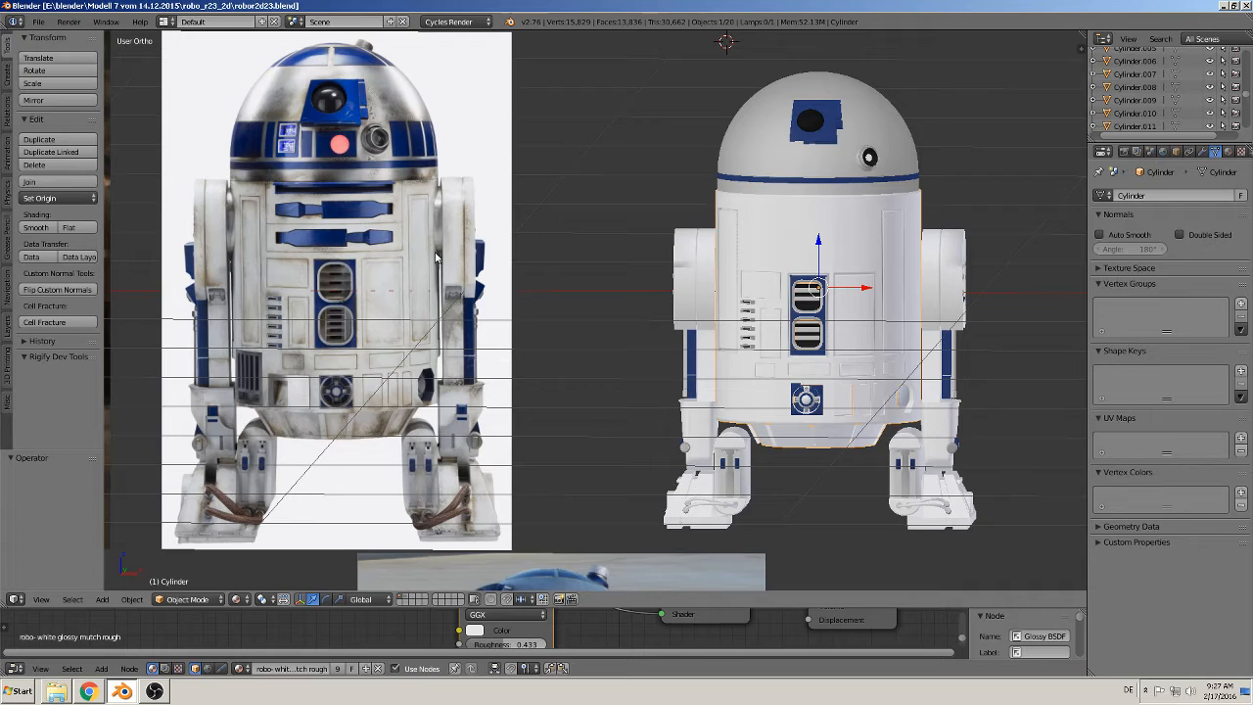
Step: Open the right-hand leg's mesh for editing in the right side view and allow selection through the geometry
middle_click_drag(920, 360, 842, 196)
scroll(833, 156, "up", 3)
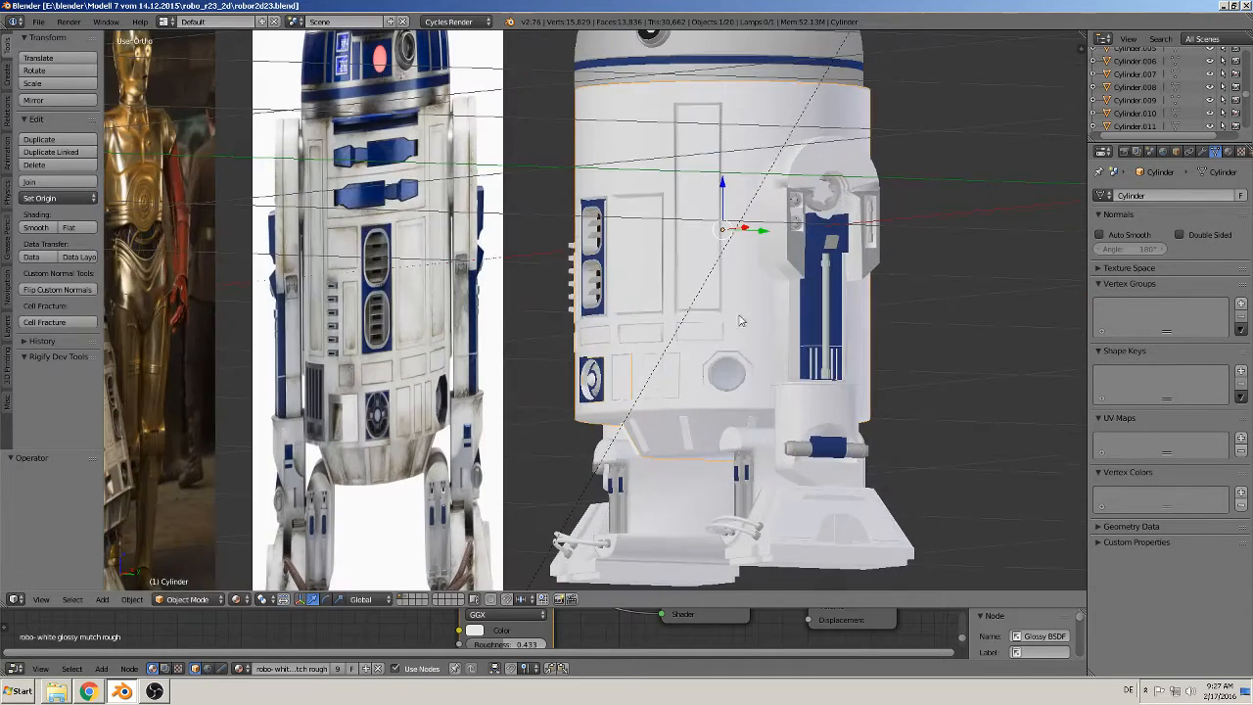
right_click(827, 145)
key("Tab")
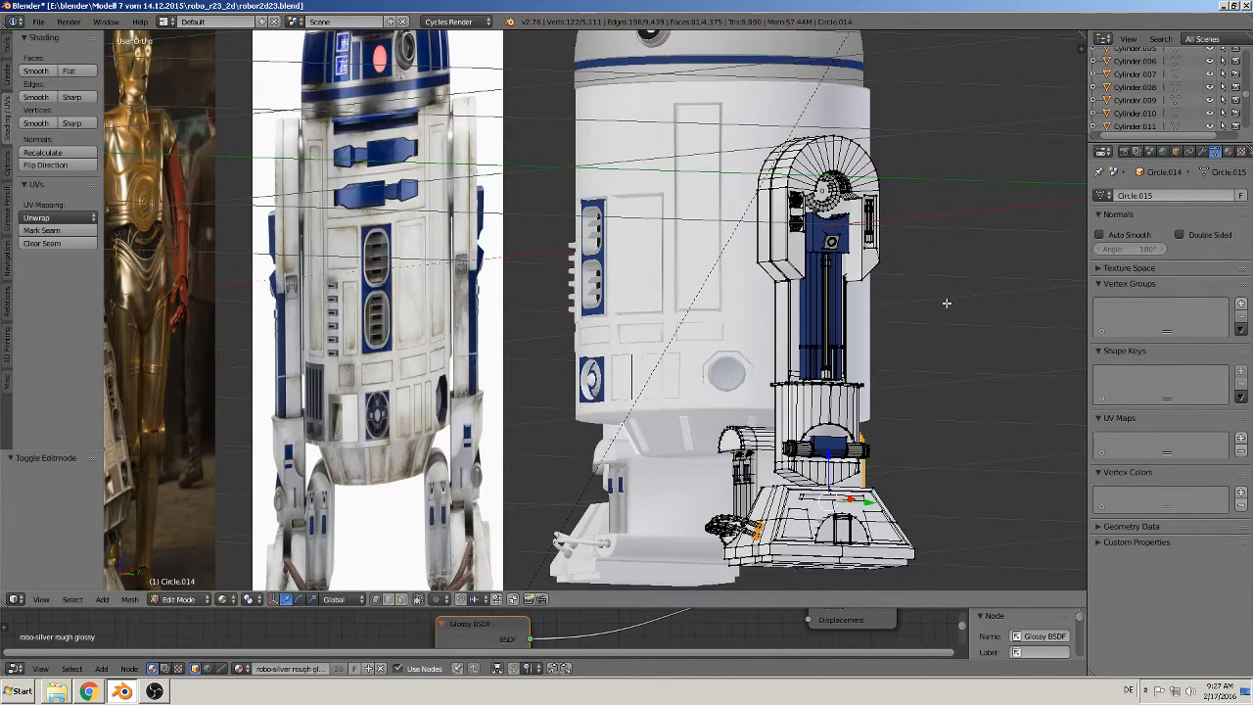
key("KP_3")
scroll(947, 304, "up", 3)
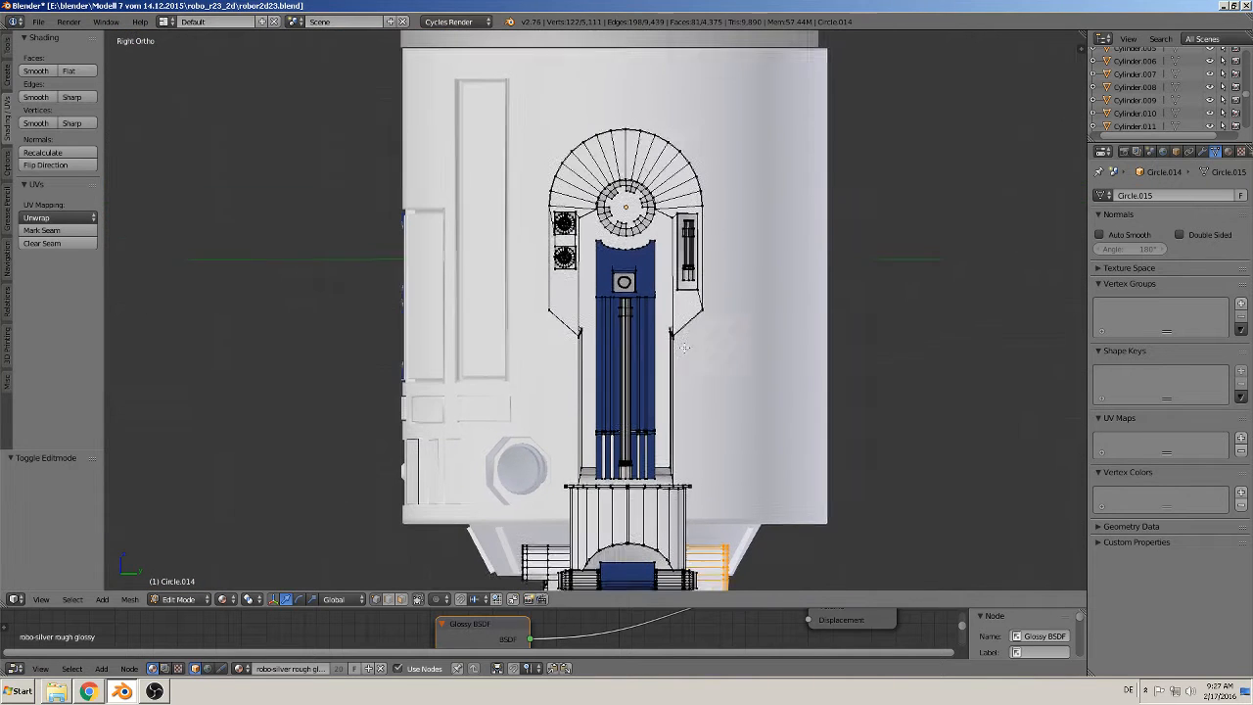
left_click(418, 599)
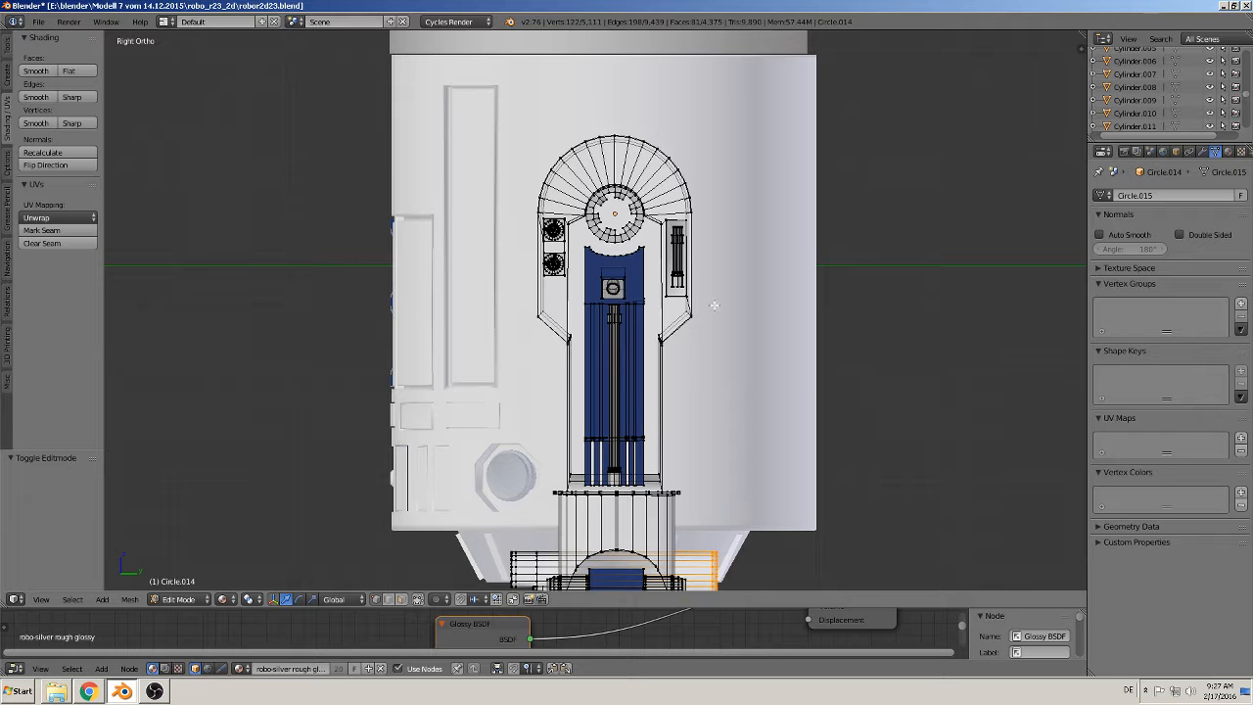
Step: Try to raise the leg's upper section by about 0.052 along Z
key("b")
left_click_drag(721, 362, 456, 86)
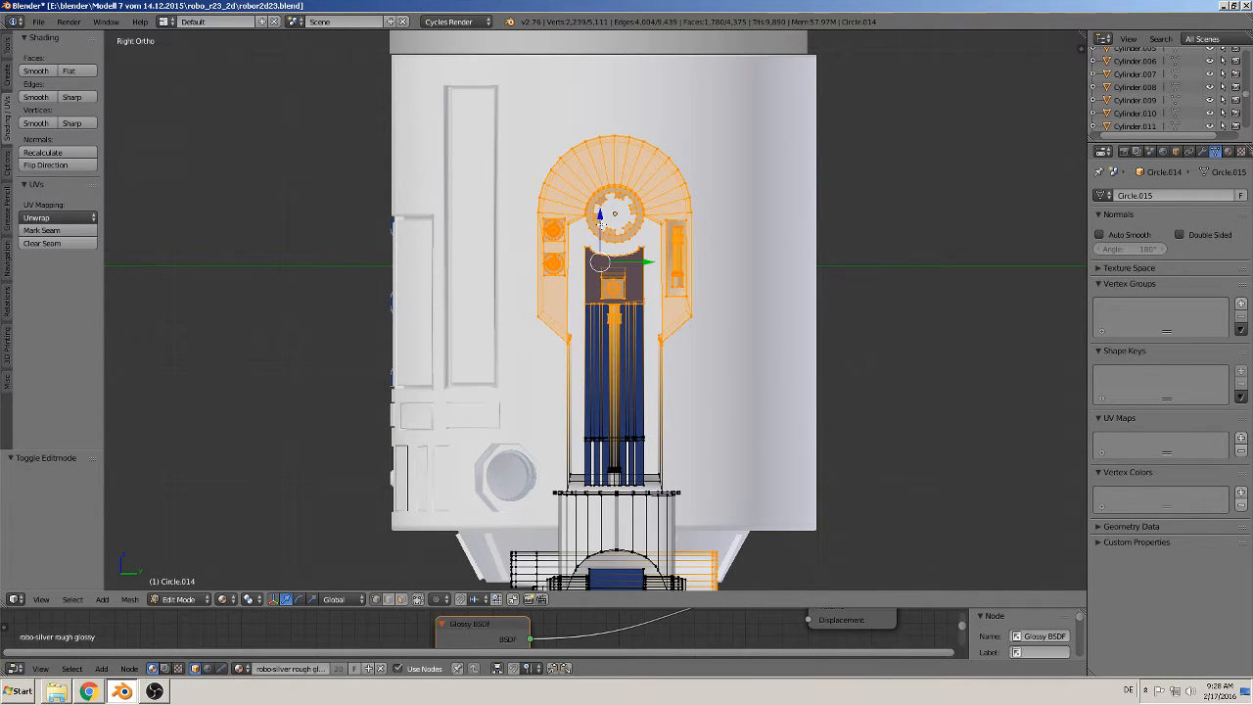
left_click_drag(600, 223, 602, 169)
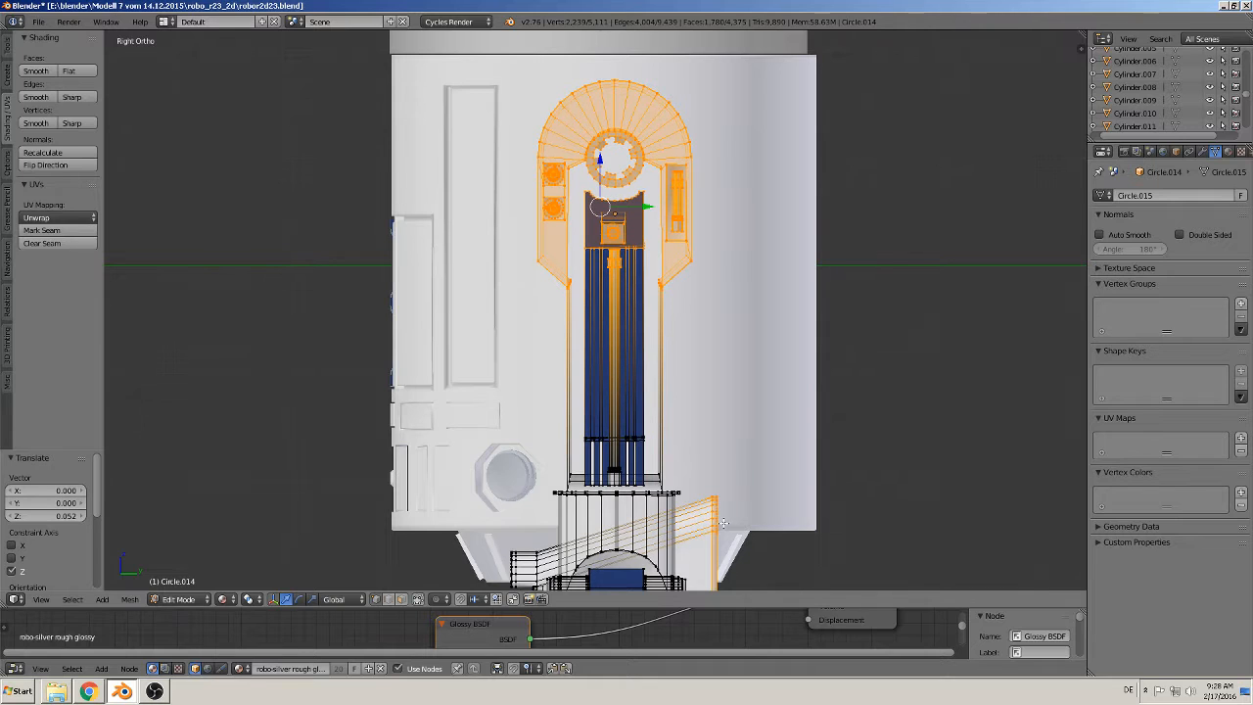
key("ctrl+z")
Step: Clear the selection and raise only the leg's upper section, from the shoulder to the angled edges, about 0.044 along Z
key("a")
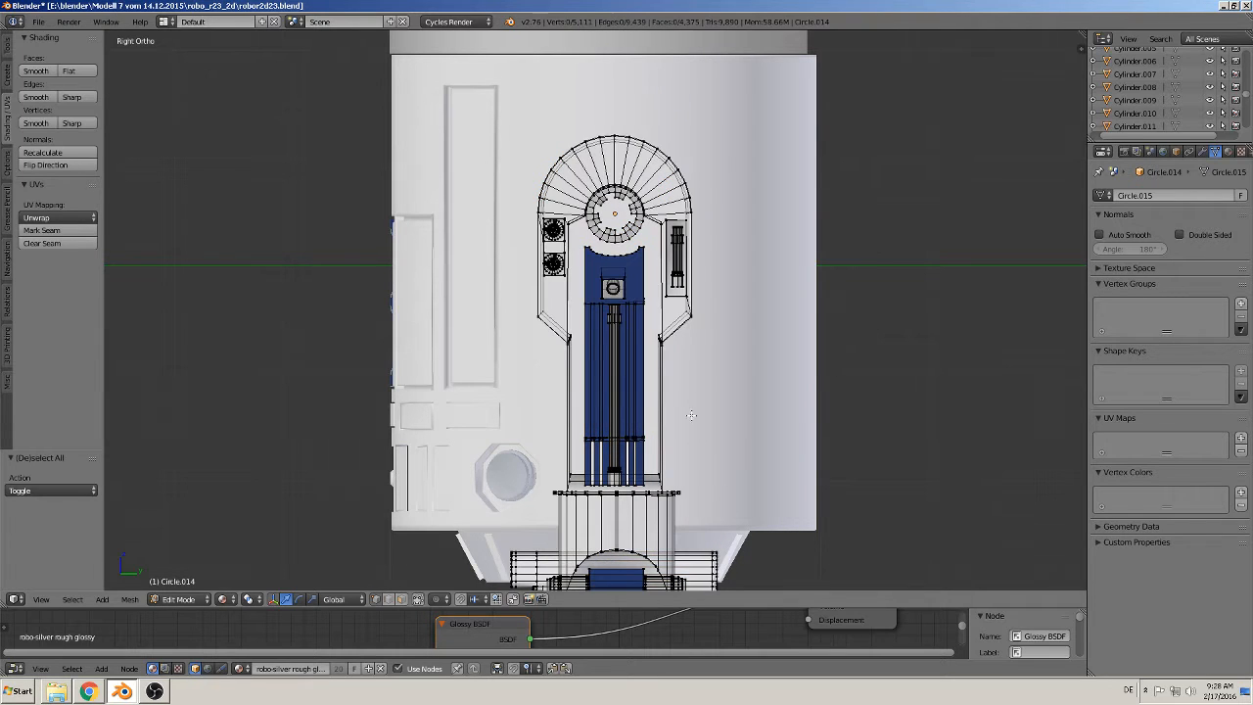
key("b")
left_click_drag(718, 354, 472, 111)
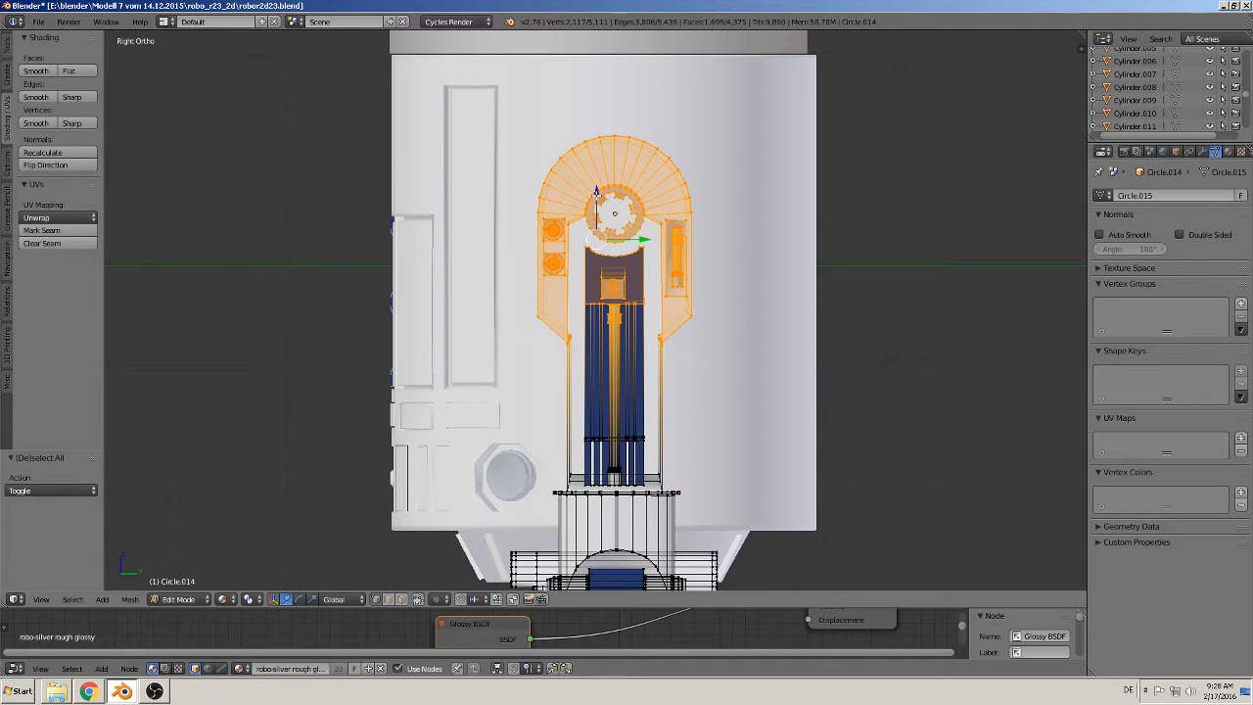
left_click_drag(596, 191, 596, 144)
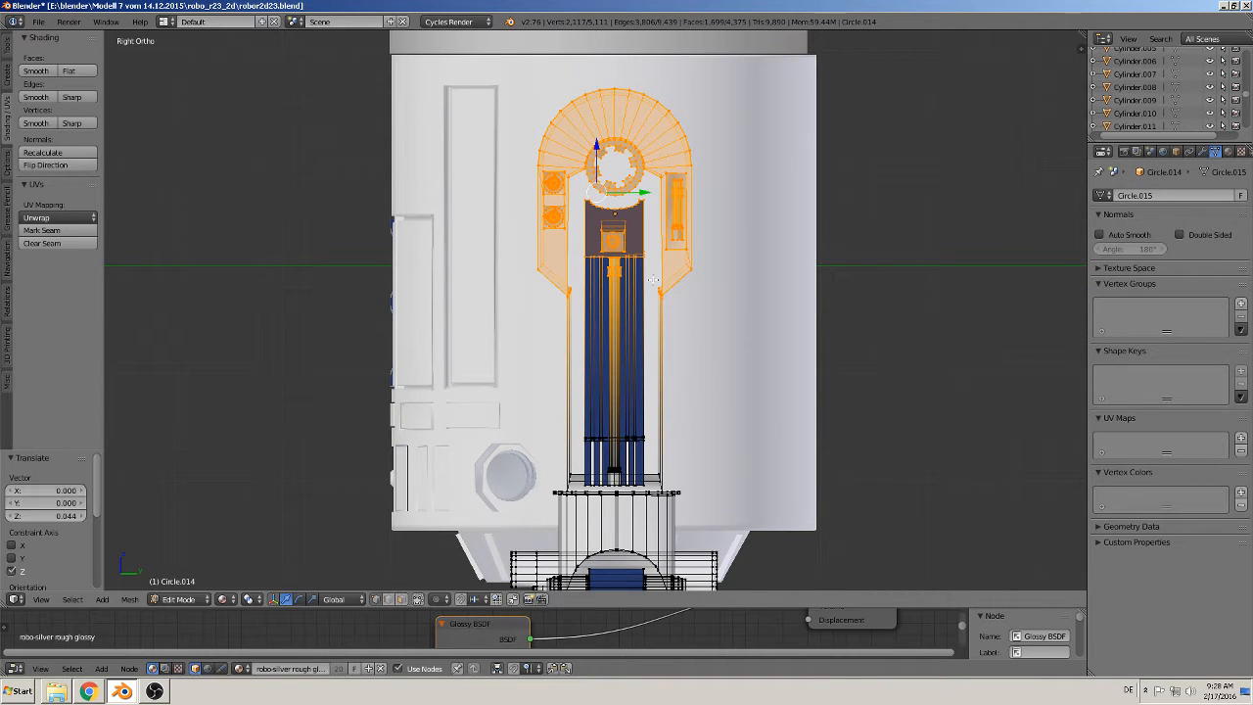
Step: Raise the rounded shoulder part with its details a little further along Z, without the lower angled edges, and finish mesh editing
key("a")
key("v")
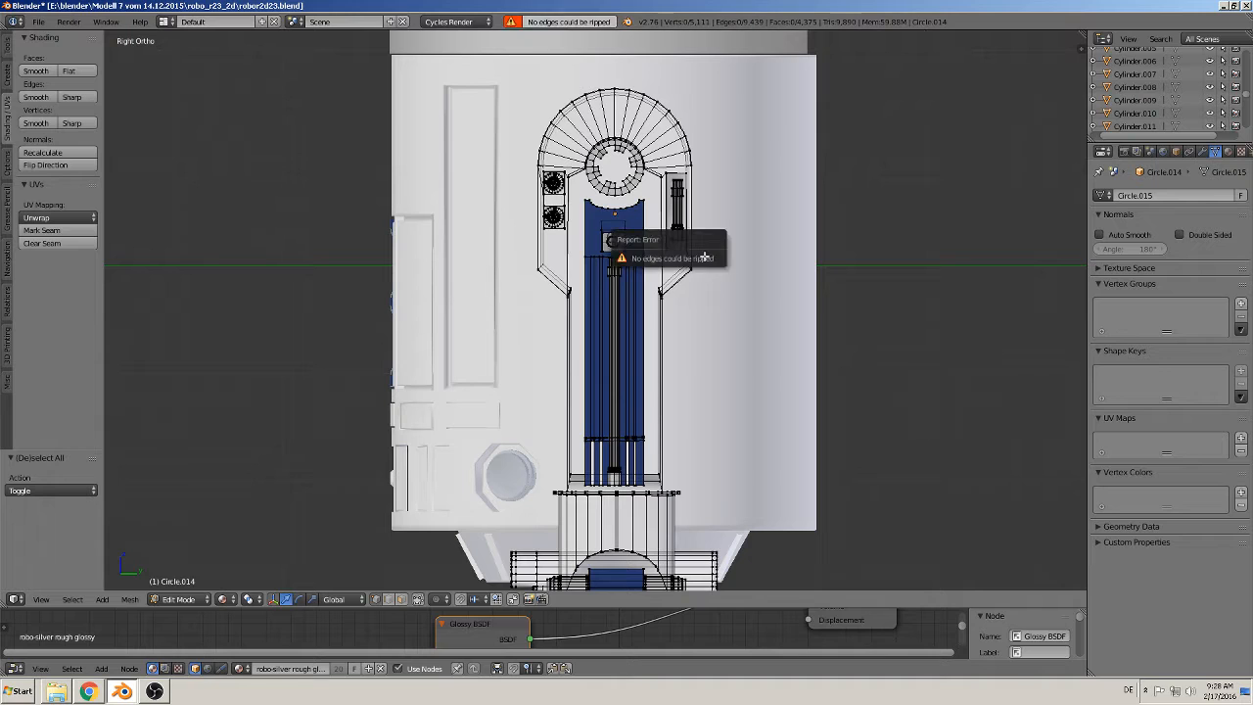
key("b")
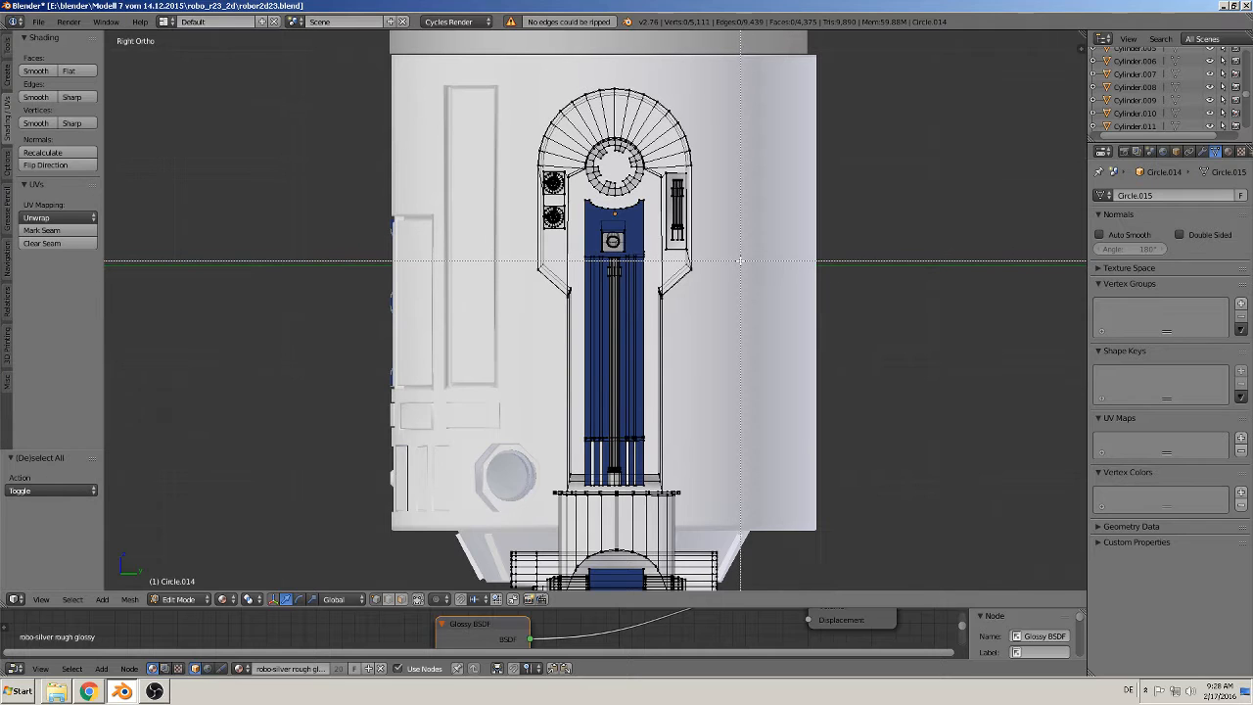
left_click_drag(741, 260, 427, 102)
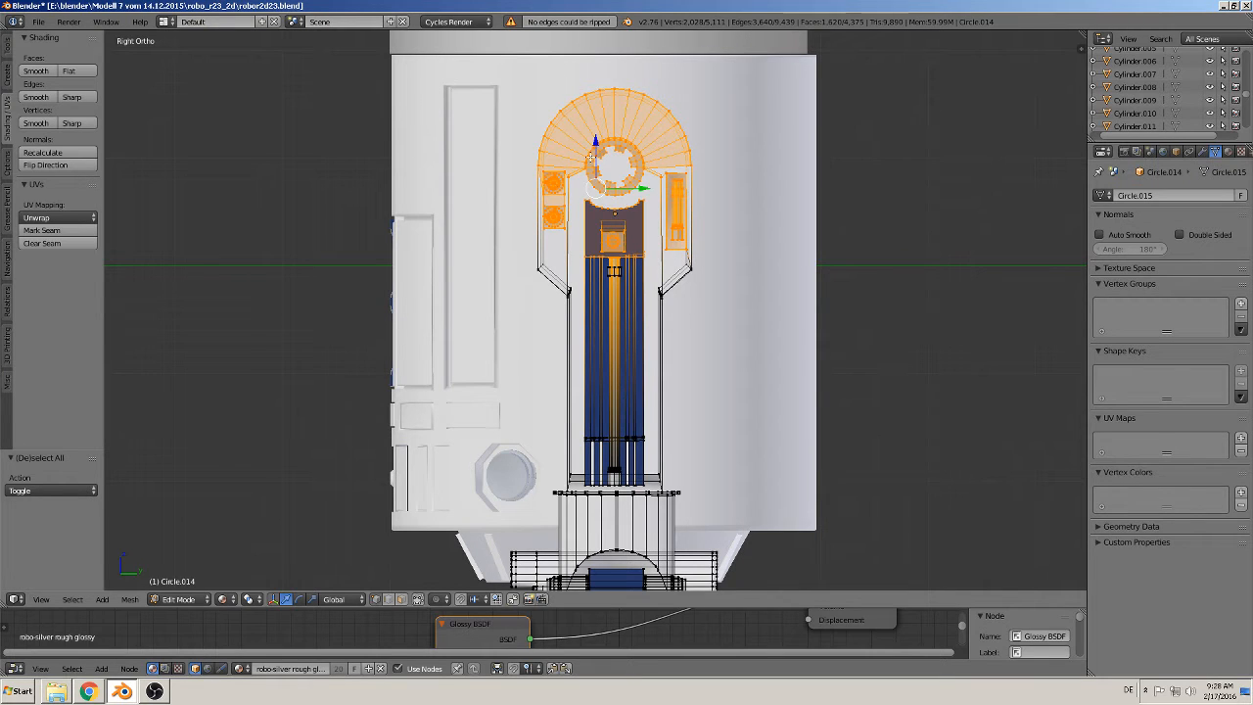
left_click_drag(595, 154, 598, 119)
key("Tab")
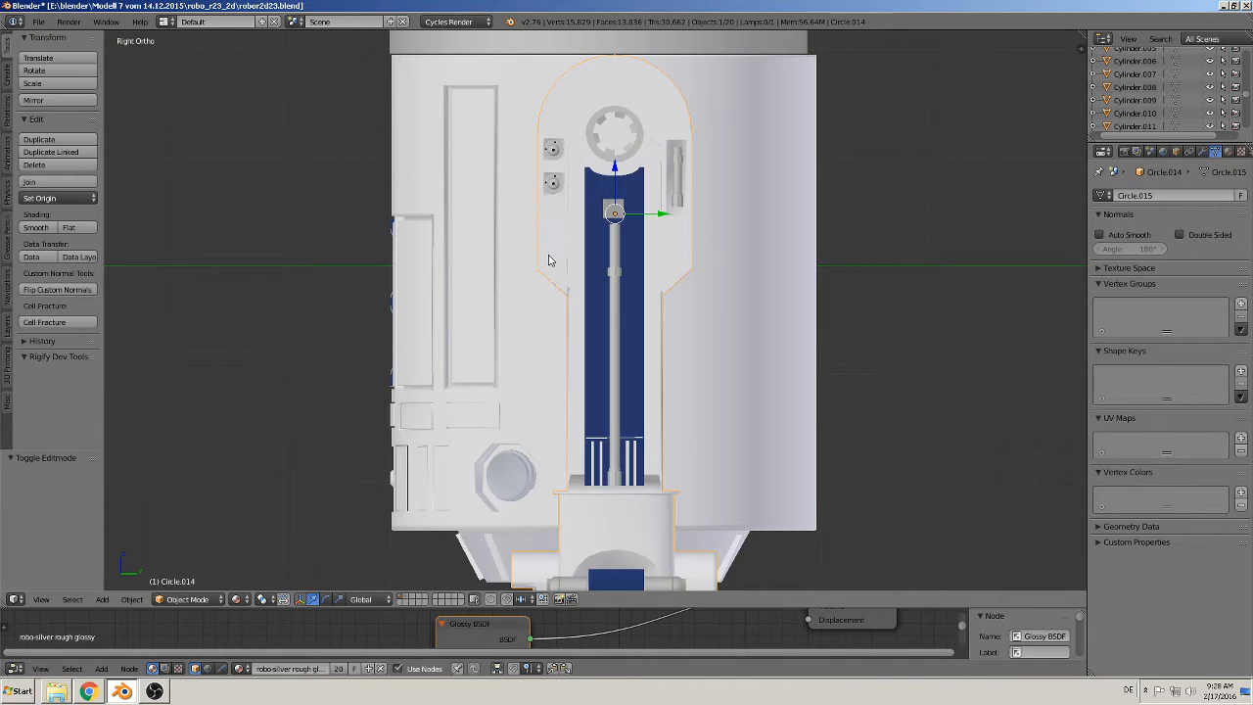
Step: Delete the old leg on the opposite side of the robot's body
scroll(551, 257, "down", 3)
middle_click_drag(535, 306, 653, 333)
scroll(679, 299, "down", 2)
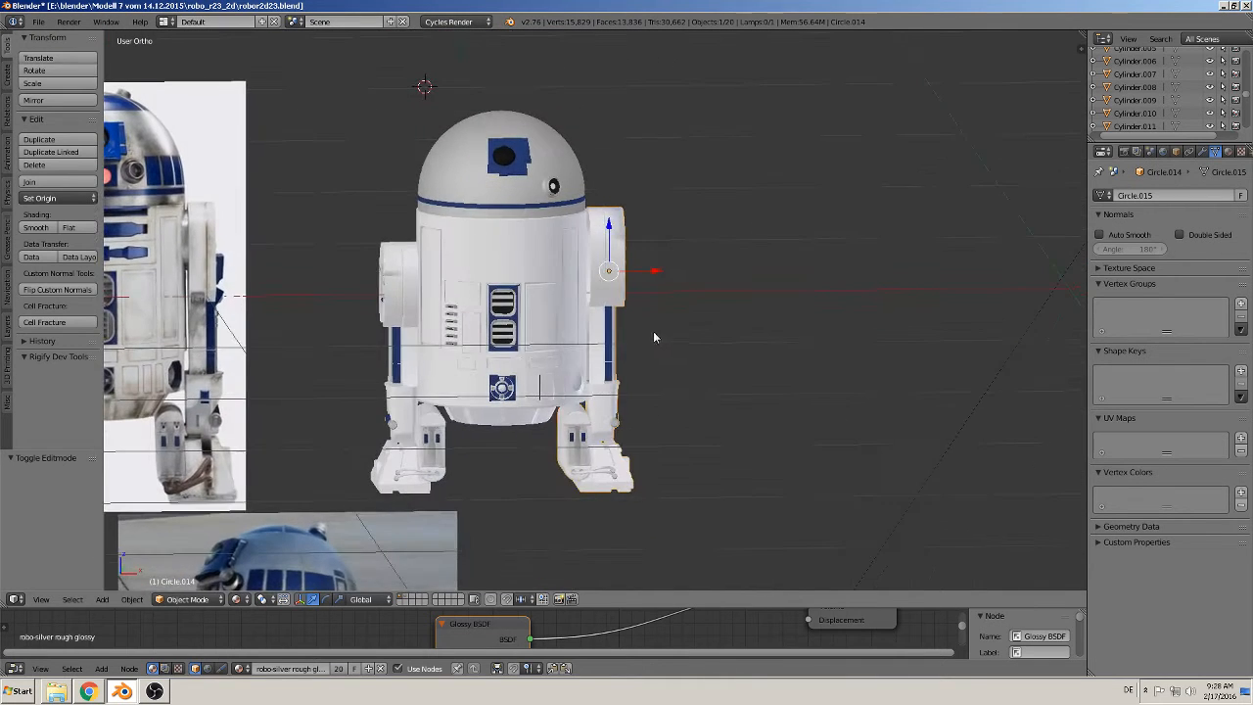
scroll(651, 332, "down", 1)
right_click(431, 284)
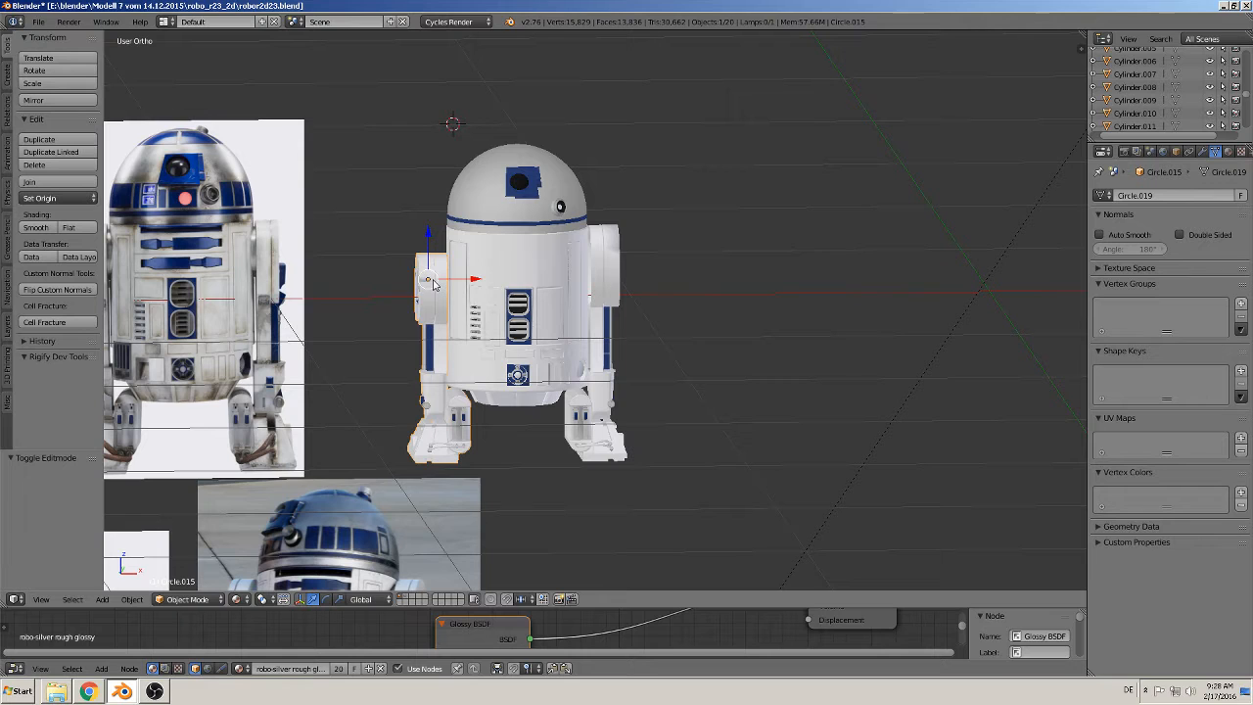
key("x")
left_click(431, 283)
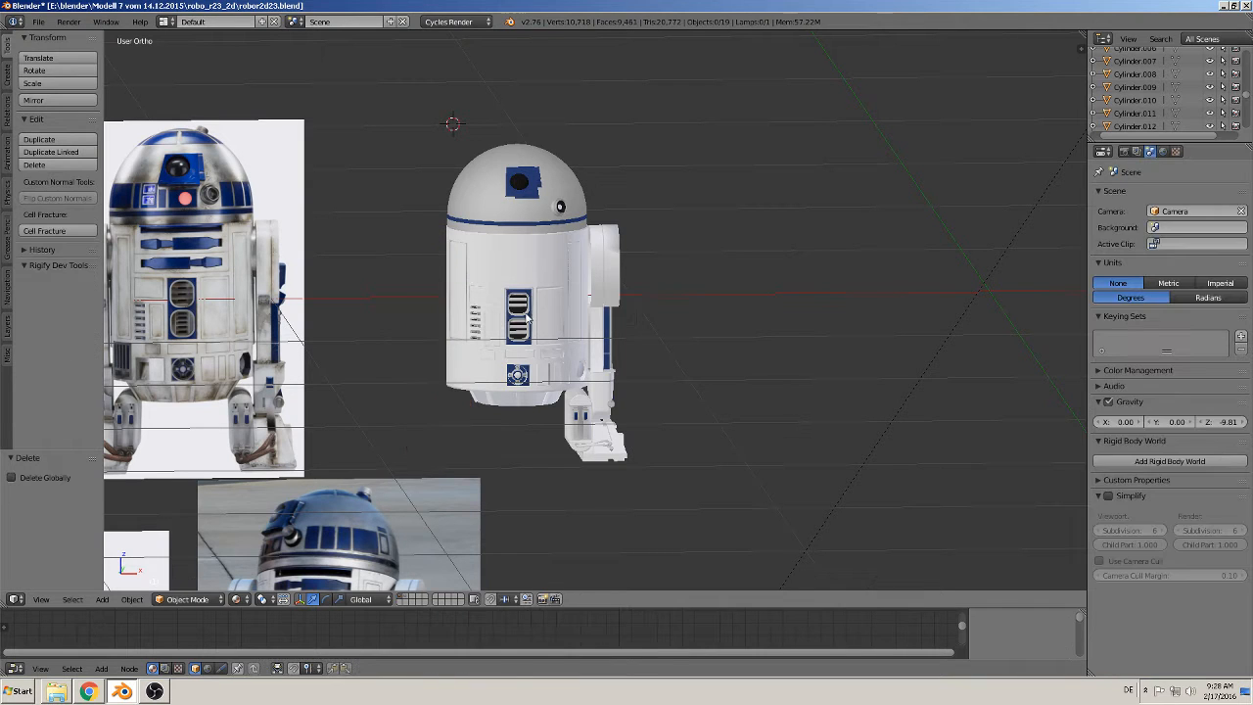
Step: Duplicate the reworked leg and place the copy on the other side of the body, about -0.536 along X
right_click(617, 272)
key("shift+d")
key("x")
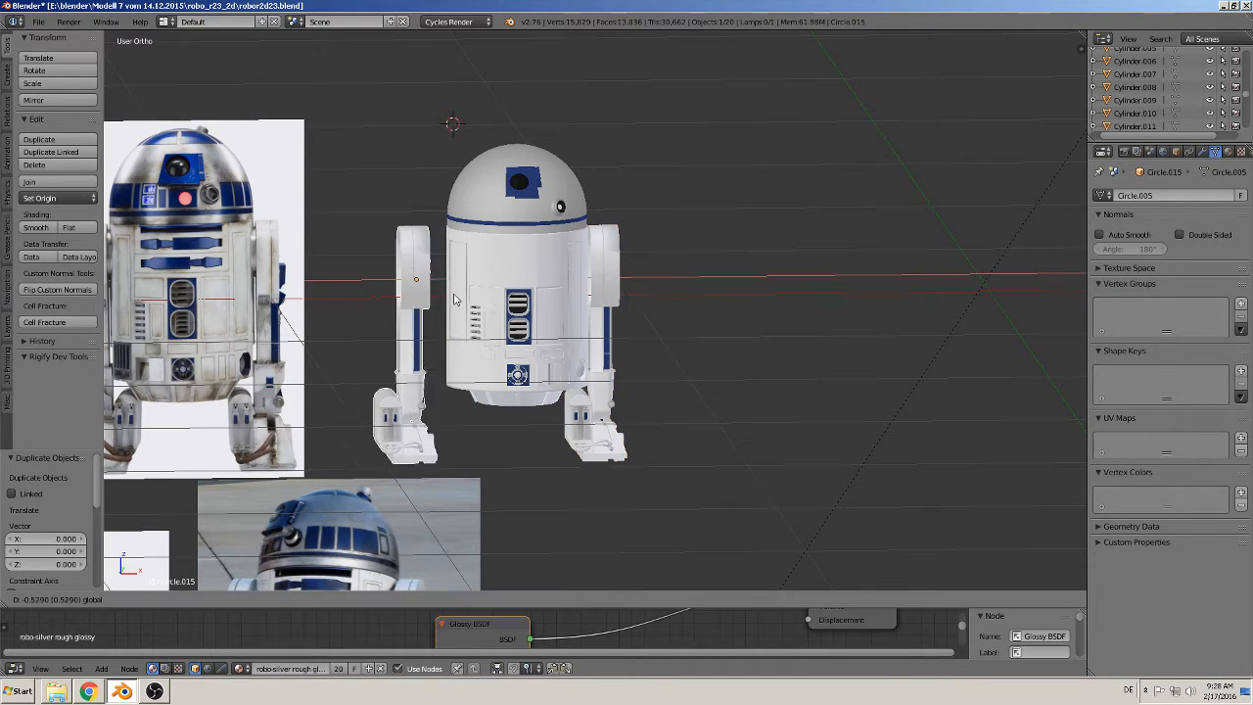
left_click(438, 279)
Step: Mirror the copied leg along the global X axis and shift it about 0.042 along X against the body
left_click(131, 599)
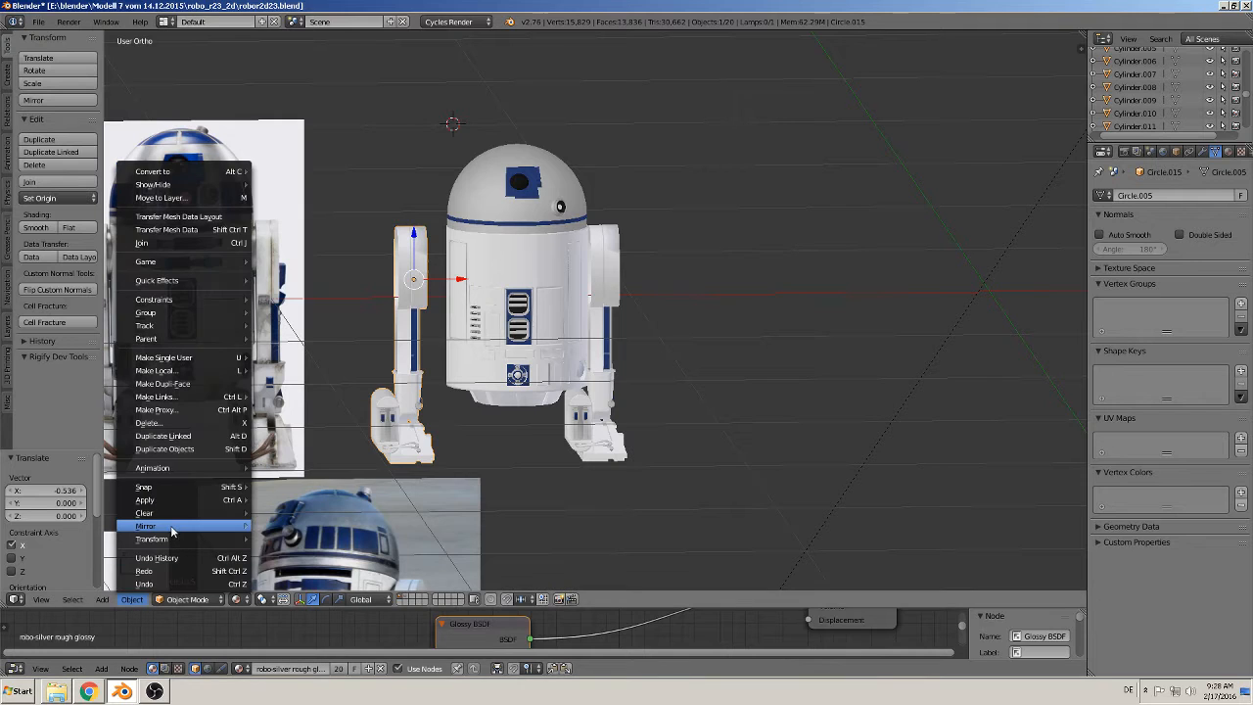
mouse_move(173, 530)
left_click(278, 531)
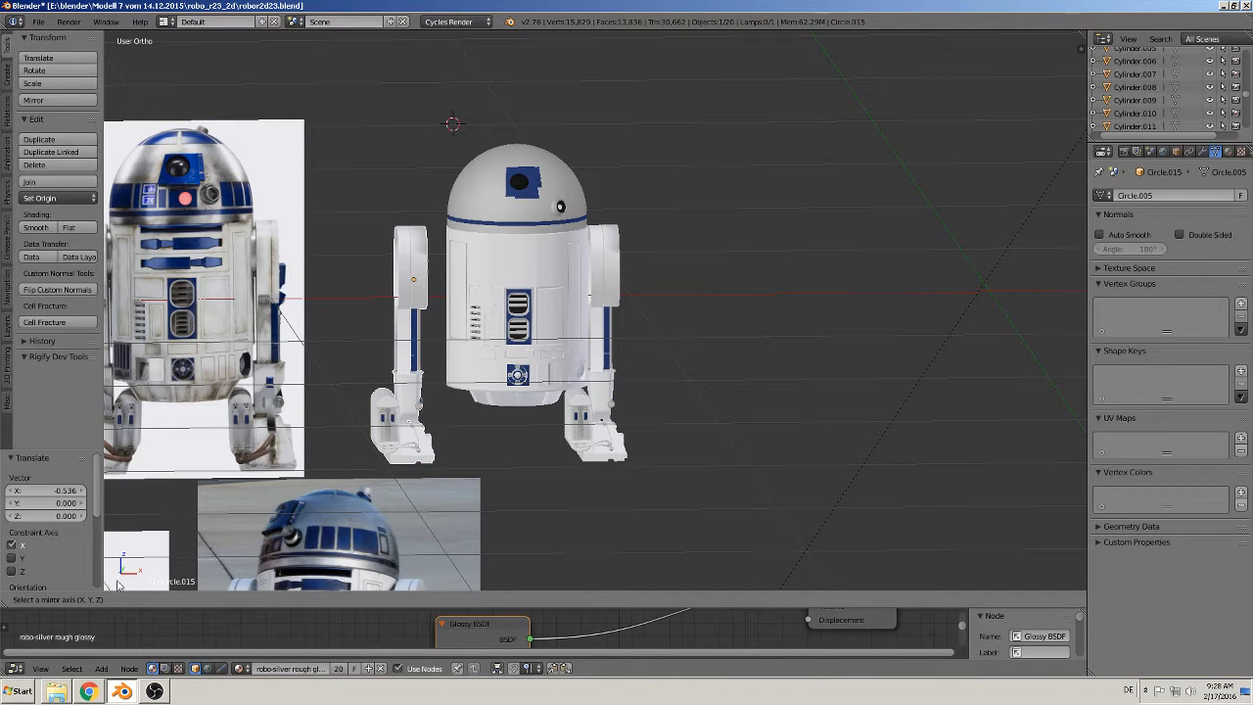
key("x")
left_click(483, 461)
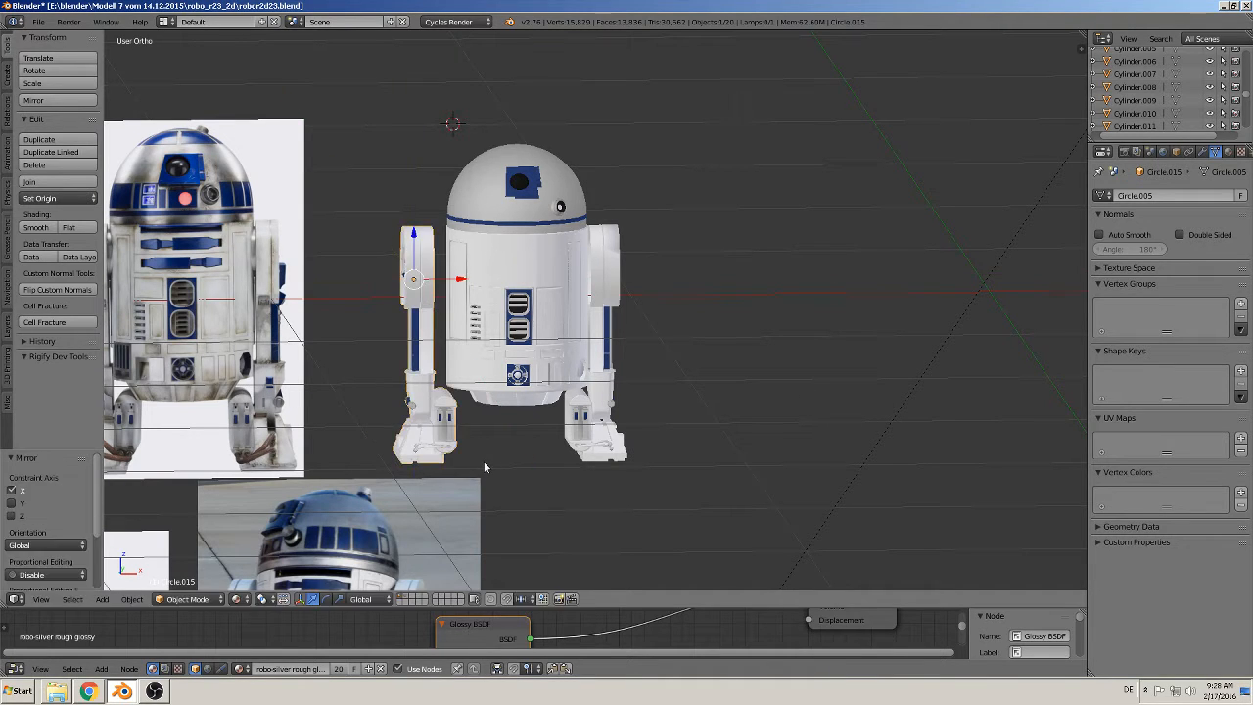
left_click_drag(451, 282, 469, 284)
Step: Start the Screencast Keys display in the 3D view
middle_click_drag(952, 309, 915, 312)
key("n")
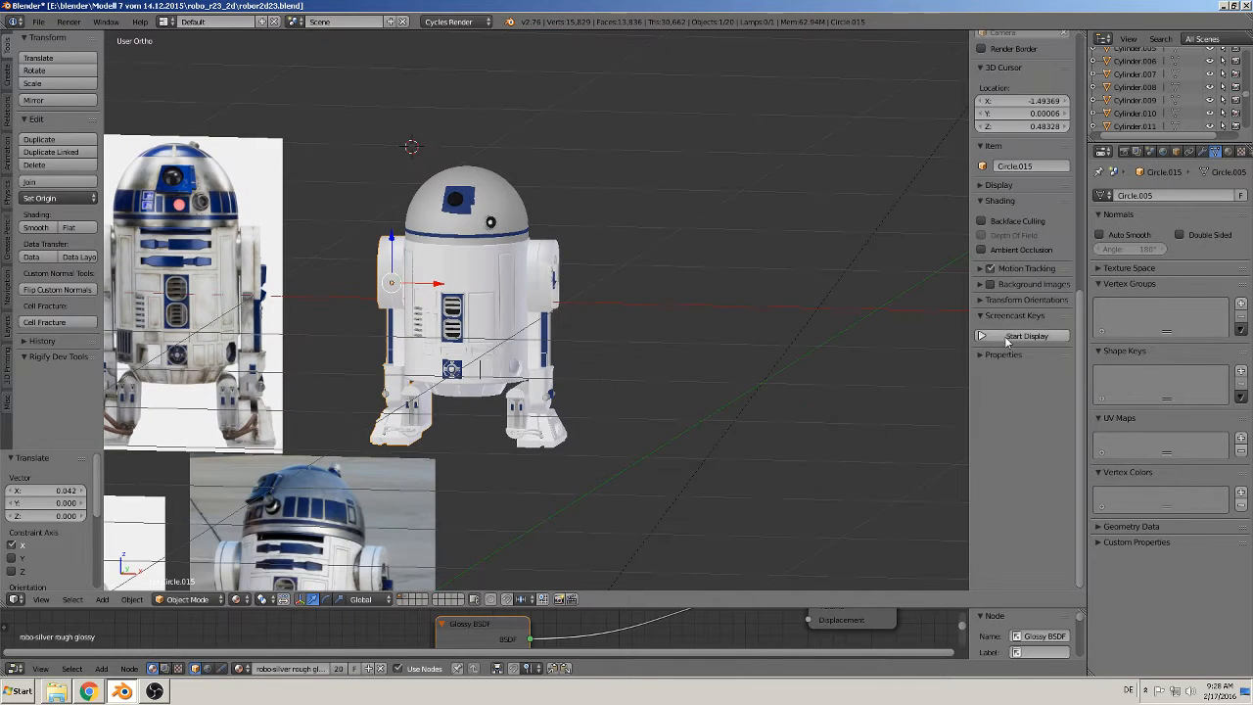
left_click(1012, 337)
key("n")
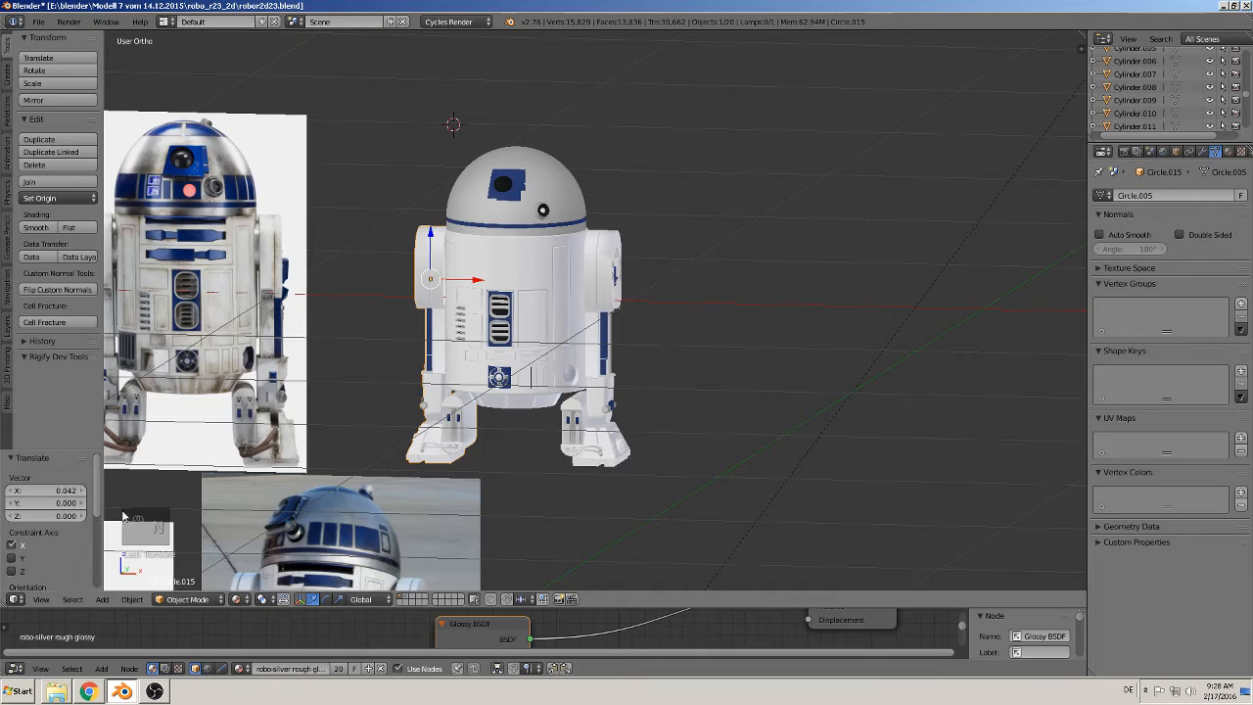
Step: Compare the model with the reference images and examine the middle front foot in the lower photo
scroll(166, 507, "up", 3)
middle_click_drag(167, 507, 432, 504)
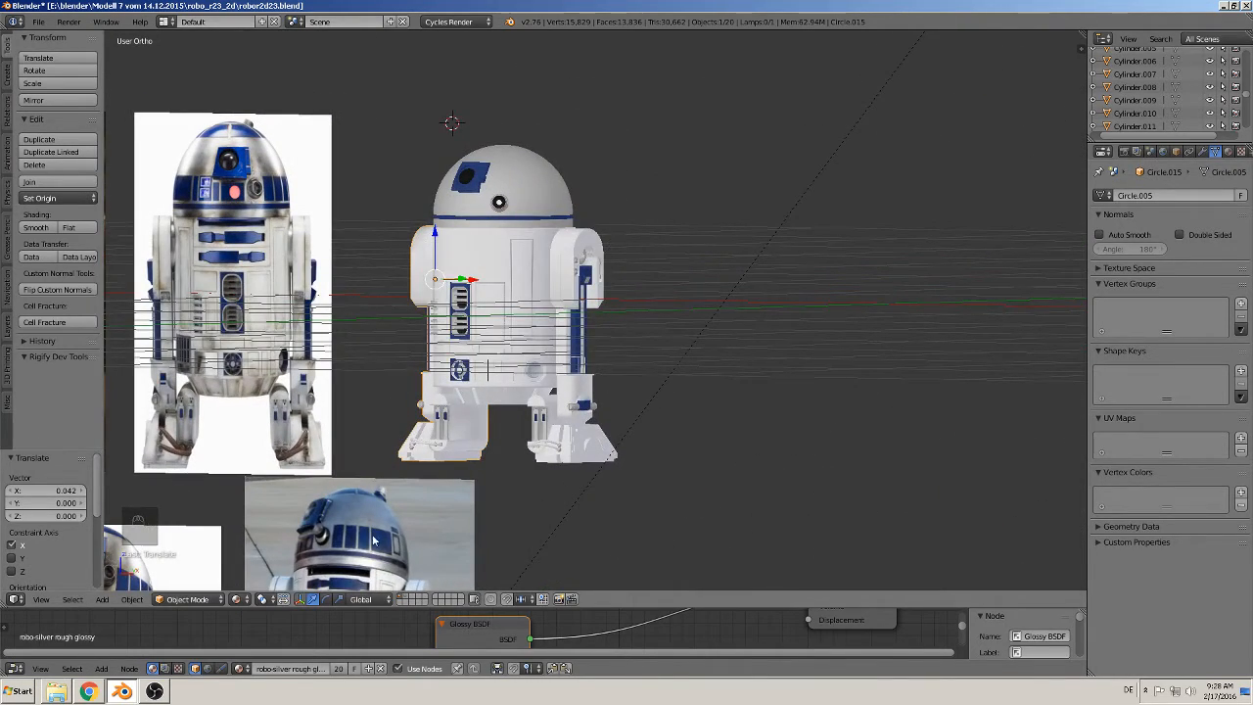
middle_click_drag(373, 539, 822, 412)
scroll(821, 412, "up", 2)
key("a")
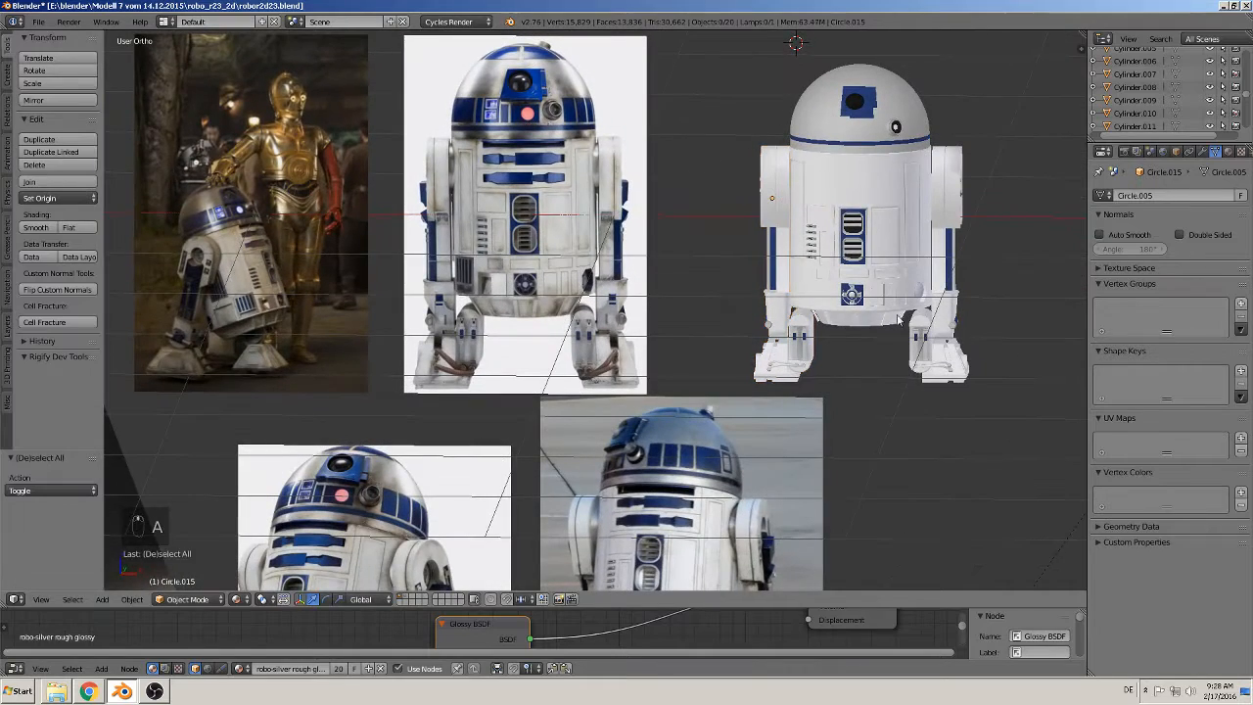
middle_click_drag(876, 302, 590, 333, "shift")
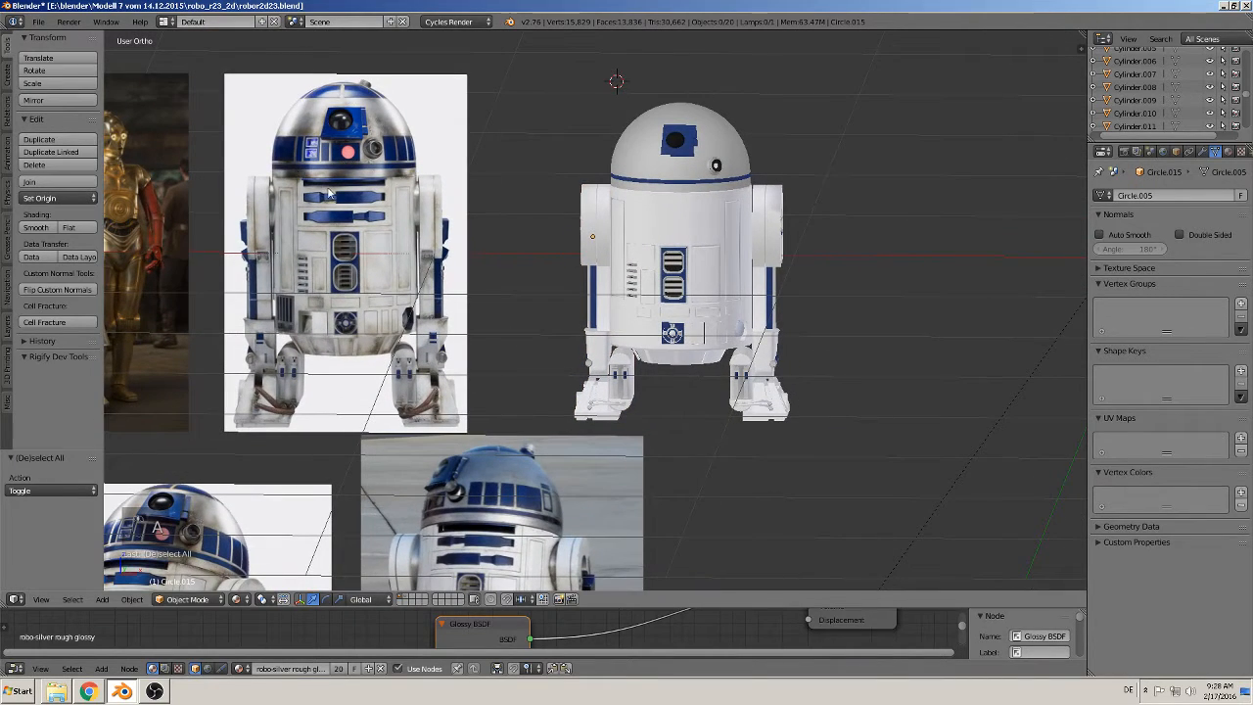
middle_click_drag(591, 272, 633, 346, "shift")
key("KP_1")
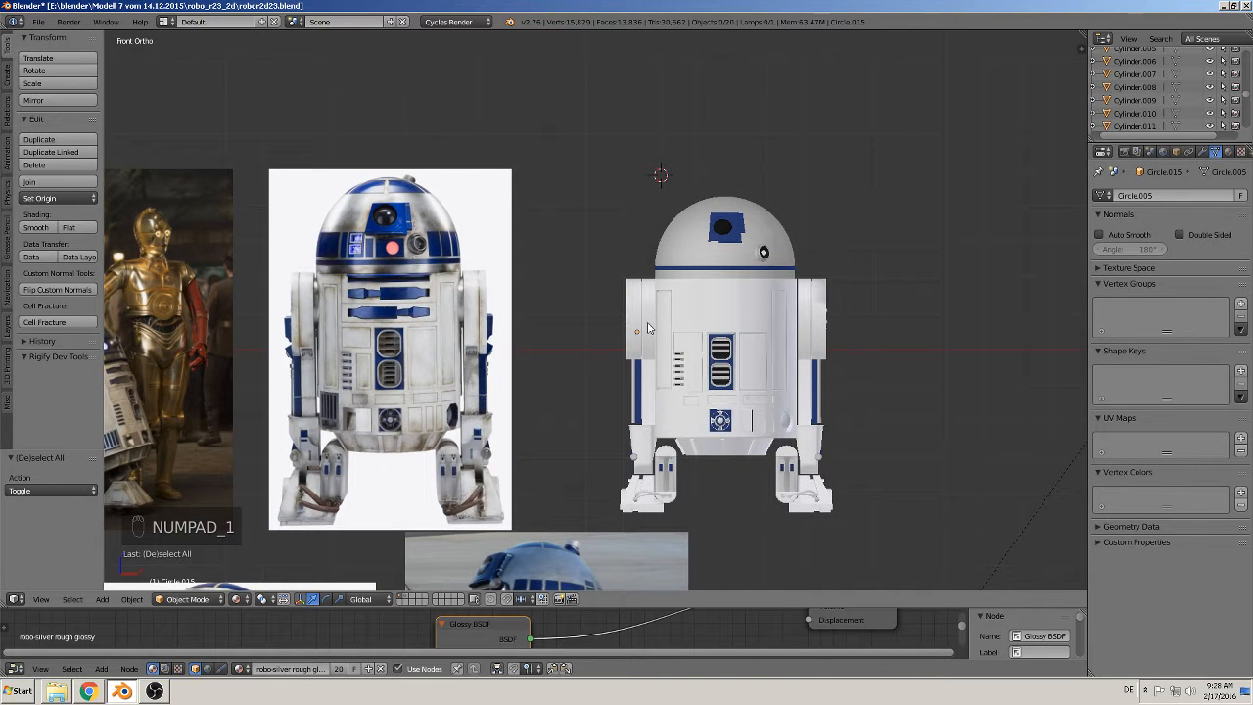
middle_click_drag(583, 395, 627, 211, "shift")
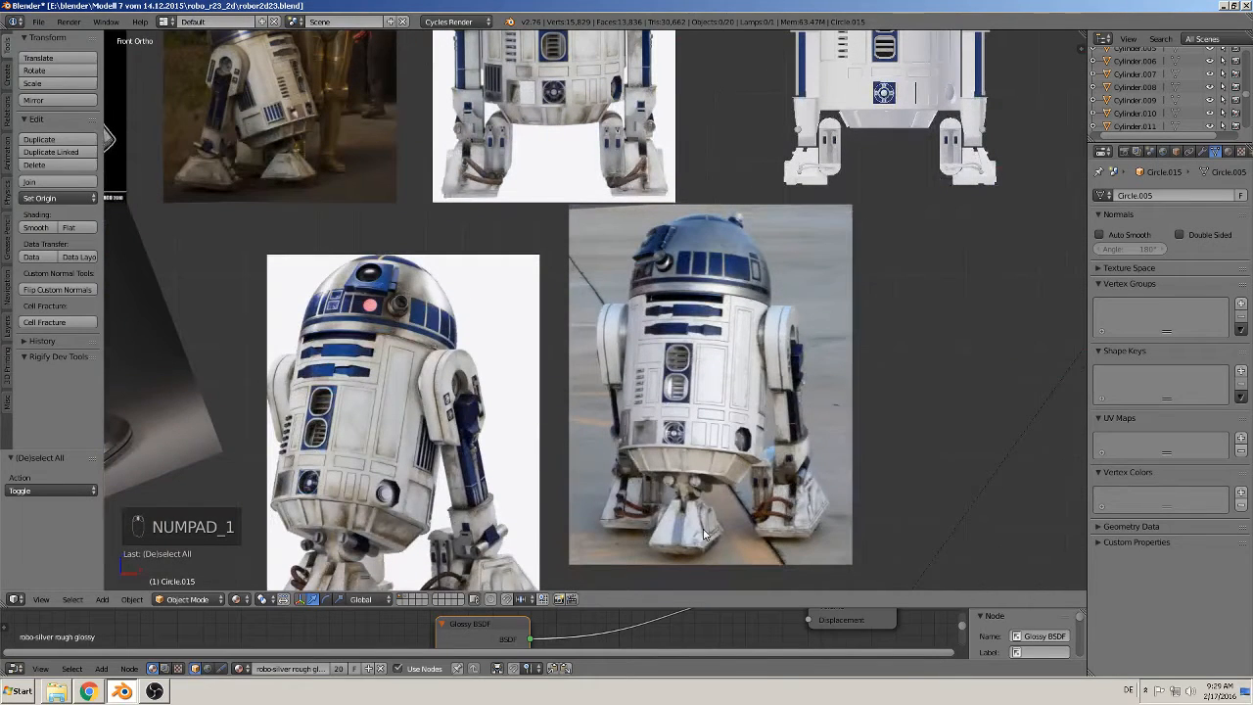
middle_click_drag(698, 521, 601, 410, "shift")
scroll(595, 409, "up", 3)
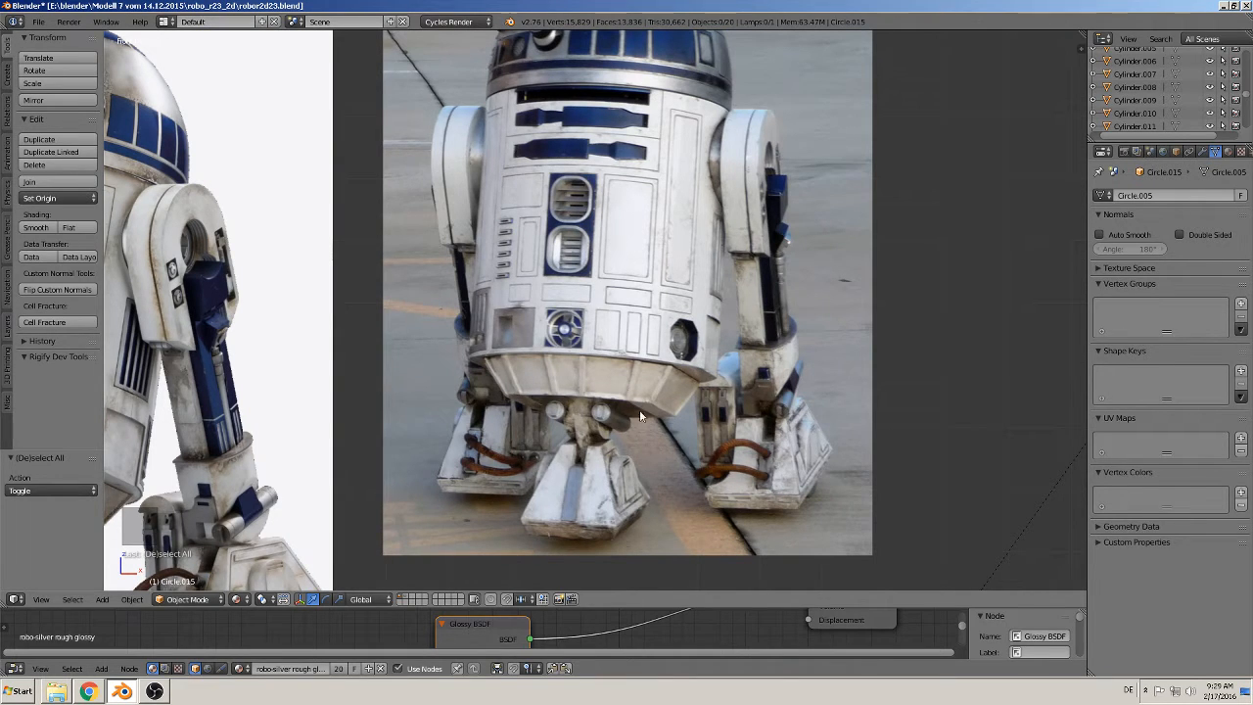
Step: Duplicate the linked foot geometry of the right-hand leg in place, within the leg's mesh
scroll(765, 224, "down", 4)
middle_click_drag(766, 225, 545, 398, "shift")
scroll(701, 351, "up", 4)
right_click(702, 343)
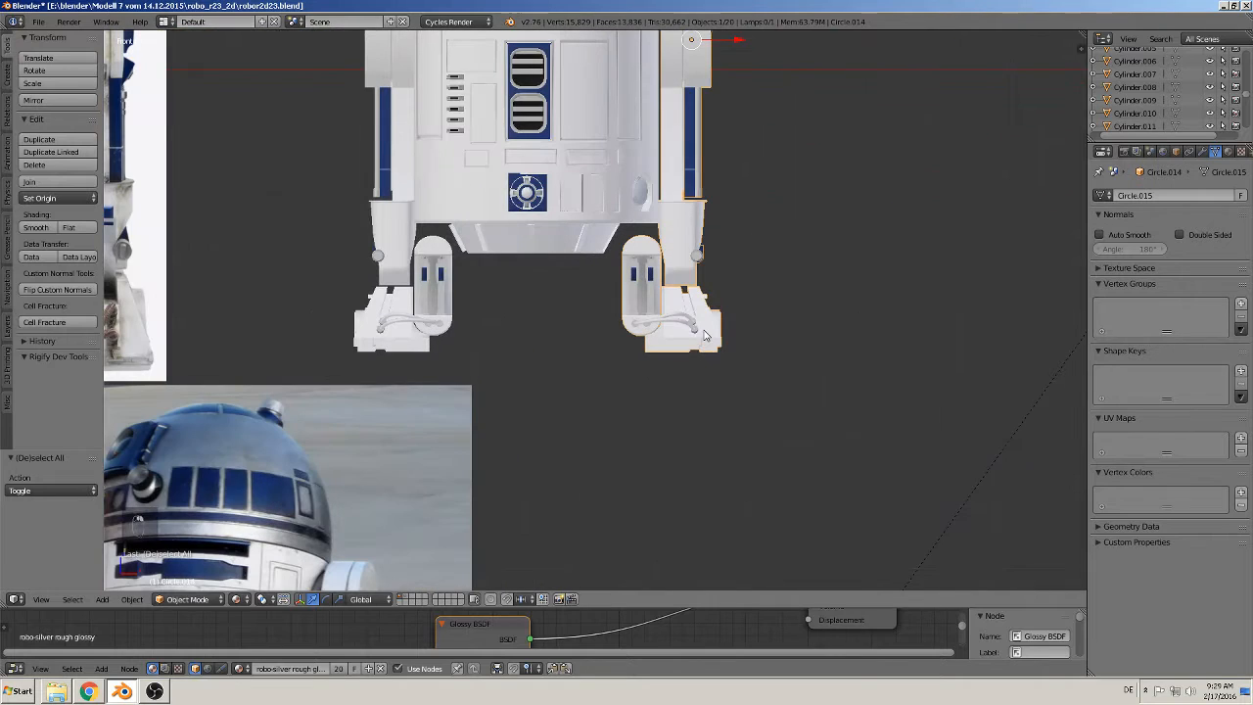
key("Tab")
key("a")
middle_click_drag(711, 359, 703, 363)
scroll(703, 363, "up", 1)
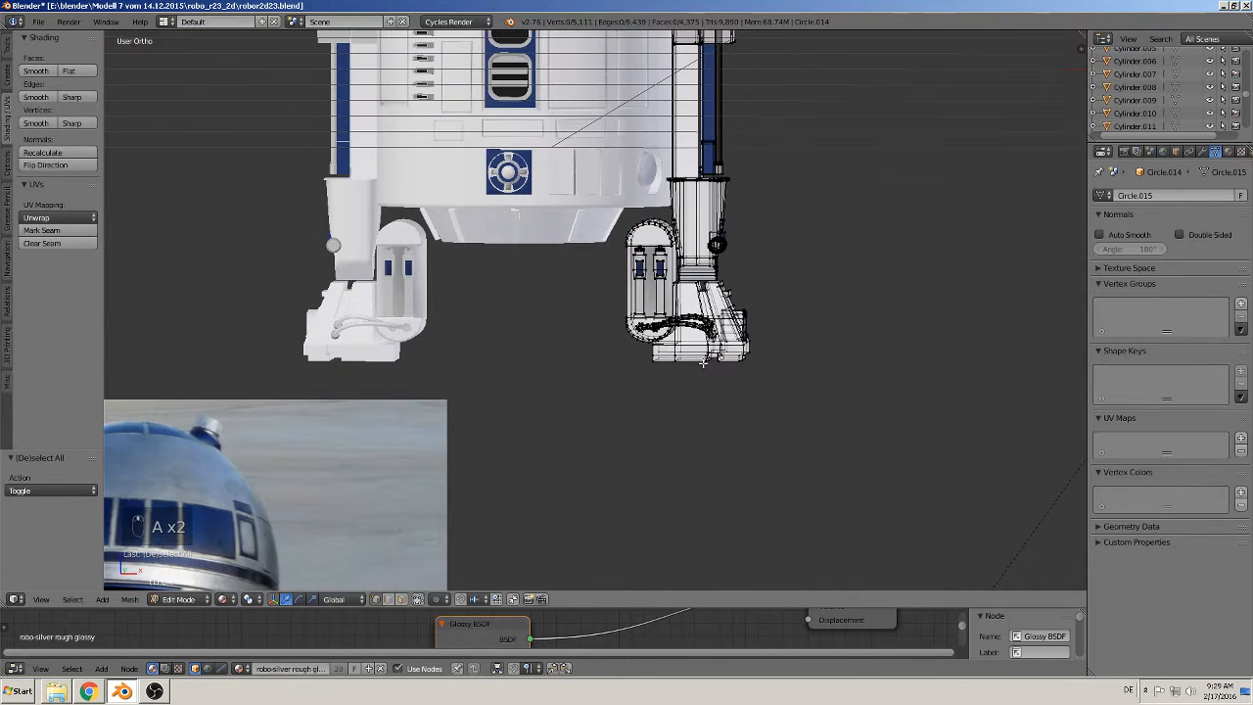
key("l")
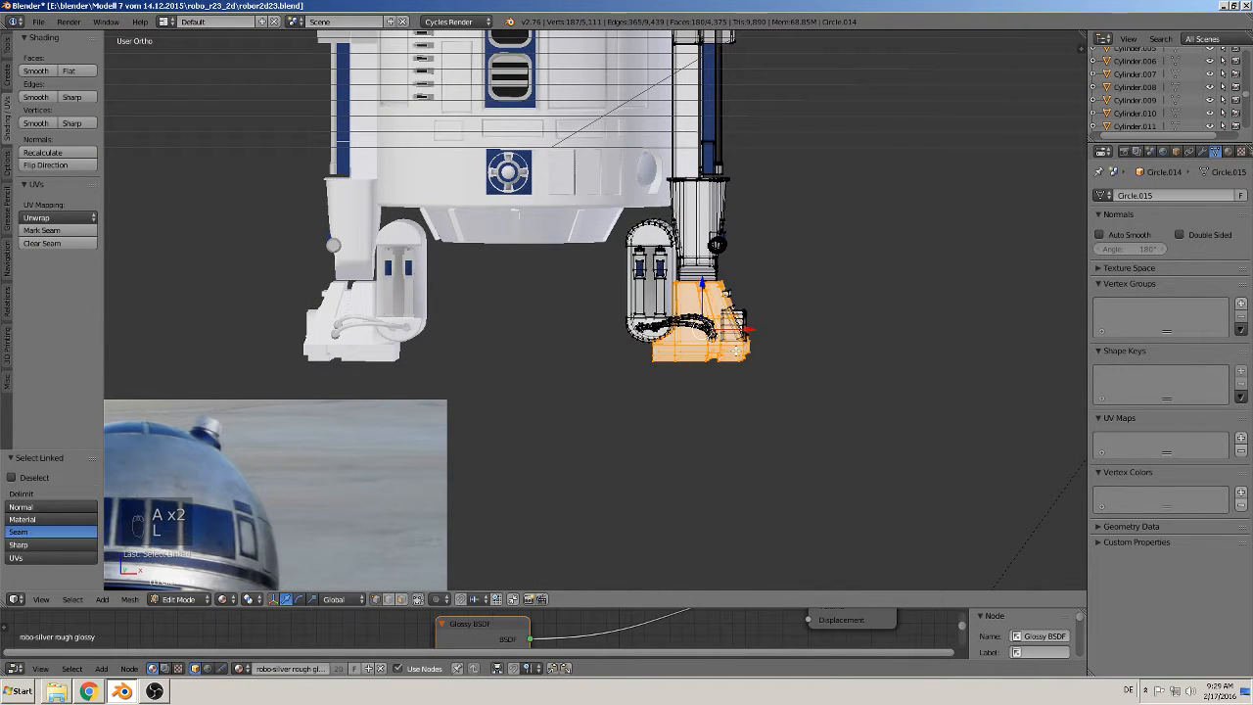
key("shift+d")
right_click(739, 349)
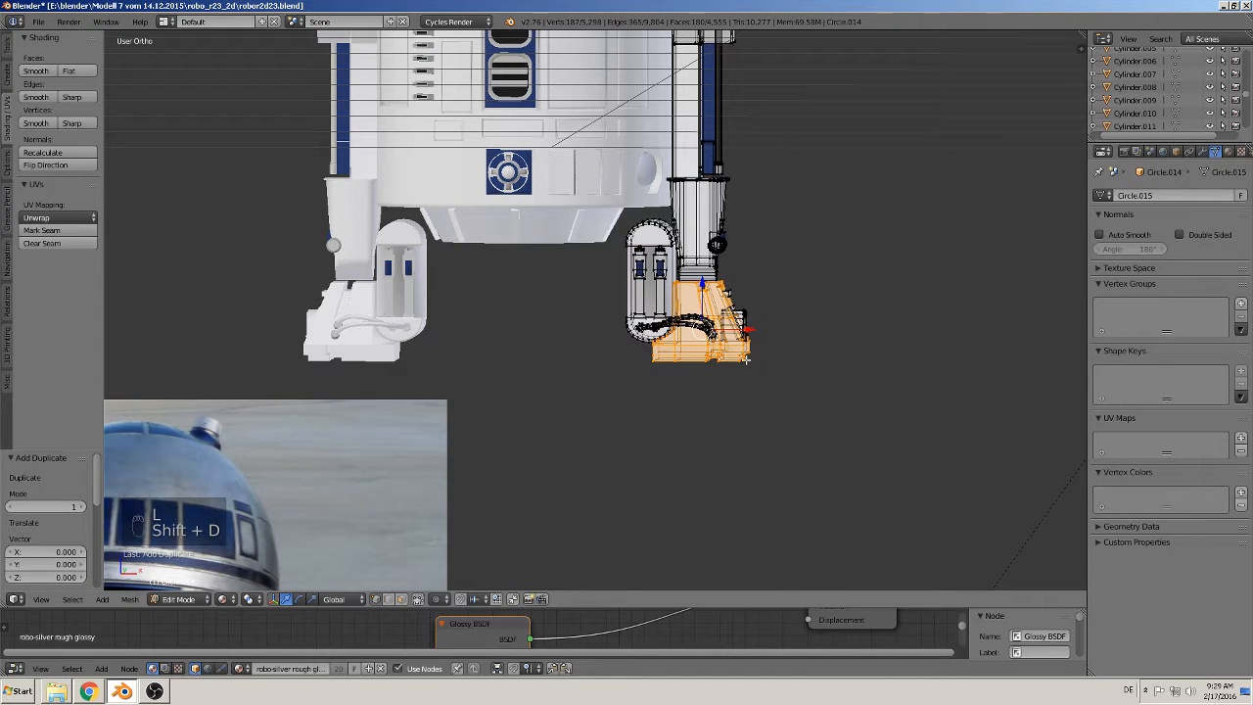
Step: Separate the duplicated foot geometry into its own object and select that object alone outside mesh editing
key("p")
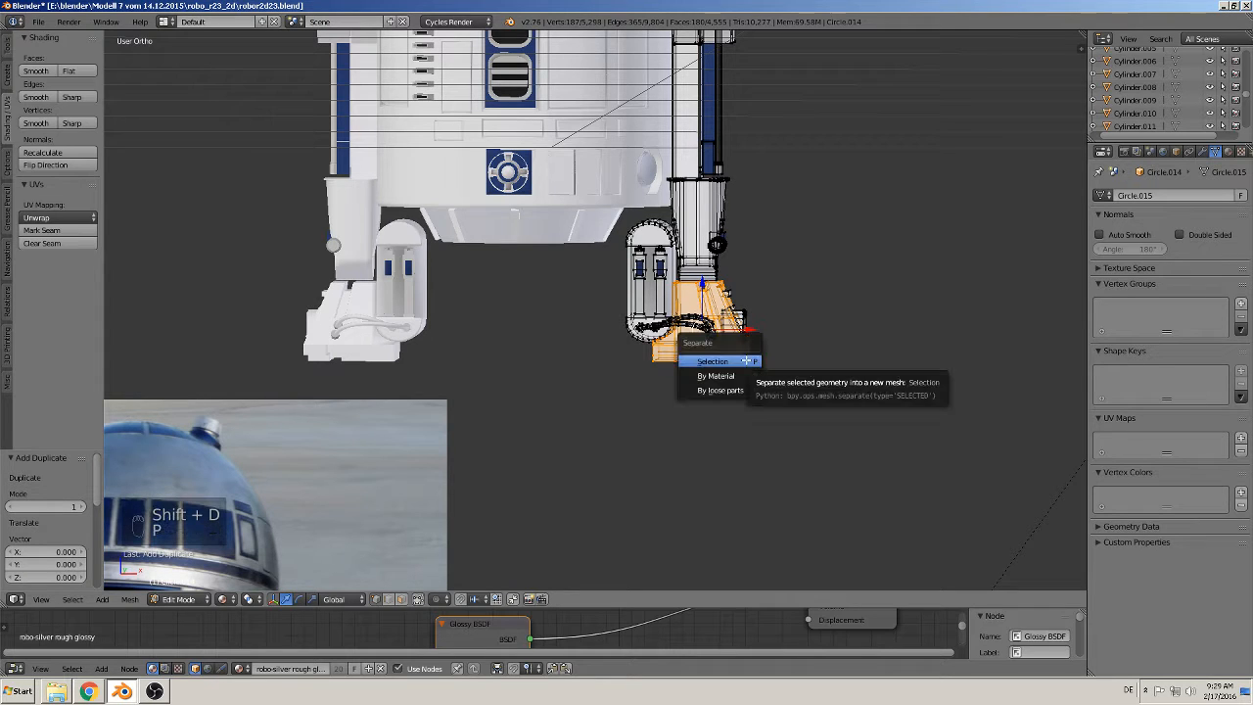
left_click(744, 361)
key("Tab")
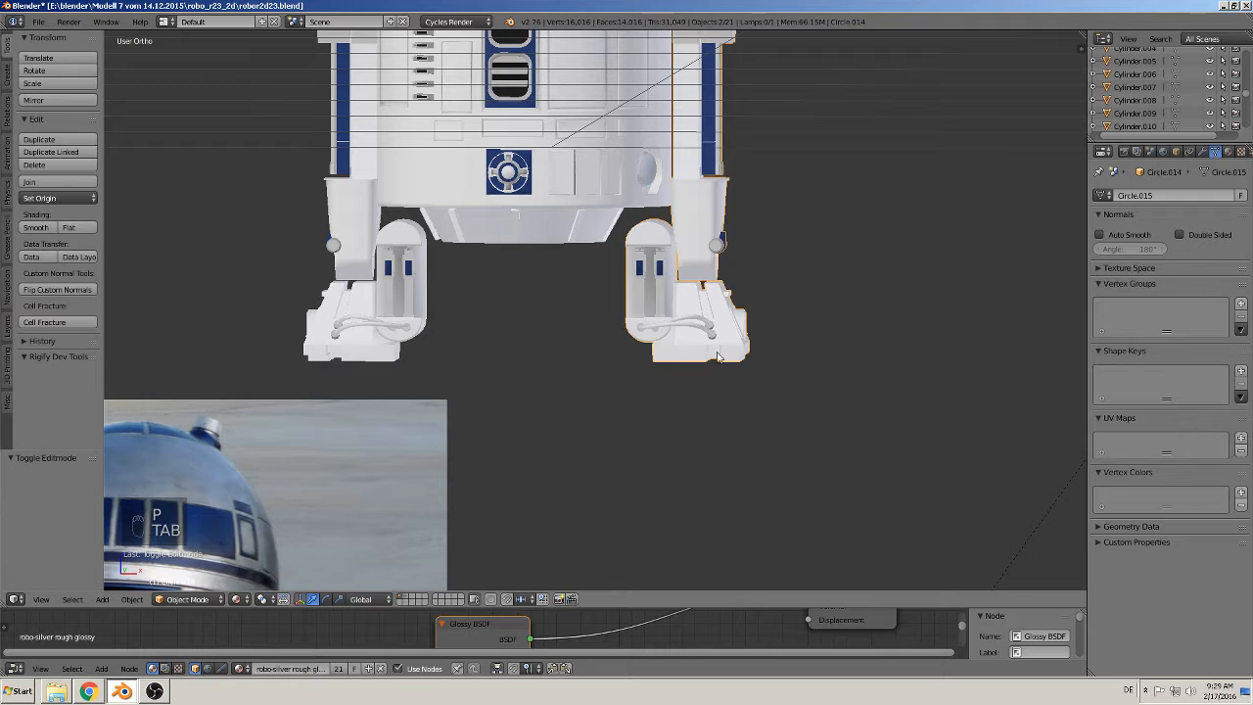
right_click(714, 346)
scroll(598, 335, "down", 3)
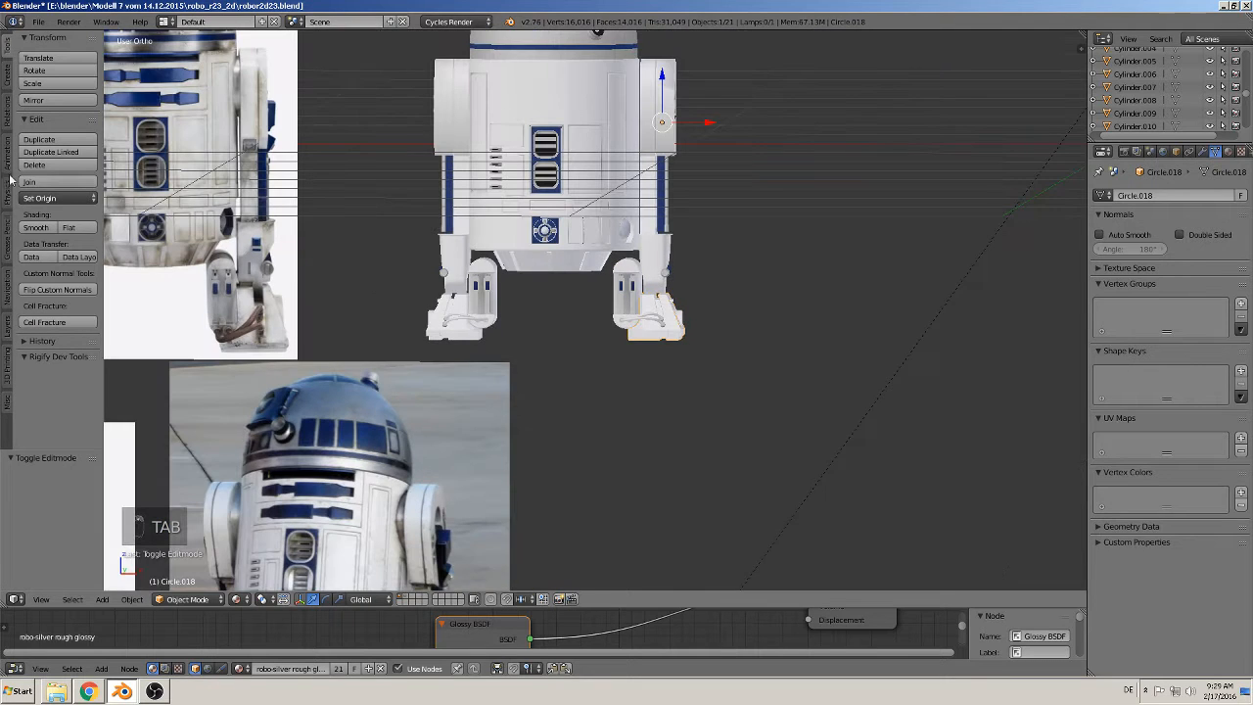
Step: Set the copied foot's origin to its geometry and move it midway between the legs, then 0.812 forward along negative Y
left_click(59, 197)
left_click(93, 228)
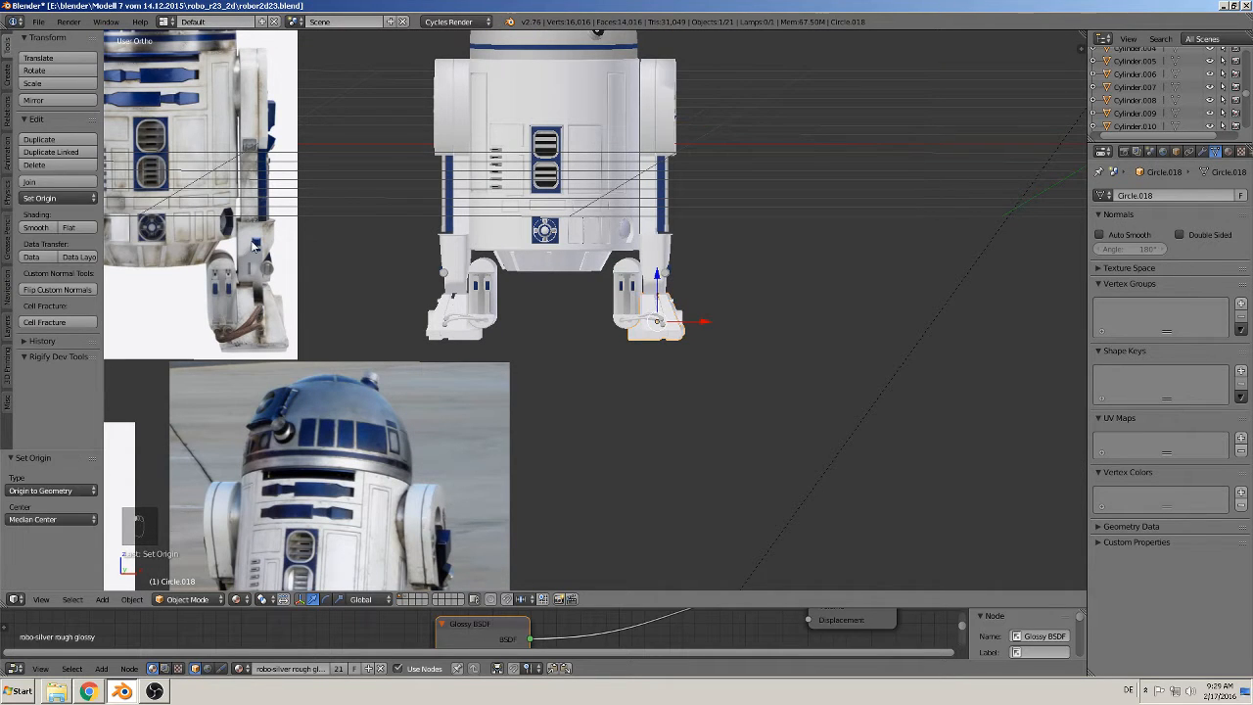
key("g")
key("x")
left_click(572, 313)
middle_click_drag(573, 313, 521, 377)
left_click_drag(576, 309, 424, 397)
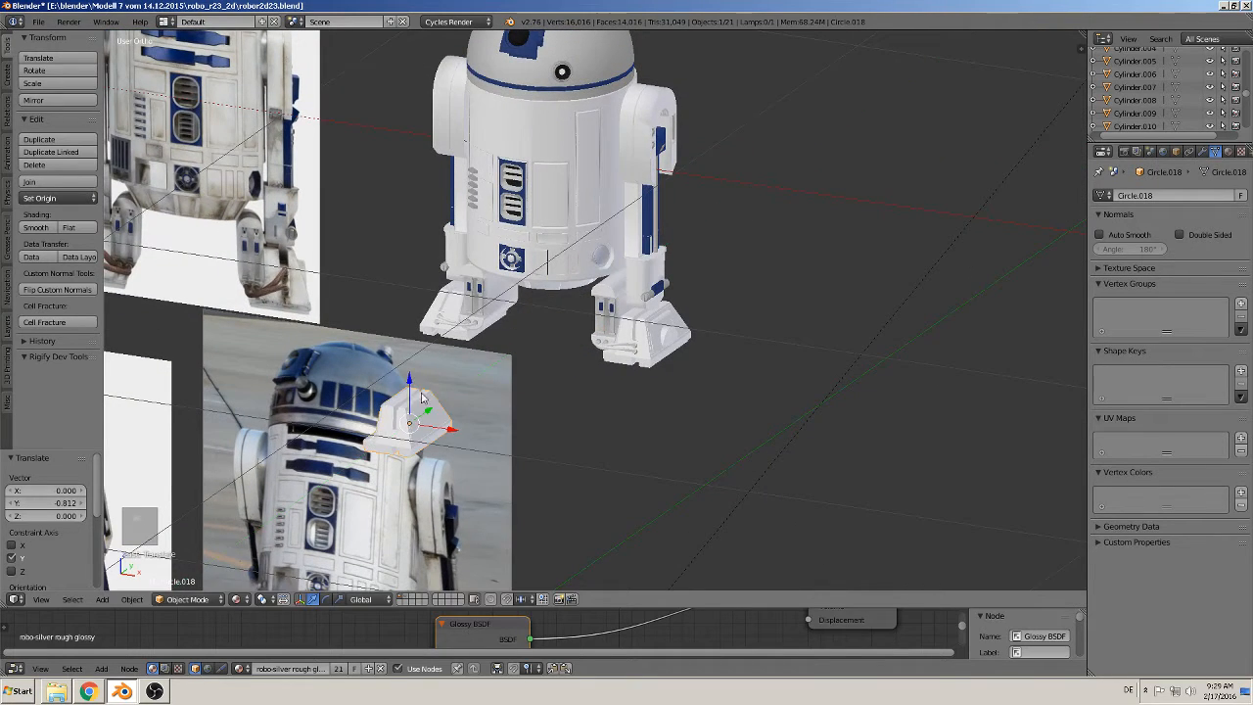
Step: Delete the vertices of the concave curved flank on the foot copy's negative-X side
middle_click_drag(410, 397, 459, 451)
key("KP_1")
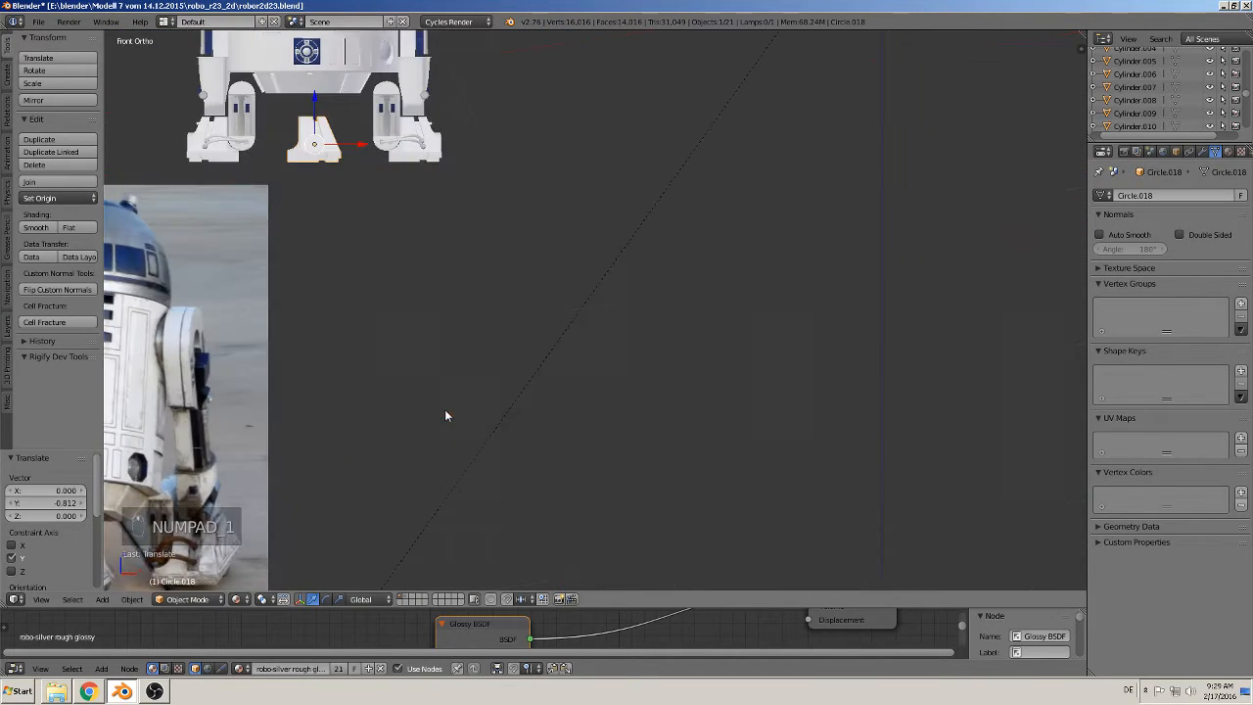
middle_click_drag(337, 198, 566, 340, "shift")
scroll(559, 338, "up", 7)
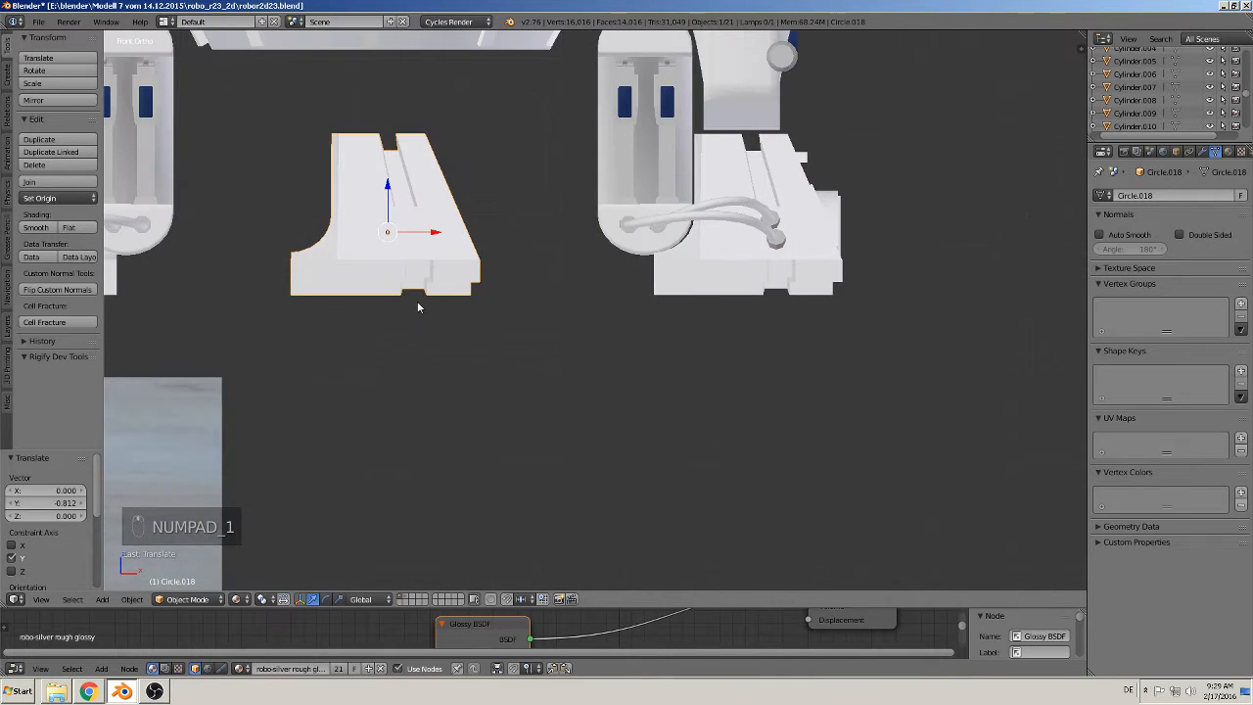
key("Tab")
middle_click_drag(393, 311, 541, 382, "shift")
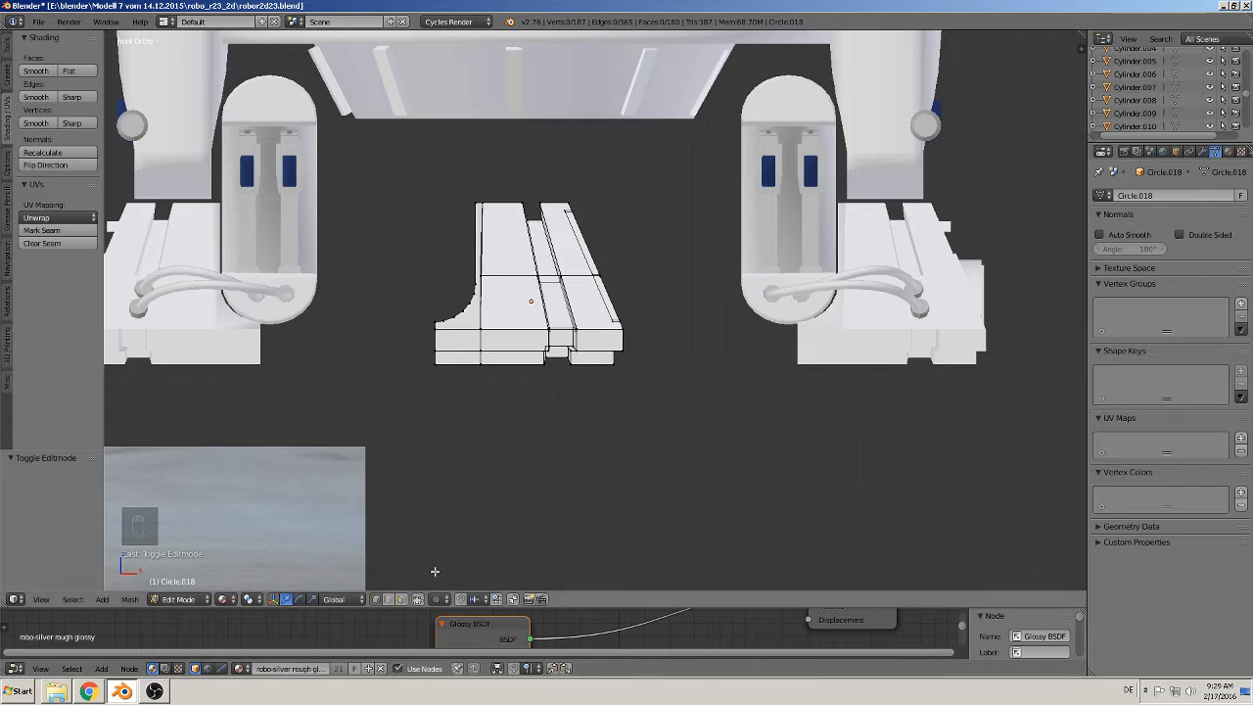
key("b")
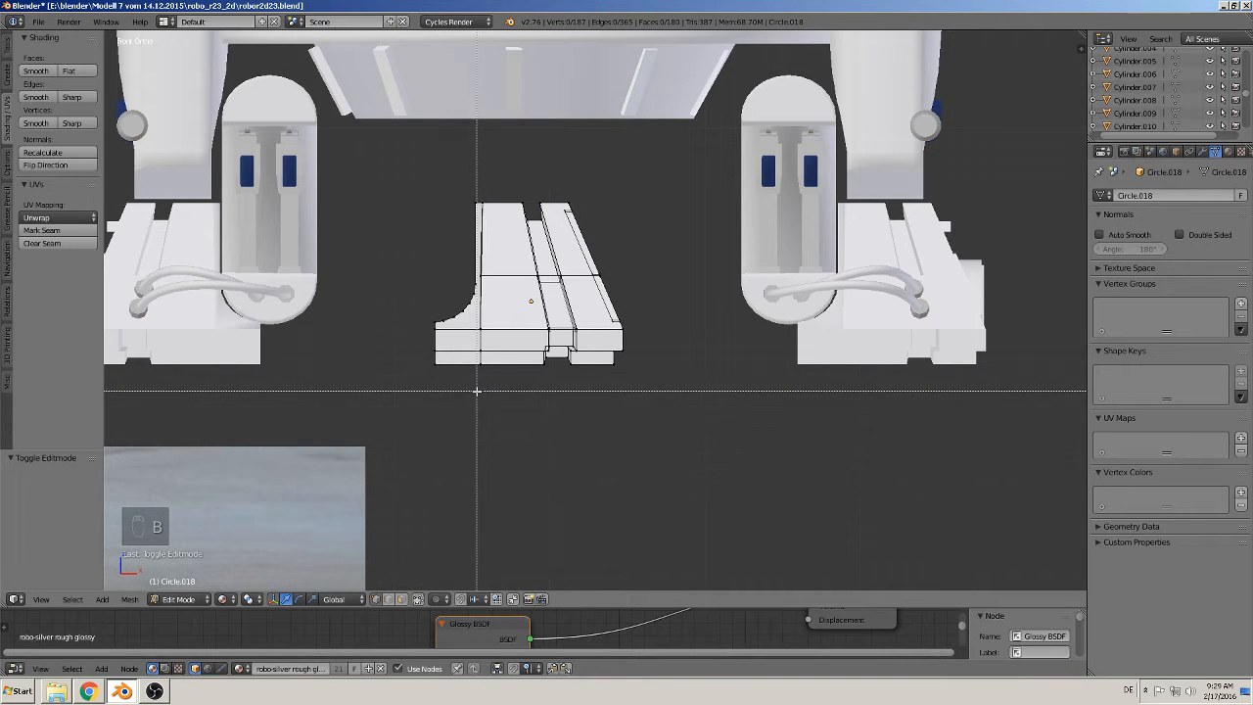
left_click_drag(478, 389, 409, 168)
key("x")
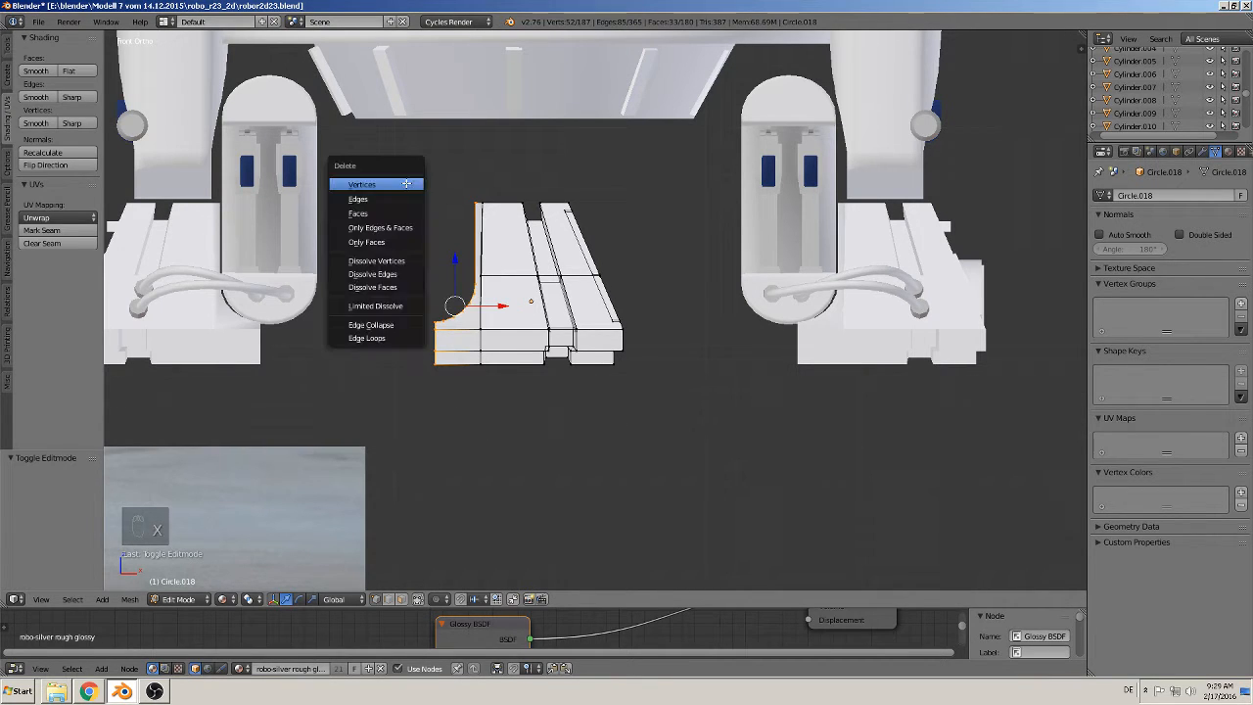
left_click(407, 182)
Step: Delete the vertices of the wide block on the negative-X side of the foot's groove, keeping the narrow outer block
mouse_move(493, 343)
middle_mouse_down()
mouse_move(477, 374)
mouse_move(491, 358)
middle_mouse_up()
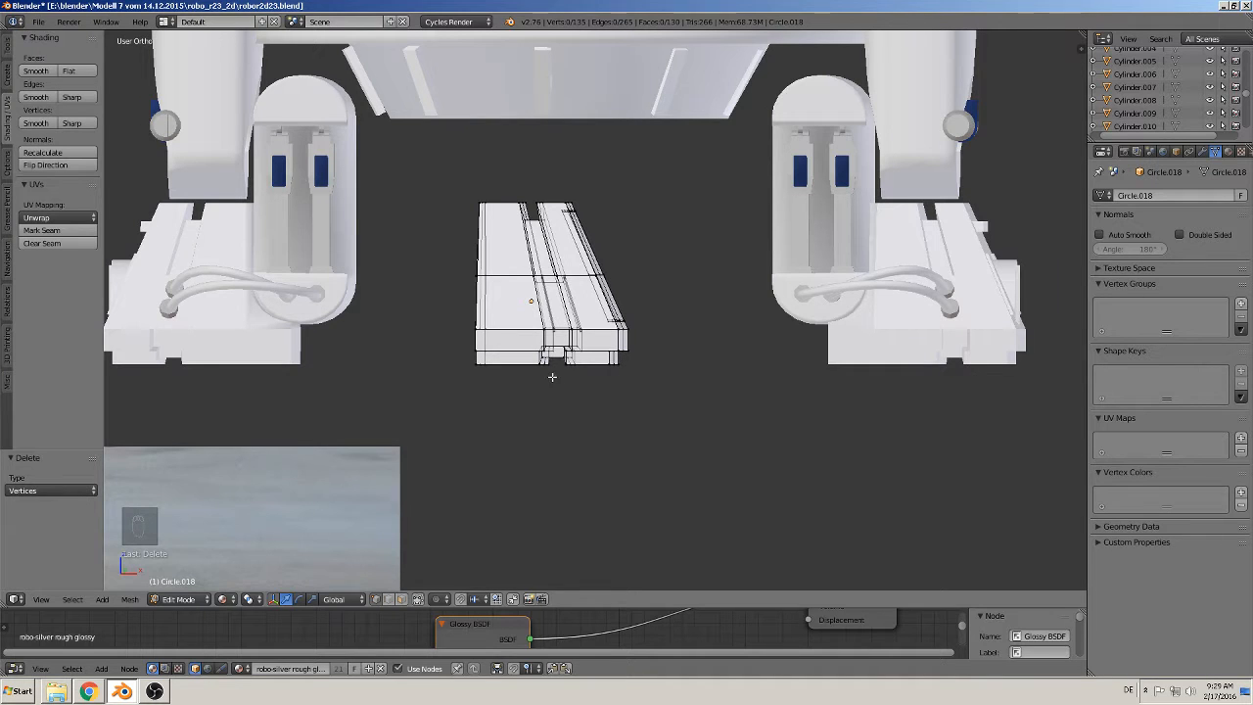
middle_click_drag(552, 377, 542, 368)
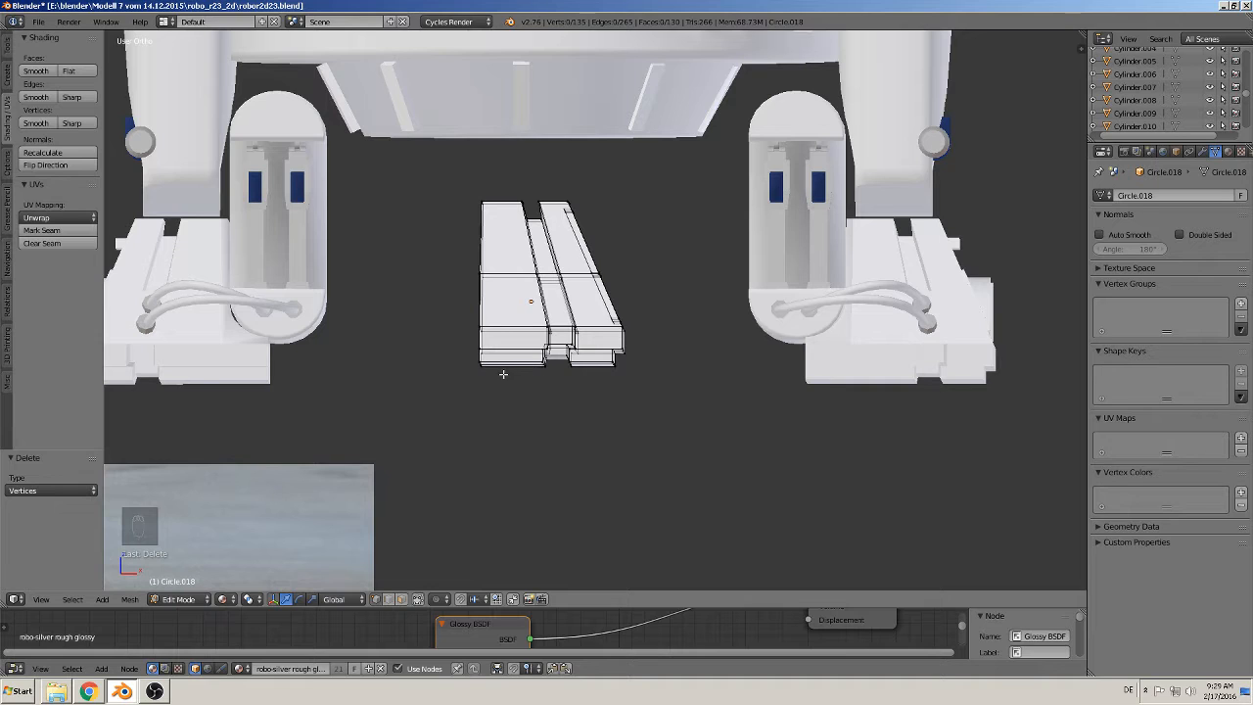
key("b")
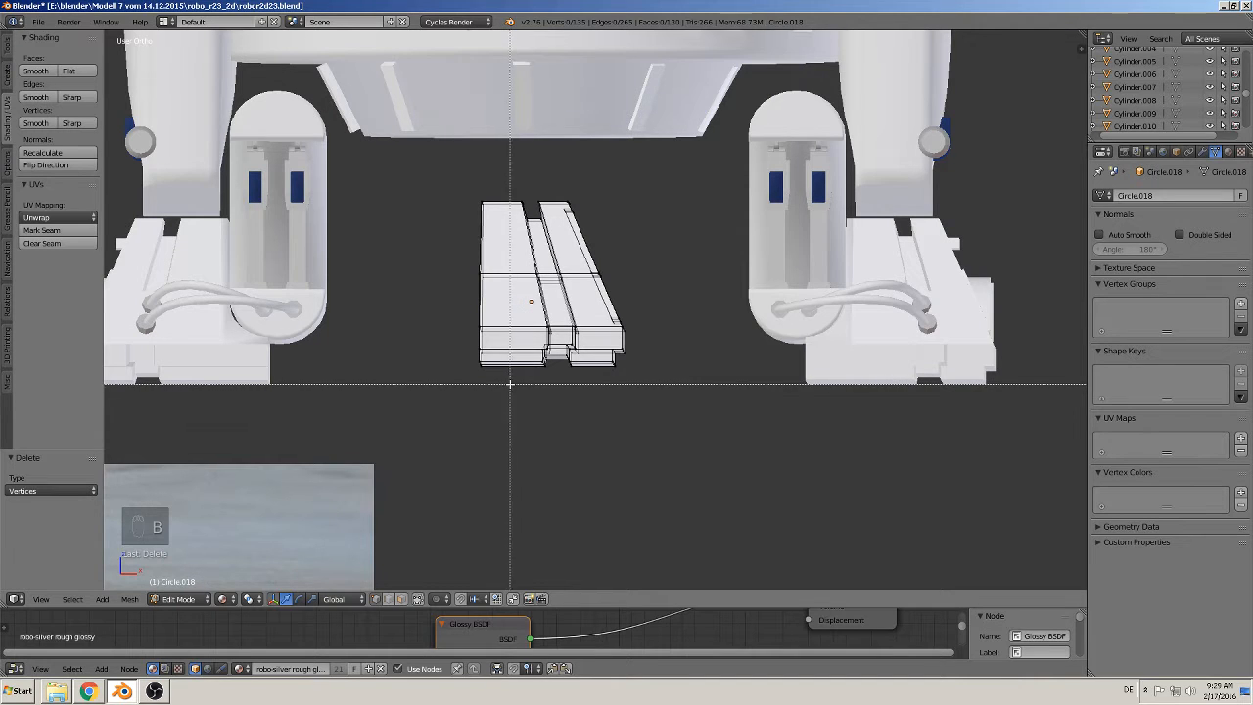
right_click(534, 392)
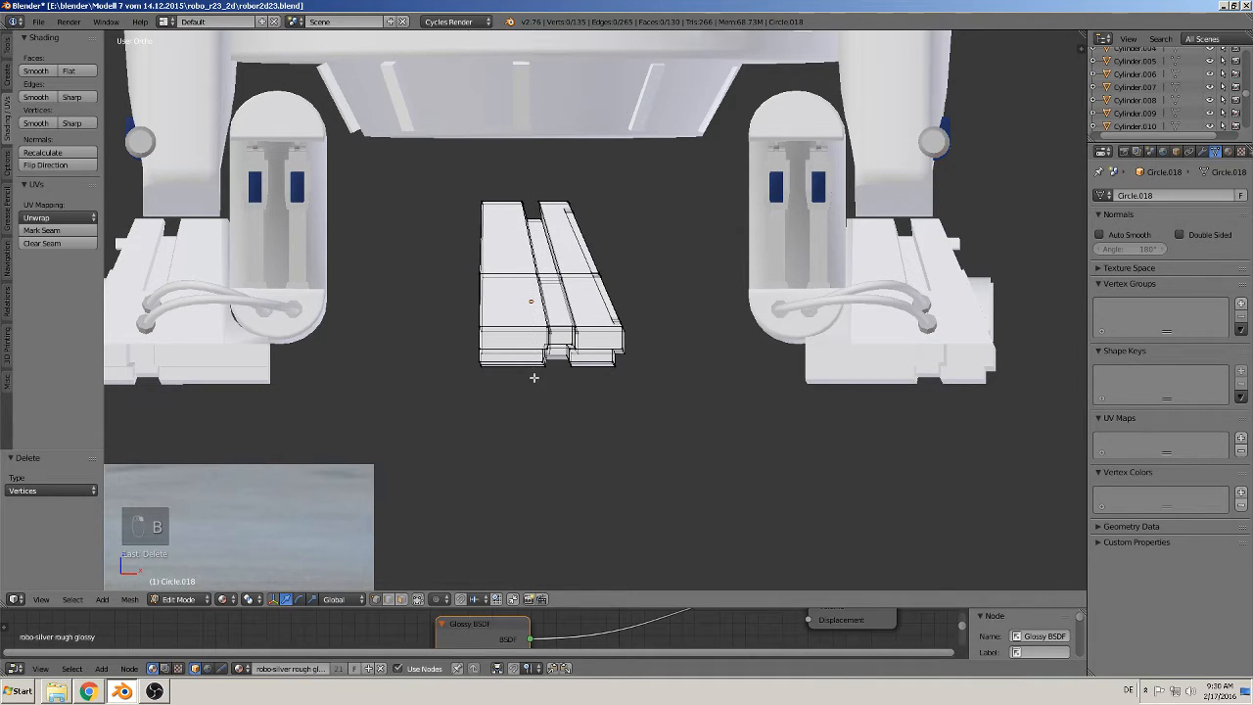
key("c")
mouse_move(532, 369)
left_mouse_down()
mouse_move(544, 342)
mouse_move(514, 244)
mouse_move(479, 211)
left_mouse_up()
right_click(473, 383)
key("x")
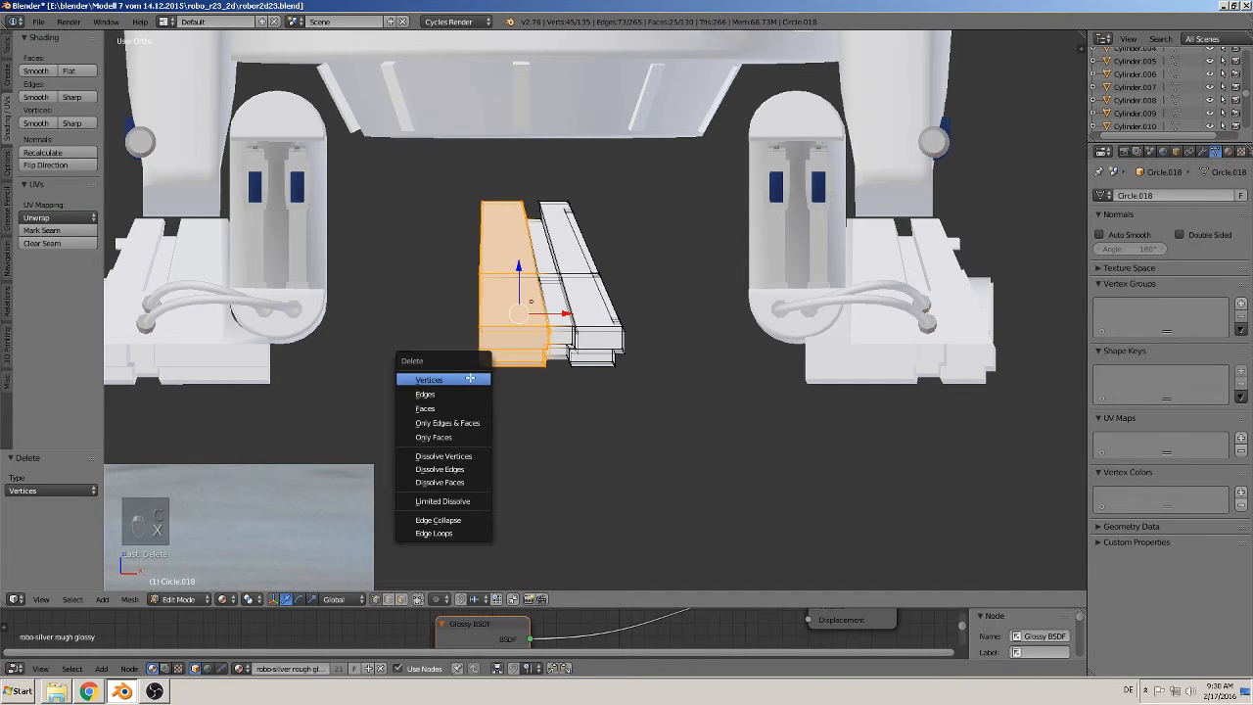
left_click(490, 374)
Step: Delete the leftover groove vertices beside the remaining foot block and leave mesh editing
mouse_move(497, 371)
middle_mouse_down()
mouse_move(531, 355)
mouse_move(526, 346)
middle_mouse_up()
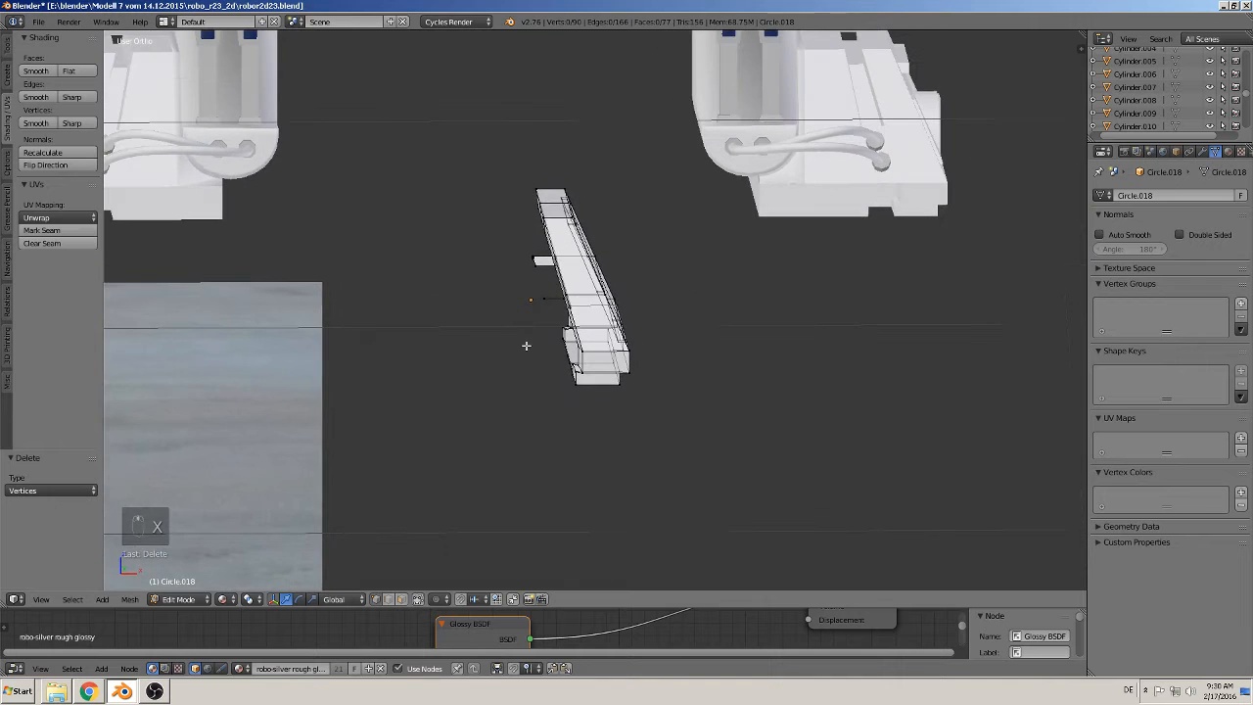
key("c")
left_click(531, 297)
left_click(521, 258)
right_click(520, 258)
key("c")
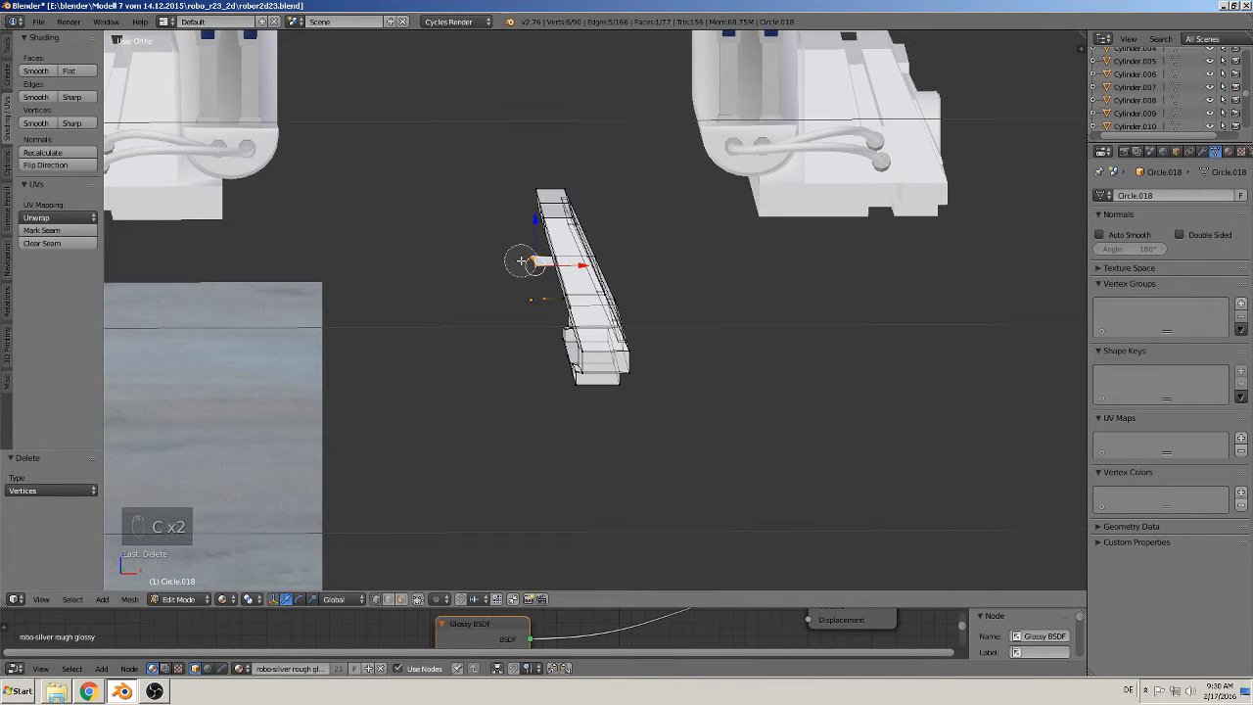
right_click(518, 257)
key("x")
left_click(517, 255)
mouse_move(556, 280)
middle_mouse_down()
mouse_move(536, 266)
mouse_move(548, 305)
mouse_move(588, 297)
mouse_move(573, 296)
middle_mouse_up()
key("Tab")
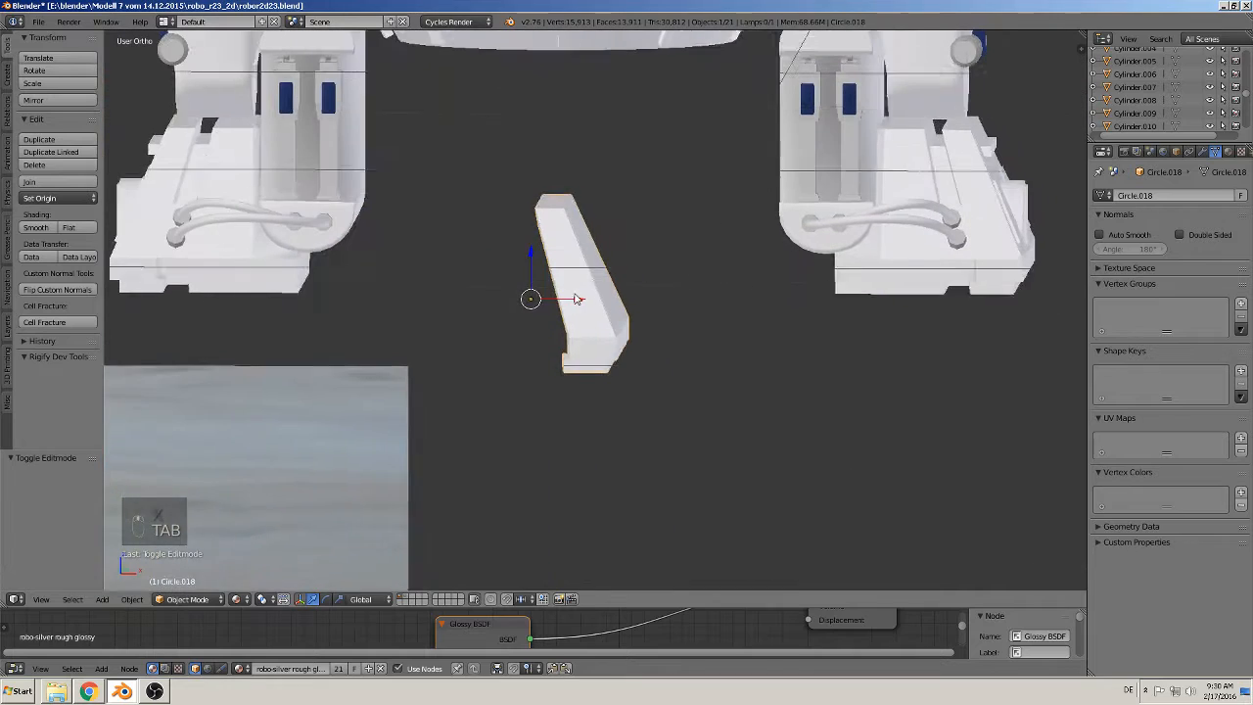
Step: Examine the middle front foot in the lower reference photo and compare it with the remaining mesh block
key("Tab")
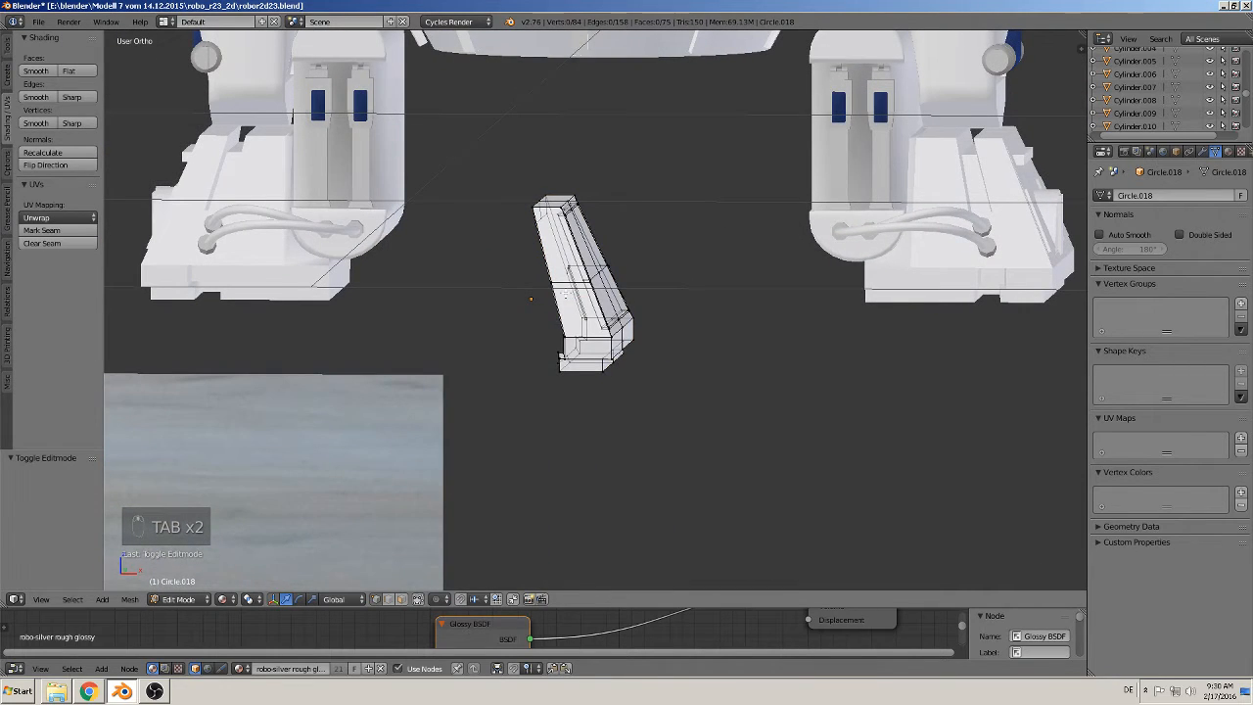
scroll(566, 295, "down", 7)
middle_click_drag(415, 462, 610, 143, "shift")
scroll(632, 333, "up", 4)
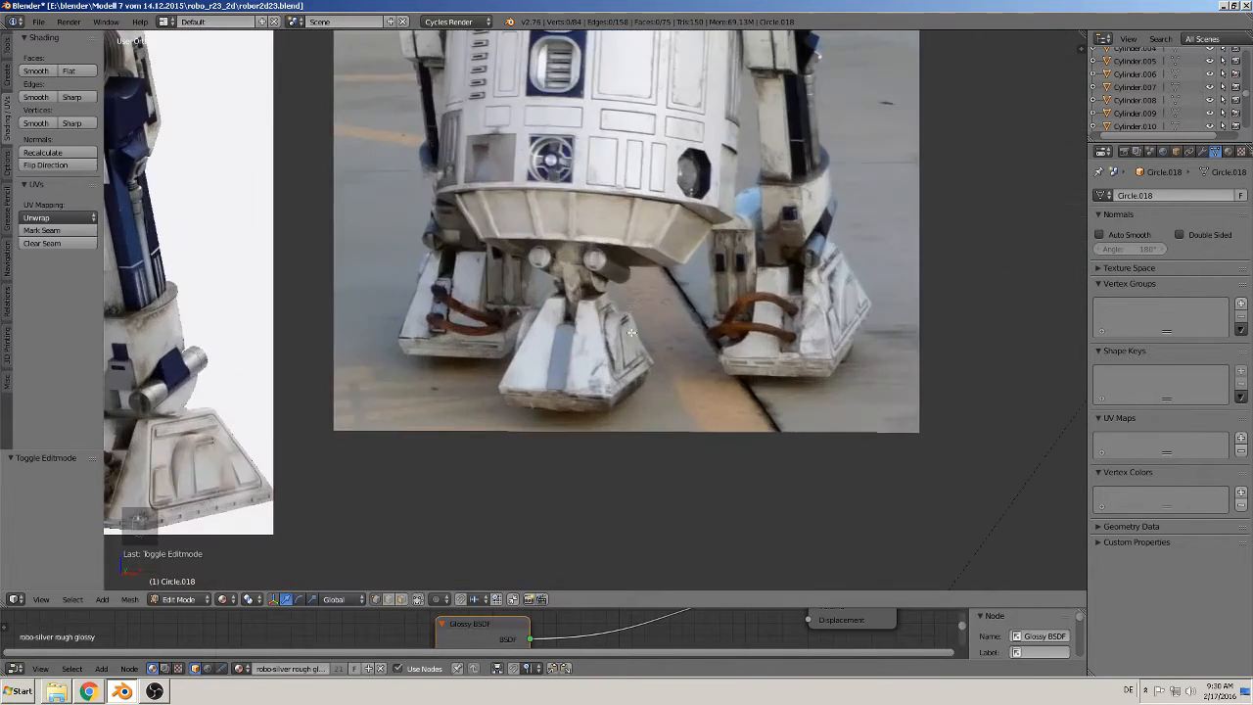
scroll(666, 224, "down", 4)
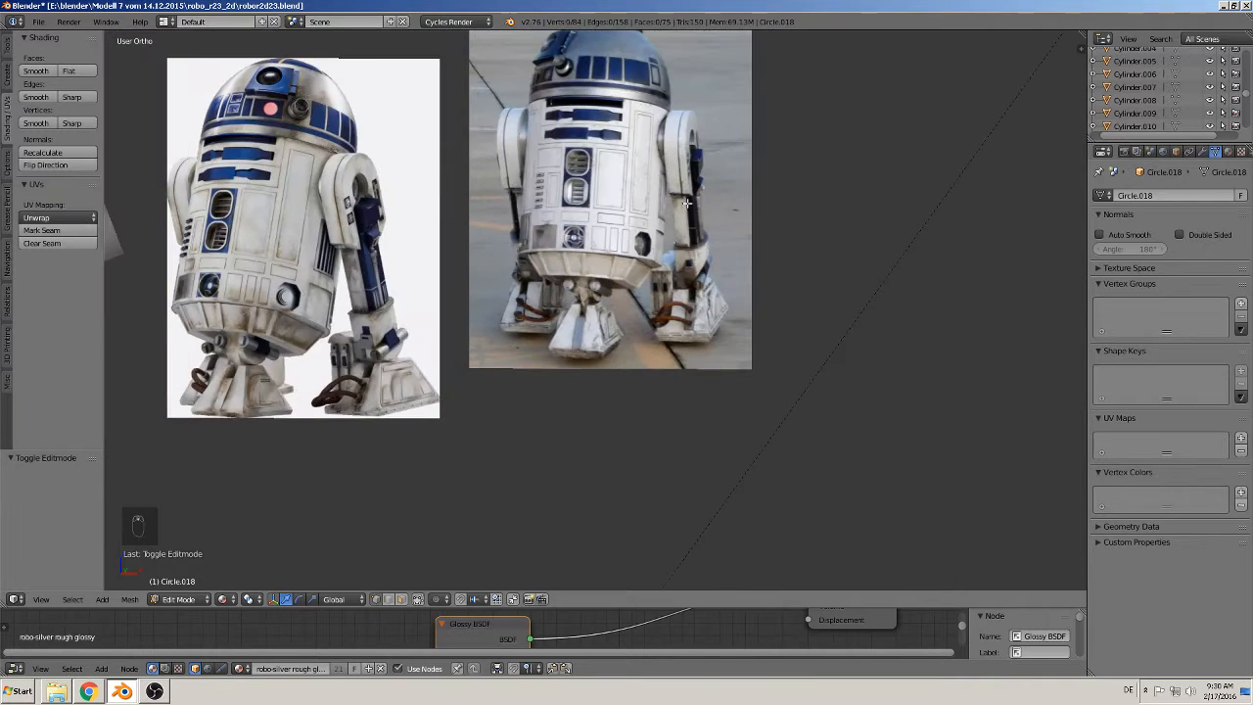
middle_click_drag(688, 204, 488, 576, "shift")
scroll(600, 439, "up", 4)
middle_click_drag(599, 434, 603, 431)
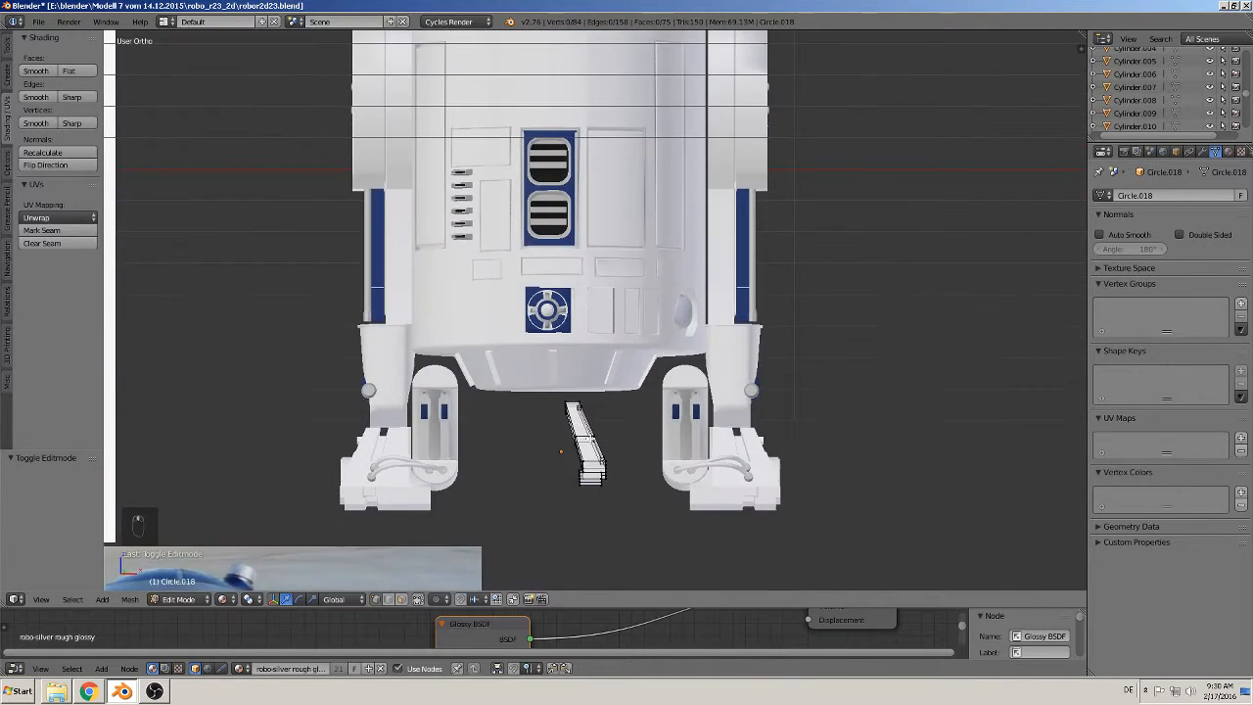
Step: Move the block's inner-side vertices 0.028 in negative X and flatten them into a straight side by scaling X to 0
scroll(591, 440, "up", 3)
middle_click_drag(547, 511, 568, 368, "shift")
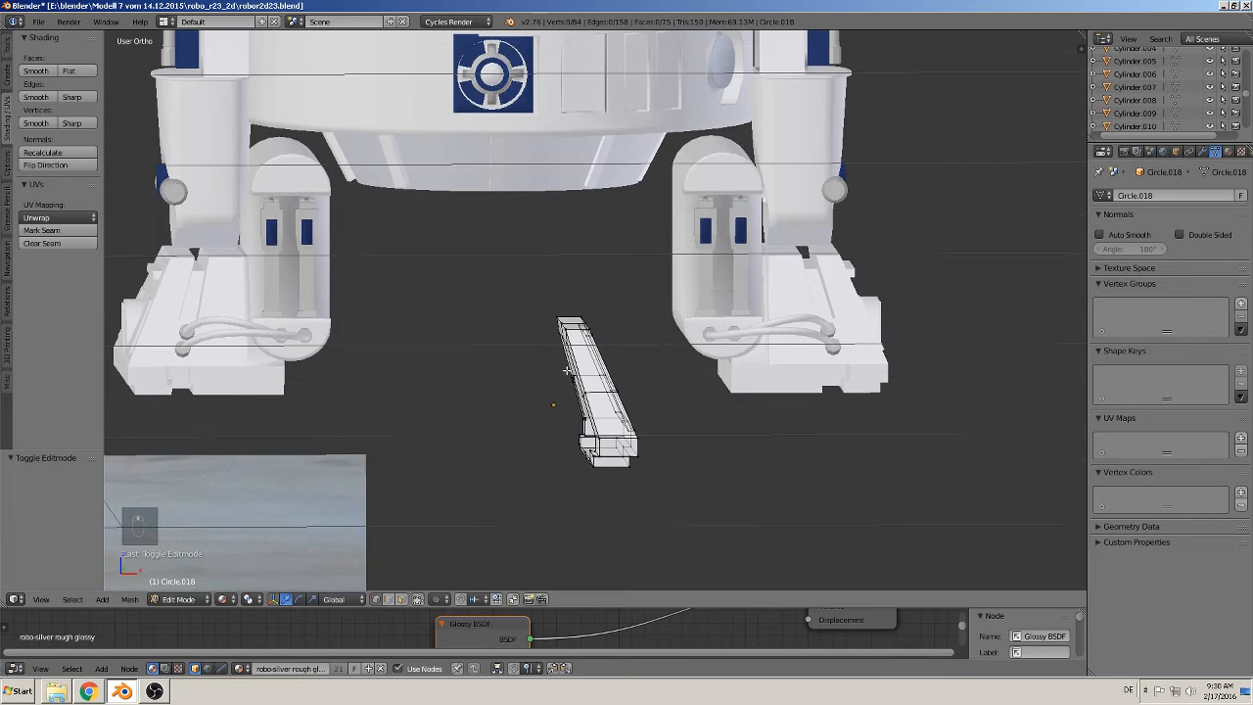
scroll(606, 433, "up", 2)
mouse_move(578, 470)
middle_mouse_down()
mouse_move(571, 452)
mouse_move(572, 464)
middle_mouse_up()
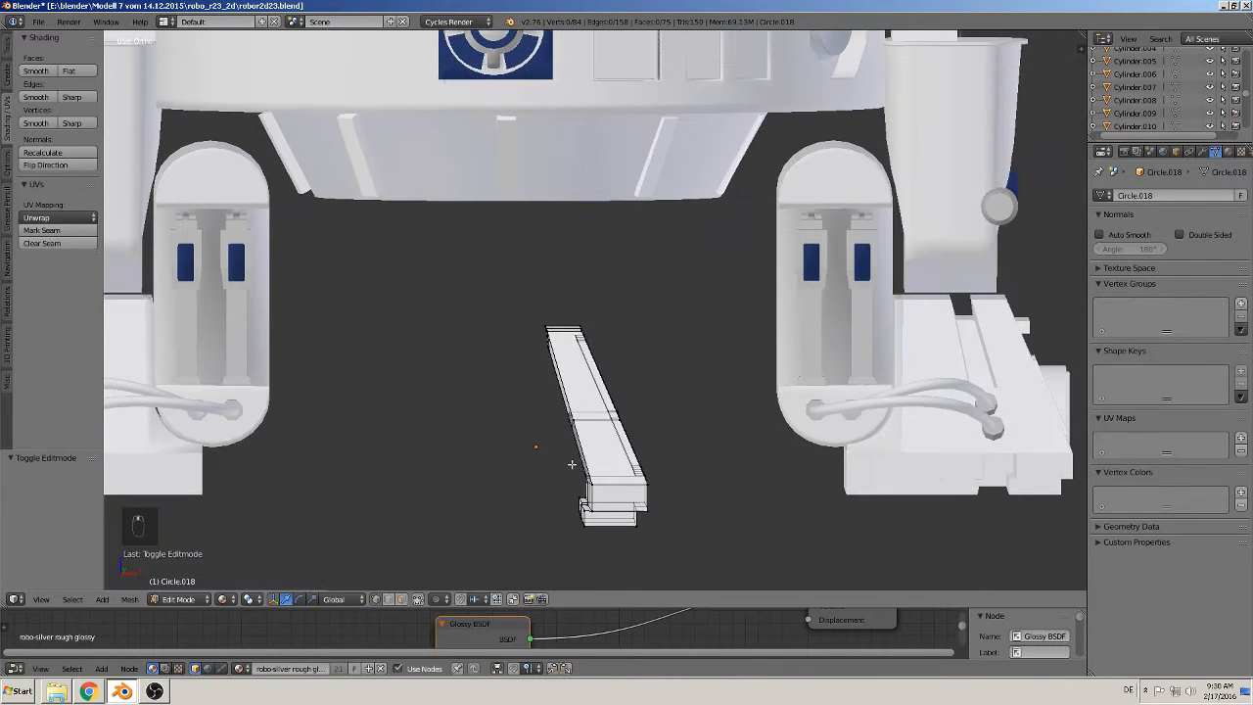
middle_click_drag(583, 506, 584, 509)
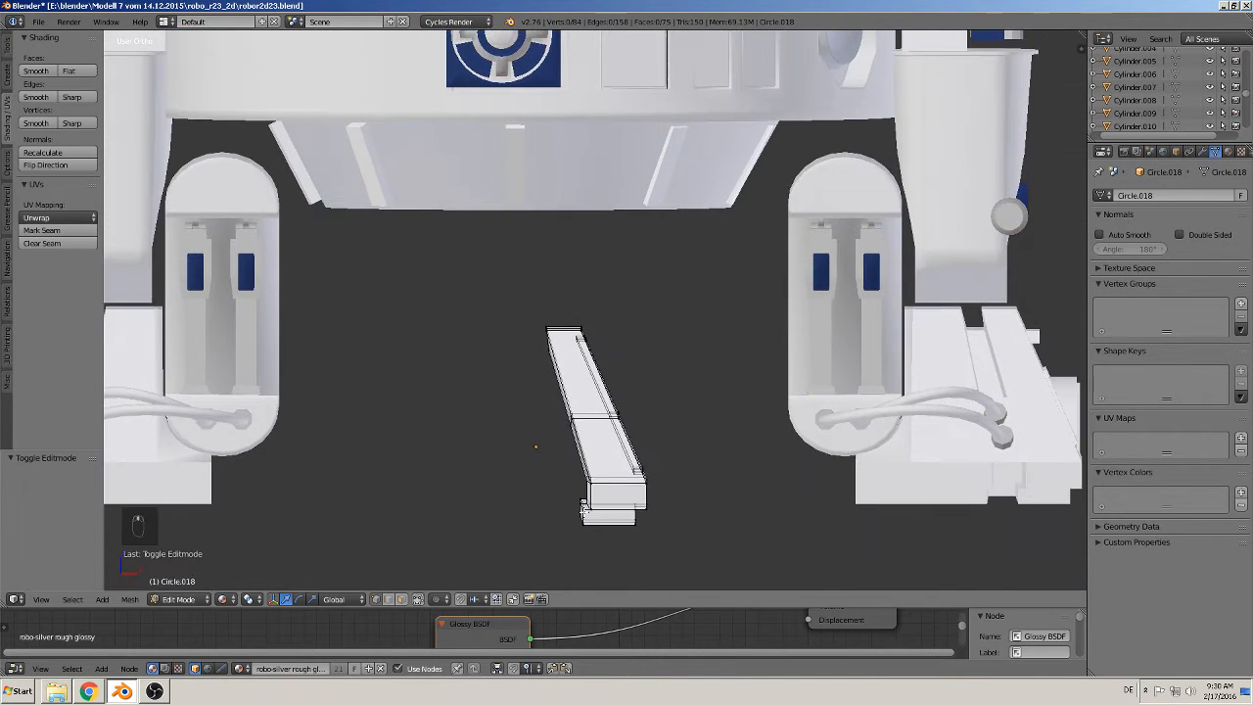
key("c")
left_click_drag(585, 517, 533, 328)
left_click_drag(624, 454, 572, 449)
key("s")
key("x")
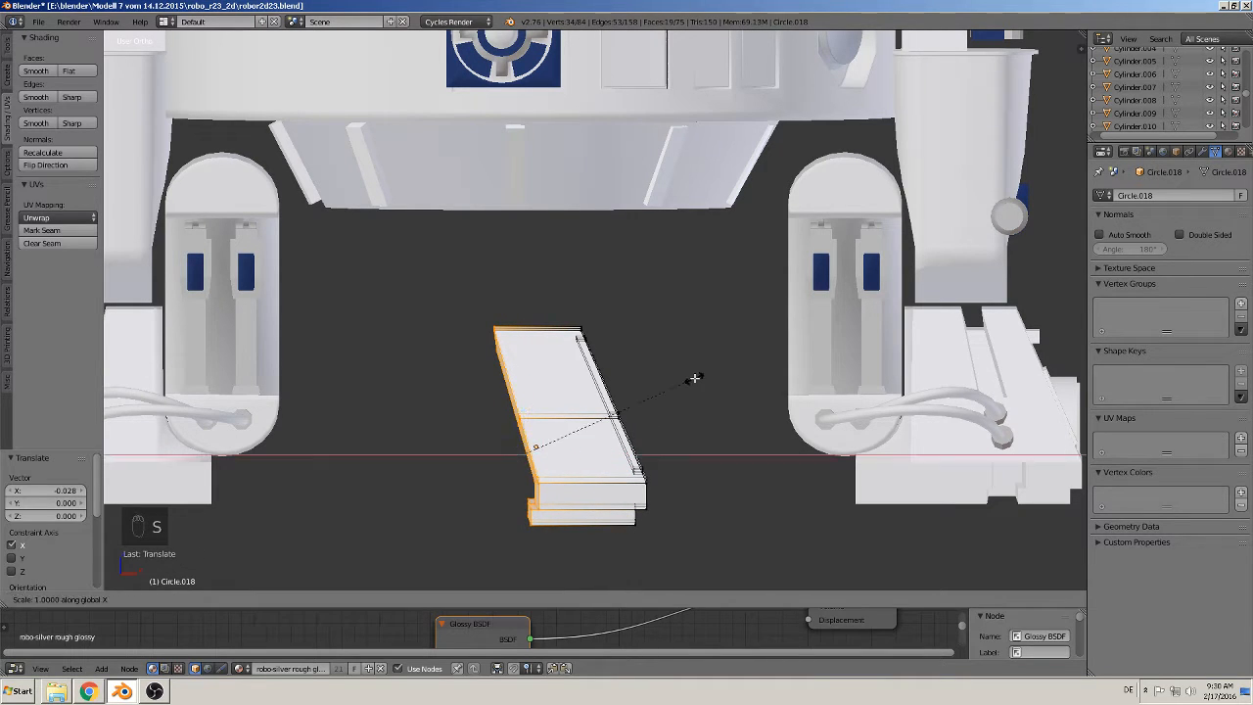
key("0")
key("Return")
Step: Select the whole foot block, duplicate it within the mesh and move the copy 0.117 in negative X
middle_click_drag(606, 349, 558, 416)
key("Tab")
key("Tab")
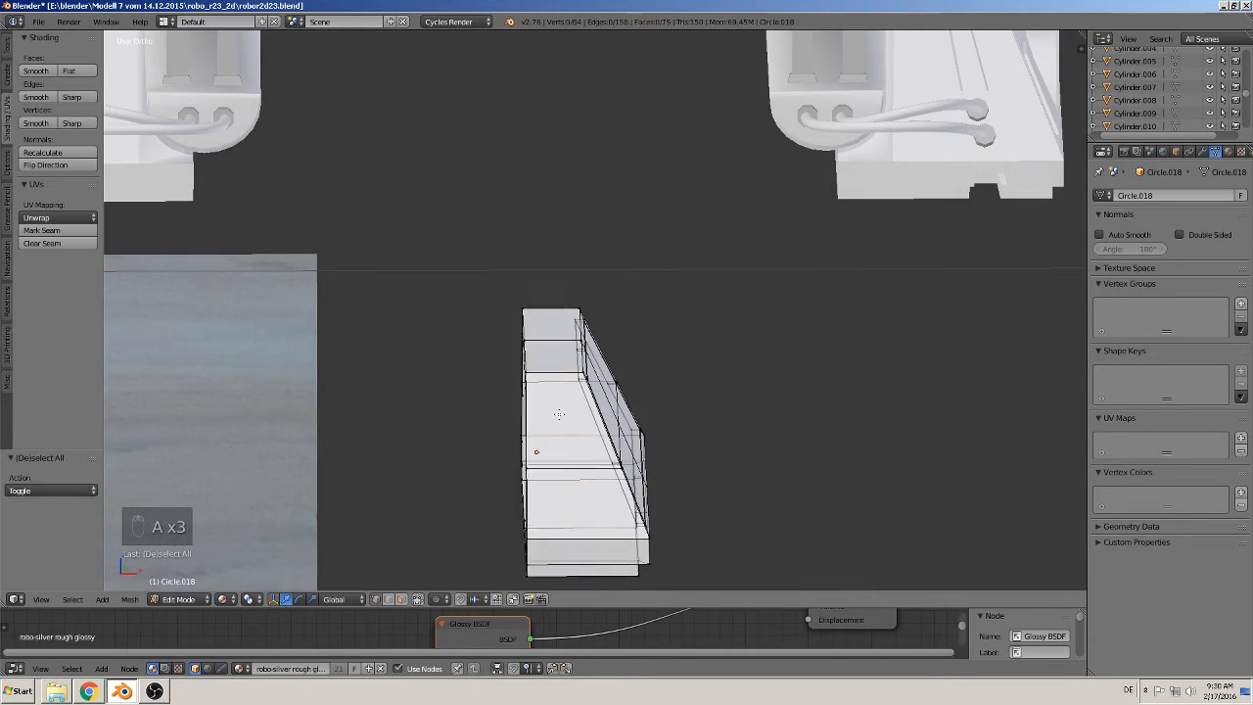
key("a")
key("a")
key("a")
key("a")
key("a")
scroll(558, 415, "down", 3)
key("shift+d")
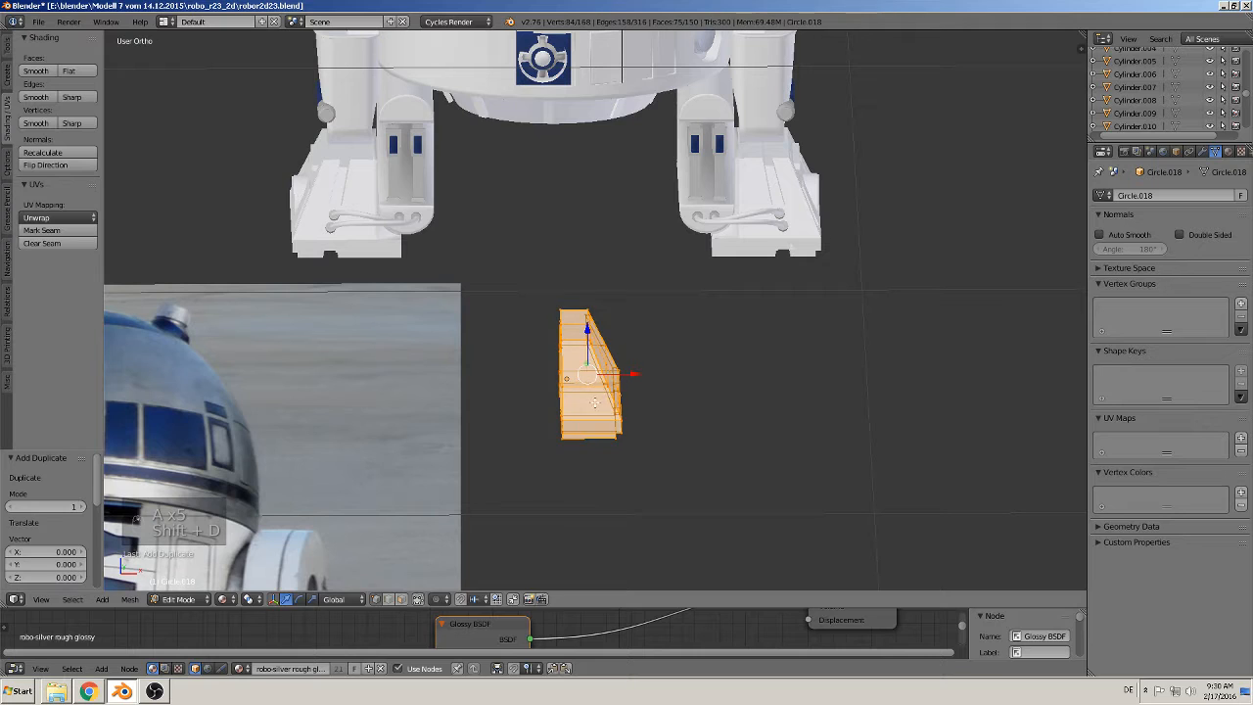
key("x")
left_click(541, 366)
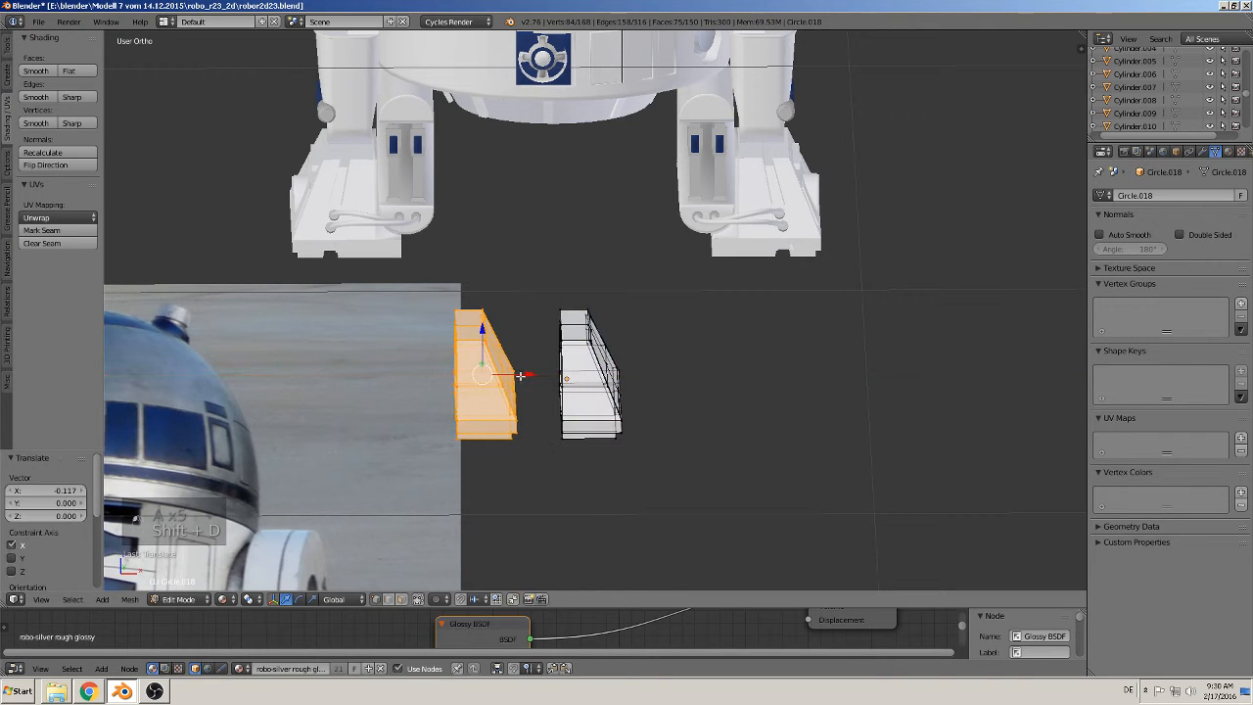
Step: Mirror the duplicated block along global X and move it 0.031 along X towards the original, leaving a gap between them
left_click(129, 599)
mouse_move(156, 526)
left_click(263, 526)
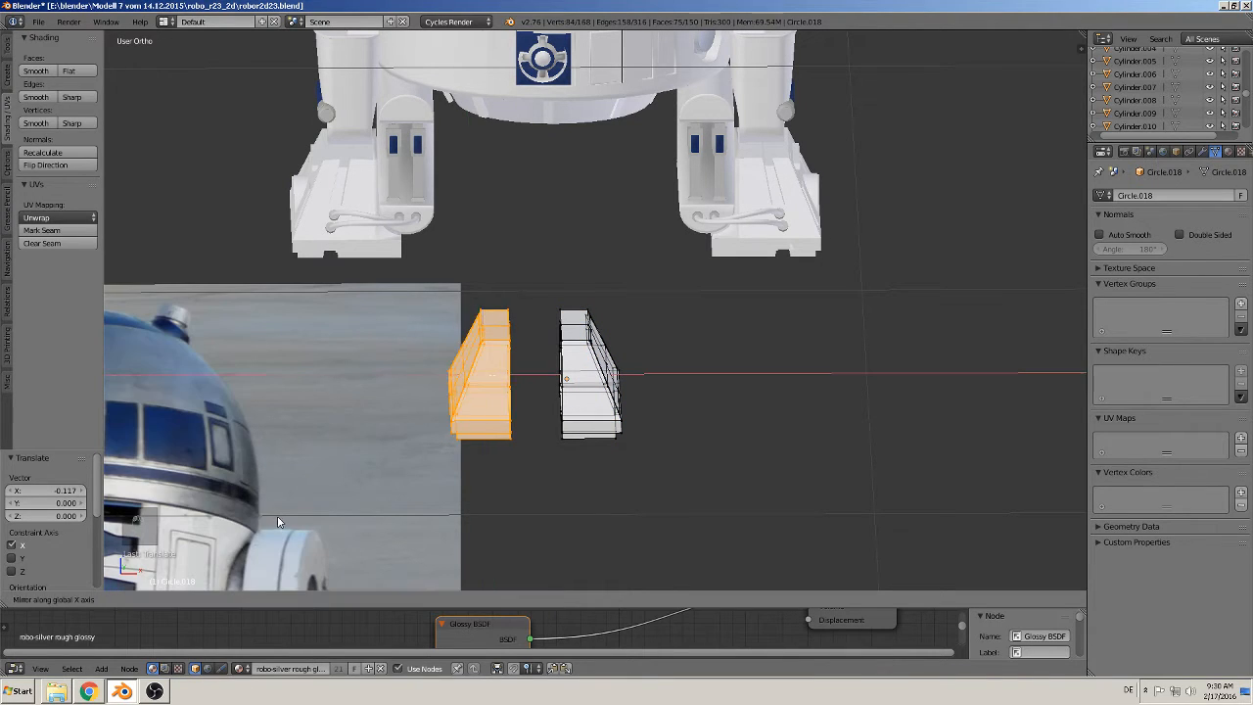
left_click_drag(535, 374, 562, 380)
Step: Compare the two foot halves with the middle front foot in the reference photo
middle_click_drag(562, 380, 538, 391)
scroll(538, 391, "down", 4)
middle_click_drag(383, 538, 531, 264, "shift")
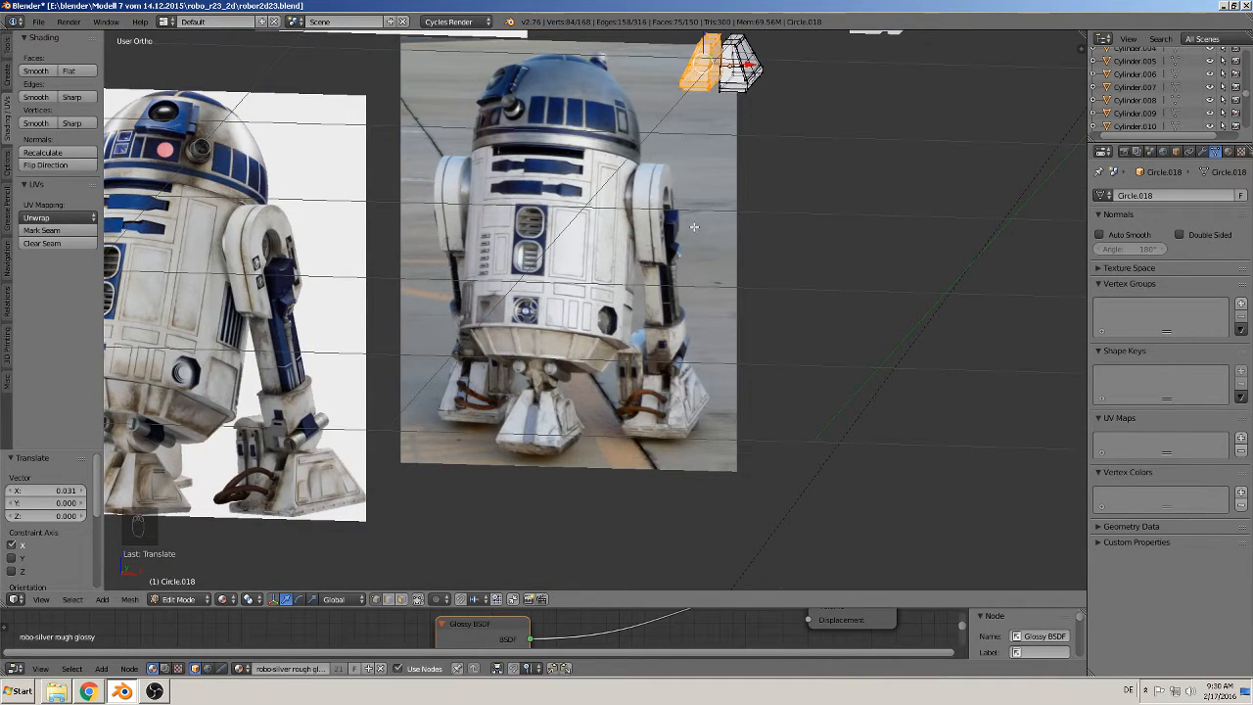
key("KP_Decimal")
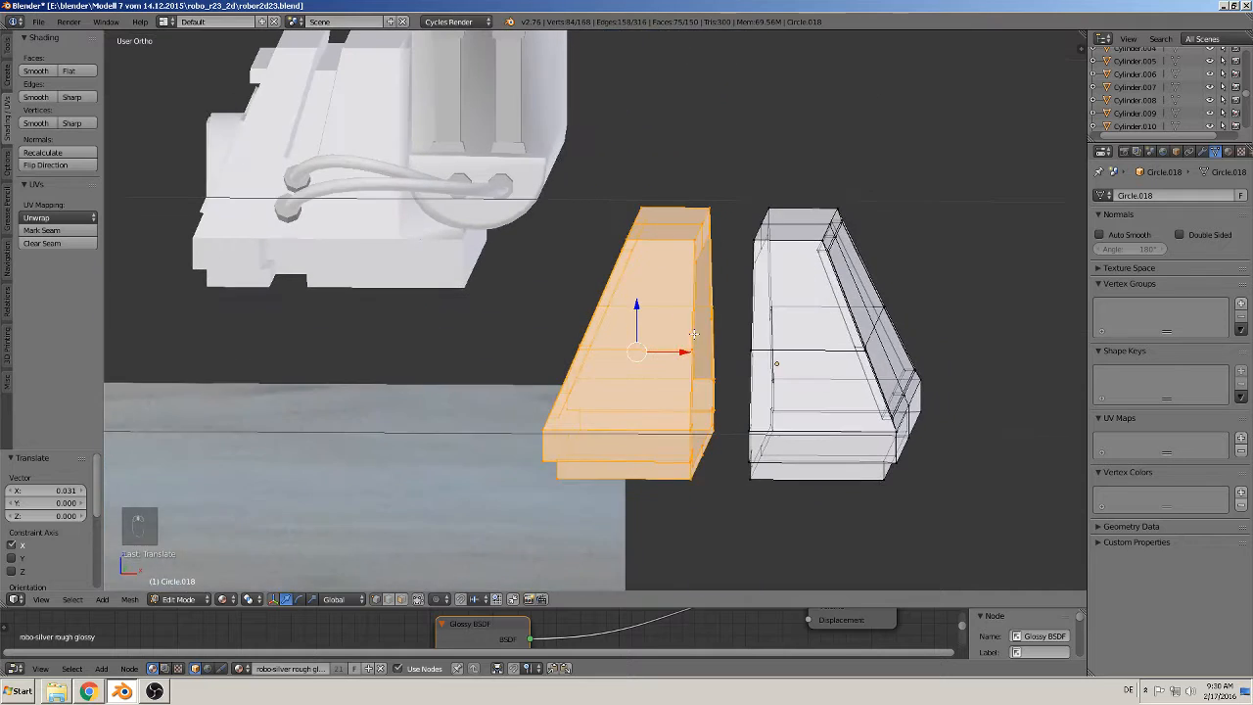
middle_click_drag(690, 335, 748, 337)
key("Tab")
key("Tab")
Step: Add one horizontal loop cut across the upper sloped face of each foot half
key("a")
key("a")
key("a")
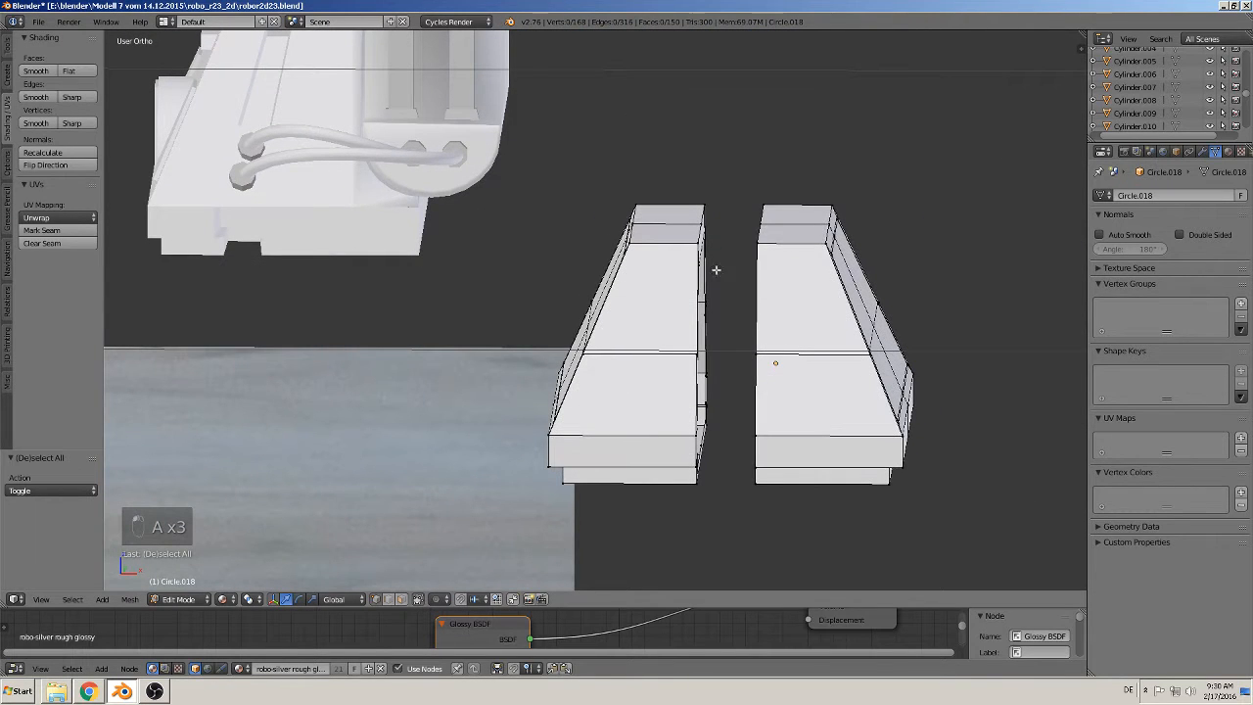
key("ctrl+r")
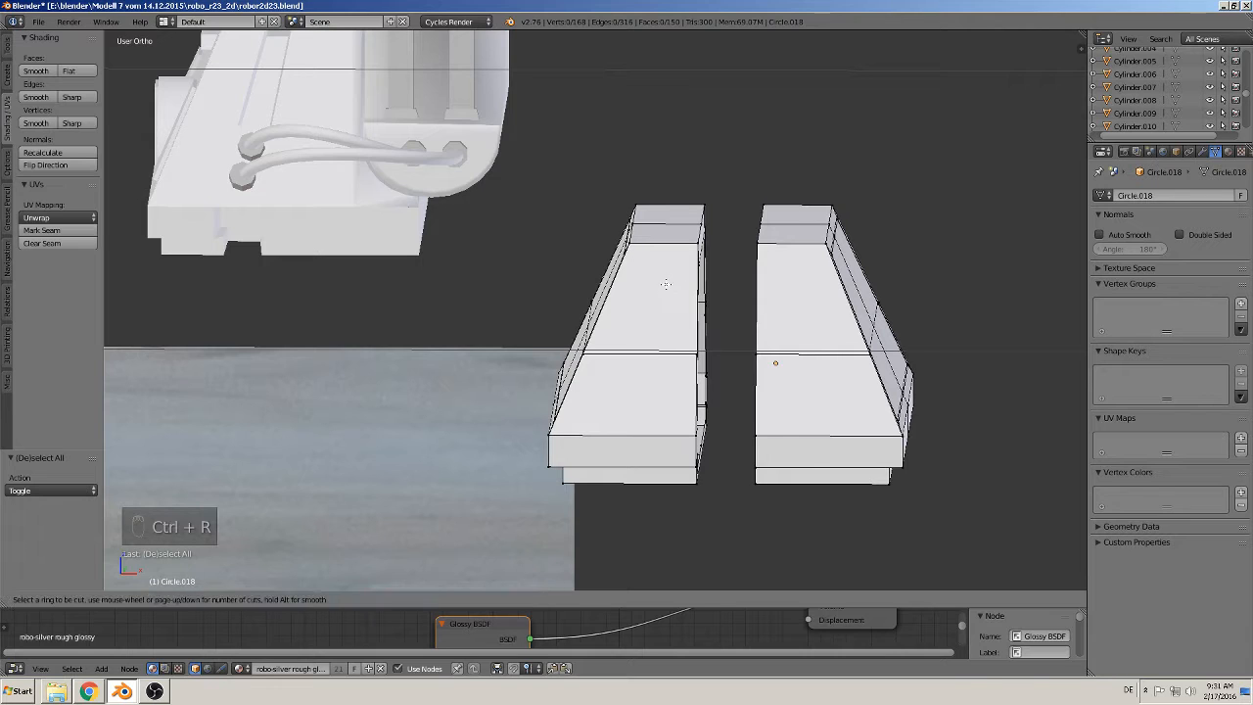
left_click(666, 286)
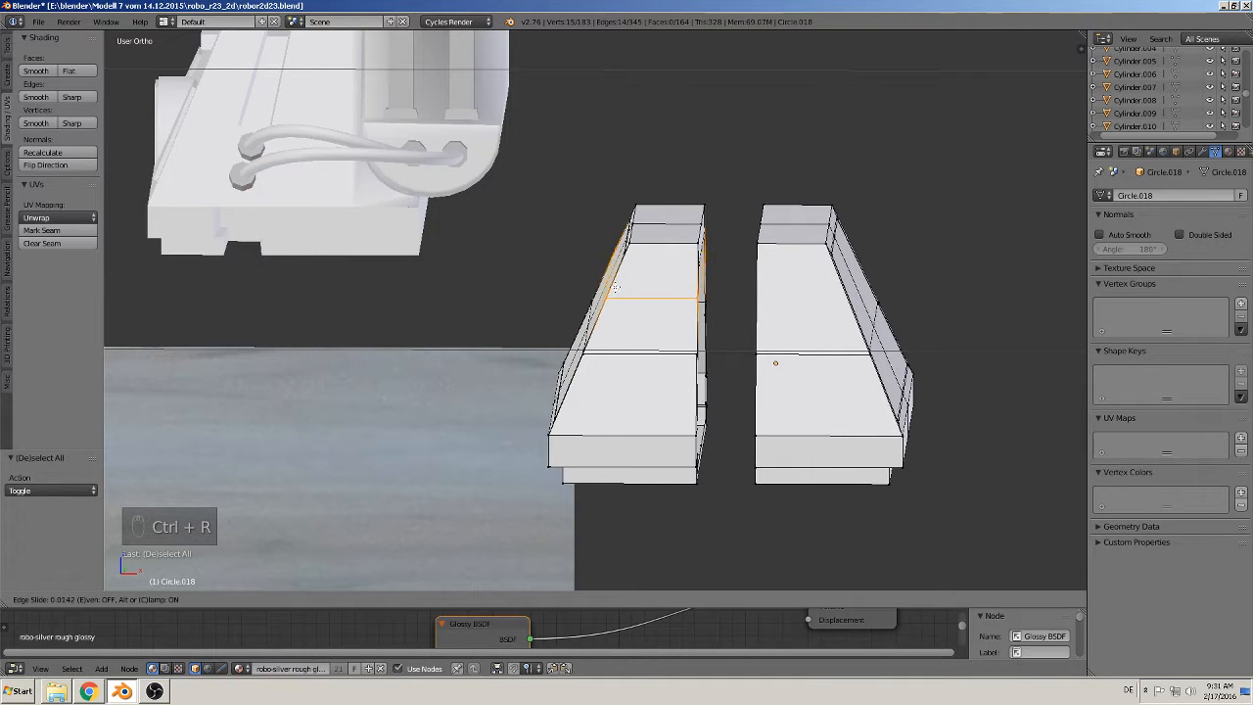
left_click(614, 288)
key("ctrl+r")
left_click(853, 303)
left_click(853, 303)
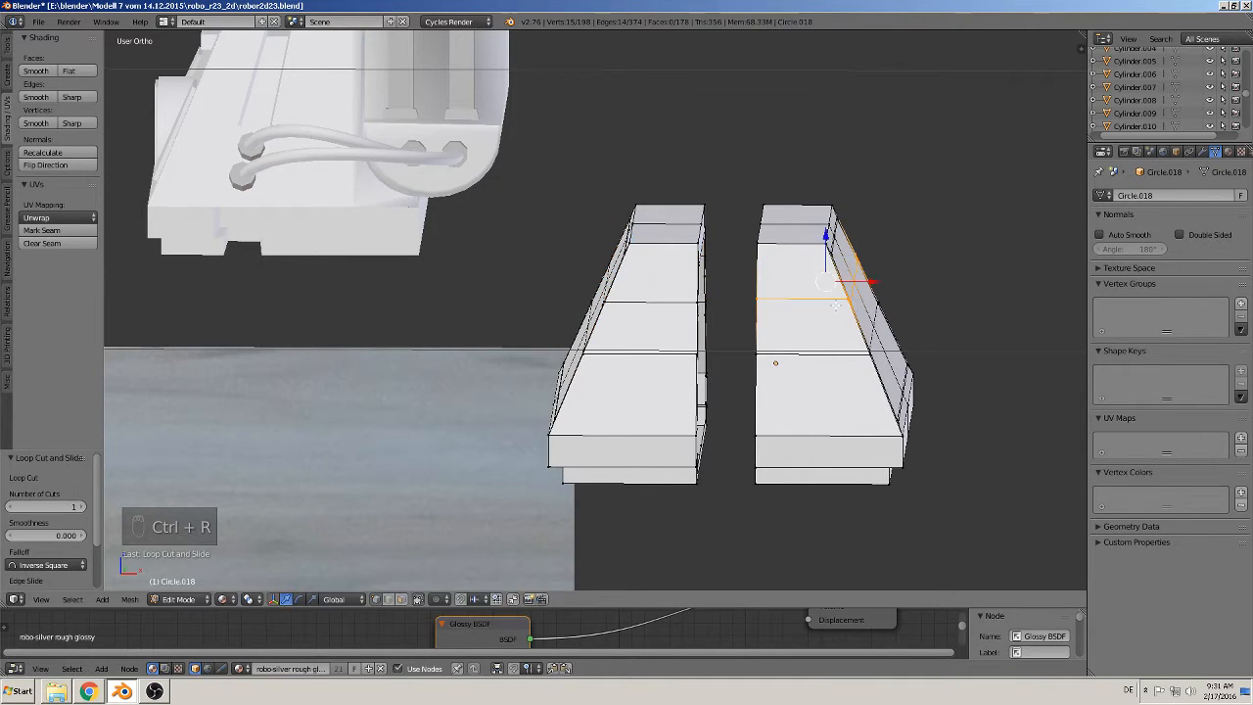
Step: Deselect all geometry and turn off limiting selection to visible so hidden vertices of both foot halves can be selected
middle_click_drag(801, 368, 716, 312)
scroll(735, 329, "up", 2)
key("a")
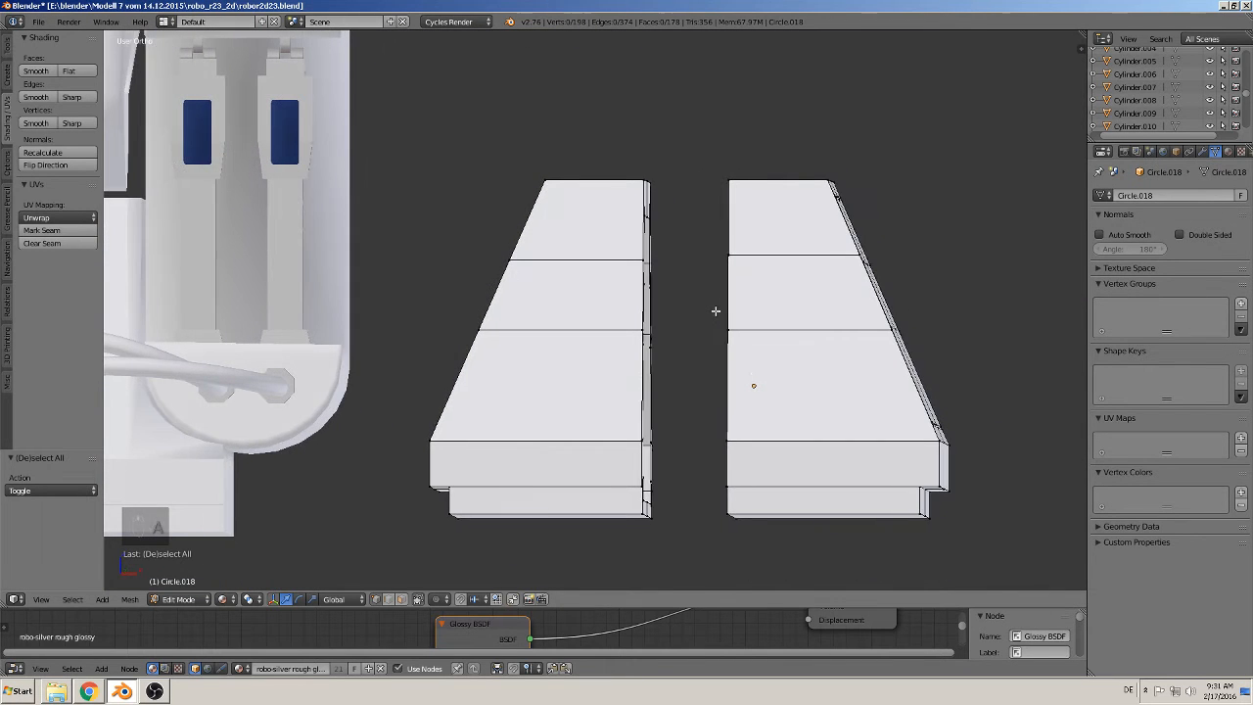
left_click(418, 599)
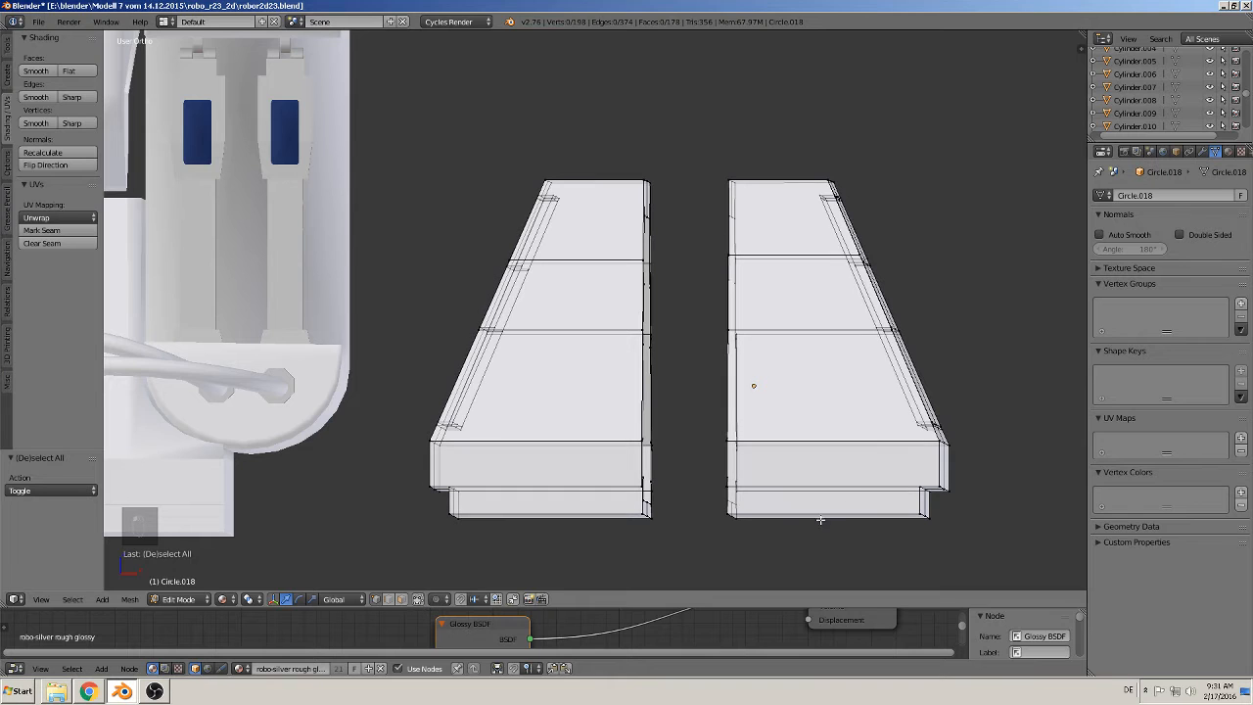
Step: Try to join the inner sides of both foot halves with Bridge Edge Loops, then undo the result
key("b")
left_click_drag(777, 541, 617, 251)
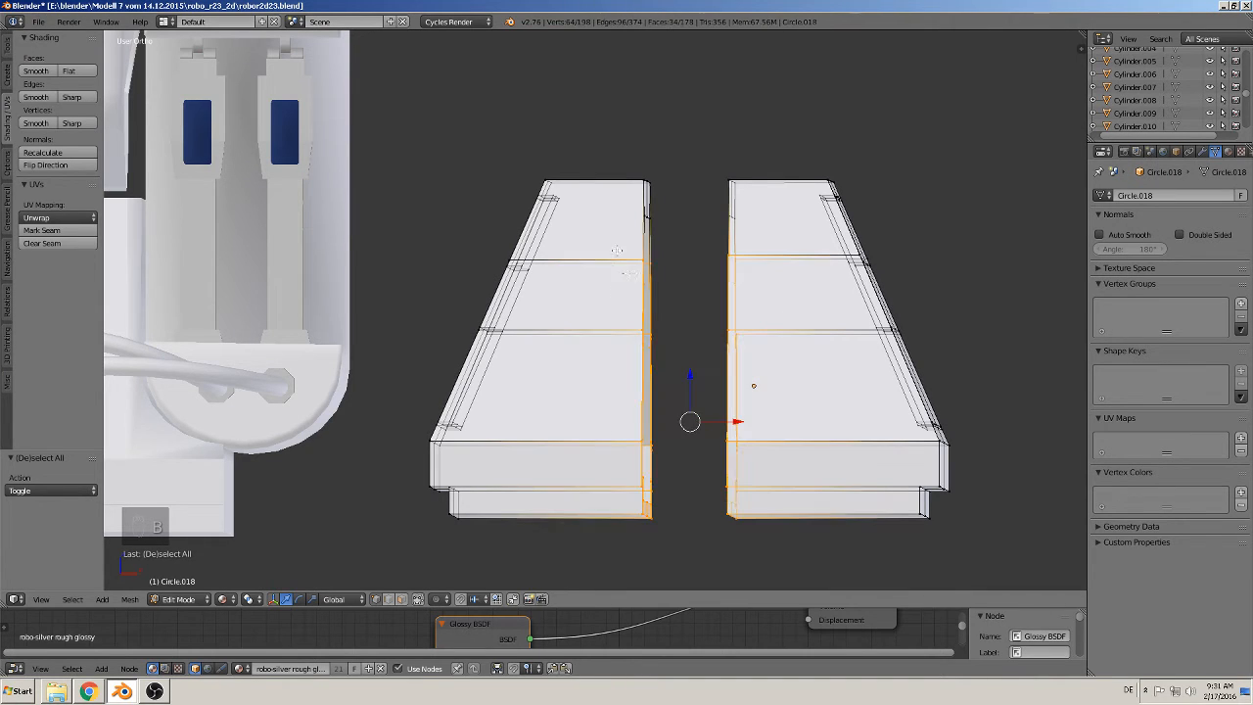
key("space")
left_click(716, 343)
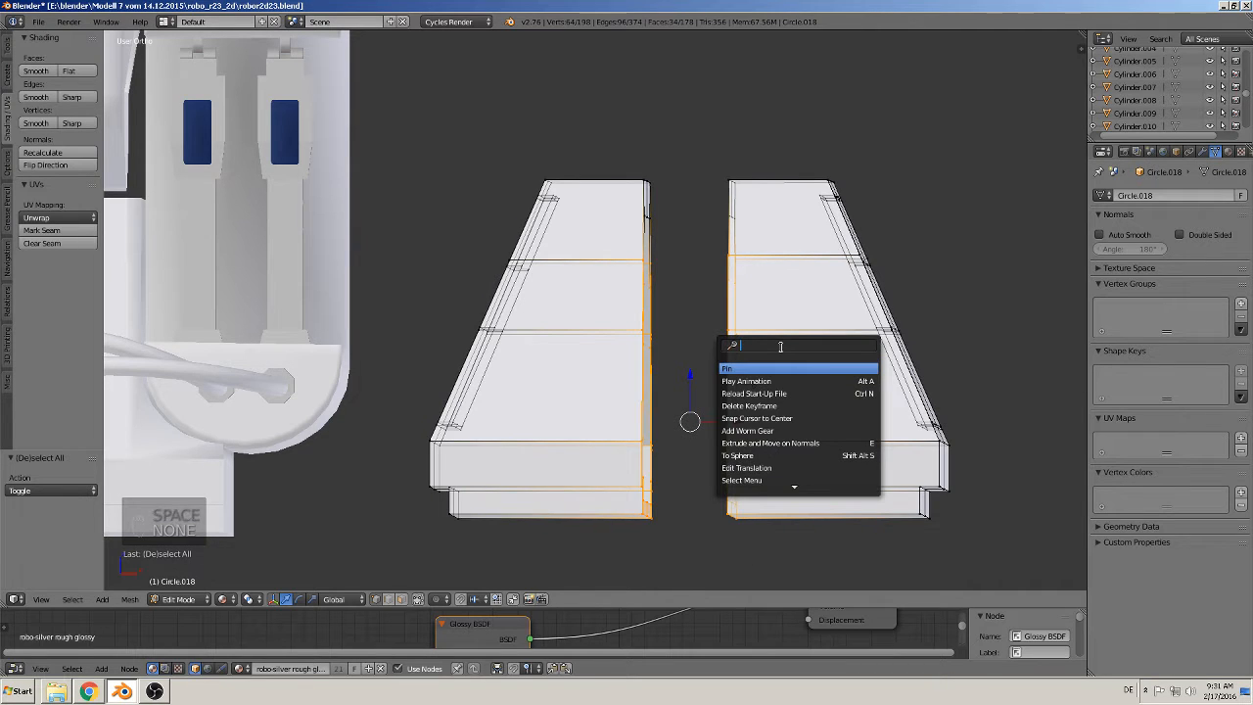
type("bridg")
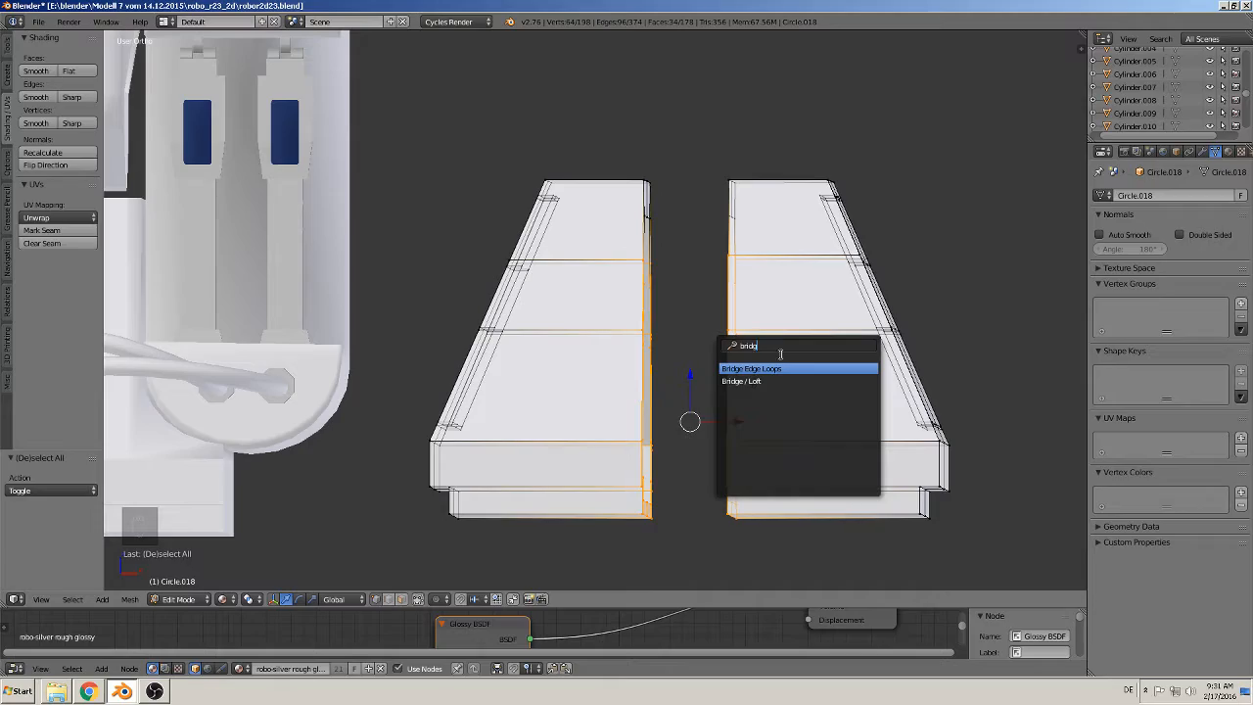
left_click(780, 368)
middle_click_drag(753, 380, 735, 401)
key("ctrl+z")
Step: Select the open inner border loops of both foot halves and join them with Bridge Edge Loops
key("Tab")
middle_click_drag(713, 456, 717, 342, "shift")
key("Tab")
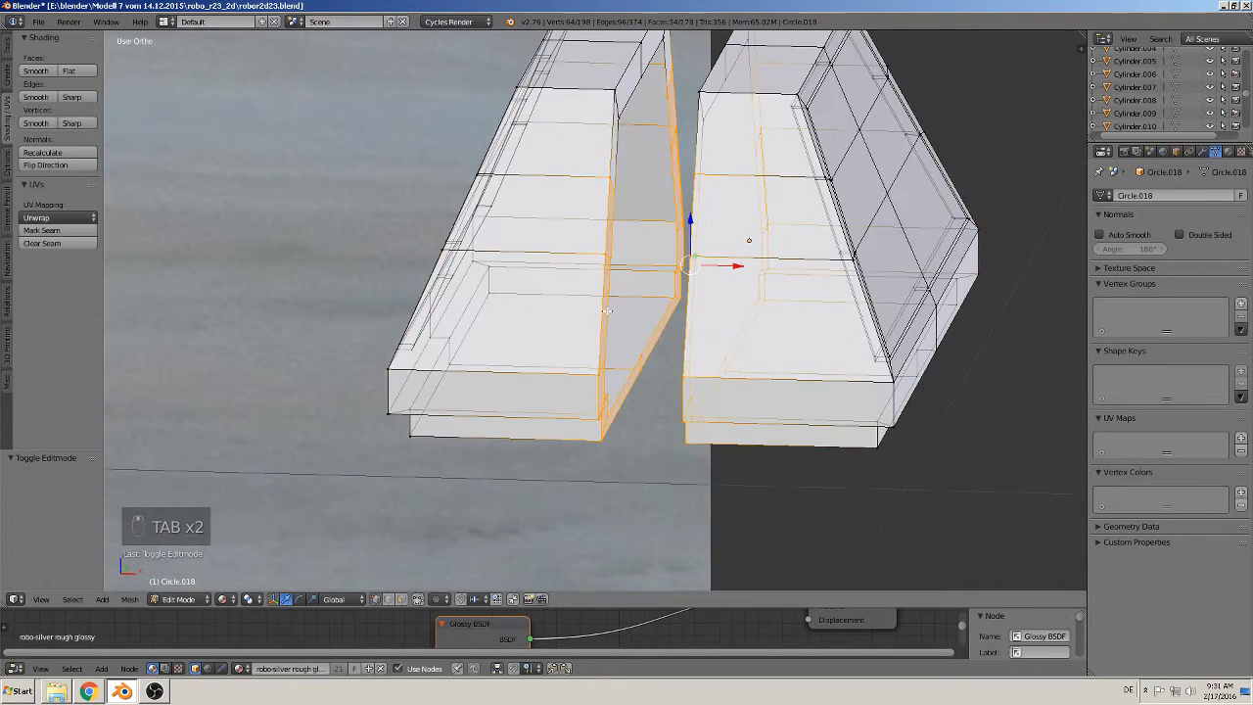
middle_click_drag(618, 310, 753, 316)
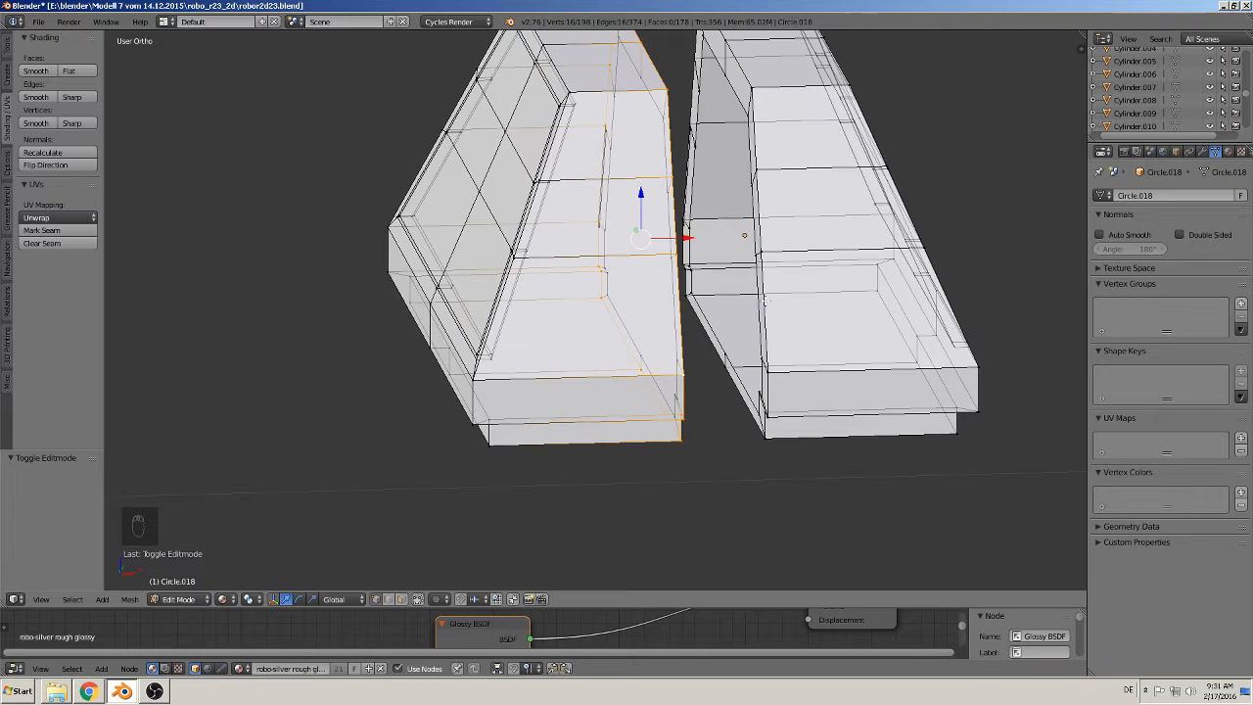
key("l")
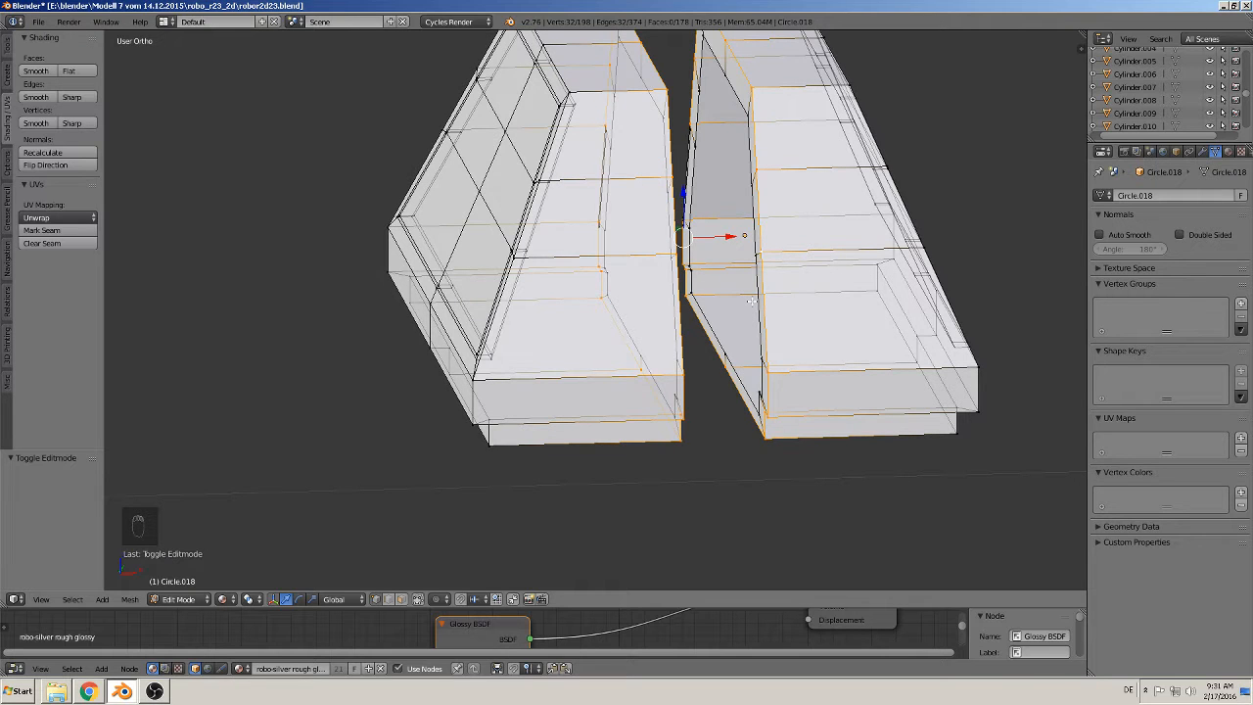
key("space")
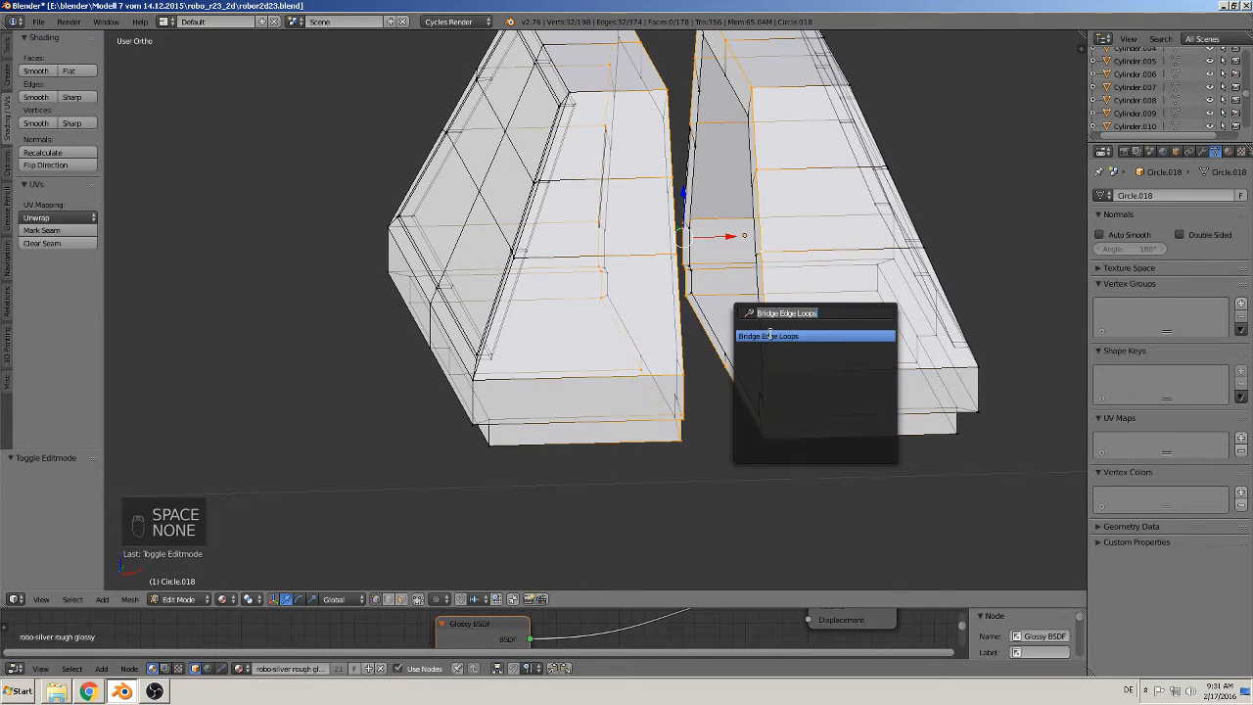
left_click(769, 335)
key("Tab")
key("Tab")
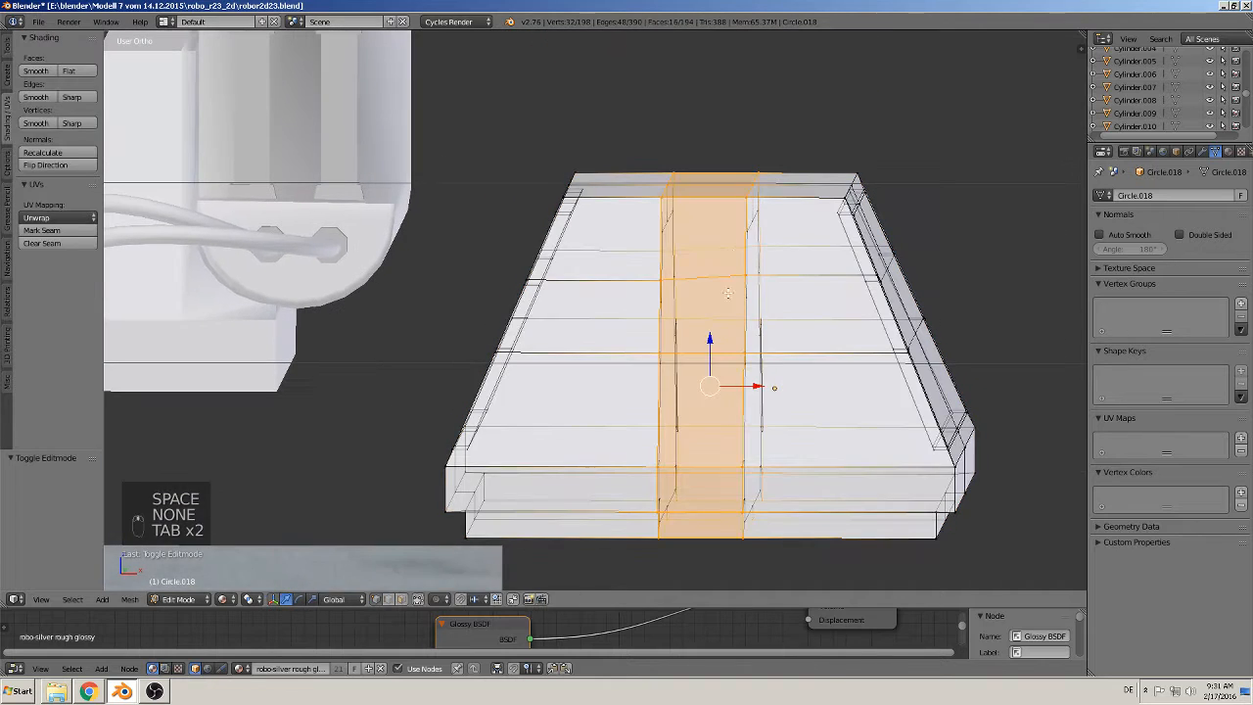
Step: Delete the cross edges at the top of the bridged middle strip to open a notch between the foot halves
scroll(728, 294, "up", 3)
key("a")
key("a")
key("a")
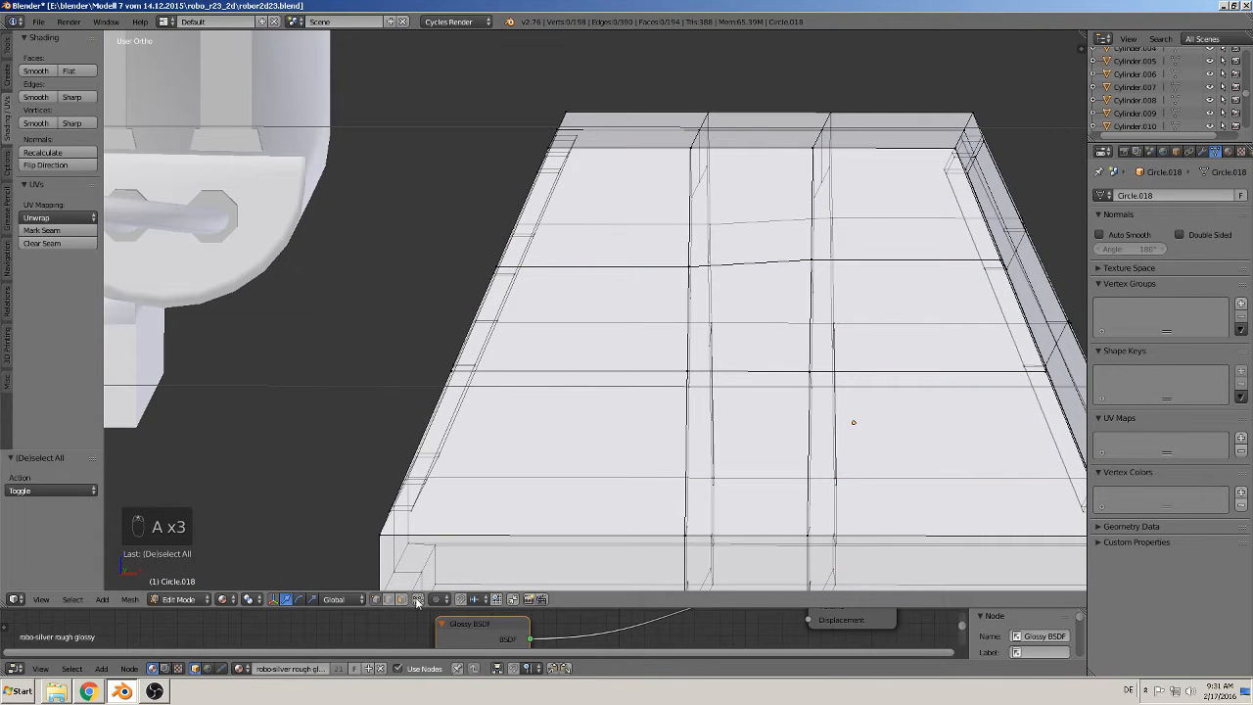
right_click(745, 140, "alt")
key("v")
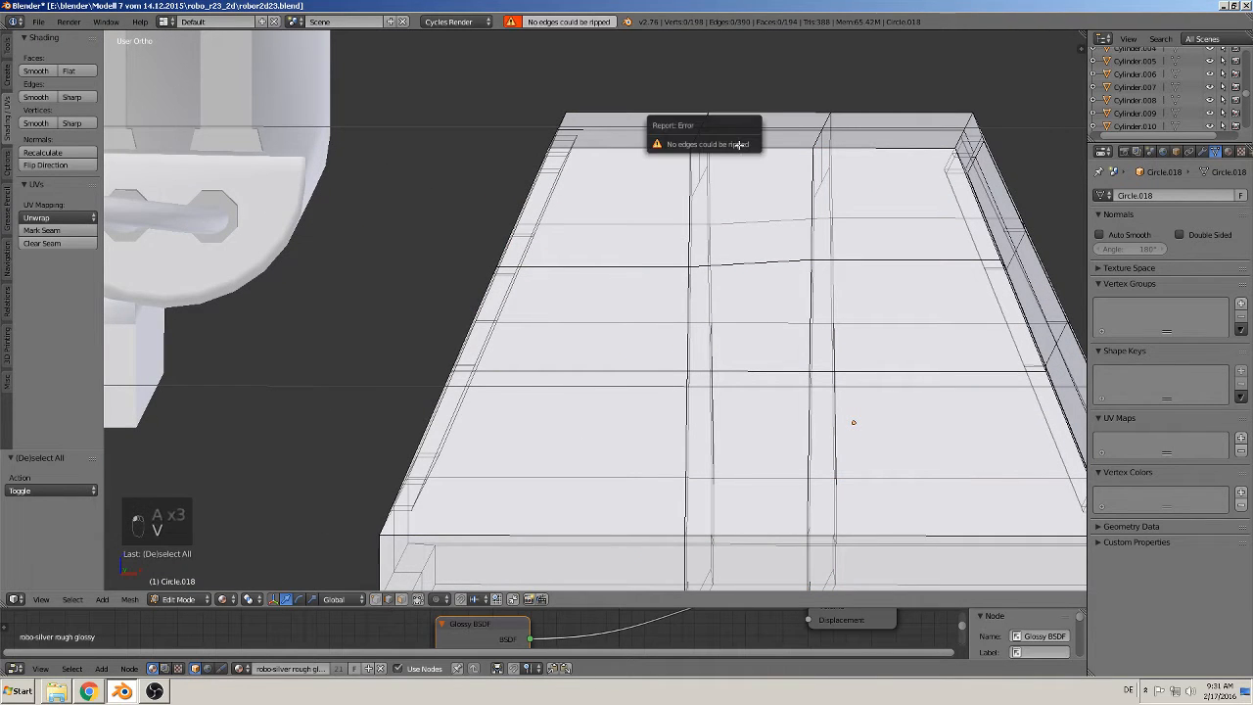
key("c")
key("x")
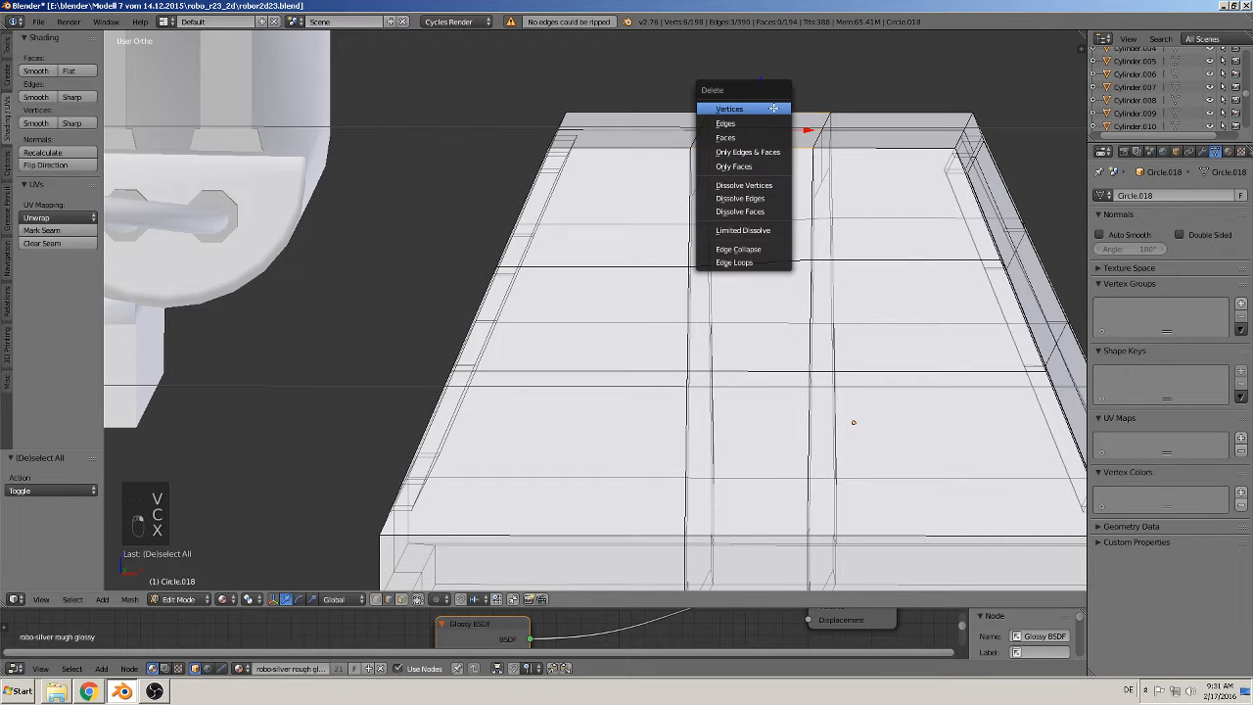
left_click(769, 106)
middle_click_drag(764, 117, 798, 172)
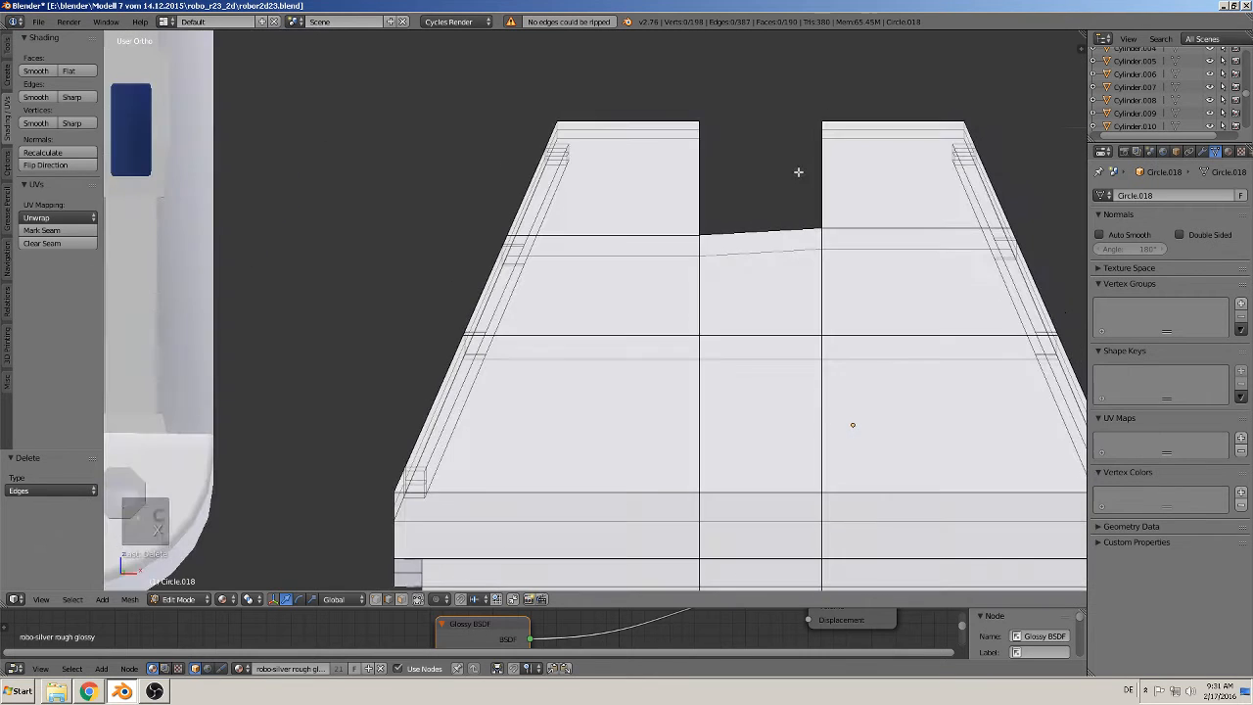
Step: Lower the front and back vertices at the notch's higher corner to level its lower edge in the front view
scroll(821, 245, "up", 1)
middle_click_drag(820, 244, 821, 249)
scroll(820, 249, "up", 1)
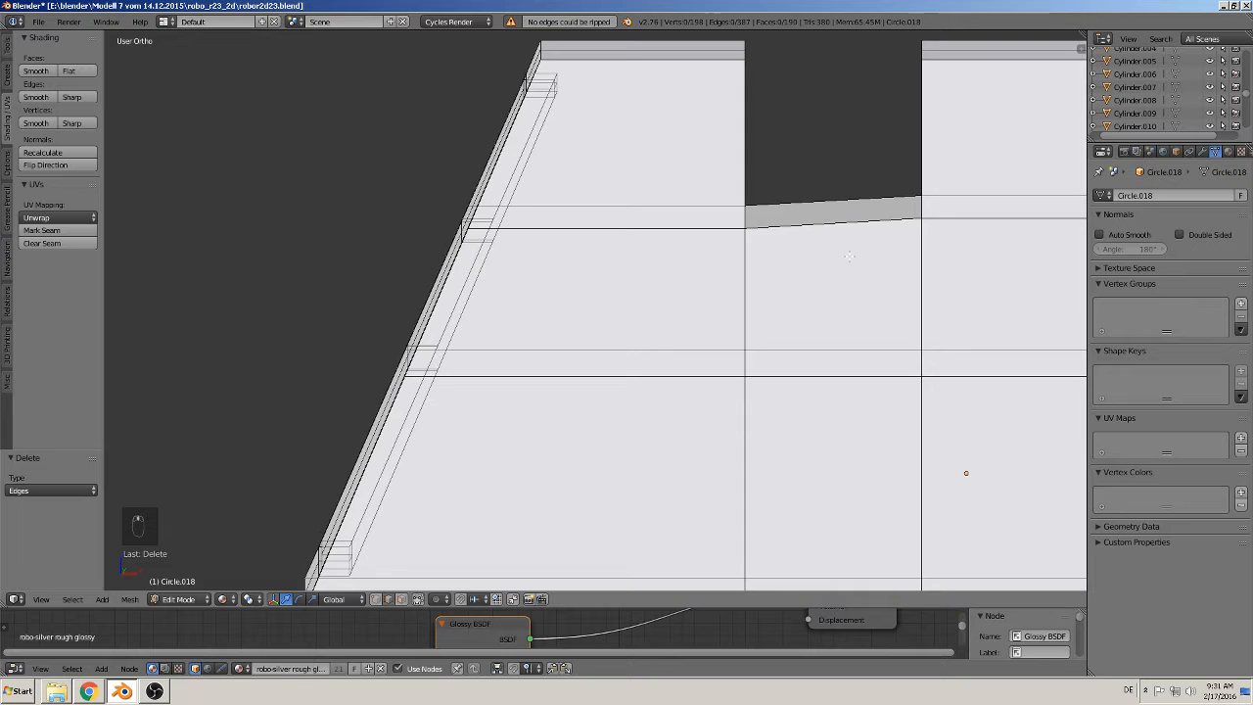
key("KP_1")
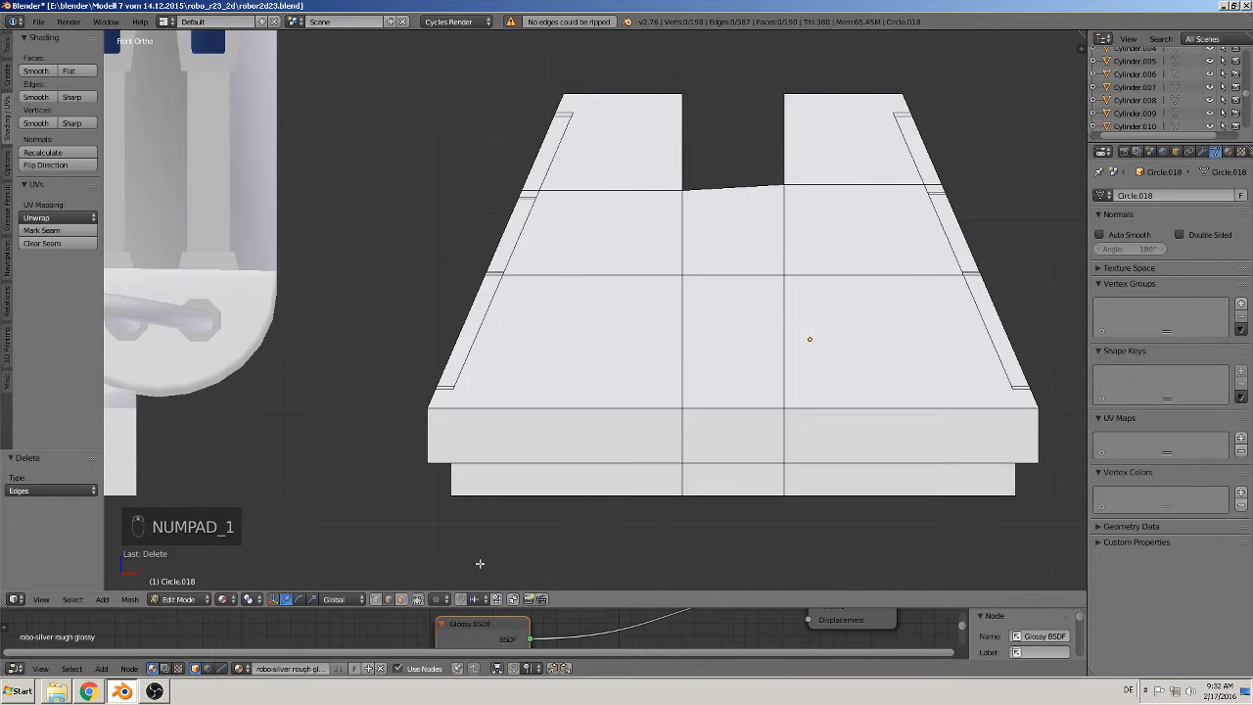
key("c")
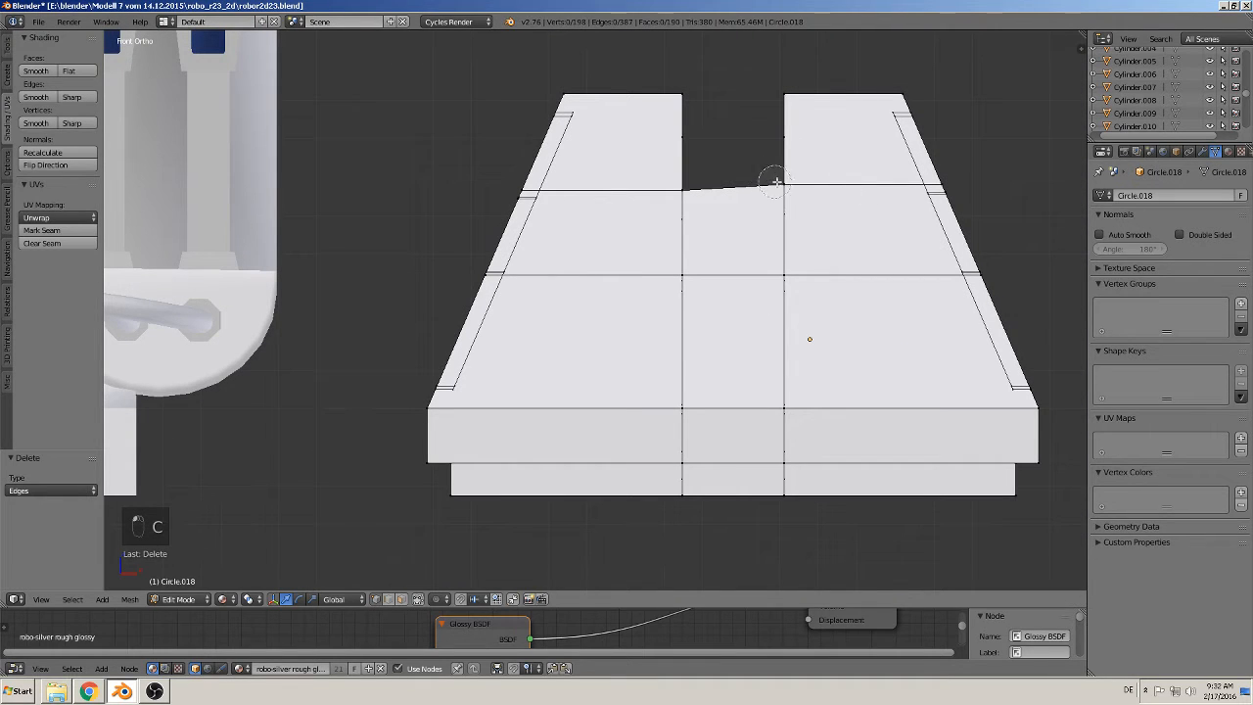
left_click(784, 185)
left_click_drag(787, 142, 787, 153)
scroll(789, 184, "up", 2)
scroll(789, 184, "down", 2)
Step: Limit selection to visible geometry and fill the notch floor with a face between its front and back edges
middle_click_drag(776, 172, 742, 192)
key("Tab")
key("Tab")
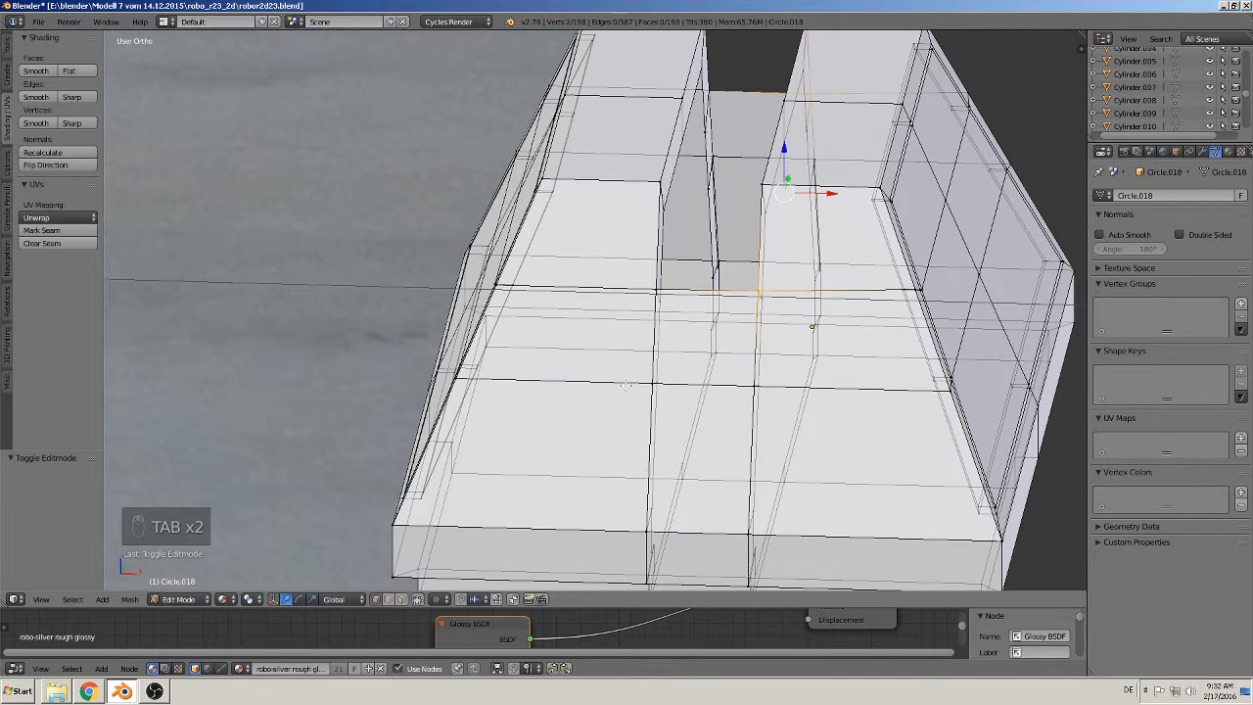
left_click(418, 599)
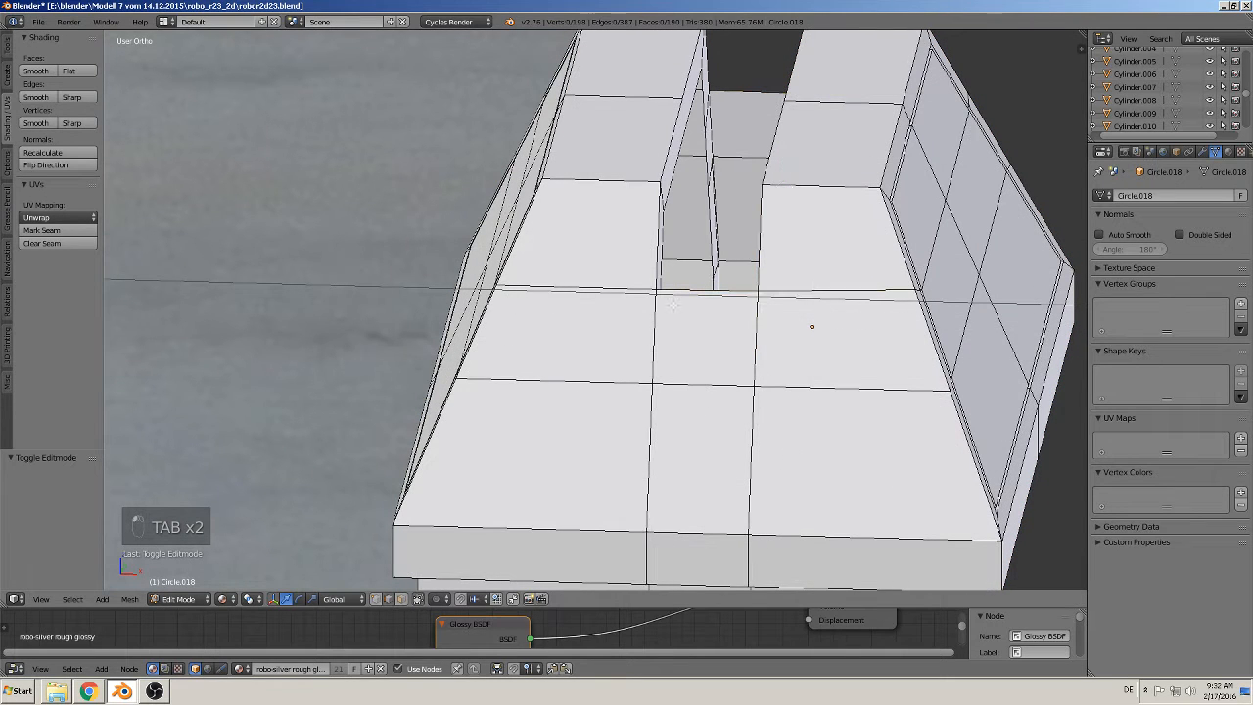
right_click(702, 282)
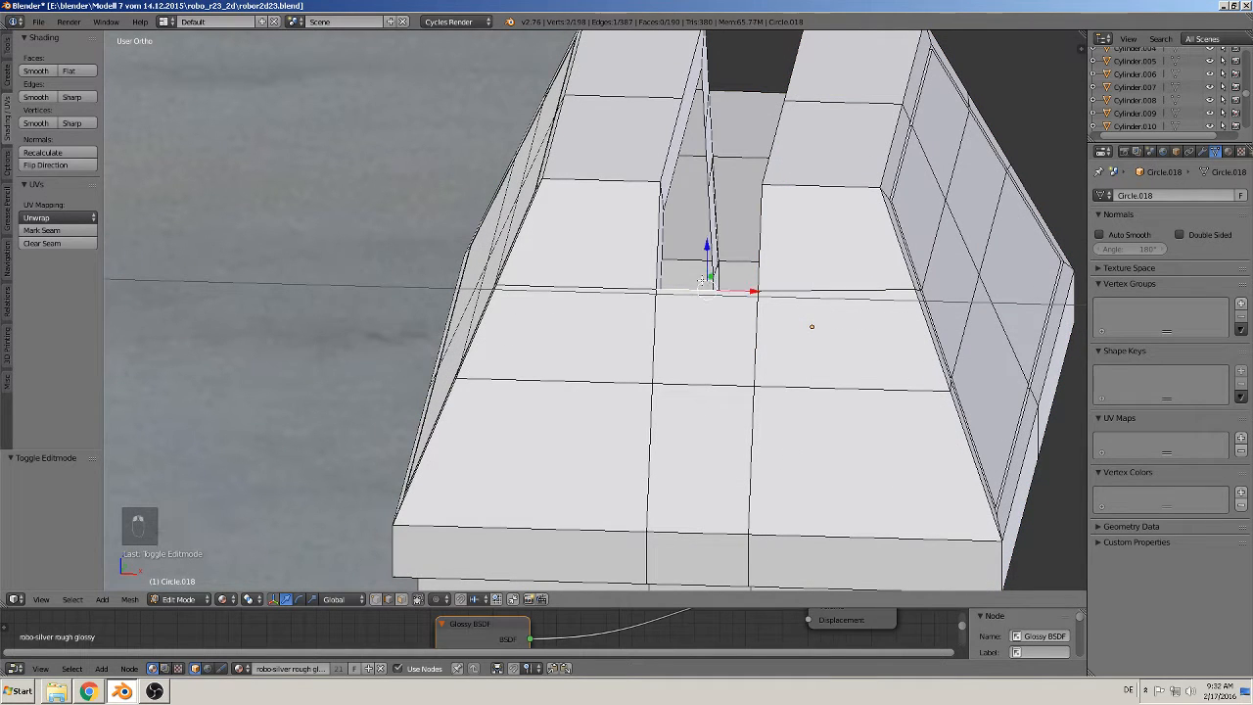
right_click(756, 90, "shift")
key("f")
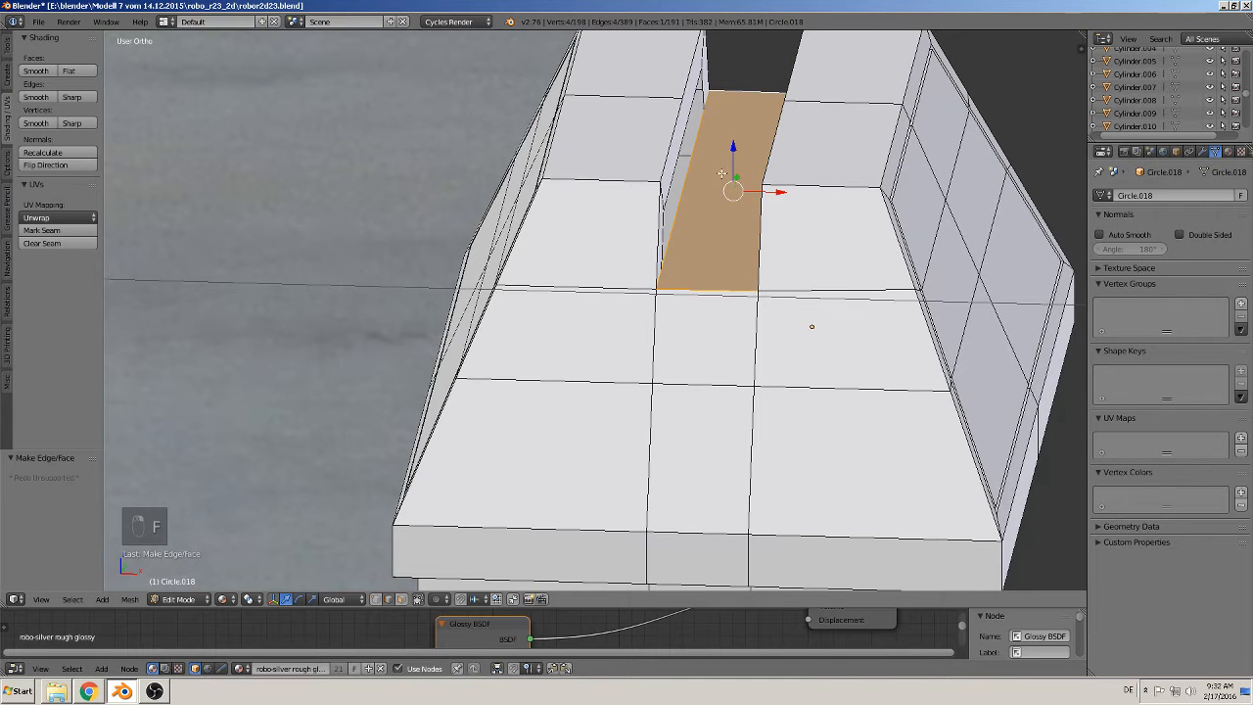
Step: Fill the open side walls of the notch with faces and return to Object Mode
middle_click_drag(752, 87, 713, 307)
right_click(674, 145)
key("f")
key("f")
key("Tab")
Step: Select the R2-D2 side leg with the detailed foot and open it in Edit Mode
scroll(786, 246, "down", 5)
scroll(721, 307, "down", 3)
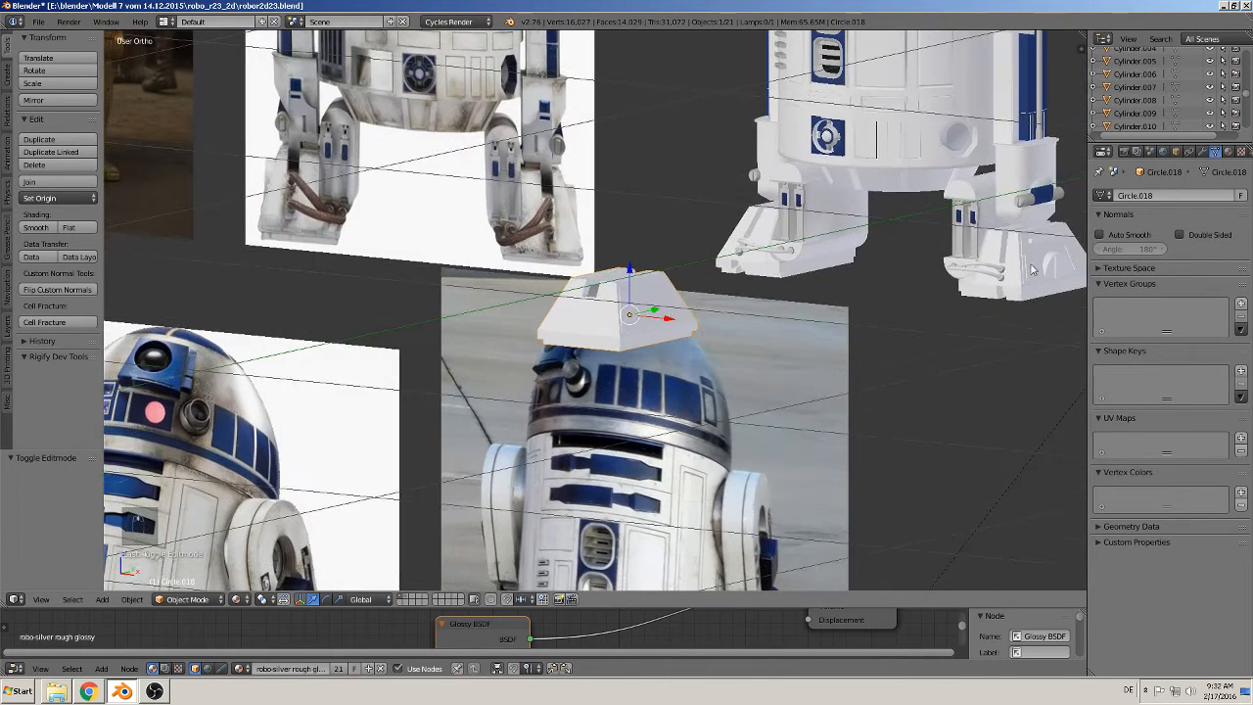
middle_click_drag(944, 319, 673, 342, "shift")
scroll(675, 341, "up", 3)
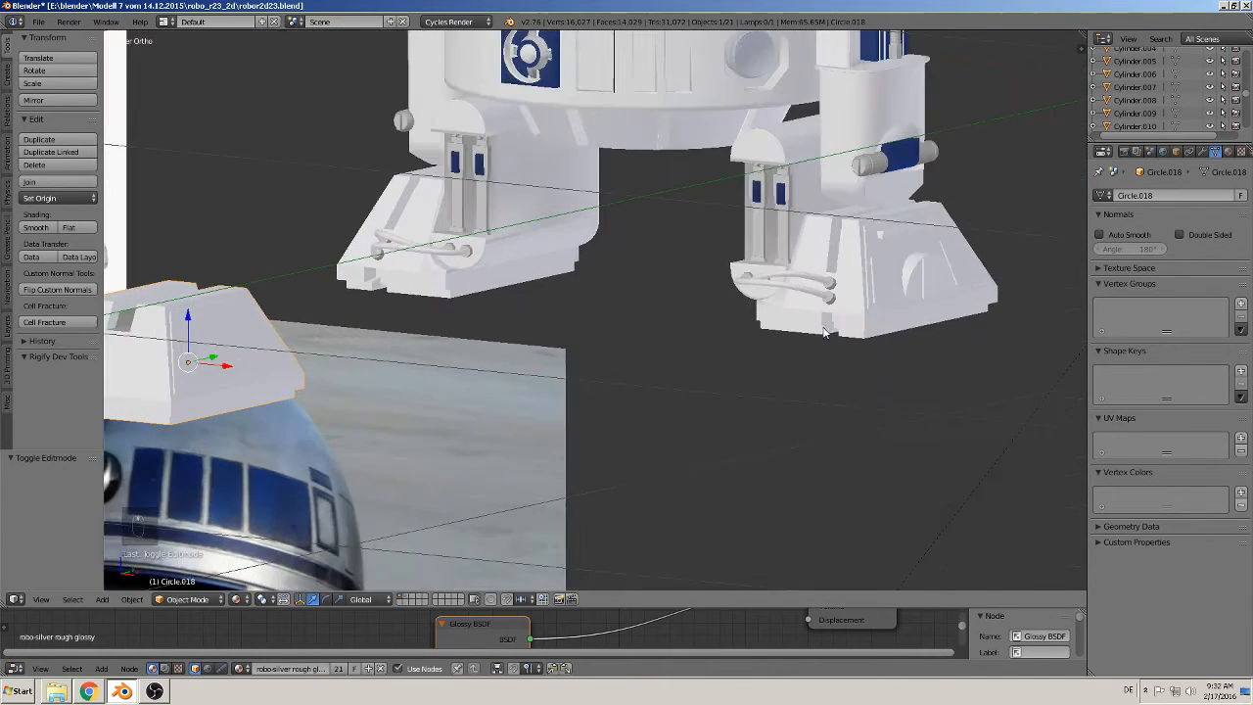
right_click(884, 288)
key("Tab")
middle_click_drag(912, 331, 621, 360, "shift")
scroll(621, 360, "up", 6)
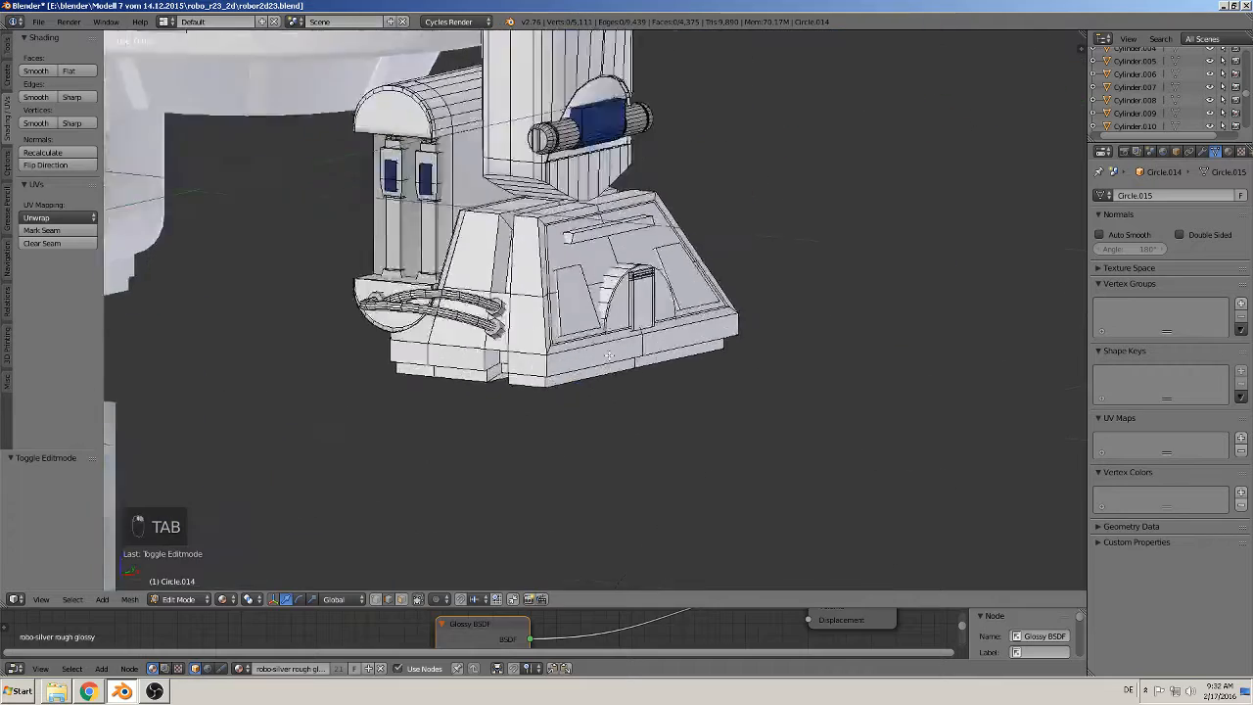
scroll(590, 346, "down", 9)
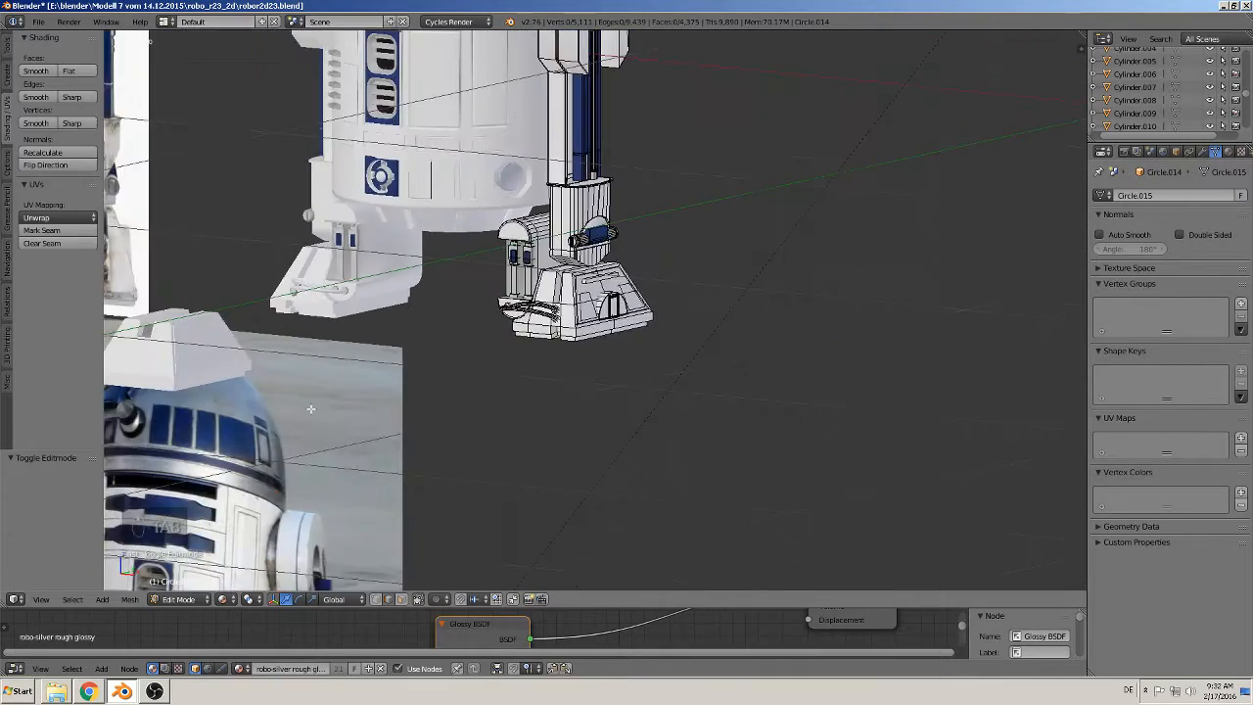
scroll(310, 408, "up", 9)
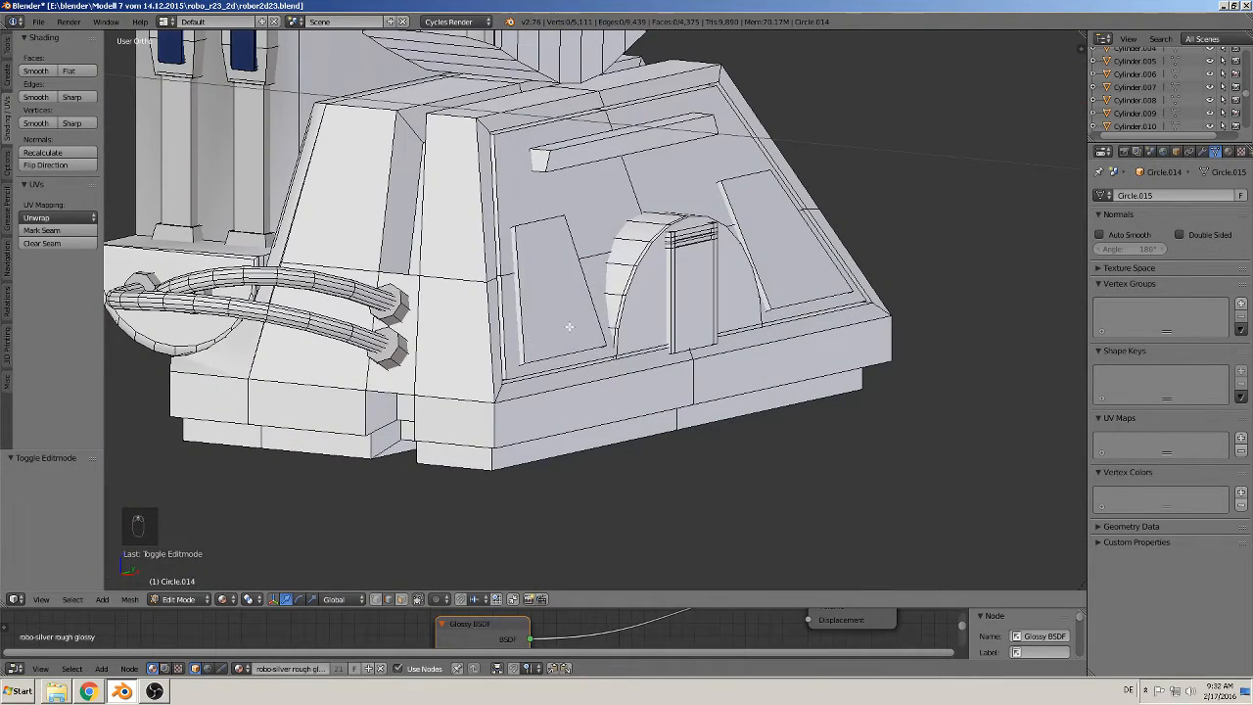
Step: Try to duplicate the raised details on the side foot's outer panel in place and separate them into their own object
key("l")
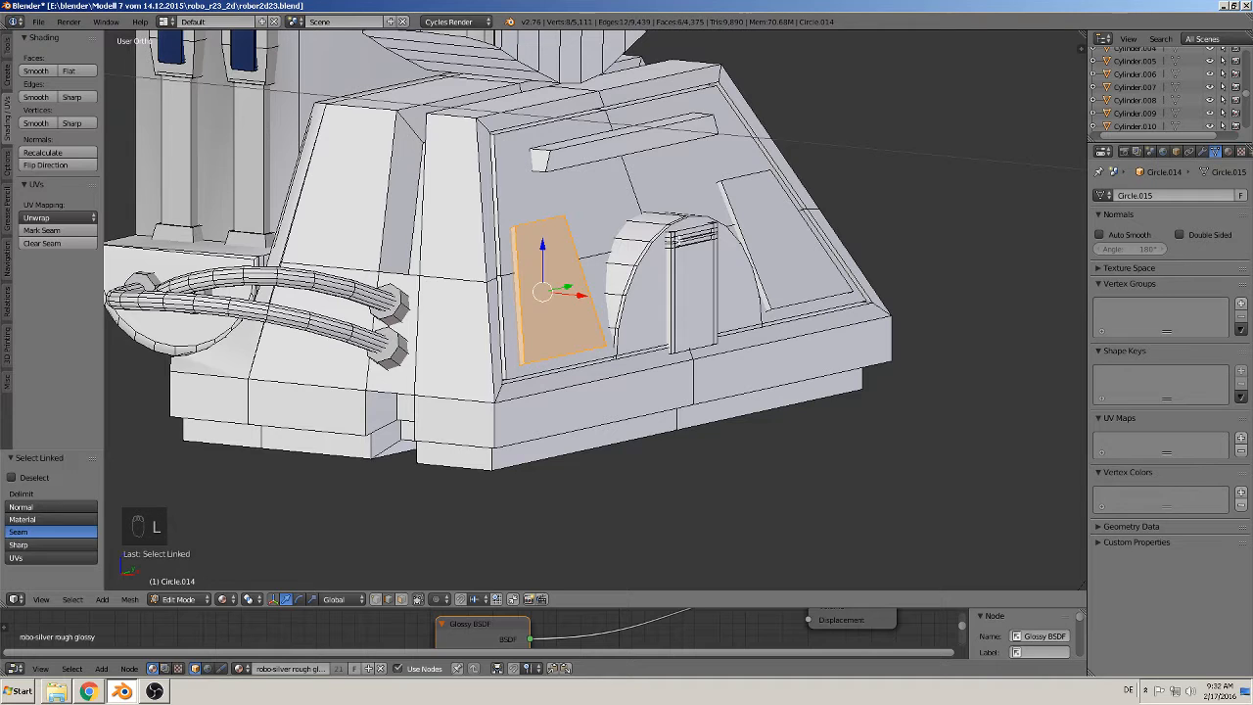
key("l")
key("l")
key("l")
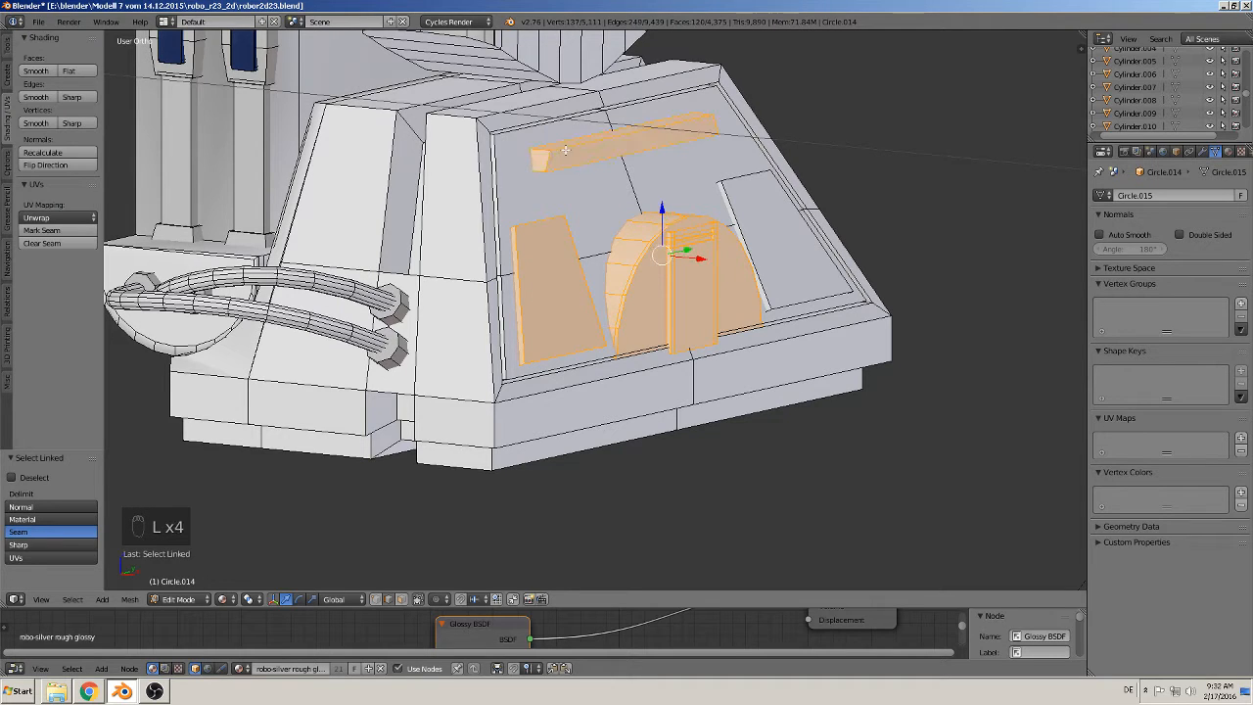
key("l")
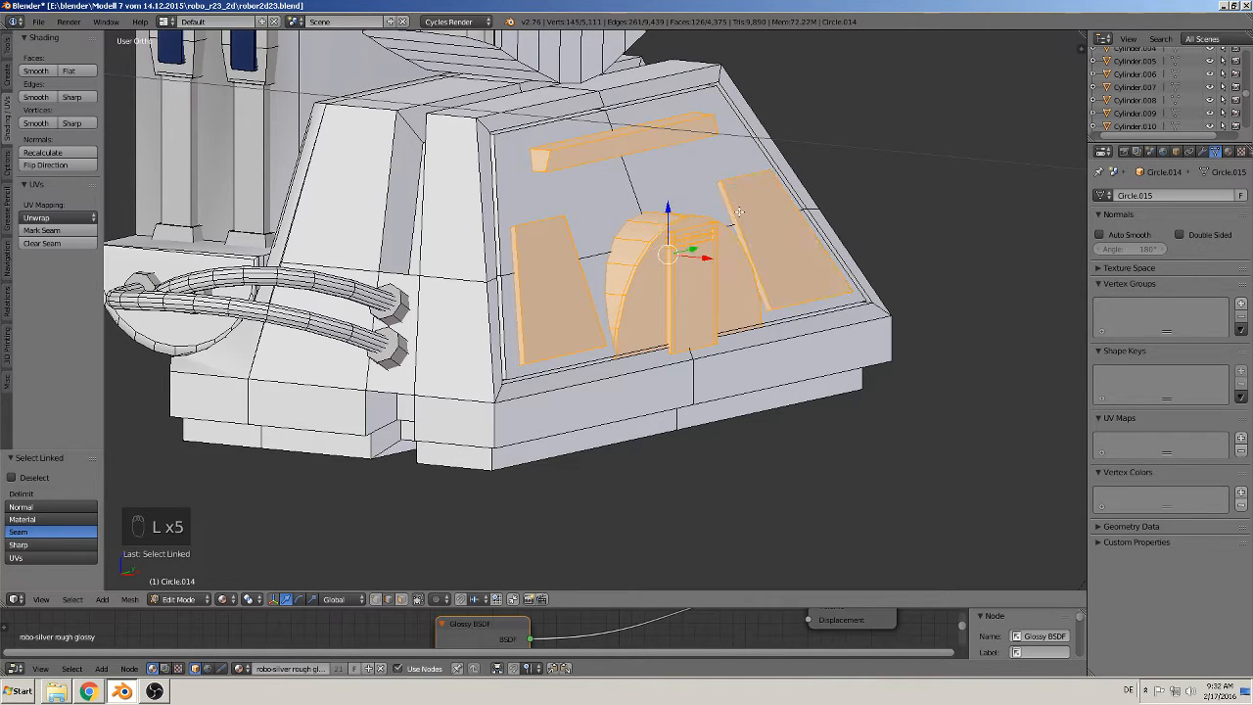
key("shift+d")
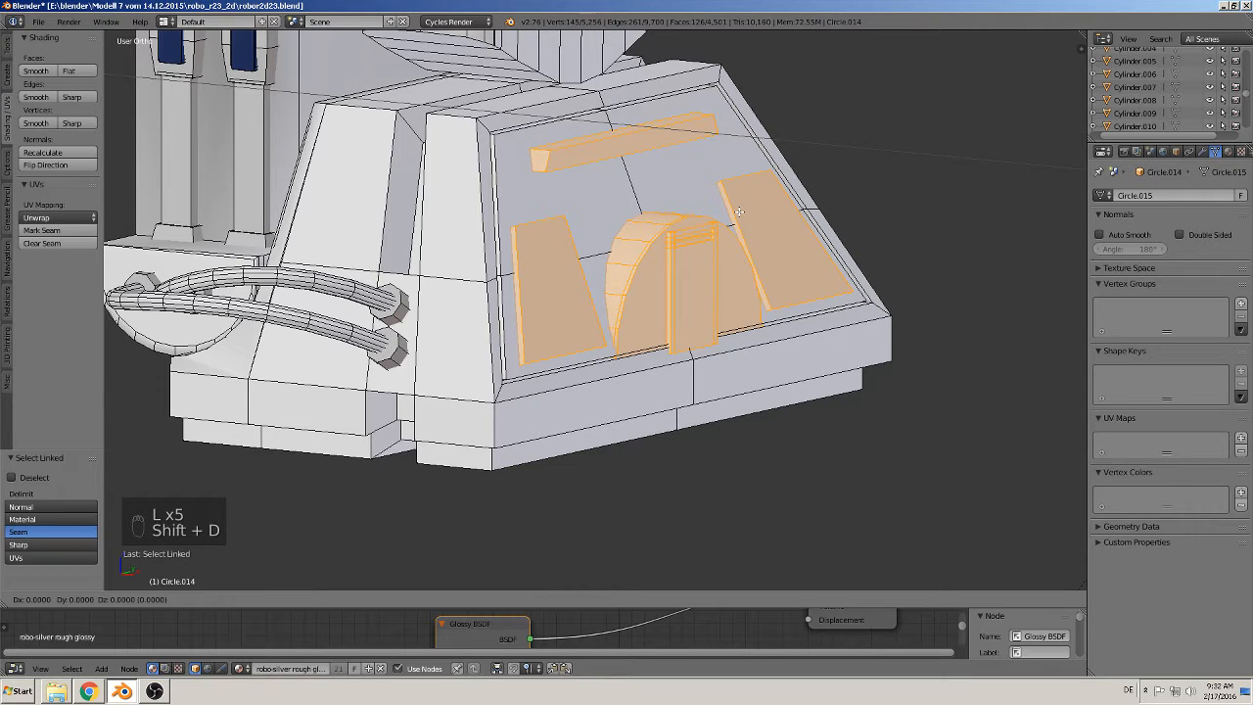
right_click(736, 214)
key("p")
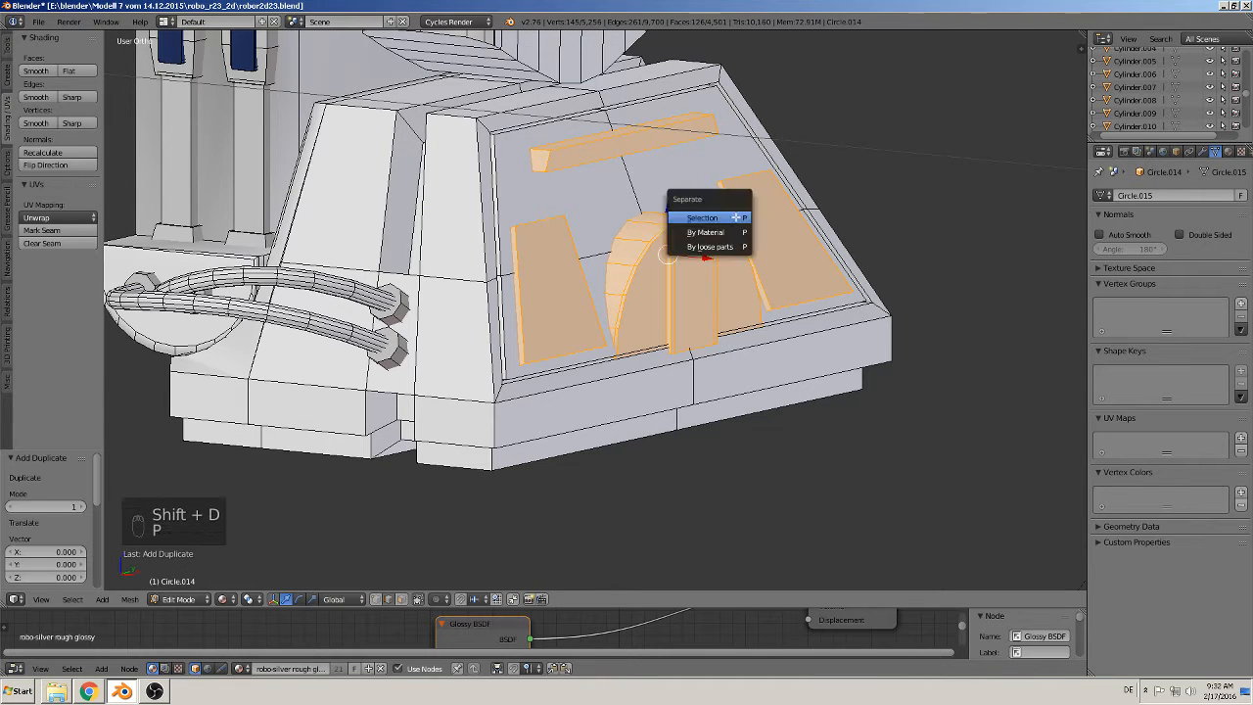
left_click(724, 213)
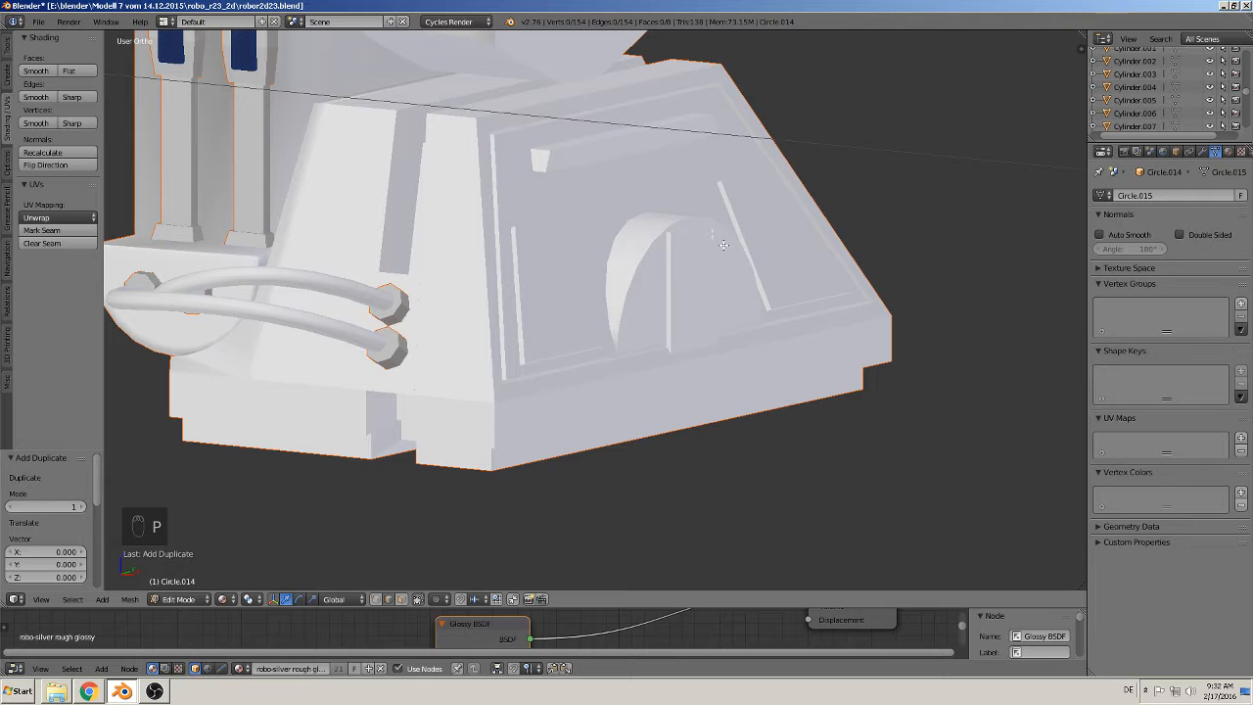
Step: Undo the separation and duplication of the side foot's raised details, returning to the selected leg in Object Mode
key("ctrl+z")
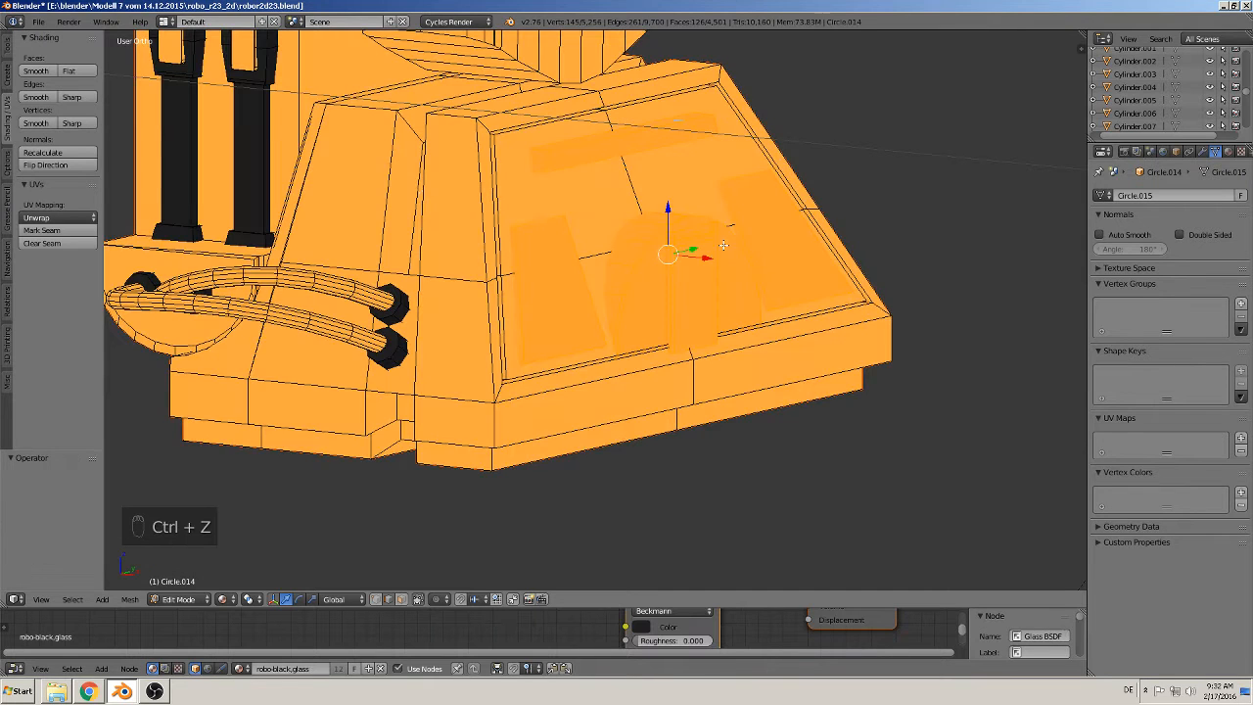
key("Tab")
key("a")
key("a")
scroll(617, 287, "down", 6)
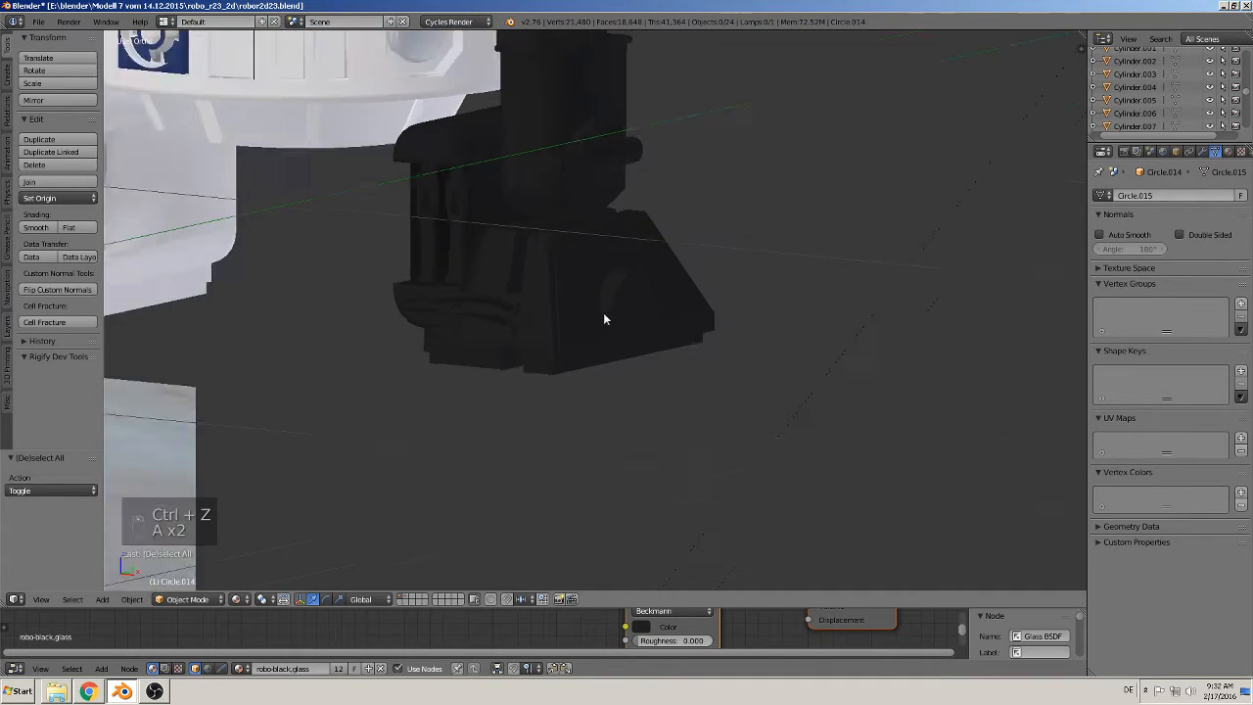
right_click(603, 316)
key("ctrl+z")
key("ctrl+z")
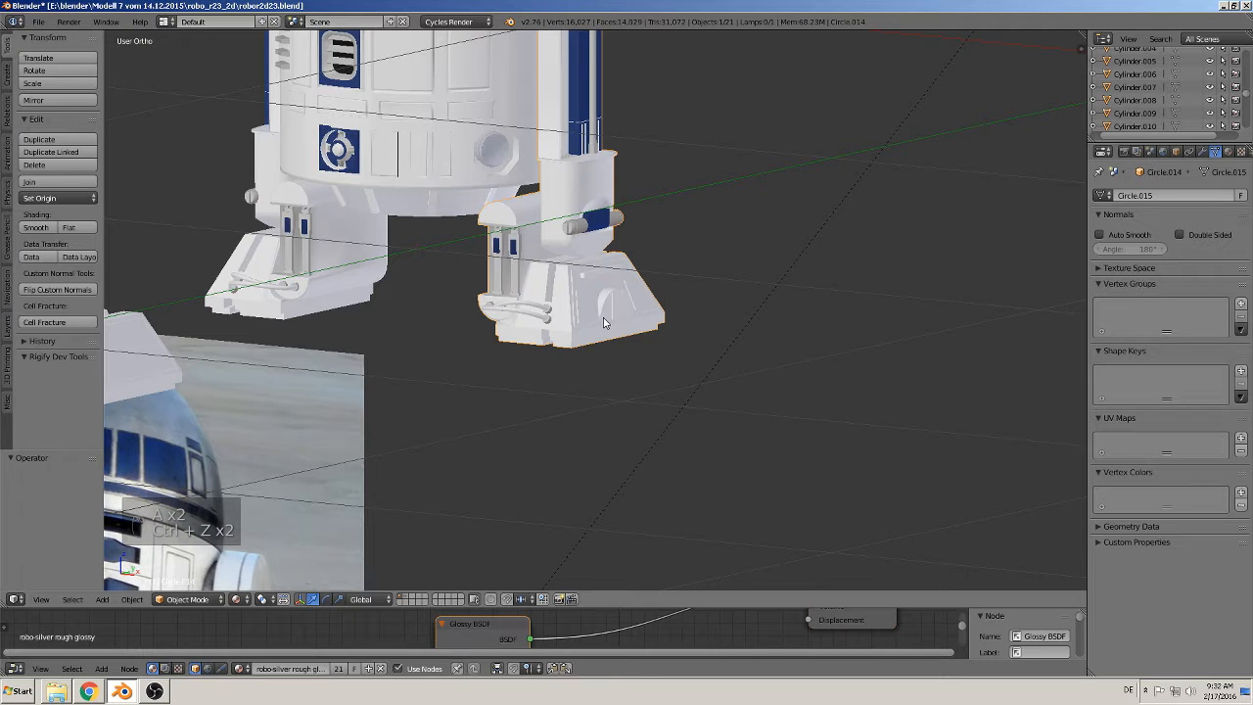
Step: Duplicate the raised details on the side foot's outer panel in place, separate them into their own object and return to Object Mode
scroll(613, 309, "up", 3)
scroll(613, 309, "down", 6)
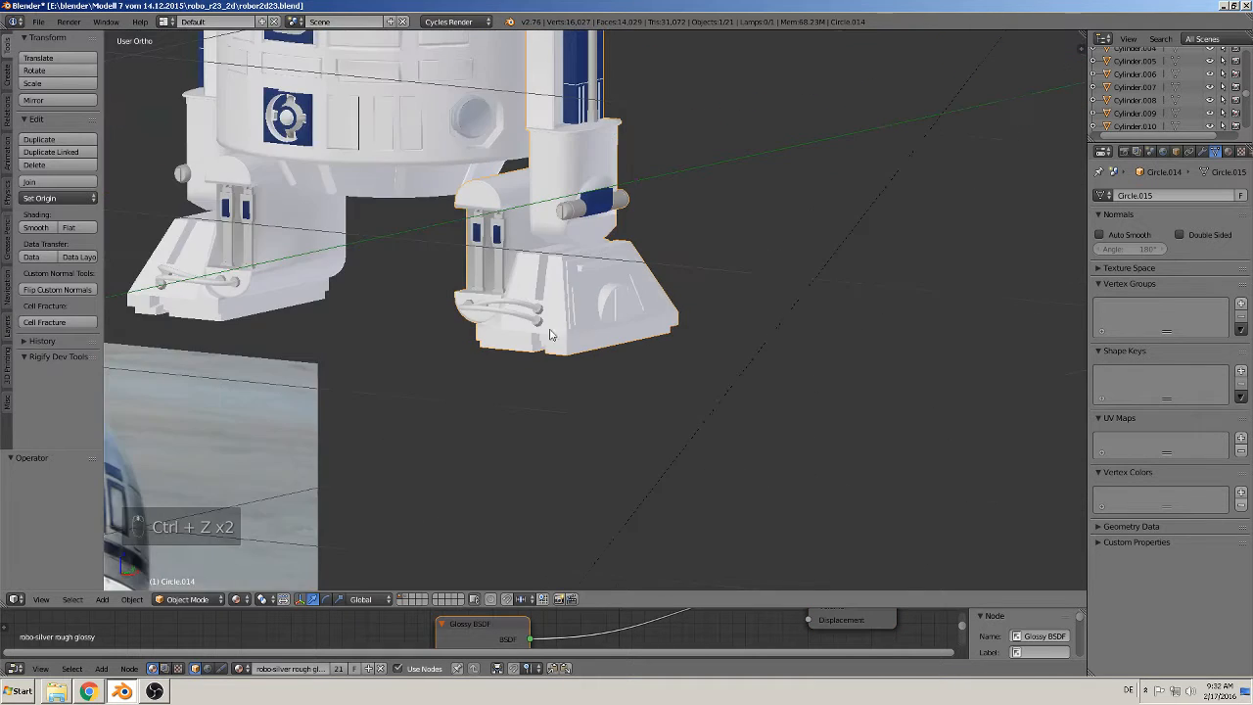
scroll(480, 372, "up", 8)
scroll(570, 359, "up", 4)
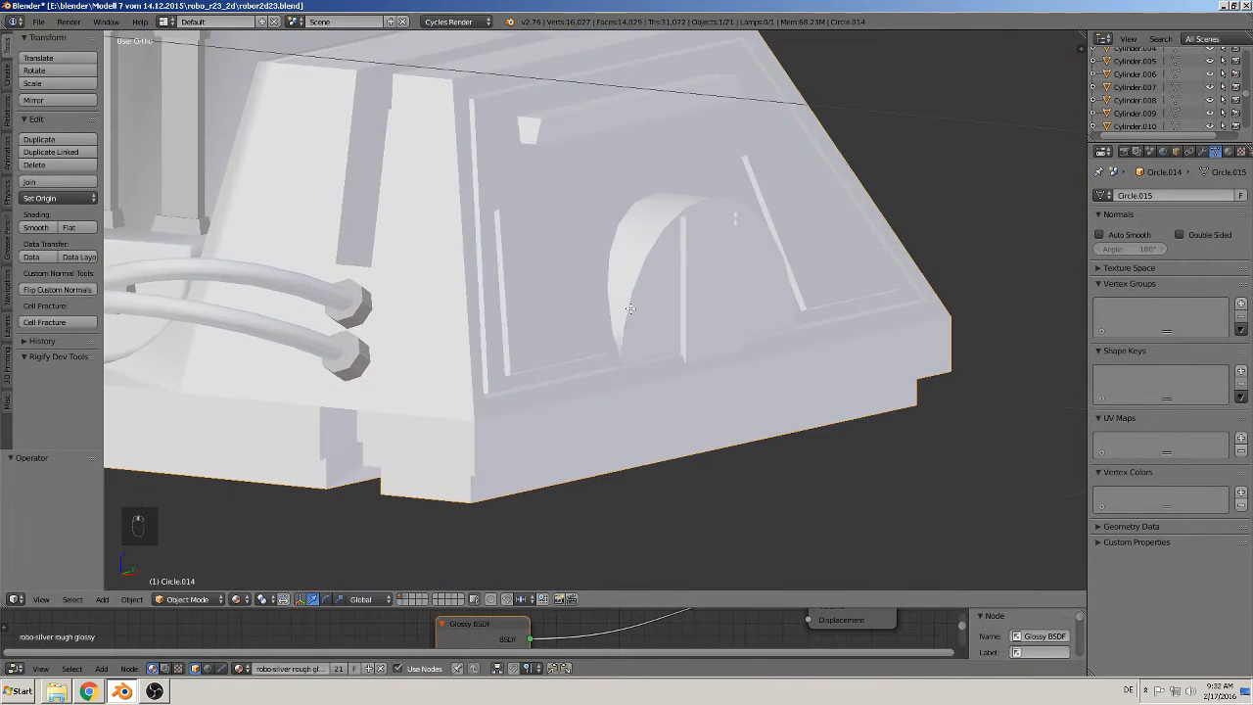
key("Tab")
key("l")
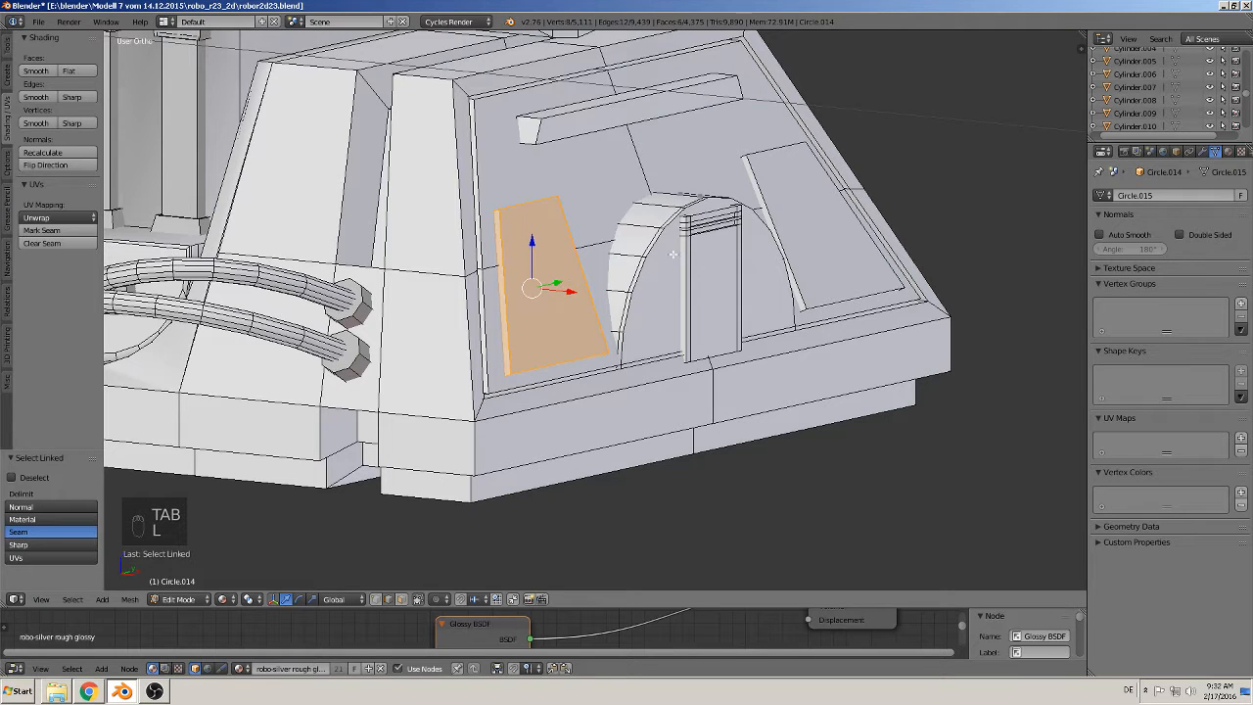
key("l")
key("l")
key("l")
key("l")
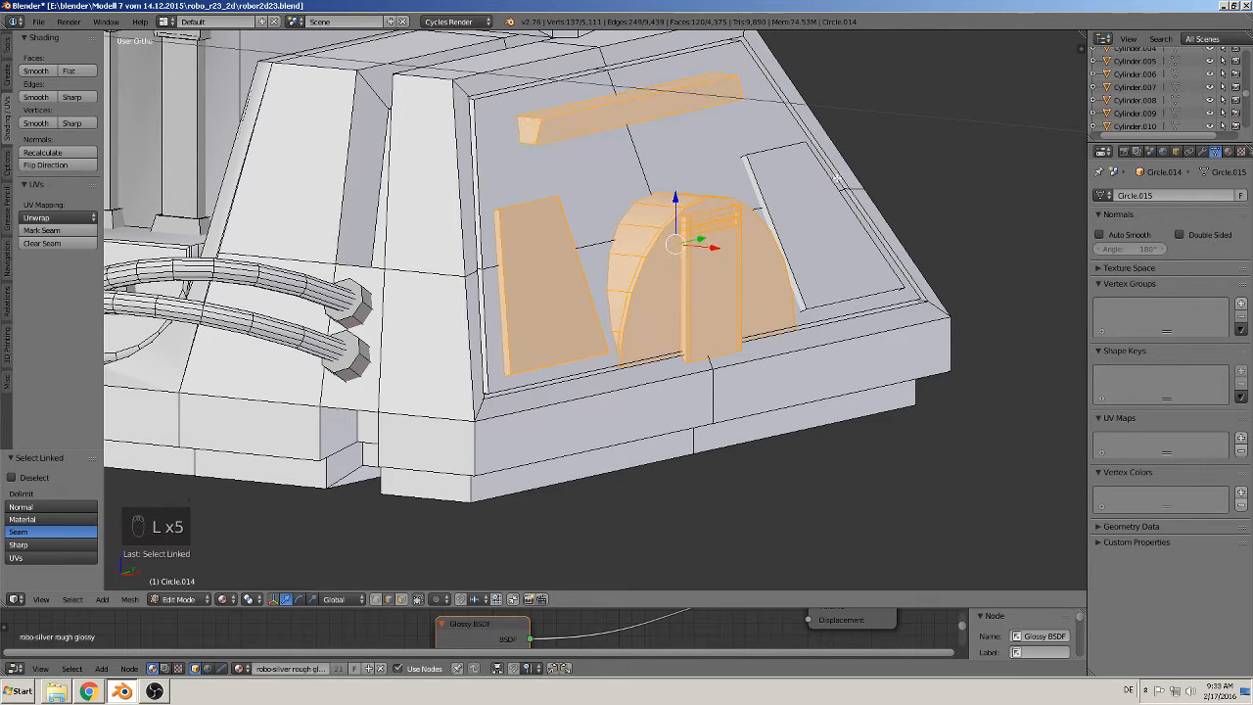
key("l")
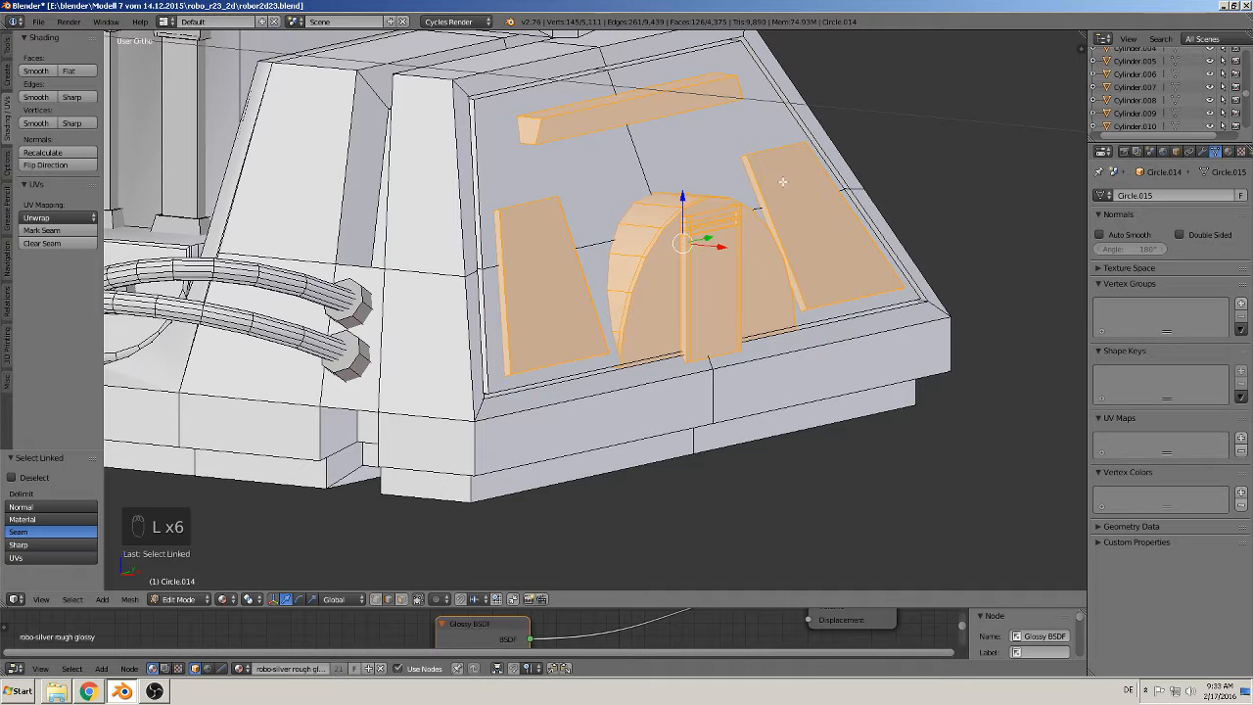
key("shift+d")
right_click(782, 181)
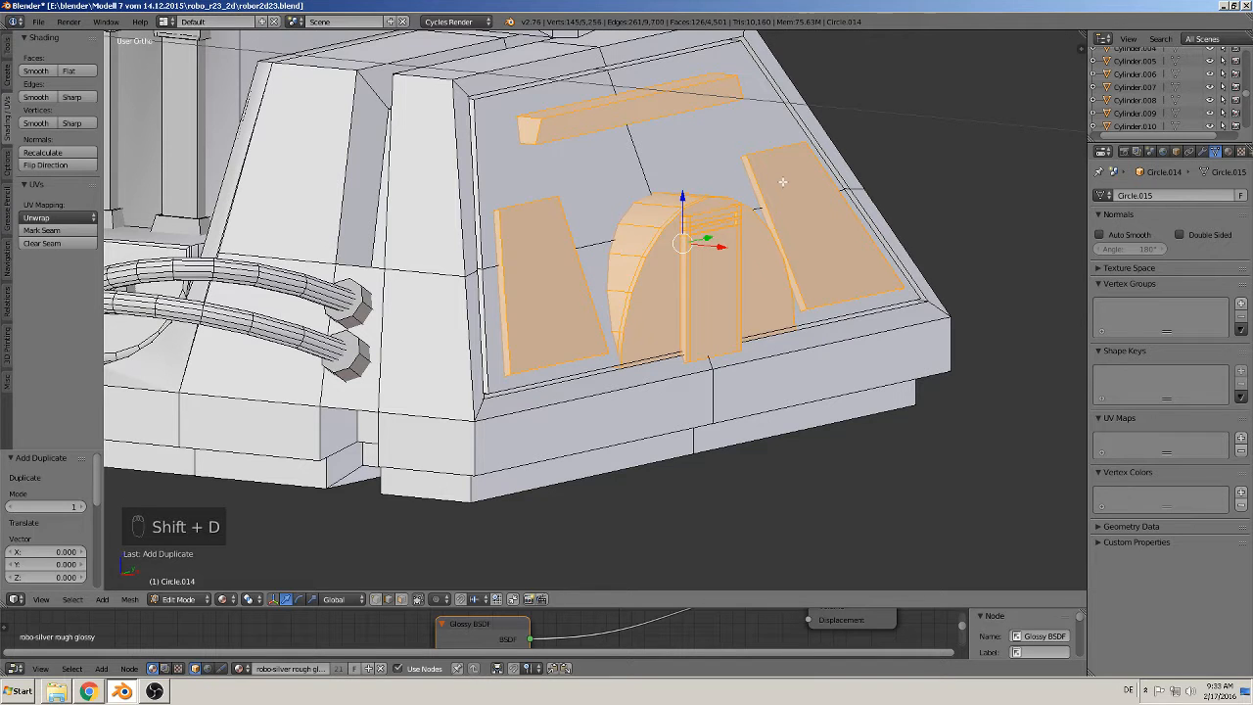
key("p")
left_click(754, 168)
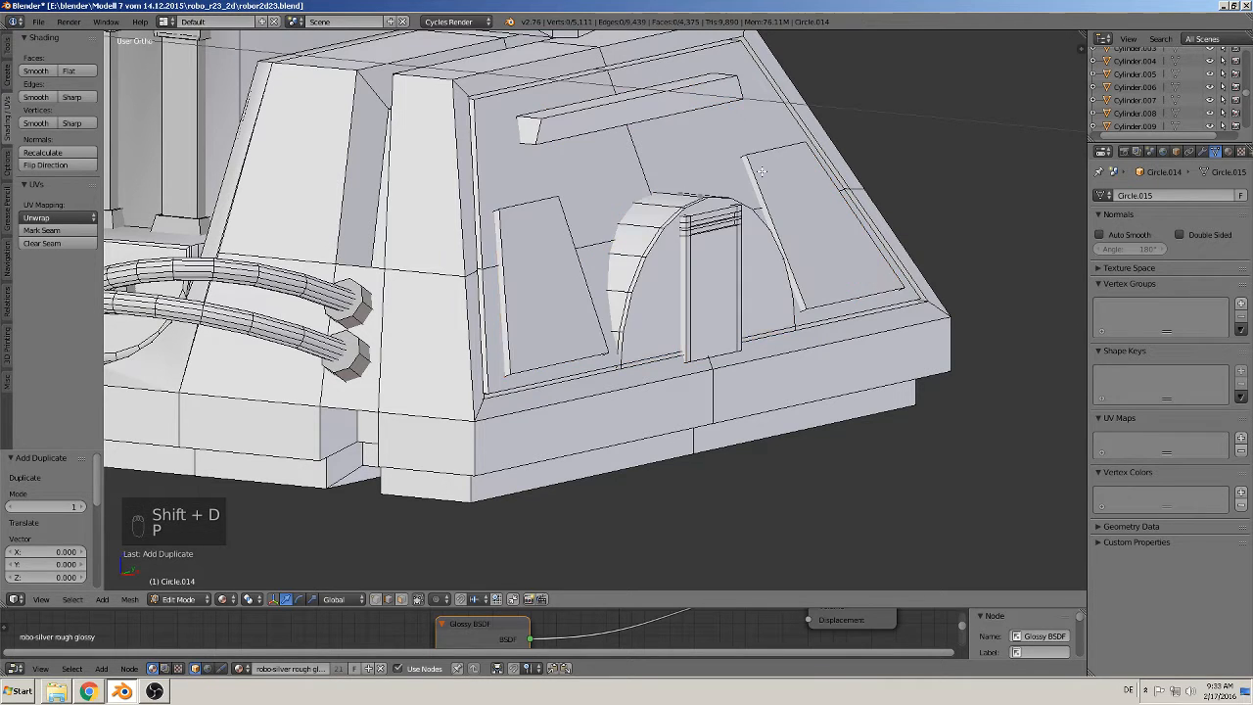
scroll(639, 288, "down", 4)
key("Tab")
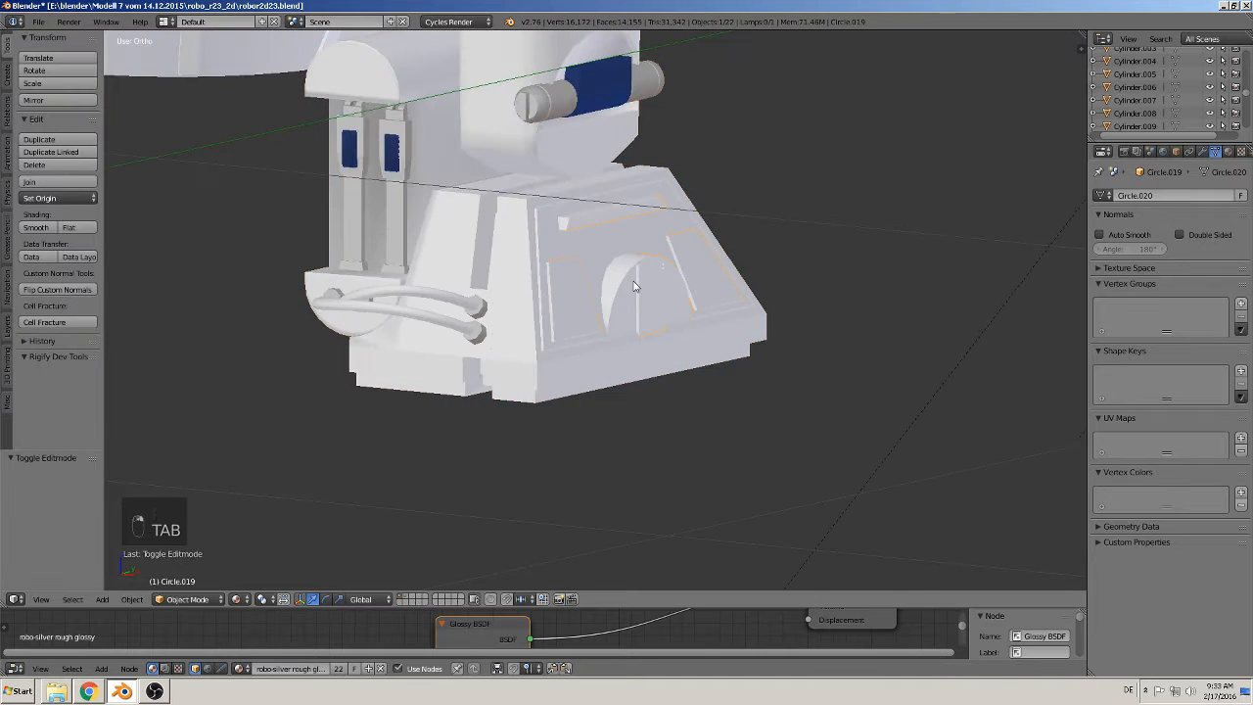
Step: Set the separated details' origin to their geometry
scroll(629, 290, "down", 3)
scroll(630, 290, "down", 4)
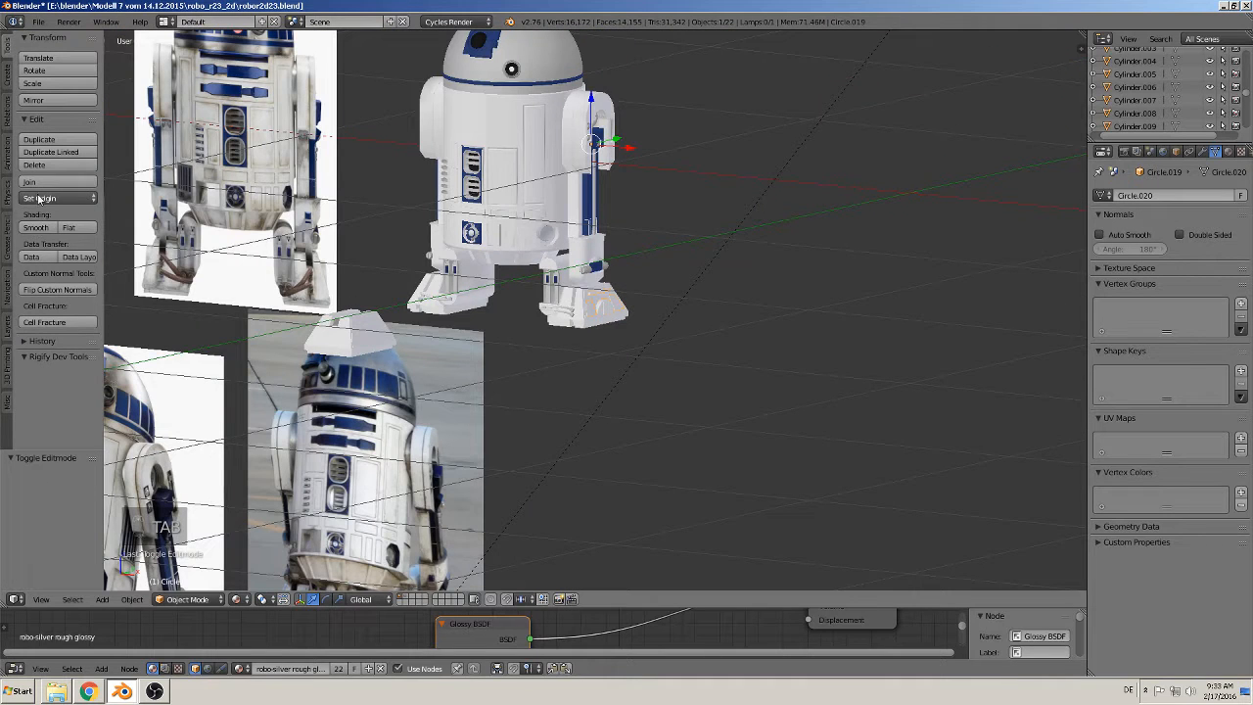
left_click(59, 197)
left_click(89, 228)
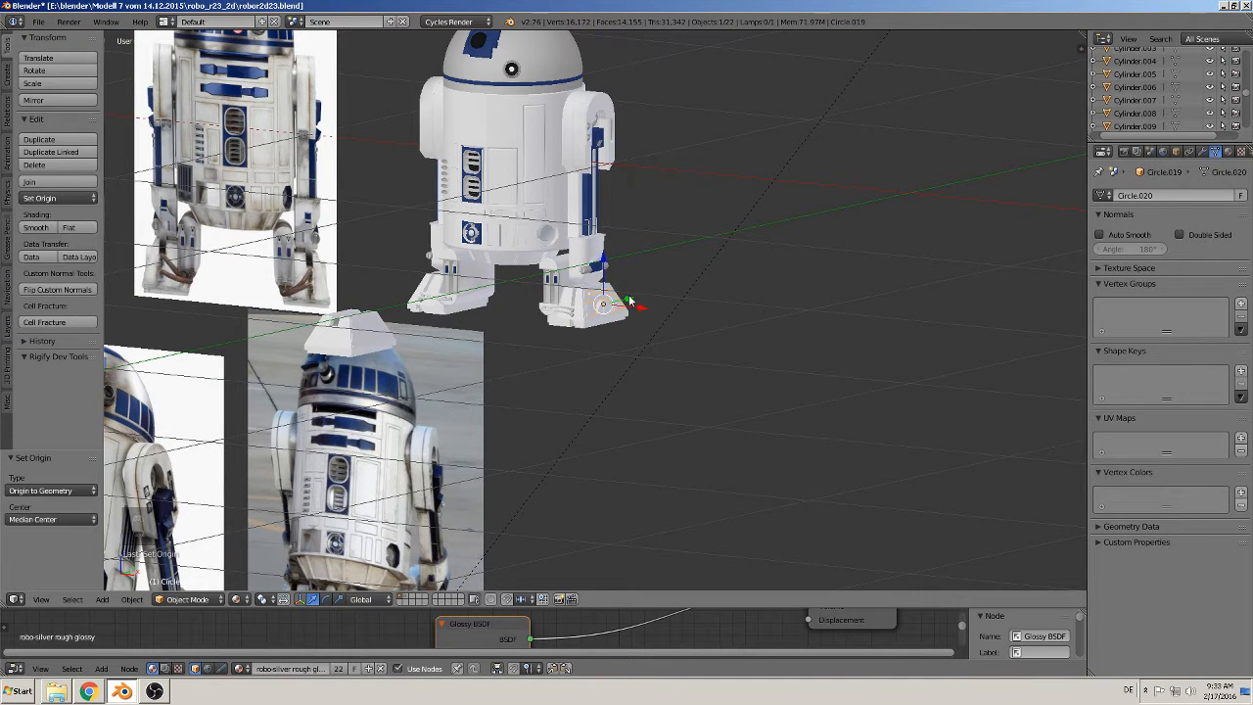
Step: Move the separated details about -0.974 along Y, then about -0.235 in X and 0.160 in Y onto the front foot's side
left_click_drag(630, 300, 434, 342)
middle_click_drag(434, 342, 572, 184)
key("KP_7")
scroll(535, 328, "up", 5)
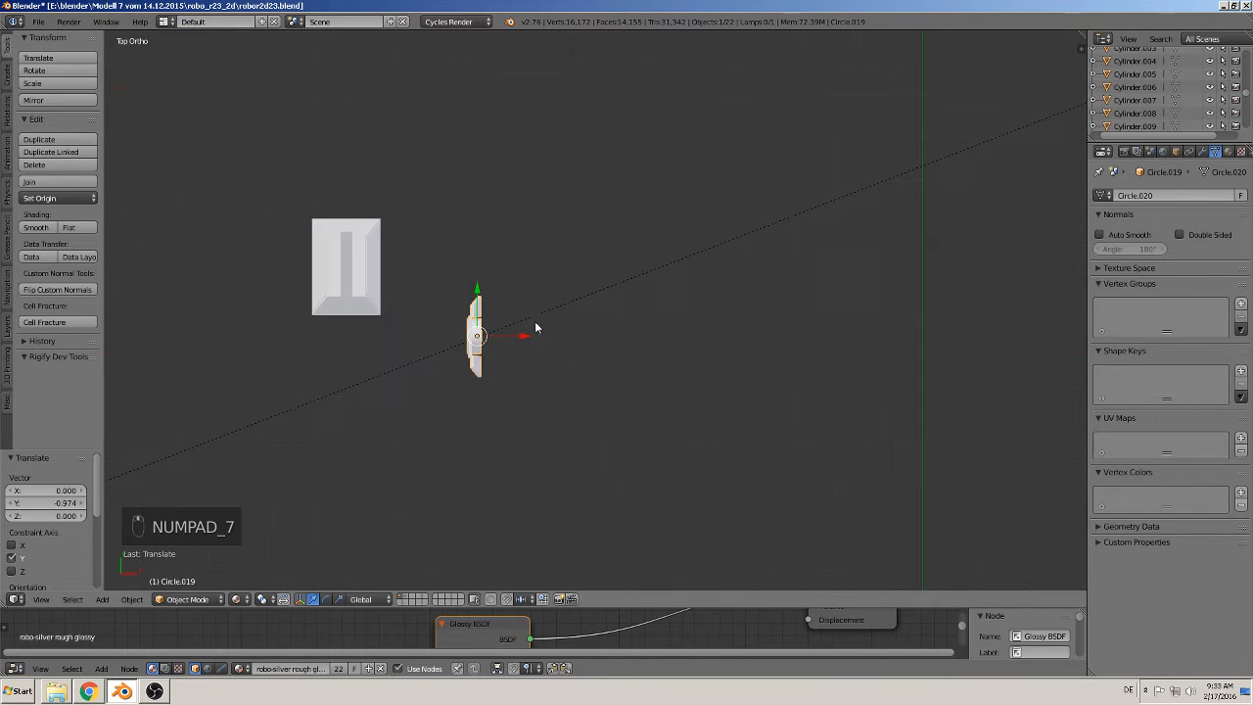
key("g")
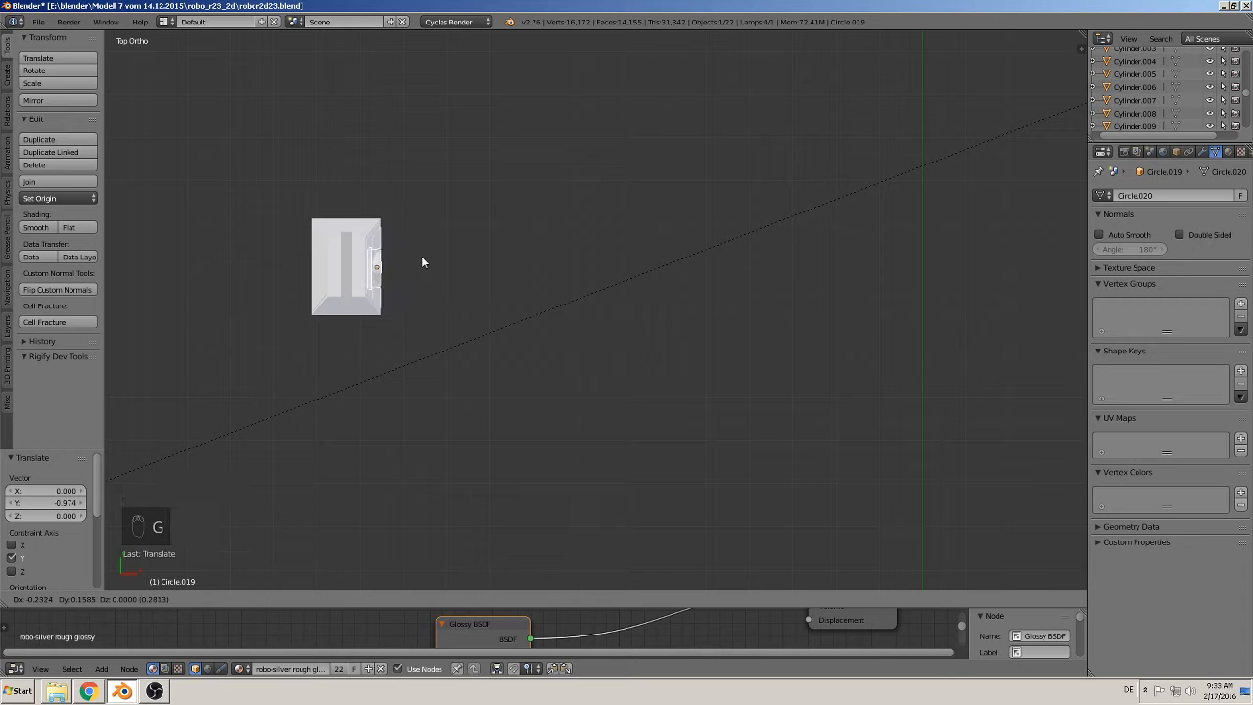
left_click(421, 262)
Step: Nudge the details about 0.001 along X and about 0.003 along Z to seat them on the front foot's side panel
middle_click_drag(426, 279, 315, 267)
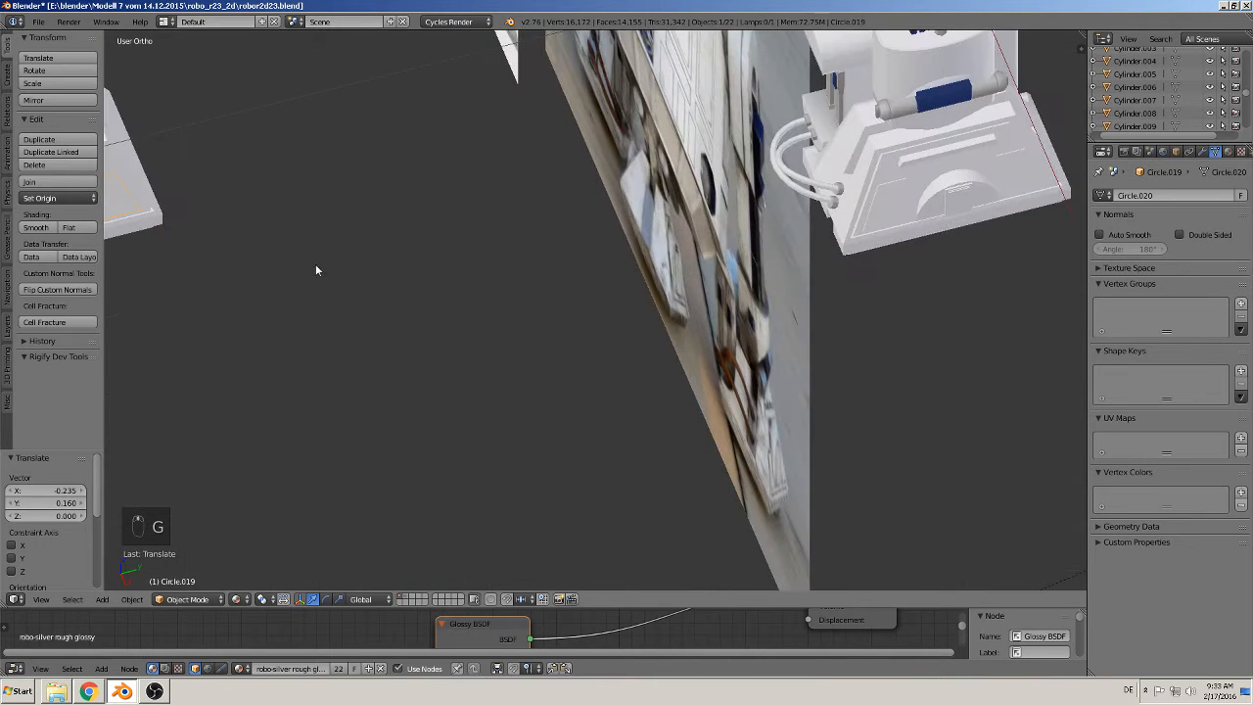
key("KP_3")
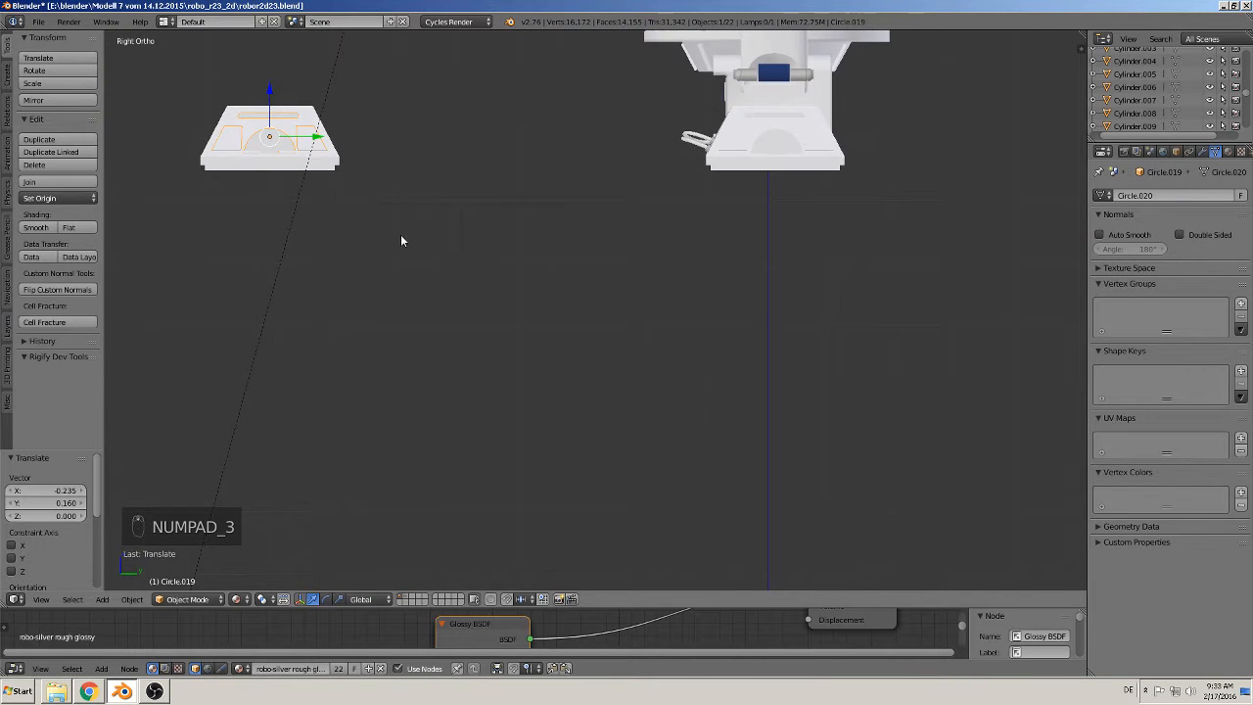
key("KP_0")
key("KP_Decimal")
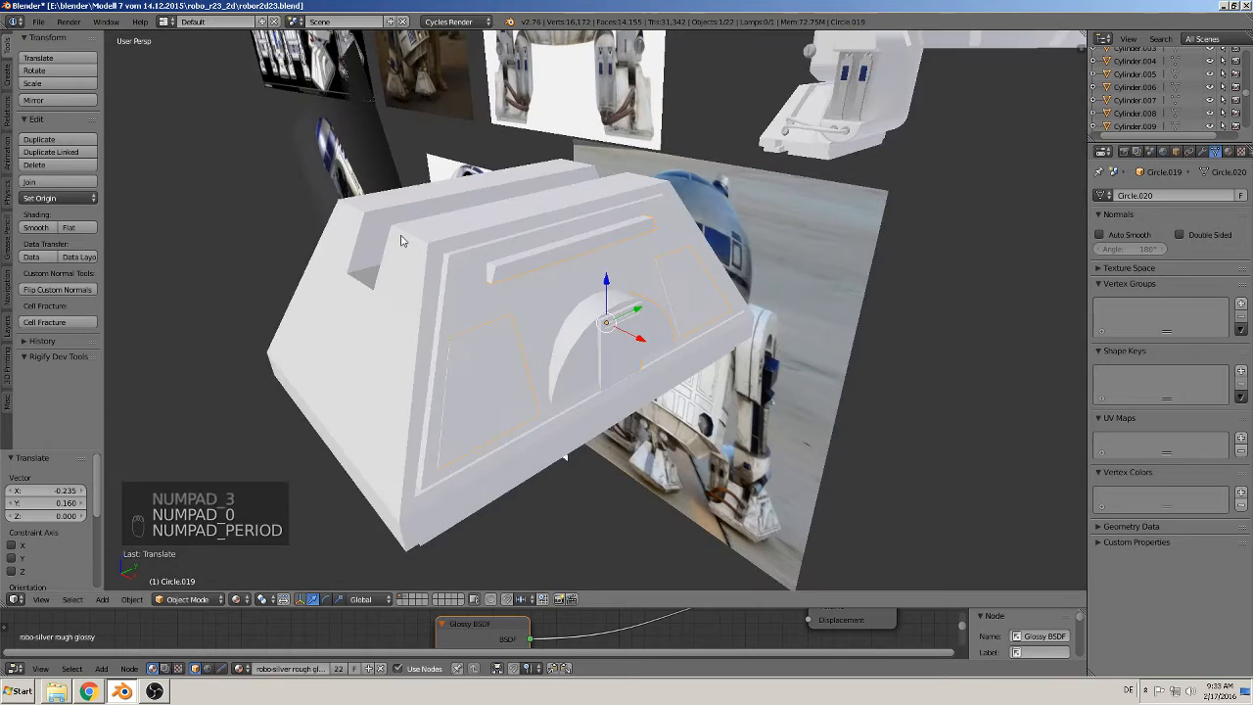
key("KP_3")
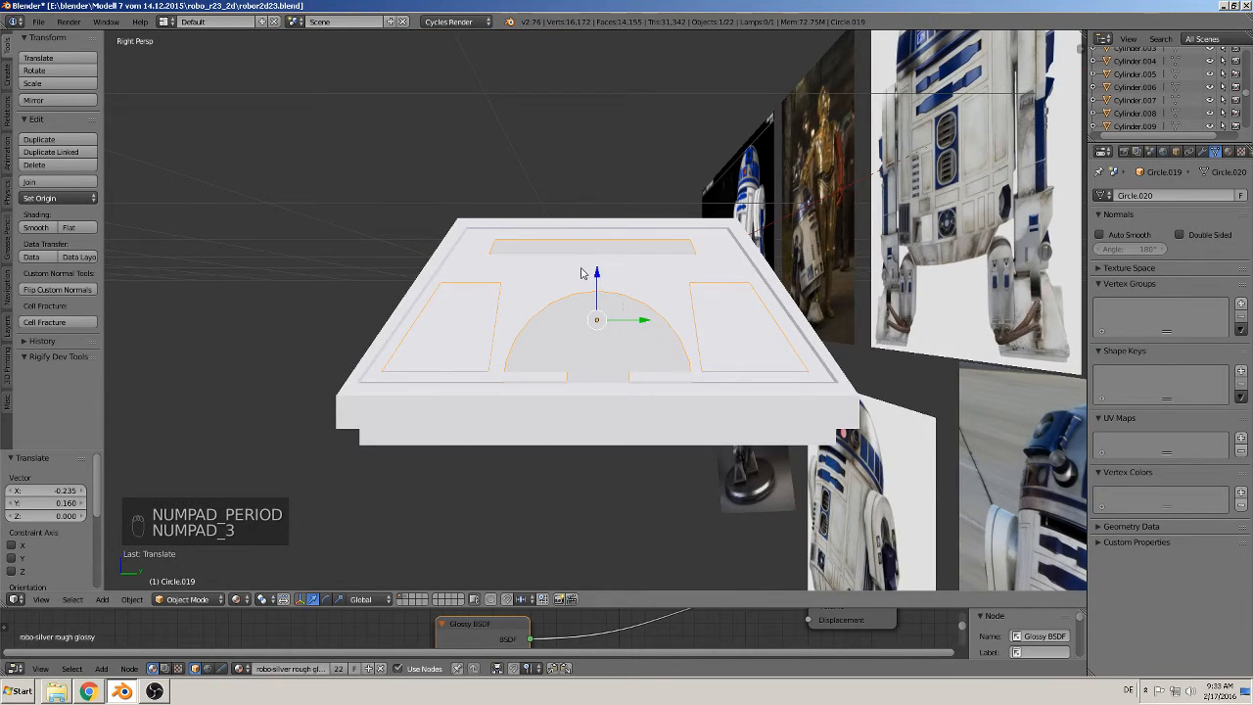
middle_click_drag(584, 272, 663, 338)
key("g")
key("x")
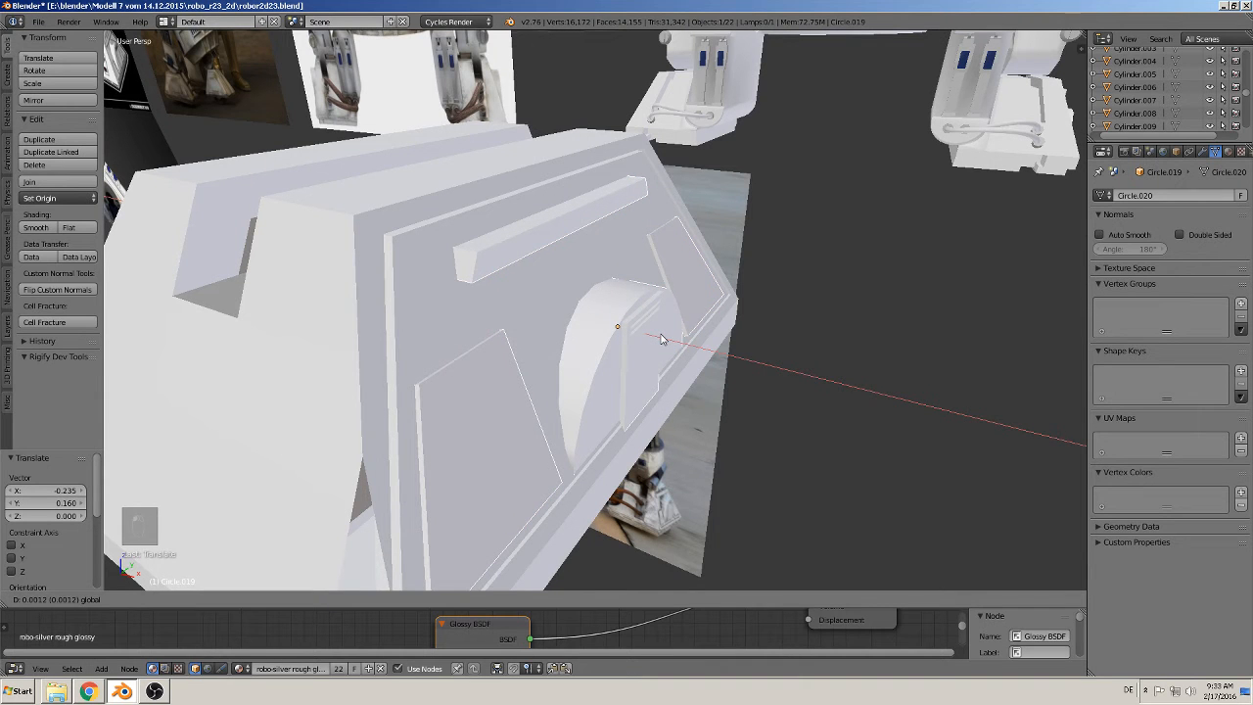
left_click(661, 338)
middle_click_drag(661, 338, 556, 291)
key("g")
key("z")
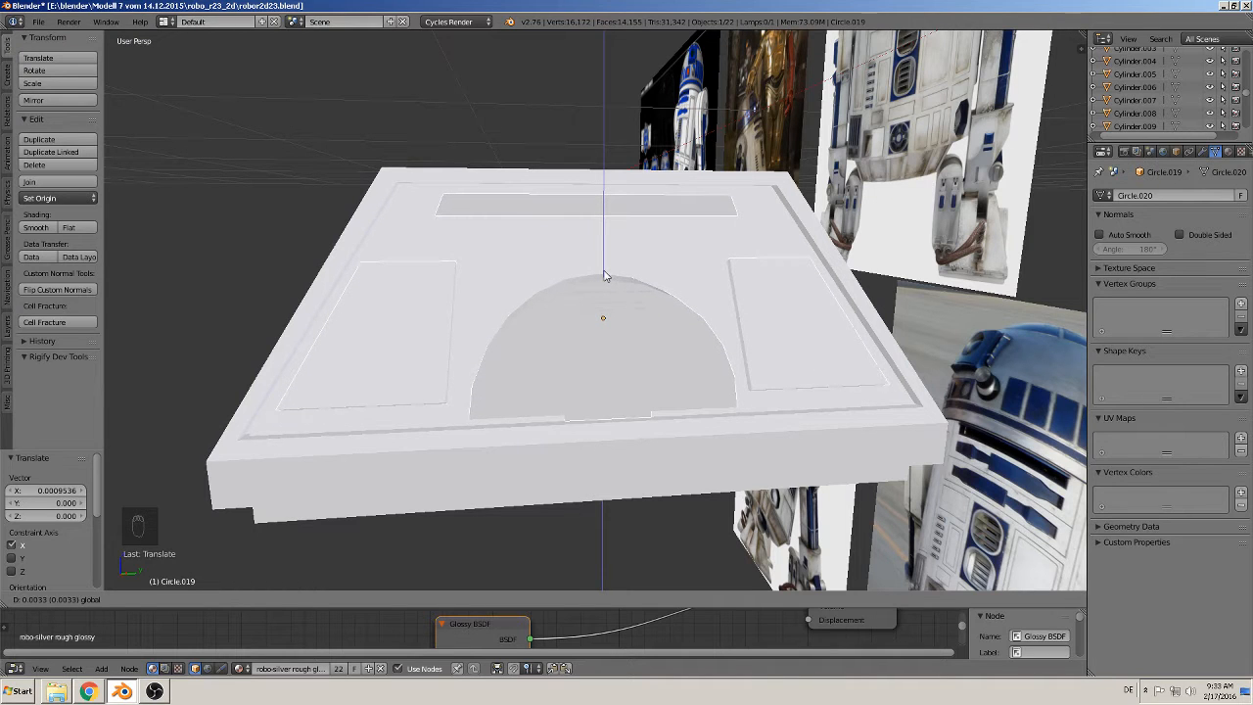
left_click(604, 276)
Step: Duplicate the raised details and place the copy about -0.188 along X, beyond the front foot's opposite side
middle_click_drag(604, 276, 641, 398)
key("shift+d")
key("x")
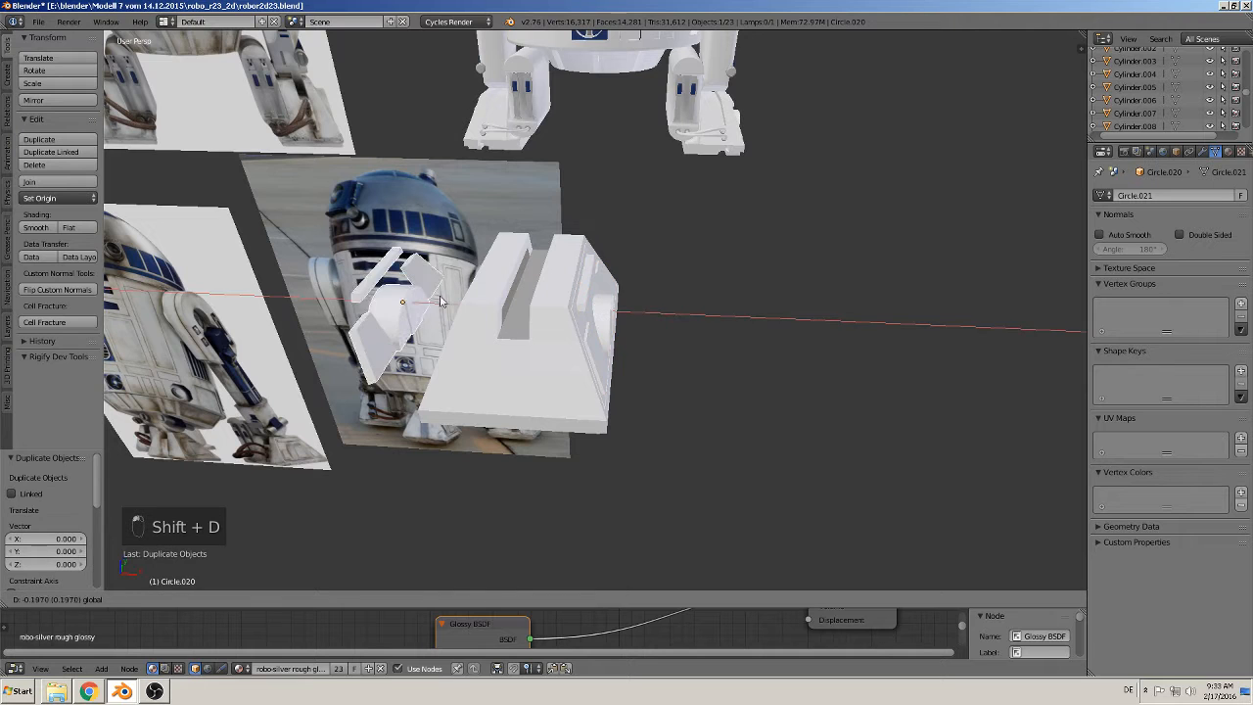
left_click(450, 372)
Step: Mirror the copied details to face outward and move them along X against the front foot's opposite side
middle_click_drag(451, 372, 491, 313)
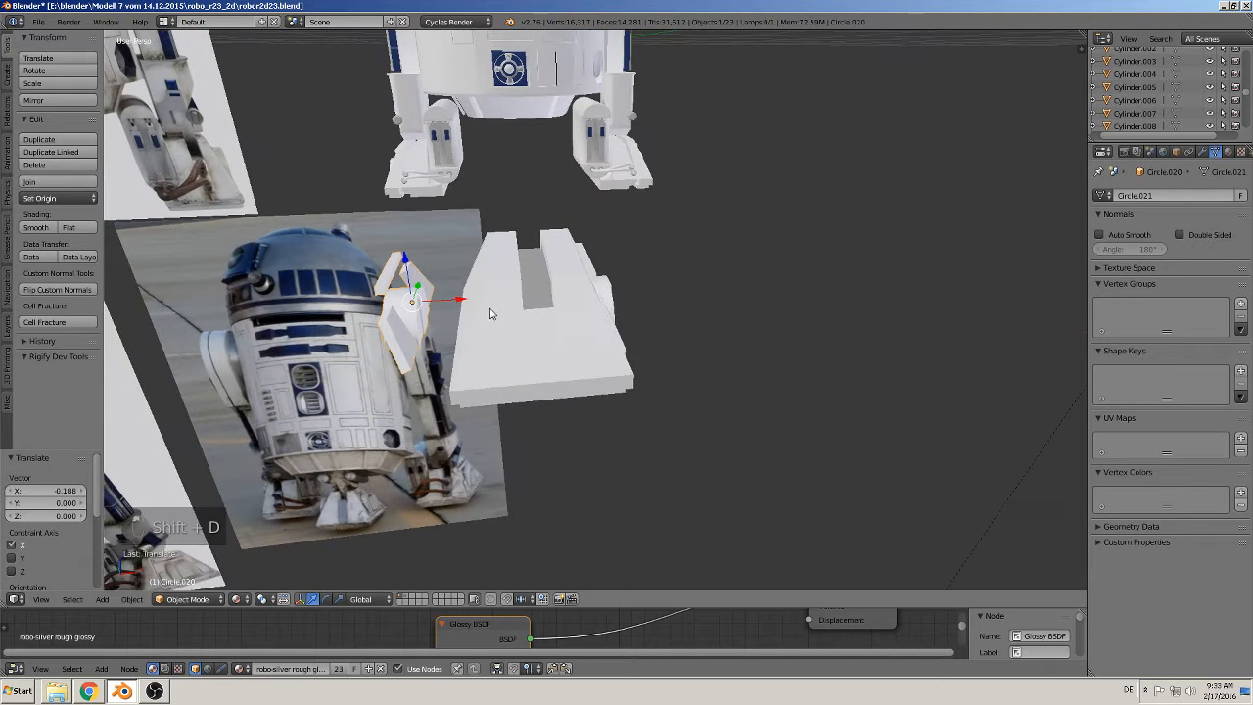
left_click(131, 599)
mouse_move(210, 526)
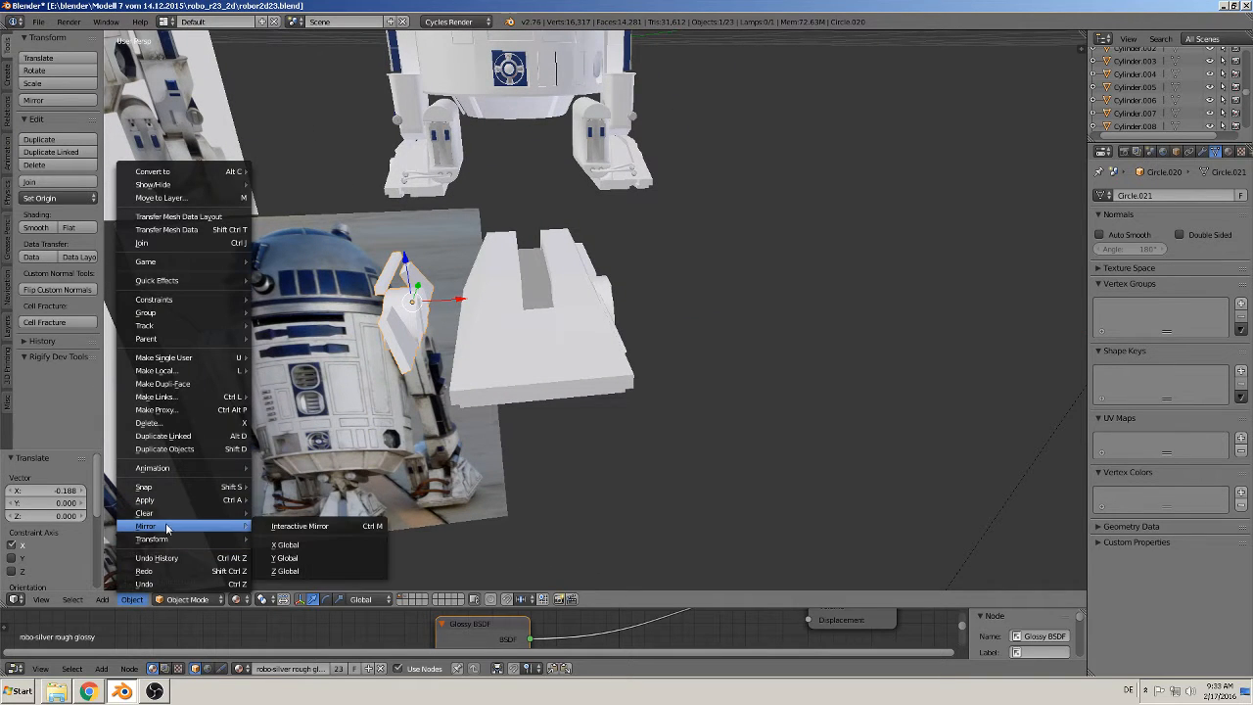
left_click(334, 527)
key("x")
left_click(387, 500)
left_click_drag(454, 300, 504, 331)
Step: Nudge the mirrored details about -0.0008 along X to seat them on the foot's panel
mouse_move(503, 331)
middle_mouse_down()
mouse_move(596, 308)
mouse_move(532, 358)
mouse_move(489, 350)
mouse_move(487, 329)
middle_mouse_up()
key("a")
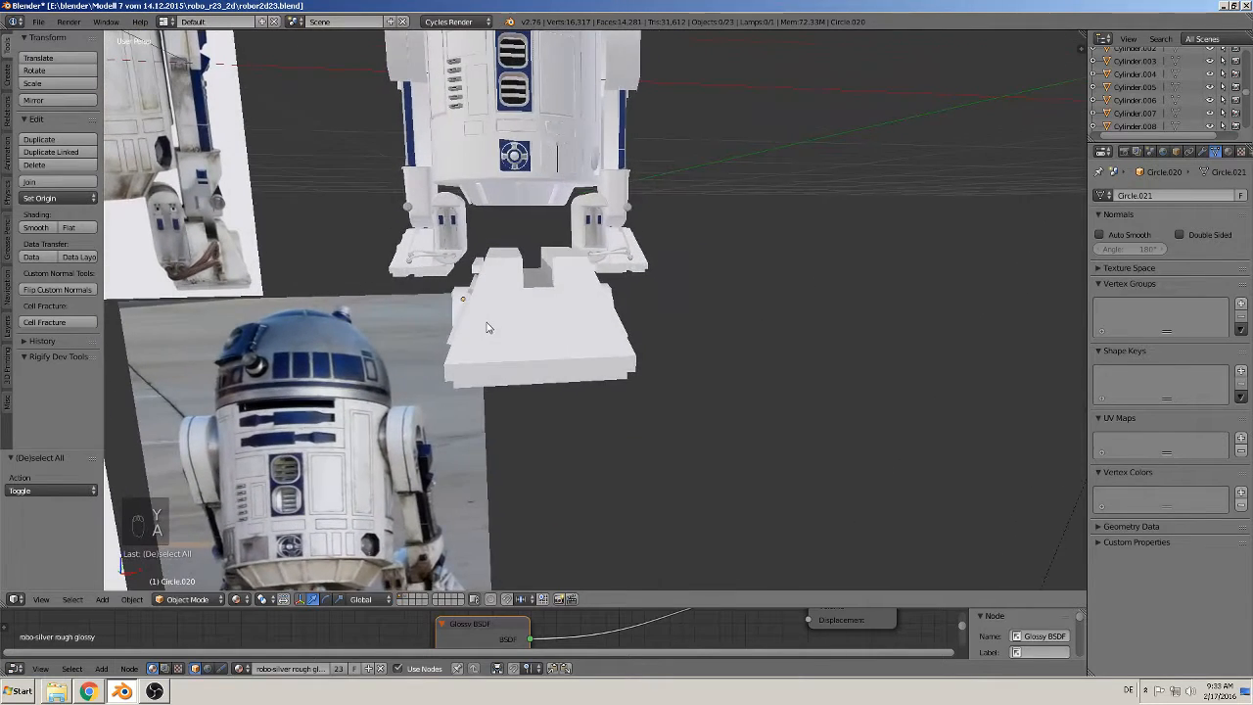
scroll(470, 294, "up", 2)
scroll(373, 284, "up", 2)
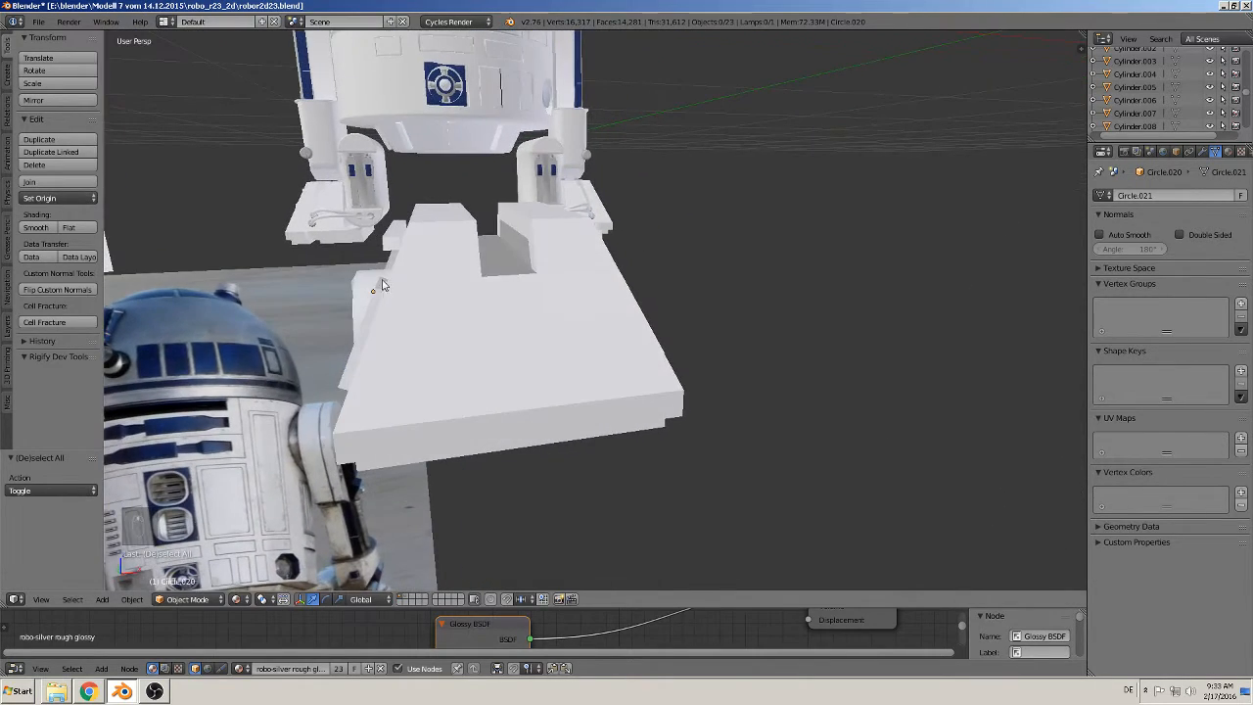
right_click(390, 251)
left_click_drag(419, 288, 425, 291)
middle_click_drag(425, 291, 473, 306)
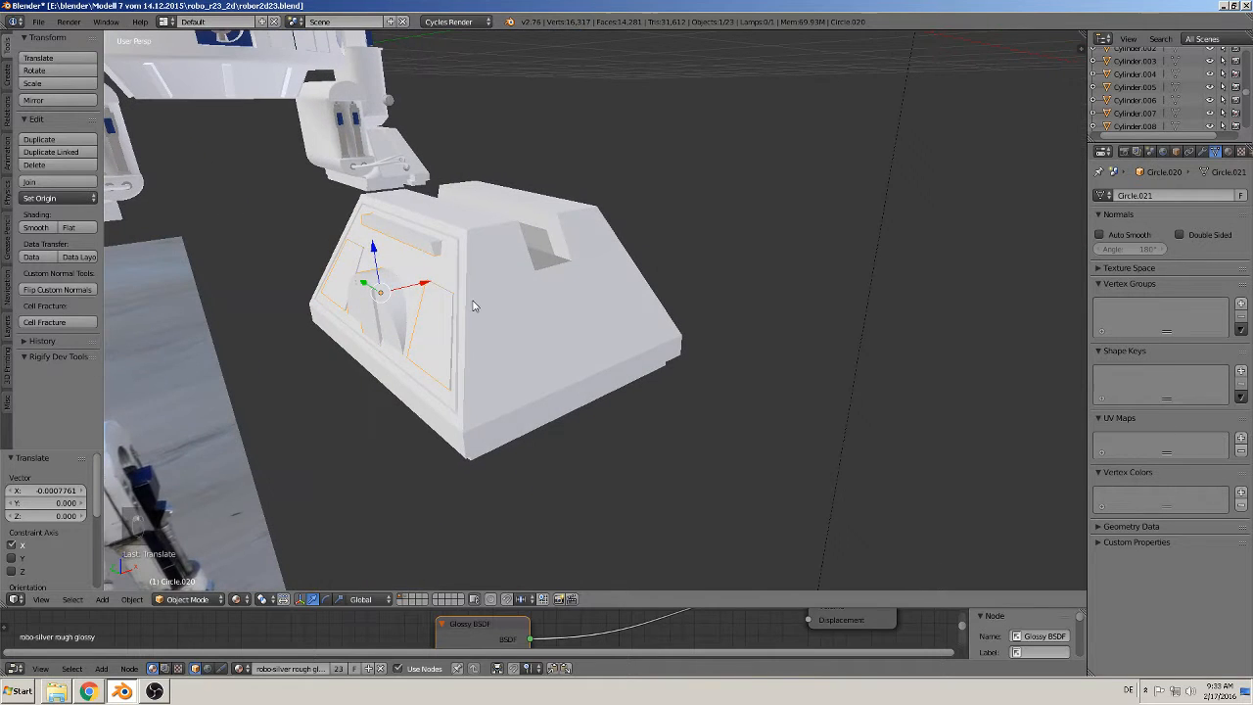
Step: Select the first set of raised details together with the front foot body and join them into one object
key("a")
scroll(481, 301, "down", 3)
right_click(485, 303)
middle_click_drag(627, 311, 531, 345)
right_click(522, 365)
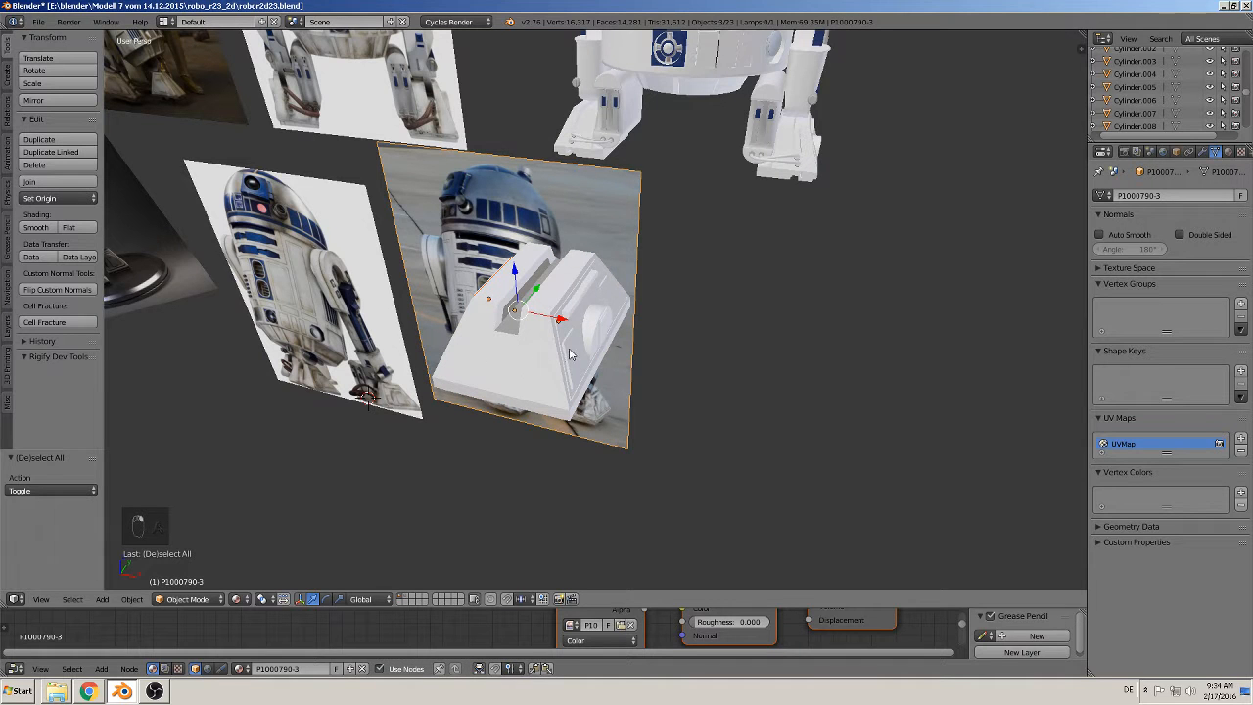
right_click(535, 351)
mouse_move(512, 338)
middle_mouse_down()
mouse_move(558, 340)
mouse_move(499, 350)
middle_mouse_up()
left_click(29, 181)
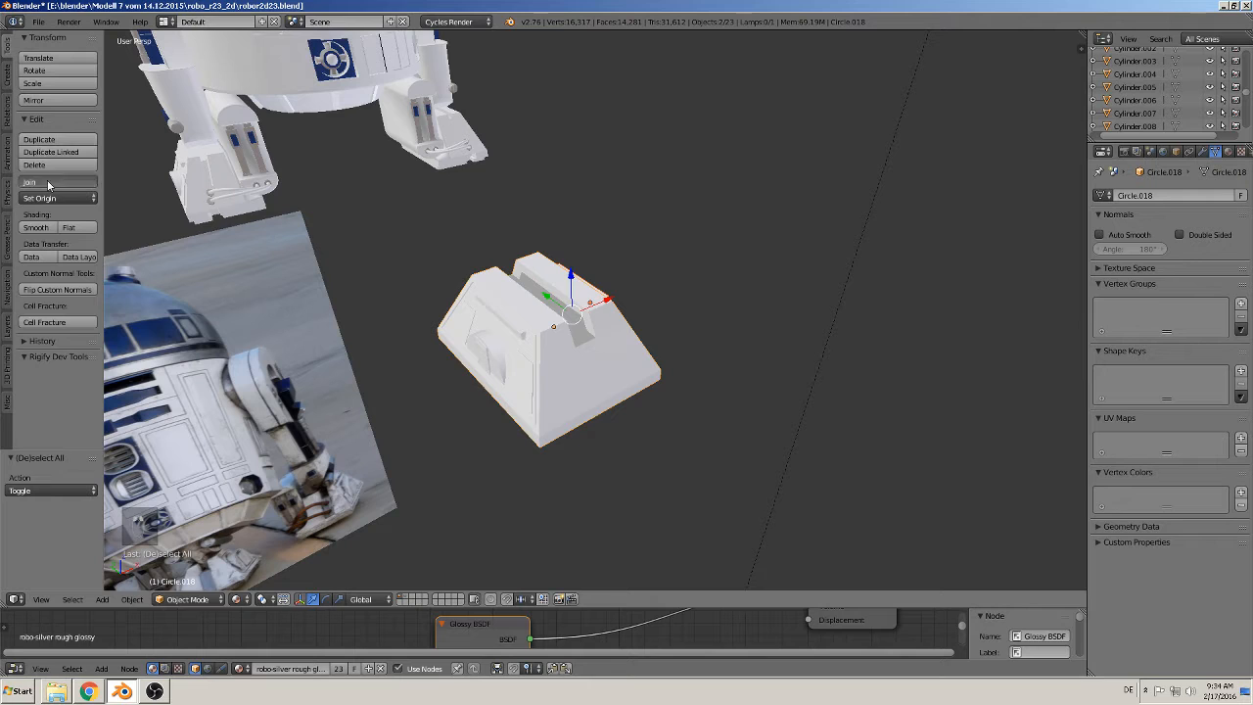
Step: Try moving the joined foot about 0.113 along X, and undo the move
key("g")
key("x")
left_click(657, 302)
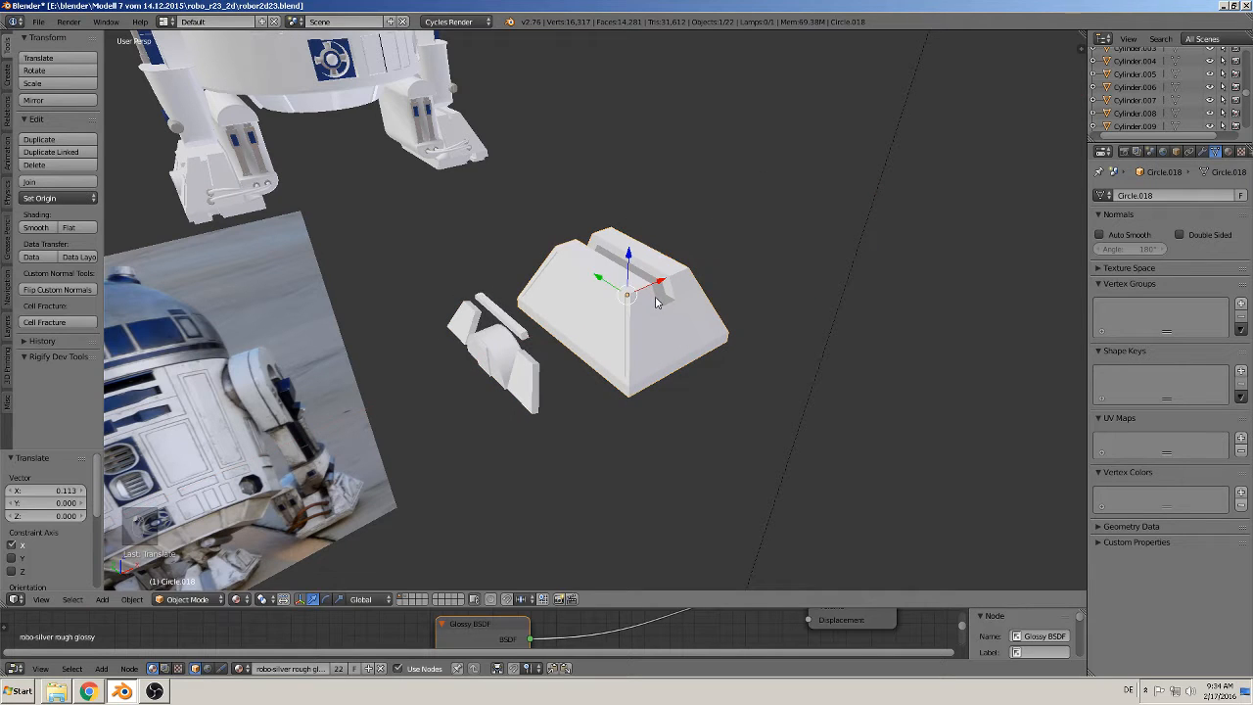
key("ctrl+z")
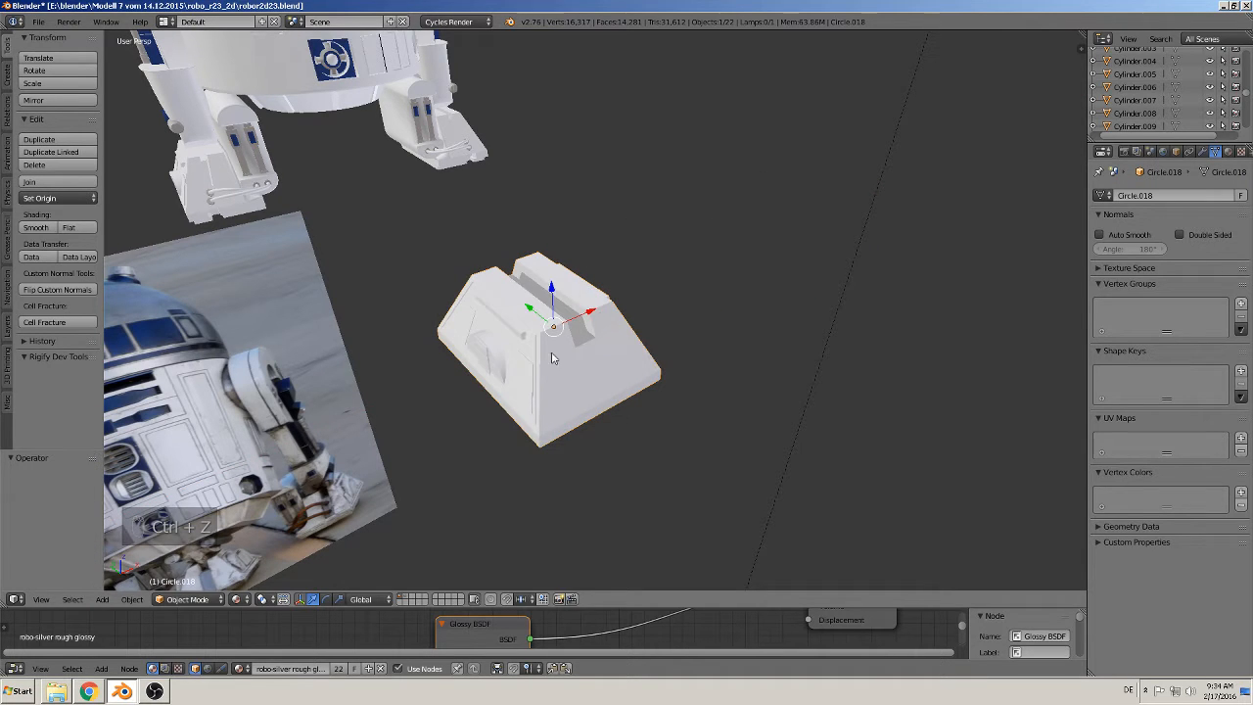
Step: Join the mirrored details to the front foot as well and move the whole foot about 0.009 along X
right_click(493, 353, "shift")
left_click(29, 181)
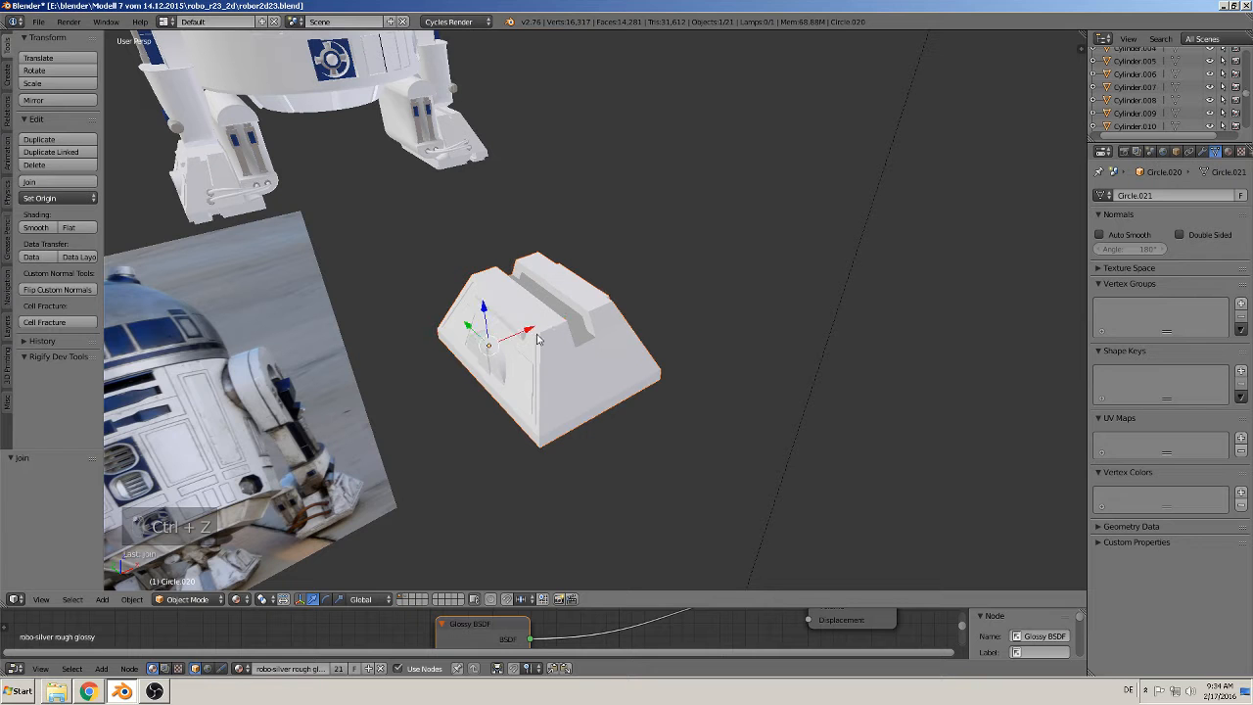
left_click_drag(537, 338, 525, 303)
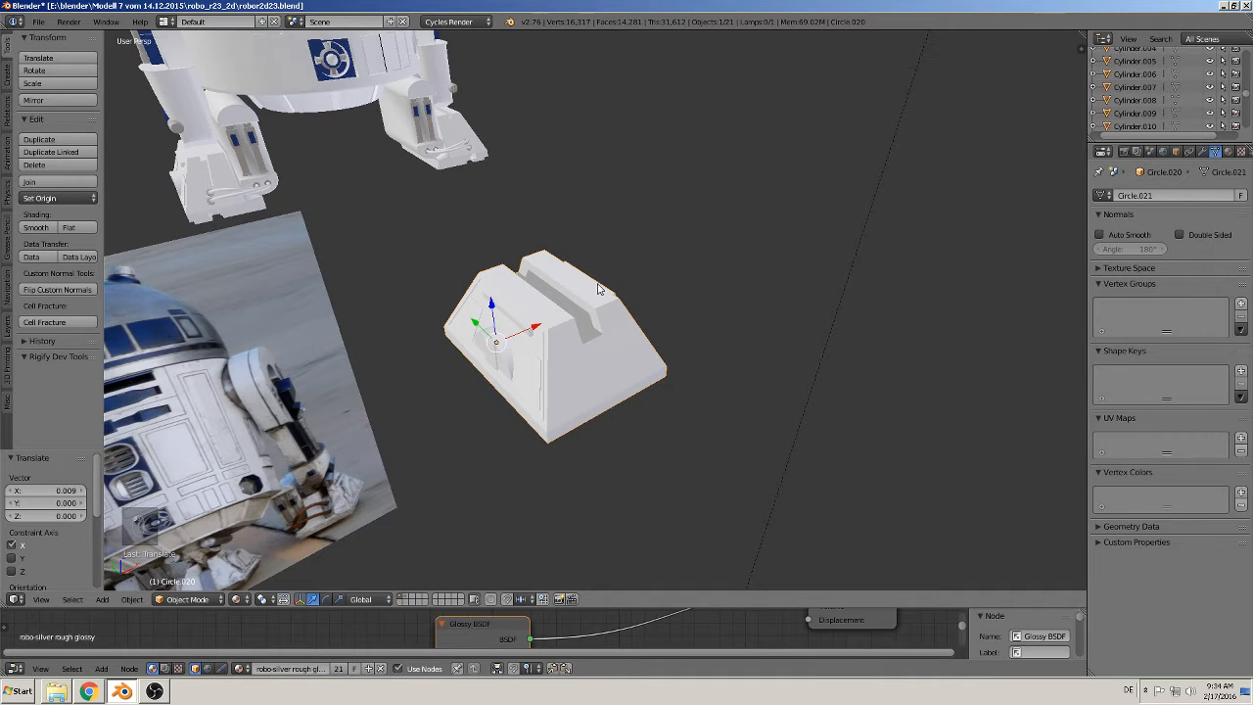
Step: Check the front foot's centring under the body from the front, and examine the middle foot in the reference photos
key("KP_1")
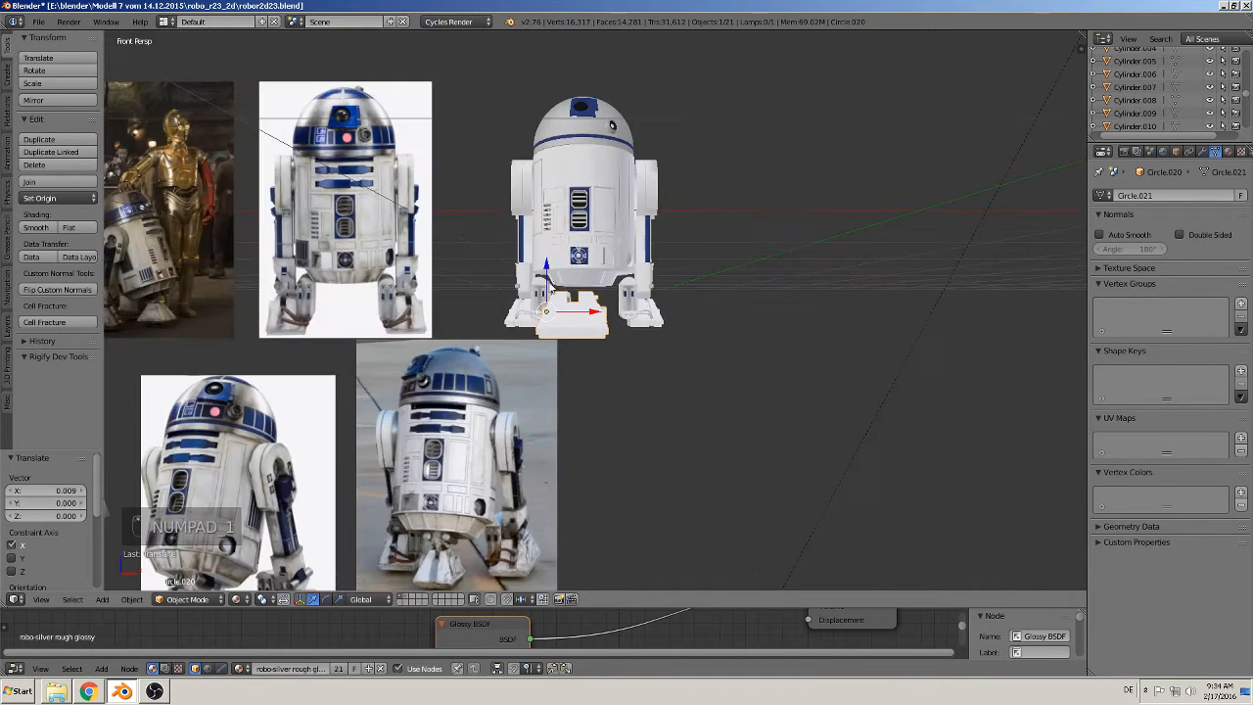
key("KP_5")
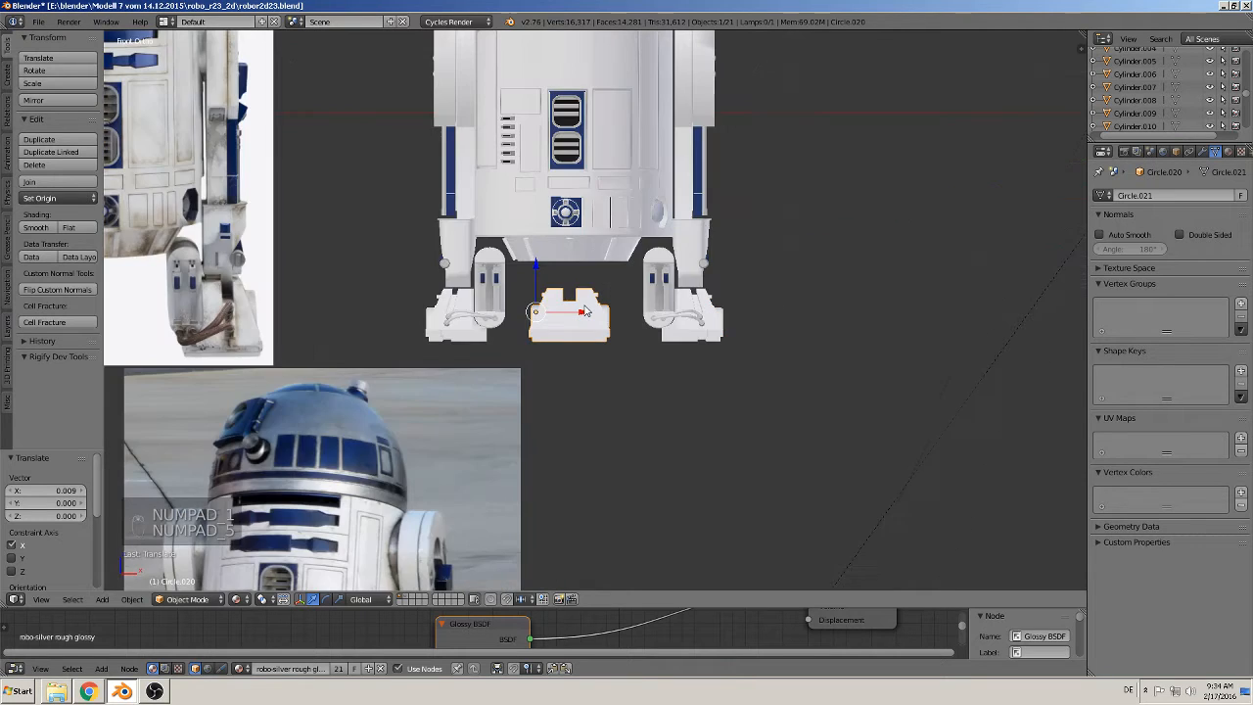
scroll(590, 313, "down", 3)
scroll(585, 352, "up", 1)
middle_click_drag(586, 375, 485, 429)
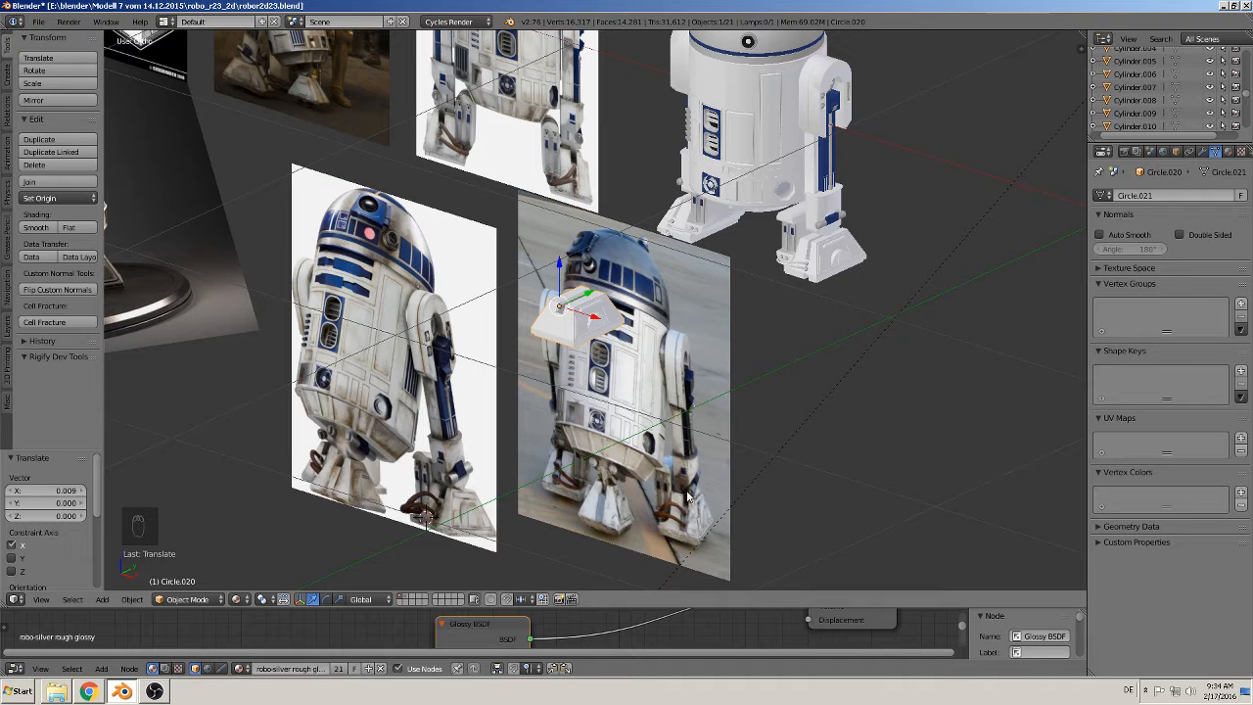
scroll(658, 500, "up", 3)
middle_click_drag(321, 528, 295, 194, "shift")
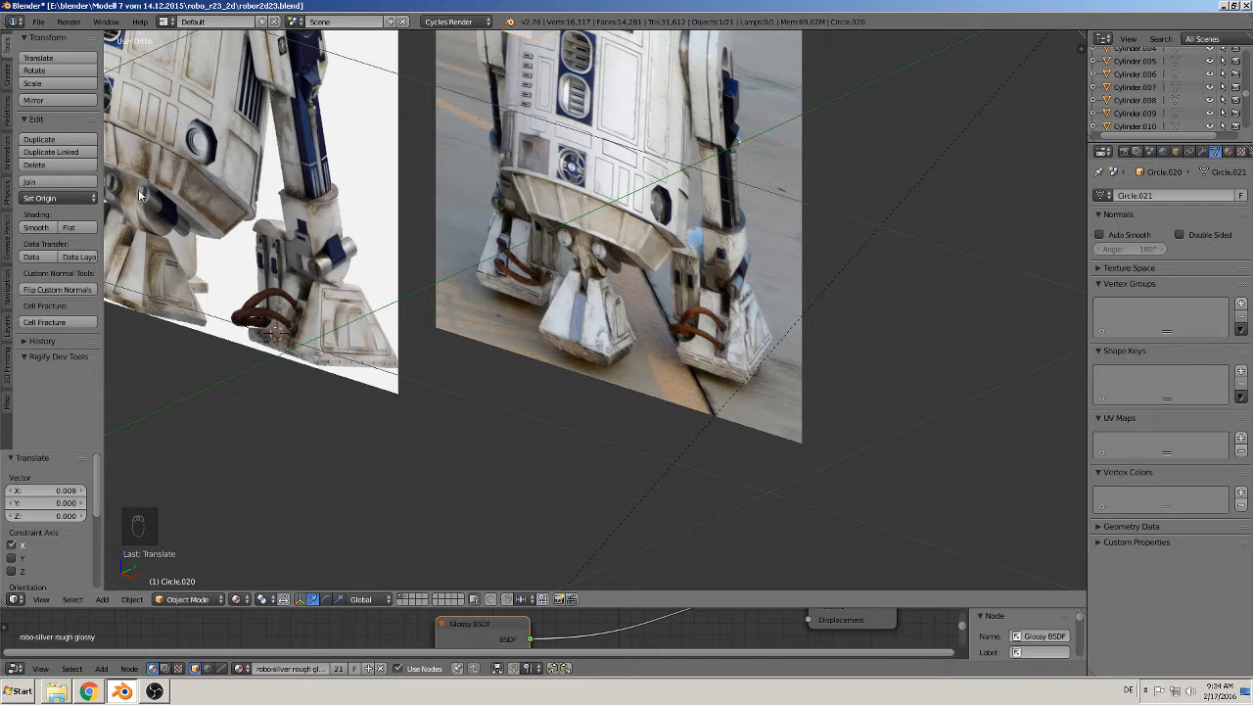
scroll(359, 246, "down", 3)
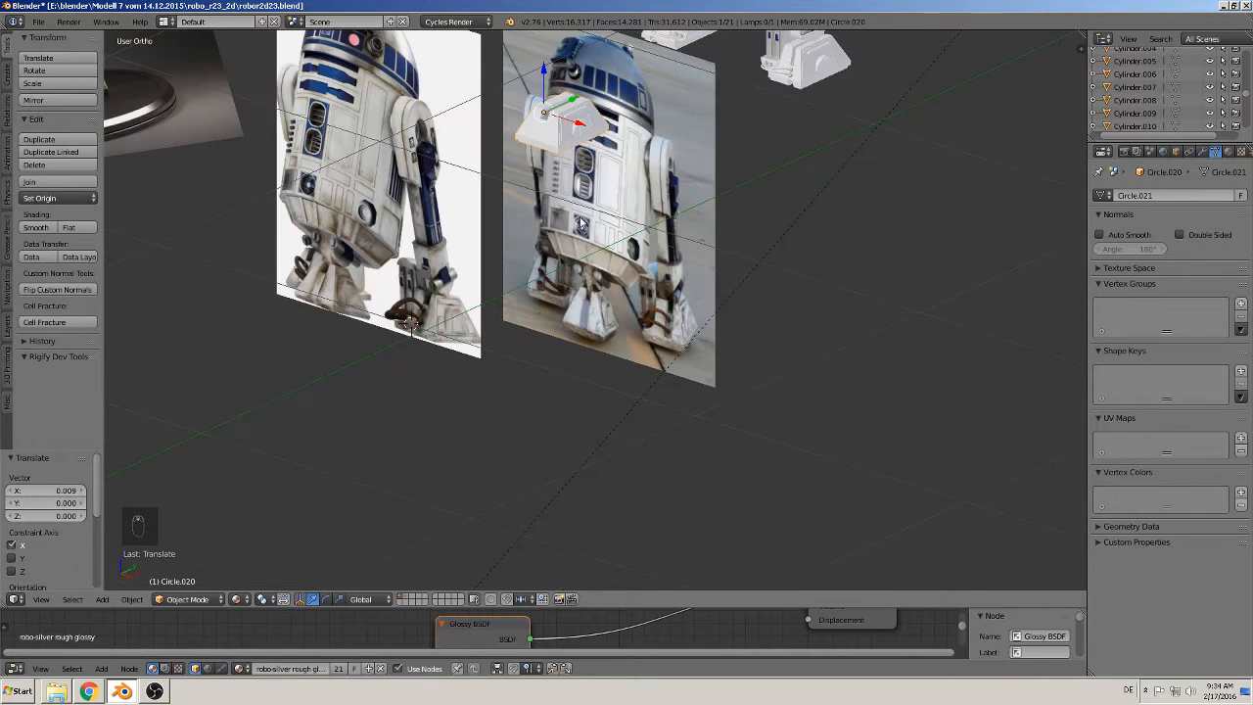
Step: Move the front foot about 0.714 along Y to under the body, and shift it another 0.084 or so along Y
middle_click_drag(573, 233, 387, 495, "shift")
middle_click_drag(449, 434, 432, 434)
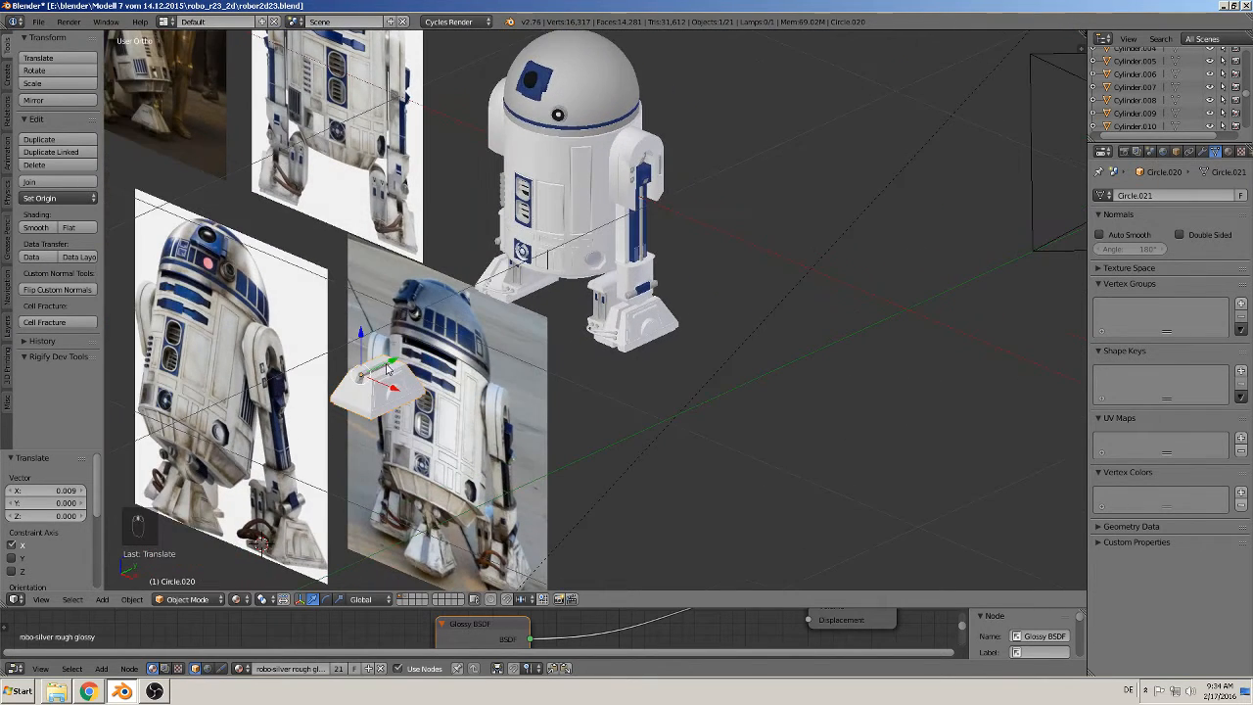
left_click_drag(386, 369, 562, 302)
middle_click_drag(562, 303, 516, 282)
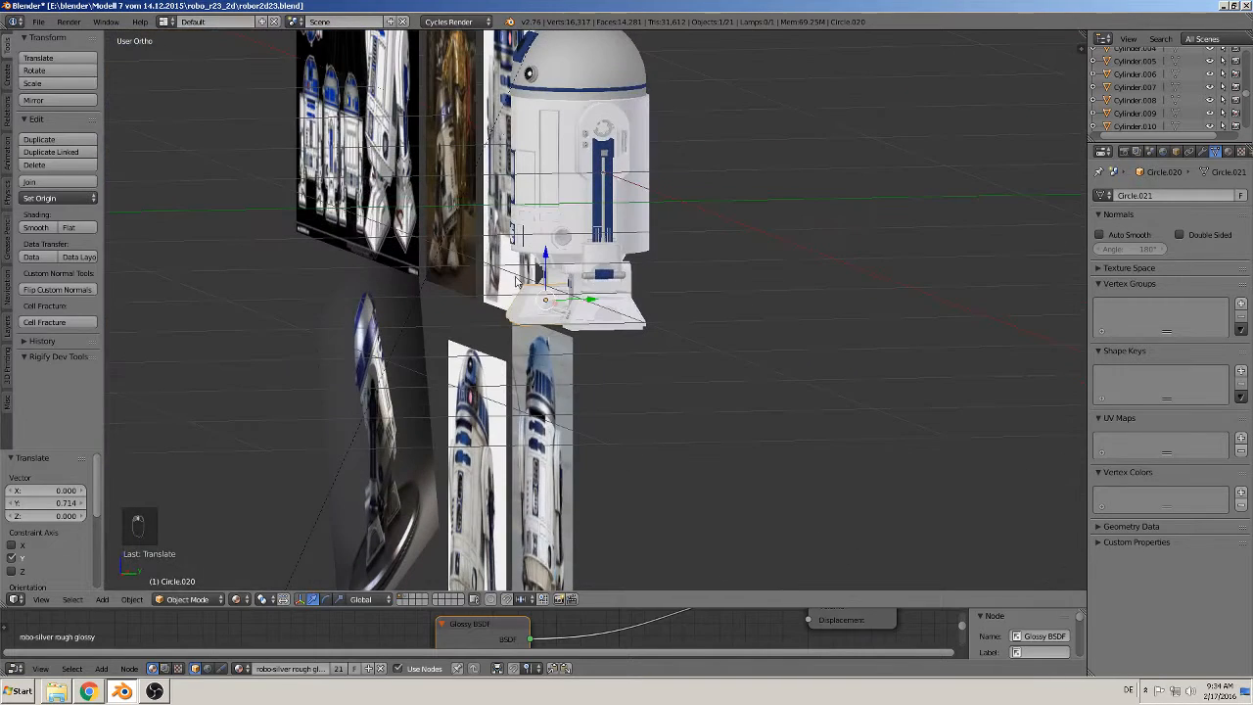
key("g")
key("y")
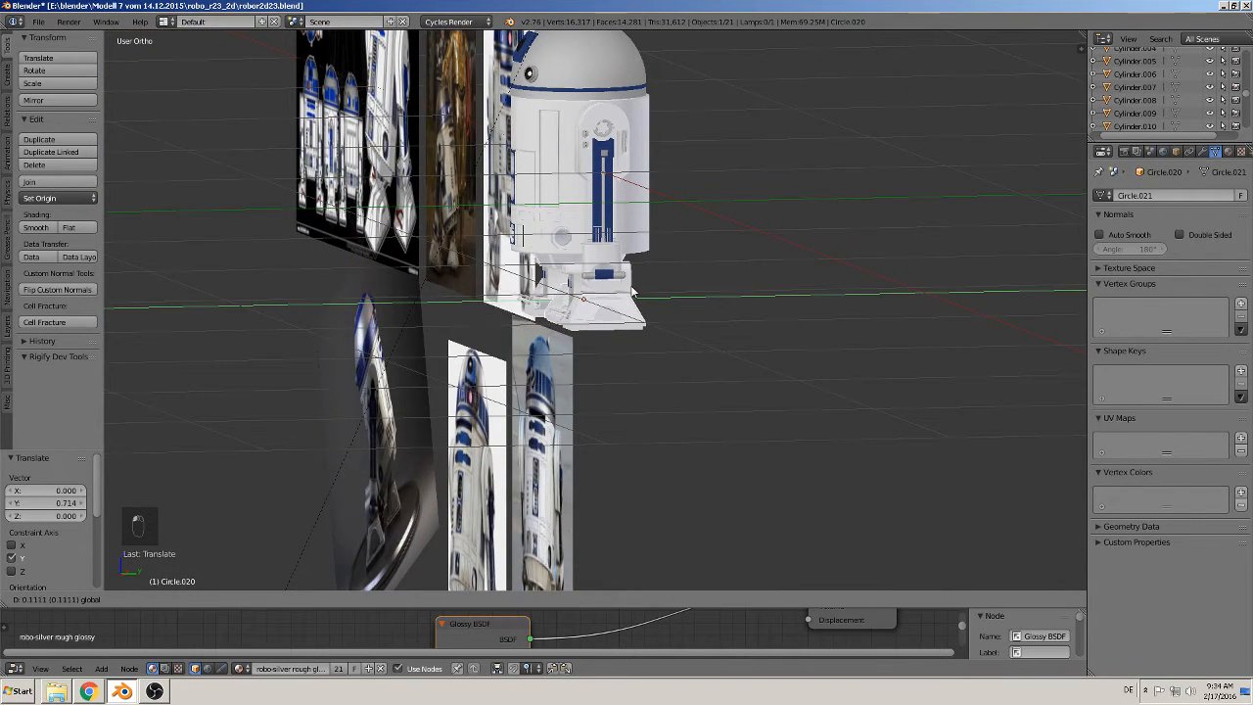
left_click(627, 294)
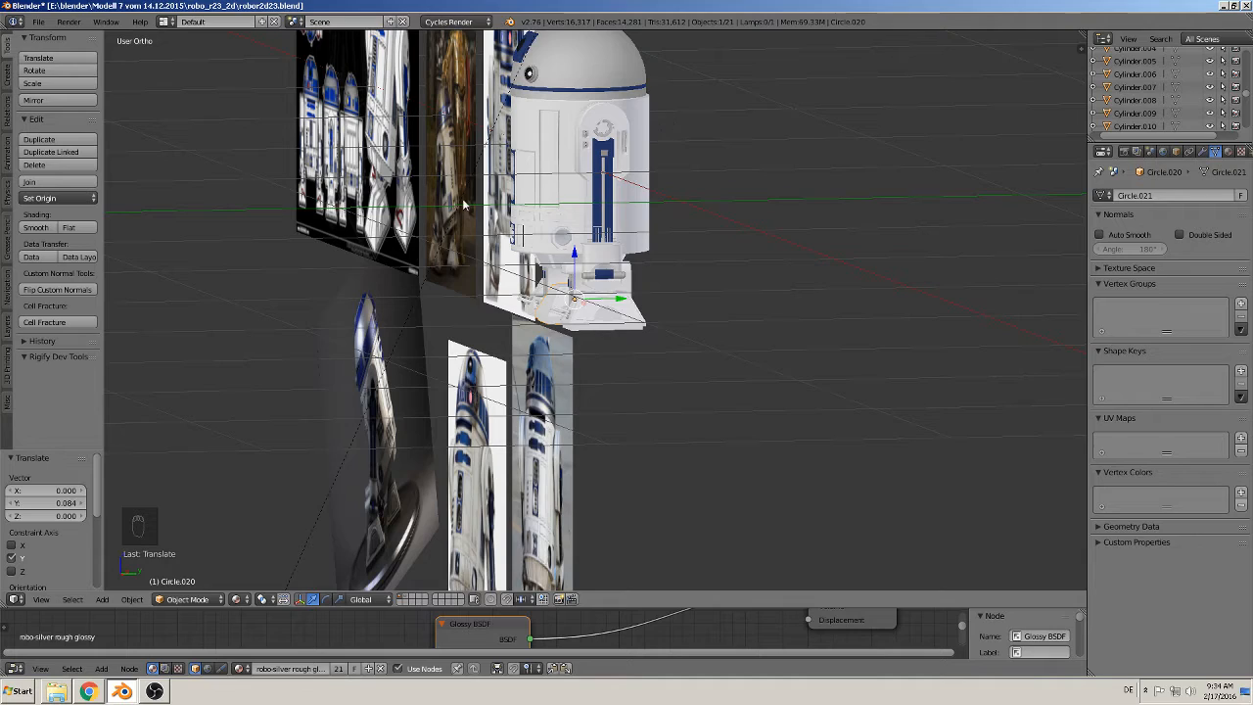
Step: Display the front foot's material slots and select its entire mesh in Edit Mode
middle_click_drag(708, 205, 643, 380)
scroll(638, 390, "up", 3)
middle_click_drag(697, 410, 672, 423)
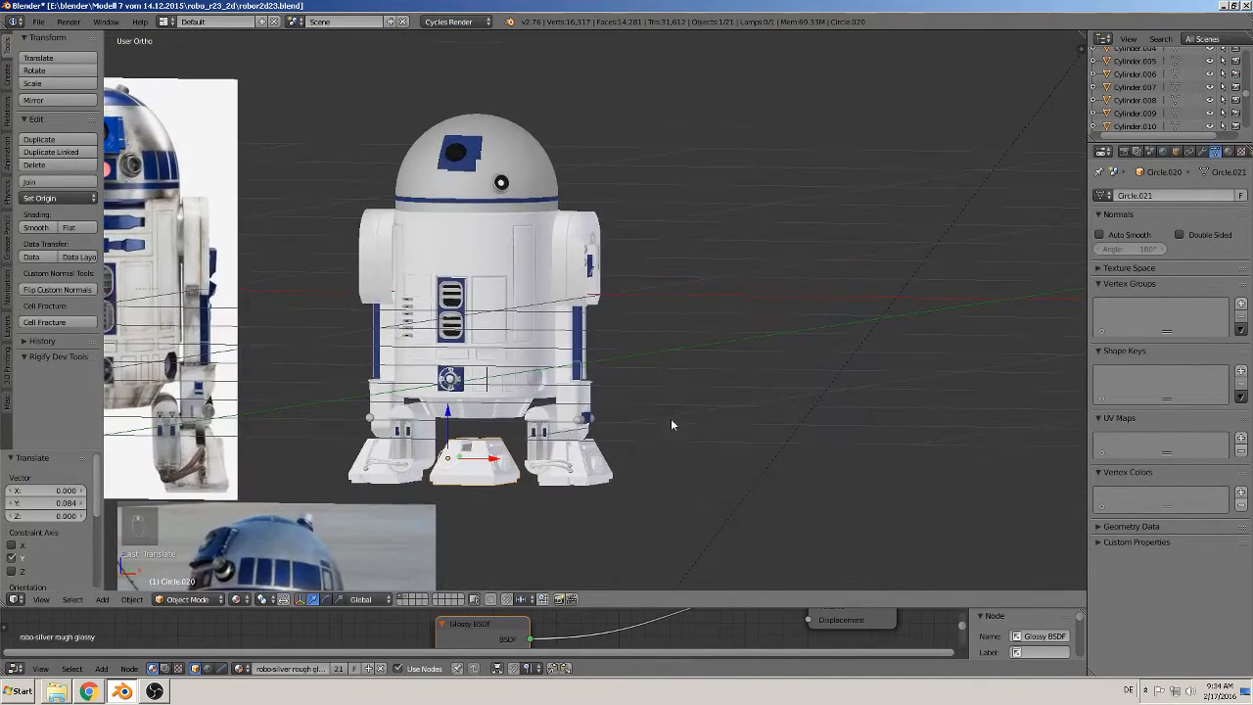
left_click(1228, 152)
middle_click_drag(475, 469, 452, 499)
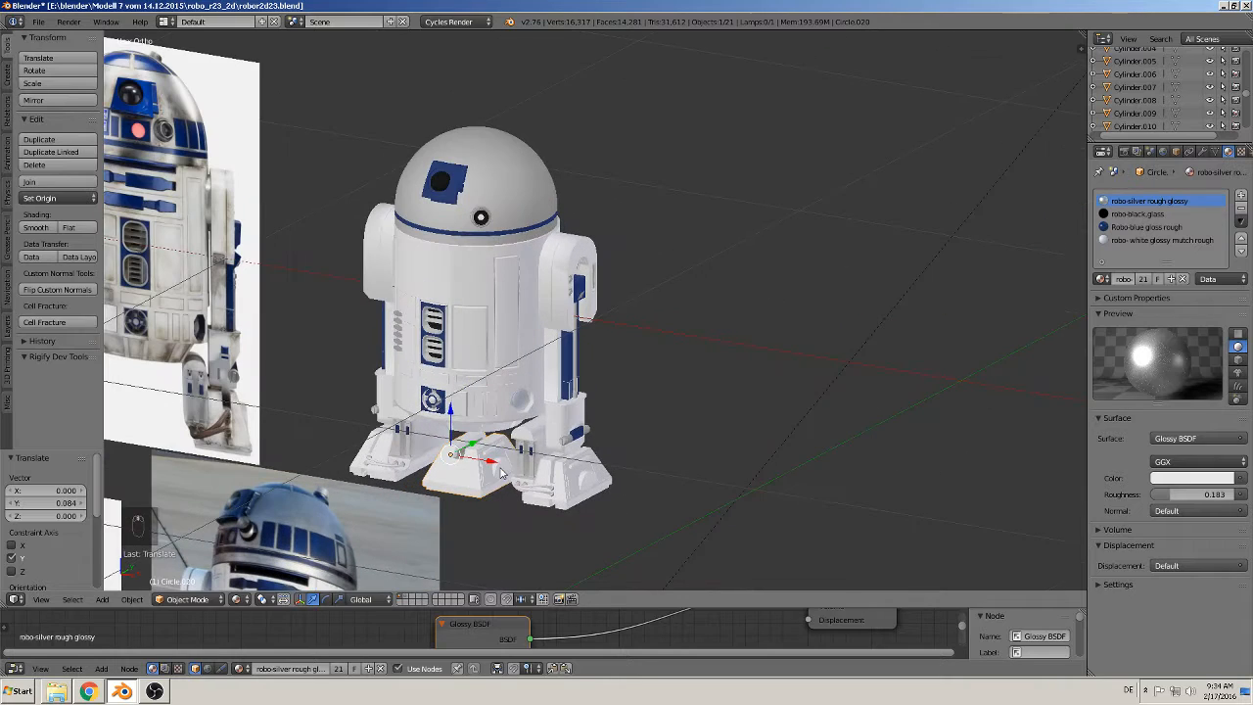
key("Tab")
key("a")
key("a")
key("a")
key("a")
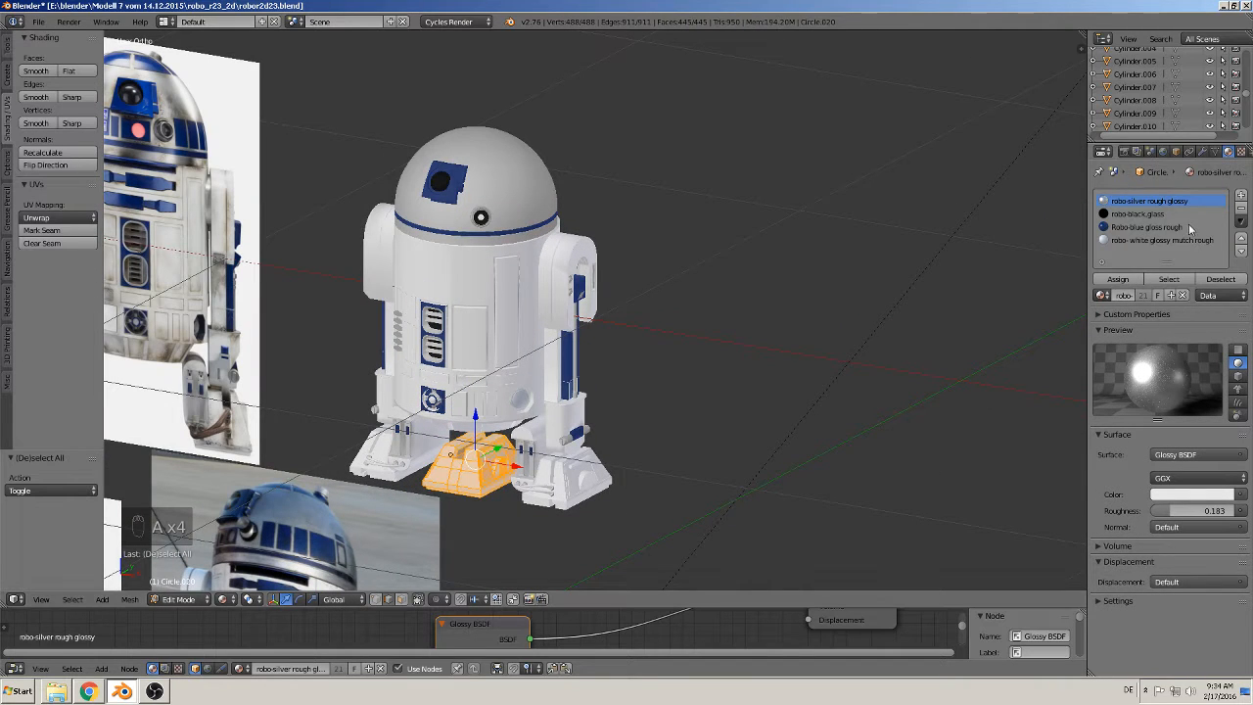
Step: Remove the silver, black glass and blue material slots from the front foot, keeping only "robo- white glossy mutch rough"
left_click(1241, 211)
key("Tab")
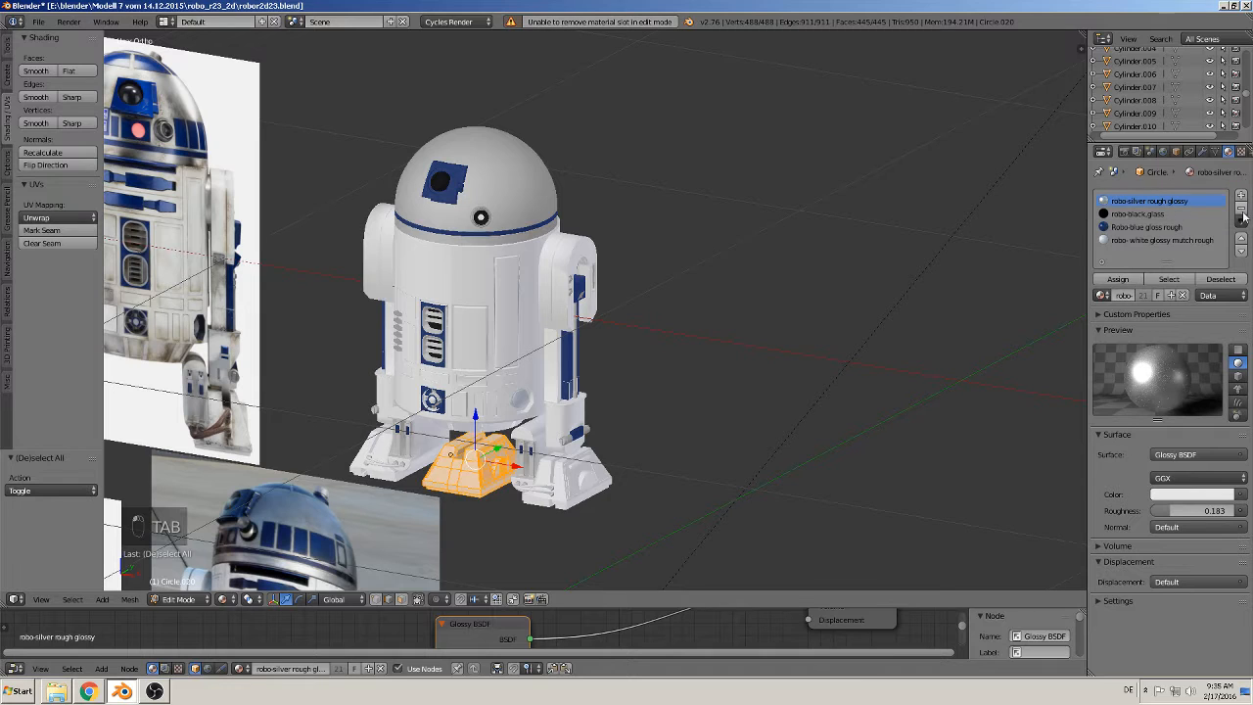
key("Tab")
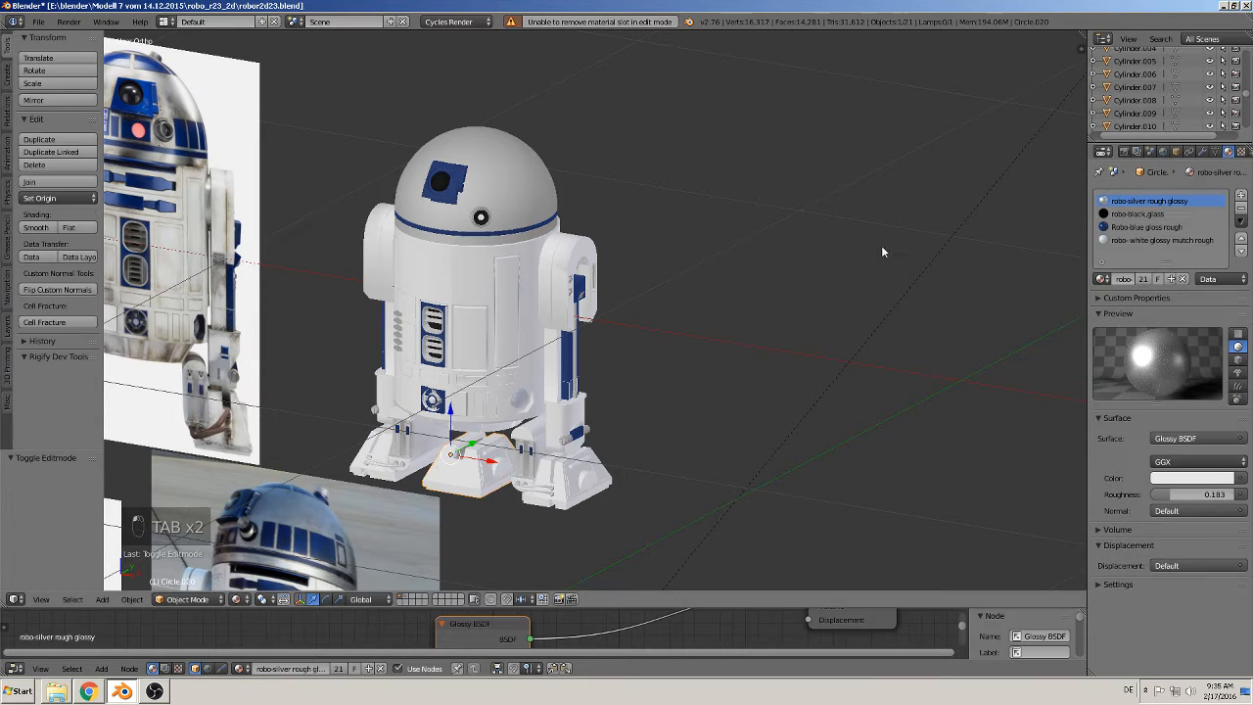
left_click(1241, 210)
left_click(1241, 211)
left_click(1241, 211)
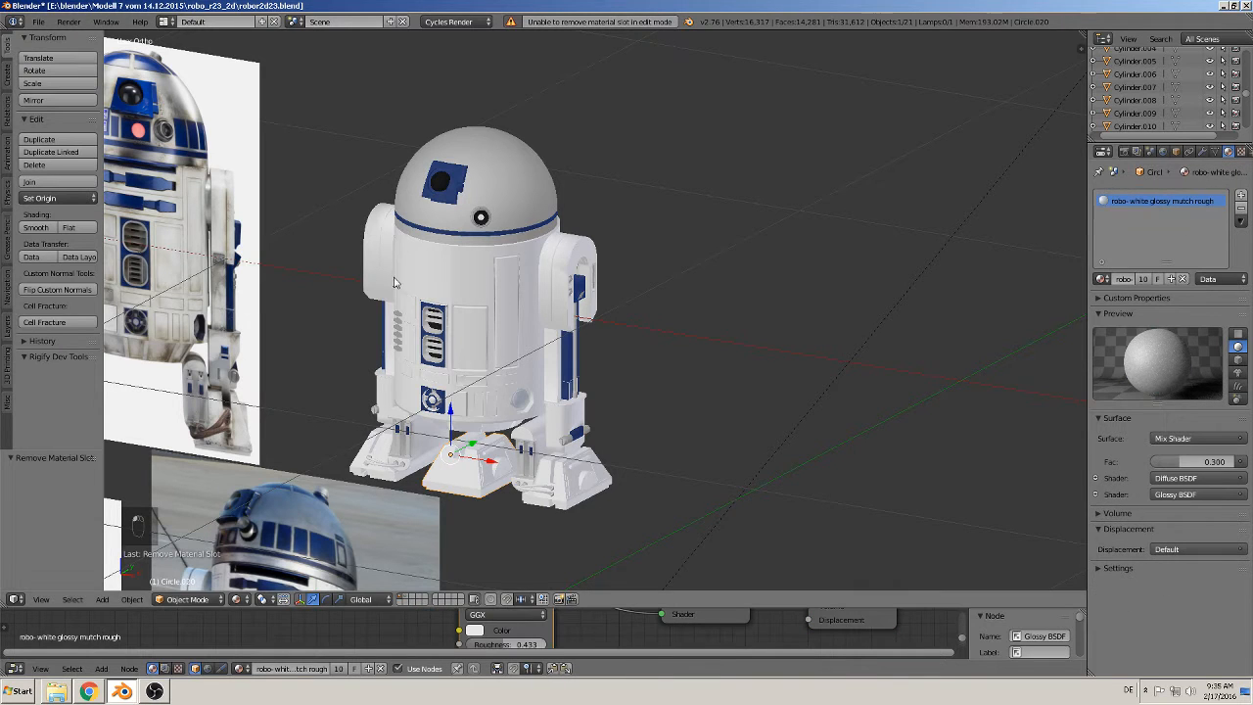
Step: Assign "robo- white glossy mutch rough" to the front foot's entire mesh, return to Object Mode and deselect the foot
key("Tab")
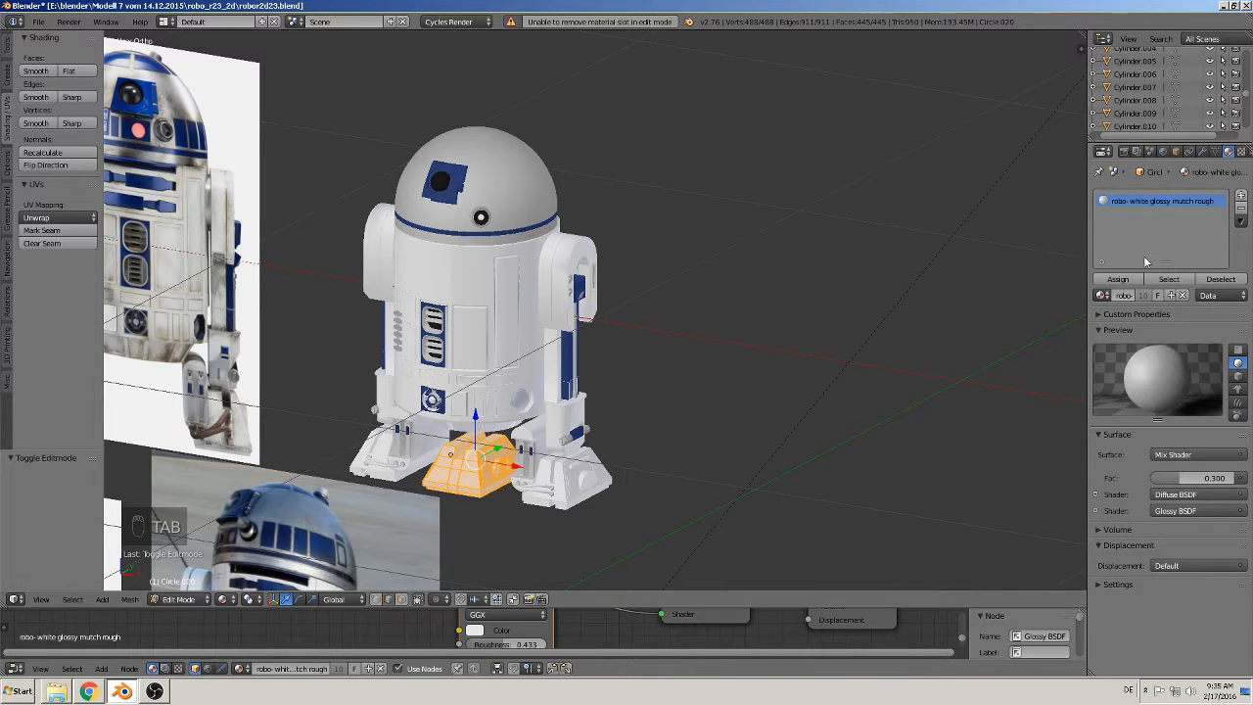
left_click(1121, 283)
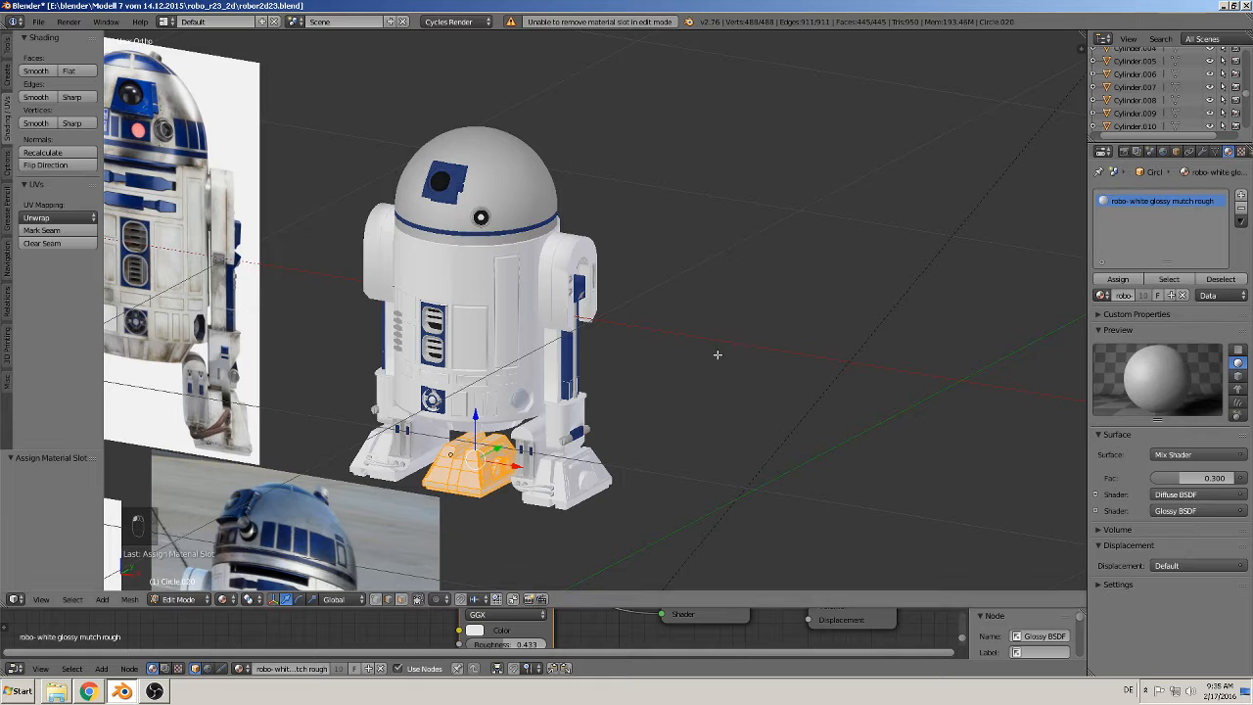
key("Tab")
key("a")
Step: In the side leg's mesh, select the horizontal ankle cylinder's two silver ends together with the blue block between them
scroll(686, 373, "down", 3)
middle_click_drag(627, 415, 710, 329, "shift")
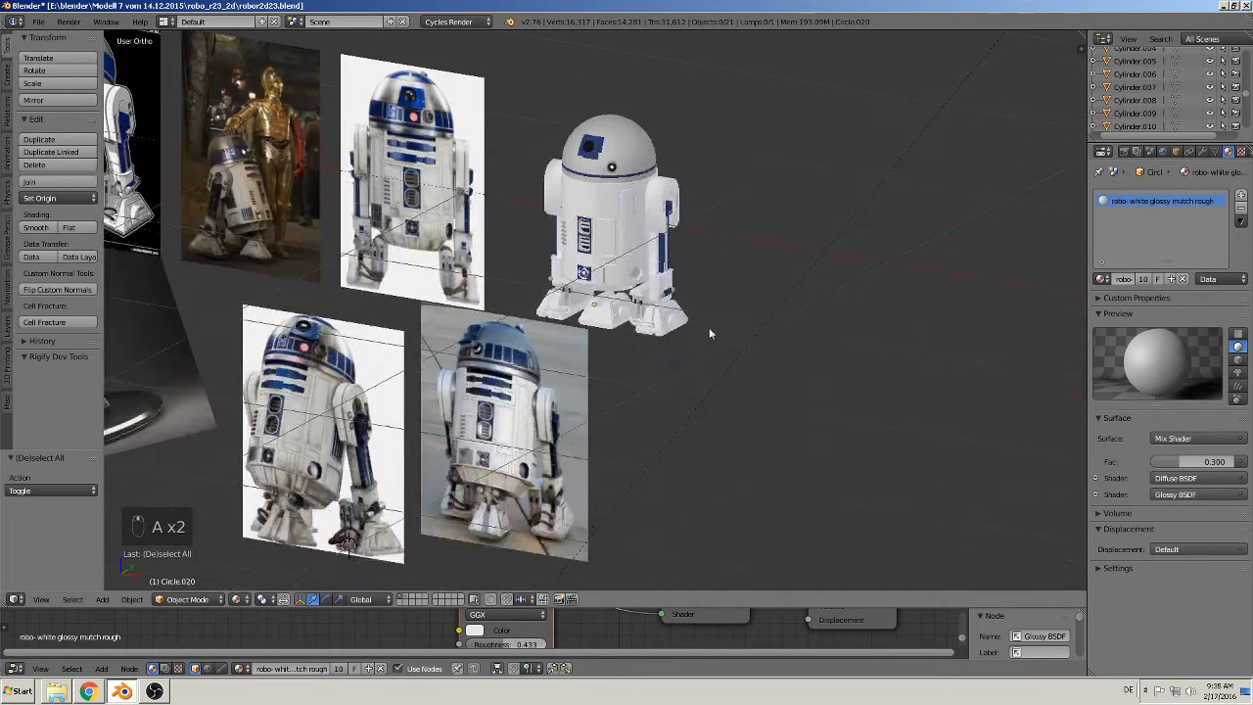
scroll(709, 333, "up", 5)
scroll(745, 331, "up", 5)
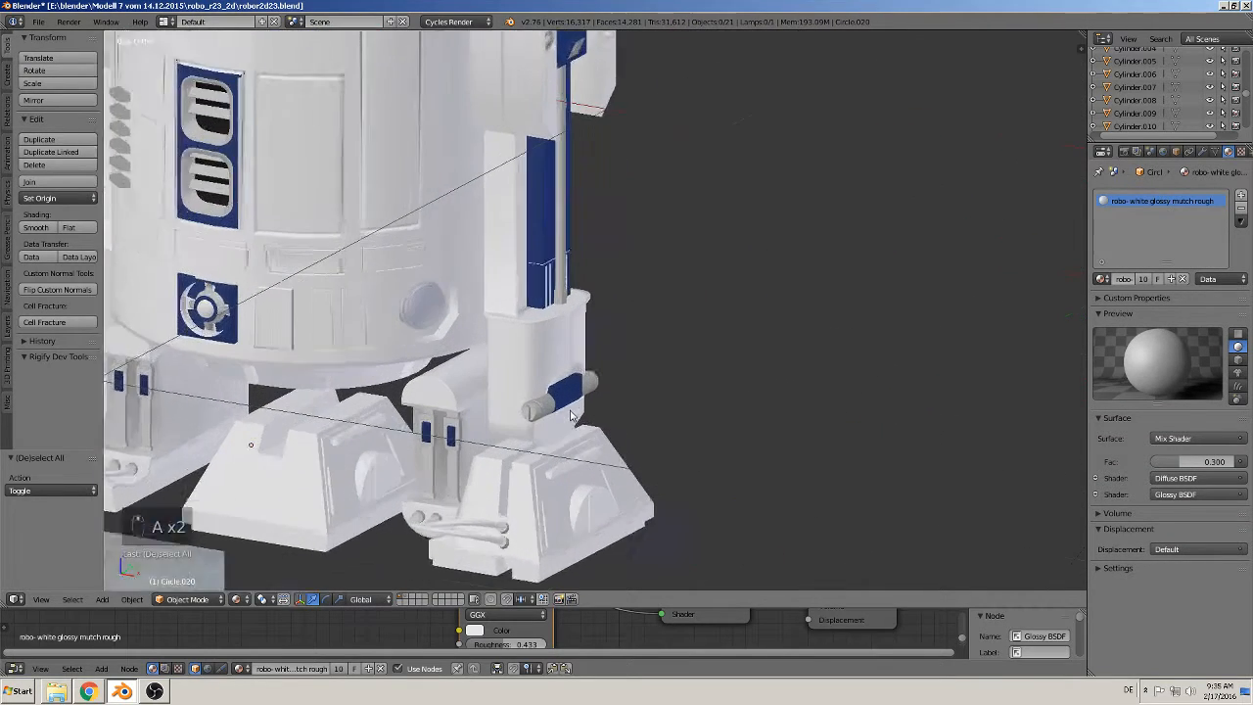
key("Tab")
key("Tab")
right_click(546, 400)
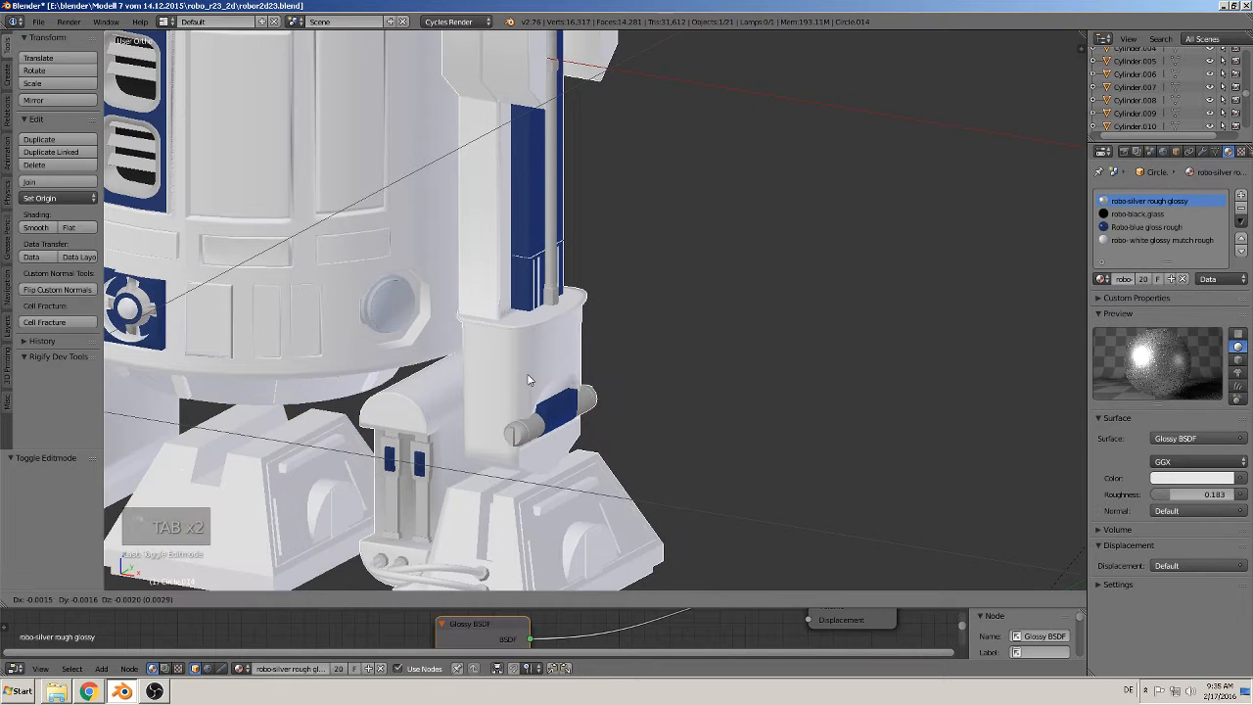
key("Tab")
scroll(595, 333, "up", 3)
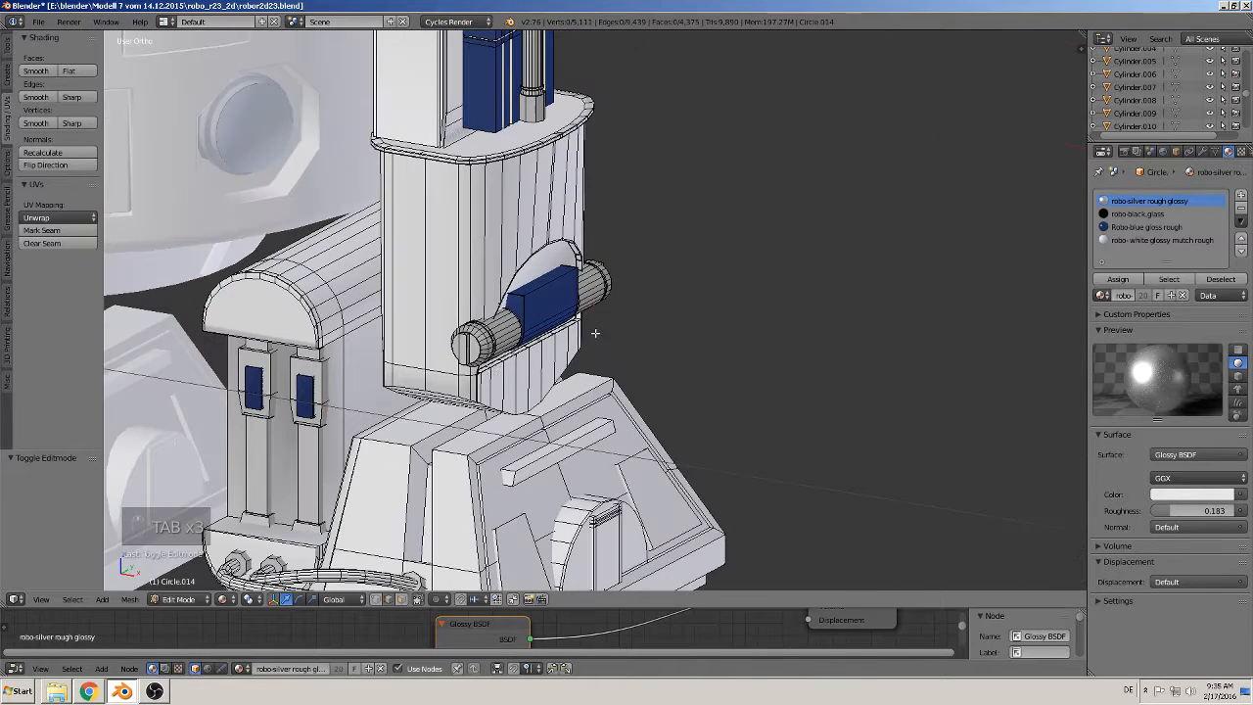
key("l")
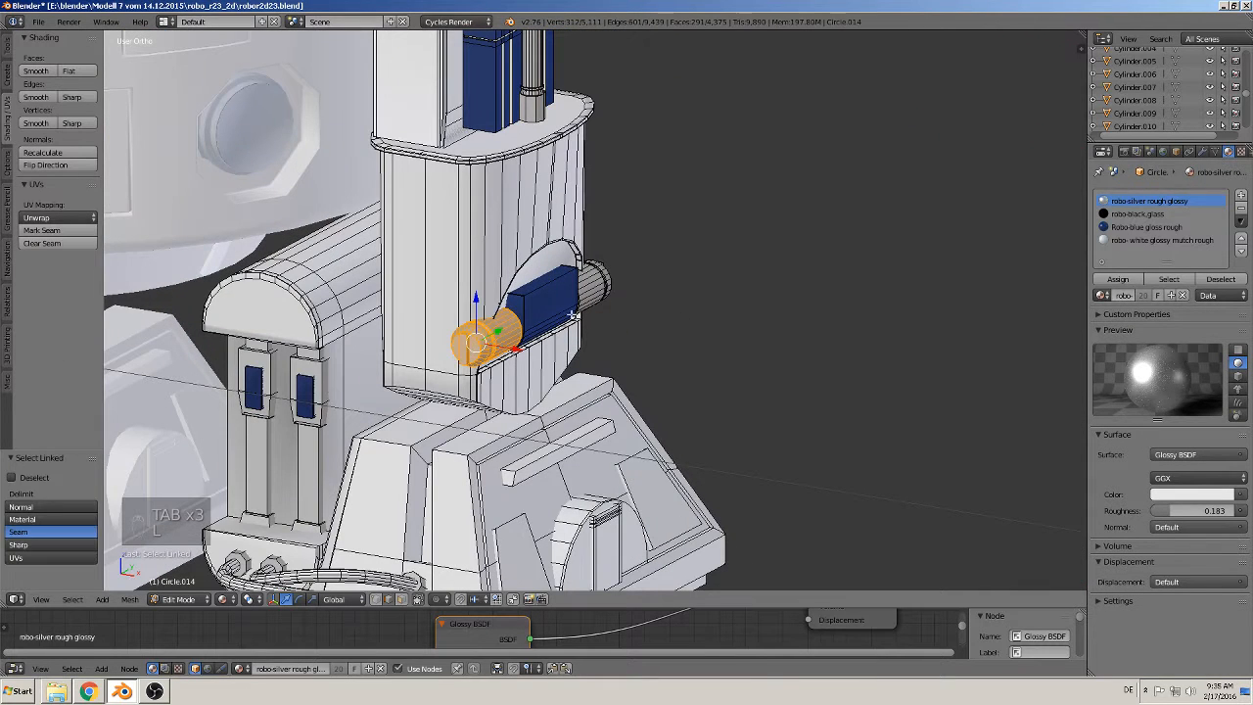
key("l")
key("l")
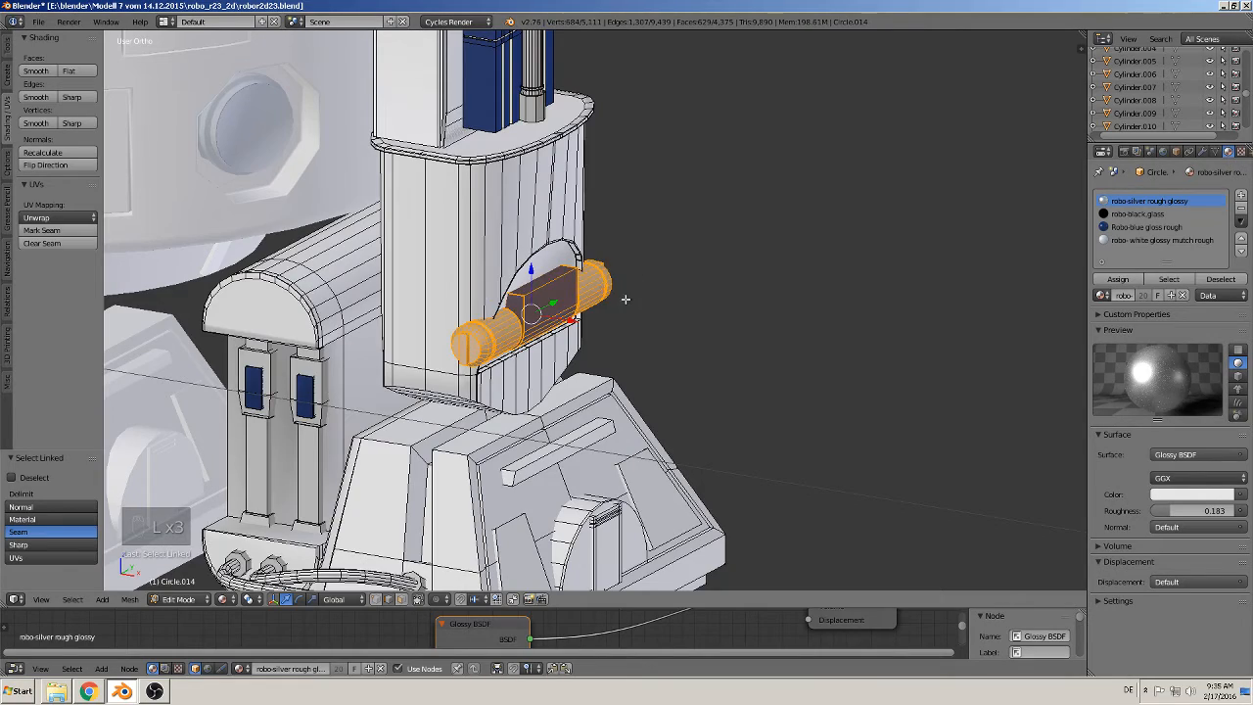
mouse_move(626, 296)
middle_mouse_down()
mouse_move(549, 314)
mouse_move(583, 299)
mouse_move(607, 308)
middle_mouse_up()
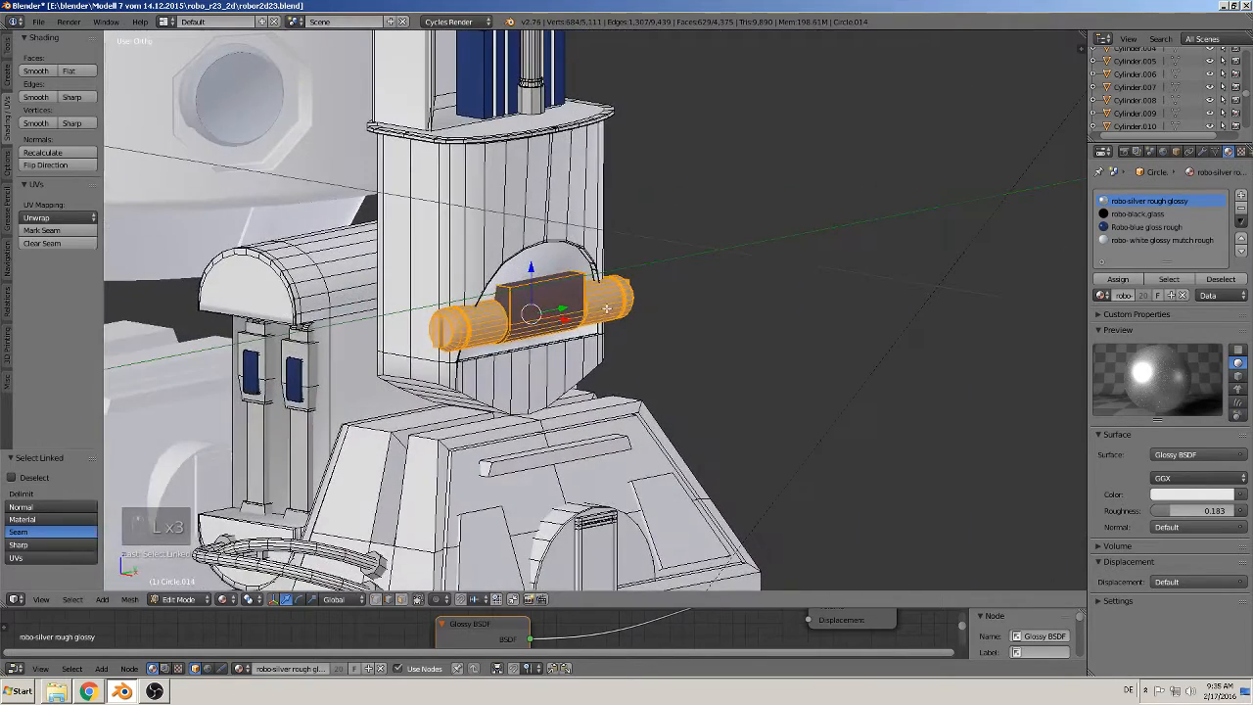
Step: Duplicate the selected ankle cylinder parts in place and separate the copy into its own object
key("shift+d")
right_click(630, 310)
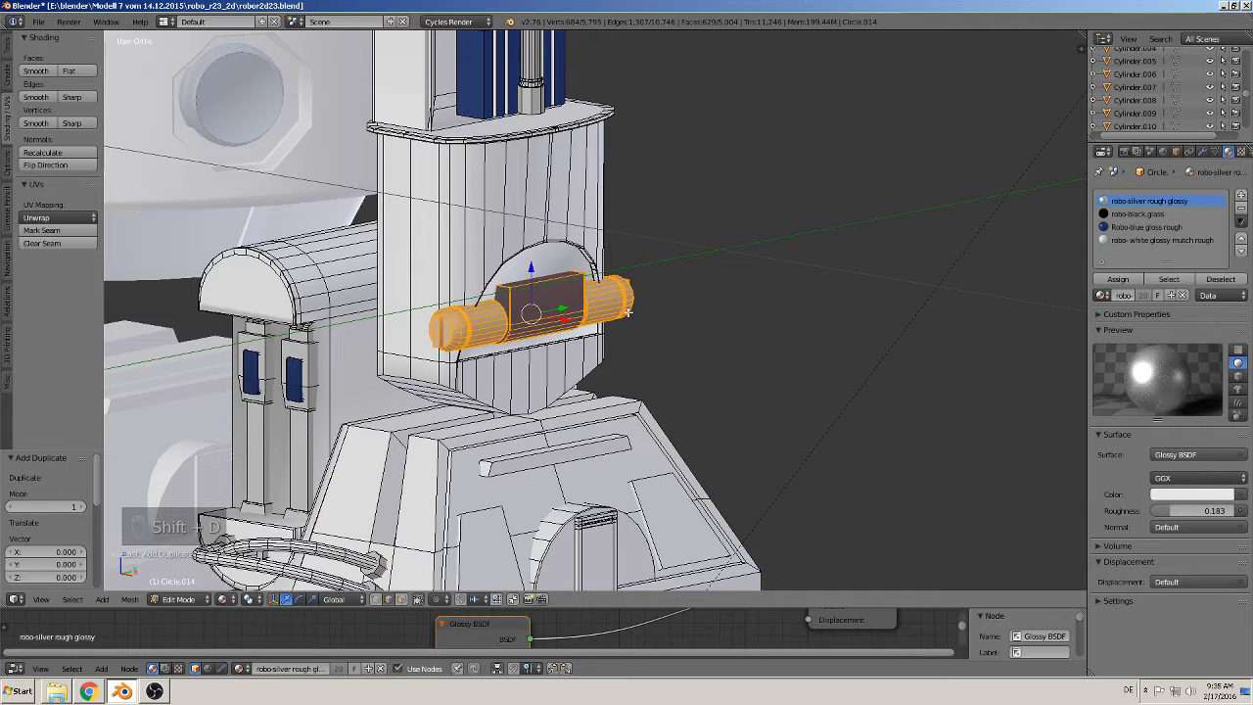
key("p")
left_click(631, 313)
key("Tab")
Step: Select the separated ankle cylinder copy and set its origin to its geometry
scroll(600, 333, "down", 3)
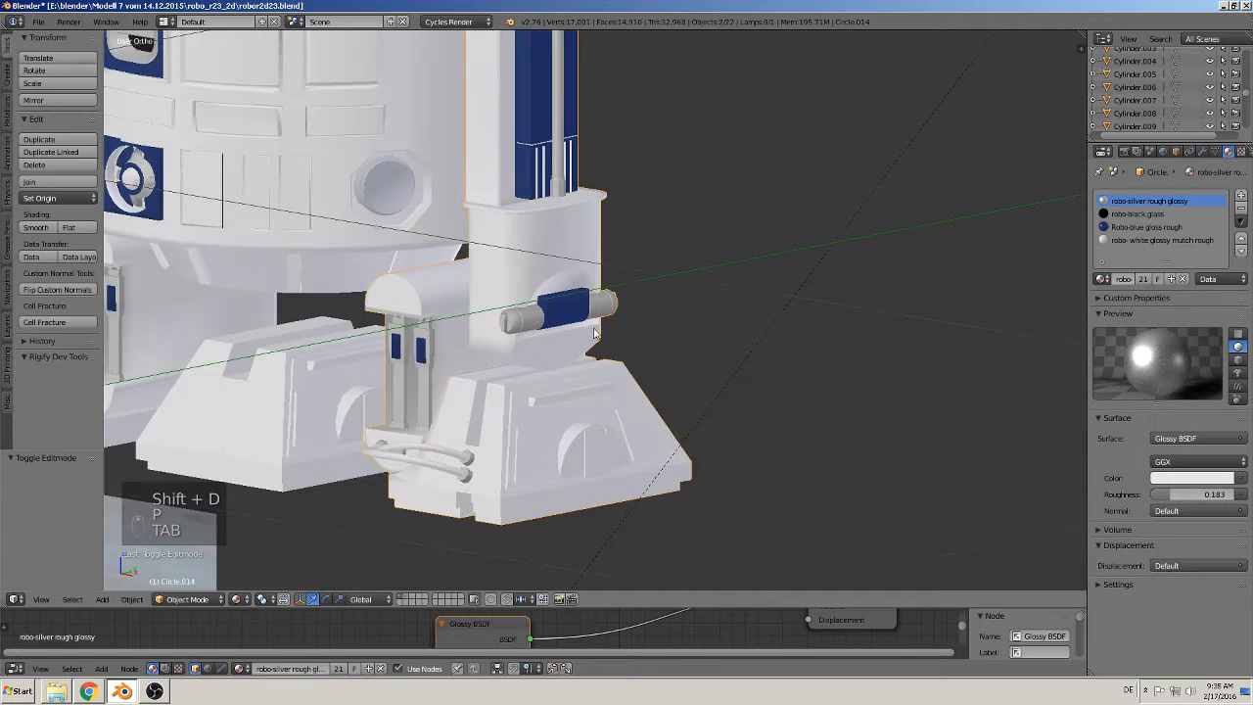
scroll(600, 333, "down", 4)
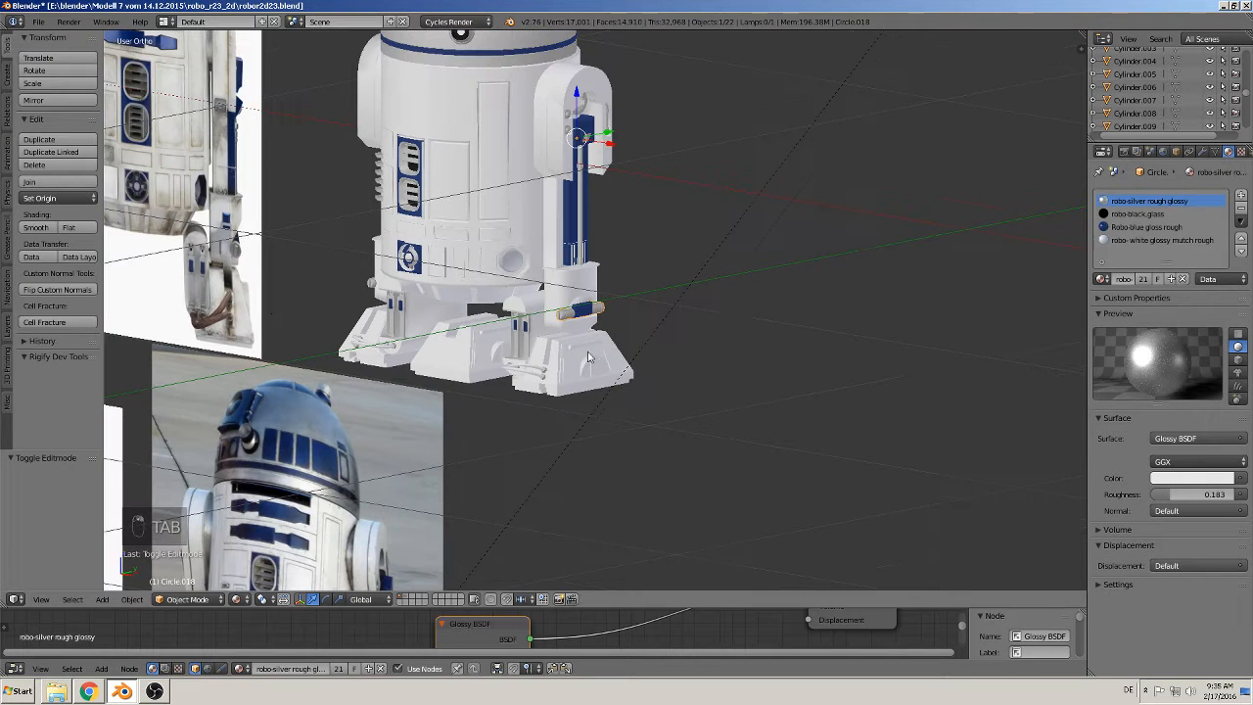
left_click(47, 199)
left_click(59, 232)
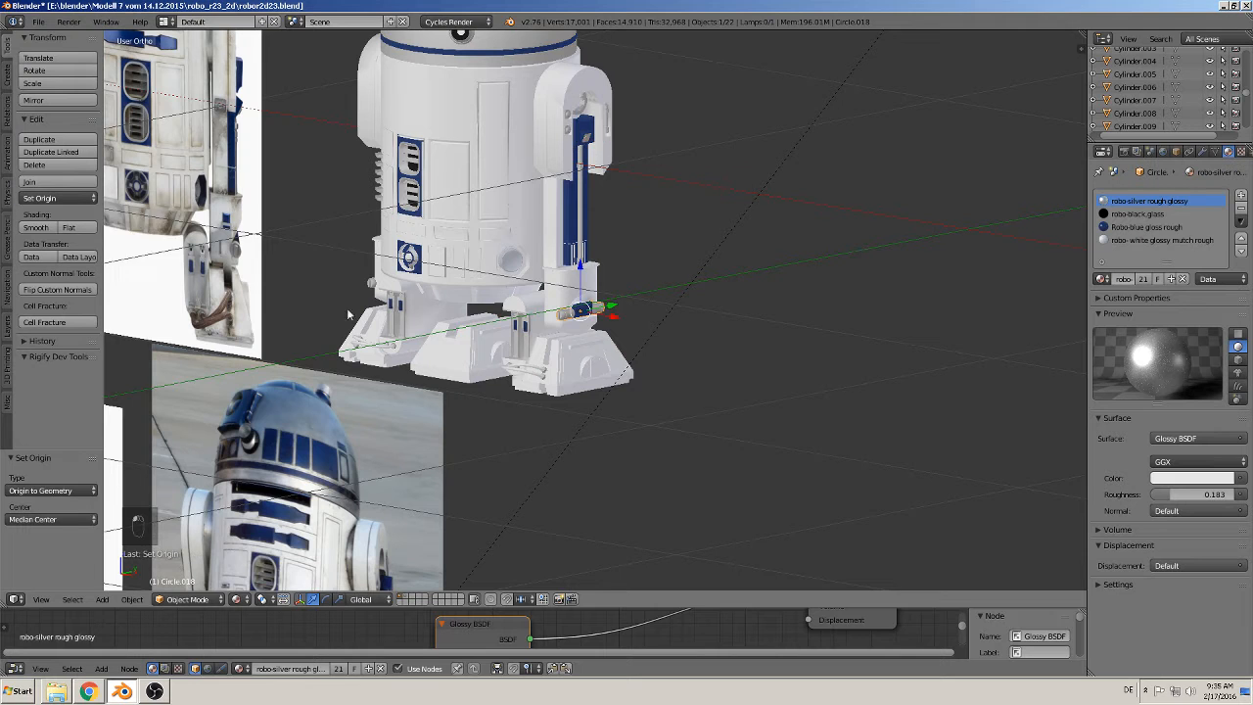
Step: Move the cylinder copy along X to above the front foot and lower it about 0.019 along Z
middle_click_drag(351, 315, 486, 309)
key("KP_1")
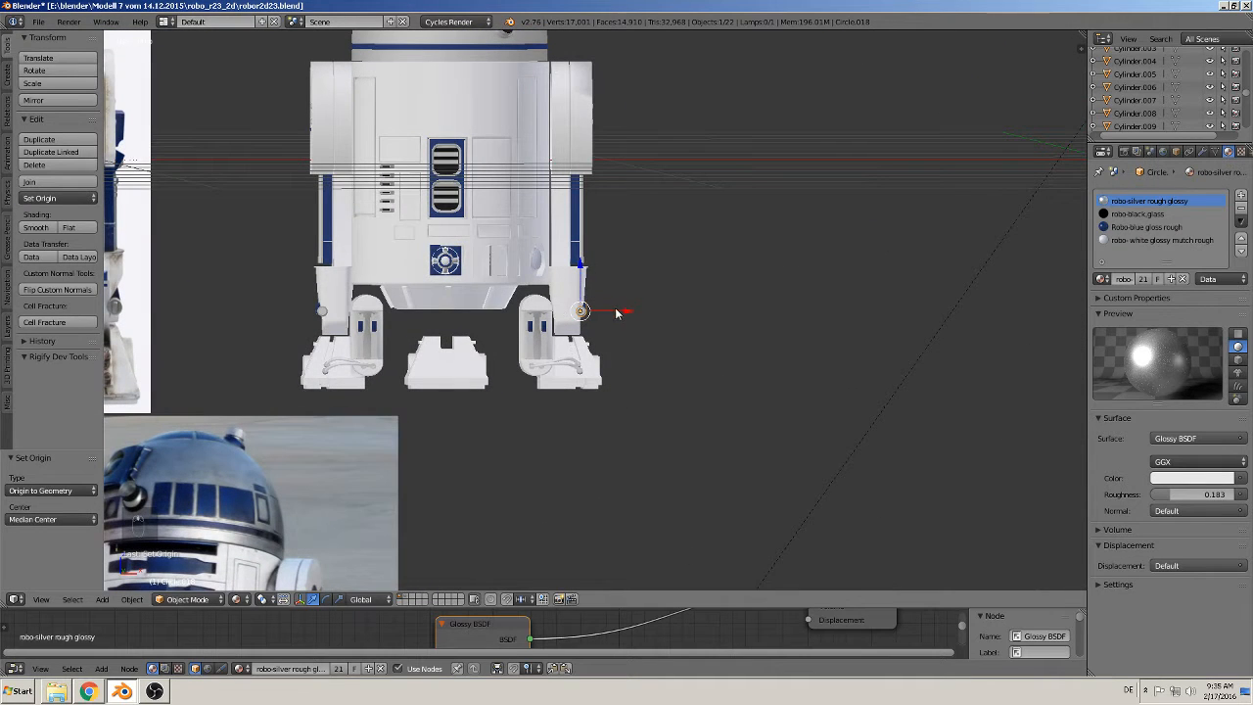
left_click_drag(617, 312, 508, 316)
left_click_drag(470, 272, 470, 280)
mouse_move(446, 331)
middle_mouse_down()
mouse_move(344, 358)
mouse_move(459, 343)
middle_mouse_up()
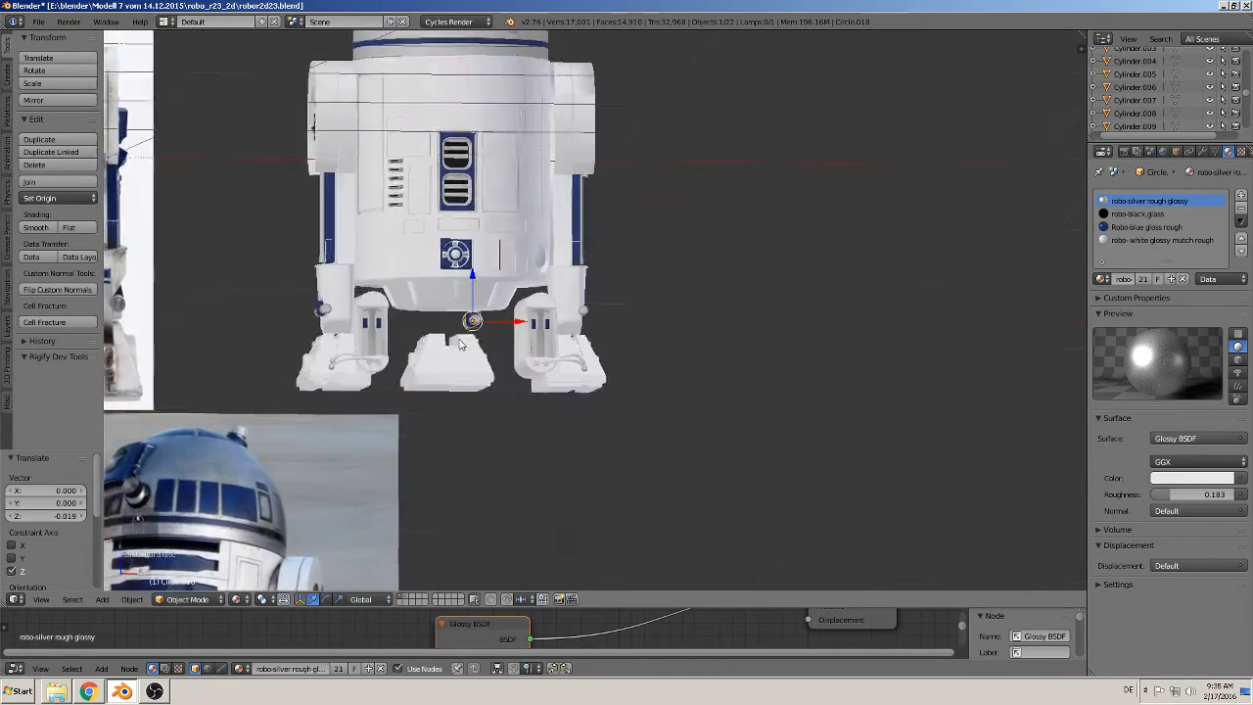
key("KP_1")
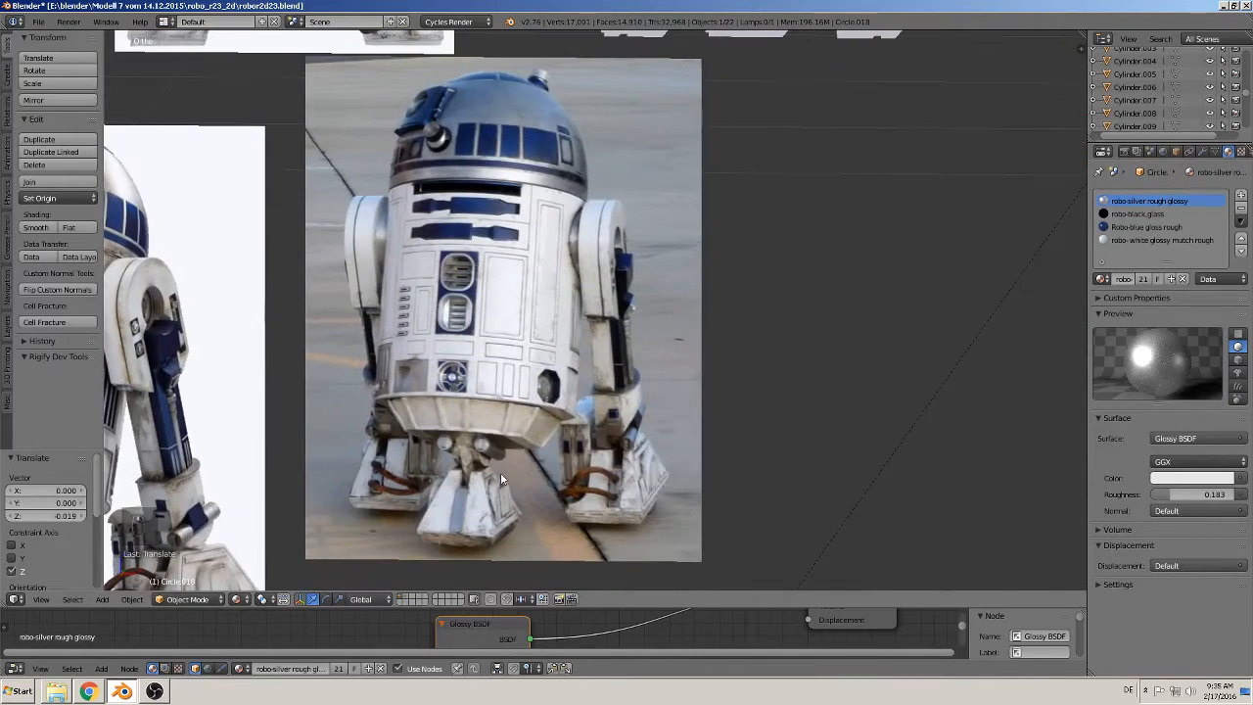
Step: Compare the middle foot's joint with the reference photo and rotate the cylinder copy 90° about the global Y axis
middle_click_drag(726, 238, 601, 447, "shift")
scroll(601, 448, "up", 3)
middle_click_drag(738, 163, 776, 351)
middle_click_drag(776, 350, 792, 291)
scroll(796, 281, "up", 1)
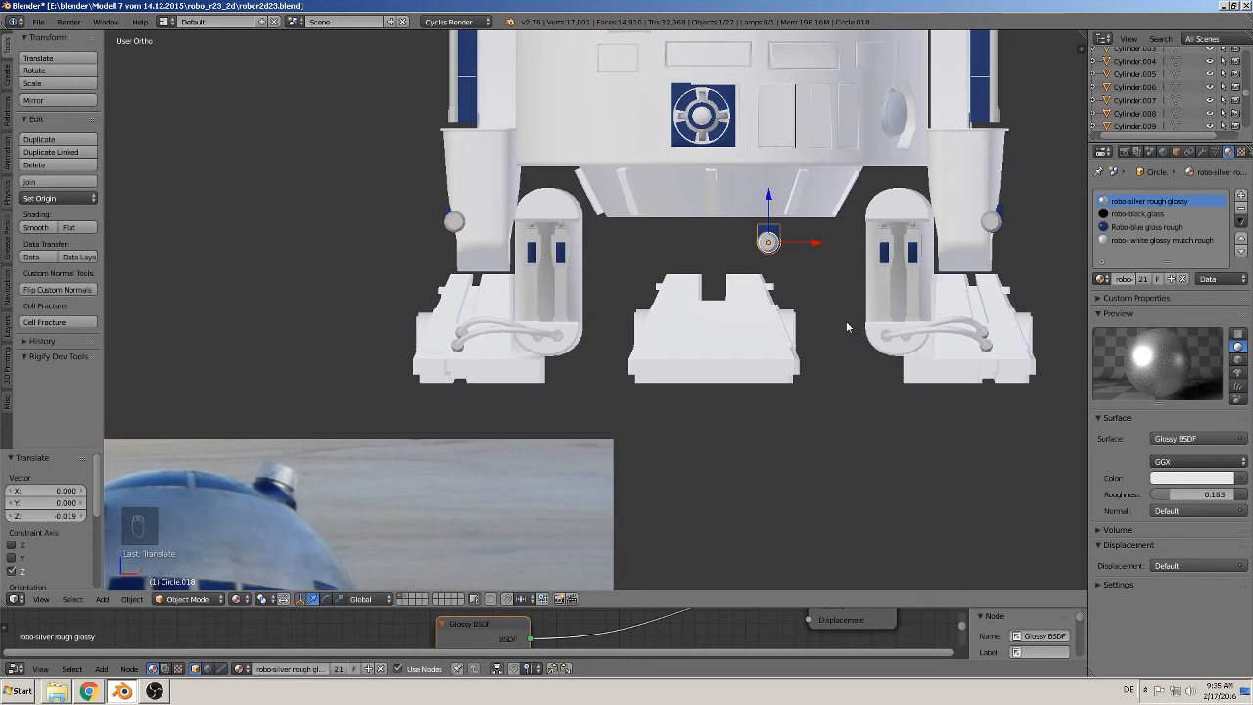
key("r")
key("y")
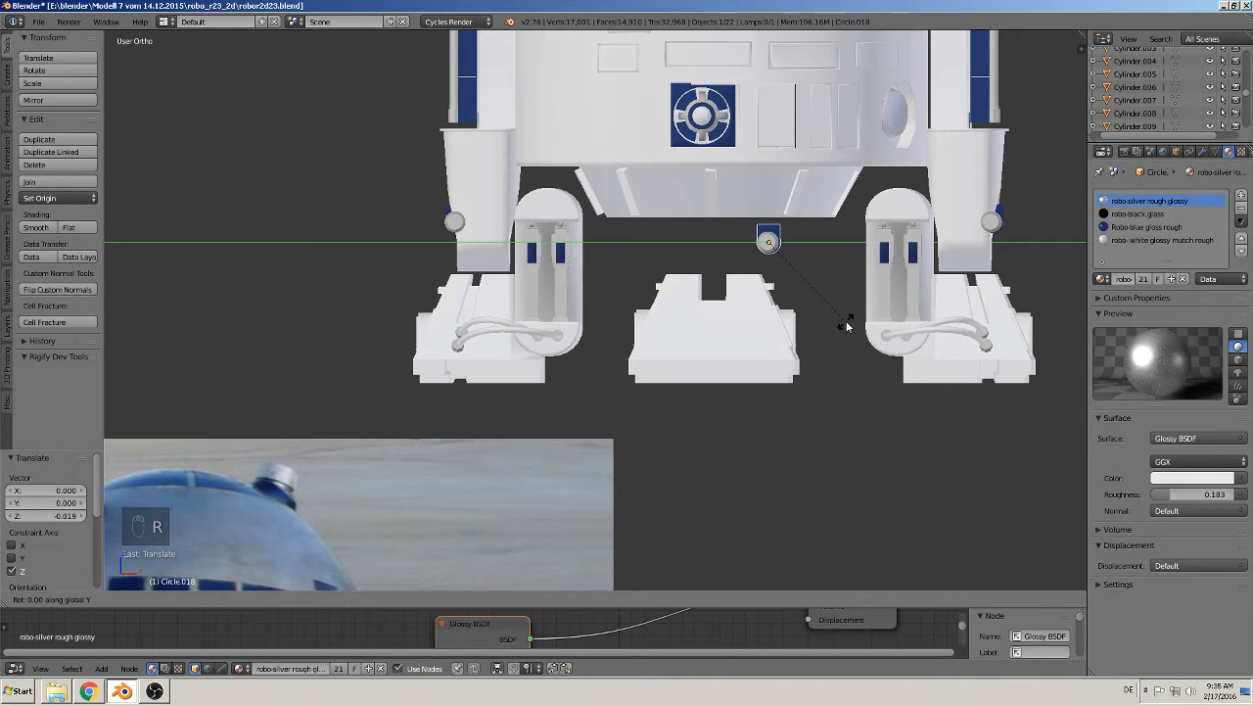
type("90")
key("Return")
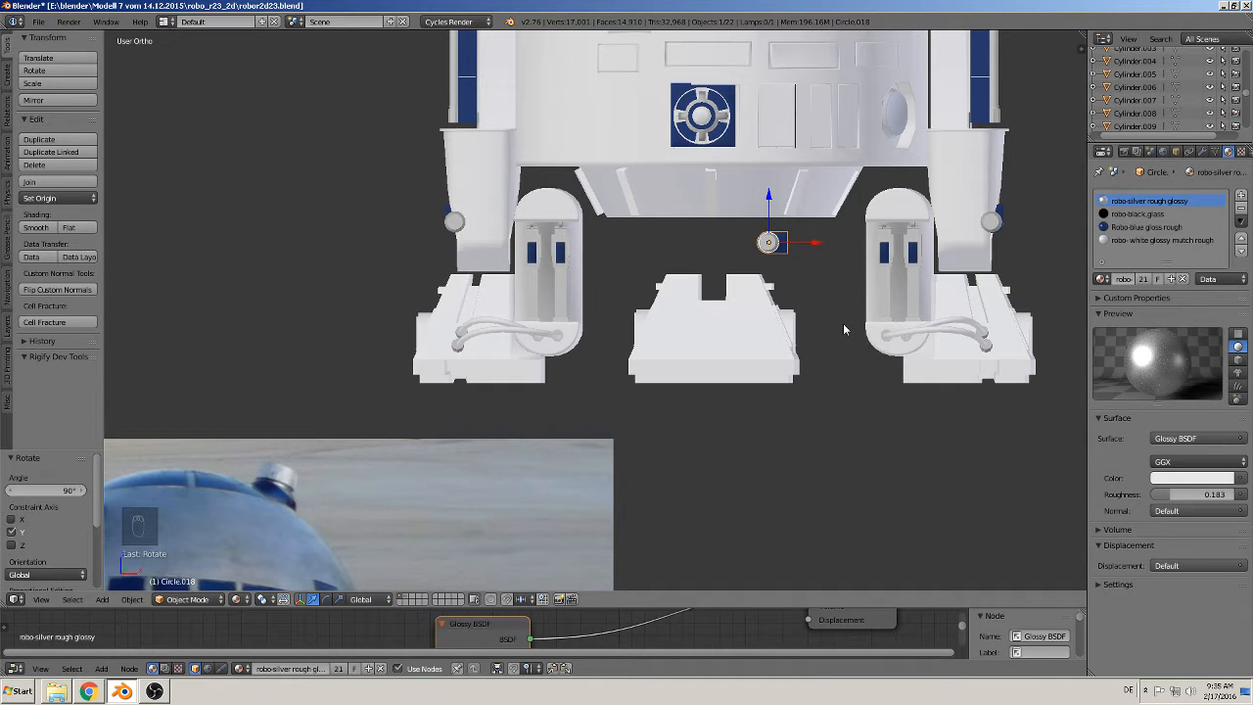
Step: Rotate the cylinder copy a further 180° about Y so its blue block faces the middle of the foot
key("r")
type("y")
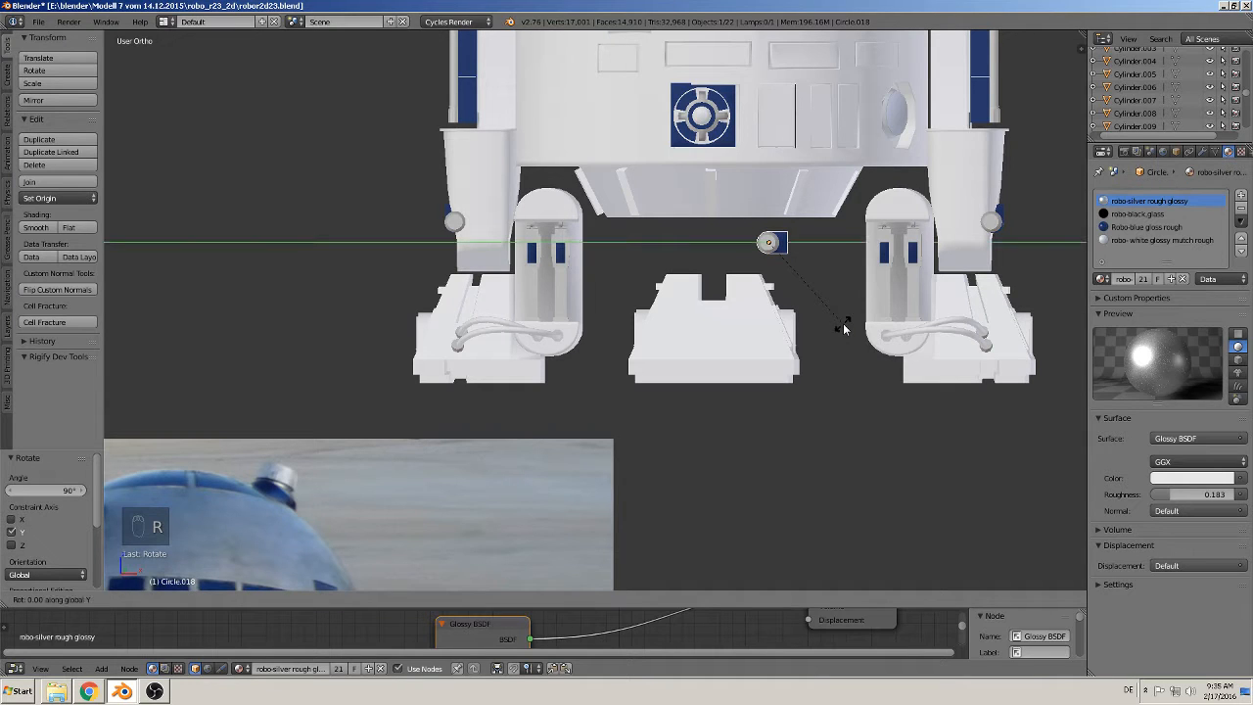
type("180")
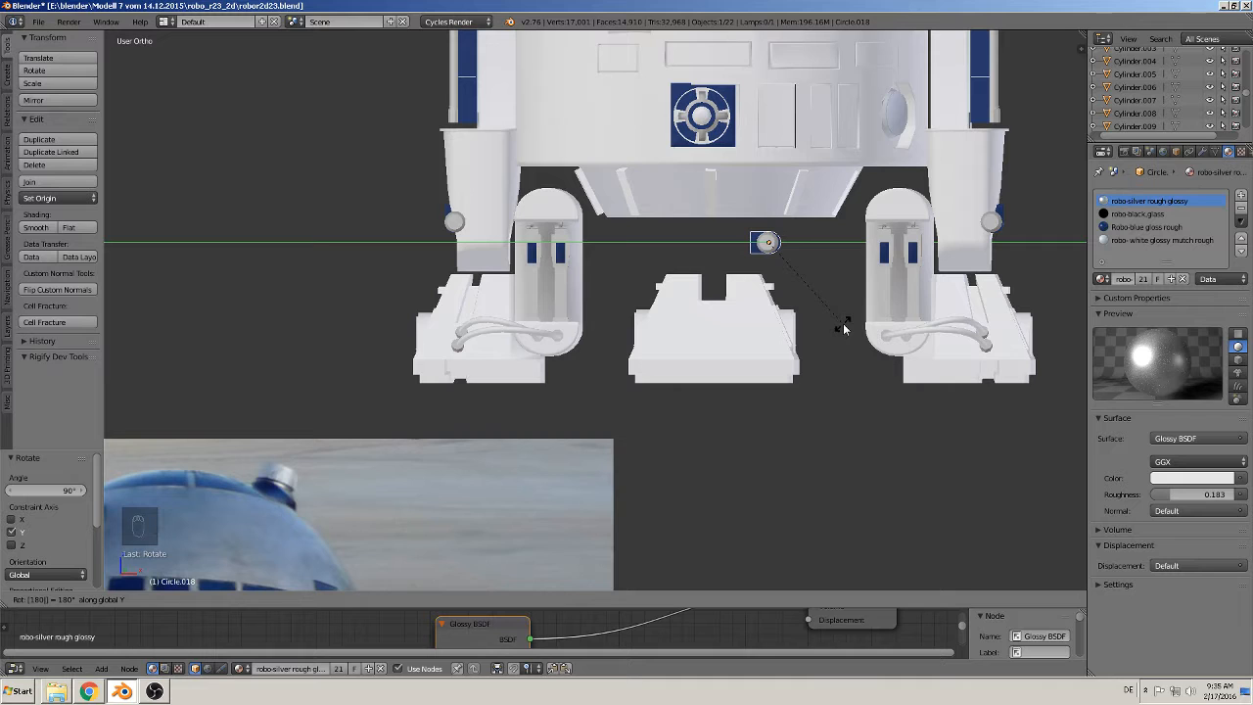
left_click(832, 325)
Step: Duplicate the cylinder piece and move the copy about -0.085 along X to the other side of the notch
key("shift+d")
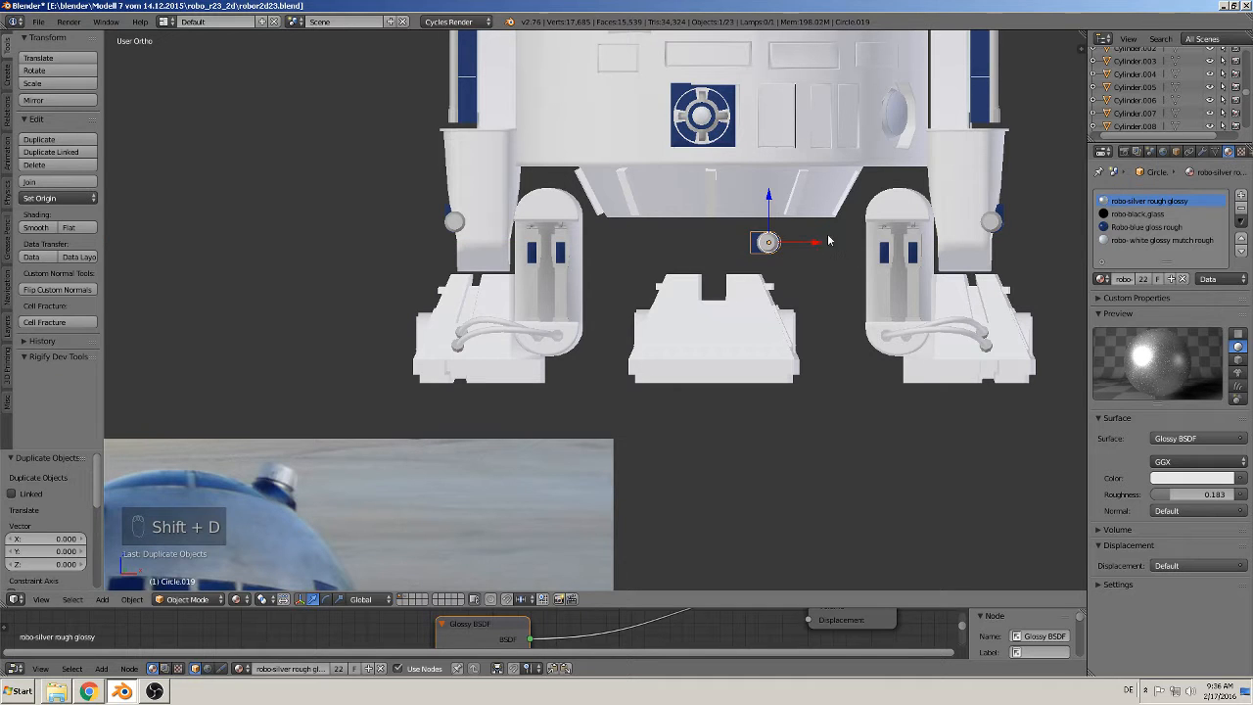
key("x")
left_click(716, 248)
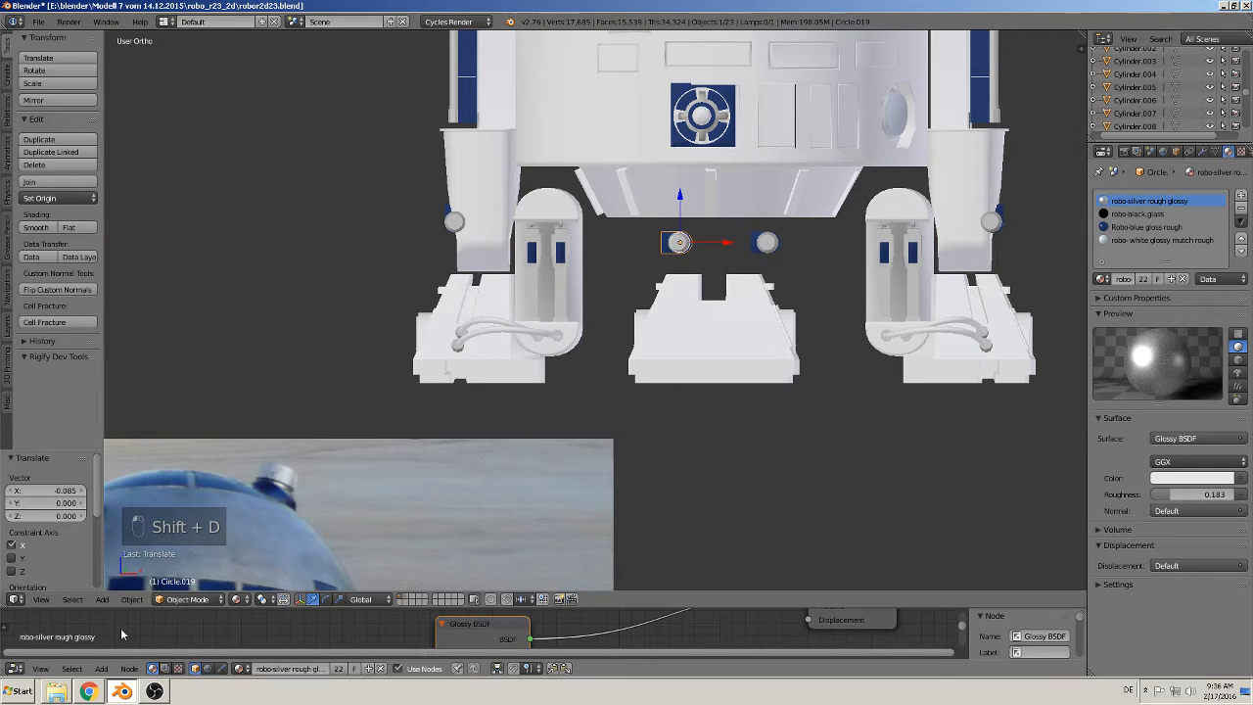
Step: Mirror the second cylinder piece along the global X axis so its blue block faces inward
left_click(131, 599)
mouse_move(174, 515)
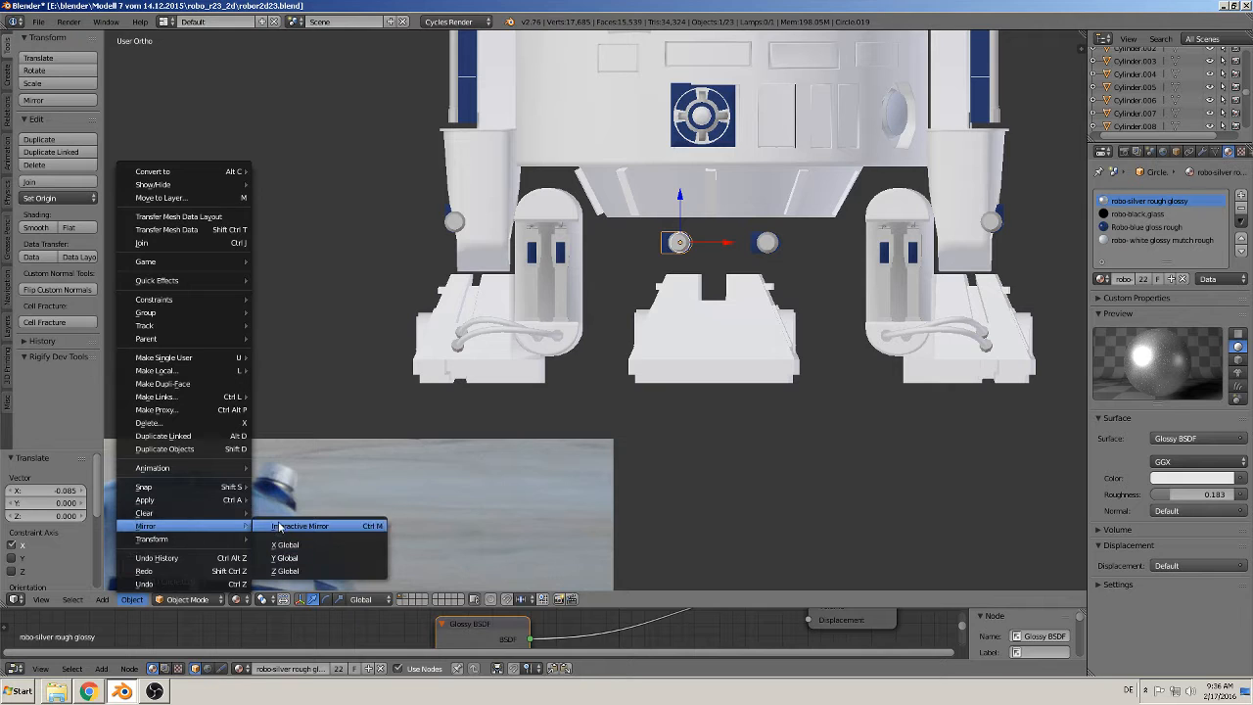
left_click(285, 523)
key("x")
left_click(559, 454)
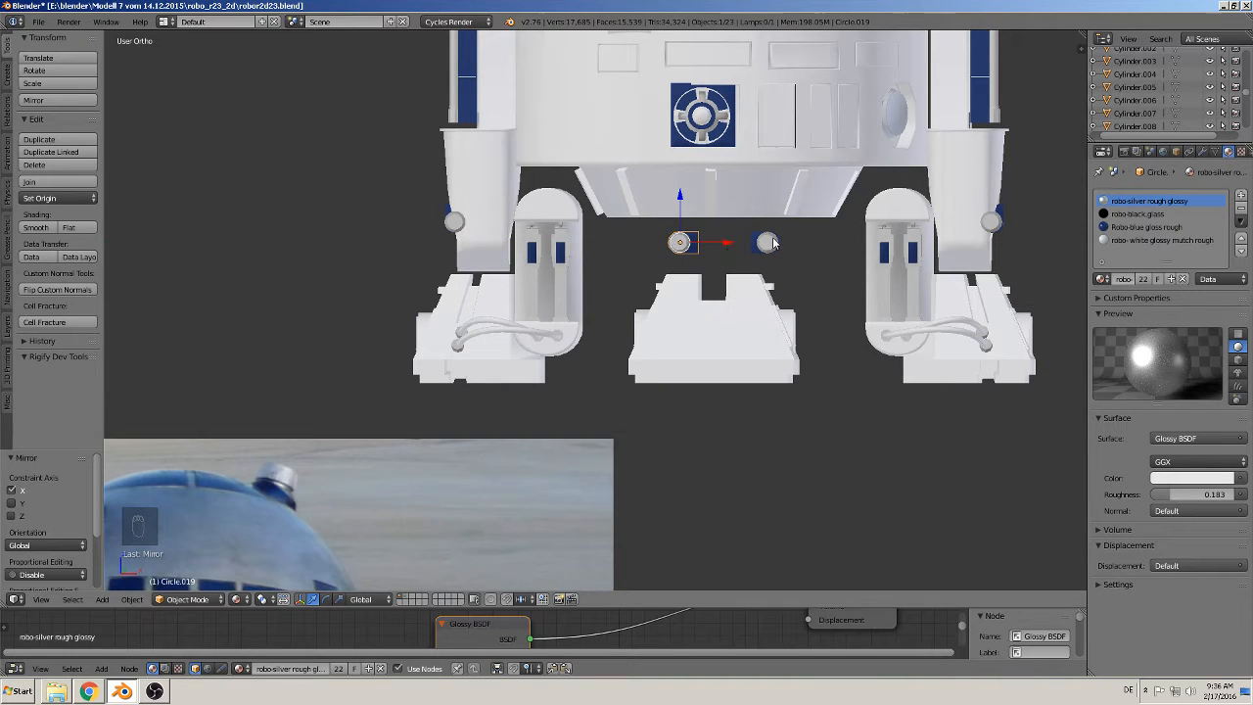
Step: Bring the two cylinder pieces above the middle foot closer together, moving one about -0.021 and the other about 0.002 along X
right_click(767, 242)
key("g")
key("x")
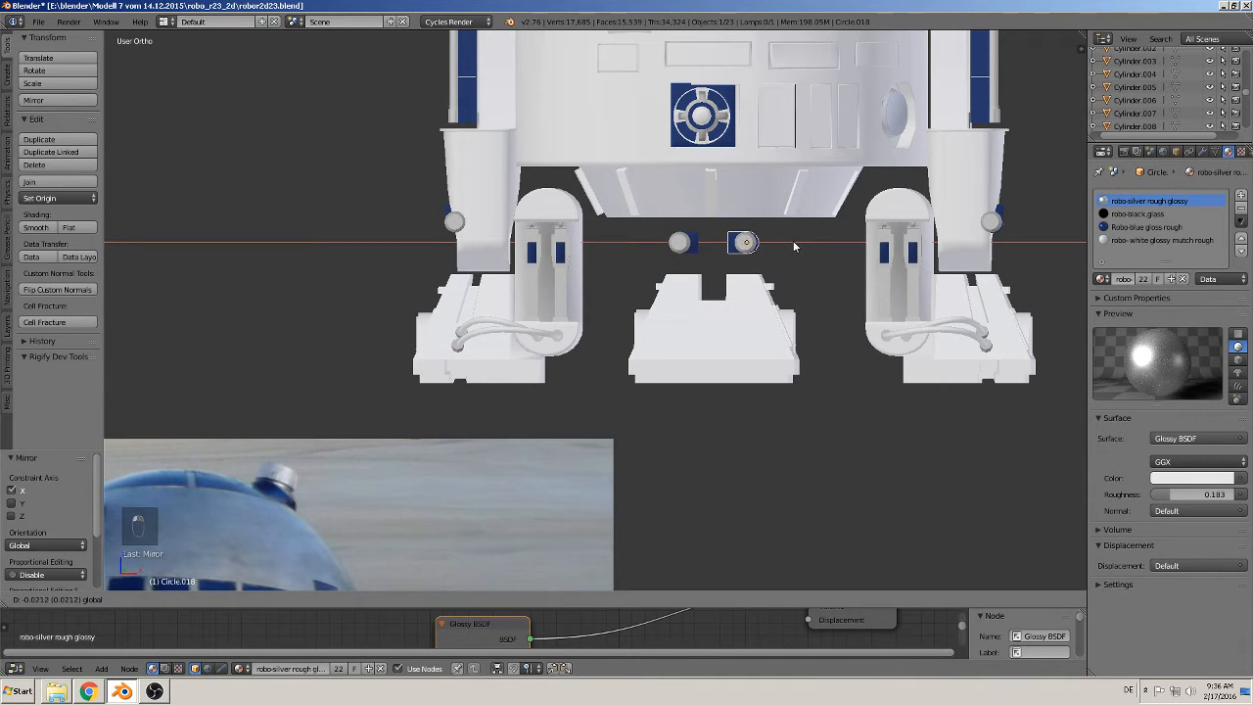
left_click(795, 244)
right_click(686, 244)
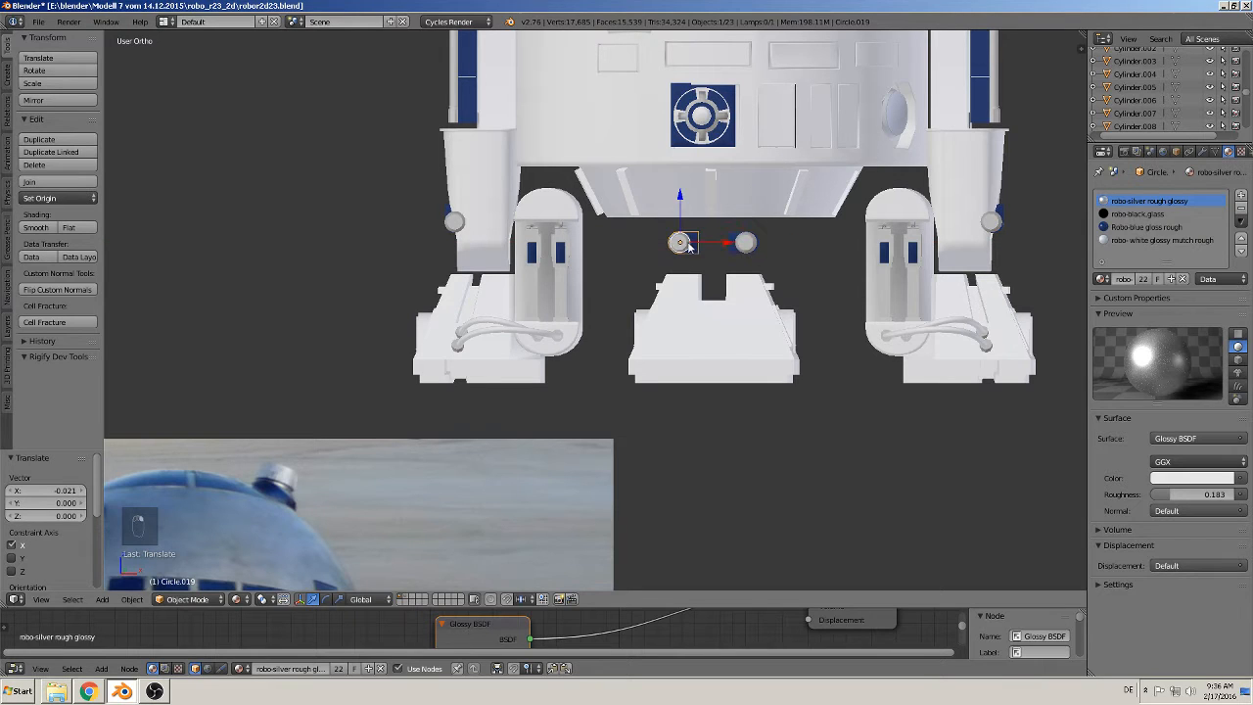
left_click_drag(722, 243, 726, 243)
scroll(715, 285, "down", 4)
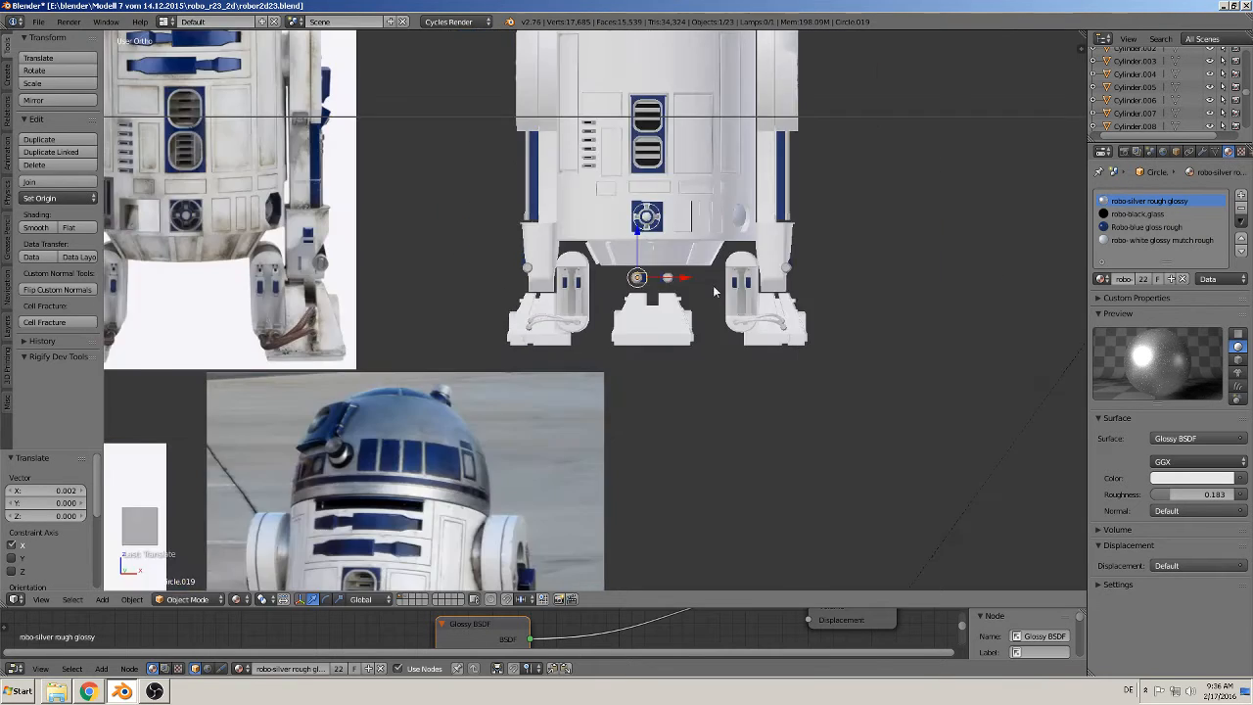
Step: Examine how the middle foot joins the body in the reference photos and compare it with the model from the front
middle_click_drag(713, 285, 607, 278)
scroll(607, 277, "up", 4)
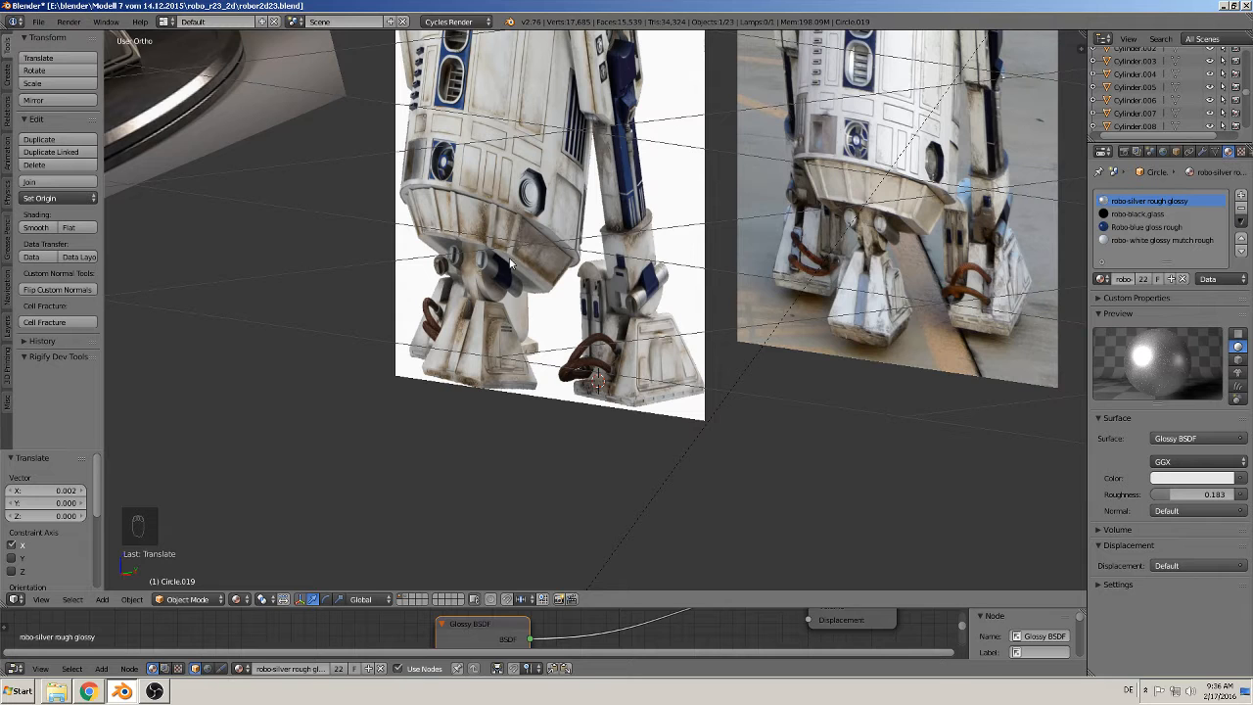
scroll(535, 301, "down", 2)
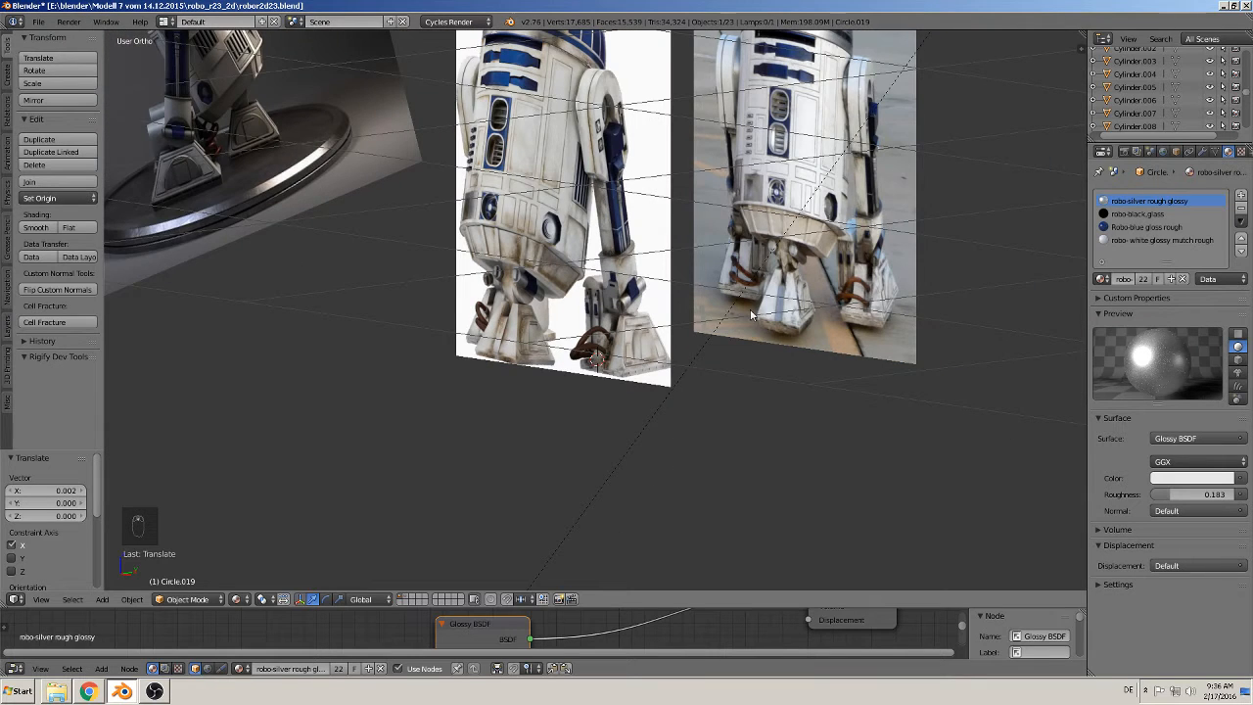
scroll(875, 252, "up", 3)
key("KP_1")
scroll(700, 322, "down", 5)
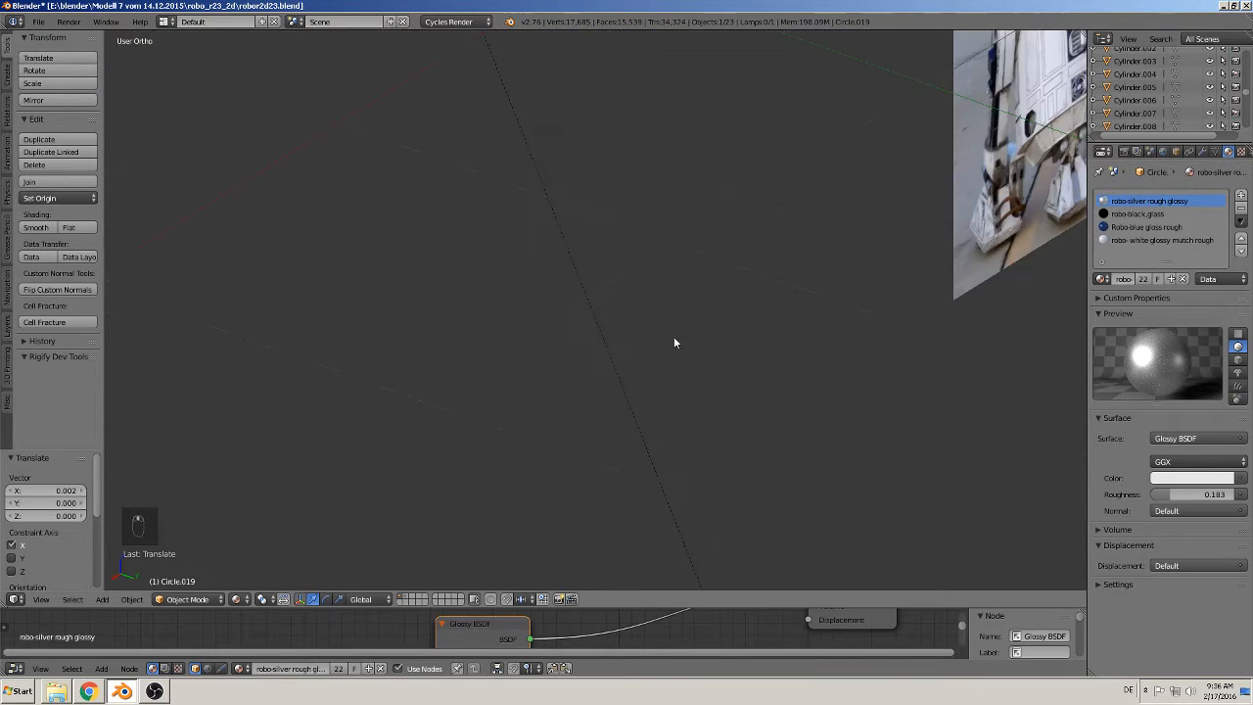
scroll(754, 325, "down", 2)
scroll(401, 225, "up", 2)
middle_click_drag(427, 192, 714, 330, "shift")
scroll(678, 304, "up", 3)
Step: Deselect everything and add a mesh cylinder with 24 vertices at the 3D cursor
key("a")
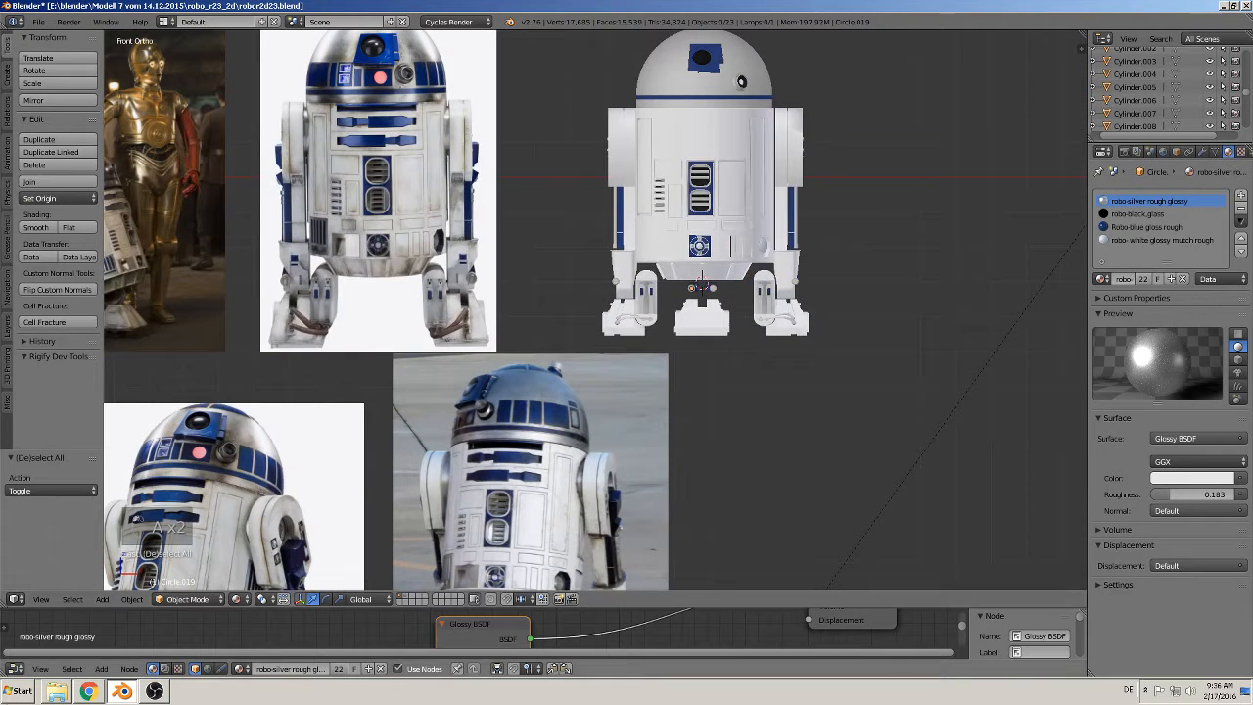
left_click(103, 599)
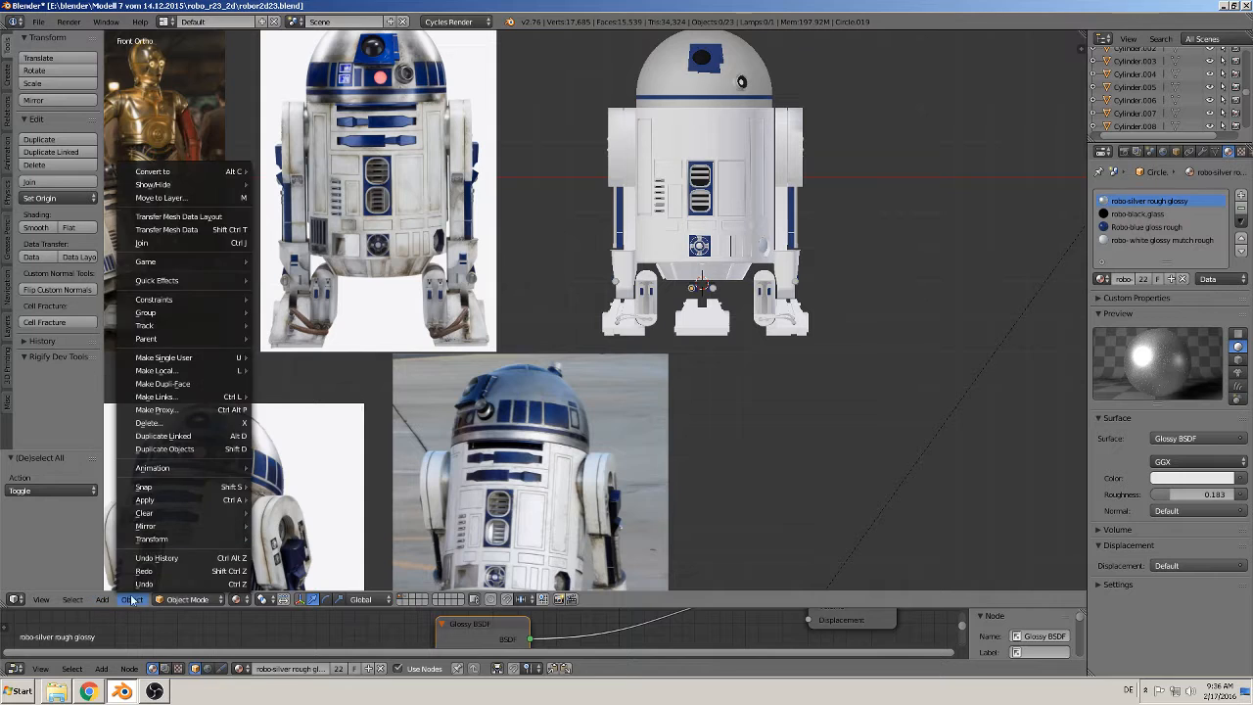
mouse_move(113, 586)
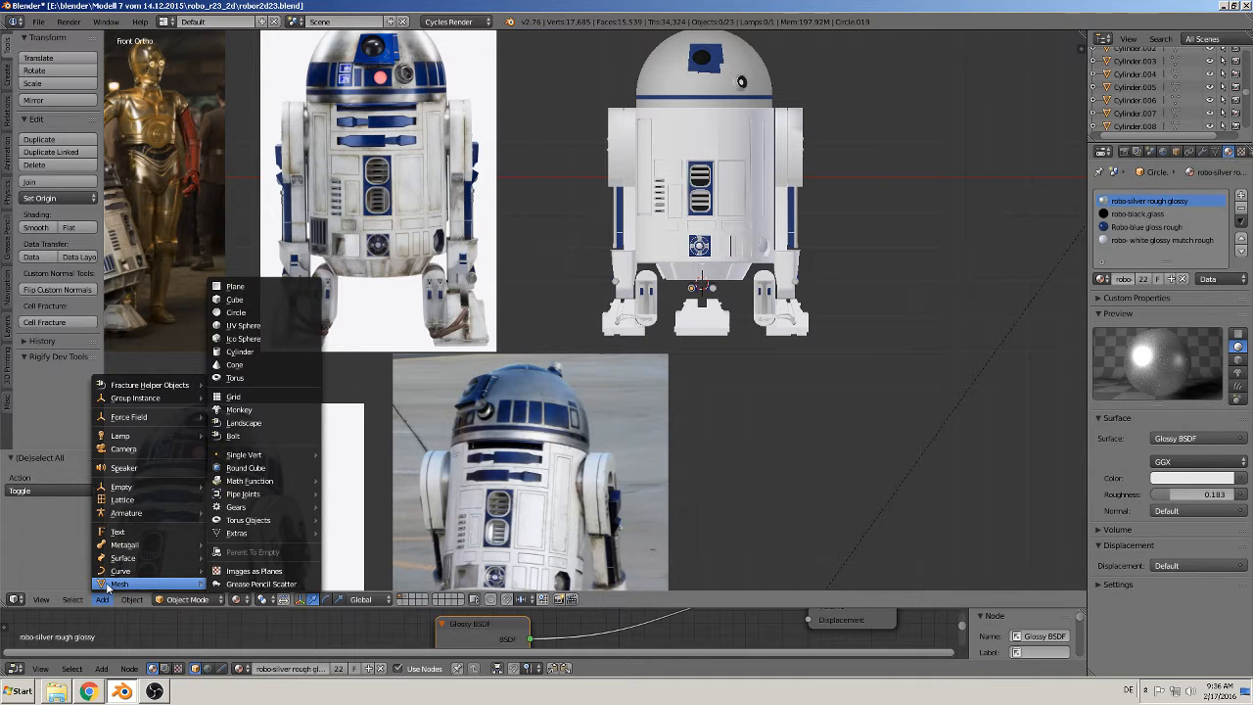
left_click(240, 351)
scroll(794, 343, "up", 1)
scroll(776, 383, "down", 2)
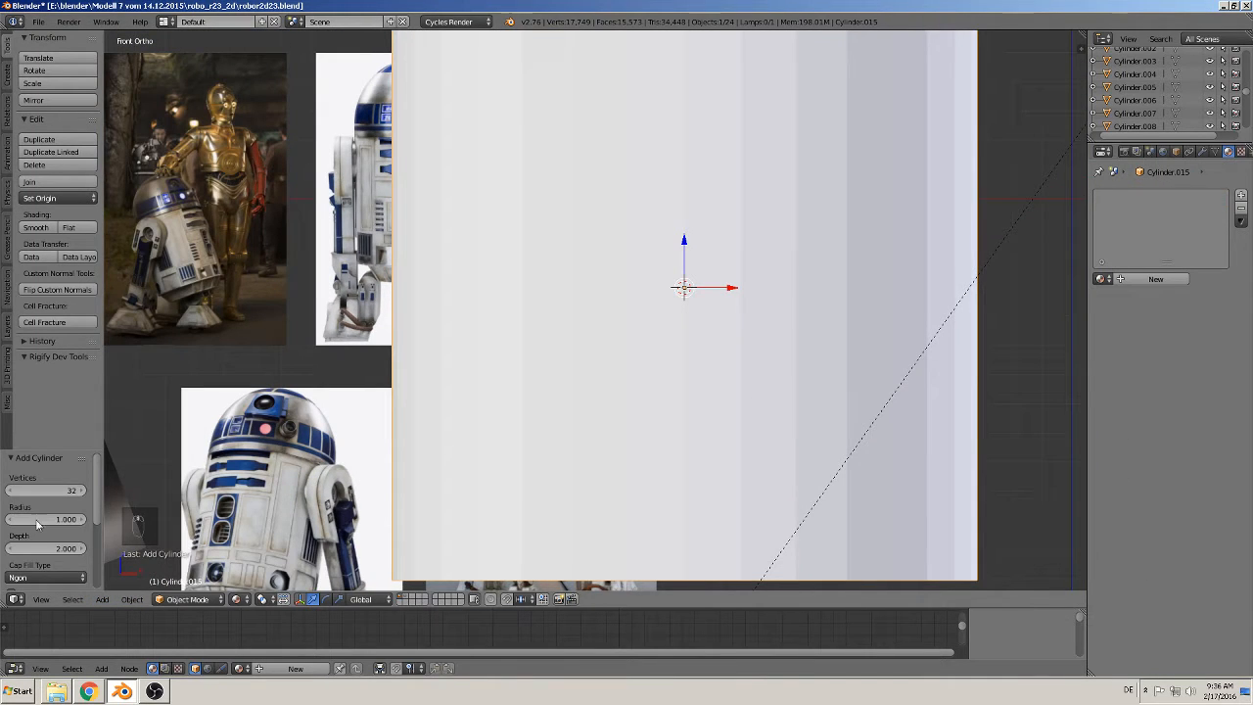
left_click(57, 489)
type("2")
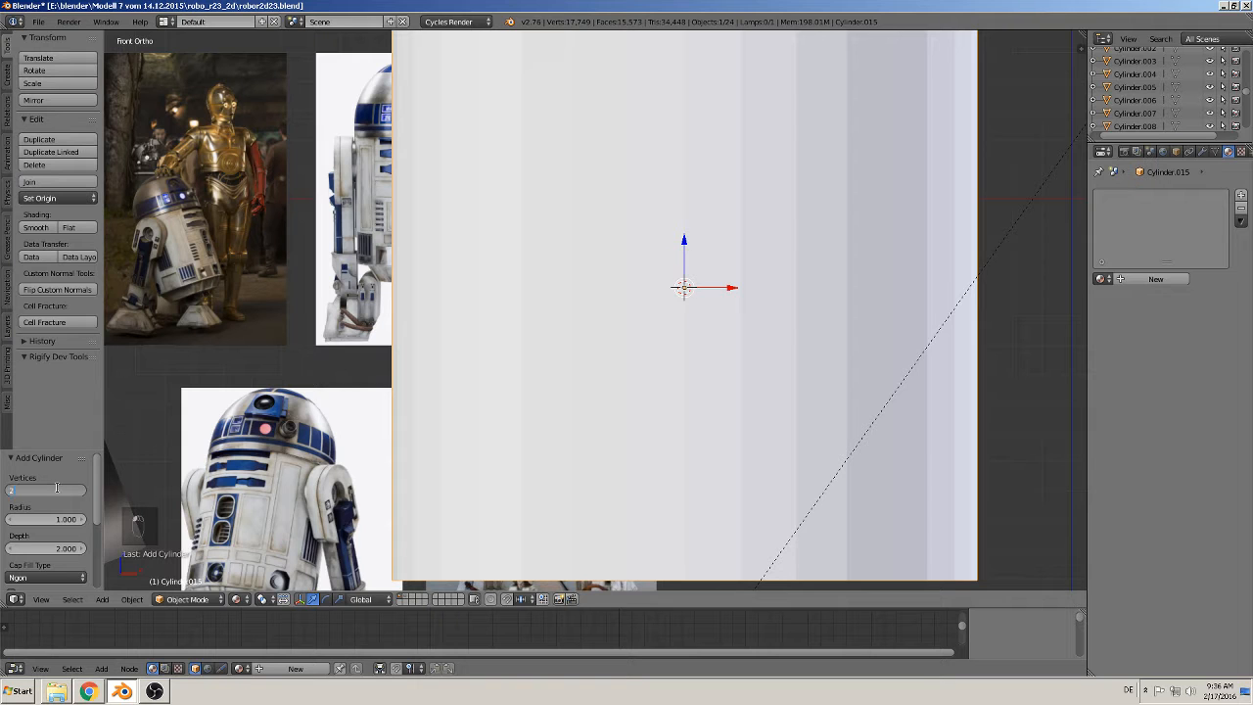
type("4")
key("Return")
Step: Scale the new cylinder to about 0.113 and rotate it 90° about the global X axis
key("s")
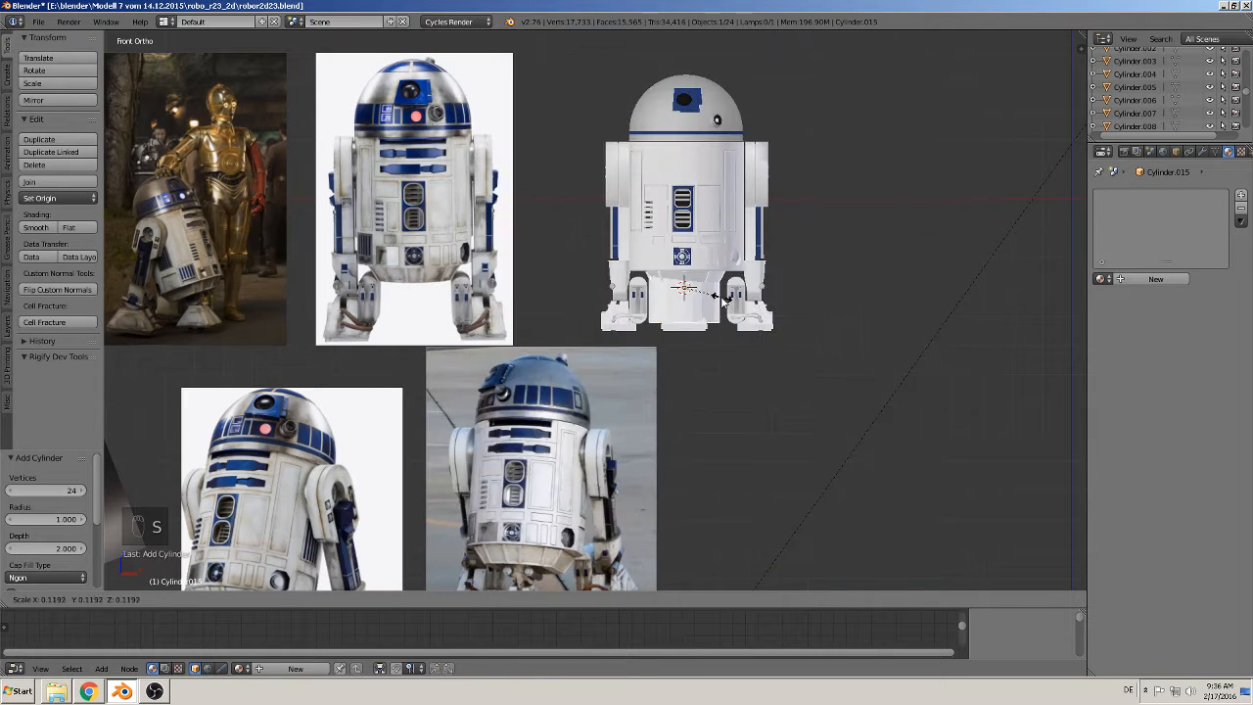
left_click(723, 299)
scroll(705, 352, "up", 3)
type("rx")
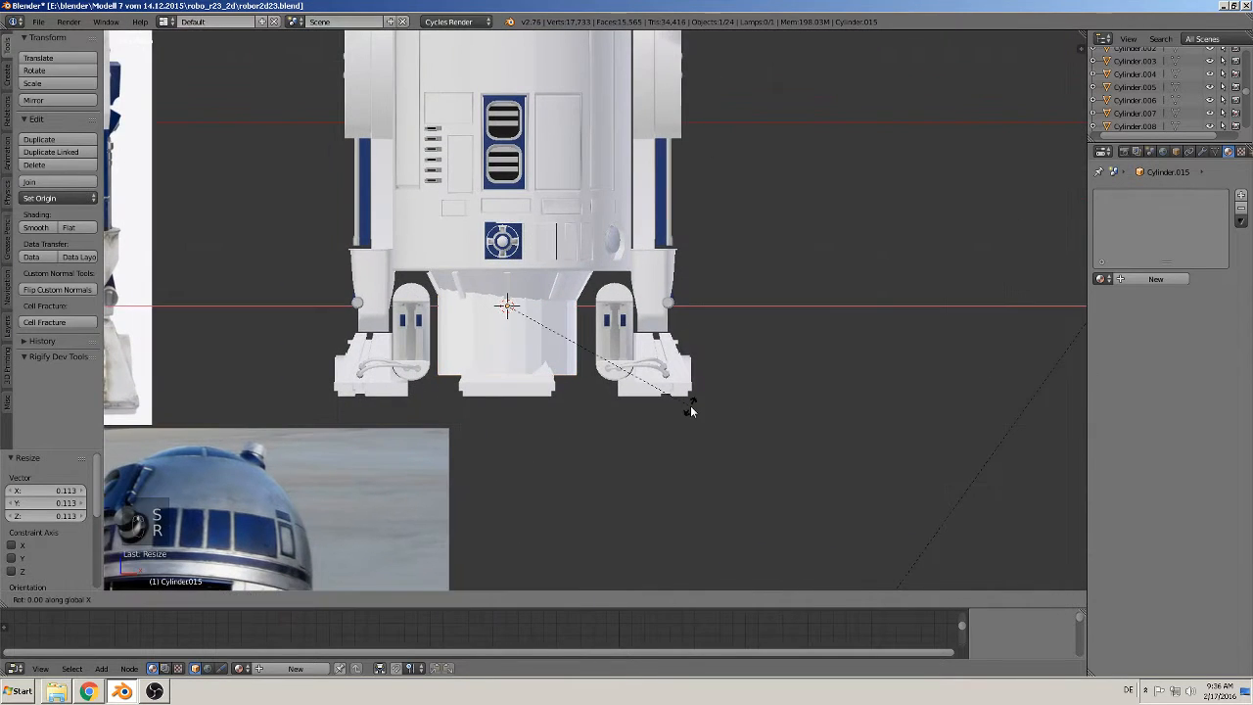
type("90")
key("Return")
Step: Scale the cylinder by a further factor of about 0.588 and move it down along Z below the middle foot
mouse_move(508, 260)
left_mouse_down()
mouse_move(501, 398)
mouse_move(513, 423)
mouse_move(507, 269)
left_mouse_up()
key("s")
left_click(597, 493)
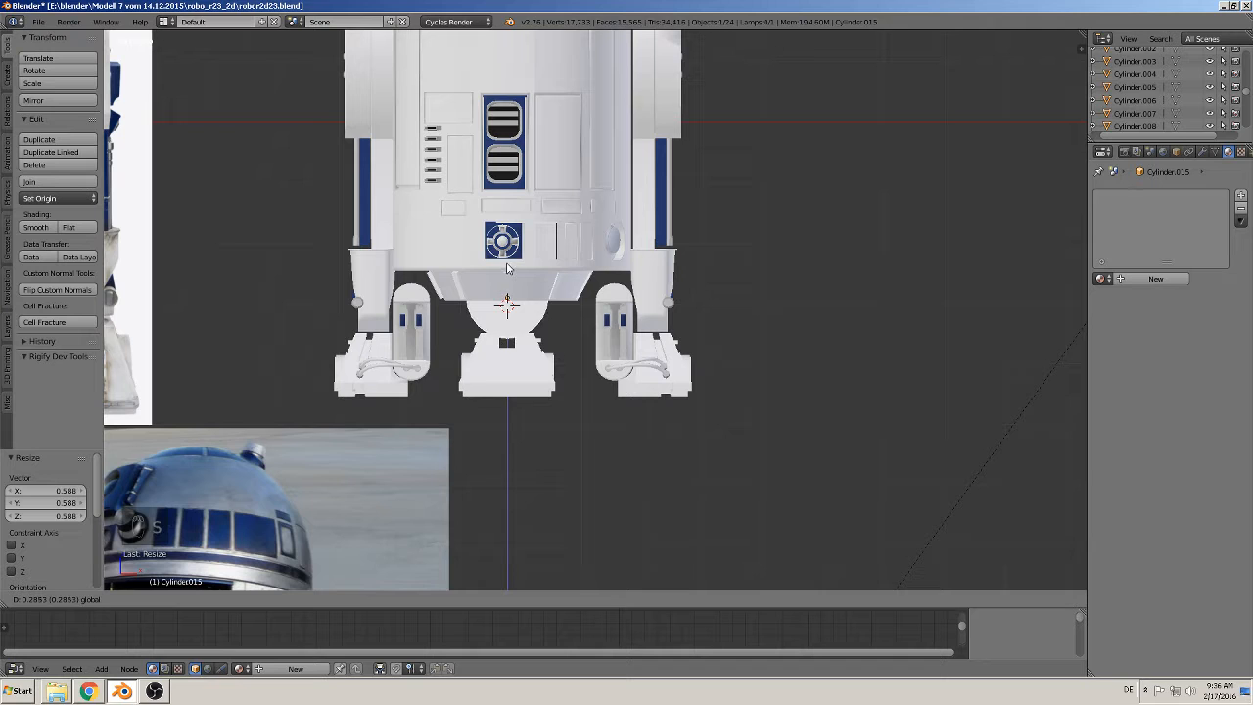
key("Escape")
scroll(646, 377, "up", 1)
Step: Box-select the upper arc of the cylinder mesh in Edit Mode and delete its edges
key("Tab")
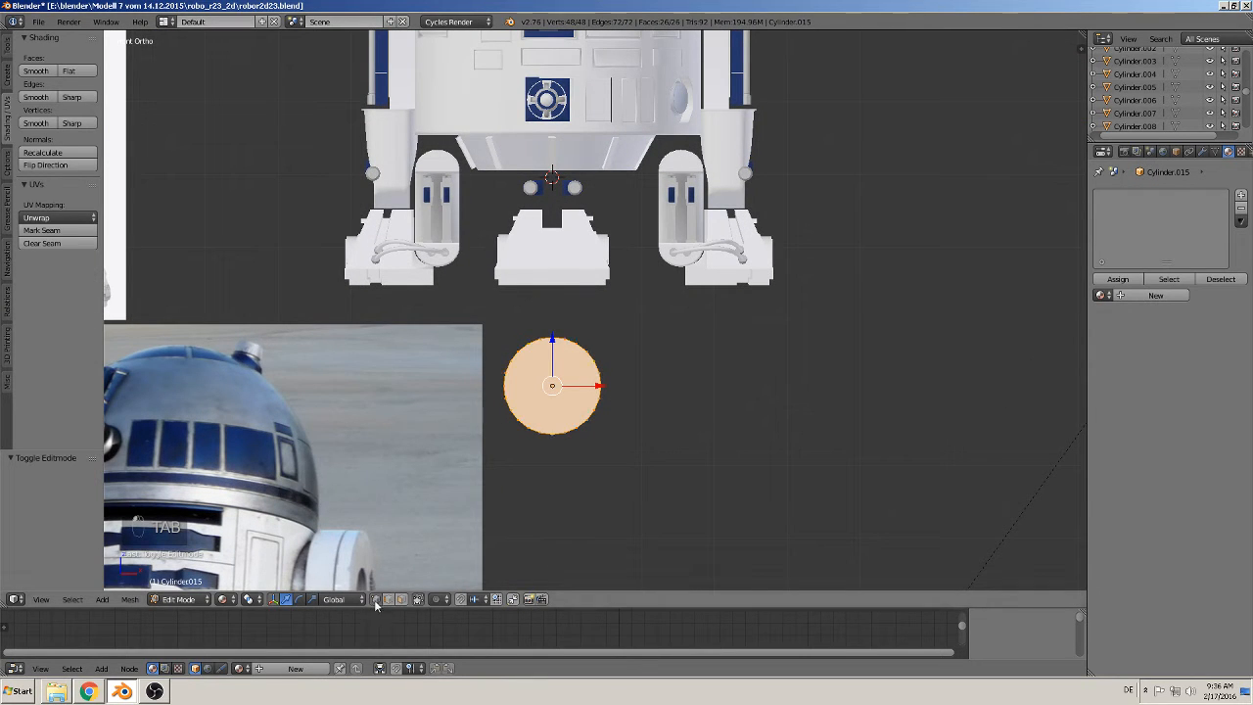
key("a")
key("a")
scroll(608, 438, "up", 1)
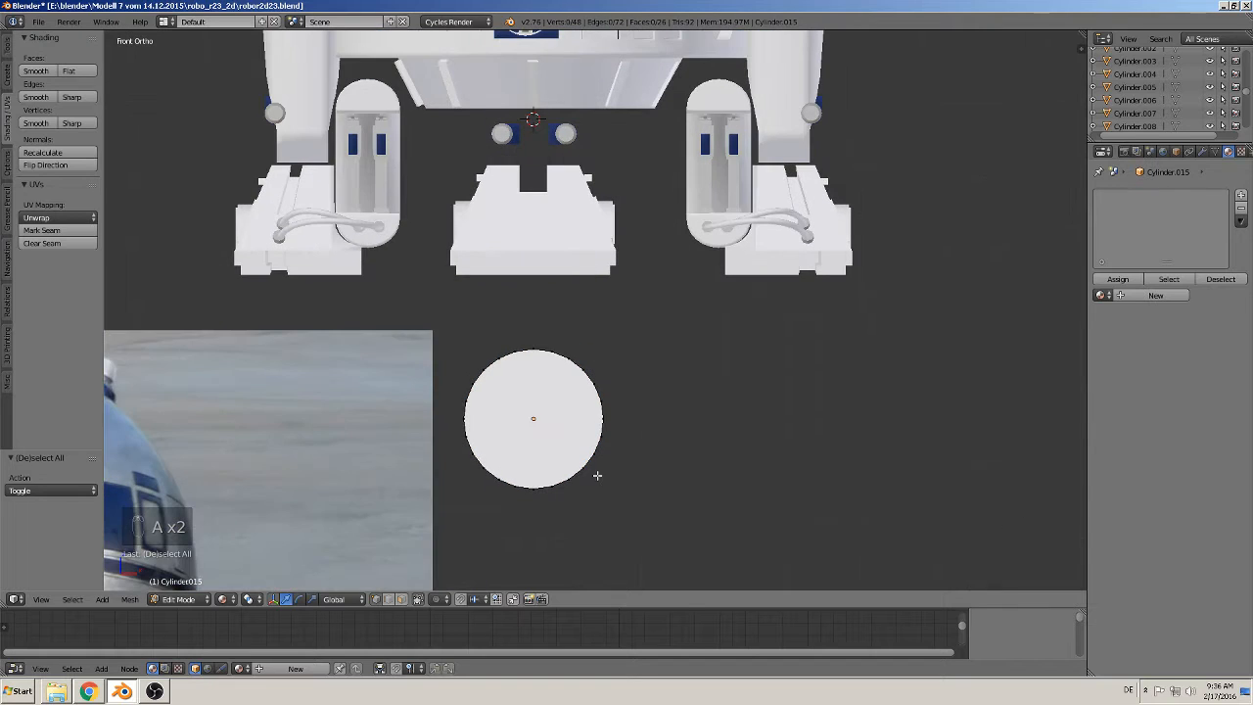
key("b")
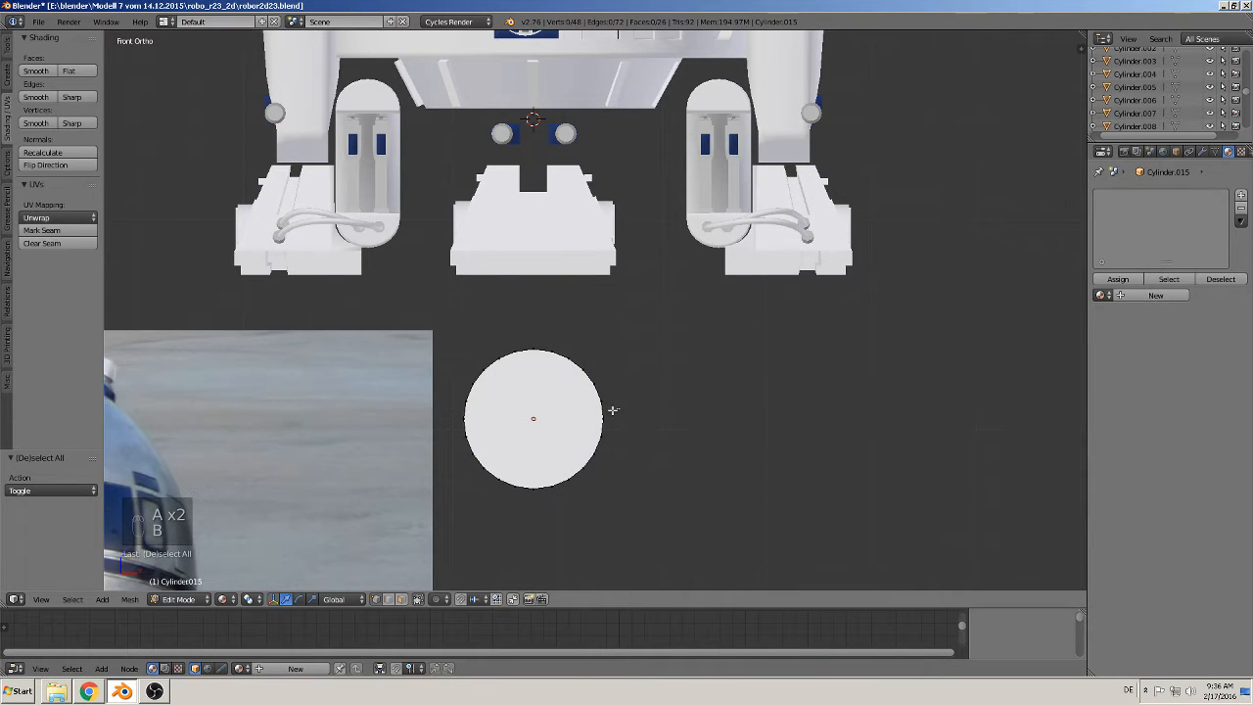
left_click_drag(619, 370, 455, 347)
key("x")
left_click(423, 342)
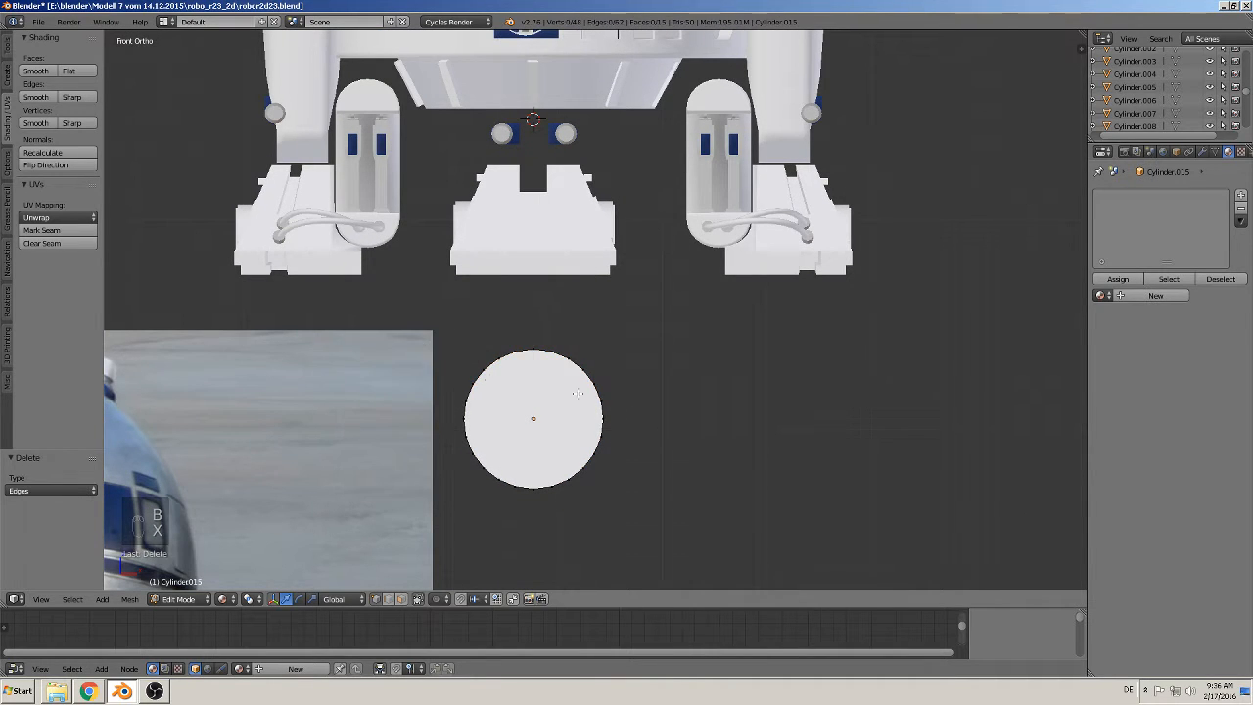
Step: Delete the vertices of the cylinder's upper half at both ends, keeping only the lower half shell
key("b")
left_click_drag(618, 411, 419, 323)
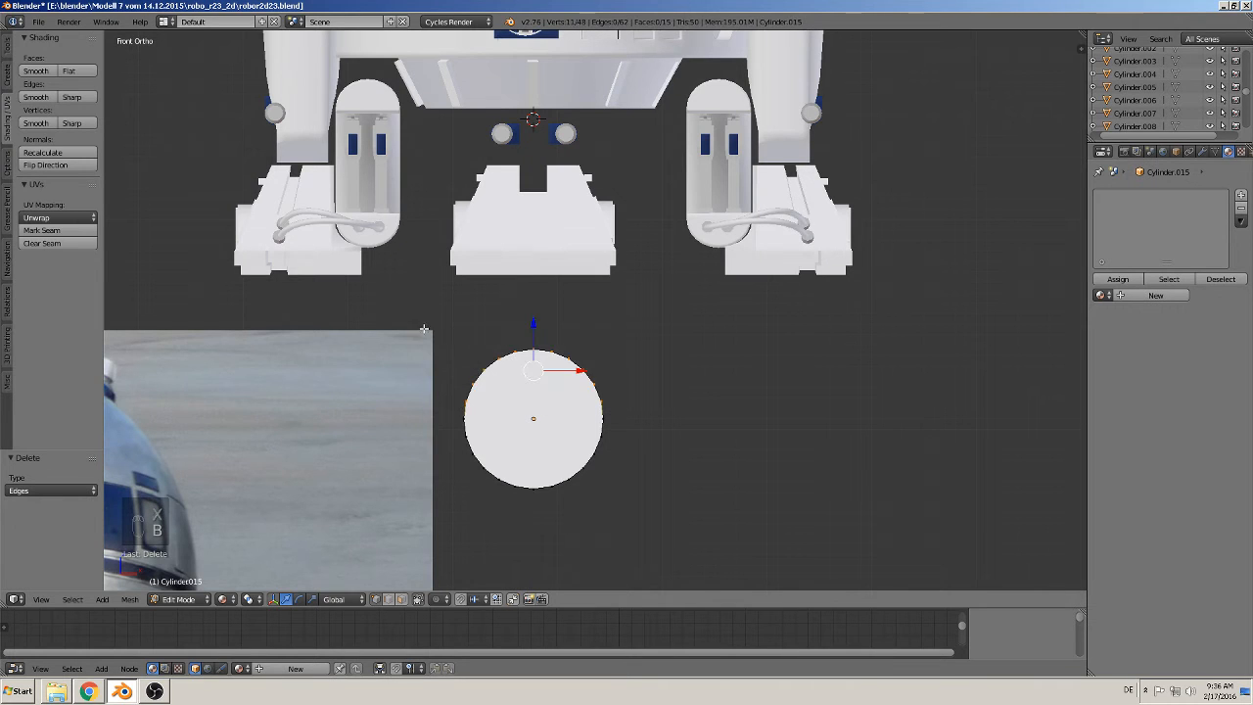
key("x")
left_click(426, 316)
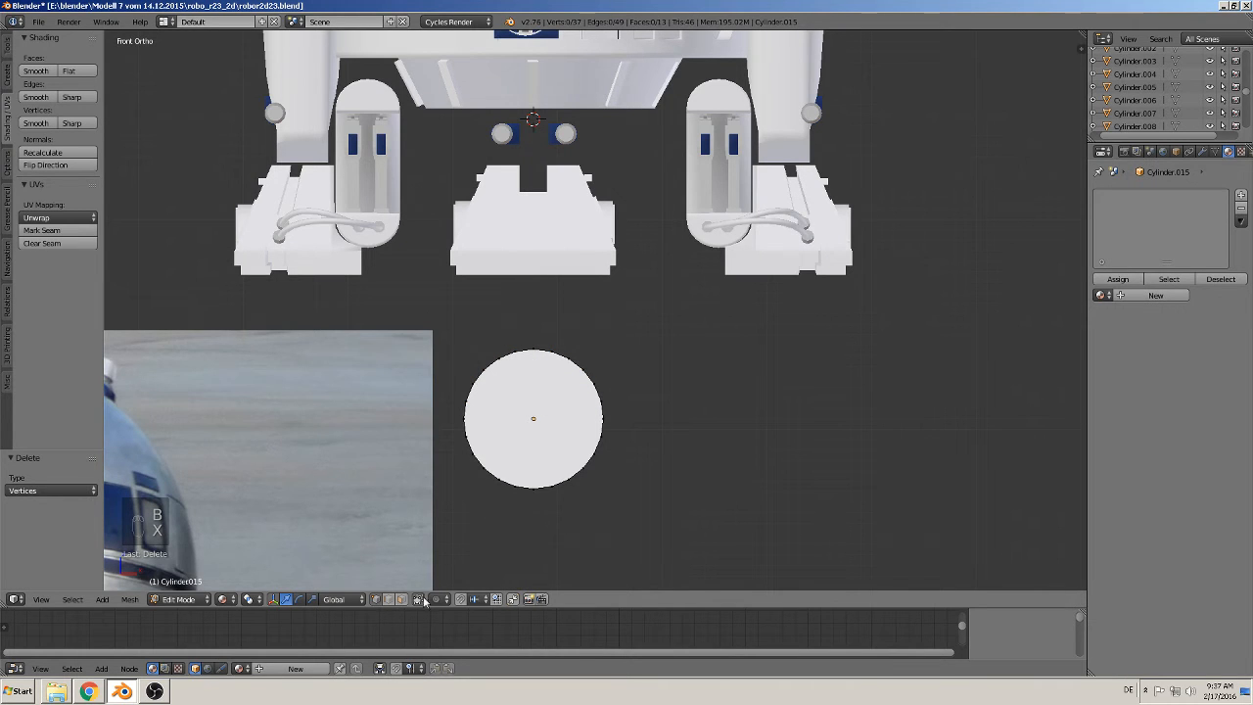
key("b")
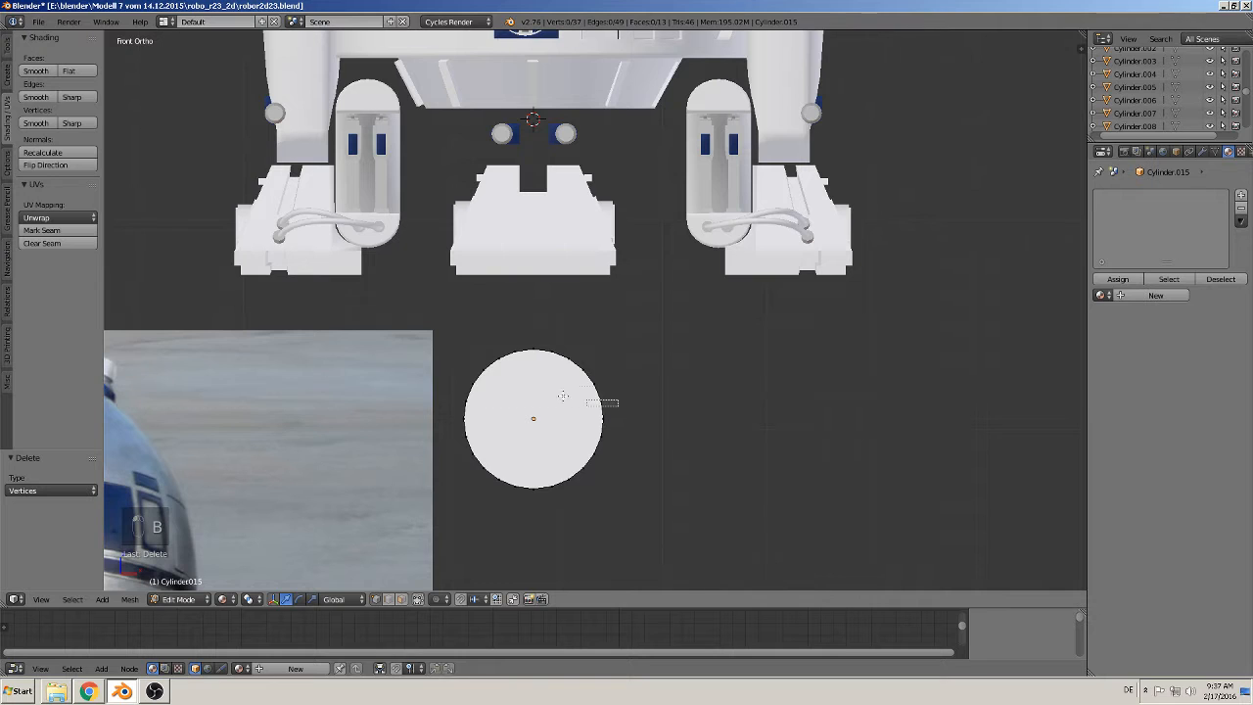
left_click_drag(610, 405, 353, 331)
key("x")
left_click(353, 331)
middle_click_drag(434, 358, 532, 405)
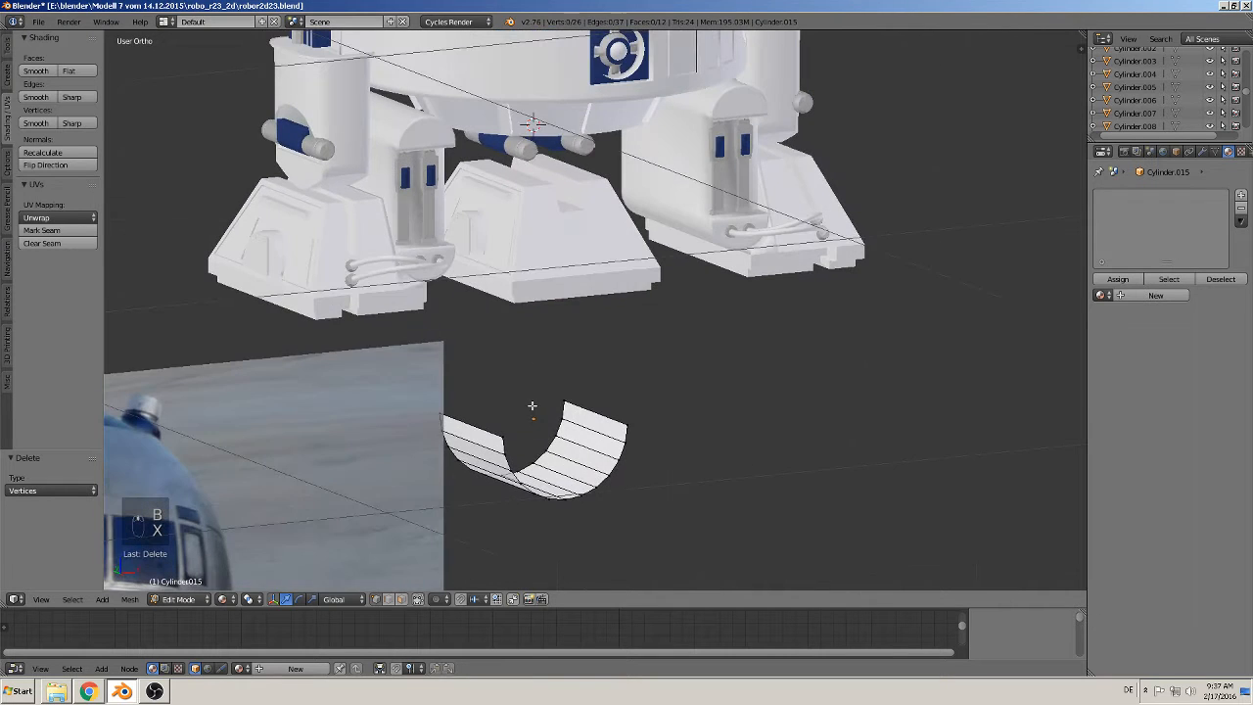
Step: Extrude the two open upper edges of the half shell and raise them about 0.047 along Z
left_click(389, 599)
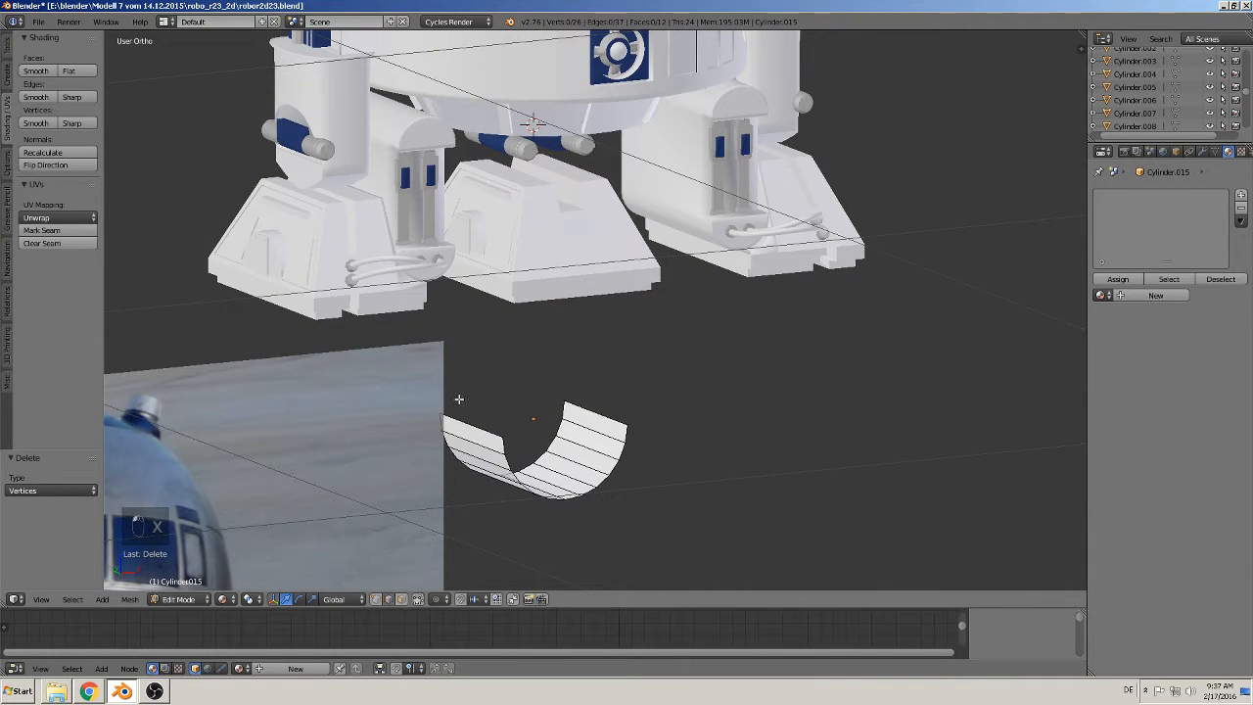
right_click(480, 424)
right_click(593, 407, "shift")
key("e")
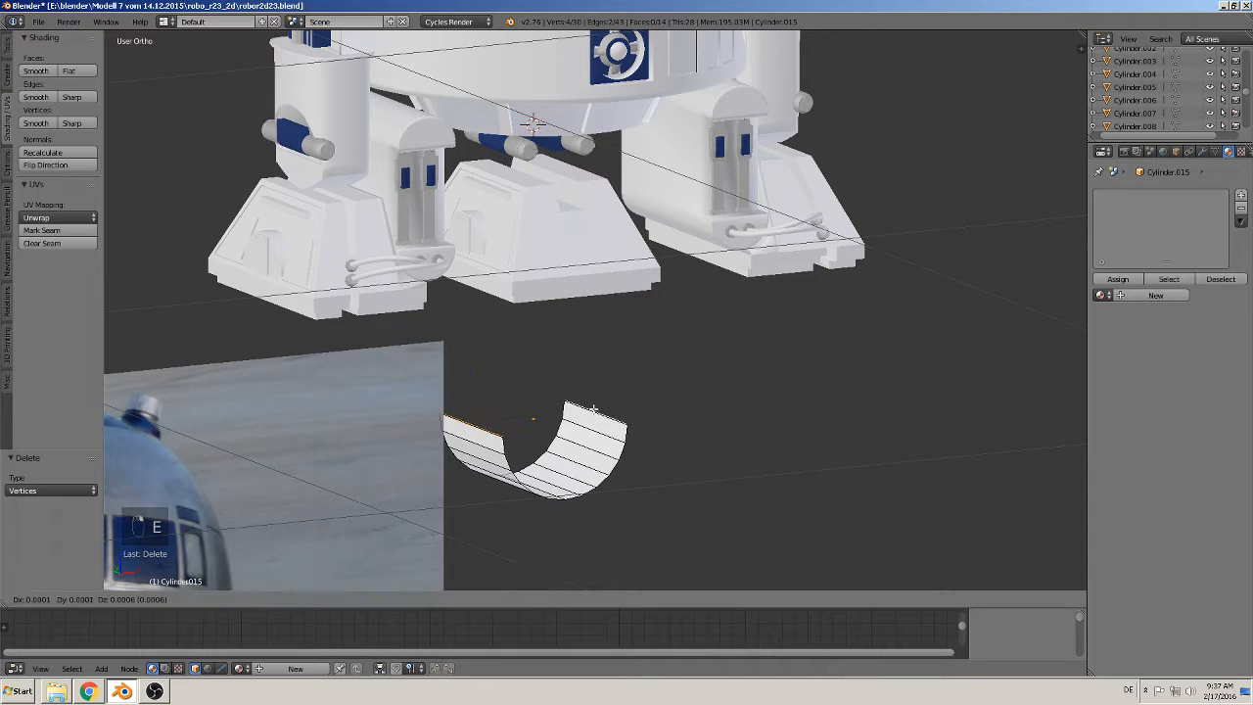
left_click(593, 407)
left_click_drag(530, 378, 534, 329)
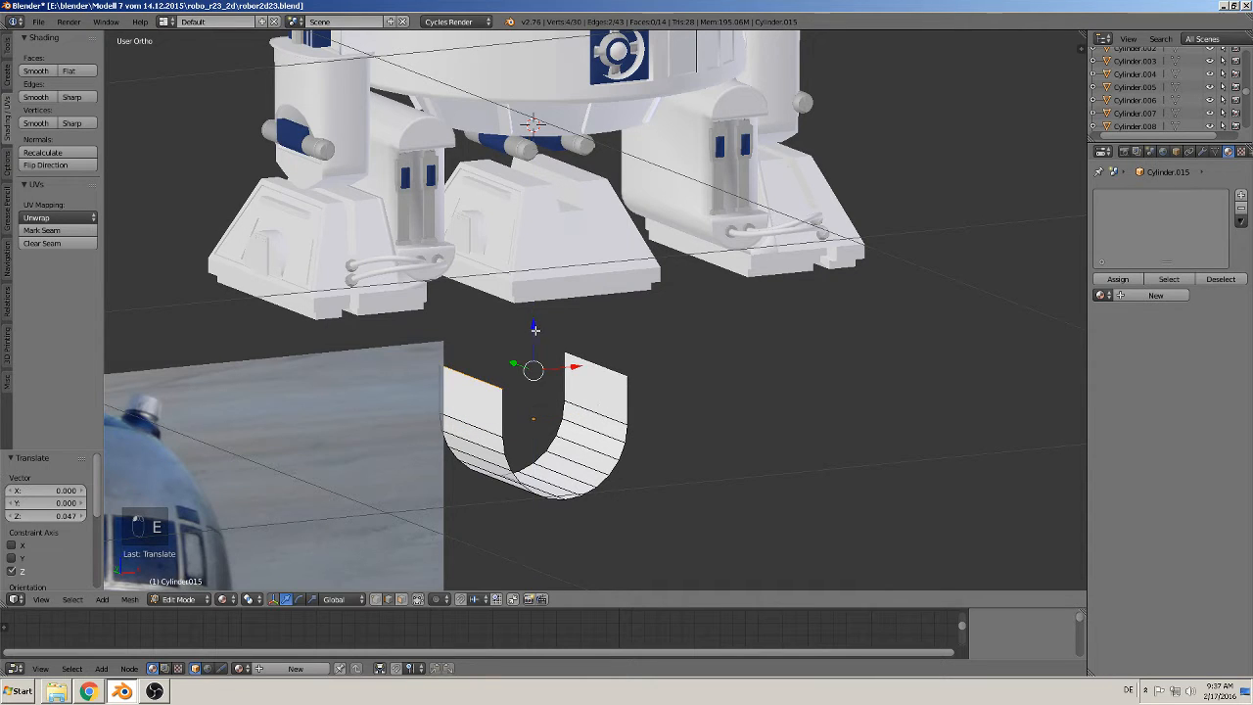
Step: Fill the open top, front and back of the half-round shell with faces
key("f")
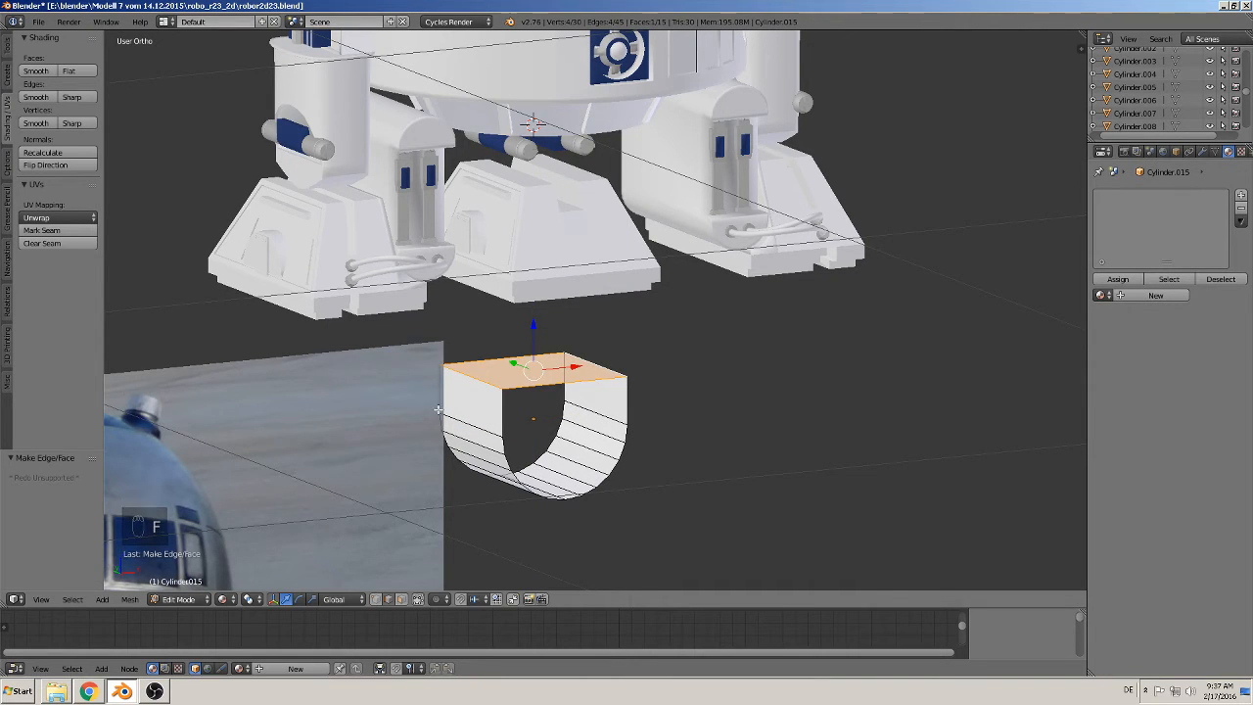
right_click(507, 414, "alt")
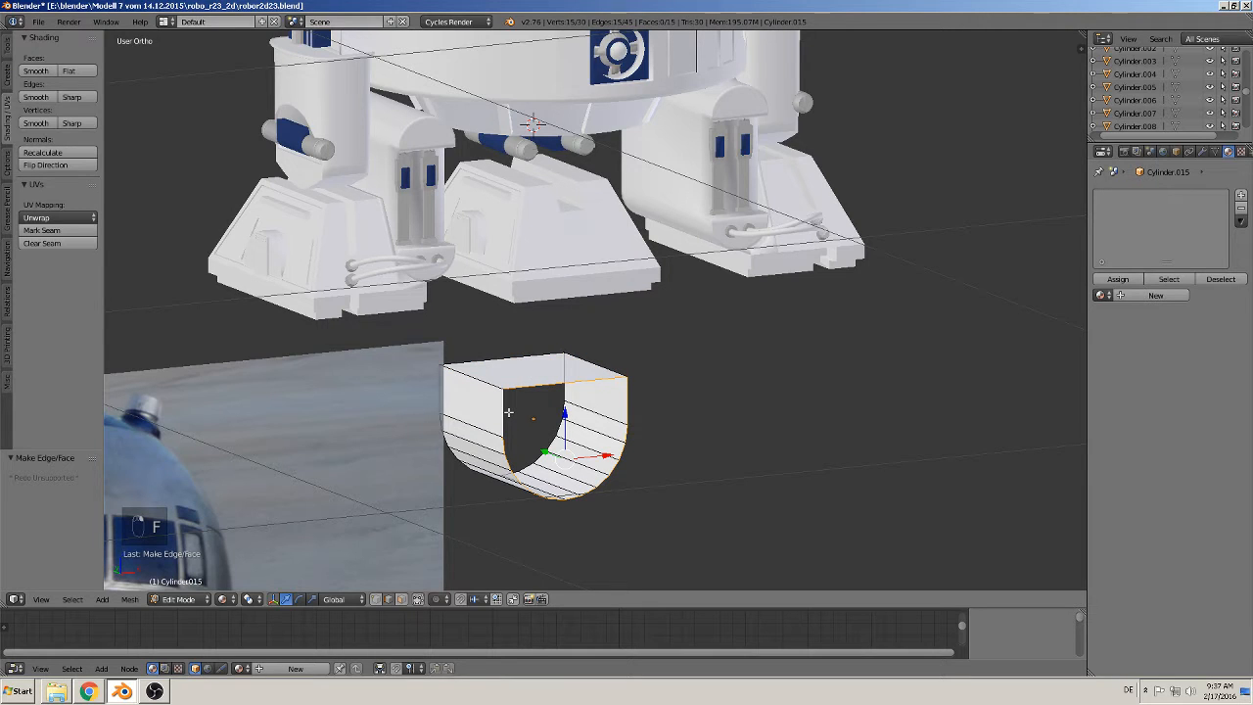
key("f")
right_click(440, 376, "alt")
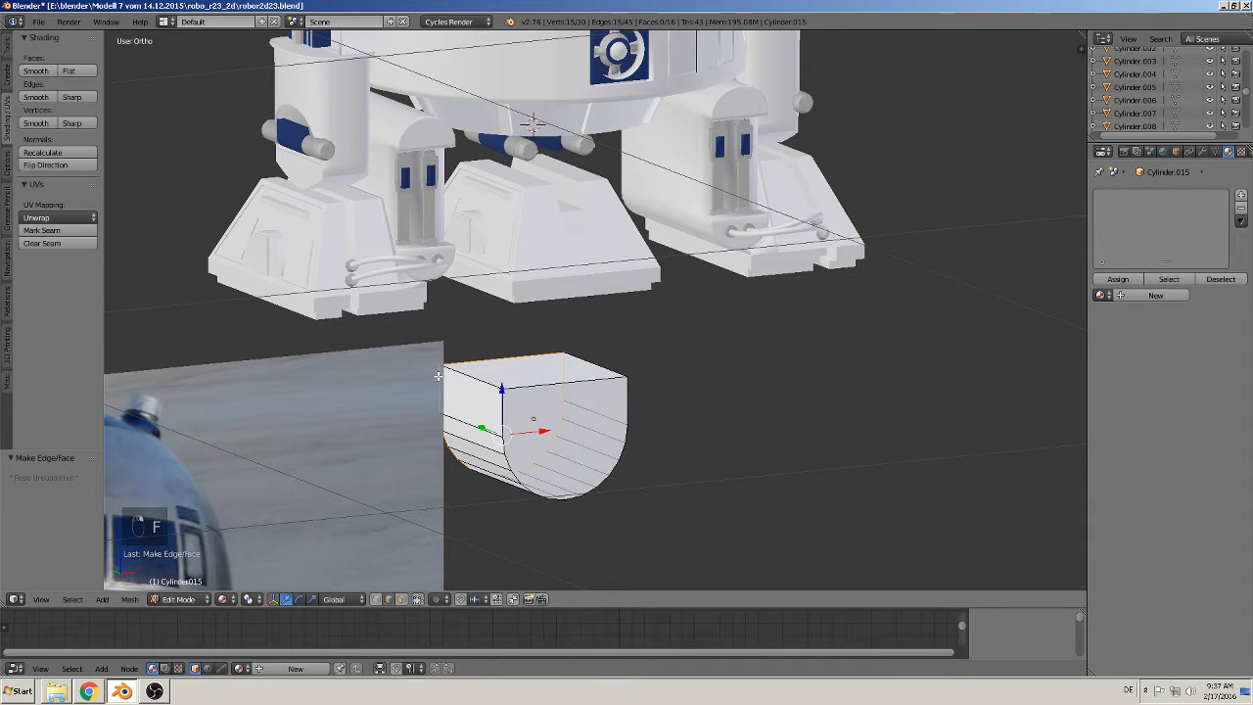
middle_click_drag(445, 377, 630, 471)
Step: Flatten the half-round block in Object Mode by scaling it to about 0.187 along Y, and shade it smooth
key("Tab")
key("s")
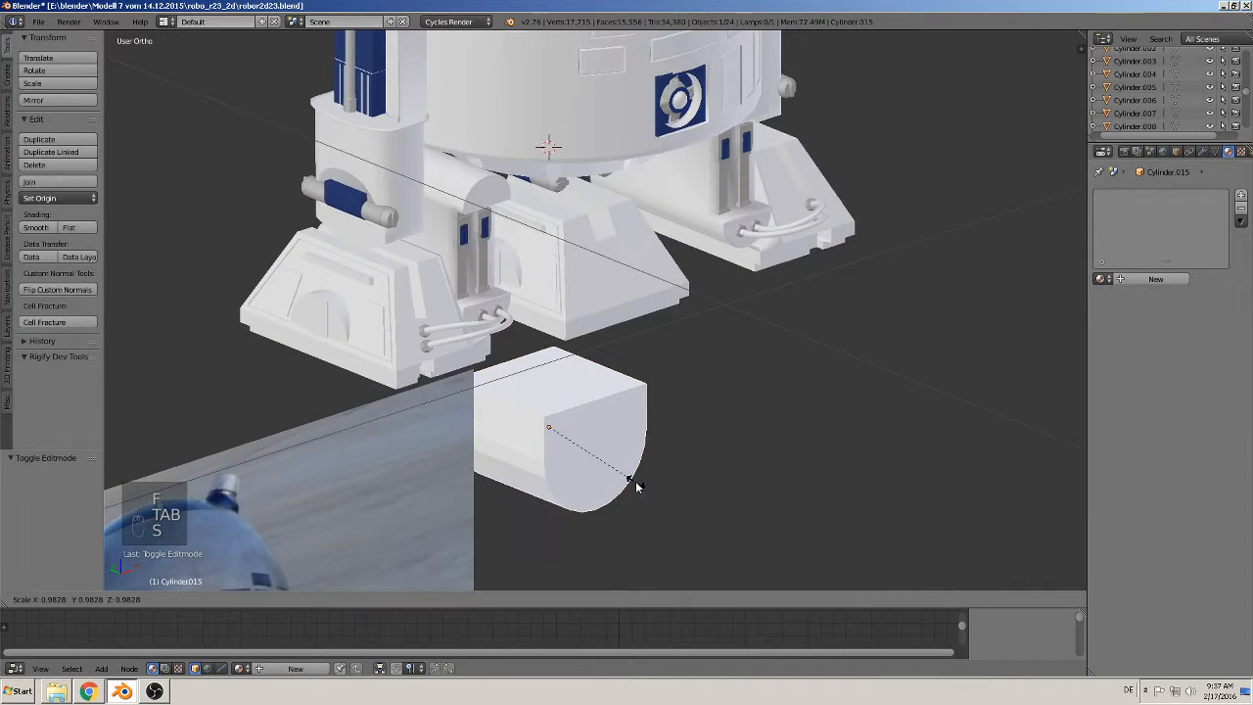
key("x")
right_click(611, 474)
key("s")
key("y")
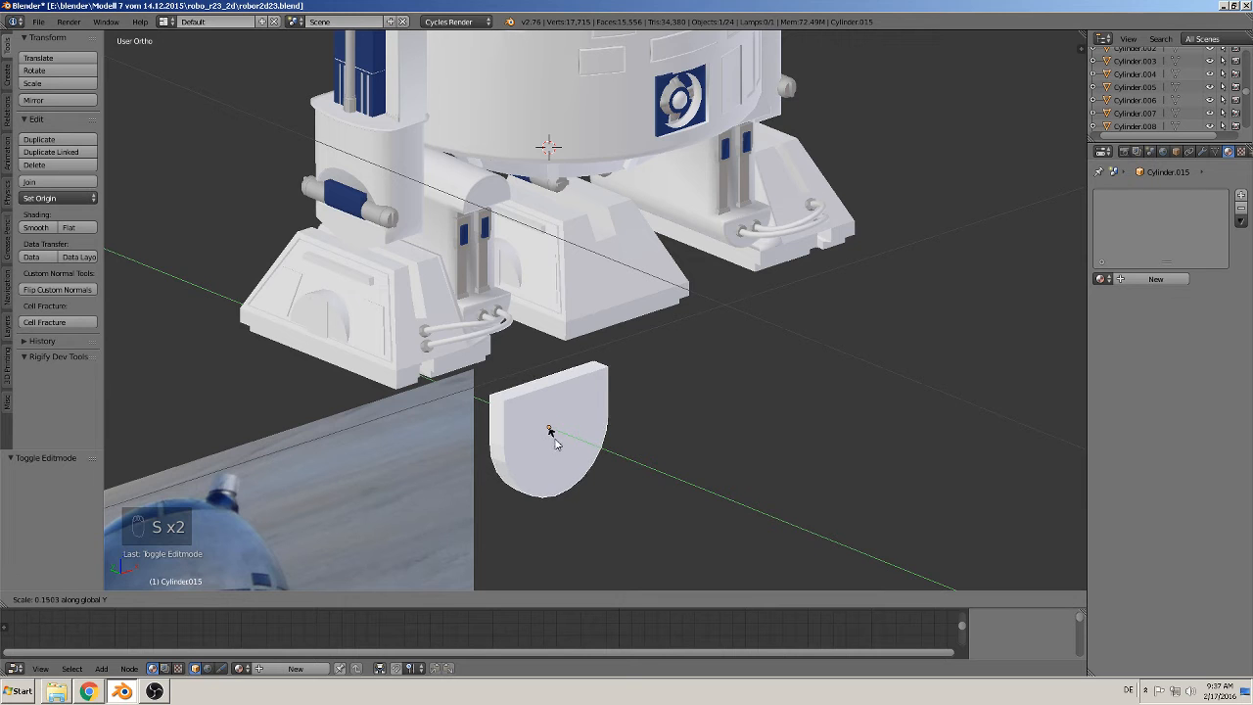
left_click(558, 440)
middle_click_drag(557, 440, 513, 352)
scroll(508, 358, "up", 1)
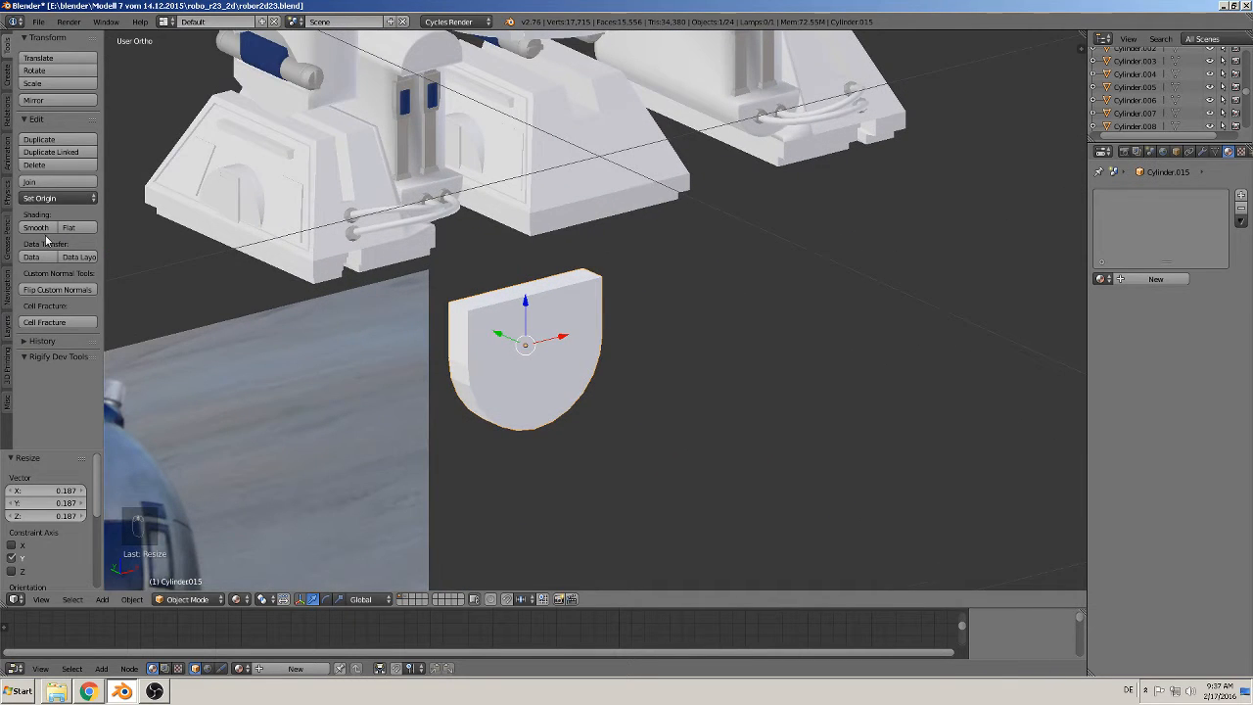
left_click(44, 230)
Step: Add two edge loops around the half-round block's rim, one close to the front edge and one close to the back edge
scroll(473, 390, "up", 2)
middle_click_drag(474, 389, 363, 323)
key("Tab")
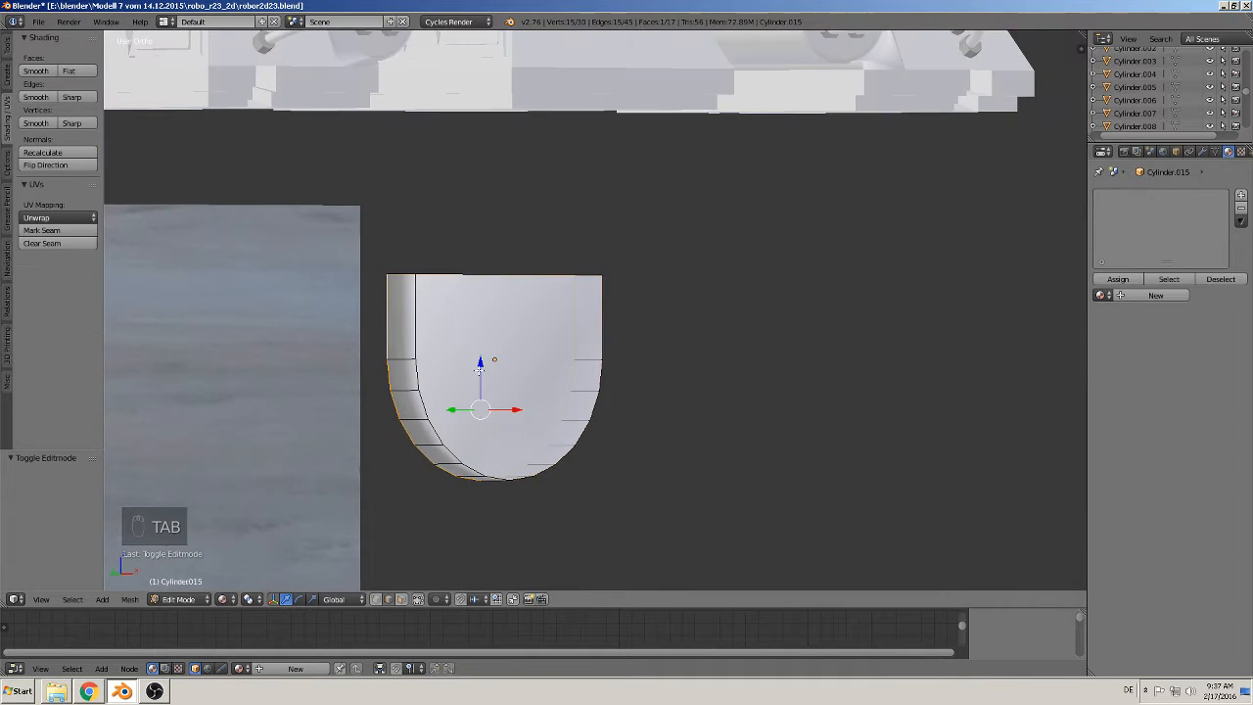
scroll(406, 361, "up", 1)
key("ctrl+r")
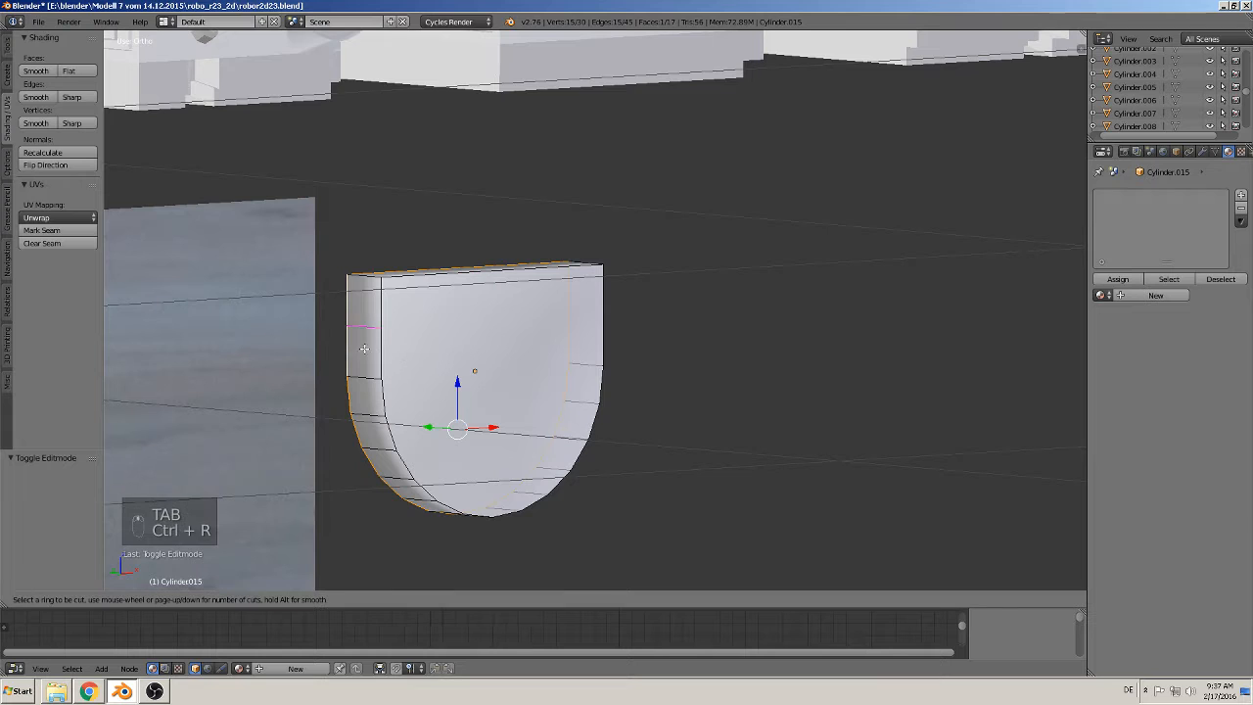
left_click(365, 377)
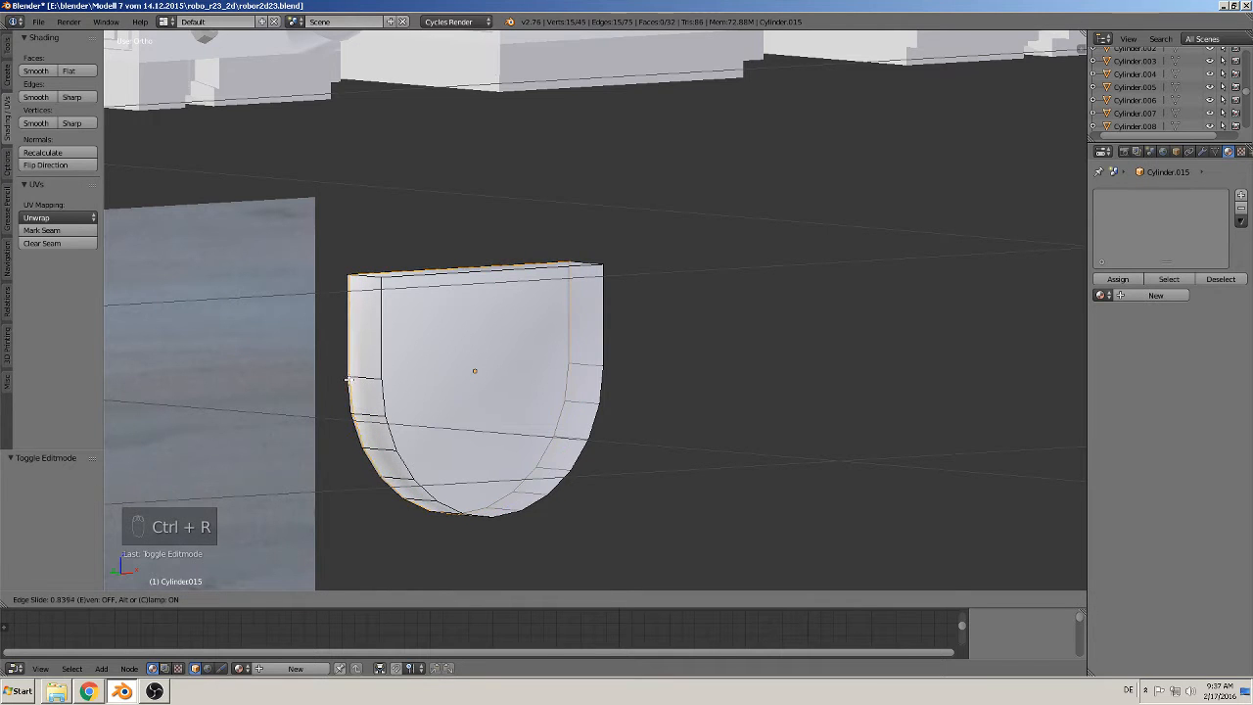
left_click(365, 380)
key("ctrl+r")
left_click(375, 374)
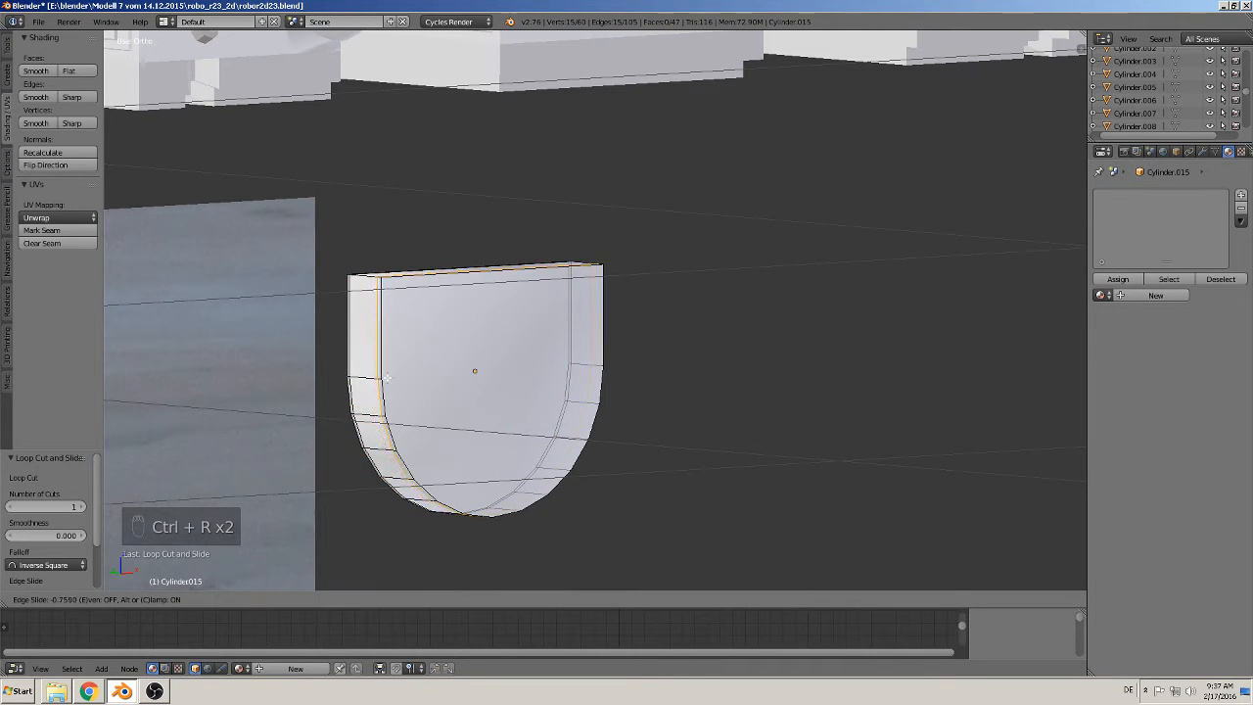
left_click(391, 379)
key("Tab")
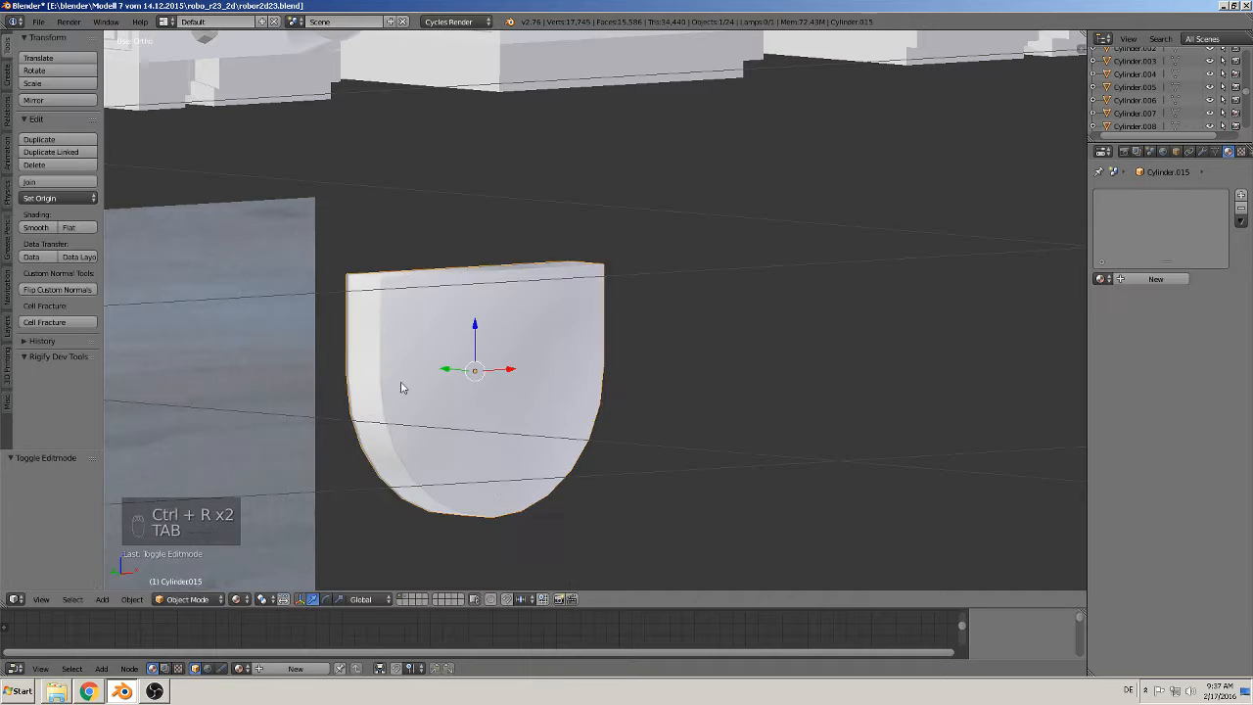
Step: Rotate the half-round plate 90° around the global Z axis
scroll(456, 392, "down", 4)
middle_click_drag(509, 397, 437, 377)
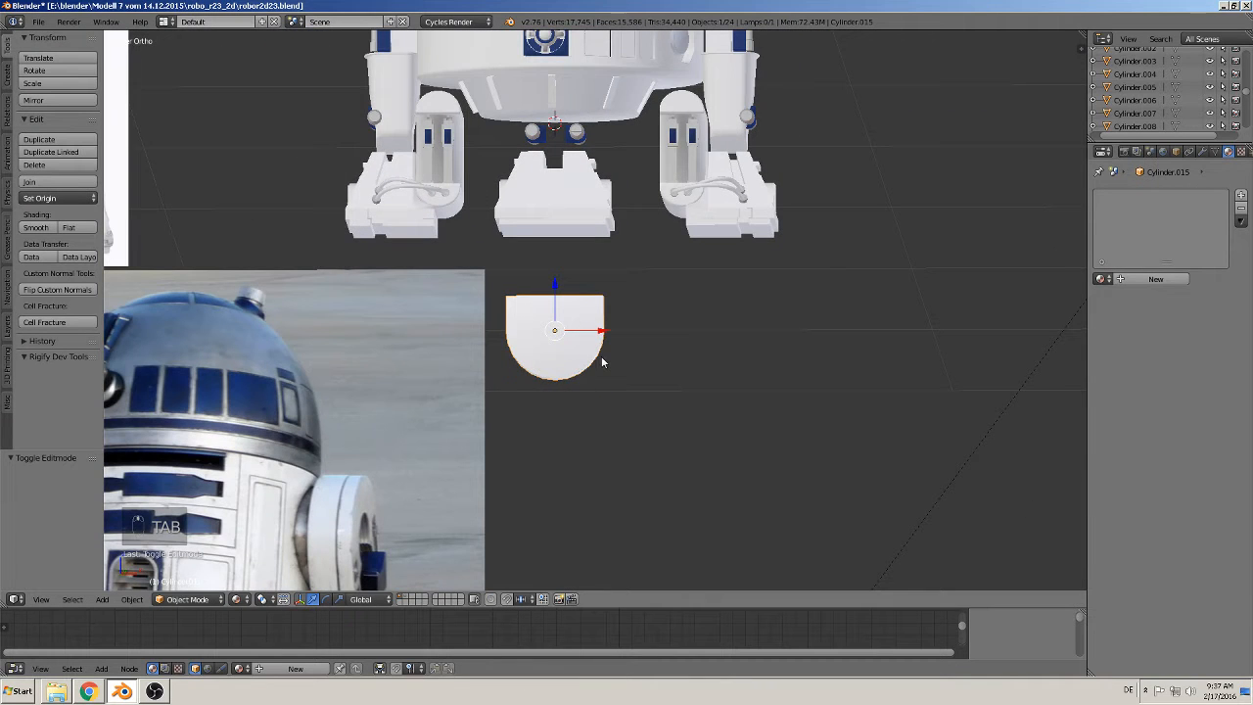
type("rz90")
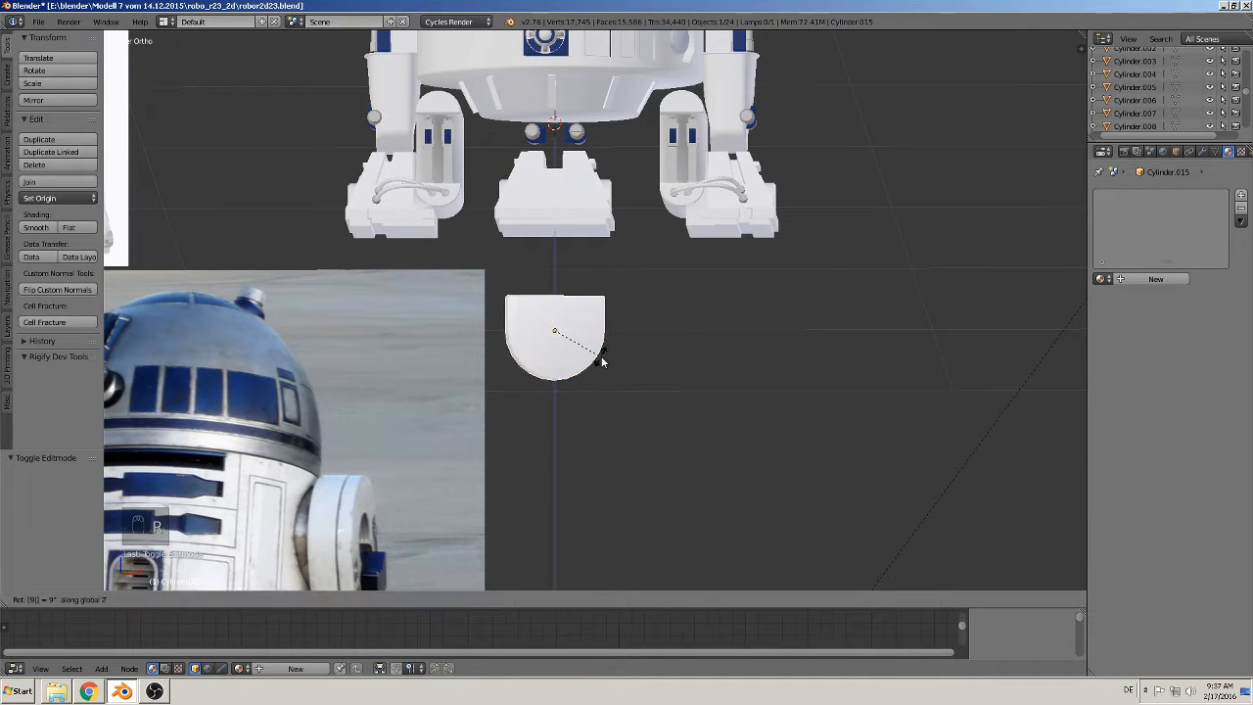
key("Return")
Step: Raise the half-round plate about 0.238 along Z beneath the body, then shift it about 0.029 along X
middle_click_drag(525, 342, 537, 380)
scroll(536, 378, "down", 3)
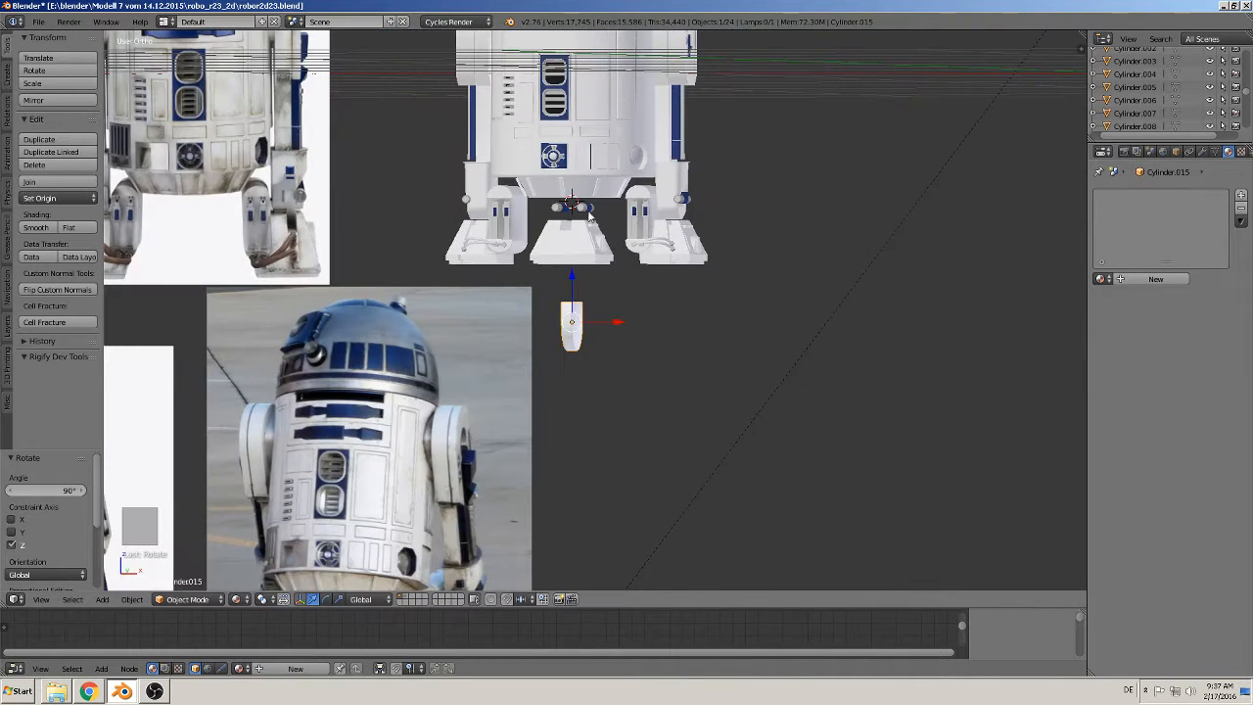
middle_click_drag(354, 516, 462, 369, "shift")
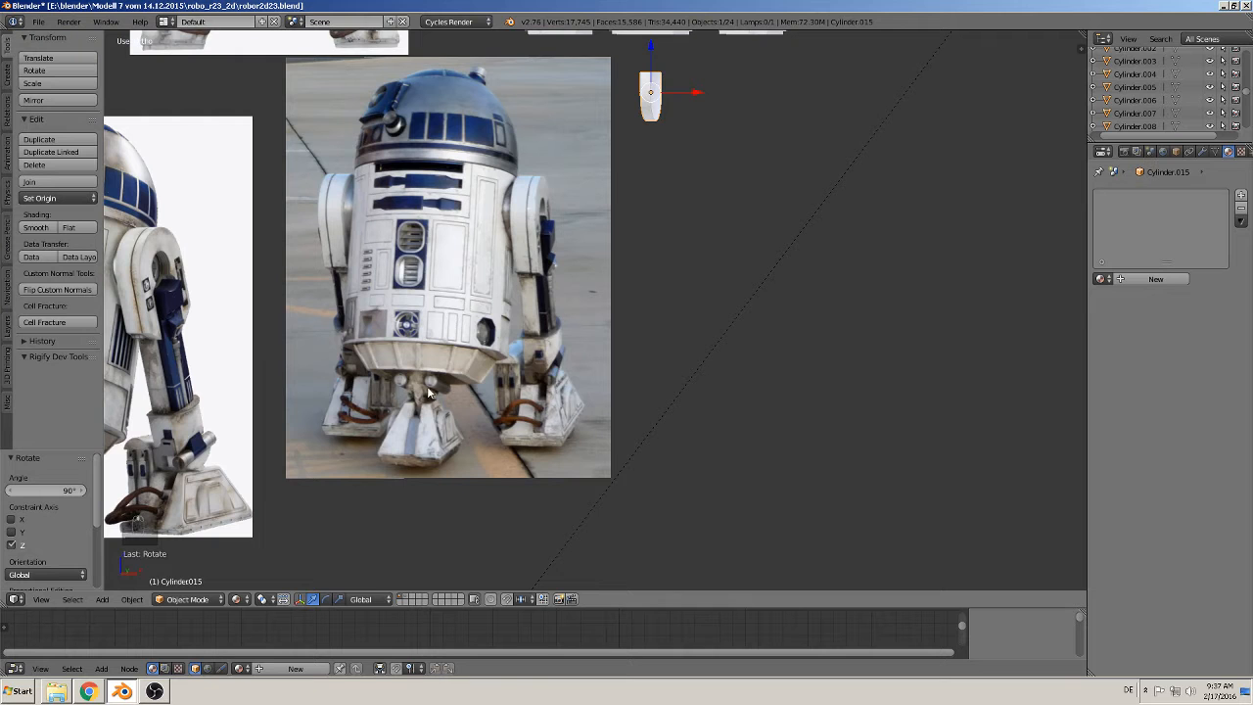
middle_click_drag(602, 278, 538, 335, "shift")
left_click_drag(574, 334, 573, 202)
middle_click_drag(582, 244, 593, 442, "shift")
scroll(584, 269, "up", 6)
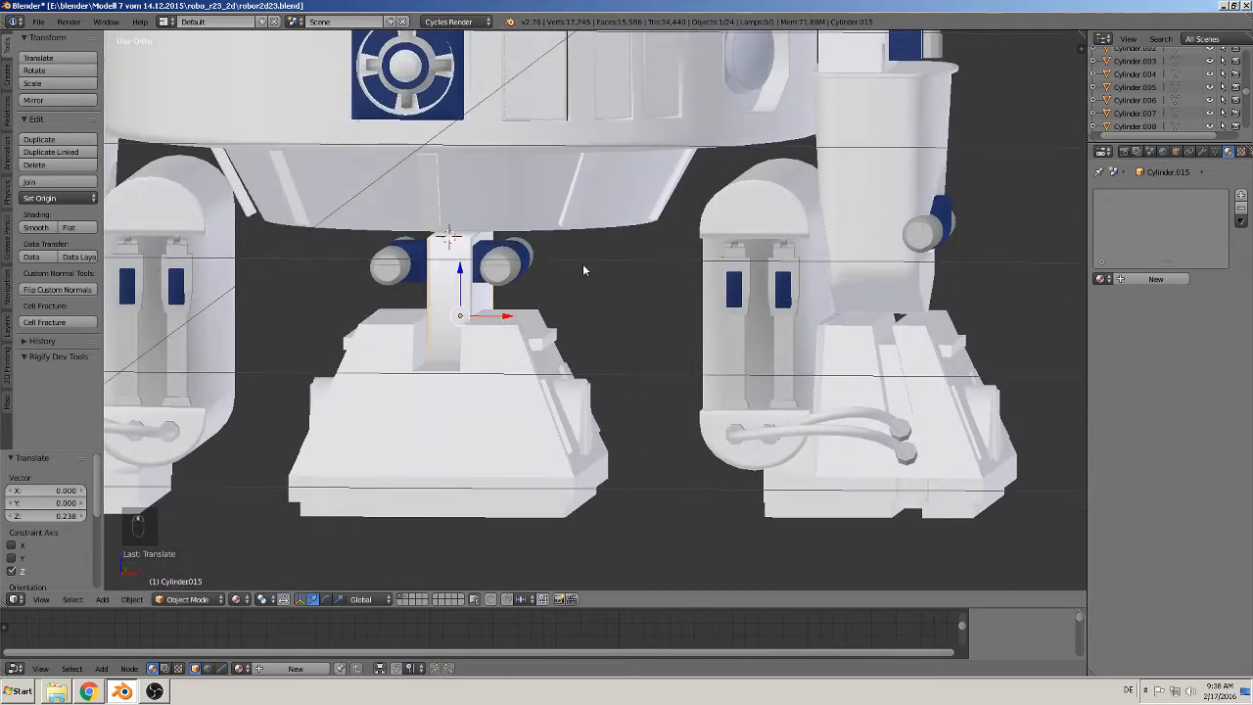
mouse_move(584, 264)
middle_mouse_down()
mouse_move(607, 260)
mouse_move(546, 277)
mouse_move(567, 272)
middle_mouse_up()
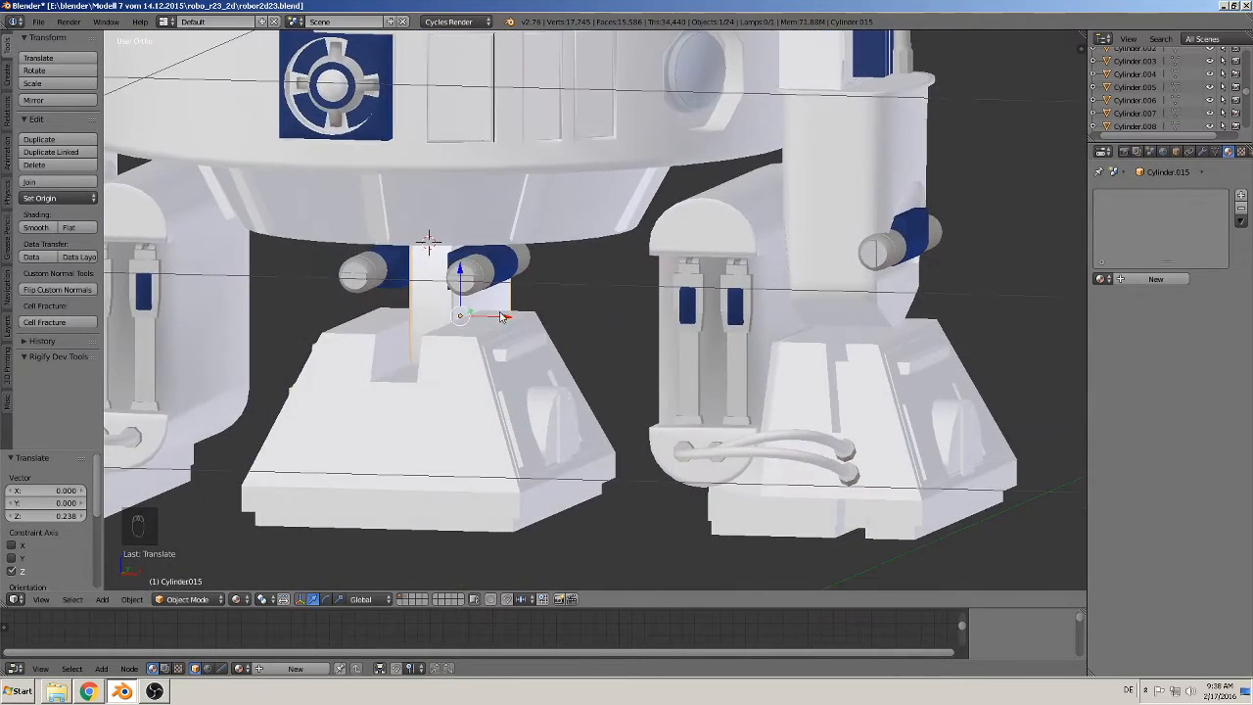
left_click_drag(500, 316, 550, 334)
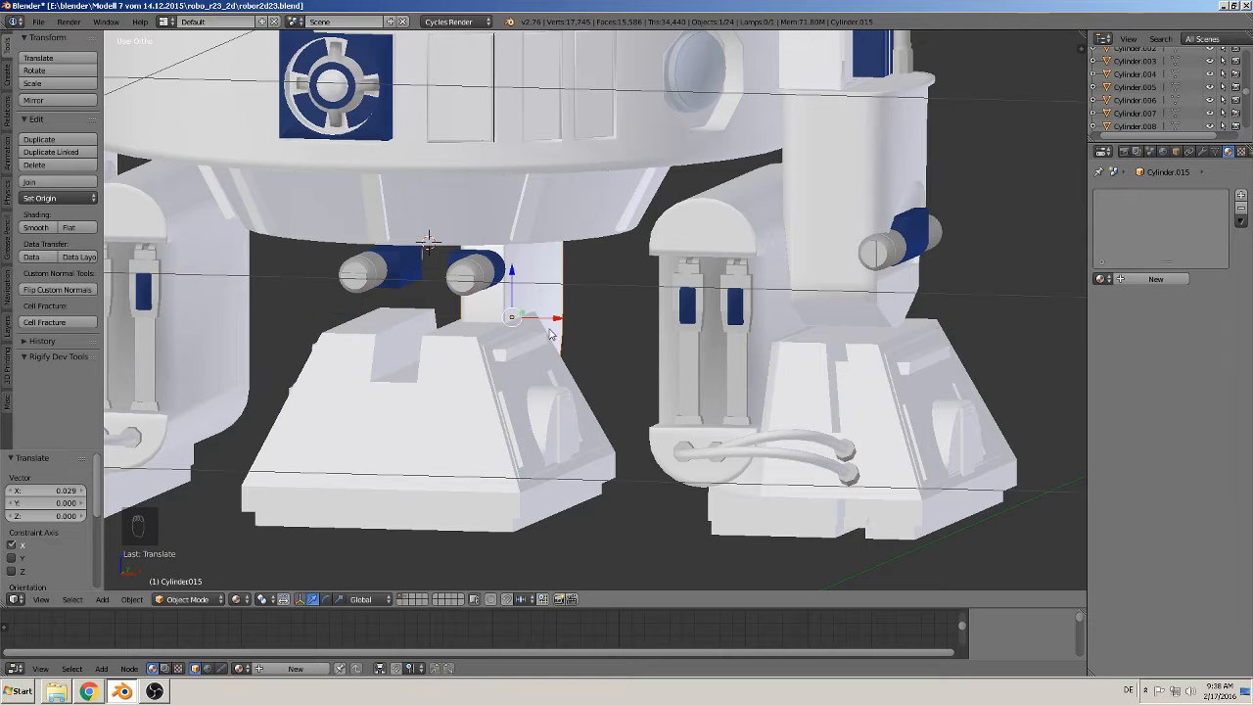
Step: Move the cylinder detail beside the plate outward about 0.027 along X and lower it by about 0.0007
right_click(475, 275)
key("g")
key("x")
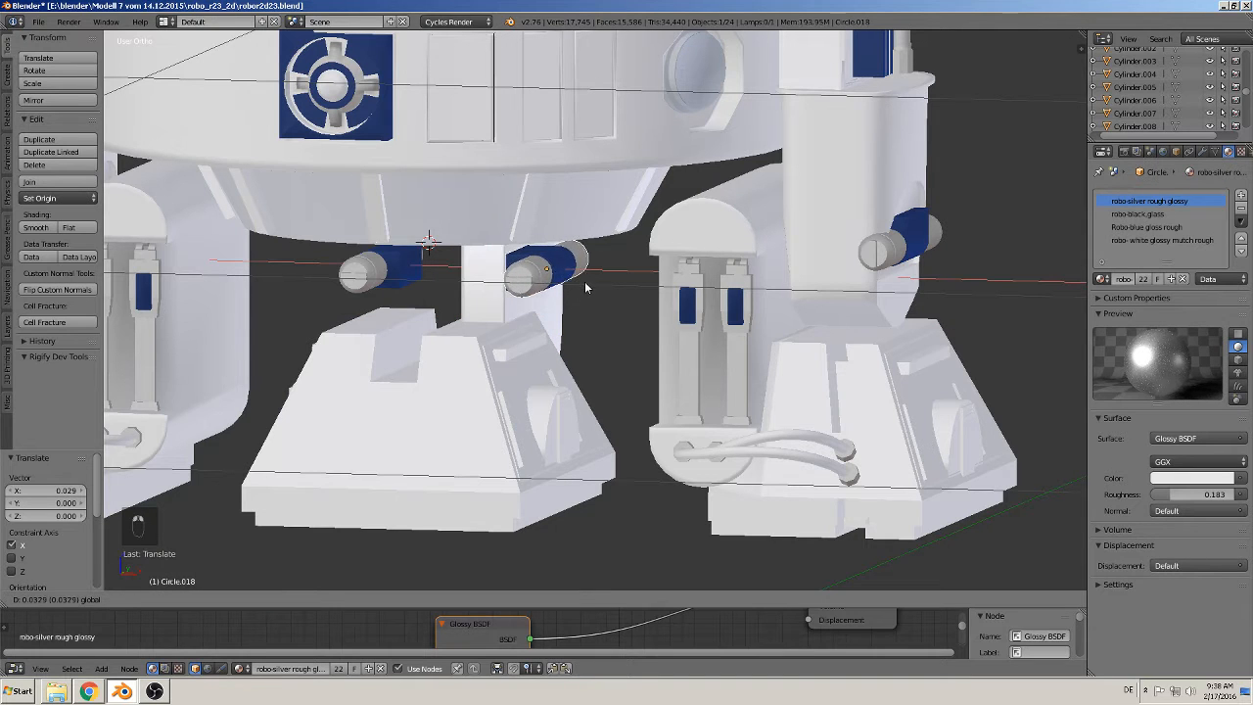
left_click(575, 284)
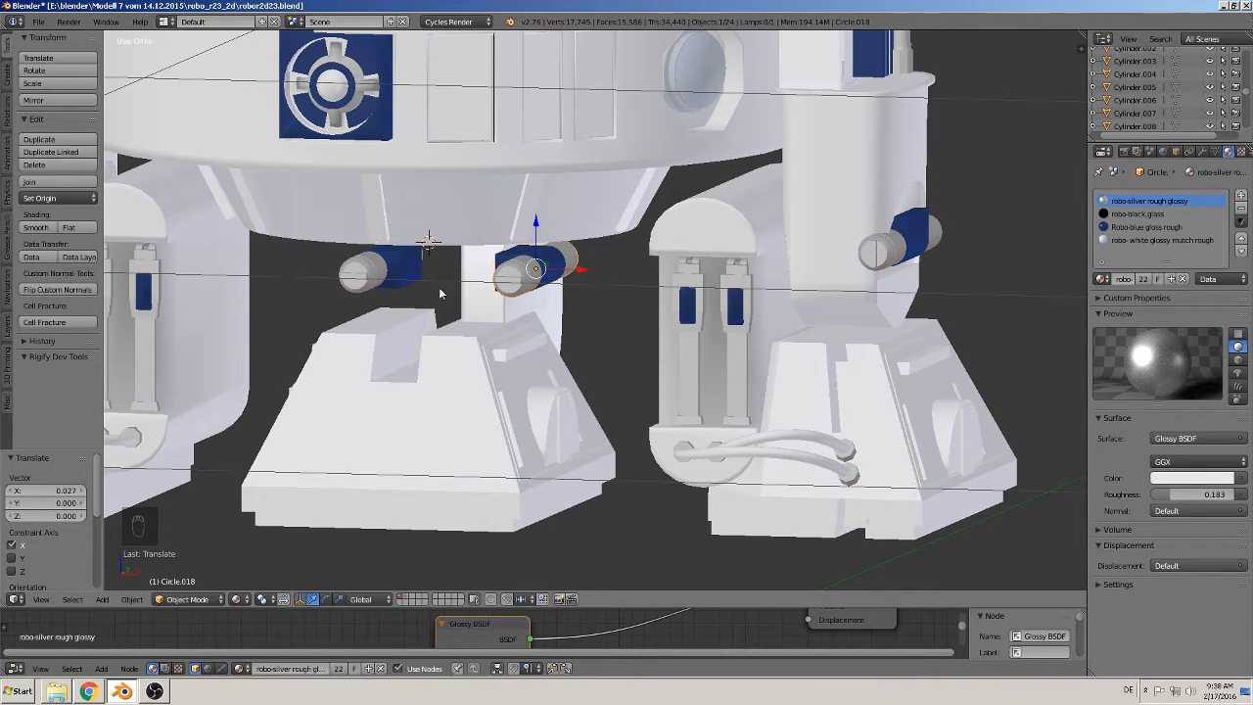
middle_click_drag(480, 291, 501, 263)
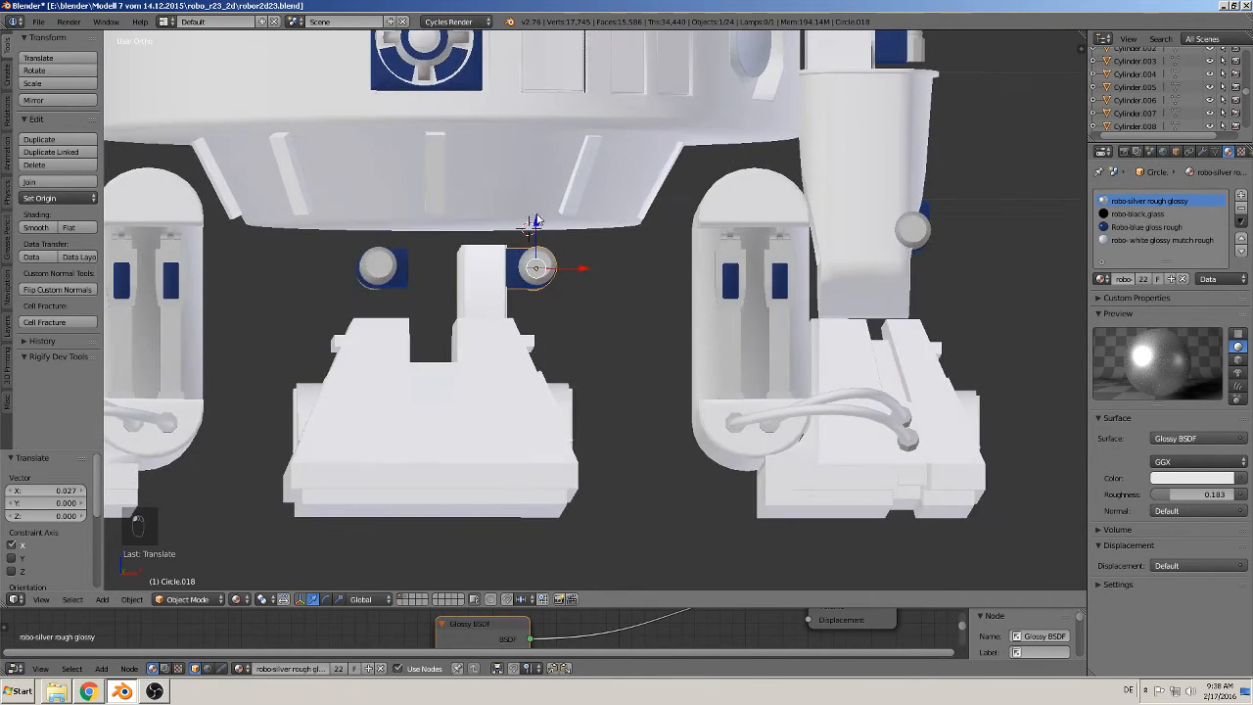
left_click_drag(536, 220, 487, 272)
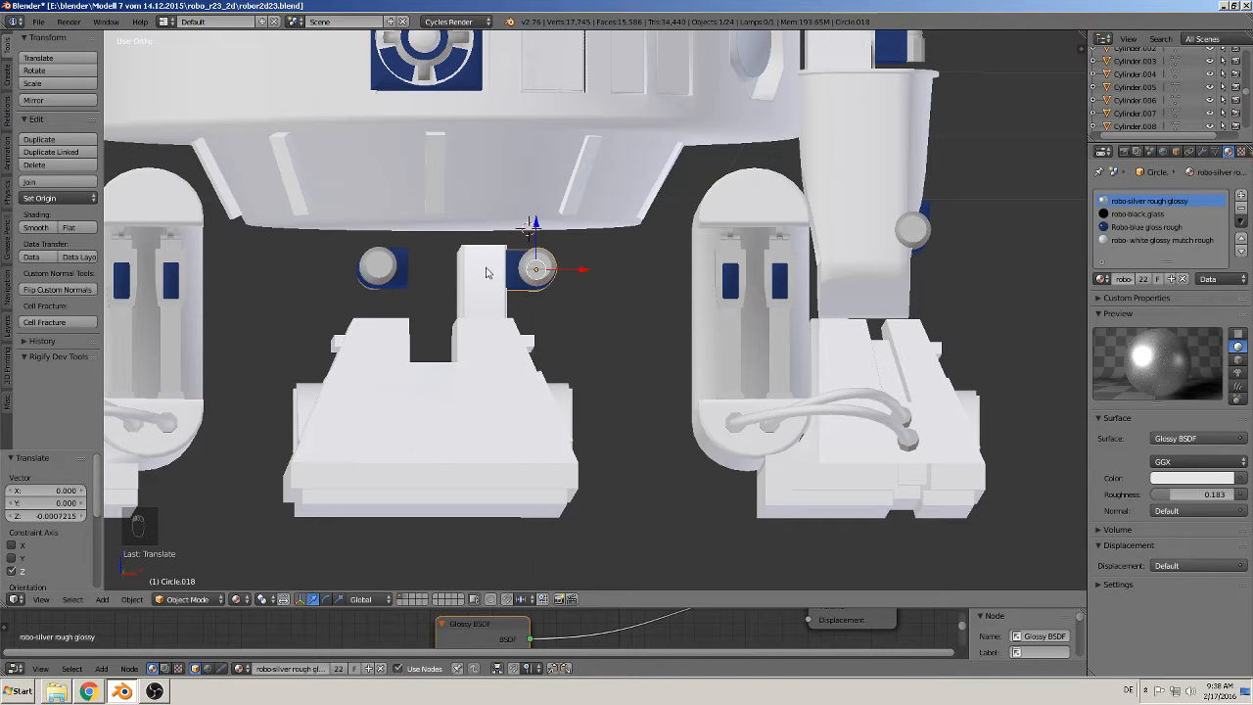
Step: Raise the half-round plate about 0.075 into the body, shift it about -0.085 along Y, and lower it about 0.004
right_click(486, 272)
key("g")
key("z")
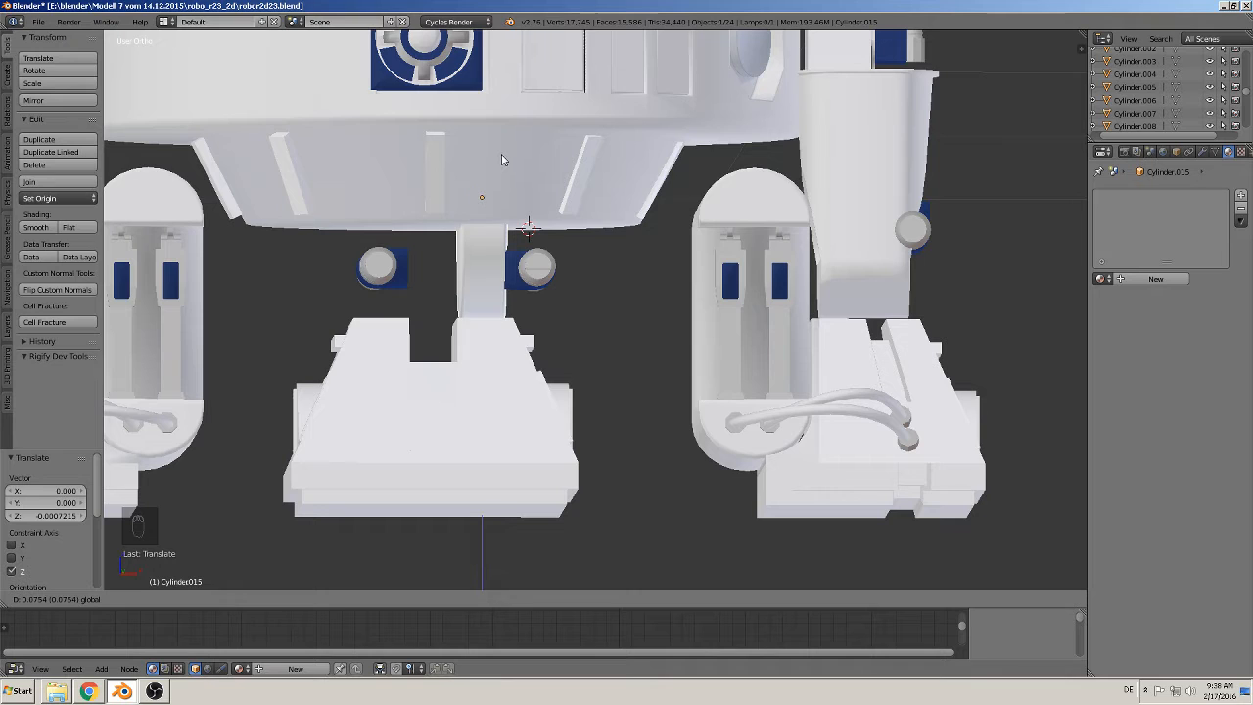
left_click(501, 159)
middle_click_drag(501, 160, 396, 304)
left_click_drag(517, 191, 397, 213)
middle_click_drag(397, 213, 419, 231)
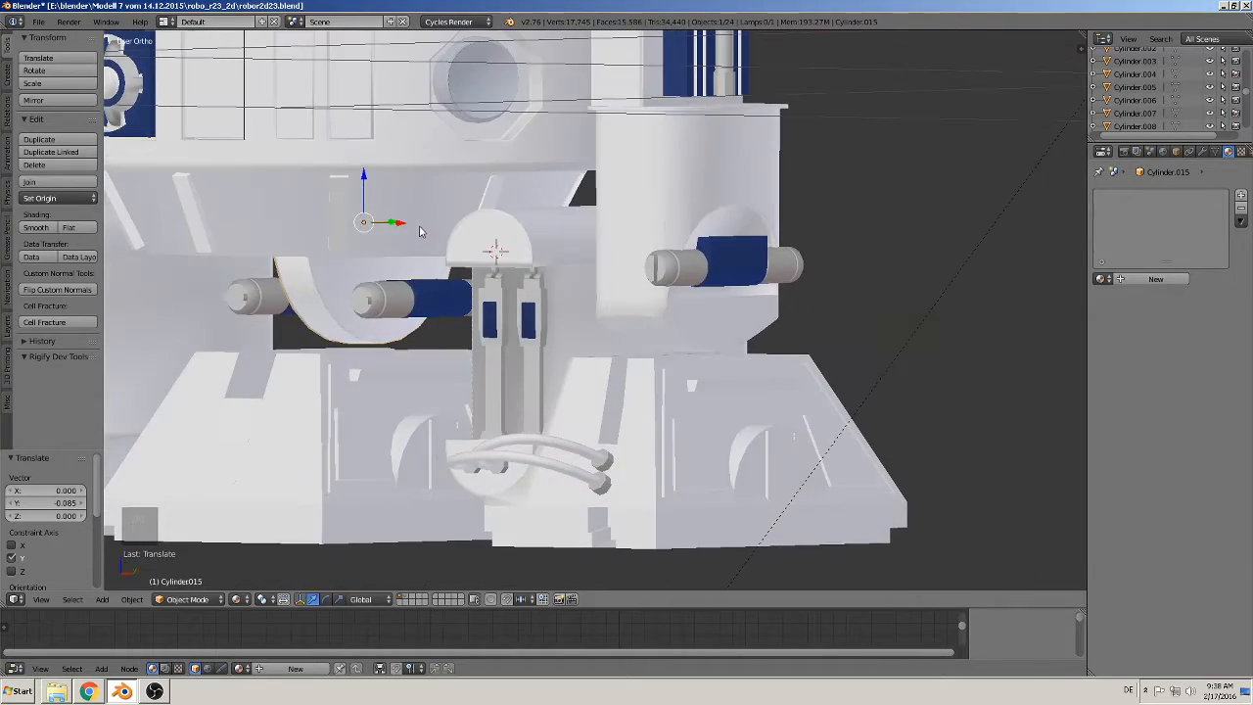
left_click_drag(370, 185, 379, 190)
Step: Move the cylinder detail on the opposite side of the foot outward about -0.031 along X
middle_click_drag(382, 241, 445, 316)
right_click(436, 294)
key("g")
key("x")
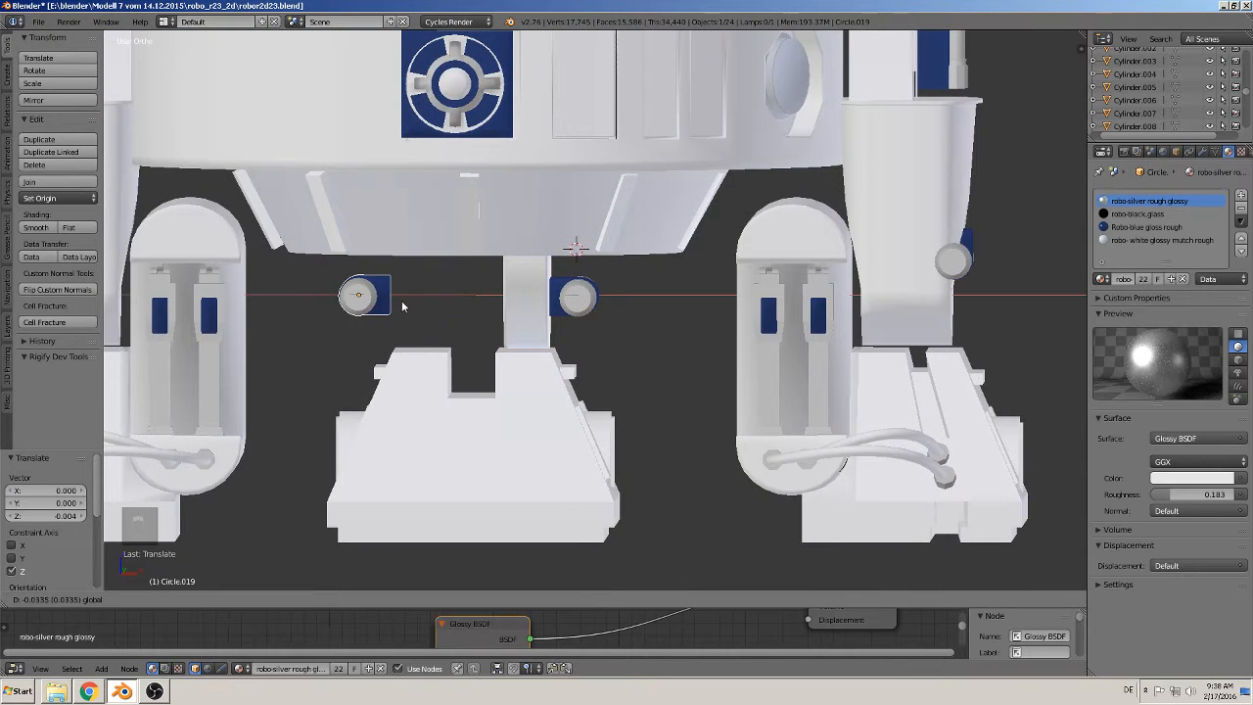
left_click(409, 303)
Step: Duplicate the half-round plate about -0.057 along X, and place another copy about 0.029 back along X, midway between the two
right_click(528, 298)
key("shift+d")
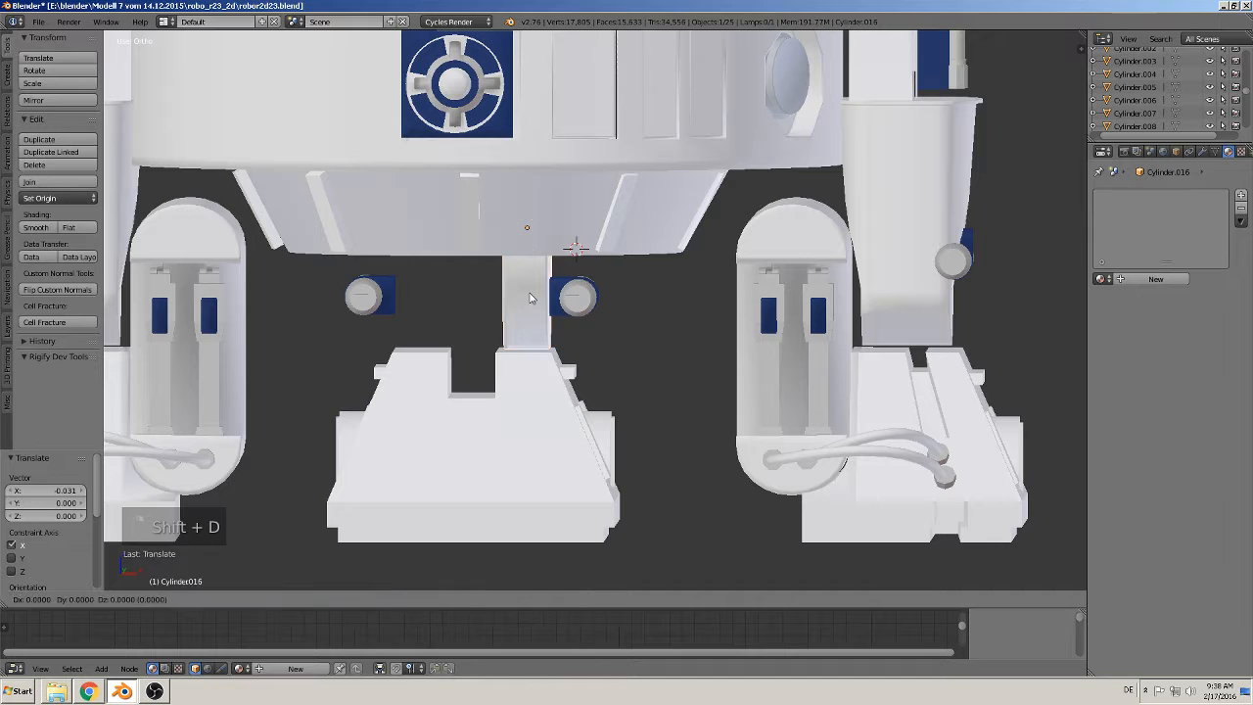
key("x")
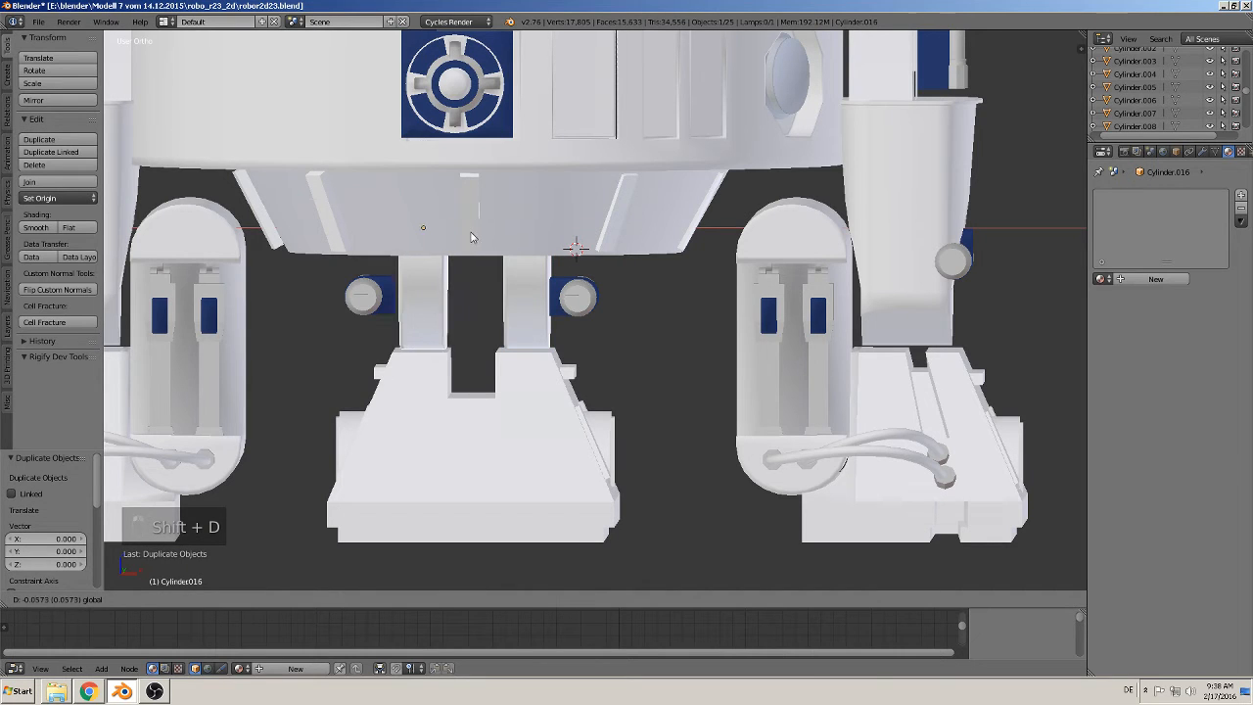
left_click(471, 237)
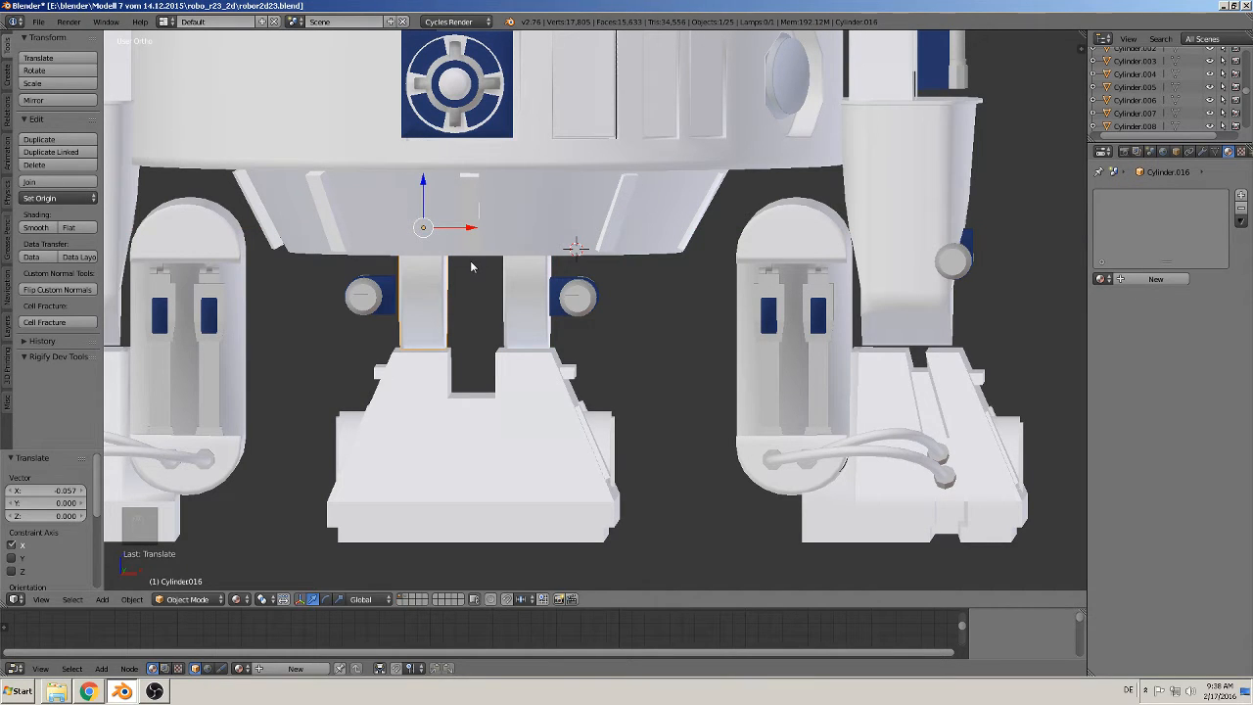
key("shift+d")
key("x")
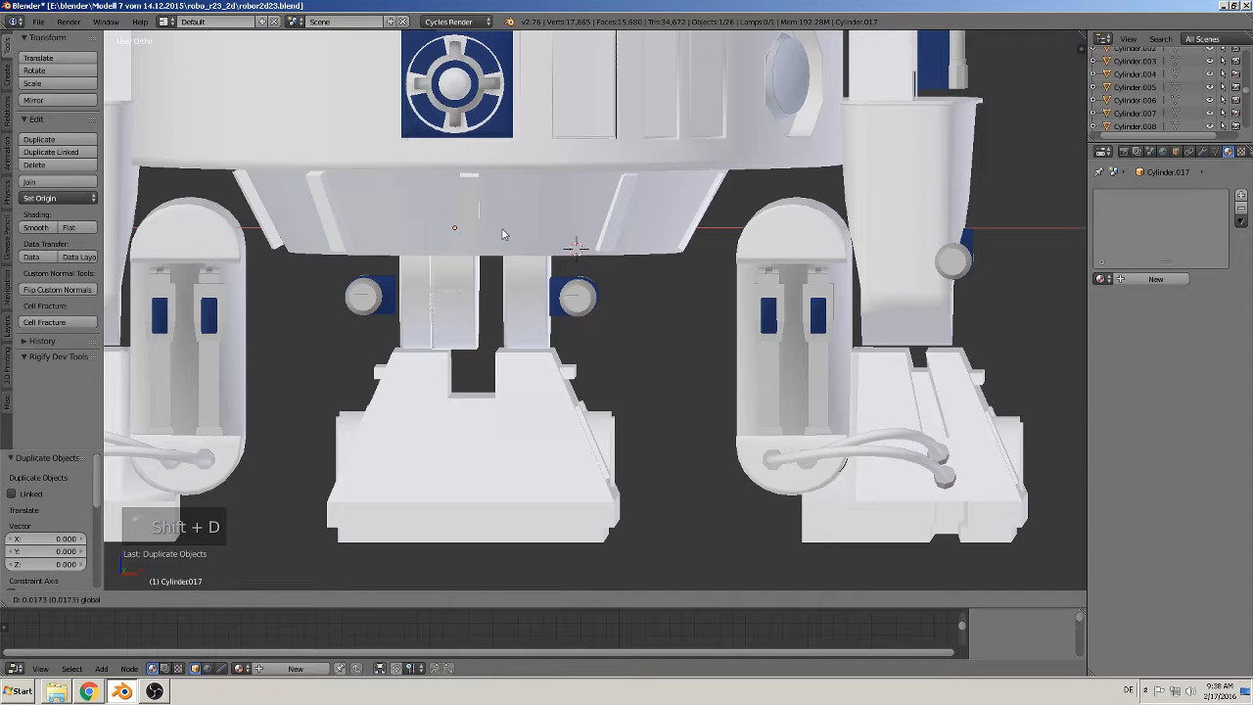
left_click(520, 236)
Step: Rotate the middle plate 180° around X and lower it about 0.047 along Z onto the foot
middle_click_drag(520, 236, 477, 267)
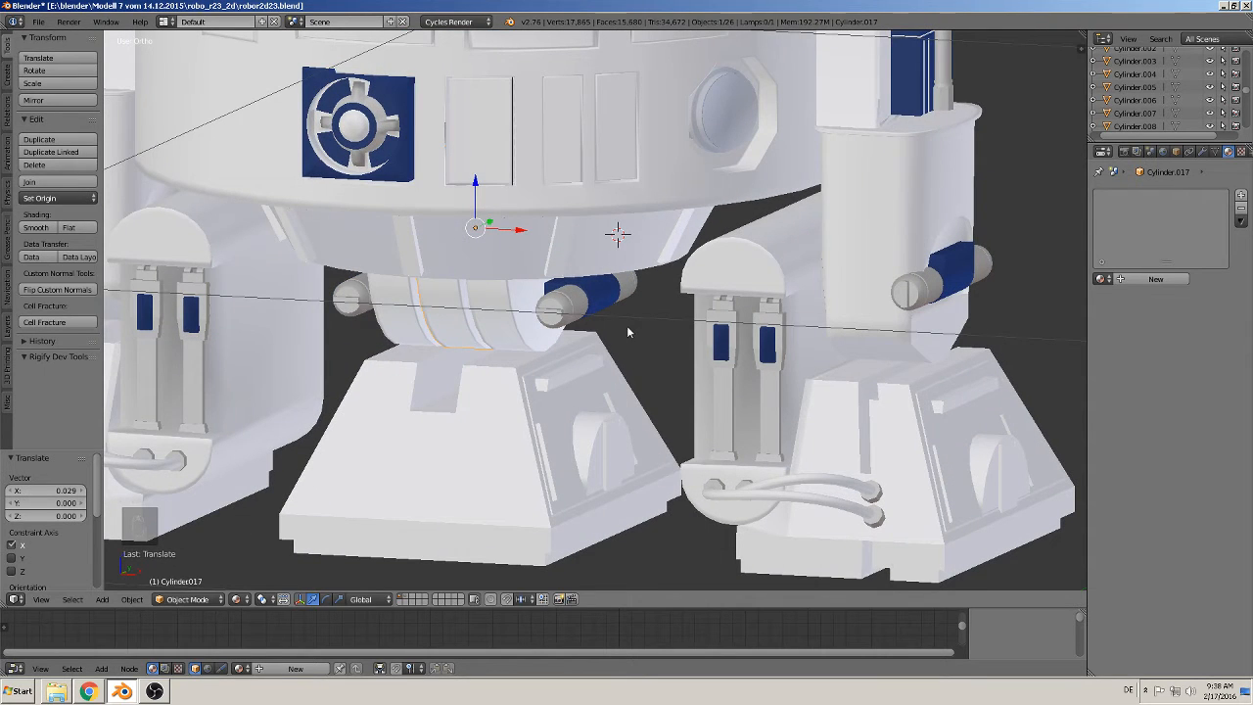
key("r")
key("0")
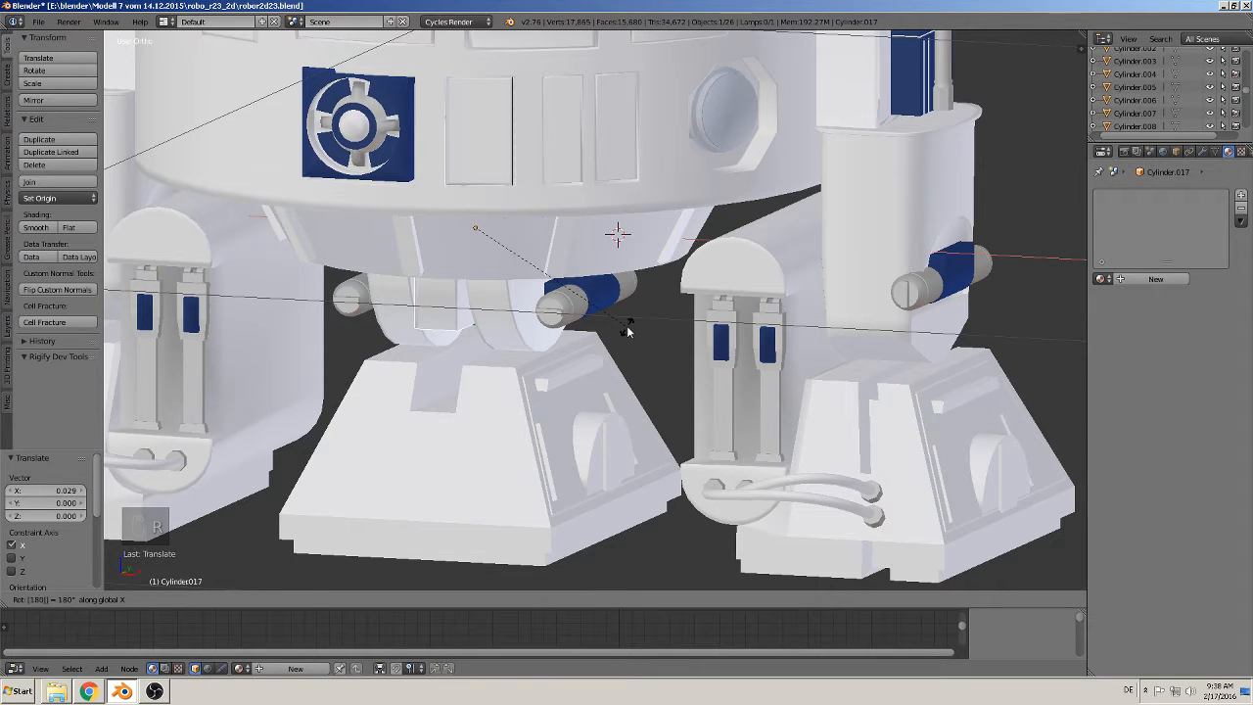
left_click(628, 331)
left_click_drag(477, 195, 478, 280)
Step: Narrow the middle plate by scaling it to about 0.386 along Y
middle_click_drag(490, 283, 585, 301)
mouse_move(525, 334)
middle_mouse_down()
mouse_move(526, 348)
mouse_move(513, 336)
middle_mouse_up()
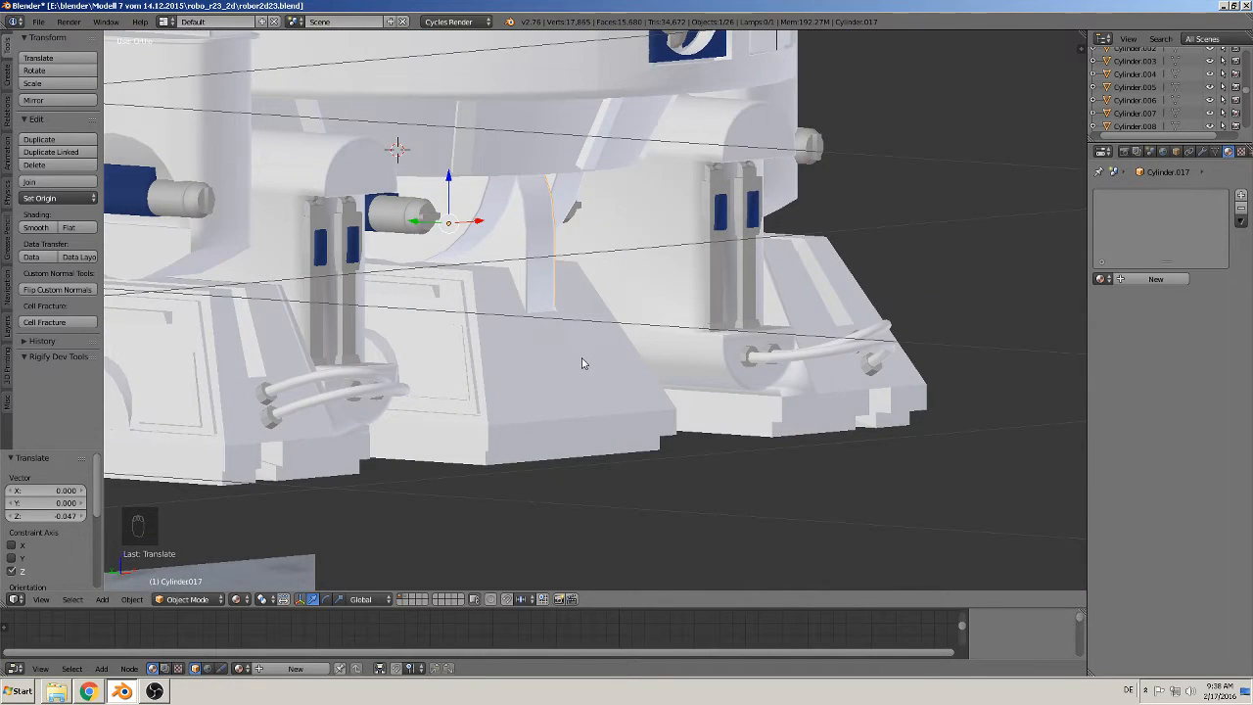
key("s")
key("y")
left_click(480, 297)
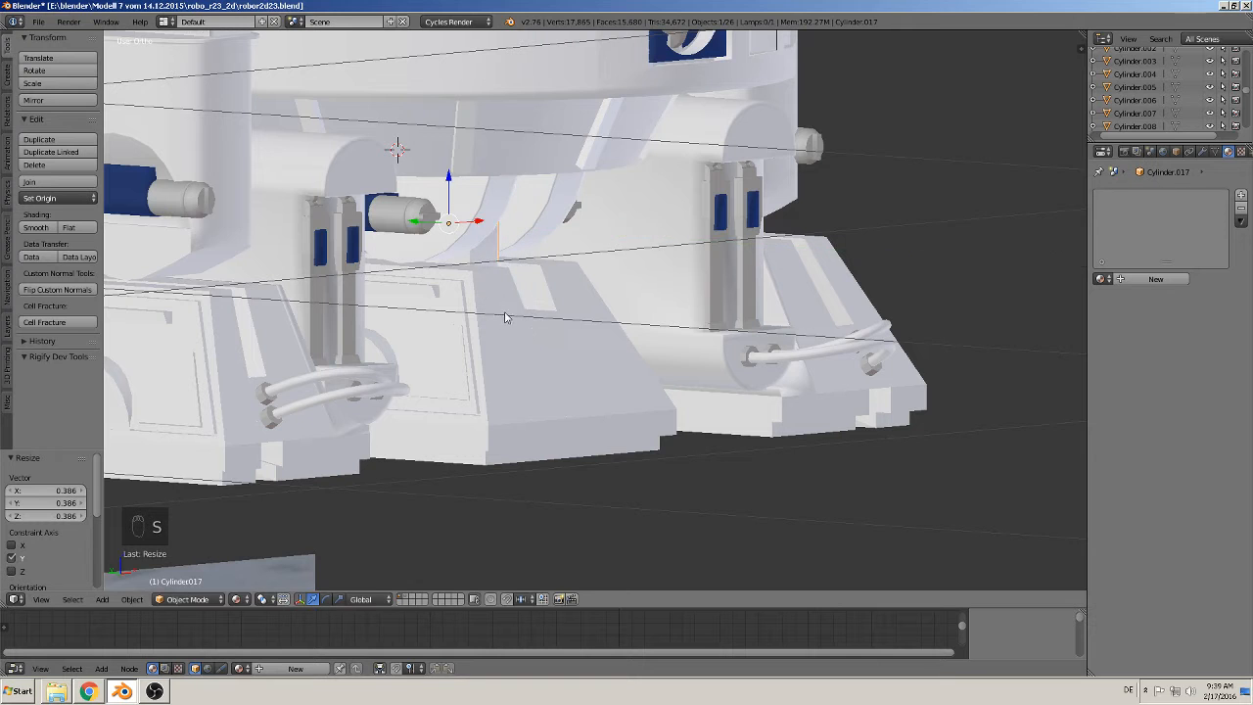
Step: Move the outer plate on the negative X side together with its cylinder detail inward about 0.003 along X
middle_click_drag(506, 319, 413, 321)
key("a")
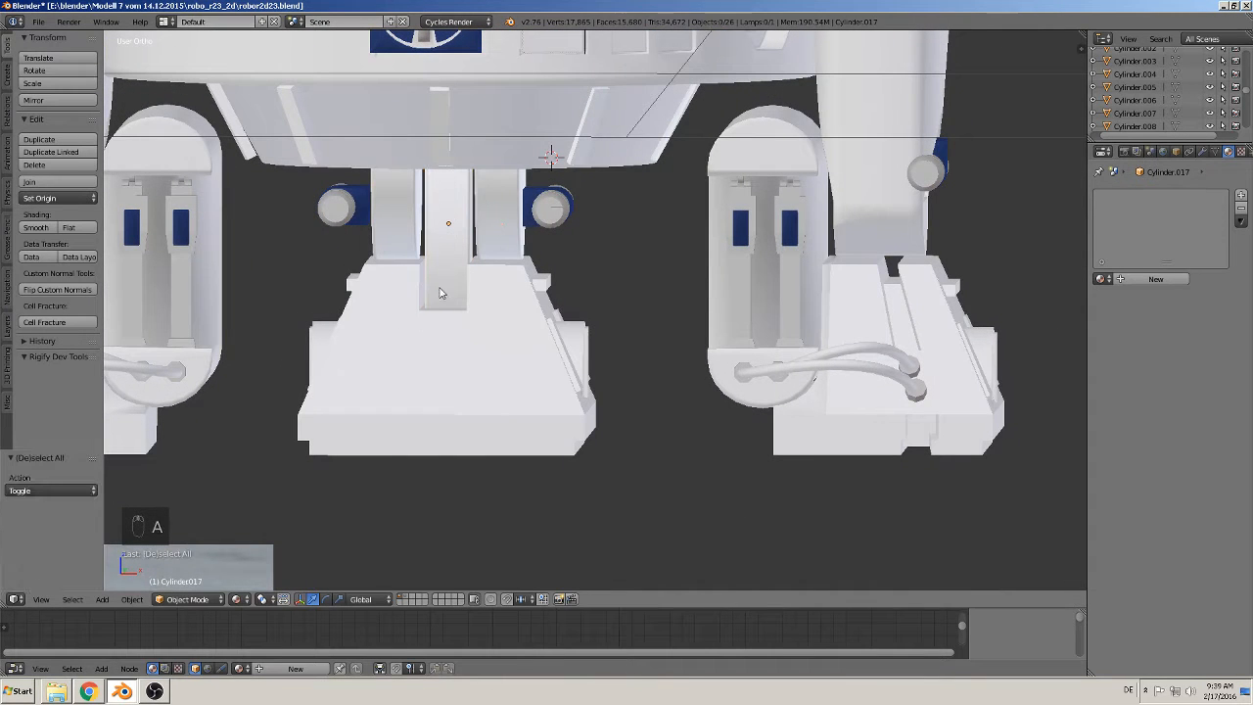
right_click(414, 227)
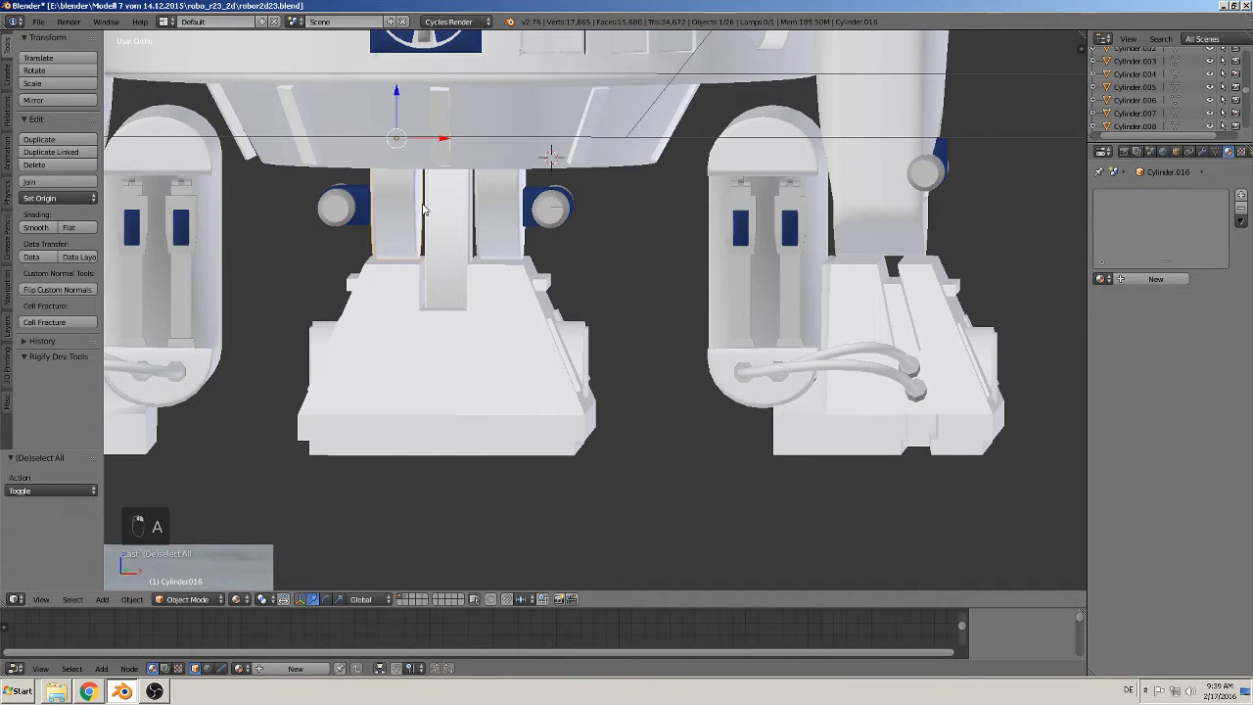
right_click(356, 206)
key("g")
key("x")
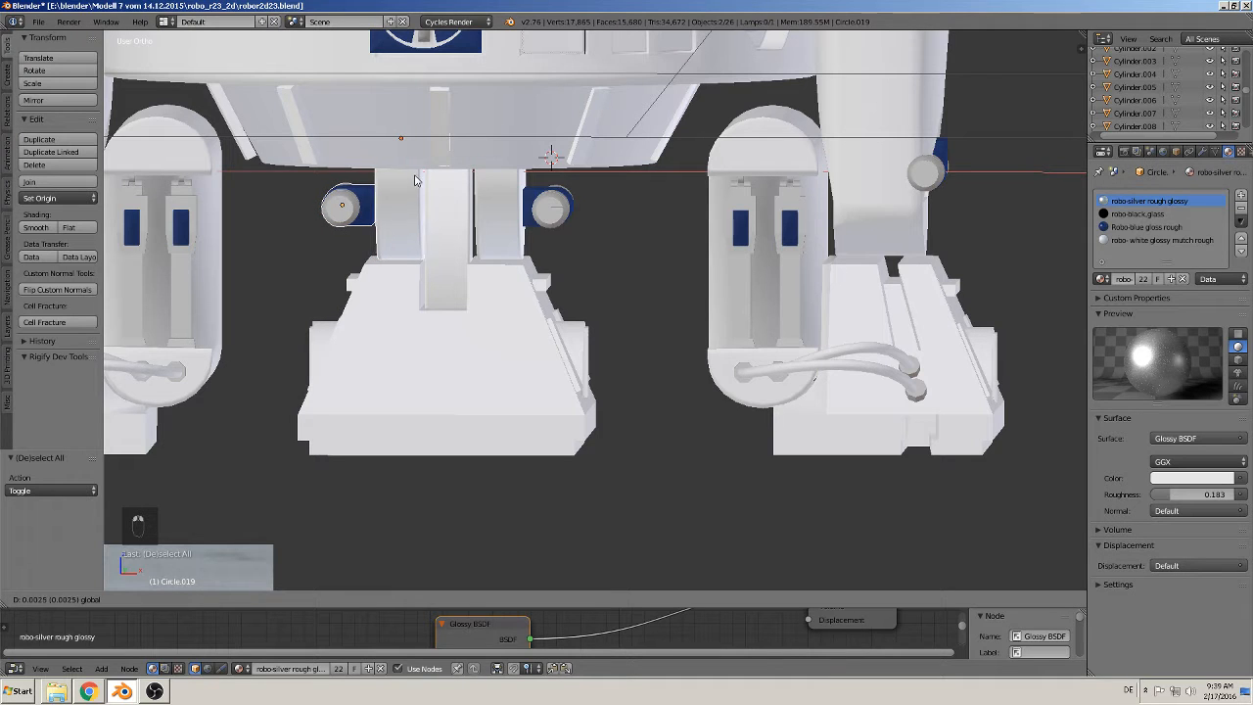
left_click(415, 180)
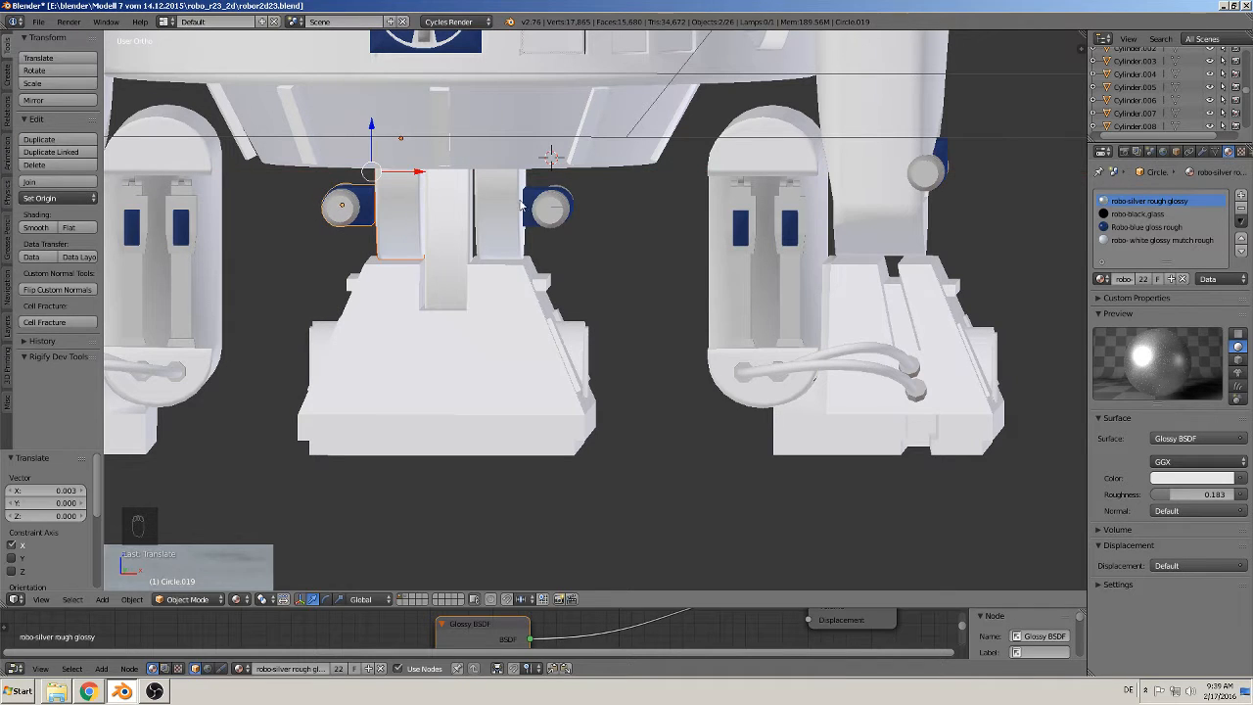
Step: Move the positive X side plate and its cylinder detail inward about -0.001 along X
right_click(525, 207)
key("g")
key("x")
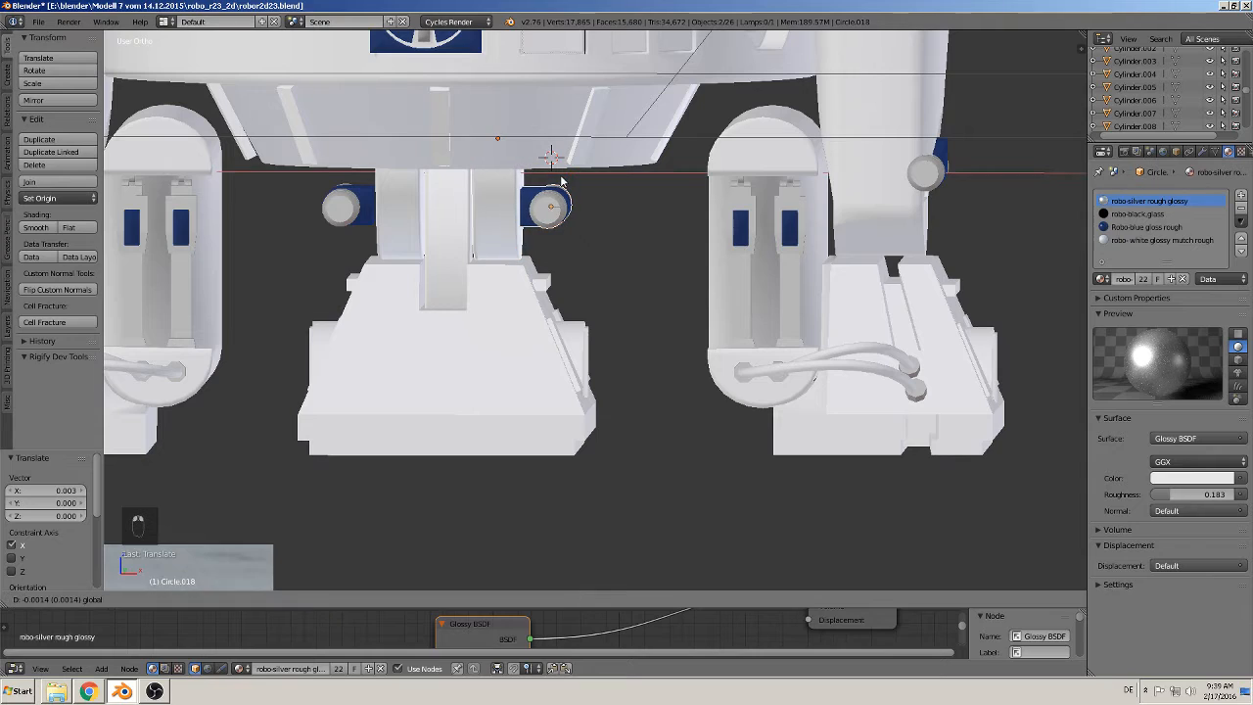
left_click(562, 181)
middle_click_drag(561, 181, 489, 246)
Step: Select the two outer half-round plates above the middle foot and scale them to about 0.823 along Y
scroll(490, 267, "down", 3)
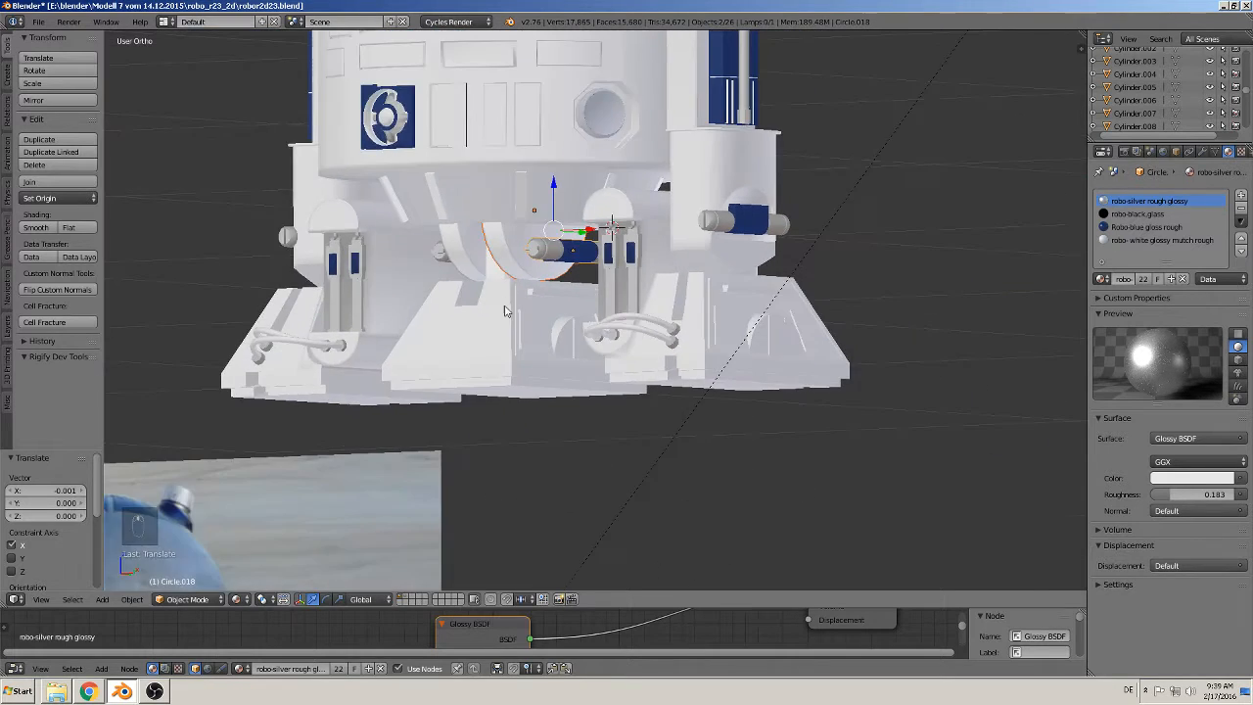
mouse_move(505, 306)
middle_mouse_down()
mouse_move(452, 313)
mouse_move(500, 315)
middle_mouse_up()
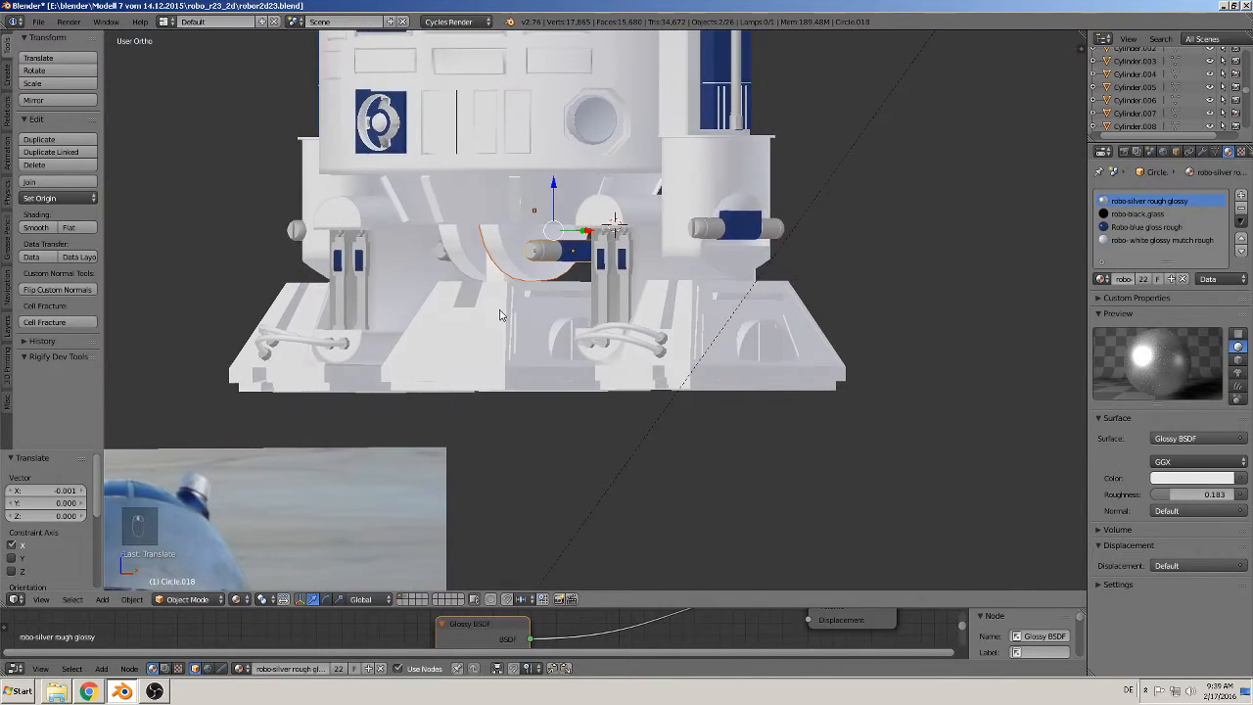
right_click(509, 224)
right_click(507, 241)
right_click(464, 245, "shift")
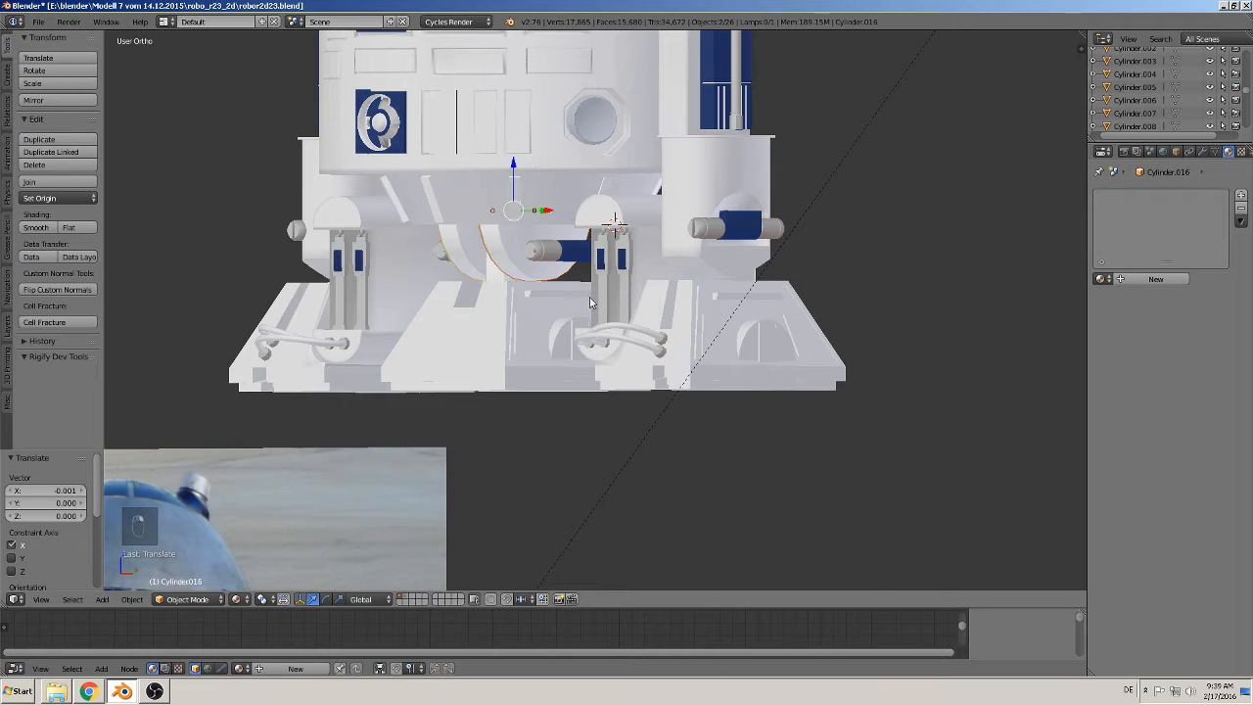
key("s")
key("y")
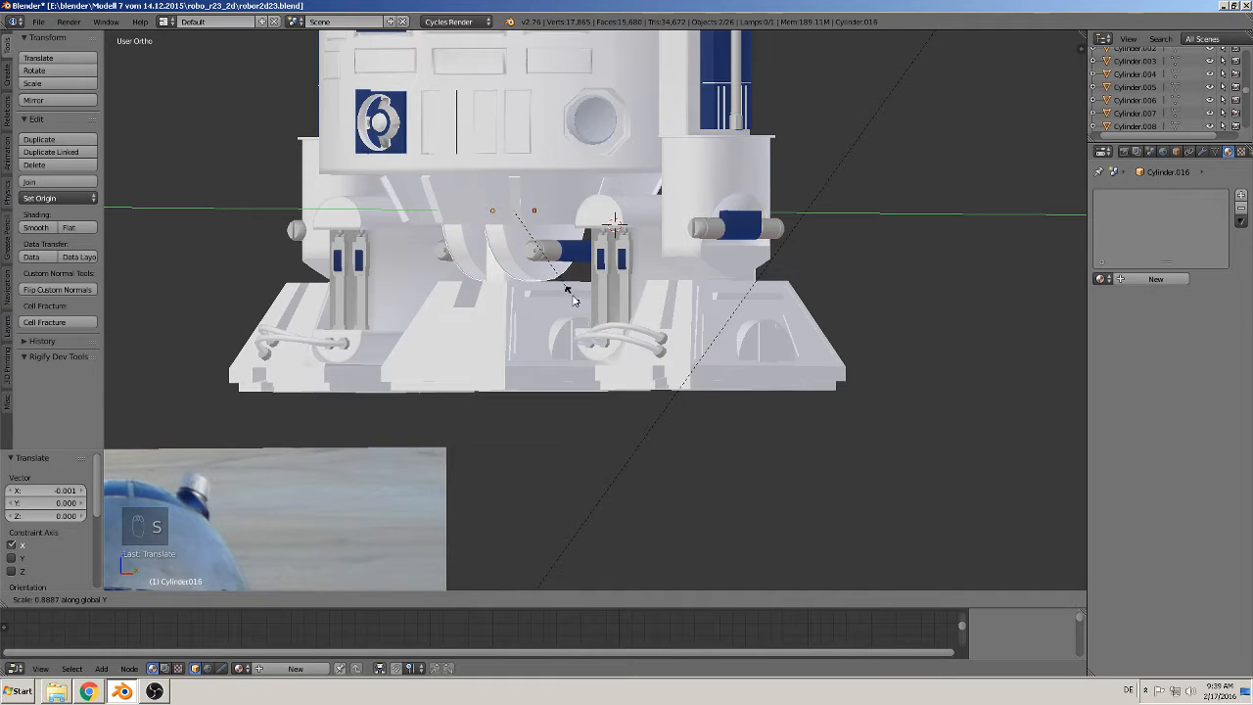
left_click(564, 292)
Step: Scale the two outer plates down along Z and lower them about 0.019 along Z
key("s")
key("z")
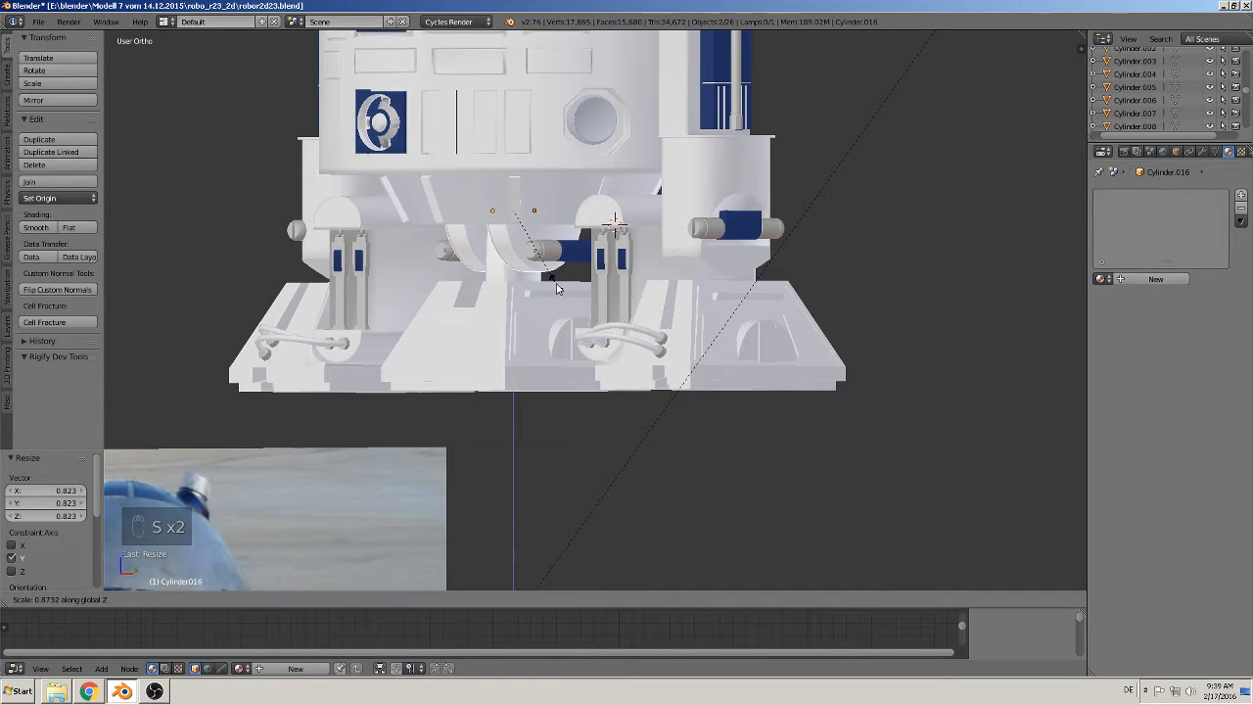
left_click(549, 271)
left_click_drag(511, 159, 519, 187)
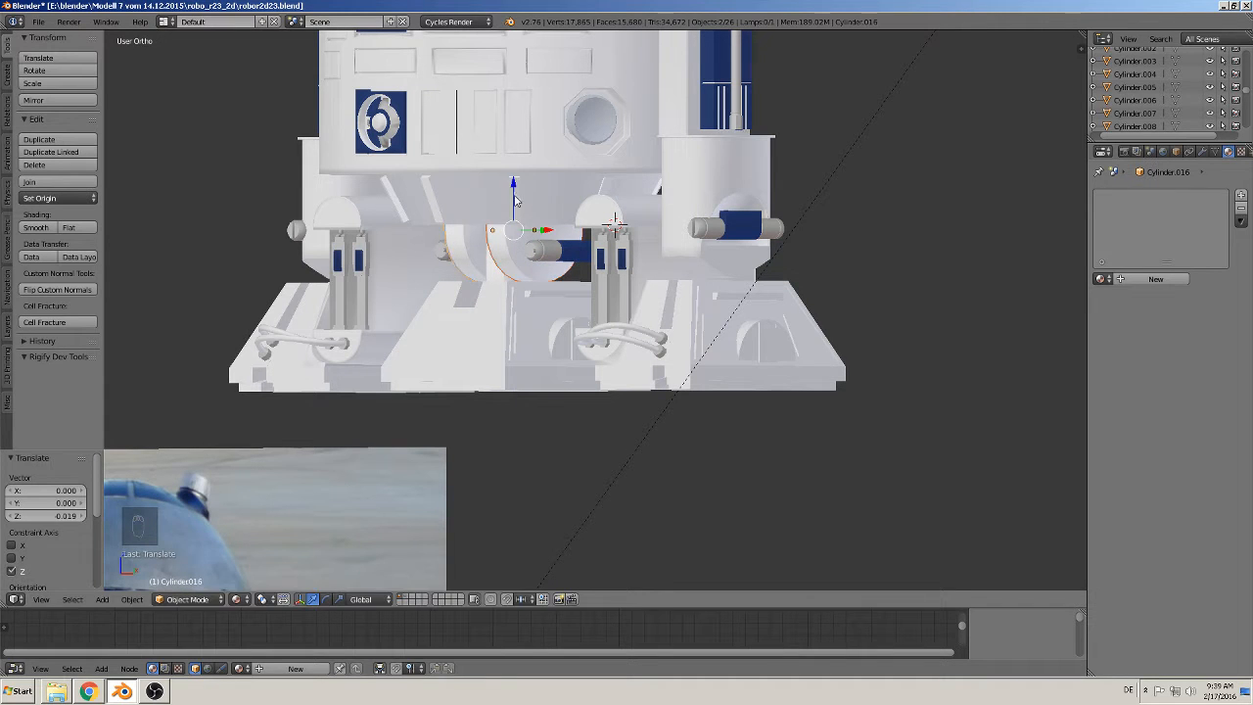
Step: Join the outer plates and both cylinder details to the middle foot as one object
middle_click_drag(534, 221, 564, 250)
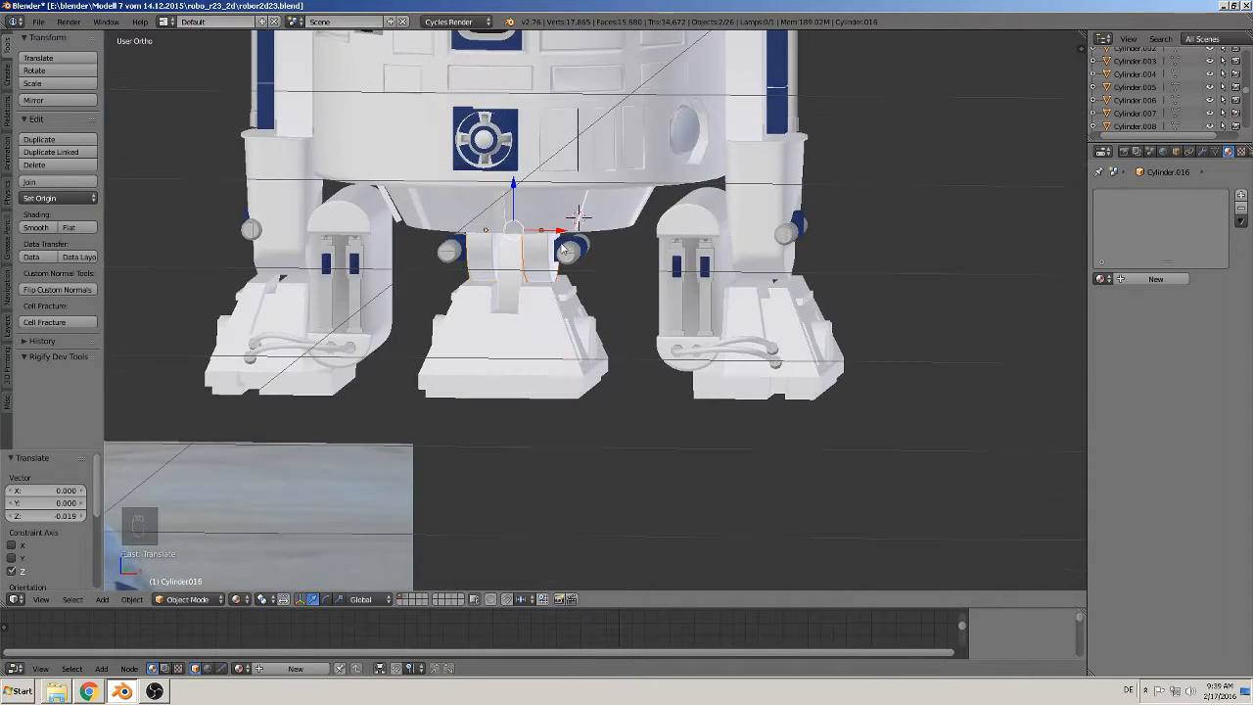
right_click(453, 252)
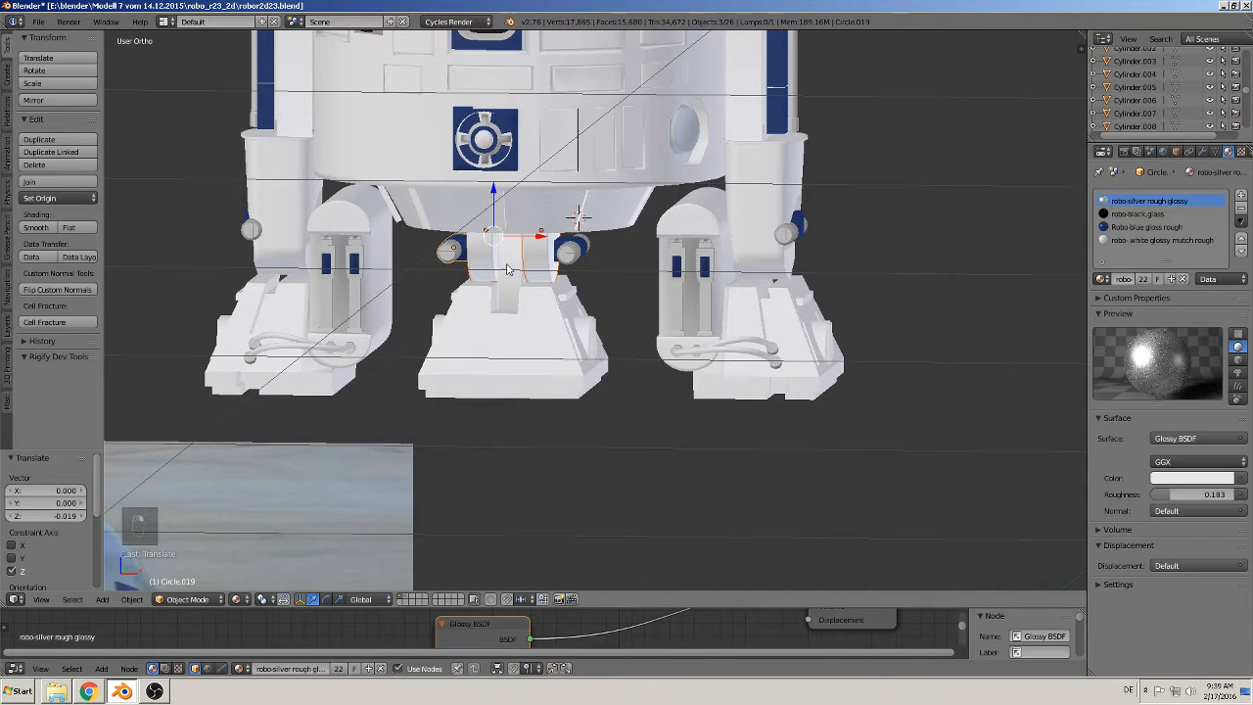
right_click(504, 345, "shift")
left_click(40, 182)
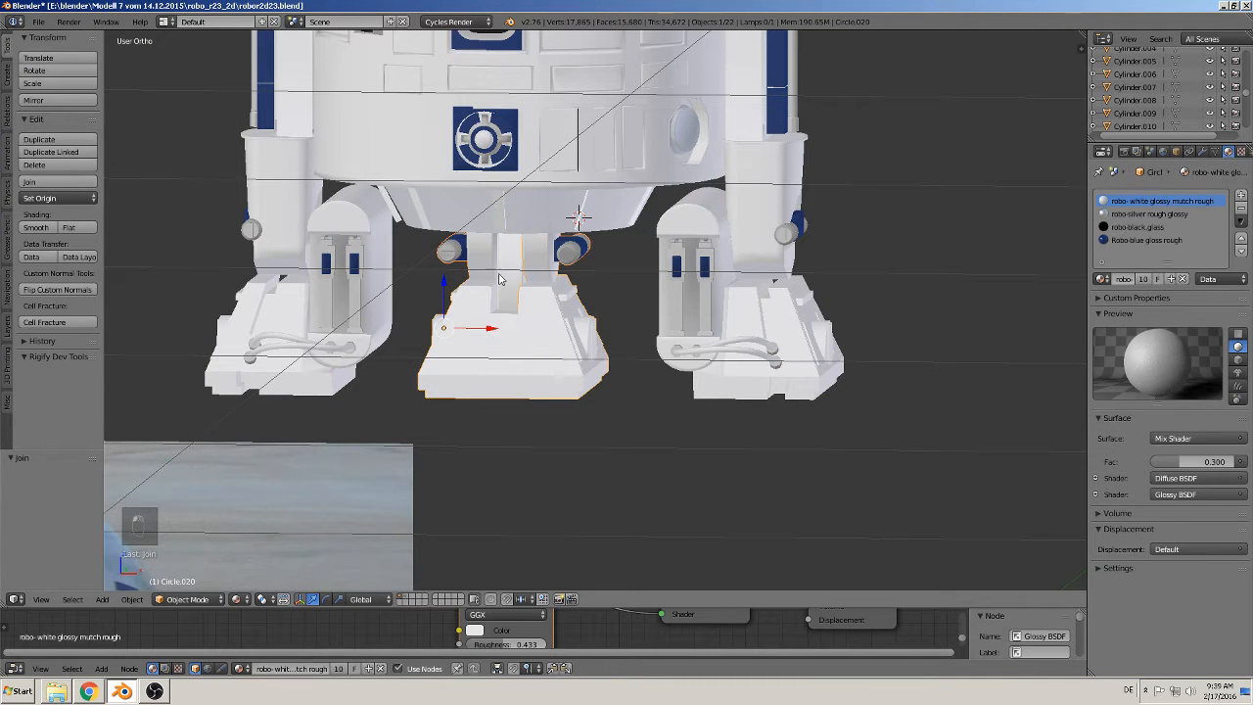
Step: Try shifting the joined foot assembly about -0.003 along X
scroll(538, 335, "down", 3)
key("g")
key("x")
left_click(544, 331)
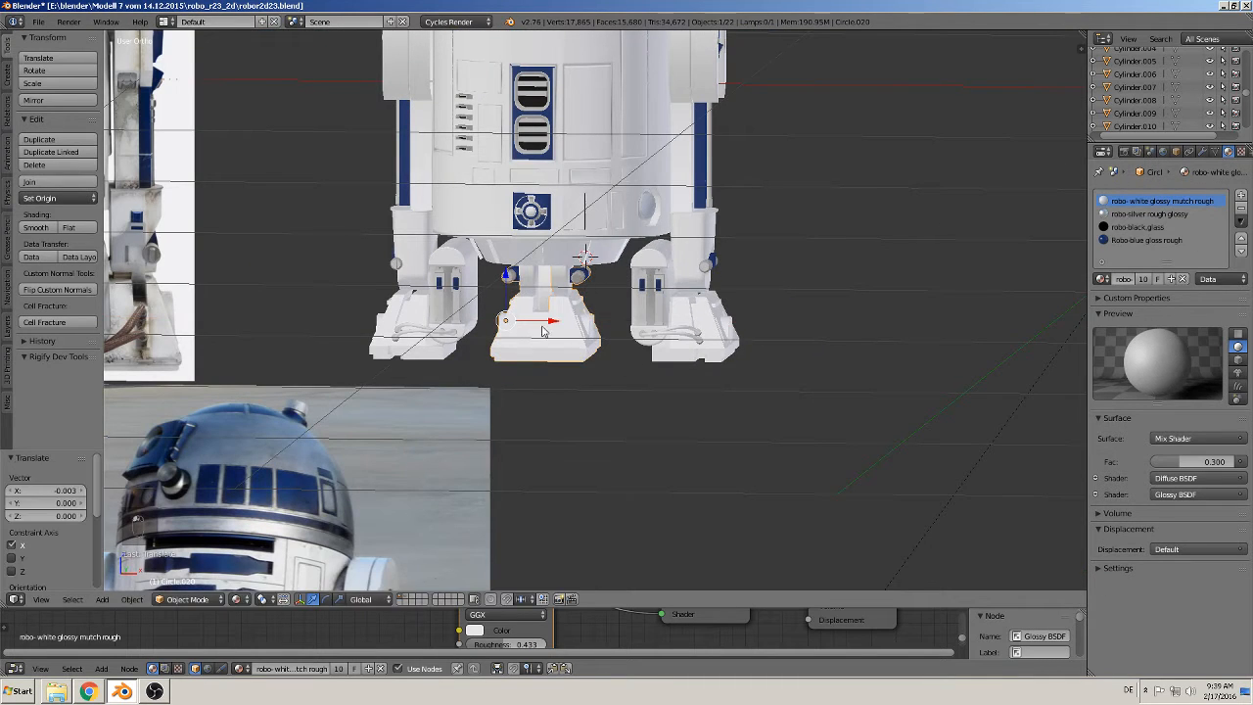
Step: Undo the foot assembly's last move and join the middle plate to the assembly
key("ctrl+z")
key("ctrl+z")
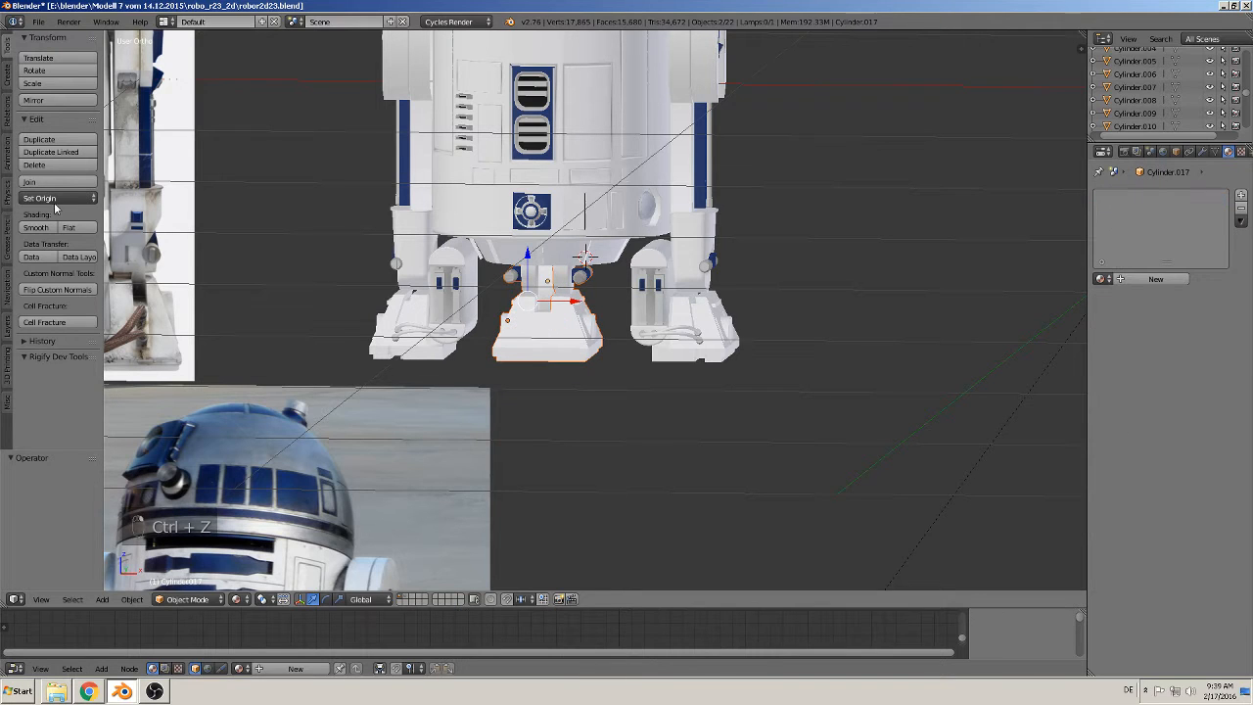
left_click(61, 182)
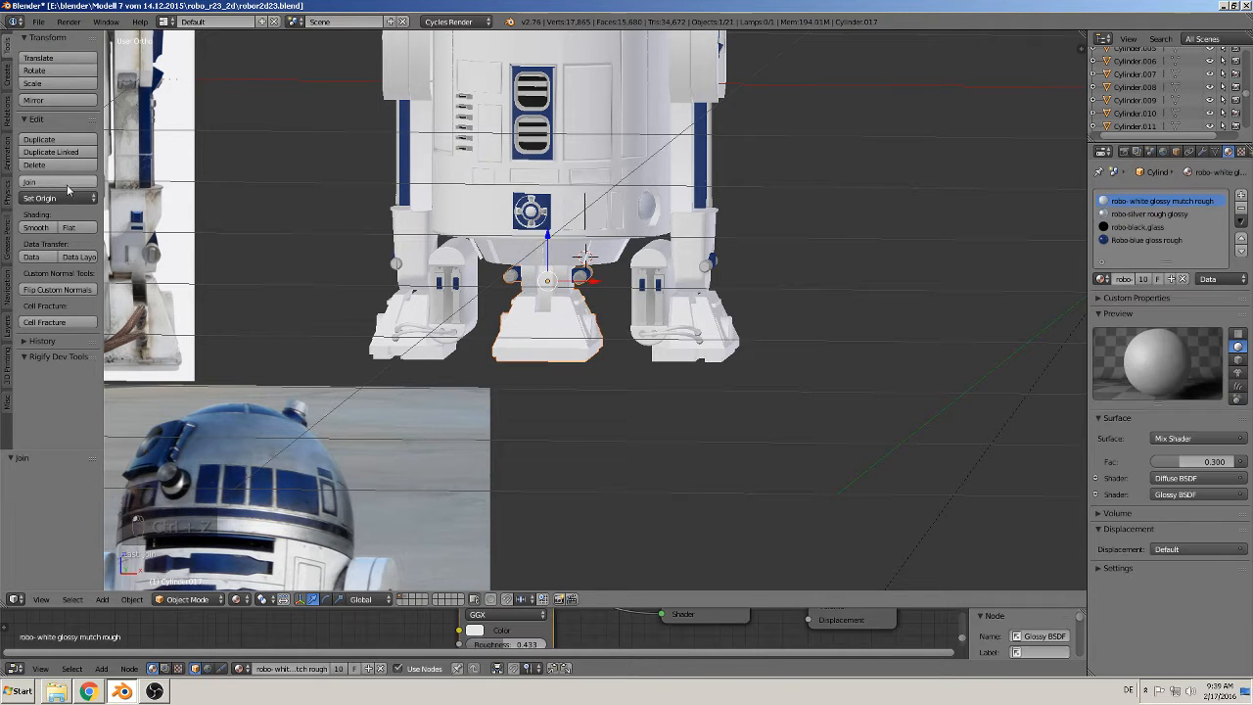
Step: Store a duplicate of the foot assembly, offset about 0.505 along X, on the second layer and save the file
key("shift+d")
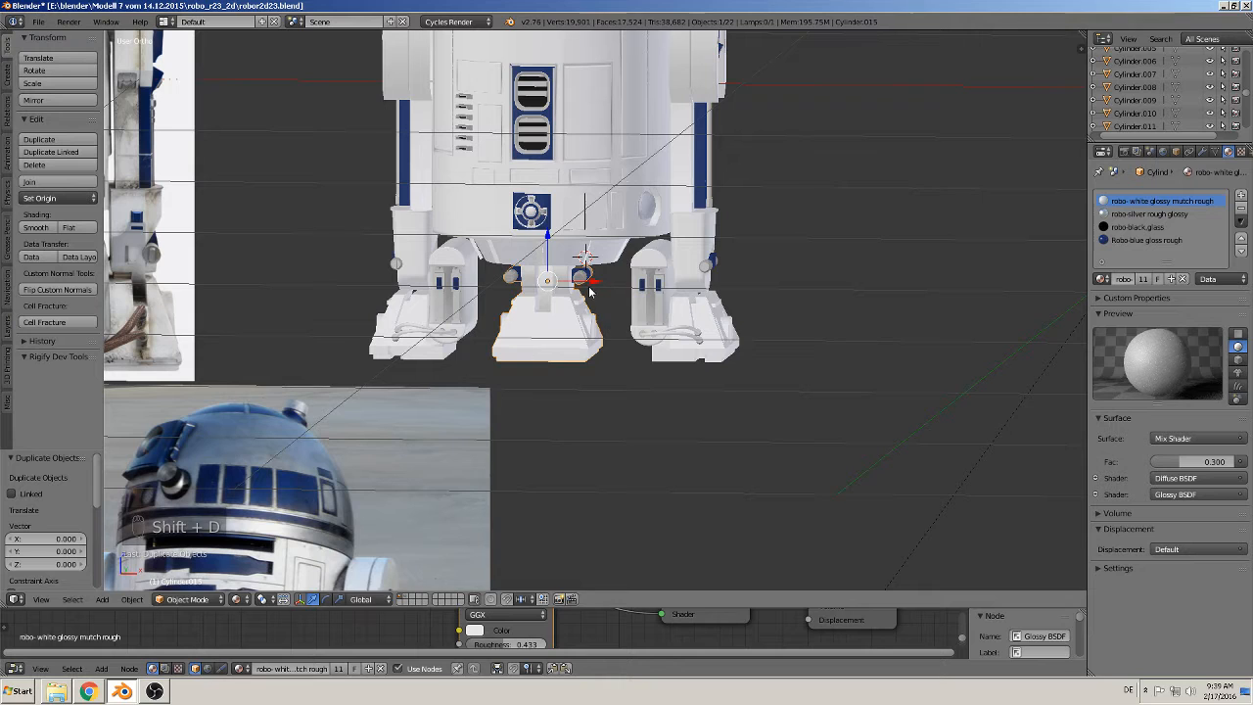
key("x")
left_click(901, 357)
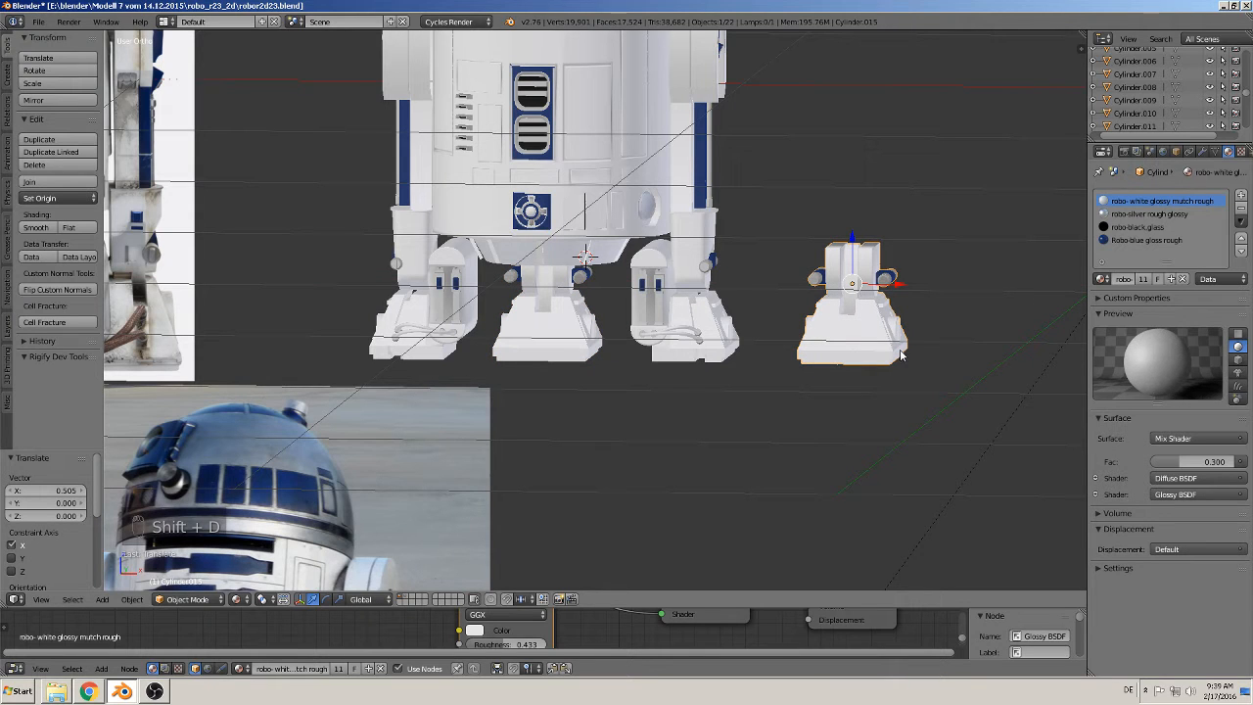
key("m")
left_click(1015, 373)
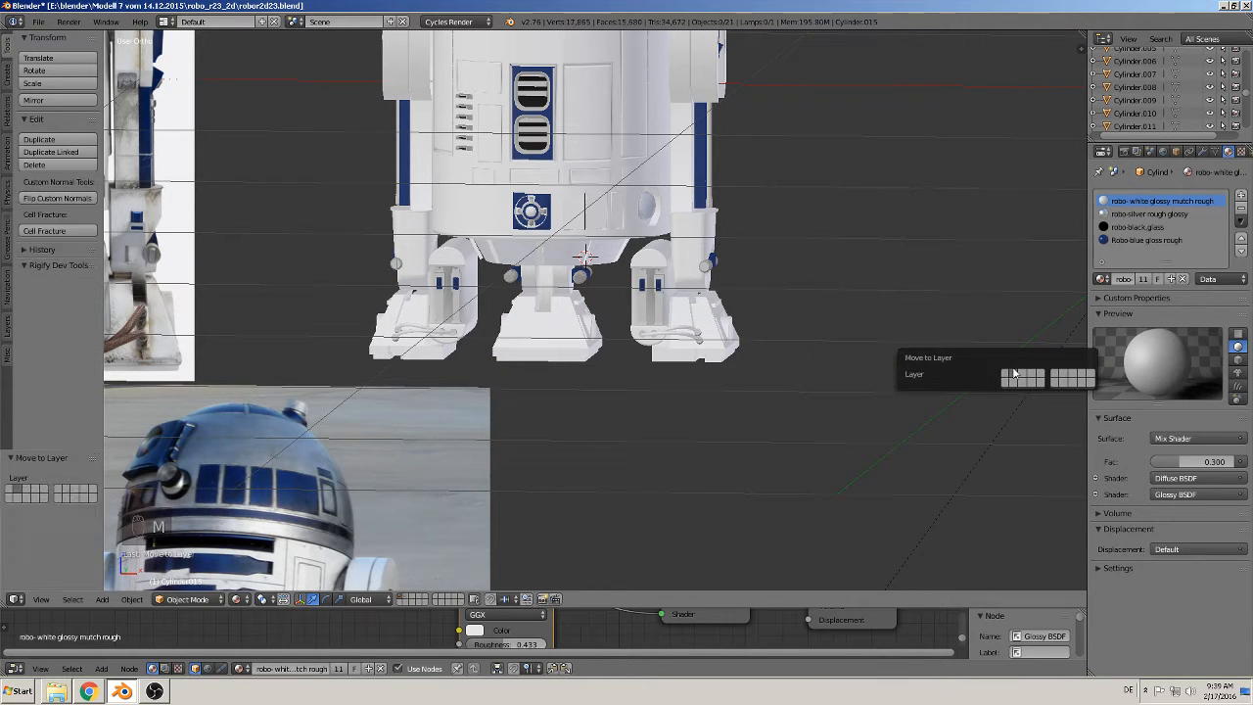
left_click(36, 21)
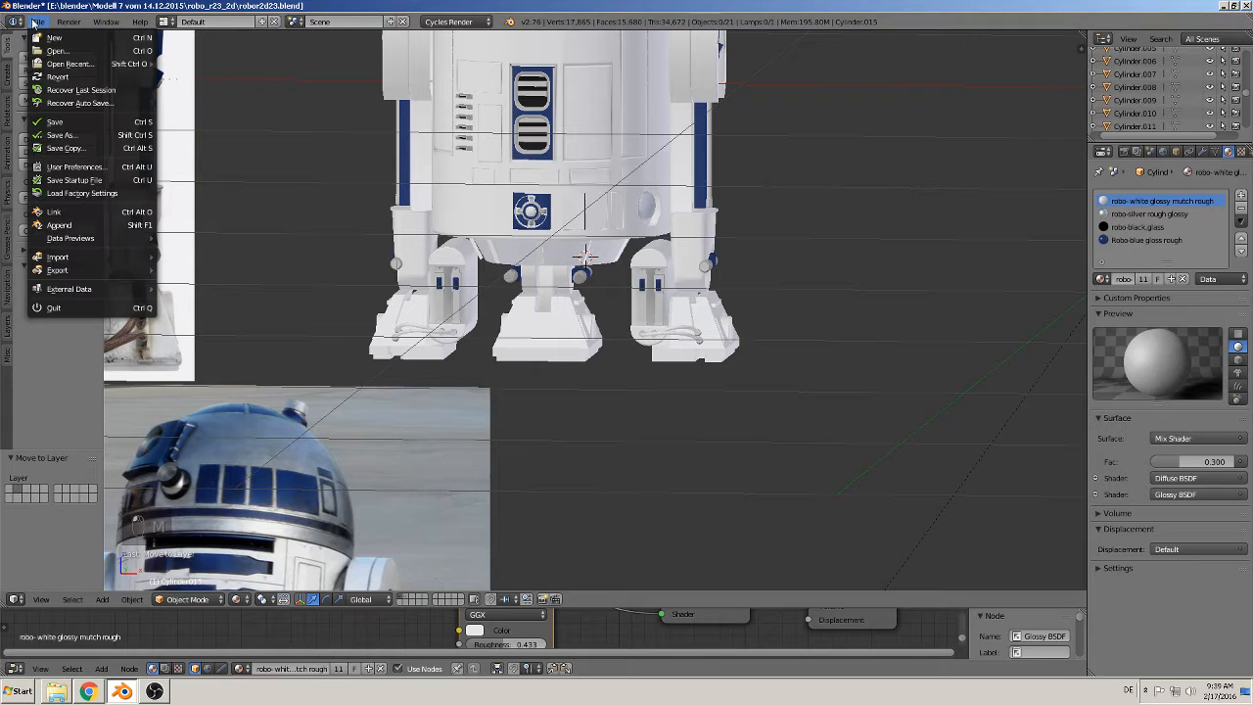
left_click(65, 124)
Step: Examine the R2-D2 reference images, then the blue utility arms below the dome in the front-facing reference
scroll(650, 372, "down", 3)
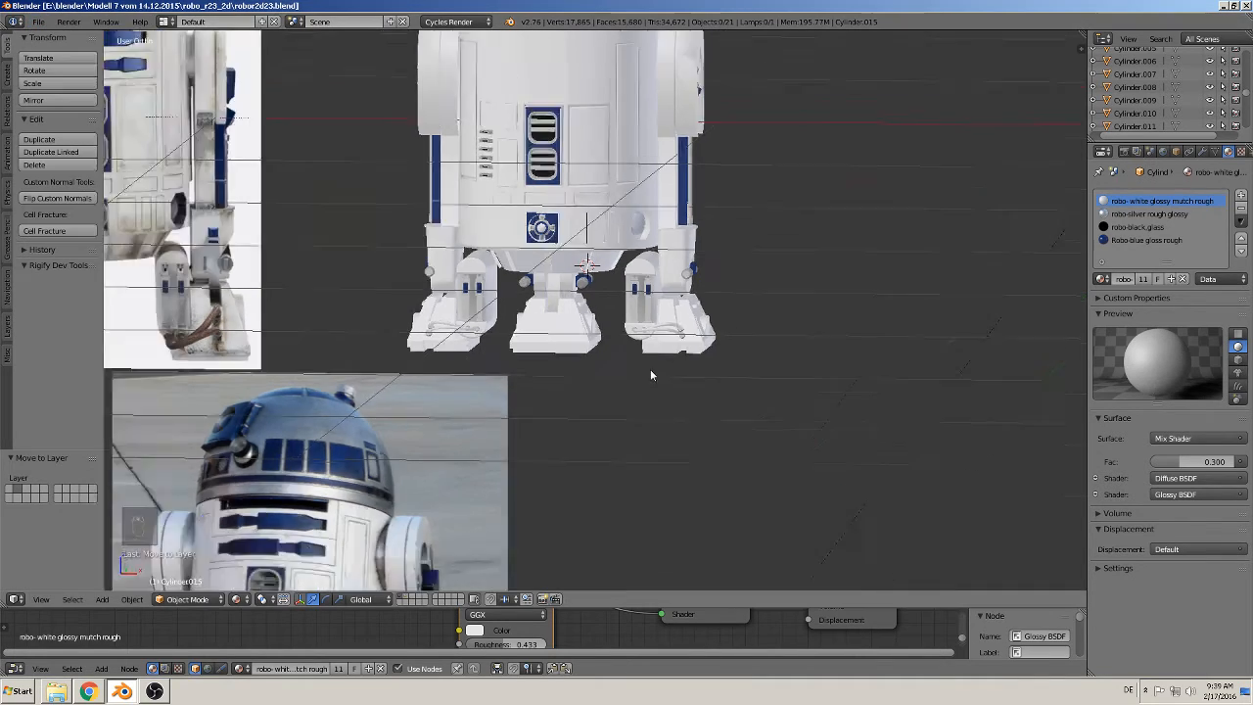
middle_click_drag(686, 370, 839, 327)
middle_click_drag(825, 389, 881, 196, "shift")
middle_click_drag(726, 329, 803, 346)
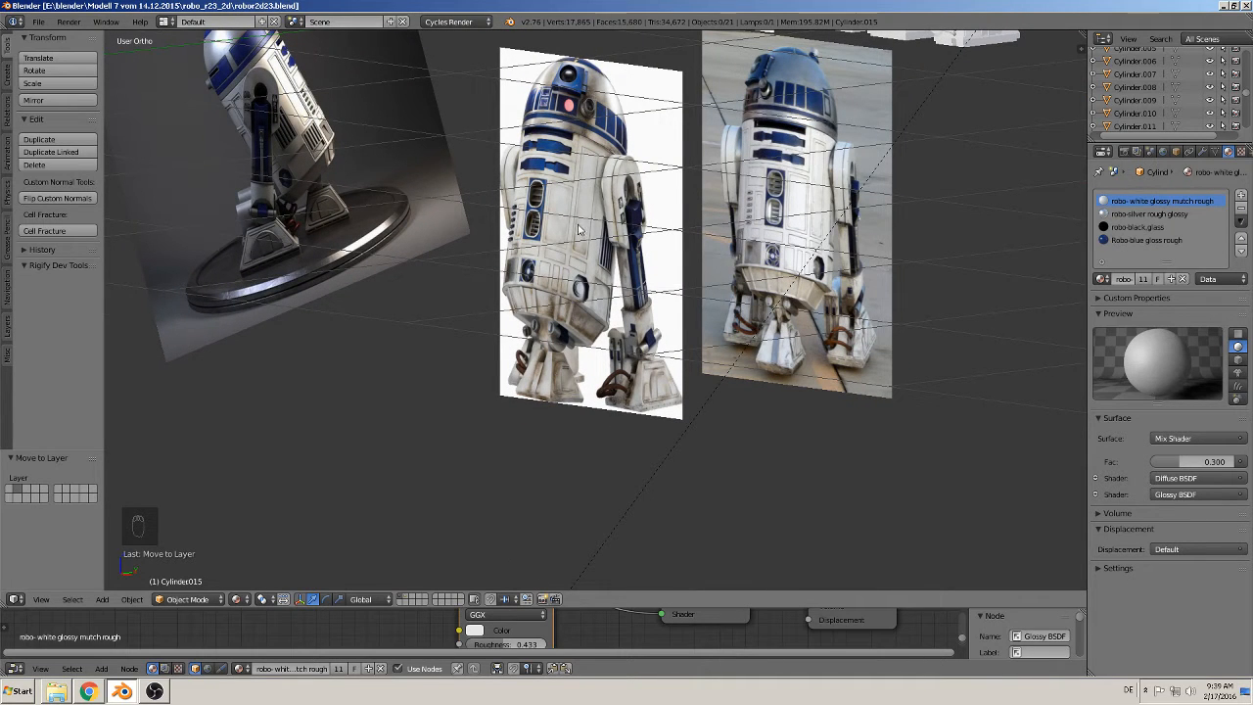
middle_click_drag(579, 229, 635, 235)
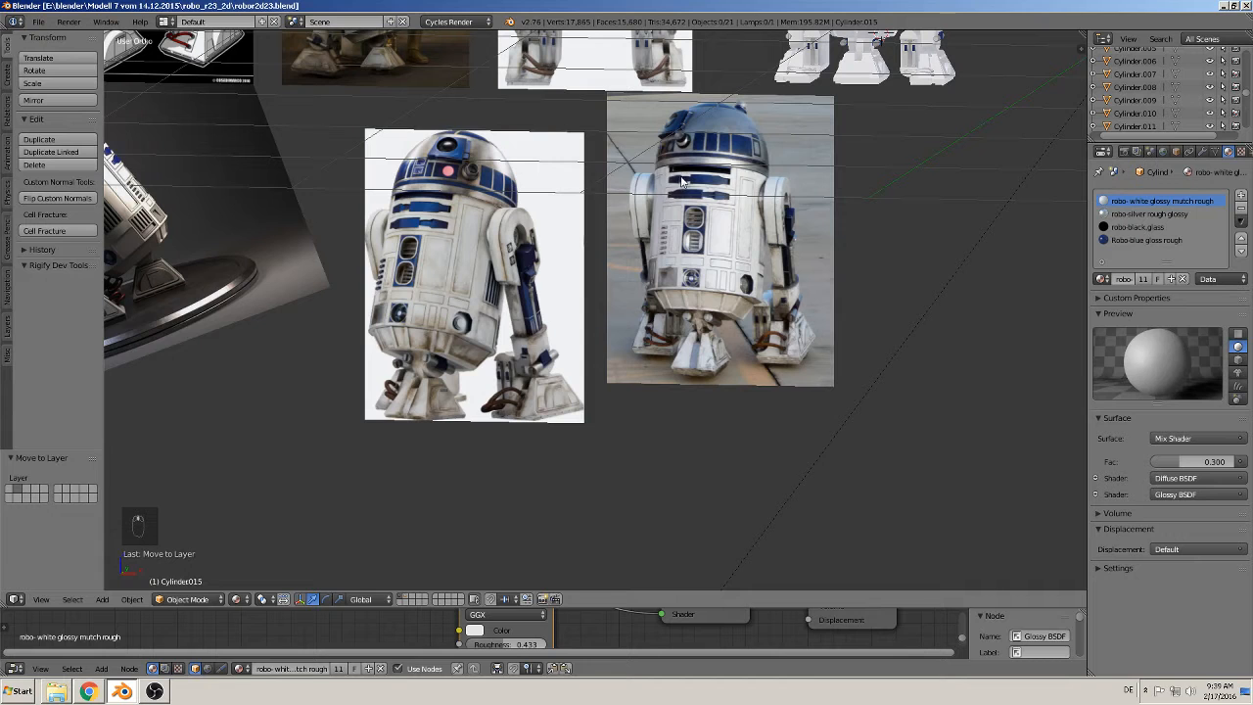
key("KP_1")
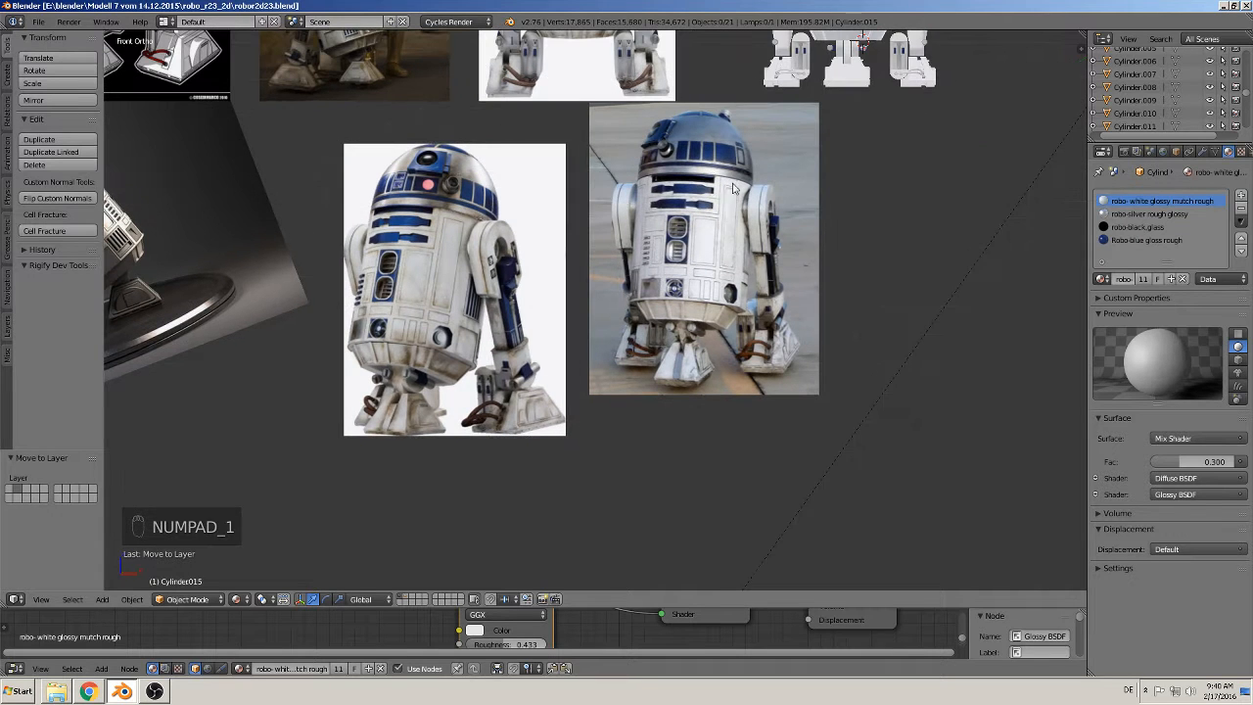
scroll(733, 188, "down", 4)
right_click(605, 105)
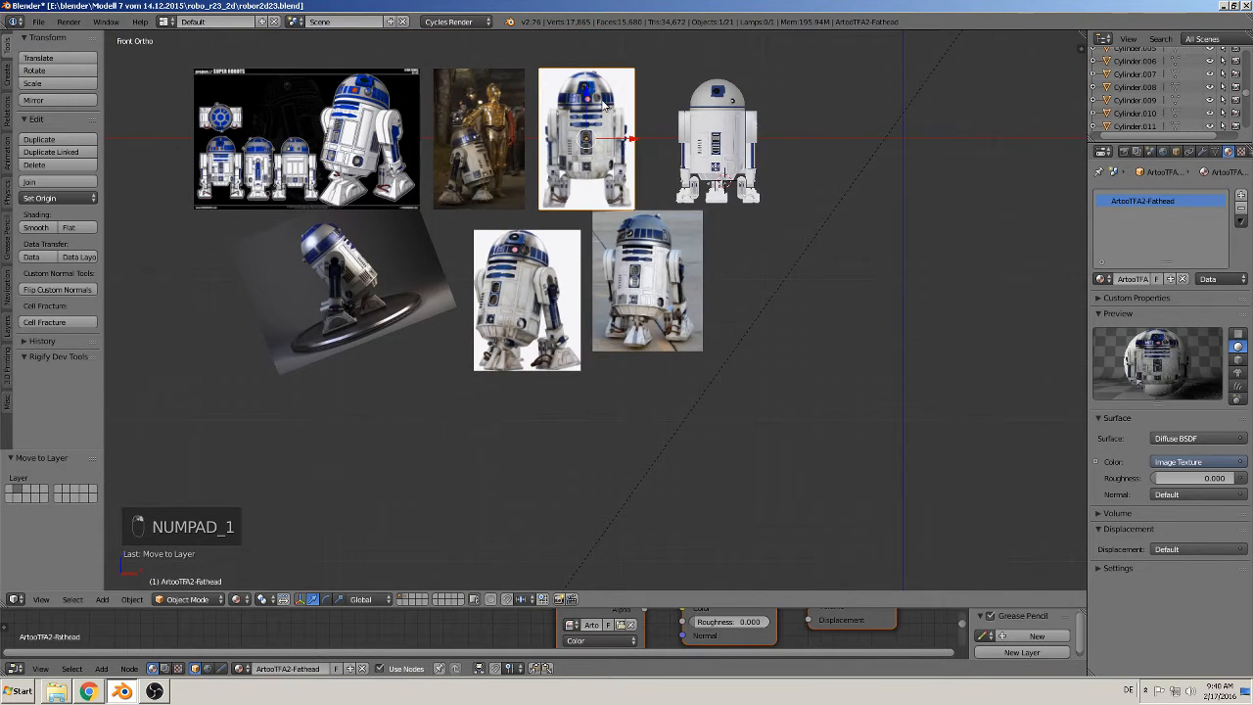
key("KP_Decimal")
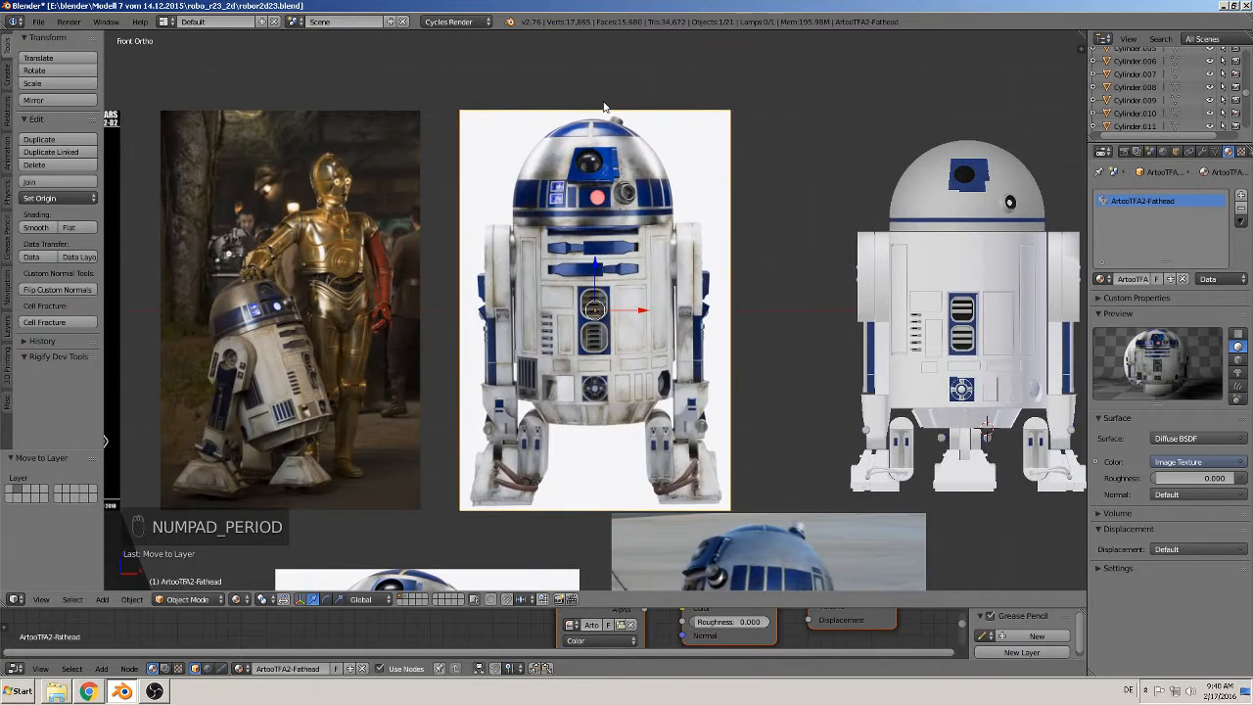
scroll(655, 299, "up", 8)
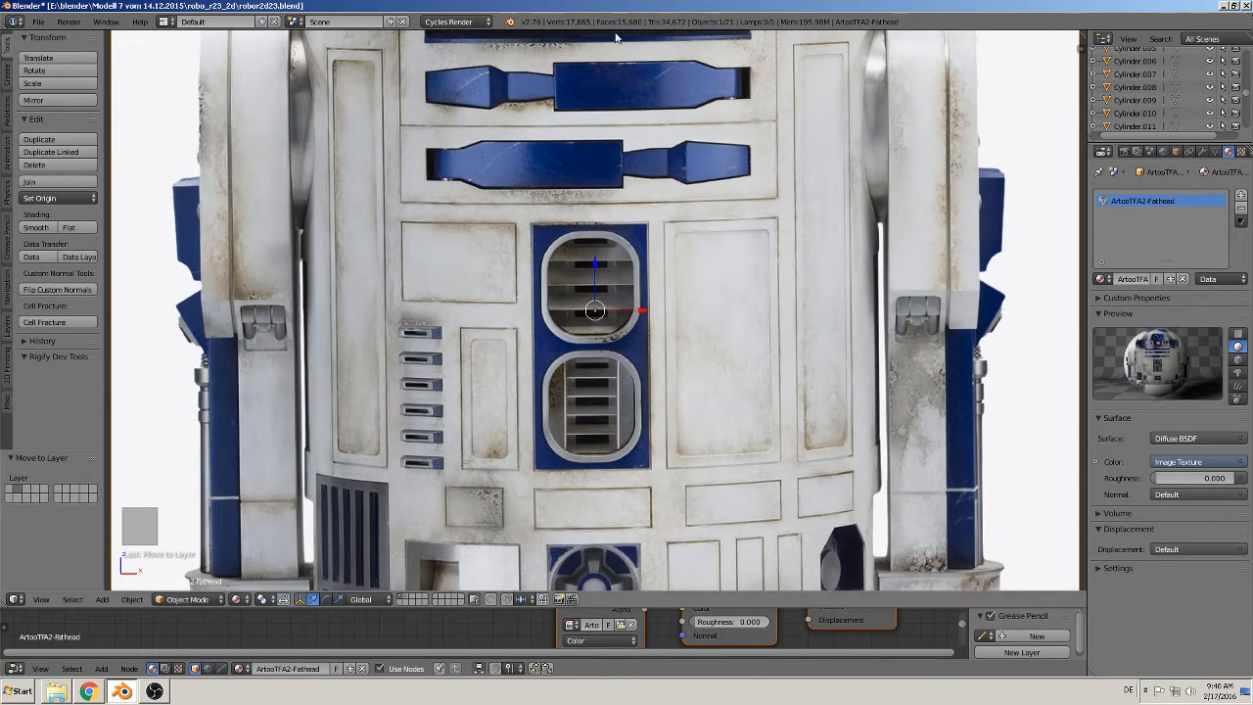
middle_click_drag(631, 113, 576, 275, "shift")
scroll(489, 284, "up", 1)
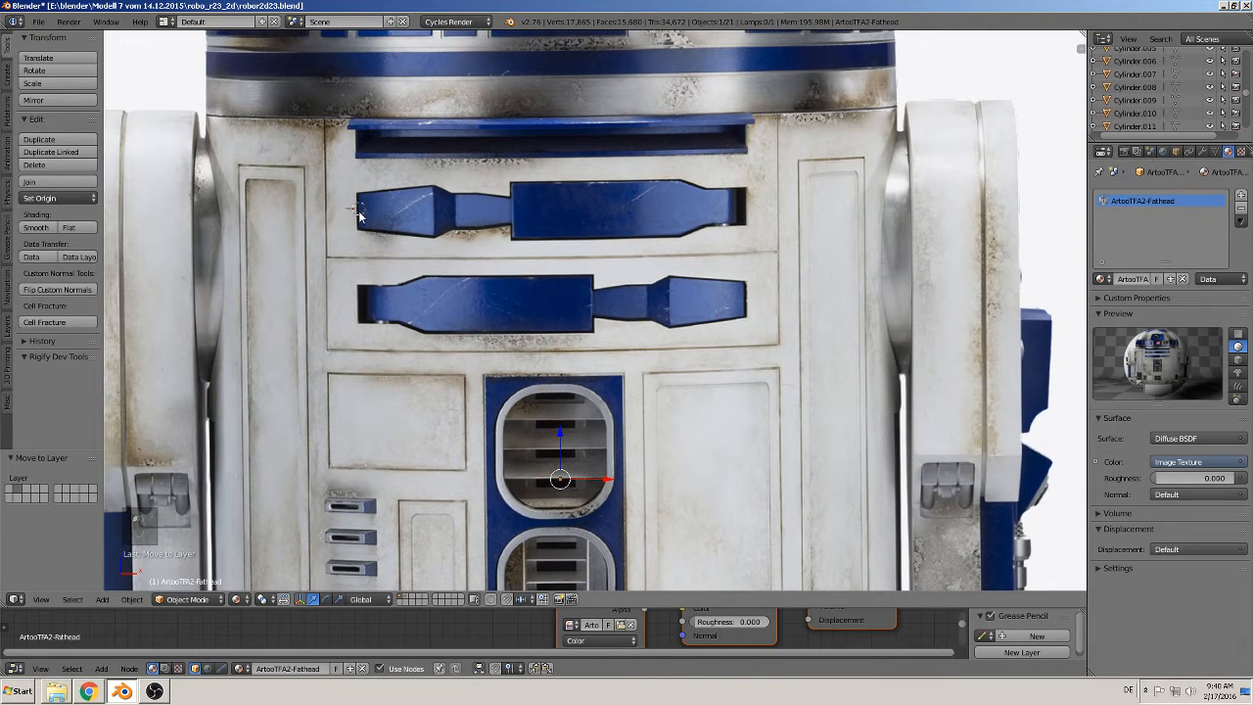
Step: Add a plane at the negative X end of the upper blue utility arm and rotate it 90° around X
left_click(112, 600)
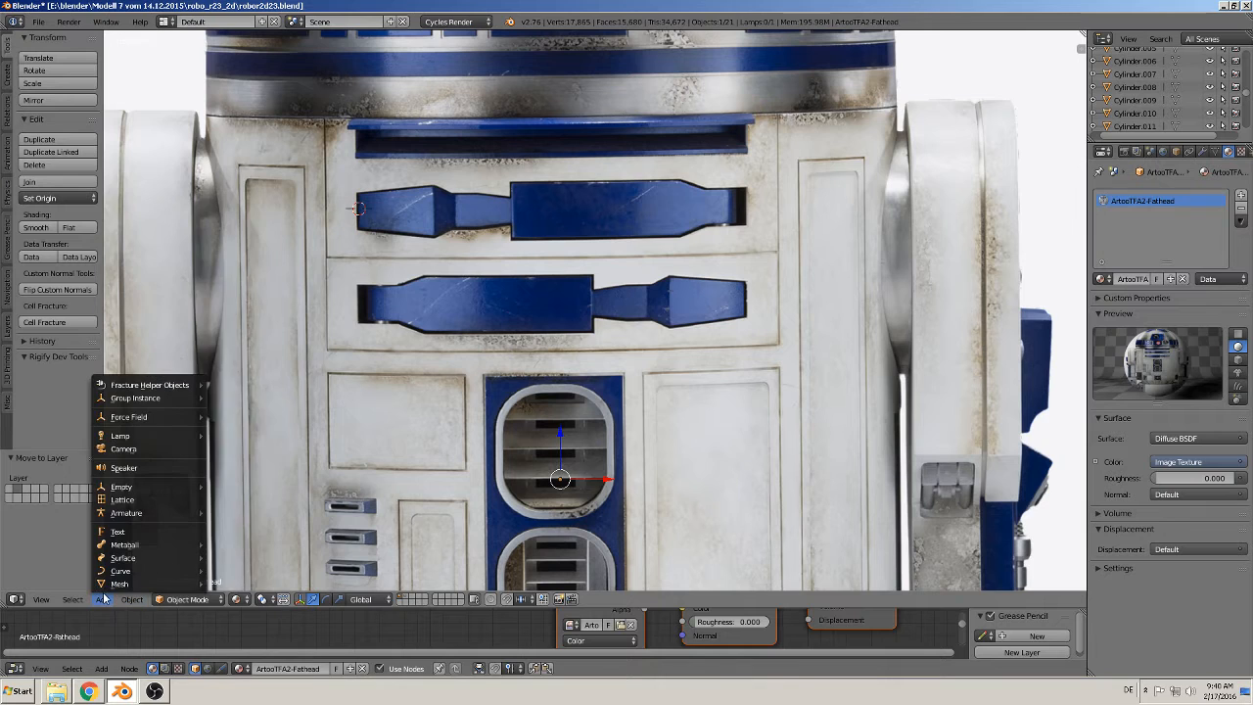
mouse_move(119, 583)
left_click(260, 285)
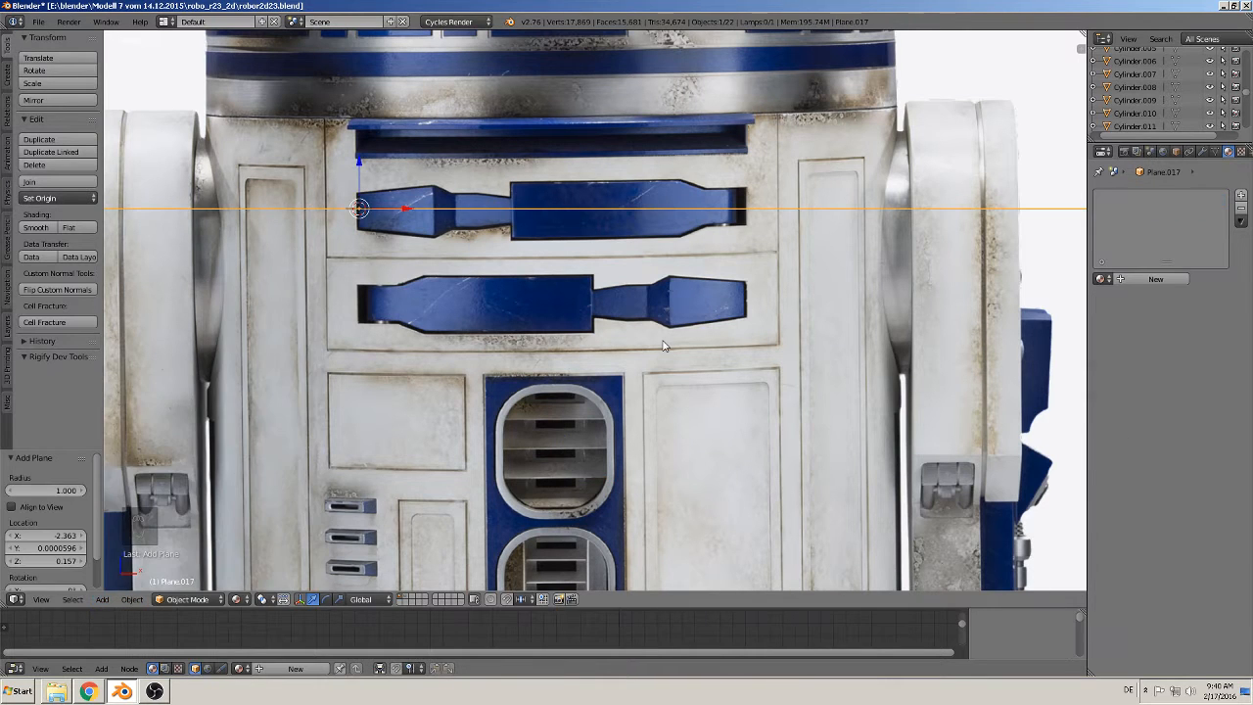
type("rx90")
key("Return")
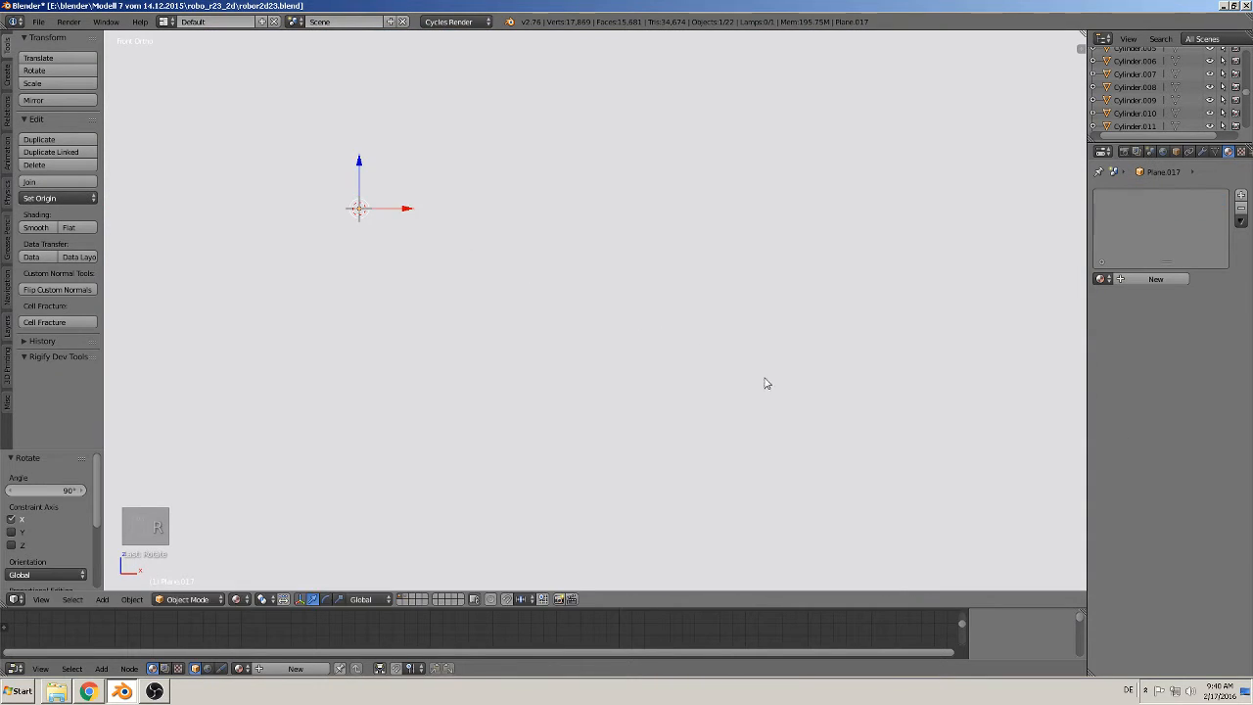
Step: Scale the plane to about 0.010 and move it about 0.0095 along X and -0.002 along Z onto the upper arm's end
key("s")
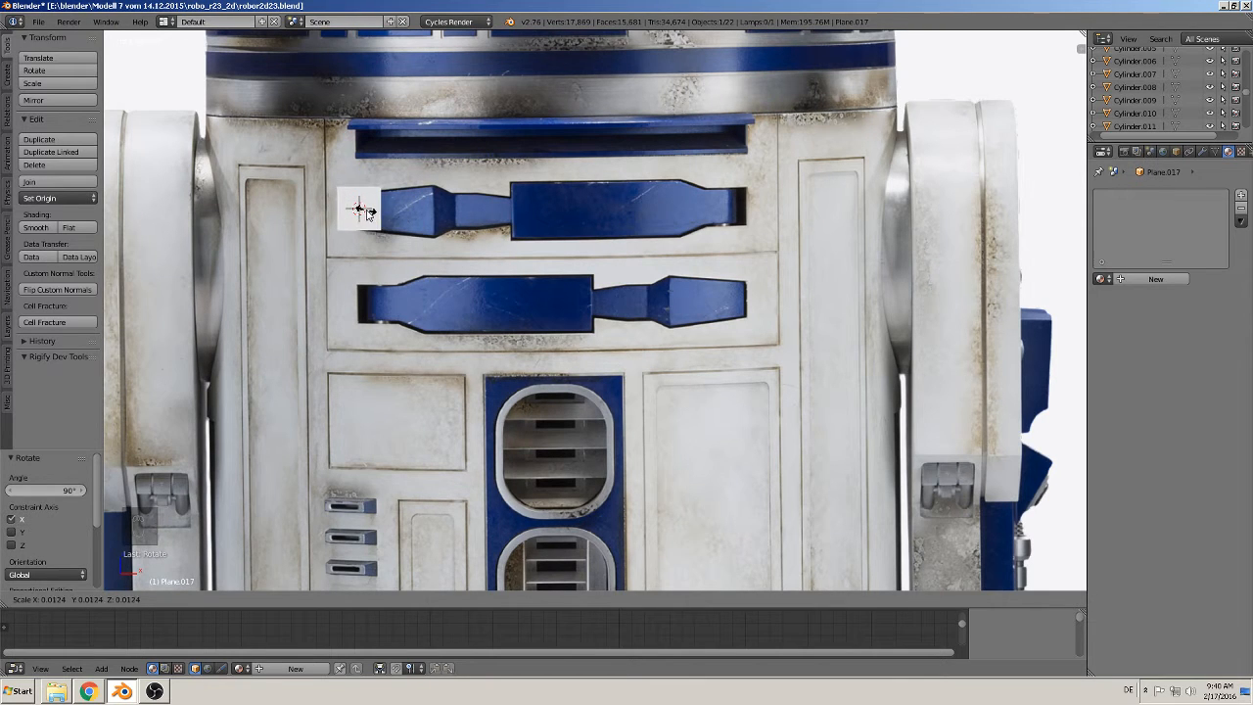
left_click(388, 211)
key("g")
key("x")
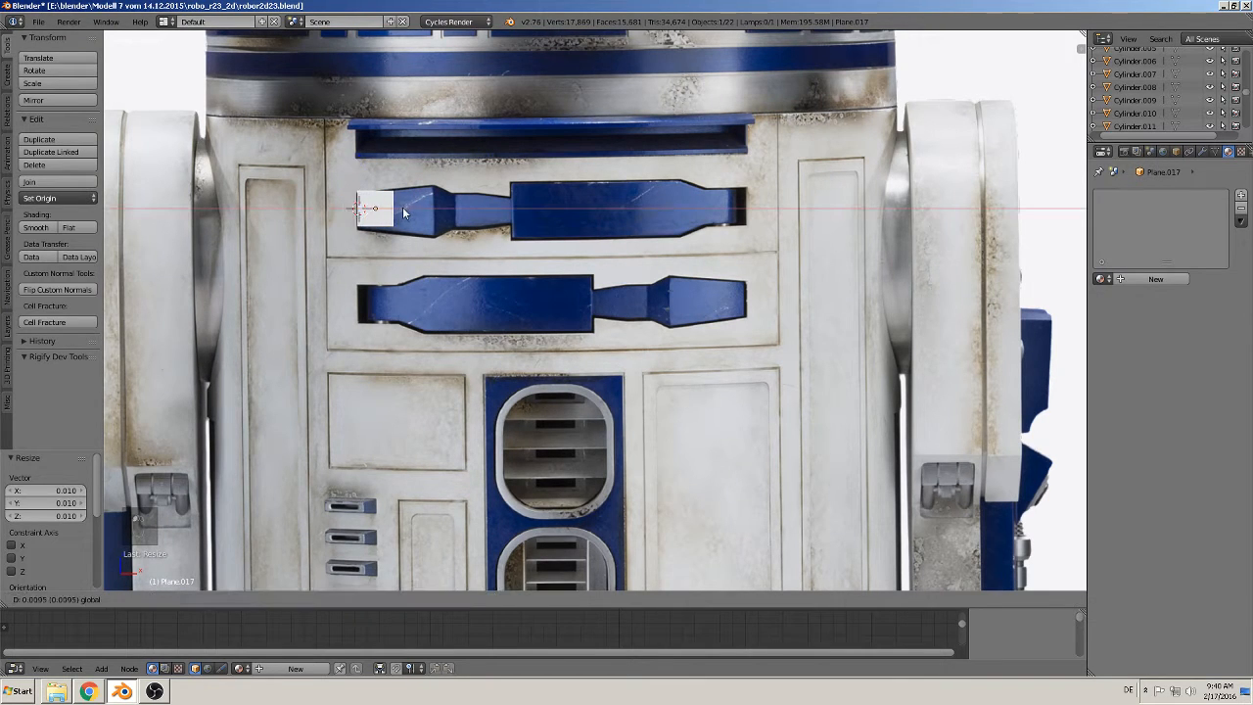
key("z")
left_click(393, 235)
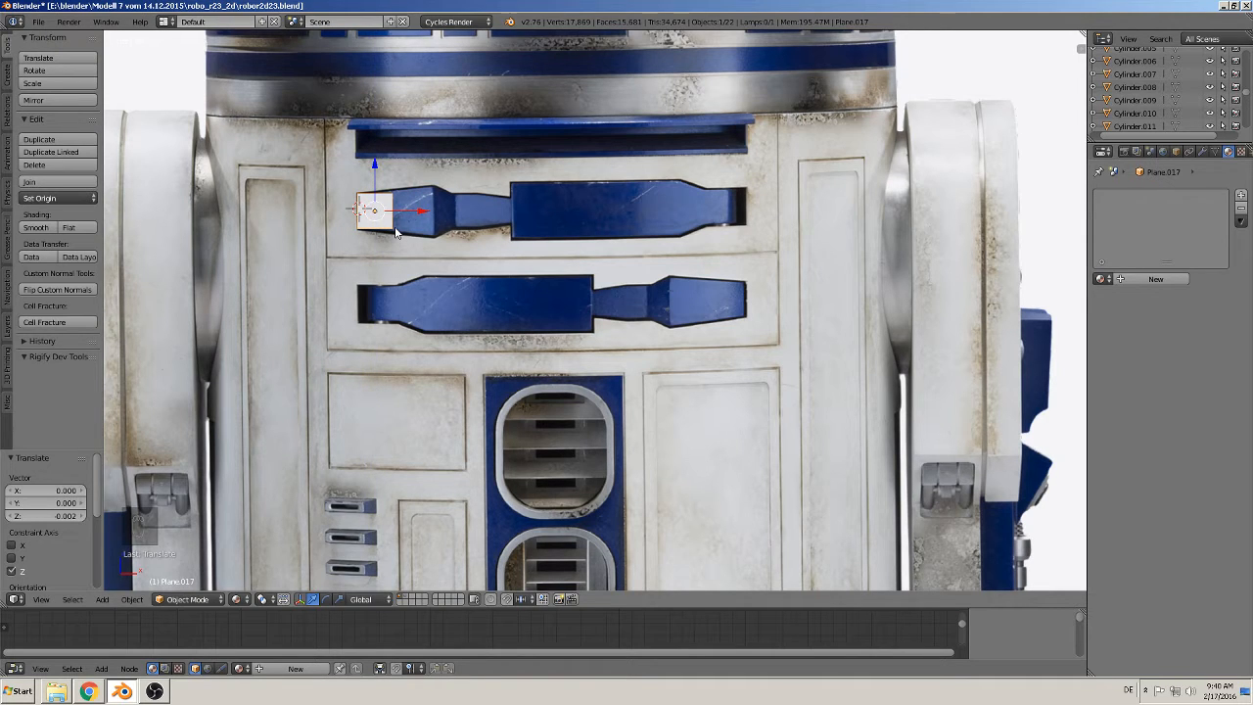
Step: Delete only the plane's face, keeping its edges as an outline
key("Tab")
key("x")
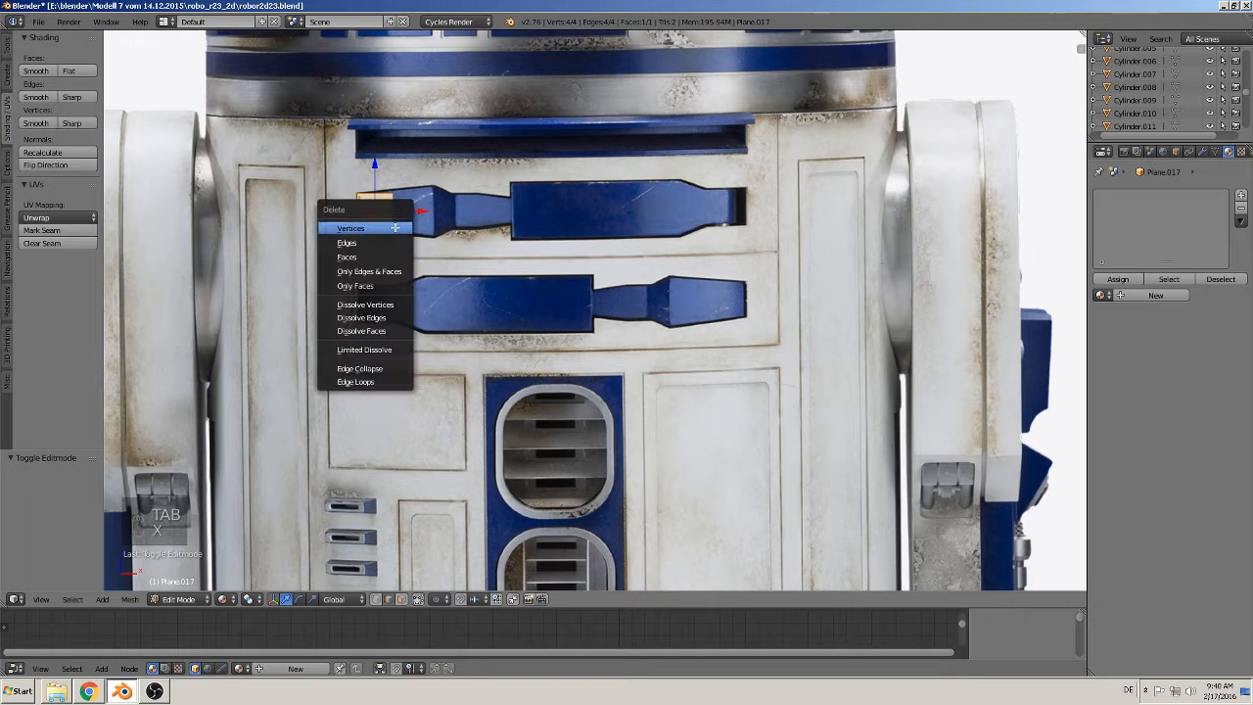
left_click(372, 285)
key("Tab")
Step: Move the outline's positive X edge 0.024 along X and scale it by 1.505 along Z to match the upper arm's widest point
scroll(529, 330, "up", 6)
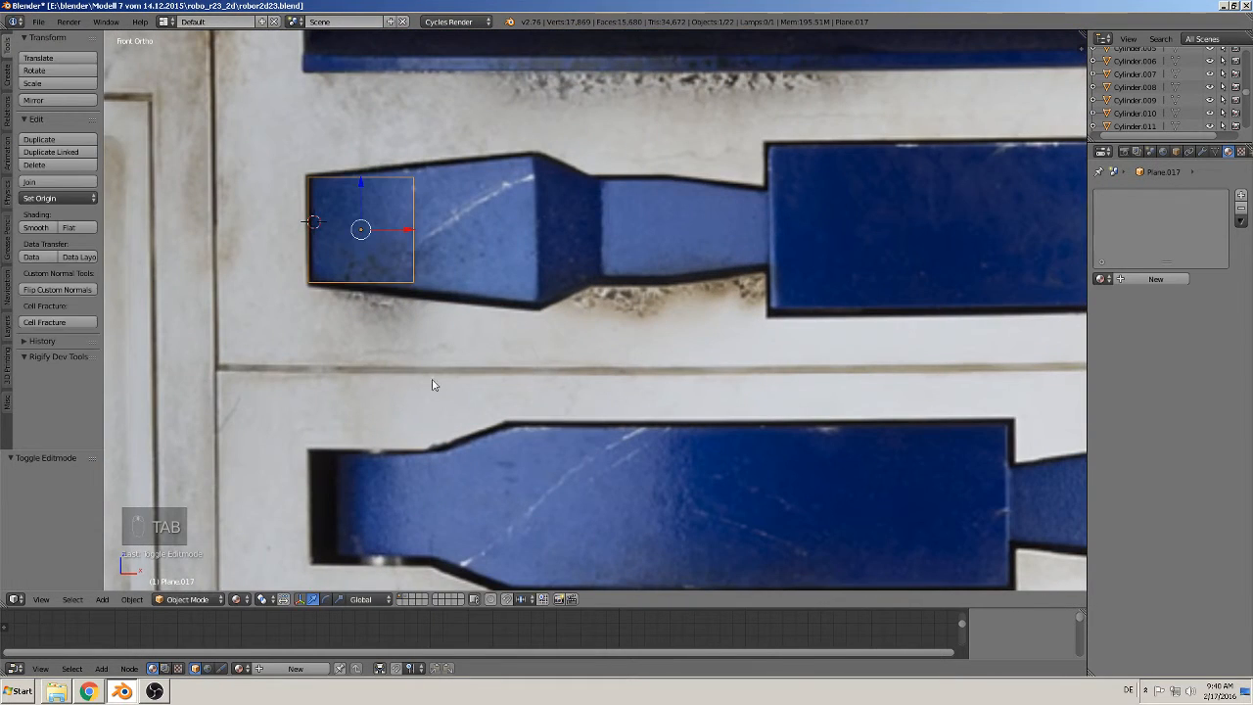
key("Tab")
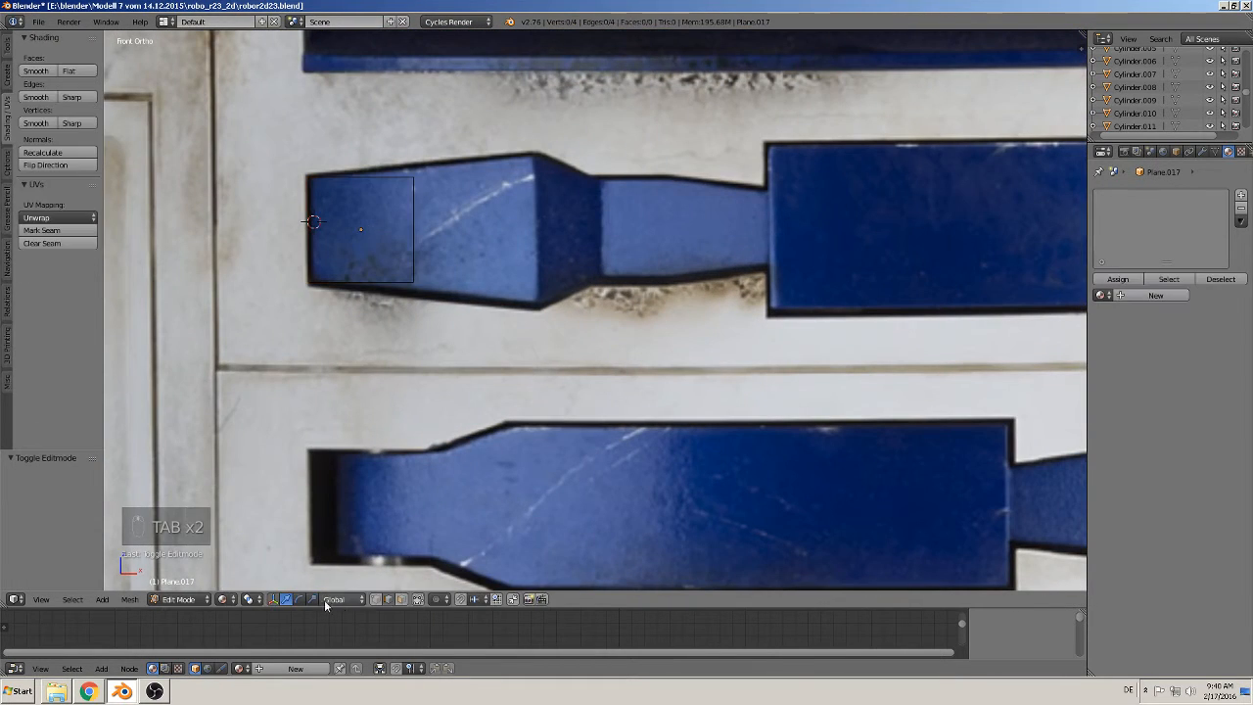
right_click(416, 184)
right_click(409, 286, "shift")
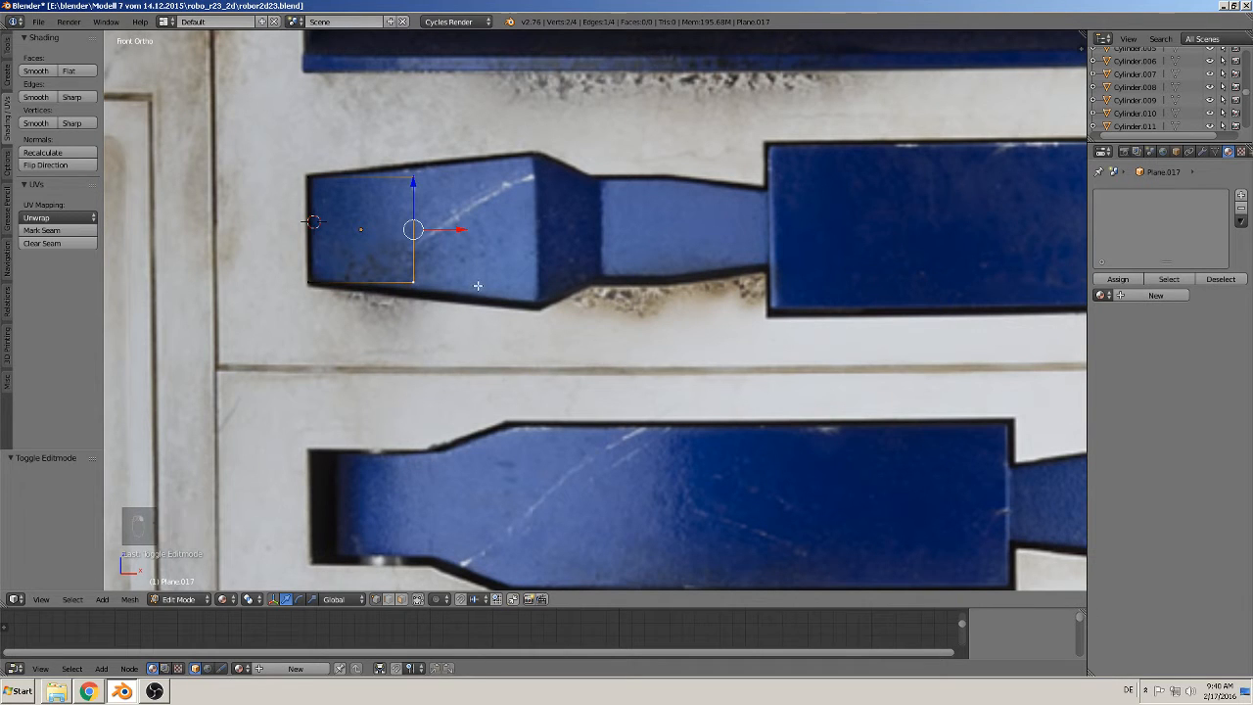
key("d")
left_click_drag(458, 230, 556, 229)
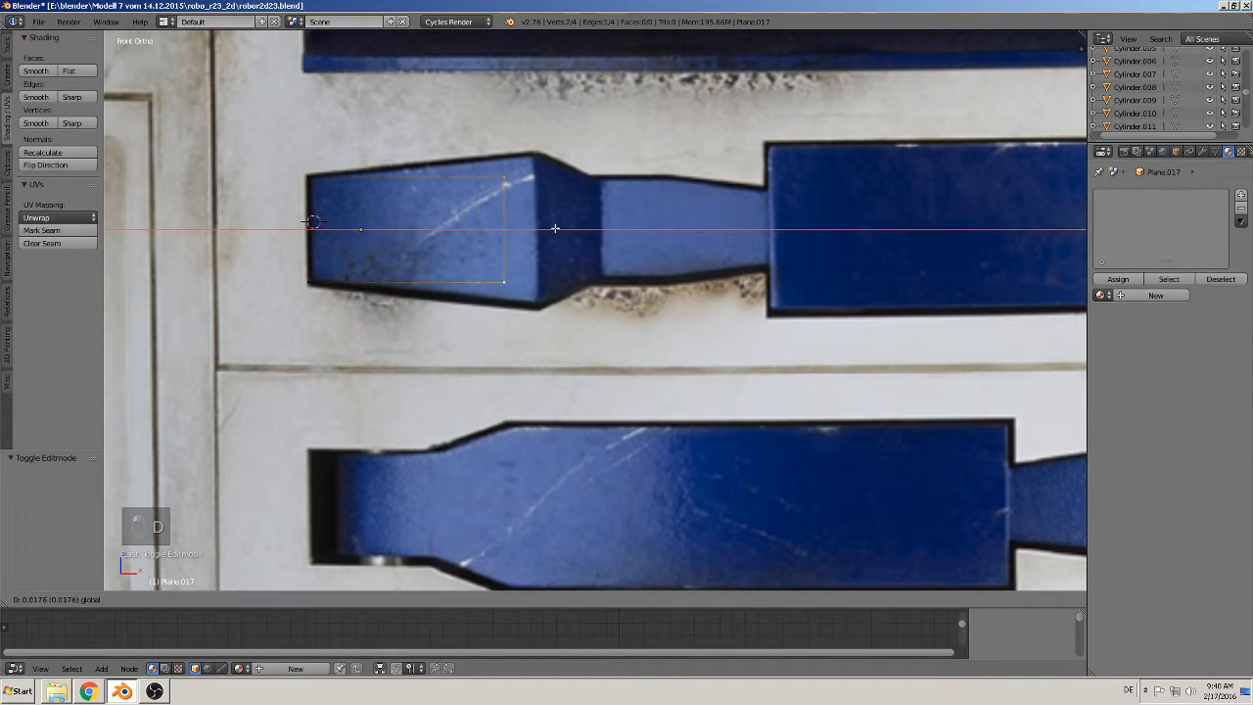
left_click(583, 230)
key("s")
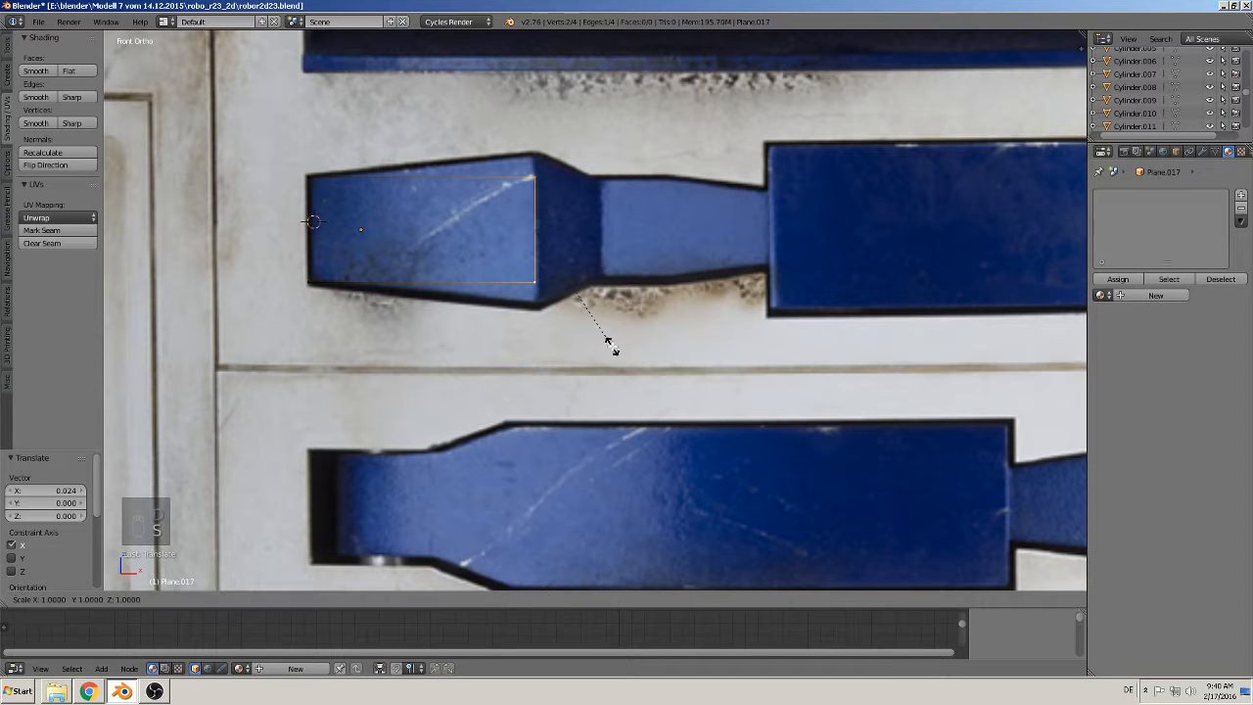
key("z")
left_click(624, 421)
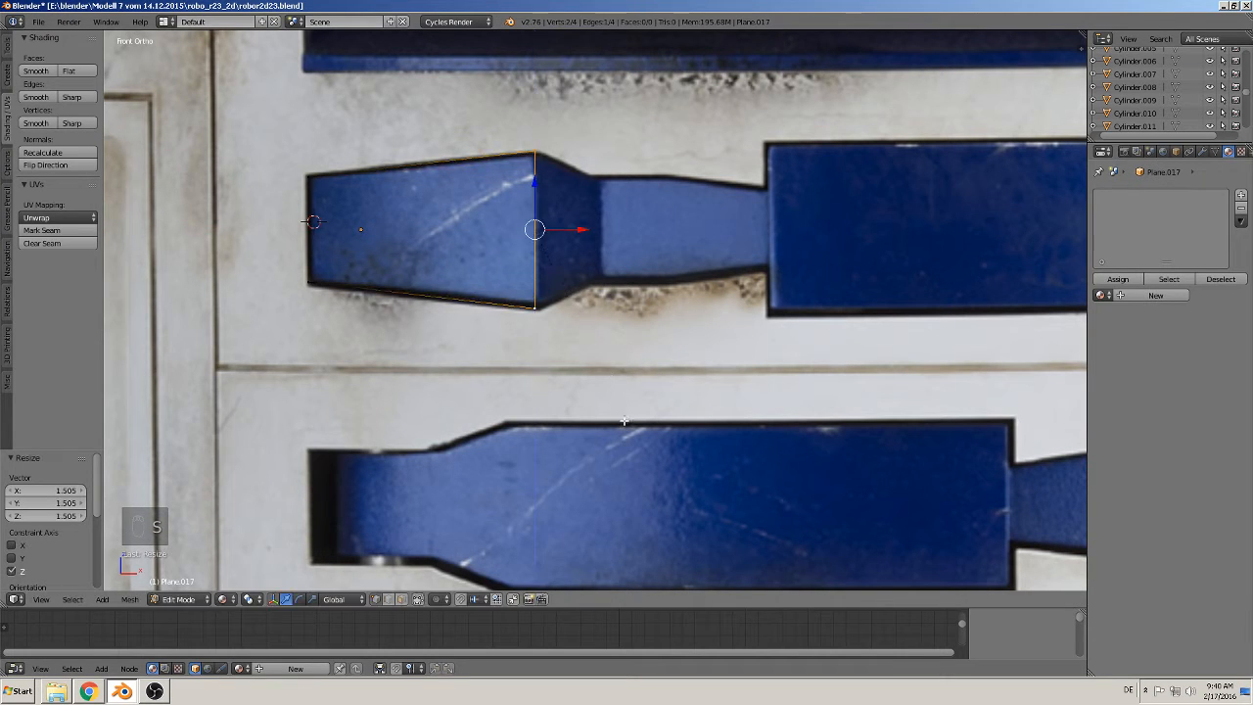
Step: Extrude that edge 0.012 along X and scale it down to follow the taper towards the upper arm's narrow neck
middle_click_drag(624, 421, 387, 291, "shift")
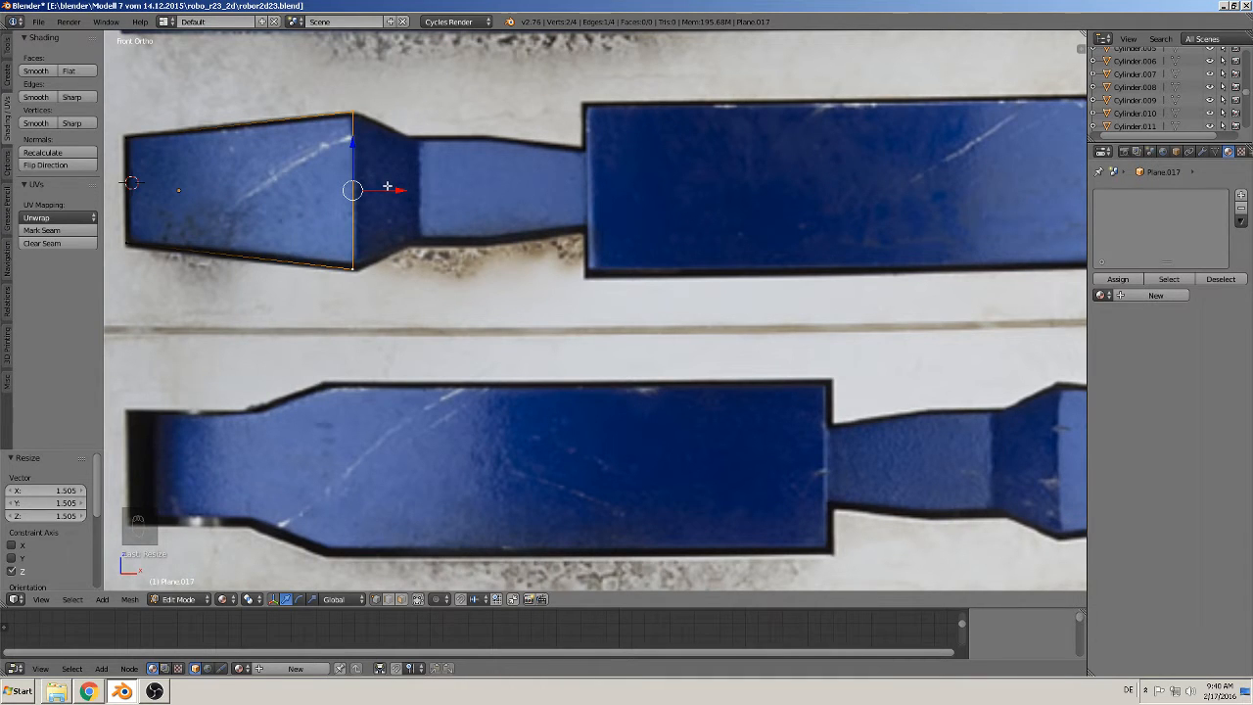
key("e")
key("x")
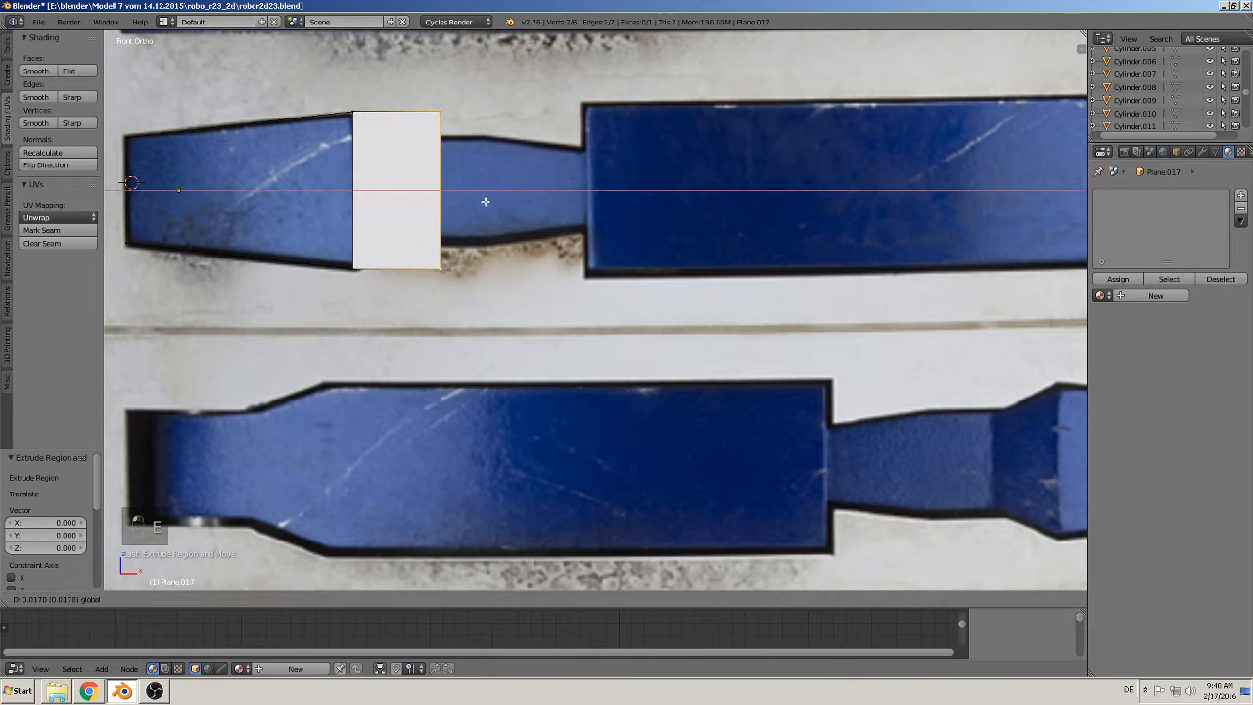
left_click(500, 291)
key("s")
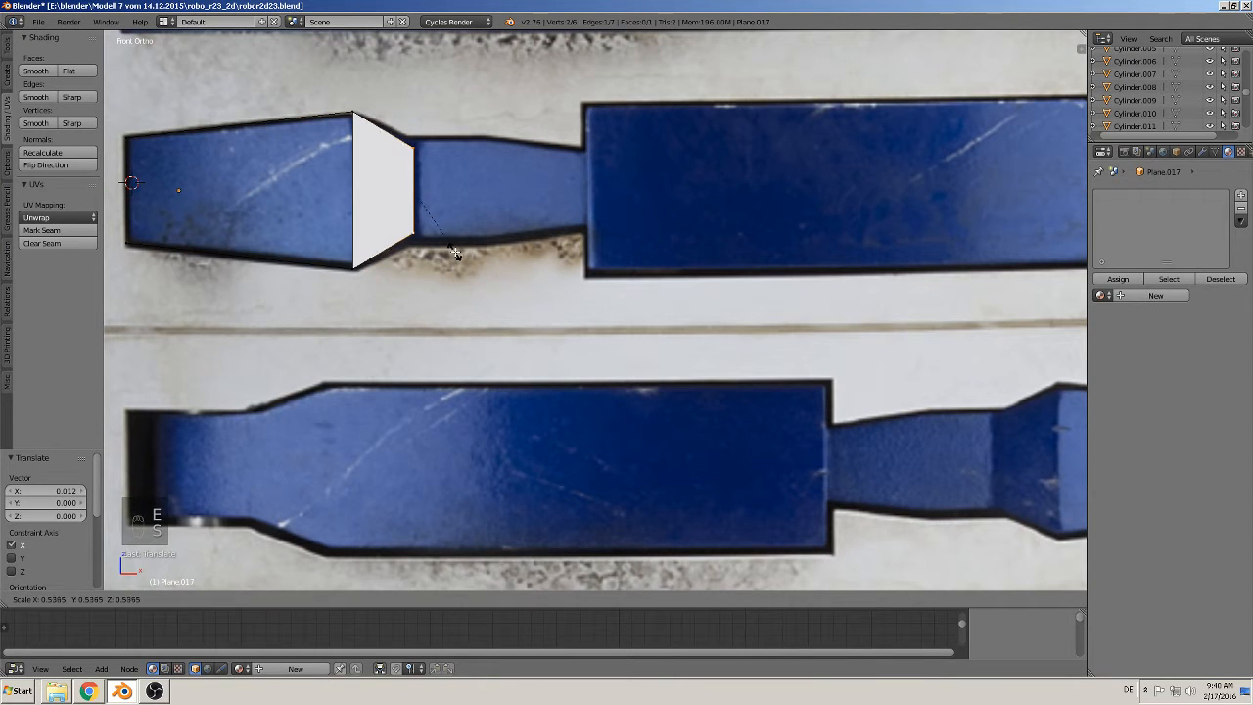
left_click(465, 257)
Step: Extrude the edge 0.014 and another 0.020 along X, scaling the end by 0.689 to trace the arm's neck
key("e")
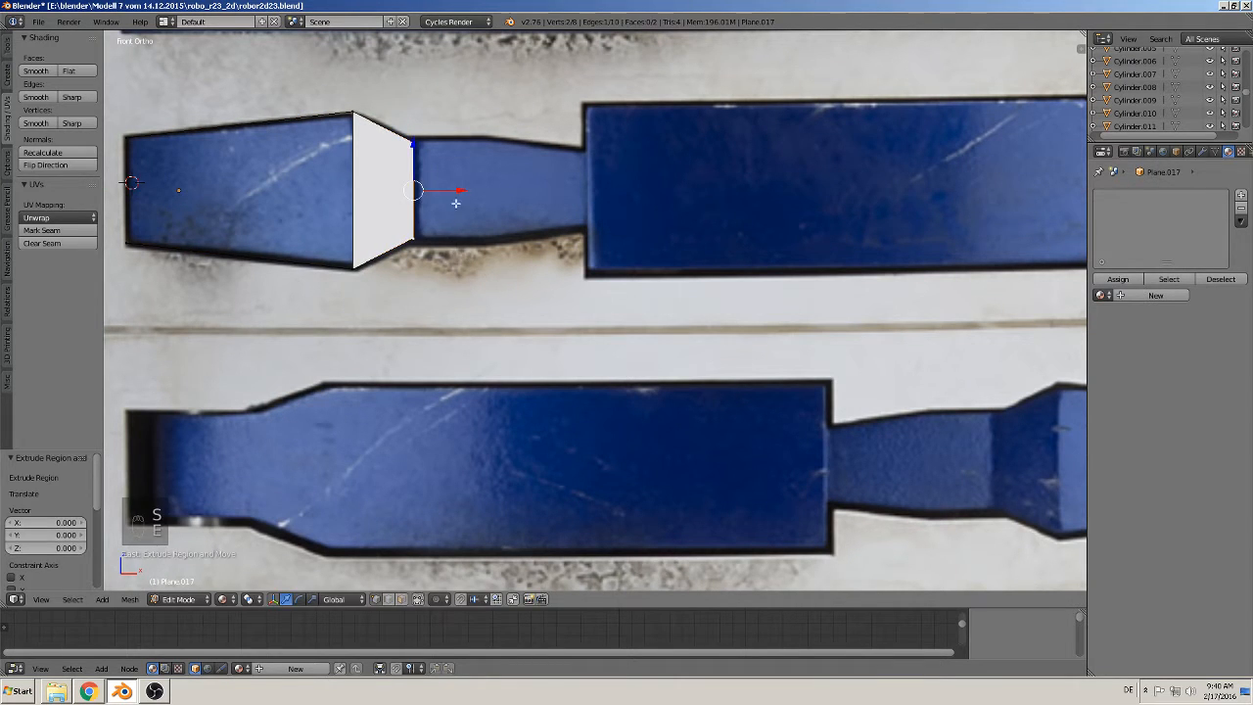
key("x")
left_click(528, 190)
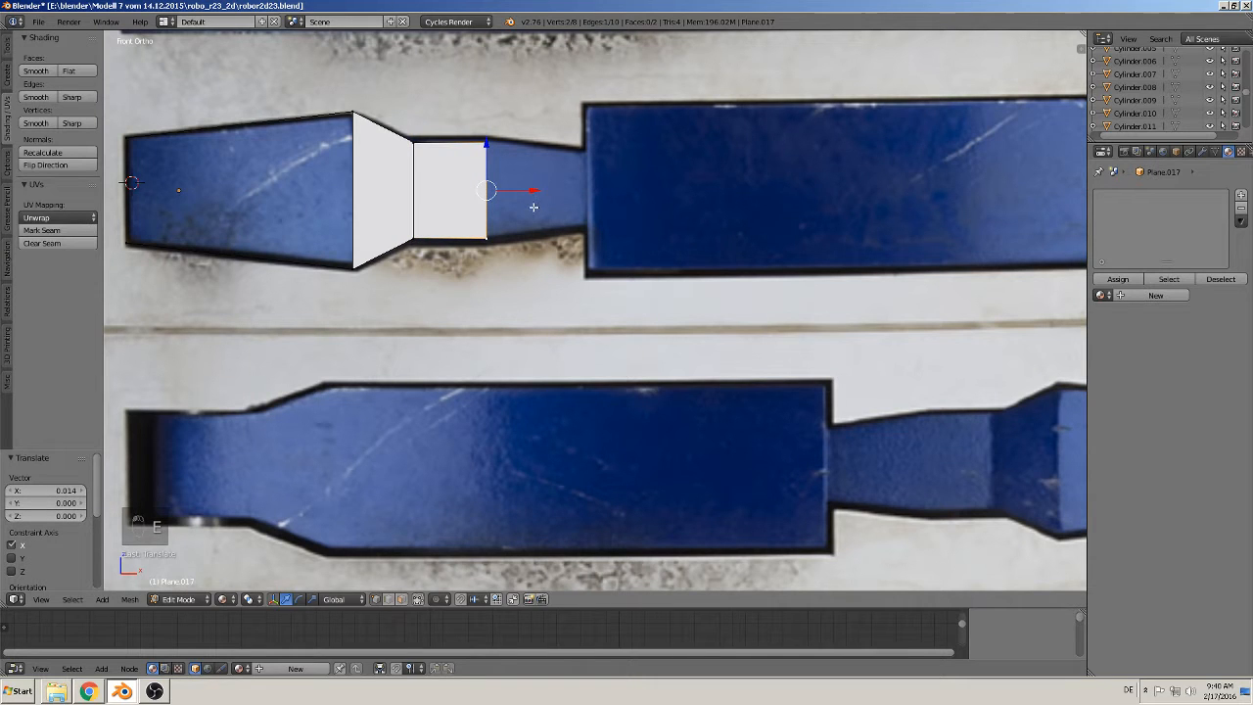
key("e")
key("x")
left_click(666, 288)
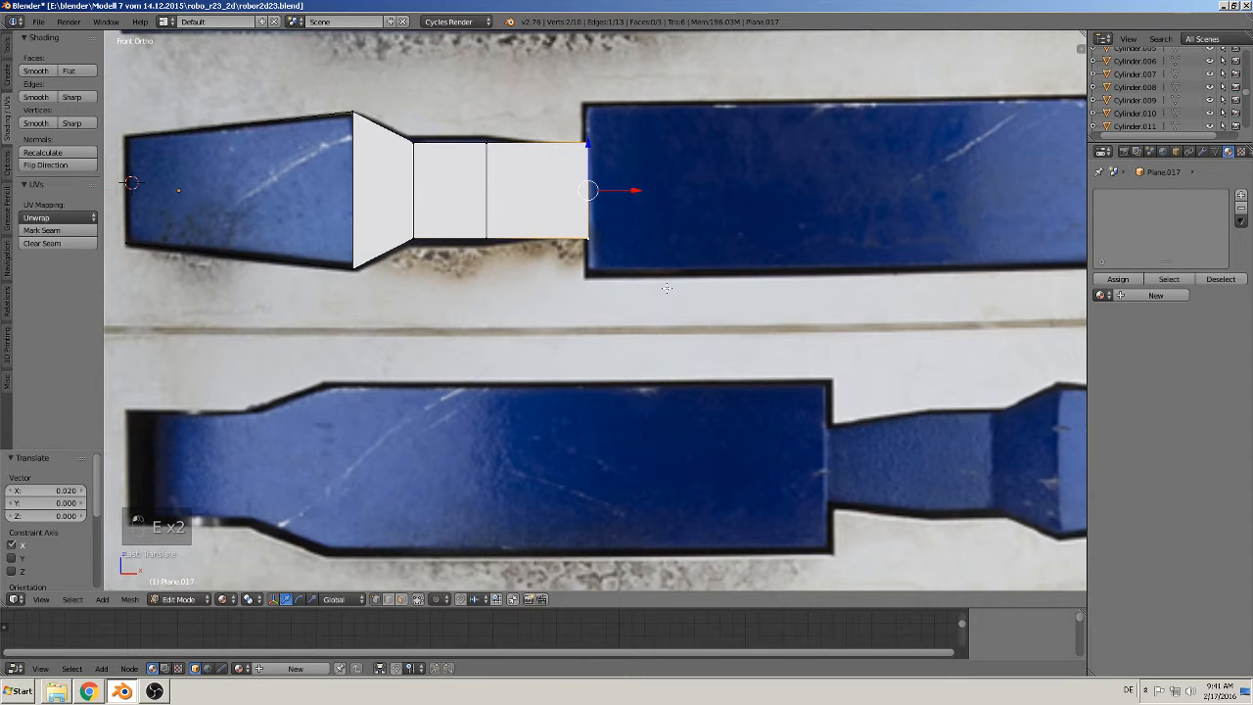
key("s")
middle_click_drag(530, 314, 429, 290, "shift")
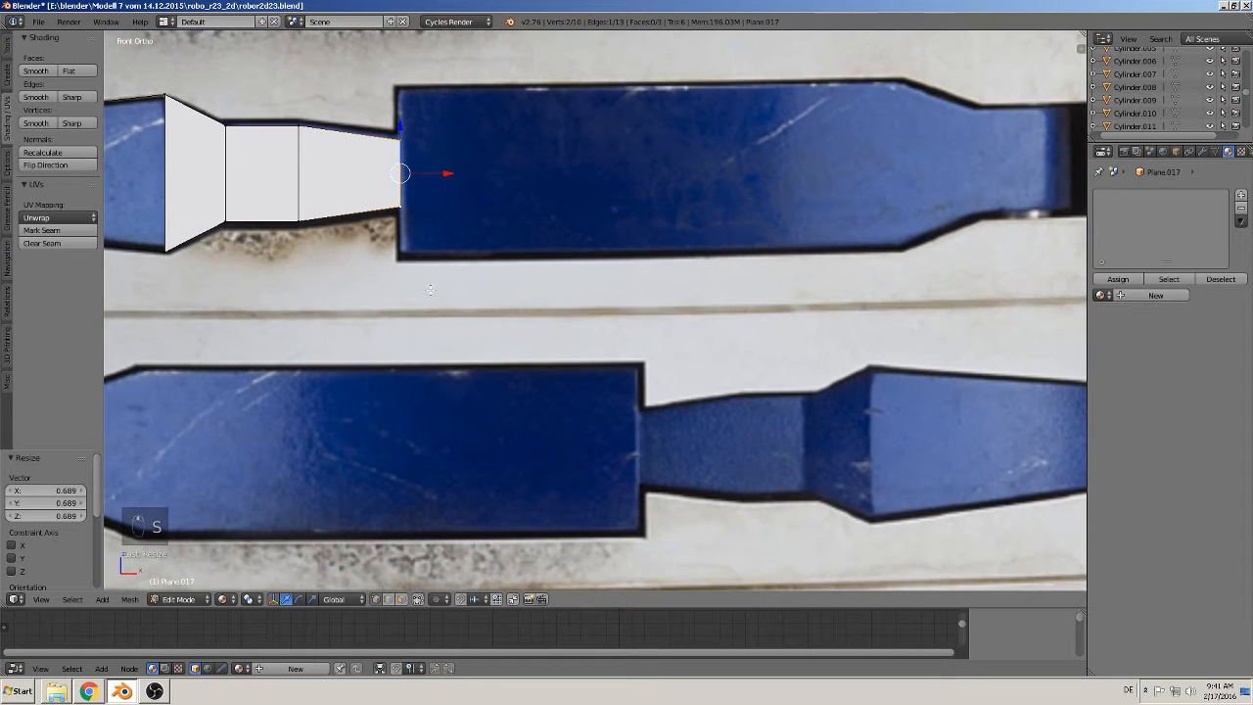
Step: Extrude the end edge in place, scale it by 2.532, and extrude it 0.097 along X to cover the arm's wide section
key("e")
key("s")
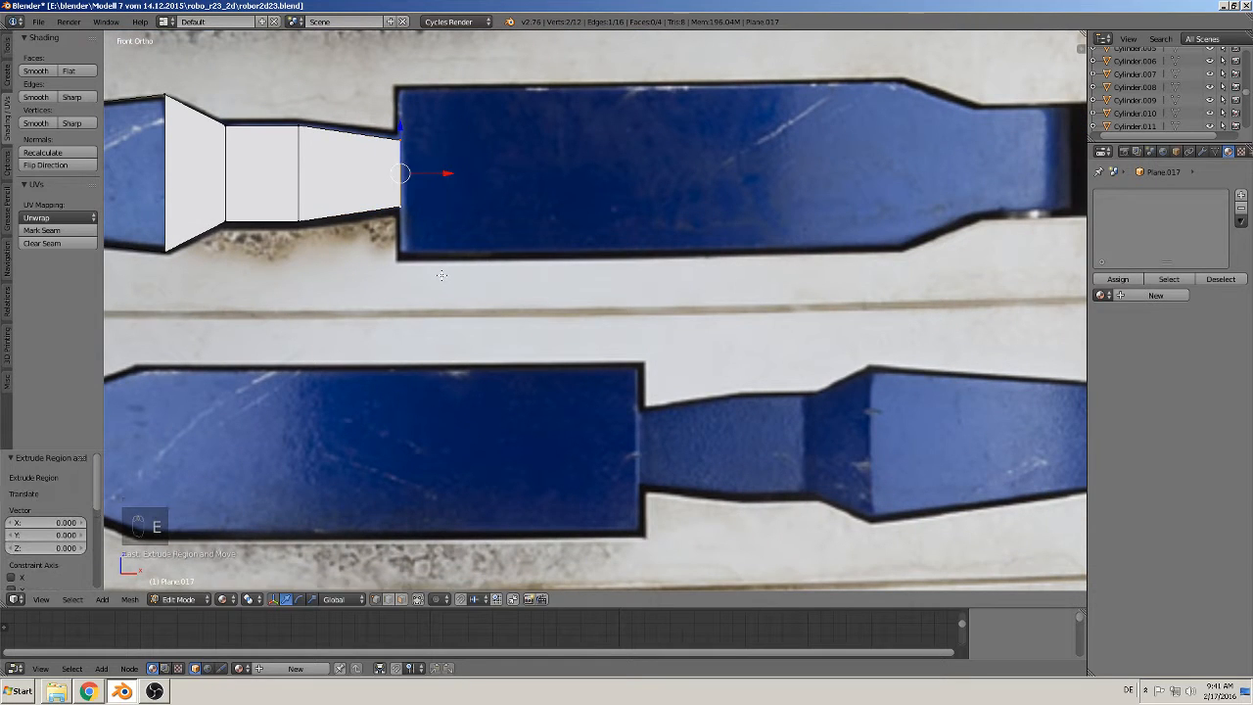
left_click(535, 414)
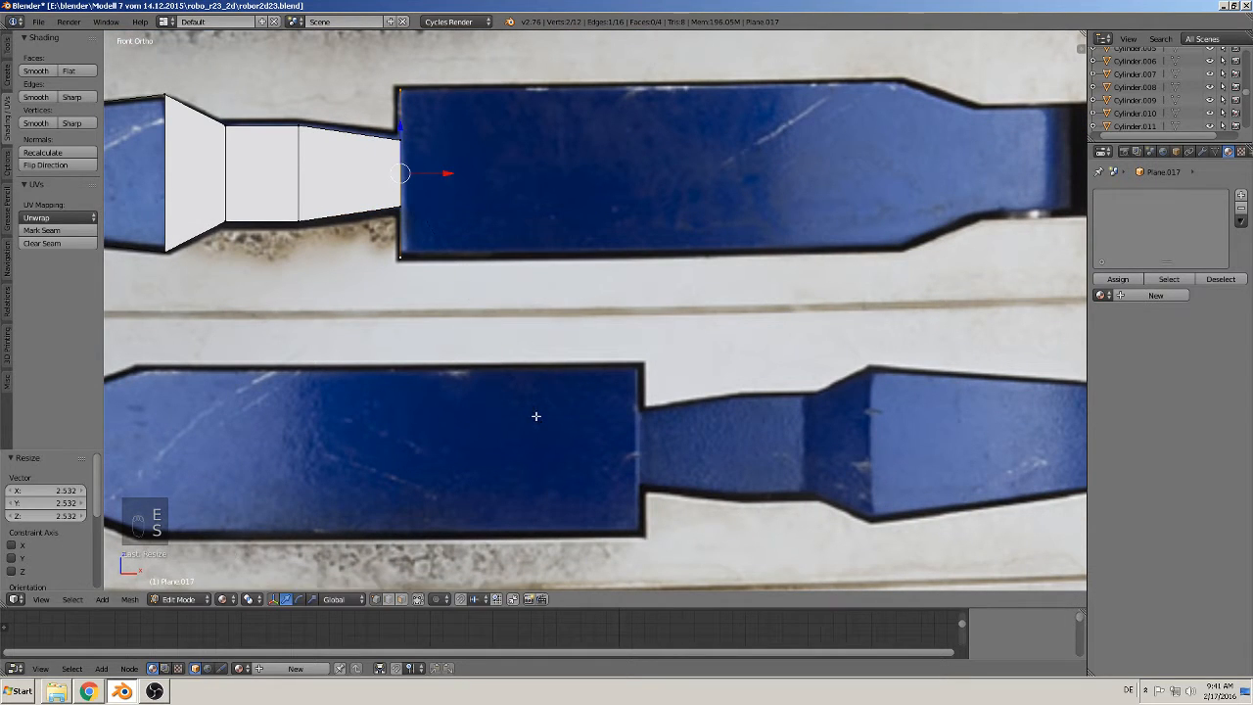
middle_click_drag(573, 306, 431, 303, "shift")
scroll(432, 304, "down", 1)
key("e")
right_click(431, 303)
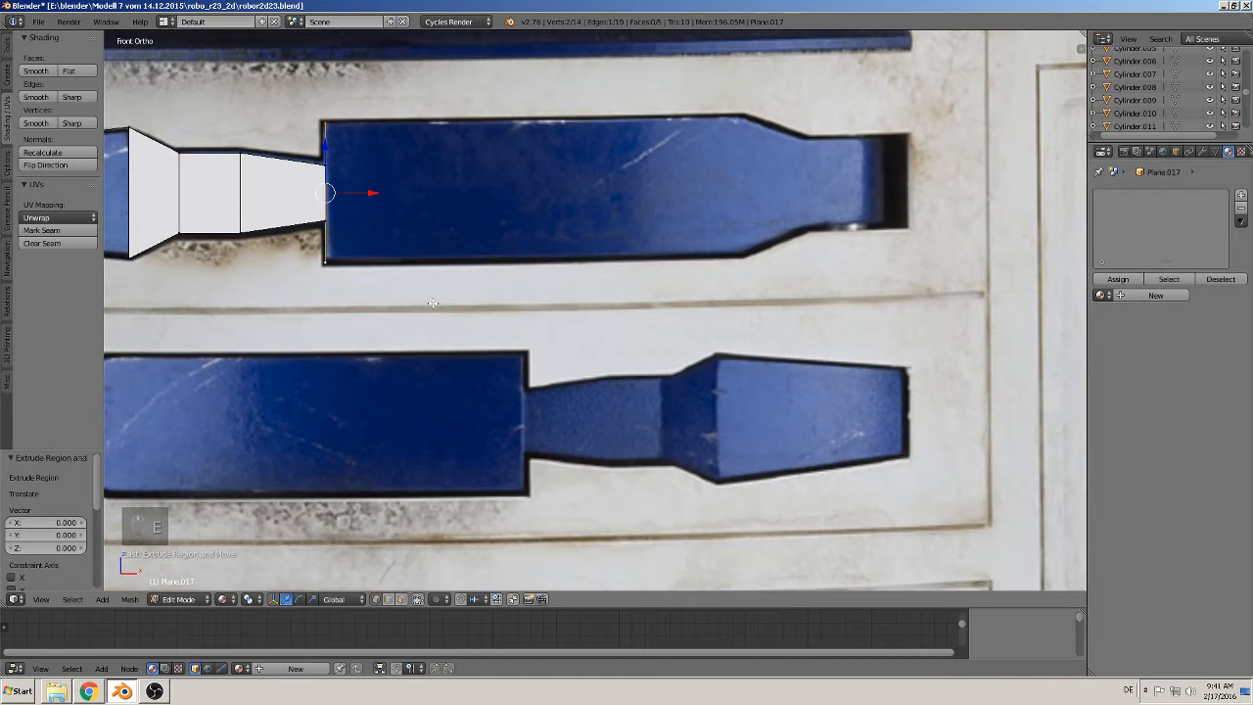
key("g")
key("x")
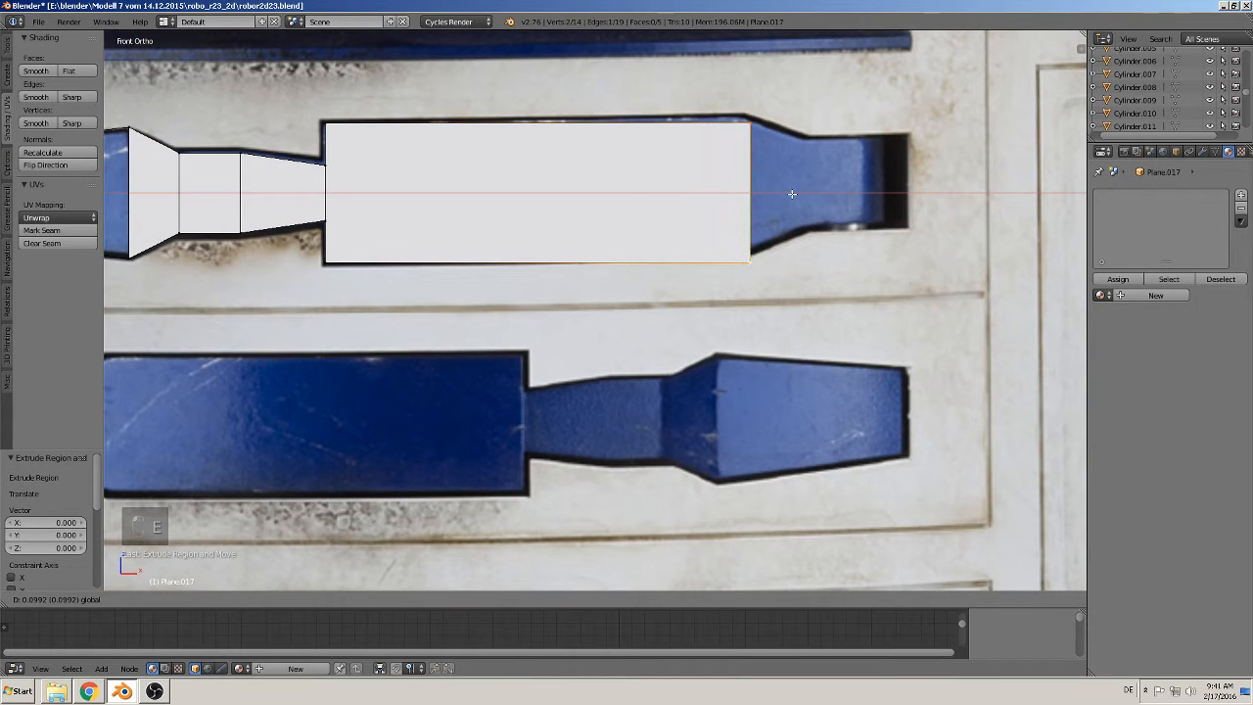
left_click(783, 192)
Step: Extrude the edge 0.018 along X, scale it by about 0.72, and extrude it 0.021 along X to the arm recess's positive X end
middle_click_drag(783, 192, 582, 220, "shift")
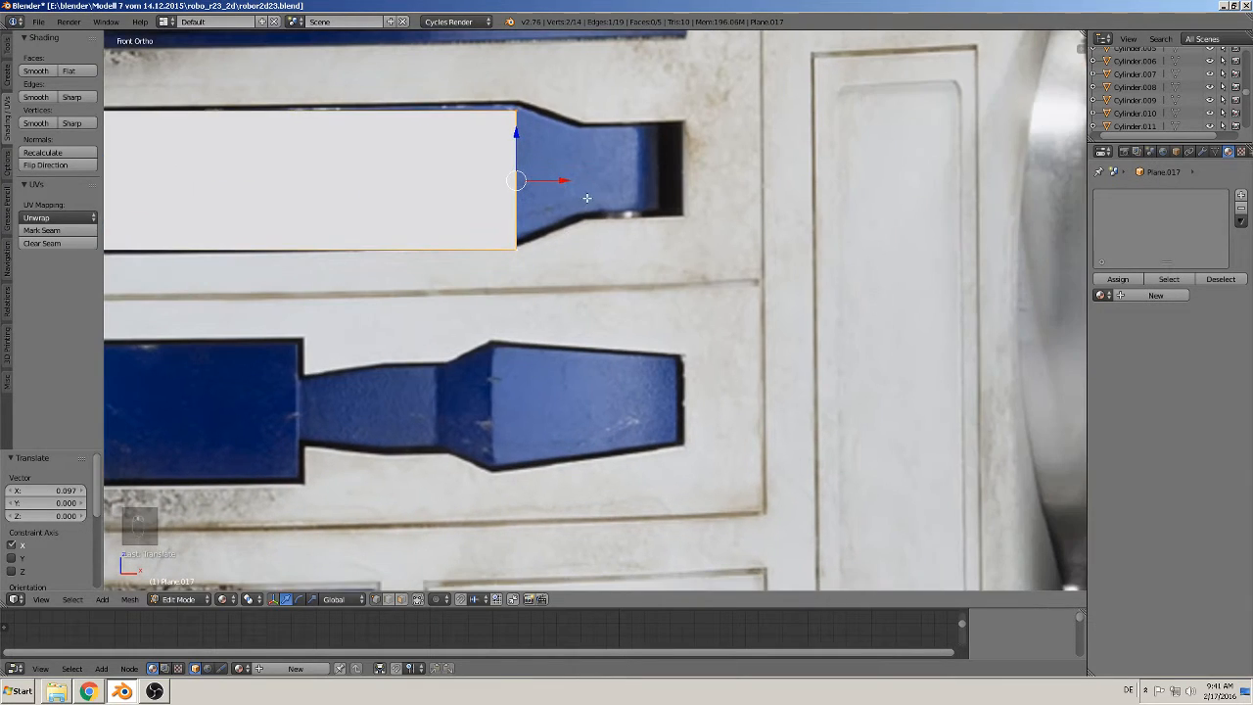
key("e")
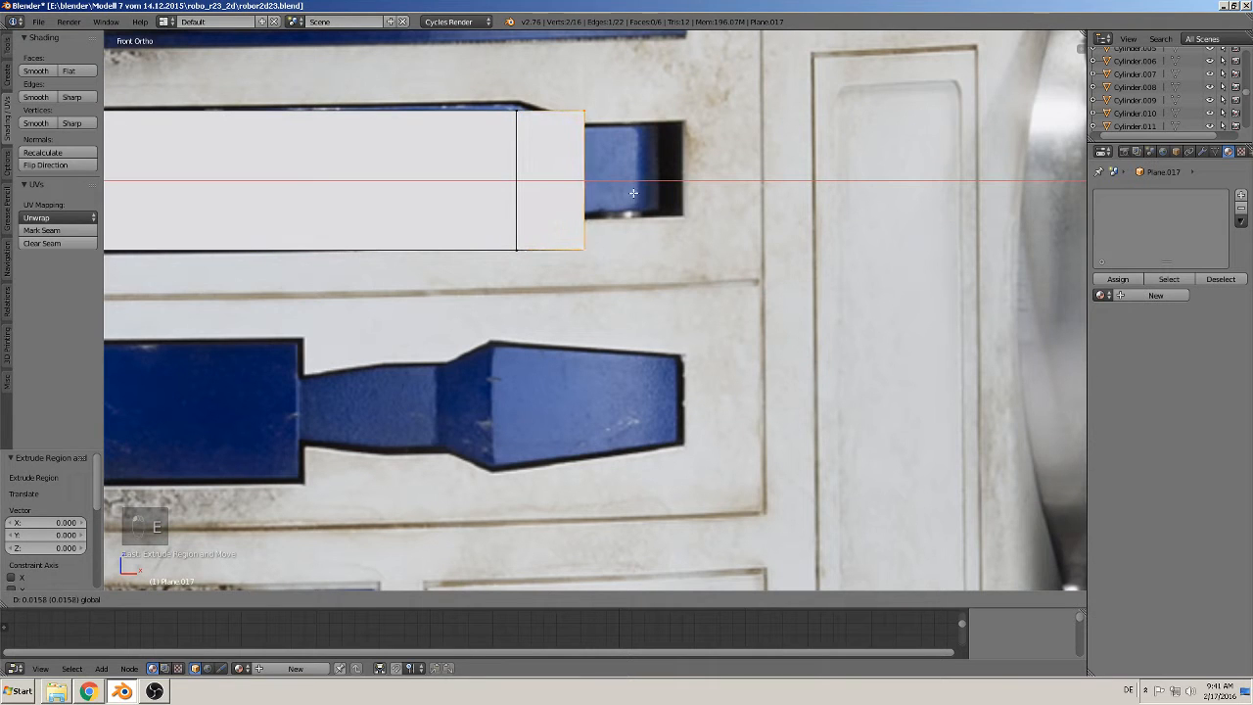
key("s")
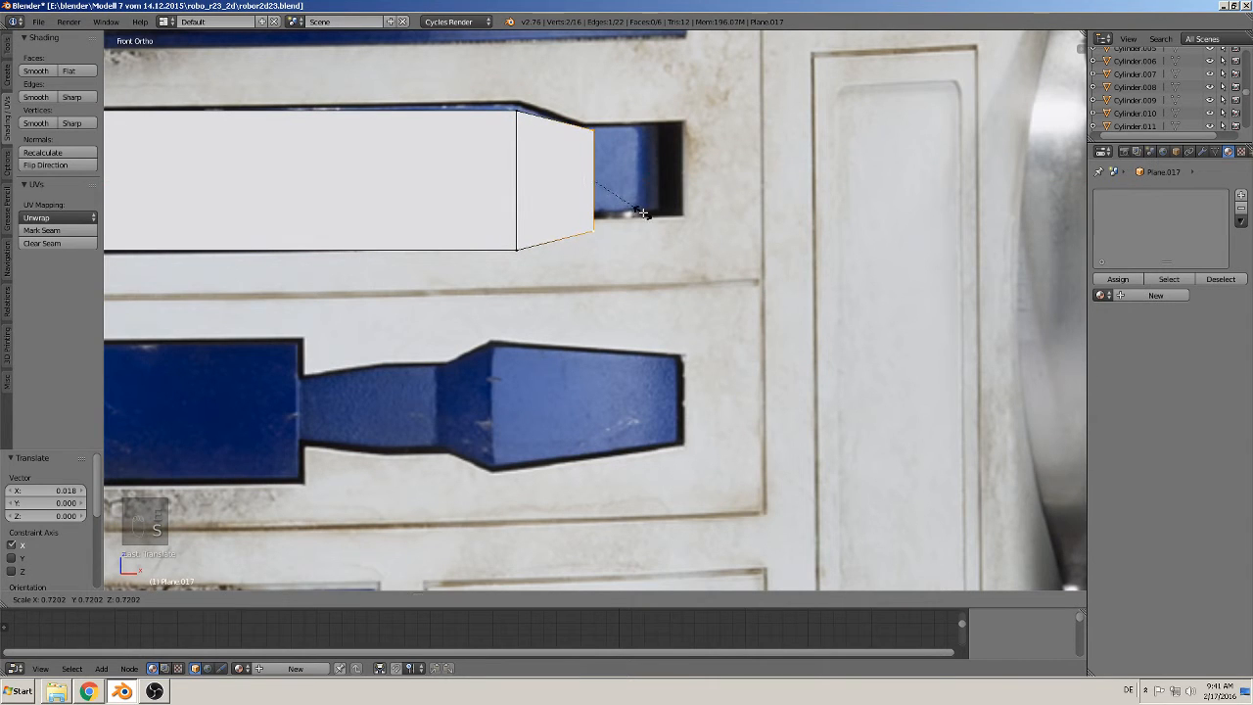
left_click(643, 212)
key("e")
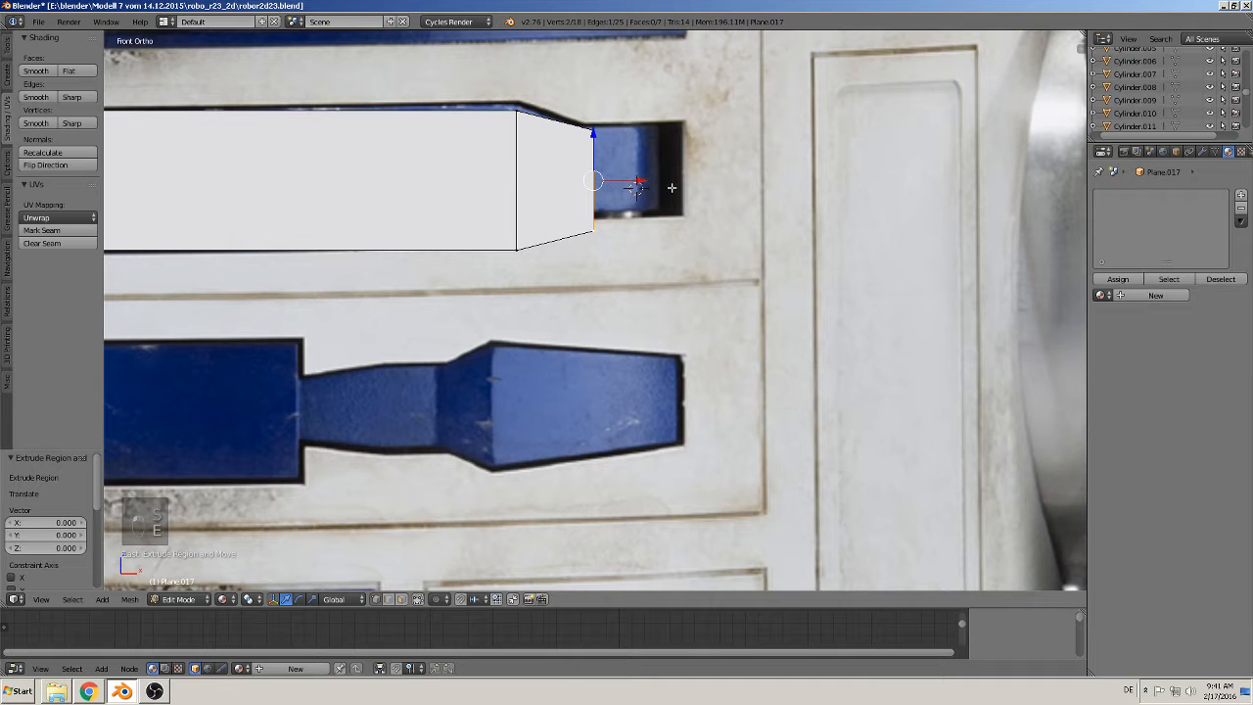
left_click_drag(650, 180, 731, 176)
Step: Delete only the faces of the whole traced arm mesh, keeping its edges, and return to Object Mode
scroll(558, 214, "down", 4)
middle_click_drag(423, 247, 517, 247, "shift")
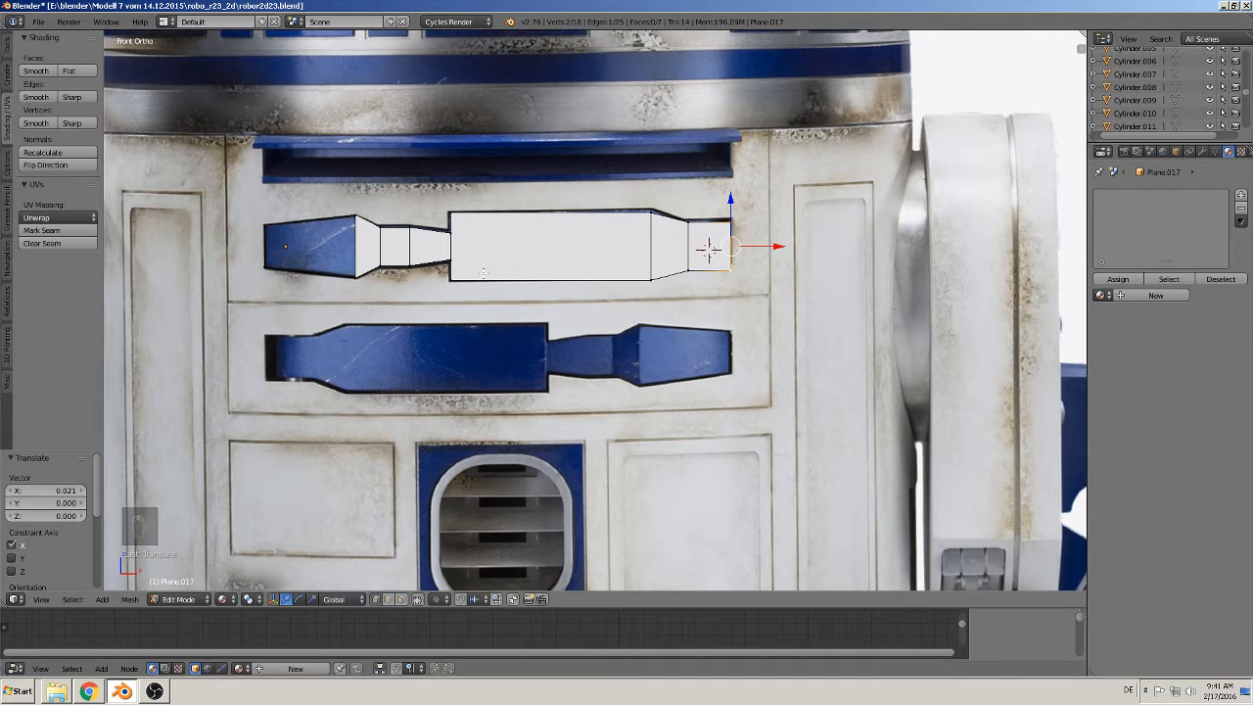
key("a")
key("a")
key("a")
key("x")
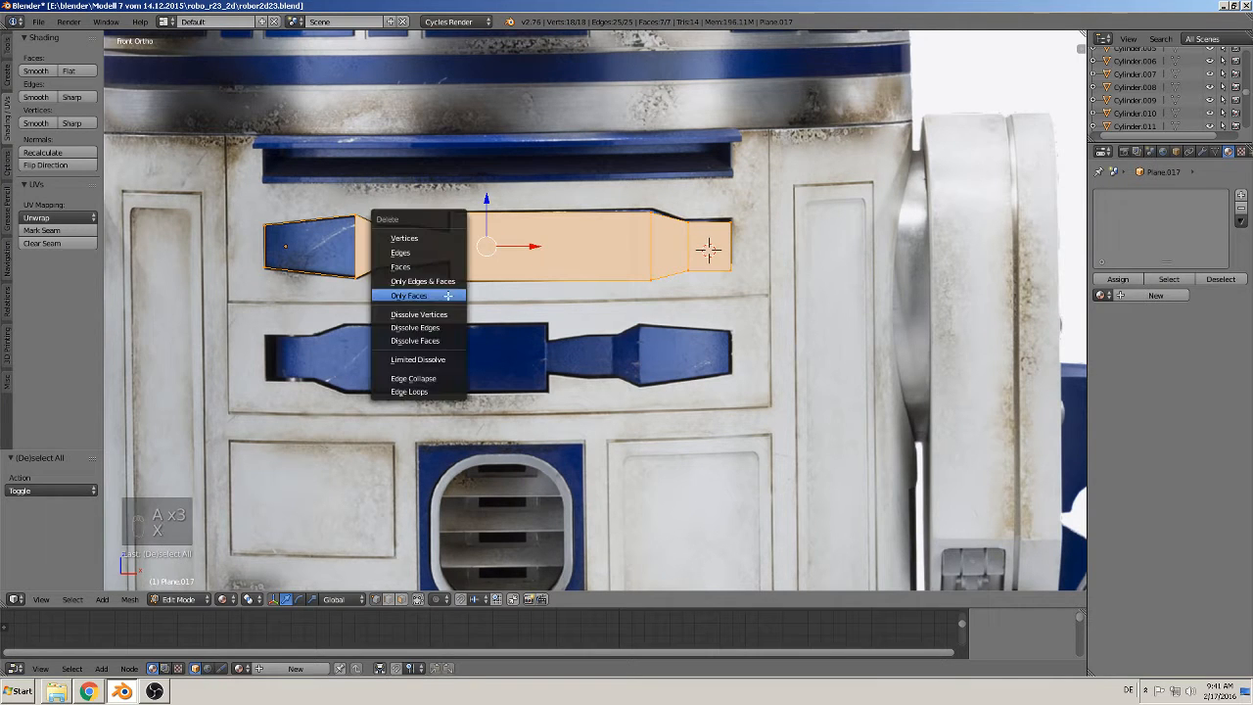
left_click(436, 295)
middle_click_drag(436, 296, 406, 331)
key("Tab")
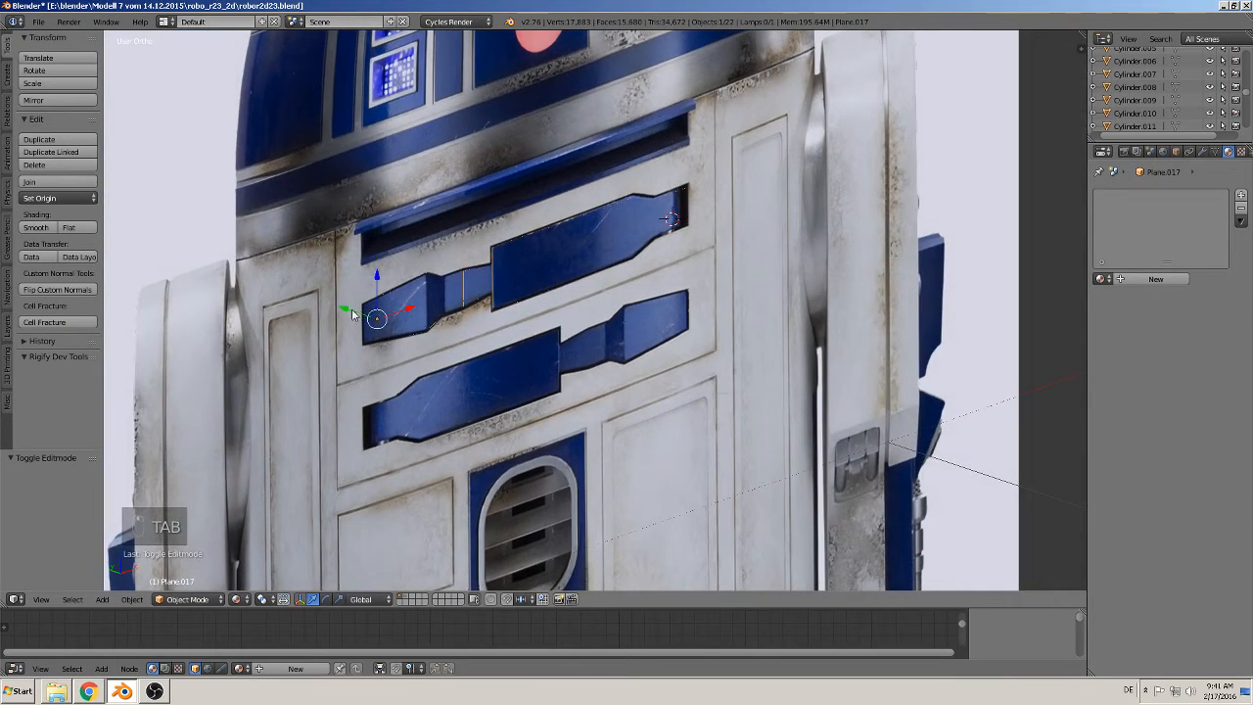
Step: Move the arm outline -0.072 along Y, in front of the reference image
left_click_drag(355, 313, 452, 360)
scroll(451, 358, "up", 3)
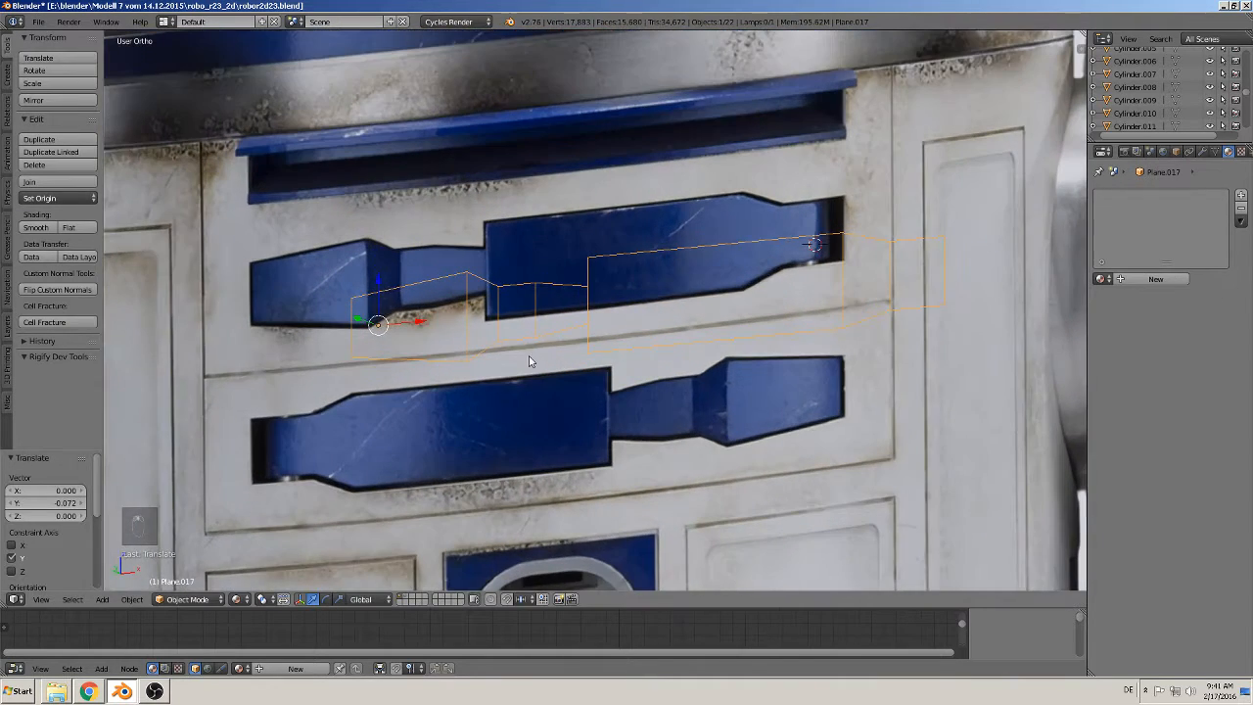
middle_click_drag(693, 377, 584, 342)
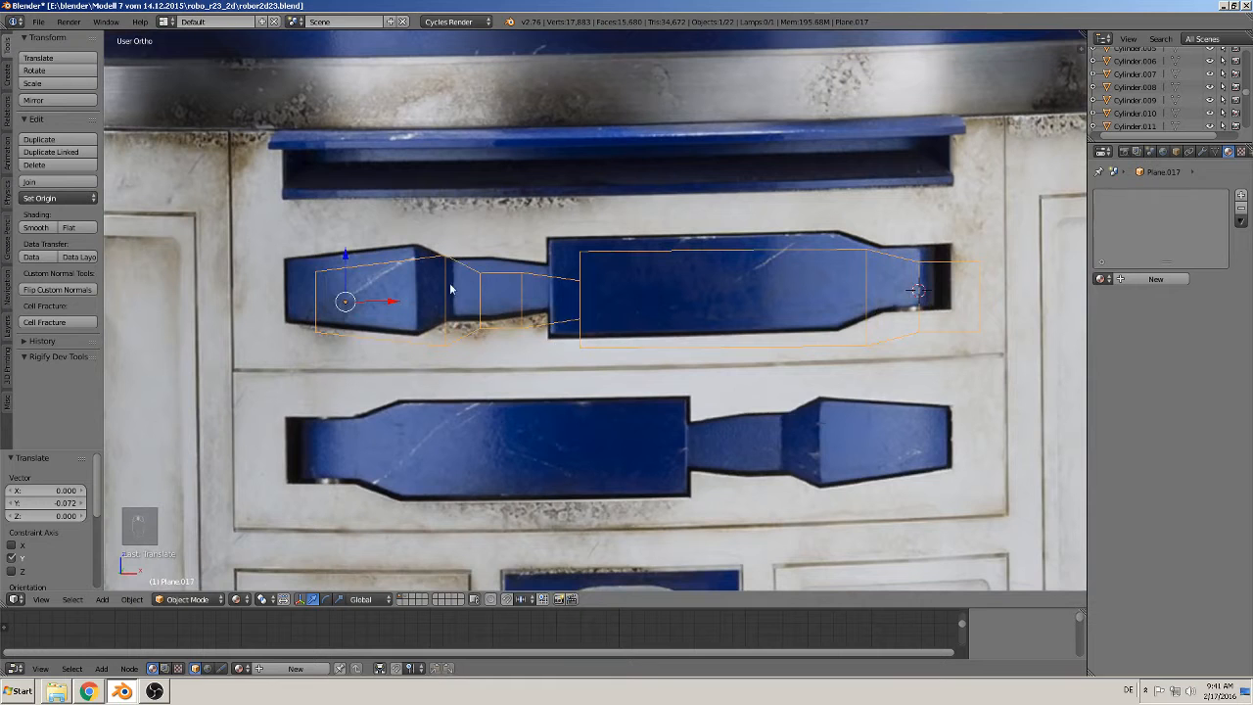
middle_click_drag(429, 285, 441, 333)
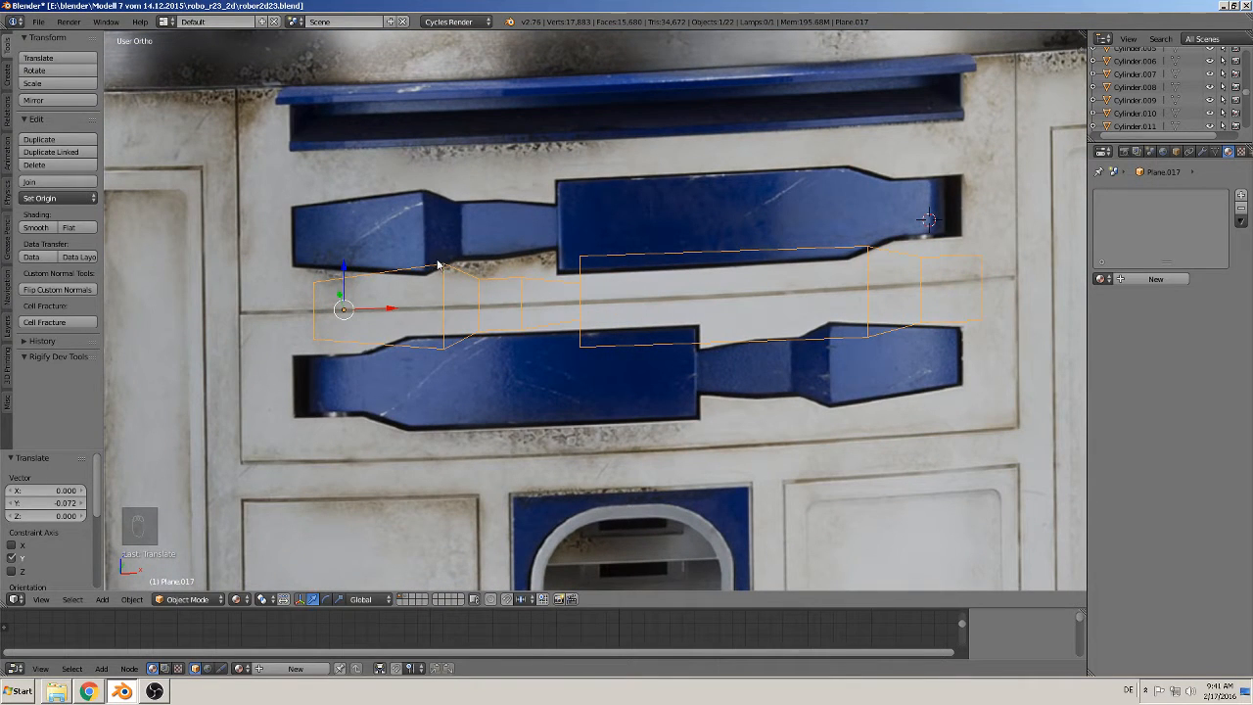
Step: Duplicate the arm outline, pull the copy further forward along Y, and raise it 0.081 along Z
middle_click_drag(850, 326, 627, 348)
key("shift+d")
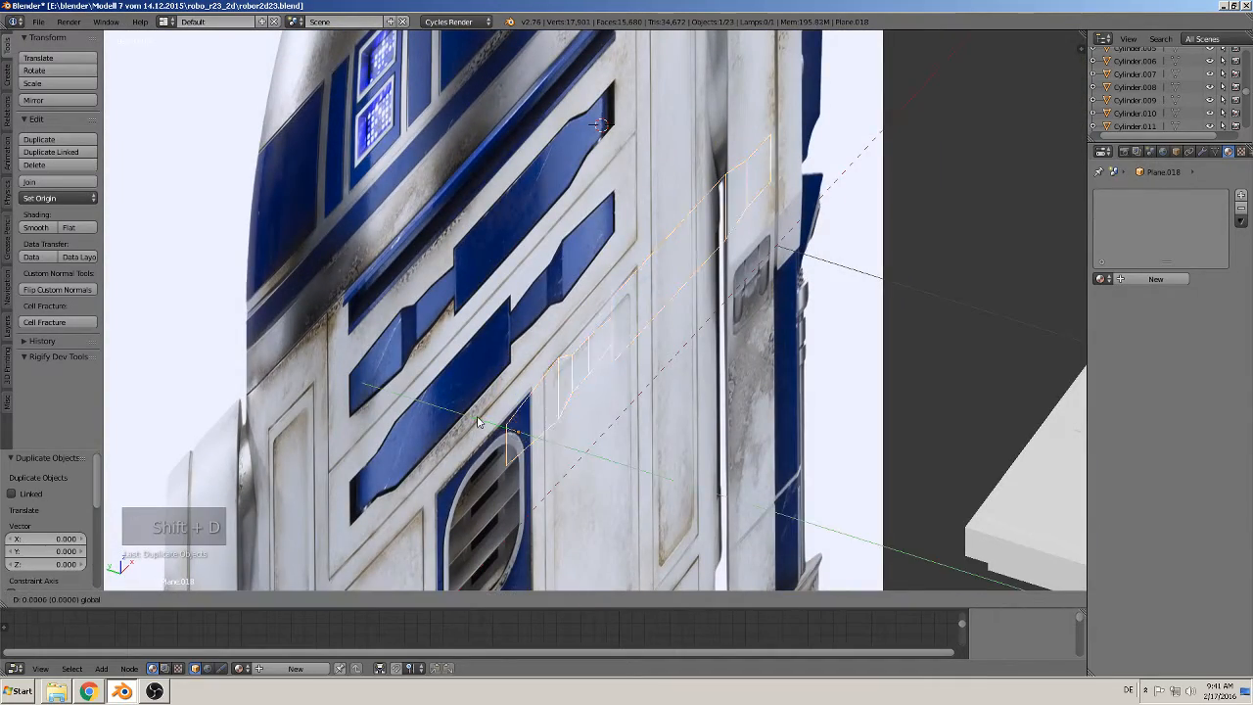
left_click_drag(740, 513, 737, 511)
middle_click_drag(736, 511, 701, 414)
left_click_drag(658, 346, 679, 144)
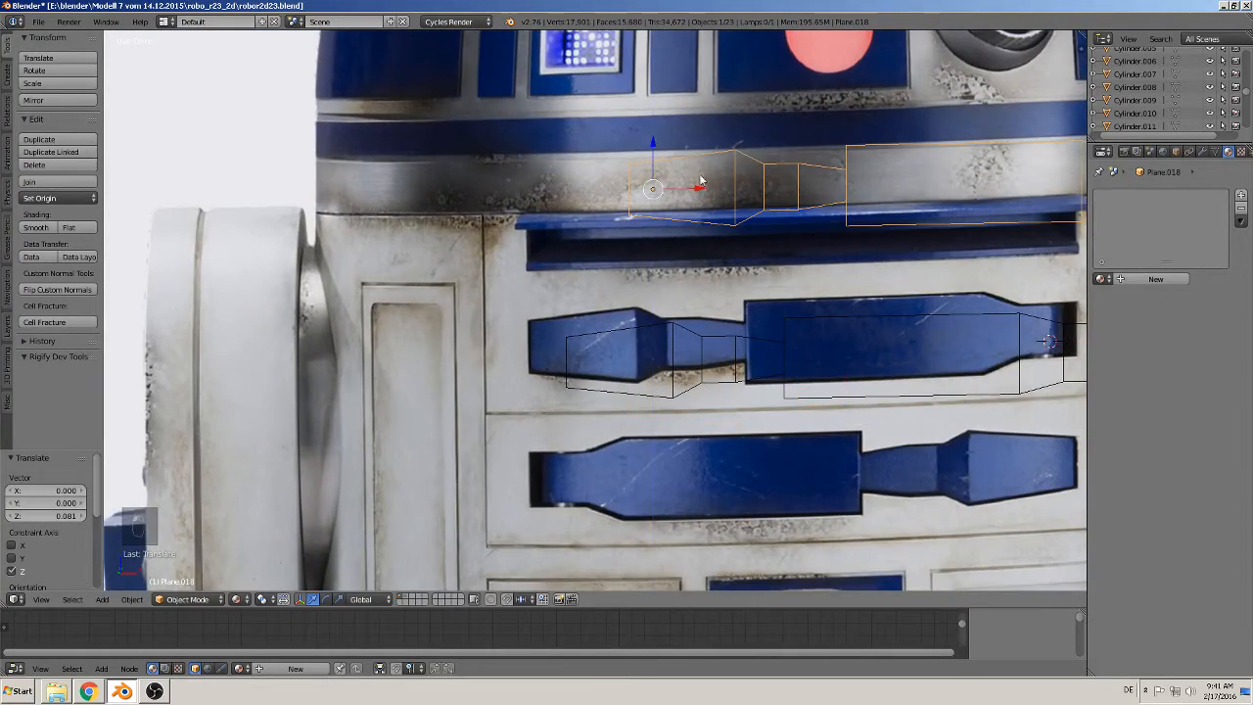
Step: Delete the duplicate outline's inner vertical edges, leaving only the arm's perimeter, and return to Object Mode
middle_click_drag(703, 217, 562, 288, "shift")
scroll(638, 264, "up", 3)
key("Tab")
middle_click_drag(638, 264, 455, 383)
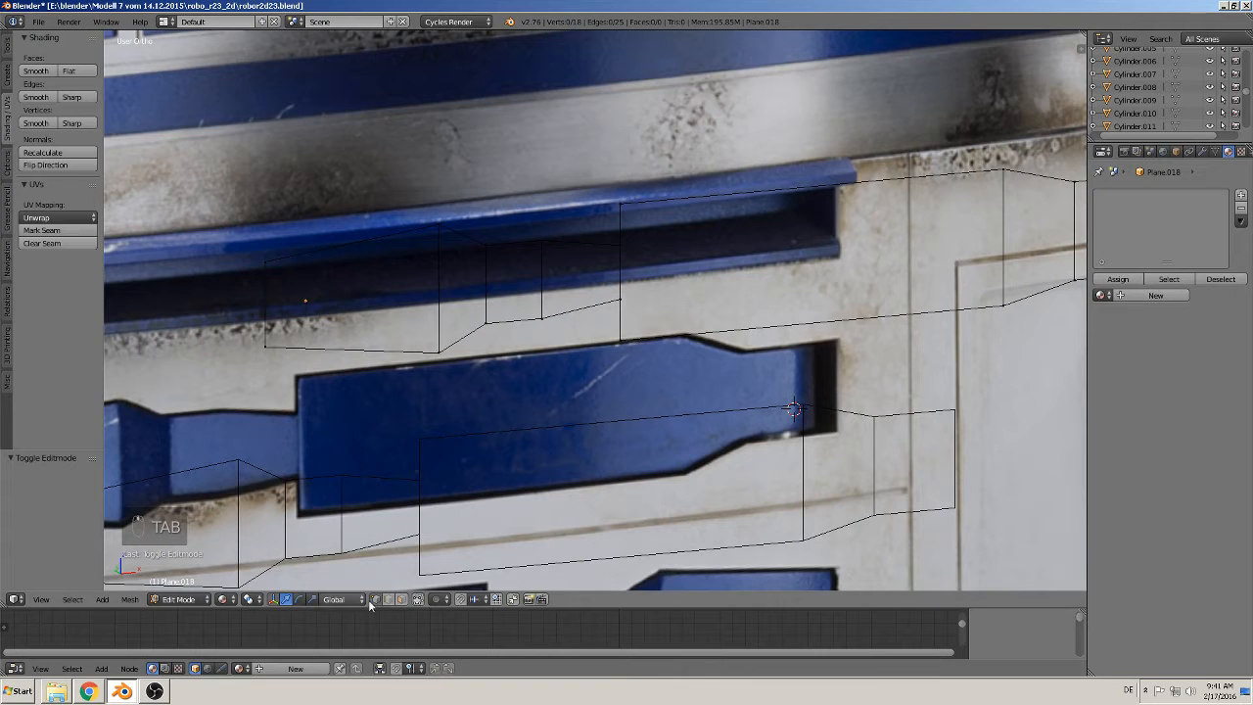
key("c")
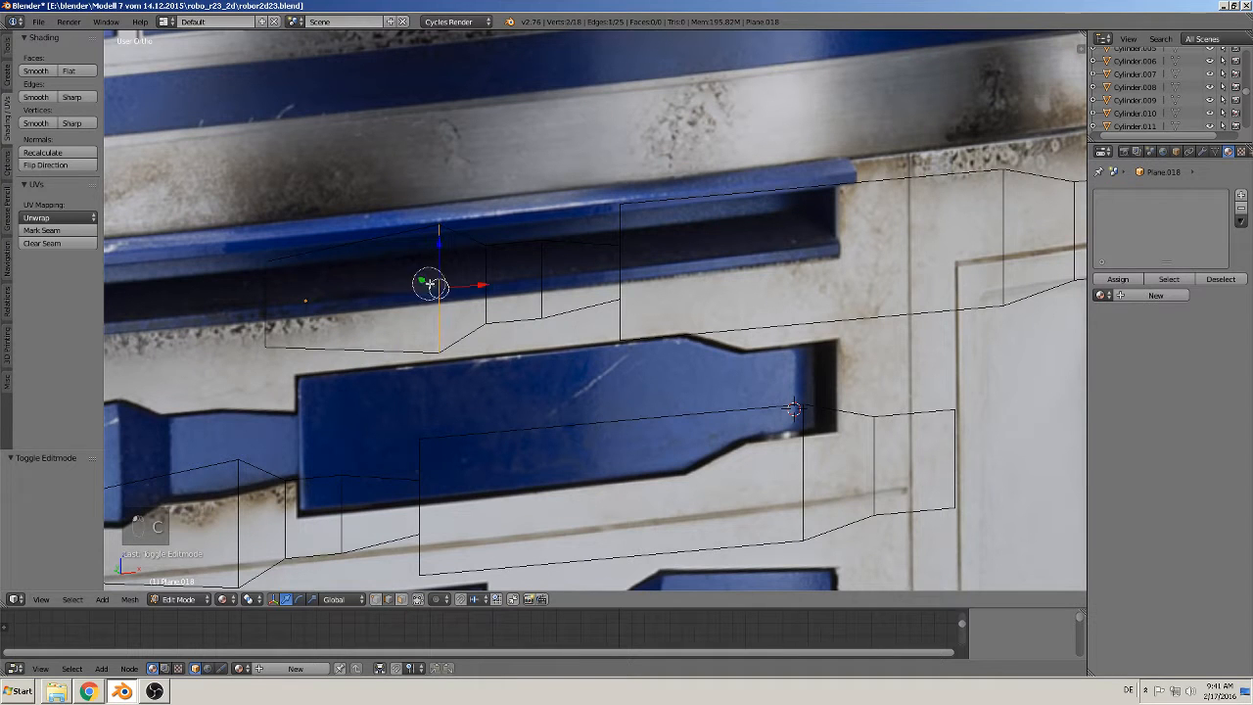
mouse_move(428, 283)
left_mouse_down()
mouse_move(831, 235)
mouse_move(1069, 225)
left_mouse_up()
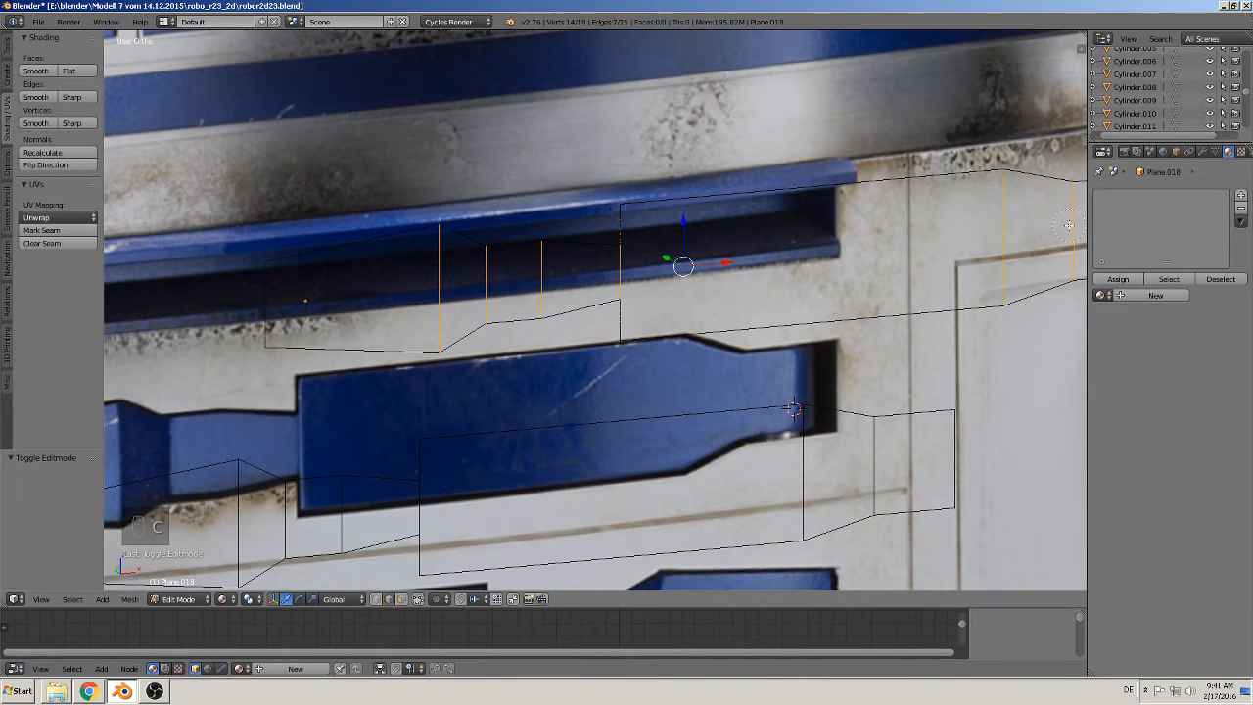
middle_click_drag(930, 285, 627, 293, "shift")
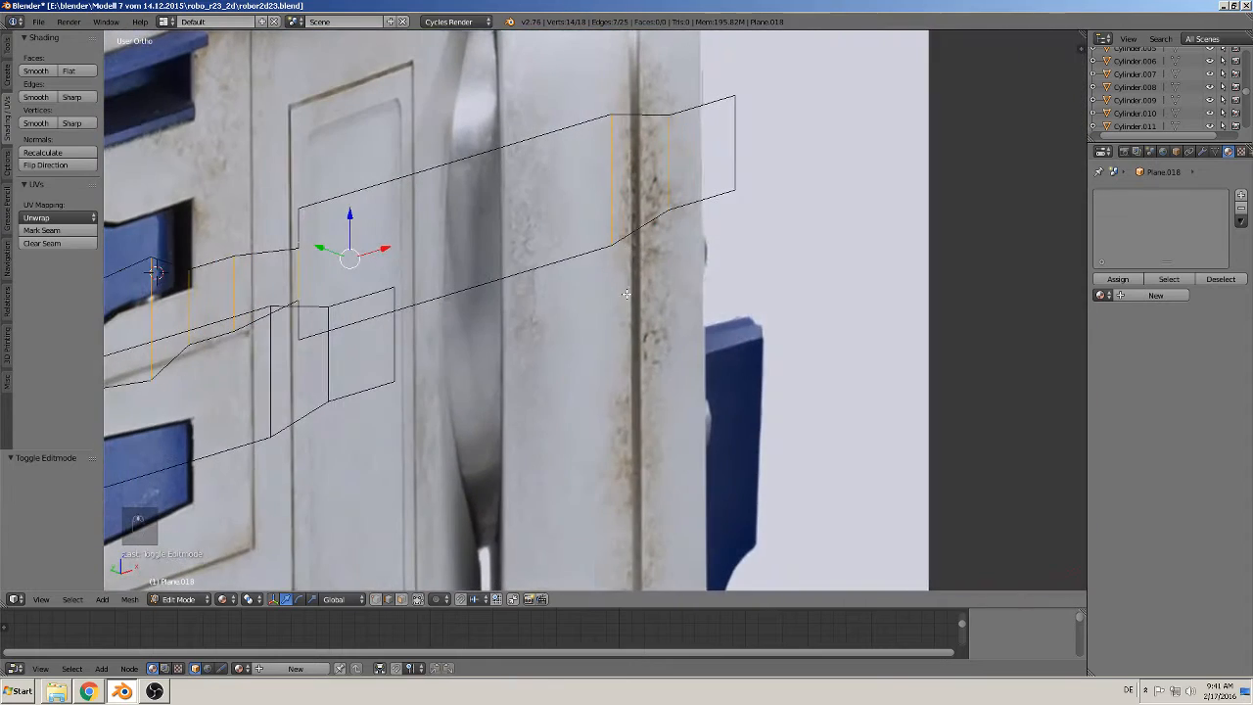
key("x")
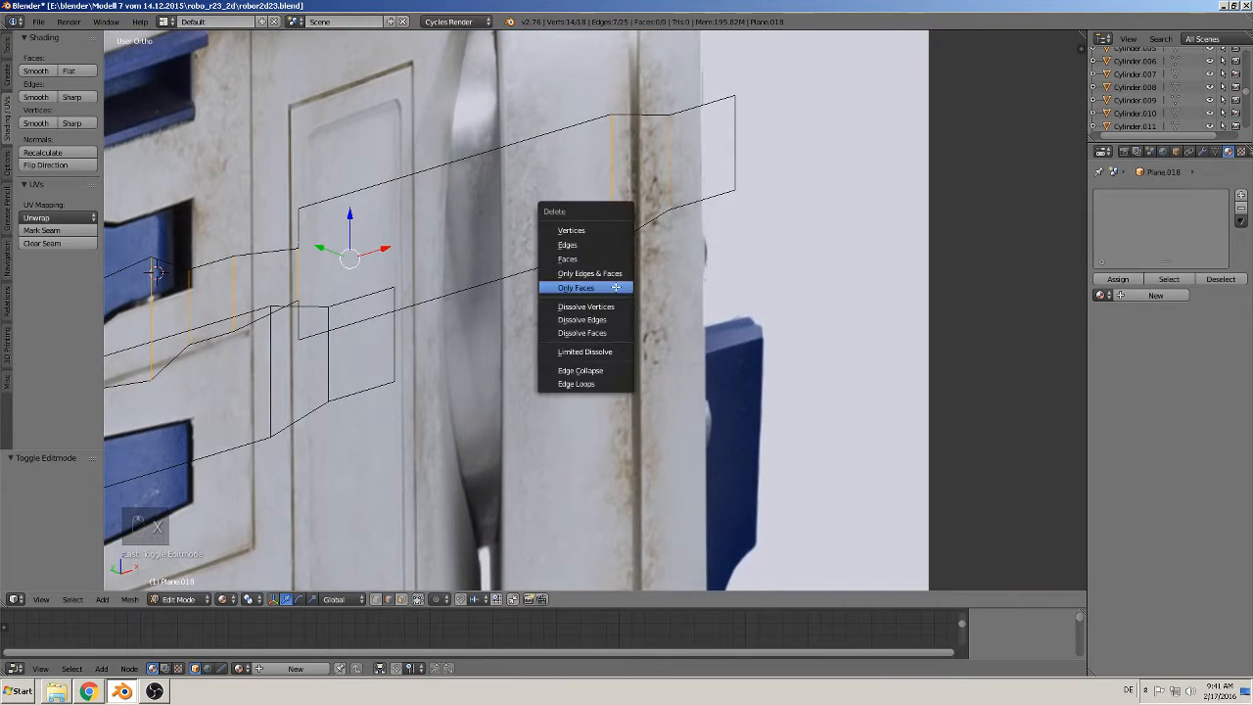
left_click(586, 243)
scroll(586, 251, "down", 4)
key("Tab")
scroll(557, 260, "up", 4)
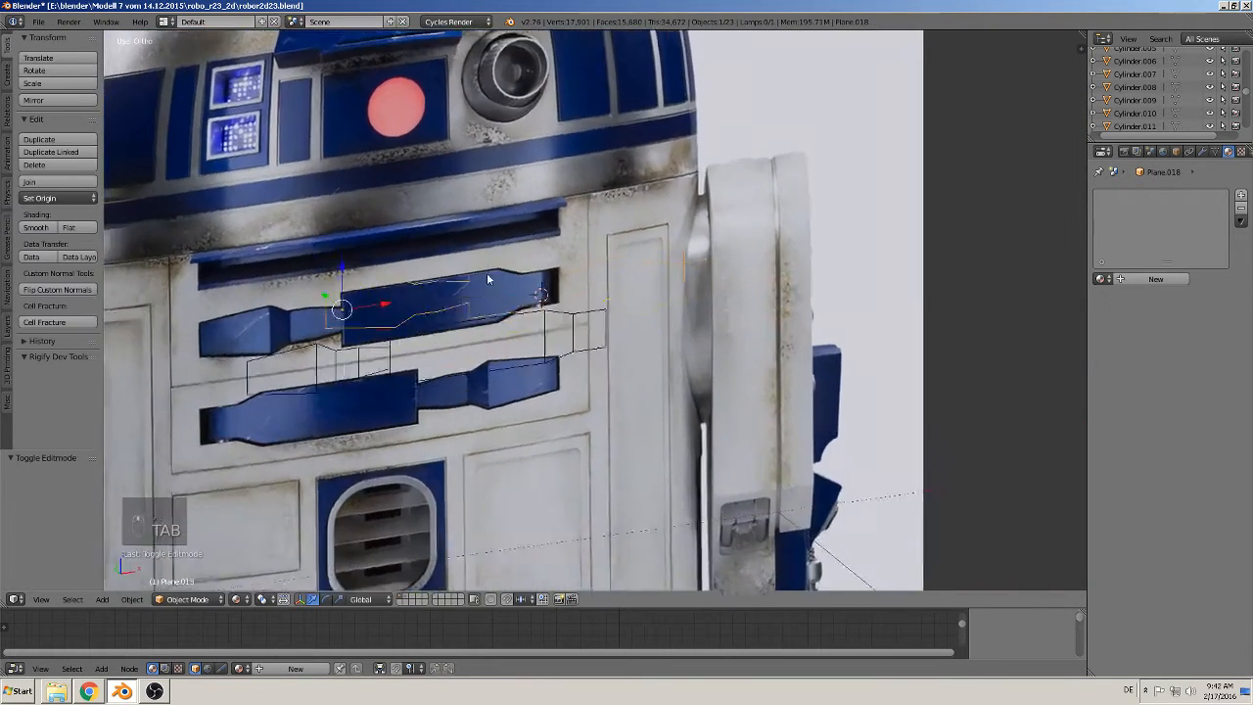
Step: Lower the perimeter outline -0.080 along Z onto the upper utility arm in the front reference image
key("KP_1")
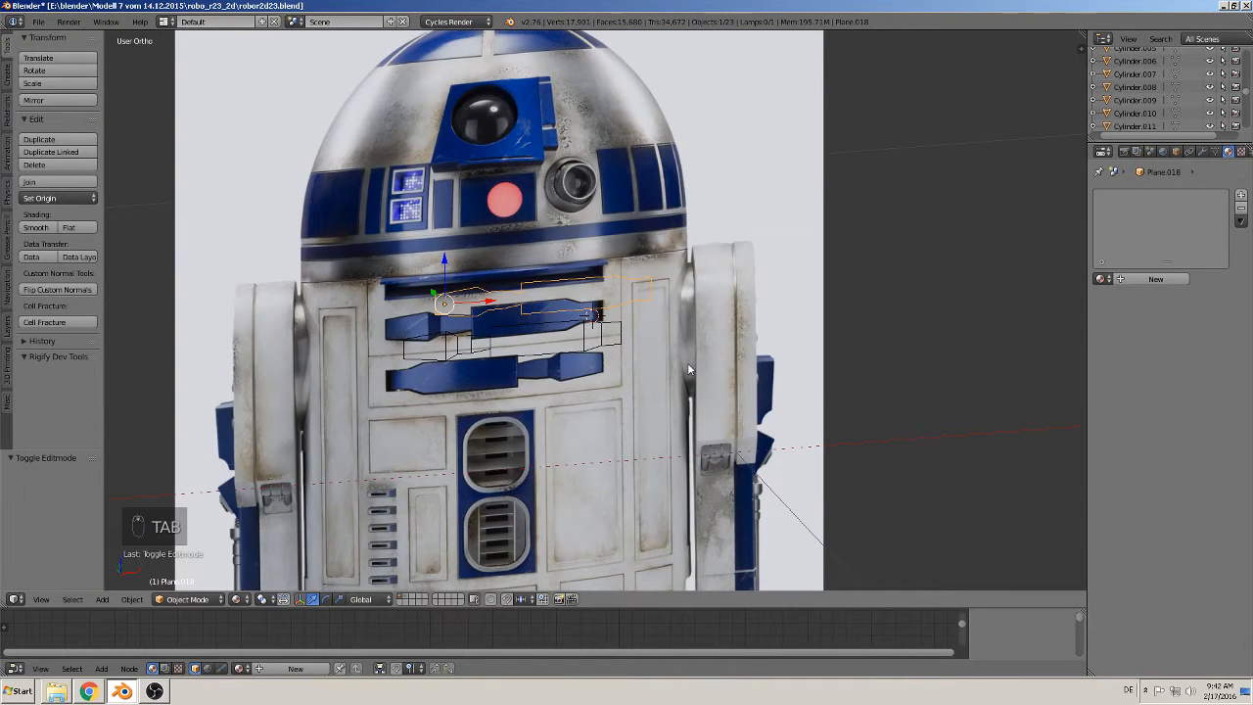
scroll(687, 369, "down", 2)
key("g")
key("z")
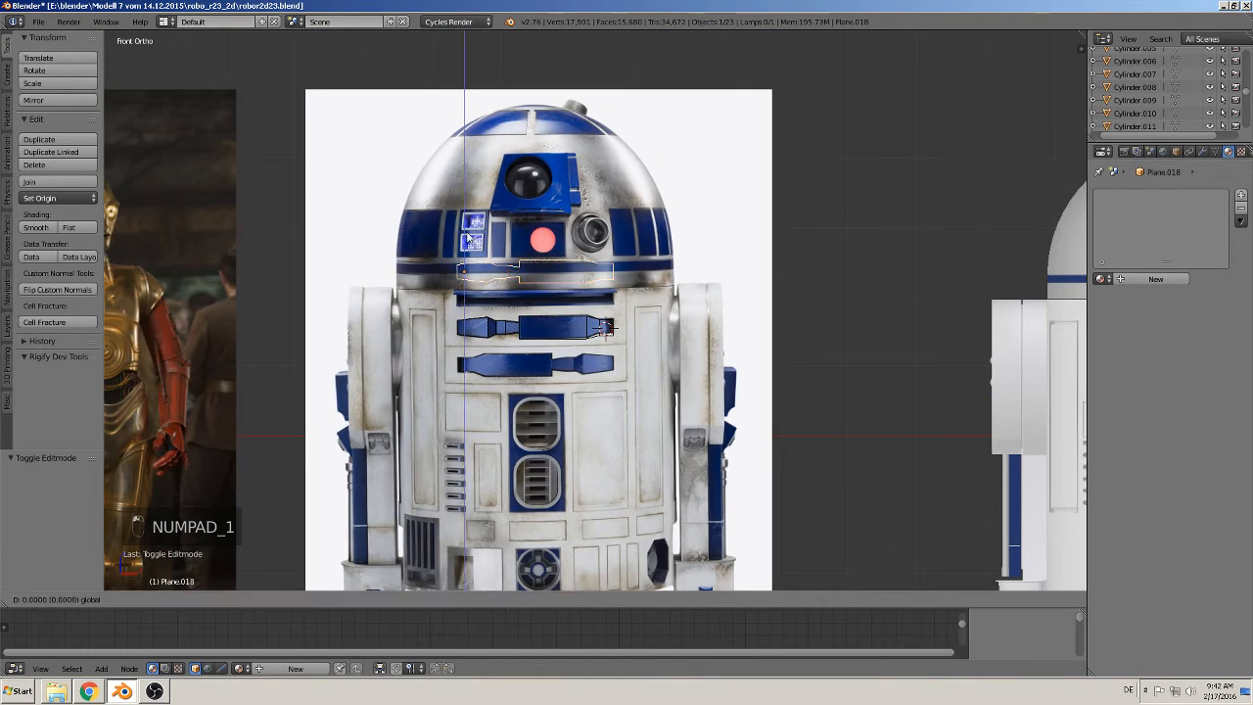
left_click(471, 287)
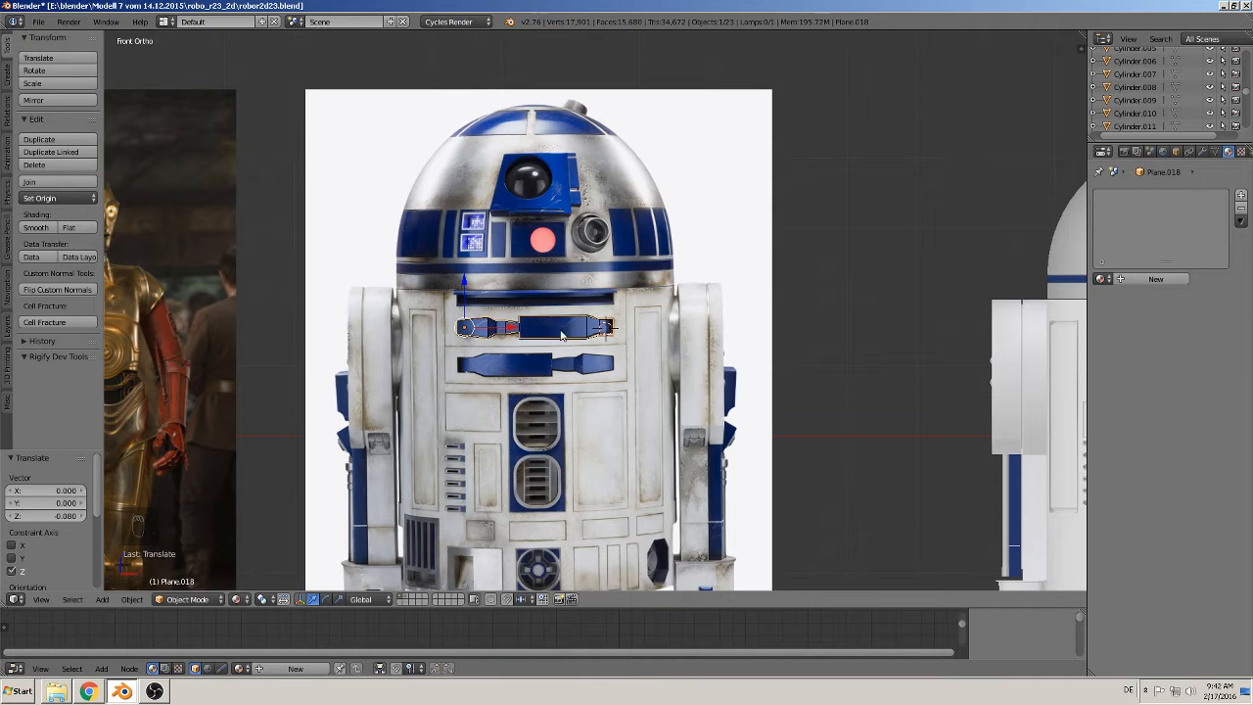
Step: Move the perimeter outline along X from the reference image onto the modelled body, by 0.878 and a further 0.053
middle_click_drag(610, 373, 557, 322, "shift")
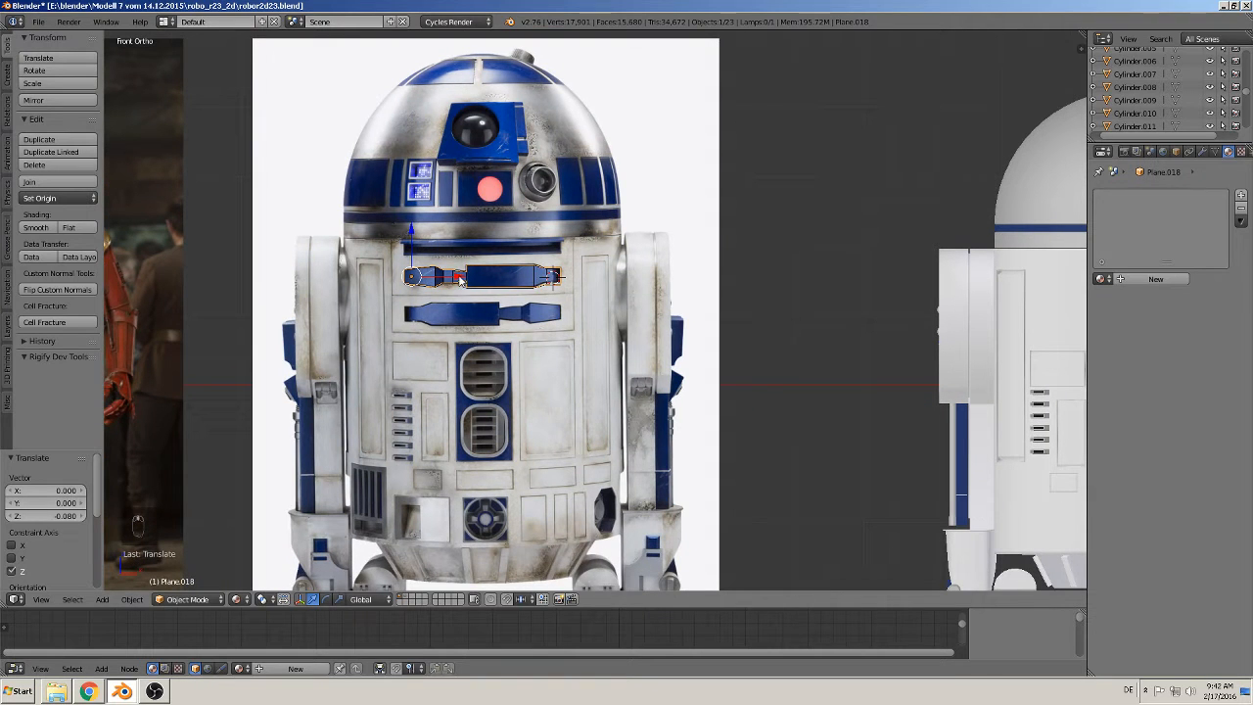
key("g")
key("x")
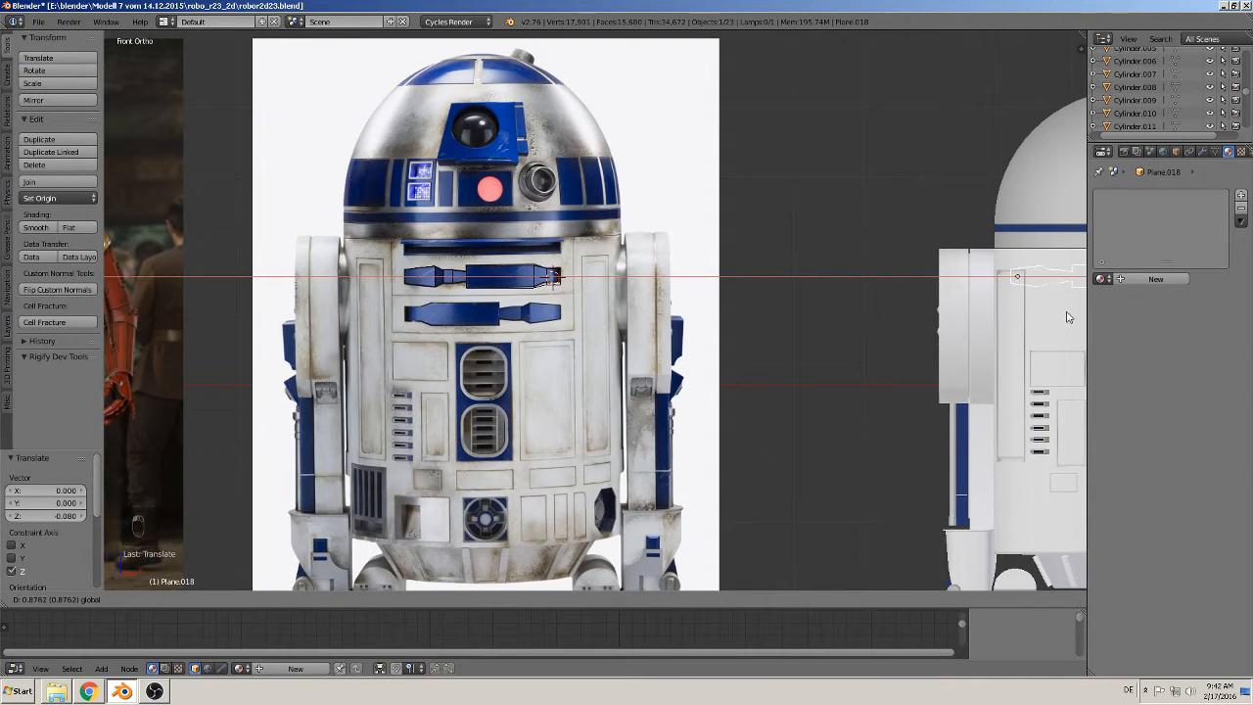
left_click(1069, 316)
middle_click_drag(1068, 316, 530, 307, "shift")
key("g")
key("x")
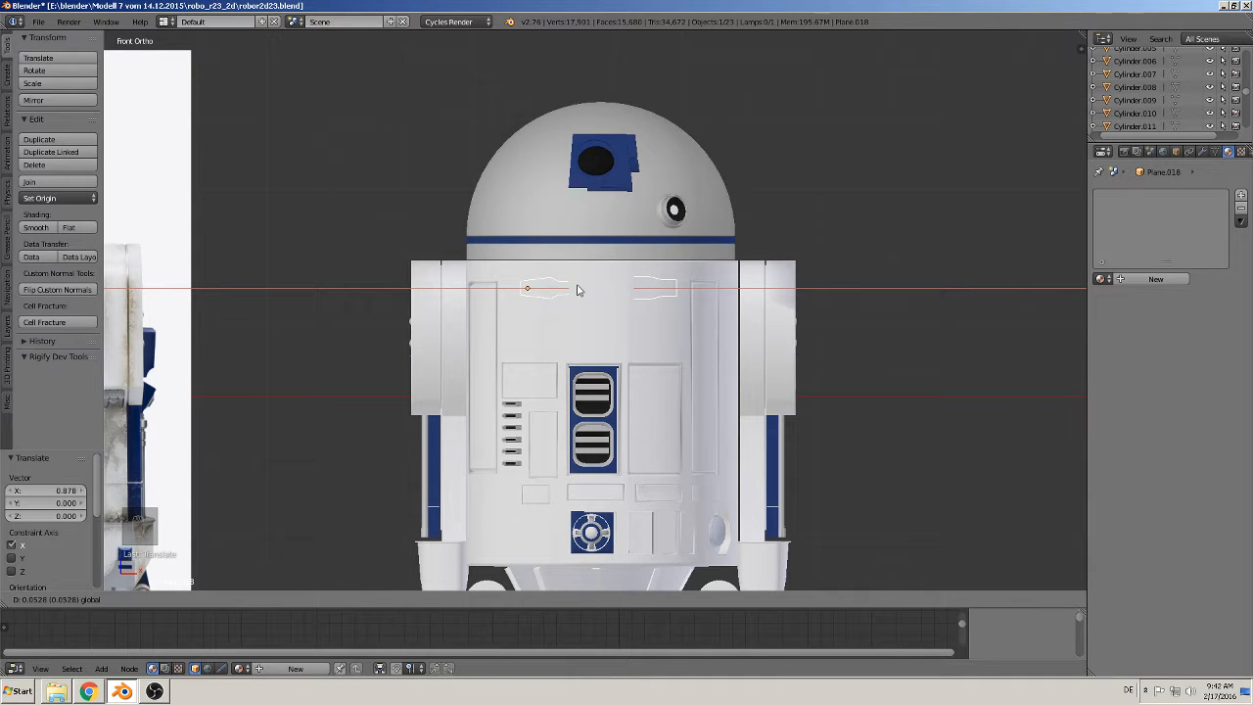
left_click(578, 292)
Step: Shift the arm outline -0.018 along Y and -0.002 along X to position it in front of the body
middle_click_drag(577, 292, 609, 255)
key("g")
key("y")
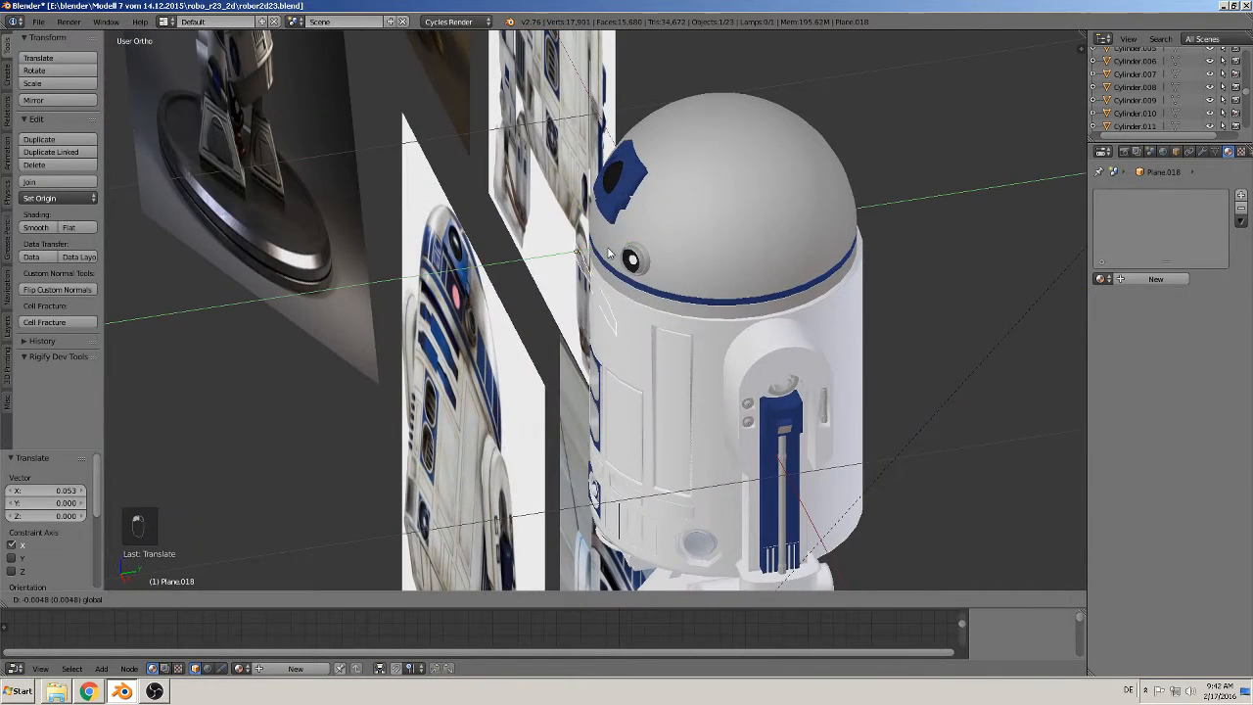
left_click(602, 256)
key("KP_1")
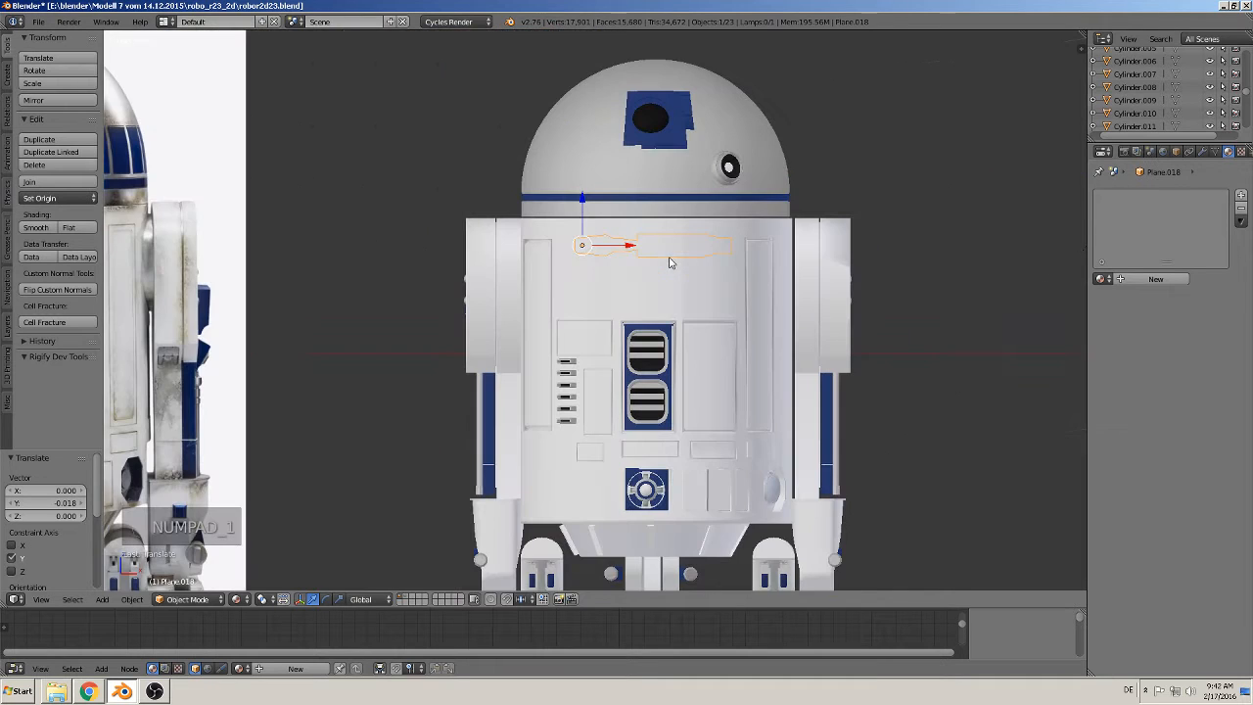
scroll(605, 248, "up", 2)
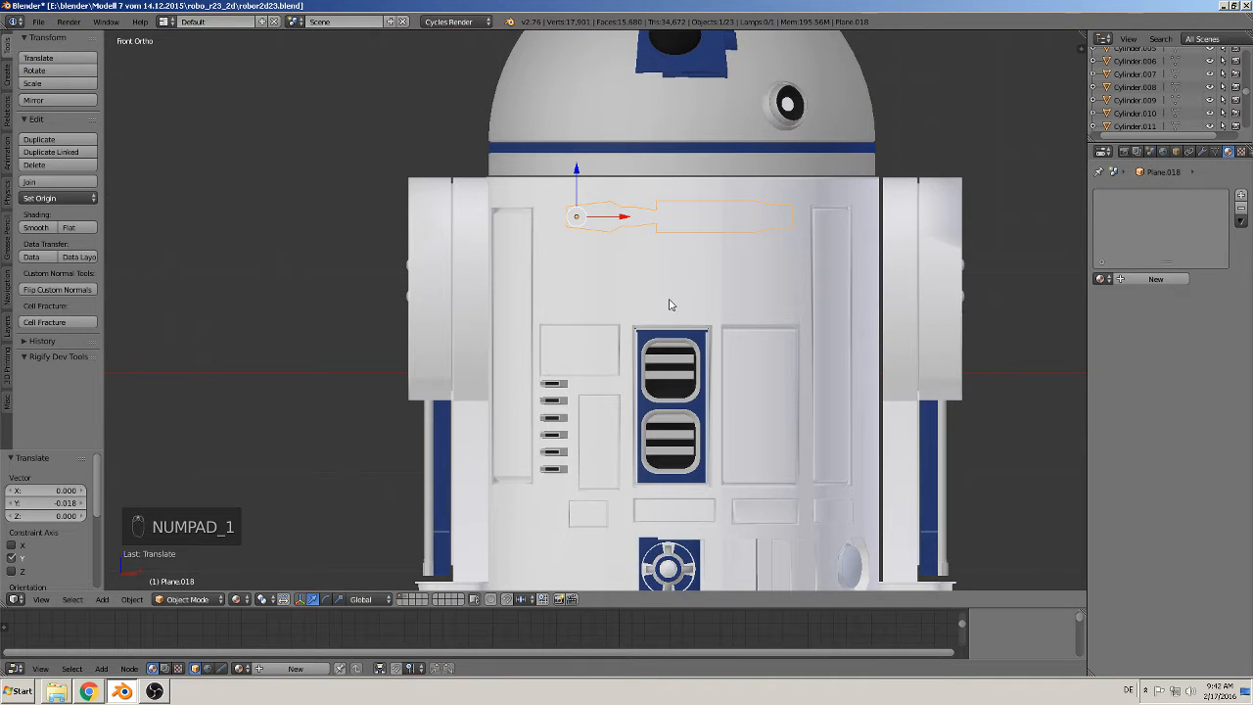
key("g")
key("x")
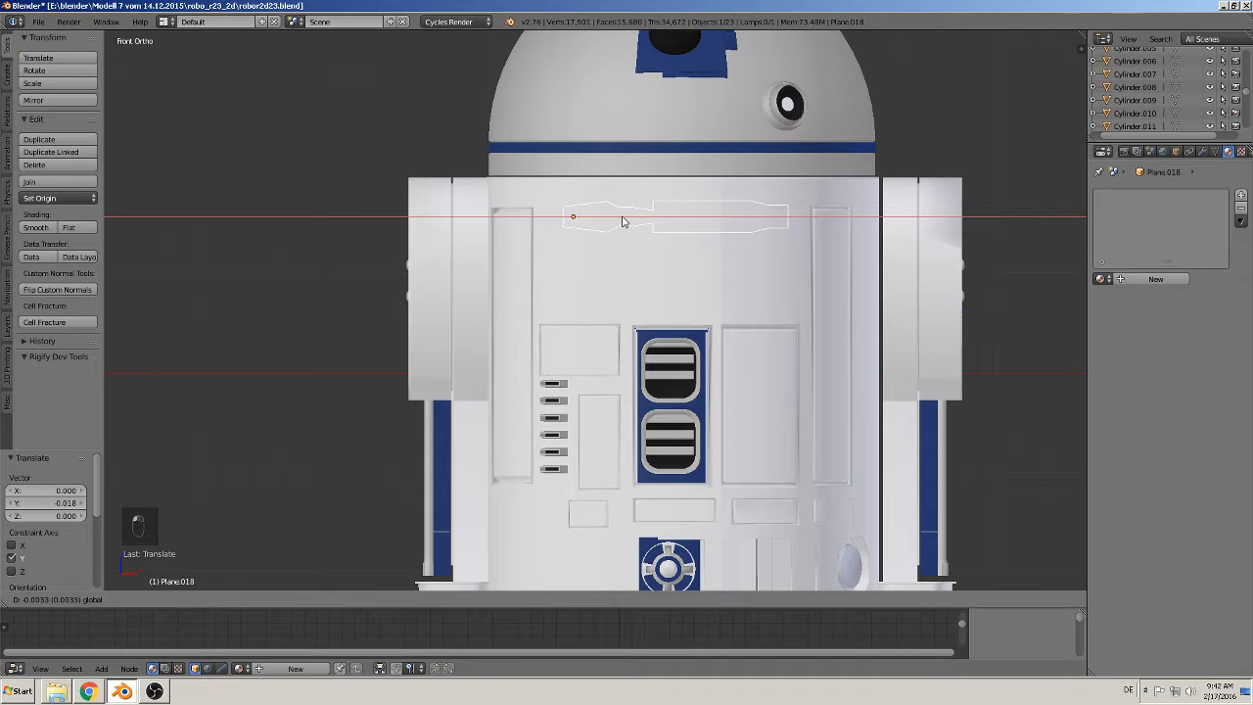
left_click(624, 222)
Step: Knife Project the arm outline onto the whole body mesh in front view to cut the upper arm shape
middle_click_drag(700, 220, 622, 259, "shift")
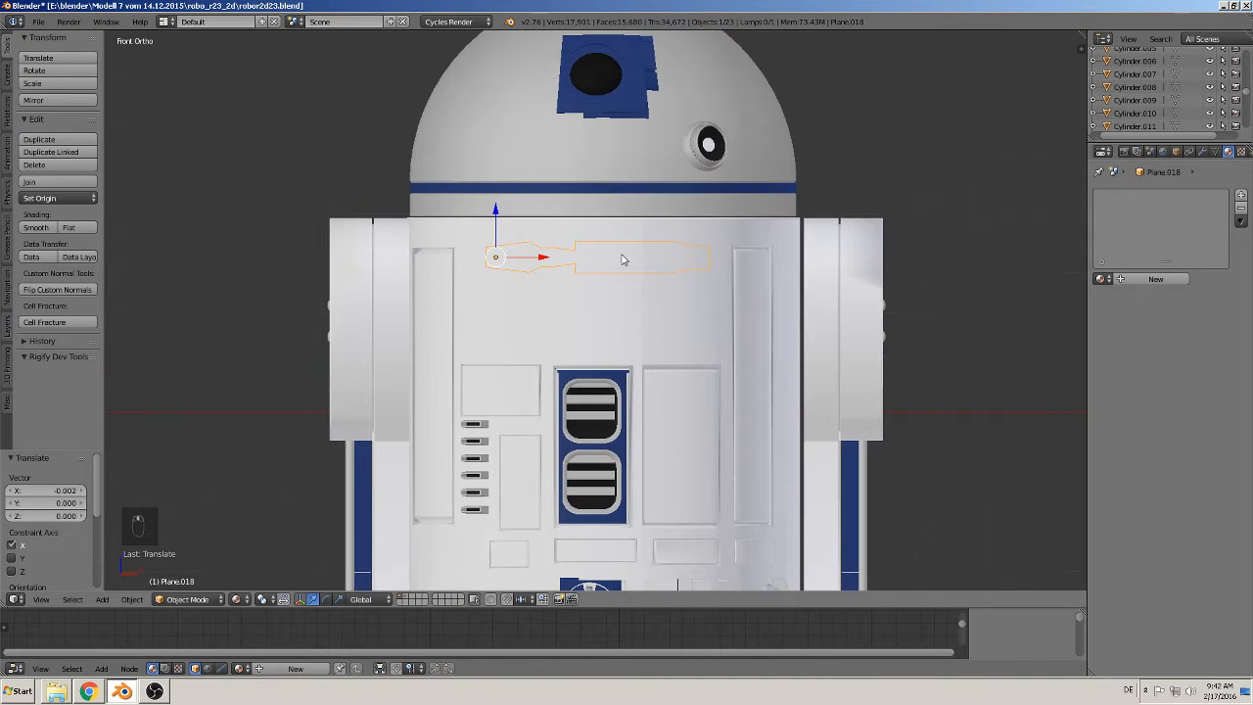
right_click(601, 181, "shift")
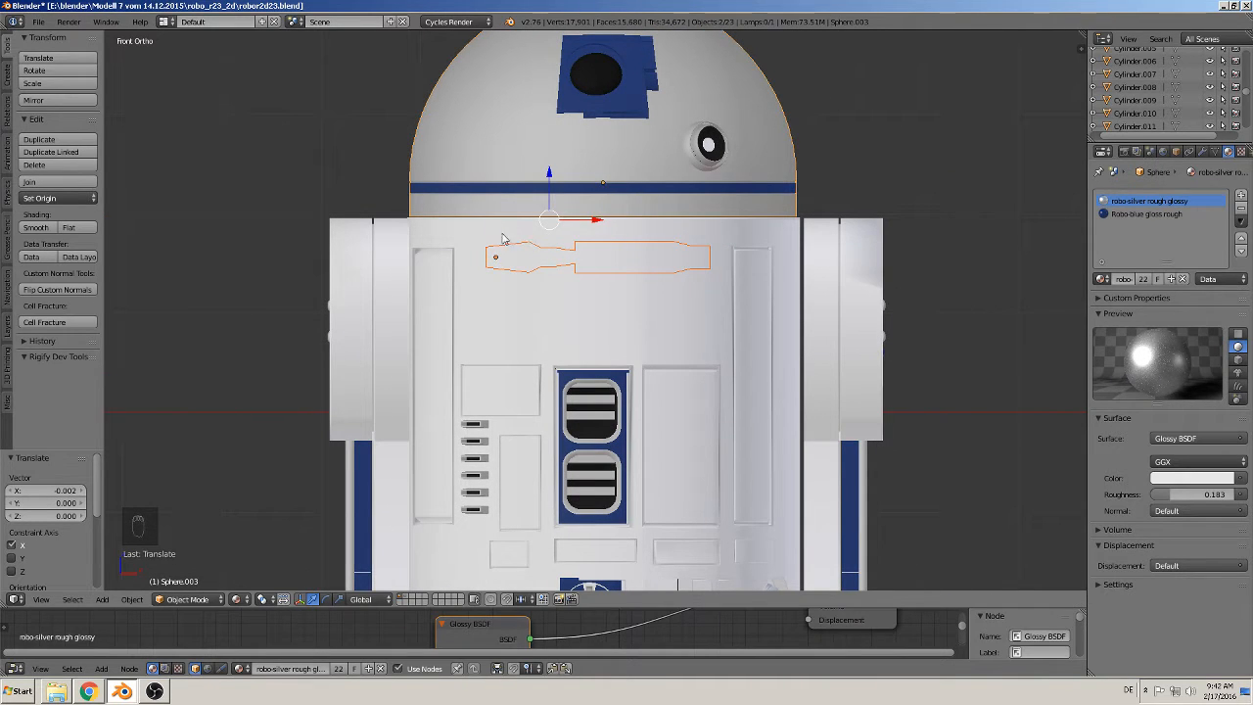
right_click(542, 256)
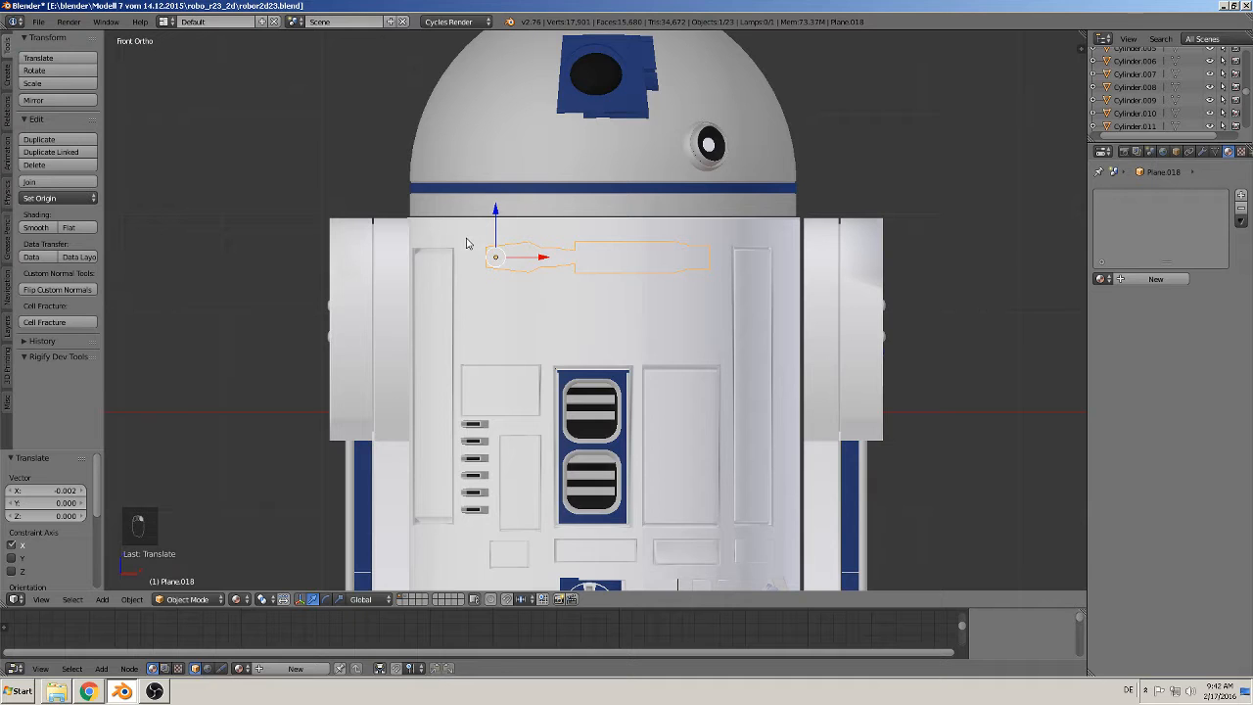
right_click(468, 242, "shift")
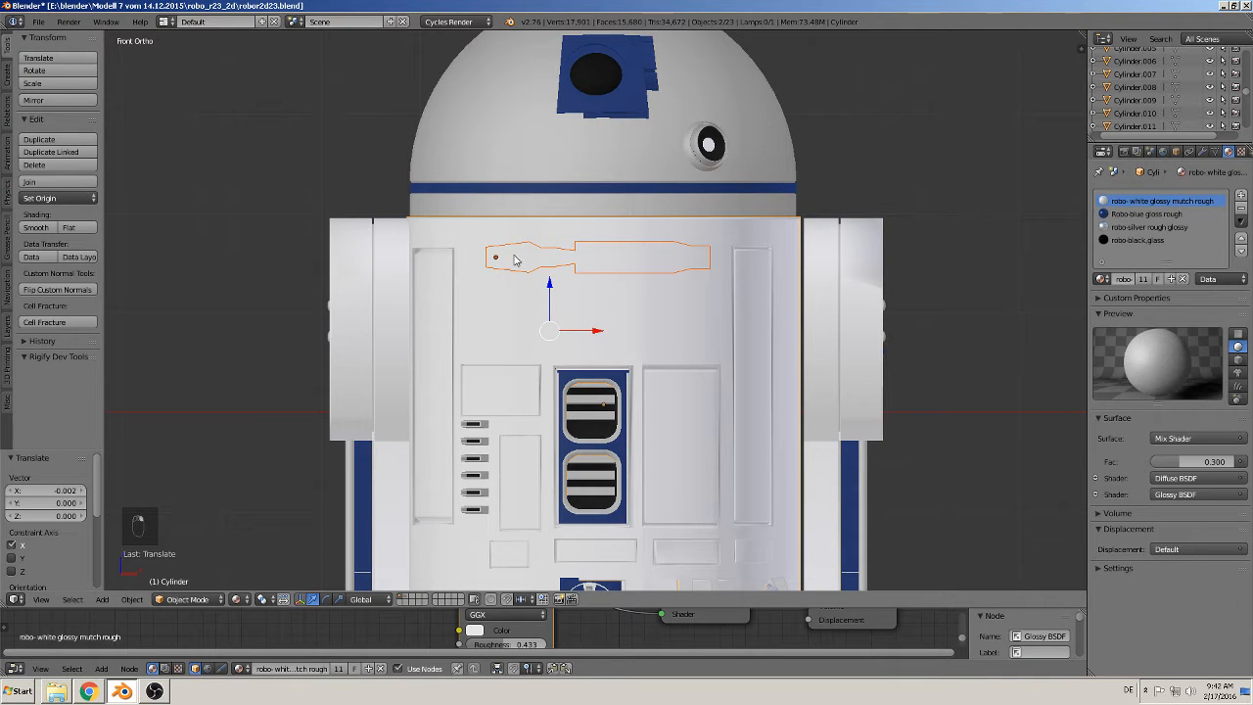
key("Tab")
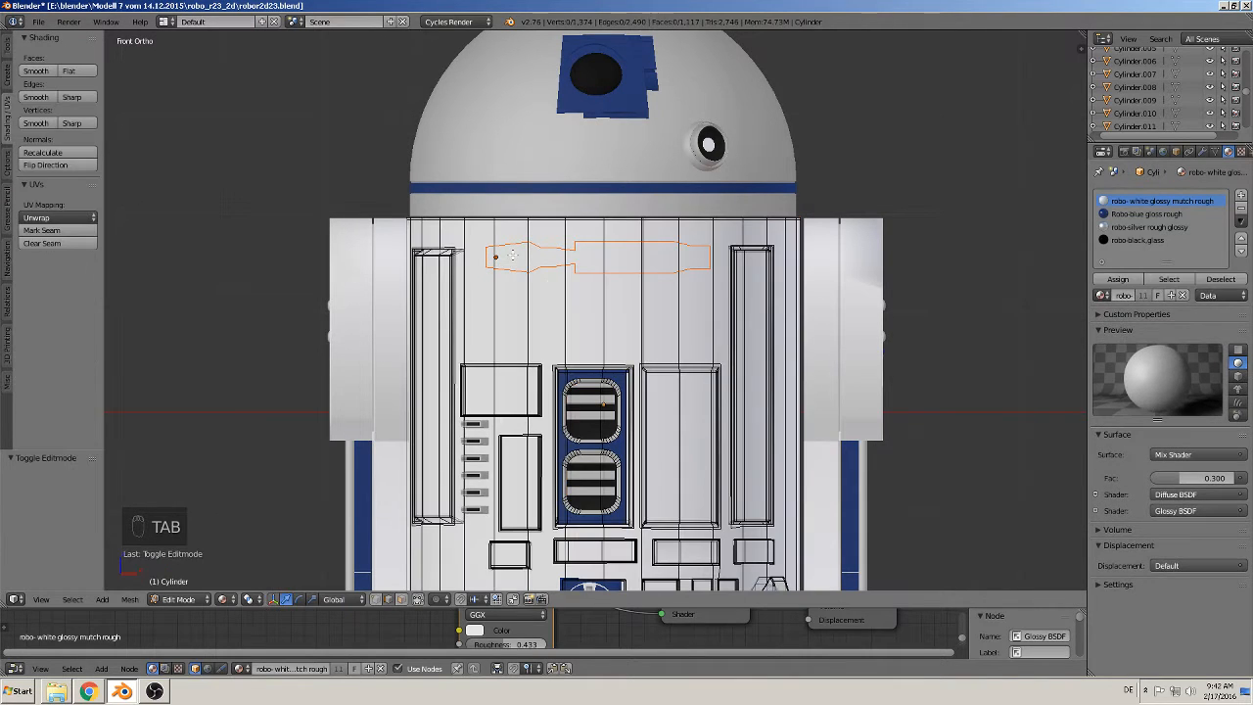
key("a")
key("a")
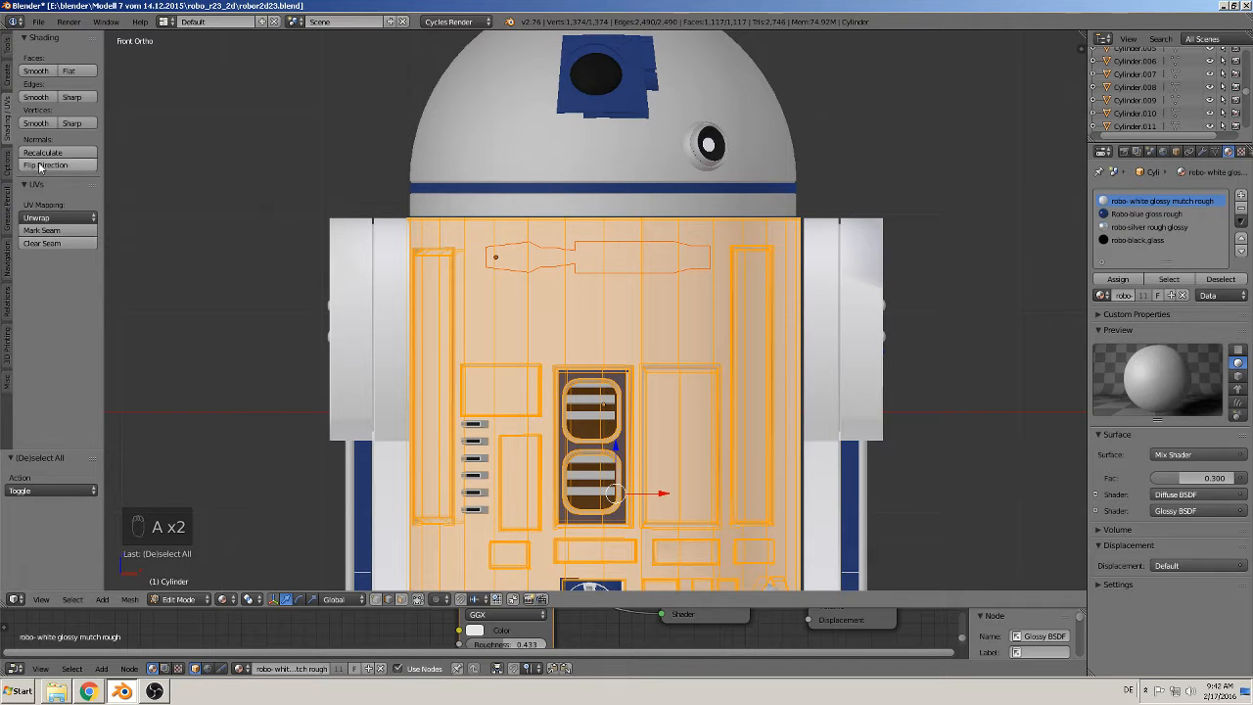
left_click(4, 44)
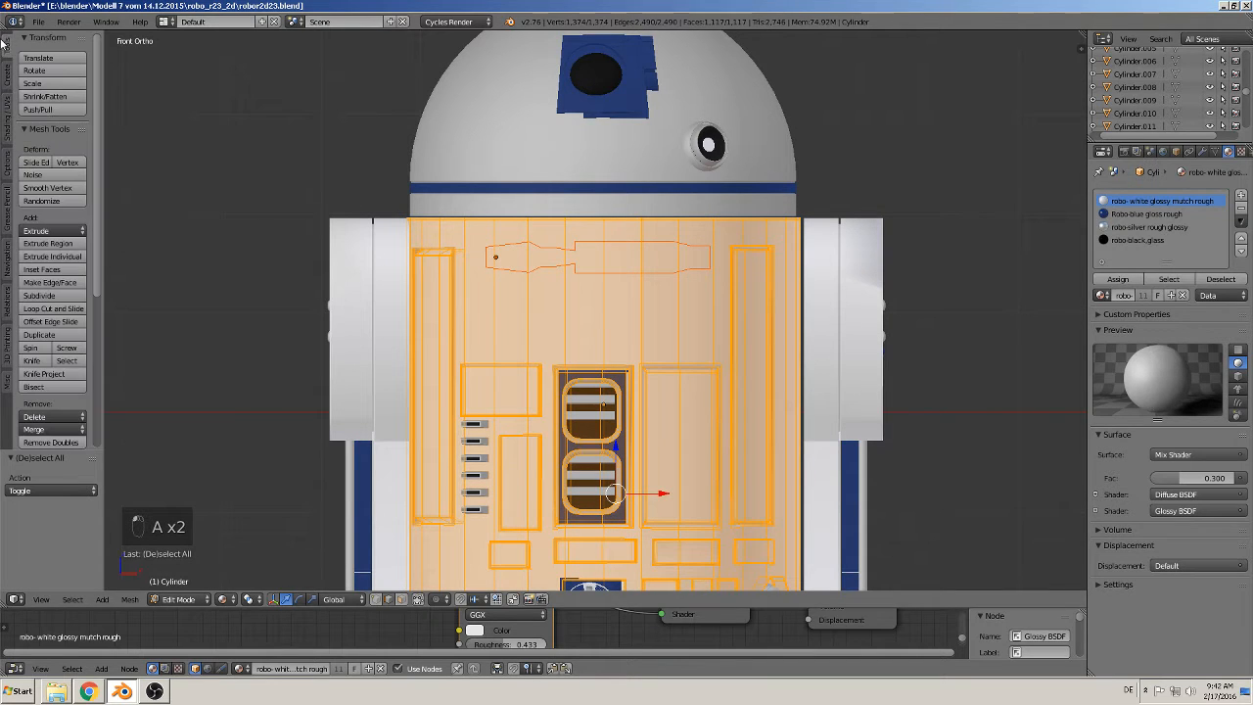
left_click(45, 374)
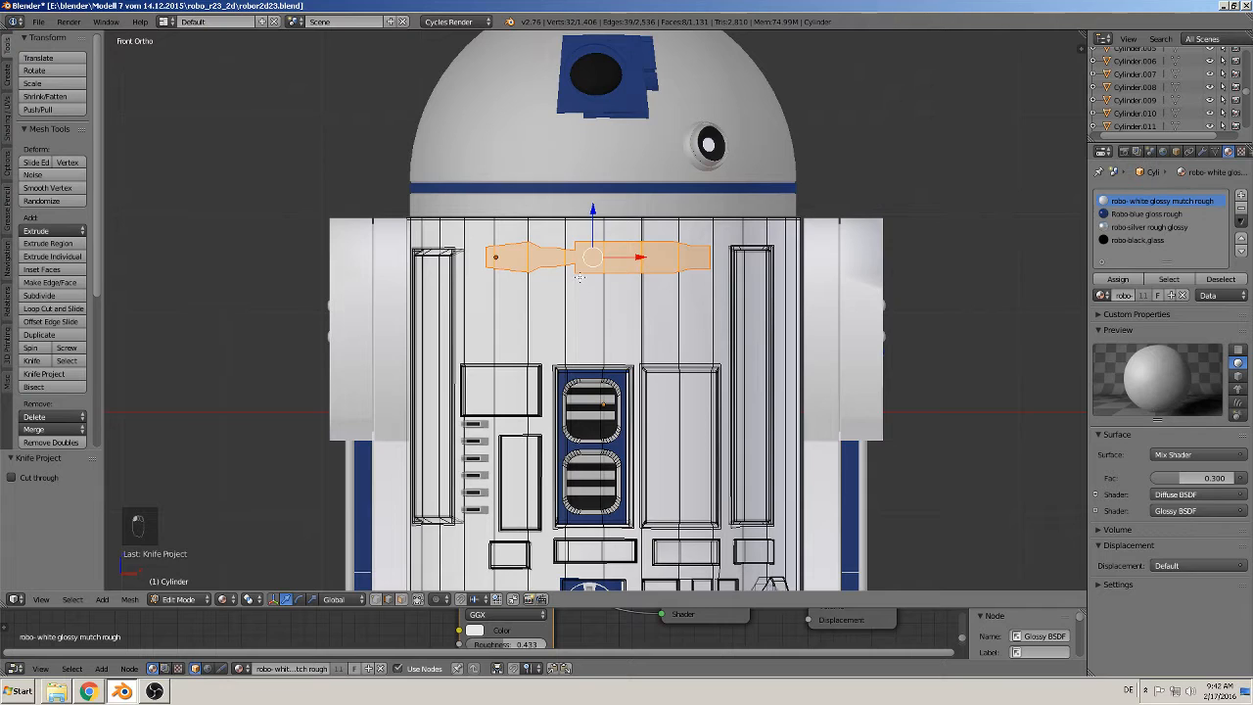
Step: Return to Object Mode and move the arm outline -0.059 along Z, below the upper arm cut
key("Tab")
right_click(578, 255)
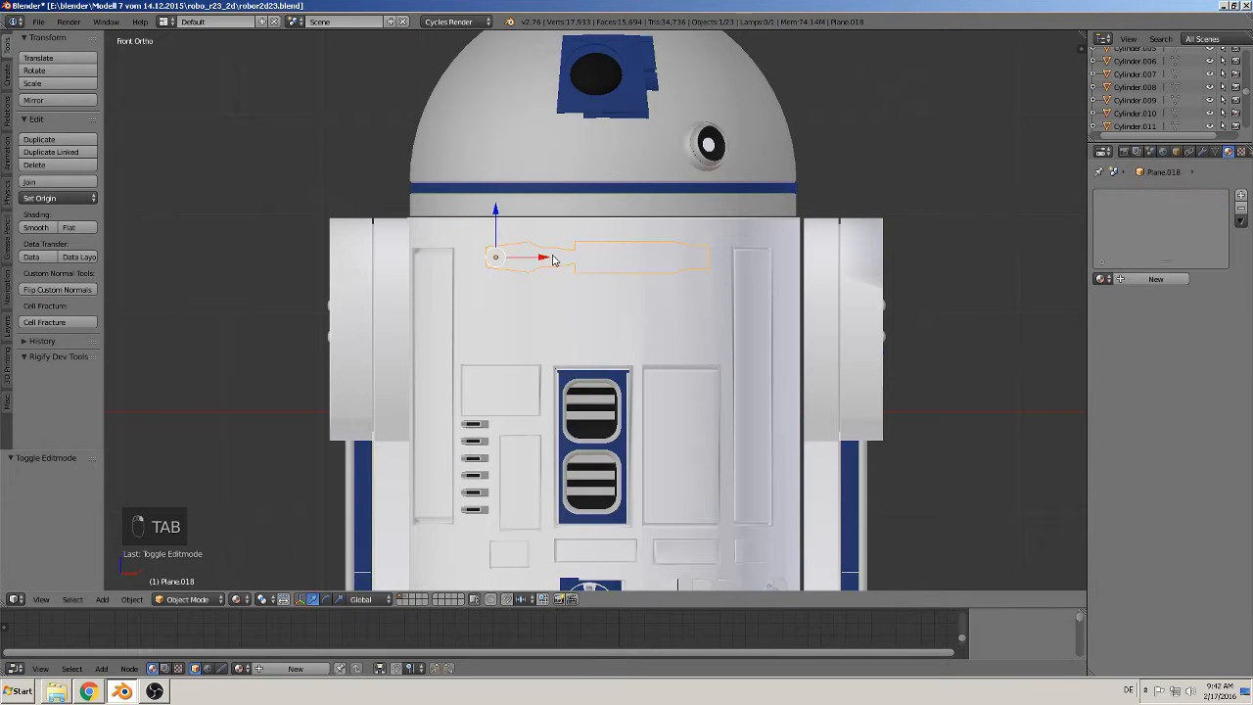
left_click_drag(498, 220, 497, 279)
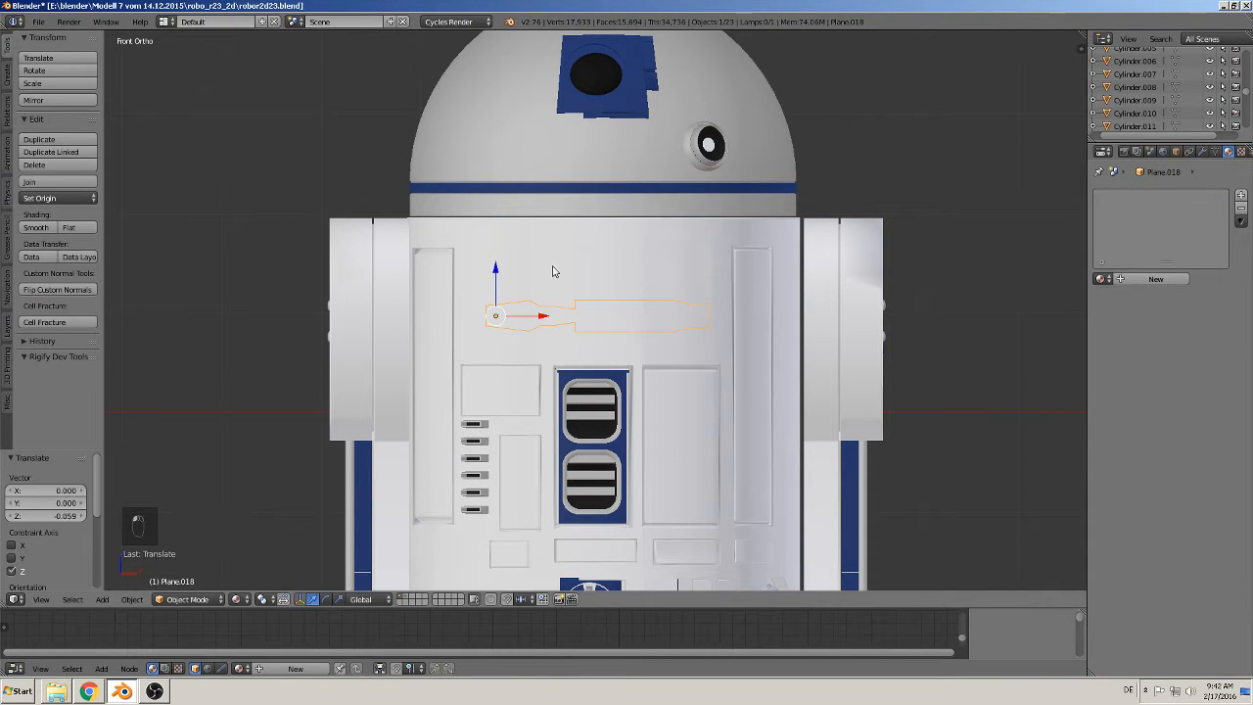
Step: Move the arm outline -0.927 along X from the body back onto the lower arm in the reference image
right_click(553, 272)
key("Tab")
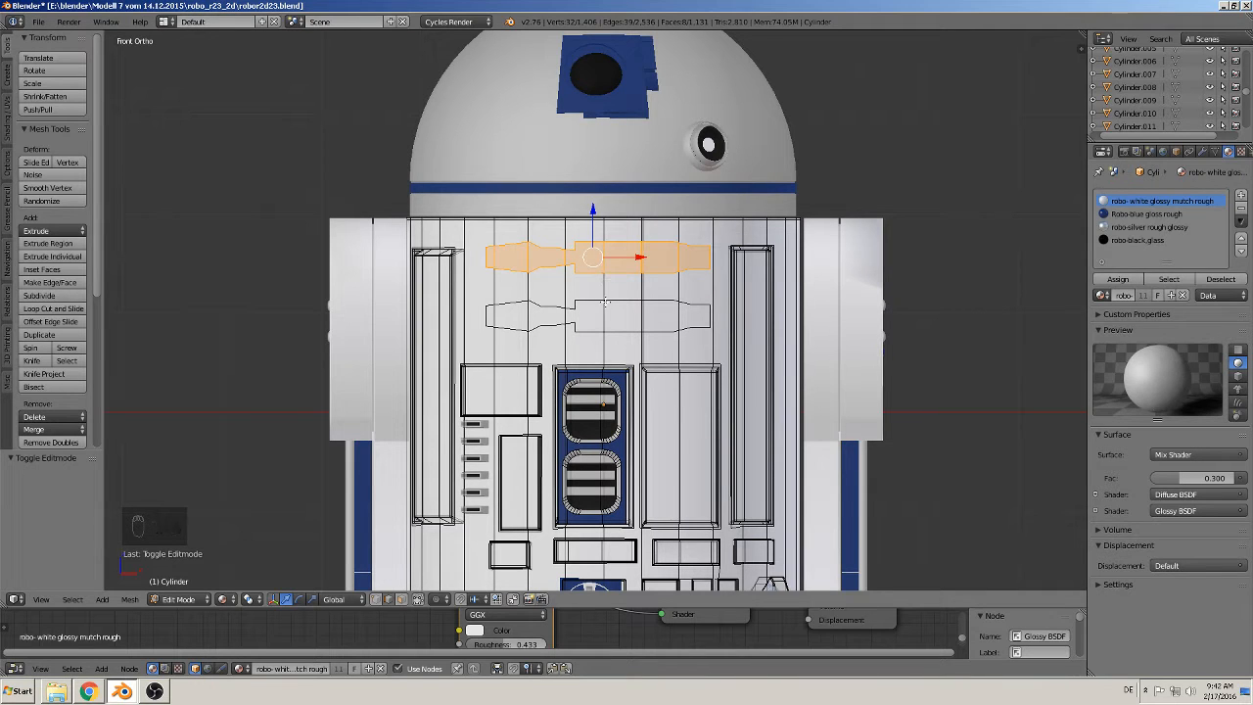
scroll(526, 340, "down", 2)
middle_click_drag(390, 367, 720, 343, "shift")
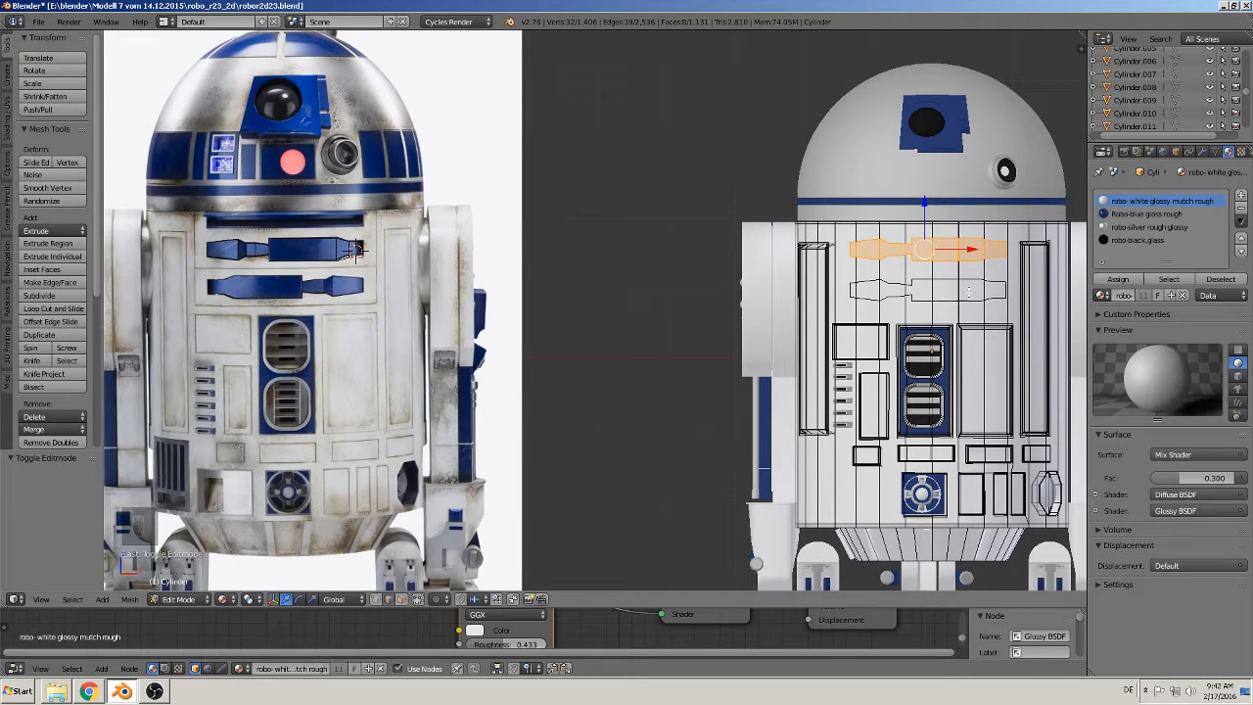
key("Tab")
right_click(951, 287)
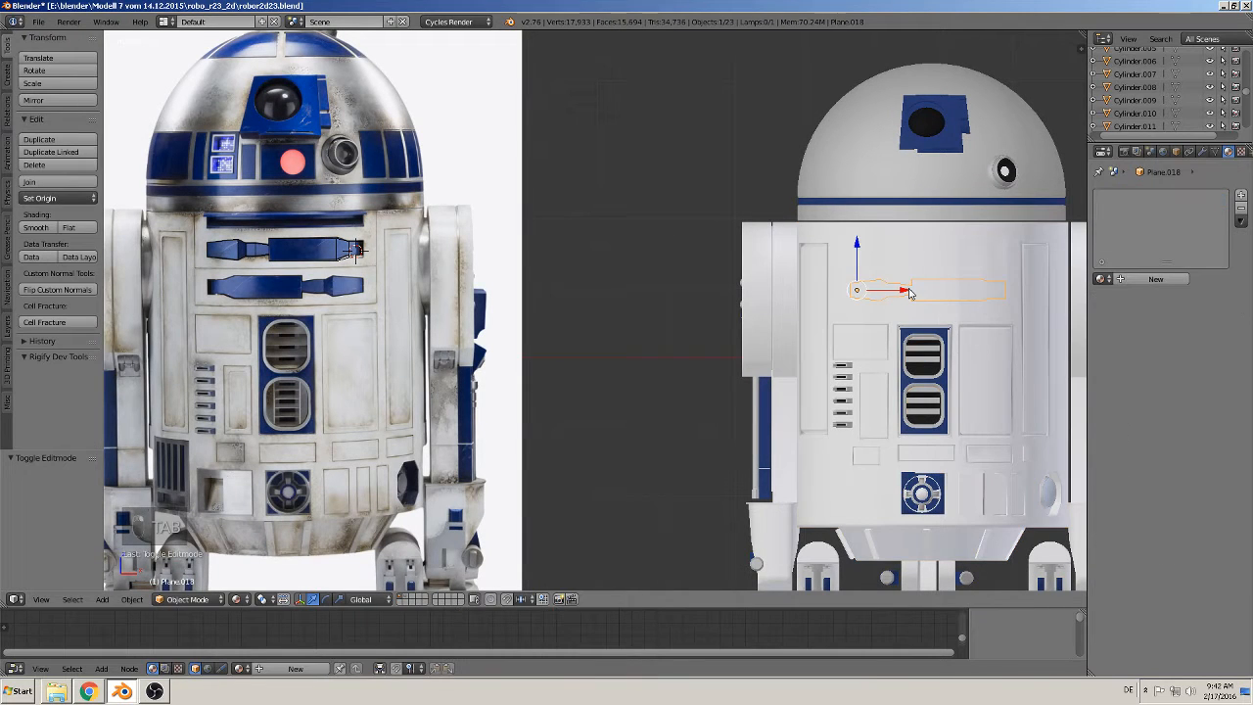
left_click_drag(909, 293, 268, 282)
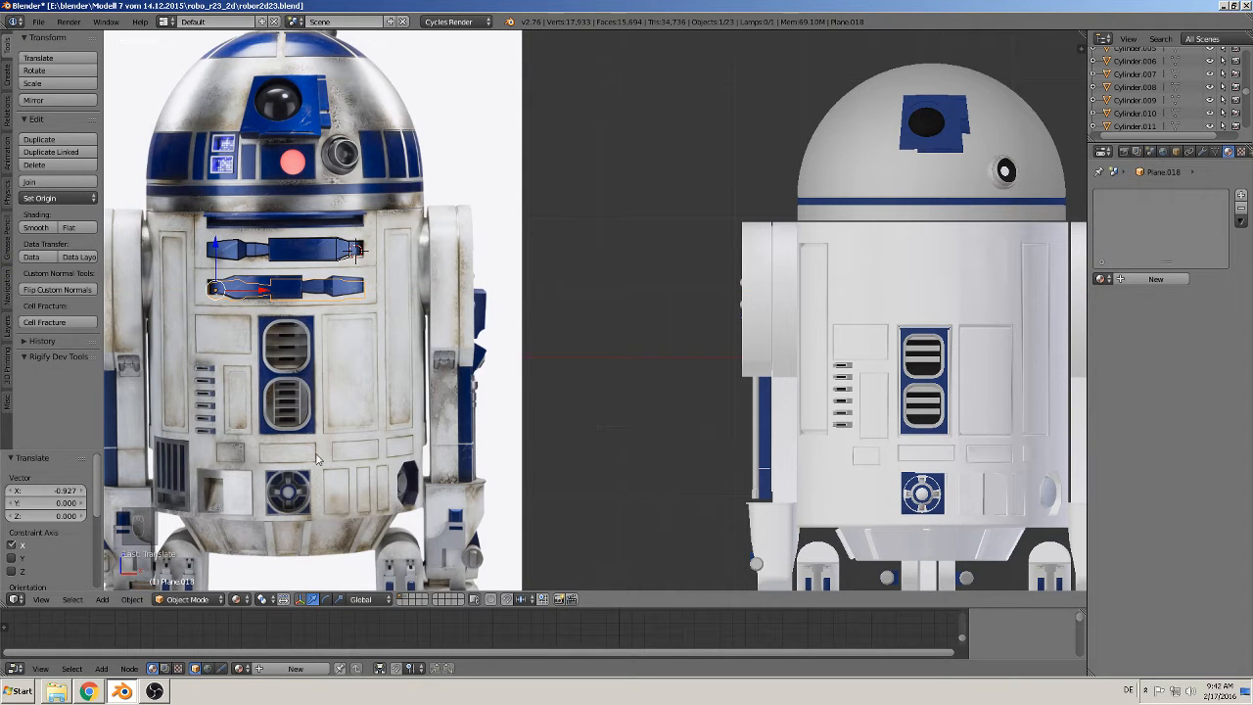
Step: Mirror the arm outline along the global X axis
left_click(128, 601)
mouse_move(165, 527)
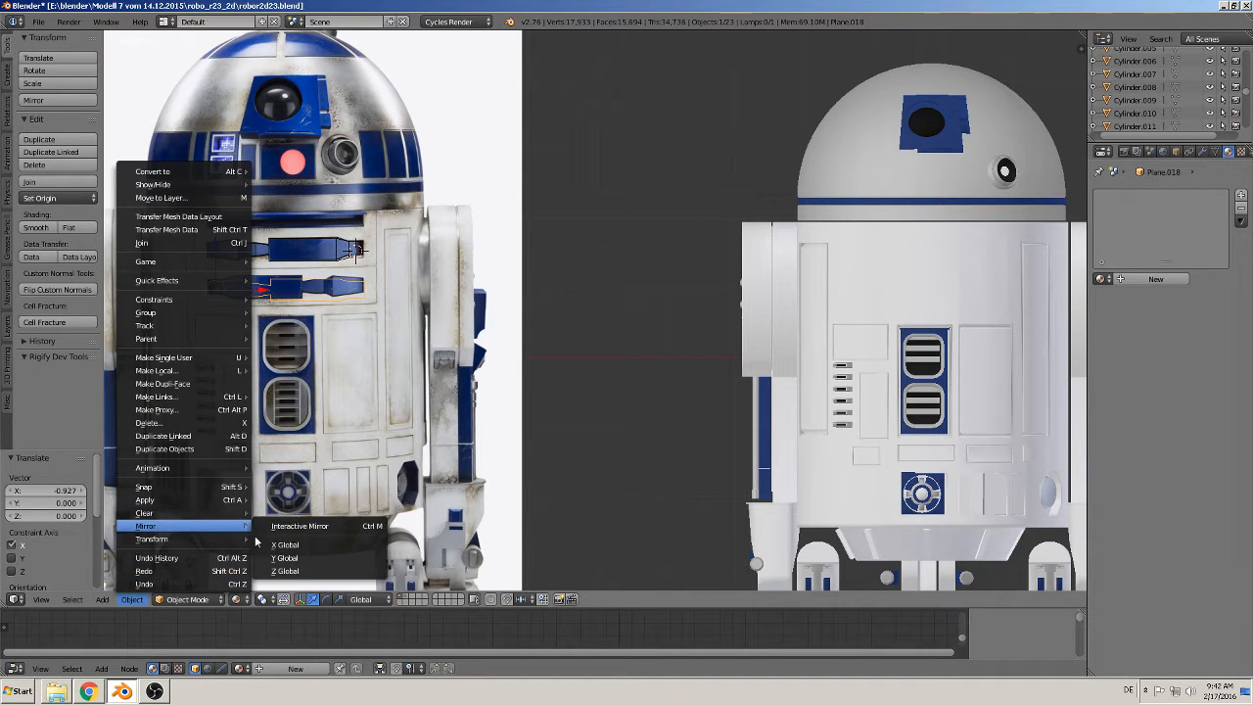
left_click(290, 528)
key("x")
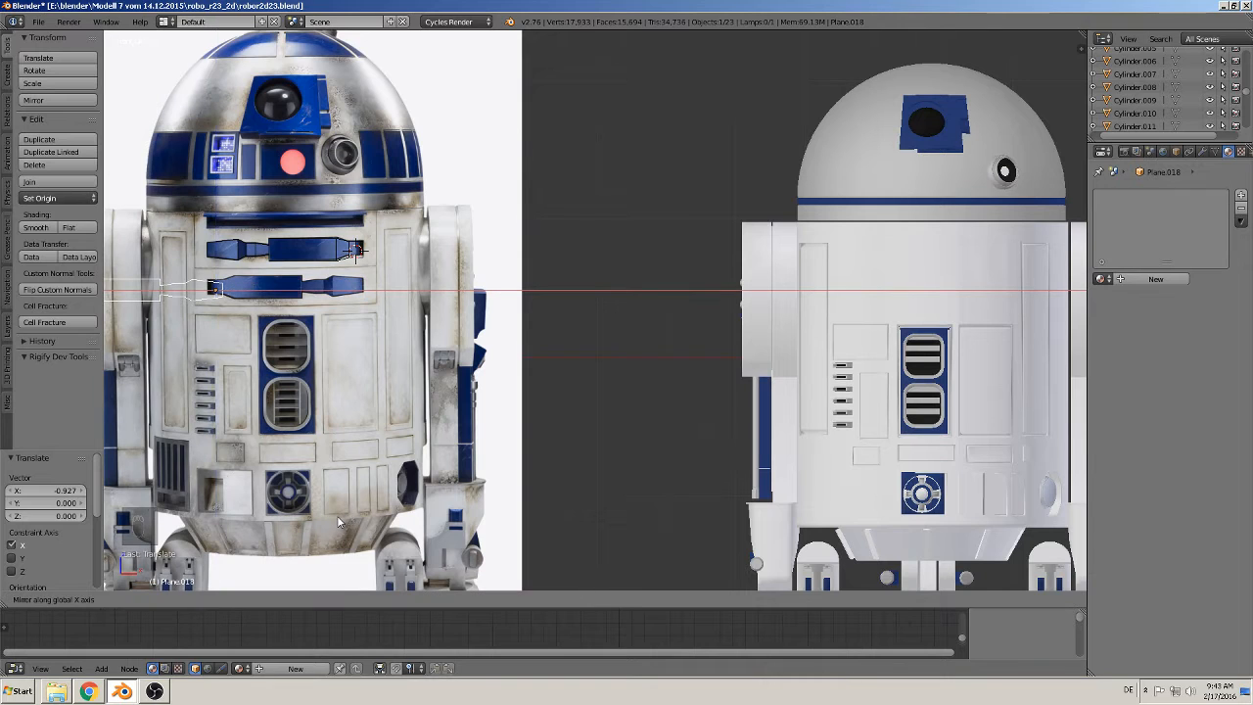
left_click(336, 513)
Step: Align the mirrored outline with the reference's lower arm, moving it 0.205 along X and 0.004 along Z
key("g")
key("x")
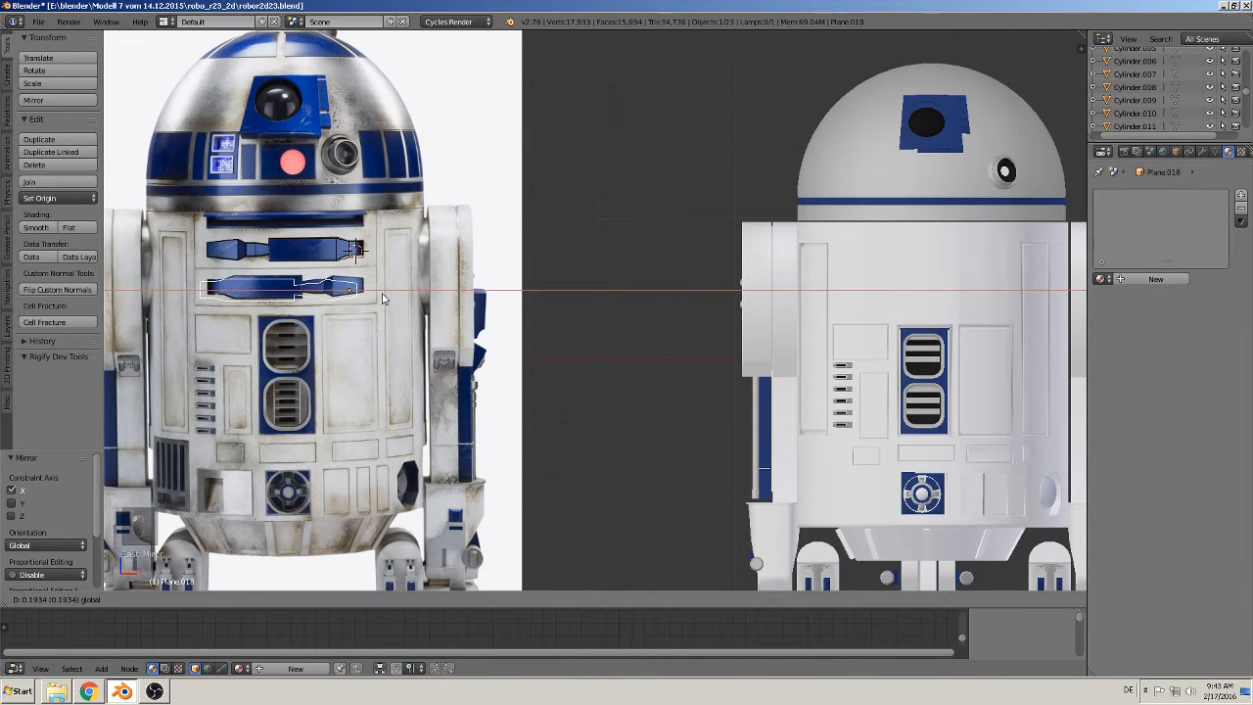
left_click(392, 299)
key("g")
key("z")
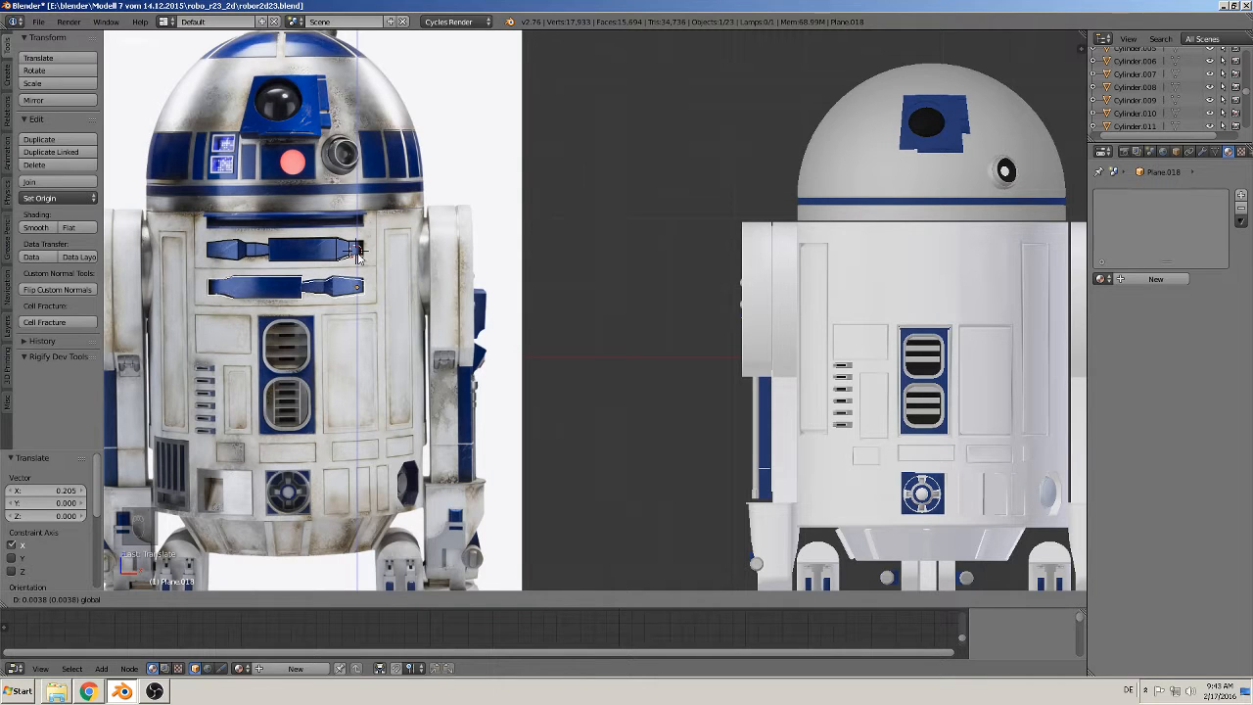
left_click(364, 271)
Step: Move the mirrored outline 0.920 along X onto the modelled body and fine-tune it by 0.0006549 along X
key("g")
key("x")
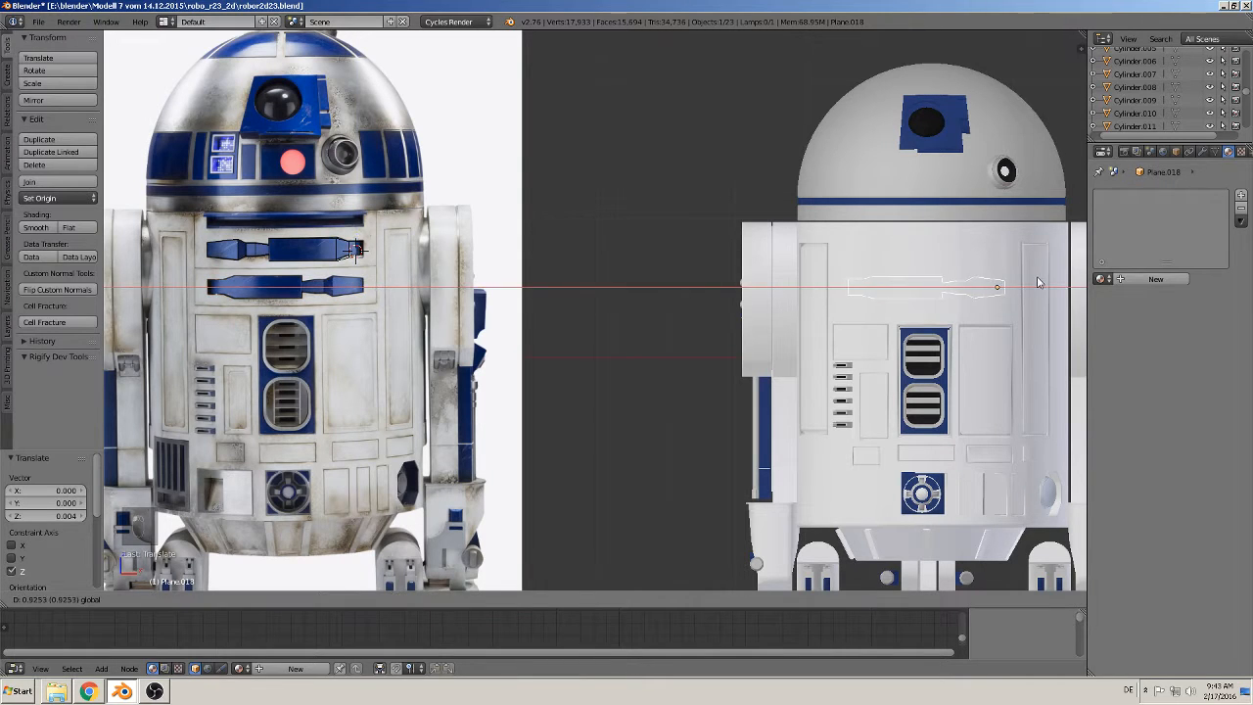
left_click(1034, 282)
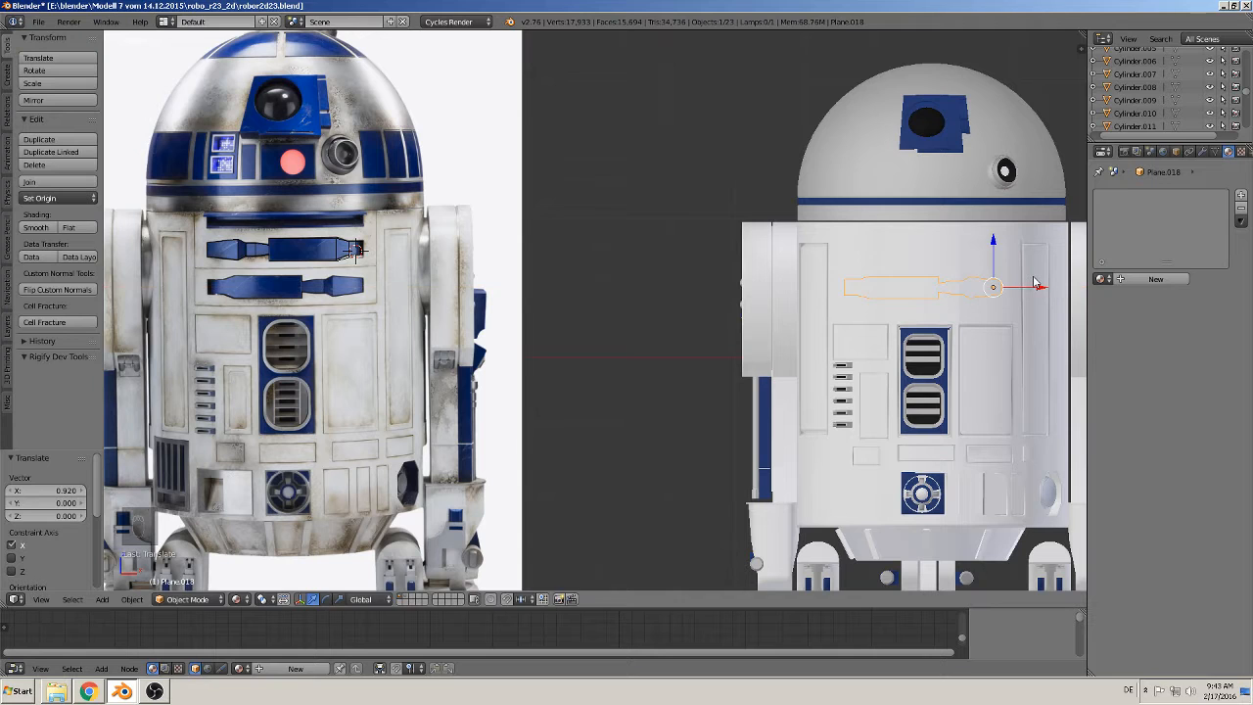
middle_click_drag(908, 346, 608, 363, "shift")
scroll(643, 363, "up", 2)
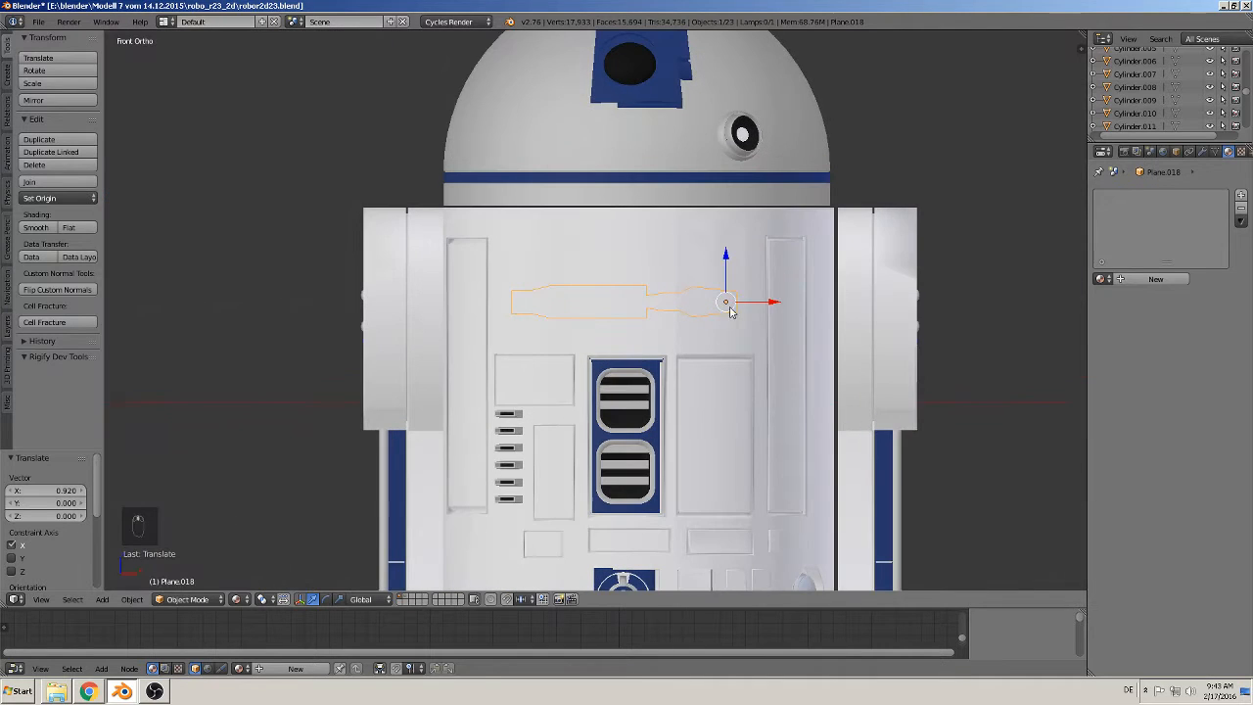
left_click_drag(769, 299, 762, 305)
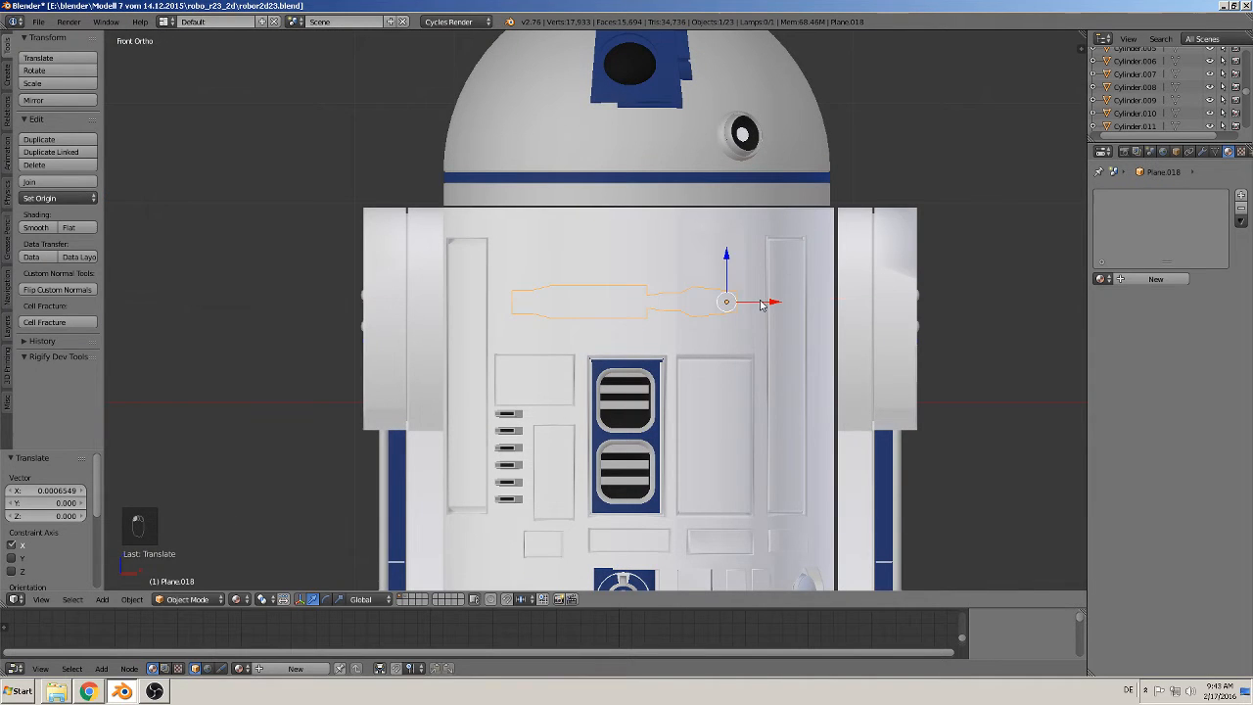
right_click(666, 247)
key("Tab")
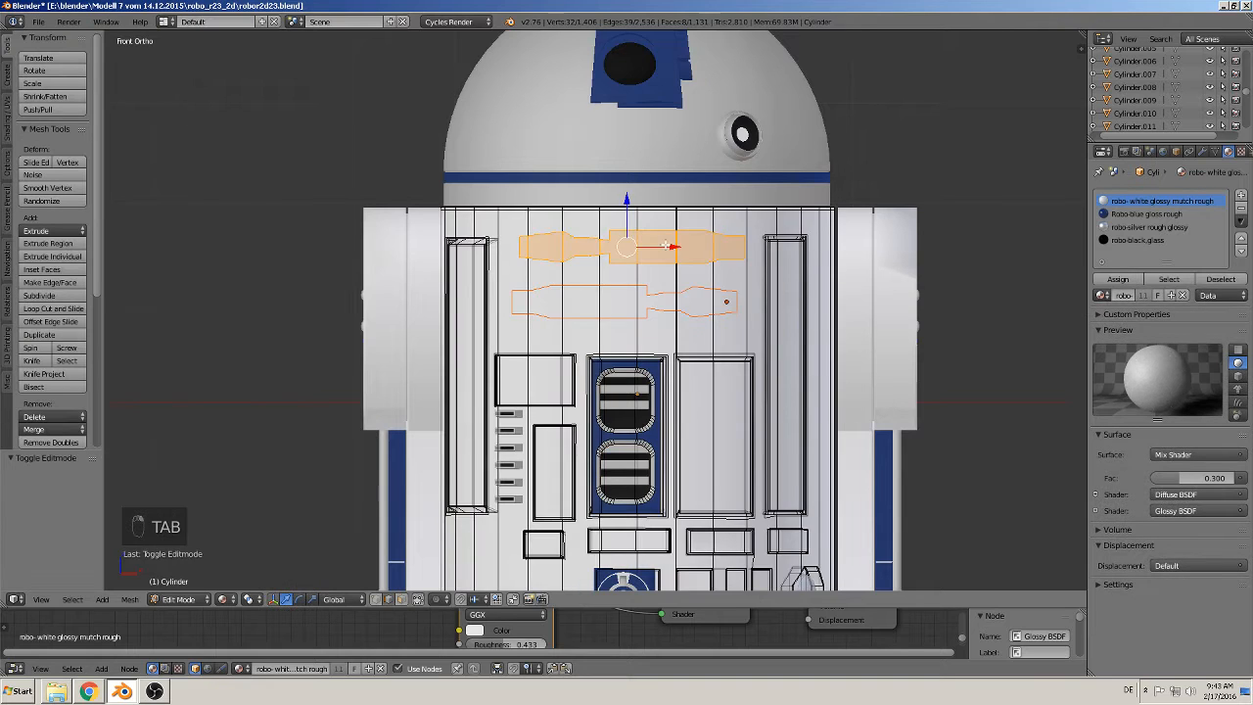
key("a")
key("a")
key("a")
key("a")
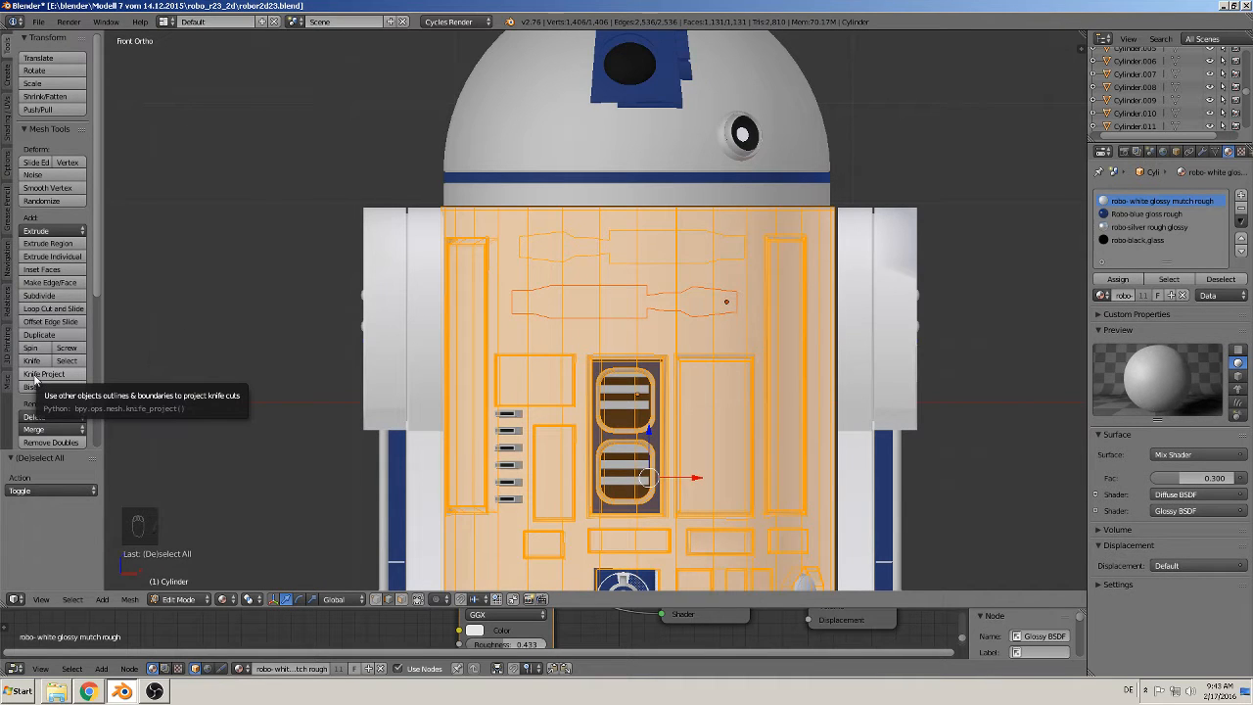
key("Tab")
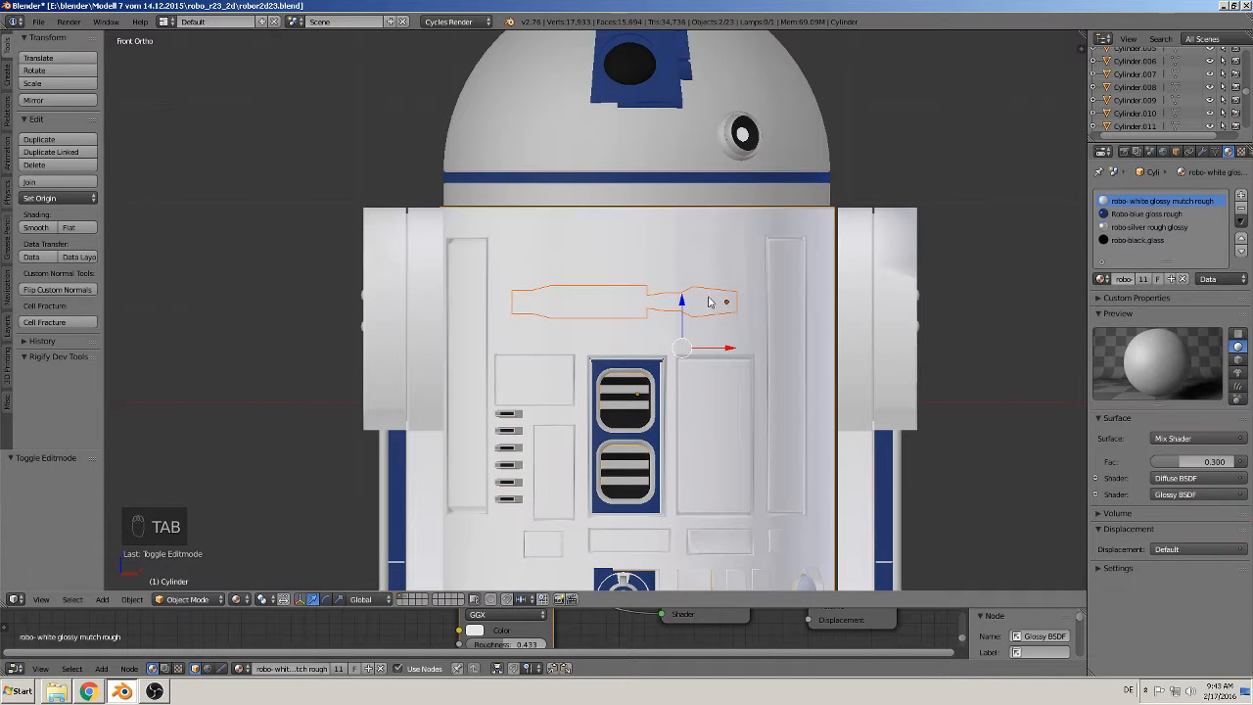
left_click_drag(730, 347, 733, 351)
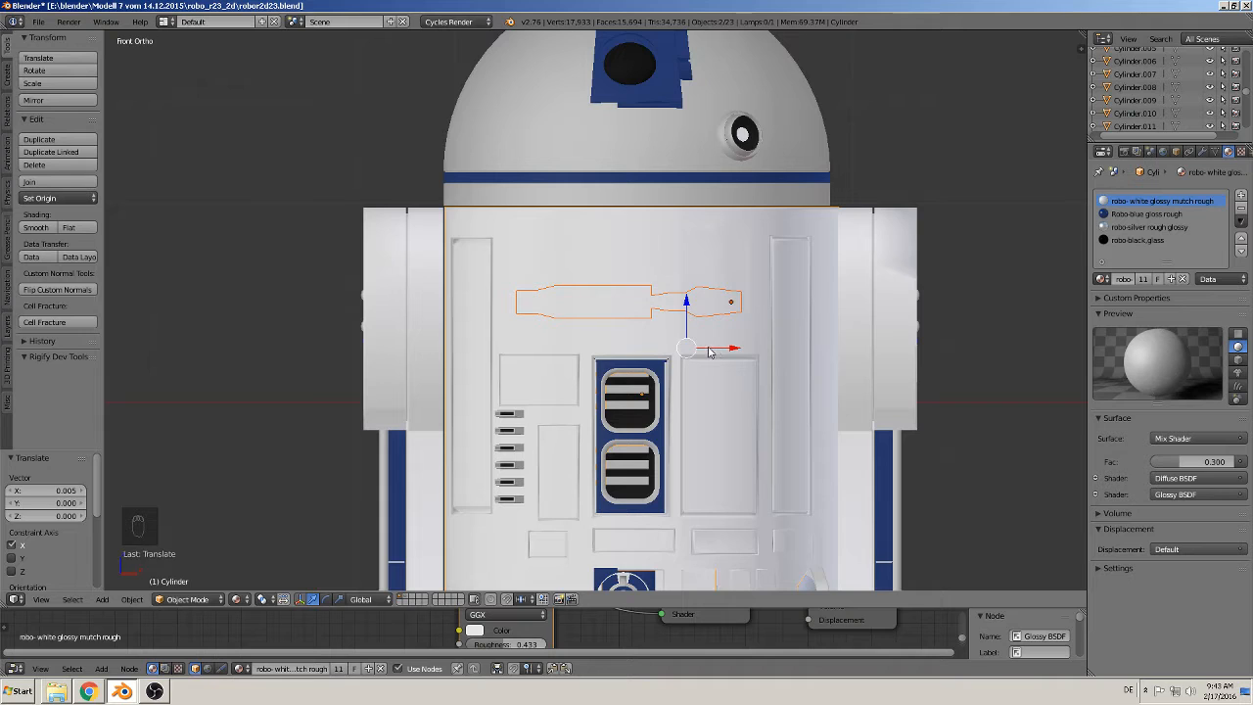
key("ctrl+z")
key("Tab")
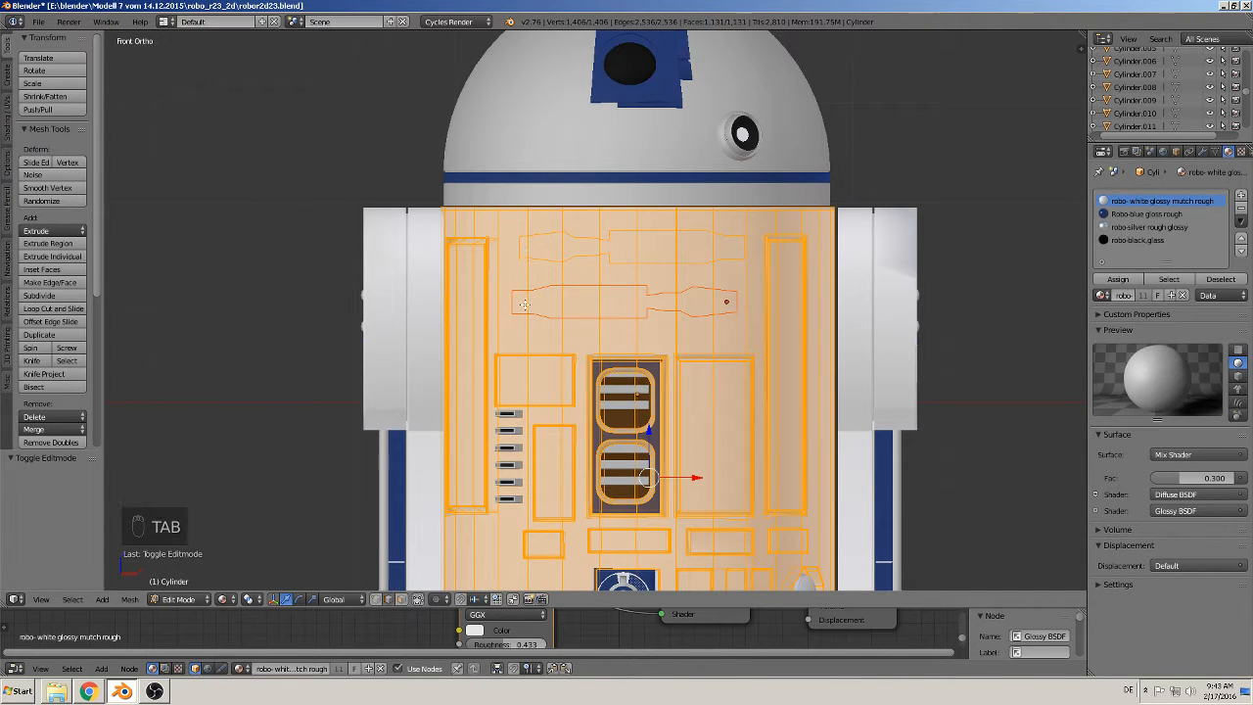
key("Tab")
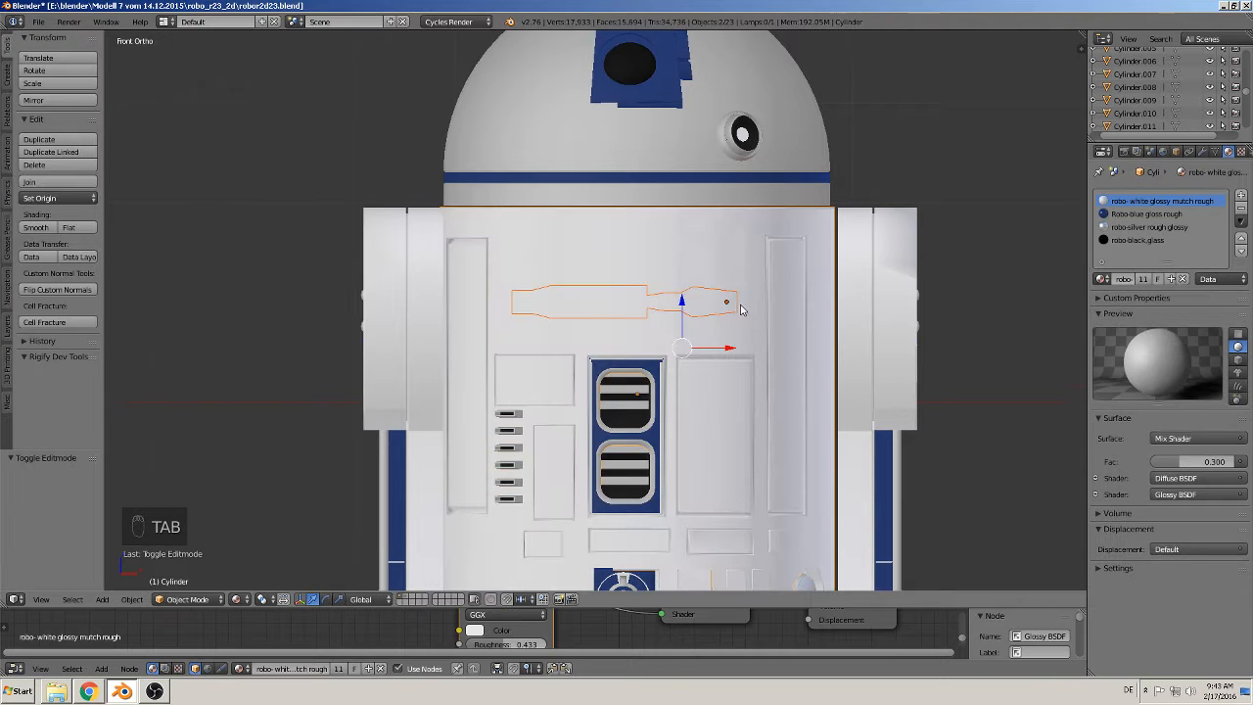
Step: Move only the lower arm outline 0.008 along X on the front of the body
right_click(727, 299)
left_click_drag(768, 304, 776, 303)
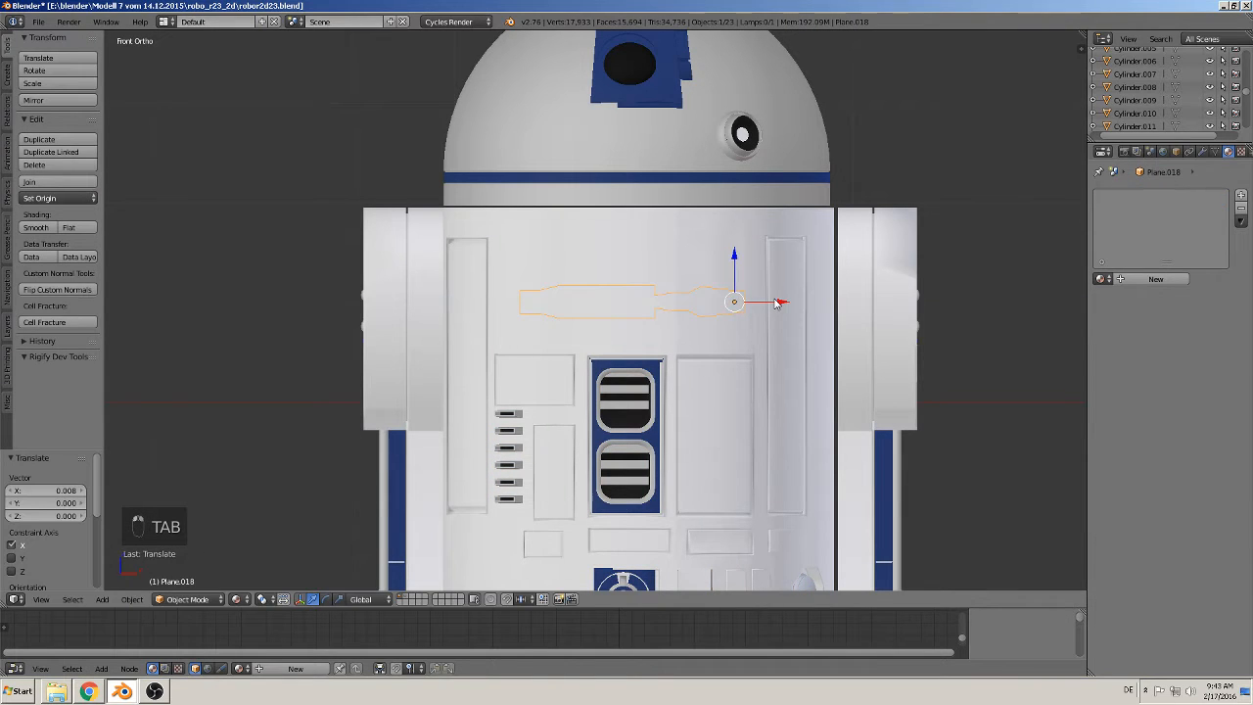
Step: Add the body to the selection as the active object and select its entire mesh for knife-projecting the lower arm outline
right_click(660, 245, "shift")
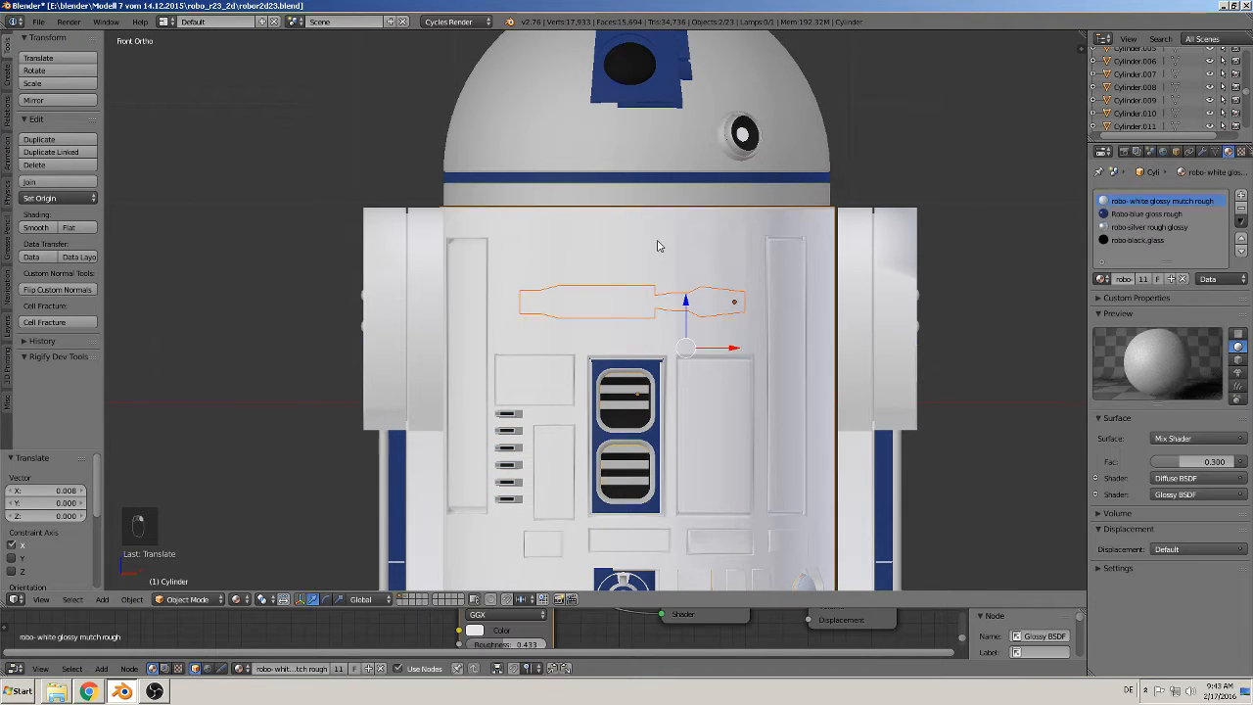
key("Tab")
key("a")
key("a")
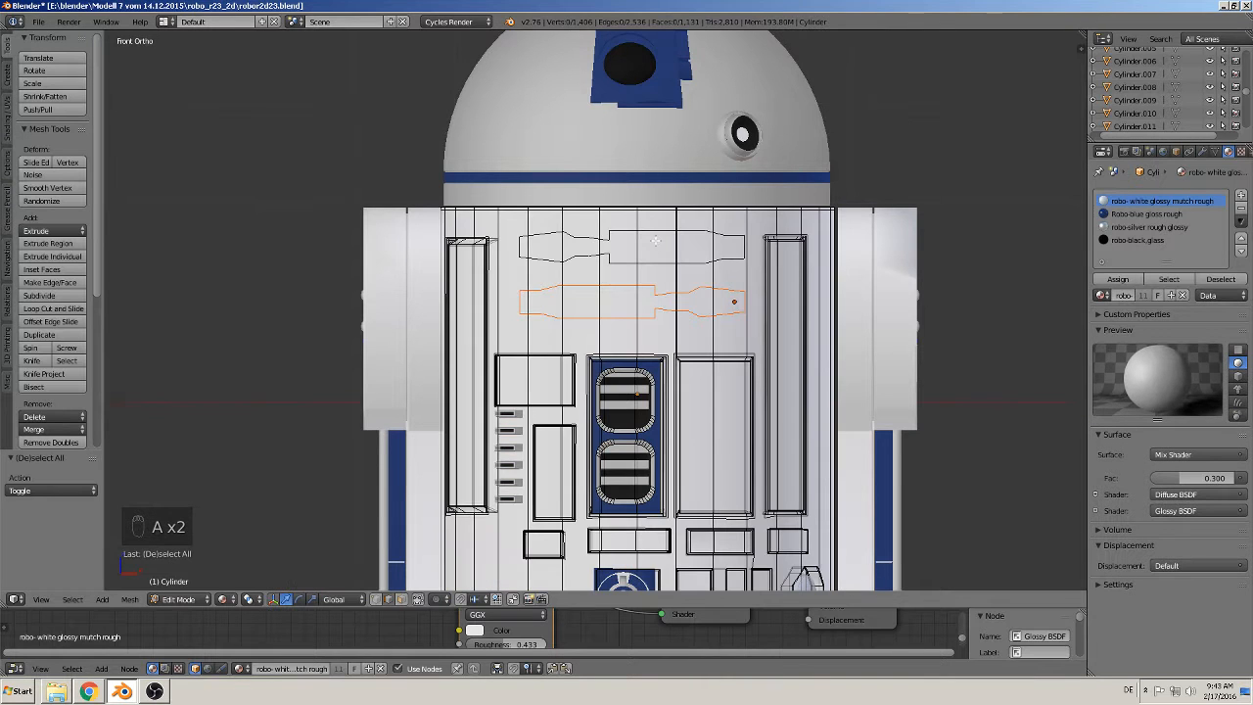
key("a")
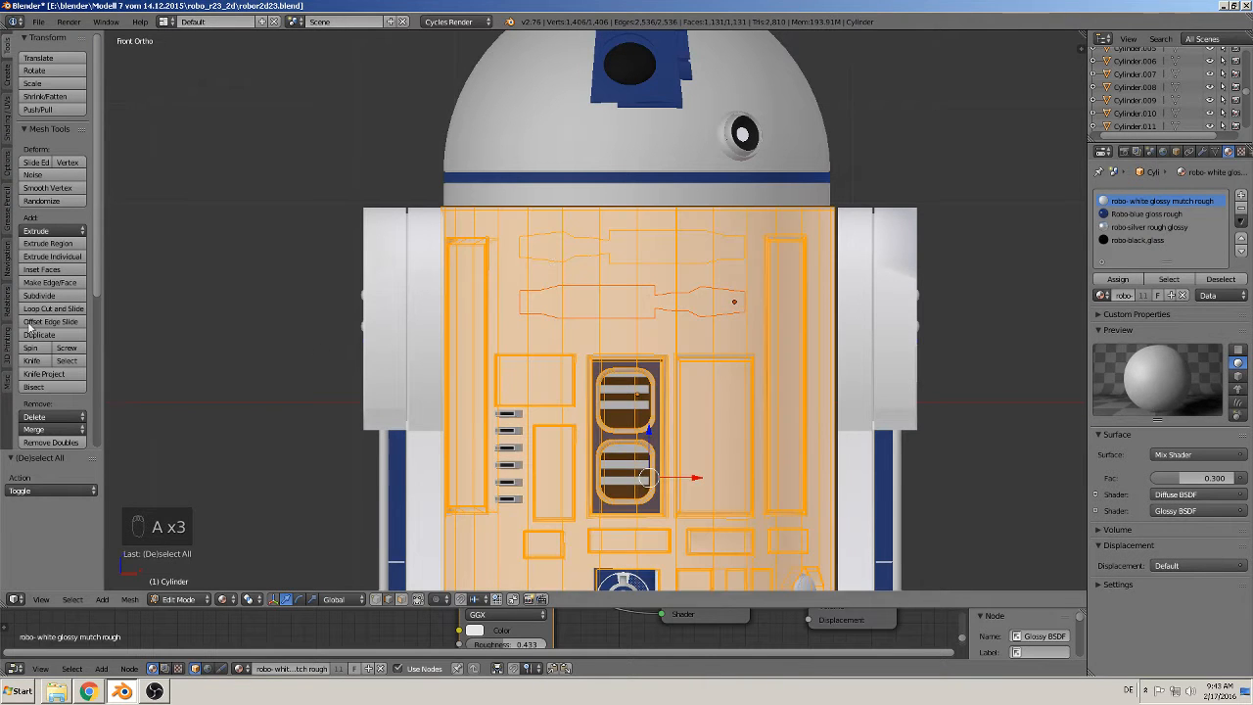
Step: Leave mesh editing and move the tool-shaped outline plane off the body, about 0.468 along X, beside the robot
key("Tab")
scroll(659, 313, "down", 1)
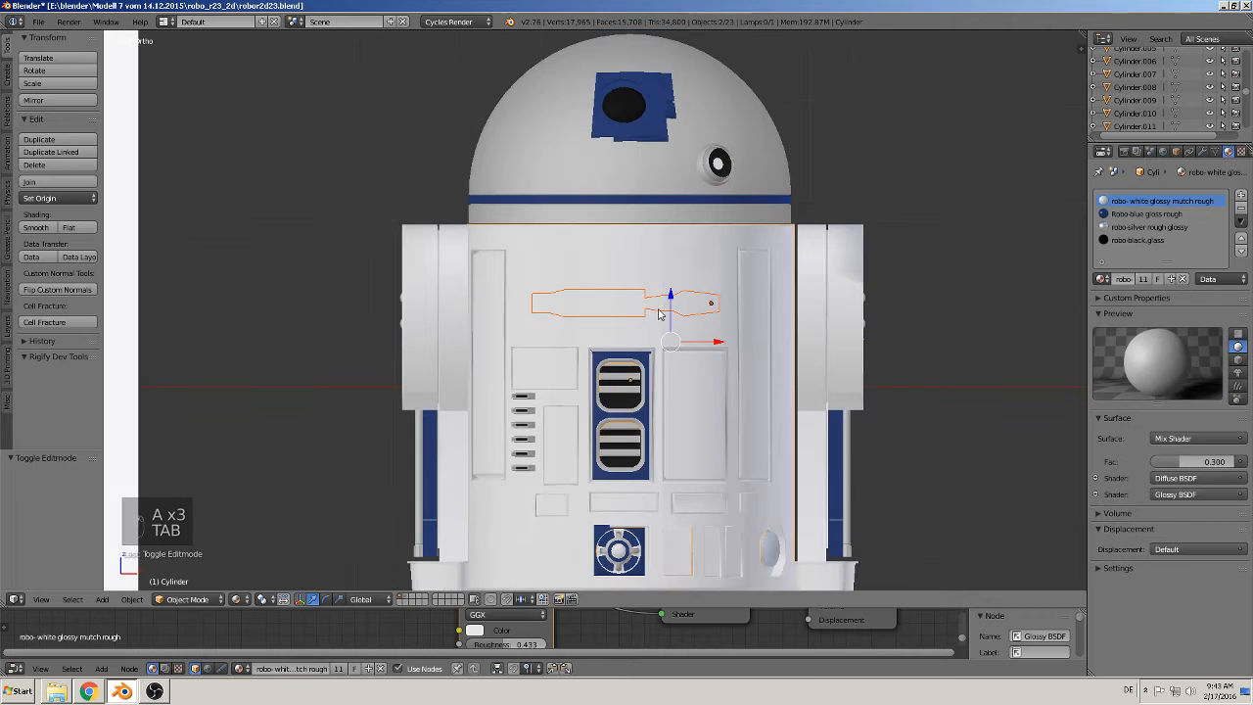
right_click(665, 292)
right_click(667, 303)
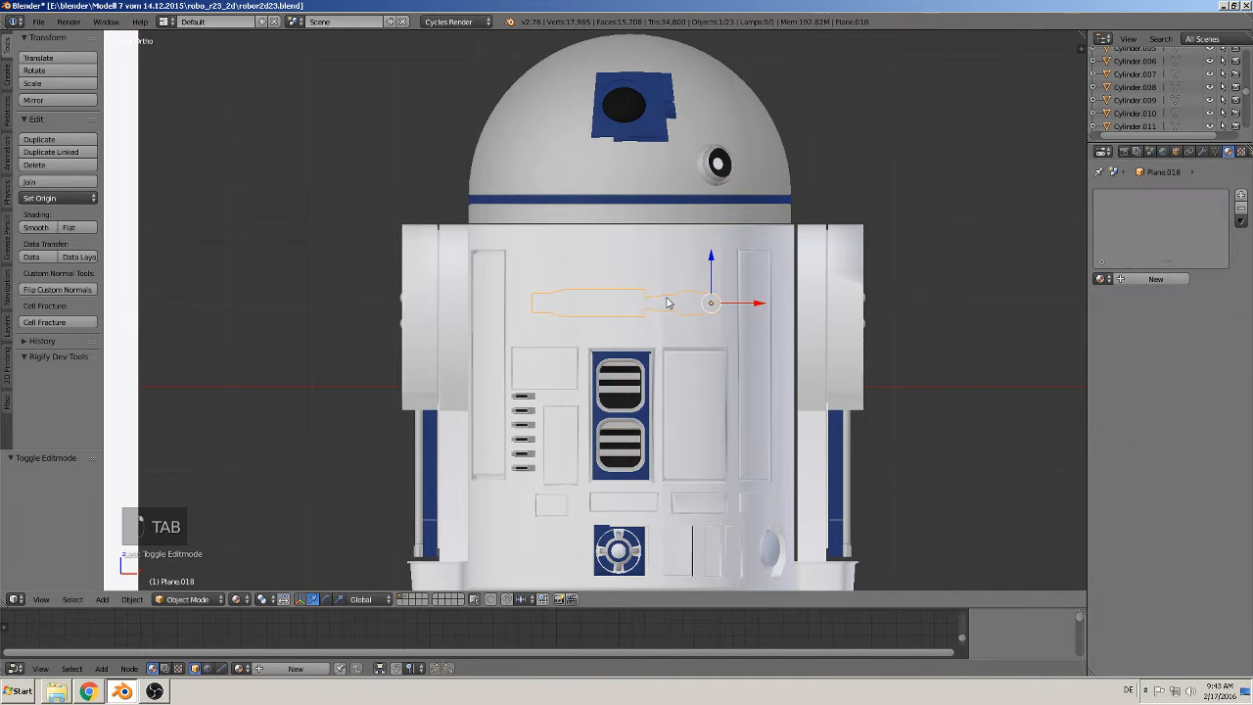
left_click_drag(771, 304, 174, 284)
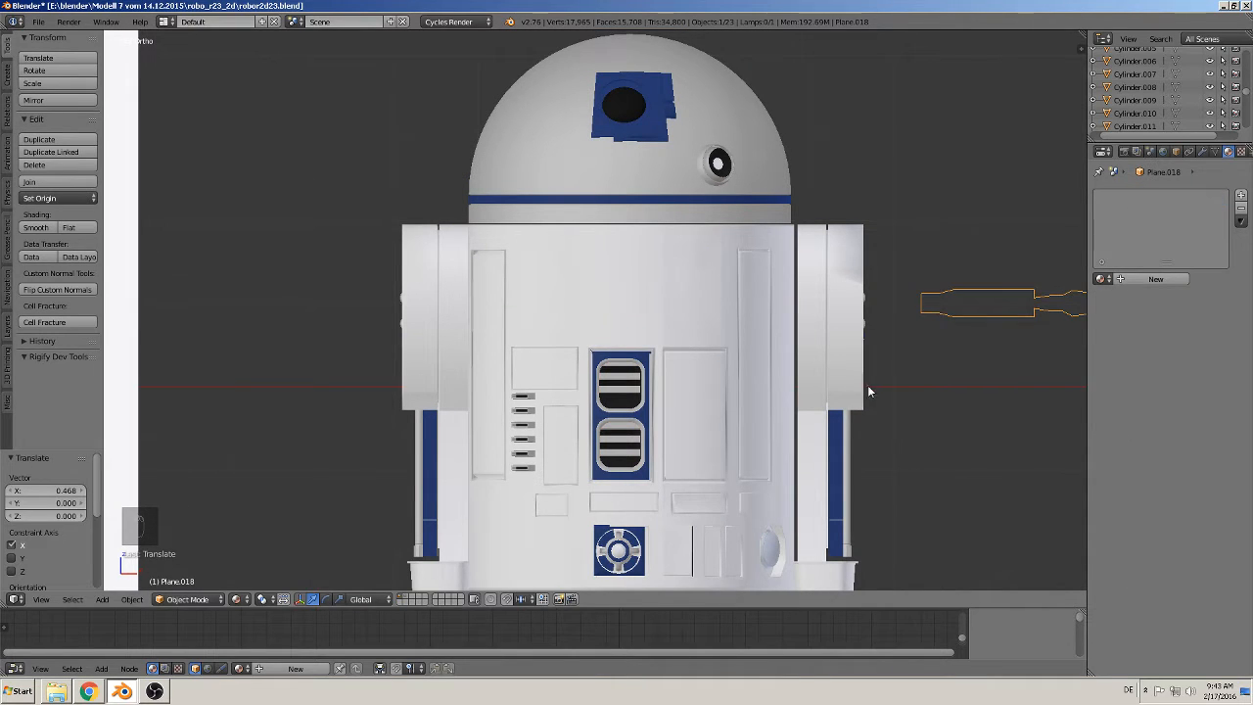
middle_click_drag(868, 385, 545, 362, "shift")
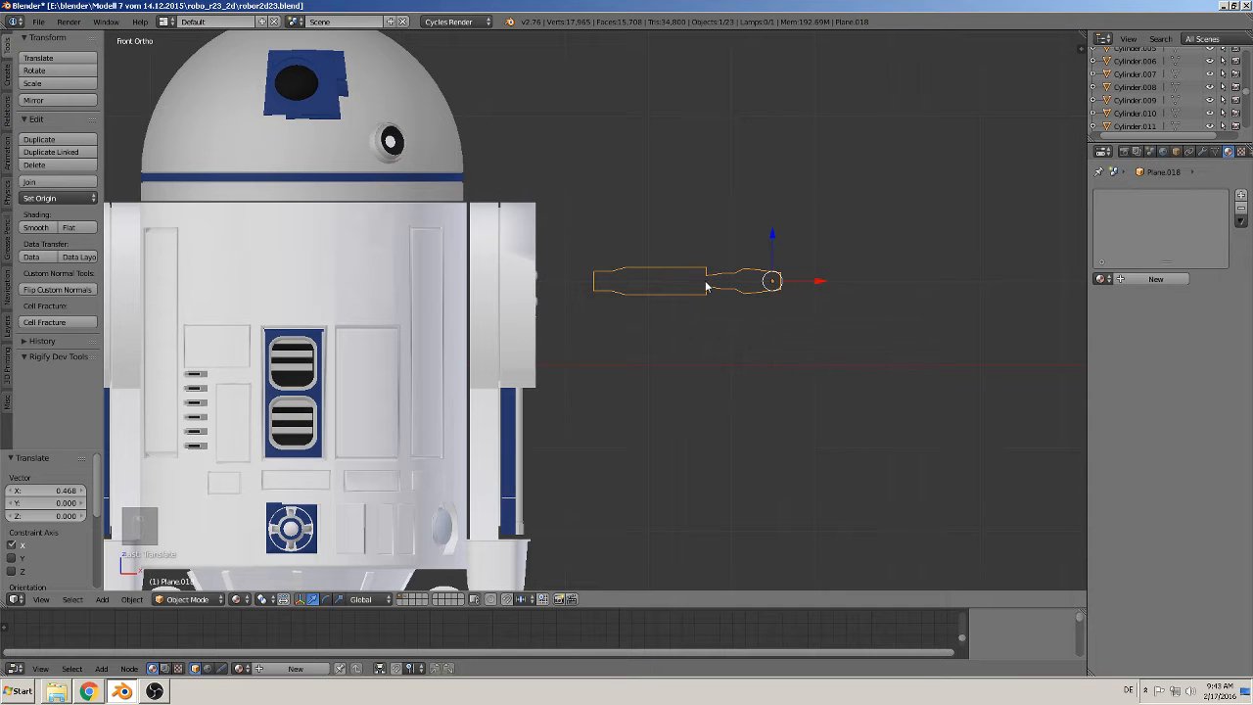
Step: Send a duplicate of the outline, placed about 0.126 below the original, to another layer and save the file
key("shift+d")
left_click(777, 343)
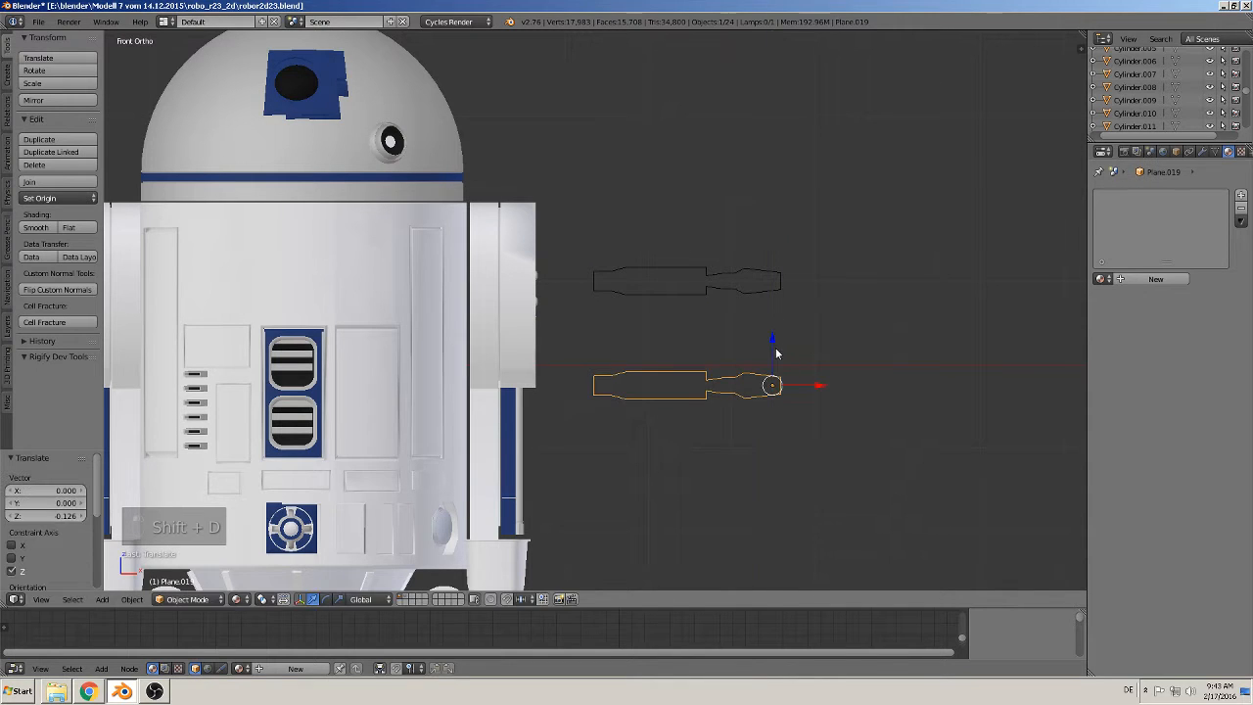
key("m")
left_click(899, 375)
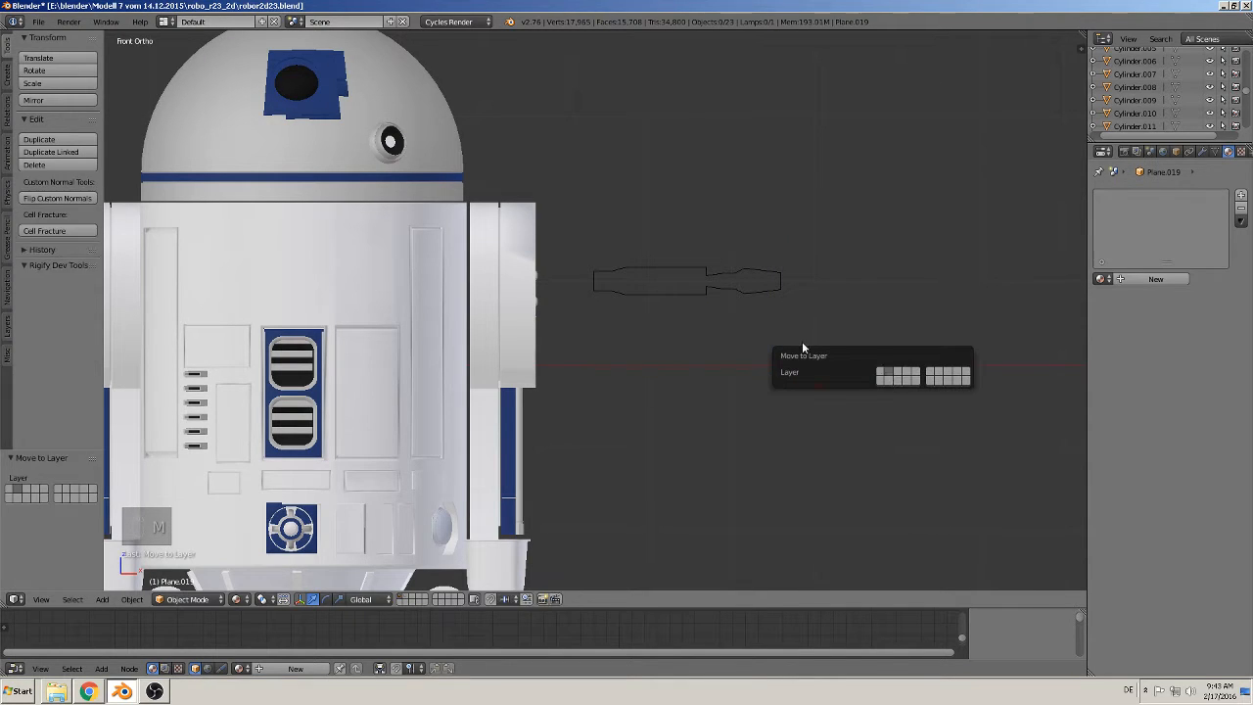
left_click(38, 22)
left_click(54, 121)
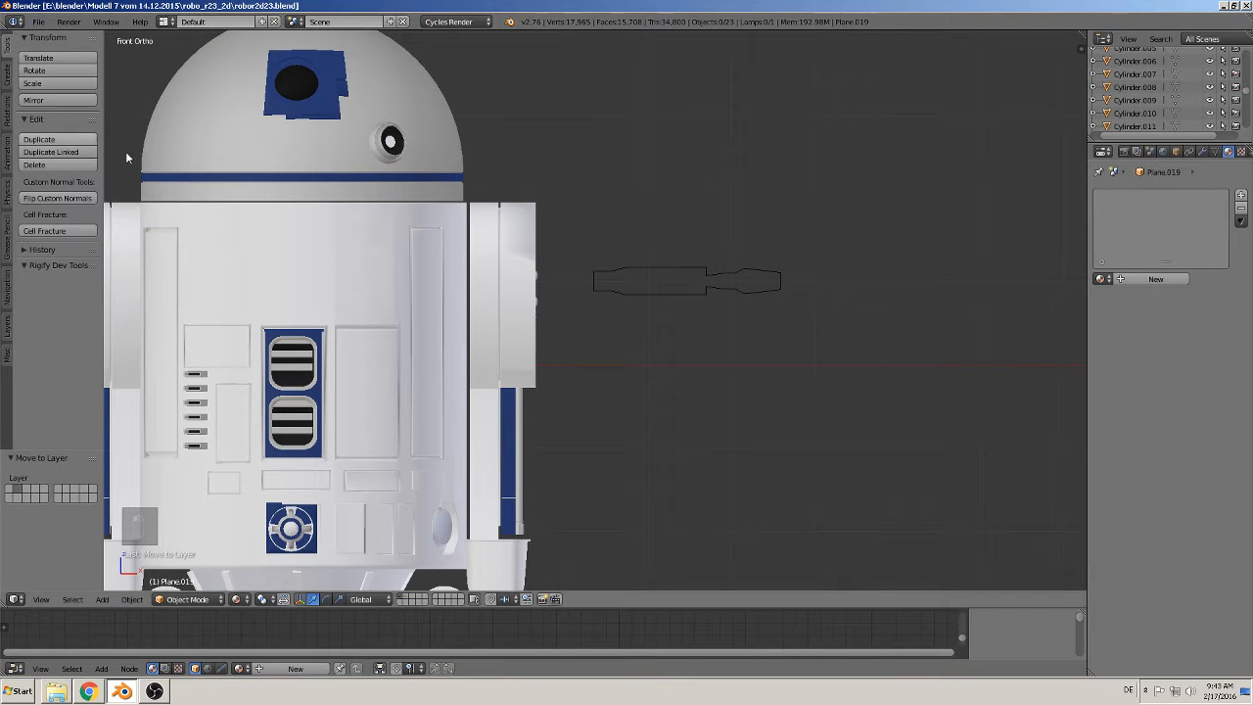
Step: Check the upper chest details on the front reference image, then open the robot's body cylinder for mesh editing
middle_click_drag(193, 270, 530, 238, "shift")
scroll(456, 327, "down", 4)
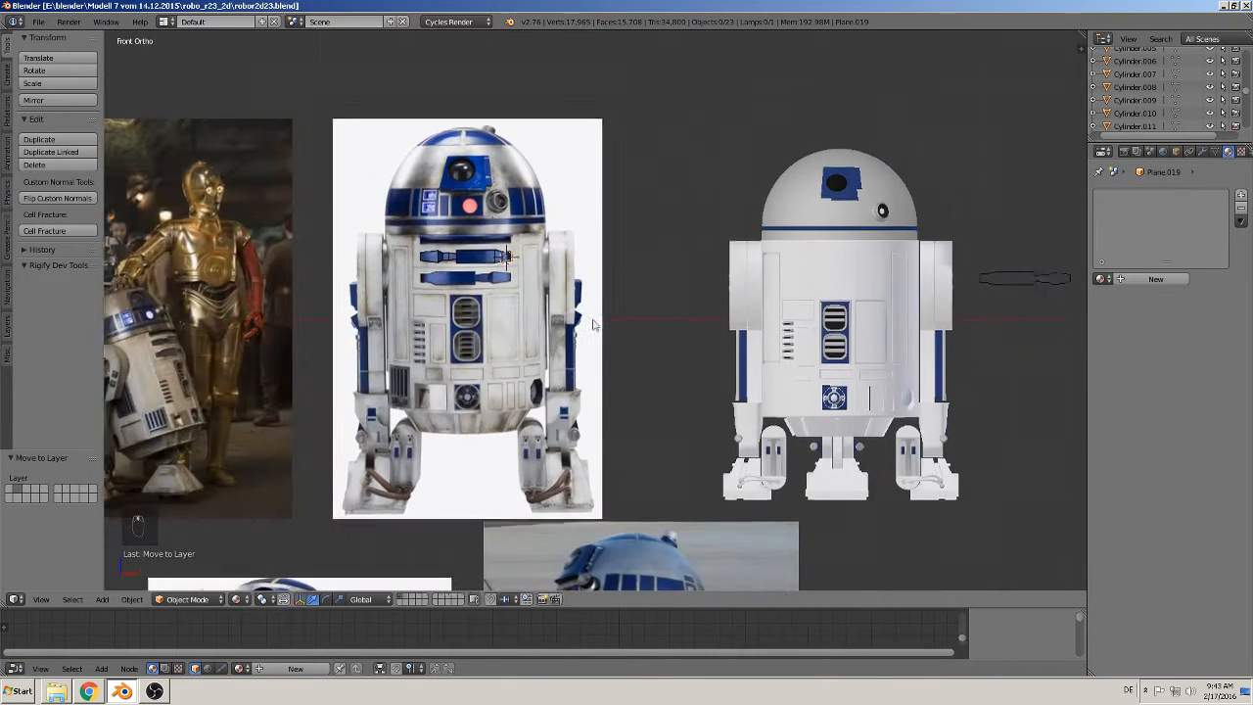
scroll(292, 215, "up", 4)
scroll(292, 216, "up", 1)
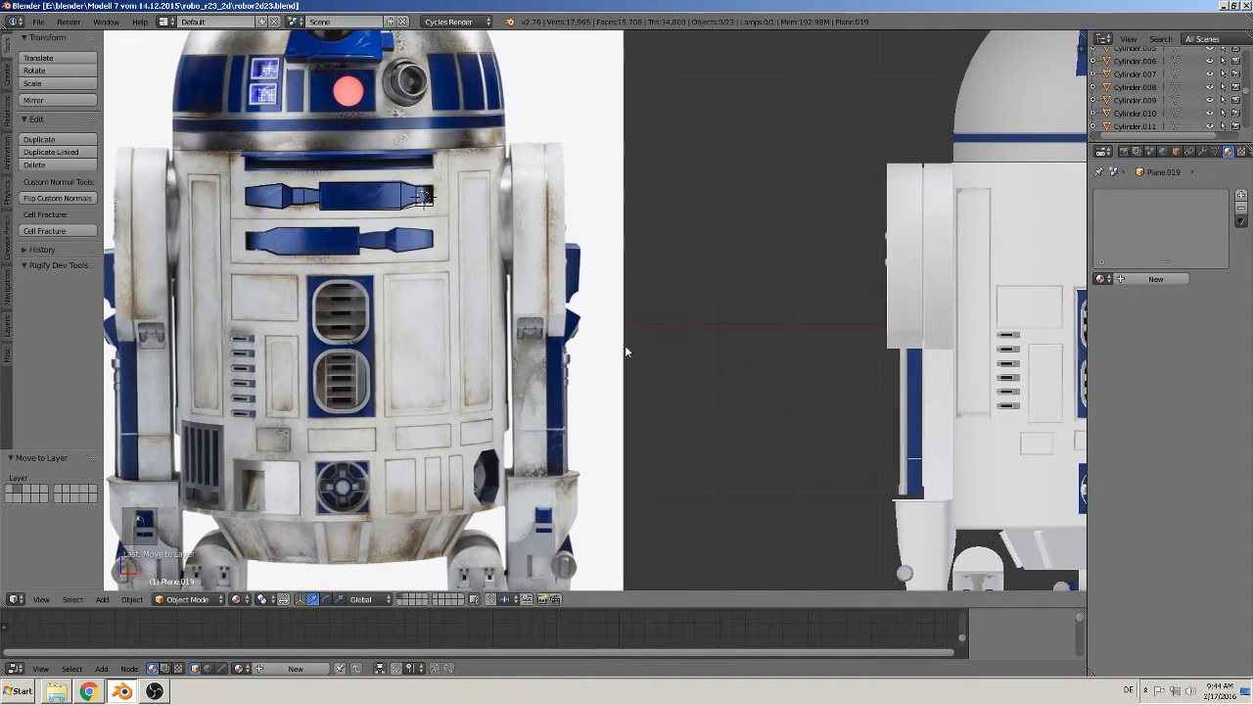
key("KP_1")
middle_click_drag(432, 316, 340, 331, "shift")
scroll(403, 252, "up", 2)
key("Tab")
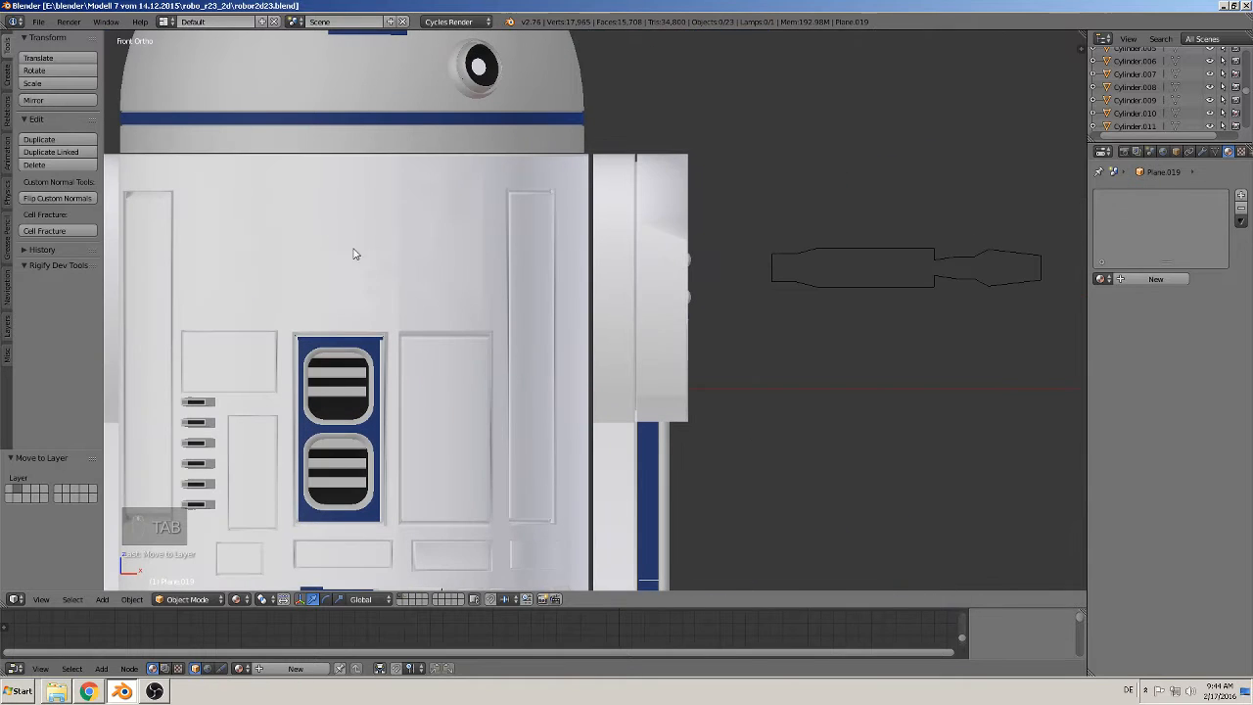
right_click(333, 230)
key("Tab")
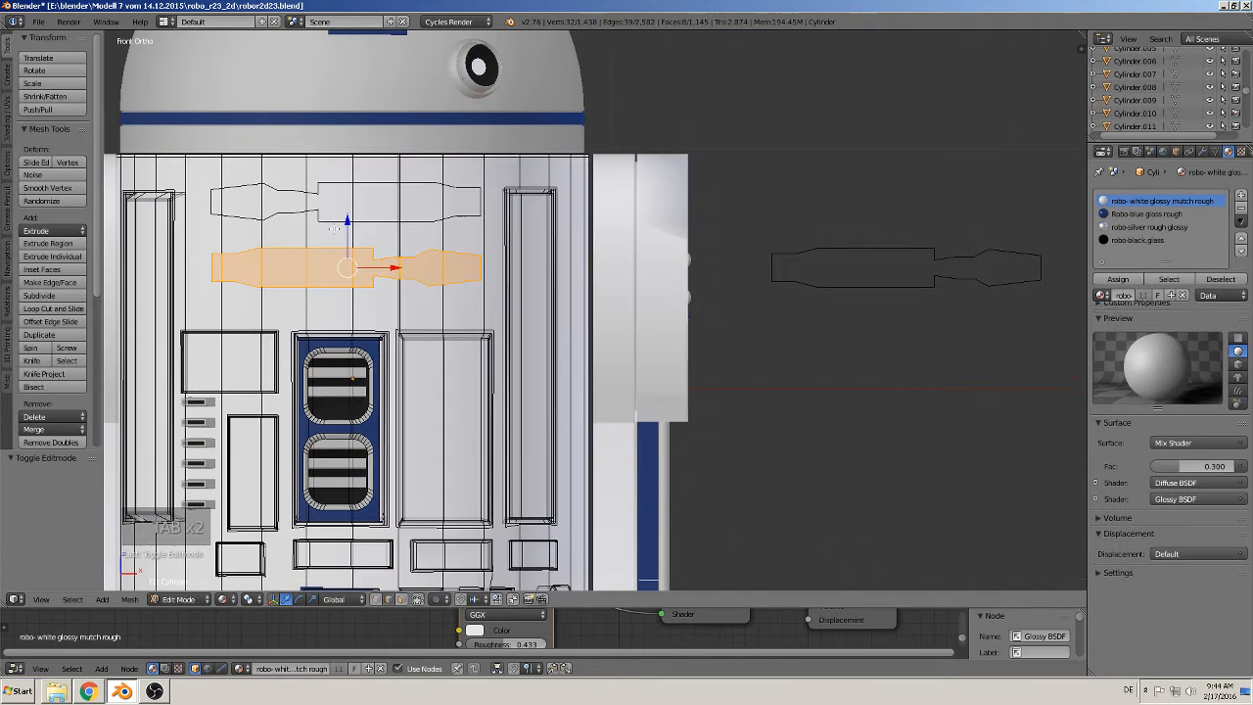
Step: Switch the body mesh to face selection with the lower tool-shaped area still selected
middle_click_drag(392, 294, 434, 300)
scroll(414, 300, "up", 2)
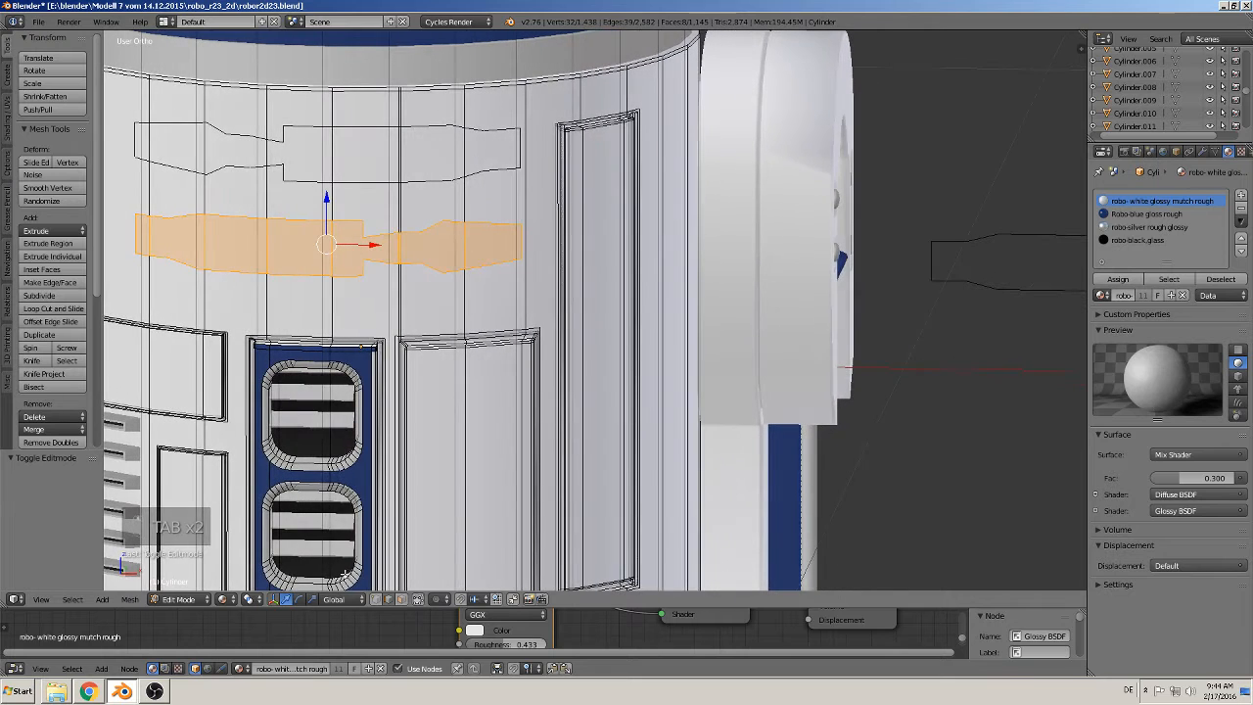
left_click(403, 599)
left_click(417, 599)
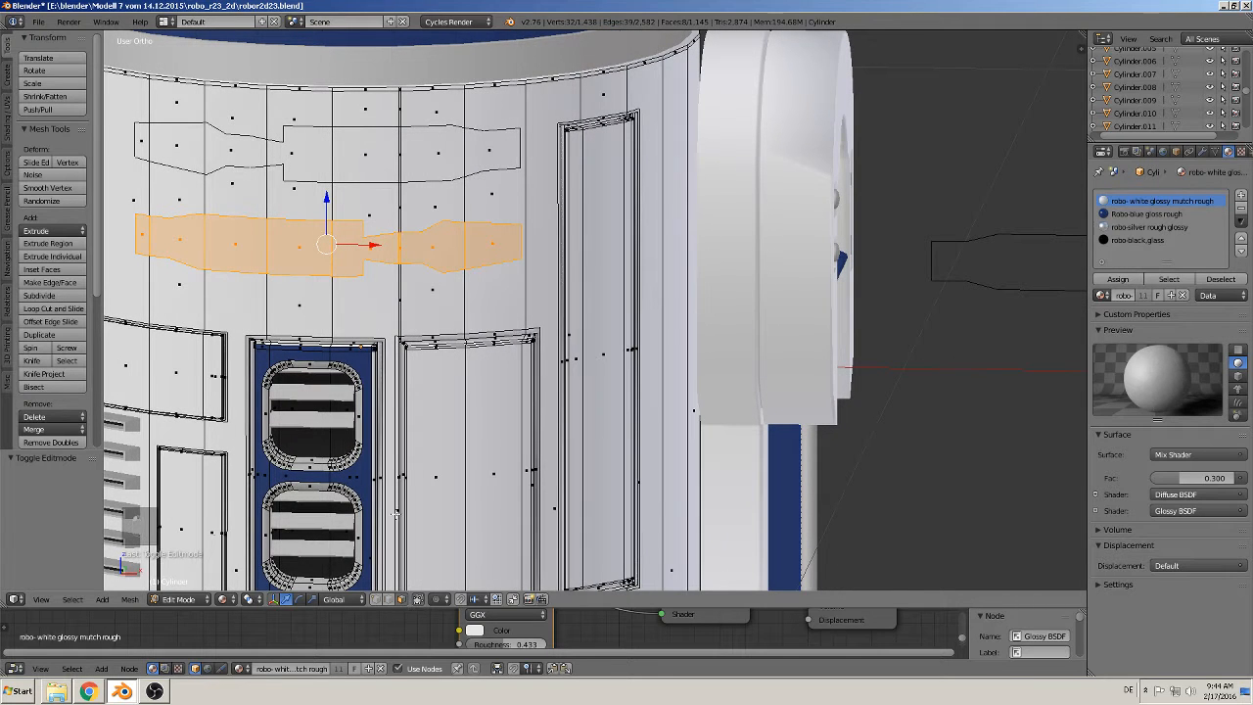
scroll(368, 370, "down", 1)
middle_click_drag(375, 351, 578, 430, "shift")
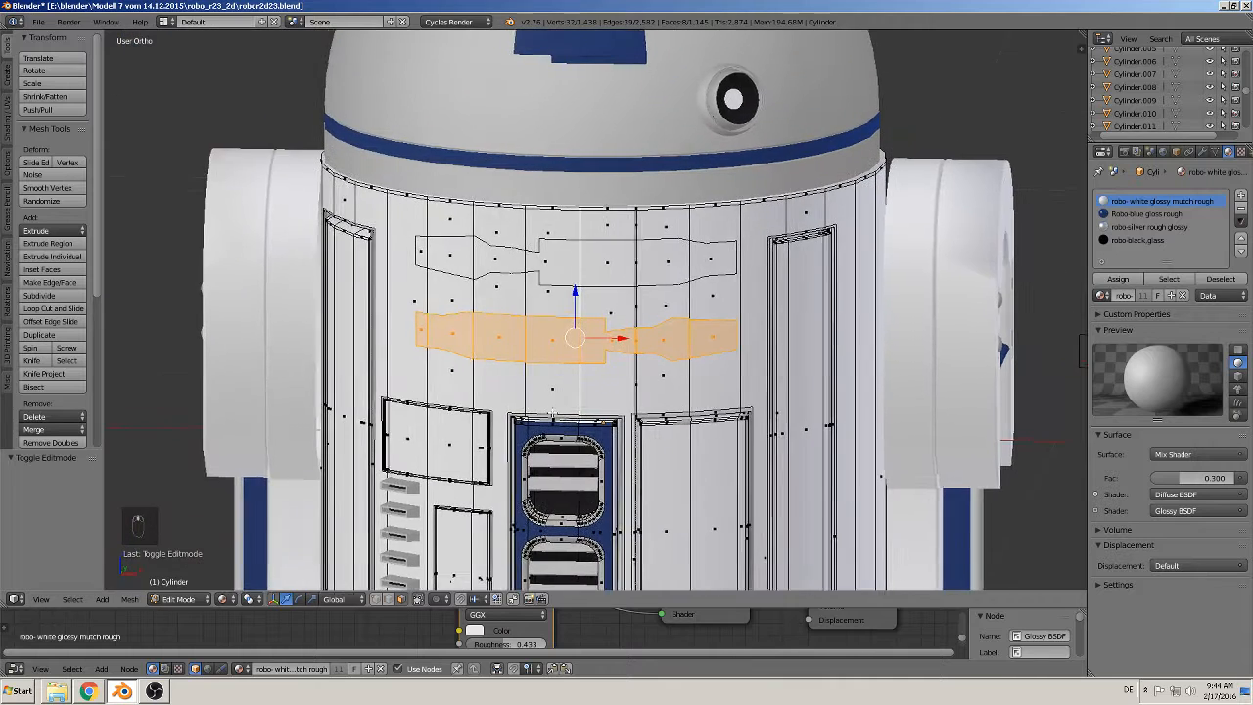
Step: Duplicate the selected lower tool-shaped faces in place and separate them into a new object
scroll(577, 431, "up", 2)
middle_click_drag(574, 384, 533, 416)
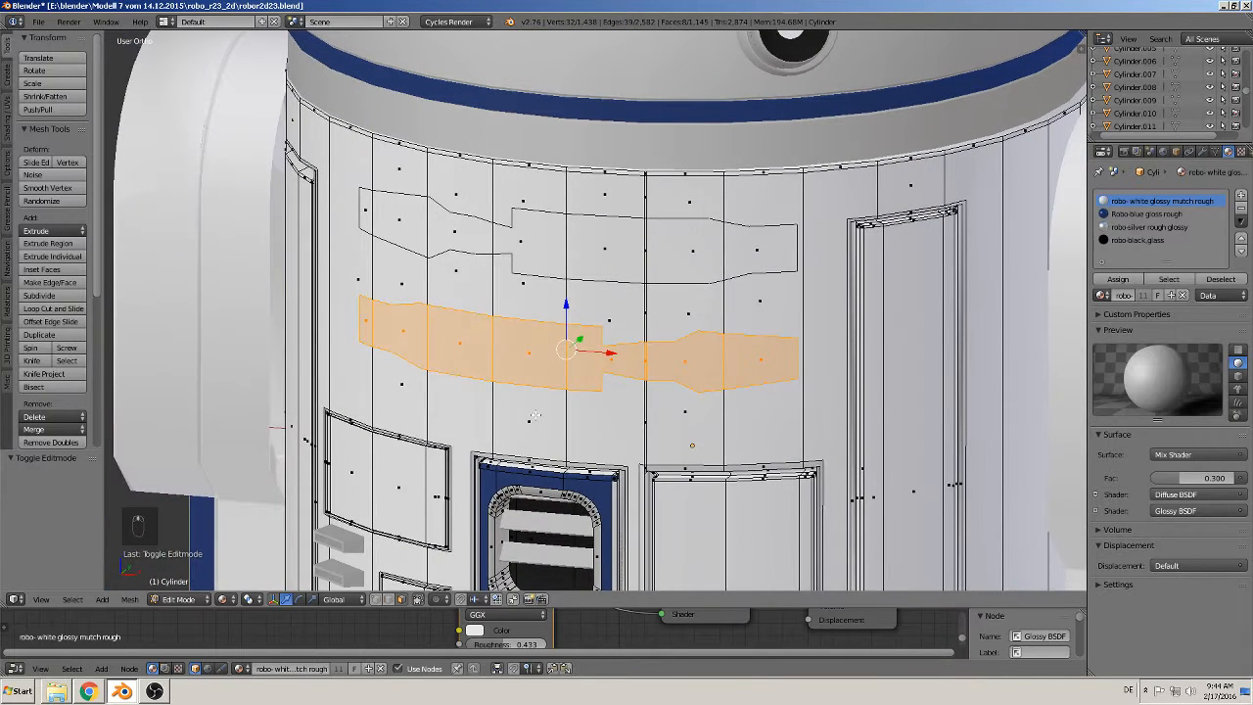
key("shift+d")
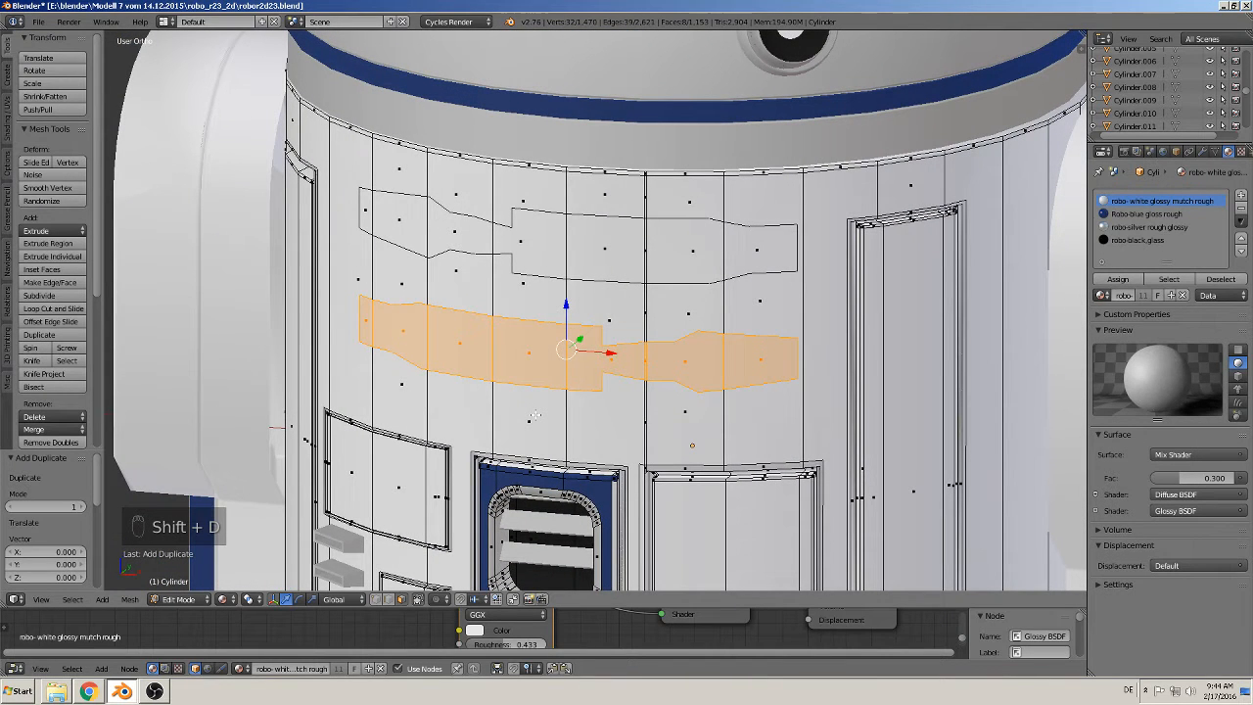
key("p")
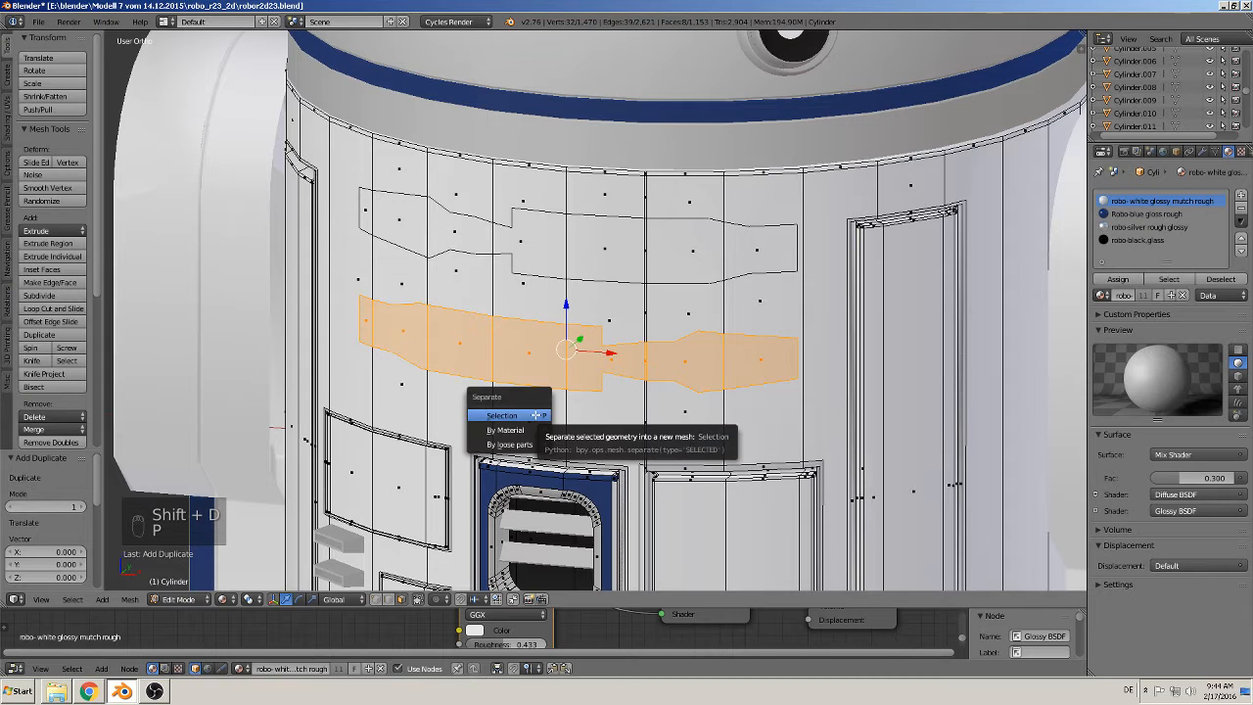
left_click(537, 417)
Step: Select all the faces of the upper tool-shaped area on the body
scroll(537, 417, "down", 1)
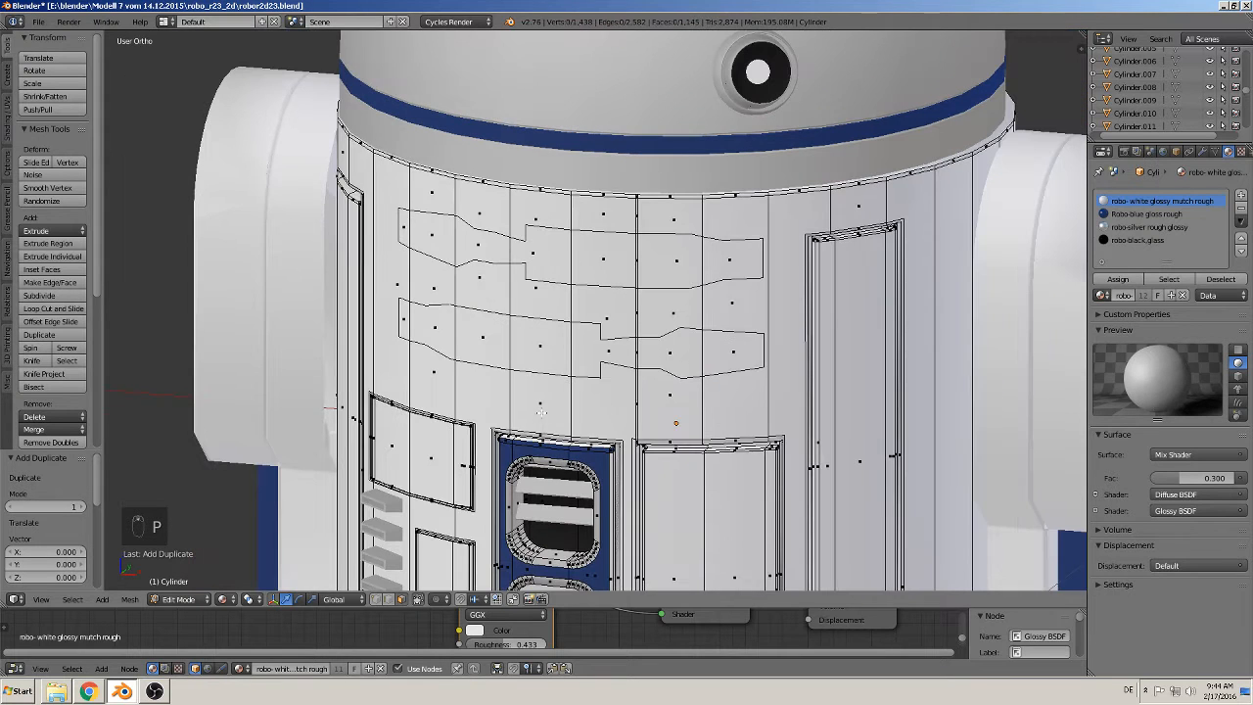
key("l")
right_click(531, 251)
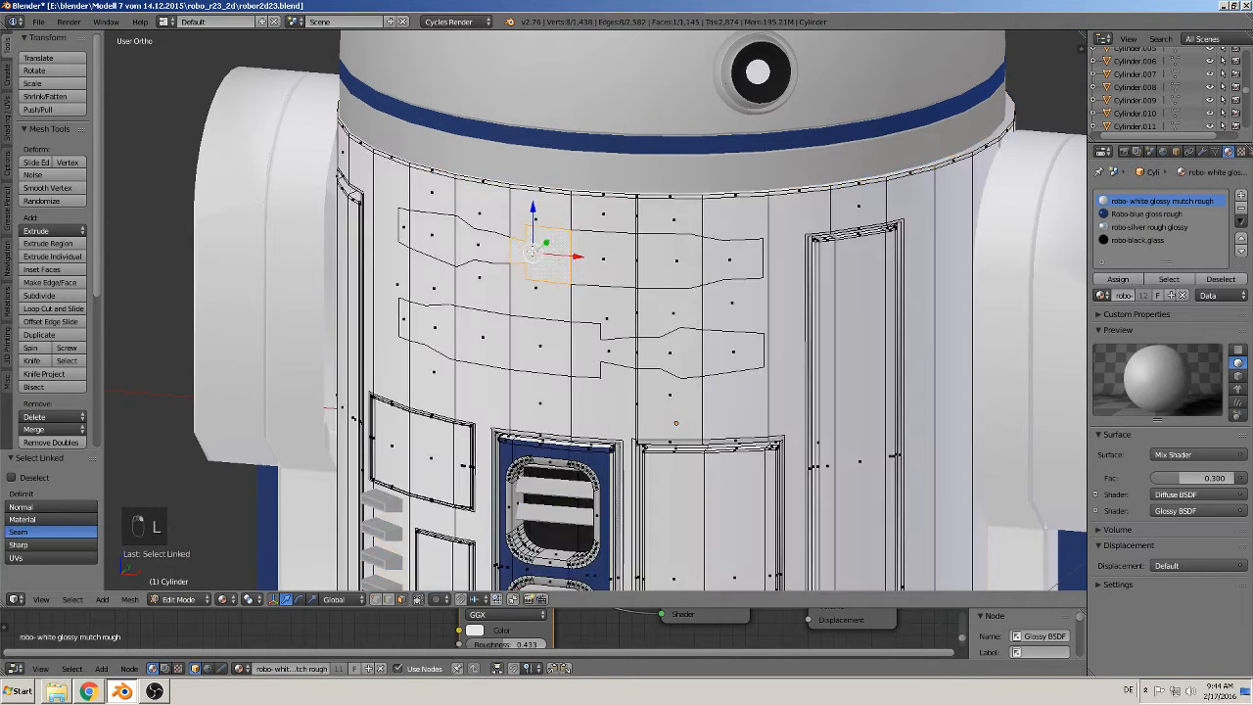
right_click(464, 246, "shift")
right_click(420, 229, "shift")
right_click(401, 224, "shift")
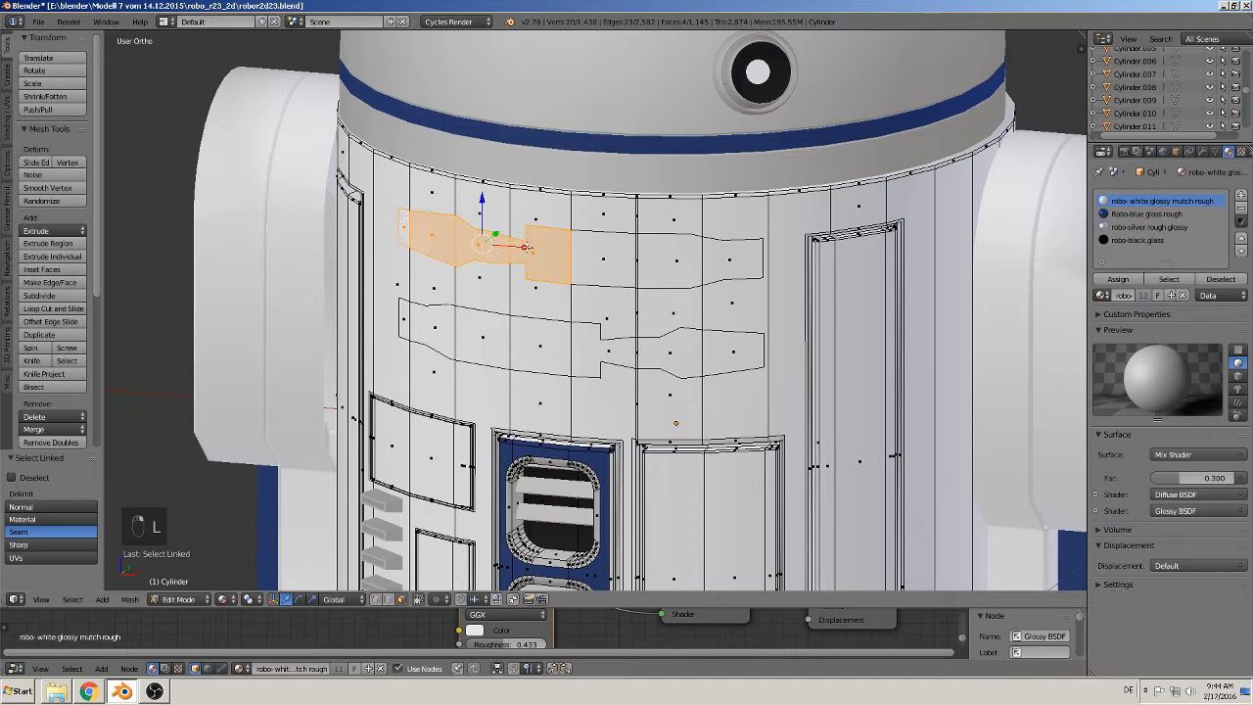
right_click(579, 247, "shift")
right_click(638, 256, "shift")
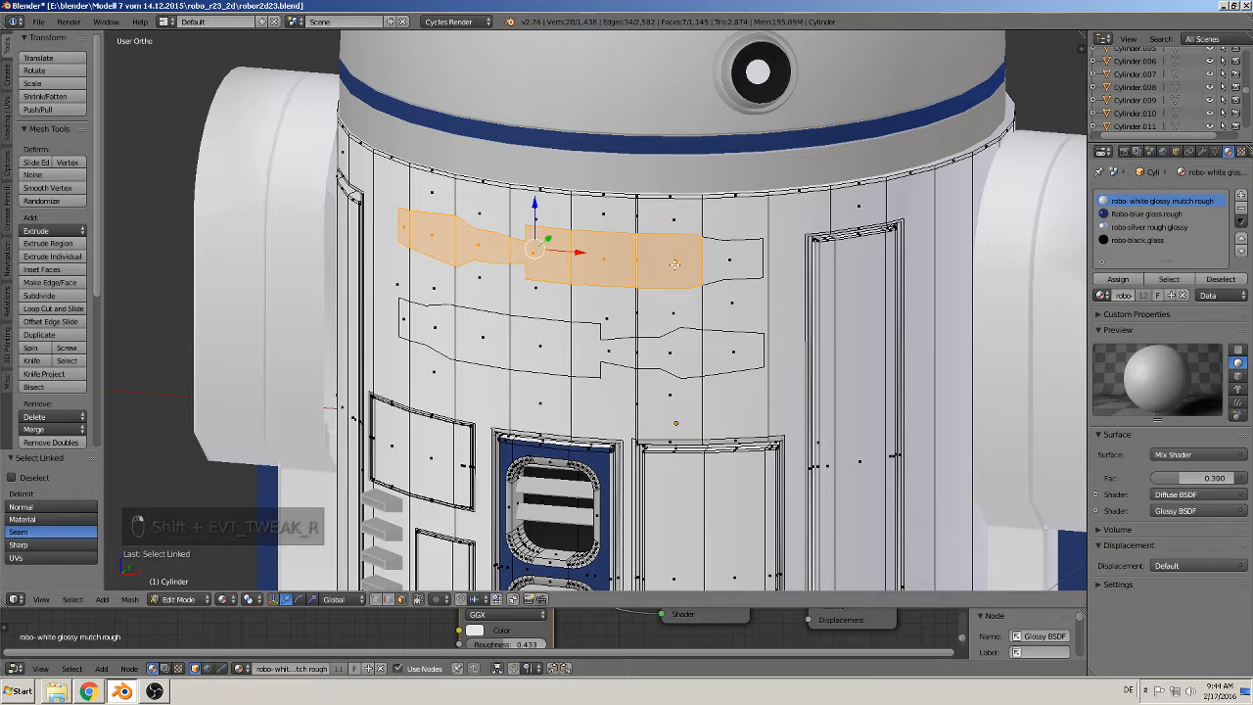
right_click(728, 259, "shift")
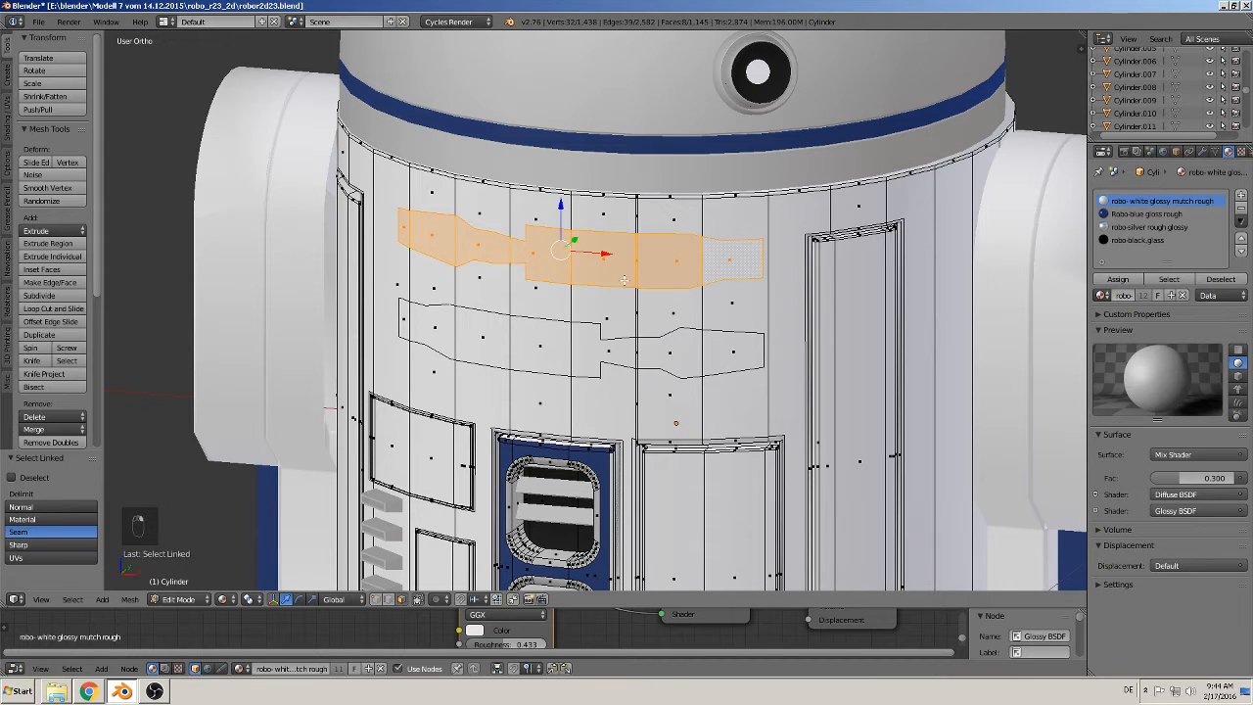
Step: Duplicate the upper tool-shaped faces in place, separate them into a new object and leave mesh editing
key("shift+d")
key("p")
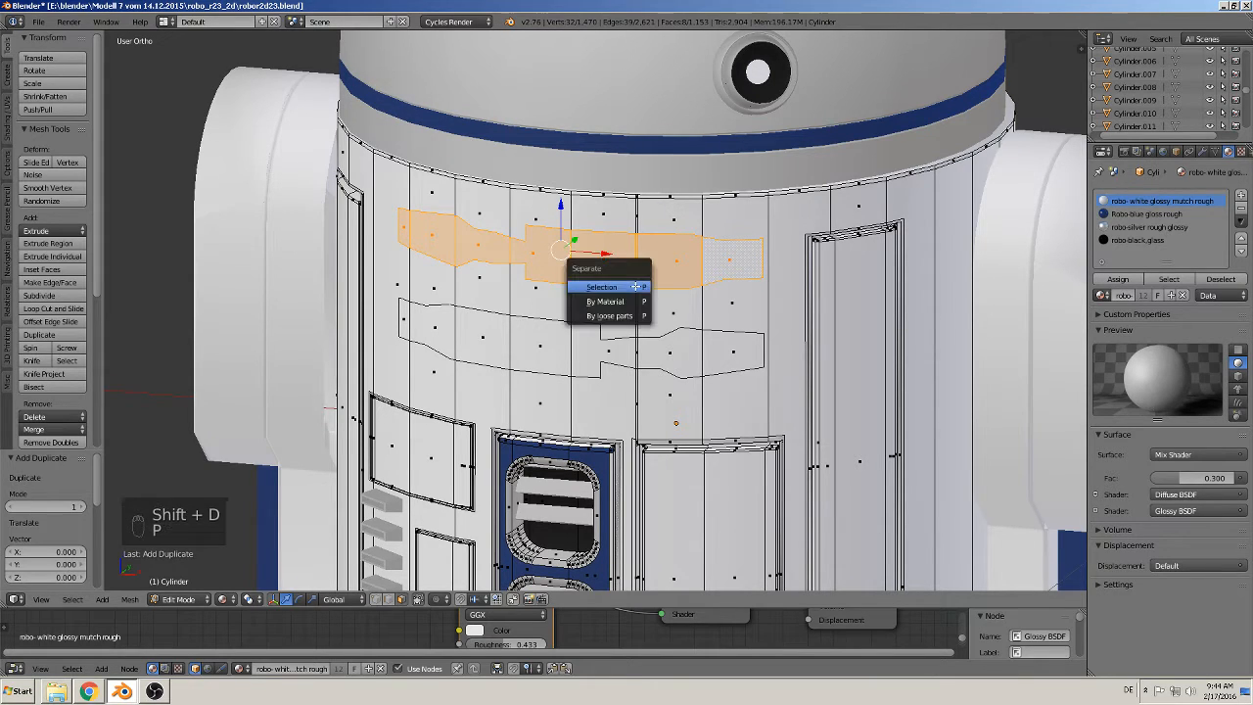
left_click(636, 286)
key("Tab")
Step: Move the separated upper strip -0.067 along Y and the lower strip -0.082 along Y, out from the body
right_click(617, 282)
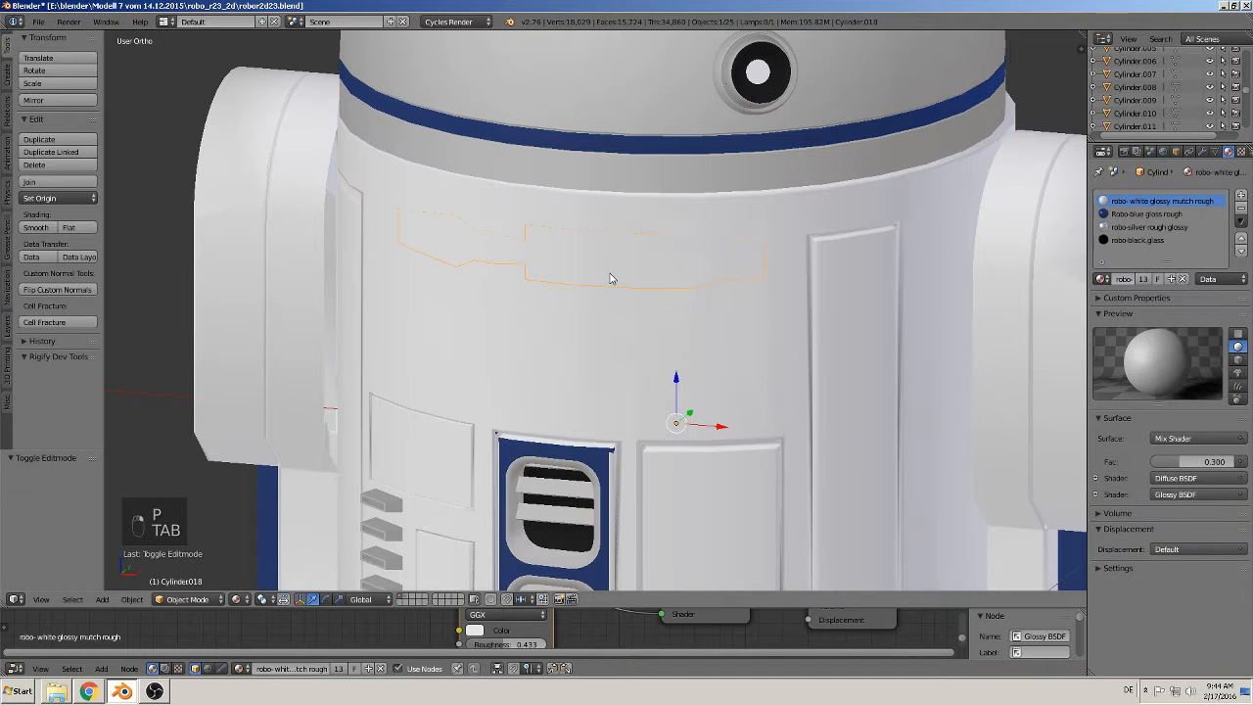
scroll(610, 279, "down", 5)
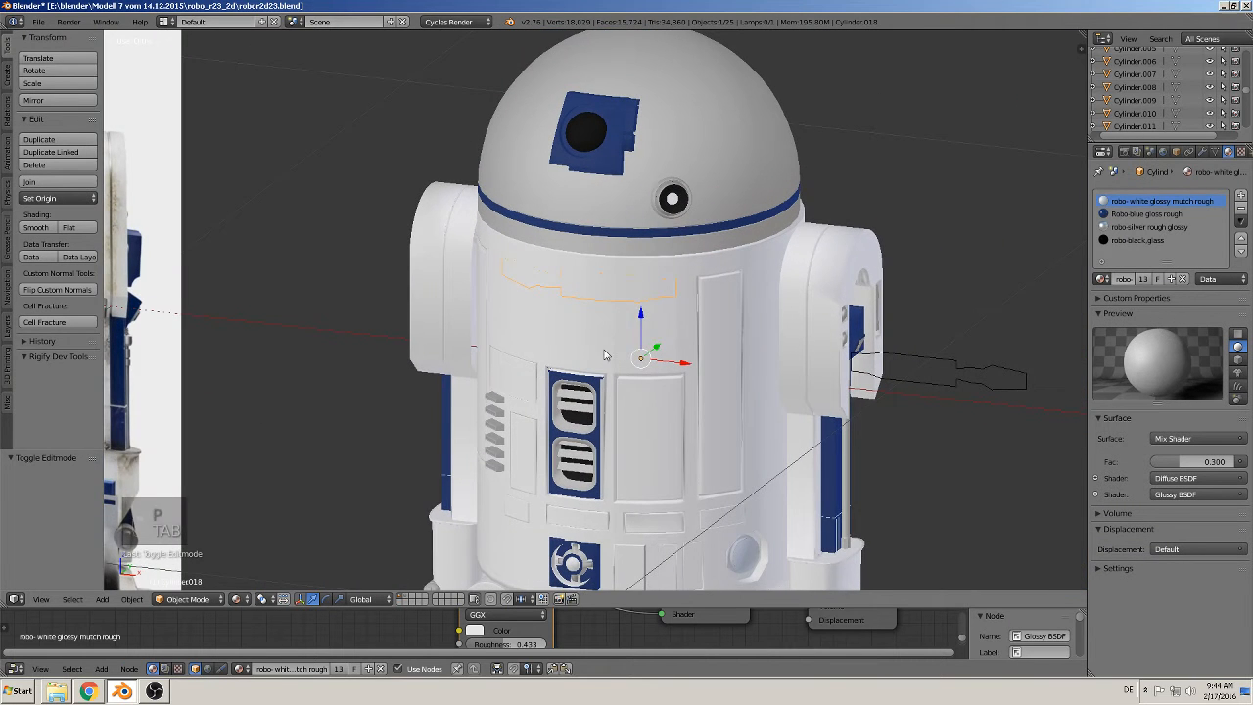
middle_click_drag(676, 337, 718, 338)
key("g")
left_click(681, 354)
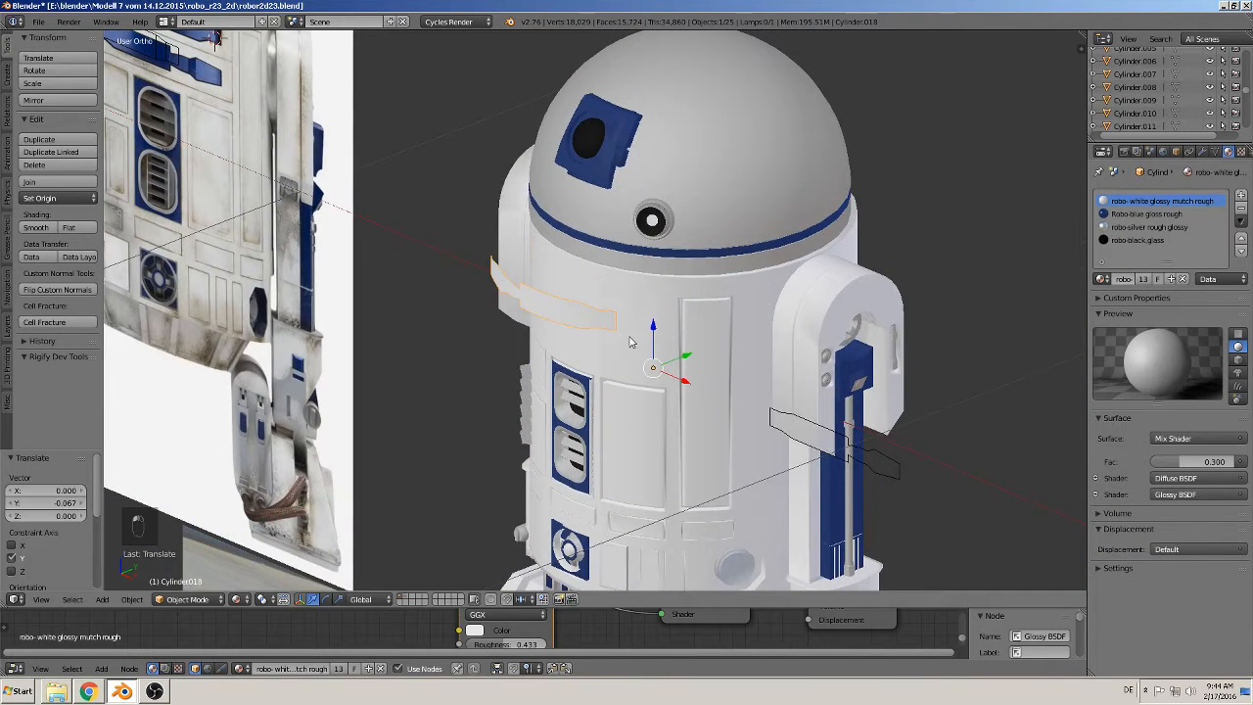
left_click_drag(715, 342, 662, 360)
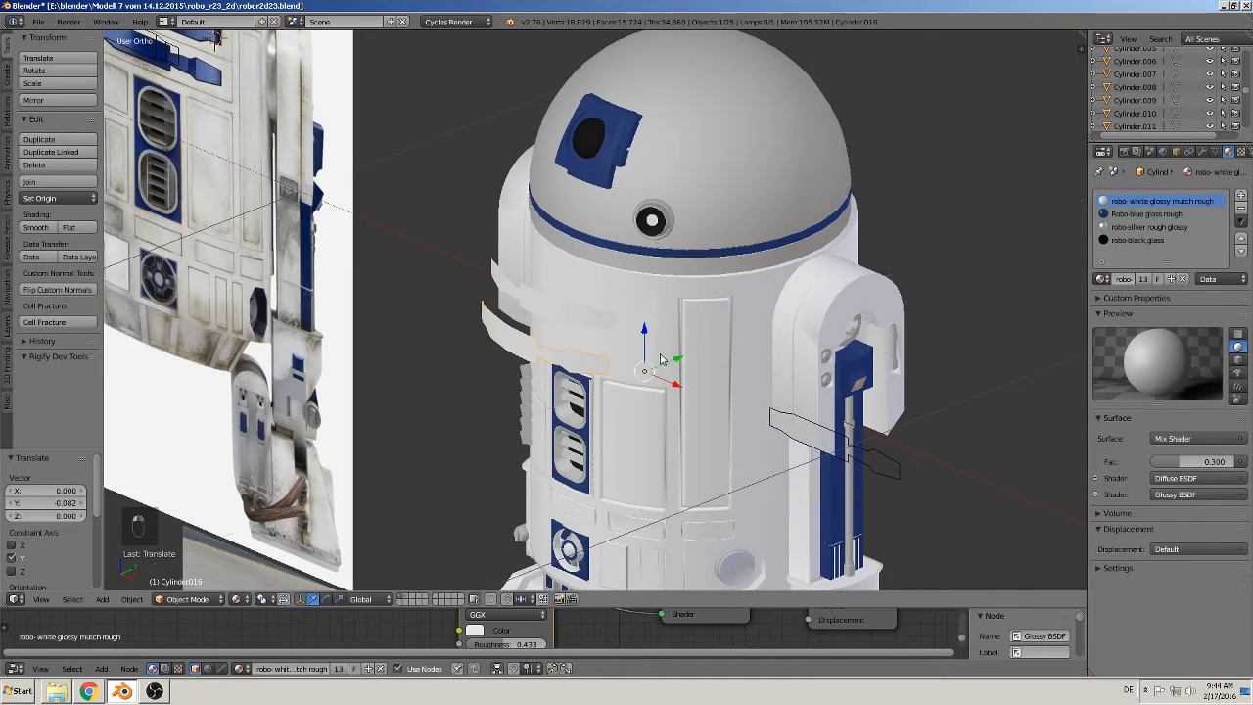
Step: Assign the Robo-blue gloss rough material to all faces of the lower strip
mouse_move(486, 331)
middle_mouse_down()
mouse_move(548, 327)
mouse_move(632, 290)
mouse_move(500, 353)
middle_mouse_up()
scroll(497, 358, "up", 2)
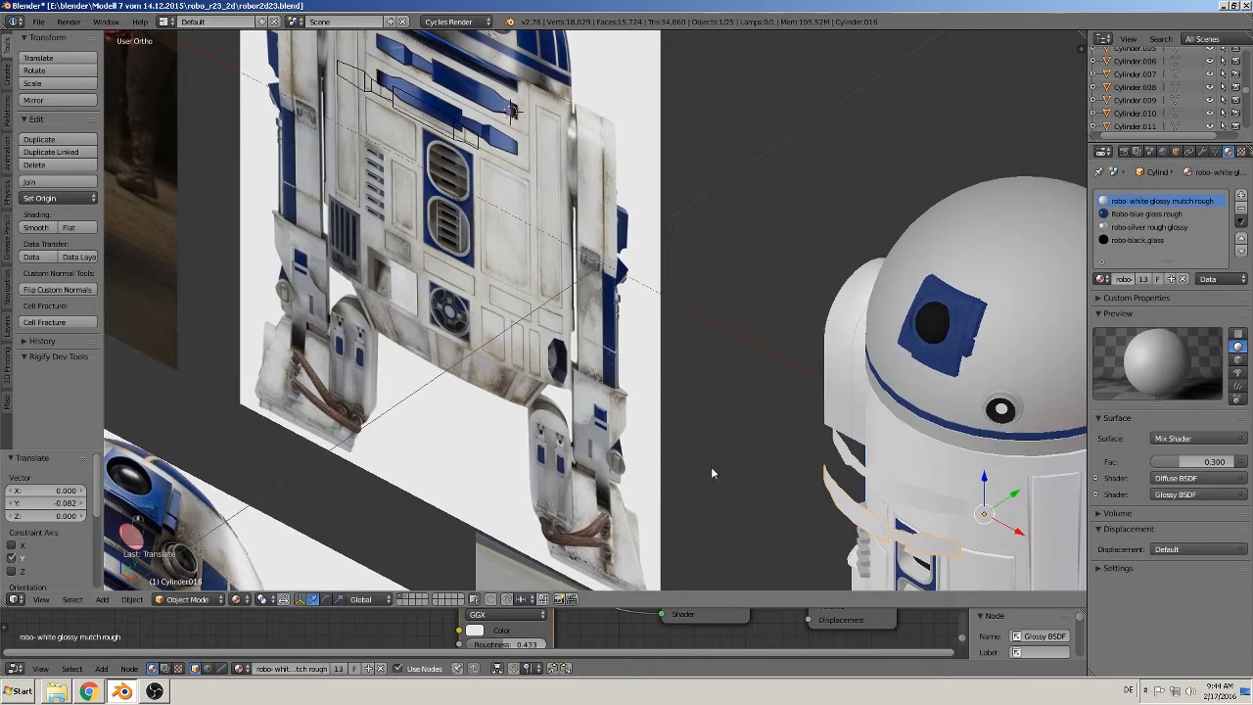
middle_click_drag(714, 473, 663, 253)
left_click(1147, 213)
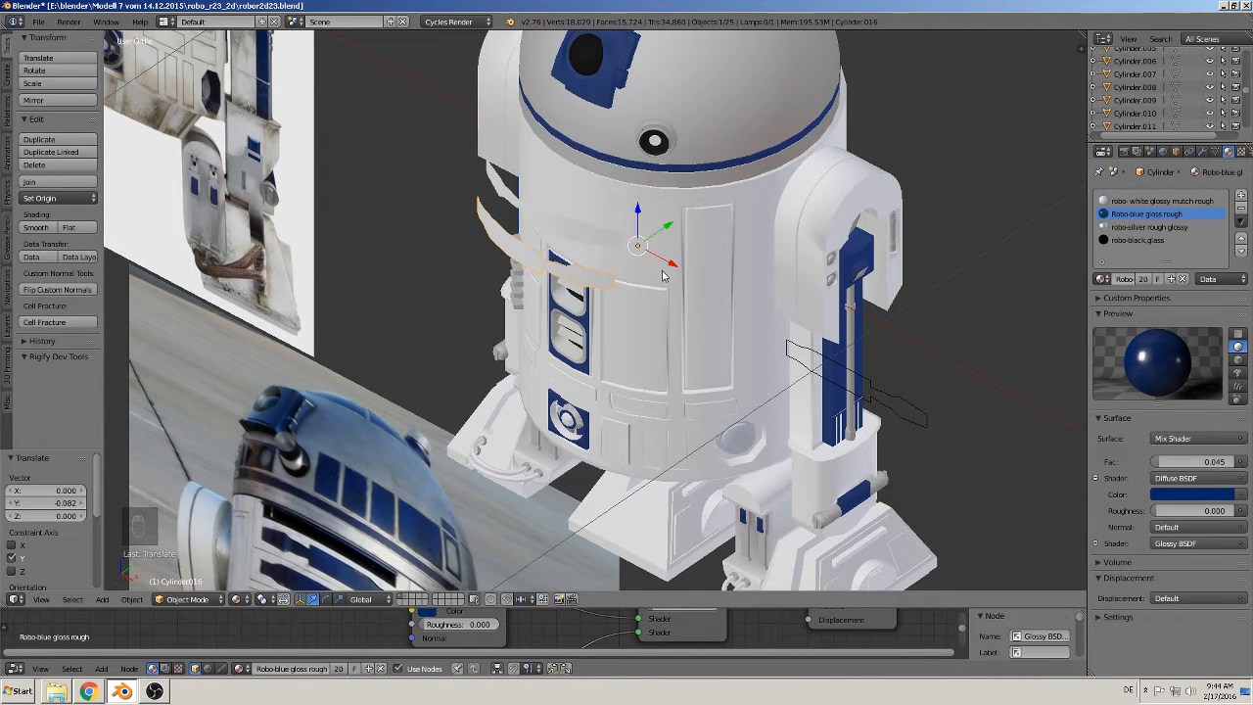
key("Tab")
key("a")
key("a")
key("a")
key("a")
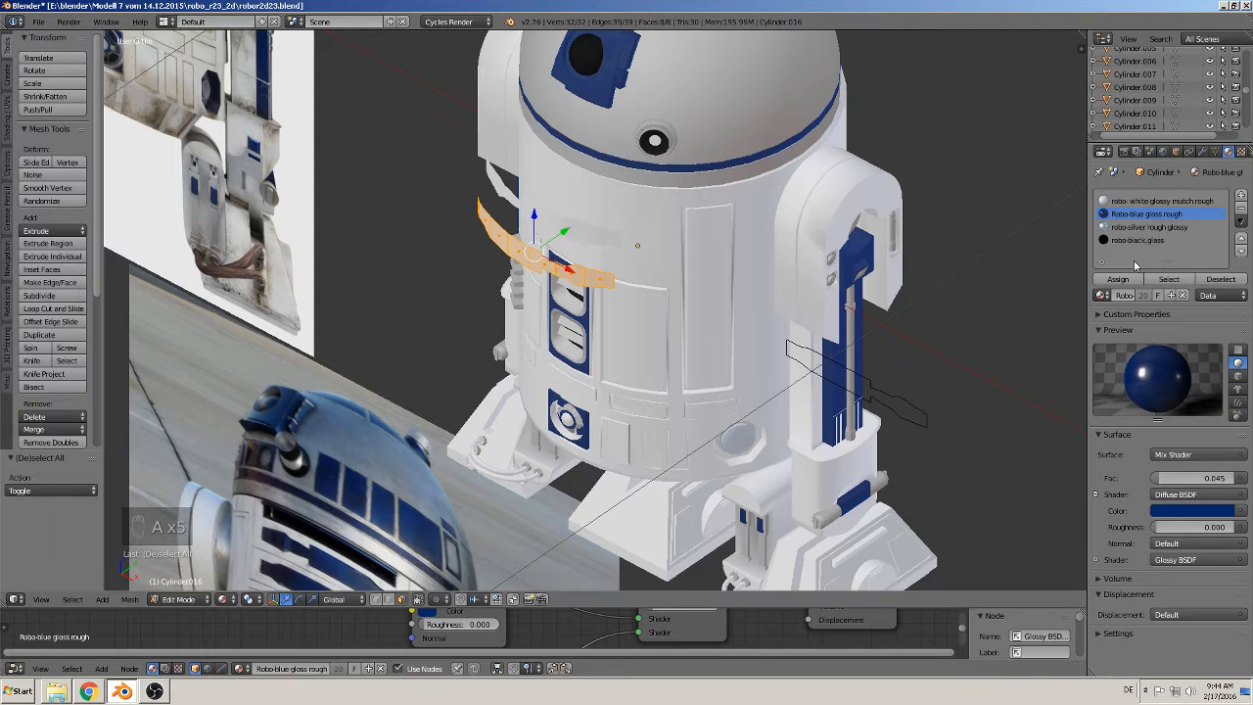
left_click(1119, 279)
key("a")
key("Tab")
Step: Assign the Robo-blue gloss rough material to all faces of the upper strip and view both strips from the front
right_click(568, 227)
key("Tab")
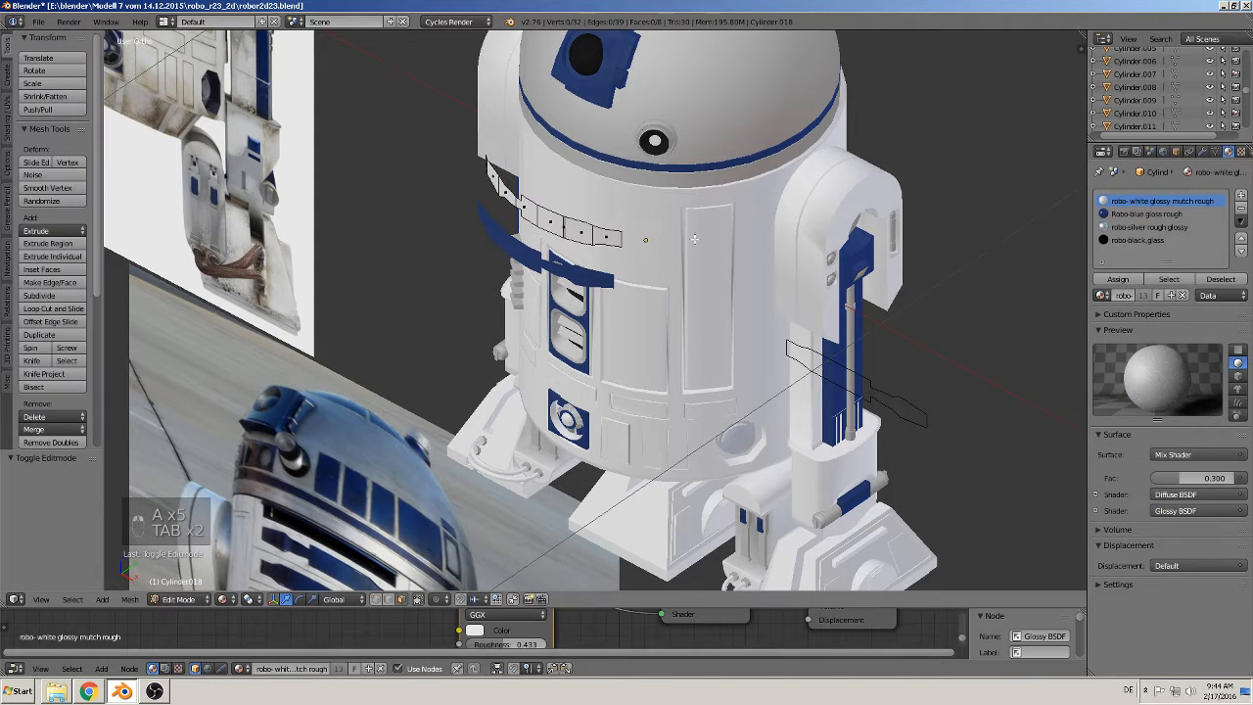
key("a")
key("a")
key("a")
left_click(1141, 213)
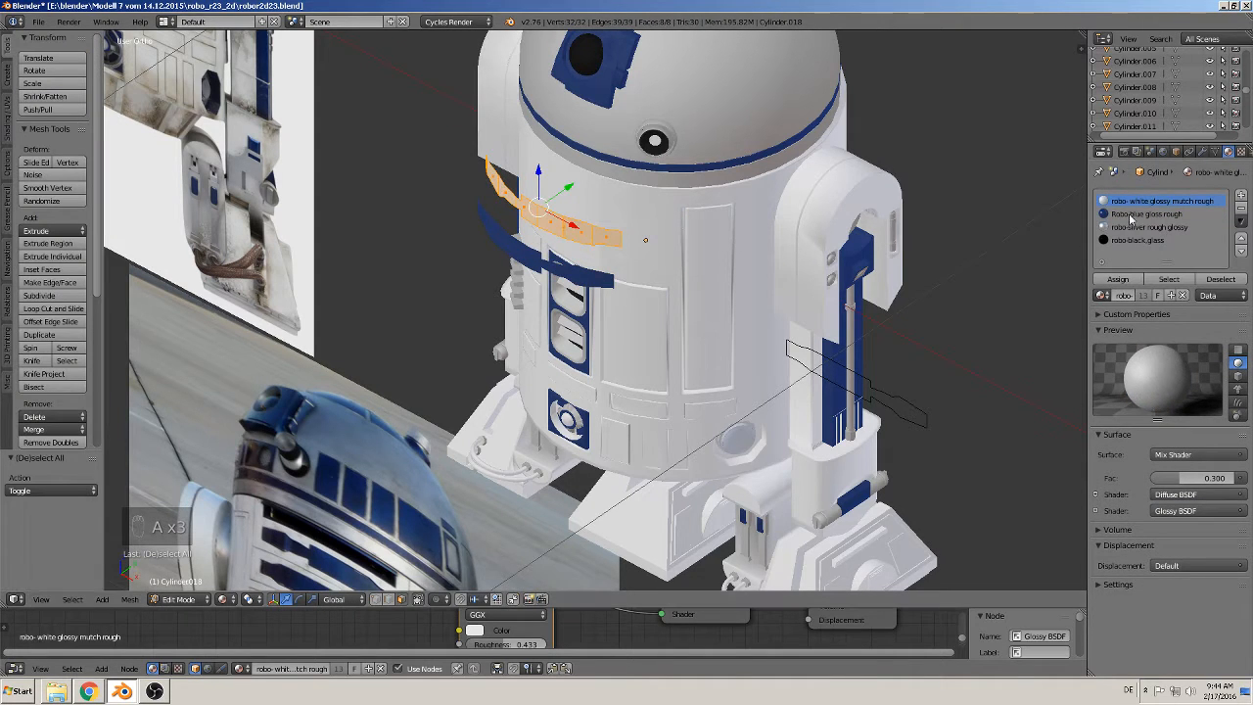
left_click(1109, 281)
key("Tab")
middle_click_drag(620, 320, 734, 319)
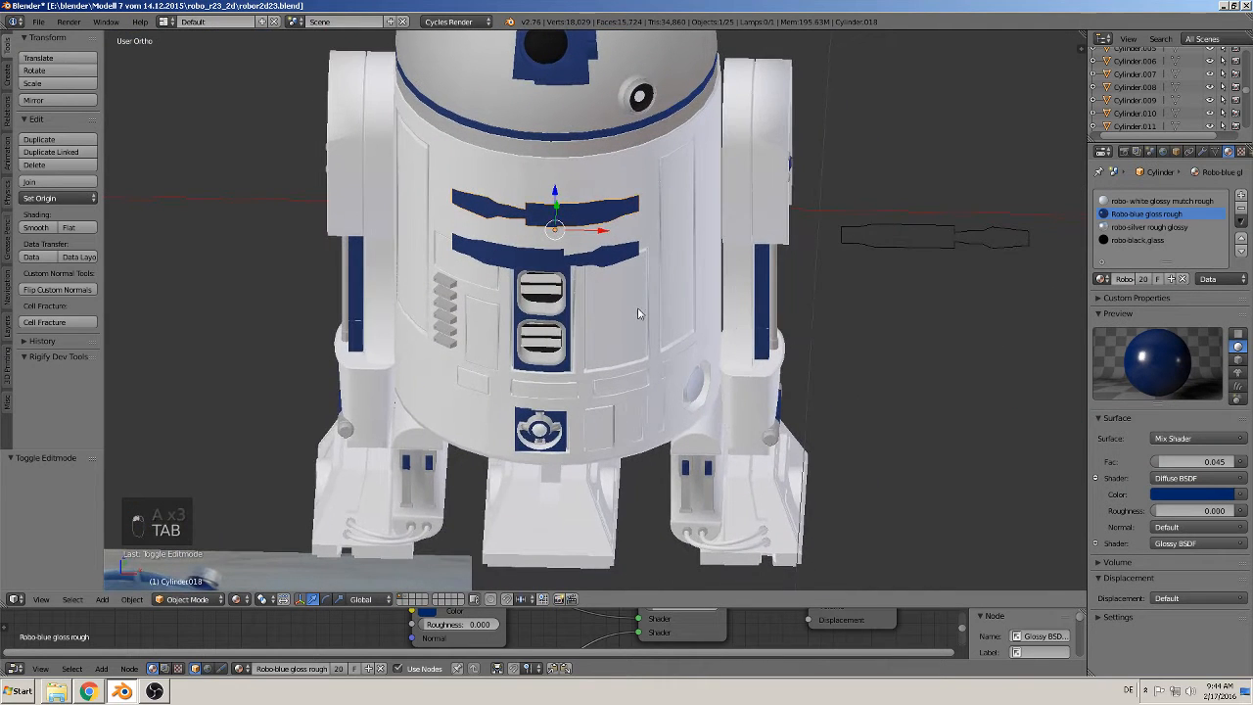
middle_click_drag(466, 292, 607, 410, "shift")
scroll(606, 414, "up", 3)
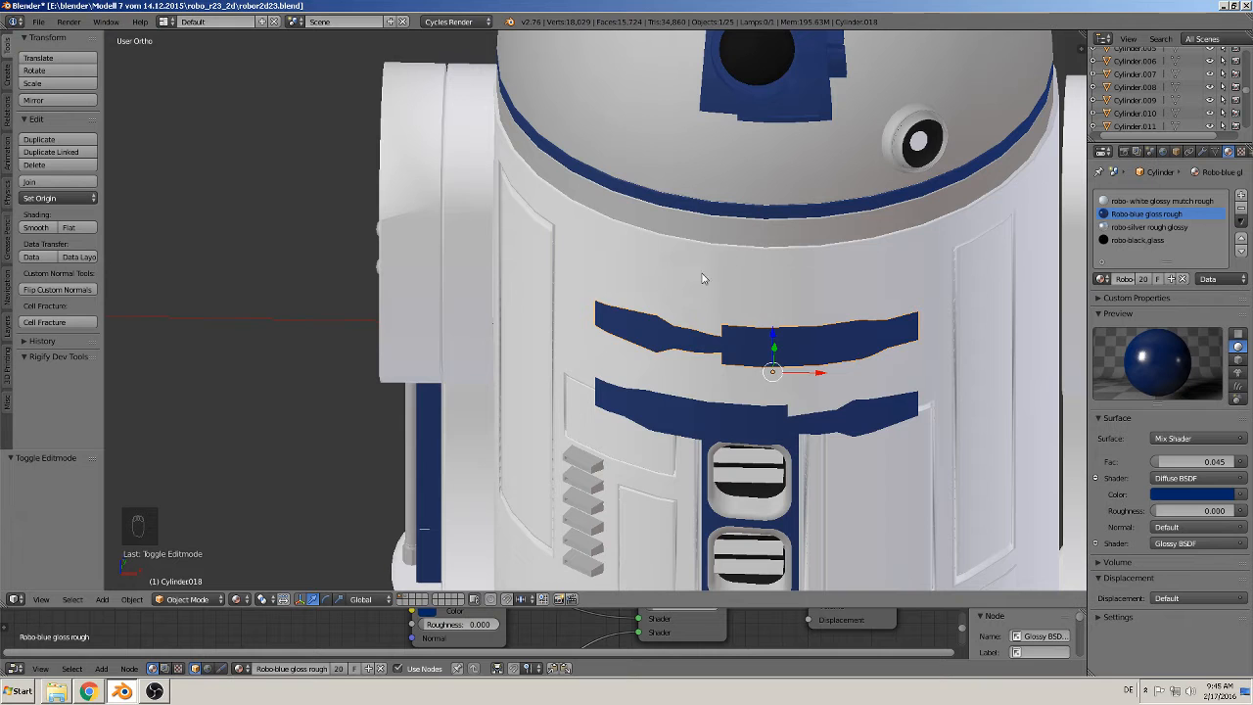
middle_click_drag(770, 320, 761, 321)
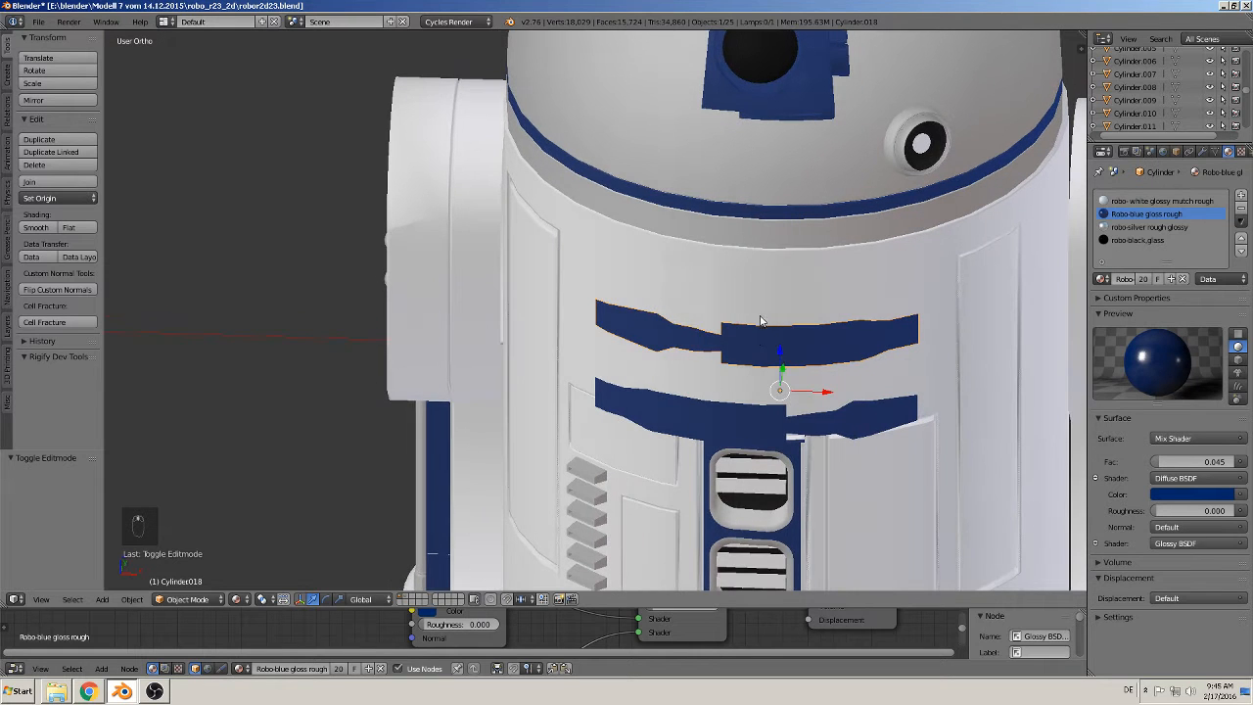
Step: Move both blue strips together 0.366 up along Z, clear of the chest area
right_click(741, 428, "shift")
scroll(741, 428, "down", 5)
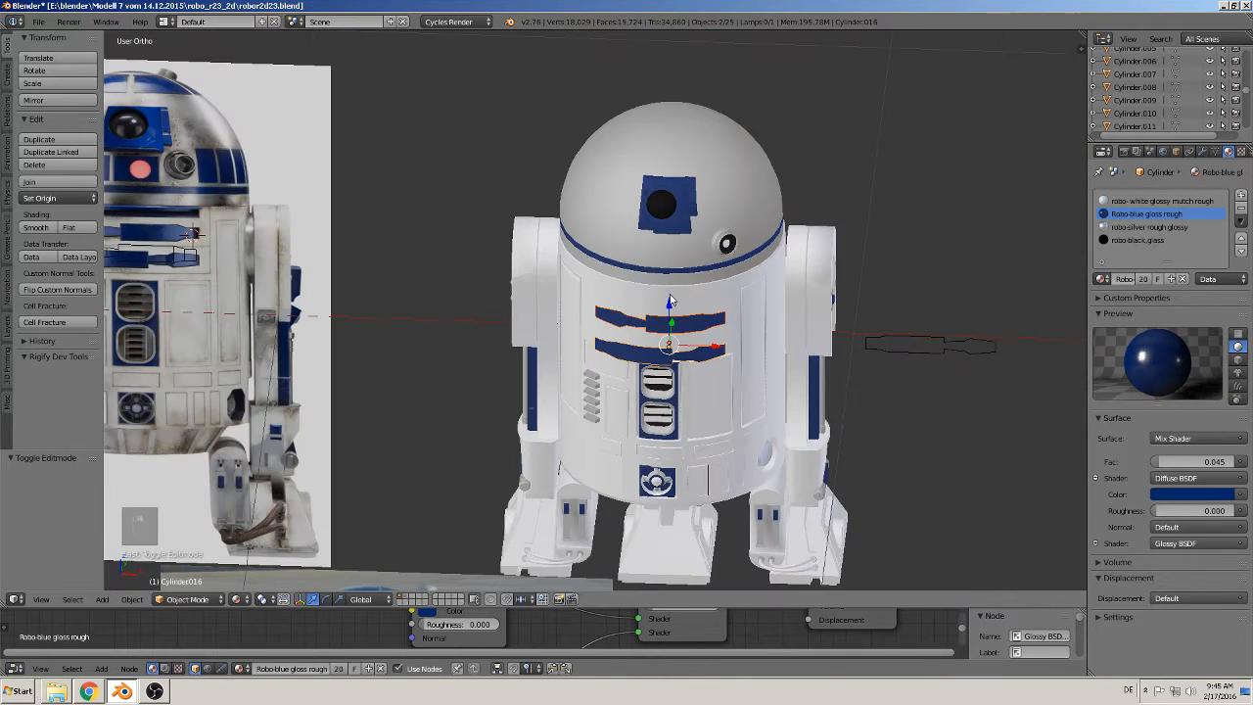
left_click_drag(671, 298, 684, 116)
scroll(691, 264, "up", 3)
Step: Open the white body's mesh for editing and switch to edge selection at the two tool-shaped chest outlines
right_click(717, 300)
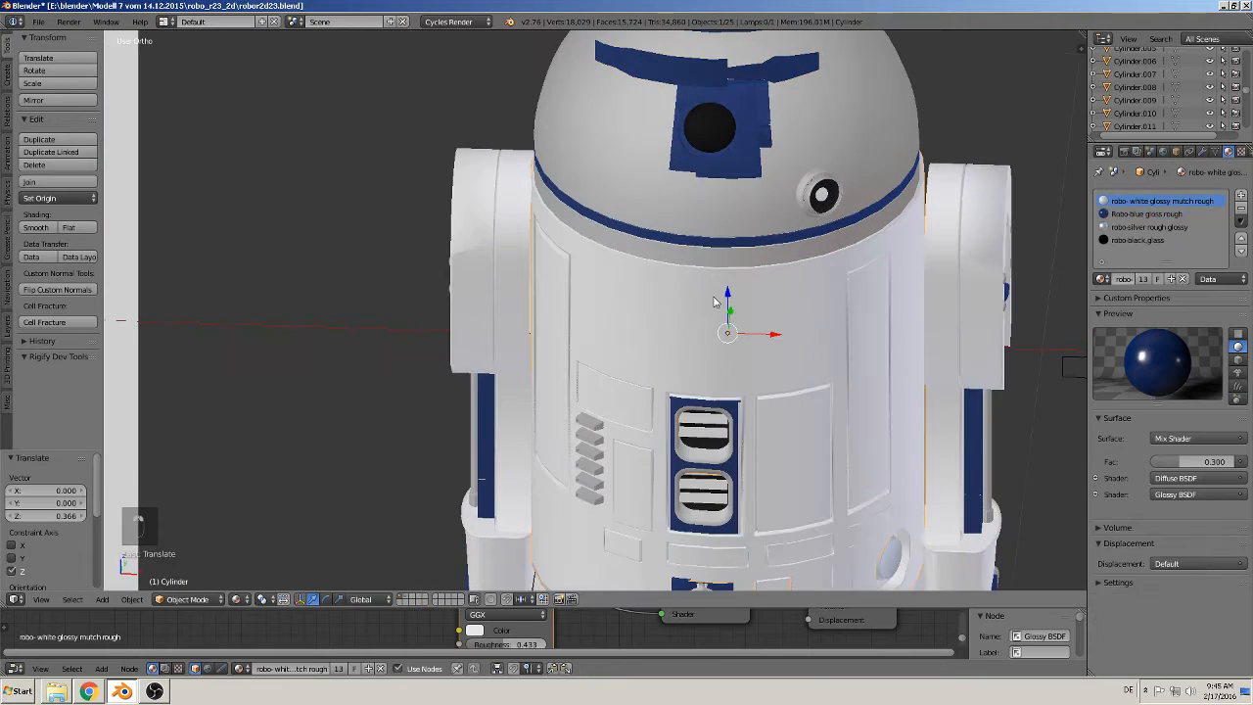
key("Tab")
scroll(761, 346, "up", 1)
middle_click_drag(760, 346, 768, 292)
middle_click_drag(799, 394, 605, 228, "shift")
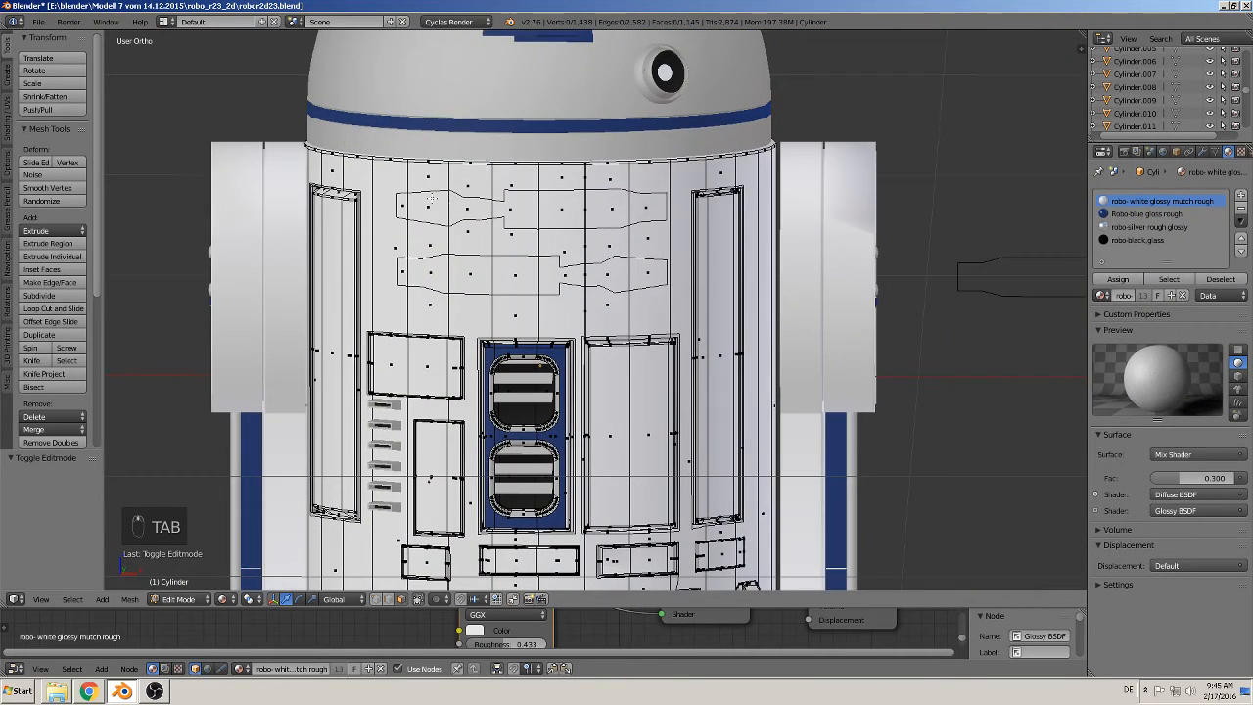
middle_click_drag(447, 222, 520, 271, "shift")
scroll(389, 273, "up", 4)
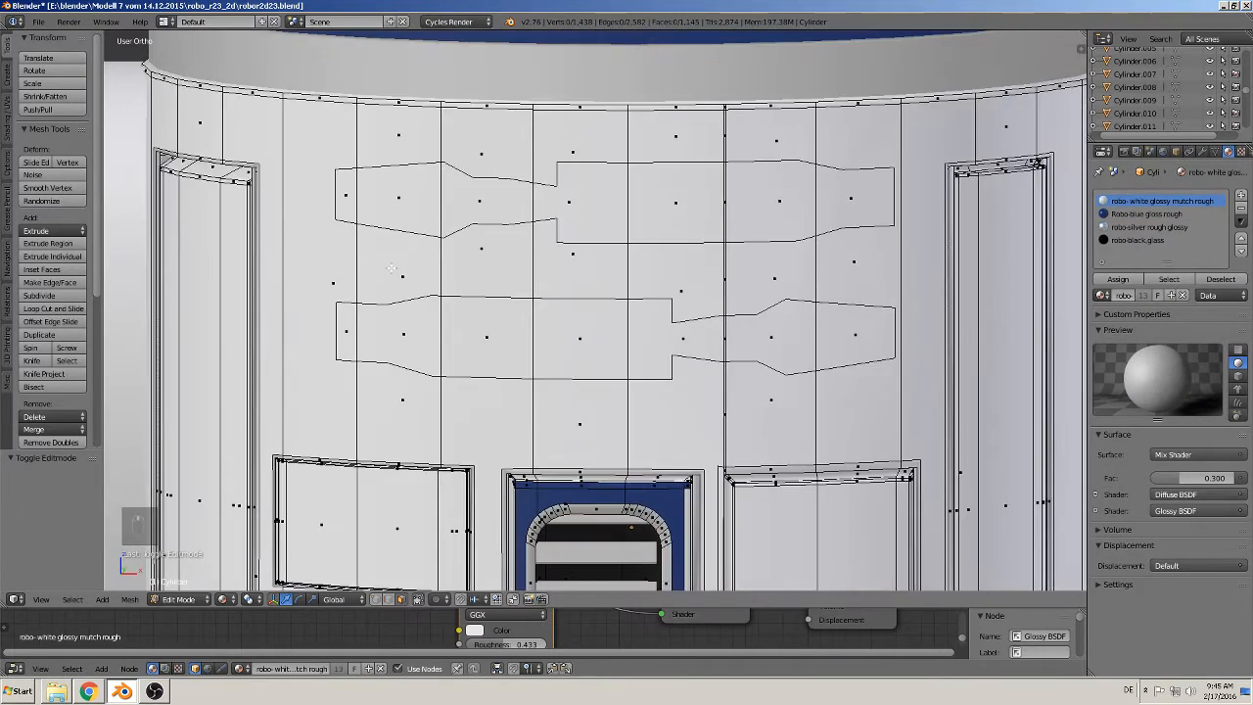
scroll(404, 273, "up", 1)
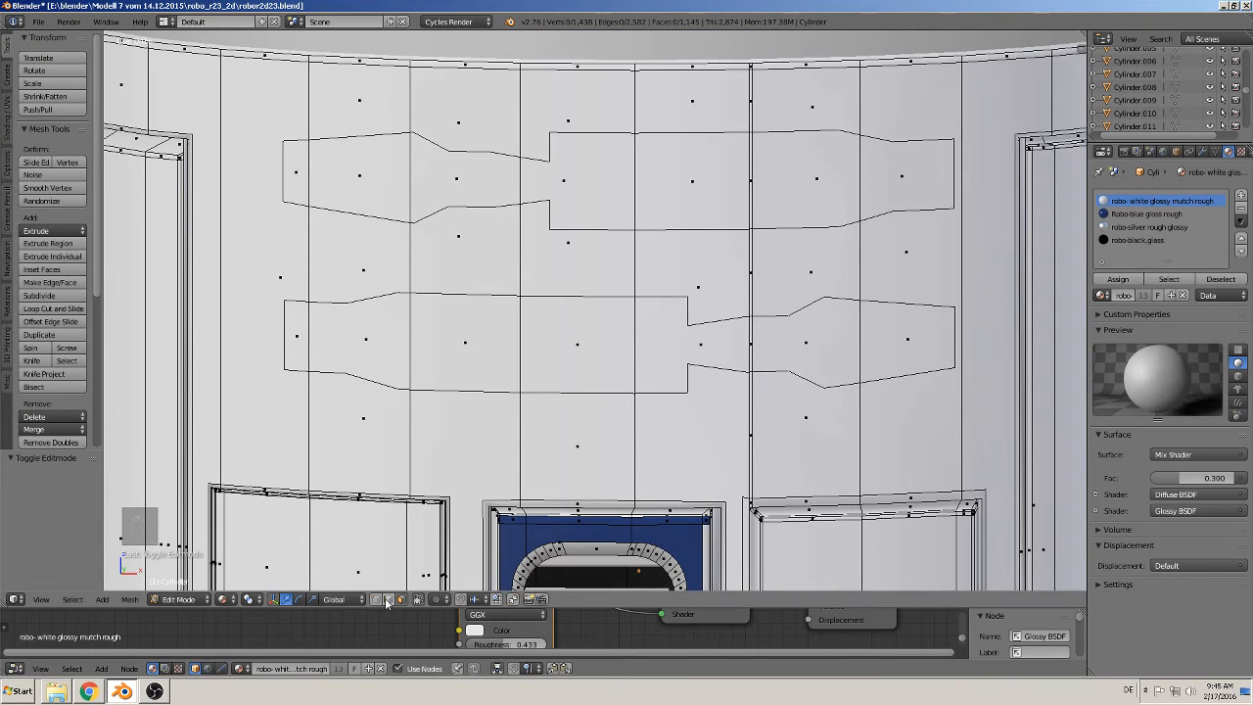
Step: Delete the vertical edges running inside both tool-shaped outlines so their faces are removed from the body
key("c")
left_click(311, 169)
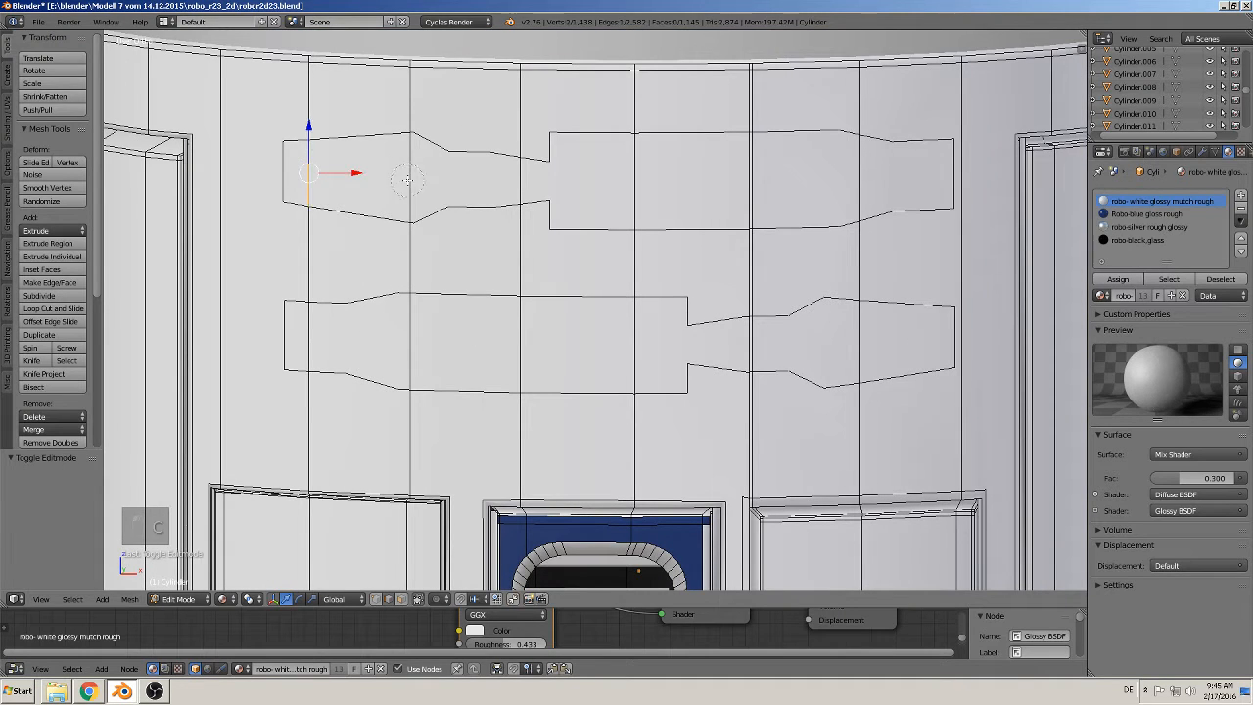
left_click(408, 180)
mouse_move(514, 178)
left_mouse_down()
mouse_move(634, 182)
mouse_move(782, 164)
mouse_move(847, 191)
left_mouse_up()
left_click_drag(302, 336, 639, 349)
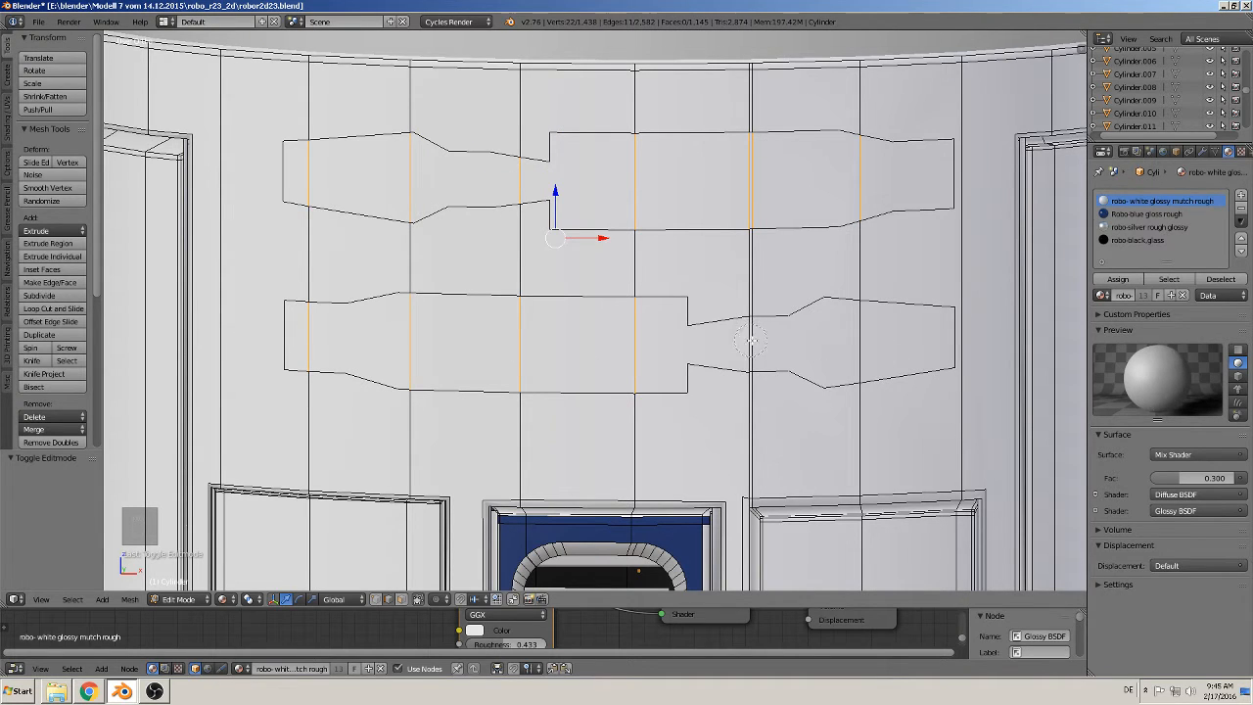
left_click_drag(751, 341, 863, 333)
key("x")
left_click(864, 329)
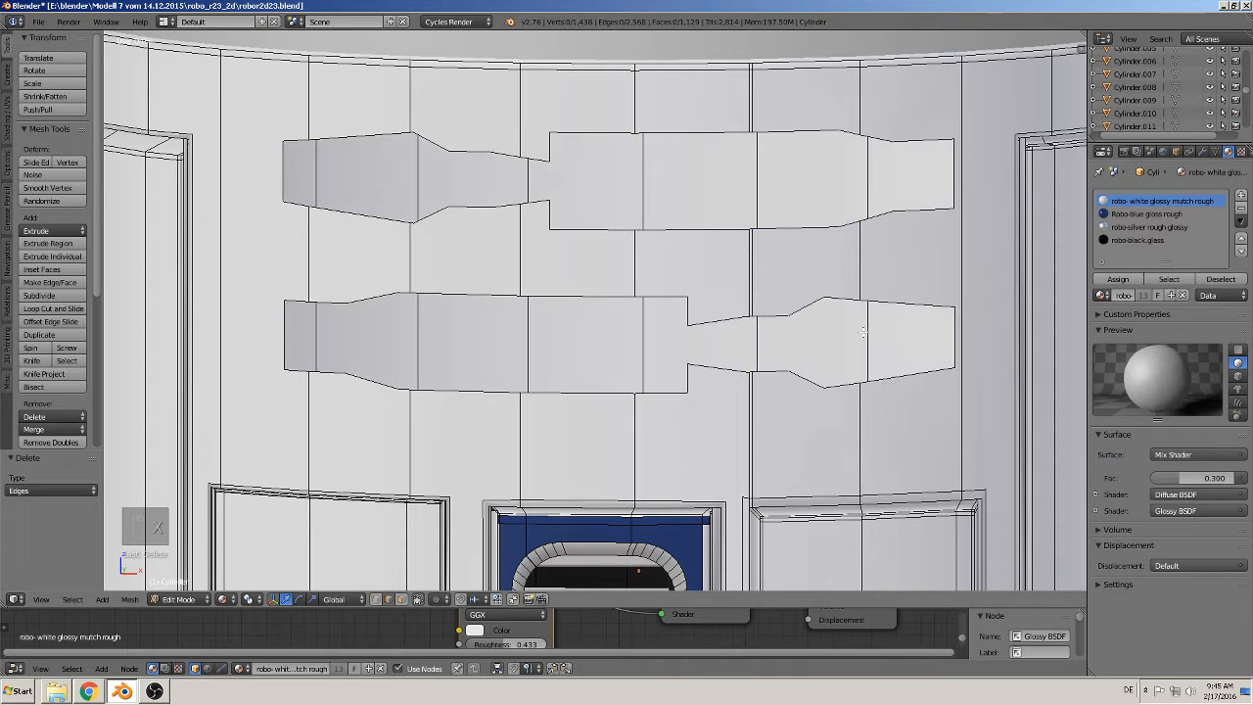
Step: Select all border edges around the upper tool-shaped opening in the body
middle_click_drag(678, 355, 725, 334)
middle_click_drag(412, 258, 678, 300, "shift")
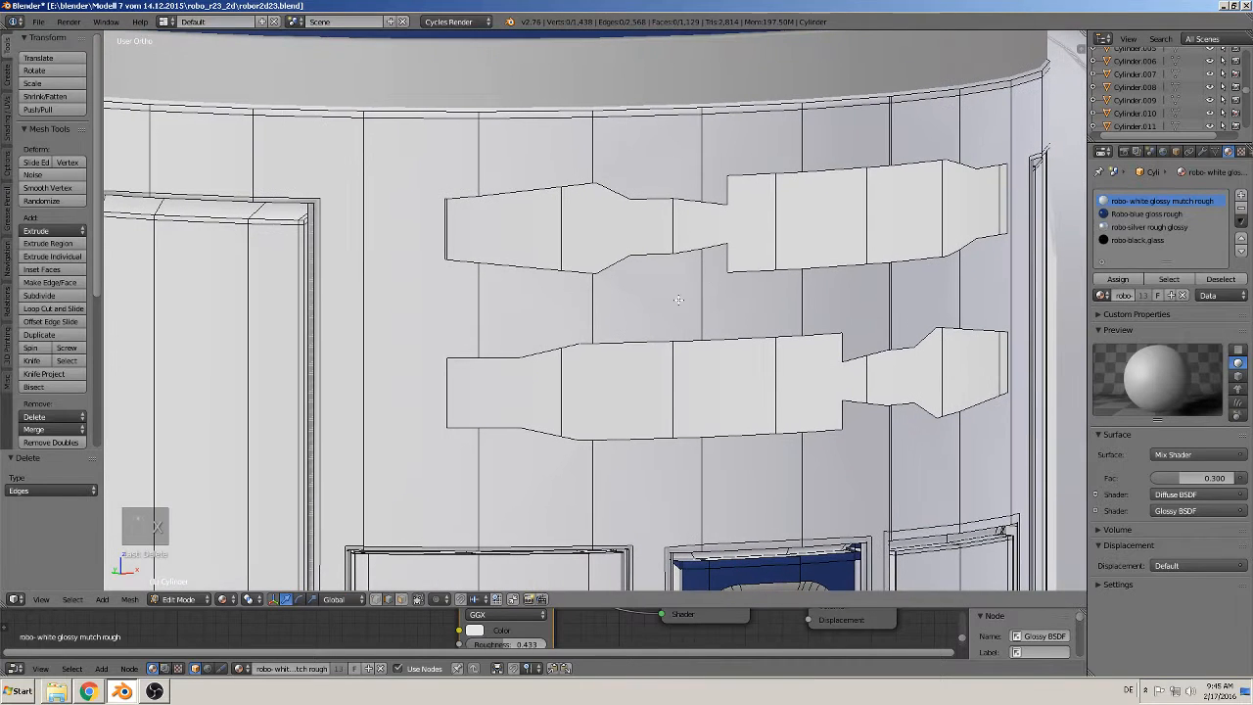
right_click(759, 266)
right_click(654, 255, "alt+shift")
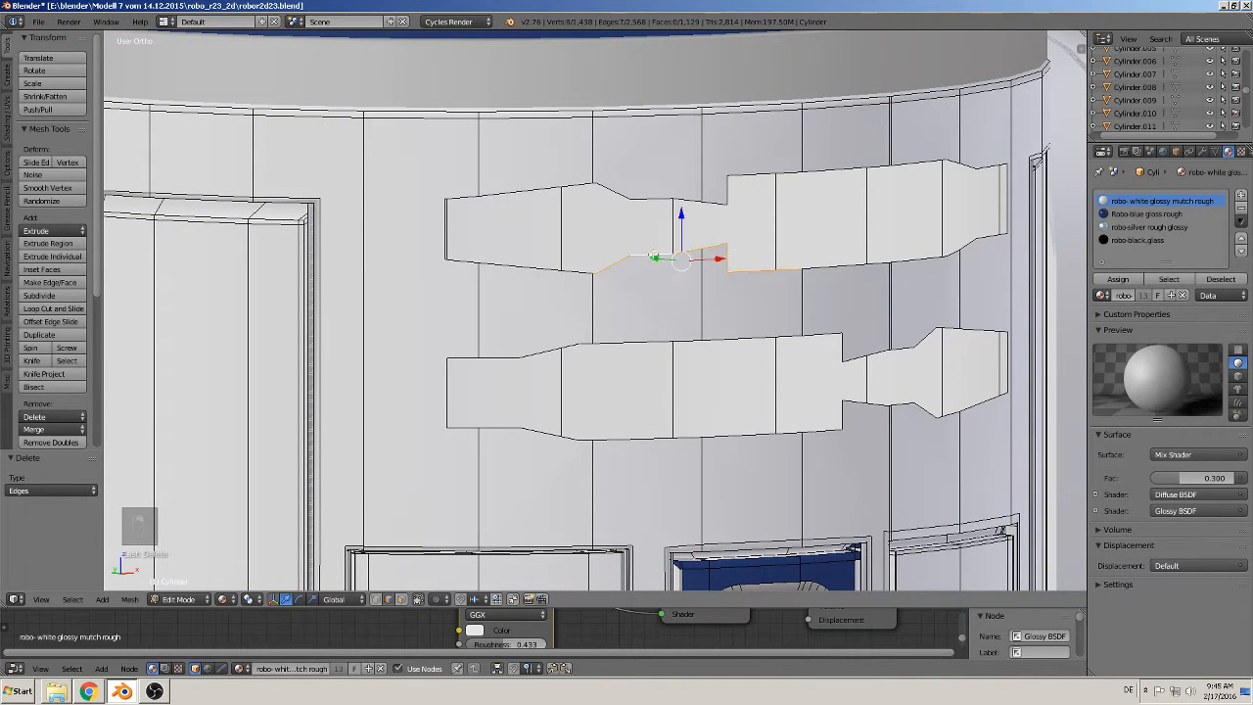
right_click(493, 263, "shift")
right_click(465, 221, "alt+shift")
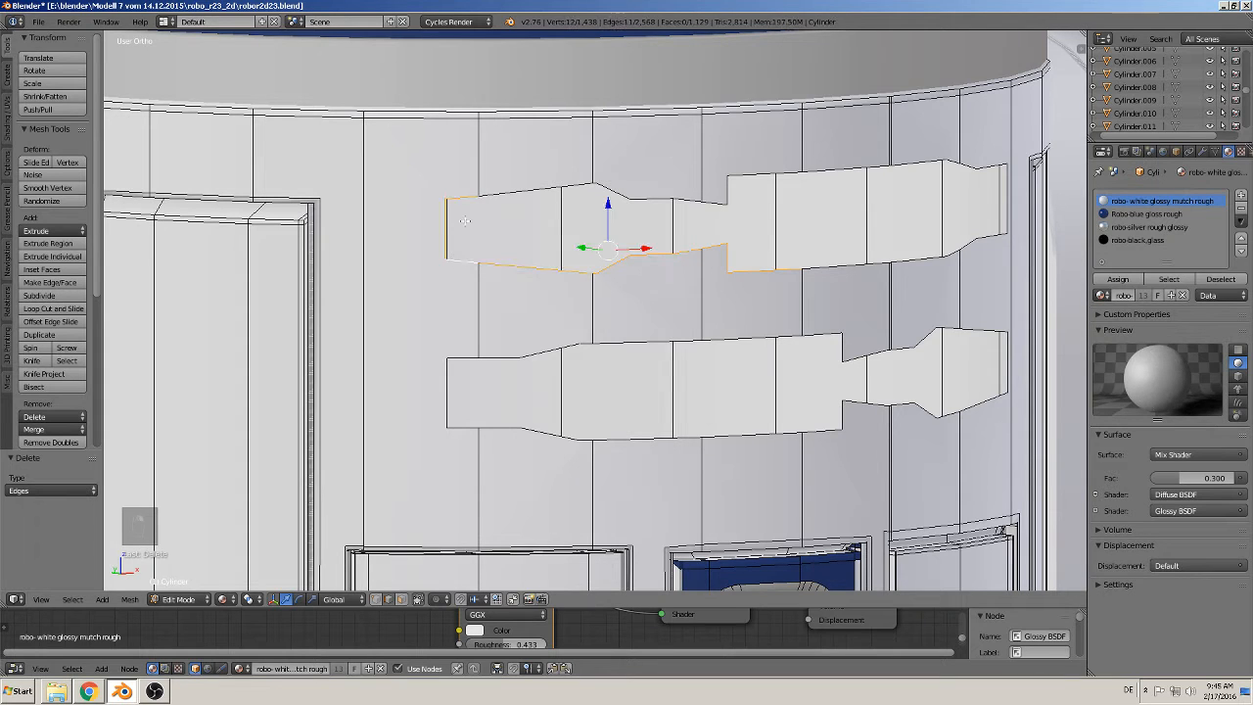
right_click(522, 185, "shift")
right_click(665, 191, "shift")
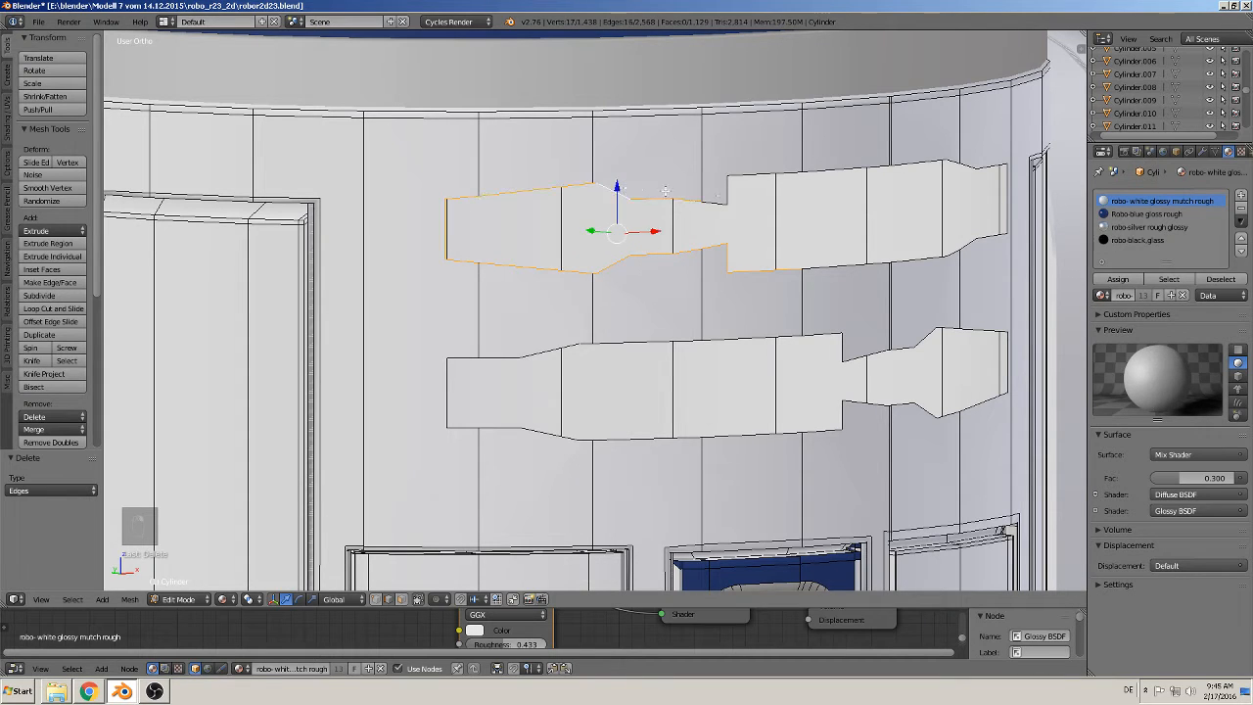
right_click(724, 199, "shift")
right_click(866, 161, "shift")
right_click(949, 154, "shift")
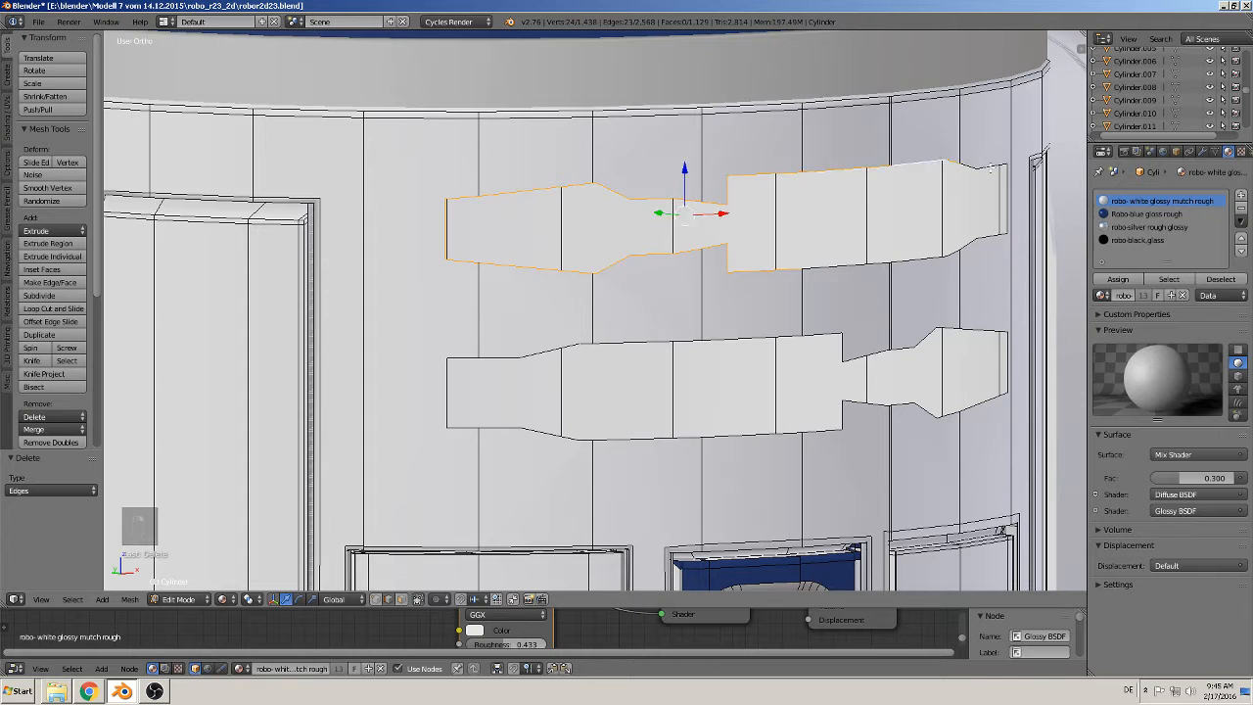
right_click(987, 160, "alt+shift")
right_click(927, 258, "shift")
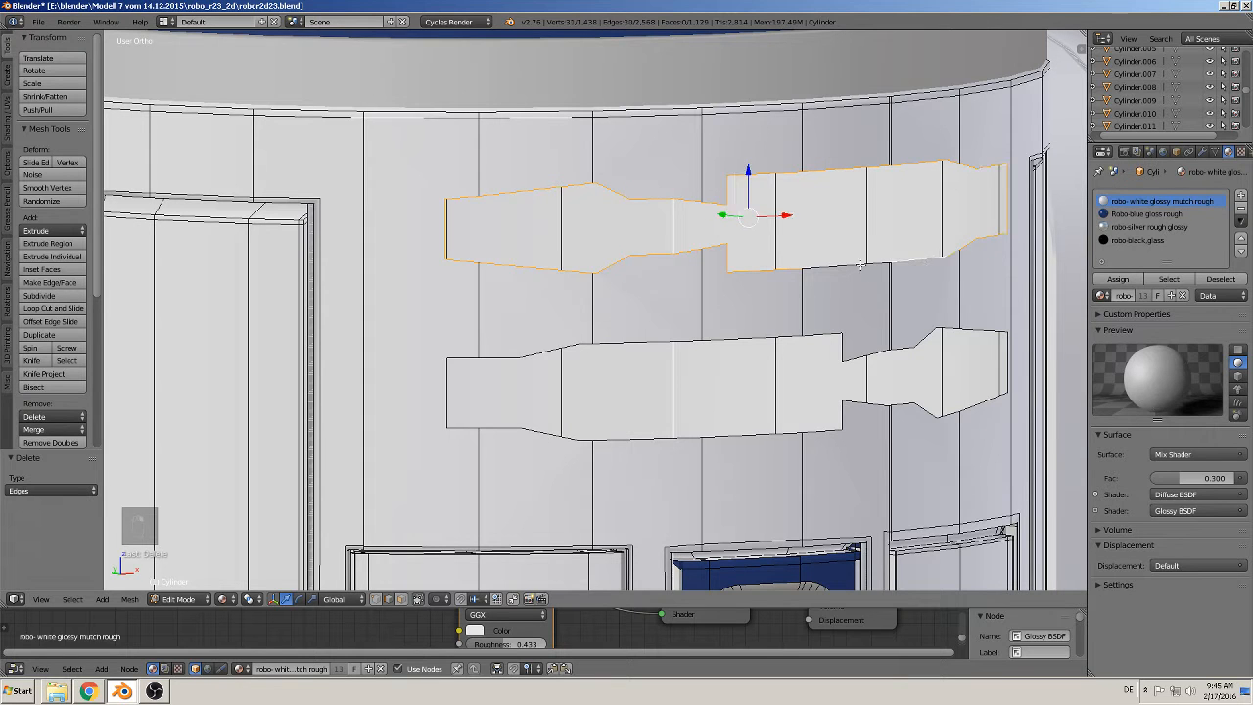
right_click(858, 265, "shift")
Step: Extrude the upper opening's border into the body, moving it 0.015 and a further 0.008 along Y, and check the shading outside mesh editing
middle_click_drag(830, 276, 821, 289)
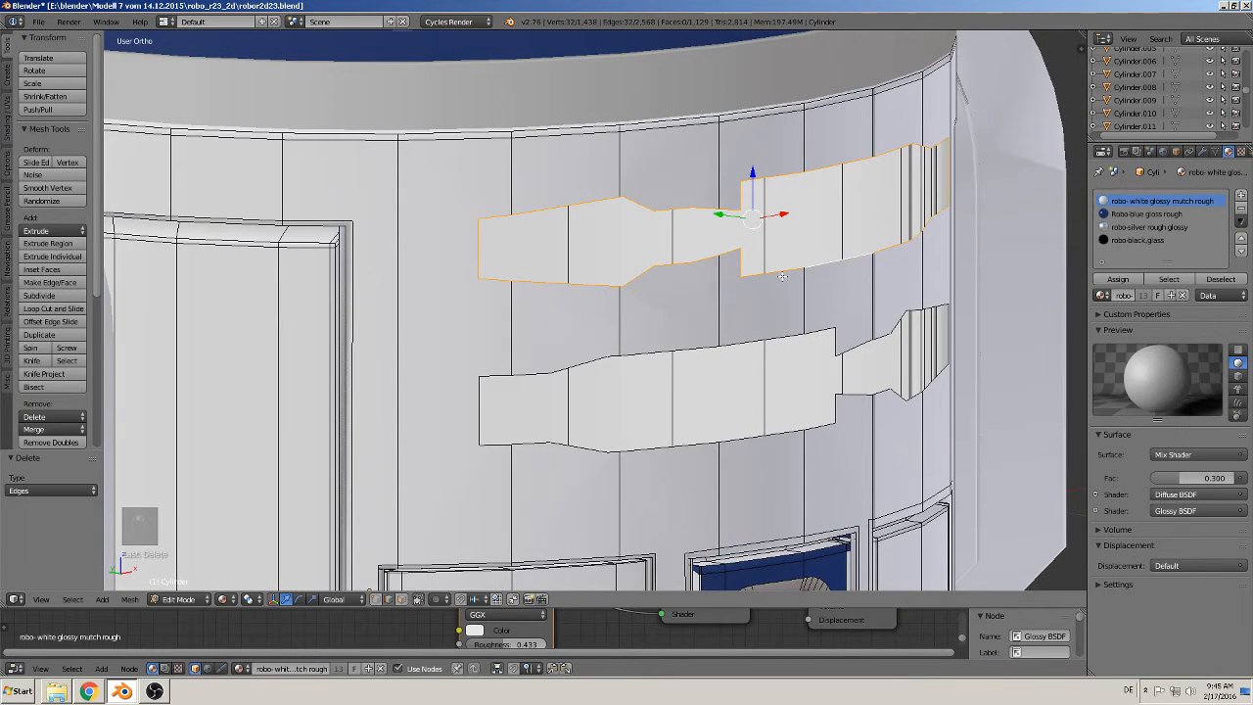
key("e")
right_click(783, 276)
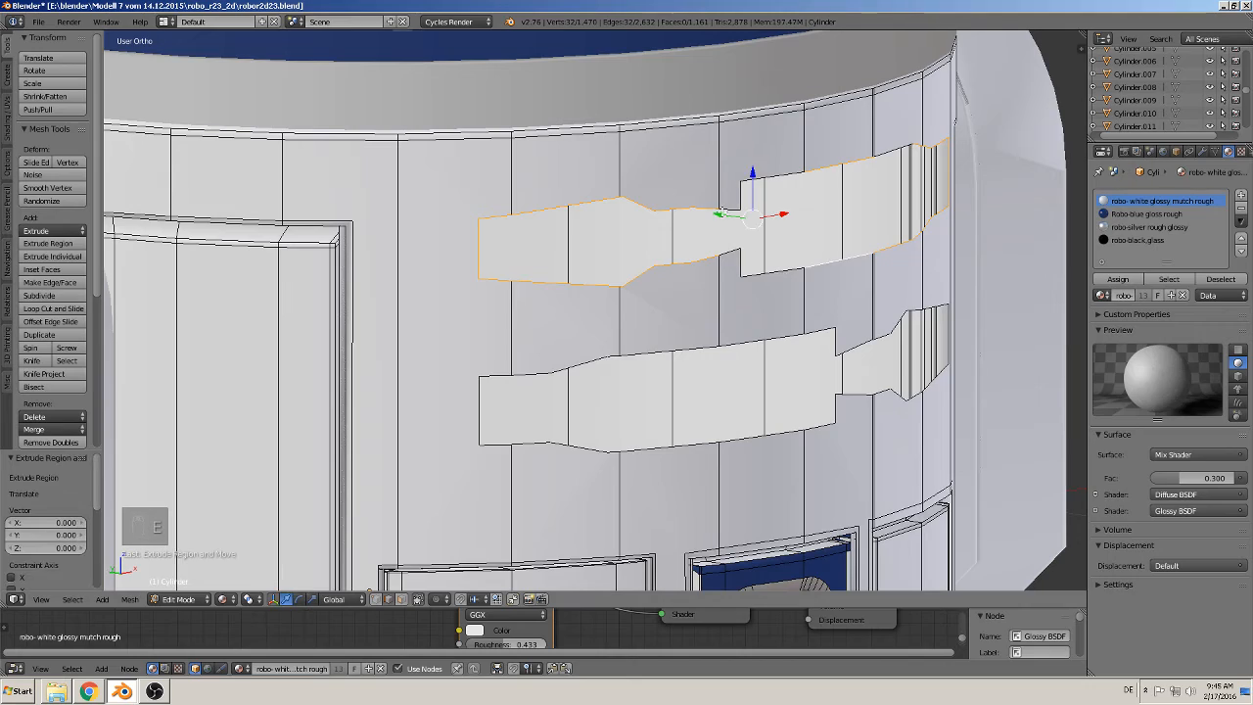
key("g")
key("y")
left_click(708, 207)
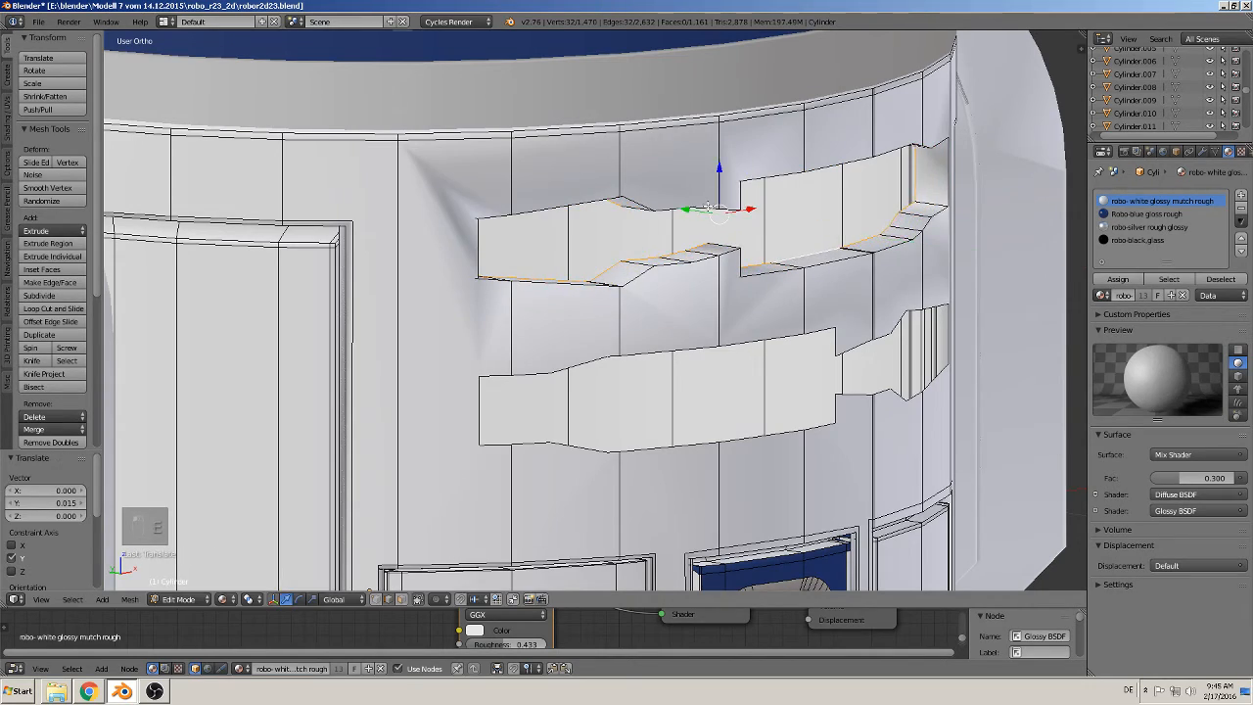
middle_click_drag(708, 208, 654, 212)
left_click_drag(746, 206, 761, 202)
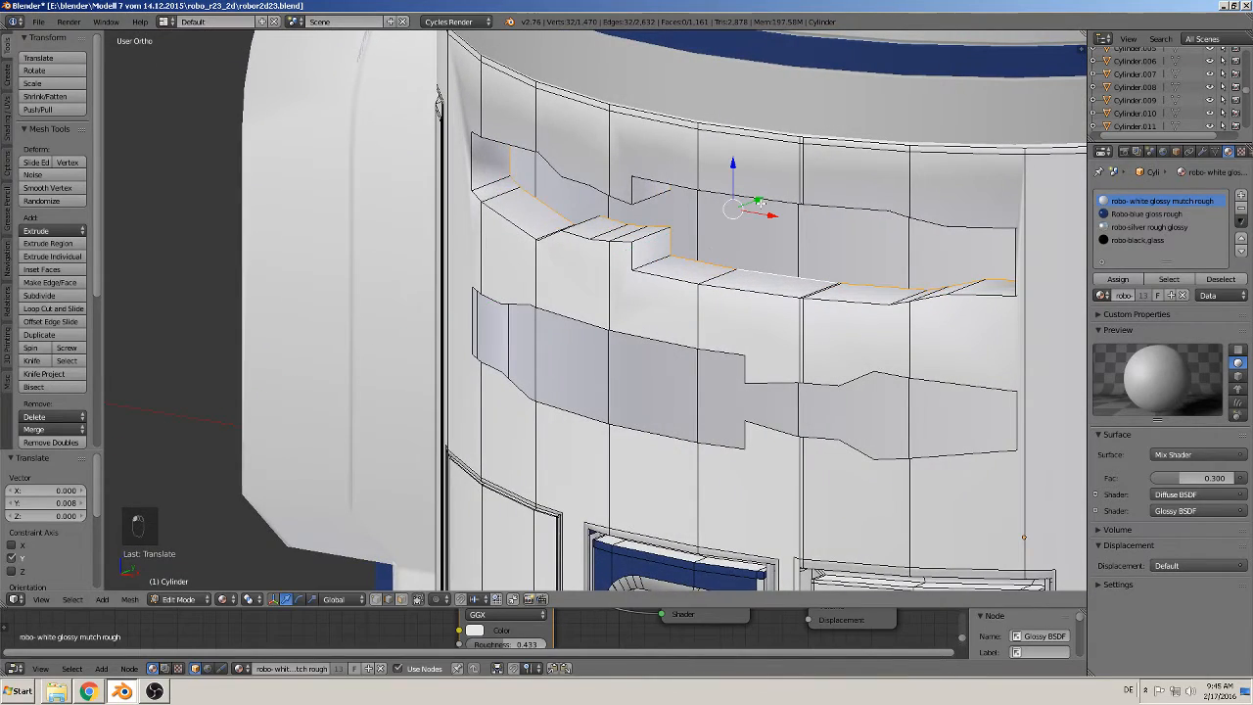
middle_click_drag(623, 293, 509, 181)
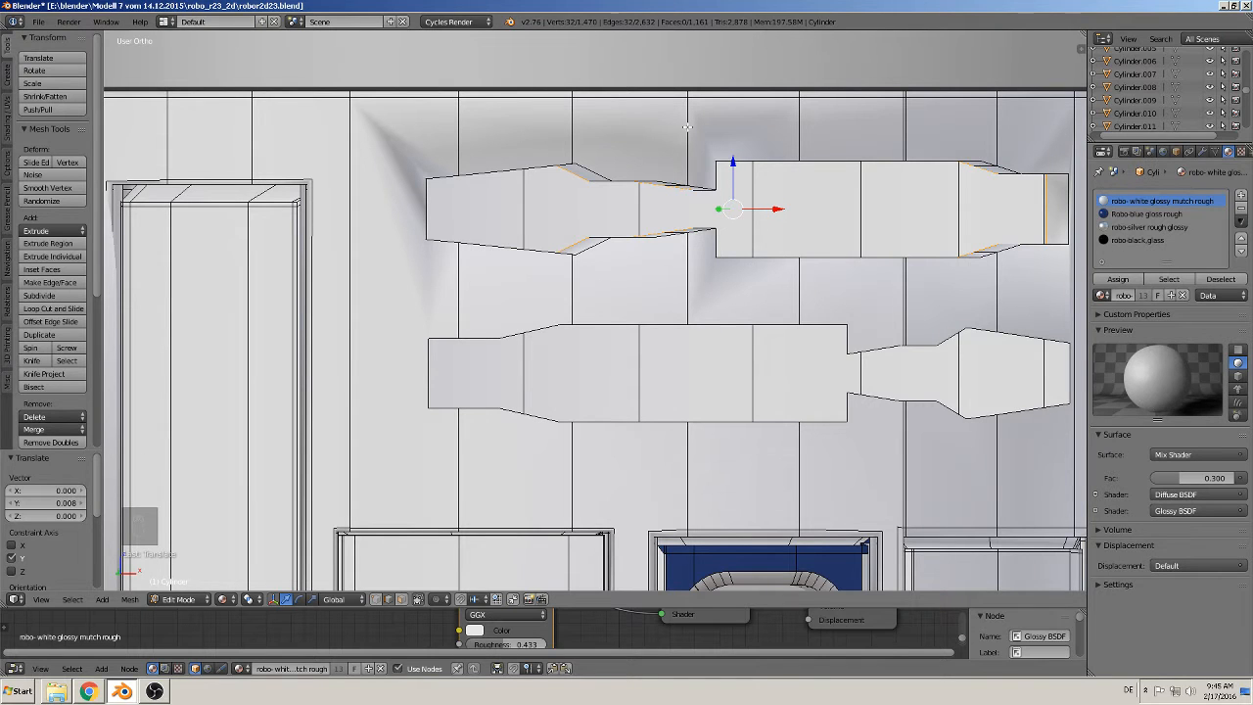
key("Tab")
key("Tab")
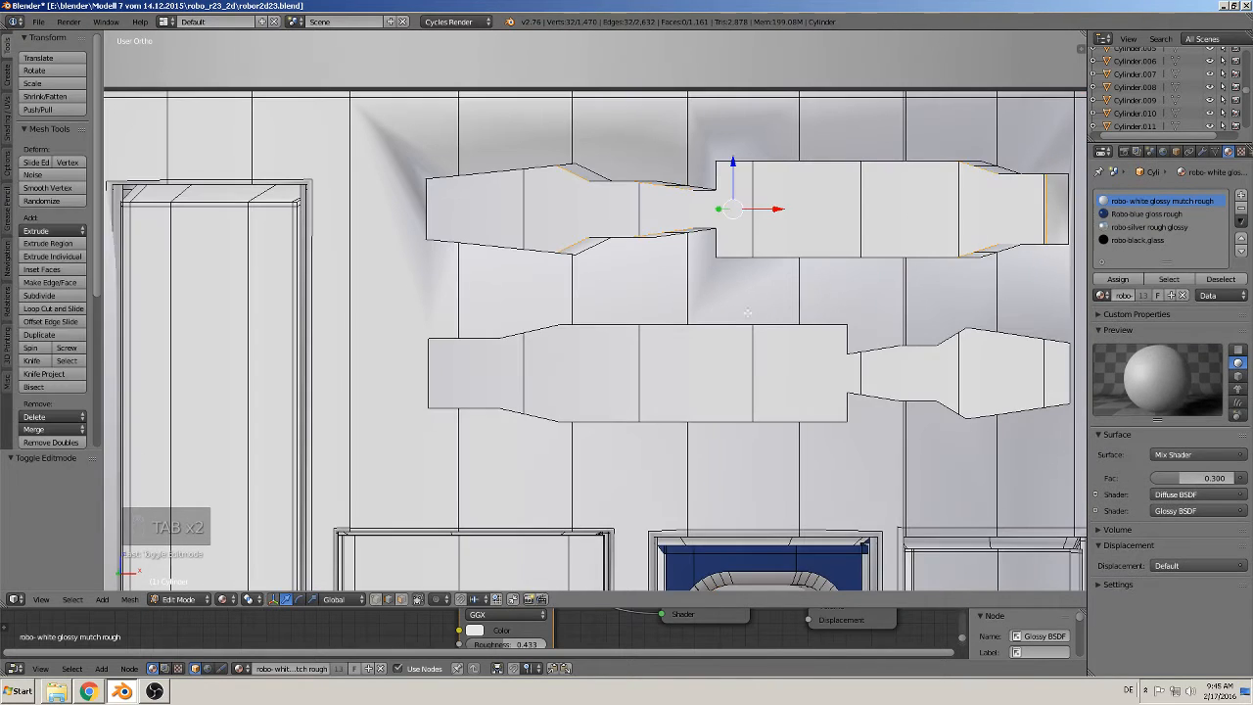
Step: Select the border edges around the lower tool-shaped opening in the body
right_click(741, 321)
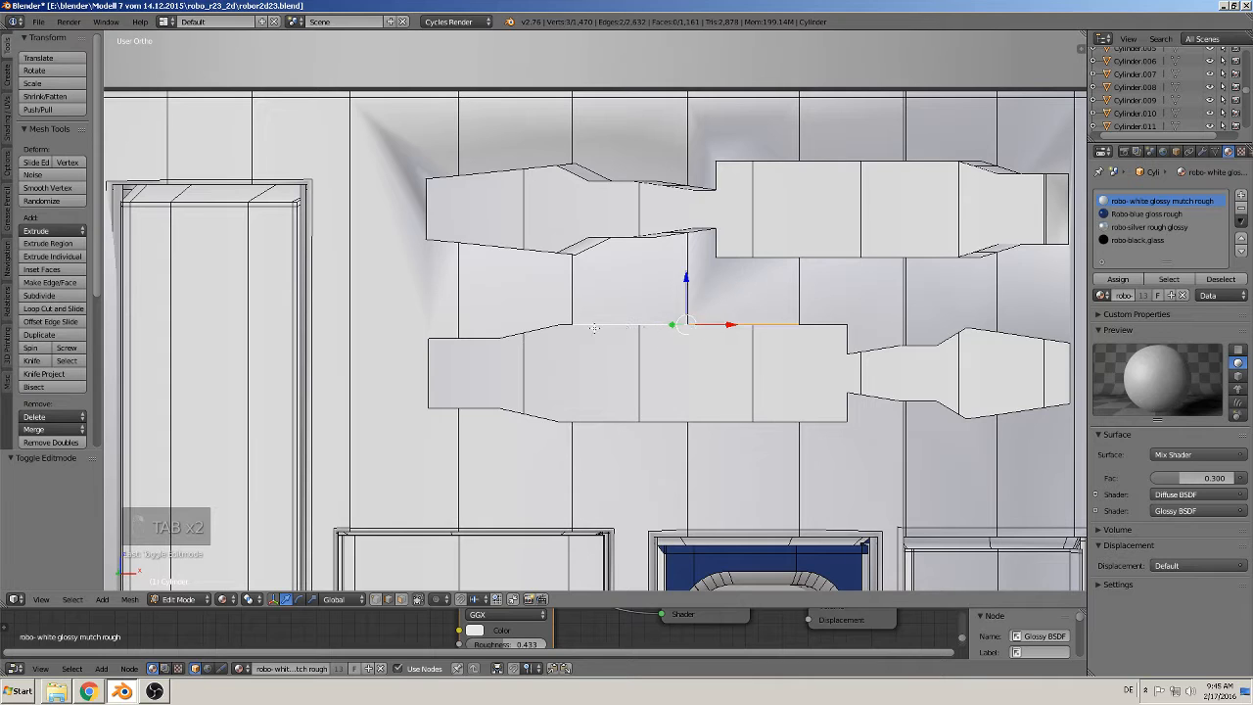
right_click(507, 328, "alt")
right_click(440, 364, "alt+shift")
right_click(502, 412, "alt+shift")
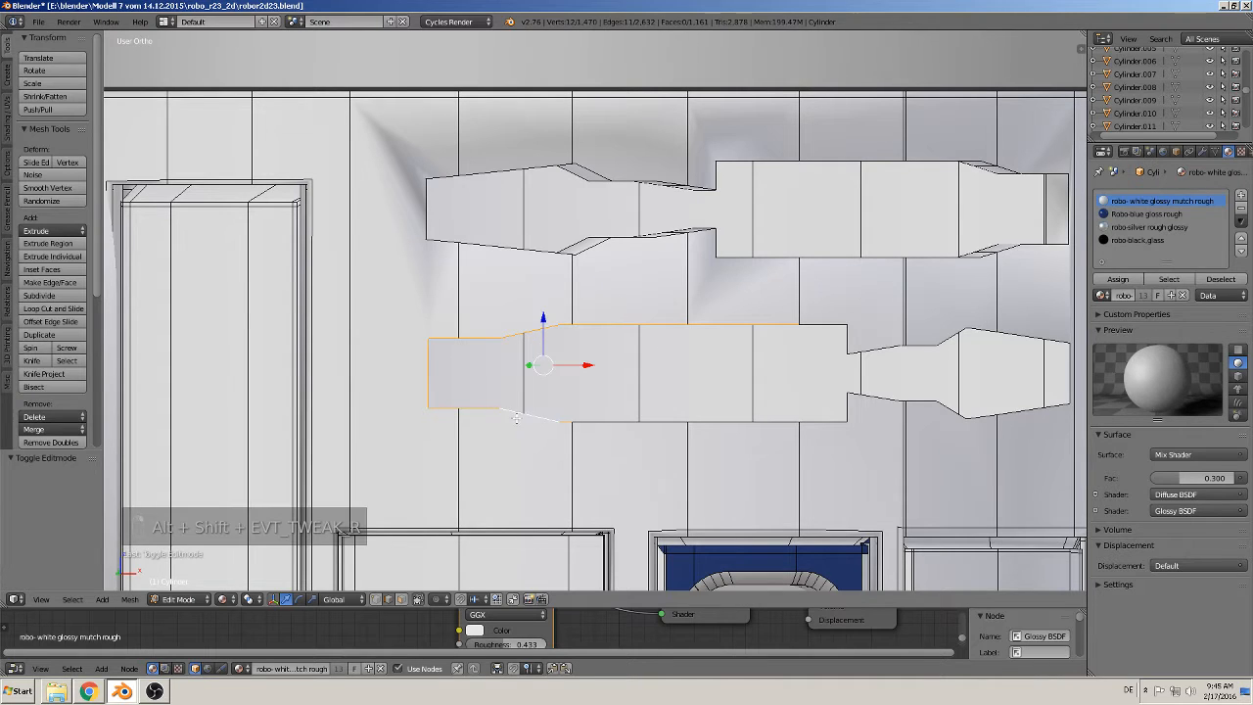
right_click(617, 424, "alt+shift")
right_click(822, 416, "alt+shift")
right_click(878, 347, "alt+shift")
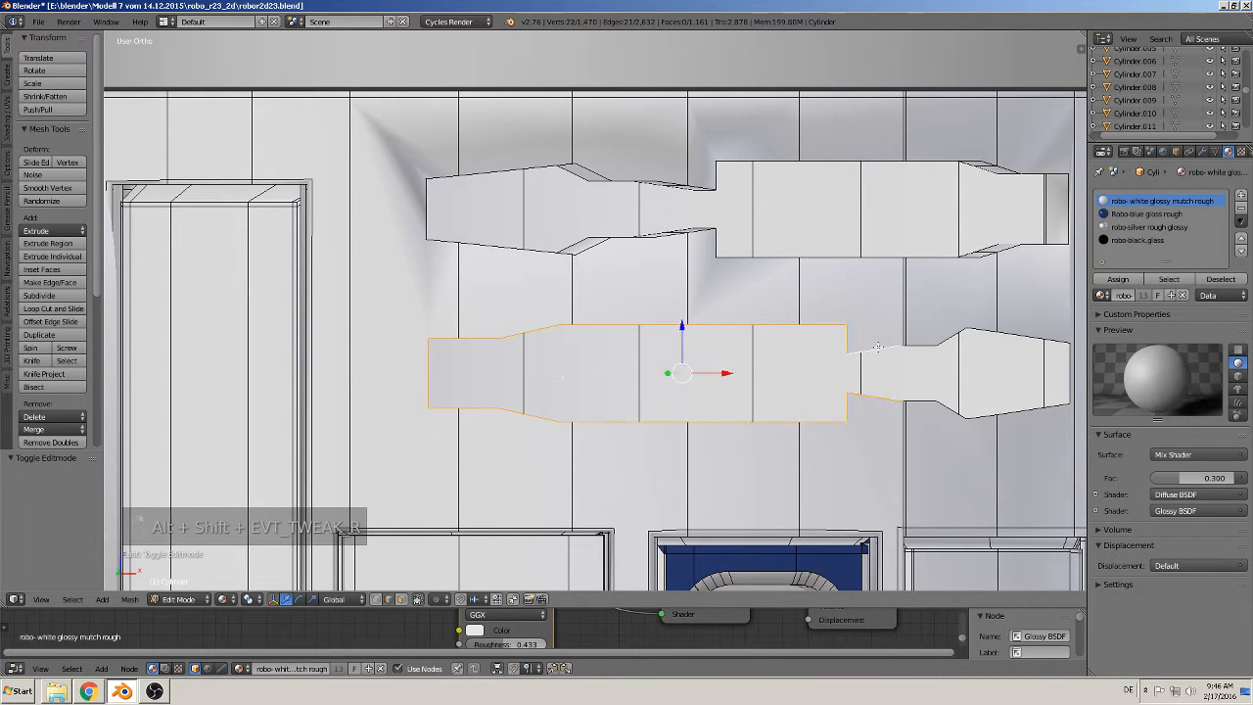
right_click(949, 335, "alt+shift")
right_click(1038, 339, "alt+shift")
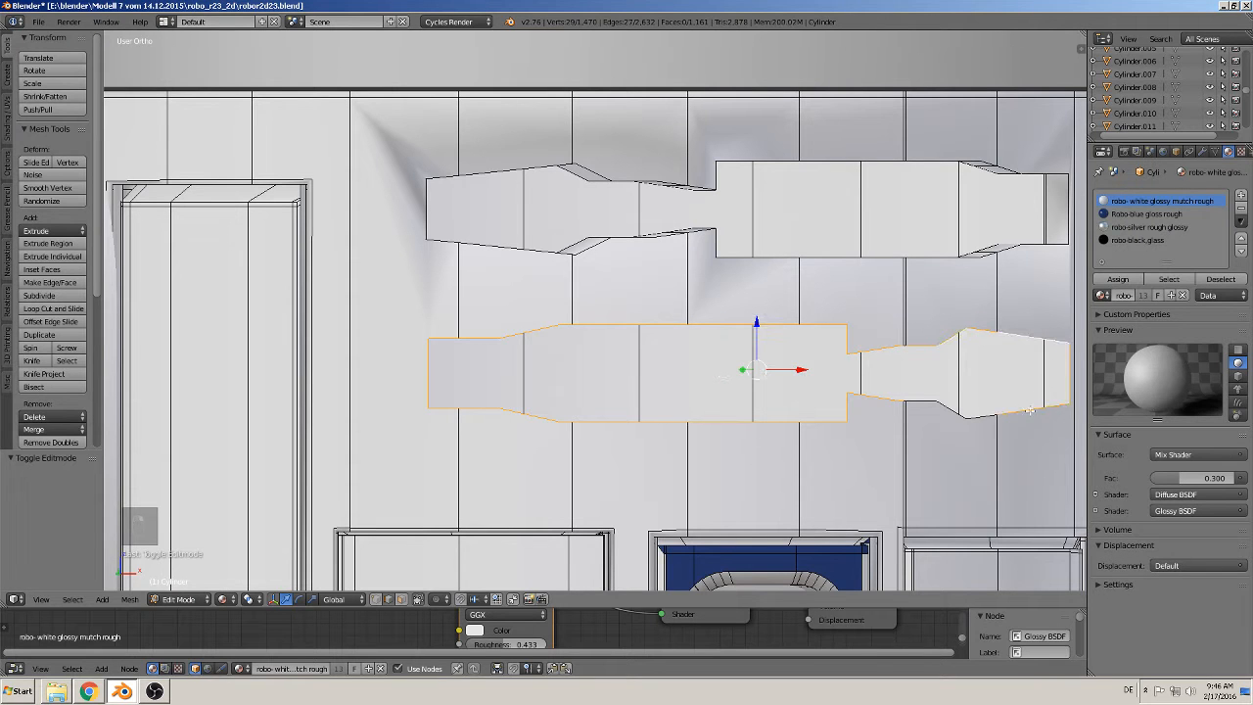
right_click(972, 416, "alt+shift")
Step: Add the missing short border edges at the narrow neck of the lower opening to the selection
middle_click_drag(899, 431, 806, 346)
scroll(849, 355, "up", 5)
scroll(849, 355, "up", 1)
middle_click_drag(996, 372, 641, 368, "shift")
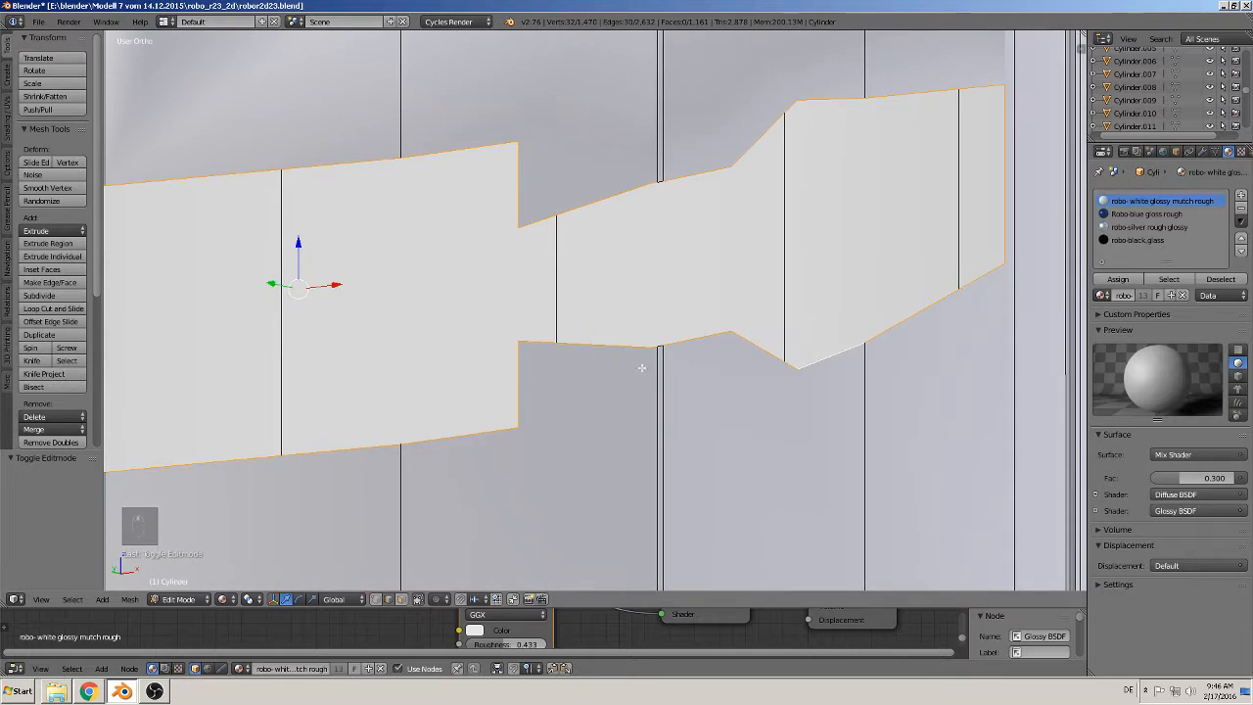
scroll(644, 348, "up", 3)
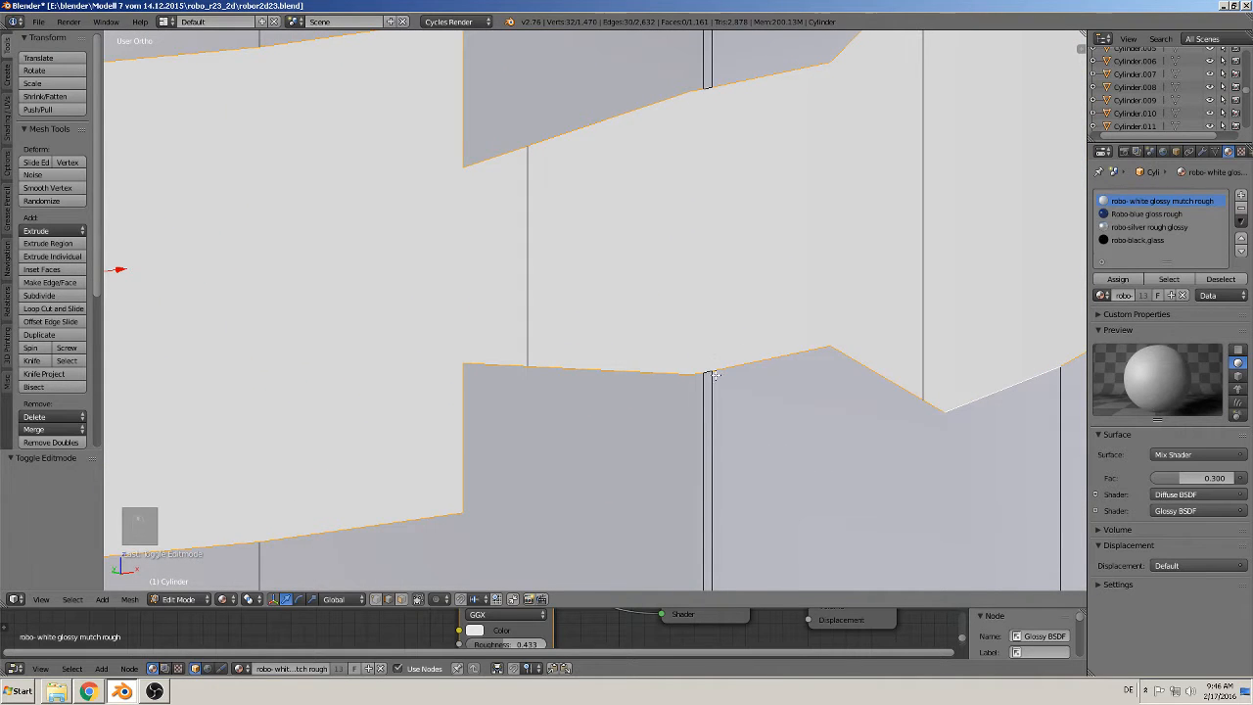
right_click(712, 373, "shift")
scroll(497, 317, "down", 3)
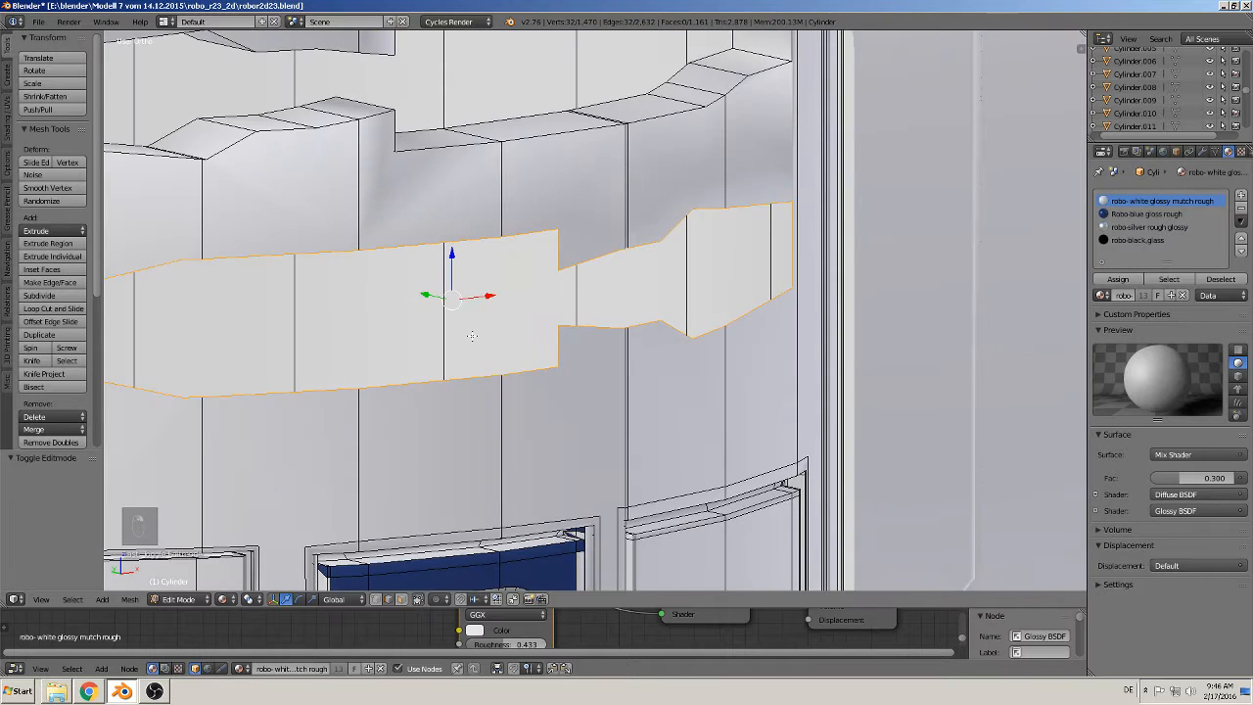
Step: Extrude the lower opening's border about 0.022 along Y into the body and inspect the recess outside mesh editing
middle_click_drag(435, 346, 549, 341, "shift")
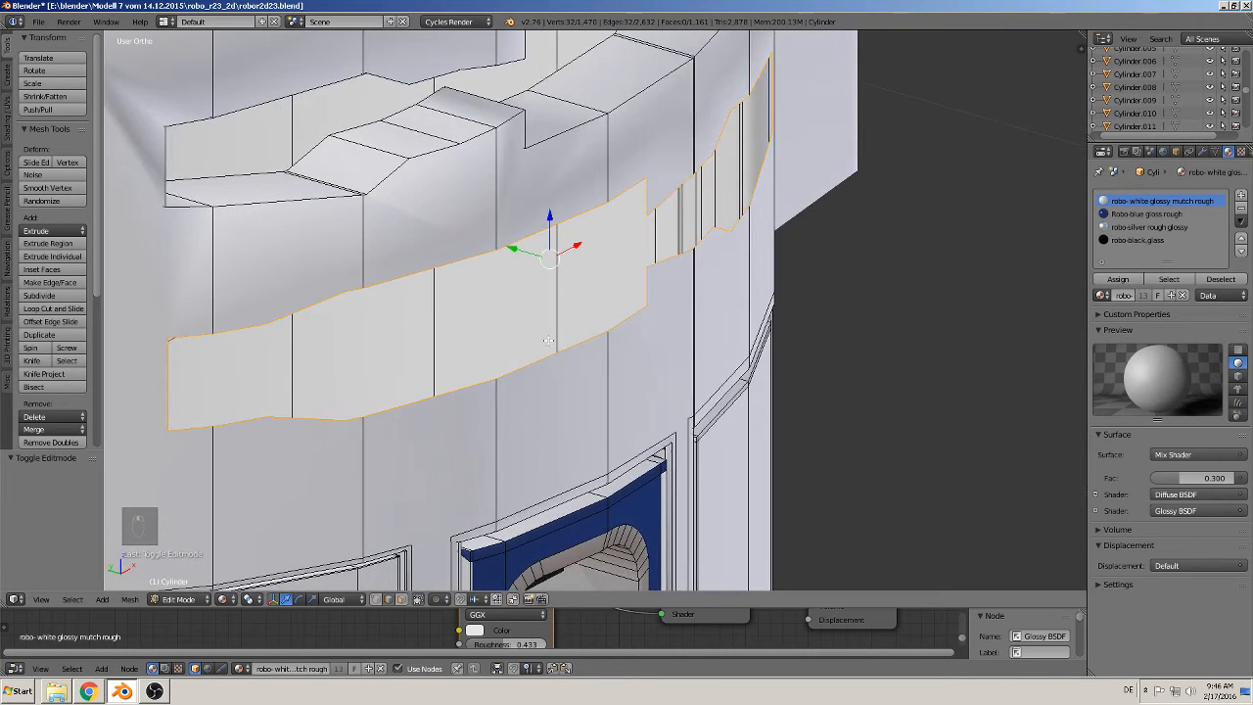
key("e")
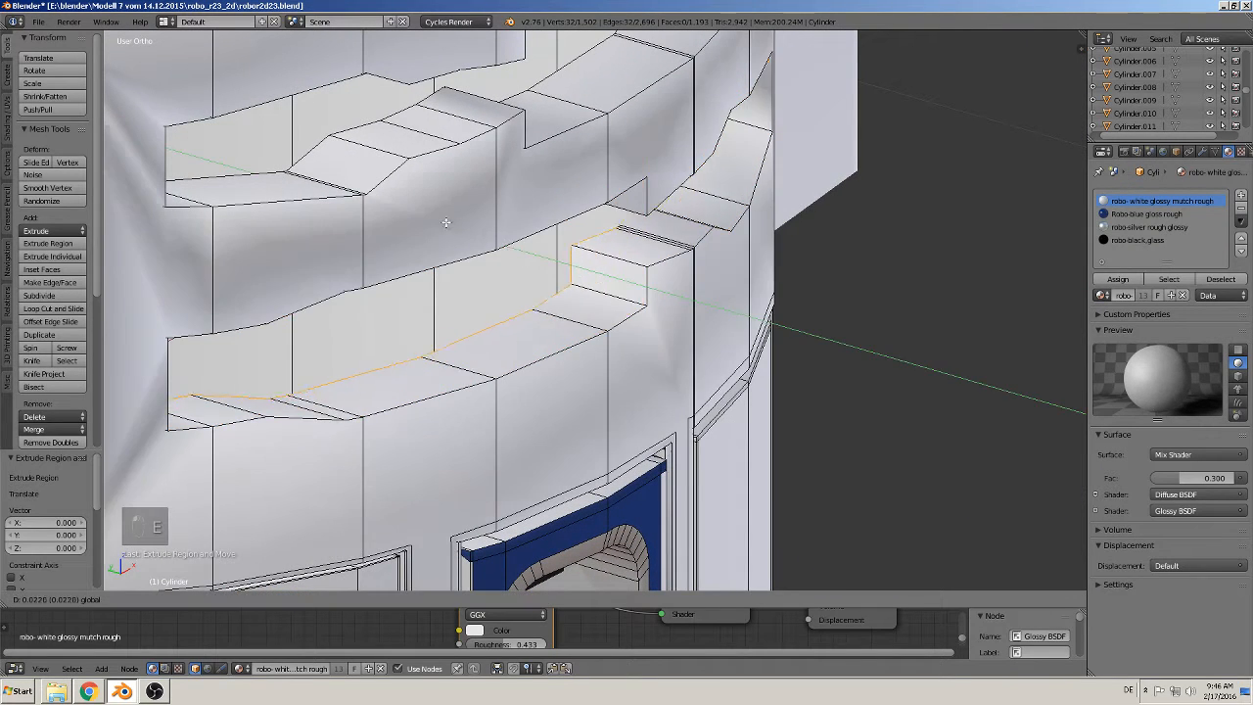
left_click(428, 214)
key("Tab")
middle_click_drag(607, 345, 581, 296)
middle_click_drag(666, 268, 867, 201, "shift")
middle_click_drag(607, 221, 698, 256)
Step: Add one loop cut to the inner walls of each recess, slid close to the outer rim, and view the chest from the front
key("Tab")
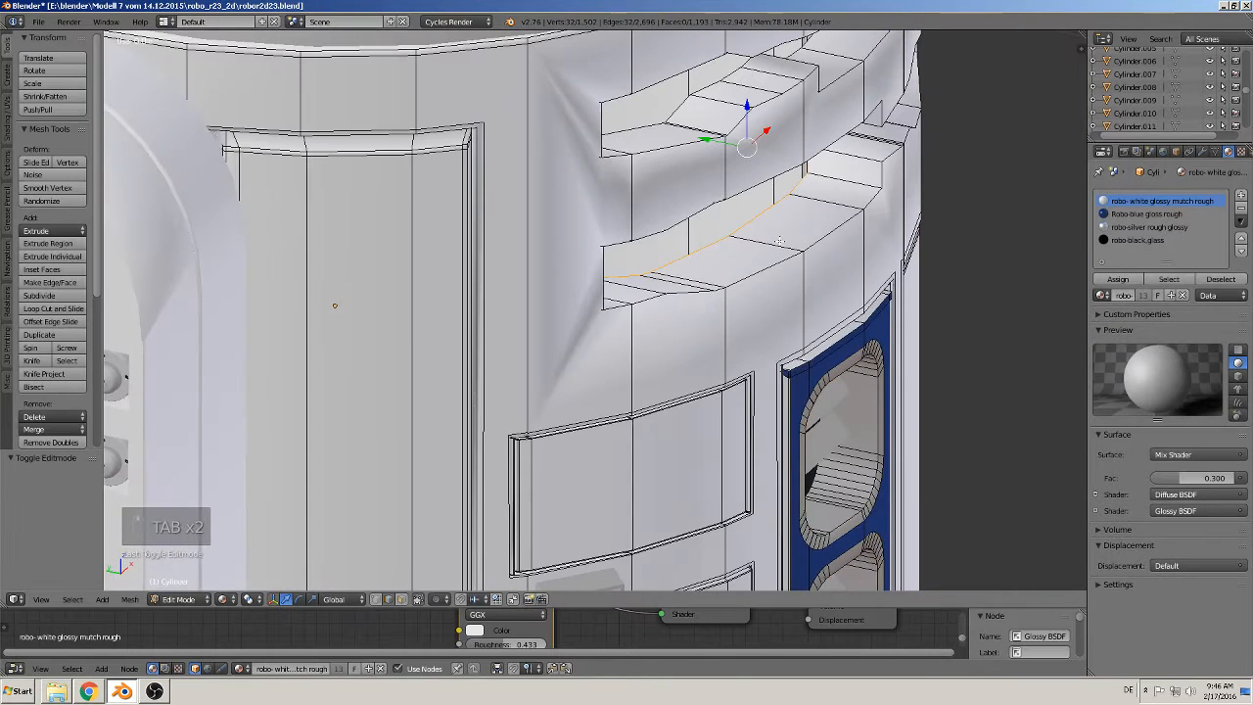
key("ctrl+r")
left_click(781, 239)
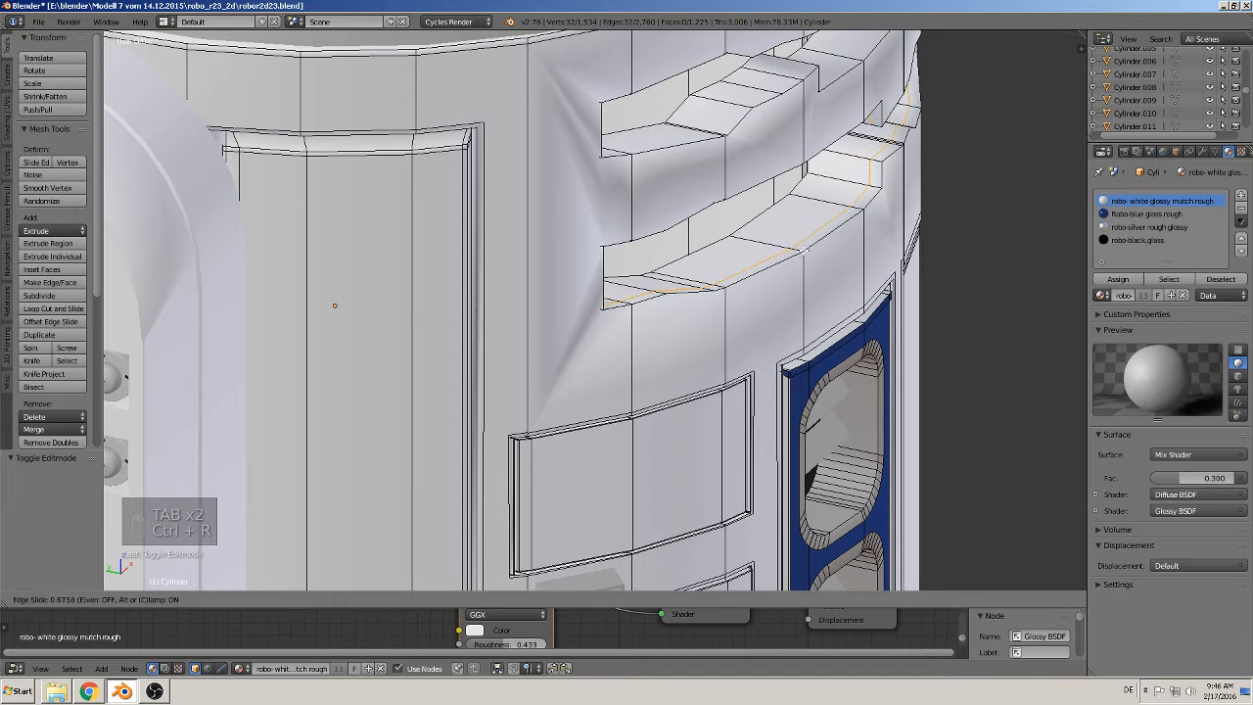
left_click(809, 252)
key("ctrl+r")
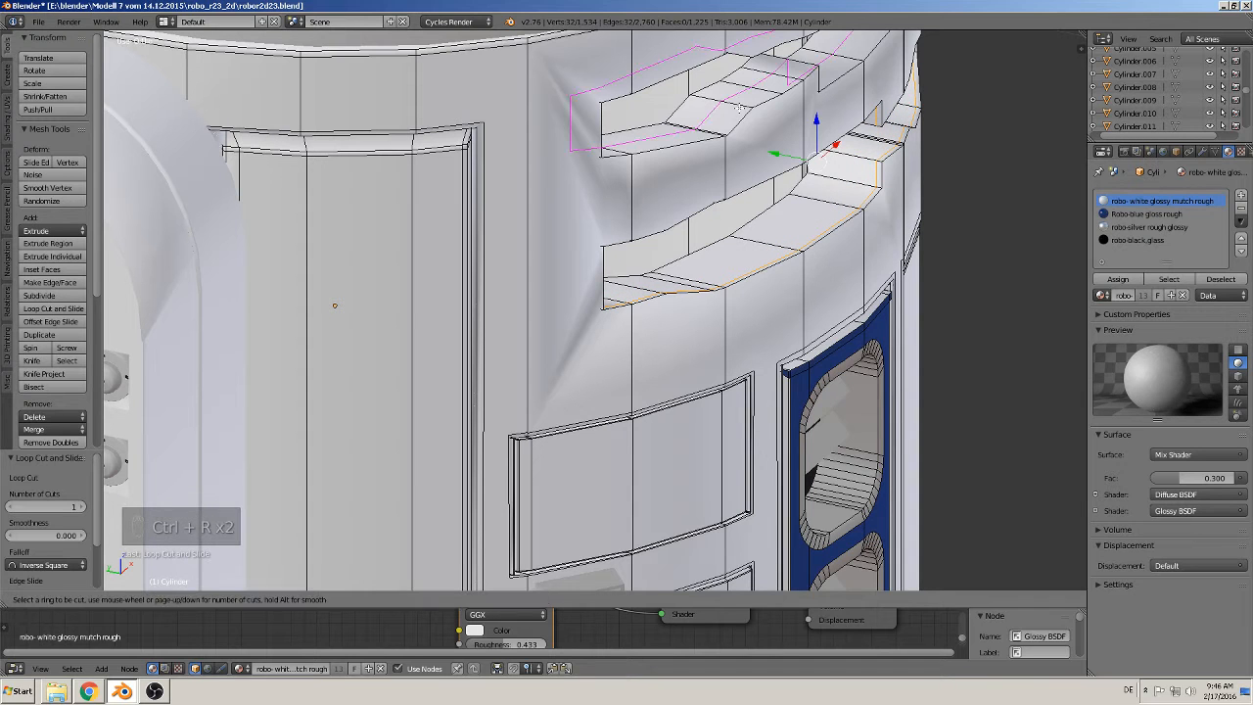
left_click(742, 111)
left_click(765, 122)
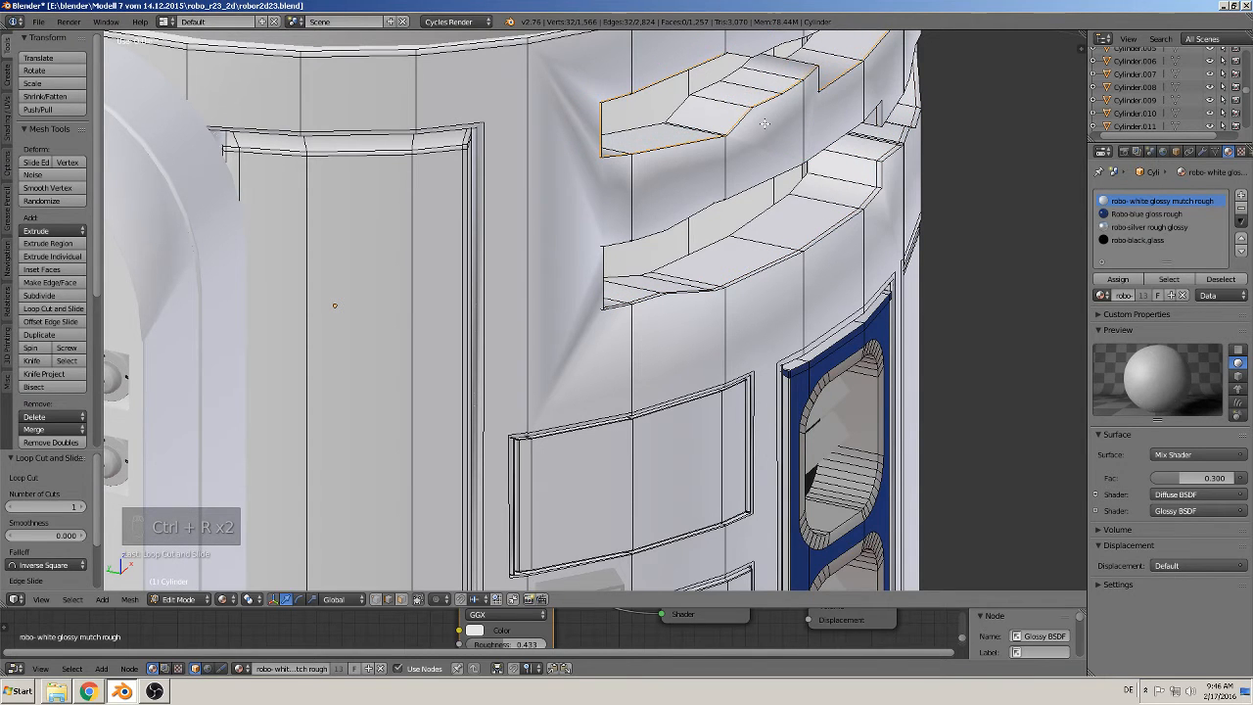
scroll(762, 156, "down", 3)
middle_click_drag(762, 156, 653, 214)
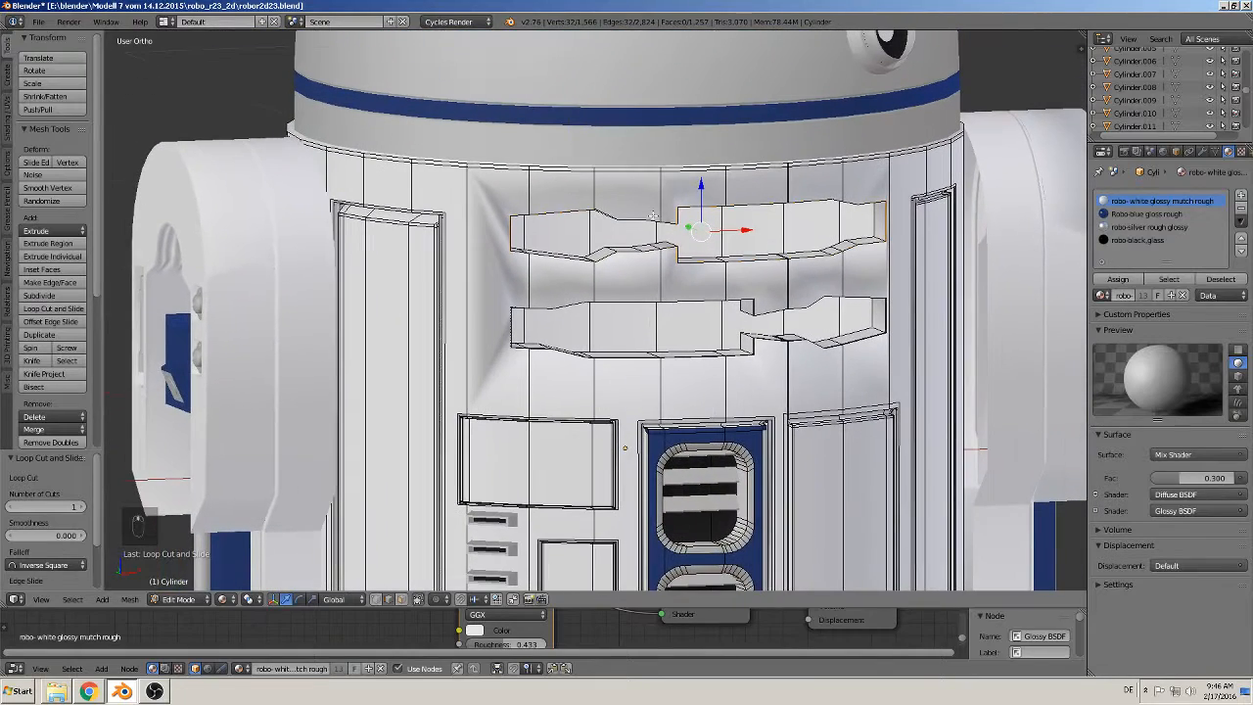
key("KP_1")
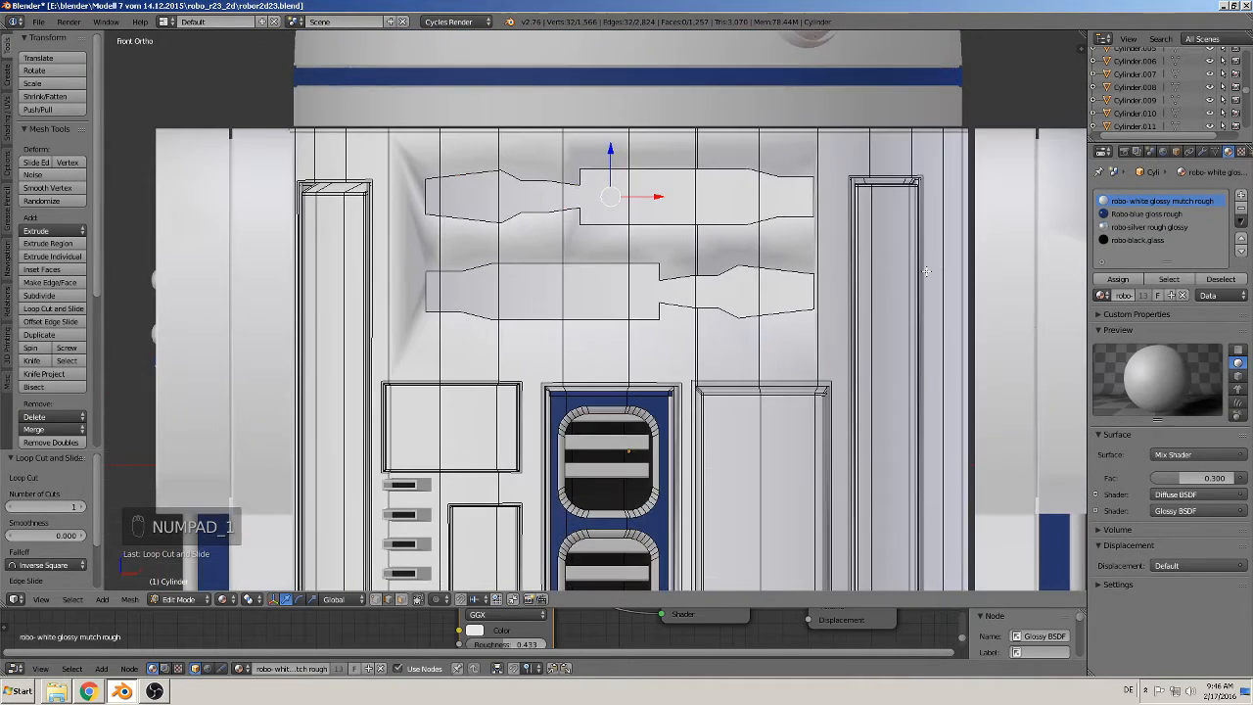
Step: Leave mesh editing on the body and save the blend file
key("Tab")
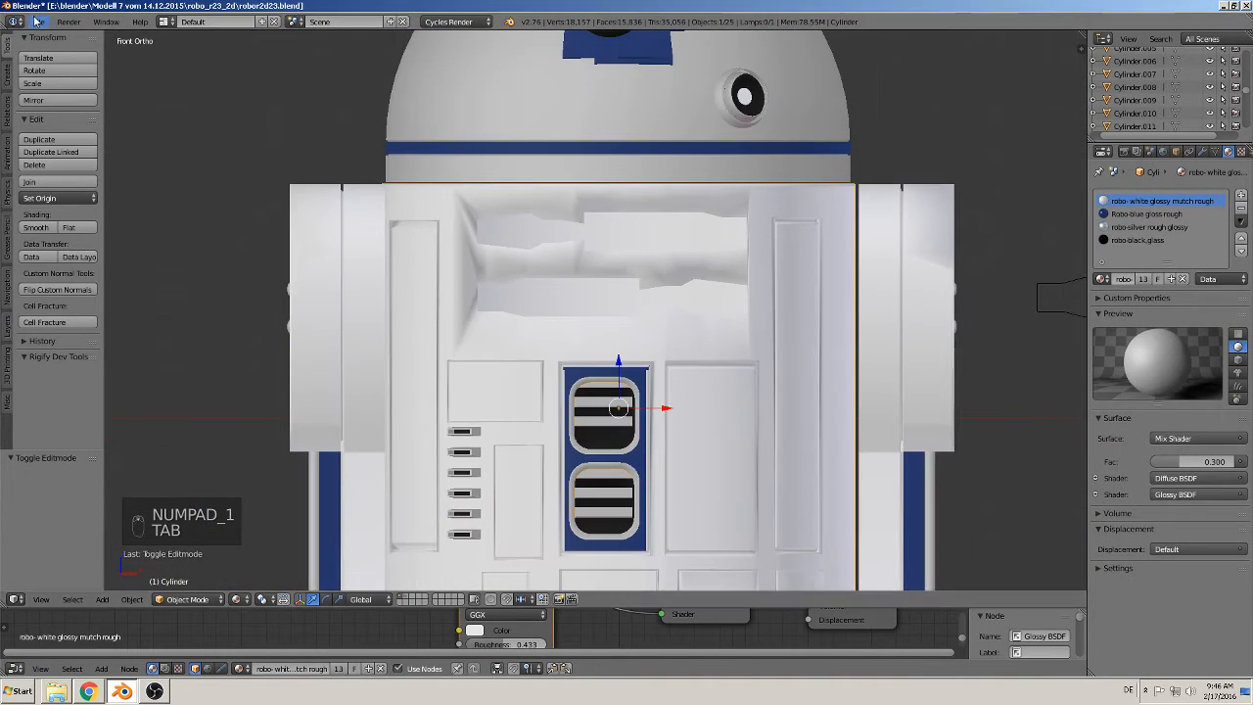
left_click(38, 22)
left_click(59, 122)
Step: Move the spare tool-shaped outline beside the robot about 0.468 along negative X, aligning it with the lower chest recess
middle_click_drag(428, 172, 417, 289, "shift")
right_click(898, 417)
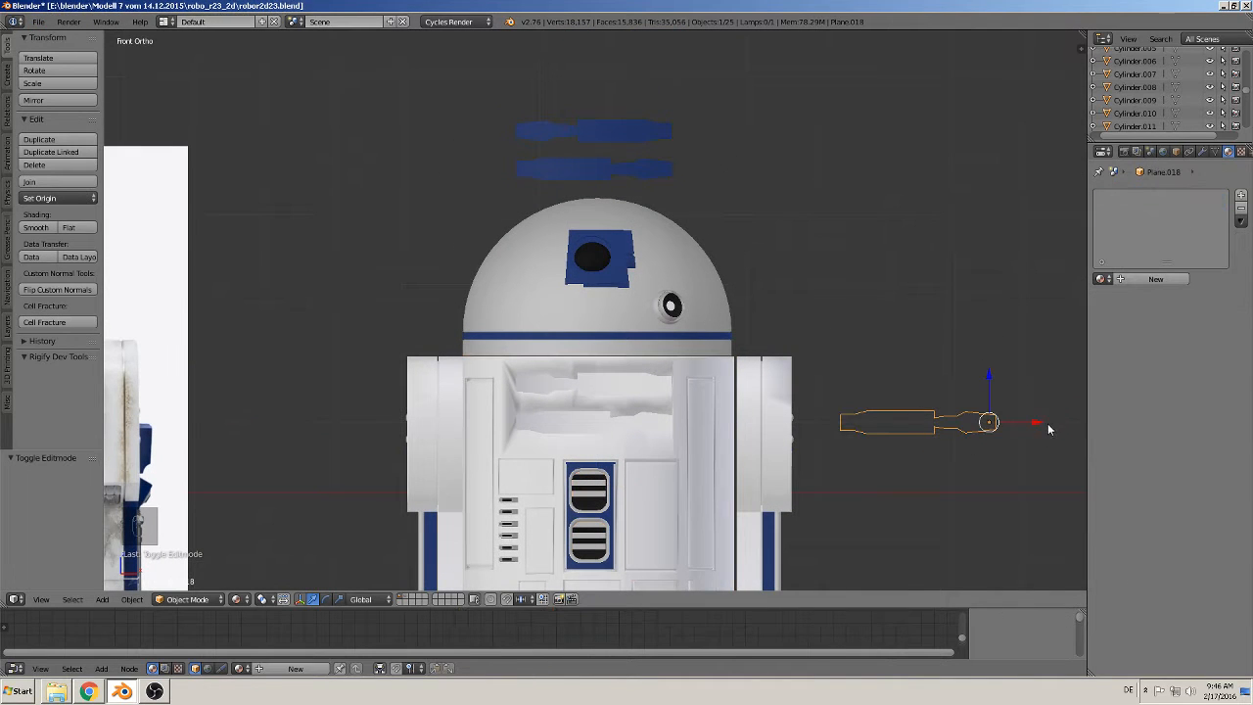
left_click_drag(1048, 428, 716, 427)
scroll(698, 437, "up", 2)
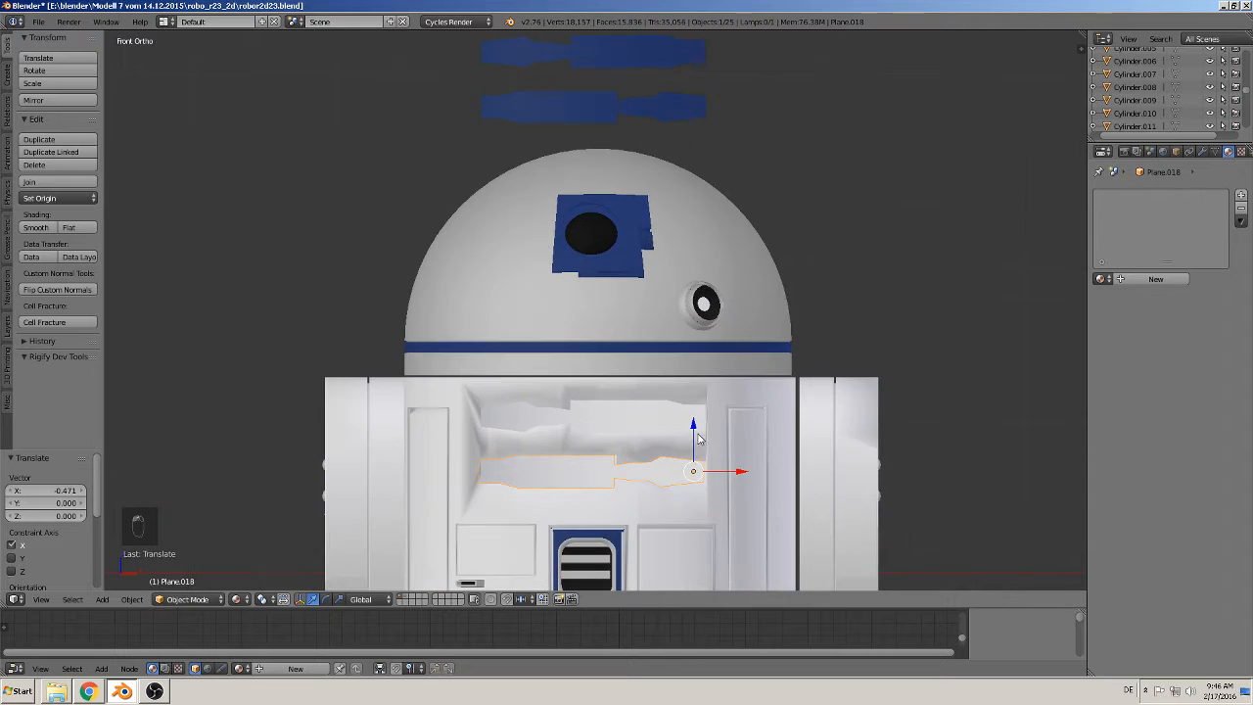
scroll(671, 294, "up", 5)
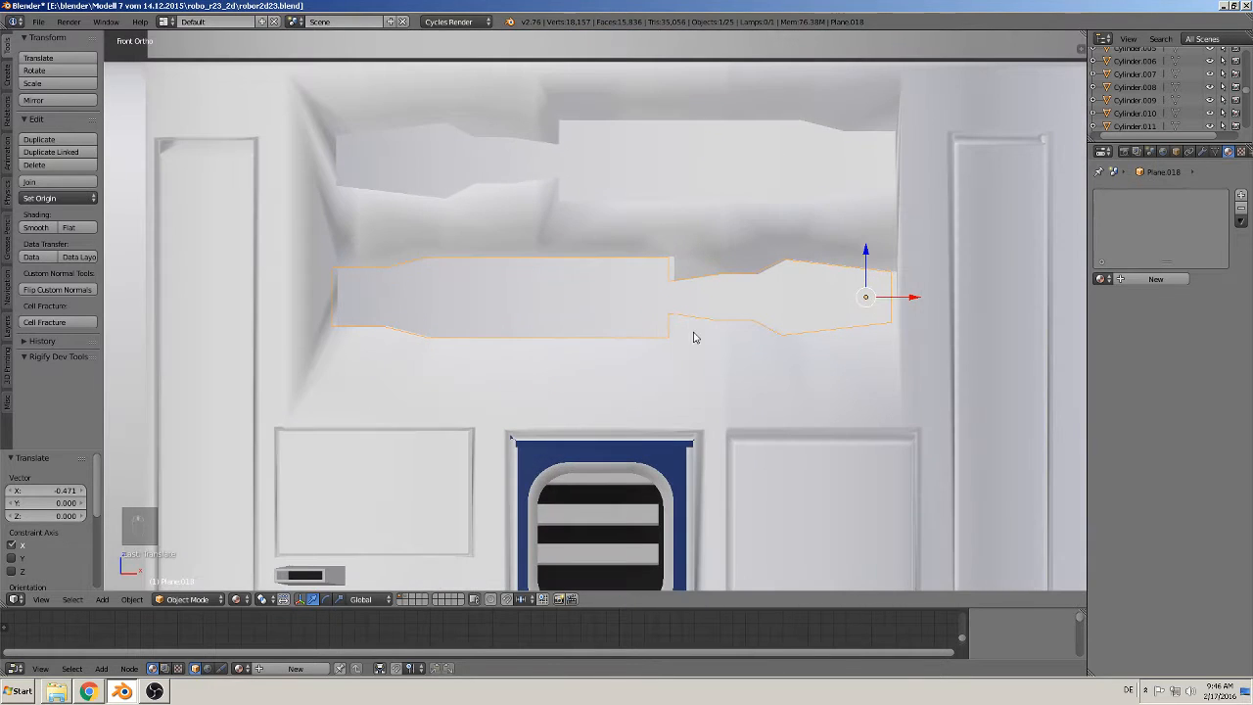
left_click_drag(898, 308, 910, 304)
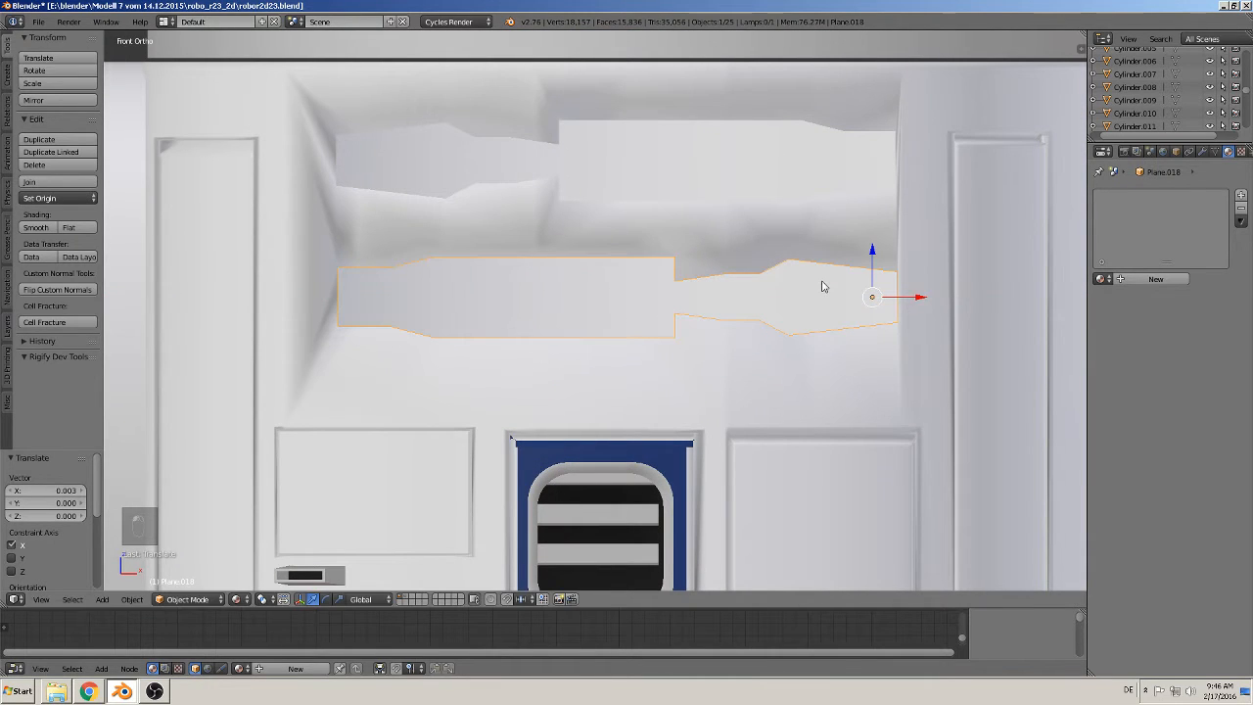
Step: Duplicate the lower outline and raise the copy about 0.055 along Z over the upper recess
key("shift+d")
left_click_drag(864, 260, 865, 147)
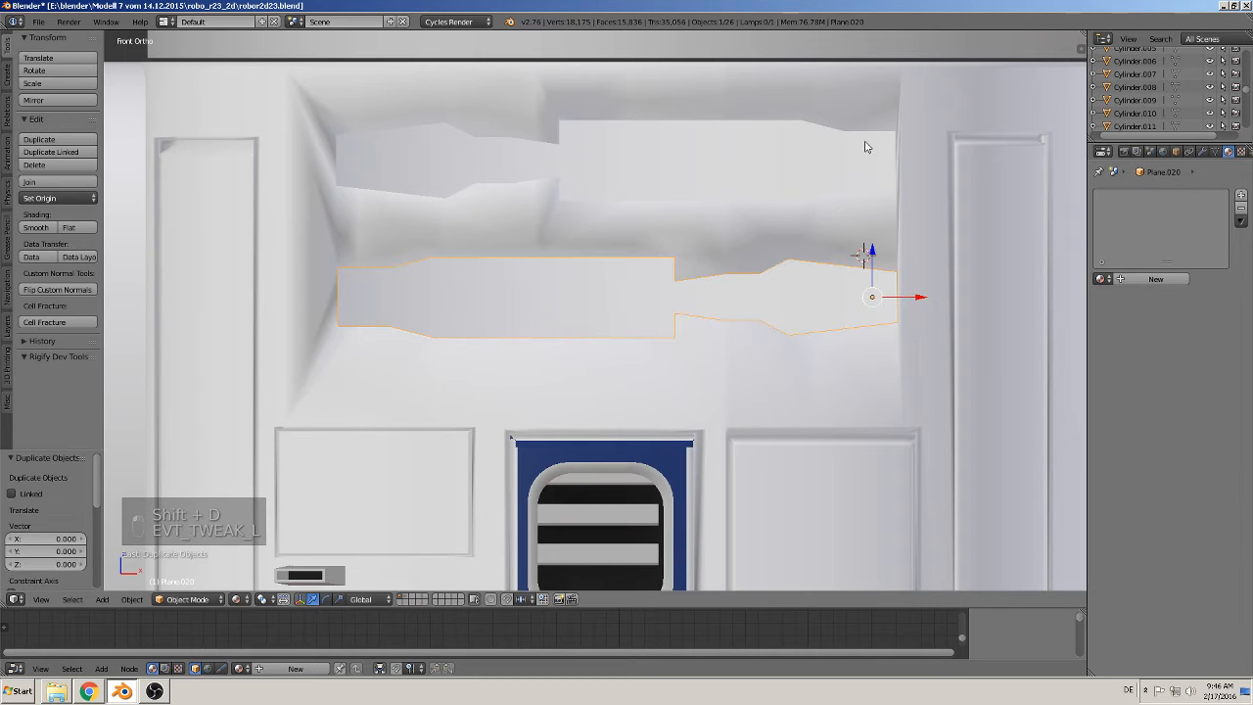
left_click_drag(871, 253, 862, 118)
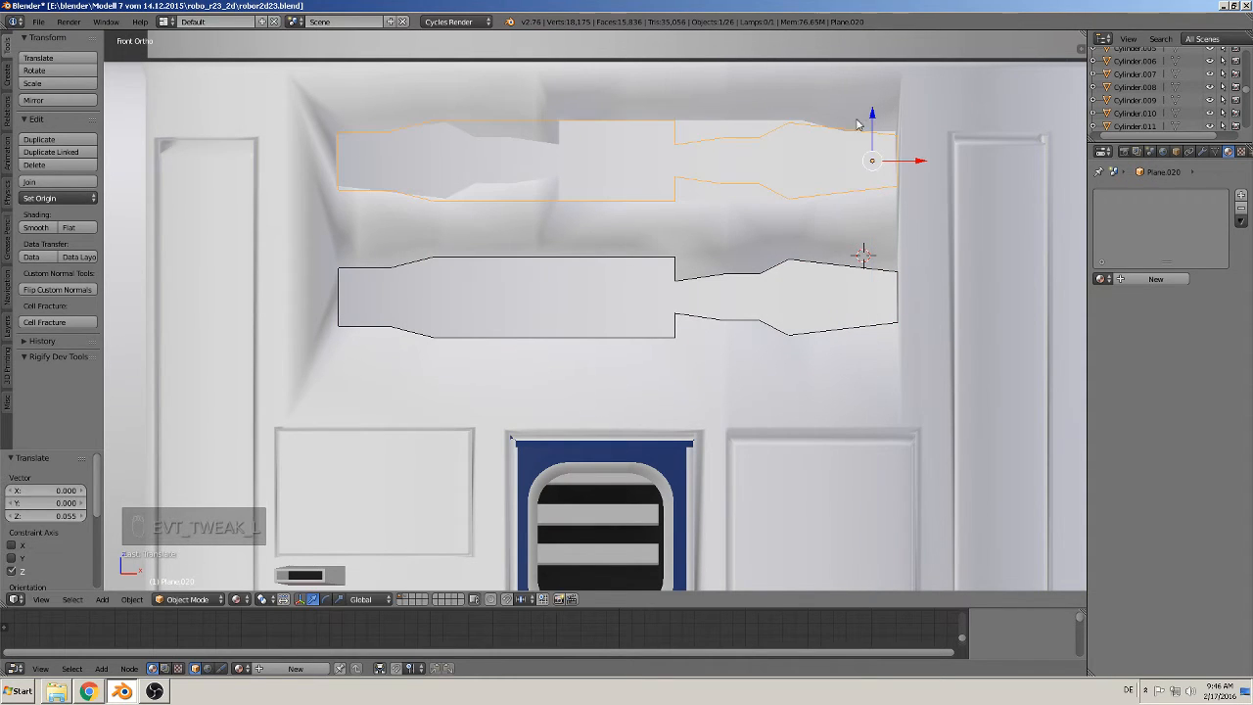
Step: Mirror the upper outline along X and move it about 0.206 along negative X onto the upper recess
left_click(132, 599)
mouse_move(166, 515)
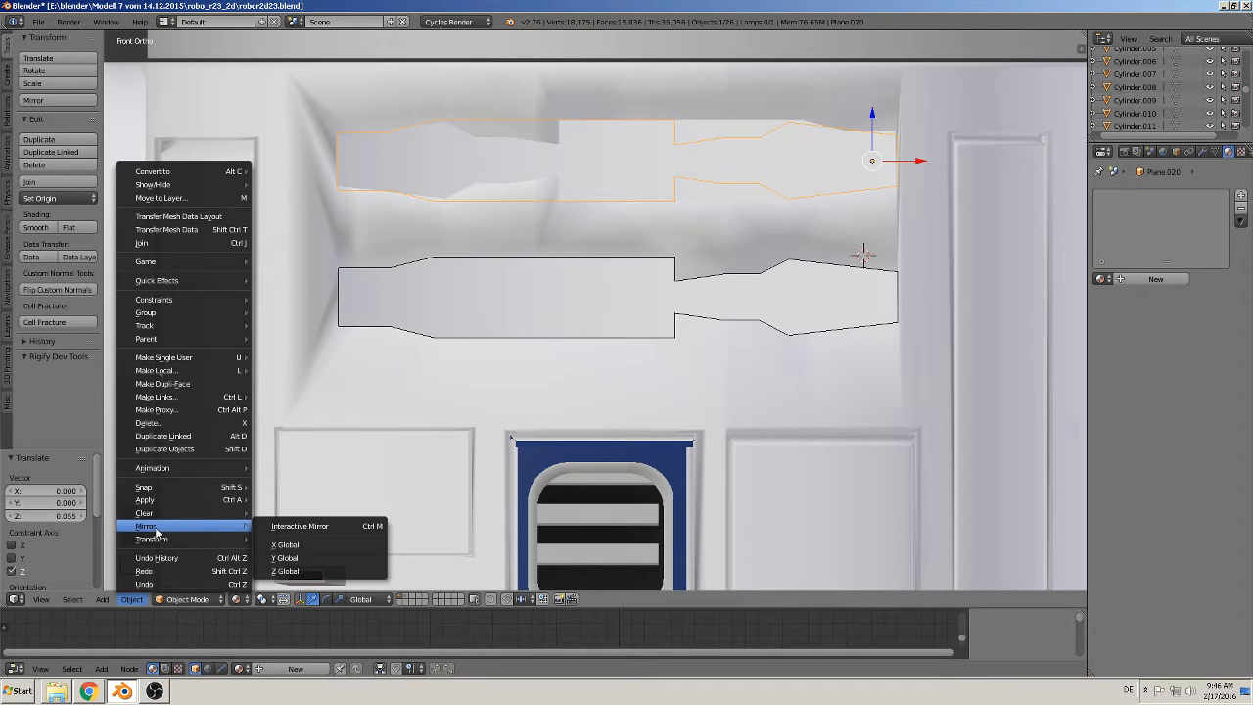
left_click(294, 542)
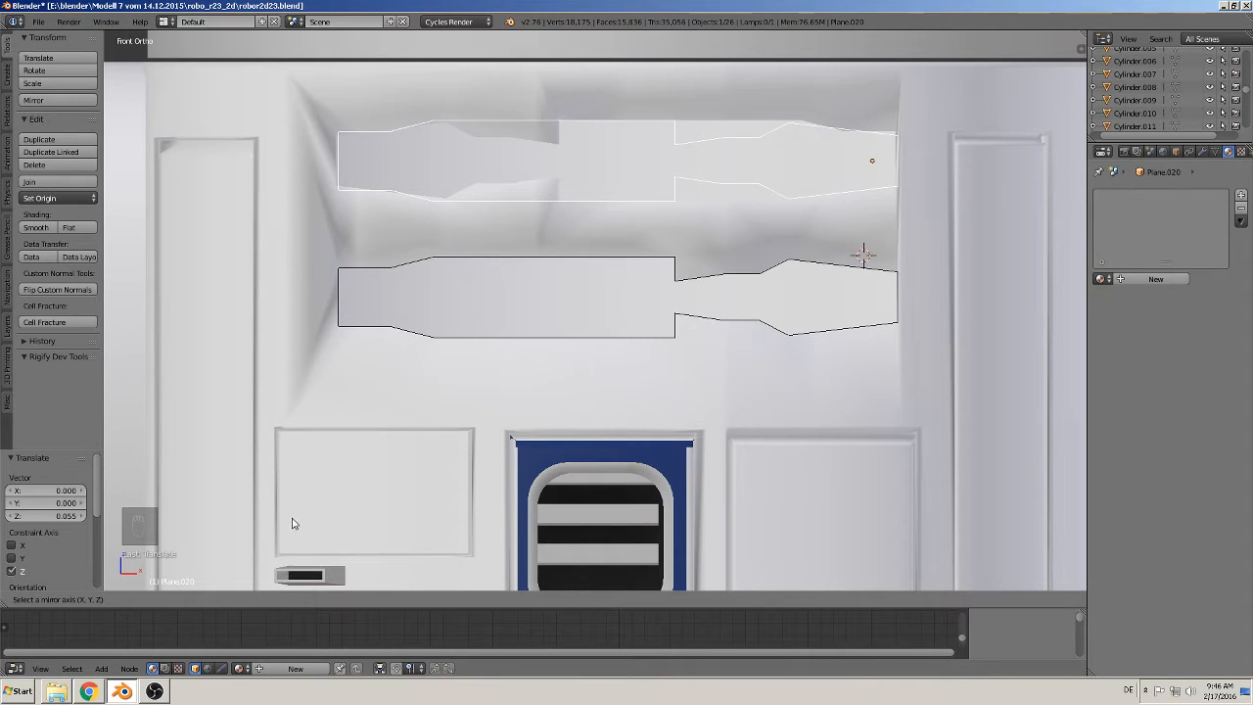
left_click(410, 500)
left_click_drag(906, 161, 411, 174)
Step: Scale the upper outline uniformly by about 1.027 and shift it about 0.003 along negative X
middle_click_drag(673, 355, 603, 405, "shift")
scroll(675, 294, "up", 1)
middle_click_drag(682, 304, 791, 355, "shift")
scroll(791, 360, "up", 1)
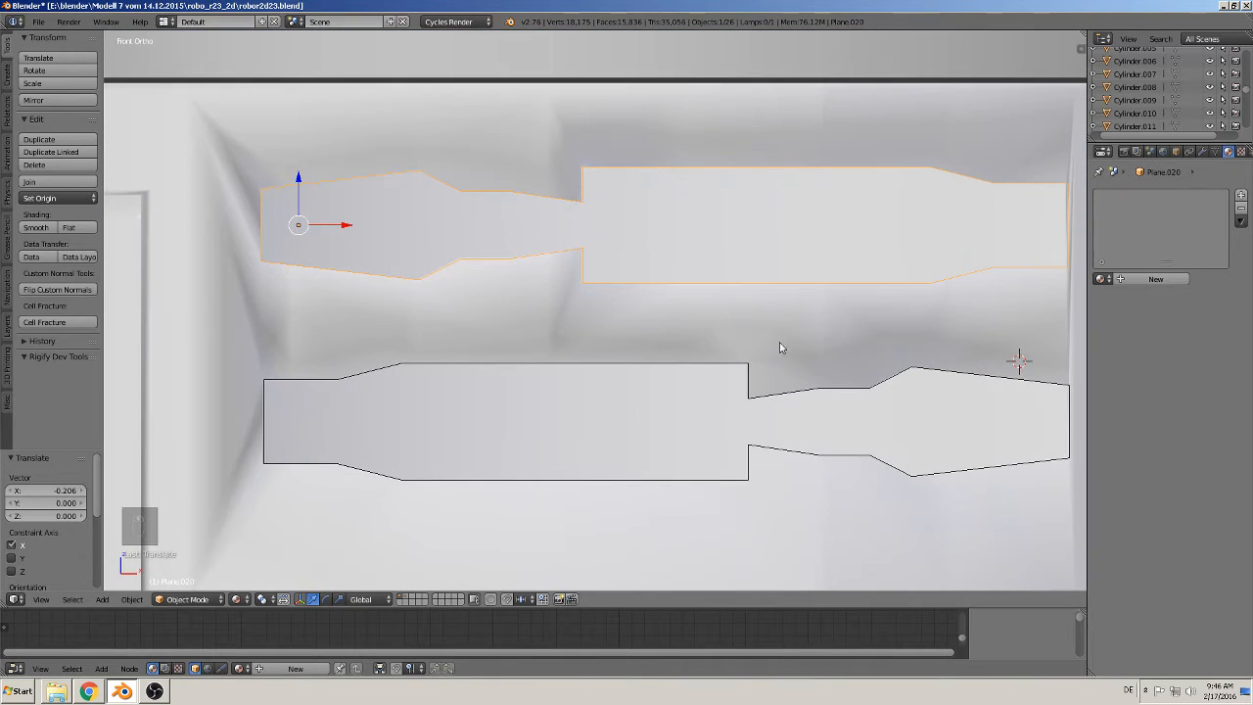
key("s")
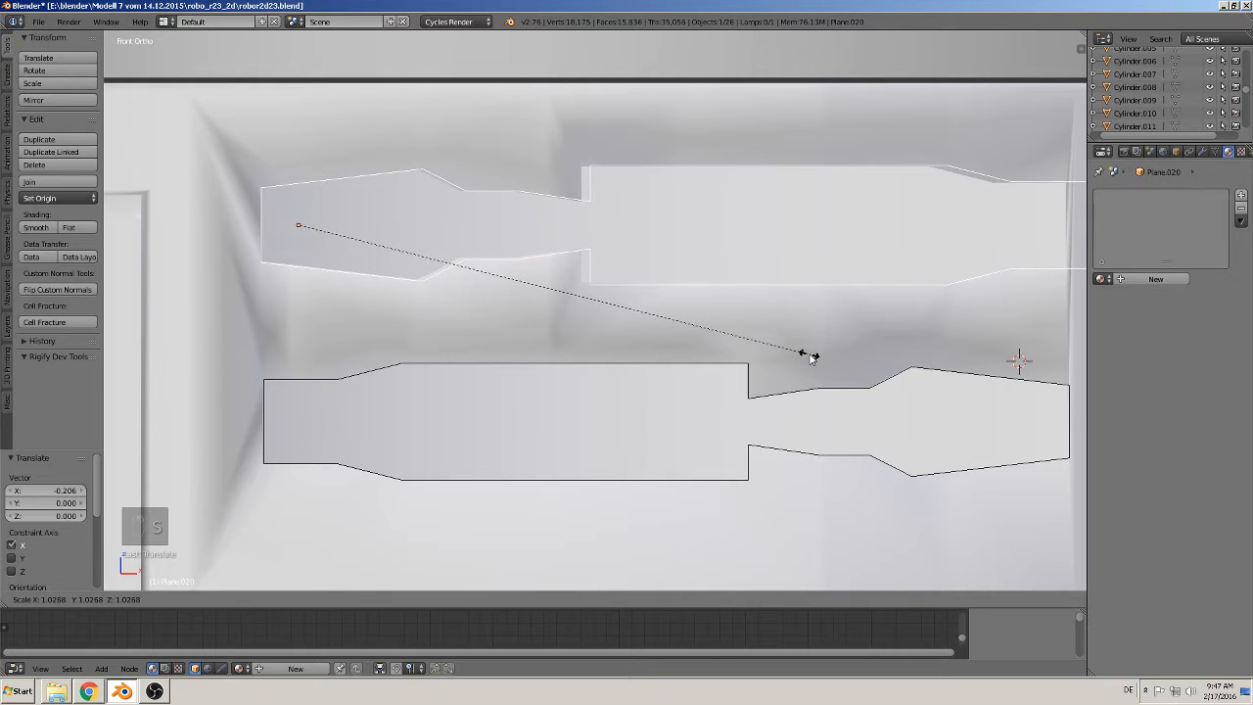
left_click(795, 352)
key("g")
key("x")
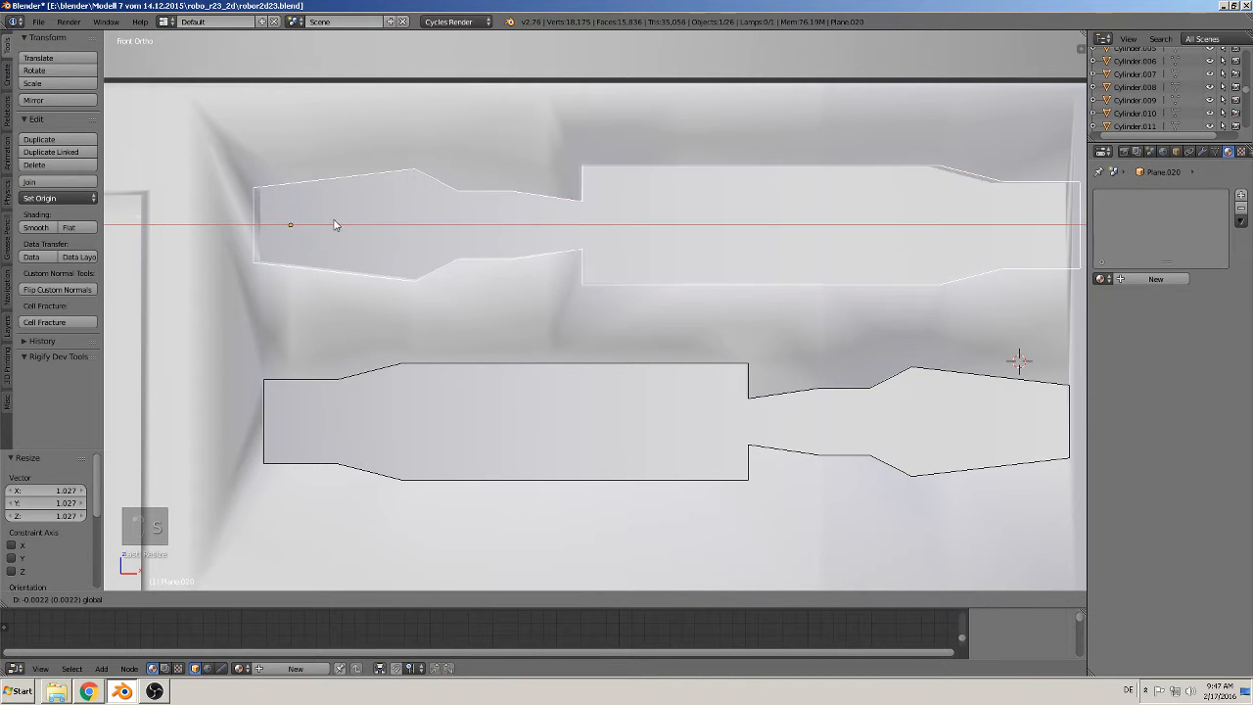
left_click(330, 219)
key("s")
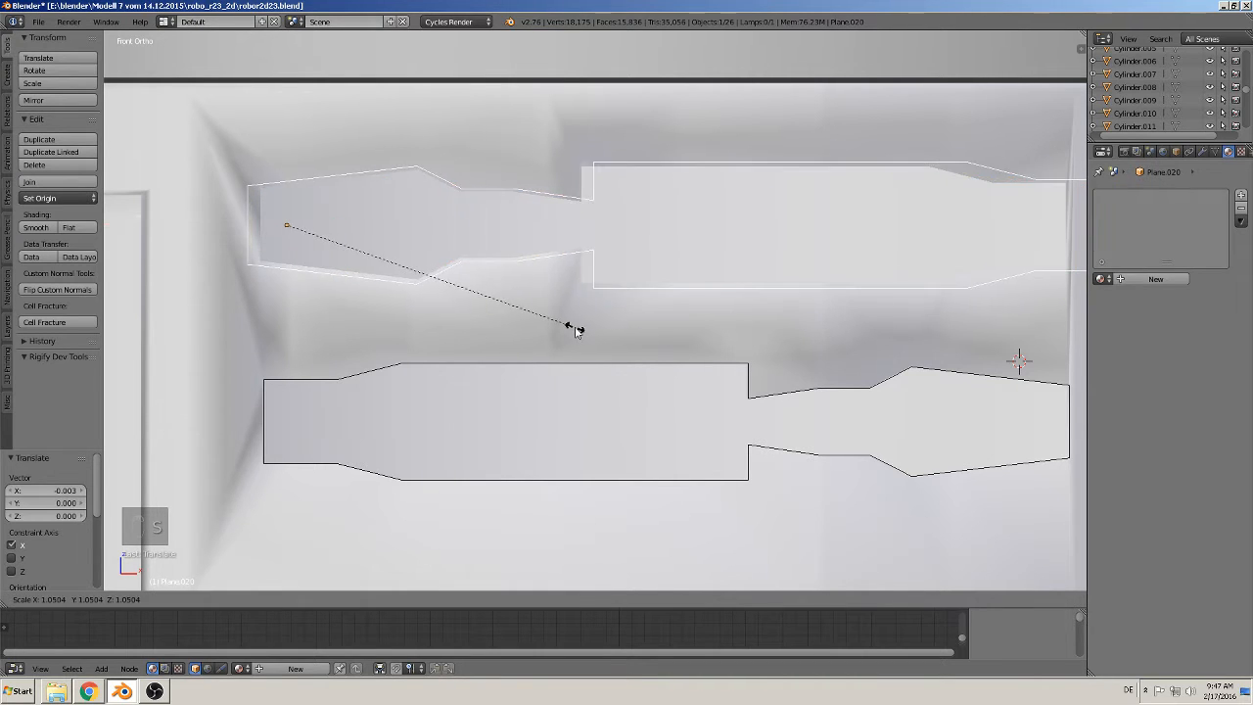
left_click(575, 330)
key("g")
key("x")
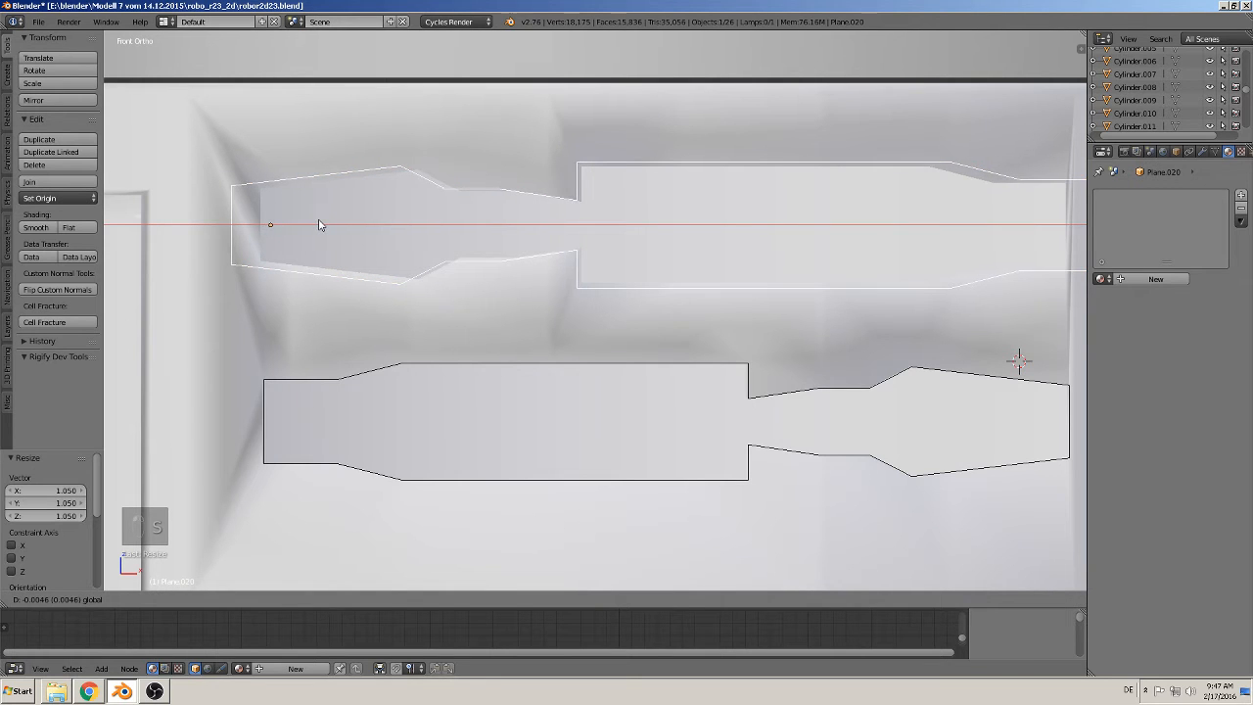
left_click(318, 224)
key("g")
key("z")
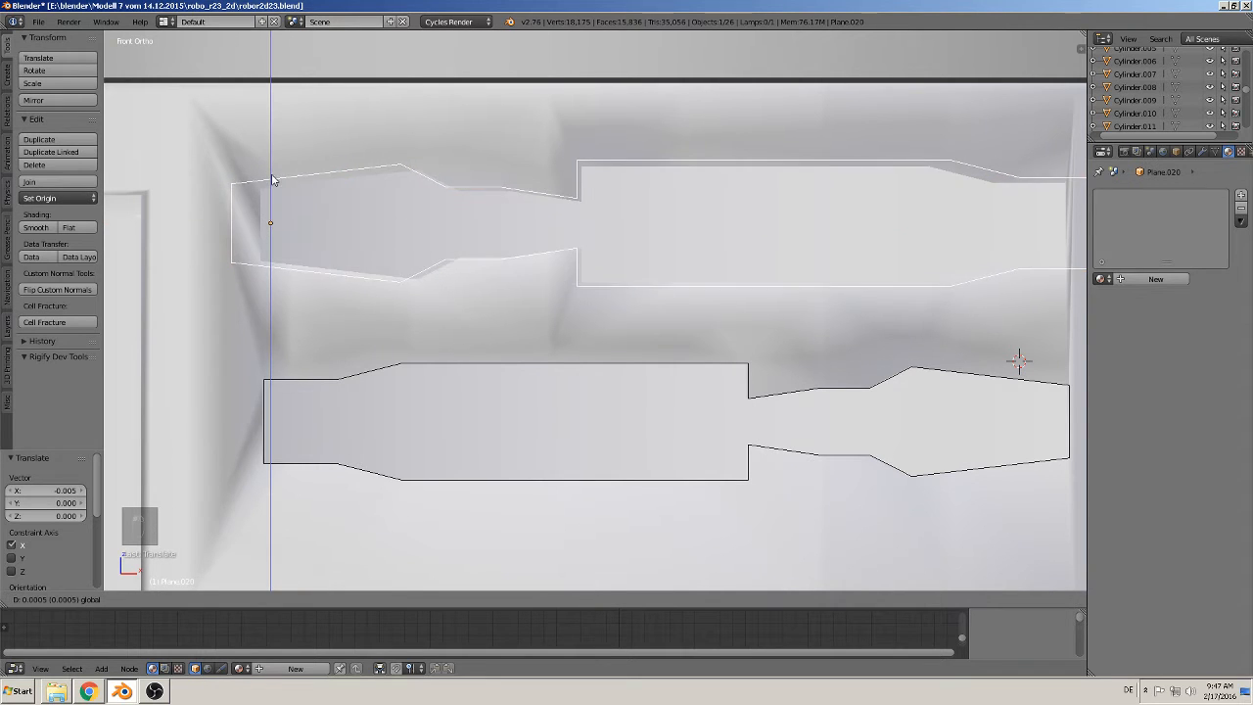
left_click(273, 181)
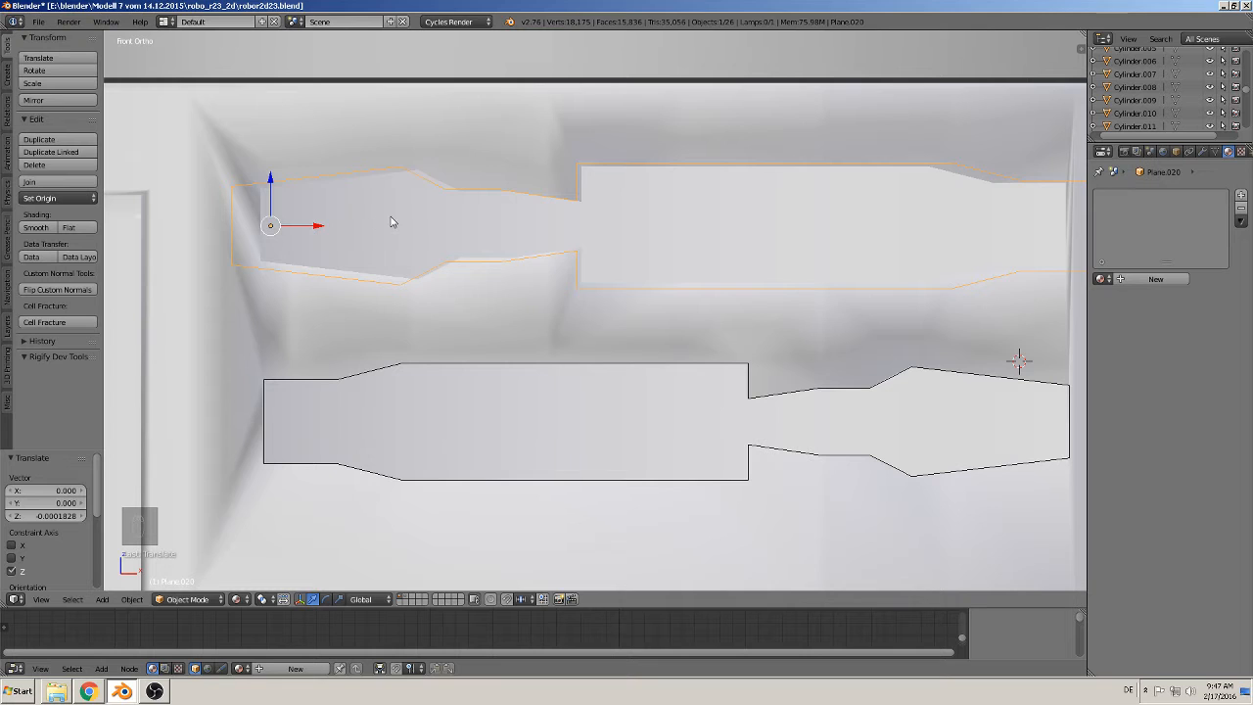
key("ctrl+z")
key("ctrl+z")
key("ctrl+z")
key("ctrl+z")
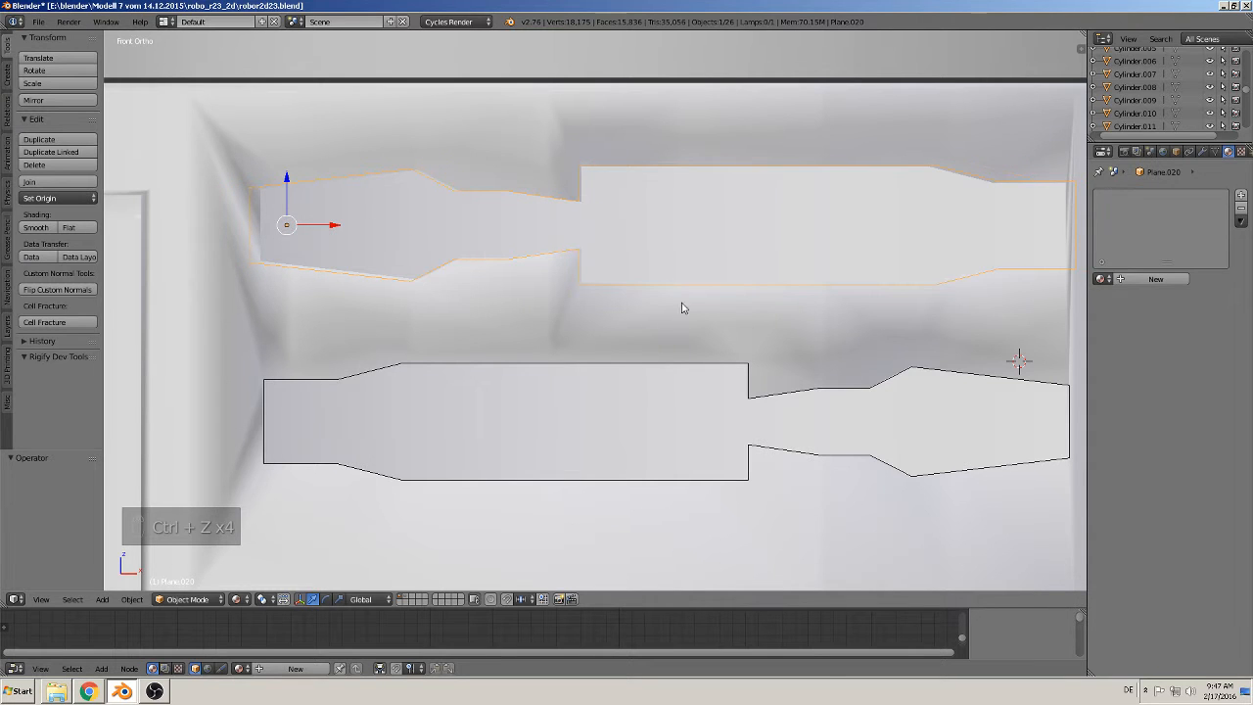
Step: Scale the upper outline by about 1.196 along Z and nudge it about 0.0009 along negative X
scroll(682, 308, "down", 1)
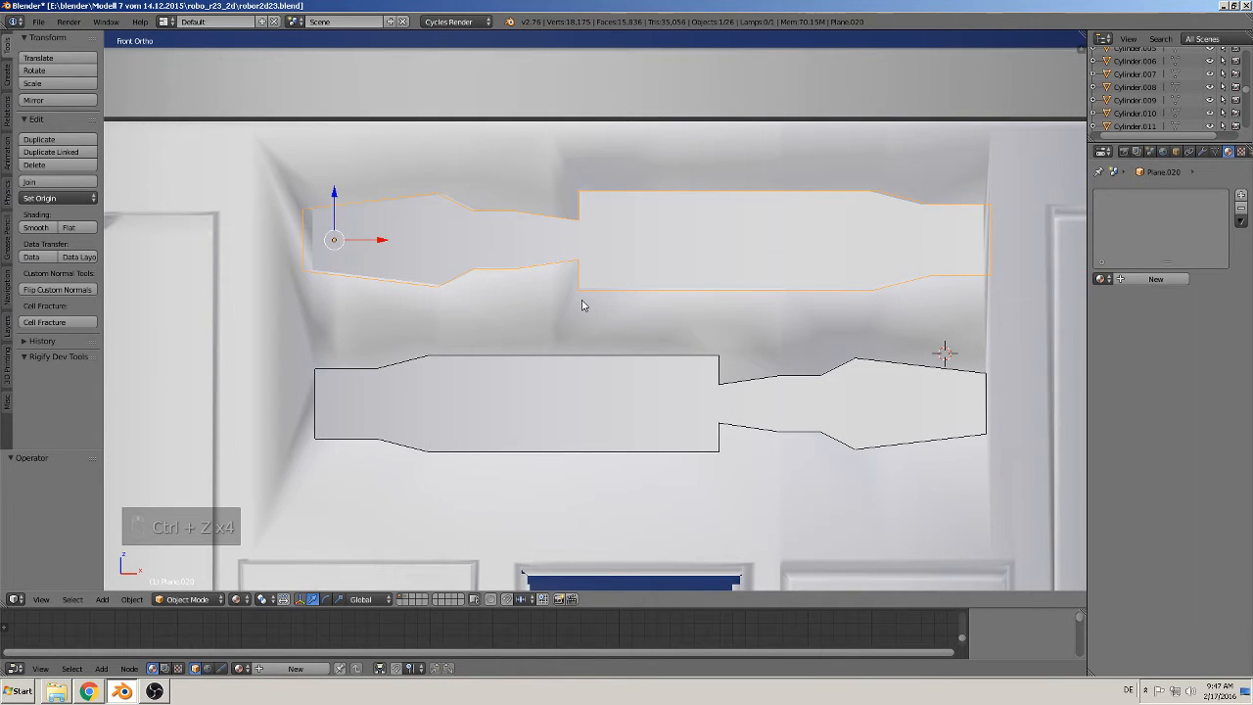
key("s")
key("z")
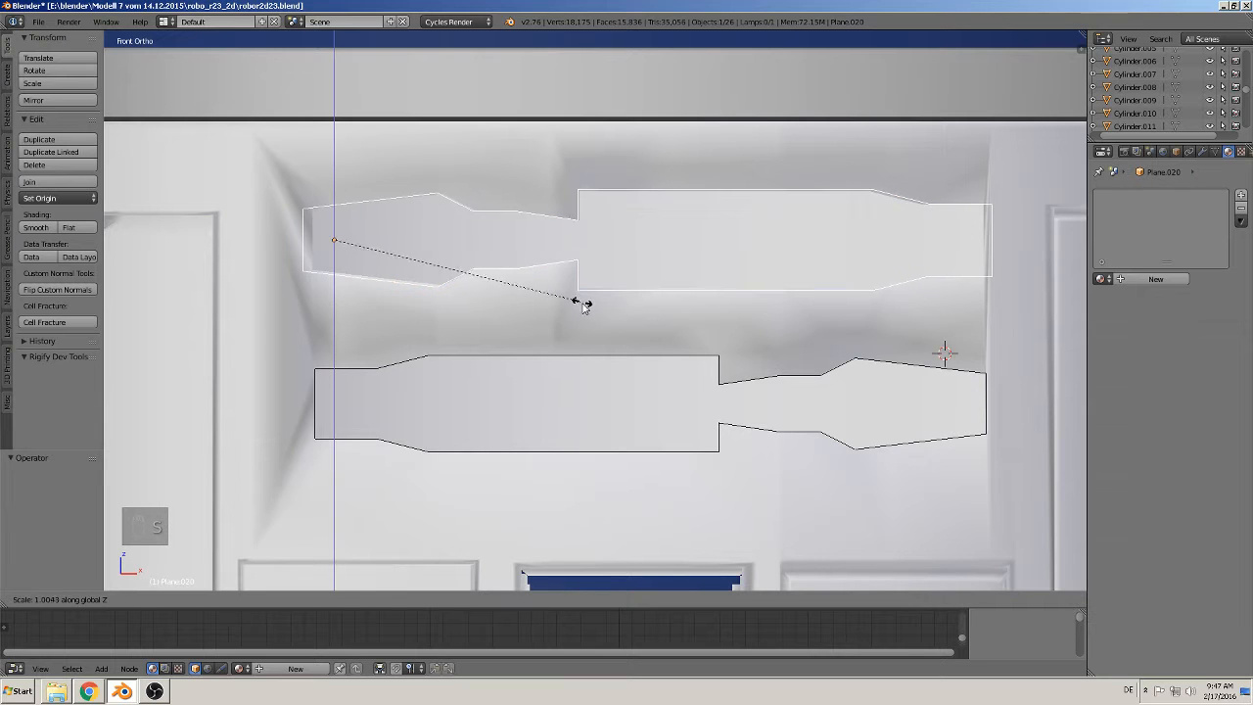
left_click(602, 389)
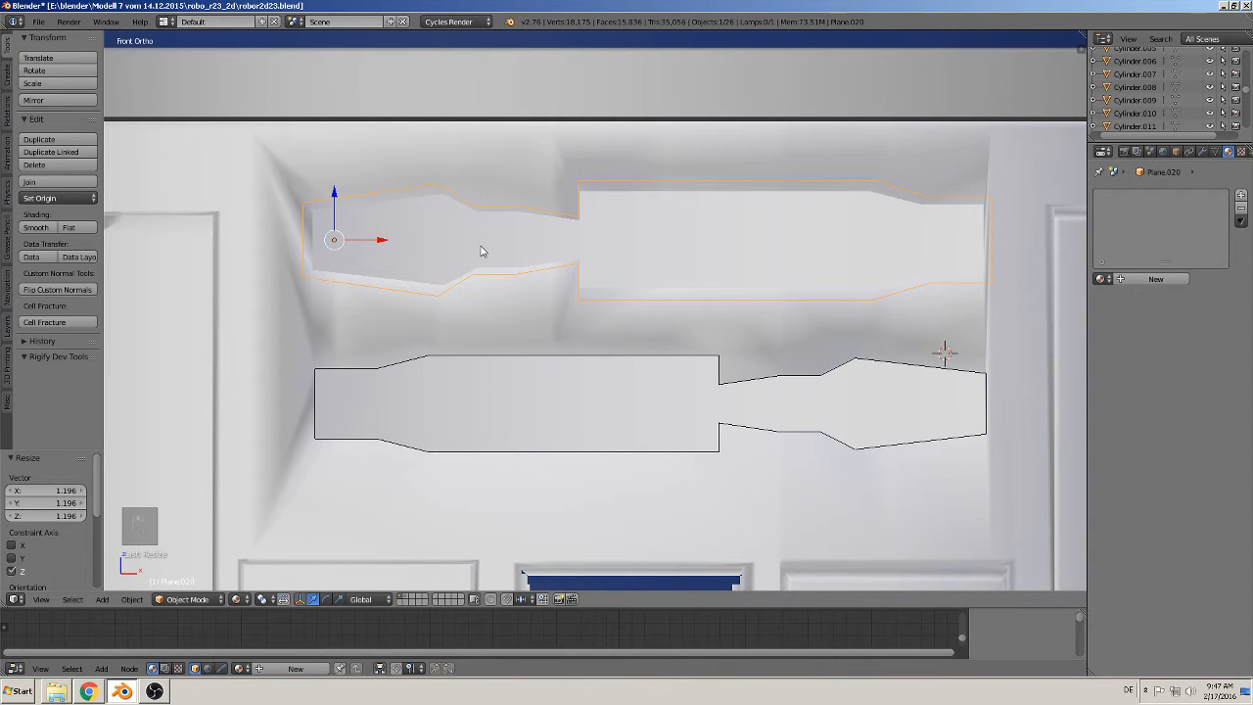
left_click_drag(397, 245, 376, 246)
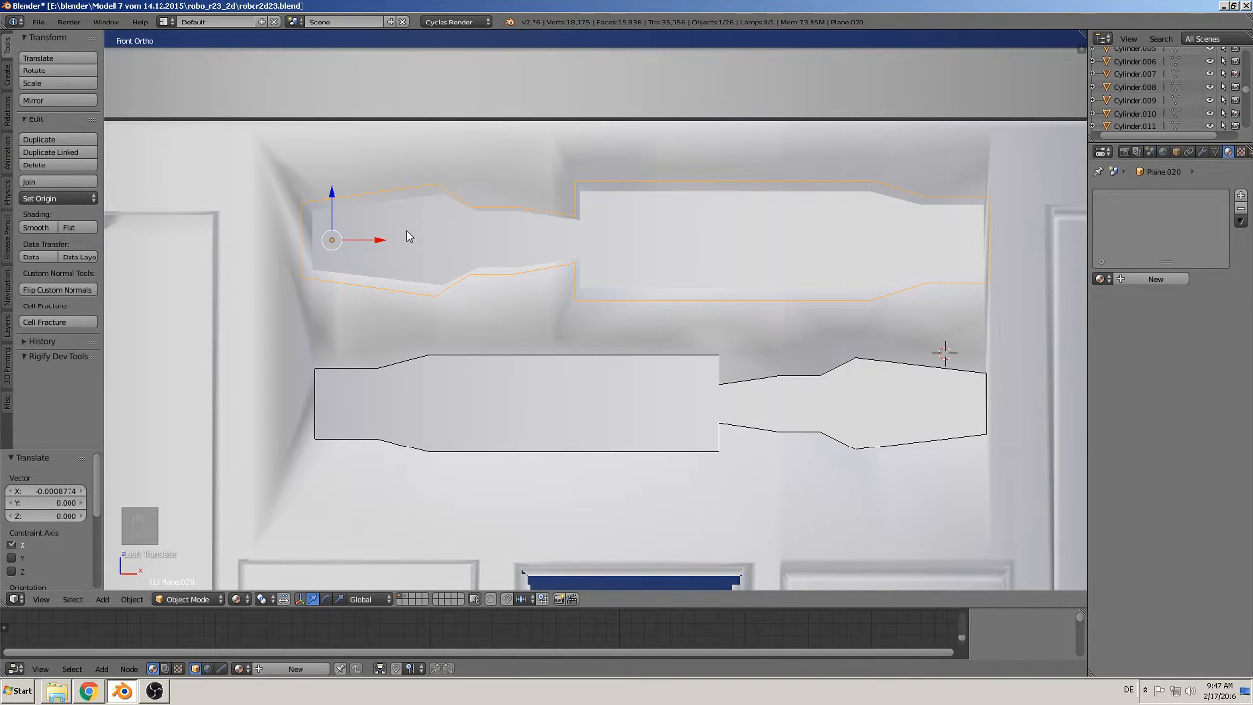
Step: Edit the upper outline's mesh and move its left end edge about 0.003 along X
middle_click_drag(469, 278, 400, 304, "shift")
key("Tab")
middle_click_drag(296, 282, 417, 273, "shift")
right_click(358, 255)
left_click_drag(392, 253, 402, 257)
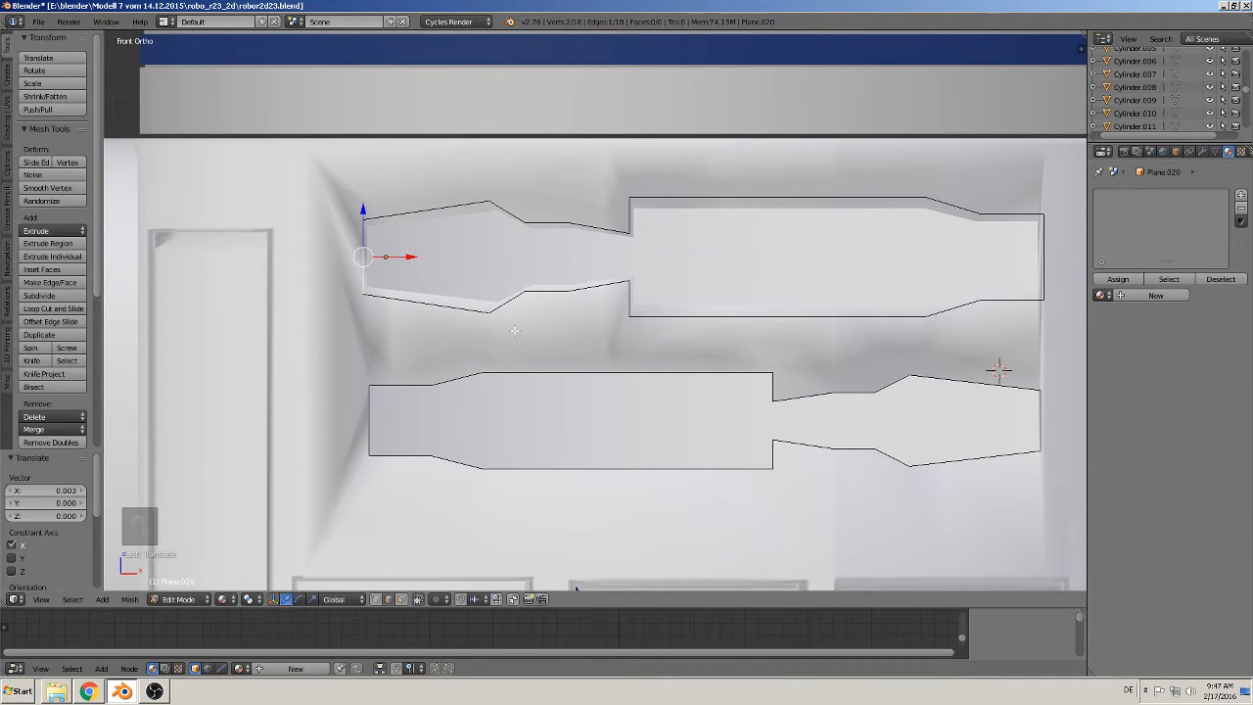
Step: Select the four vertices at the left section's taper, shift them about 0.003 along X, and scale them to about 0.928 along Z
left_click(378, 598)
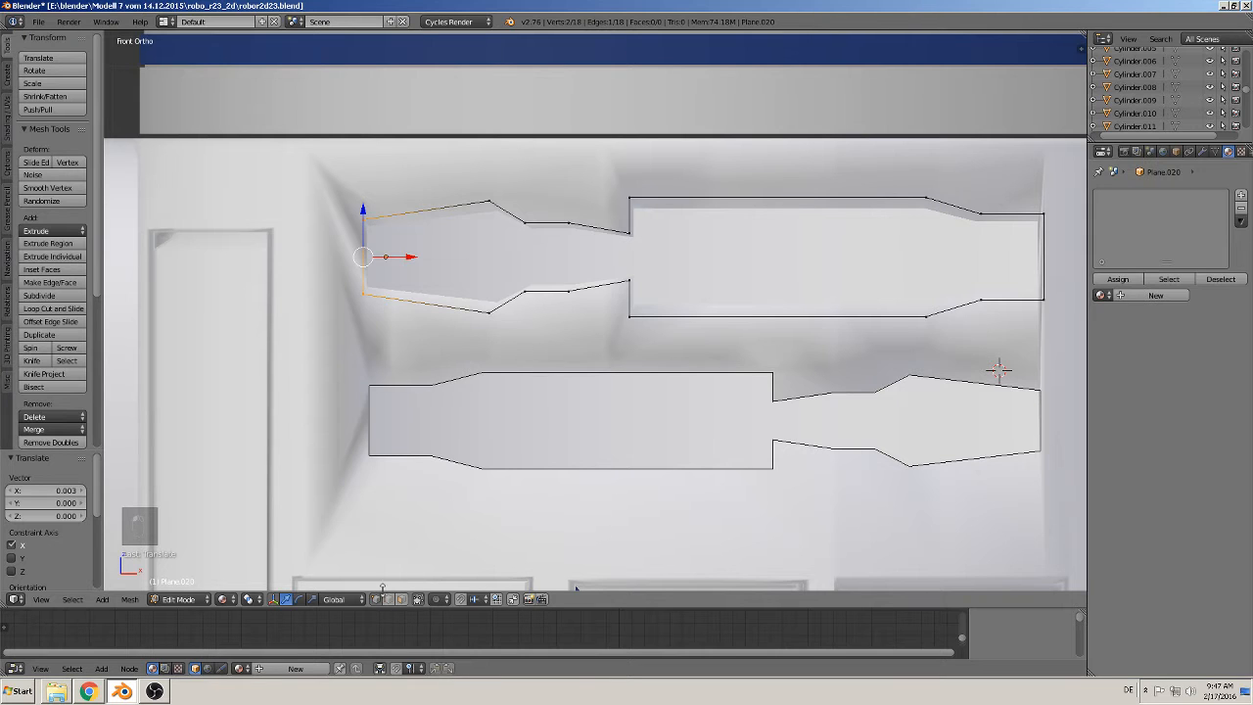
key("a")
key("c")
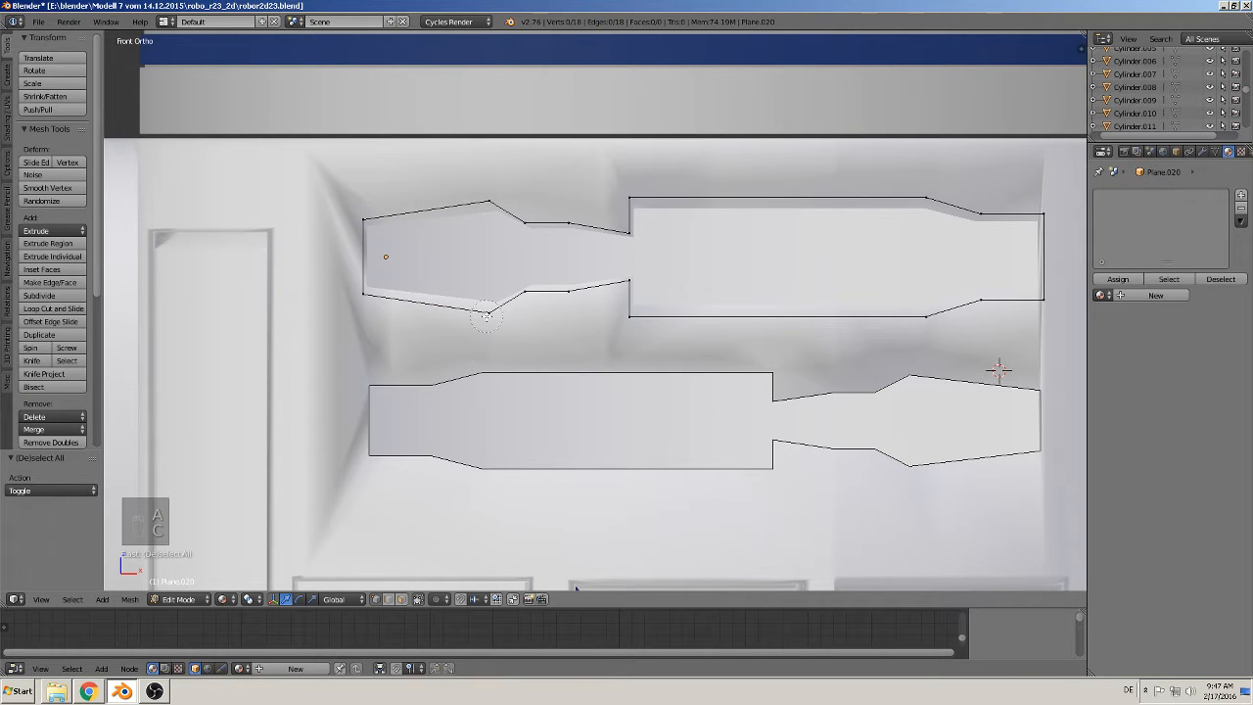
left_click_drag(487, 319, 524, 277)
left_click_drag(498, 215, 565, 261)
right_click(522, 228)
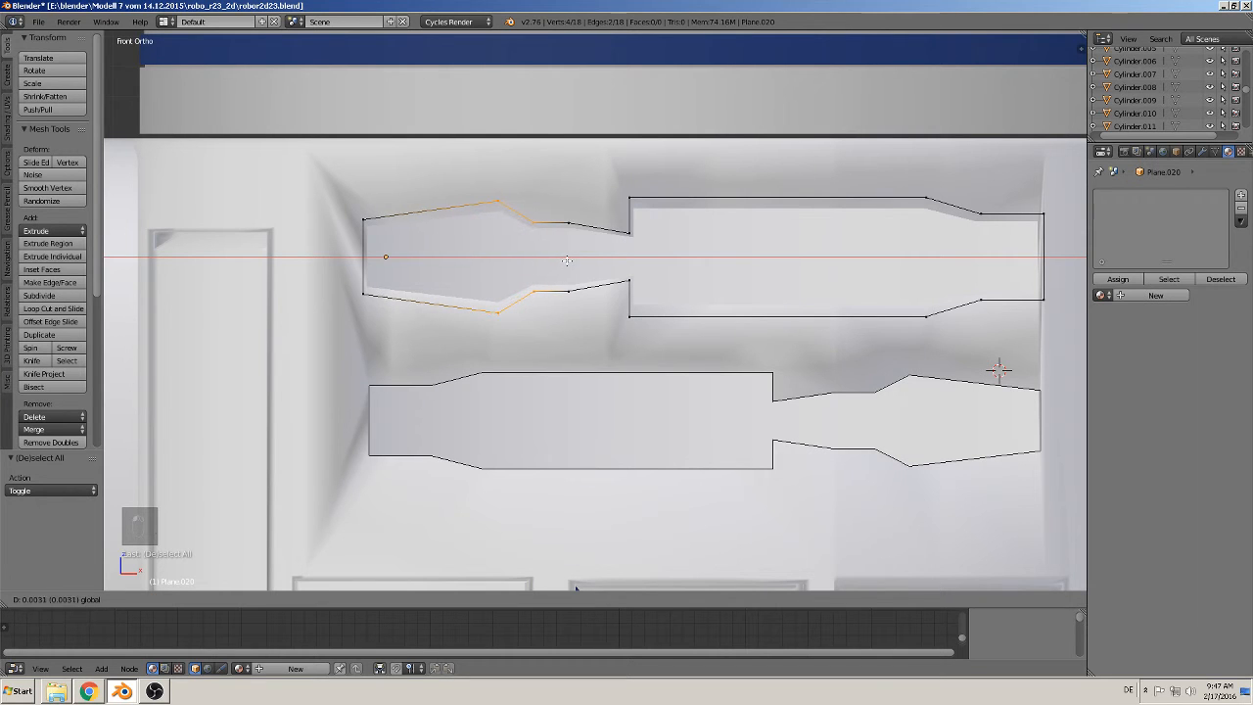
left_click(567, 260)
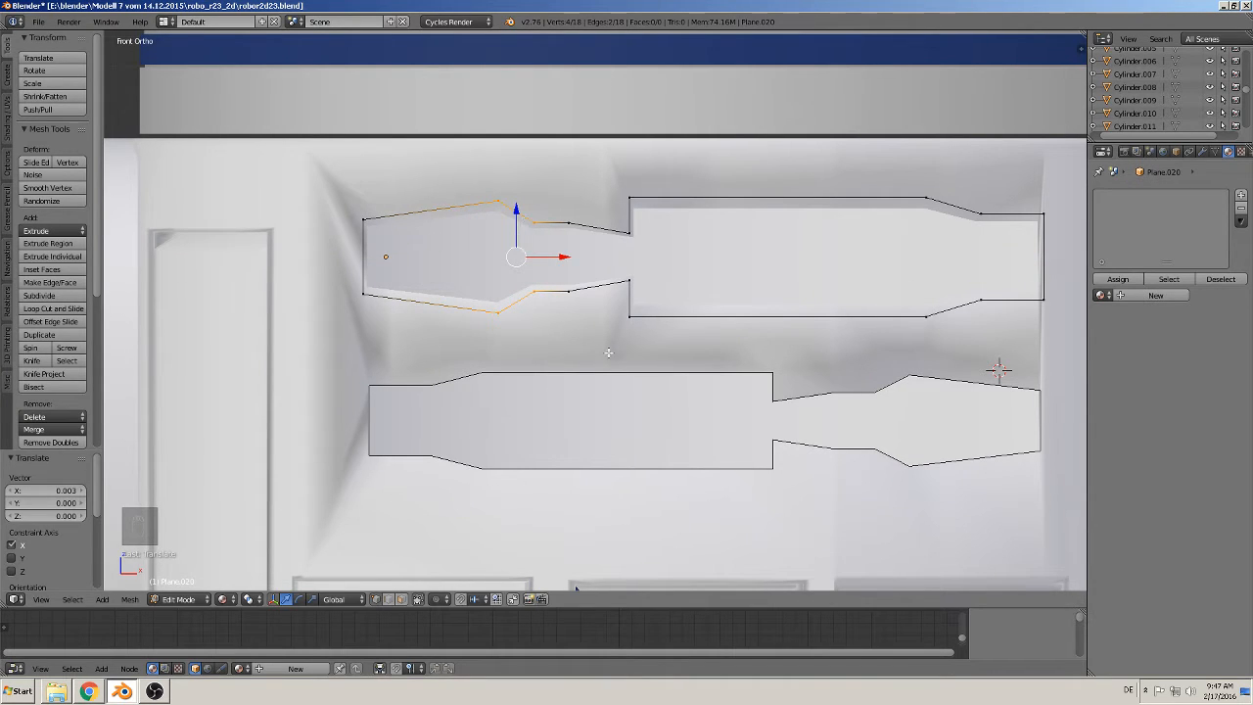
key("s")
key("z")
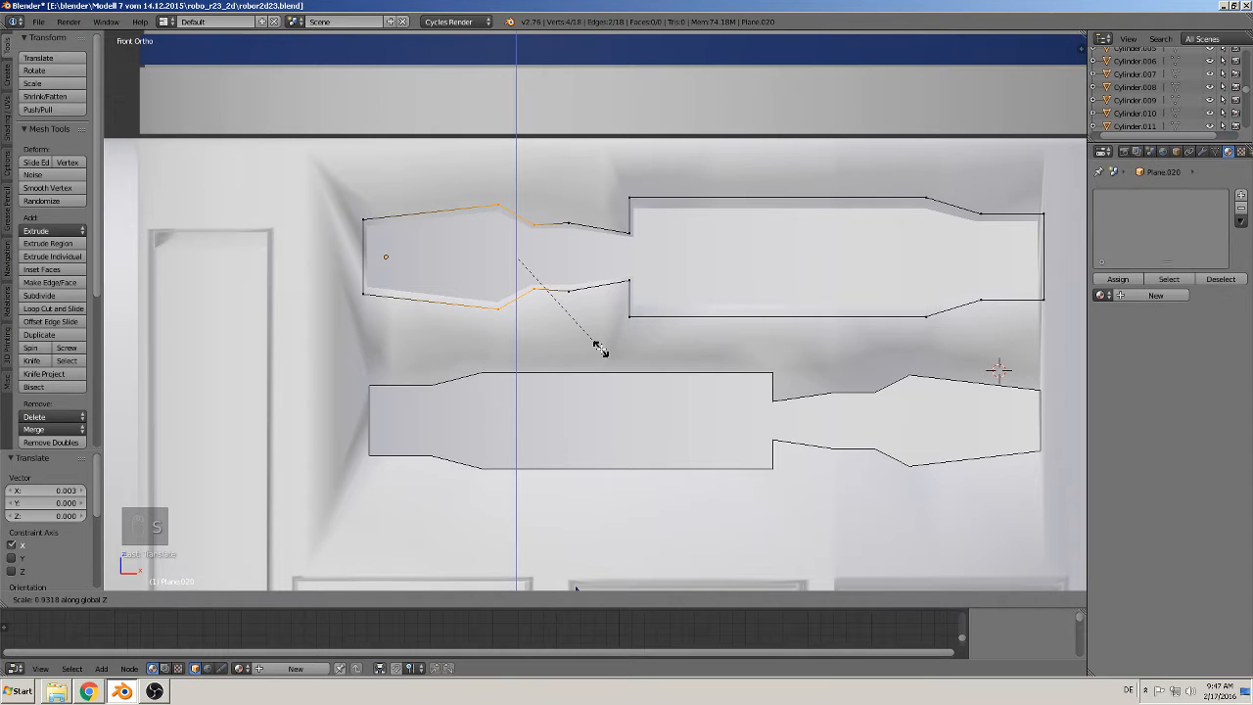
left_click(605, 353)
Step: Select the long upper and lower edges of the upper outline's wide section and scale them to about 0.893 along Z
middle_click_drag(664, 331, 517, 335, "shift")
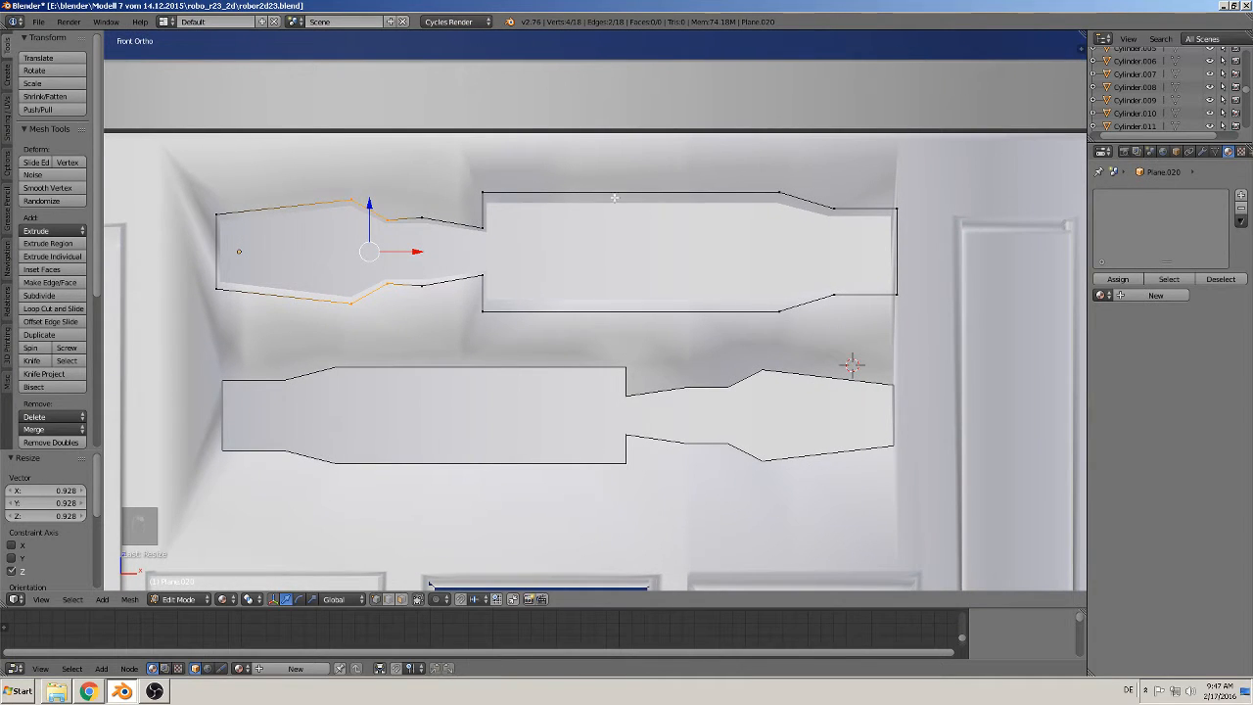
key("a")
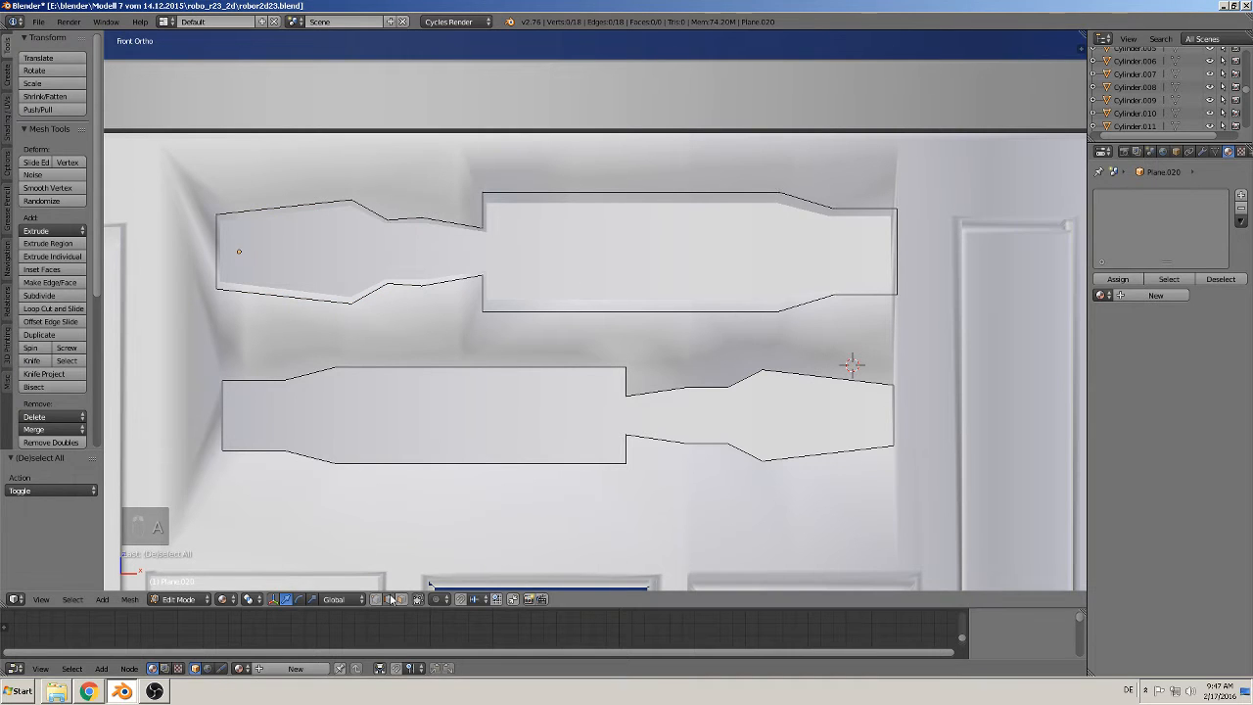
right_click(637, 309)
right_click(654, 195, "shift")
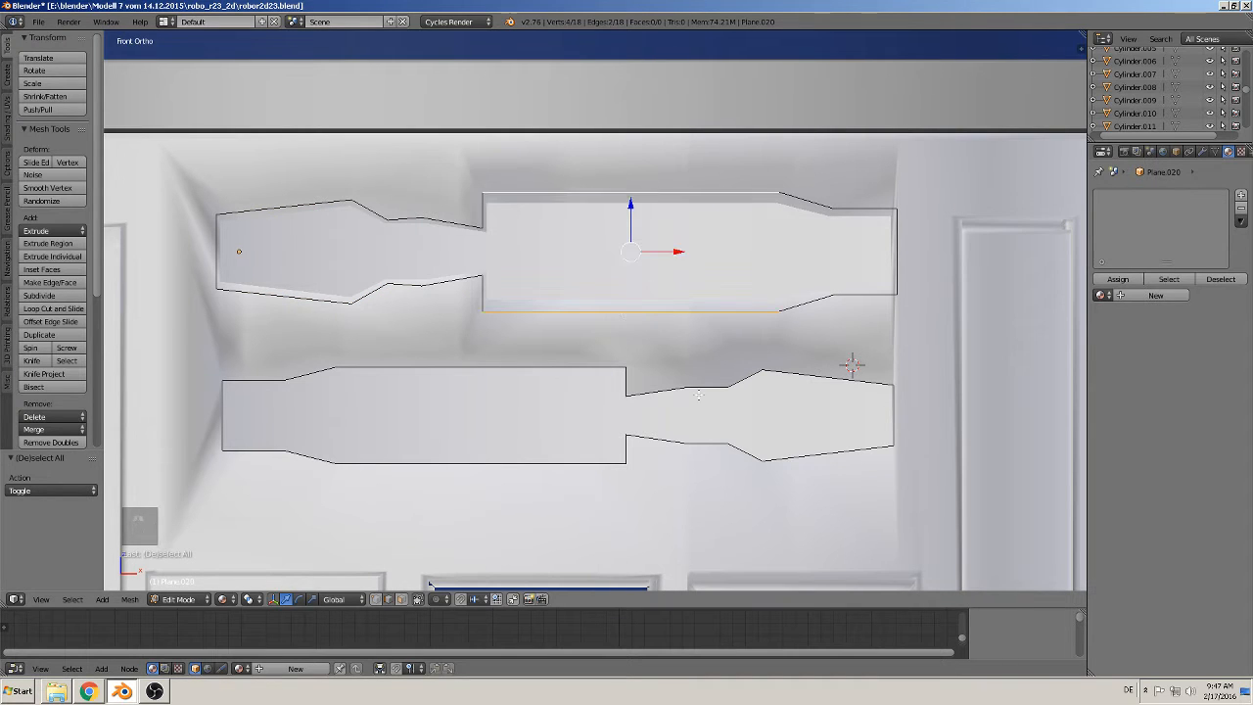
key("s")
key("z")
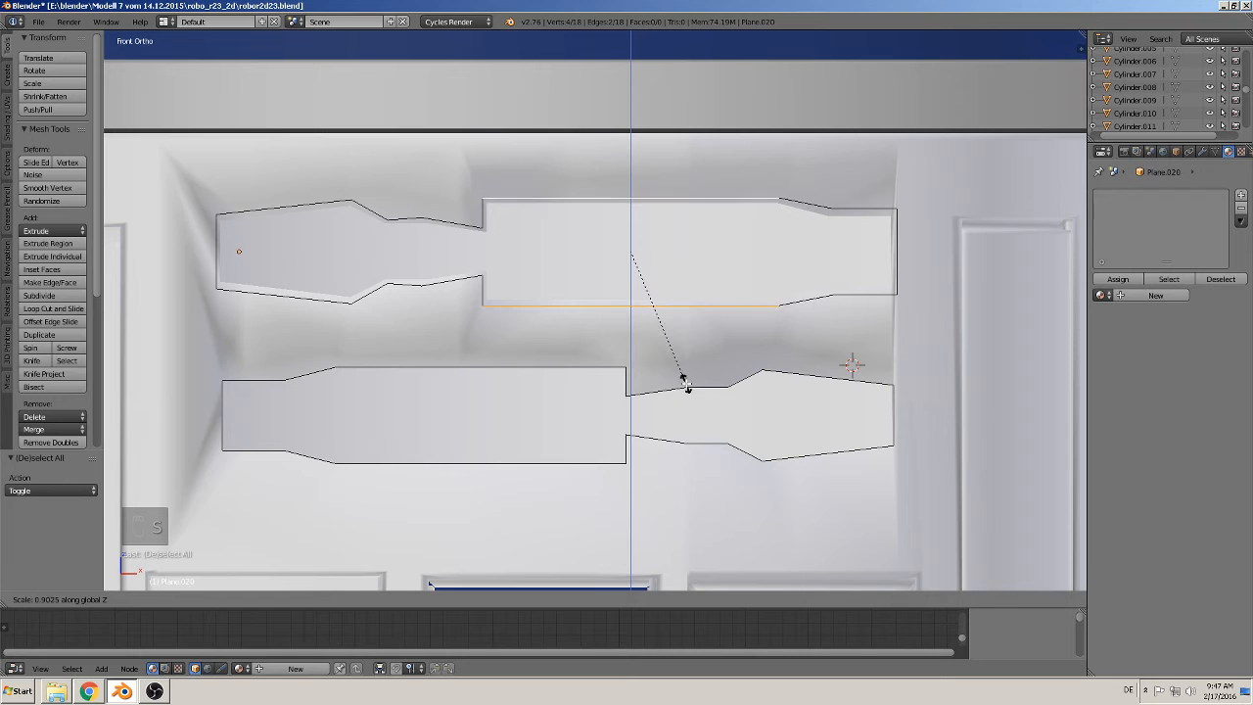
left_click(685, 385)
Step: Select the three connected lower edges of the upper outline's wide section and move them about 0.0007 along Z
middle_click_drag(747, 350, 571, 340, "shift")
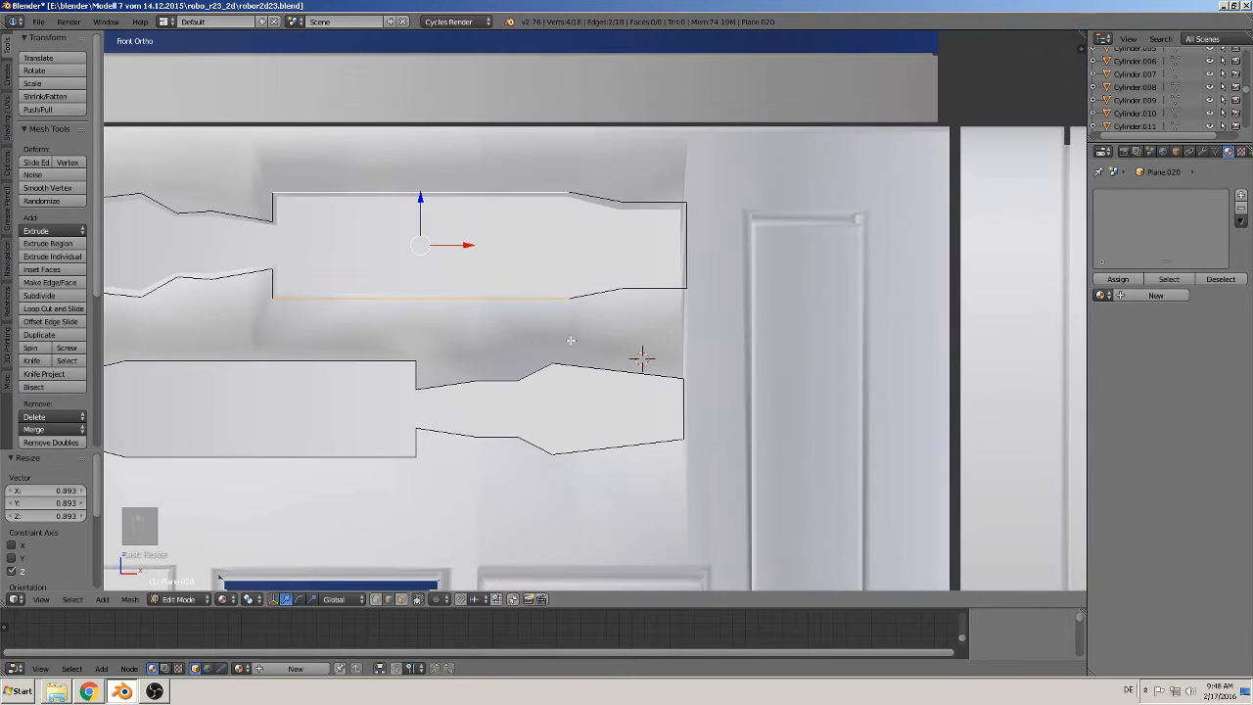
right_click(675, 294)
right_click(588, 296, "shift")
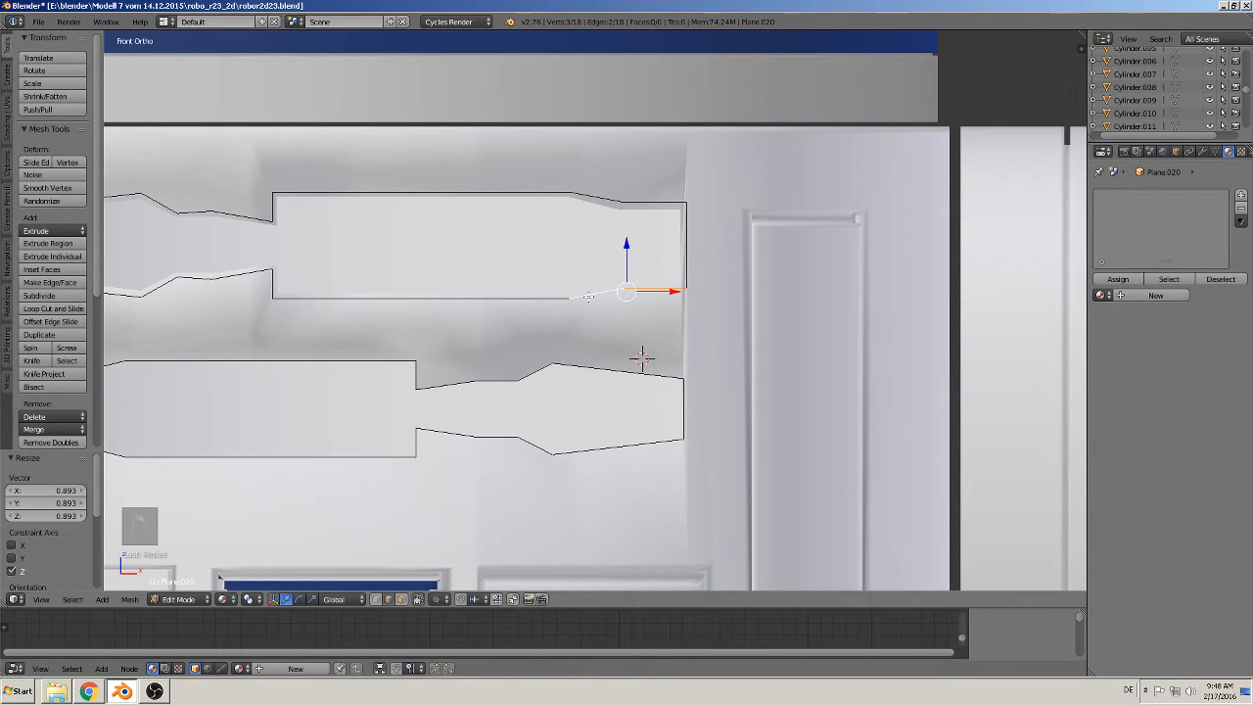
right_click(558, 297, "shift")
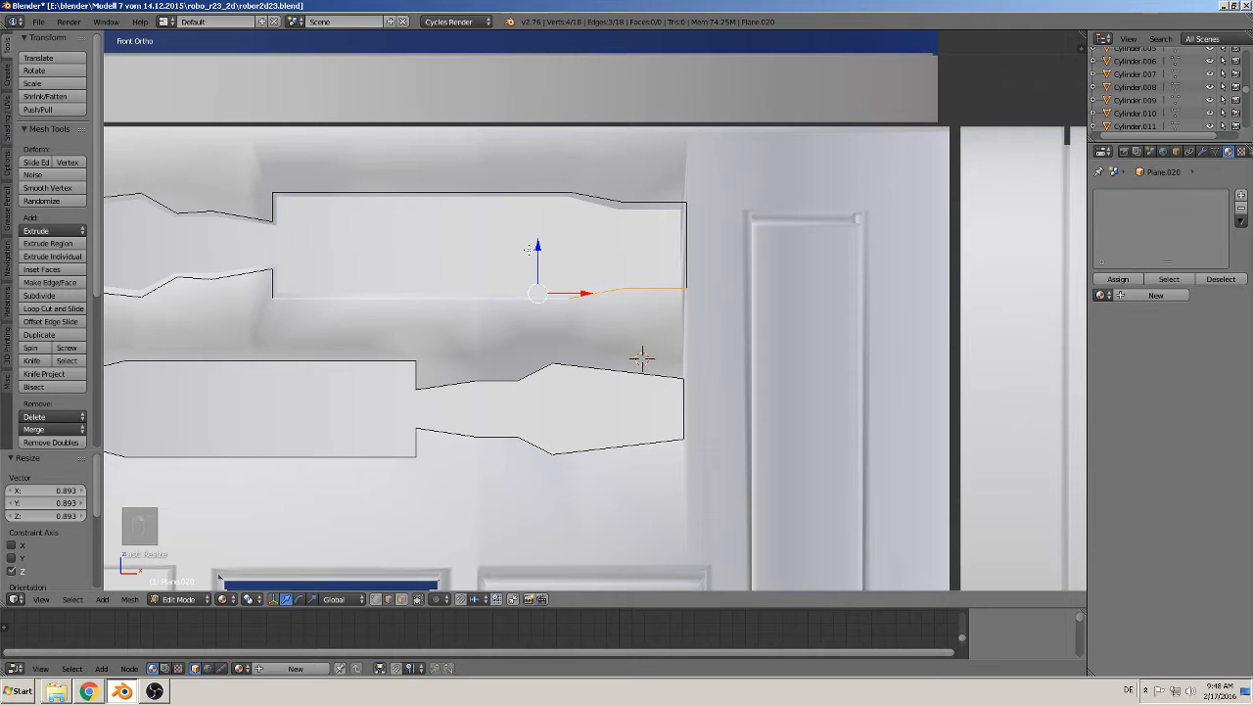
key("g")
key("z")
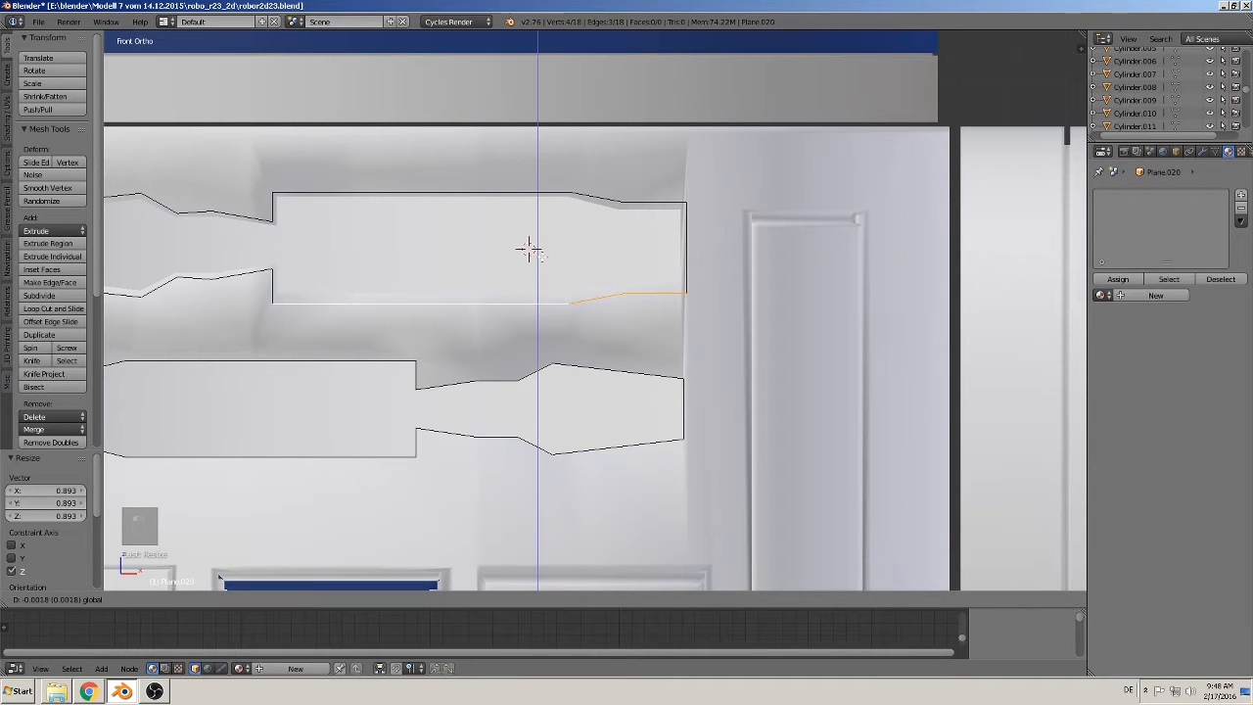
left_click(542, 248)
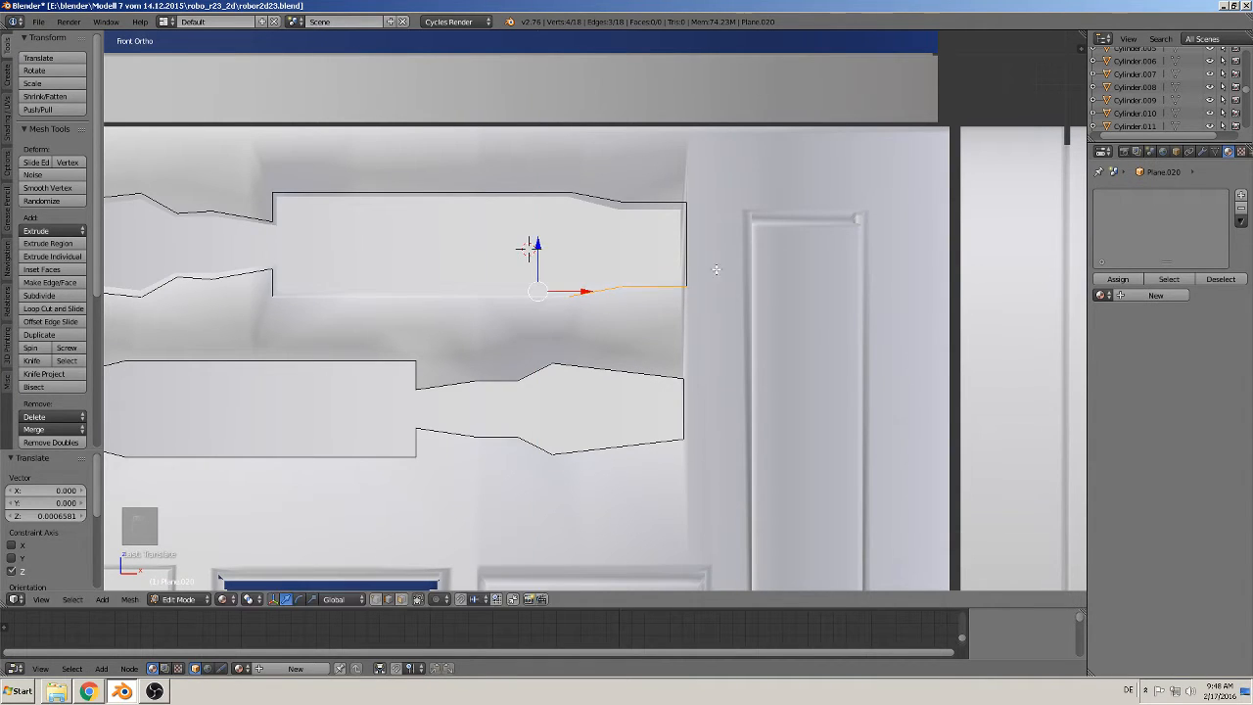
Step: Lower the short upper edge at the right end of the upper outline about 0.002 along Z
right_click(664, 203)
left_click_drag(652, 170, 653, 176)
key("Home")
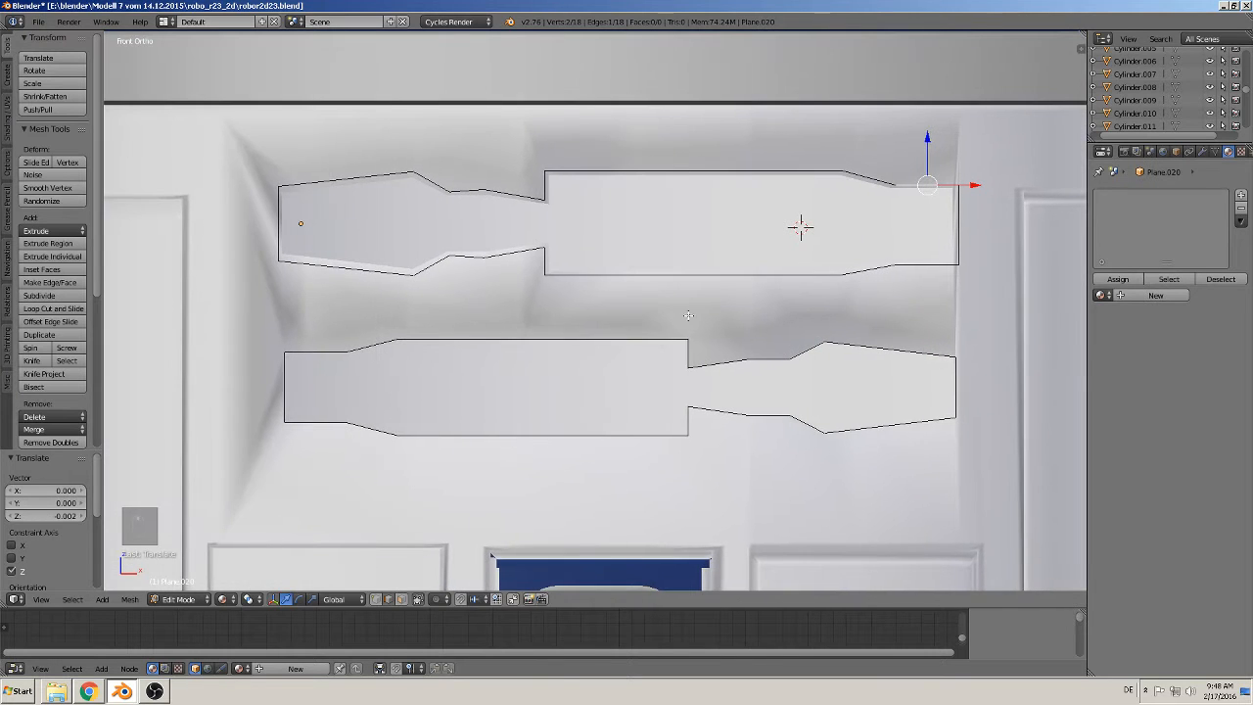
Step: Scale the two long sloped edges of the upper outline's left section to about 0.95 along Z and leave mesh editing
right_click(358, 272)
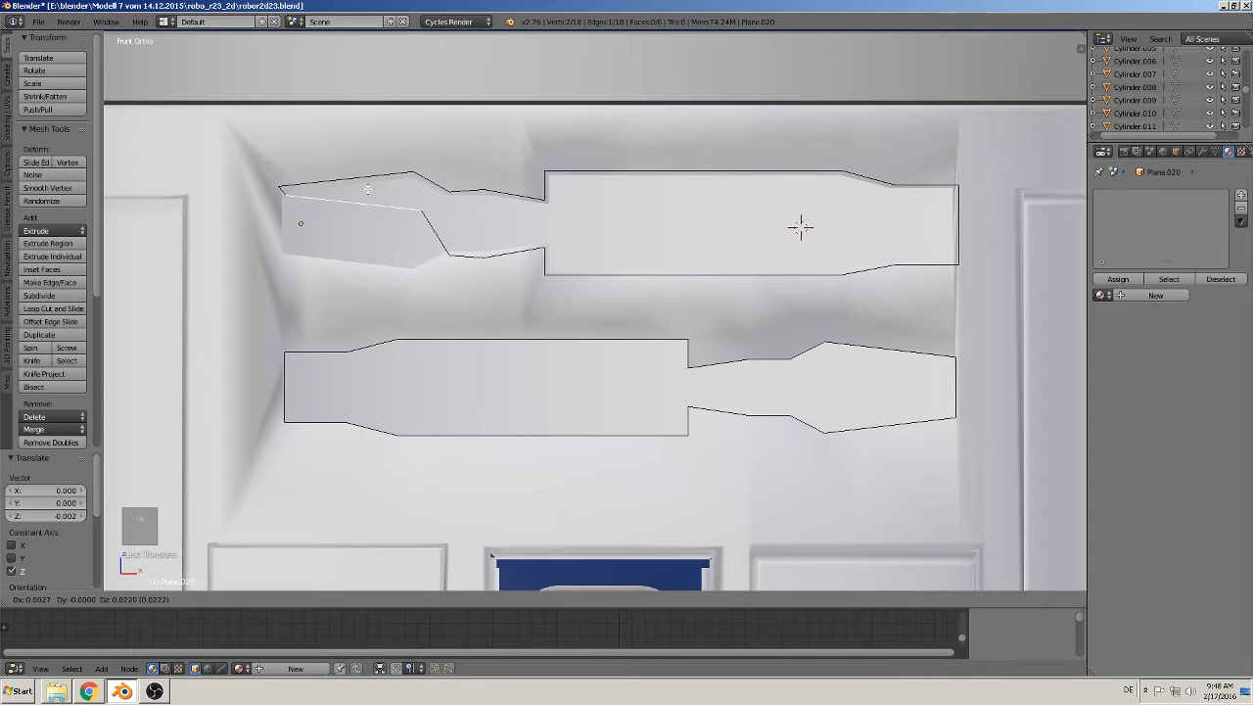
right_click(356, 176, "shift")
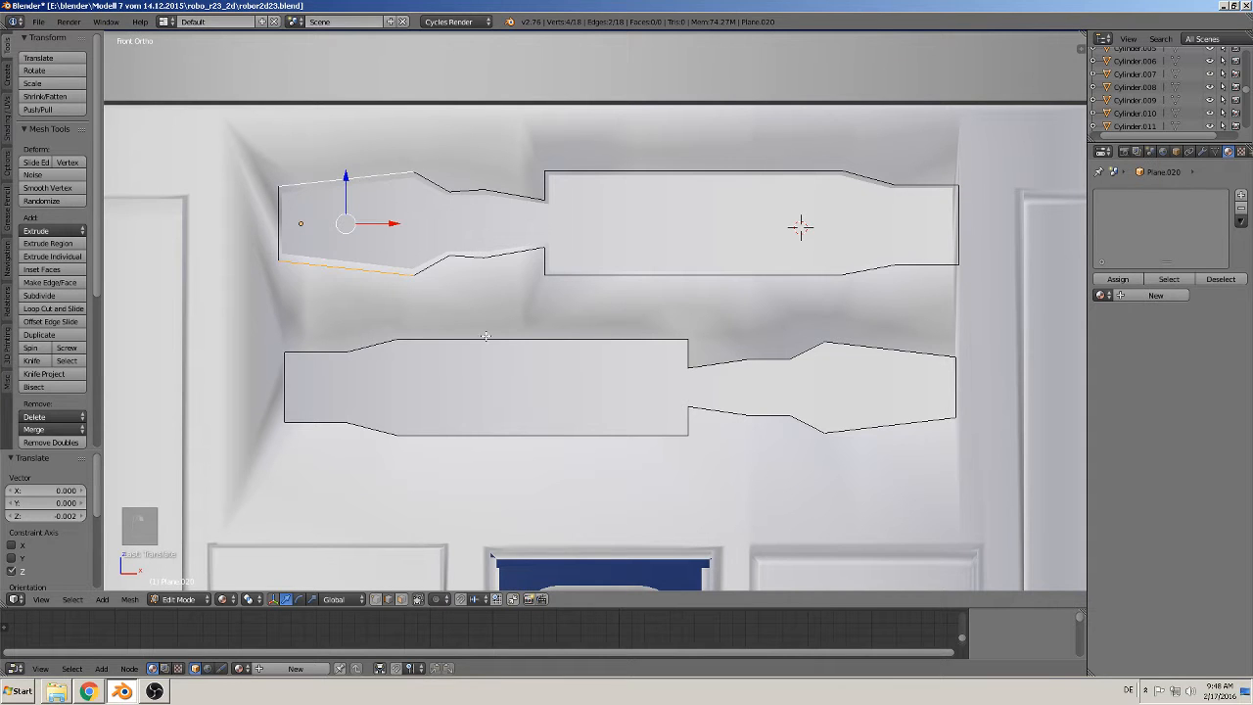
key("s")
key("z")
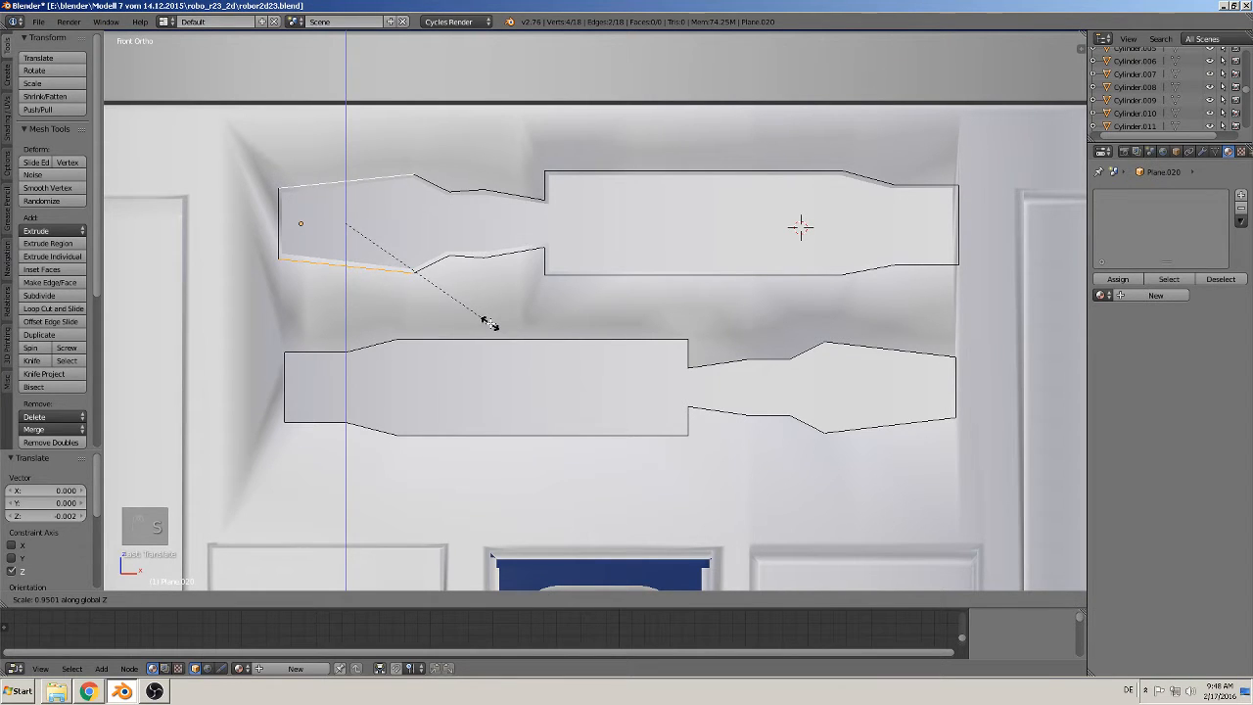
left_click(489, 322)
key("Tab")
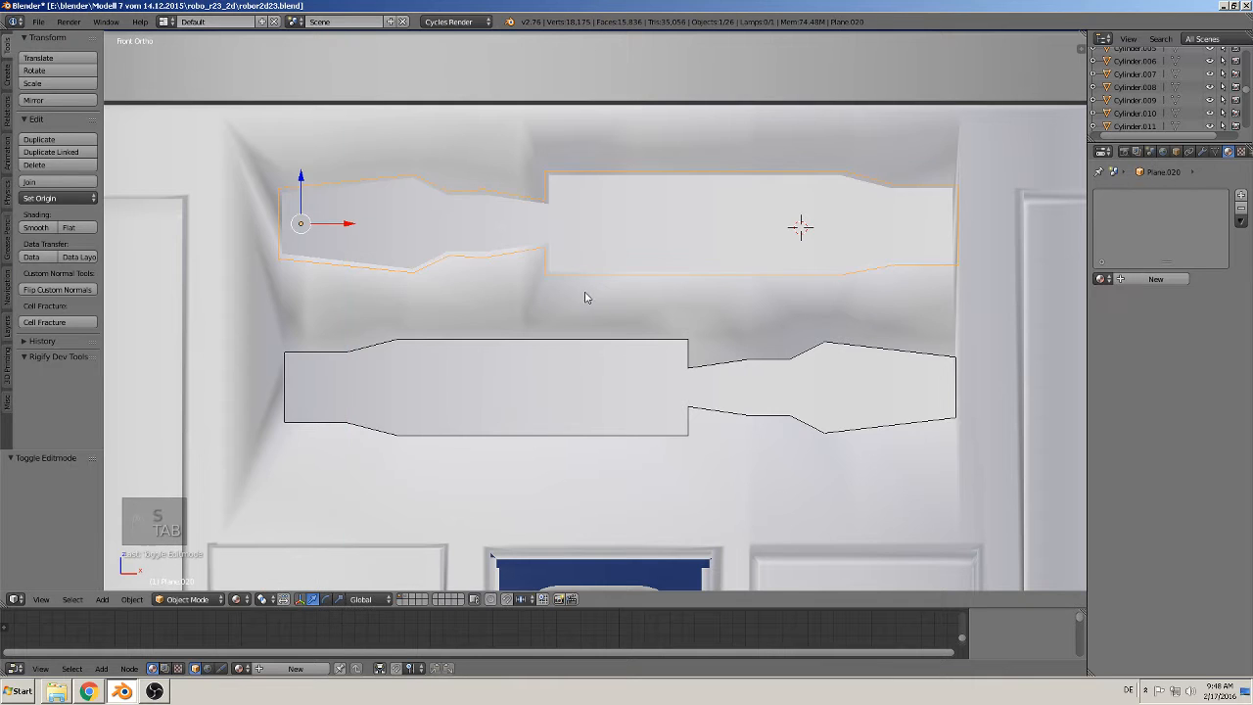
Step: Cut the upper outline into the white body's mesh with Knife Project
scroll(618, 294, "down", 2)
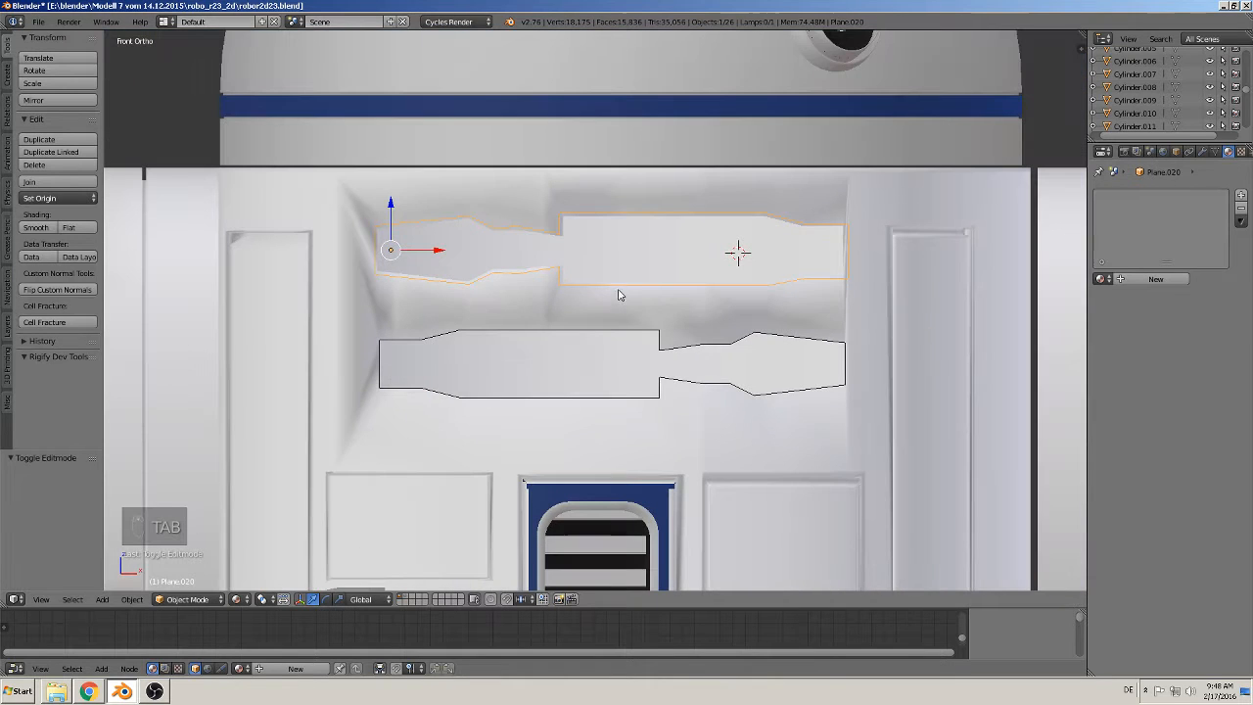
right_click(531, 192)
key("Tab")
key("a")
key("a")
key("a")
key("a")
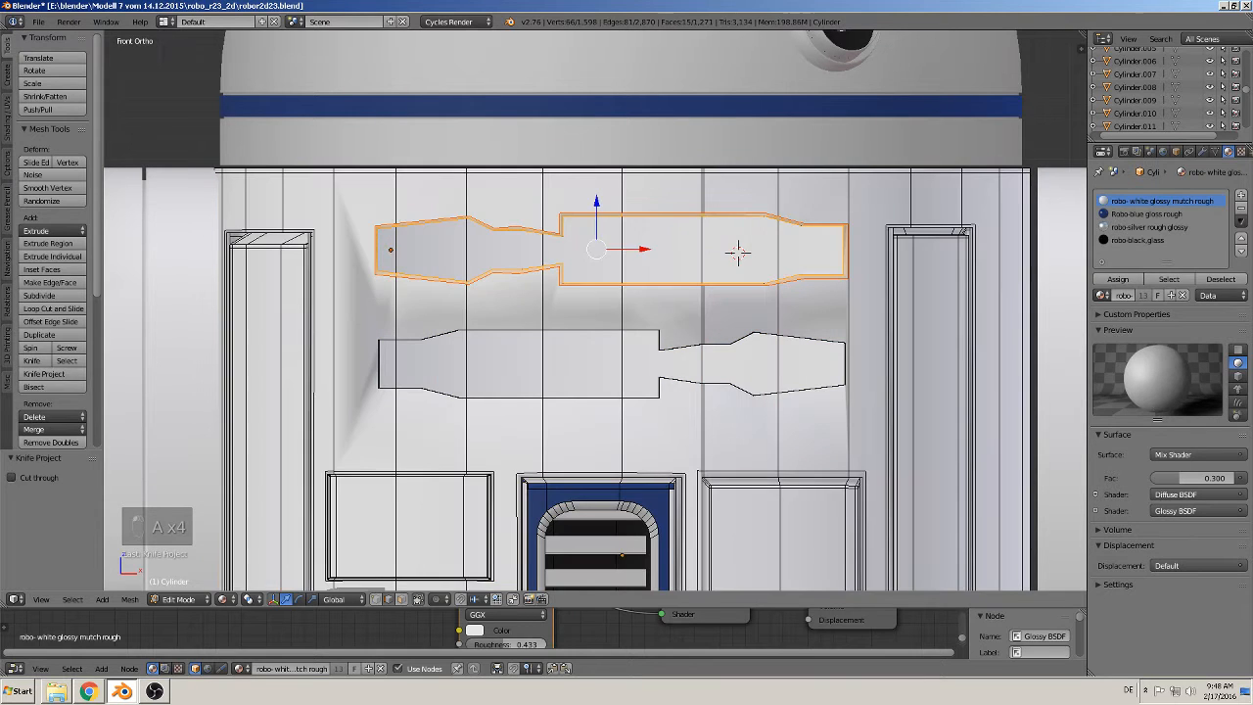
key("Tab")
Step: Move the upper outline about 0.552 along X, clear of the robot
scroll(468, 295, "down", 1)
right_click(614, 230)
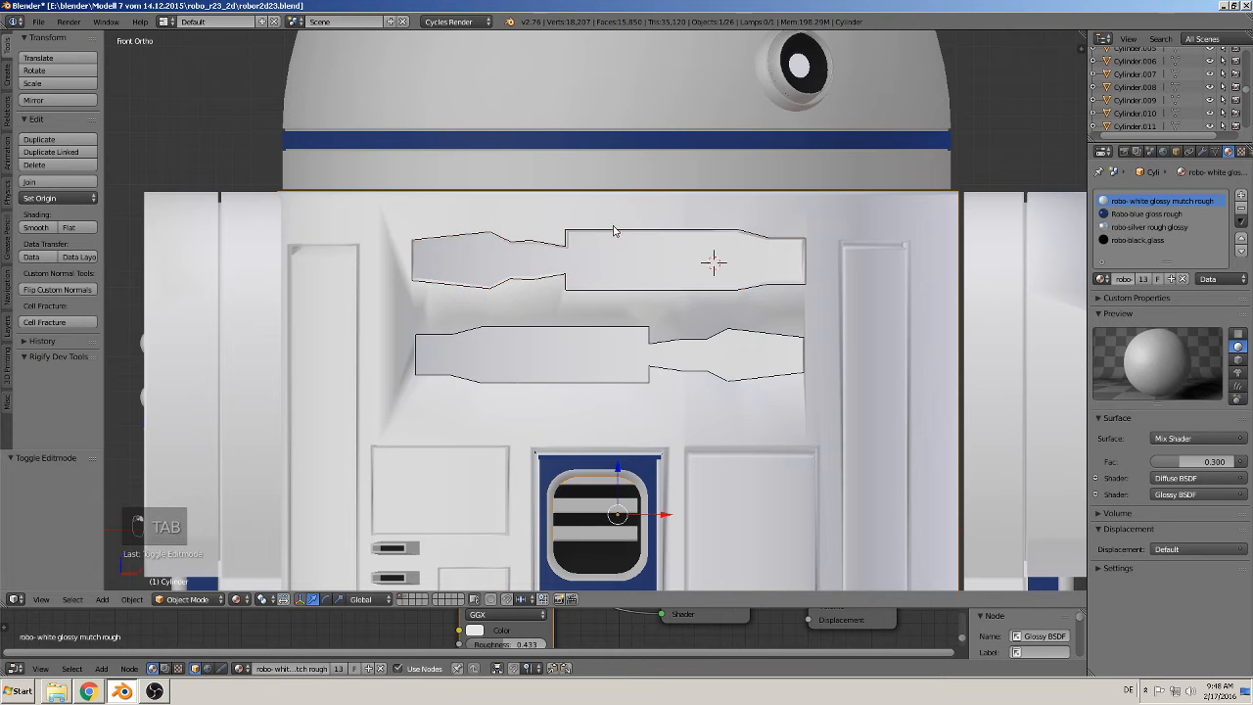
right_click(603, 248)
scroll(603, 240, "down", 4)
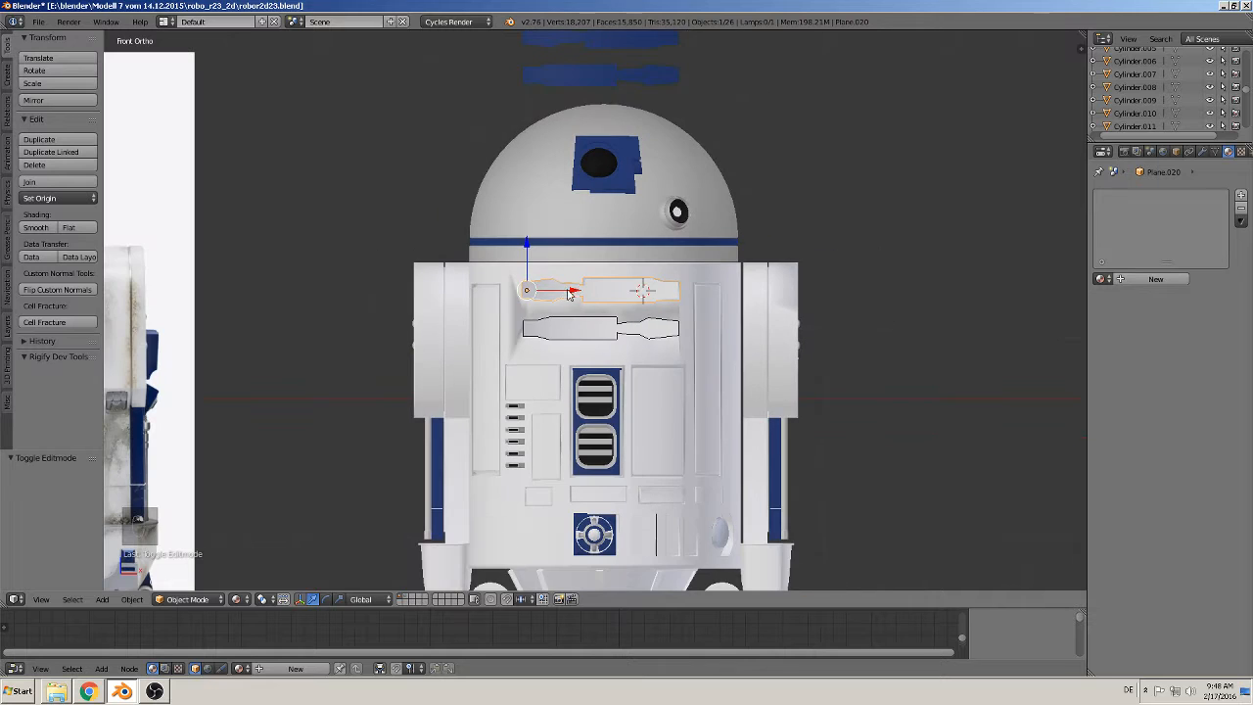
key("g")
key("x")
left_click(910, 289)
Step: Scale the lower outline by about 1.099 along Z and 1.010 along X
scroll(686, 353, "up", 6)
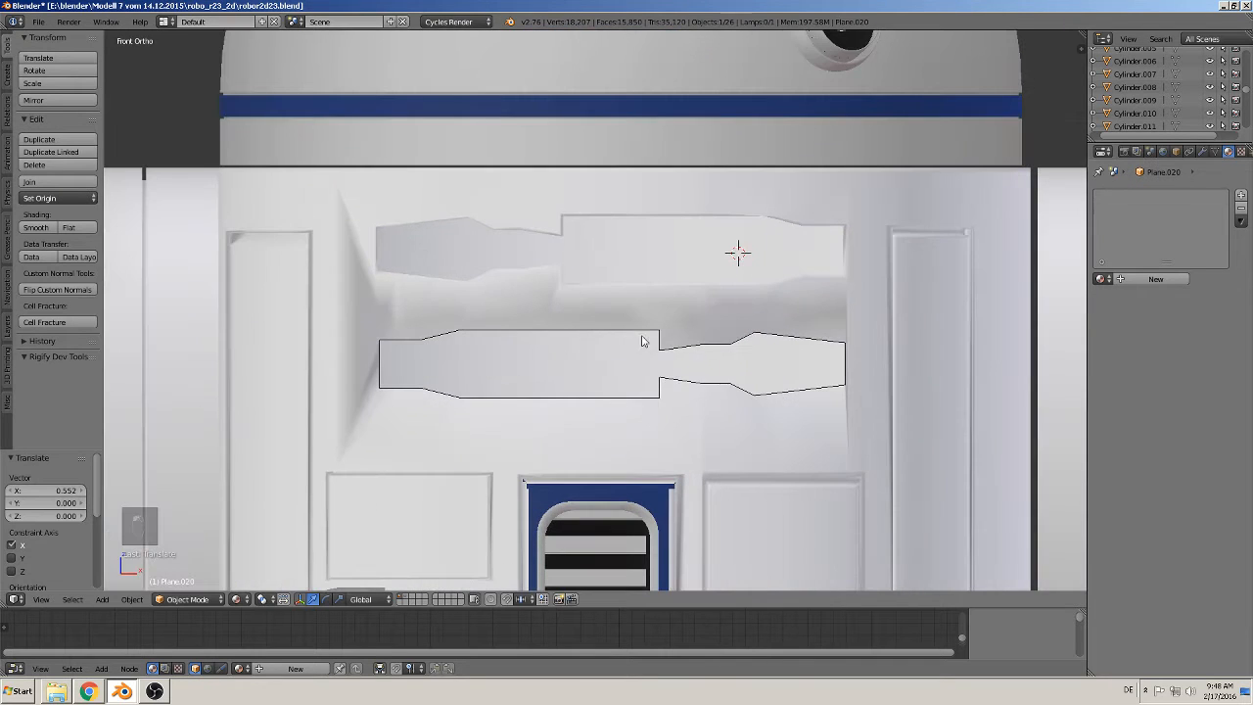
right_click(661, 342)
scroll(685, 397, "up", 2, "shift")
middle_click_drag(638, 371, 613, 256, "shift")
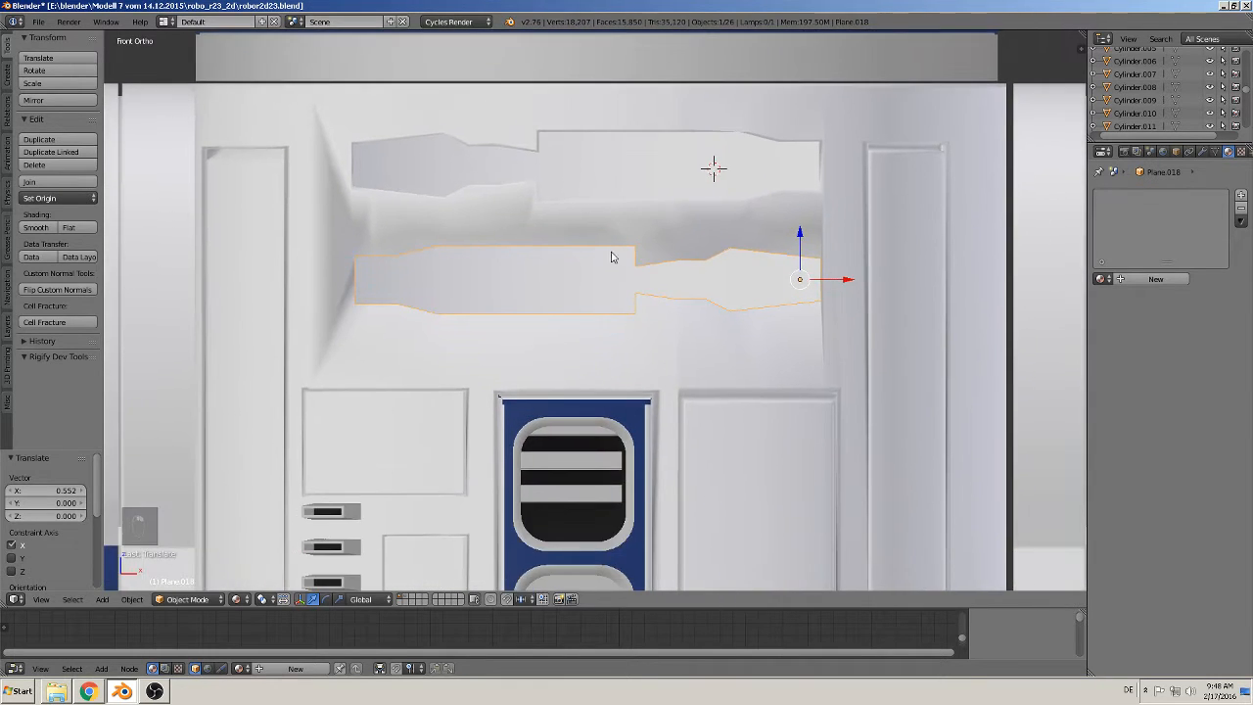
scroll(609, 262, "up", 2)
key("s")
key("z")
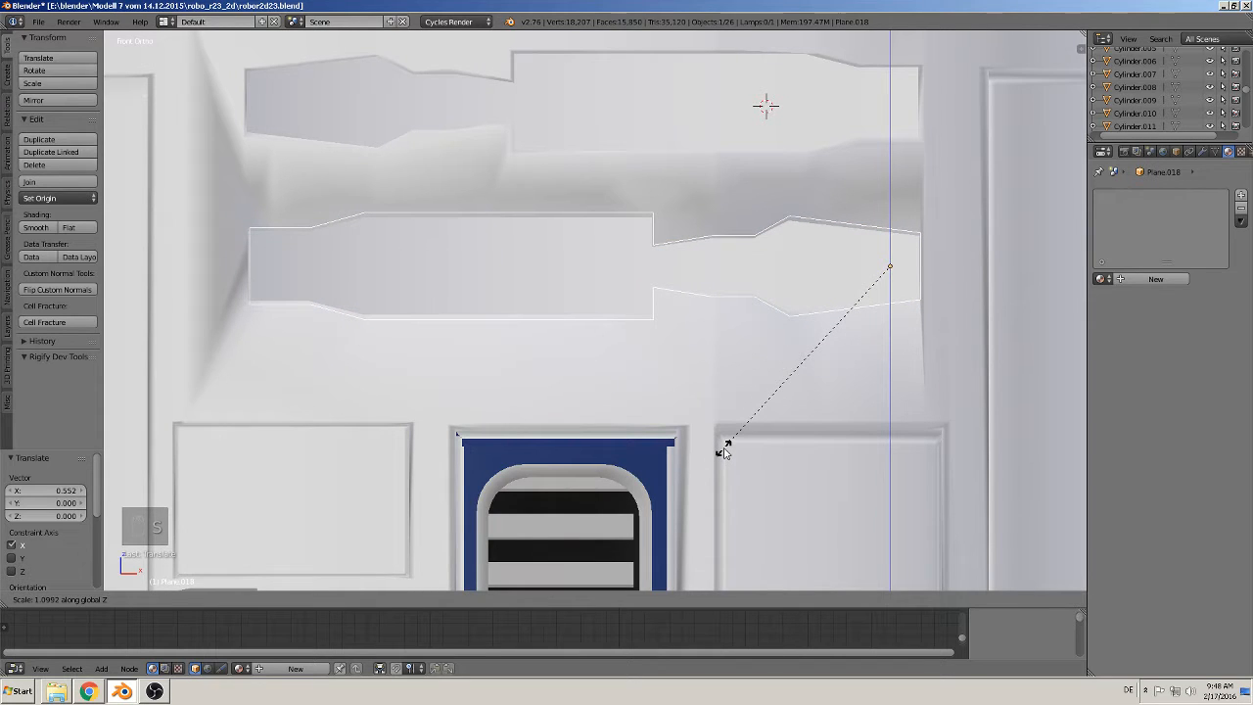
left_click(724, 451)
key("s")
key("x")
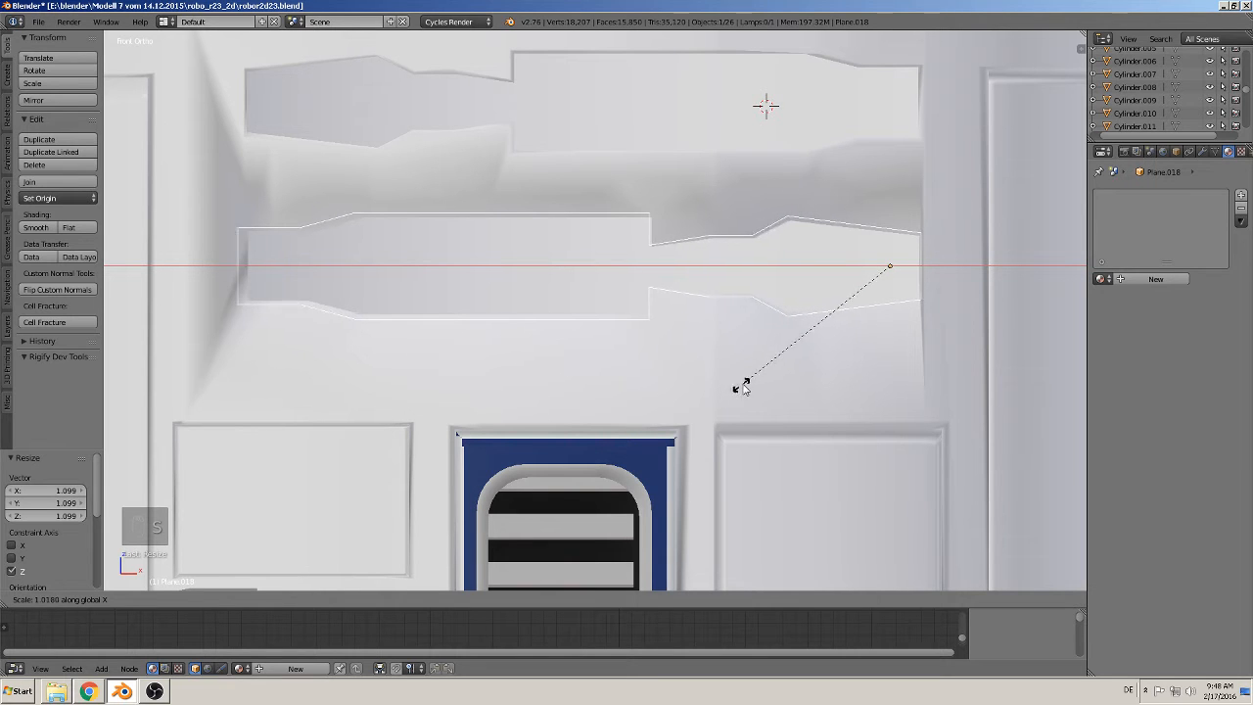
left_click(742, 387)
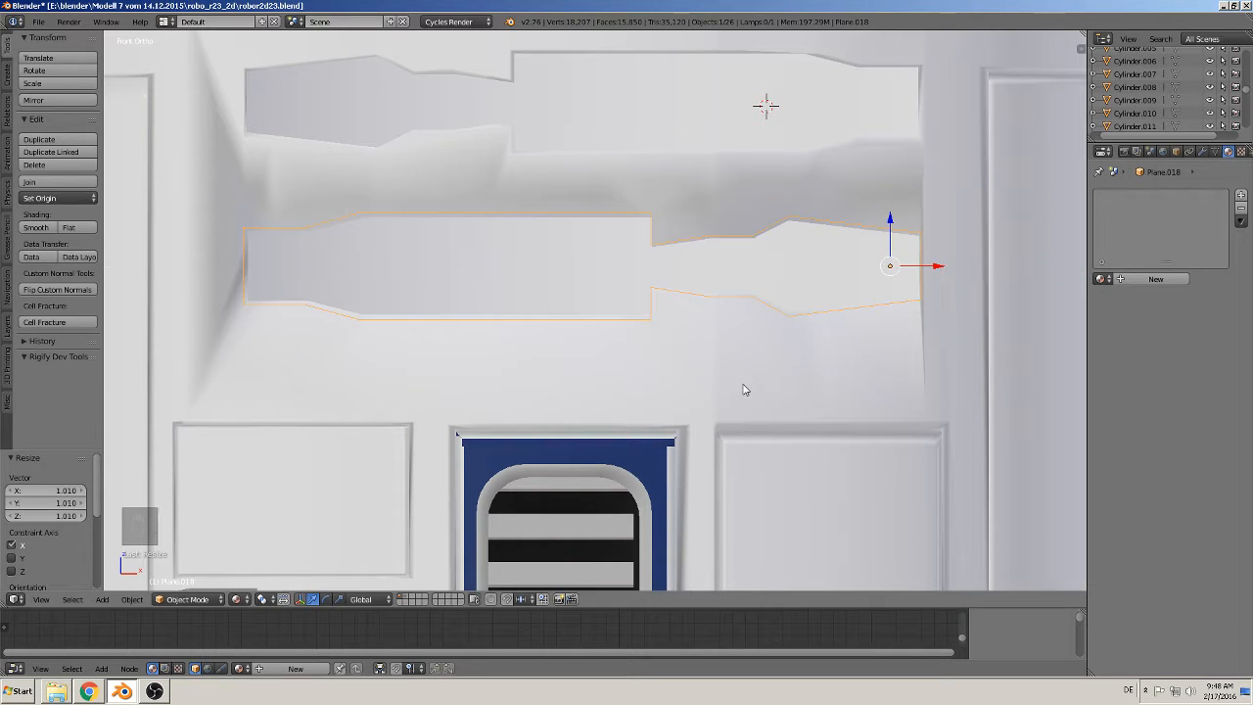
Step: Edit the lower outline's mesh and move its two short vertical edges at the width step about 0.002 along X
middle_click_drag(744, 389, 642, 389, "shift")
key("Tab")
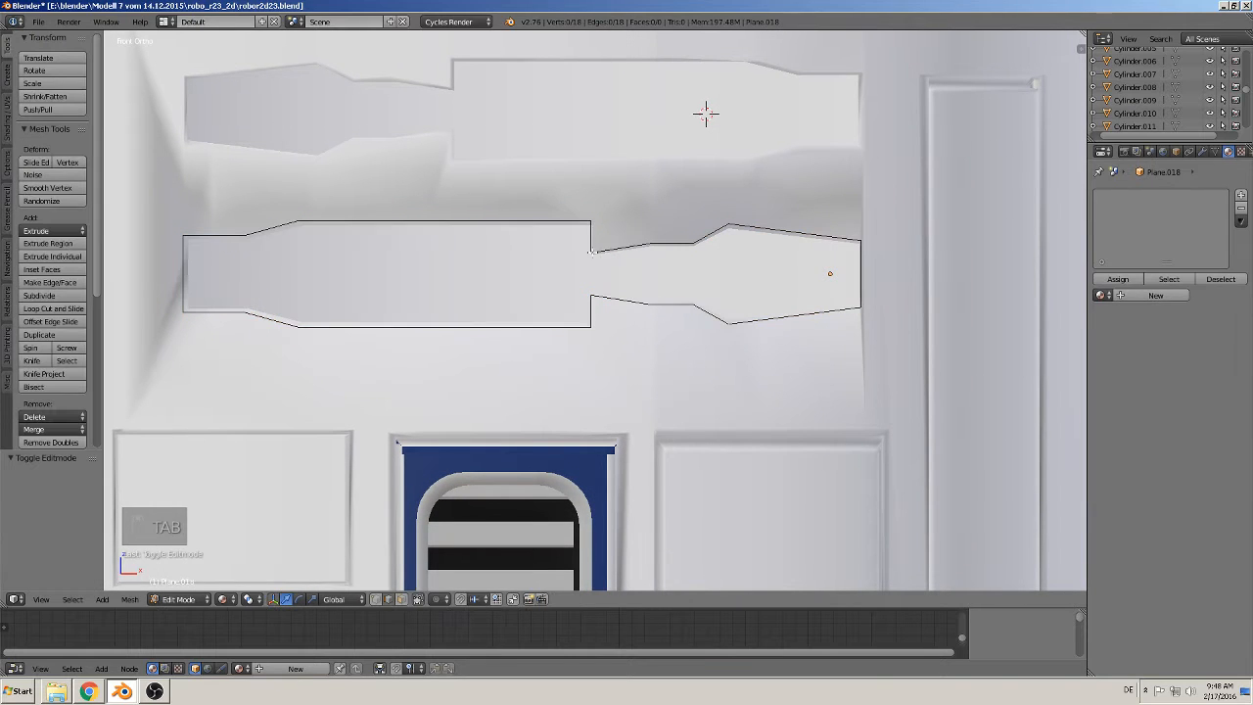
right_click(589, 239)
right_click(593, 312, "shift")
key("g")
key("x")
left_click(631, 271)
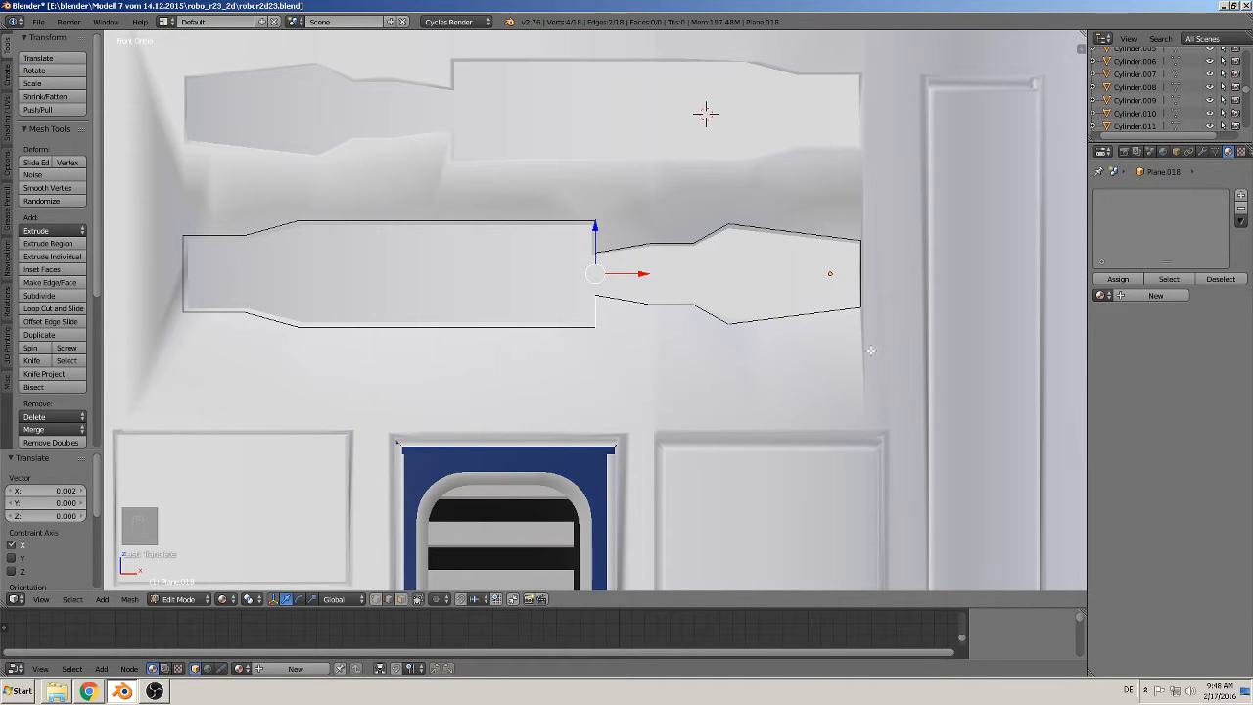
Step: Nudge the lower outline's right end edge slightly along X and leave mesh editing
right_click(856, 280)
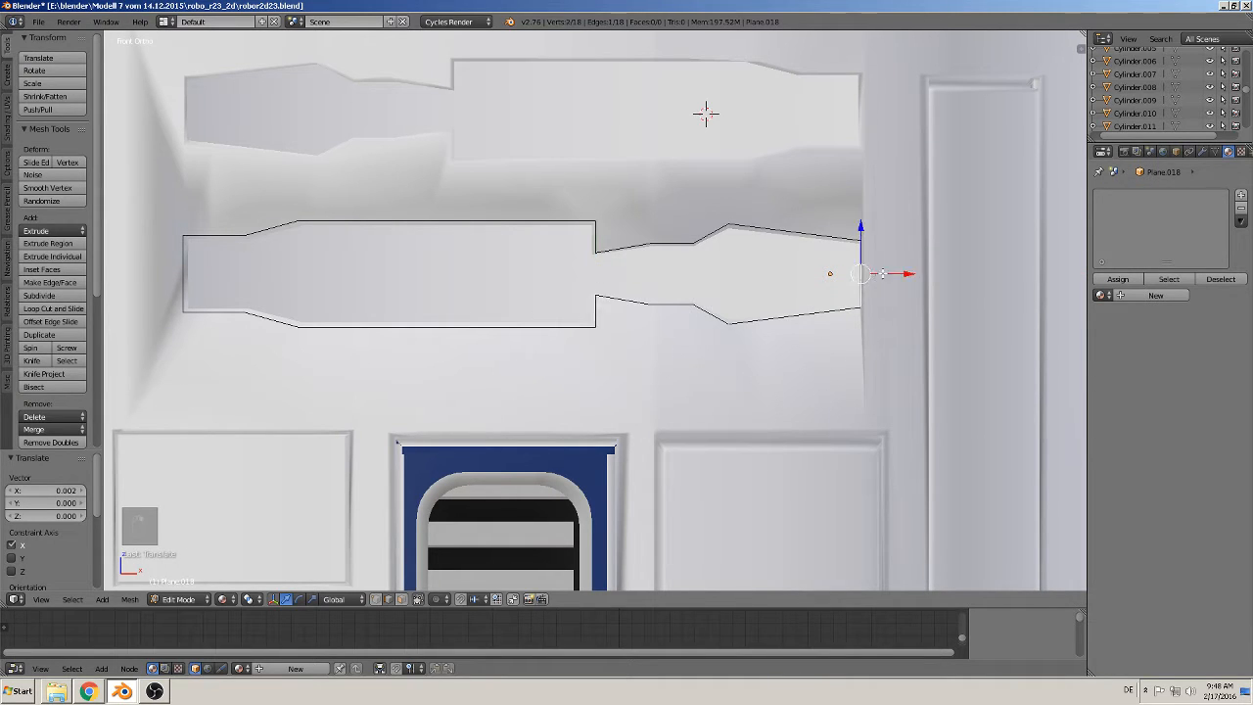
key("g")
key("x")
left_click(884, 272)
key("Tab")
Step: Cut the lower outline into the white body's mesh with Knife Project
right_click(446, 186, "shift")
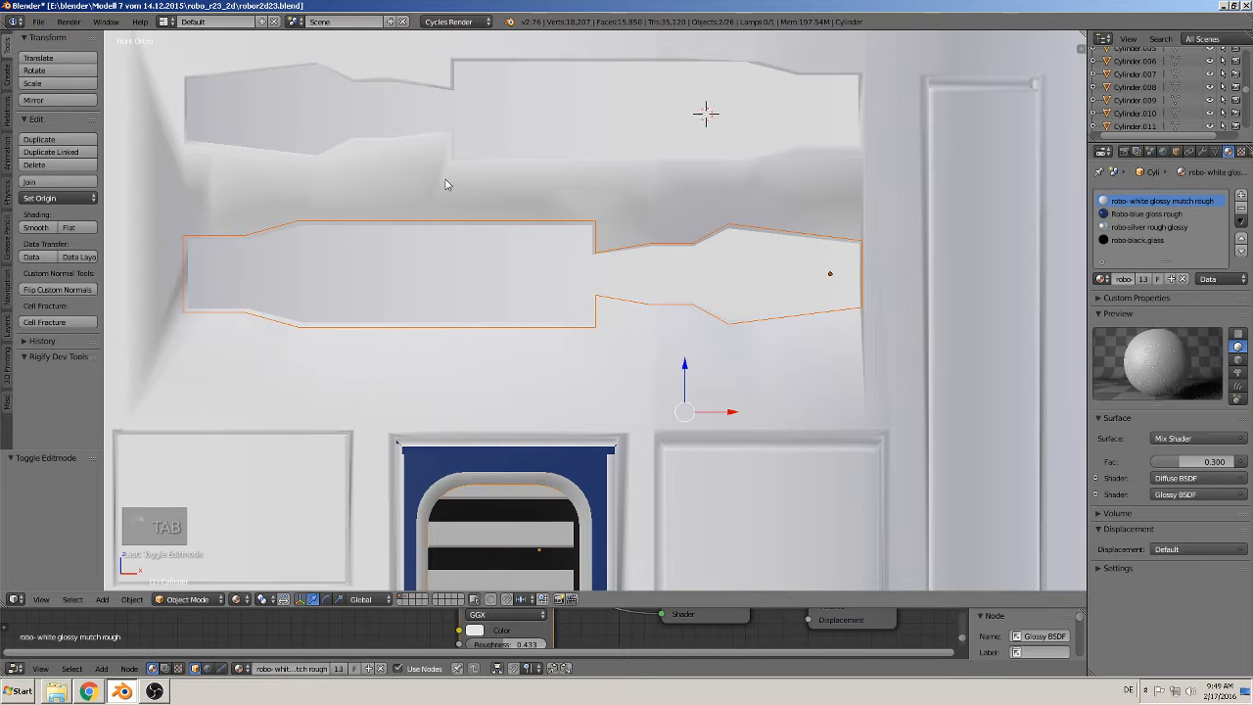
key("Tab")
key("a")
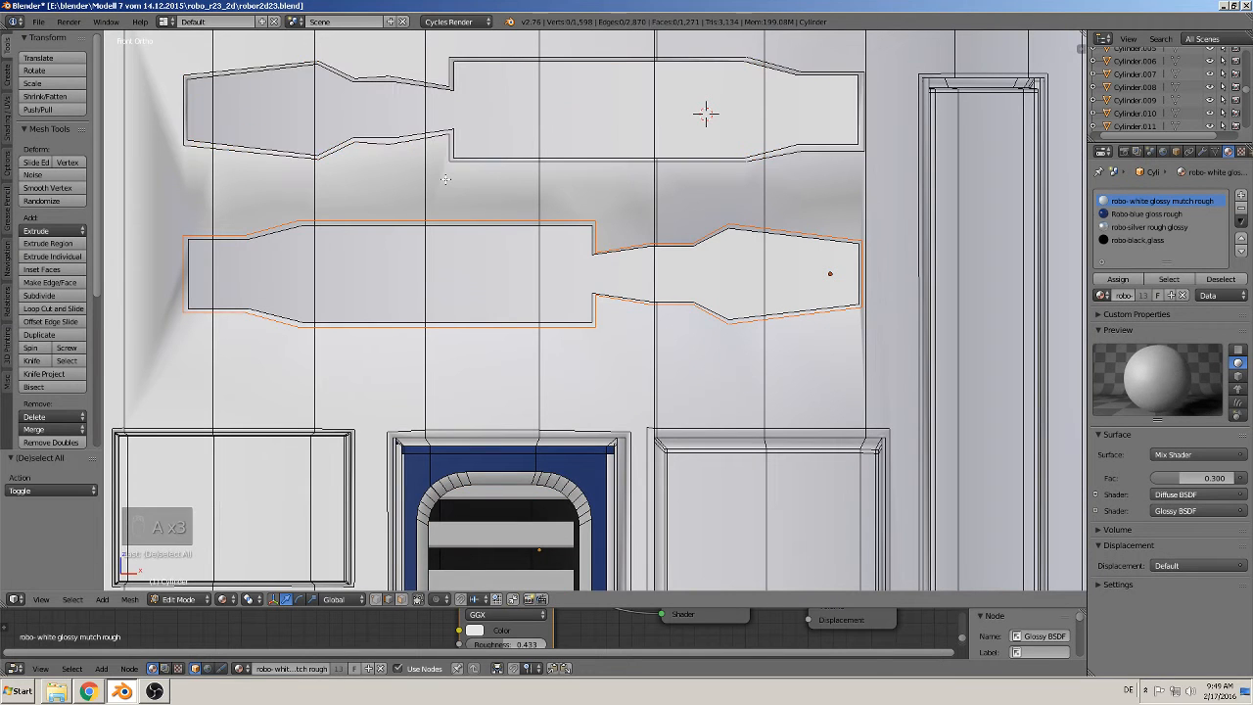
key("a")
key("a")
key("a")
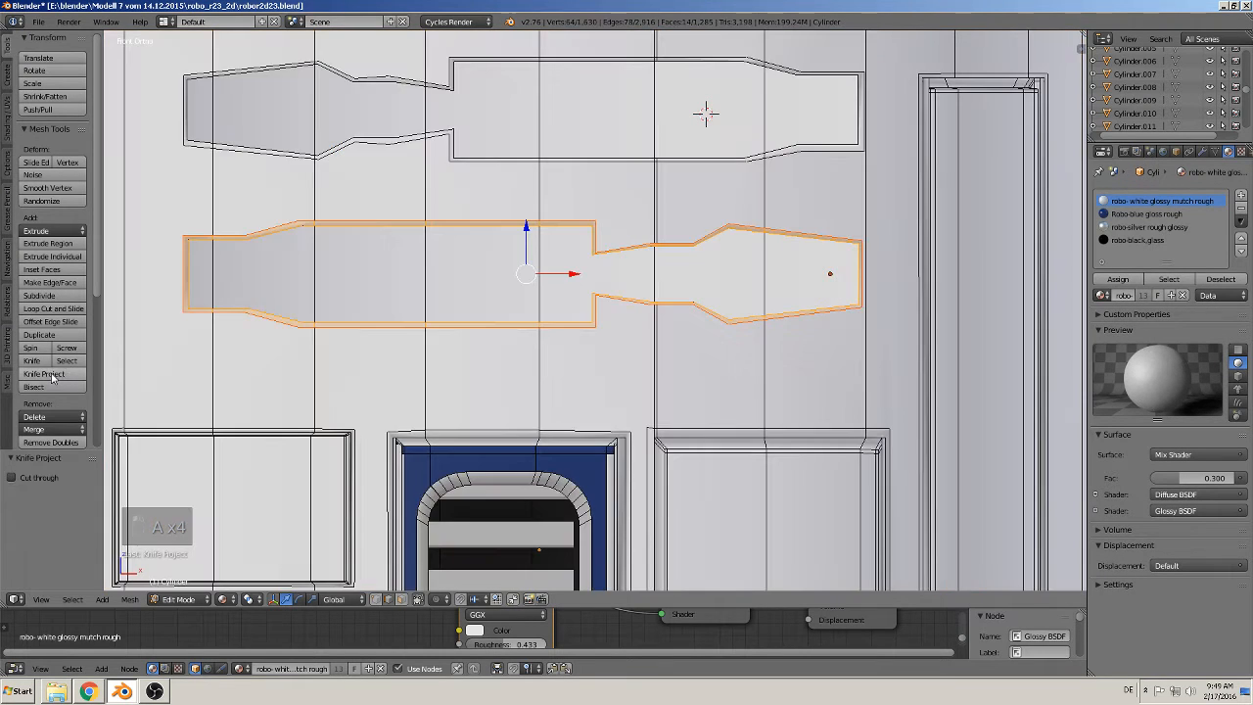
key("Tab")
Step: Move the lower outline along X, clear of the robot and near the upper outline
scroll(245, 359, "down", 5)
right_click(537, 283)
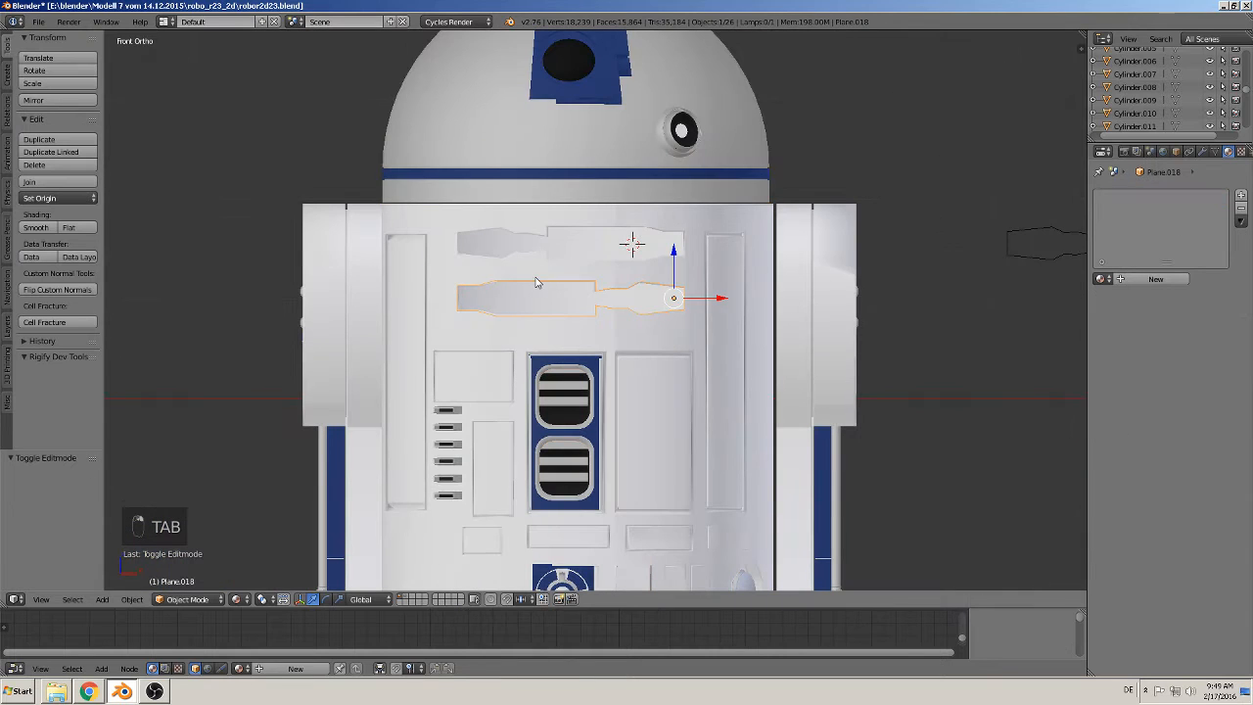
right_click(535, 290)
right_click(534, 285)
scroll(534, 286, "down", 1)
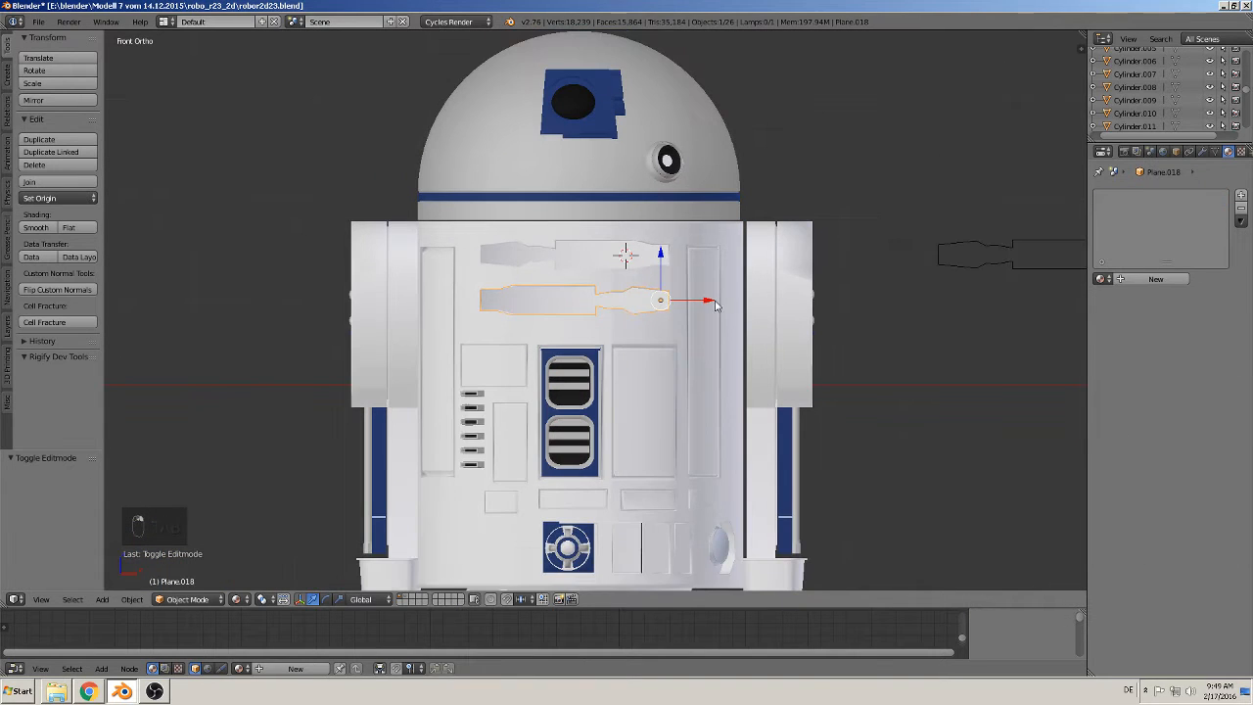
key("g")
key("x")
left_click(1084, 293)
Step: Deselect everything and save the file
middle_click_drag(903, 357, 676, 385)
key("a")
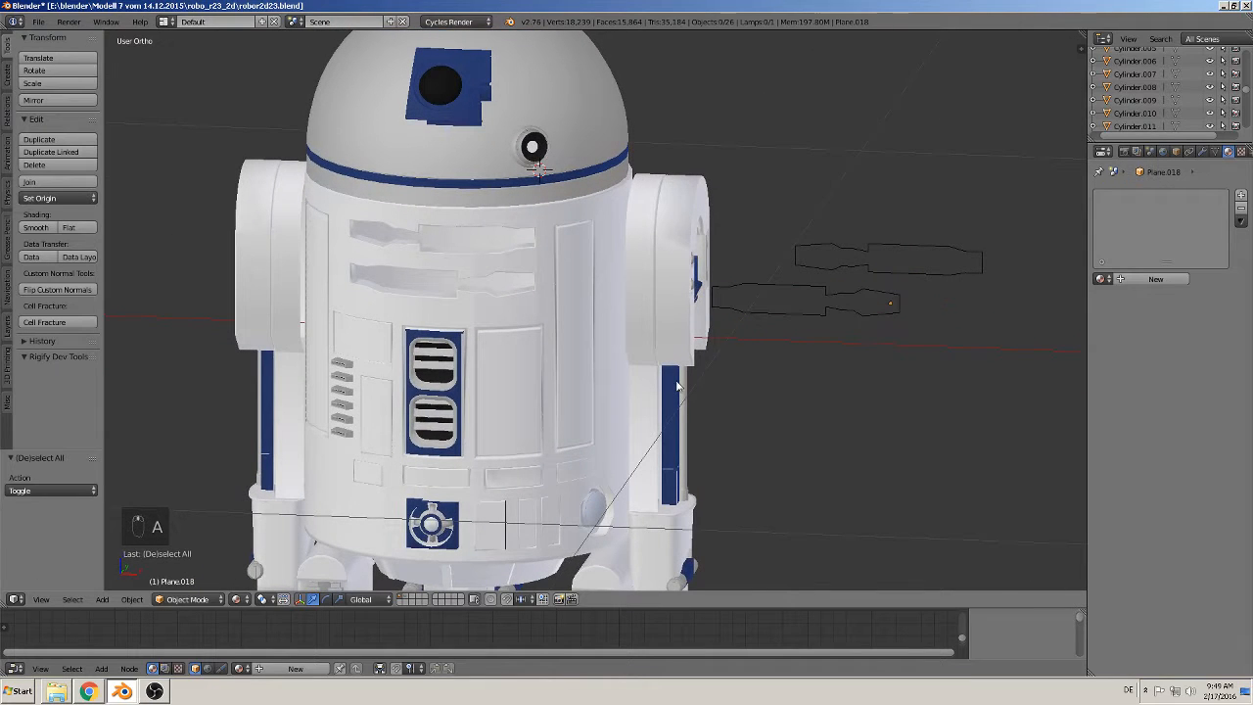
left_click(37, 21)
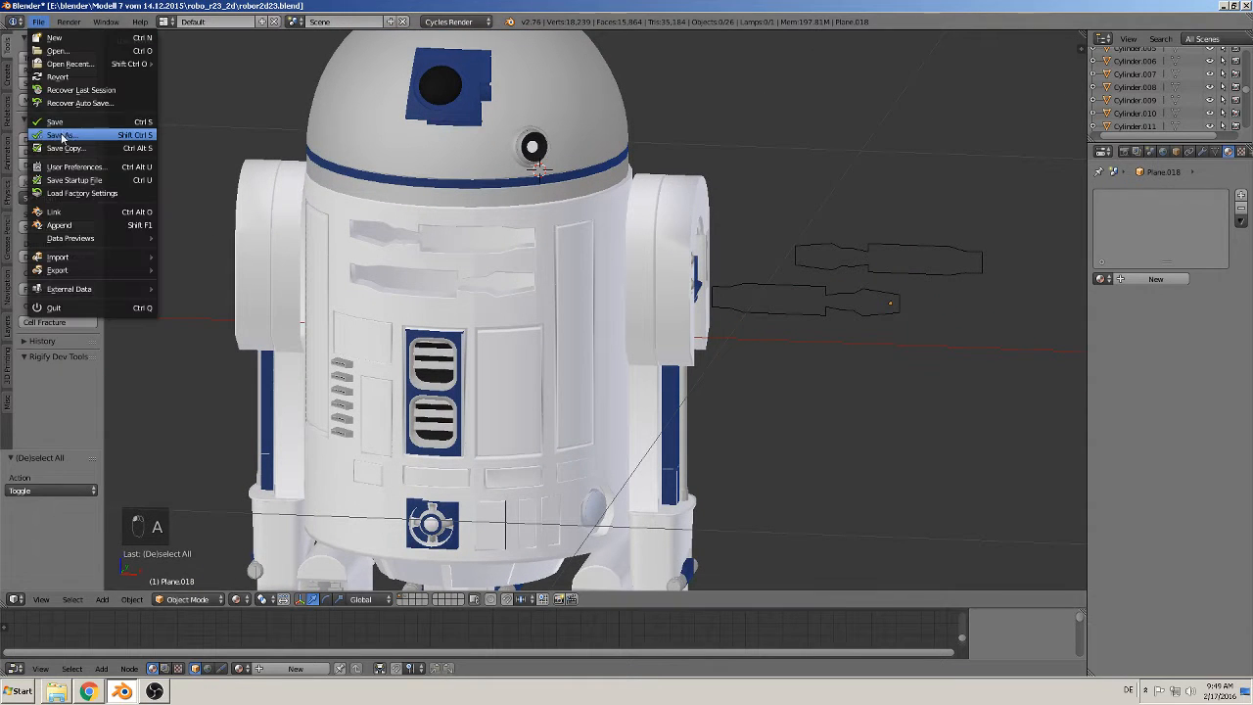
left_click(44, 120)
Step: Duplicate the white body, move the copy about 0.795 along X, and put it on the second layer
scroll(446, 315, "down", 2)
scroll(445, 312, "down", 1)
middle_click_drag(472, 343, 482, 372, "shift")
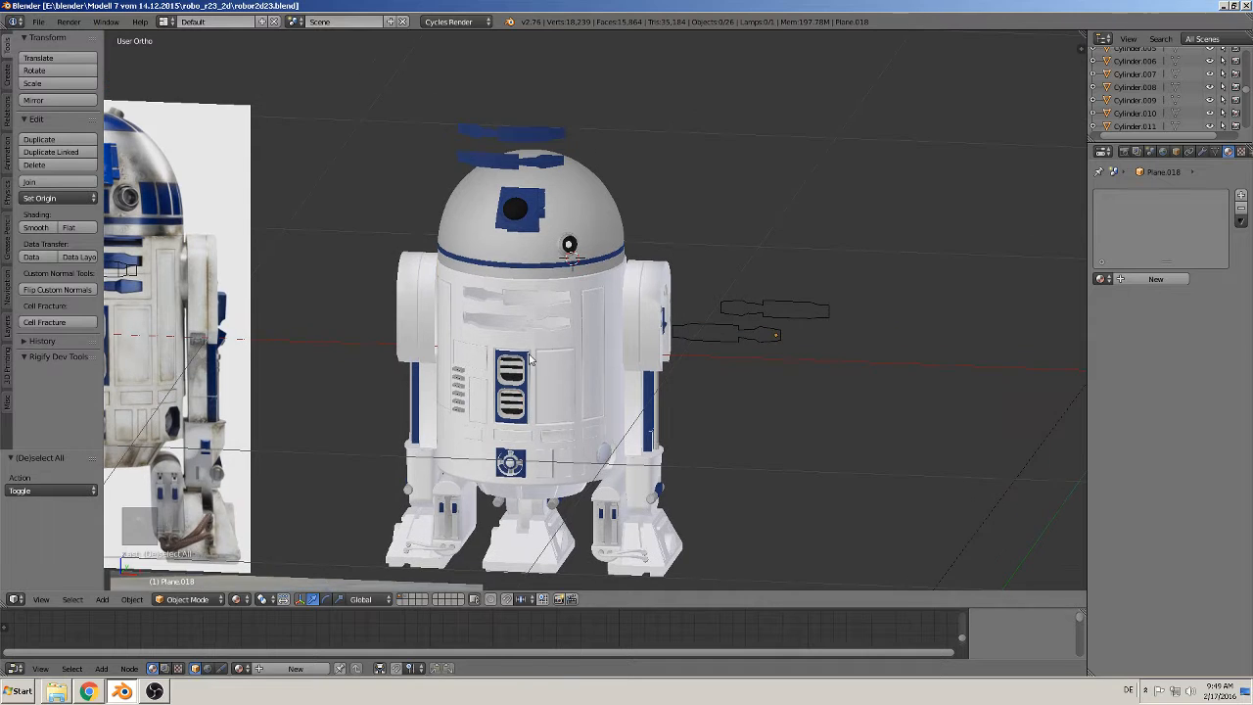
right_click(531, 355)
key("shift+d")
key("x")
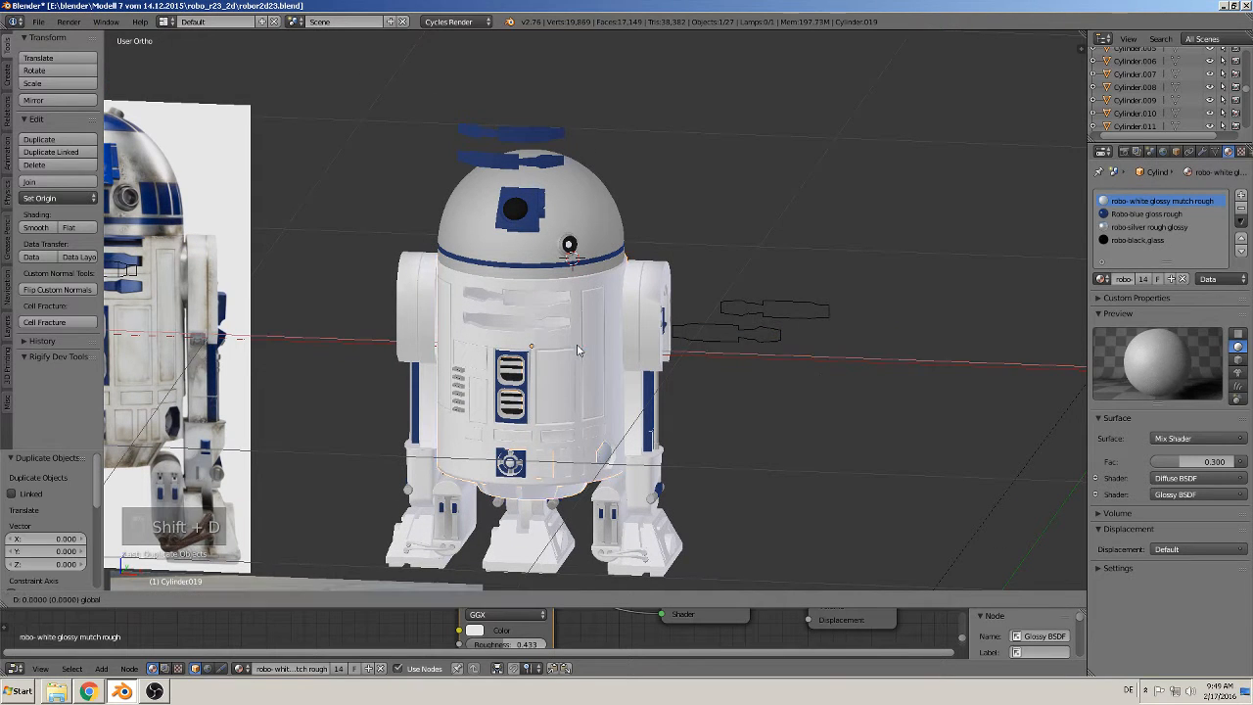
left_click(952, 394)
key("m")
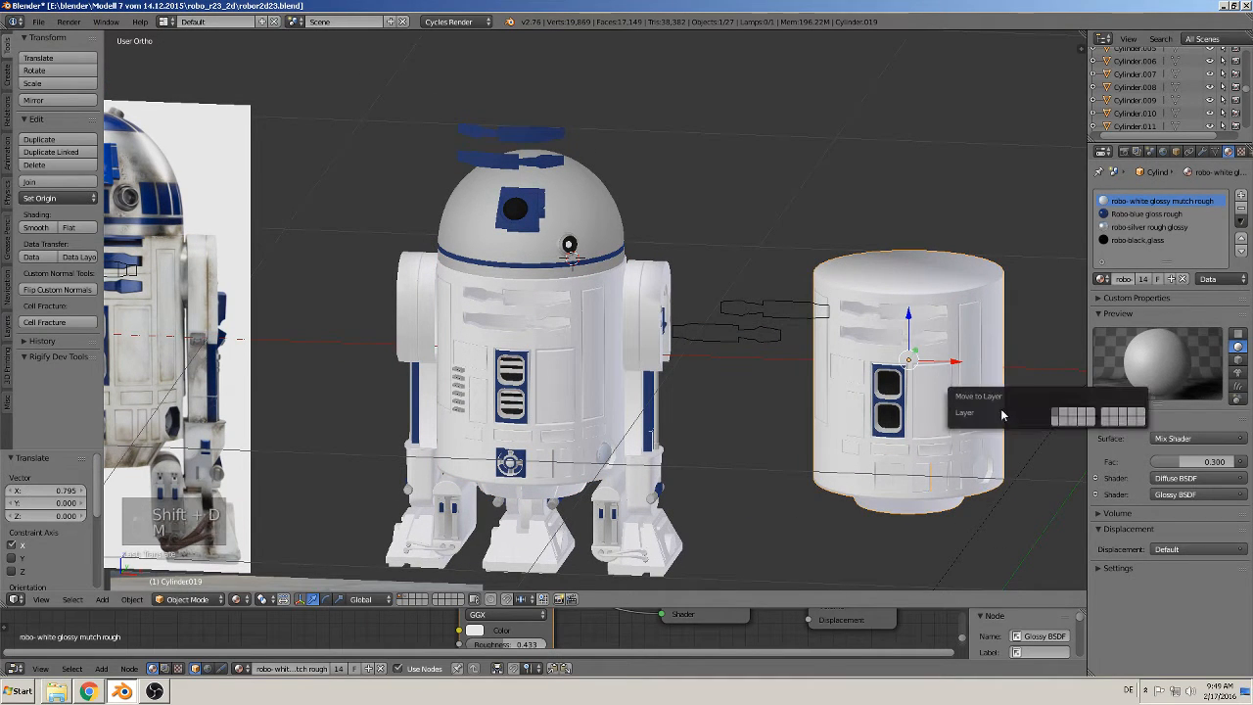
left_click(1067, 416)
Step: Move both tool-shaped outlines beside the robot to the second layer
right_click(754, 342)
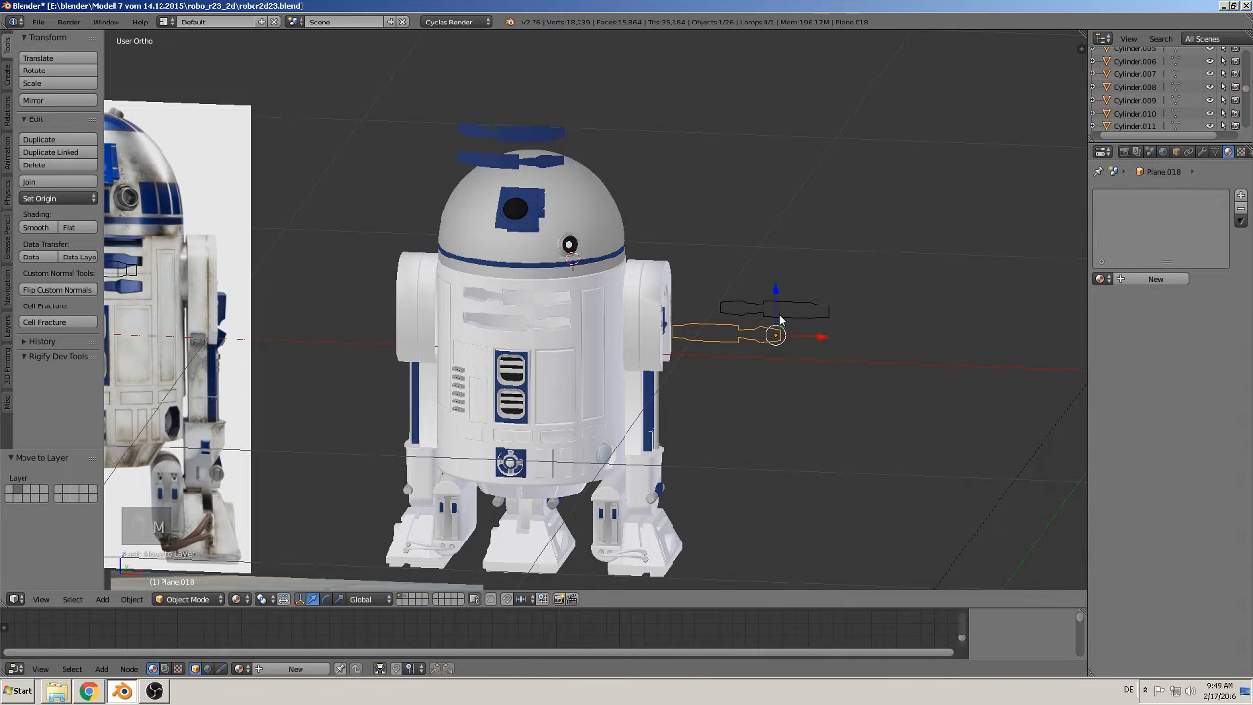
key("m")
left_click(901, 344)
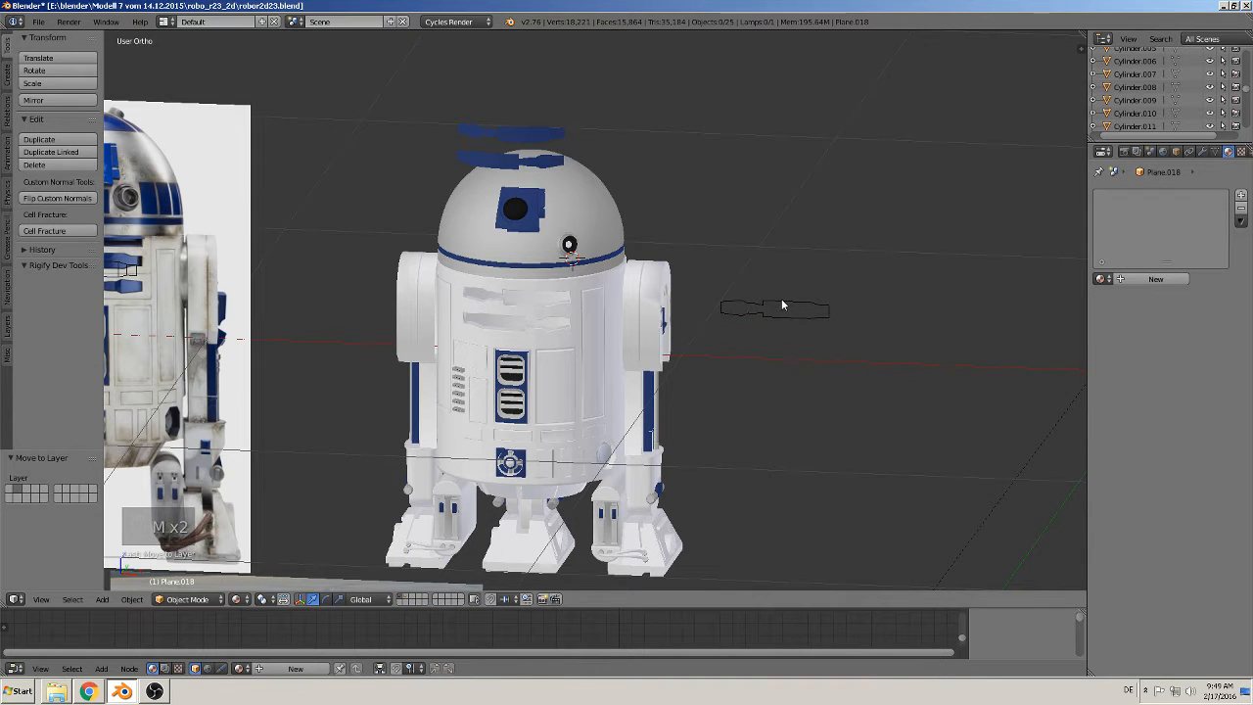
right_click(779, 305)
key("m")
left_click(897, 330)
Step: Lower the upper blue tool-shaped strip above the dome about 0.352 along Z to the height of the upper chest cutout
scroll(530, 293, "up", 4)
middle_click_drag(530, 294, 544, 290)
right_click(534, 285)
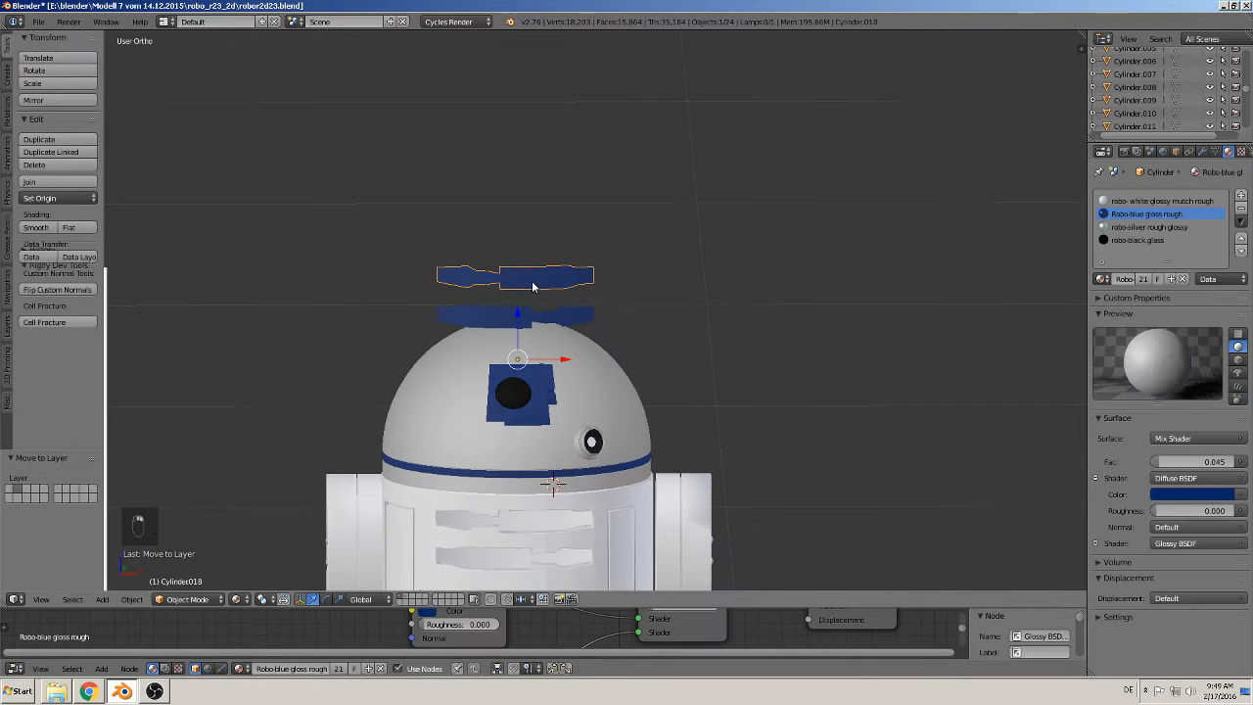
right_click(501, 321)
right_click(538, 280)
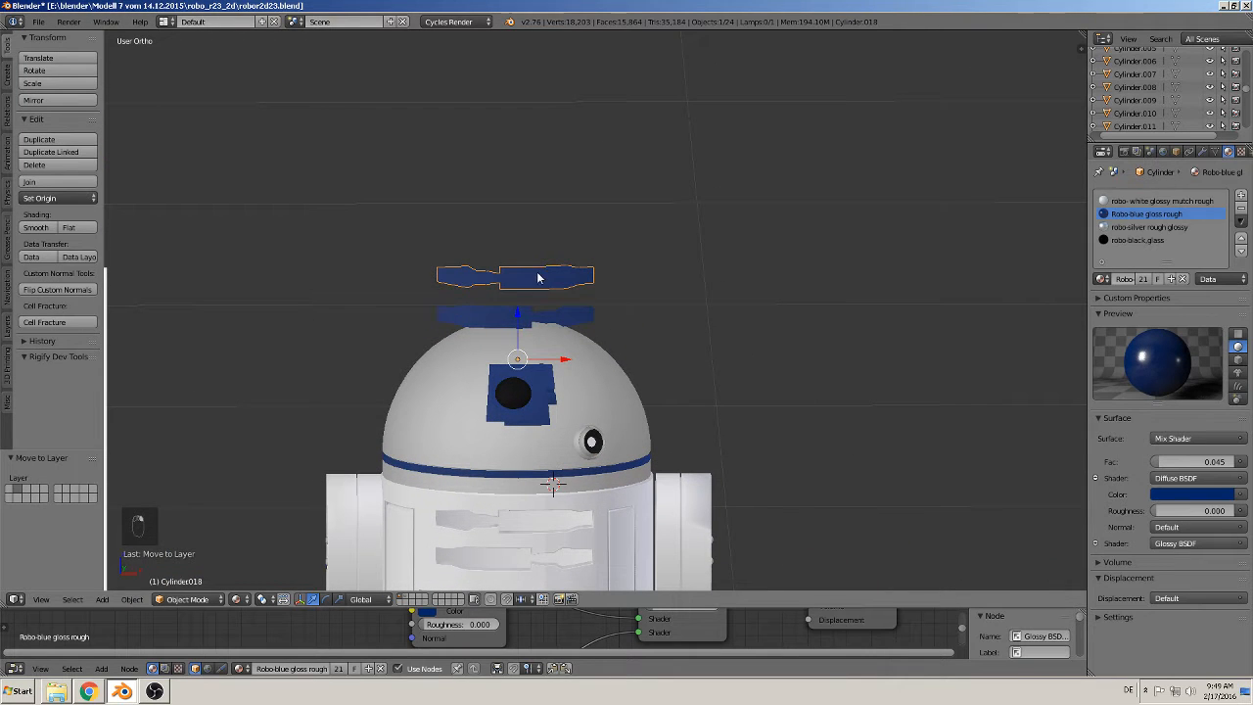
key("g")
key("z")
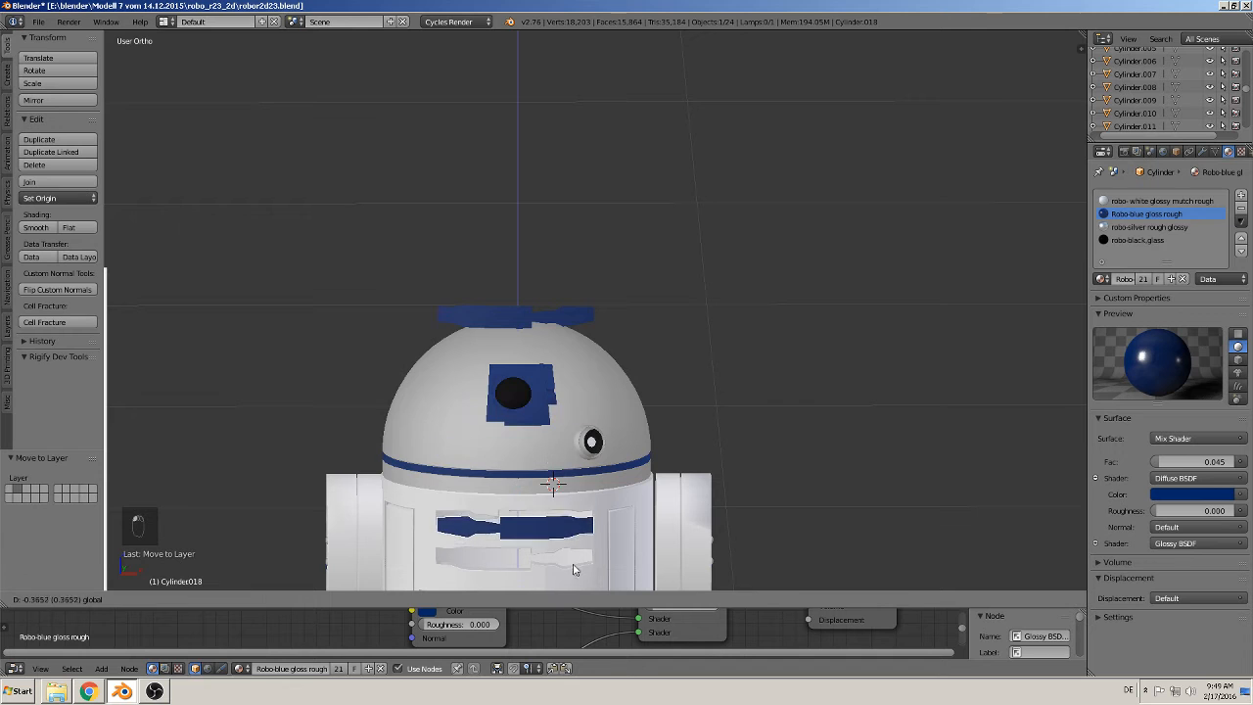
left_click(574, 558)
Step: Move the upper blue strip about 0.065 along Y toward the body
middle_click_drag(543, 434, 571, 249, "shift")
scroll(560, 284, "up", 3)
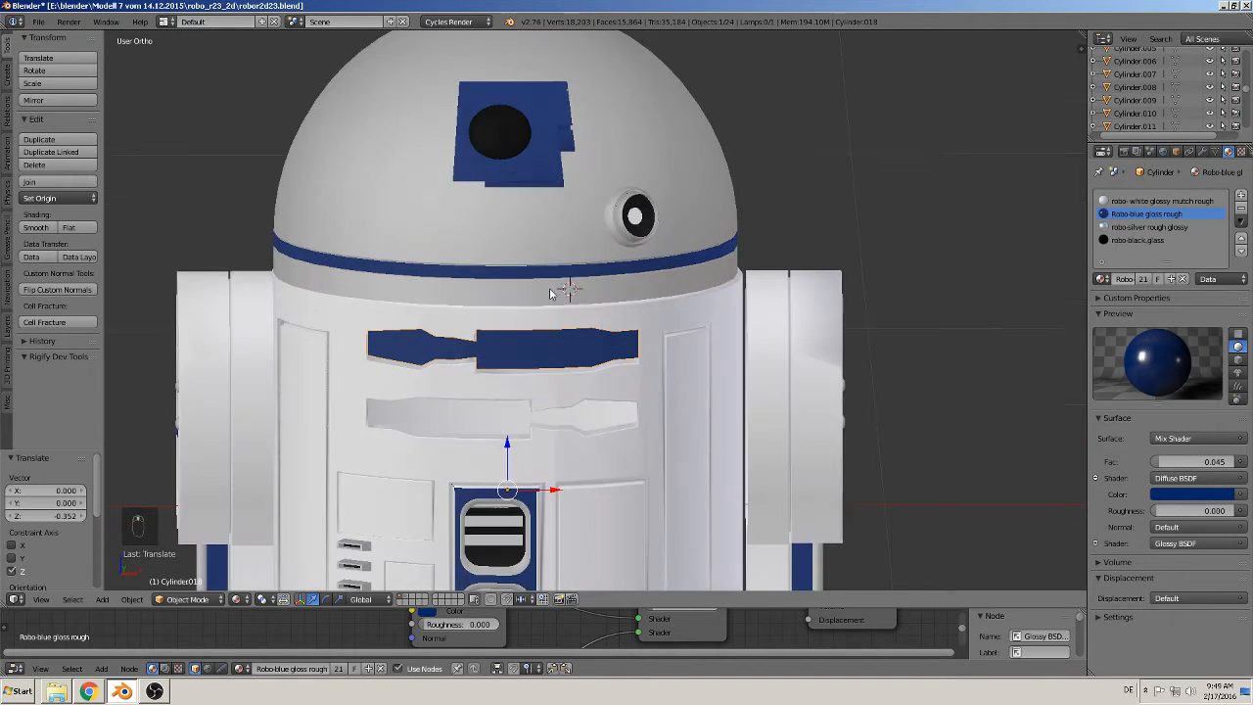
middle_click_drag(554, 293, 440, 409)
left_click_drag(748, 469, 821, 441)
middle_click_drag(684, 411, 822, 358)
scroll(674, 353, "up", 3)
middle_click_drag(650, 362, 674, 350)
middle_click_drag(674, 350, 656, 238, "shift")
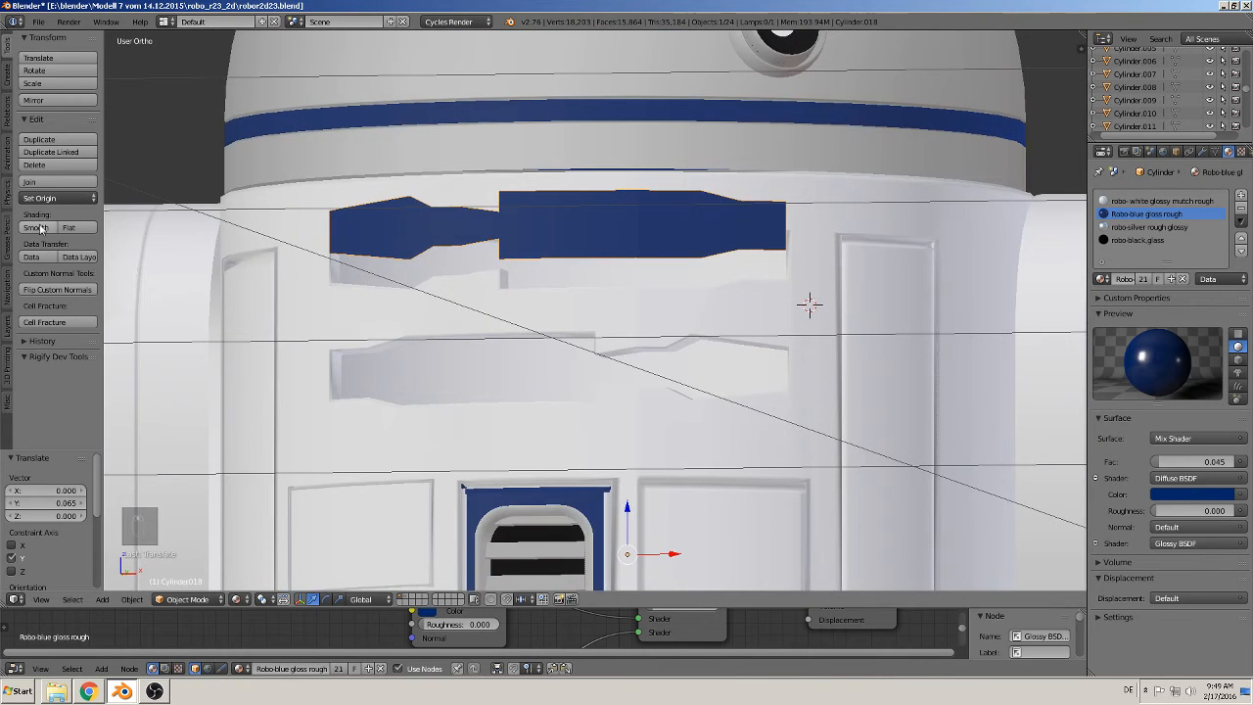
Step: Set the upper blue strip's origin to its geometry and lower it about 0.014 along Z into the cutout
left_click(59, 198)
left_click(64, 226)
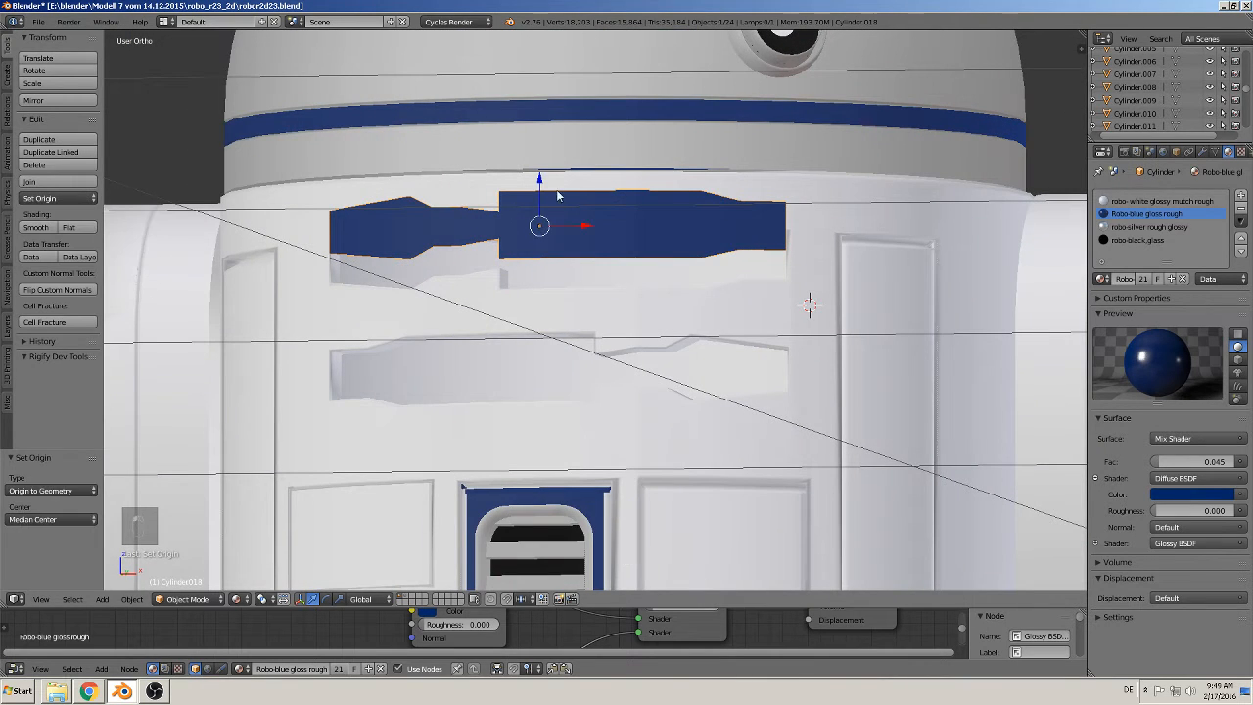
left_click_drag(541, 182, 541, 211)
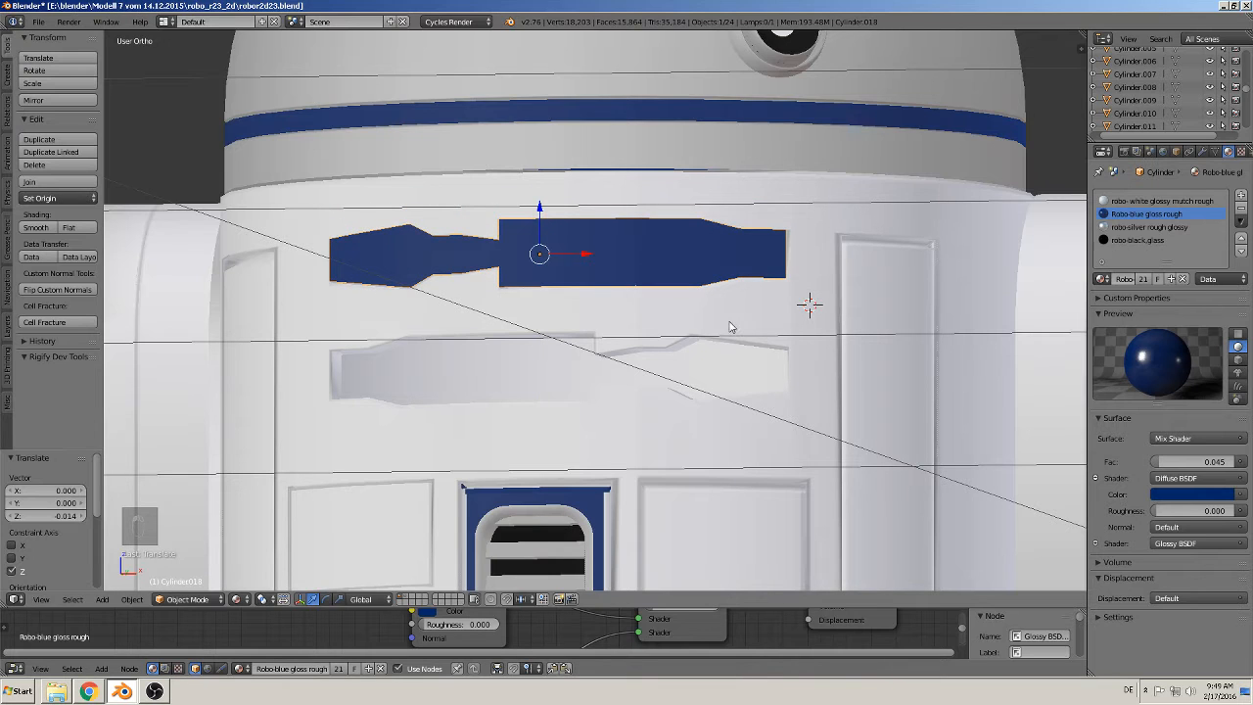
Step: Try shrinking the upper blue strip uniformly to about 0.961 of its size
key("s")
left_click(724, 327)
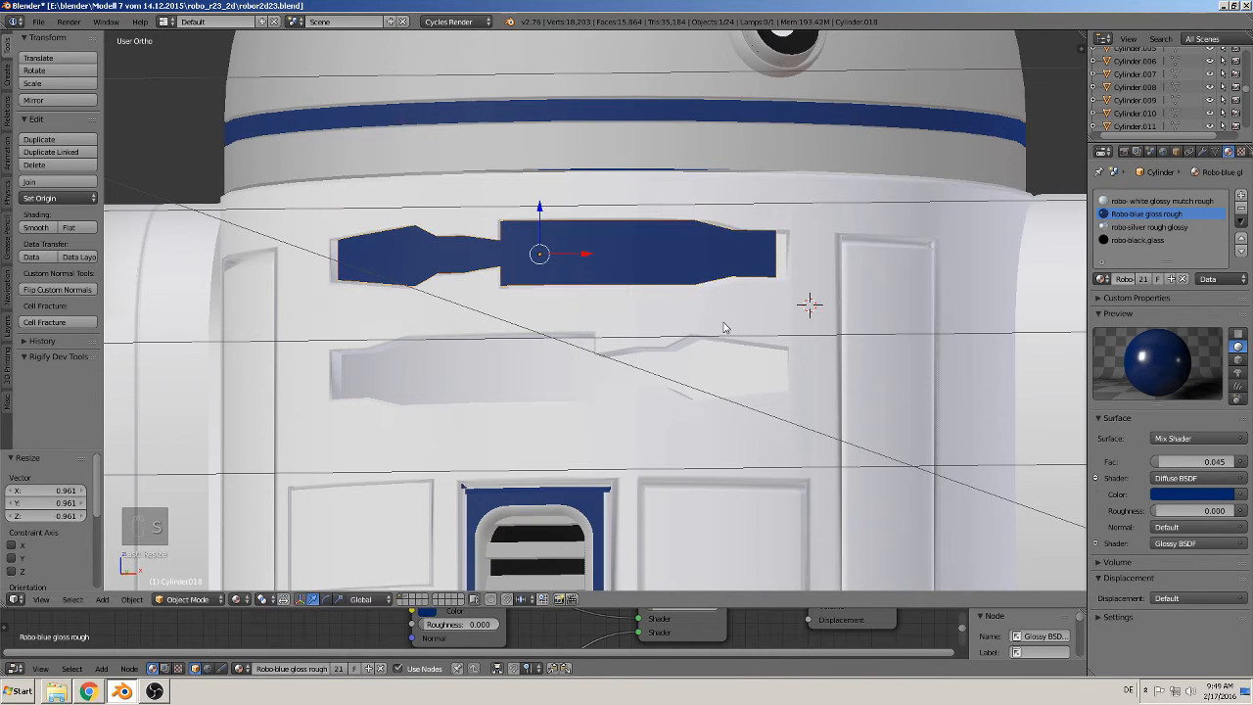
key("KP_1")
scroll(686, 372, "up", 4)
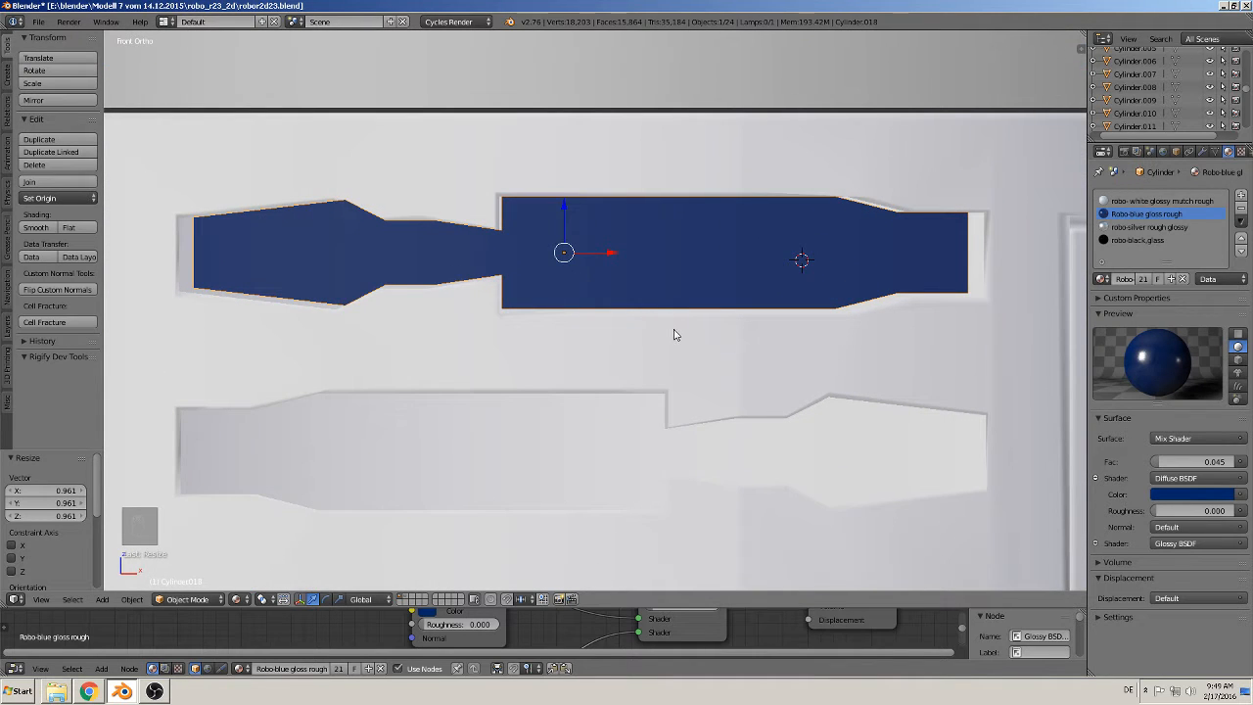
key("ctrl+z")
Step: Scale the upper blue strip to about 0.923 along Z and move it about 0.003 along Y into the recess
key("s")
key("z")
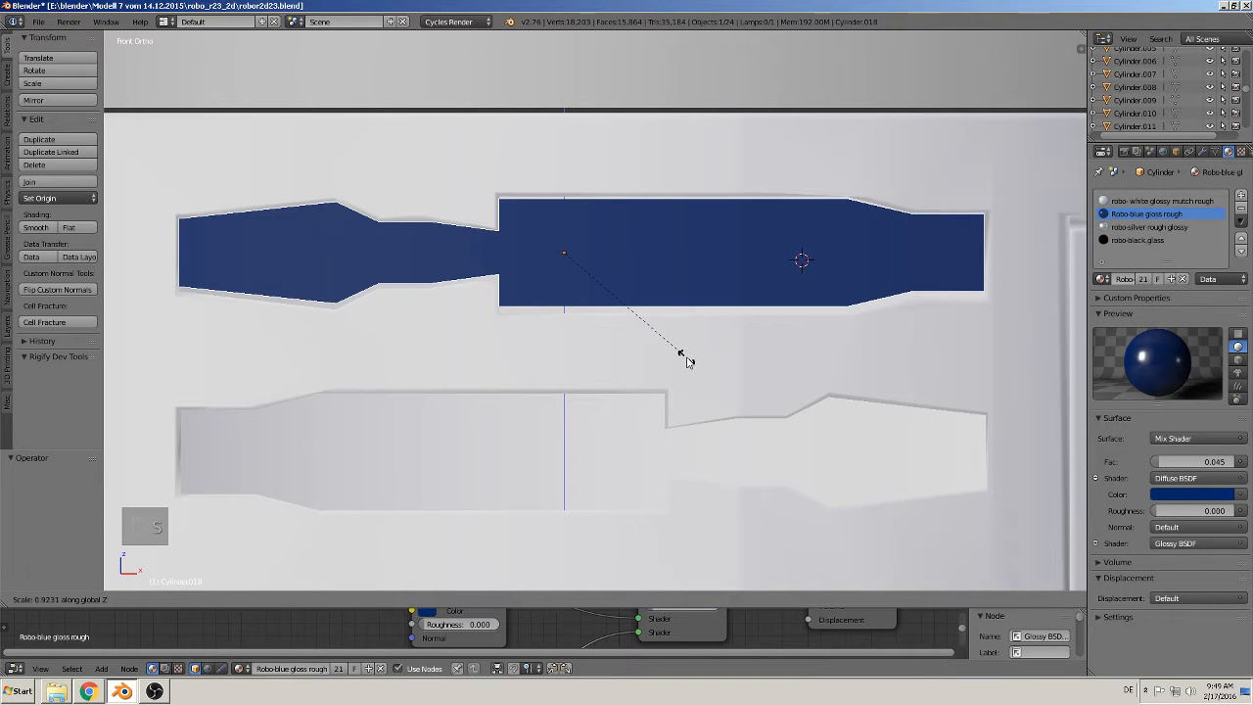
left_click(688, 361)
middle_click_drag(688, 362, 642, 353)
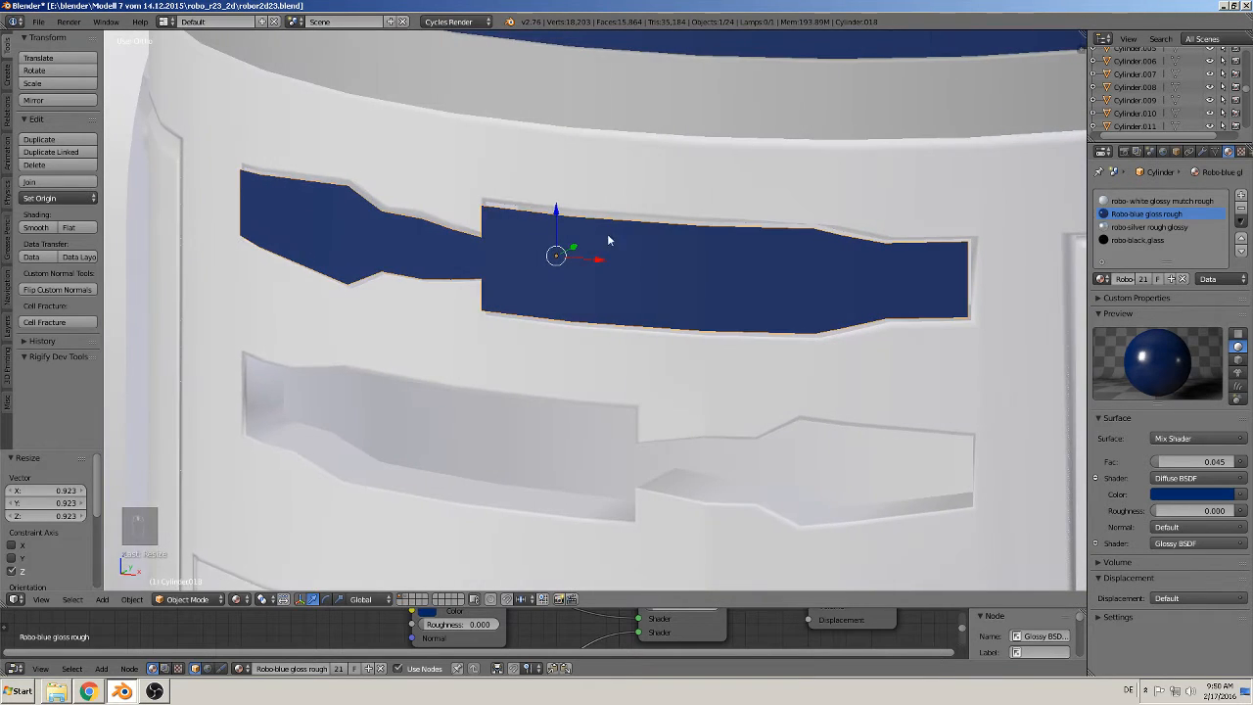
key("g")
key("y")
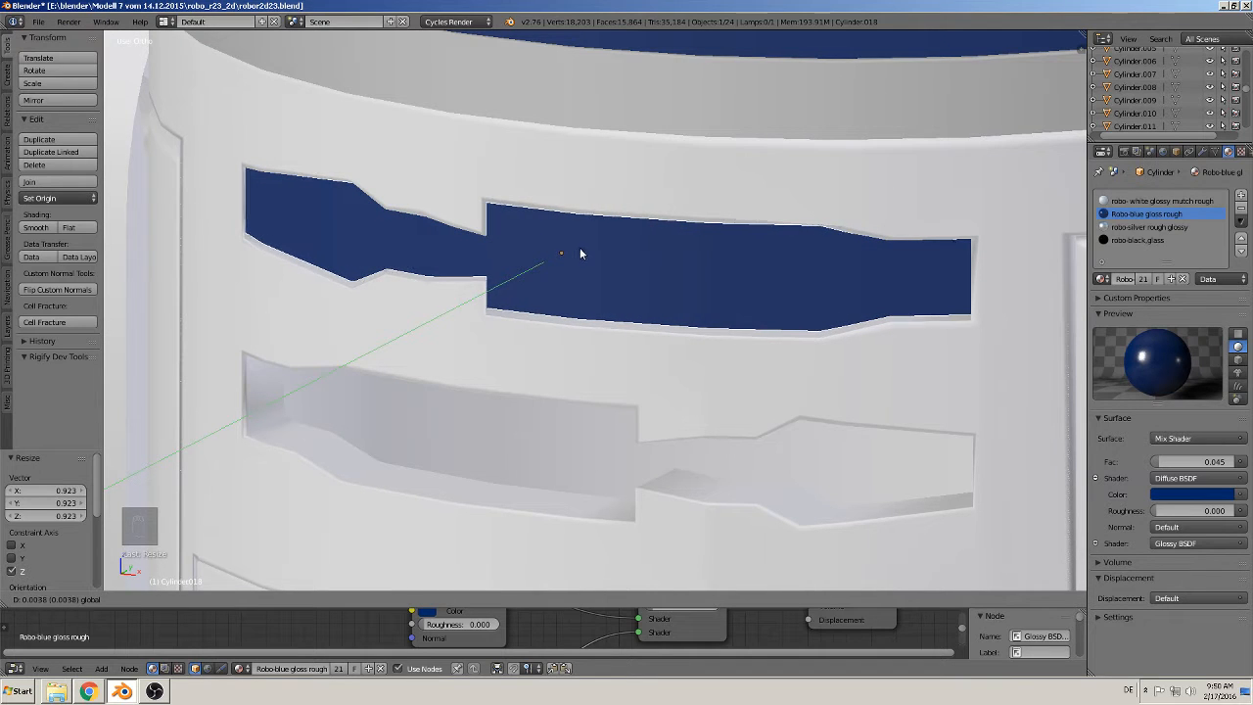
left_click(579, 248)
key("KP_5")
scroll(646, 210, "down", 2)
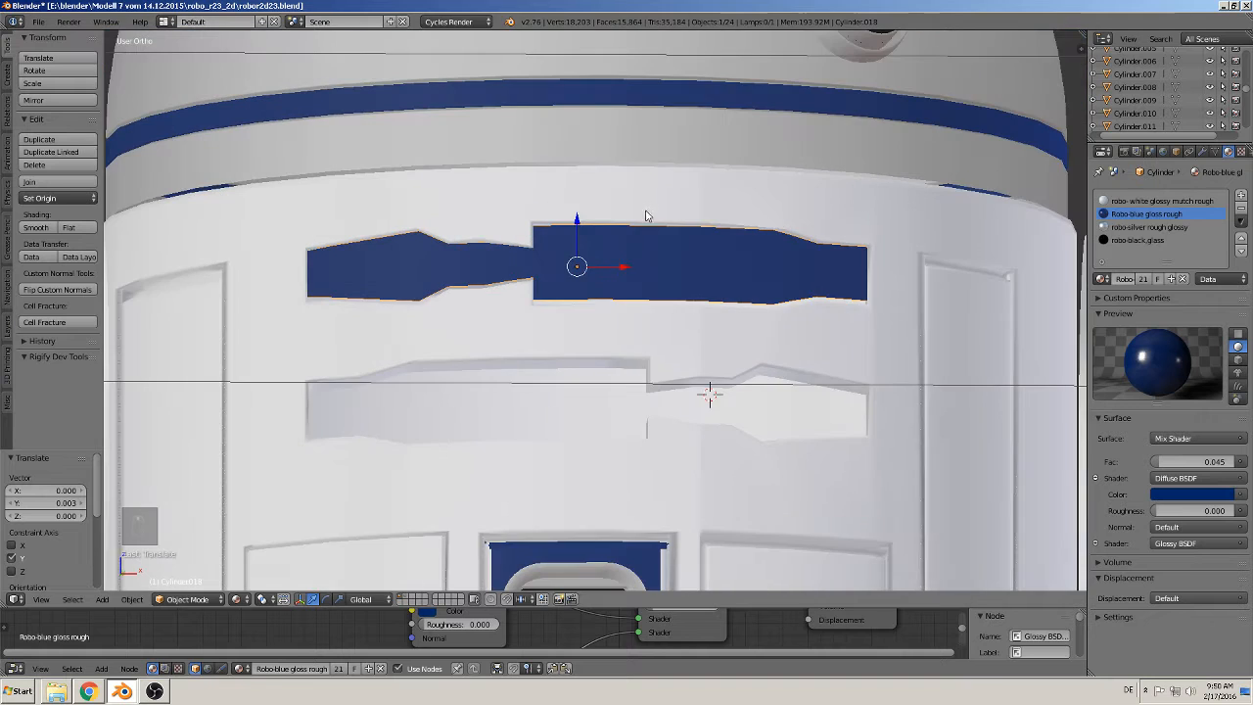
Step: Check the upper blue strip's fit in its cutout and deselect everything
middle_click_drag(646, 213, 610, 253)
key("Tab")
scroll(610, 252, "down", 3)
key("Tab")
scroll(609, 253, "down", 2)
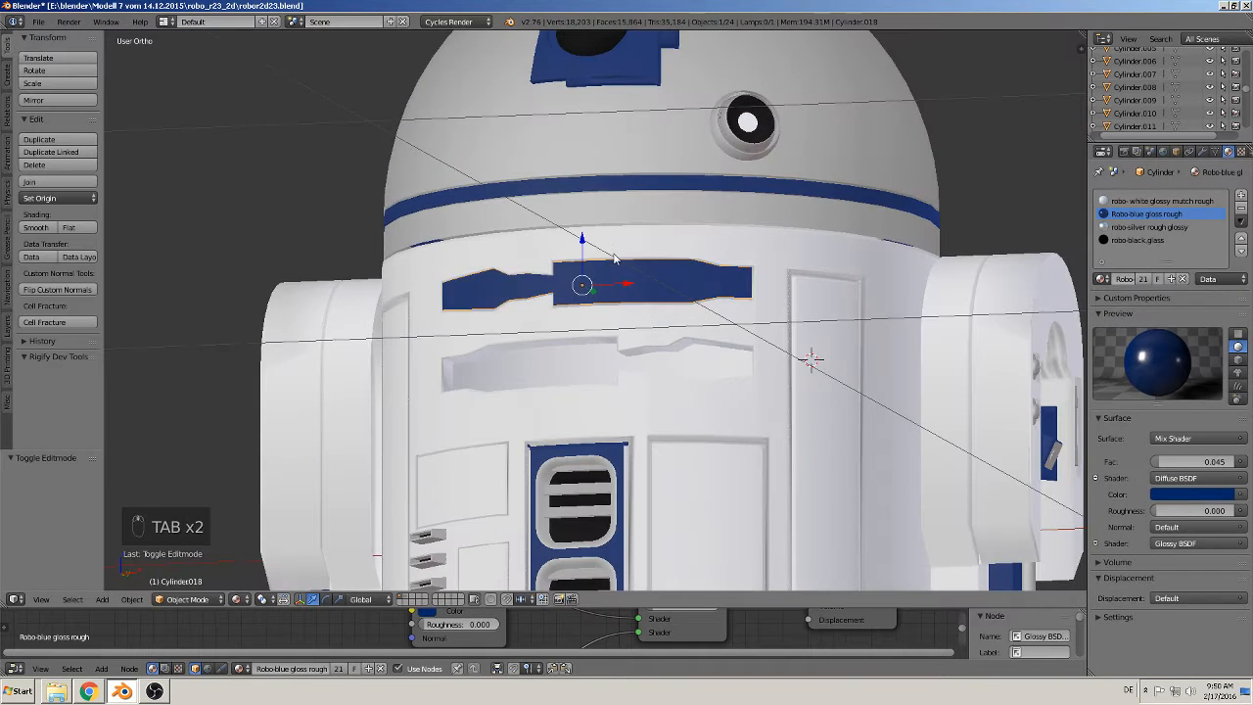
key("a")
key("a")
key("a")
scroll(617, 284, "down", 3)
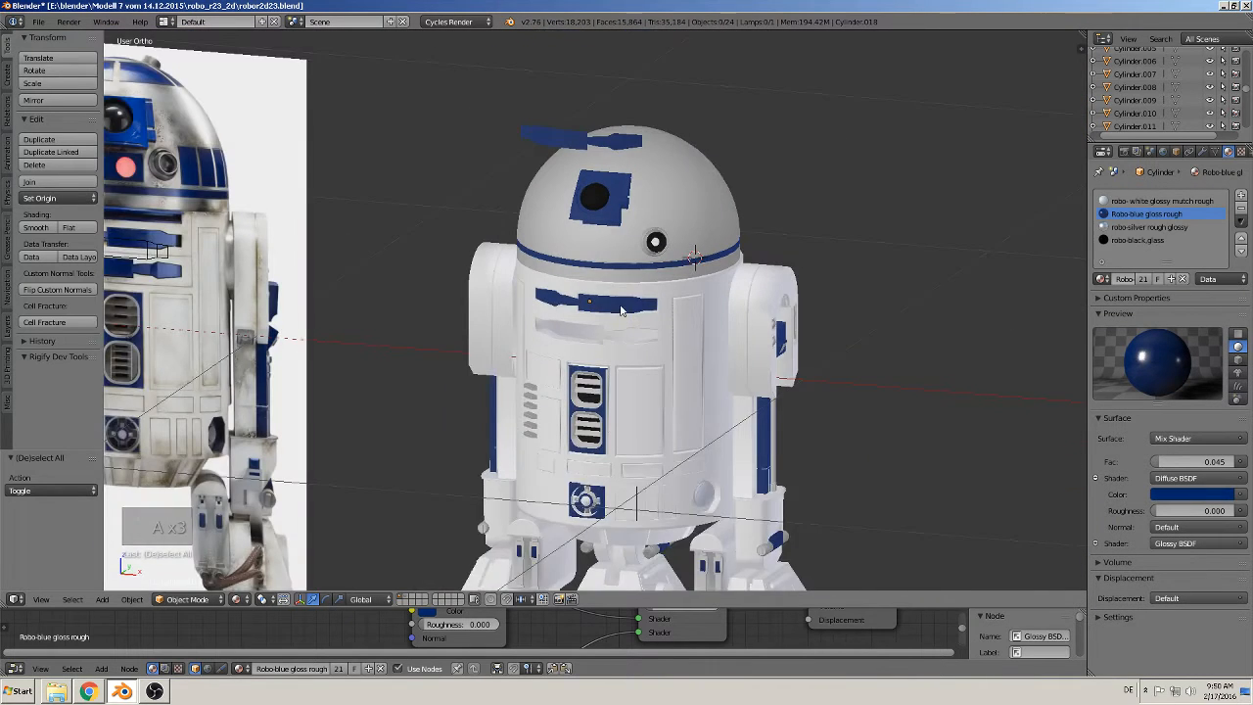
Step: Set the remaining blue strip's origin to its geometry and lower it about 0.351 along Z in front of the chest
middle_click_drag(621, 309, 563, 221)
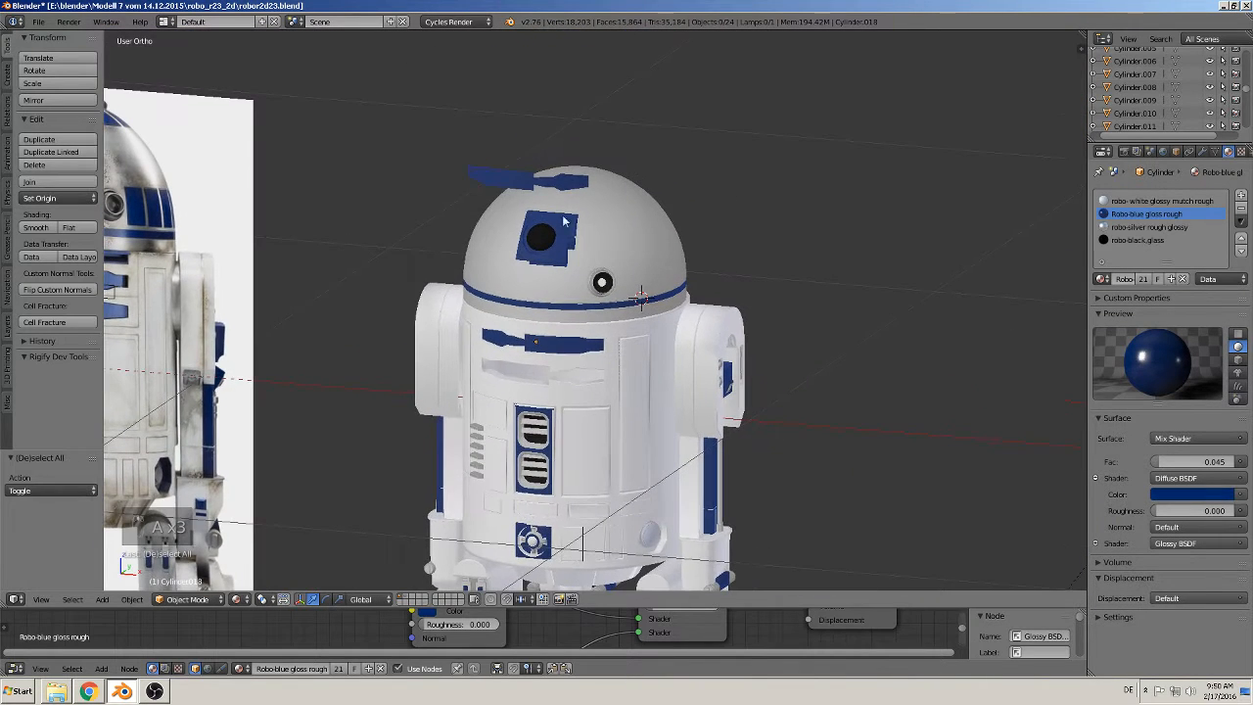
right_click(531, 177)
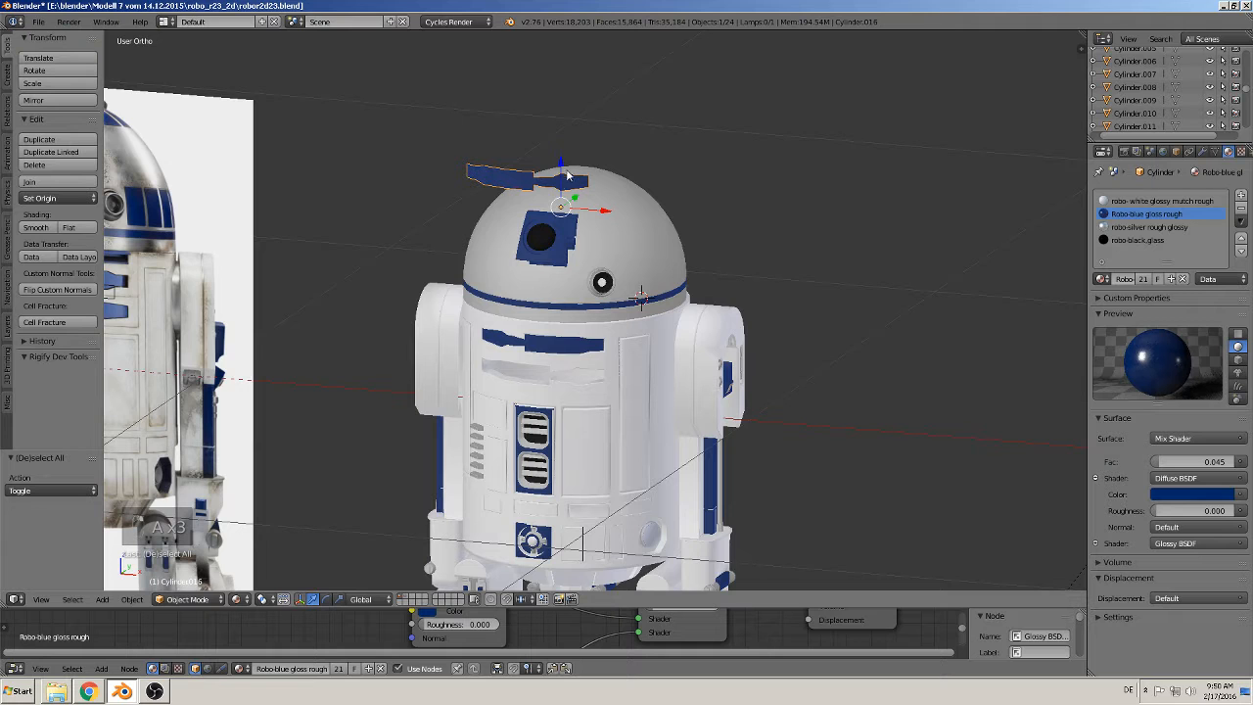
left_click(59, 198)
left_click(59, 227)
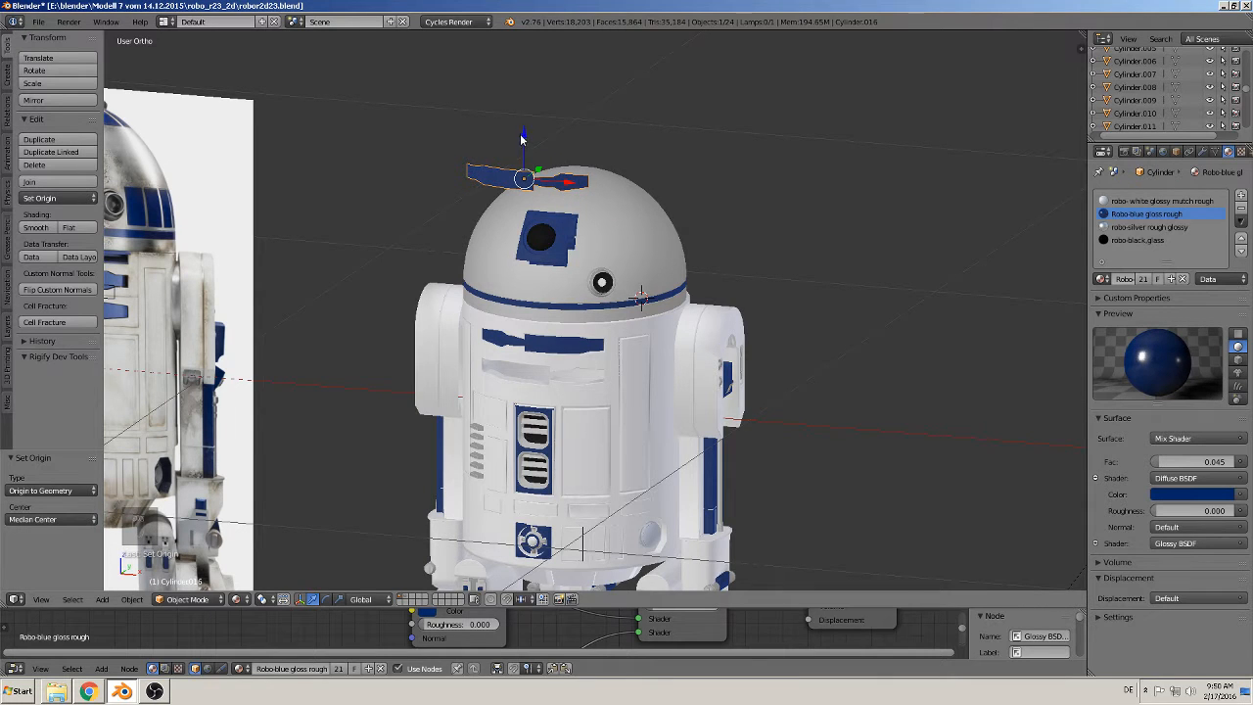
left_click_drag(521, 139, 559, 336)
Step: Move the lower blue strip about 0.084 along Y into the body and about 0.016 down along Z
middle_click_drag(605, 380, 469, 342)
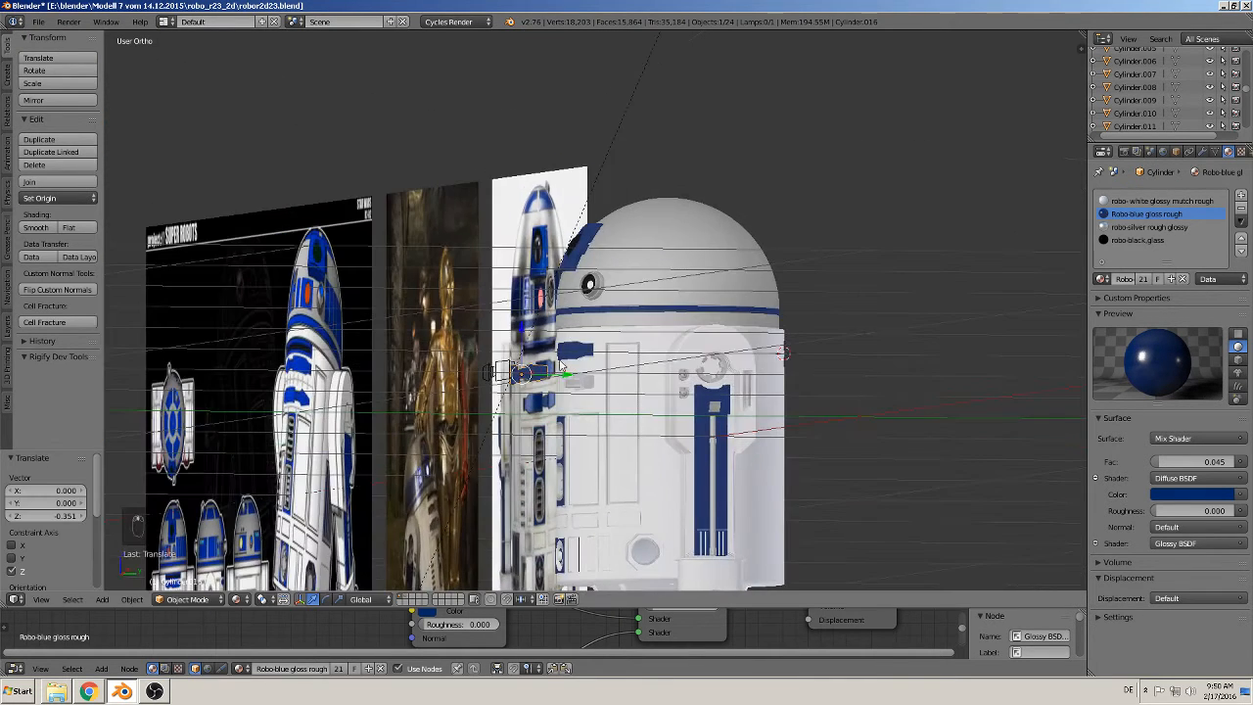
left_click_drag(560, 366, 610, 378)
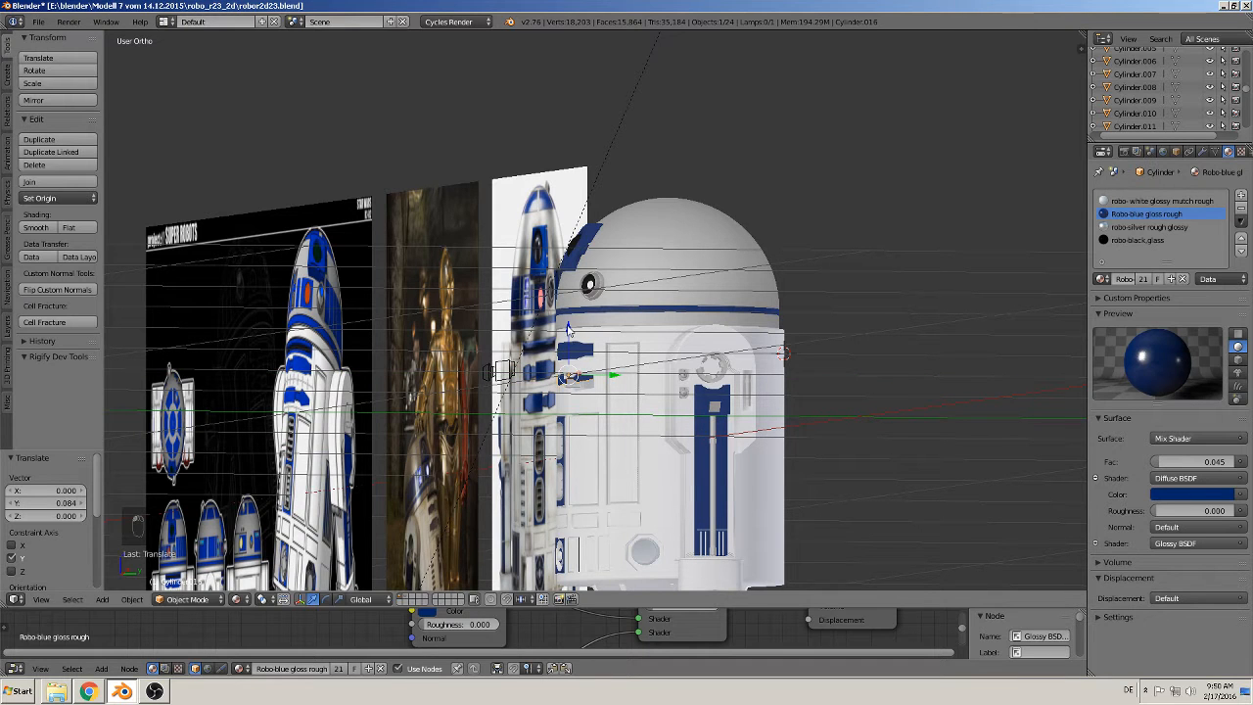
left_click_drag(570, 333, 571, 341)
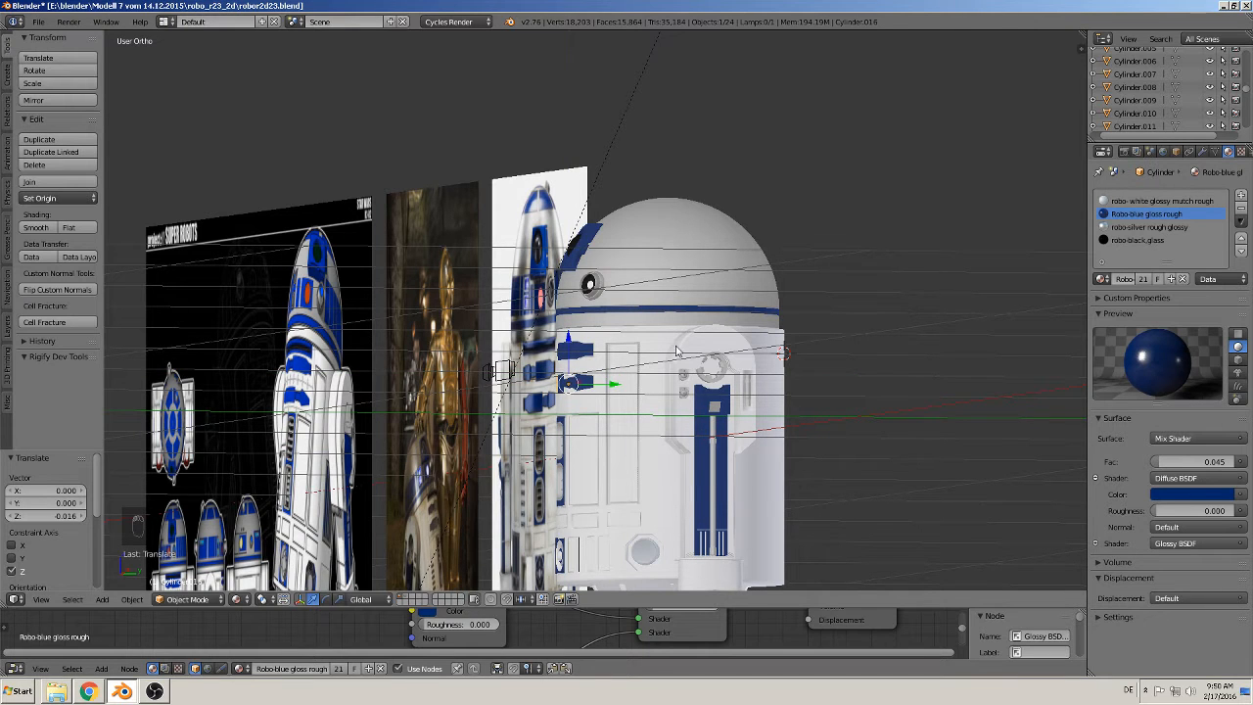
Step: Raise the lower blue strip about 0.001 along Z and scale it to about 0.91 along Z to fit its cutout
key("KP_1")
scroll(610, 345, "up", 8)
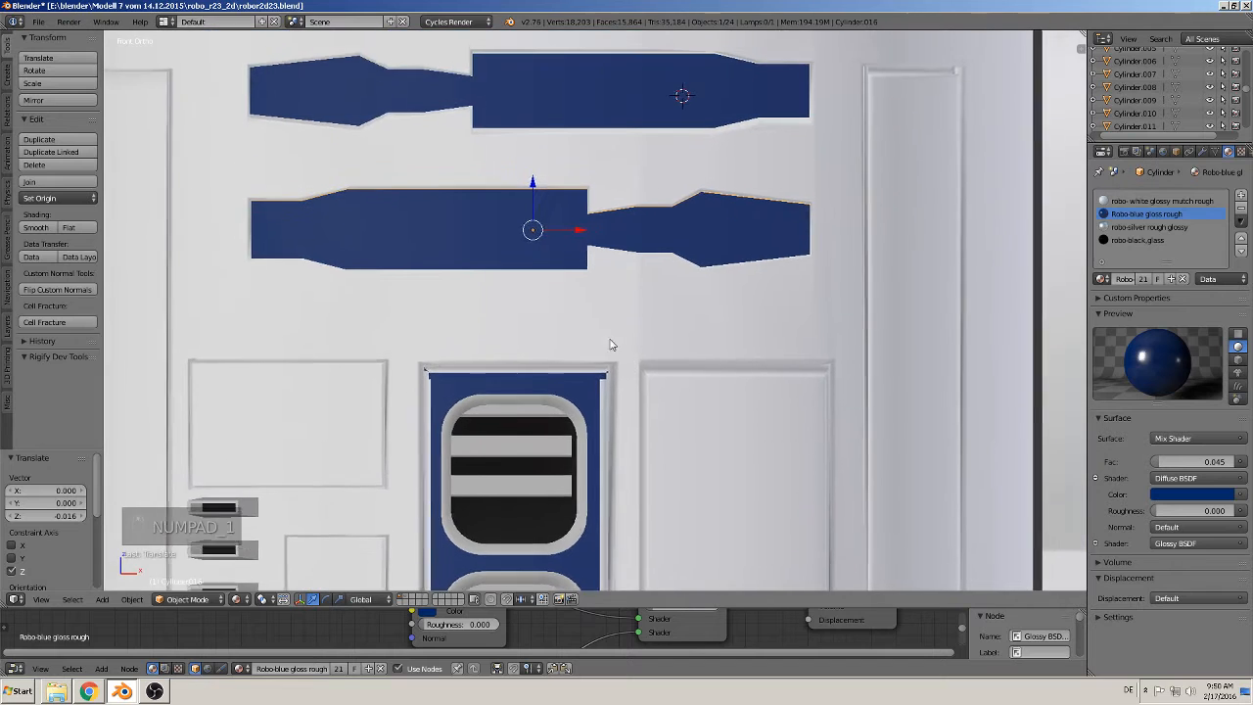
scroll(610, 344, "up", 2)
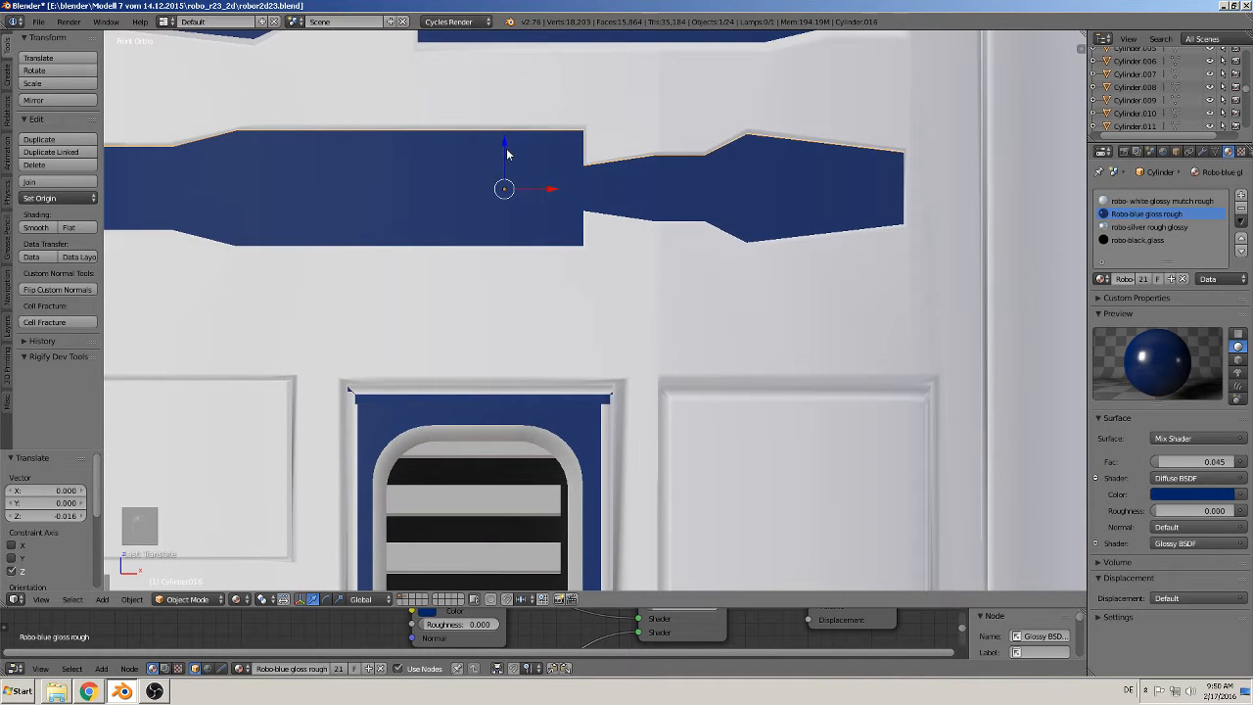
mouse_move(505, 148)
left_mouse_down()
mouse_move(505, 138)
mouse_move(499, 157)
mouse_move(500, 144)
left_mouse_up()
key("s")
key("z")
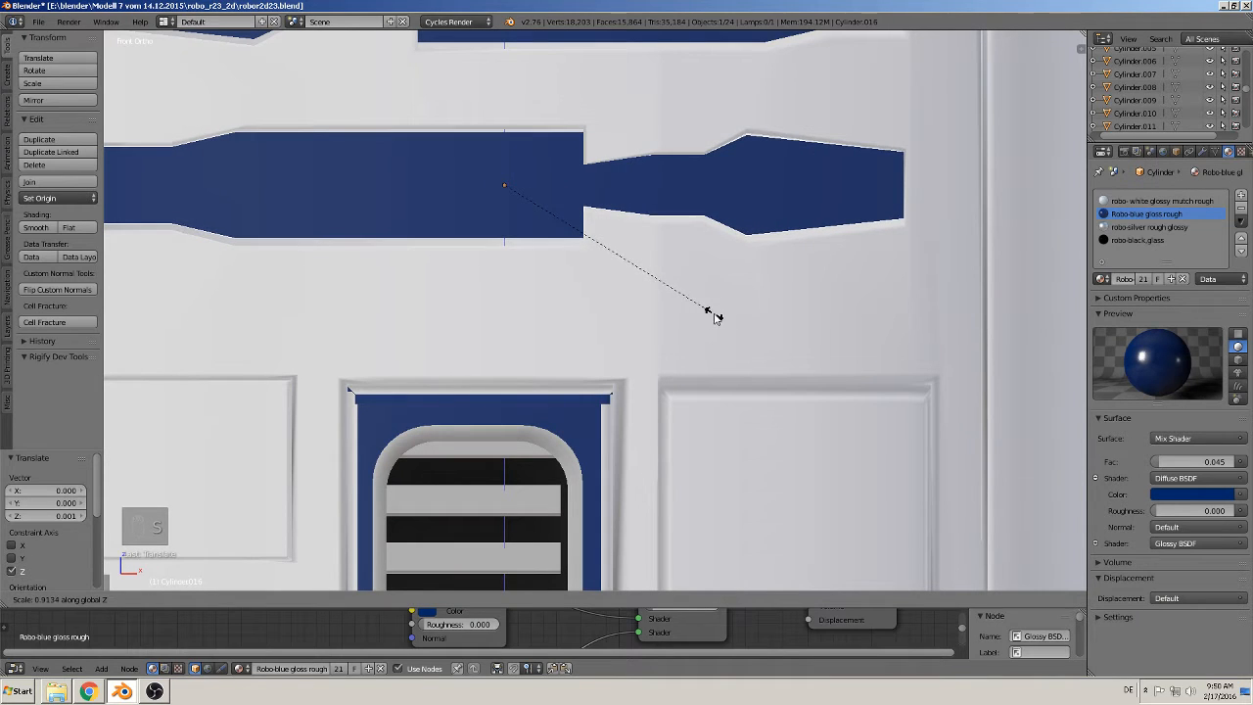
left_click(711, 314)
Step: Deselect everything and save the file
scroll(709, 315, "down", 2)
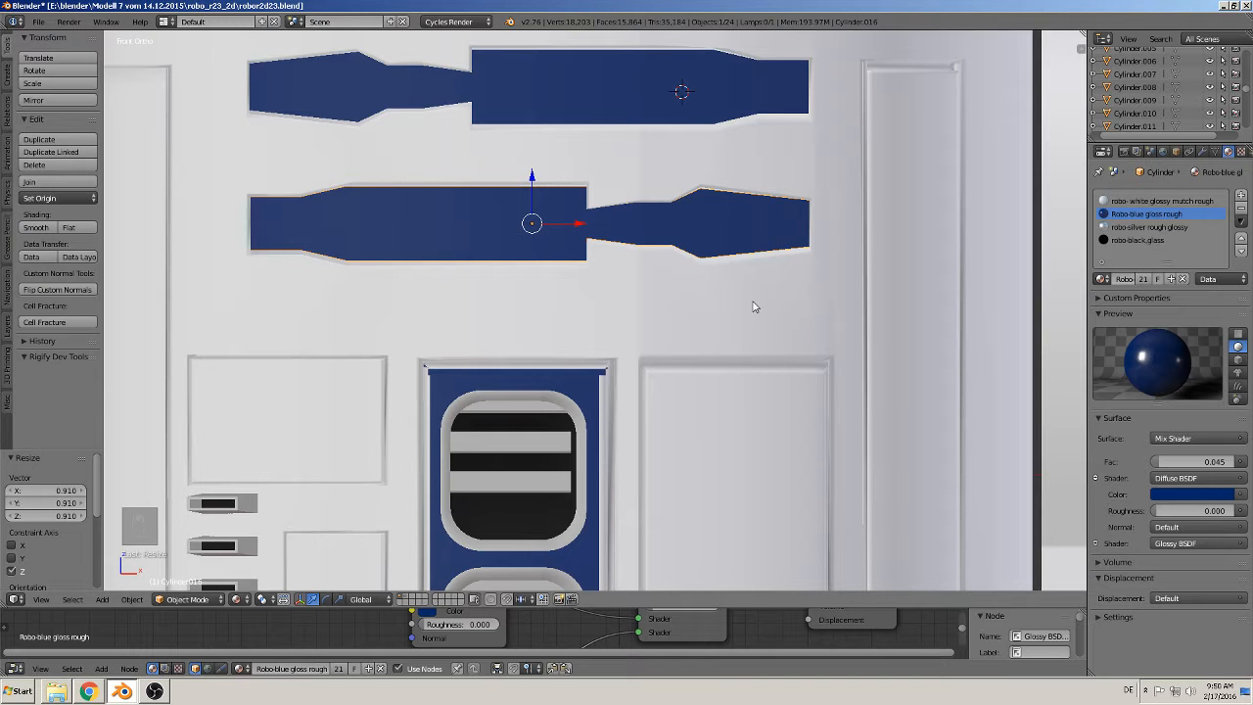
key("Tab")
key("Tab")
middle_click_drag(750, 305, 686, 281)
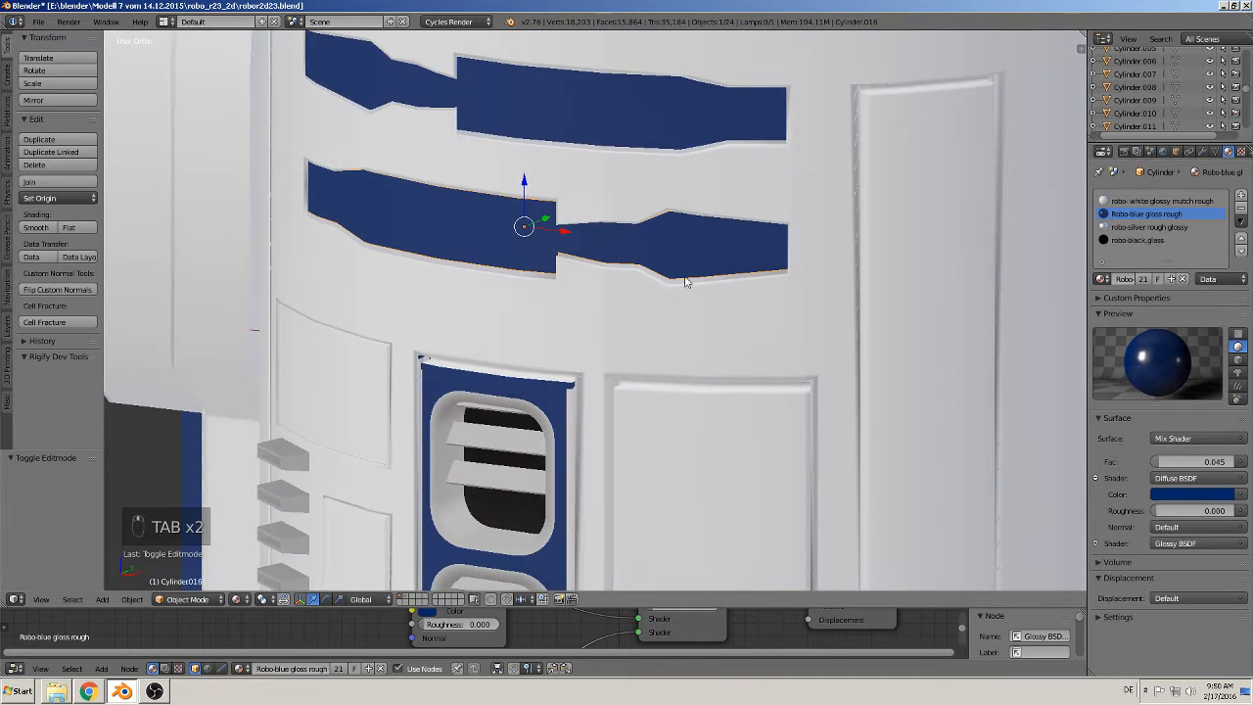
key("a")
key("a")
key("a")
scroll(552, 300, "down", 6)
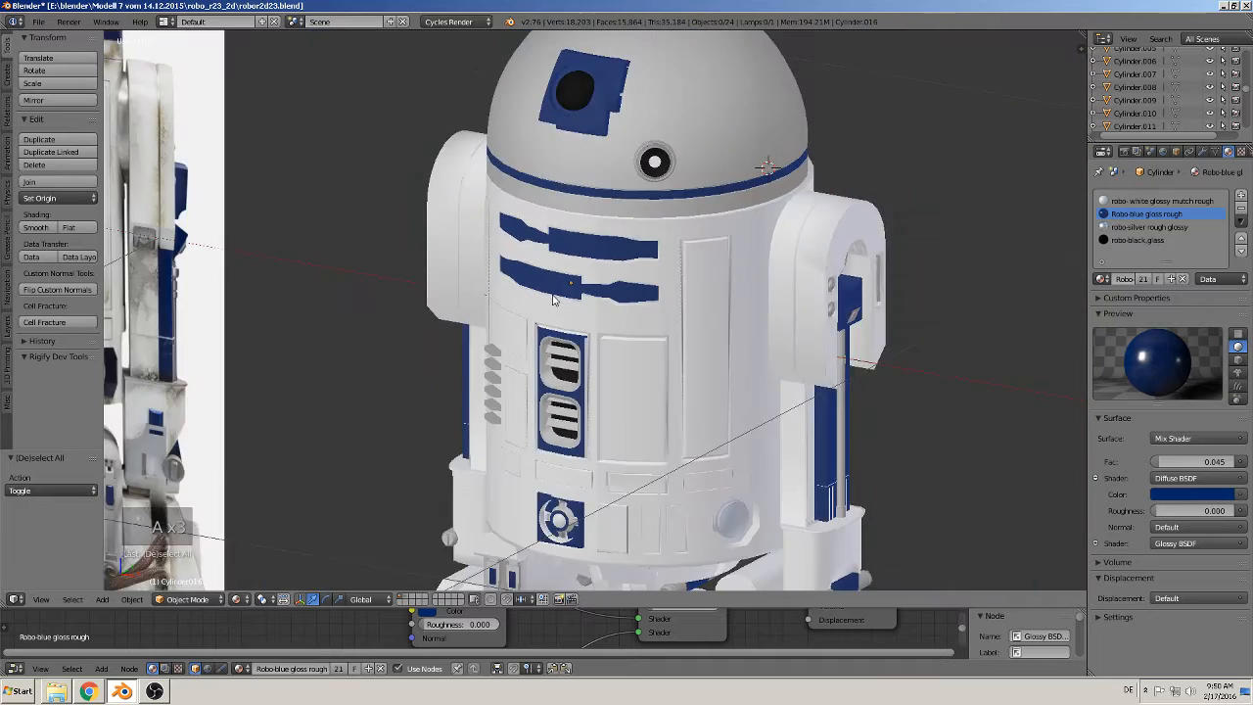
key("KP_1")
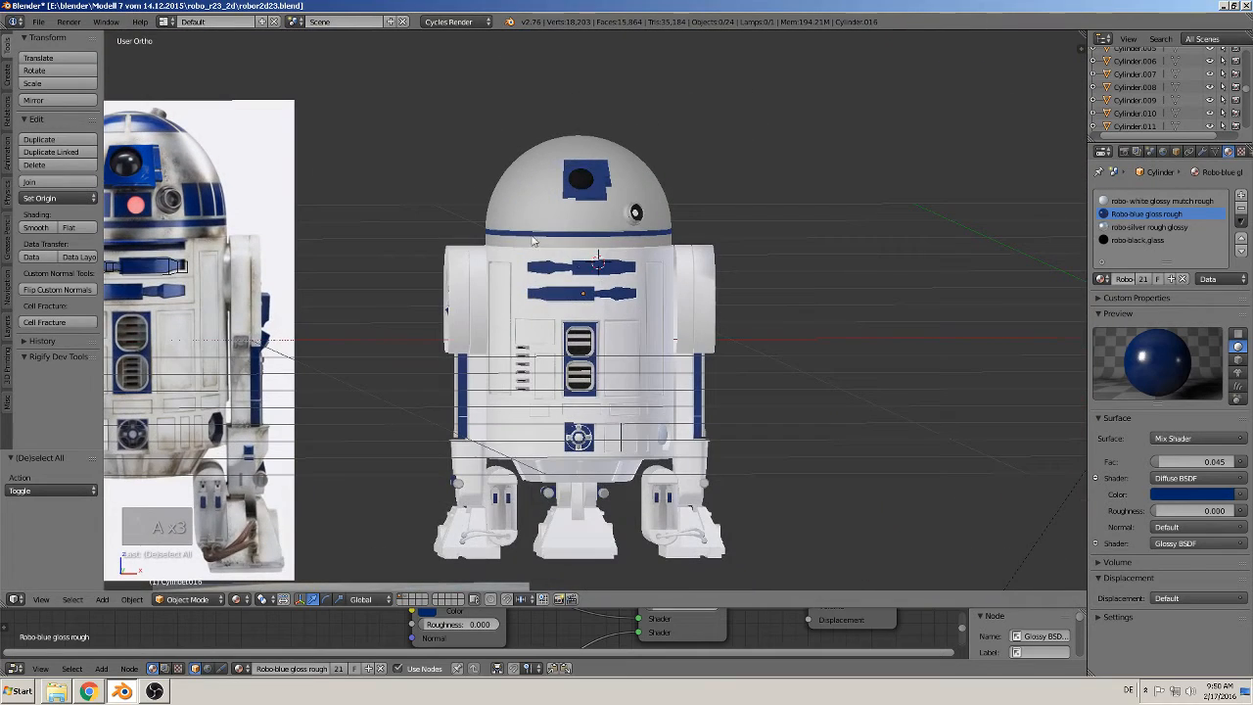
left_click(37, 22)
left_click(55, 122)
middle_click_drag(812, 363, 711, 345)
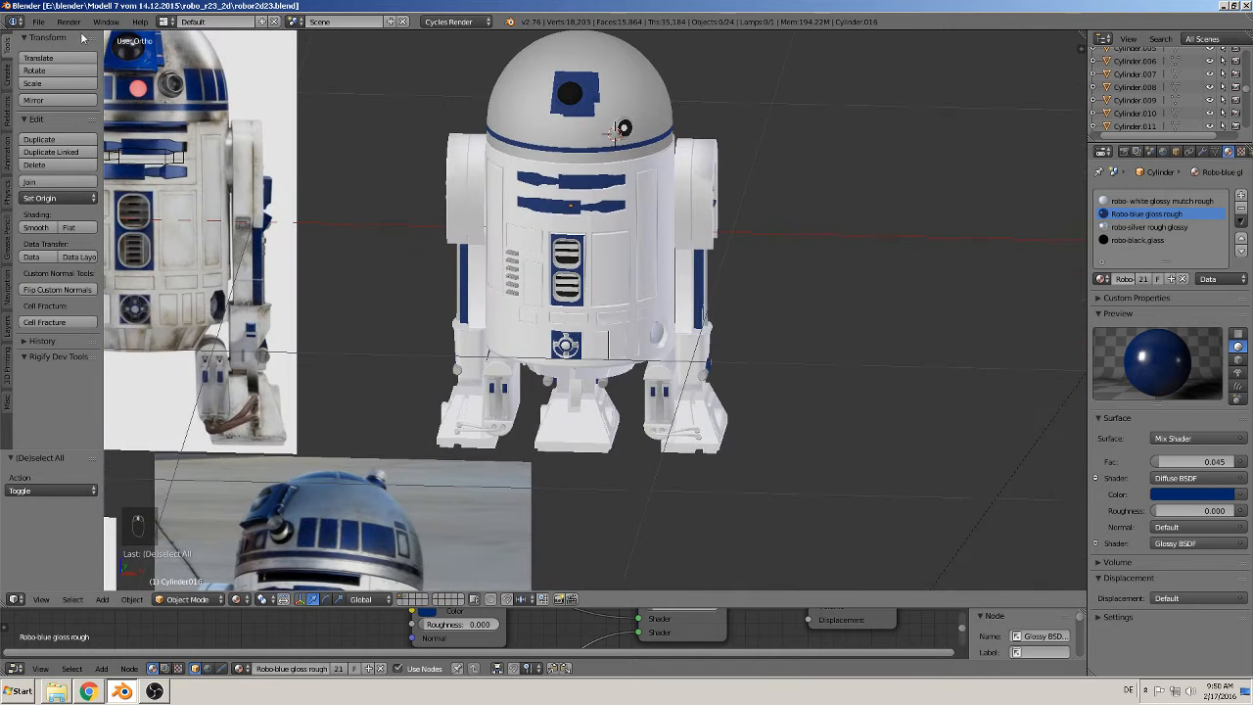
left_click(39, 21)
left_click(47, 122)
Step: Move the leftover tool-shaped outline on the front reference image to the second layer
scroll(603, 230, "up", 1)
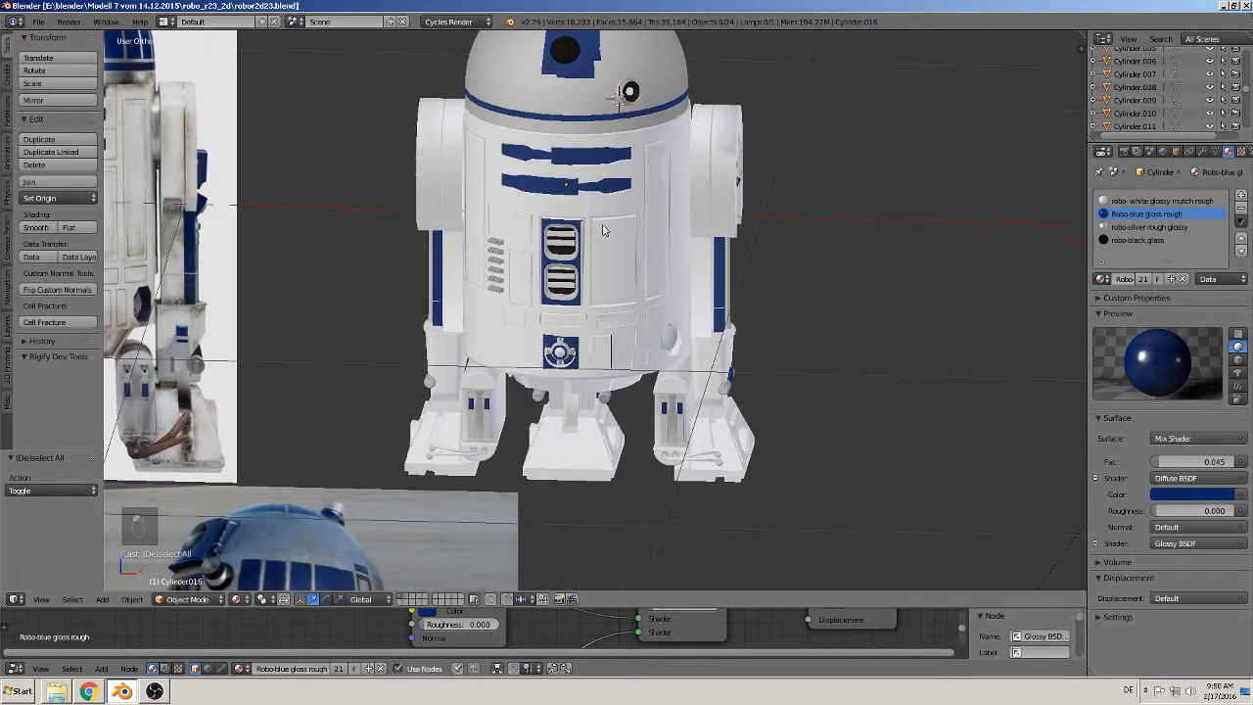
middle_click_drag(587, 214, 777, 367, "shift")
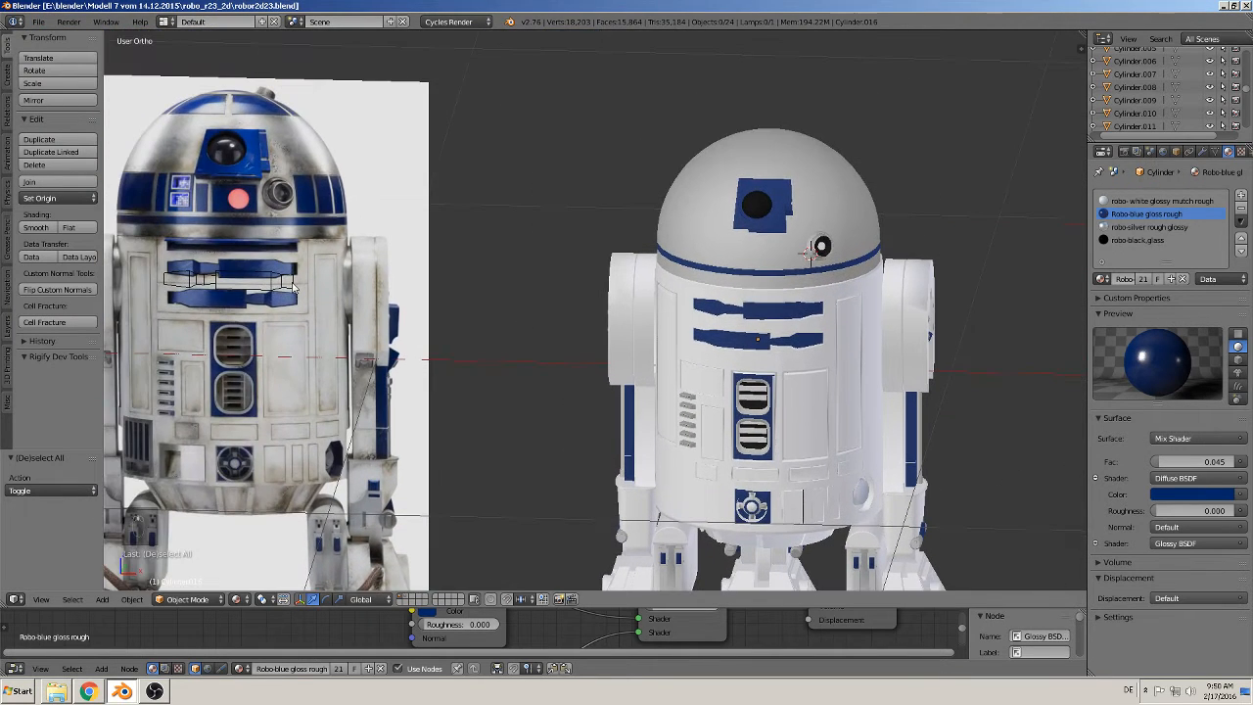
right_click(232, 279)
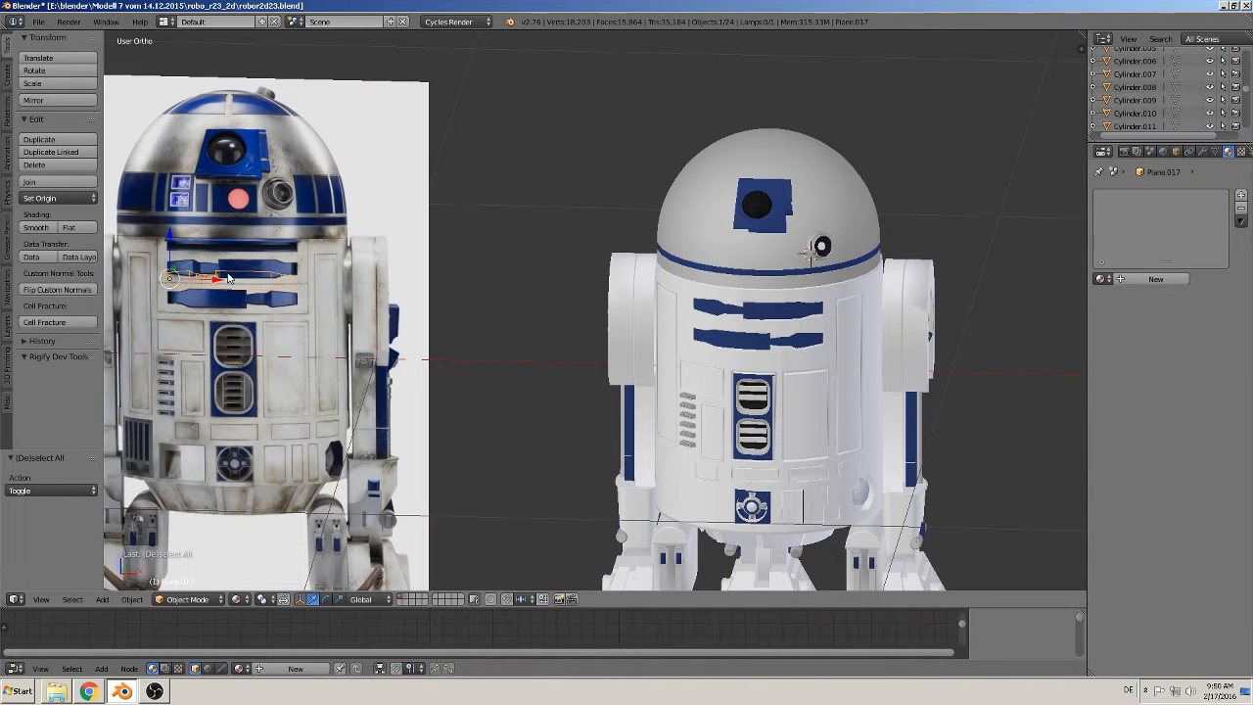
key("m")
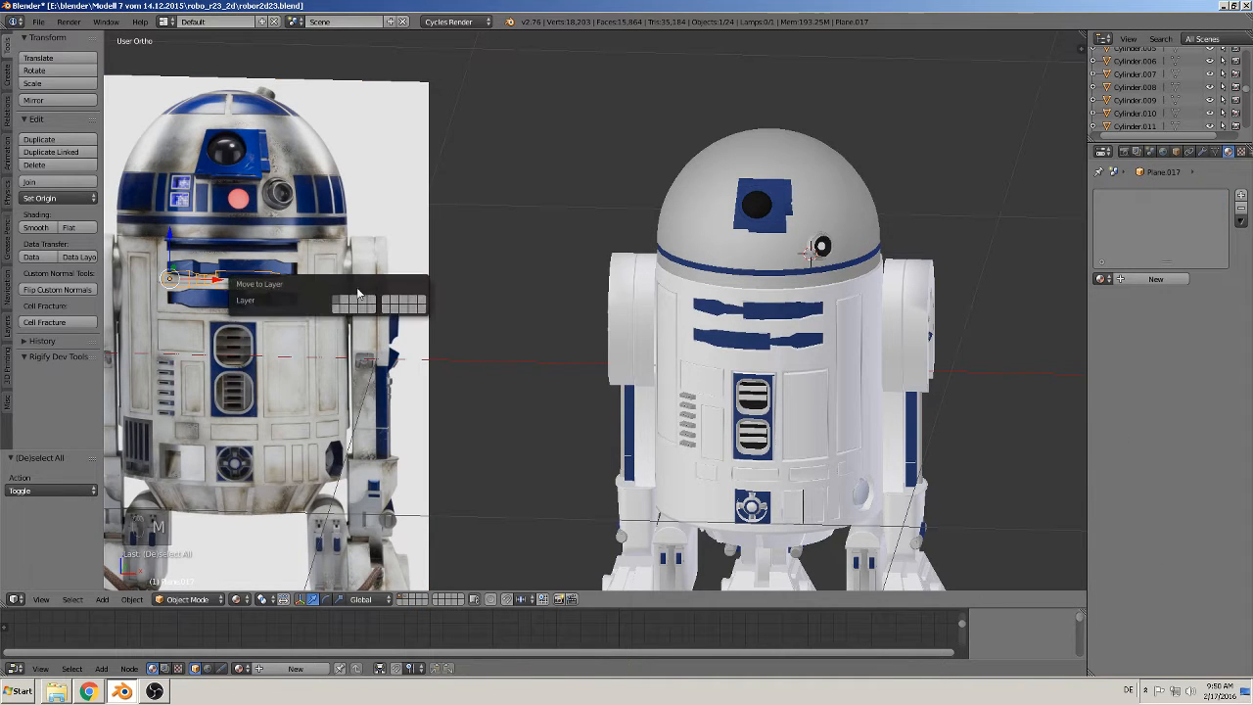
left_click(346, 303)
middle_click_drag(277, 293, 495, 277, "shift")
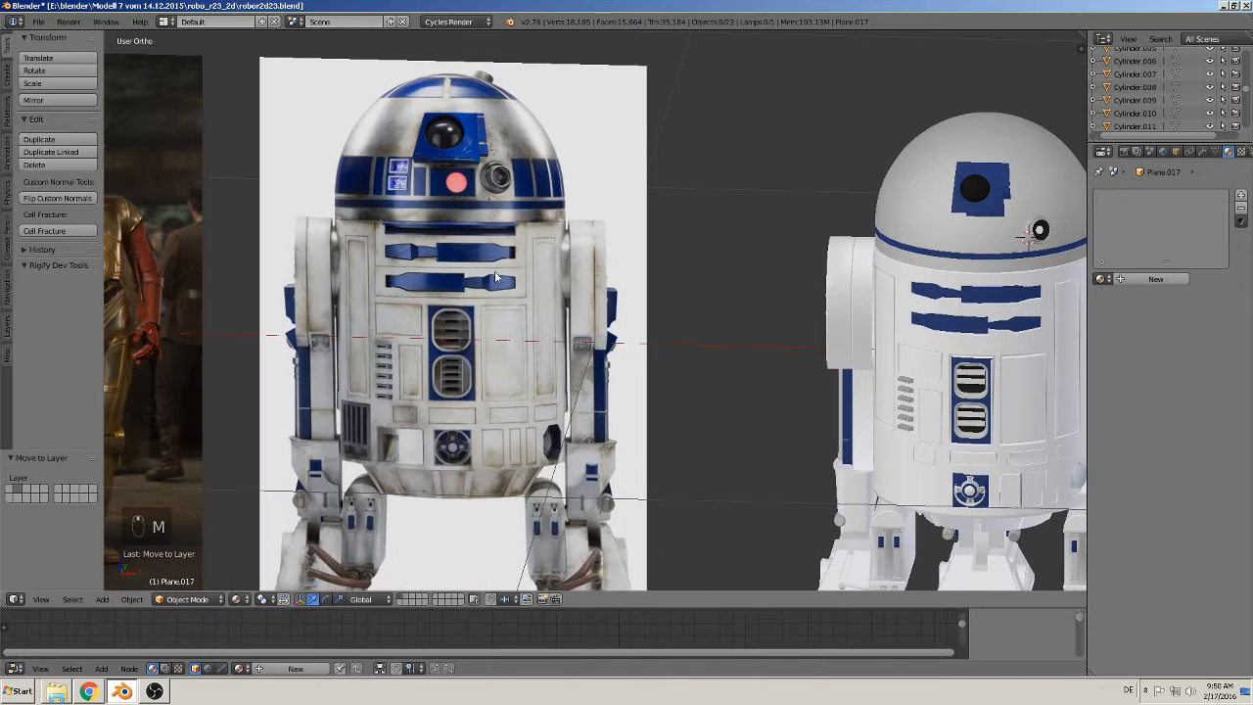
key("KP_1")
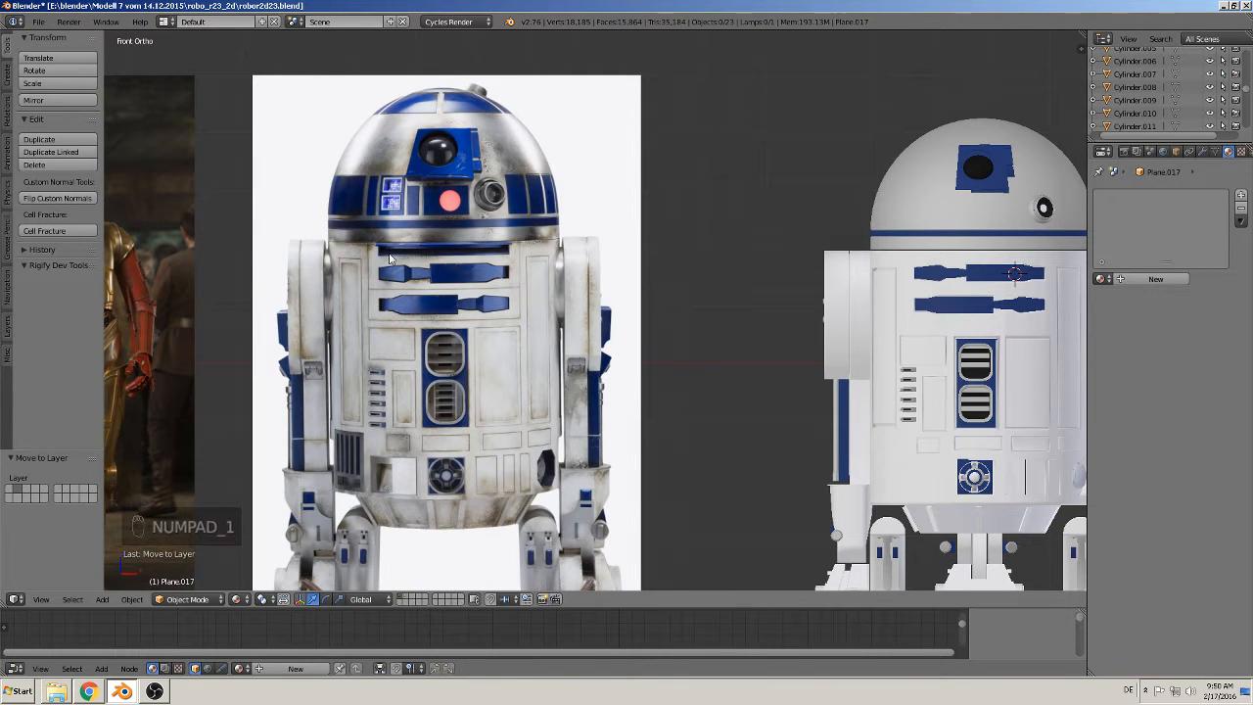
middle_click_drag(619, 367, 459, 287, "shift")
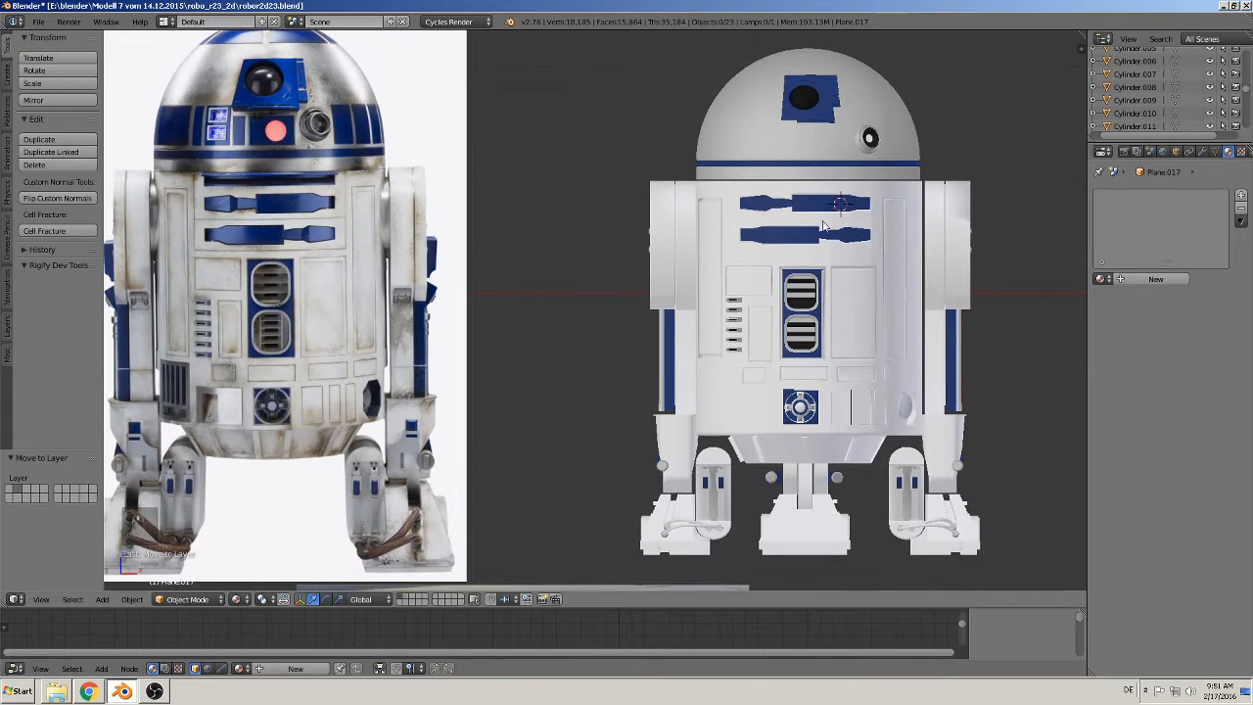
right_click(809, 205)
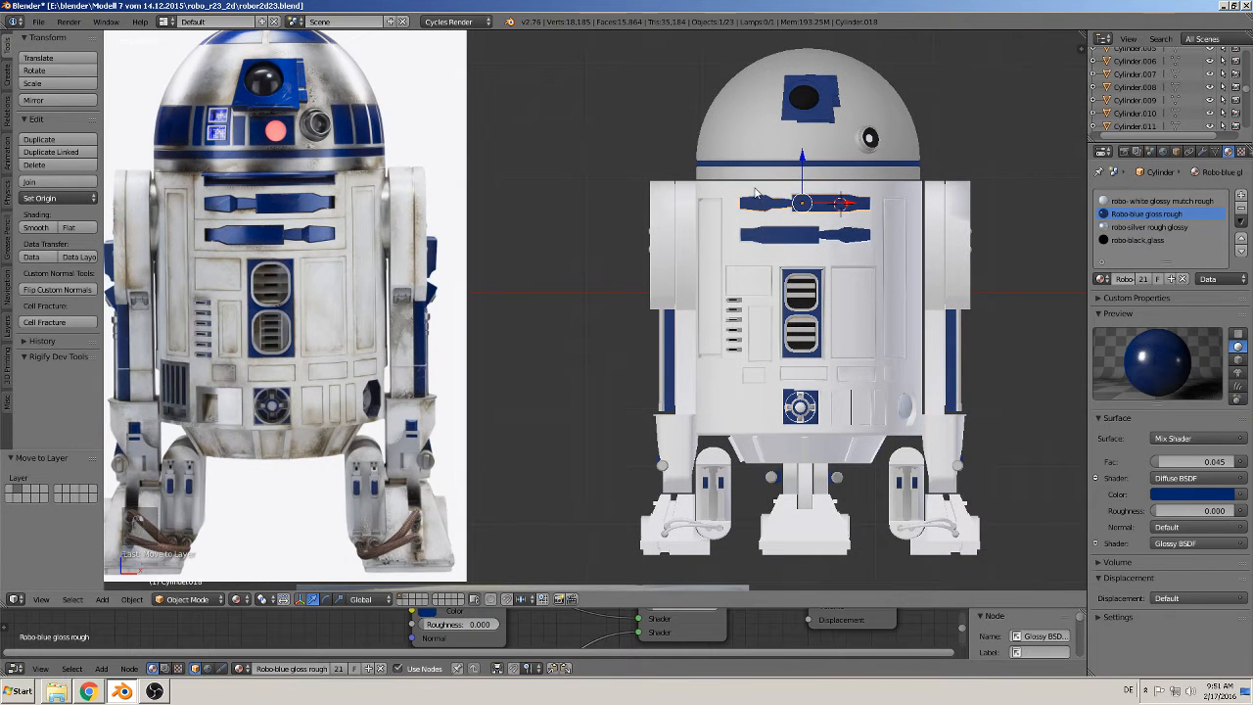
key("Tab")
middle_click_drag(789, 268, 644, 259, "shift")
scroll(644, 260, "up", 6)
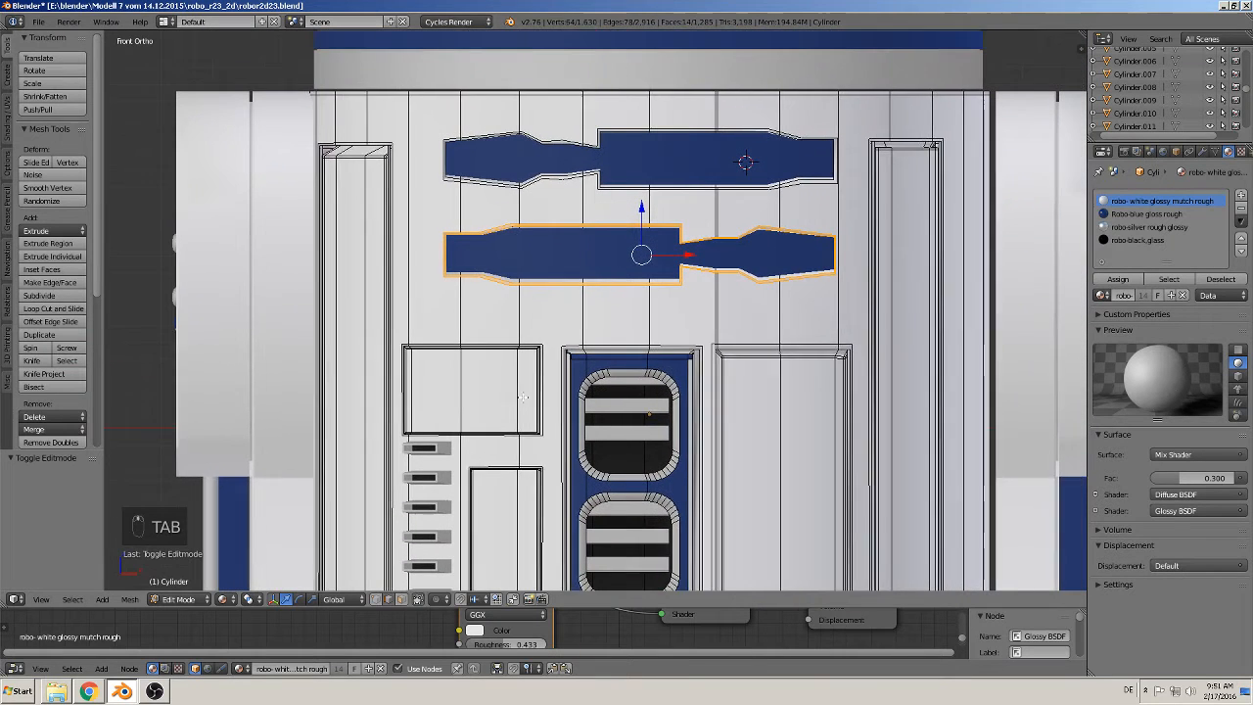
middle_click_drag(523, 398, 522, 405, "shift")
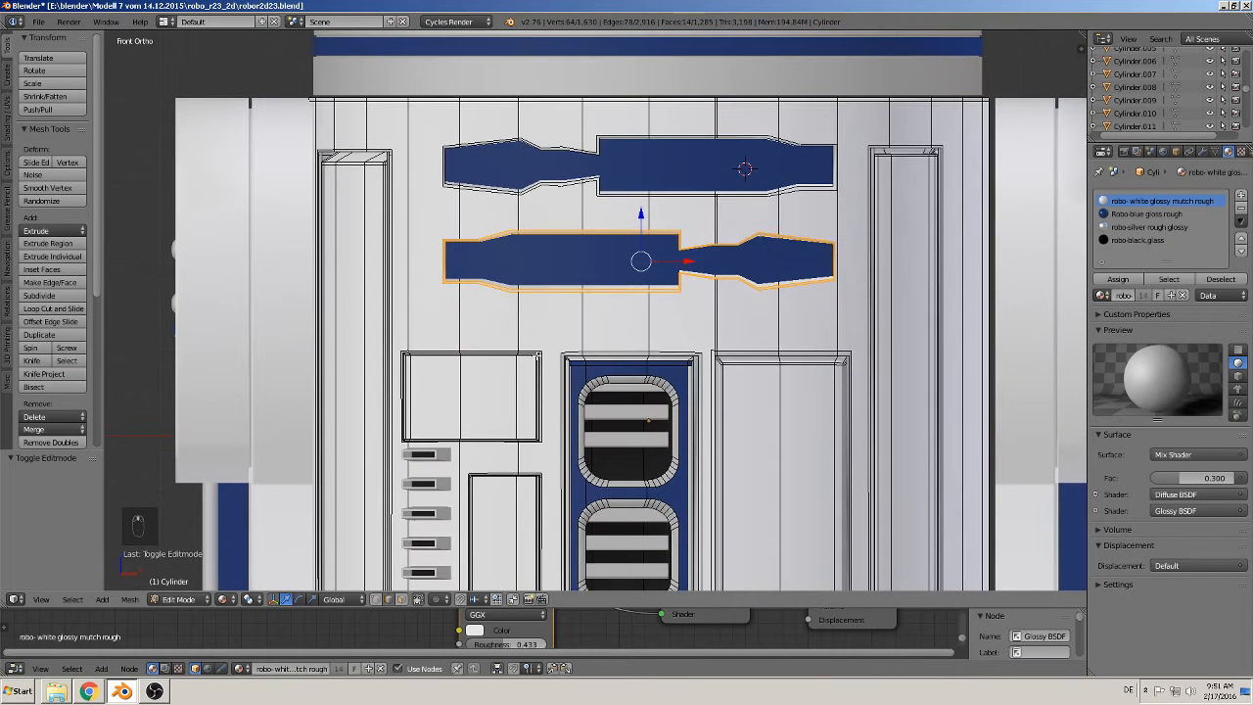
key("ctrl+r")
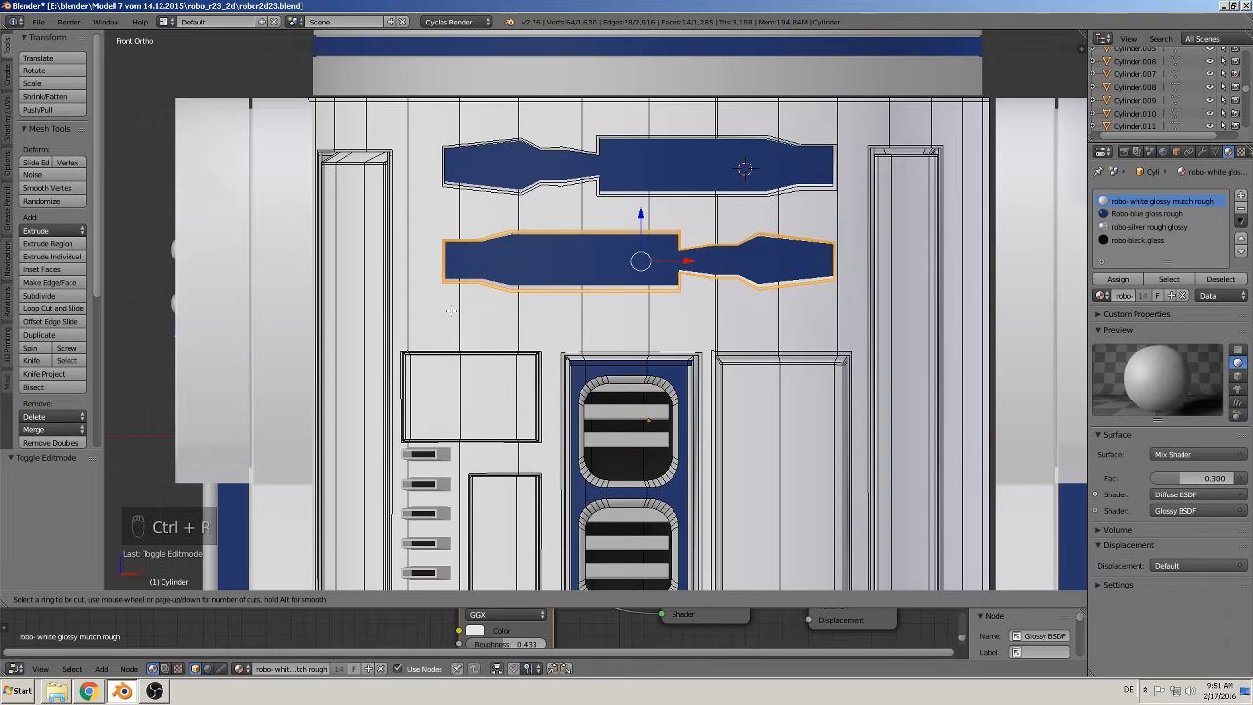
key("Escape")
right_click(461, 313)
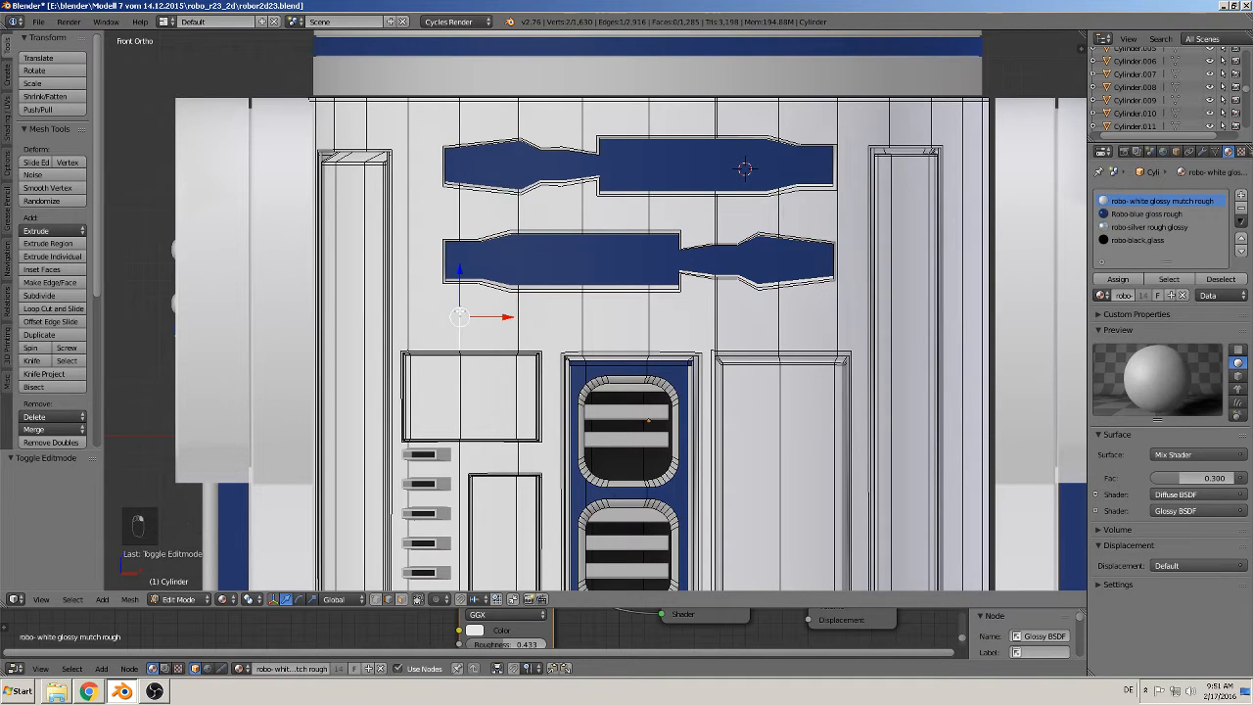
key("ctrl+r")
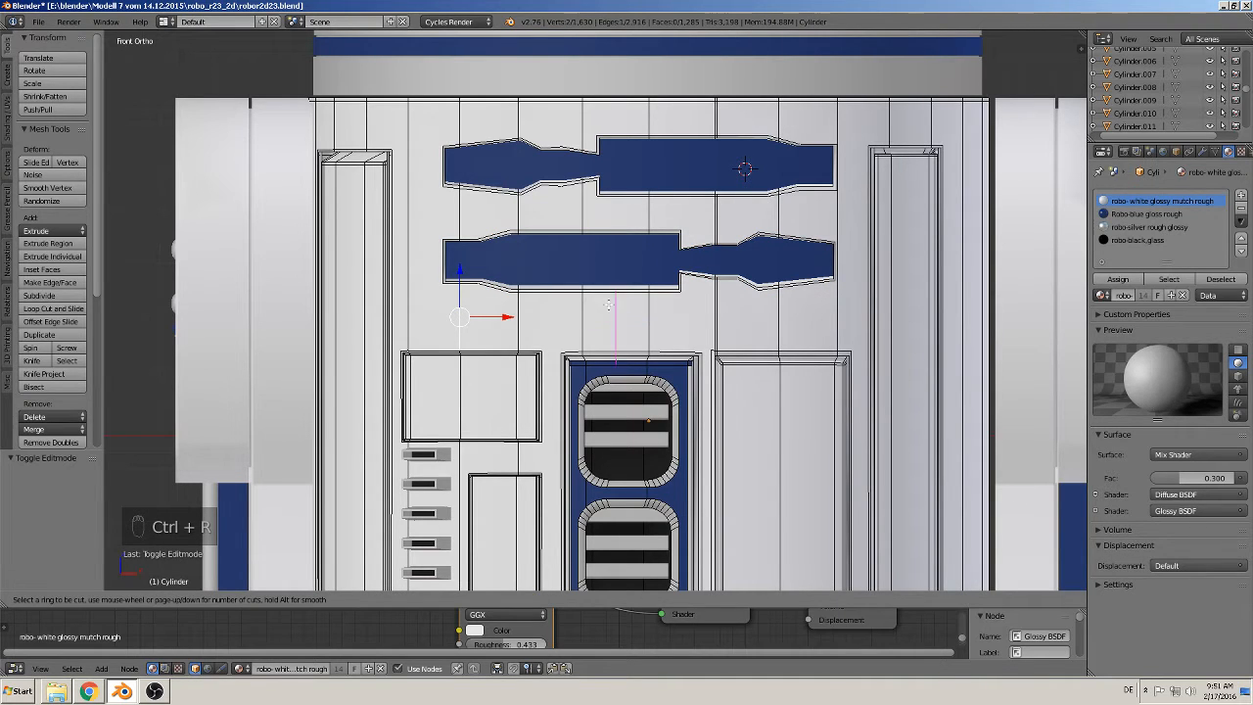
right_click(586, 194)
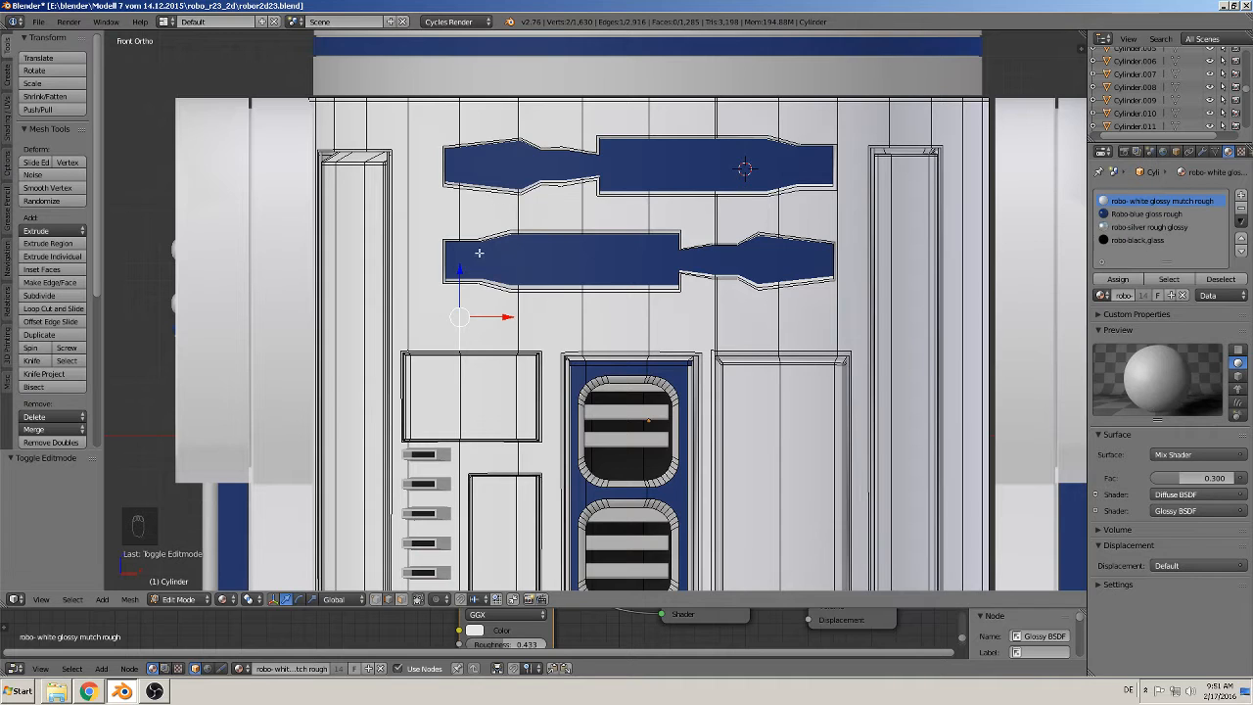
scroll(479, 252, "down", 3)
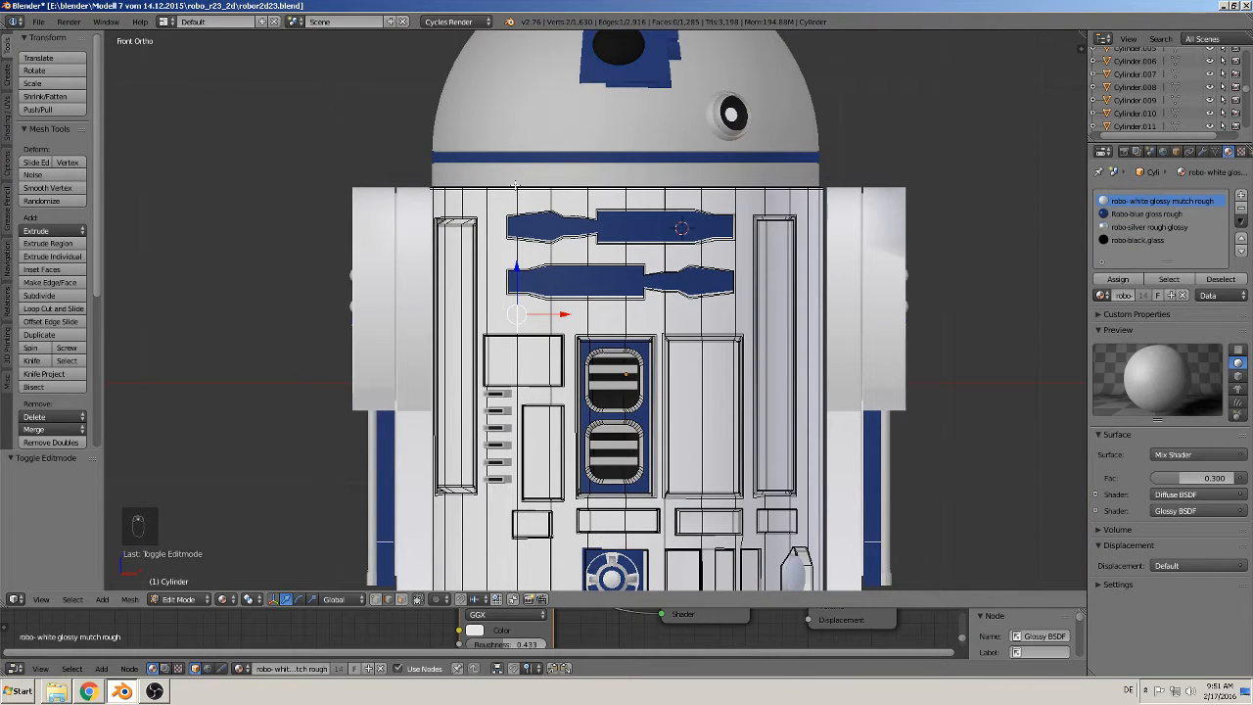
key("ctrl+e")
key("Escape")
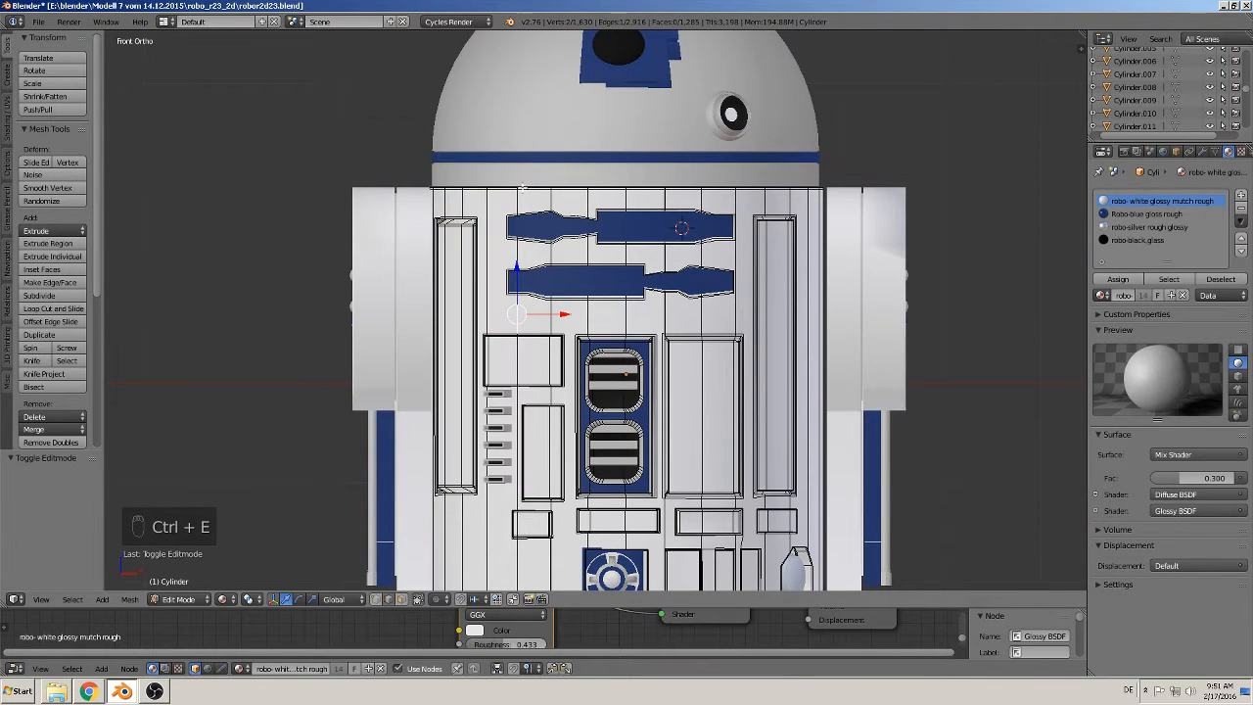
key("ctrl+r")
right_click(497, 245)
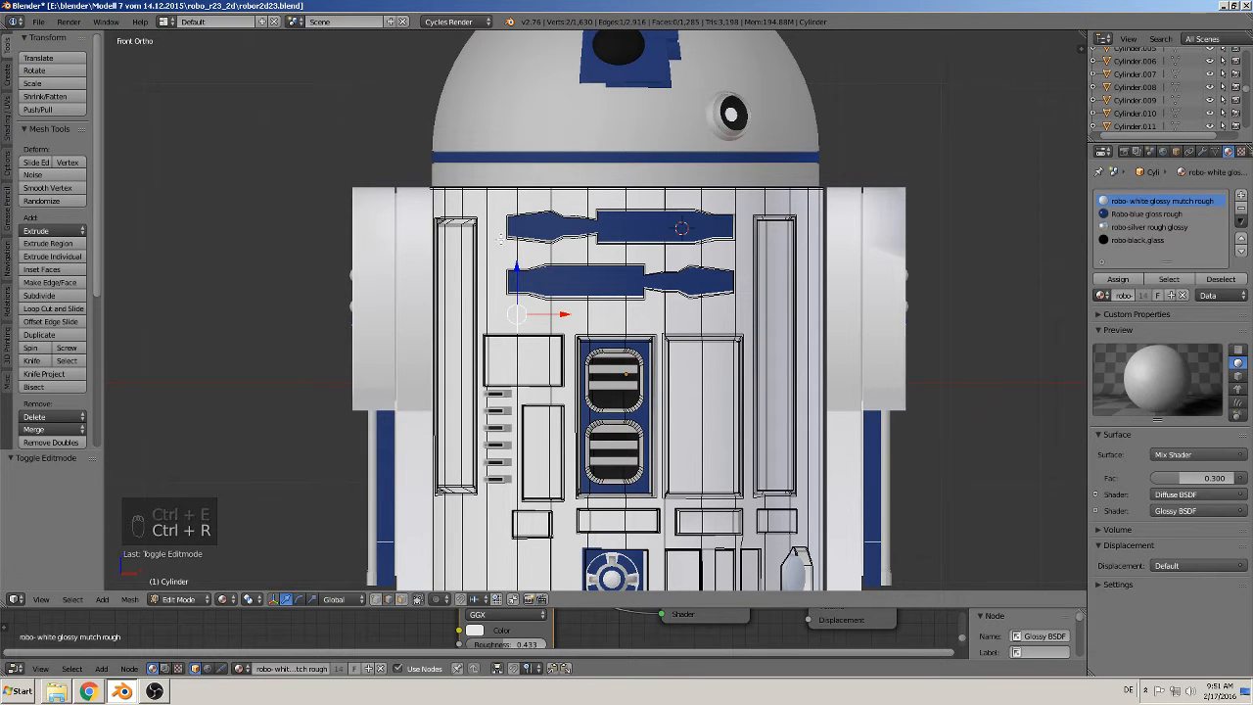
scroll(510, 242, "down", 2)
scroll(517, 246, "up", 3)
middle_click_drag(524, 287, 525, 271, "shift")
scroll(525, 271, "down", 3)
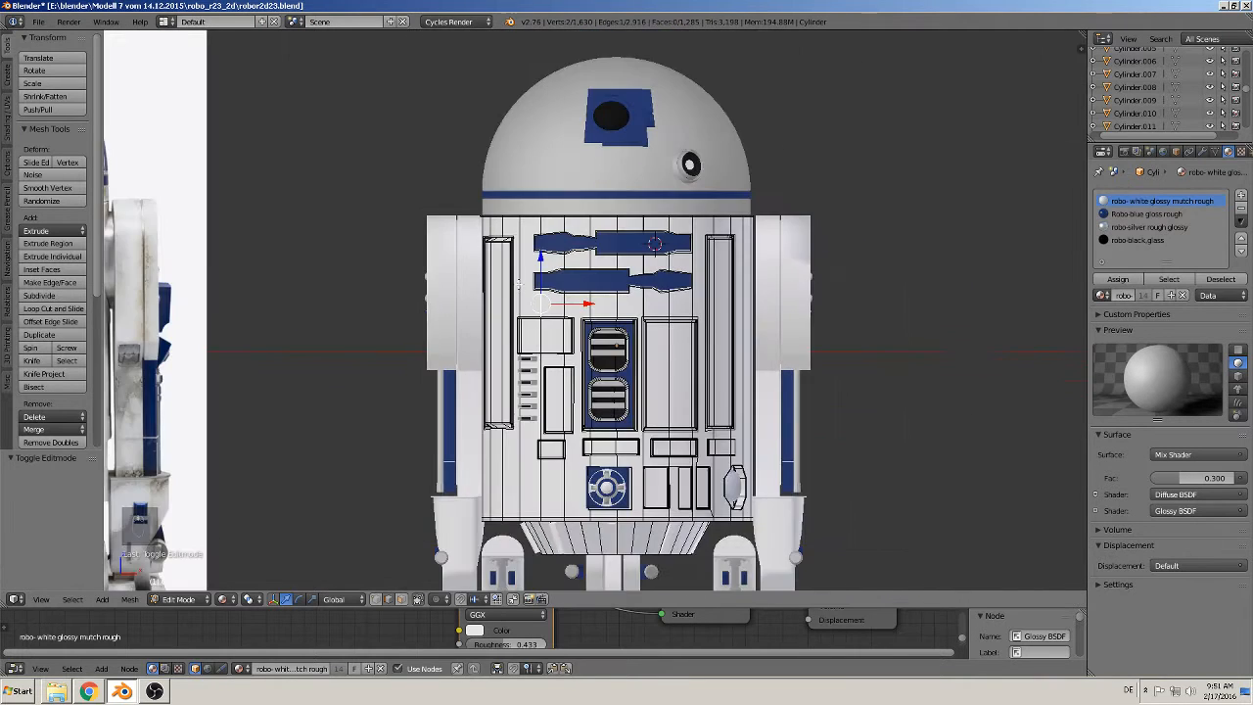
middle_click_drag(150, 287, 536, 366, "shift")
scroll(502, 227, "down", 3)
key("Tab")
Step: Add a plane at the edge of the chest panel on the front reference image and rotate it 90° about X
scroll(732, 273, "up", 4)
scroll(535, 366, "up", 3)
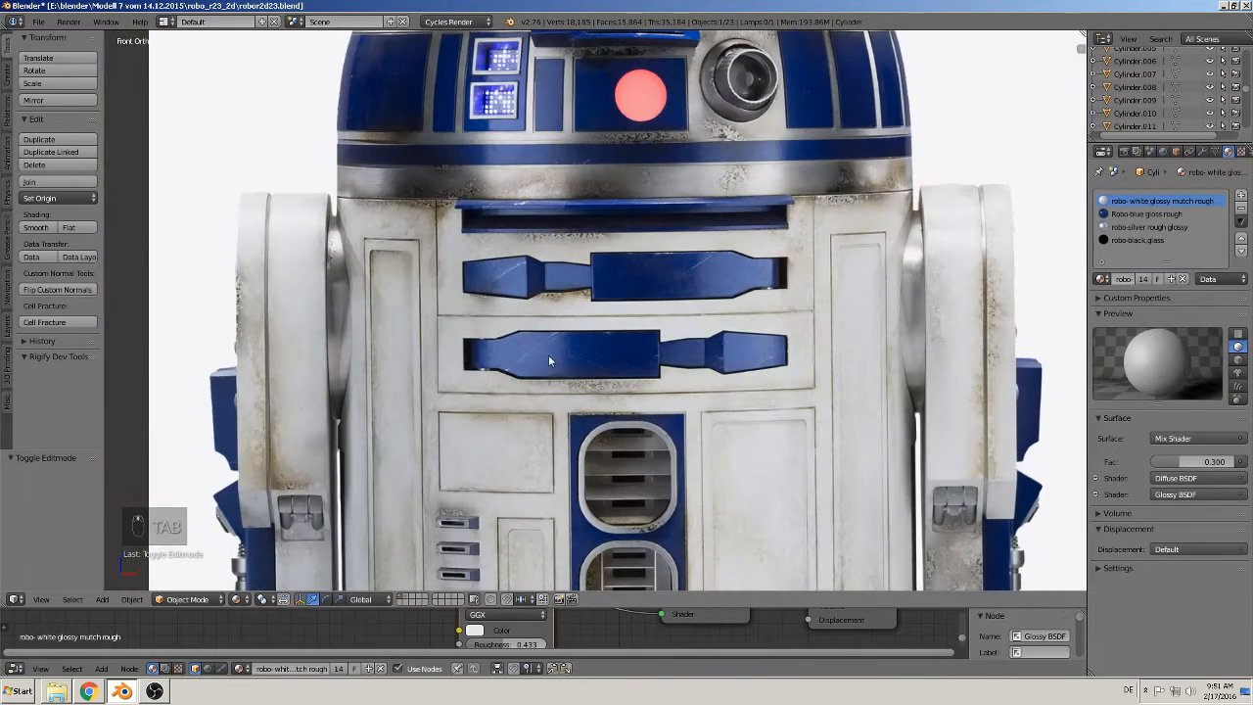
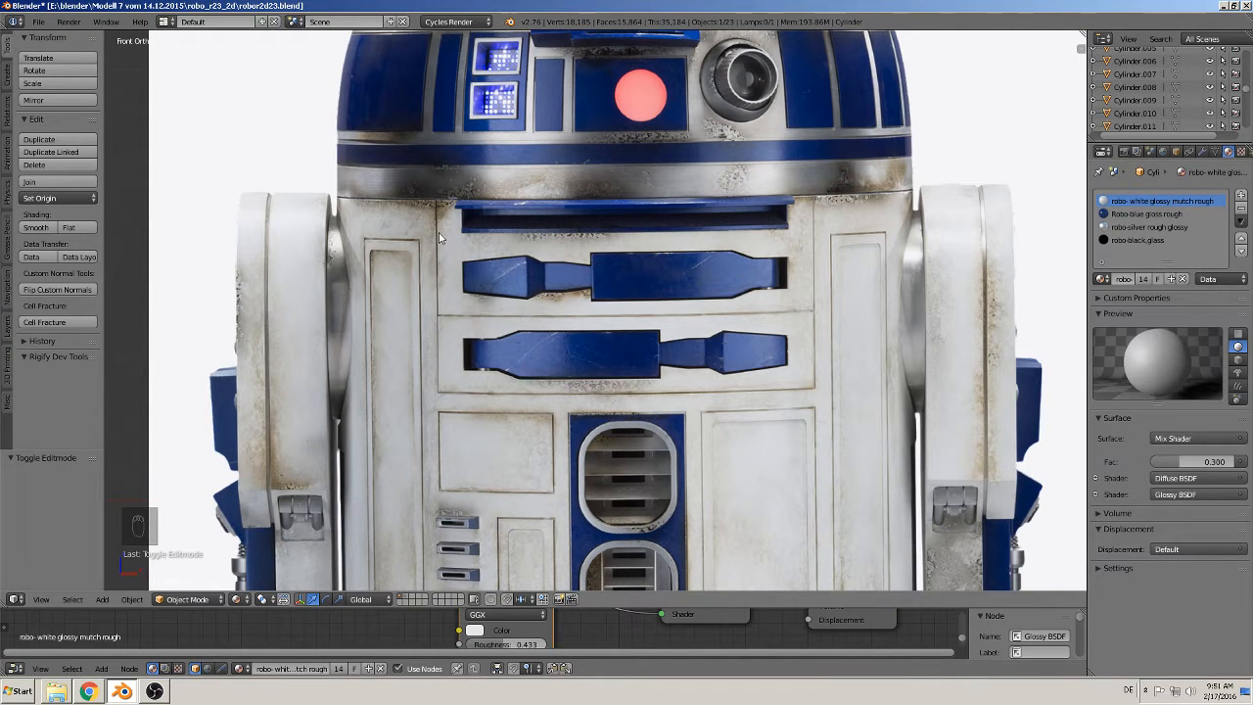
left_click(439, 307)
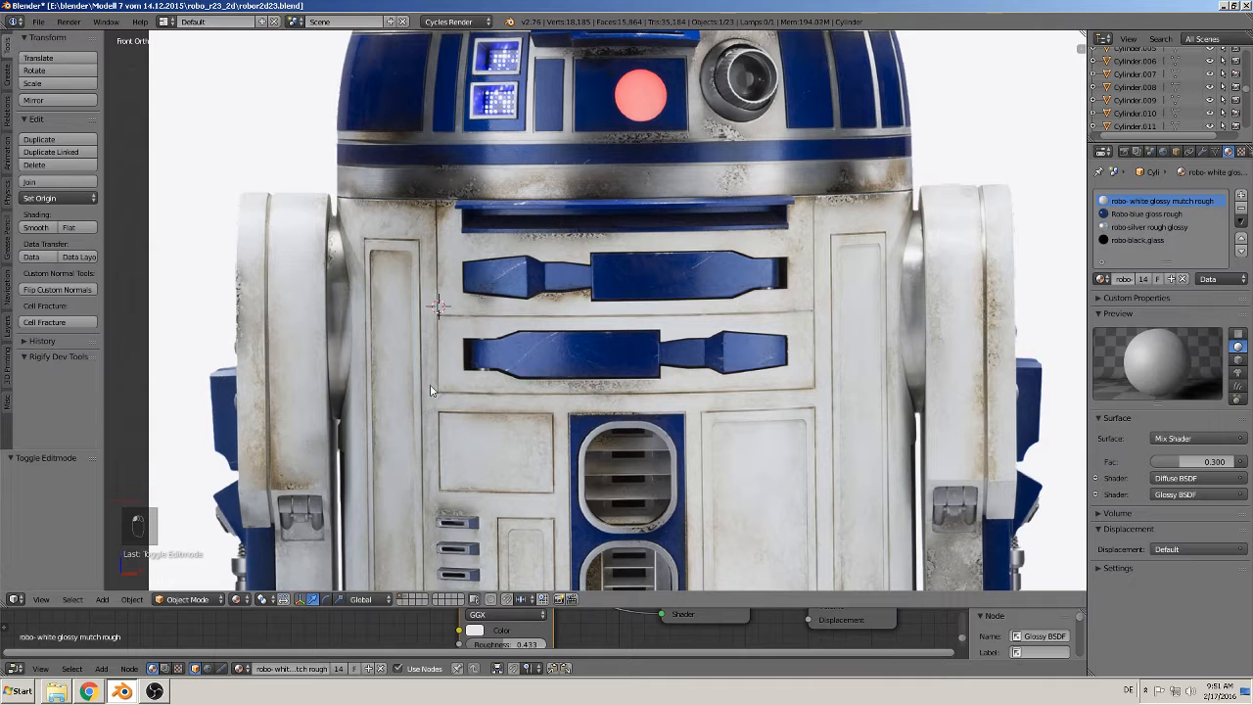
left_click(103, 600)
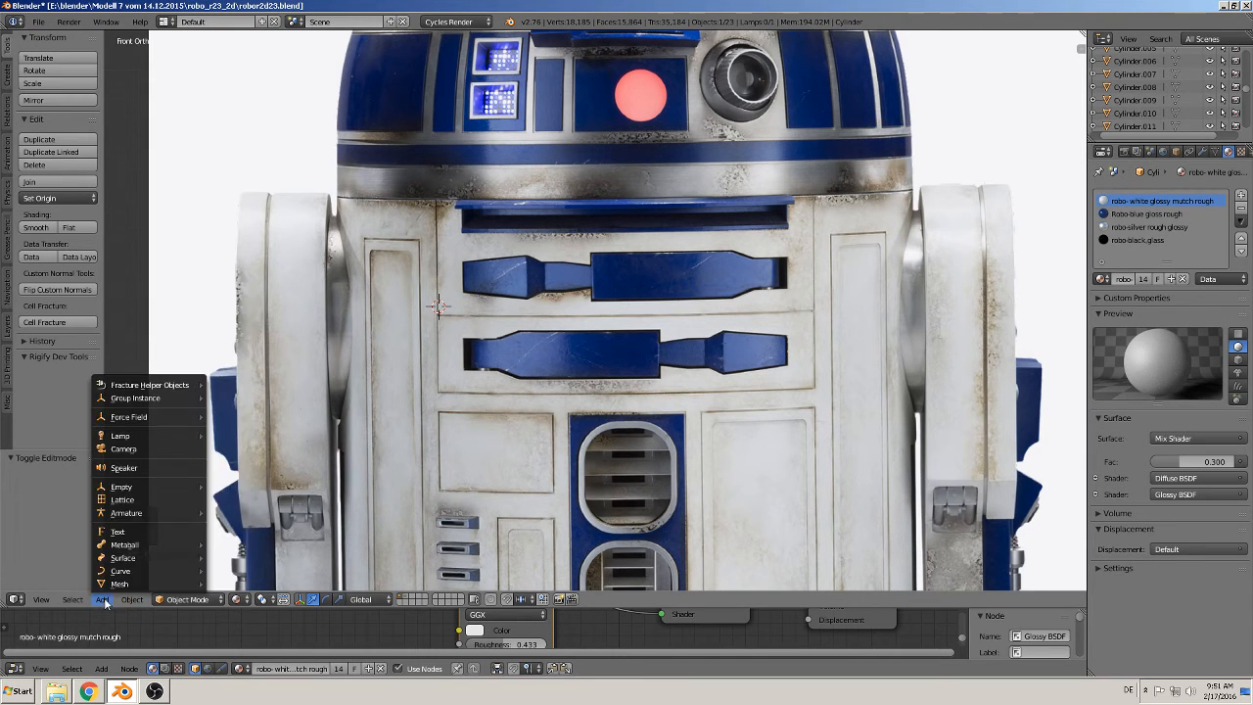
mouse_move(120, 584)
left_click(268, 285)
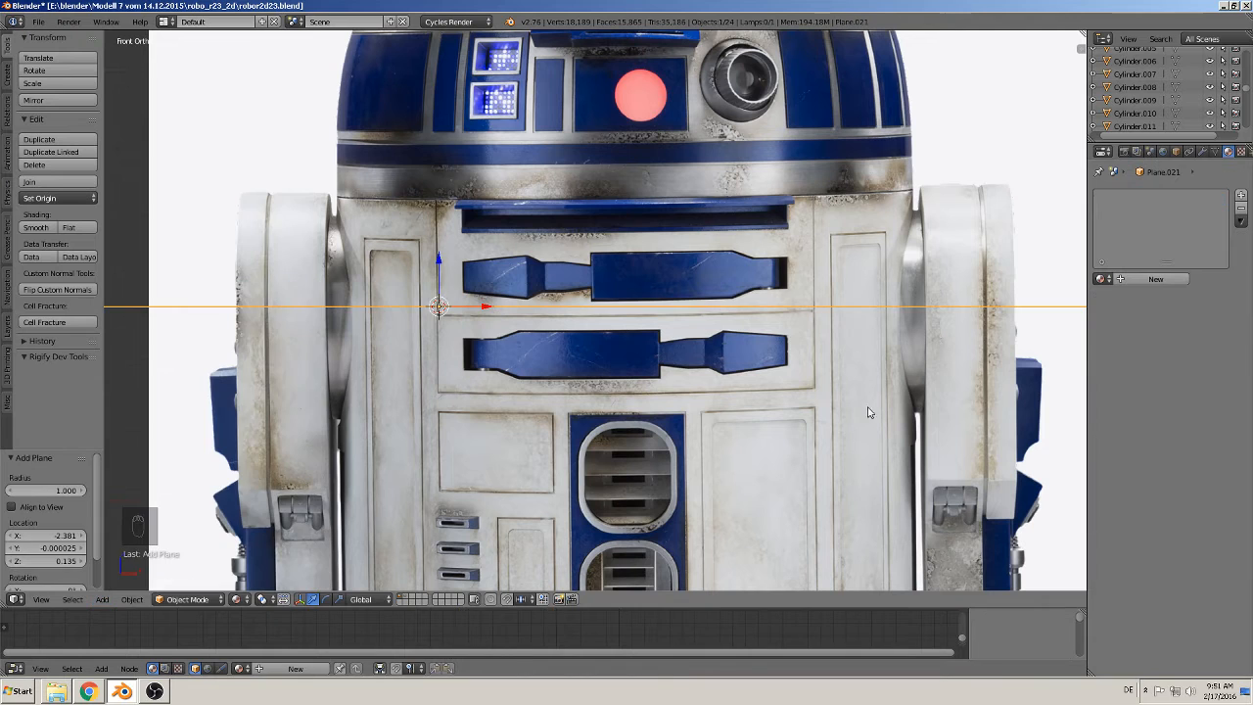
type("rx90")
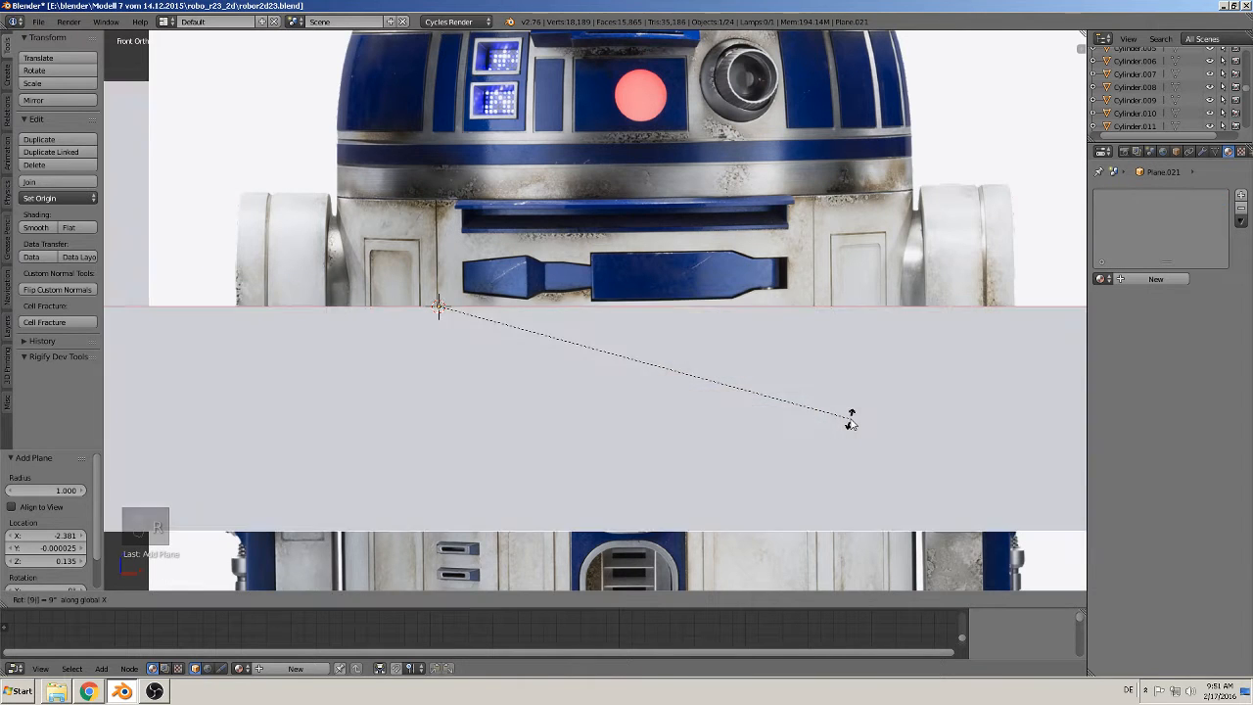
key("Return")
Step: Scale the plane down and move it onto the chest panel so it meets the panel's lower corner on the reference image
key("s")
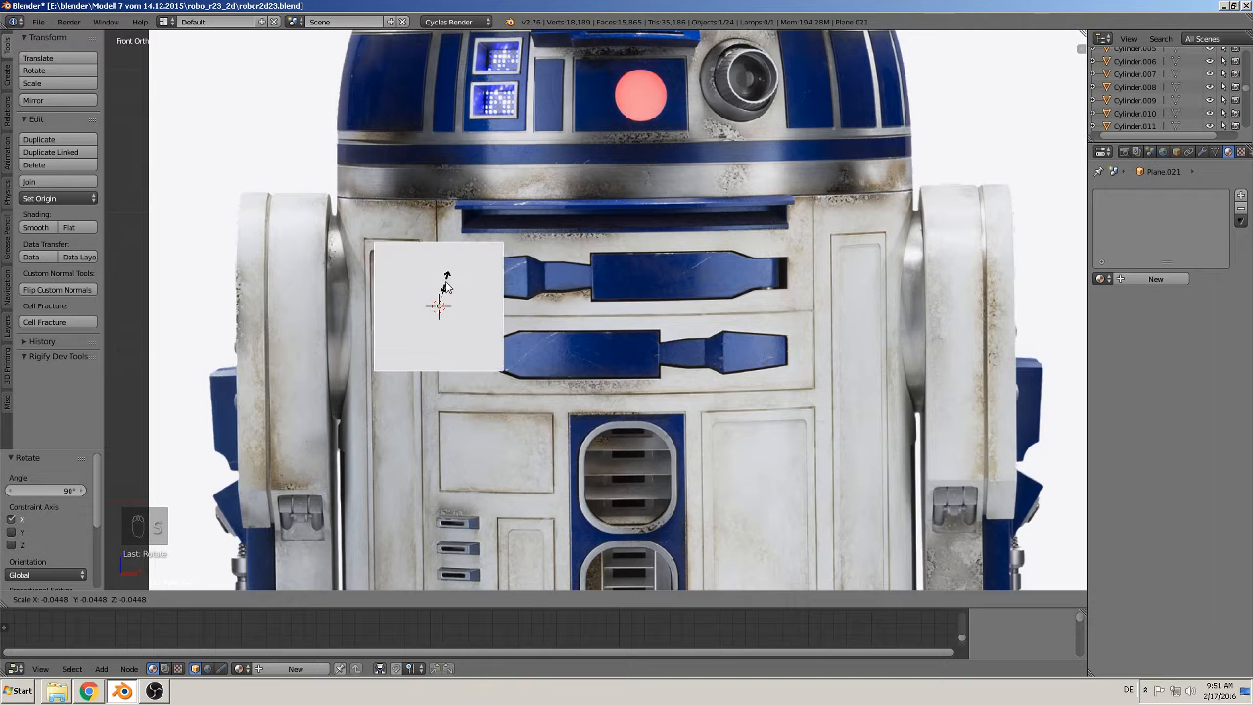
left_click(463, 284)
left_click_drag(483, 305, 563, 312)
mouse_move(518, 261)
left_mouse_down()
mouse_move(518, 245)
mouse_move(518, 257)
left_mouse_up()
left_click_drag(566, 302, 579, 307)
Step: Stretch the plane to the panel's outline by moving its side edge about 0.131 along X and its upper edge about 0.006 along Z
key("Tab")
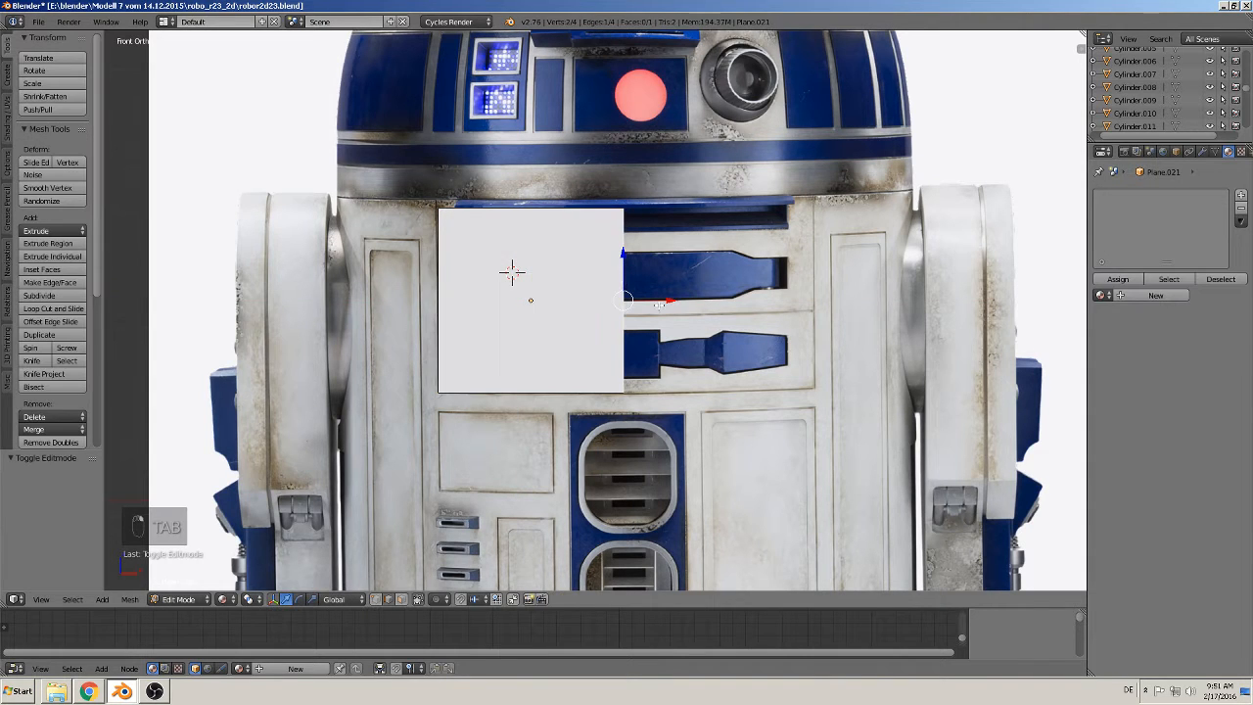
left_click(657, 306)
left_click_drag(669, 303, 850, 307)
right_click(601, 208)
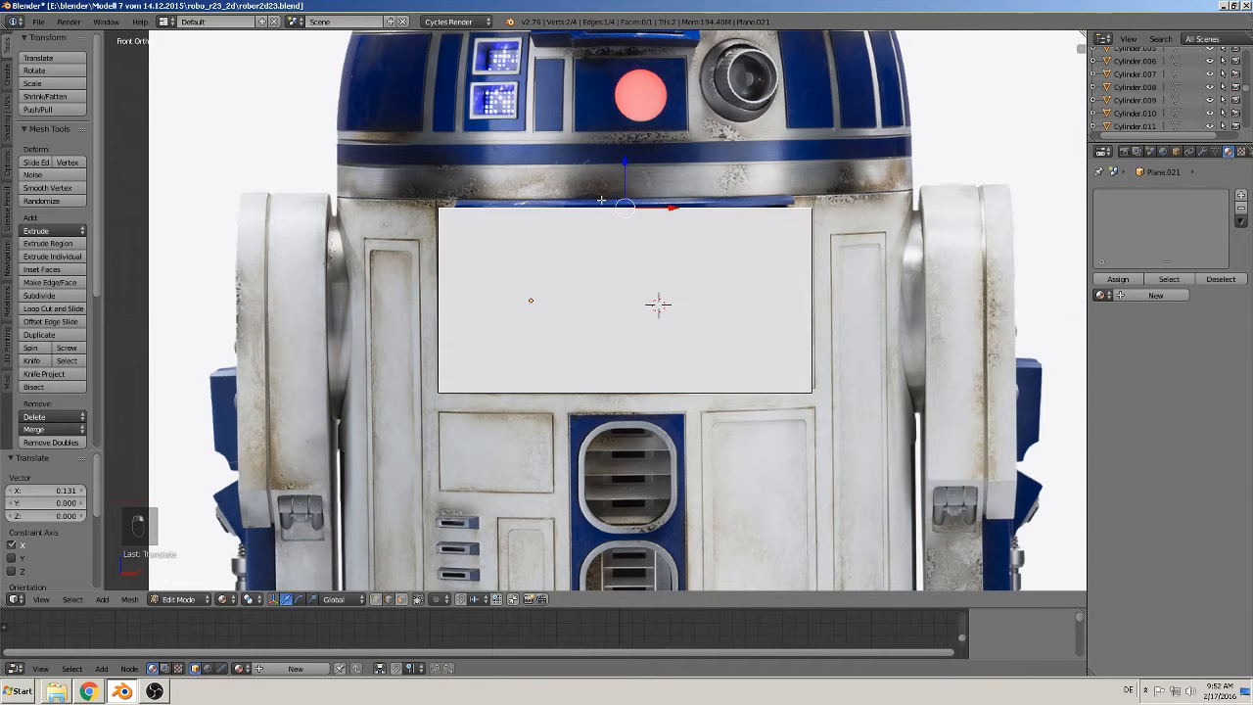
left_click(619, 185)
left_click_drag(625, 174, 624, 160)
scroll(564, 315, "down", 2)
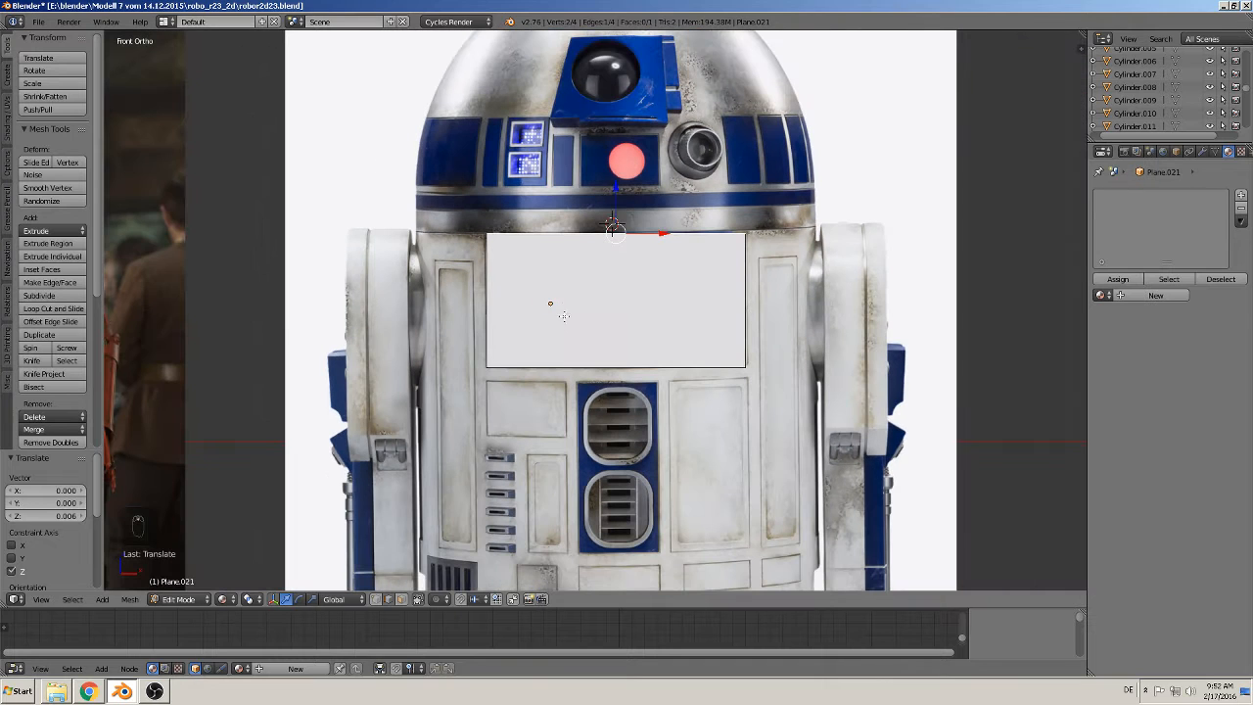
Step: Delete only the plane's face, keeping its edges as a rectangular chest panel outline
key("a")
key("a")
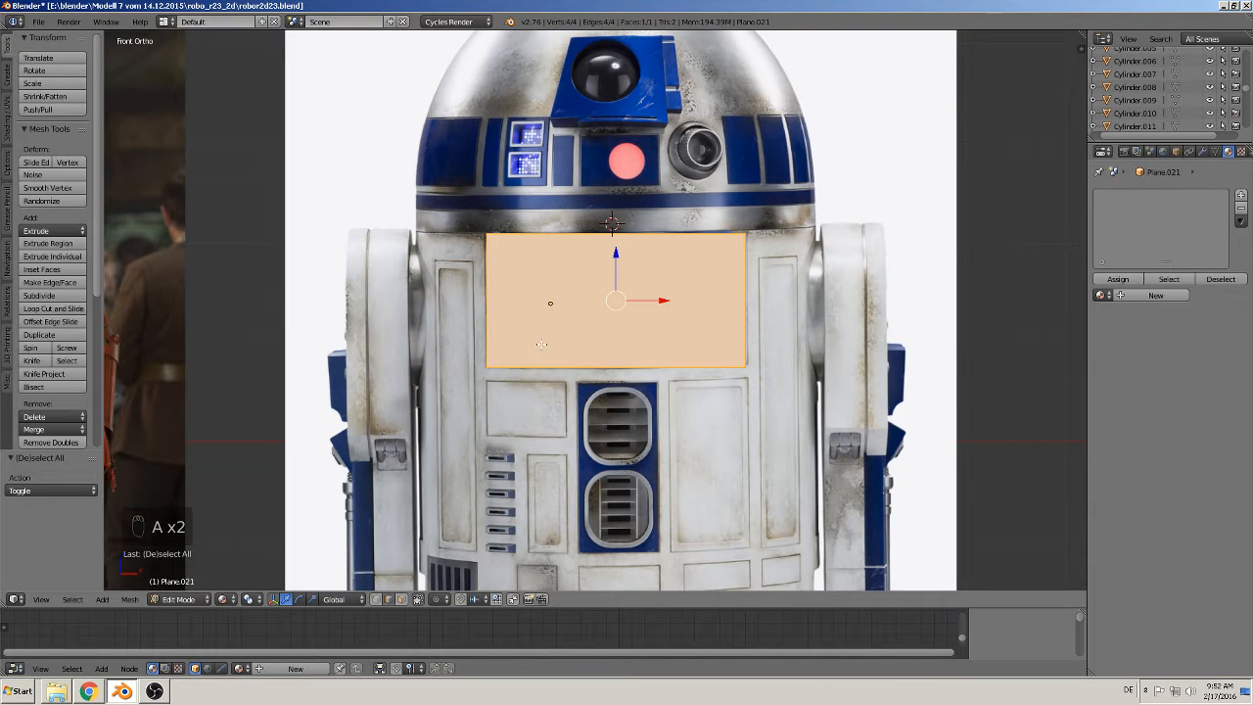
key("x")
left_click(534, 388)
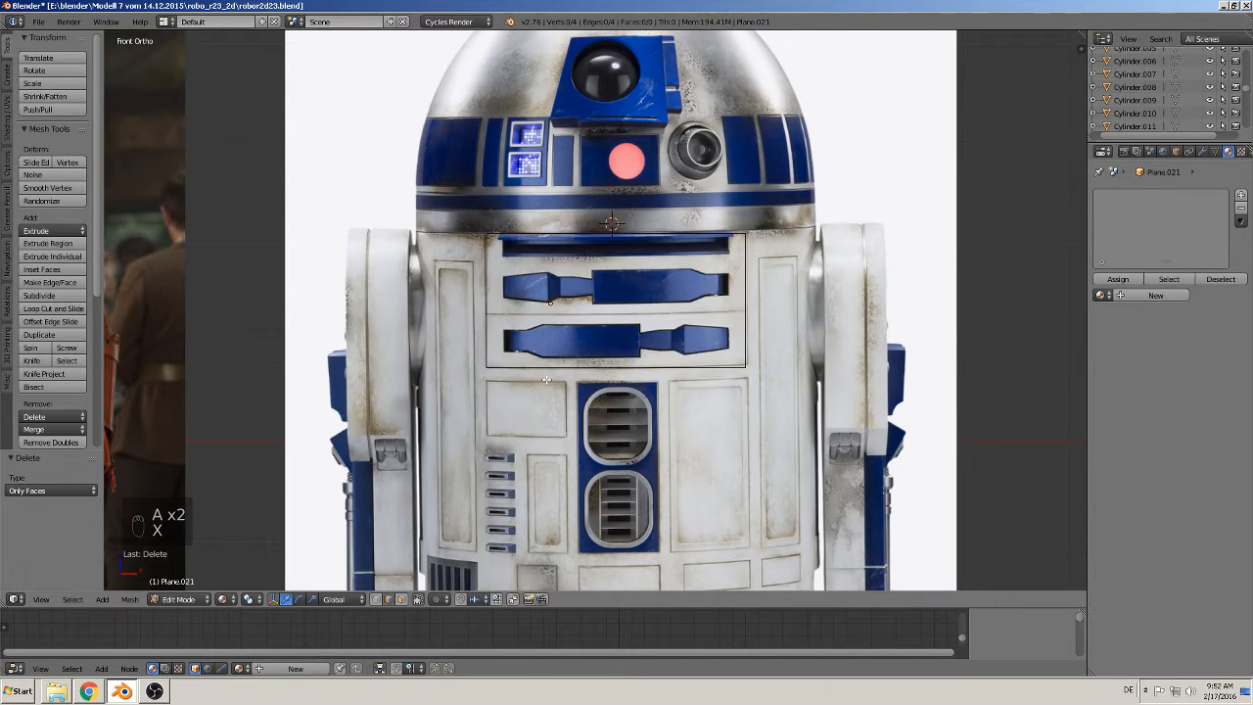
scroll(597, 333, "down", 3)
key("Tab")
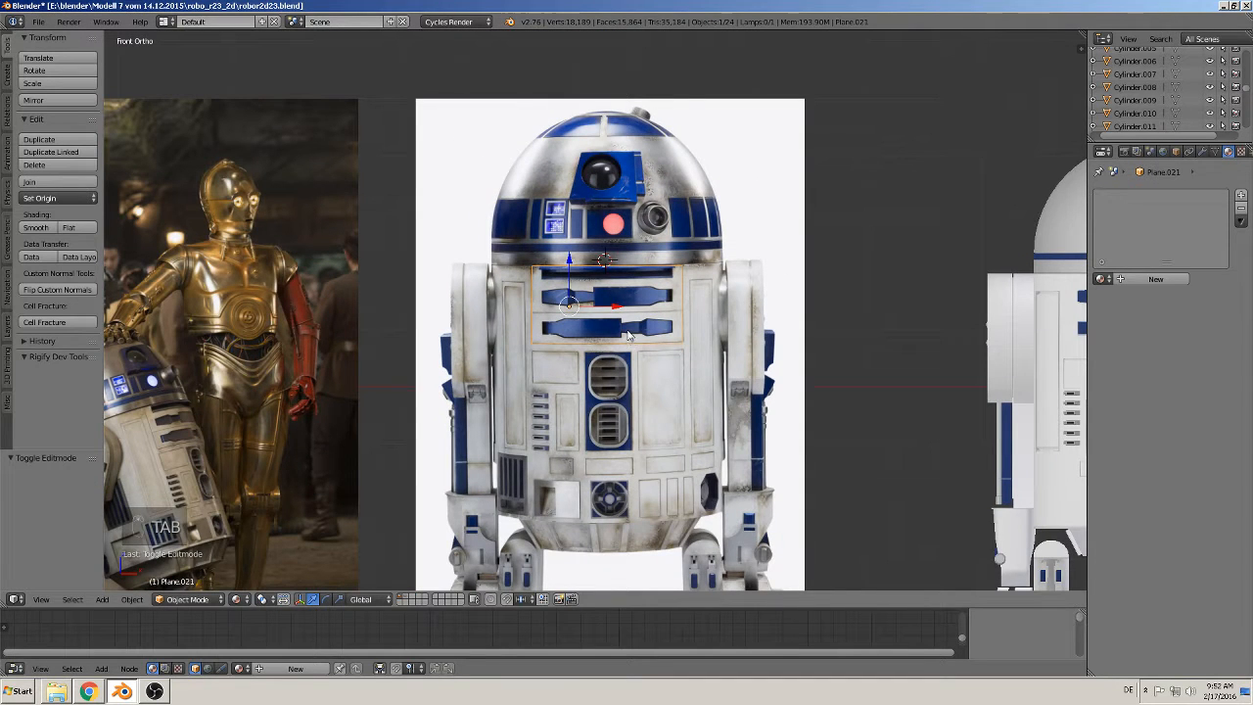
Step: Duplicate the rectangular outline and move the copy along X to the model's chest and about -0.208 along Y in front of the body
key("shift+d")
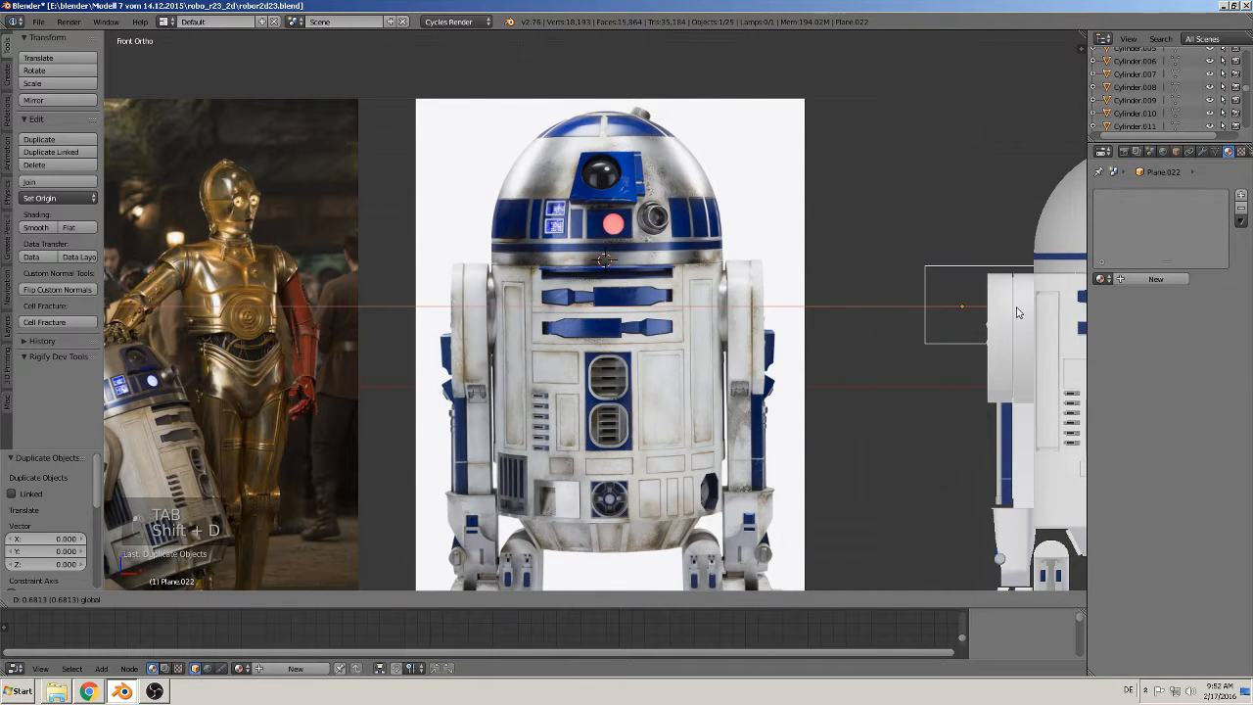
left_click(1019, 313)
middle_click_drag(1019, 312, 423, 259, "shift")
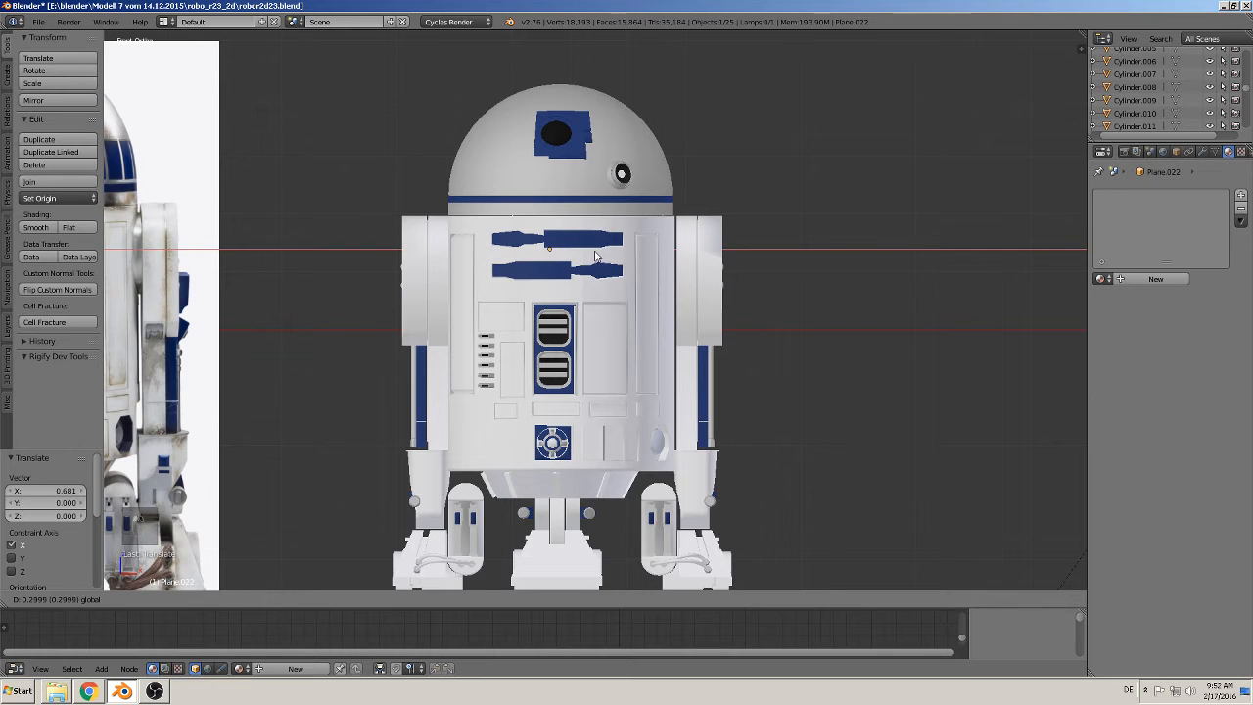
middle_click_drag(617, 257, 633, 226)
left_click(519, 233)
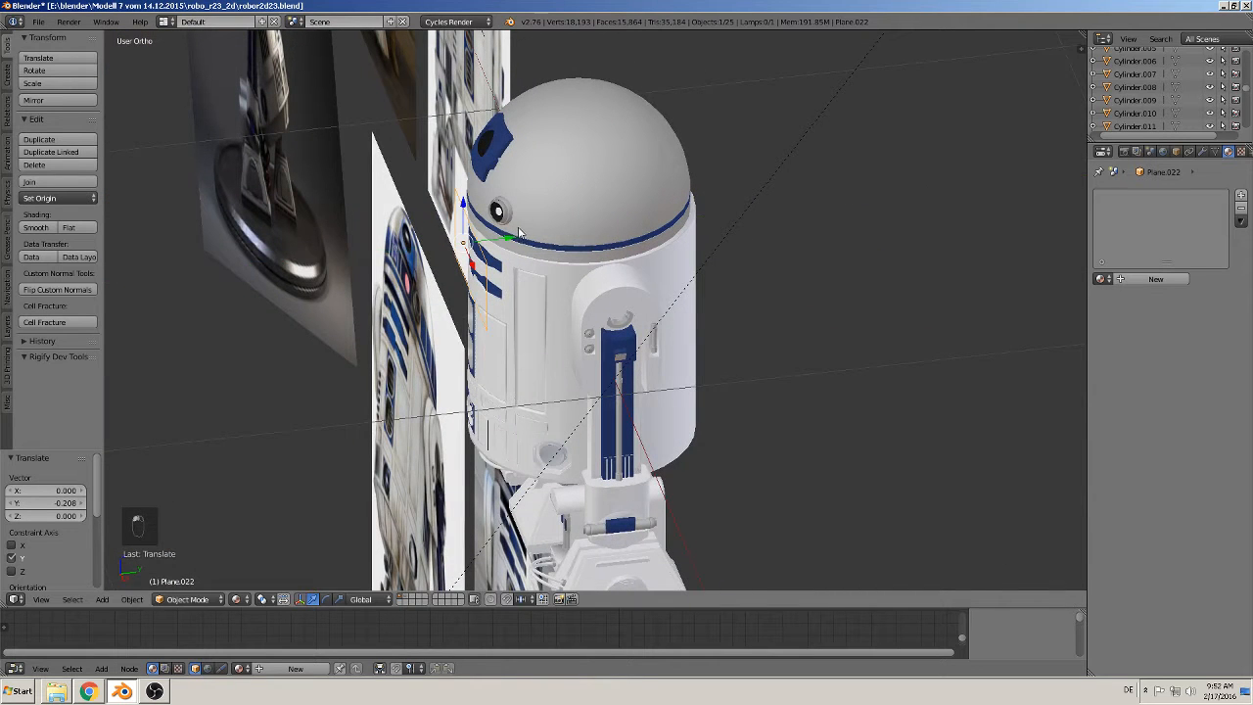
key("KP_1")
scroll(492, 362, "up", 4)
key("KP_1")
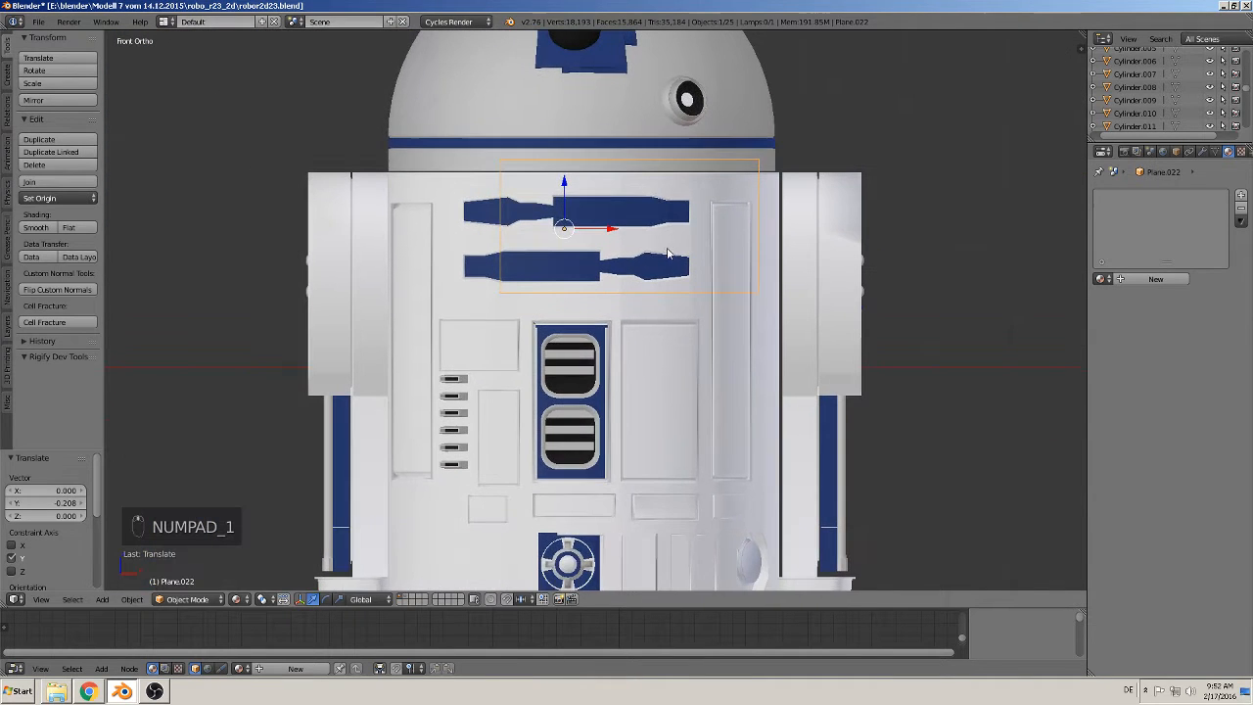
Step: Align the outline copy around the two blue strips, shifting it along X and moving it about -0.020 and 0.009 along Z
left_click_drag(574, 180, 574, 201)
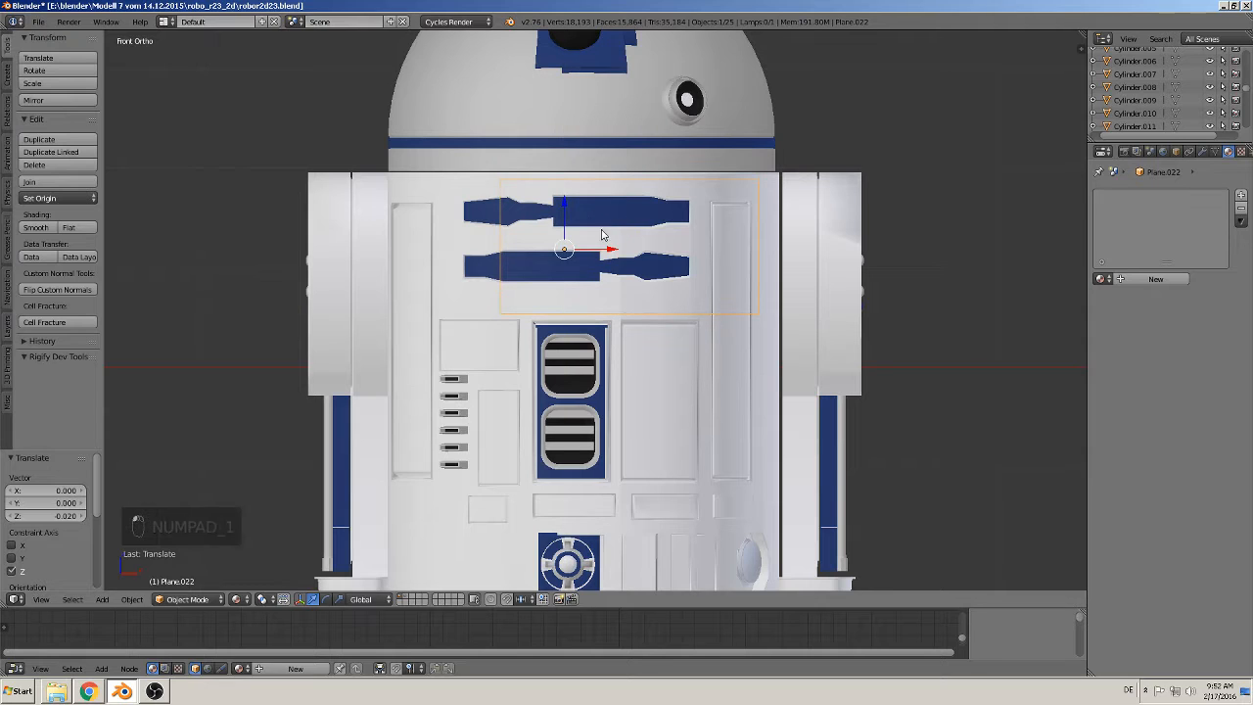
left_click_drag(603, 245, 511, 200)
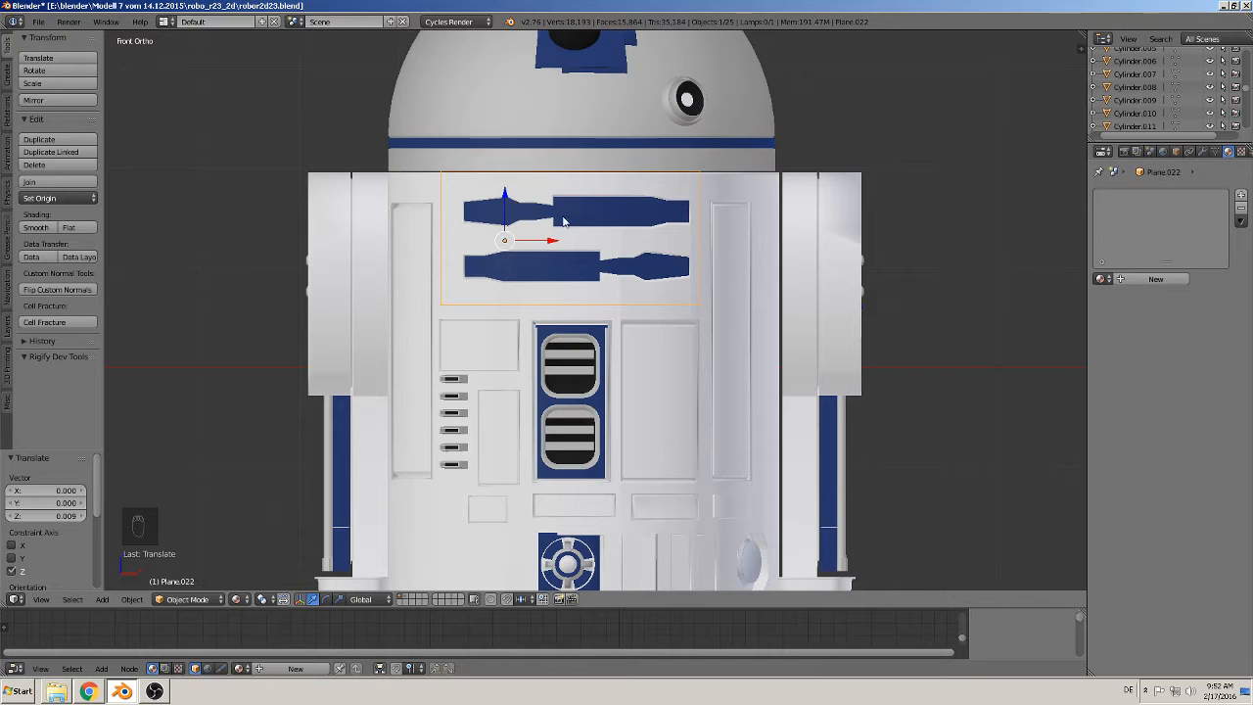
middle_click_drag(562, 218, 478, 184, "shift")
middle_click_drag(338, 261, 505, 356, "shift")
scroll(494, 255, "up", 2)
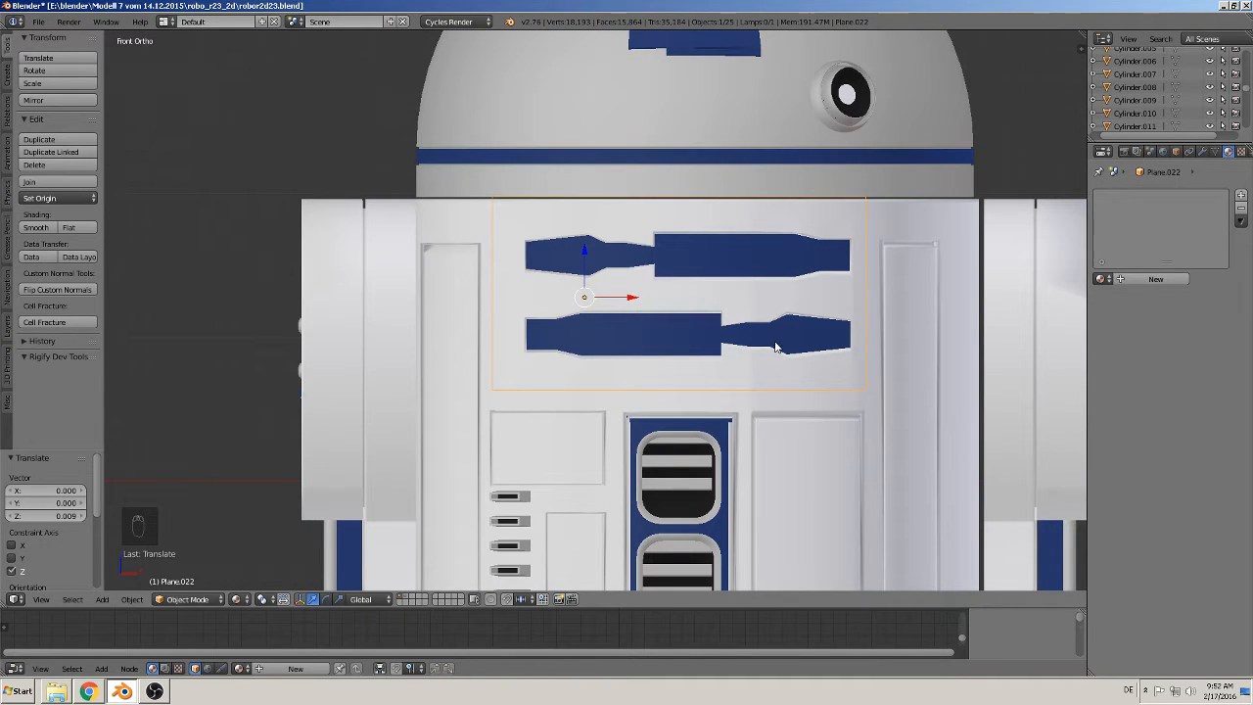
Step: Duplicate the chest outline in place, scale the copy to about 0.954 to nest inside it, and select the outer outline
key("shift+d")
key("s")
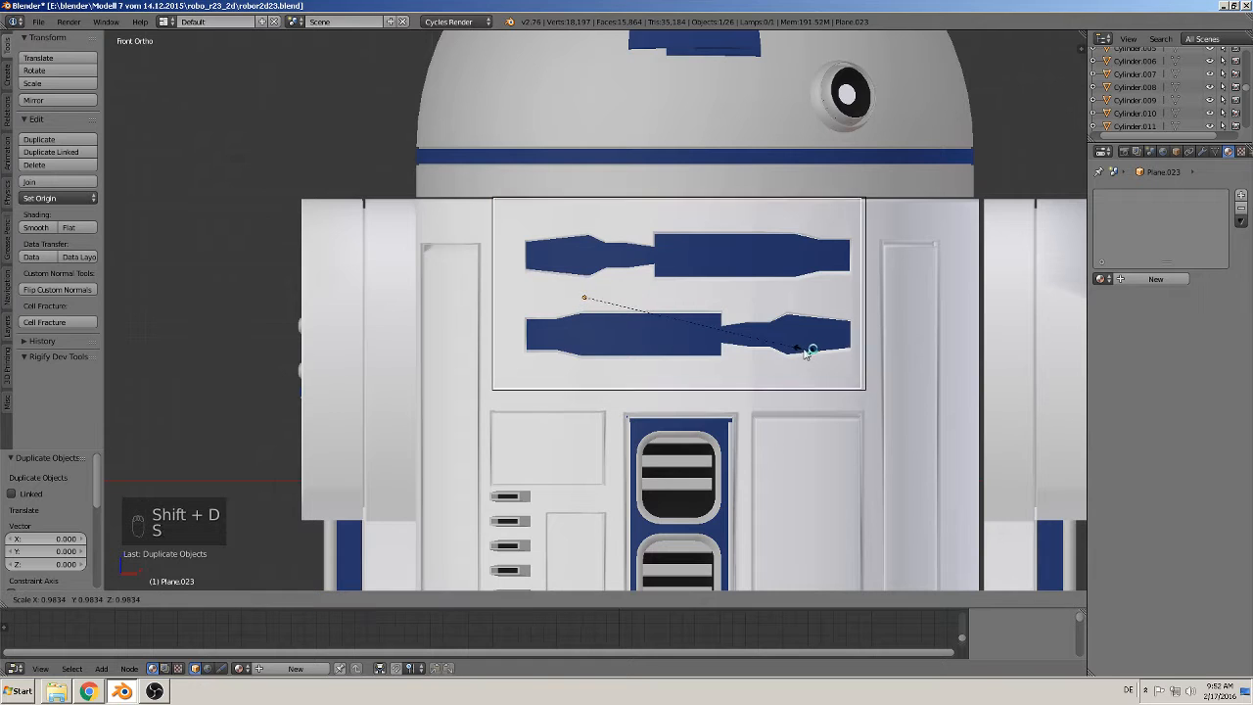
left_click(801, 350)
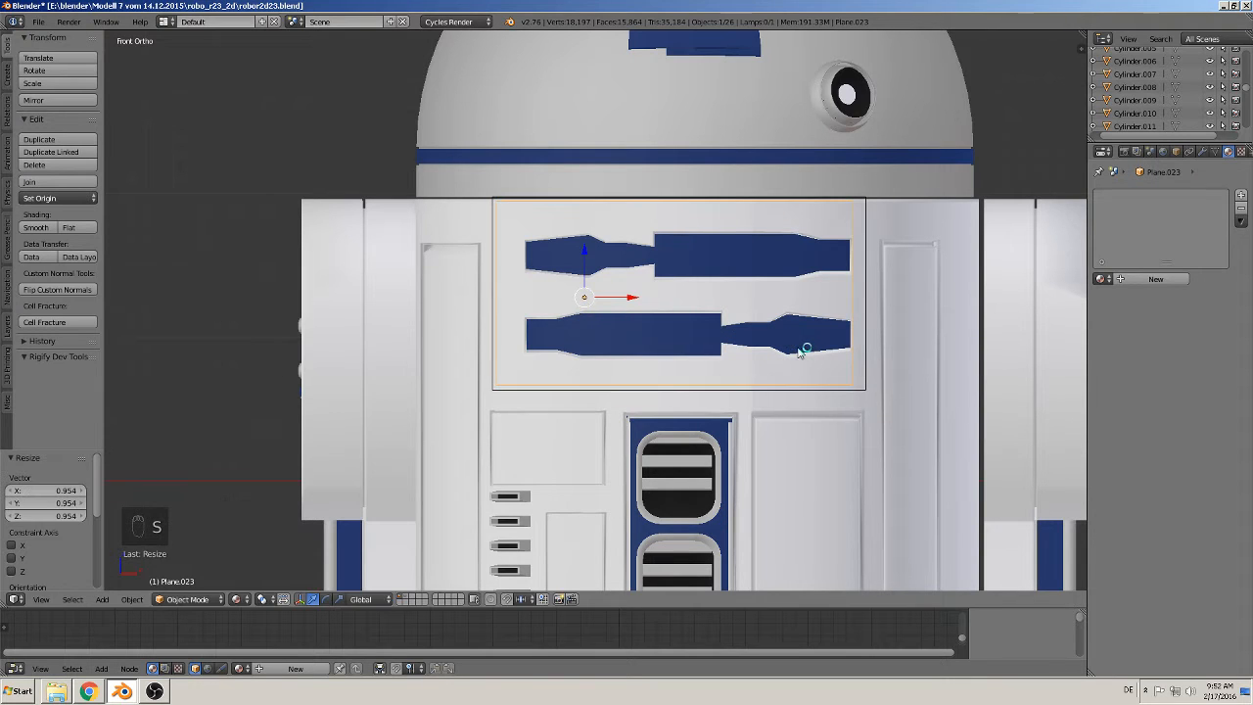
right_click(624, 203)
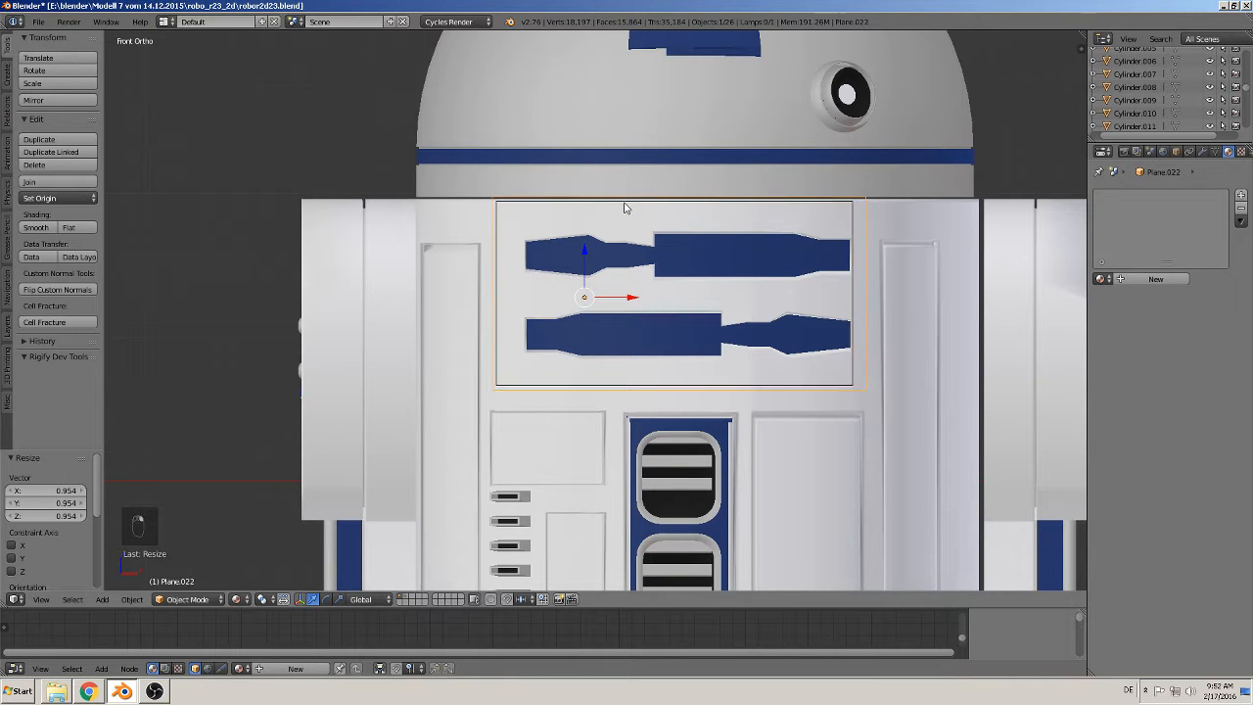
Step: Raise the top edge of the outer chest outline slightly along Z
key("Tab")
right_click(628, 197)
left_click_drag(679, 148, 677, 145)
key("Tab")
Step: Compare the inner chest outline with the reference image and raise its top edge slightly along Z
right_click(594, 203)
key("Tab")
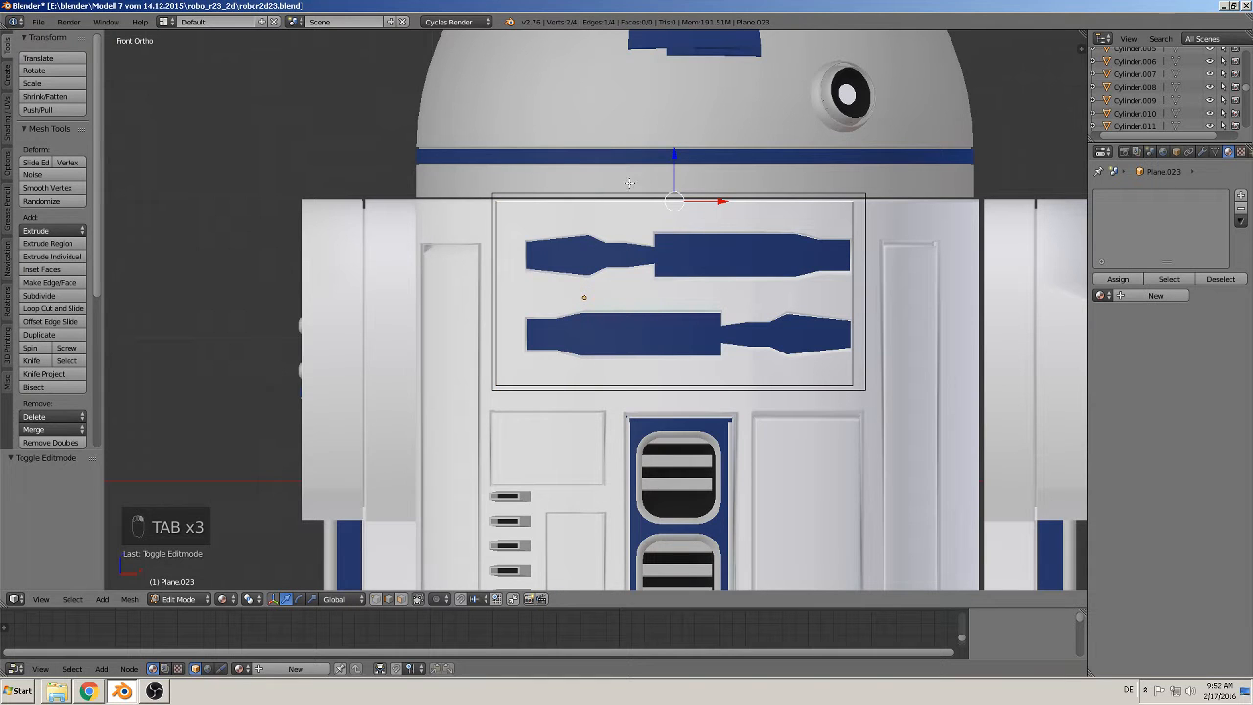
scroll(556, 241, "down", 4)
middle_click_drag(440, 298, 725, 277, "shift")
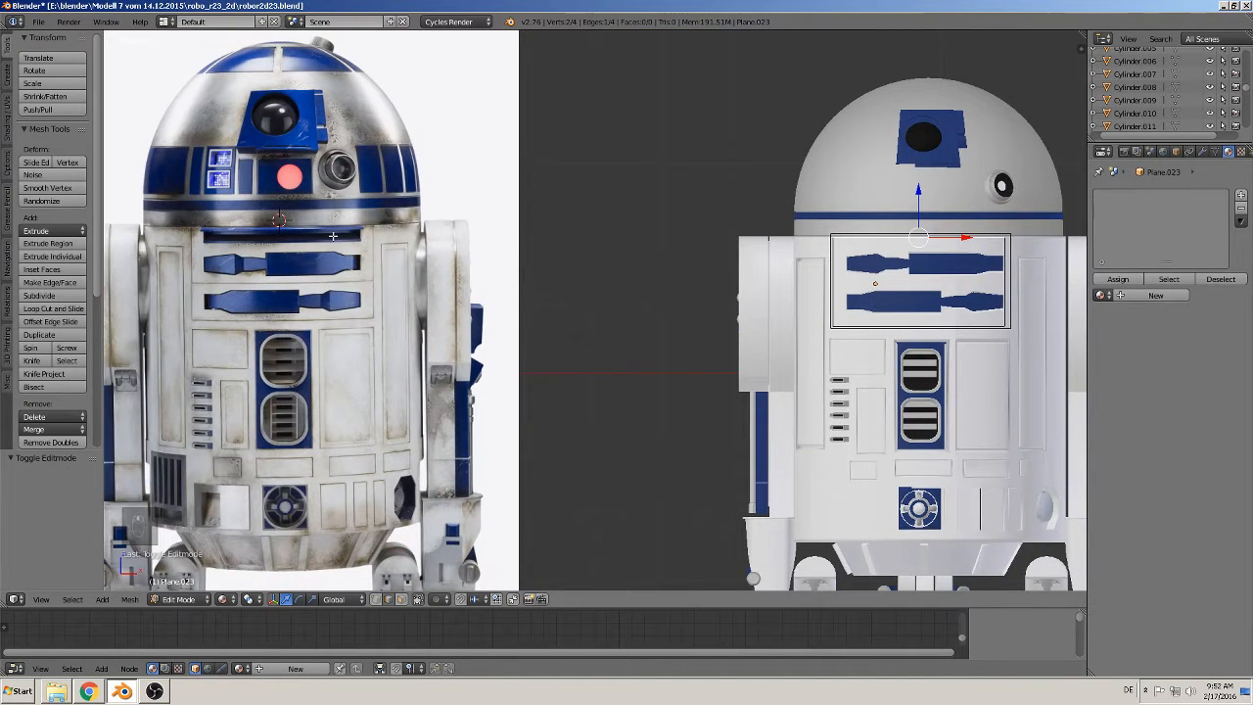
middle_click_drag(599, 235, 285, 307, "shift")
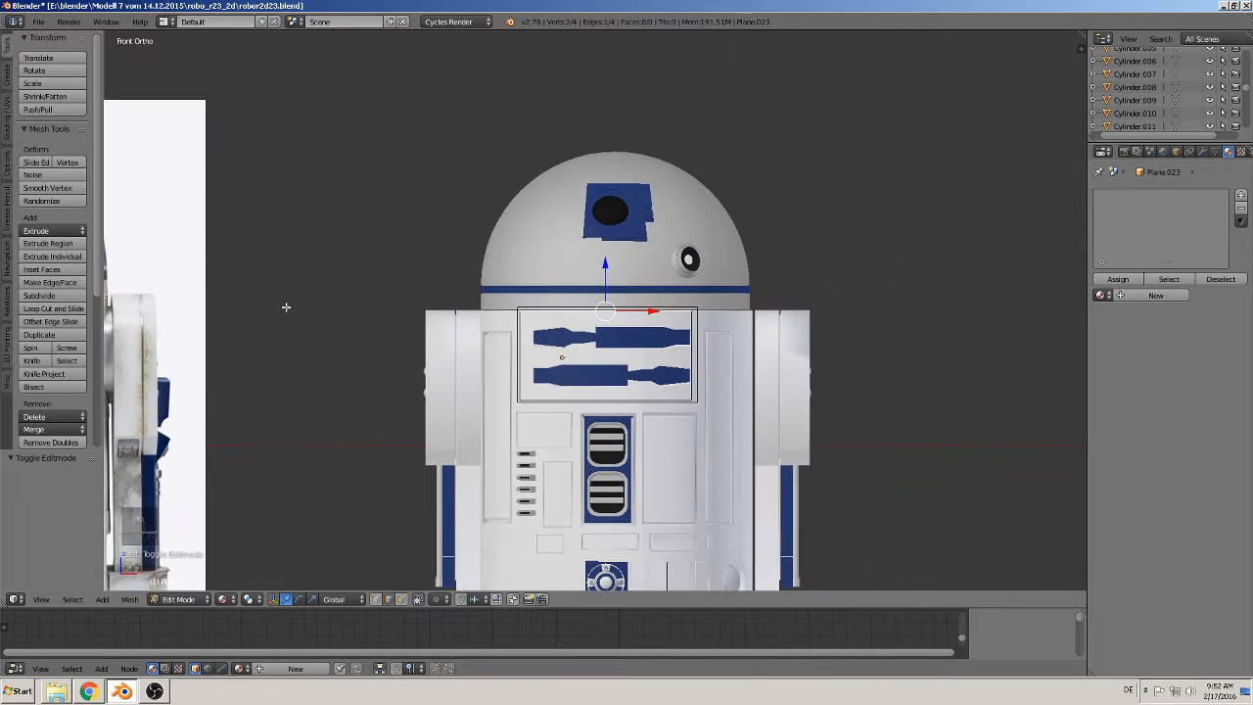
scroll(619, 292, "up", 2)
left_click_drag(608, 270, 608, 267)
middle_click_drag(608, 354, 574, 285, "shift")
scroll(489, 304, "up", 2)
key("Tab")
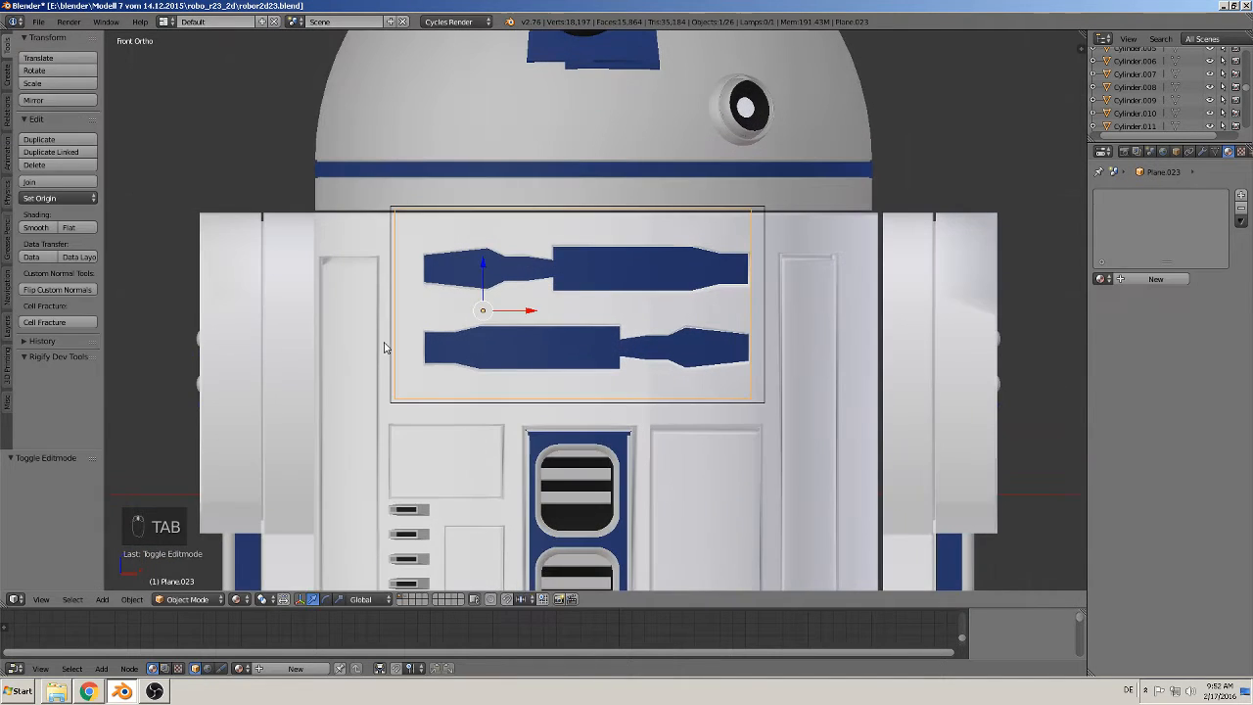
Step: Cut the outer chest outline into the fully selected body mesh with Knife Project
right_click(368, 254)
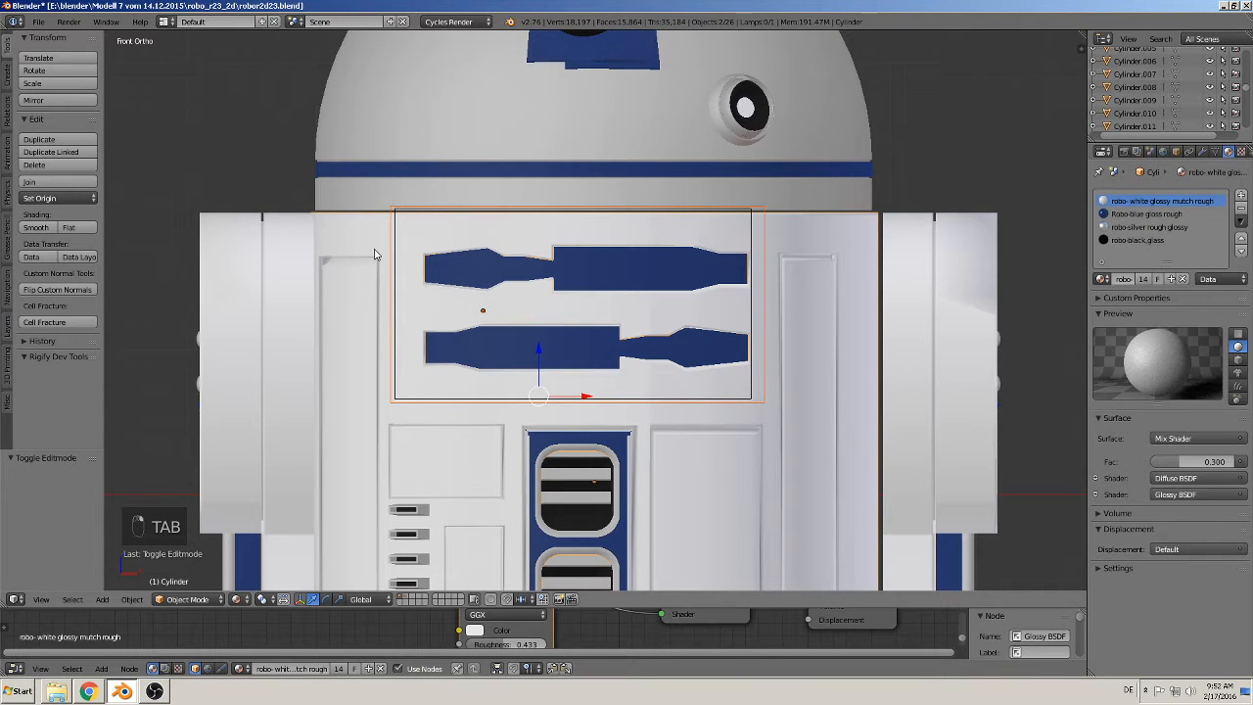
key("Tab")
key("a")
key("a")
key("a")
key("a")
key("a")
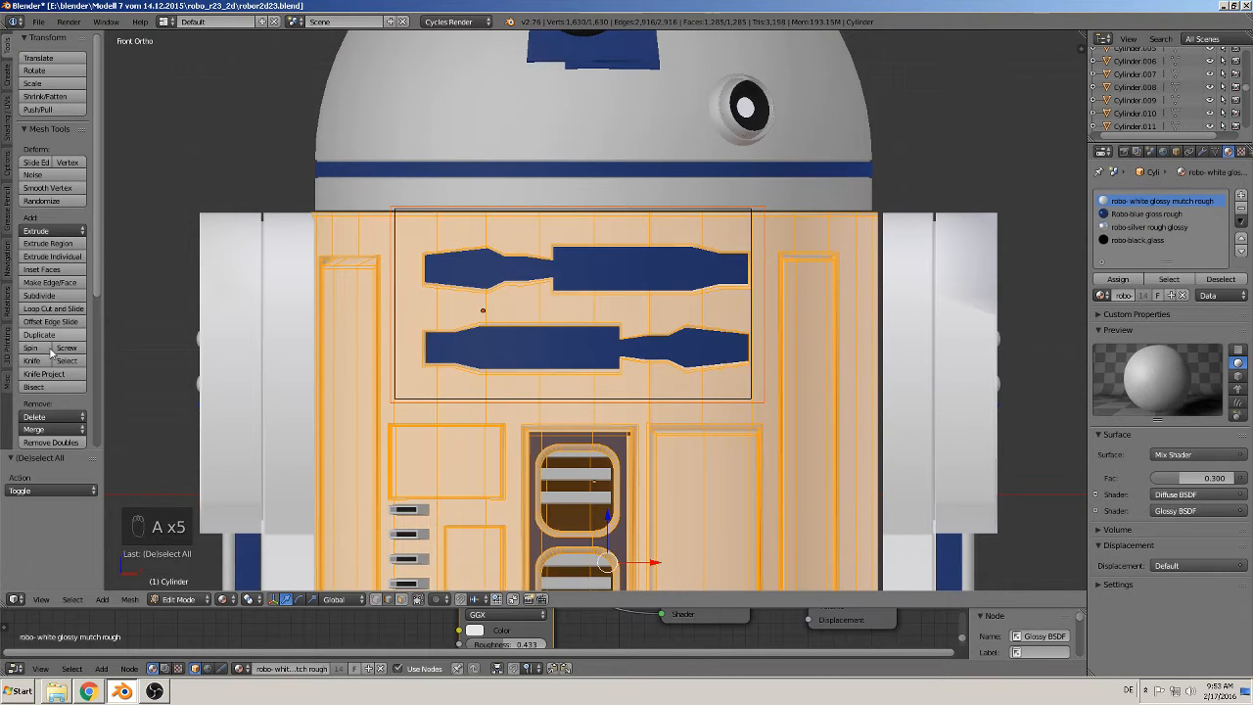
left_click(43, 378)
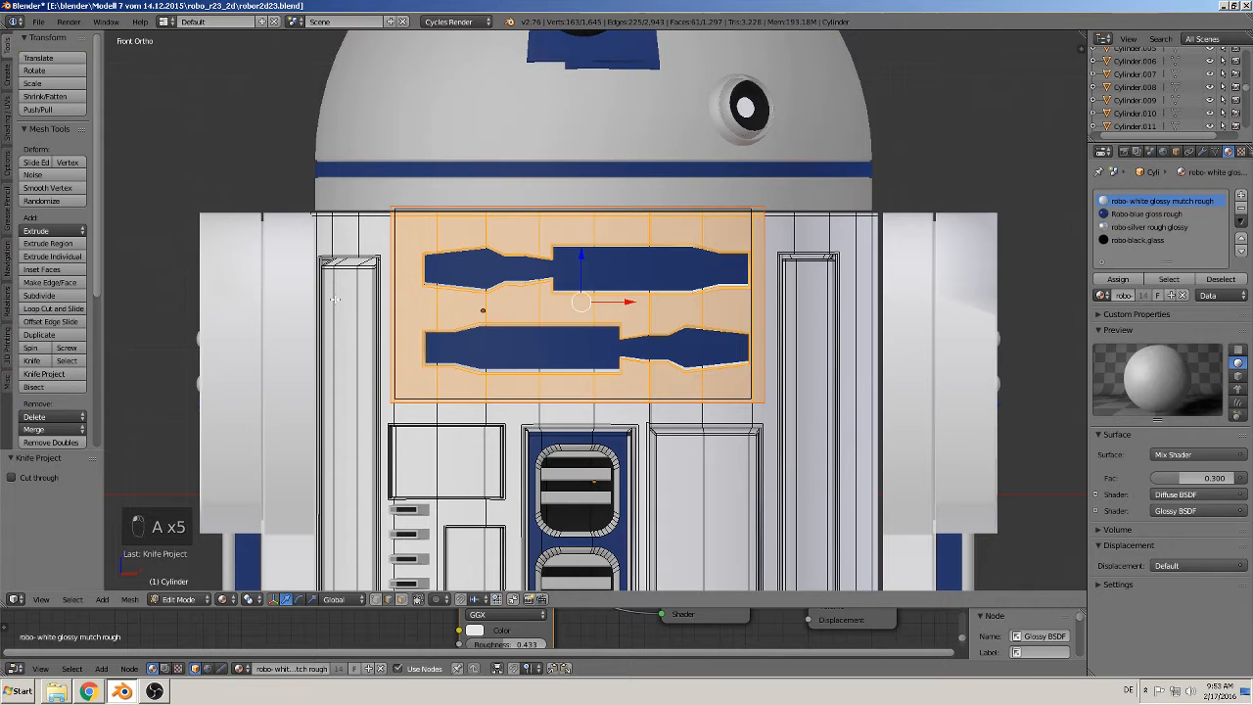
Step: Cut the inner chest outline into the fully selected body mesh with Knife Project and leave Edit Mode
key("Tab")
right_click(398, 255)
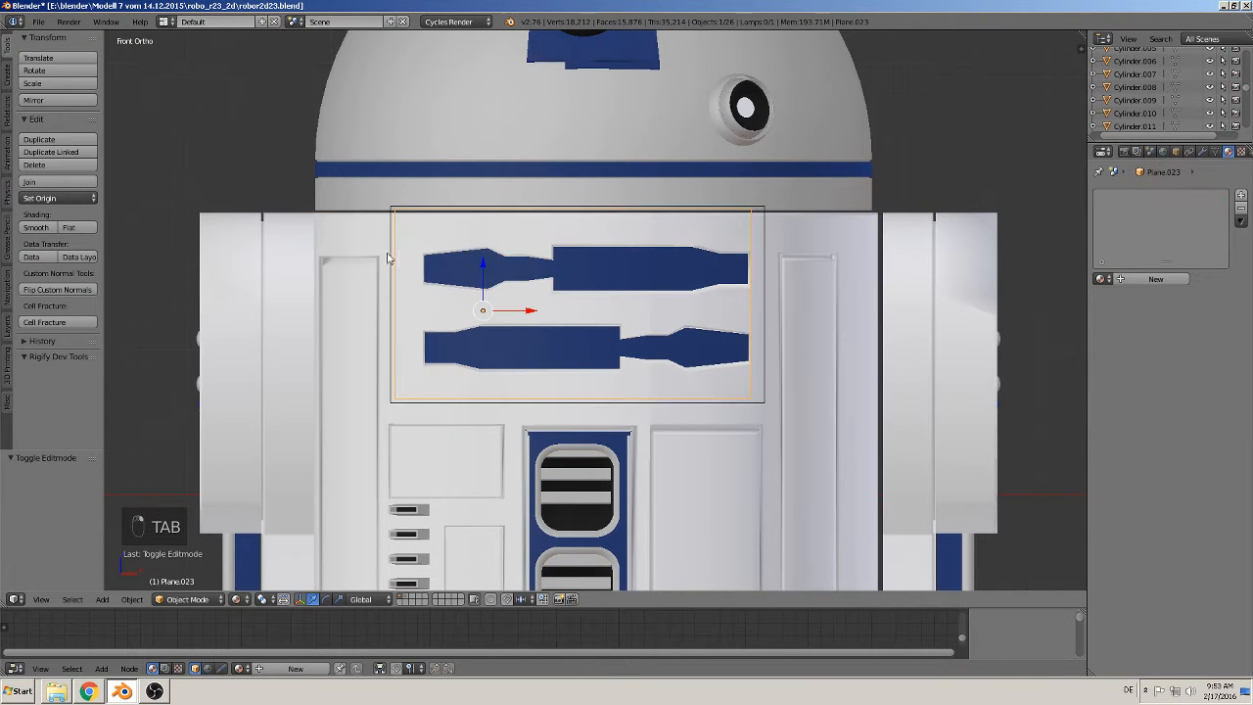
right_click(374, 237)
key("Tab")
key("a")
key("a")
key("a")
key("a")
key("a")
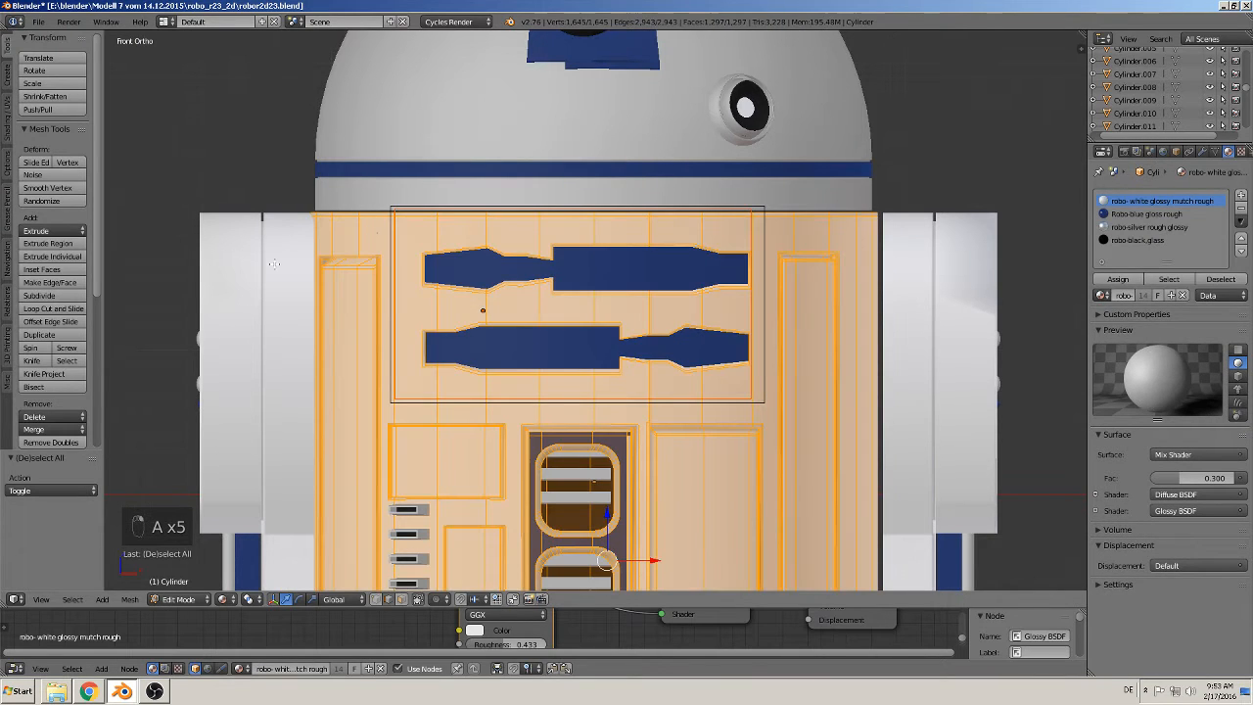
left_click(49, 374)
key("Tab")
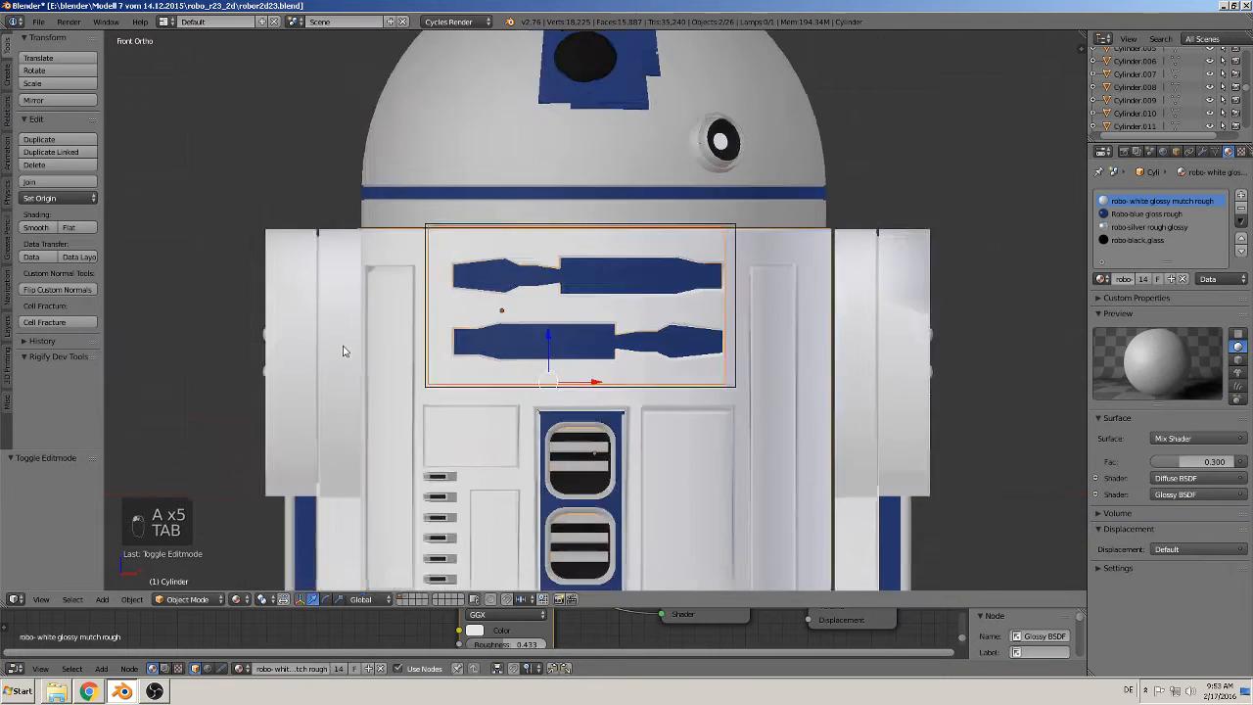
Step: Open the body mesh in Edit Mode with face selection around the newly cut chest panel
scroll(607, 375, "up", 1)
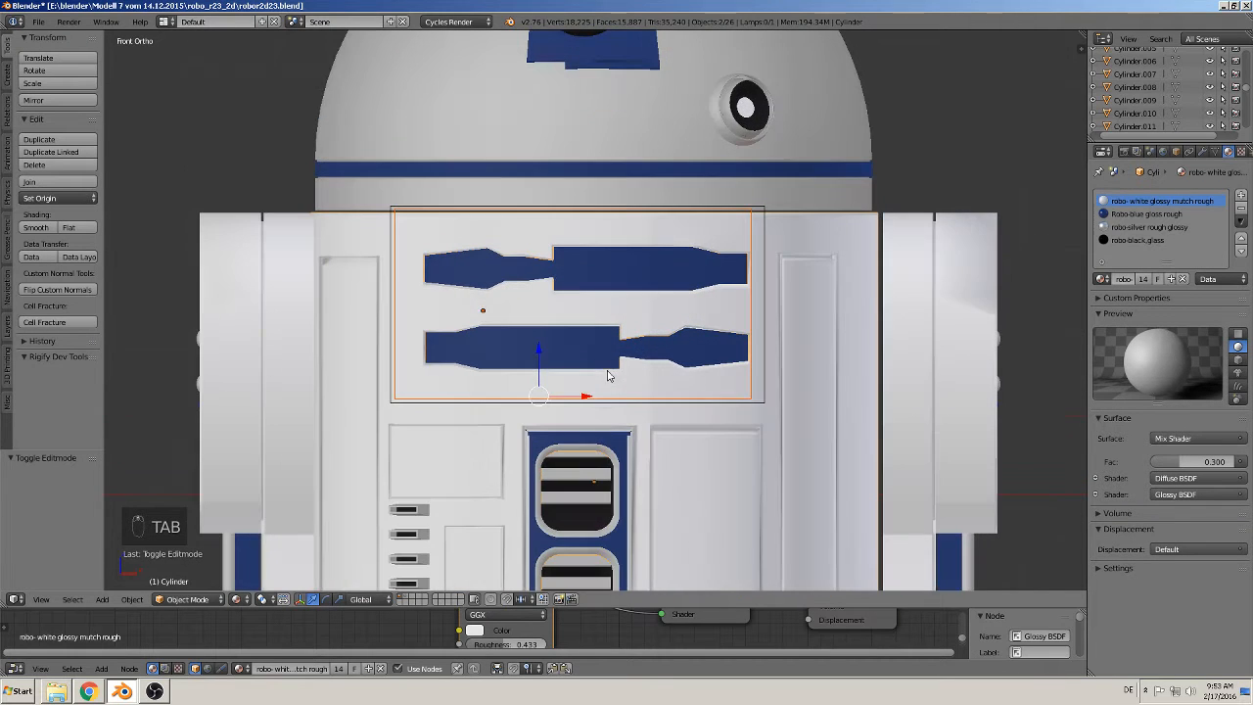
scroll(590, 384, "up", 1)
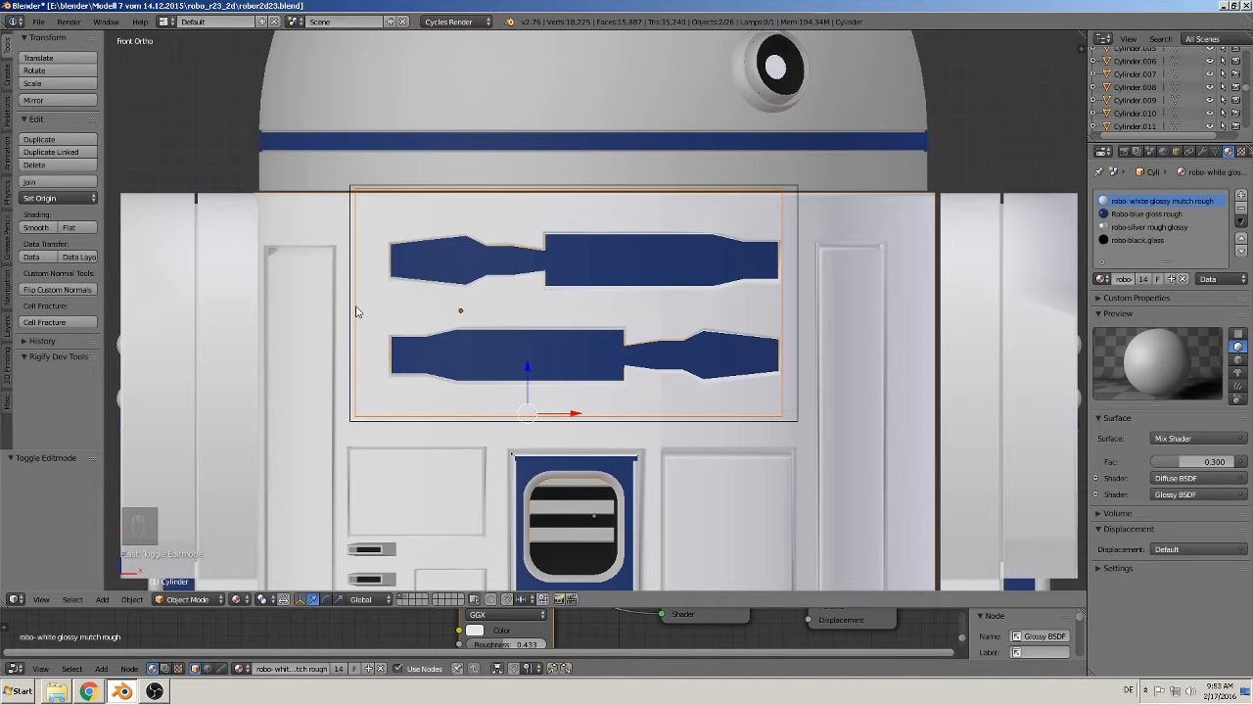
middle_click_drag(377, 299, 505, 385)
key("Tab")
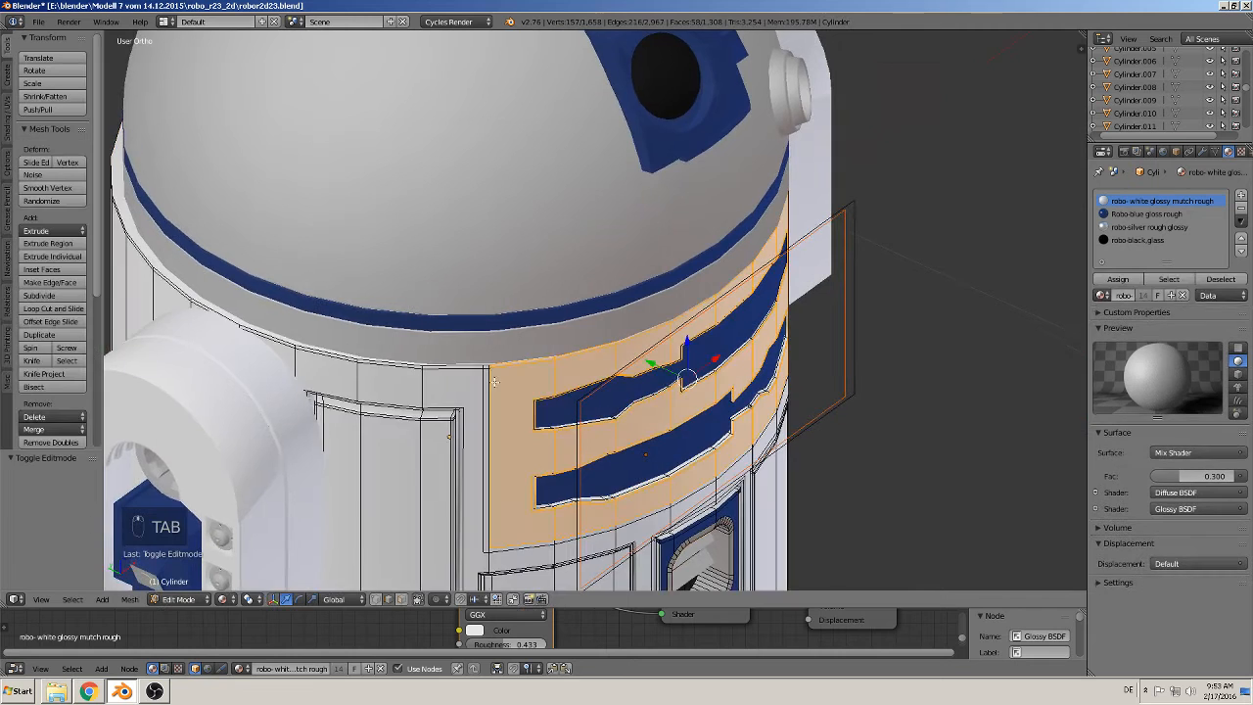
scroll(480, 397, "up", 3)
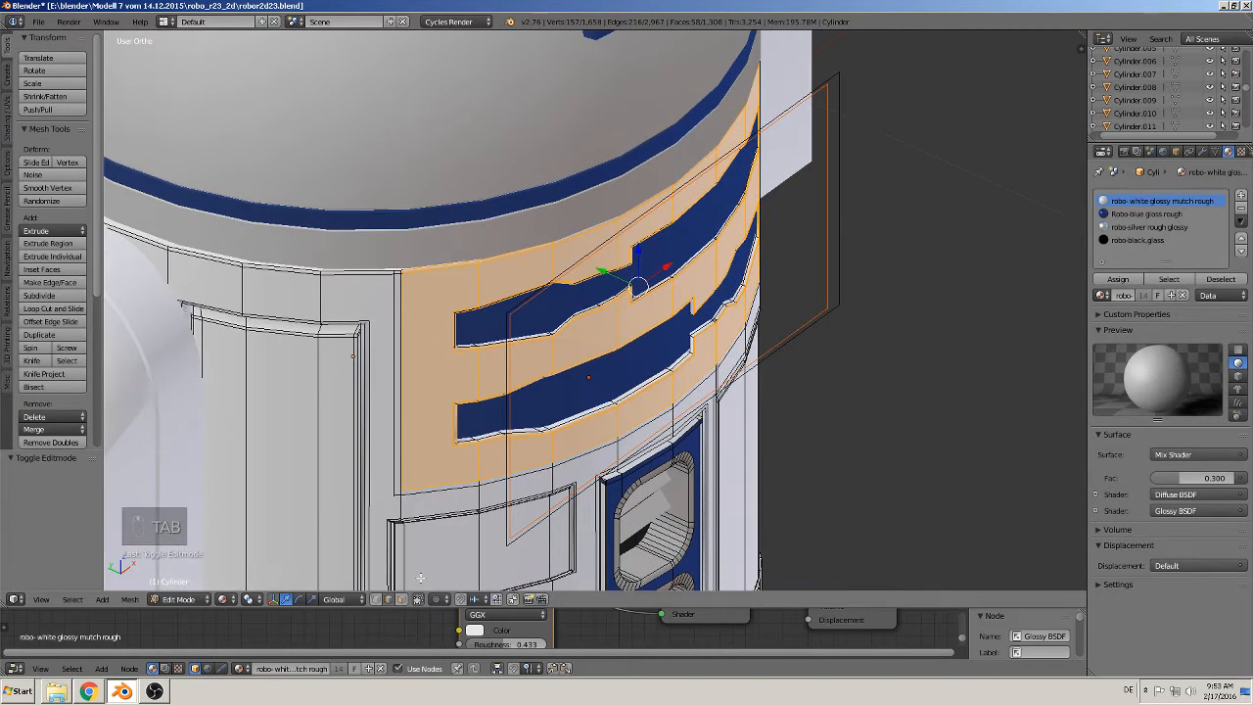
left_click(402, 599)
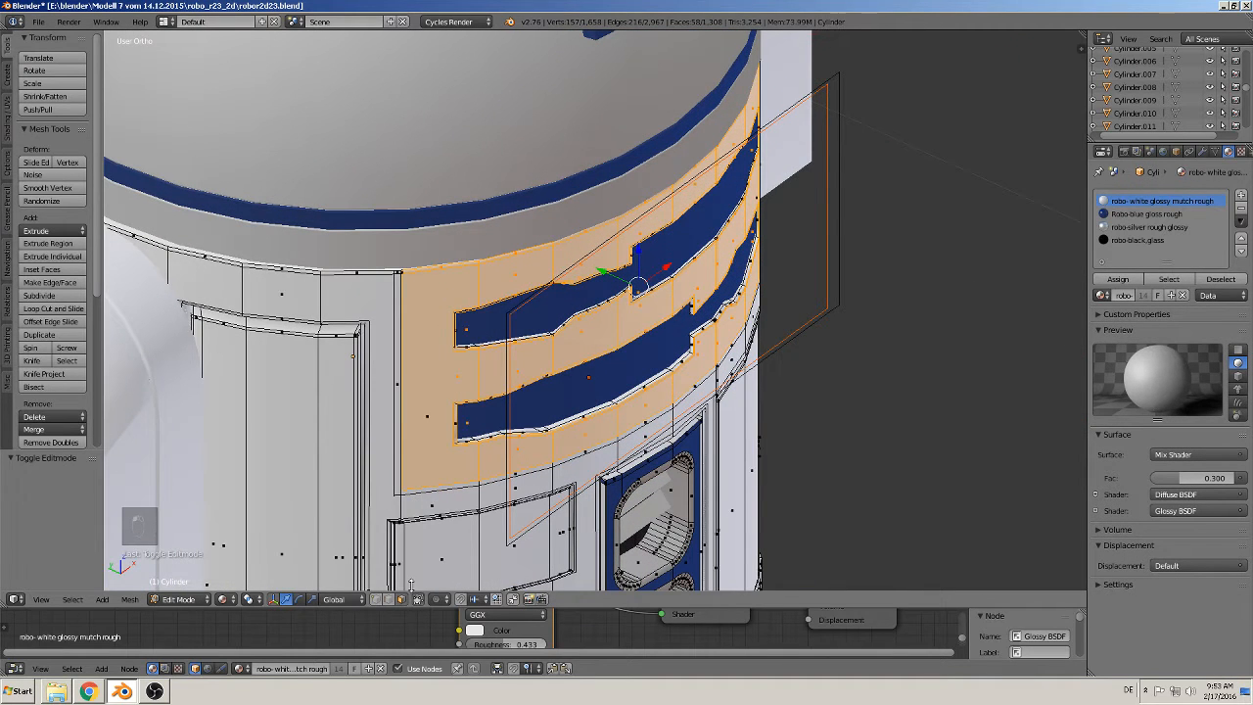
Step: Select the narrow faces between the two cut outlines down the panel's left side and along its bottom
right_click(399, 478)
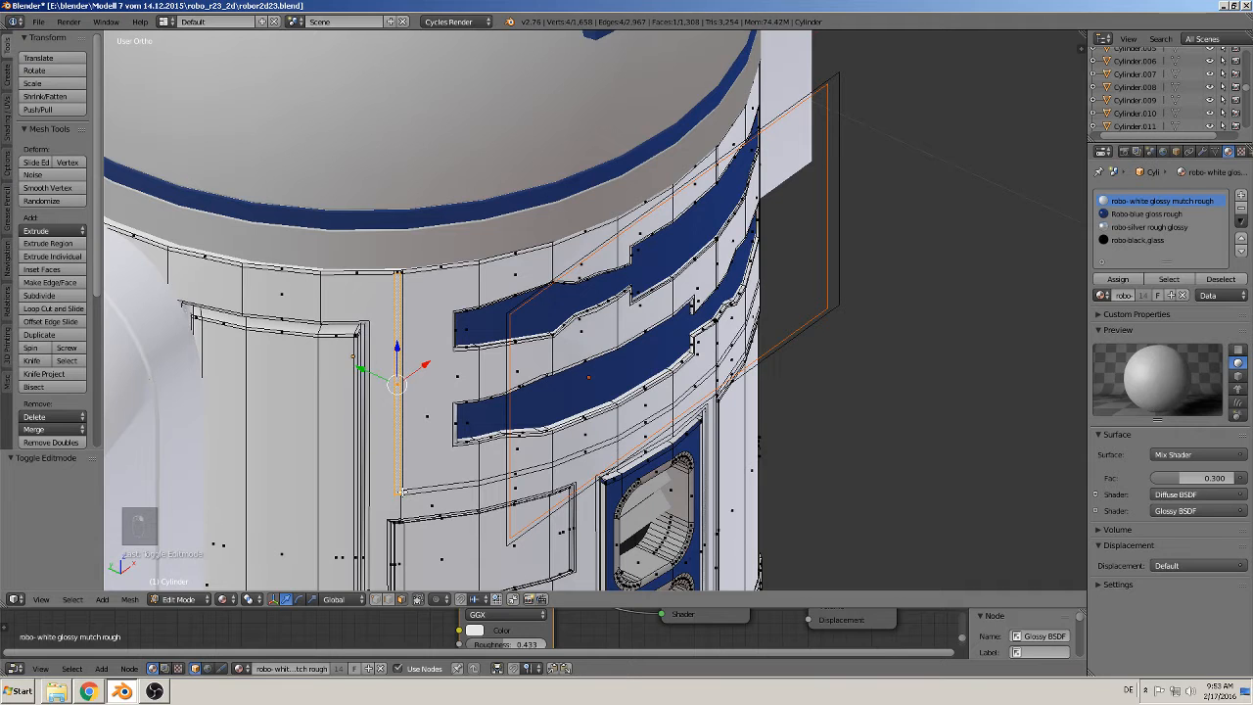
right_click(481, 482, "shift")
right_click(504, 477, "shift")
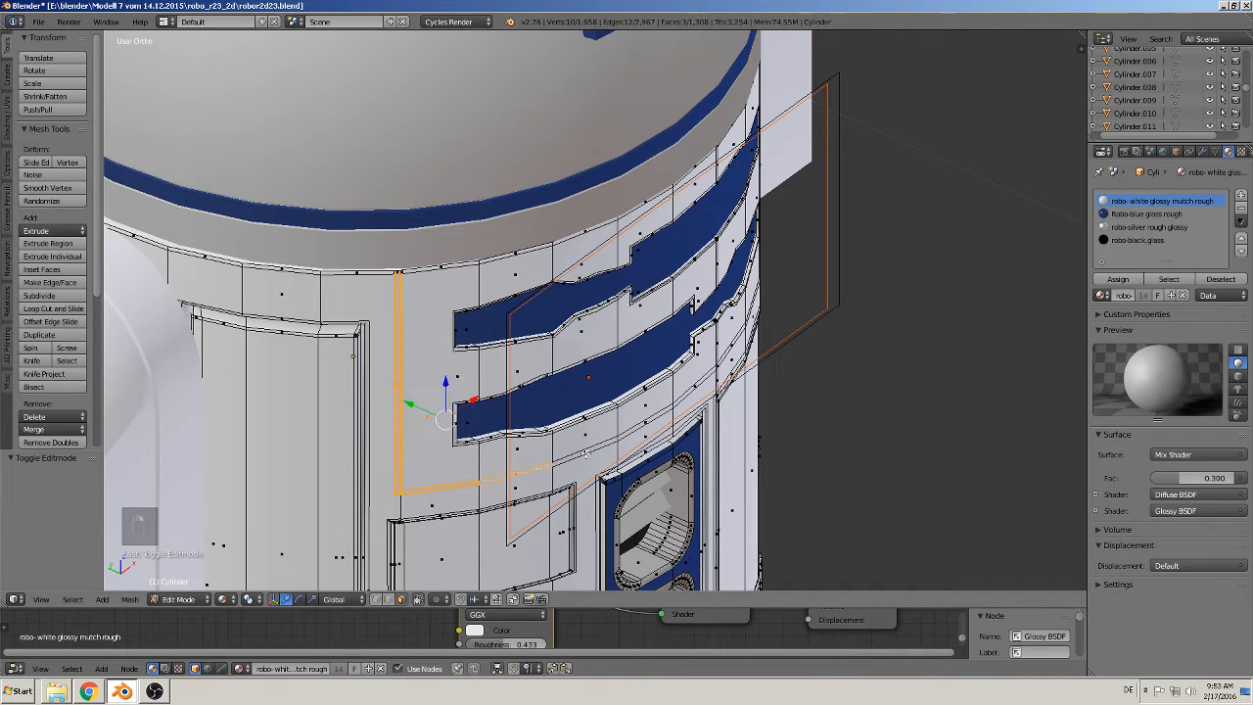
right_click(585, 455, "shift")
right_click(644, 425, "shift")
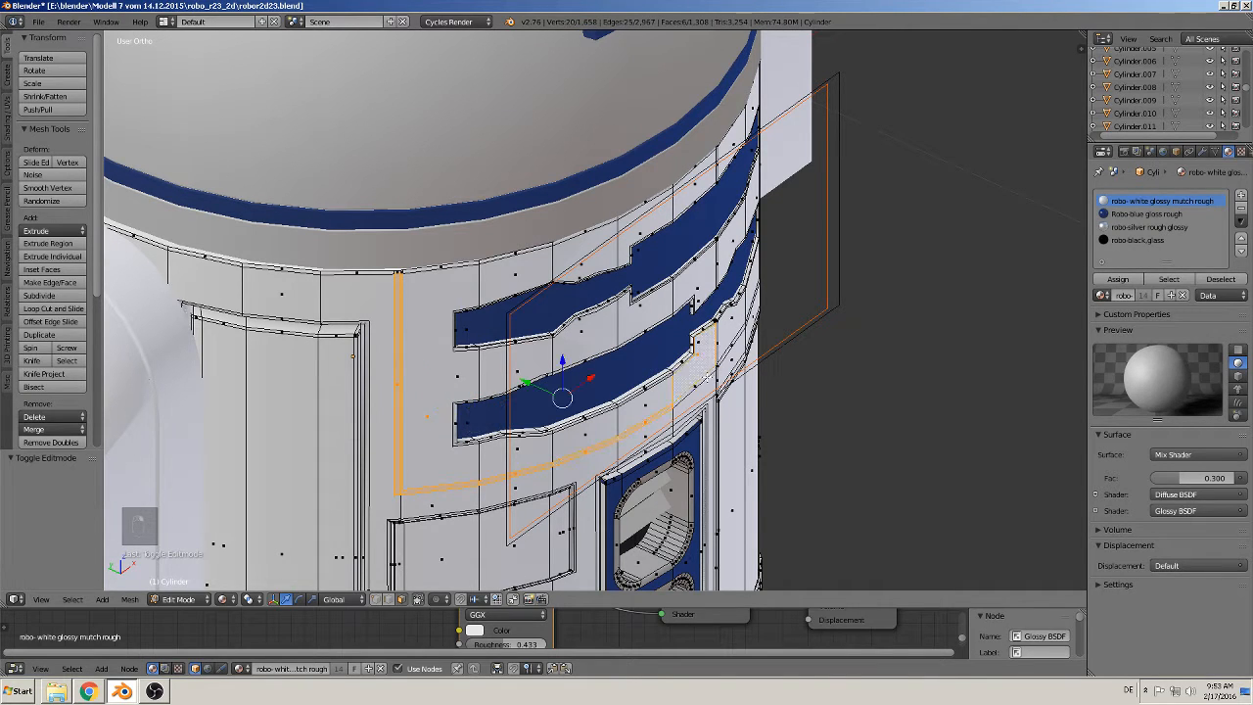
right_click(696, 384, "shift")
right_click(723, 357, "shift")
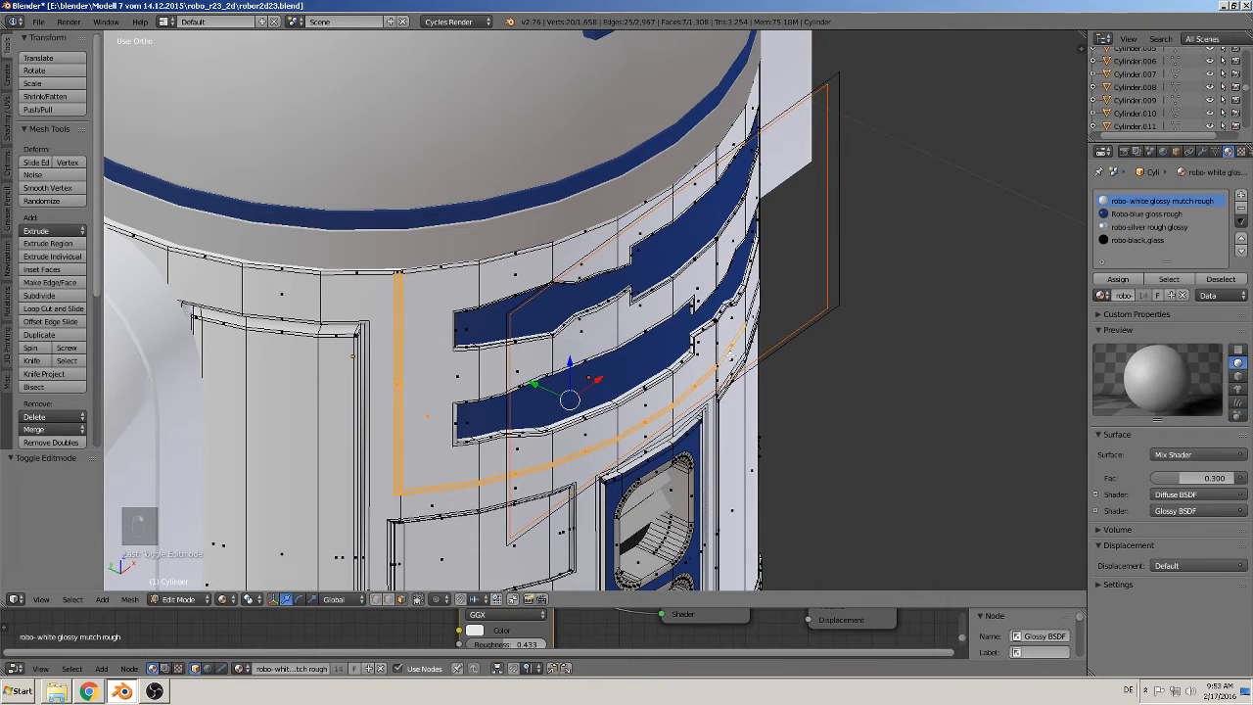
Step: Extend the strip selection along the rest of the panel's bottom and up its right side
middle_click_drag(729, 354, 615, 345)
middle_click_drag(806, 463, 553, 347, "shift")
scroll(553, 347, "up", 3)
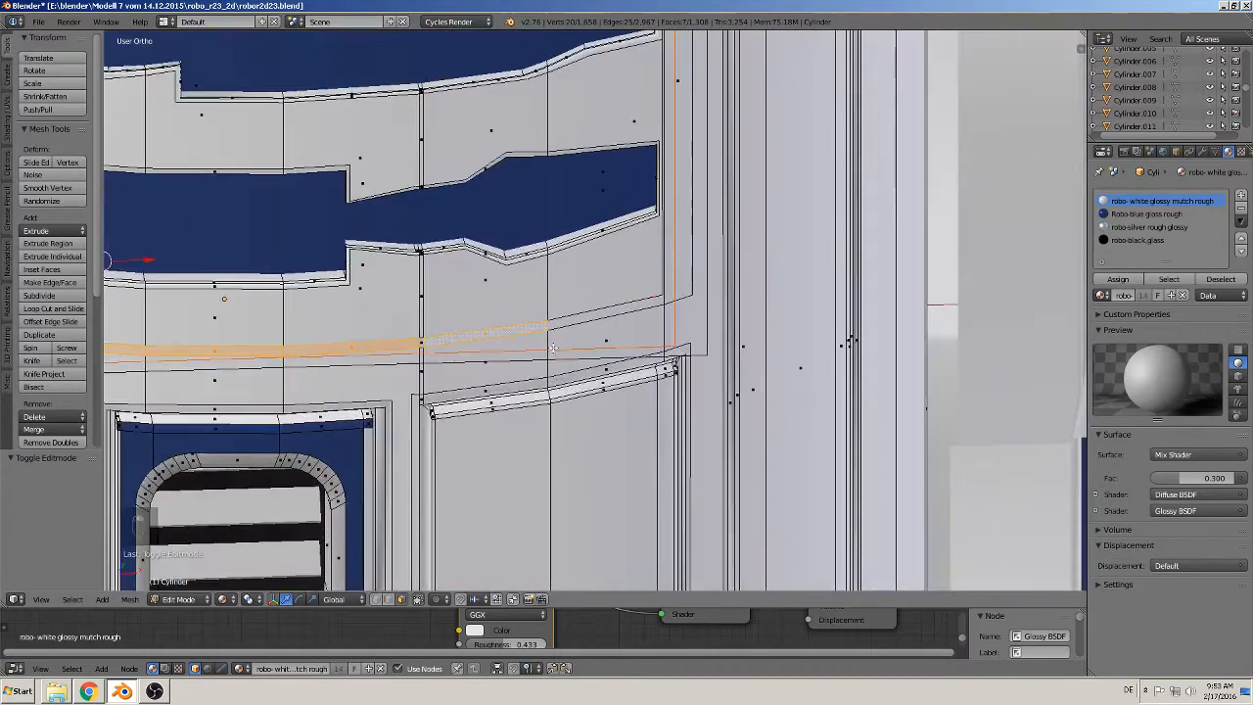
right_click(424, 342, "shift")
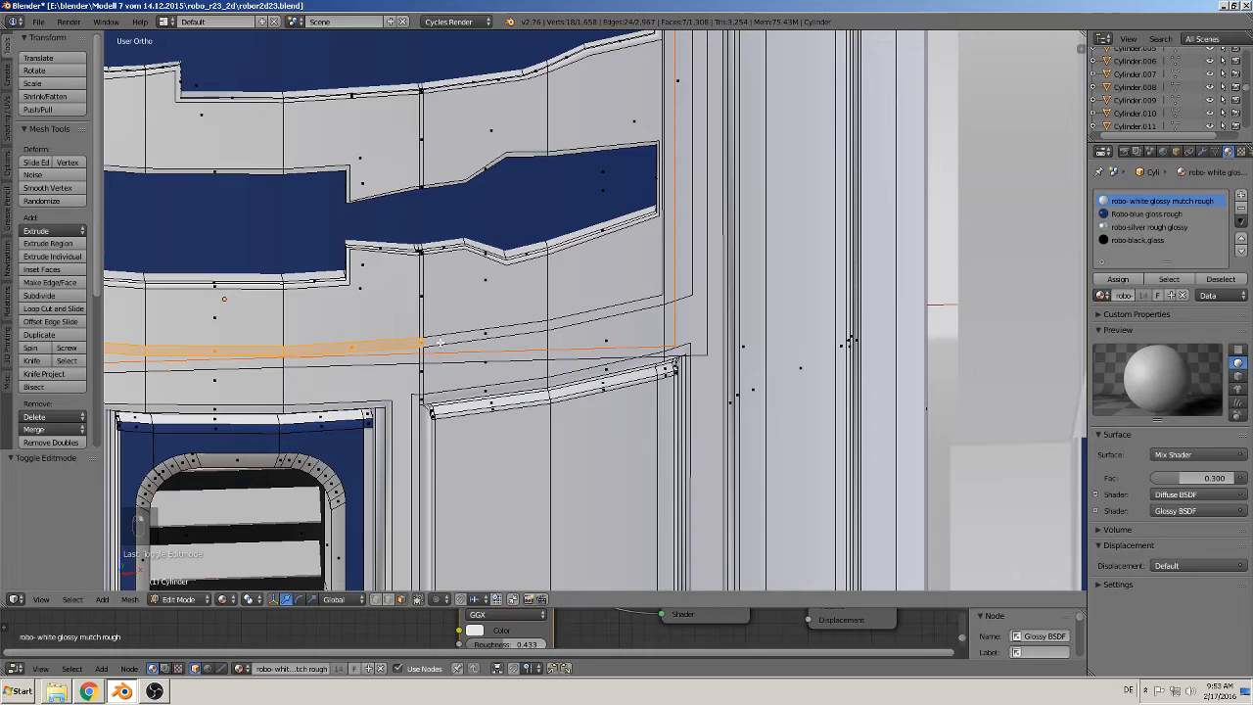
right_click(572, 320, "shift")
right_click(685, 270, "shift")
Step: Inspect the strip on the panel's right side and clear the face selection
scroll(686, 269, "down", 4)
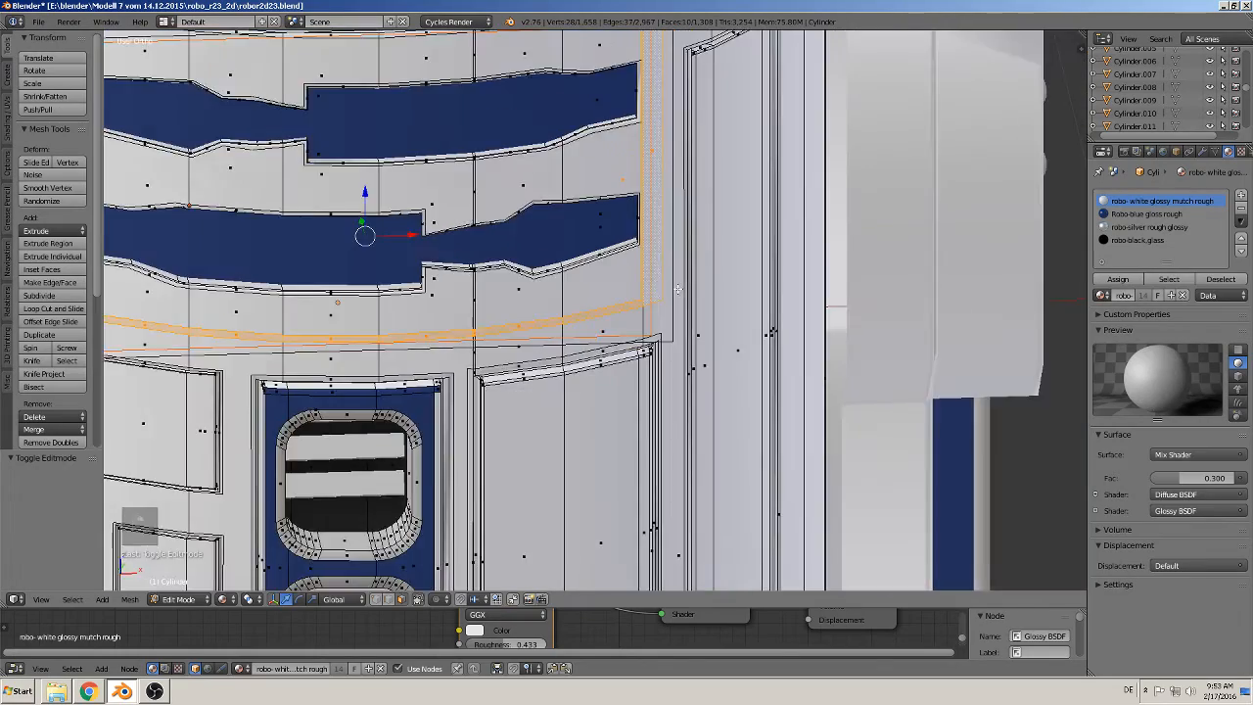
middle_click_drag(666, 297, 577, 377)
scroll(611, 279, "up", 3)
key("KP_5")
scroll(627, 282, "up", 2)
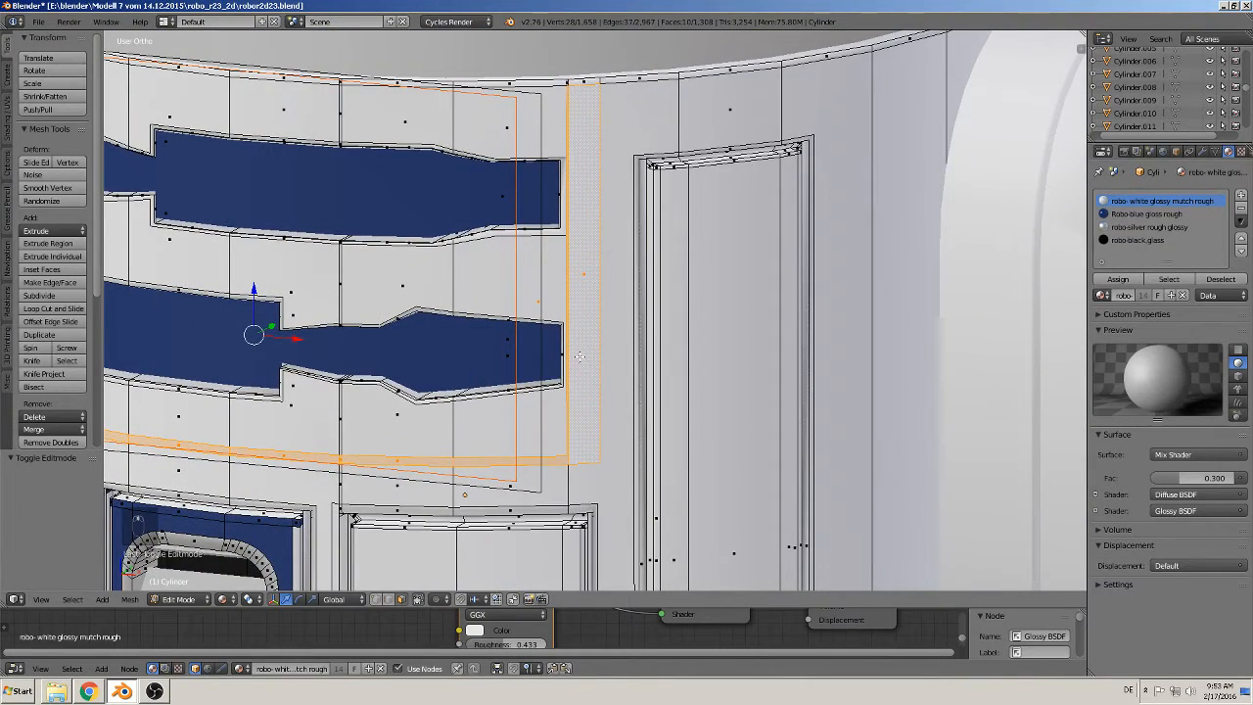
key("a")
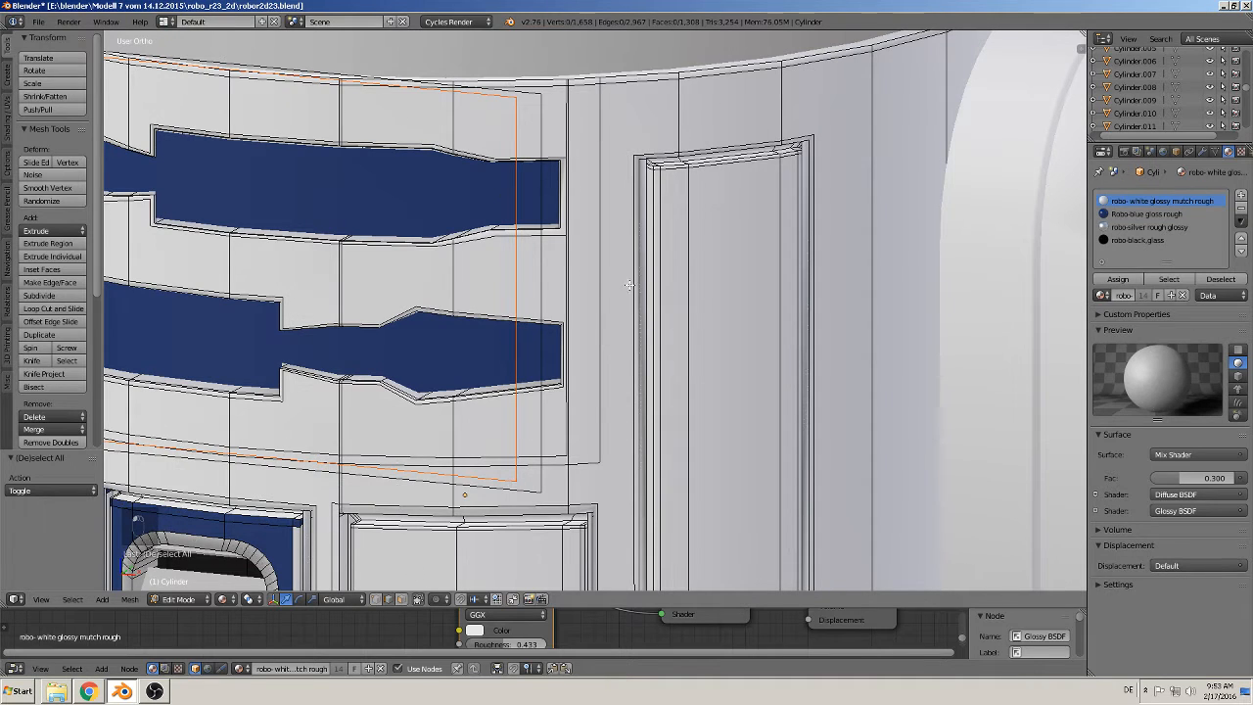
Step: Change the snap element and slide the right strip's outer edge toward the inner cut with Edge Slide, using a factor of about 0.700
right_click(592, 287)
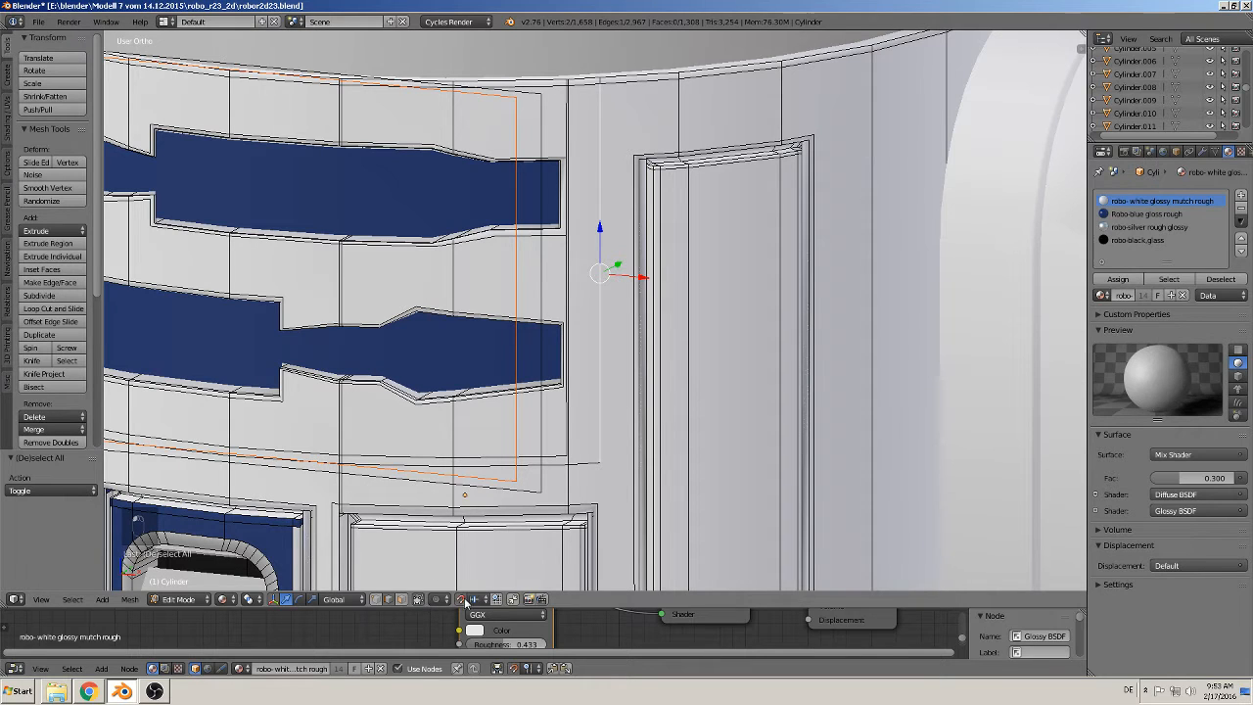
left_click(475, 600)
left_click(500, 527)
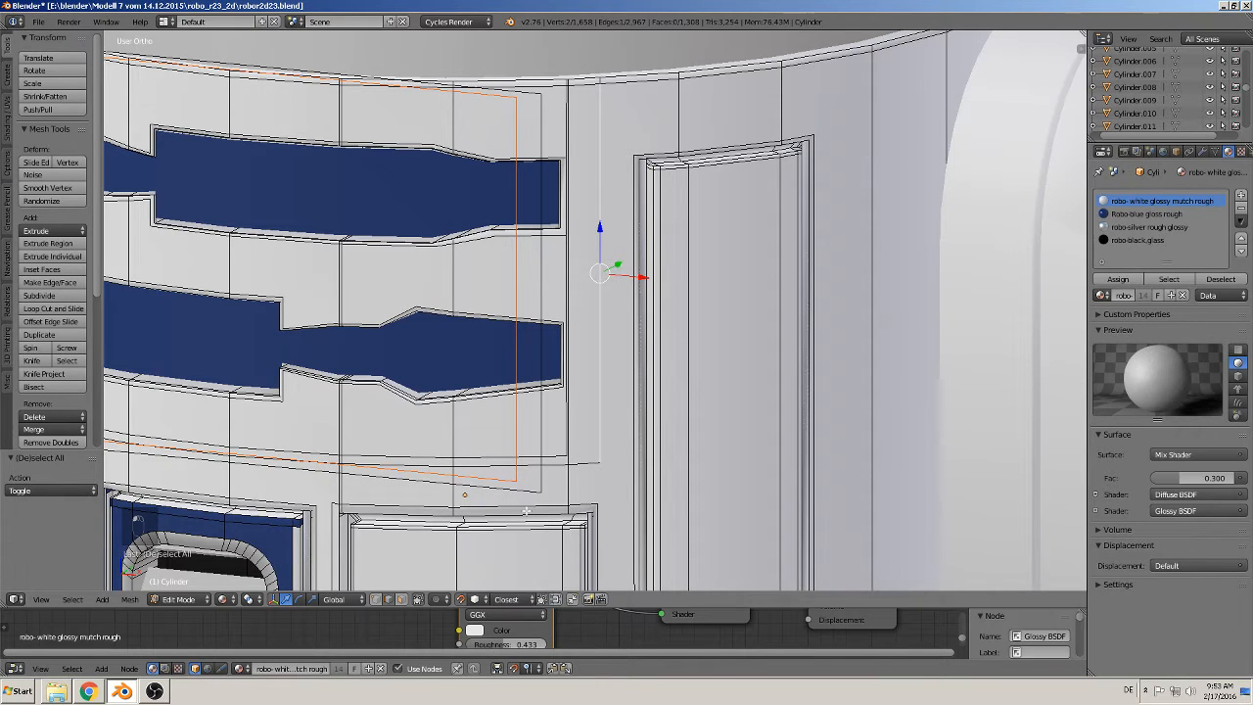
key("space")
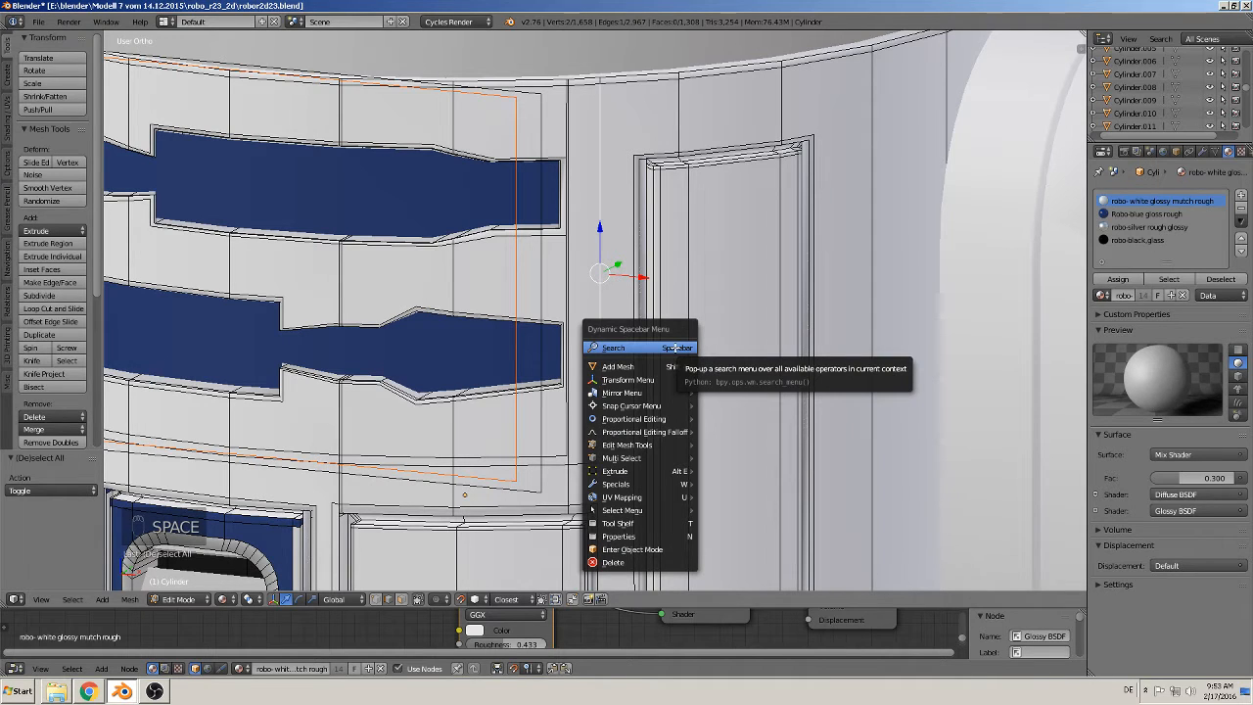
left_click(675, 348)
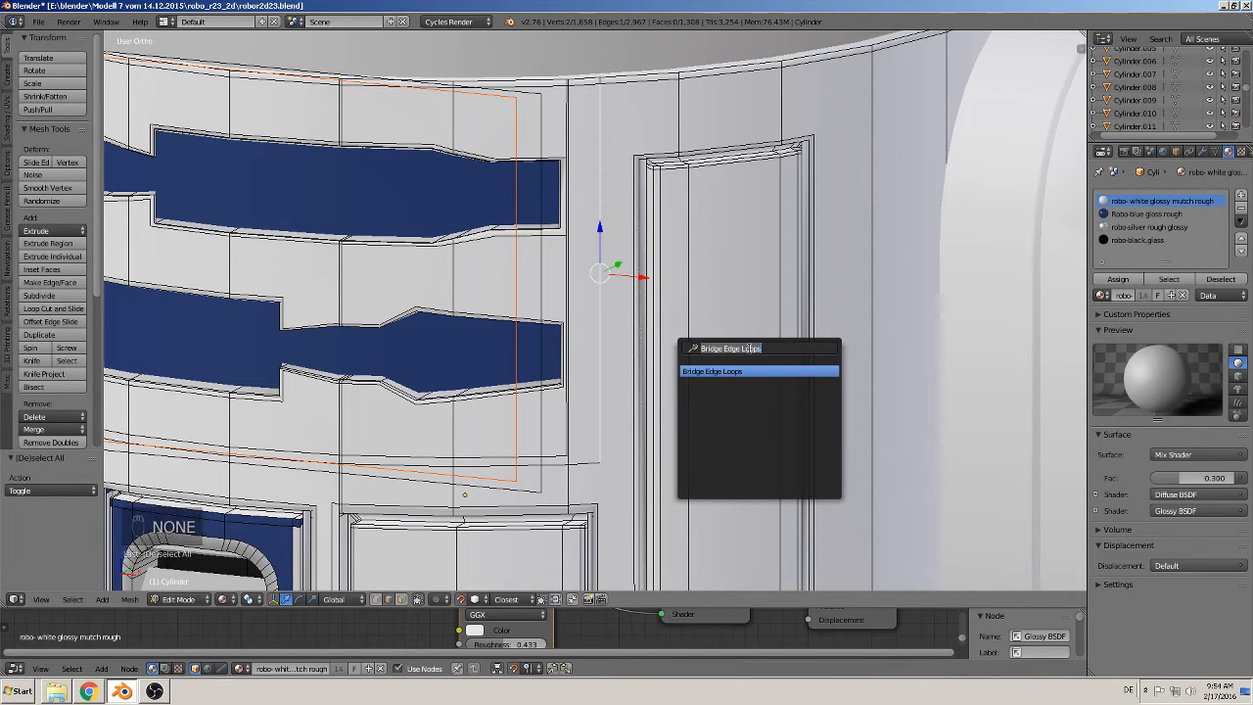
type("edge")
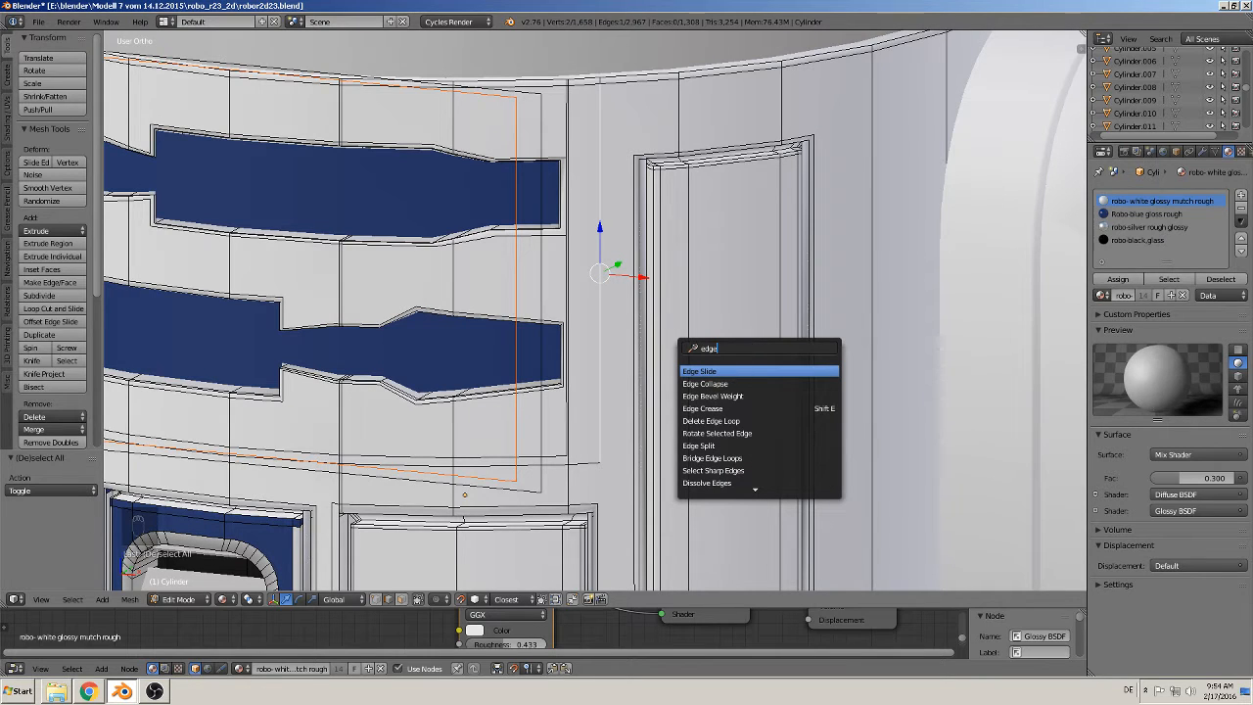
key("Return")
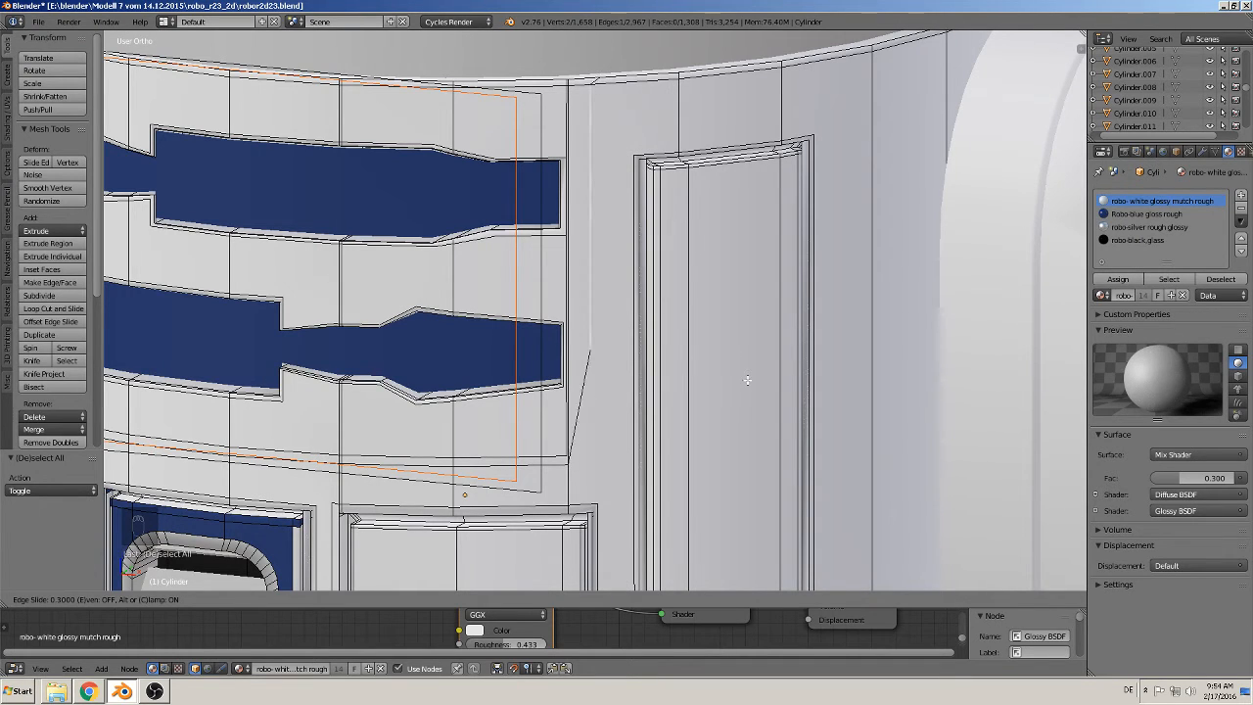
left_click(799, 394)
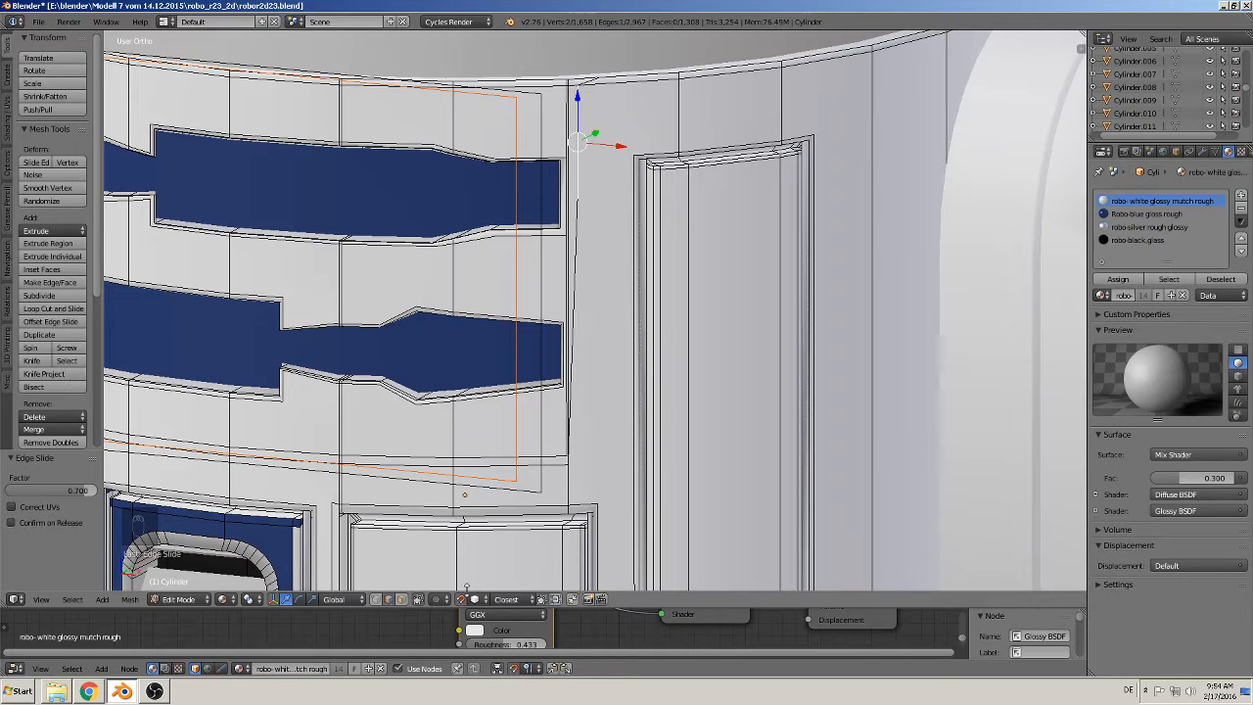
Step: Move the slid edge's lower vertex -0.091 along Z to the strip's bottom corner using vertex selection
left_click(377, 600)
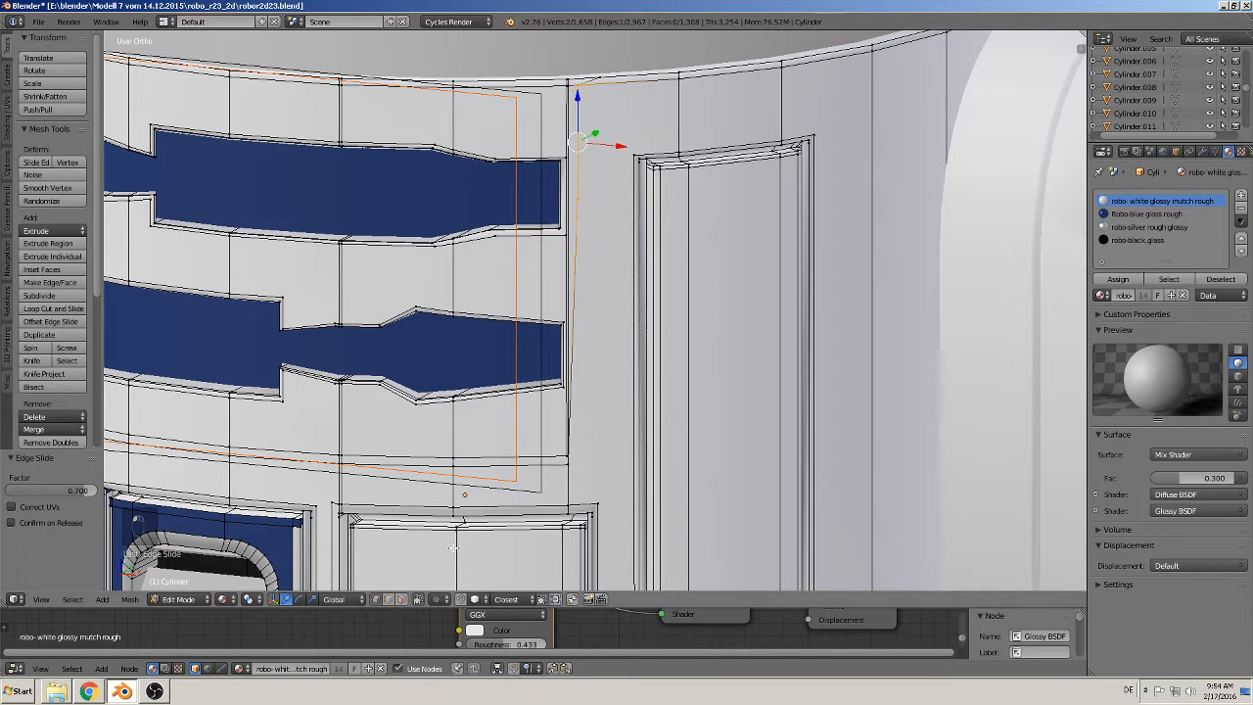
key("g")
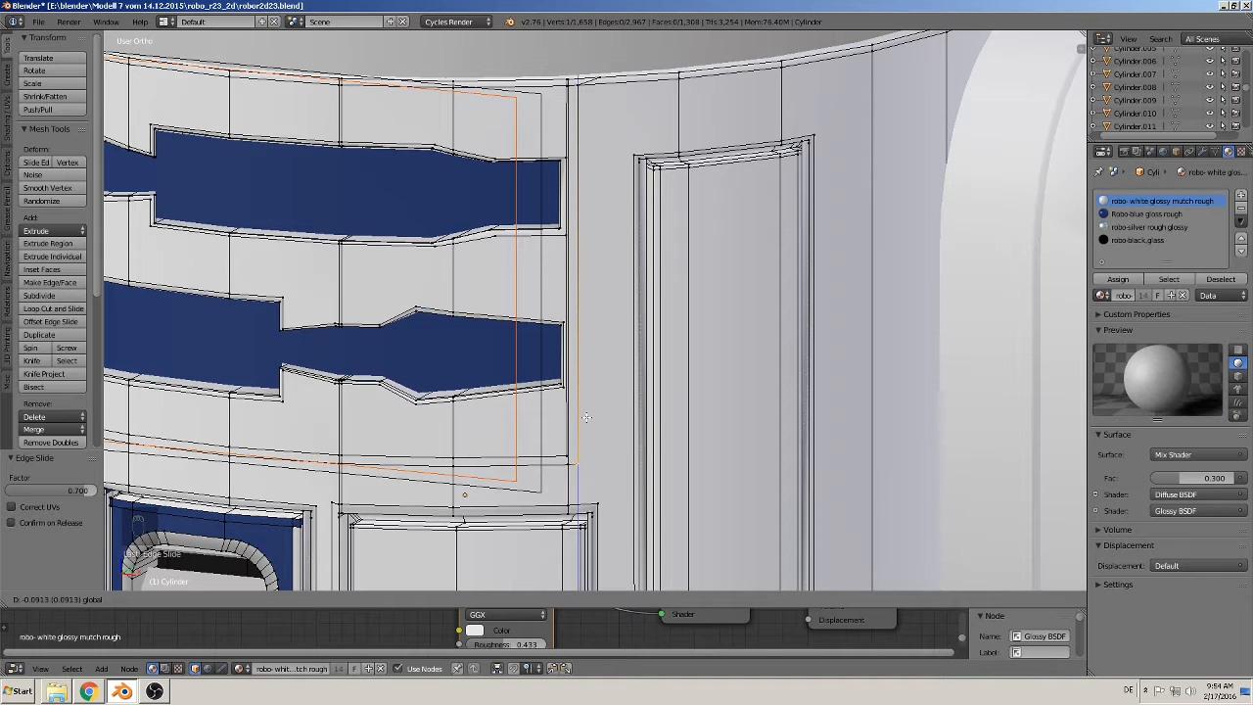
left_click(586, 417)
Step: Select the narrow strip faces on the chest panel's right side, along its bottom and up its left side using face selection
left_click(402, 599)
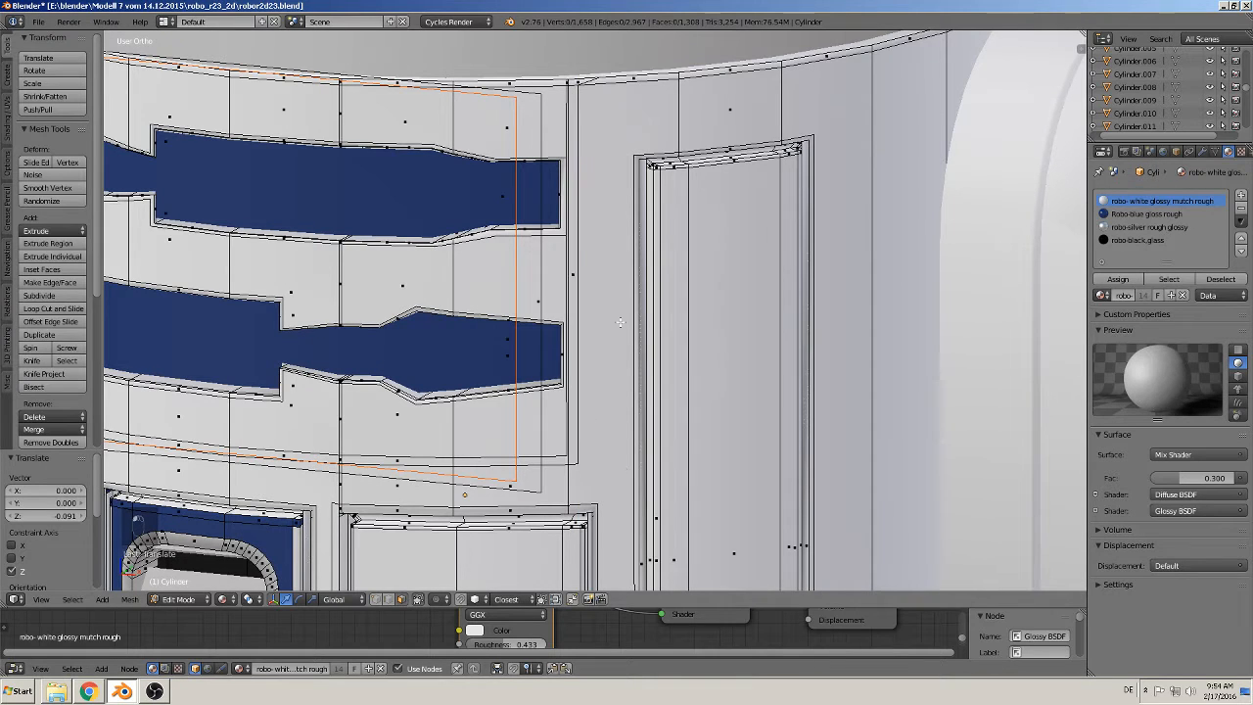
right_click(570, 281)
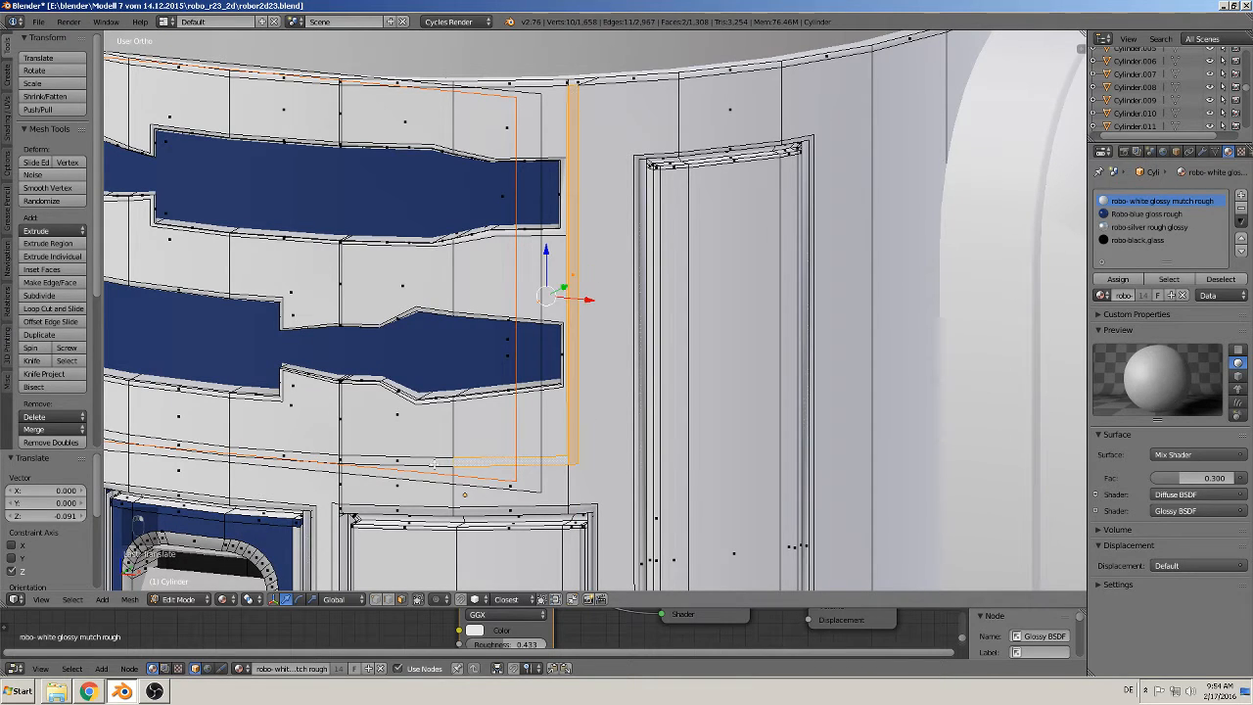
right_click(376, 461, "shift")
right_click(345, 458, "alt+shift")
right_click(348, 457, "alt+shift")
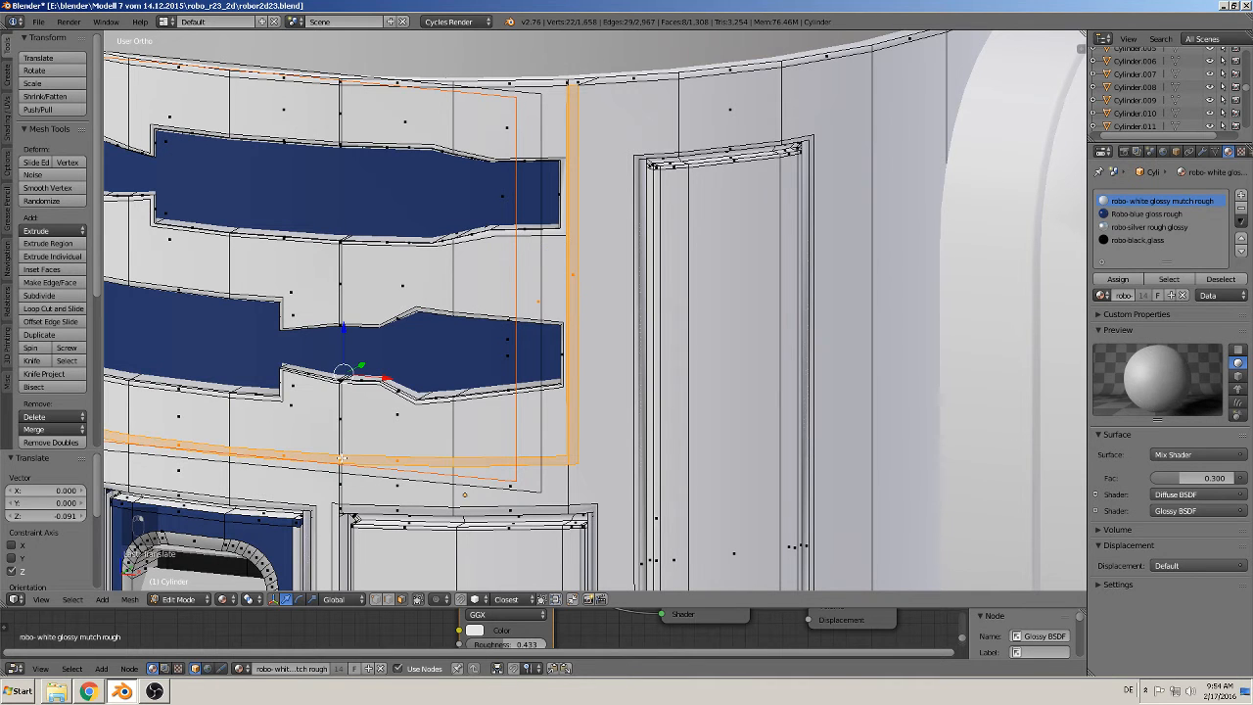
middle_click_drag(311, 444, 835, 444, "shift")
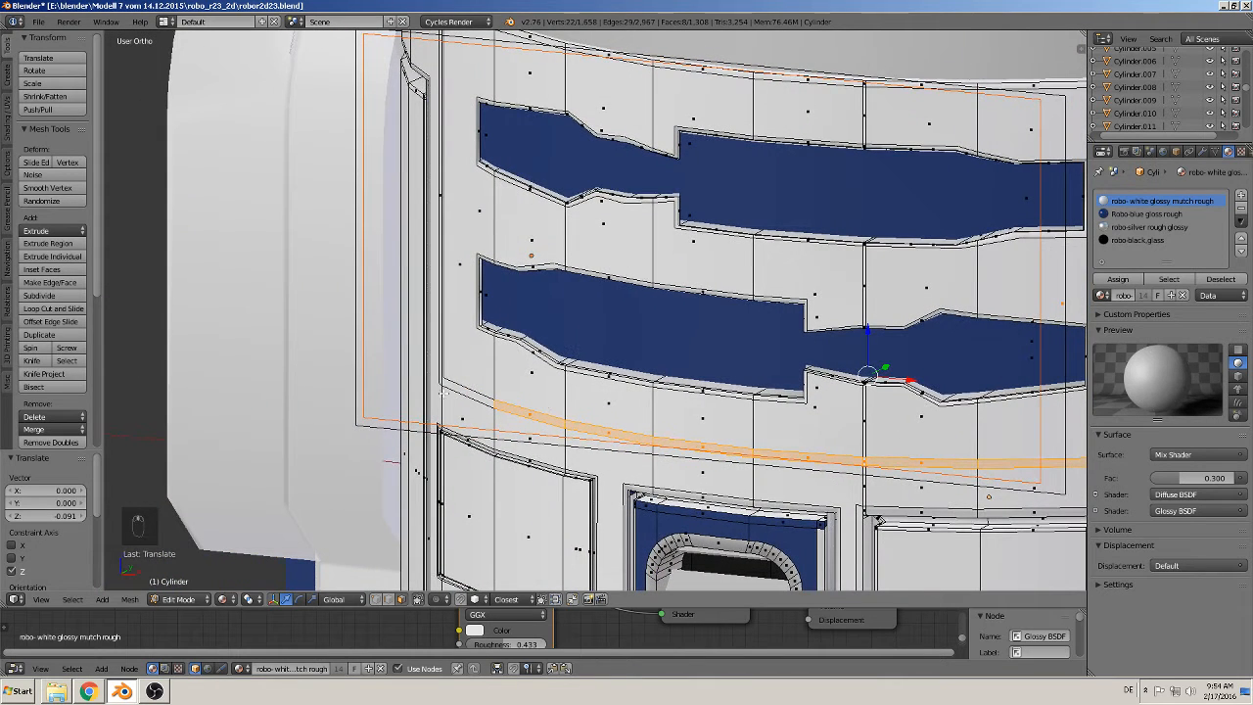
right_click(443, 382, "shift")
right_click(484, 396, "shift")
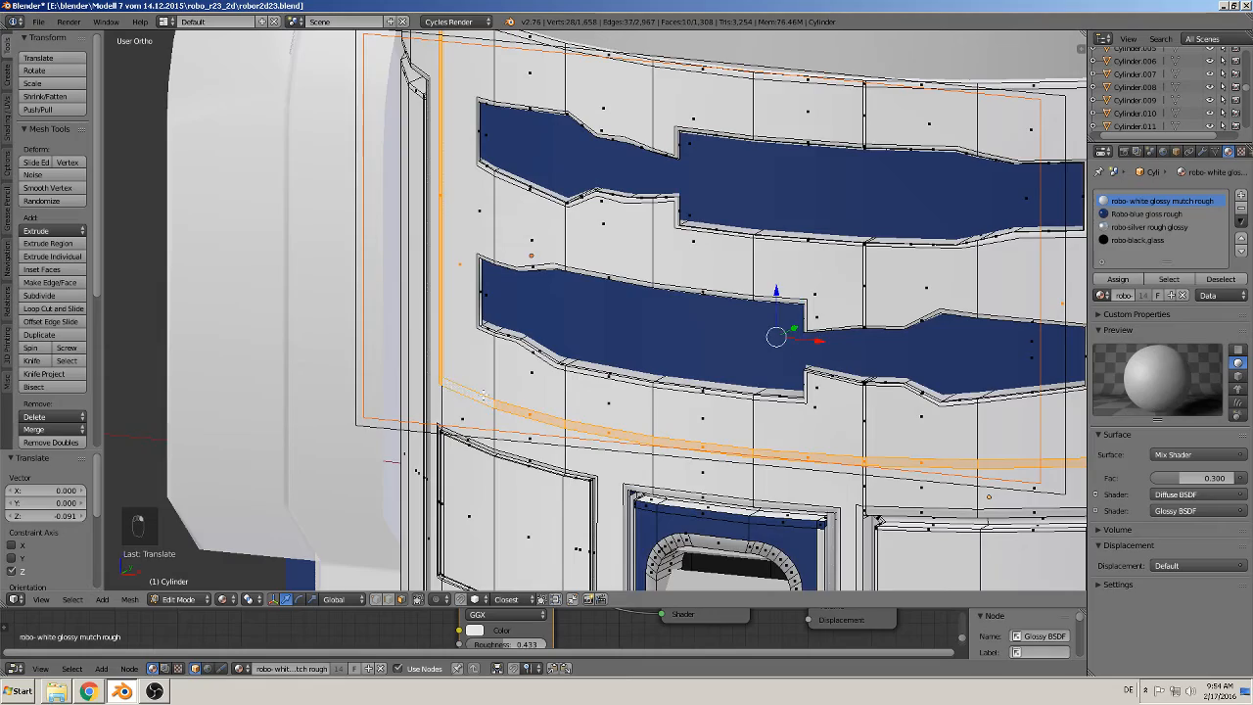
Step: Extrude the selected strip about 0.008 along Y into the body and inspect the groove in Object Mode from the front
scroll(483, 396, "down", 3)
middle_click_drag(620, 410, 346, 411)
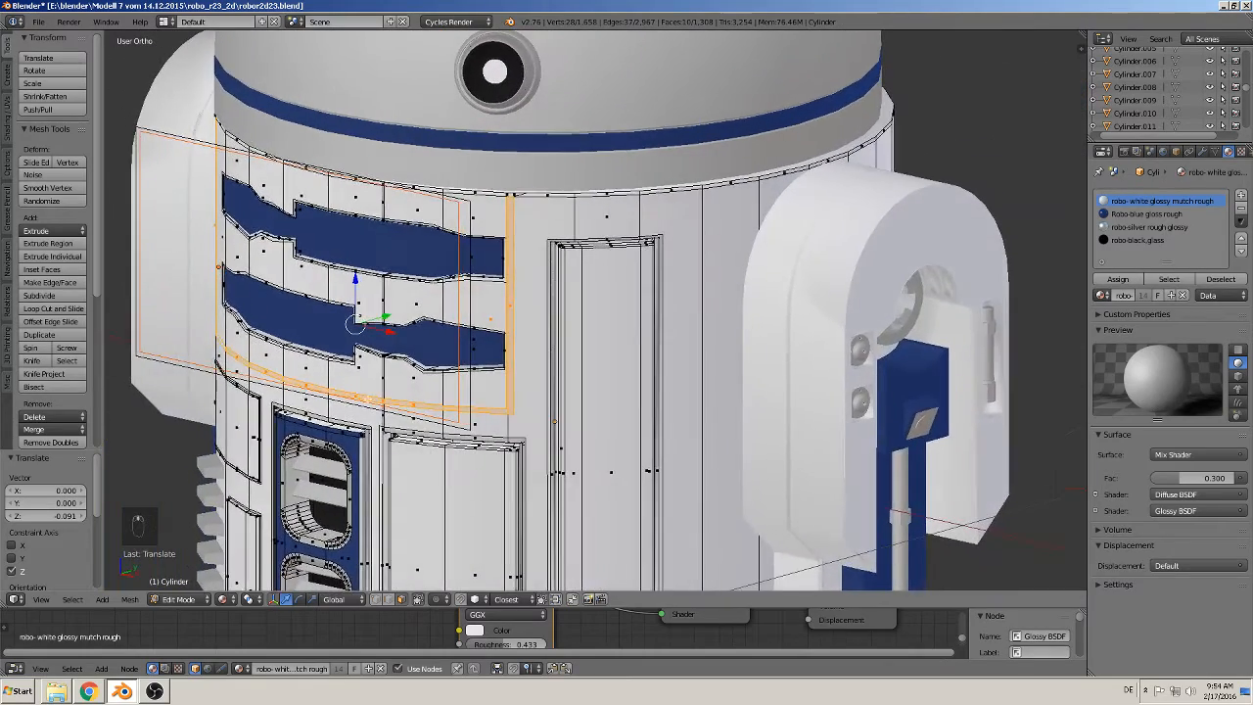
middle_click_drag(482, 310, 425, 351)
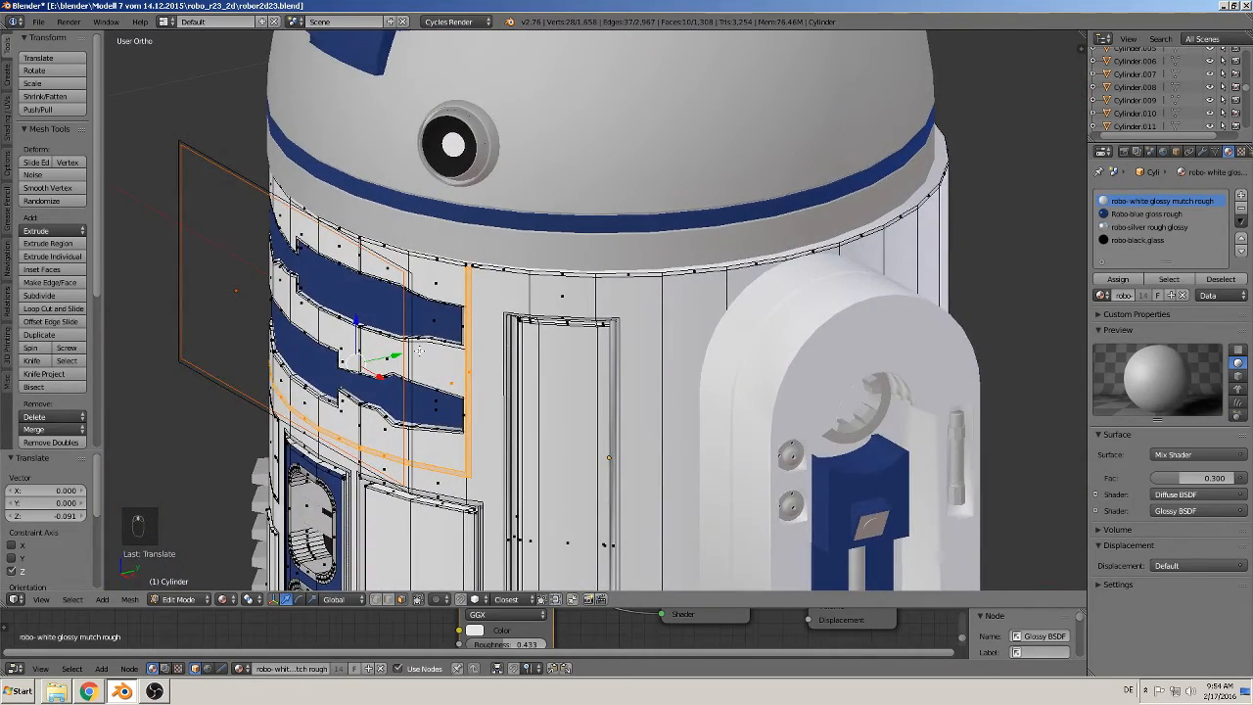
key("e")
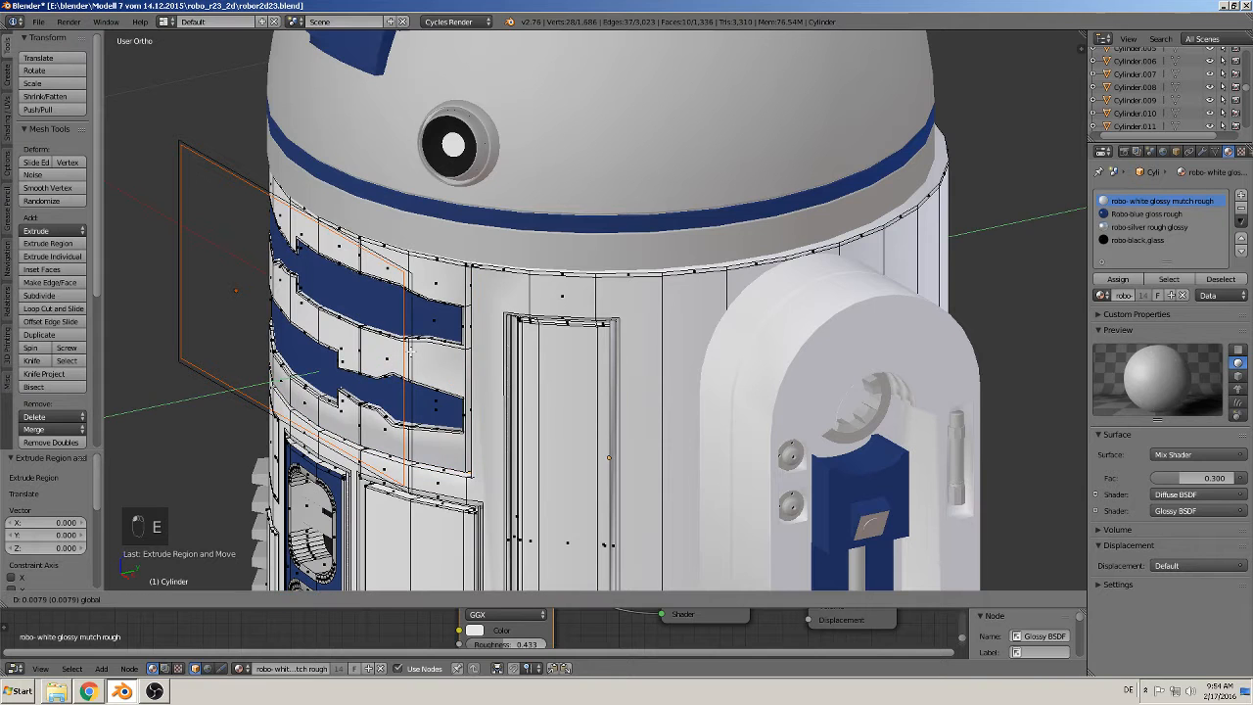
left_click(411, 352)
key("Tab")
middle_click_drag(412, 355, 589, 382)
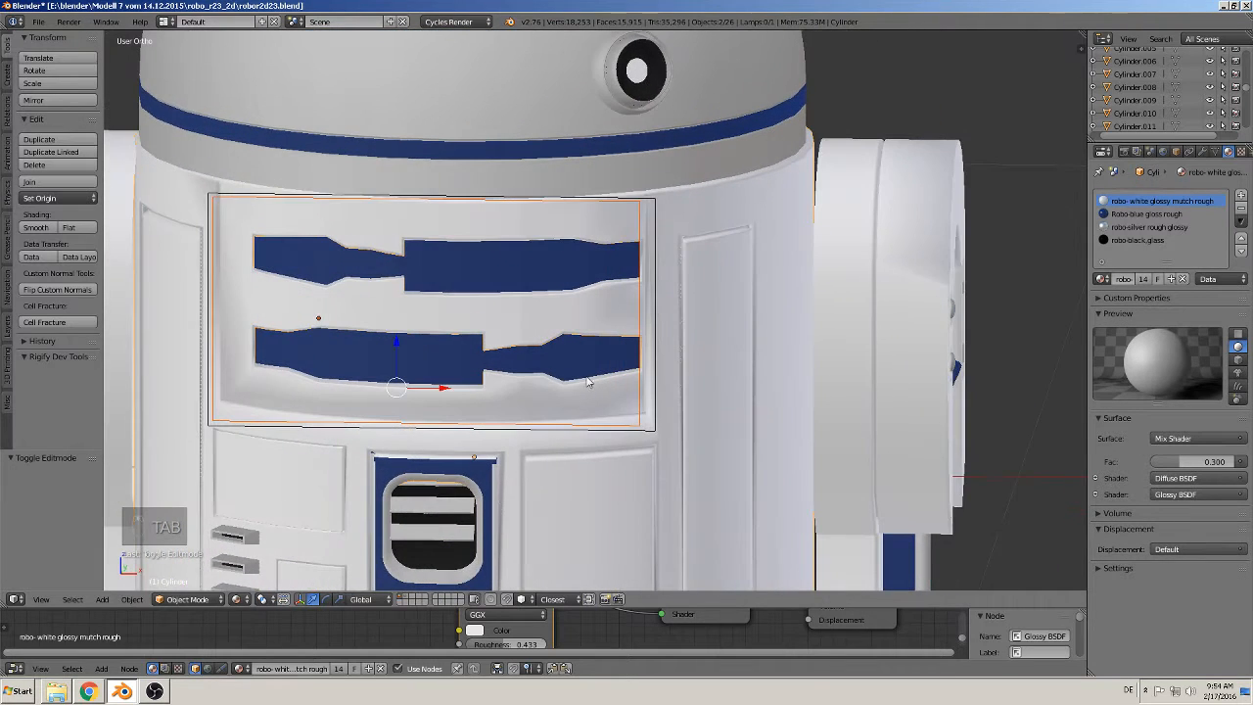
key("KP_1")
scroll(592, 383, "up", 2)
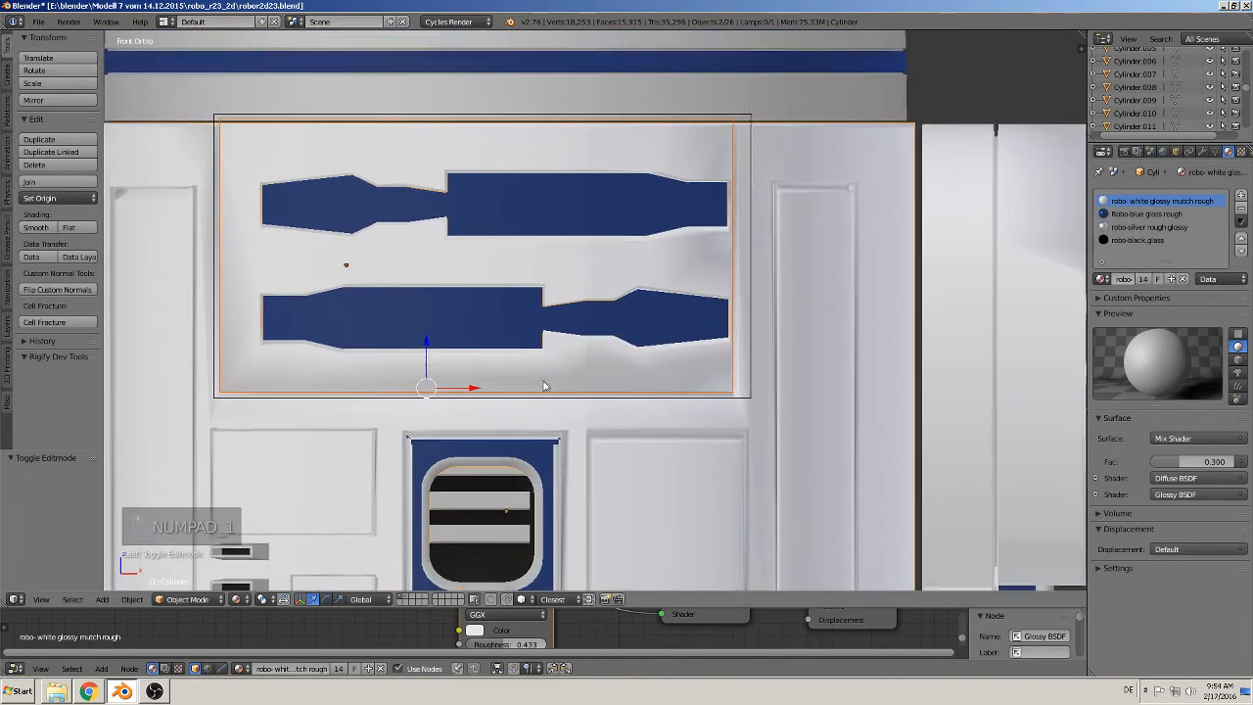
Step: Move the outer cutting outline's right edge inward along X and compare it with the groove in the body mesh
right_click(752, 333)
key("Tab")
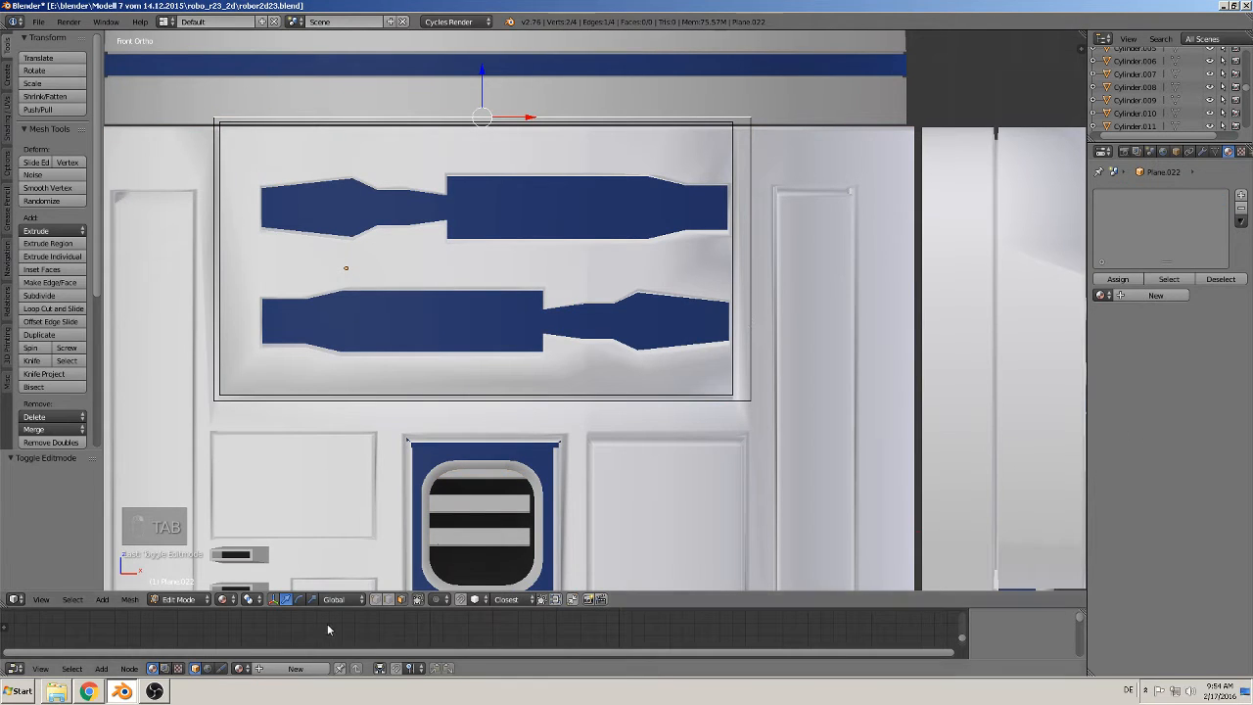
right_click(760, 267)
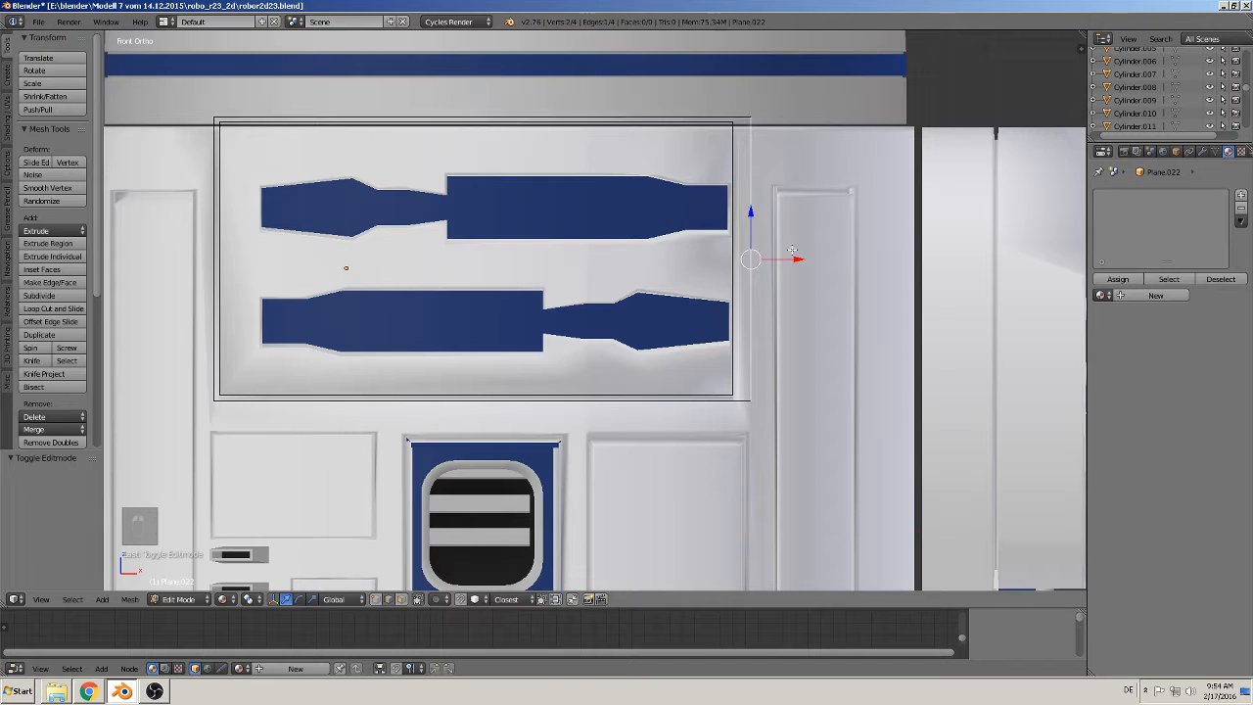
left_click_drag(795, 256, 798, 243)
key("Tab")
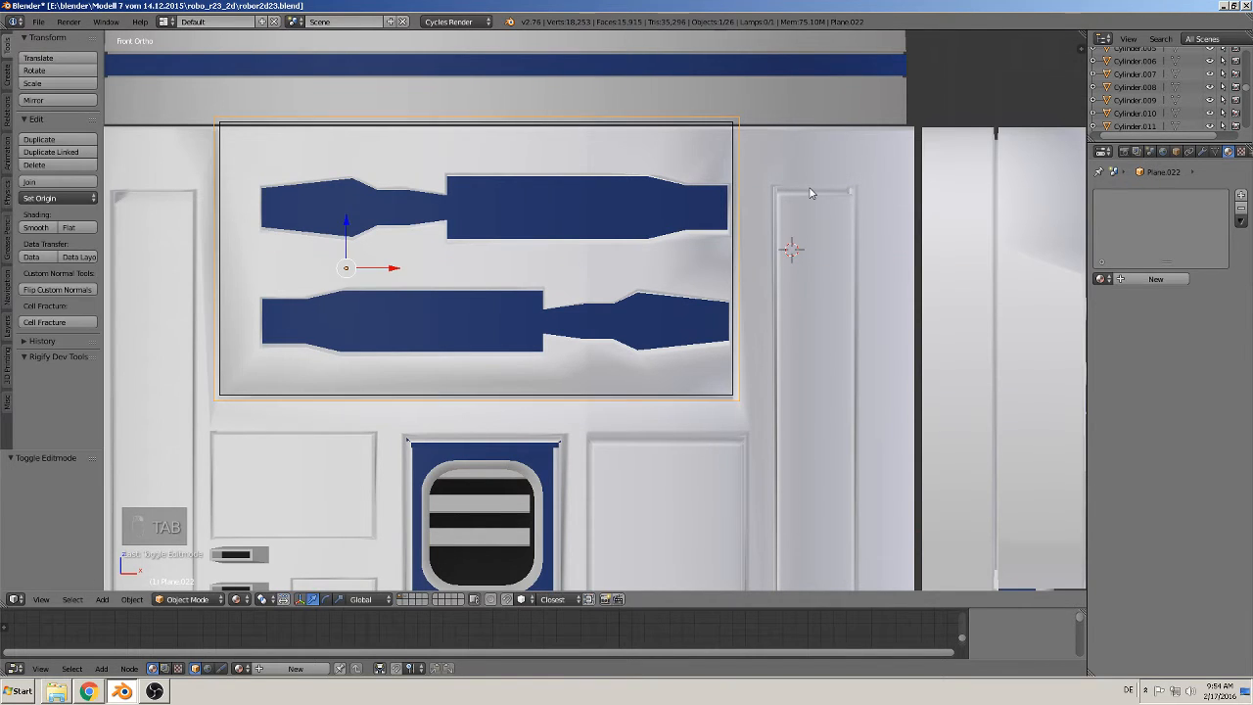
right_click(809, 187)
key("Tab")
scroll(814, 265, "up", 2)
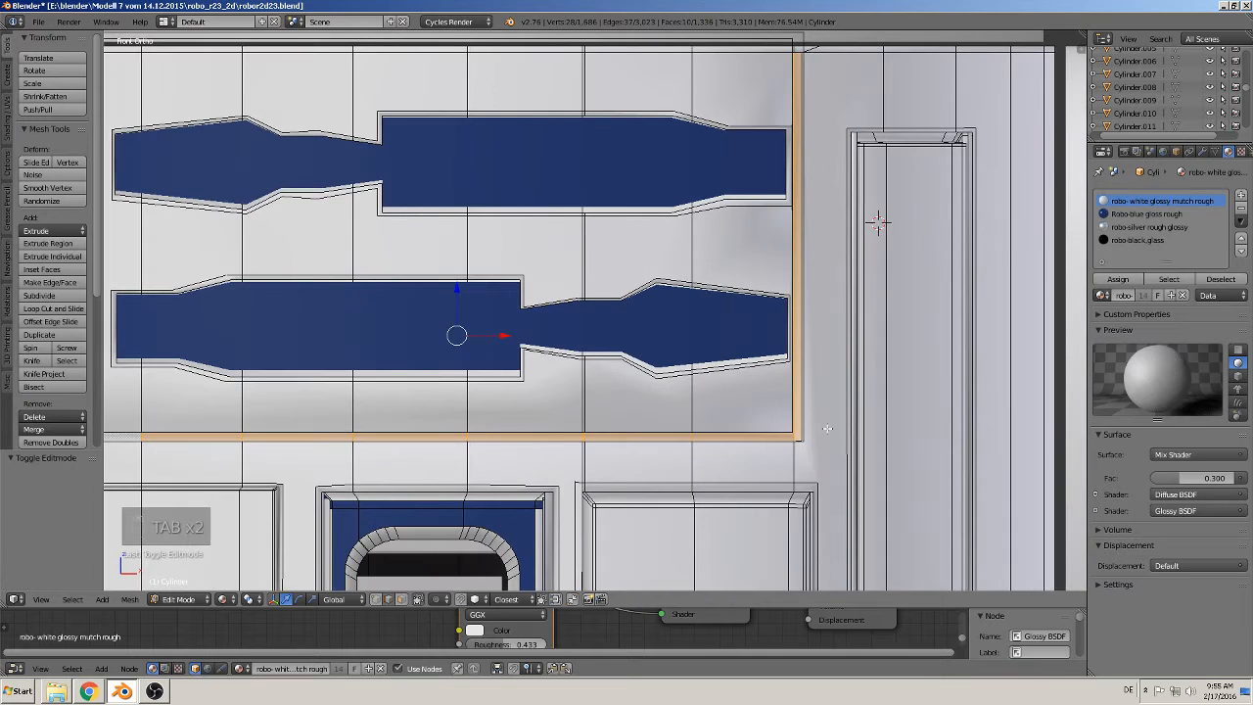
middle_click_drag(804, 463, 886, 364, "shift")
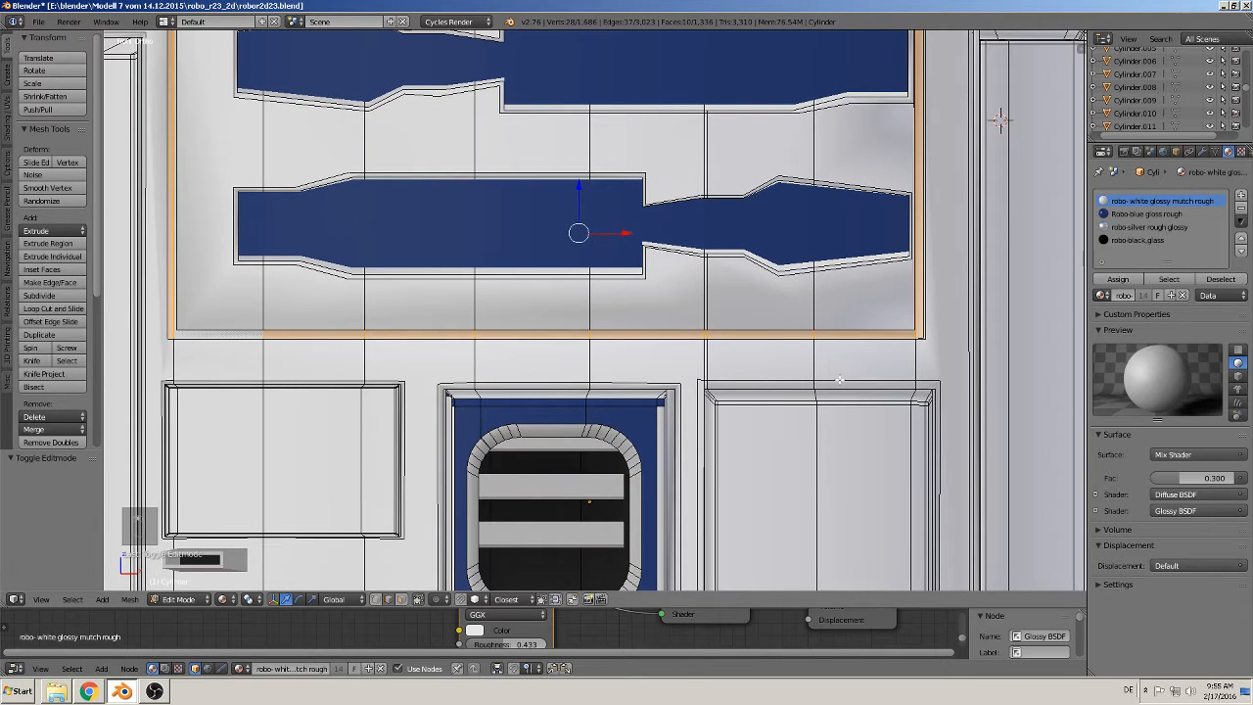
key("Tab")
key("Tab")
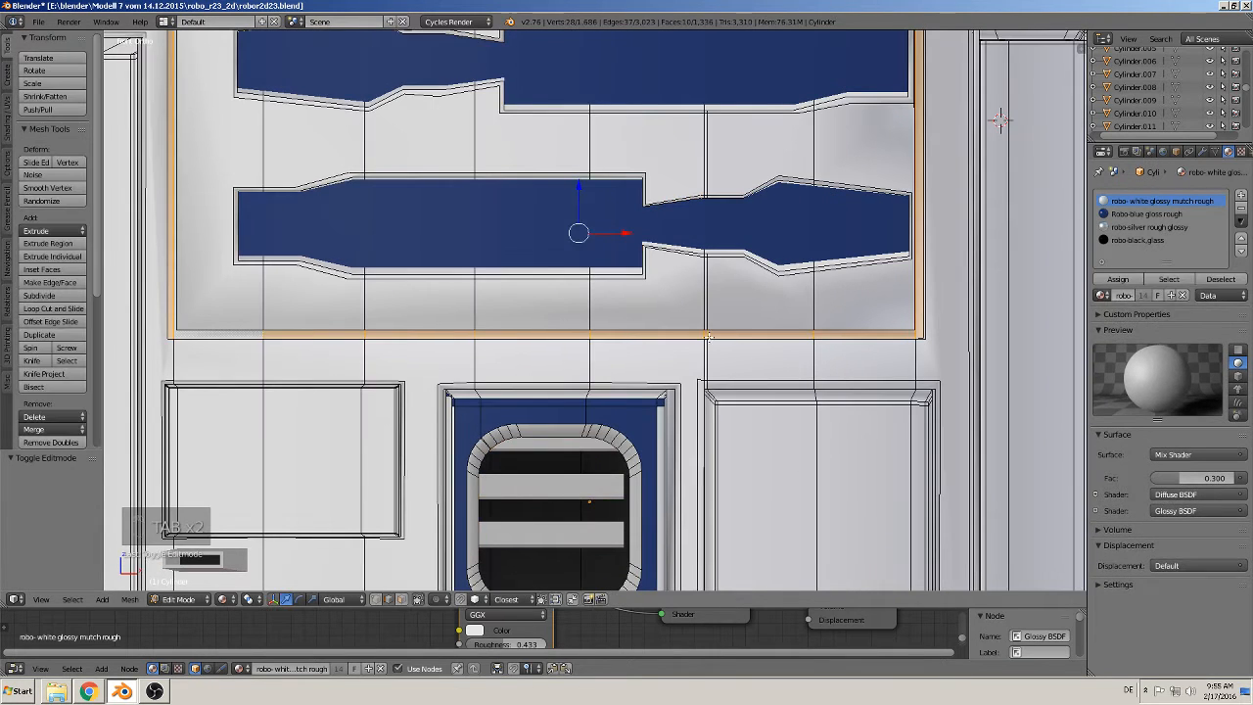
Step: Move the outer outline's bottom edge -0.001 along Z and its left edge slightly outward along X
key("Tab")
right_click(680, 342)
key("Tab")
right_click(630, 345)
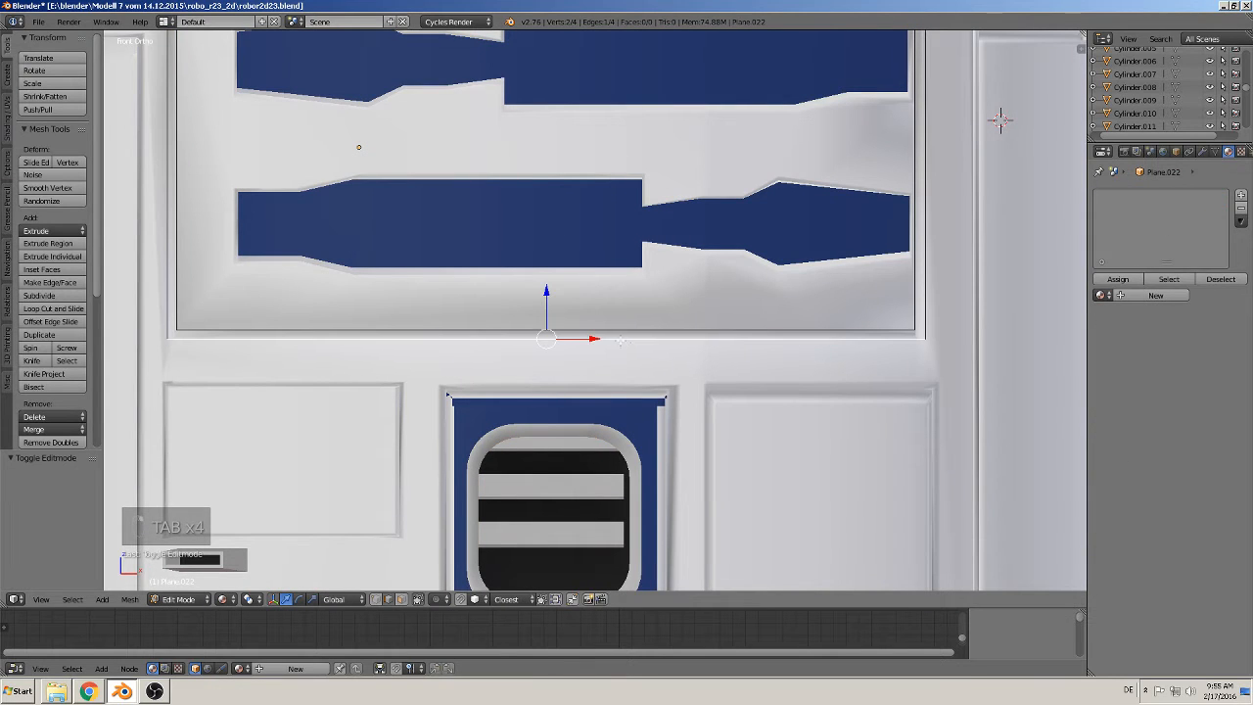
left_click_drag(547, 292, 549, 296)
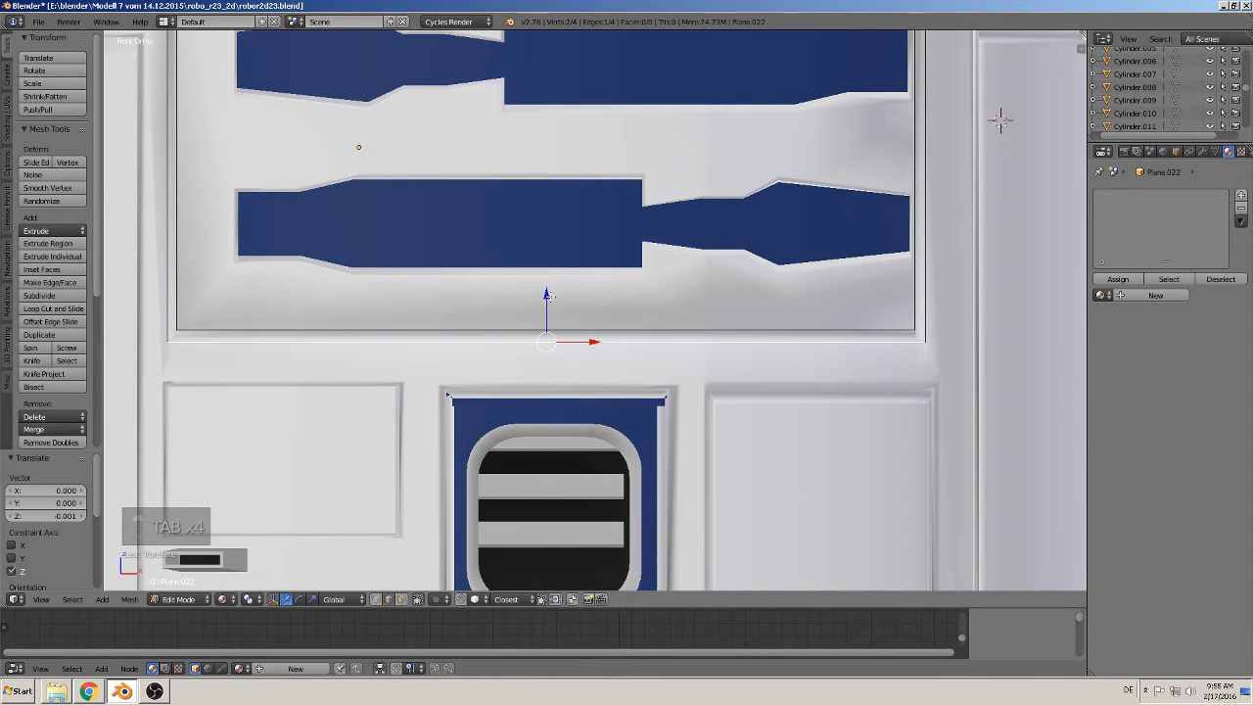
right_click(152, 272)
left_click_drag(209, 136, 206, 135)
key("Tab")
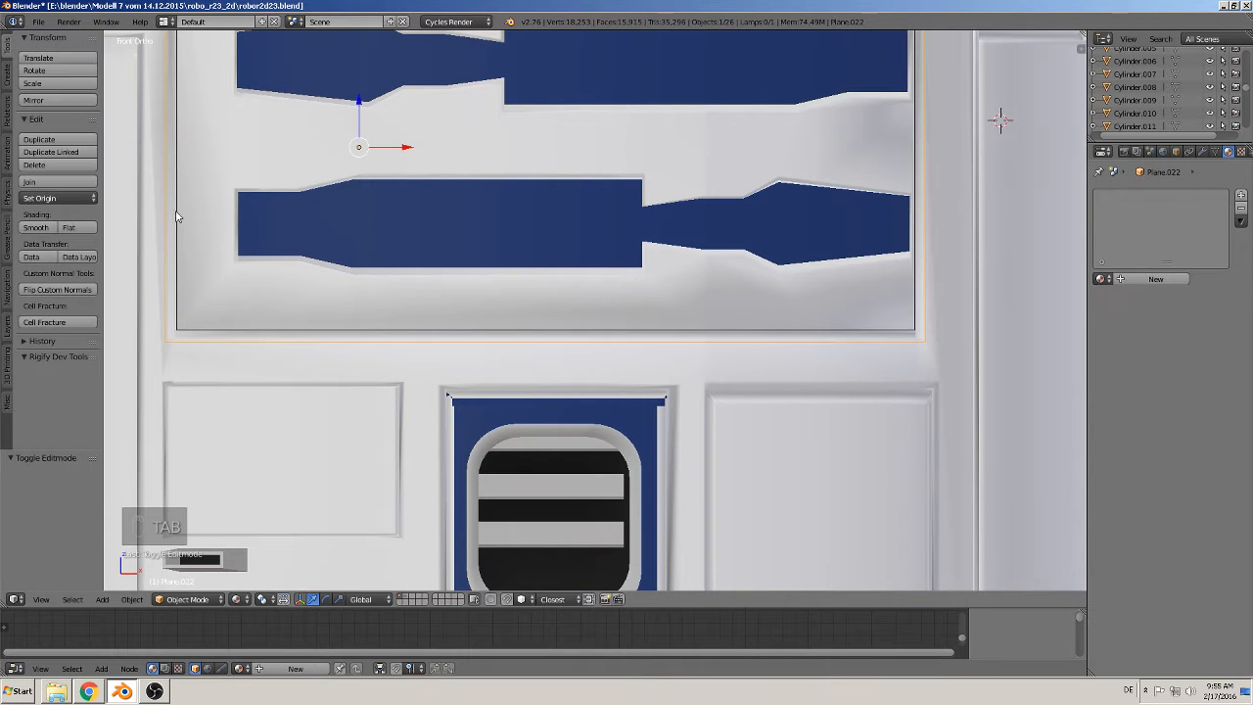
Step: Shrink the inner outline slightly by moving its left edge 0.0008774 along X, bottom edge 0.0008774 along Z, and right edge inward
right_click(142, 199)
key("Tab")
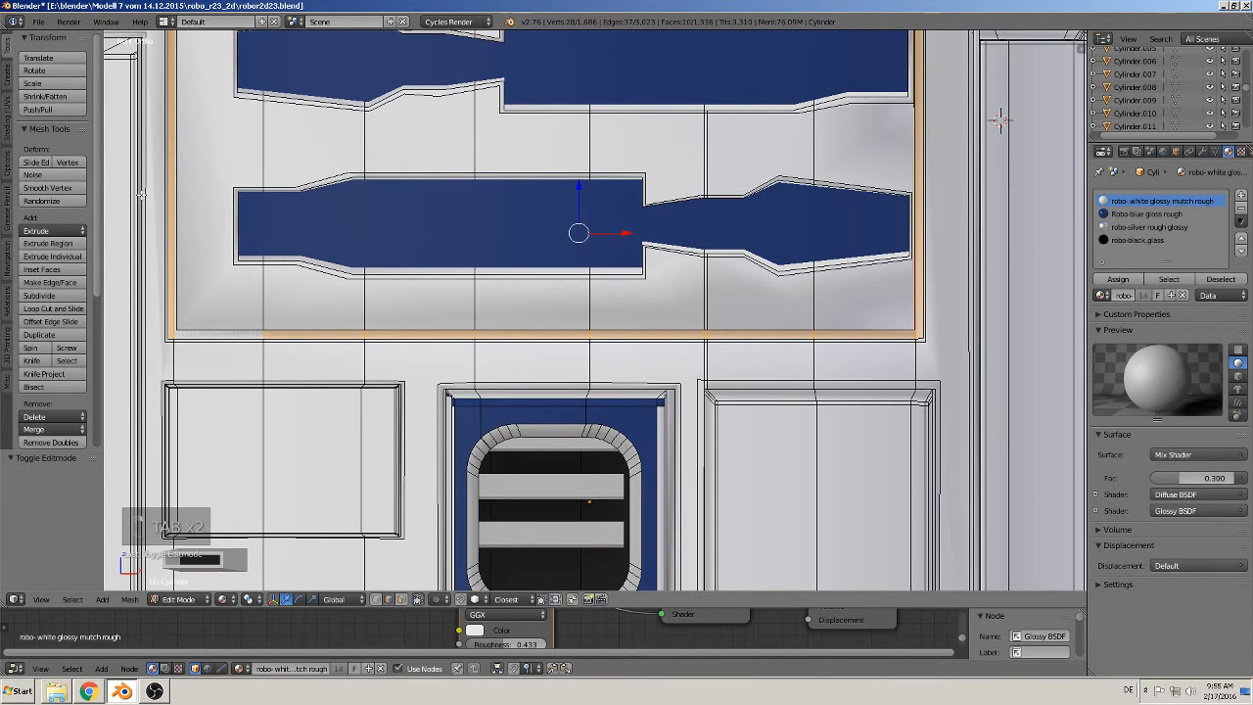
key("Tab")
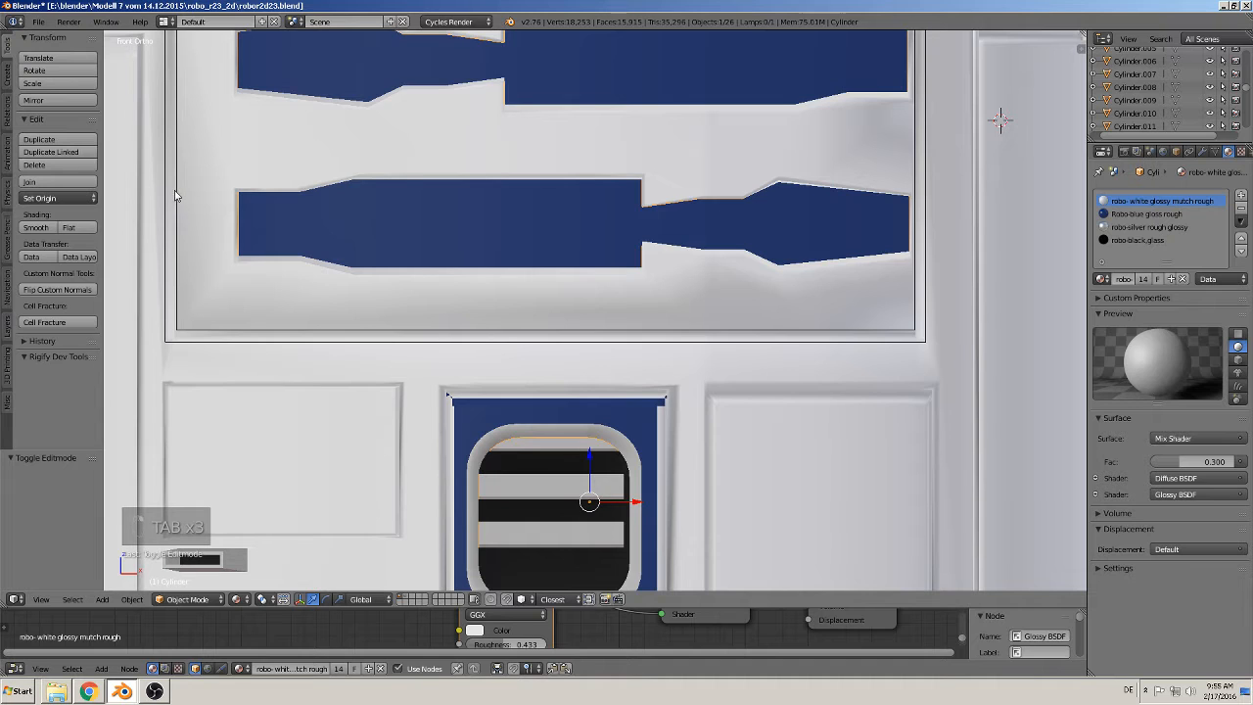
right_click(177, 193)
key("Tab")
right_click(182, 190)
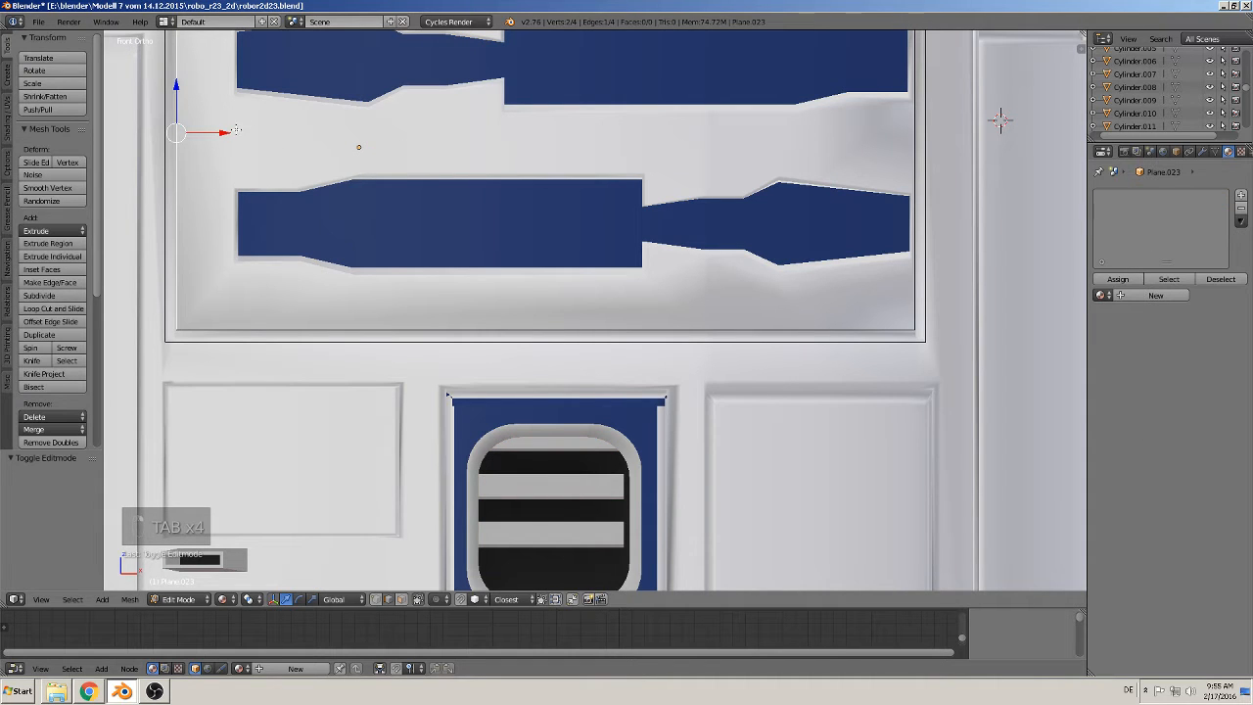
left_click_drag(236, 130, 239, 131)
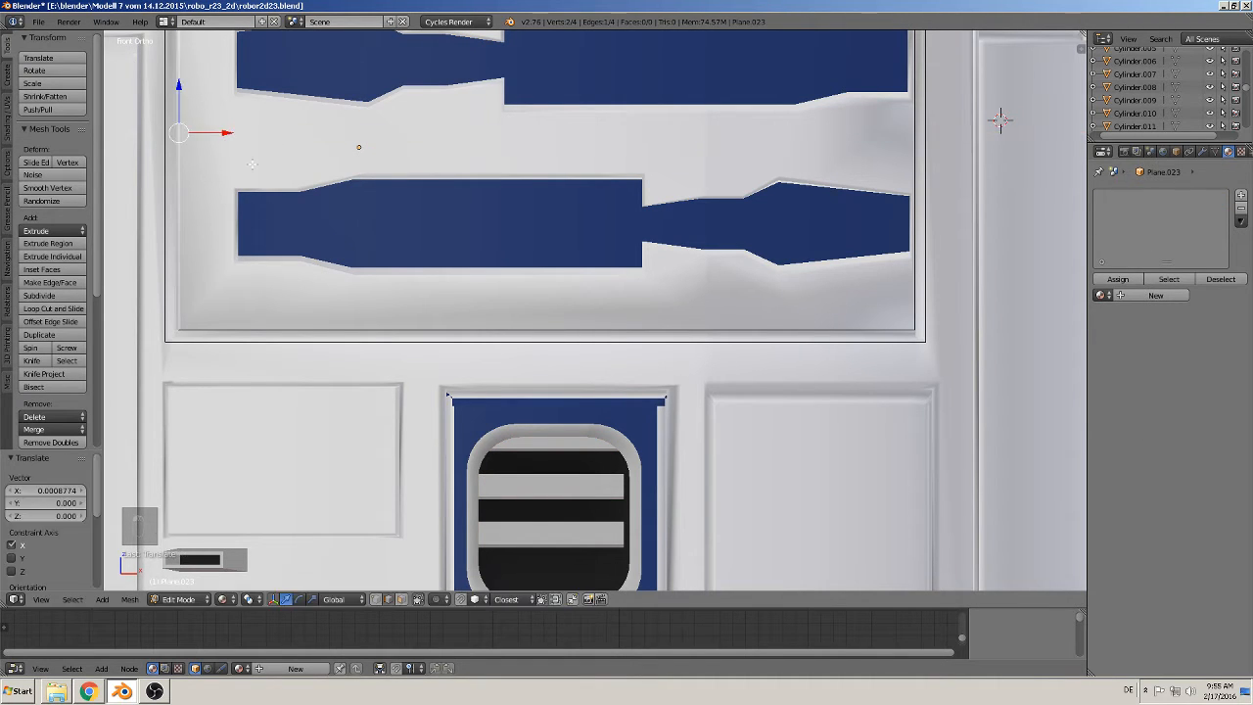
right_click(287, 322)
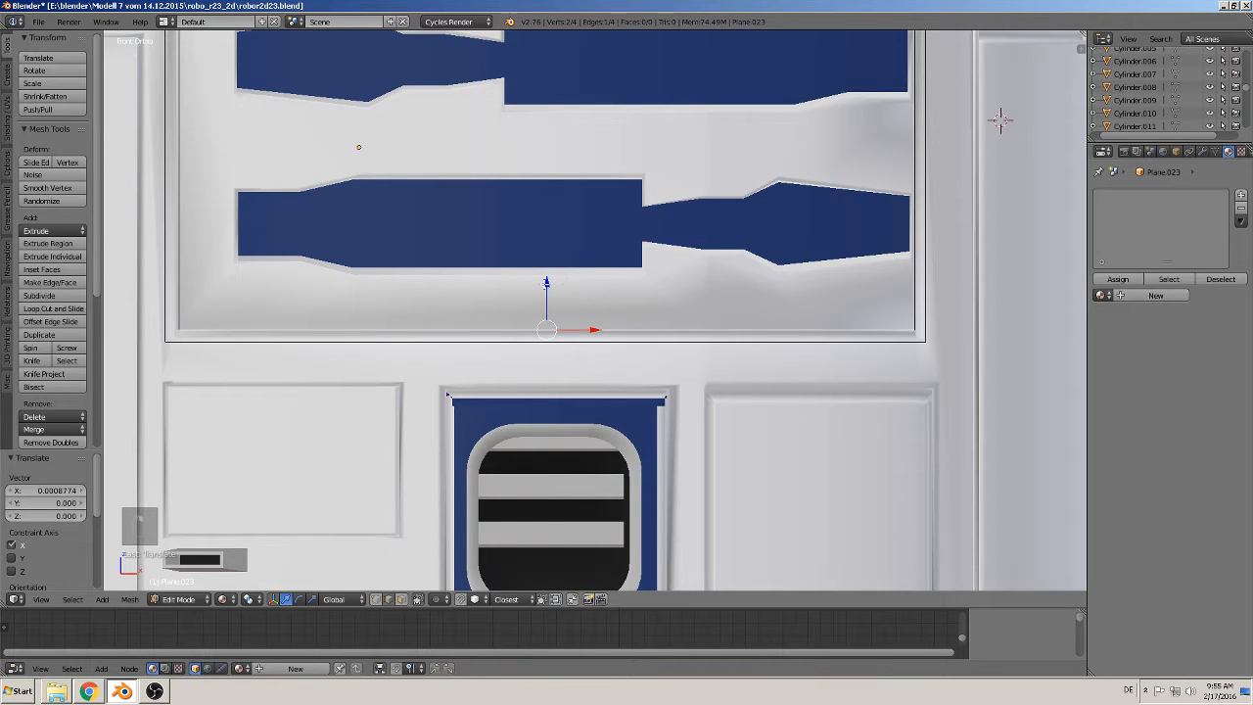
left_click_drag(547, 284, 564, 281)
right_click(909, 157)
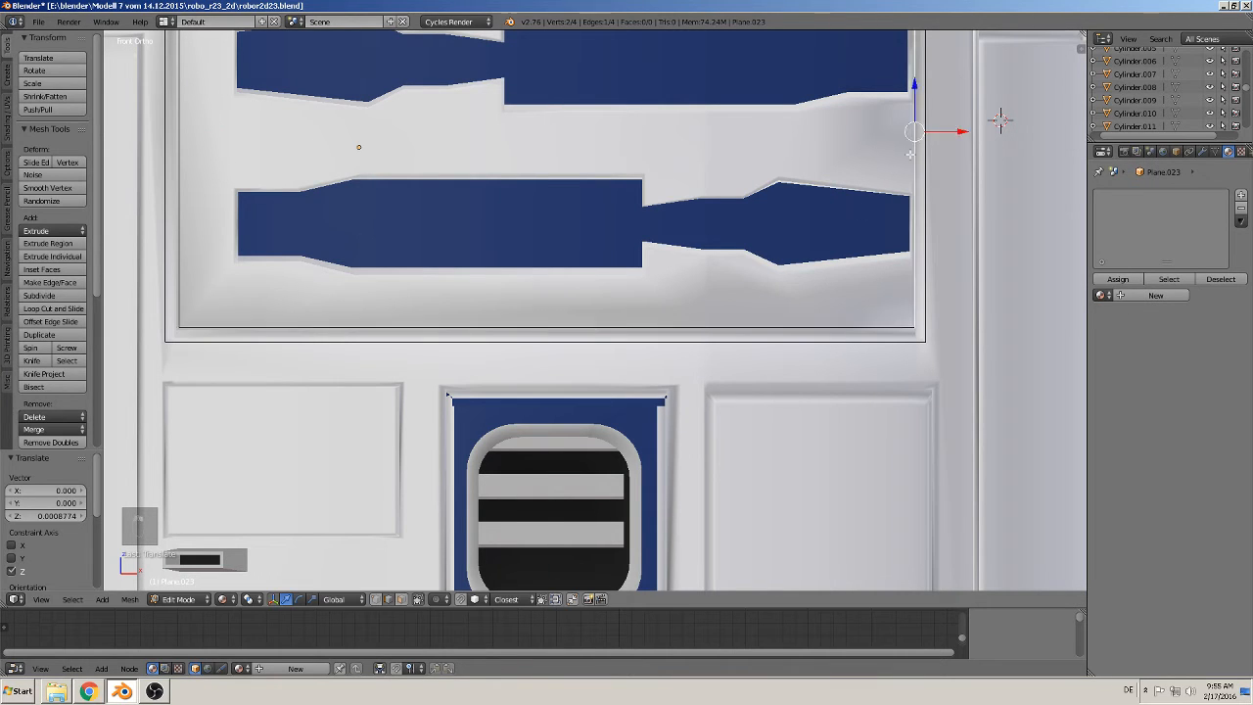
left_click_drag(956, 132, 952, 132)
key("Tab")
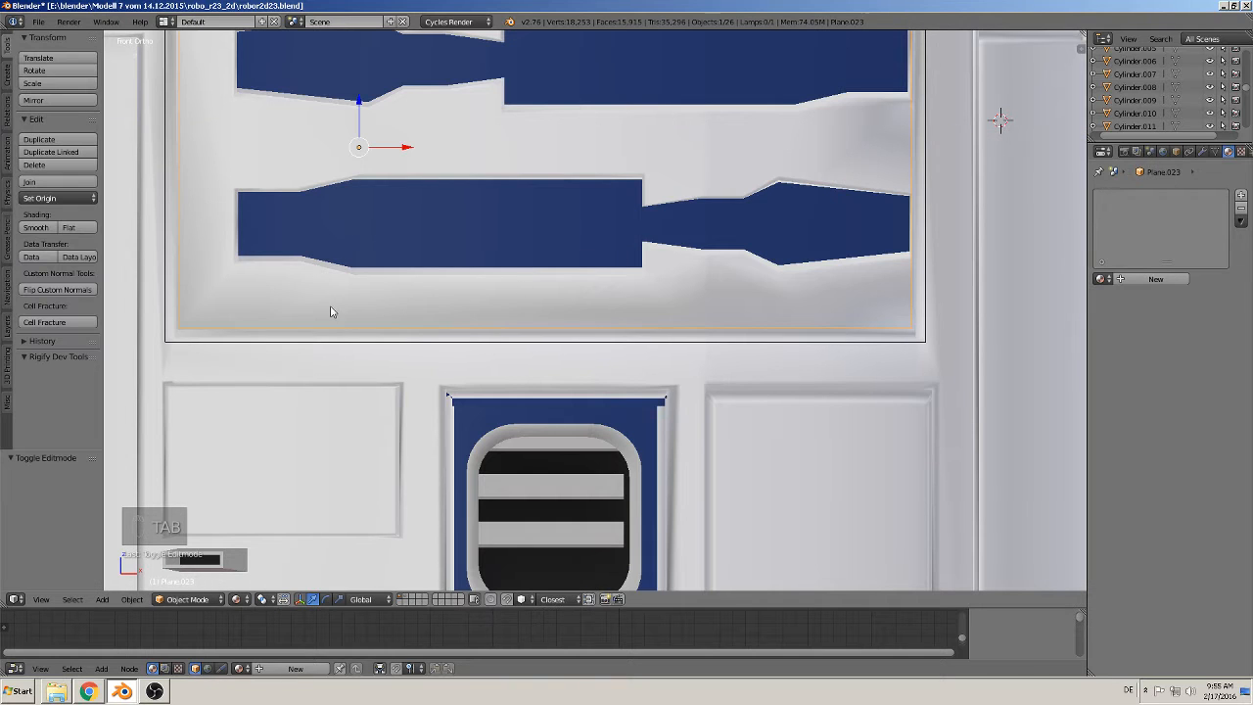
Step: Cut the outer rectangular outline into the body mesh with Knife Project from the front view
right_click(172, 297)
right_click(165, 287)
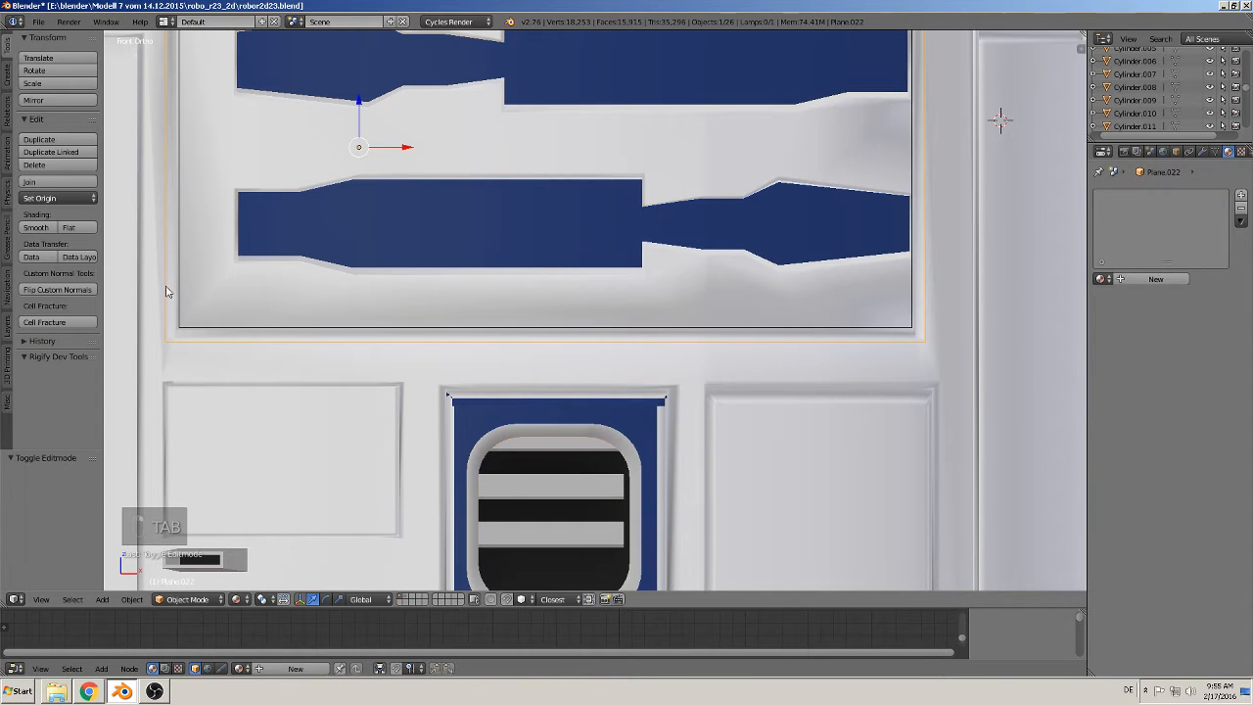
right_click(240, 208, "shift")
key("Tab")
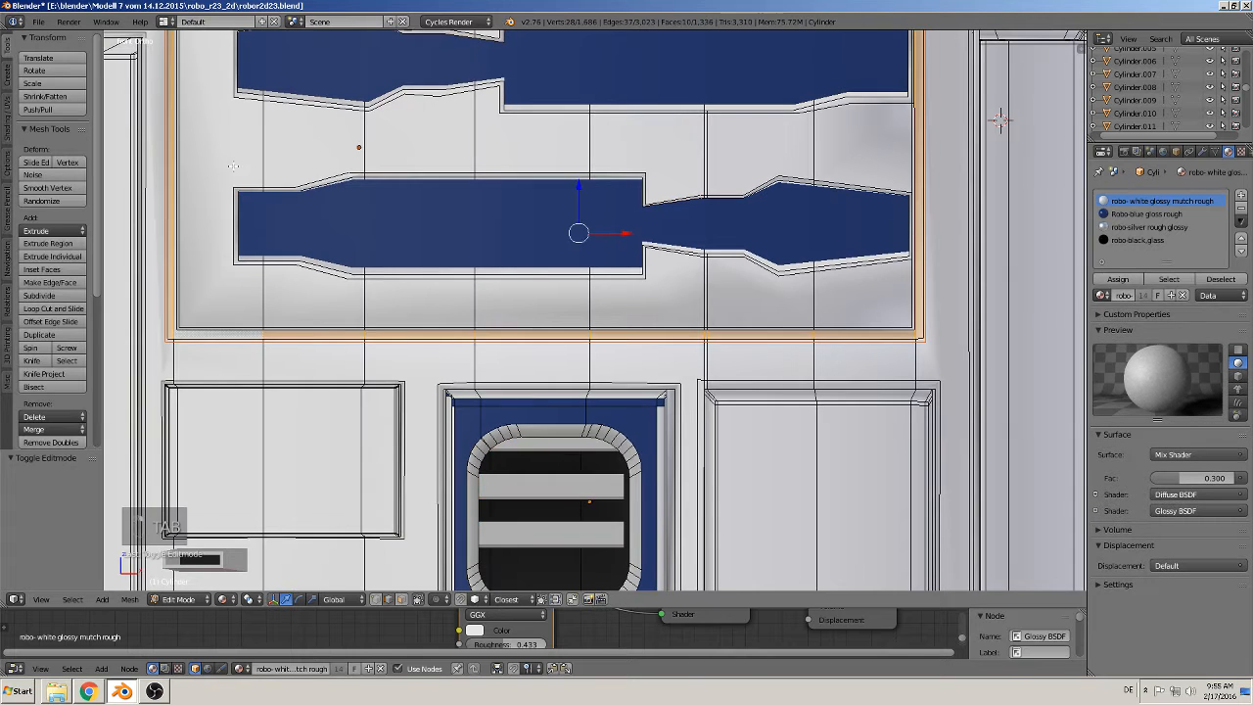
key("a")
key("a")
key("a")
key("Tab")
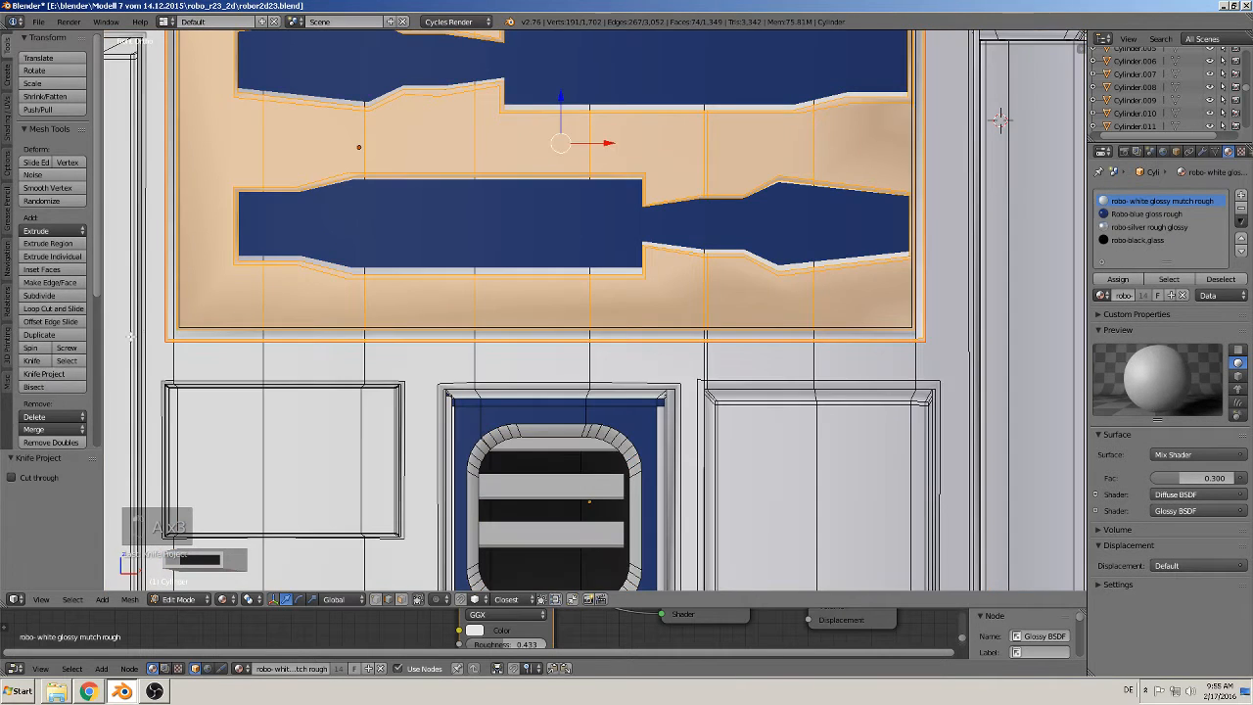
Step: Cut the inner rectangular outline into the body mesh with Knife Project and return to Object Mode
right_click(190, 258)
right_click(189, 259)
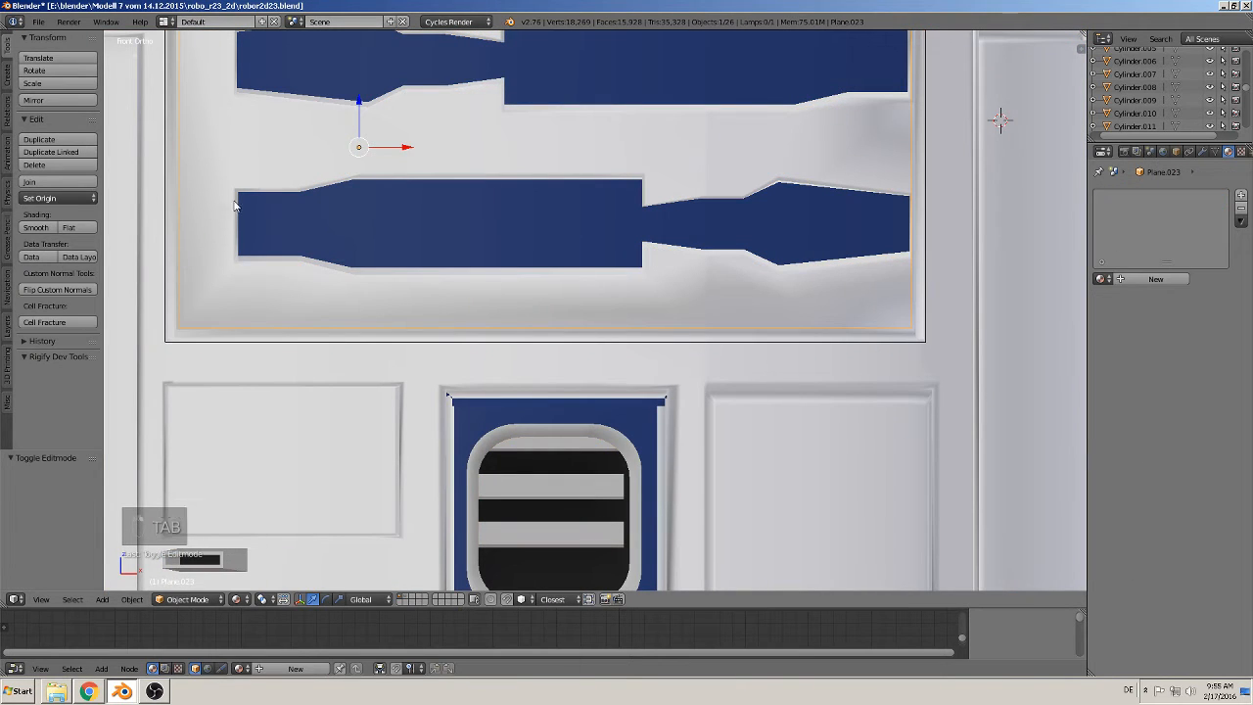
right_click(239, 169)
key("Tab")
key("a")
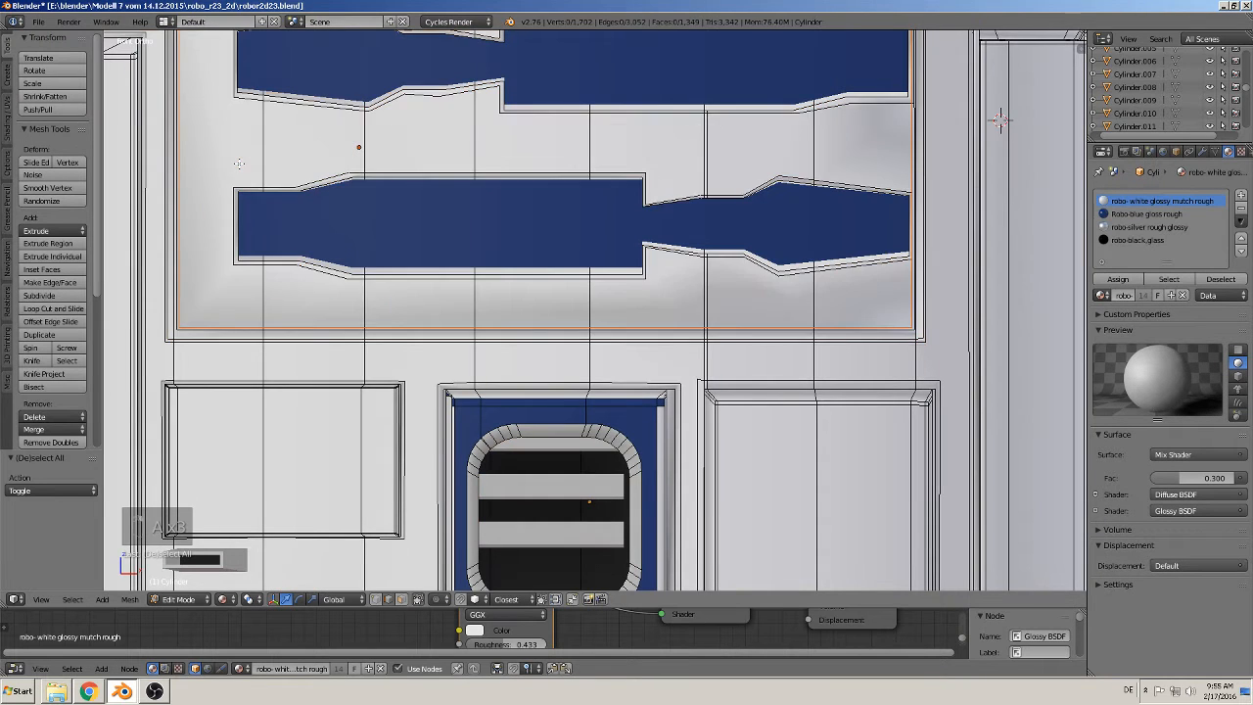
key("a")
key("a")
key("a")
scroll(224, 336, "down", 8)
key("Tab")
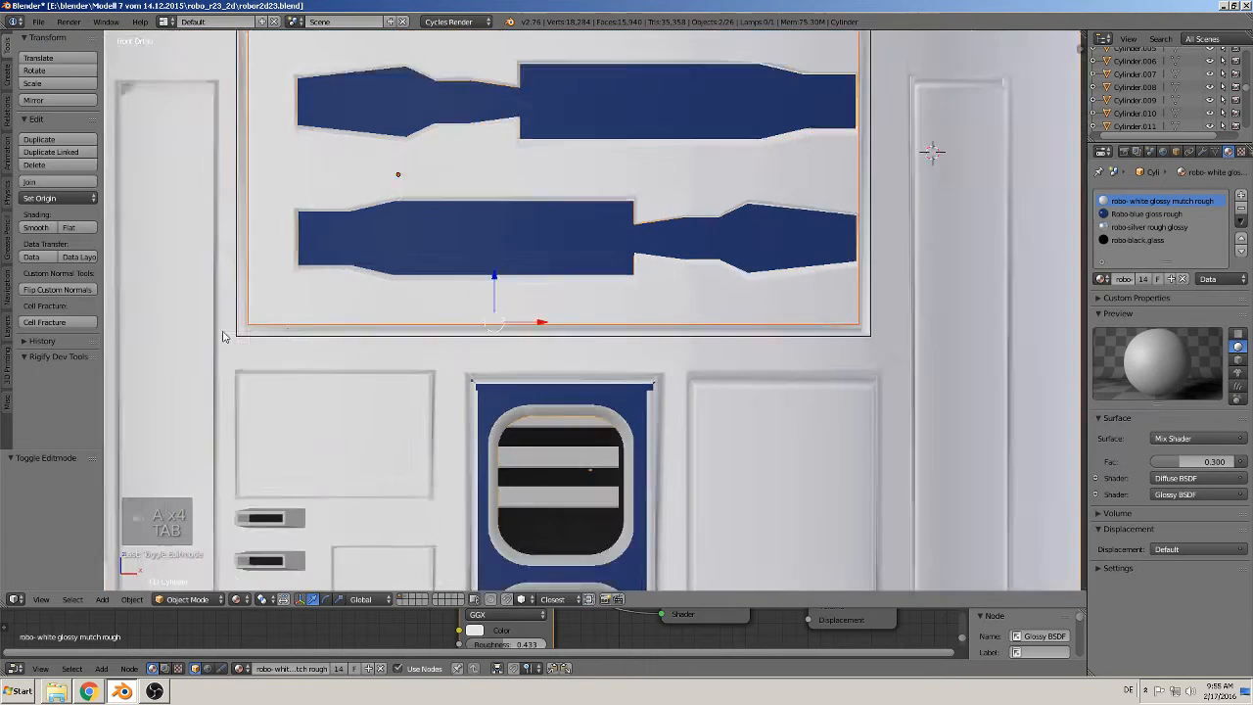
Step: Move both cutting outlines 0.659 along X, clear of the robot, and view the finished chest panel
middle_click_drag(656, 341, 593, 306)
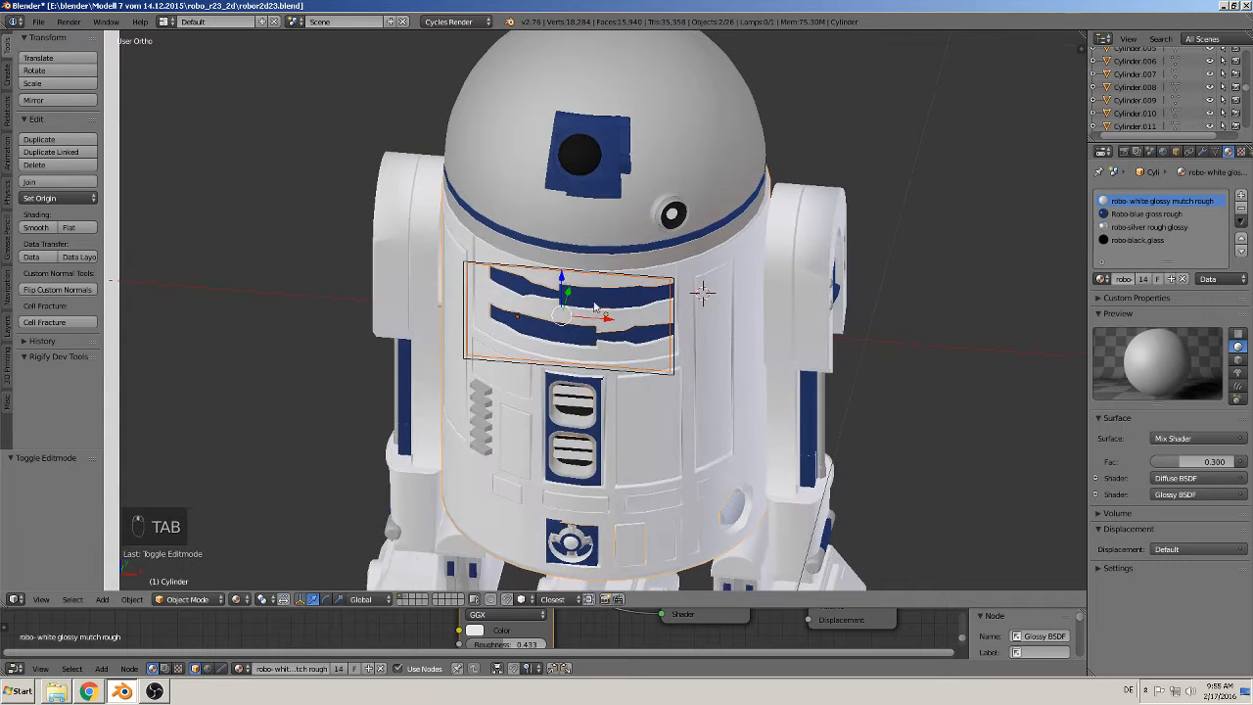
right_click(589, 282)
right_click(608, 279)
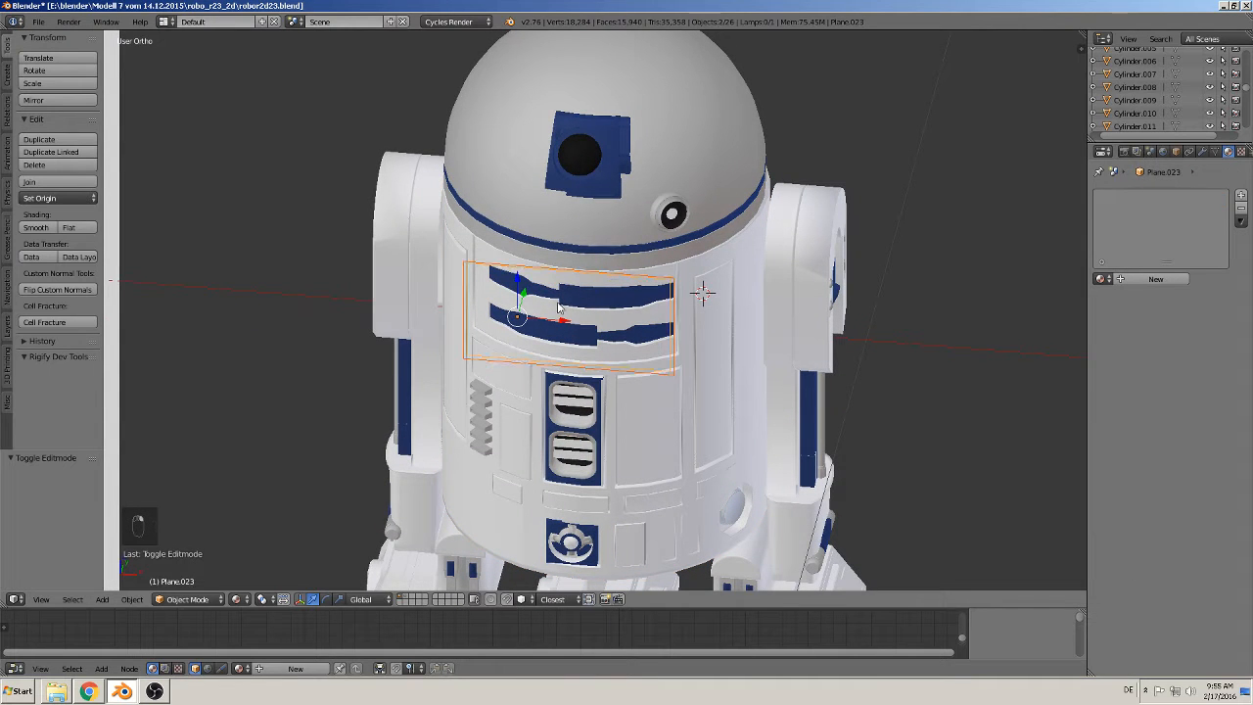
key("g")
key("x")
left_click(1101, 306)
middle_click_drag(675, 364, 619, 290)
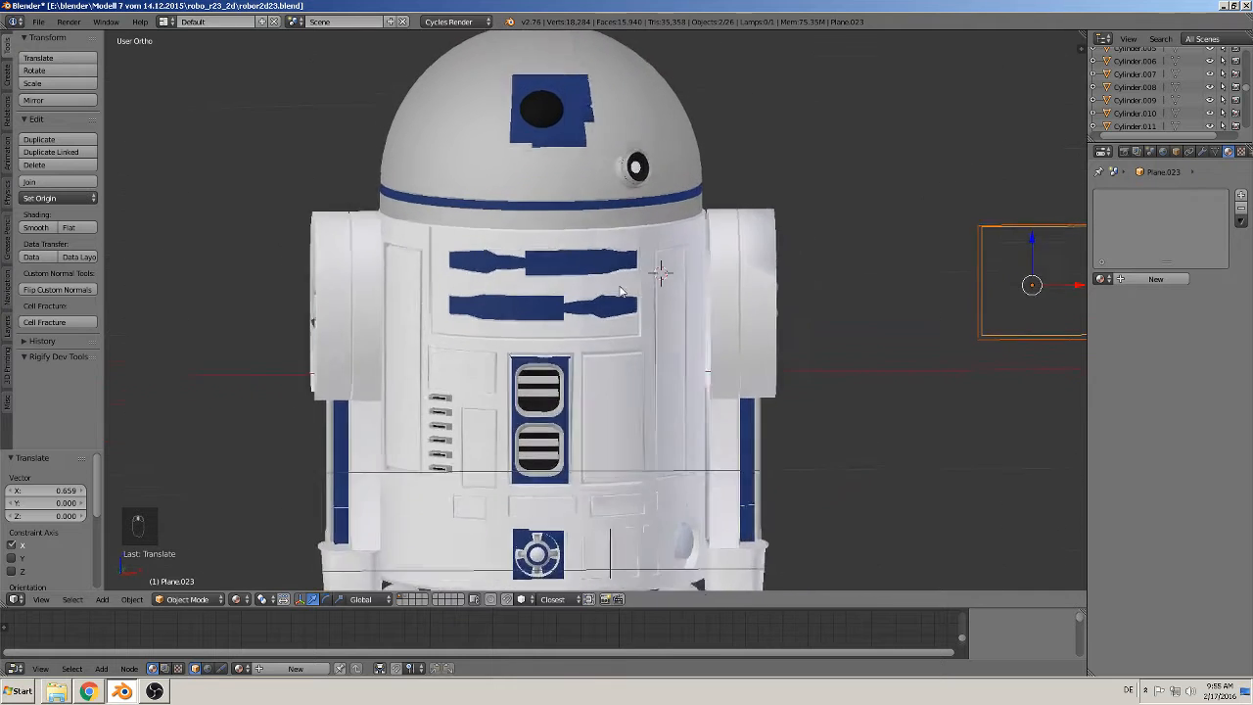
Step: Open the robot's body mesh for editing in front view, with nothing selected and vertex selection active
scroll(618, 291, "down", 2)
scroll(621, 296, "up", 5)
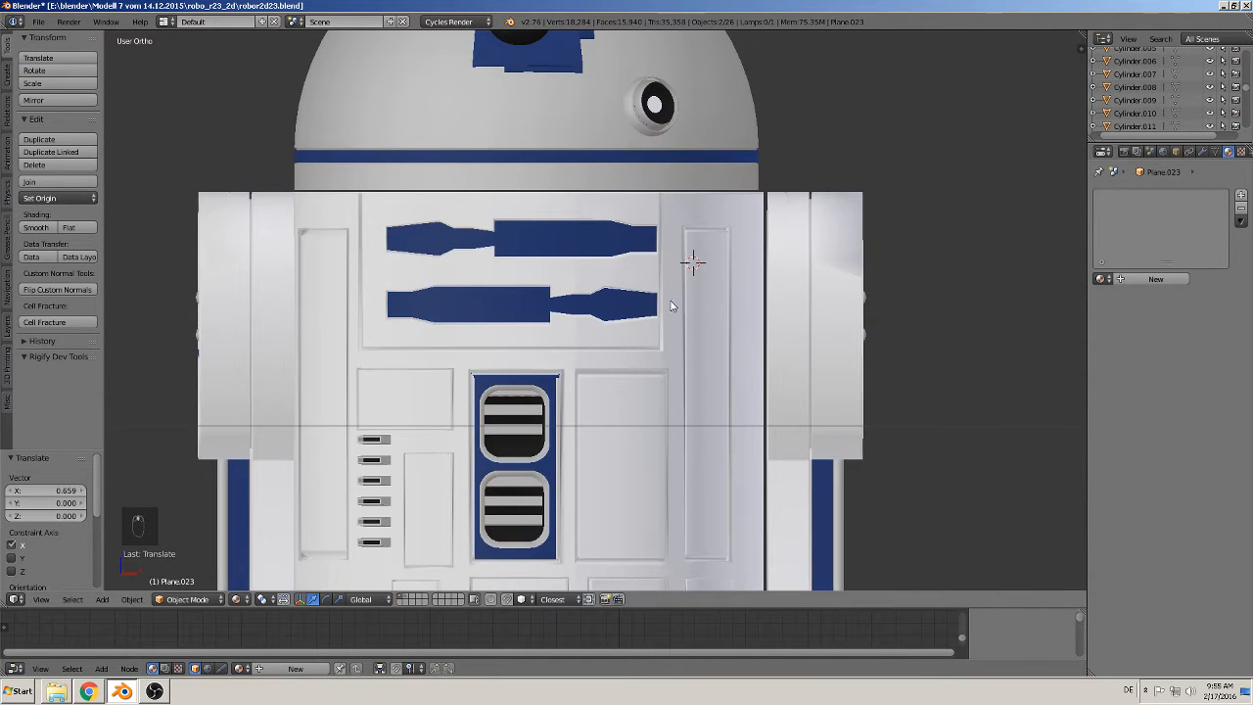
middle_click_drag(671, 306, 676, 308)
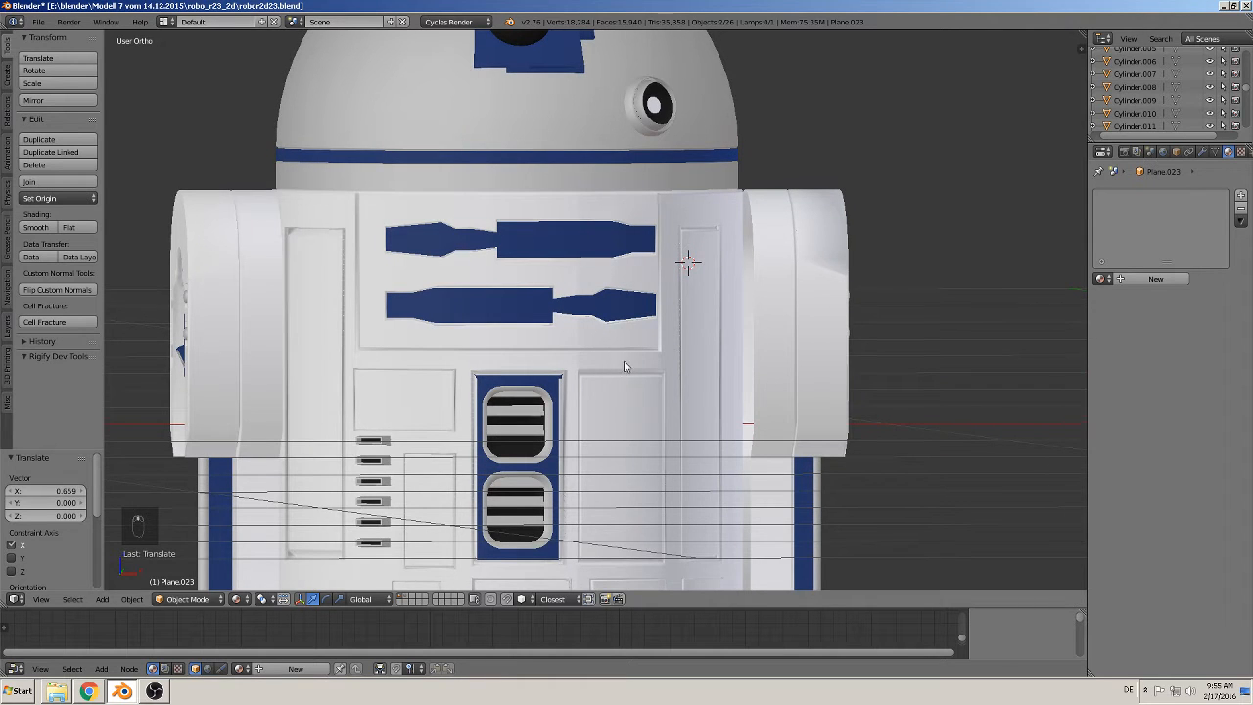
key("KP_1")
scroll(615, 366, "up", 1)
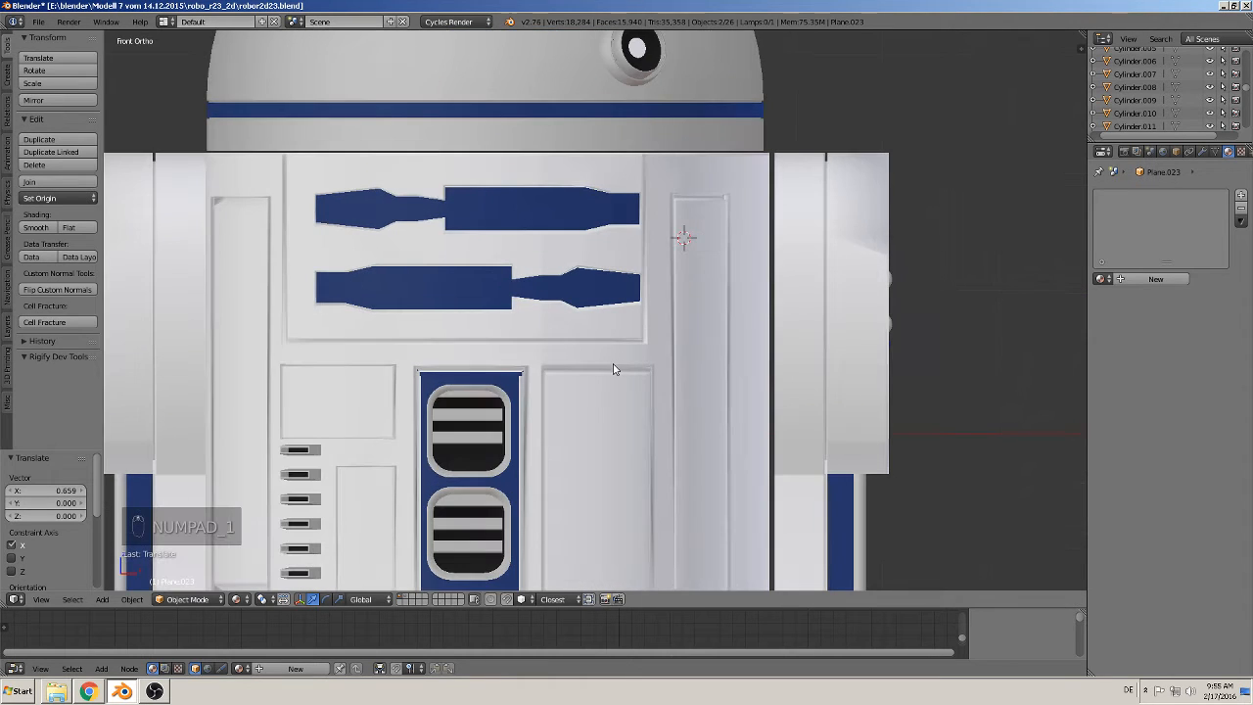
scroll(613, 353, "up", 1)
scroll(532, 254, "up", 1)
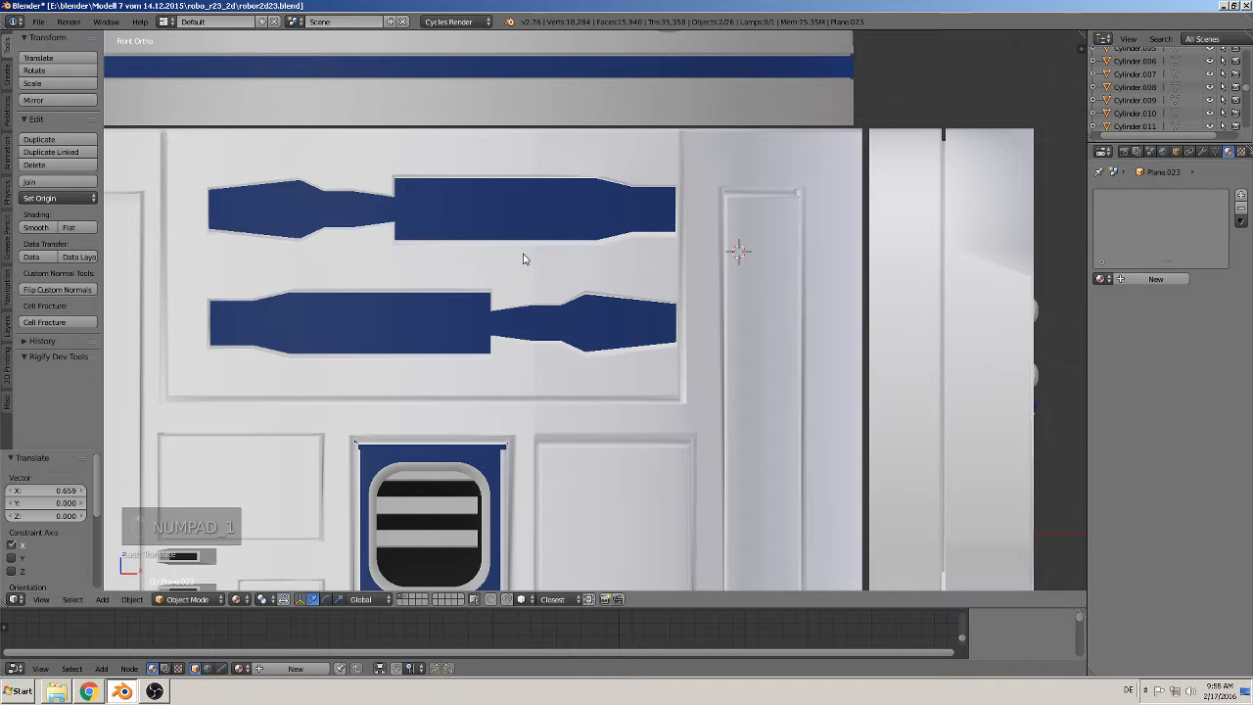
key("Tab")
key("Tab")
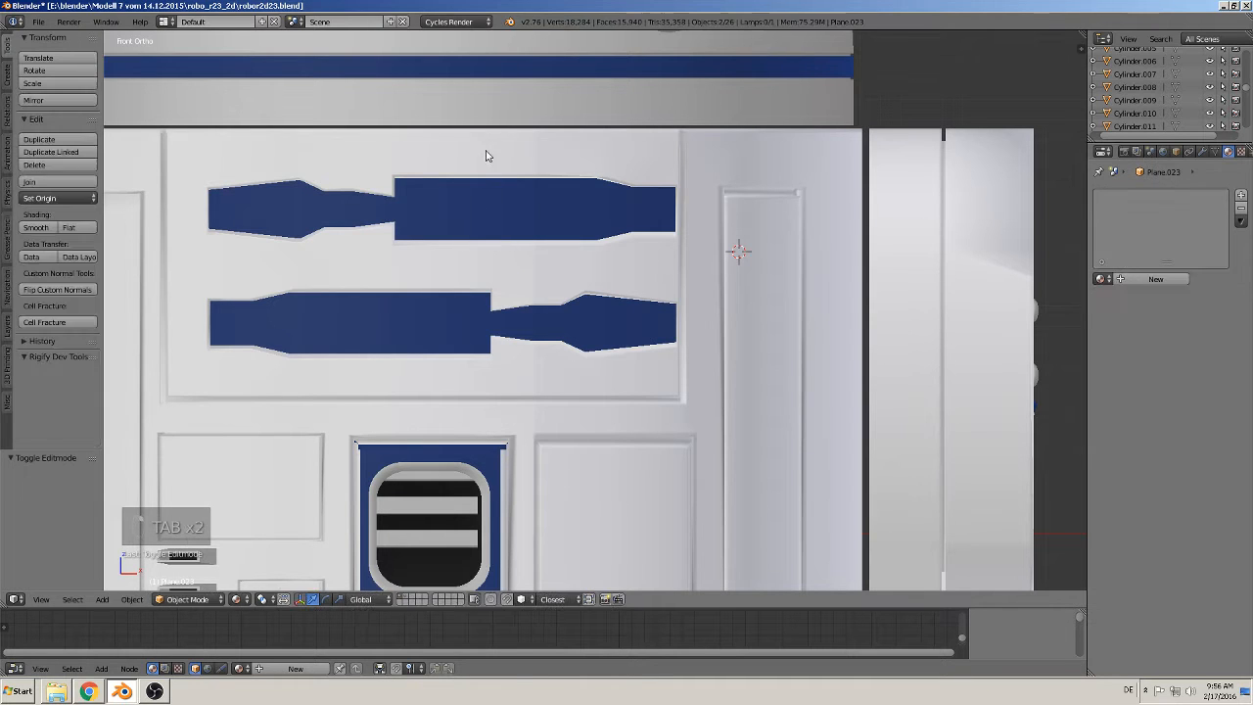
right_click(483, 157)
key("Tab")
middle_click_drag(610, 264, 739, 243, "shift")
key("a")
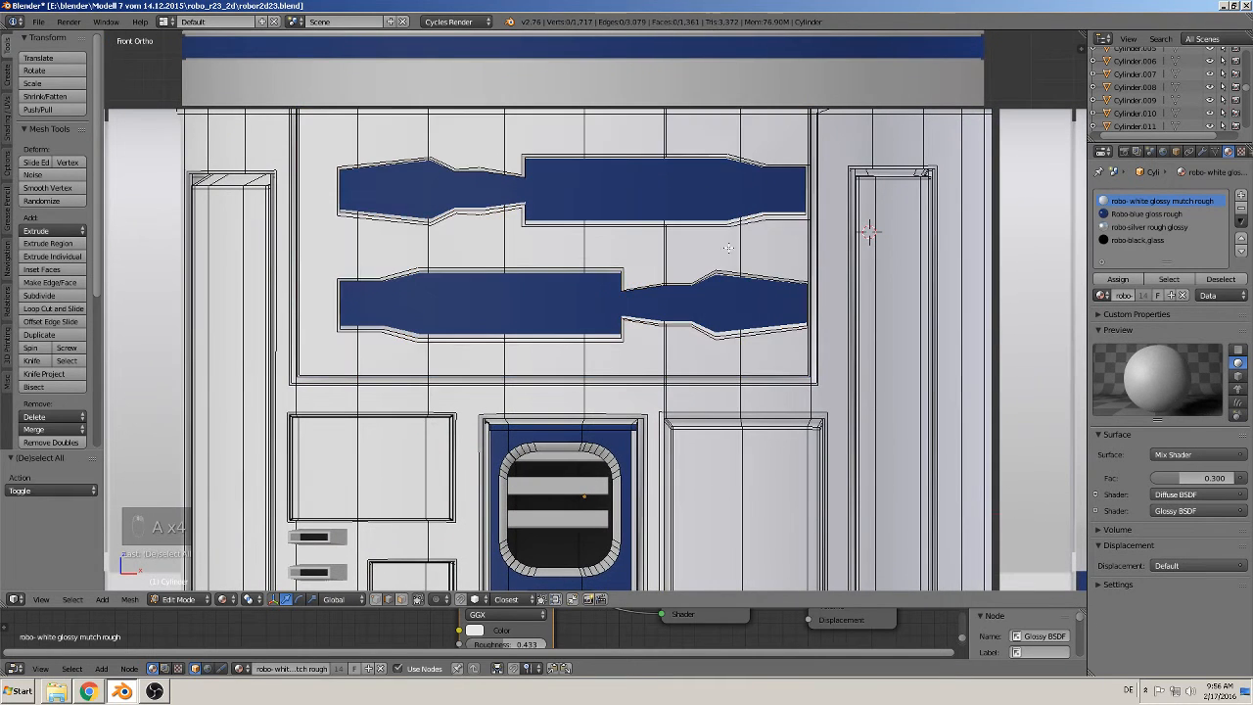
scroll(808, 234, "up", 4)
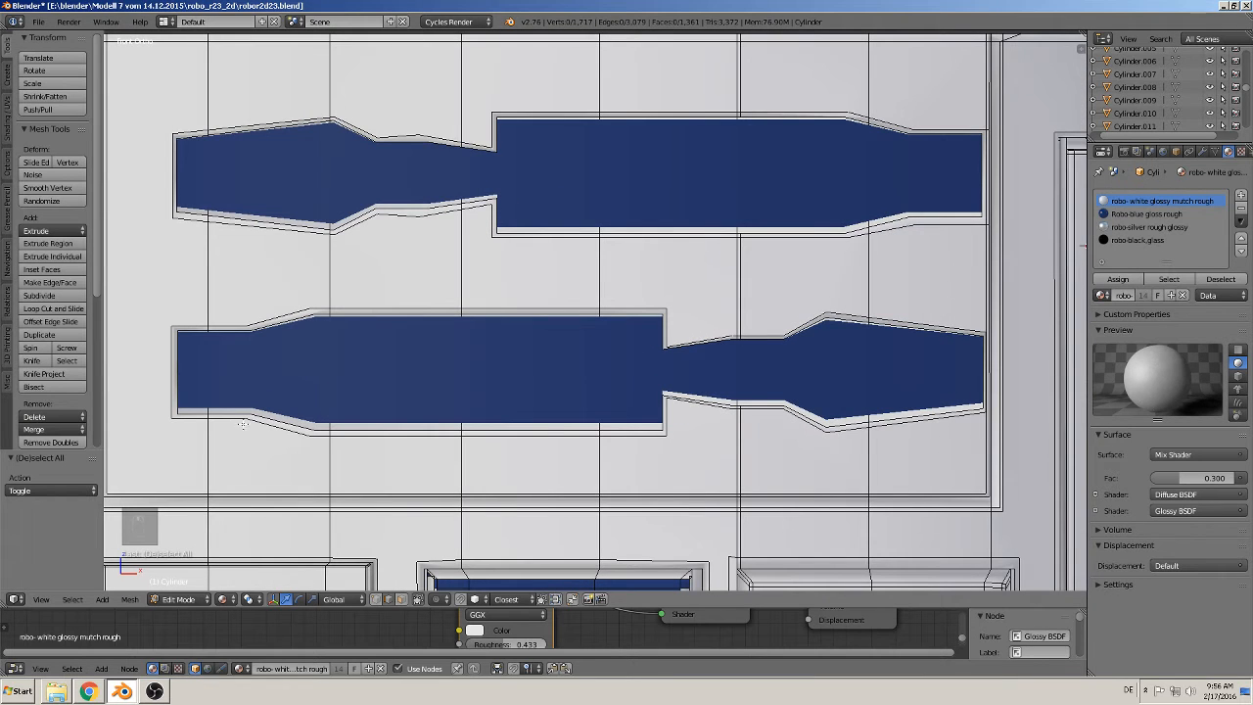
left_click(376, 599)
Step: Try to shift the recess vertices around the upper blue strip -0.004 along X
key("b")
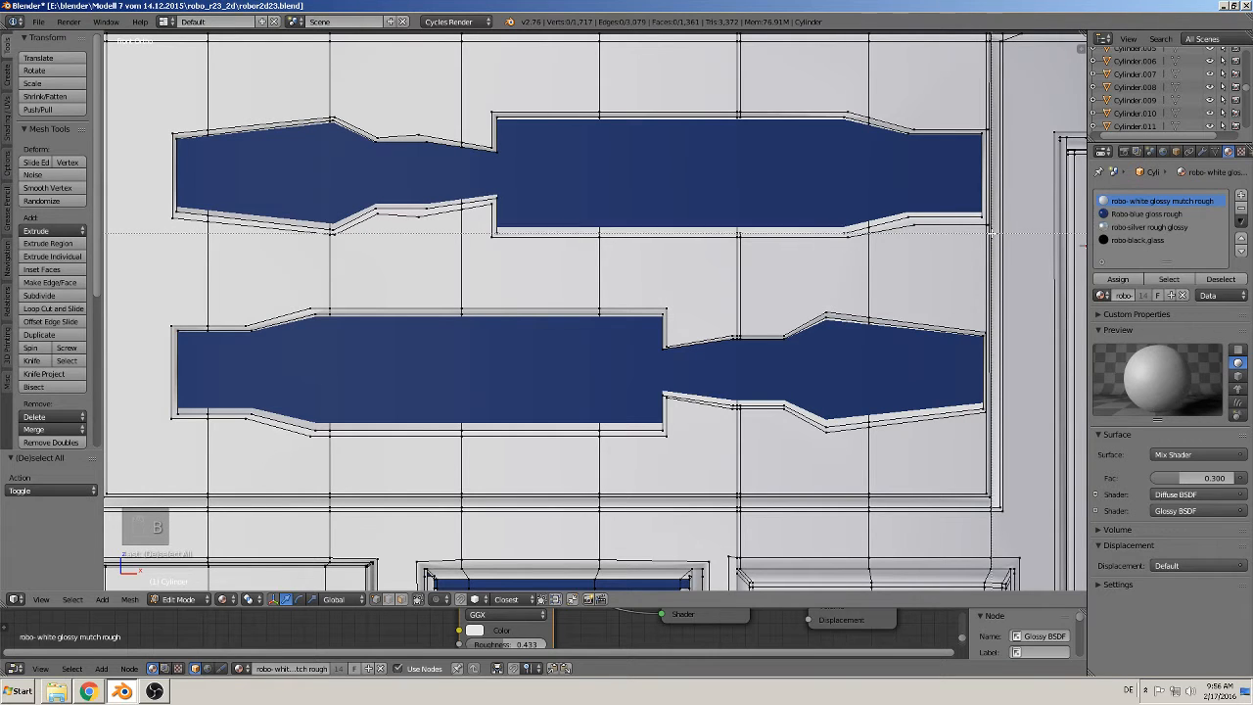
left_click_drag(989, 236, 551, 191)
key("b")
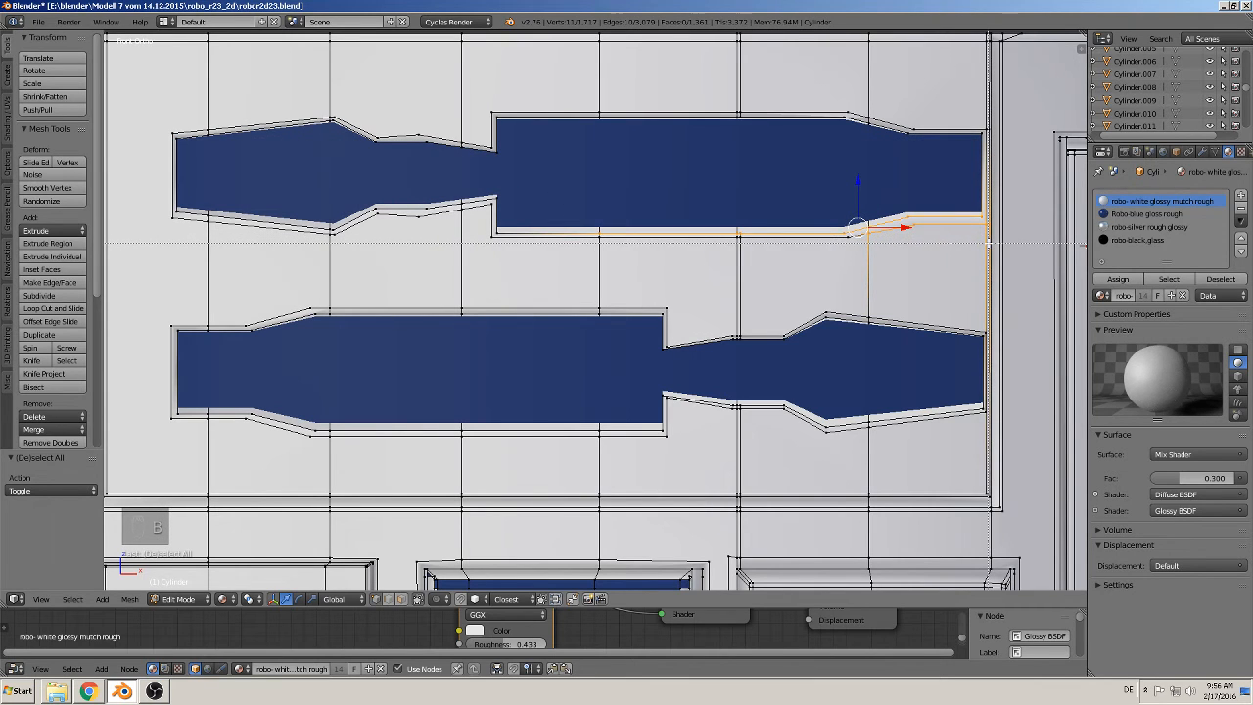
left_click_drag(989, 242, 111, 70)
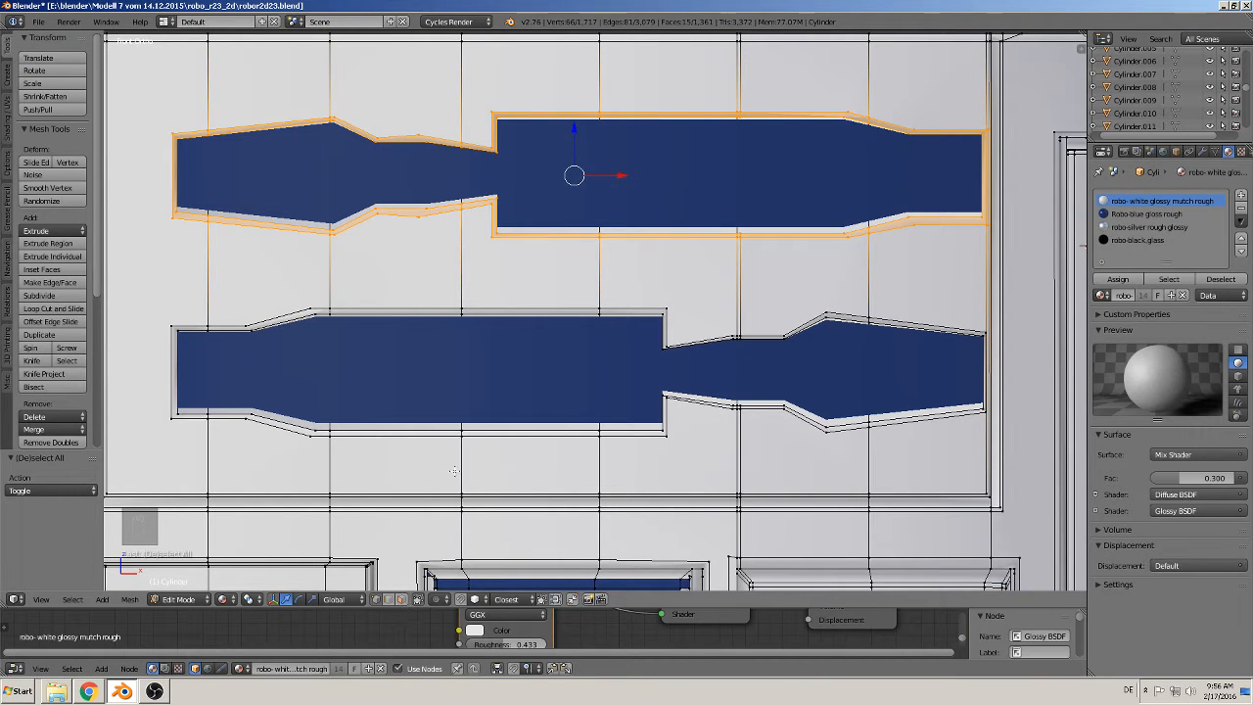
scroll(526, 327, "down", 3)
left_click_drag(606, 232, 594, 232)
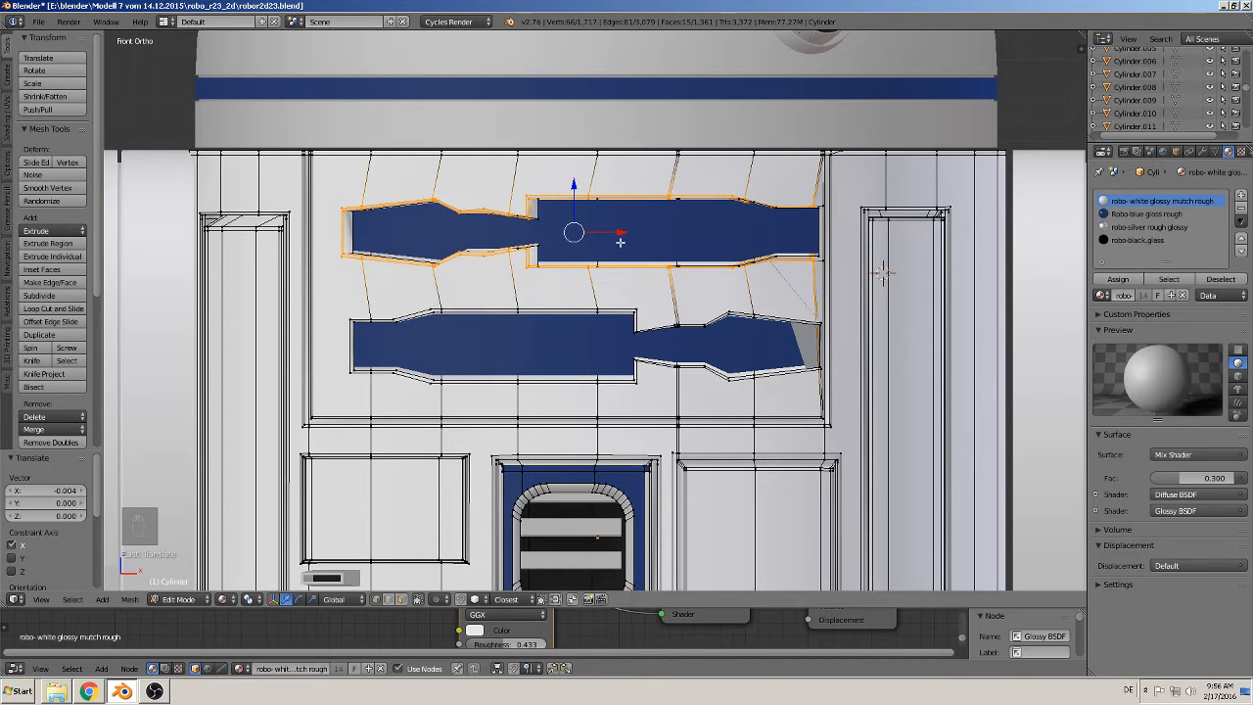
key("ctrl+z")
key("a")
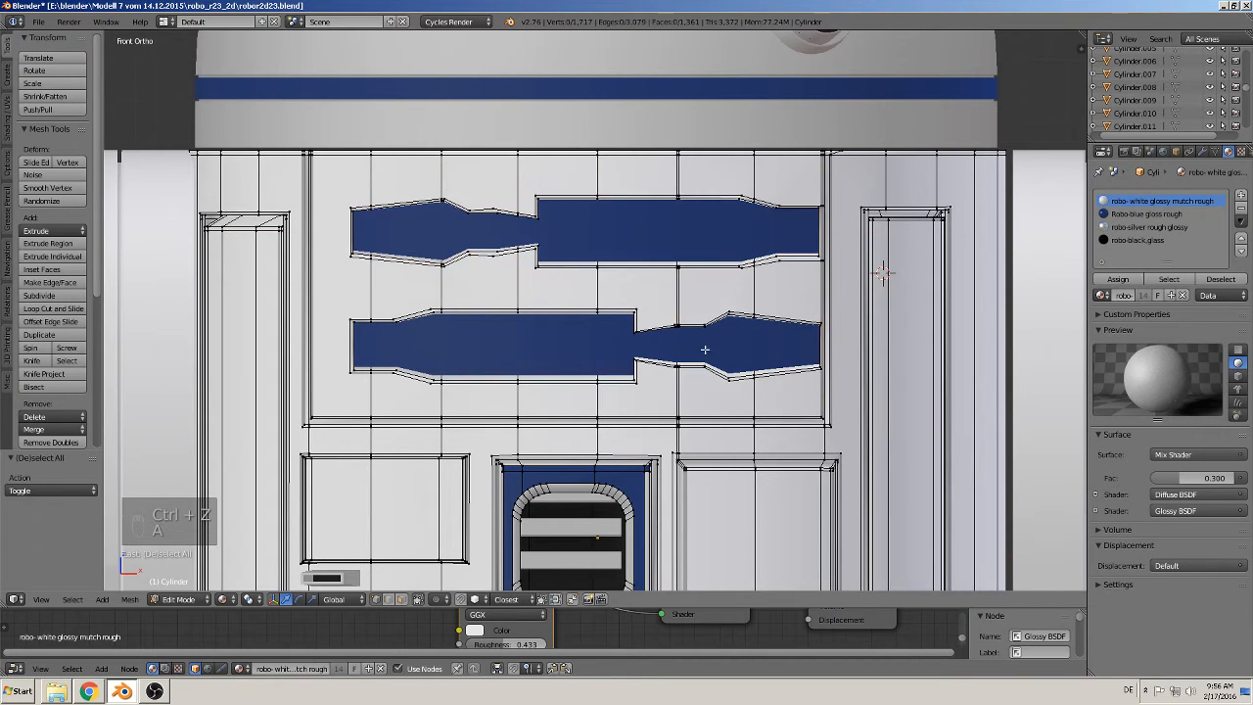
Step: Select the recess geometry around both blue strips, including hidden vertices, and move it -0.006 along X
left_click(415, 598)
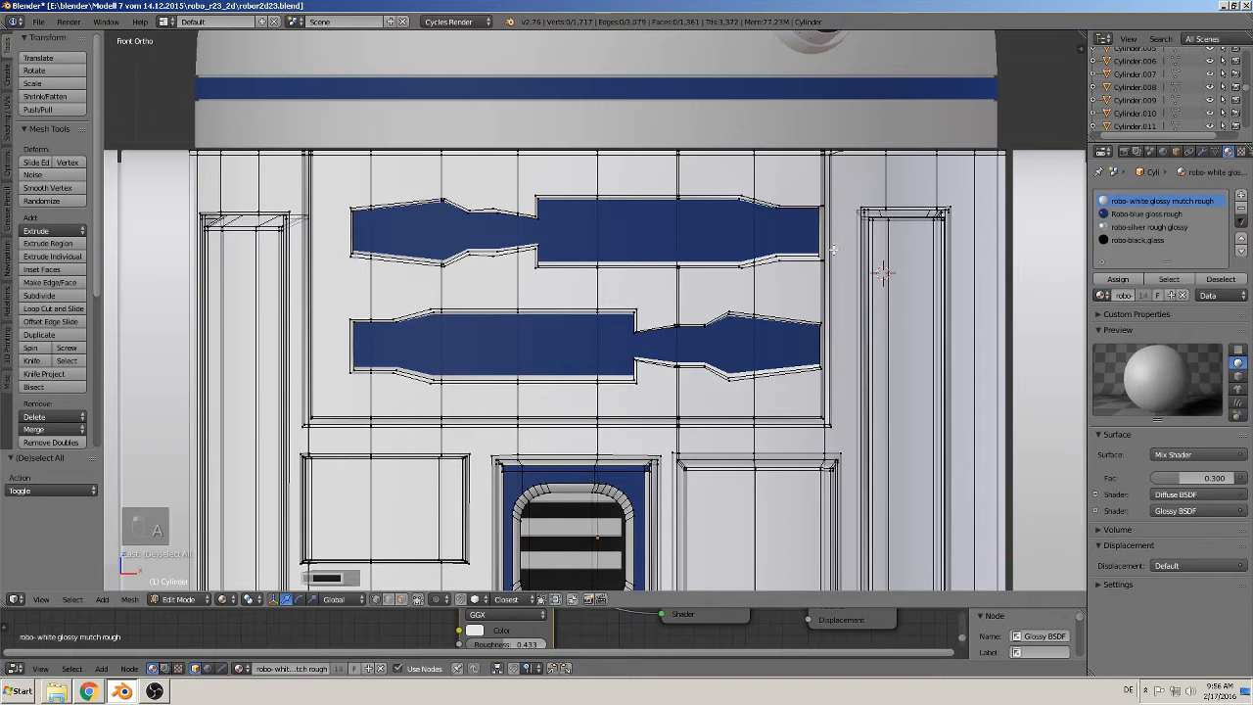
key("v")
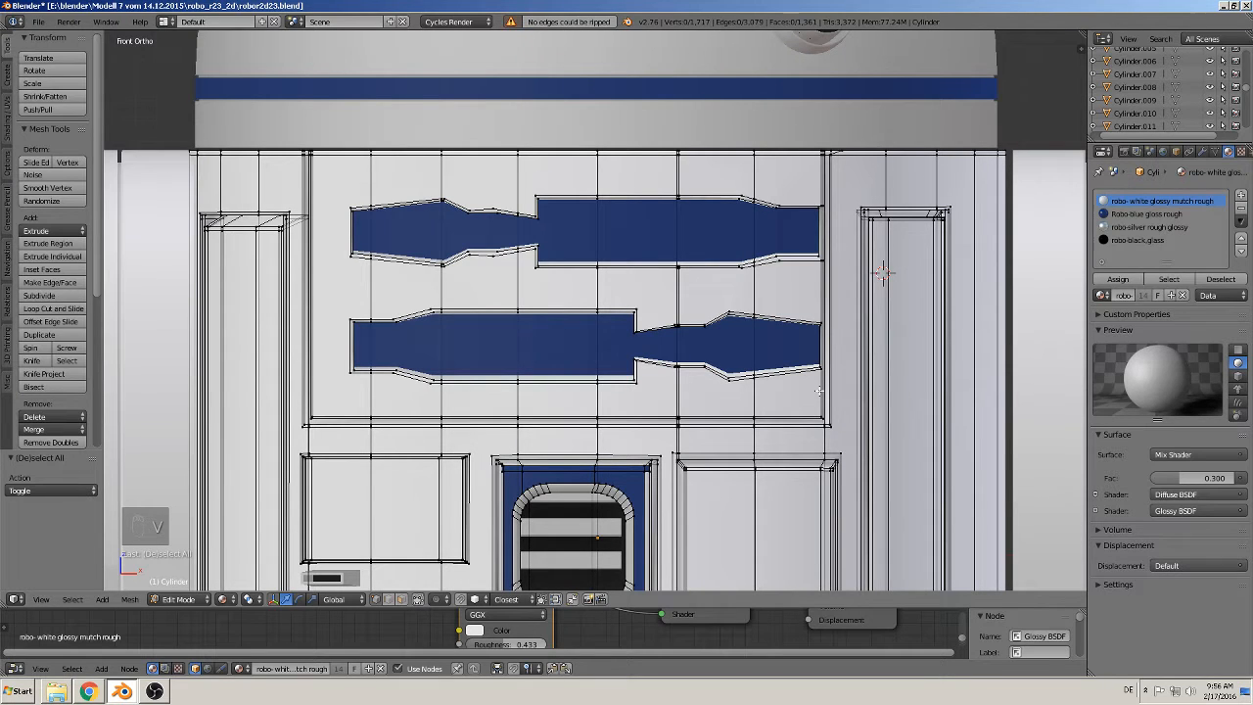
key("b")
left_click_drag(821, 391, 332, 177)
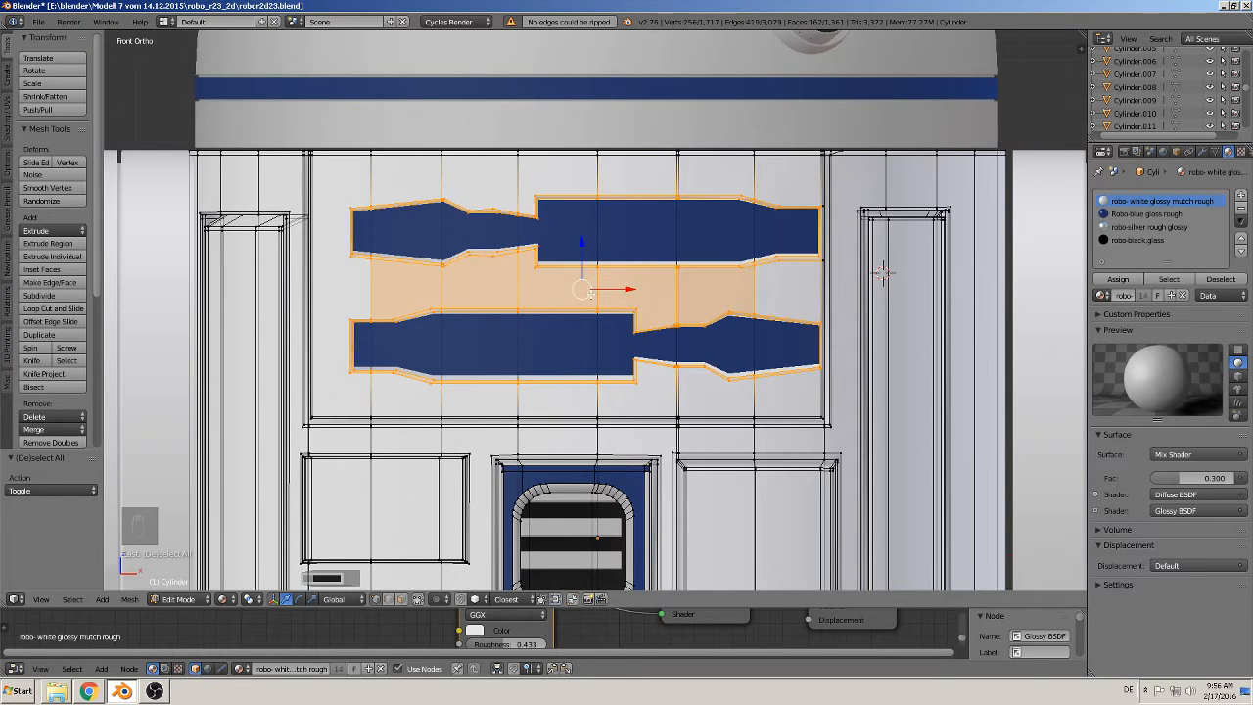
mouse_move(591, 294)
left_mouse_down()
mouse_move(618, 290)
mouse_move(607, 290)
left_mouse_up()
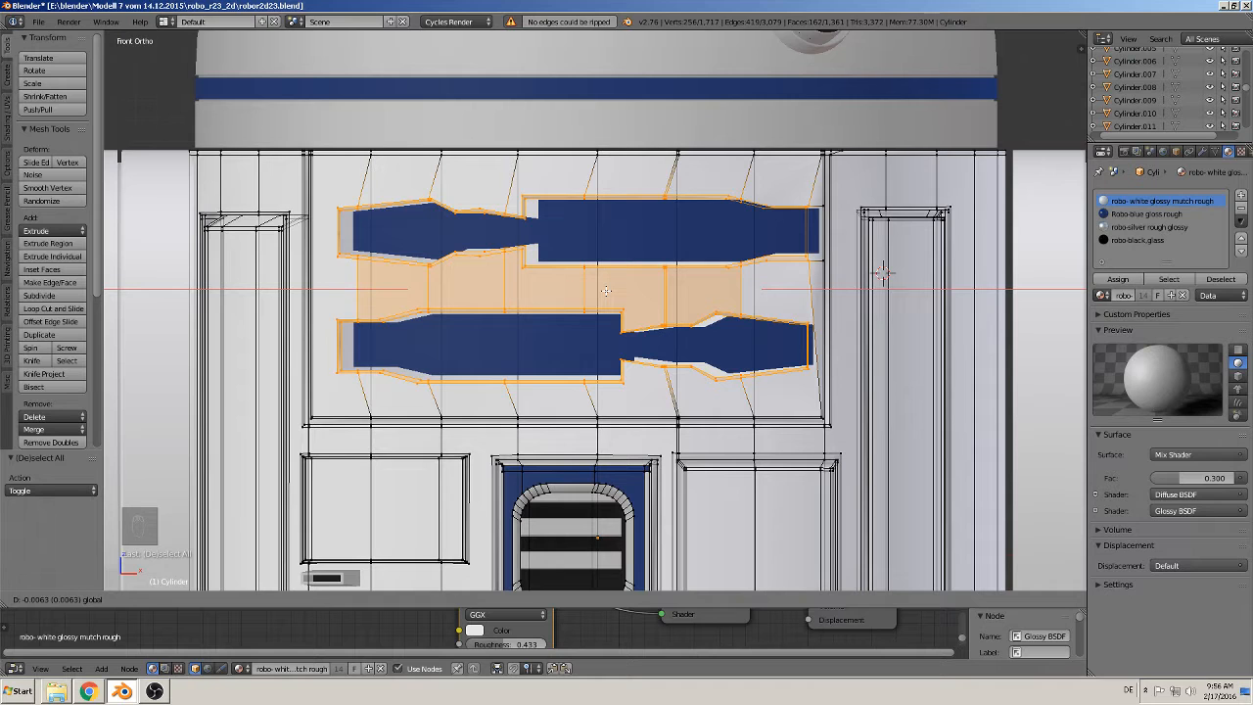
left_click(606, 291)
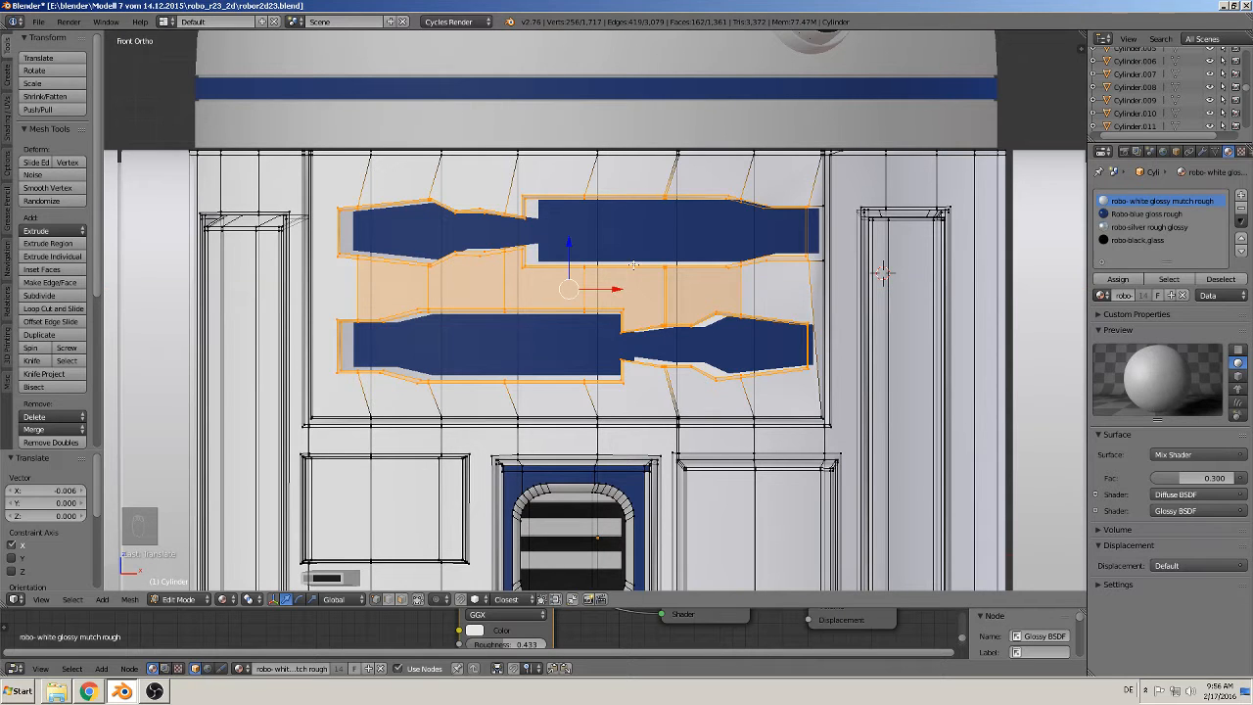
key("Tab")
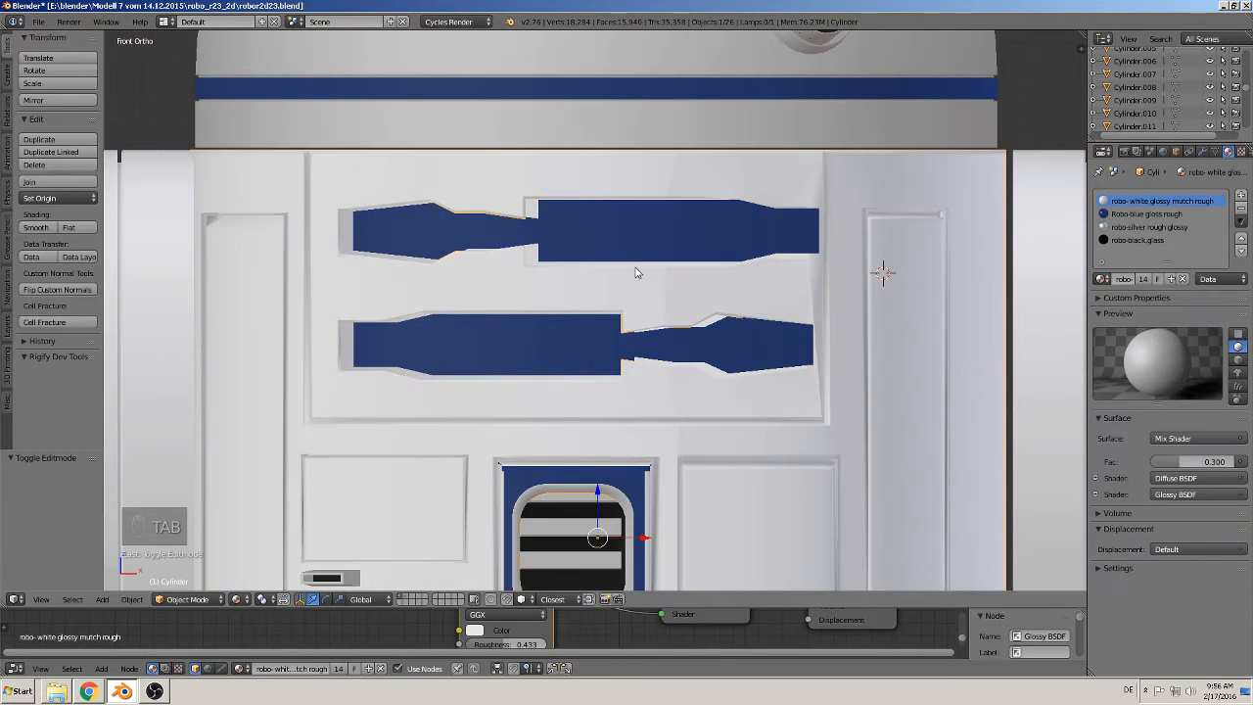
Step: Move the upper blue strip's whole mesh -0.007 along X so it fits its shifted recess
middle_click_drag(638, 271, 537, 236)
right_click(538, 235)
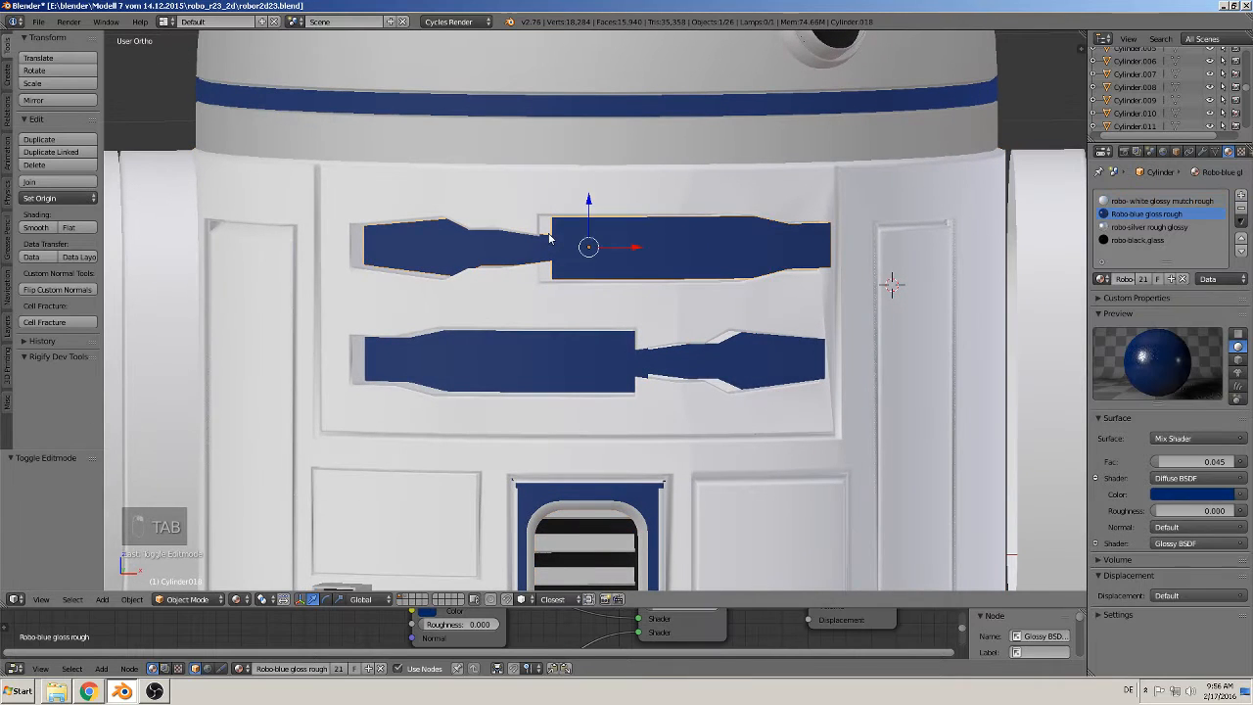
key("Tab")
scroll(576, 249, "up", 2)
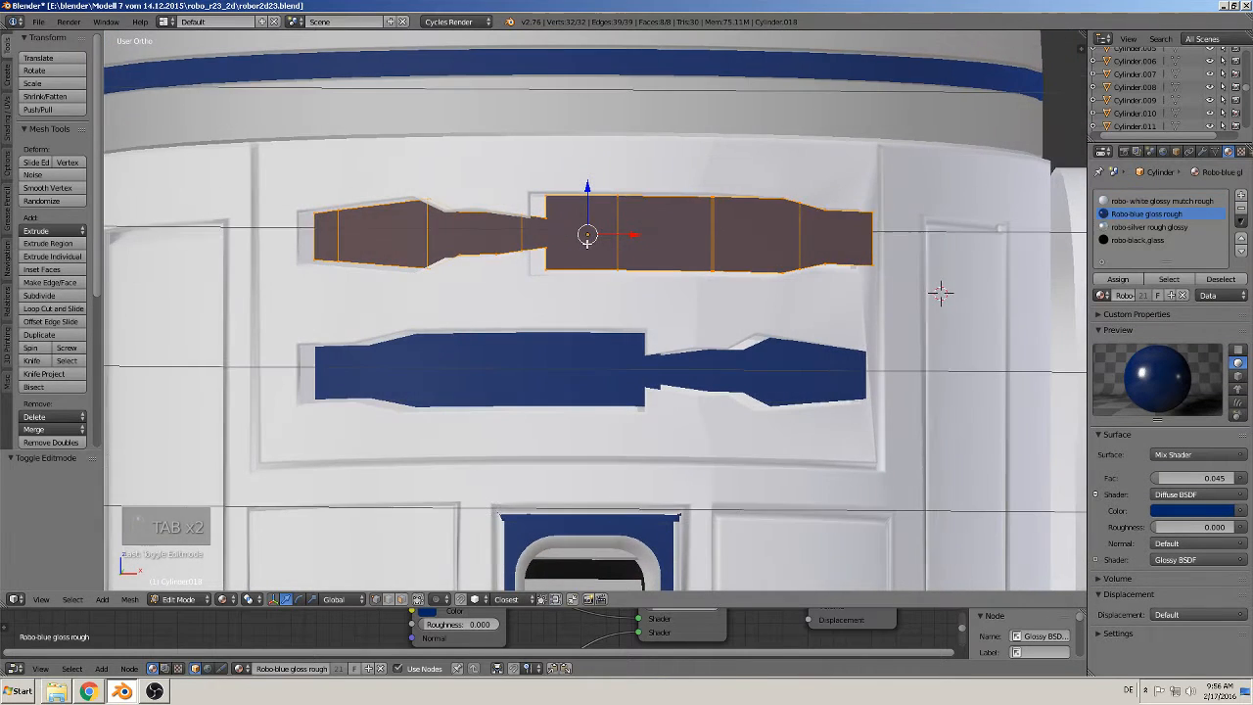
key("g")
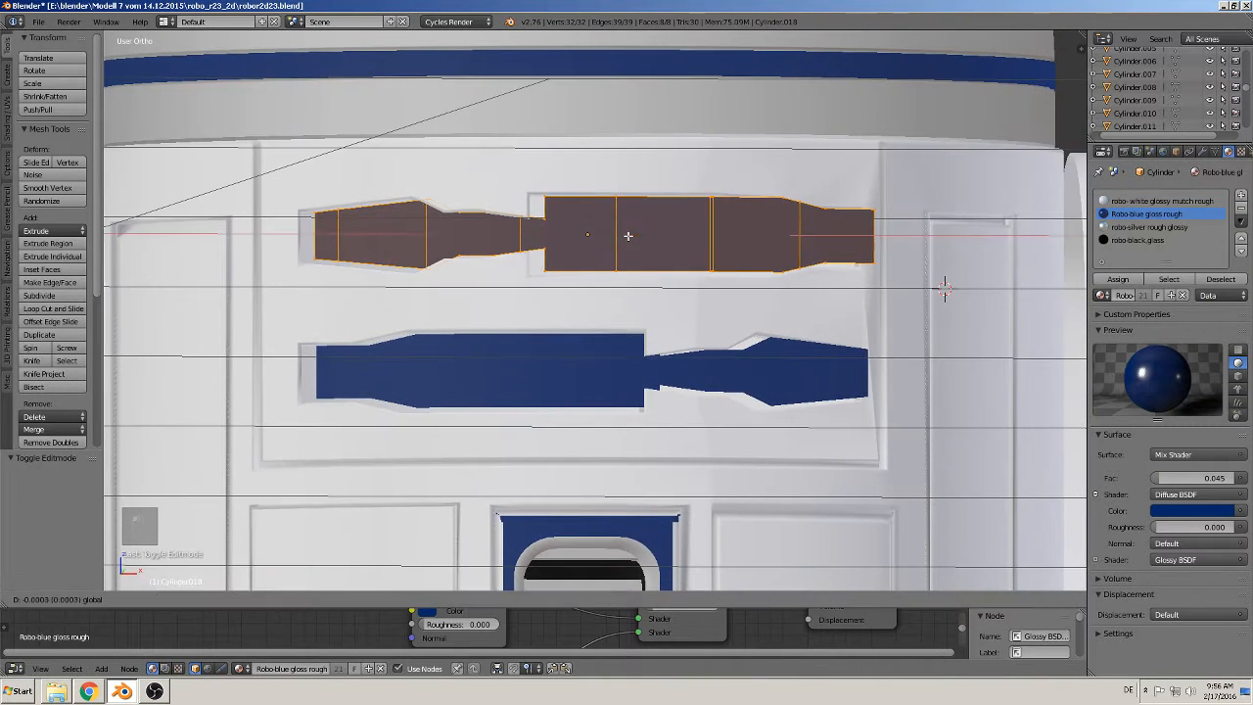
key("x")
left_click(611, 239)
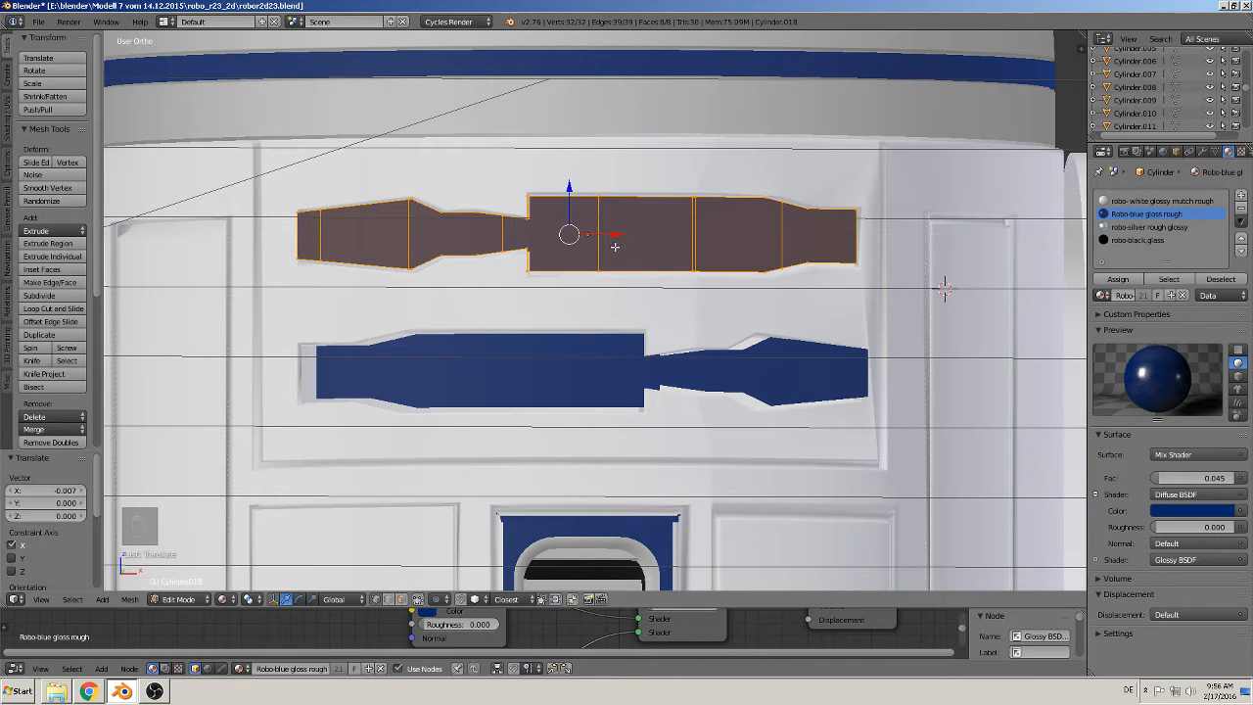
key("Tab")
Step: Move the lower blue strip along negative X to fit its recess, and view the chest with everything deselected
right_click(646, 373)
key("g")
key("x")
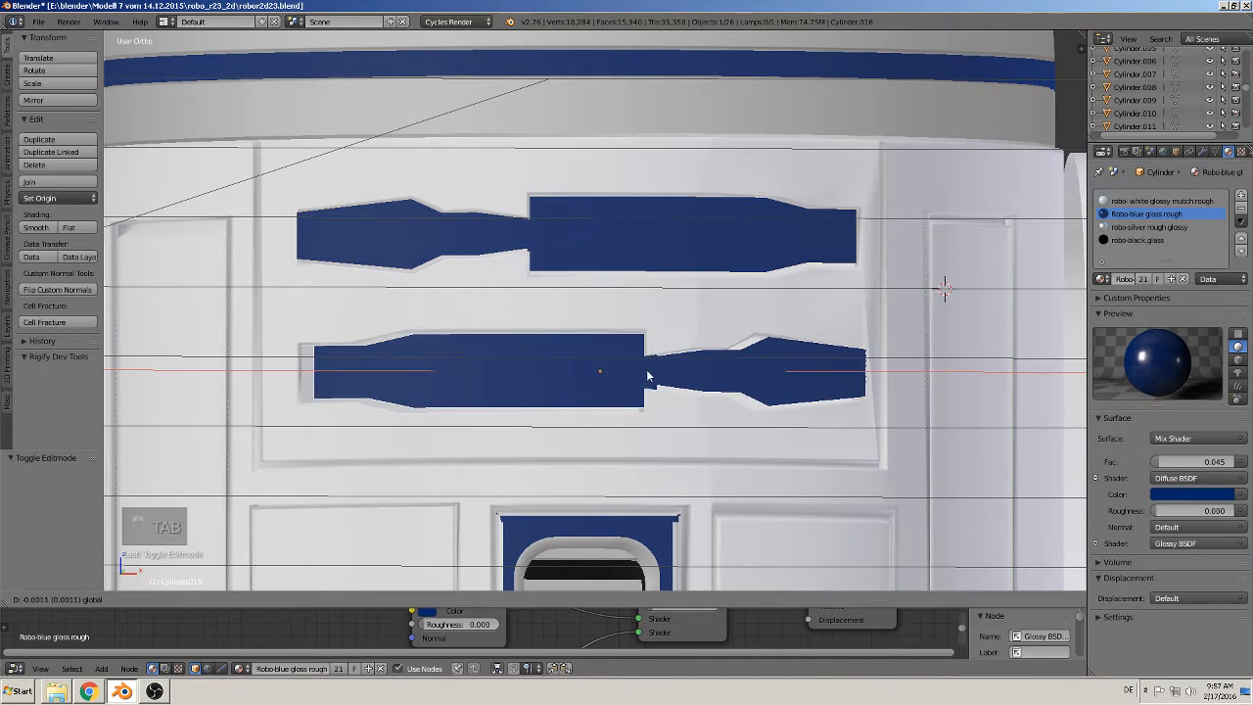
left_click_drag(639, 374, 640, 374)
key("Tab")
scroll(640, 376, "down", 4)
key("Tab")
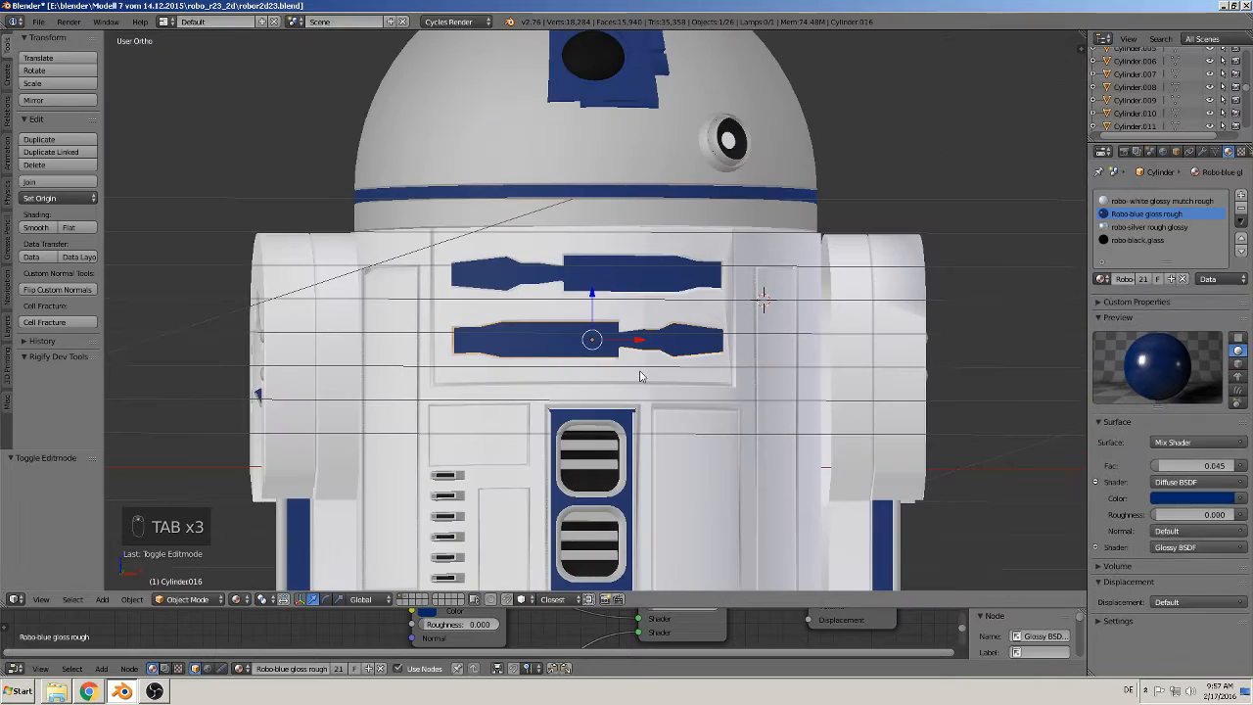
key("a")
middle_click_drag(649, 389, 620, 416)
scroll(619, 415, "down", 2)
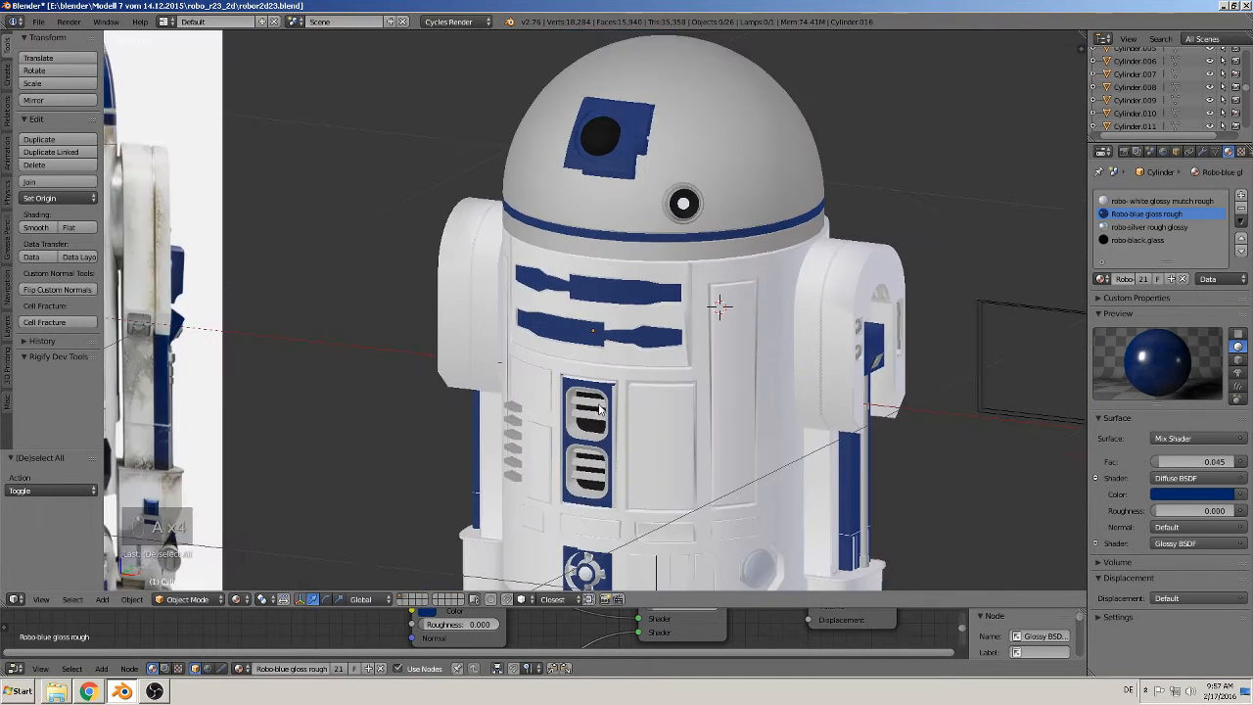
Step: Reopen the body mesh for editing with edge selection limited to visible geometry
scroll(734, 340, "up", 4)
key("Tab")
middle_click_drag(734, 340, 541, 364, "shift")
key("Tab")
key("Tab")
scroll(617, 326, "up", 4)
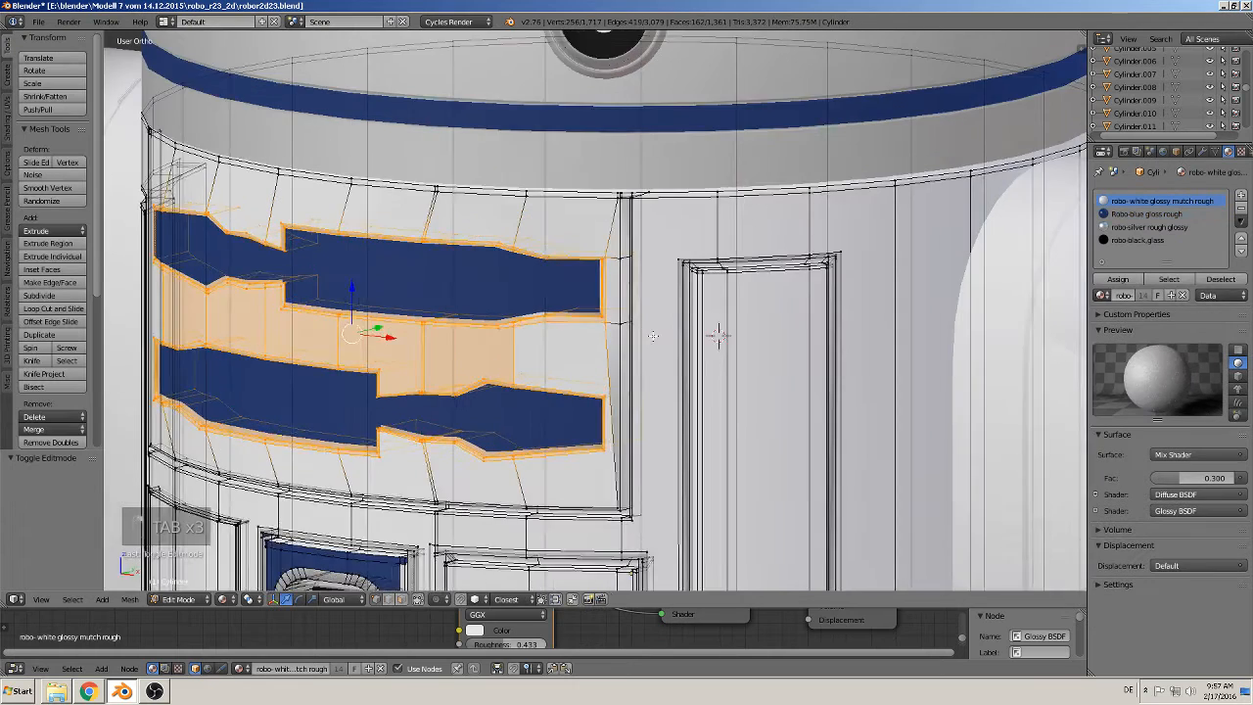
right_click(609, 274)
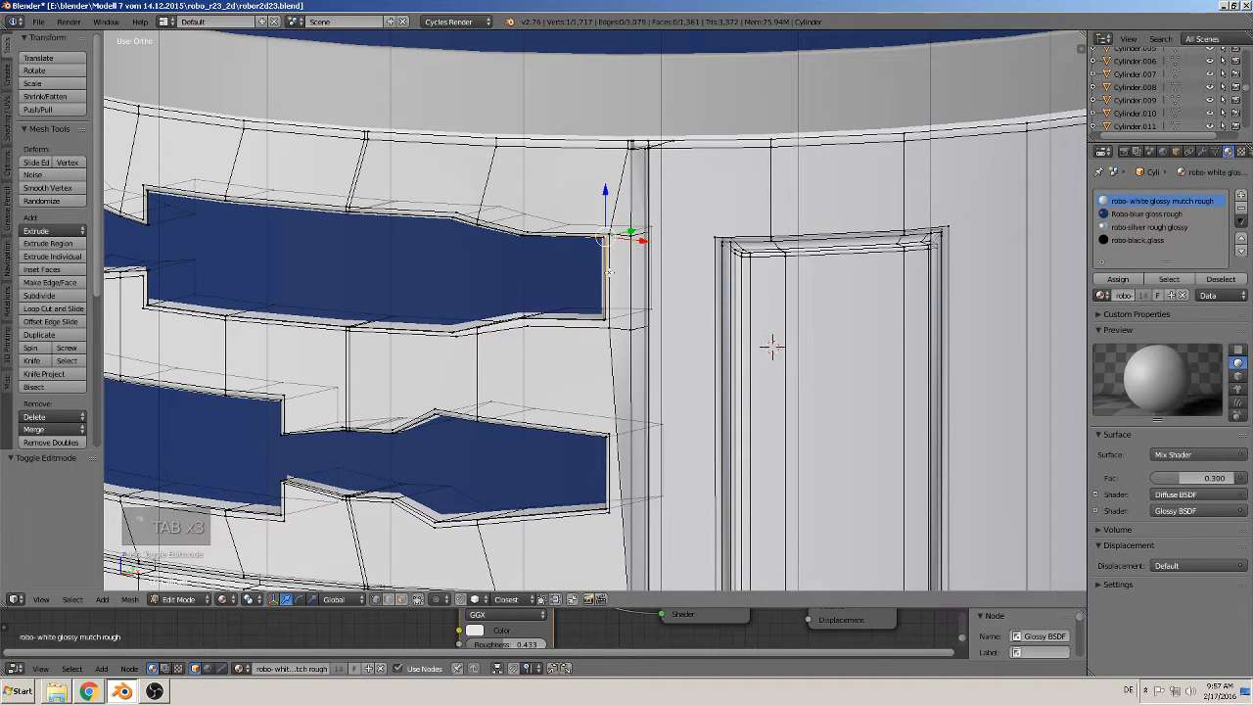
right_click(609, 274, "alt")
middle_click_drag(654, 312, 696, 321)
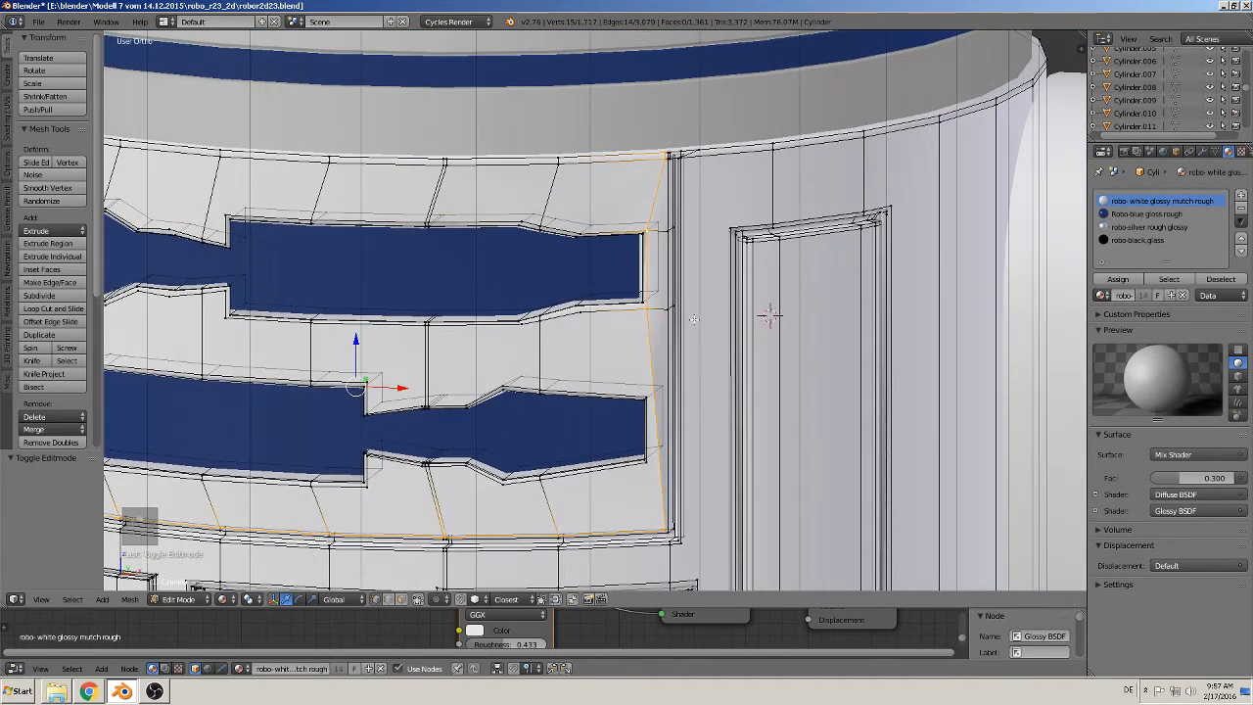
scroll(693, 319, "up", 2)
right_click(674, 270)
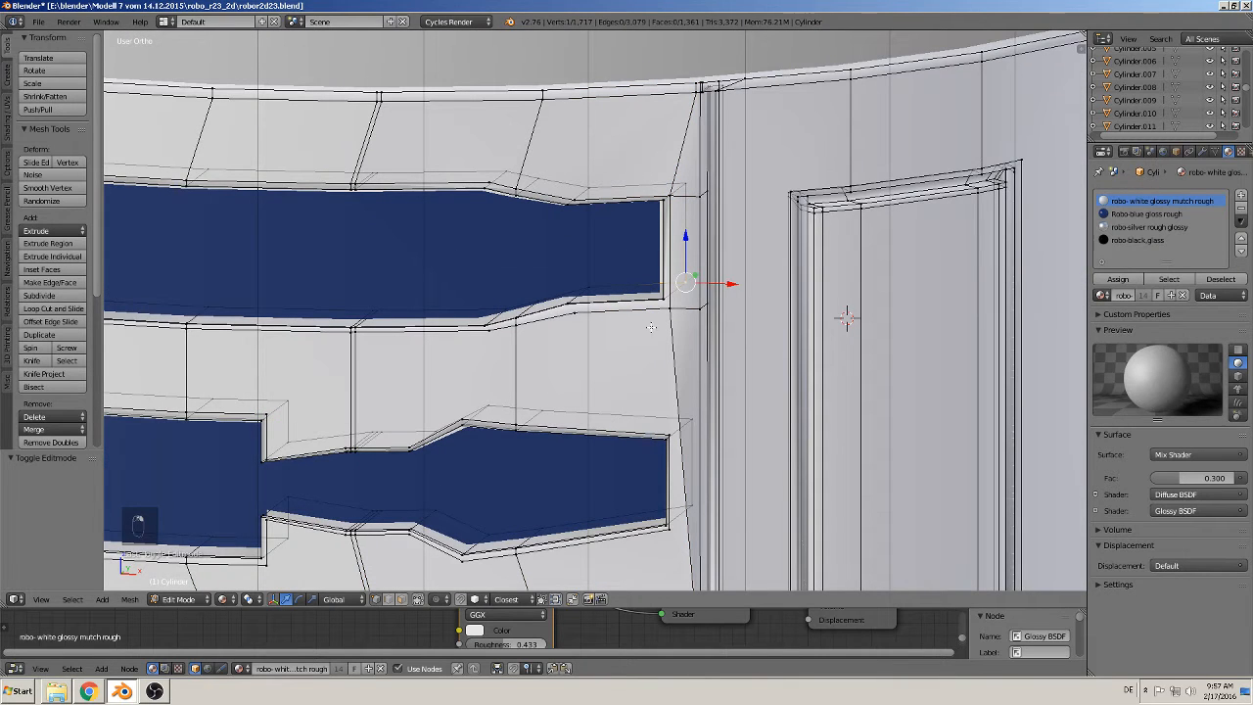
left_click(390, 599)
left_click(420, 599)
Step: Move the short vertical panel edge beside the upper strip's end 0.007 along X, and nudge it a further 0.0000248
right_click(669, 249)
key("g")
key("x")
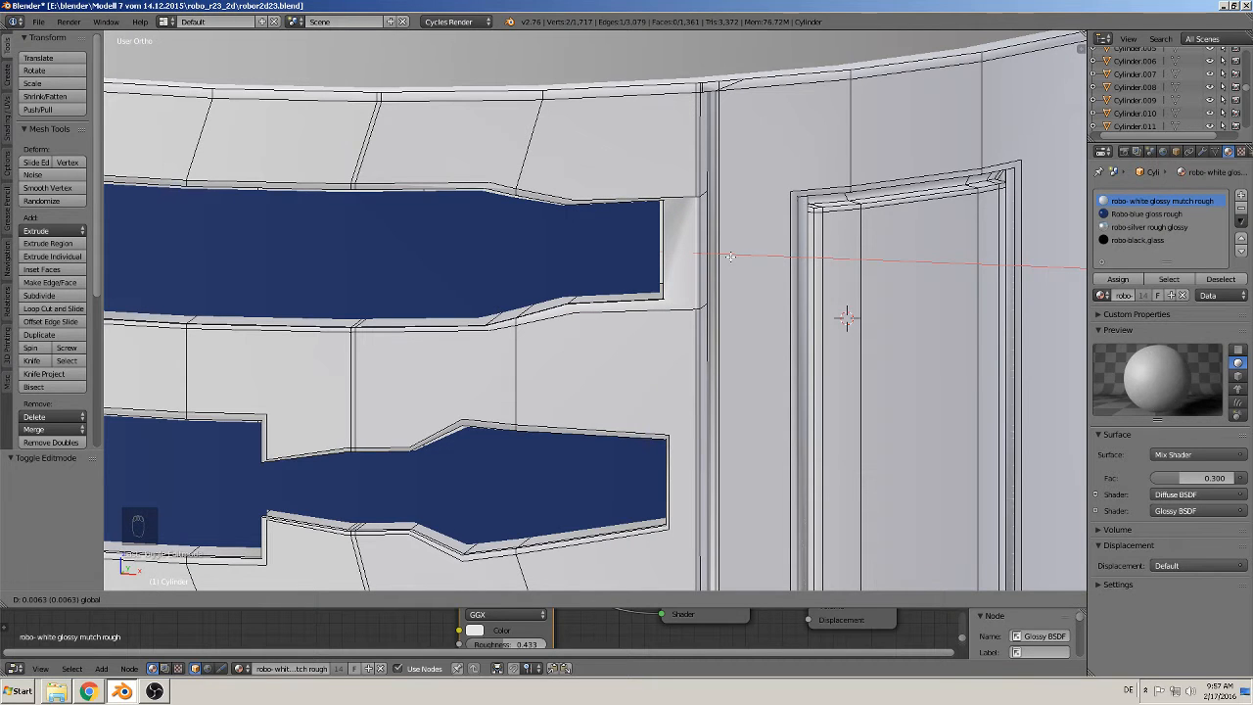
left_click(729, 256)
middle_click_drag(699, 331, 604, 180, "shift")
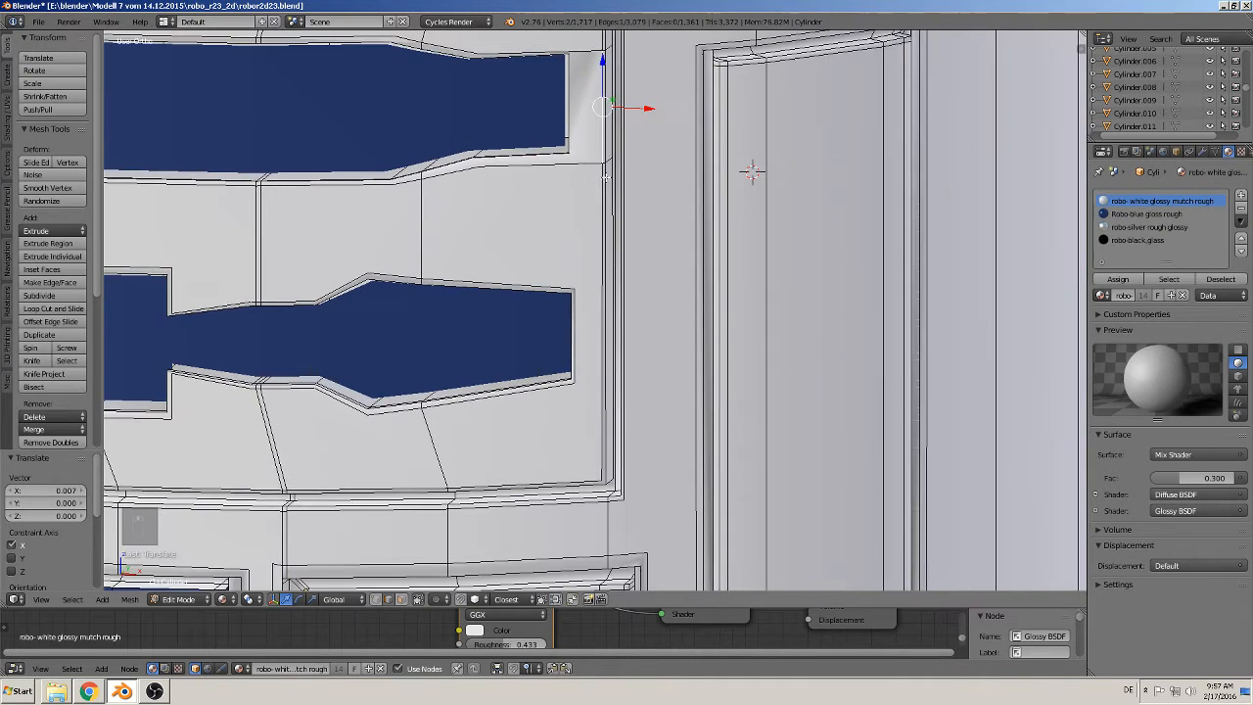
left_click_drag(639, 109, 639, 108)
middle_click_drag(556, 272, 667, 384, "shift")
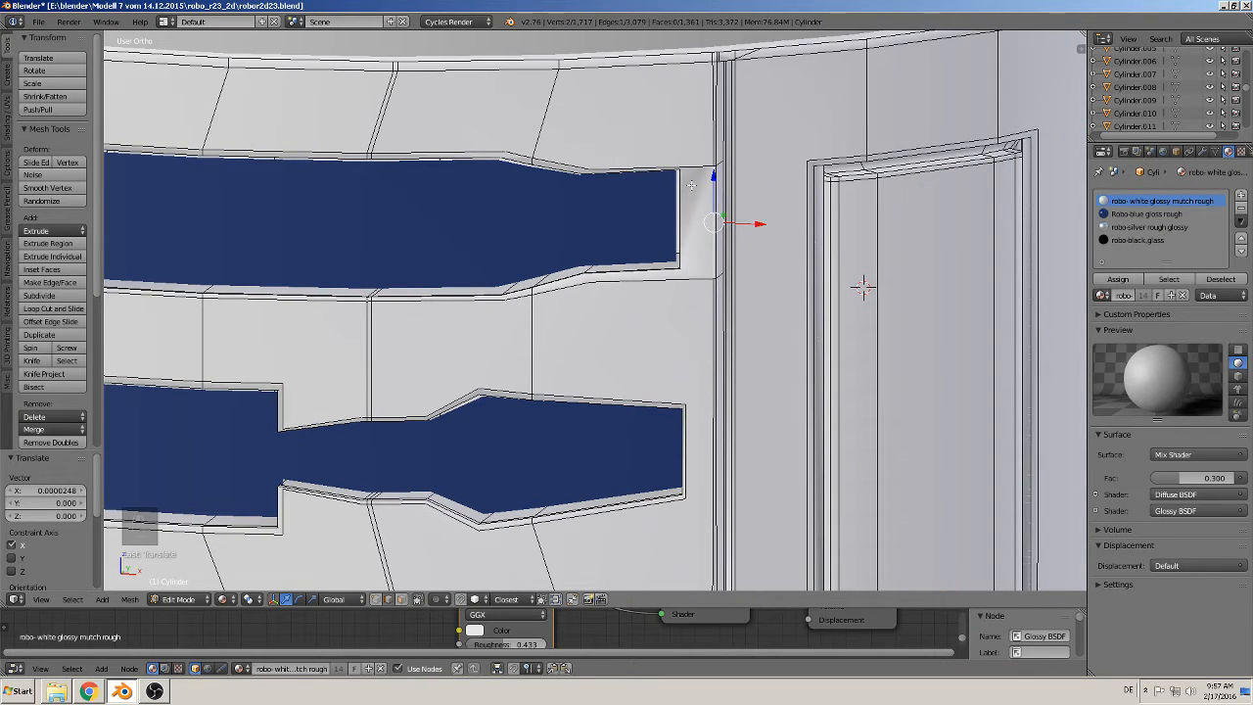
Step: Cut a vertical knife line through the panel face just beyond the upper blue strip's end
key("ctrl+r")
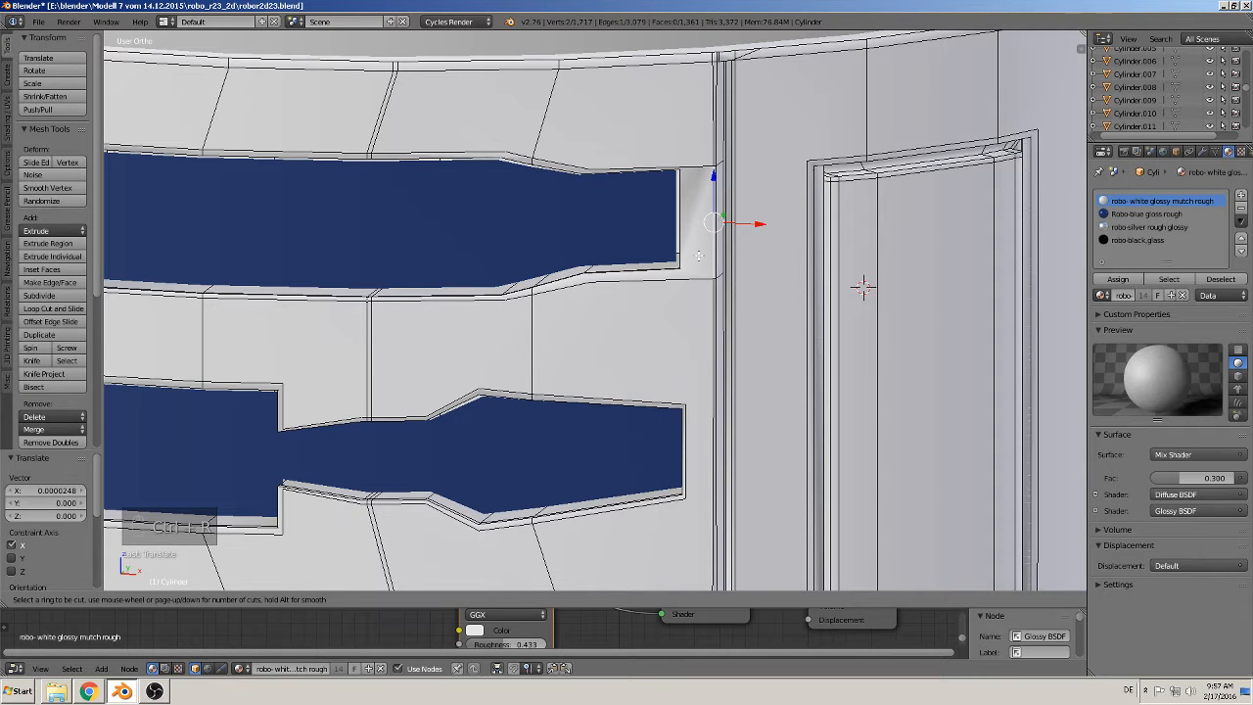
right_click(691, 266)
middle_click_drag(695, 252, 588, 343, "shift")
scroll(573, 346, "up", 2)
scroll(585, 343, "up", 3)
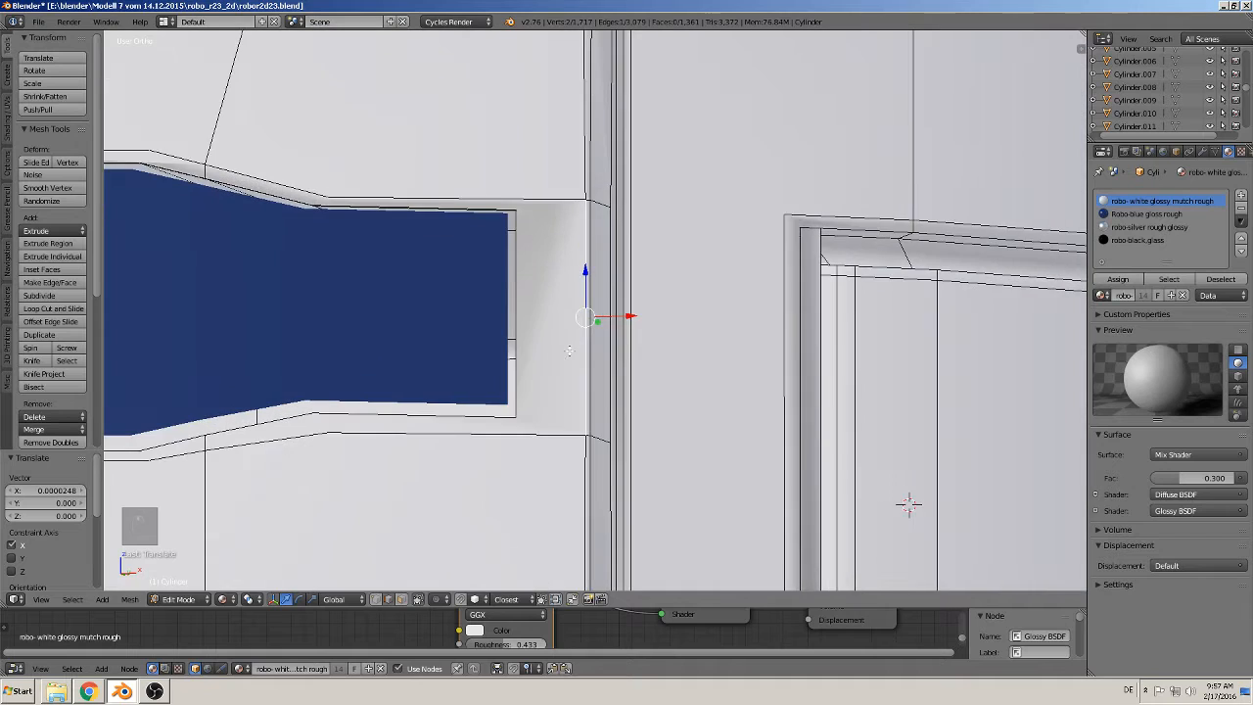
left_click(33, 360)
left_click(508, 176)
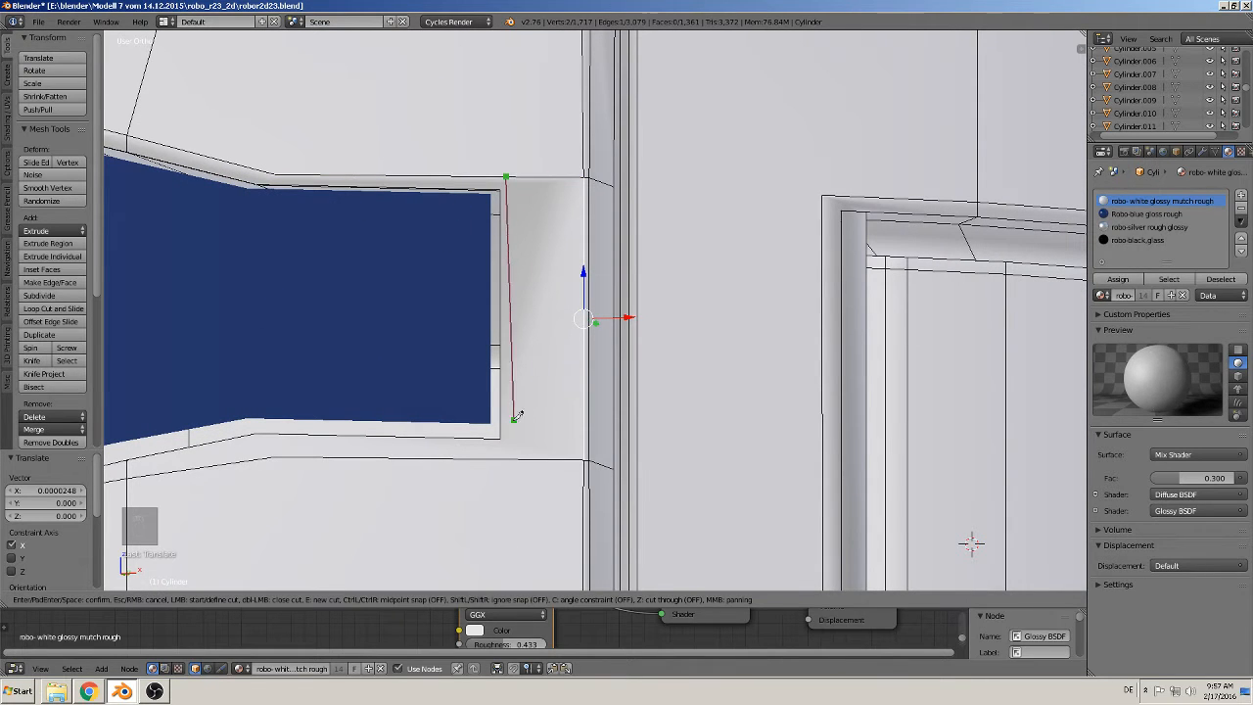
left_click(506, 458)
key("Return")
scroll(505, 458, "down", 8)
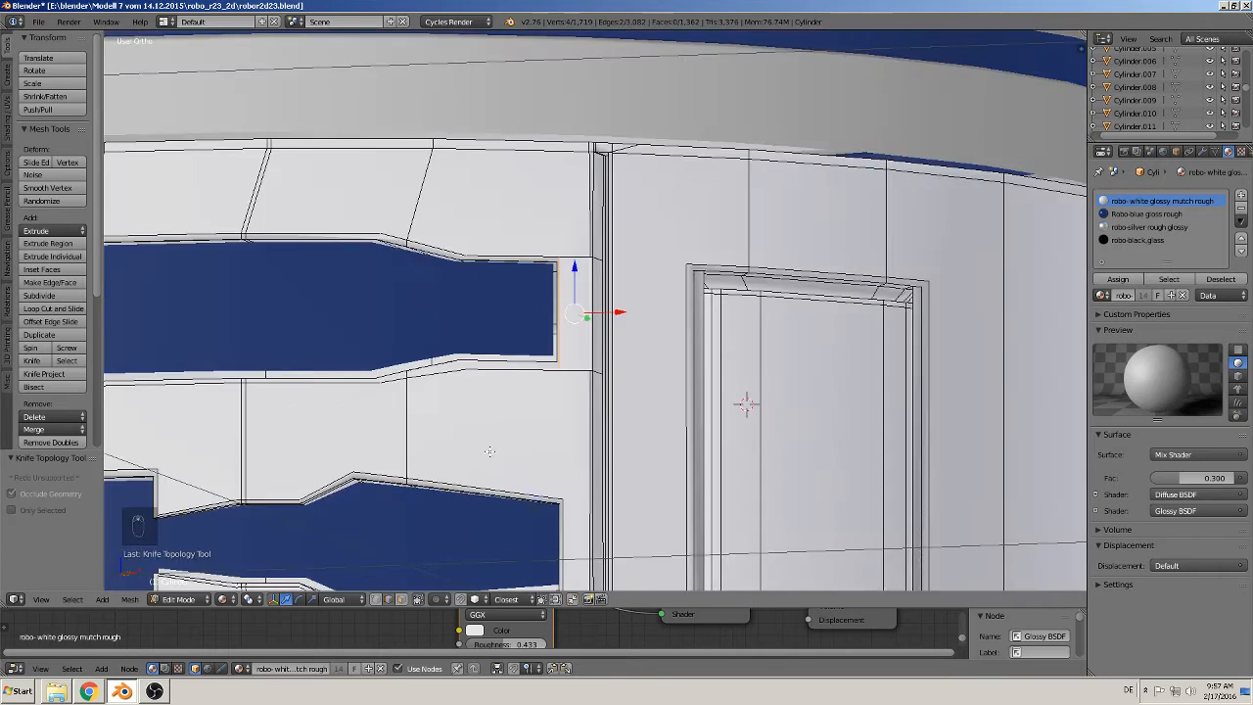
Step: Leave mesh editing, deselect everything, and save the file
key("Tab")
key("a")
key("a")
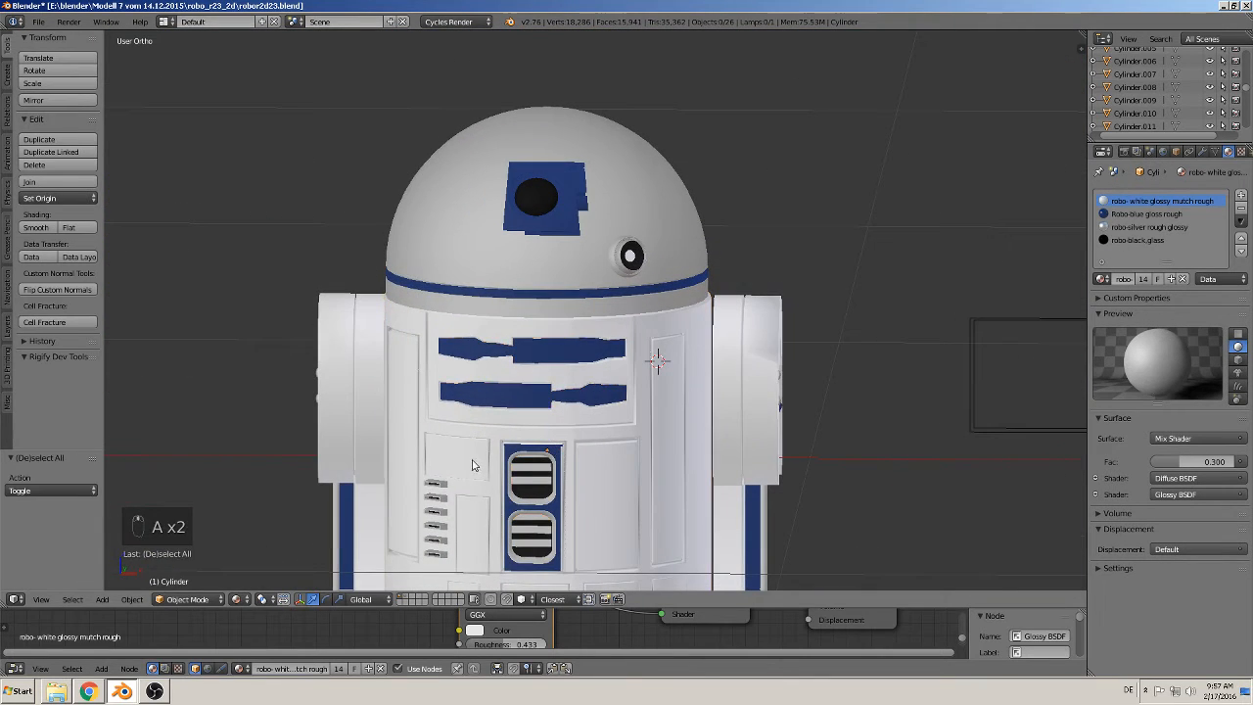
scroll(477, 460, "down", 3)
middle_click_drag(474, 427, 623, 476)
scroll(622, 476, "up", 2)
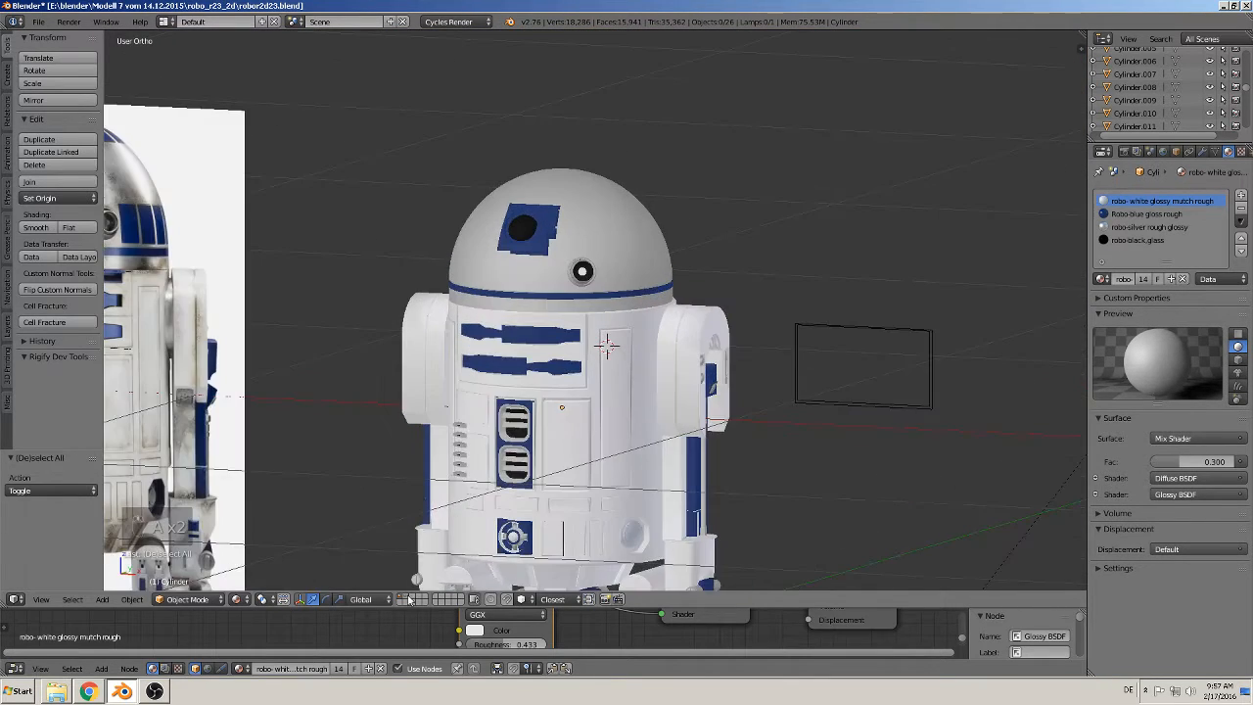
left_click(38, 22)
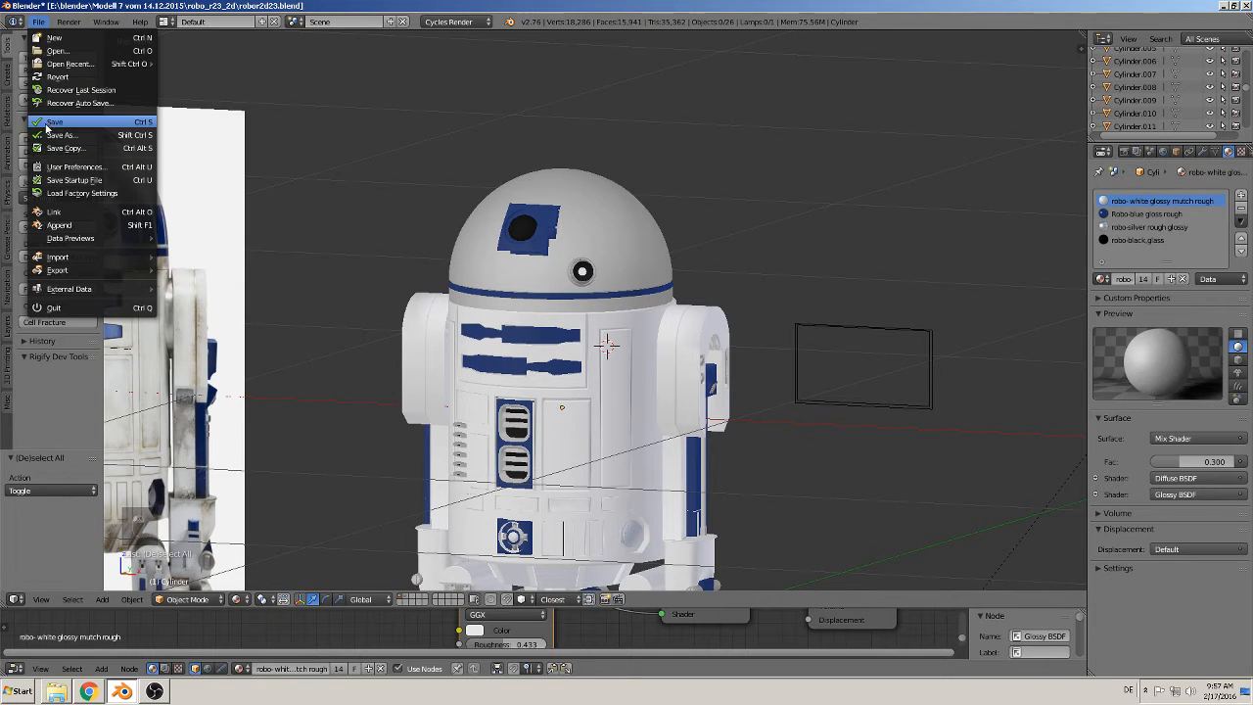
left_click(55, 122)
Step: Preview the whole robot in Rendered shading beside the front reference photo, and return the viewport to Solid shading
left_click(238, 599)
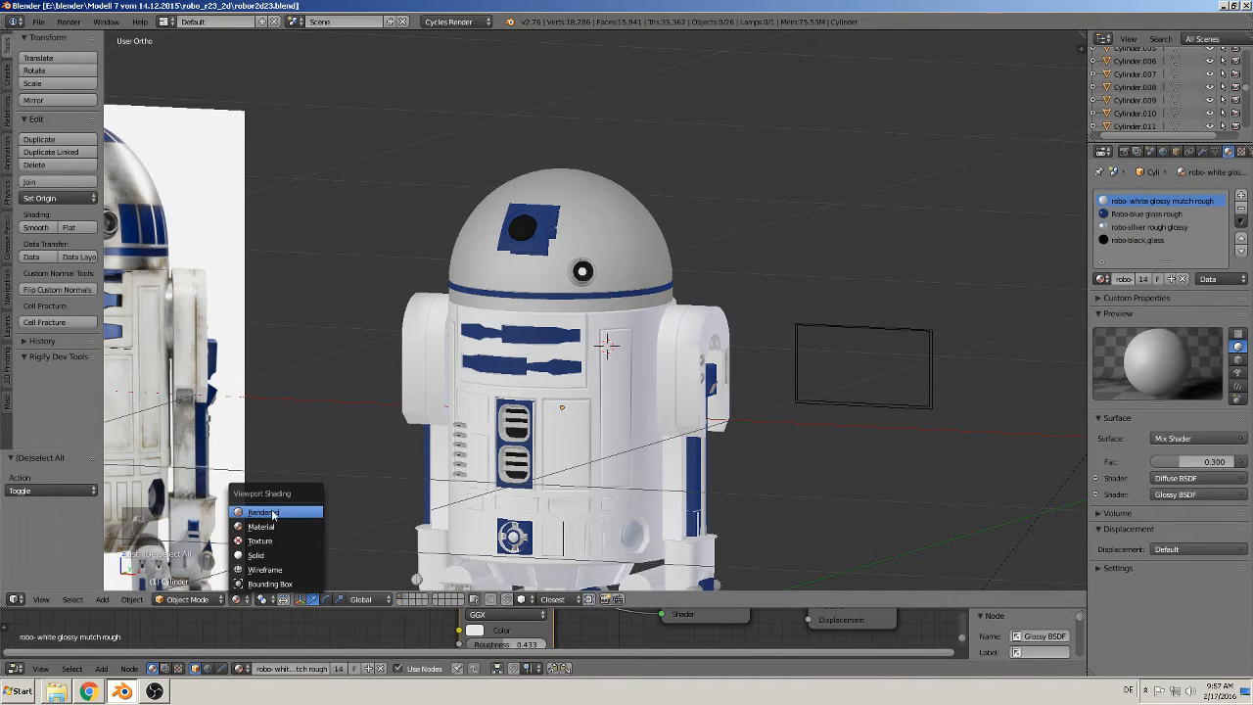
left_click(272, 514)
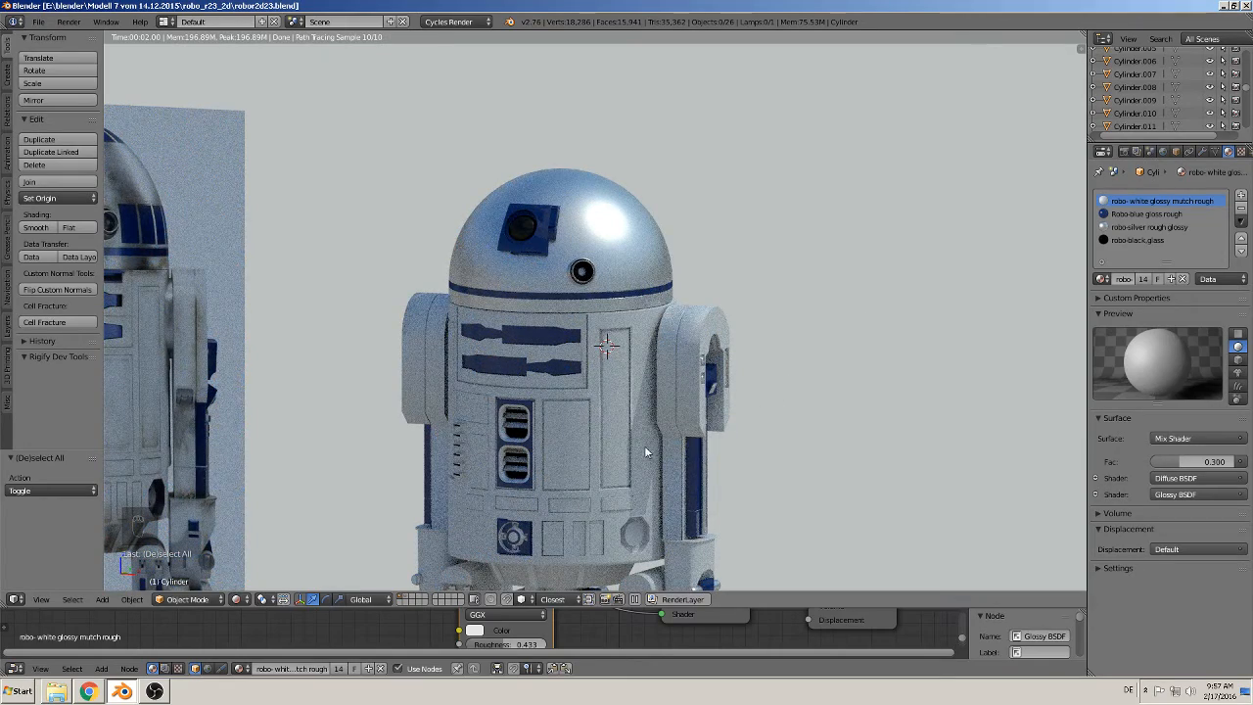
scroll(645, 448, "down", 3)
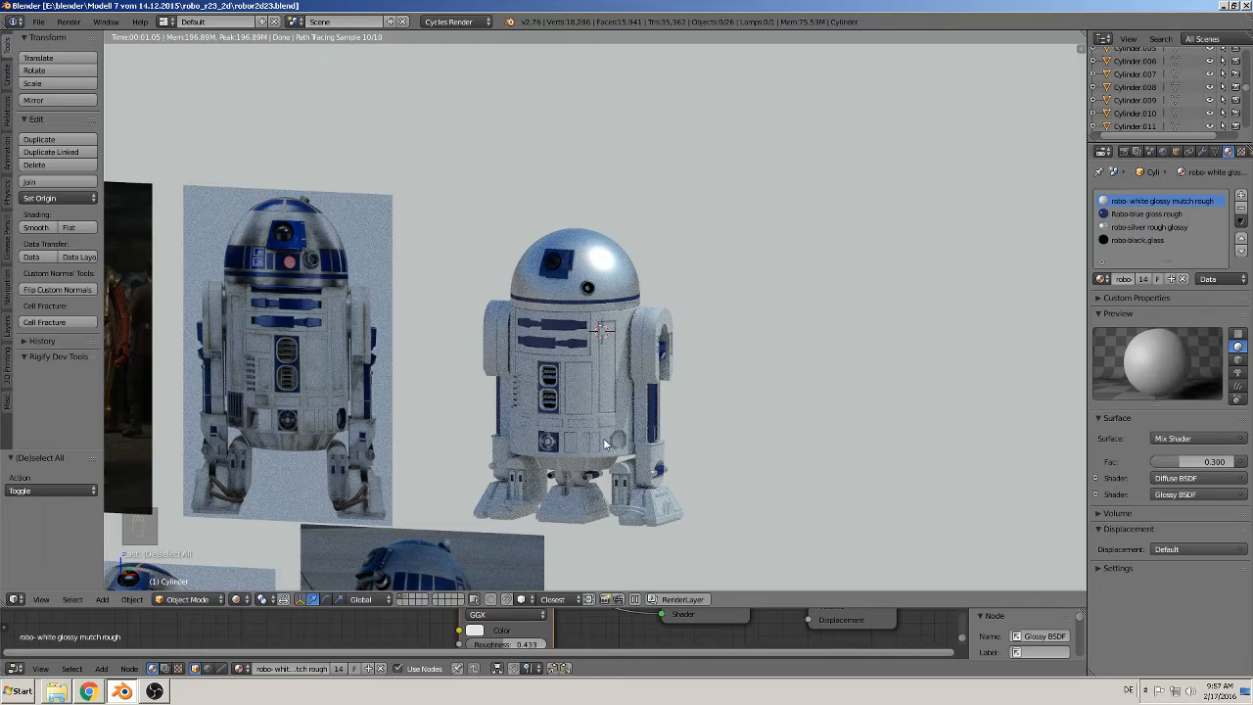
scroll(603, 442, "up", 3)
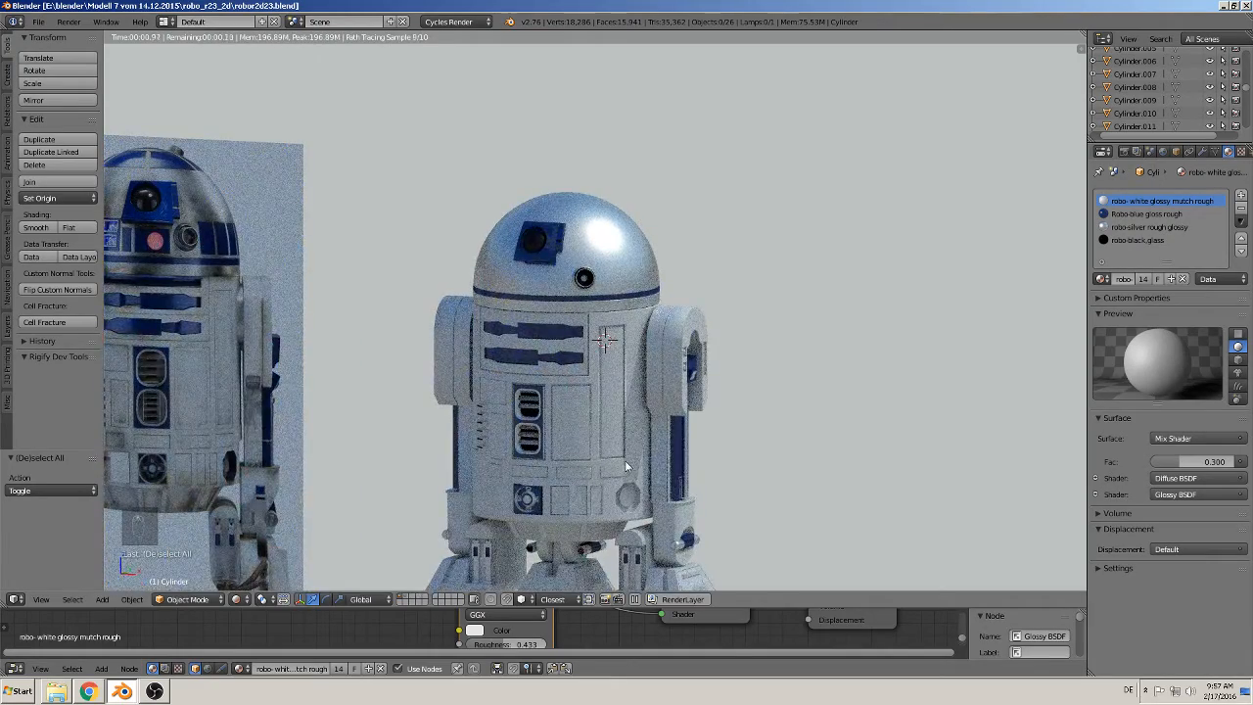
scroll(616, 389, "down", 1)
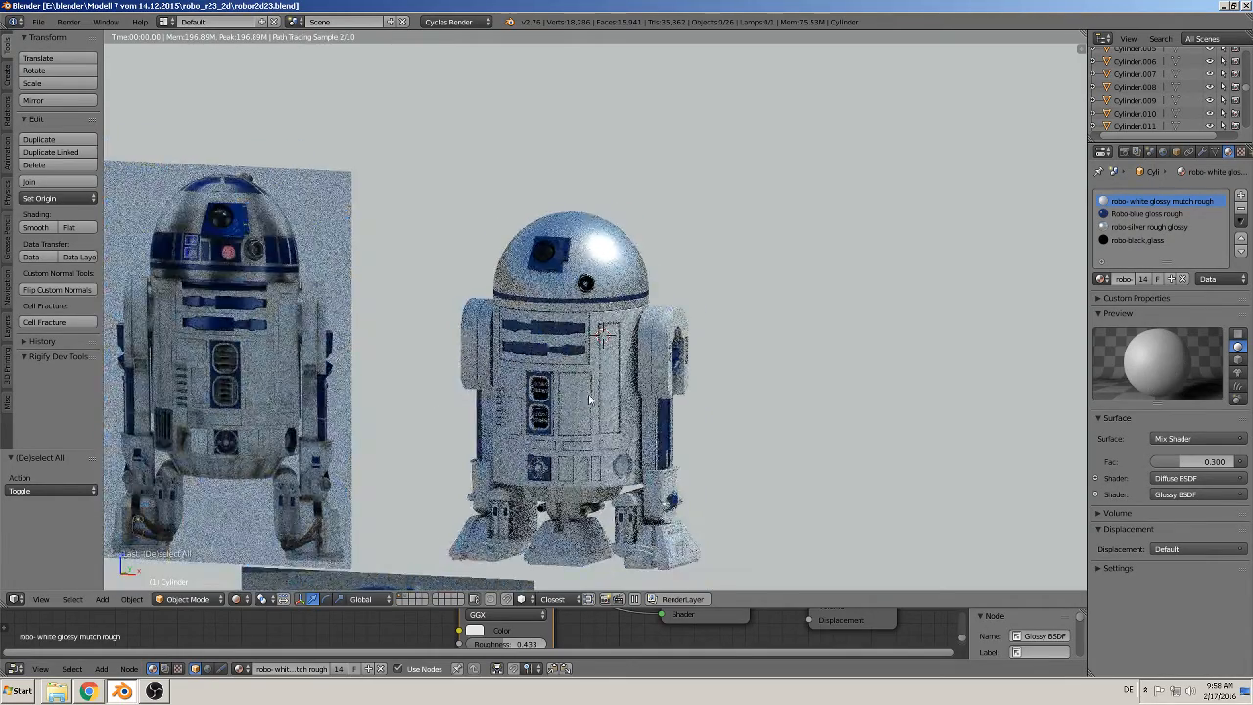
middle_click_drag(516, 401, 642, 352, "shift")
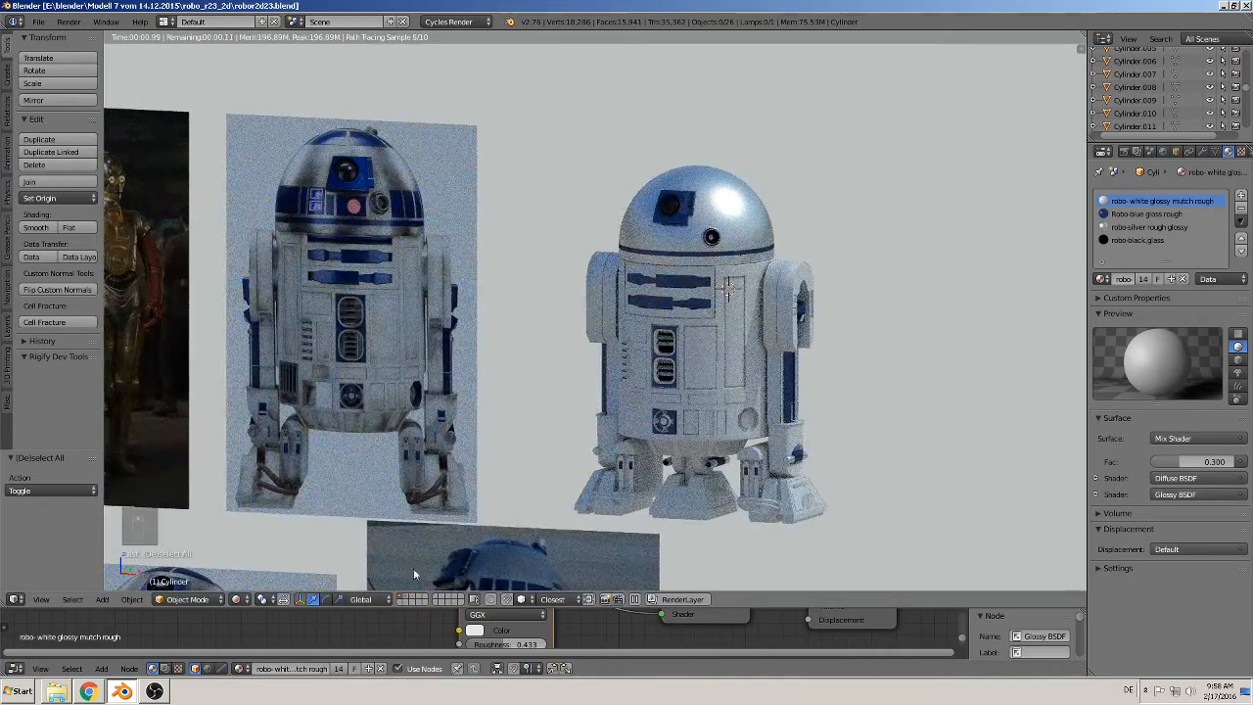
left_click(236, 599)
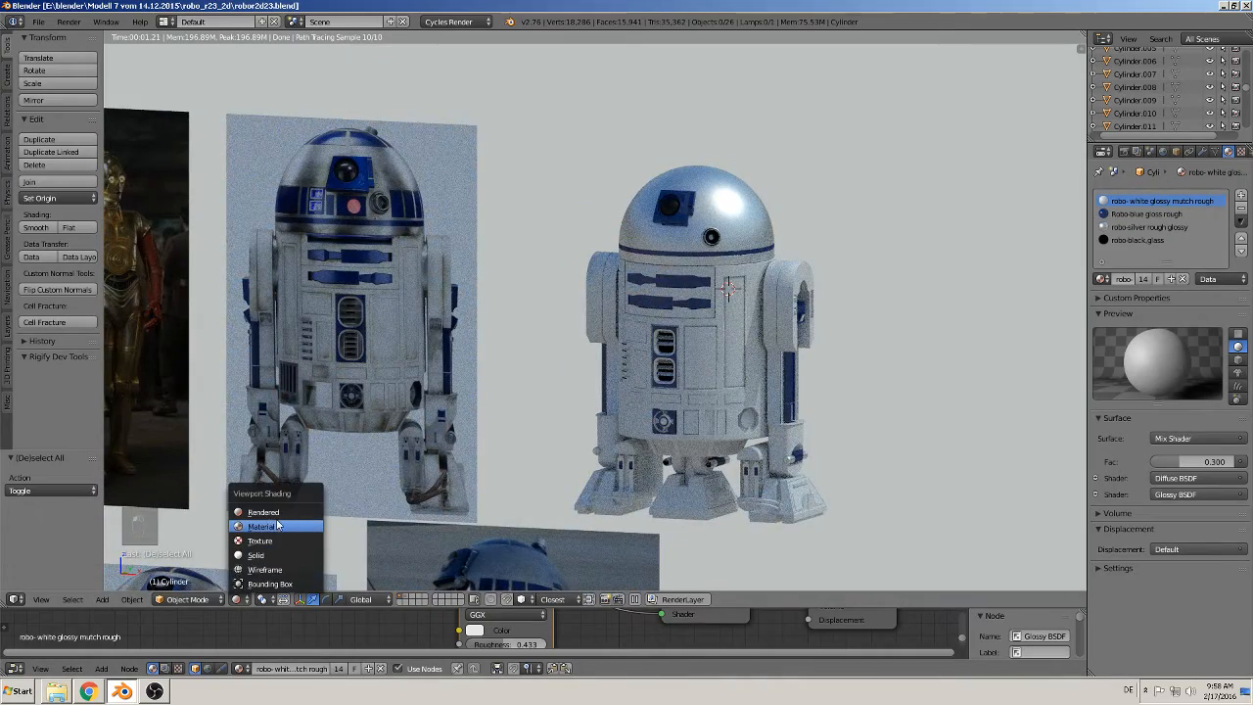
left_click(279, 555)
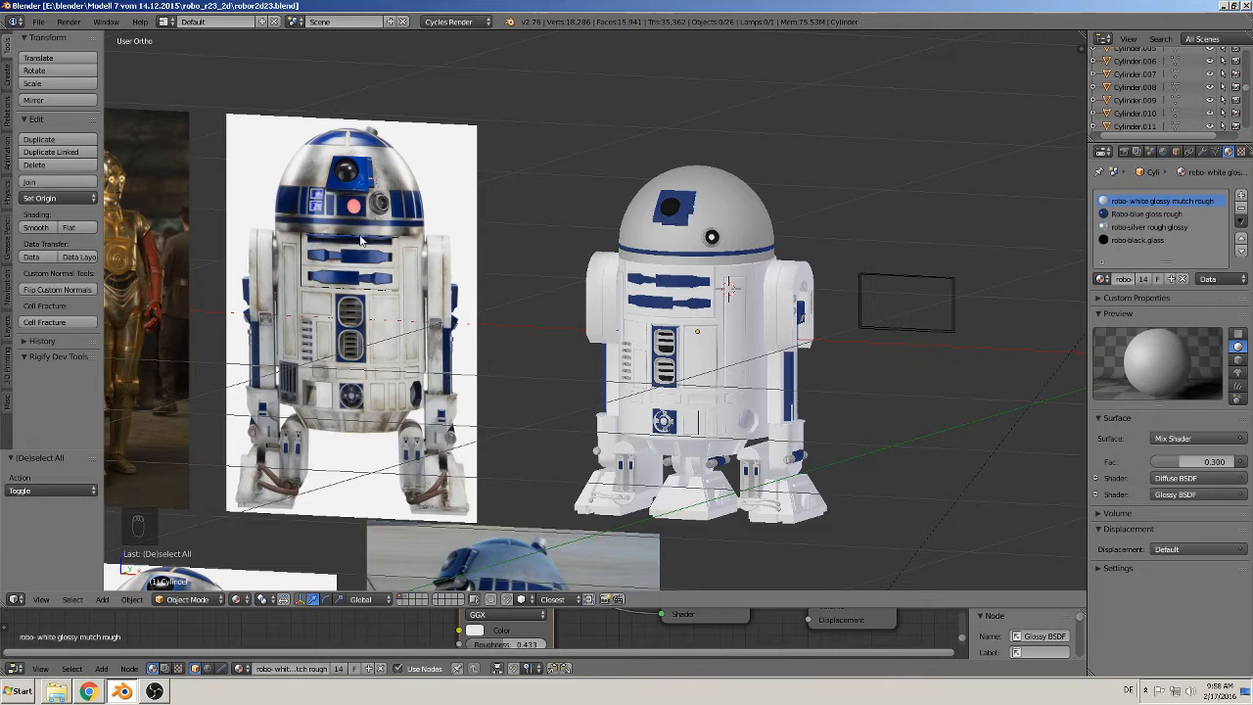
Step: Reopen the body mesh and move the chest frame's upper inner edge row -0.015 along Z, followed by 0.002 back up
key("KP_Decimal")
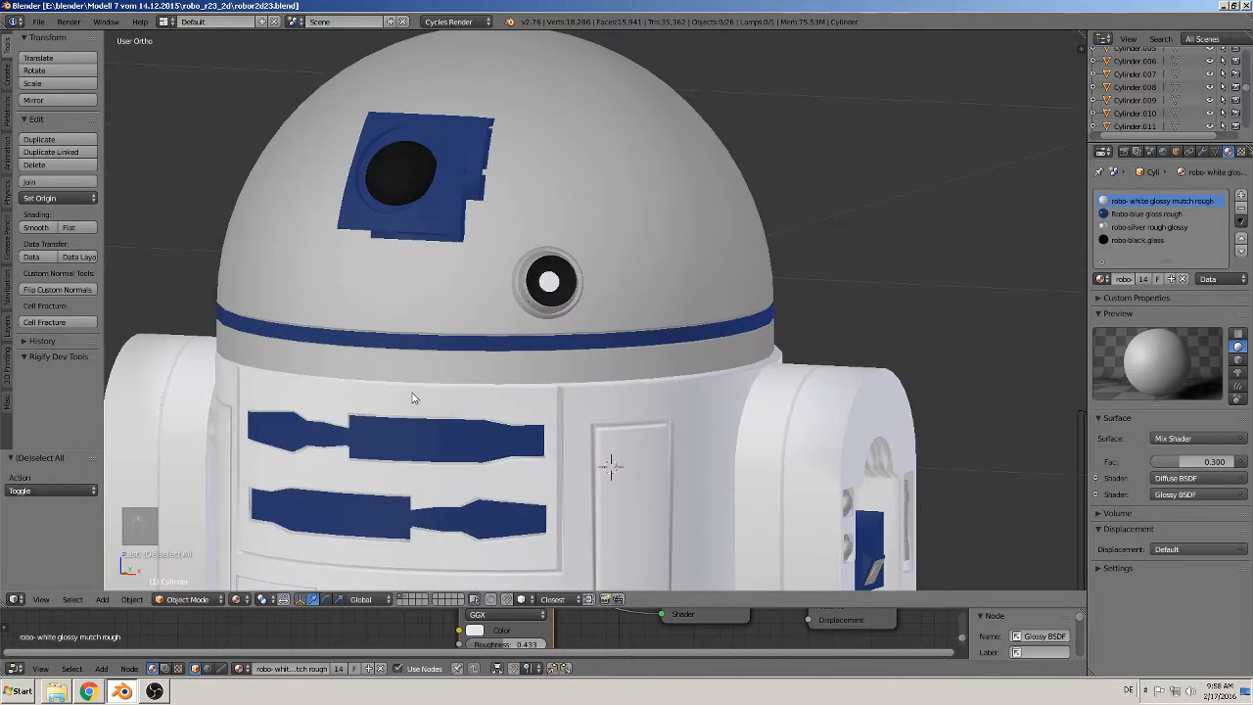
key("Tab")
middle_click_drag(431, 398, 513, 321, "shift")
middle_click_drag(494, 350, 547, 335)
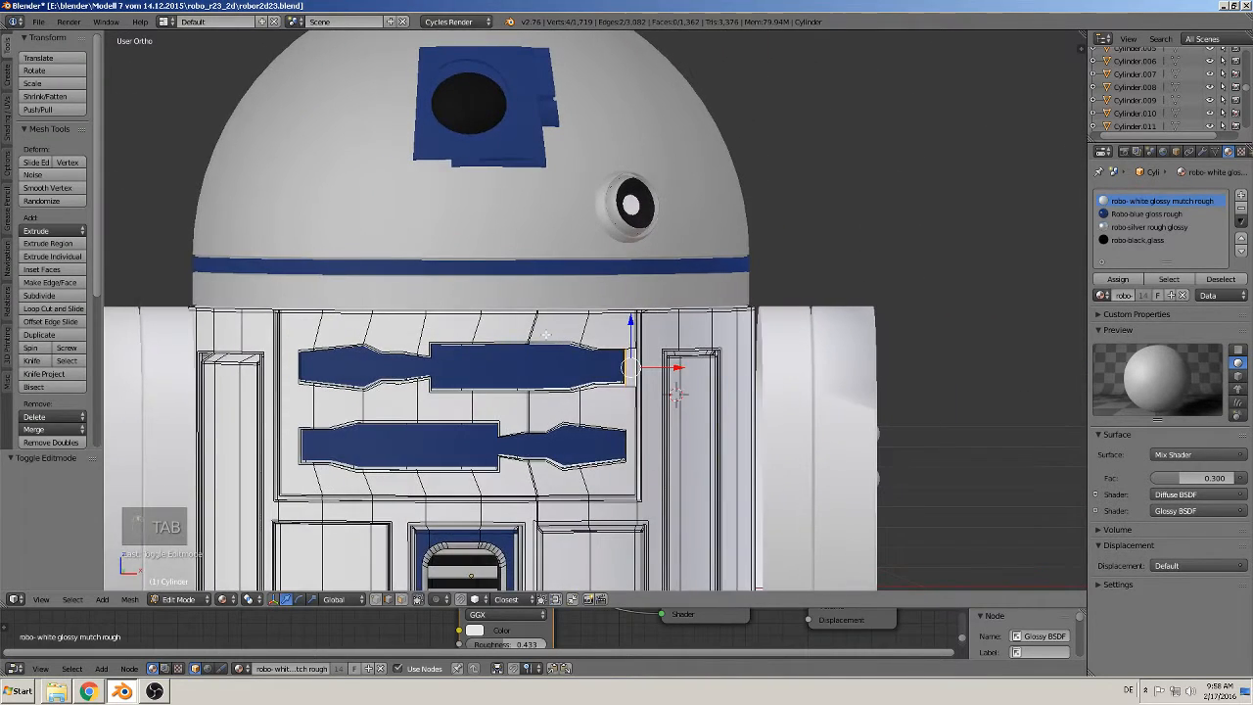
scroll(498, 347, "up", 1)
middle_click_drag(426, 338, 503, 325, "shift")
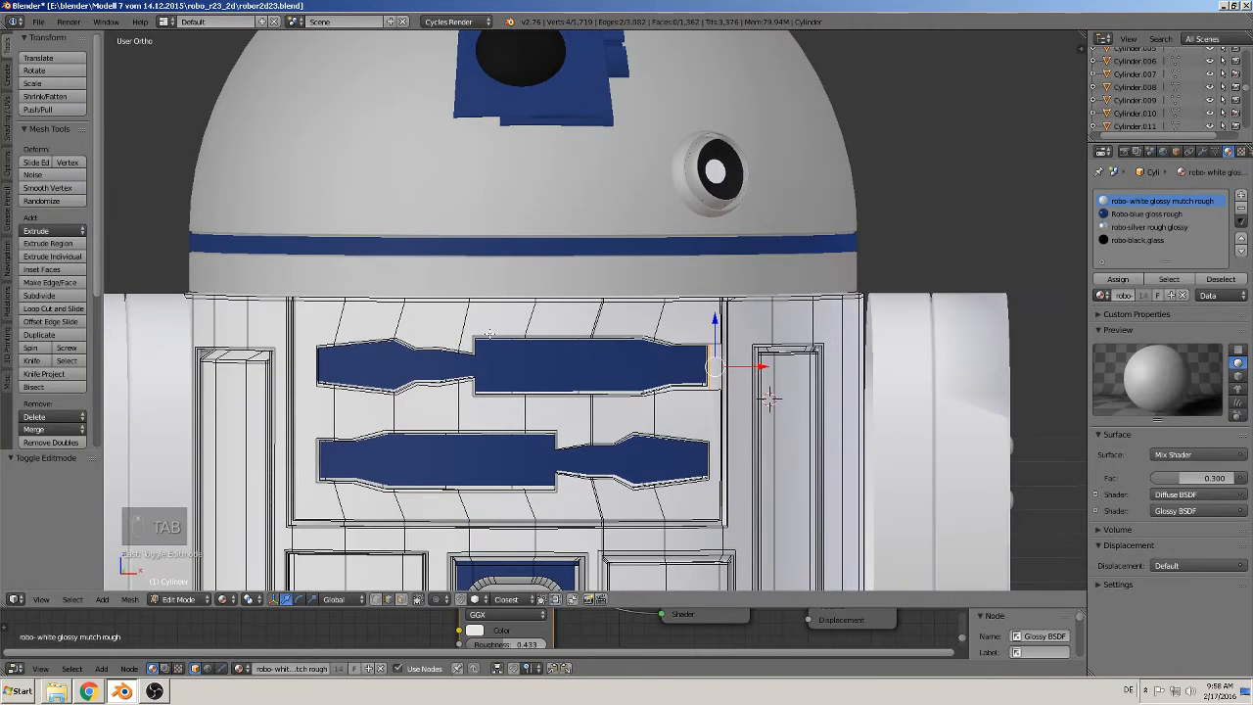
right_click(437, 301, "alt")
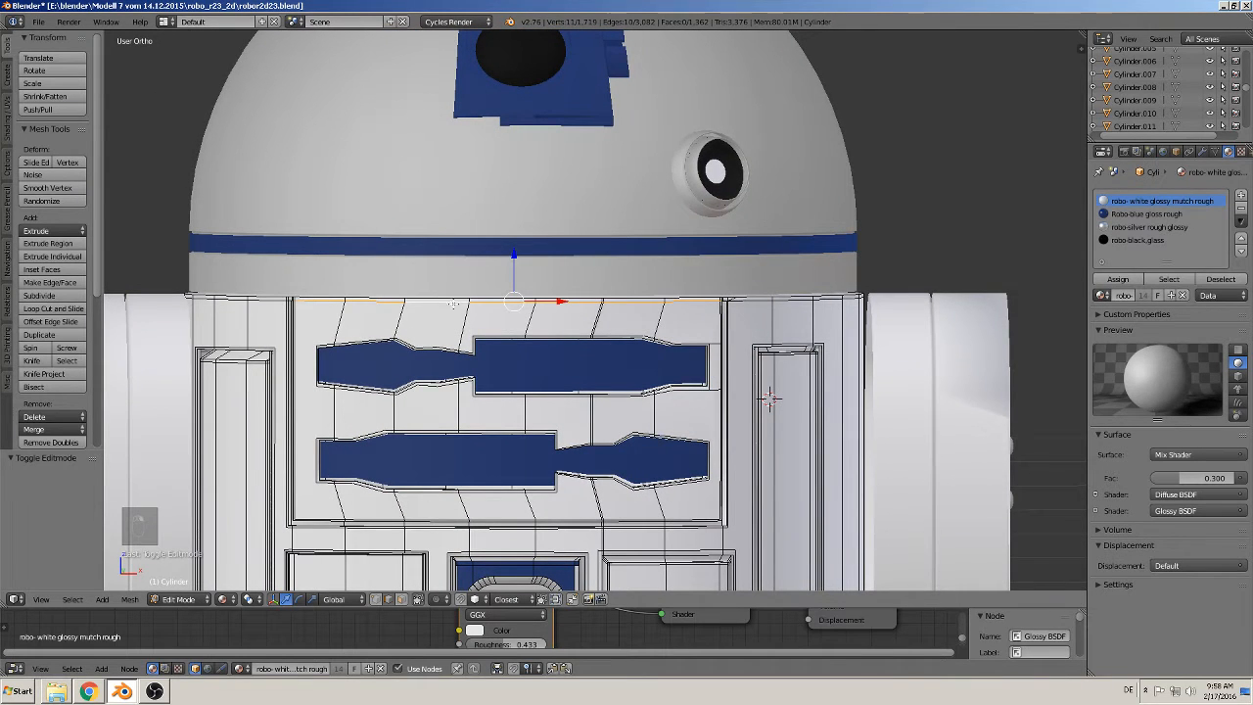
scroll(502, 312, "up", 2)
left_click_drag(486, 255, 476, 298)
scroll(496, 300, "up", 1)
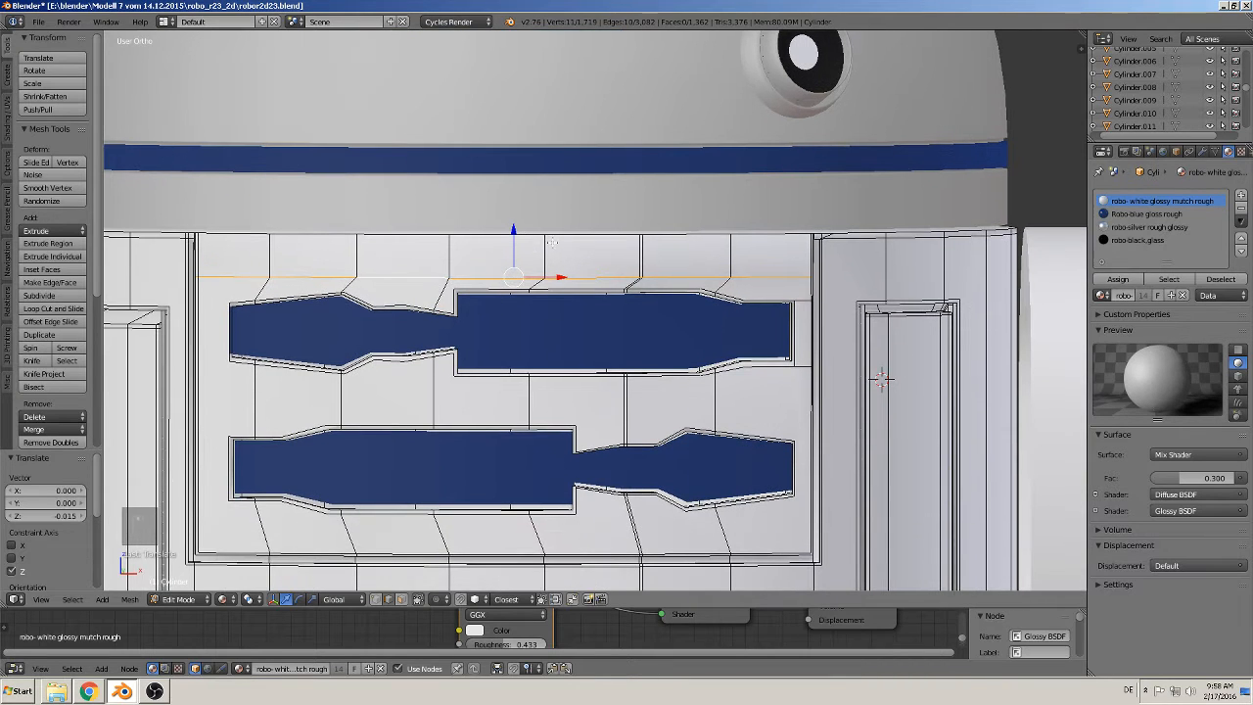
left_click_drag(518, 228, 520, 223)
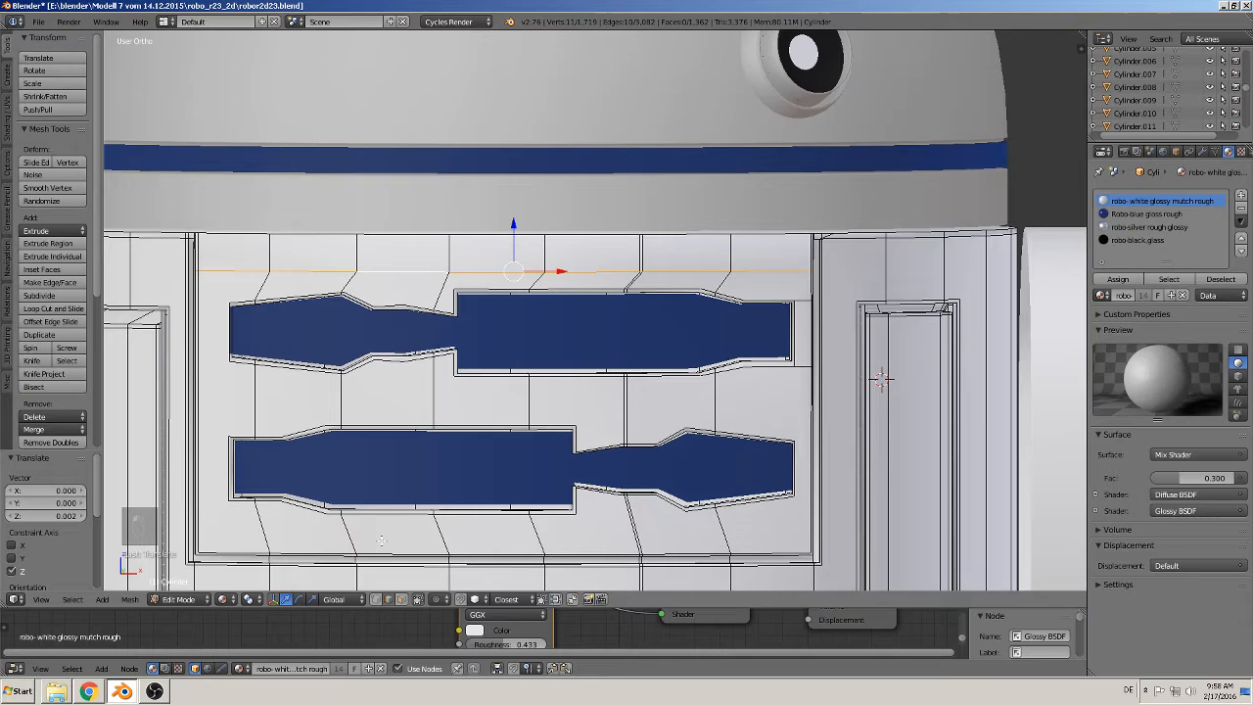
Step: Select the eight faces of the band above the upper blue strip and extrude them in place, scaled to 0.984
left_click(401, 600)
right_click(364, 253, "alt")
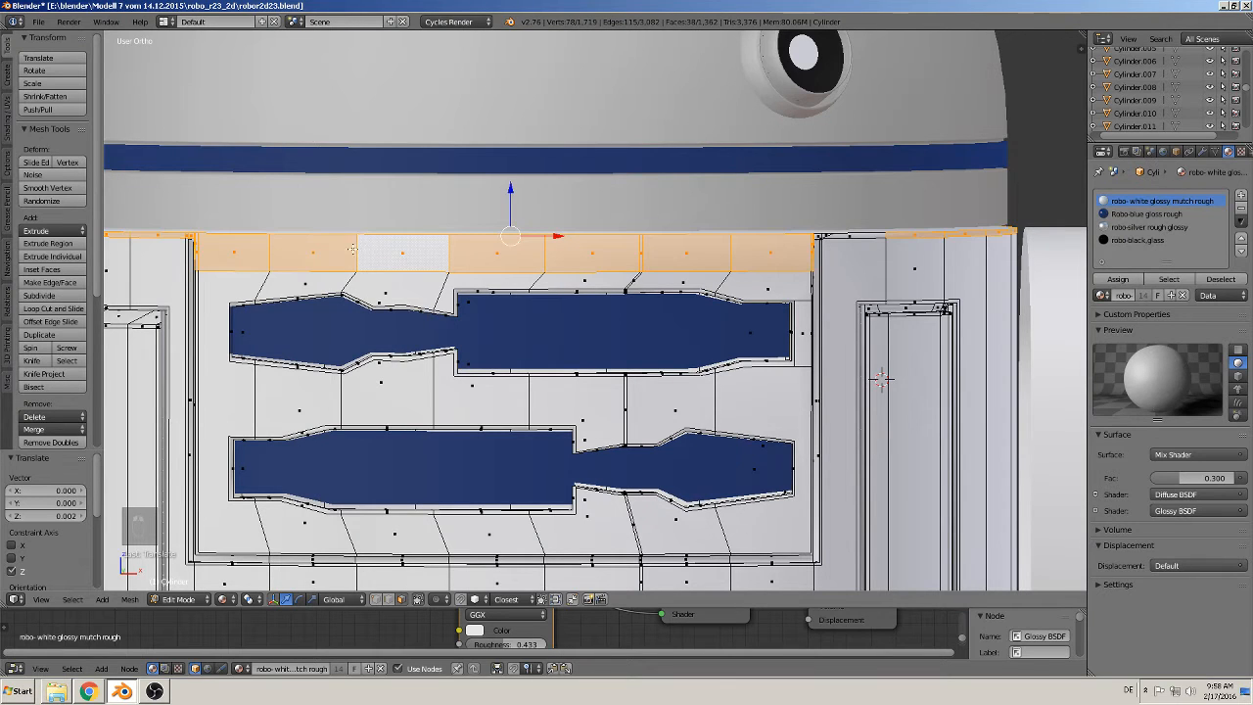
right_click(235, 252)
right_click(312, 253, "shift")
right_click(401, 253, "shift")
right_click(496, 253, "shift")
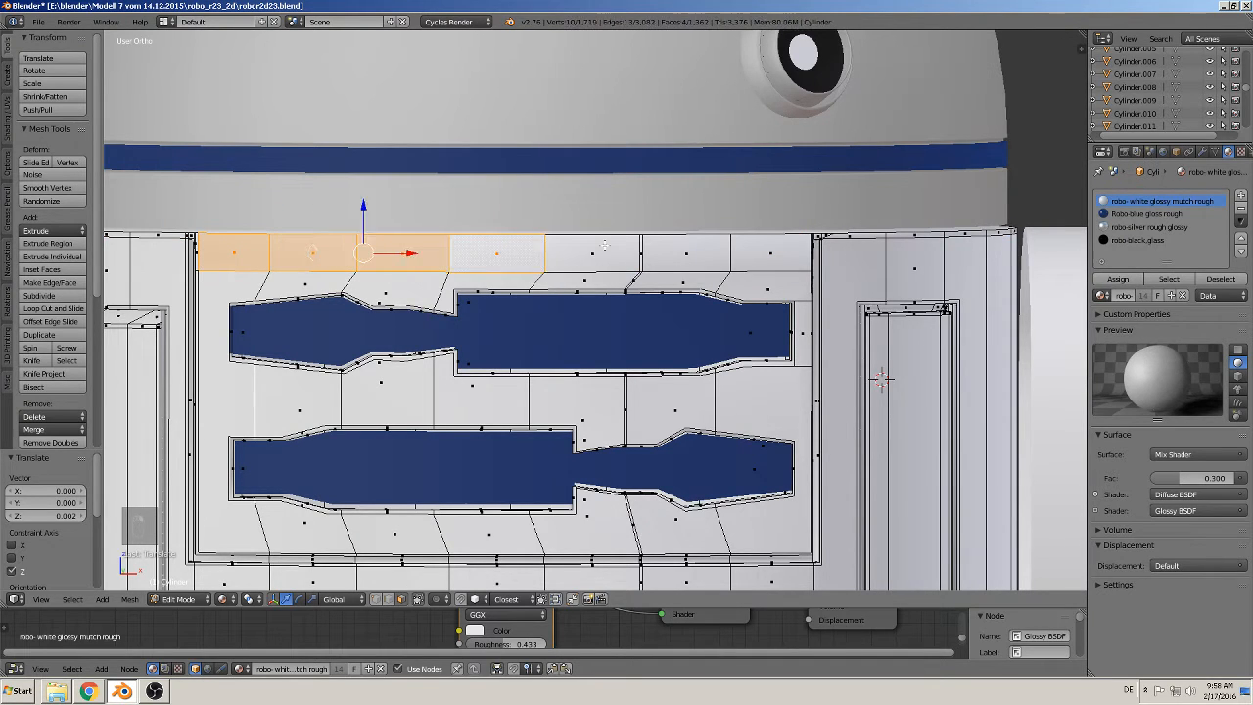
right_click(605, 245, "shift")
right_click(646, 252, "shift")
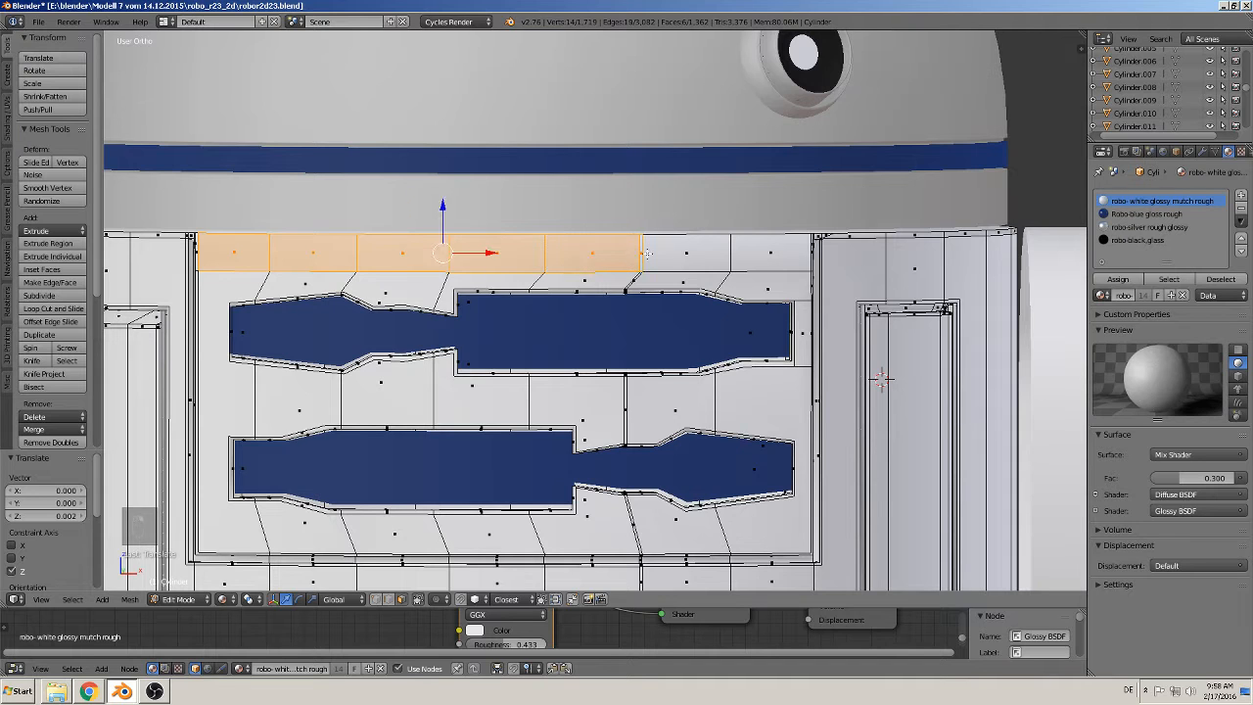
right_click(686, 253, "shift")
right_click(772, 252, "shift")
middle_click_drag(718, 377, 757, 383, "shift")
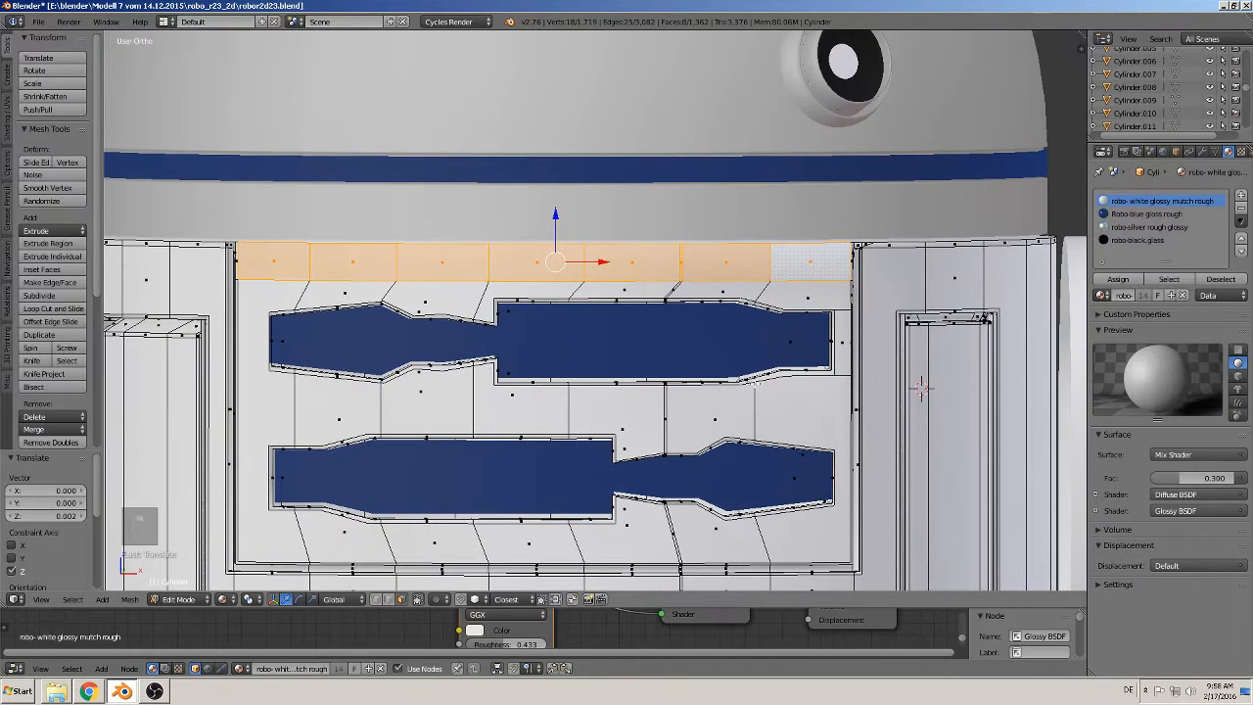
key("e")
key("s")
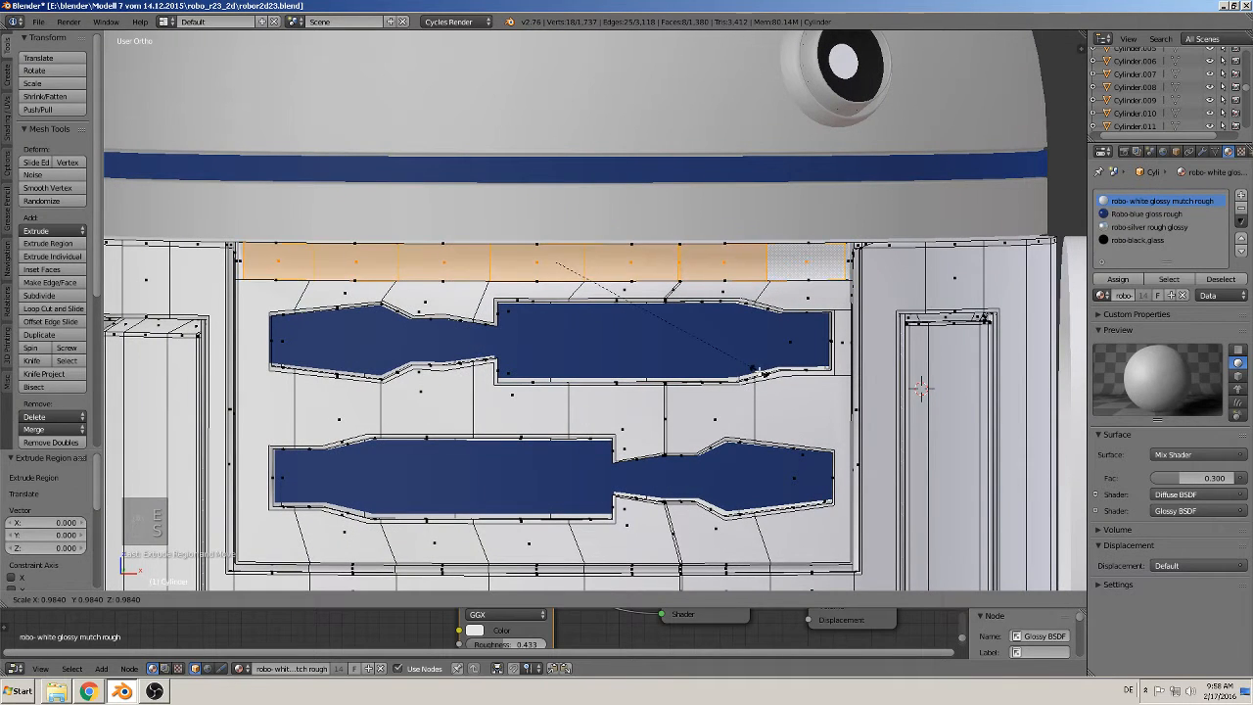
left_click(762, 374)
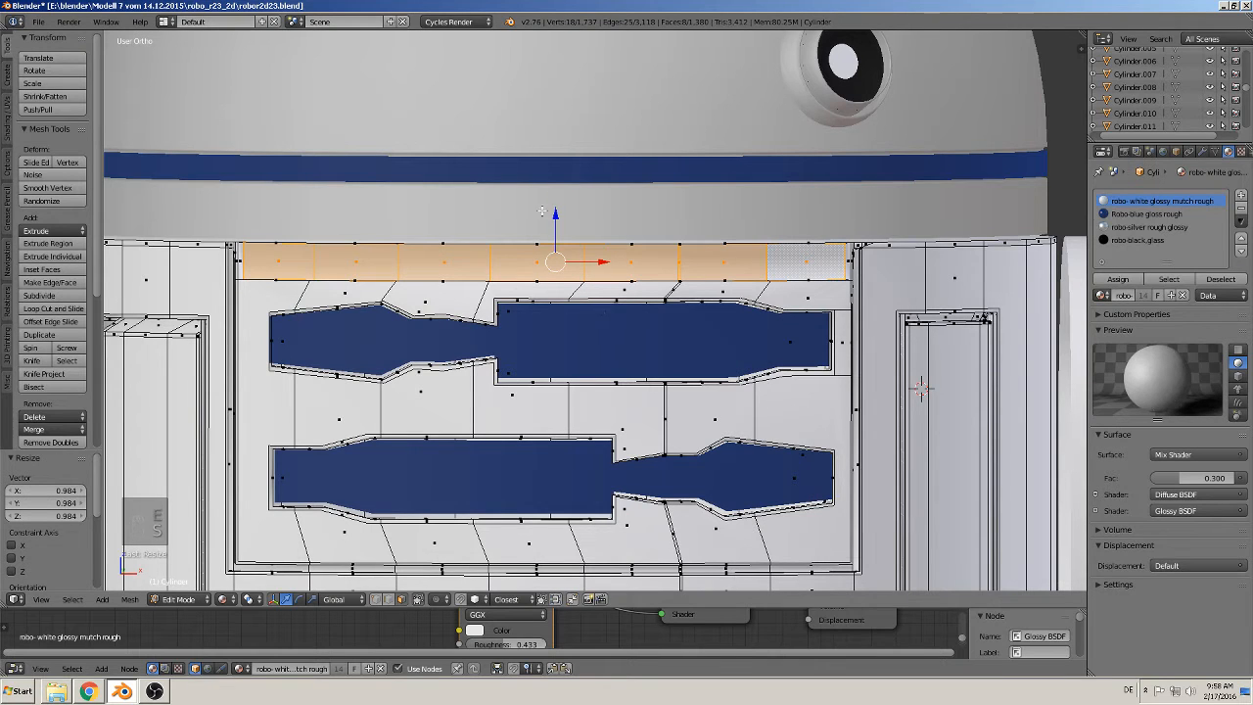
Step: Scale the band's inset faces to 0.858 along Z and 1.008 along X to even out their border
key("s")
key("z")
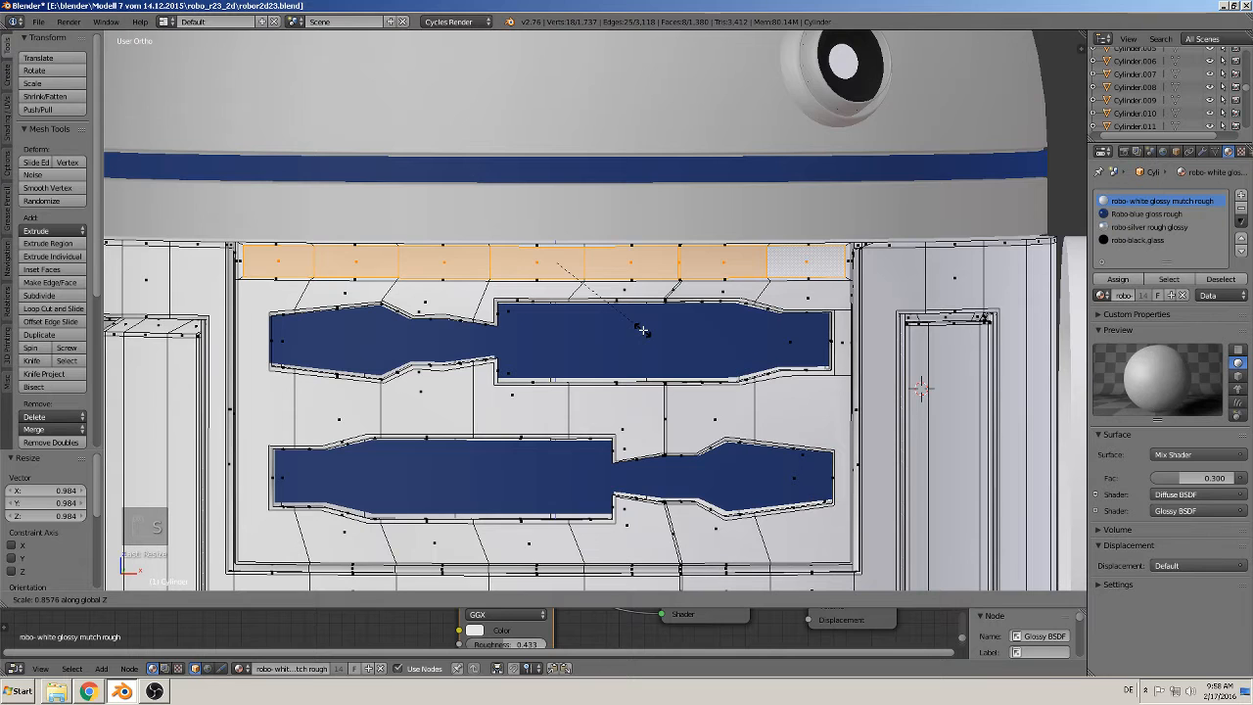
left_click(643, 331)
scroll(643, 330, "up", 2)
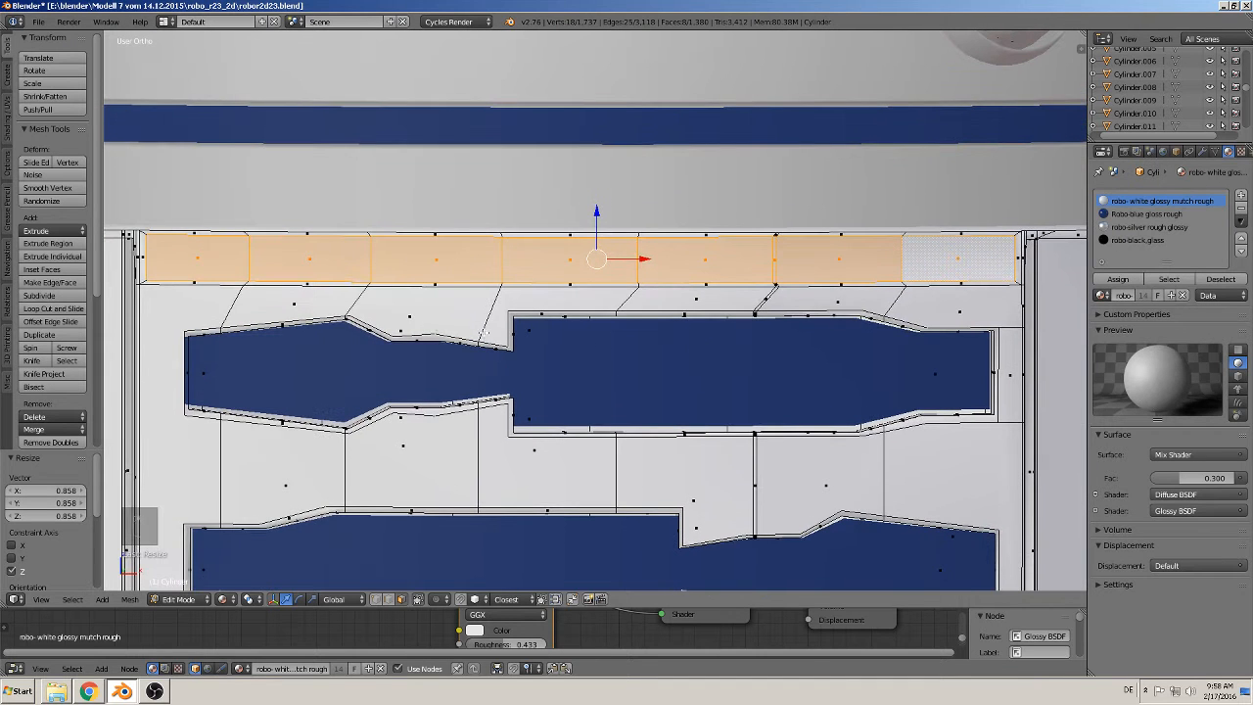
scroll(484, 334, "up", 2)
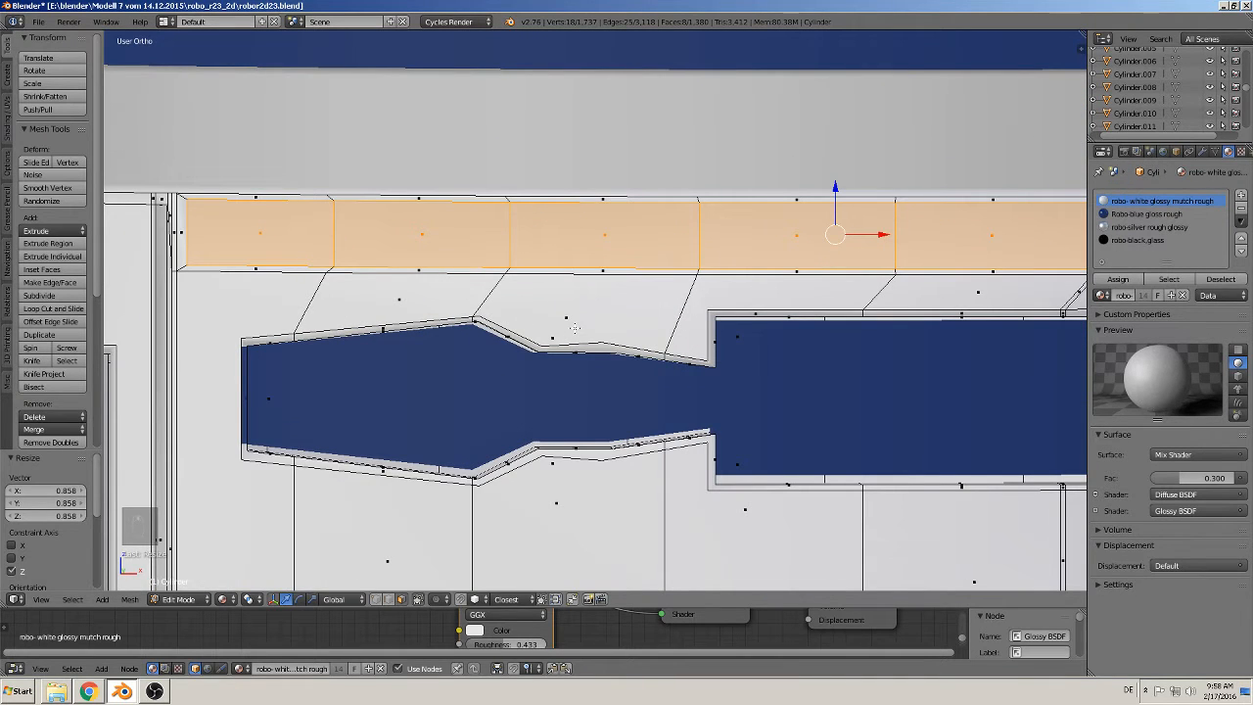
key("s")
key("x")
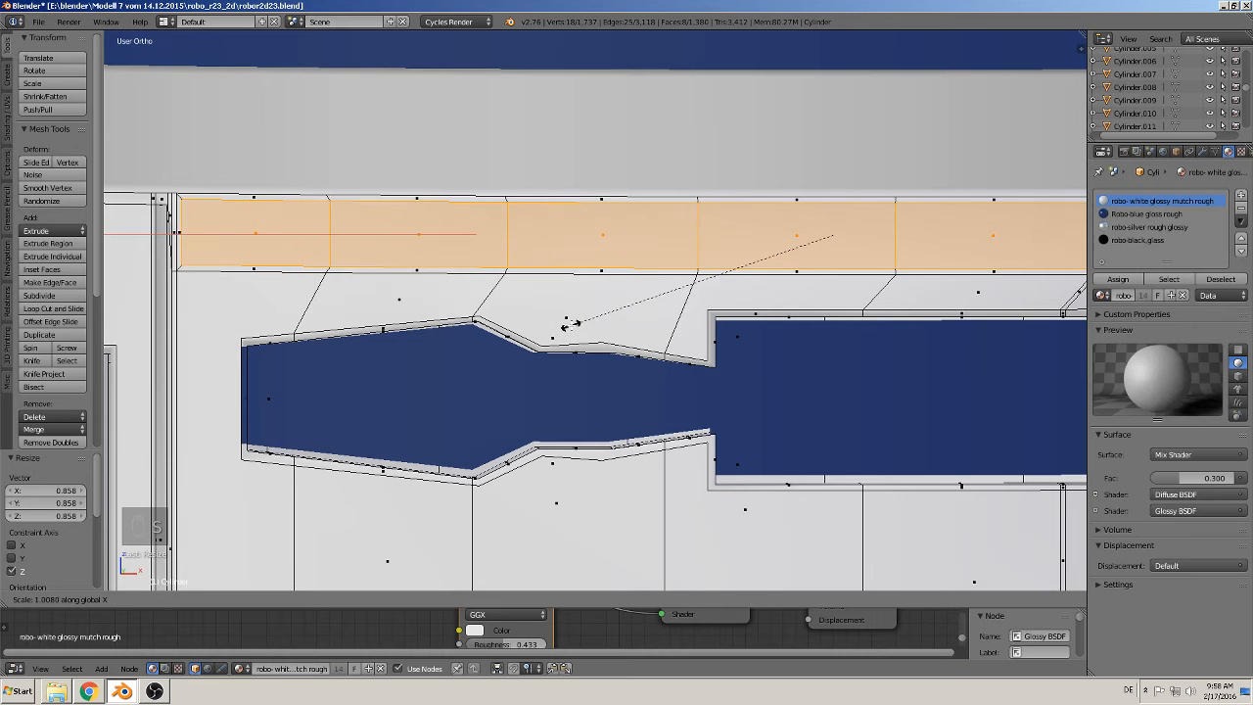
left_click(570, 323)
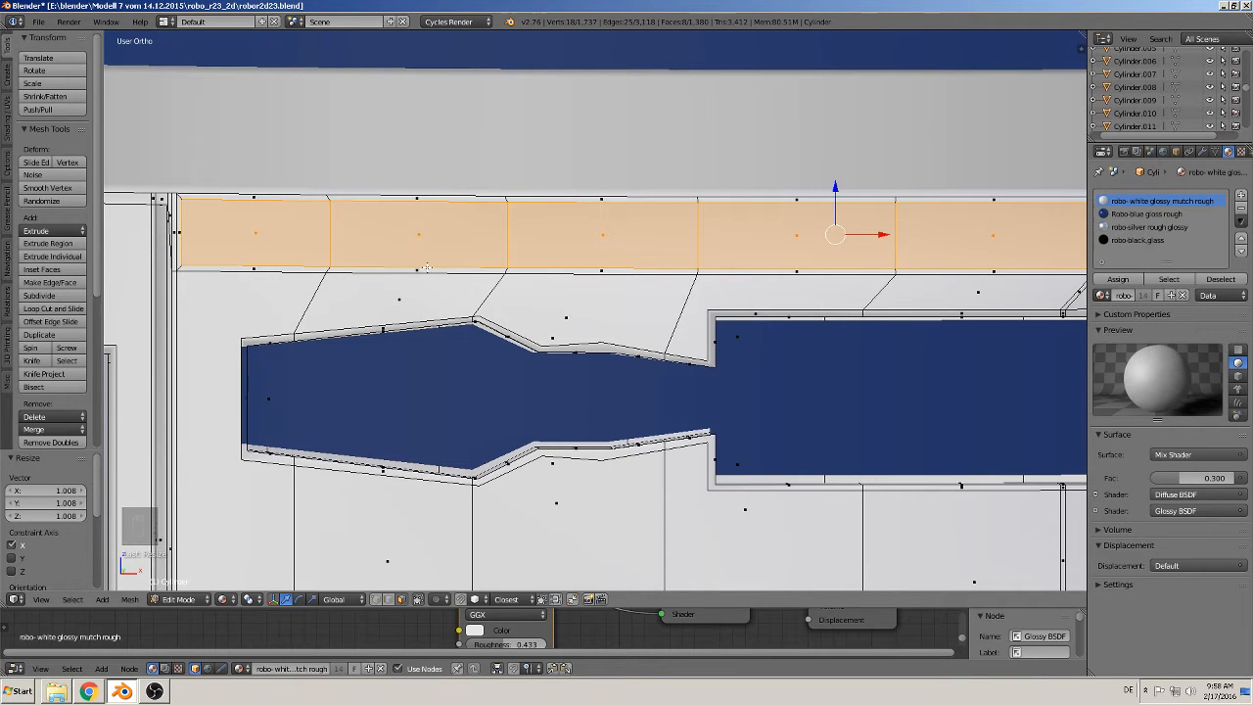
Step: Extrude the band's inset faces into the body, moving them 0.014 along Y to form a recess
mouse_move(432, 273)
middle_mouse_down()
mouse_move(383, 300)
mouse_move(425, 270)
mouse_move(426, 282)
middle_mouse_up()
middle_click_drag(426, 283, 161, 306, "shift")
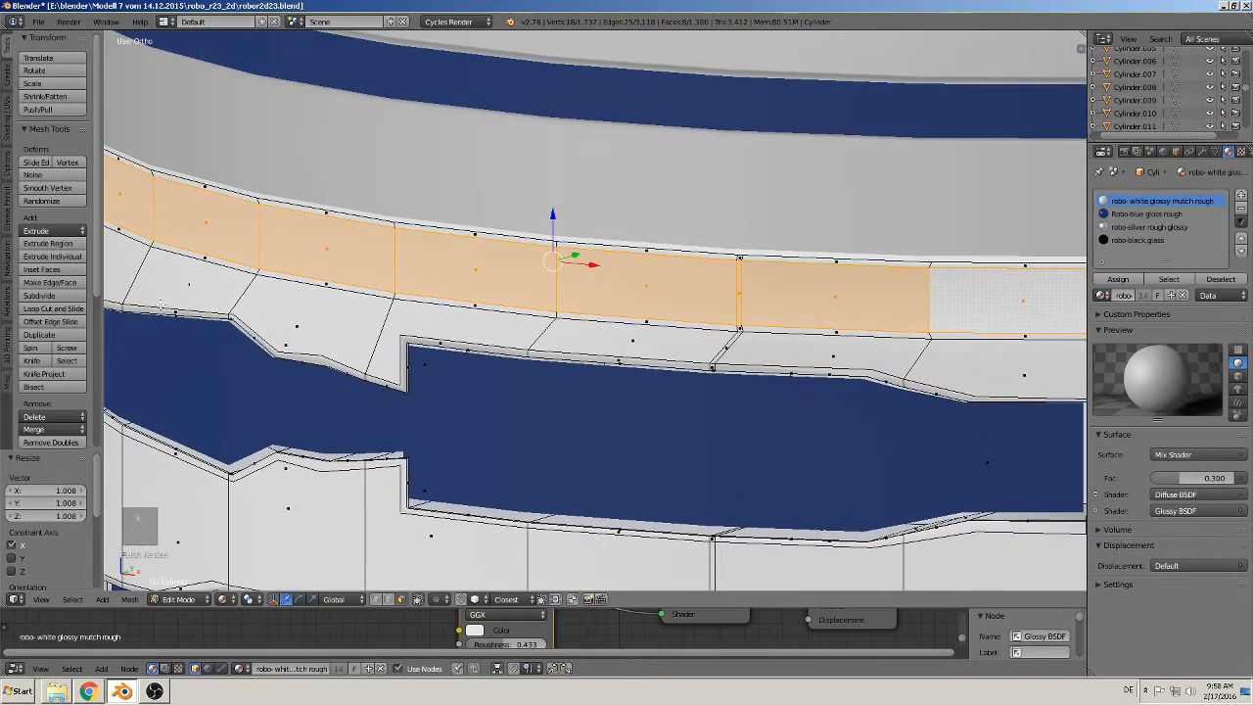
middle_click_drag(323, 276, 292, 291)
key("e")
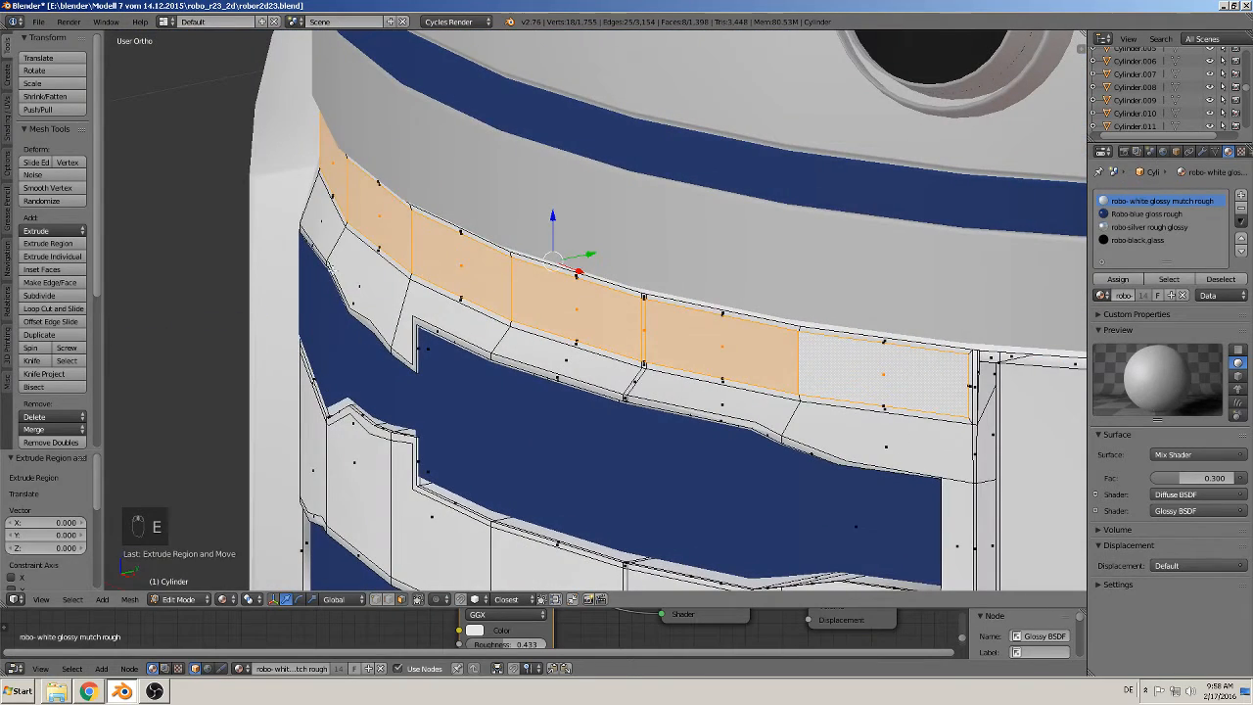
key("g")
key("y")
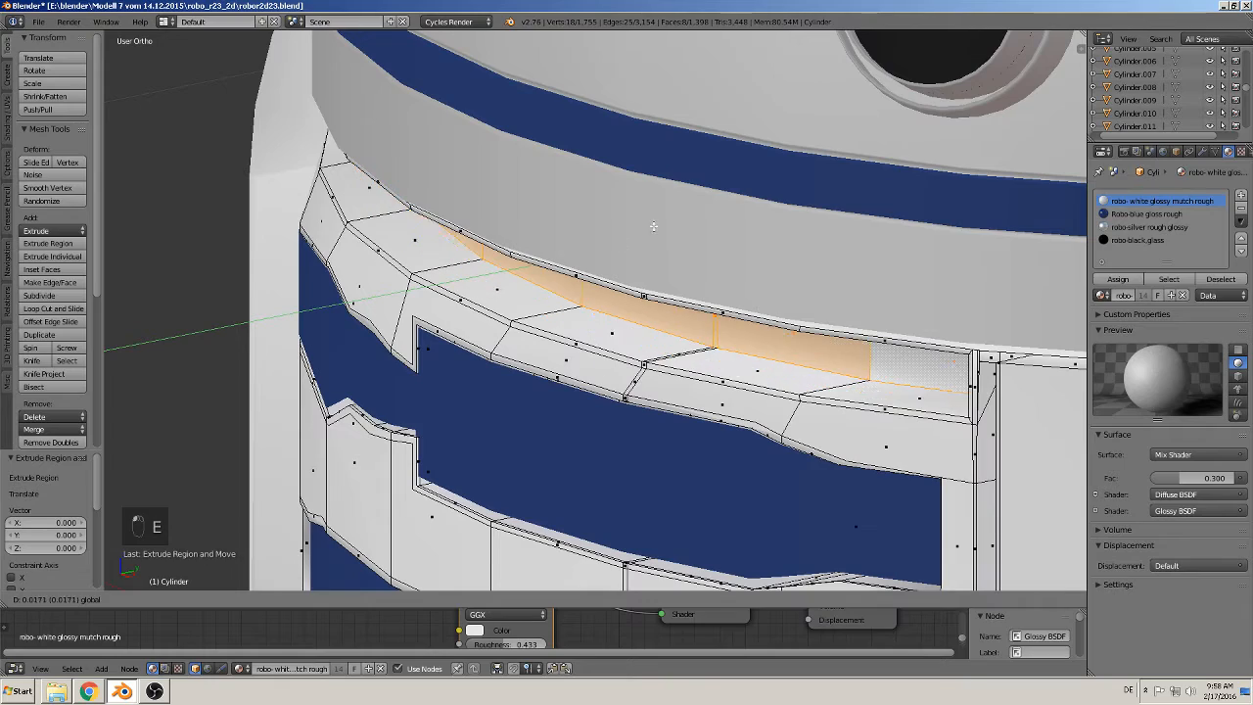
left_click(644, 232)
scroll(644, 232, "down", 1)
middle_click_drag(558, 343, 631, 270)
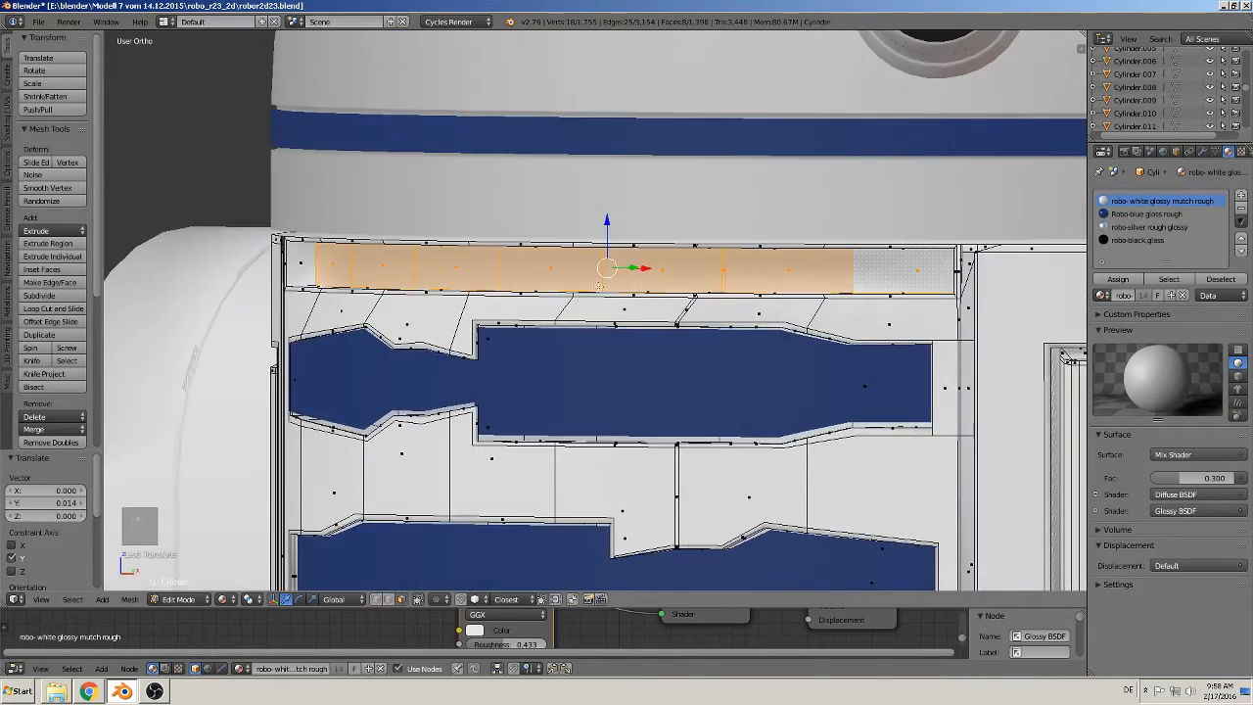
Step: Examine the top blue slot in the front reference photo and compare it with the modelled recess
scroll(350, 319, "down", 7)
middle_click_drag(300, 328, 781, 320, "shift")
scroll(780, 320, "up", 4)
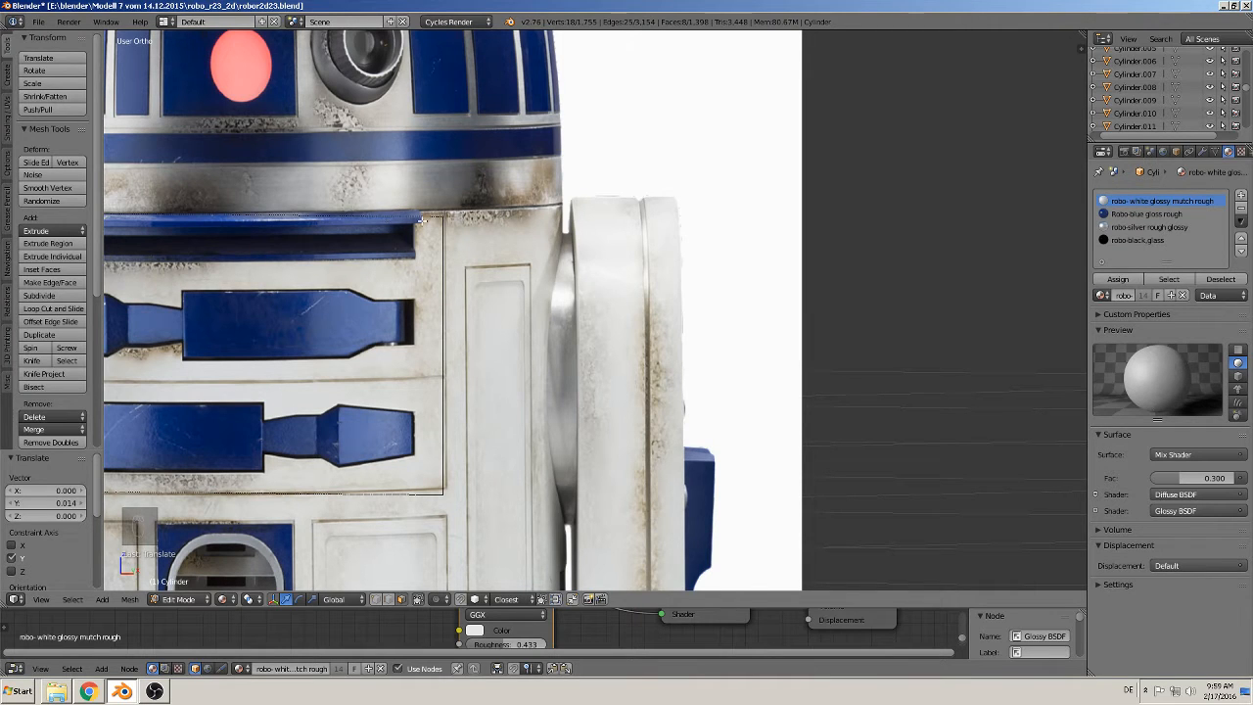
middle_click_drag(755, 284, 108, 252, "shift")
middle_click_drag(1085, 253, 747, 245, "shift")
scroll(747, 245, "up", 2)
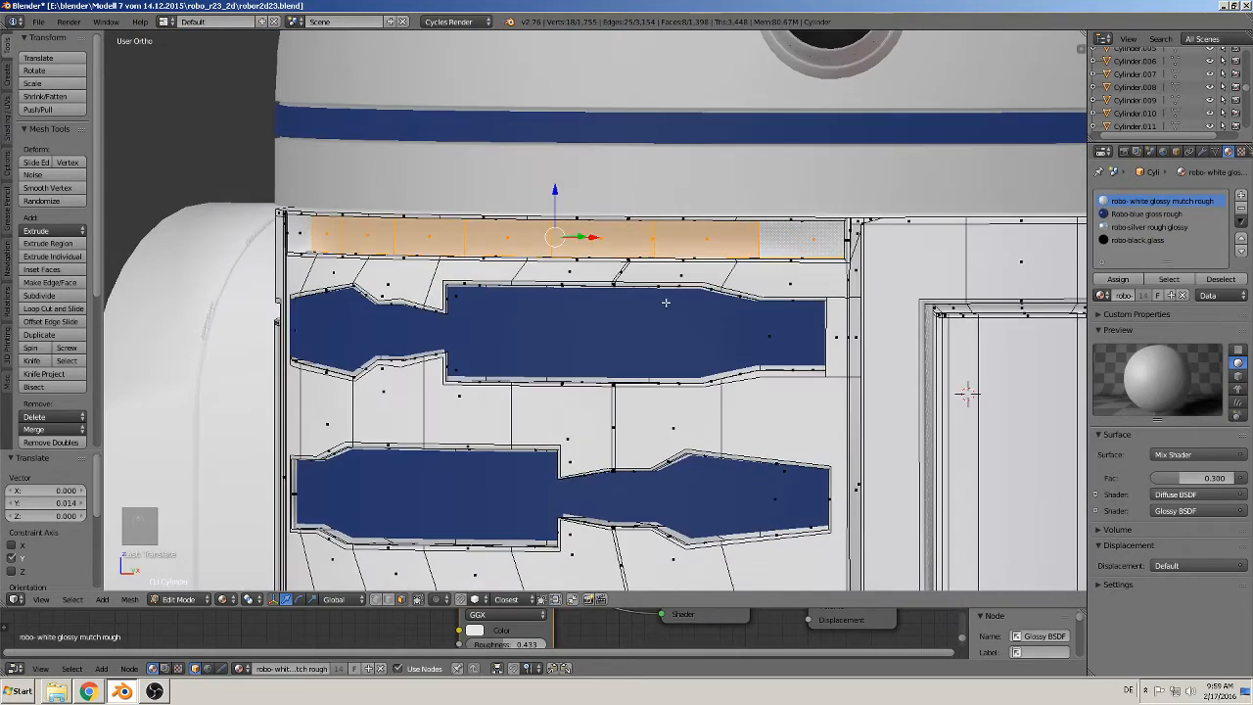
Step: Add a centred loop cut around the narrow rim of the recessed slot above the upper blue panel, then return to Object Mode
scroll(608, 316, "up", 2)
middle_click_drag(609, 314, 756, 347)
scroll(619, 308, "up", 1)
scroll(619, 309, "up", 1)
scroll(756, 347, "up", 2)
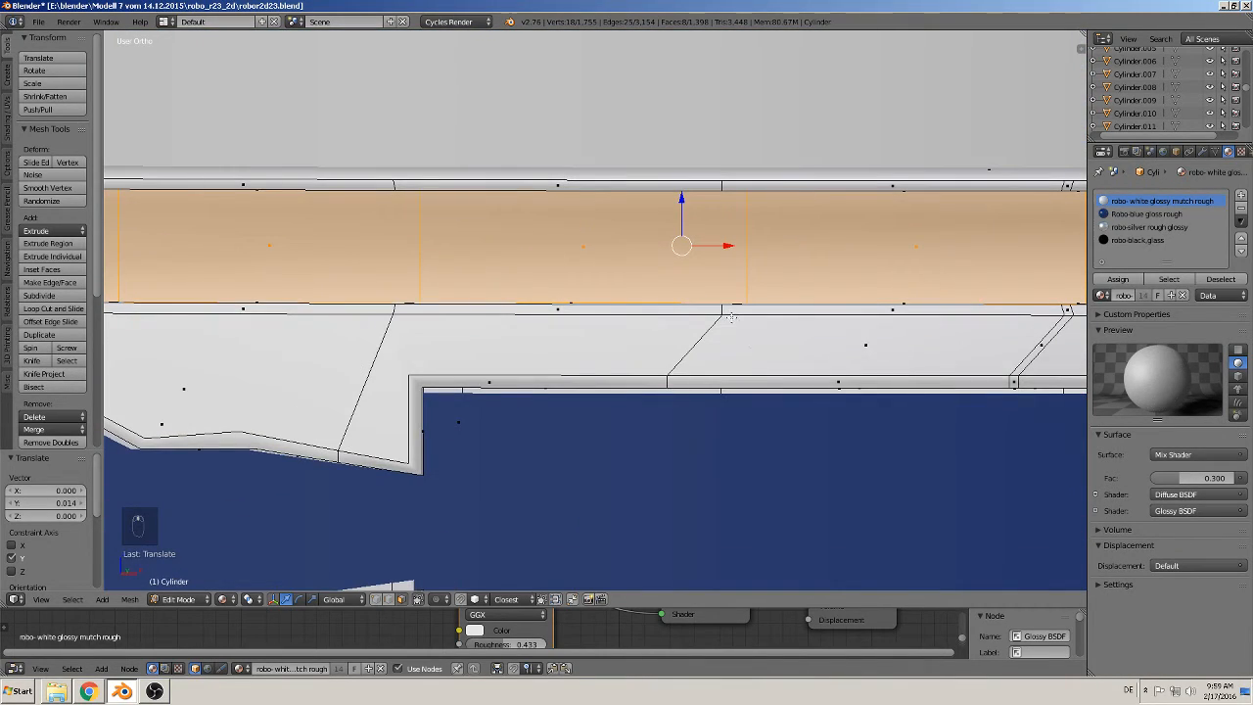
key("ctrl+r")
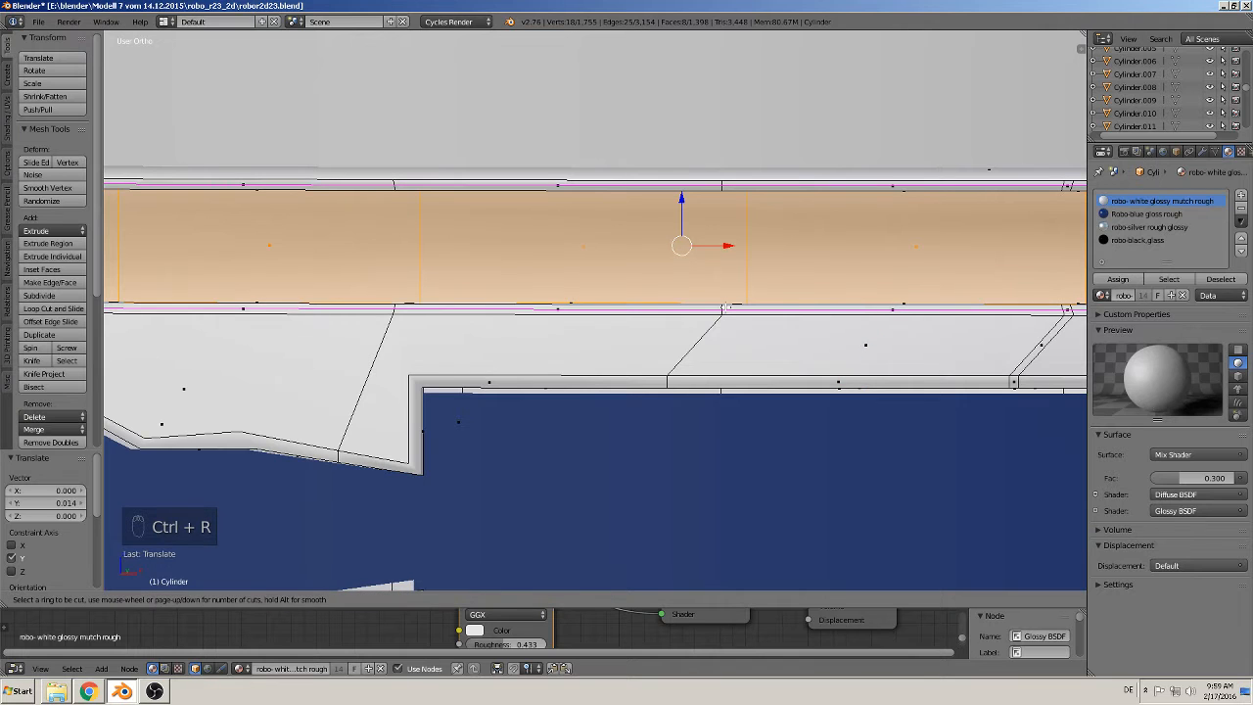
left_click(726, 308)
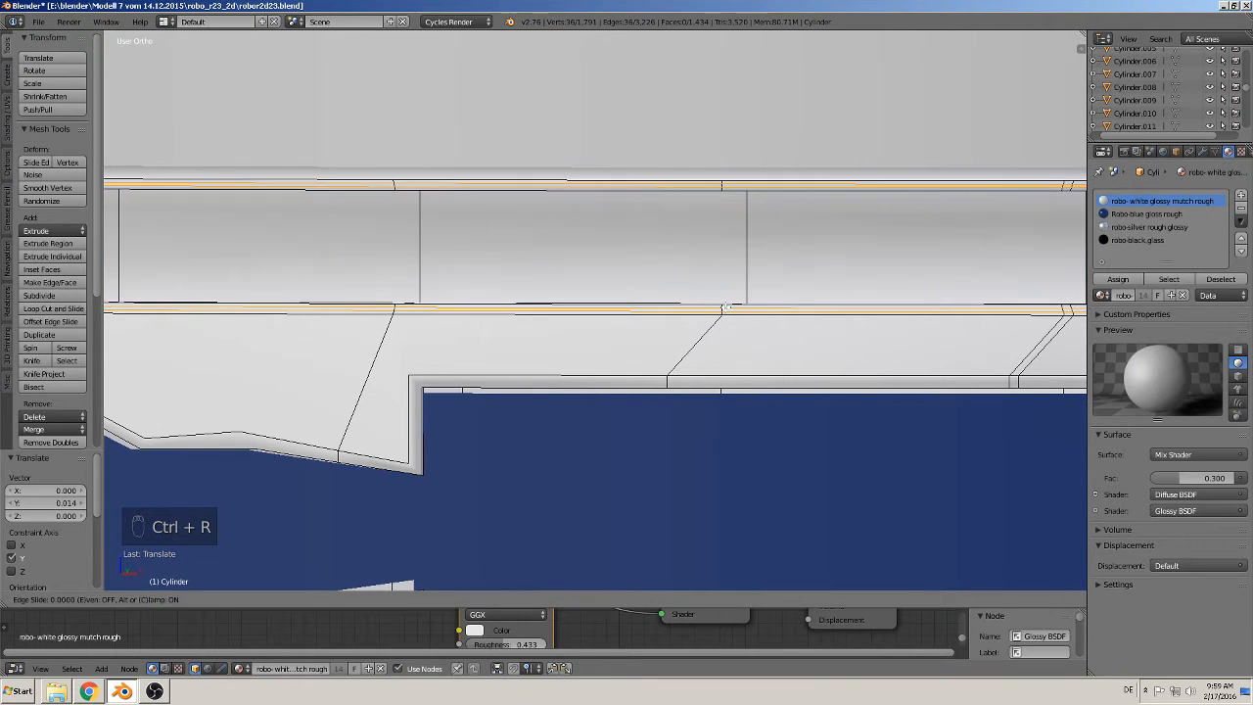
left_click(725, 311)
key("Tab")
scroll(722, 329, "down", 4)
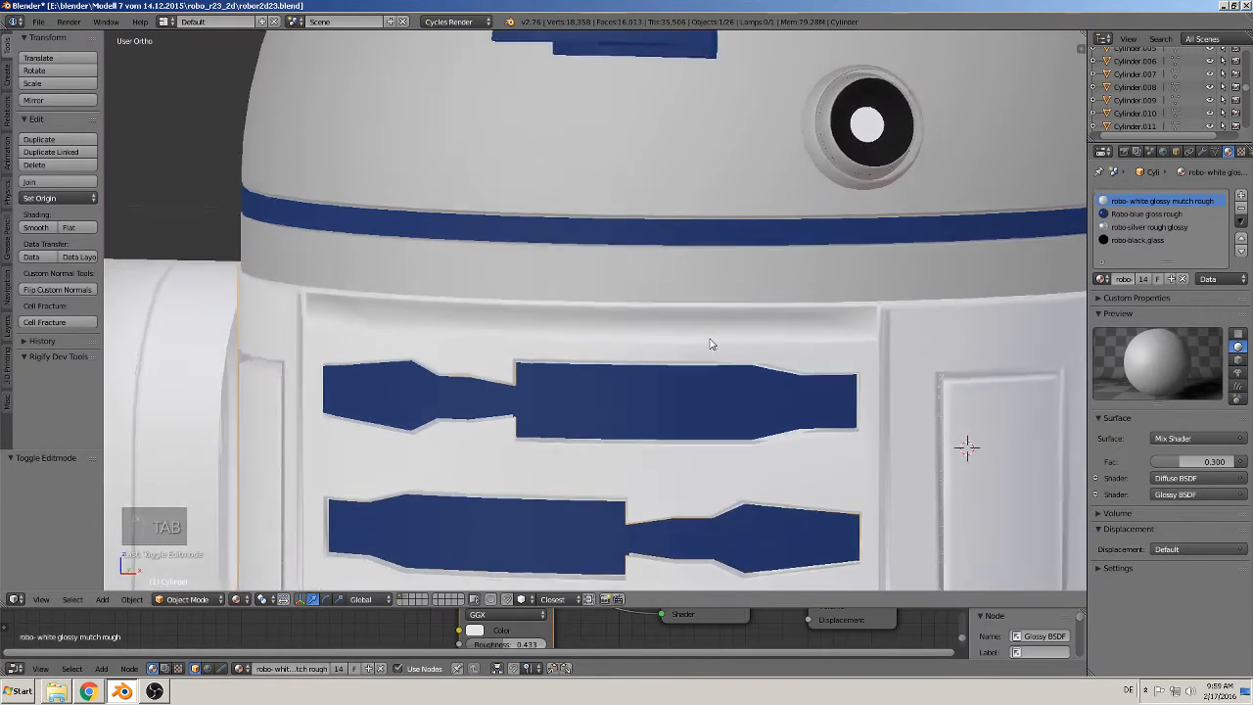
Step: Add two supporting loop cuts around the recessed slot's inner walls, one slid to the outer edge and one toward the back
key("Tab")
scroll(708, 344, "up", 1)
scroll(450, 323, "up", 2)
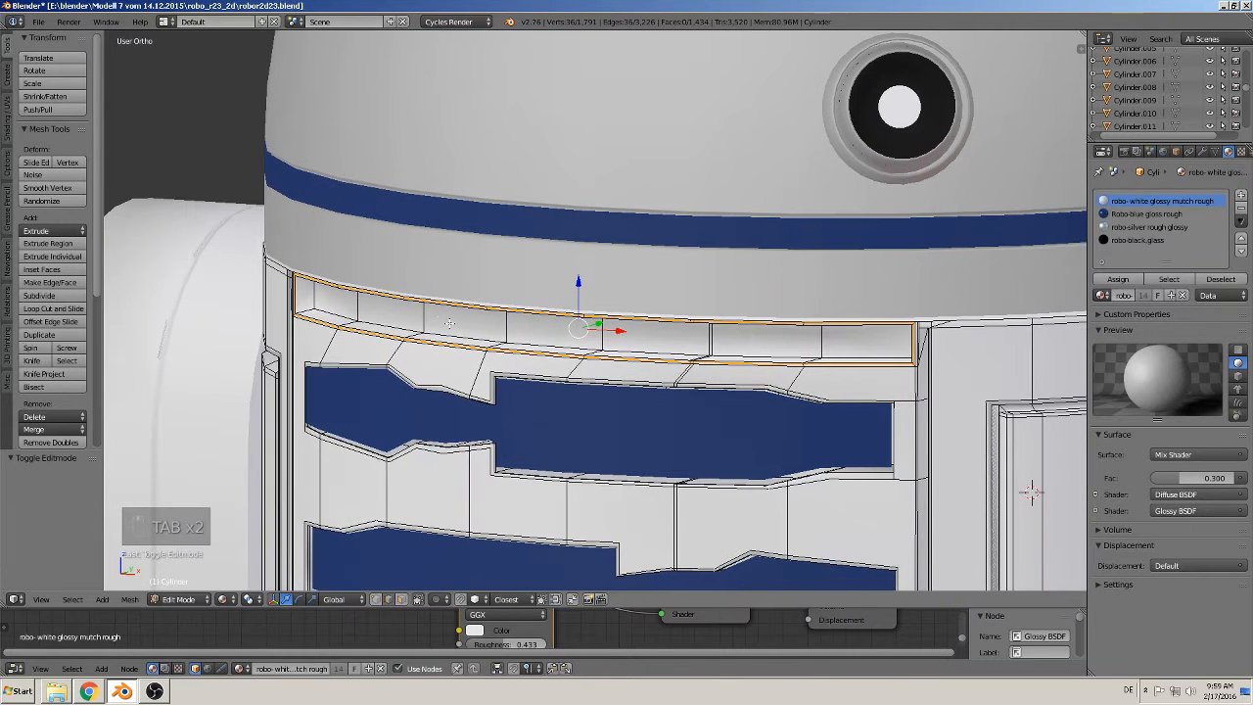
key("ctrl+r")
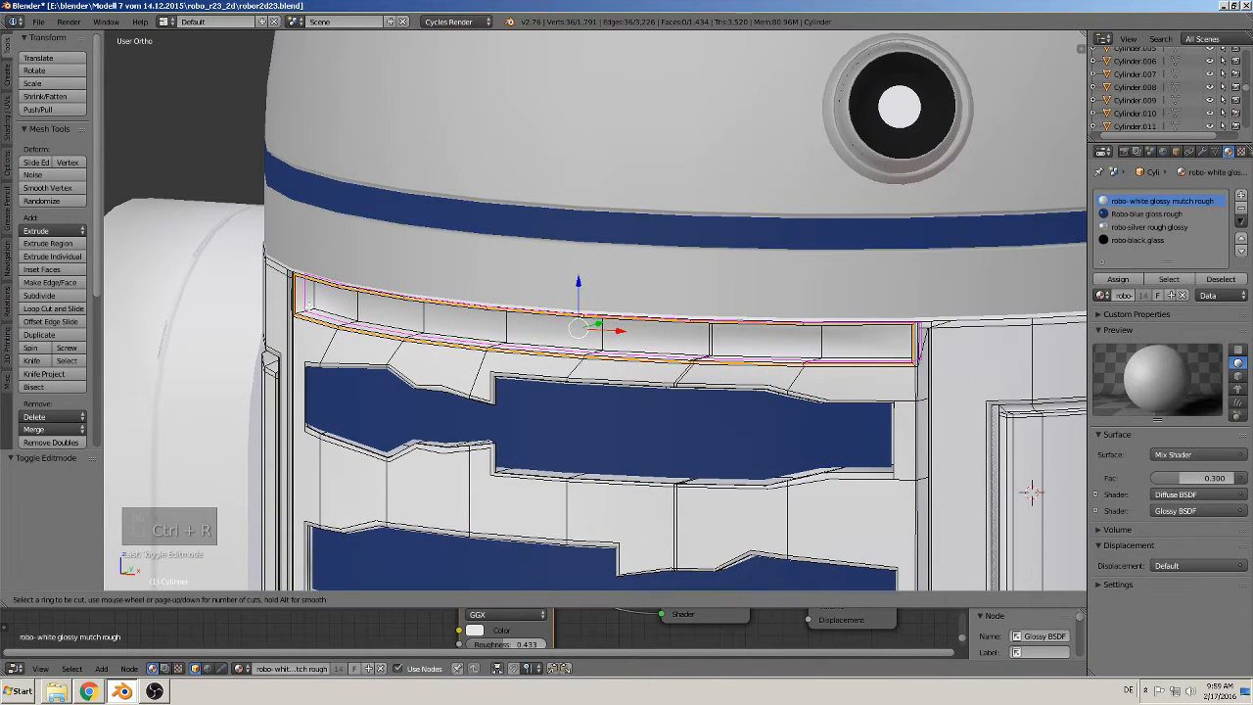
left_click(300, 309)
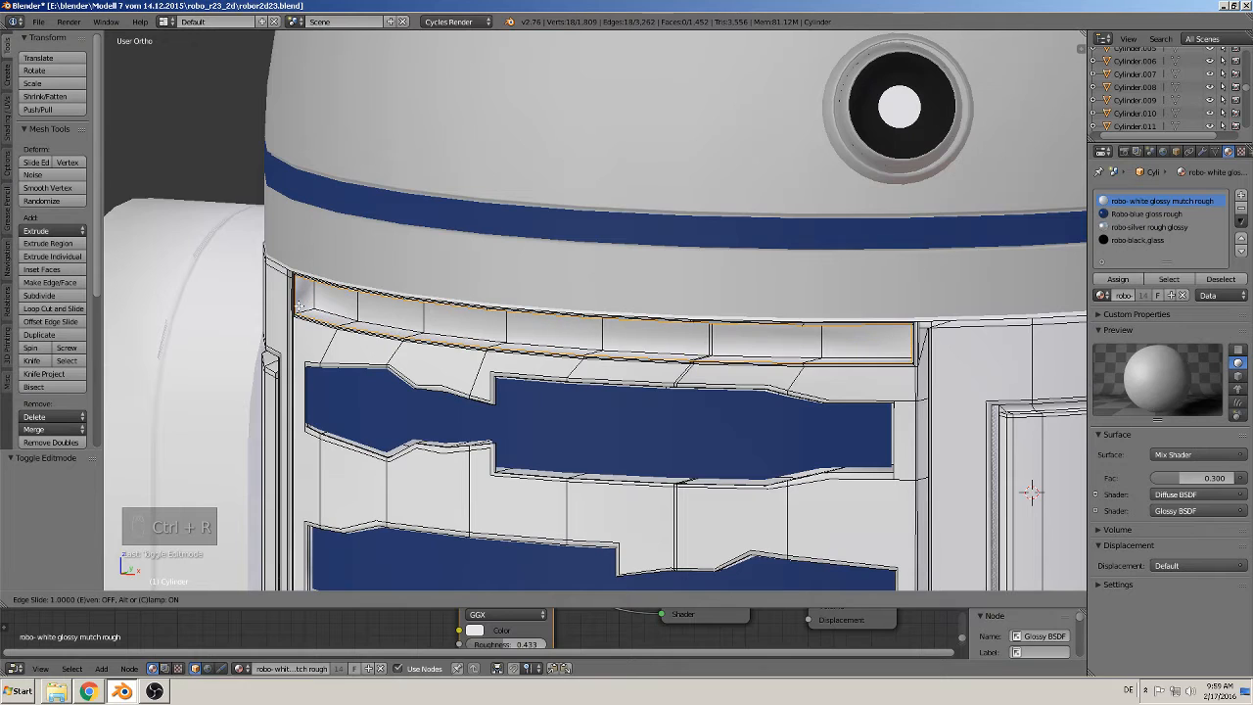
left_click(300, 306)
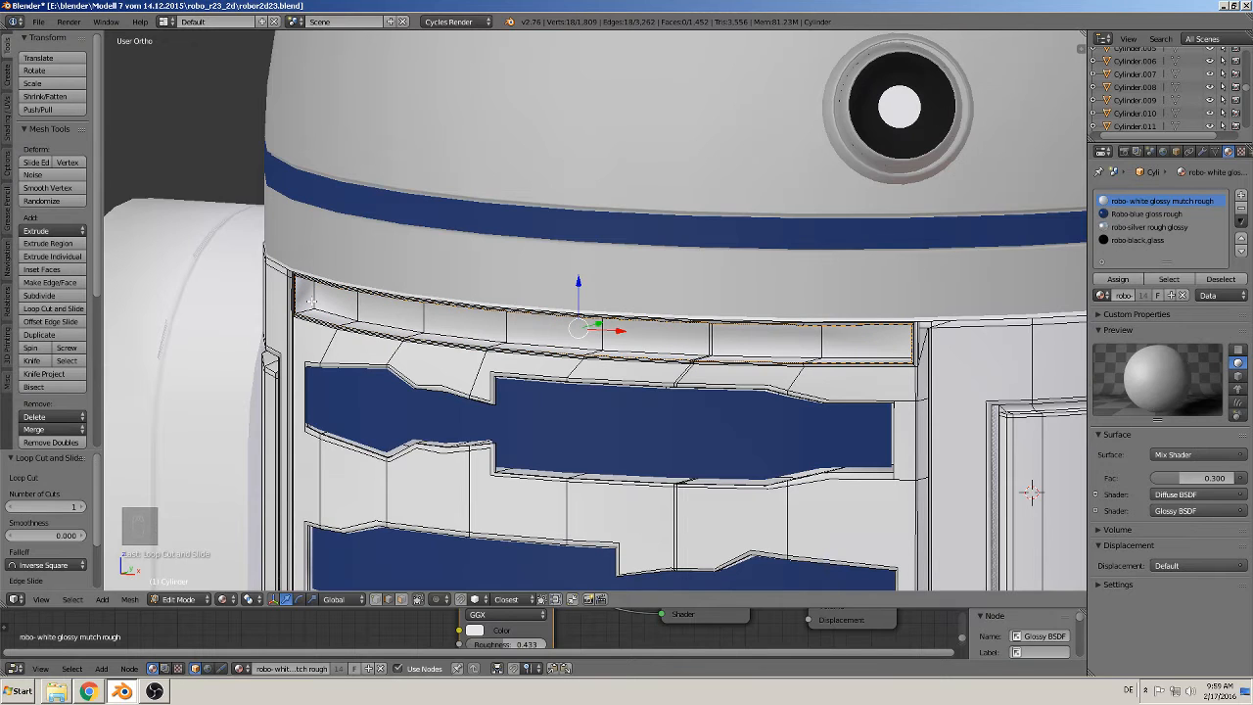
key("ctrl+r")
left_click(311, 307)
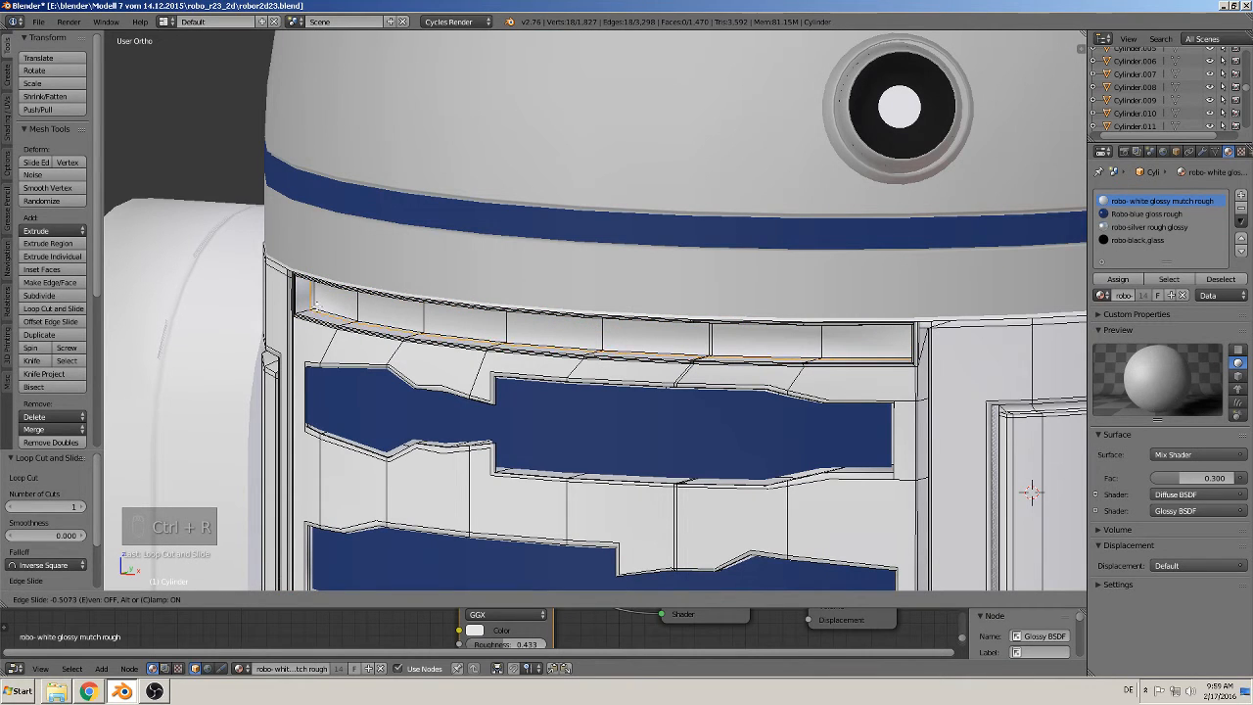
left_click(313, 305)
Step: Compare the recessed slot in Object Mode with the same slot on the R2-D2 reference image
key("Tab")
scroll(476, 305, "down", 3)
middle_click_drag(475, 306, 532, 296)
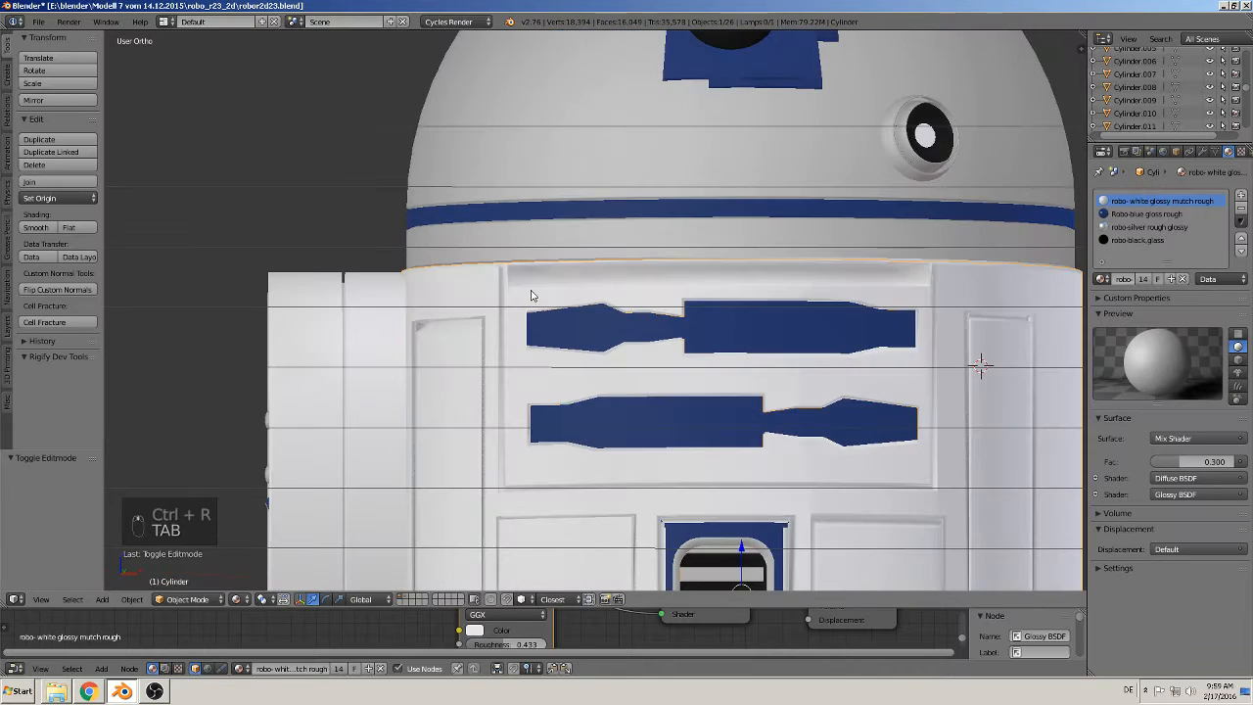
scroll(585, 295, "down", 6)
middle_click_drag(600, 328, 727, 347, "shift")
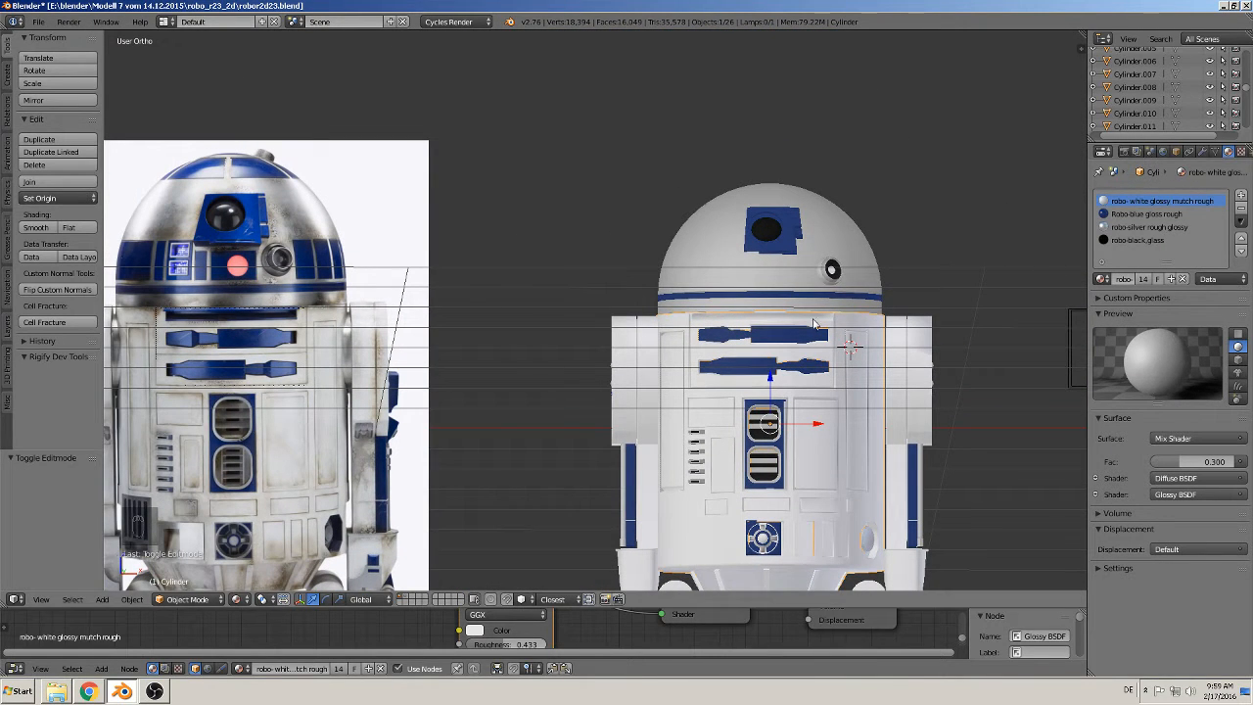
middle_click_drag(862, 346, 751, 389)
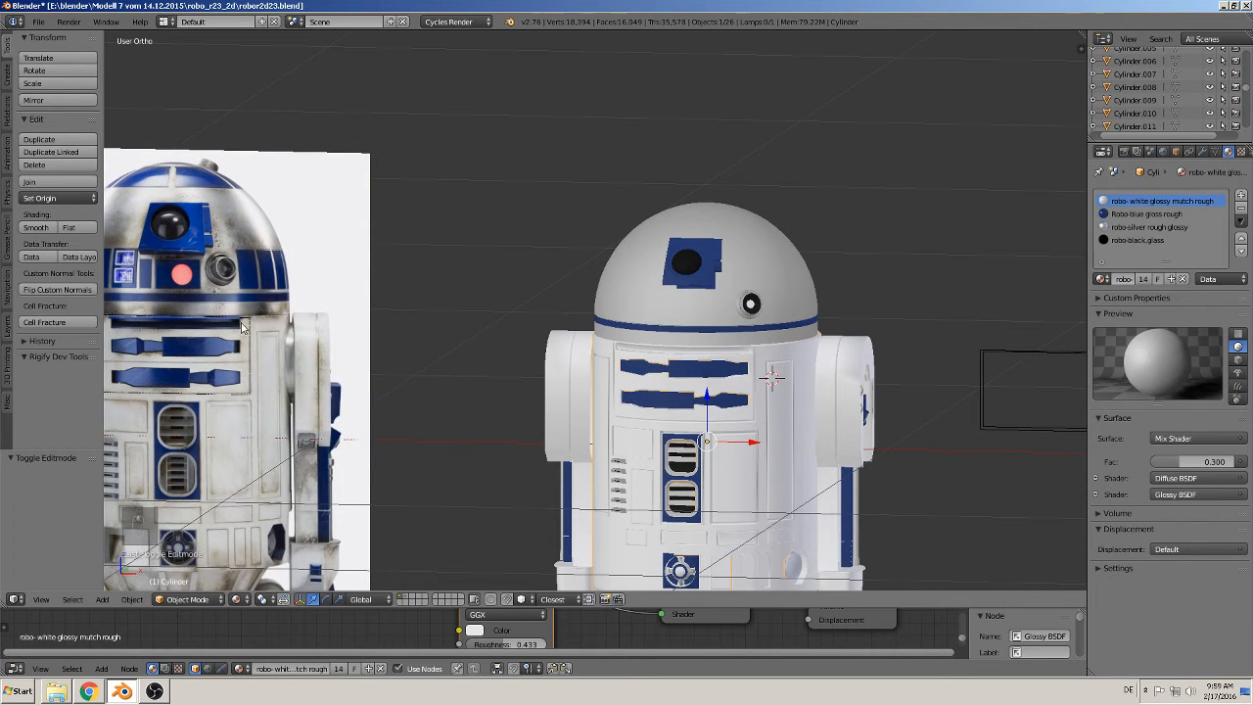
scroll(547, 368, "up", 6)
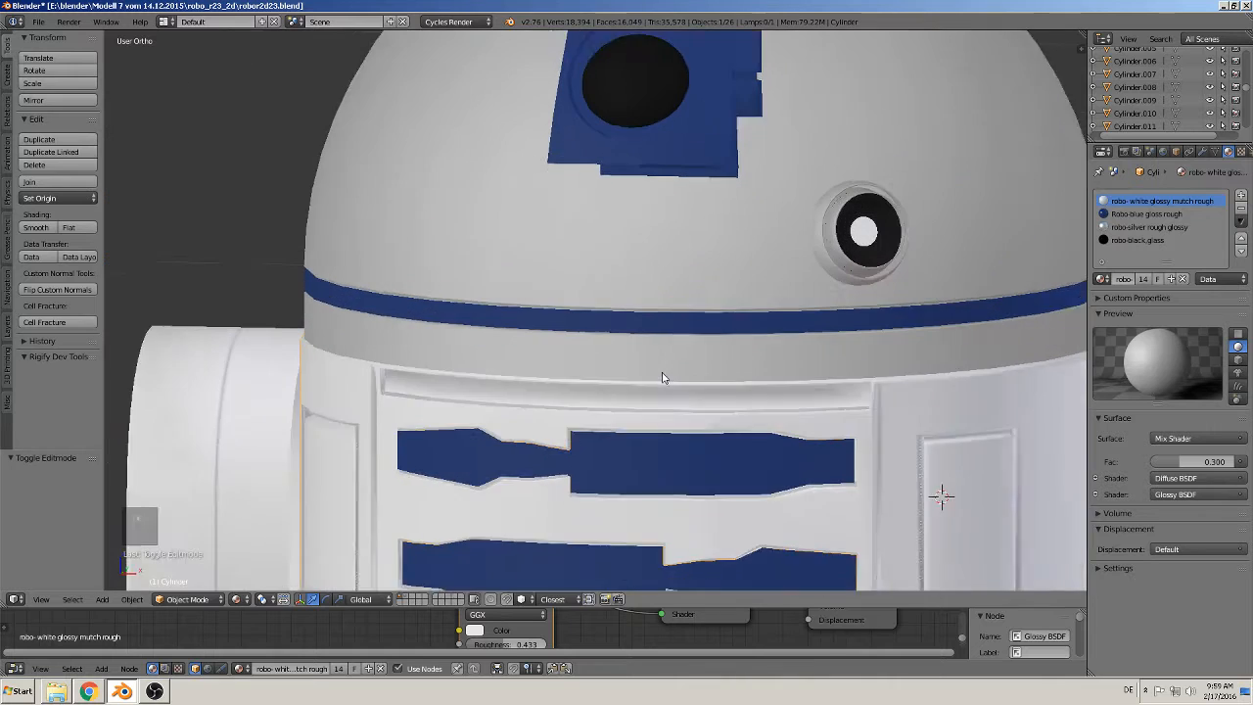
Step: Add two evenly spaced horizontal loop cuts through the back faces of the recessed slot
key("Tab")
scroll(553, 352, "up", 2)
scroll(553, 351, "up", 2)
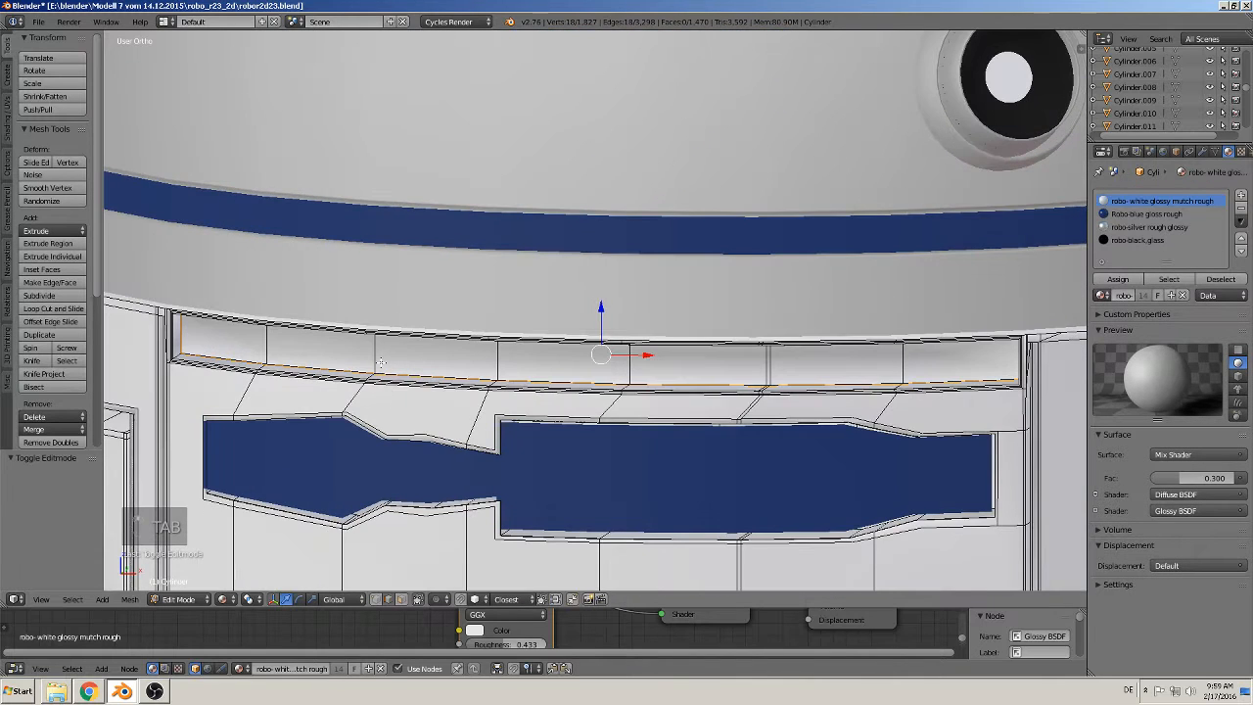
middle_click_drag(381, 363, 381, 353)
key("ctrl+r")
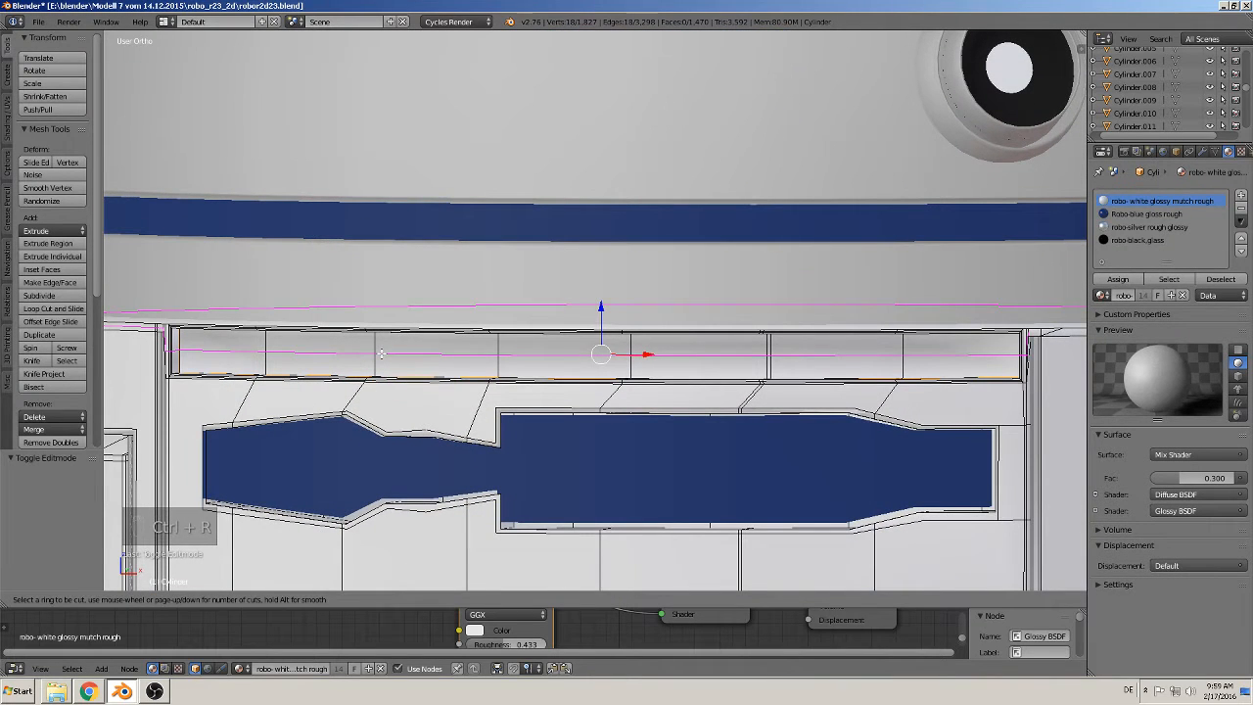
scroll(381, 353, "up", 1)
left_click(381, 354)
left_click(381, 354)
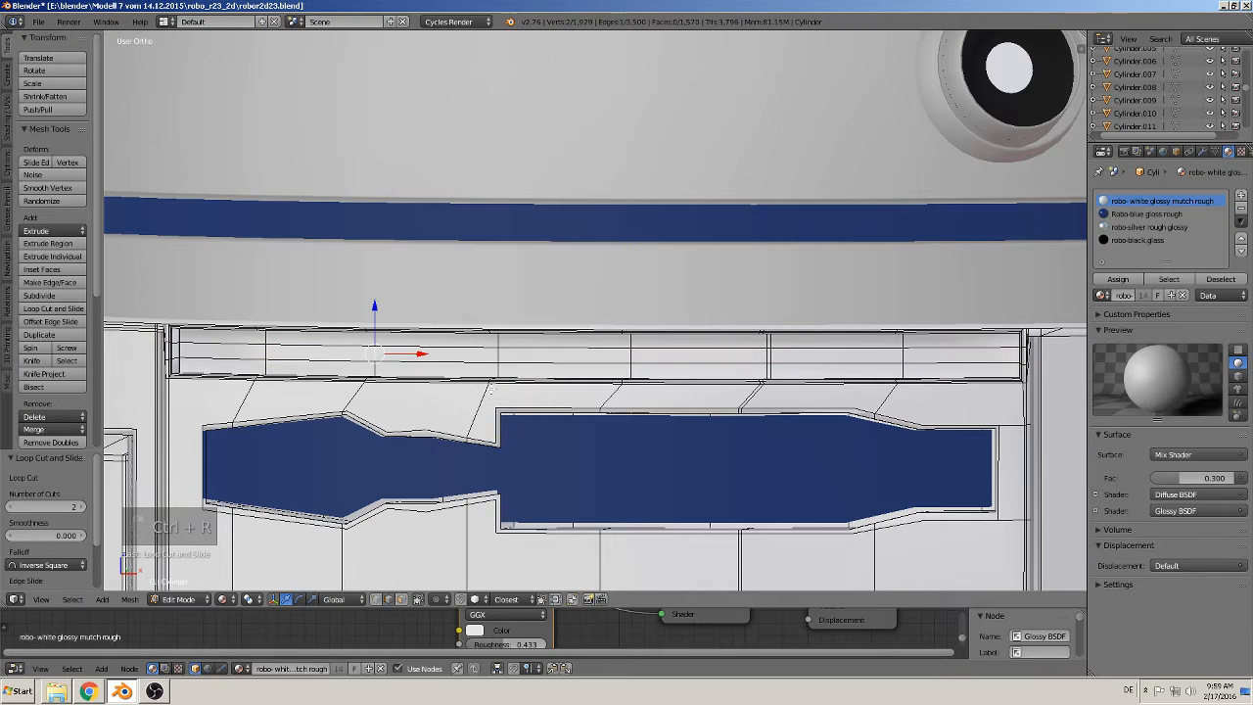
right_click(447, 348, "alt")
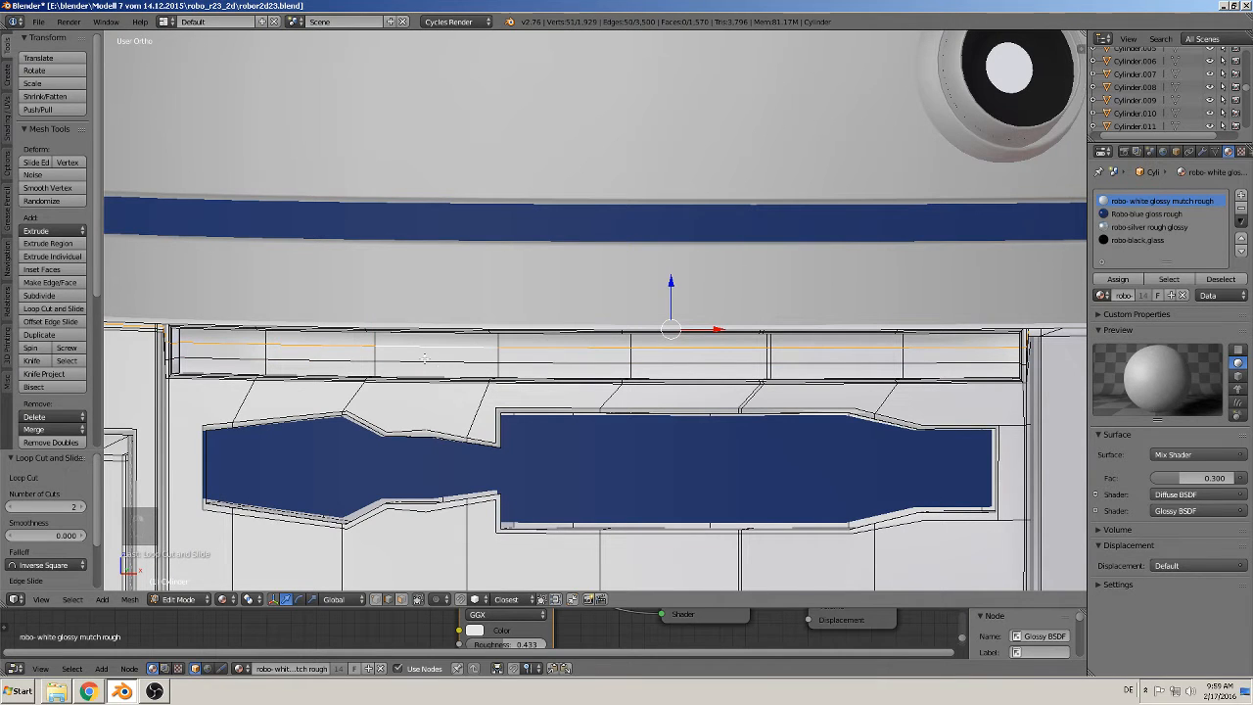
right_click(254, 345)
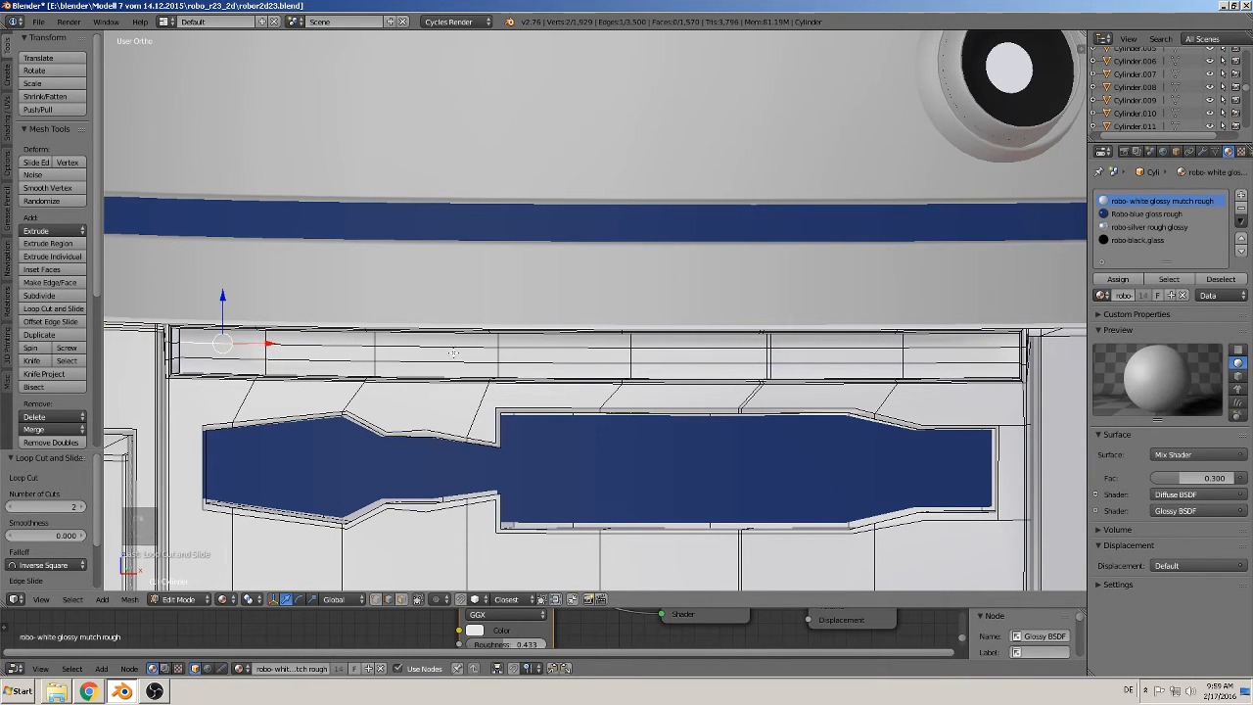
key("ctrl+z")
key("ctrl+z")
key("ctrl+z")
key("ctrl+z")
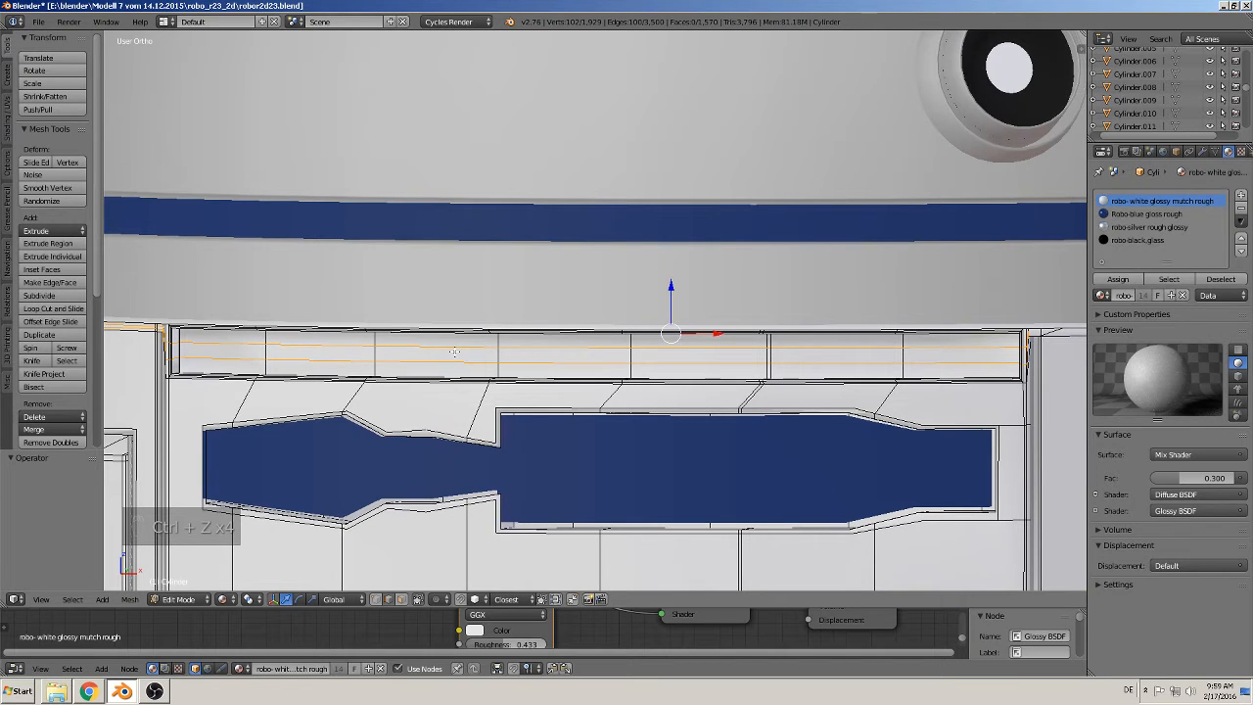
Step: Select the long edge segments of both horizontal loops that lie inside the recessed slot
right_click(256, 346)
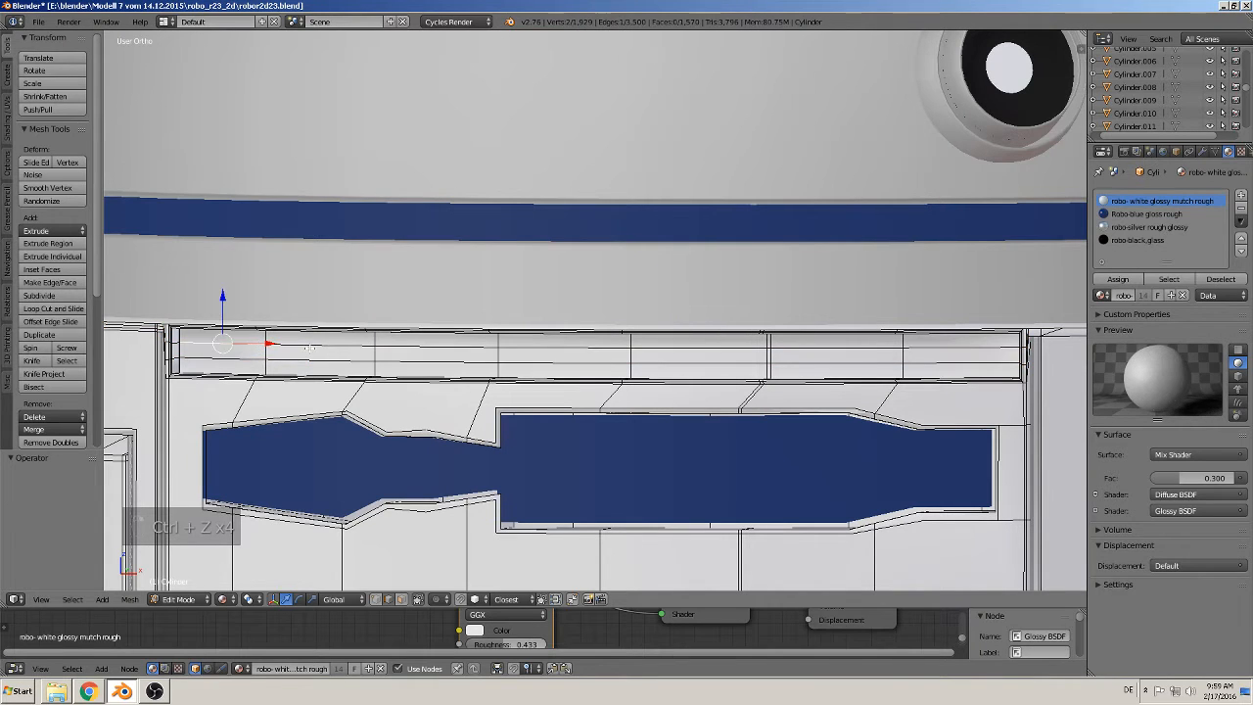
right_click(310, 348, "shift")
right_click(431, 344, "shift")
right_click(556, 342, "shift")
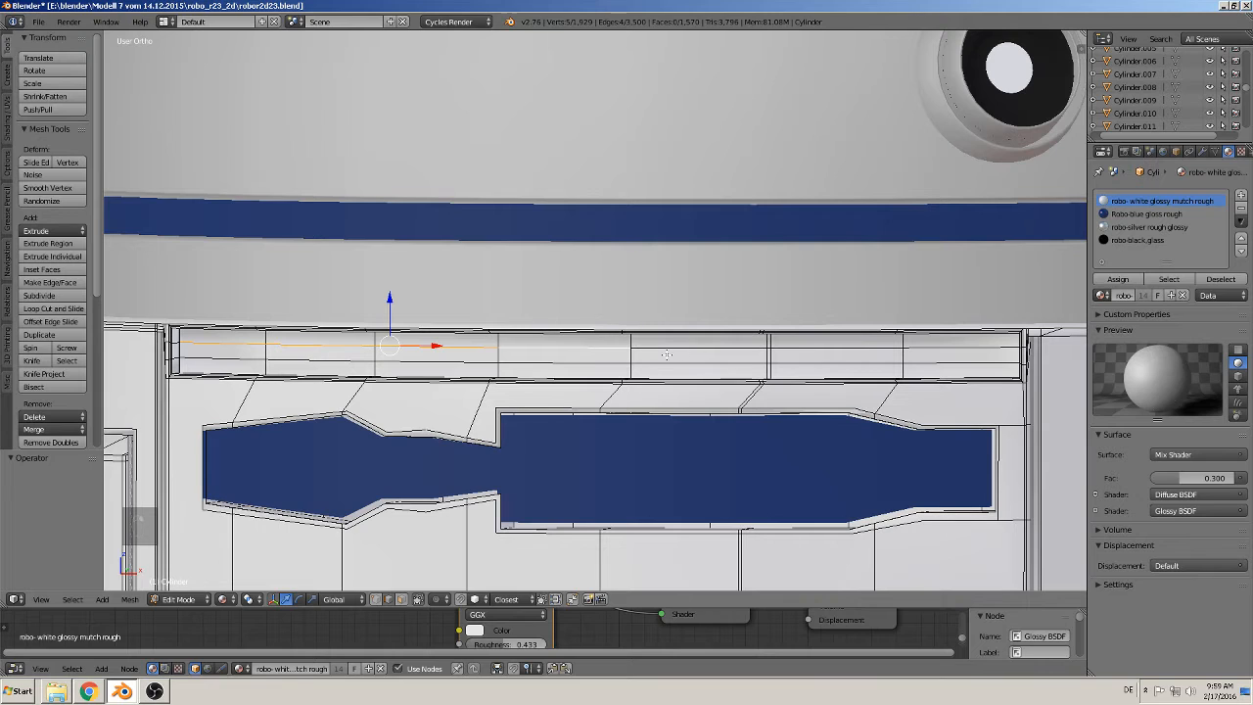
right_click(666, 351, "shift")
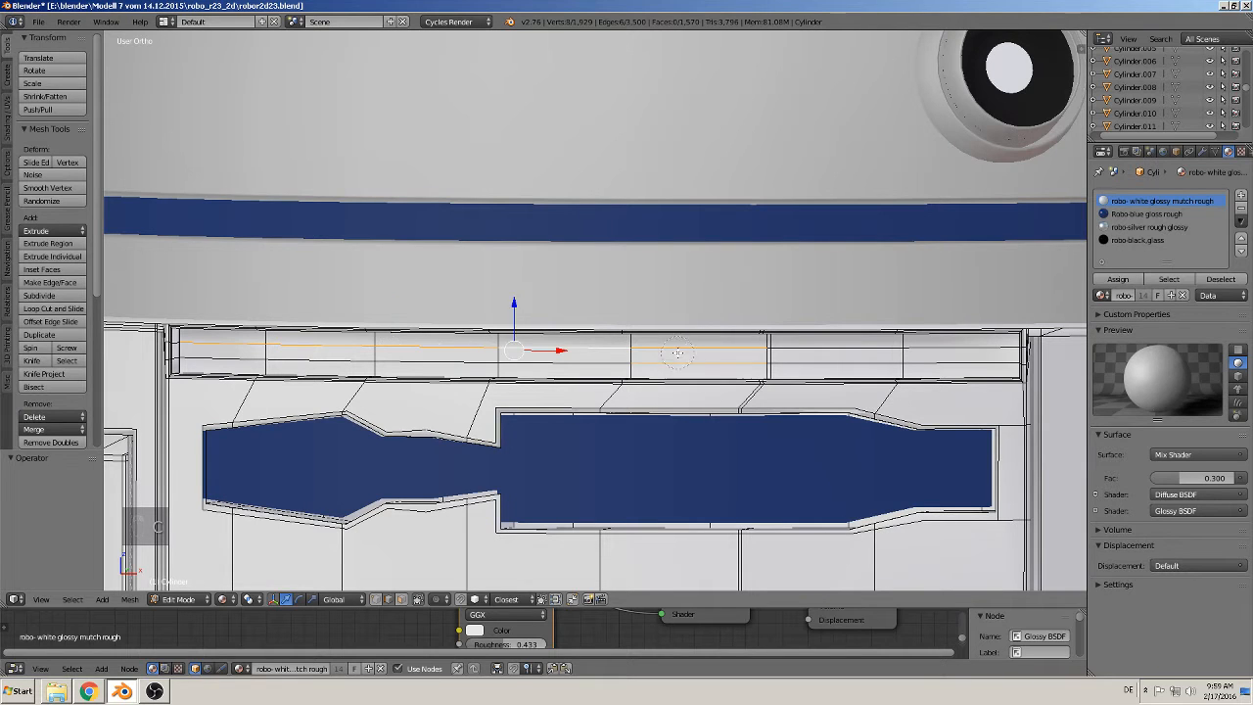
right_click(830, 354, "shift")
right_click(960, 348, "shift")
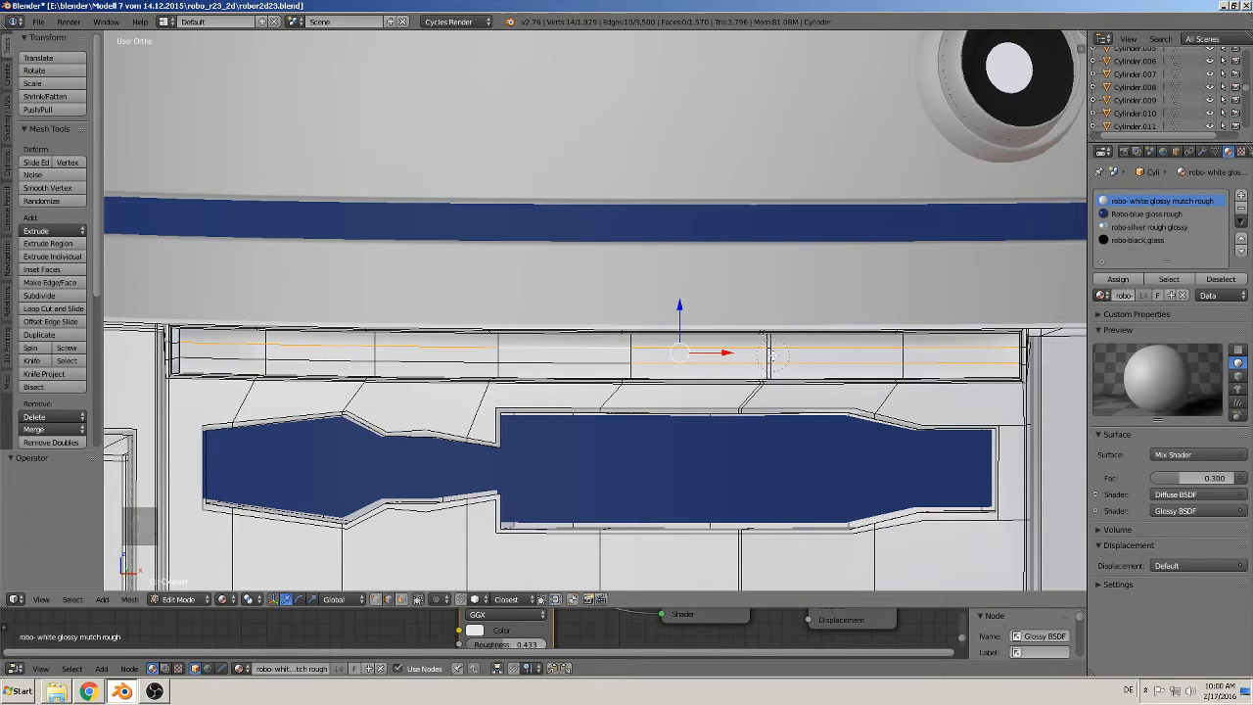
right_click(588, 362, "shift")
right_click(435, 364, "shift")
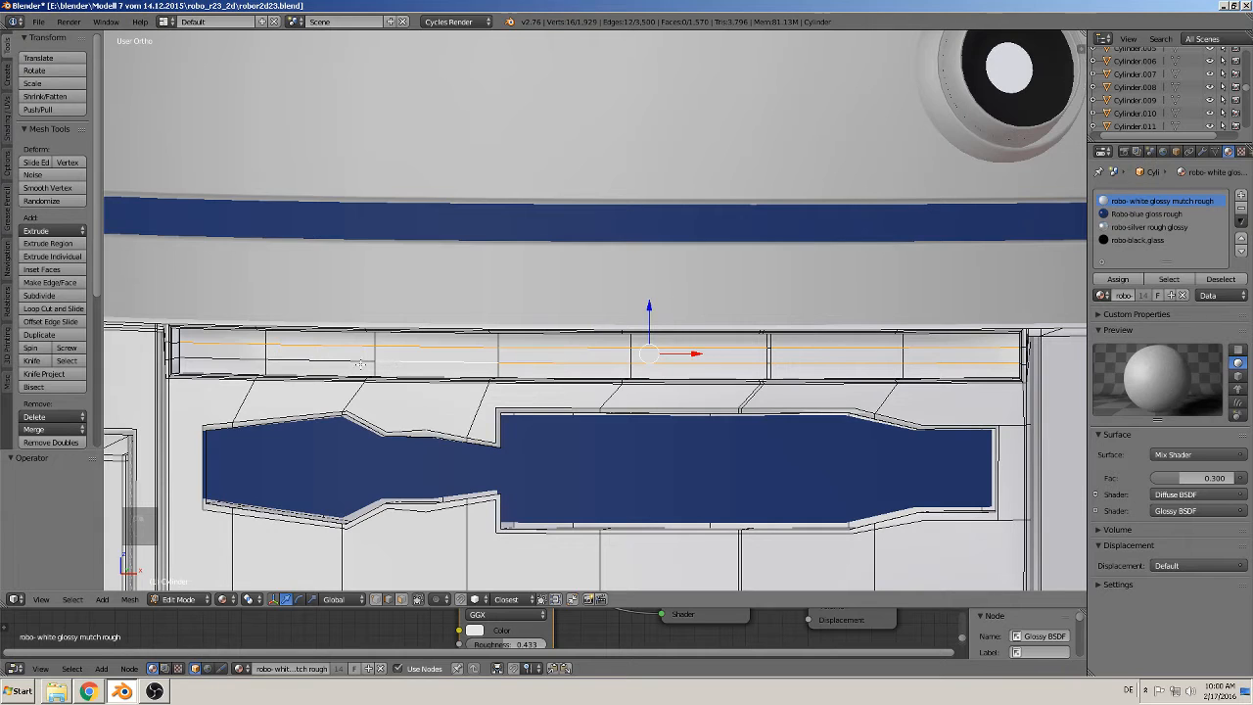
right_click(290, 365, "shift")
right_click(243, 362, "shift")
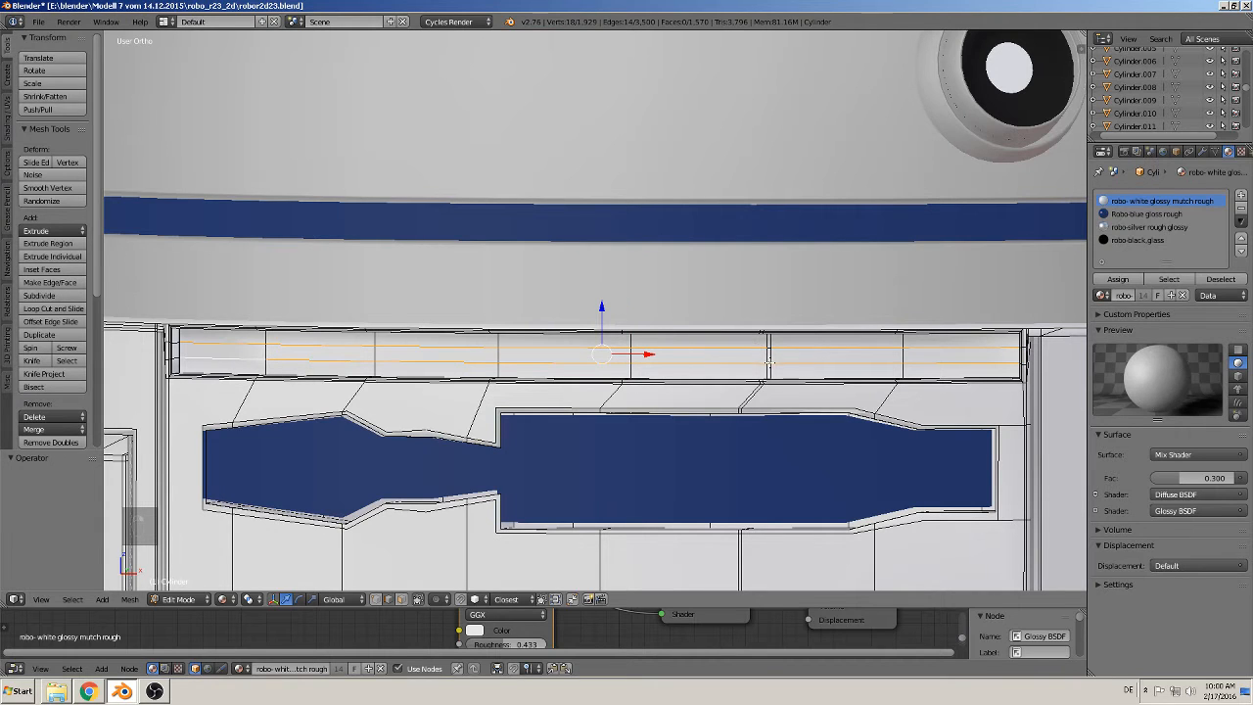
Step: Add the two short horizontal edges in the slot's narrow segment to the selection and deselect the stray vertical edges there
right_click(770, 363, "shift")
right_click(771, 353, "shift")
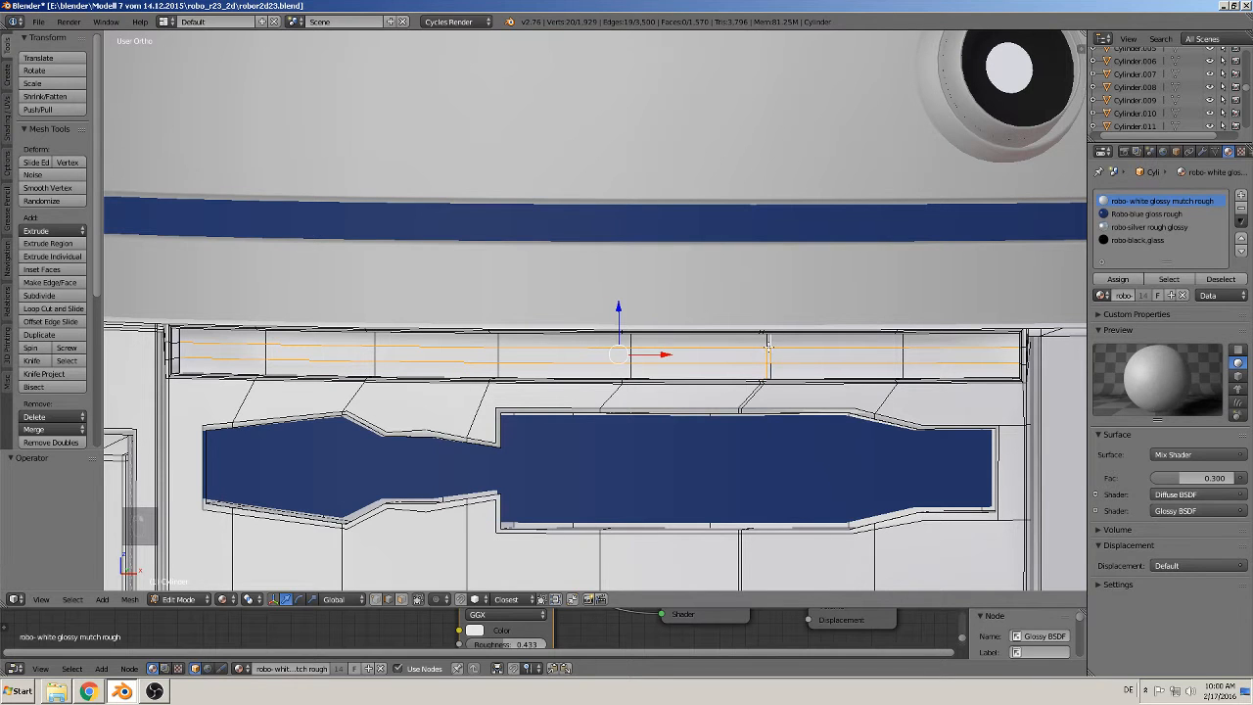
right_click(771, 345, "shift")
middle_click_drag(739, 360, 604, 358, "shift")
scroll(604, 359, "up", 8)
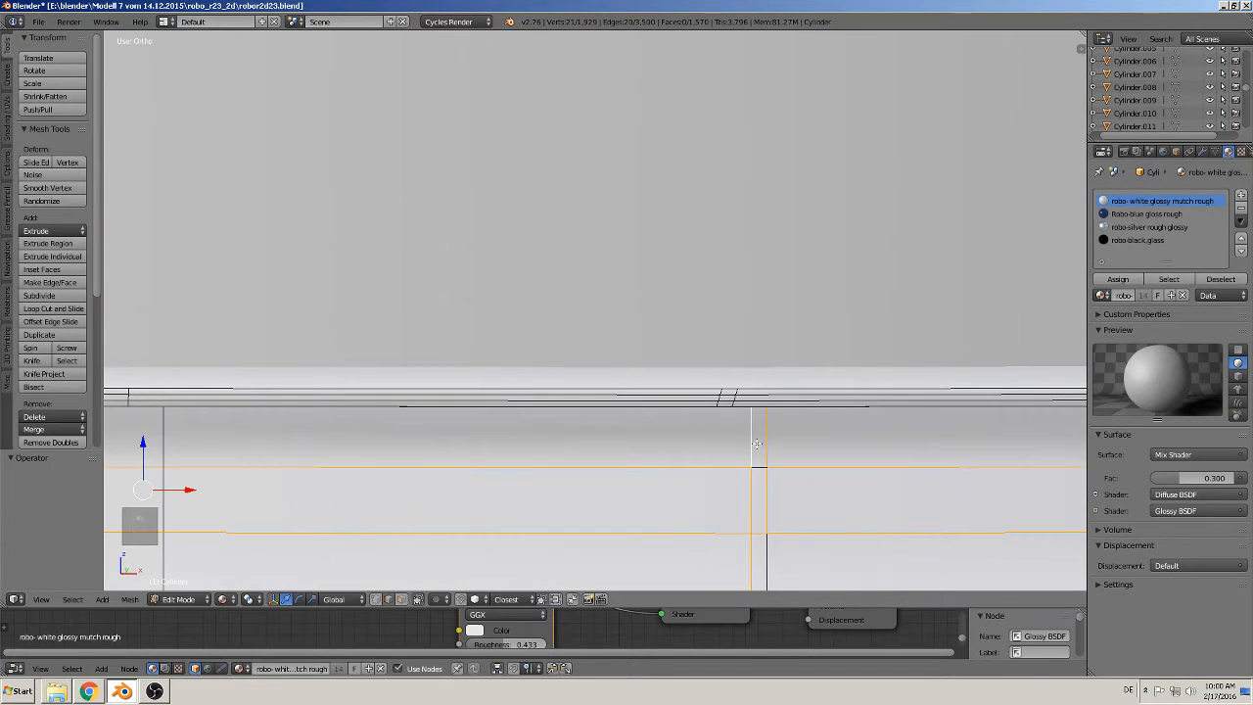
right_click(752, 434, "shift")
right_click(763, 448, "shift")
right_click(758, 462, "shift")
right_click(755, 501, "shift")
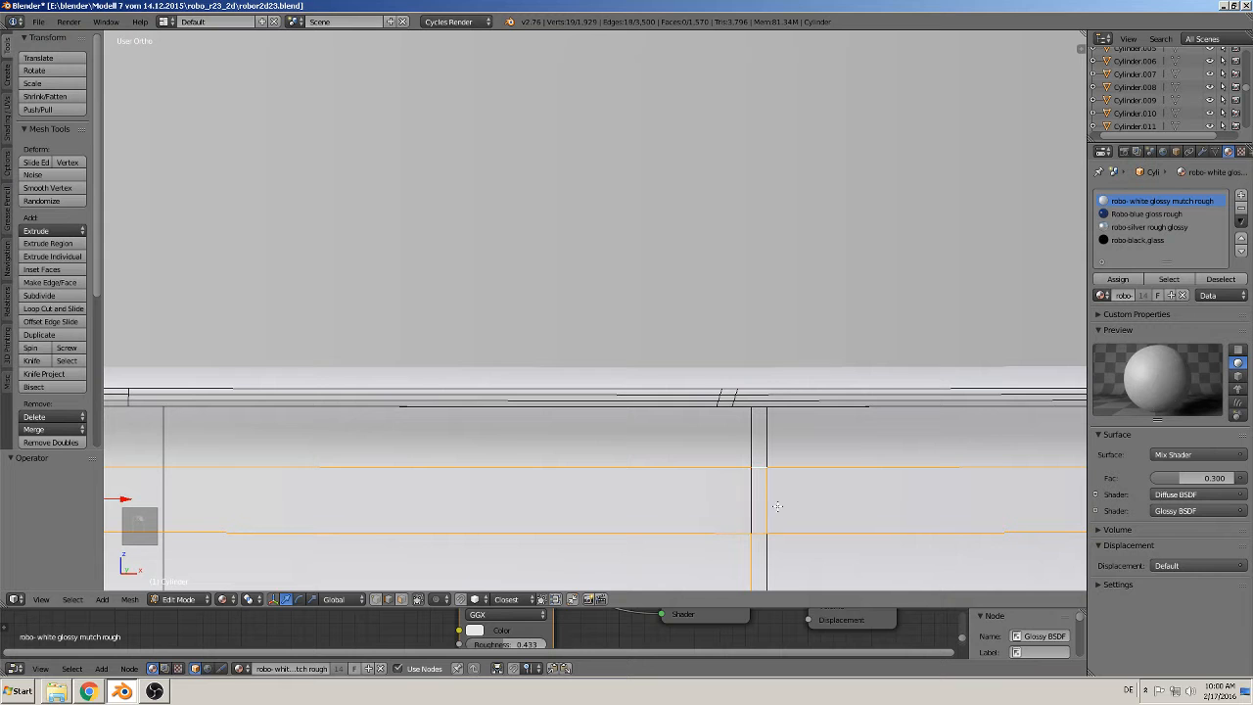
right_click(760, 552, "shift")
Step: Scale the selected horizontal edges apart along the Z axis by about 1.991
scroll(771, 544, "down", 6)
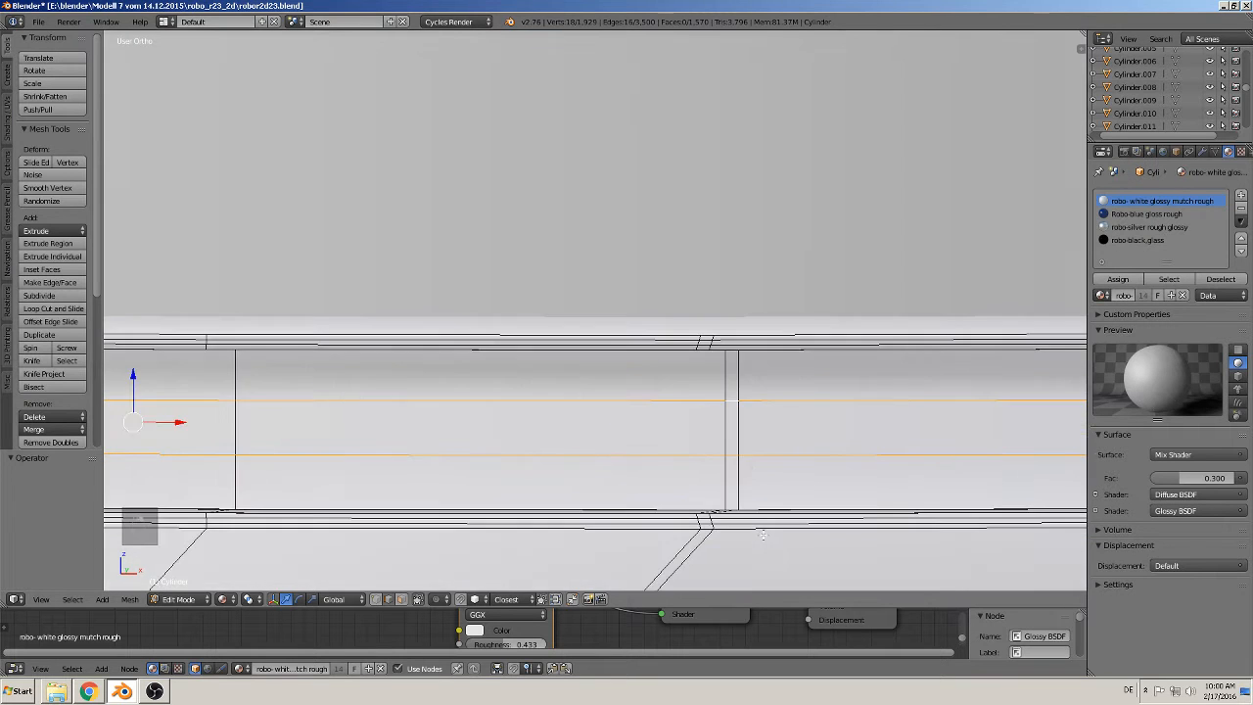
key("s")
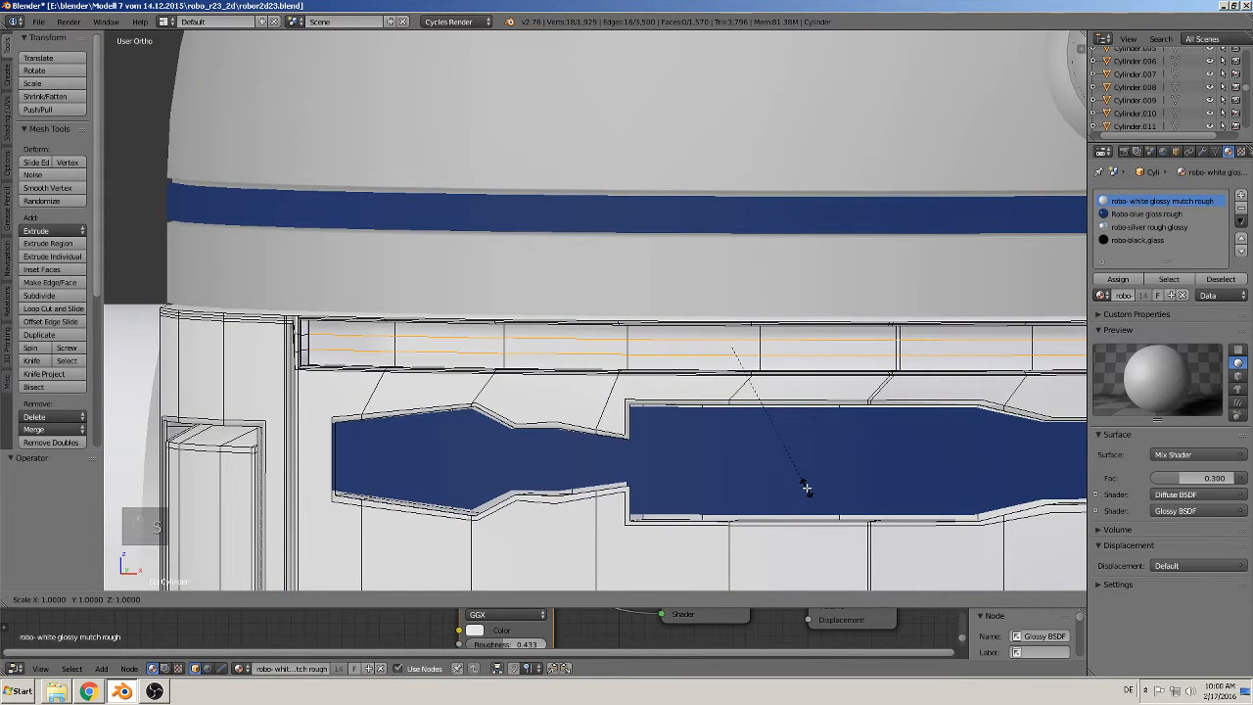
key("z")
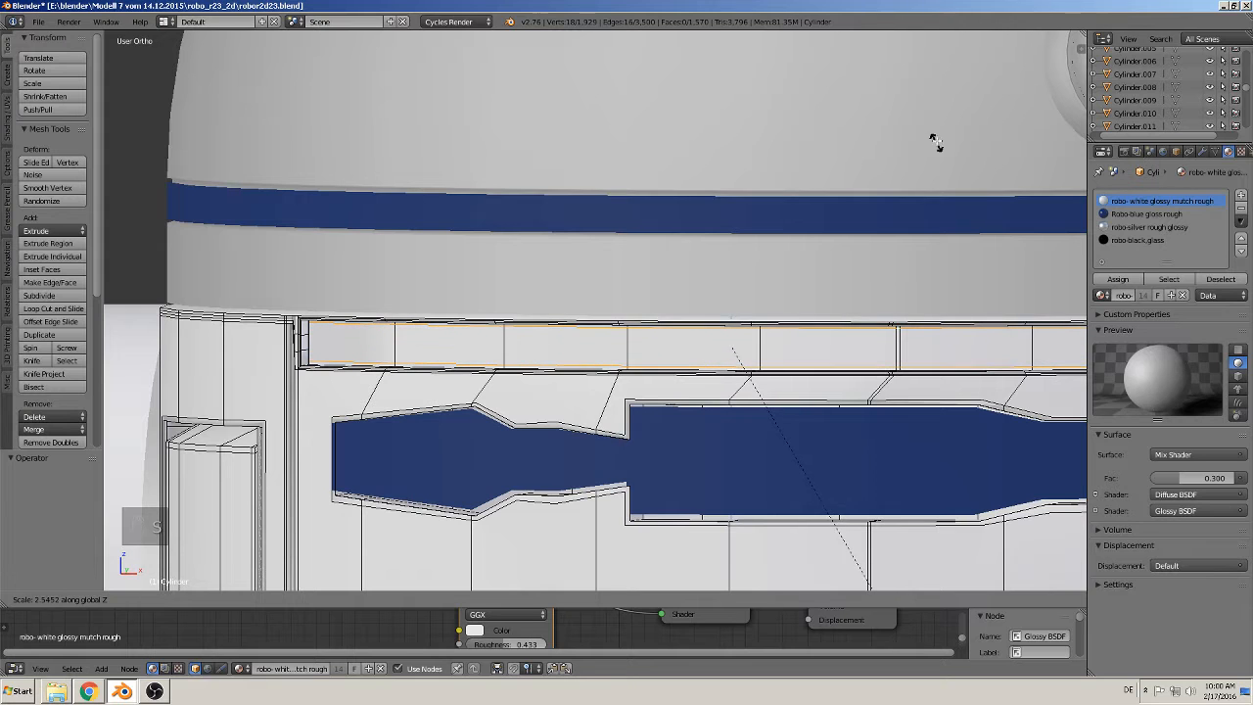
left_click(806, 152)
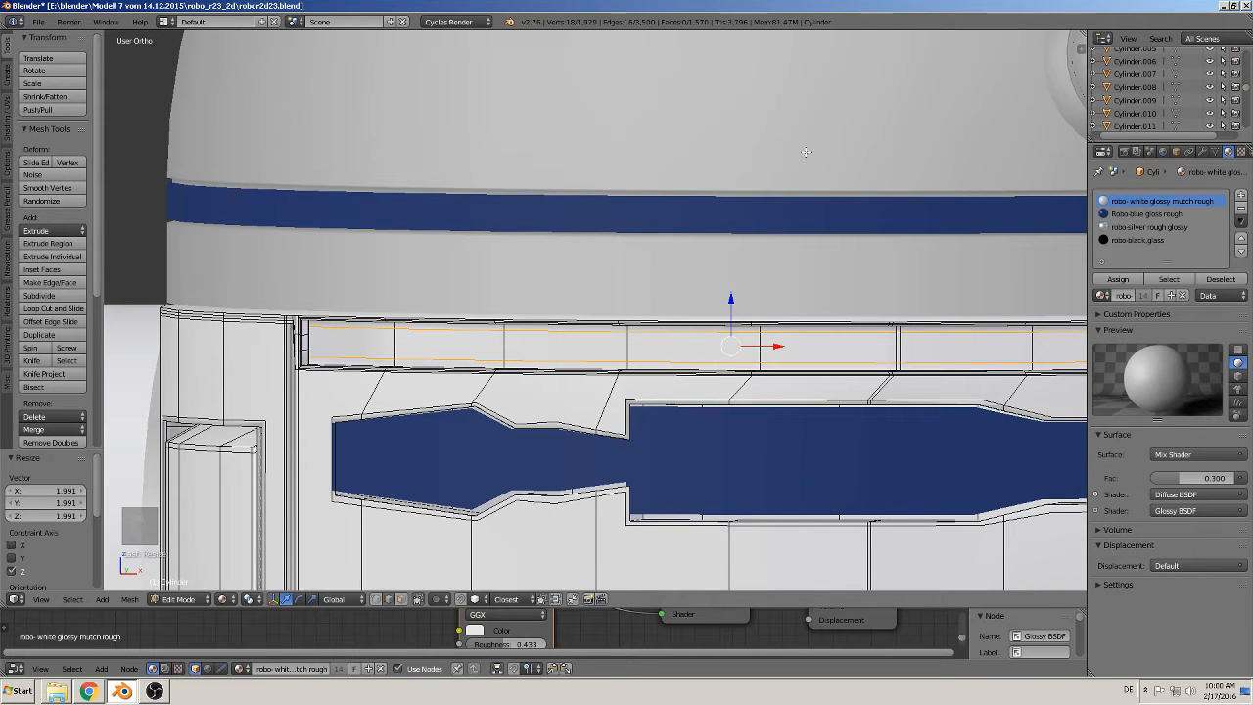
Step: Switch the mesh to face selection mode, leaving the slot's edges unselected
middle_click_drag(774, 129, 534, 27, "shift")
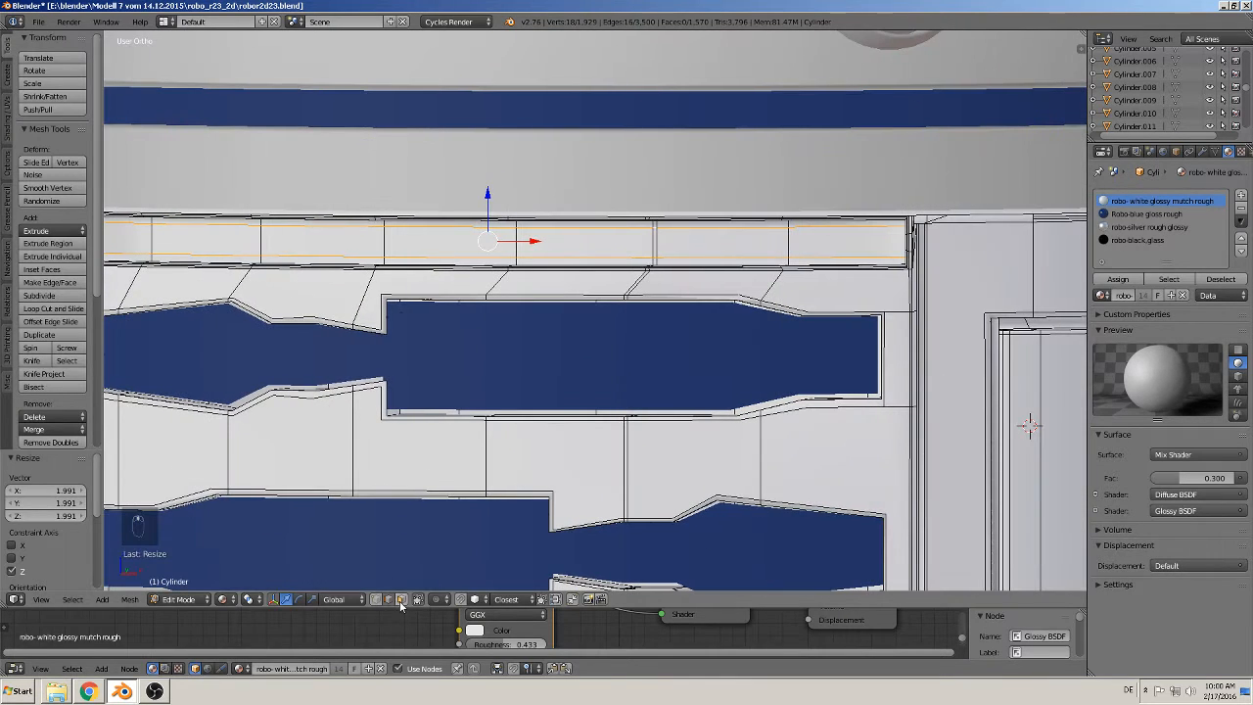
key("3")
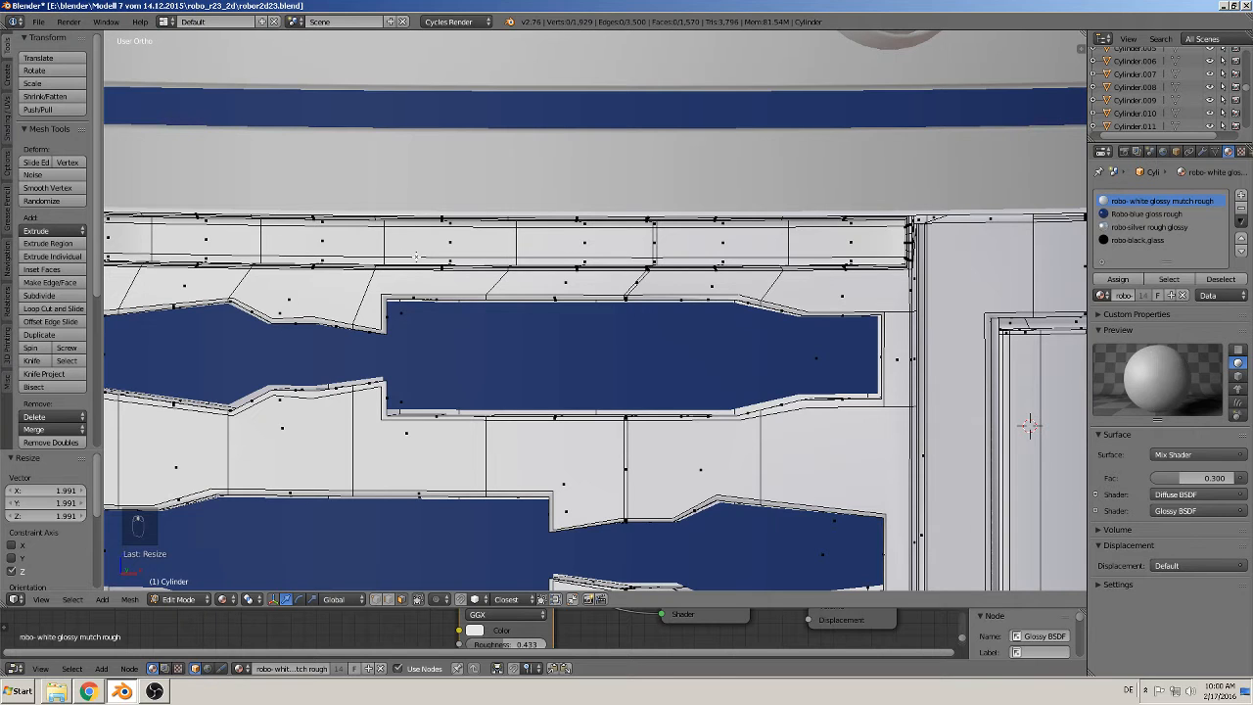
scroll(432, 252, "down", 2)
key("c")
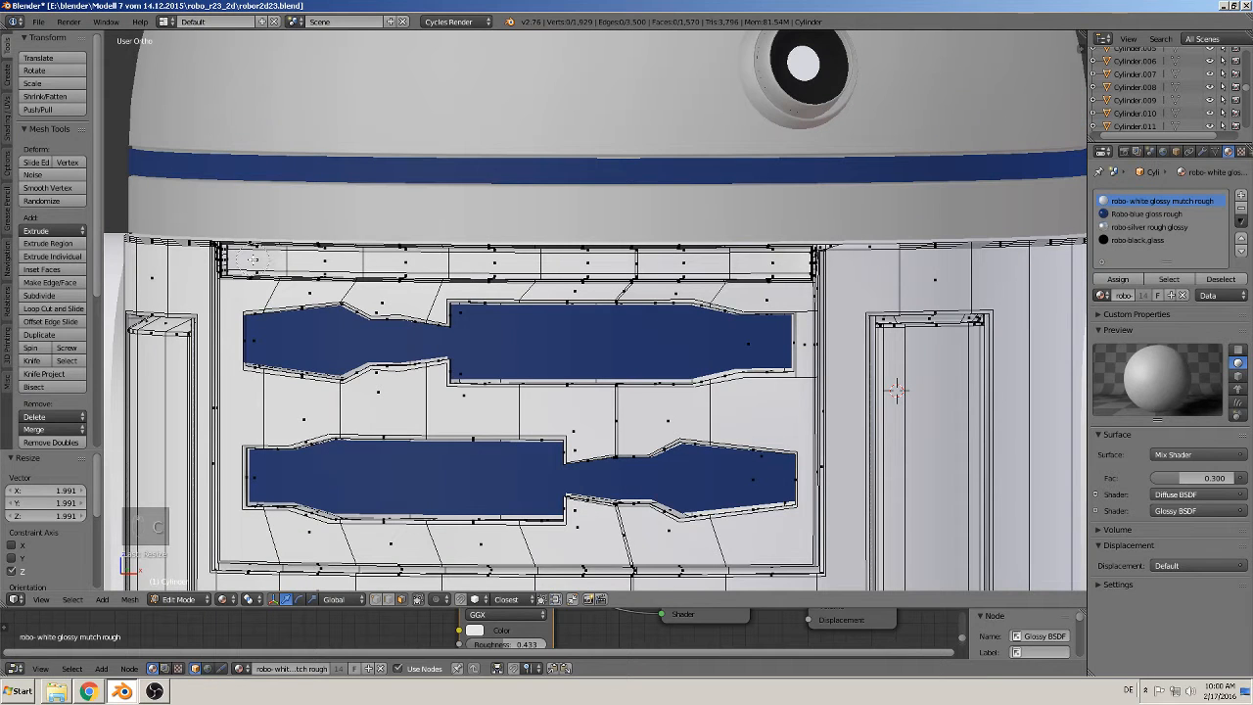
mouse_move(246, 261)
left_mouse_down()
mouse_move(619, 266)
mouse_move(772, 251)
left_mouse_up()
right_click(768, 255)
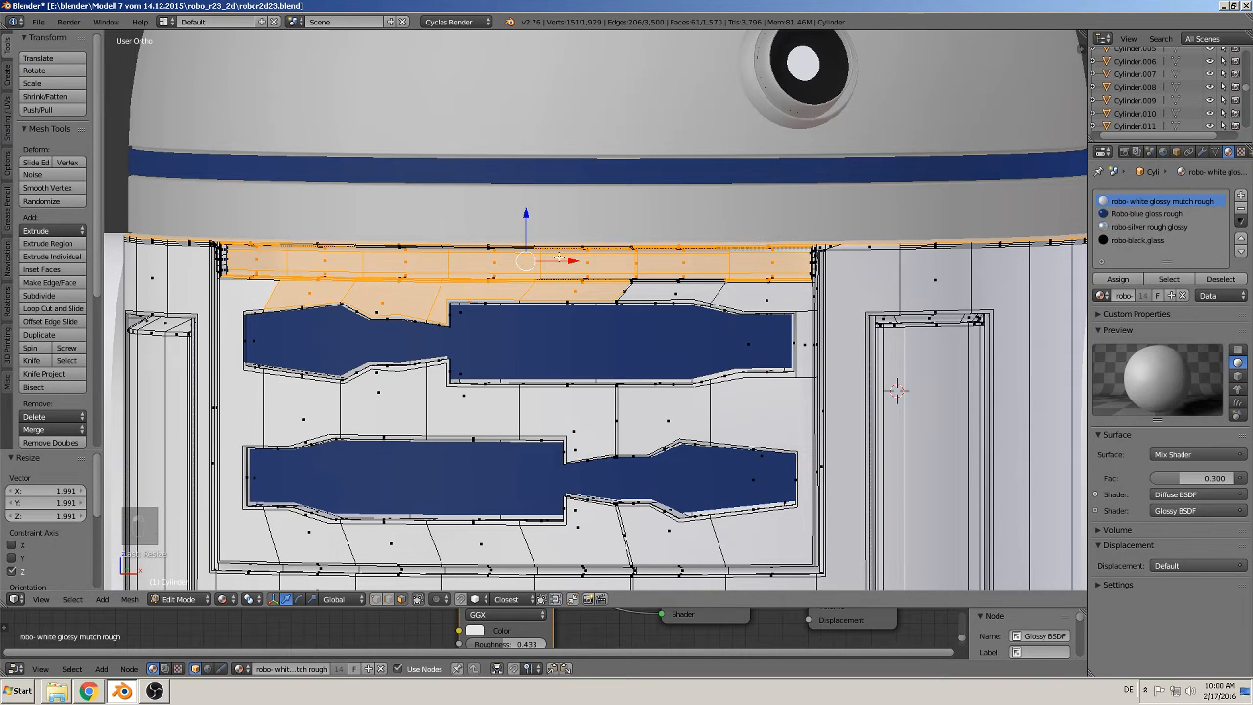
scroll(559, 258, "down", 3)
scroll(551, 253, "up", 3)
key("a")
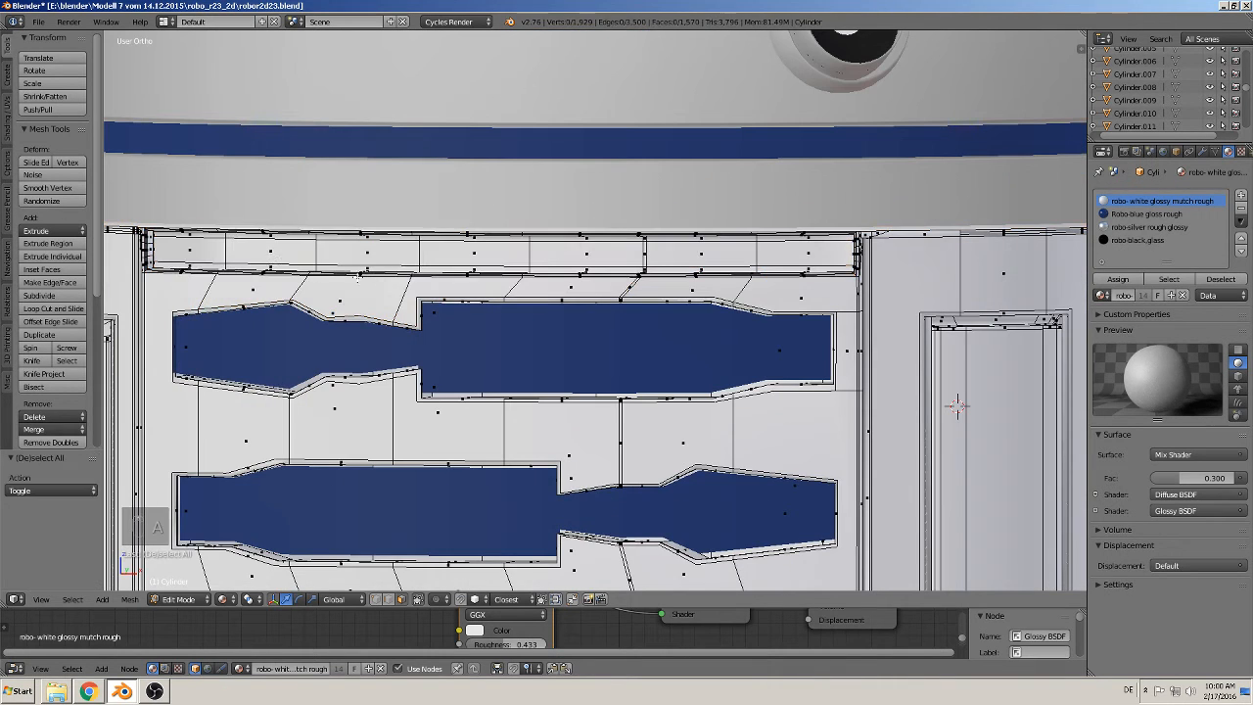
right_click(235, 247, "alt")
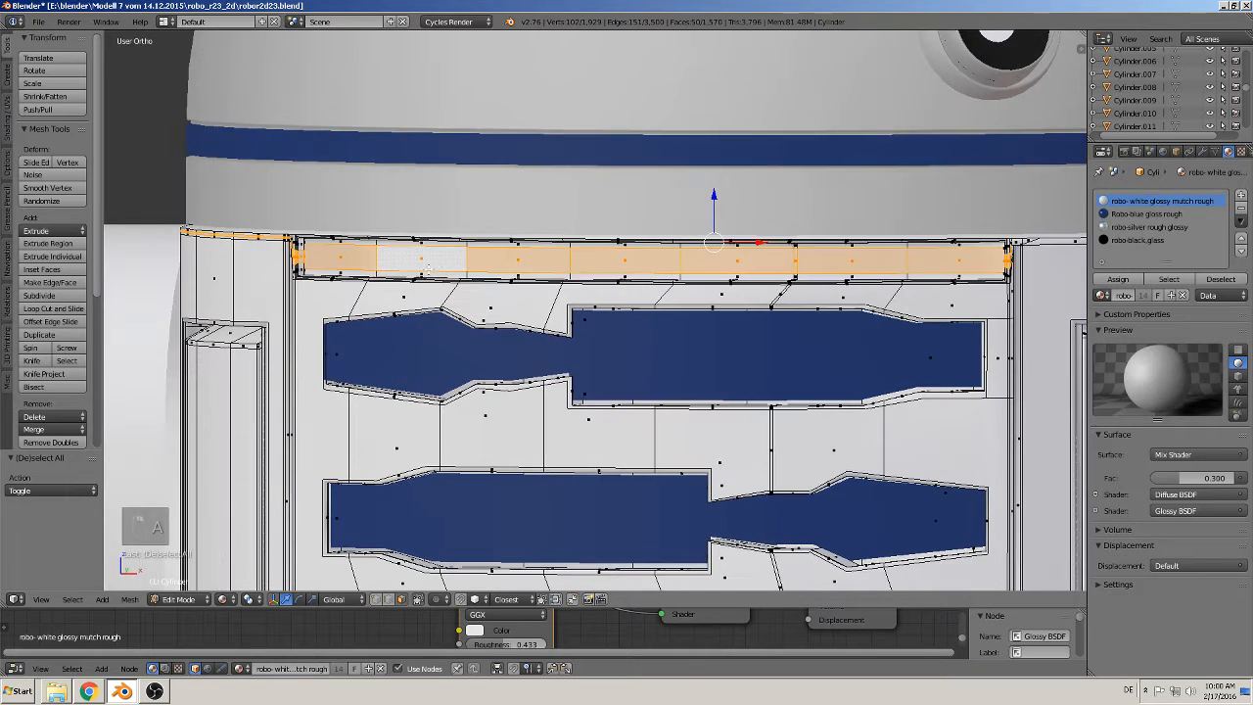
scroll(279, 253, "down", 2)
scroll(383, 265, "up", 2)
right_click(383, 265)
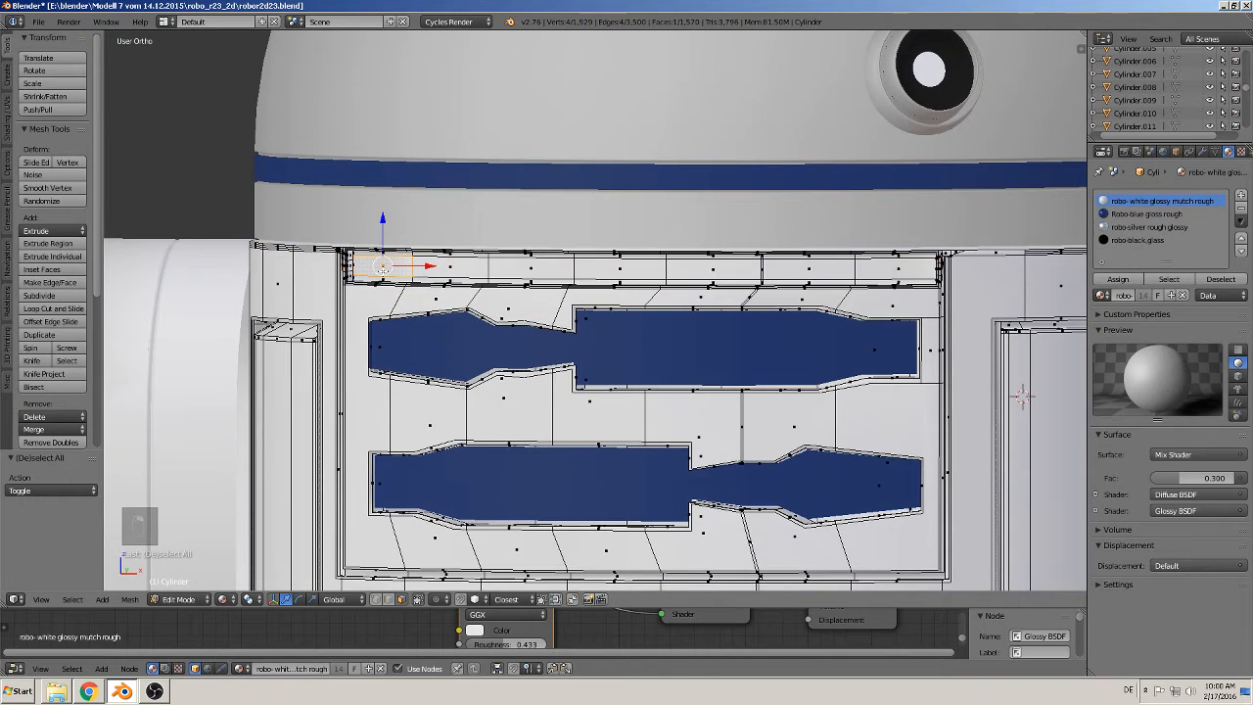
Step: Select the loop of inner end and floor faces around the recessed slot and assign them the Robo-blue gloss rough material
scroll(605, 311, "up", 3)
middle_click_drag(326, 295, 608, 375, "shift")
scroll(597, 363, "up", 4)
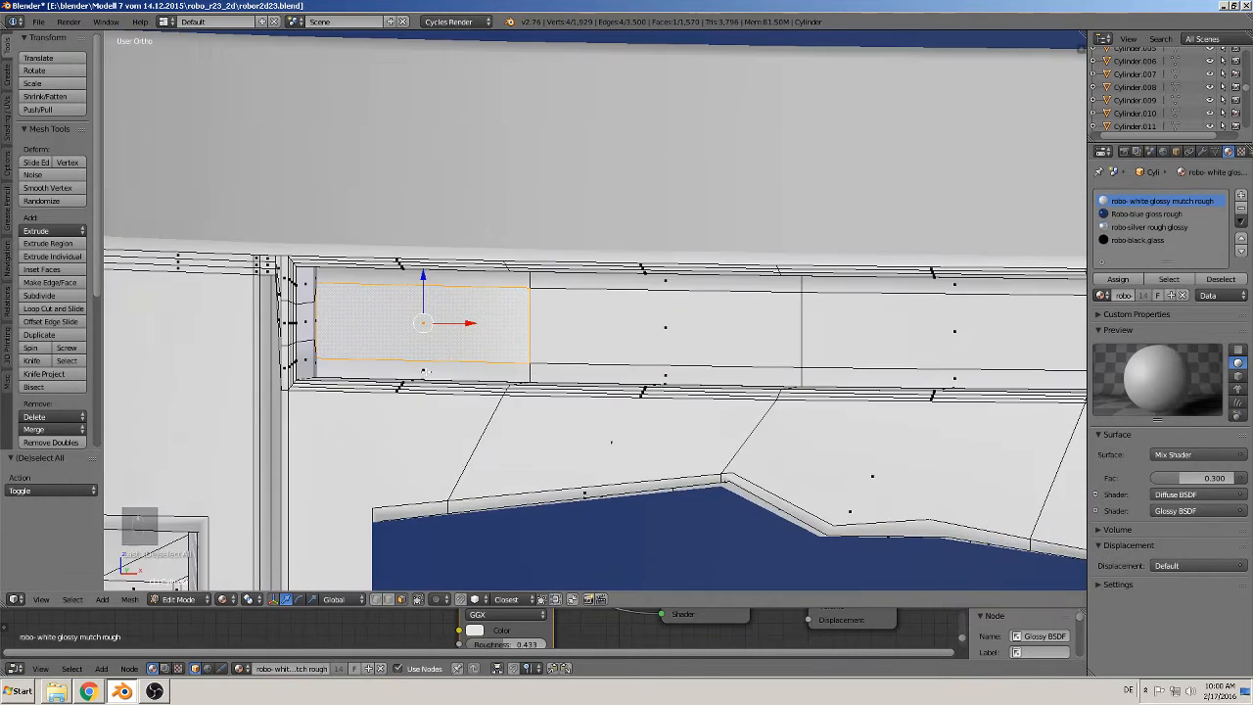
middle_click_drag(549, 323, 386, 381)
right_click(340, 366, "alt")
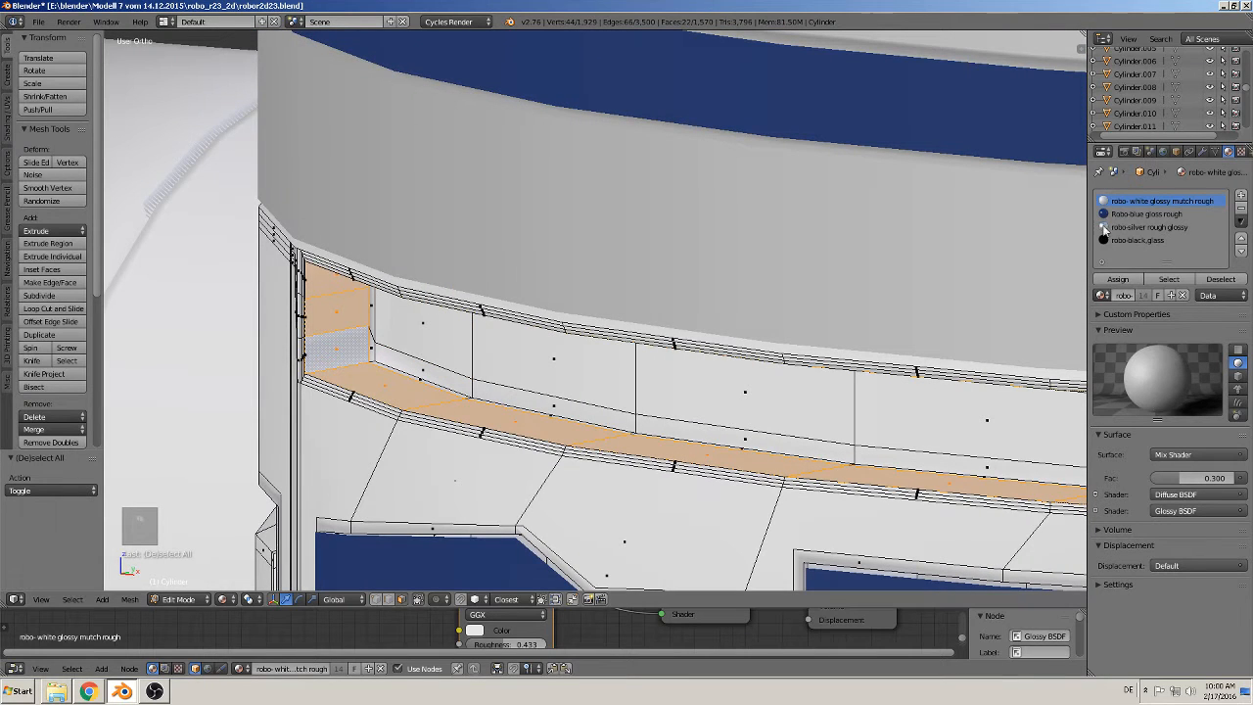
left_click(1146, 214)
left_click(1114, 281)
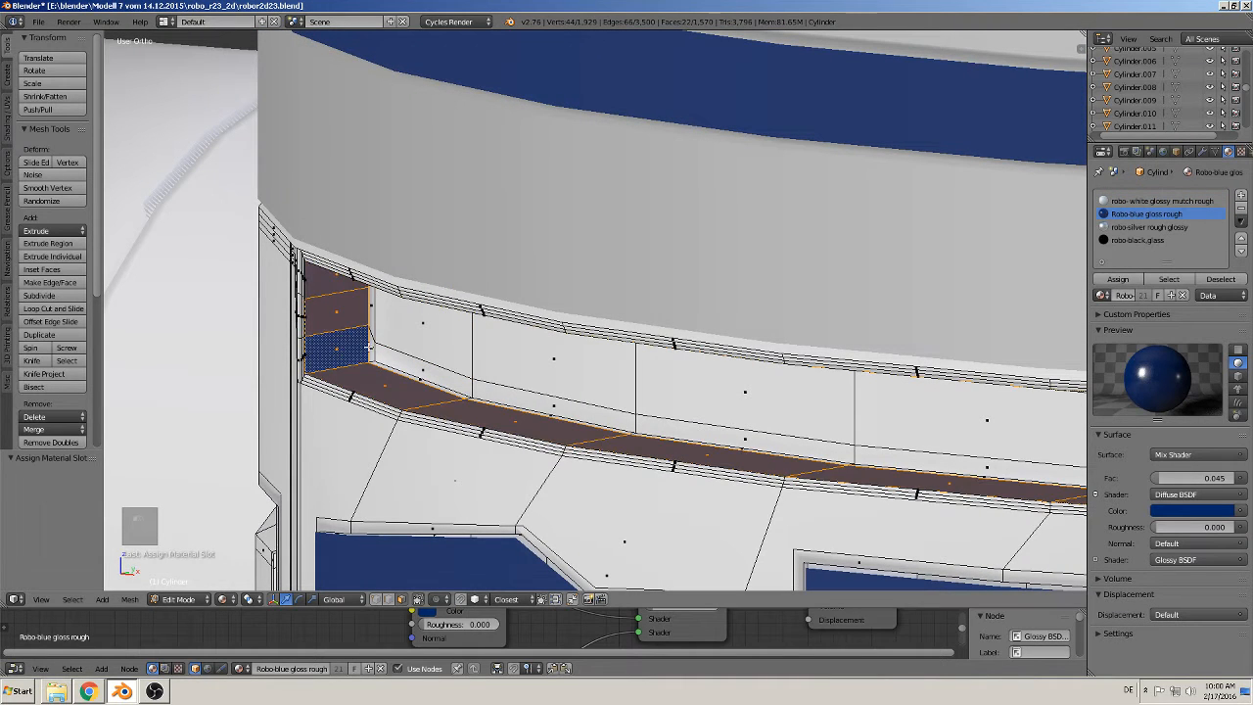
Step: Select the middle and lower back faces along the recessed slot's length and assign them the Robo-blue gloss rough material
key("a")
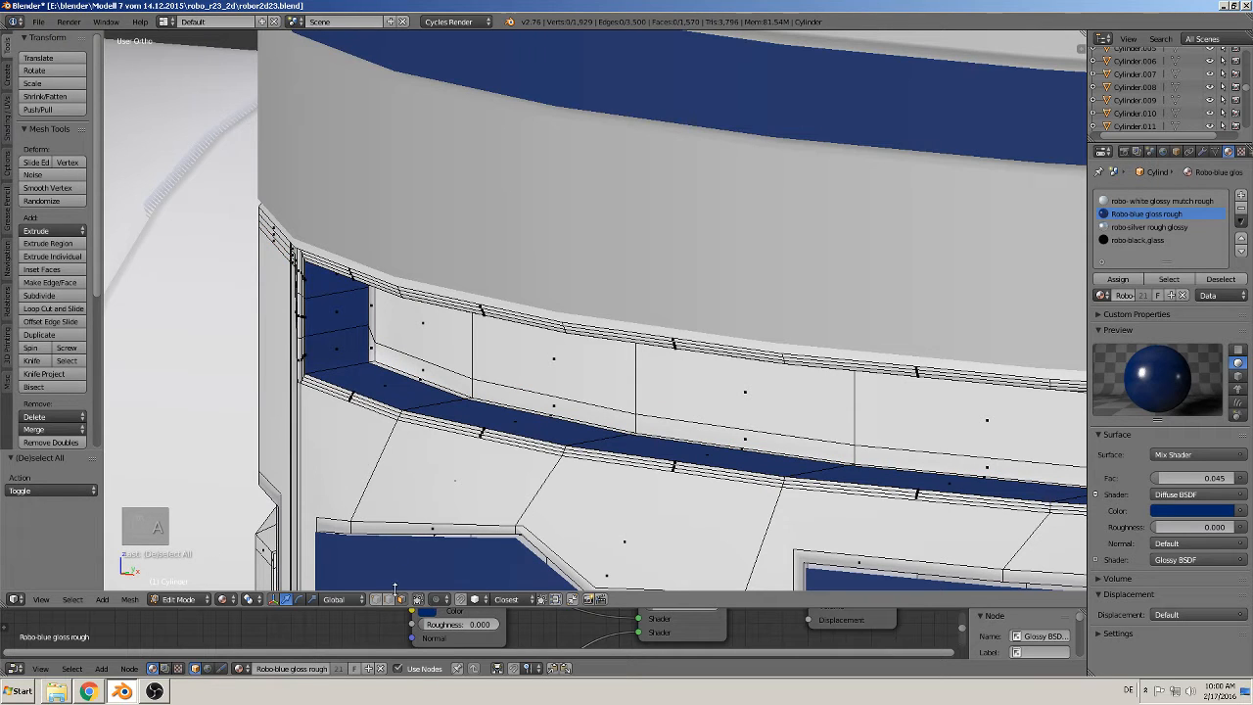
key("c")
mouse_move(377, 343)
left_mouse_down()
mouse_move(362, 338)
mouse_move(529, 360)
mouse_move(514, 393)
mouse_move(784, 391)
mouse_move(803, 441)
mouse_move(933, 458)
mouse_move(716, 447)
left_mouse_up()
right_click(726, 442)
middle_click_drag(864, 458, 325, 337, "shift")
key("v")
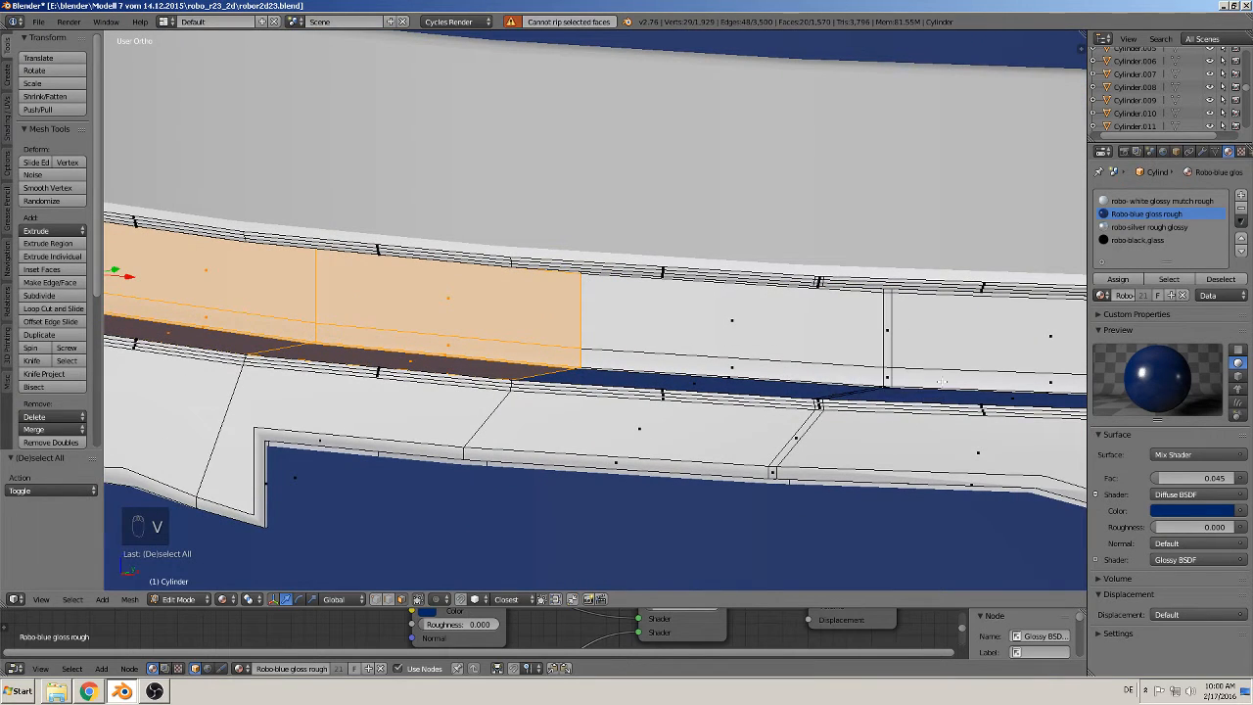
key("c")
mouse_move(921, 377)
left_mouse_down()
mouse_move(1038, 362)
mouse_move(831, 365)
left_mouse_up()
middle_click_drag(908, 400, 346, 368, "shift")
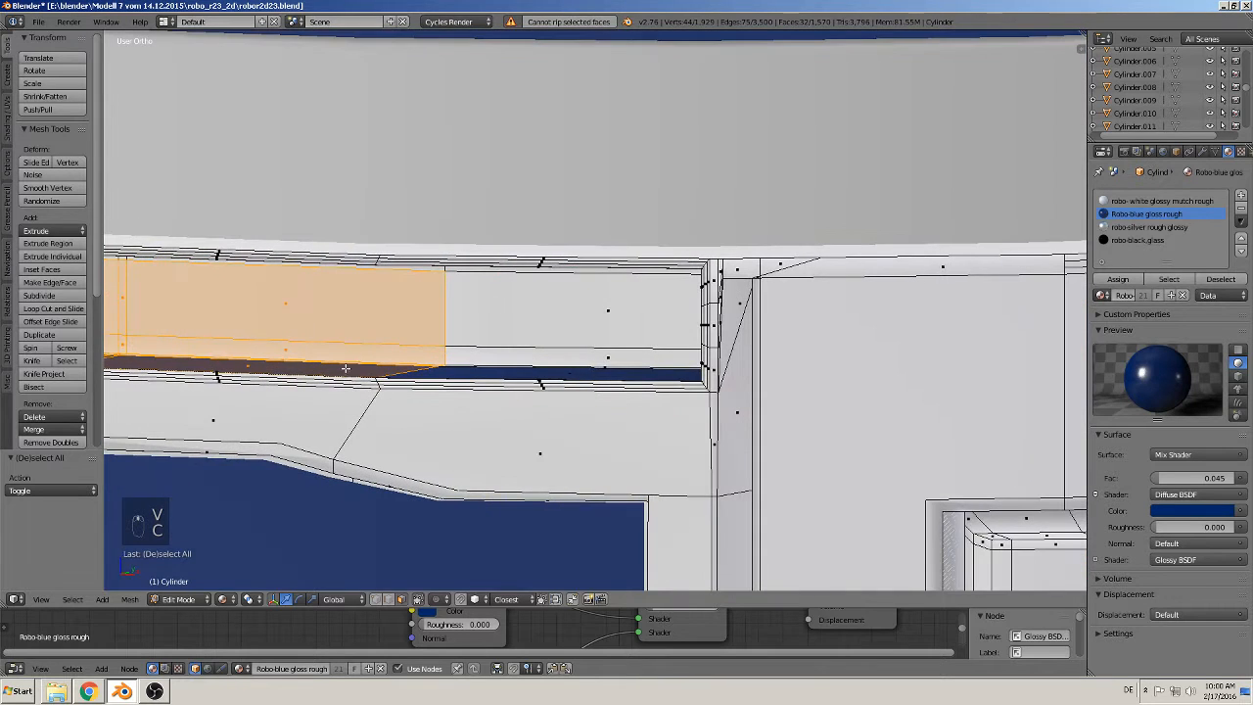
key("c")
left_click_drag(588, 360, 481, 347)
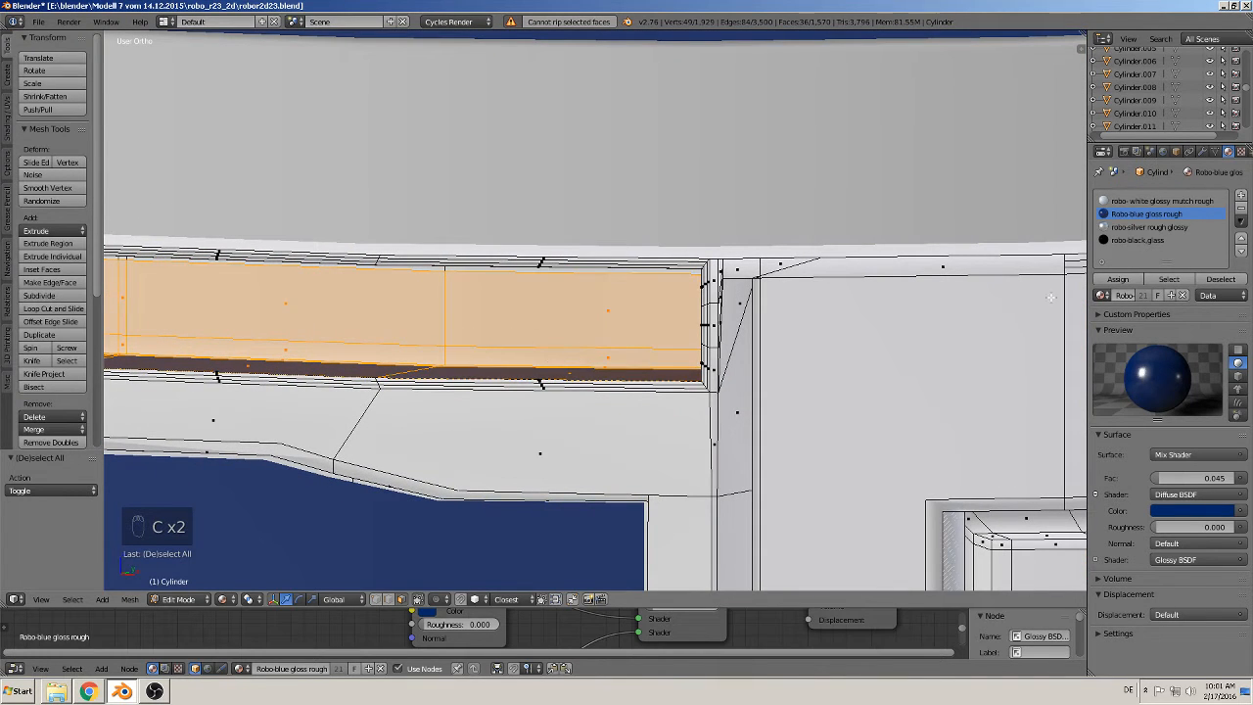
left_click(1121, 280)
Step: Add the white faces of the slot's upper back strip to the selection along most of its length
middle_click_drag(621, 392, 1074, 451)
middle_click_drag(447, 333, 626, 481)
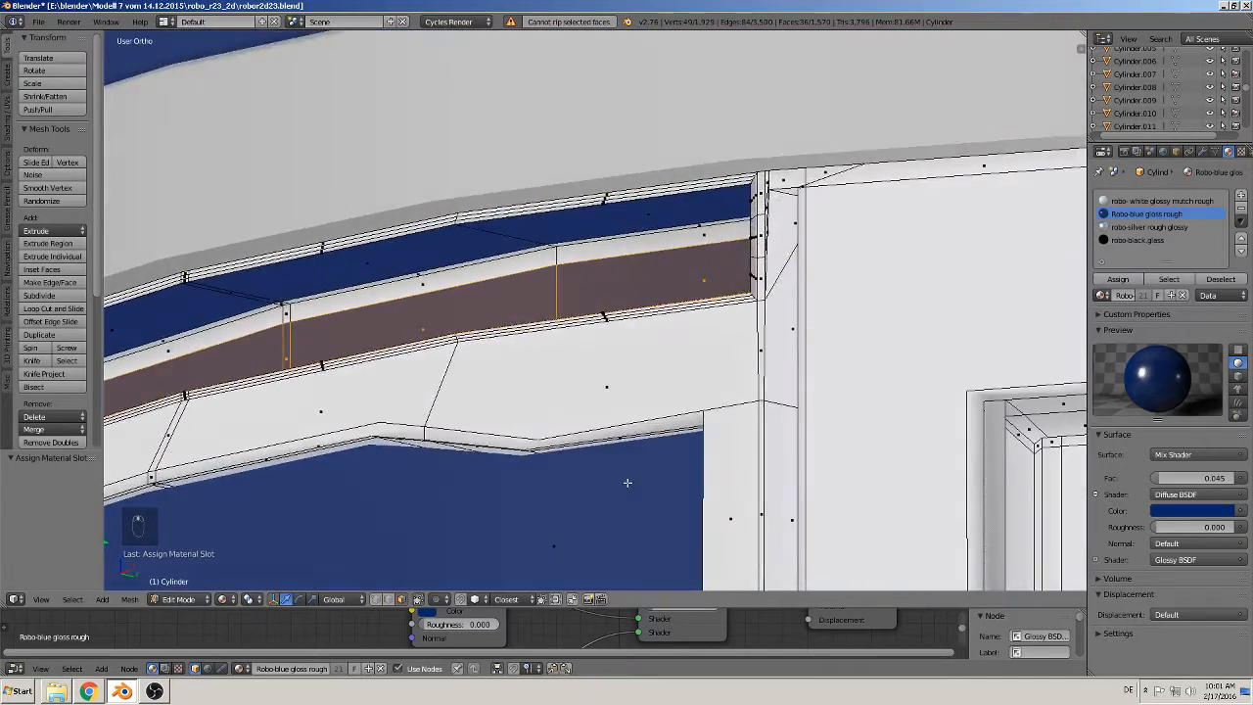
middle_click_drag(333, 372, 586, 396, "shift")
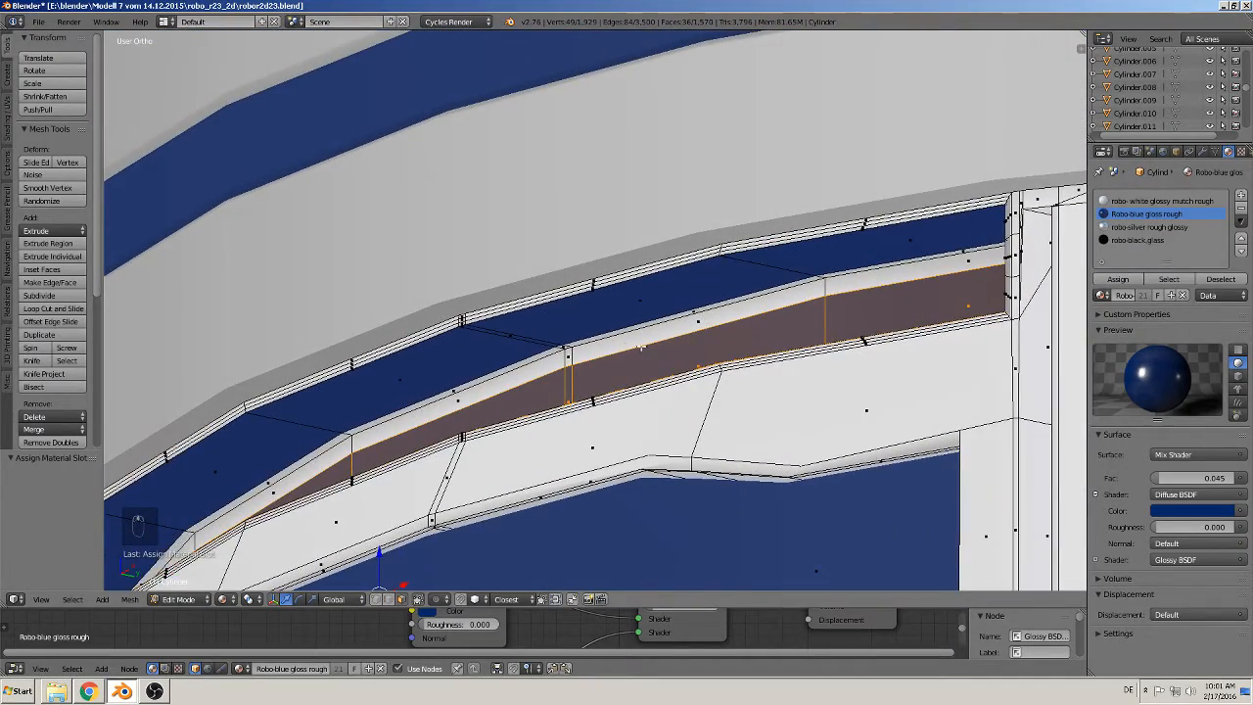
key("c")
mouse_move(852, 285)
left_mouse_down()
mouse_move(783, 284)
mouse_move(601, 330)
mouse_move(272, 464)
left_mouse_up()
middle_click_drag(272, 464, 694, 375, "shift")
middle_click_drag(694, 375, 702, 420)
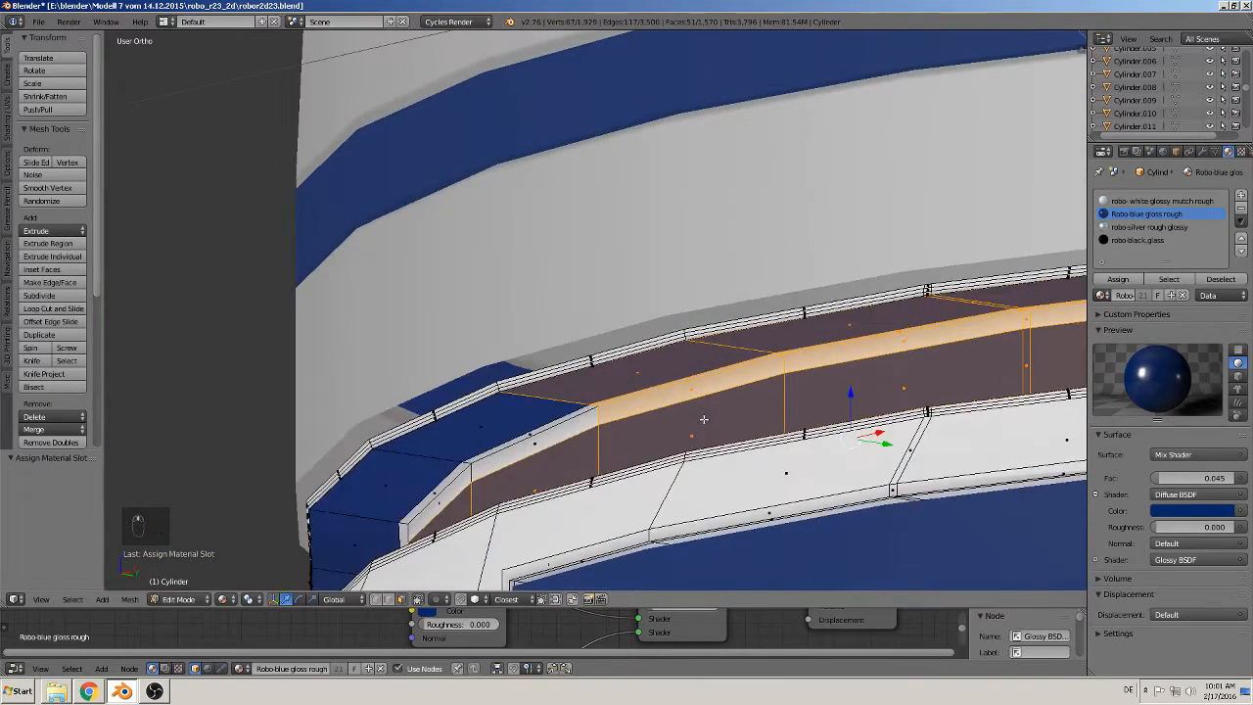
Step: Add the remaining white faces at the slot's left end to the selection and assign the Robo-blue gloss rough material
key("c")
left_click_drag(536, 437, 414, 499)
middle_click_drag(414, 498, 340, 445)
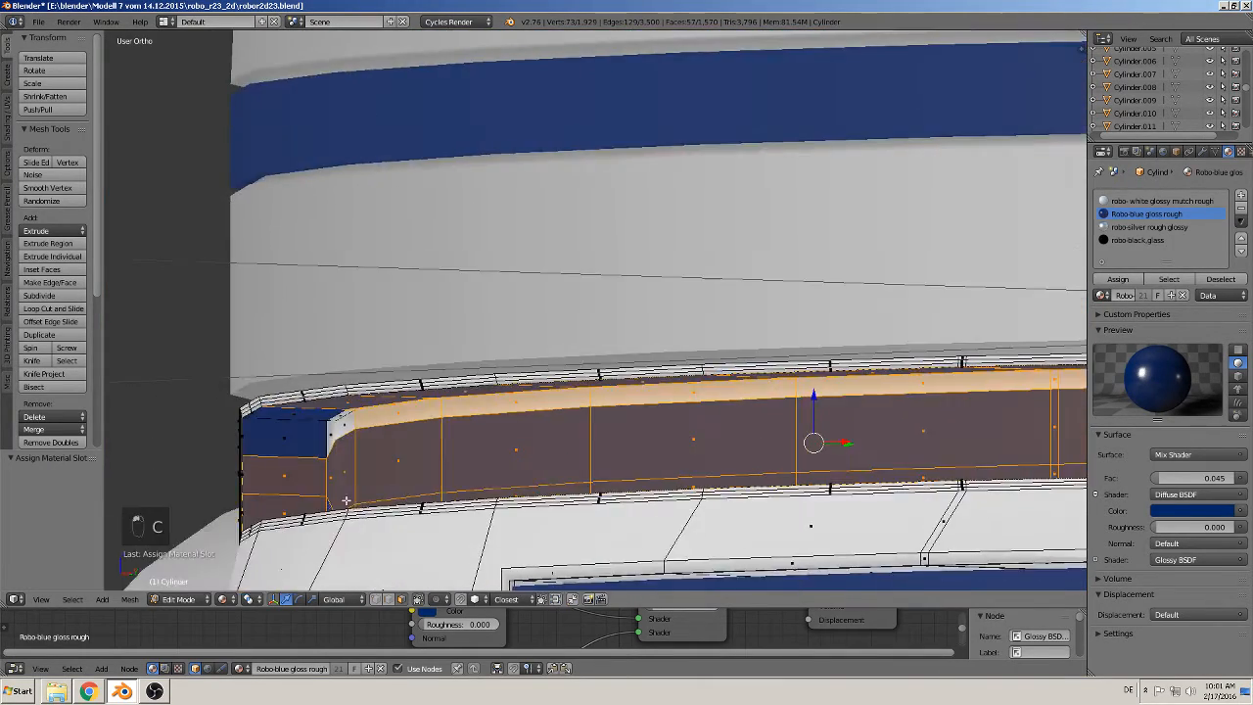
key("c")
left_click_drag(340, 445, 334, 423)
key("c")
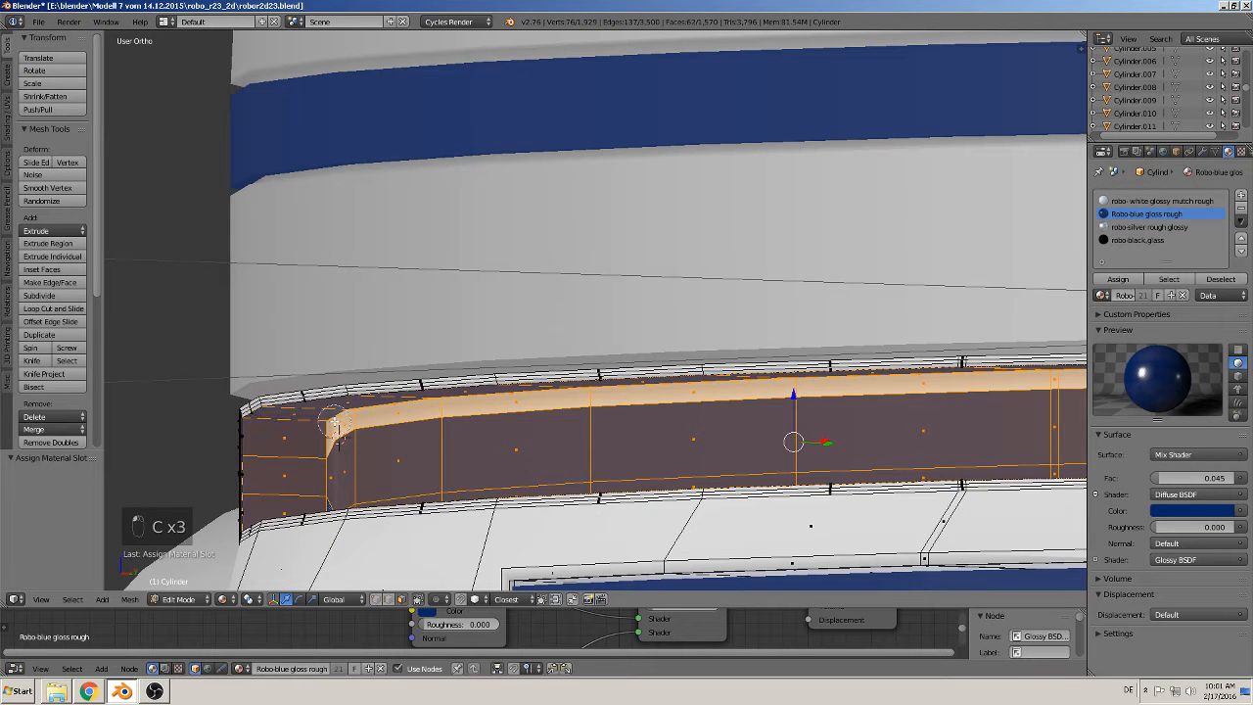
left_click(1118, 280)
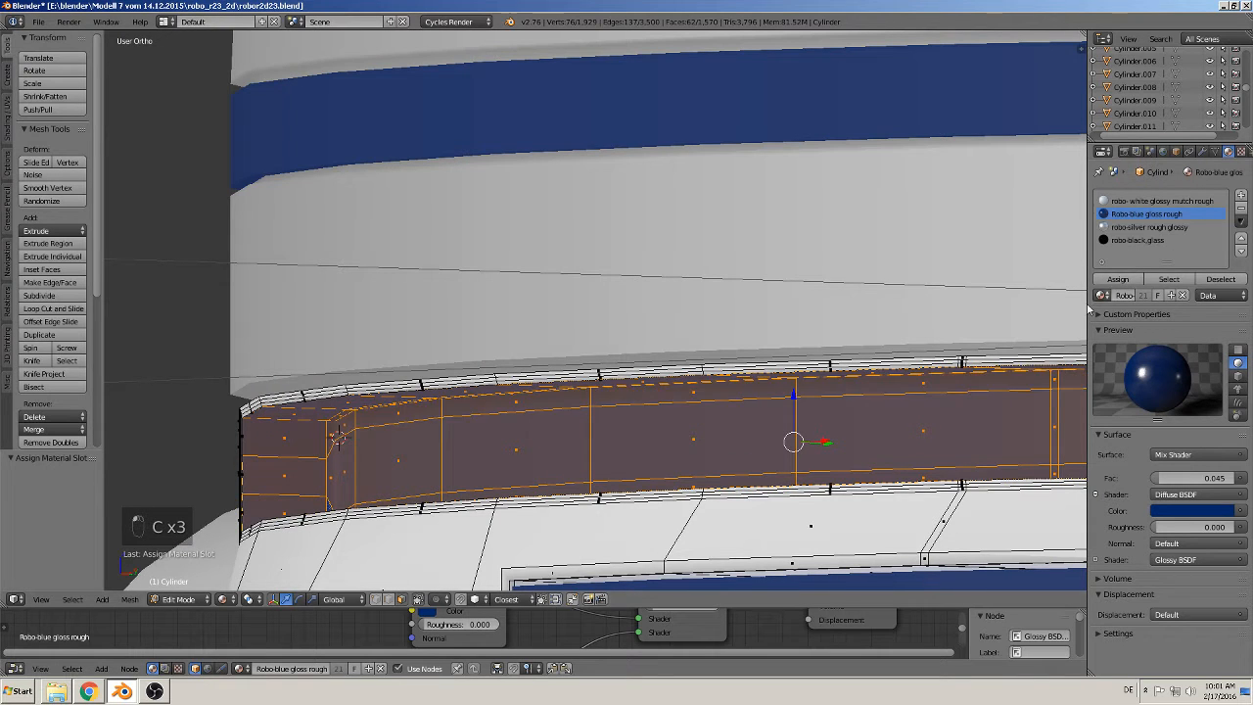
Step: Inspect the blue slot's shading in Object Mode and return to editing the mesh
key("Tab")
middle_click_drag(723, 425, 758, 420)
scroll(758, 420, "down", 3)
middle_click_drag(809, 464, 552, 436)
scroll(506, 401, "up", 5)
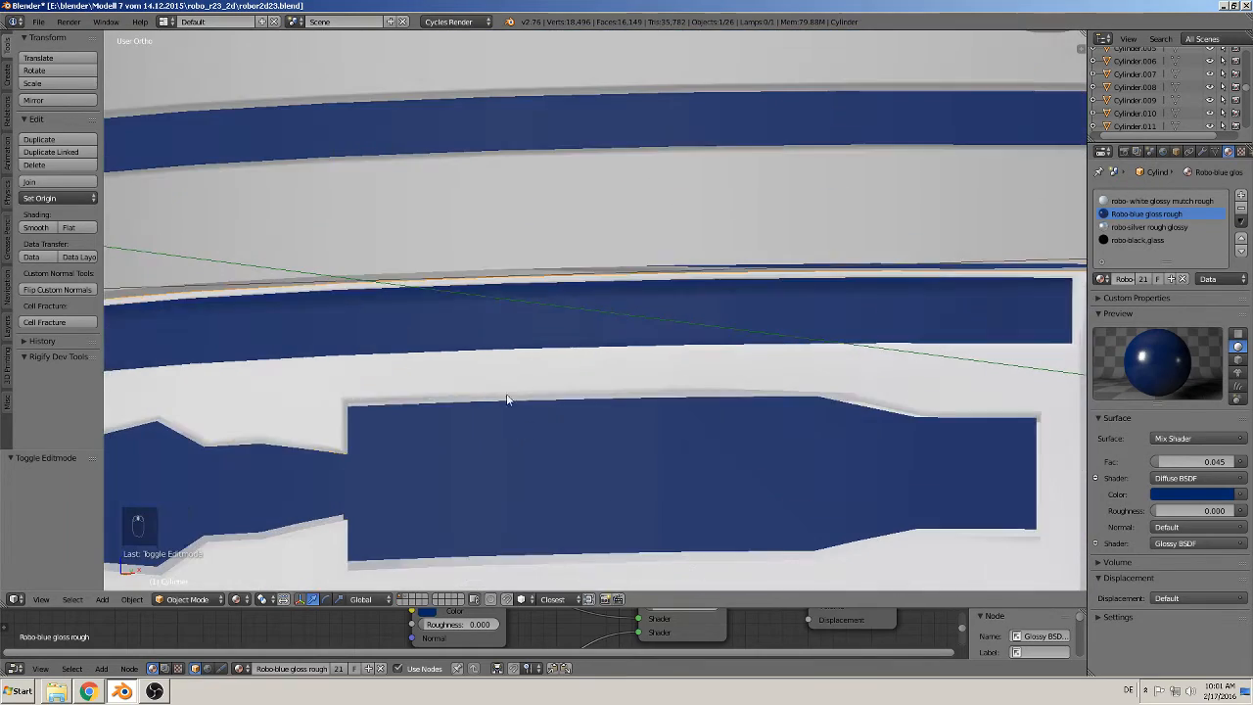
key("Tab")
middle_click_drag(476, 377, 477, 323)
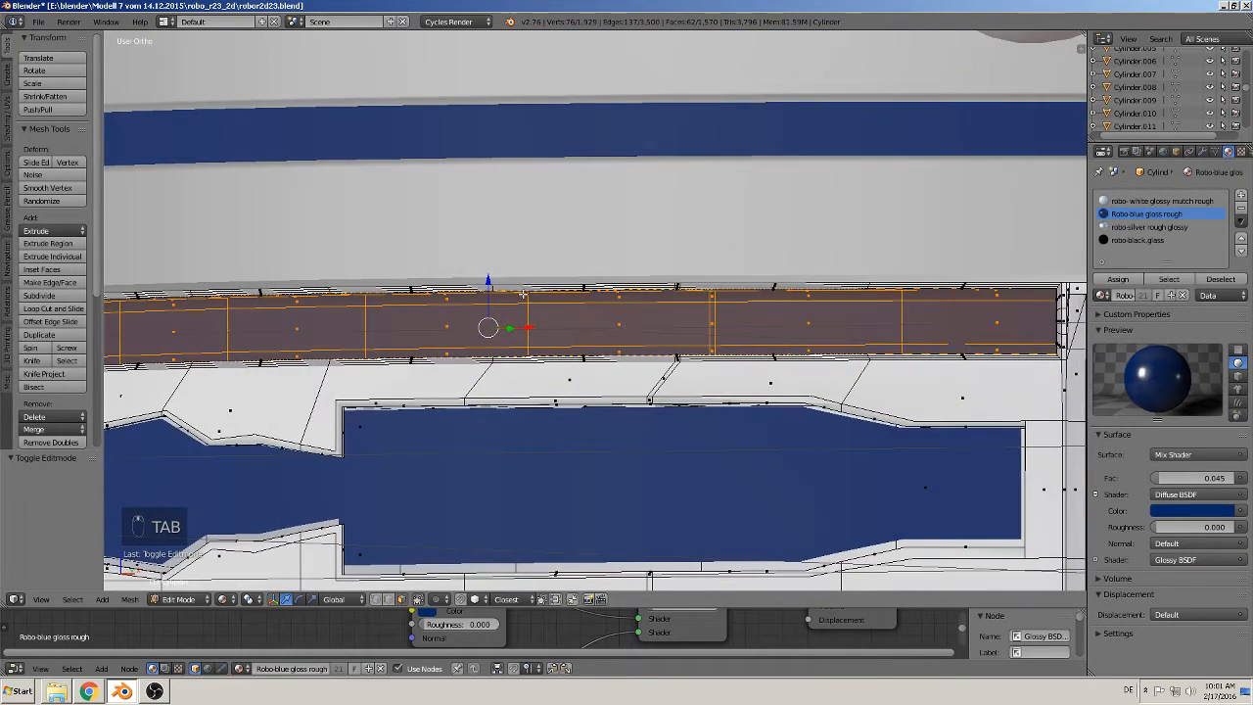
middle_click_drag(323, 312, 485, 304, "shift")
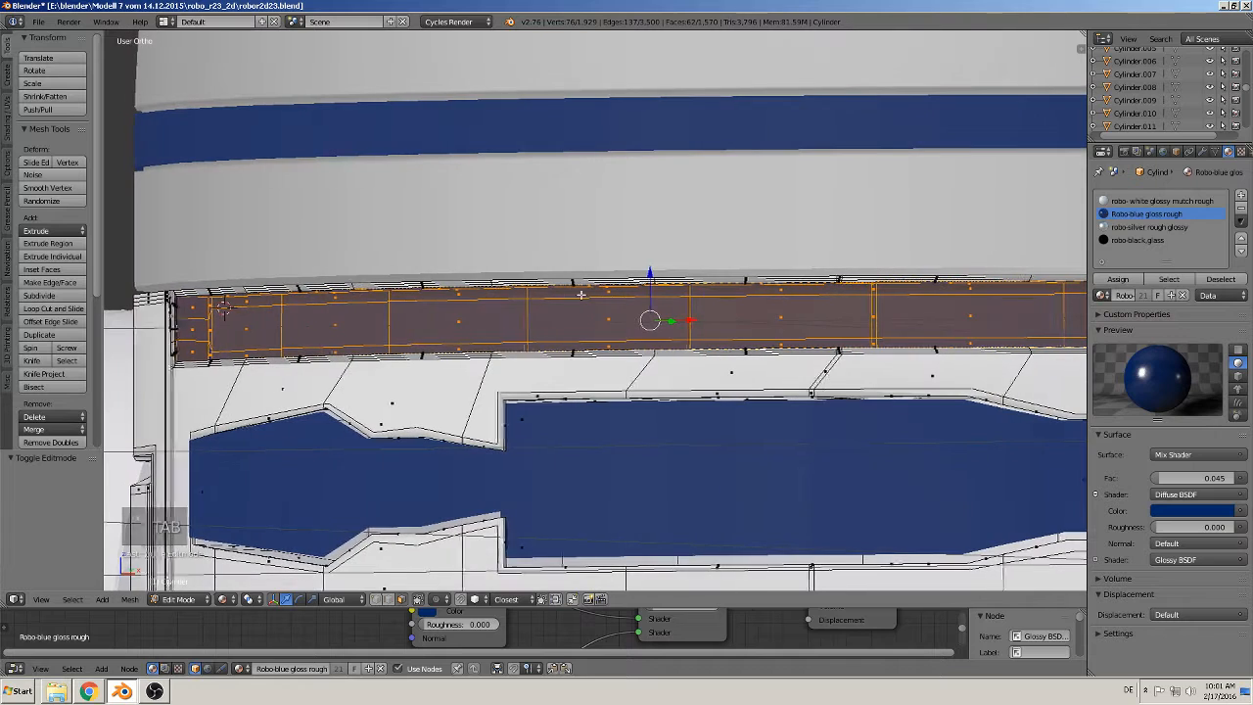
right_click(283, 305, "alt")
right_click(283, 299, "alt")
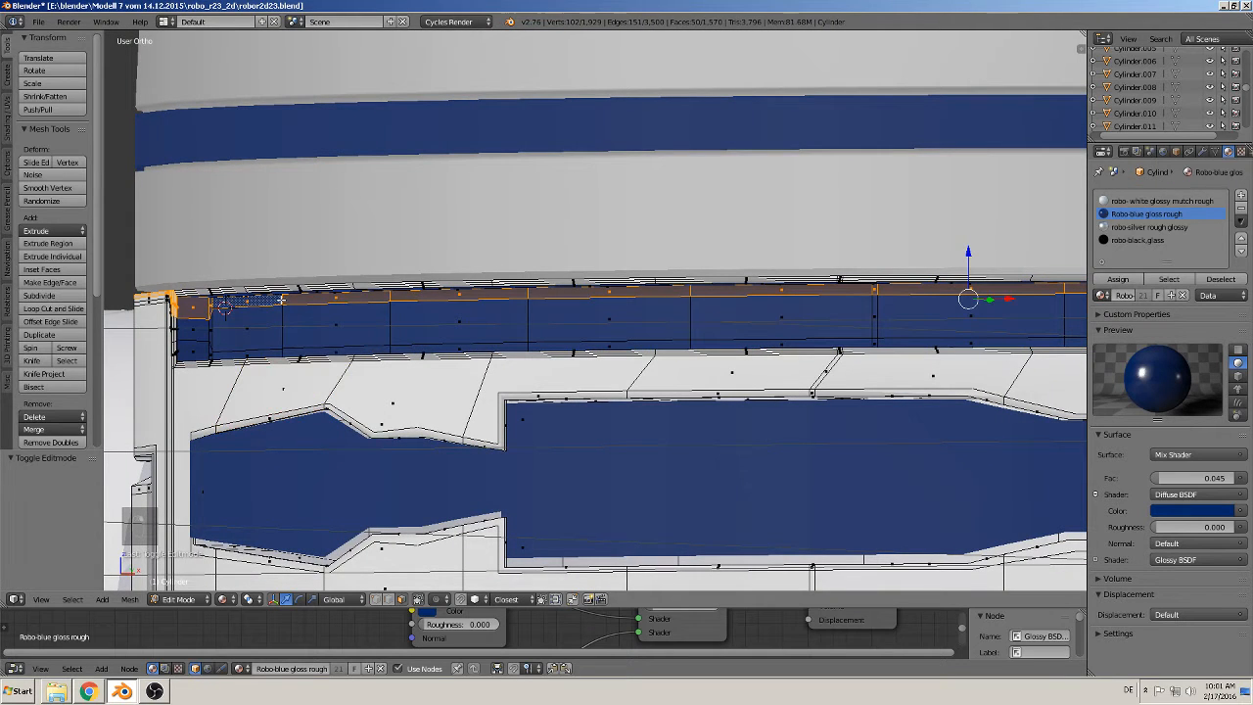
Step: Select the slot's back faces along its length, including the narrow upper and lower strips
right_click(277, 300)
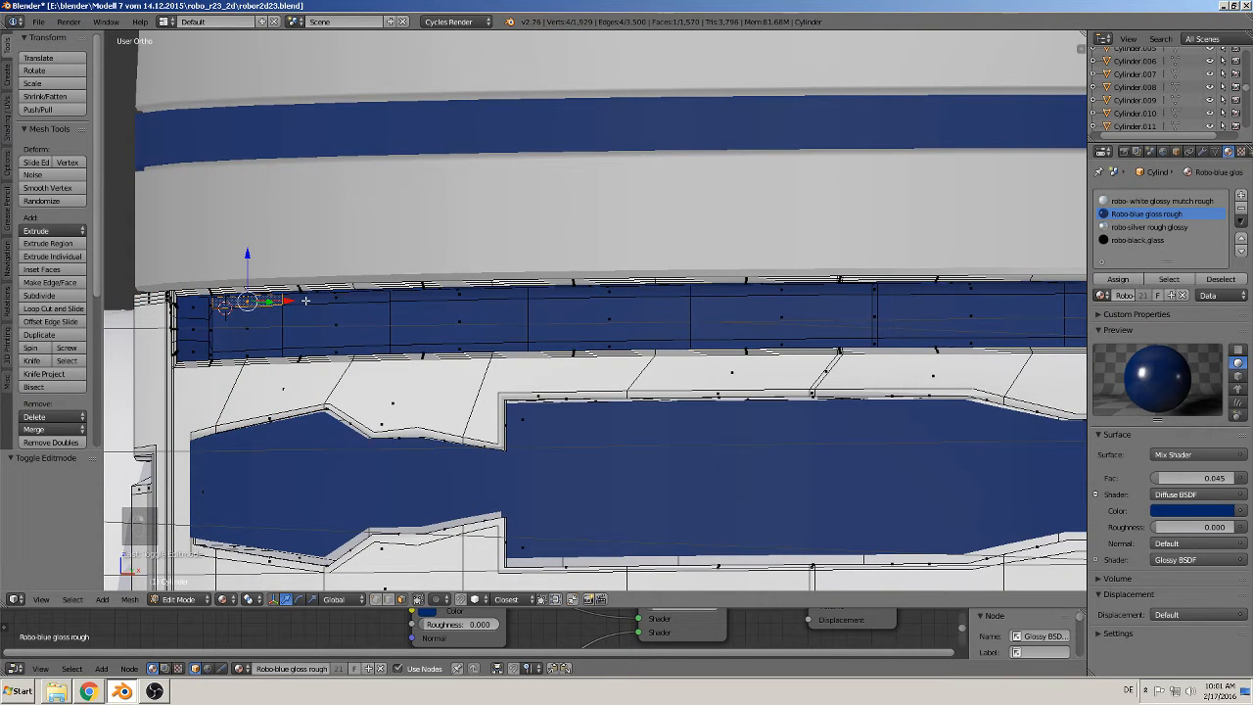
key("c")
mouse_move(296, 308)
left_mouse_down()
mouse_move(275, 342)
mouse_move(1055, 313)
mouse_move(1058, 300)
mouse_move(1058, 322)
mouse_move(842, 309)
mouse_move(362, 317)
left_mouse_up()
right_click(359, 318)
mouse_move(362, 357)
middle_mouse_down()
mouse_move(388, 388)
mouse_move(256, 338)
mouse_move(283, 313)
middle_mouse_up()
key("c")
middle_click(406, 365)
Step: Deselect the tall middle row of the slot's back faces, keeping the narrow upper and lower strips selected
key("x")
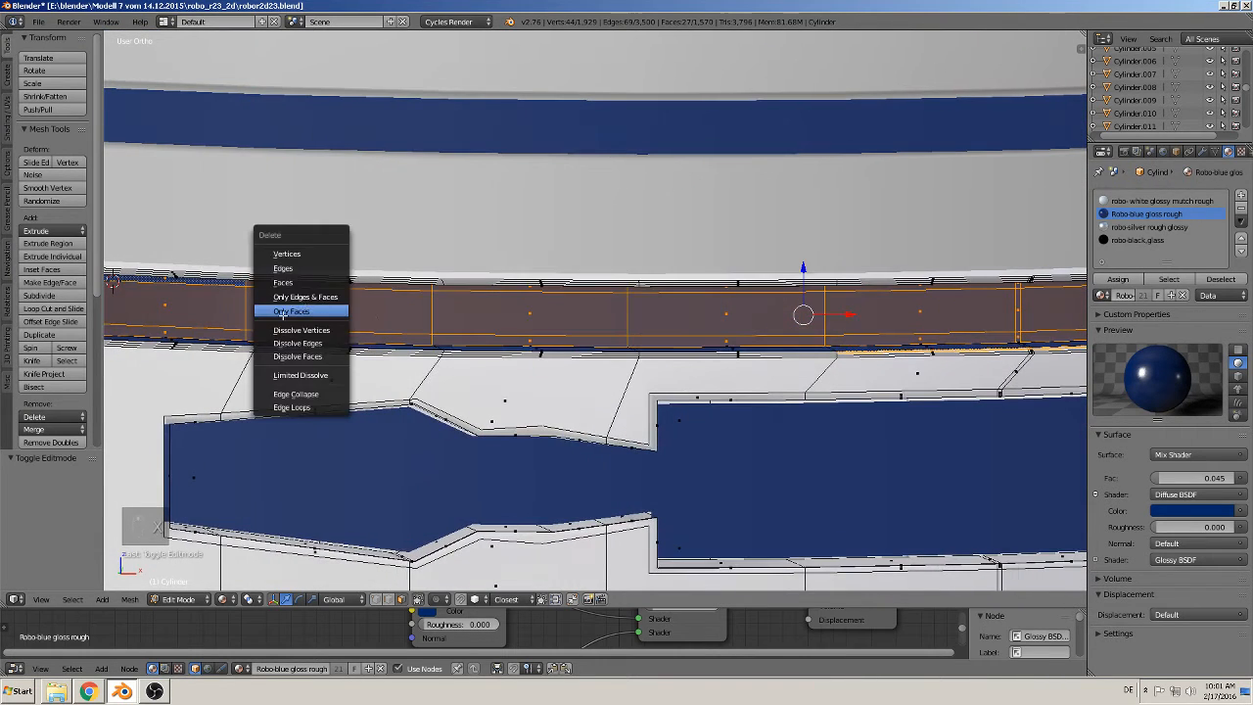
key("c")
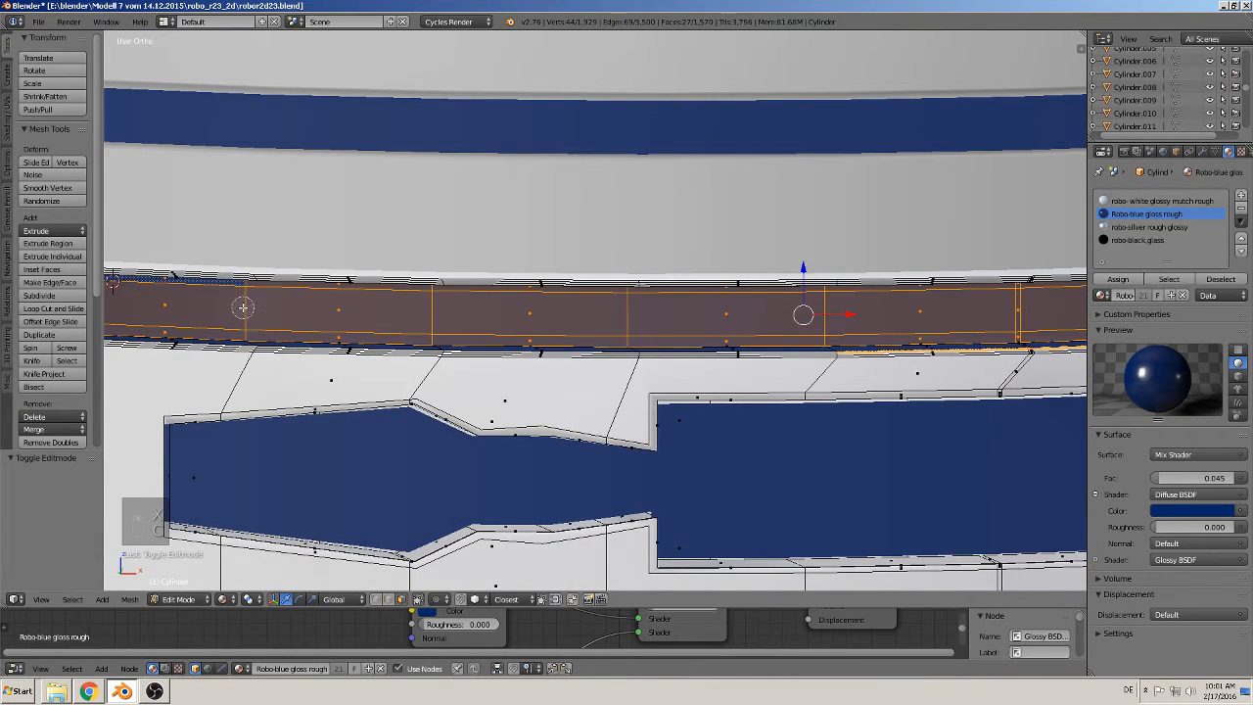
mouse_move(242, 307)
middle_mouse_down()
mouse_move(1035, 313)
mouse_move(585, 343)
middle_mouse_up()
key("c")
middle_click(761, 311)
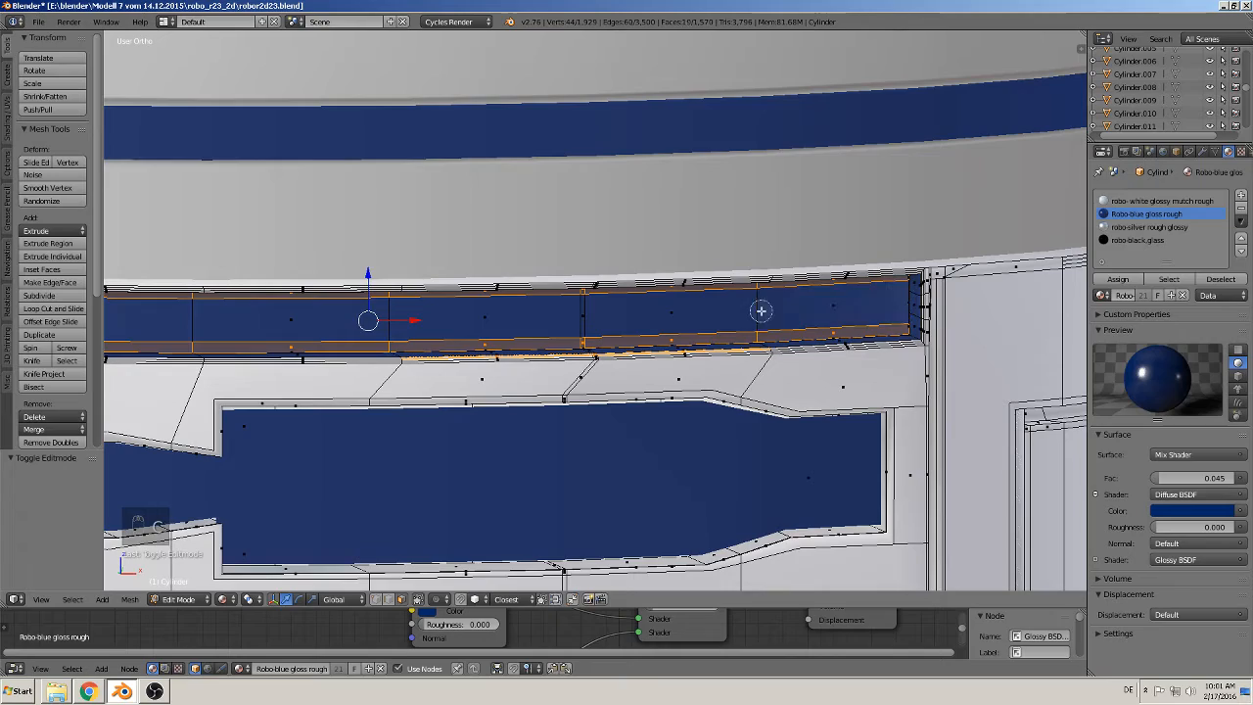
Step: Deselect the stray faces on the rim along the slot's lower front edge
scroll(658, 318, "down", 8)
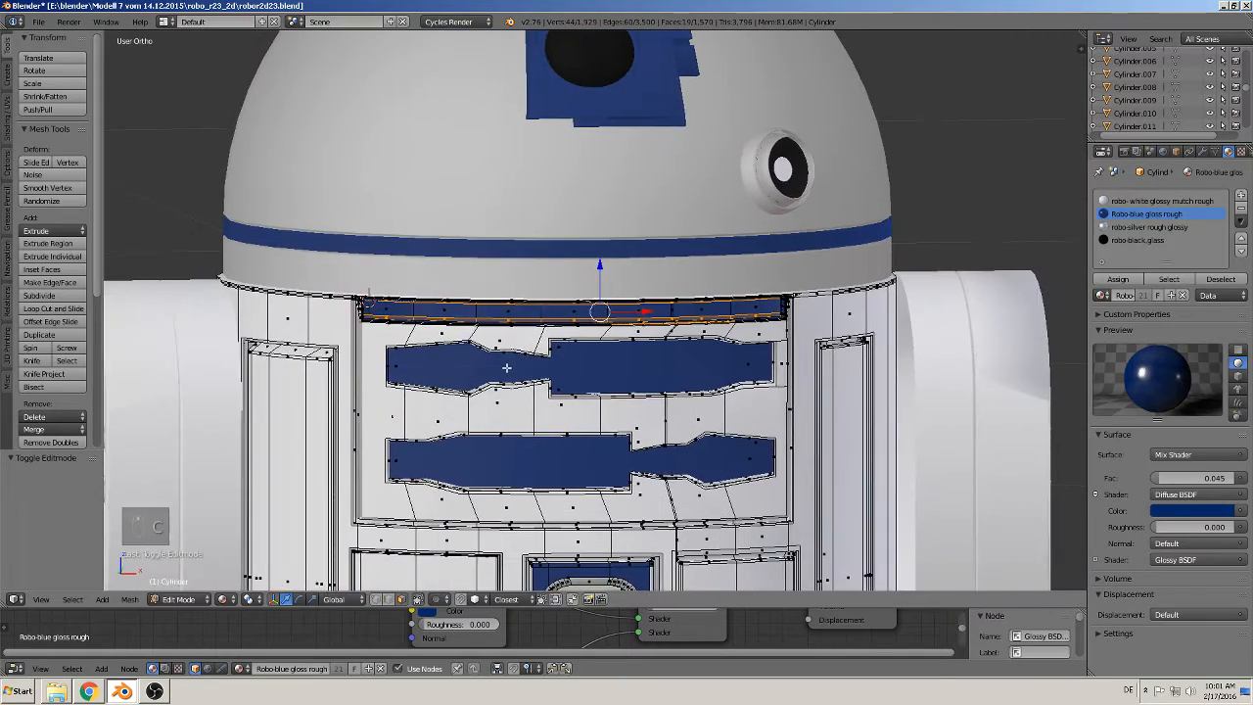
middle_click_drag(477, 364, 588, 353)
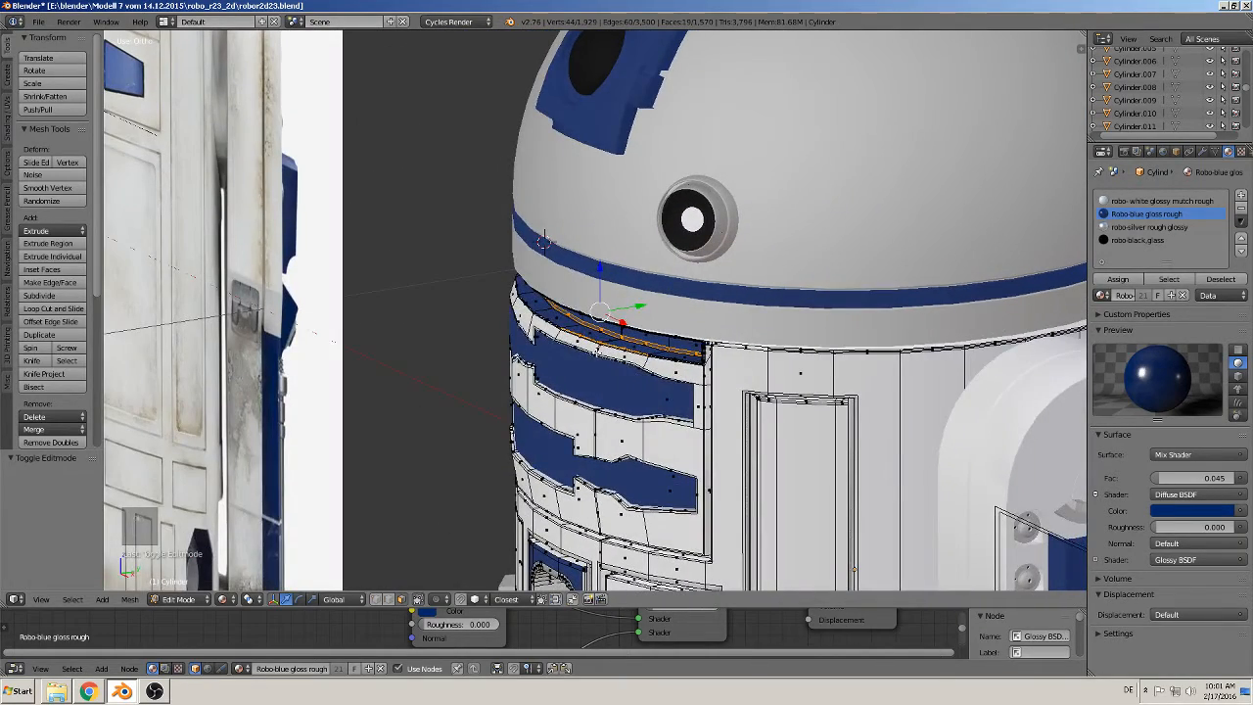
scroll(592, 357, "up", 6)
key("c")
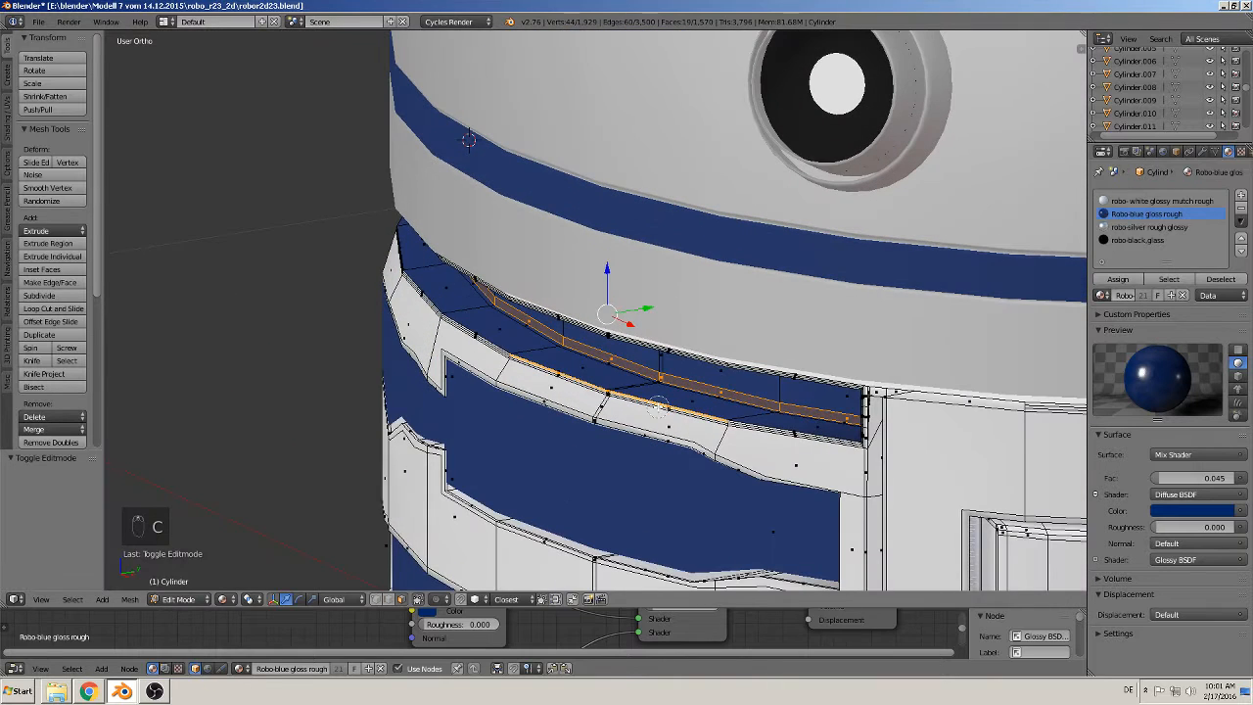
right_click(545, 361)
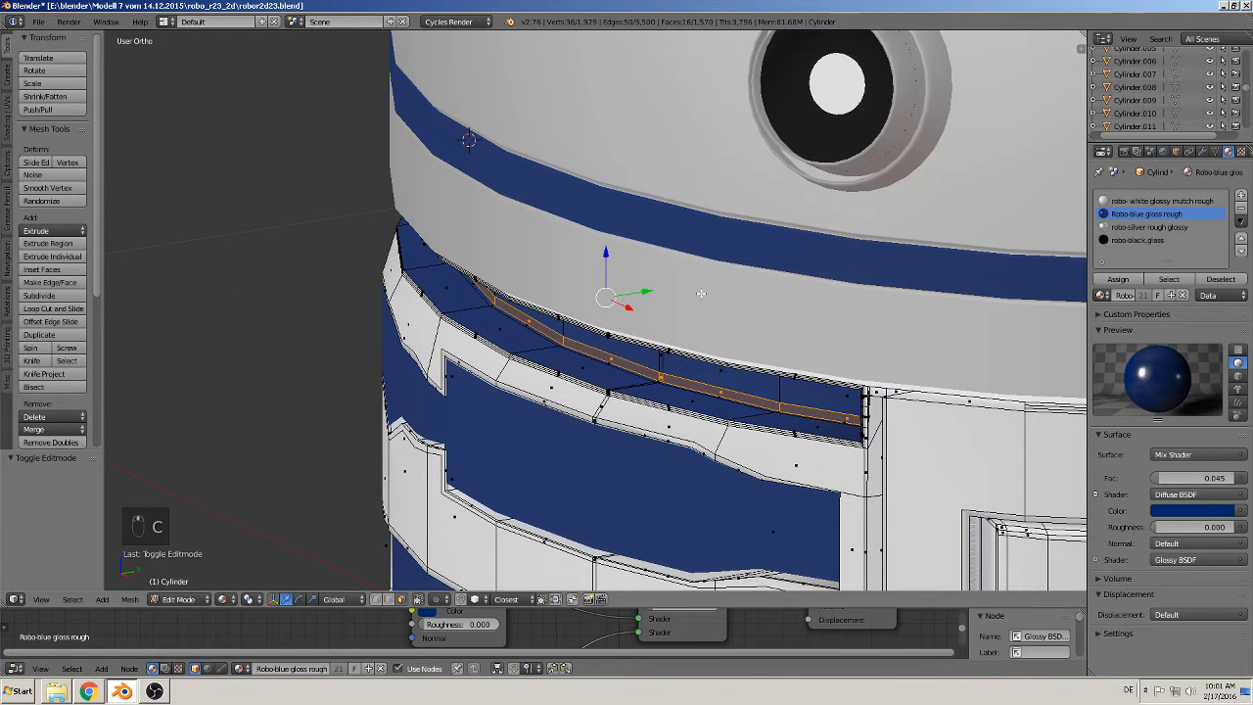
Step: Extrude the upper and lower strip faces and move them -0.017 along the Y axis to form raised rails
key("e")
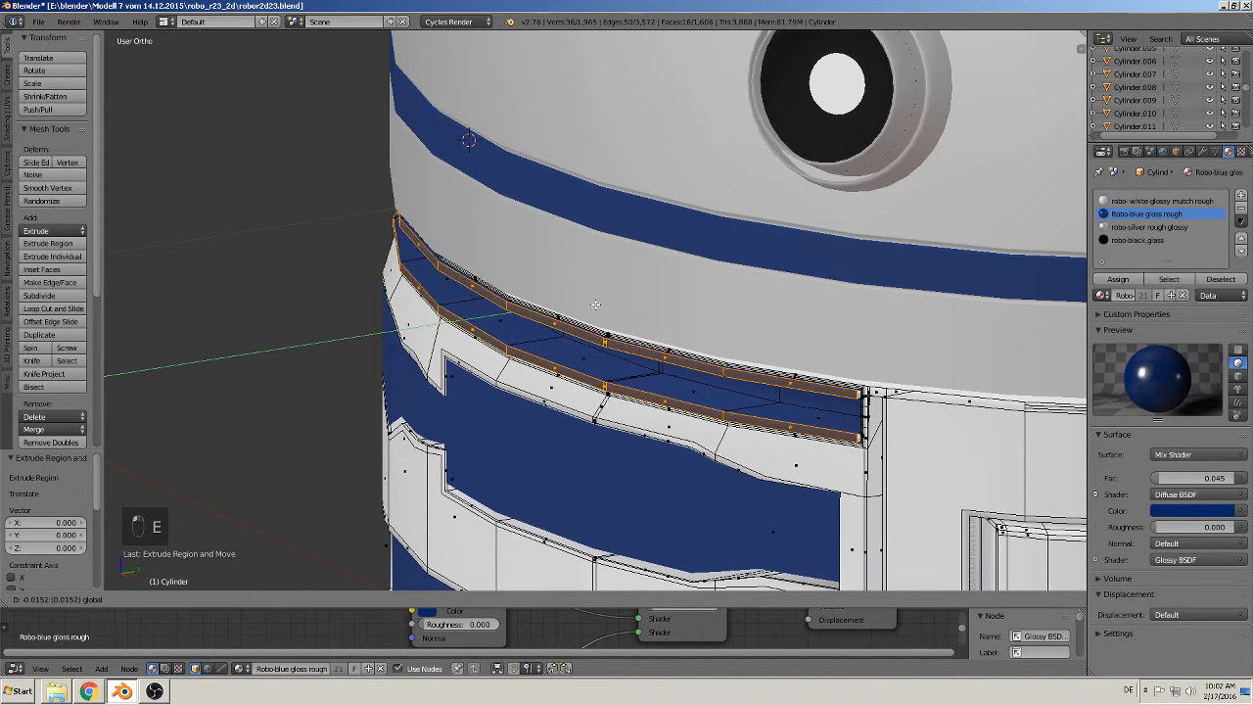
left_click(588, 304)
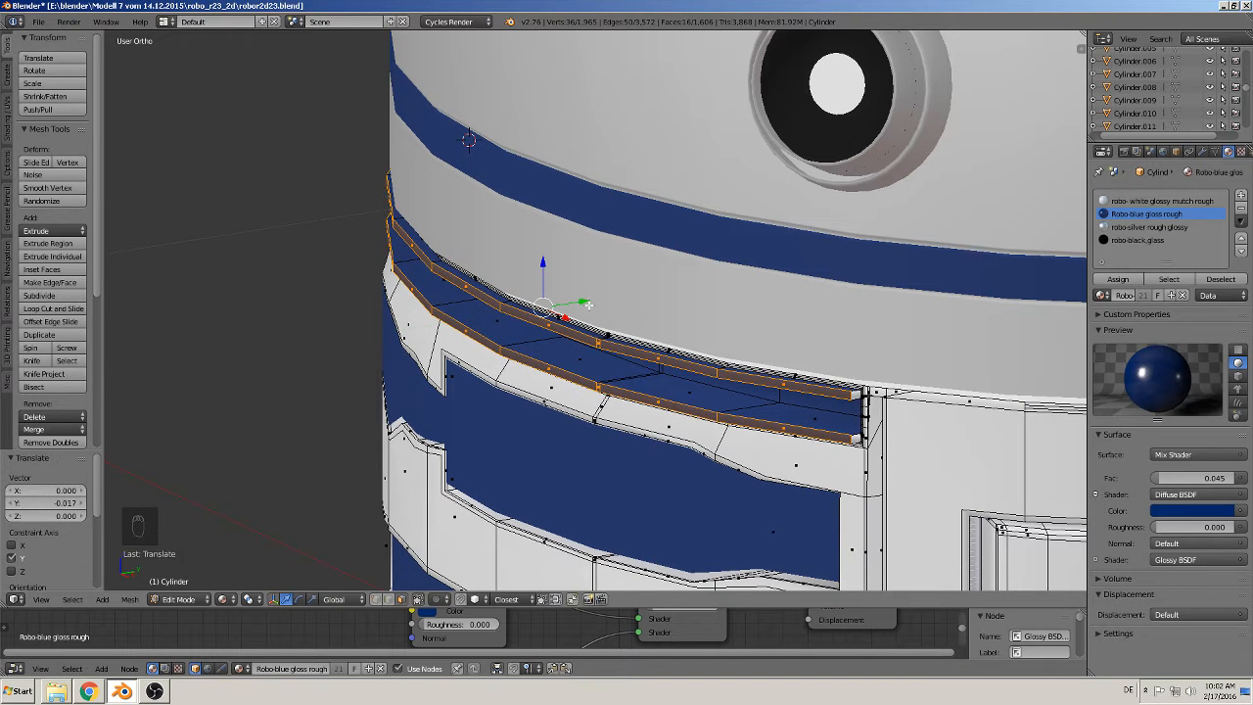
key("Tab")
middle_click_drag(627, 395, 557, 378)
scroll(621, 367, "up", 3)
key("Tab")
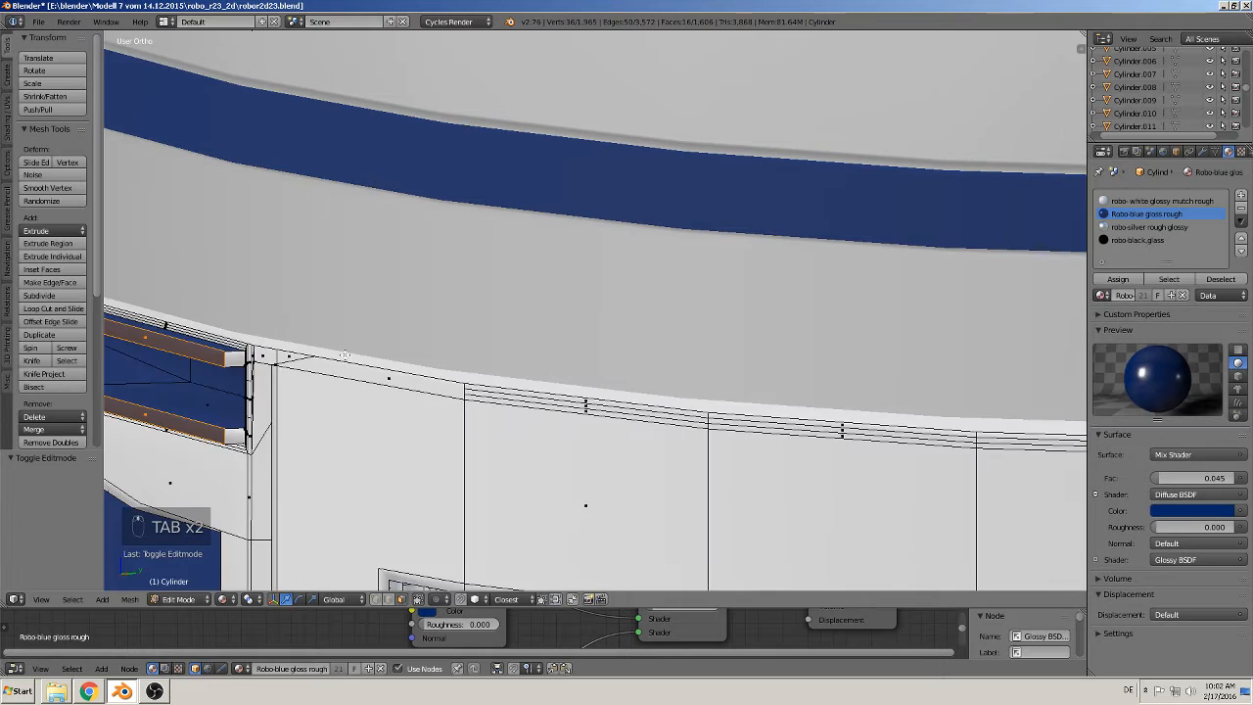
Step: Assign the Robo-blue gloss rough material to the two white end faces of the slot's upper and lower rails
middle_click_drag(345, 355, 383, 564)
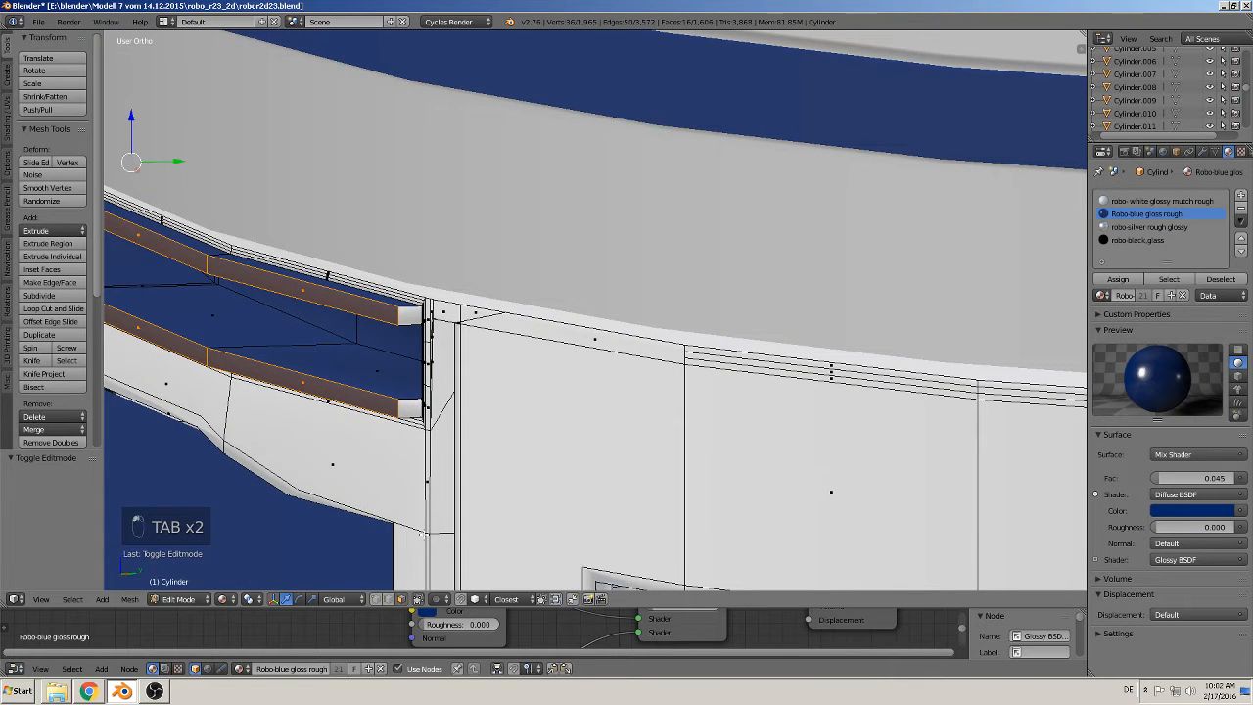
right_click(413, 304)
right_click(413, 309)
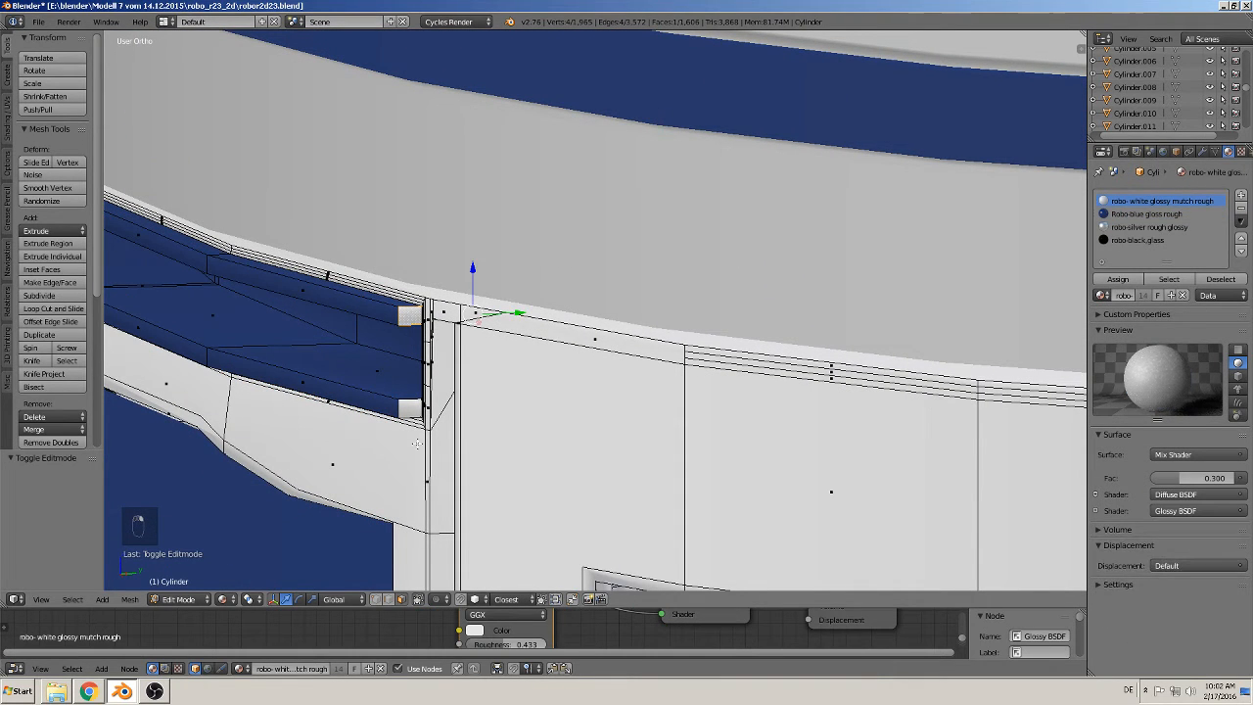
right_click(409, 314, "shift")
left_click(1147, 213)
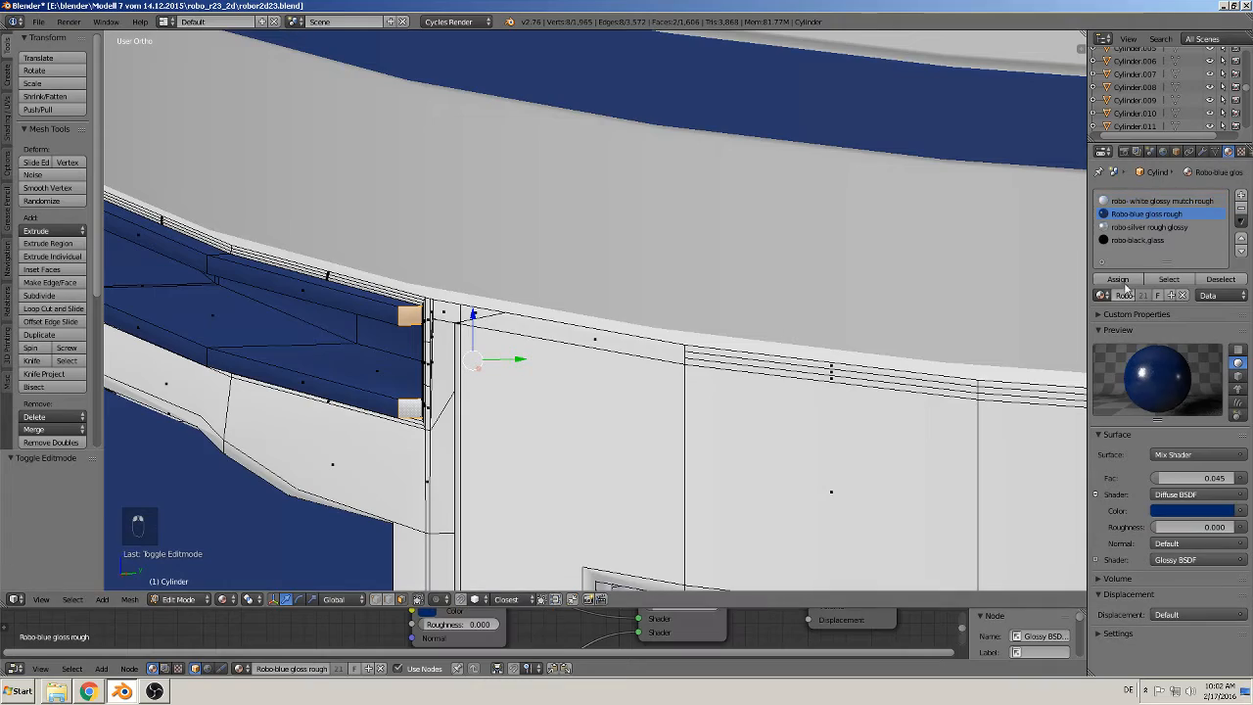
left_click(1118, 279)
middle_click_drag(725, 294, 546, 337)
scroll(587, 336, "down", 3)
key("Tab")
Step: Deselect all objects and save the file
scroll(645, 331, "down", 1)
middle_click_drag(645, 331, 623, 299)
scroll(474, 378, "down", 6)
key("a")
scroll(437, 349, "down", 7)
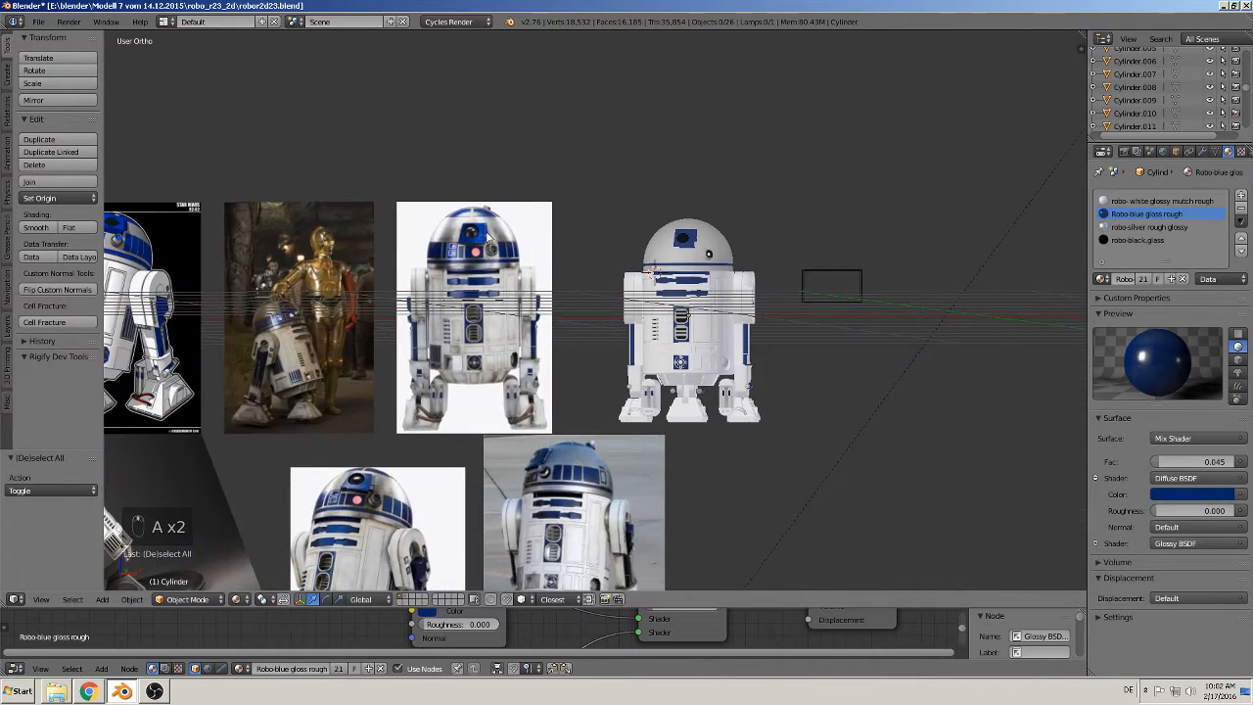
left_click(37, 22)
Step: Add a cube in front view at the lower of the two small light windows on the reference image's dome
scroll(302, 232, "down", 2)
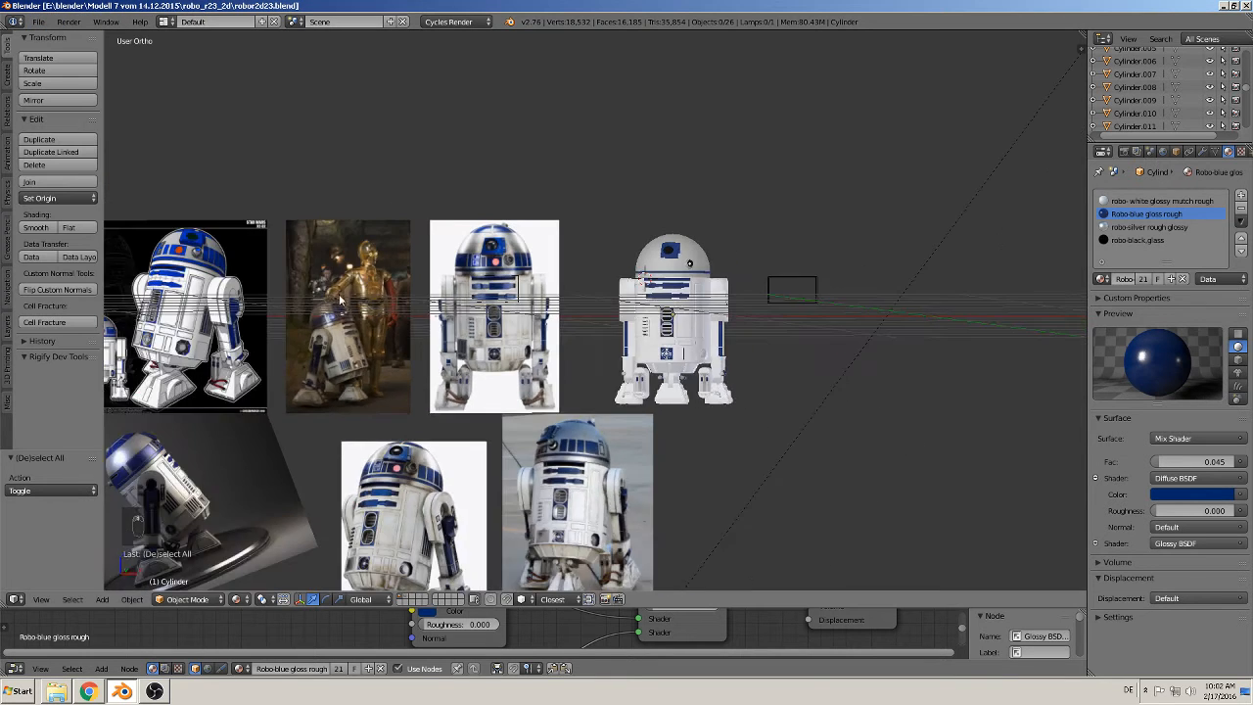
scroll(393, 300, "up", 6)
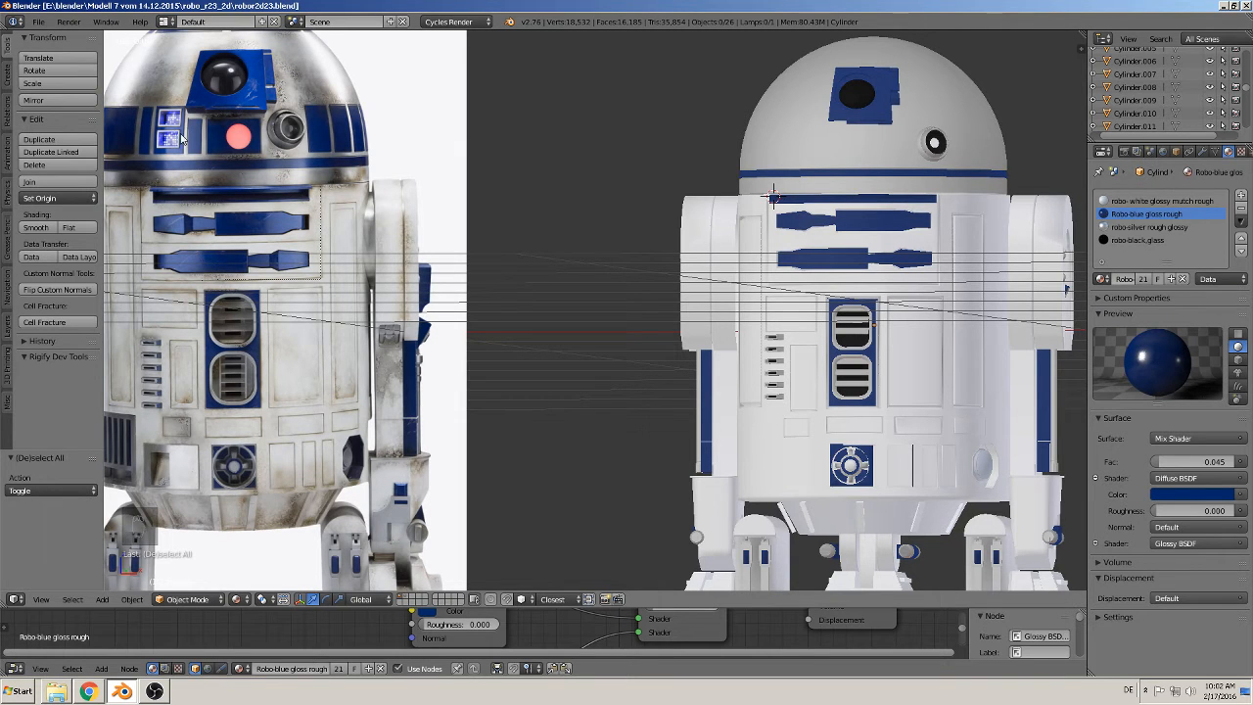
middle_click_drag(182, 139, 506, 273, "shift")
scroll(343, 210, "up", 2)
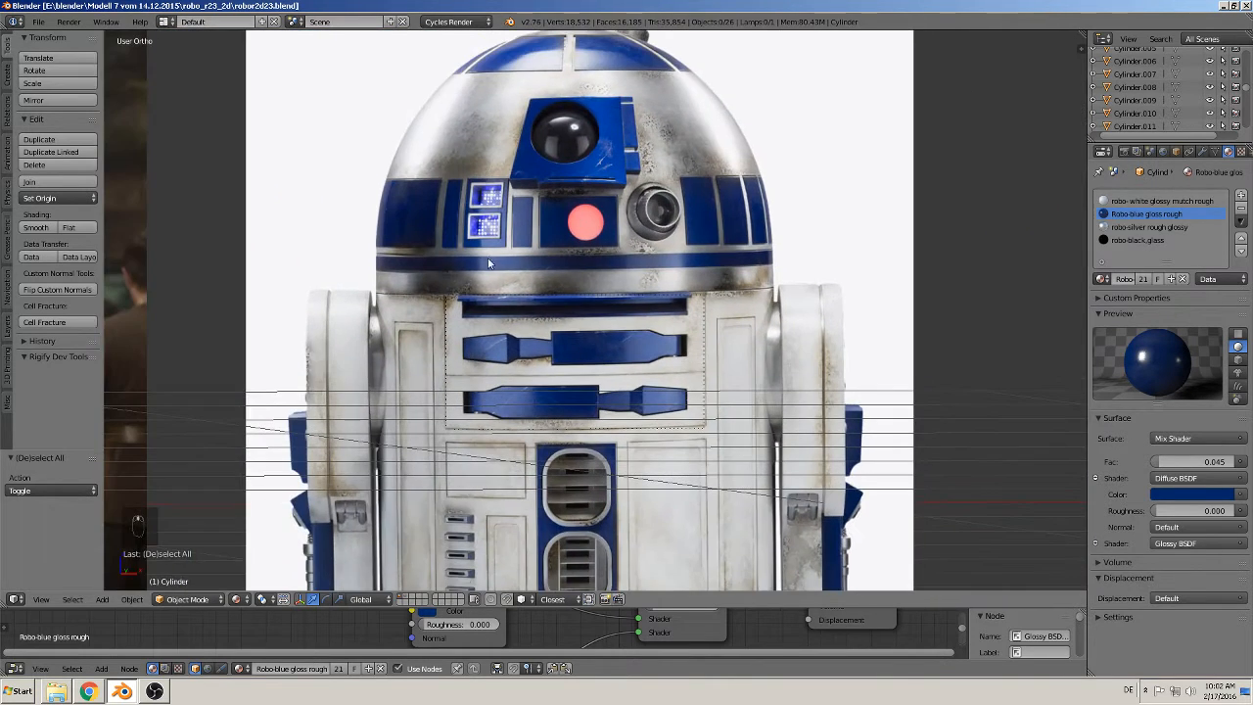
key("KP_1")
scroll(480, 219, "up", 5)
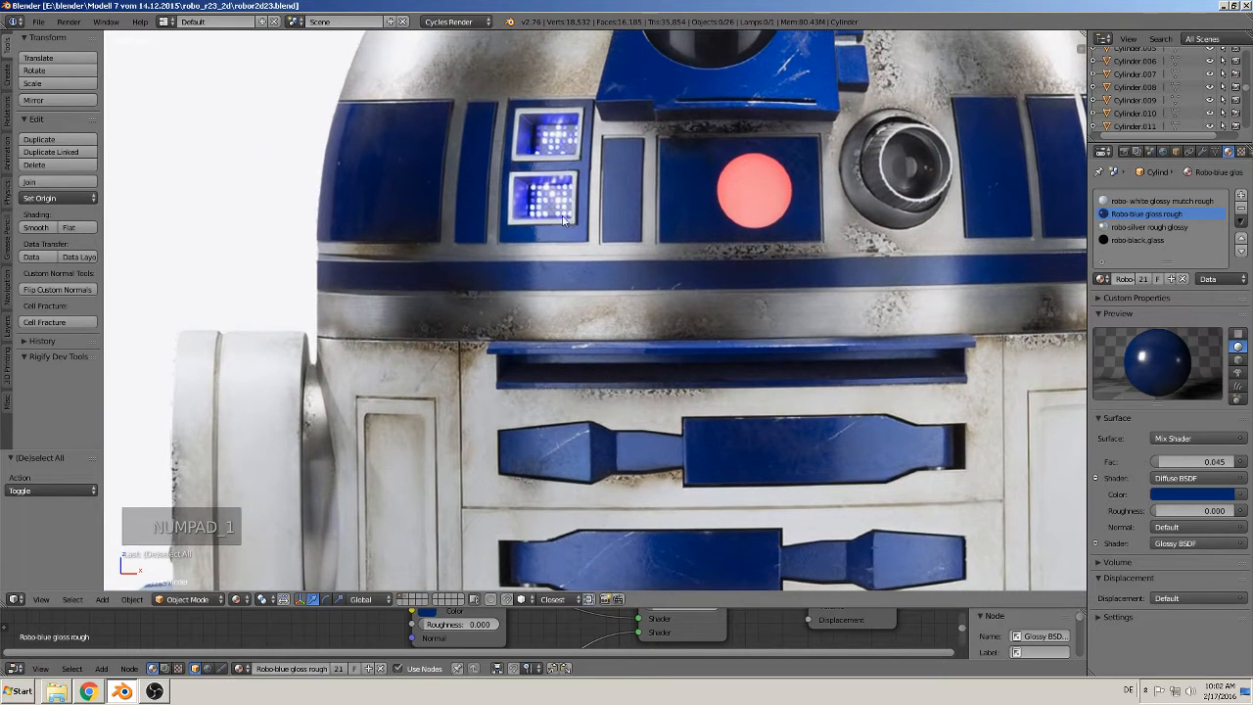
left_click(130, 599)
mouse_move(102, 600)
mouse_move(128, 584)
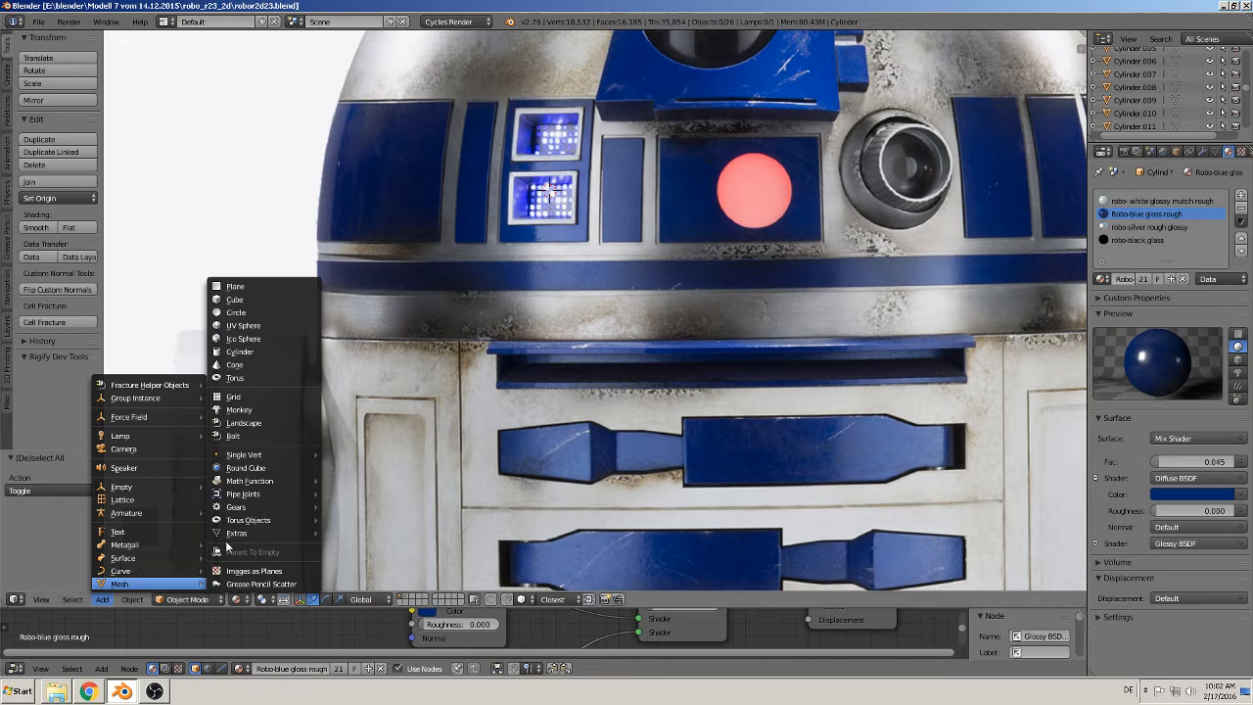
left_click(262, 298)
Step: Scale the cube by 0.033 and 0.524 overall and by 0.684 along Z to approximate the light window's size
key("s")
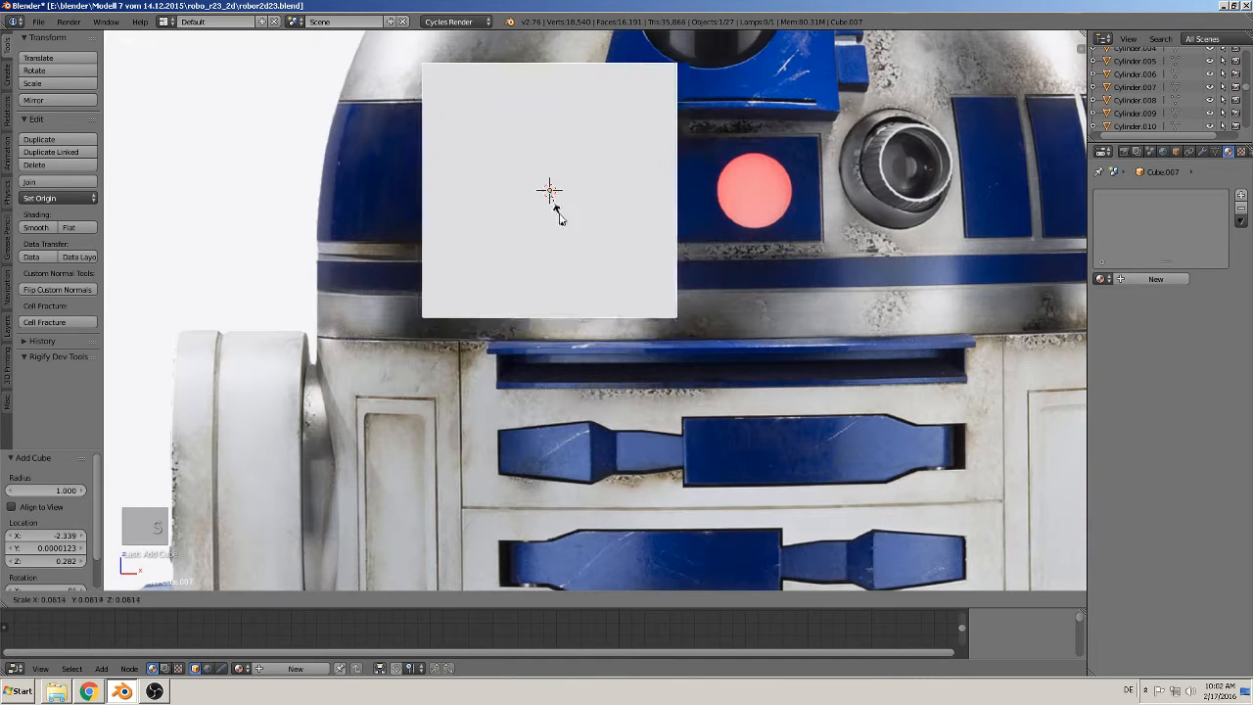
left_click(577, 218)
key("s")
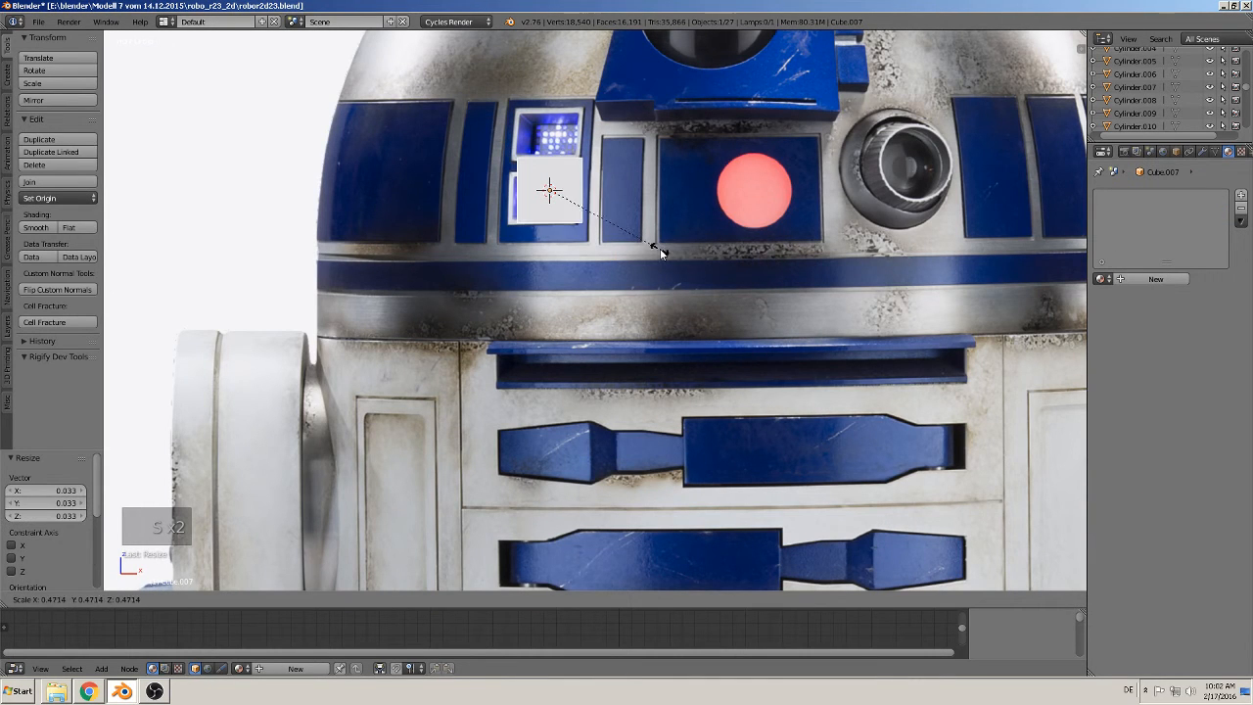
left_click(672, 250)
key("s")
key("z")
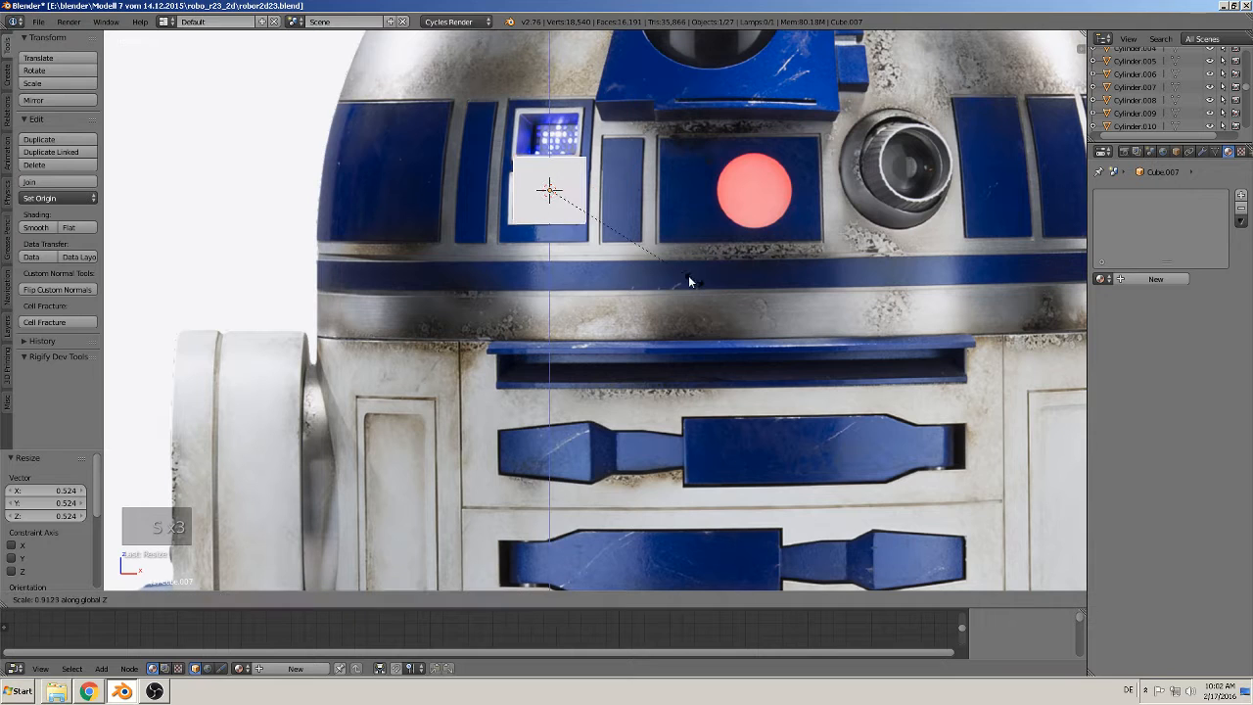
left_click(653, 252)
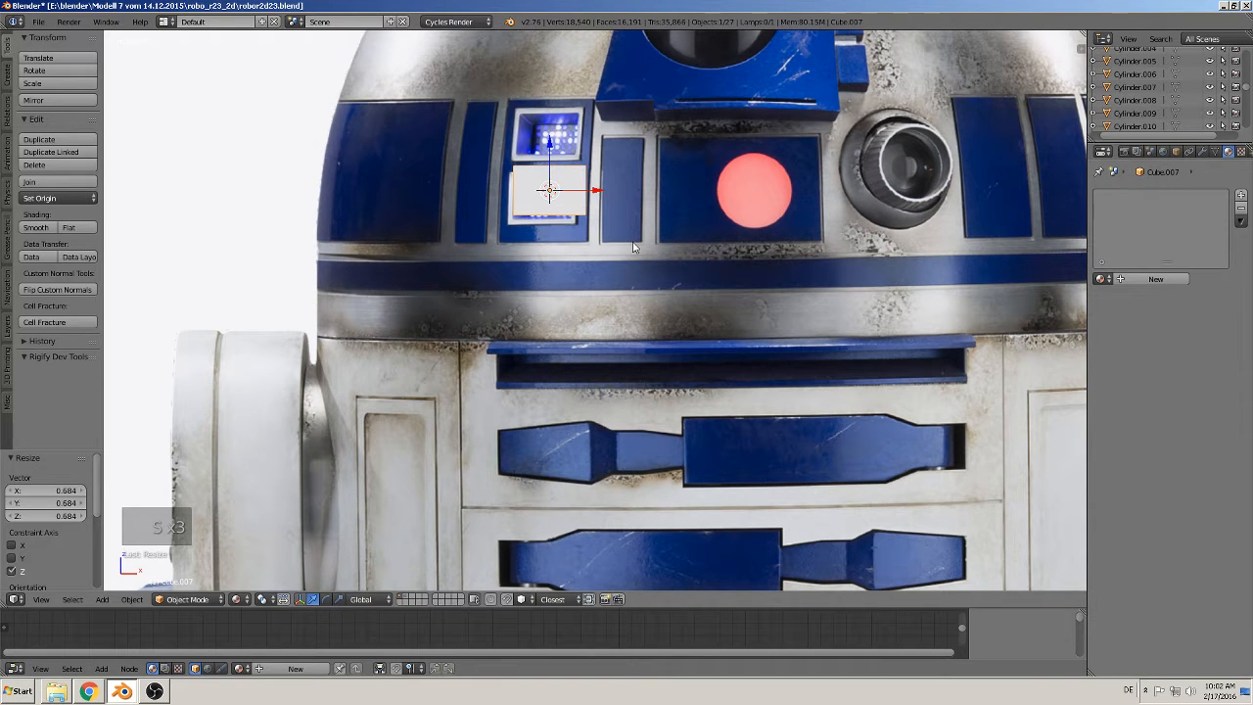
Step: Align the cube with the lower light window by moving it -0.003 in X and Z and scaling it about 0.94 along X
key("g")
left_click(627, 253)
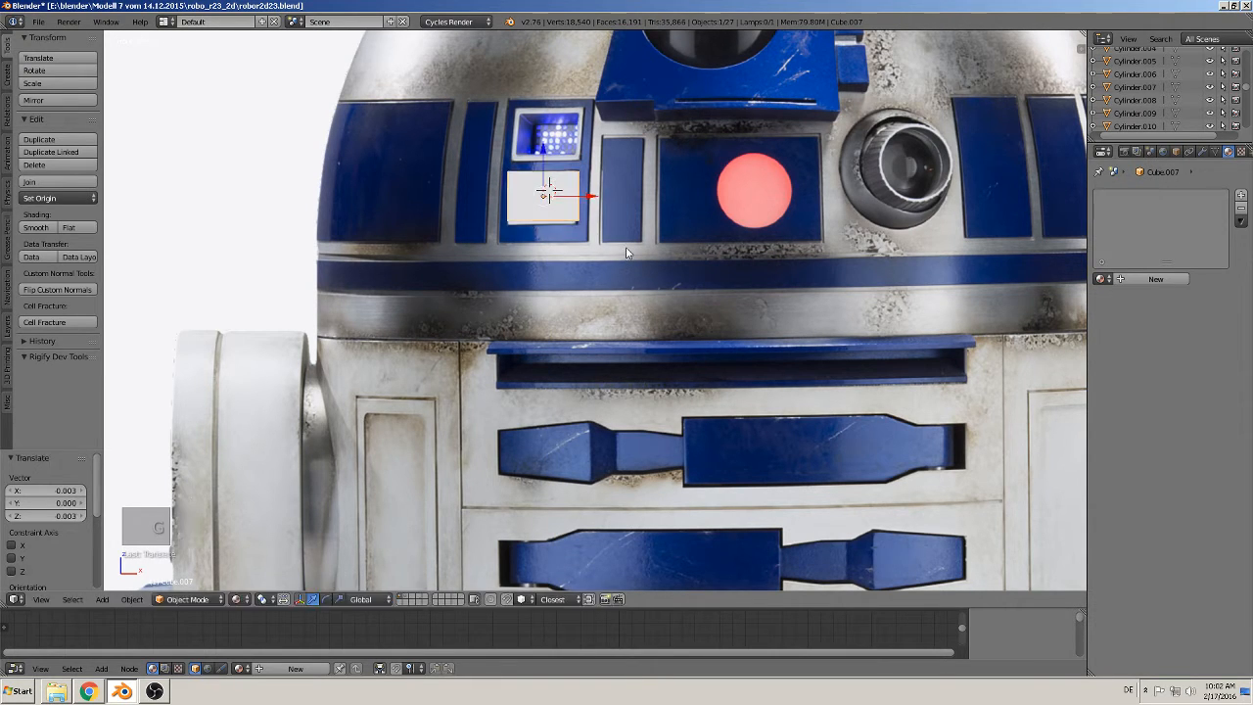
key("s")
key("x")
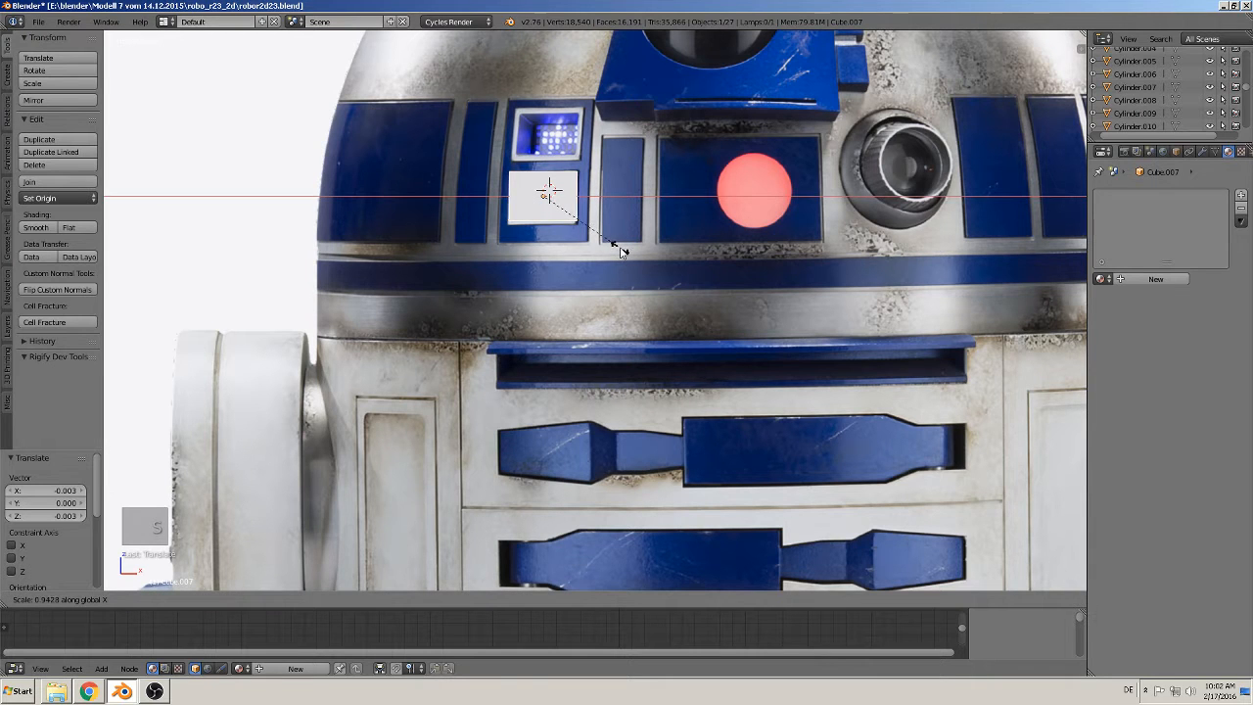
left_click(620, 253)
Step: Move the cube below the light window and -0.047 along Y, and scale it by 0.139 along Y
key("g")
left_click(639, 327)
middle_click_drag(639, 327, 825, 380)
left_click_drag(533, 278, 617, 297)
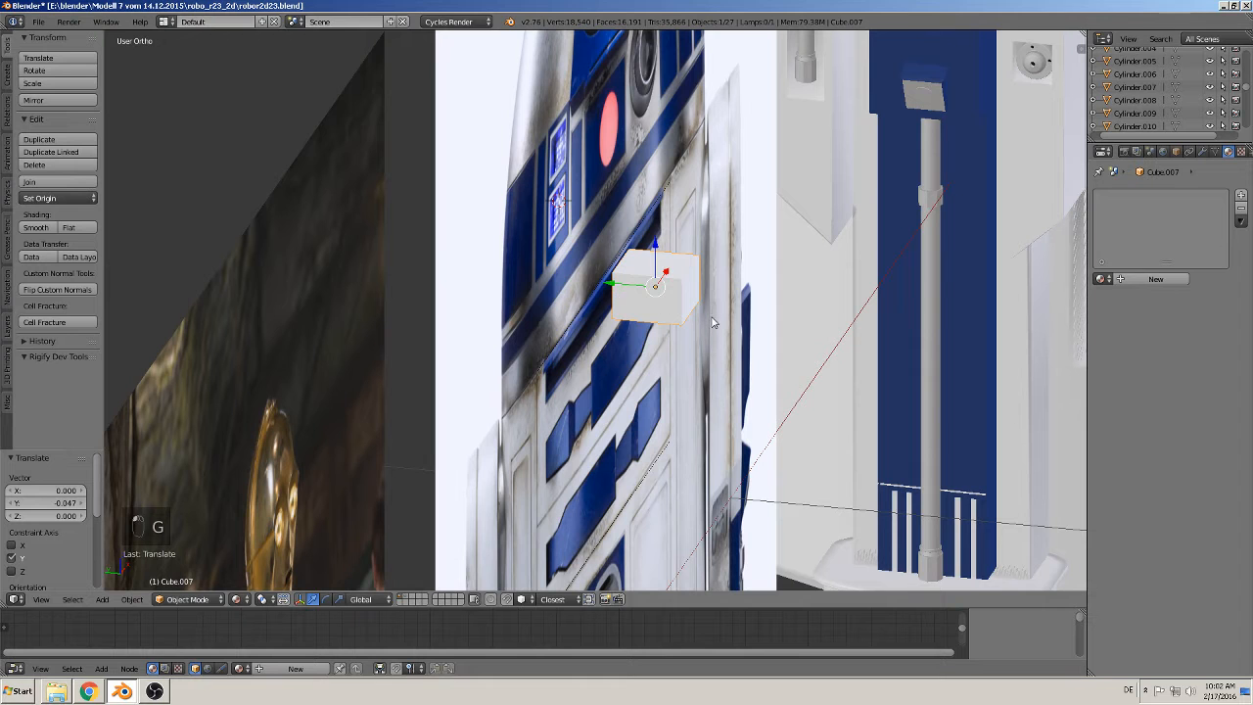
key("s")
key("y")
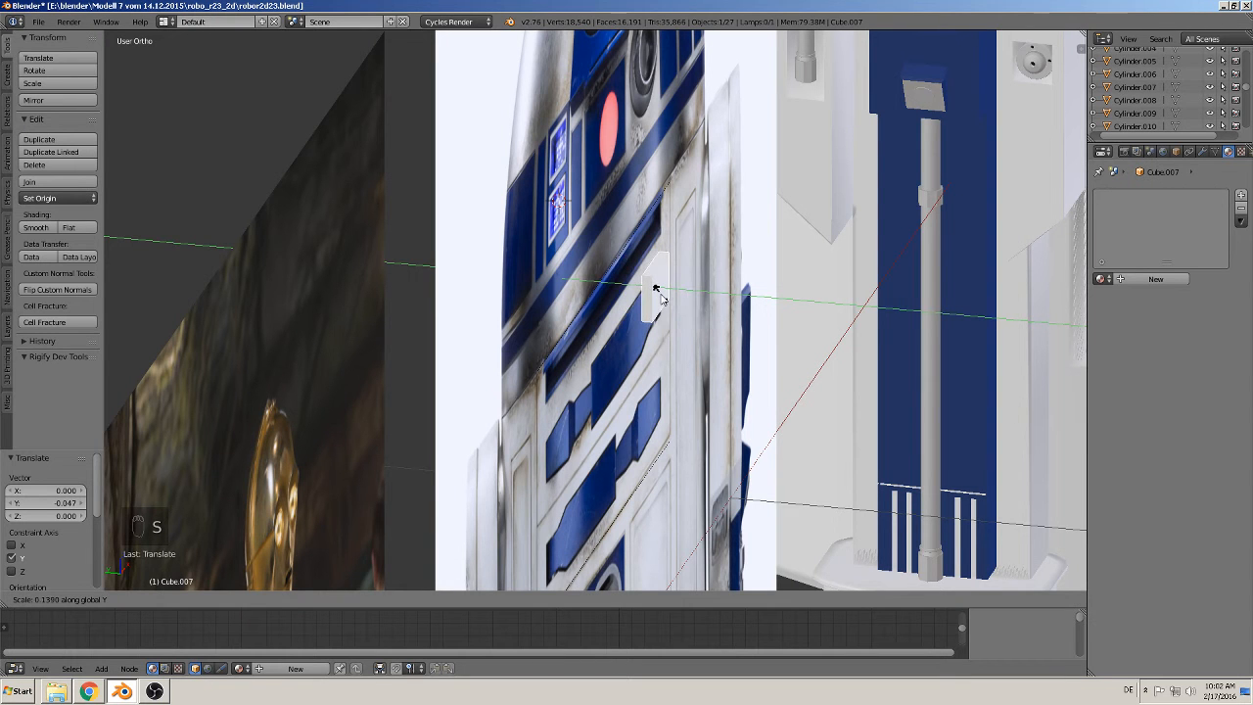
left_click(661, 294)
Step: Move the flat block 0.004 along Y and thicken it by a factor of 2.471 along Y
middle_click_drag(694, 314, 608, 329)
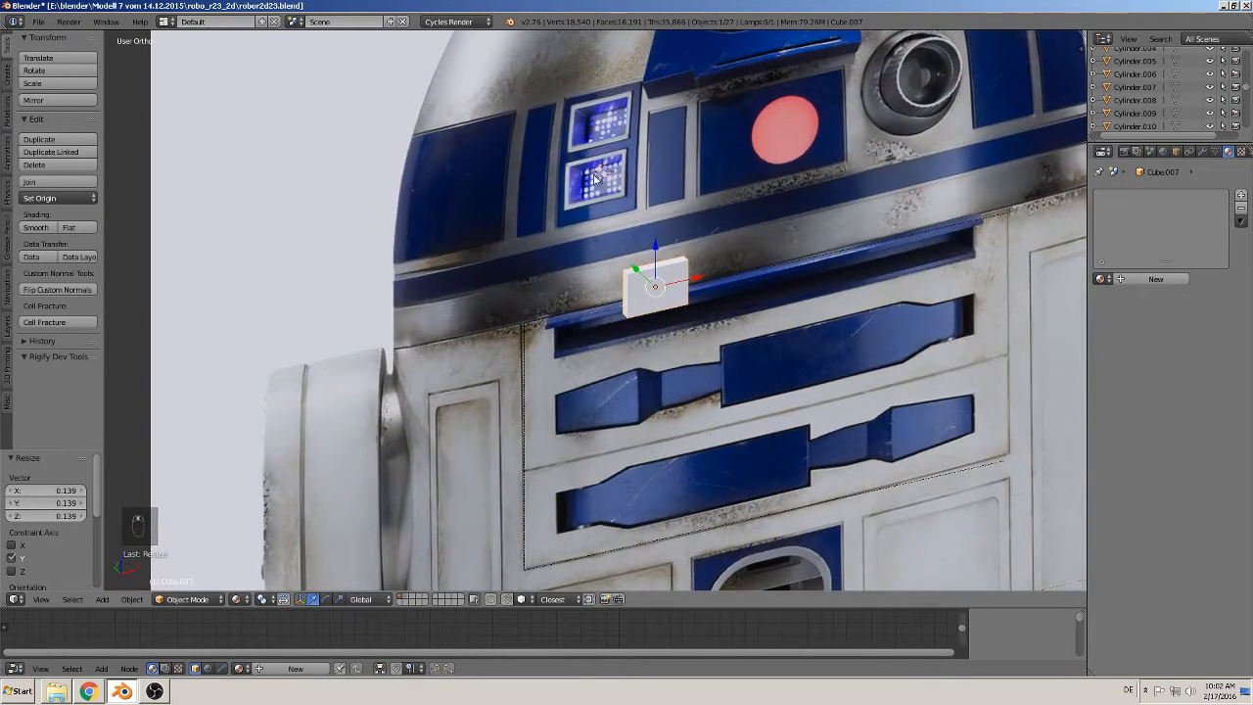
middle_click_drag(690, 340, 566, 286, "shift")
key("g")
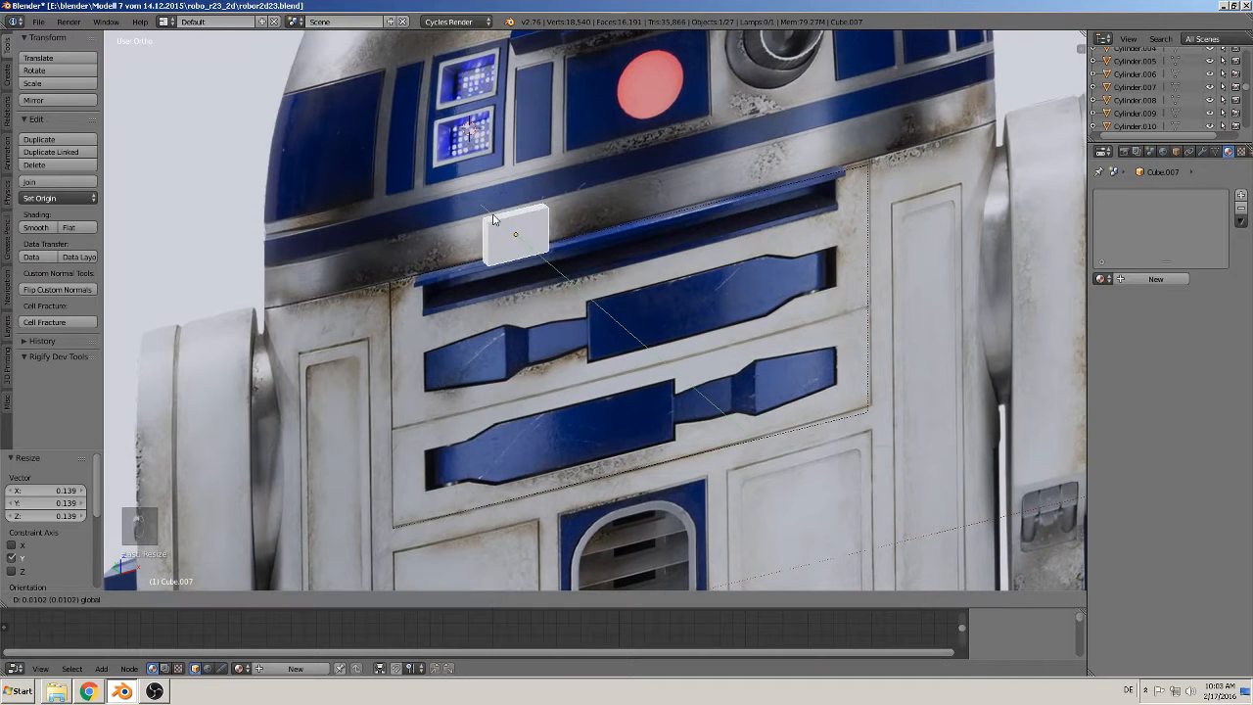
key("y")
left_click(498, 227)
key("s")
key("y")
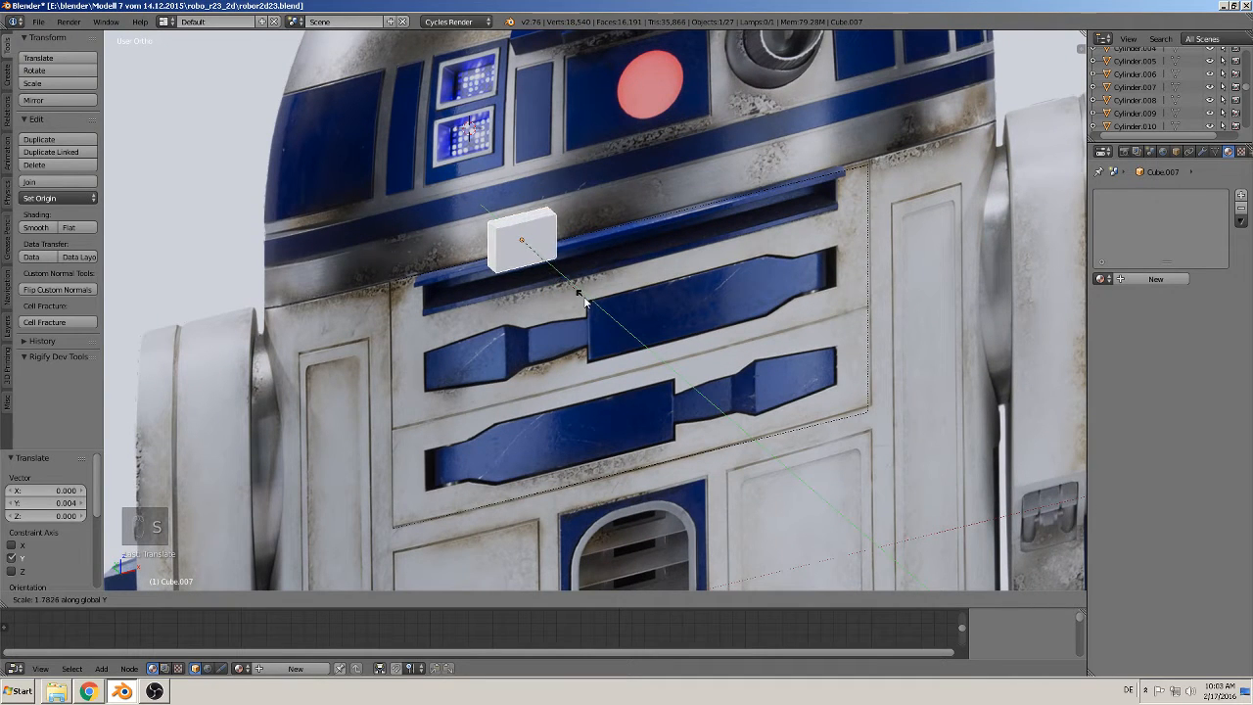
left_click(600, 315)
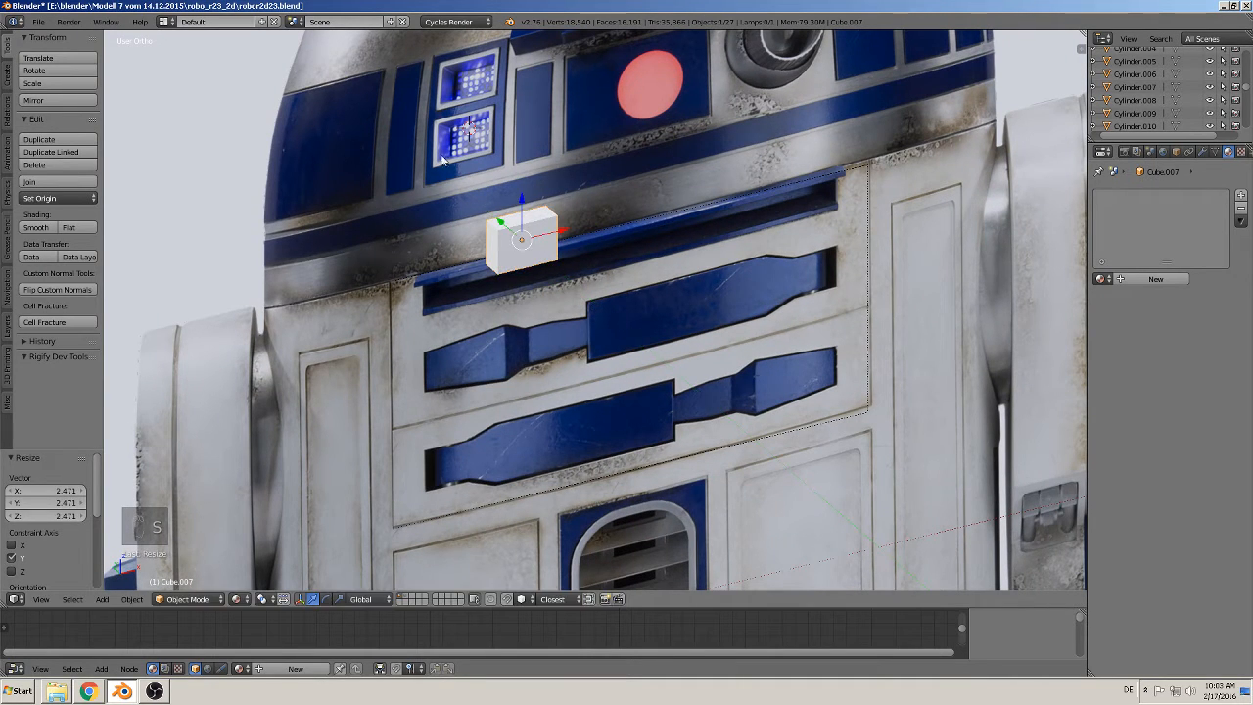
Step: Extrude the block's front face in place and scale it slightly inward to make a narrow frame
scroll(464, 264, "up", 4)
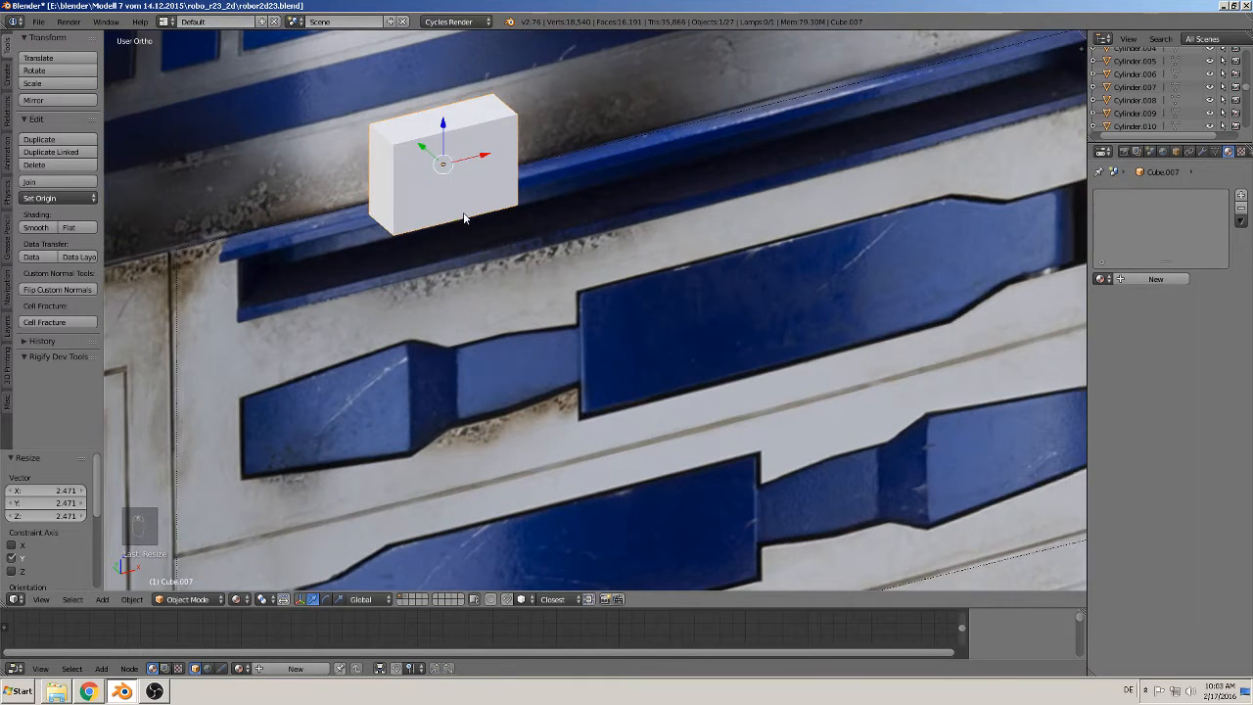
key("Tab")
right_click(489, 170)
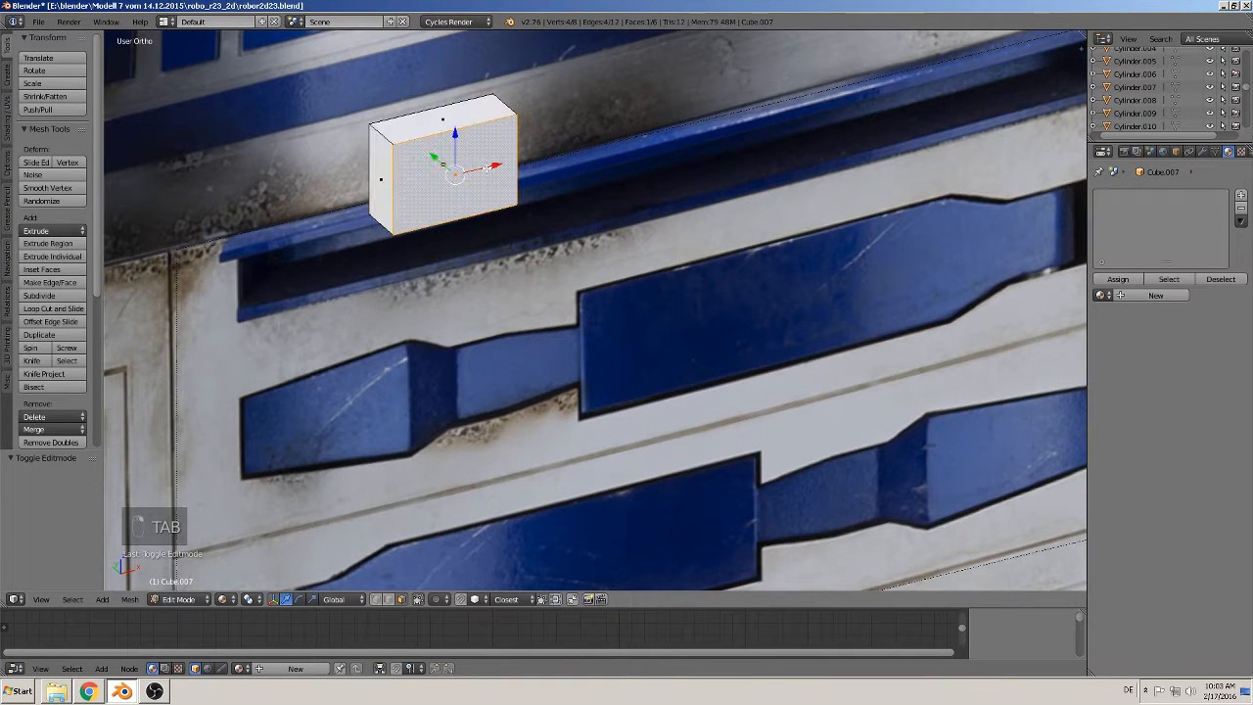
key("e")
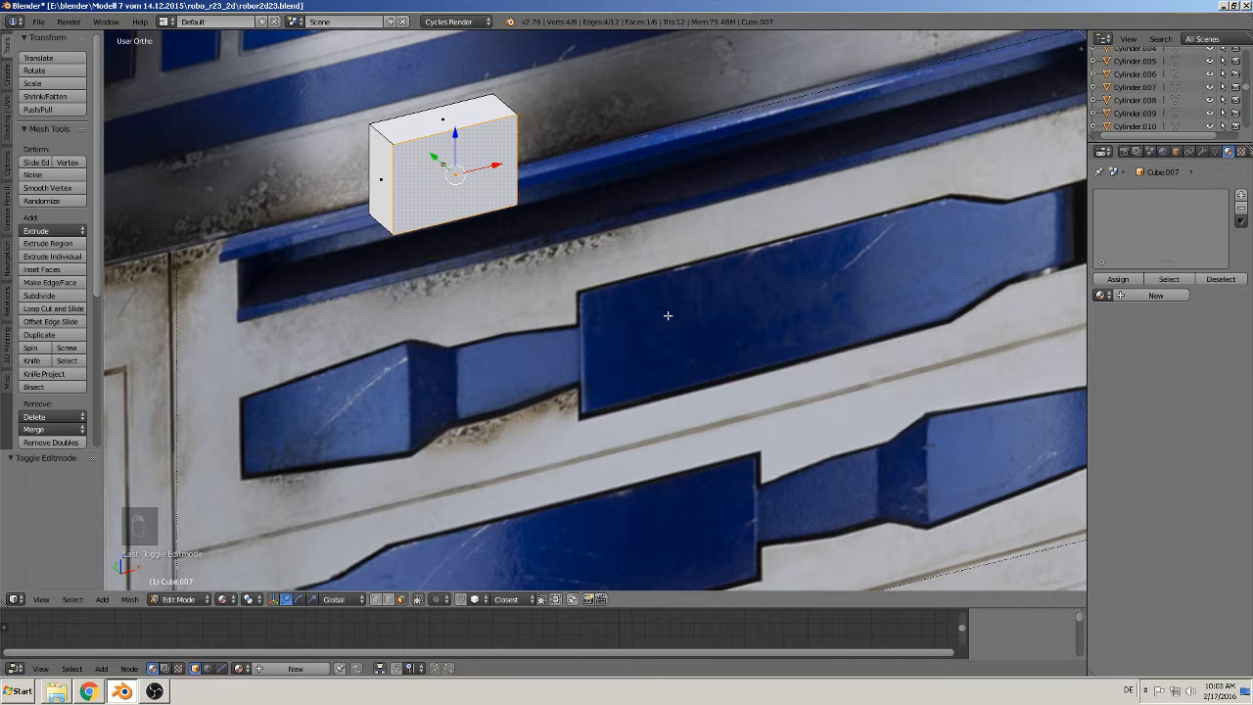
key("s")
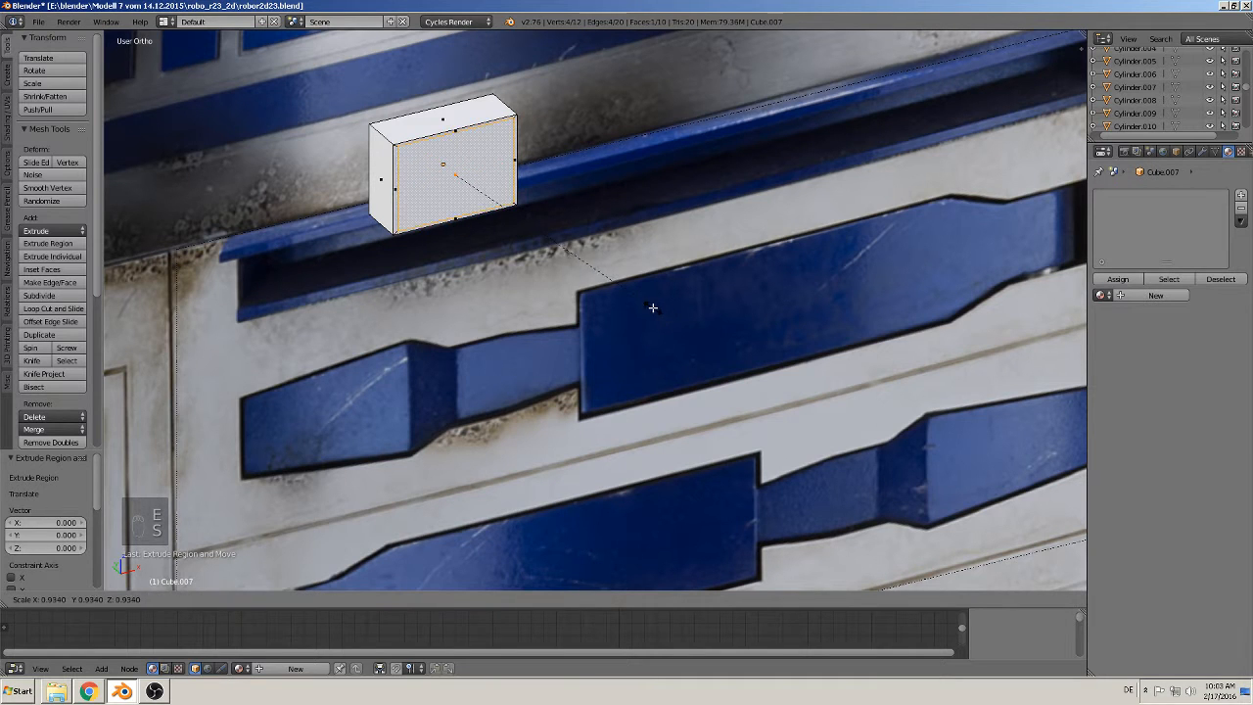
left_click(641, 304)
middle_click_drag(641, 303, 685, 302)
Step: Extrude the inner front face and push it 0.003 along Y into the block to form a shallow recess
key("e")
right_click(470, 205)
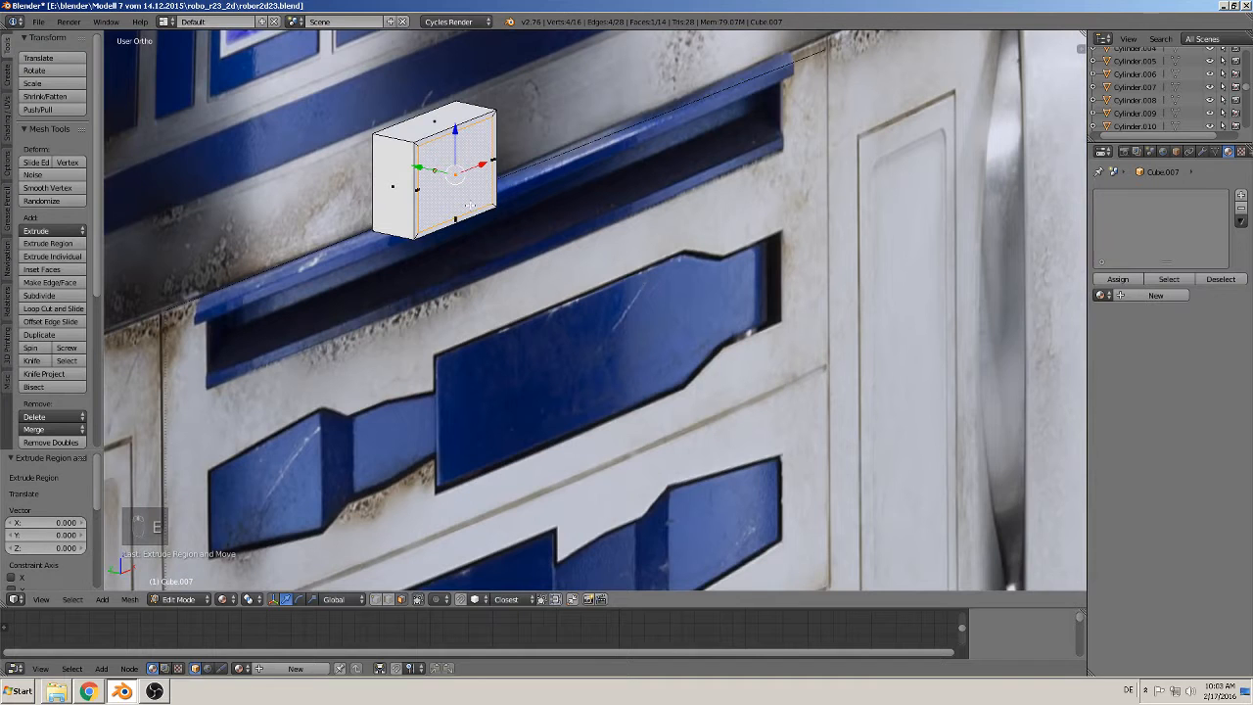
left_click_drag(426, 164, 414, 163)
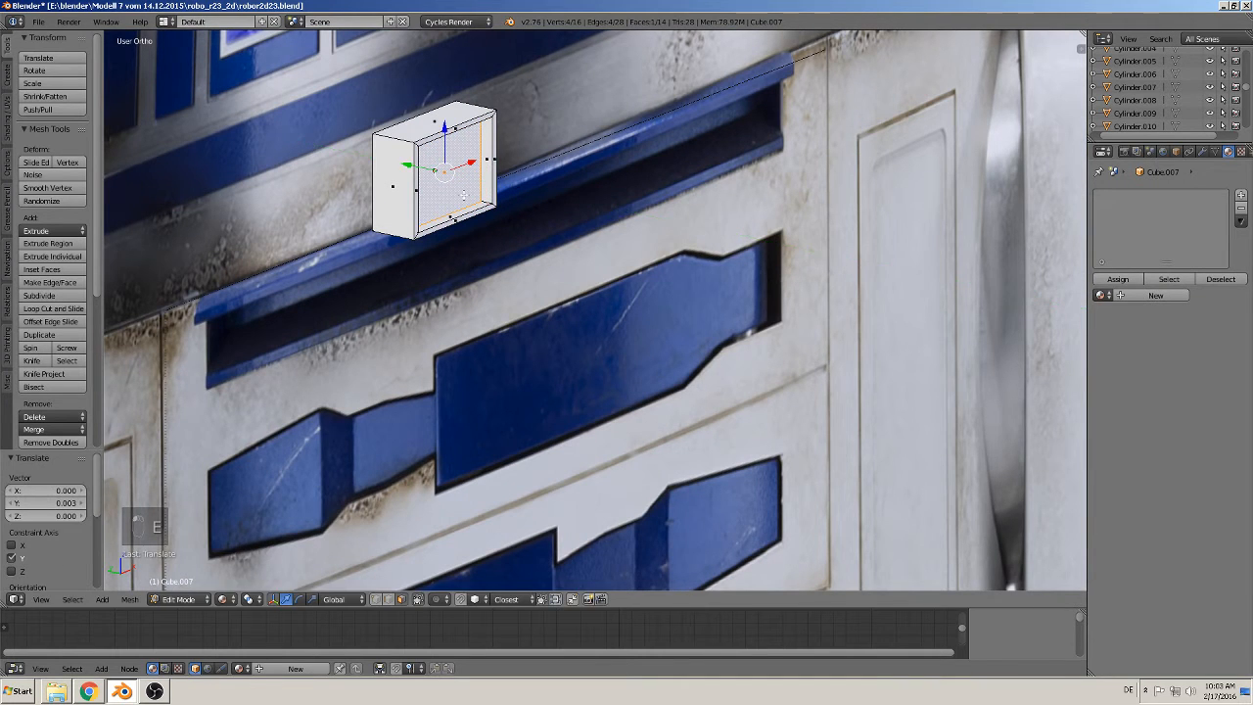
middle_click_drag(569, 283, 658, 461, "shift")
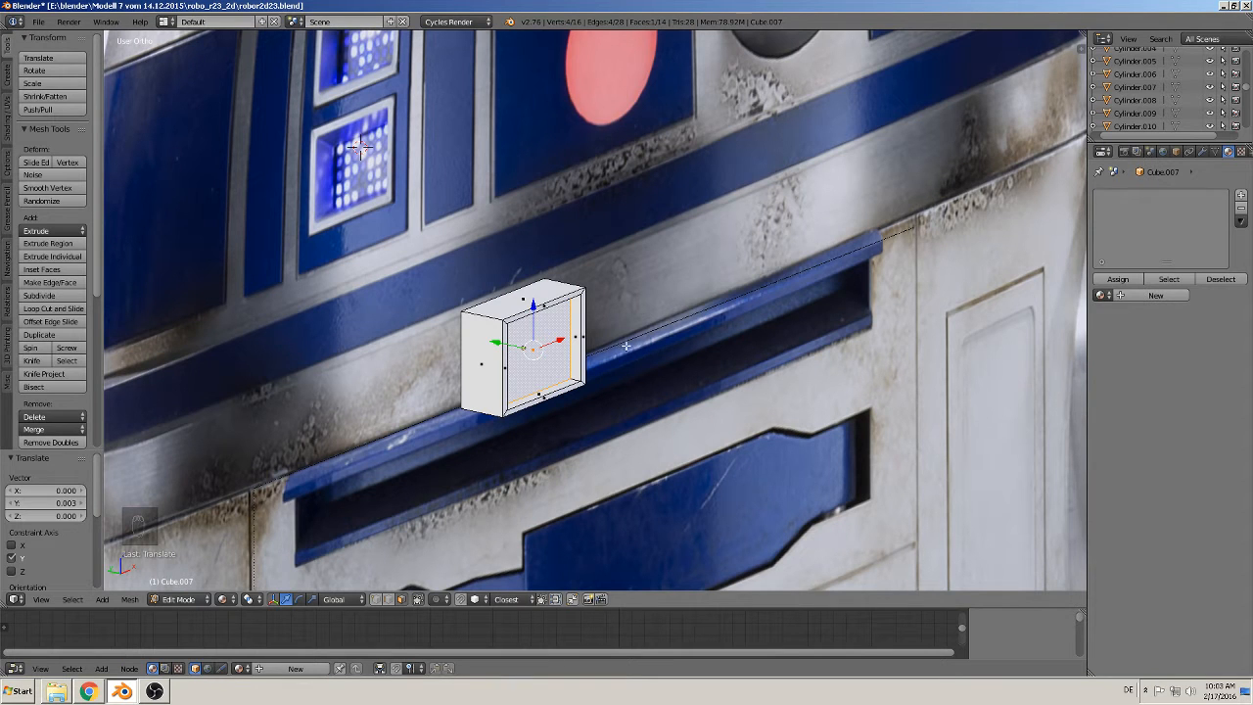
key("Tab")
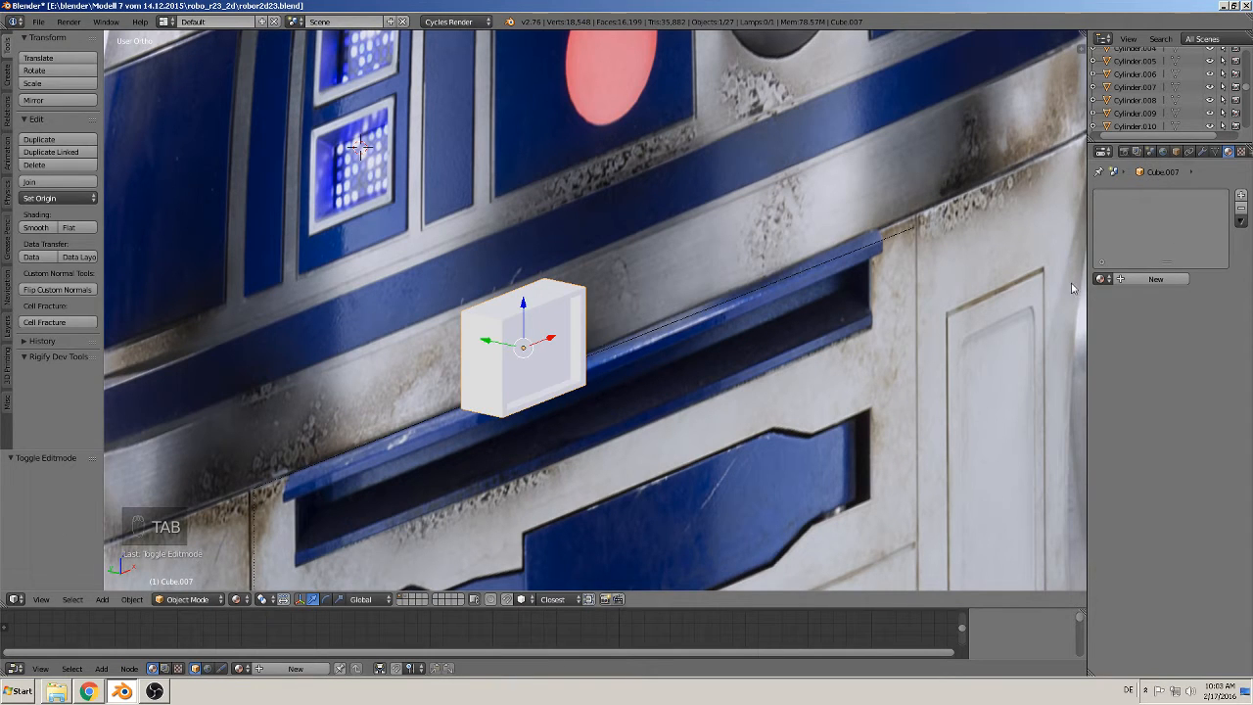
Step: Add a material slot to the block and give it the existing robo-silver rough glossy material
left_click(1241, 196)
left_click(1103, 279)
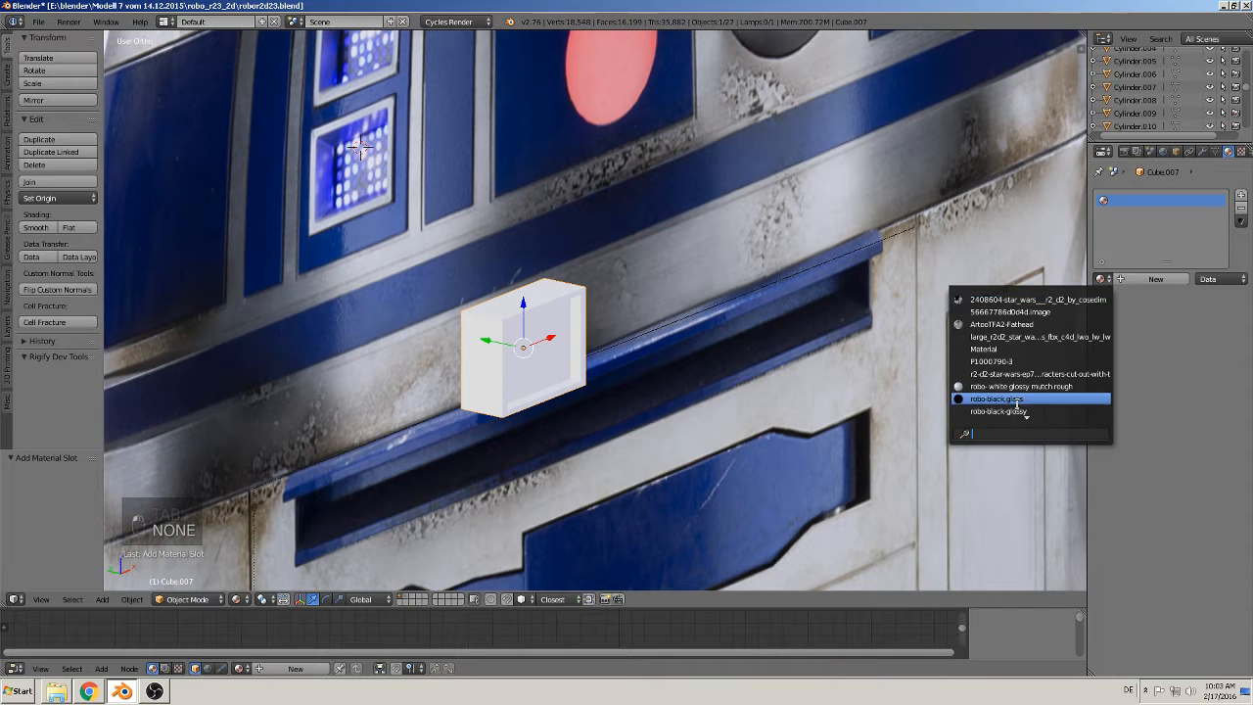
scroll(1018, 407, "down", 4)
left_click(1018, 412)
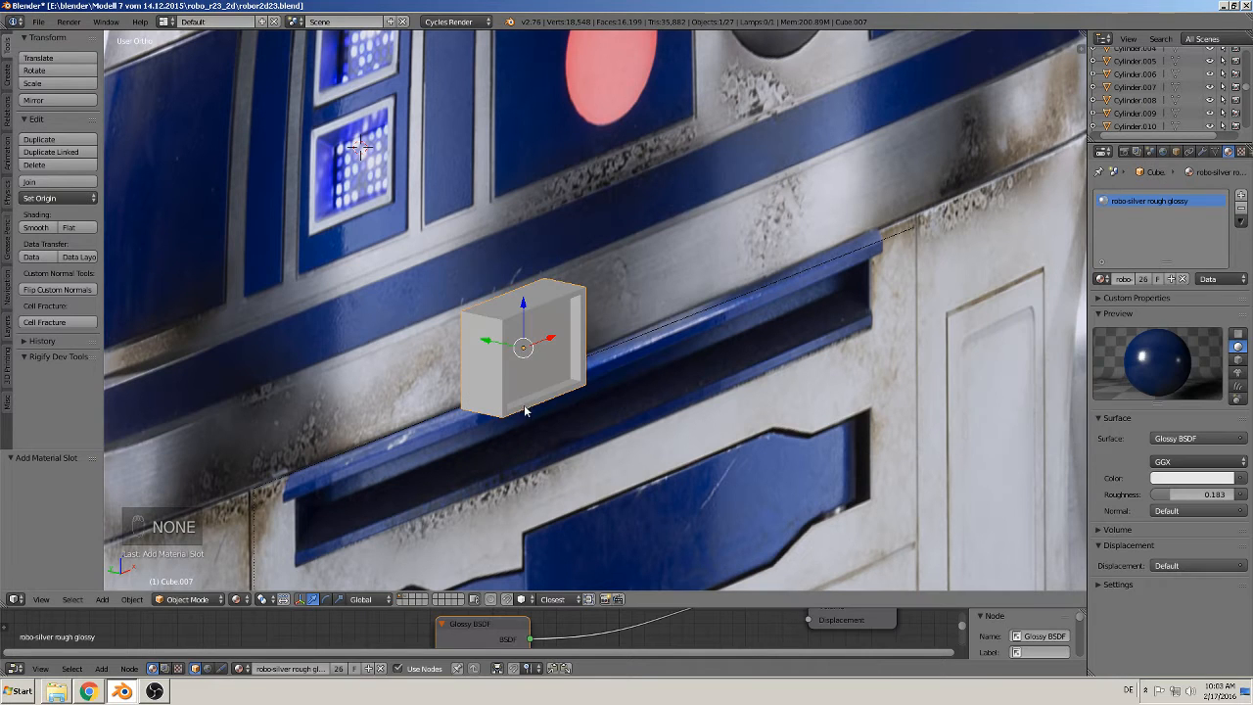
Step: Add a second material slot to the block with a new material named robo lights1
left_click(1241, 197)
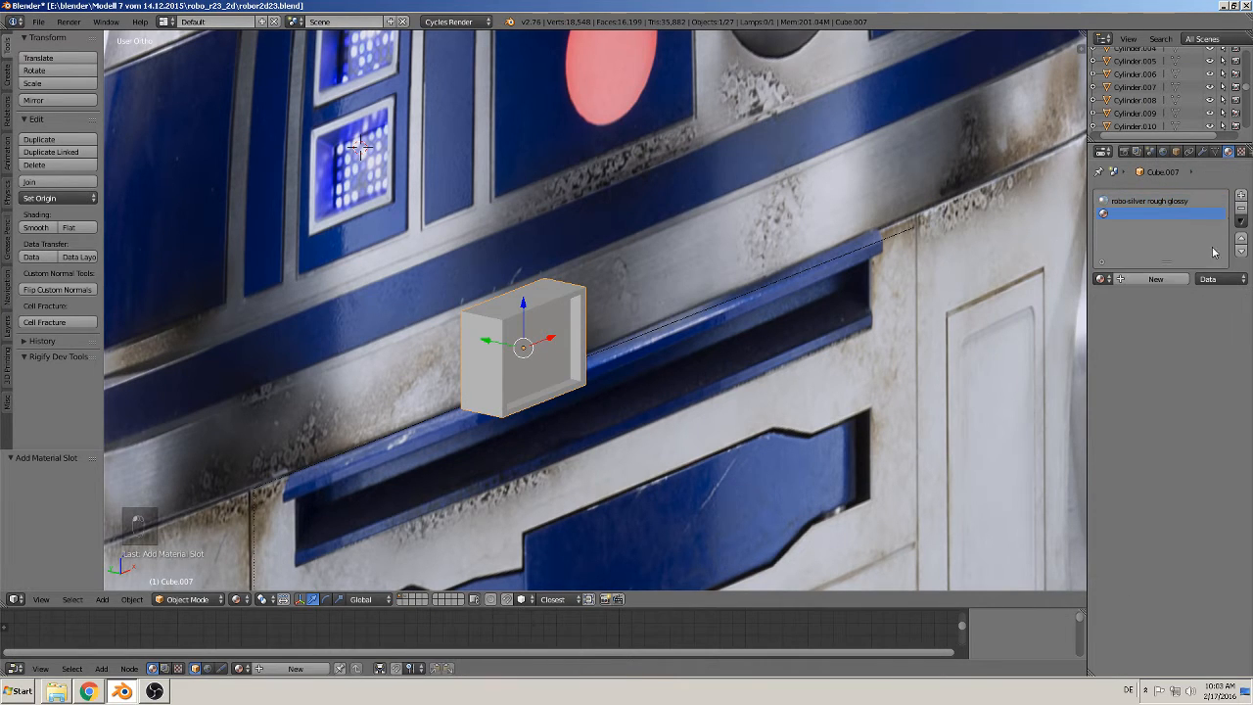
left_click(1141, 281)
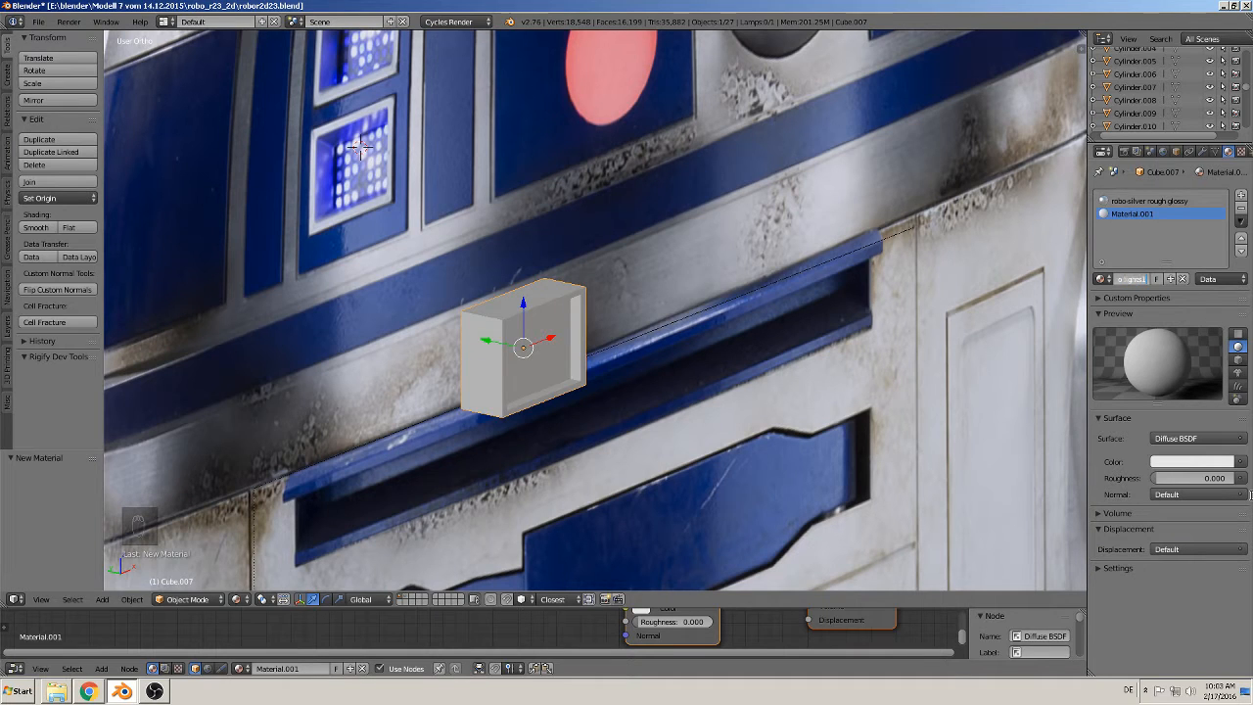
key("Return")
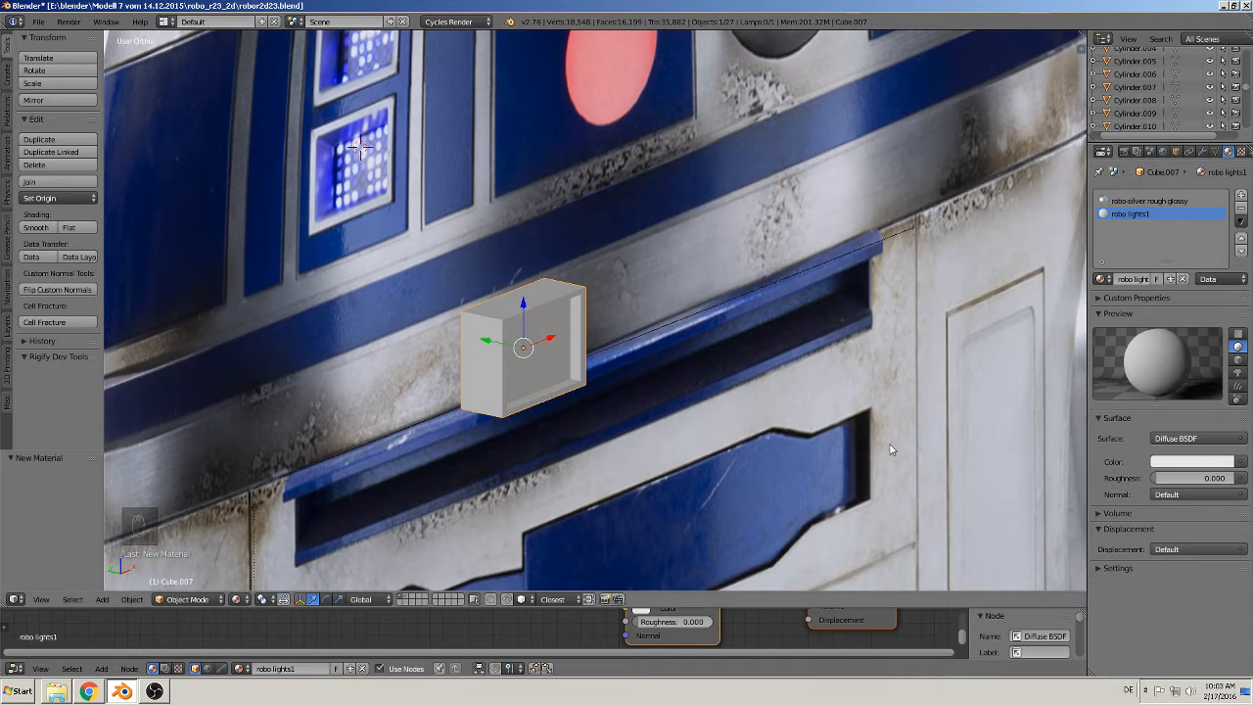
middle_click_drag(538, 361, 487, 343)
scroll(741, 375, "down", 3)
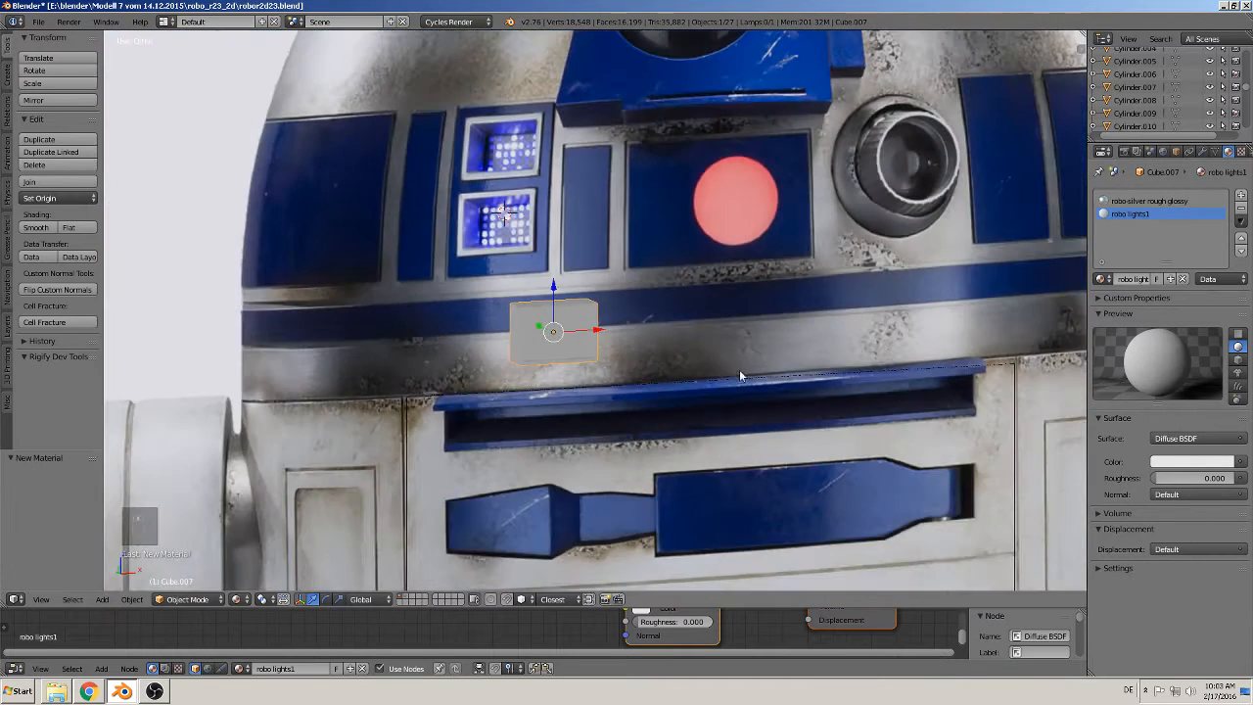
Step: Enlarge the node editor area so the robo lights1 material nodes have room for editing
key("KP_1")
middle_click_drag(607, 363, 620, 364)
key("KP_1")
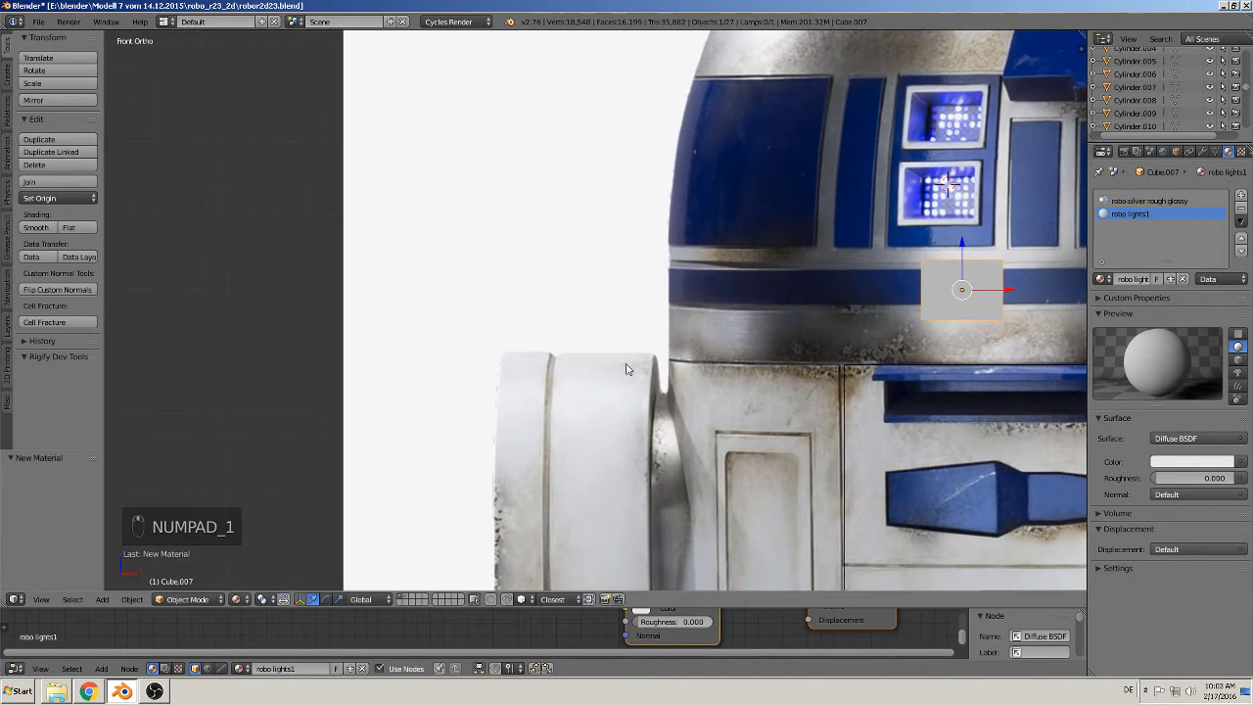
middle_click_drag(941, 241, 602, 225, "shift")
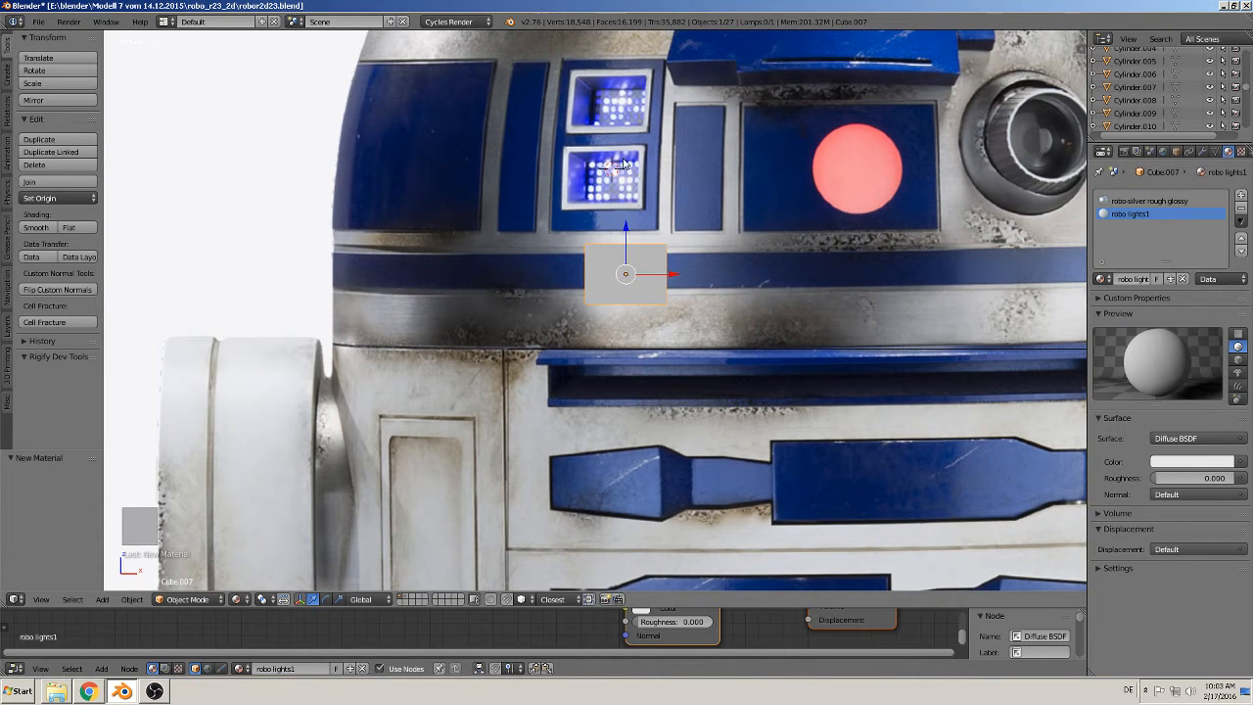
middle_click_drag(828, 370, 626, 280, "shift")
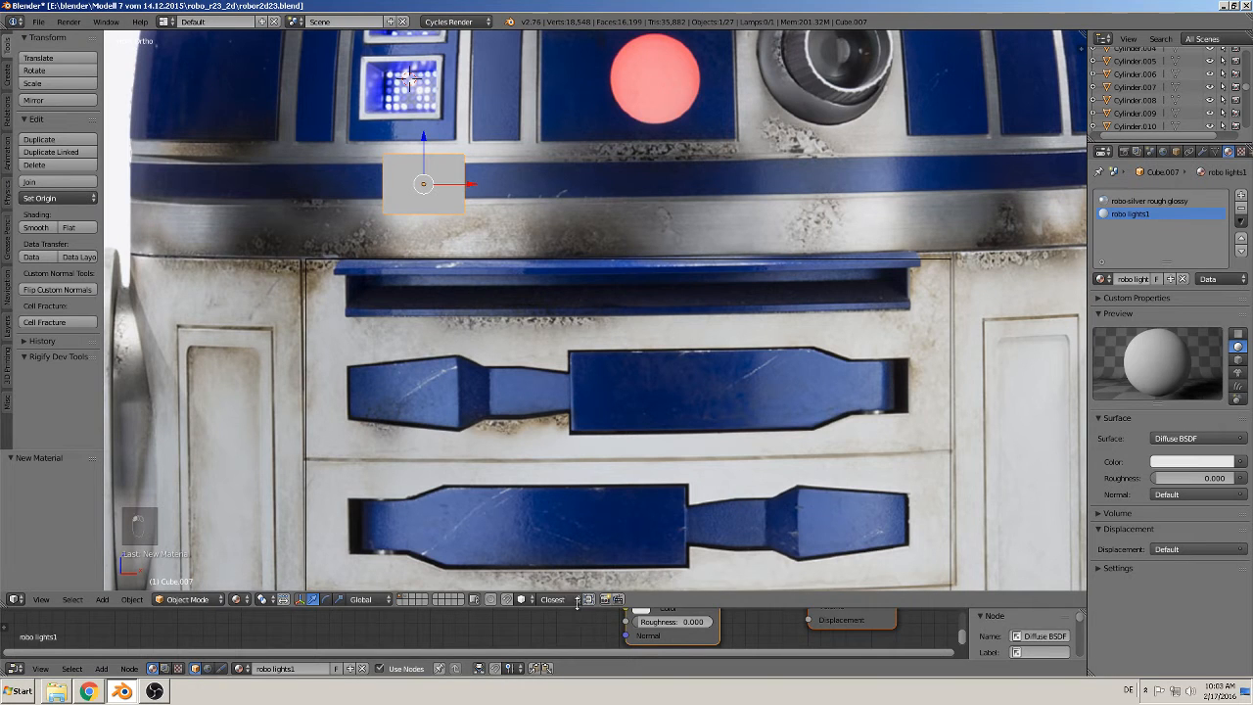
left_click_drag(582, 606, 588, 305)
middle_click_drag(655, 486, 469, 473)
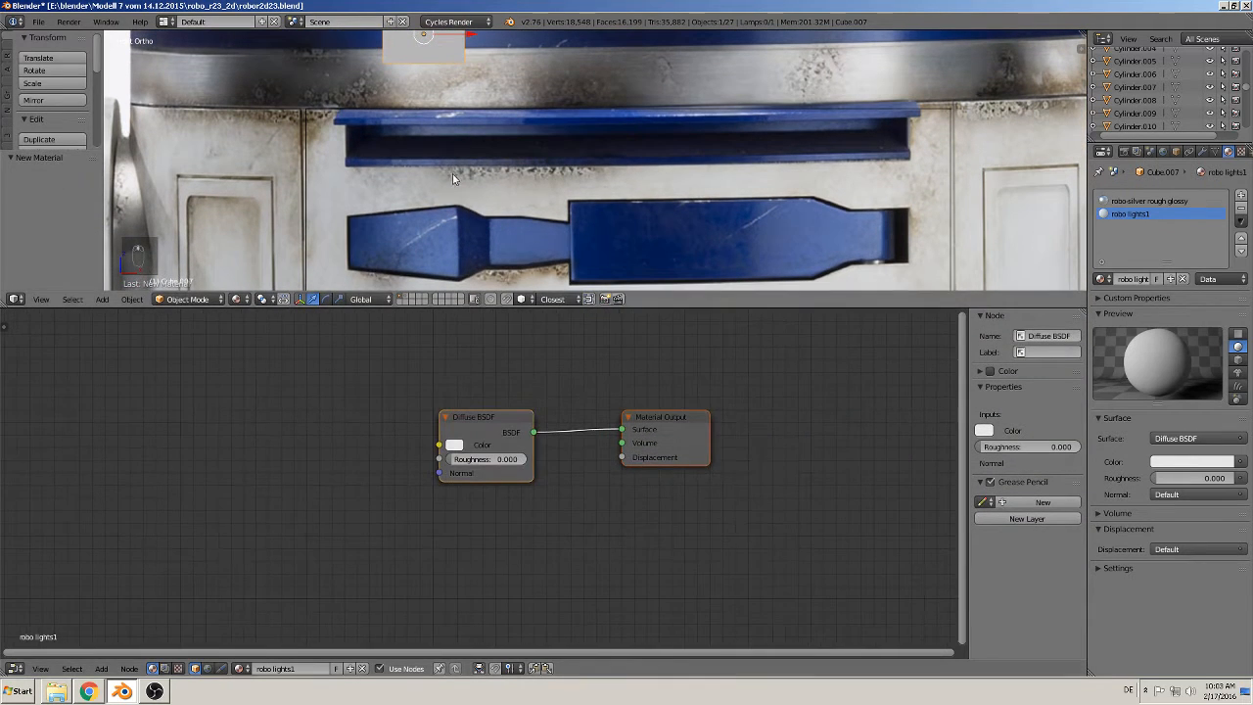
middle_click_drag(492, 190, 610, 147, "shift")
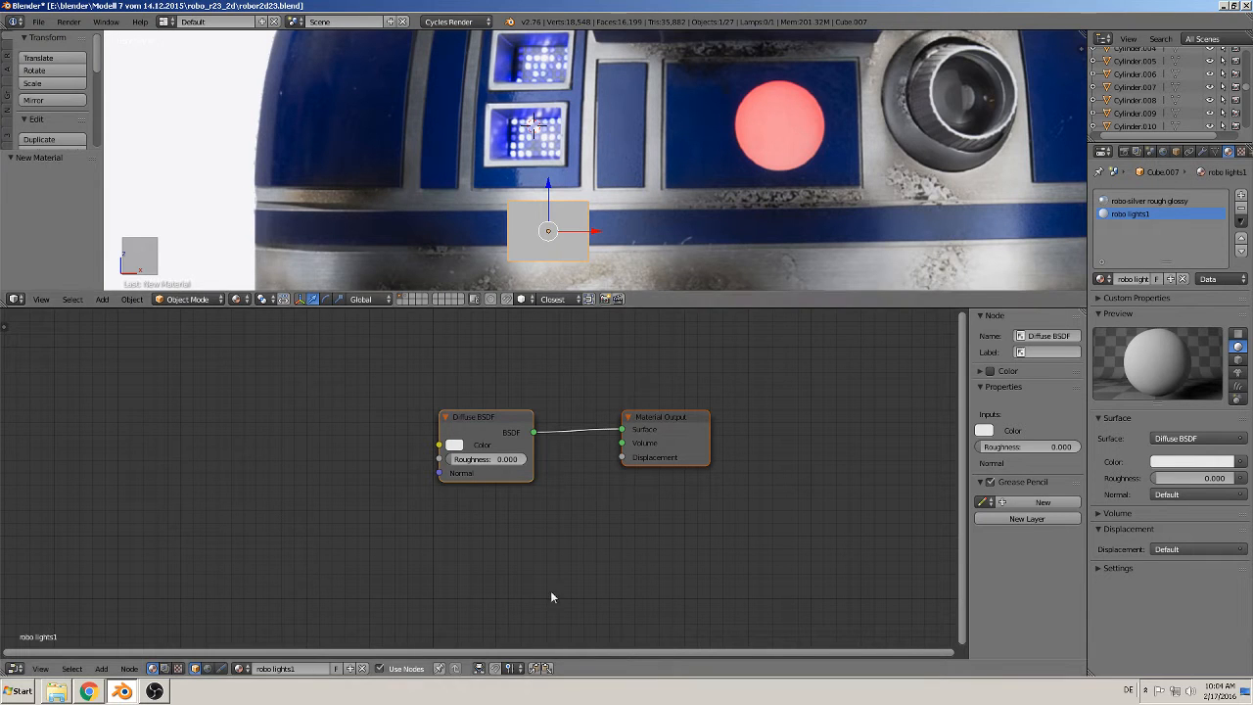
middle_click_drag(591, 509, 487, 486)
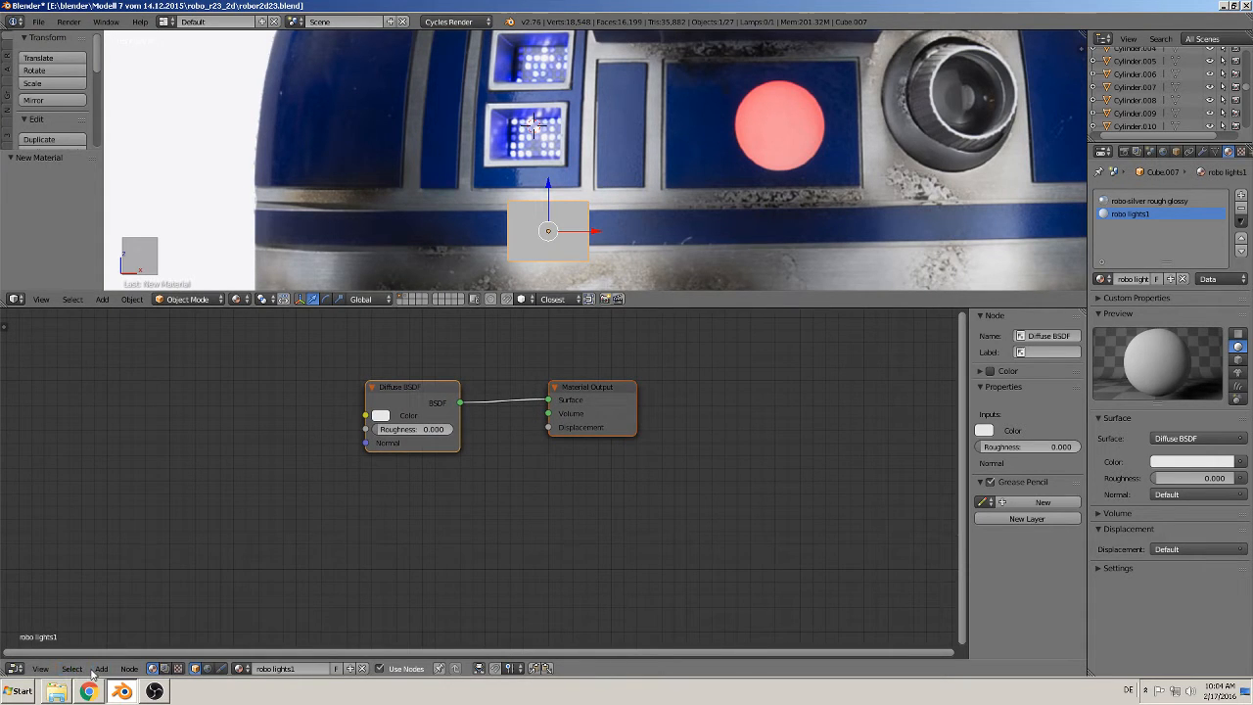
Step: Add an Image Texture node and link its Color output to the Diffuse BSDF node's Color input
left_click(101, 670)
mouse_move(125, 632)
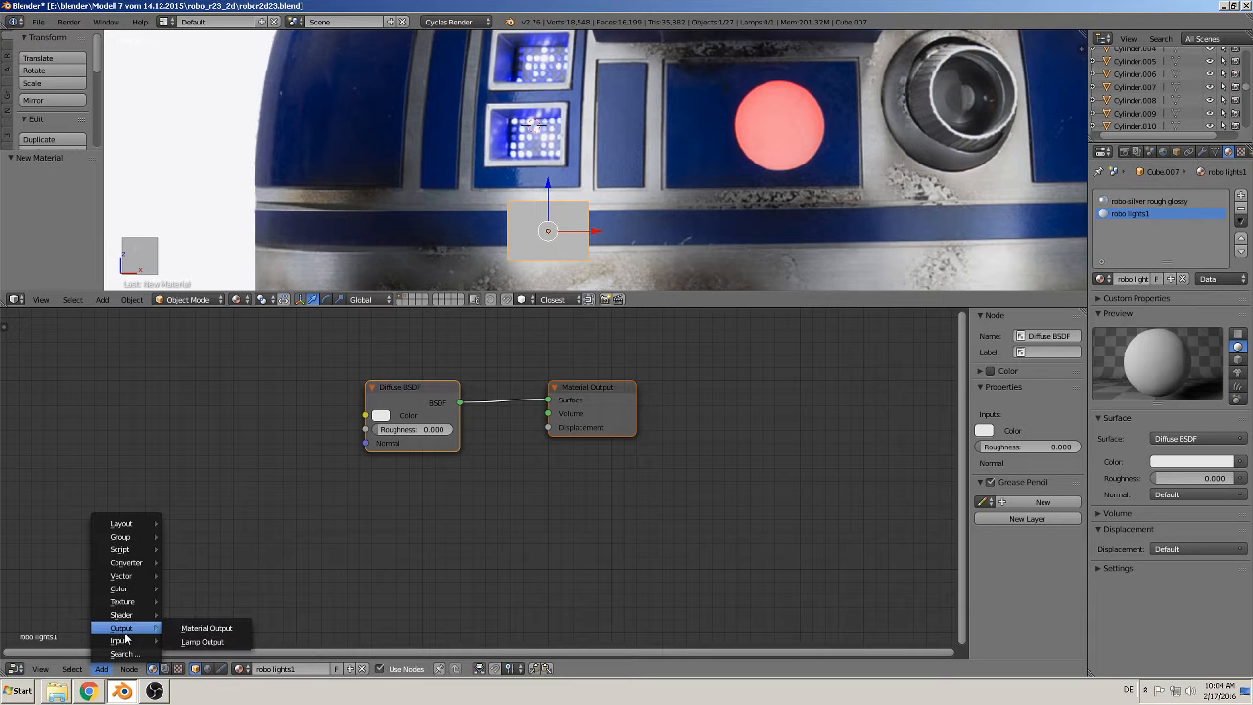
mouse_move(122, 601)
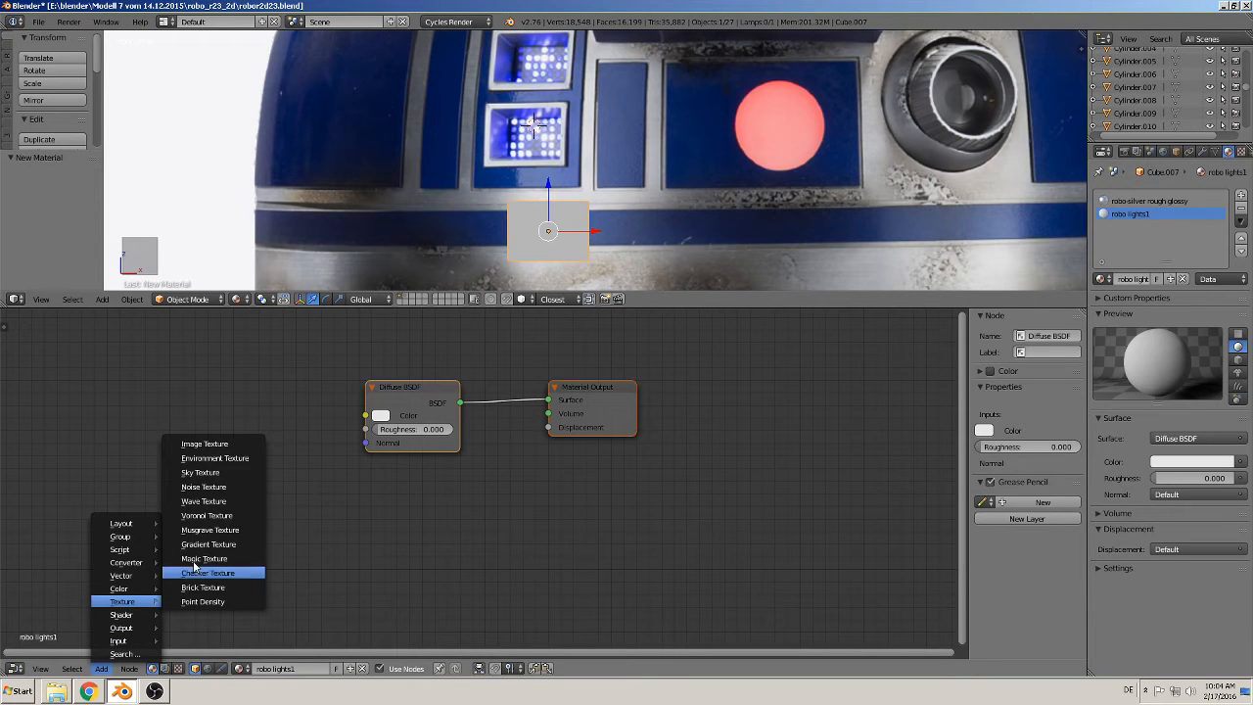
left_click(233, 449)
left_click(222, 394)
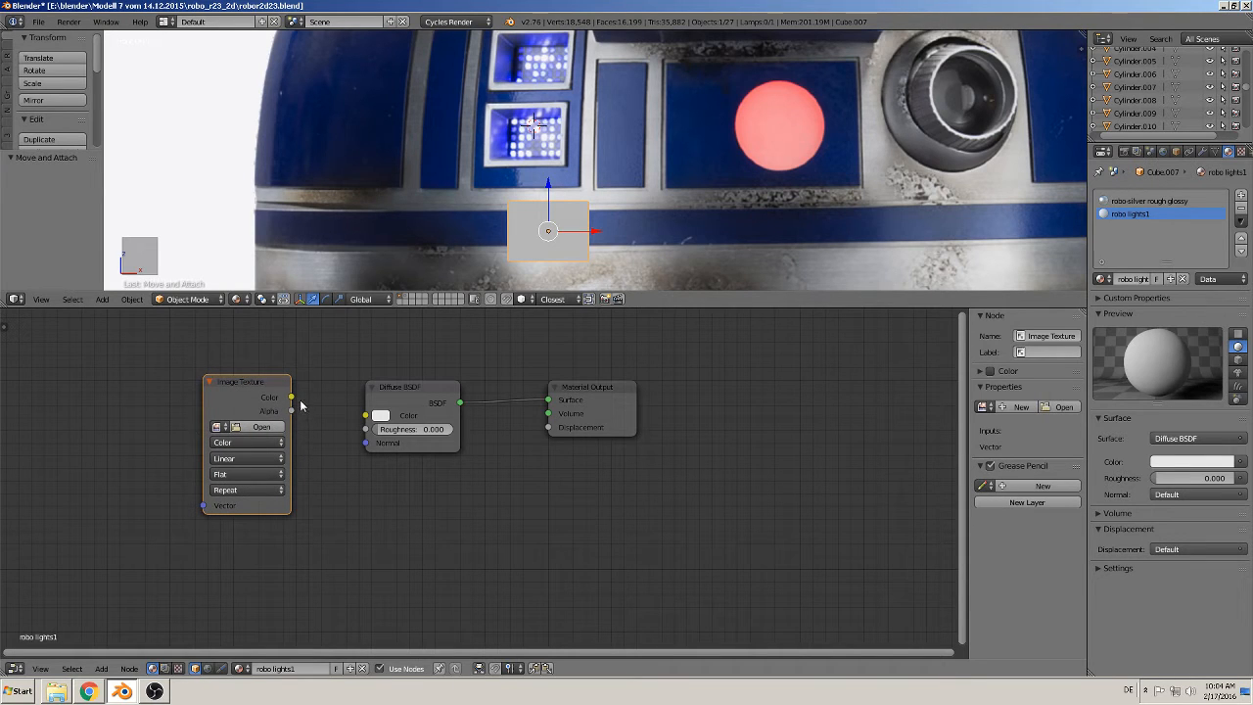
left_click_drag(292, 398, 366, 416)
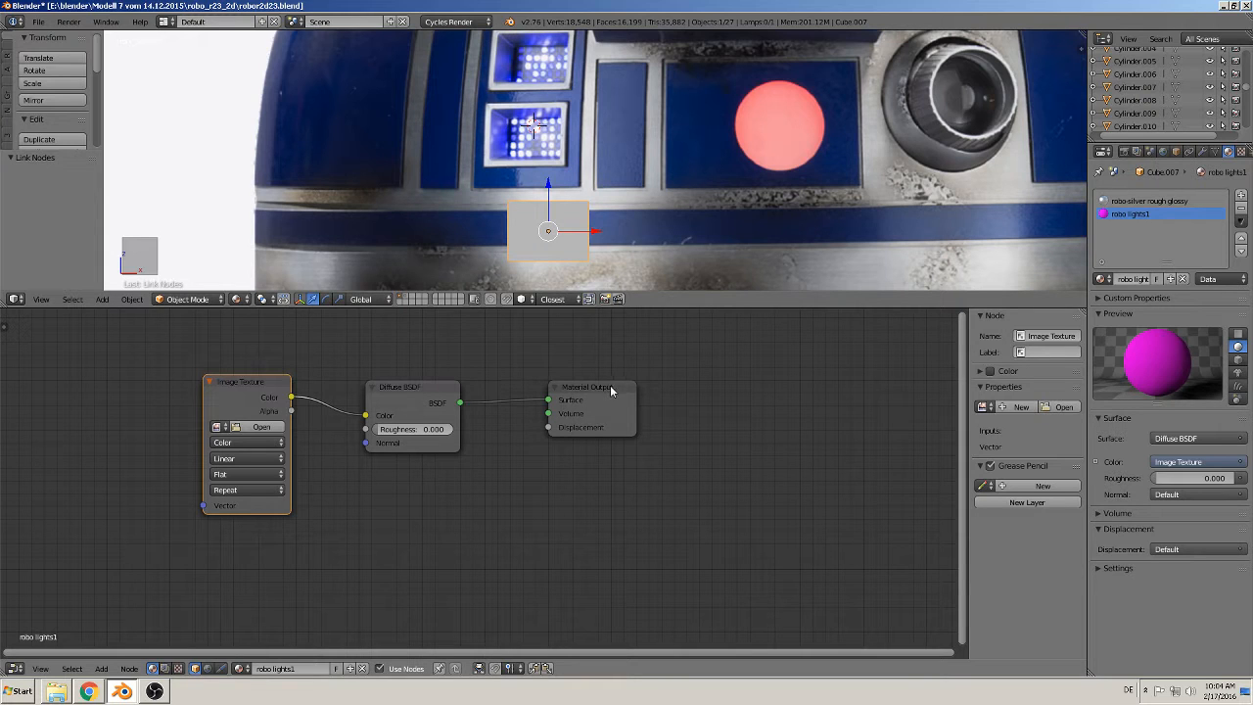
Step: Load bluesledlicht.png from the textur folder into the Image Texture node, browsing the files as thumbnails
left_click(261, 427)
left_click(206, 113)
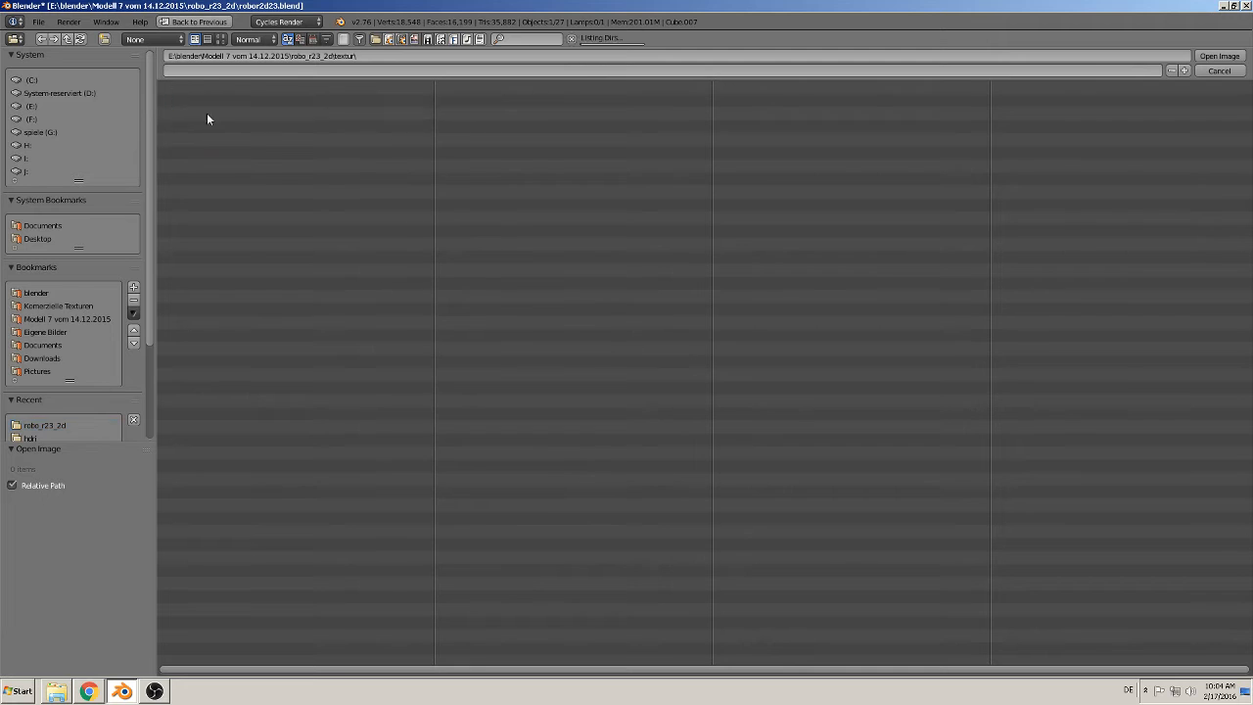
left_click(222, 39)
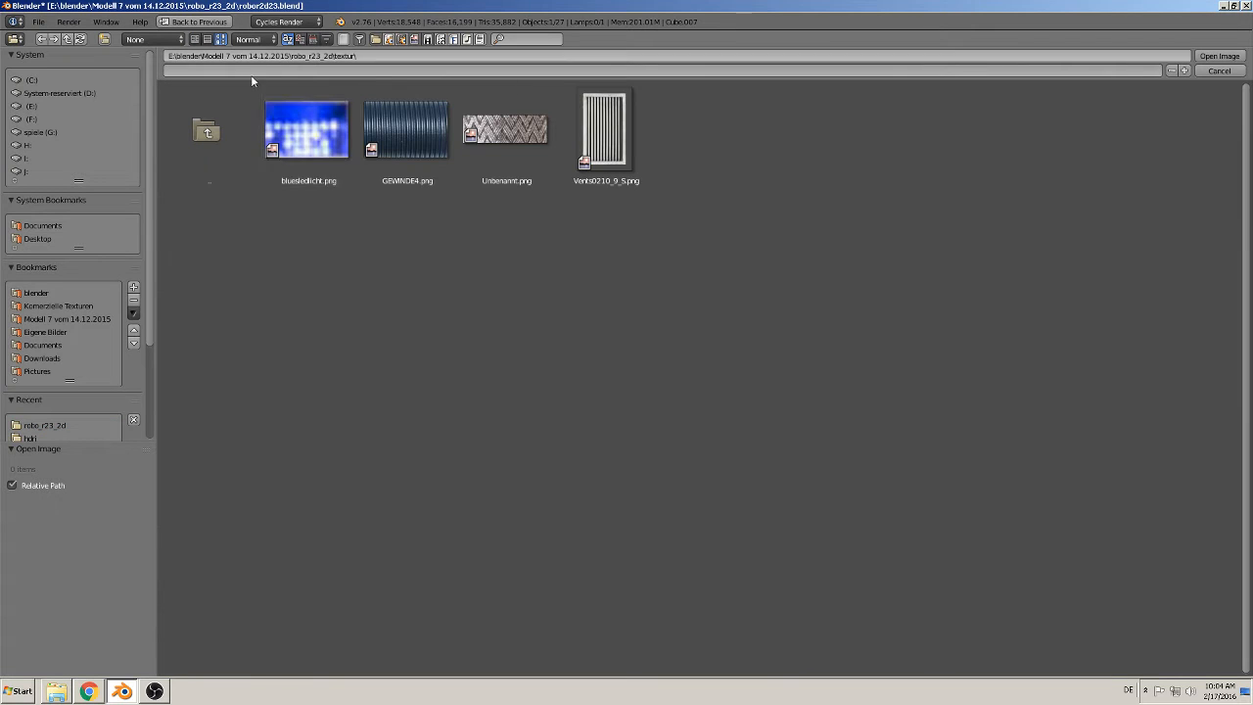
double_click(313, 133)
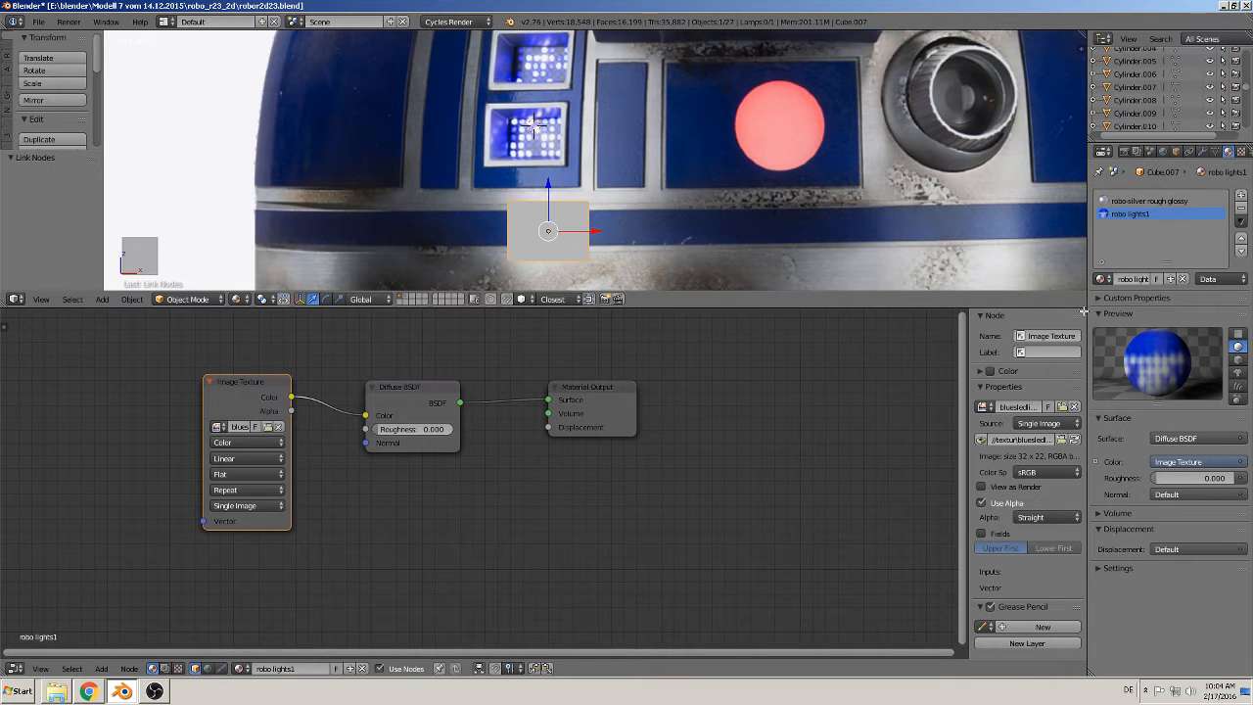
Step: Split the node editor side by side, hide the first half's node properties and turn the other half into a UV/Image Editor
left_click_drag(1083, 312, 534, 435)
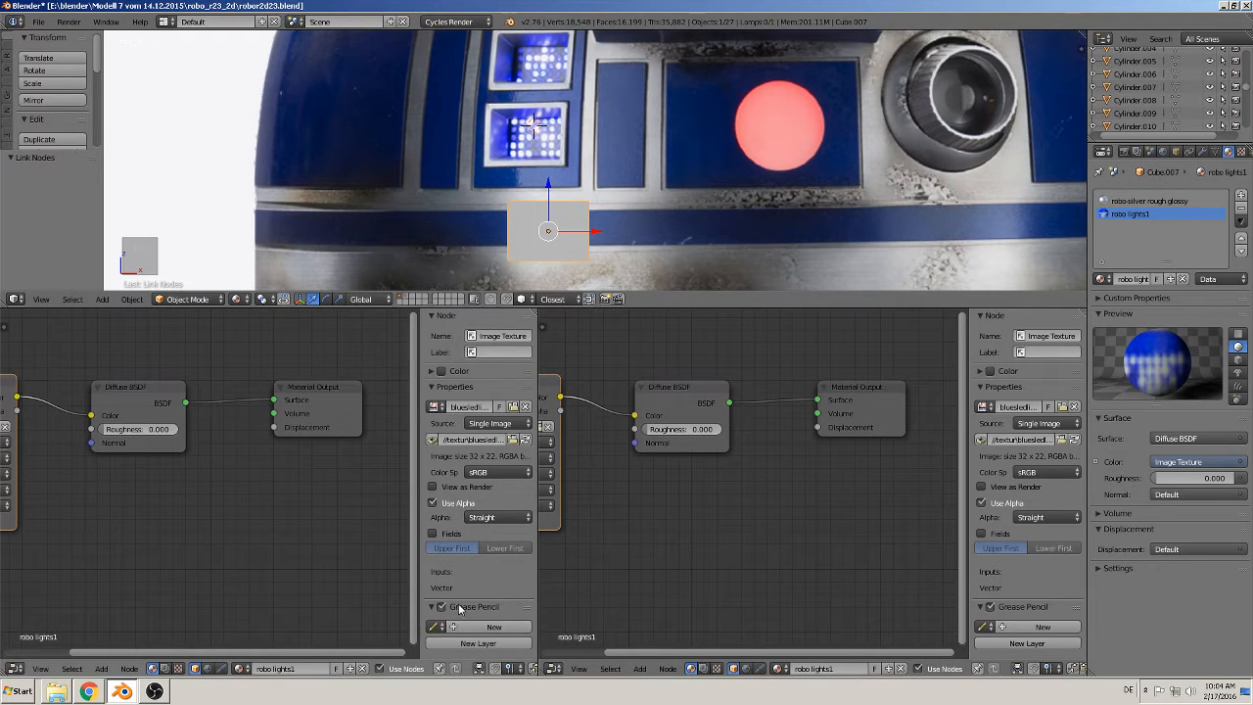
key("n")
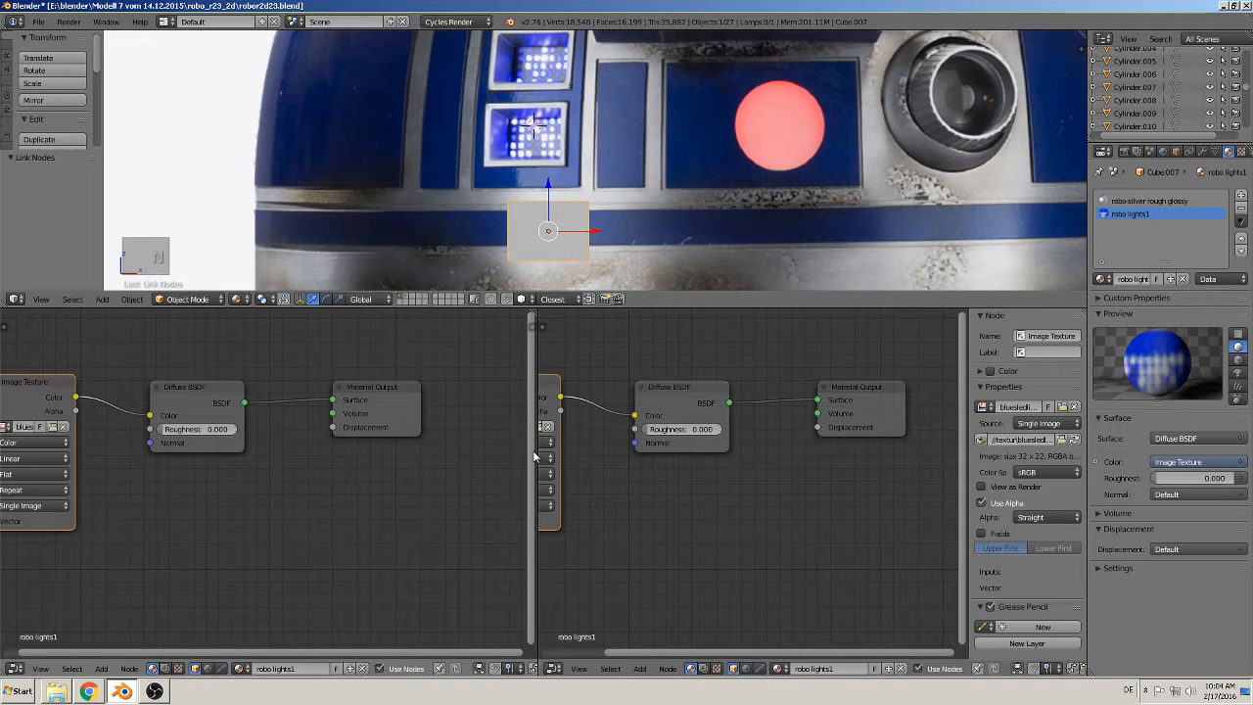
left_click(554, 668)
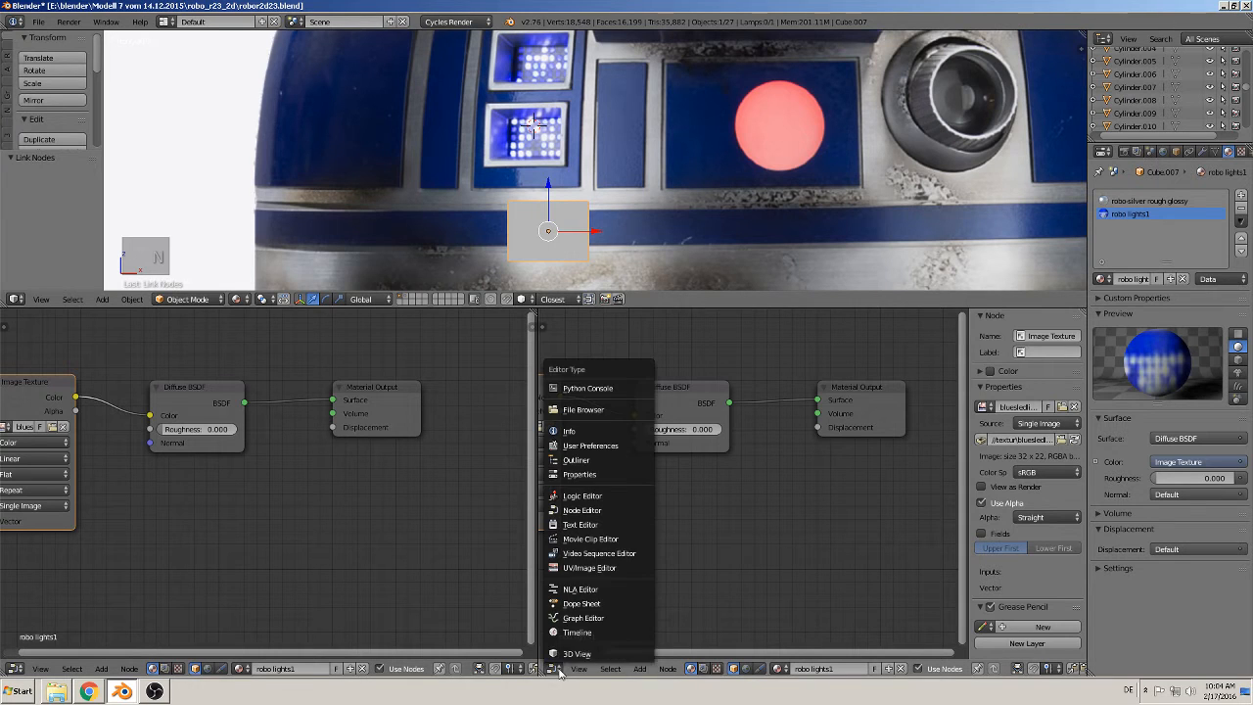
left_click(599, 568)
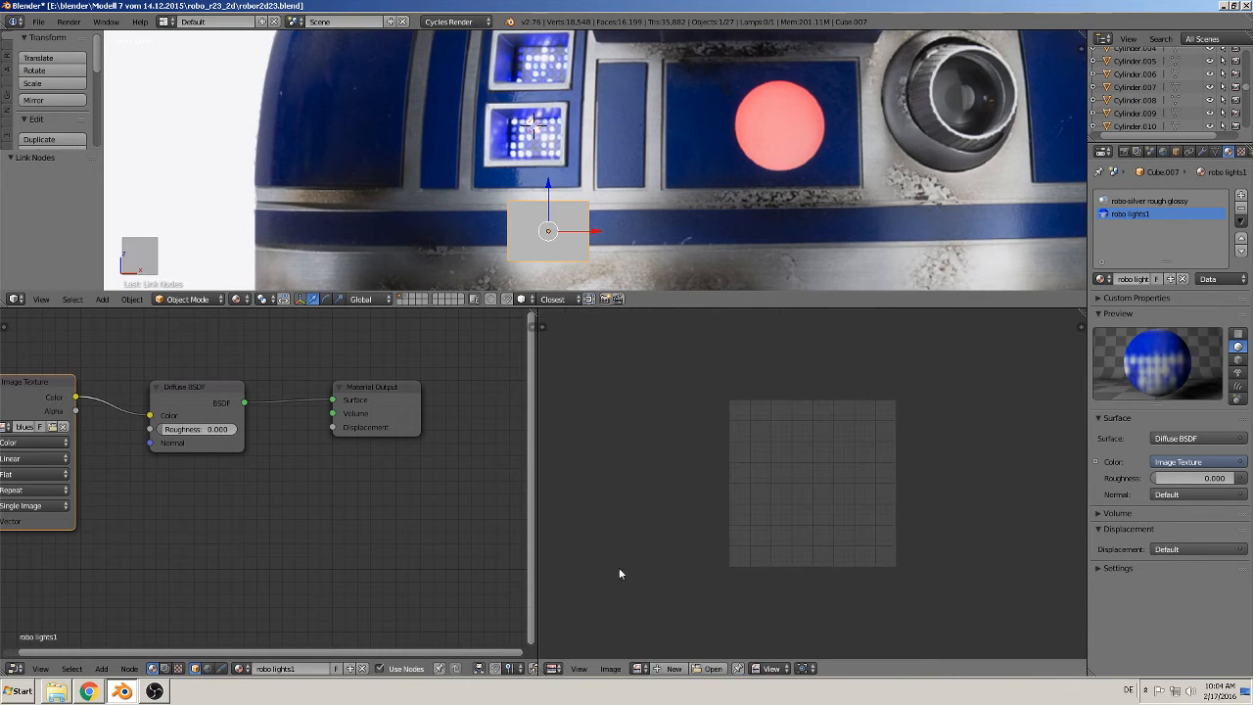
Step: Display bluesledlicht.png in the UV/Image Editor and inspect it up close
left_click(644, 668)
left_click(678, 574)
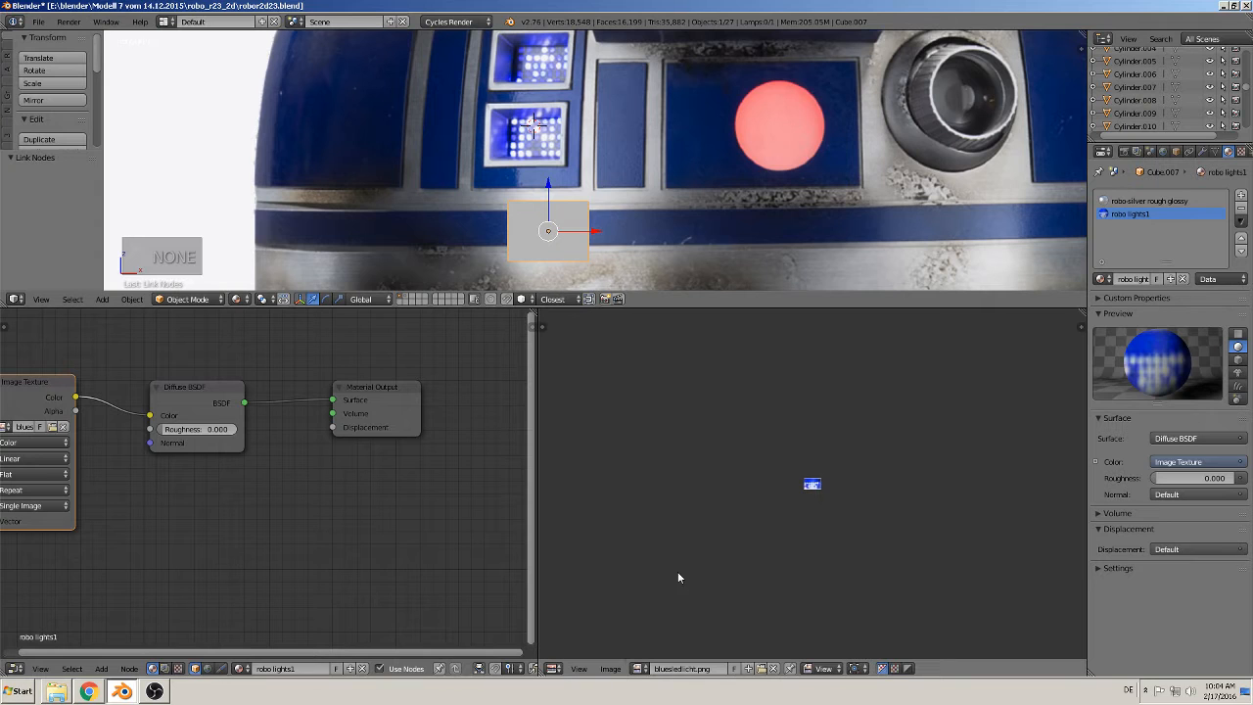
scroll(807, 535, "up", 10)
scroll(833, 519, "down", 6)
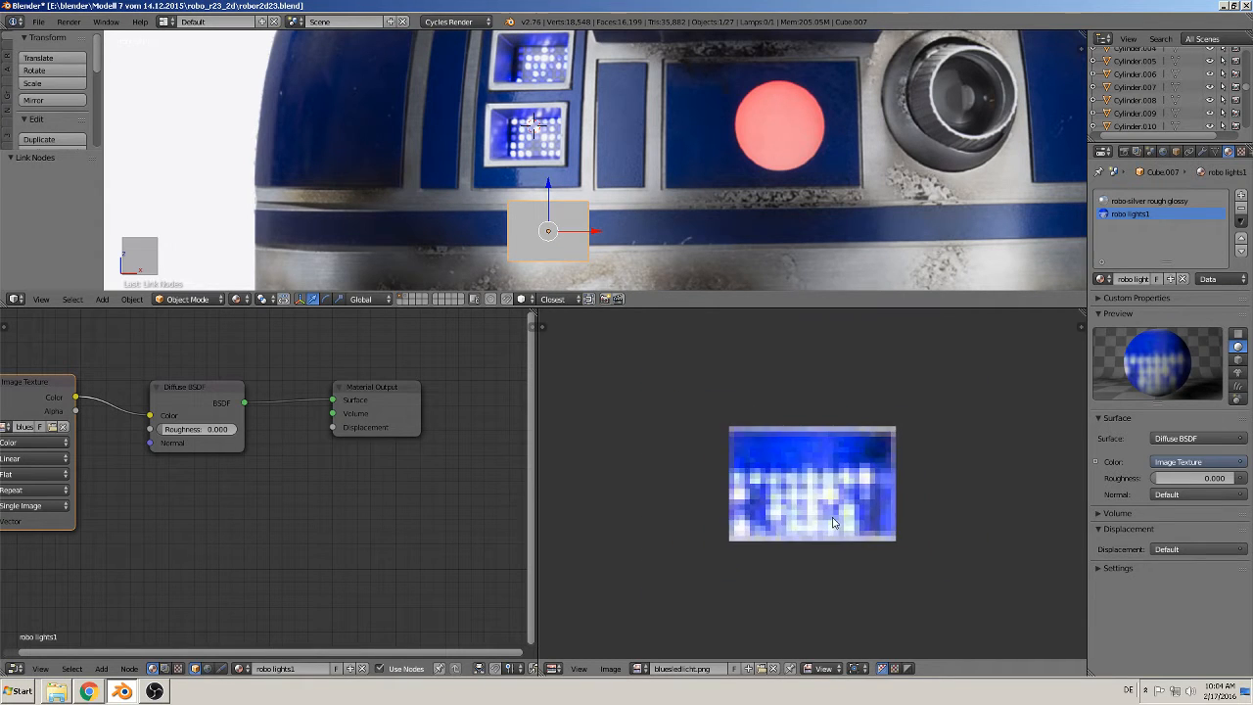
scroll(833, 514, "down", 4)
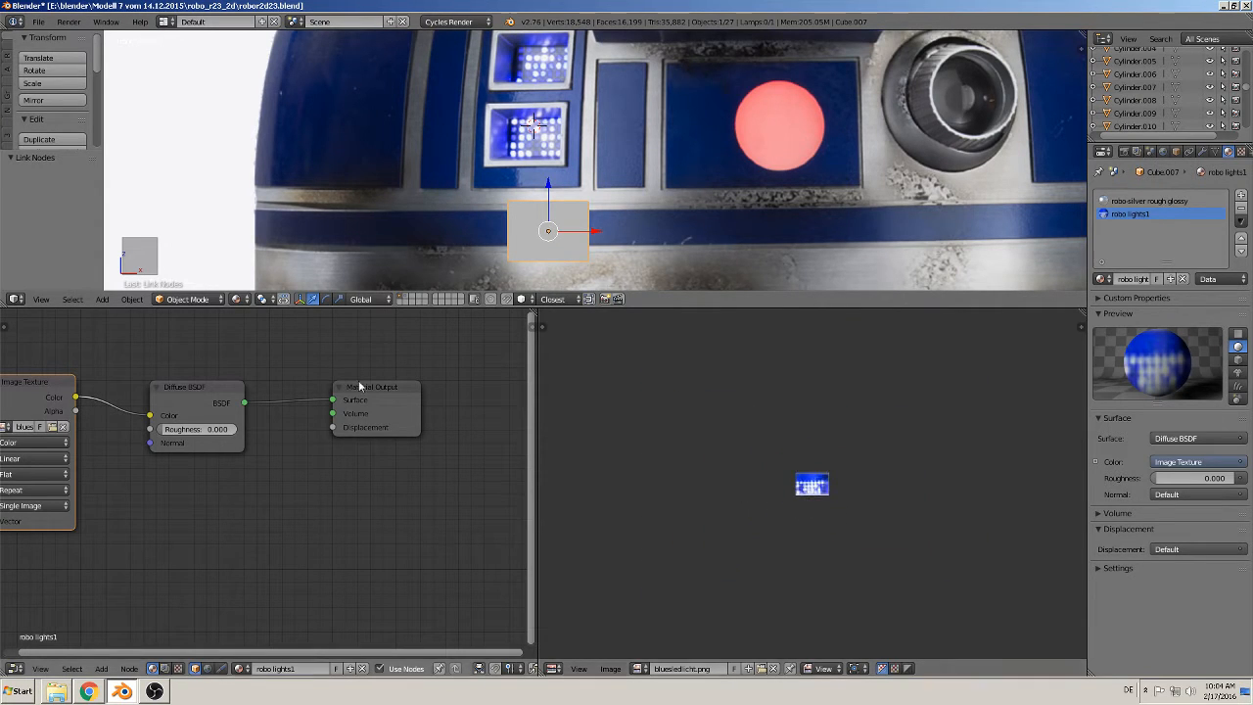
Step: Examine the framed block against the small light windows in the reference image and the modelled robot
scroll(654, 211, "down", 8)
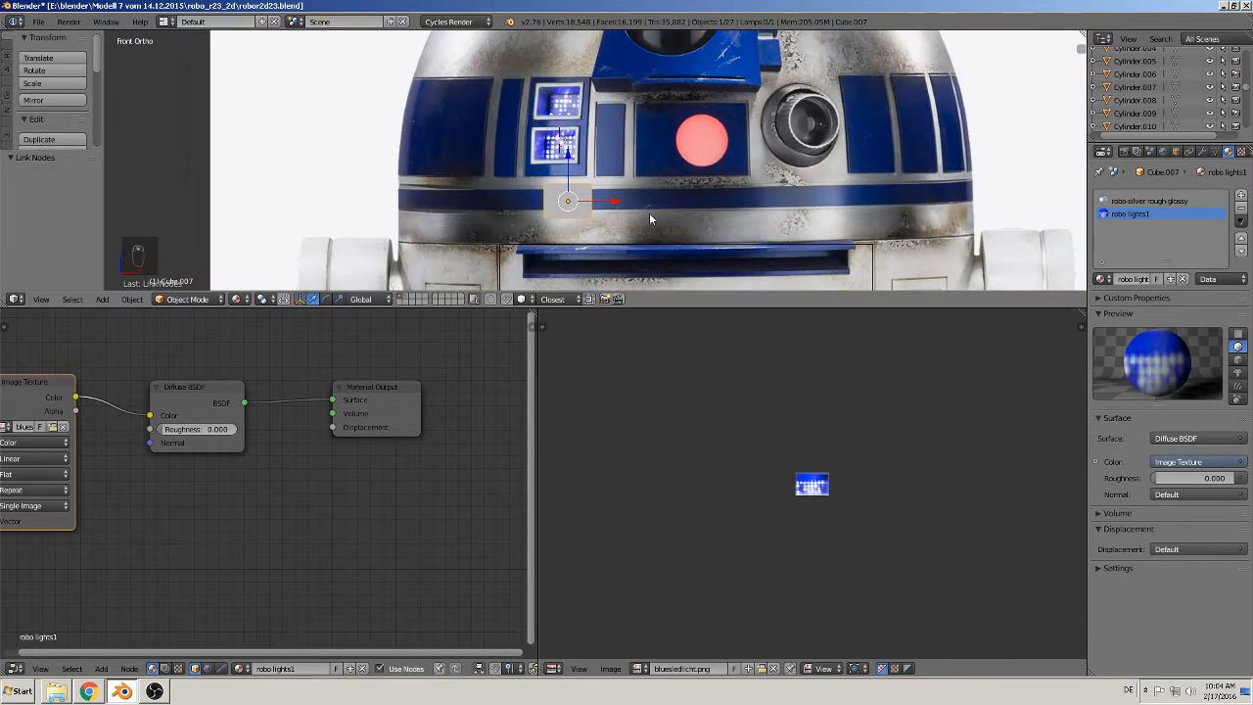
middle_click_drag(934, 230, 355, 199, "shift")
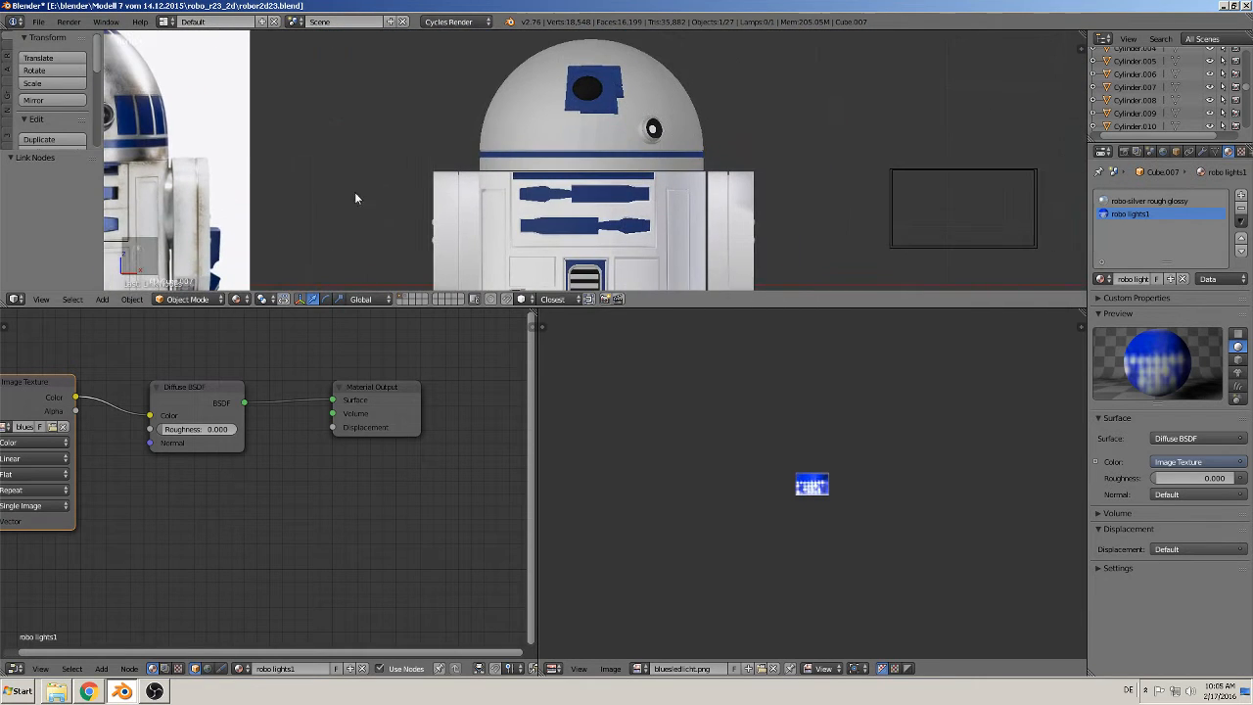
middle_click_drag(575, 216, 749, 203, "shift")
middle_click_drag(330, 178, 799, 196, "shift")
scroll(647, 146, "up", 2)
middle_click_drag(647, 146, 697, 69)
scroll(691, 205, "up", 2)
scroll(574, 245, "up", 5)
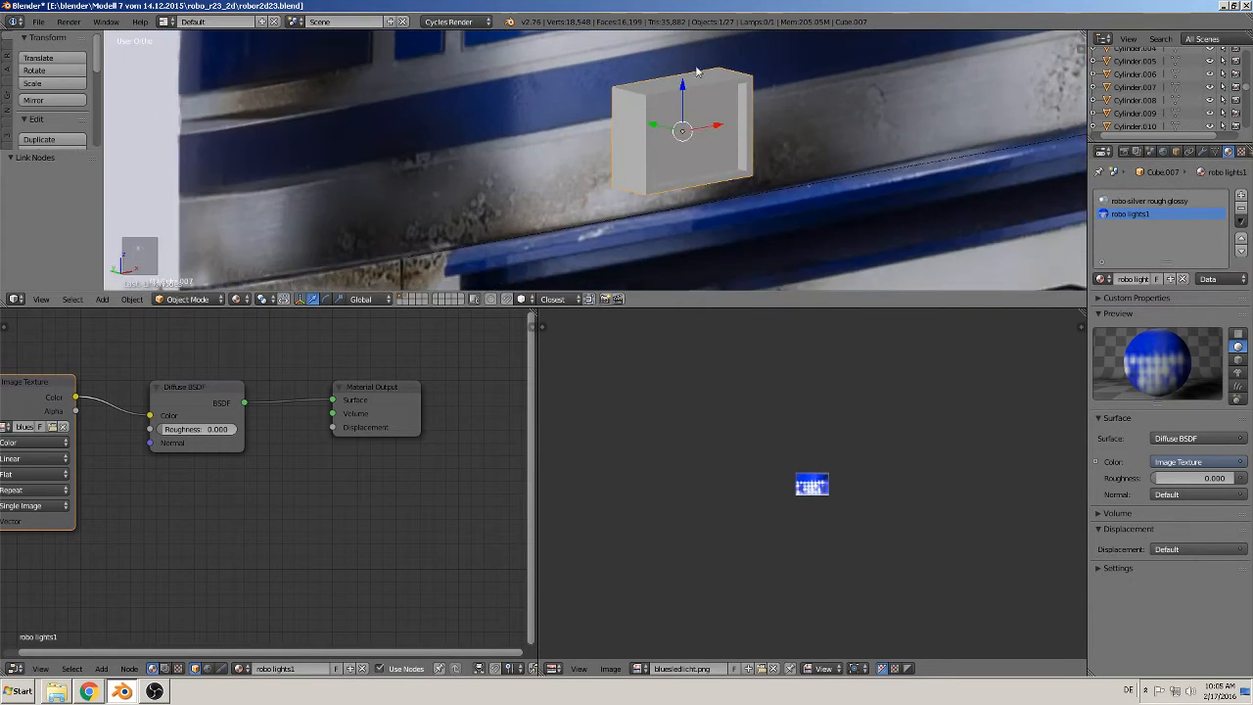
scroll(666, 123, "up", 3)
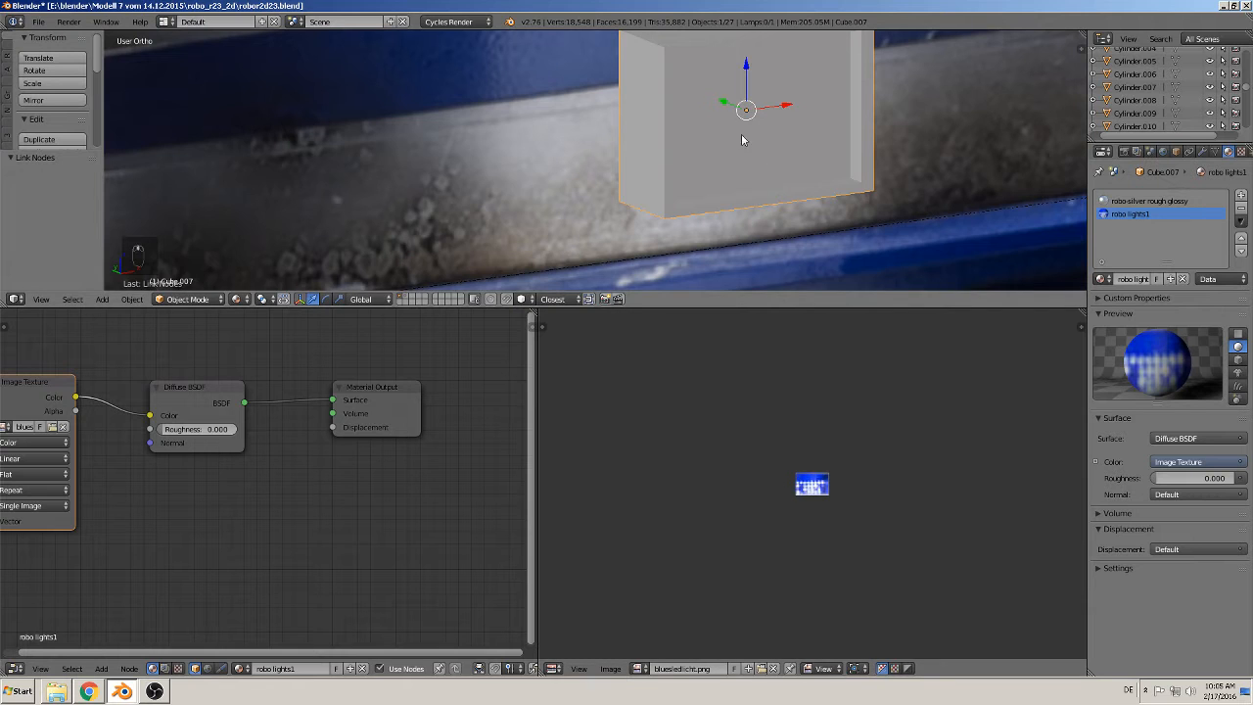
scroll(697, 227, "down", 7)
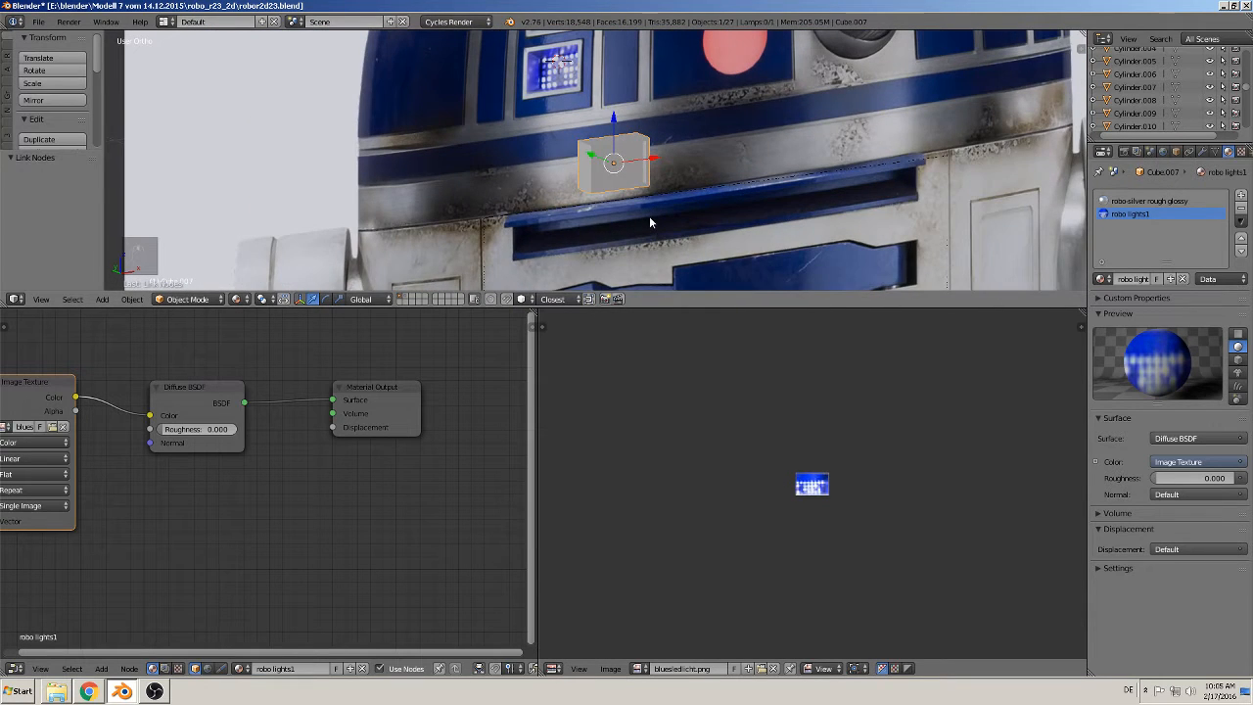
middle_click_drag(649, 217, 594, 44, "shift")
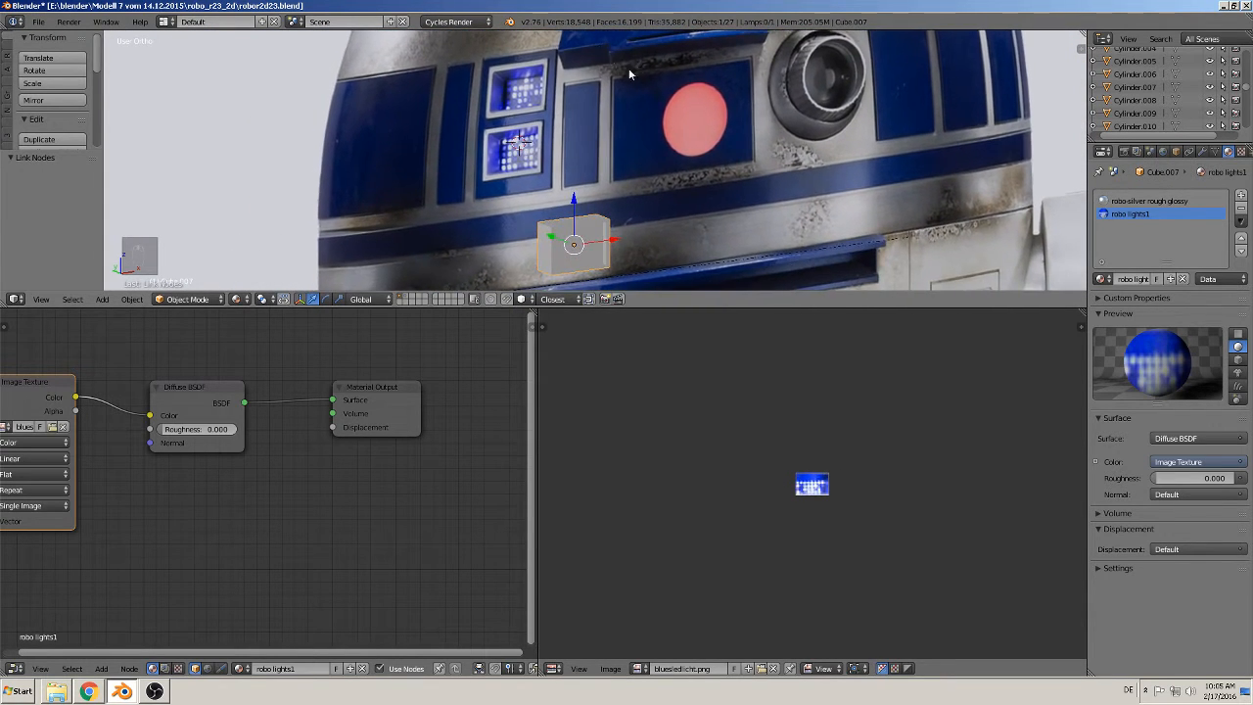
scroll(657, 122, "up", 2)
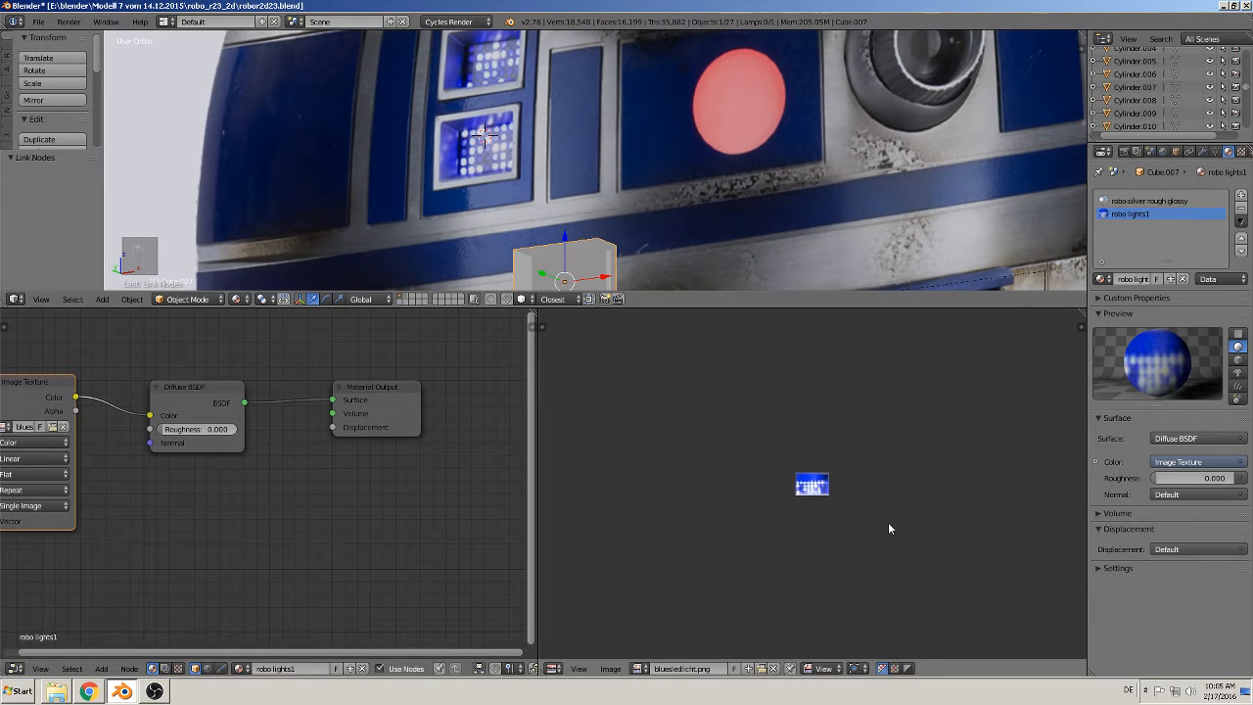
middle_click_drag(655, 230, 716, 156, "shift")
scroll(708, 177, "up", 5)
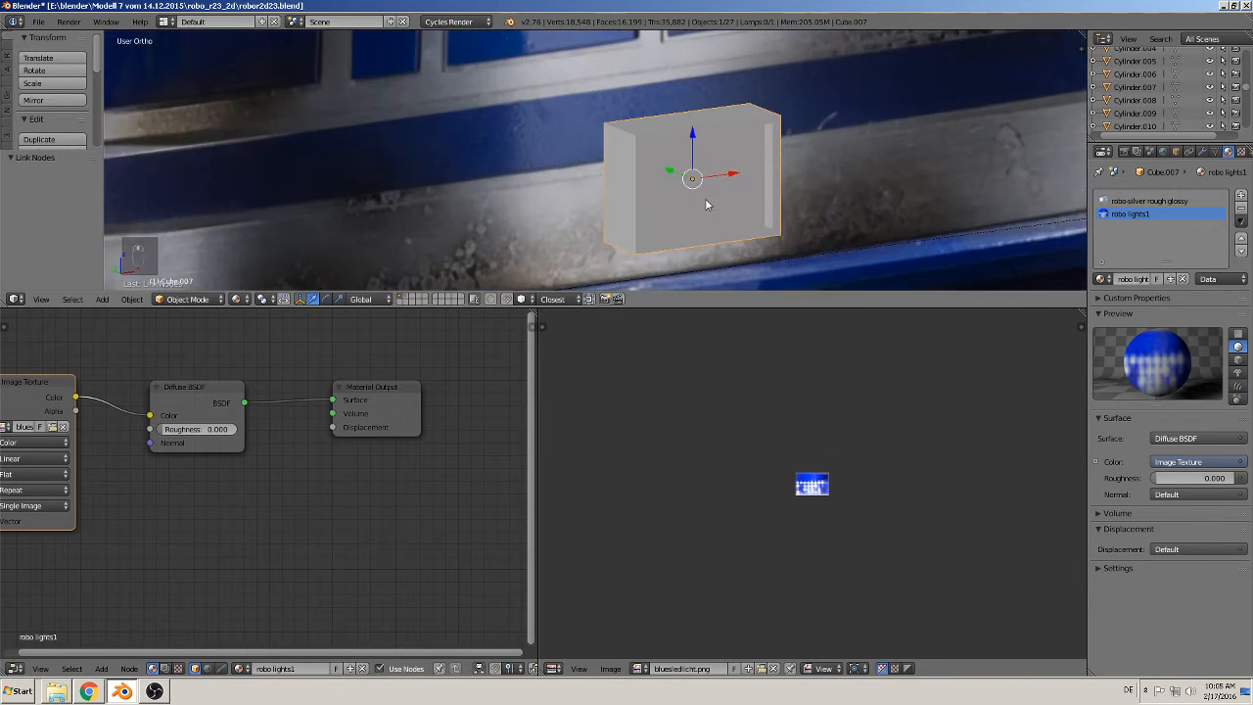
Step: Enter Edit Mode on the framed block and show its selected recessed front face at an angle
middle_click_drag(706, 200, 649, 182)
key("Tab")
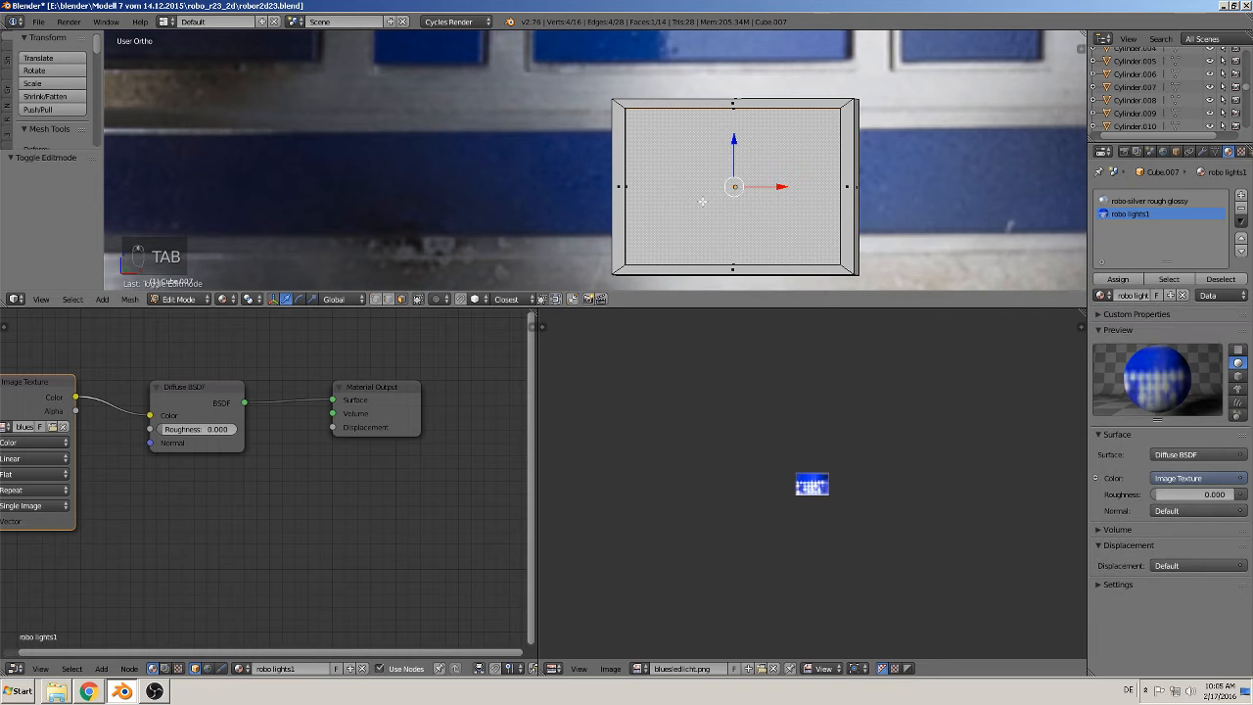
key("KP_1")
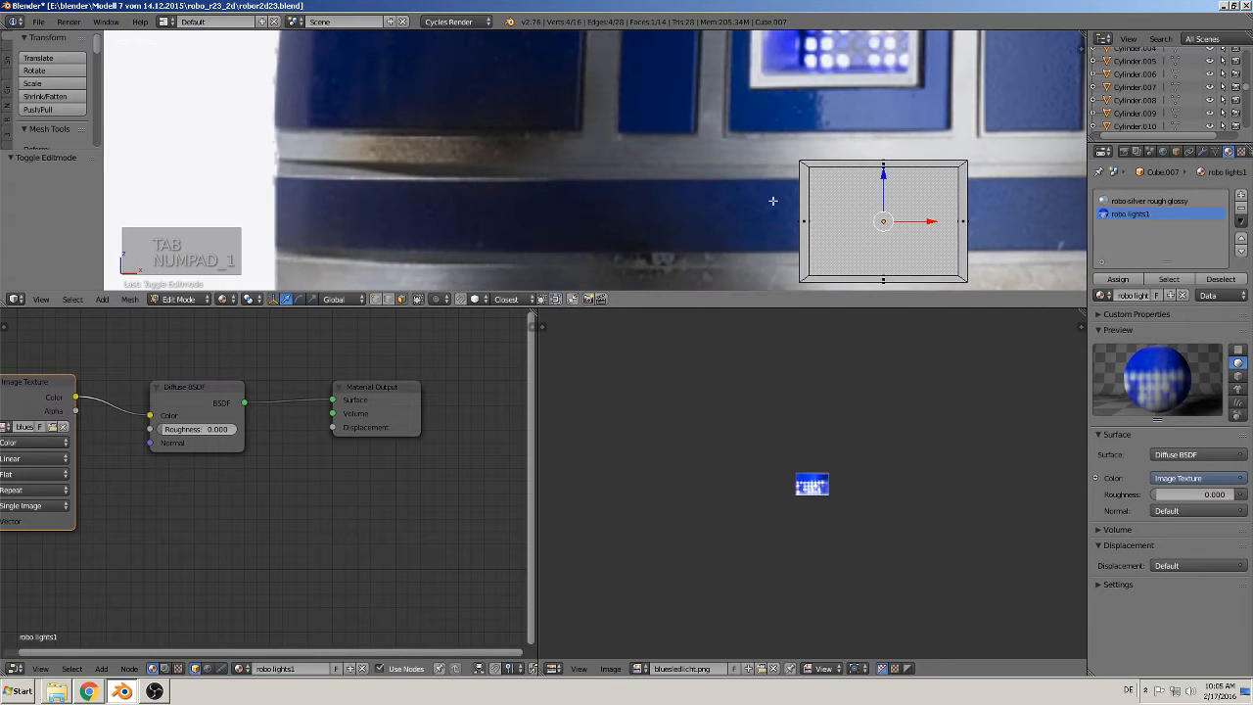
middle_click_drag(879, 227, 600, 165, "shift")
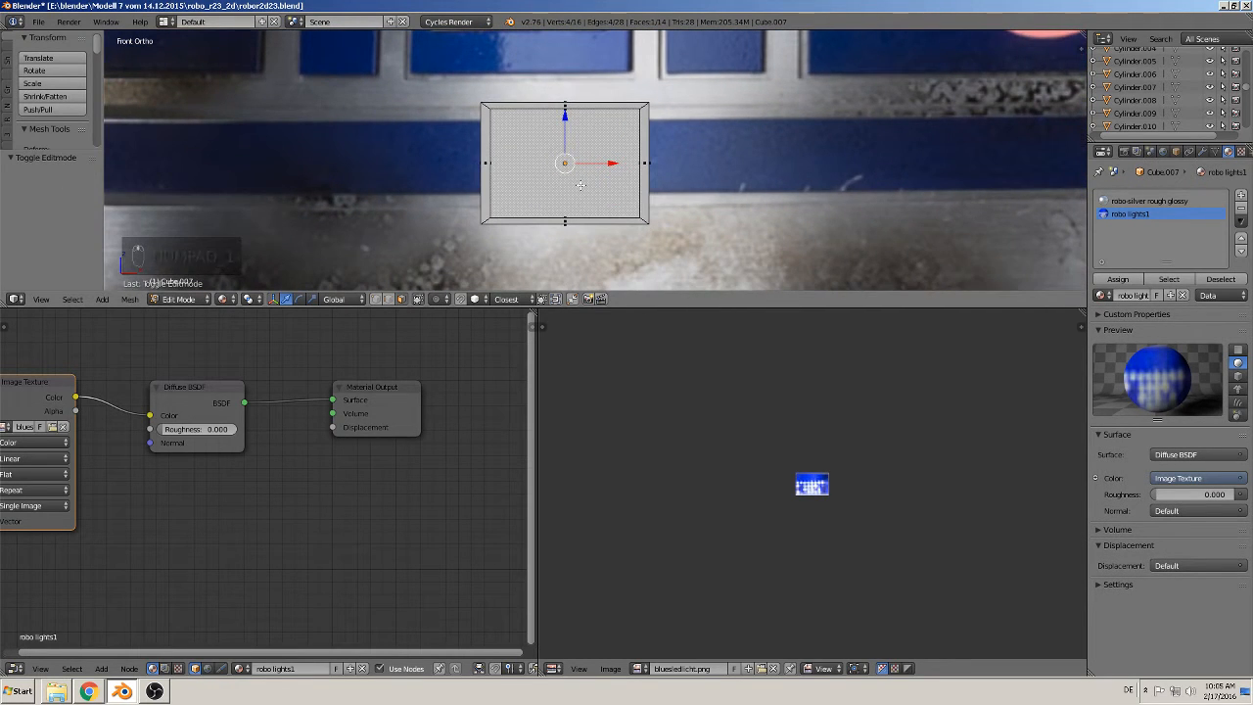
middle_click_drag(355, 175, 588, 208)
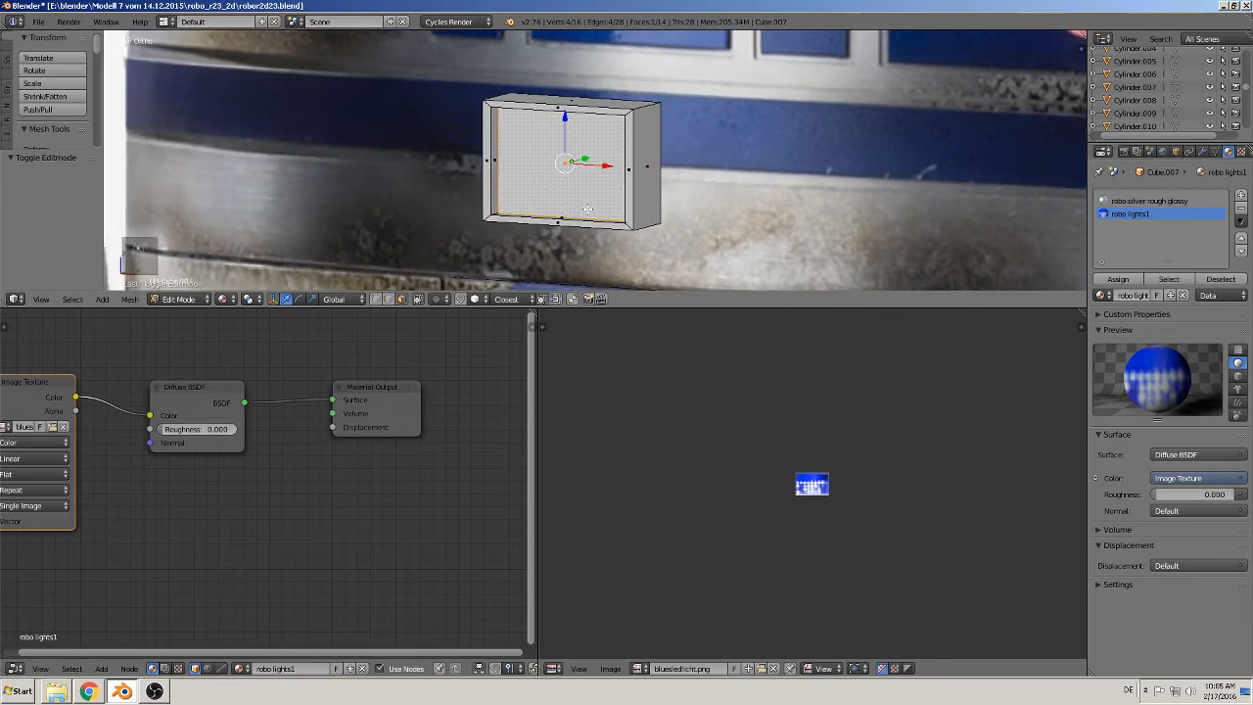
scroll(587, 209, "up", 2)
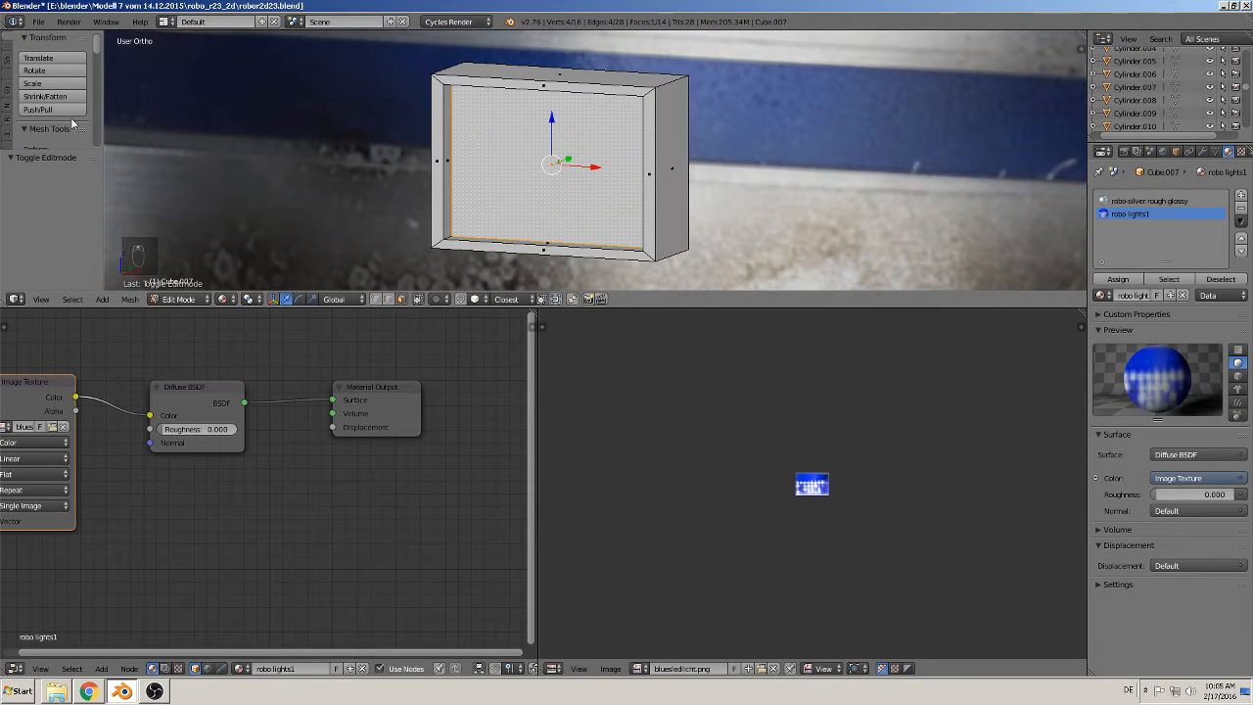
left_click_drag(102, 161, 207, 162)
left_click(9, 122)
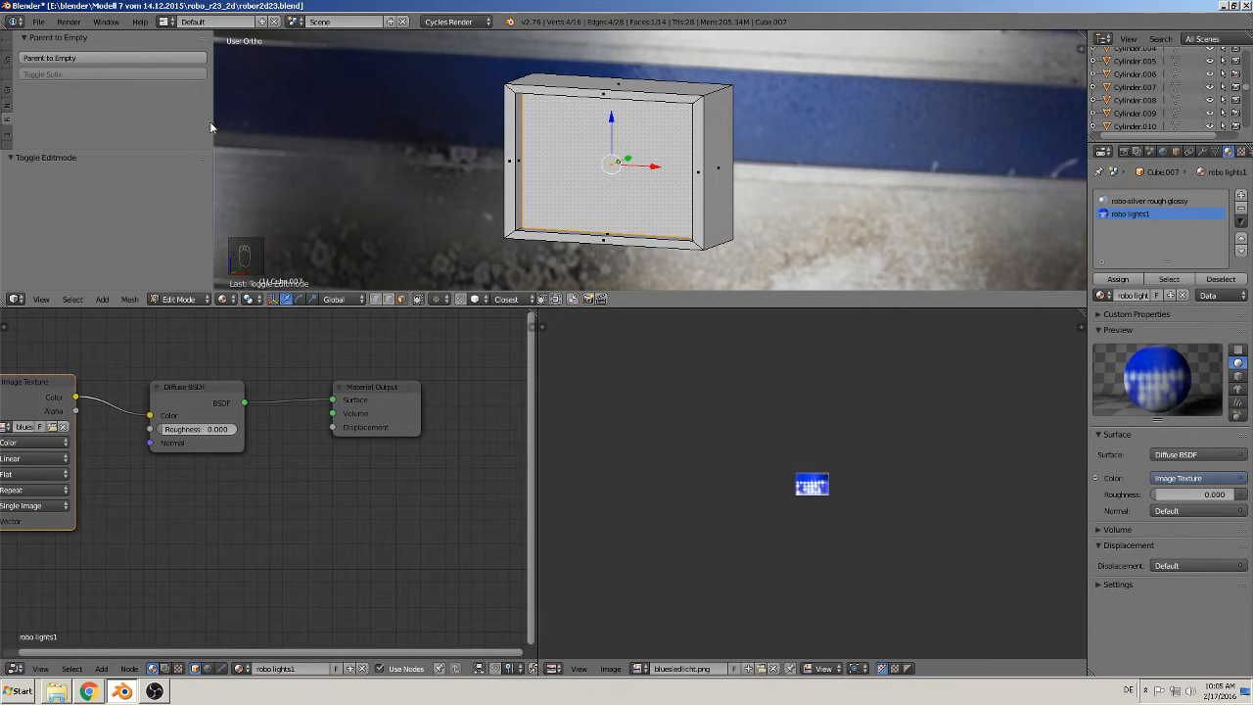
left_click_drag(212, 114, 119, 115)
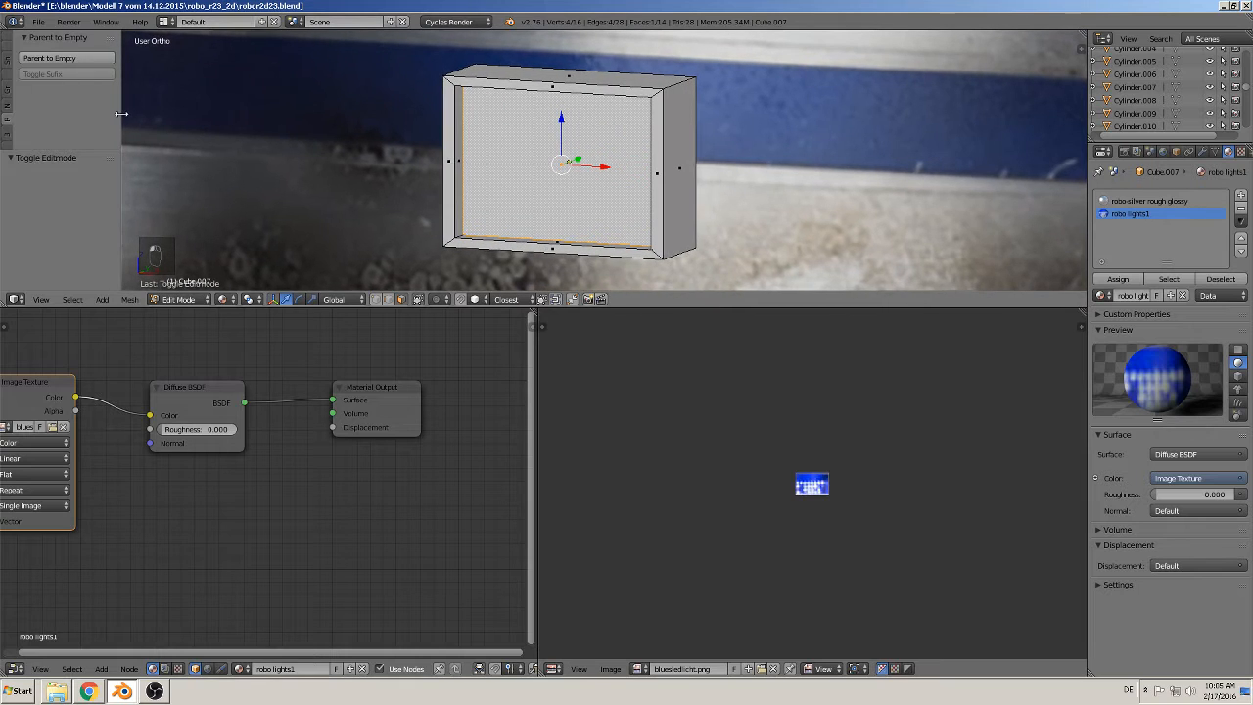
Step: Mark the edges around the framed block's recessed front face as a UV seam
scroll(127, 123, "up", 3)
left_click(13, 81)
left_click(12, 61)
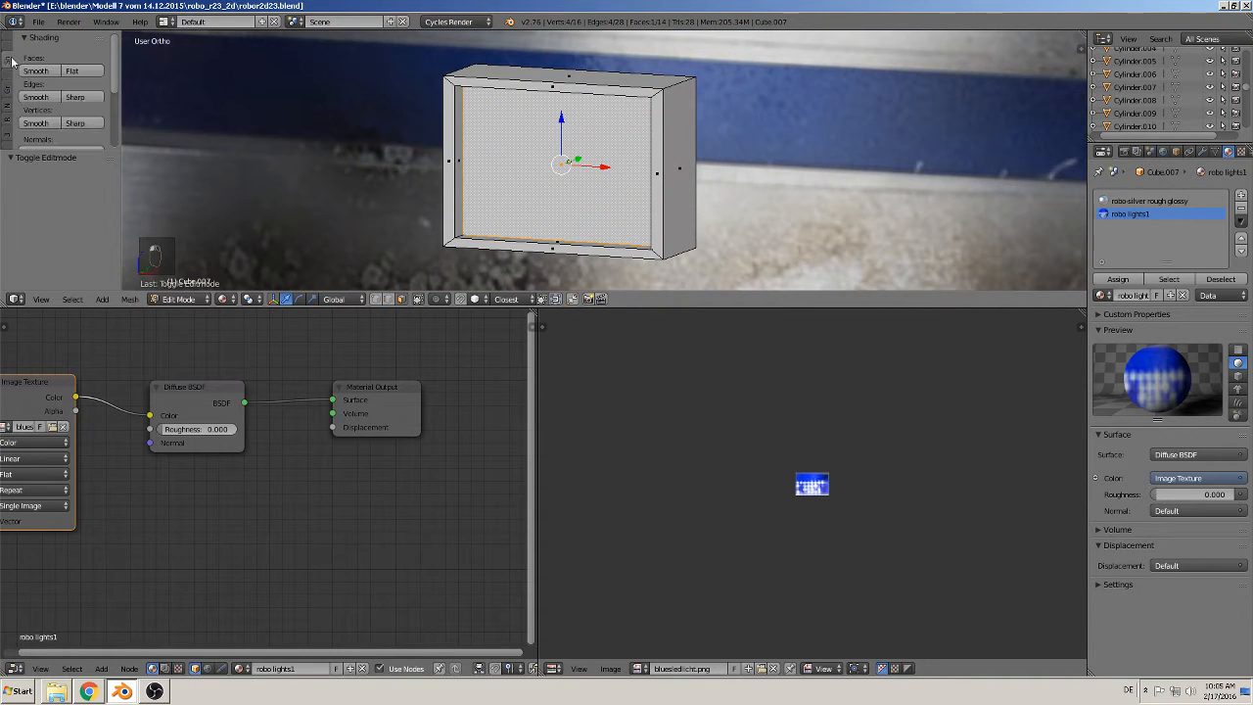
left_click(12, 78)
left_click(13, 93)
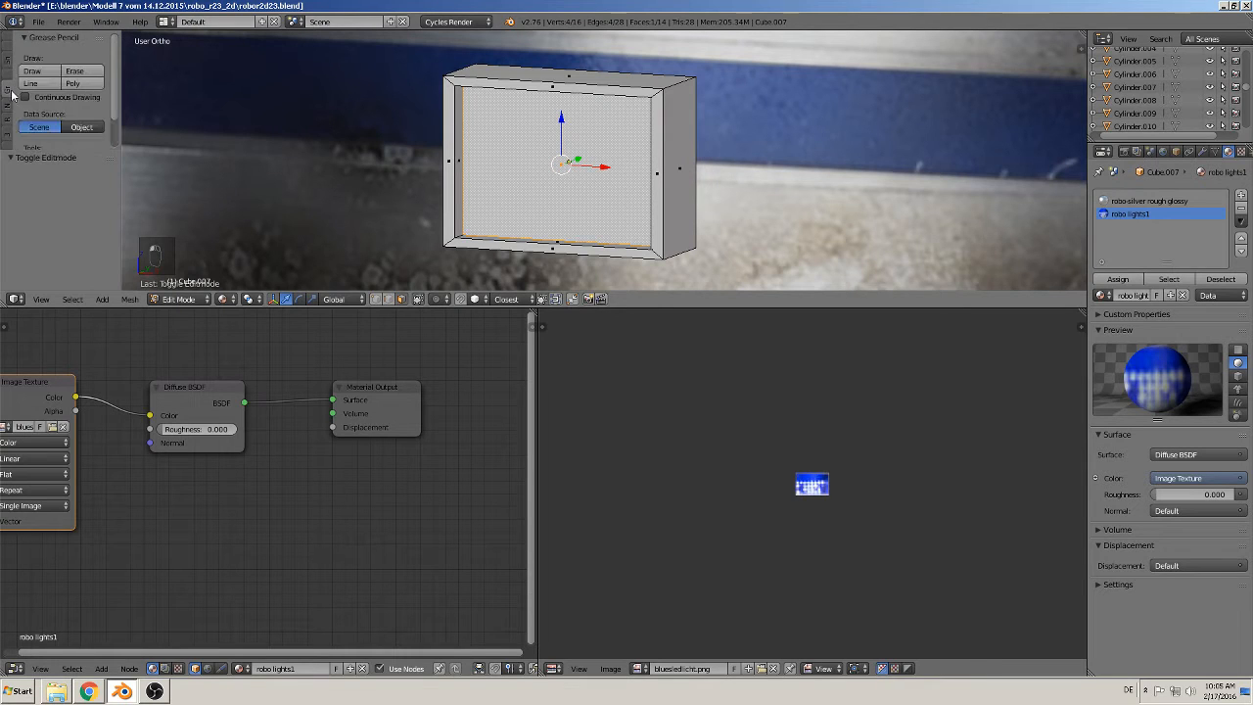
scroll(39, 103, "down", 1)
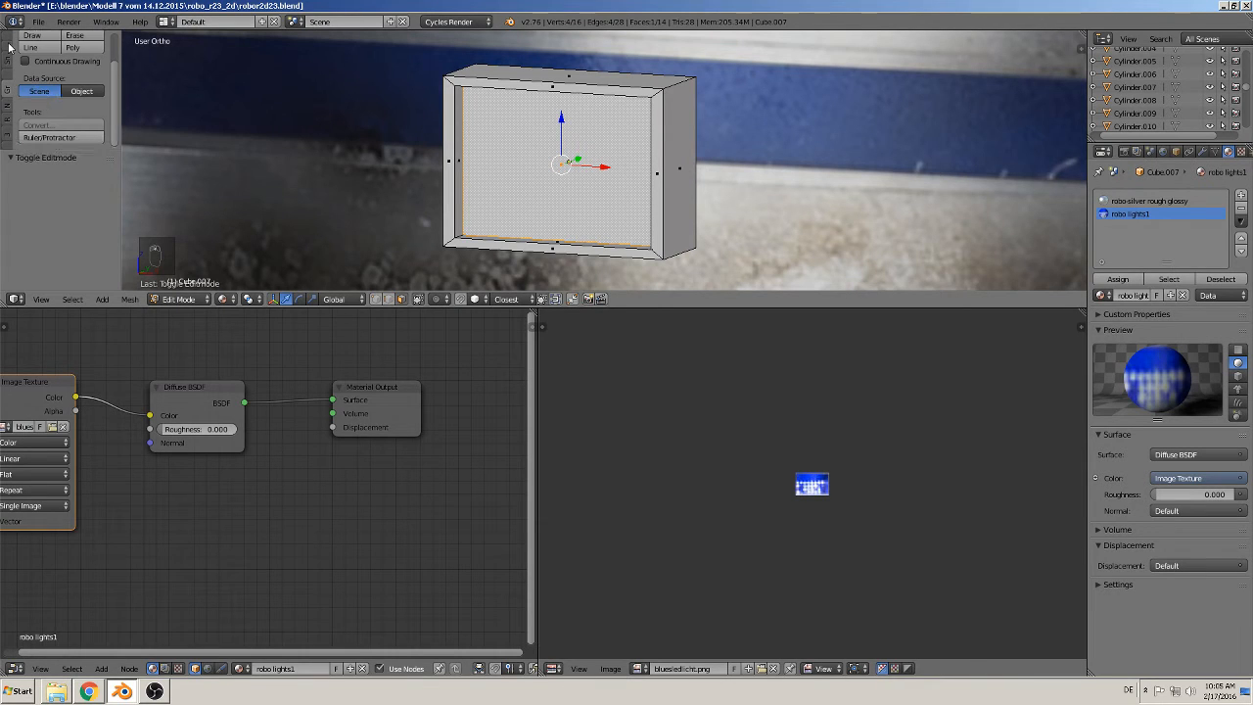
left_click(9, 47)
left_click(9, 60)
scroll(39, 99, "down", 2)
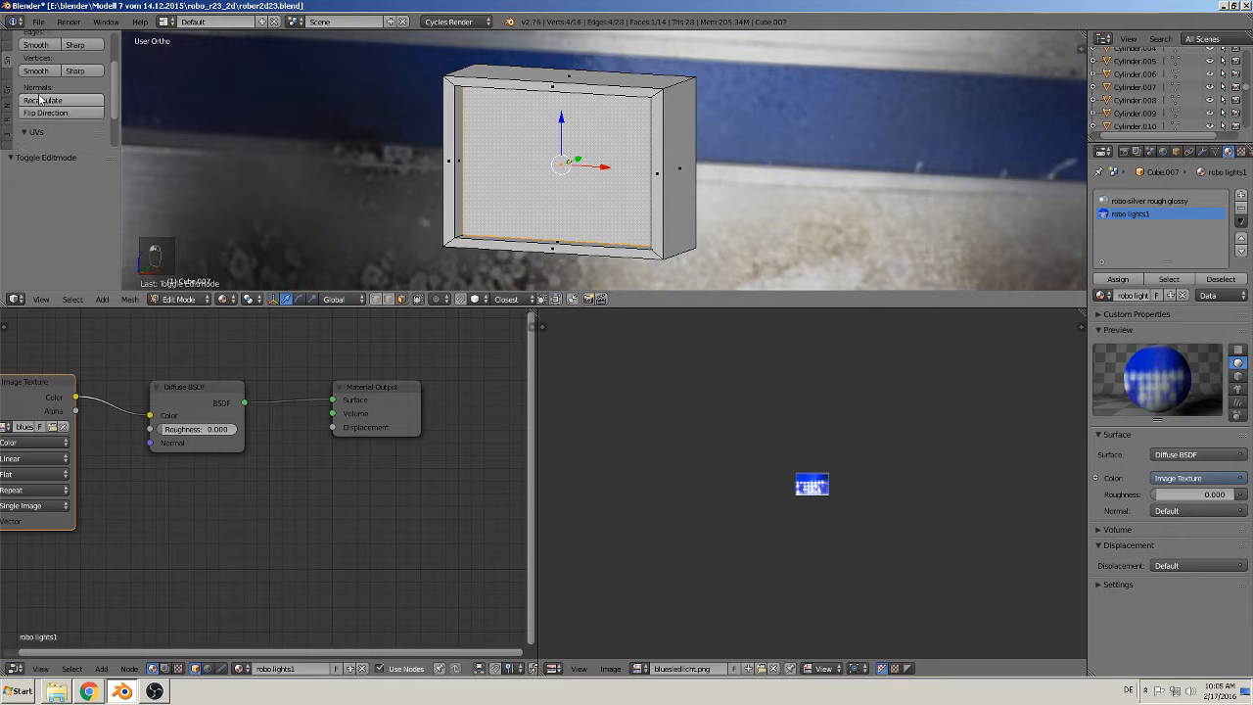
scroll(39, 99, "down", 2)
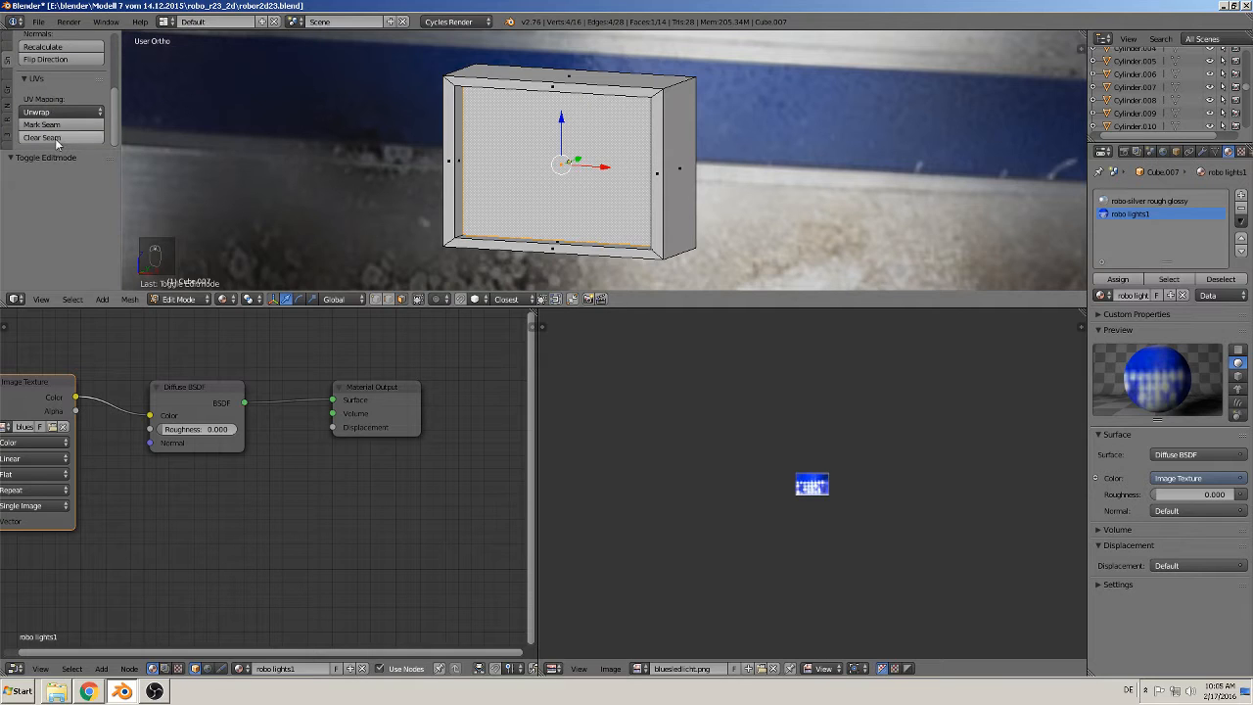
left_click(49, 124)
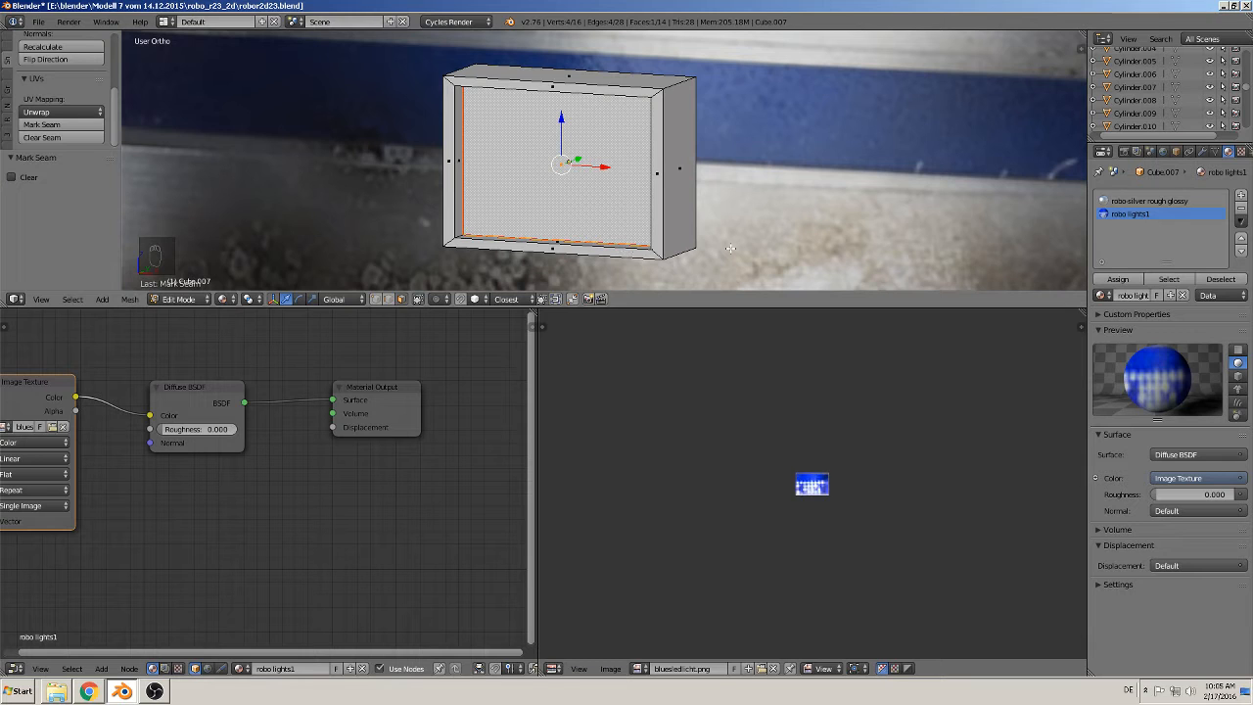
Step: Enlarge the 3D viewport and UV-map the recessed face from the front view with Project from View (Bounds)
key("KP_1")
scroll(821, 244, "down", 4)
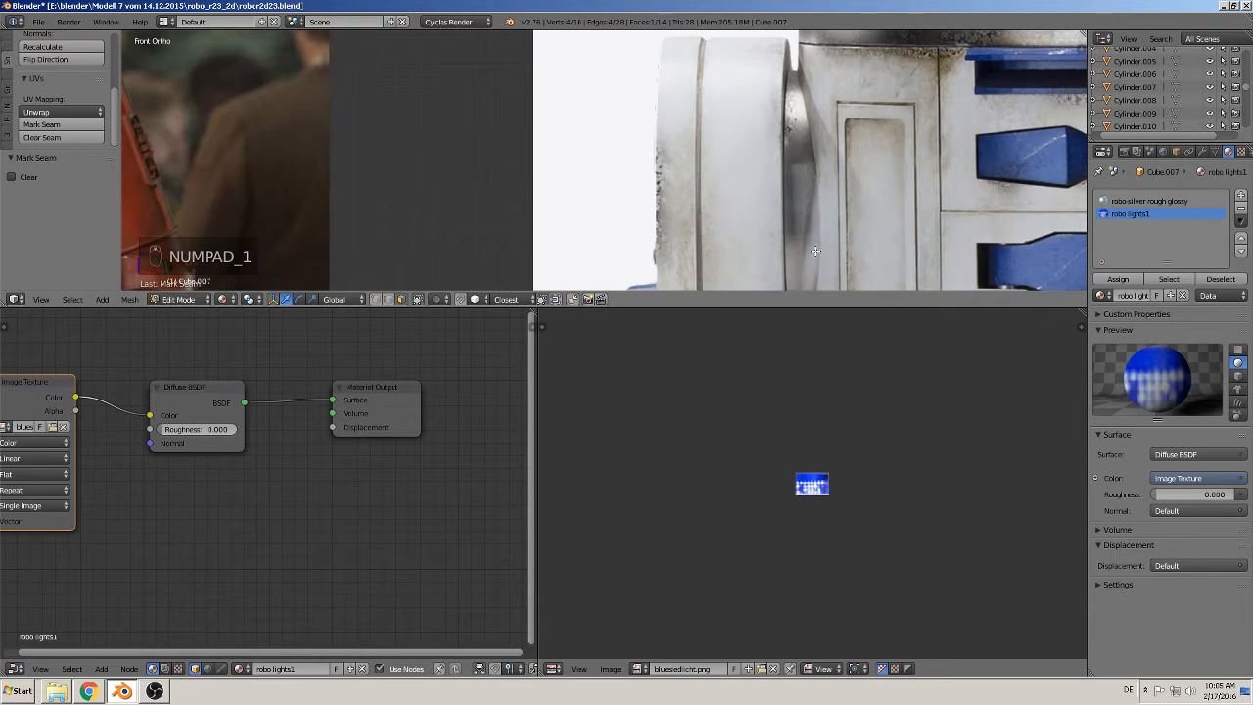
scroll(755, 229, "down", 3)
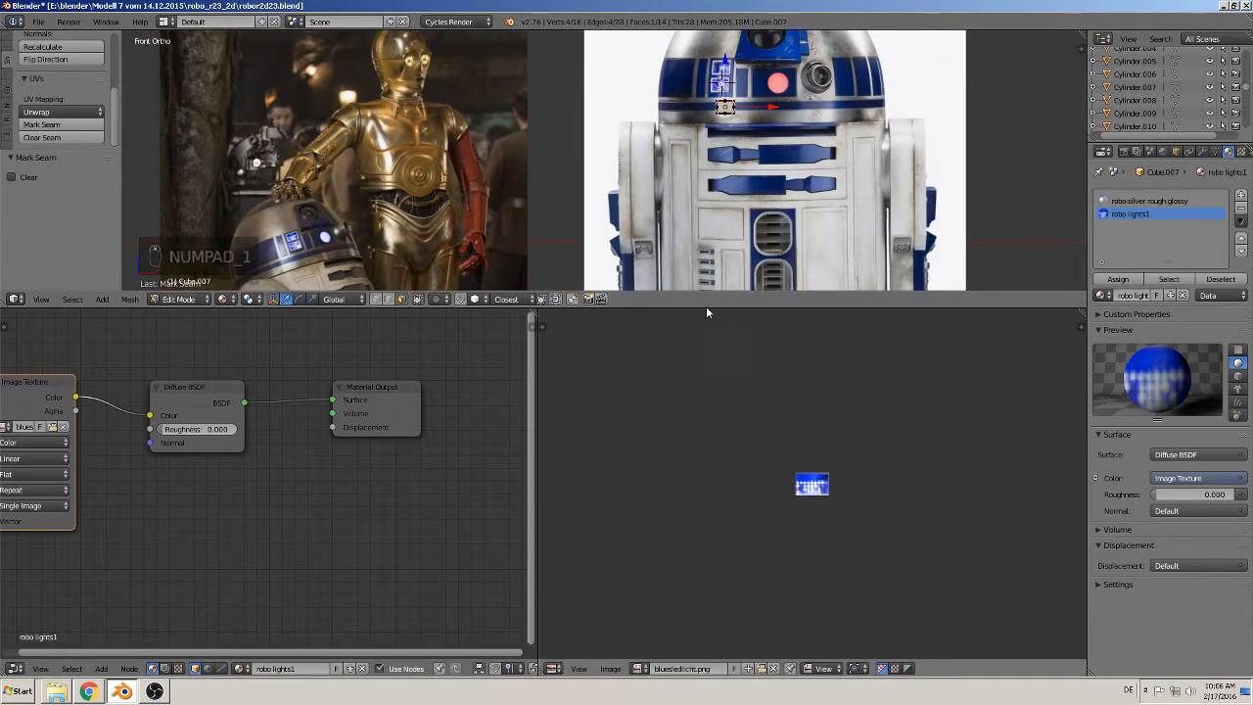
left_click_drag(713, 307, 713, 536)
scroll(552, 241, "up", 6)
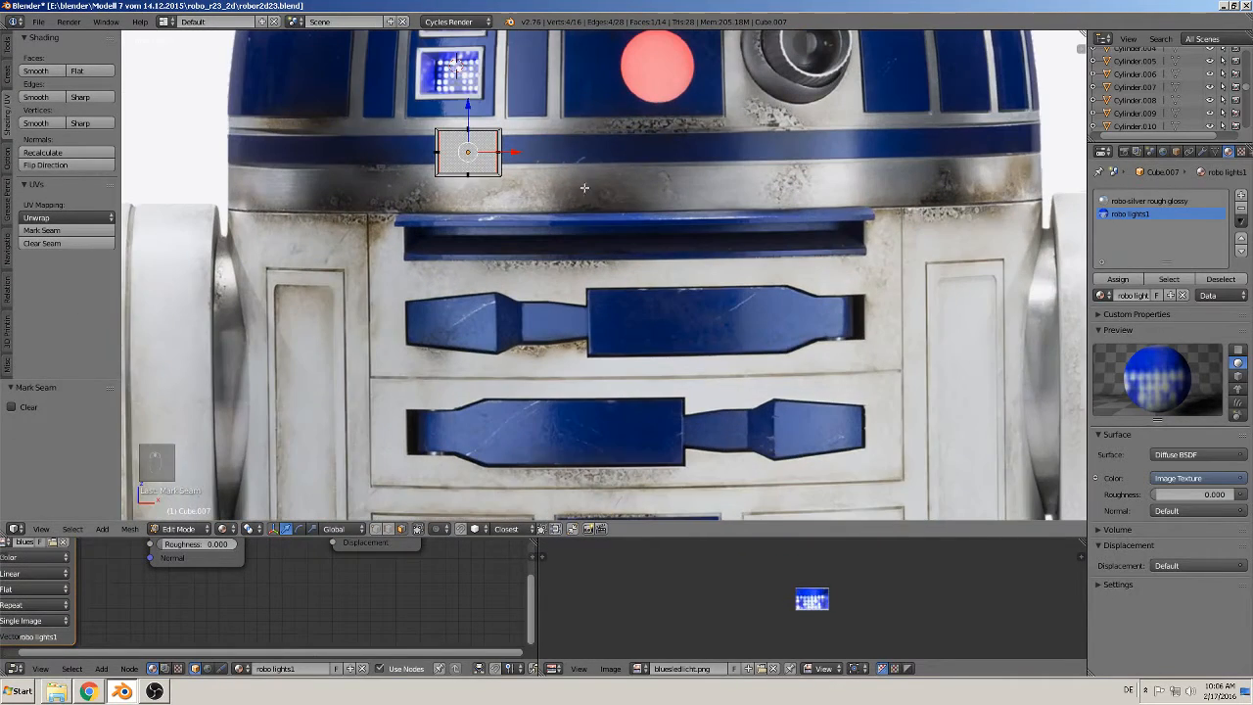
middle_click_drag(555, 217, 617, 300, "shift")
scroll(617, 299, "up", 4)
middle_click_drag(540, 304, 663, 357, "shift")
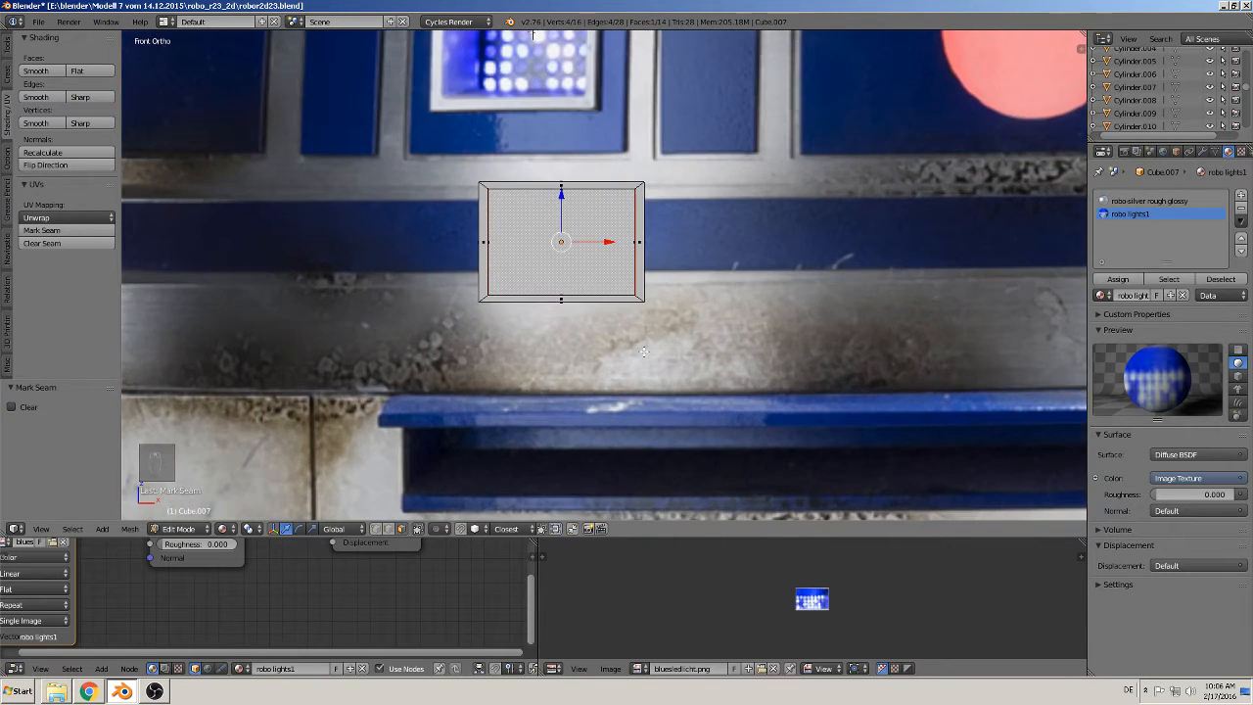
scroll(644, 350, "up", 3)
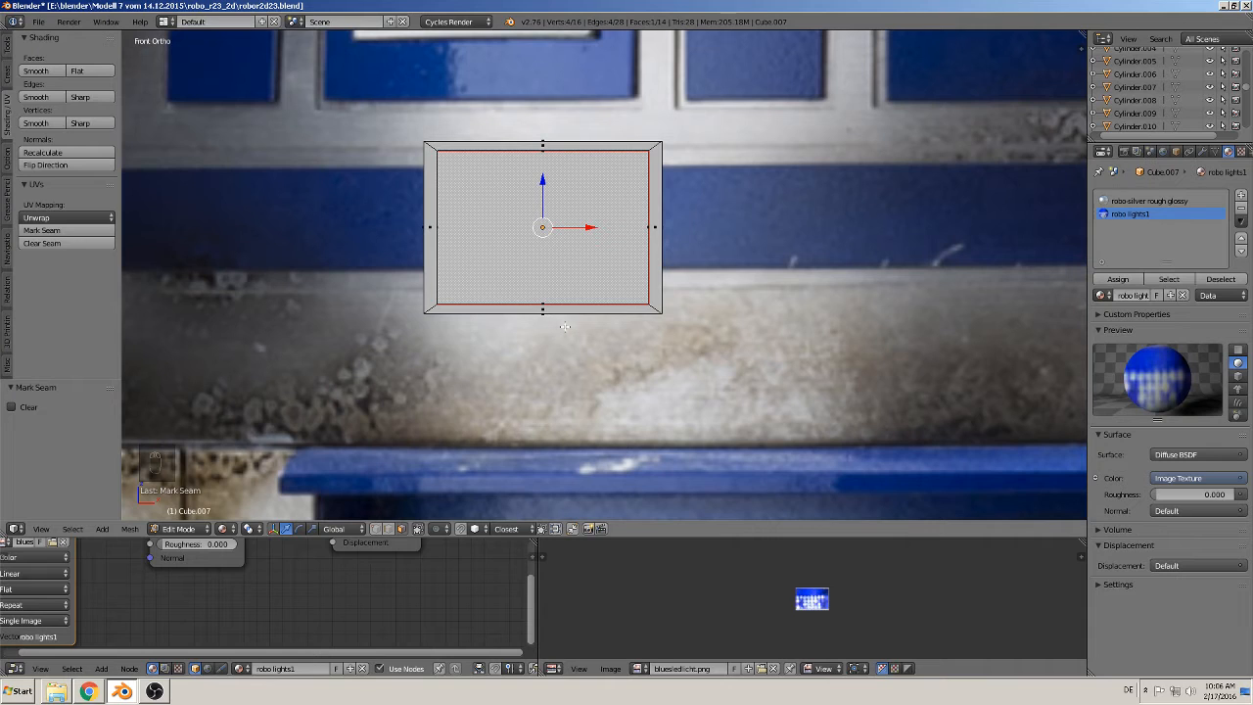
key("u")
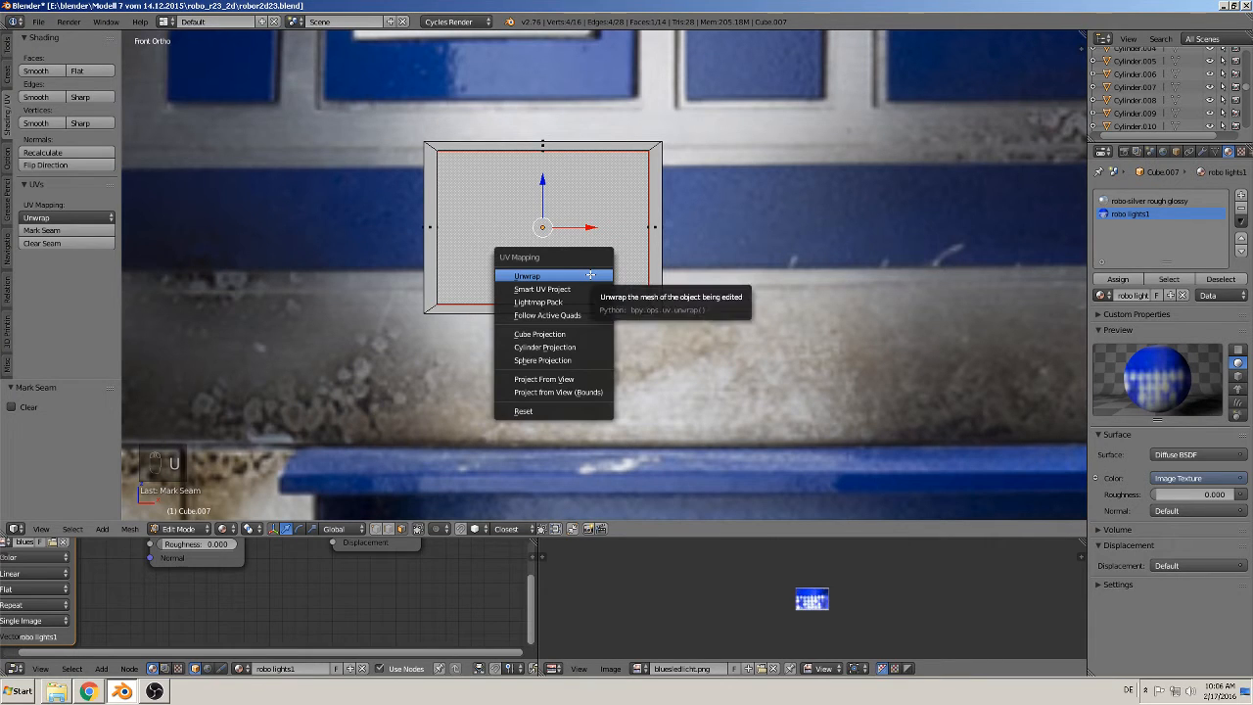
left_click(573, 393)
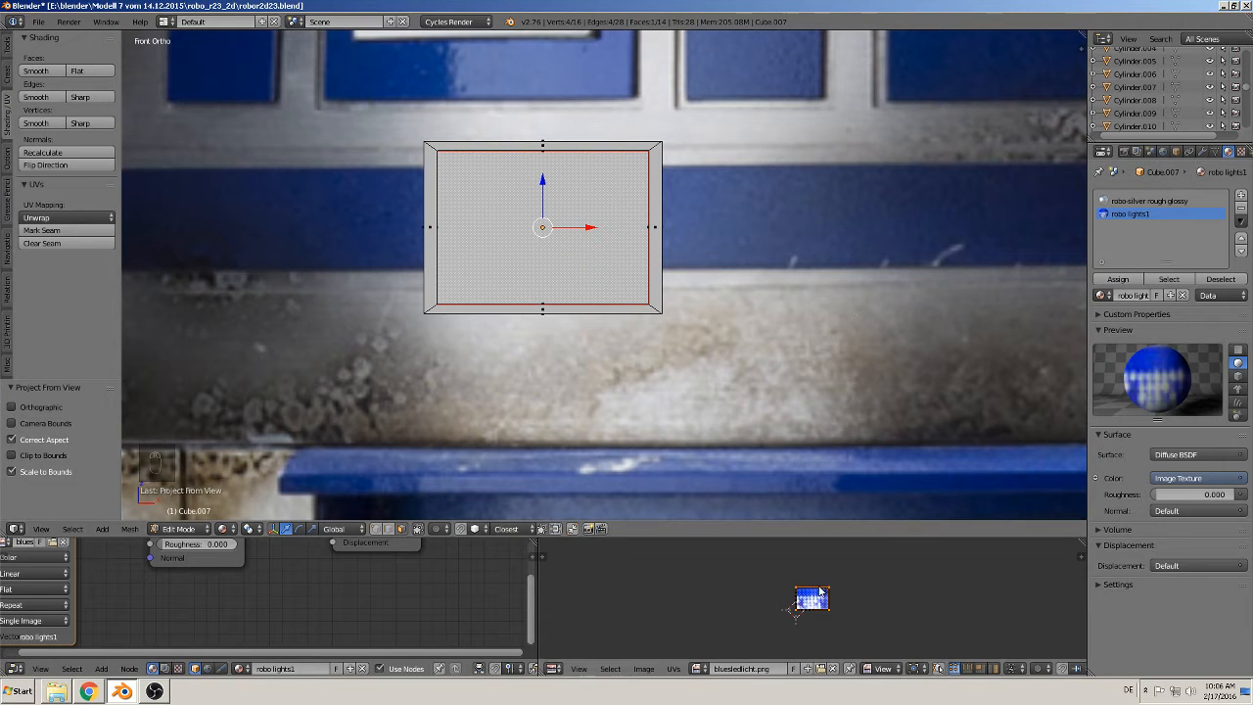
scroll(854, 591, "up", 4)
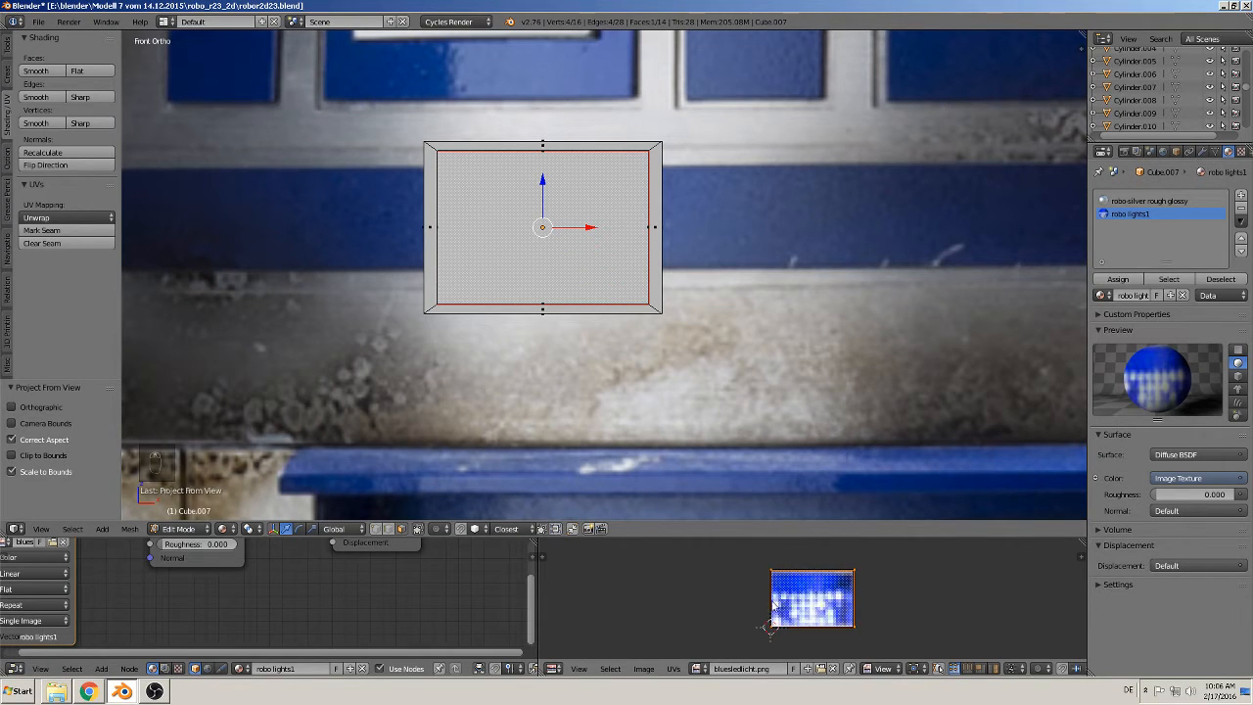
scroll(830, 598, "down", 4)
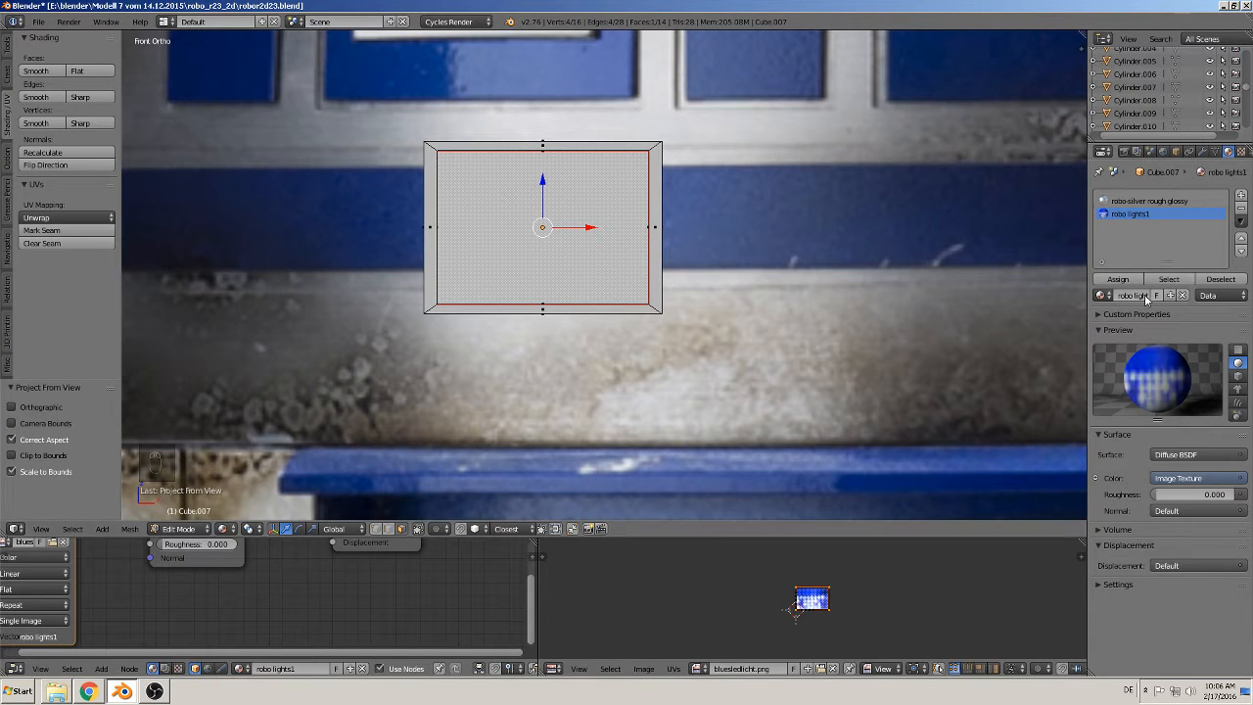
Step: Assign the robo lights1 material to the recessed face, leave Edit Mode and check the block at an angle
left_click(1118, 279)
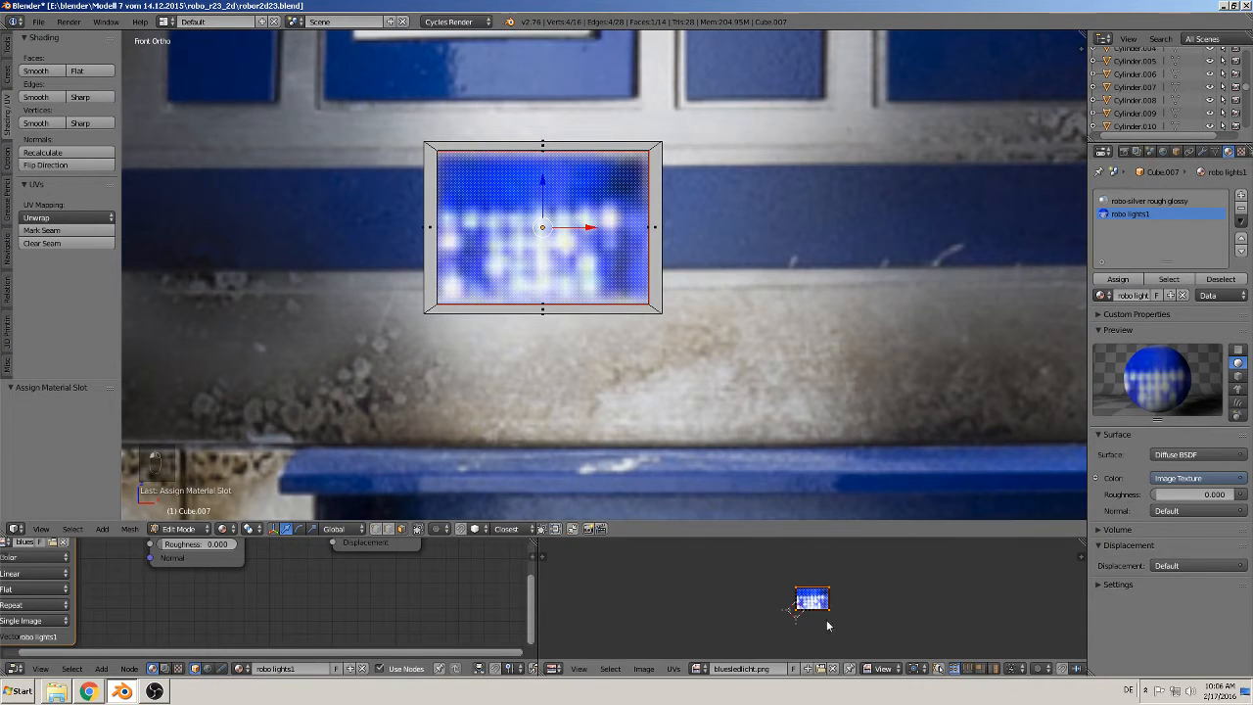
key("Tab")
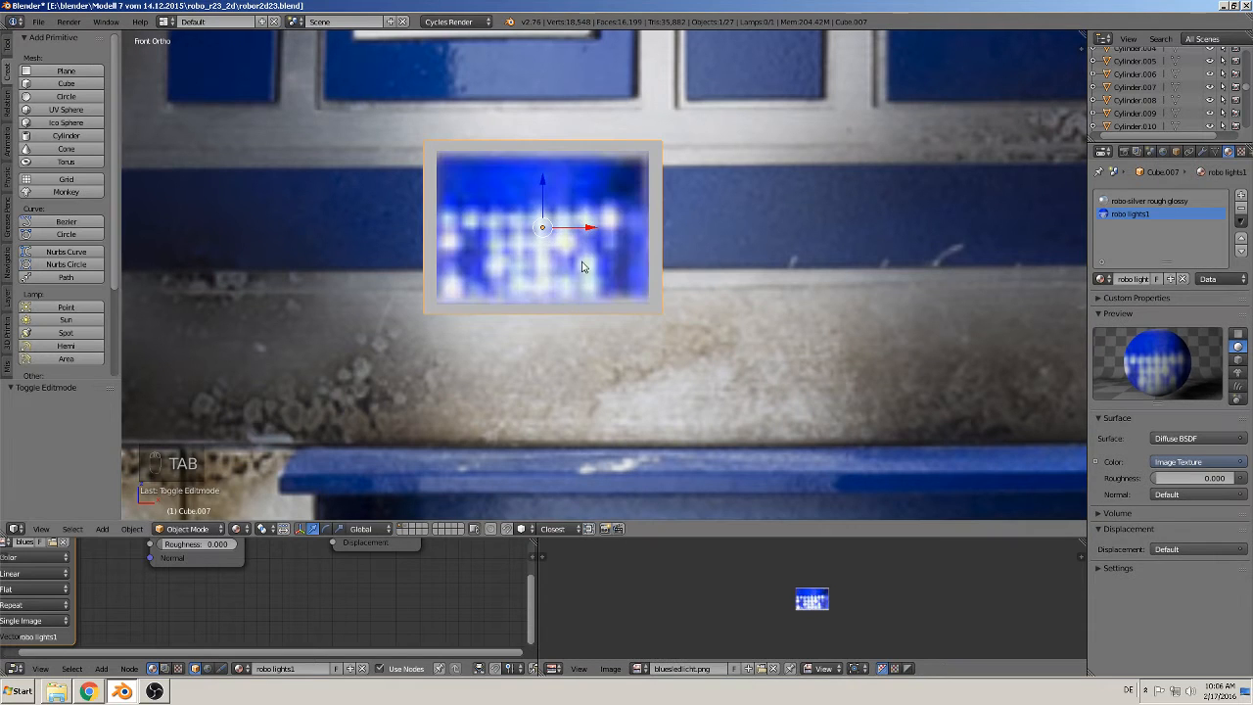
scroll(582, 286, "down", 3)
middle_click_drag(575, 260, 643, 323)
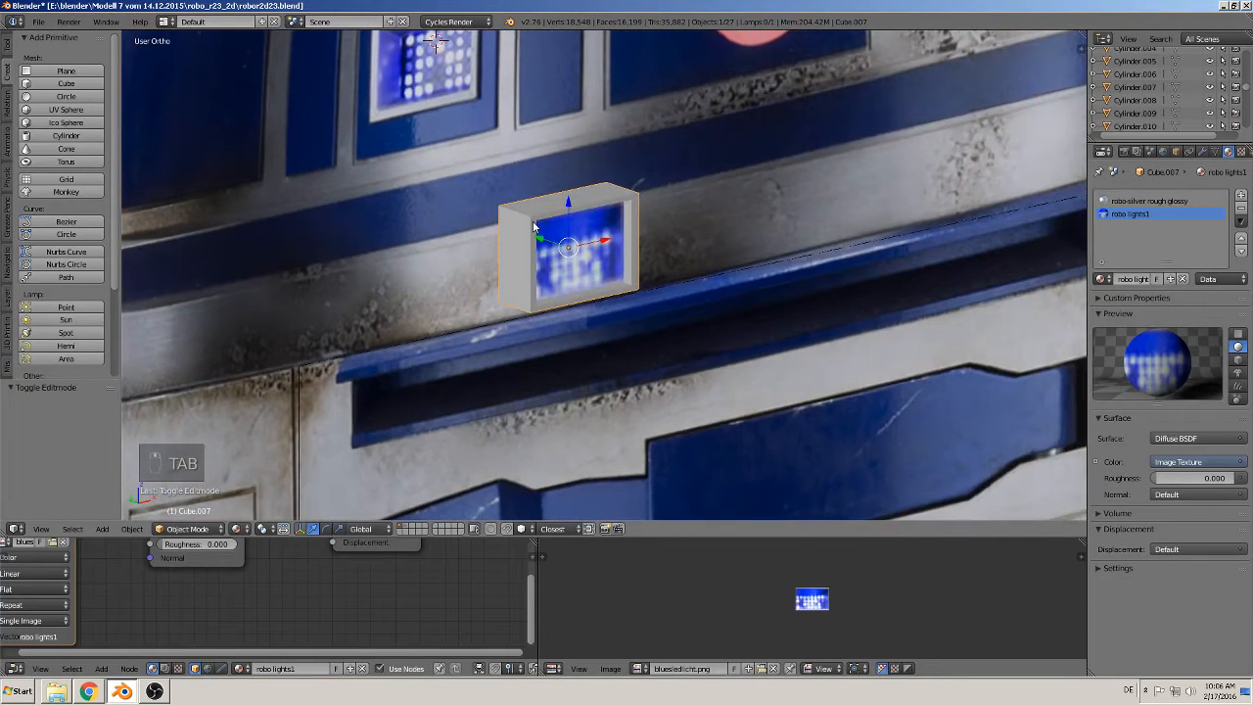
middle_click_drag(537, 222, 587, 282)
scroll(587, 284, "down", 3)
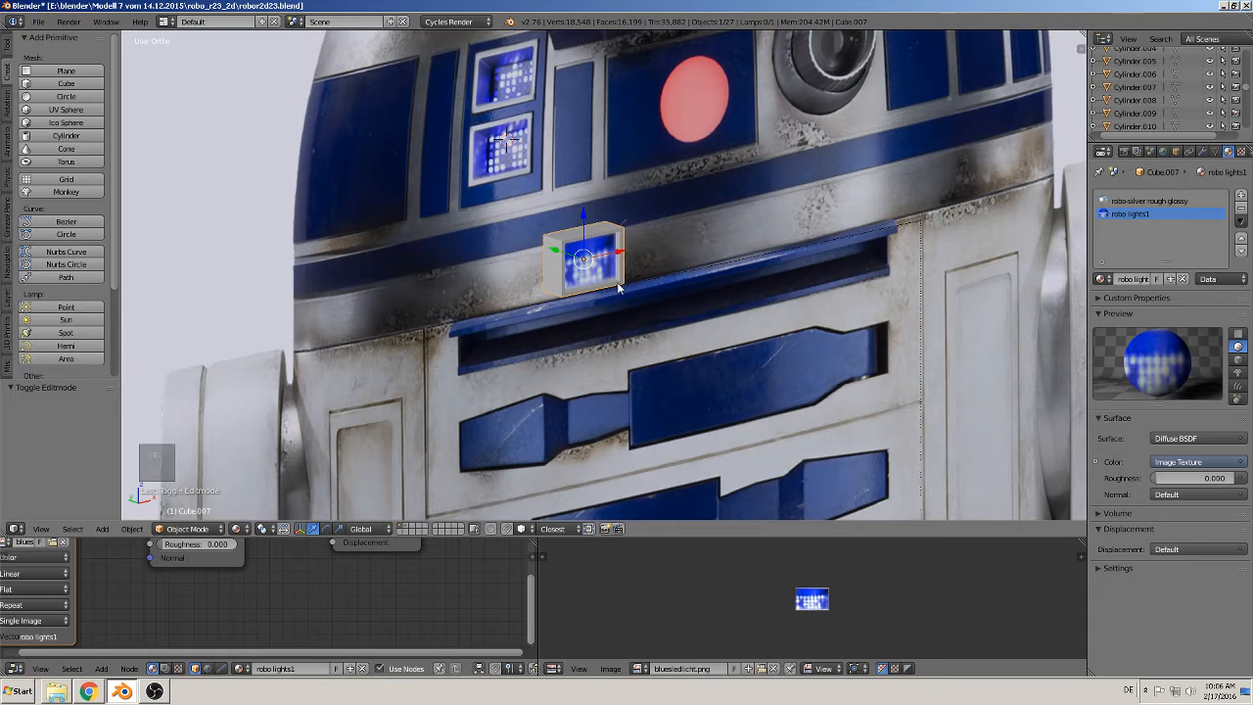
Step: Move the light window to the front of the modelled robot's dome, 0.953 along X and -0.142 along Y
key("KP_1")
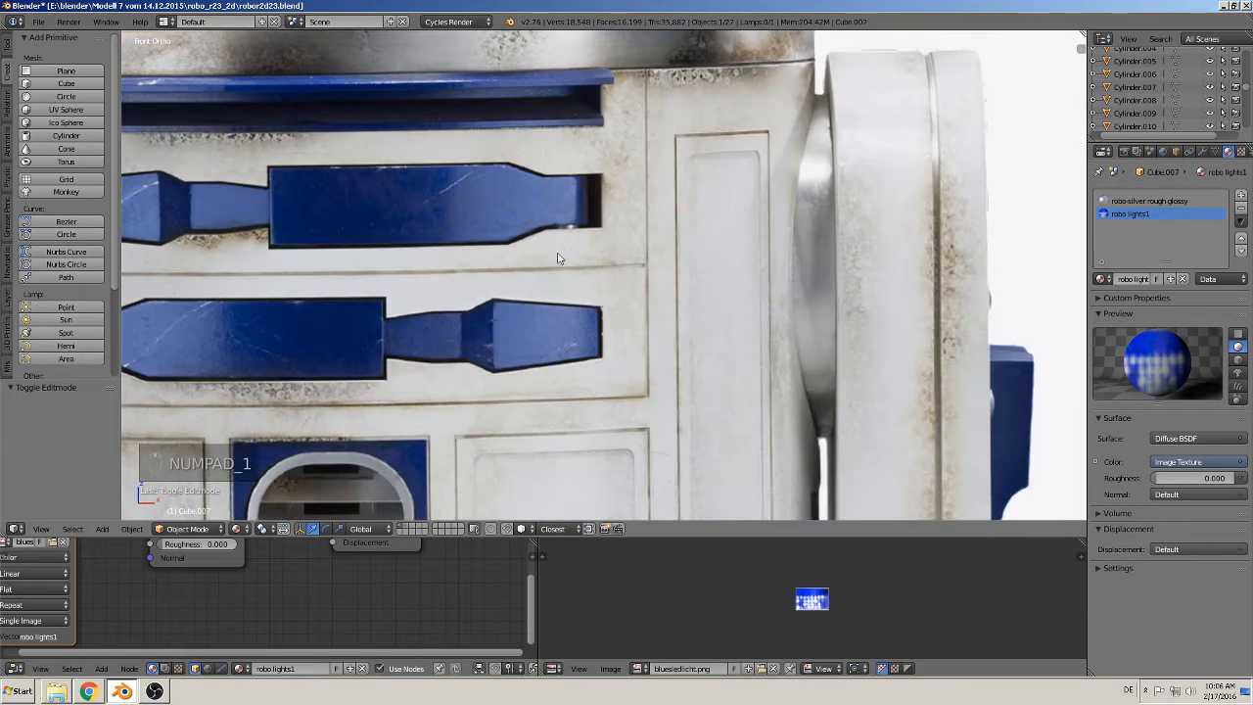
middle_click_drag(438, 229, 562, 366, "shift")
scroll(590, 342, "up", 2)
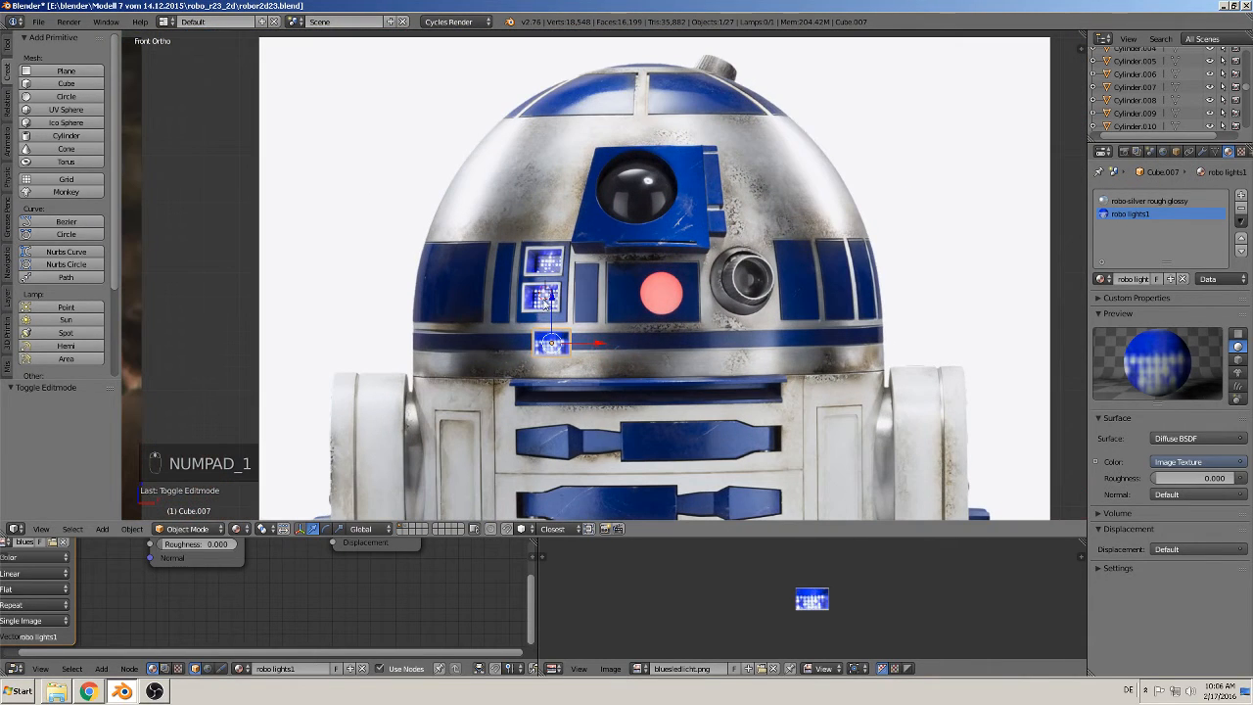
scroll(554, 306, "down", 5)
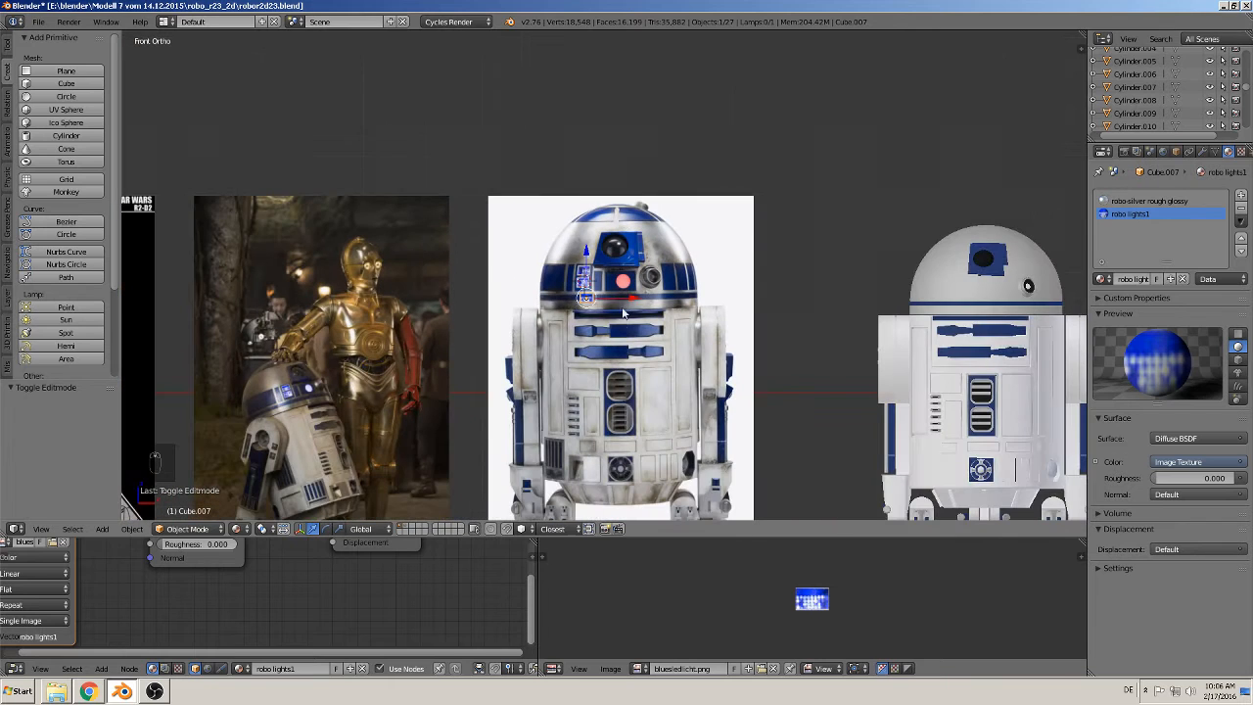
key("g")
key("x")
left_click(1005, 299)
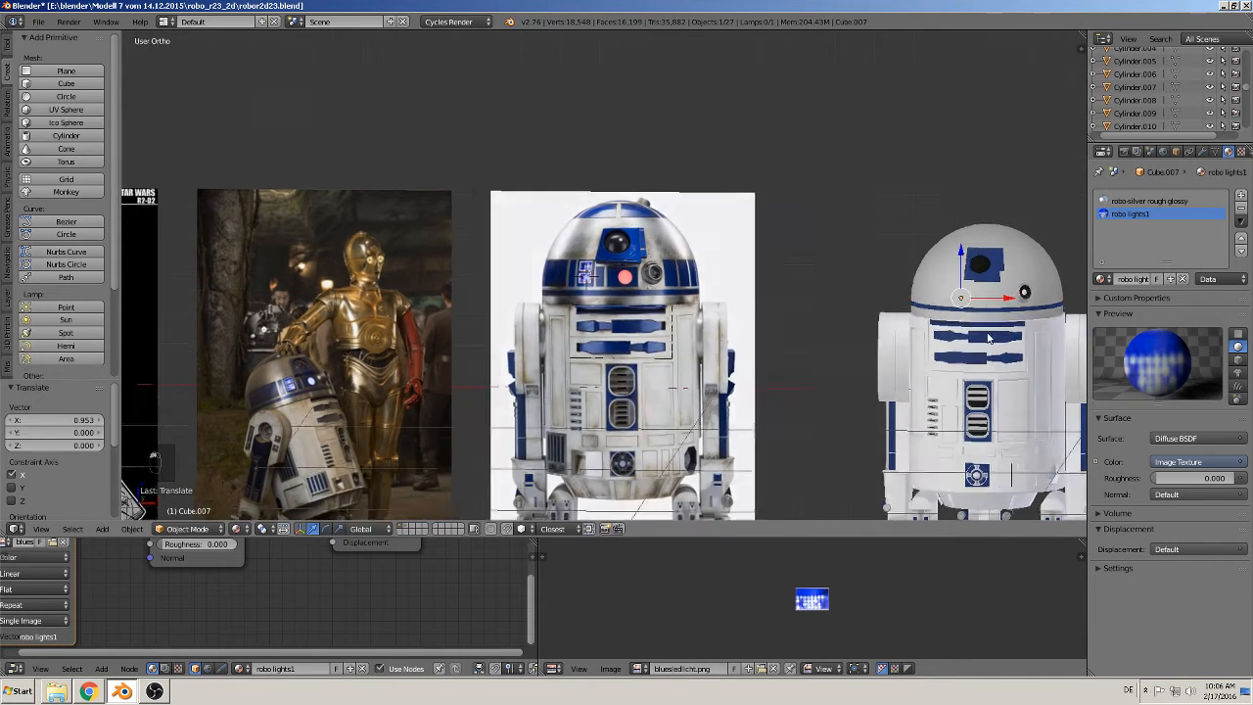
middle_click_drag(1005, 298, 1003, 332)
key("g")
key("y")
left_click(940, 301)
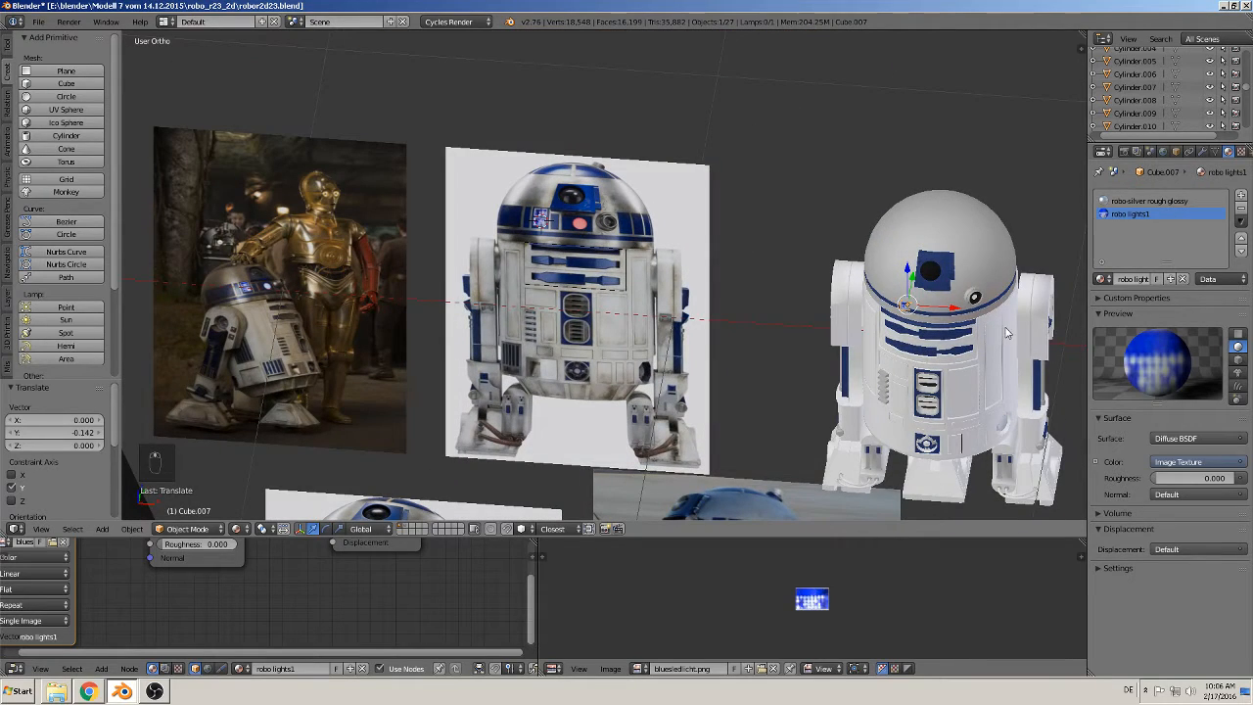
Step: Raise the light window 0.014 along Z, just above the dome's lower blue ring
key("KP_1")
scroll(960, 188, "up", 3)
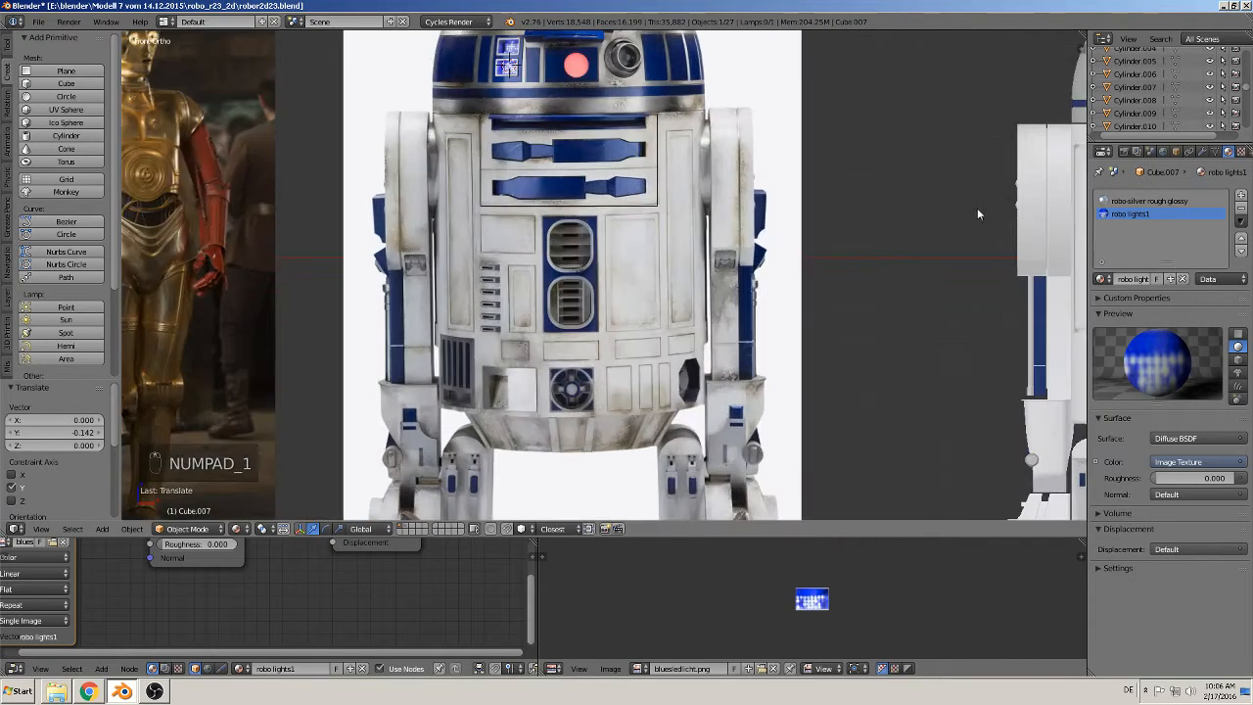
middle_click_drag(977, 207, 410, 431, "shift")
scroll(410, 431, "up", 3)
left_click_drag(548, 336, 548, 314)
Step: Rotate the light window about -20° around Z in the top view to follow the dome's curve
middle_click_drag(548, 314, 607, 445)
key("KP_7")
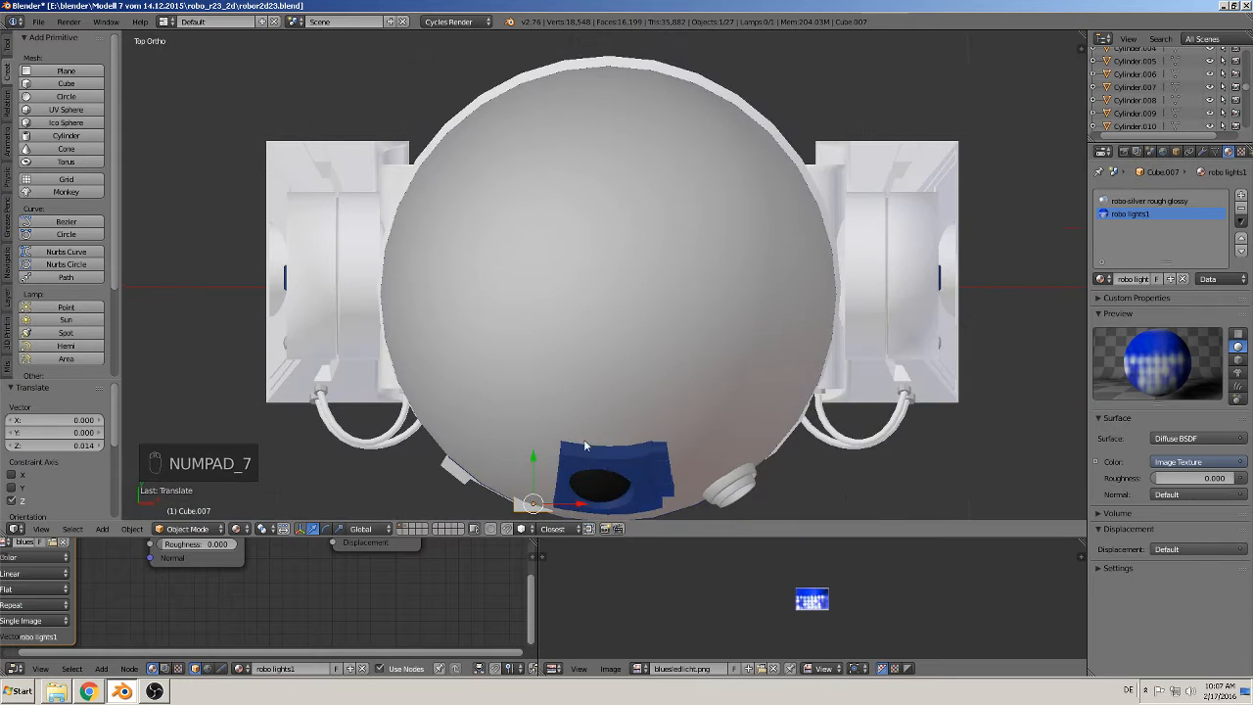
scroll(584, 439, "up", 4)
scroll(580, 421, "up", 2)
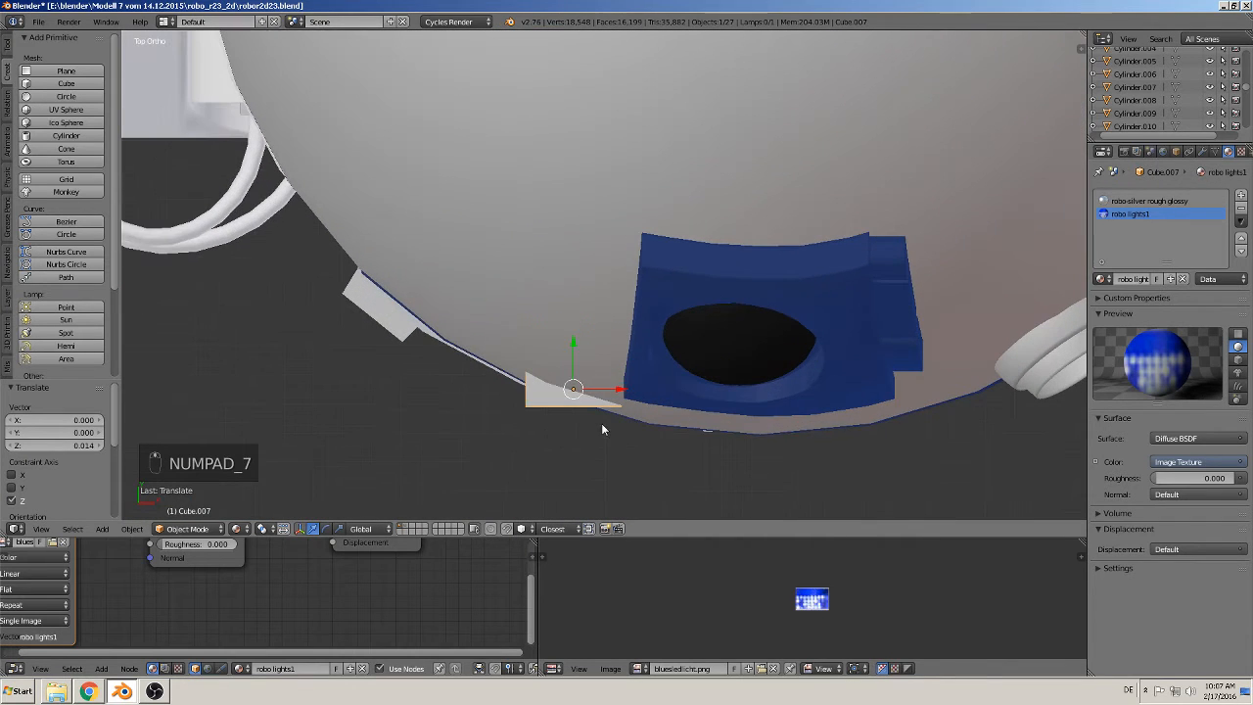
key("r")
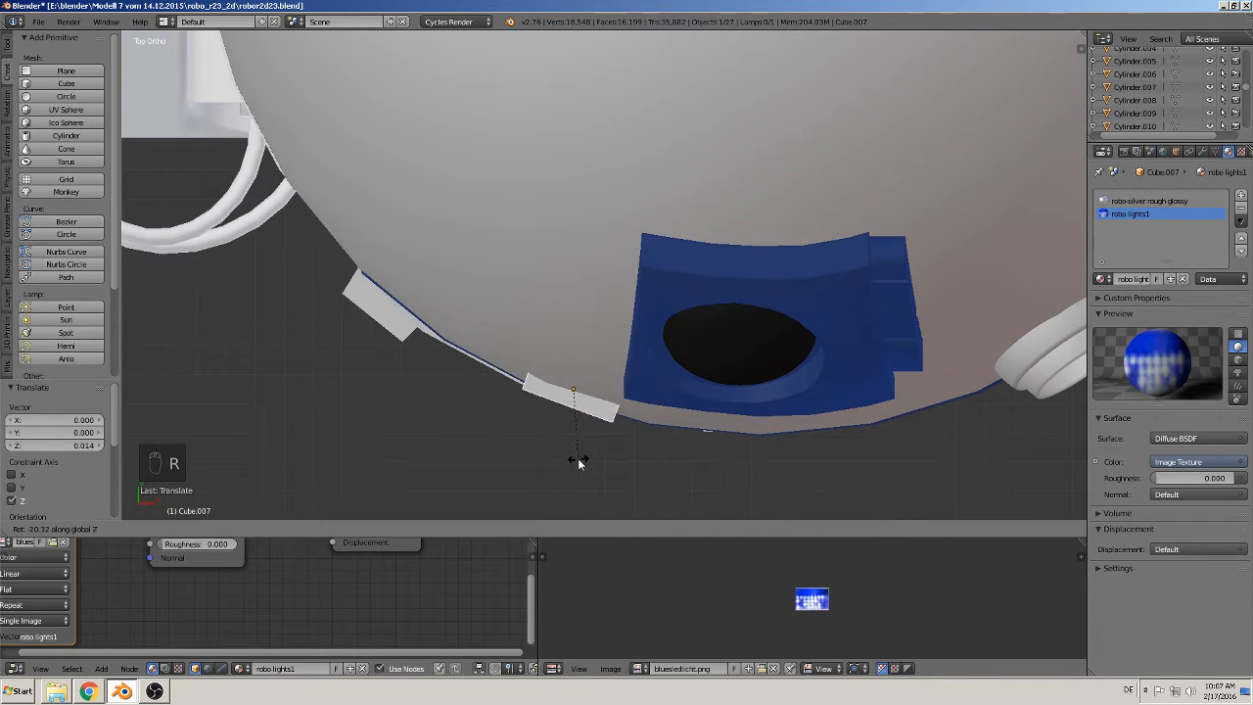
left_click(577, 458)
Step: Shift the light window -0.001 along Y and tilt it about 8° from the side to match the dome's slope
middle_click_drag(579, 421, 628, 294)
scroll(612, 319, "down", 1)
middle_click_drag(595, 379, 610, 361)
left_click_drag(610, 360, 609, 364)
middle_click_drag(609, 364, 567, 346)
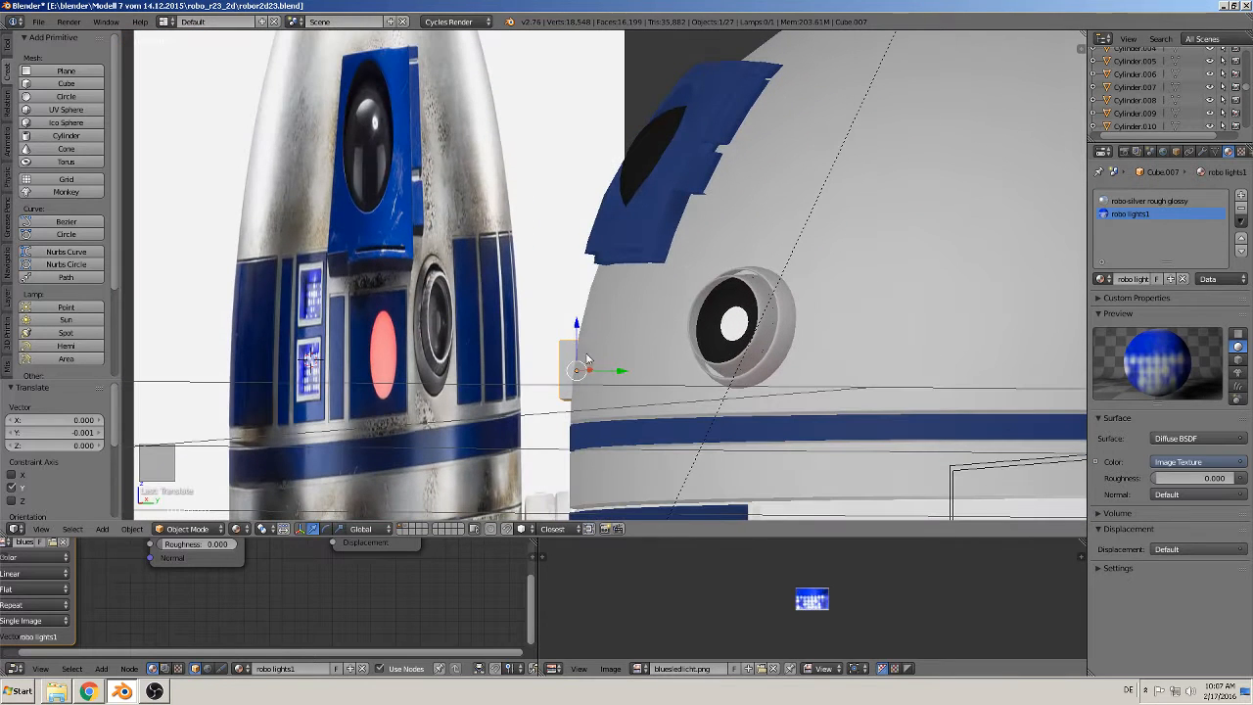
key("r")
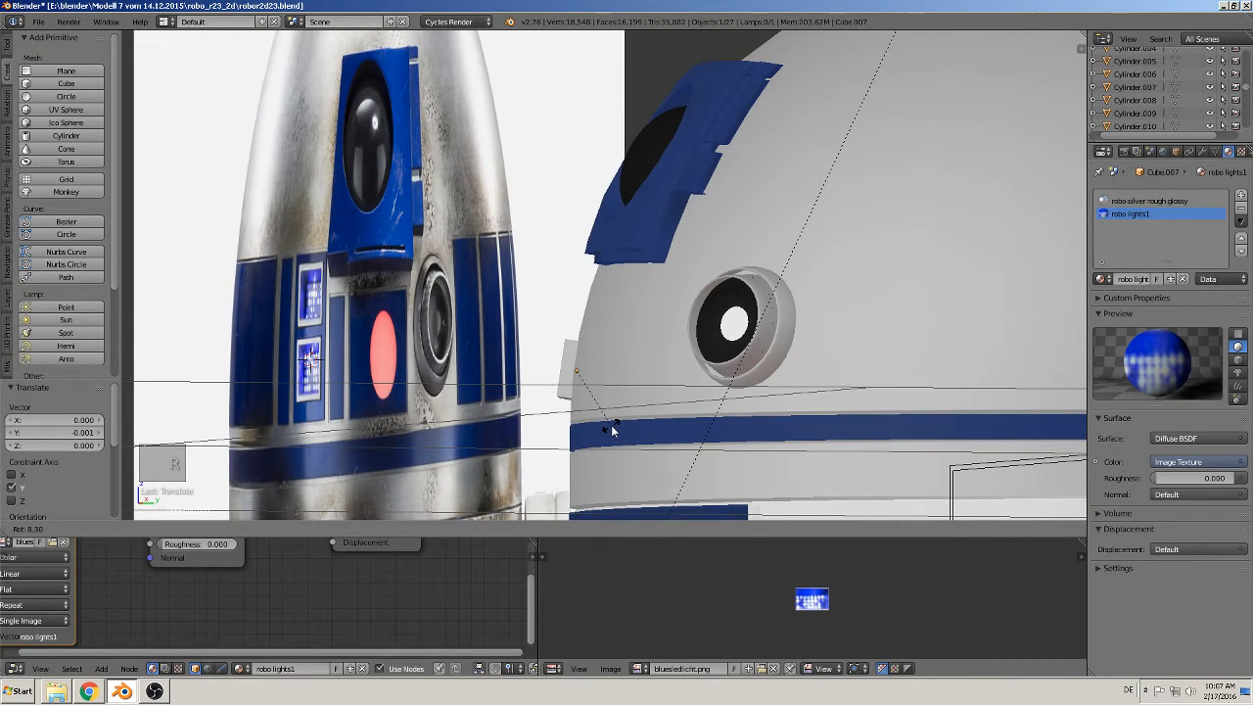
left_click(612, 428)
middle_click_drag(615, 428, 663, 435)
Step: Duplicate the light window and place the copy 0.031 higher along Z and 0.005 along Y
key("shift+d")
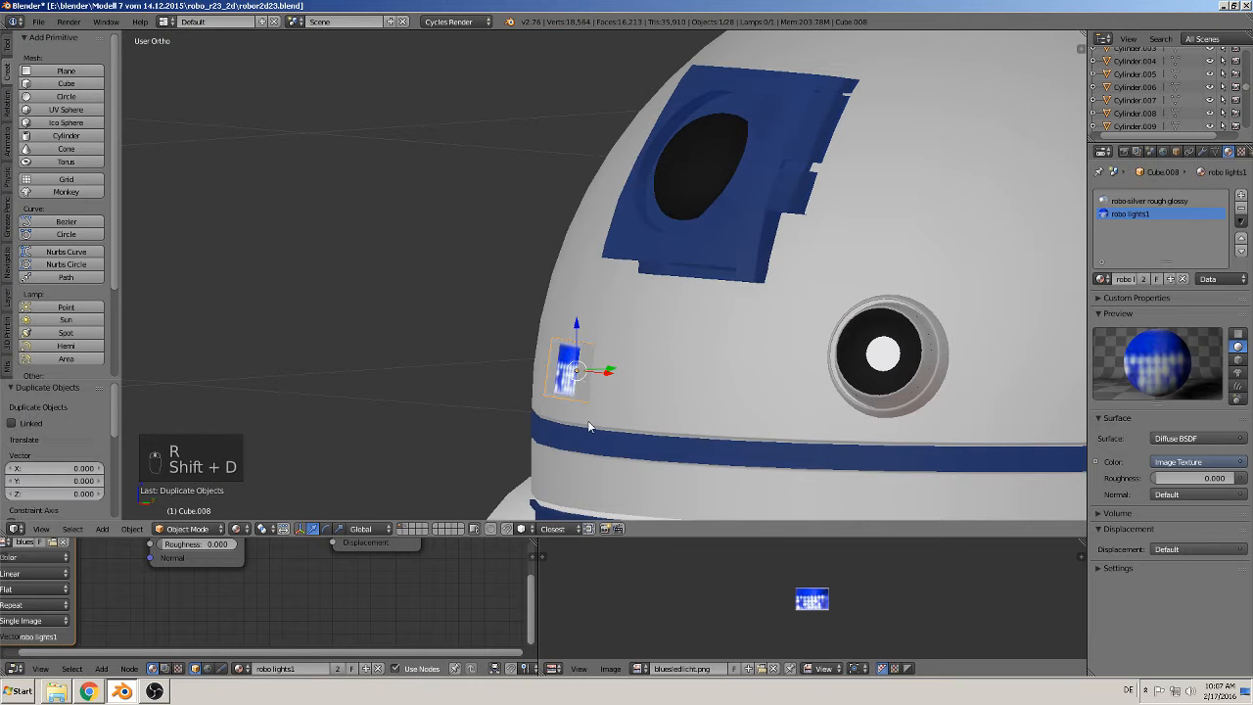
left_click(597, 259)
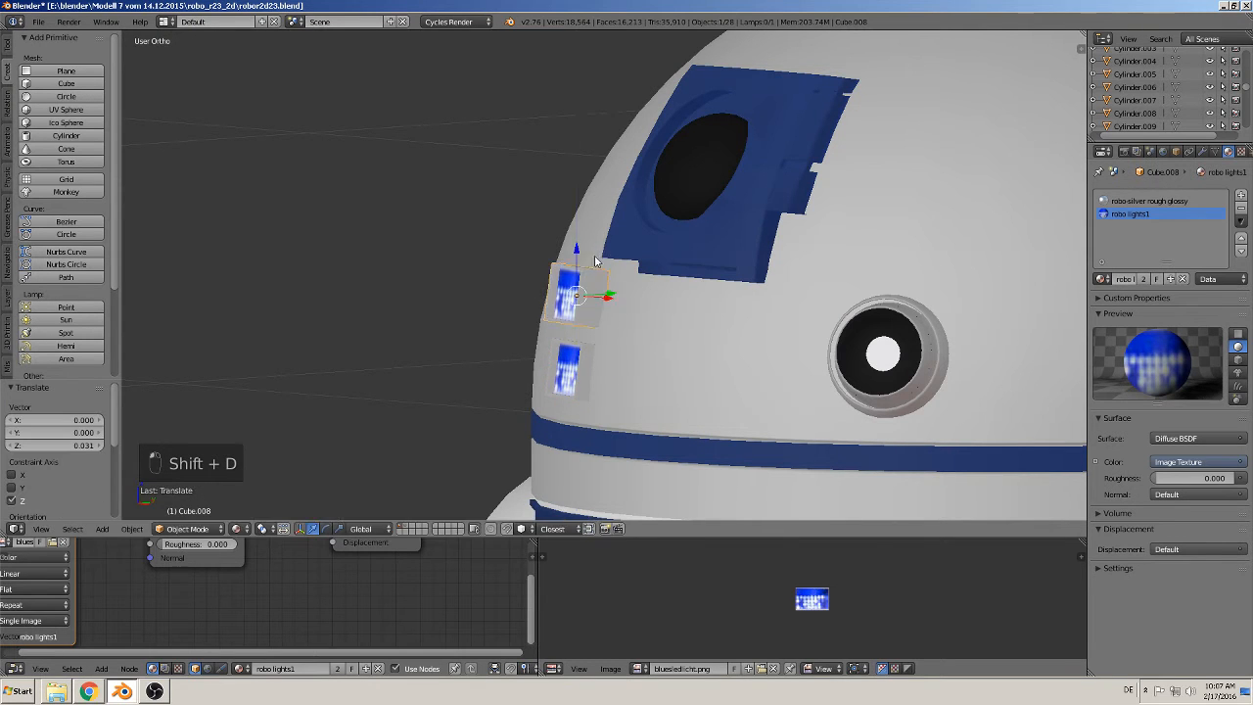
middle_click_drag(596, 261, 549, 258, "alt")
mouse_move(615, 304)
left_mouse_down()
mouse_move(623, 297)
mouse_move(624, 311)
left_mouse_up()
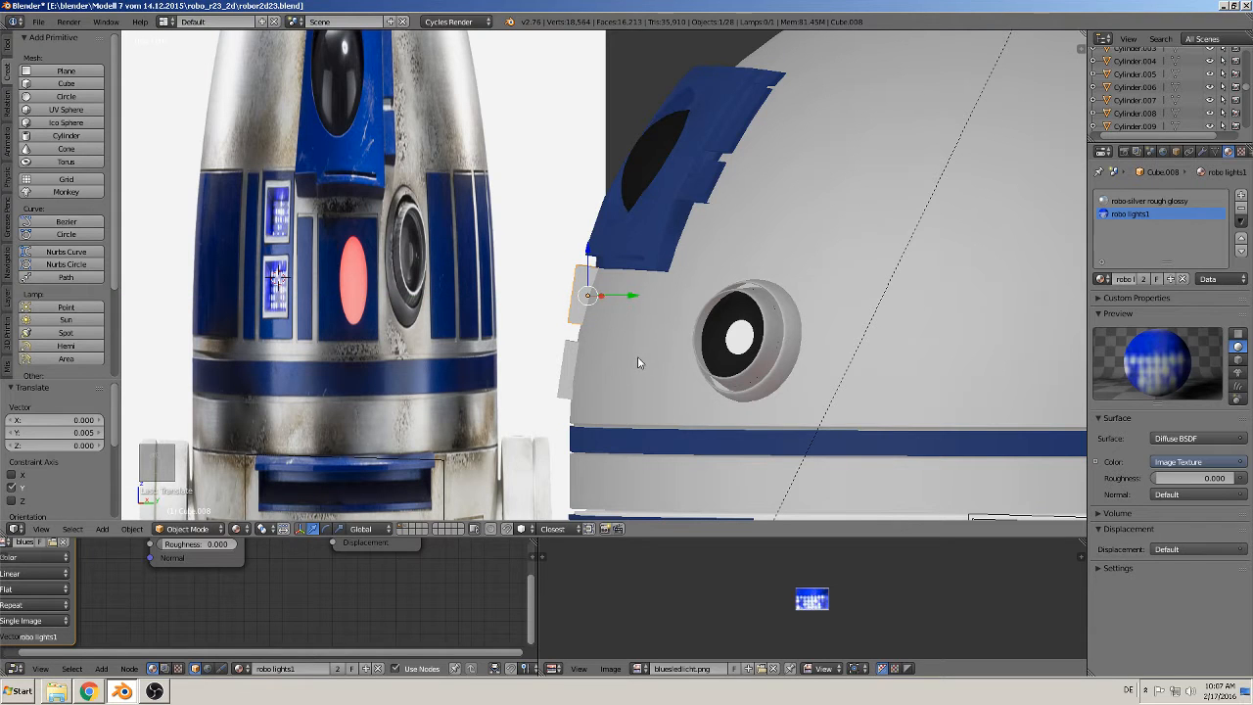
Step: Tilt the upper light window about 7.5°, push it along Y against the dome, and deselect everything to view both windows
key("r")
left_click(627, 359)
key("g")
key("y")
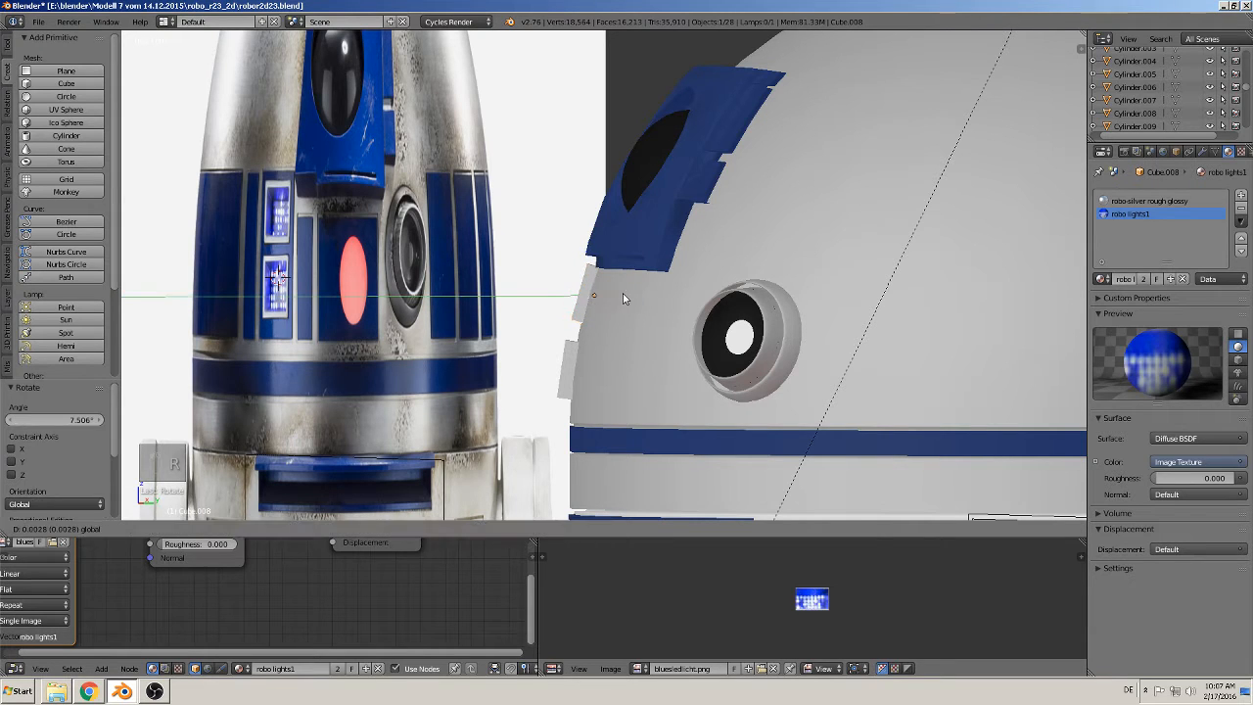
left_click(621, 293)
middle_click_drag(603, 276, 722, 350)
left_click_drag(624, 289, 639, 294)
key("a")
scroll(662, 333, "down", 3)
middle_click_drag(662, 368, 438, 360)
scroll(612, 365, "down", 3)
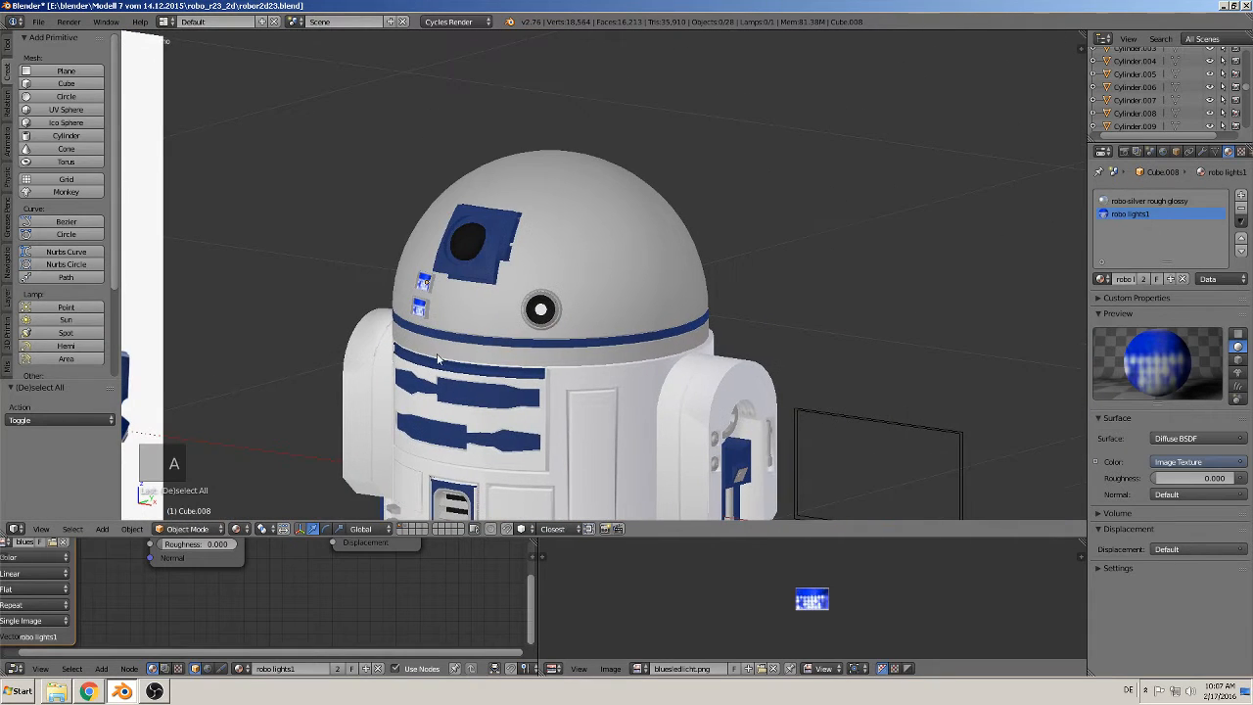
Step: Set the surface shader of the robo lights1 material to Emission, keeping the image texture as its color
key("a")
key("a")
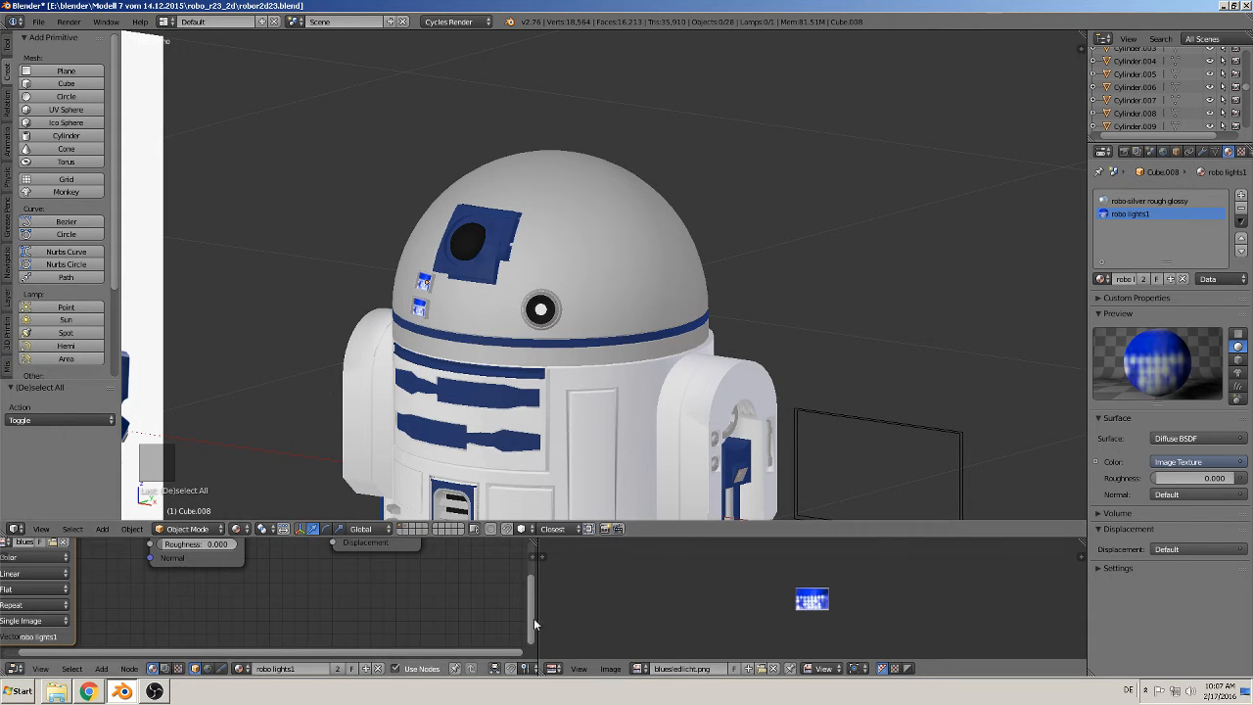
scroll(319, 613, "down", 2)
scroll(227, 599, "down", 4)
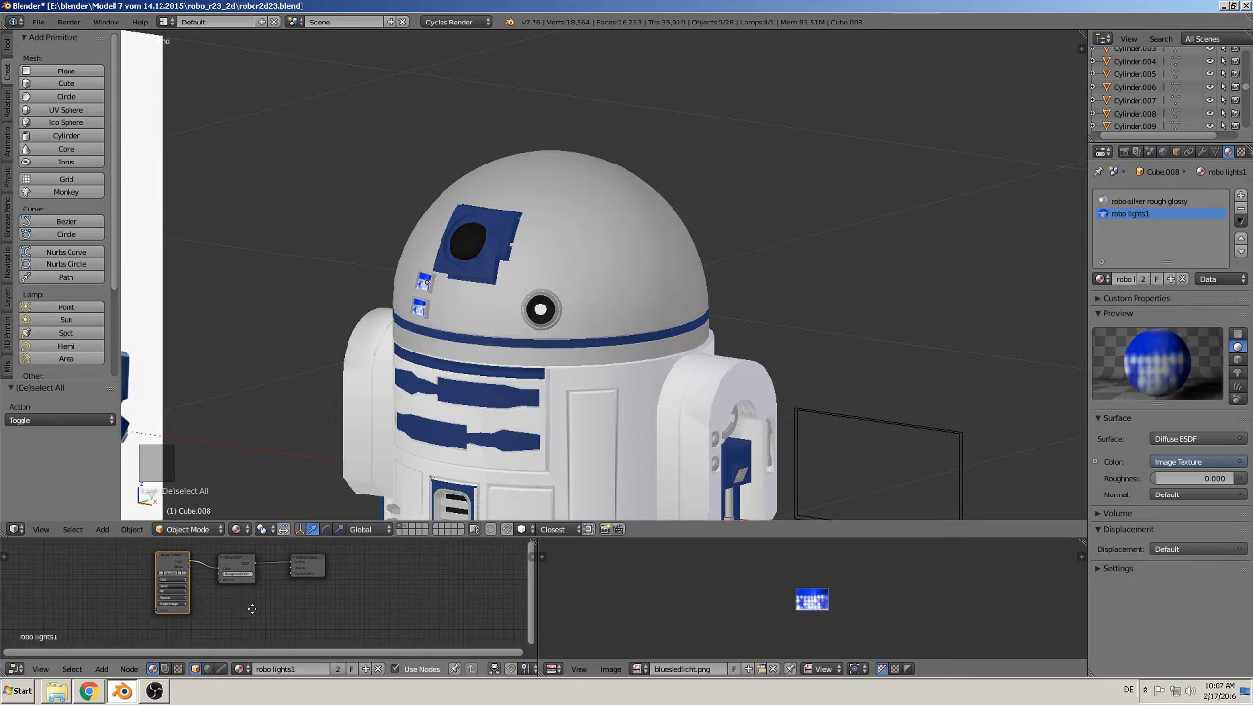
middle_click_drag(252, 607, 177, 545)
scroll(439, 623, "up", 4)
scroll(287, 563, "up", 2)
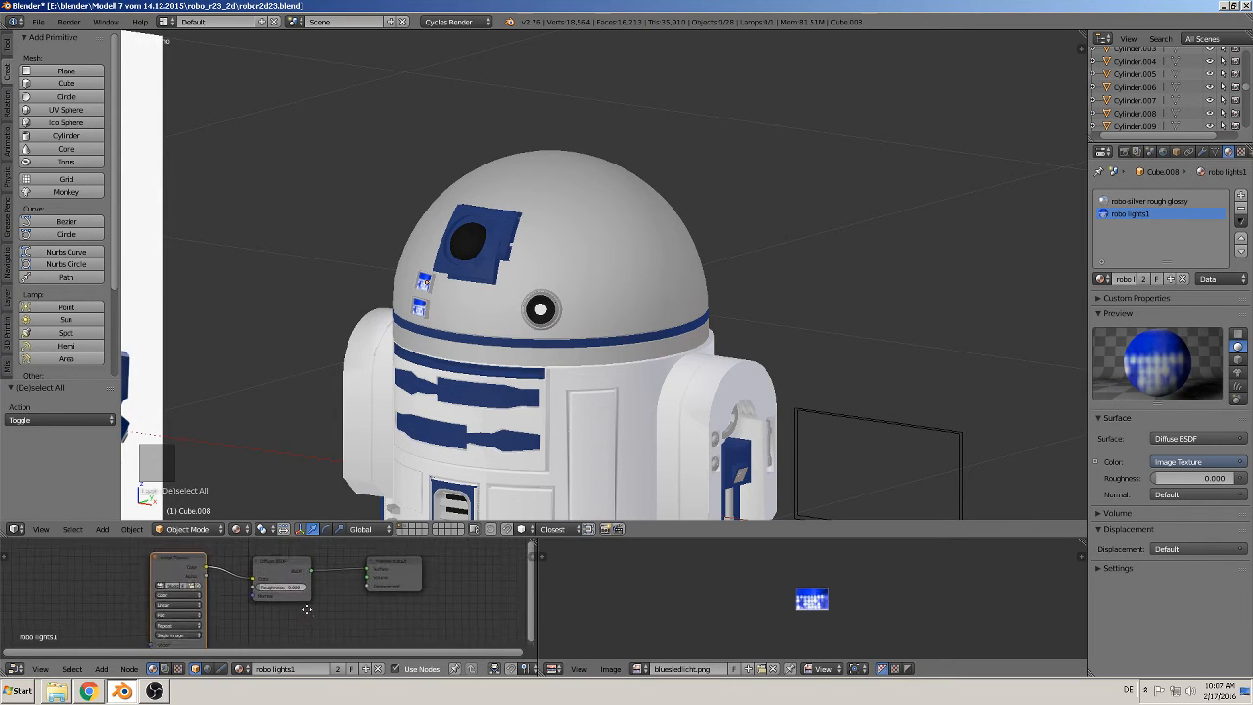
left_click(279, 568)
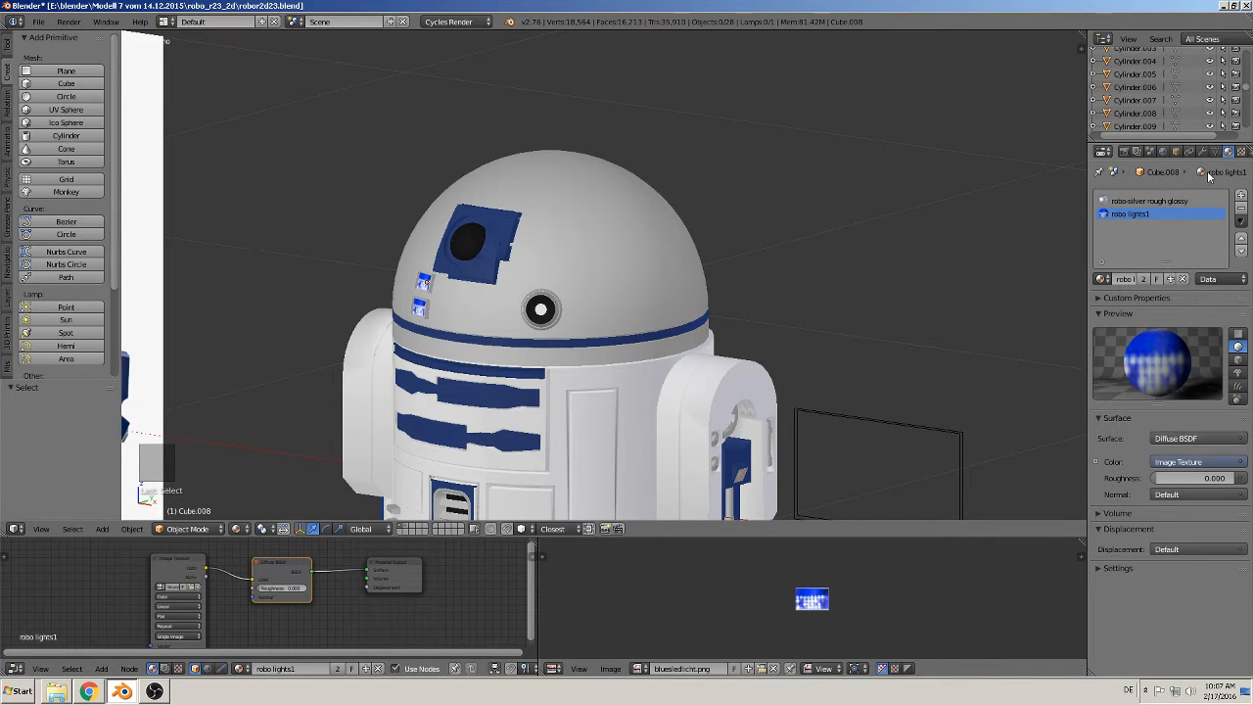
left_click(1178, 441)
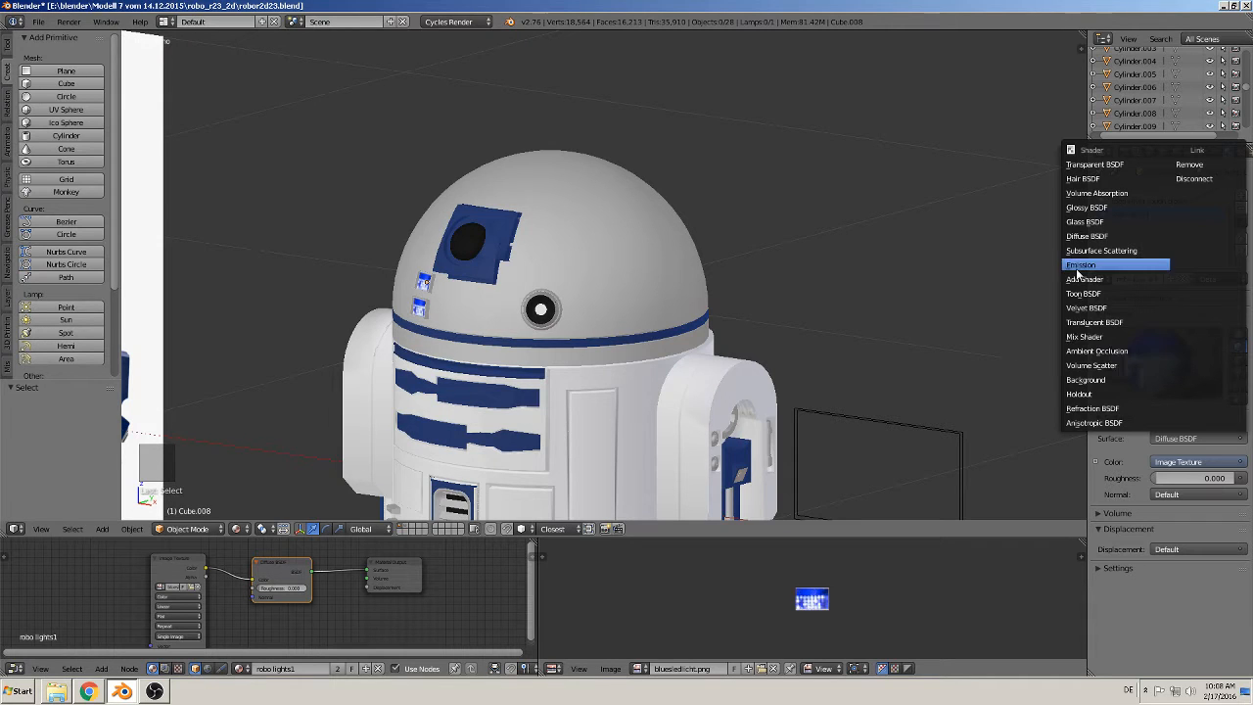
left_click(1078, 267)
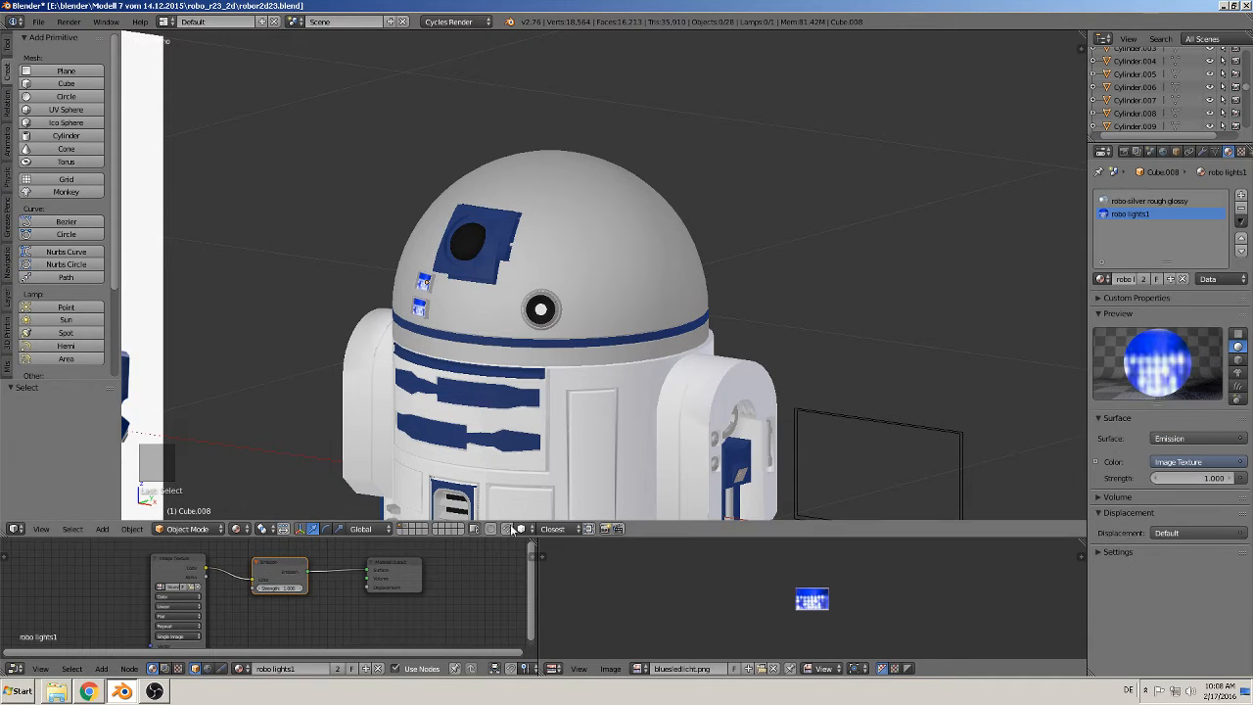
Step: Preview the emissive light windows on the dome from the front with Rendered viewport shading
left_click(237, 529)
left_click(262, 444)
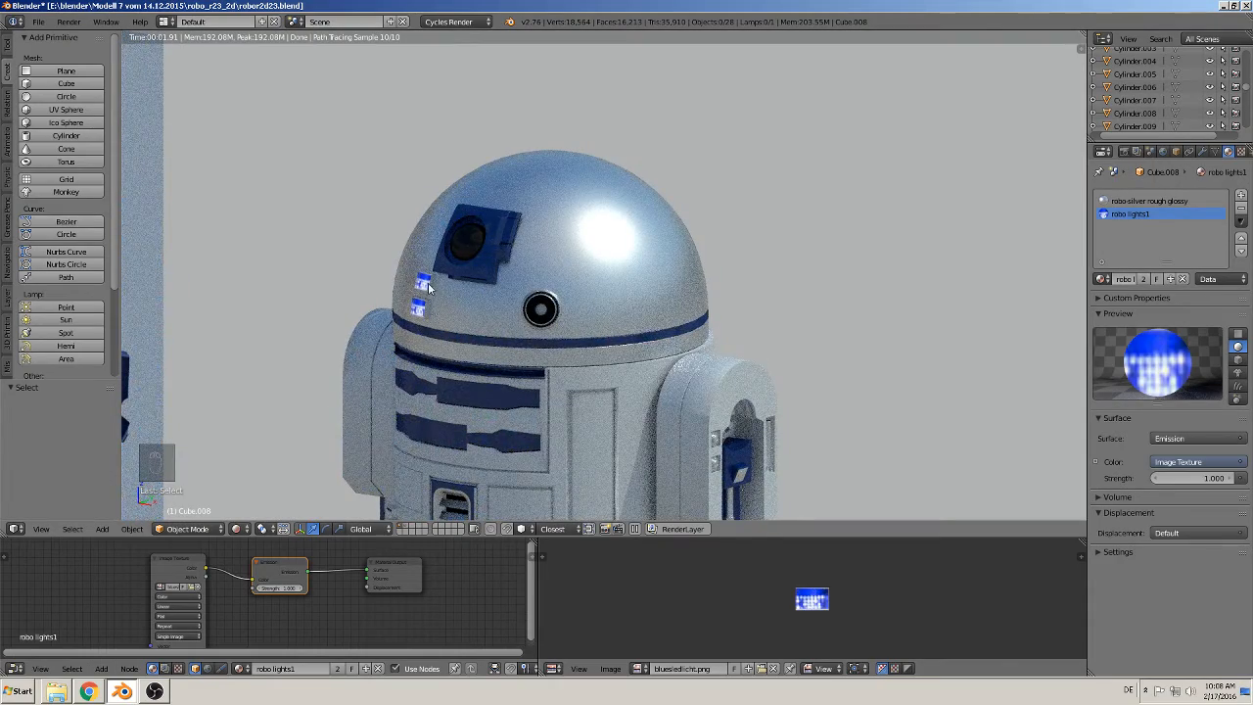
middle_click_drag(563, 390, 716, 359, "shift")
middle_click_drag(658, 389, 705, 391)
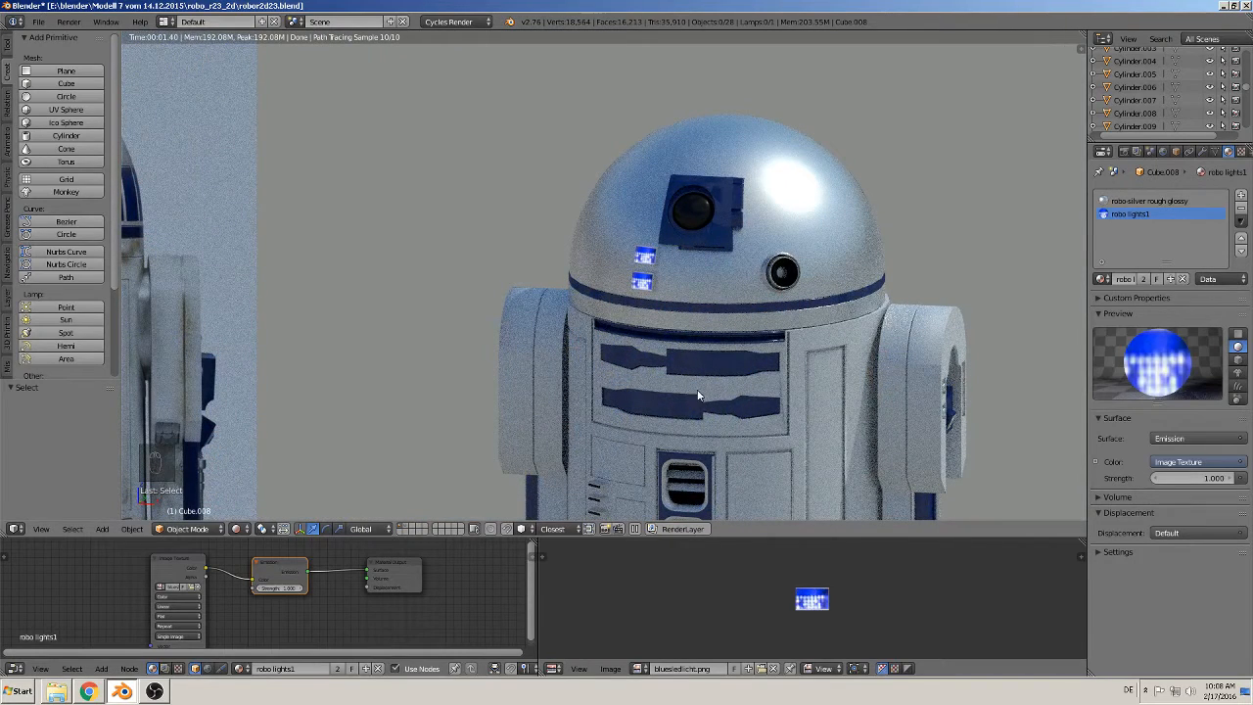
Step: Try the Diffuse BSDF shader on the light windows for comparison, and restore the Emission shader
left_click(1204, 438)
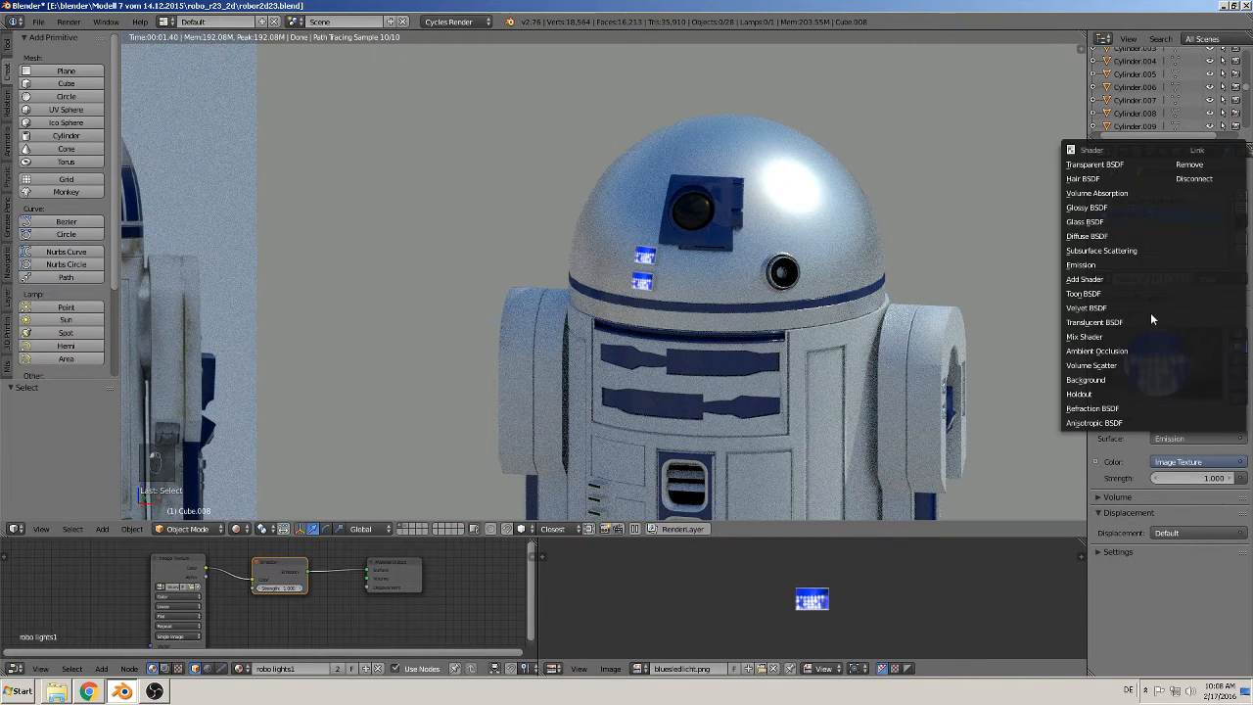
left_click(1089, 236)
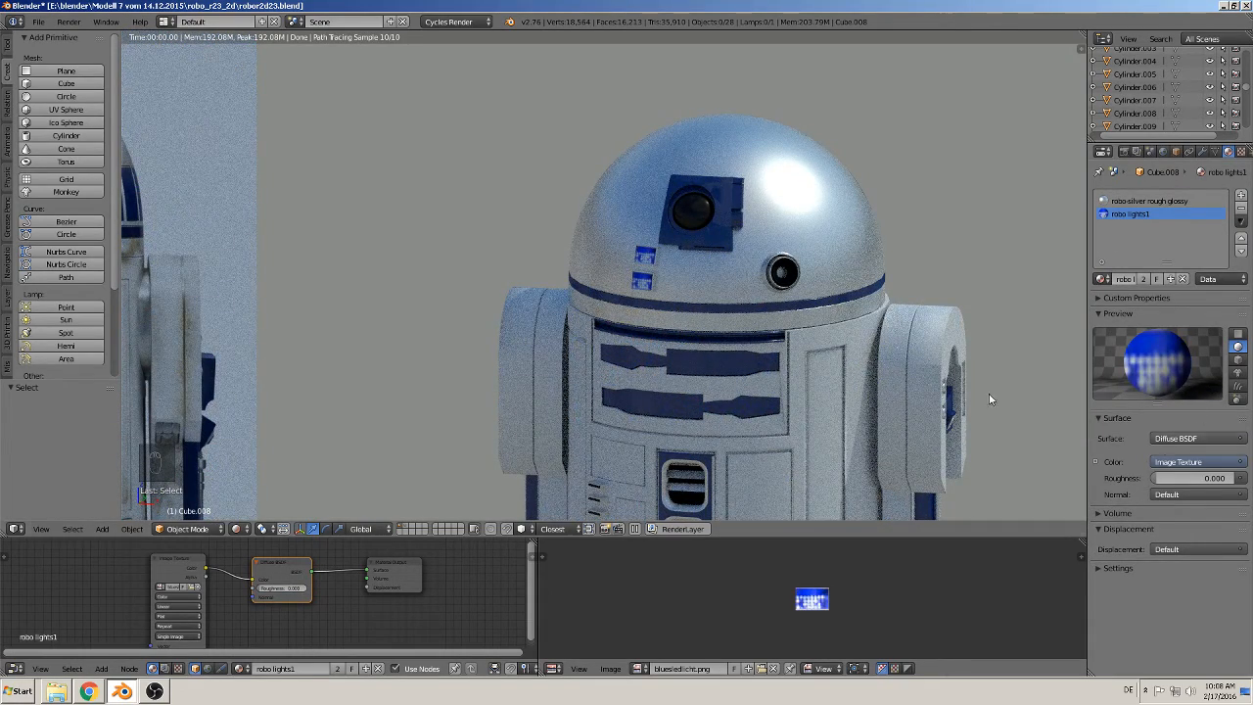
left_click(1182, 437)
left_click(1138, 267)
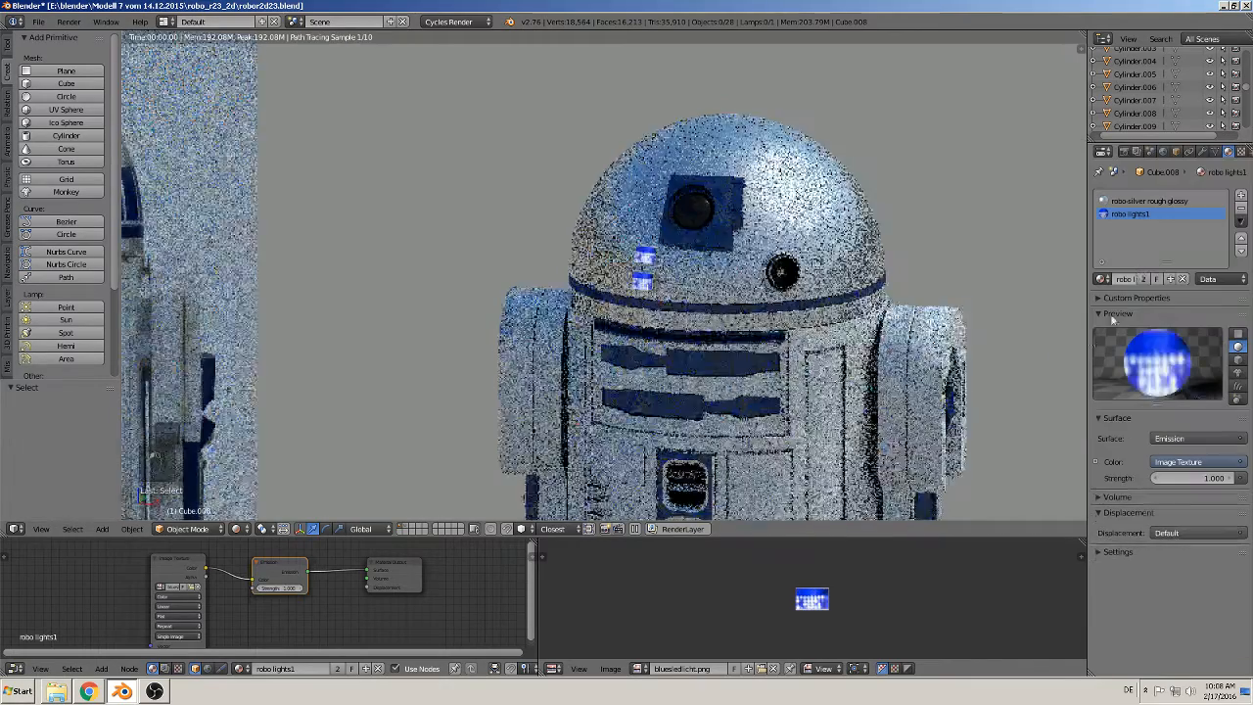
Step: Return the viewport to Material shading and save the R2-D2 file
key("a")
scroll(725, 443, "down", 3)
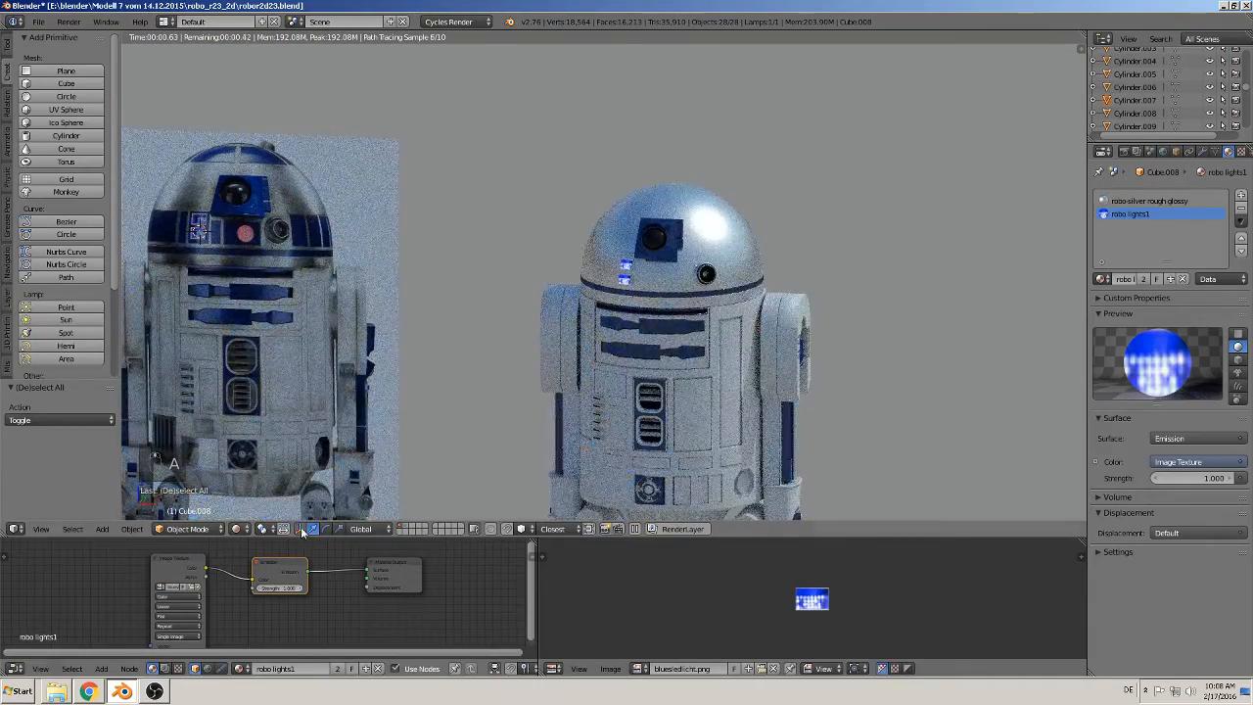
left_click(237, 529)
left_click(252, 456)
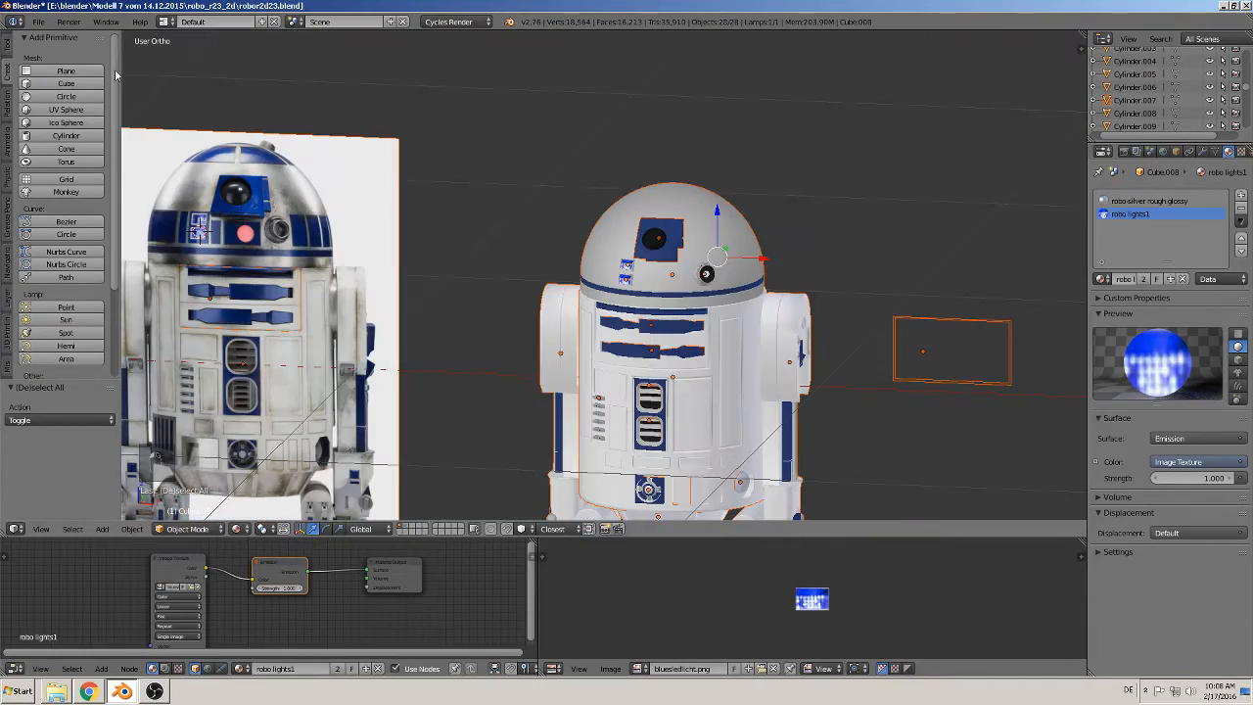
left_click(38, 22)
left_click(68, 124)
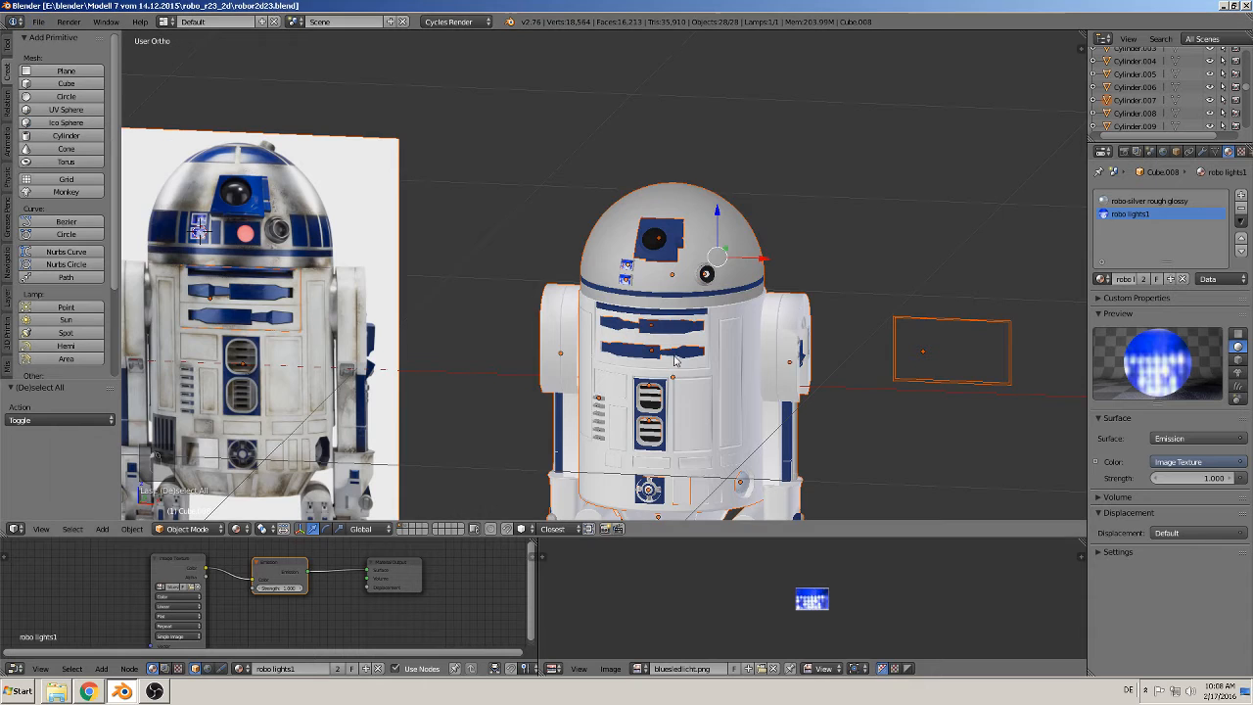
Step: Deselect everything and examine the lower body and side details in the R2-D2 reference images beside the model
middle_click_drag(675, 361, 832, 284, "shift")
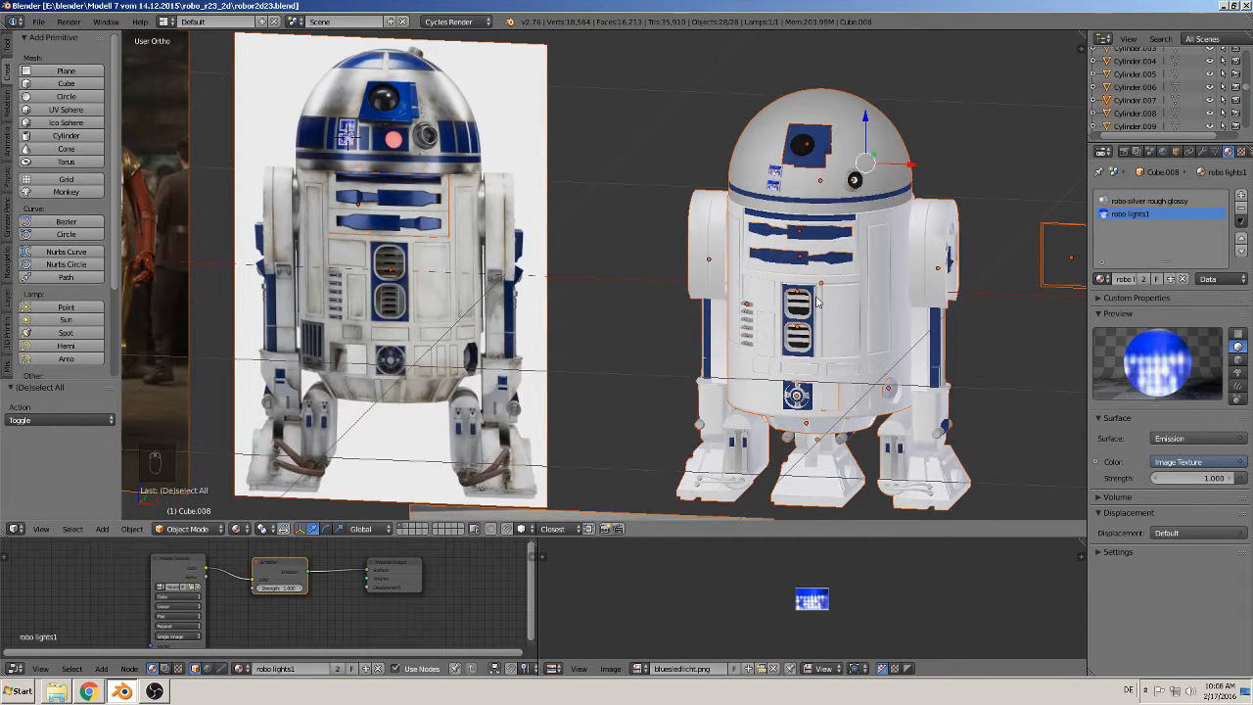
key("a")
middle_click_drag(636, 335, 626, 343)
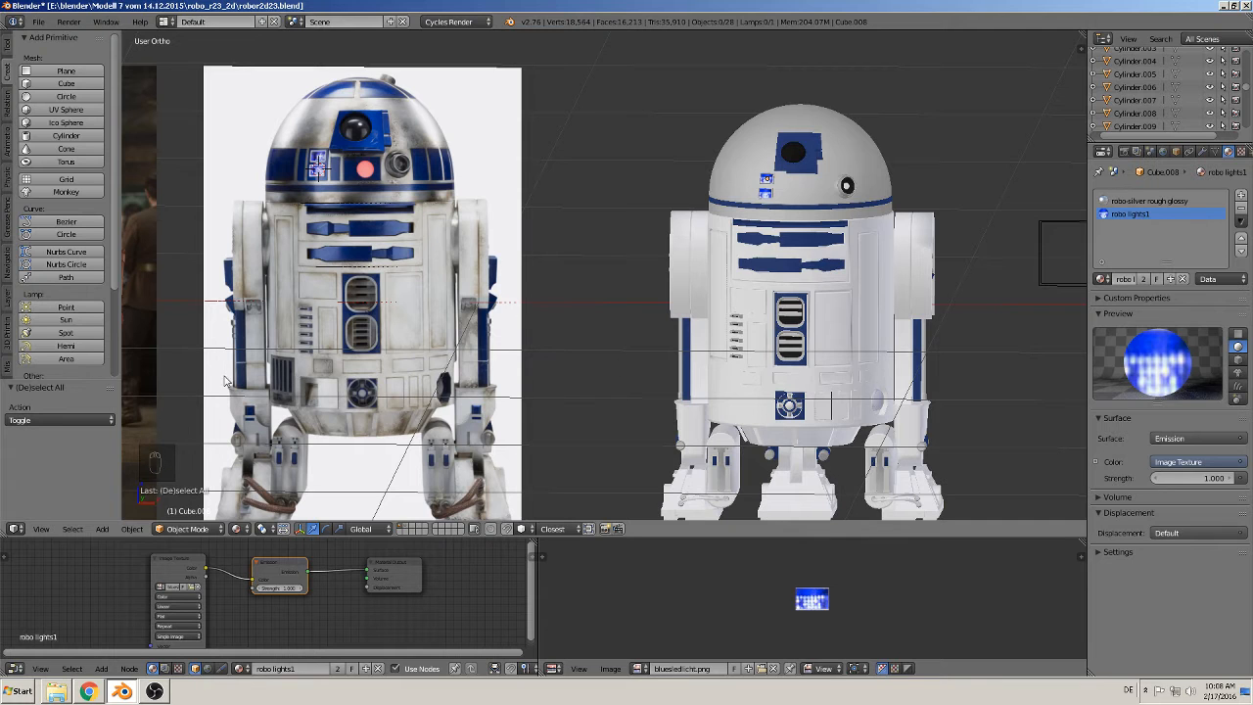
scroll(267, 364, "down", 5)
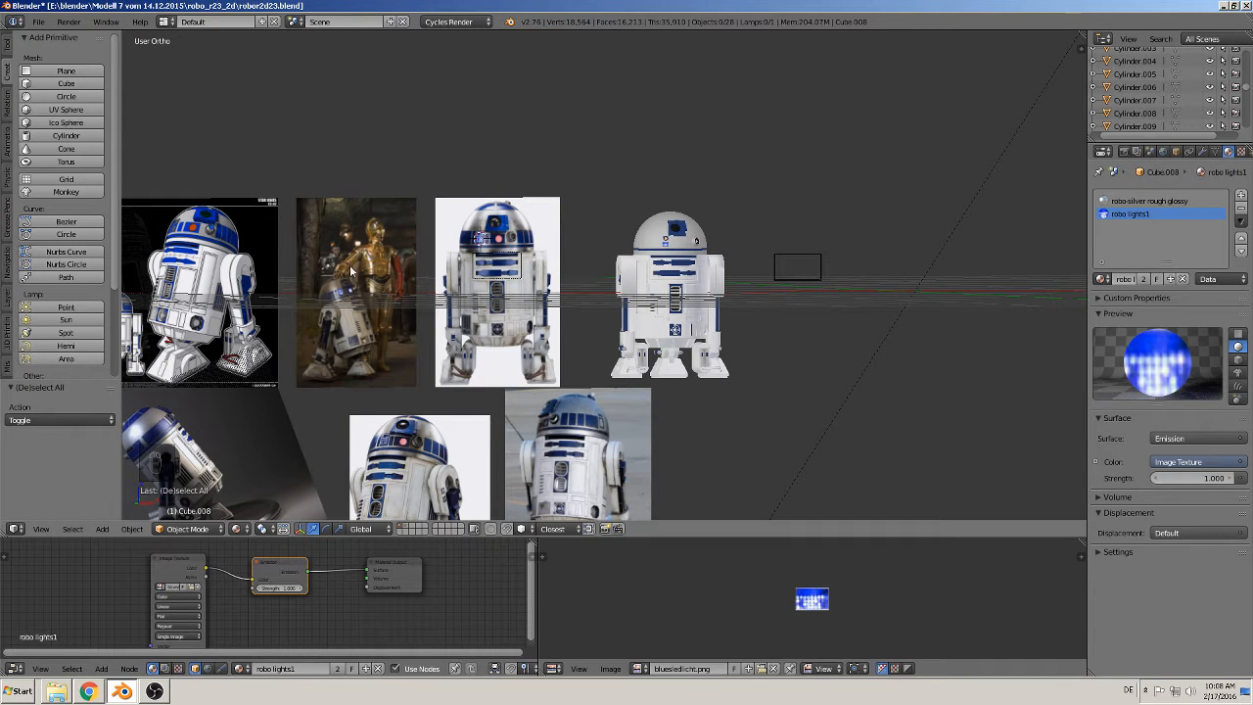
scroll(350, 272, "up", 5)
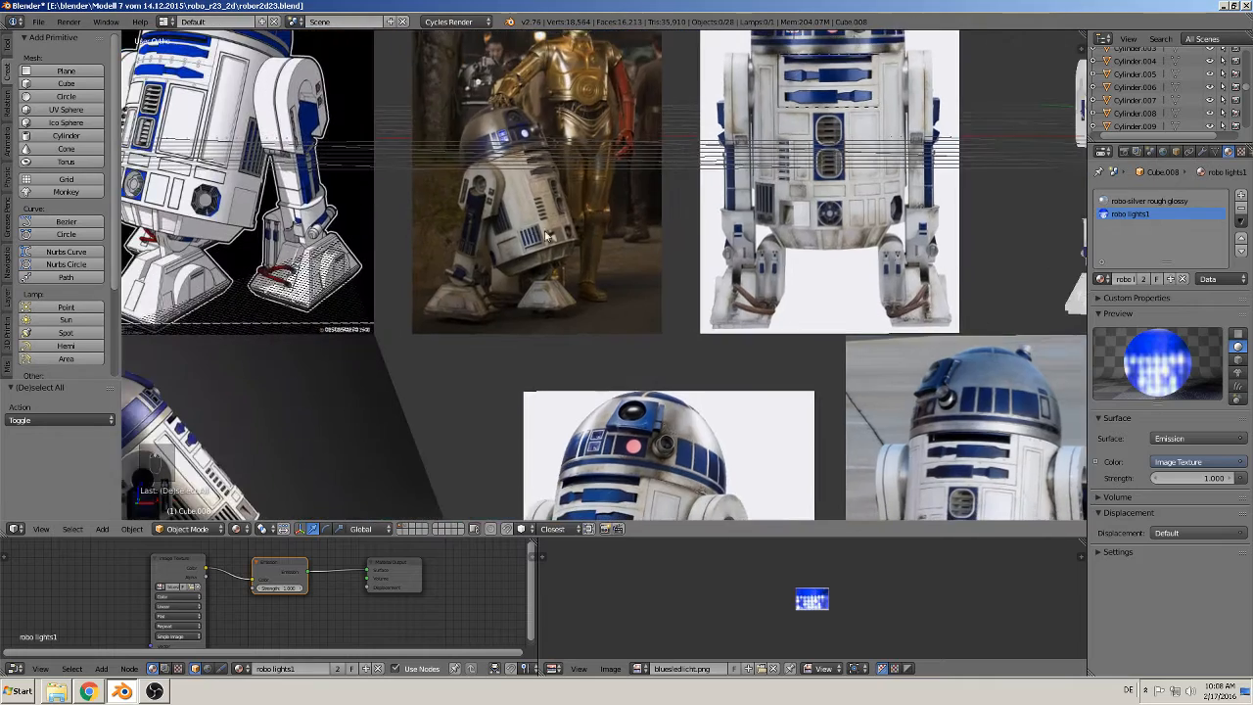
scroll(546, 235, "up", 3)
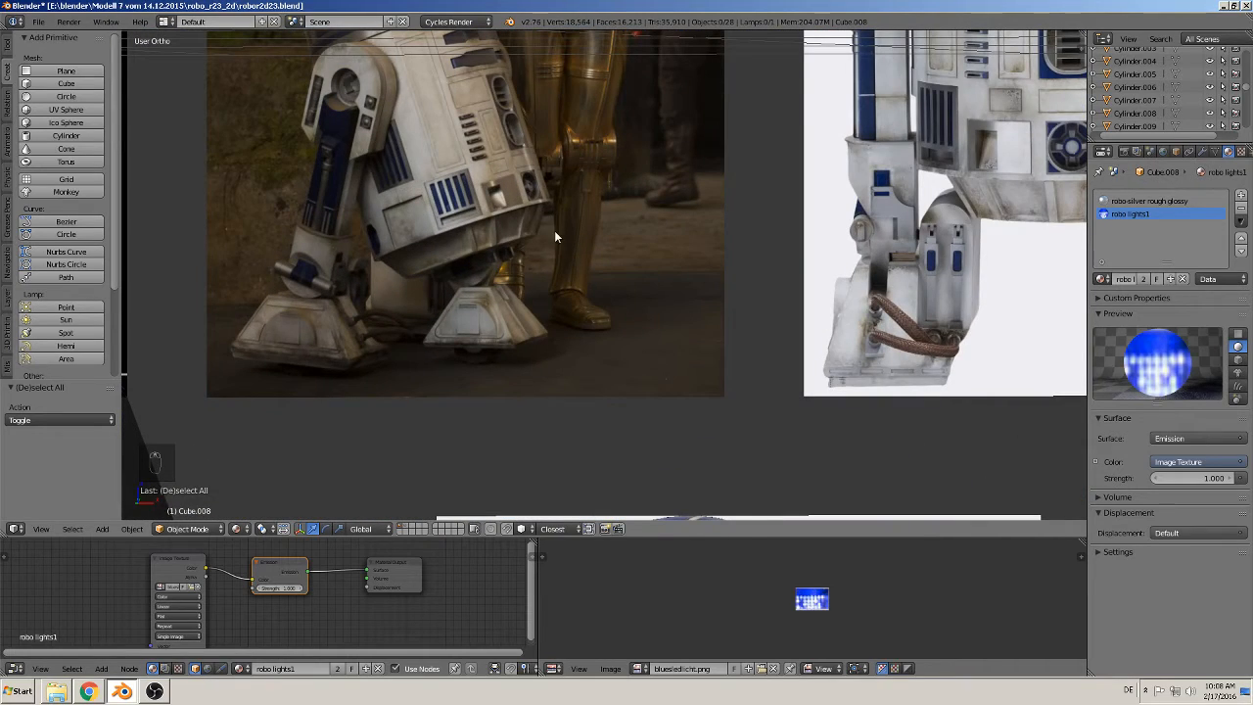
scroll(555, 236, "down", 5)
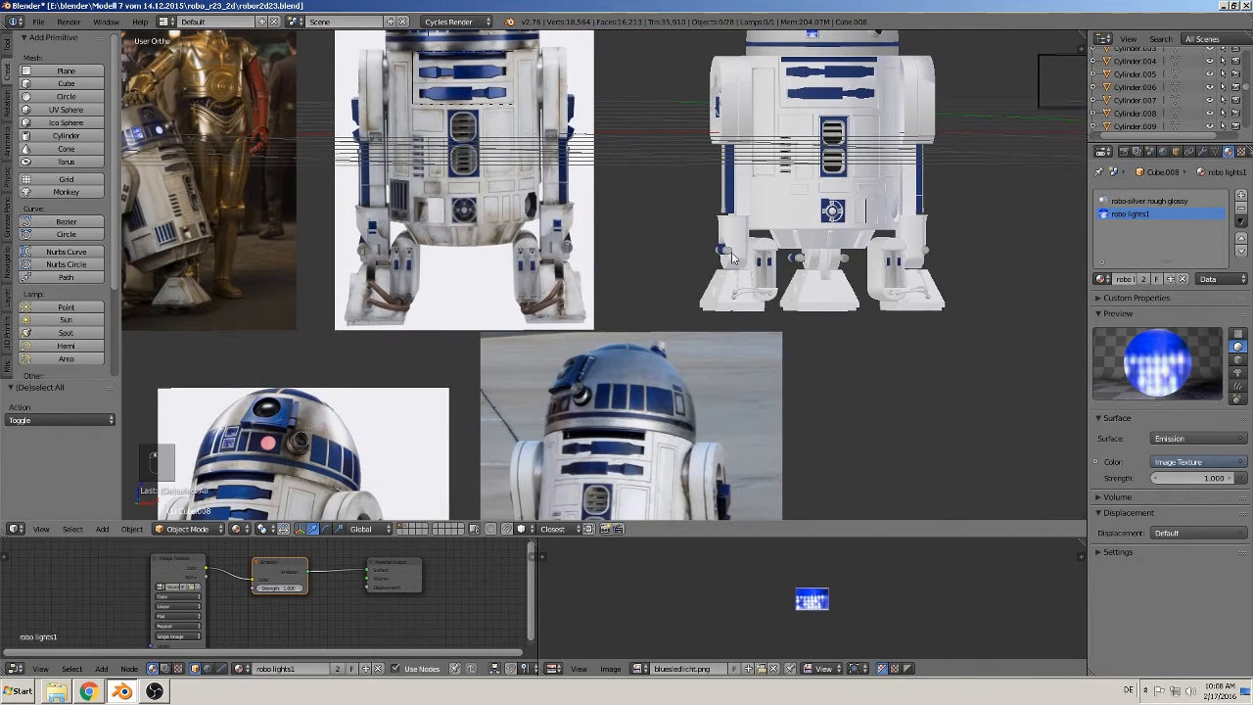
Step: Edit the body cylinder from the side and add a horizontal loop cut low behind the leg, slid about 0.27
middle_click_drag(733, 257, 677, 383)
right_click(688, 280)
scroll(677, 345, "down", 1)
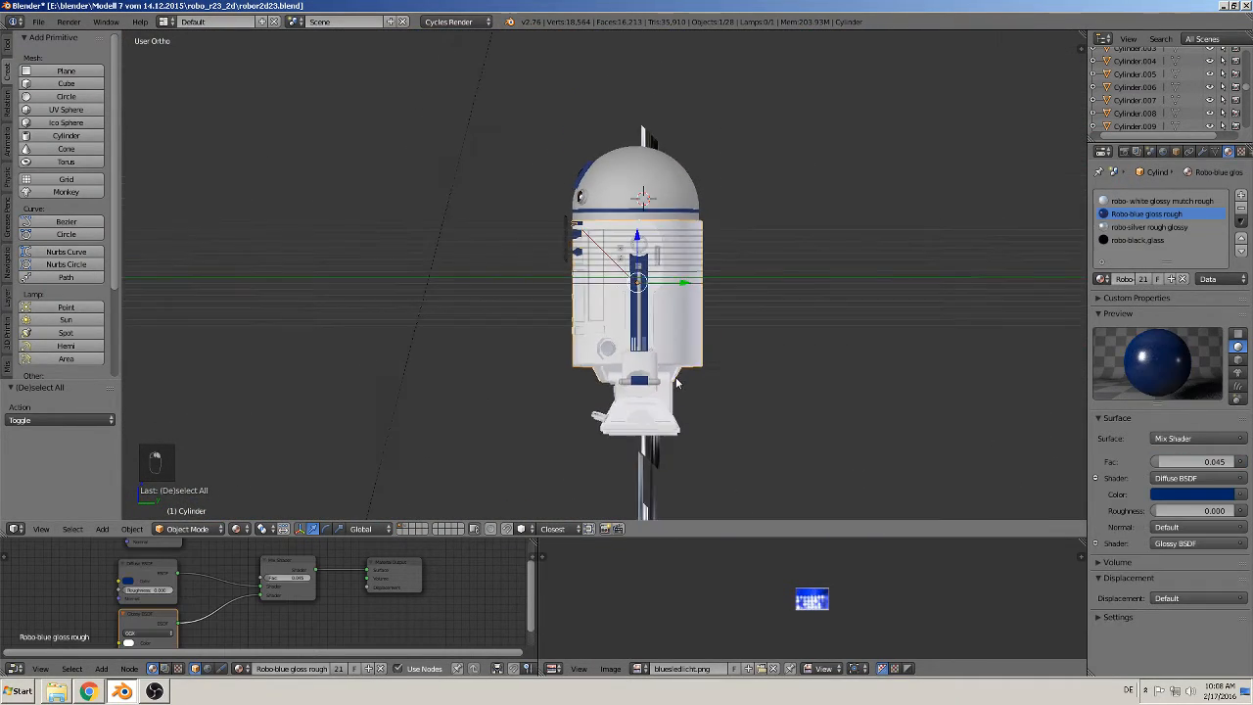
scroll(677, 383, "up", 4)
key("Tab")
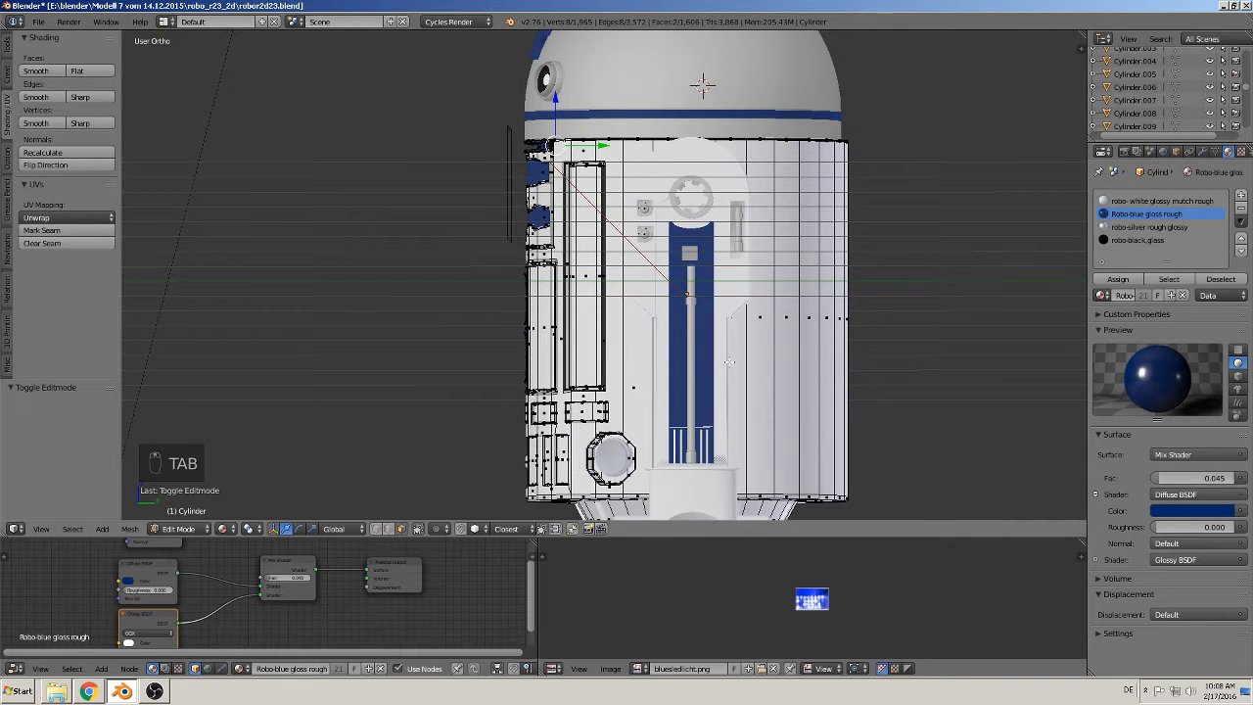
middle_click_drag(720, 360, 646, 365, "shift")
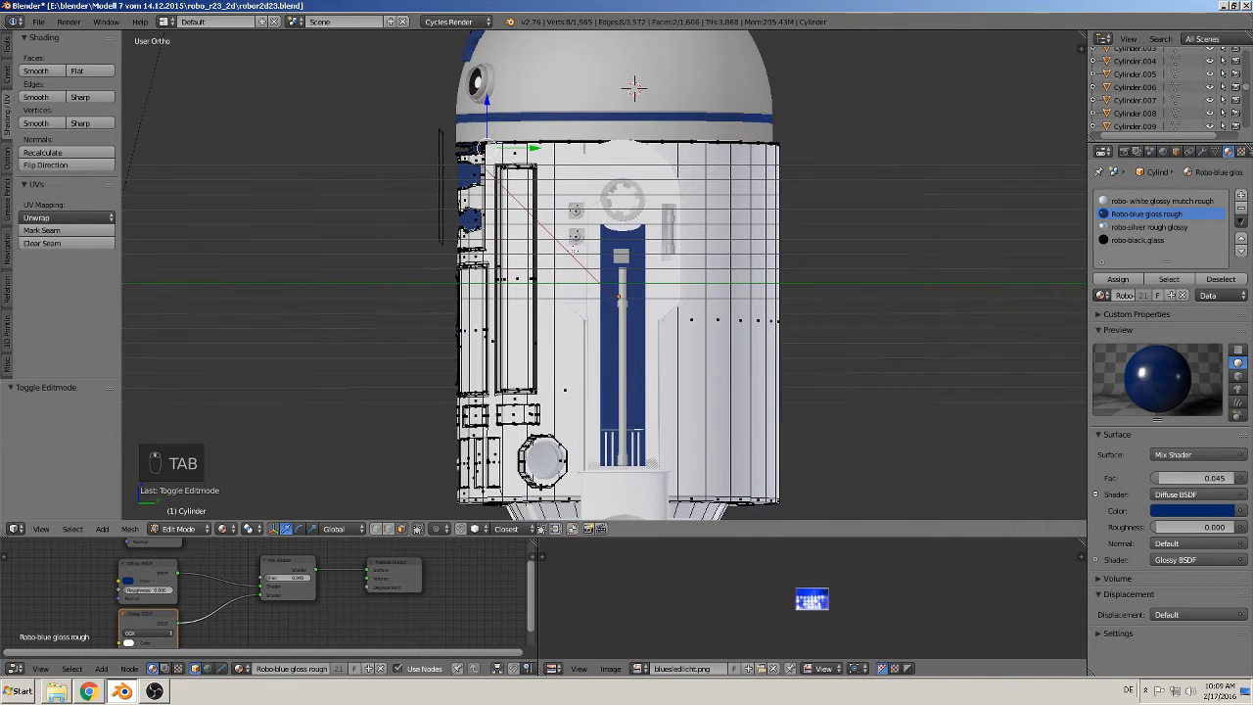
scroll(573, 251, "up", 2)
left_click(418, 530)
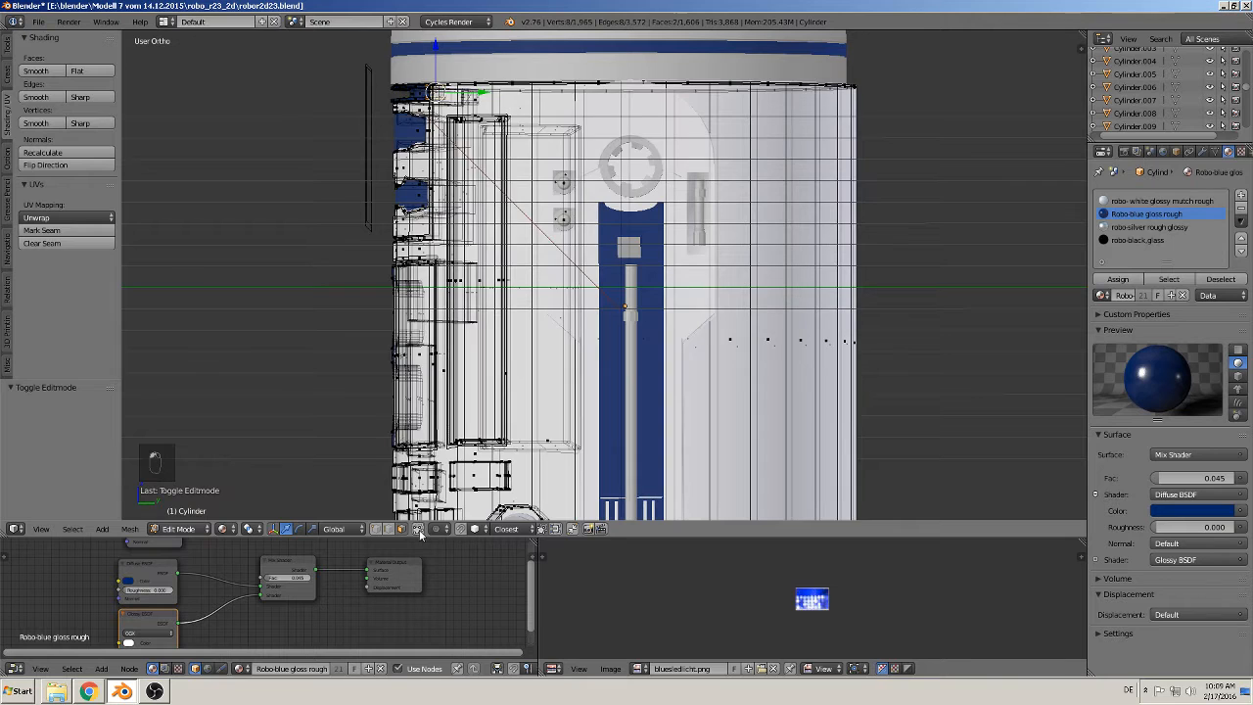
left_click(419, 530)
key("ctrl+r")
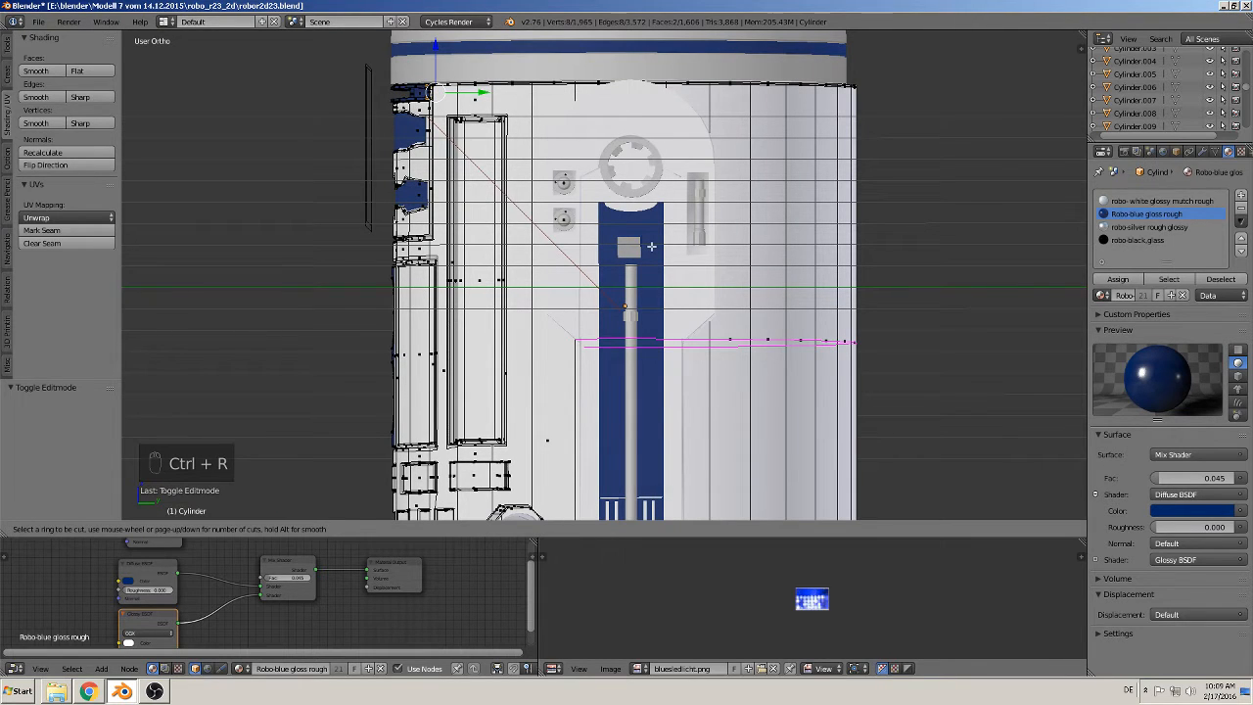
left_click(651, 245)
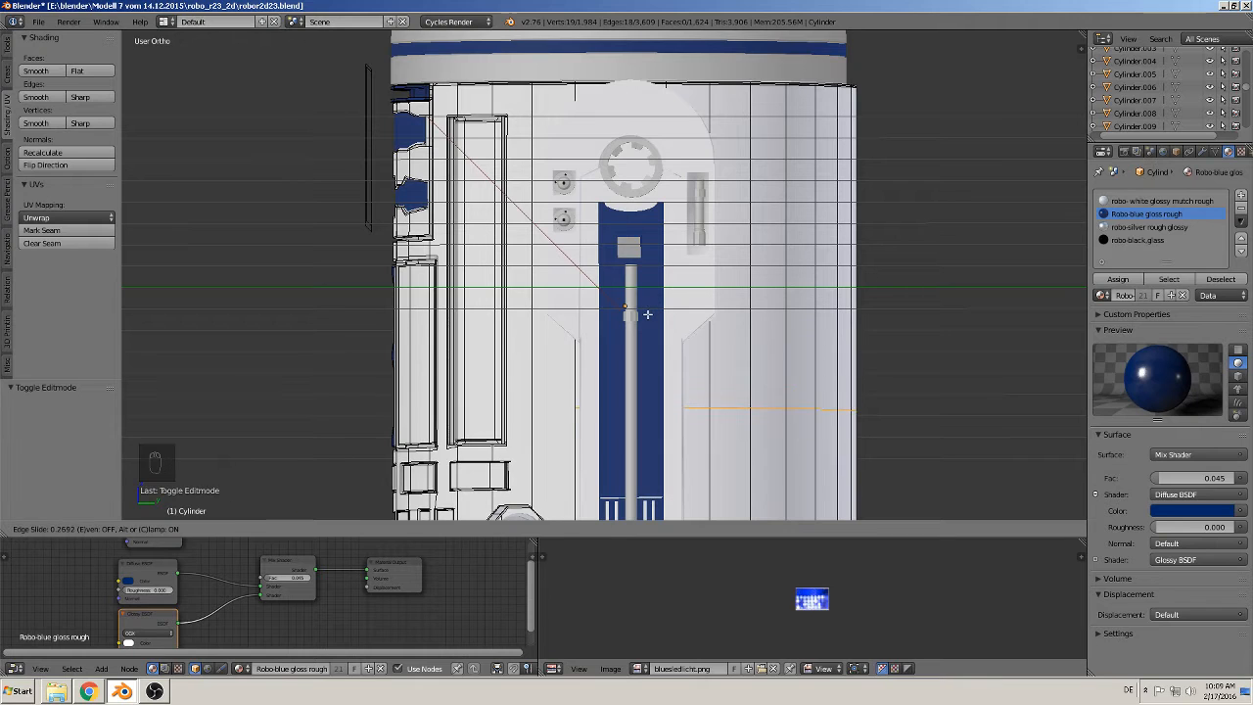
left_click(648, 314)
Step: Add a second horizontal loop cut to the body's side, above the first one, slid about 0.17
key("ctrl+r")
left_click(645, 316)
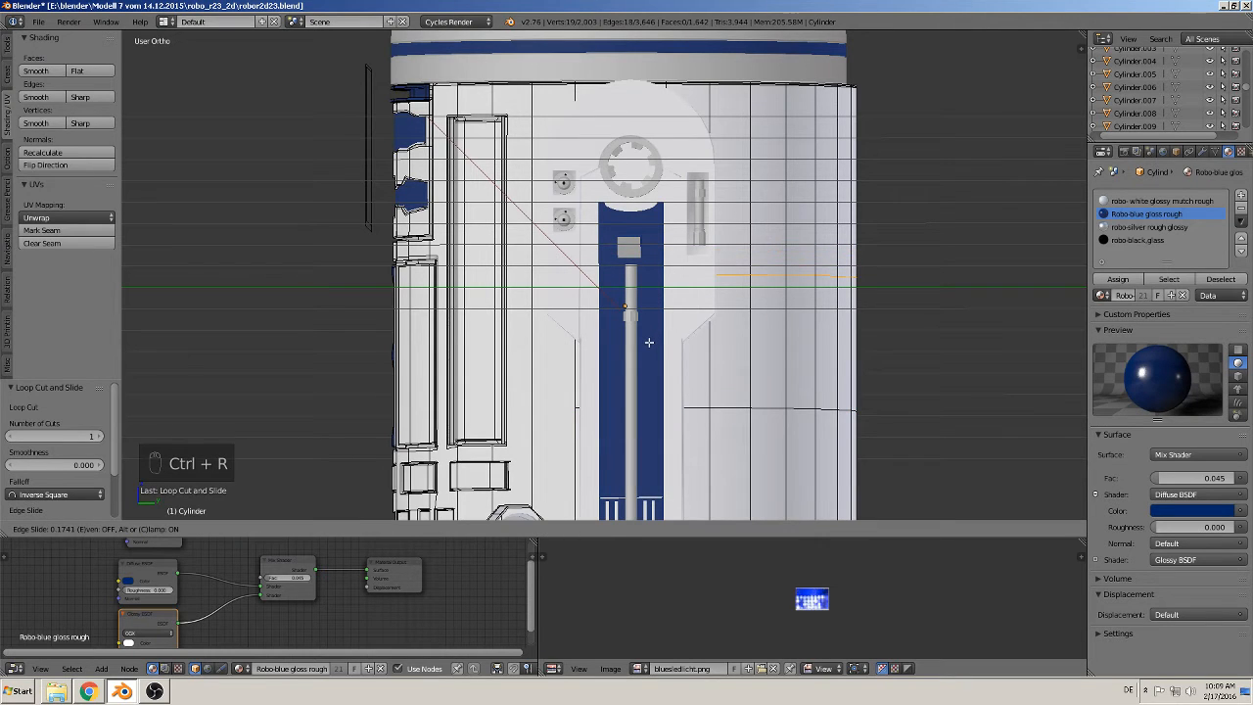
left_click(648, 342)
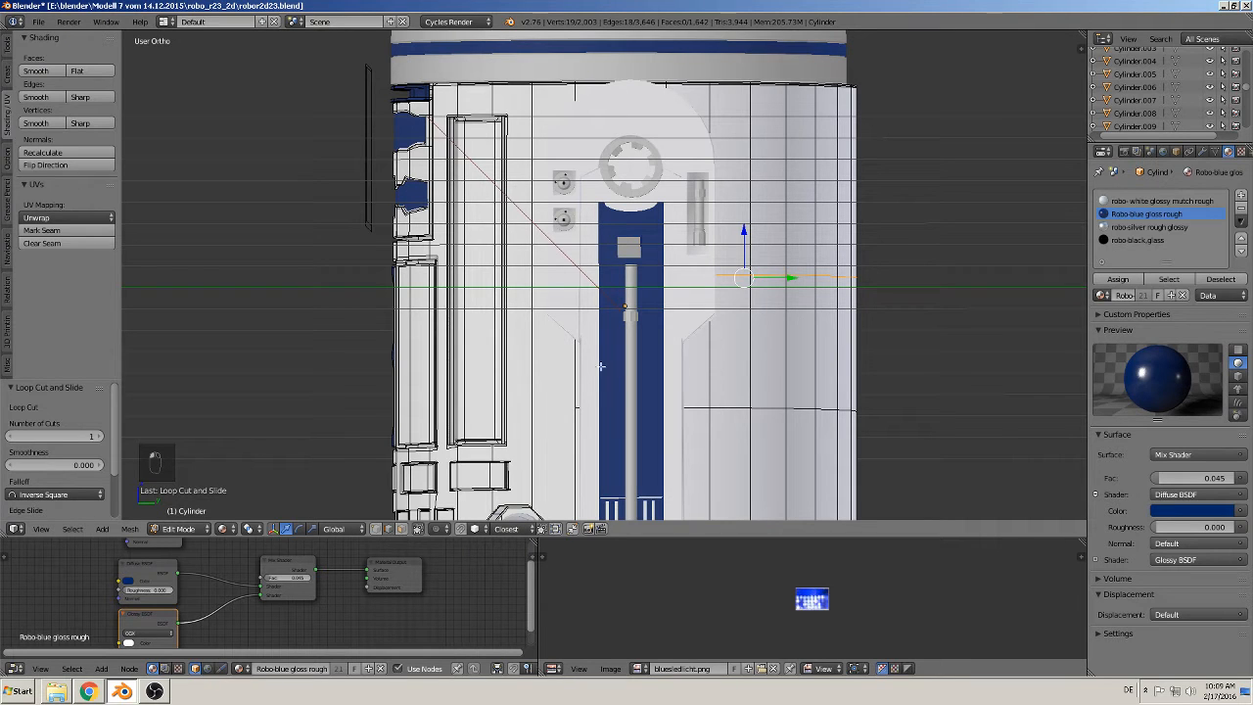
Step: Try to select the vertical edges between the two loop cuts while the leg still covers the body
right_click(586, 379, "alt")
right_click(586, 378)
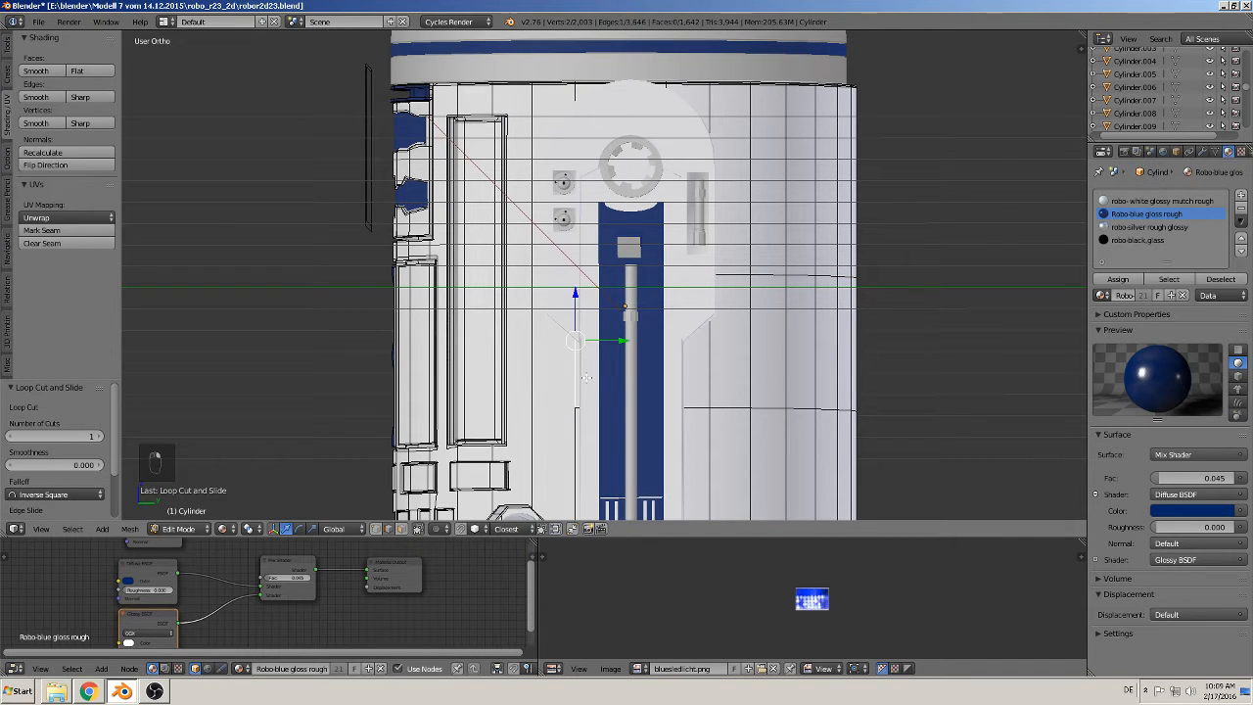
right_click(639, 367, "shift")
right_click(667, 369, "shift")
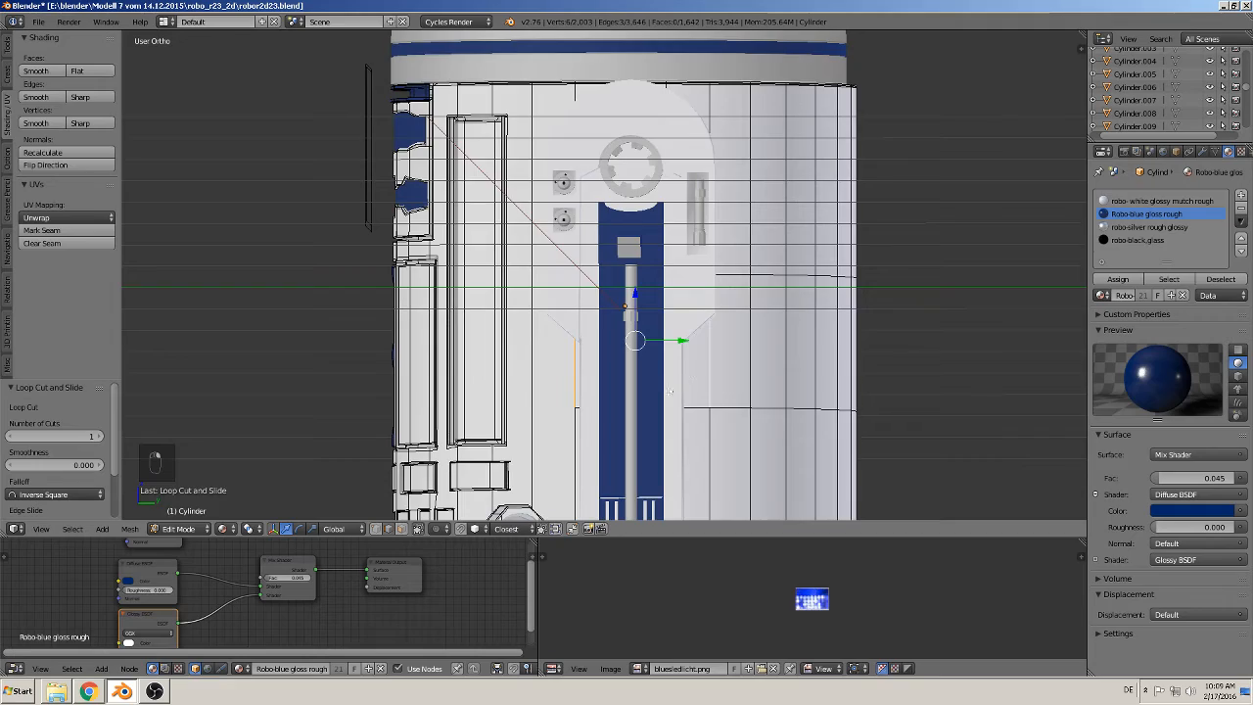
Step: Move the side leg away from the body along X to expose the body surface behind it
middle_click_drag(689, 368, 794, 412)
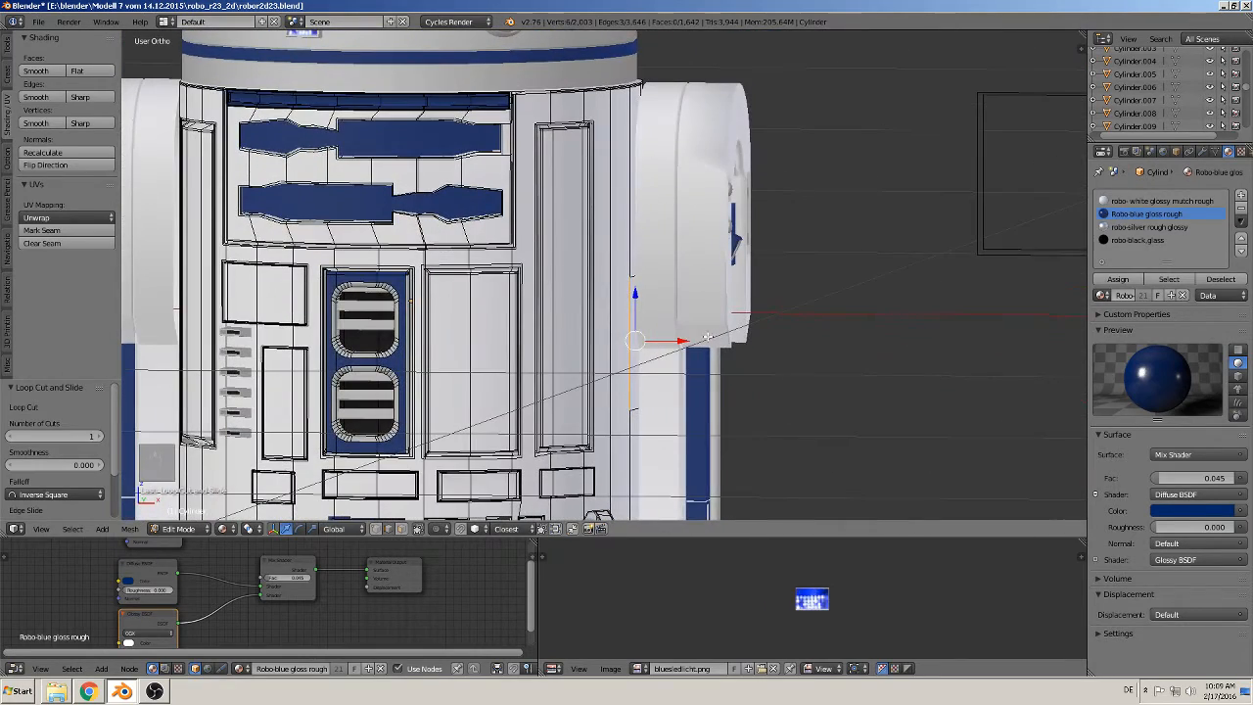
scroll(695, 337, "down", 2)
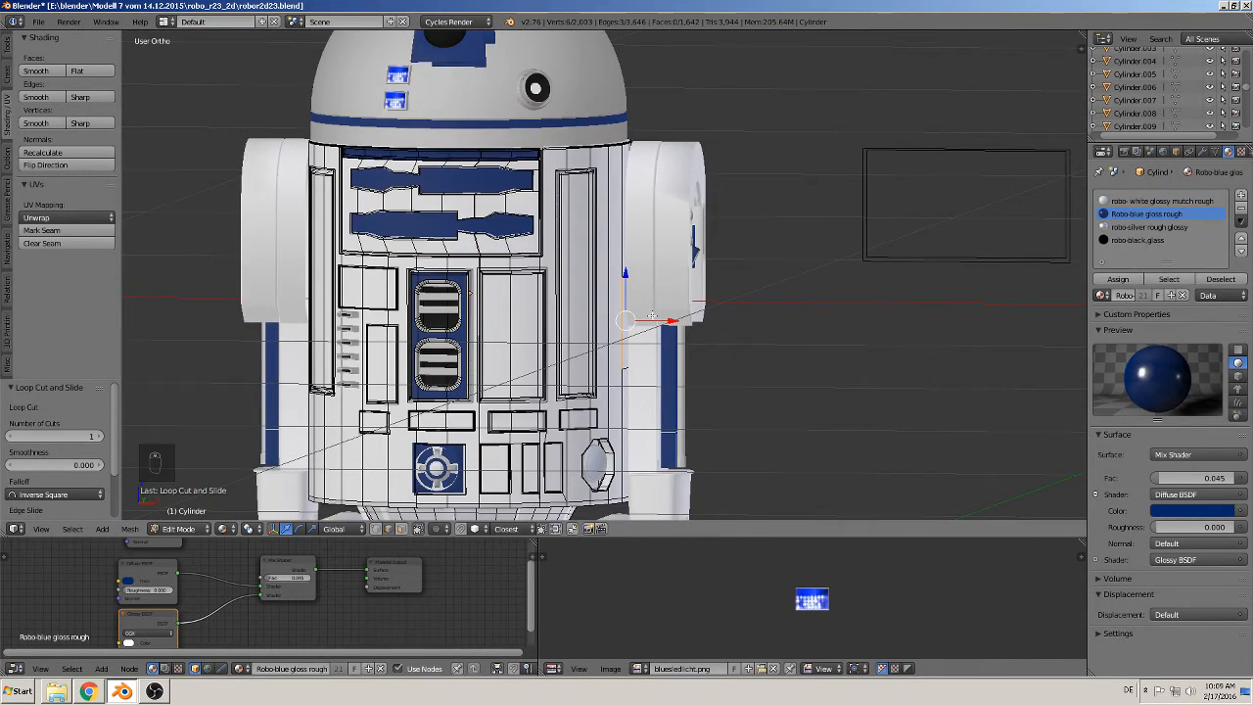
key("Tab")
right_click(674, 275)
left_click_drag(717, 266, 978, 307)
key("Tab")
key("Tab")
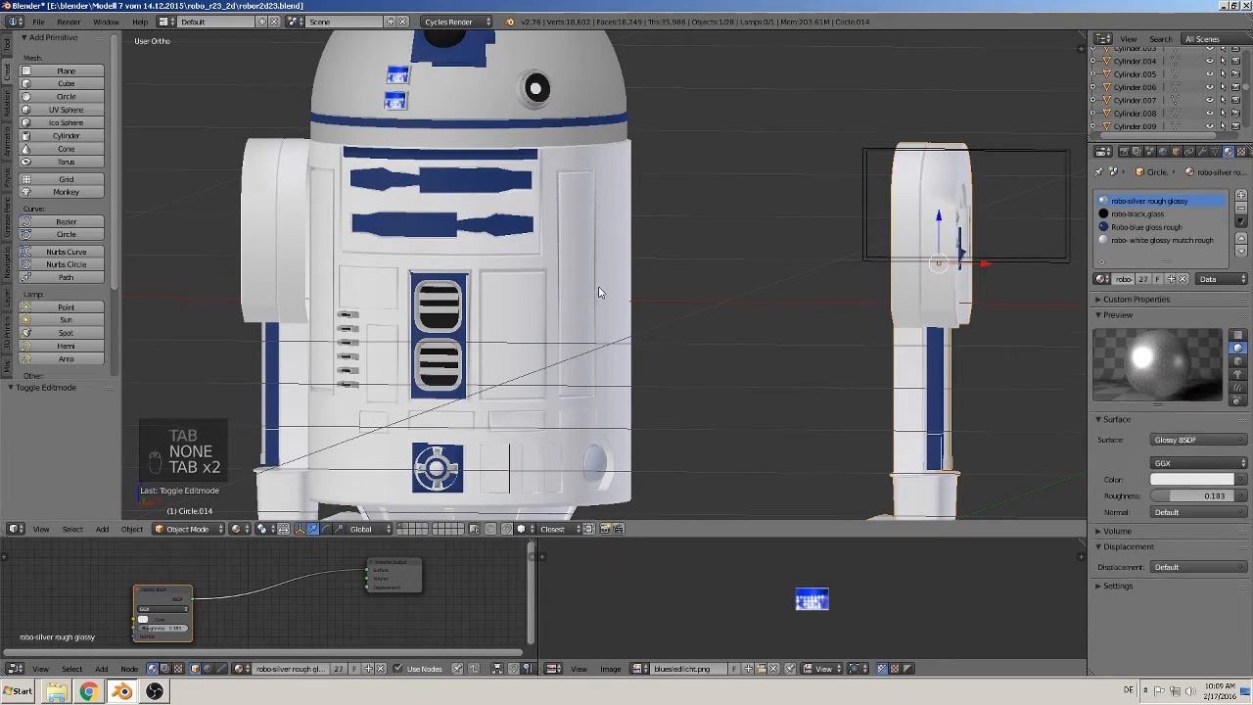
Step: Edit the body cylinder and raise the three upper loop-cut edges behind the leg by about 0.04 along Z
right_click(597, 286)
key("Tab")
middle_click_drag(599, 283, 644, 309)
scroll(646, 303, "up", 1)
scroll(645, 309, "up", 1)
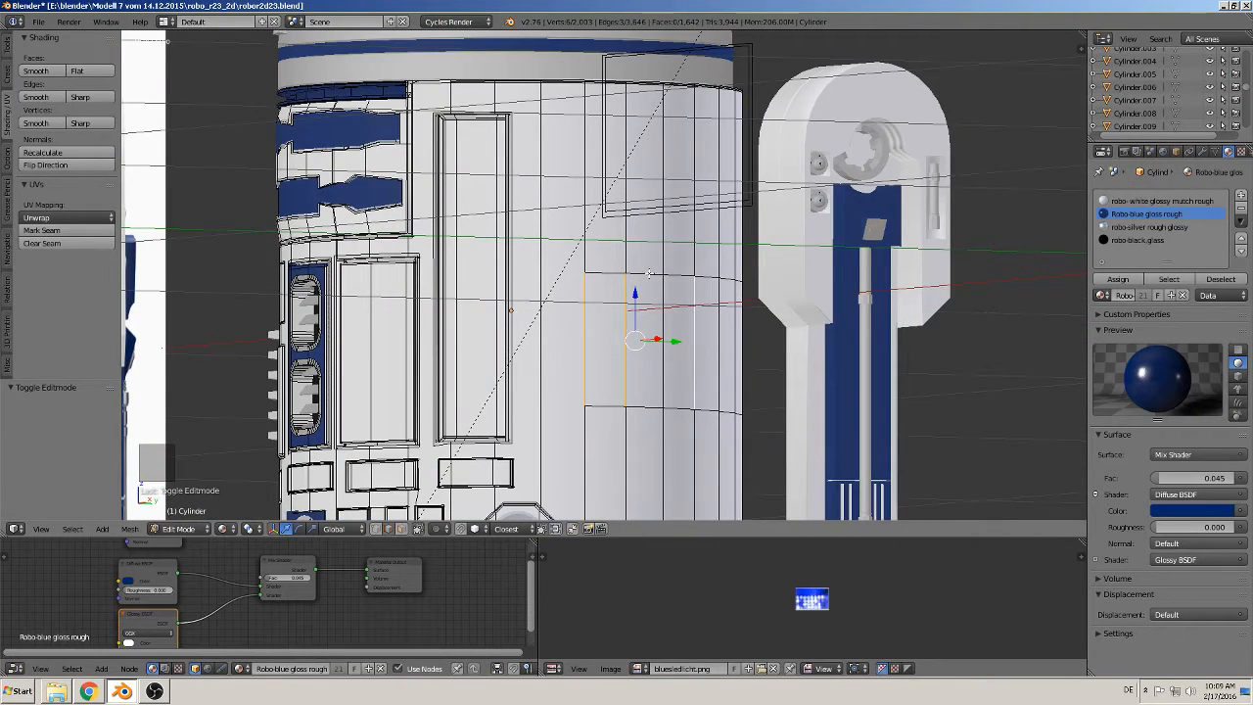
right_click(678, 275)
right_click(651, 274, "shift")
right_click(608, 273, "shift")
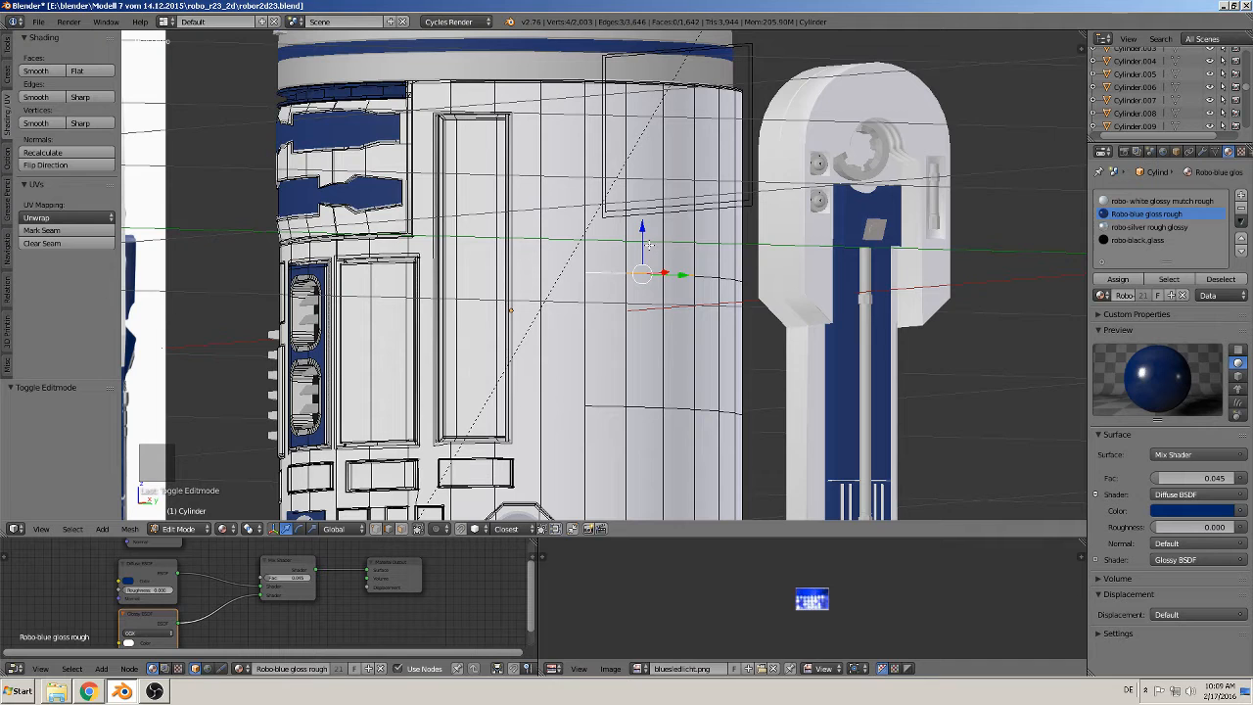
left_click_drag(648, 245, 651, 185)
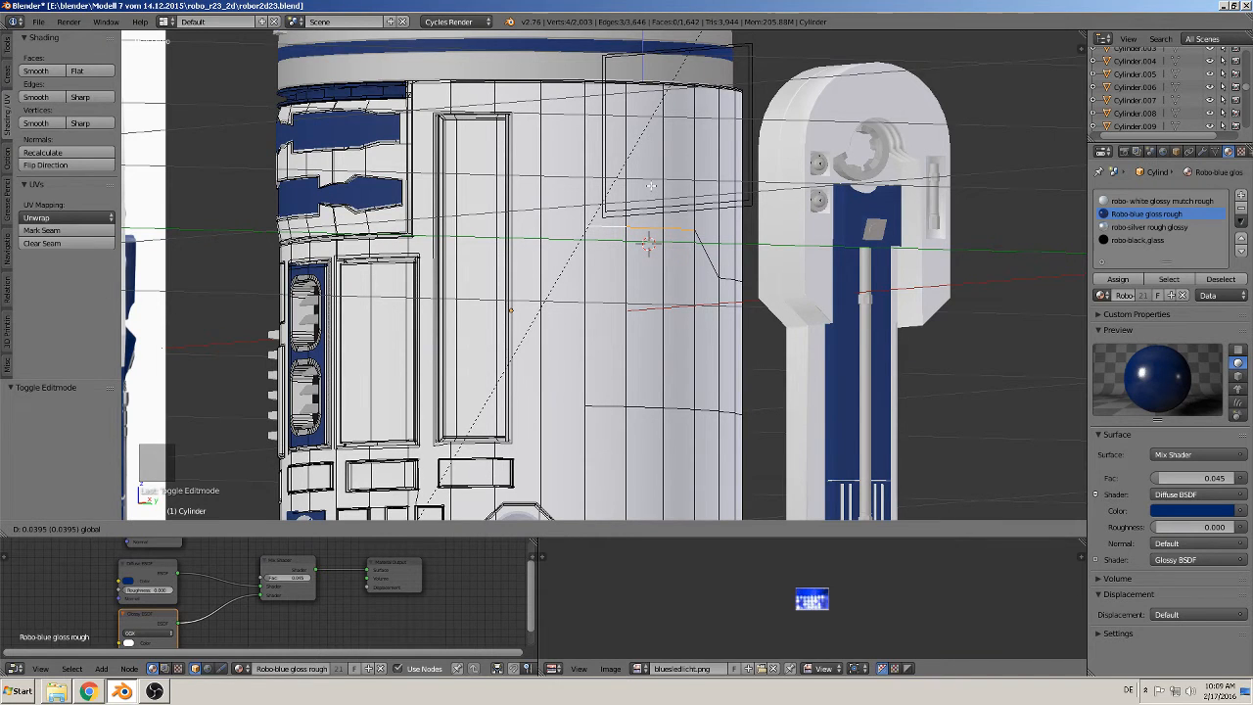
Step: Select only the three adjoining body faces between the raised edges and the lower loop cut
middle_click_drag(689, 272, 685, 298)
key("a")
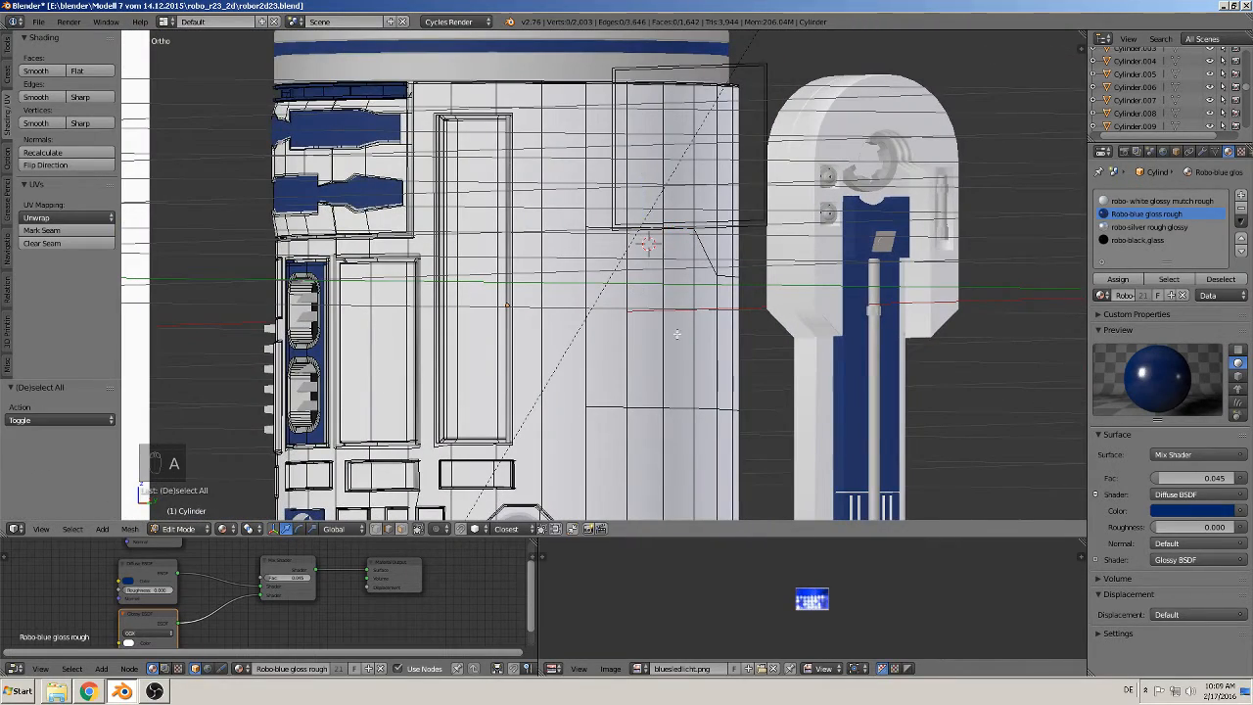
left_click(376, 529)
right_click(608, 321)
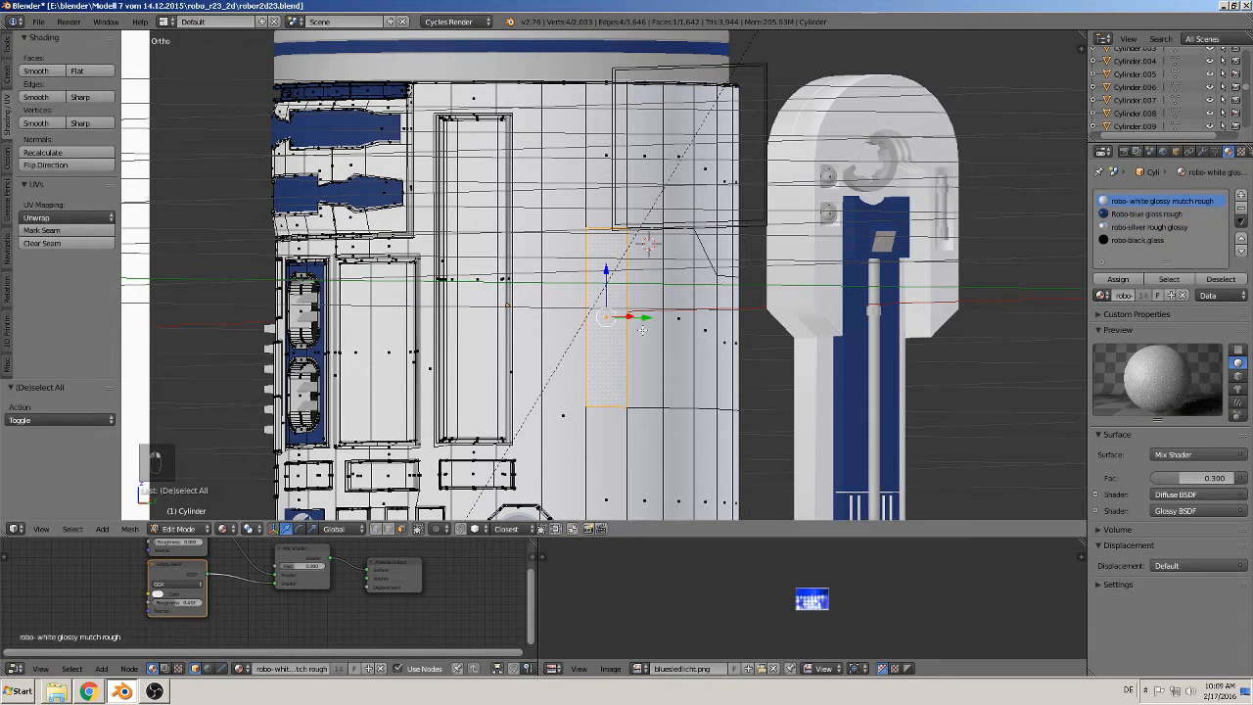
right_click(644, 322, "shift")
right_click(682, 322, "shift")
middle_click_drag(707, 354, 731, 372)
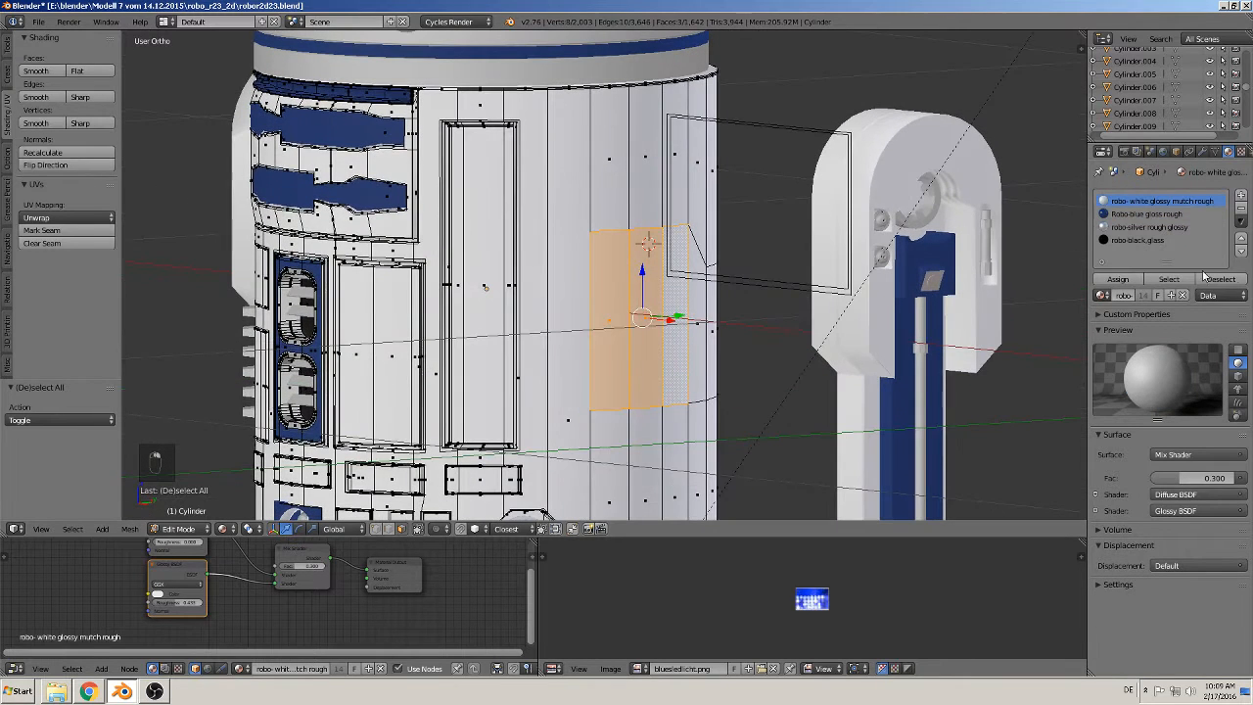
Step: Add a material slot to the body with a new material named "robo gitter"
left_click(1241, 198)
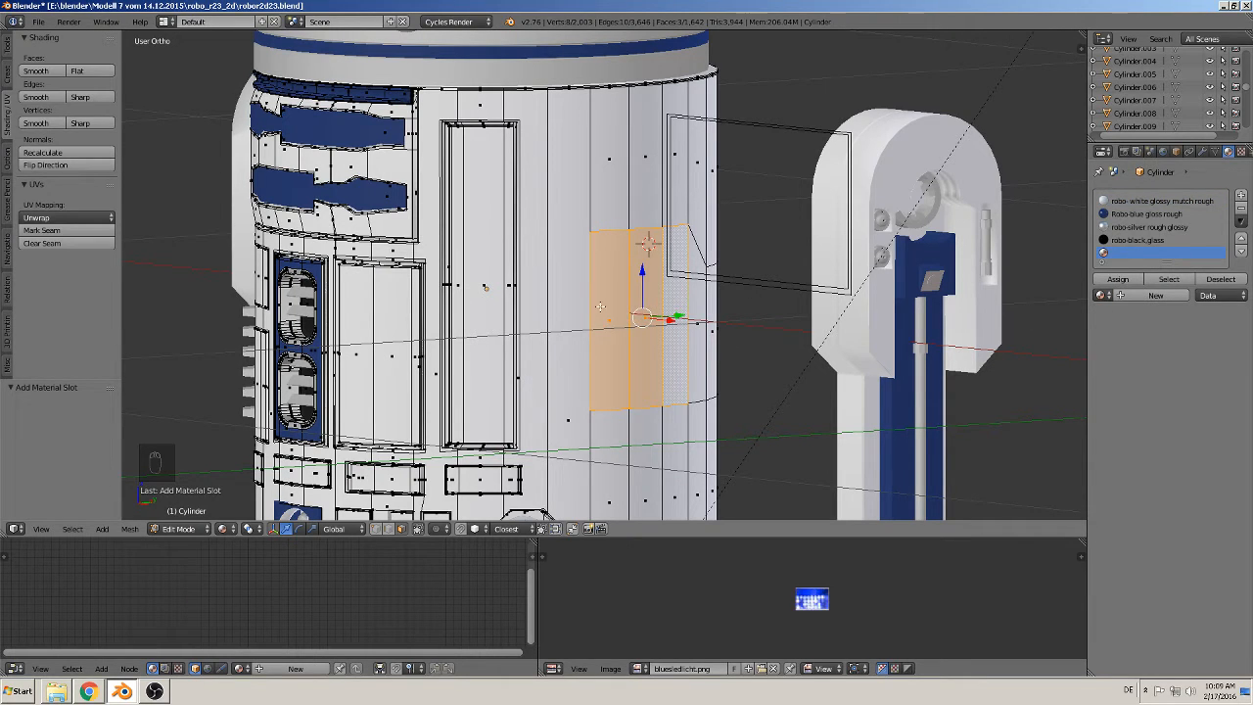
left_click(1147, 297)
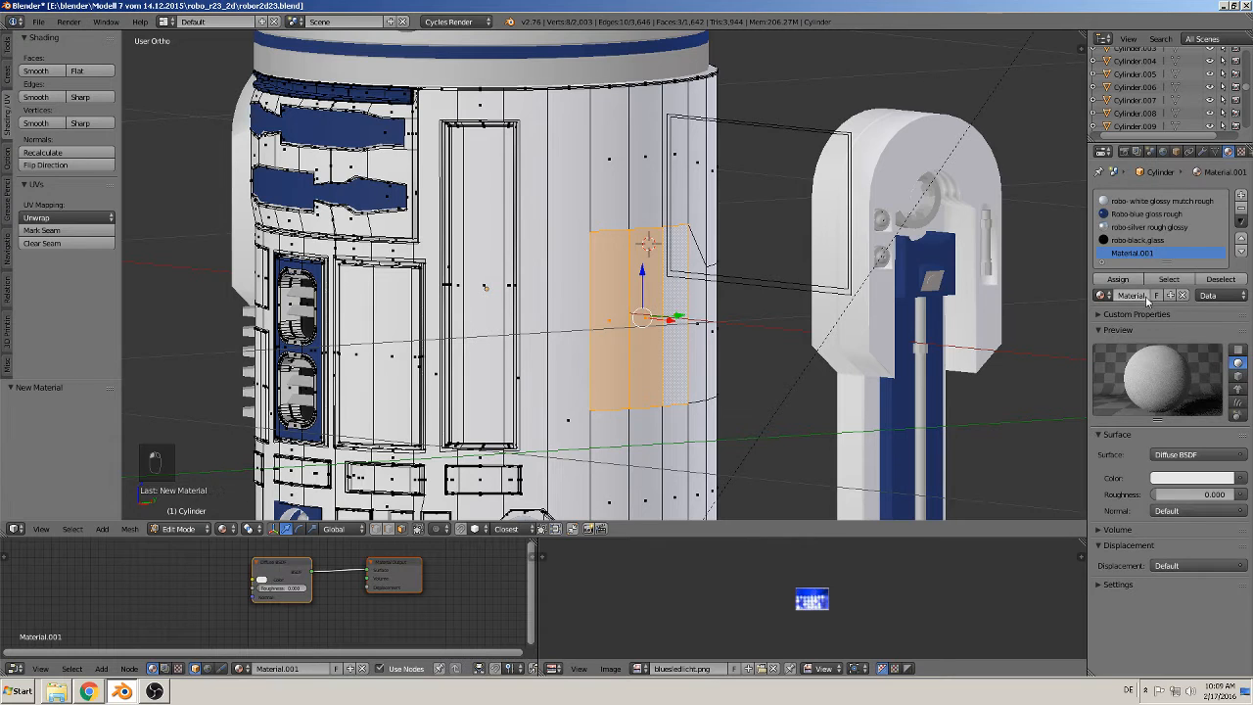
left_click(1135, 298)
key("BackSpace")
key("BackSpace")
key("BackSpace")
key("BackSpace")
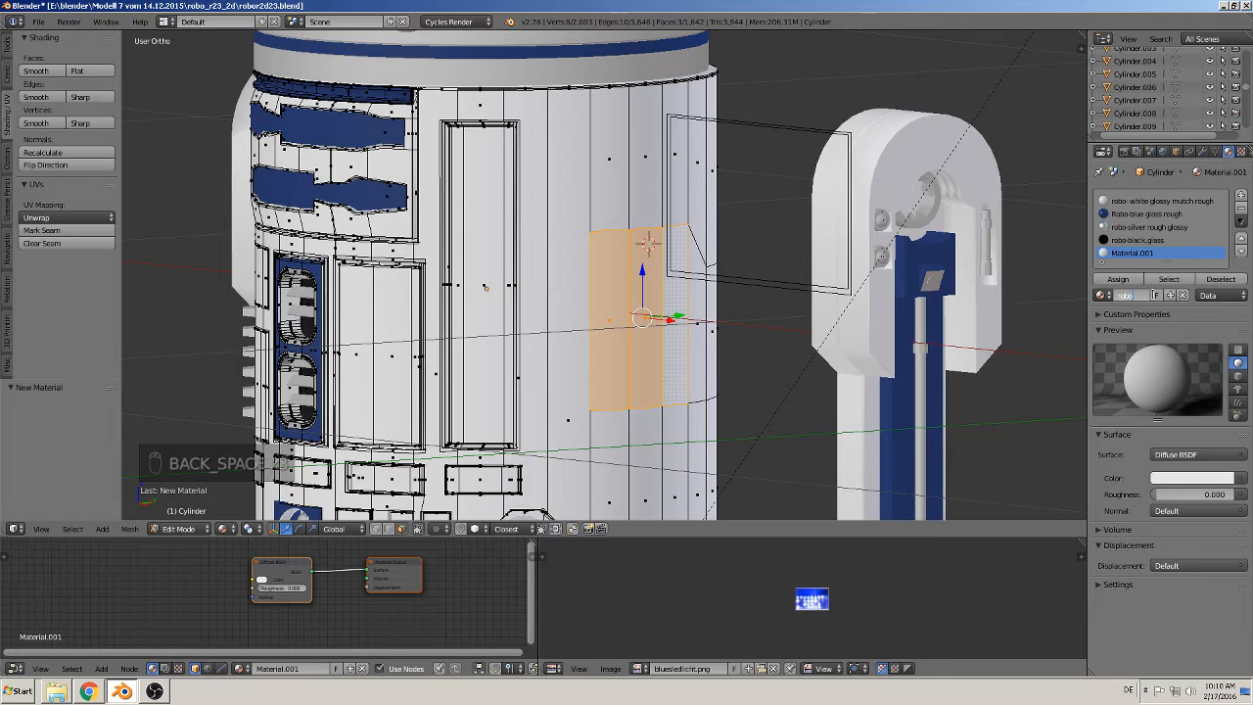
type("tter")
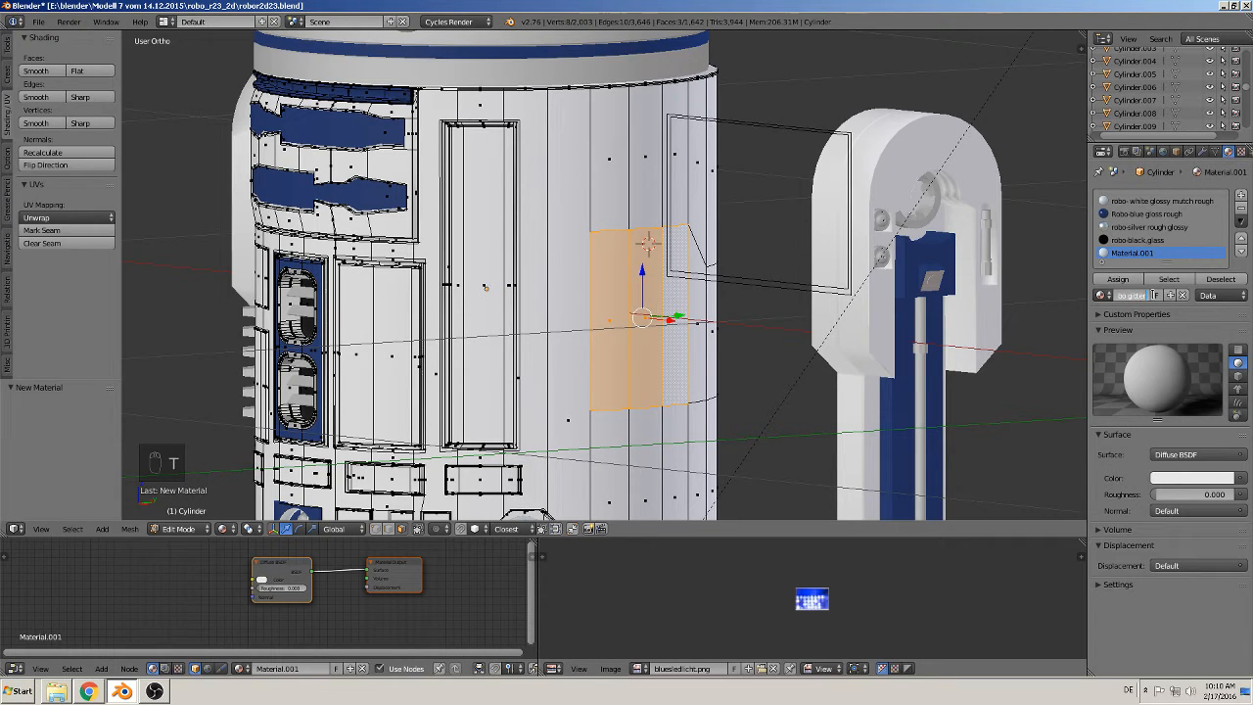
key("Return")
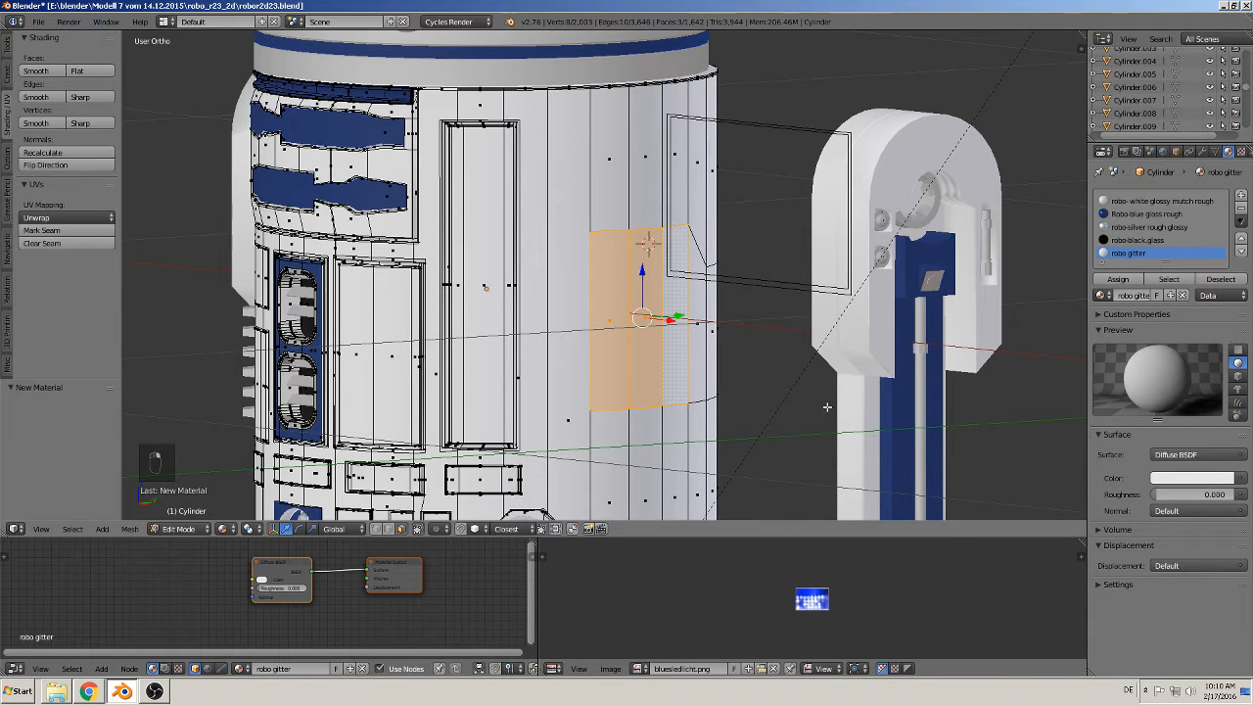
Step: Select the border edges around the three-face panel and mark them as a seam
left_click(388, 529)
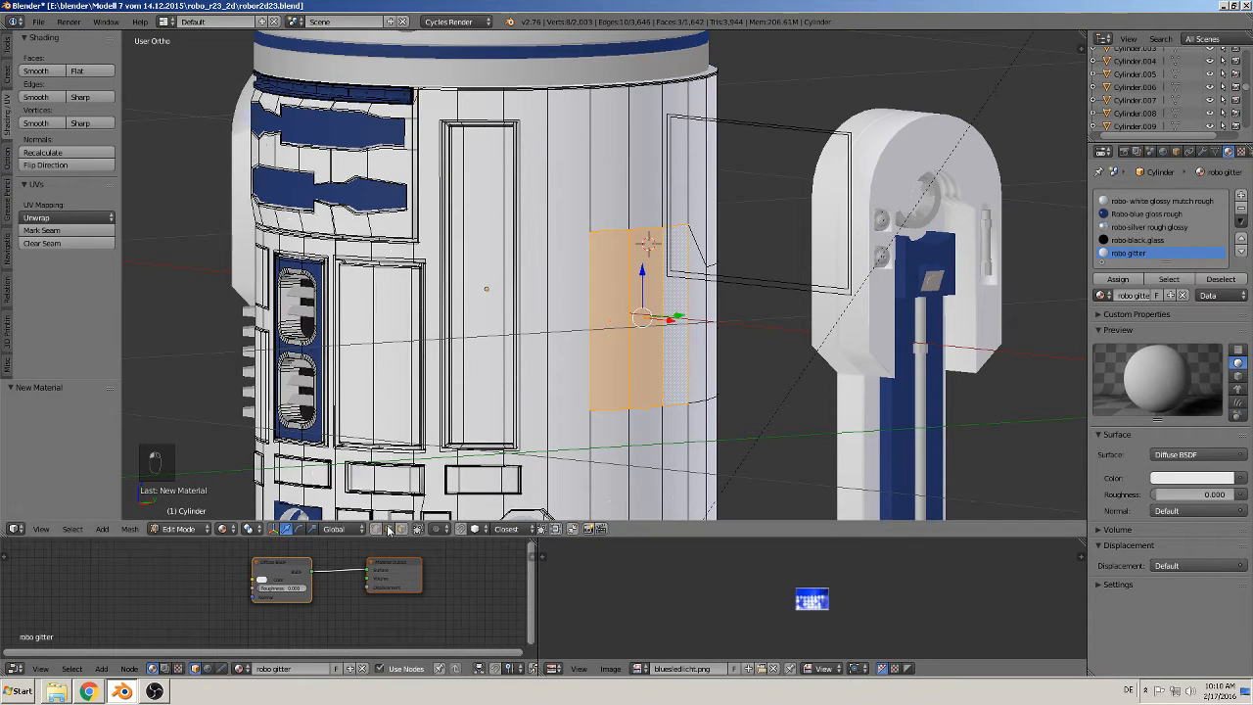
middle_click_drag(678, 239, 646, 257)
right_click(677, 227)
right_click(648, 233, "shift")
right_click(609, 238, "shift")
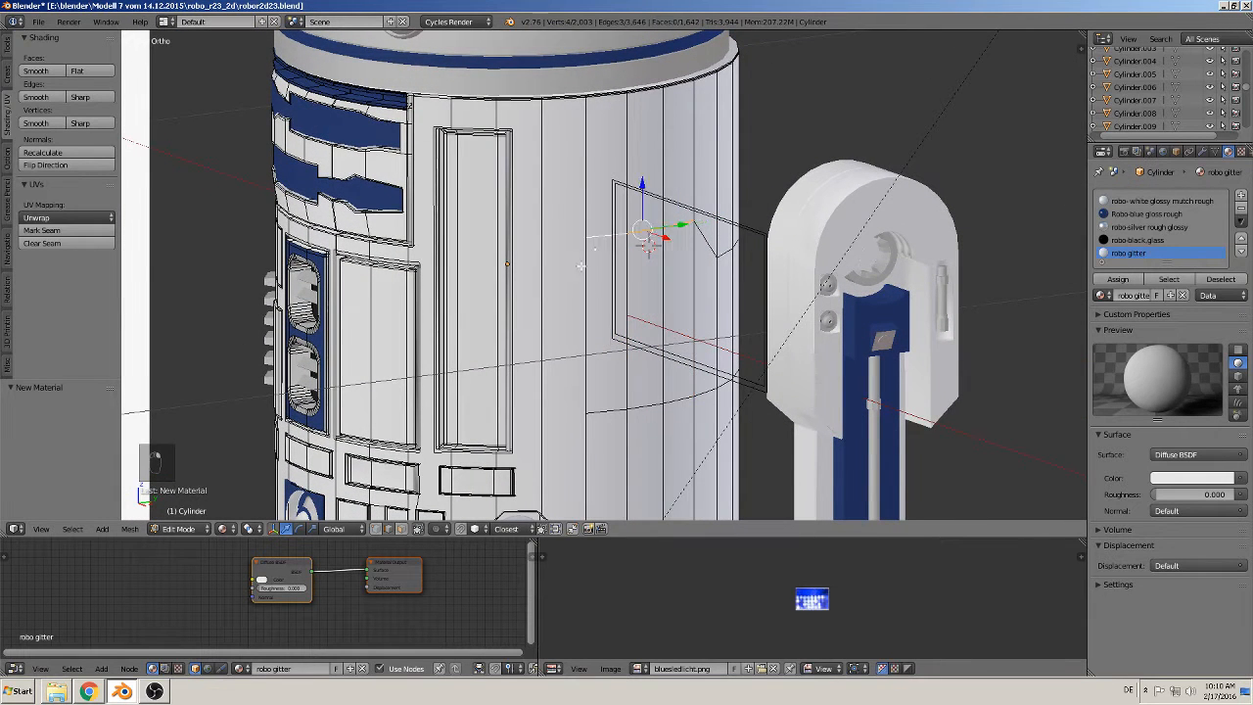
right_click(583, 268, "shift")
right_click(603, 407, "shift")
right_click(646, 406, "shift")
right_click(690, 401, "shift")
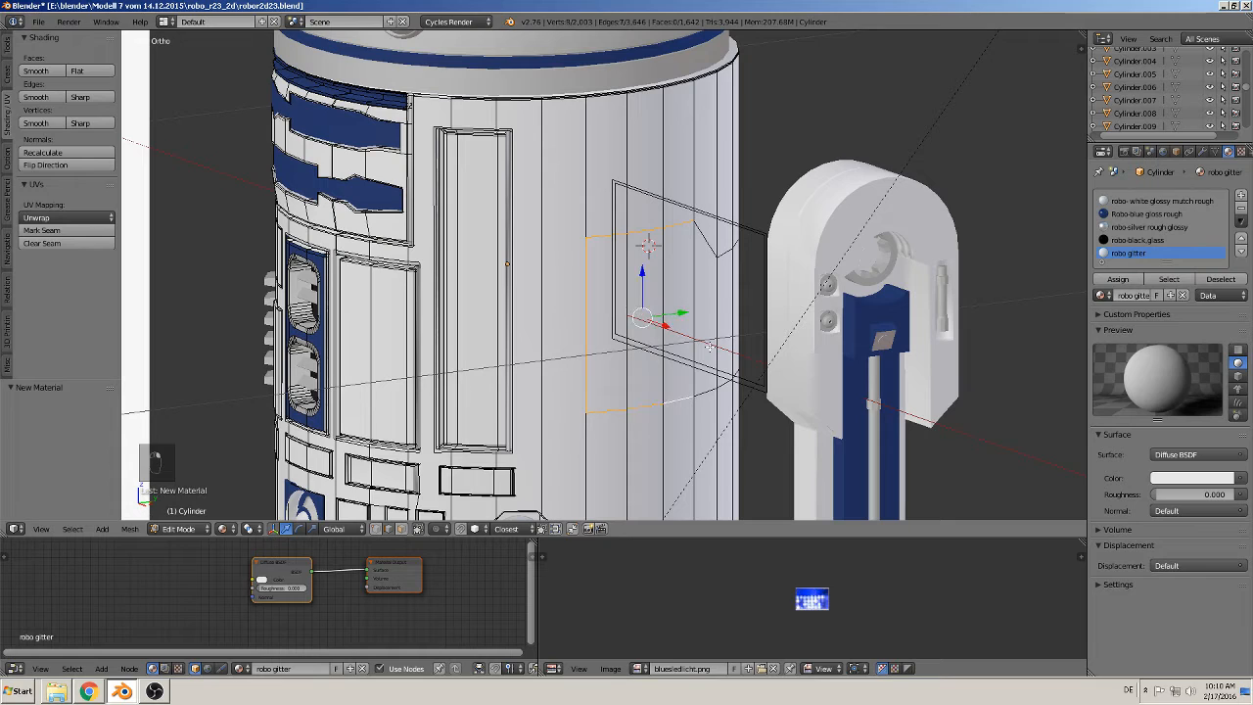
right_click(700, 273, "shift")
left_click(63, 231)
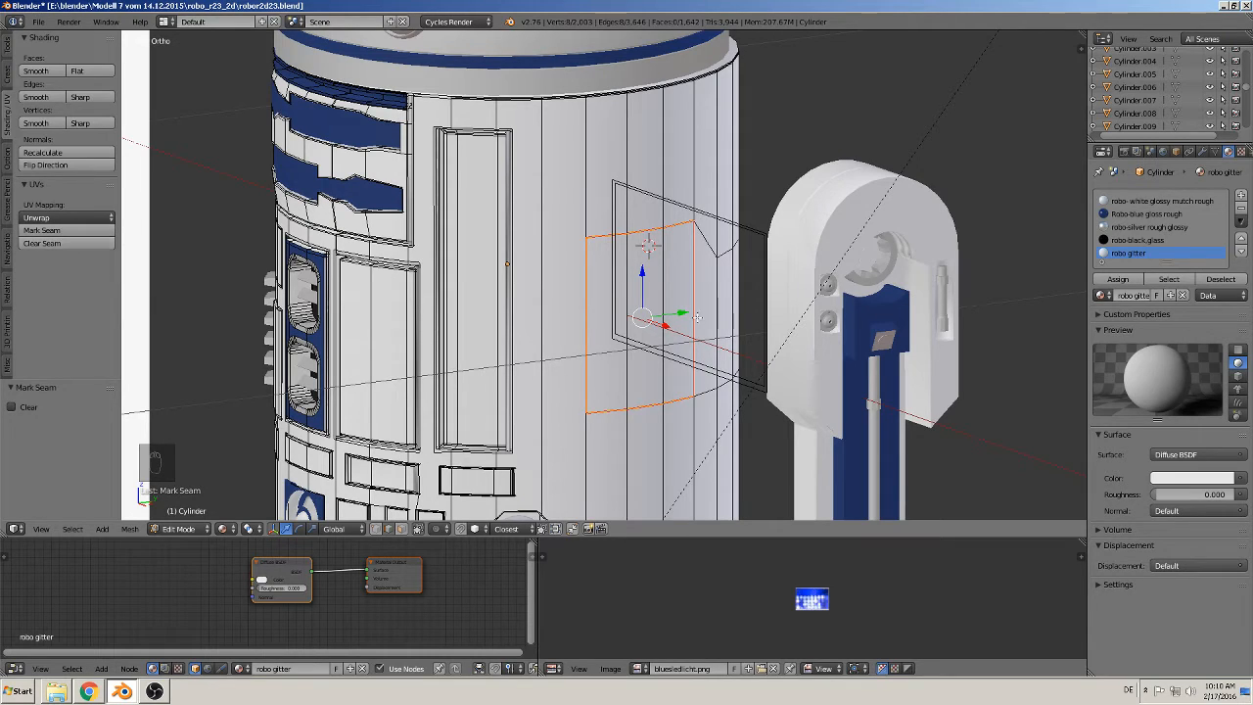
Step: UV-map the panel with Project from View (Bounds) from the right side view
middle_click_drag(696, 316, 650, 223)
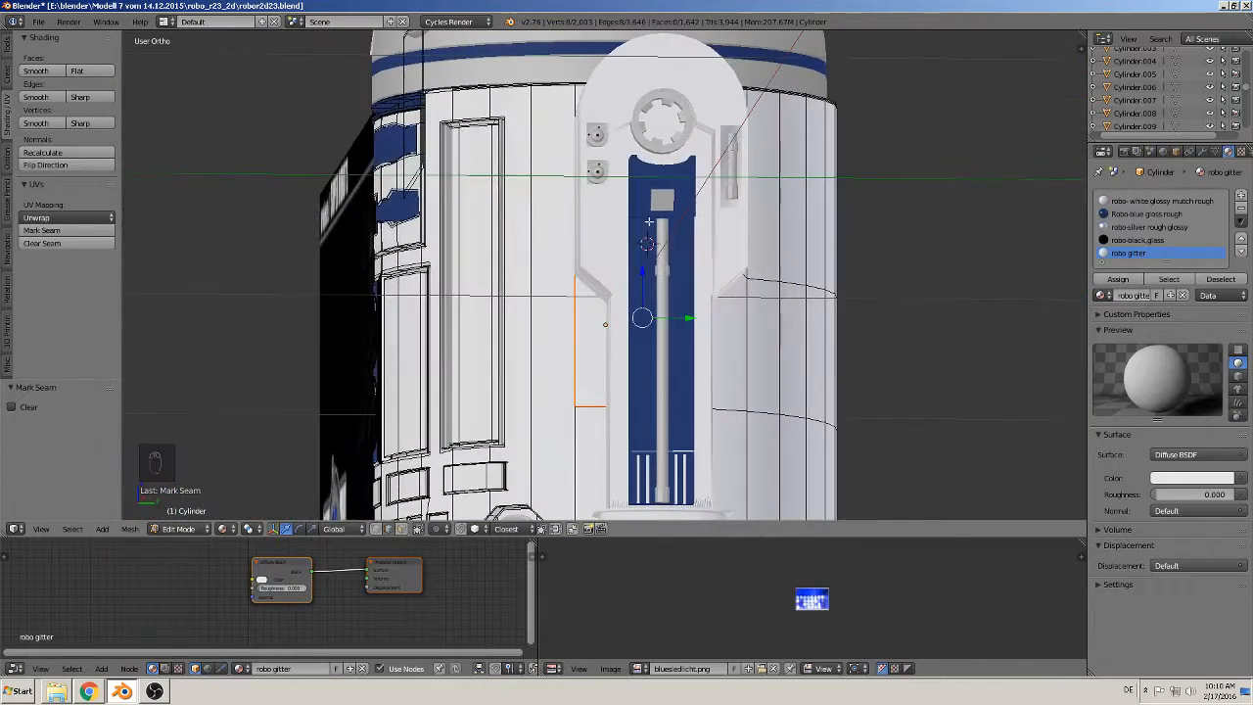
key("KP_1")
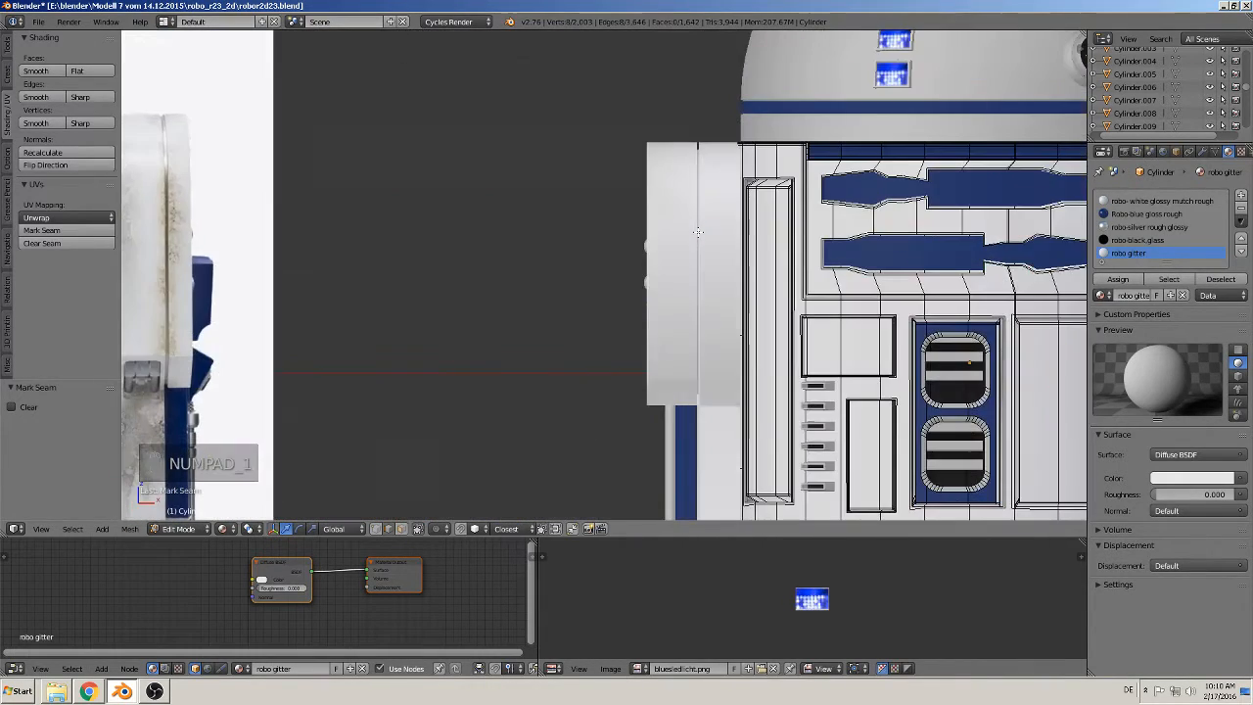
key("KP_3")
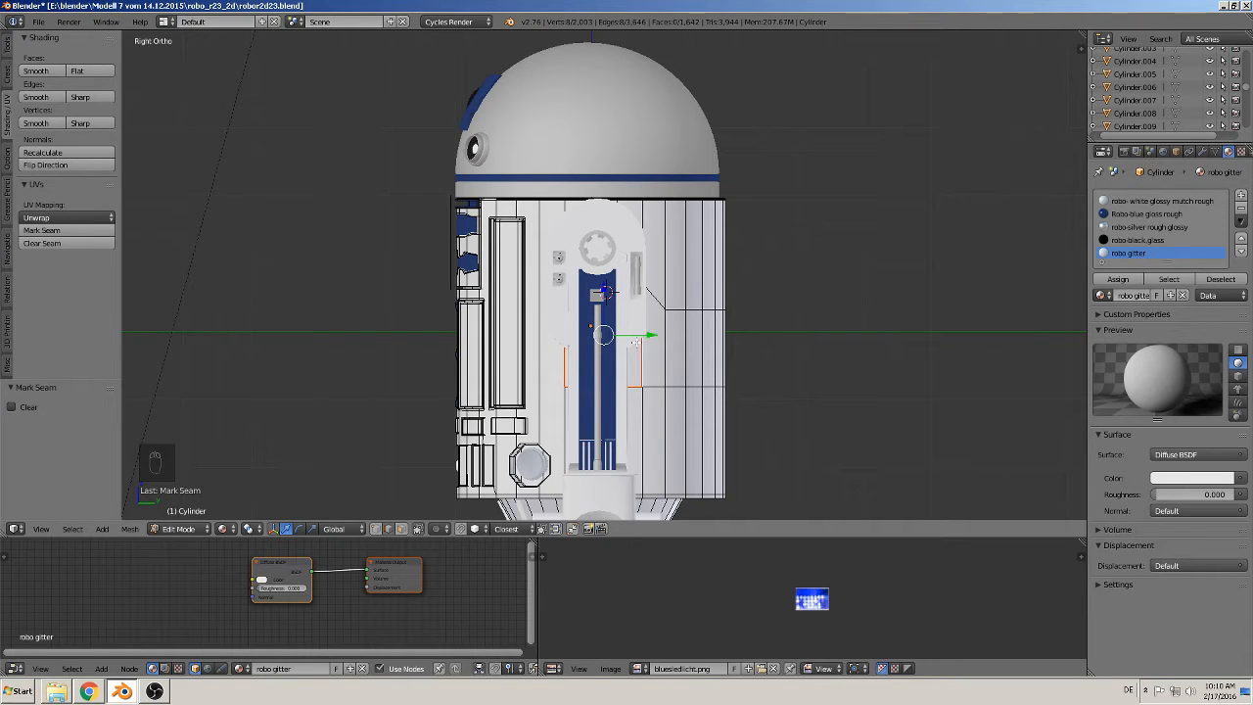
key("u")
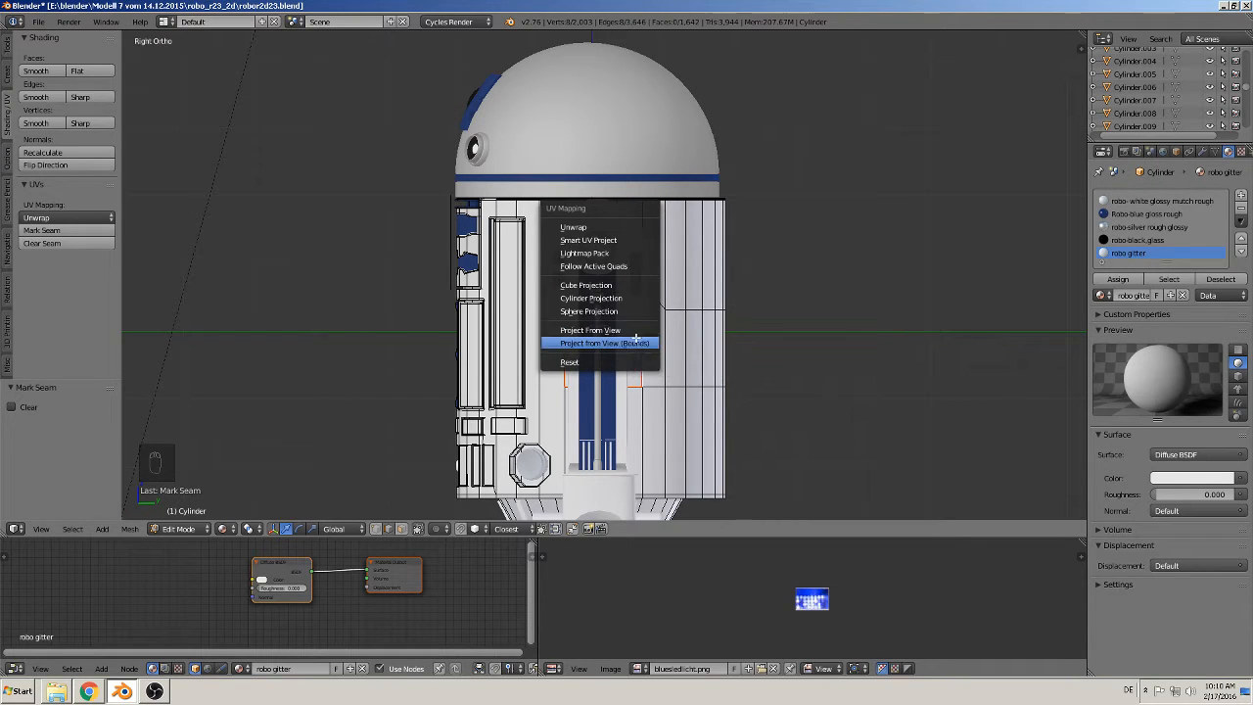
left_click(636, 341)
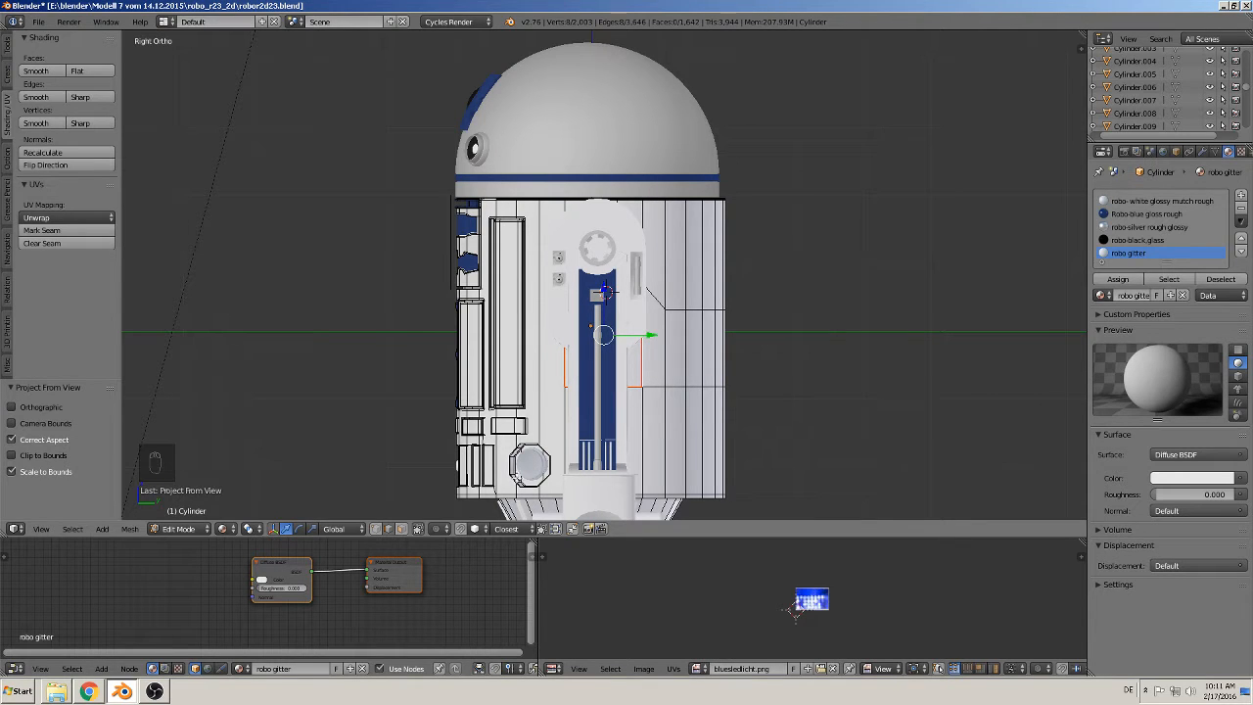
Step: Enlarge the node editor area, add an Image Texture node to robo gitter and link its Color output to the Diffuse BSDF color
left_click_drag(506, 539, 506, 313)
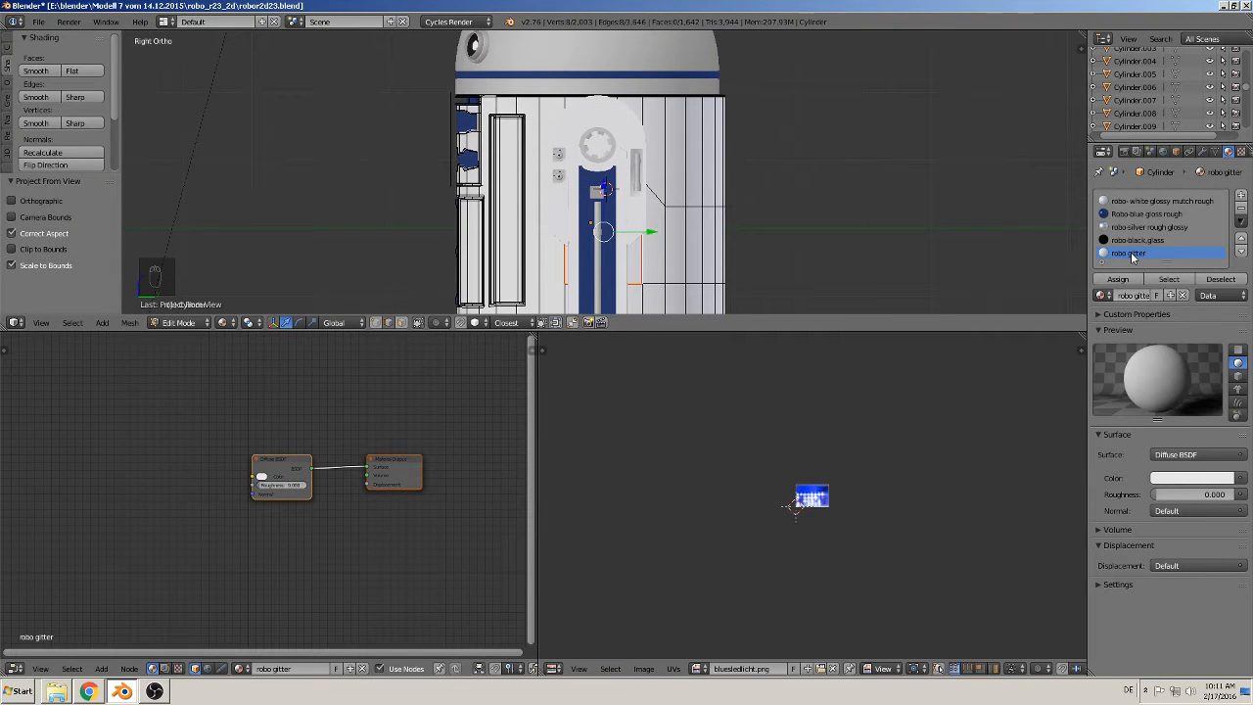
left_click(12, 669)
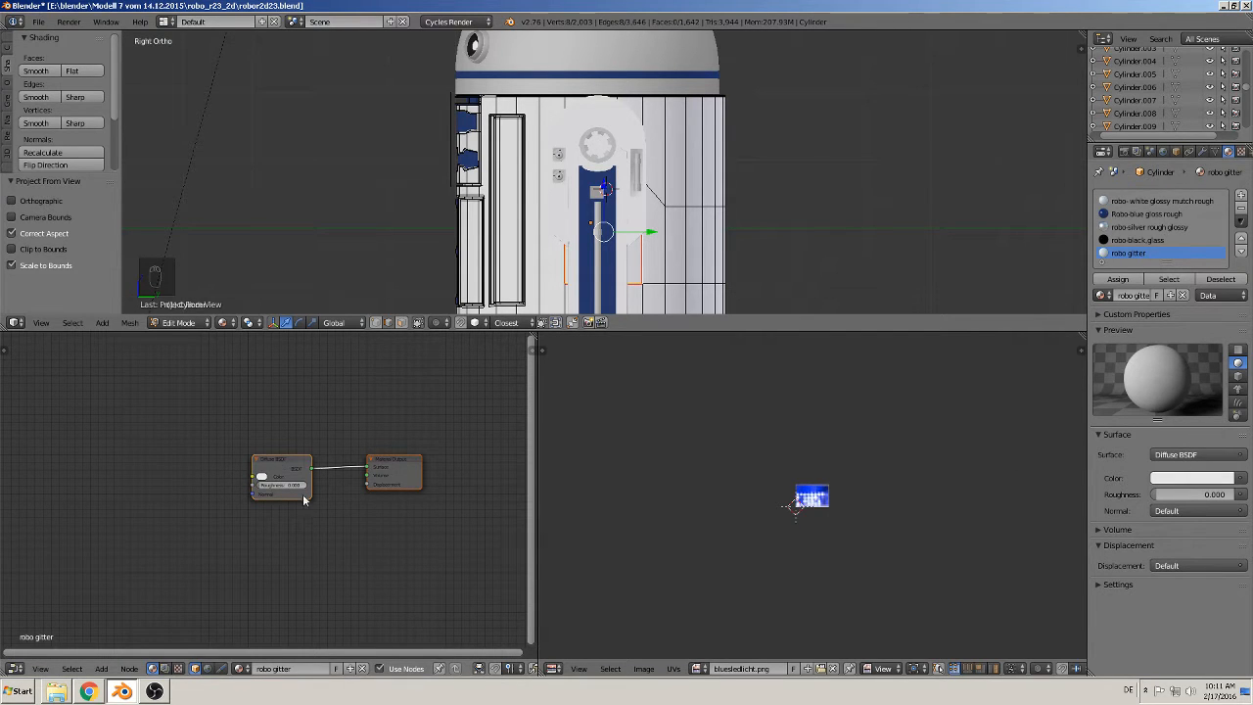
scroll(279, 510, "up", 3)
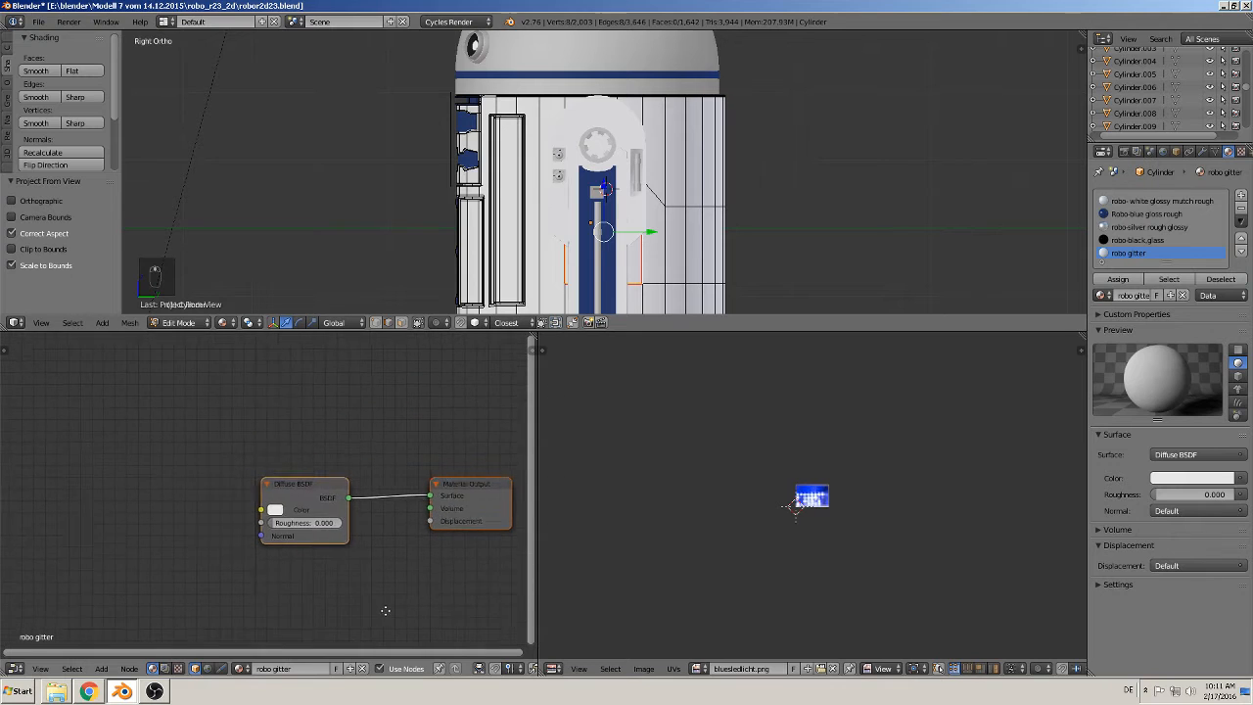
middle_click_drag(386, 611, 389, 610)
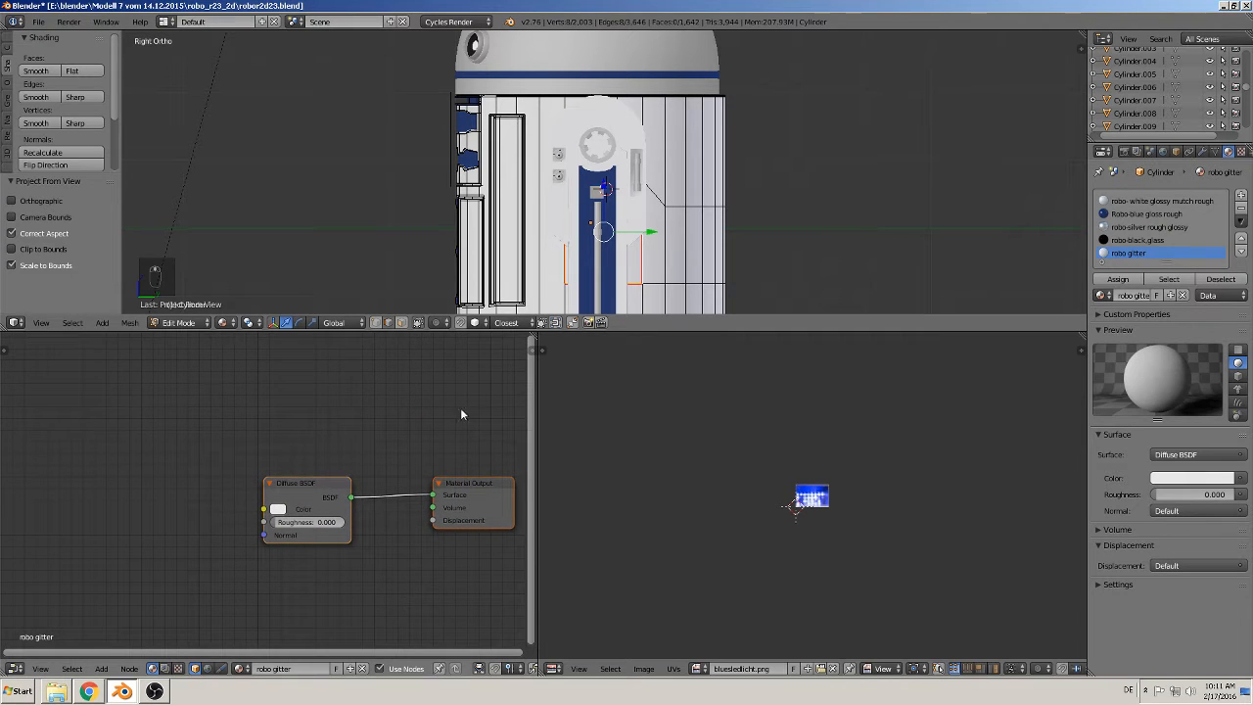
left_click(102, 669)
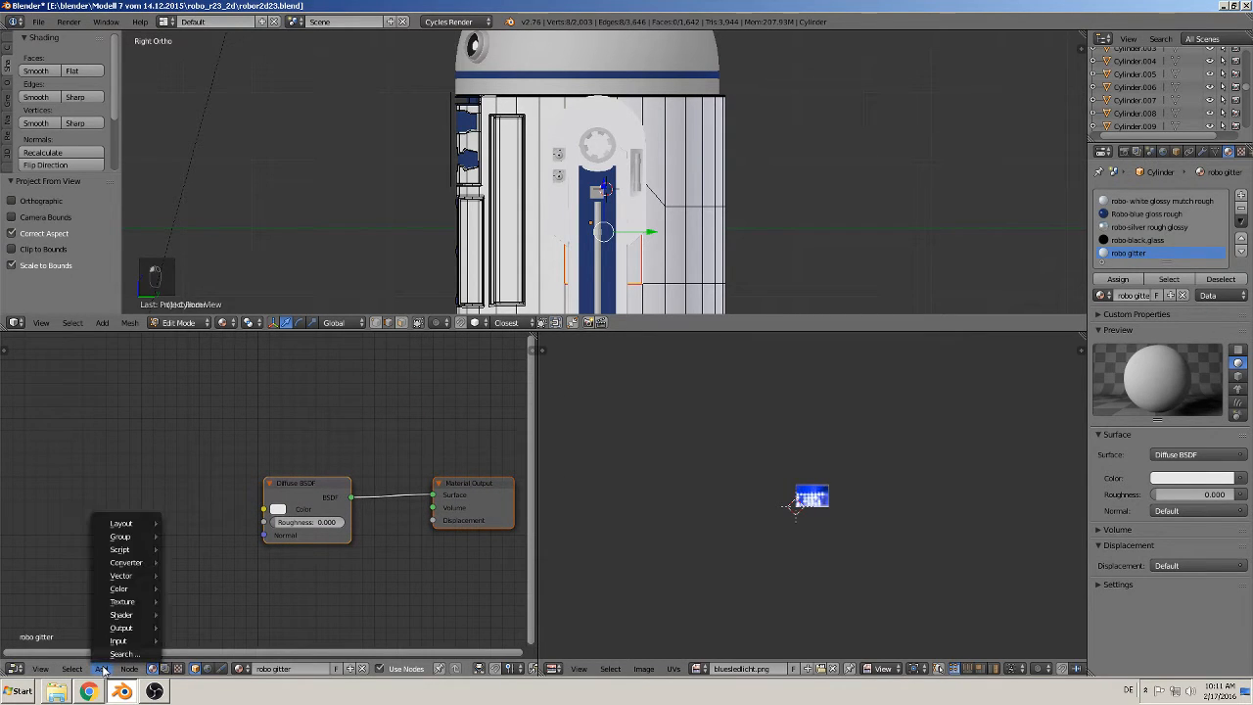
mouse_move(123, 602)
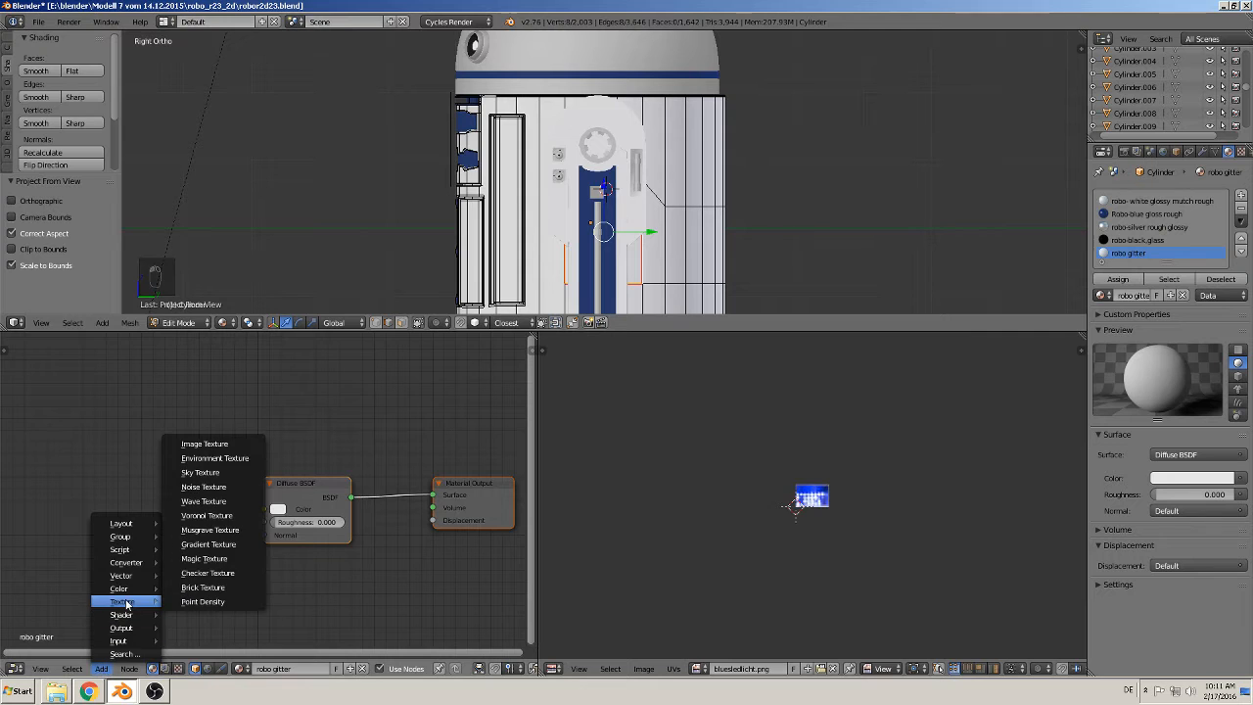
left_click(248, 445)
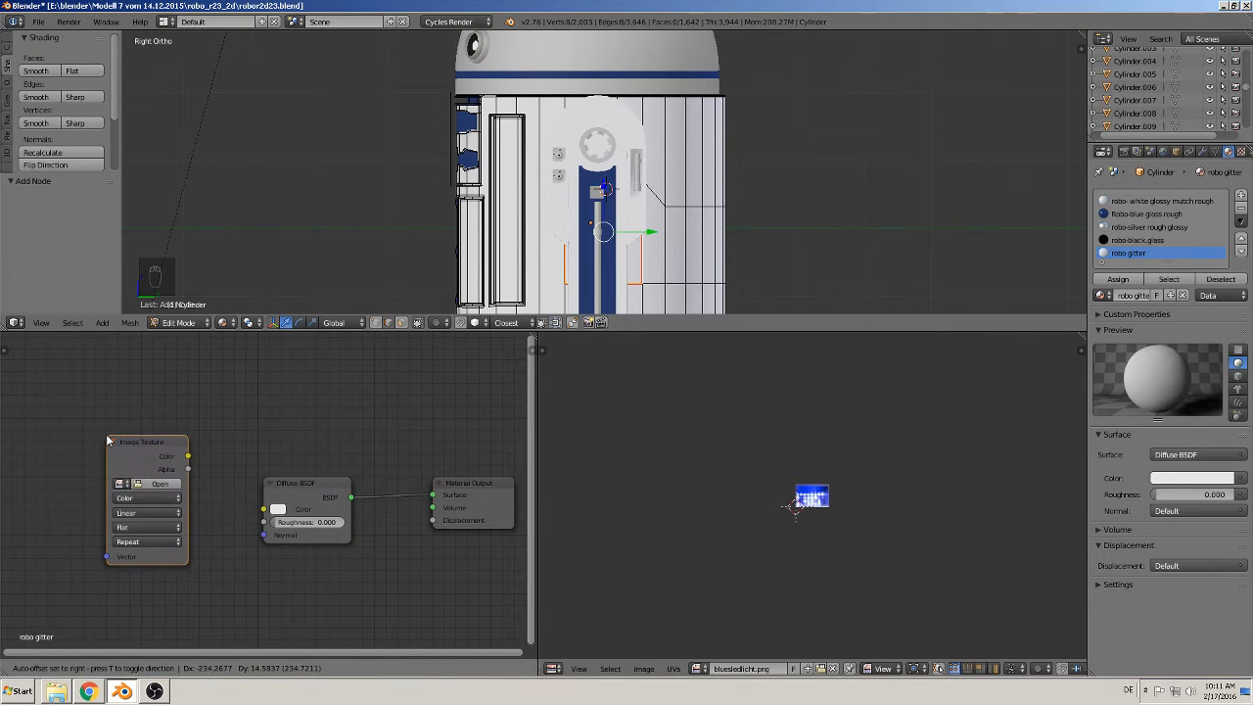
left_click(109, 442)
left_click_drag(190, 459, 266, 513)
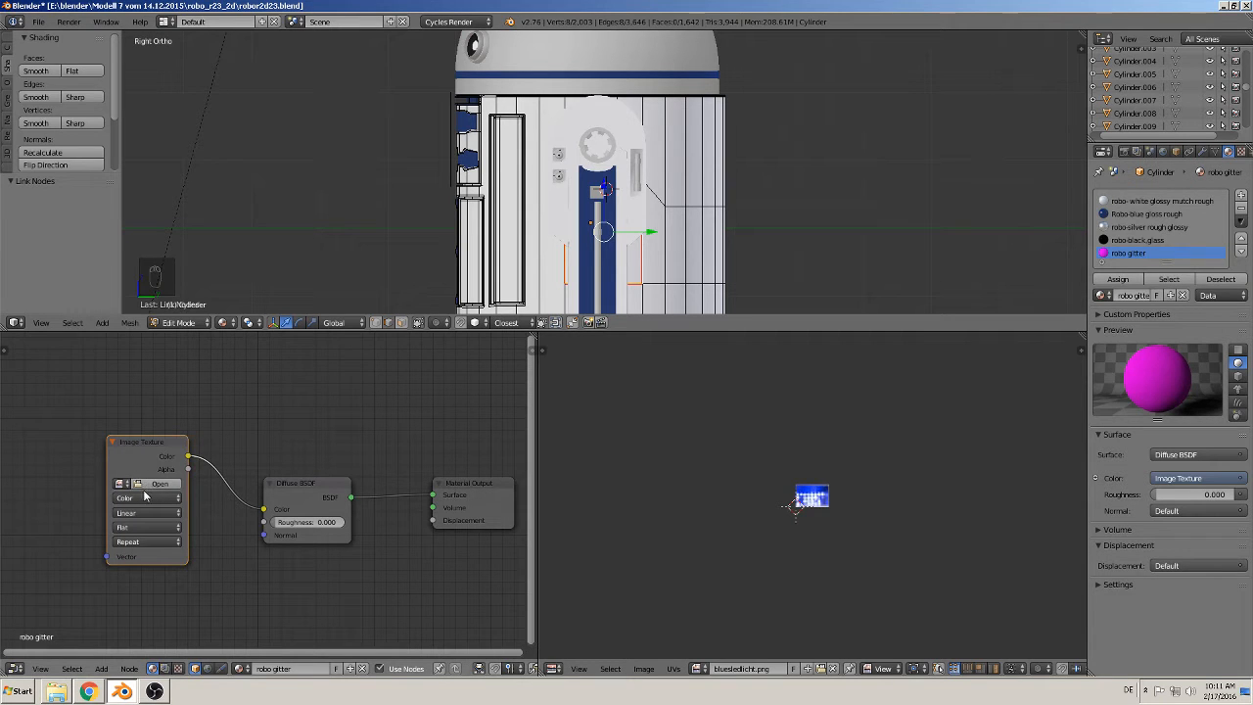
Step: Load Vents0210_9_S.png from the textur folder into the Image Texture node
left_click(153, 486)
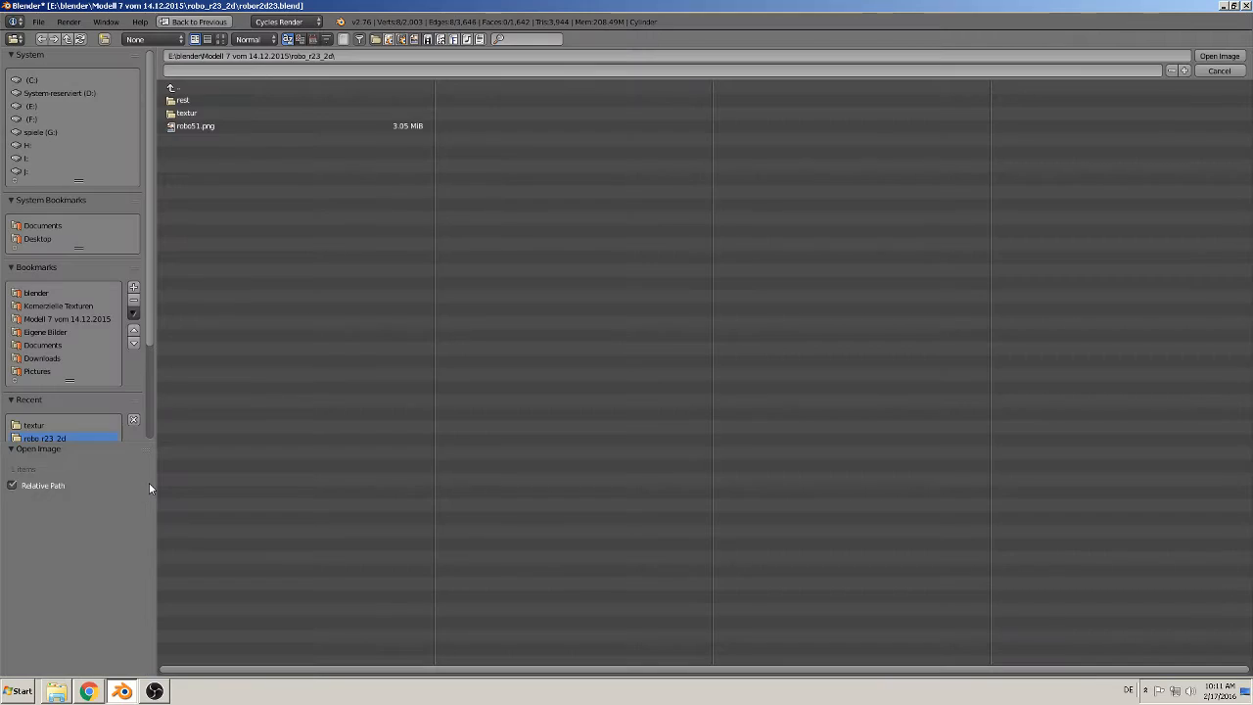
left_click(196, 114)
left_click(221, 39)
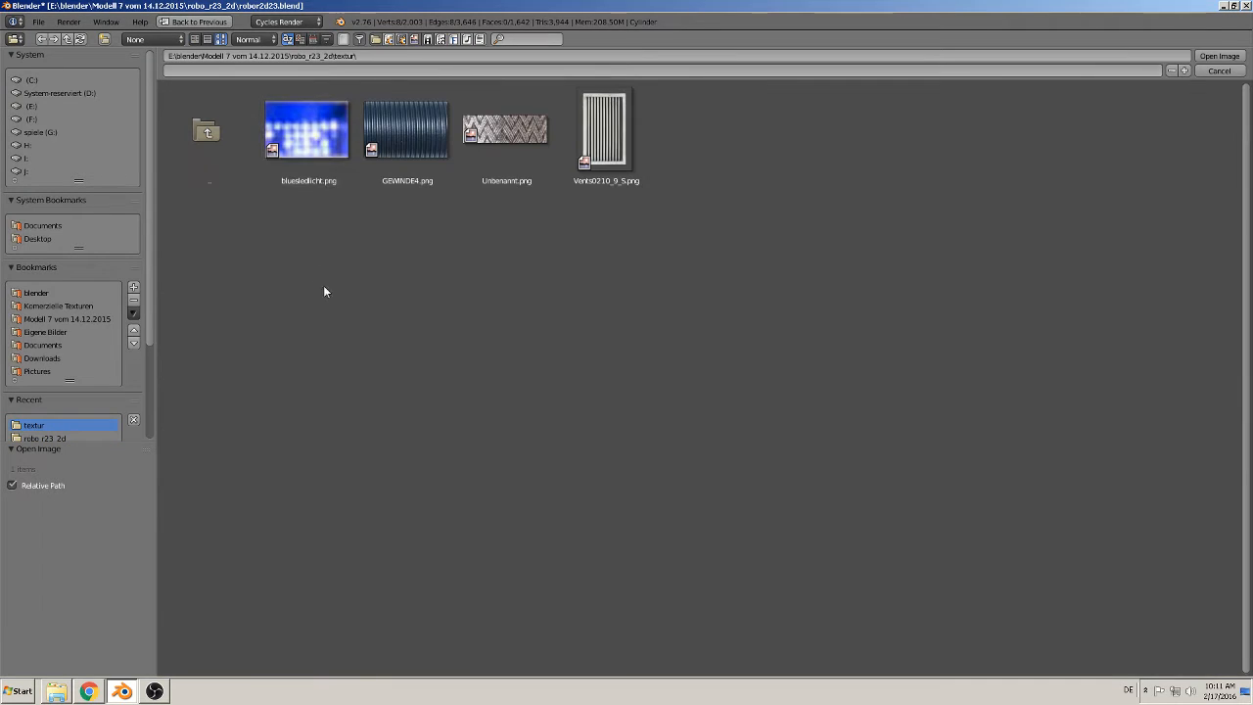
double_click(613, 145)
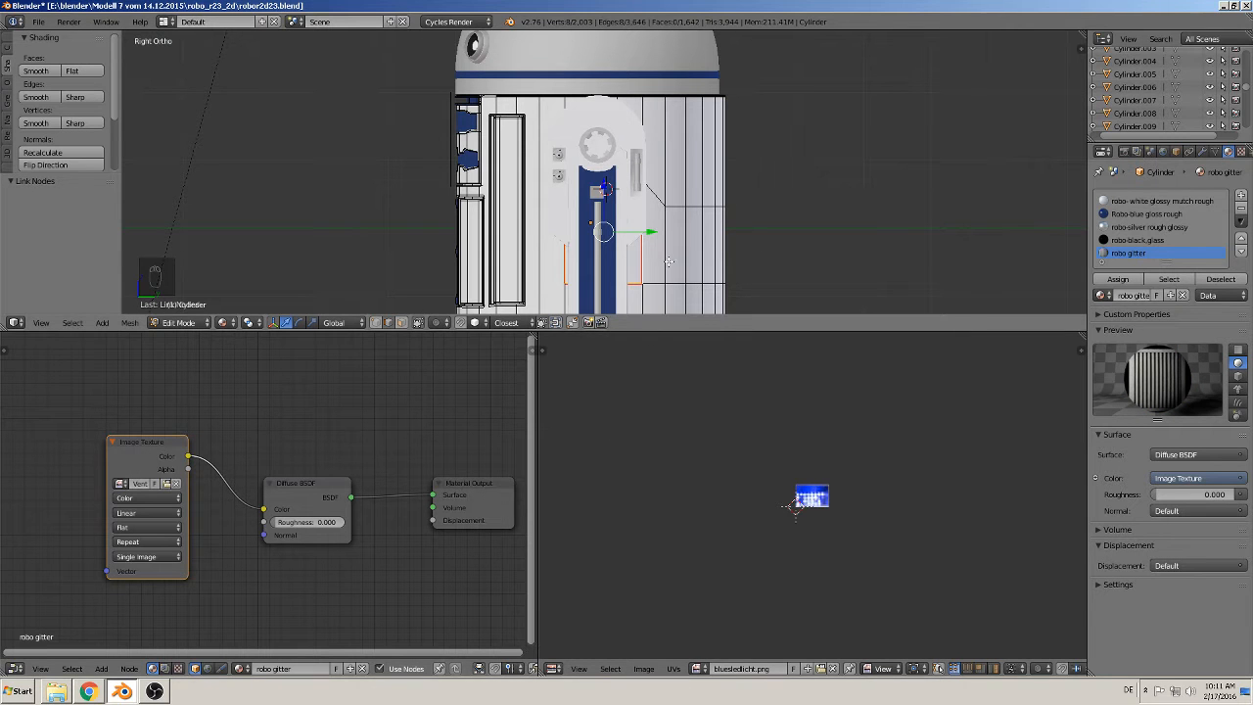
Step: Select the panel's three faces on the body's side and assign the robo gitter material to them
middle_click_drag(646, 252, 662, 271)
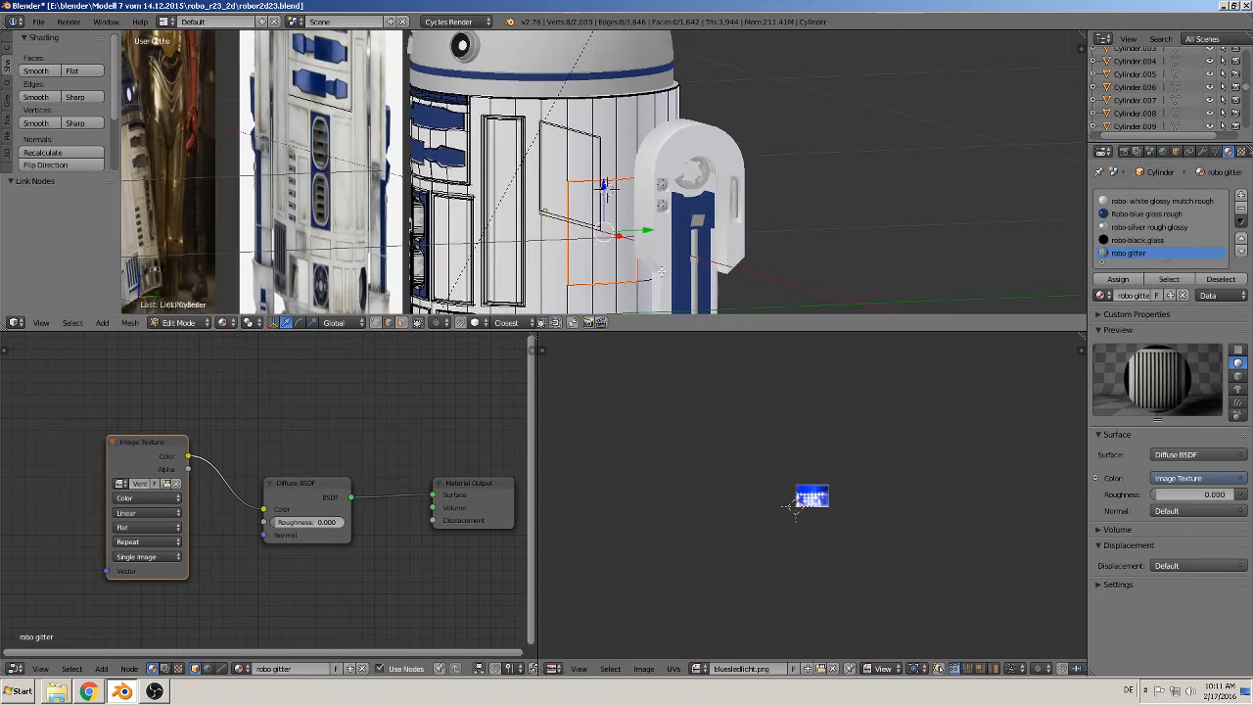
left_click(401, 323)
right_click(610, 259)
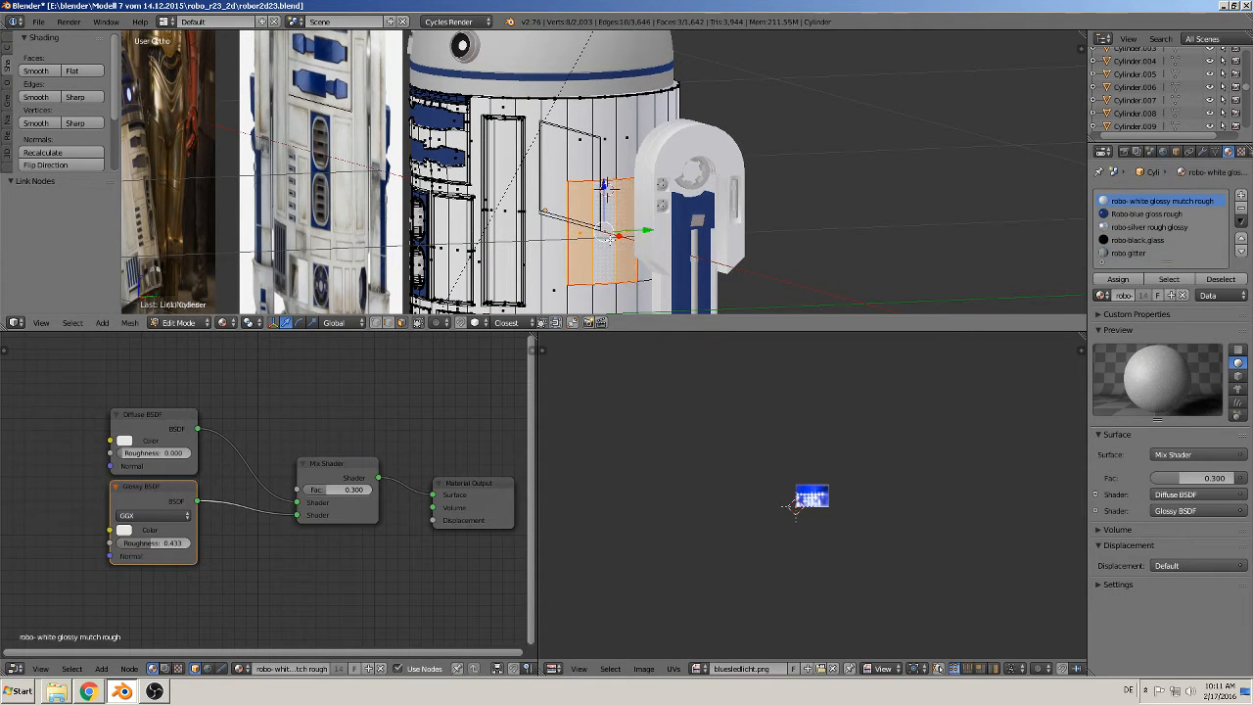
left_click(1154, 253)
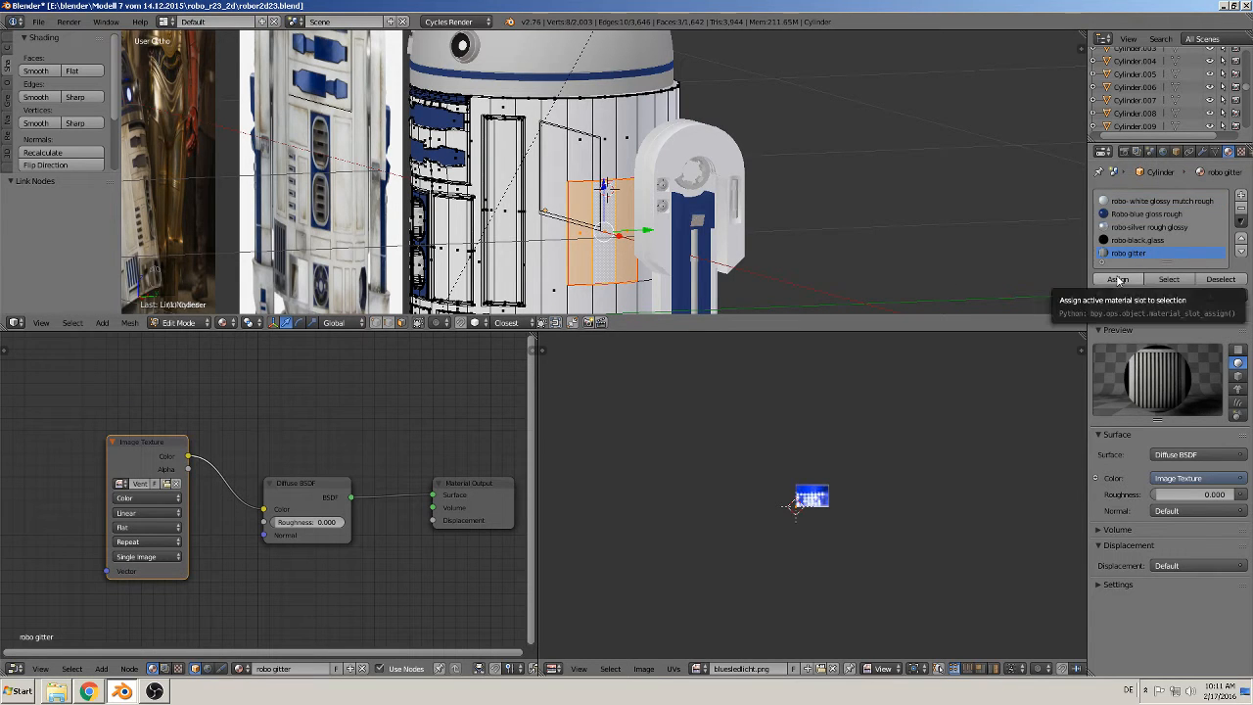
left_click(1119, 281)
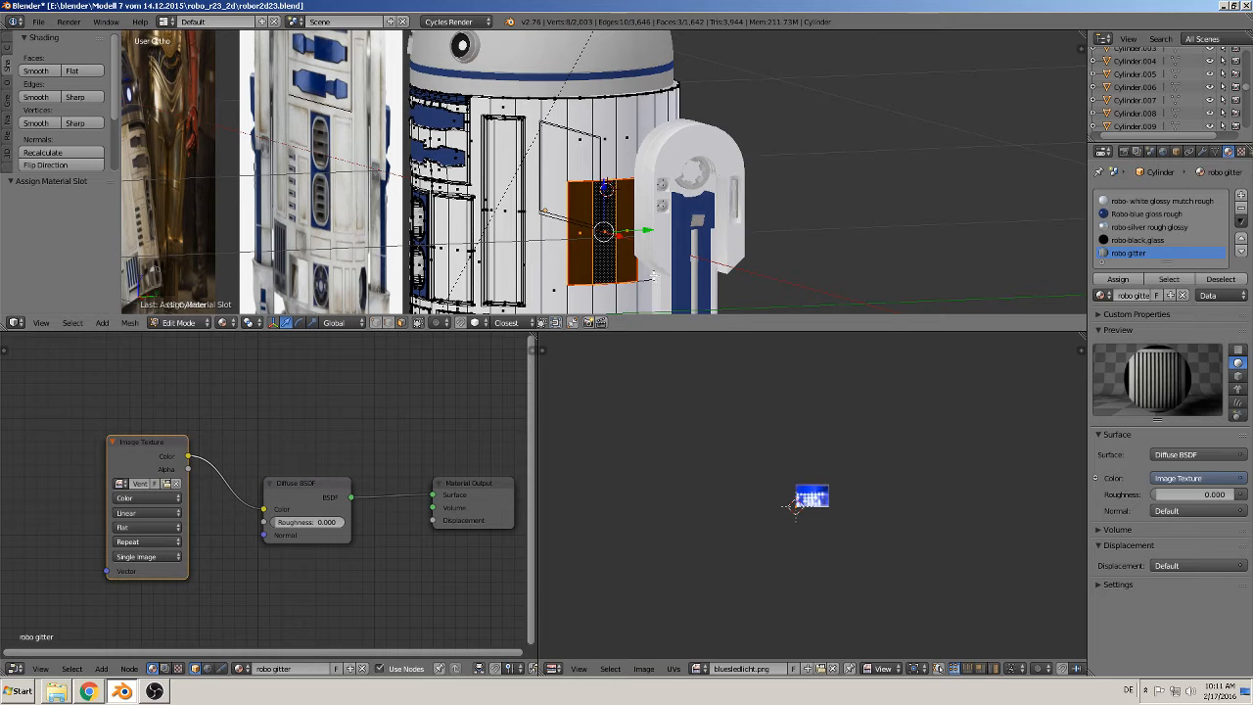
Step: Check the black side panel in Rendered viewport shading and return the viewport to Material shading
scroll(549, 240, "up", 5)
key("Tab")
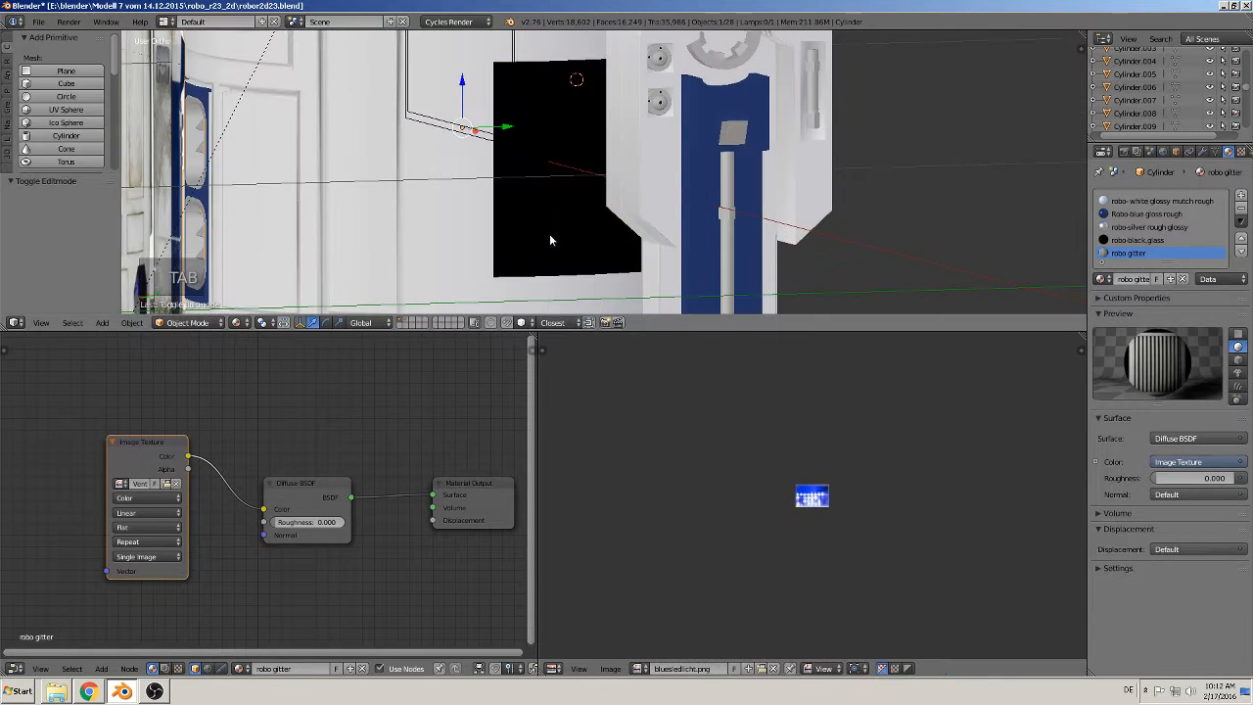
left_click(240, 322)
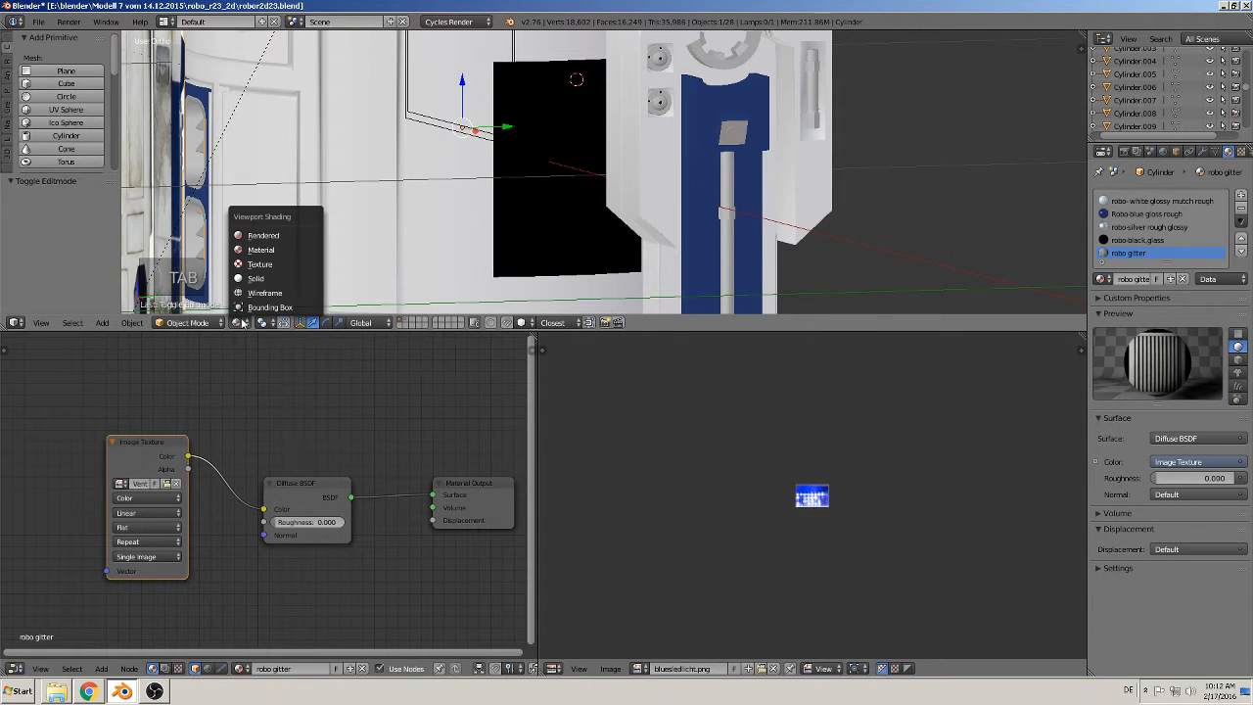
left_click(273, 236)
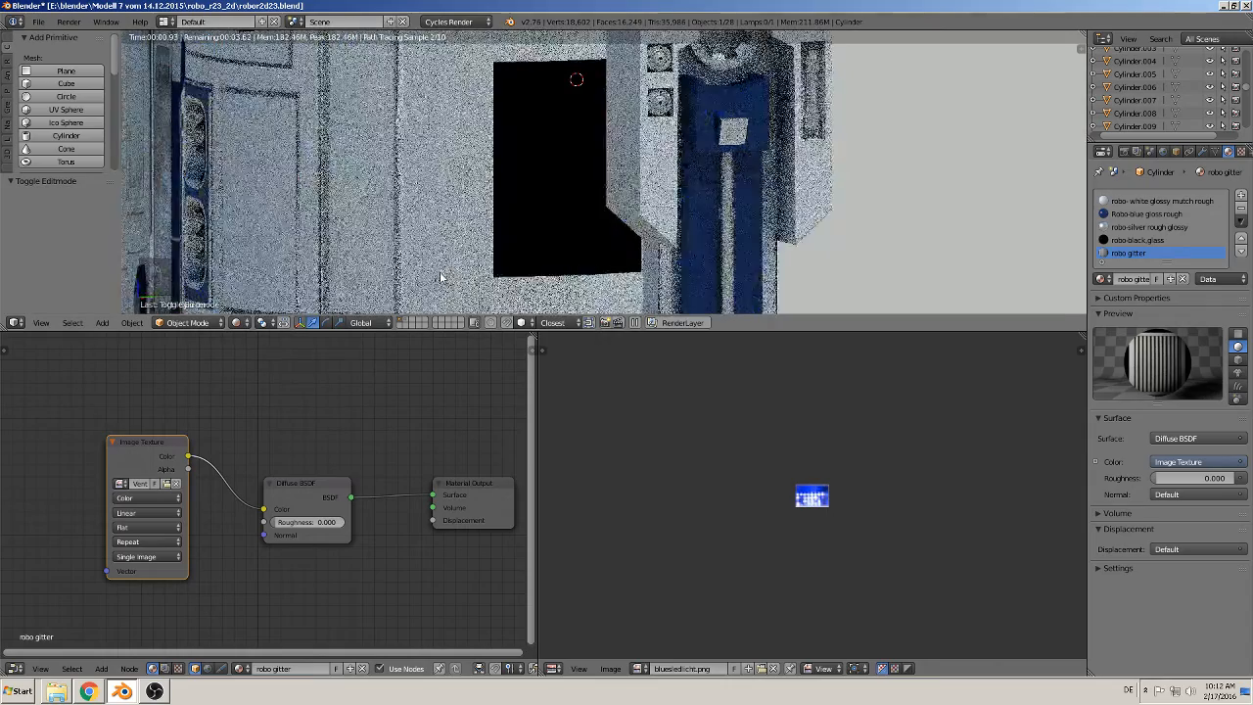
scroll(447, 272, "down", 2)
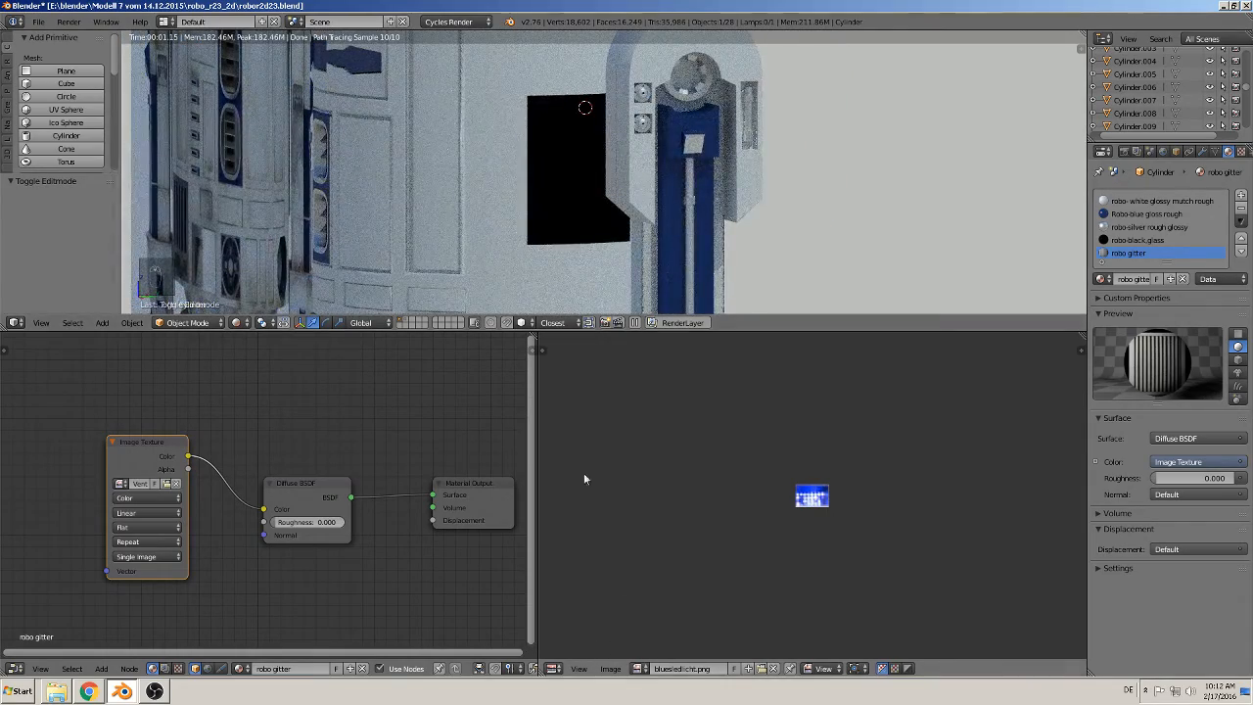
left_click(236, 322)
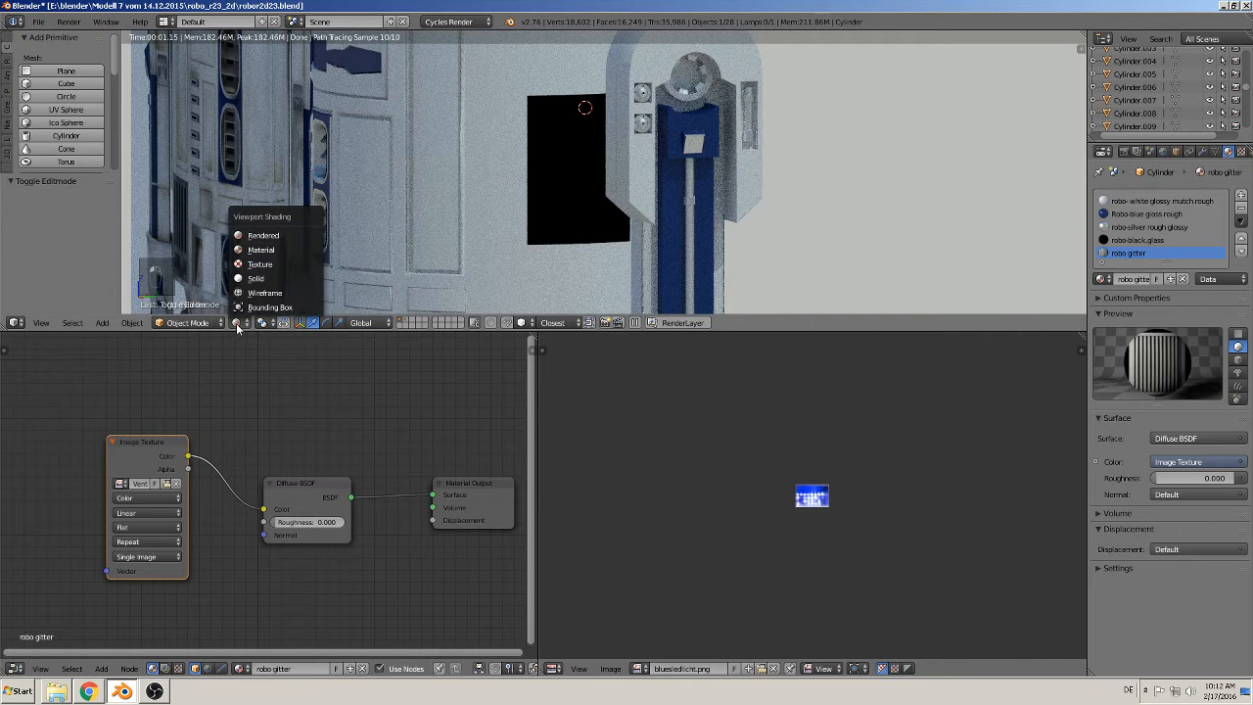
left_click(270, 250)
Step: Reproject the UVs of the side panel's three selected faces with Project from View (Bounds) from the right orthographic view
key("Tab")
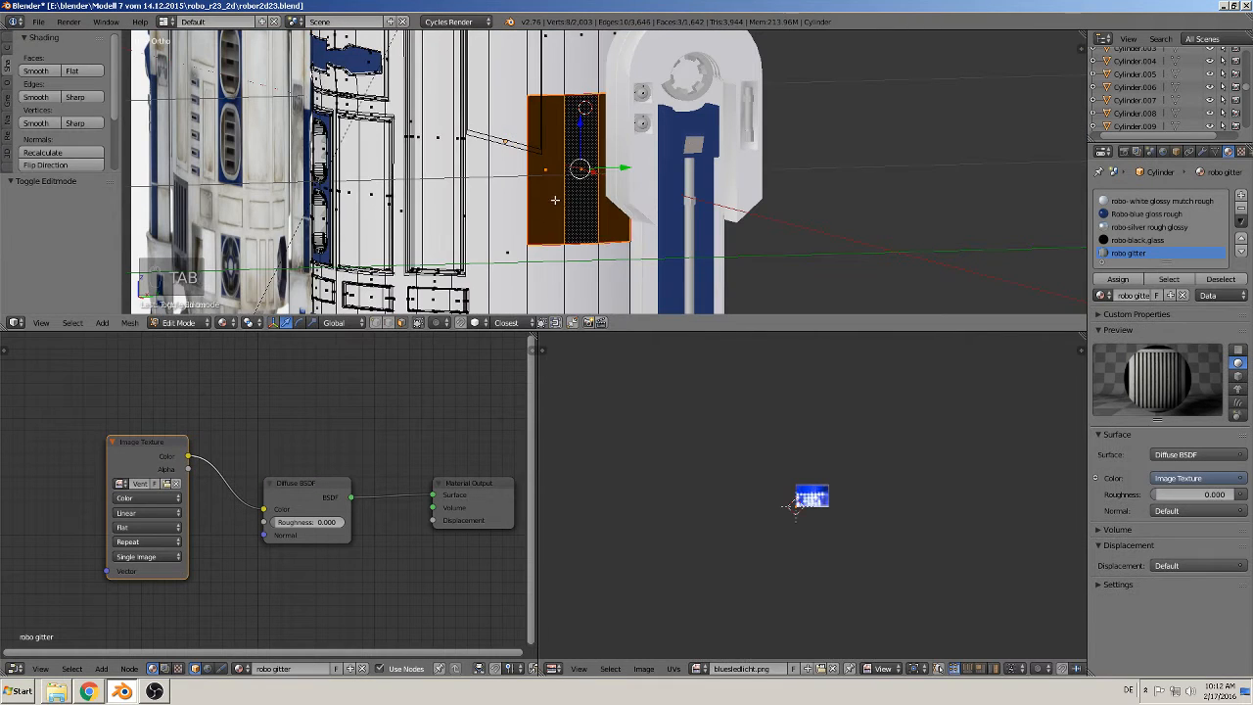
mouse_move(555, 201)
middle_mouse_down()
mouse_move(515, 219)
mouse_move(570, 216)
middle_mouse_up()
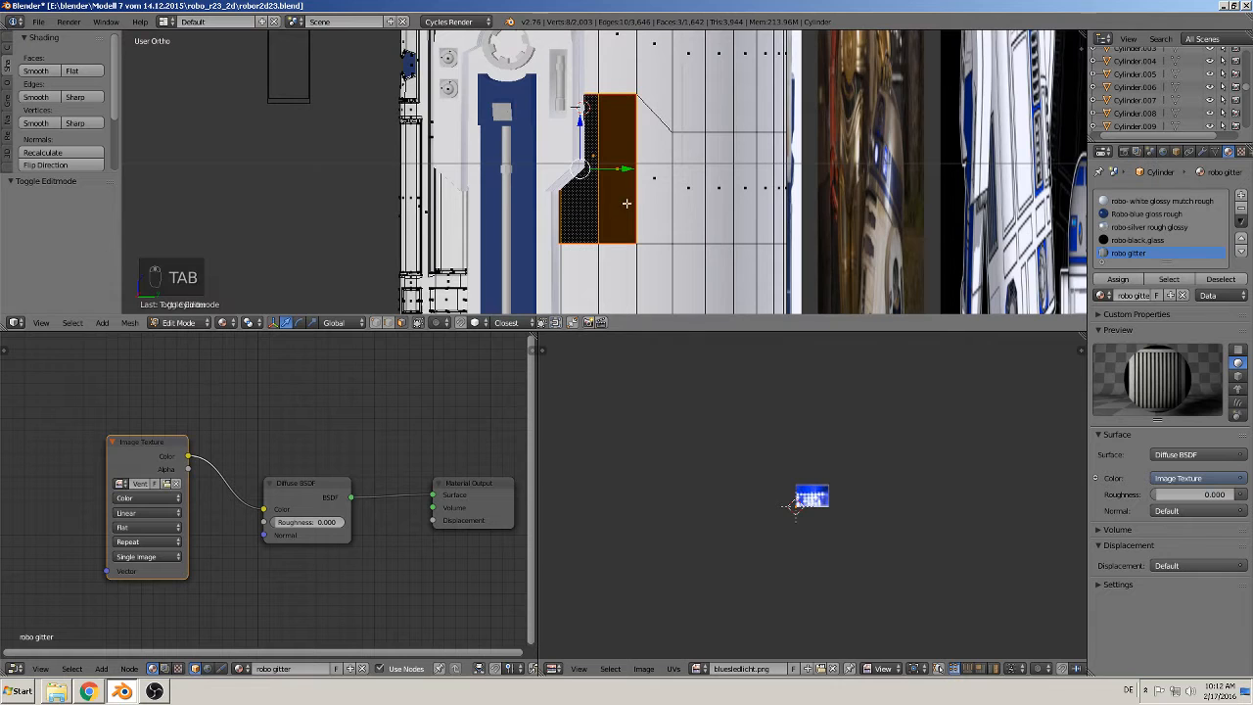
key("KP_3")
key("u")
key("u")
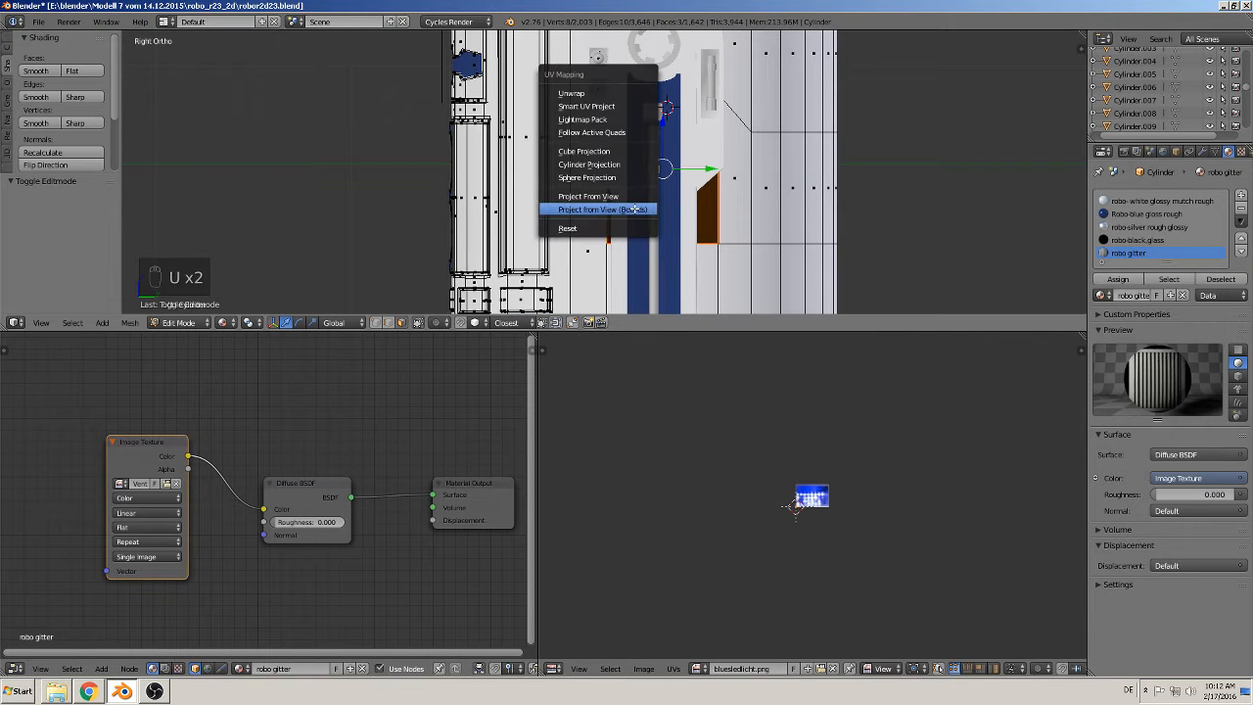
left_click(633, 210)
middle_click_drag(663, 231, 551, 238)
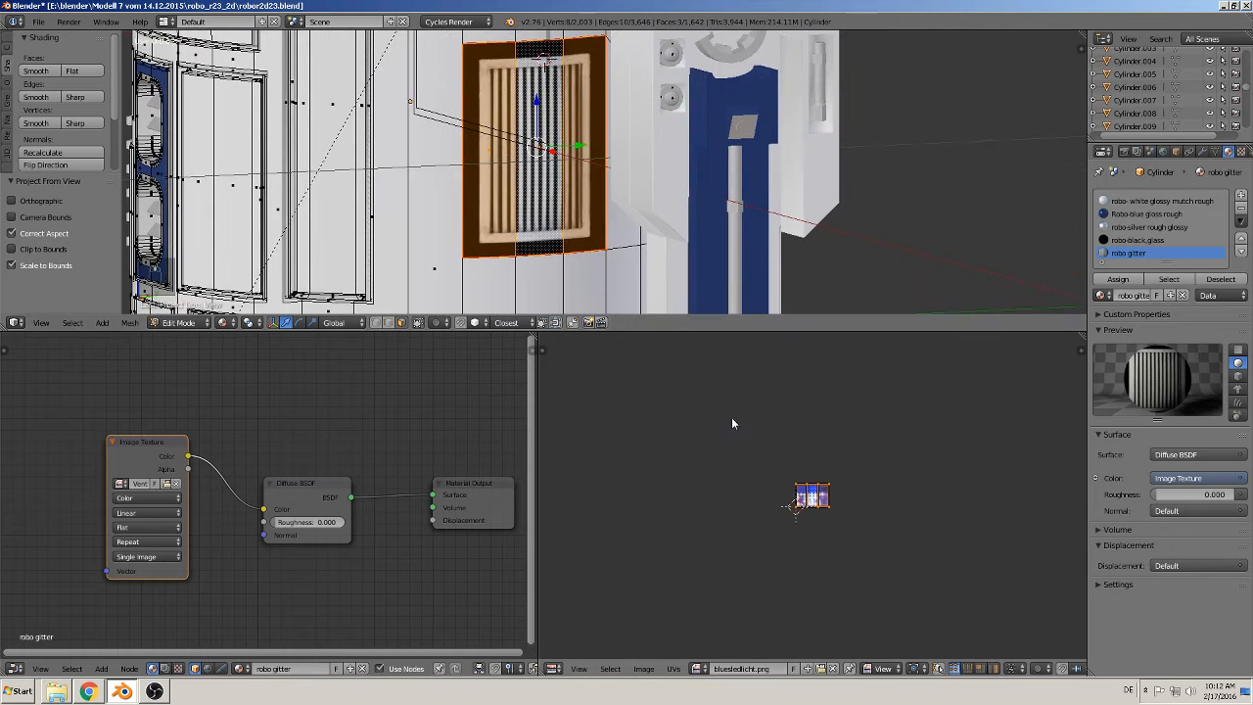
Step: Display Vents0210_9_S.png behind the panel's UV layout in the UV editor
left_click(699, 670)
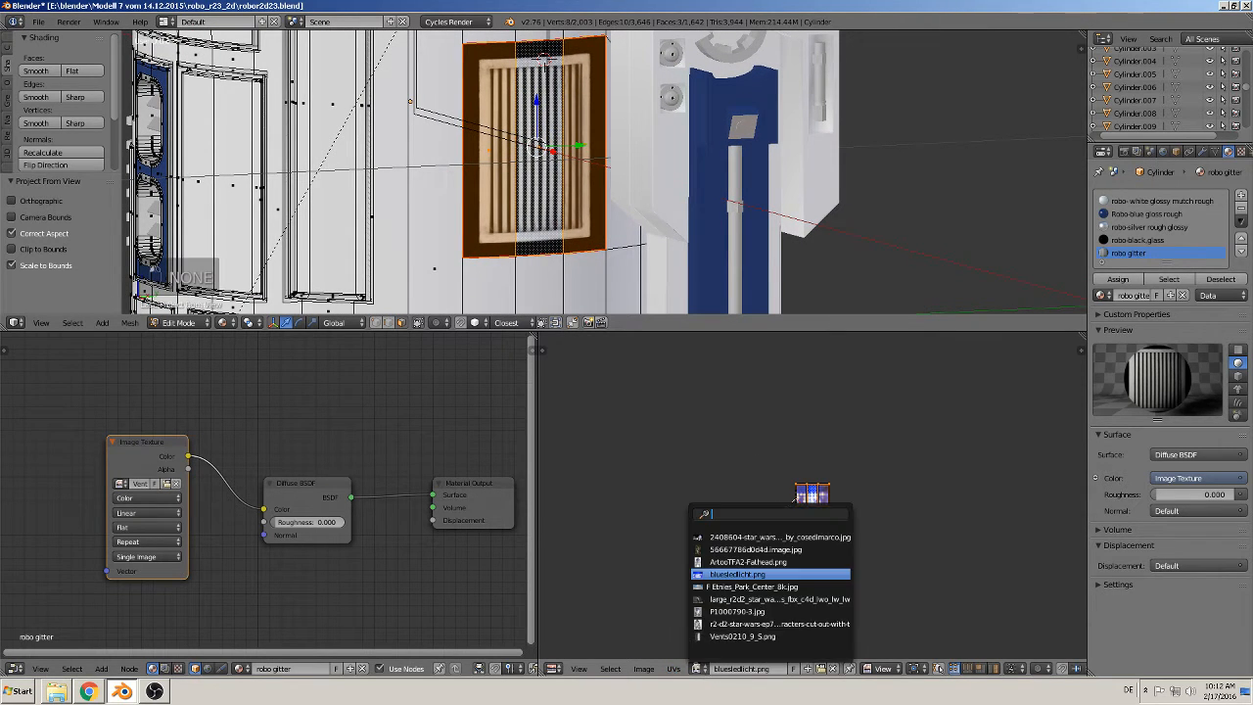
left_click(708, 637)
scroll(744, 587, "down", 6)
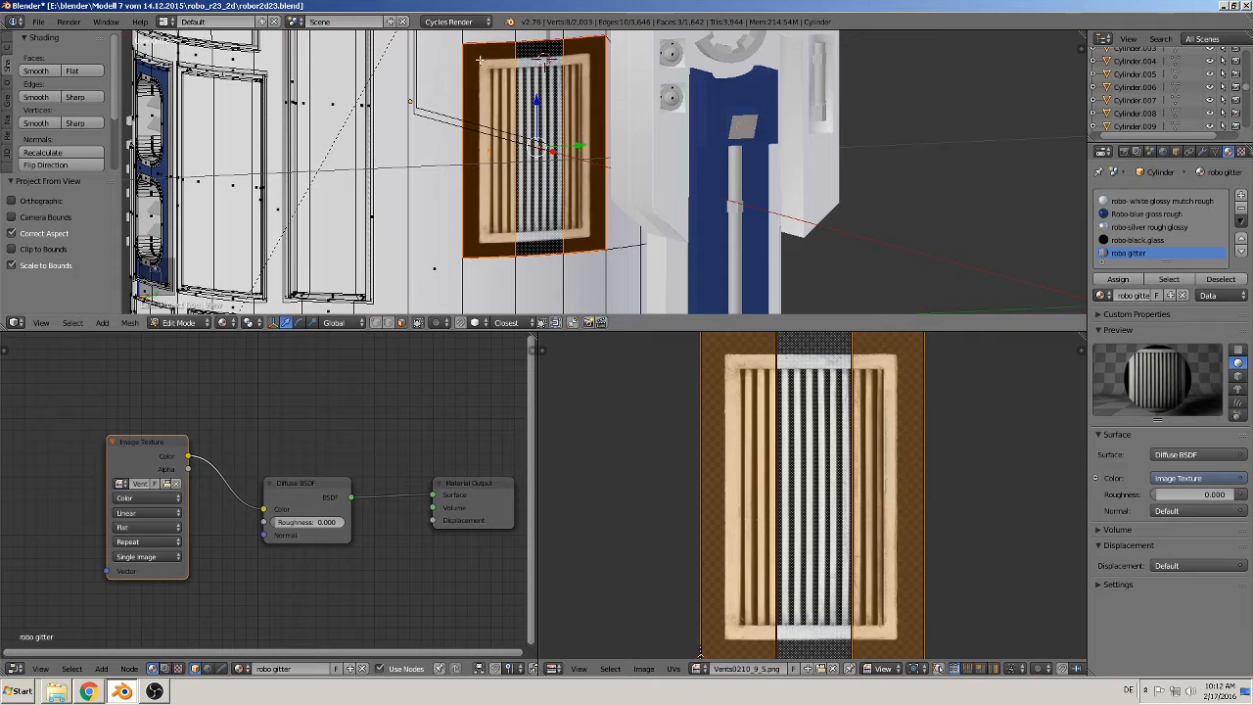
scroll(891, 471, "down", 2)
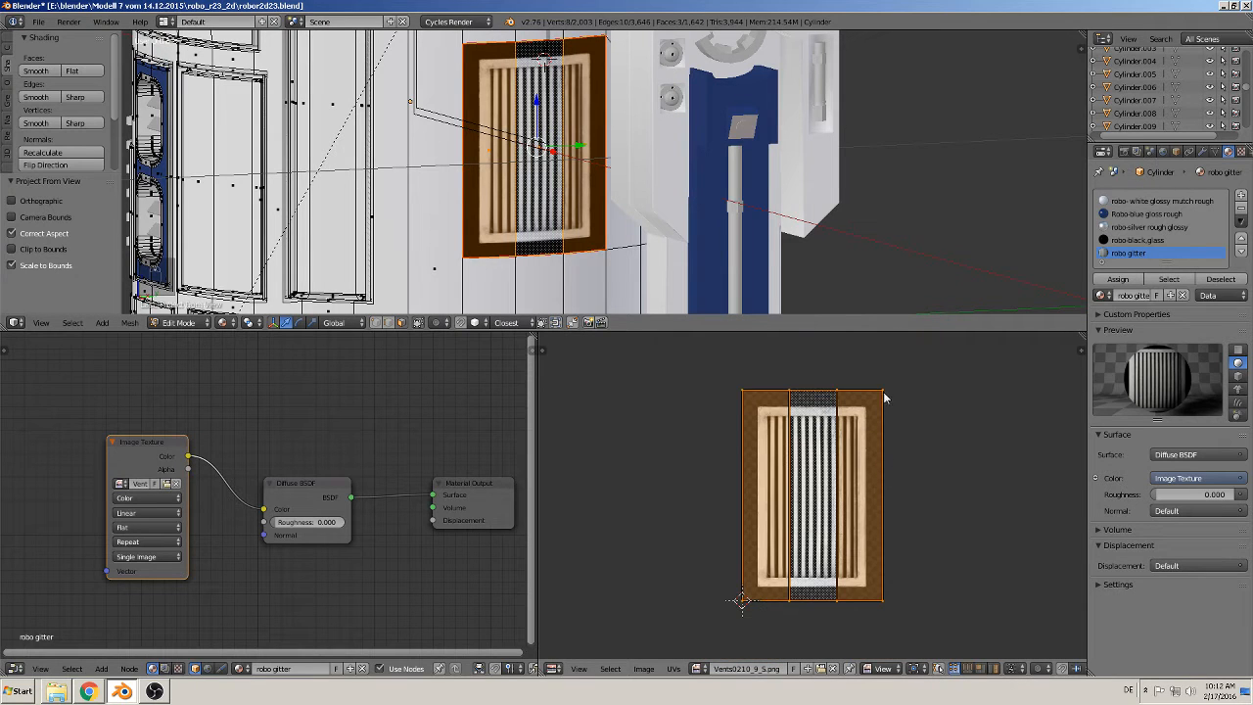
Step: Scale the panel's UVs to about 0.745 overall and about 1.108 along Y to match the grille frame
key("s")
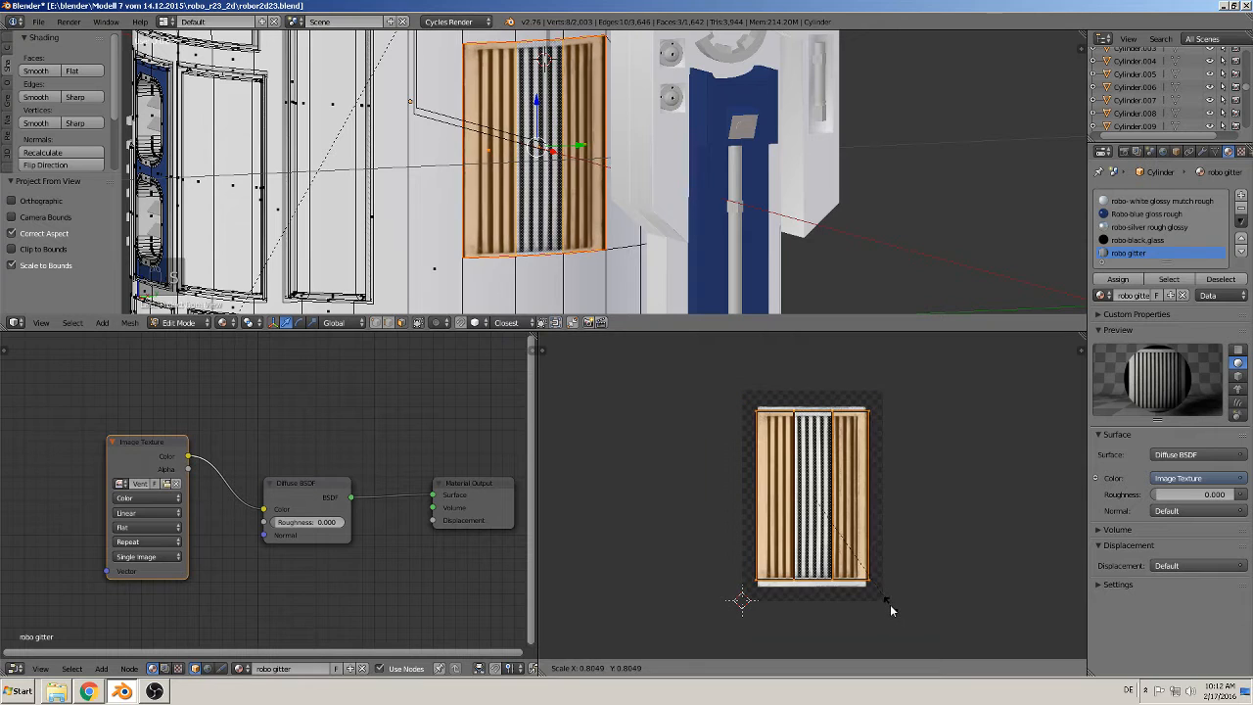
left_click(878, 601)
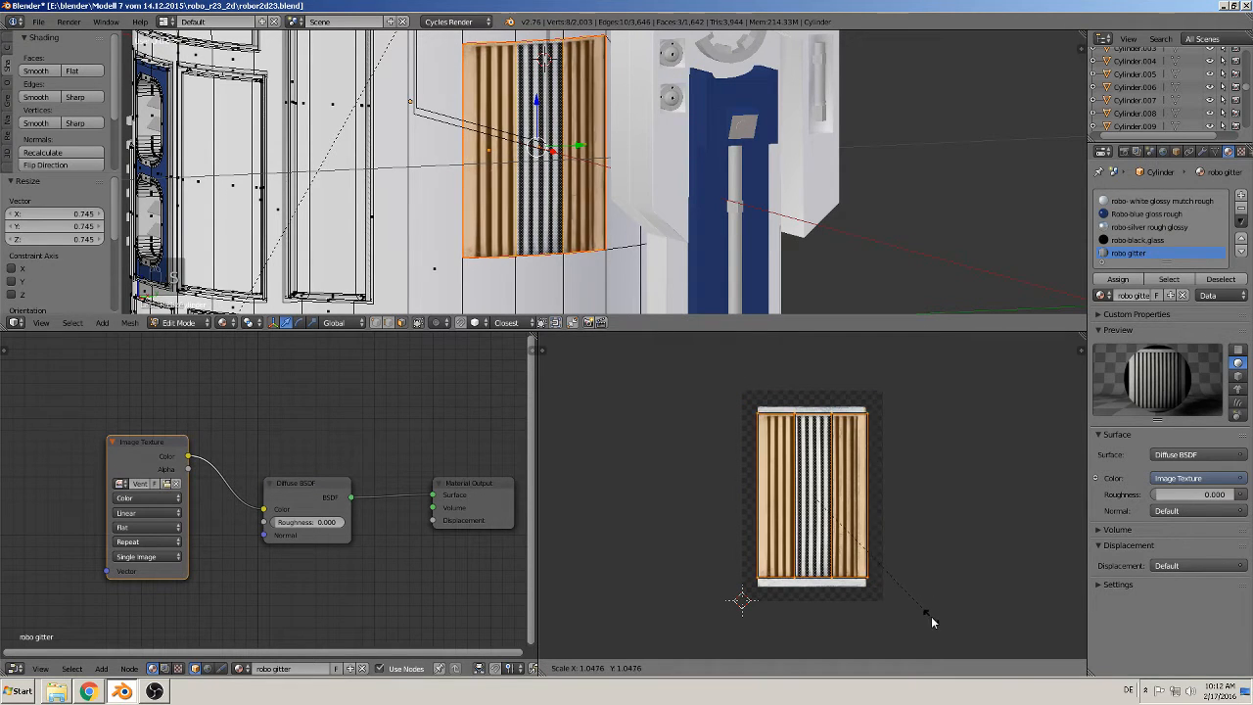
key("s")
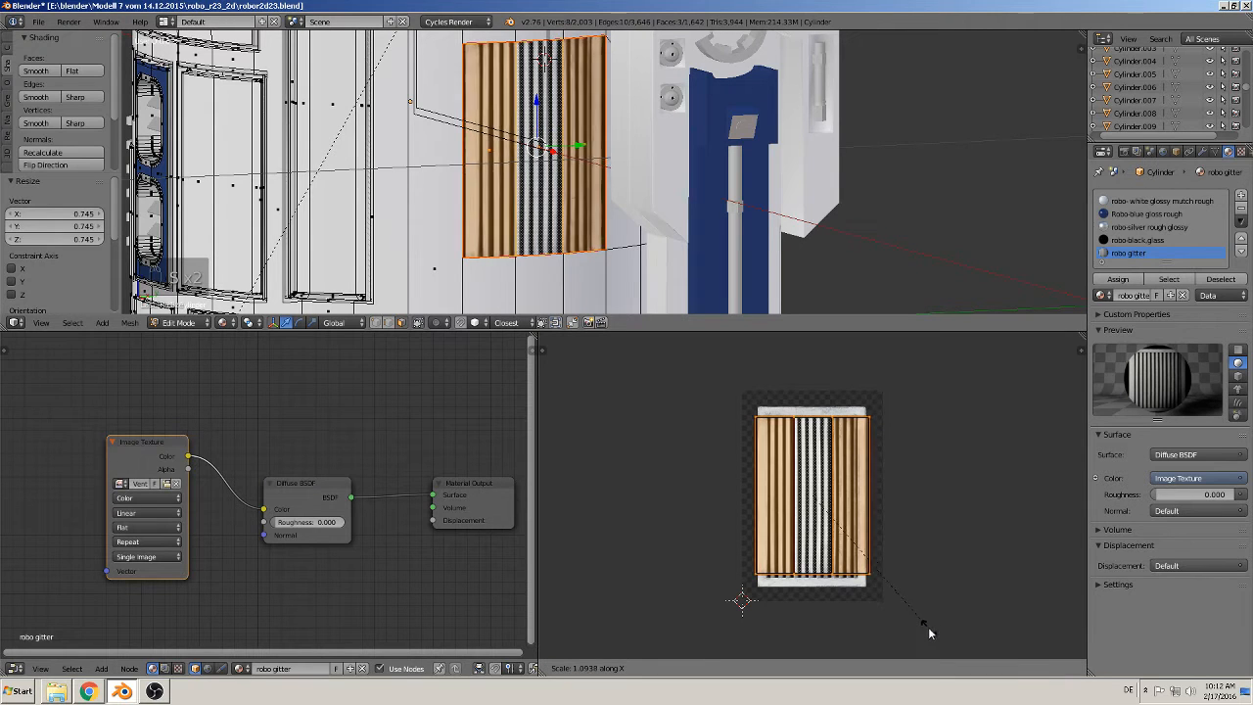
right_click(916, 619)
key("s")
key("y")
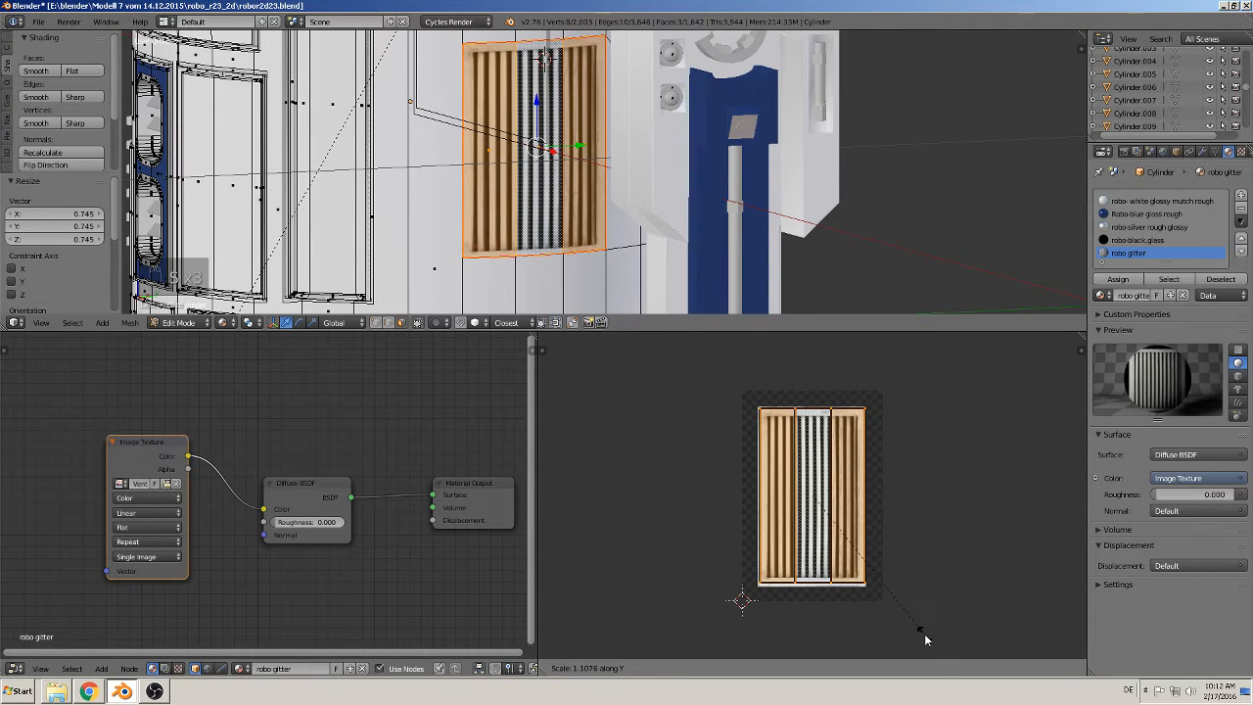
left_click(925, 640)
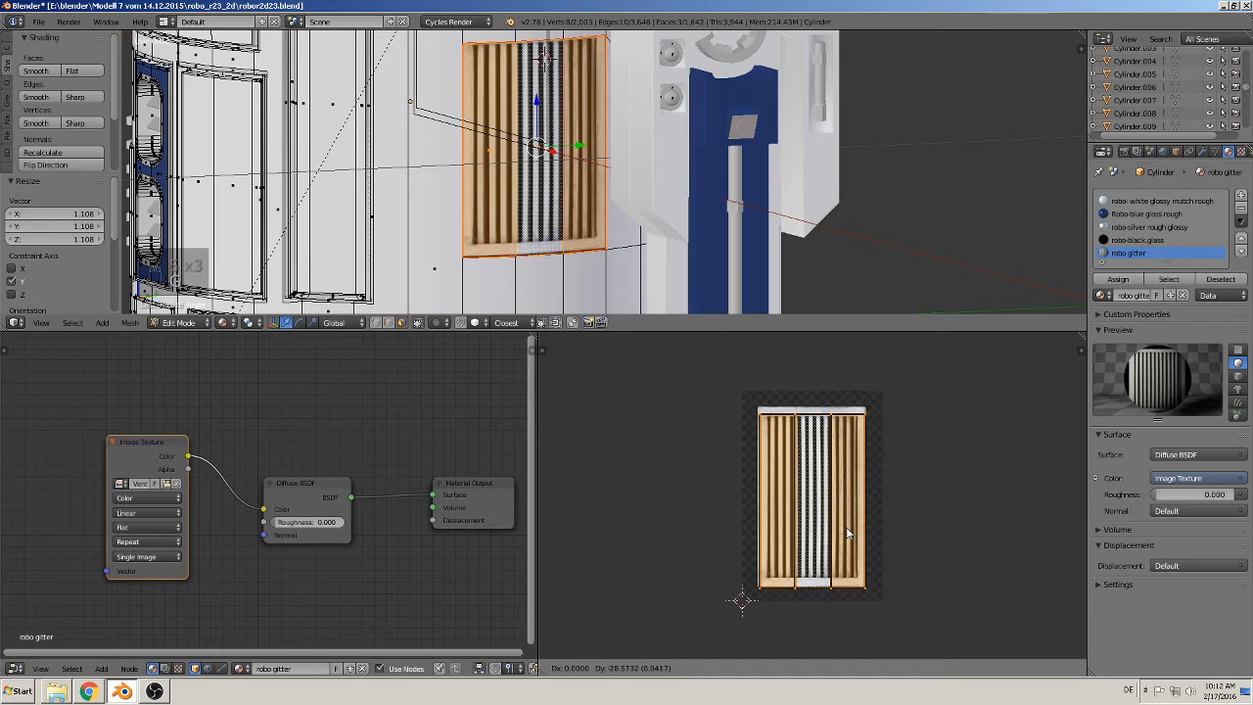
Step: Shift the panel's UVs about -0.009 along Y onto the grille frame and return to Object Mode
key("g")
key("y")
left_click(848, 528)
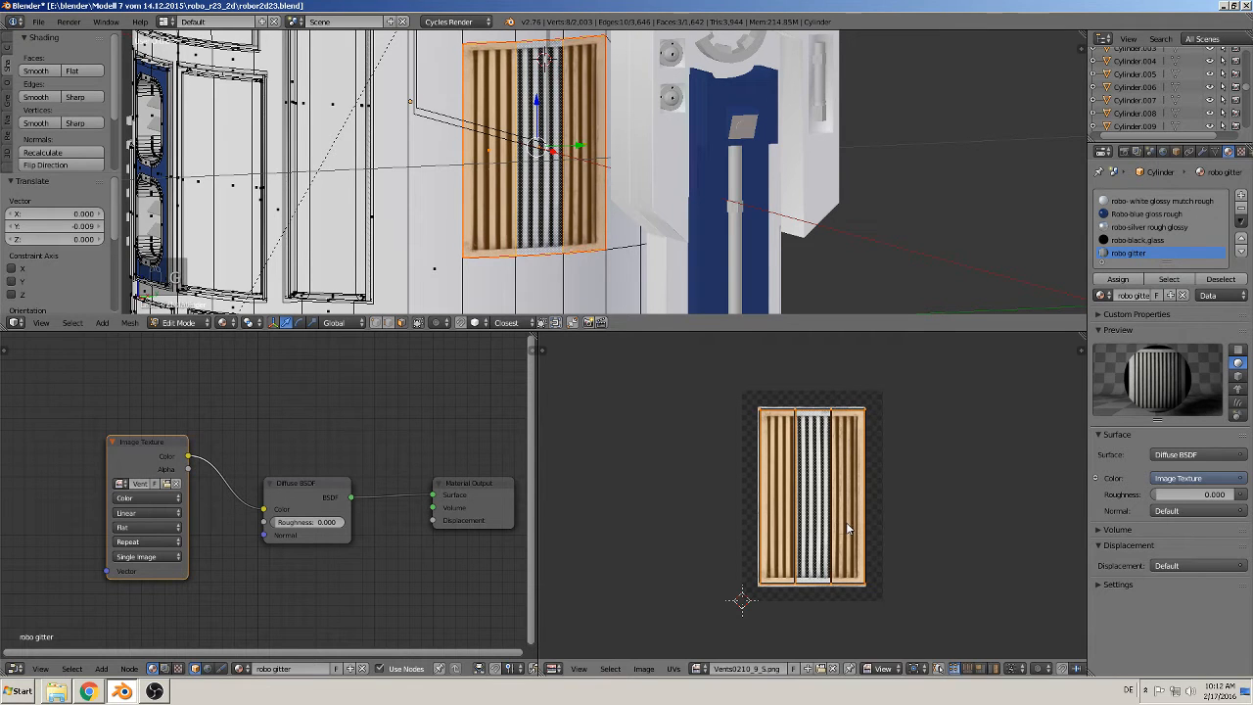
key("Tab")
scroll(553, 147, "down", 5)
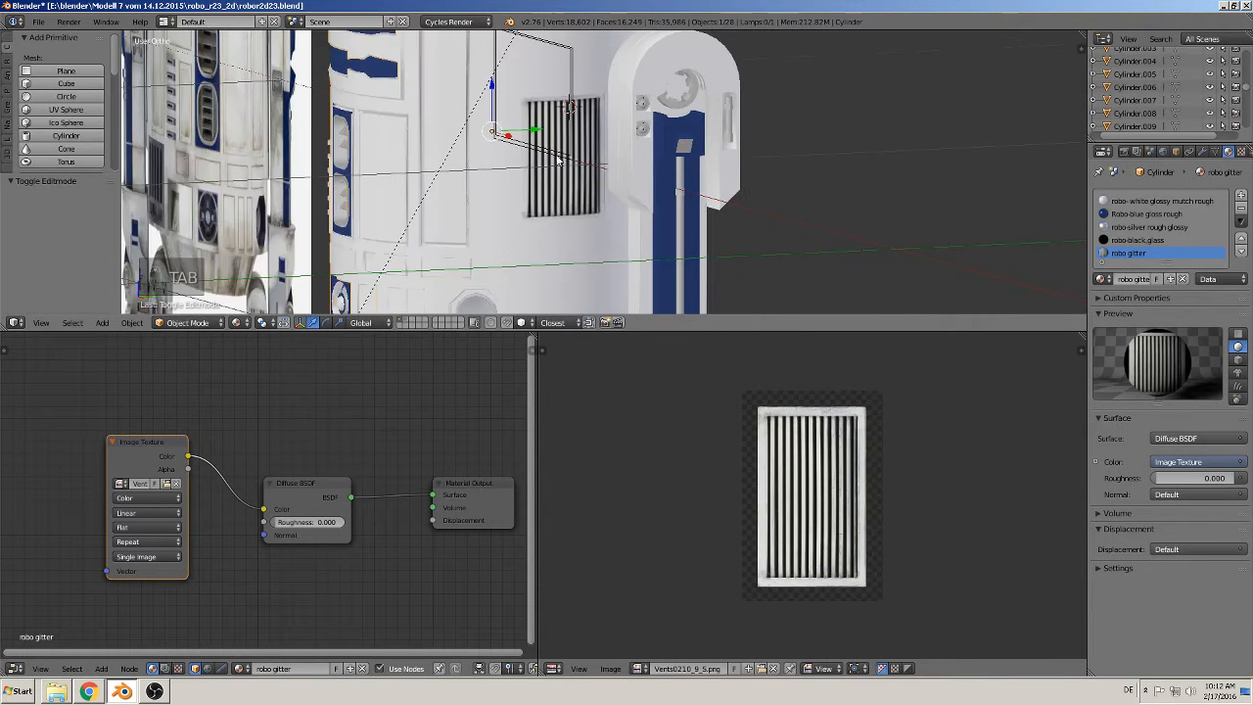
Step: Move the Diffuse BSDF node upward and link the Image Texture's Color output to the Material Output's Displacement input
scroll(554, 181, "up", 4)
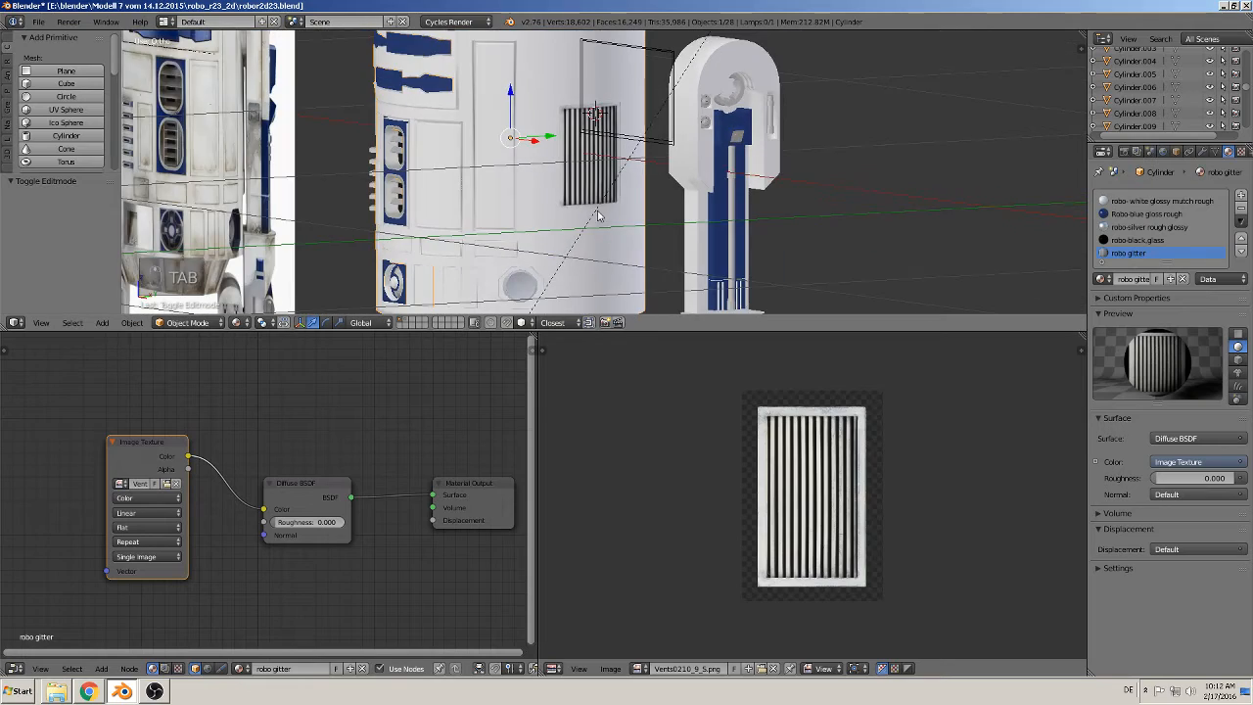
middle_click_drag(607, 197, 601, 249)
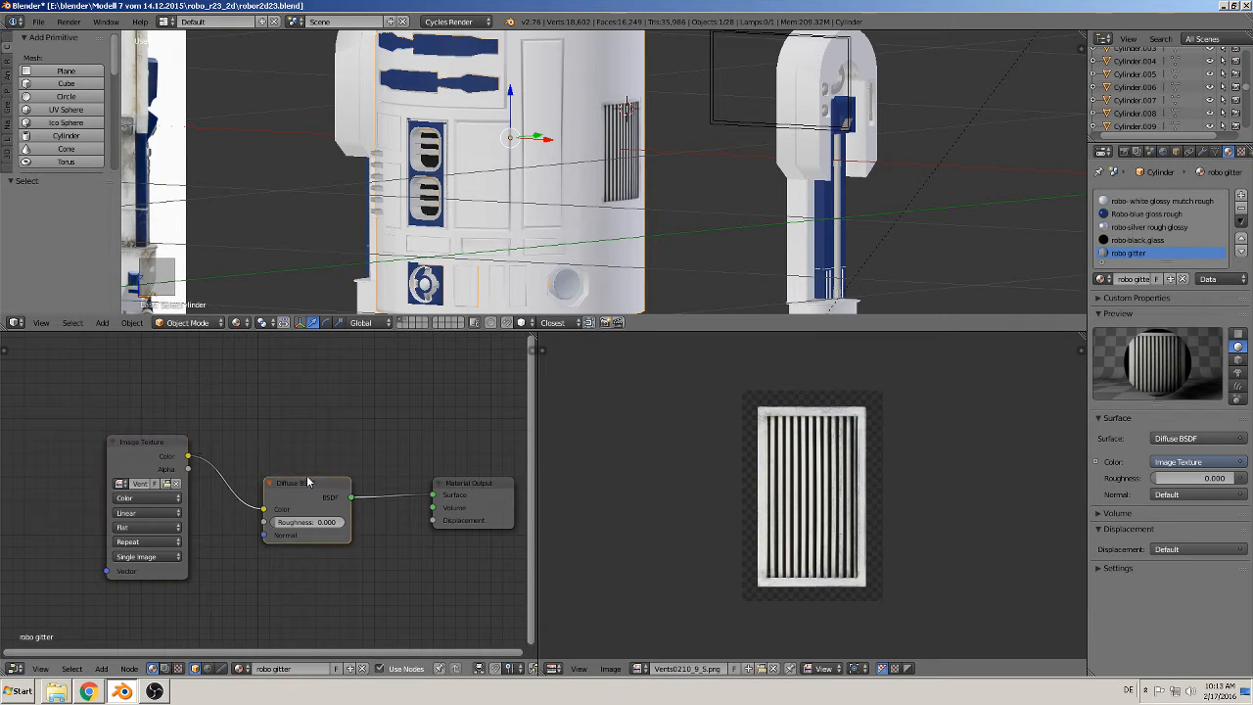
left_click_drag(304, 479, 276, 378)
left_click_drag(188, 457, 433, 520)
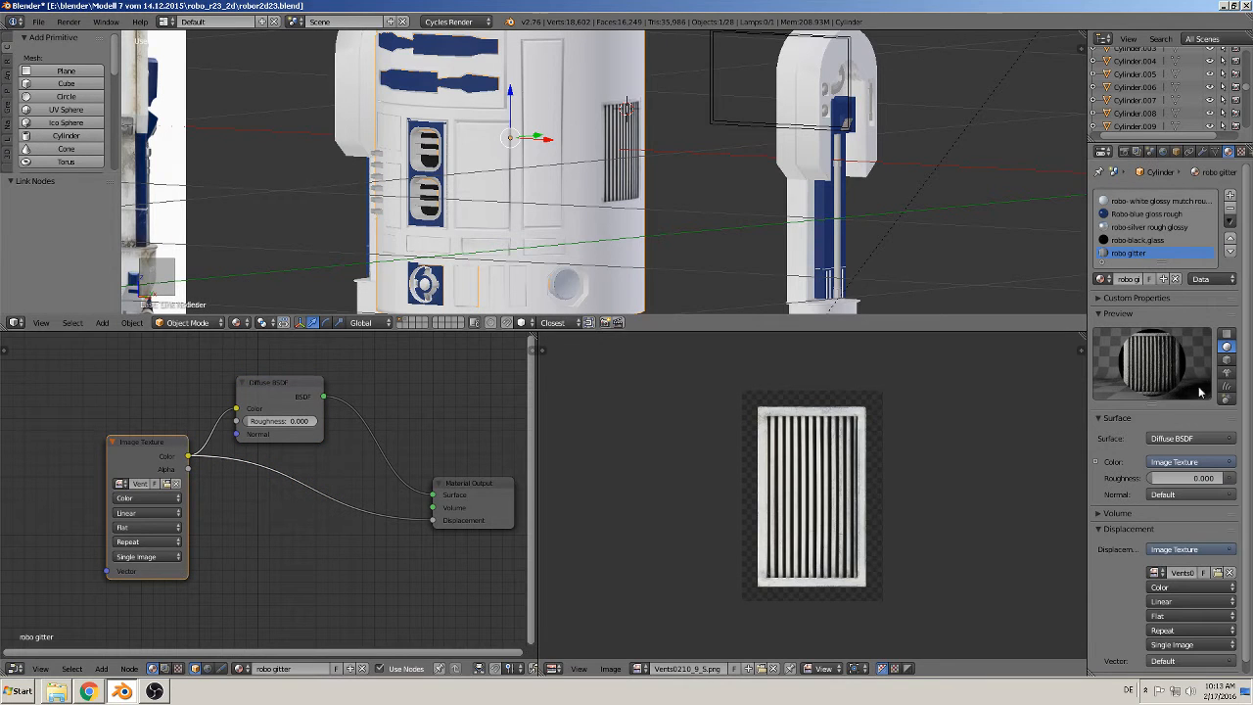
Step: Examine the vent grille on the body's side in Rendered shading and switch back to Material shading
scroll(509, 172, "up", 5)
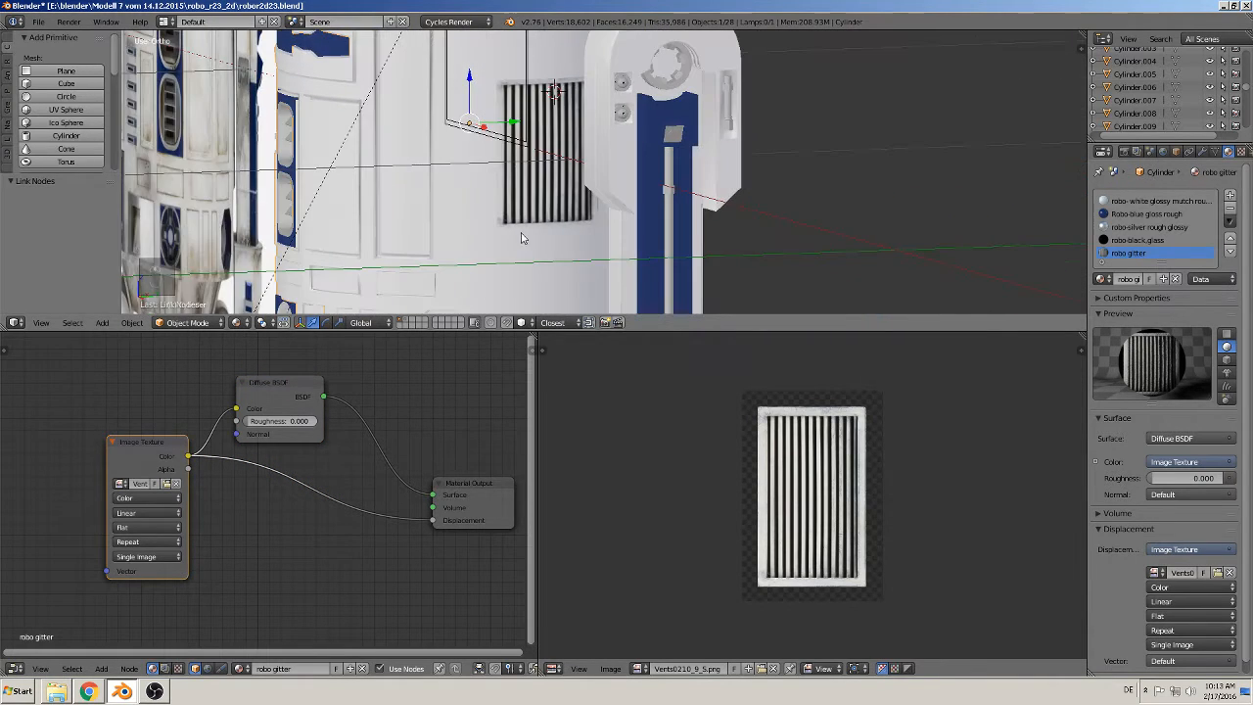
left_click(239, 322)
left_click(265, 236)
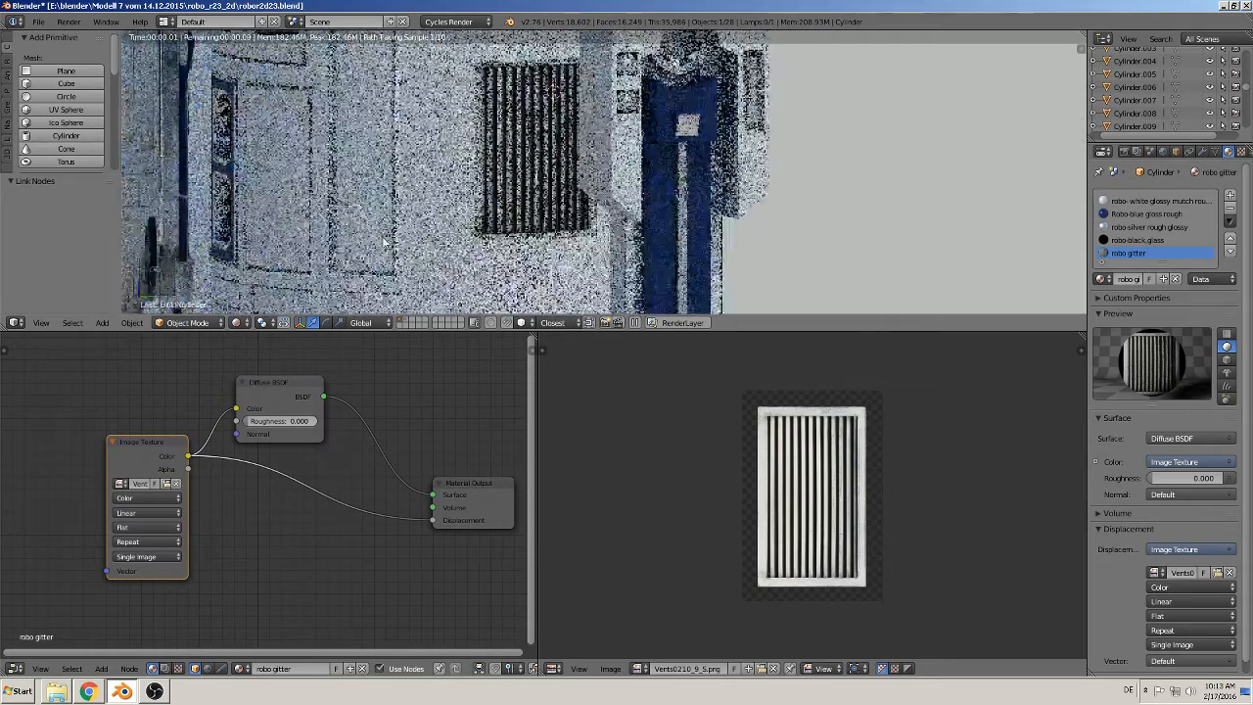
scroll(387, 245, "down", 3)
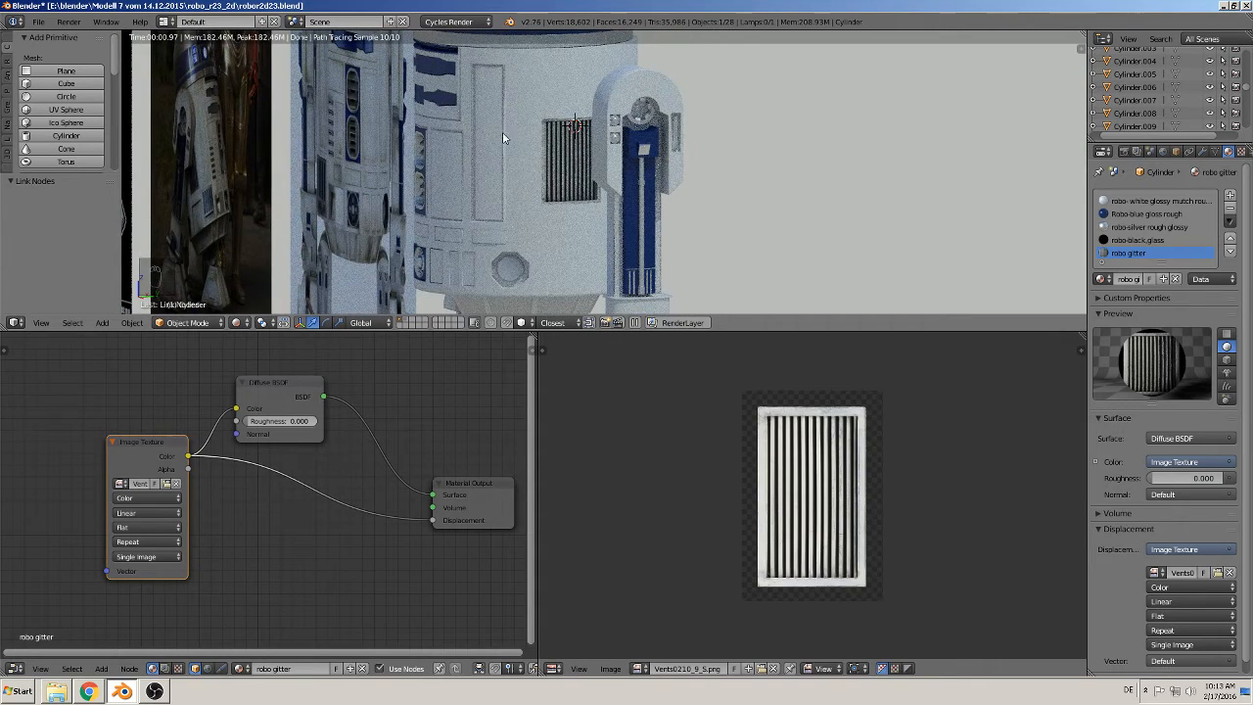
scroll(561, 203, "up", 1)
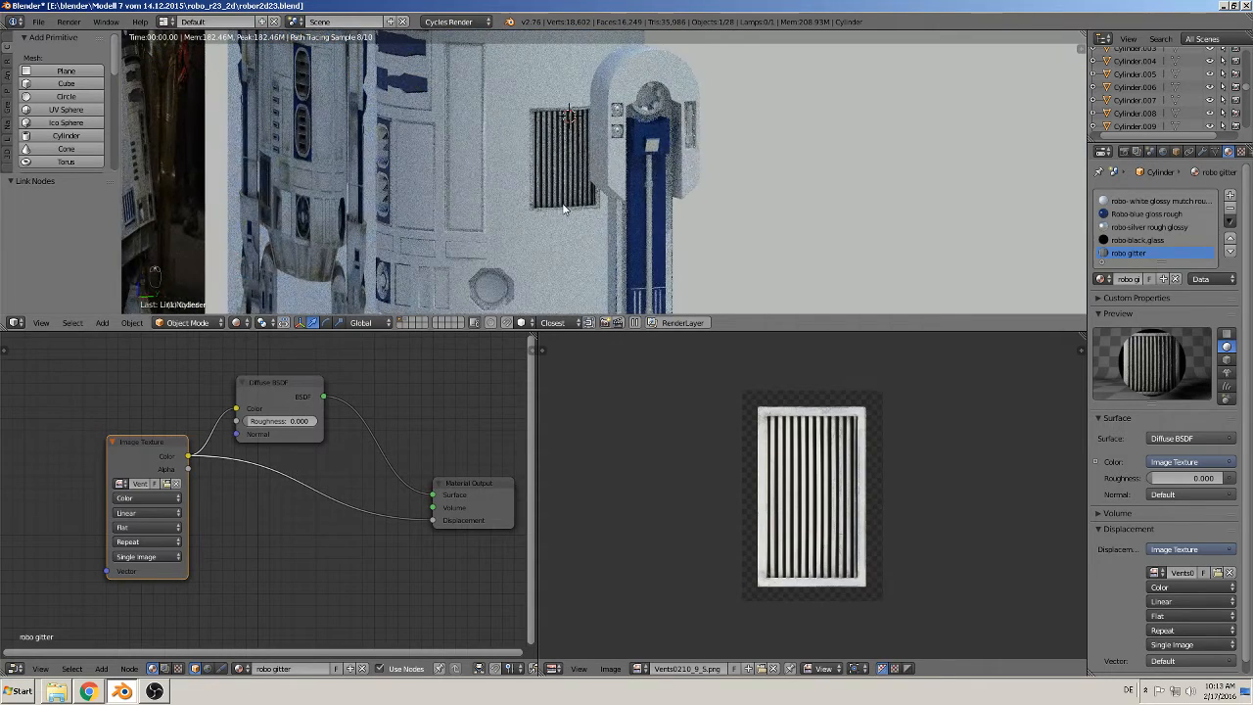
left_click(236, 322)
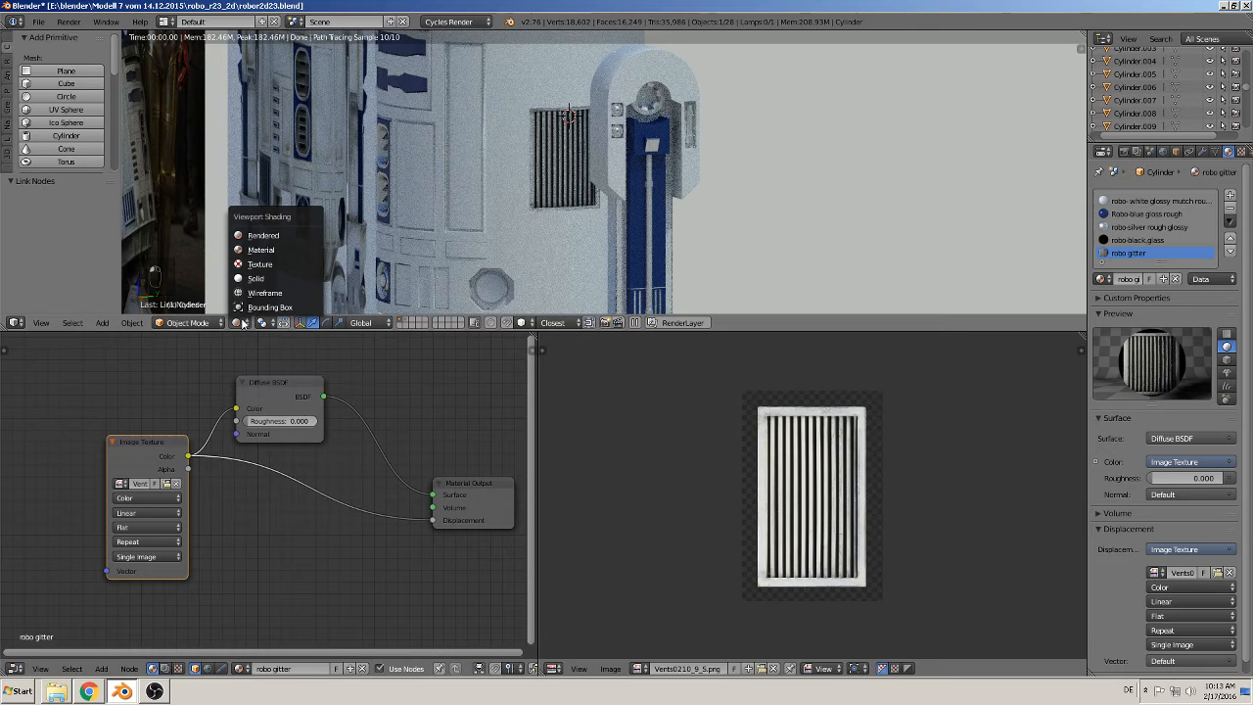
left_click(274, 249)
Step: Move the detached leg about -0.371 along X against the body, and back outward by about 0.044
middle_click_drag(425, 253, 536, 260)
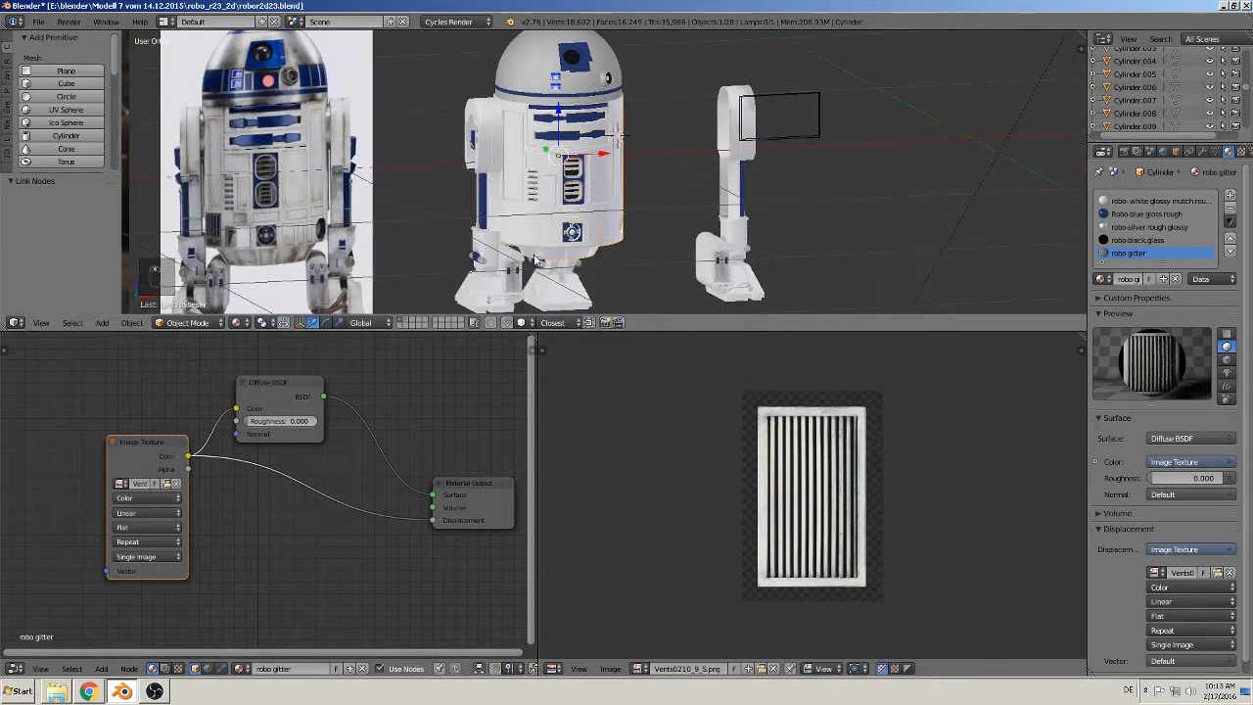
right_click(744, 104)
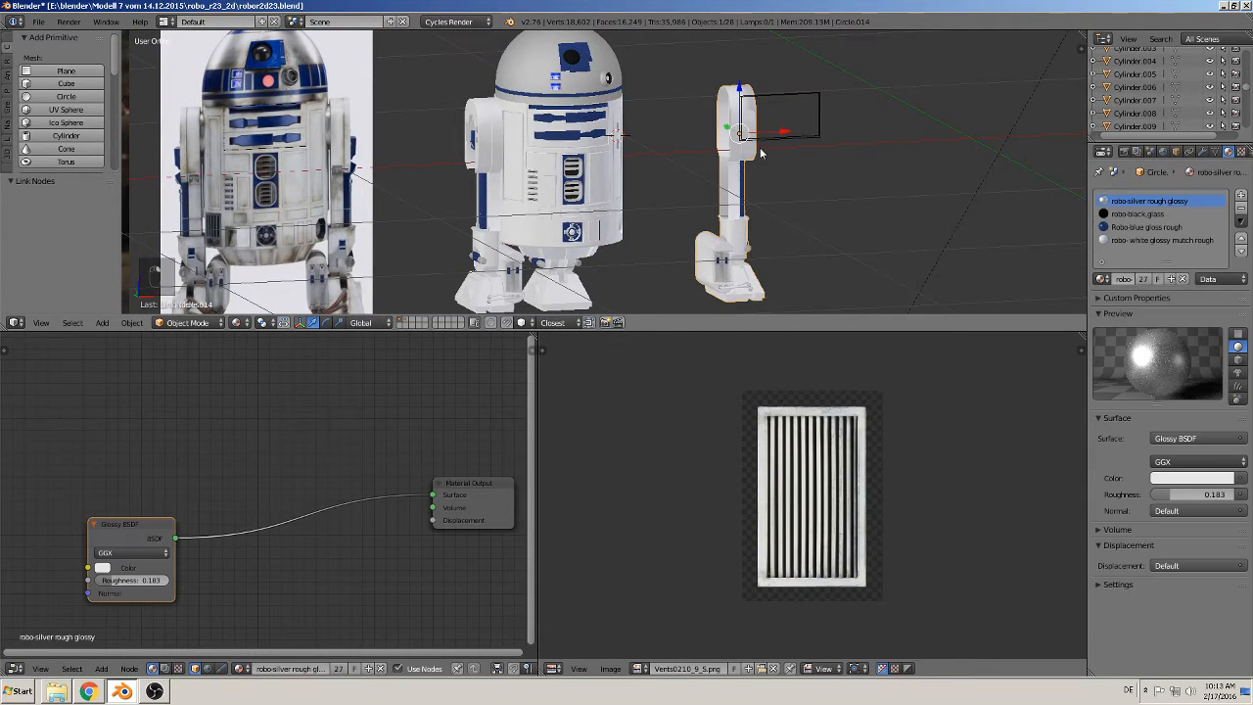
key("g")
key("x")
left_click(654, 140)
key("KP_1")
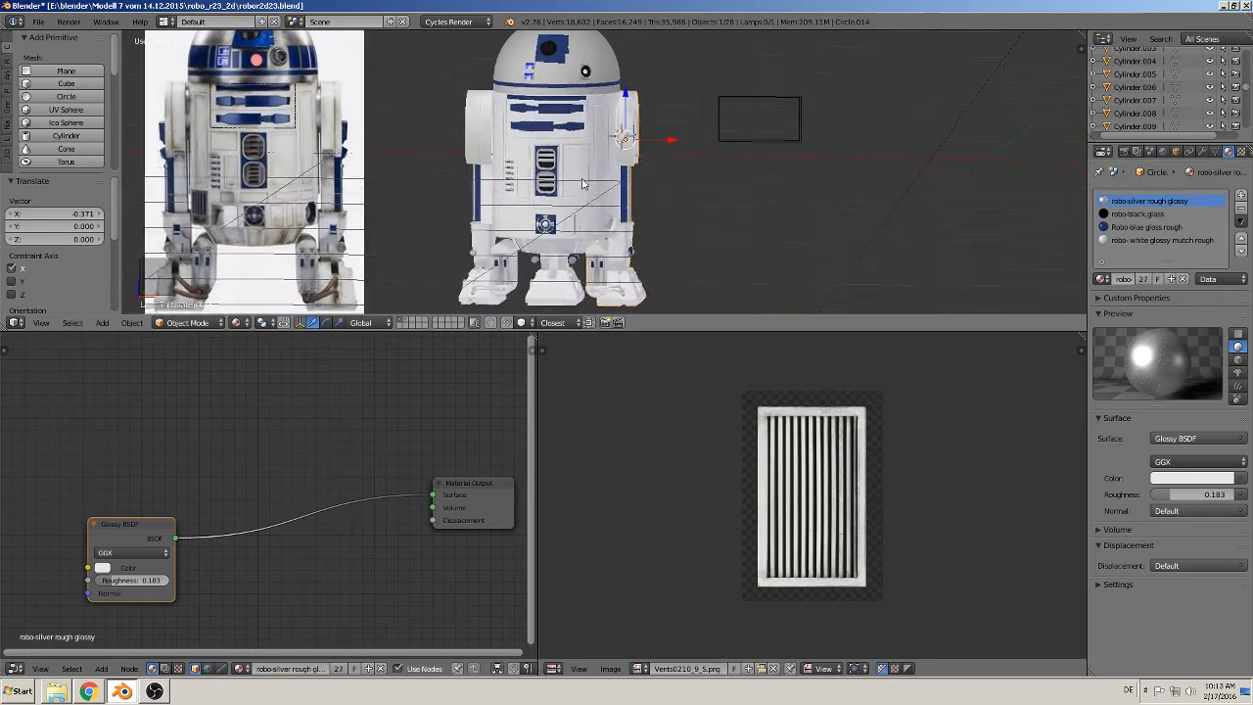
left_click_drag(654, 140, 669, 144)
middle_click_drag(669, 144, 598, 192)
scroll(644, 184, "up", 3)
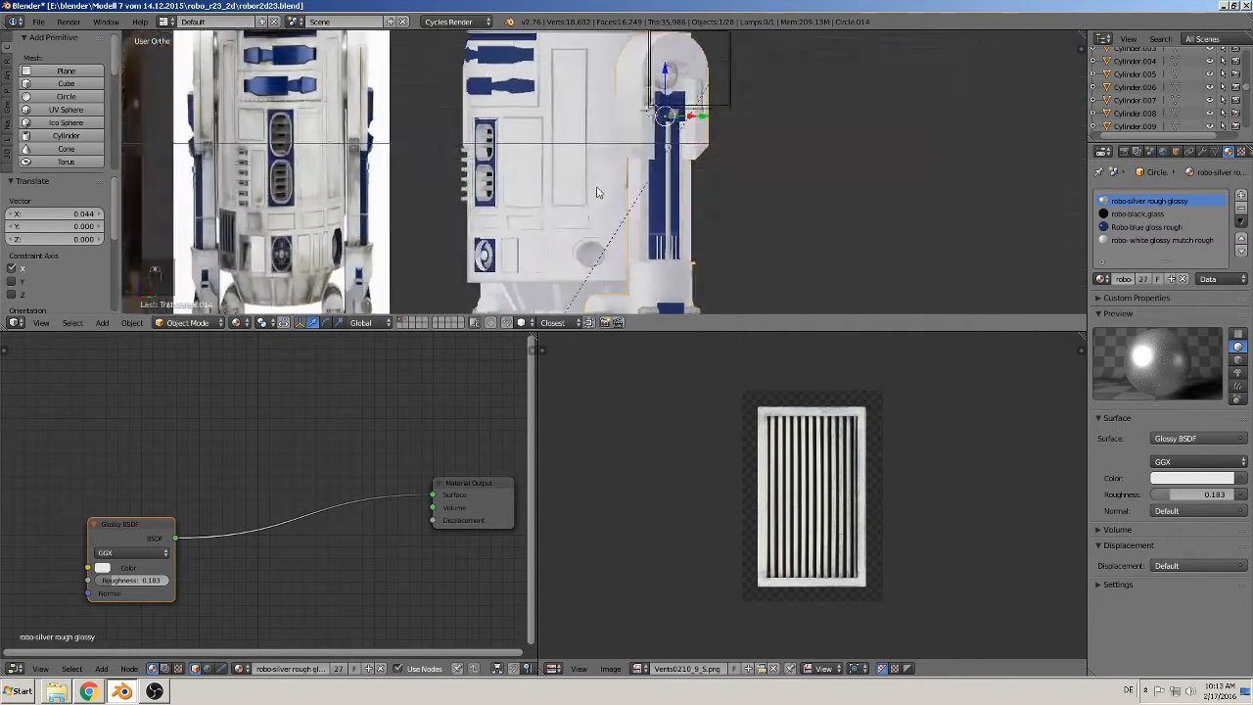
key("KP_1")
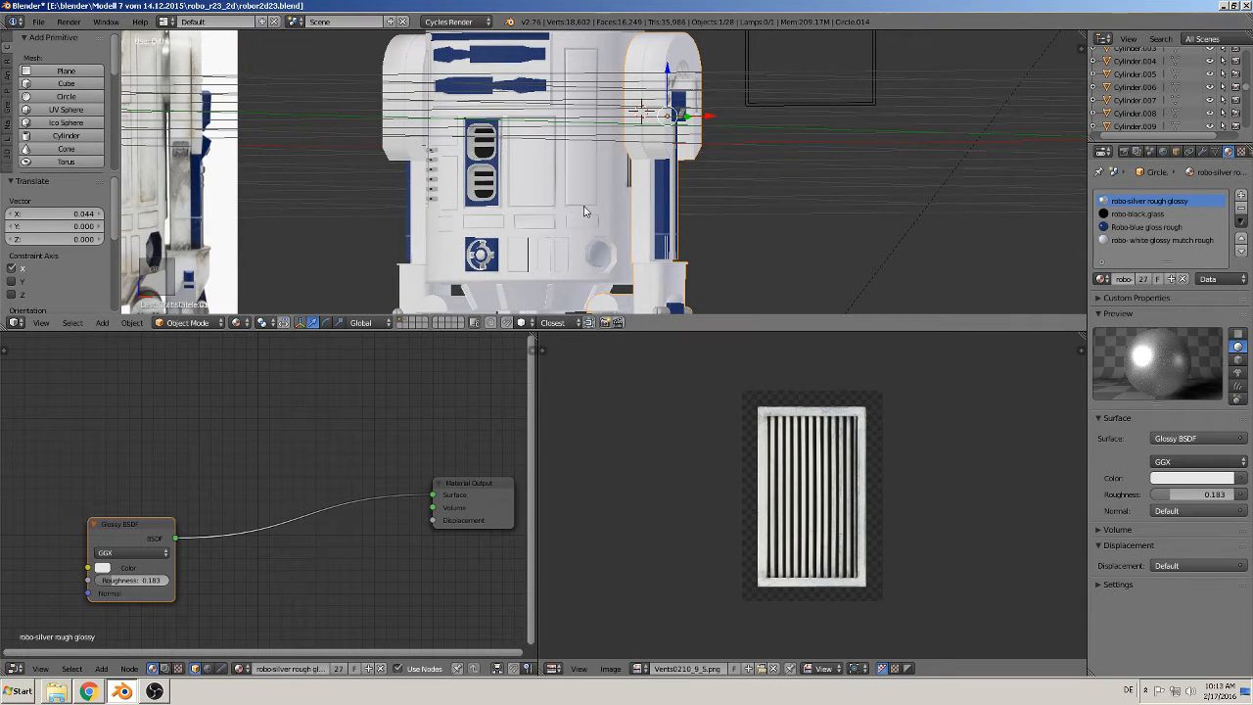
middle_click_drag(655, 165, 717, 175)
Step: Move the leg about 0.266 along X away from the body and put it in Edit Mode
key("Tab")
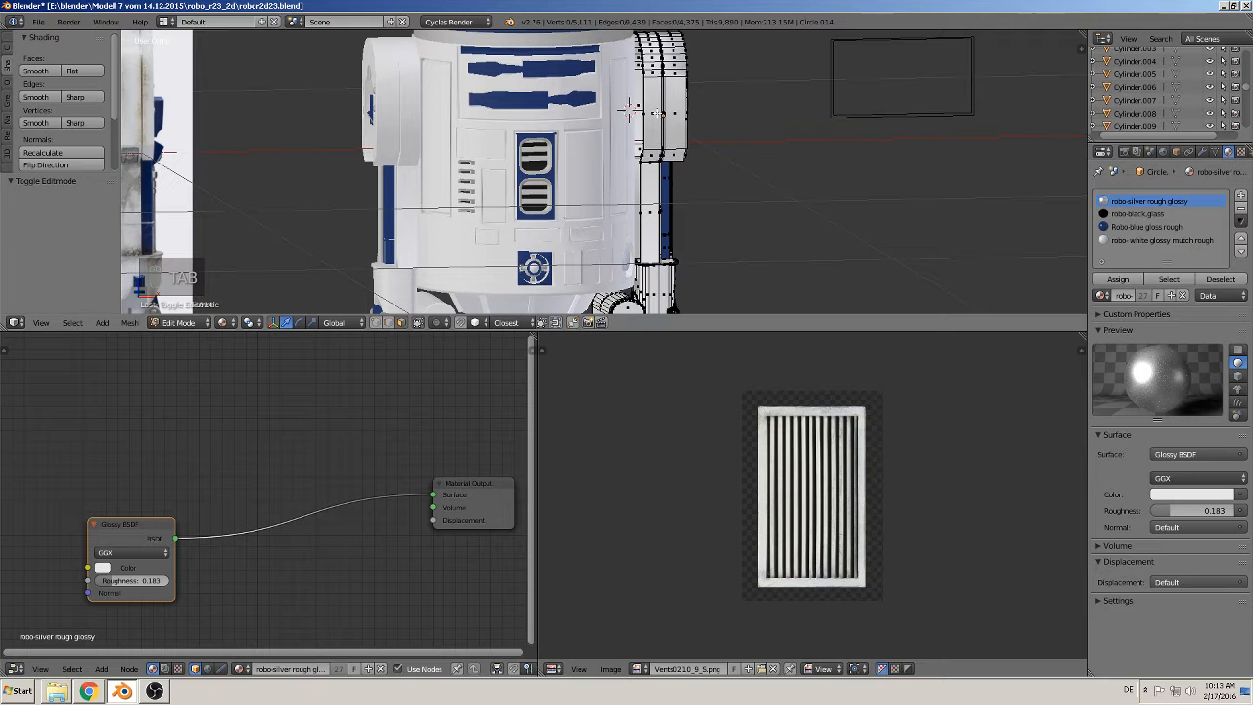
key("Tab")
left_click_drag(708, 116, 855, 116)
middle_click_drag(739, 171, 756, 176)
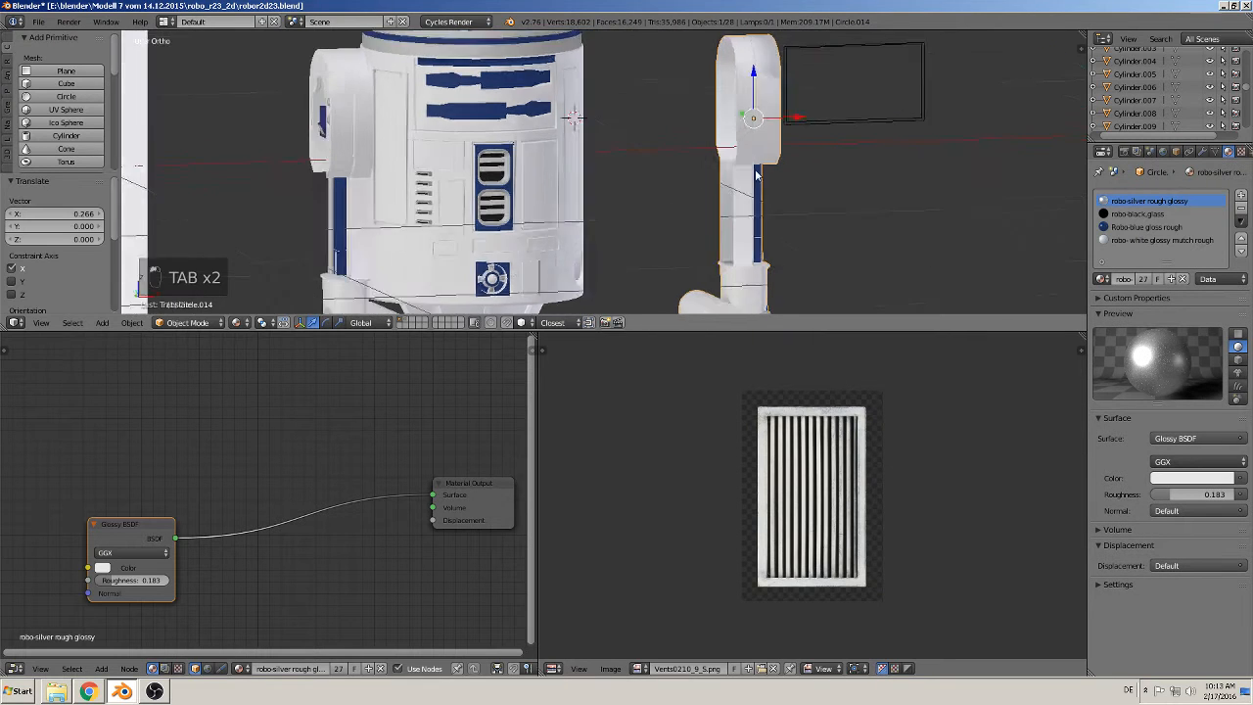
scroll(764, 176, "up", 3)
key("Tab")
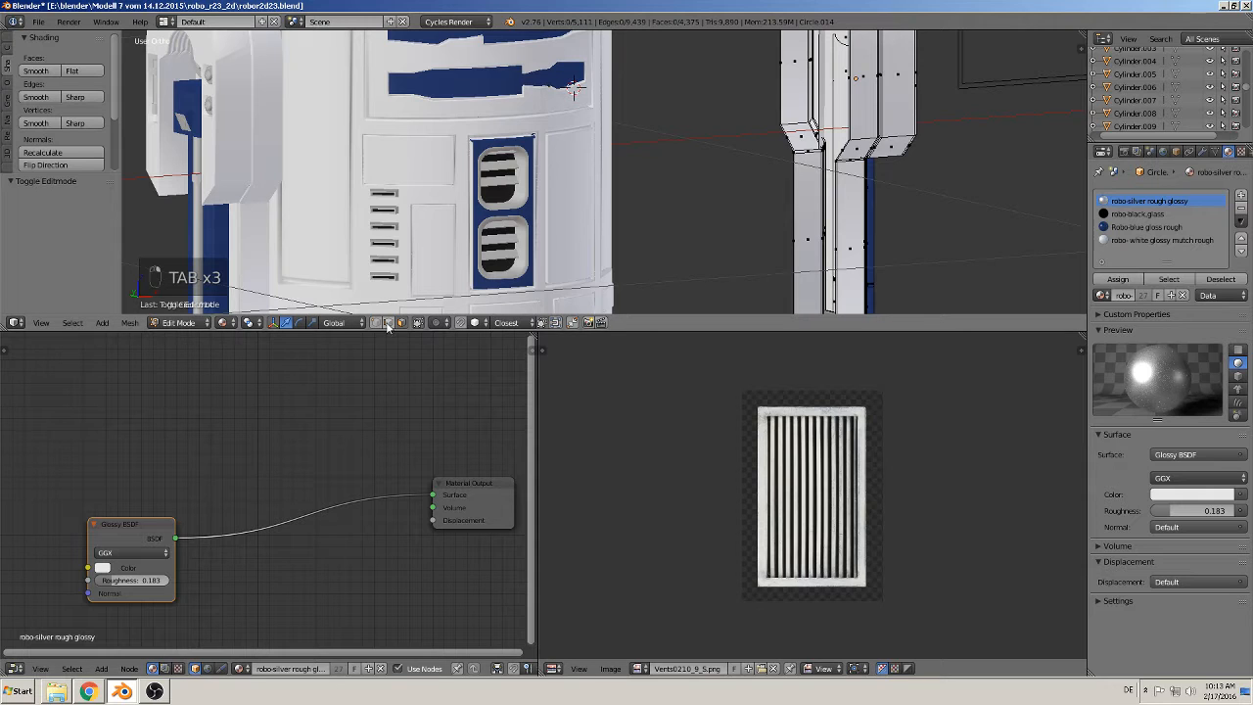
Step: Fill the open edge loop on the leg's inner side with a face and leave Edit Mode
right_click(781, 183, "alt")
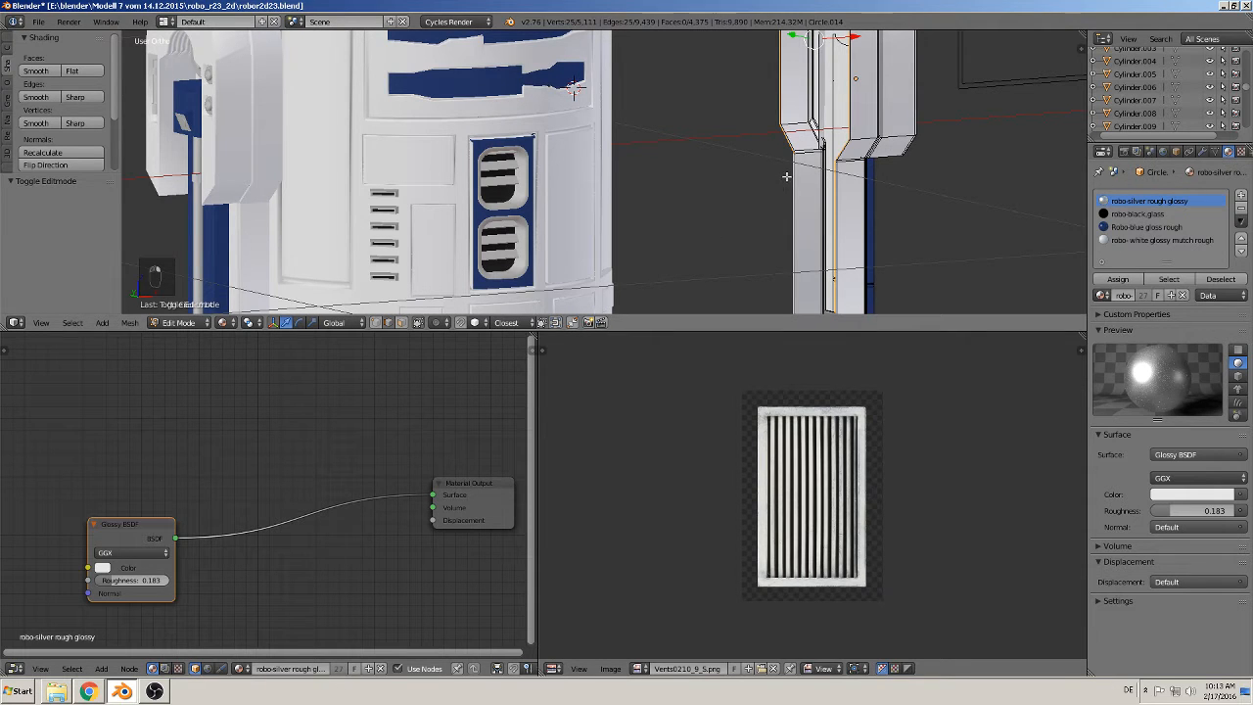
key("f")
key("a")
scroll(773, 191, "down", 3)
key("Tab")
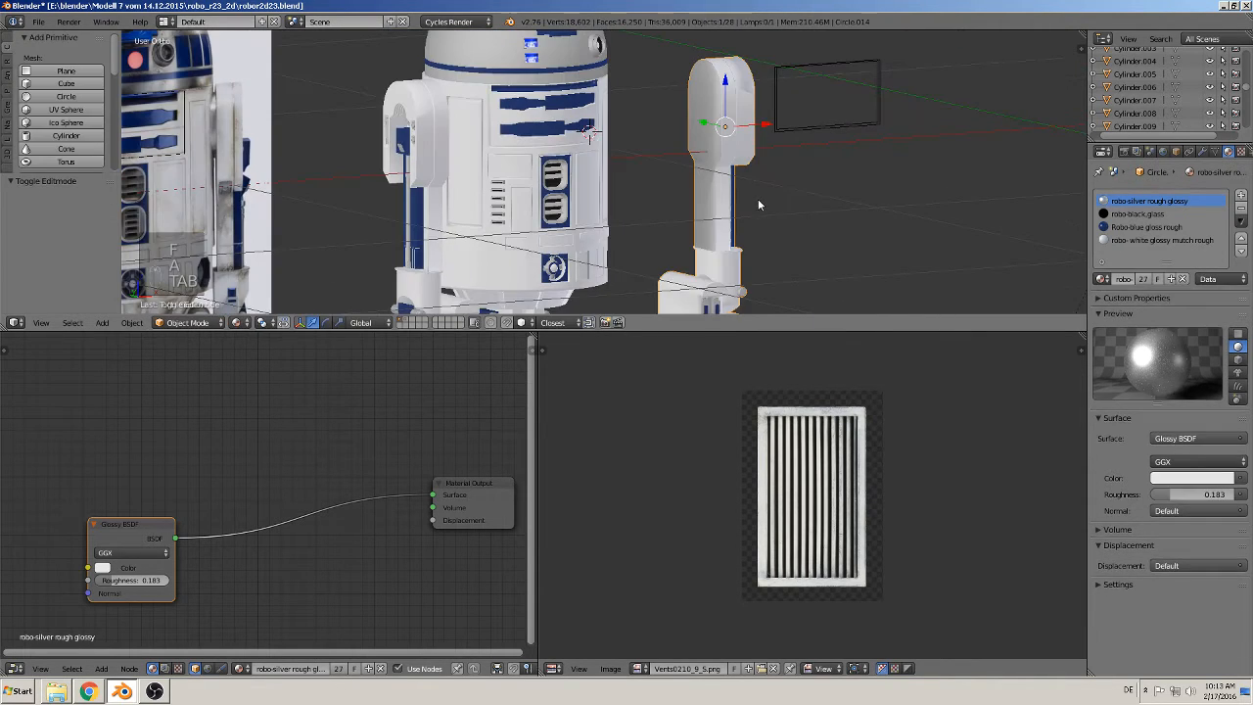
Step: Move the leg -0.268 along X back against the body in front view
key("KP_1")
key("g")
key("x")
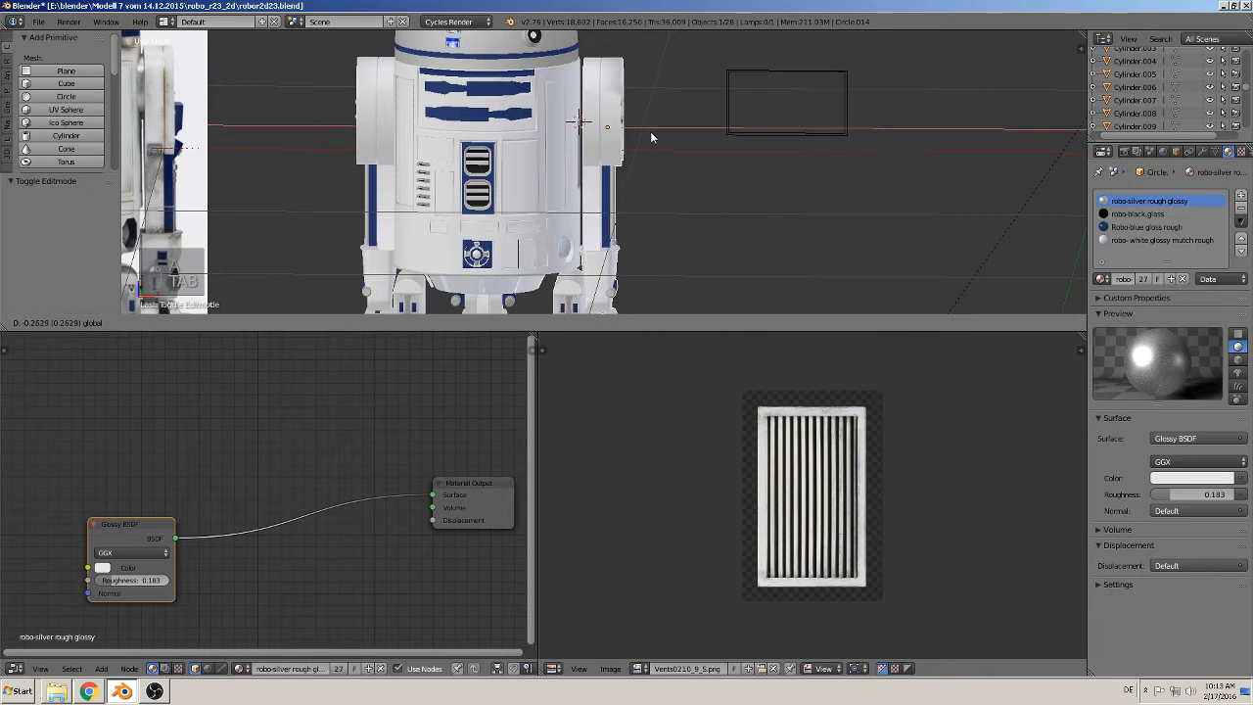
left_click(648, 133)
Step: Select the opposite leg and move it along X well away from the body
middle_click_drag(389, 169, 609, 156, "shift")
right_click(587, 105)
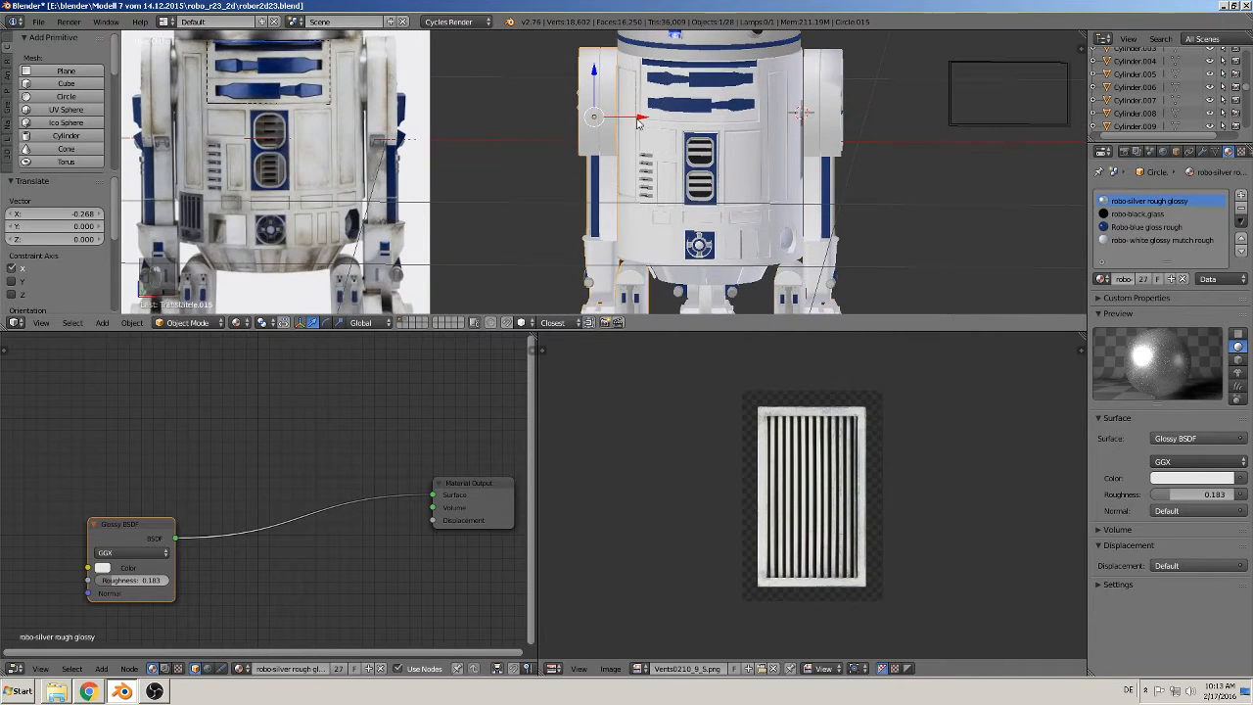
left_click_drag(637, 121, 342, 124)
Step: Fill the open edge loop on this leg's inner side with a face and return to Object Mode
middle_click_drag(392, 116, 298, 140)
key("Tab")
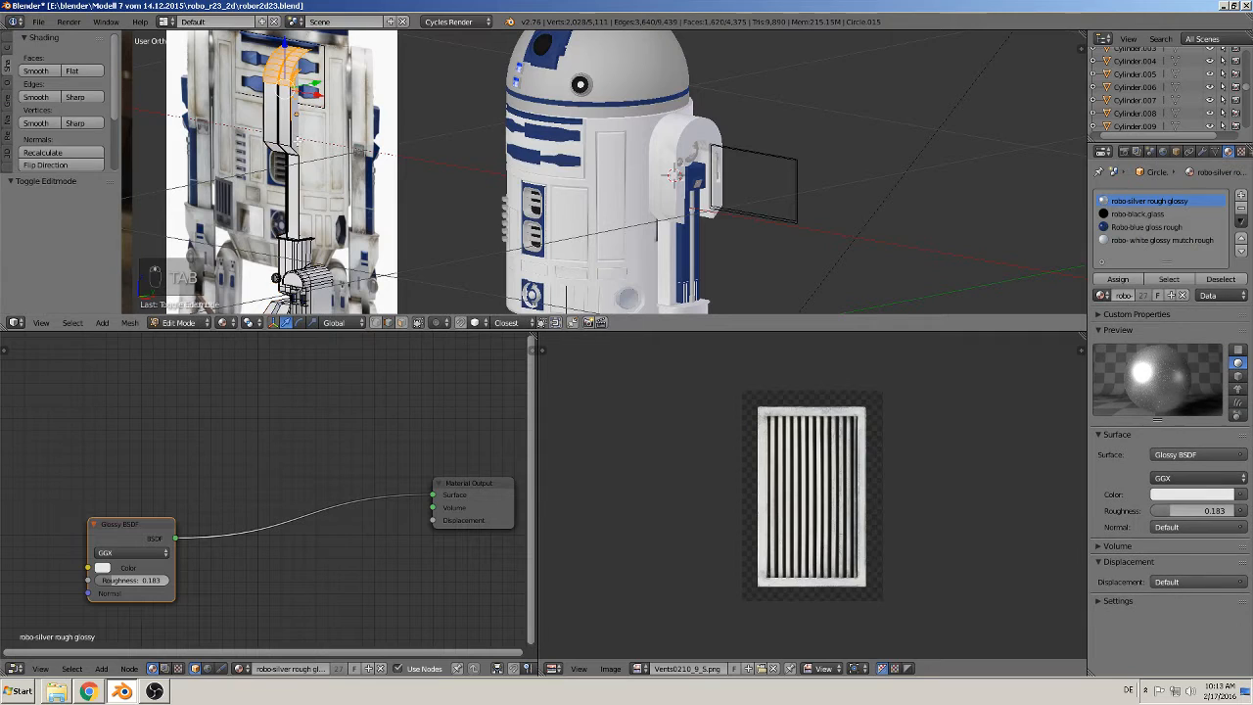
right_click(297, 140, "alt")
key("f")
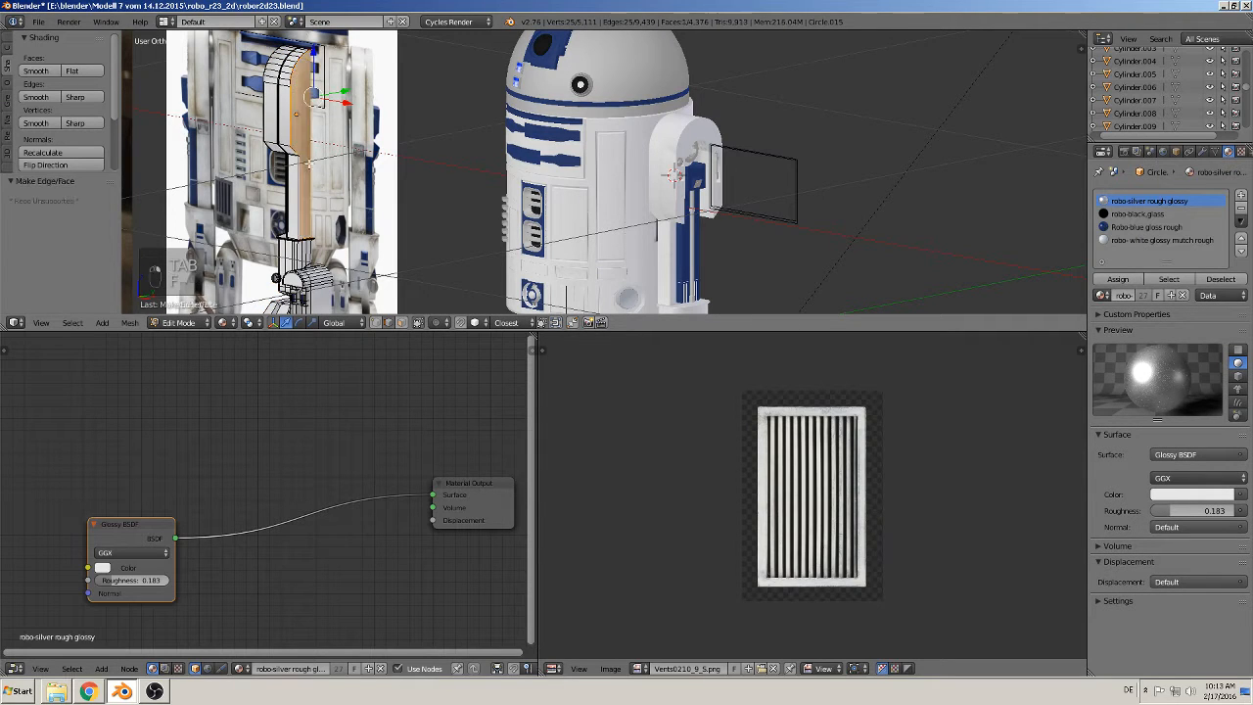
middle_click_drag(301, 161, 602, 163)
key("Tab")
scroll(601, 163, "down", 3)
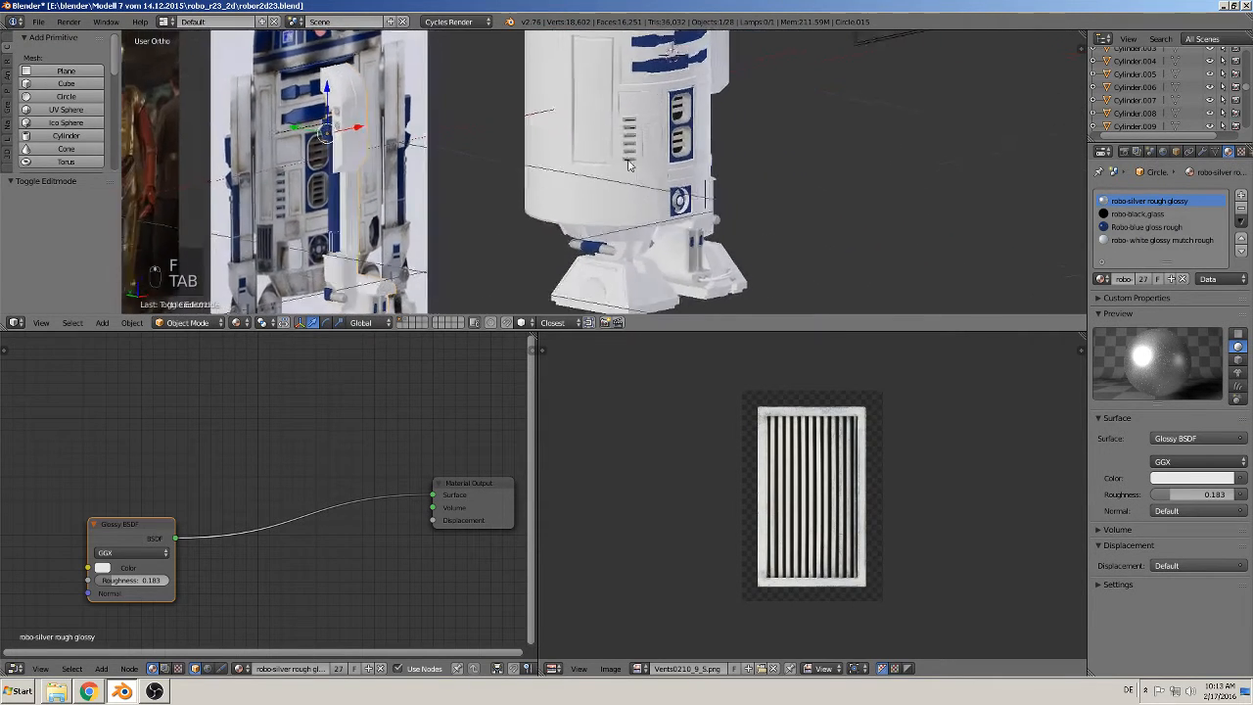
Step: Put the body in Edit Mode and select three adjacent faces beside the tall recessed side panel
scroll(516, 165, "up", 4)
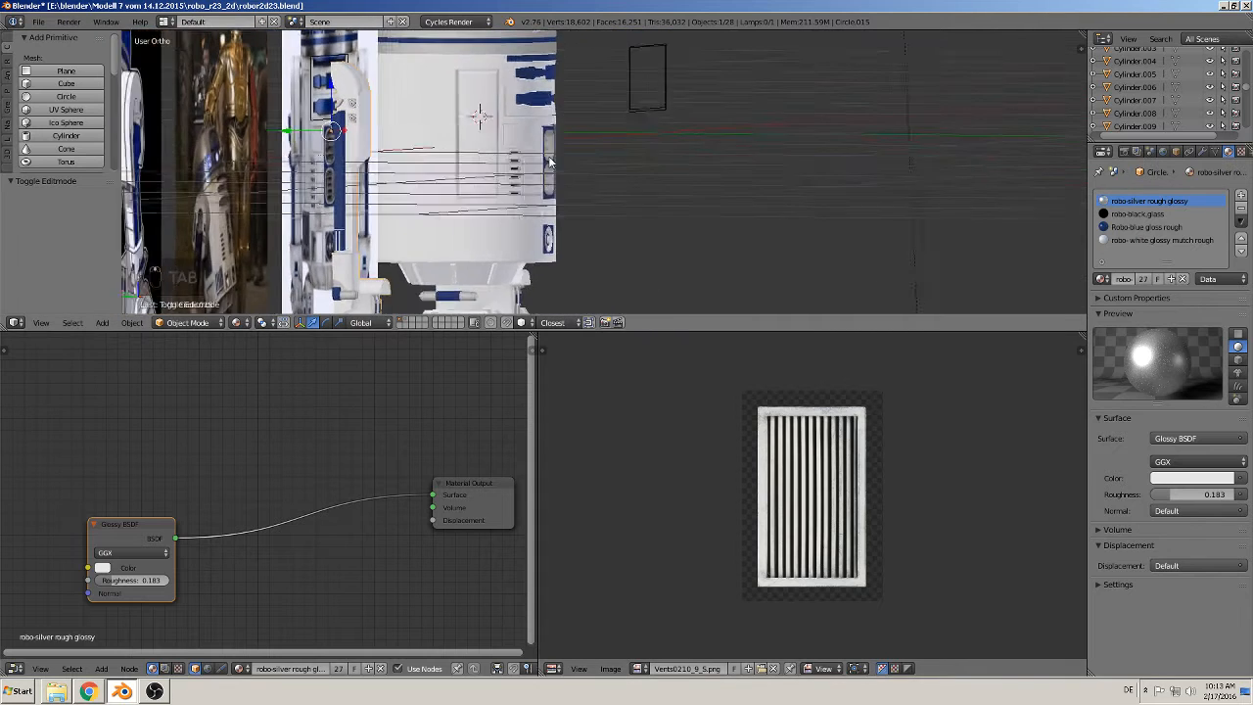
key("Tab")
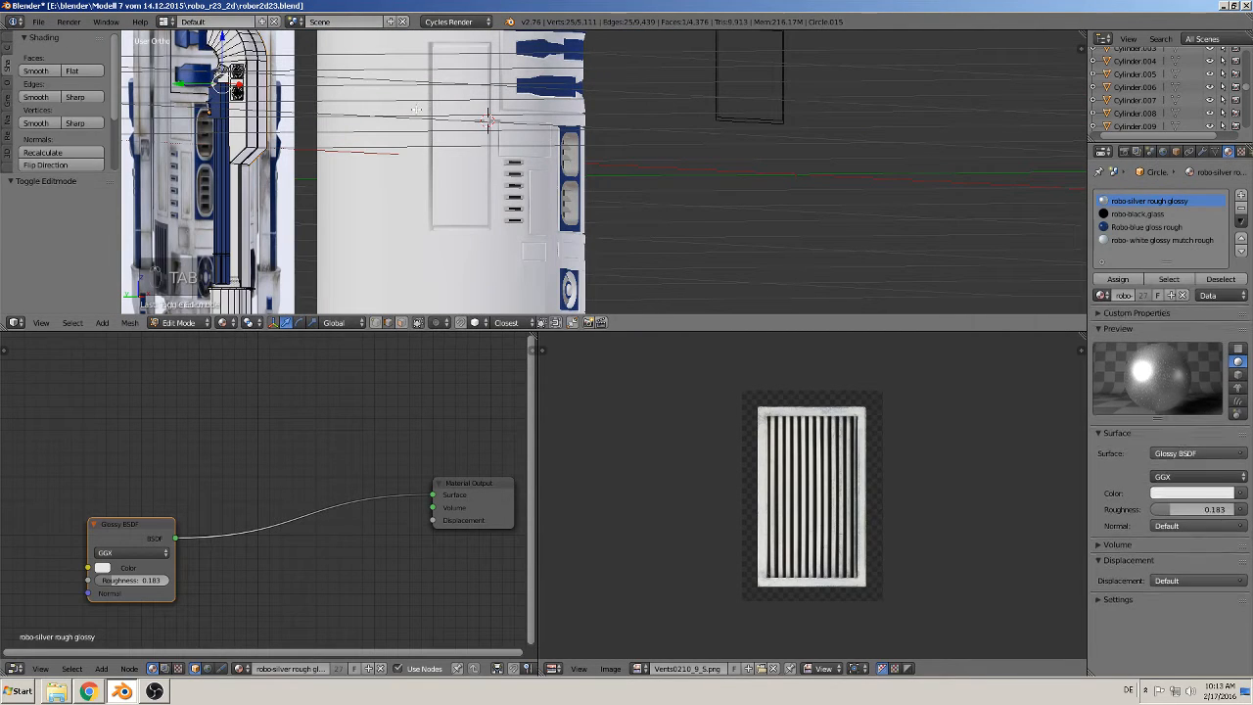
key("Tab")
right_click(408, 140)
key("Tab")
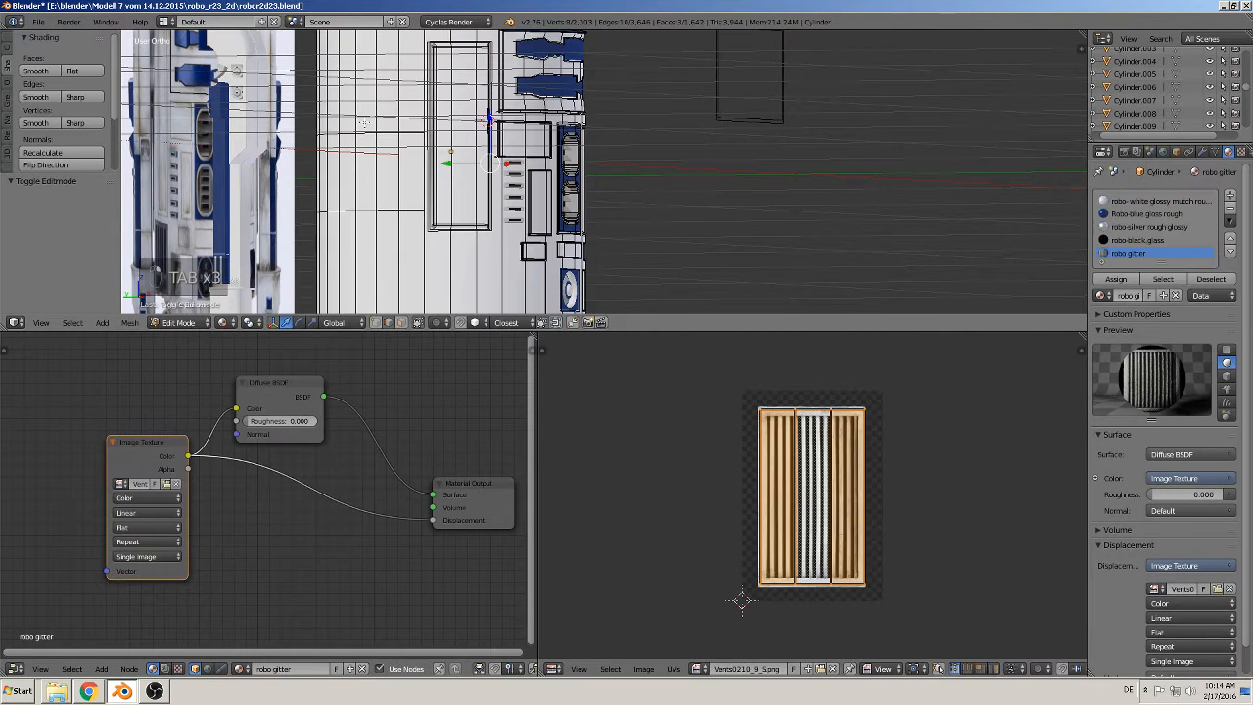
middle_click_drag(364, 122, 371, 152)
scroll(371, 200, "up", 2)
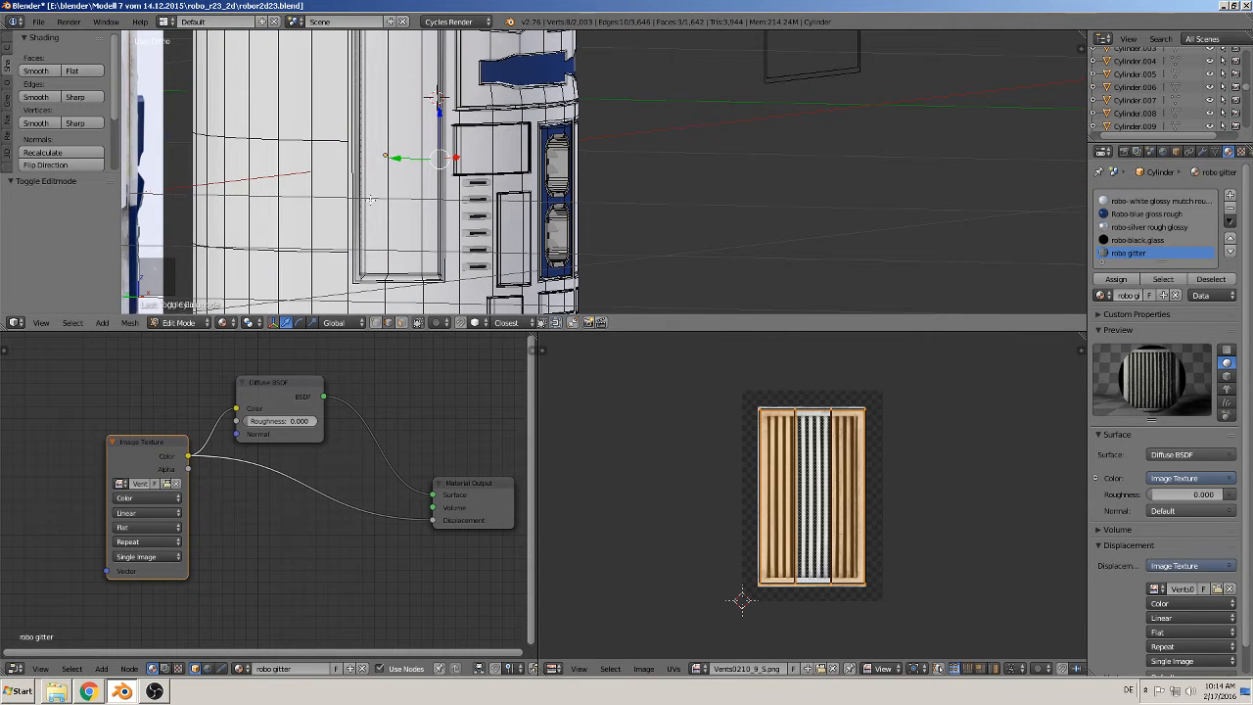
left_click(404, 323)
right_click(324, 180, "shift")
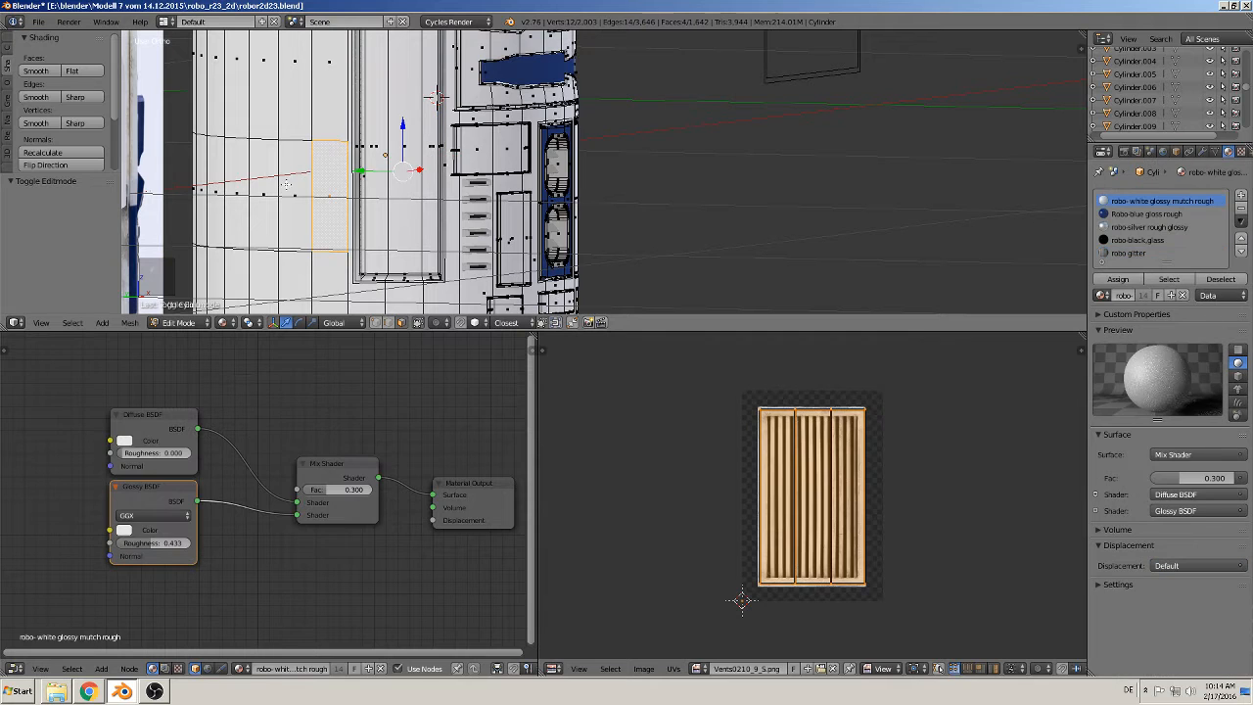
right_click(284, 186, "shift")
right_click(267, 181, "shift")
middle_click_drag(294, 205, 317, 246)
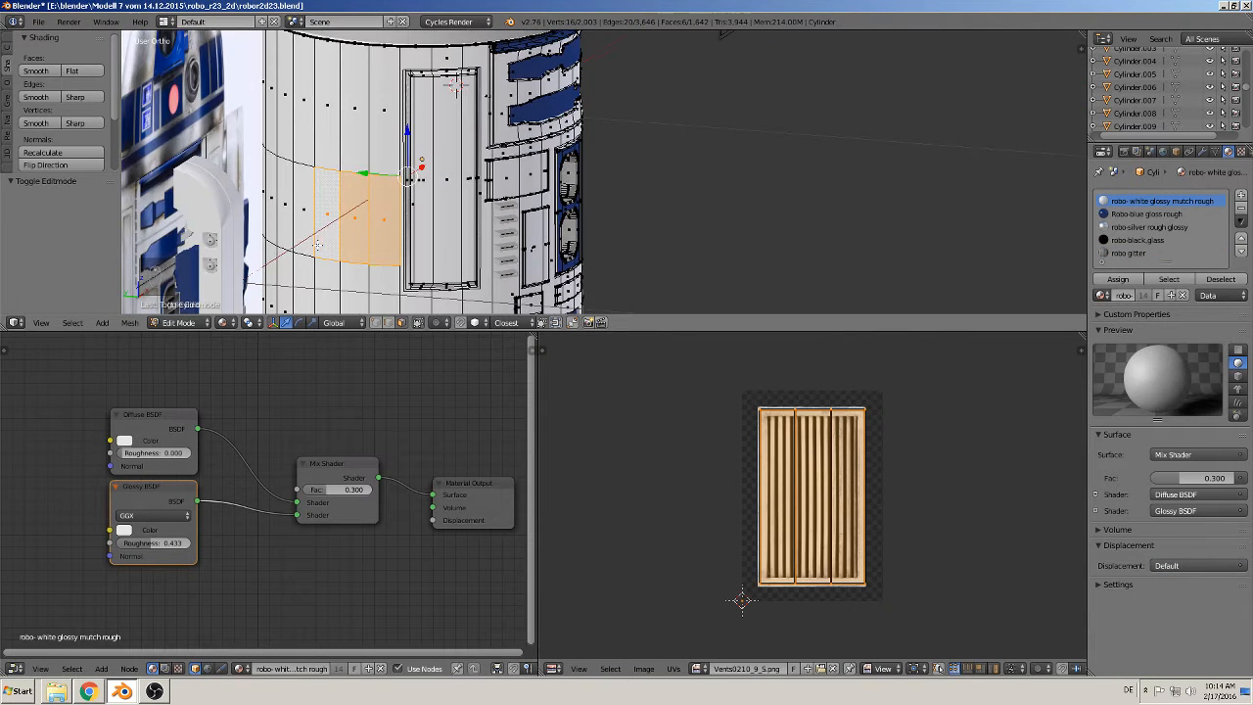
Step: Move the upper edges of the three faces up 0.031 along Z
left_click(389, 322)
right_click(351, 167)
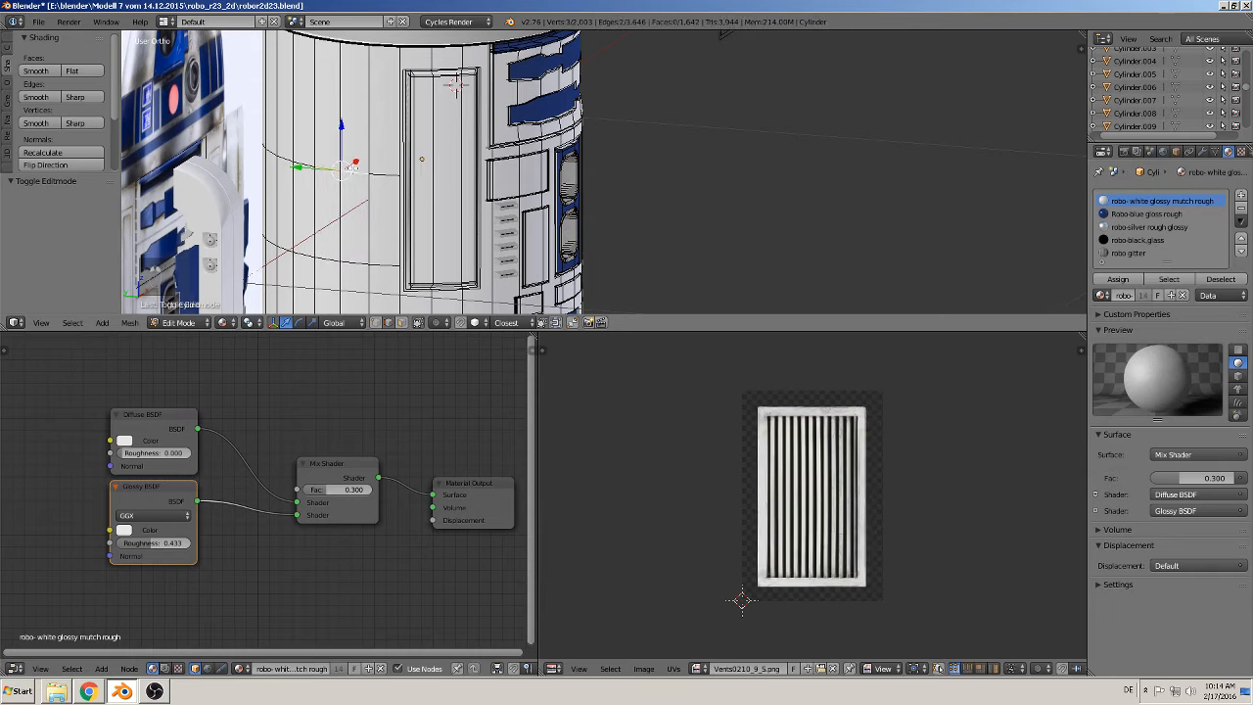
right_click(392, 175, "shift")
left_click_drag(357, 141, 354, 117)
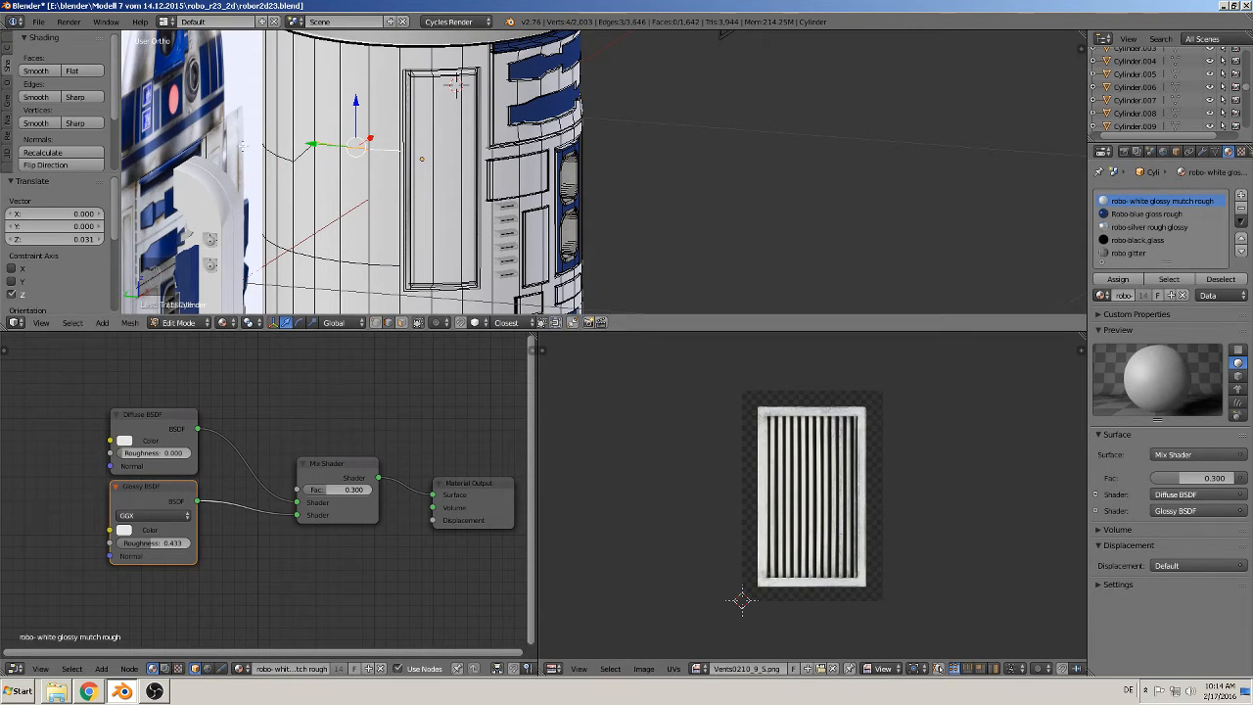
left_click(401, 322)
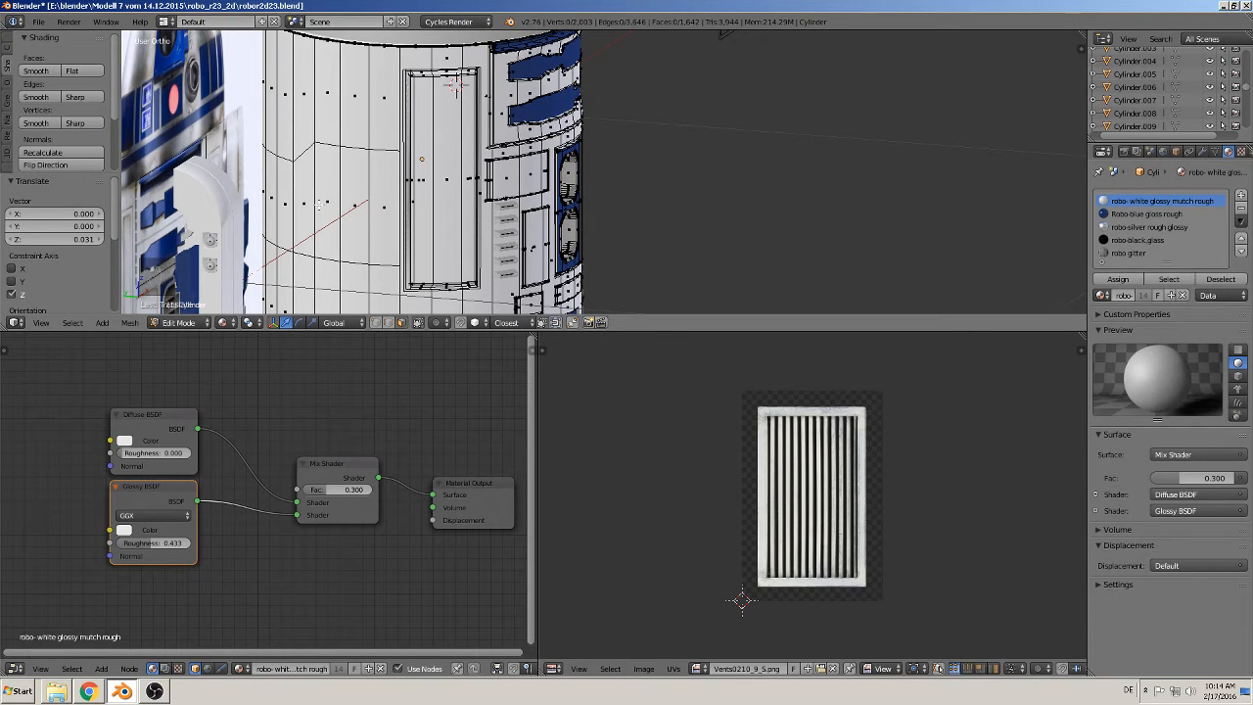
right_click(315, 191)
right_click(323, 192)
right_click(352, 194, "shift")
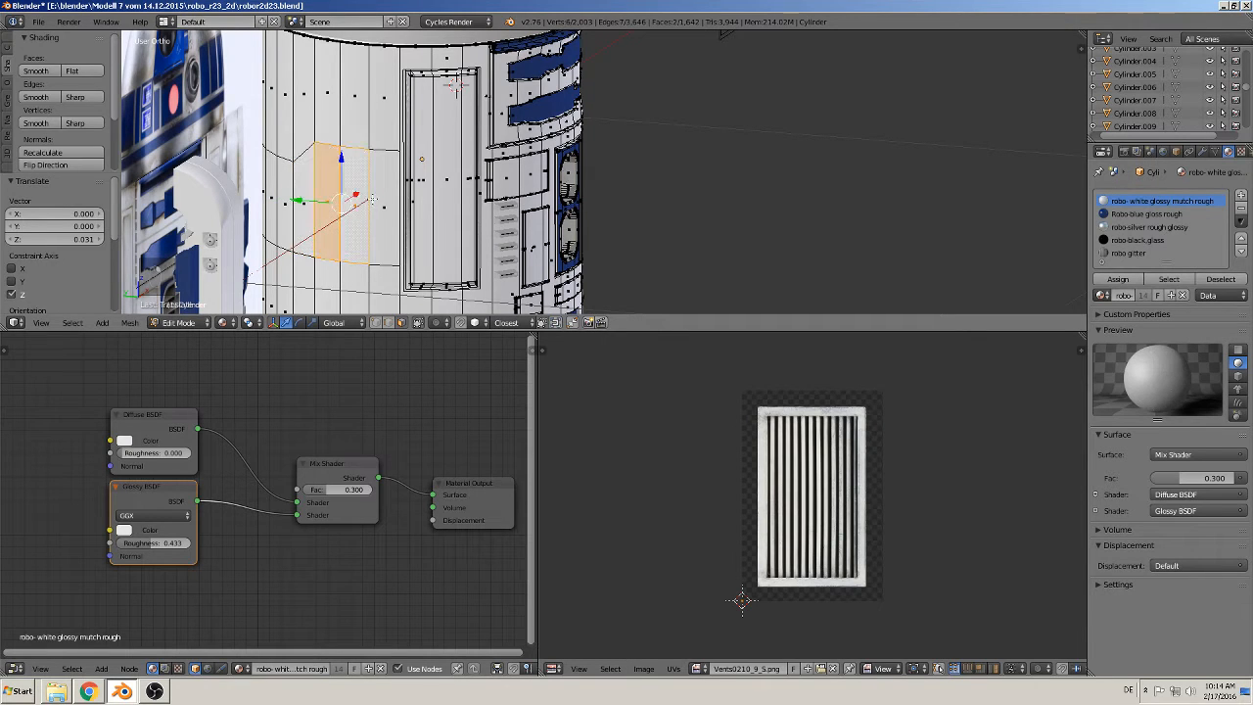
right_click(373, 198, "shift")
middle_click_drag(305, 224, 340, 282)
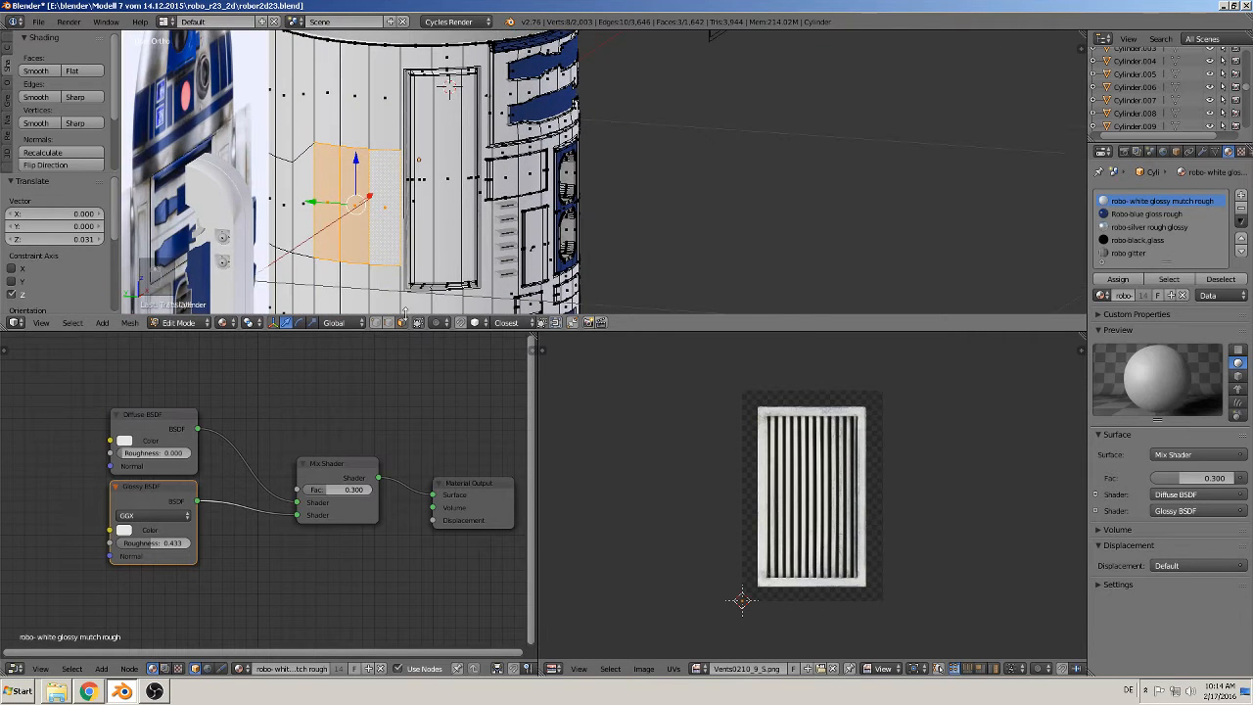
Step: Select the outline edges around the three faces beside the recessed panel and mark them as a seam
right_click(349, 147)
right_click(325, 144, "shift")
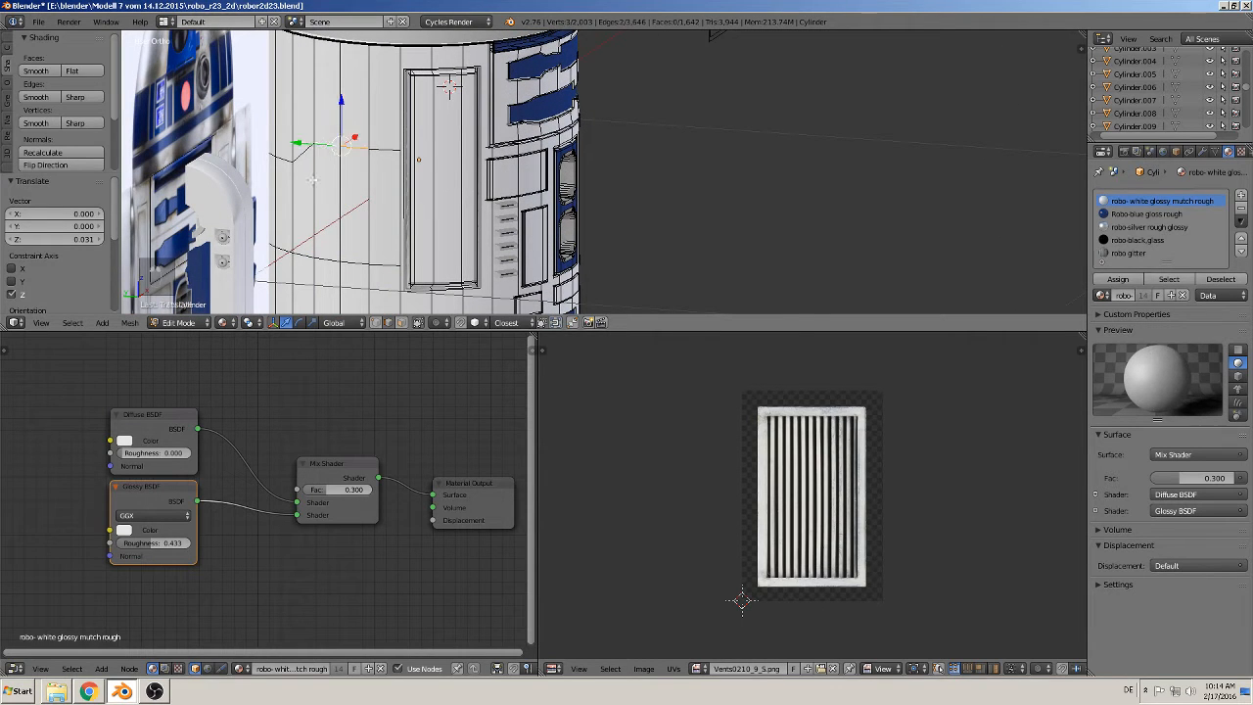
right_click(315, 182, "shift")
right_click(326, 258, "shift")
right_click(377, 262, "shift")
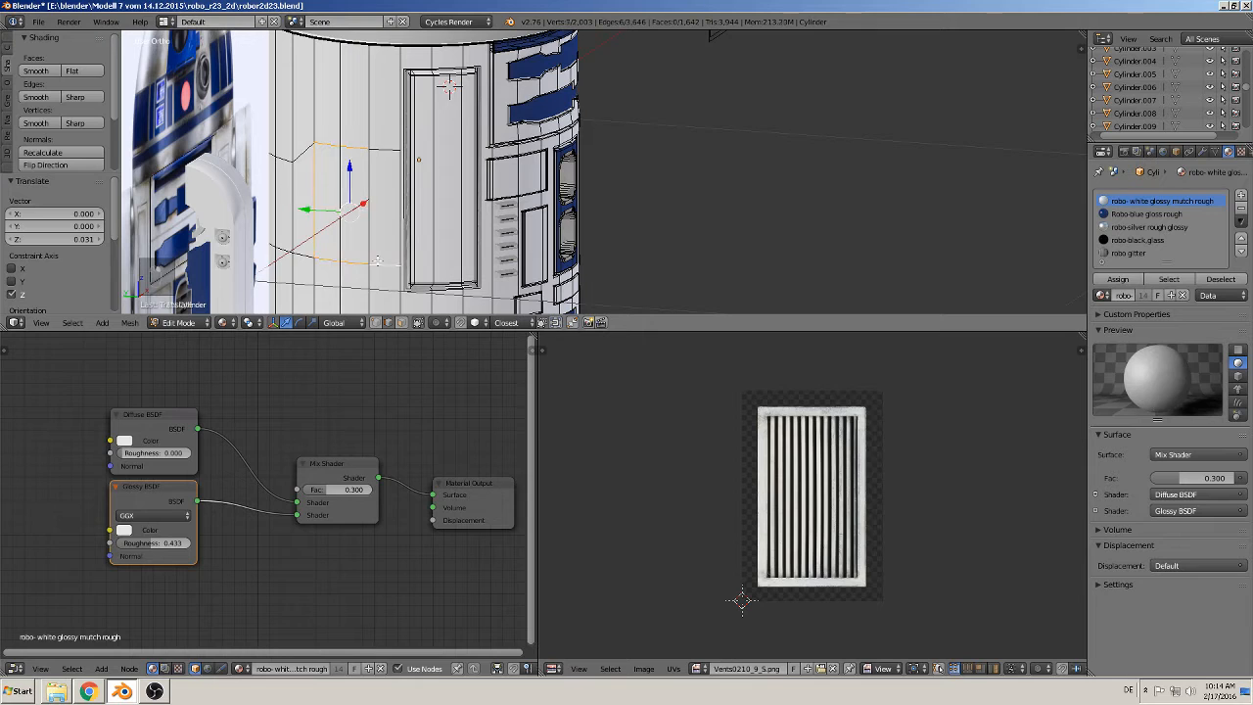
right_click(401, 204, "shift")
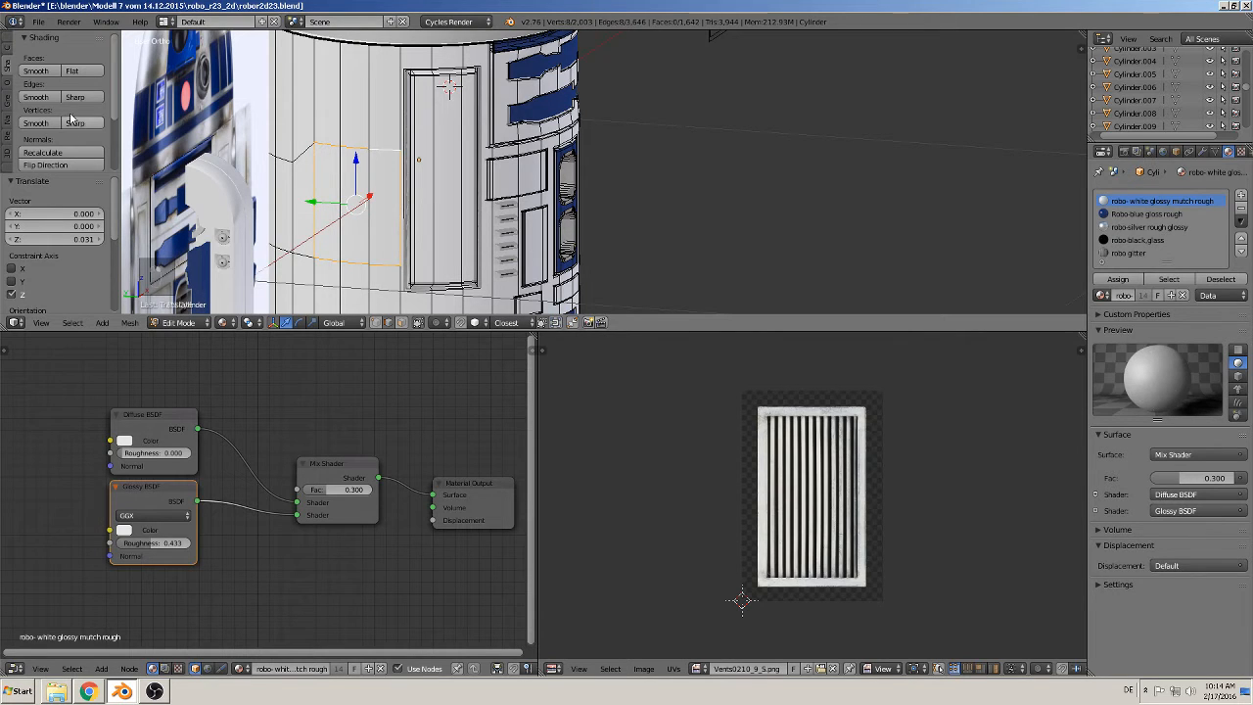
scroll(39, 91, "down", 3)
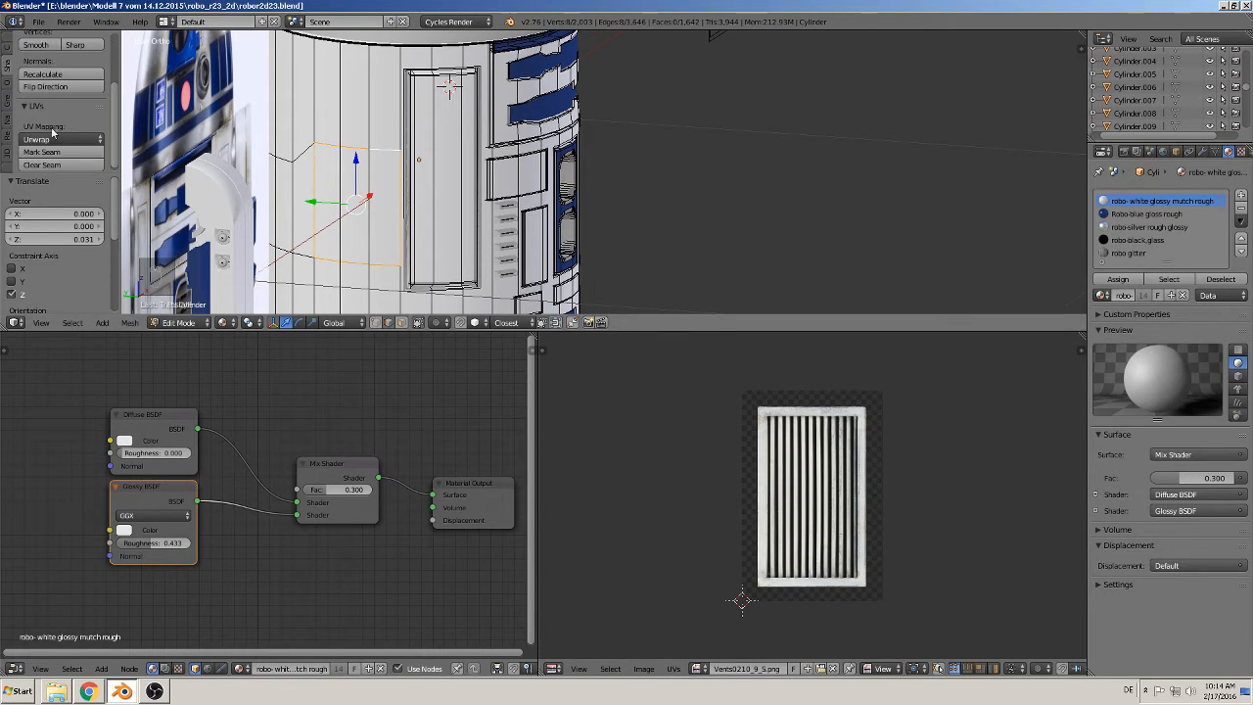
left_click(55, 153)
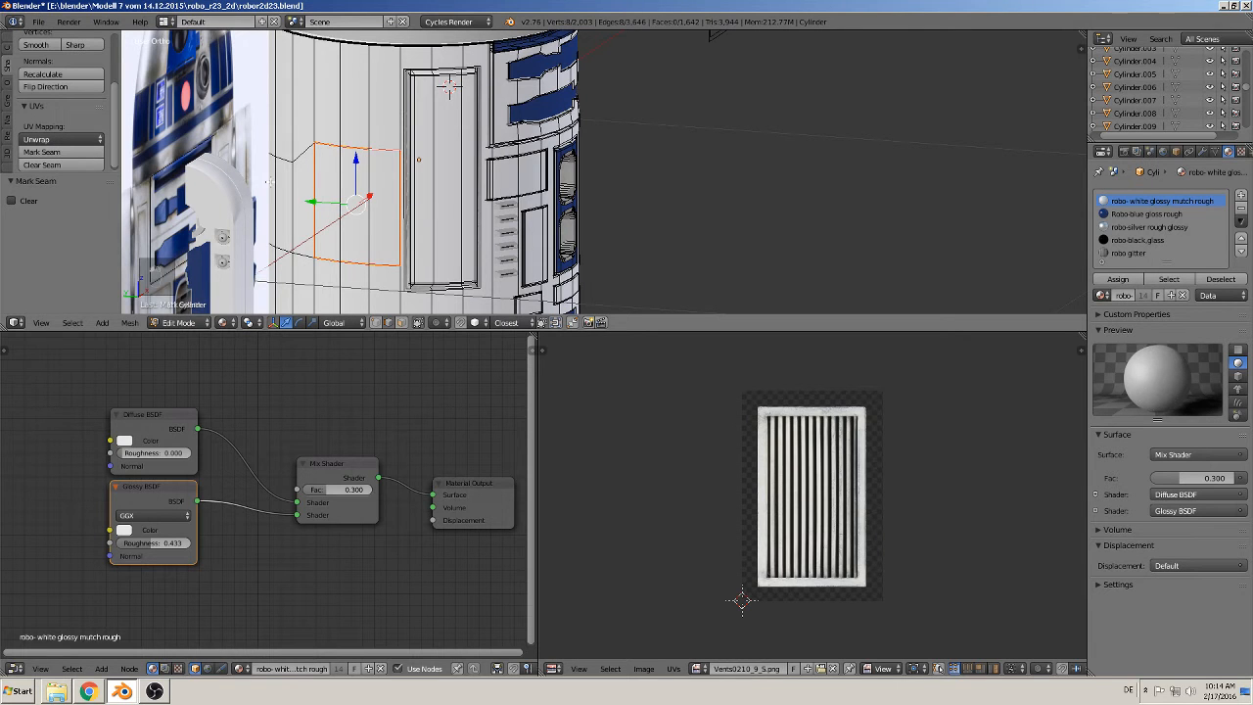
Step: Try to apply Project from View (Bounds) and the robo gitter material to the area within the selected outline edges
middle_click_drag(270, 181, 324, 144)
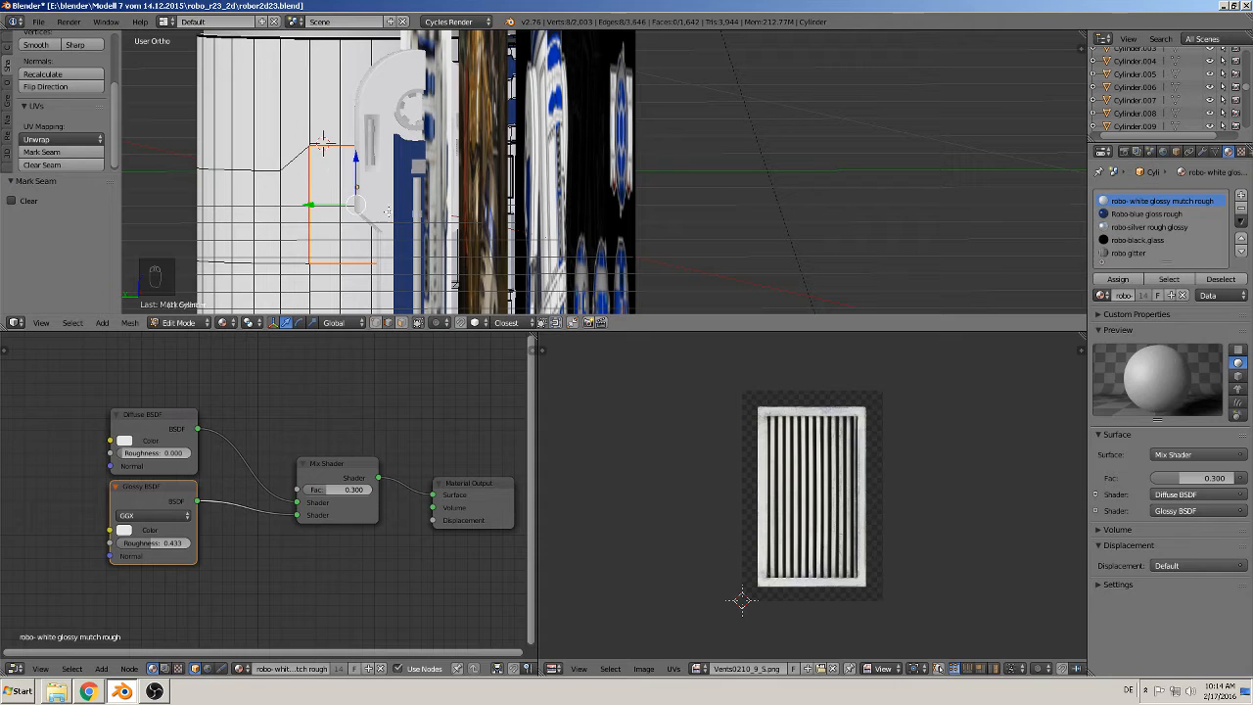
key("u")
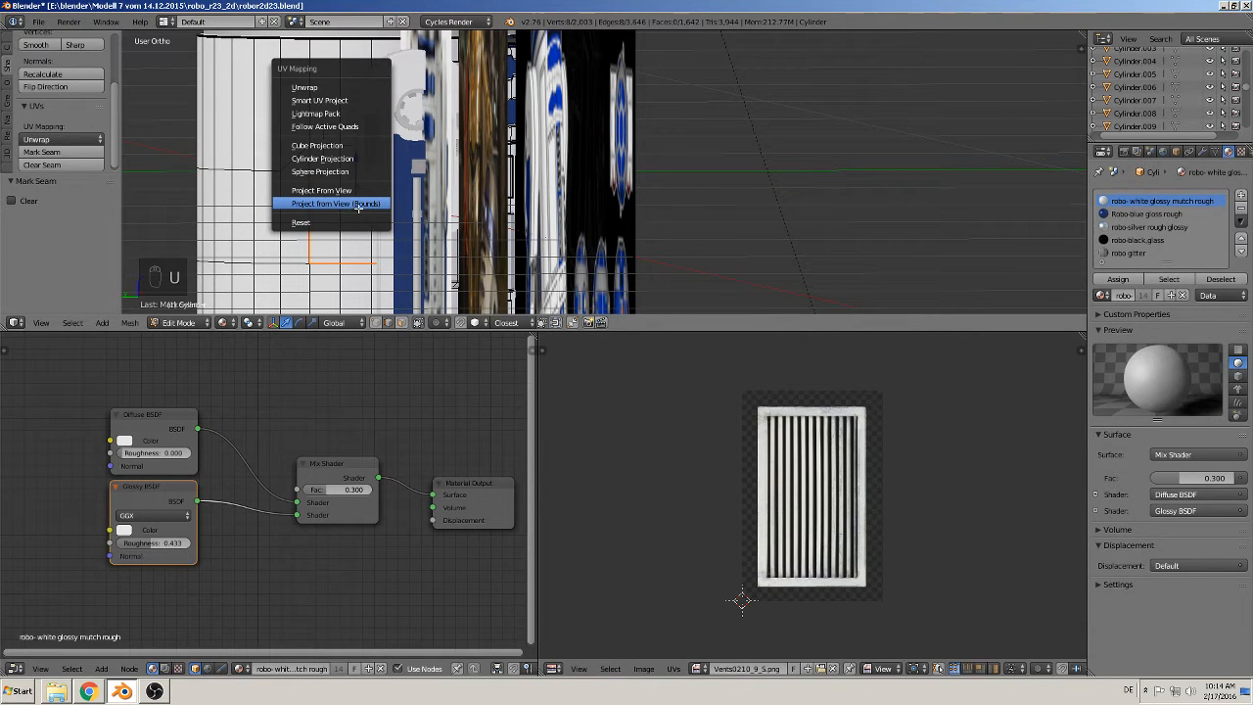
left_click(358, 204)
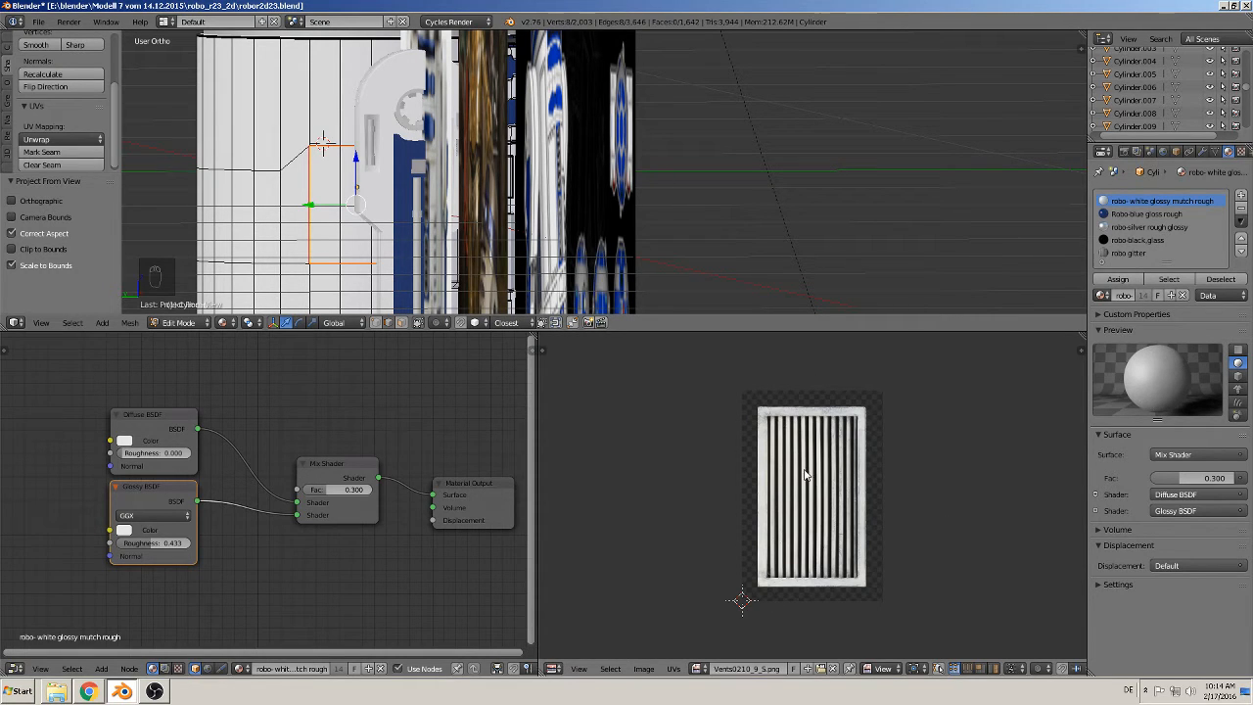
left_click(1131, 253)
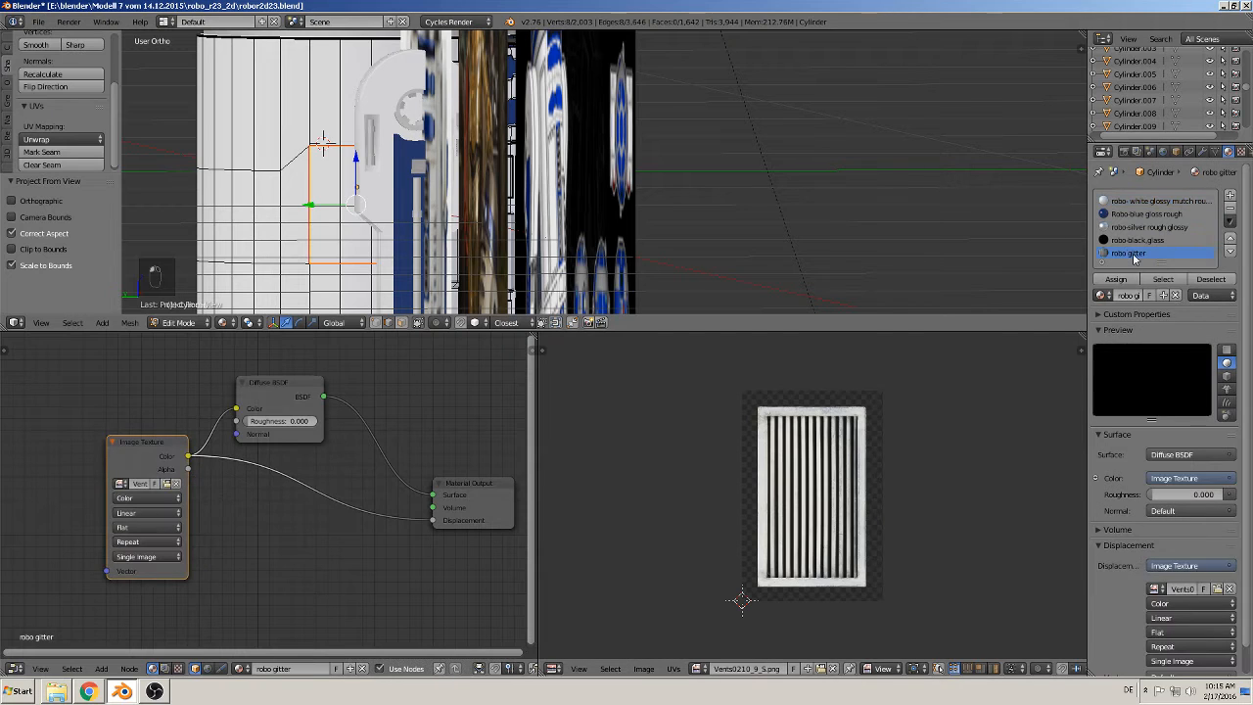
left_click(1116, 280)
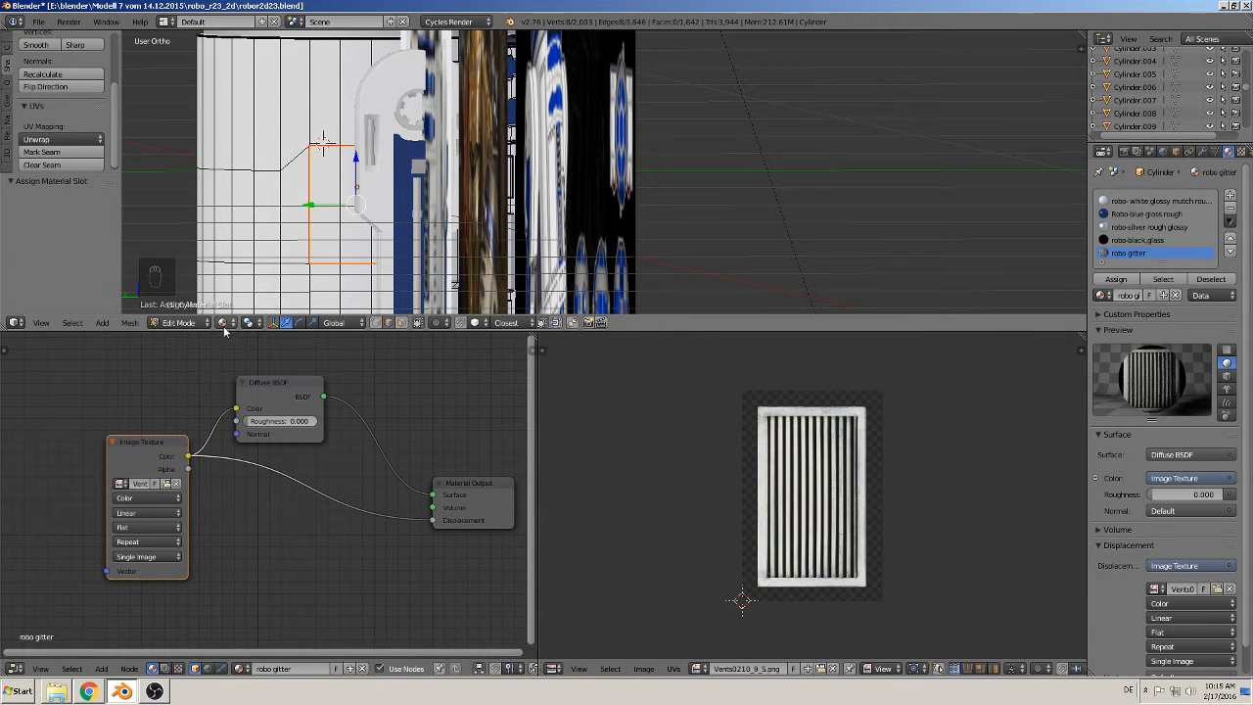
Step: Select the three faces inside the seam and assign the robo gitter material to them
left_click(401, 323)
right_click(353, 220, "shift")
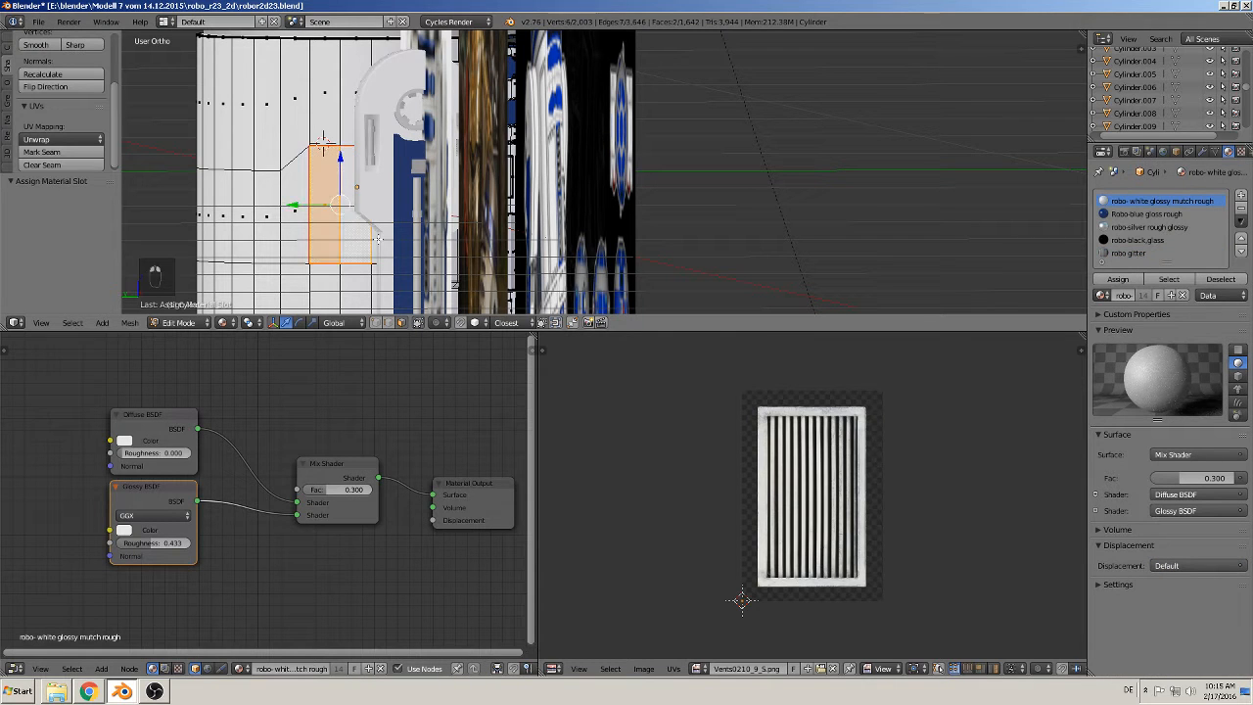
right_click(375, 237, "shift")
left_click(1129, 253)
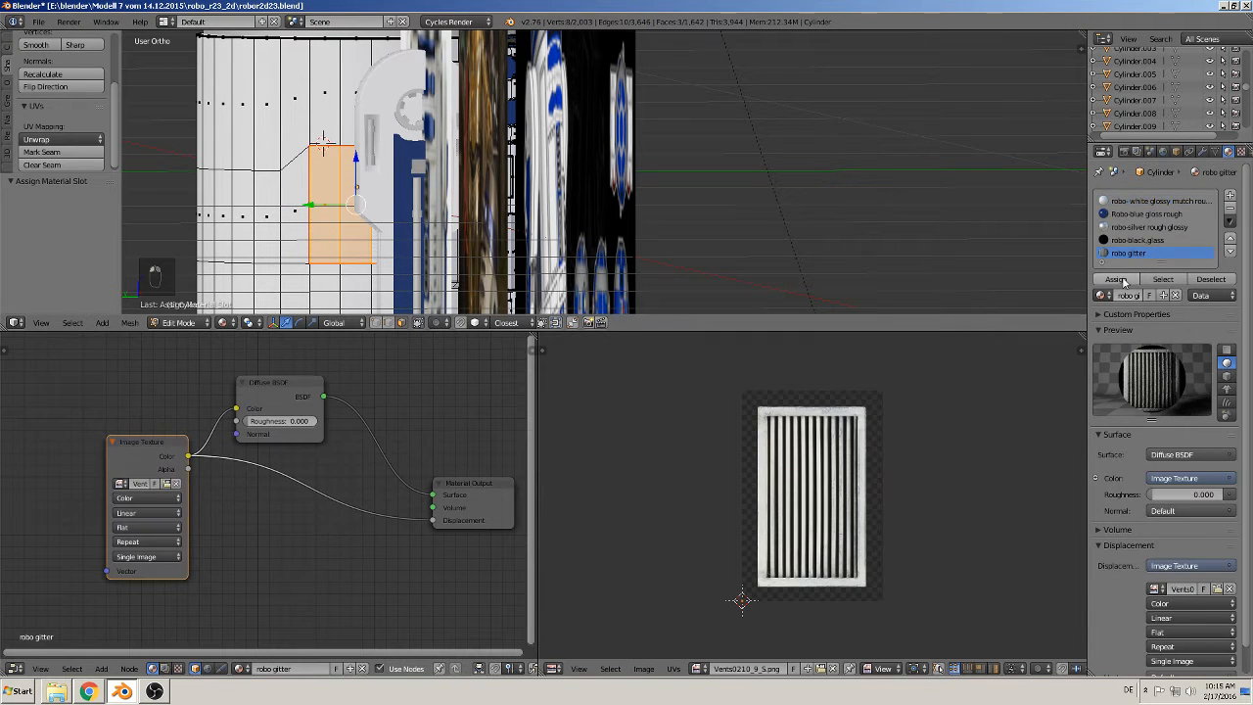
left_click(1116, 279)
Step: UV-map the three grille faces with Project from View (Bounds) from a straight side view
mouse_move(311, 208)
middle_mouse_down()
mouse_move(240, 205)
mouse_move(315, 203)
middle_mouse_up()
key("u")
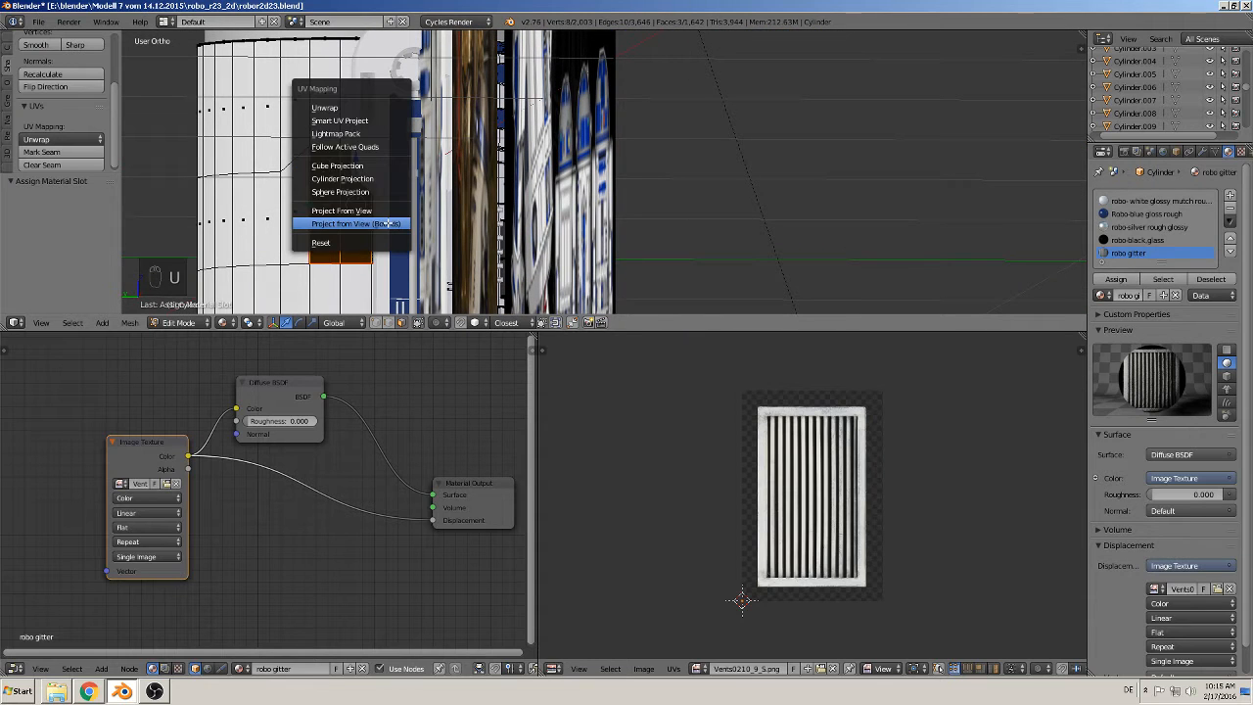
left_click(376, 222)
middle_click_drag(376, 223, 471, 230)
Step: Scale the UV island of the three grille faces to about 0.73 and shift it onto the vent image
key("s")
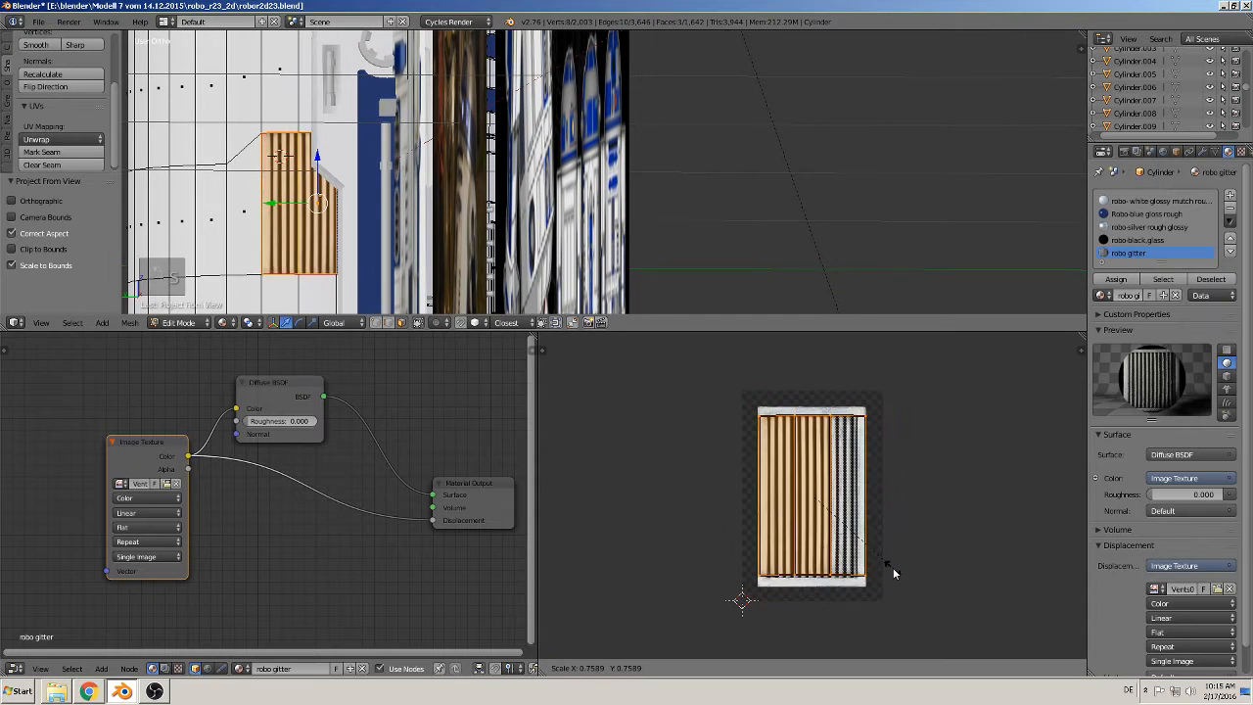
left_click(888, 566)
key("g")
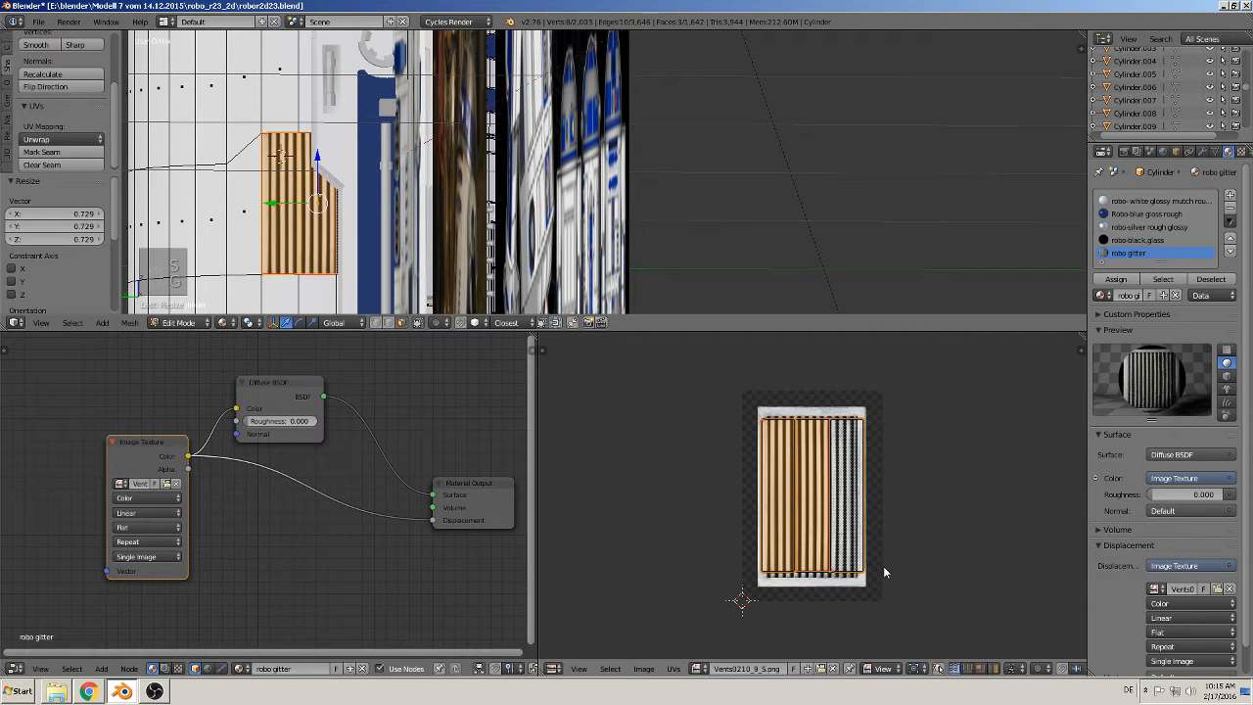
left_click(883, 566)
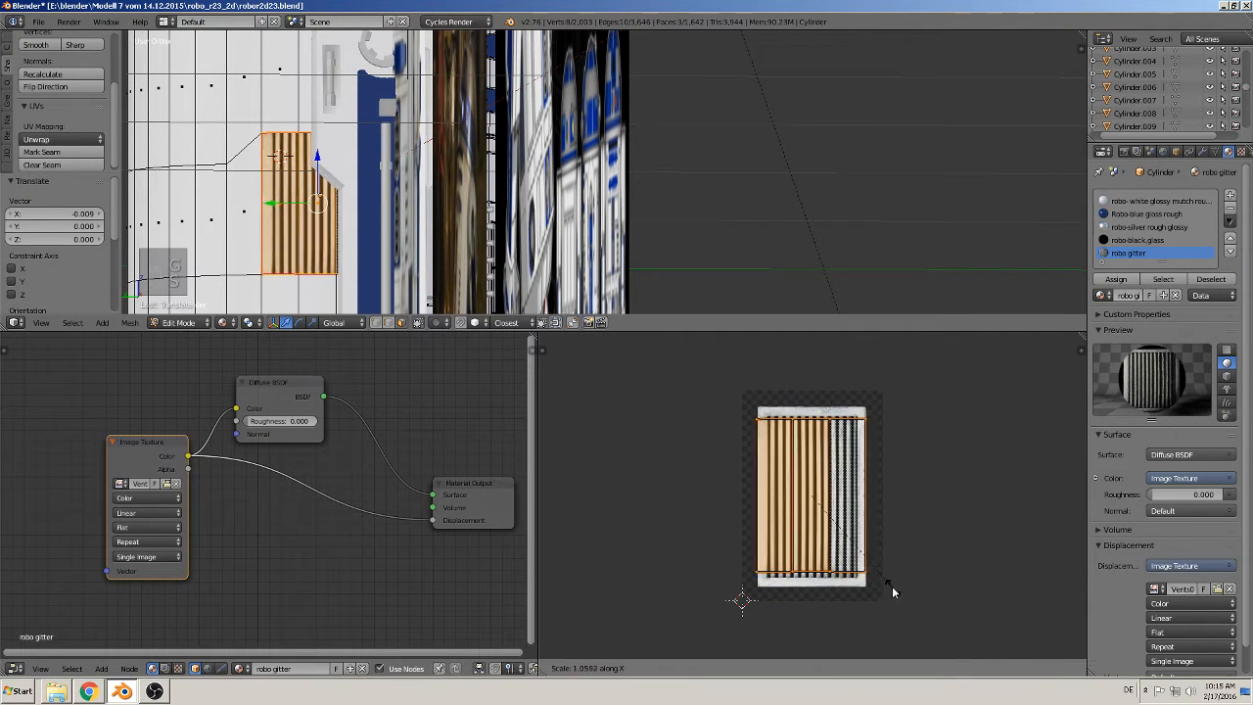
Step: Stretch the grille's UV island by about 1.11 along Y, then reposition and slightly enlarge it to fill the vent image's frame
key("s")
key("y")
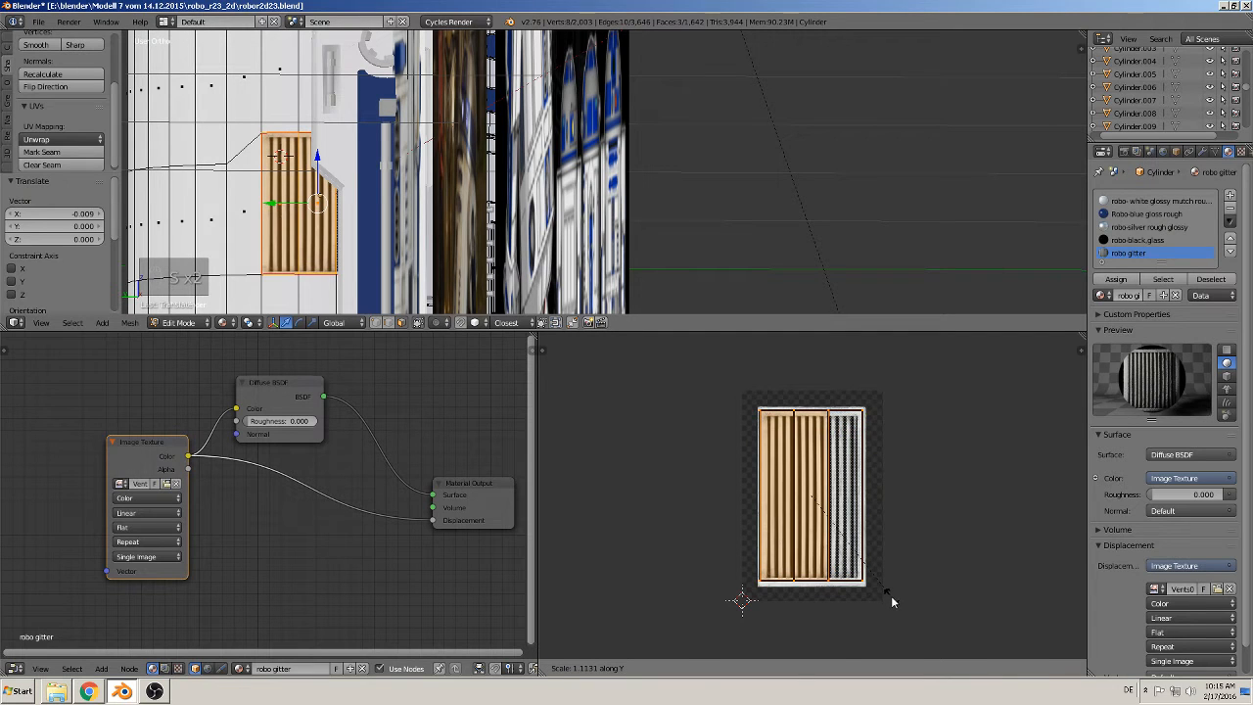
left_click(886, 588)
key("g")
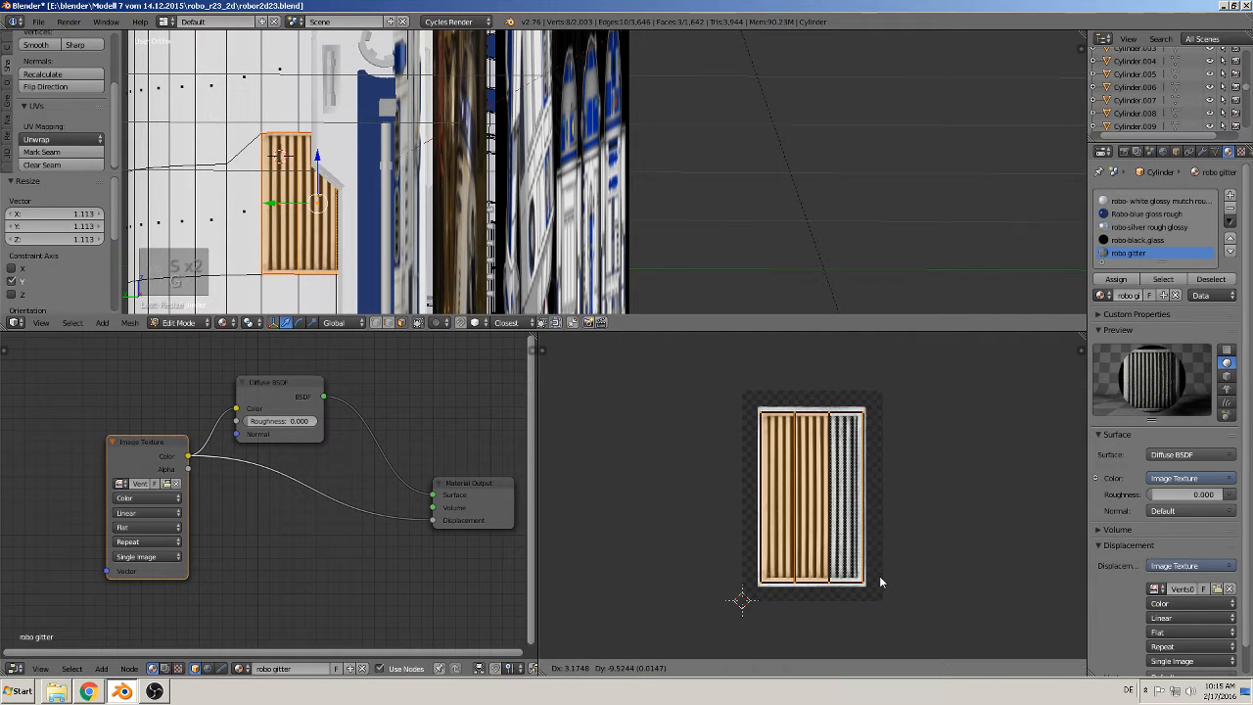
left_click(880, 577)
key("s")
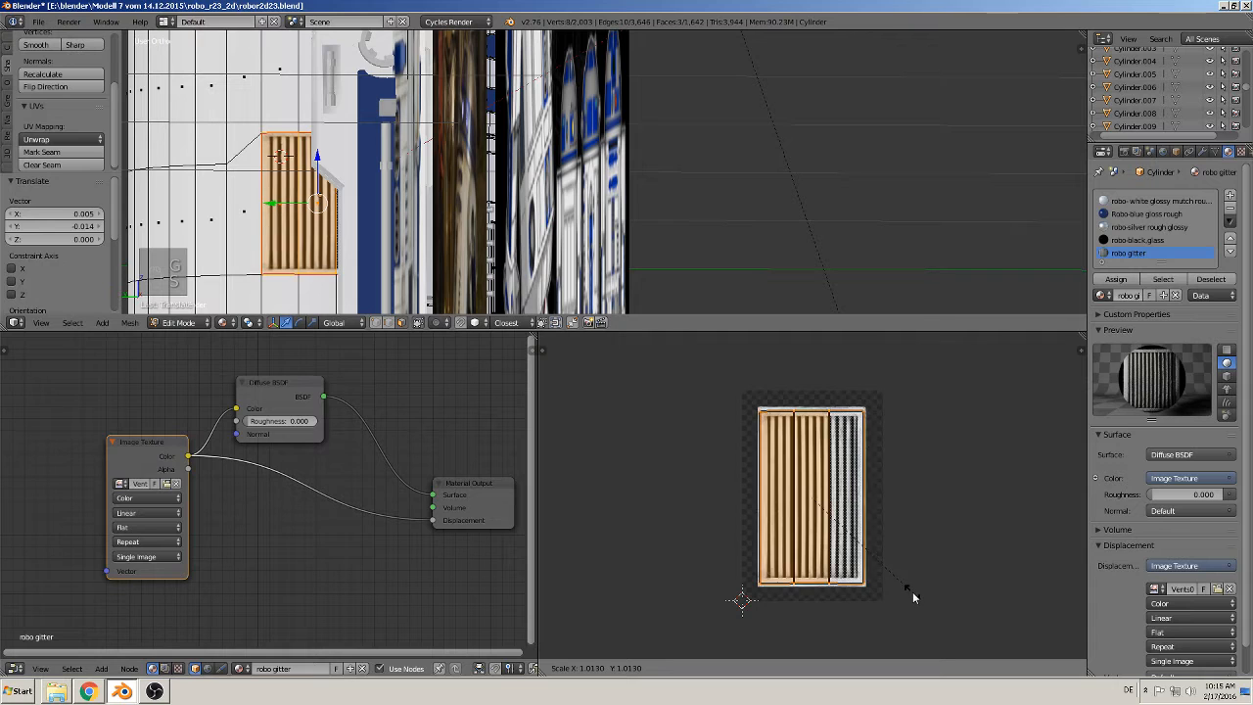
left_click(913, 597)
key("Tab")
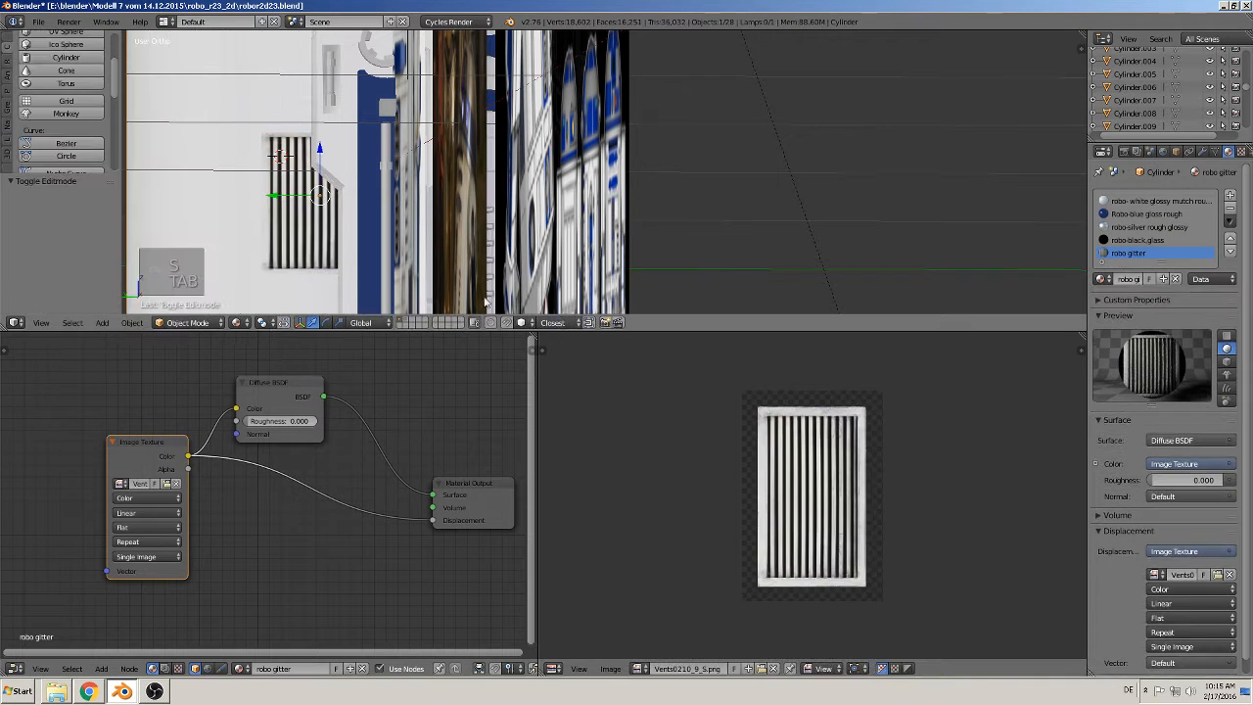
Step: Move the detached leg along the X axis back against the body's side, then deselect everything
scroll(410, 277, "down", 5)
middle_click_drag(411, 277, 343, 253)
scroll(386, 264, "down", 2)
middle_click_drag(451, 254, 394, 189)
right_click(378, 188)
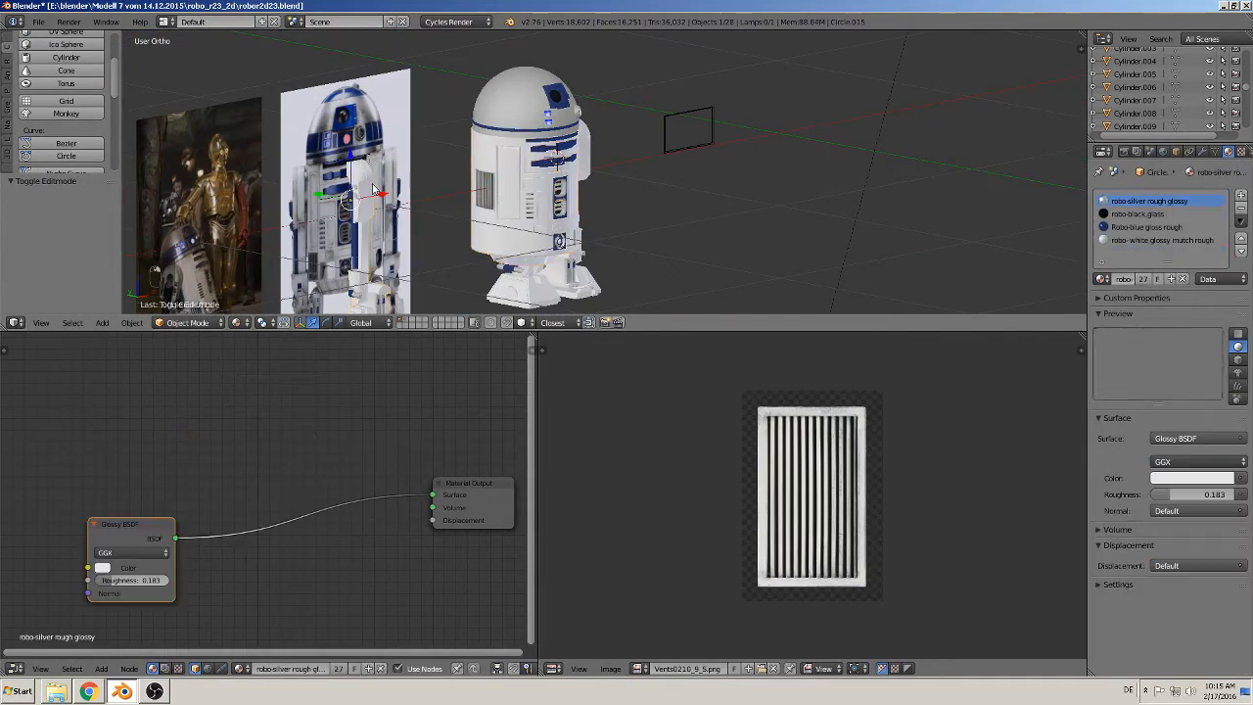
left_click_drag(382, 197, 509, 186)
middle_click_drag(509, 186, 422, 178)
left_click_drag(526, 175, 521, 180)
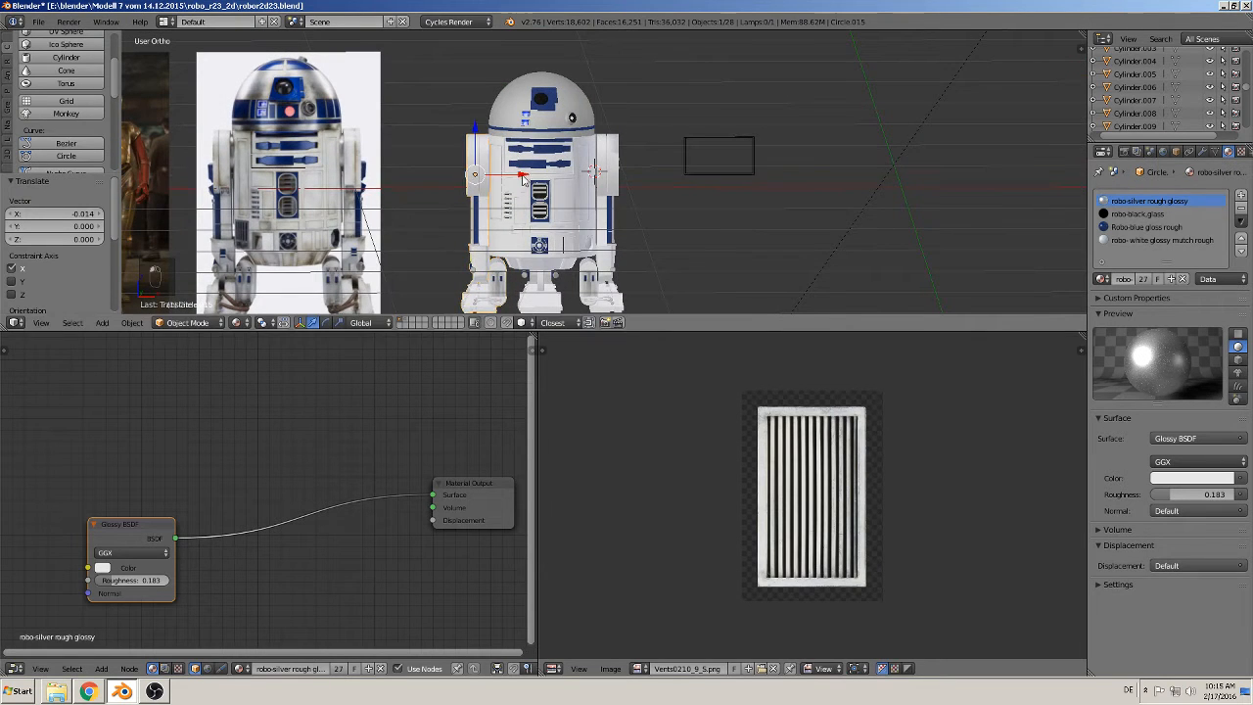
scroll(537, 193, "up", 2)
middle_click_drag(551, 209, 392, 168, "shift")
key("a")
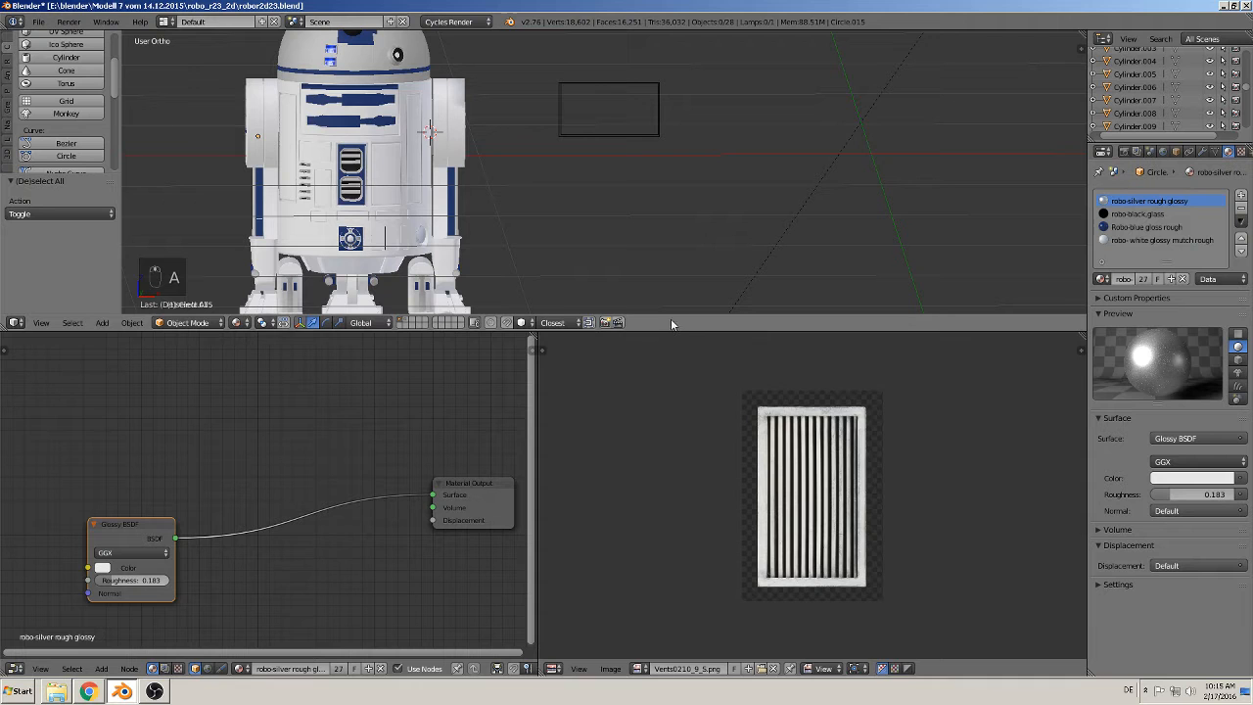
Step: Enlarge the 3D viewport and save the file
left_click_drag(665, 330, 639, 575)
middle_click_drag(447, 348, 513, 356)
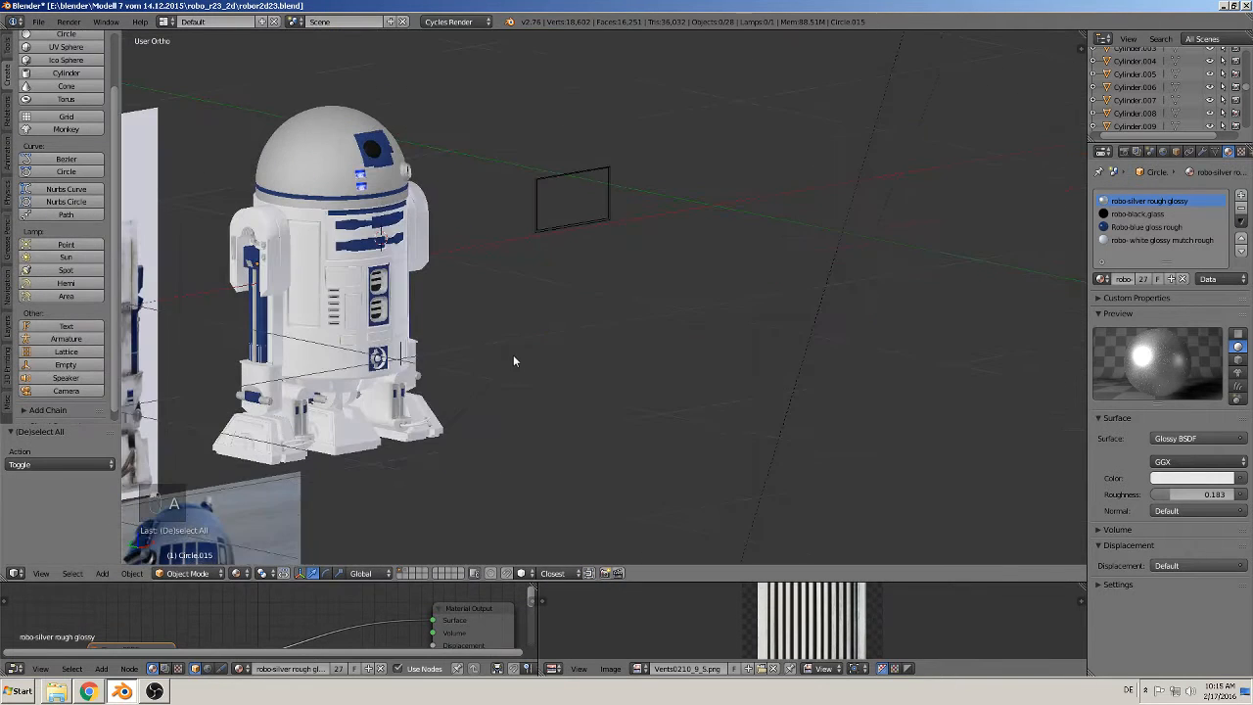
middle_click_drag(373, 300, 459, 248, "shift")
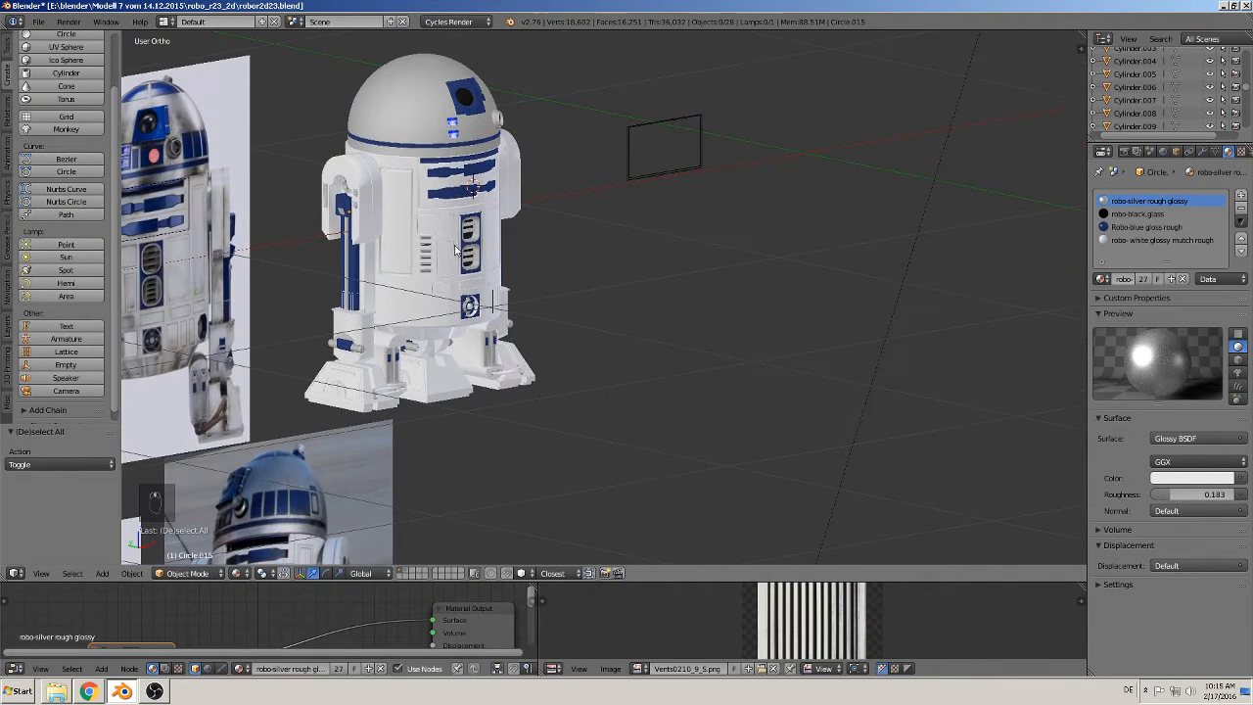
left_click(38, 21)
Step: Examine the reference images, especially the dome's top view on the Super Robots sheet
scroll(537, 209, "down", 3)
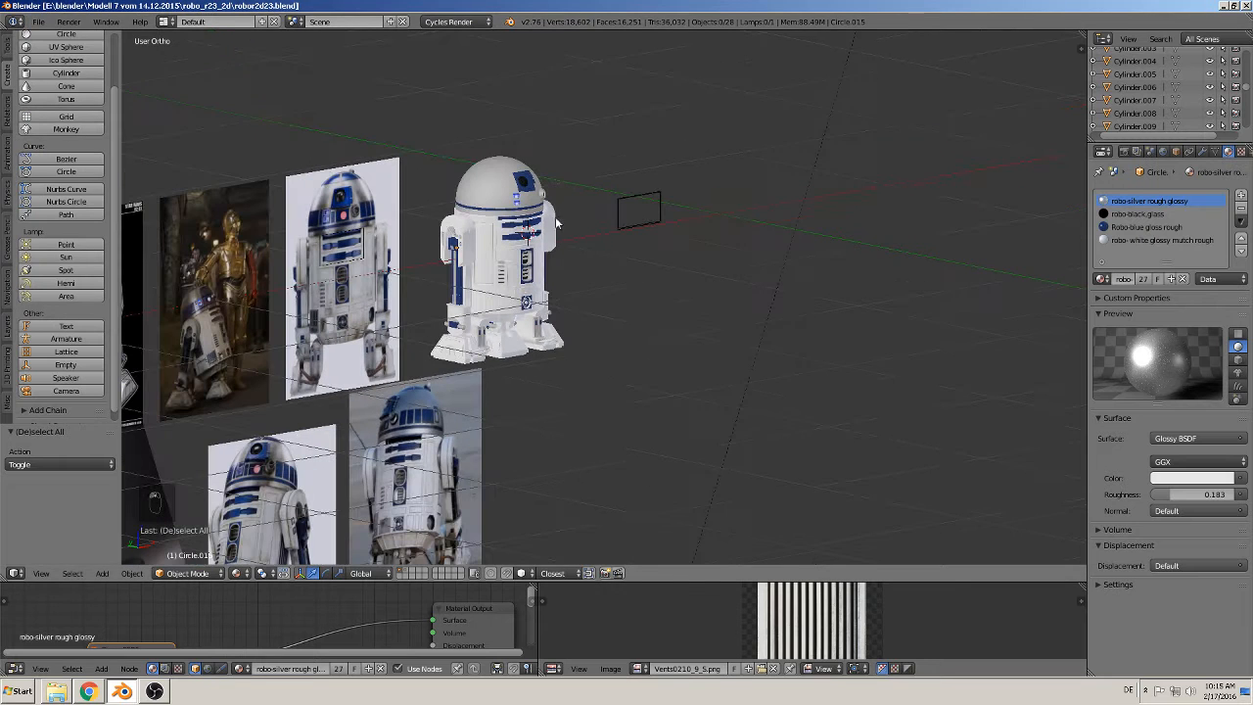
middle_click_drag(567, 246, 744, 258, "shift")
scroll(725, 265, "up", 3)
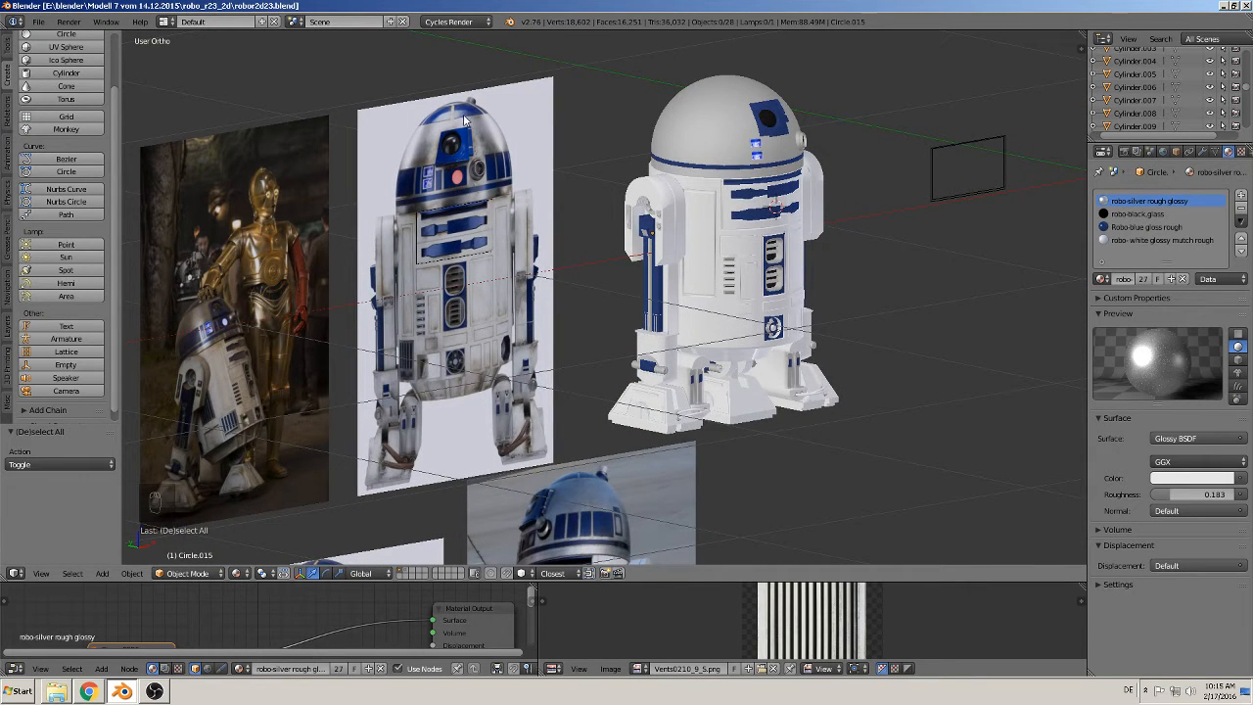
middle_click_drag(497, 131, 929, 180)
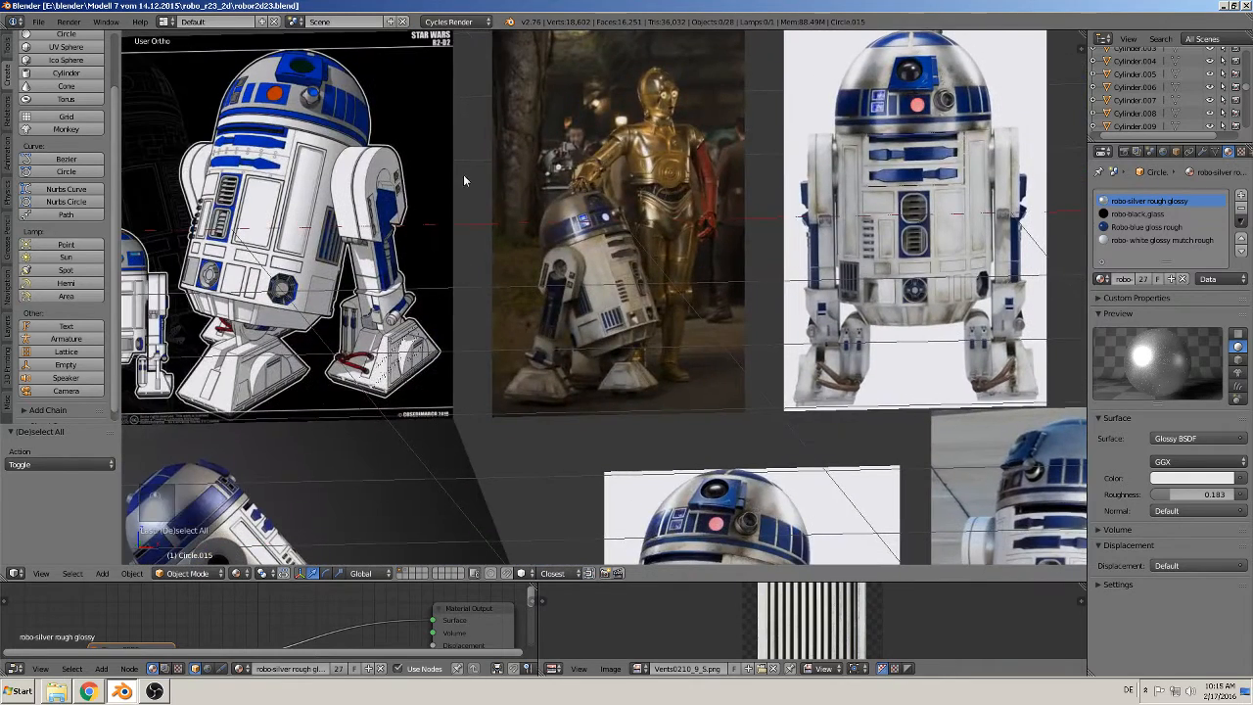
middle_click_drag(464, 175, 223, 253, "shift")
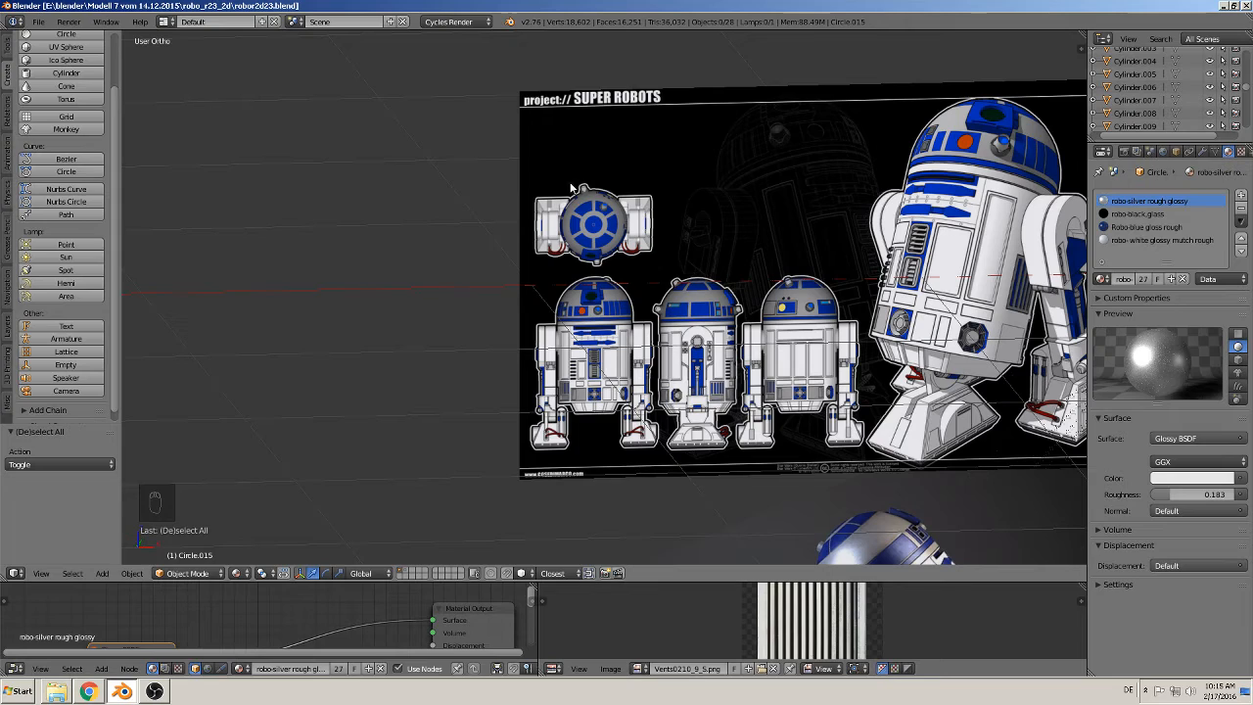
middle_click_drag(798, 295, 506, 291, "shift")
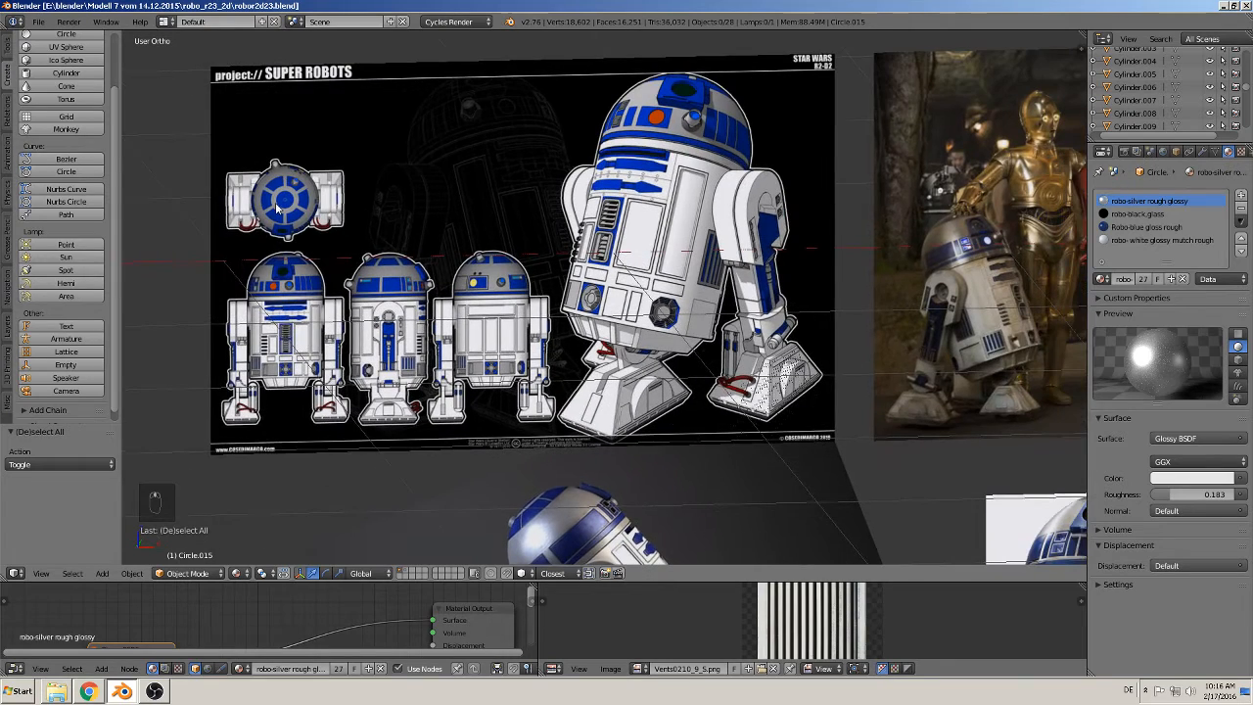
middle_click_drag(636, 256, 122, 272, "shift")
Step: Select the circular patch of faces around the dome's pole from the top view and assign the Robo-blue gloss rough material
middle_click_drag(945, 98, 673, 276)
right_click(945, 284)
key("KP_7")
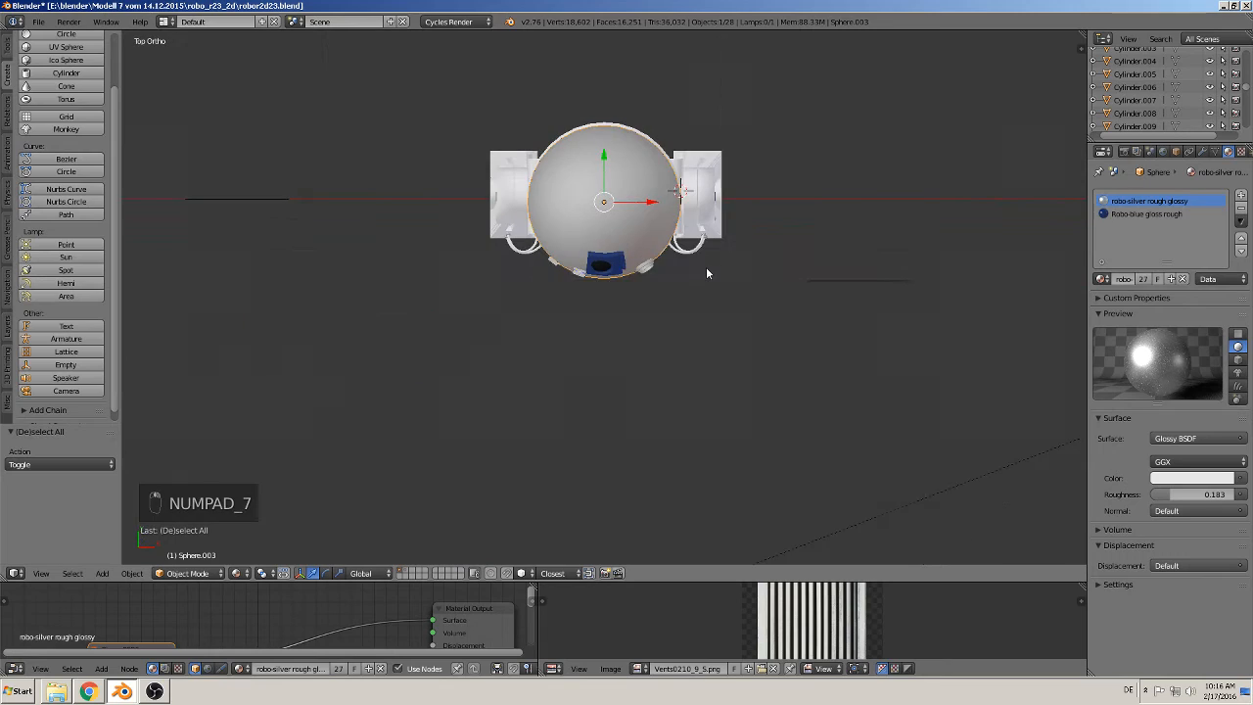
key("Tab")
scroll(599, 177, "up", 4)
scroll(580, 193, "up", 4)
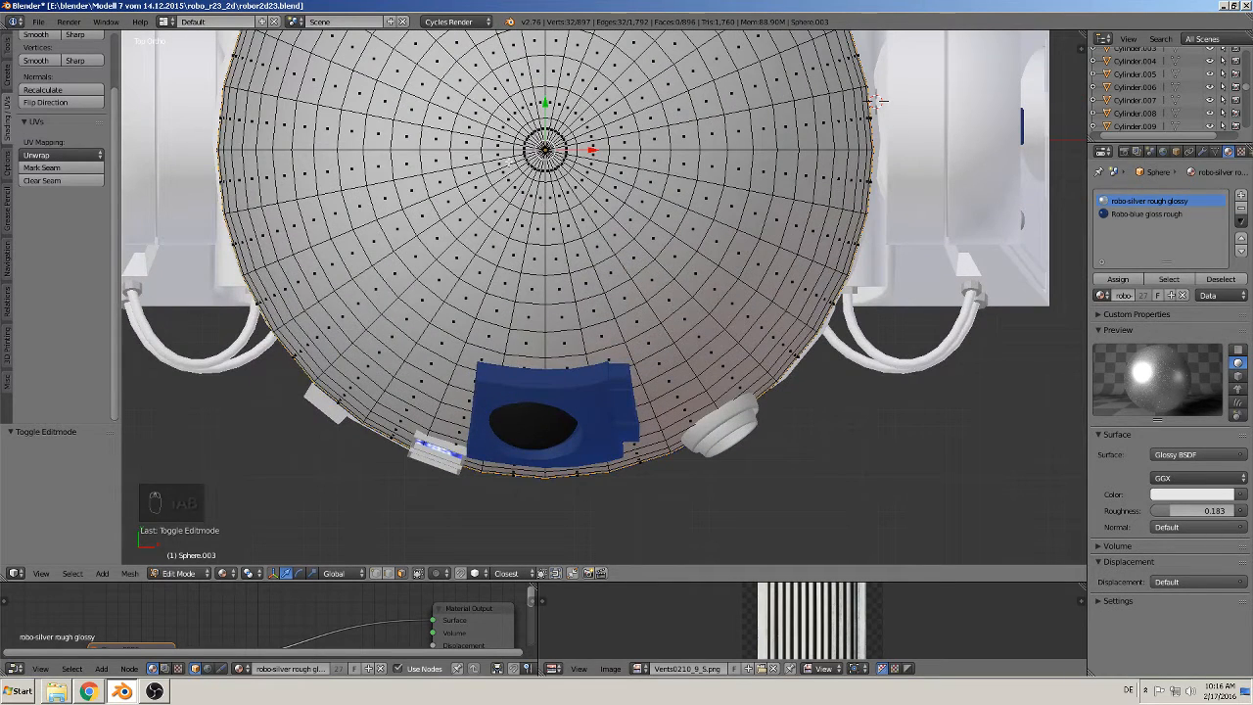
key("ctrl+KP_Add")
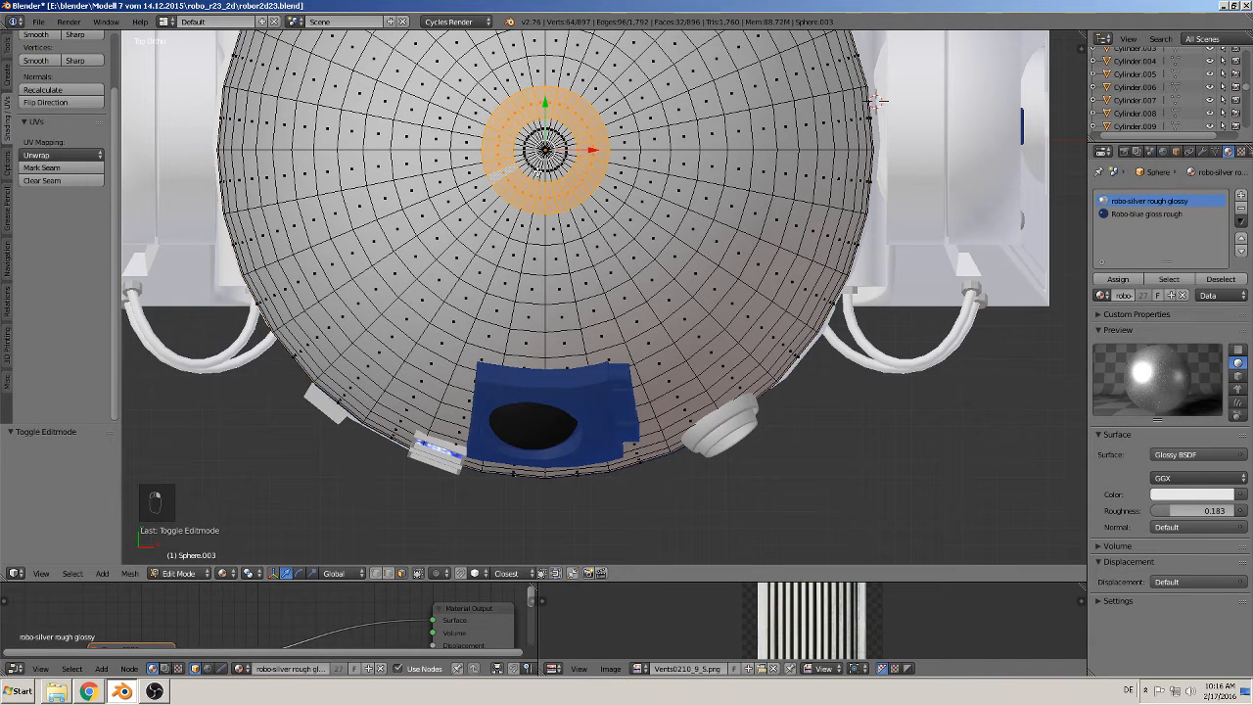
key("c")
left_click(548, 147)
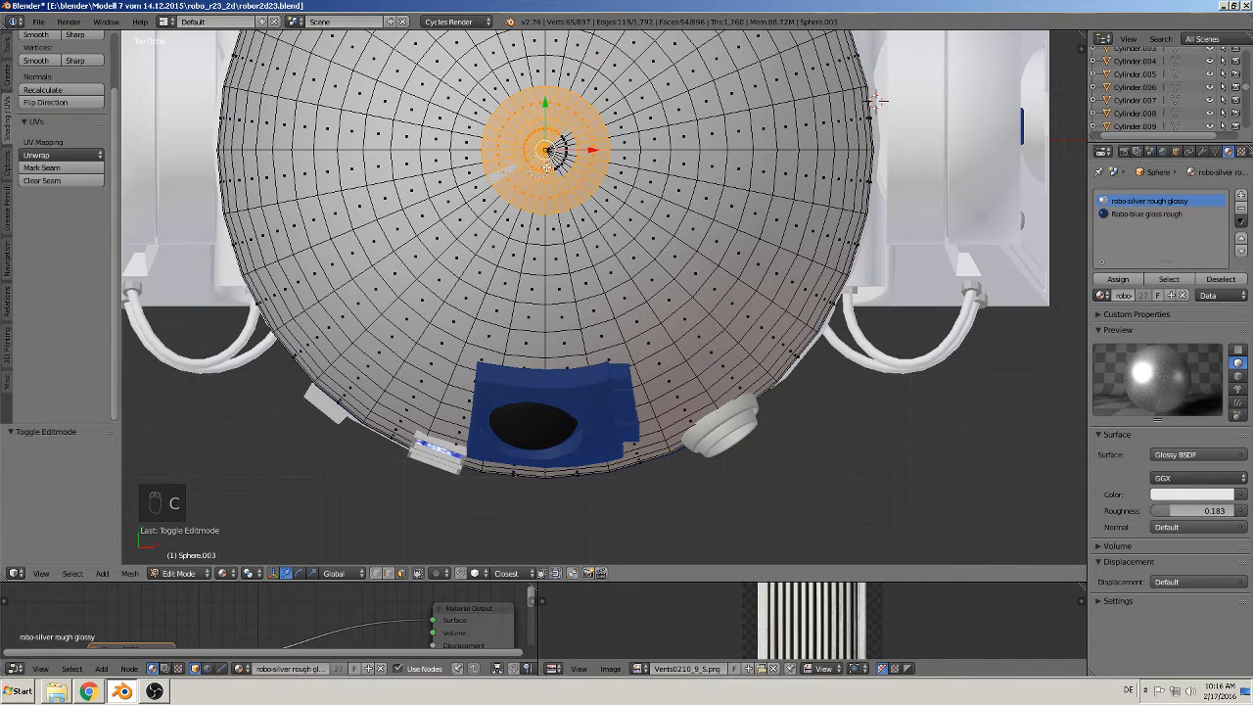
left_click(1136, 213)
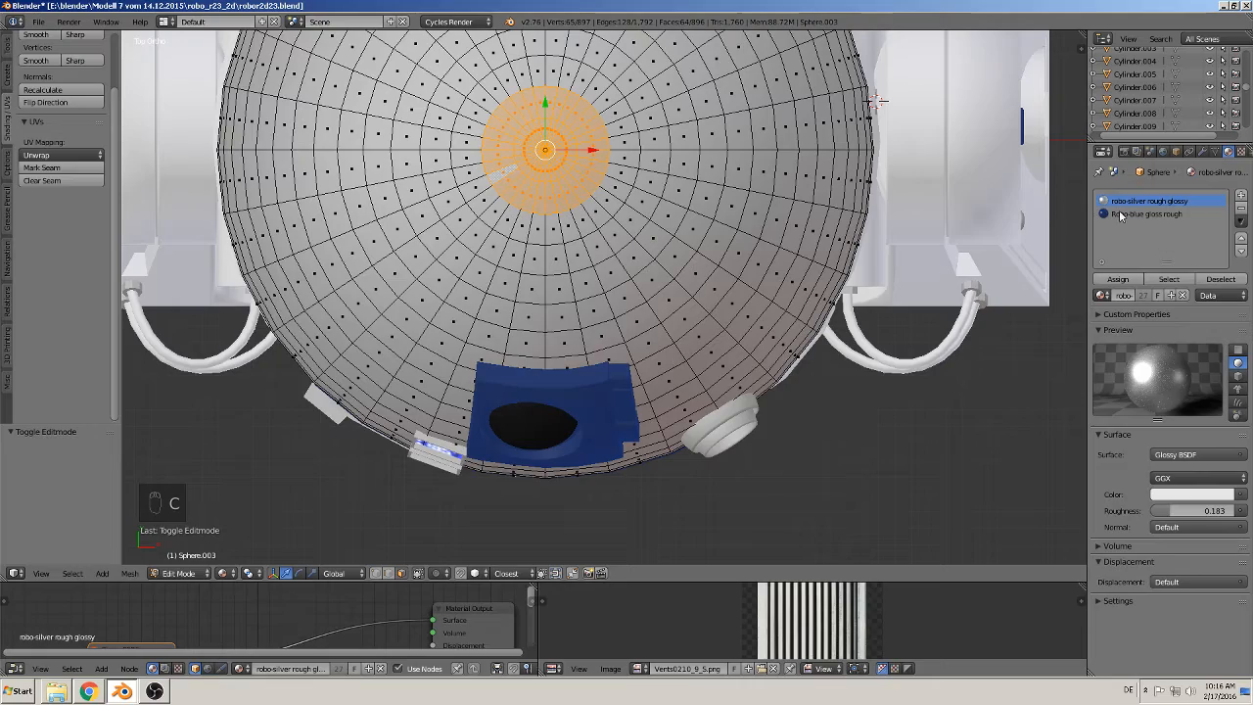
left_click(1118, 279)
Step: Extrude the blue patch at the dome's pole and raise it 0.001 along Z
middle_click_drag(739, 282, 722, 187)
scroll(624, 217, "up", 4)
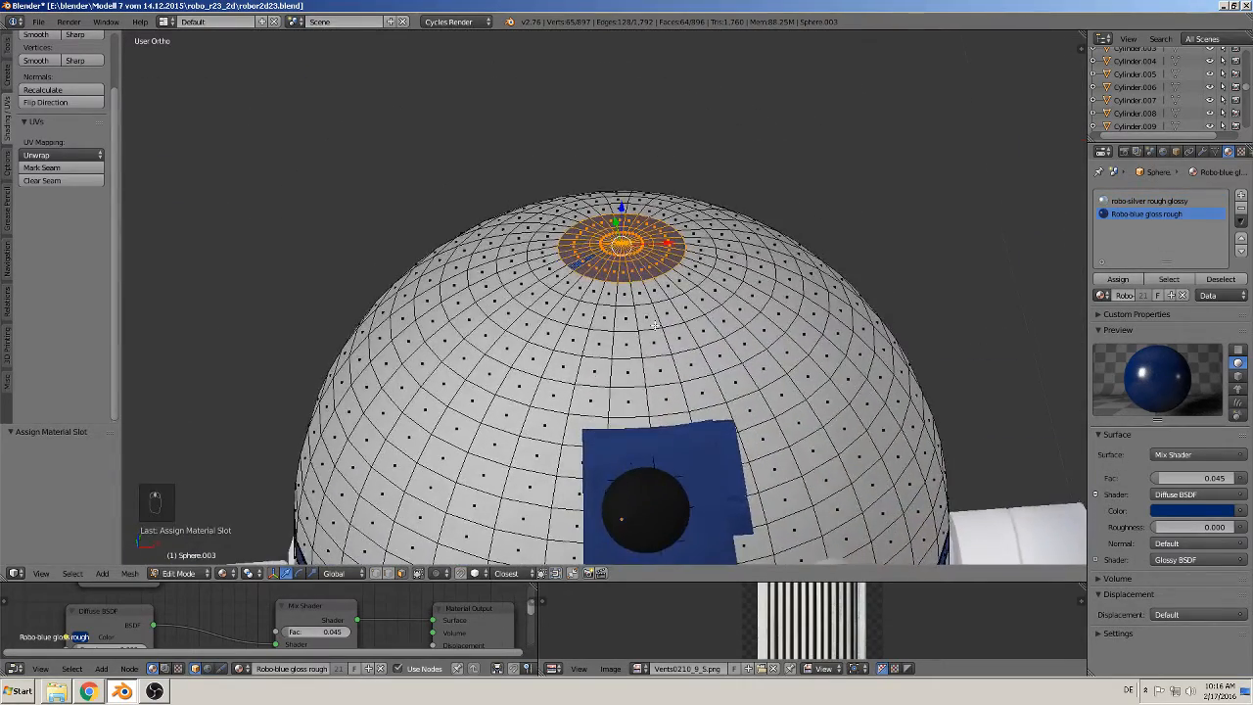
key("e")
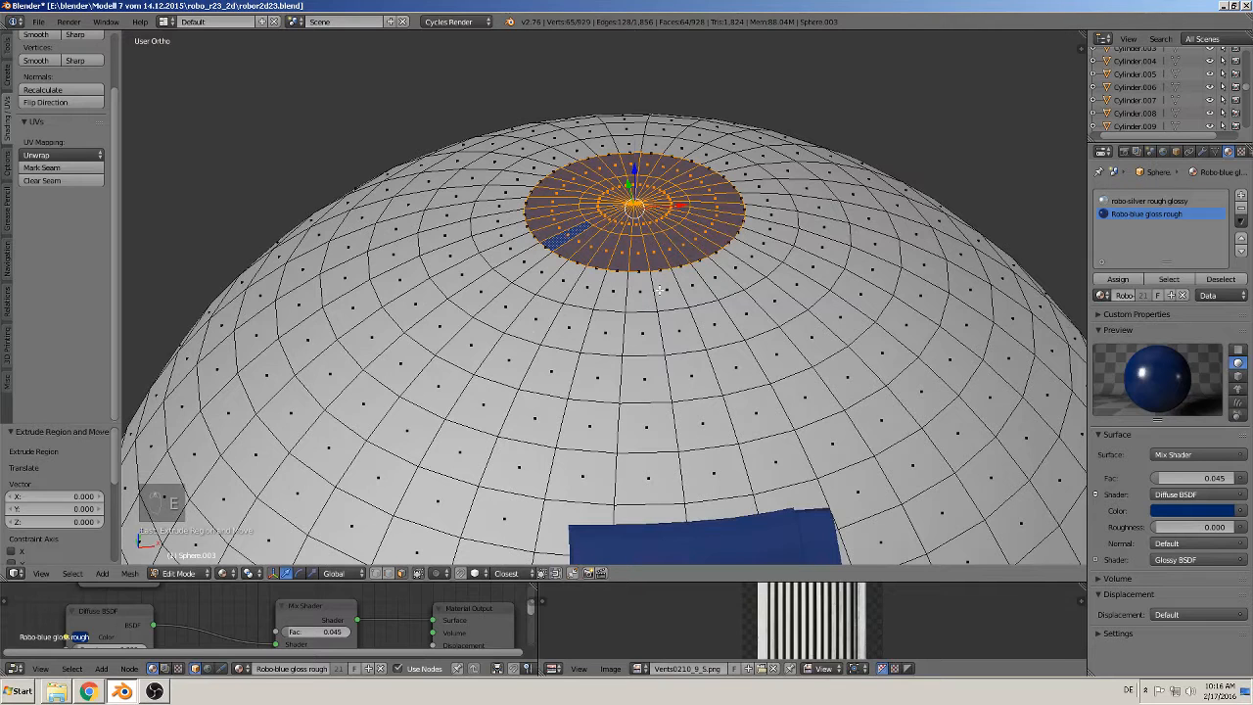
left_click_drag(635, 172, 638, 171)
scroll(614, 256, "up", 1)
Step: Select the narrow face loop around the raised patch's rim and assign the Robo-blue gloss rough material to it
right_click(585, 259, "alt")
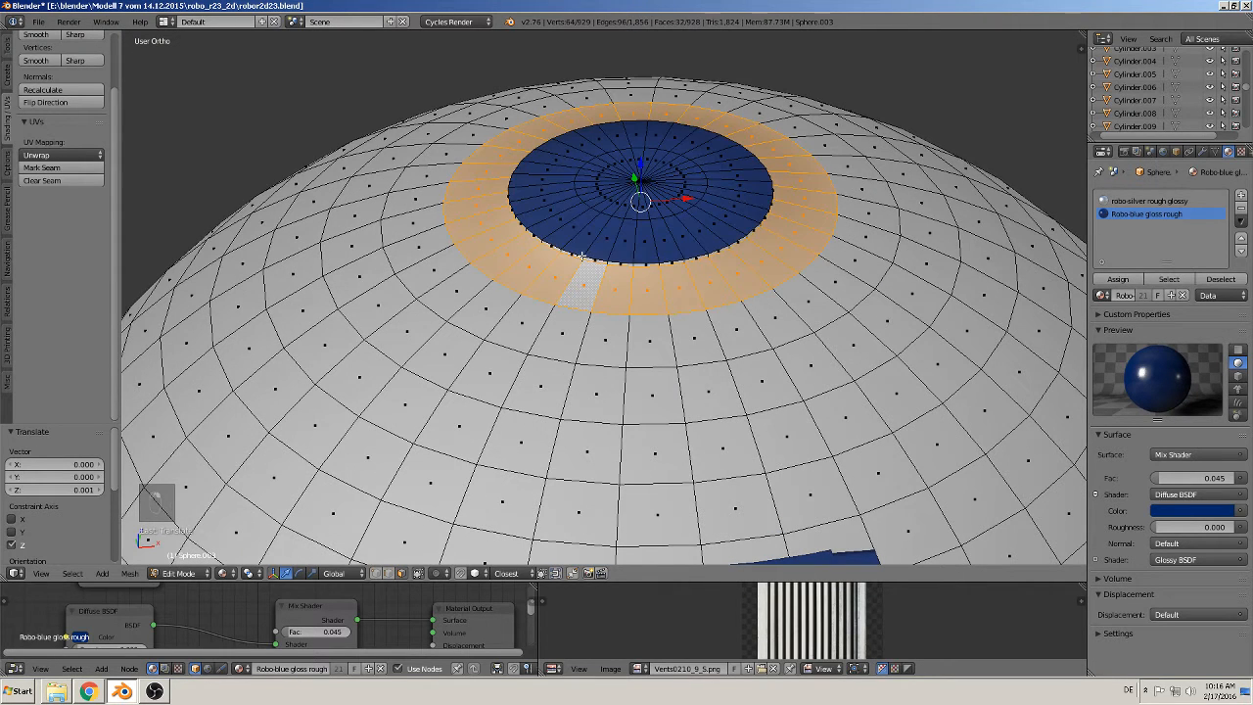
right_click(585, 260, "alt")
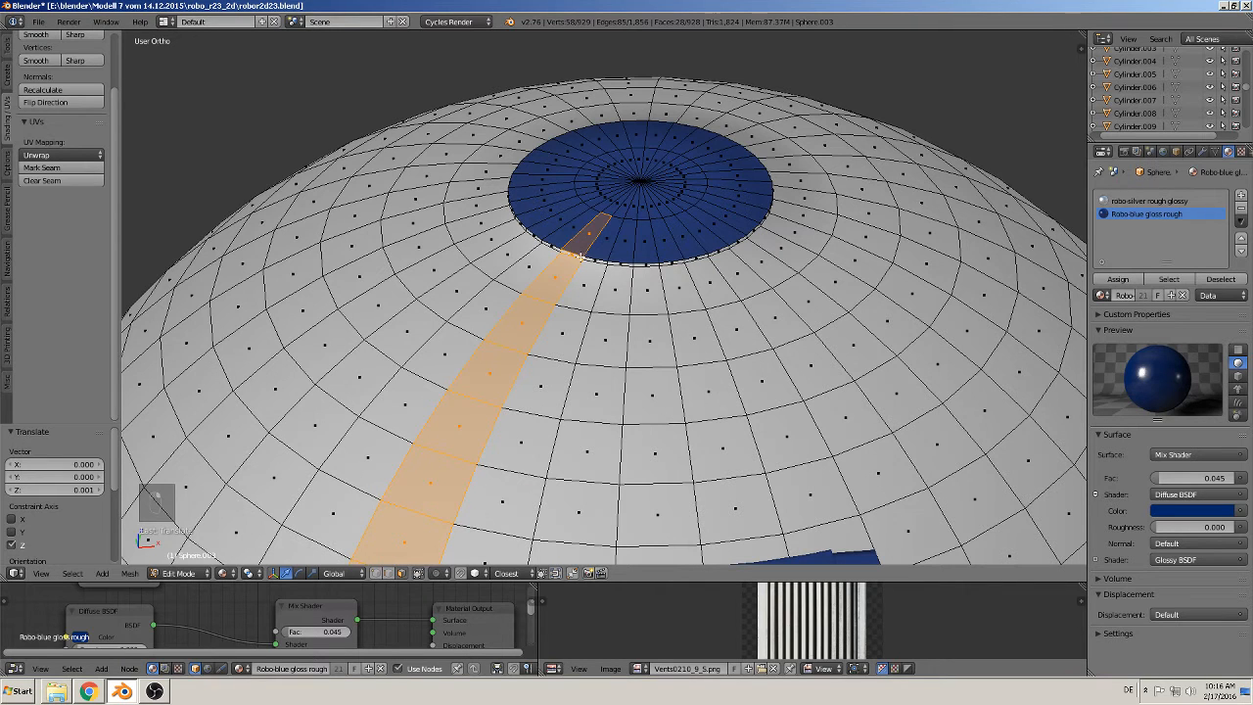
right_click(580, 256, "alt")
left_click(1122, 278)
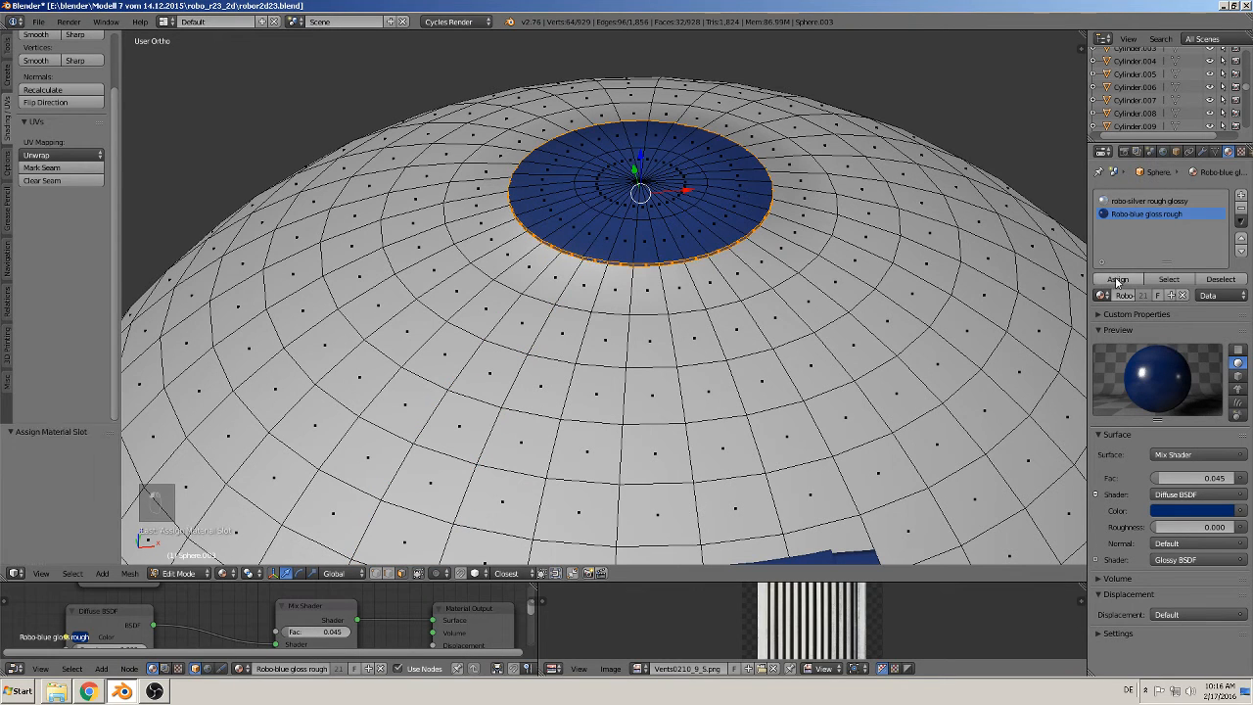
key("Tab")
Step: Compare the dome's blue centre and mesh layout from above with the top view on the reference sheet
middle_click_drag(794, 392, 811, 451)
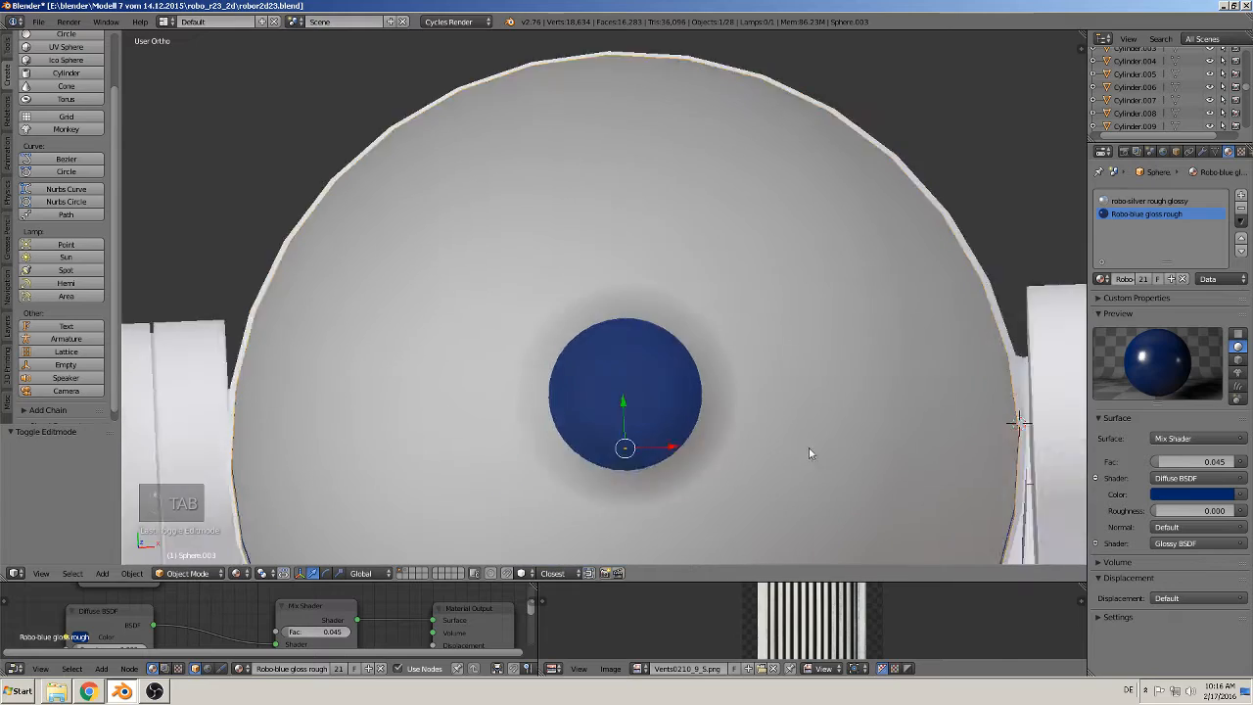
scroll(773, 436, "down", 5)
scroll(683, 418, "up", 1)
key("Tab")
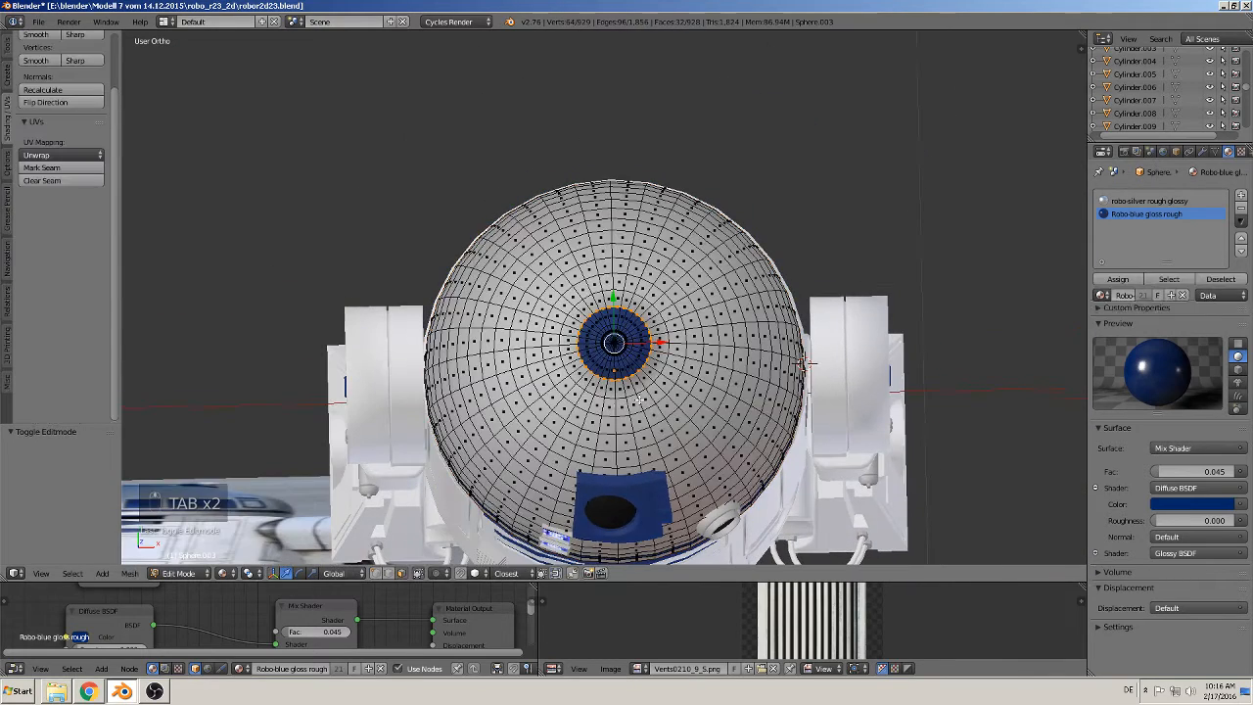
scroll(637, 416, "up", 2)
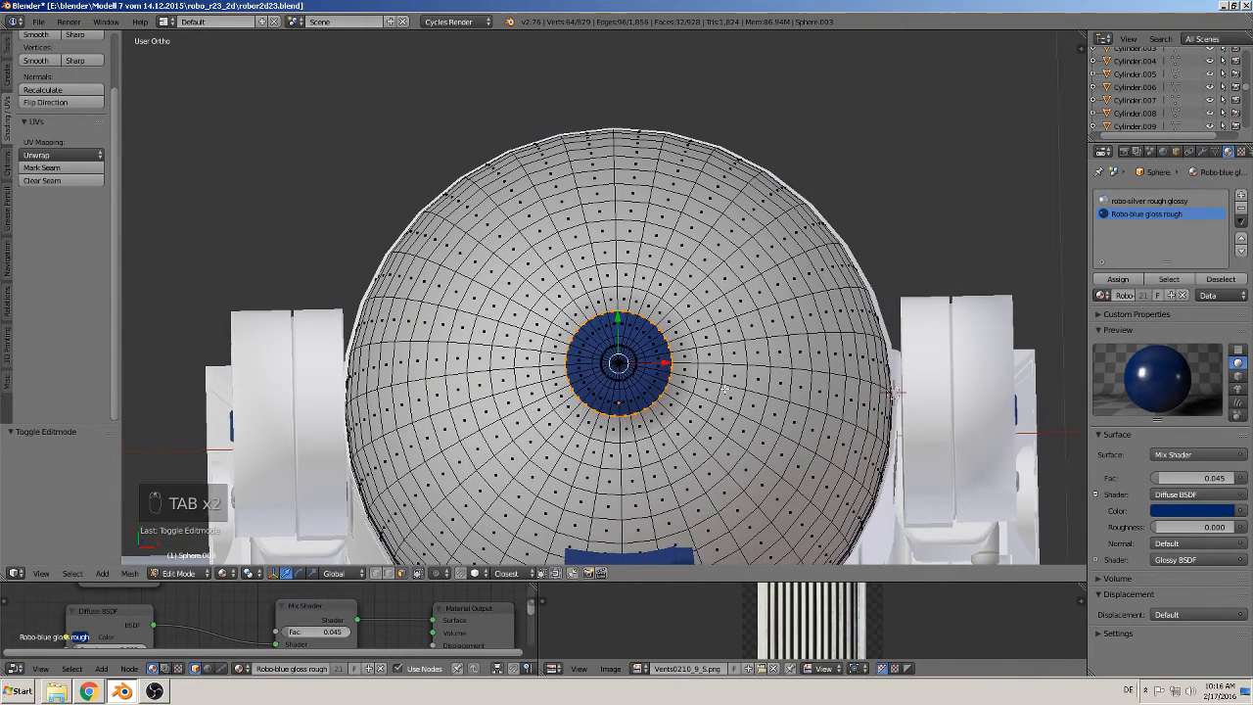
key("KP_1")
key("KP_7")
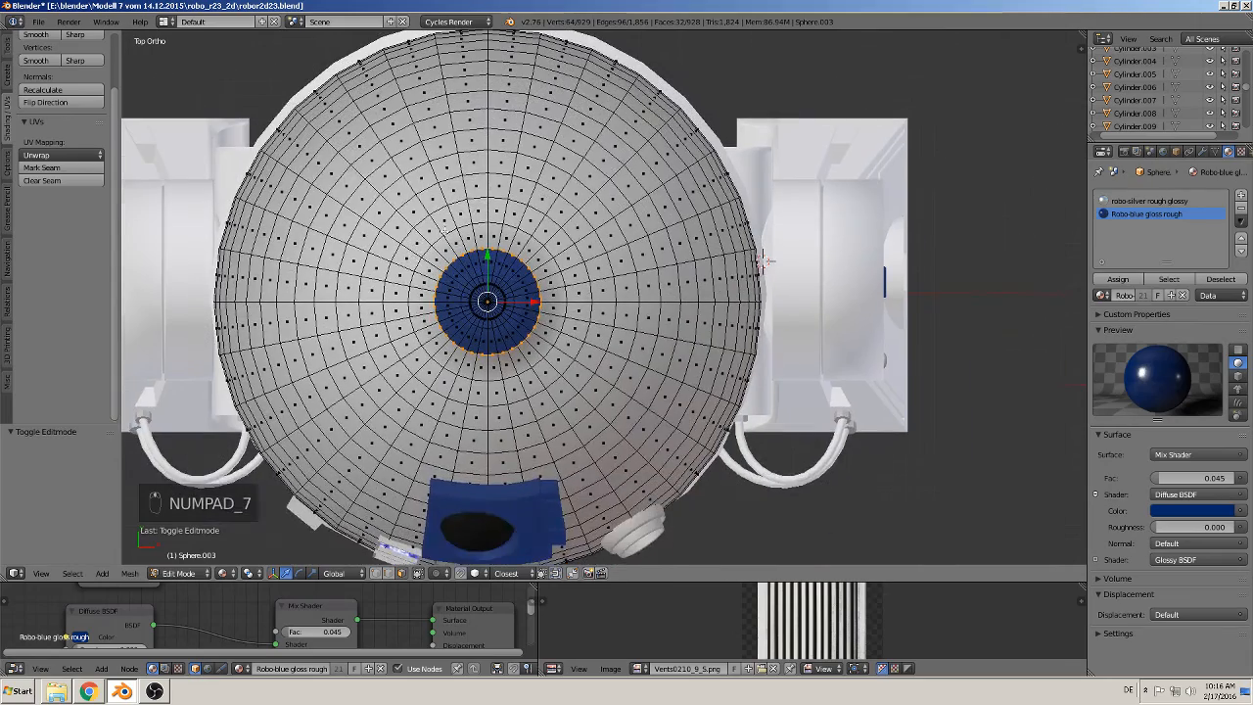
scroll(443, 230, "up", 1)
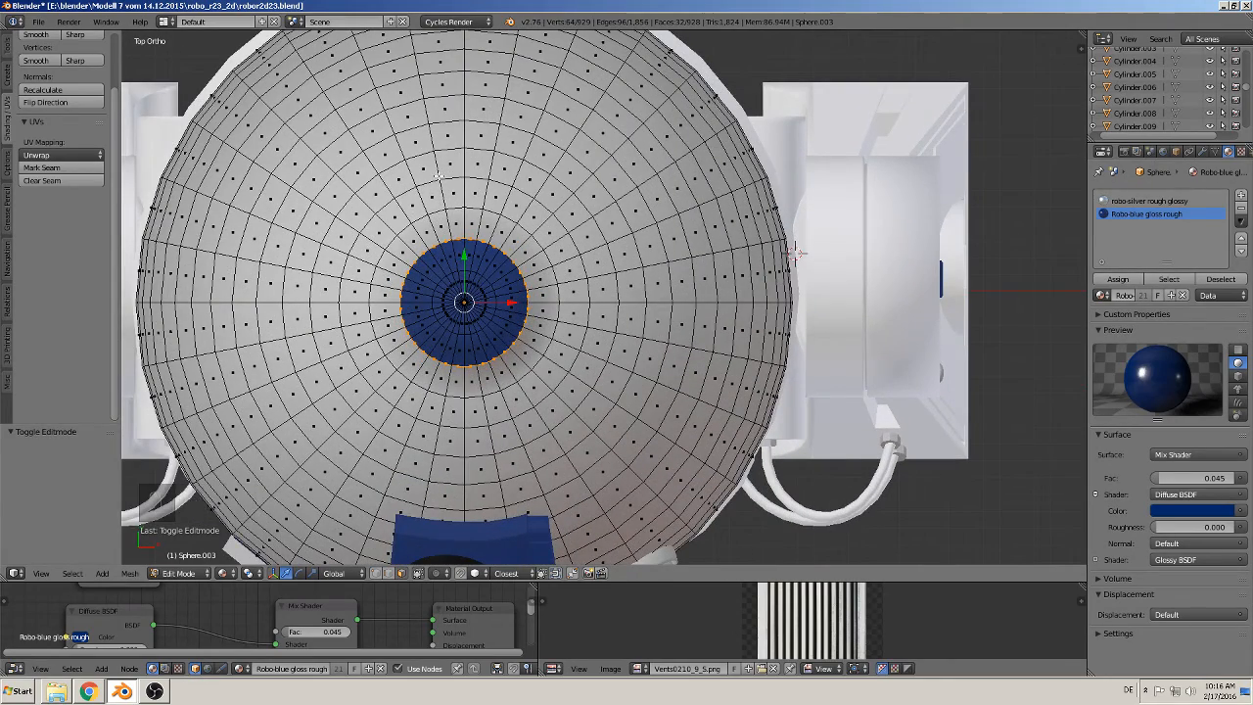
scroll(385, 300, "down", 8)
middle_click_drag(402, 291, 508, 131)
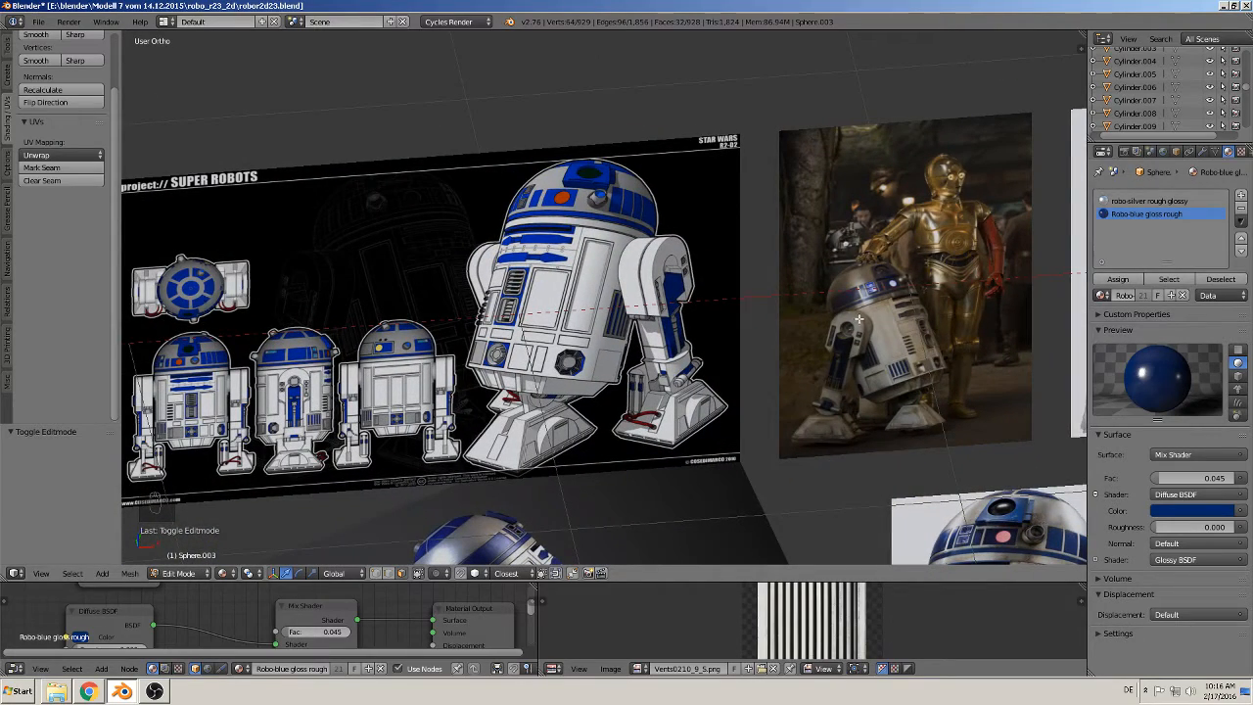
middle_click_drag(859, 319, 860, 311)
key("KP_7")
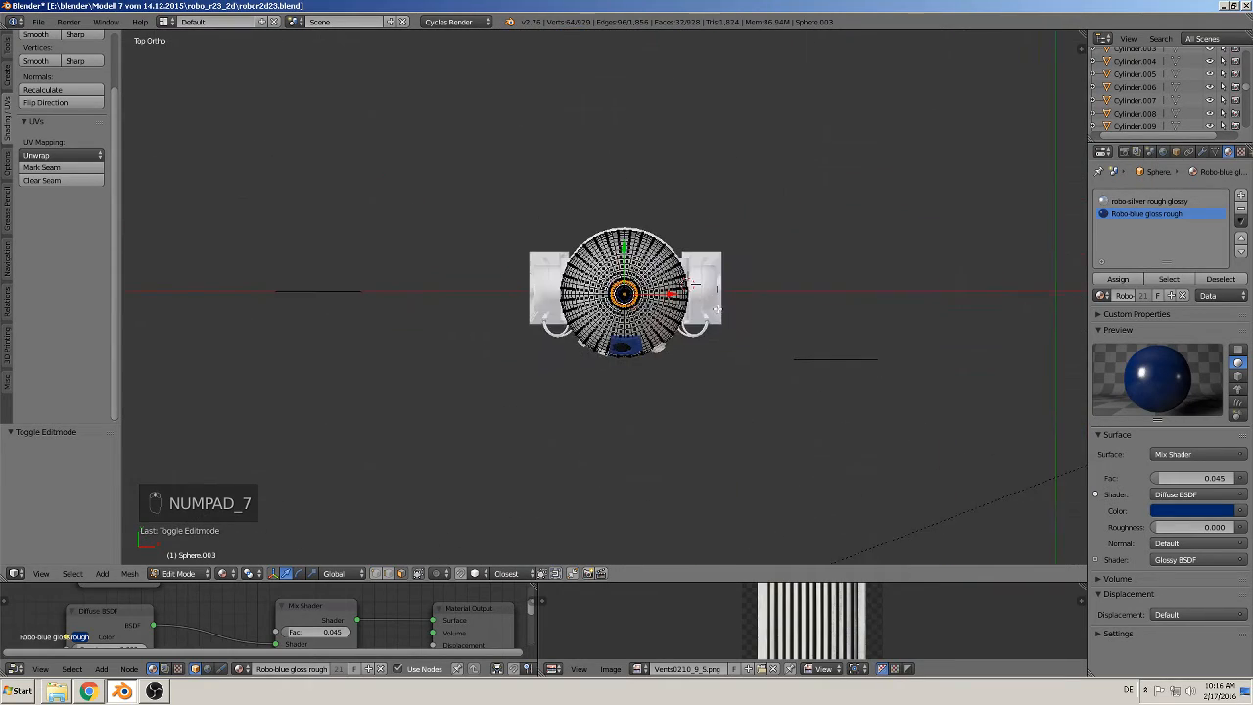
scroll(694, 283, "up", 8)
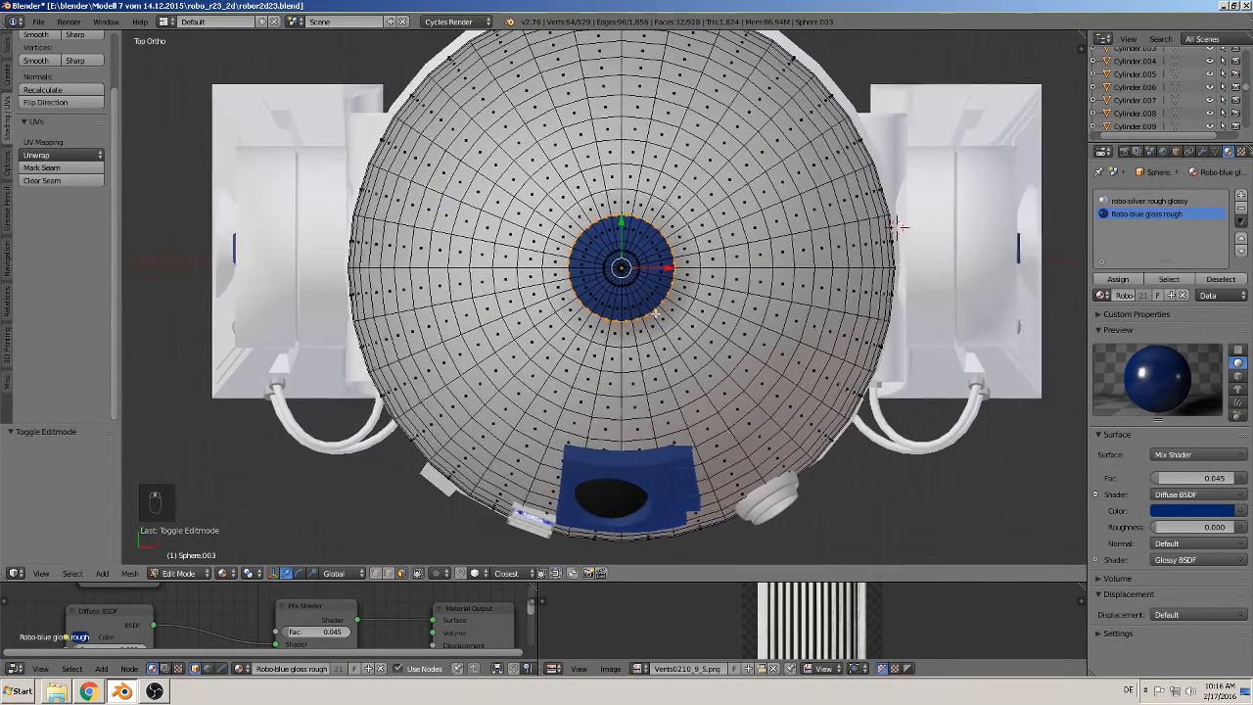
scroll(656, 311, "up", 2)
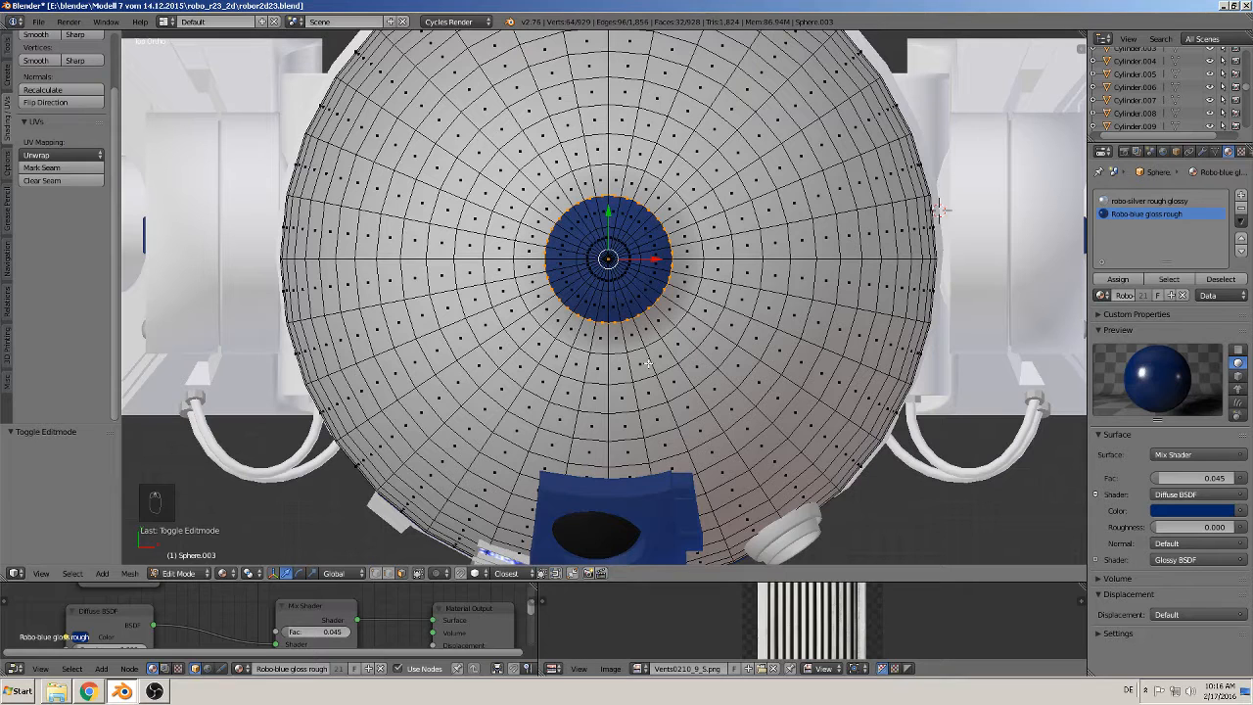
Step: Select a block of six dome faces, two wide and three deep, between the blue centre and the front eye panel
right_click(630, 366)
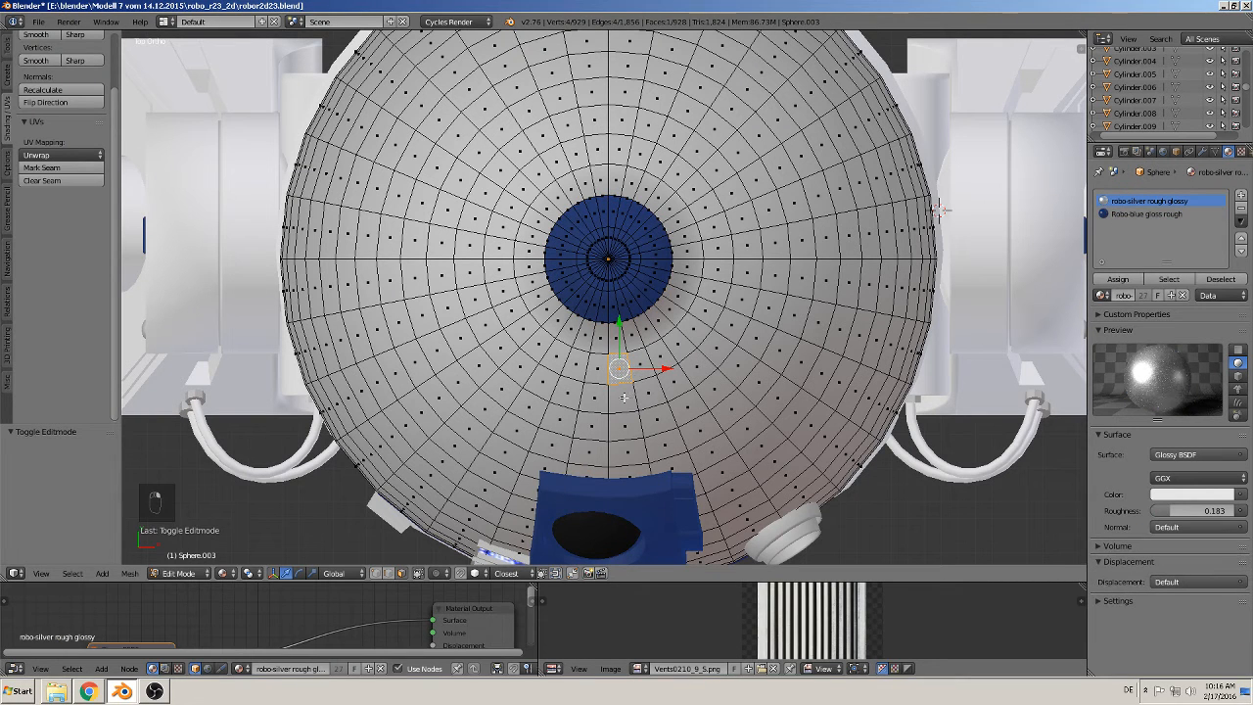
right_click(625, 396, "shift")
right_click(632, 434, "shift")
right_click(646, 421, "shift")
right_click(646, 392, "shift")
right_click(644, 360, "shift")
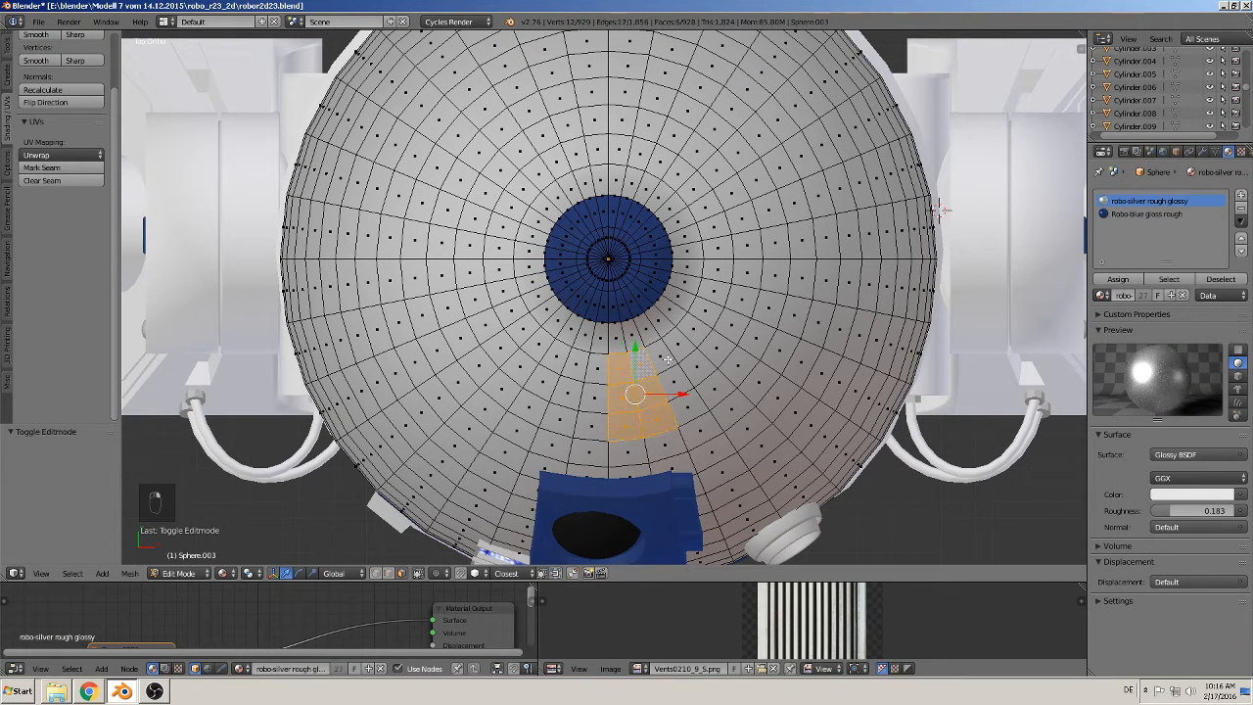
right_click(664, 355, "shift")
right_click(677, 382, "shift")
right_click(686, 406, "shift")
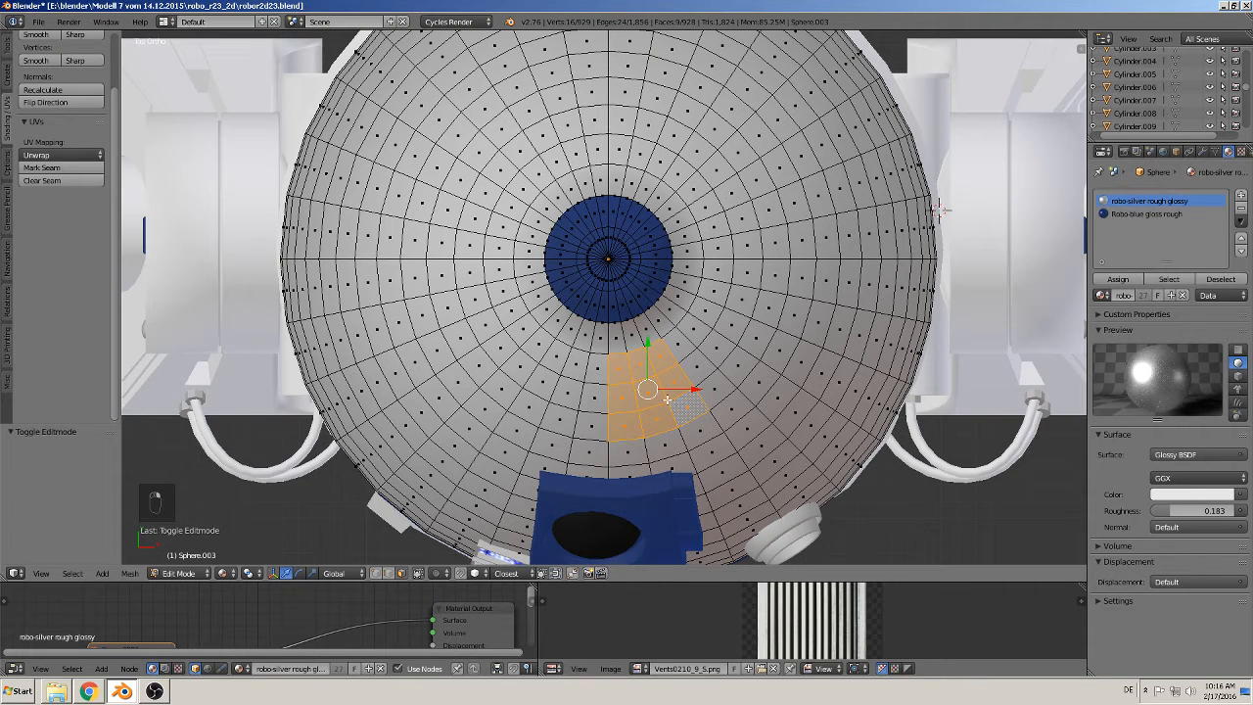
key("c")
left_click_drag(687, 389, 709, 346)
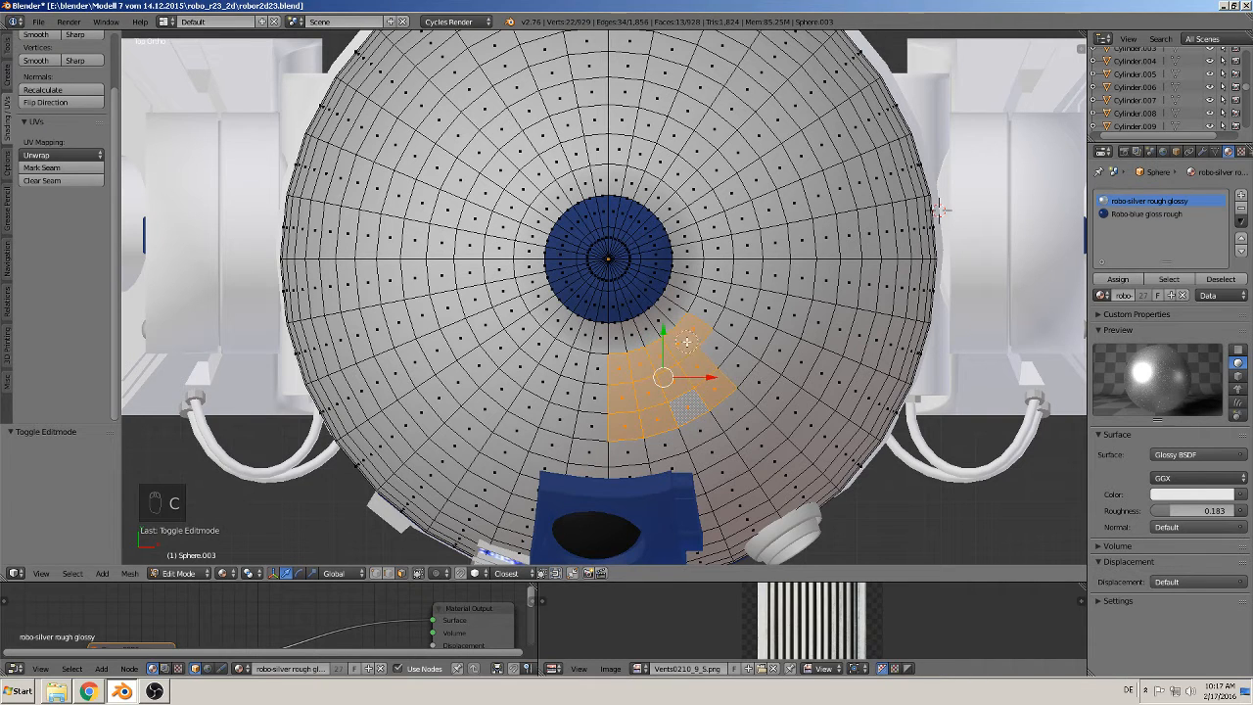
key("x")
key("c")
middle_click(710, 323)
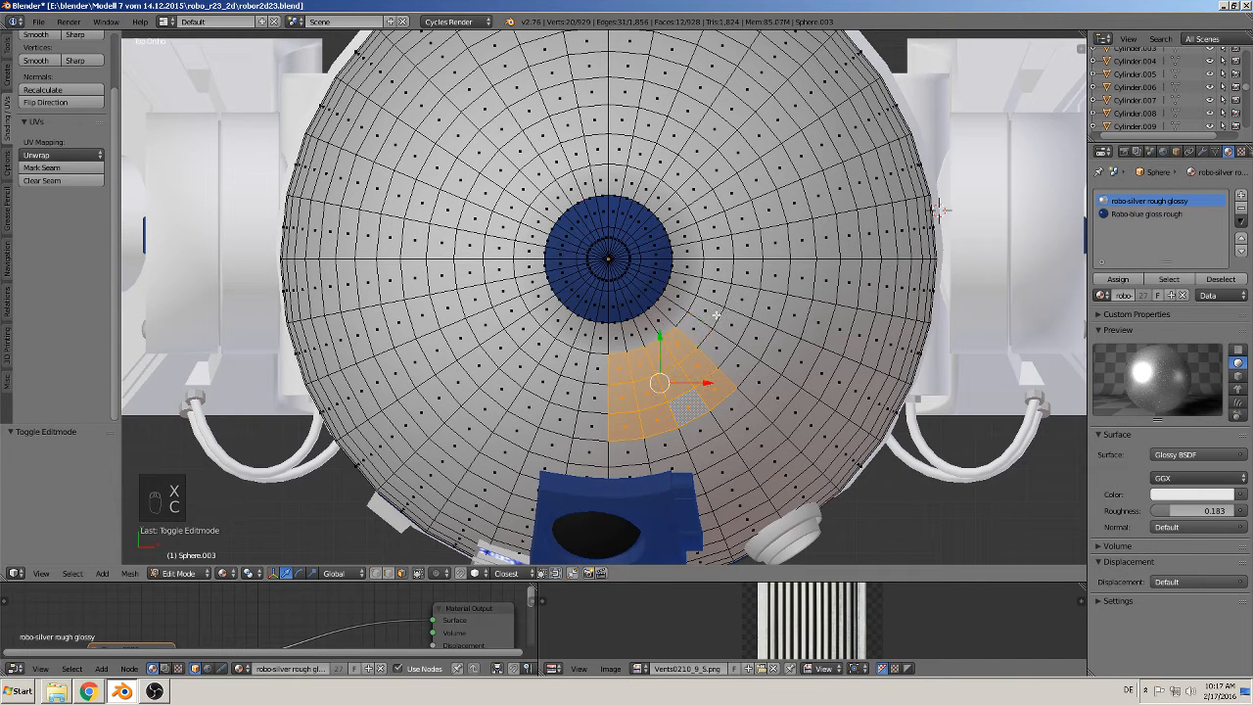
key("c")
mouse_move(723, 286)
left_mouse_down()
mouse_move(772, 283)
mouse_move(714, 245)
left_mouse_up()
mouse_move(689, 181)
left_mouse_down()
mouse_move(709, 133)
mouse_move(662, 149)
mouse_move(566, 116)
mouse_move(550, 147)
left_mouse_up()
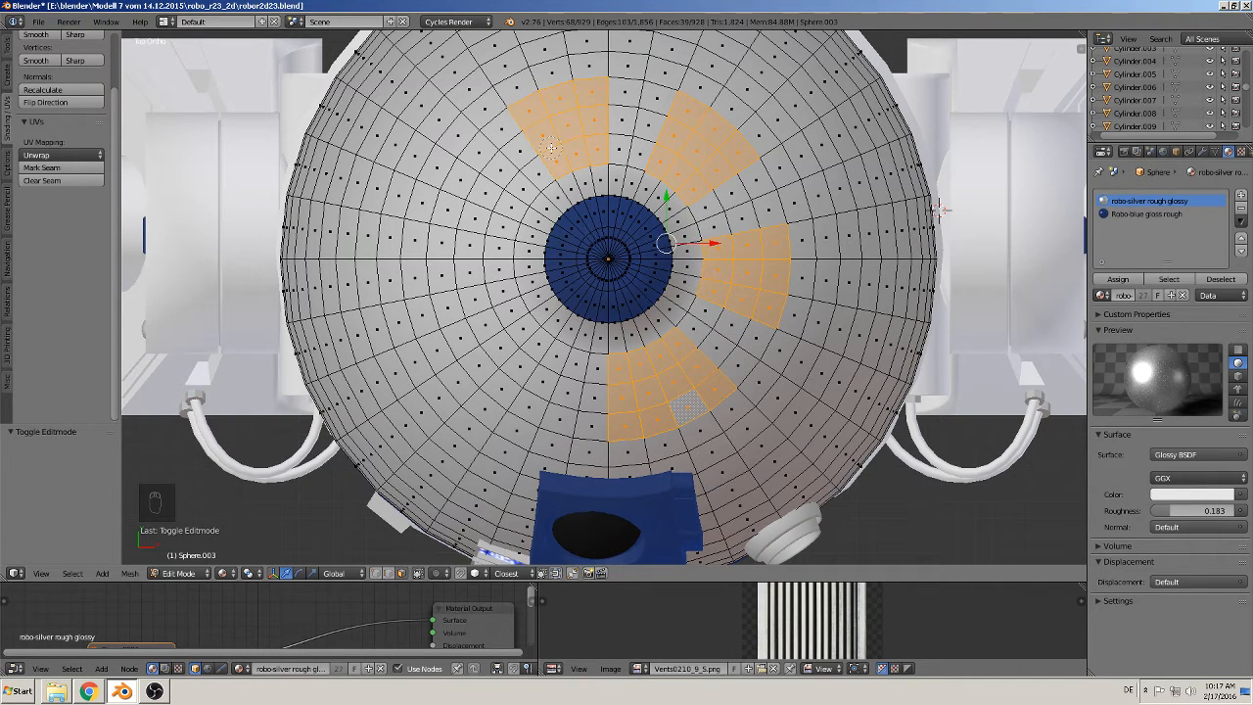
mouse_move(502, 208)
left_mouse_down()
mouse_move(453, 227)
mouse_move(490, 243)
left_mouse_up()
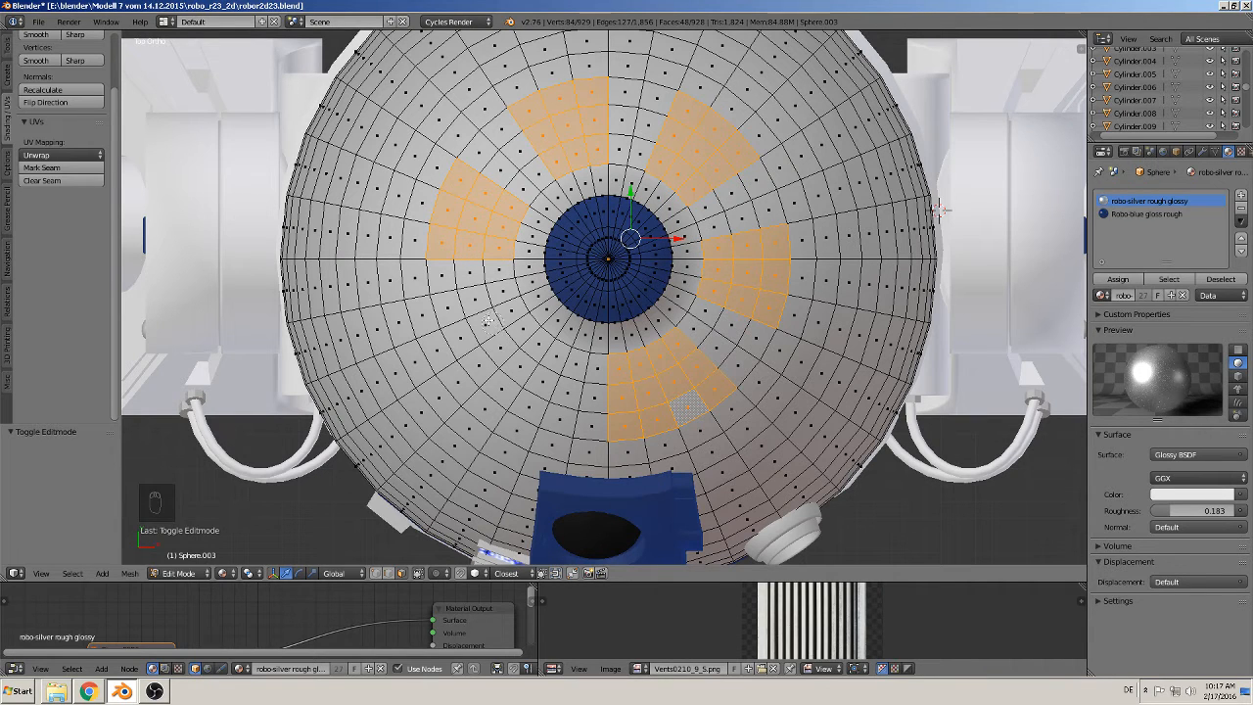
left_click_drag(491, 304, 475, 303)
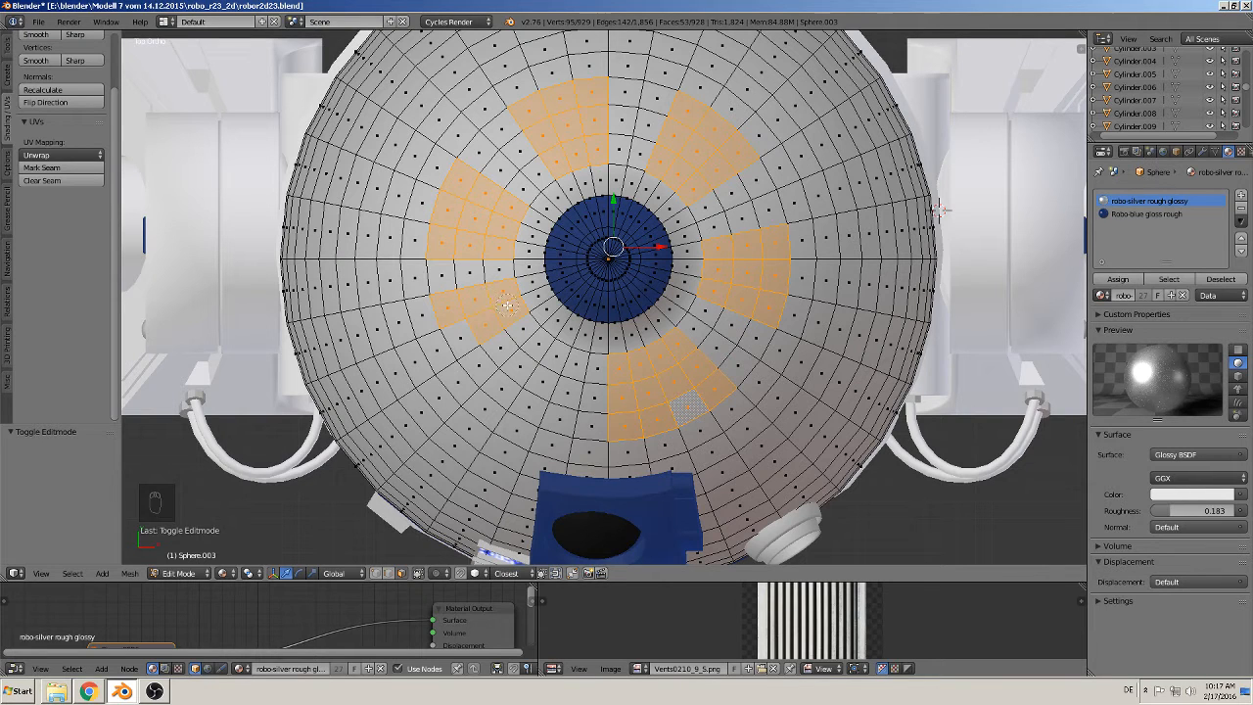
mouse_move(505, 305)
left_mouse_down()
mouse_move(527, 335)
mouse_move(495, 360)
left_mouse_up()
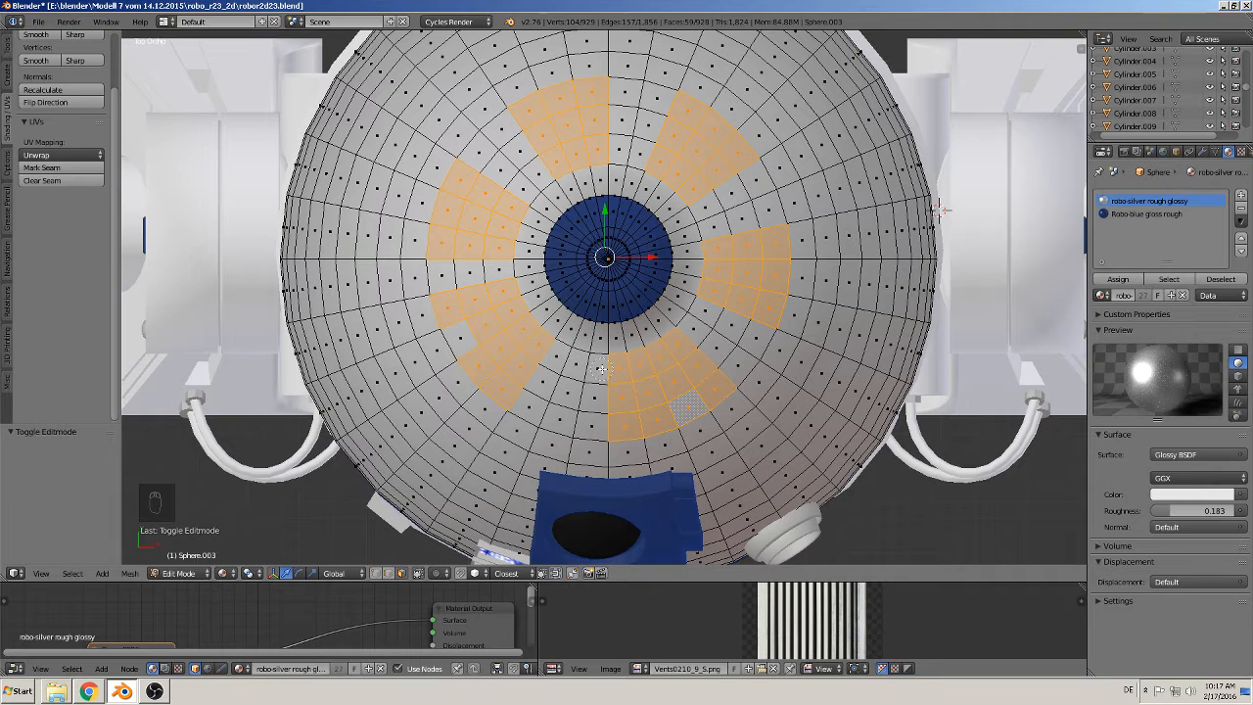
mouse_move(563, 354)
left_mouse_down()
mouse_move(535, 406)
mouse_move(546, 386)
left_mouse_up()
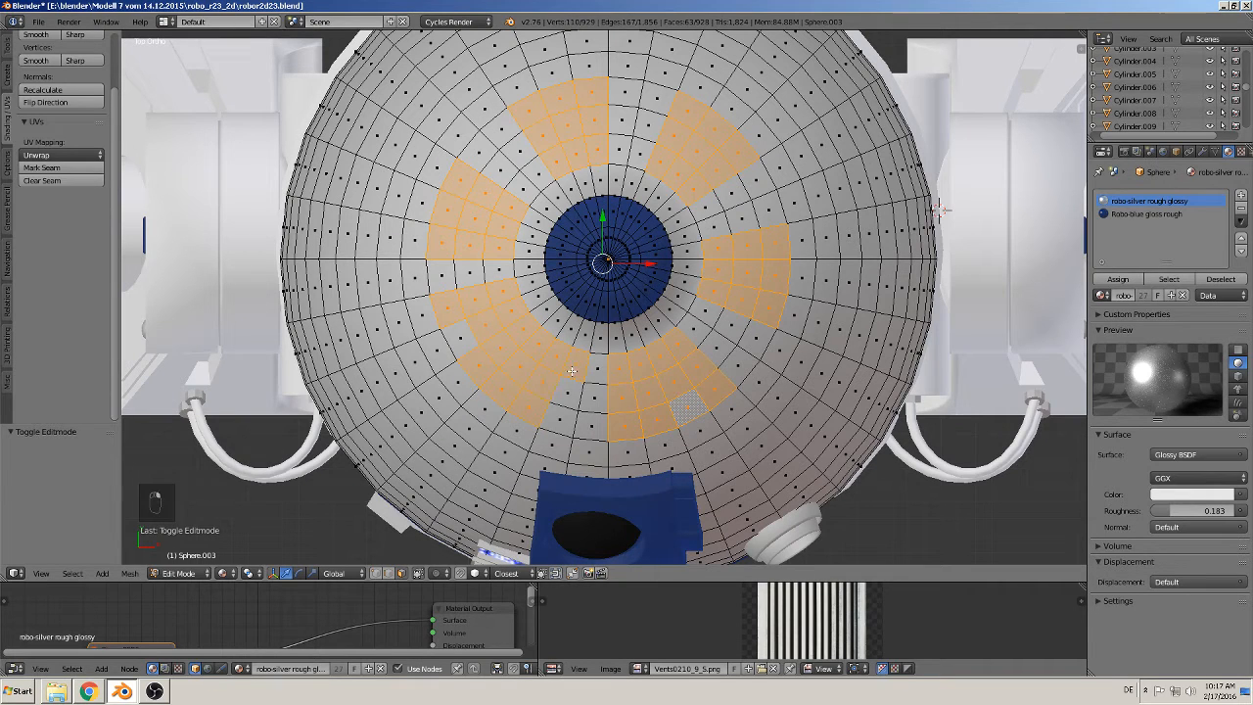
mouse_move(580, 364)
middle_mouse_down()
mouse_move(676, 355)
mouse_move(747, 398)
middle_mouse_up()
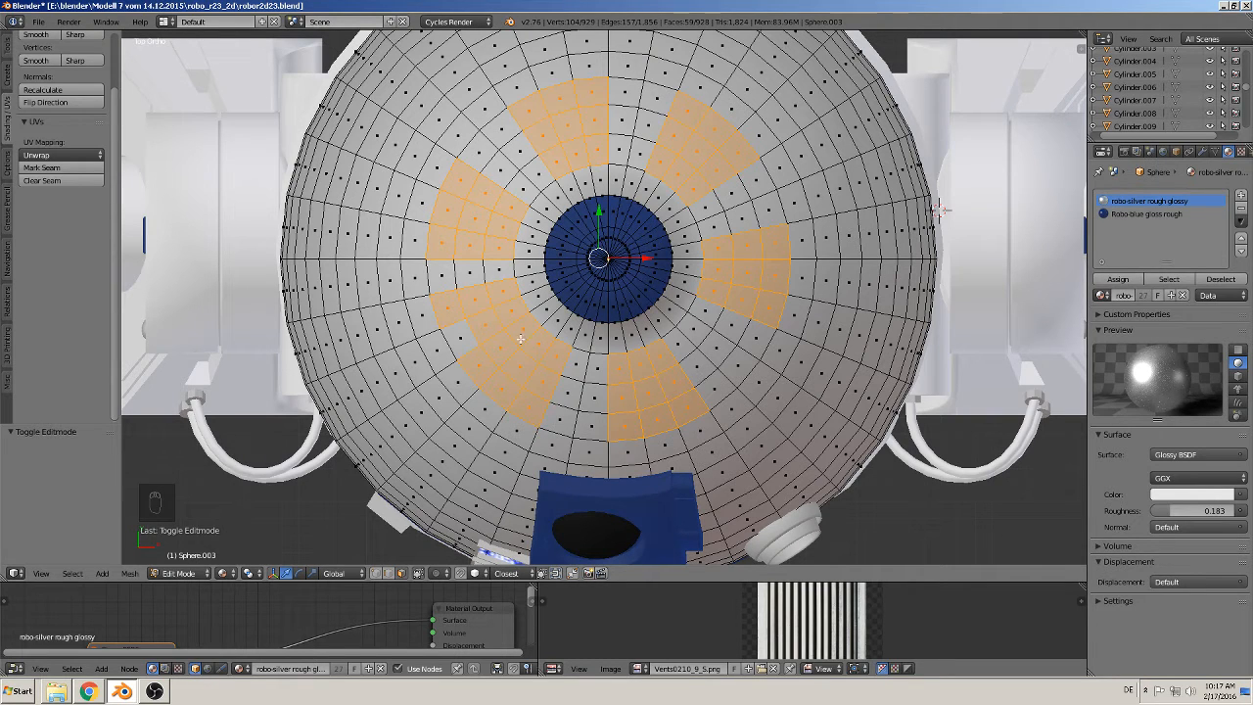
key("c")
mouse_move(520, 338)
middle_mouse_down()
mouse_move(472, 296)
mouse_move(512, 337)
mouse_move(529, 382)
mouse_move(676, 389)
middle_mouse_up()
key("c")
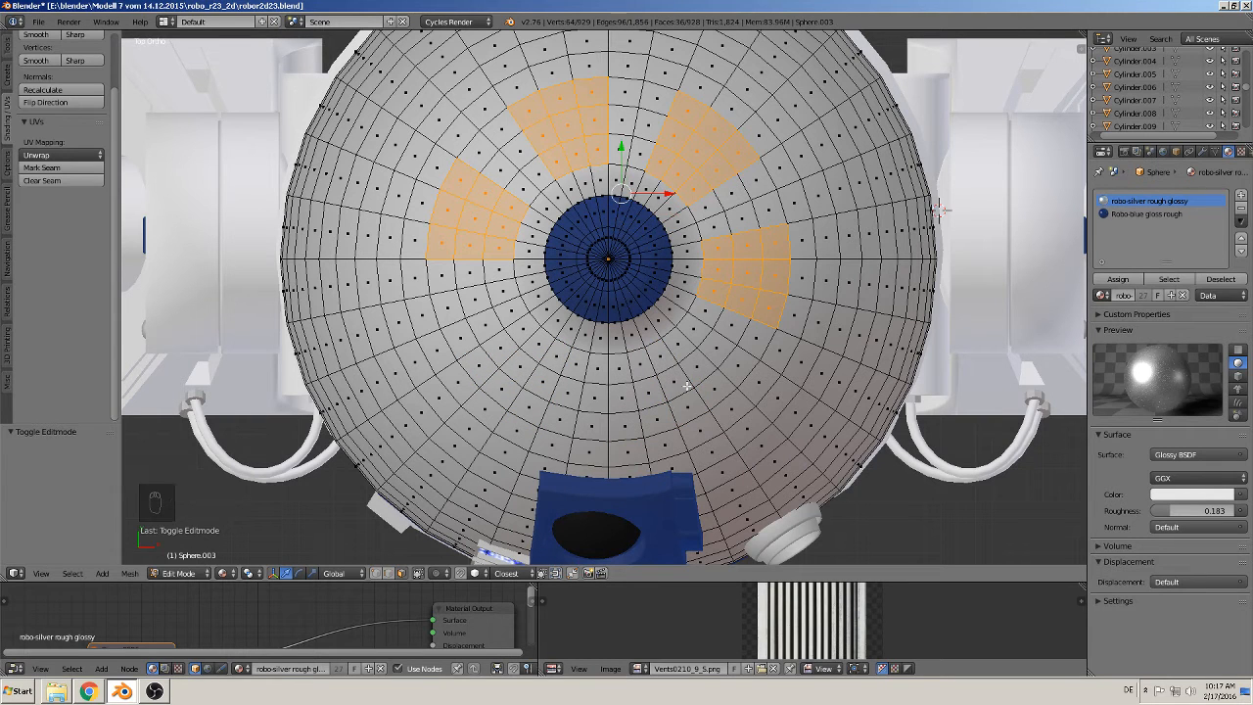
mouse_move(691, 345)
left_mouse_down()
mouse_move(677, 361)
mouse_move(703, 397)
mouse_move(654, 411)
mouse_move(641, 370)
mouse_move(543, 402)
mouse_move(529, 377)
mouse_move(540, 350)
left_mouse_up()
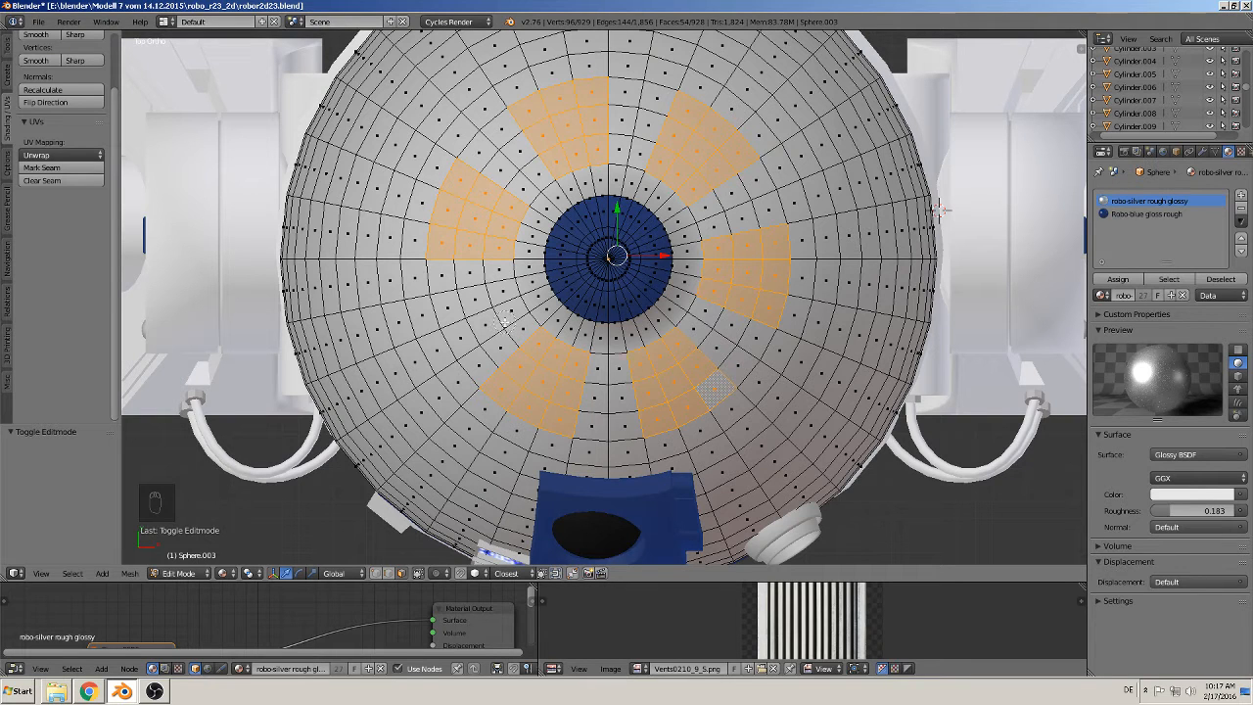
left_click_drag(503, 293, 460, 326)
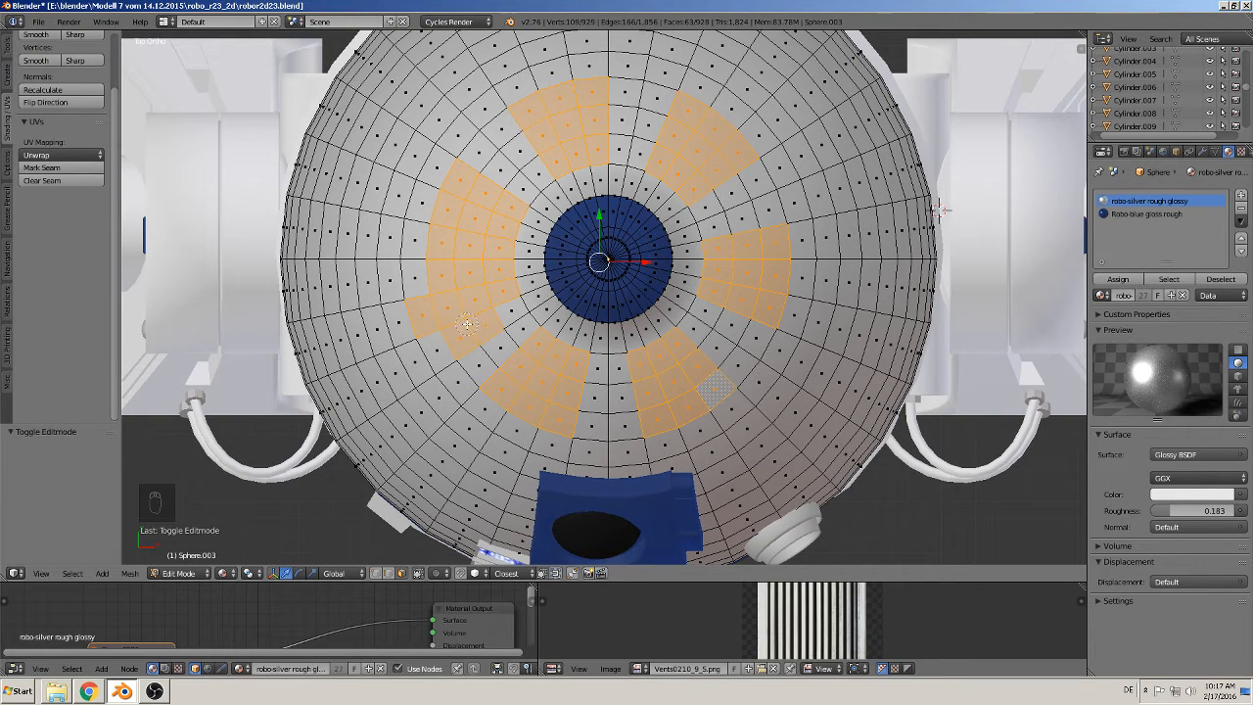
key("a")
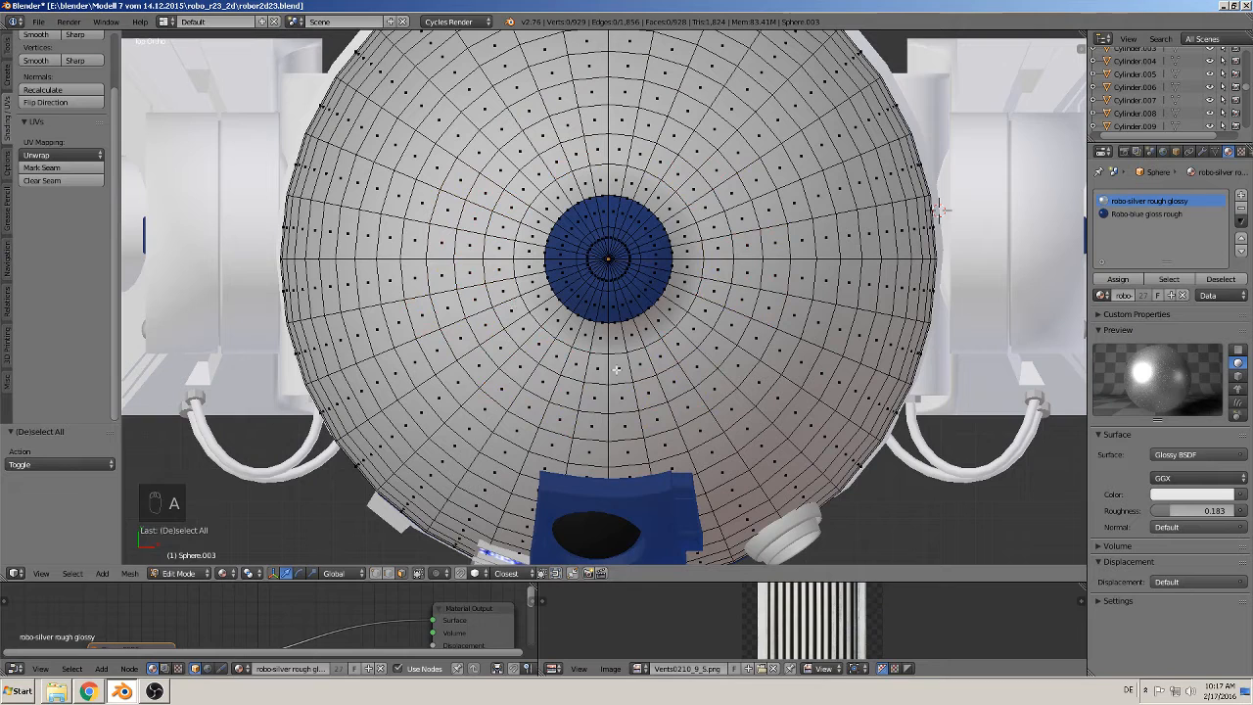
key("b")
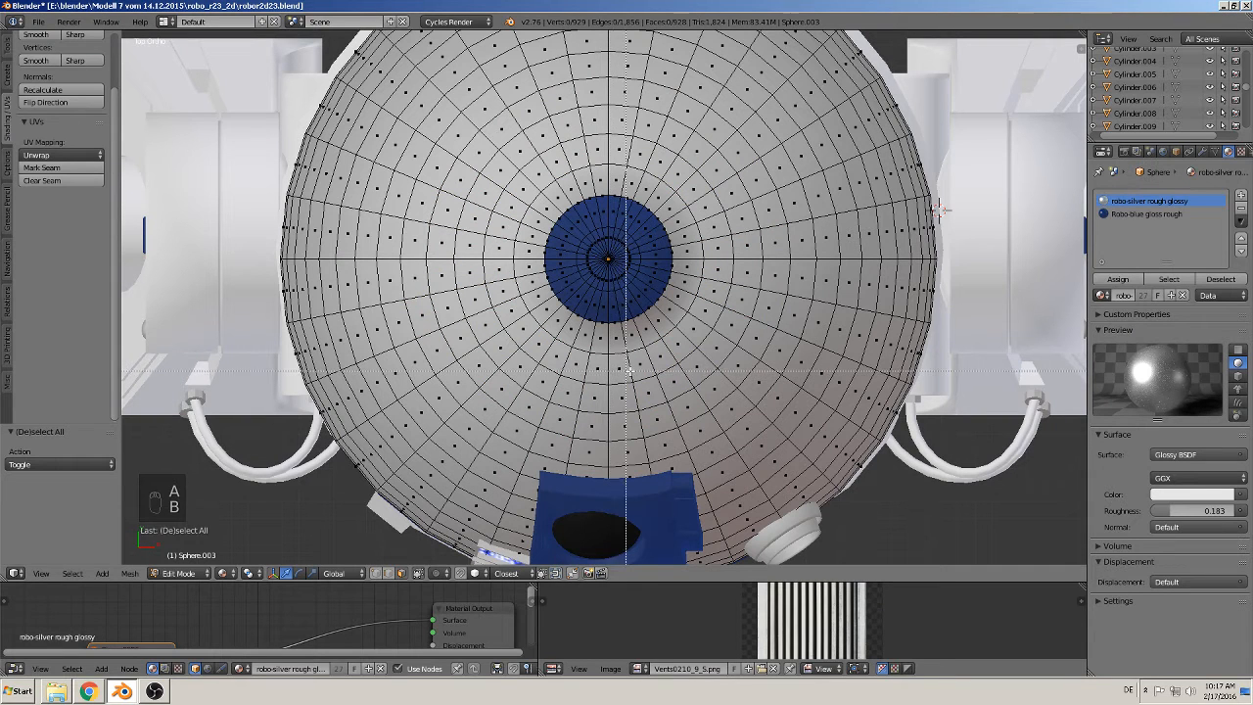
key("c")
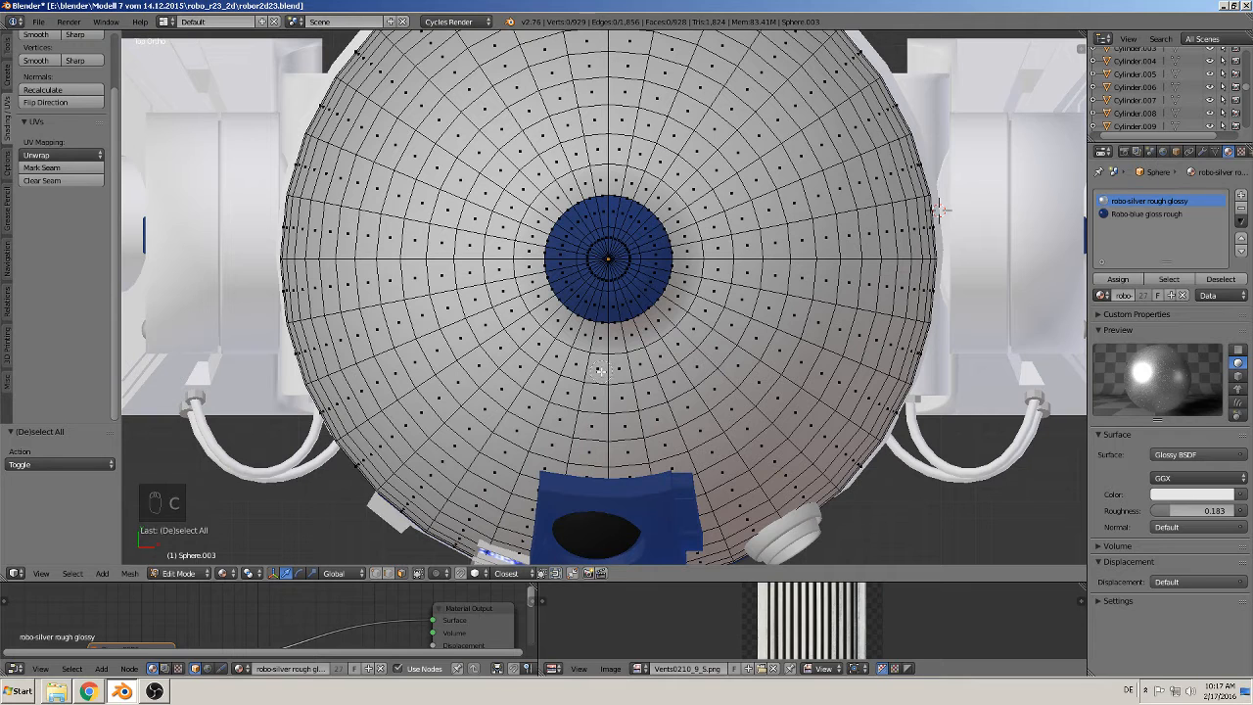
mouse_move(603, 372)
left_mouse_down()
mouse_move(650, 413)
mouse_move(646, 375)
left_mouse_up()
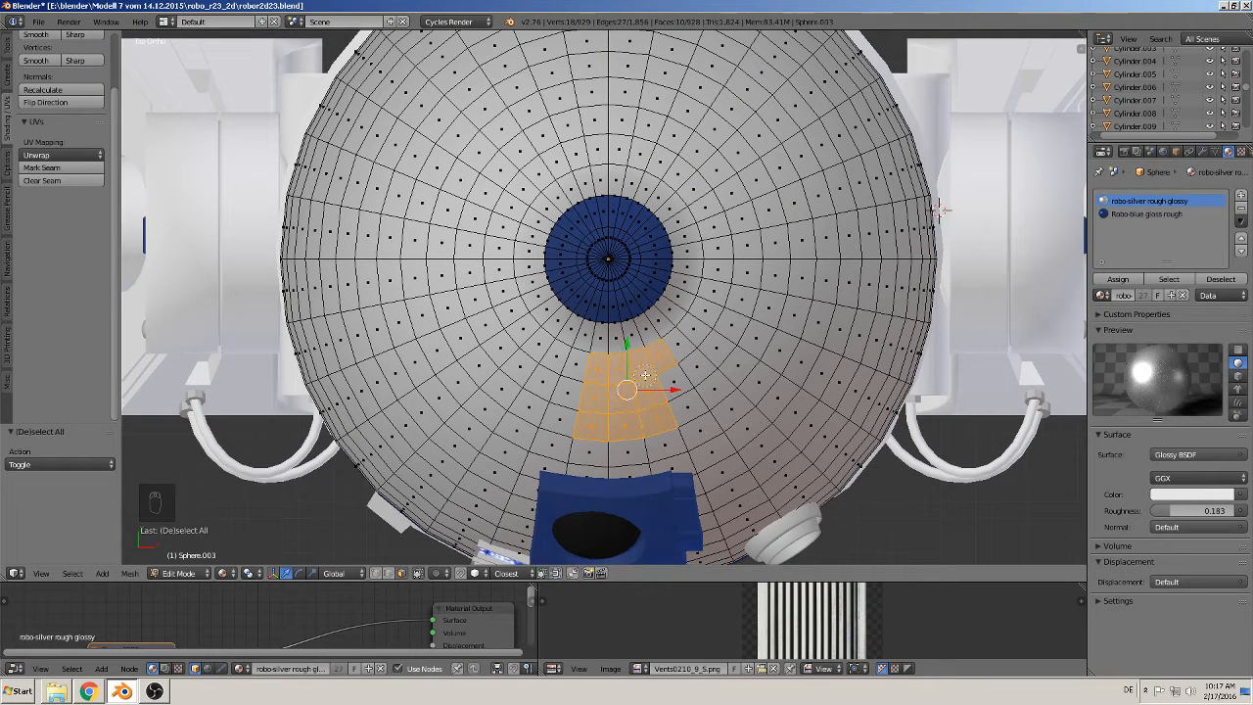
right_click(660, 357)
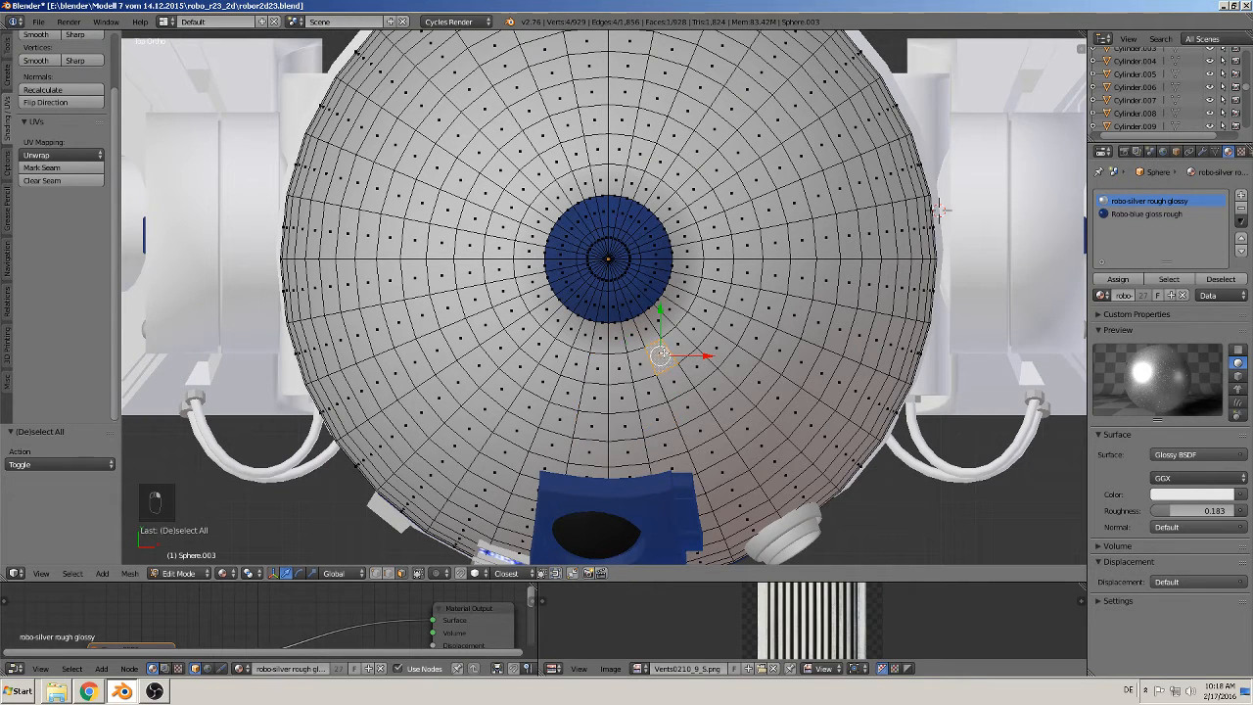
key("c")
key("a")
Step: Select three 3-by-3 face patches around the dome's blue cap, at the front, front-right and right, one face column apart
key("c")
mouse_move(640, 368)
left_mouse_down()
mouse_move(609, 366)
mouse_move(618, 426)
mouse_move(644, 390)
left_mouse_up()
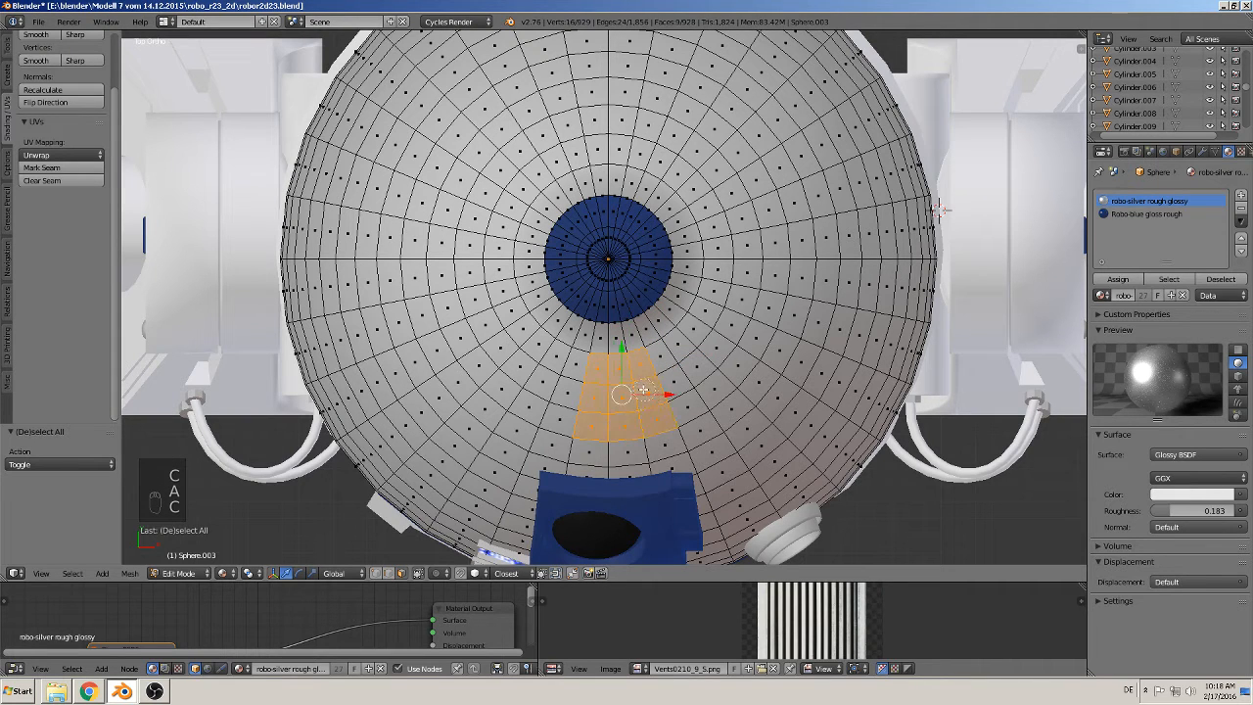
mouse_move(713, 316)
left_mouse_down()
mouse_move(695, 335)
mouse_move(722, 380)
mouse_move(746, 331)
left_mouse_up()
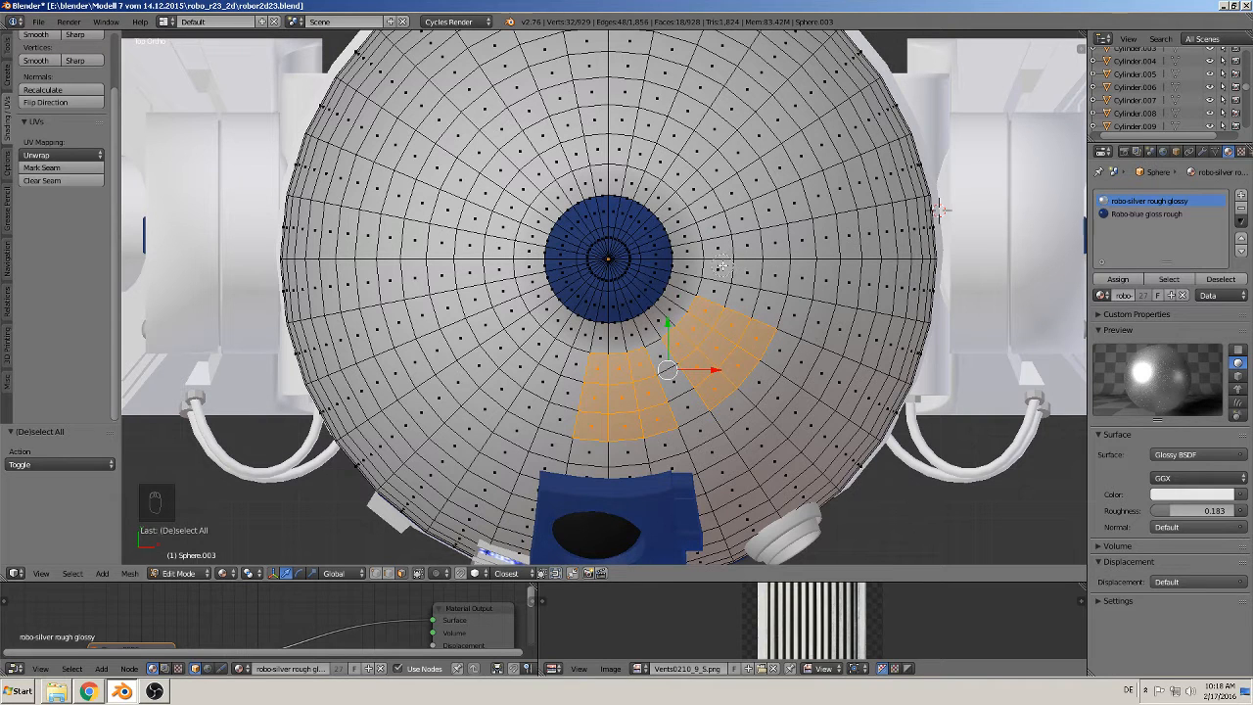
mouse_move(724, 266)
left_mouse_down()
mouse_move(736, 208)
mouse_move(767, 259)
left_mouse_up()
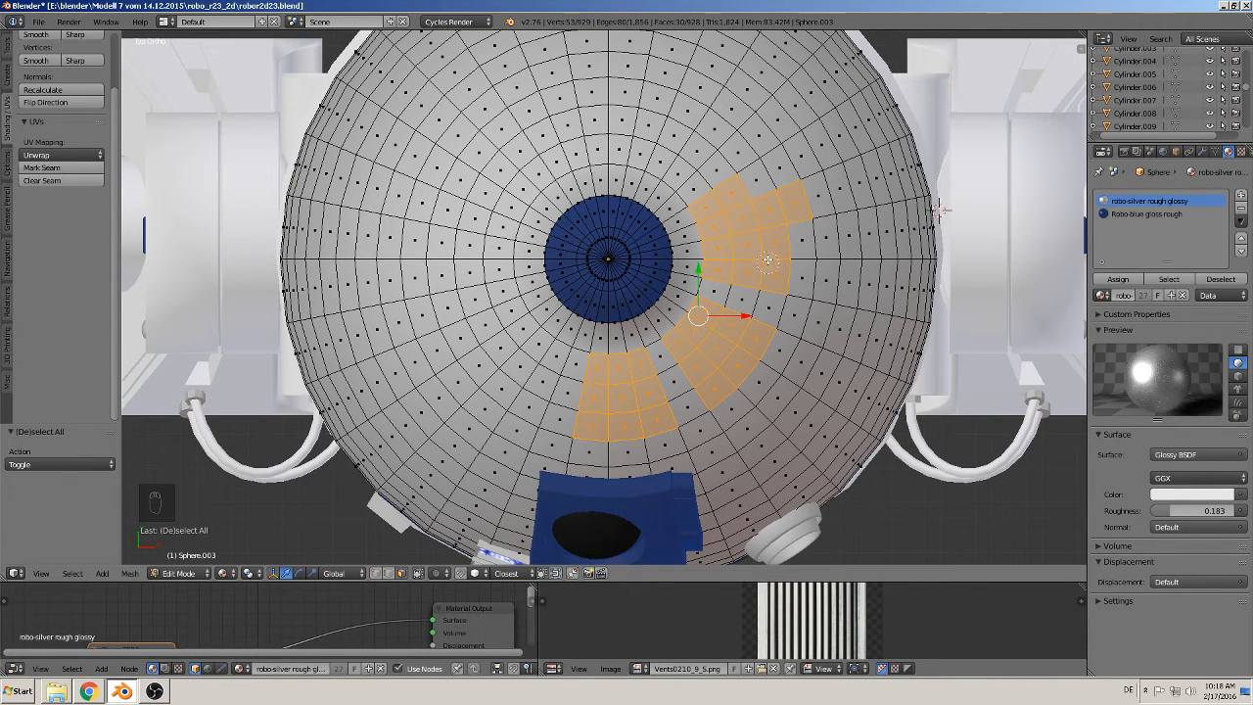
mouse_move(798, 217)
middle_mouse_down()
mouse_move(746, 191)
mouse_move(706, 200)
middle_mouse_up()
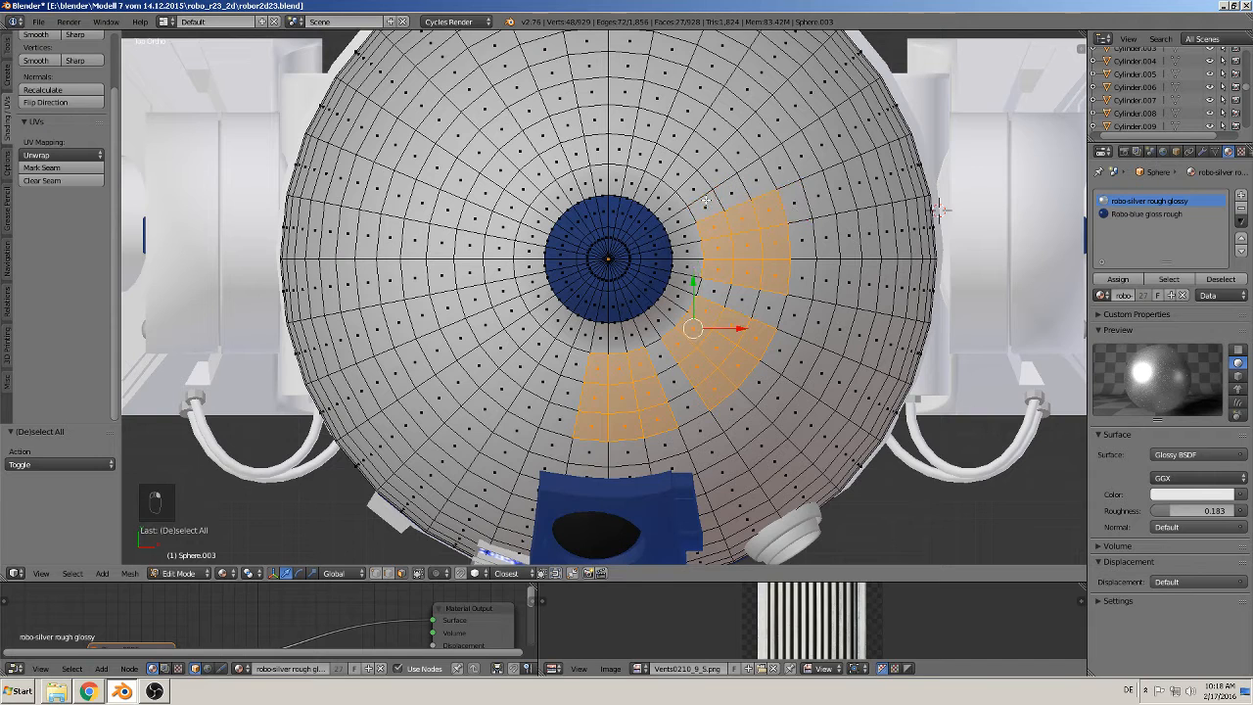
Step: Add the back-right, back, back-left and left 3-by-3 face patches to the ring selection, keeping one-column gaps
key("c")
mouse_move(708, 161)
left_mouse_down()
mouse_move(724, 142)
mouse_move(695, 137)
mouse_move(685, 159)
mouse_move(627, 98)
mouse_move(560, 98)
mouse_move(568, 147)
mouse_move(605, 142)
left_mouse_up()
mouse_move(558, 154)
middle_mouse_down()
mouse_move(526, 110)
mouse_move(541, 137)
middle_mouse_up()
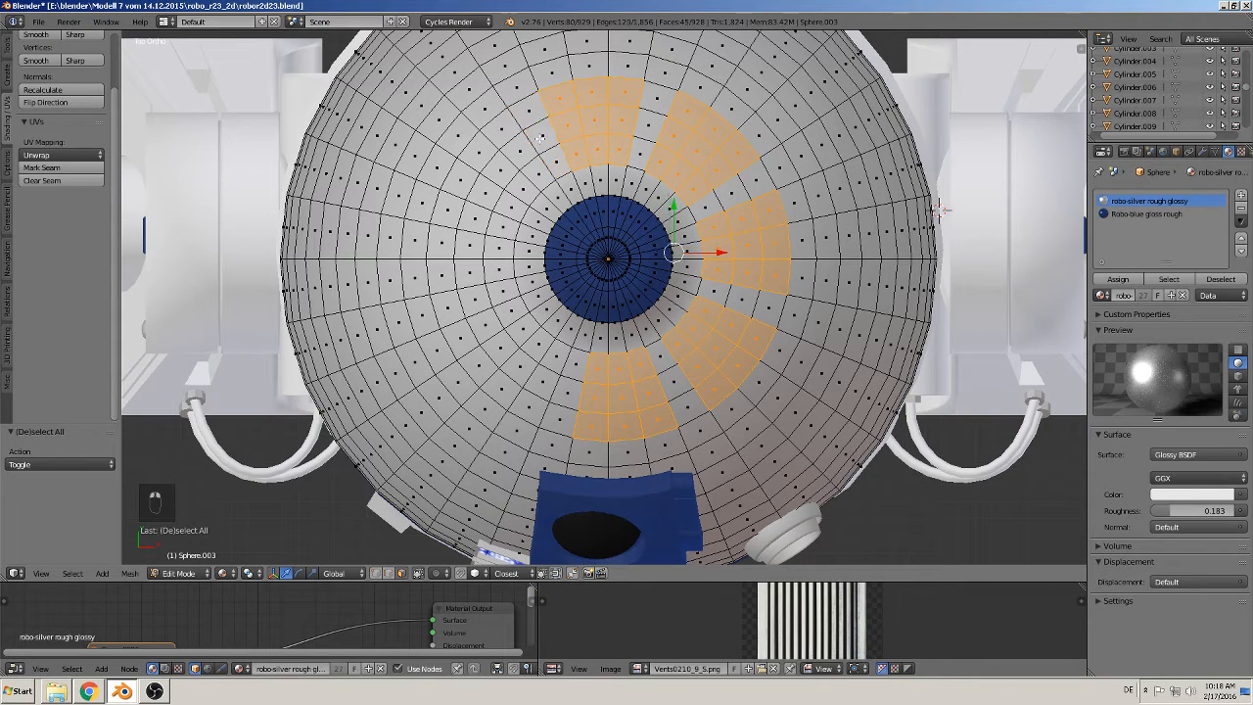
mouse_move(530, 159)
left_mouse_down()
mouse_move(519, 168)
mouse_move(490, 157)
mouse_move(509, 207)
mouse_move(448, 263)
mouse_move(460, 304)
mouse_move(488, 288)
left_mouse_up()
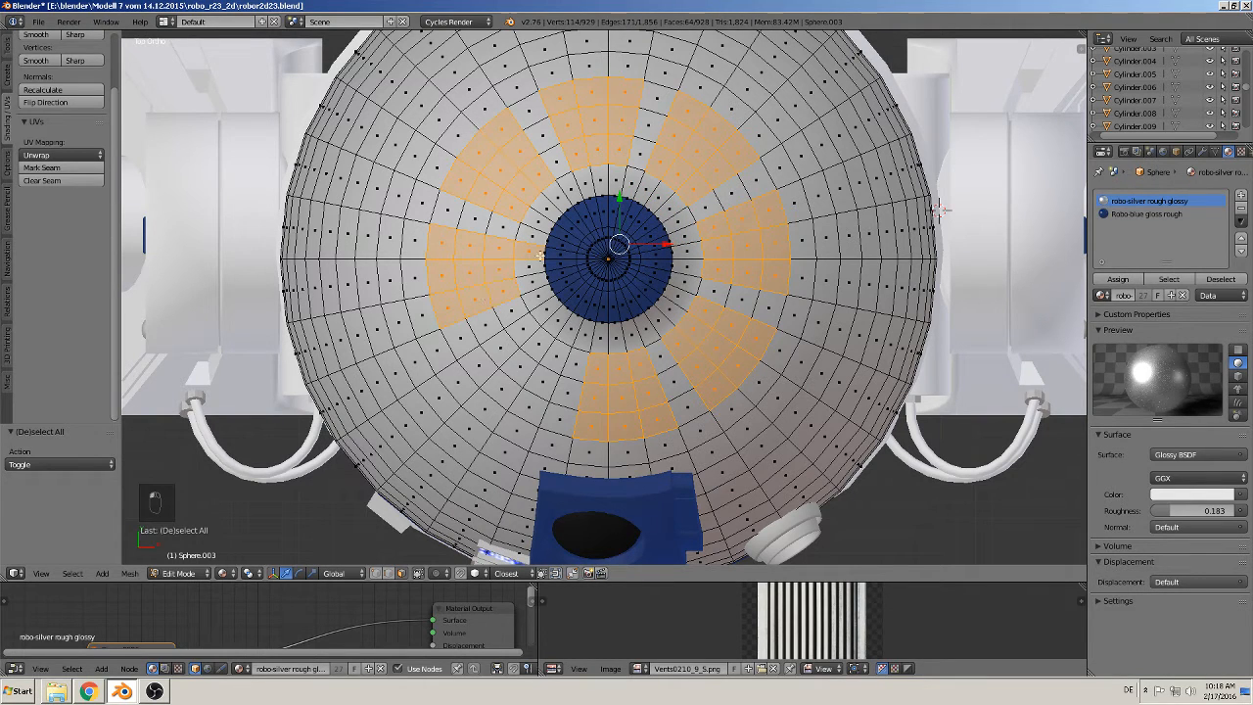
key("x")
key("Escape")
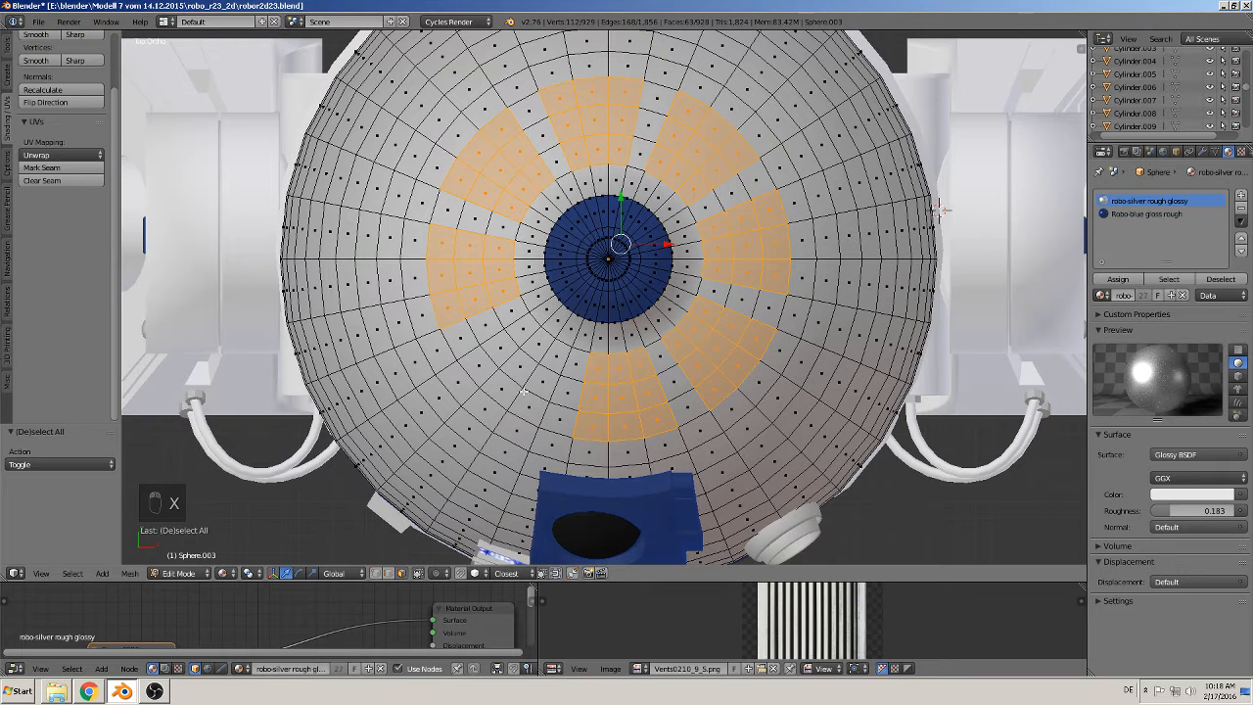
Step: Complete the ring with the front-left 3-by-3 patch and assign the Robo-blue gloss rough material to all eight patches
key("c")
mouse_move(519, 337)
left_mouse_down()
mouse_move(504, 370)
mouse_move(532, 382)
mouse_move(541, 358)
left_mouse_up()
right_click(540, 358)
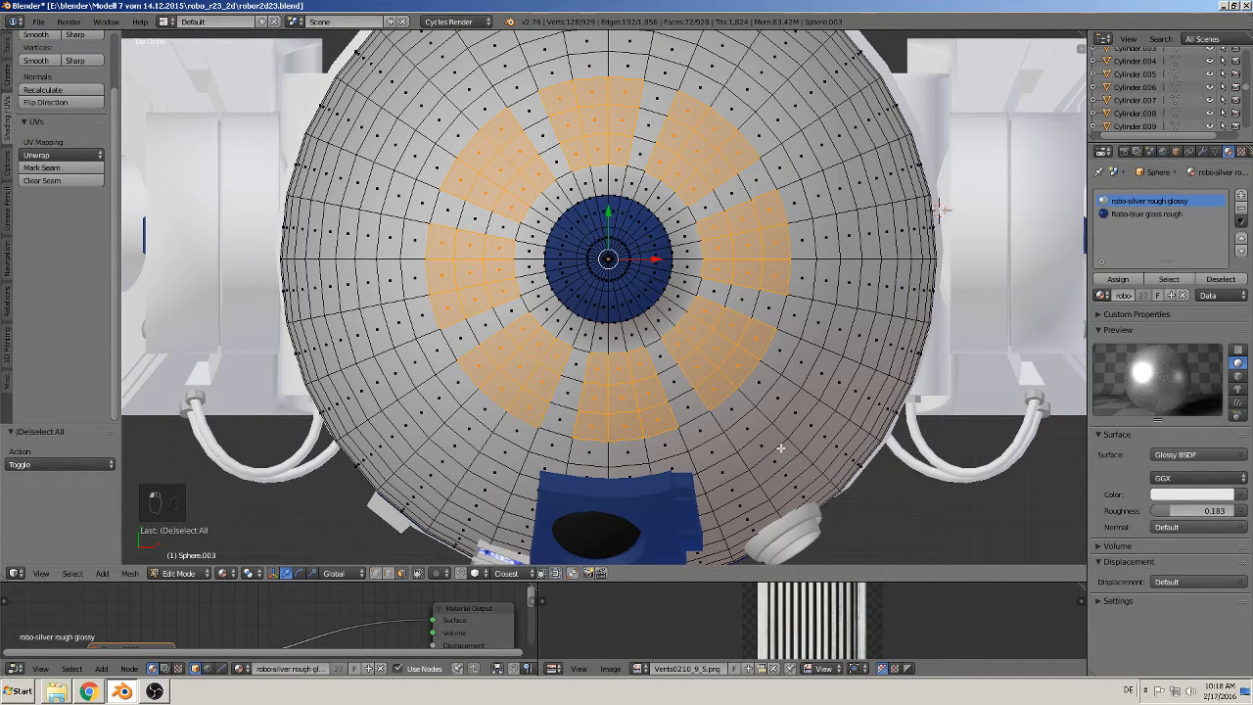
left_click(1146, 214)
left_click(1118, 279)
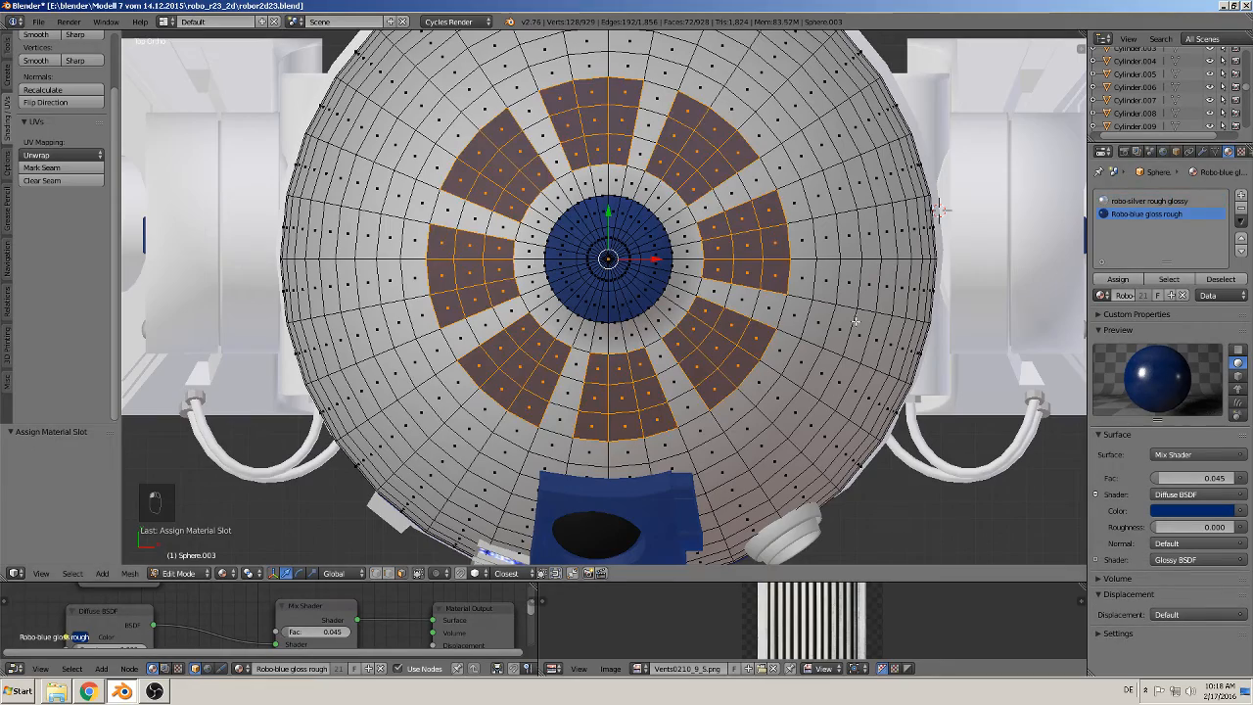
Step: Try extruding the eight dome patches and raising them 0.002 along Z, and undo both operations
middle_click_drag(855, 320, 637, 274)
key("e")
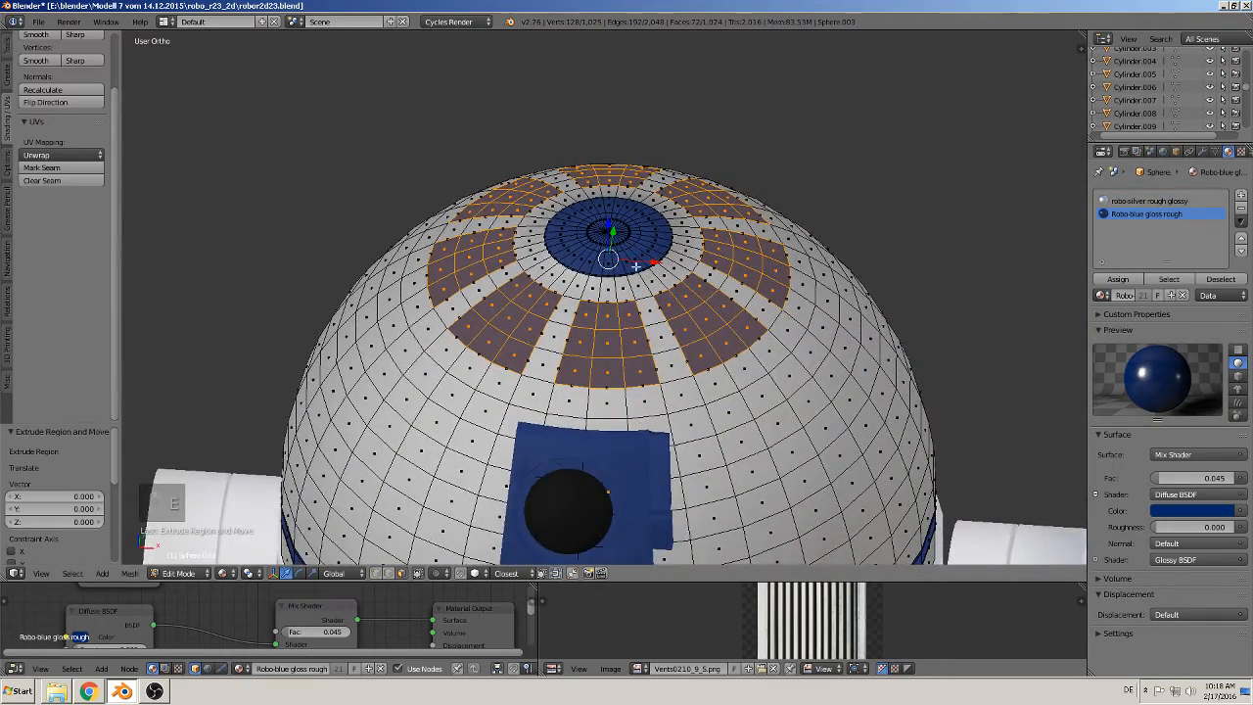
left_click_drag(611, 220, 610, 218)
scroll(625, 262, "up", 2)
middle_click_drag(623, 266, 610, 278)
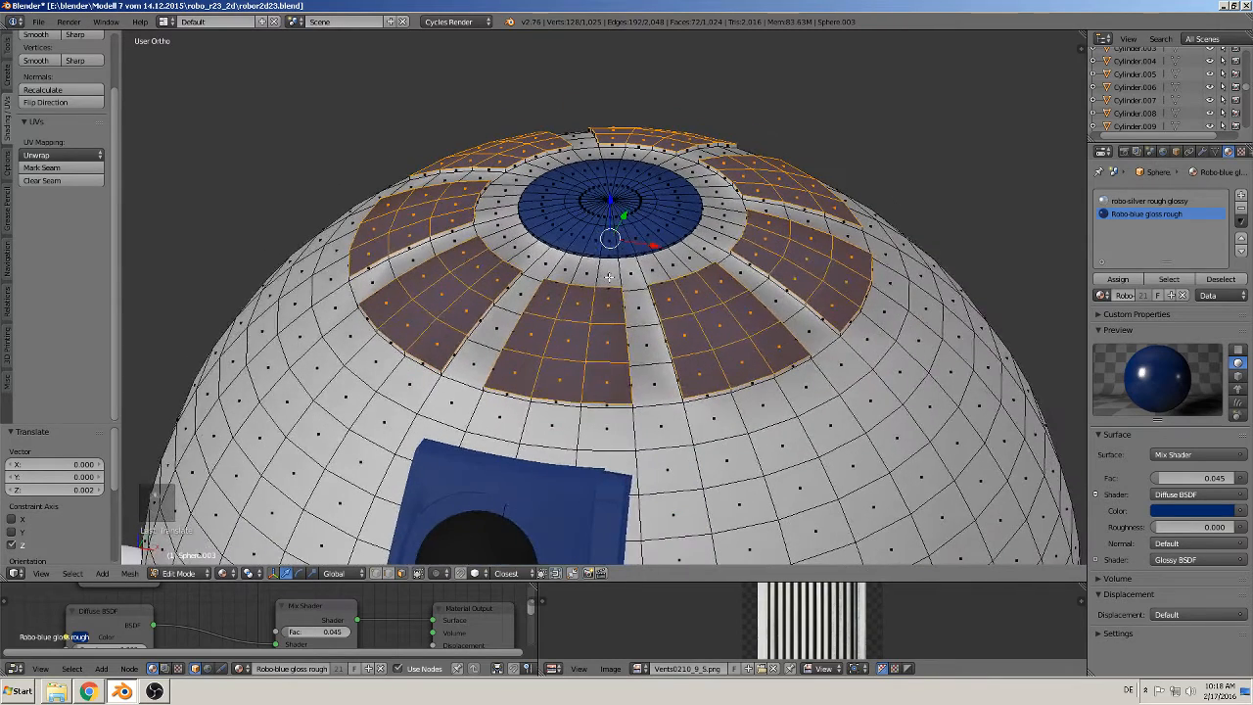
key("ctrl+z")
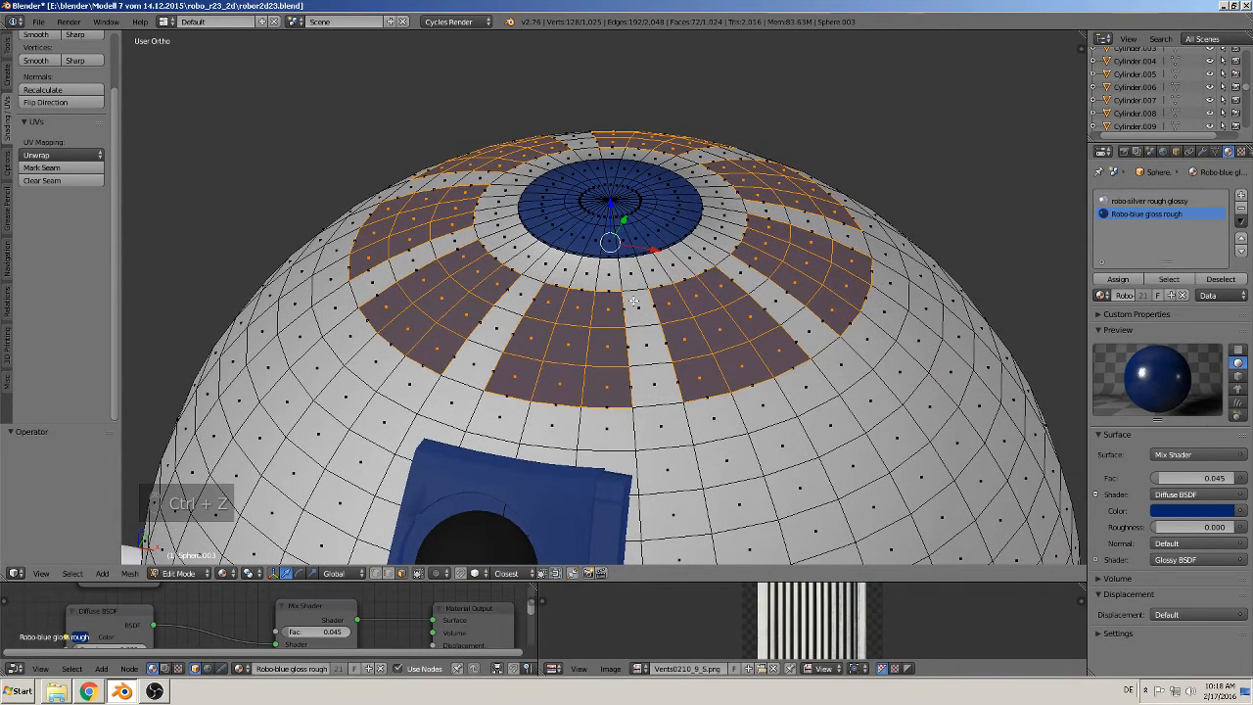
key("ctrl+z")
Step: Deselect all faces, return to Object Mode in front view and save the file
key("a")
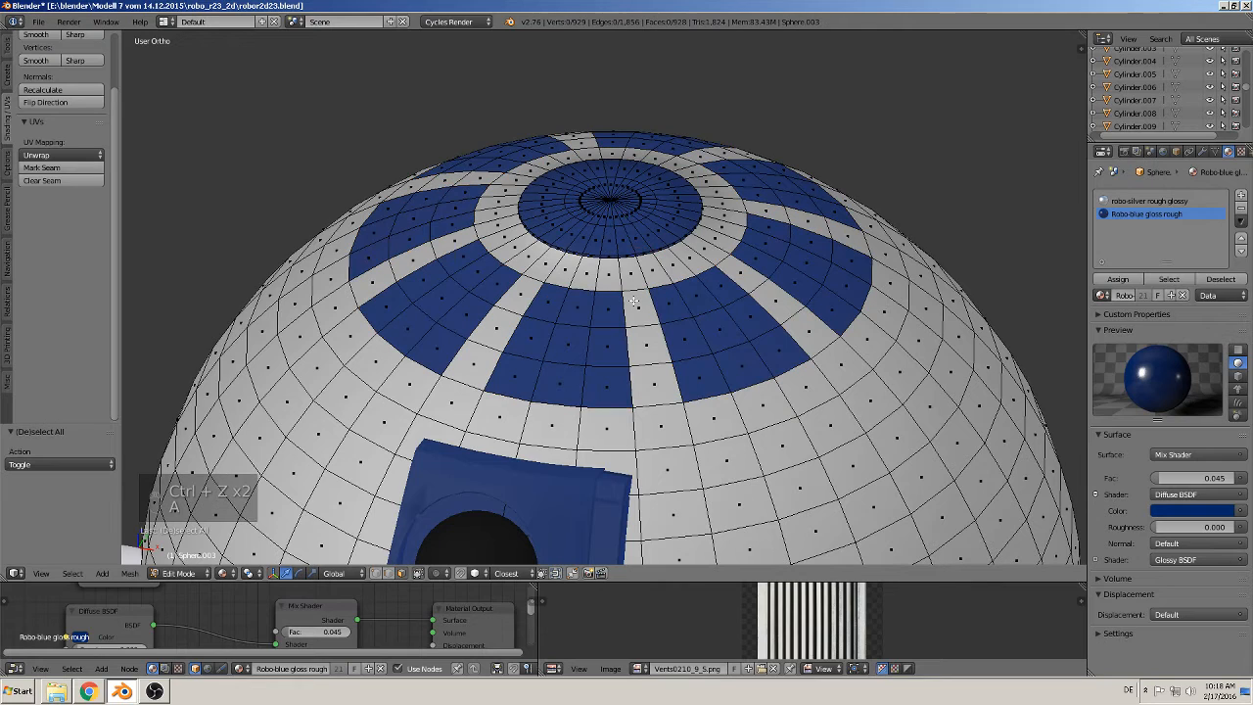
key("Tab")
scroll(620, 315, "down", 6)
middle_click_drag(680, 355, 654, 382)
scroll(701, 332, "down", 3)
scroll(597, 384, "down", 3)
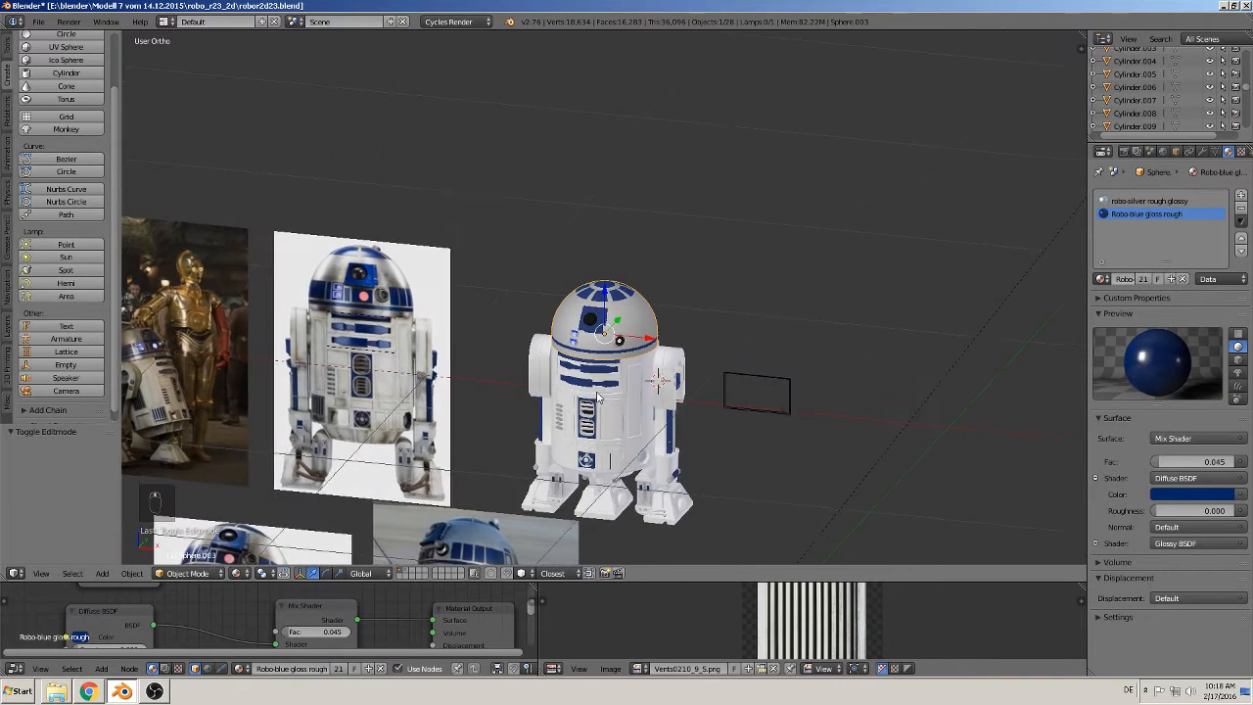
middle_click_drag(538, 385, 778, 342)
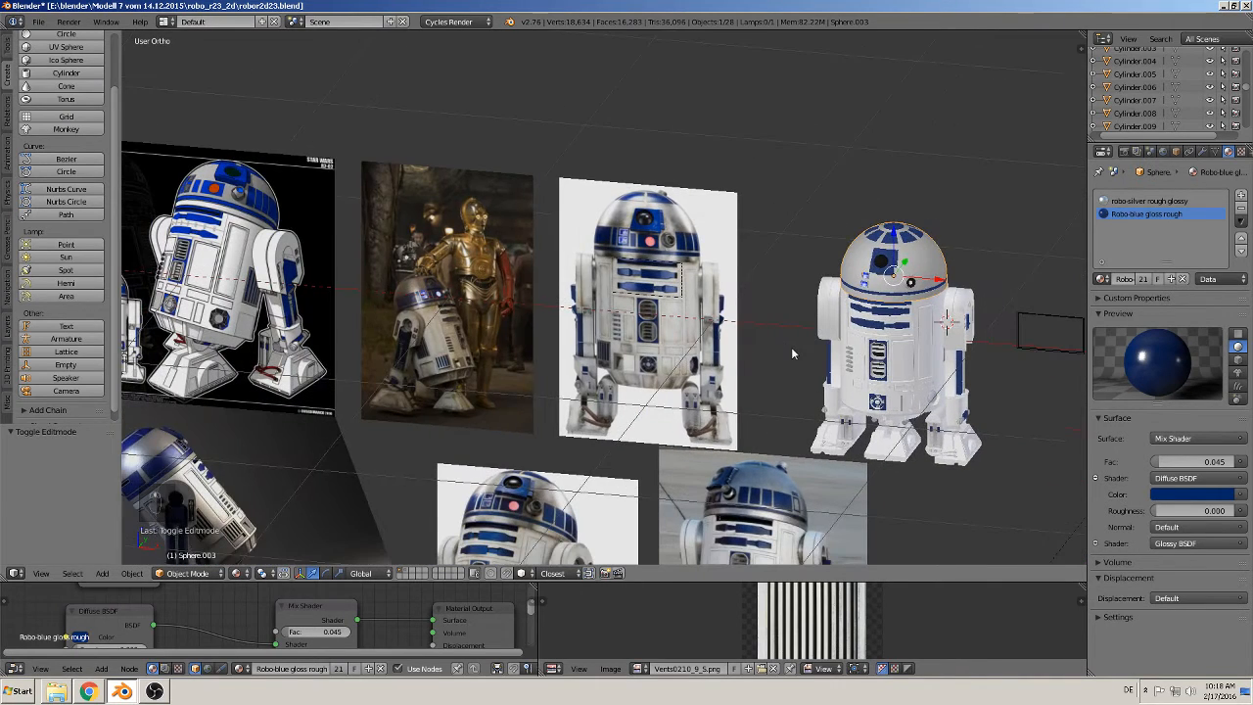
key("KP_1")
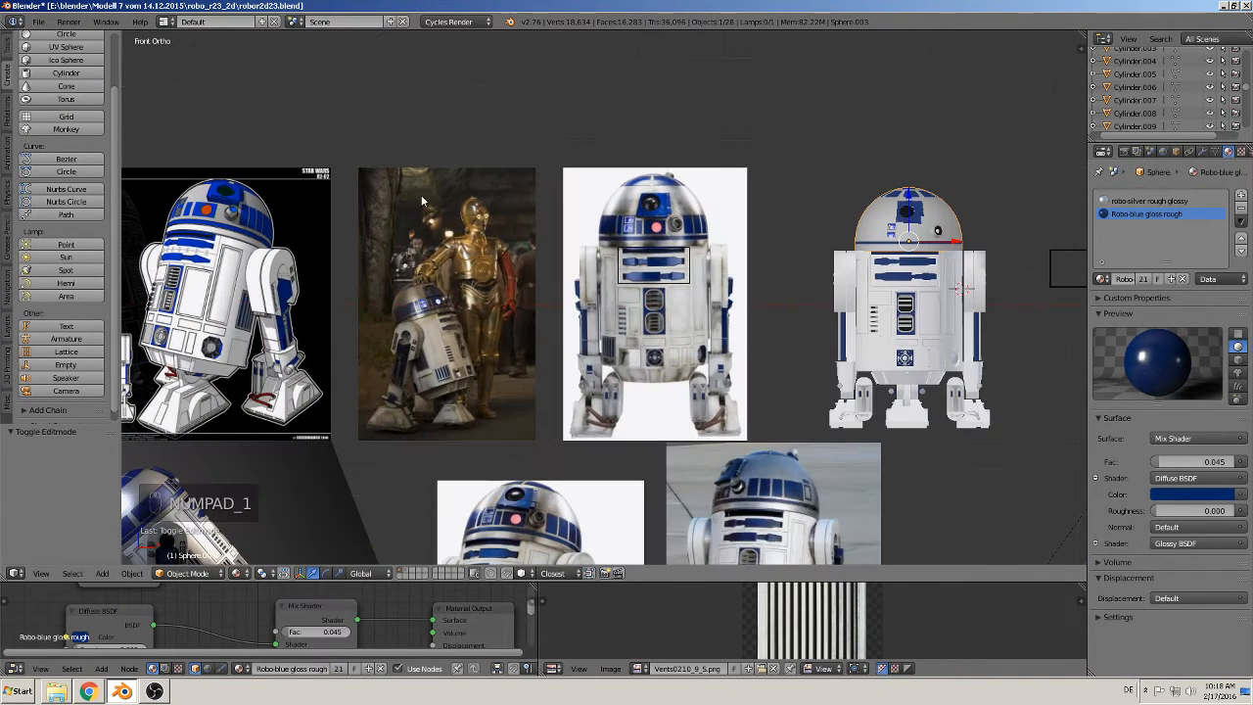
left_click(38, 22)
left_click(58, 121)
Step: Examine the dome's panel layout in the front-facing R2-D2 reference image
scroll(639, 524, "up", 2)
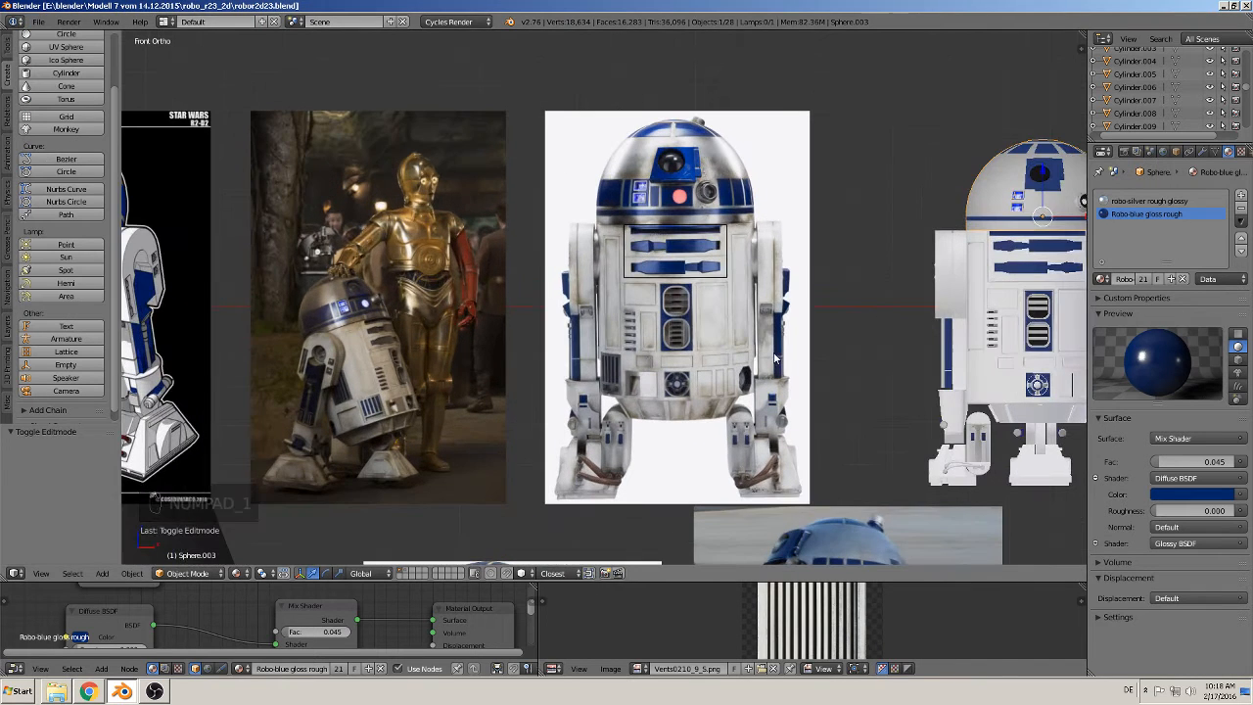
scroll(638, 524, "up", 1)
scroll(481, 251, "up", 5)
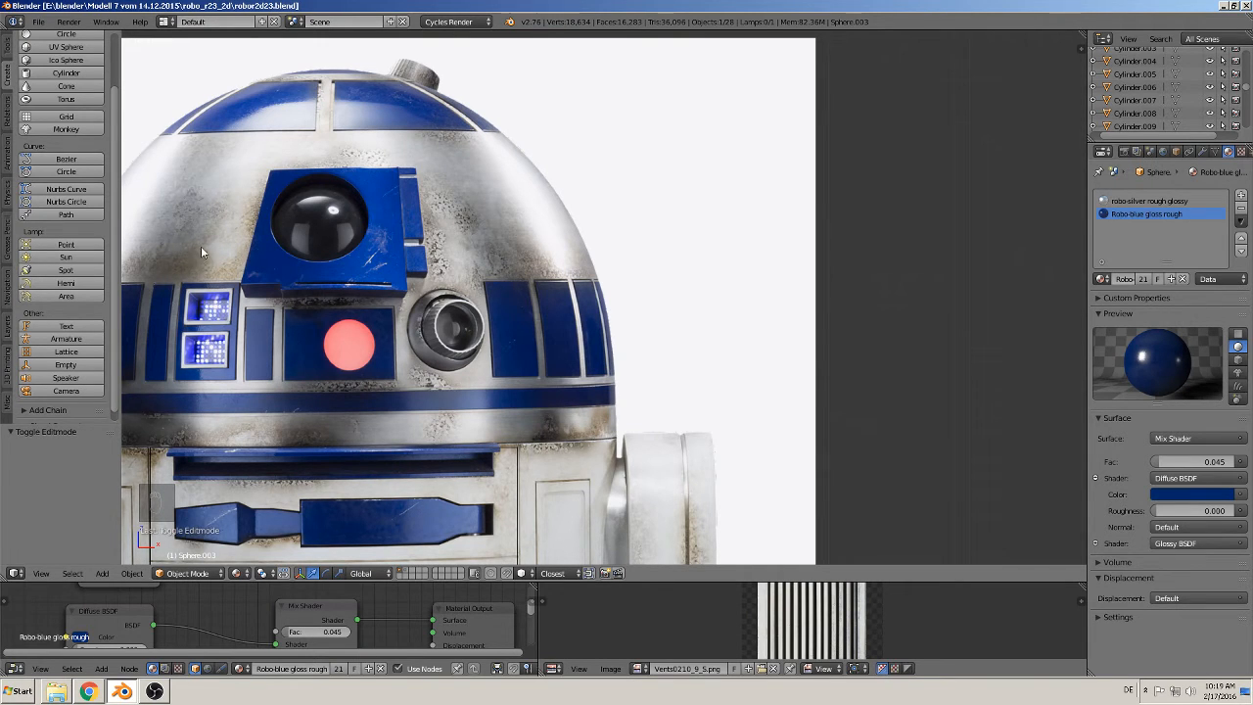
Step: Select the dome's robo-silver rough glossy material and enlarge the node editor, with the reference image and model in view together
scroll(667, 299, "down", 5)
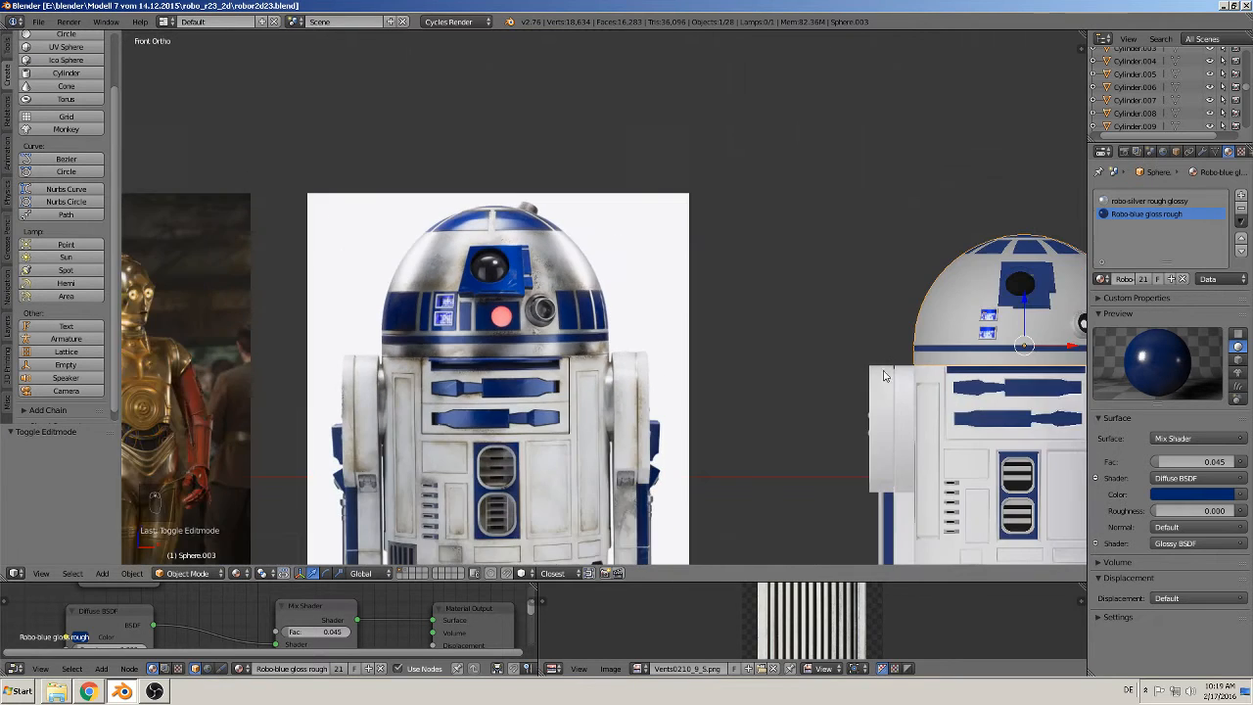
middle_click_drag(884, 373, 498, 194, "shift")
right_click(583, 114)
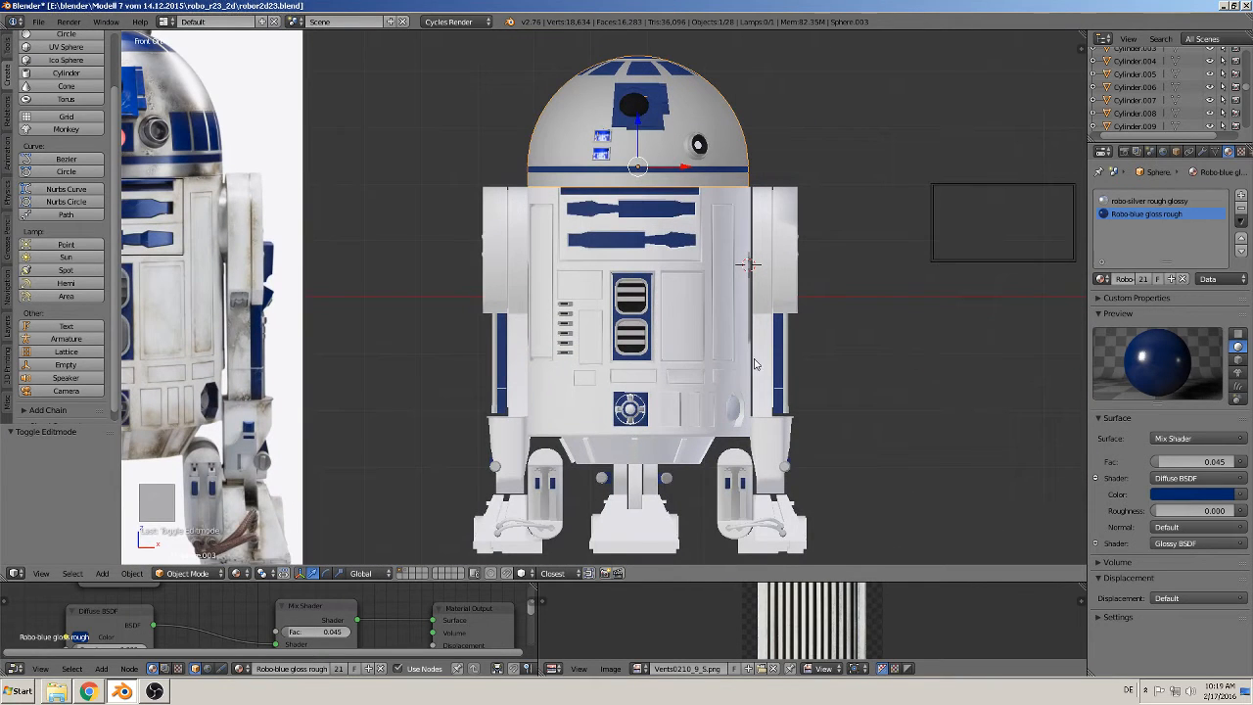
left_click(1165, 201)
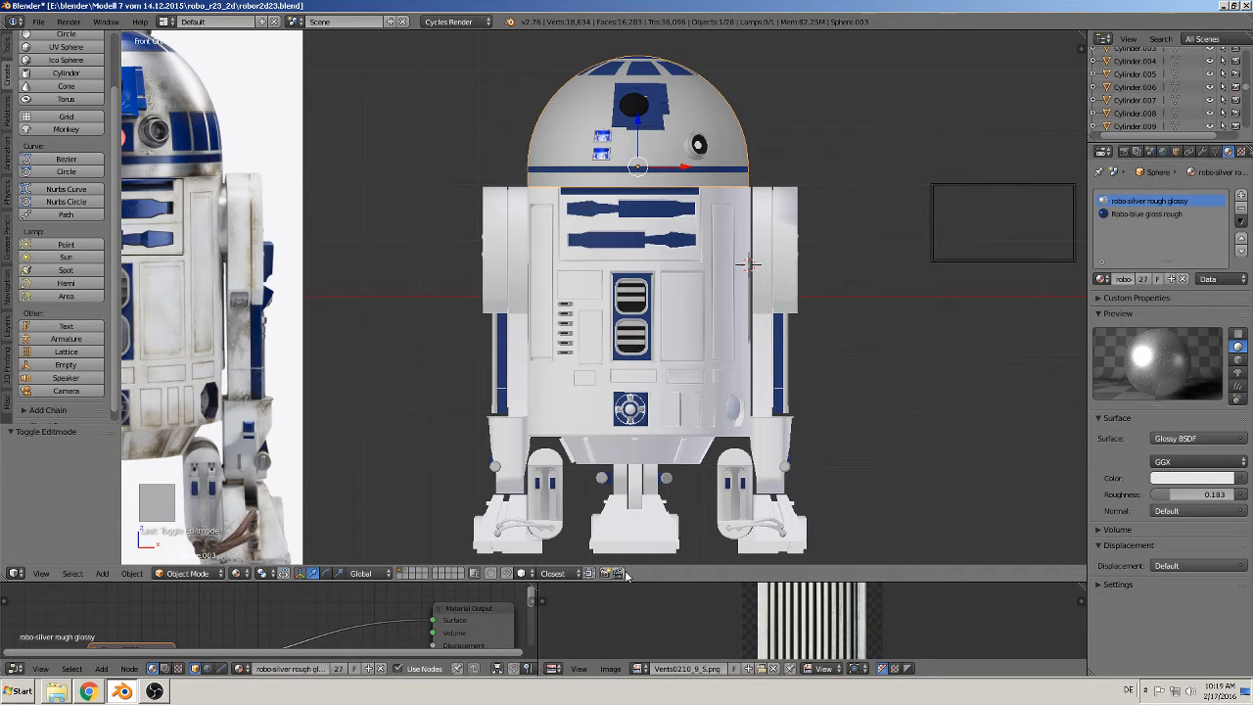
left_click_drag(634, 581, 635, 401)
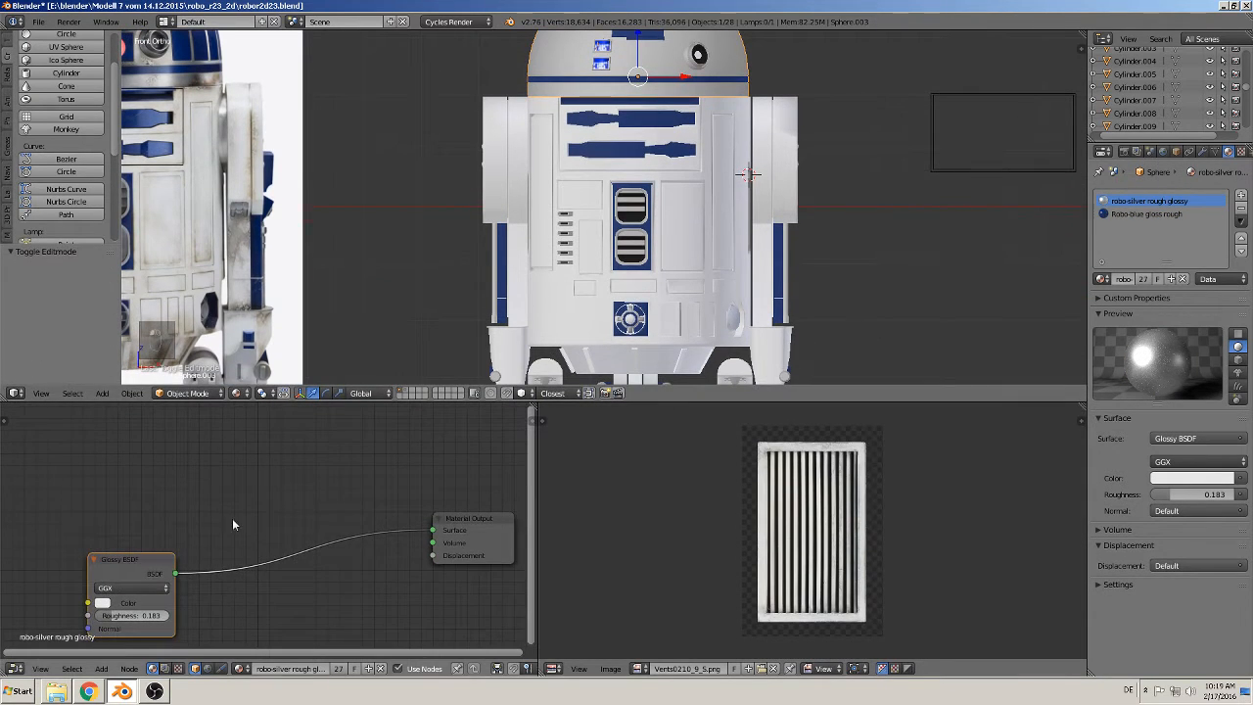
scroll(246, 570, "down", 3)
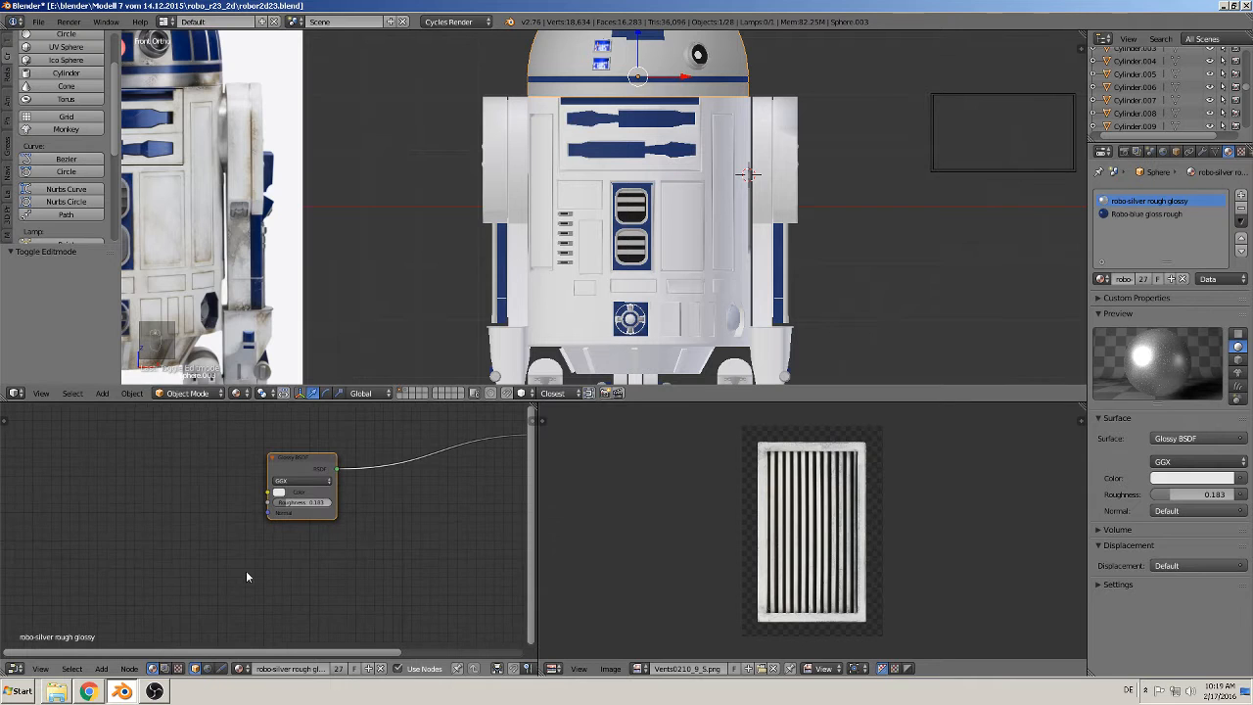
middle_click_drag(324, 542, 209, 576)
scroll(188, 598, "down", 1)
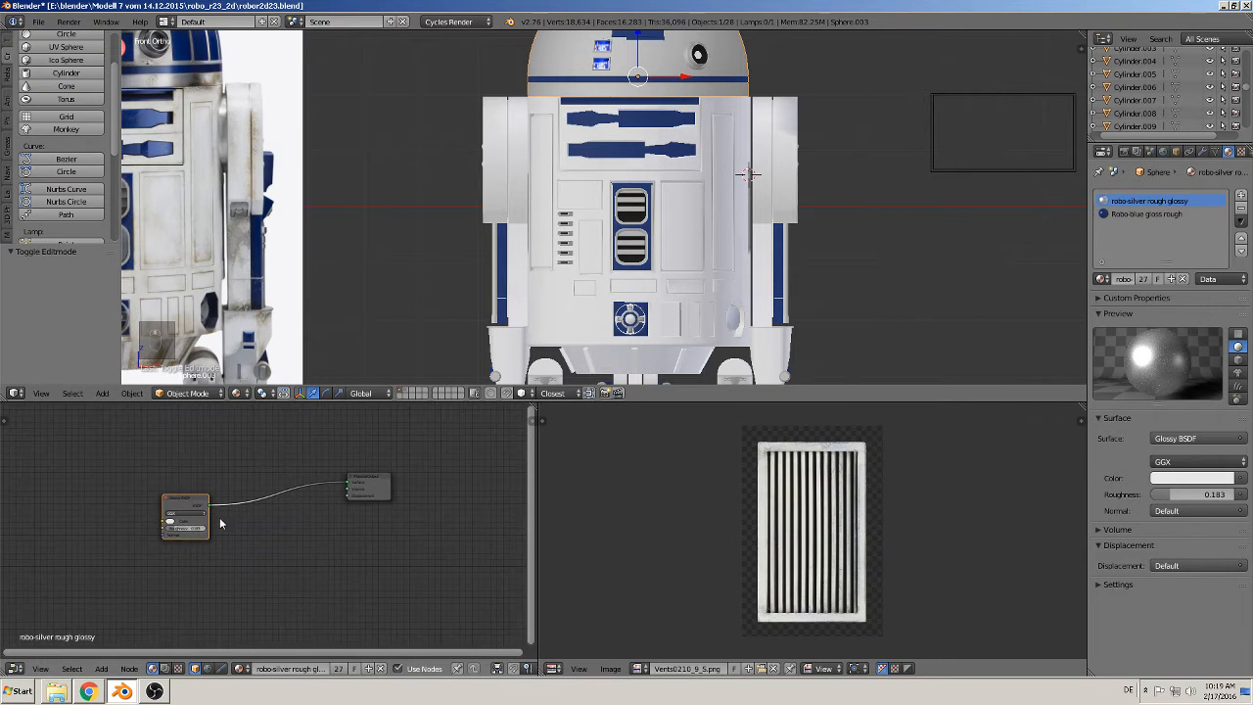
middle_click_drag(219, 521, 206, 556)
middle_click_drag(248, 196, 473, 254, "shift")
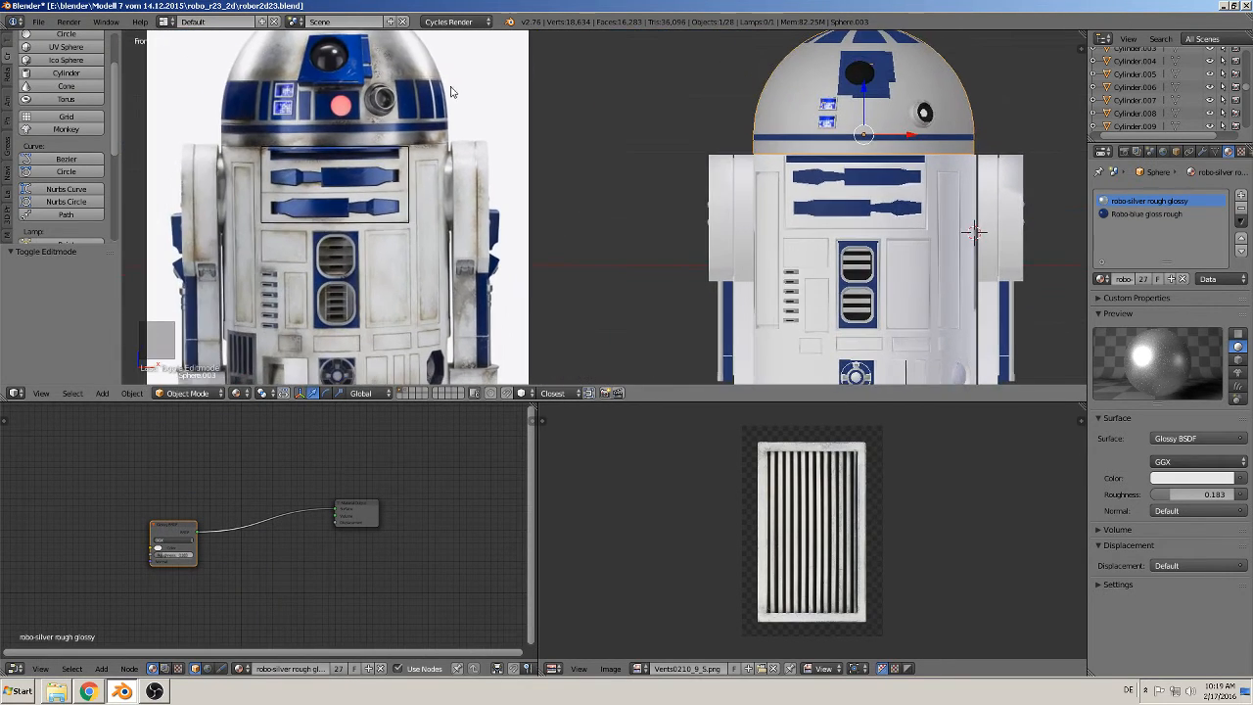
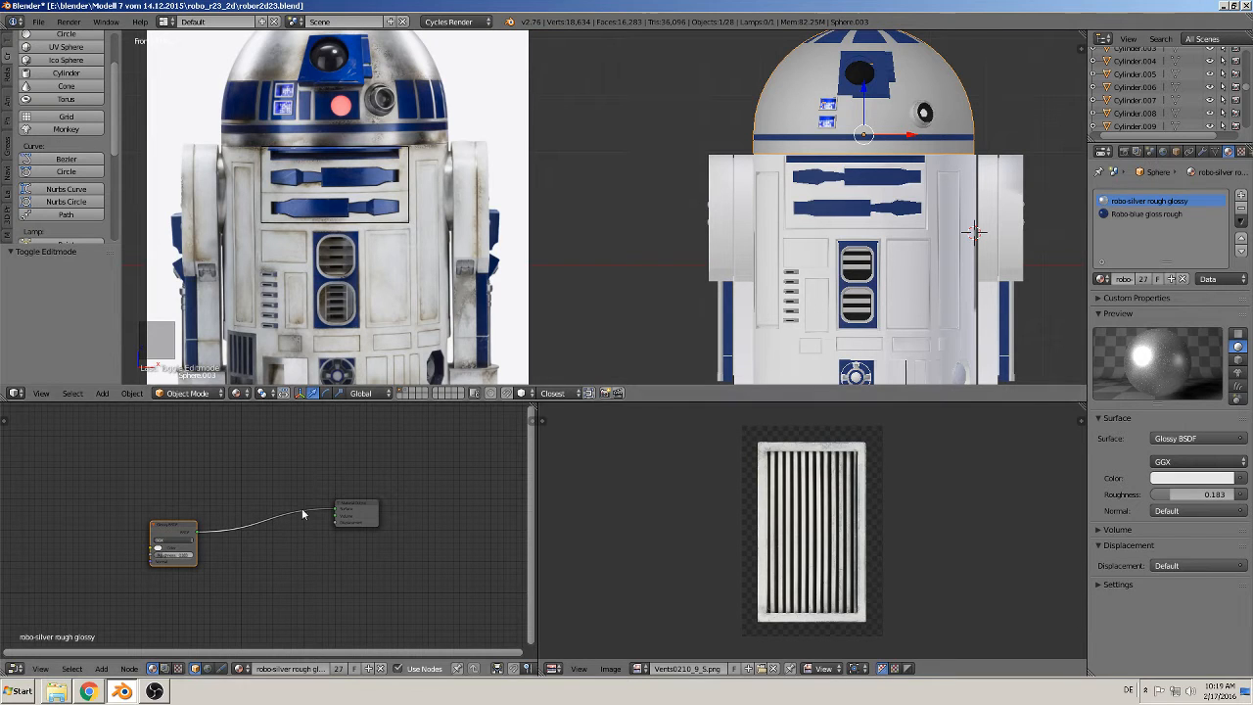
Step: Duplicate the Glossy BSDF node, place the copy below the original and change its colour to dark grey
scroll(302, 509, "up", 2)
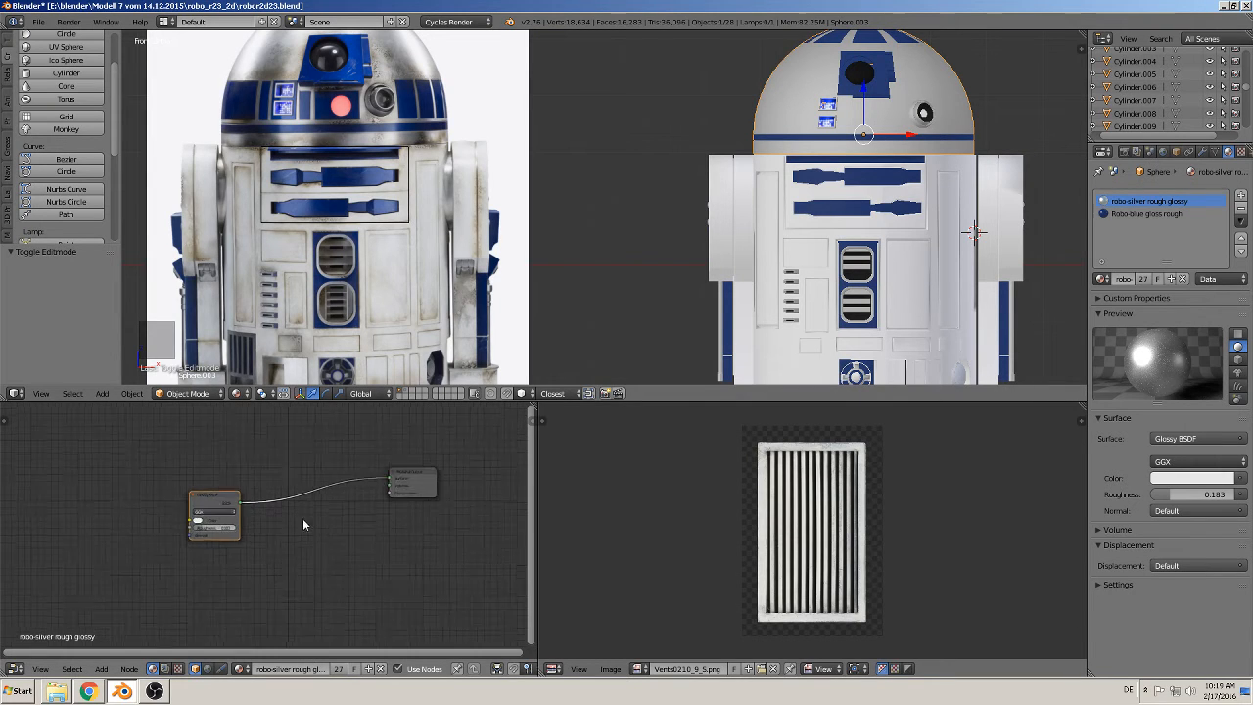
left_click(199, 491)
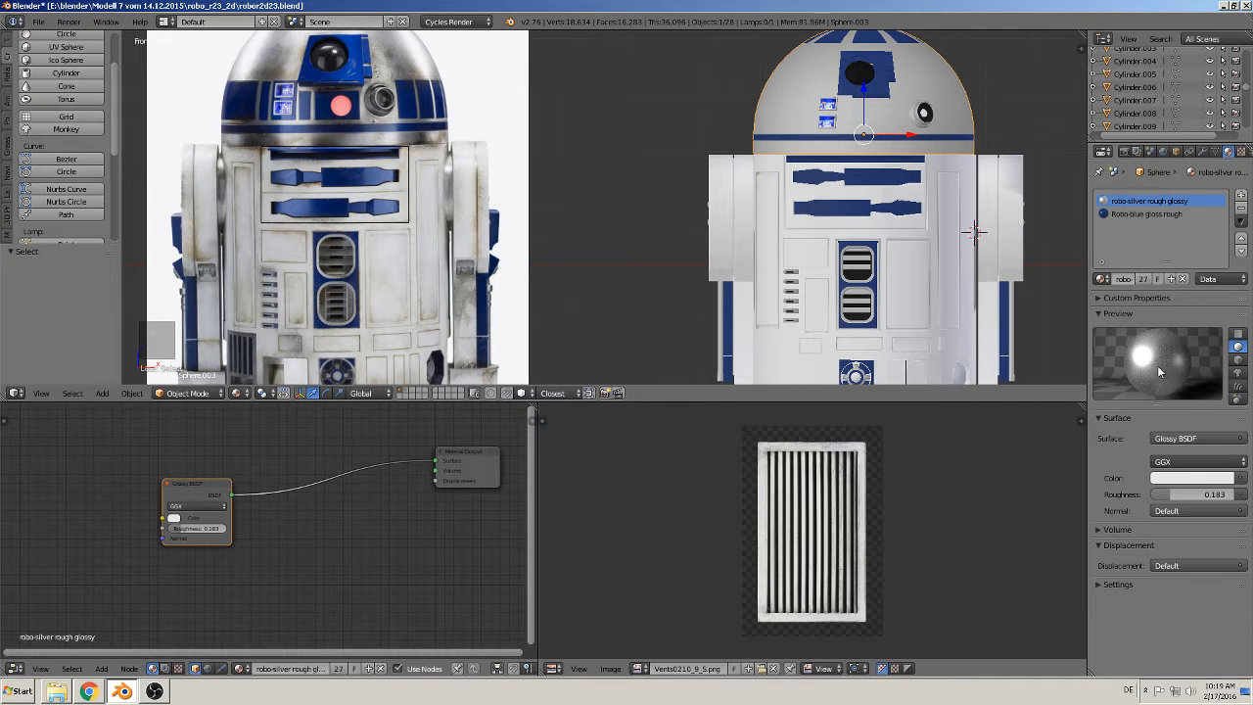
key("shift+d")
key("Escape")
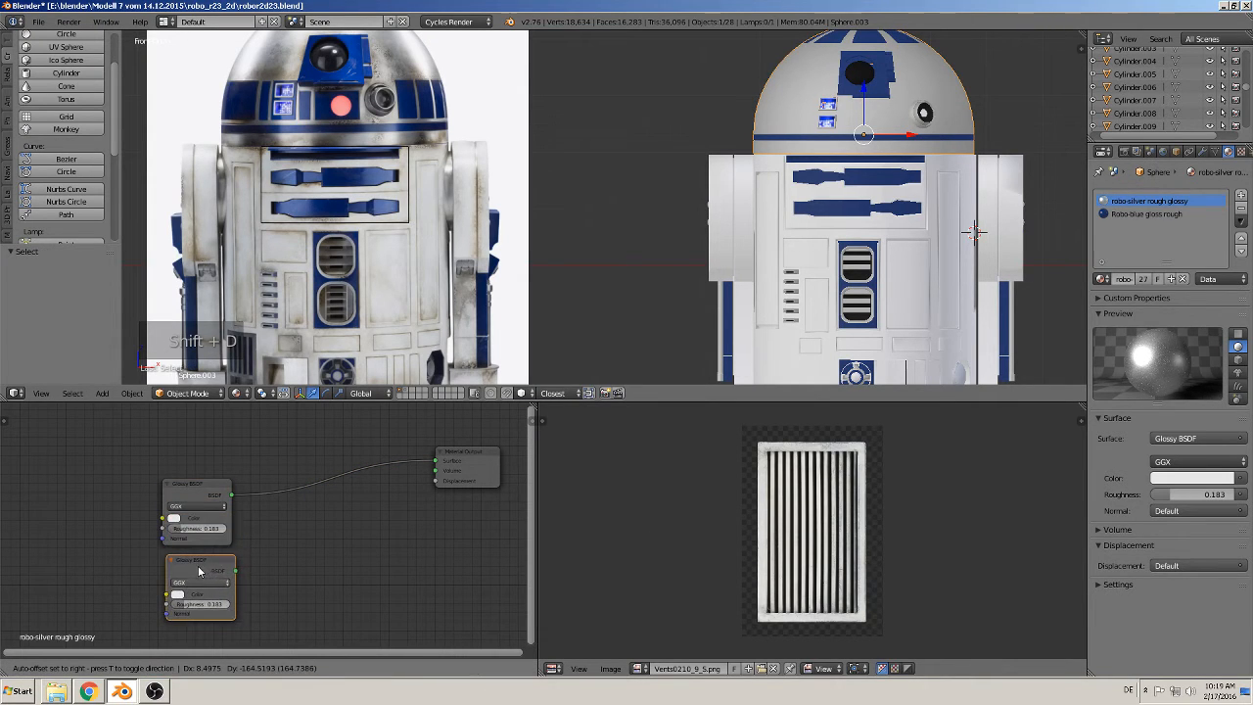
left_click(214, 585)
left_click(169, 595)
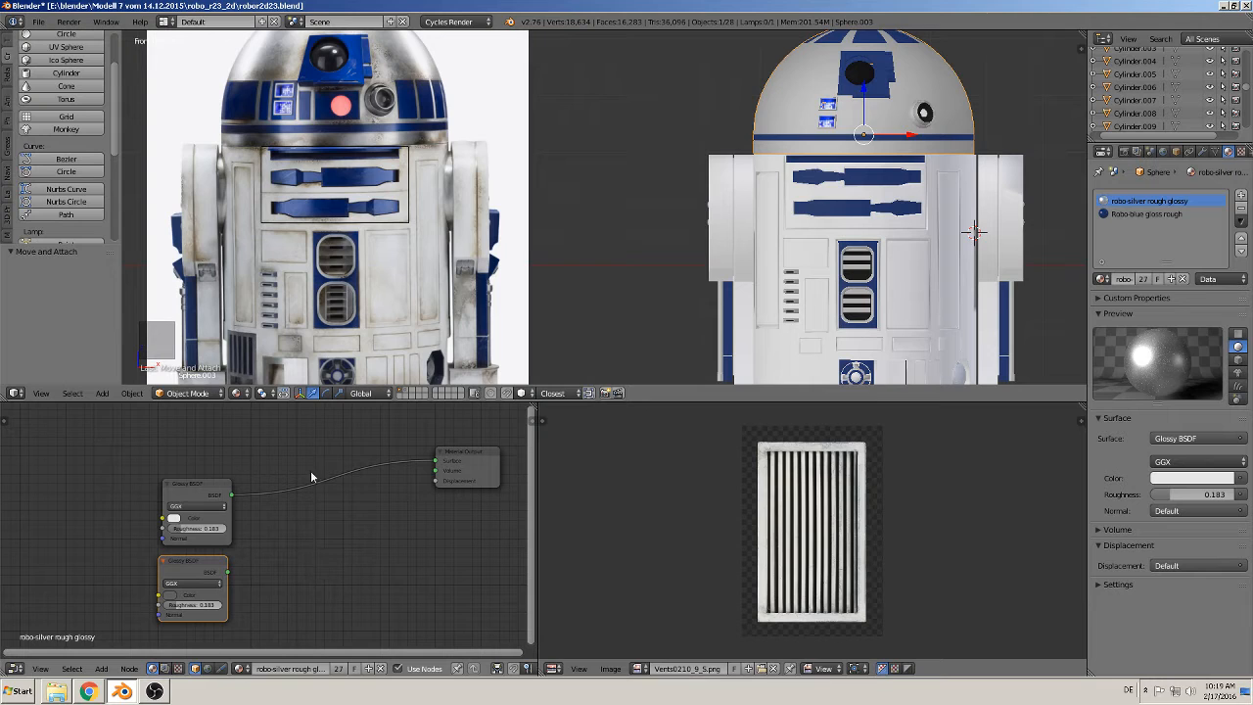
Step: Insert a Mix Shader before the Material Output, link the dark Glossy BSDF to its second shader input and set Fac to 0.300
left_click(101, 668)
mouse_move(128, 668)
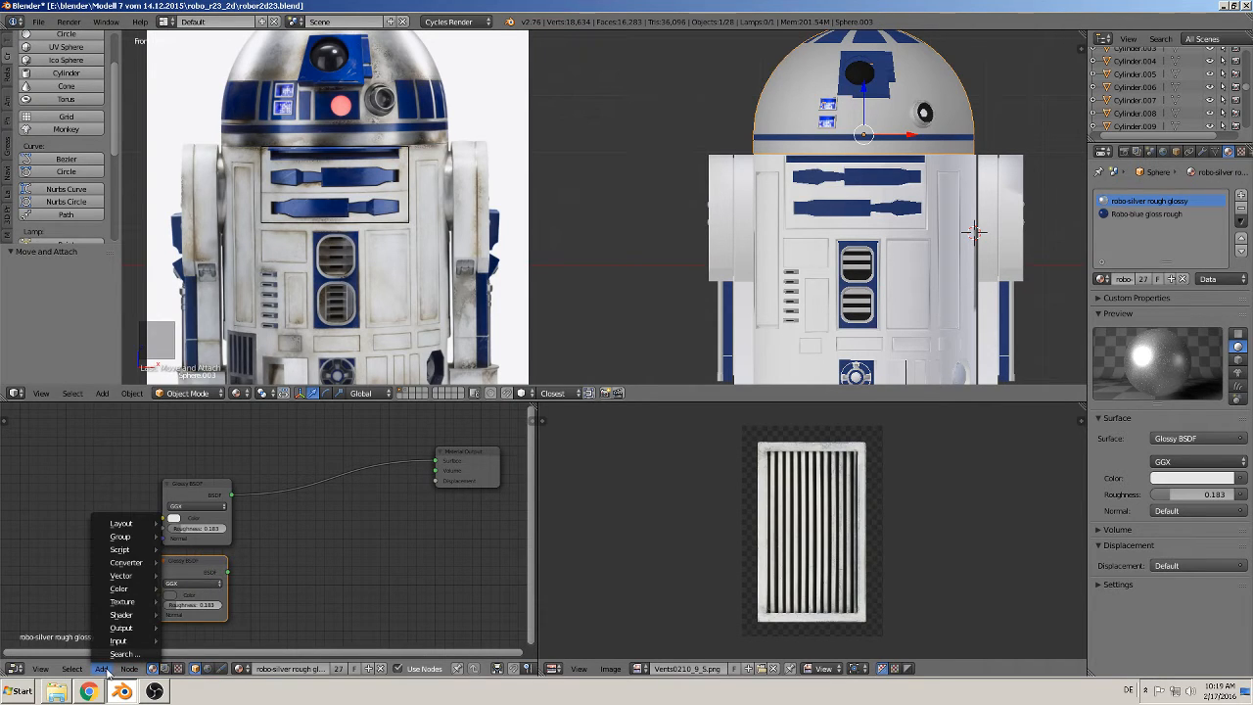
mouse_move(126, 614)
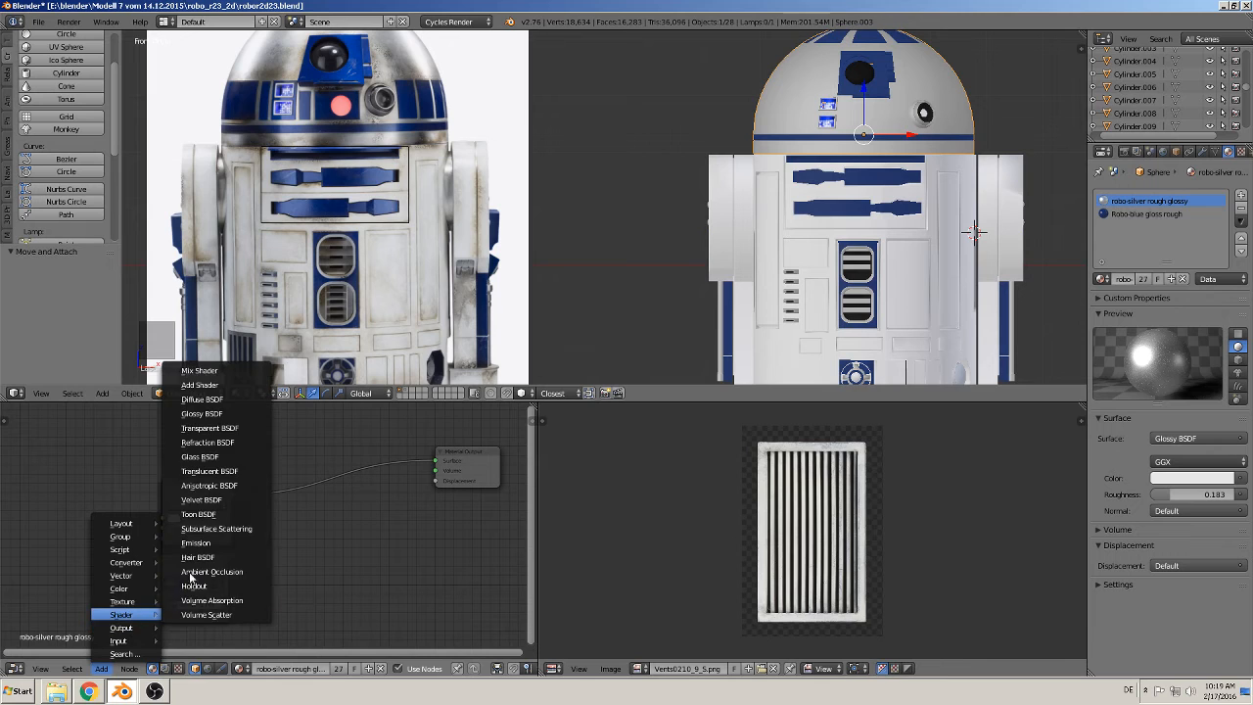
left_click(214, 367)
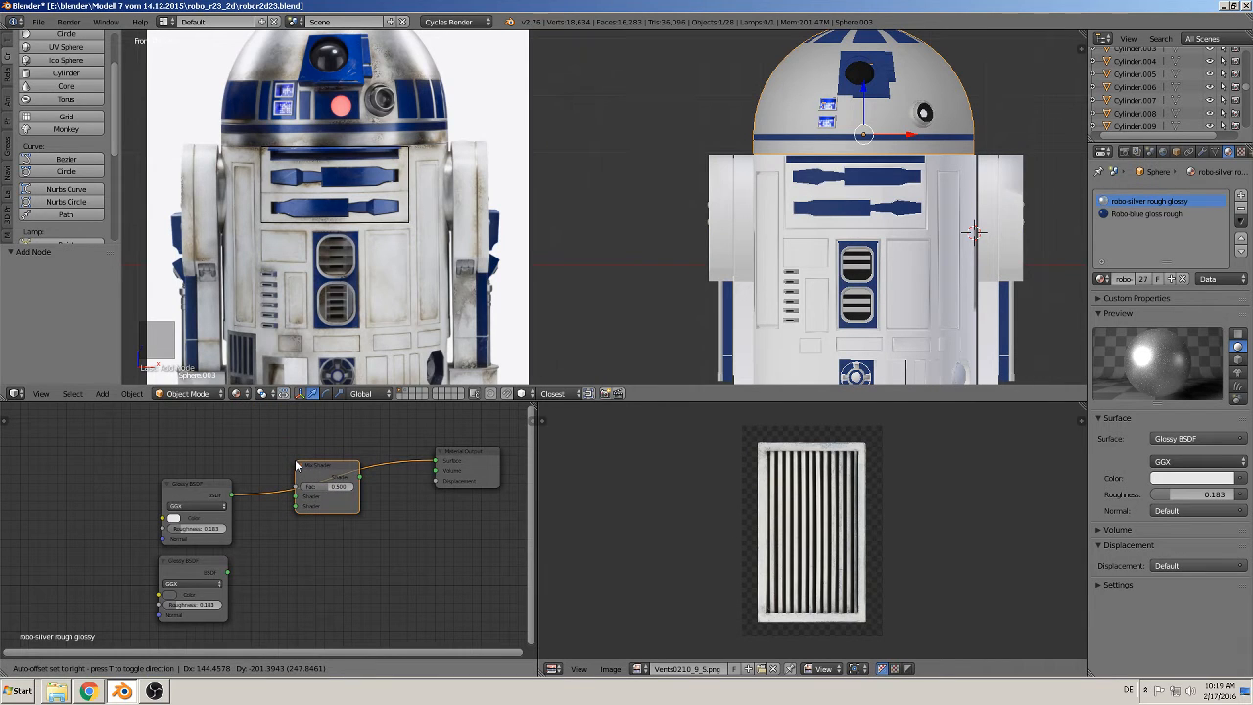
left_click(296, 466)
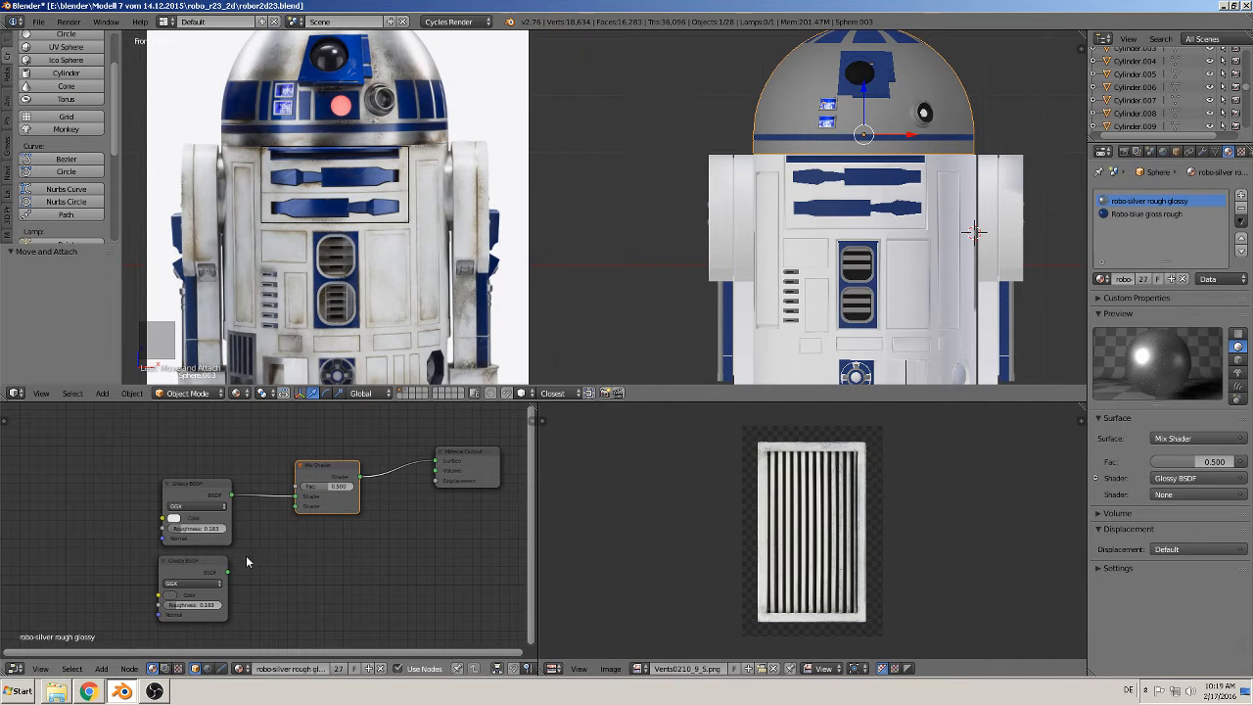
left_click_drag(228, 573, 349, 489)
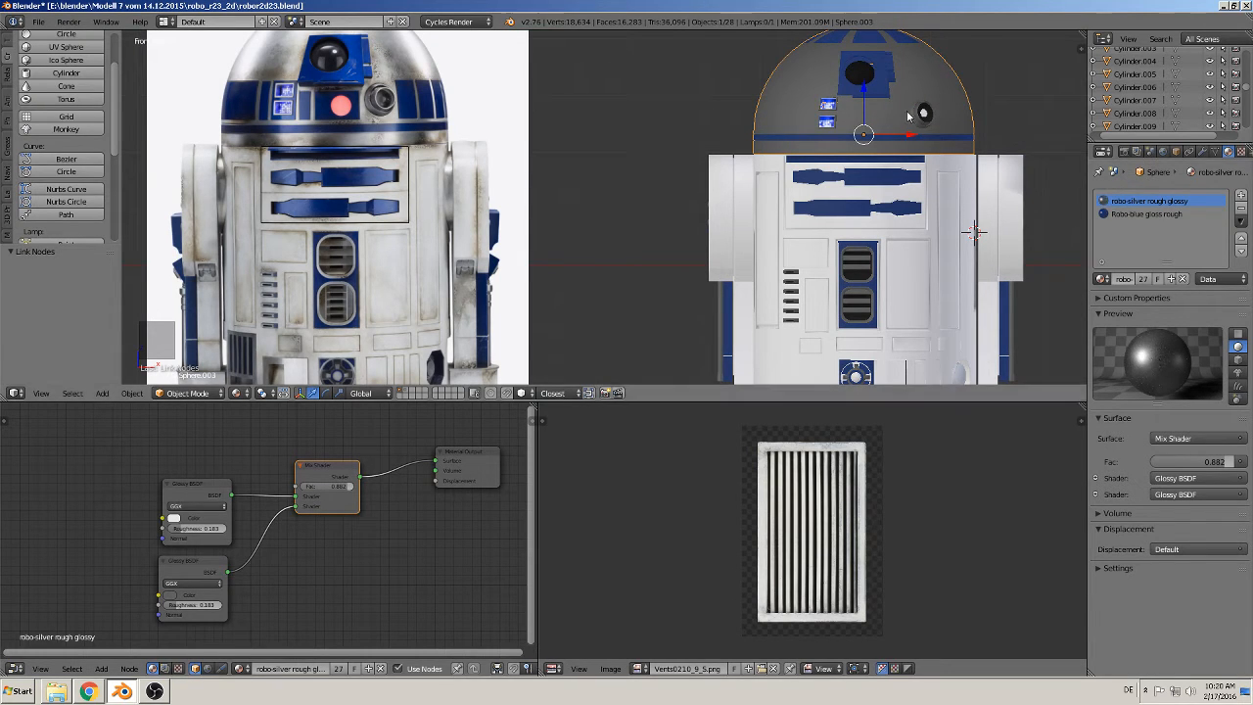
left_click_drag(345, 486, 319, 491)
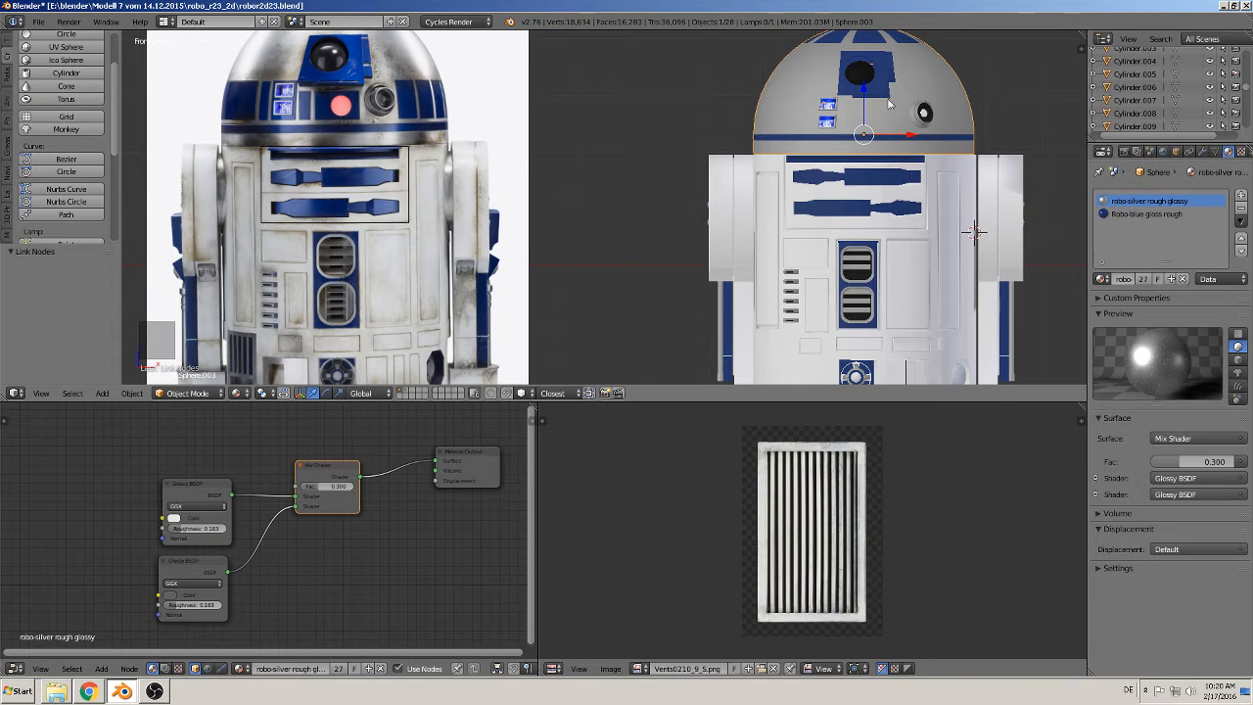
Step: Add a Noise Texture node above the glossy nodes and link its Fac output to the Mix Shader's Fac input
scroll(327, 544, "down", 1)
middle_click_drag(327, 543, 301, 598)
scroll(301, 601, "down", 1)
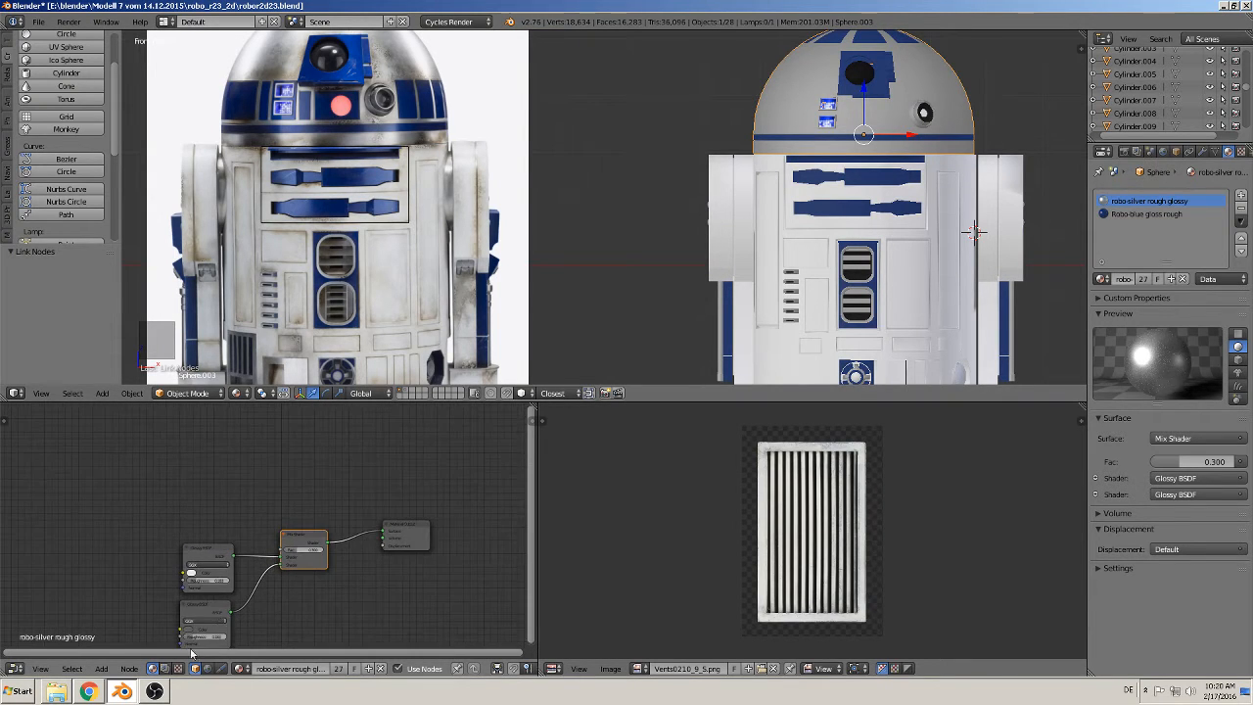
left_click(102, 669)
left_click(112, 670)
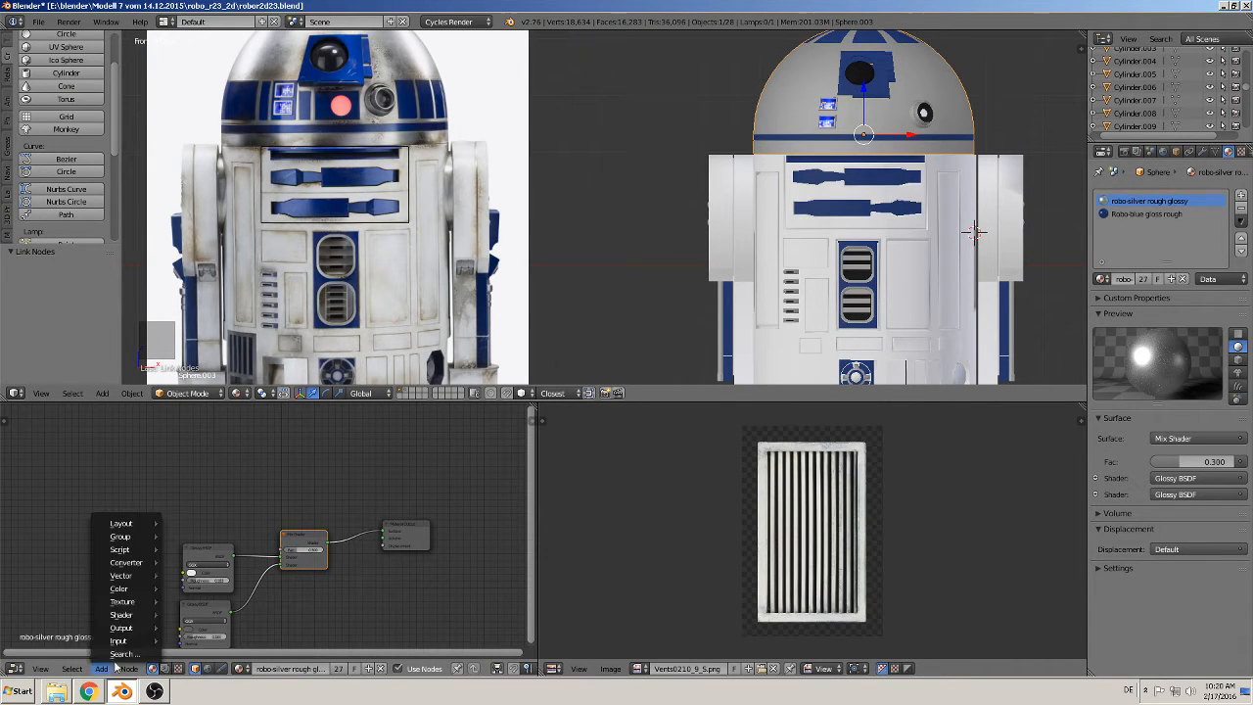
mouse_move(128, 607)
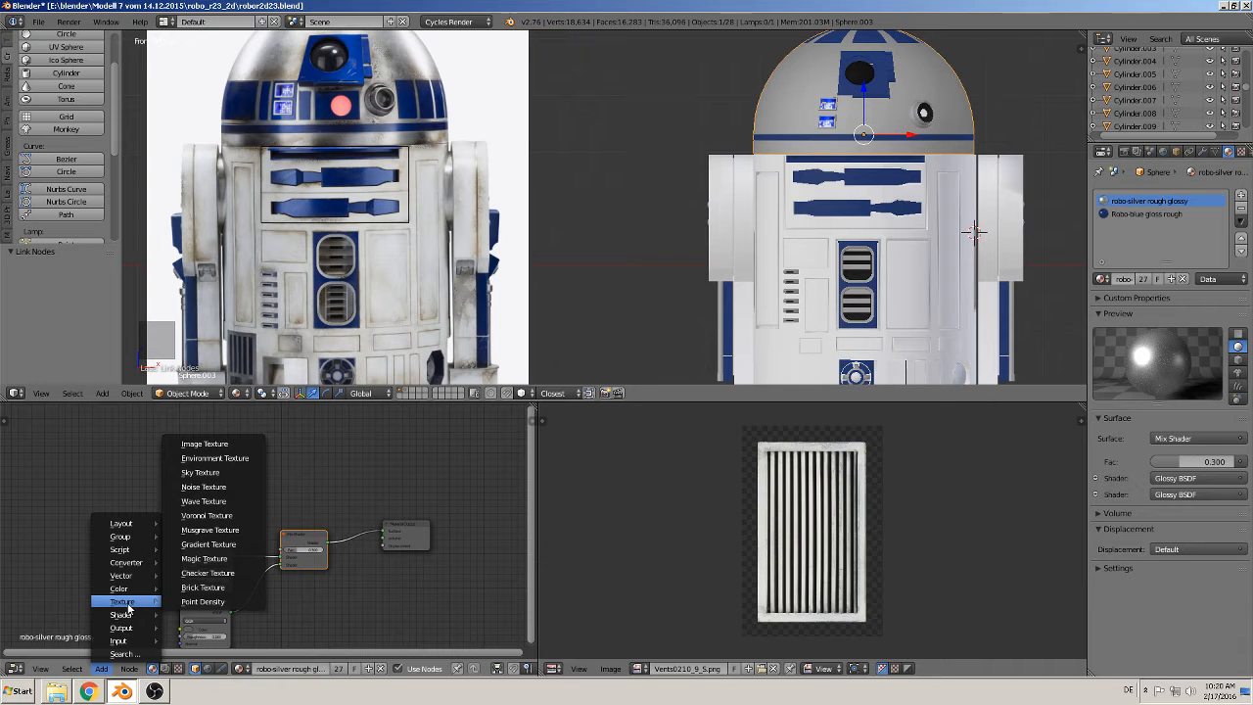
left_click(204, 487)
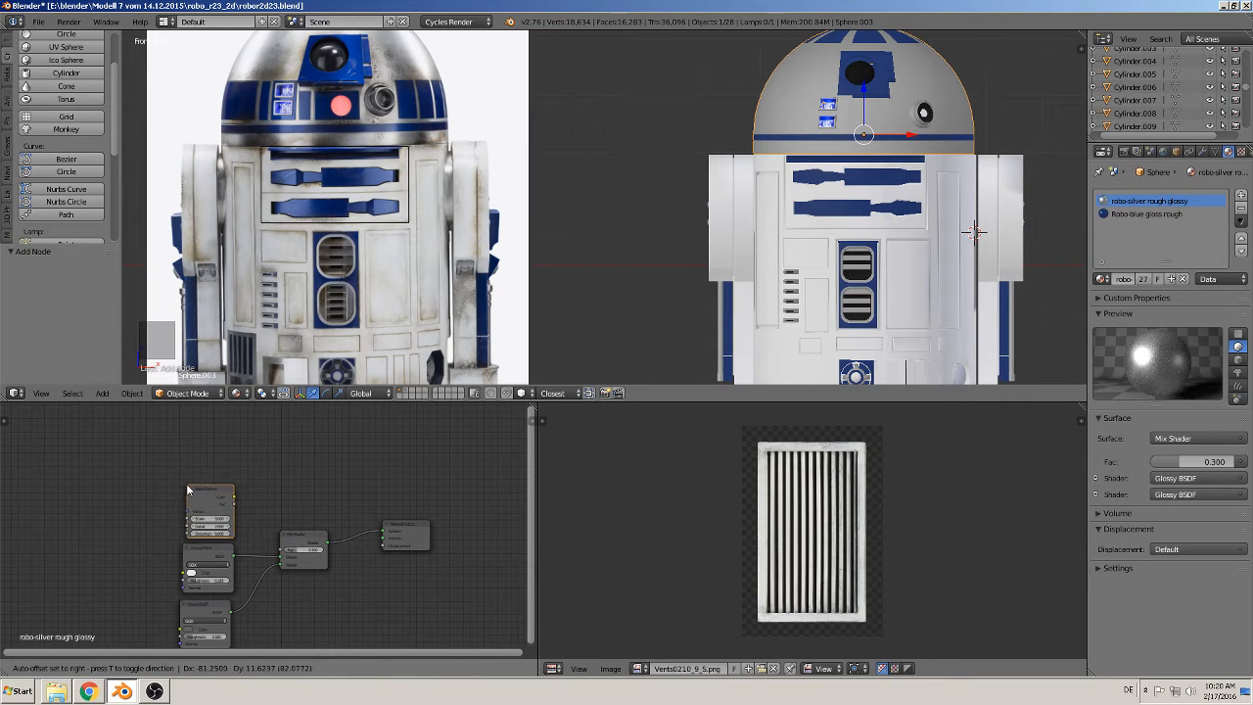
left_click(212, 504)
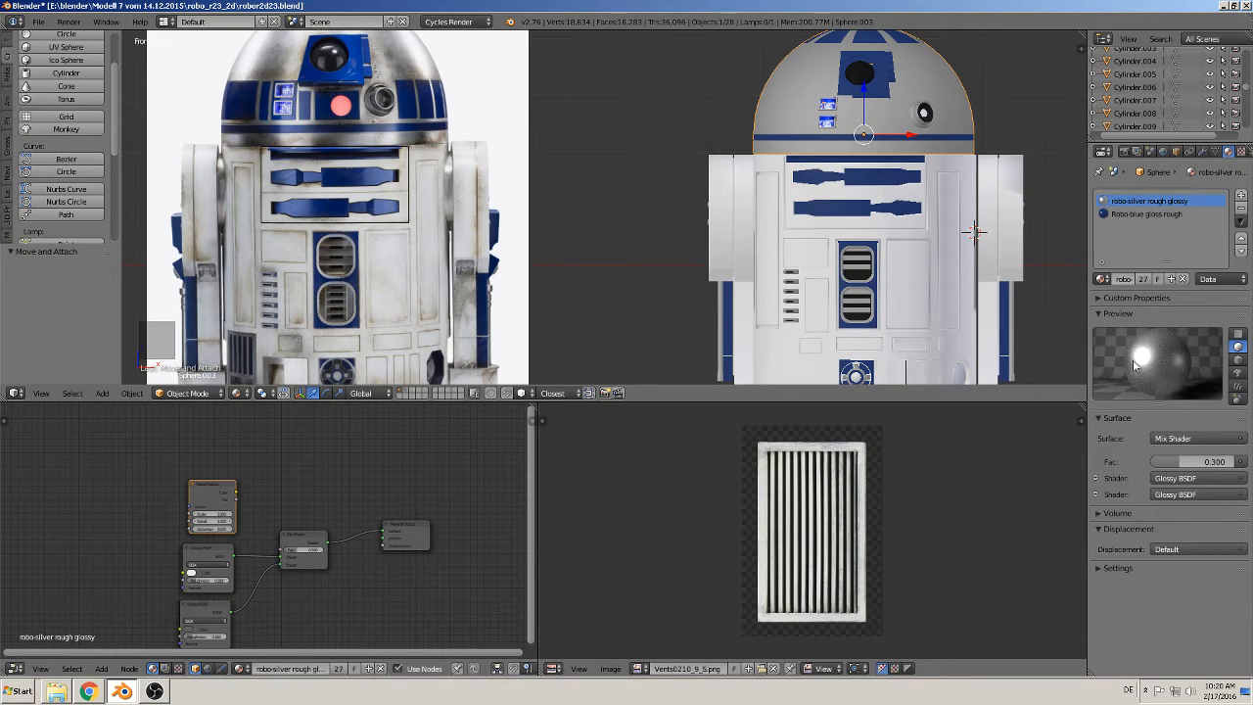
scroll(358, 462, "up", 3)
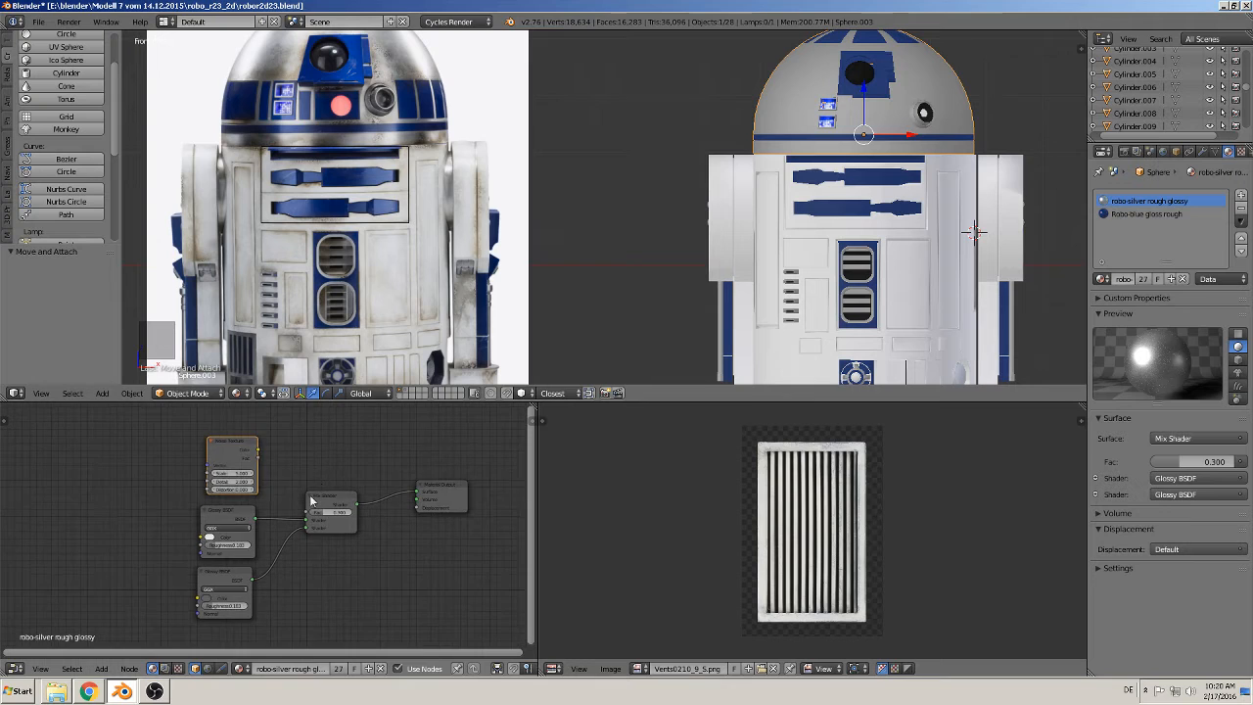
left_click_drag(257, 434, 325, 509)
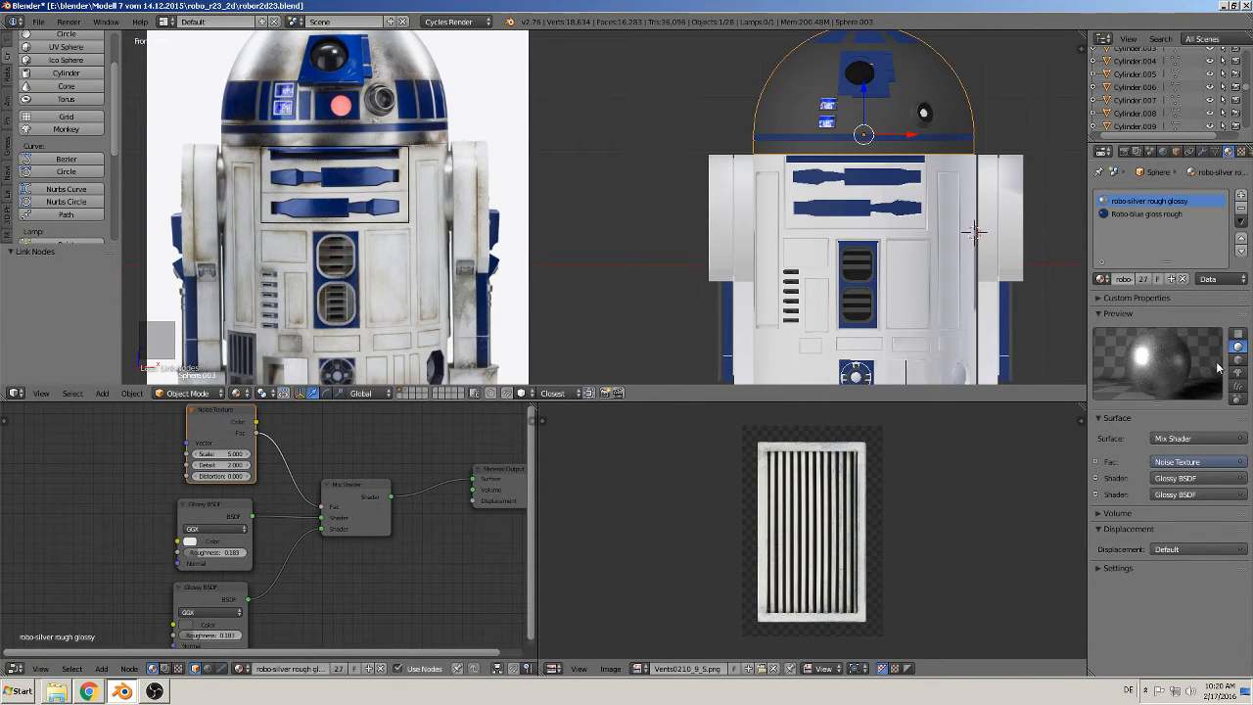
Step: Frame the dome in front view and switch the viewport shading to Rendered to preview the mixed silver material
middle_click_drag(924, 114, 610, 221, "shift")
scroll(610, 222, "up", 5)
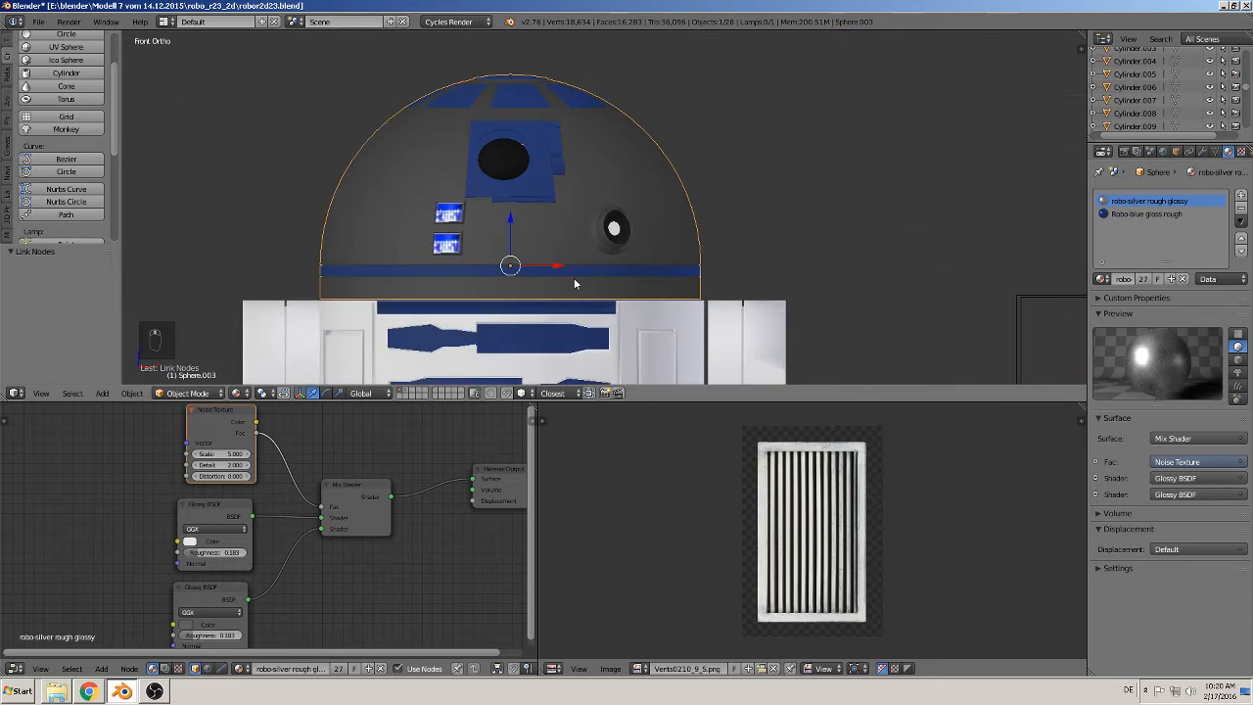
middle_click_drag(442, 303, 506, 219, "shift")
left_click(236, 393)
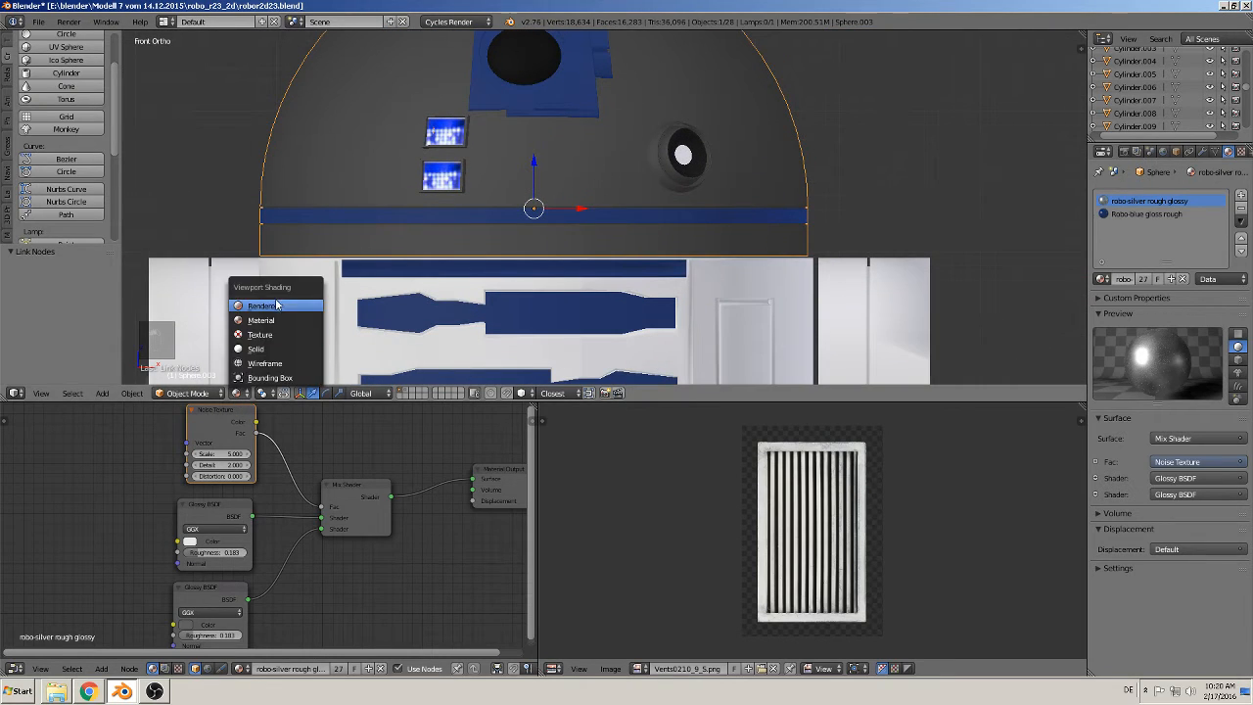
left_click(263, 306)
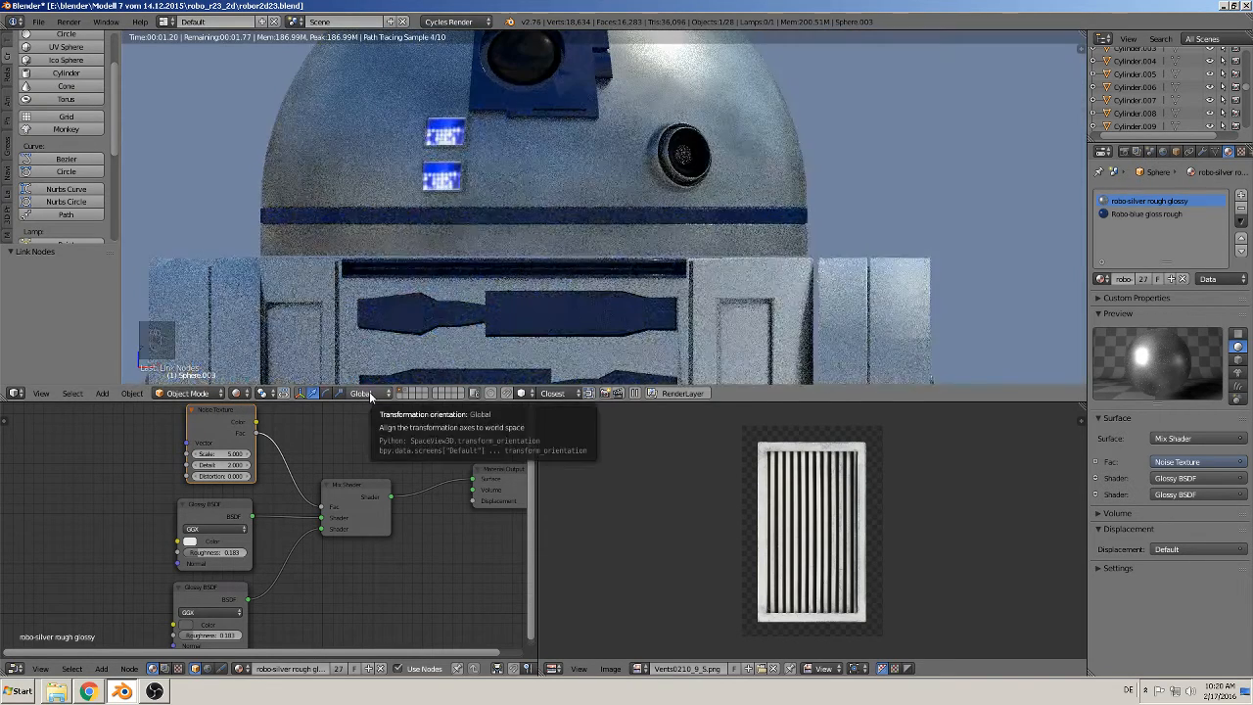
scroll(530, 207, "down", 2)
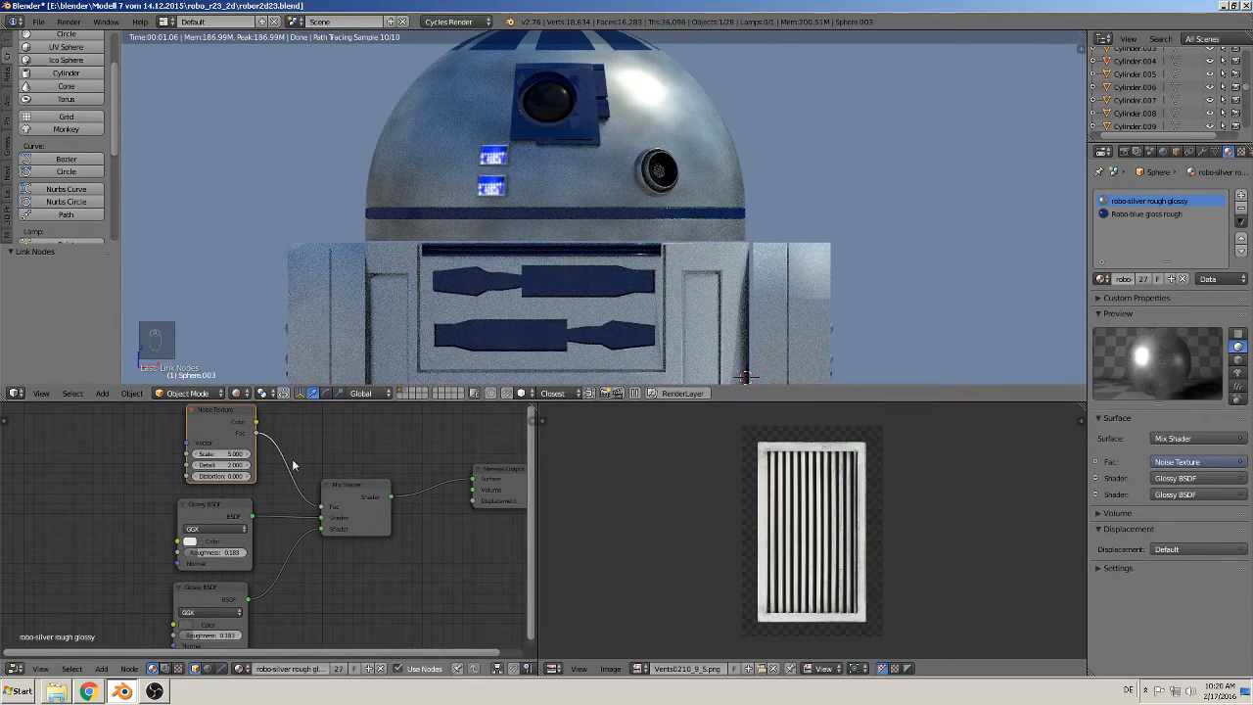
Step: Set the Noise Texture scale to 4.600 and compare the rendered dome with the R2-D2 reference image
left_click_drag(214, 454, 231, 455)
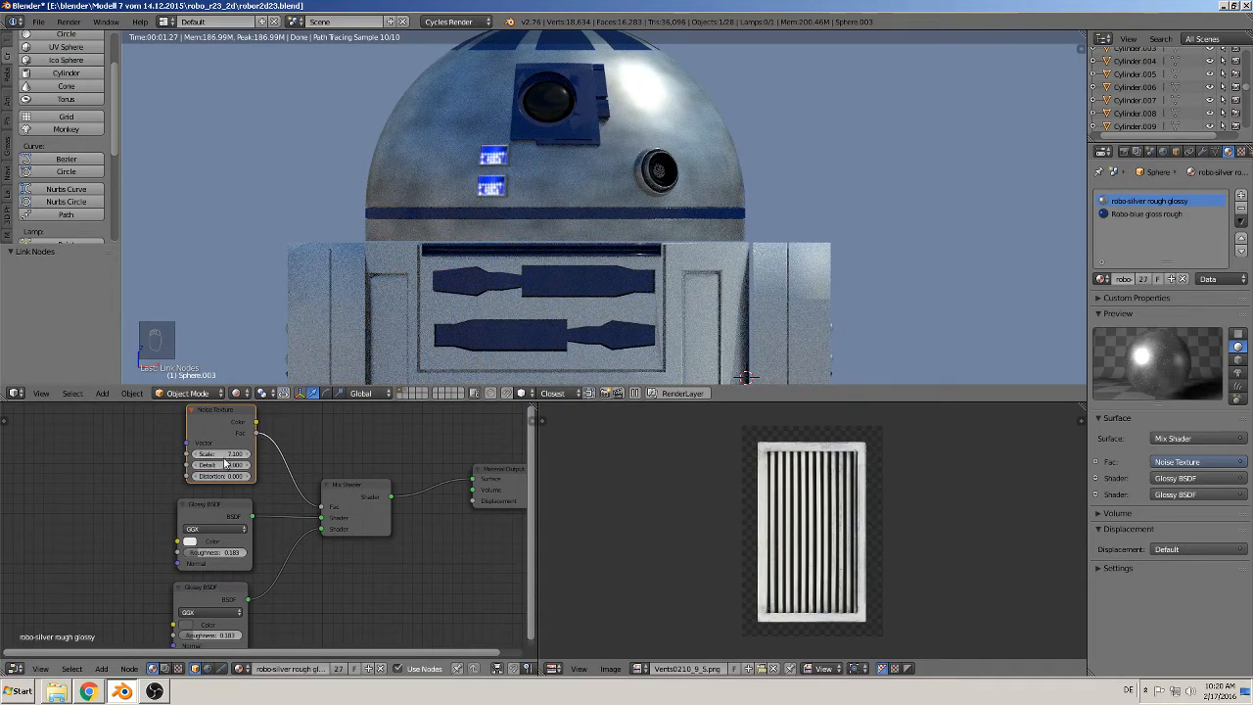
left_click_drag(225, 457, 202, 457)
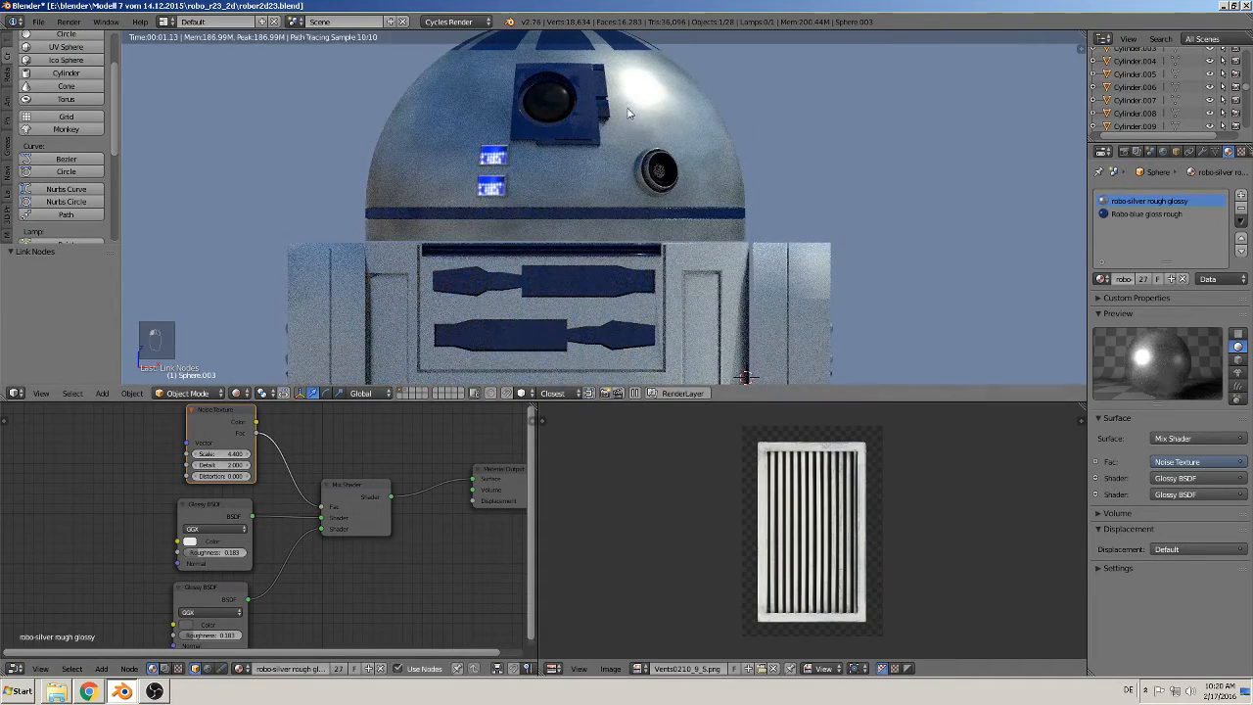
left_click(249, 457)
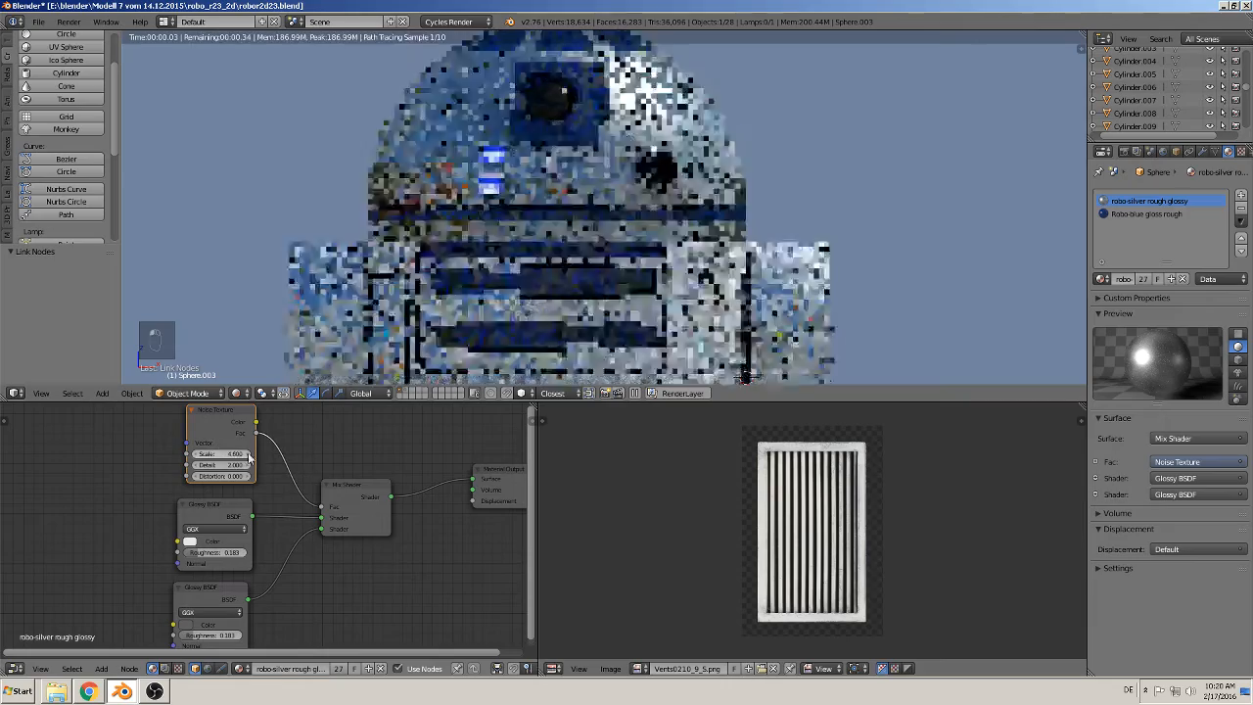
scroll(658, 157, "down", 6)
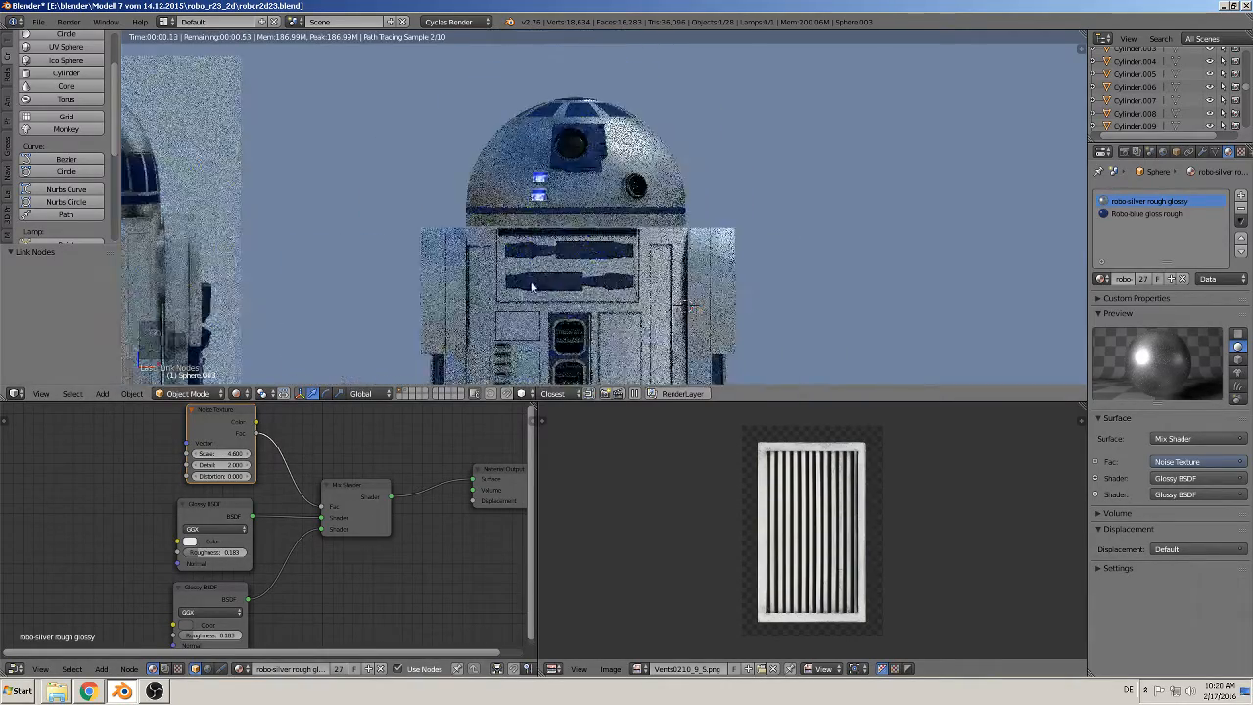
scroll(349, 193, "up", 2)
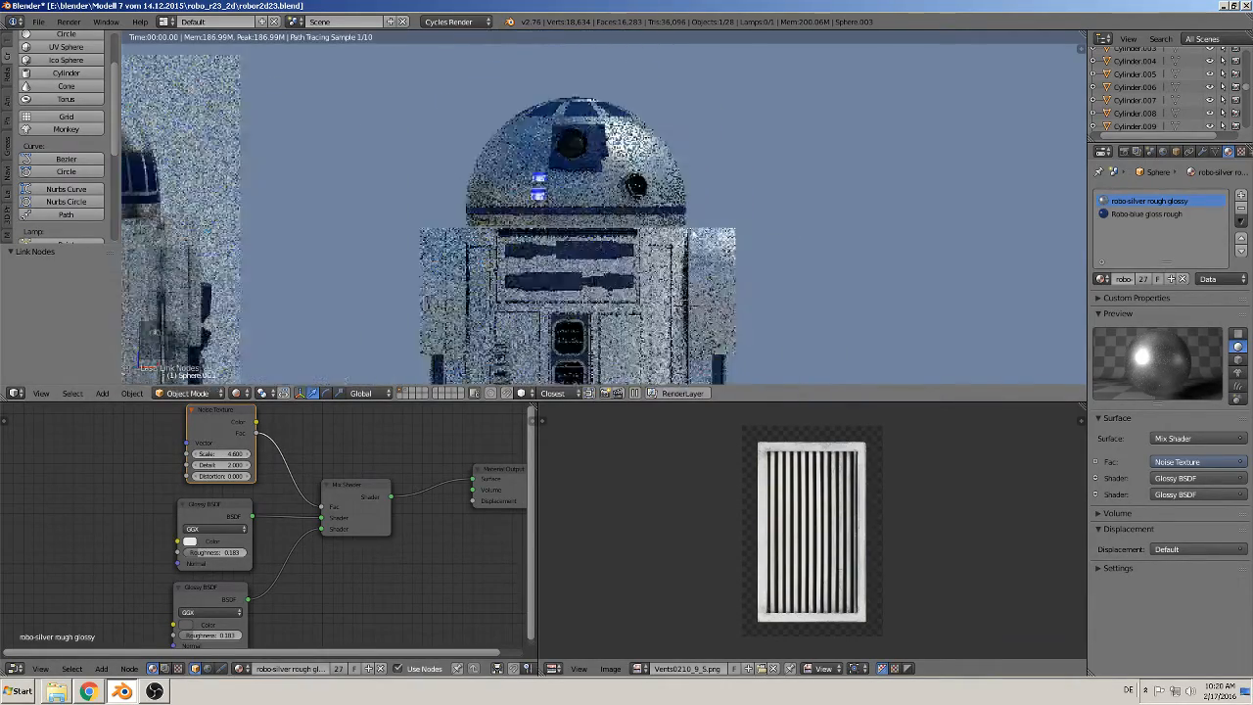
scroll(370, 333, "up", 1)
middle_click_drag(382, 304, 538, 290, "shift")
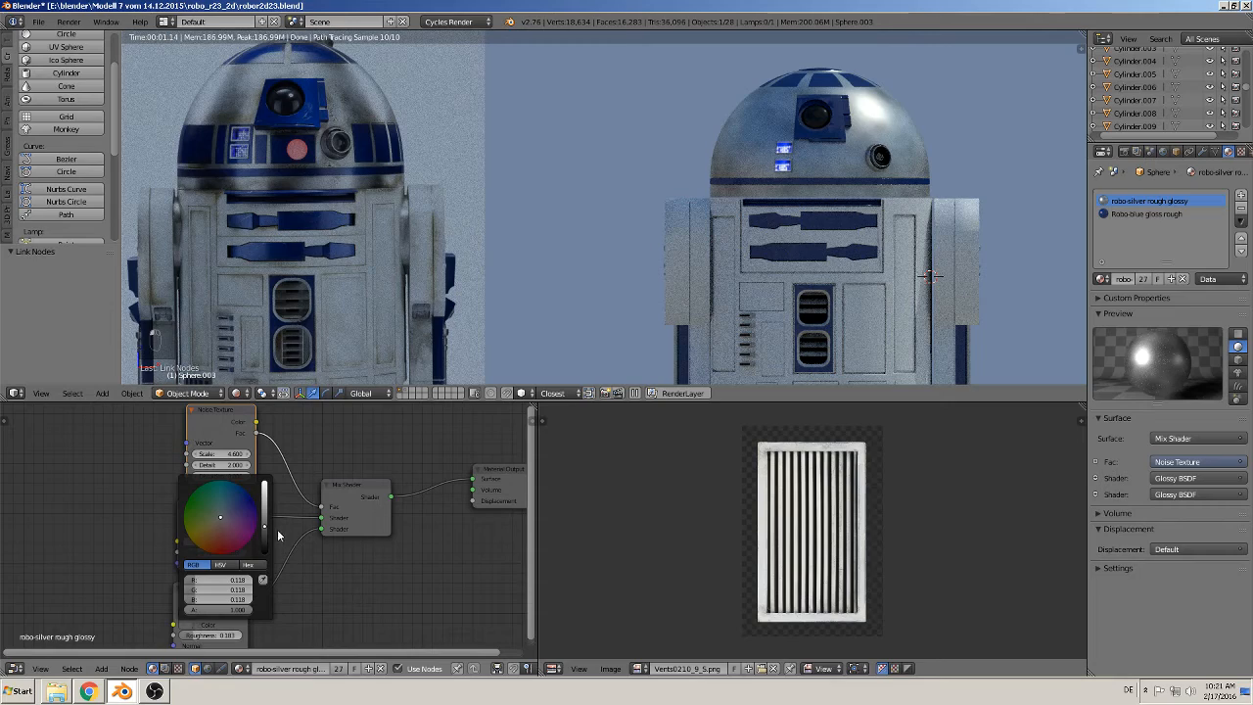
Step: Adjust the brightness of the dark Glossy BSDF's colour and deselect the dome
left_click_drag(263, 538, 269, 488)
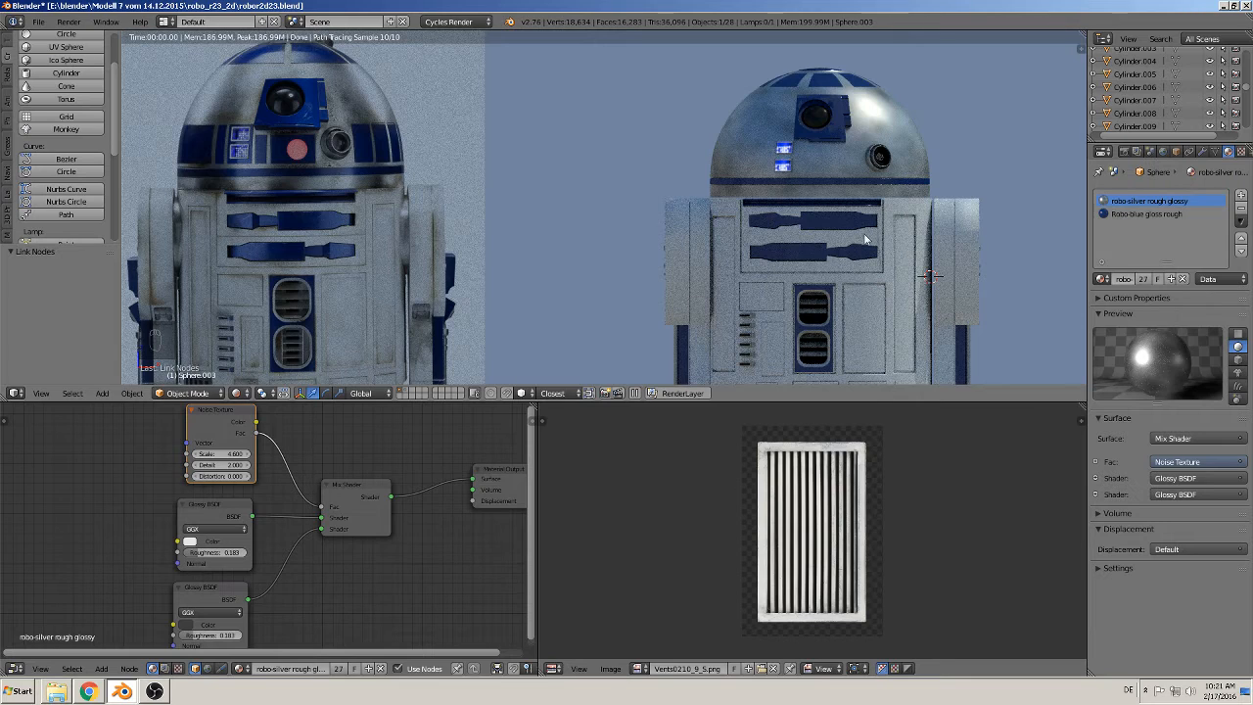
scroll(865, 238, "down", 3)
key("a")
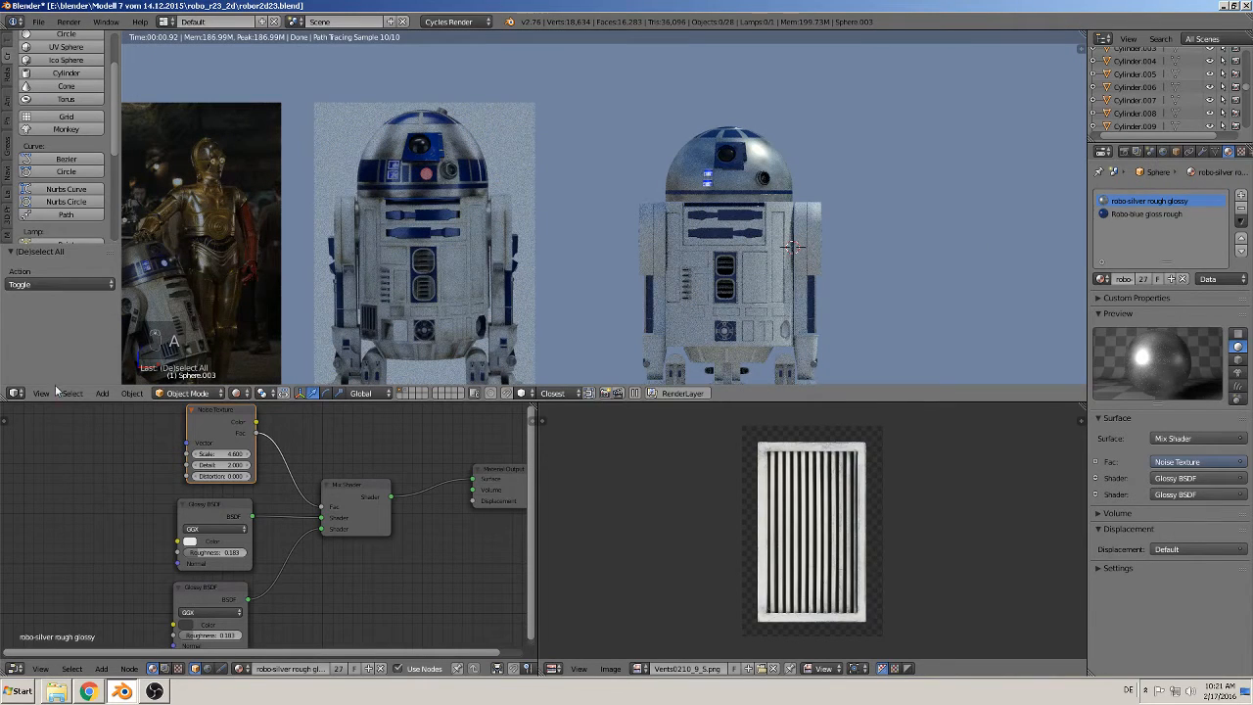
Step: Return the viewport to Material shading and save the Blender file
left_click(236, 393)
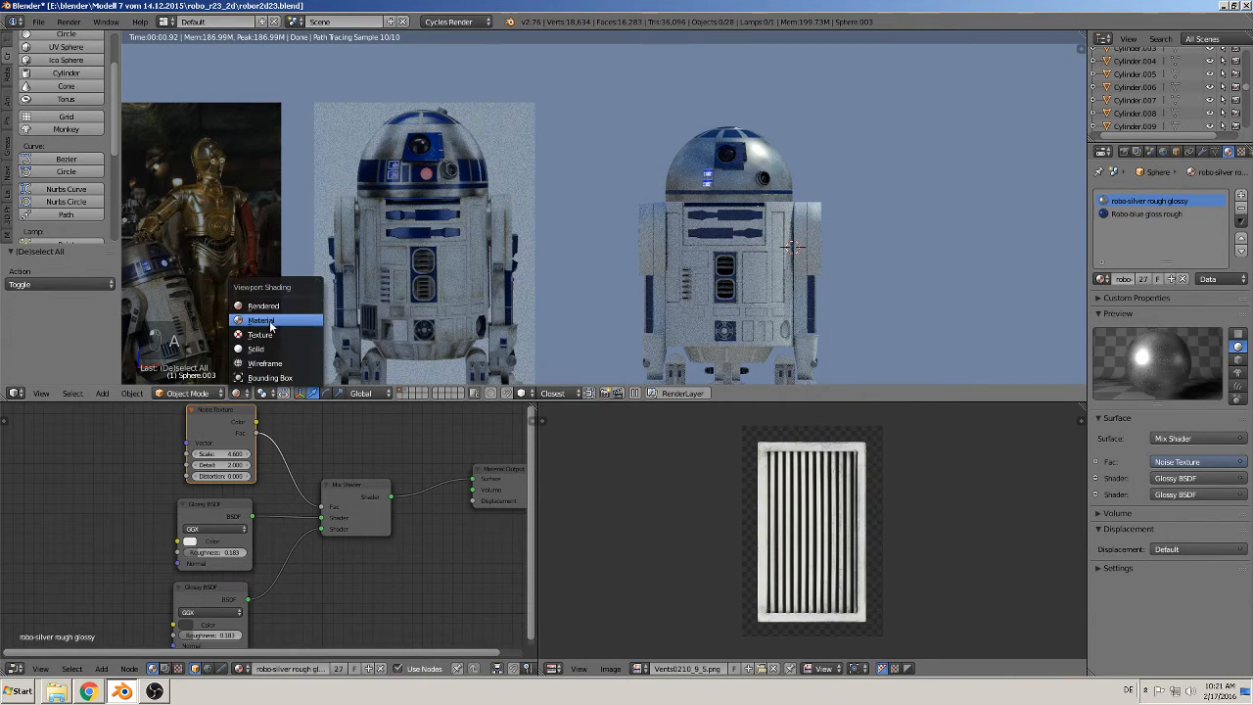
left_click(260, 320)
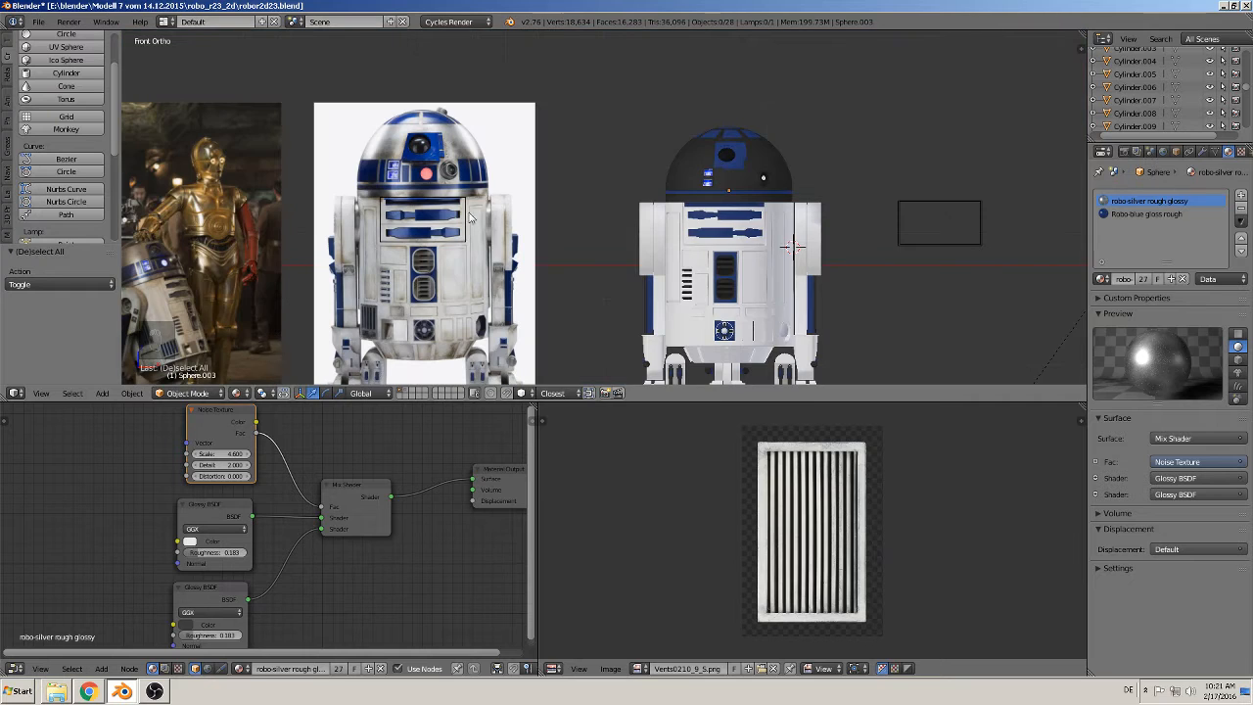
left_click(39, 22)
left_click(114, 127)
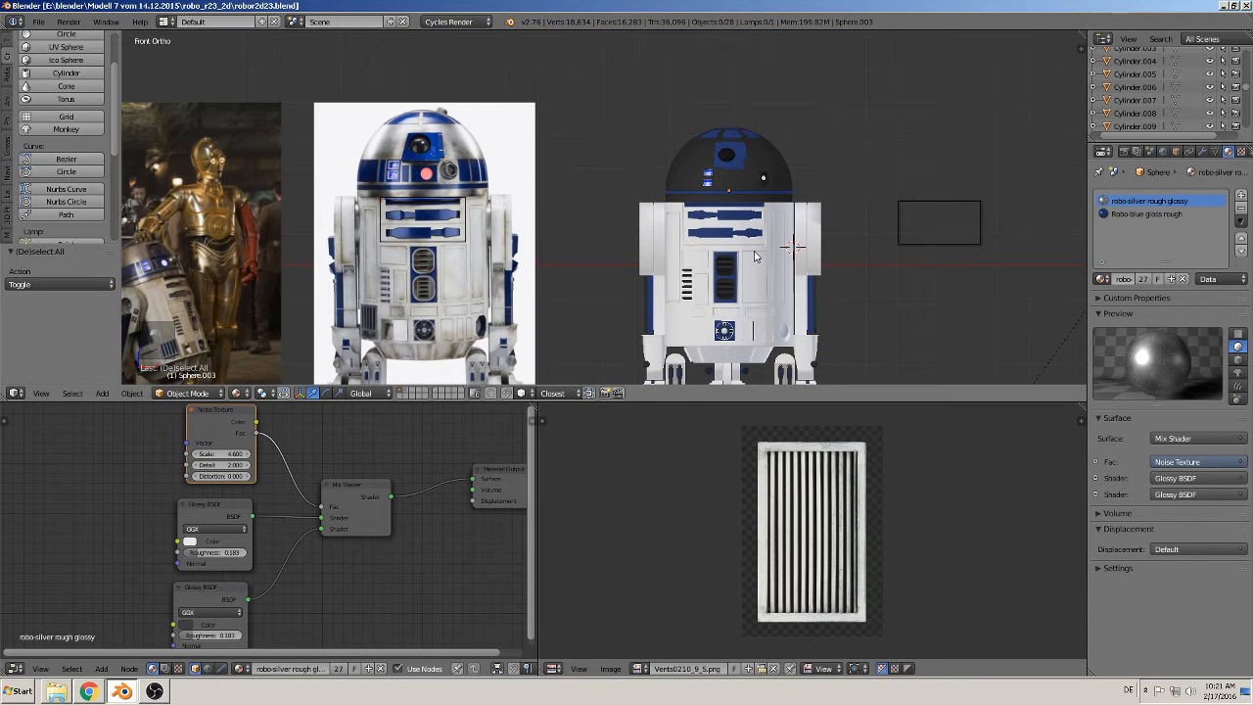
Step: Enlarge the 3D viewport and preview the whole robot beside the reference images in Rendered shading
middle_click_drag(755, 253, 643, 253)
scroll(738, 147, "up", 1)
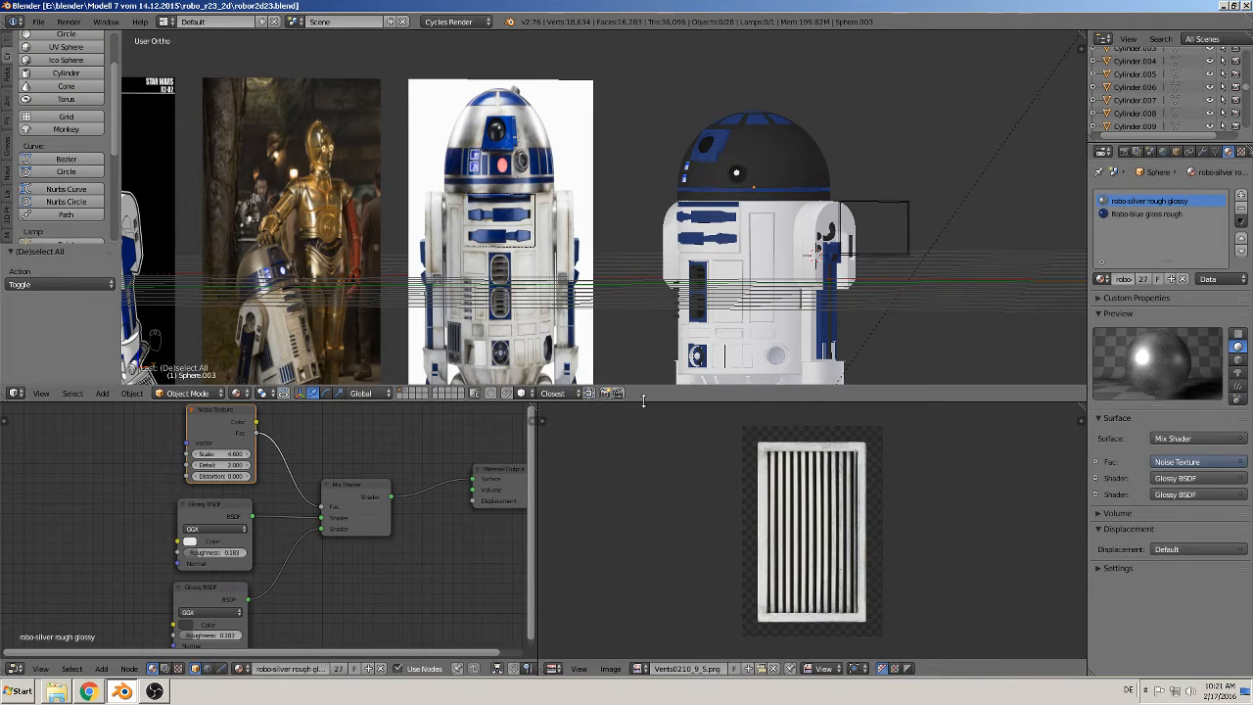
left_click_drag(646, 399, 645, 592)
middle_click_drag(600, 382, 568, 339, "shift")
middle_click_drag(568, 339, 649, 350)
left_click(238, 586)
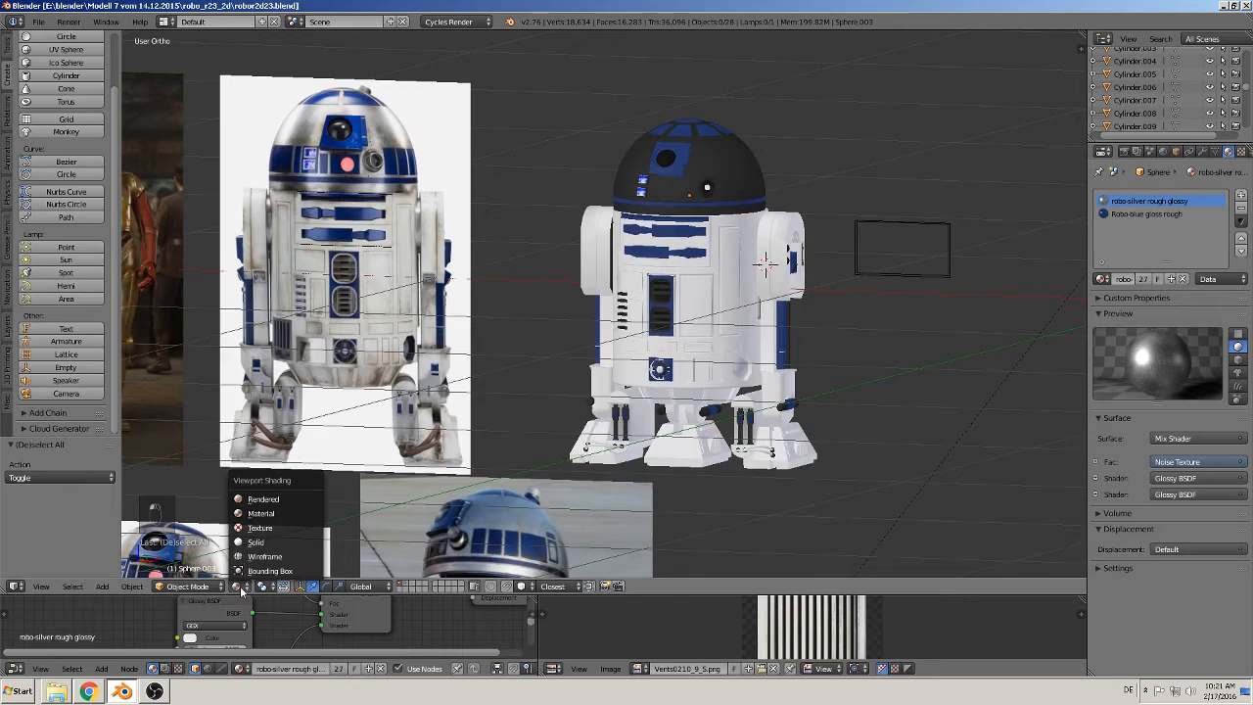
left_click(277, 501)
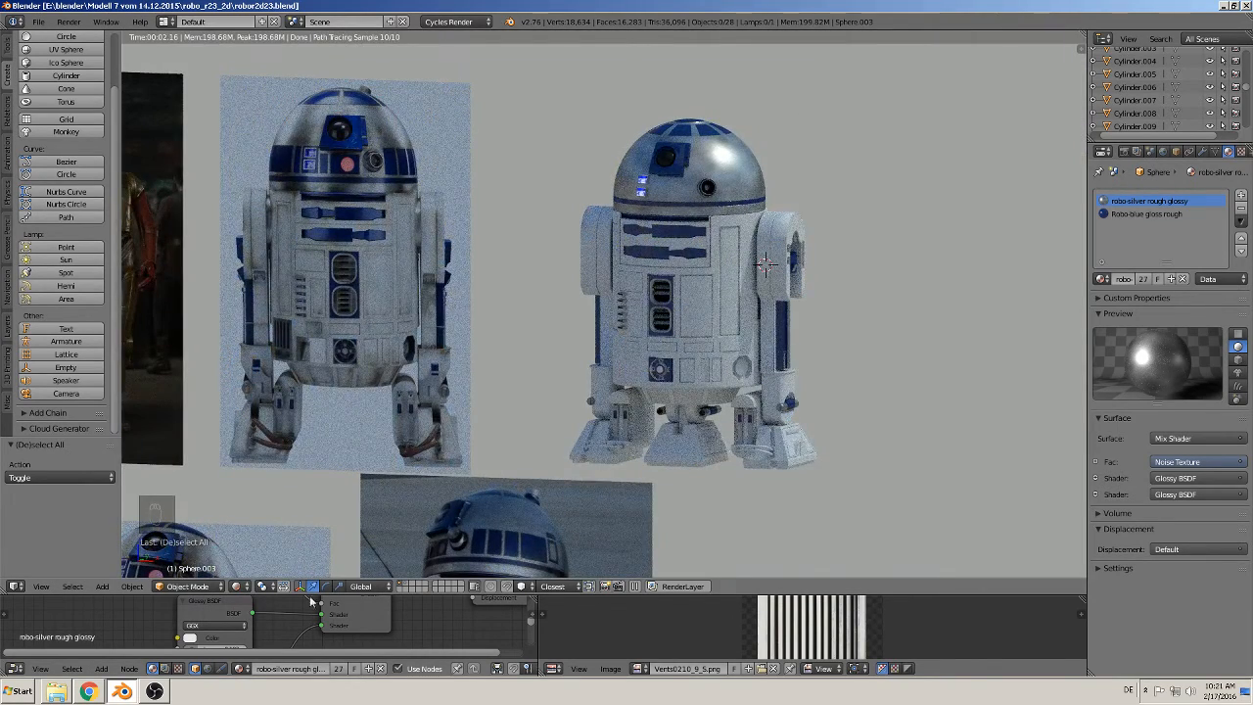
left_click(247, 587)
middle_click_drag(489, 428, 589, 386, "shift")
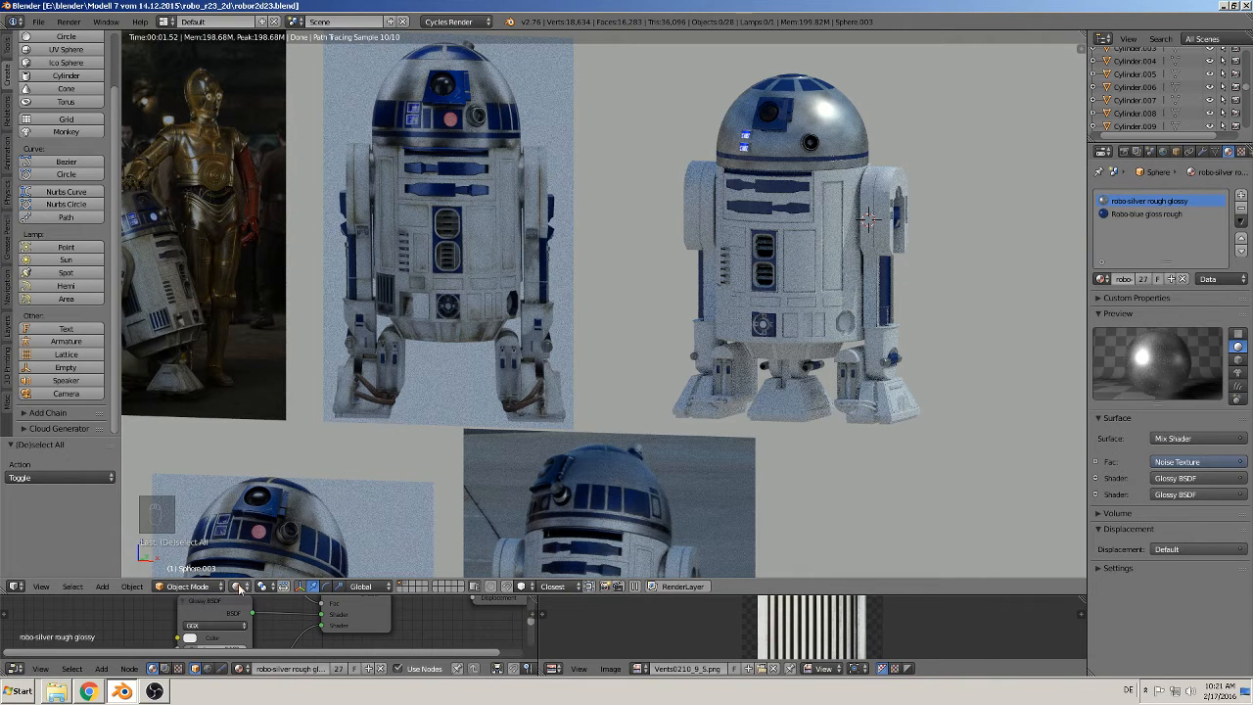
Step: Return to Material shading and open the left-hand leg in Edit Mode, deselecting everything around its foot cables
left_click(236, 586)
left_click(269, 519)
scroll(834, 464, "up", 2)
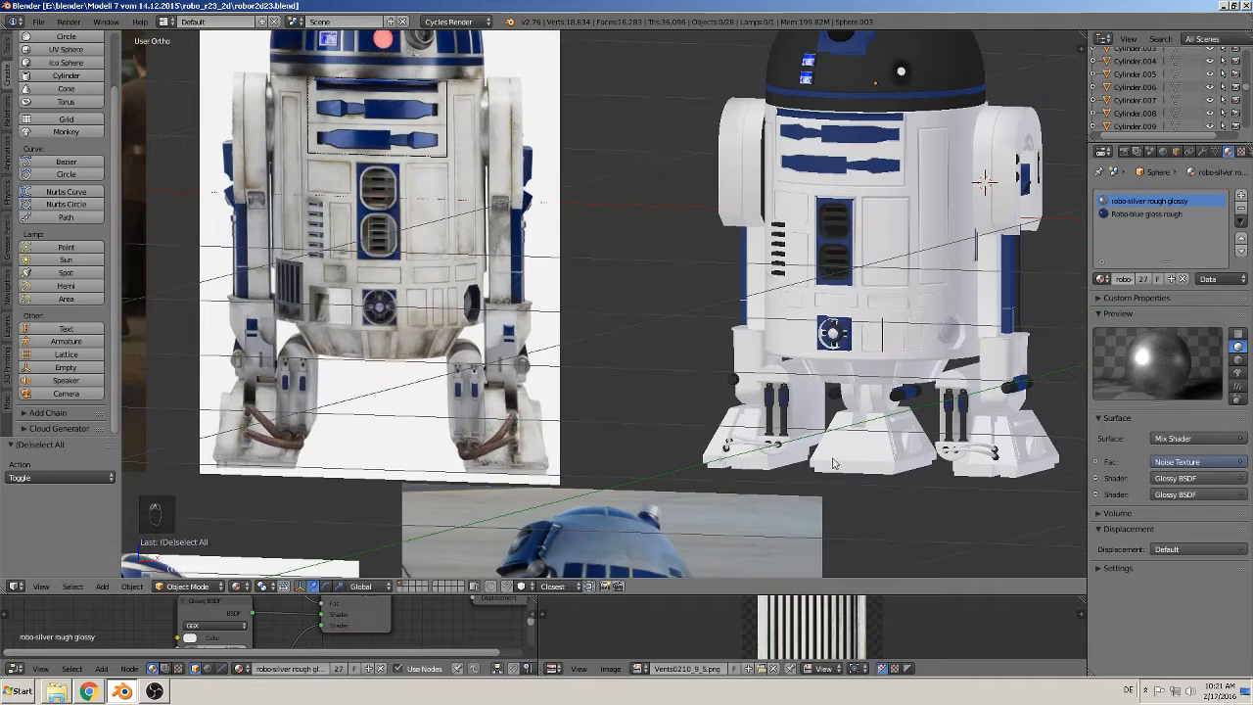
middle_click_drag(781, 475, 534, 358, "shift")
scroll(533, 358, "up", 3)
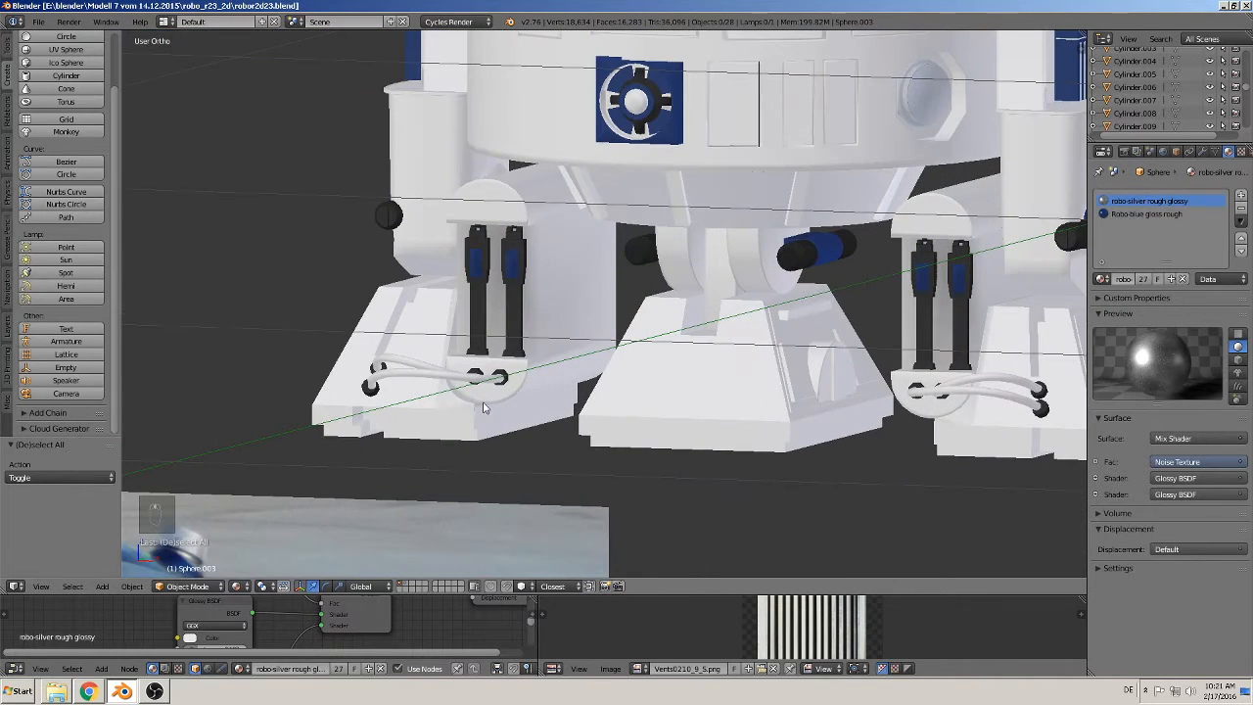
scroll(438, 396, "up", 1)
right_click(416, 397)
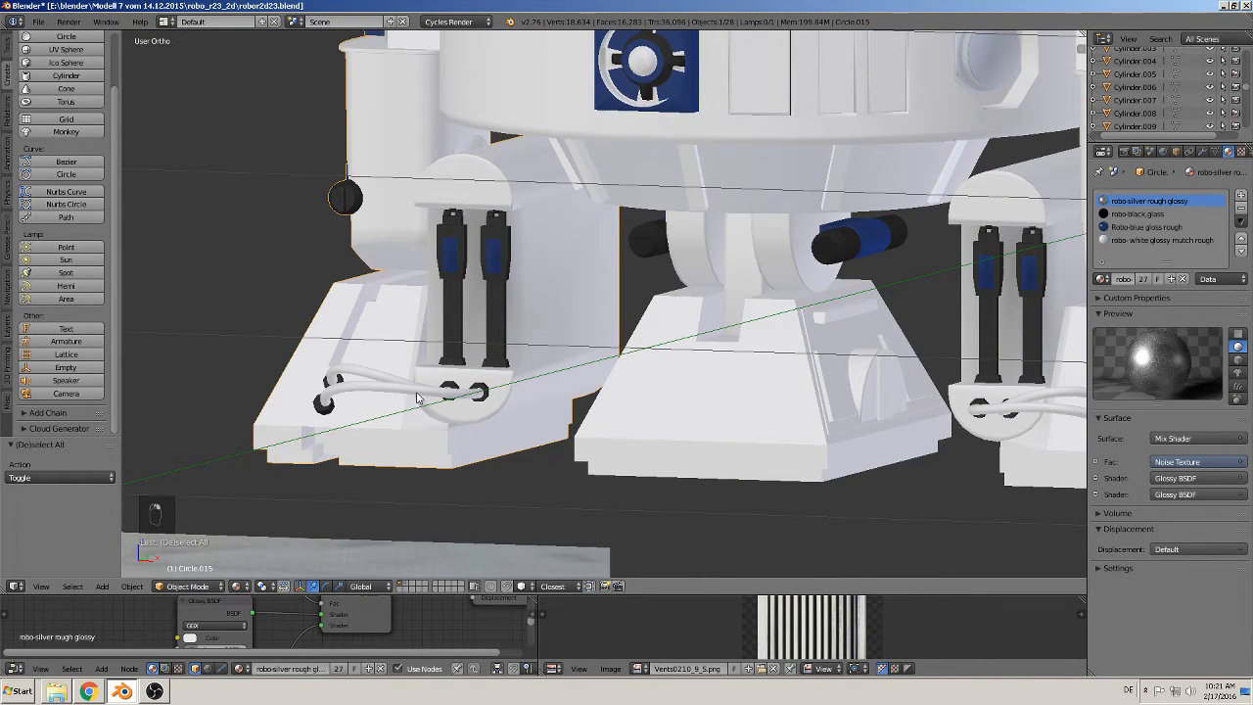
key("Tab")
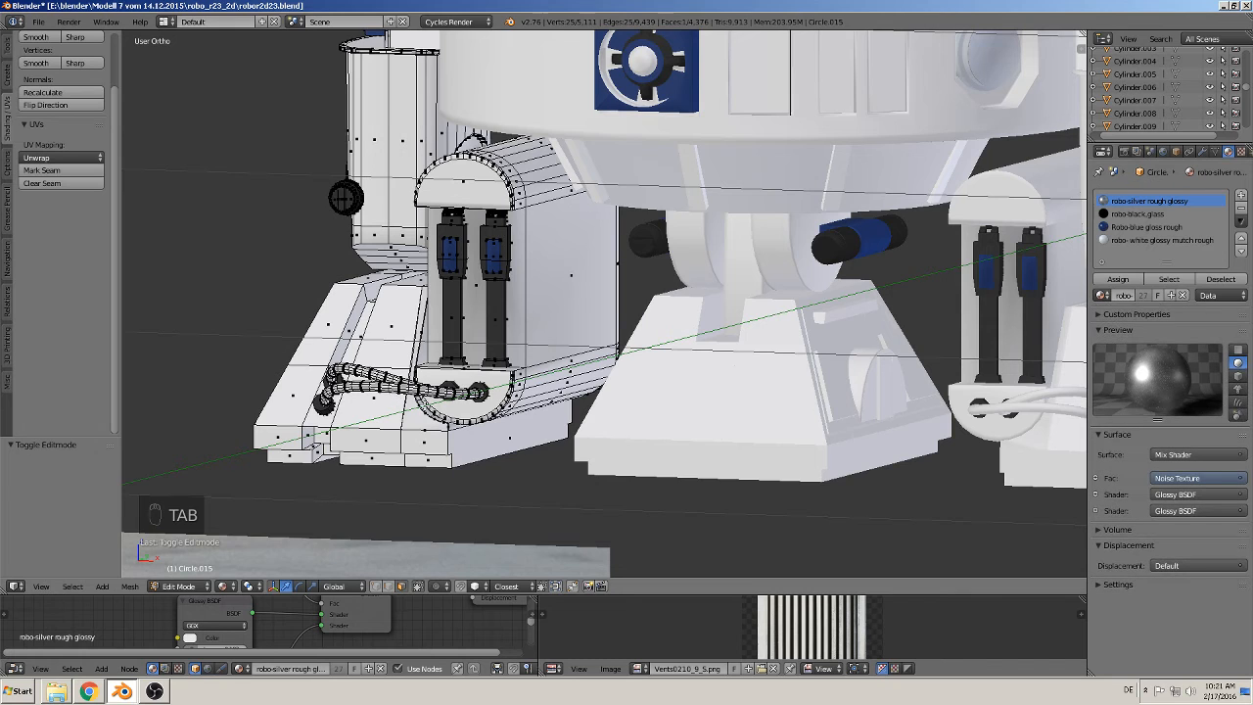
key("a")
key("a")
middle_click_drag(442, 423, 515, 396, "shift")
scroll(486, 397, "up", 3)
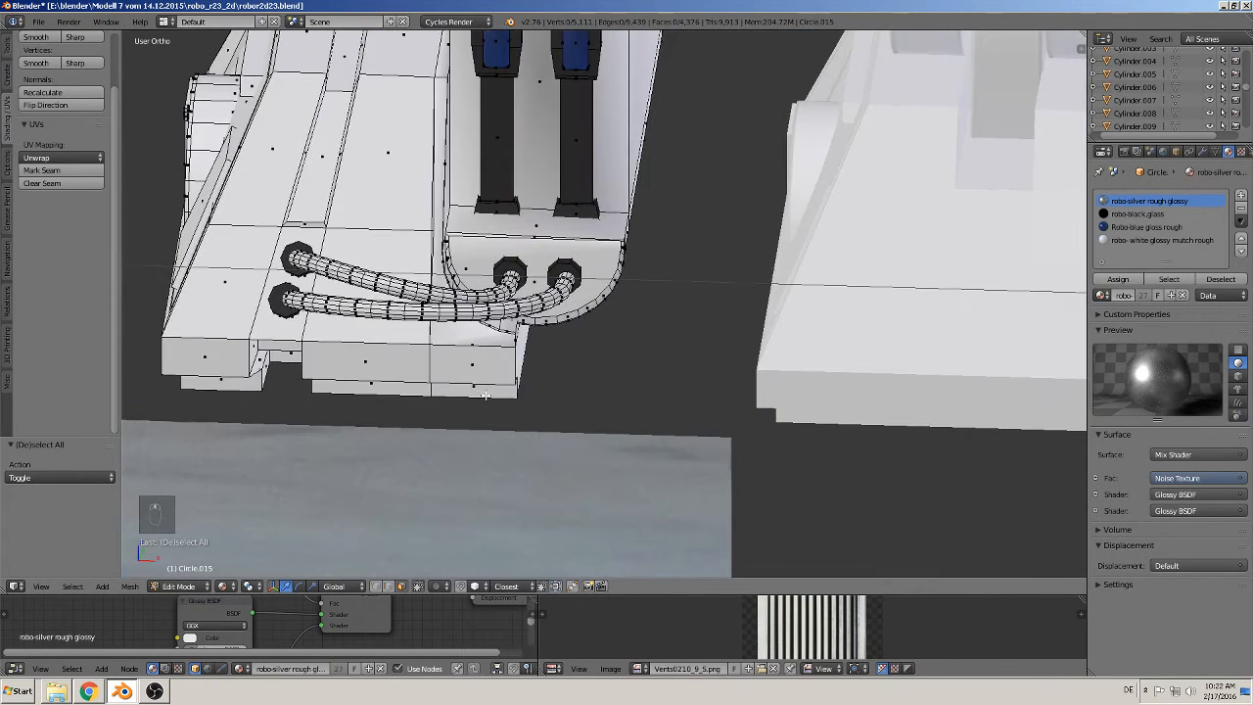
middle_click_drag(486, 397, 525, 402)
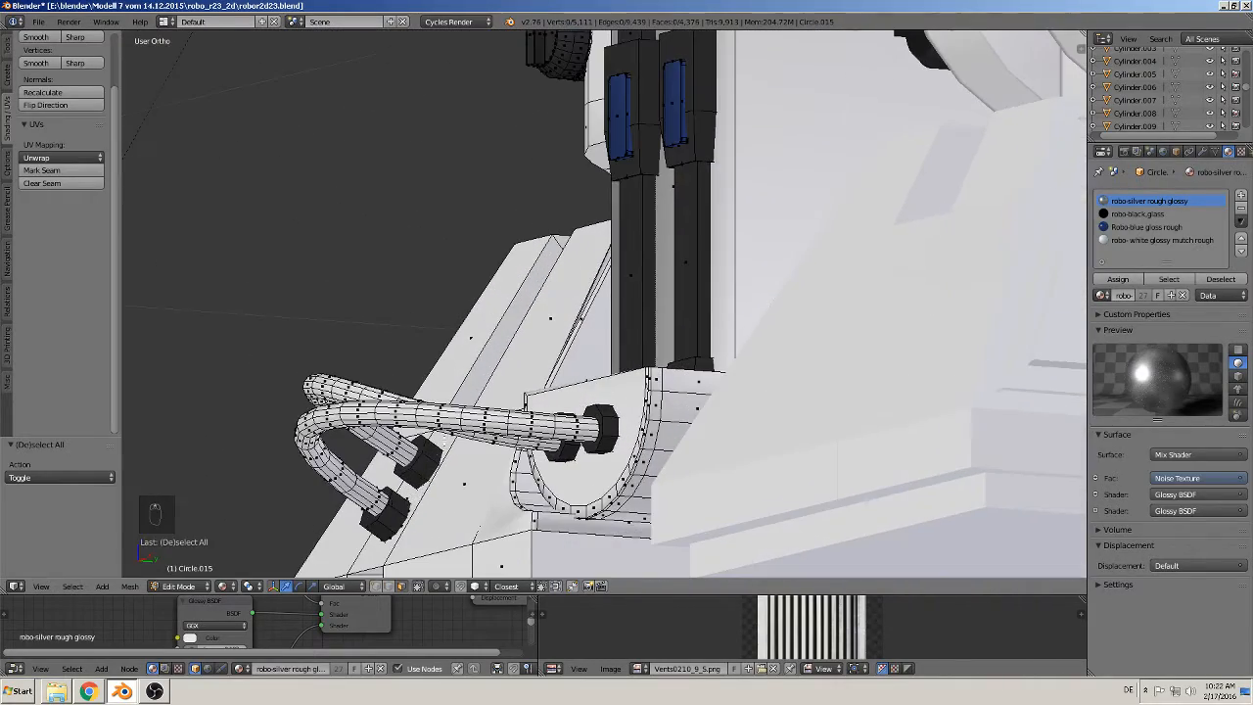
Step: Select the lengthwise edge loop of the lower foot cable in Wireframe shading and mark it as a seam
left_click(388, 587)
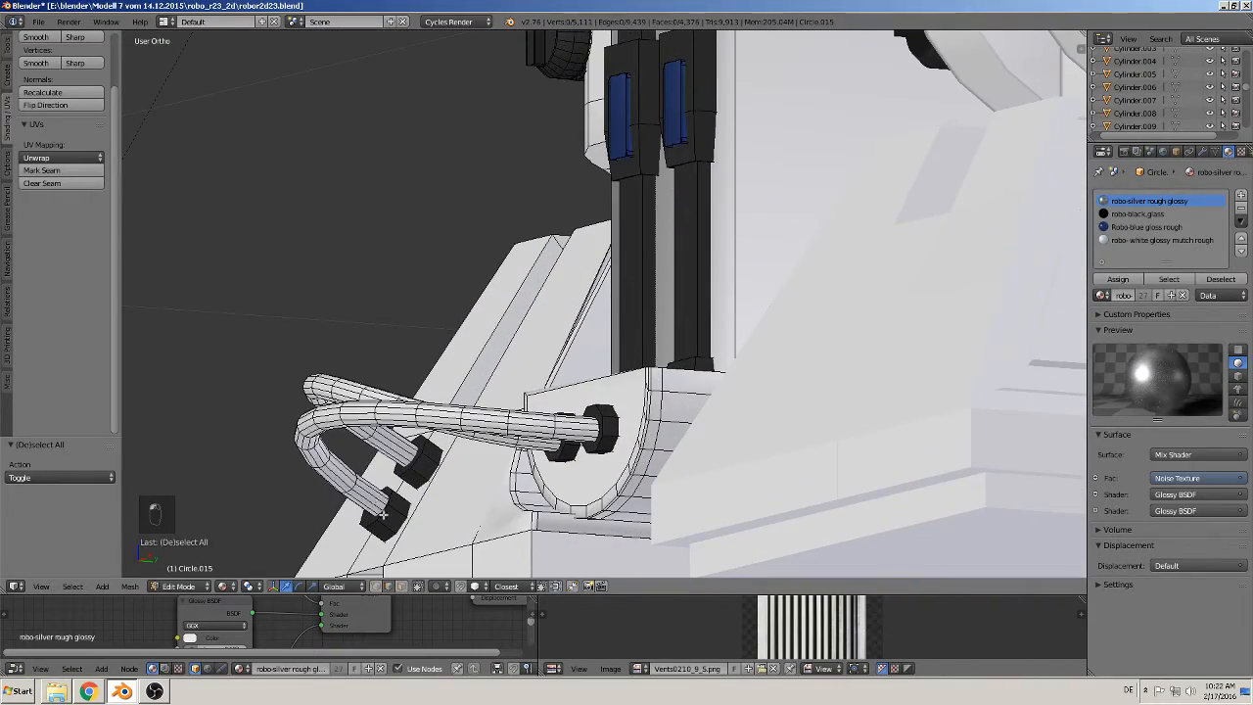
right_click(347, 474, "alt")
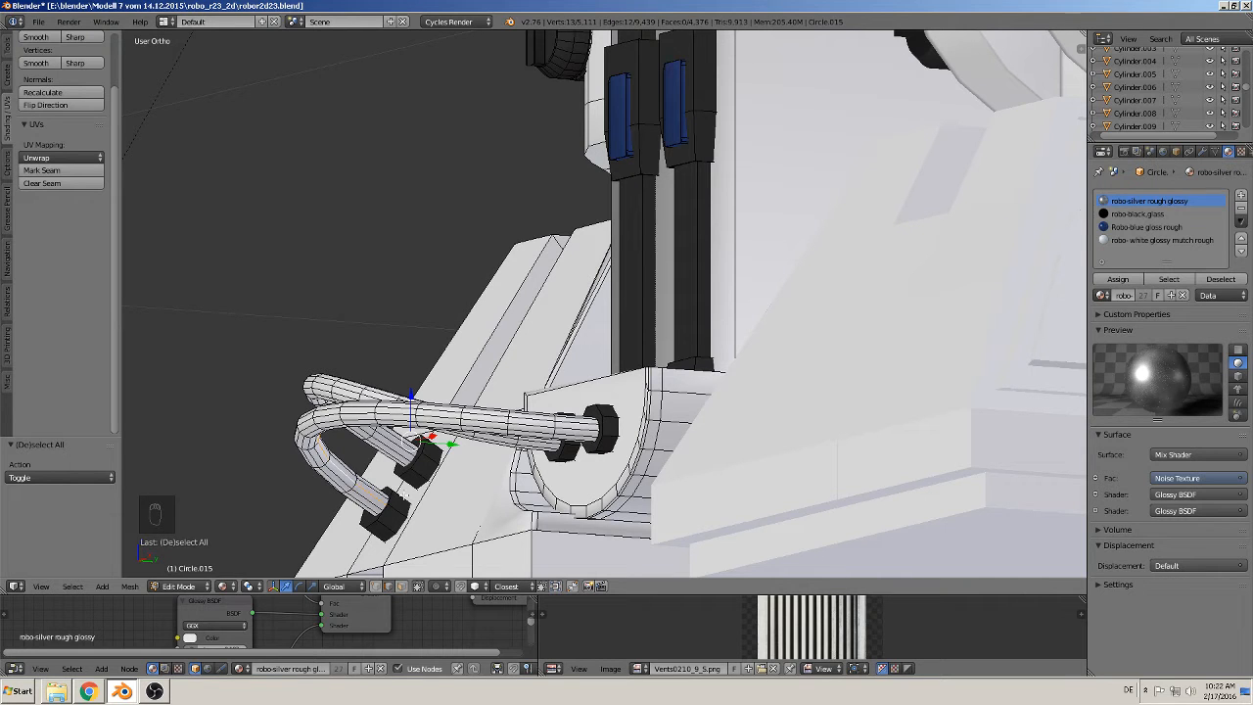
middle_click_drag(405, 496, 438, 439, "shift")
left_click(233, 587)
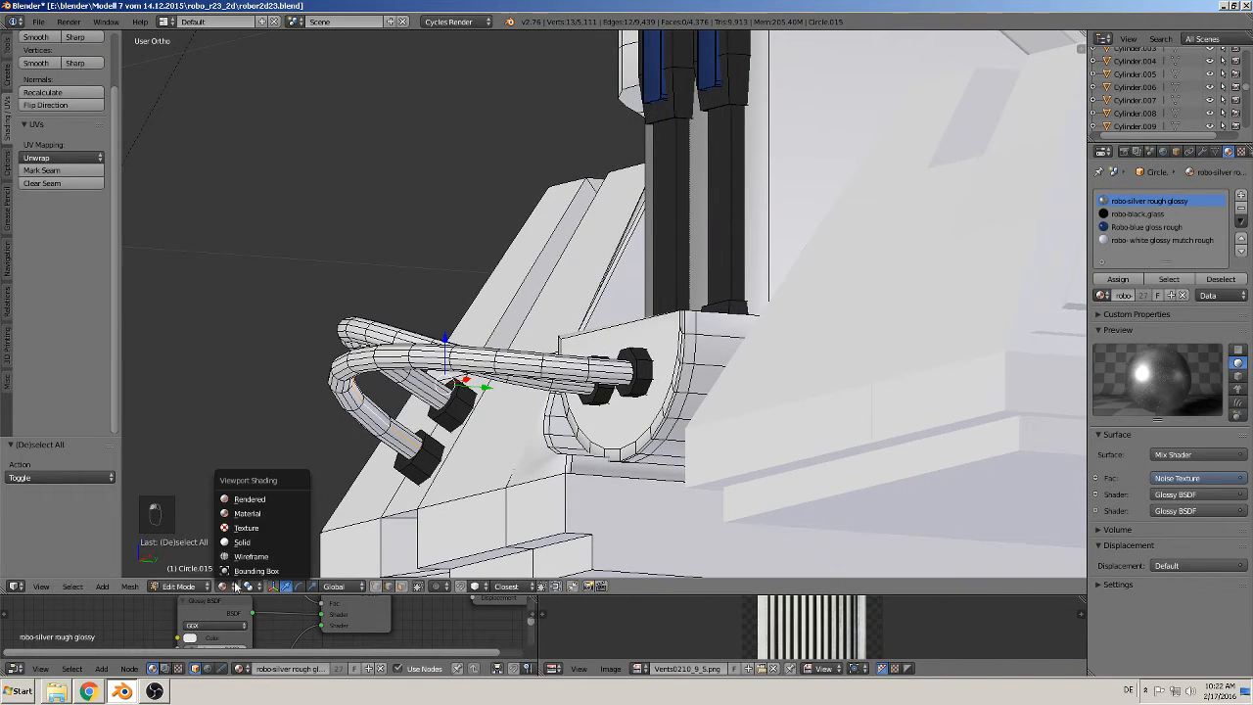
left_click(251, 556)
scroll(397, 451, "up", 4)
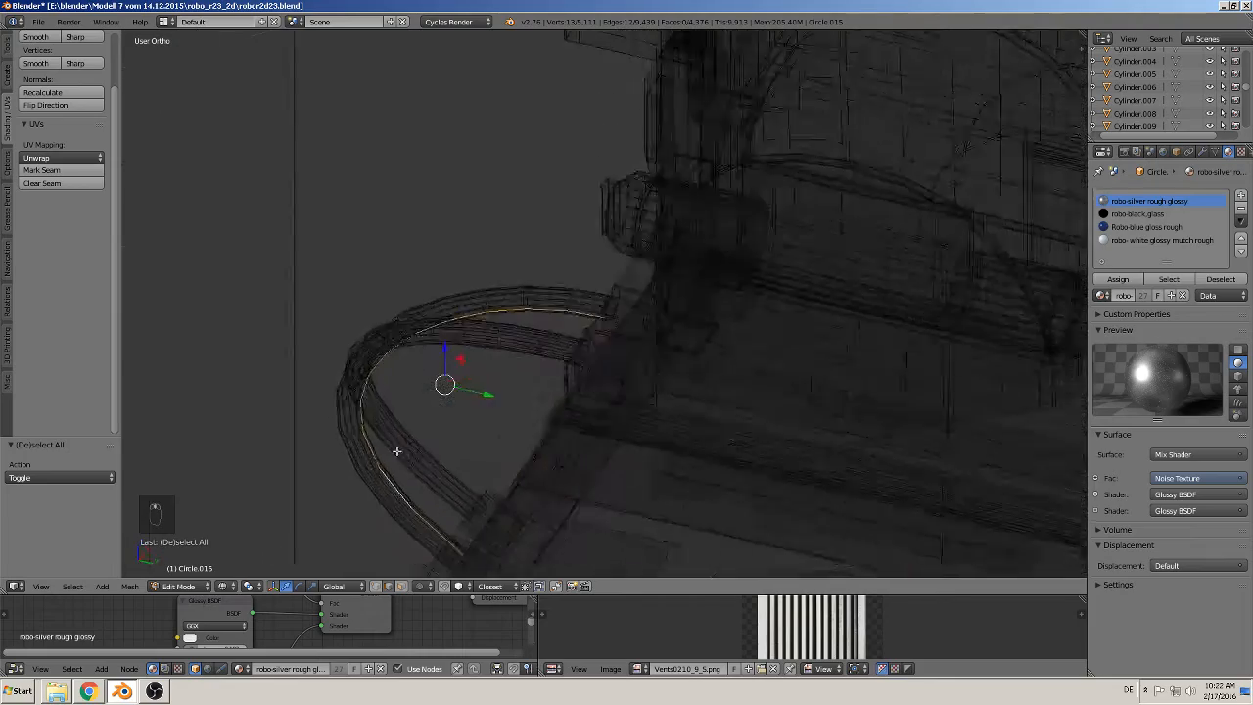
middle_click_drag(397, 451, 399, 492)
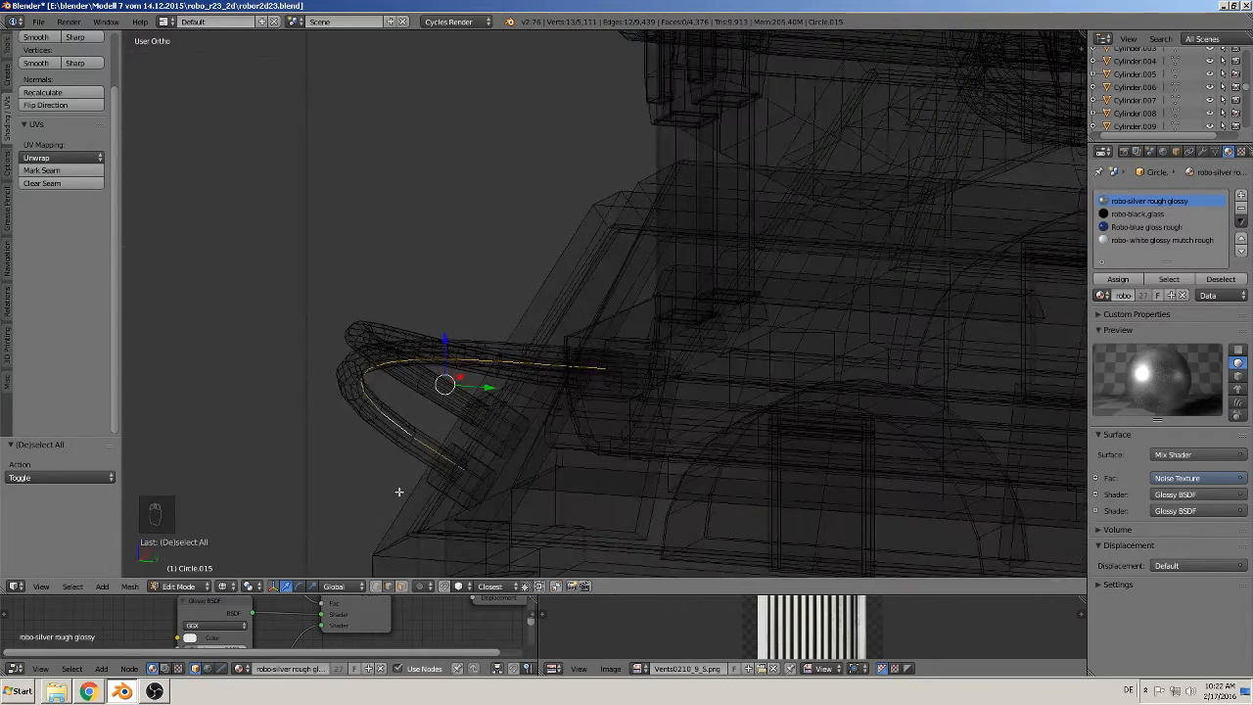
middle_click_drag(558, 366, 595, 384)
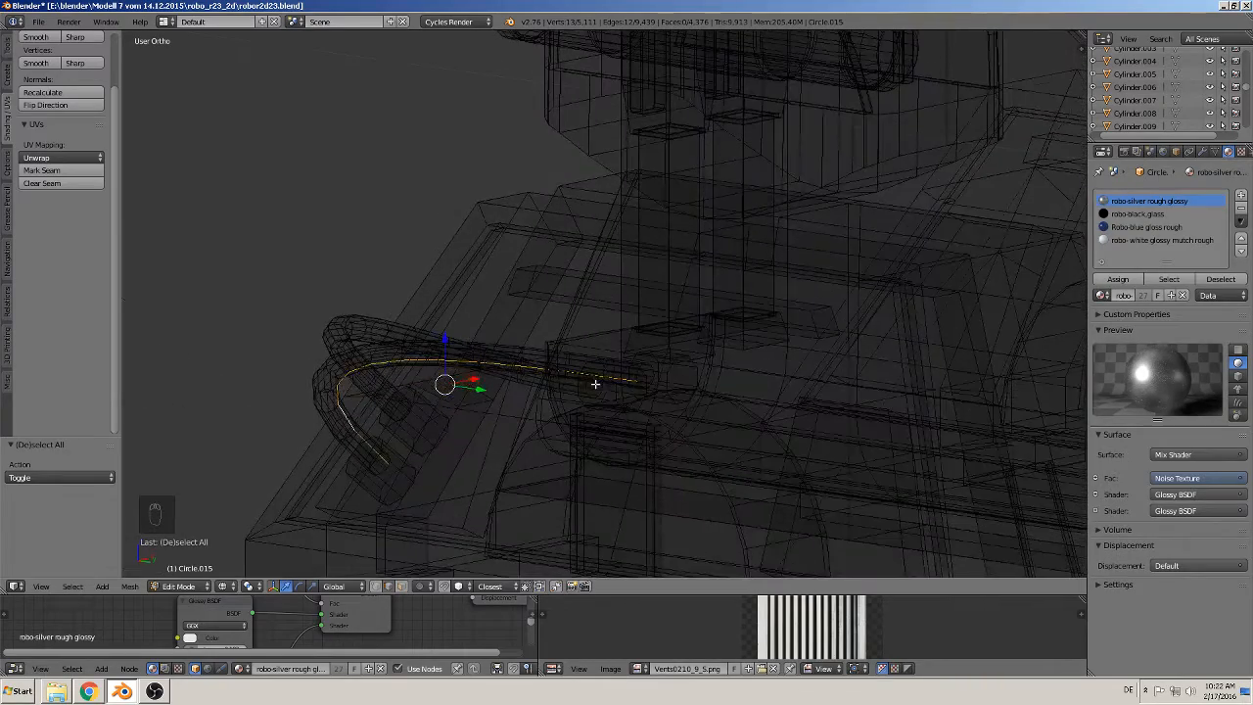
left_click(43, 170)
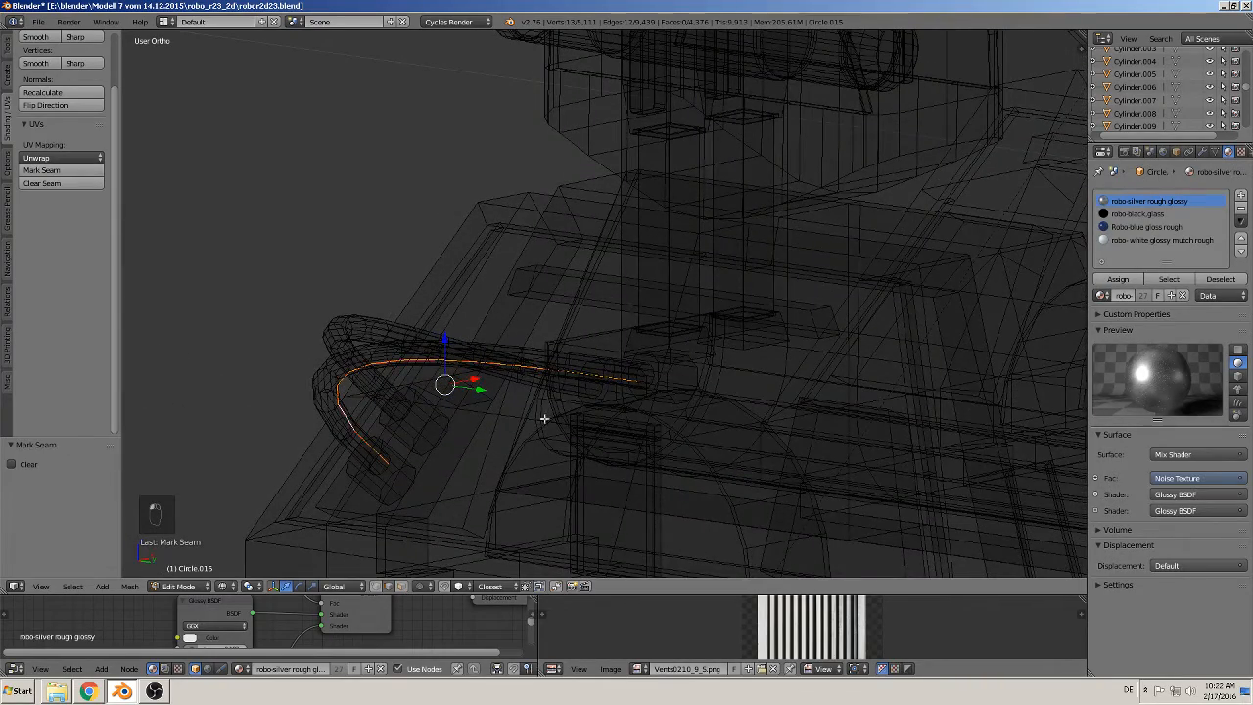
Step: Mark the edge loops at both ends of the lower foot cable as seams and clear the selection
middle_click_drag(544, 419, 590, 495)
scroll(672, 481, "up", 5)
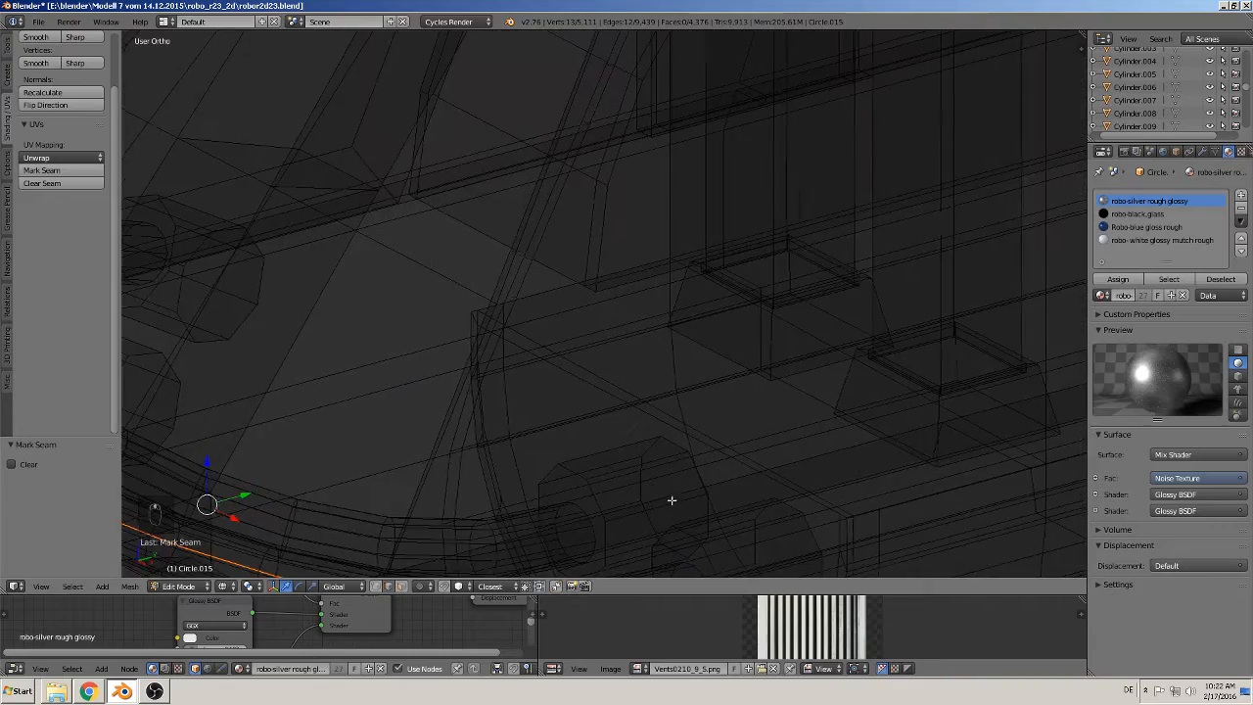
middle_click_drag(672, 501, 538, 327, "shift")
right_click(536, 321, "alt")
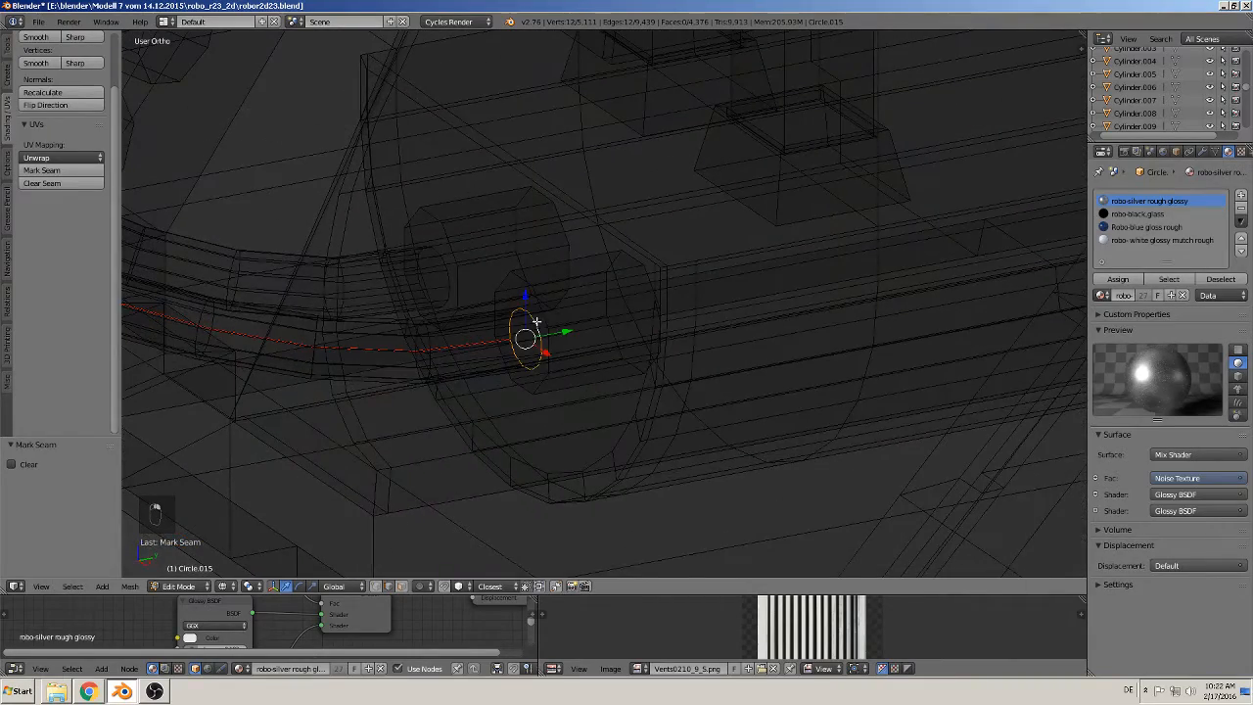
middle_click_drag(445, 378, 915, 574, "shift")
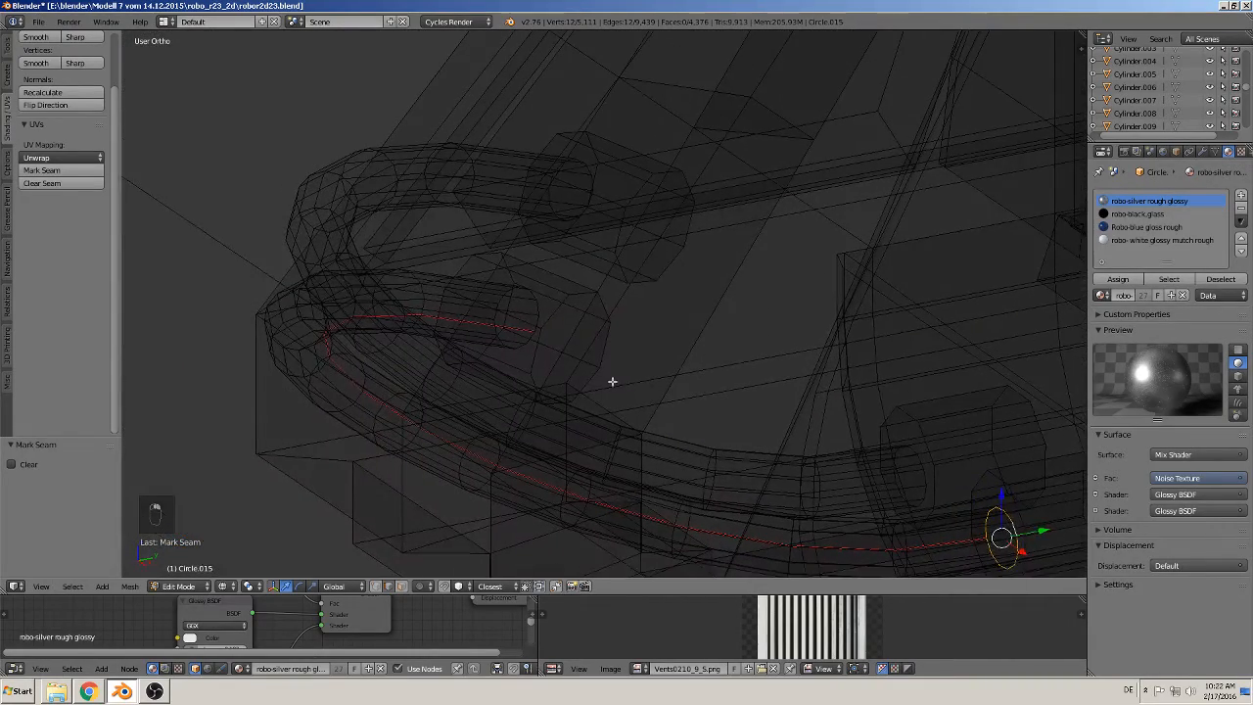
right_click(539, 303, "alt+shift")
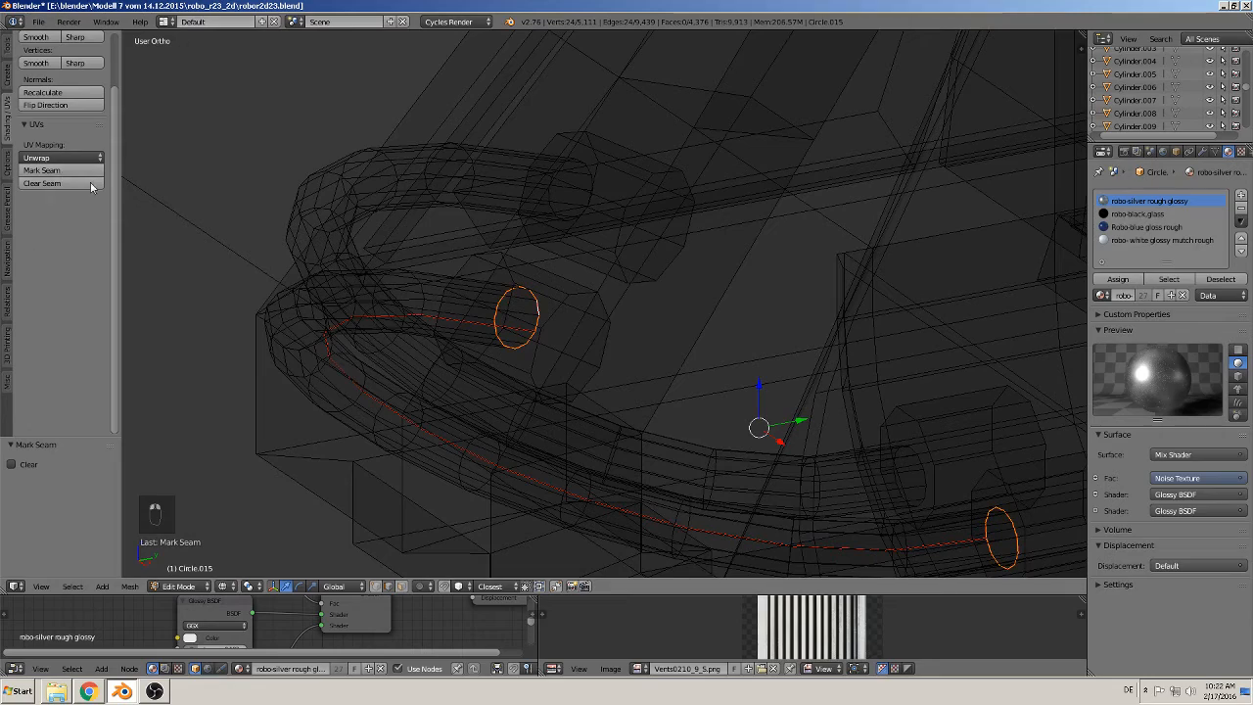
key("a")
middle_click_drag(545, 327, 559, 417)
key("Tab")
key("Tab")
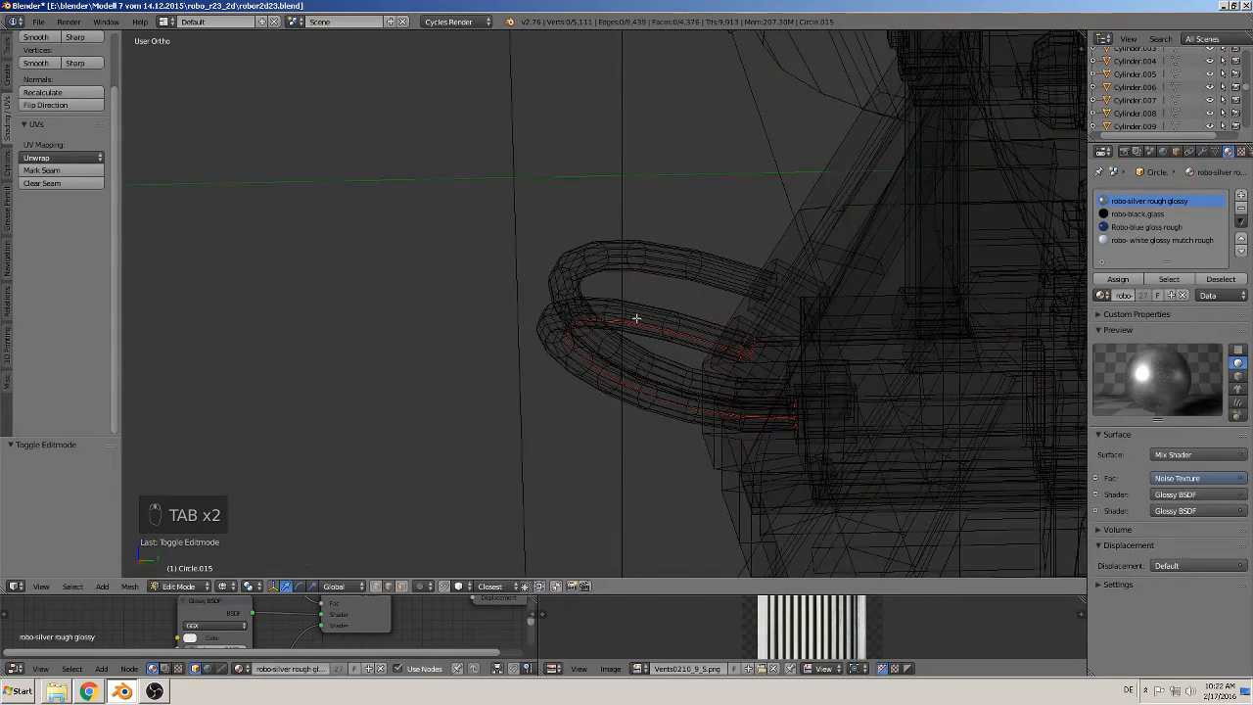
Step: Mark the lengthwise edge loop of the upper foot cable as a seam
right_click(599, 262, "alt")
middle_click_drag(623, 289, 666, 324)
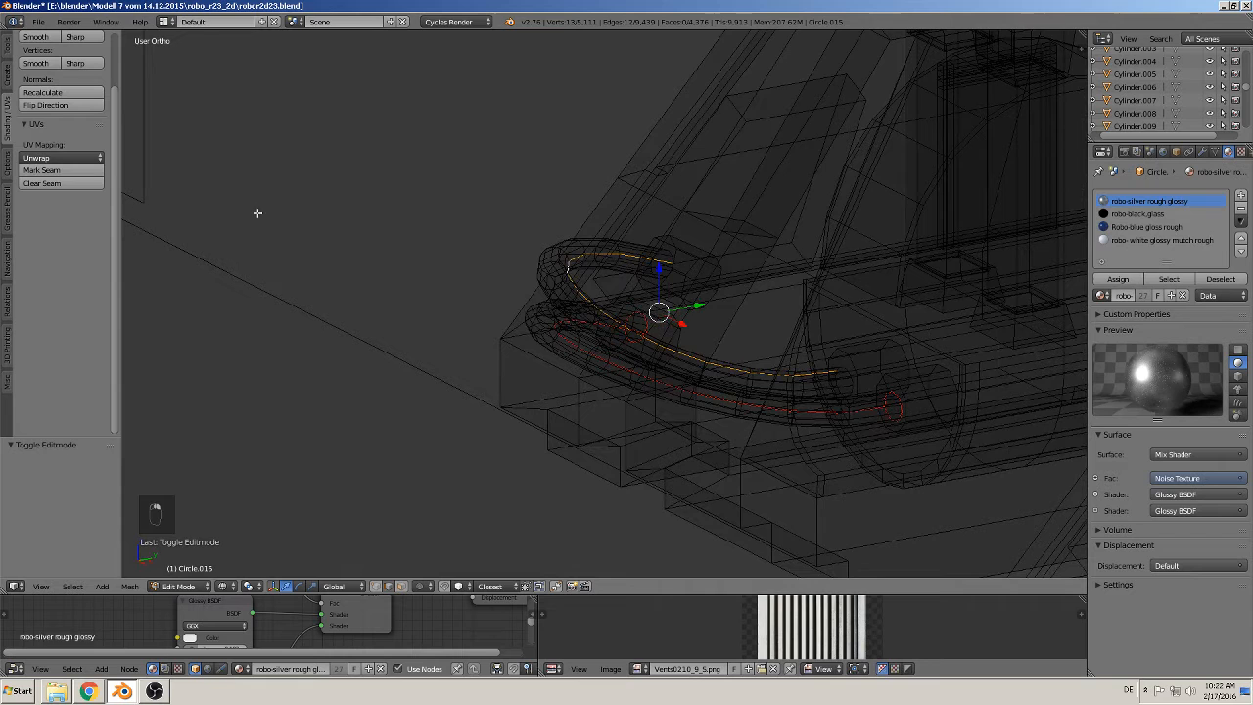
left_click(41, 170)
Step: Mark the end loops of the upper foot cable as seams and leave Edit Mode
middle_click_drag(686, 264, 707, 246)
right_click(702, 235, "alt")
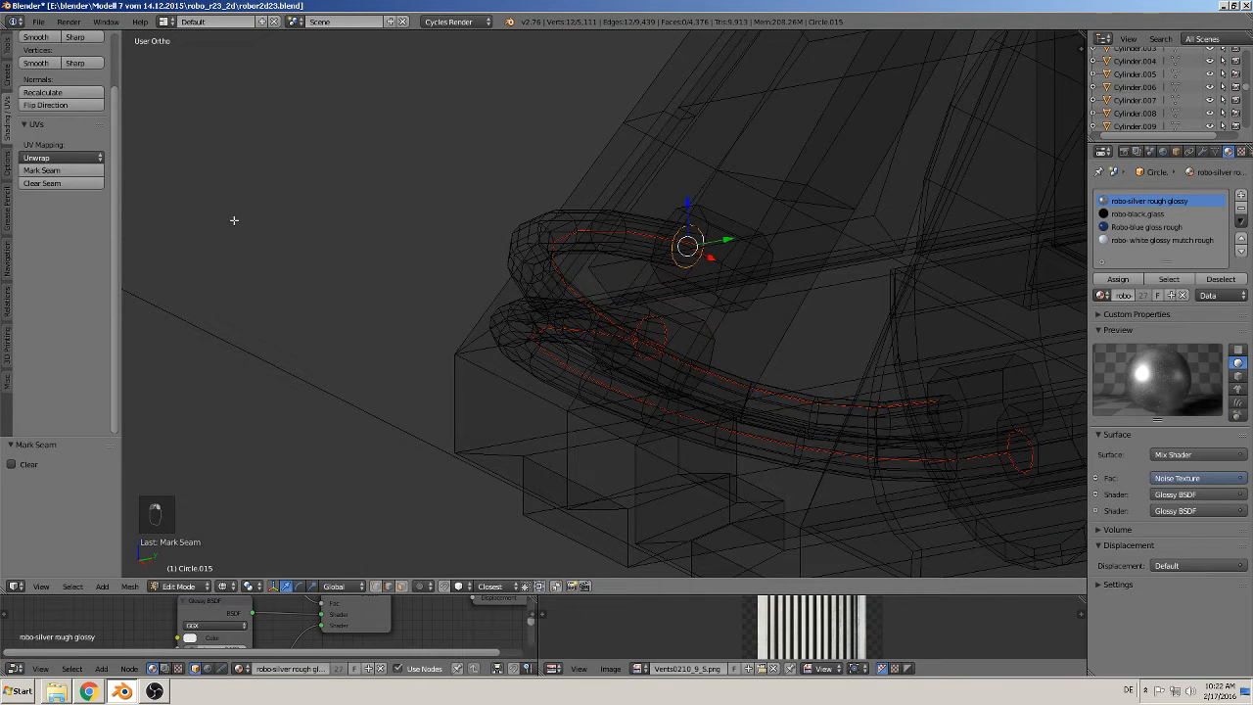
right_click(948, 393, "alt+shift")
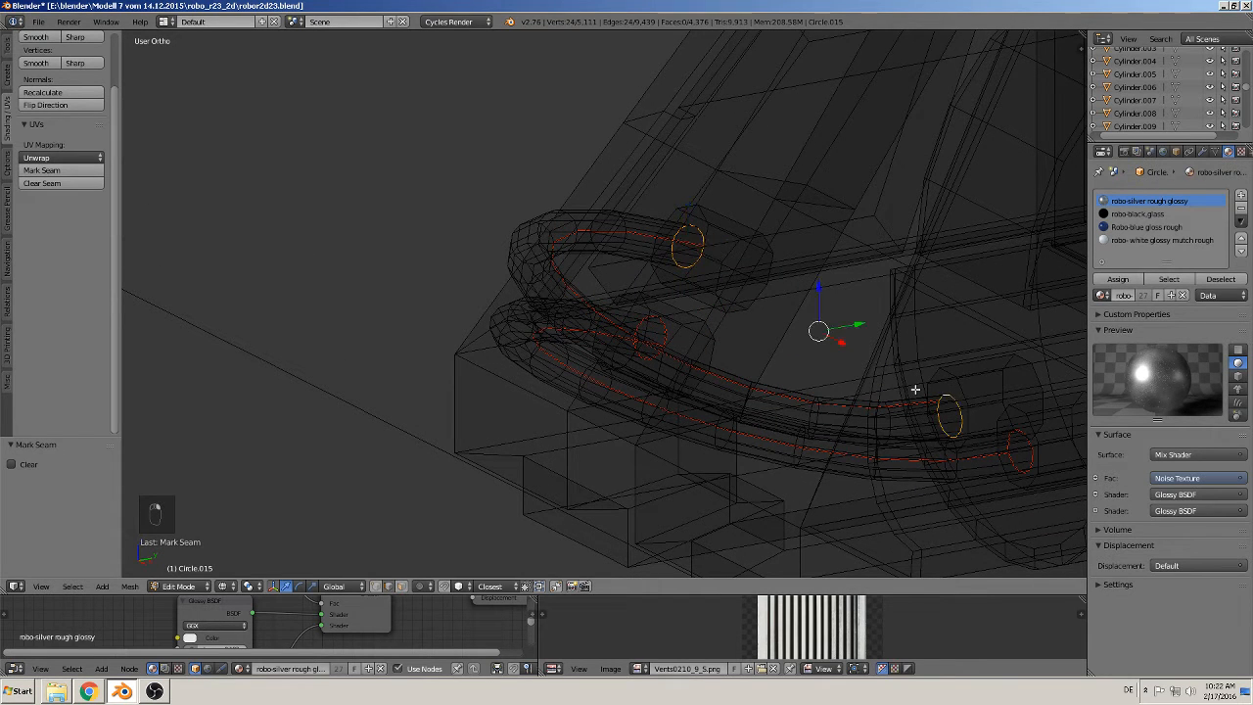
middle_click_drag(430, 274, 525, 336)
key("Tab")
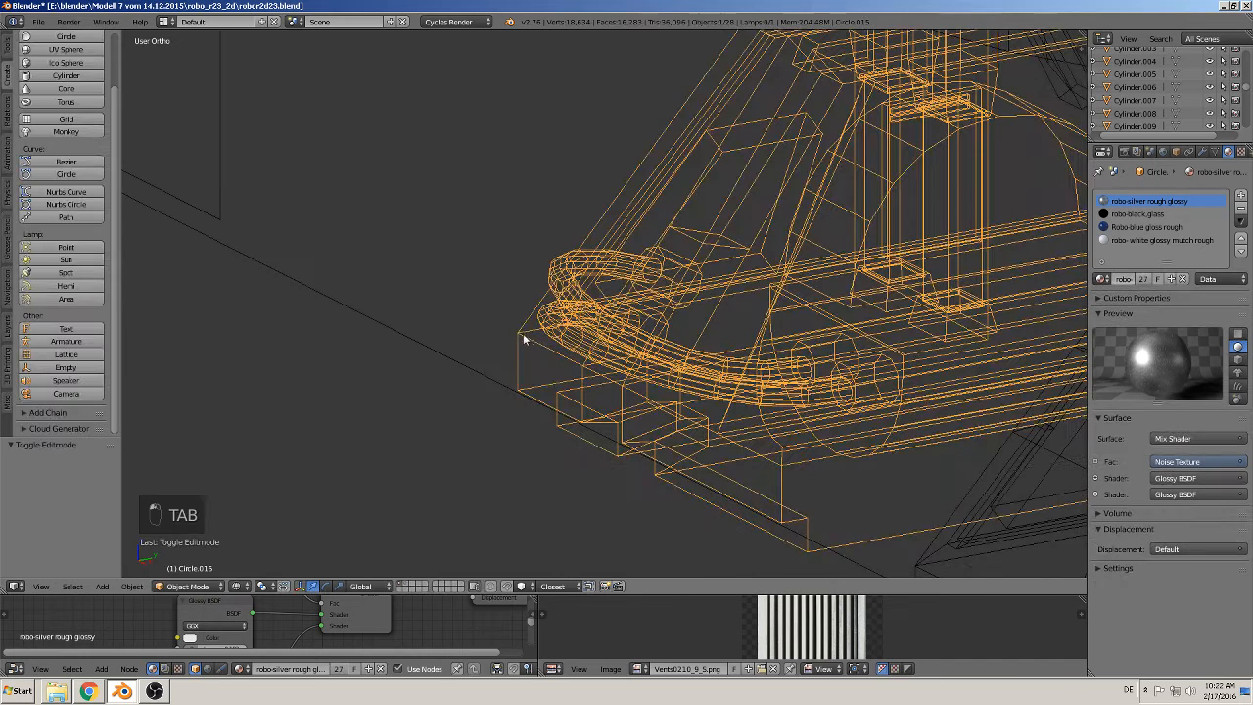
Step: Switch to Material shading, select the lower cable's linked faces delimited by Seam, and enlarge the node editor area
left_click(239, 586)
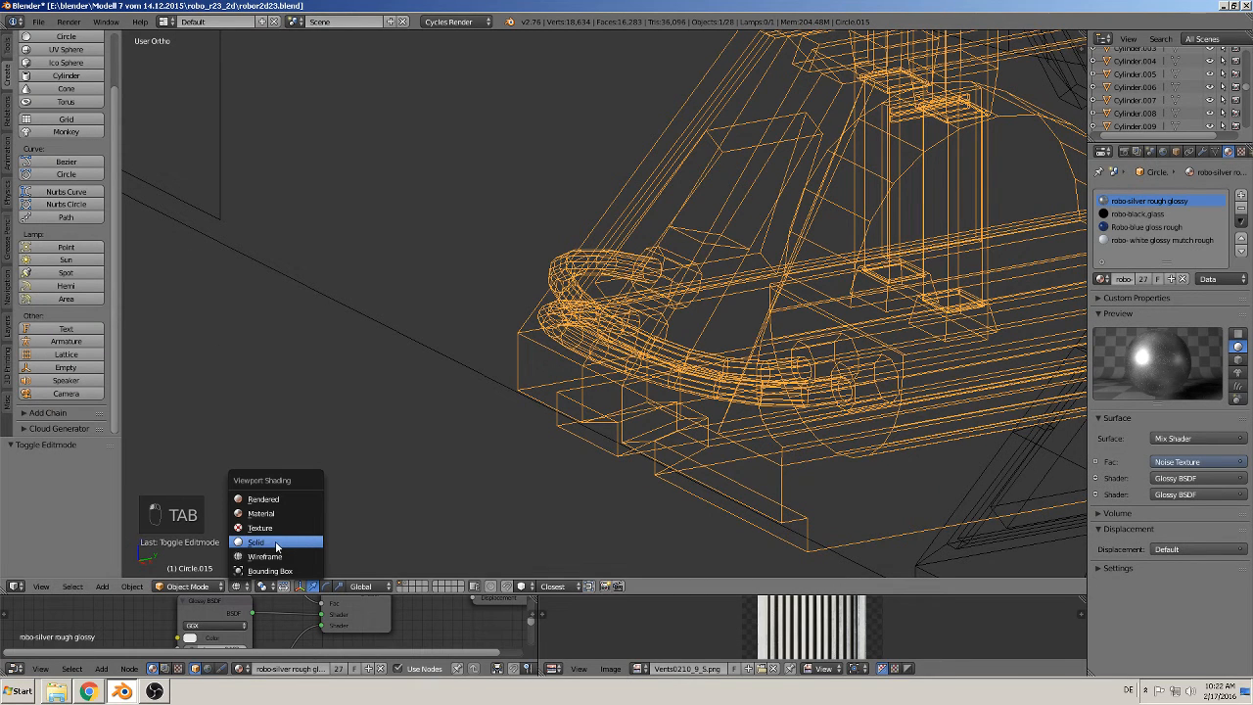
left_click(276, 516)
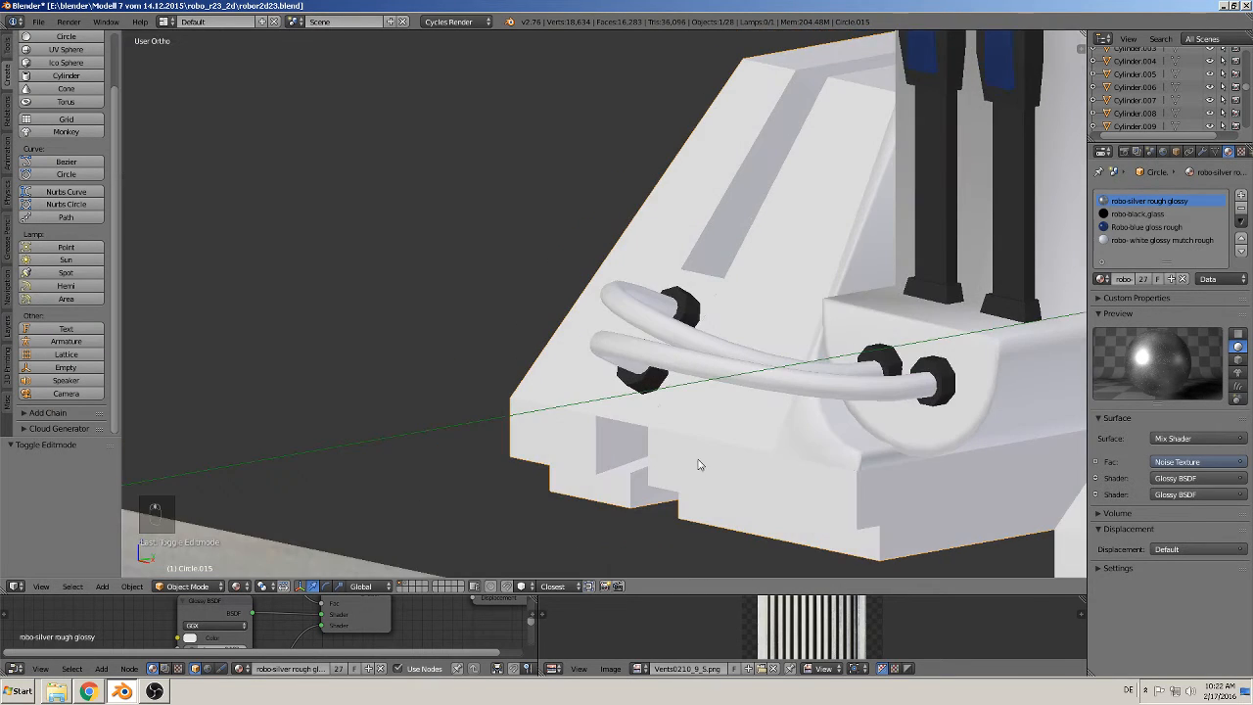
middle_click_drag(675, 441, 412, 359)
key("Tab")
key("l")
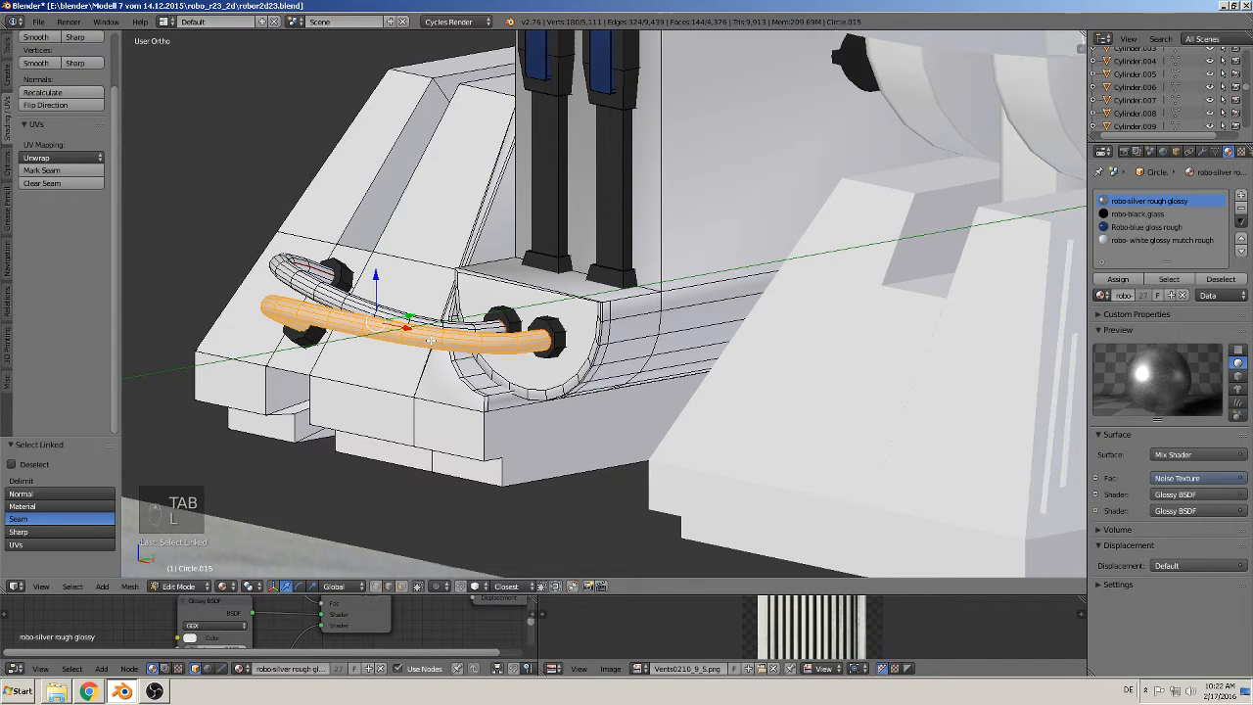
left_click_drag(768, 583, 776, 418)
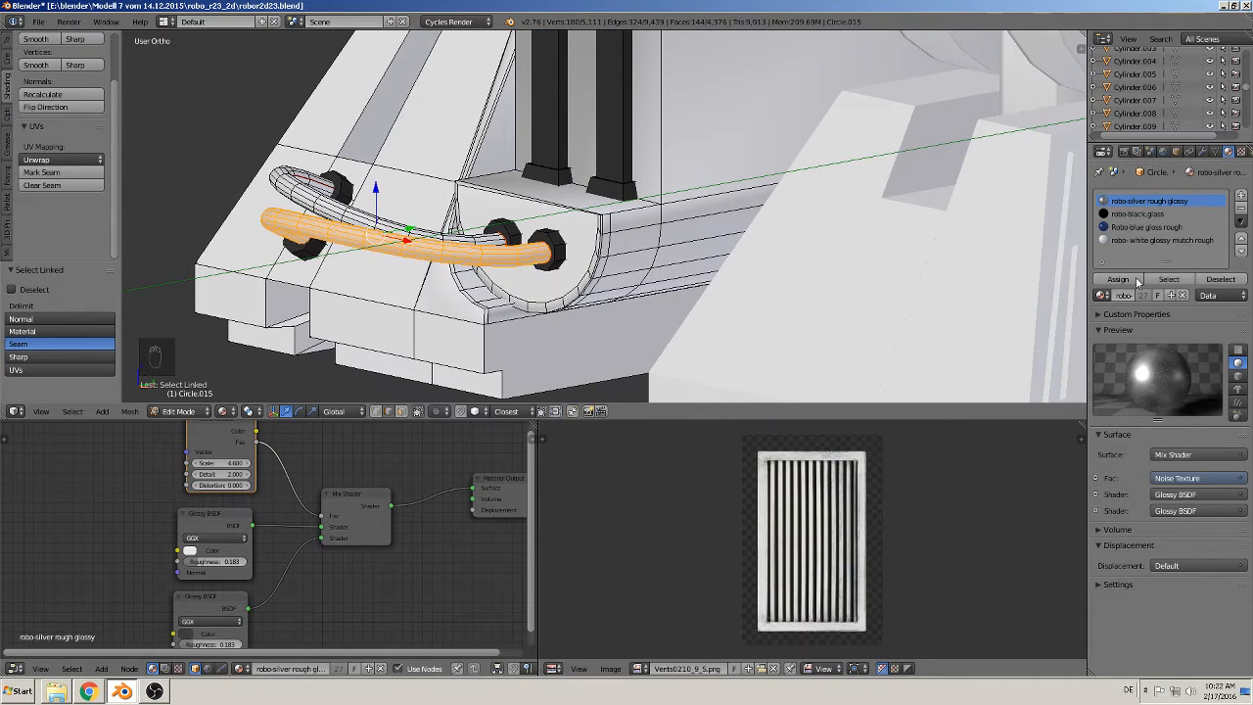
Step: Add a material slot to the foot object and create a new material in it named robo wire
left_click(1241, 197)
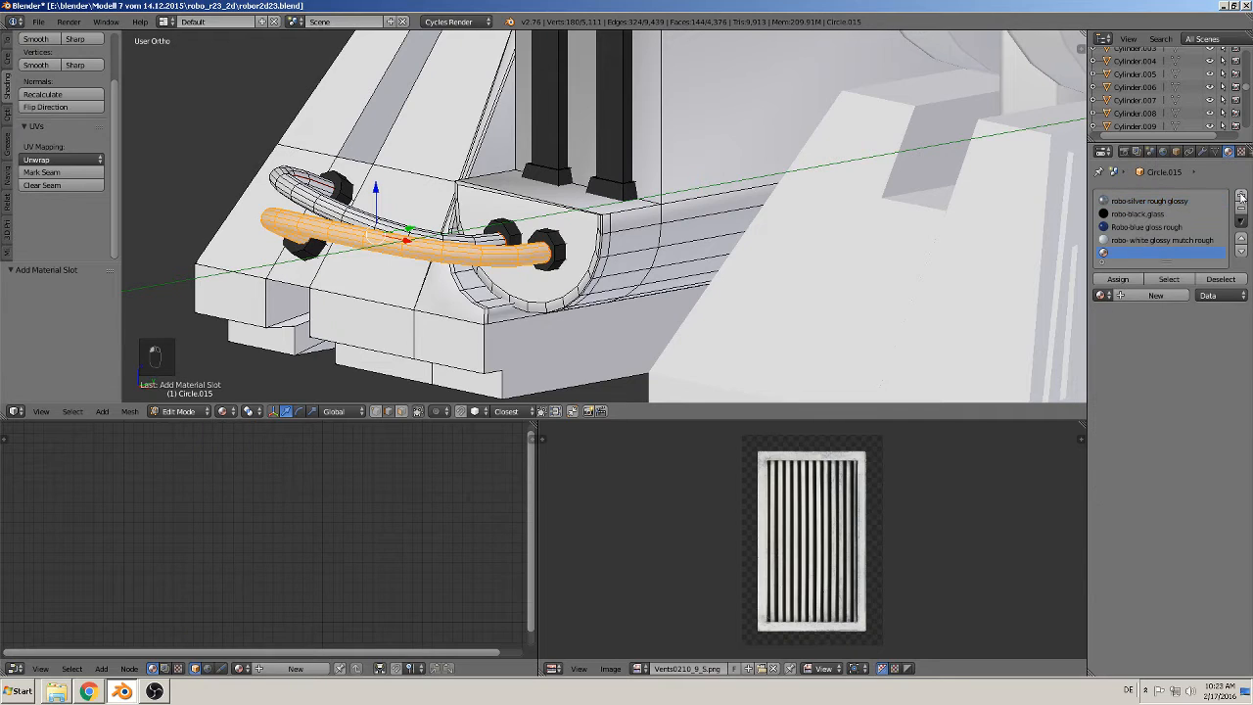
left_click(1142, 296)
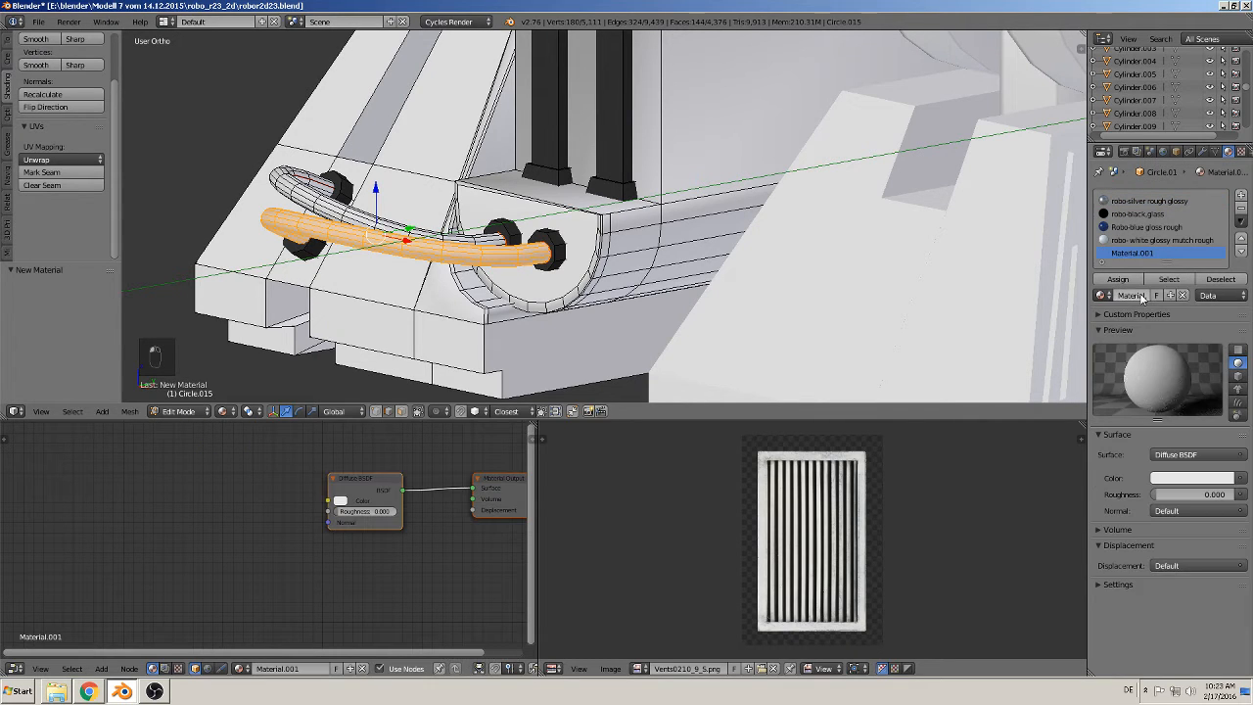
left_click(1131, 297)
key("BackSpace")
type("robo wire")
key("Return")
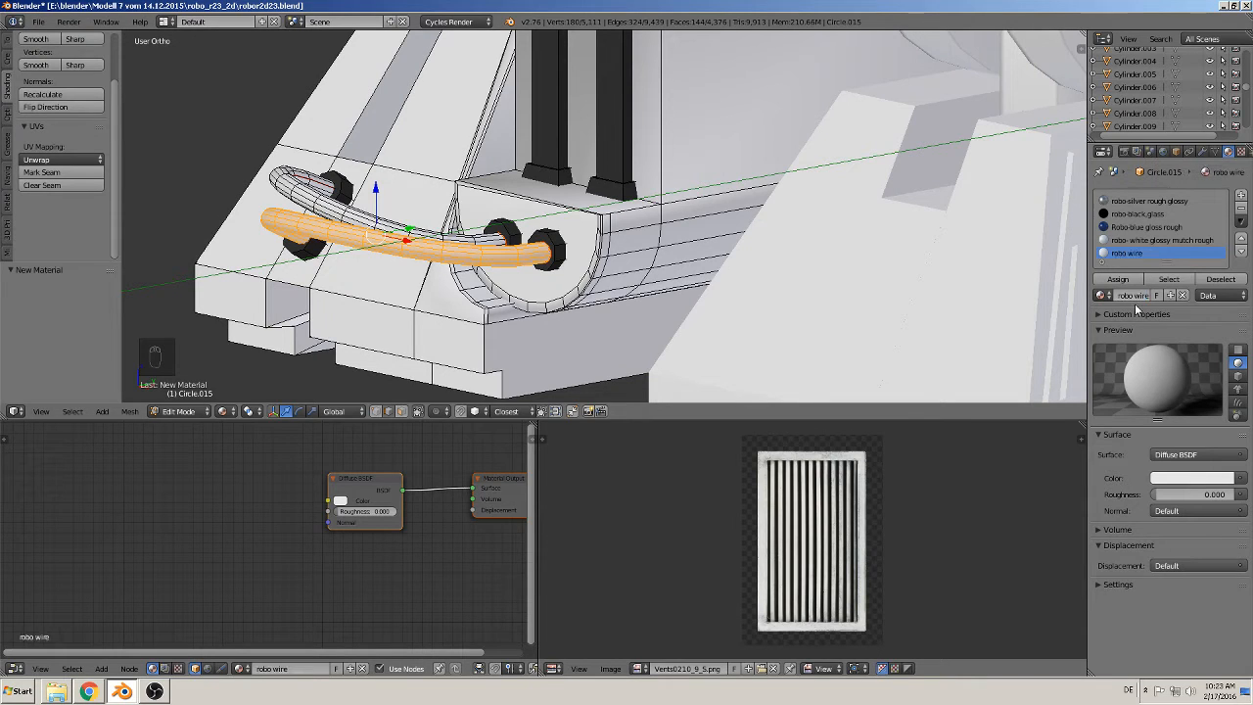
Step: Add an Image Texture node to the robo wire material and connect its Color output to the Diffuse BSDF colour
middle_click_drag(392, 570, 234, 594)
scroll(336, 540, "down", 2)
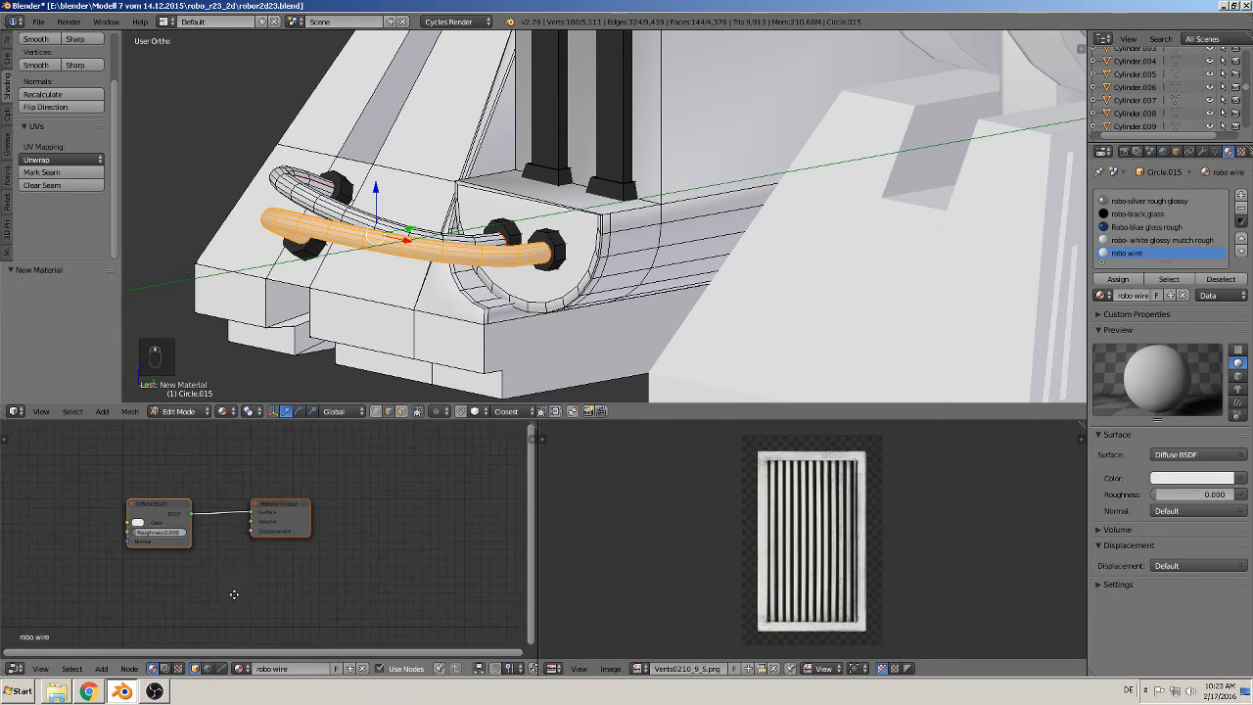
left_click(102, 668)
mouse_move(122, 601)
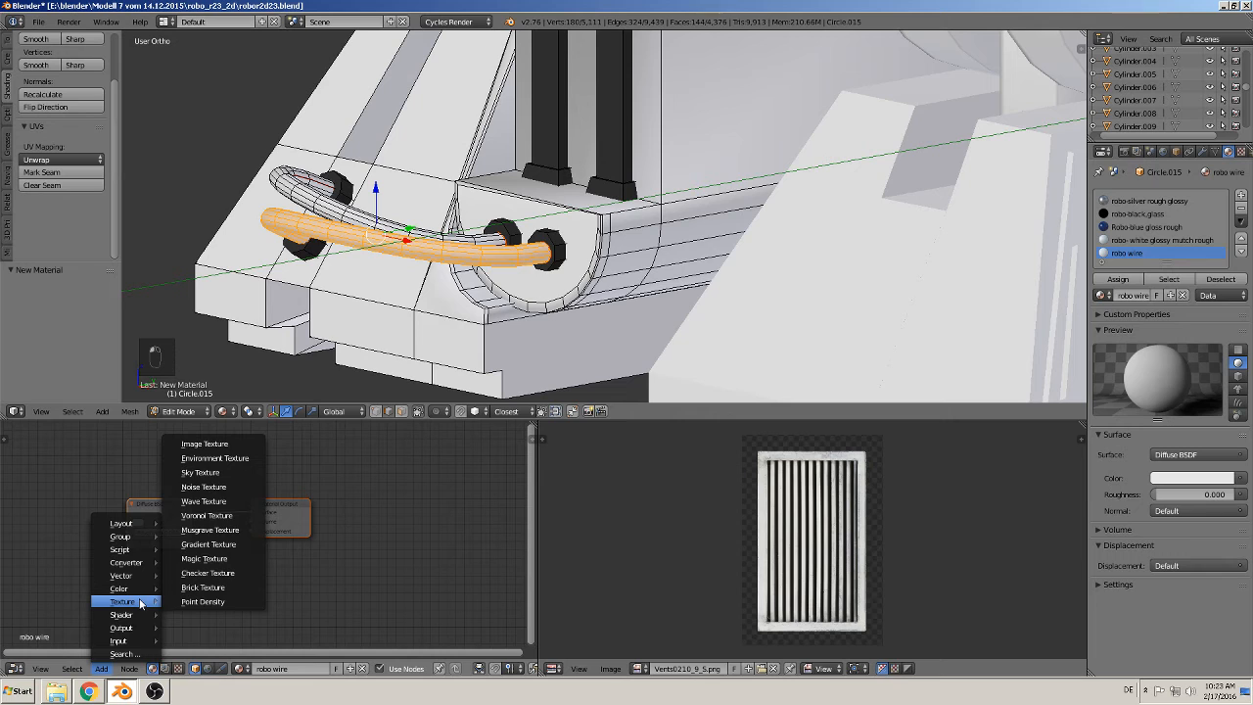
left_click(204, 443)
left_click(47, 508)
left_click_drag(112, 524, 68, 494)
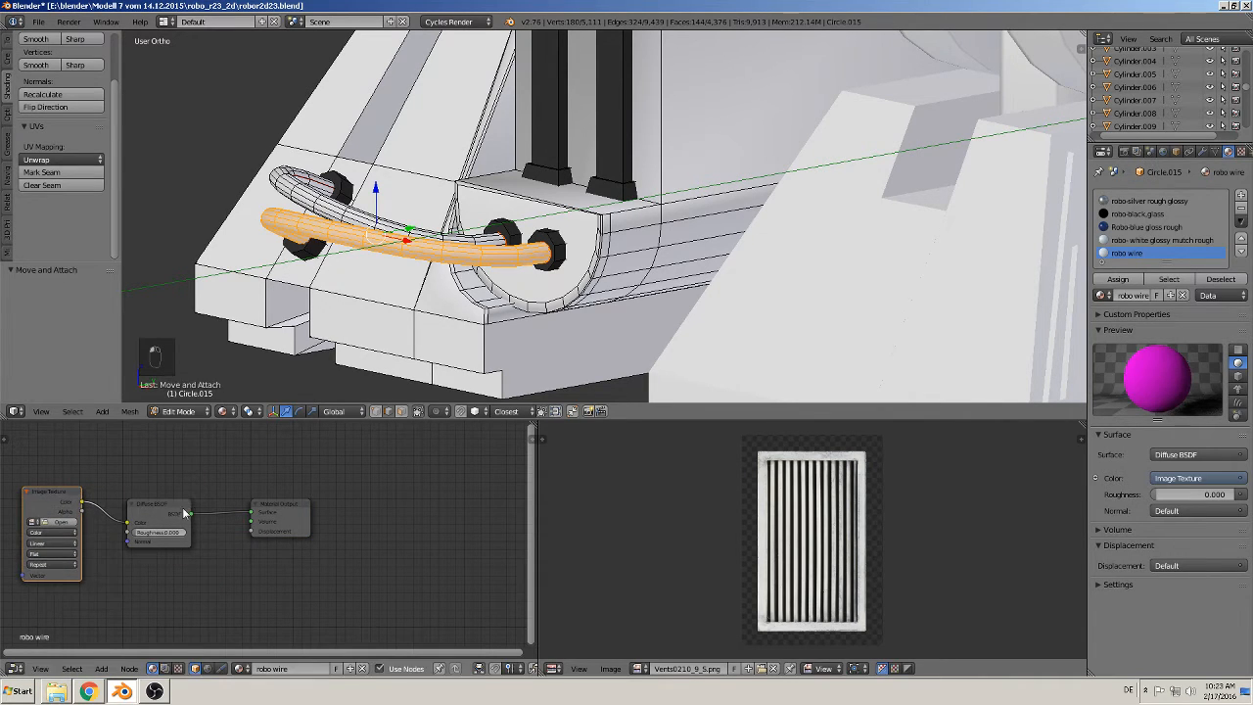
Step: Load Unbenannt.png from the textur folder into the Image Texture node and display the same image in the image editor
middle_click_drag(239, 509, 426, 504)
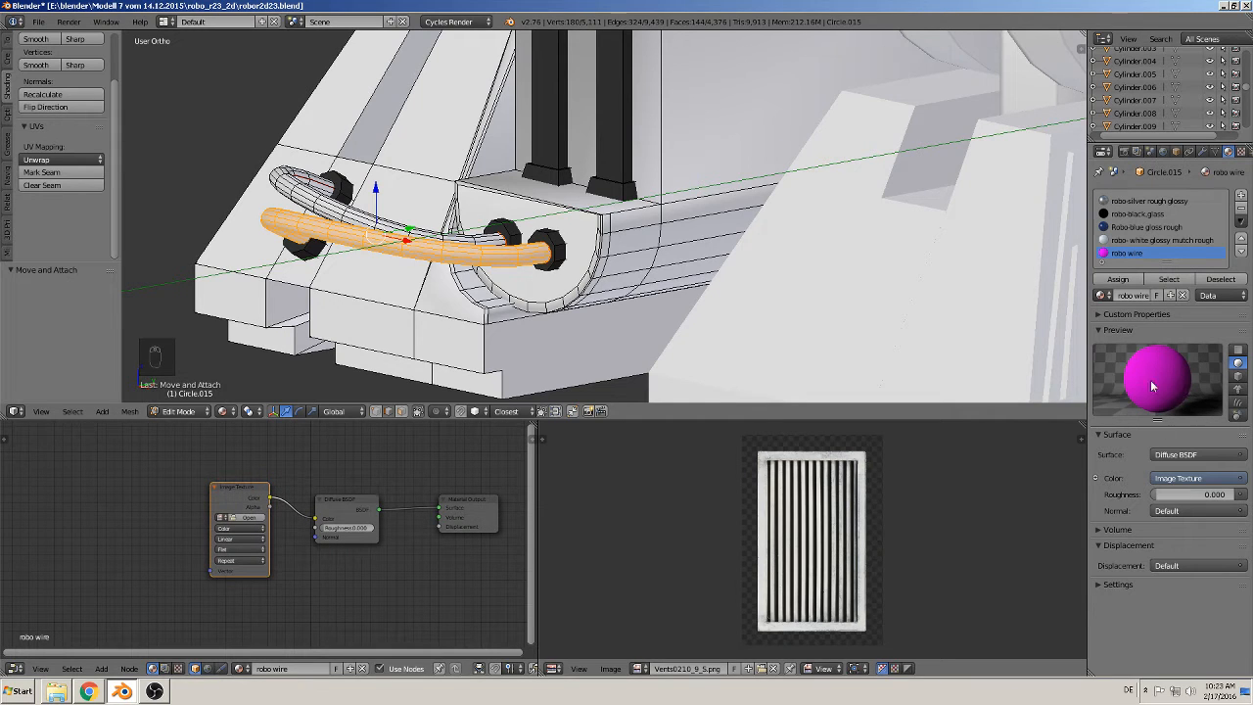
left_click(239, 518)
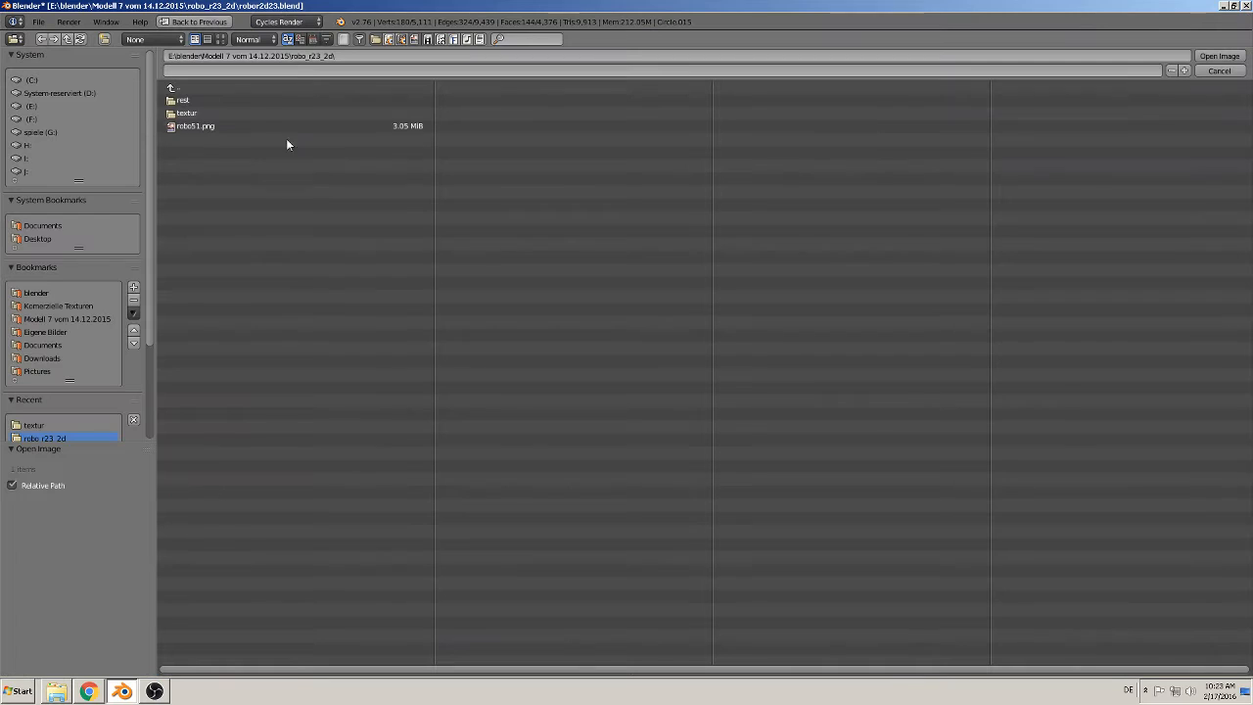
left_click(197, 113)
left_click(222, 39)
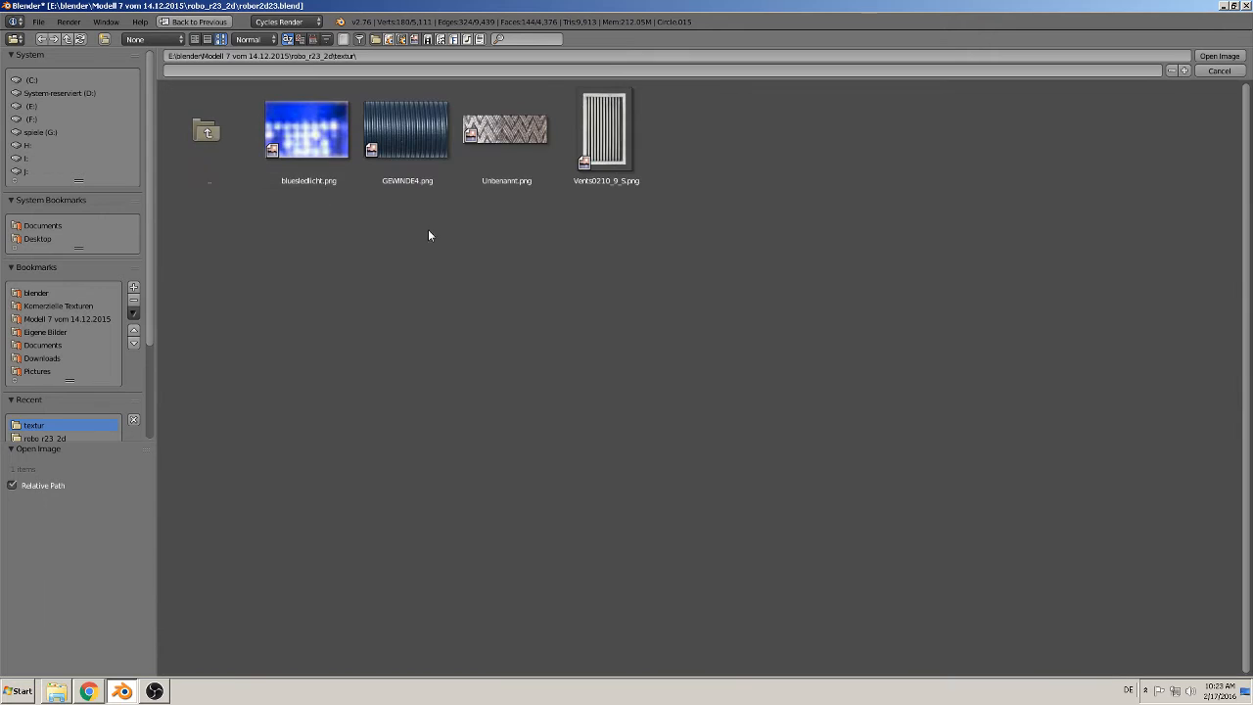
double_click(514, 137)
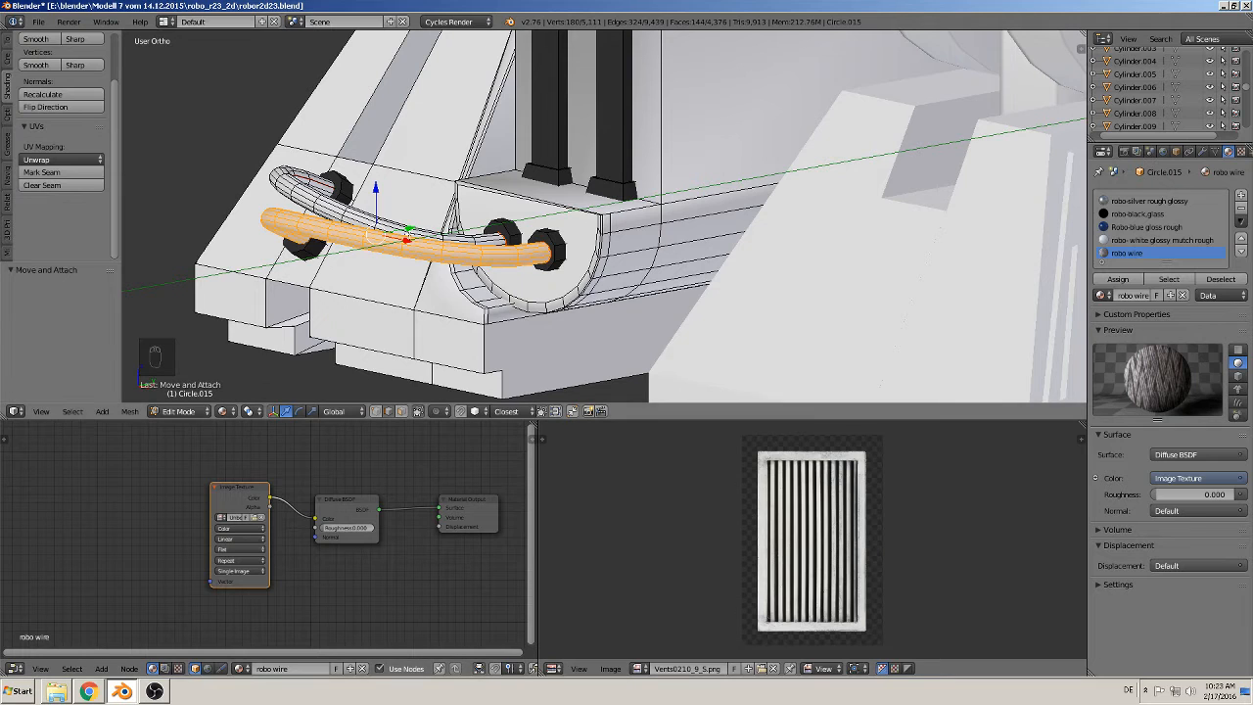
left_click(641, 668)
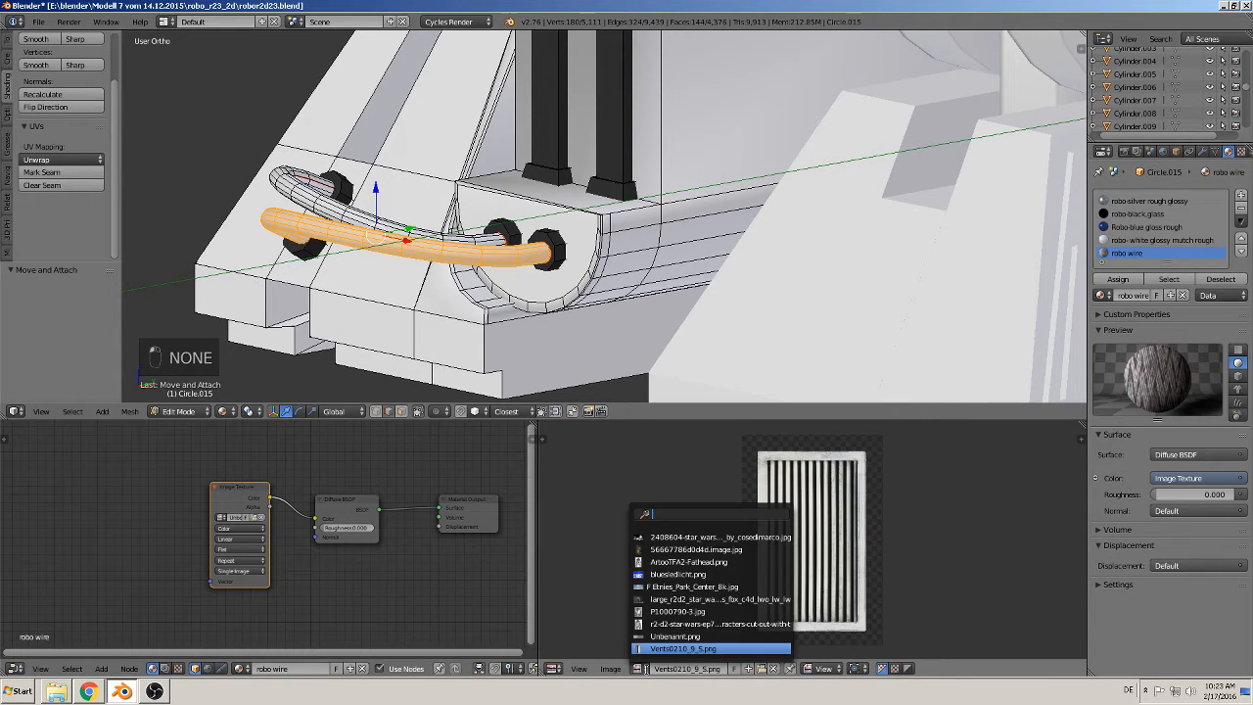
left_click(676, 636)
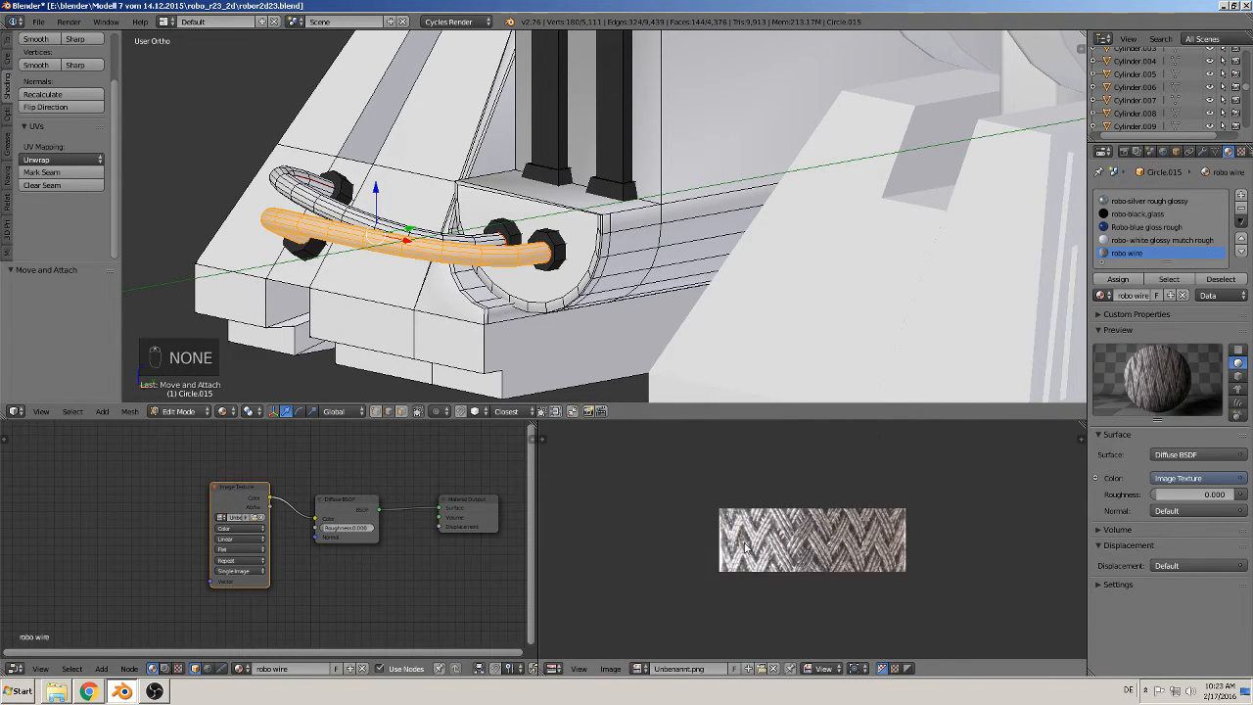
Step: Unwrap the selected lower foot cable along its seams
scroll(452, 291, "up", 2)
middle_click_drag(452, 292, 617, 253, "shift")
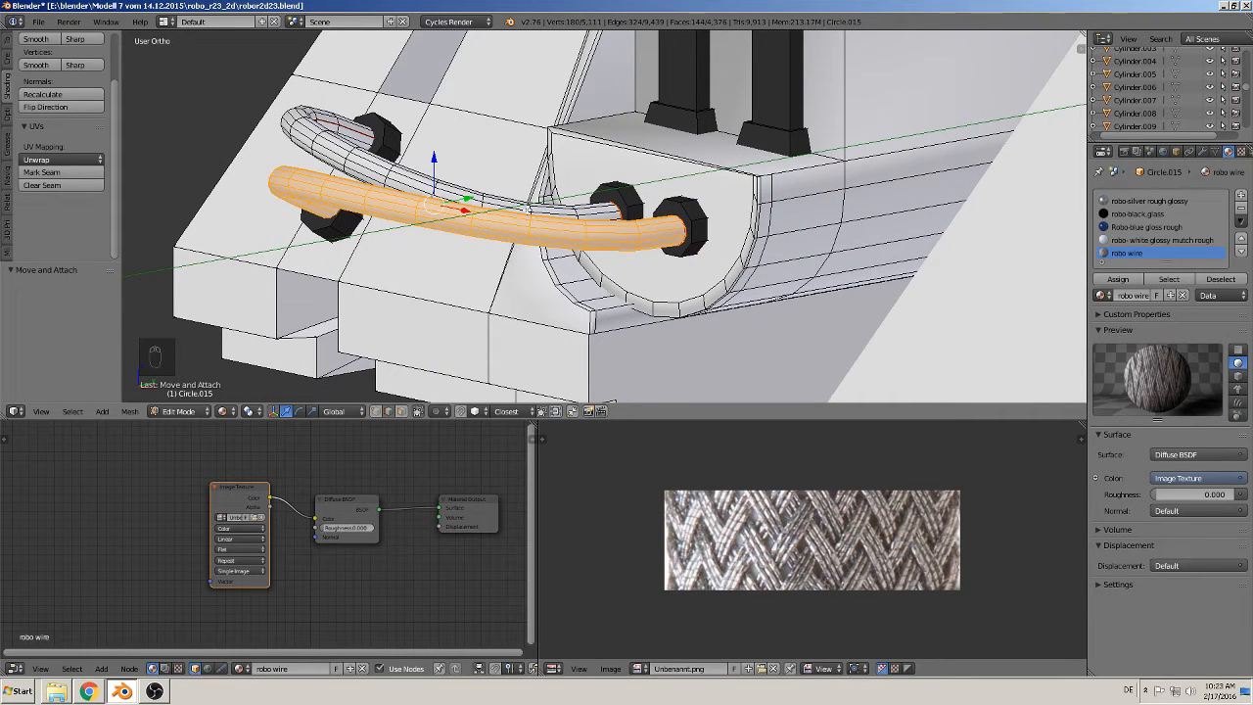
key("u")
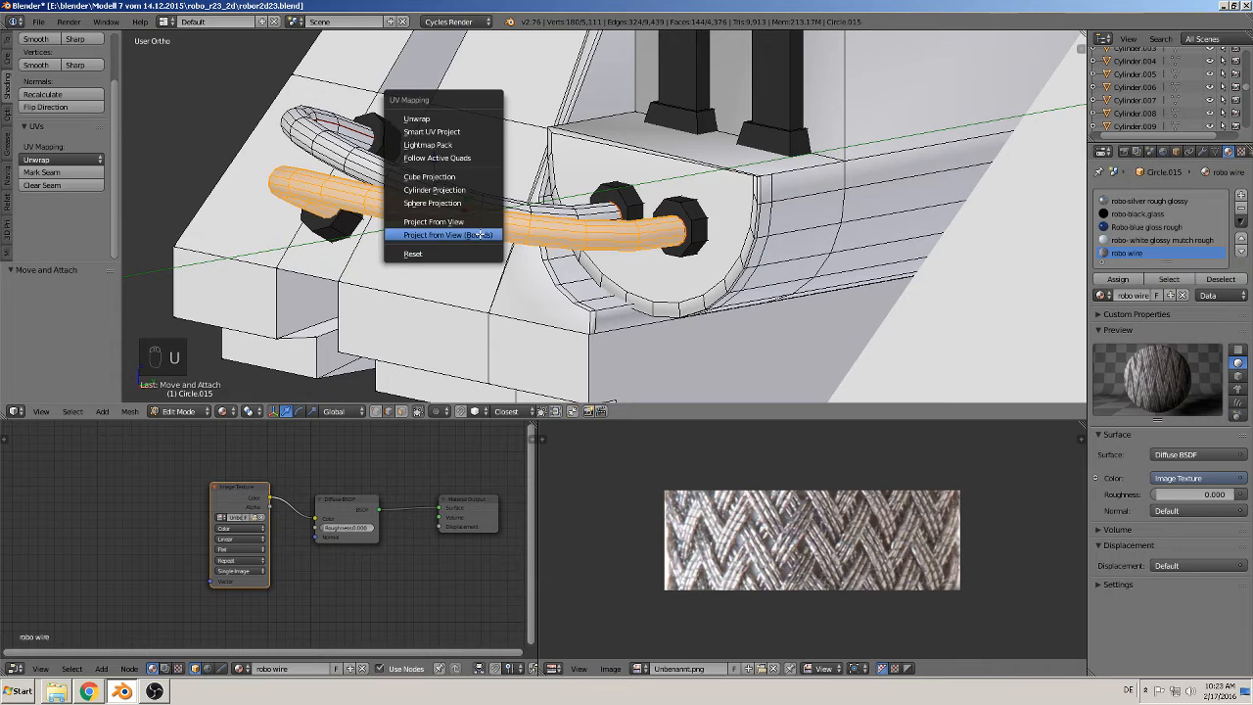
left_click(446, 120)
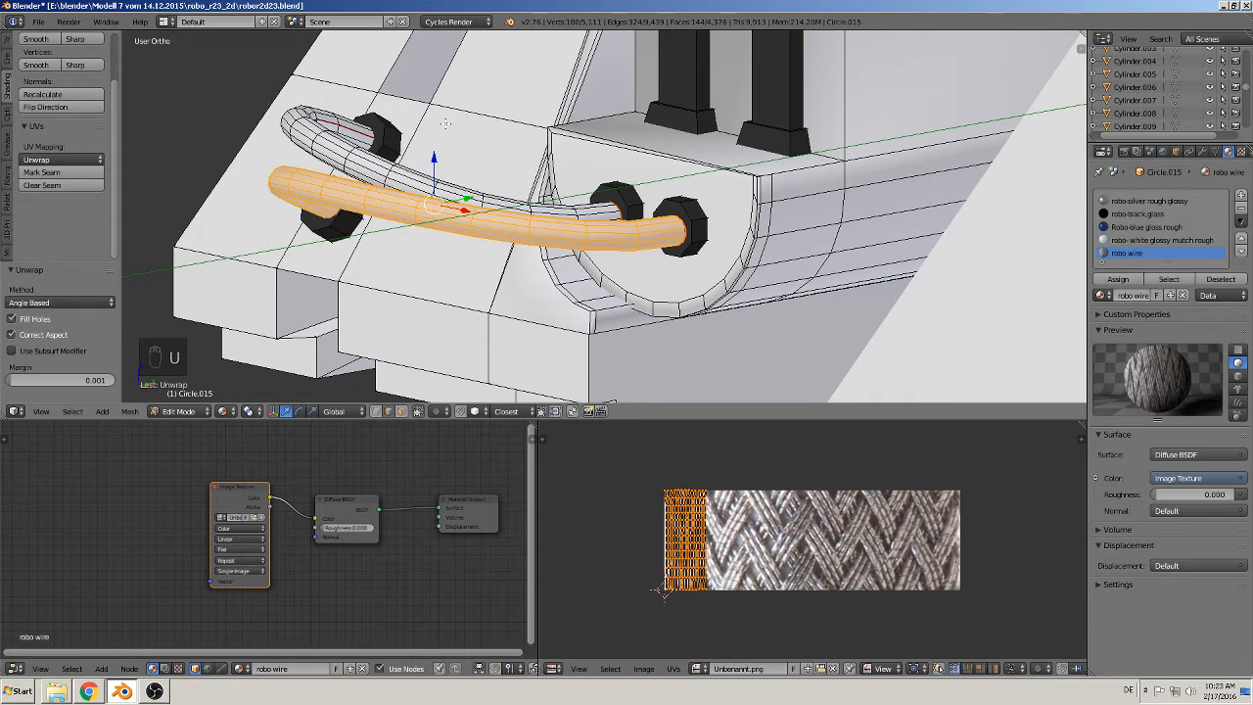
Step: Preview the foot cables in Rendered shading and return the viewport to Material shading
left_click(223, 411)
left_click(250, 325)
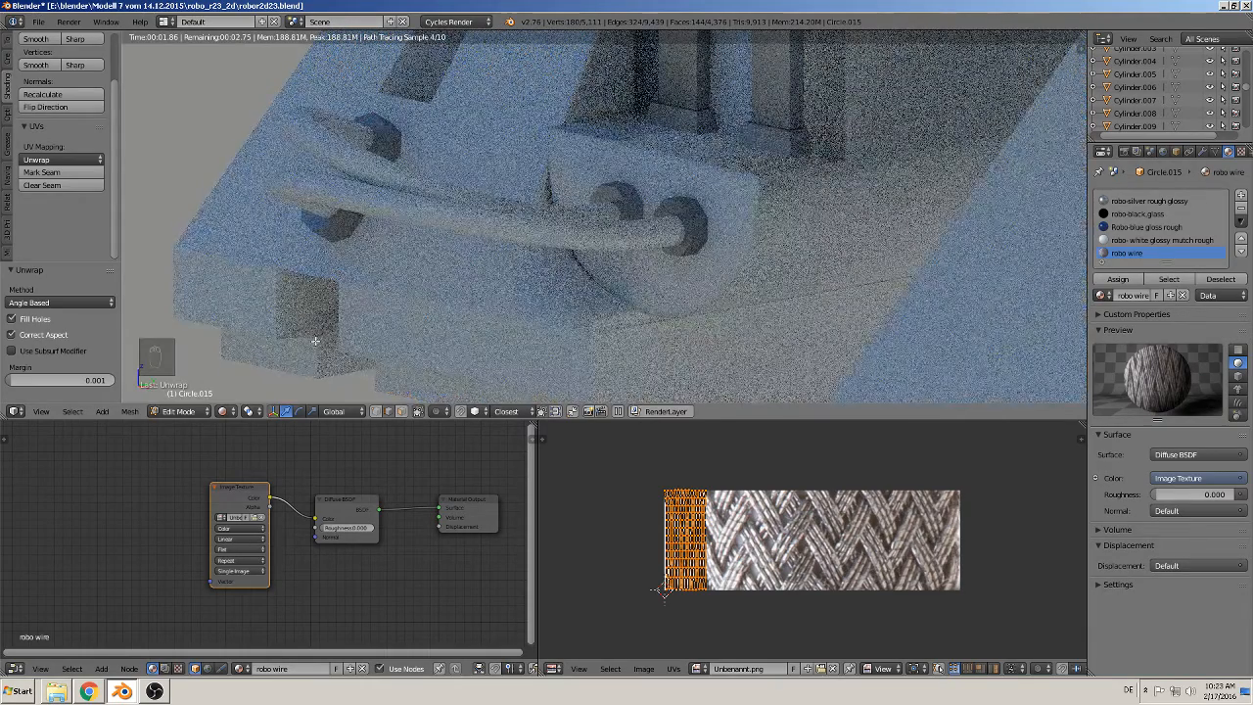
left_click(228, 412)
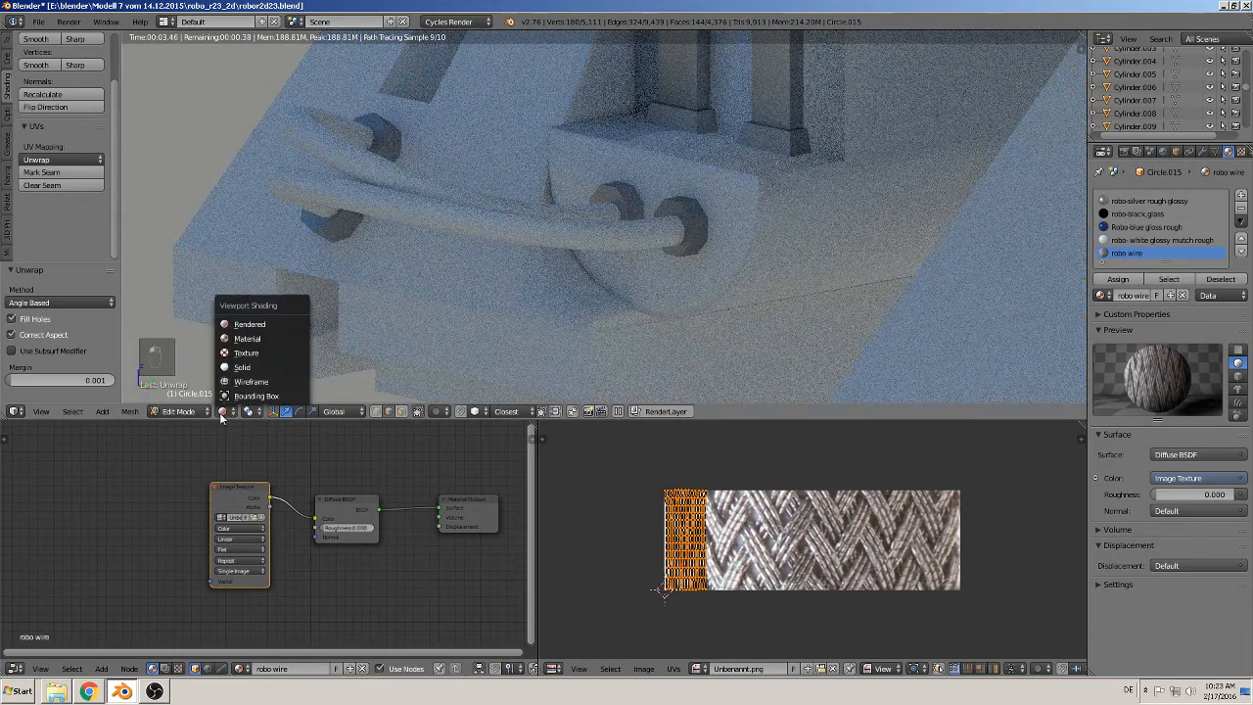
left_click(250, 339)
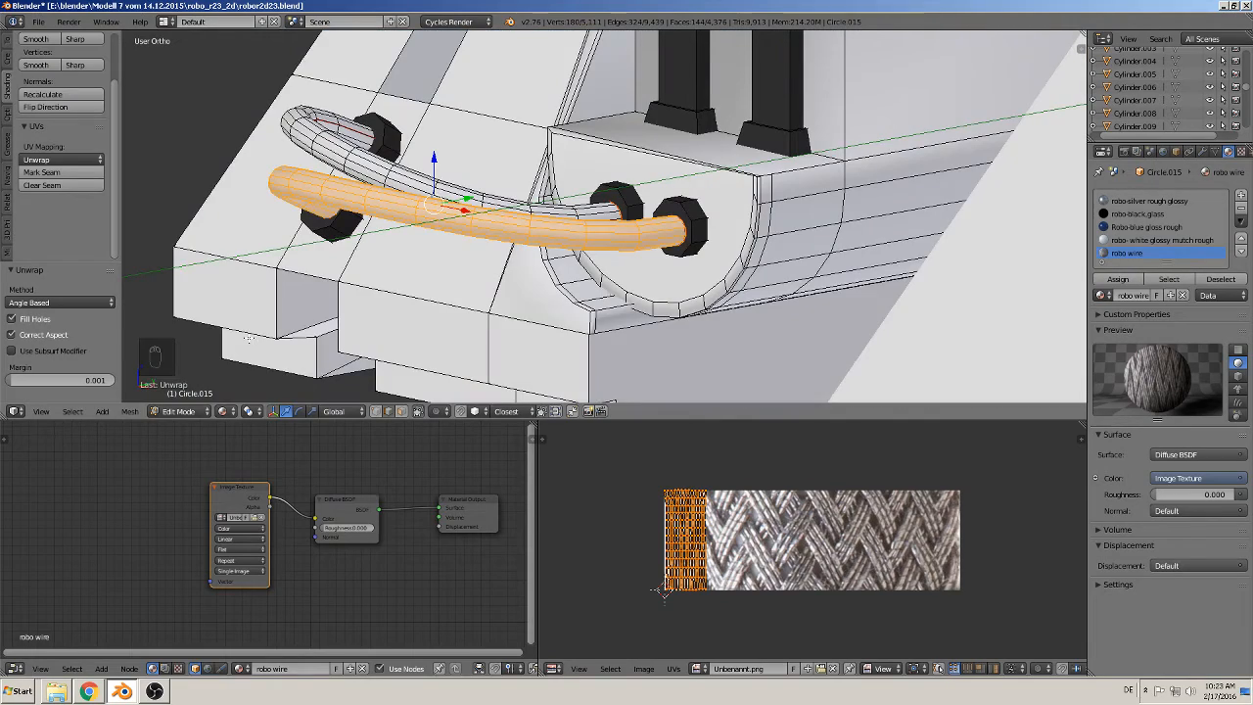
Step: Set the viewport to Texture shading and unwrap the lower foot cable again
left_click(228, 412)
left_click(262, 355)
mouse_move(265, 350)
middle_mouse_down()
mouse_move(381, 327)
mouse_move(564, 212)
middle_mouse_up()
key("u")
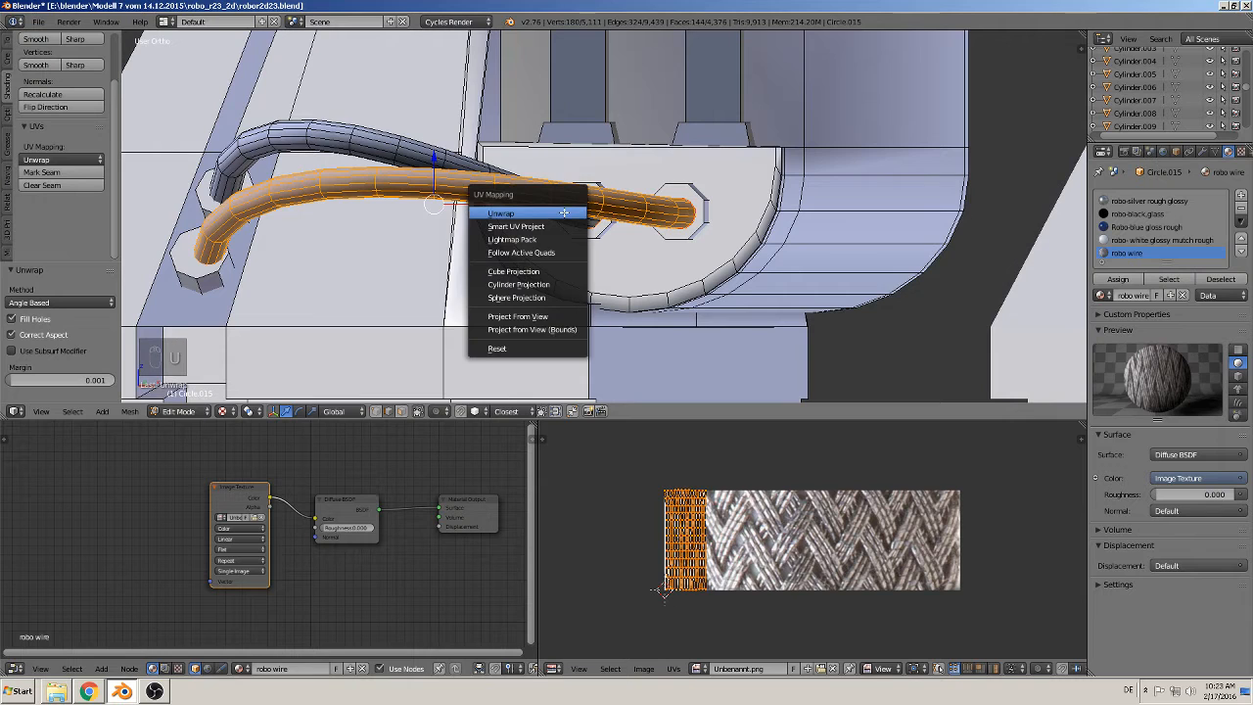
left_click(537, 215)
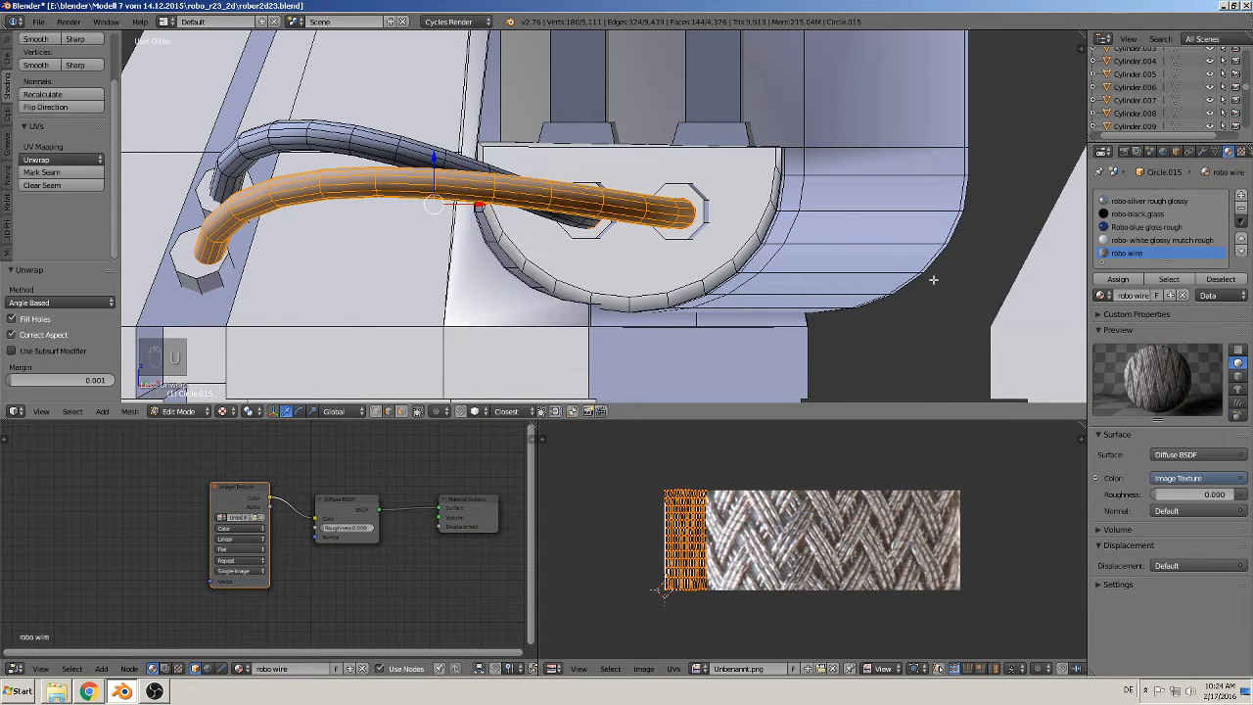
Step: Assign the robo wire material to the lower cable's faces and inspect the cable in Object Mode
left_click(1118, 282)
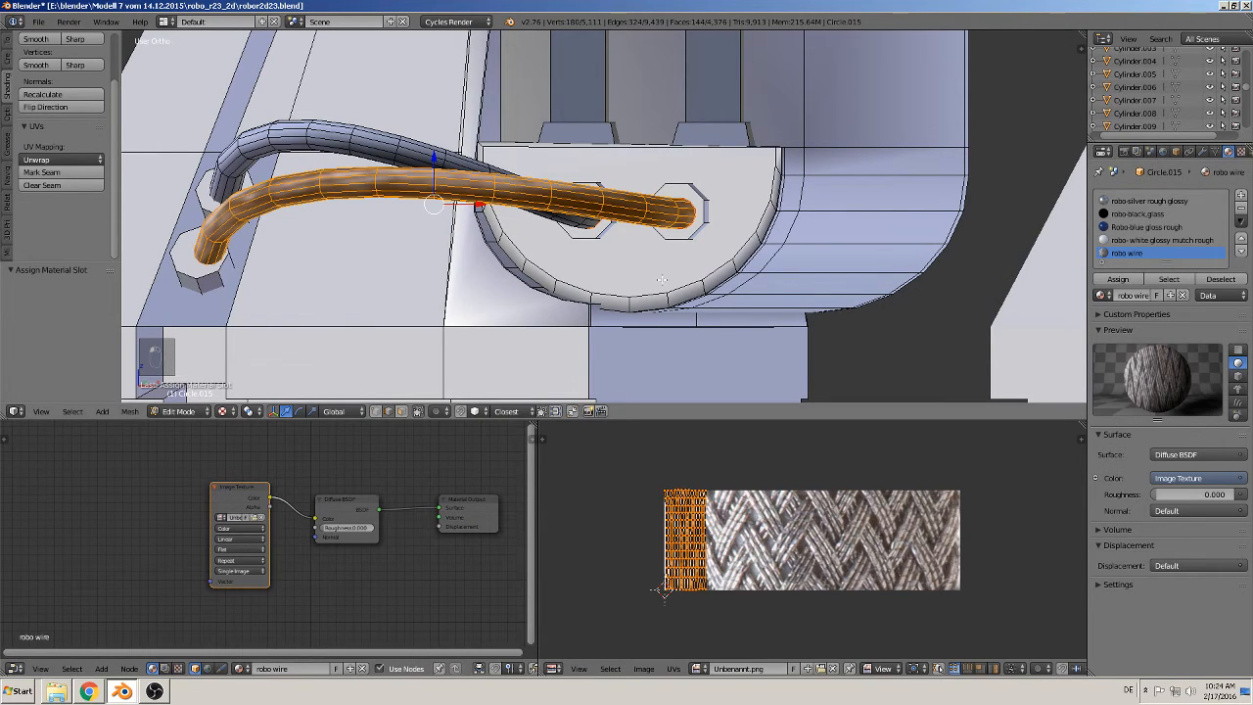
key("Tab")
middle_click_drag(470, 255, 706, 189)
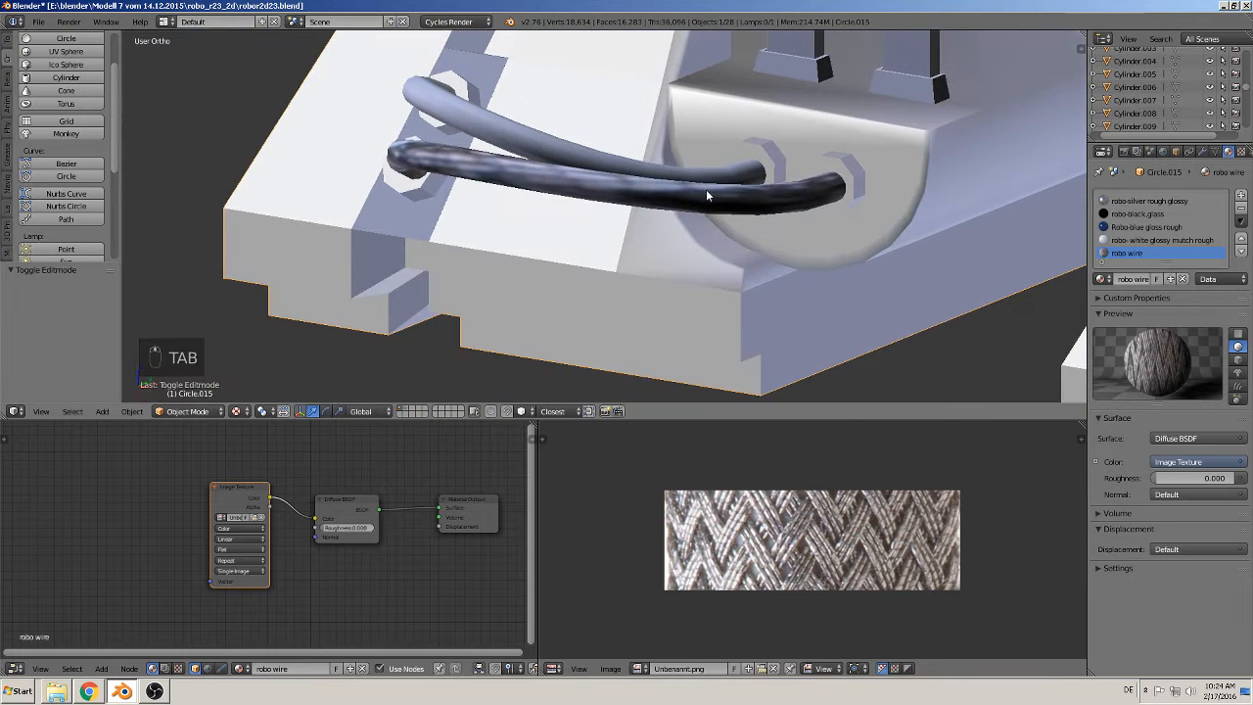
Step: In Edit Mode, scale the lower cable's UVs along X by about 5.5 and centre them over the braid image
key("Tab")
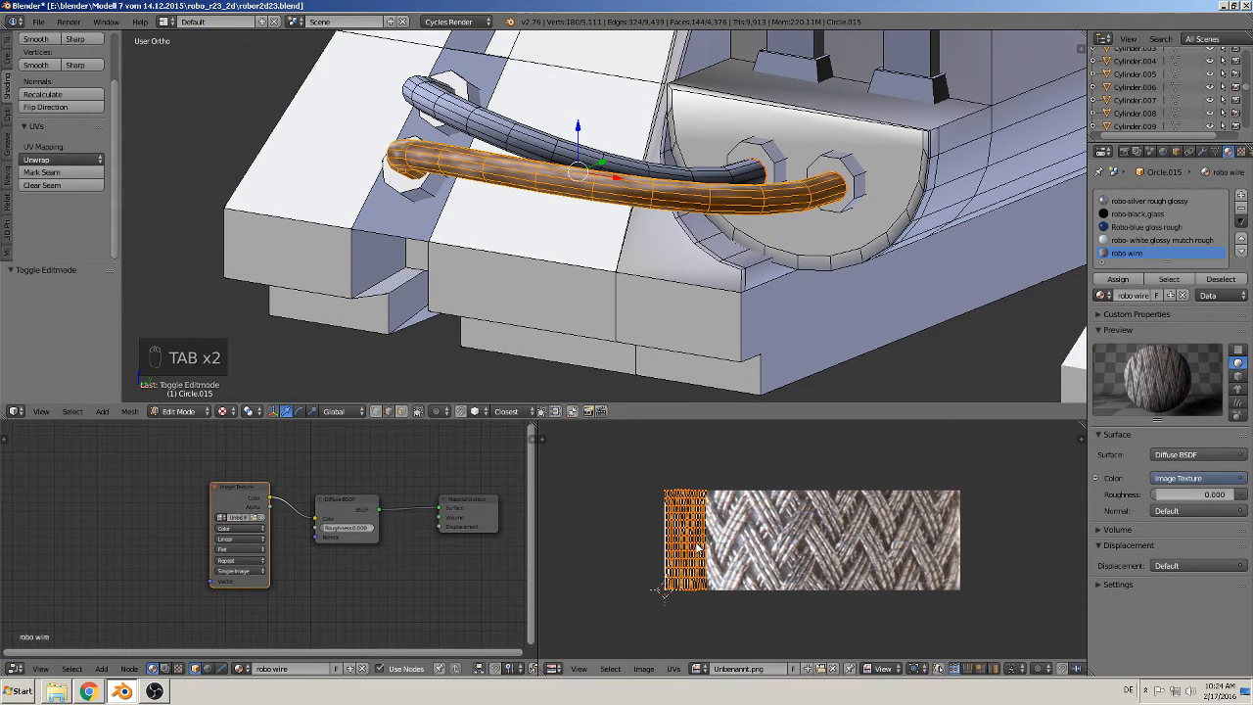
key("s")
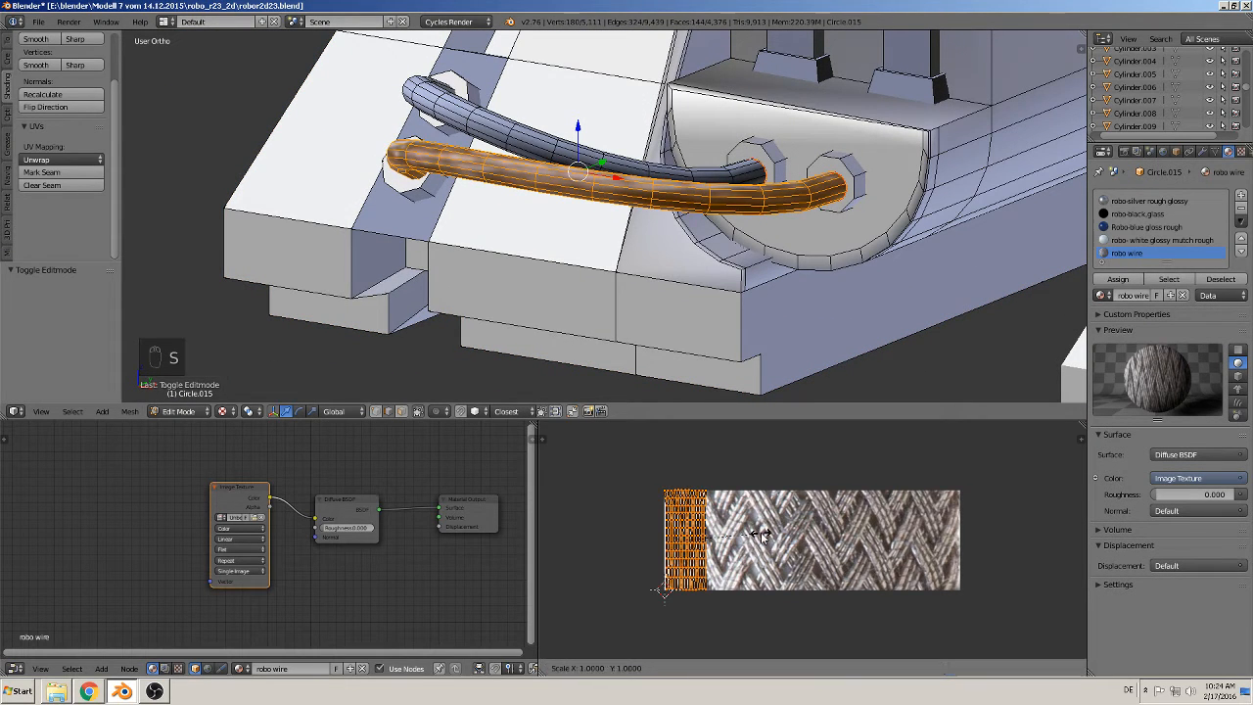
key("x")
left_click(1097, 540)
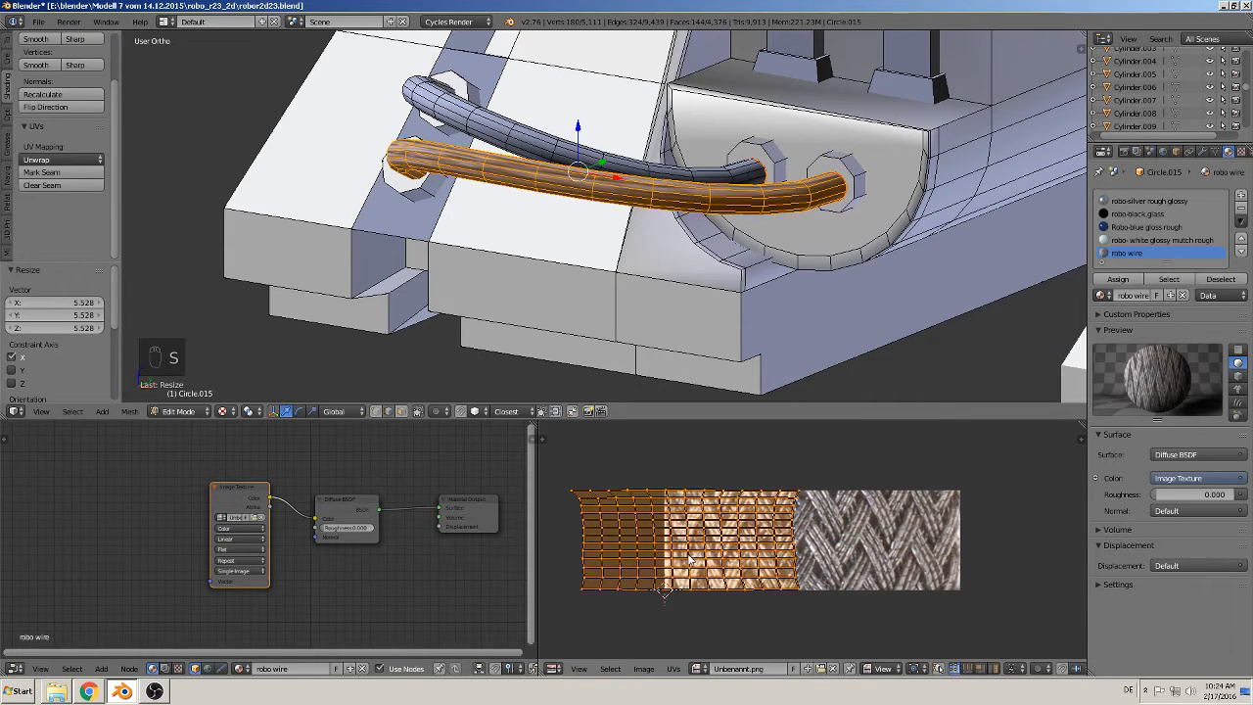
key("g")
left_click(791, 566)
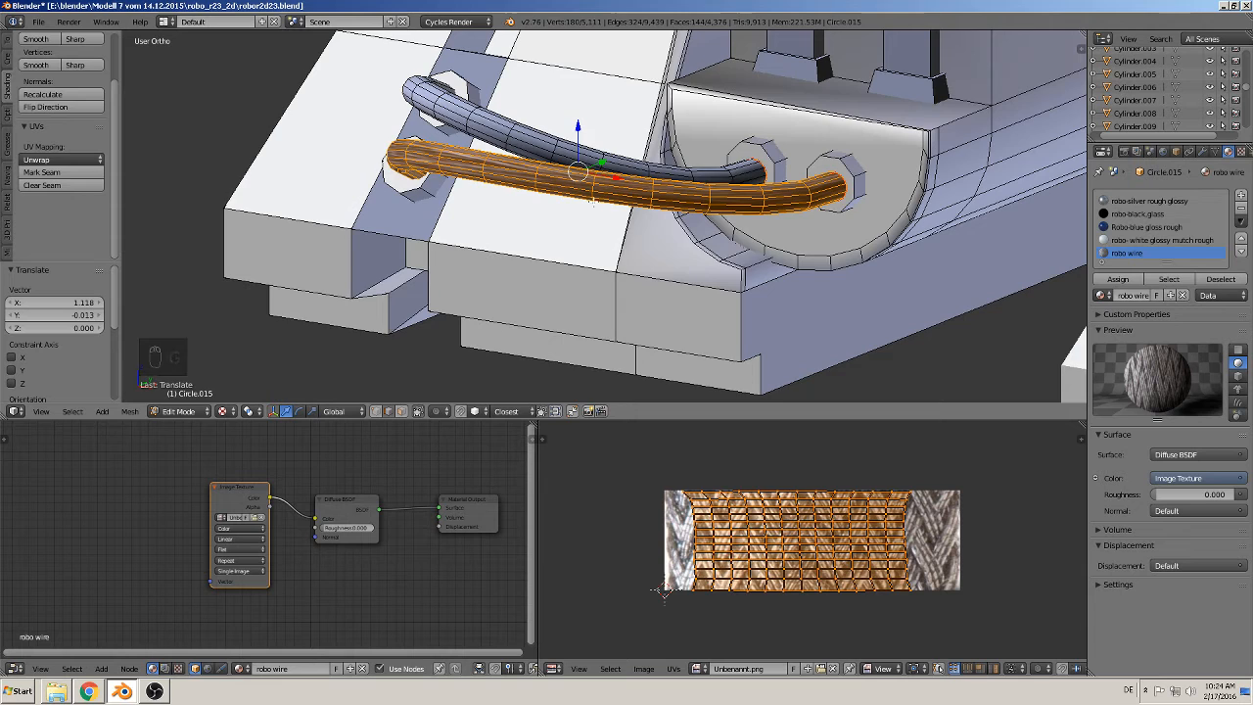
Step: Rotate the lower cable's UVs by 90° and scale them up by about 4.9
middle_click_drag(626, 264, 656, 248)
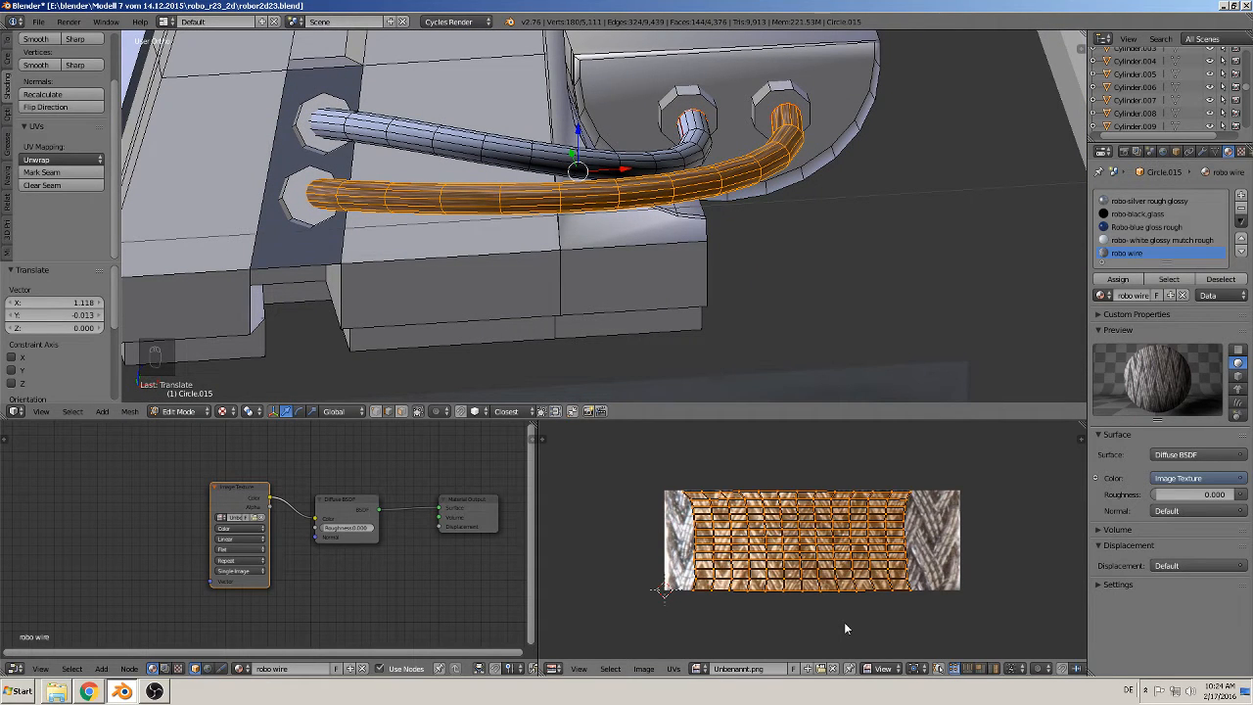
type("r90")
key("Return")
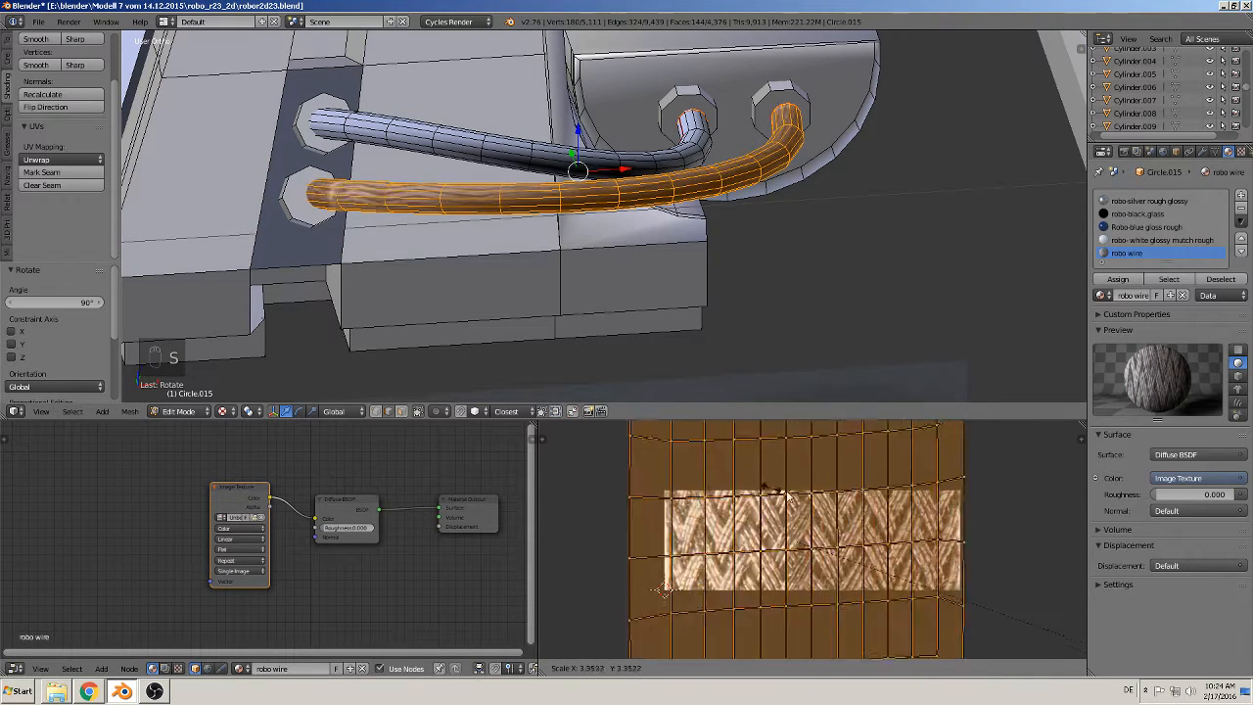
left_click(1002, 548)
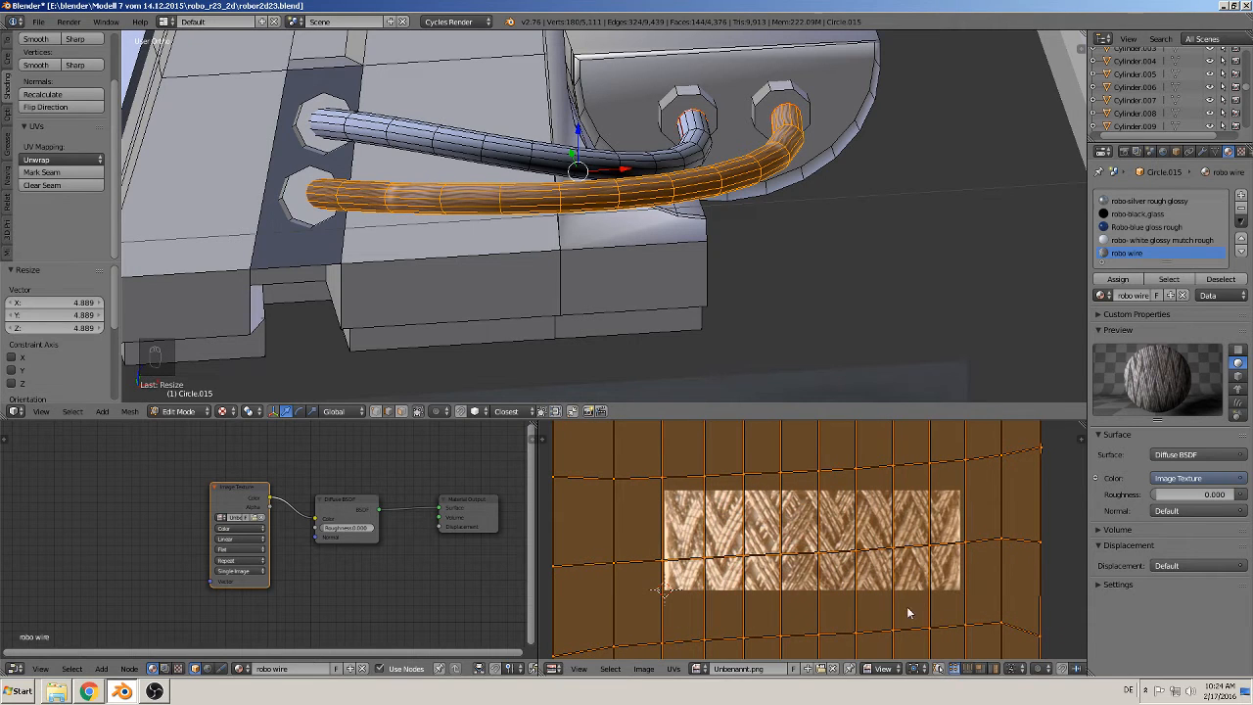
Step: Rotate the lower cable's UVs another 90° and enlarge them by about 2.1
type("r90")
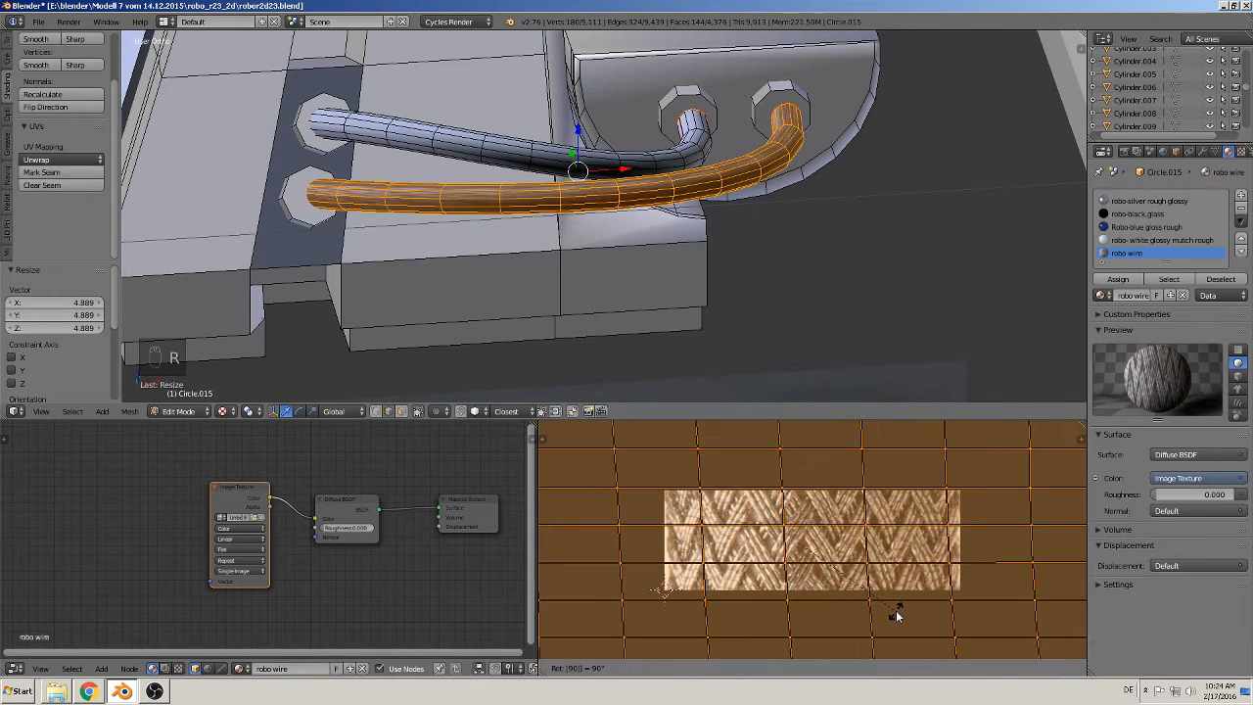
key("Return")
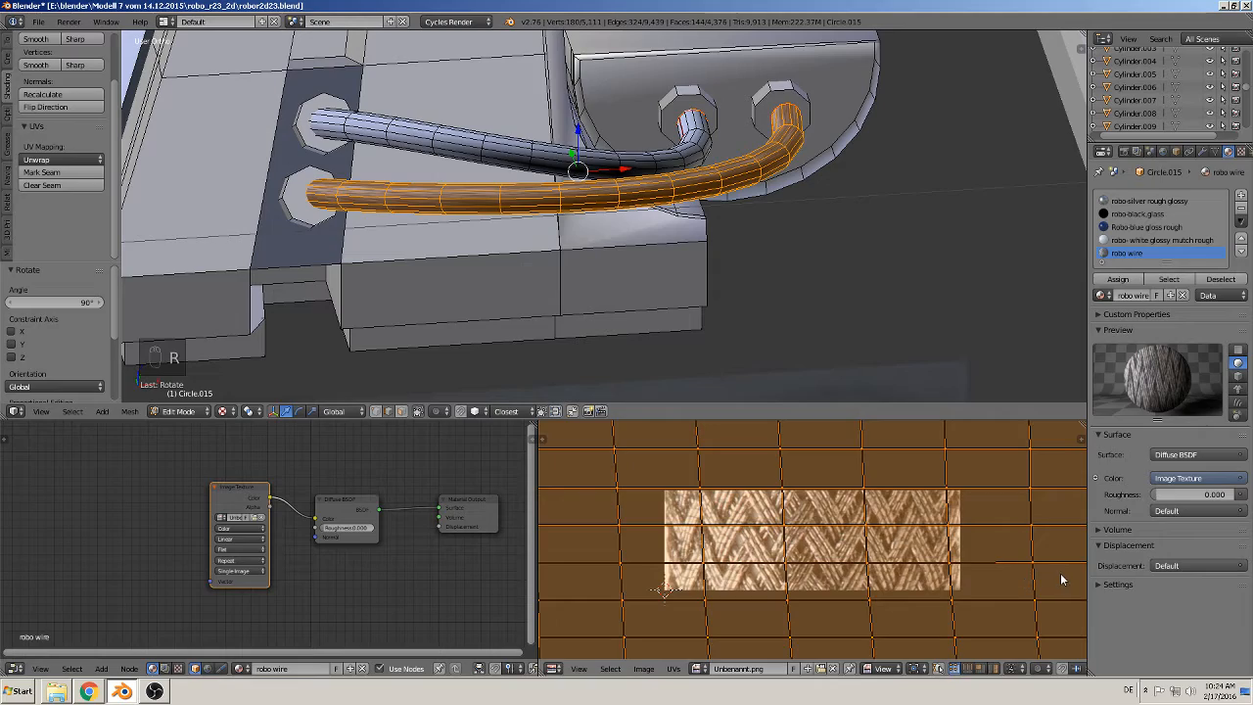
key("s")
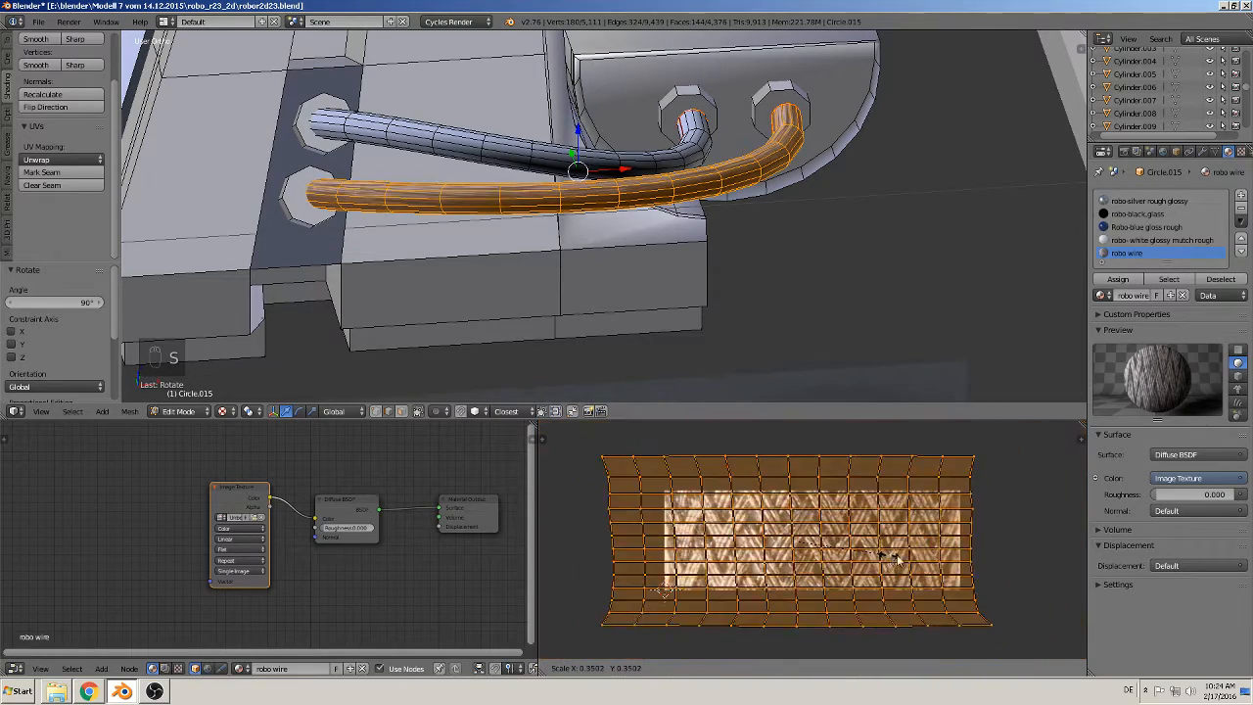
left_click(806, 565)
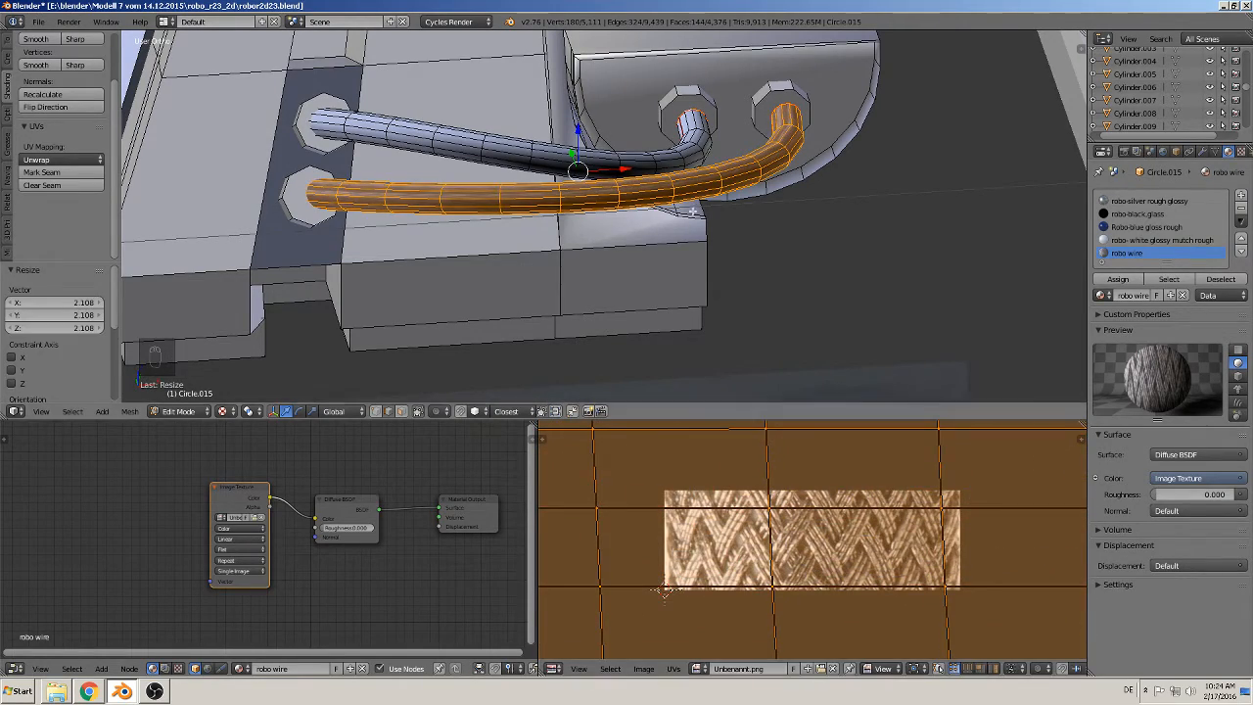
Step: Shrink the lower cable's UVs uniformly to about 0.51, and scale them along X by about 0.27
scroll(692, 210, "up", 5)
middle_click_drag(603, 247, 812, 293, "shift")
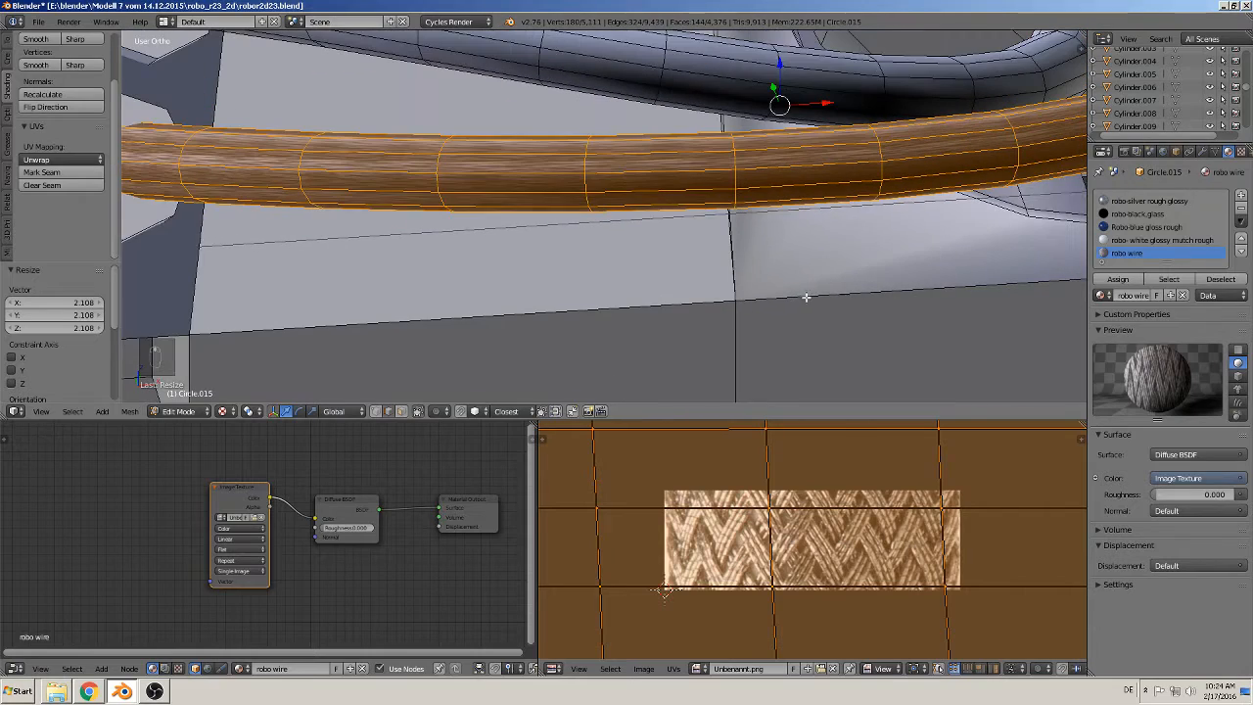
key("s")
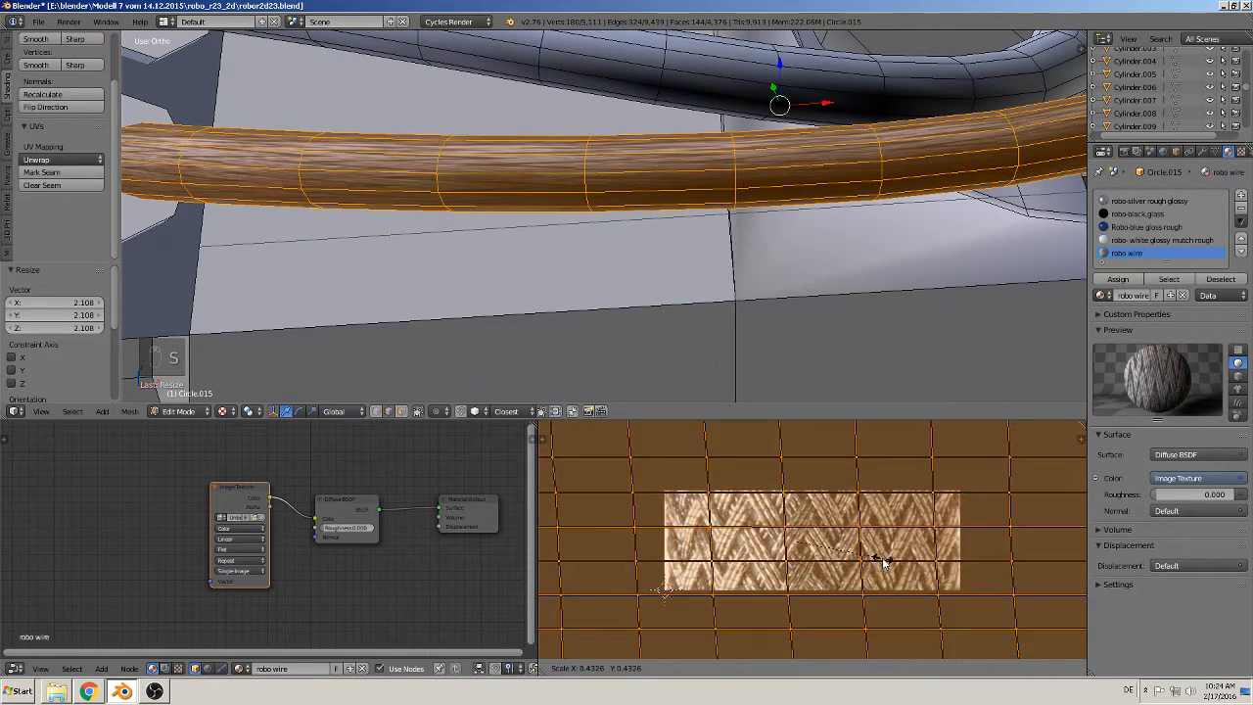
key("s")
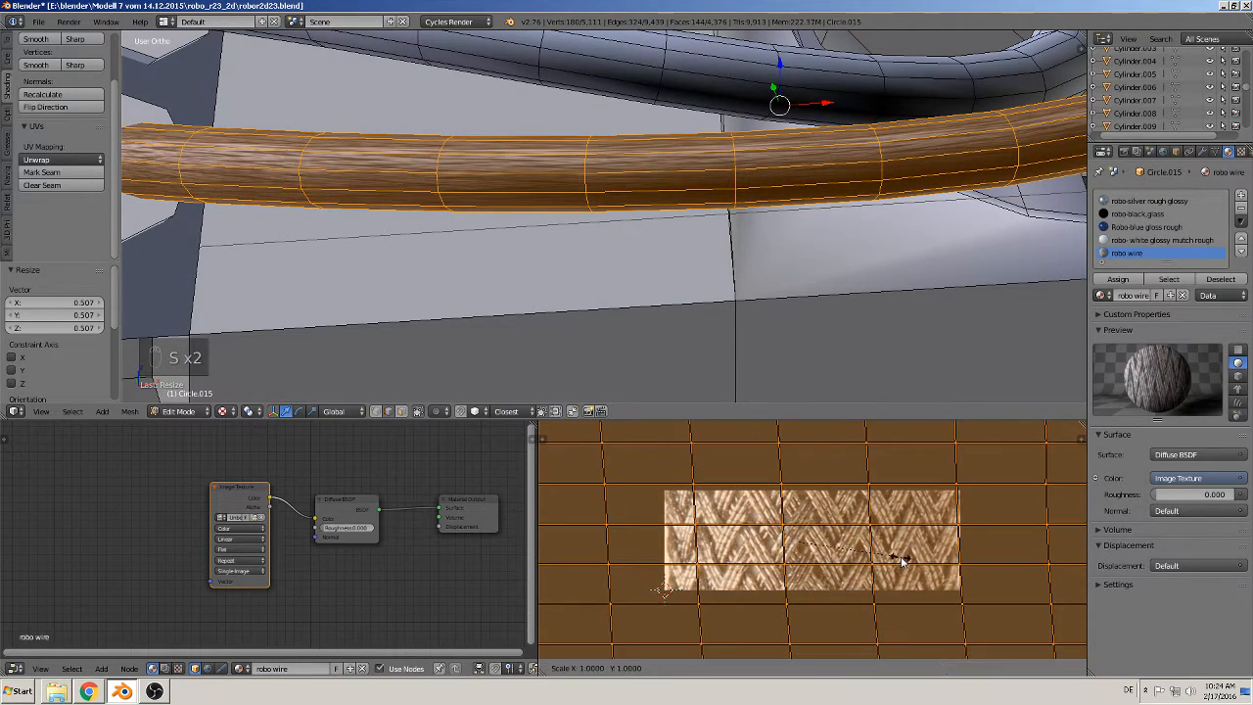
key("x")
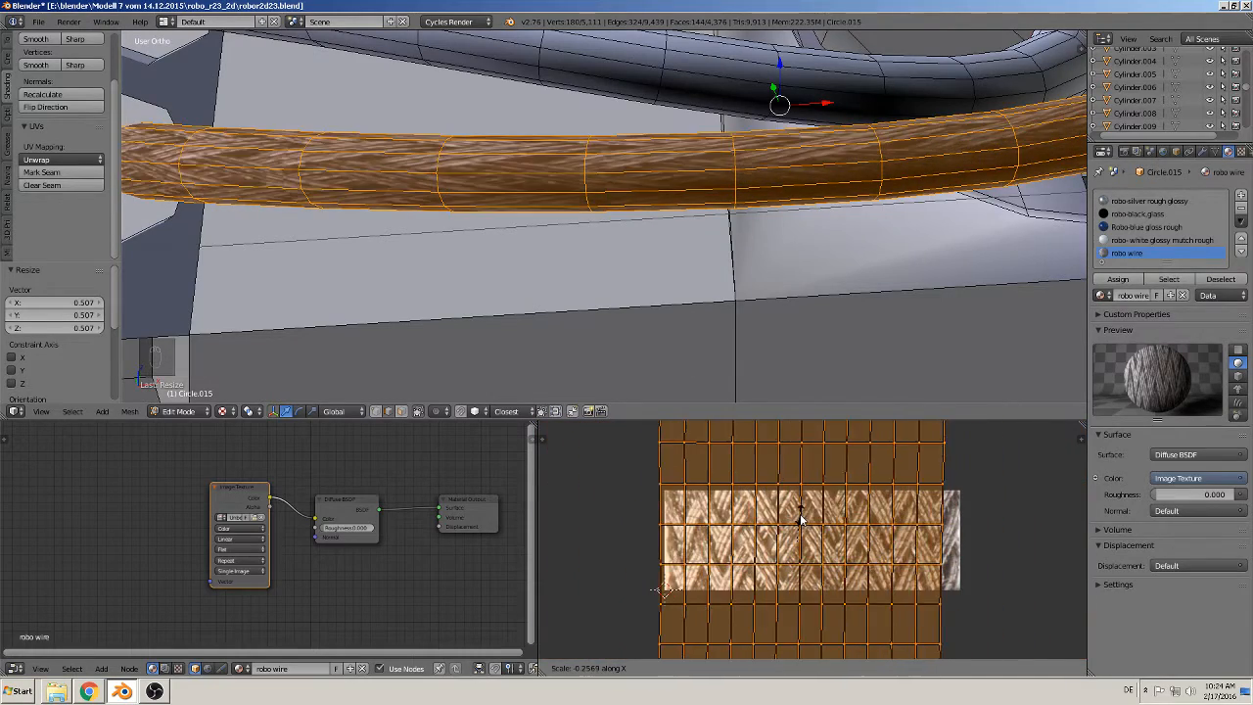
left_click(808, 515)
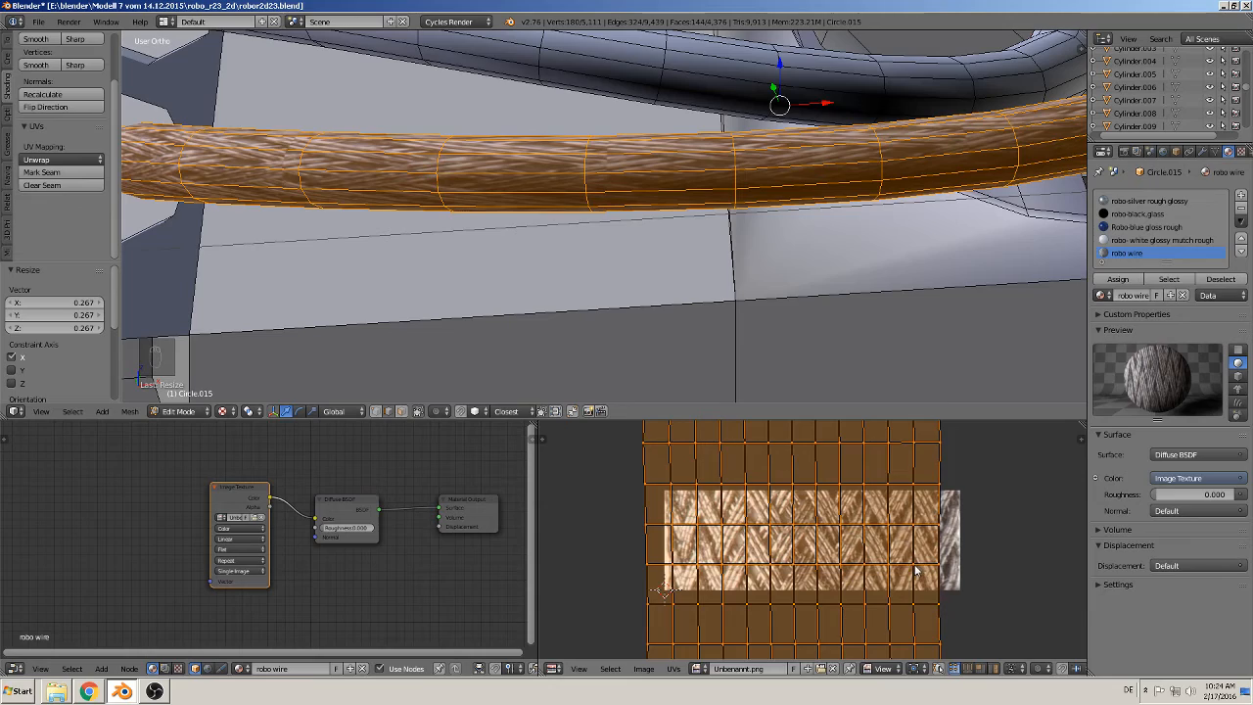
Step: Scale the lower cable's UVs along X by about 1.8 and along Y by about 4, and check the braid in Object Mode
key("s")
key("x")
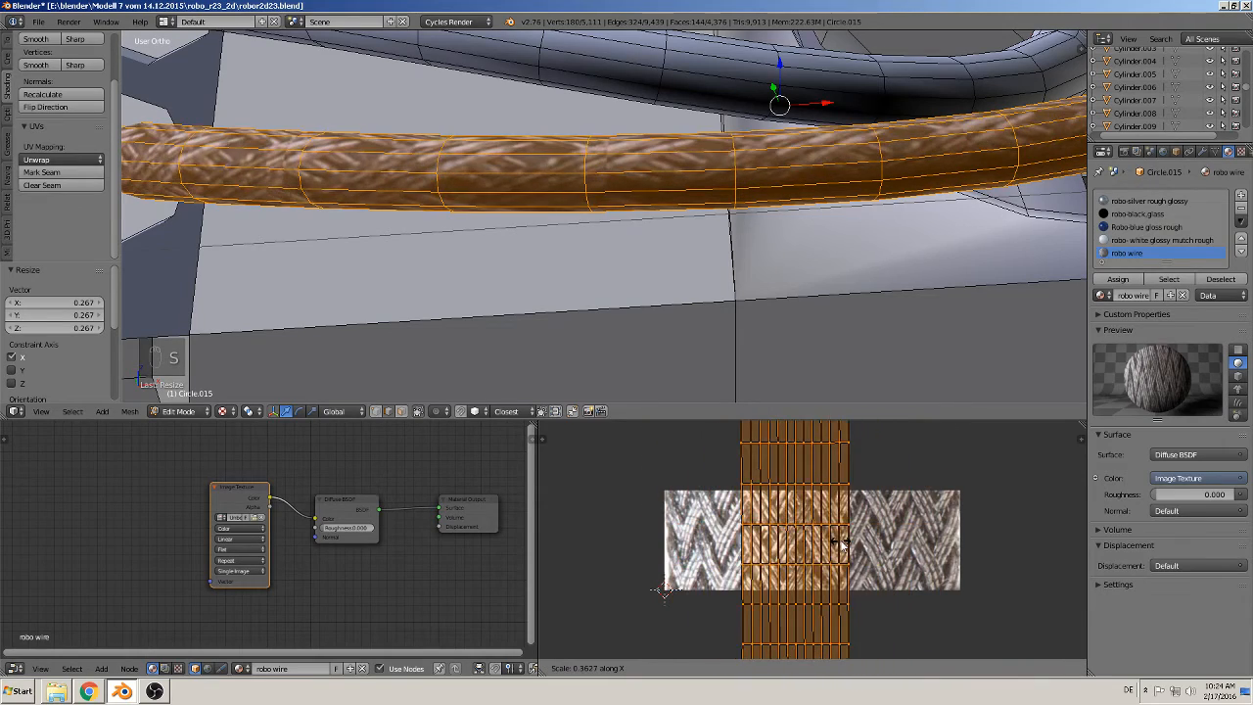
left_click(1016, 537)
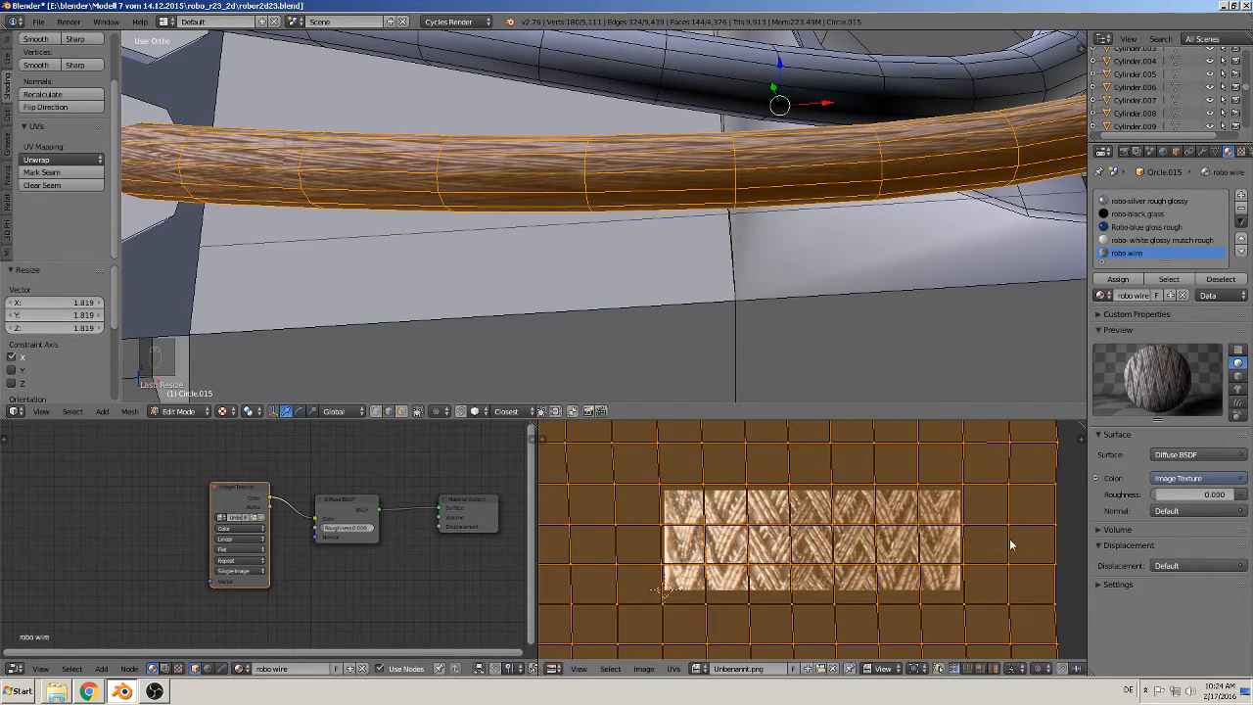
key("s")
key("y")
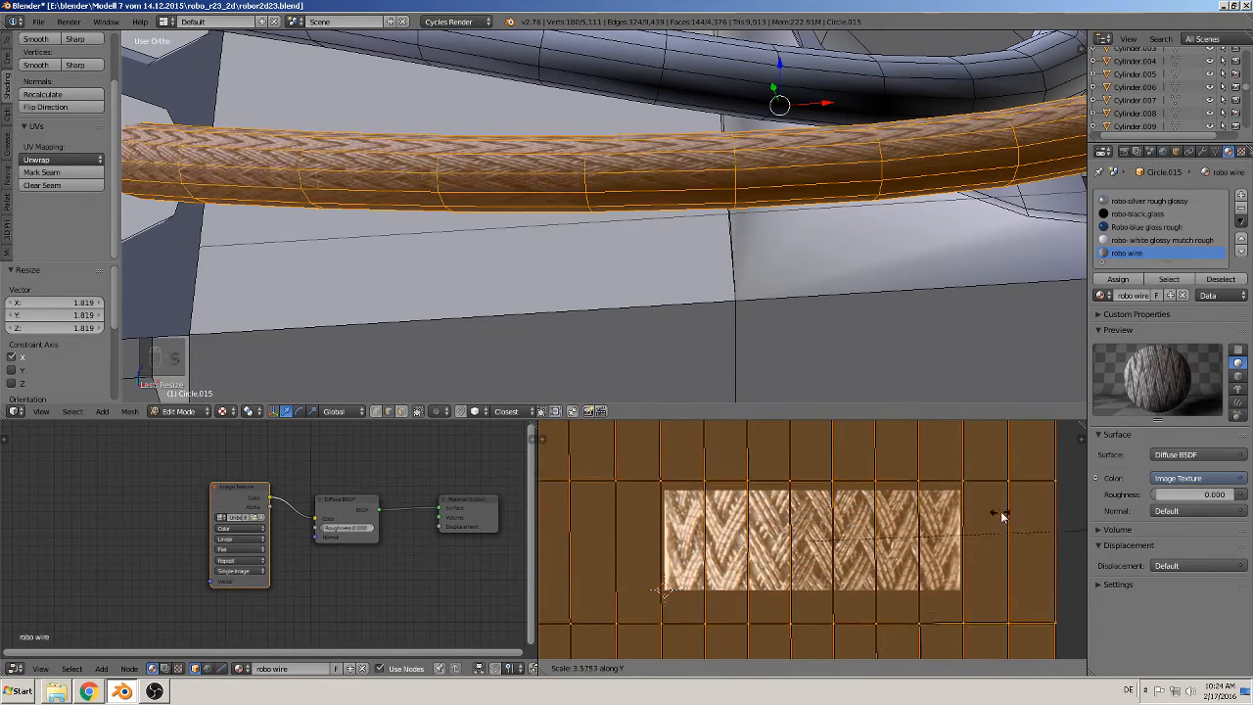
left_click(1084, 508)
scroll(762, 213, "down", 3)
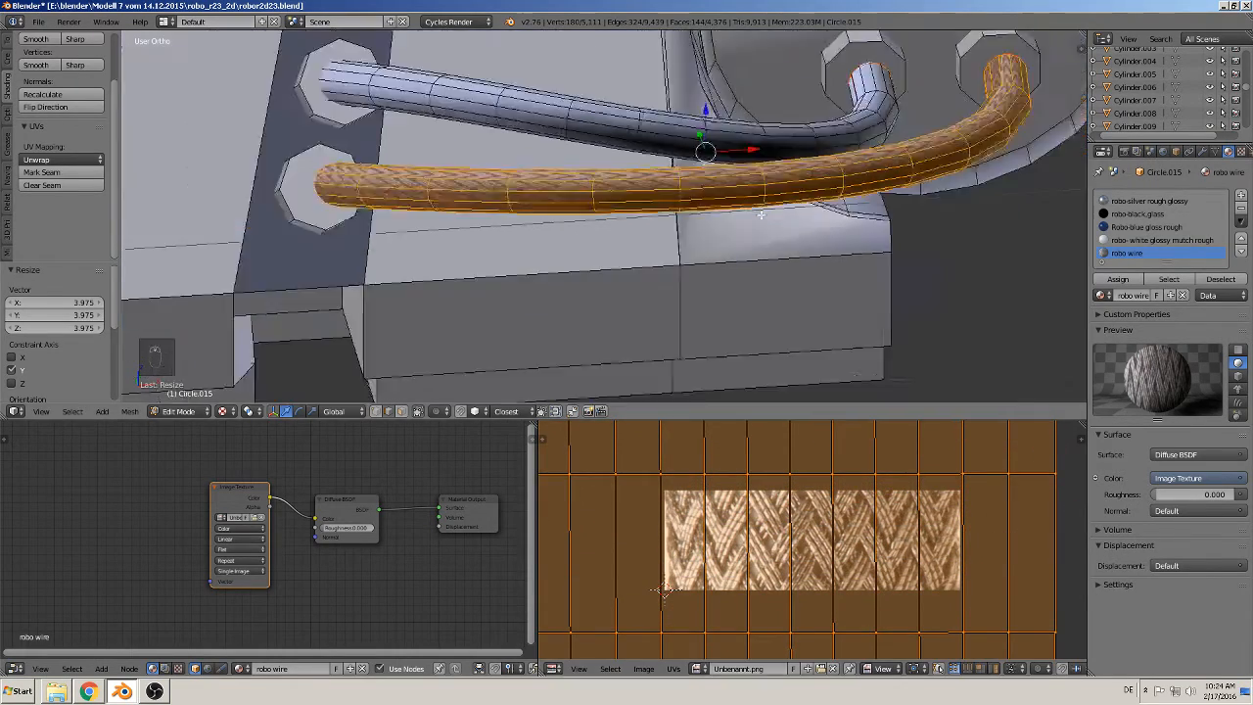
scroll(761, 214, "down", 1)
key("Tab")
scroll(692, 250, "up", 3)
scroll(692, 252, "down", 3)
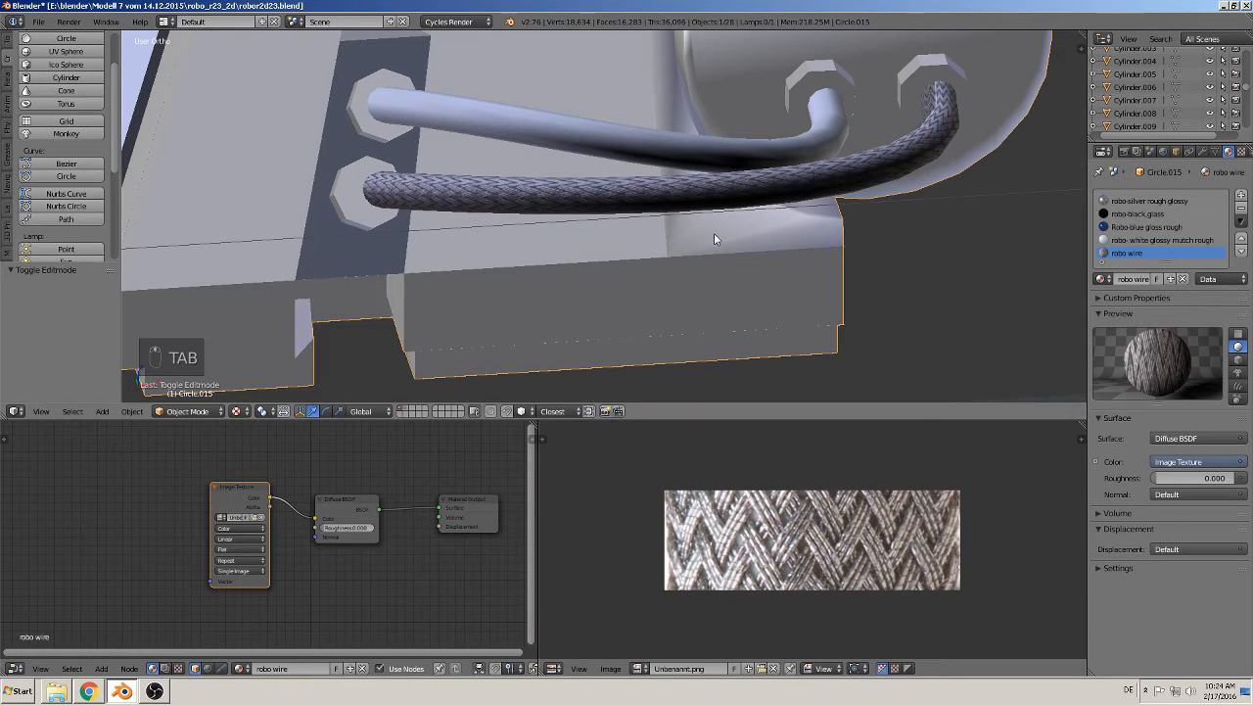
middle_click_drag(833, 218, 813, 188)
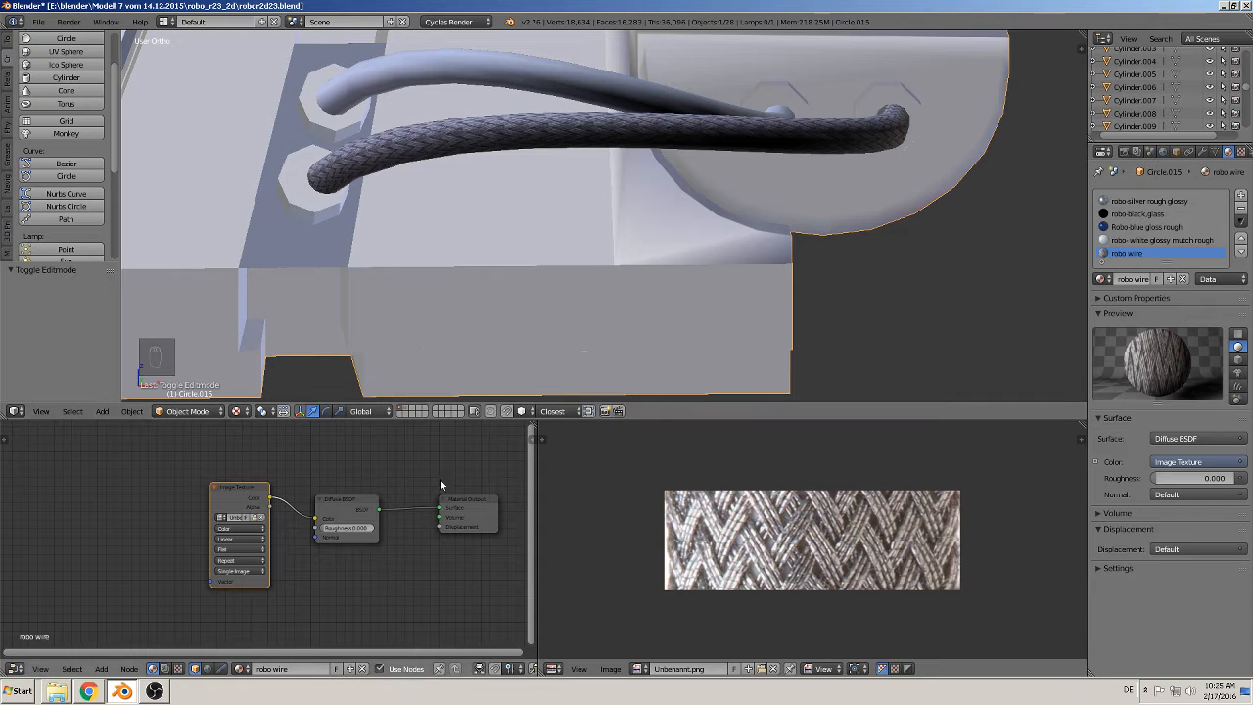
Step: Link the Image Texture's Color output to the Material Output's Displacement and spread the nodes apart to make room between them
left_click_drag(259, 498, 239, 526)
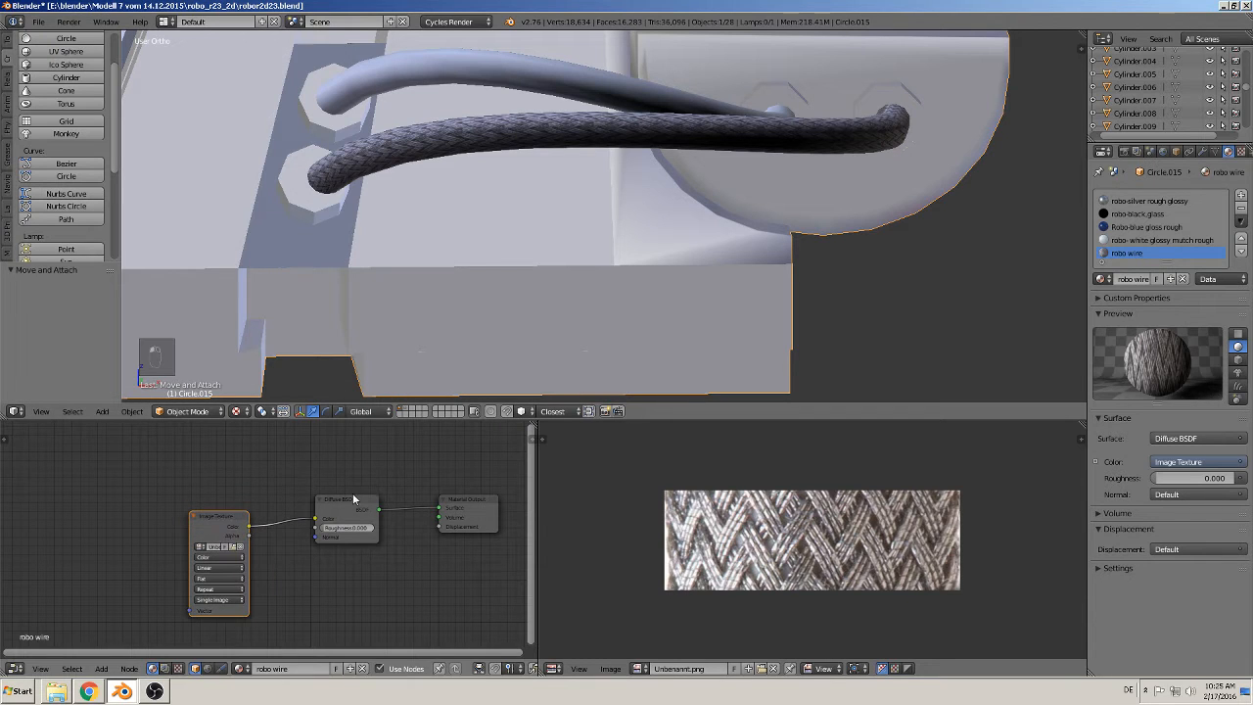
left_click_drag(353, 496, 317, 447)
left_click_drag(250, 529, 445, 525)
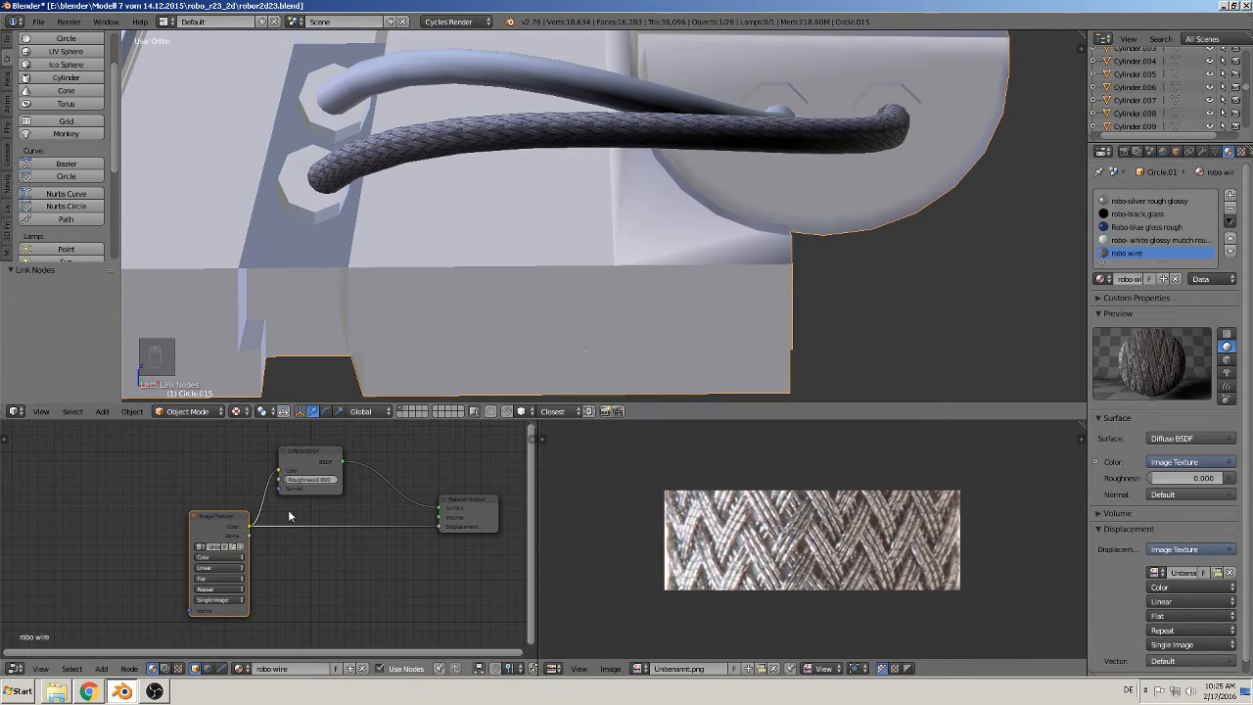
middle_click_drag(439, 541, 298, 560)
left_click_drag(330, 525, 455, 530)
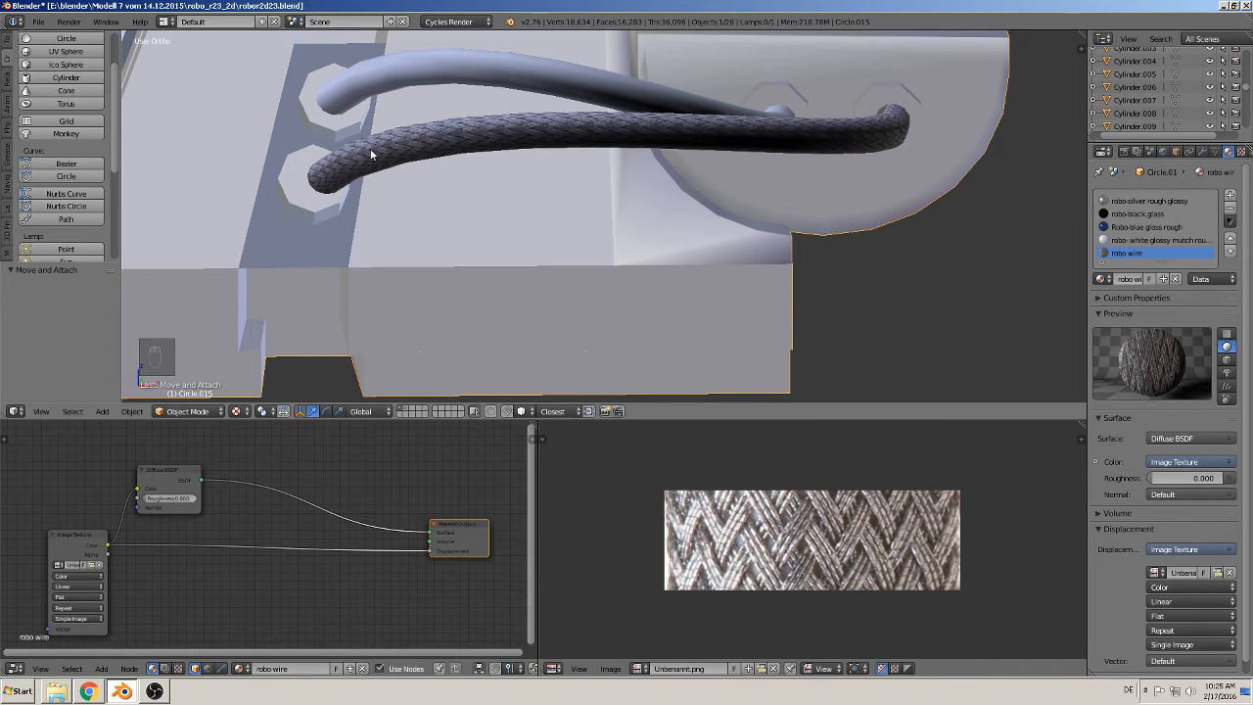
left_click_drag(180, 471, 183, 442)
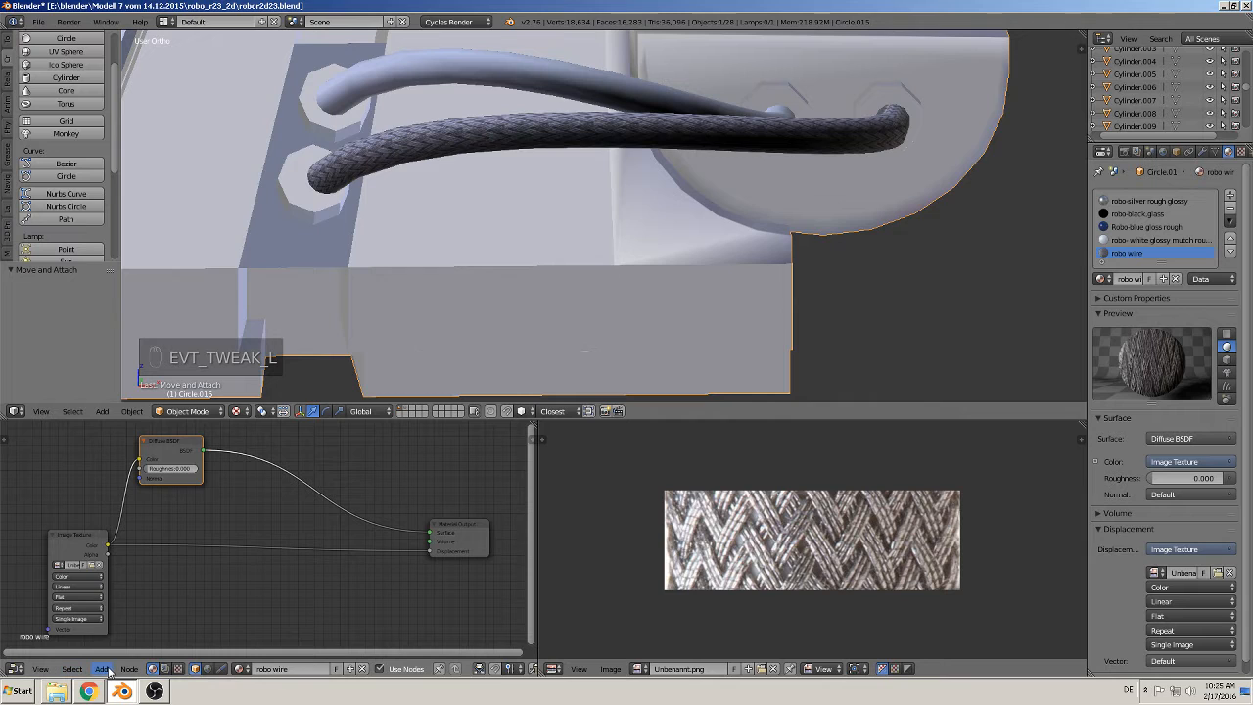
Step: Add a Mix Shader node on the link between the Diffuse BSDF and the Material Output
left_click(102, 669)
mouse_move(126, 615)
left_click(209, 369)
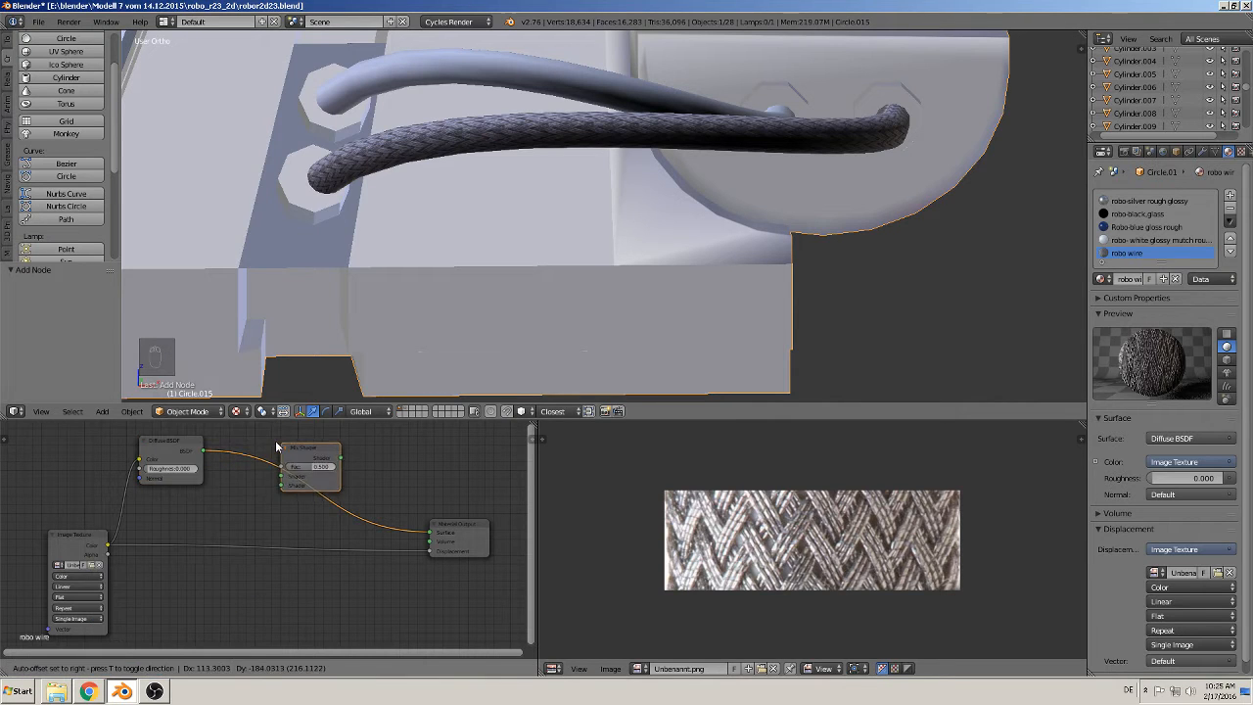
left_click(273, 445)
Step: Add a Glossy BSDF, connect it to the Mix Shader's second shader input, and set the mix factor to 0.091
left_click(100, 671)
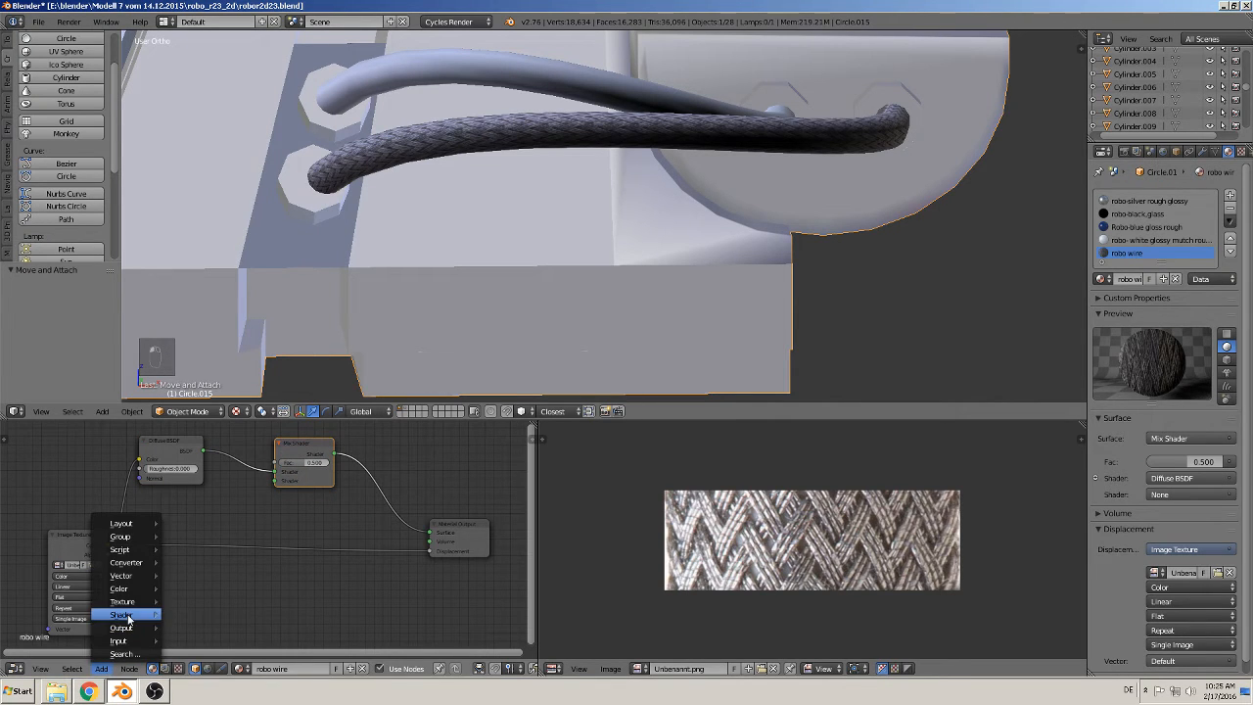
mouse_move(127, 615)
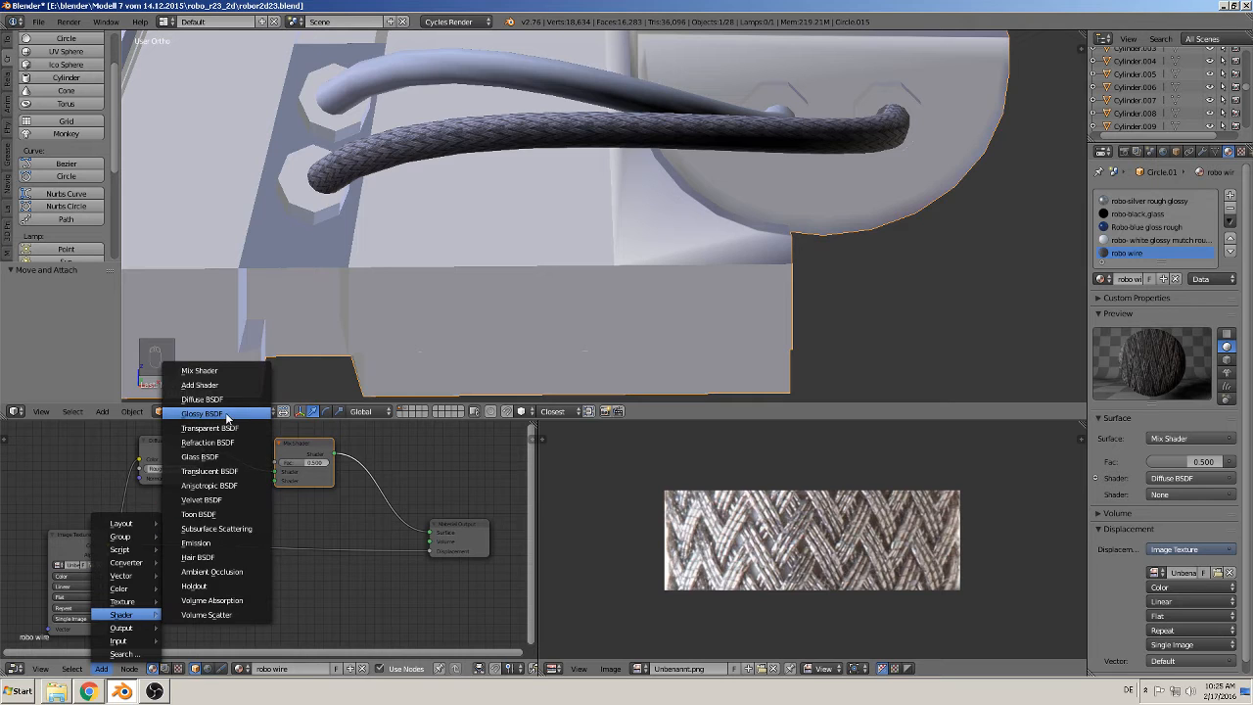
left_click(262, 412)
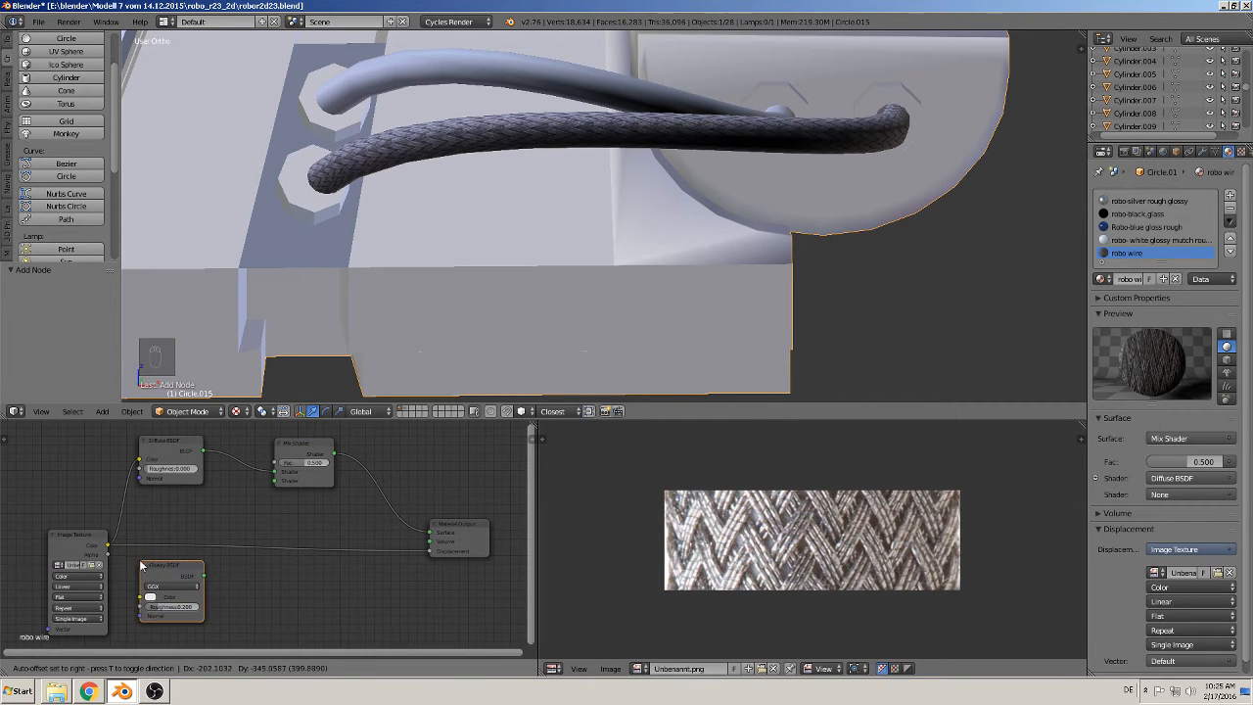
left_click(143, 566)
left_click_drag(205, 572, 210, 571)
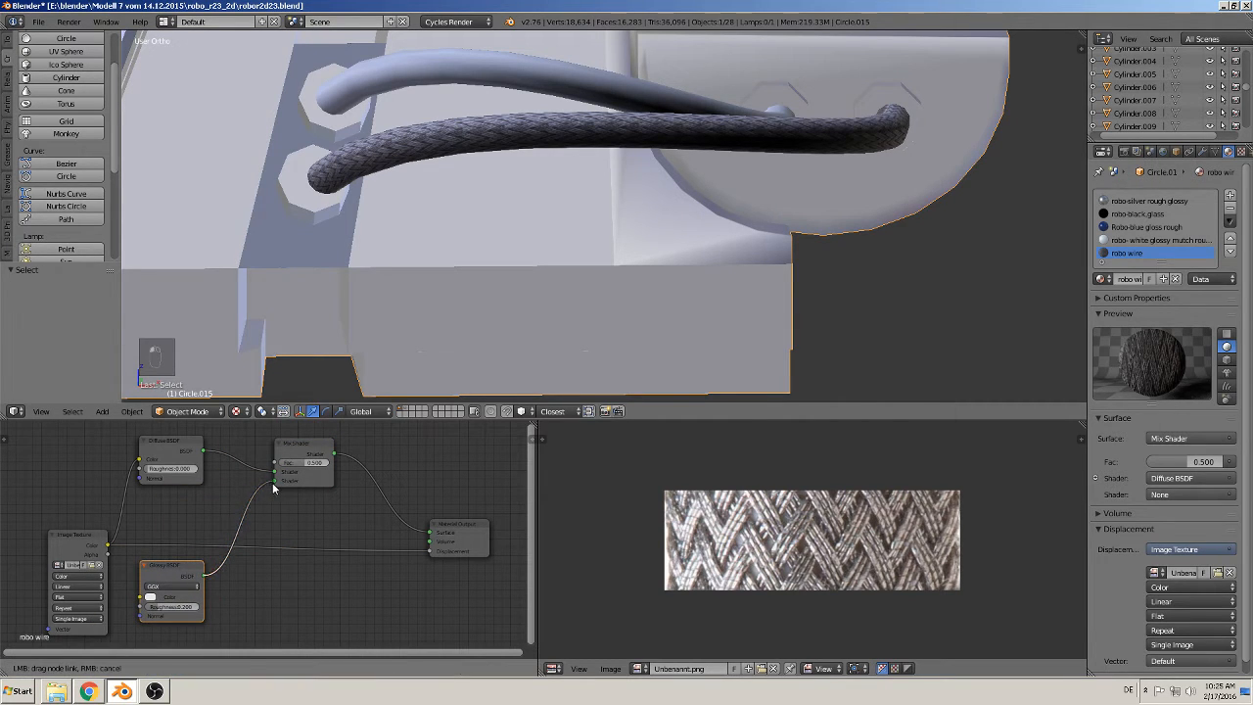
left_click_drag(273, 489, 276, 481)
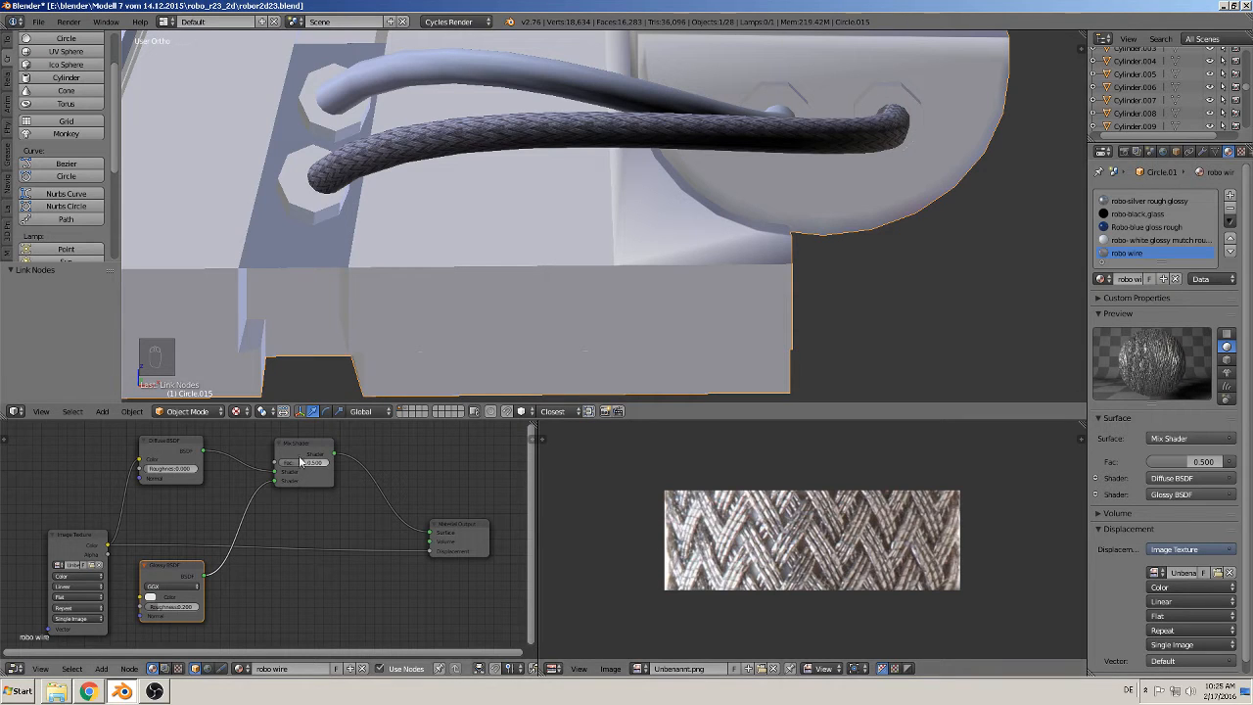
left_click_drag(288, 463, 283, 462)
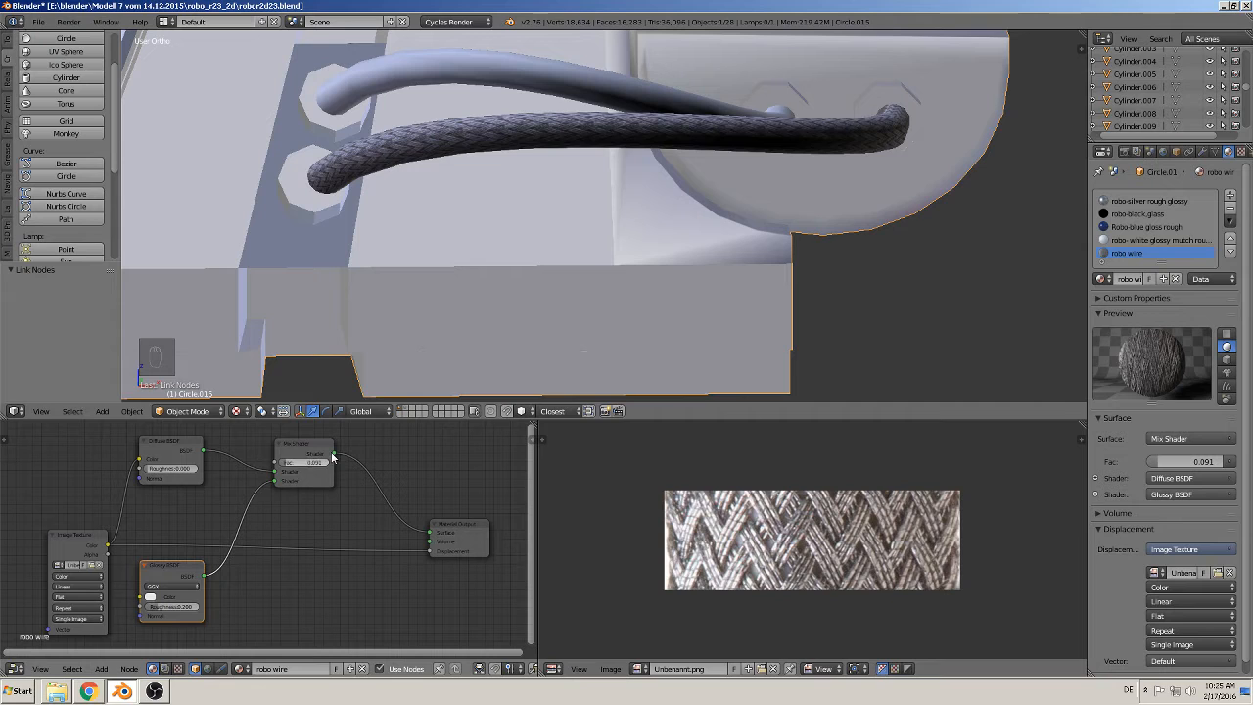
Step: Preview the braided cable in Rendered viewport shading and switch the viewport to Material shading
scroll(604, 328, "down", 1)
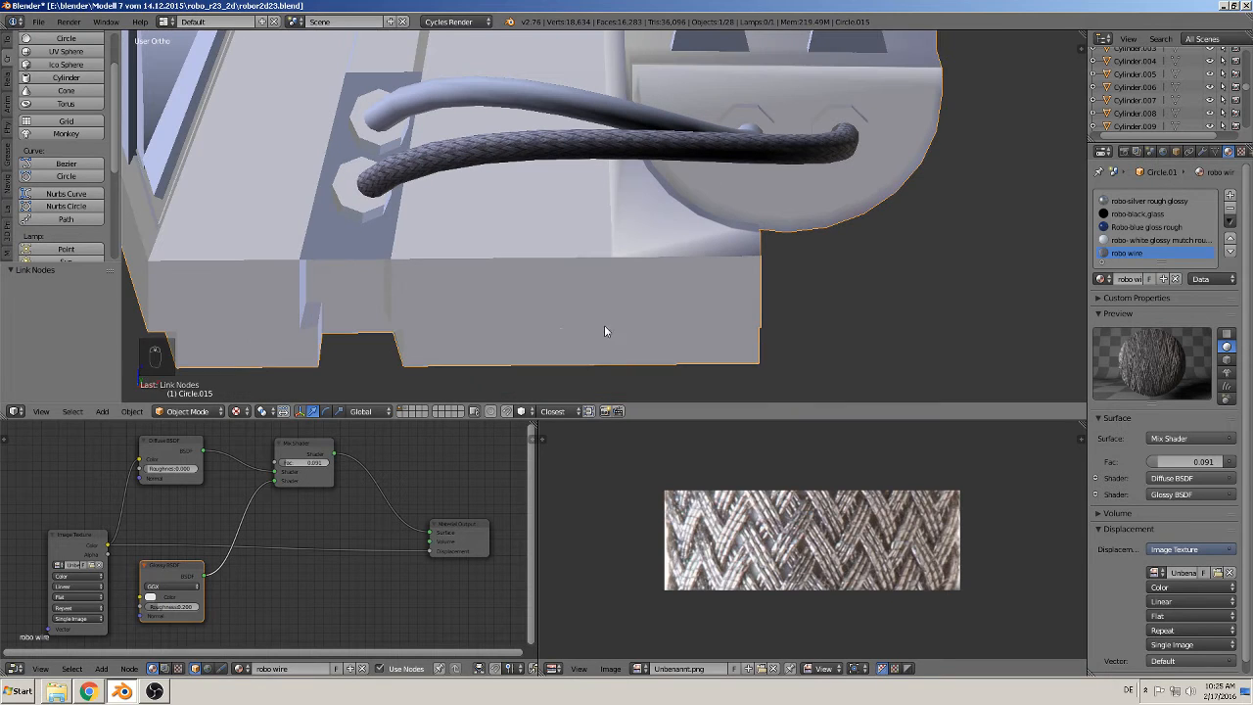
left_click(242, 411)
key("Return")
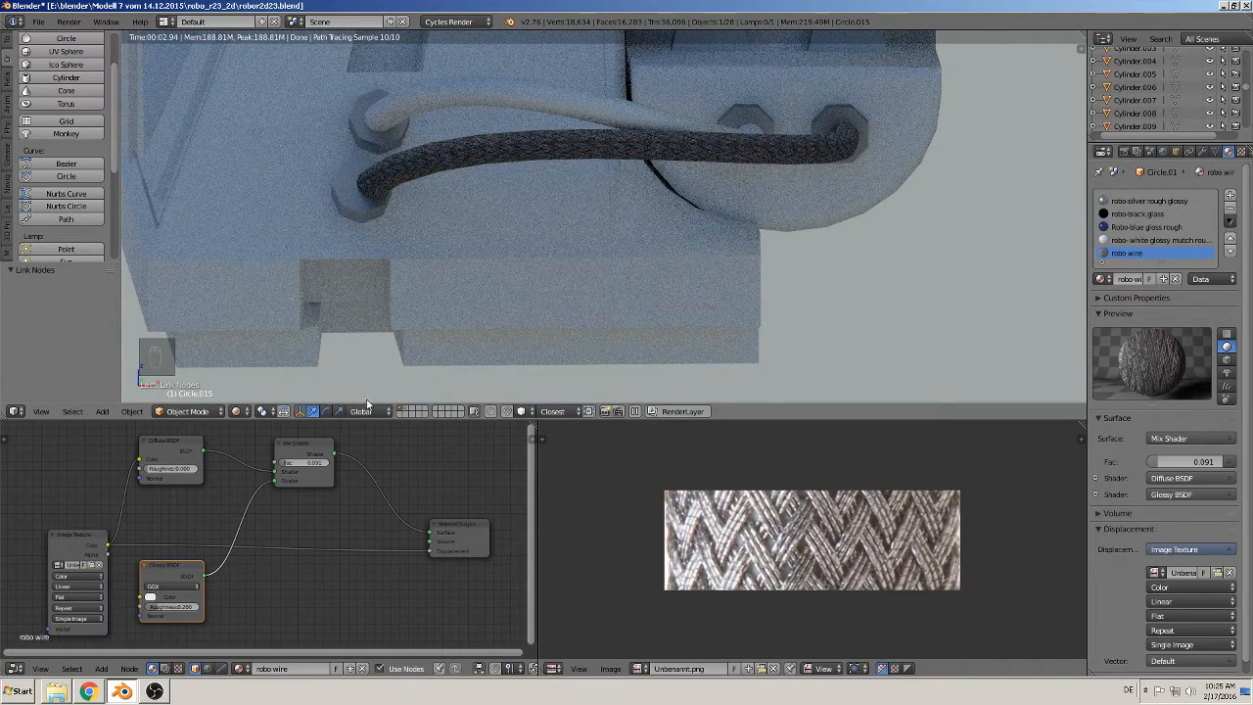
left_click(238, 411)
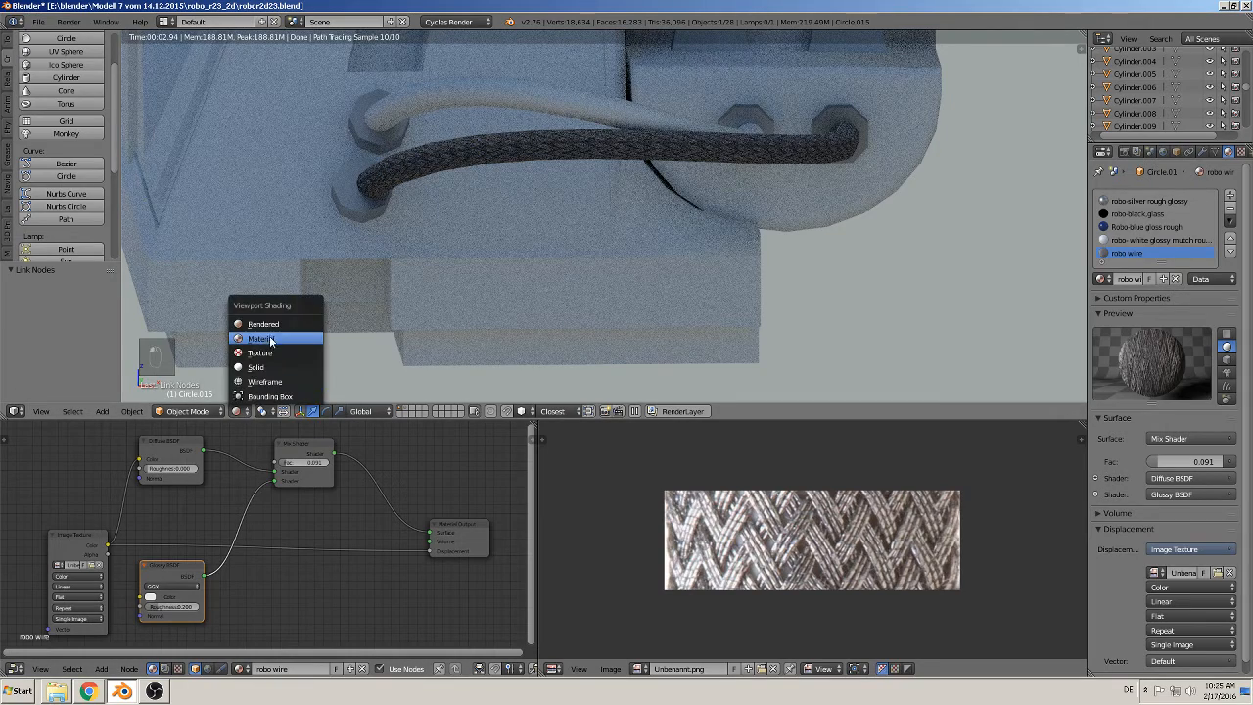
left_click(269, 324)
scroll(471, 271, "down", 1)
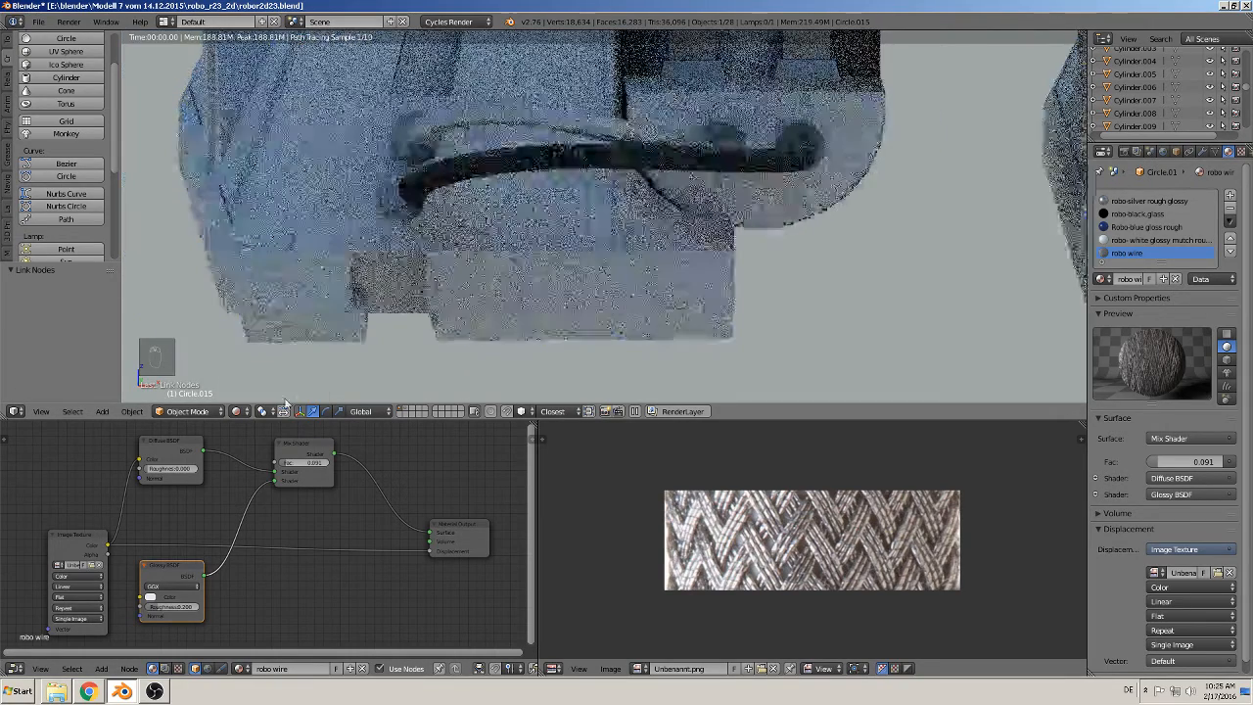
left_click(237, 411)
left_click(293, 335)
scroll(487, 194, "down", 3)
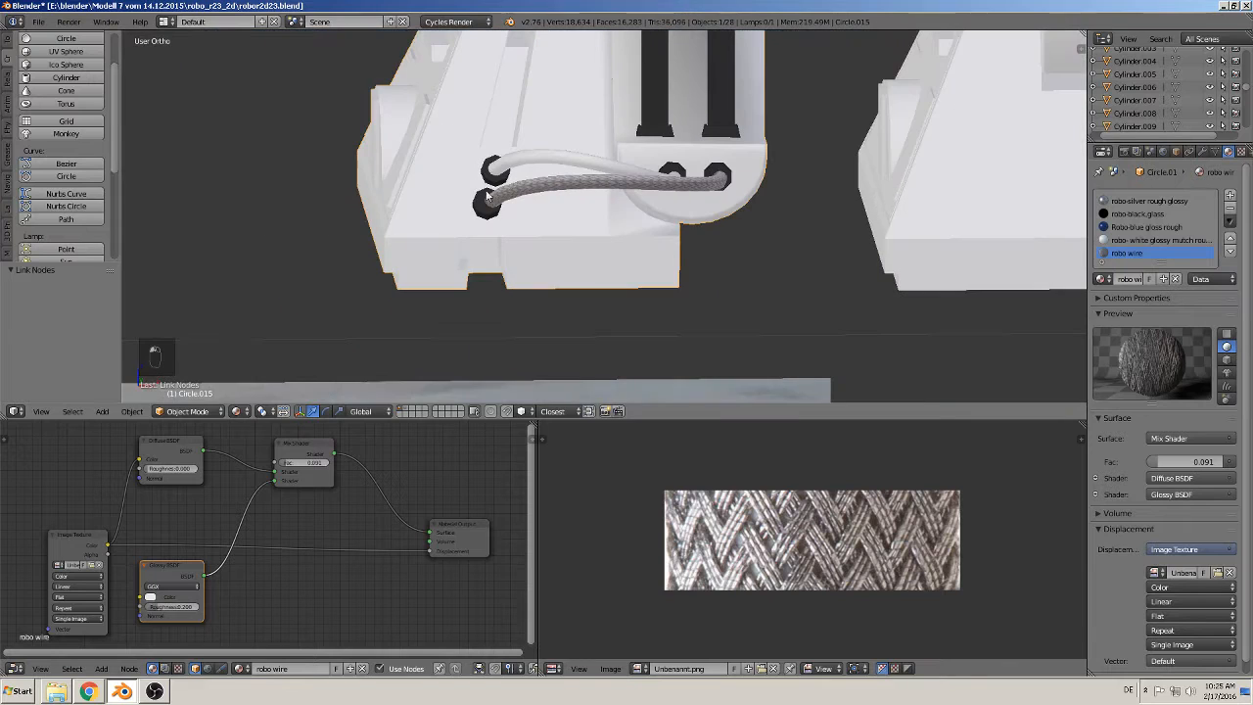
Step: In Edit Mode, select the linked faces of the upper cable, unwrap them and assign the robo wire material
key("Tab")
key("a")
key("a")
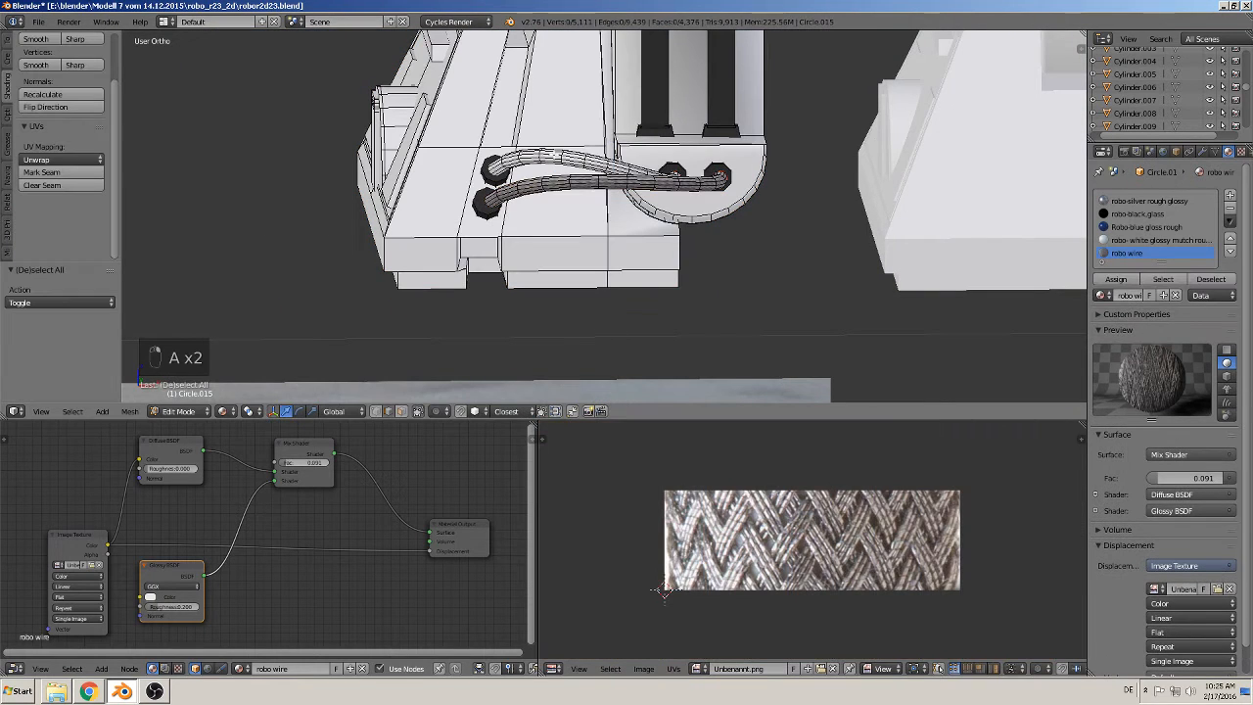
key("l")
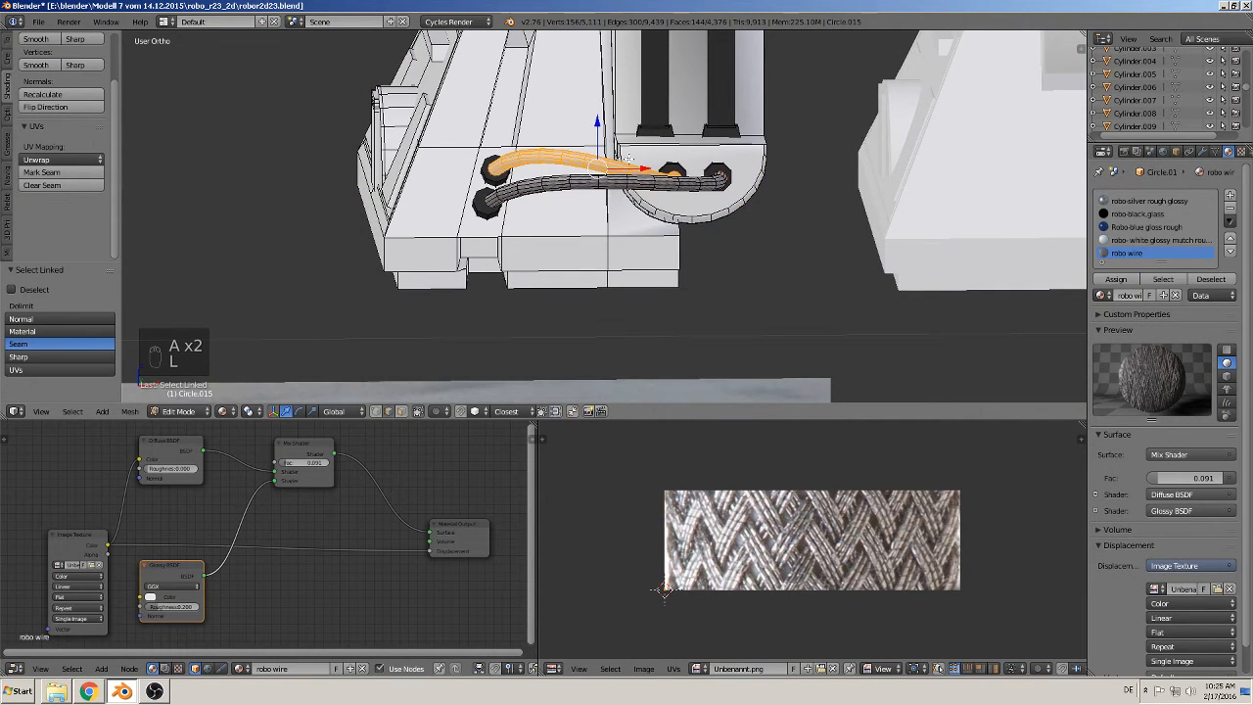
middle_click_drag(672, 187, 544, 235, "shift")
scroll(393, 213, "up", 3)
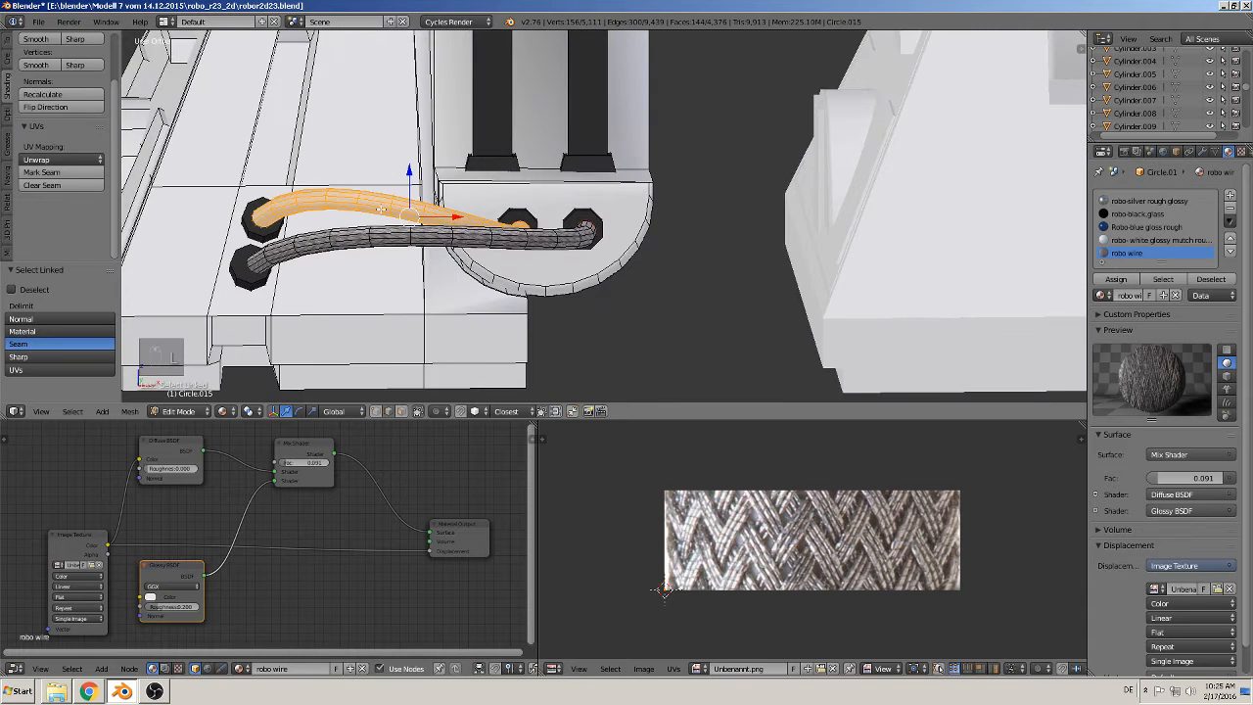
key("u")
left_click(377, 217)
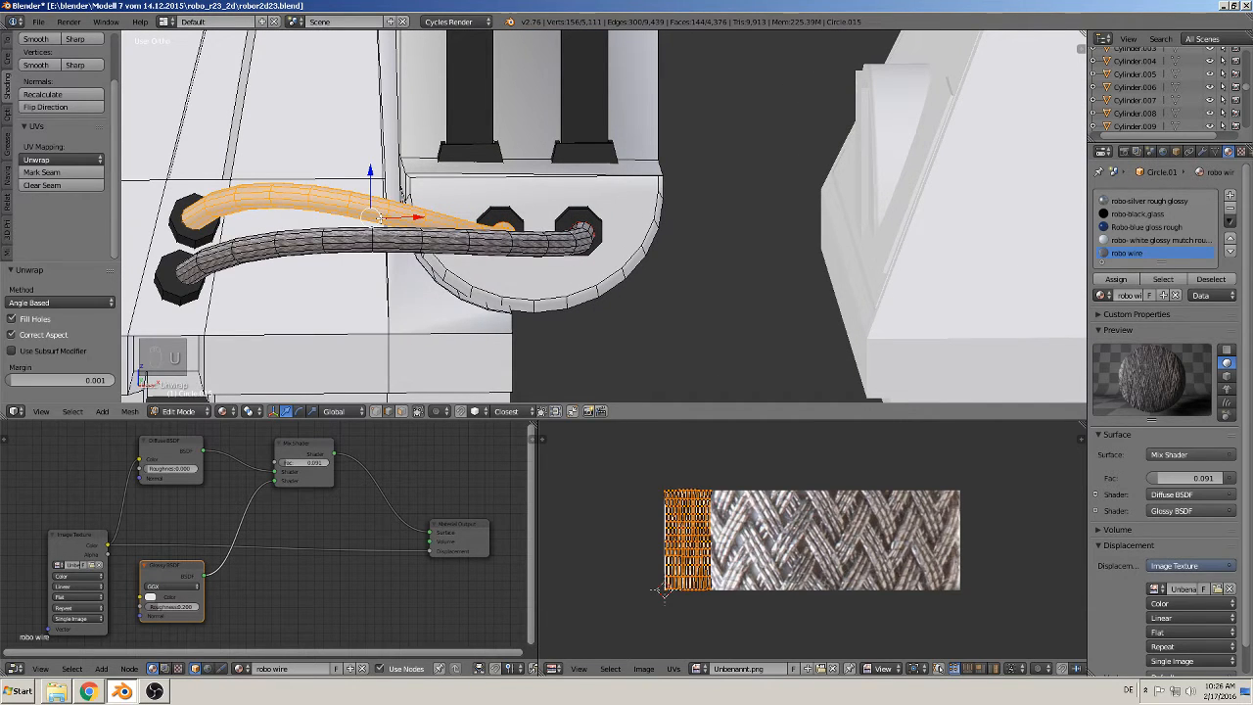
left_click(1125, 281)
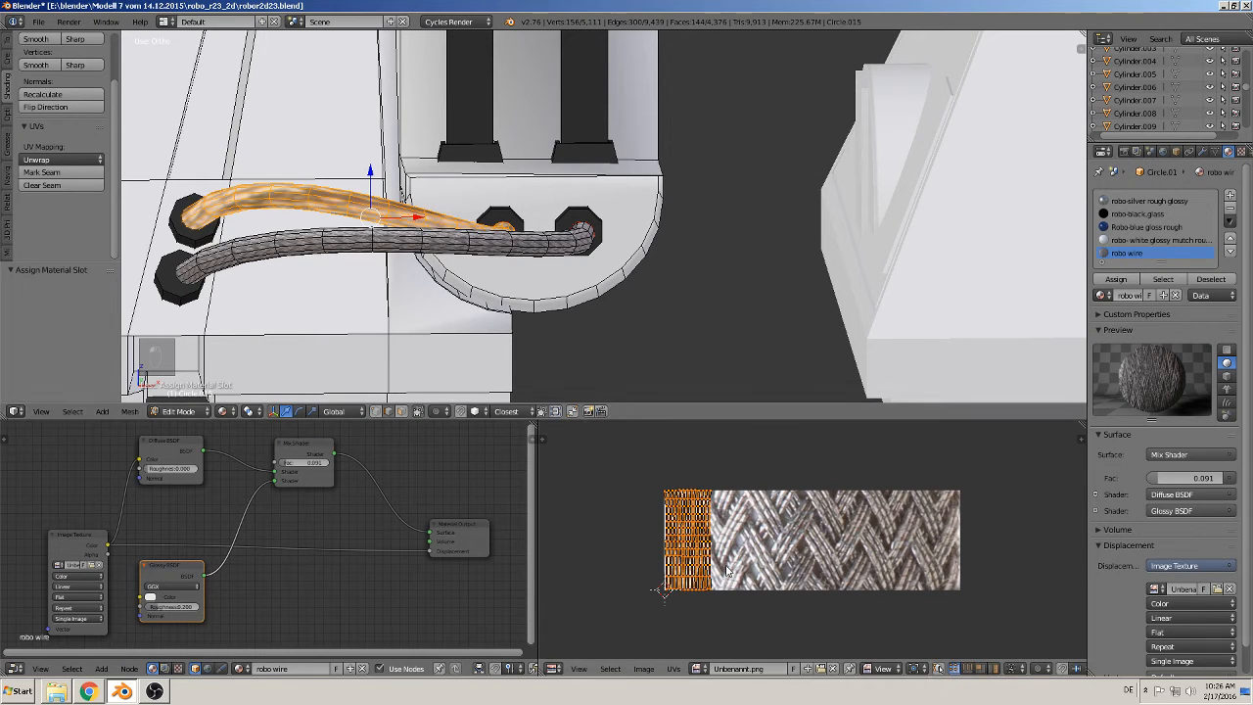
Step: Scale the upper cable's UVs along X by about 5.7
key("s")
key("x")
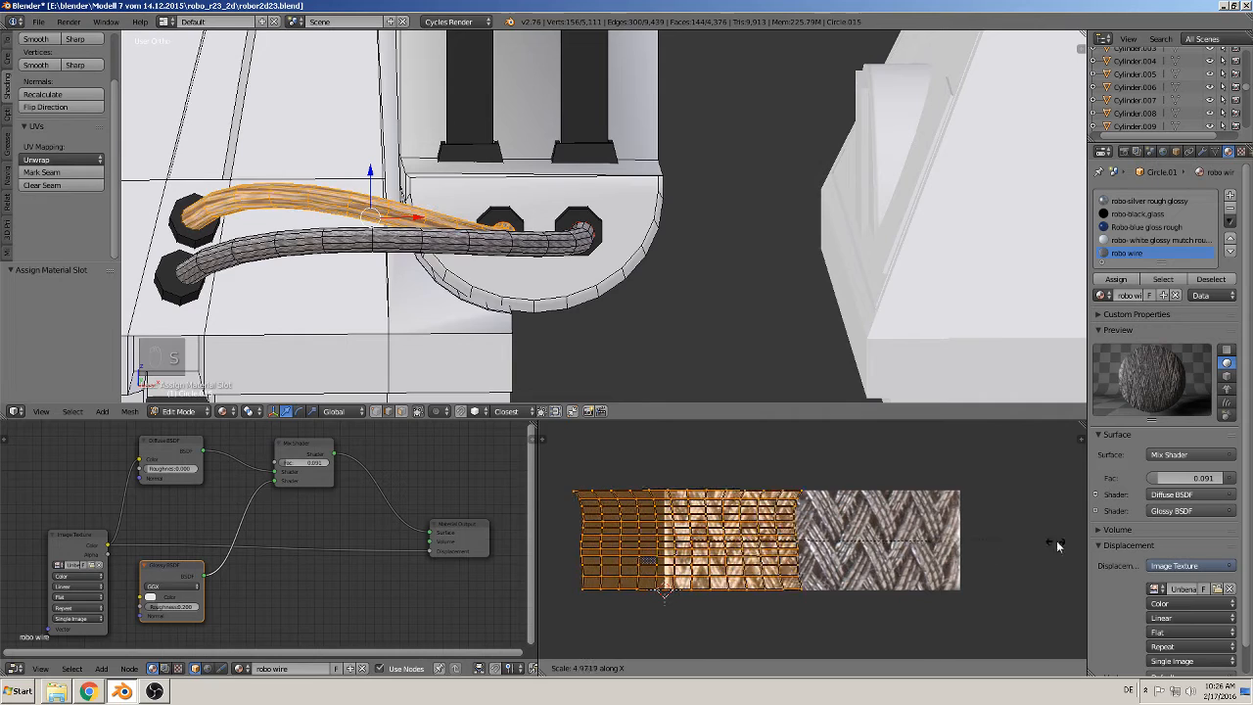
left_click(561, 545)
key("s")
key("x")
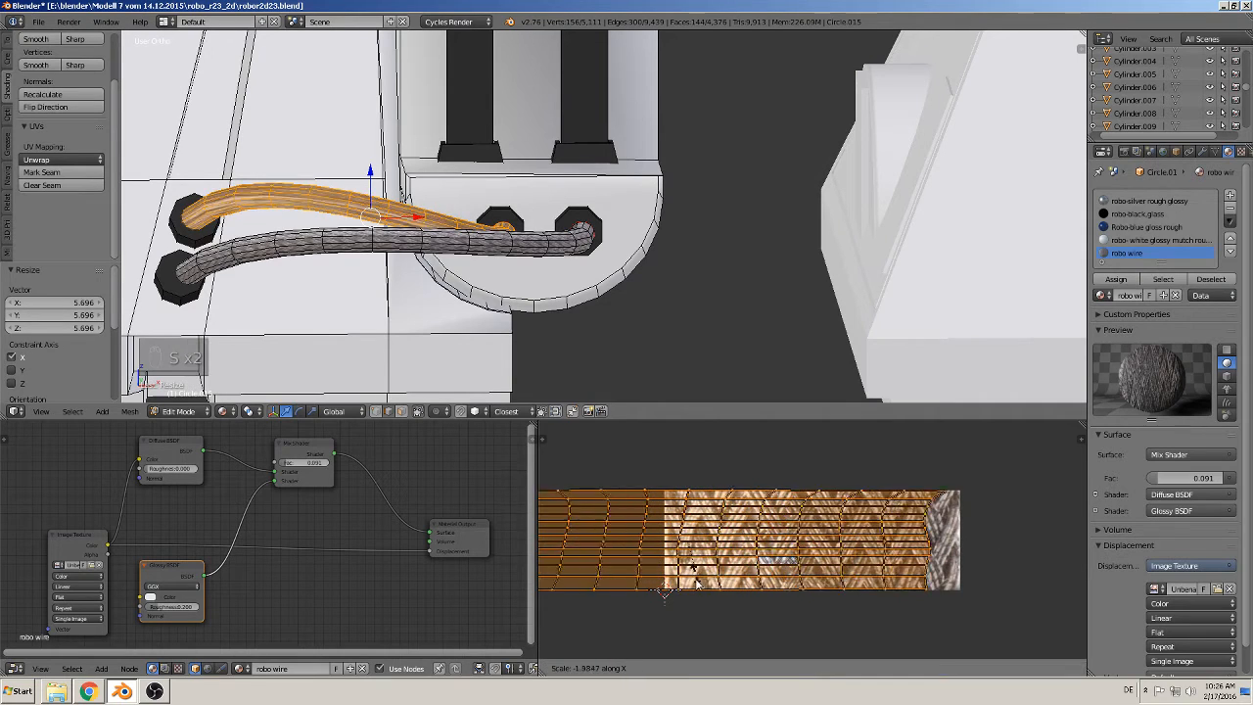
right_click(713, 558)
Step: Scale the upper cable's UVs by about 16.5 along Y and by about 1.57 along X
key("s")
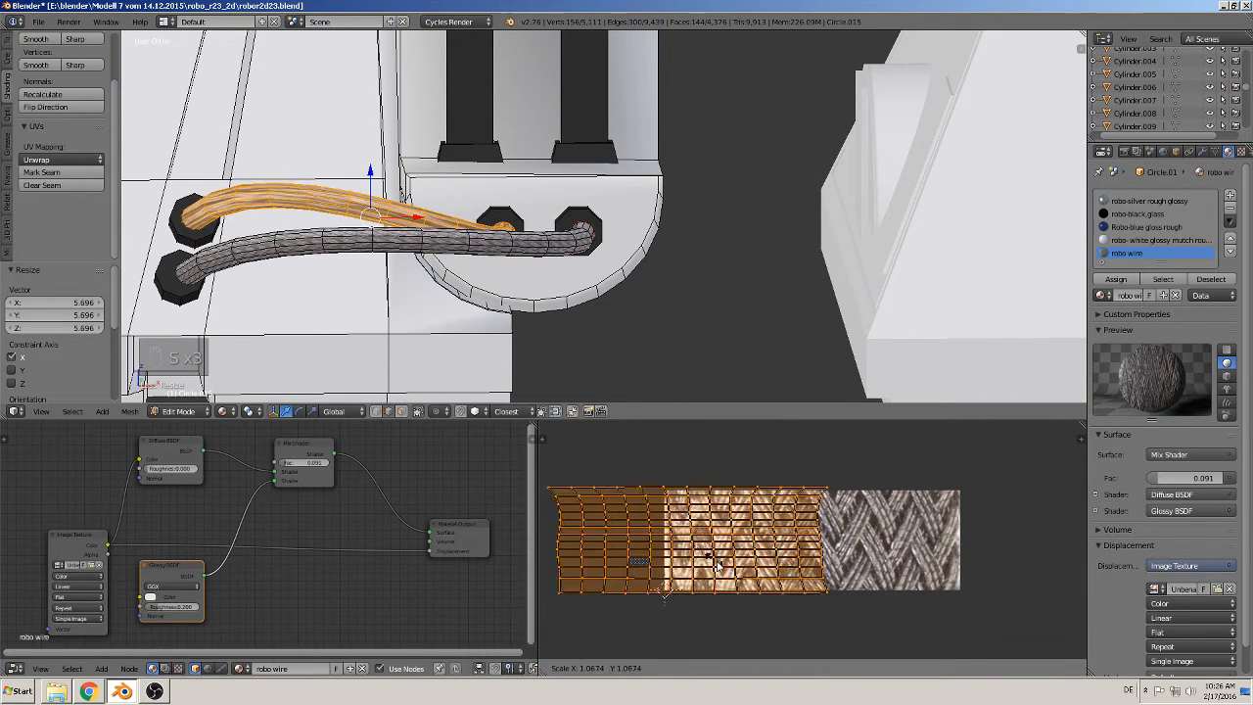
middle_click(720, 578)
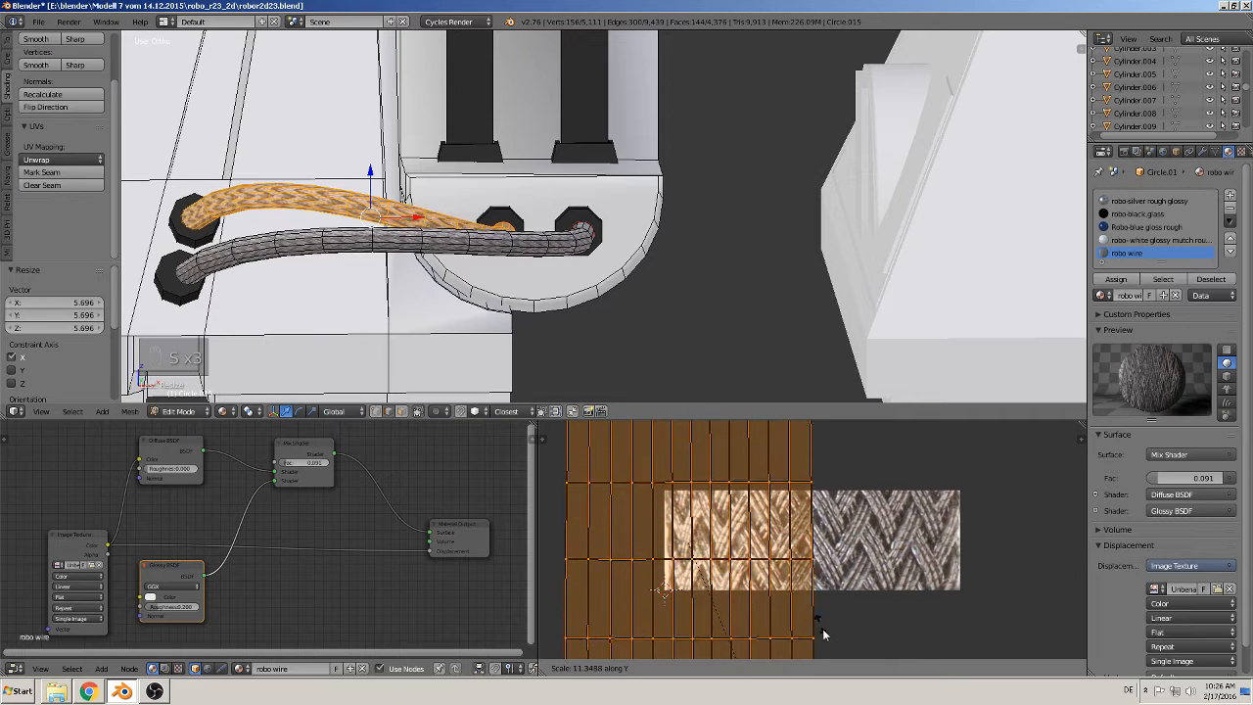
left_click(914, 548)
scroll(594, 183, "up", 5)
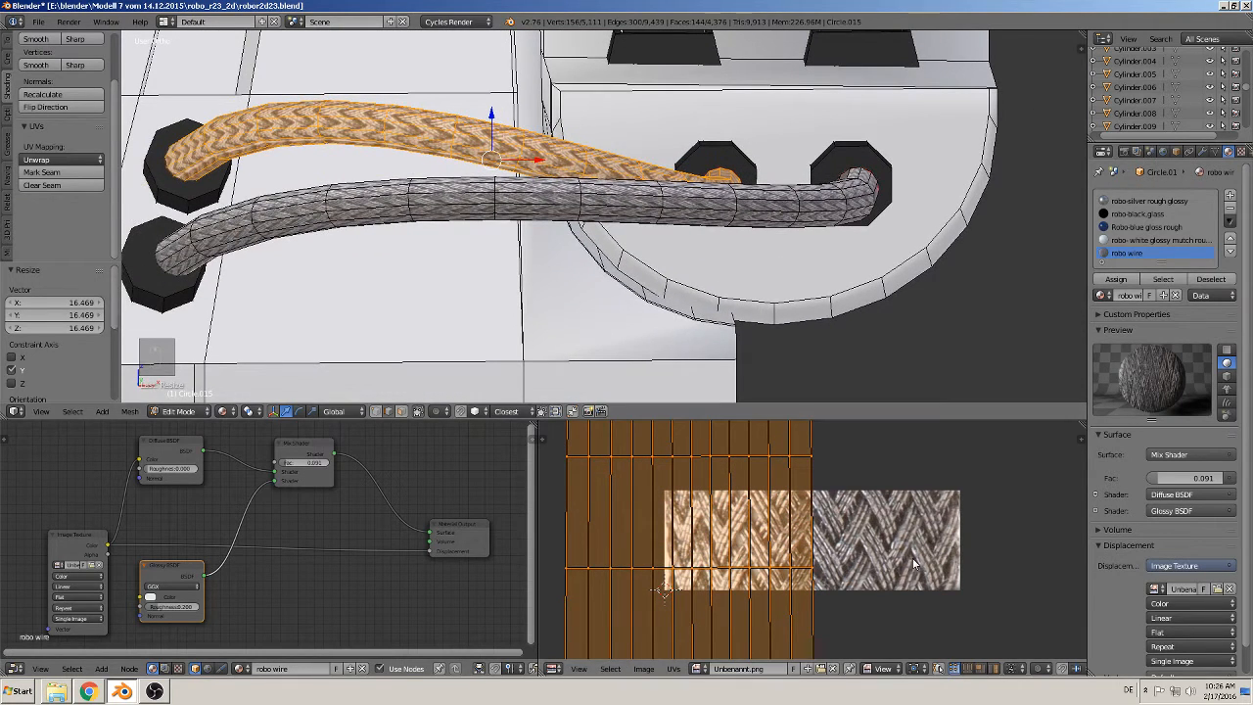
key("s")
key("x")
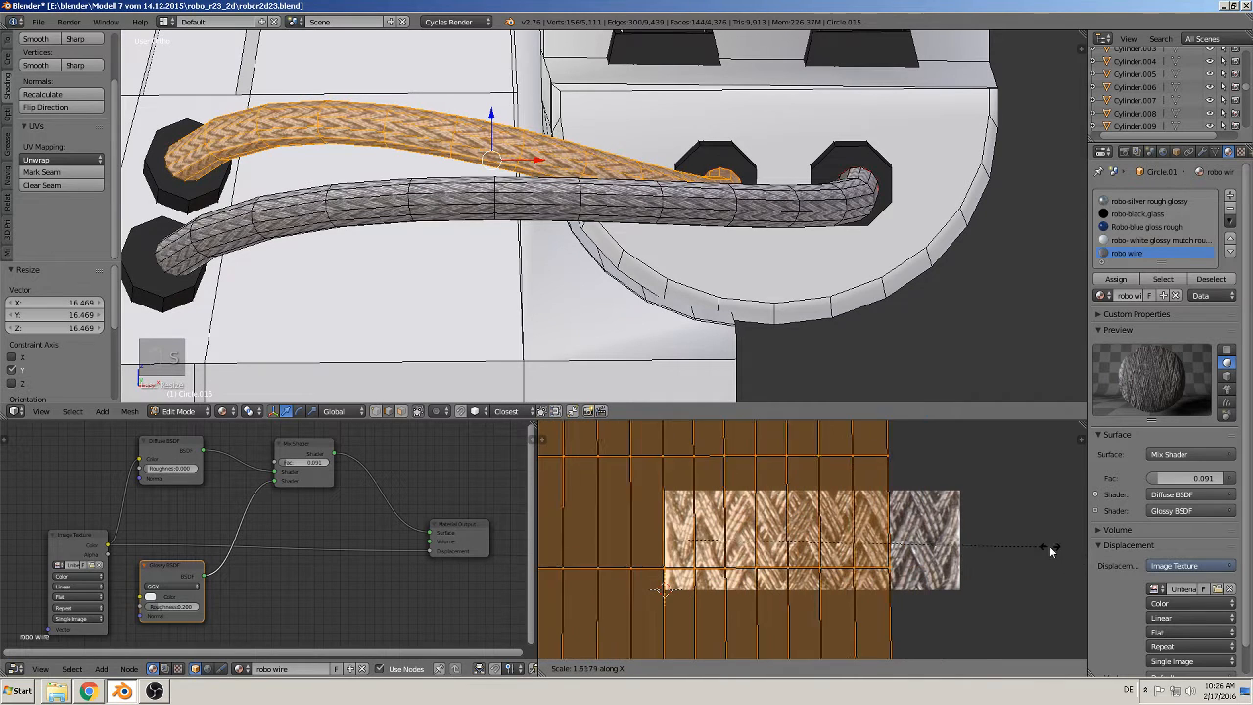
left_click(1029, 529)
Step: Adjust the upper cable's UV scale along Y and inspect the braid in Object Mode
key("s")
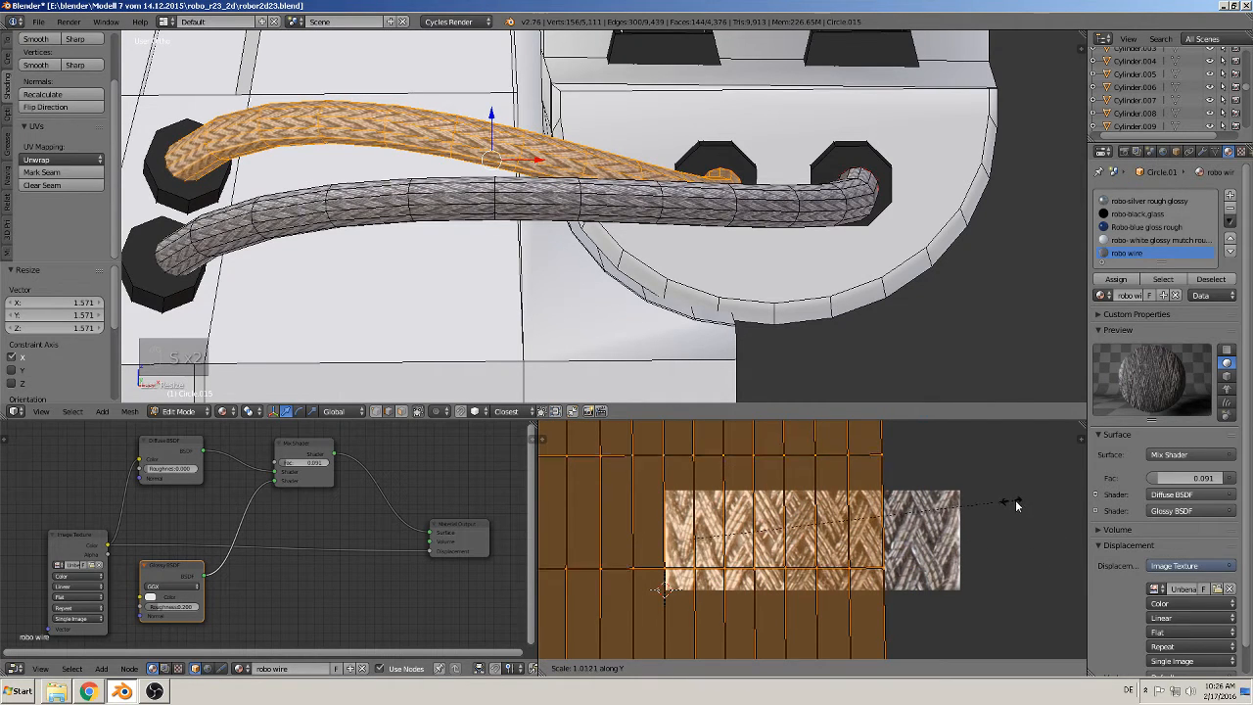
key("y")
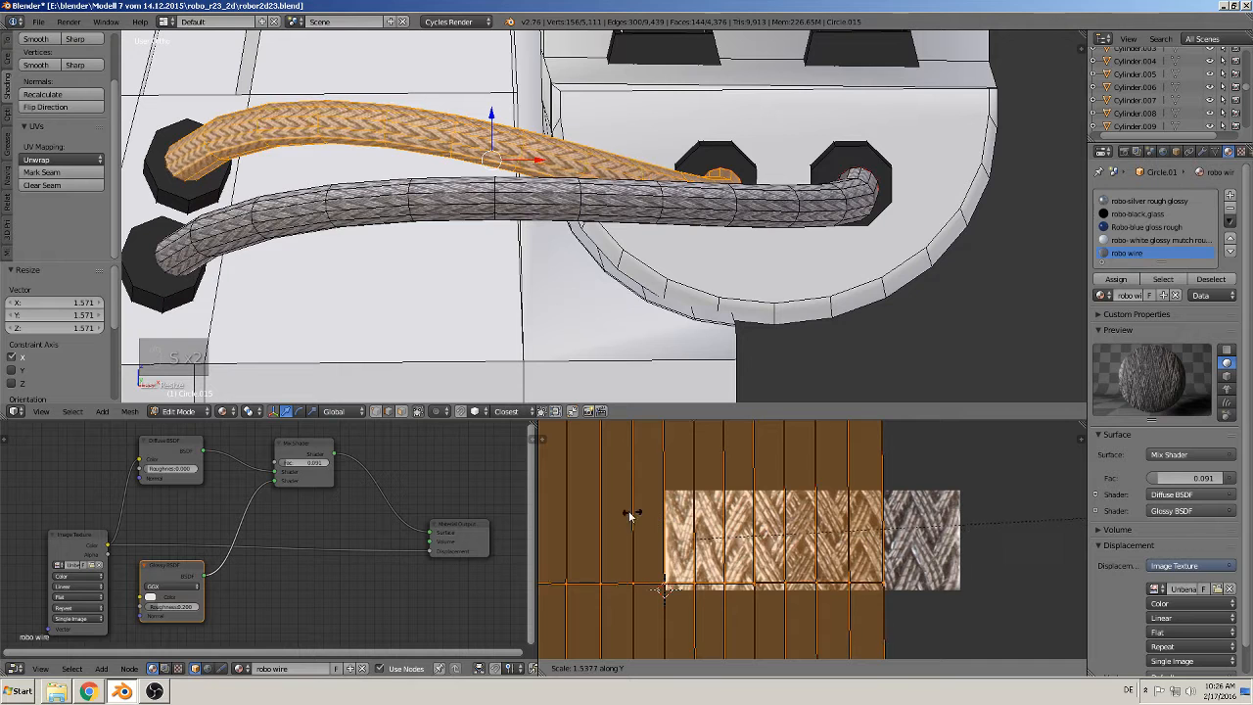
left_click(1018, 496)
key("Tab")
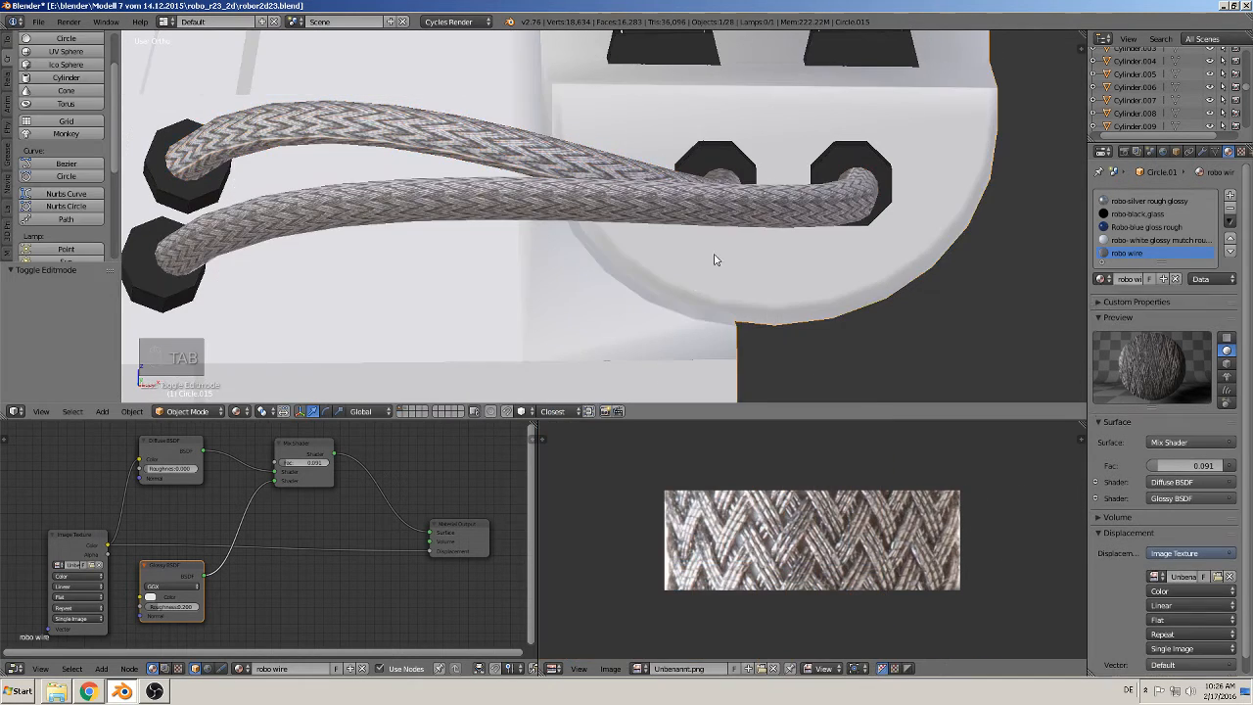
scroll(686, 268, "down", 3)
scroll(678, 270, "up", 3)
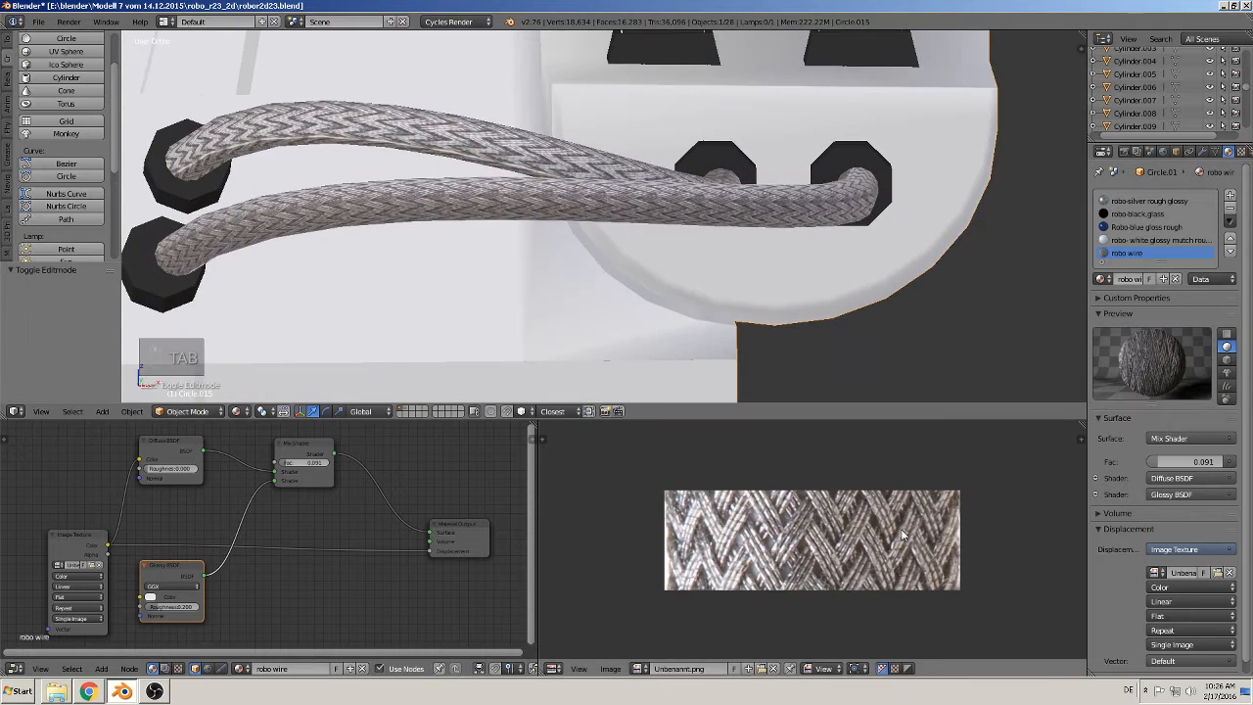
Step: In Edit Mode, stretch the upper cable's UVs further along Y to tighten the braid pattern, and return to Object Mode
key("Tab")
key("s")
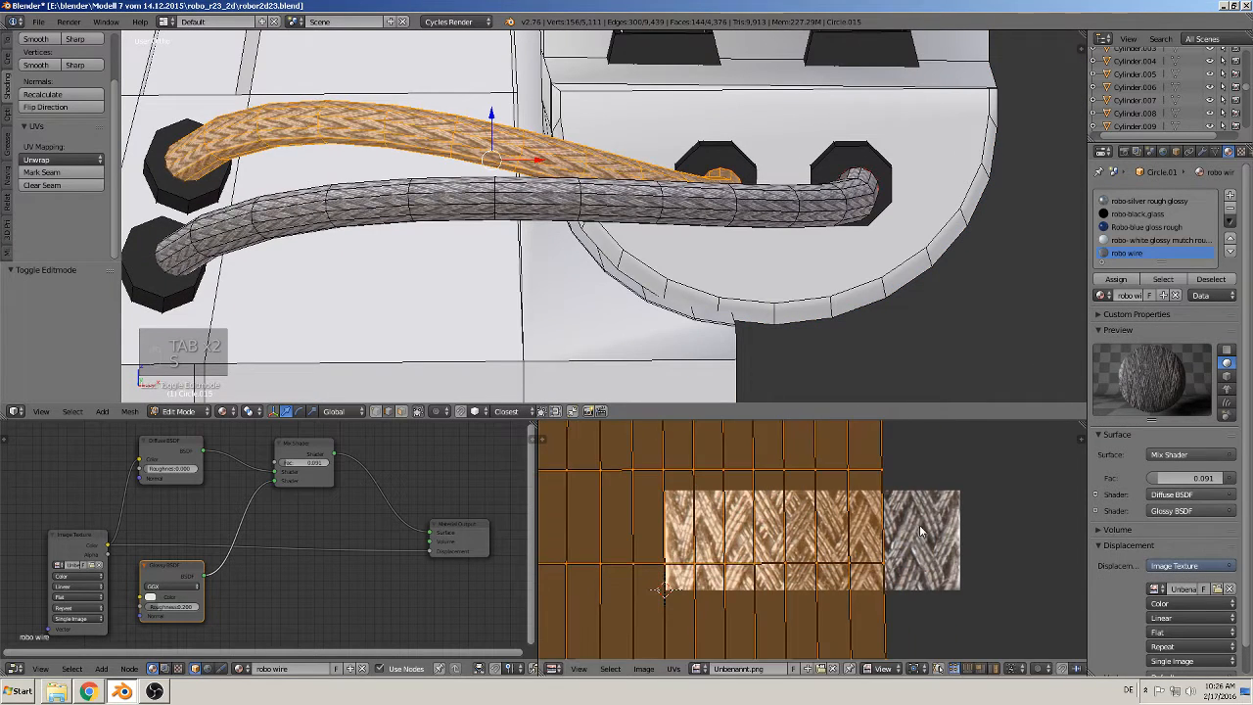
key("y")
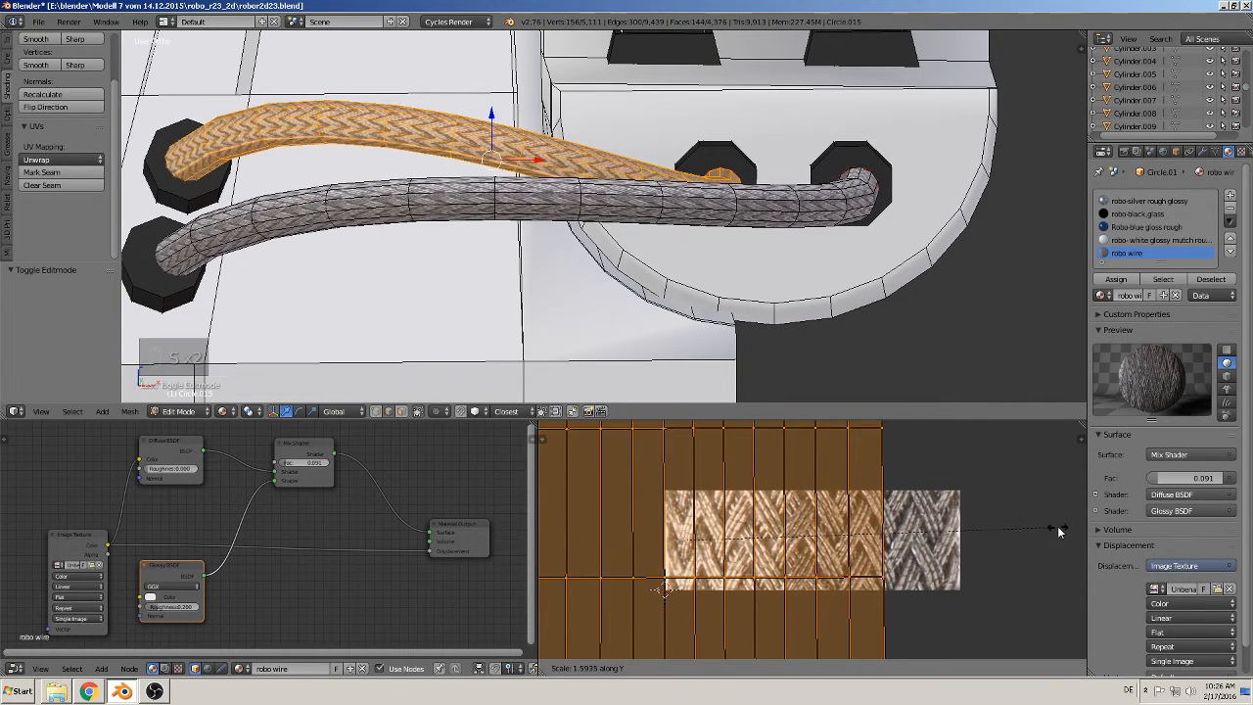
left_click(1079, 529)
key("Tab")
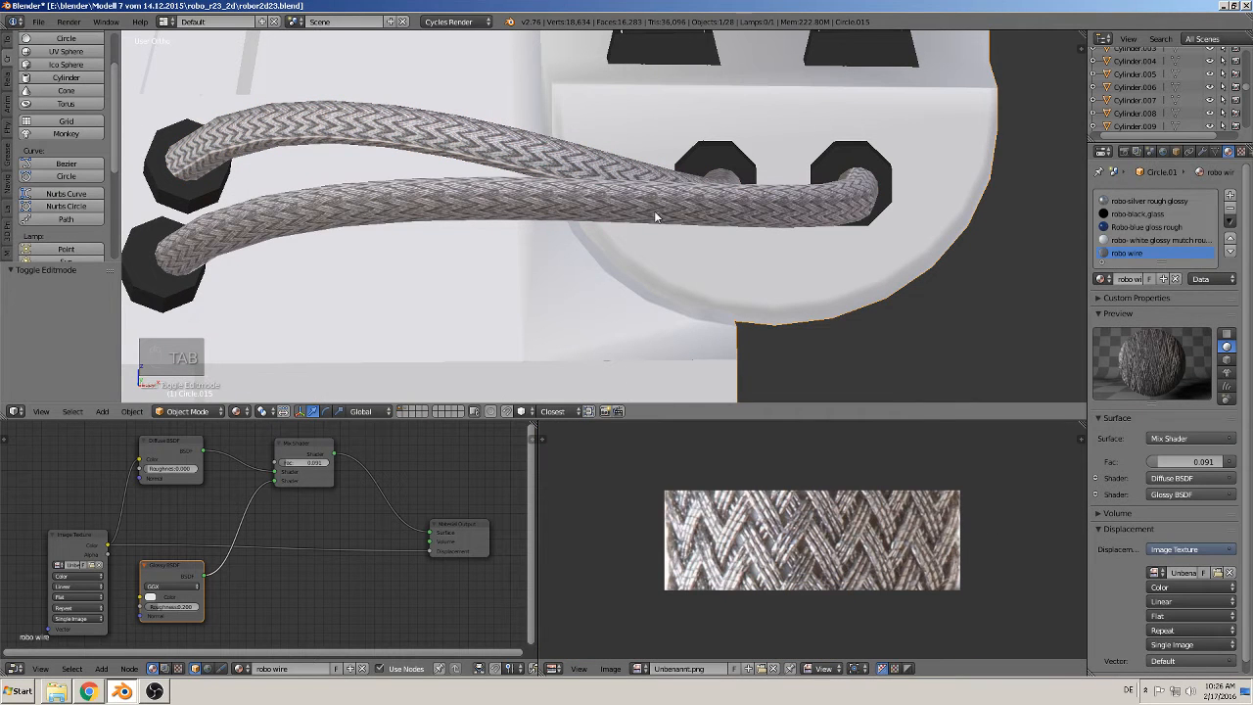
Step: Select the opposite foot assembly with the untextured white cables and enter Edit Mode
scroll(655, 217, "down", 7)
middle_click_drag(655, 235, 297, 201, "shift")
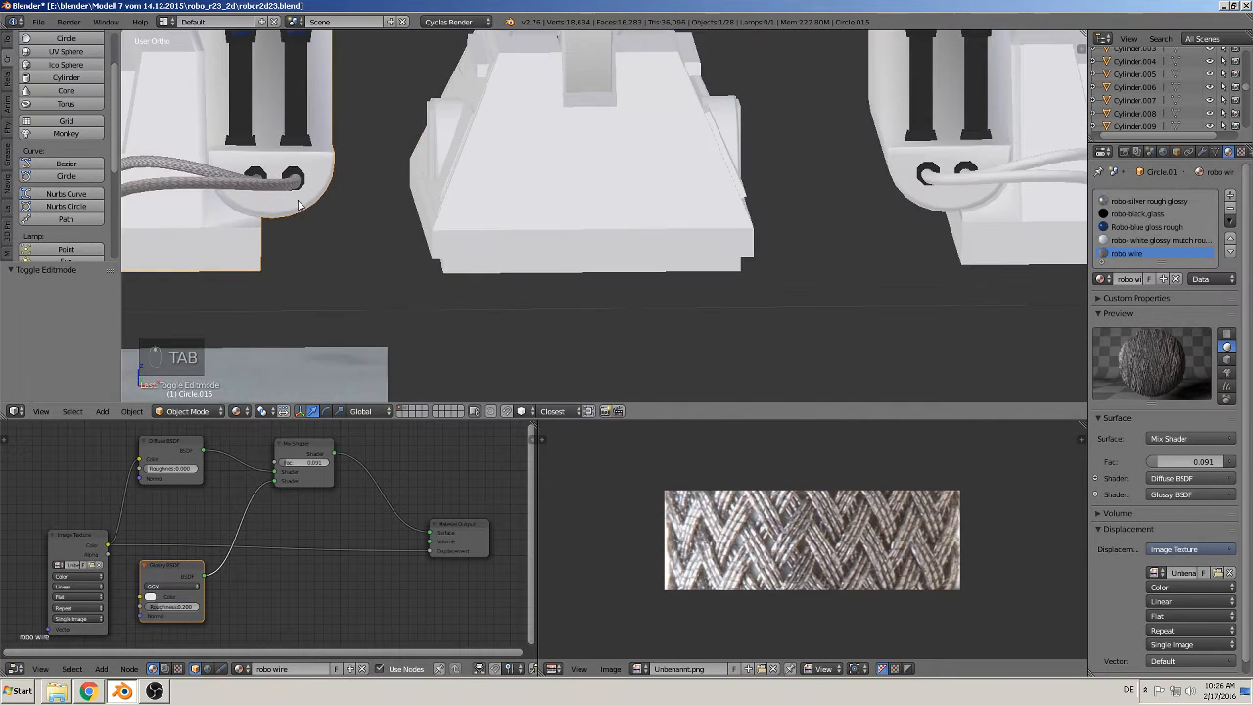
scroll(426, 243, "down", 4)
scroll(435, 240, "up", 2)
middle_click_drag(772, 241, 358, 237, "shift")
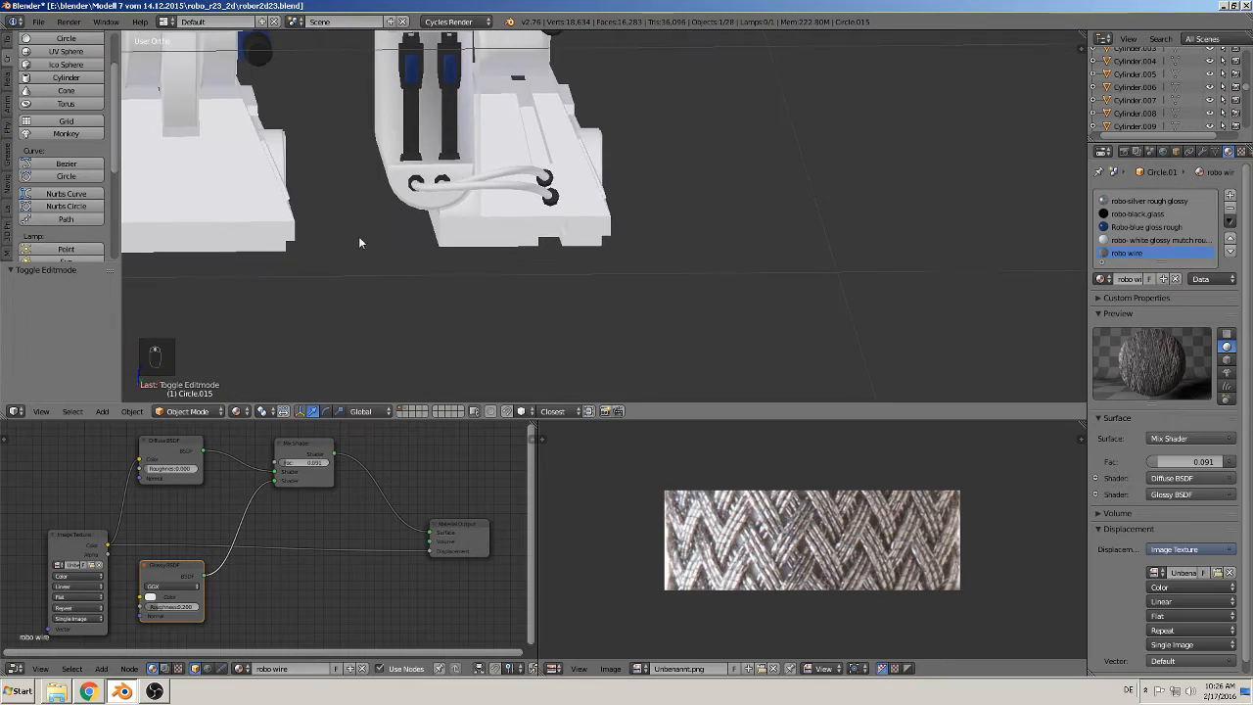
scroll(450, 217, "up", 1)
right_click(468, 185)
key("Tab")
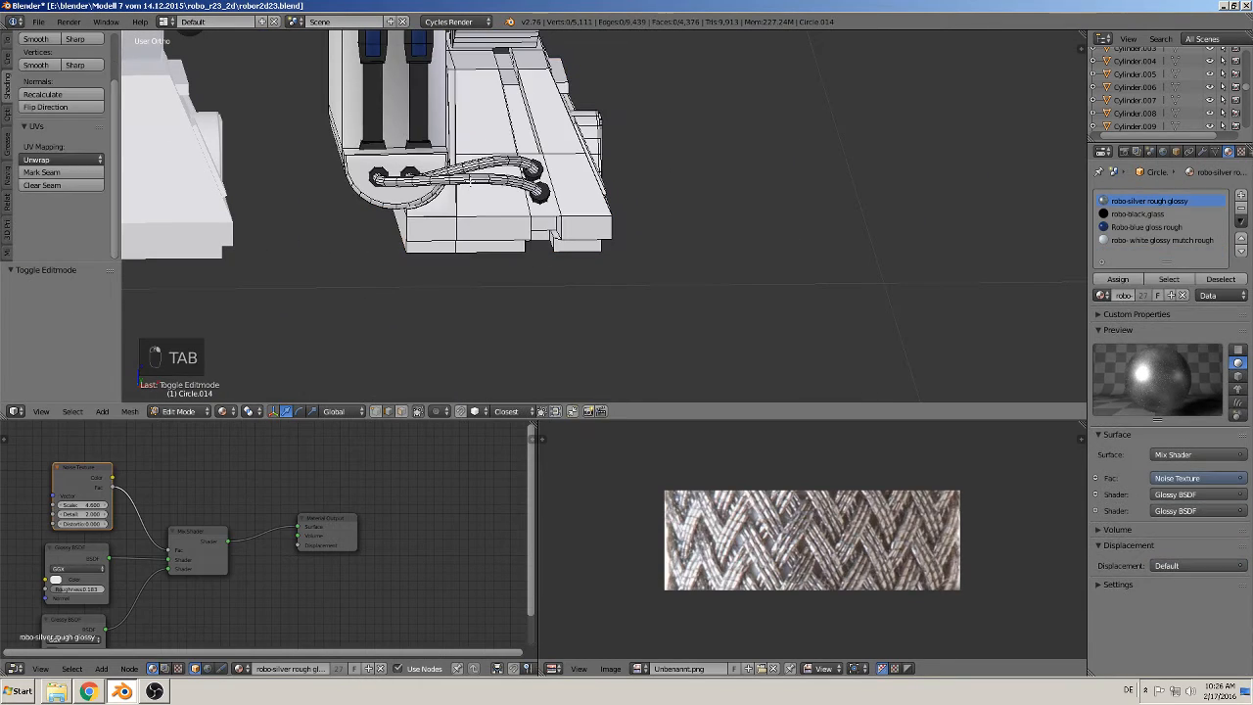
Step: Mark one lengthwise edge loop on each of the opposite foot's two cables as a seam
scroll(460, 186, "up", 3)
middle_click_drag(435, 190, 499, 109)
scroll(443, 135, "up", 4)
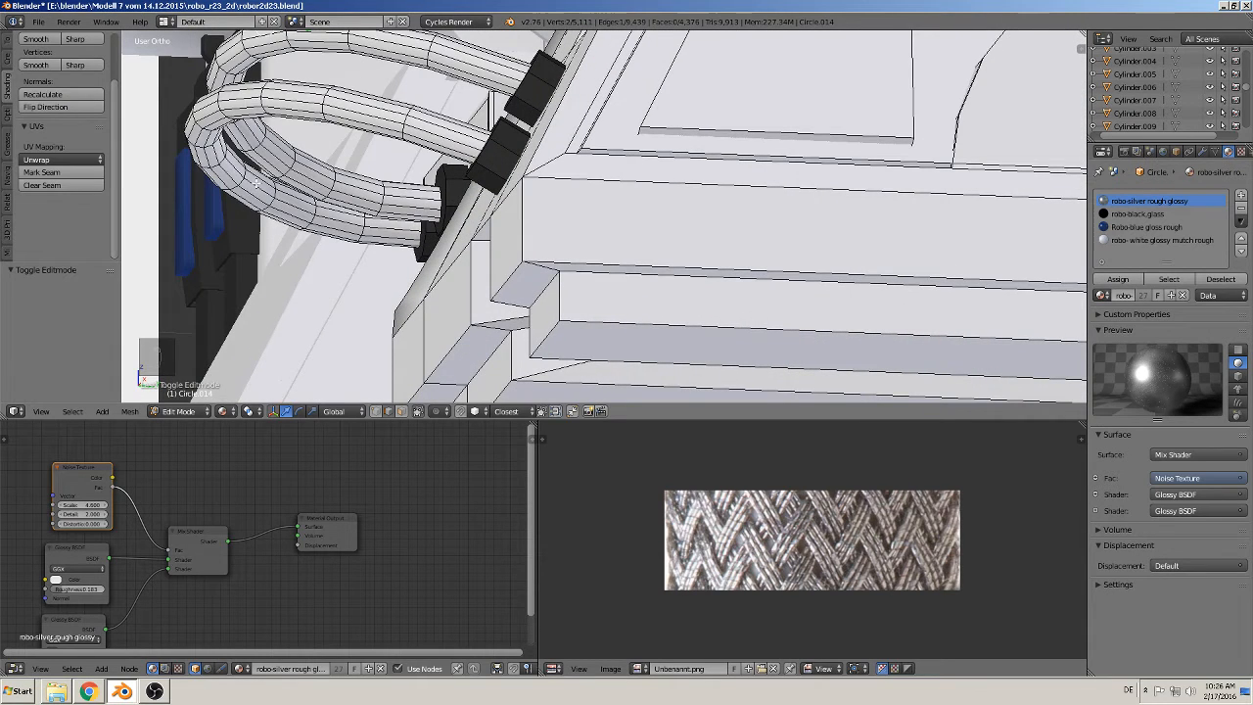
right_click(271, 175, "alt")
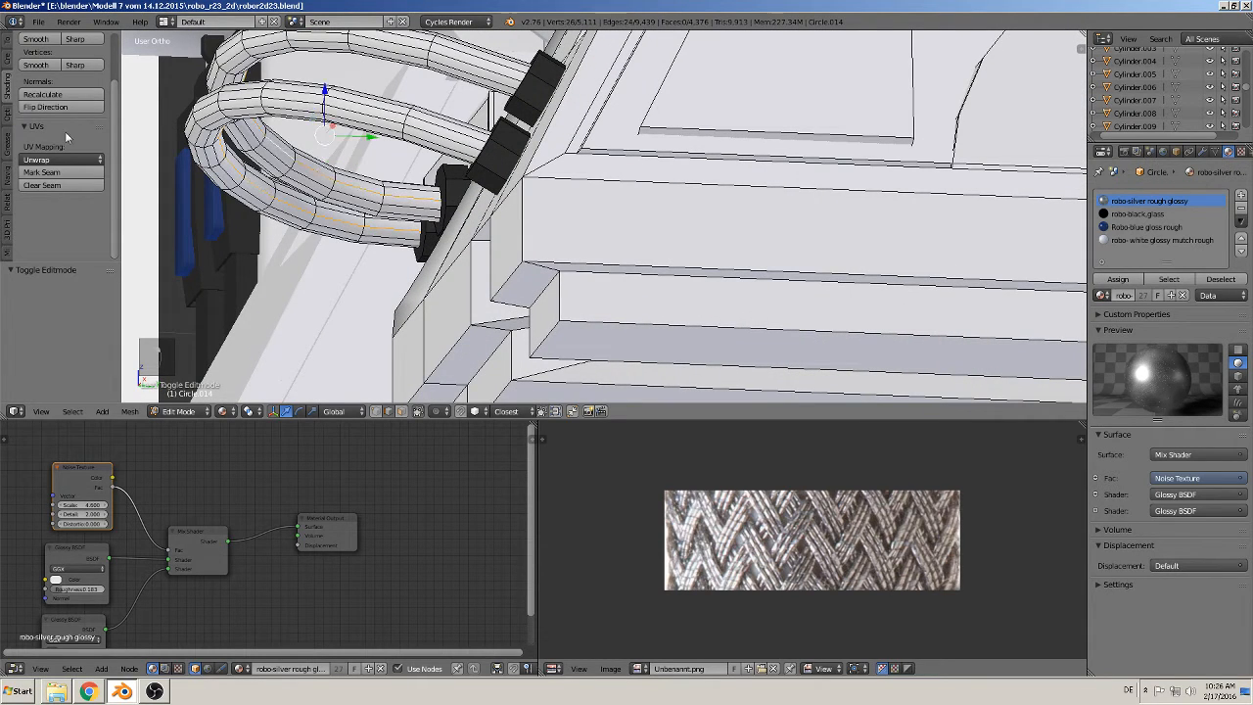
left_click(44, 177)
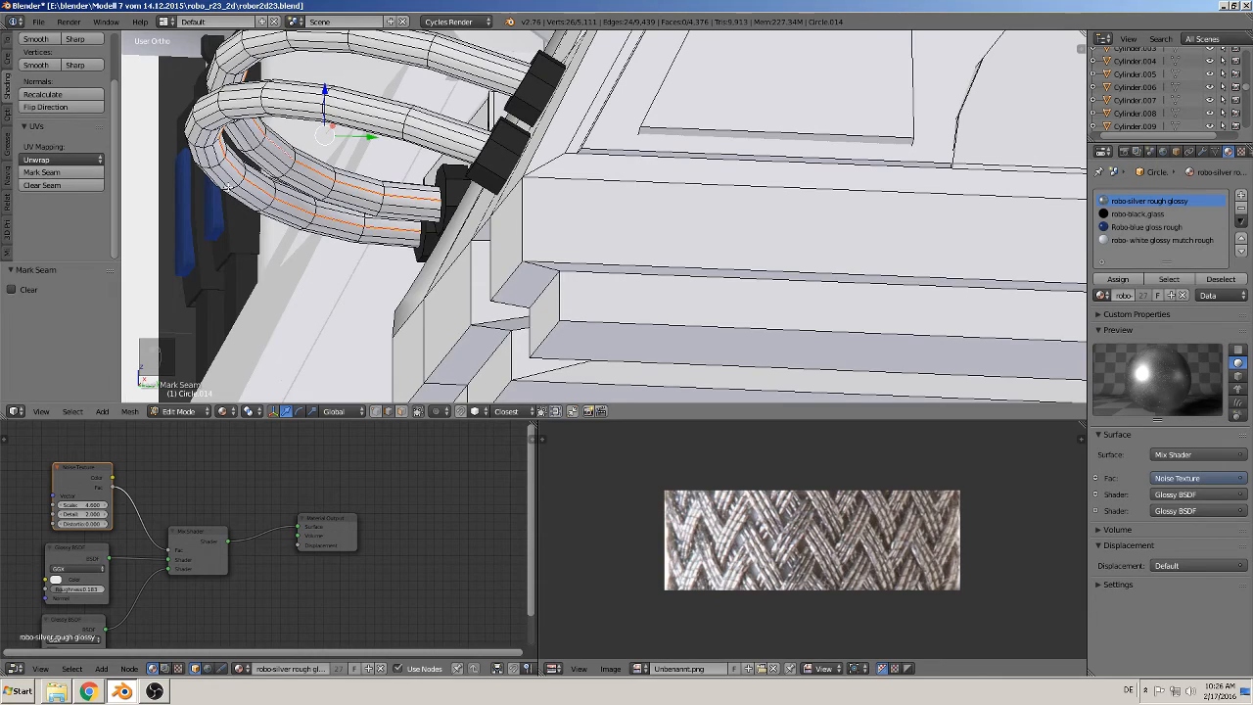
Step: In Wireframe shading, select the circular edge loops at both ends of each cable and mark them as seams
middle_click_drag(294, 196, 288, 249)
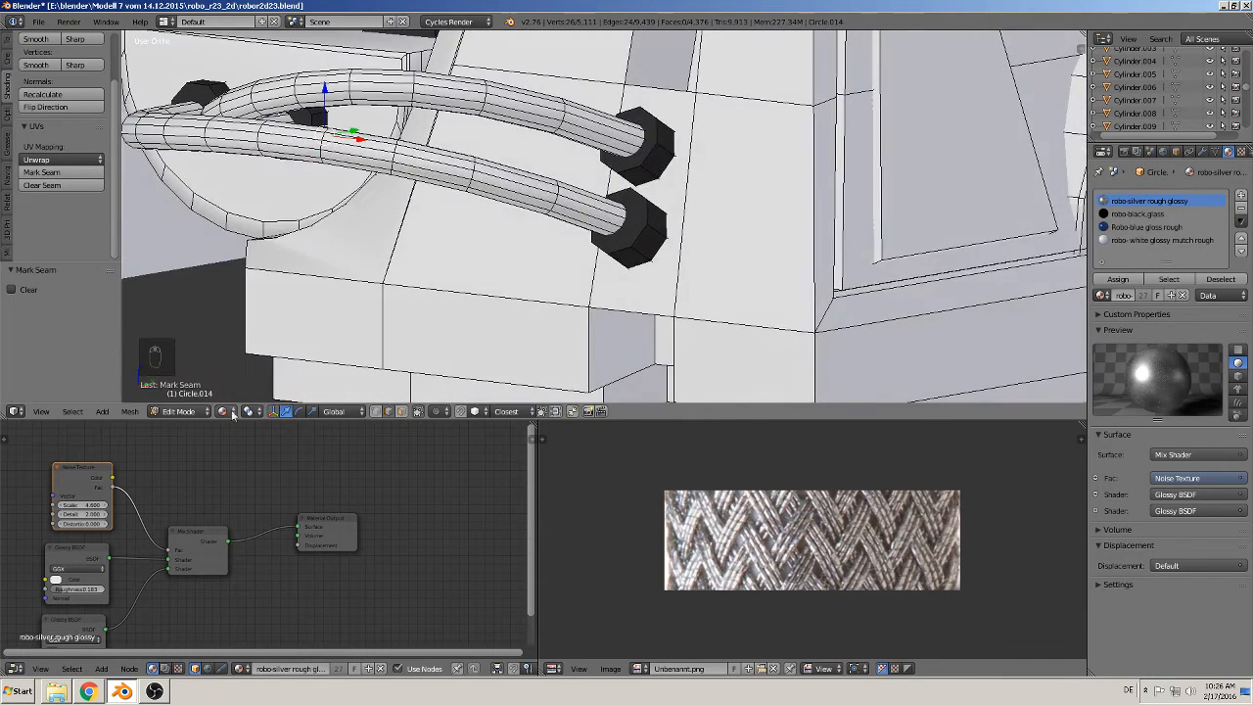
left_click(233, 412)
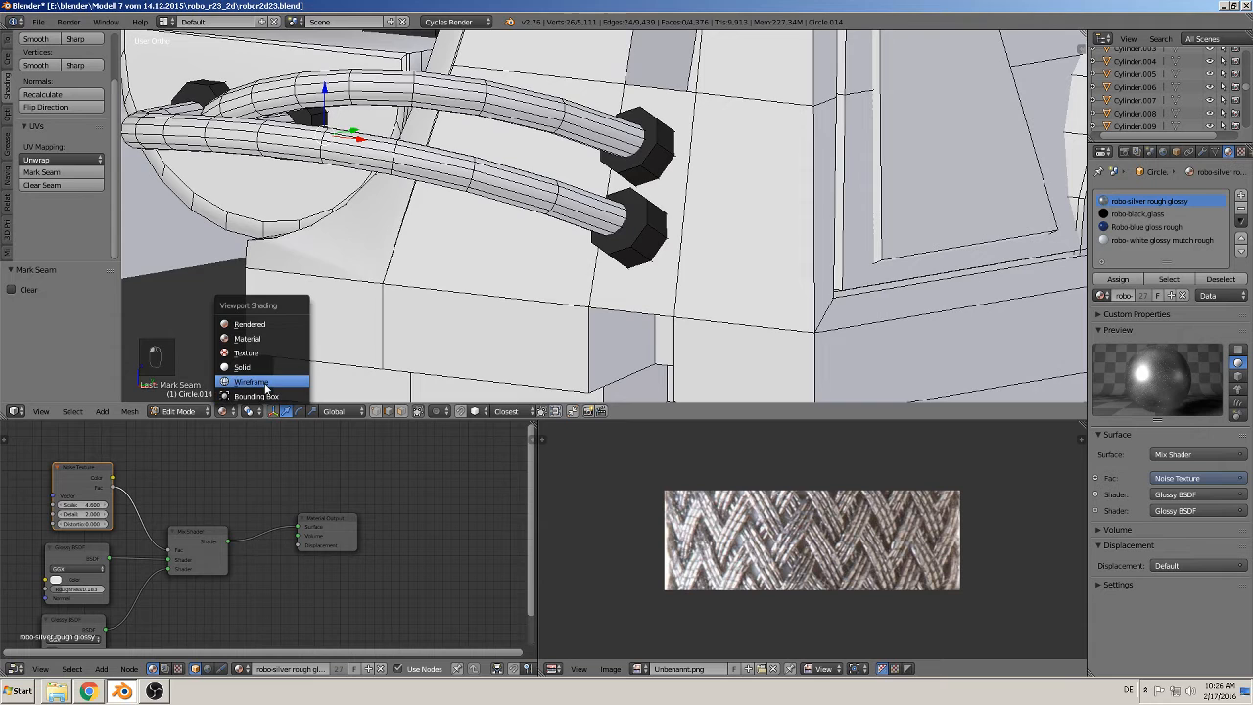
left_click(262, 381)
middle_click_drag(531, 303, 548, 328)
right_click(635, 228, "alt")
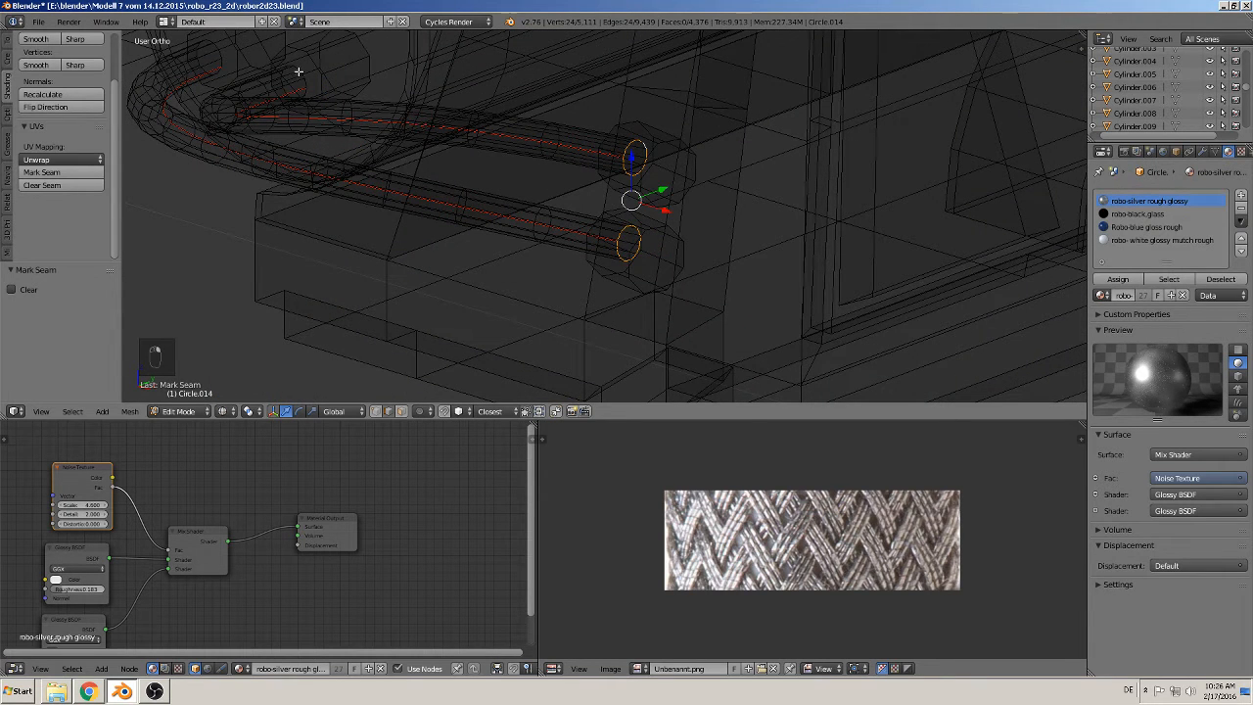
key("ctrl+z")
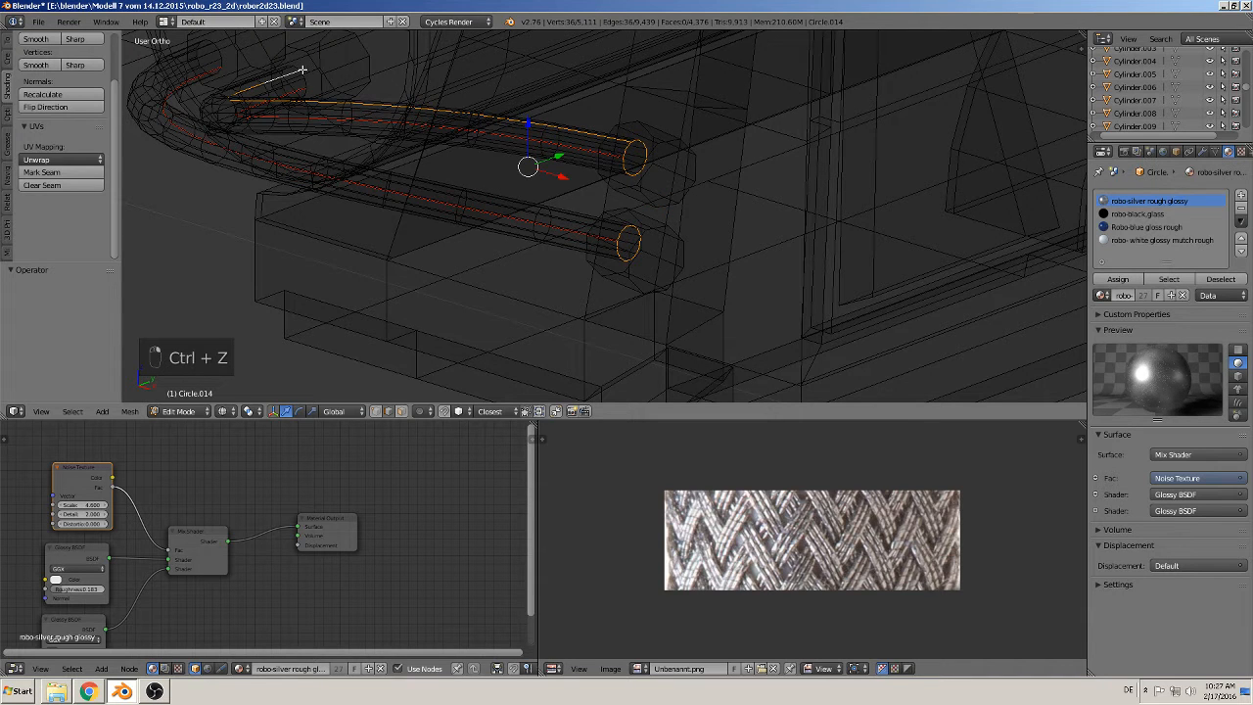
key("ctrl+z")
scroll(461, 205, "up", 5)
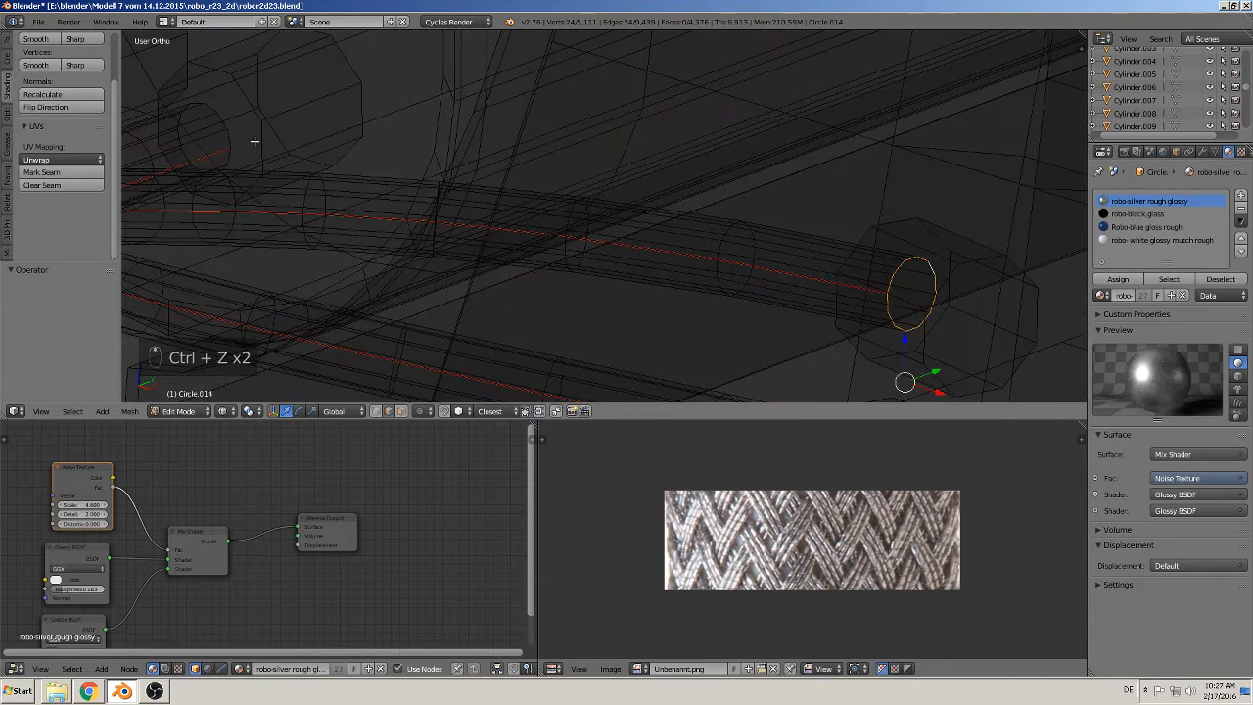
middle_click_drag(233, 137, 490, 198)
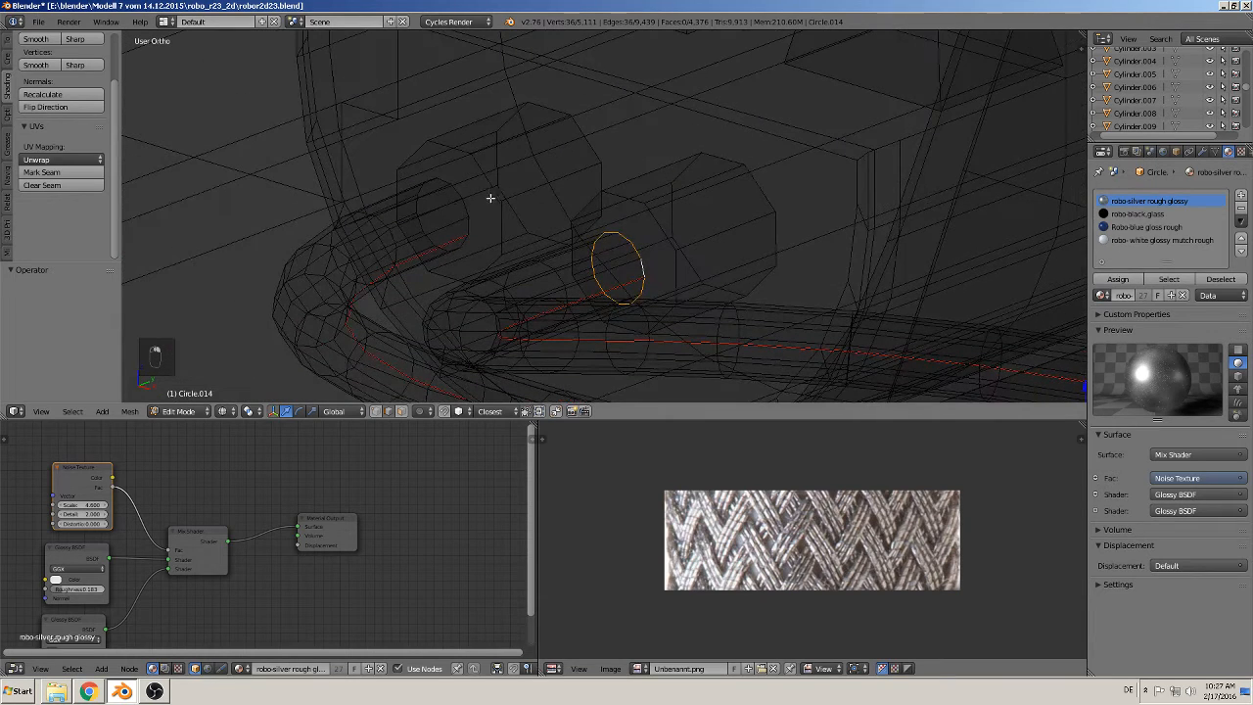
scroll(162, 217, "down", 4)
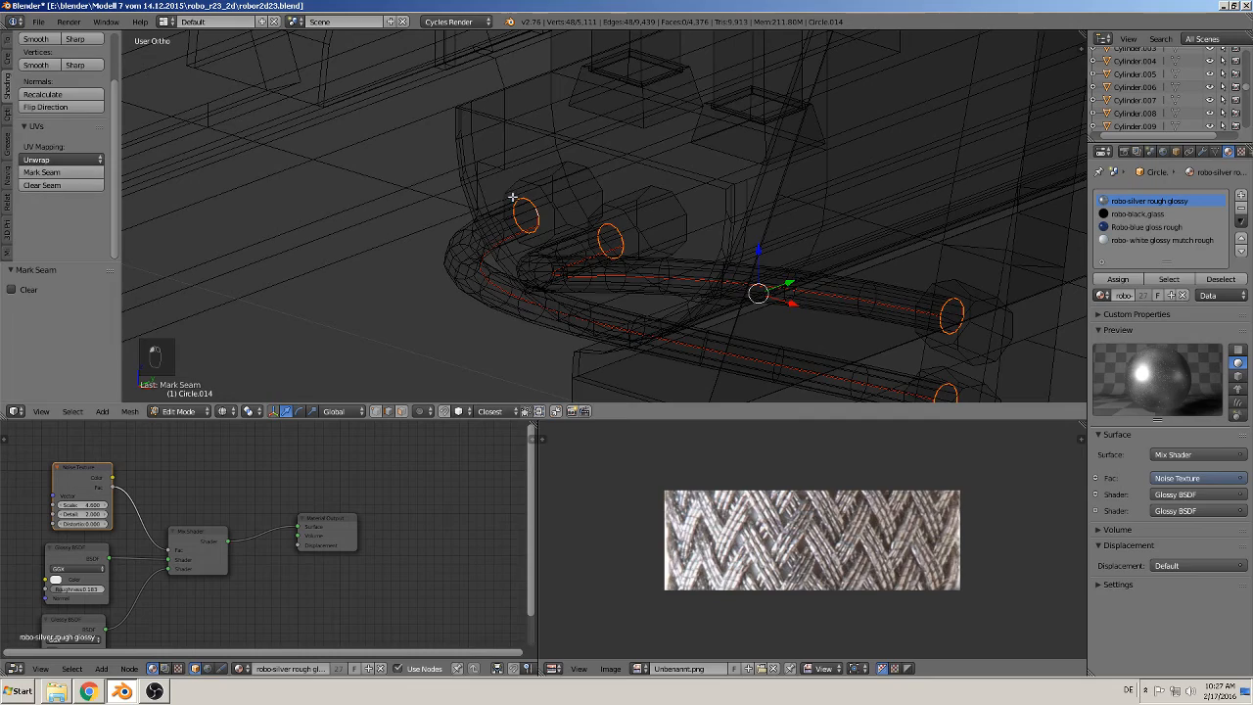
Step: Return to Object Mode, deselect everything and switch the viewport back to Material shading
scroll(512, 196, "down", 2)
key("Tab")
key("a")
key("a")
scroll(517, 288, "down", 3)
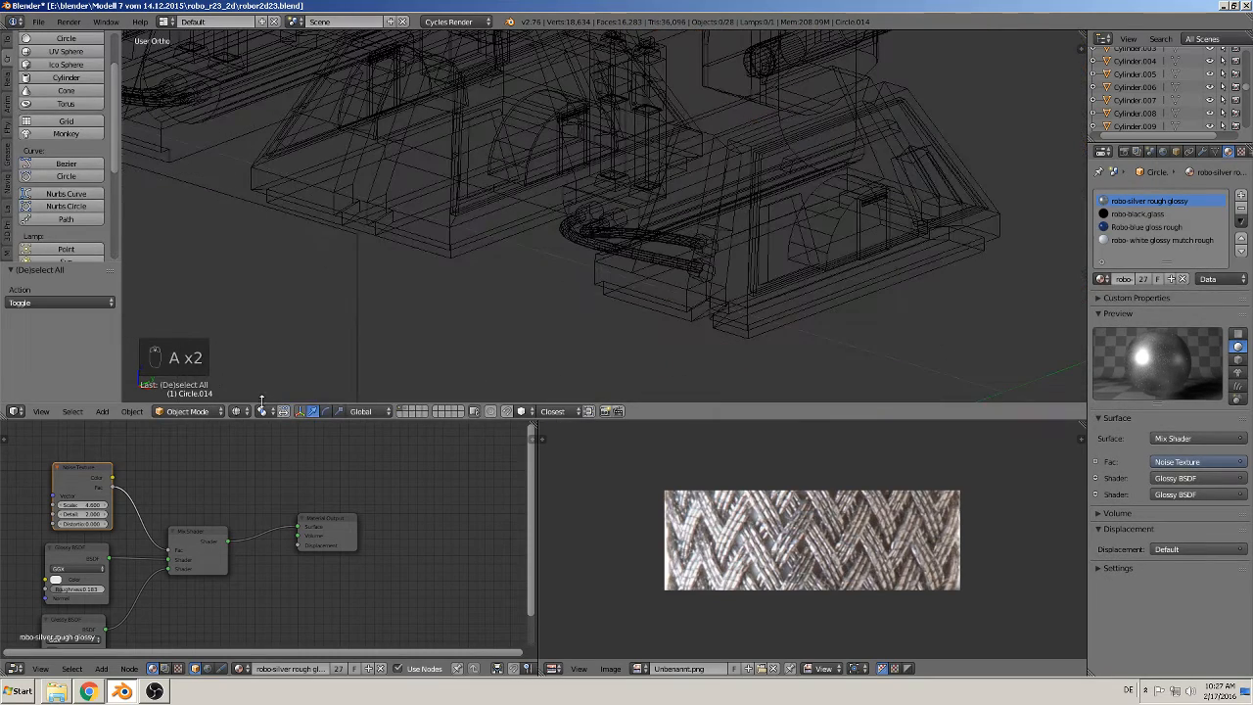
left_click(237, 412)
left_click(263, 351)
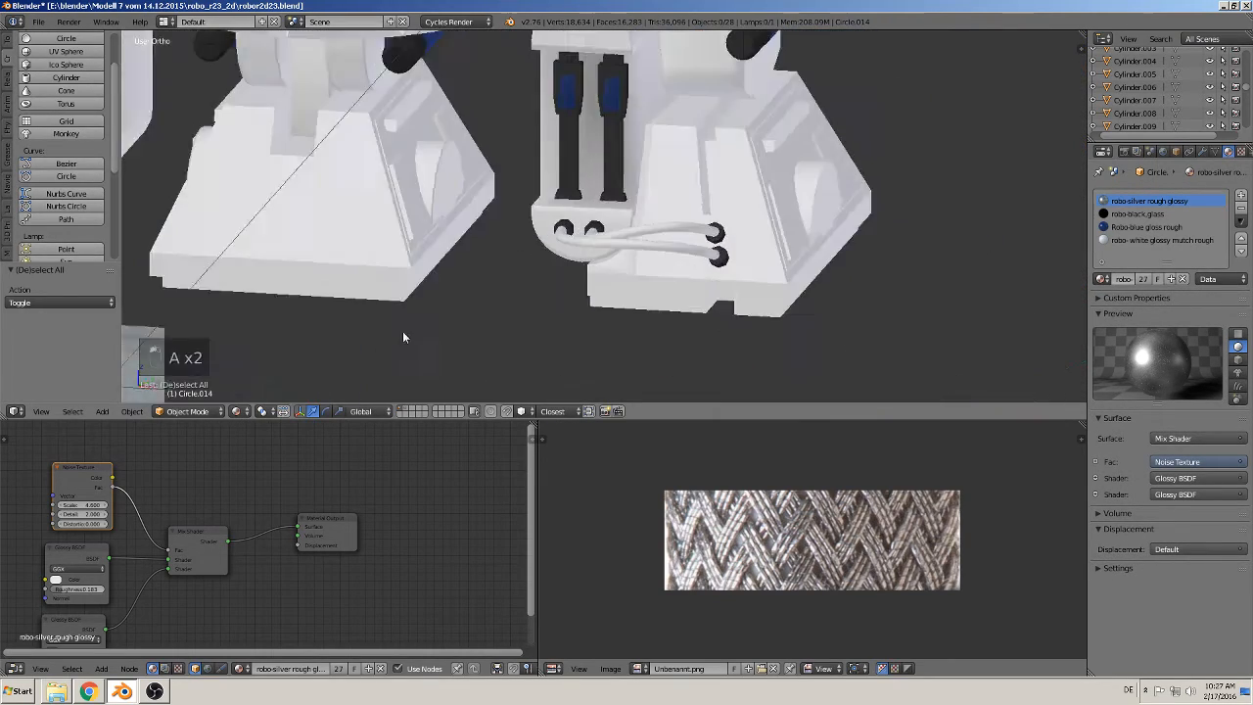
Step: In Edit Mode, select the lower cable's linked faces on the opposite foot and unwrap them
scroll(624, 331, "up", 3)
key("Tab")
key("a")
key("a")
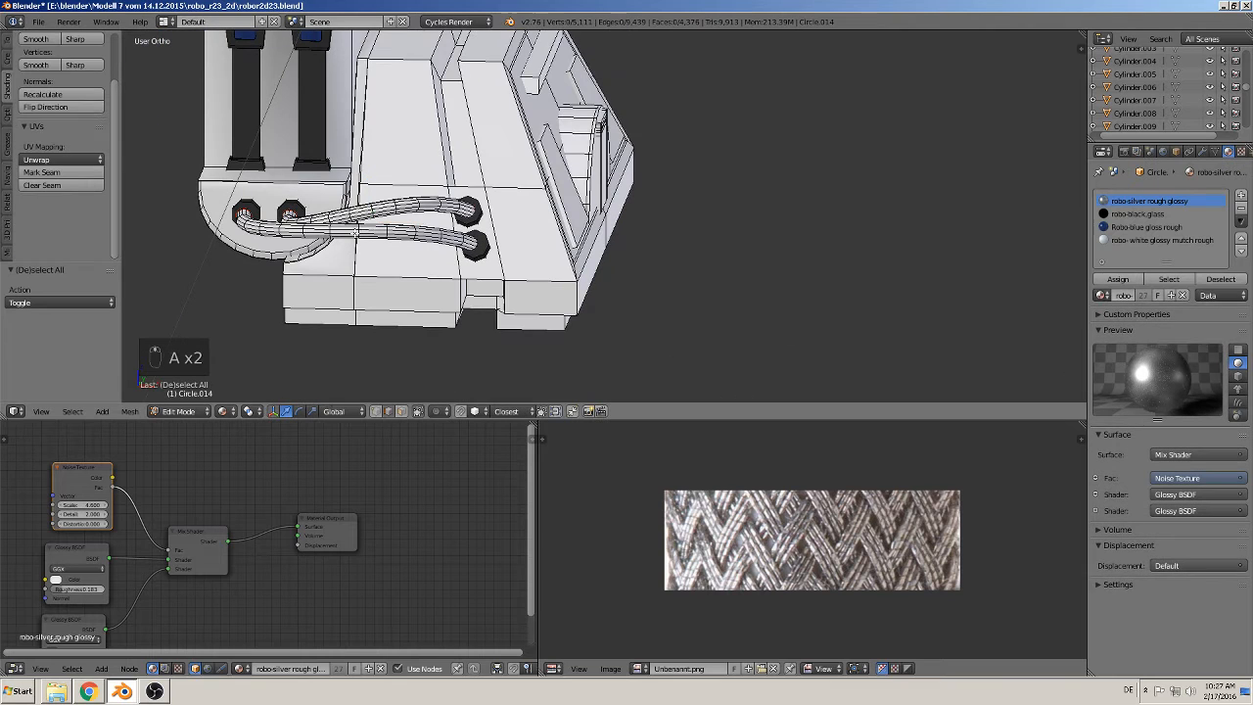
key("l")
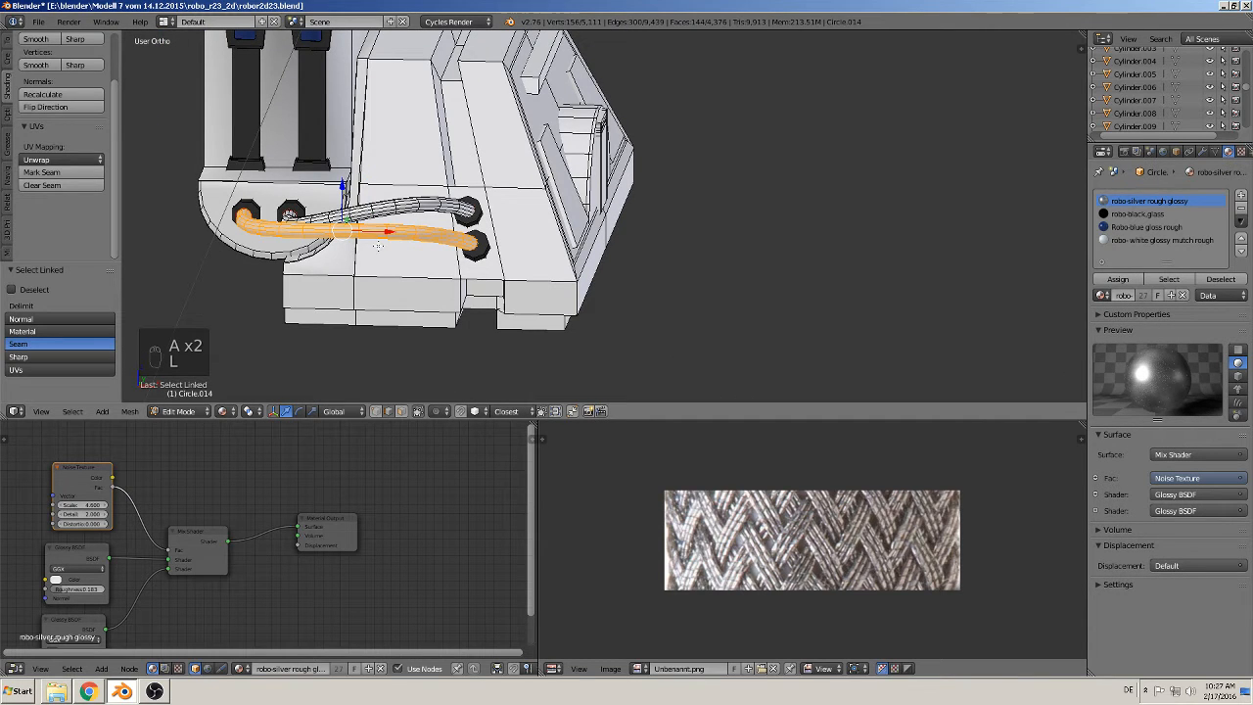
key("u")
left_click(377, 243)
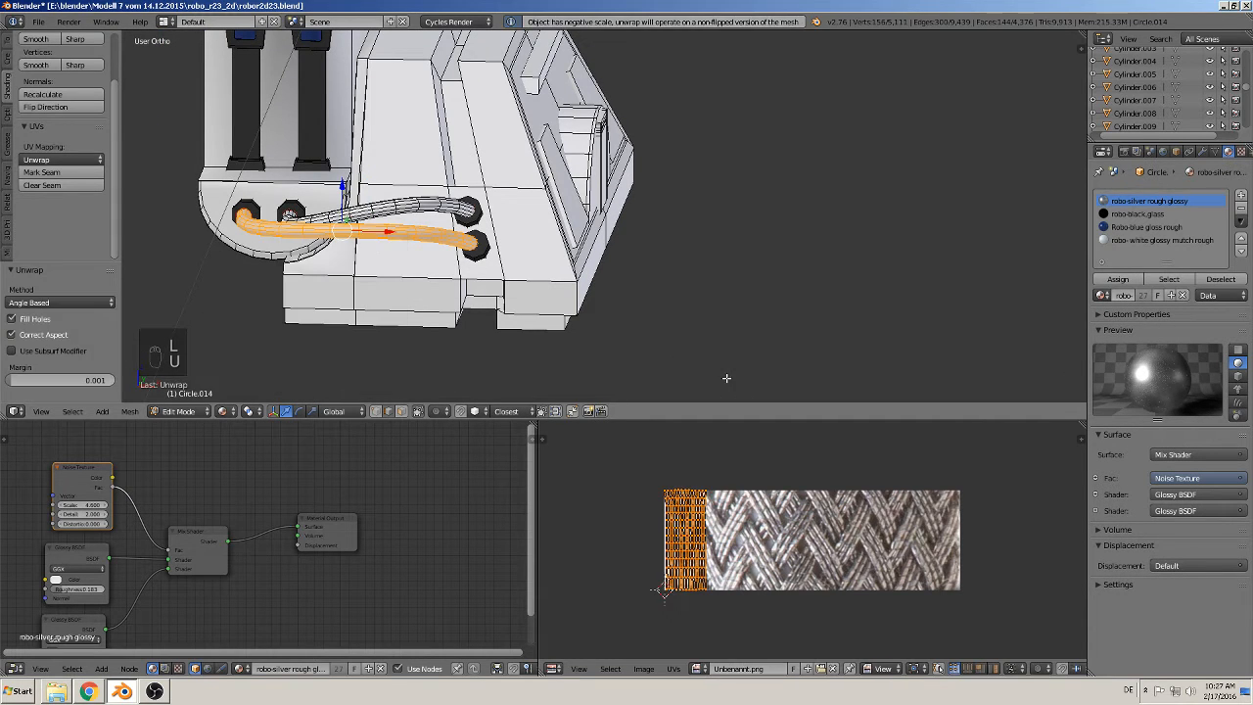
Step: Add a material slot to the opposite foot's object and give it the existing robo wire material
left_click(1241, 195)
left_click(1121, 296)
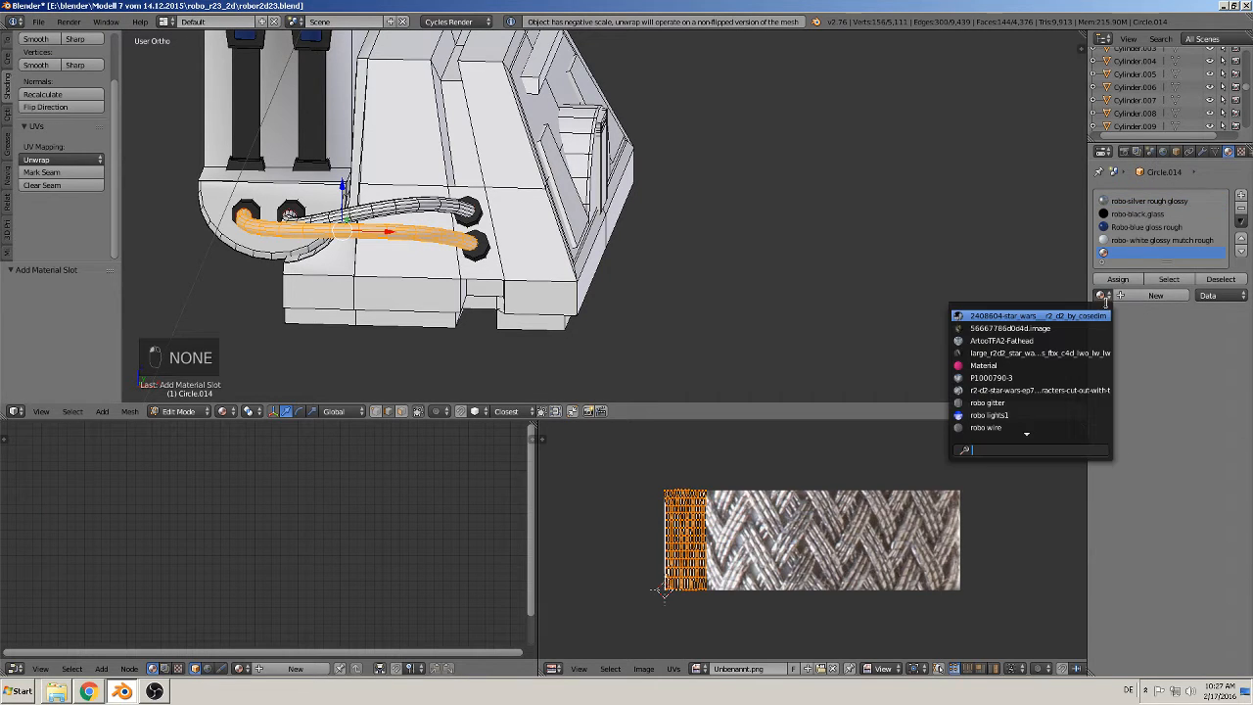
left_click(1026, 428)
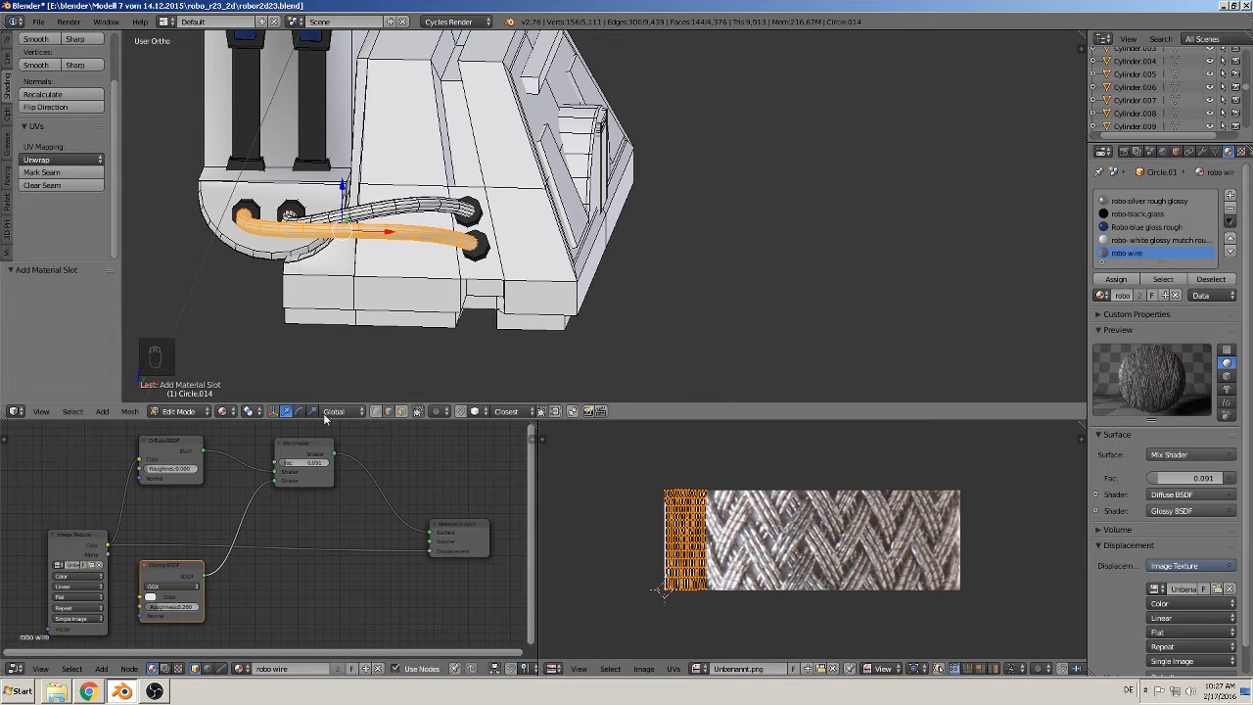
Step: Scale the lower cable's UVs along X by about 4.18 and assign robo wire to its faces
key("s")
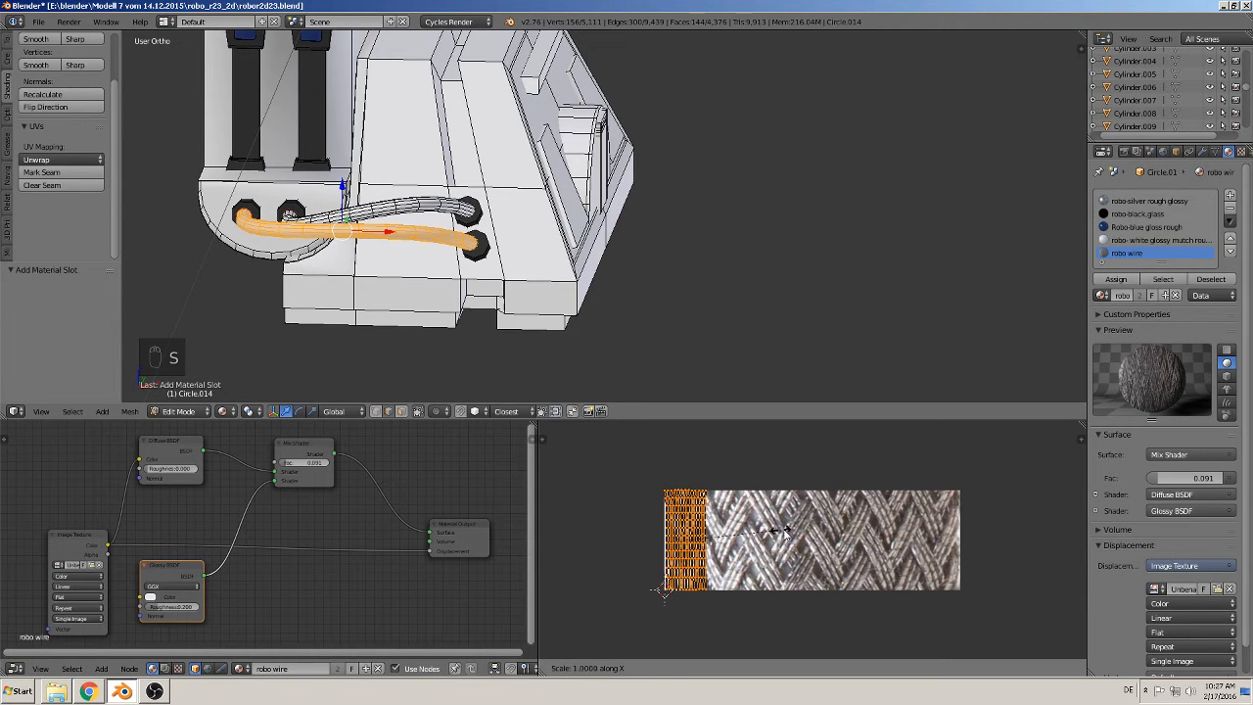
key("x")
left_click(985, 542)
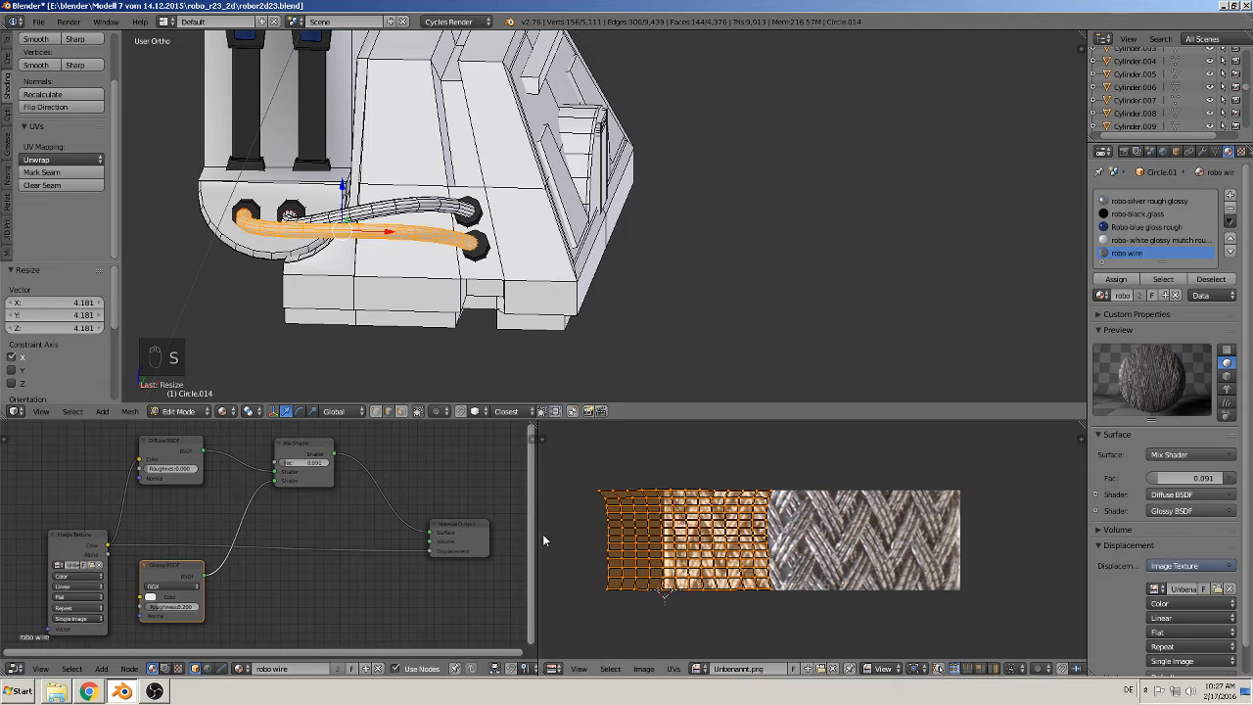
left_click(1116, 279)
Step: Scale the opposite foot's lower cable UVs uniformly by about 1.74
scroll(418, 344, "up", 3)
middle_click_drag(451, 313, 809, 227, "shift")
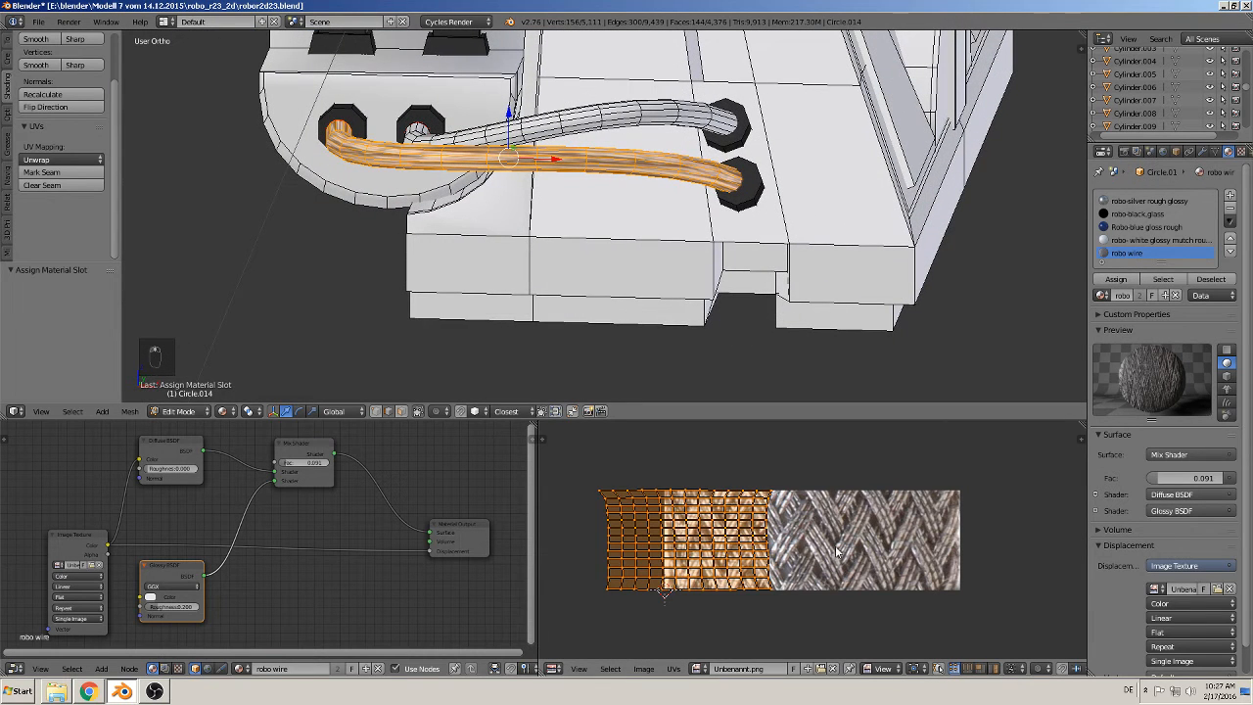
key("s")
left_click(929, 539)
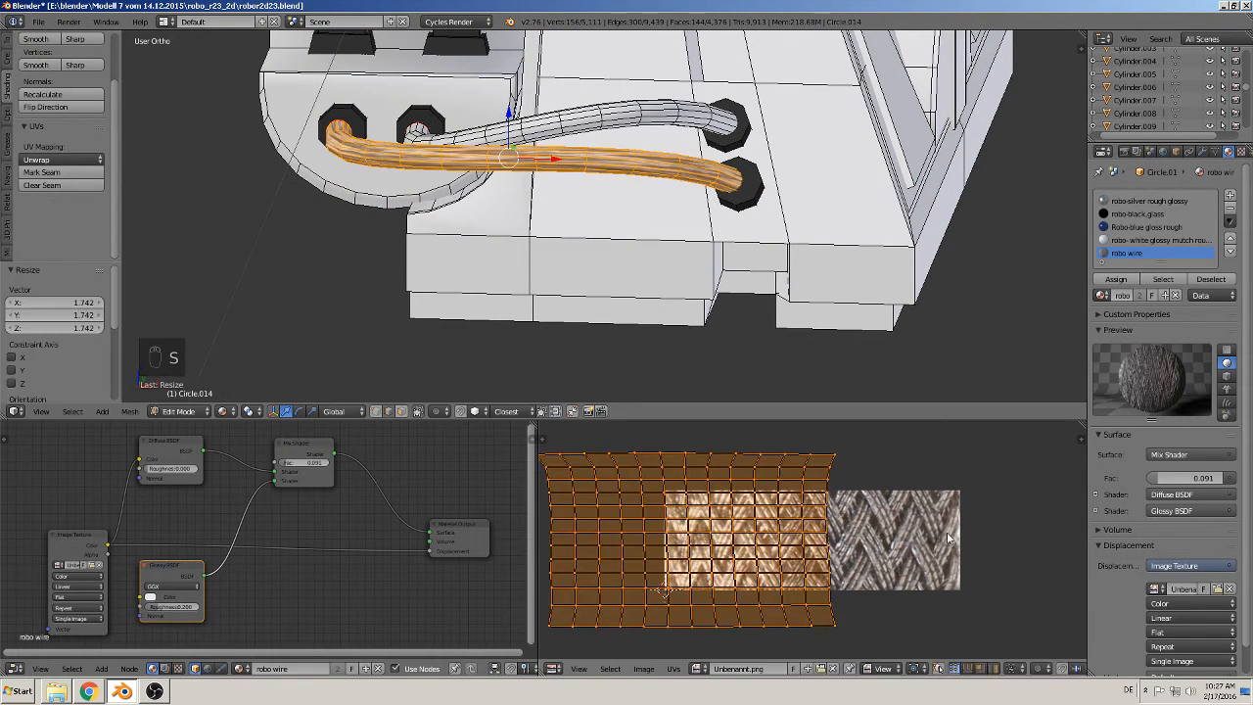
Step: Narrow the lower cable's UVs along X and scale them uniformly by about 0.942
key("s")
key("x")
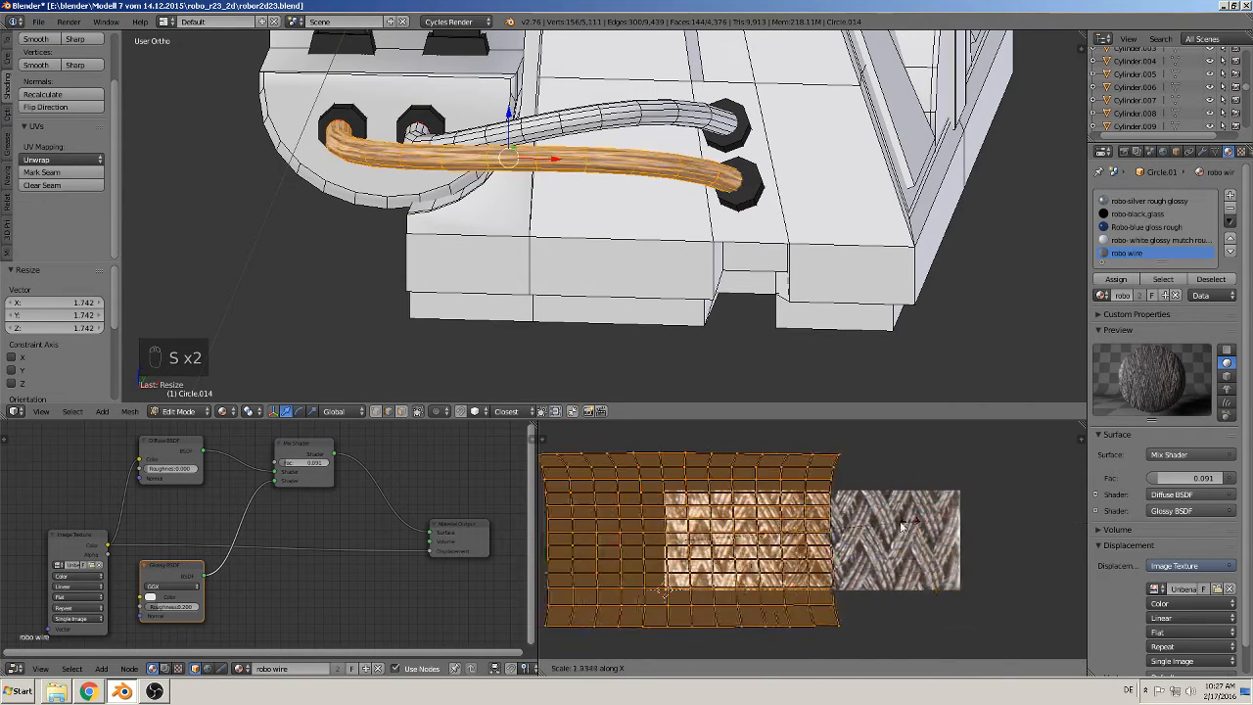
left_click(794, 517)
key("s")
left_click(788, 517)
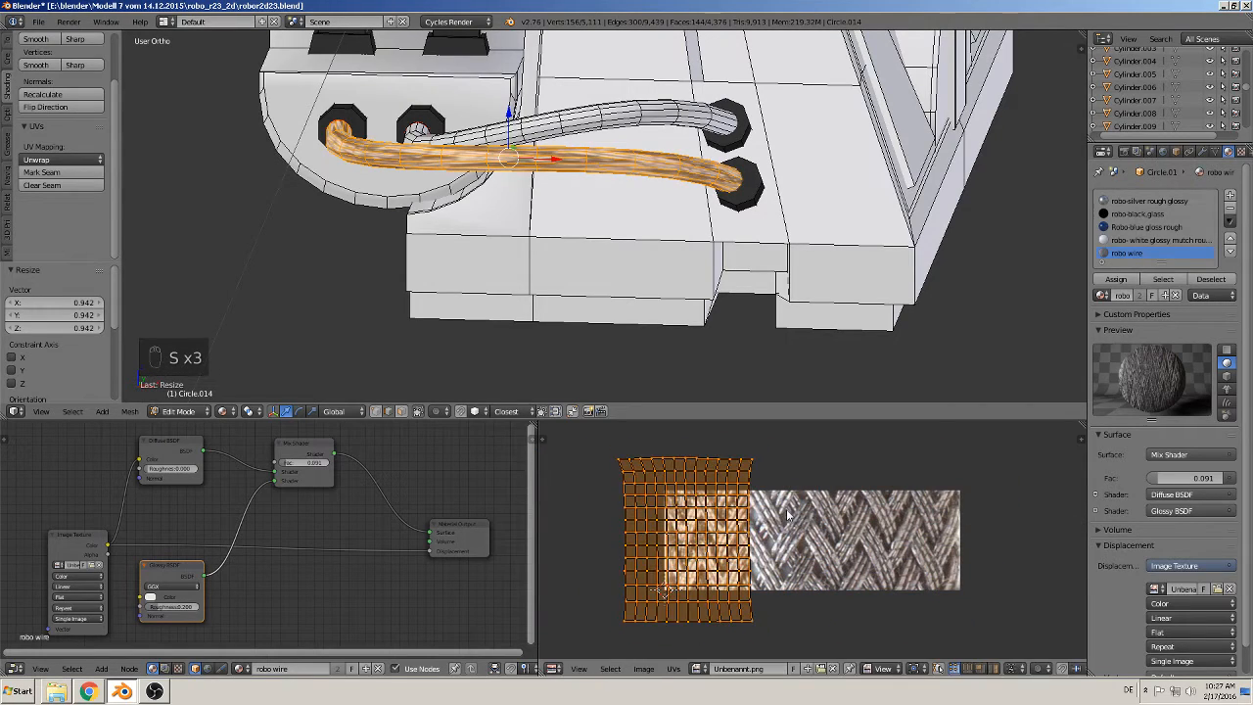
Step: Stretch the lower cable's UVs by about 9.785 along Y and 2.592 along X, and return to Object Mode
key("s")
key("y")
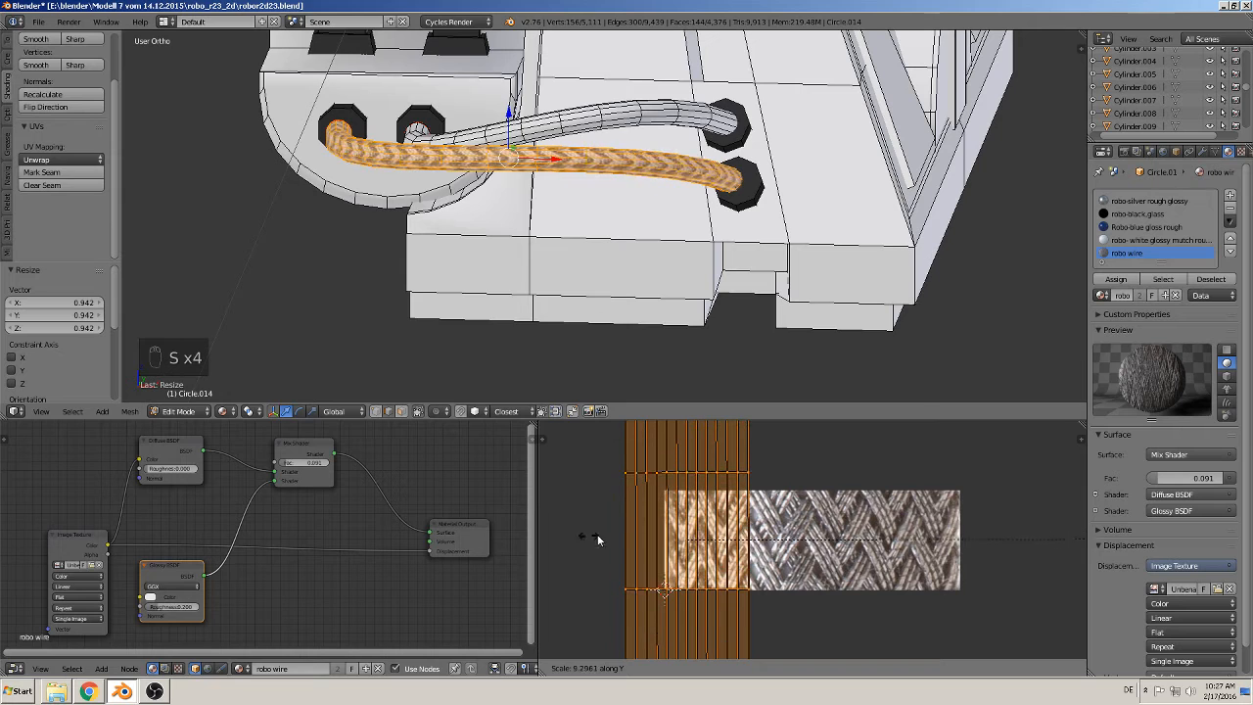
left_click(628, 528)
scroll(555, 175, "up", 3)
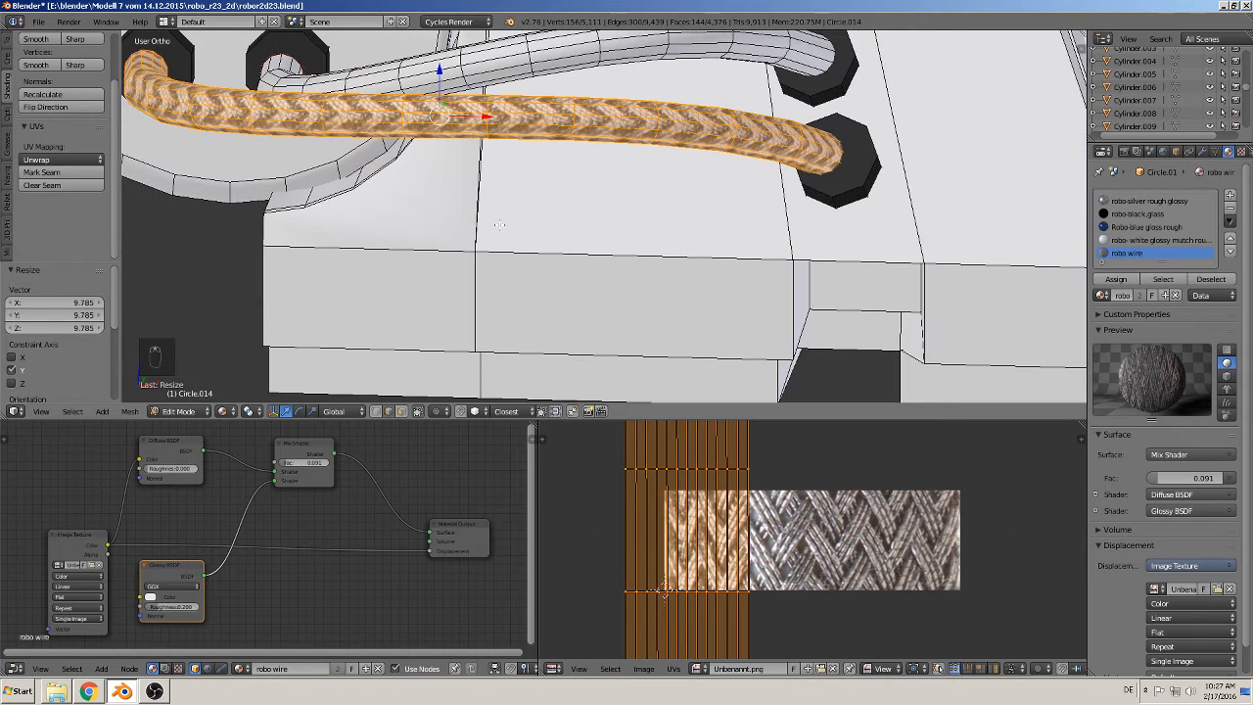
key("s")
key("x")
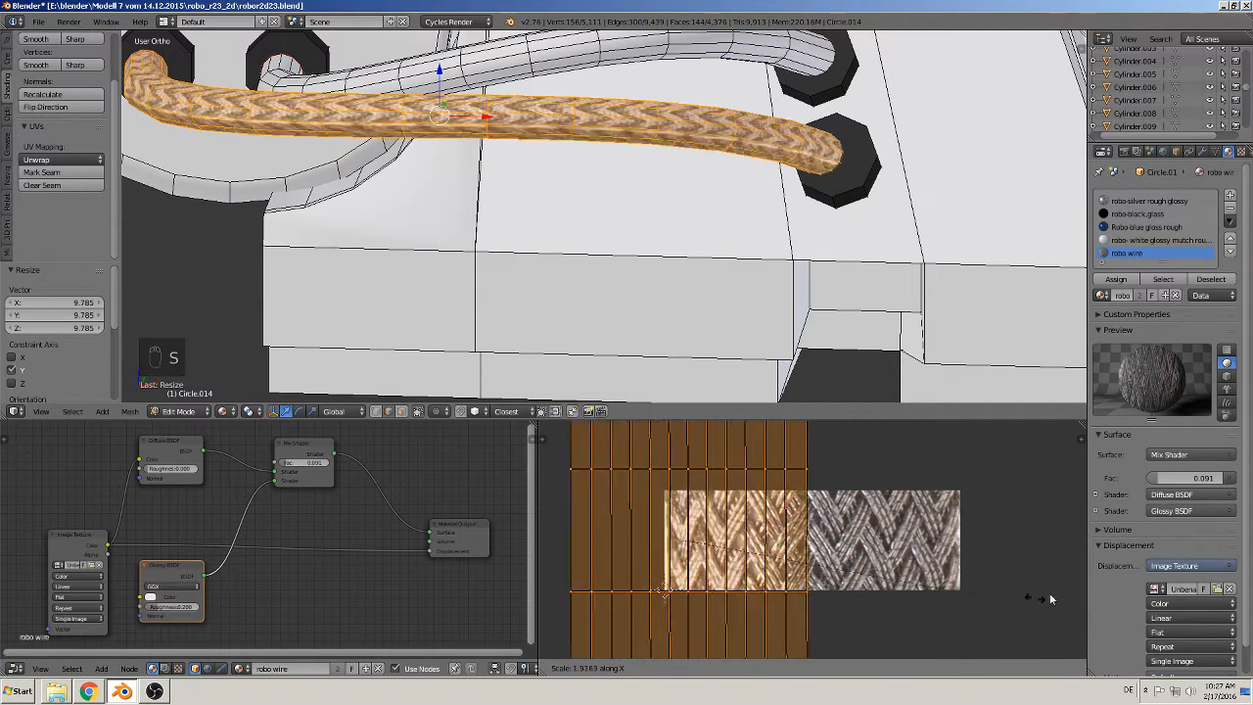
left_click(544, 550)
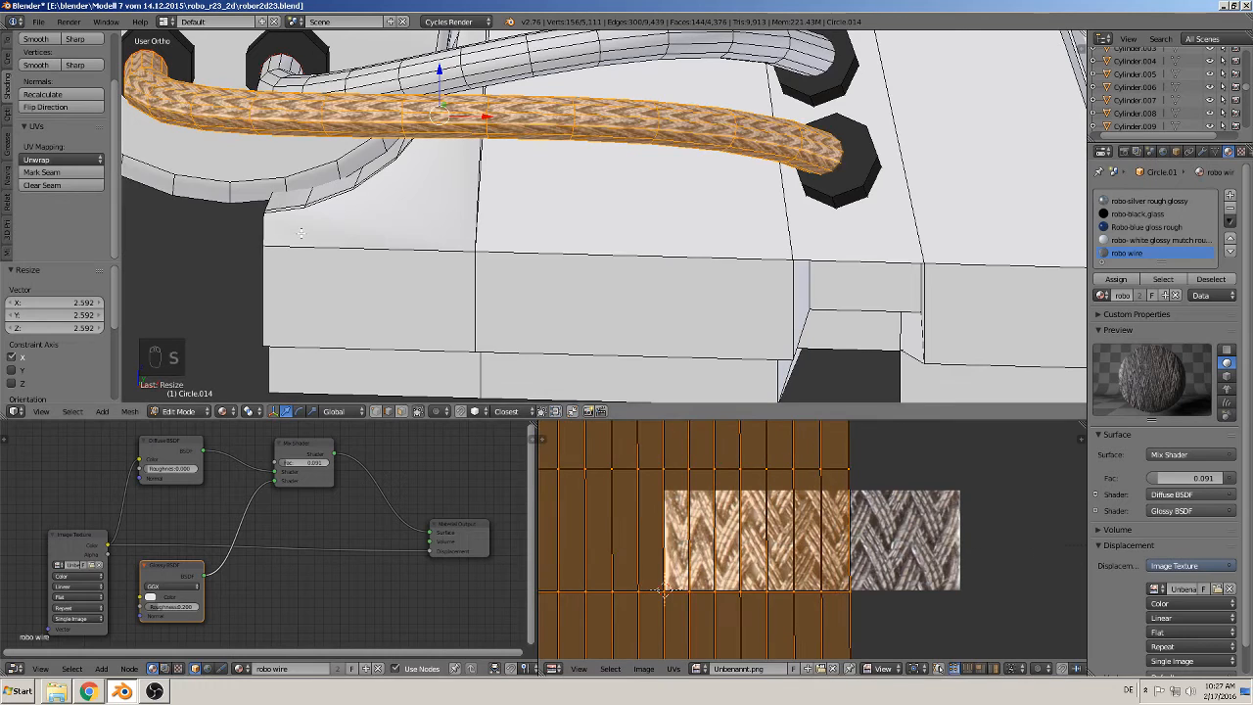
middle_click_drag(476, 81, 587, 215, "shift")
key("Tab")
scroll(651, 198, "down", 3)
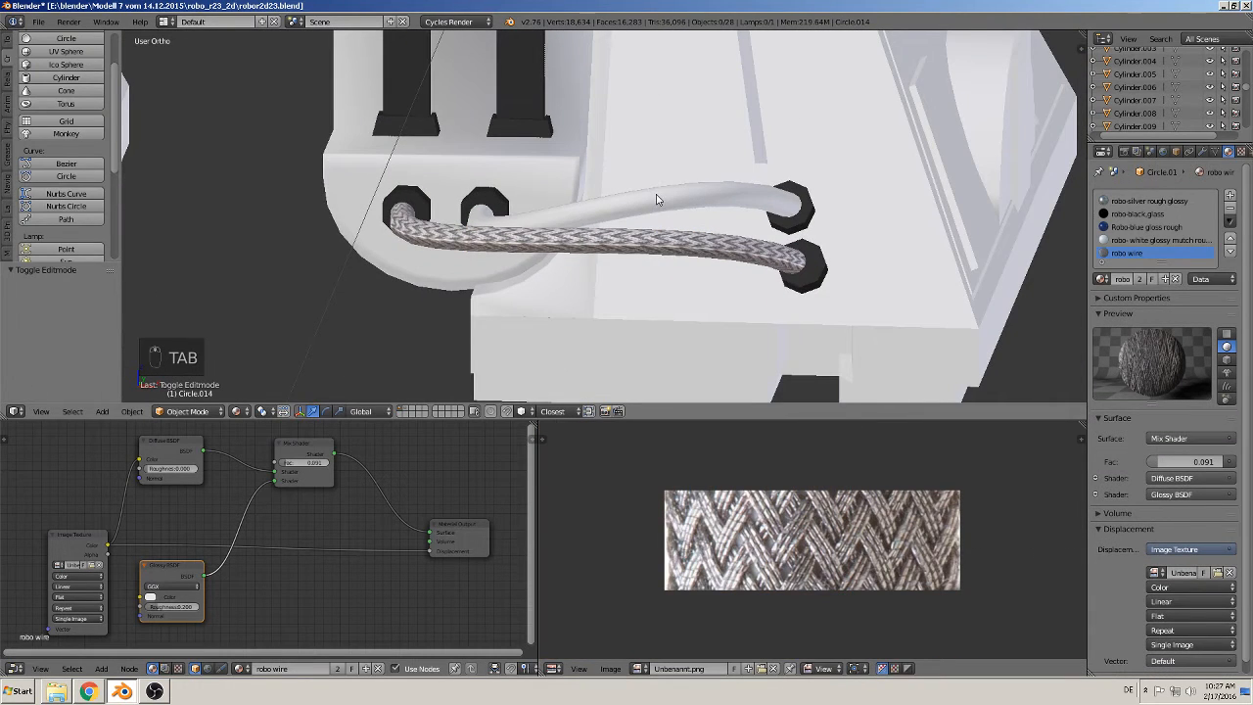
Step: In Edit Mode, unwrap the upper cable's linked faces and assign the robo wire material to them
key("Tab")
key("a")
key("a")
key("a")
key("l")
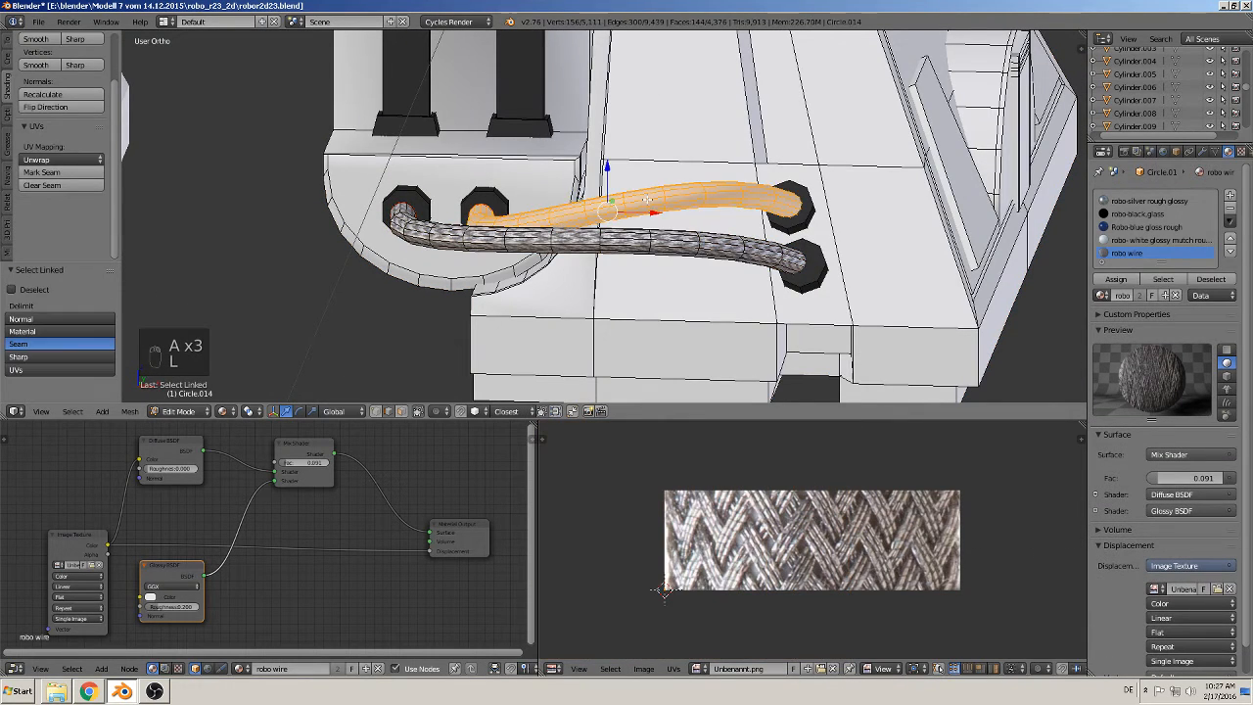
key("u")
left_click(648, 198)
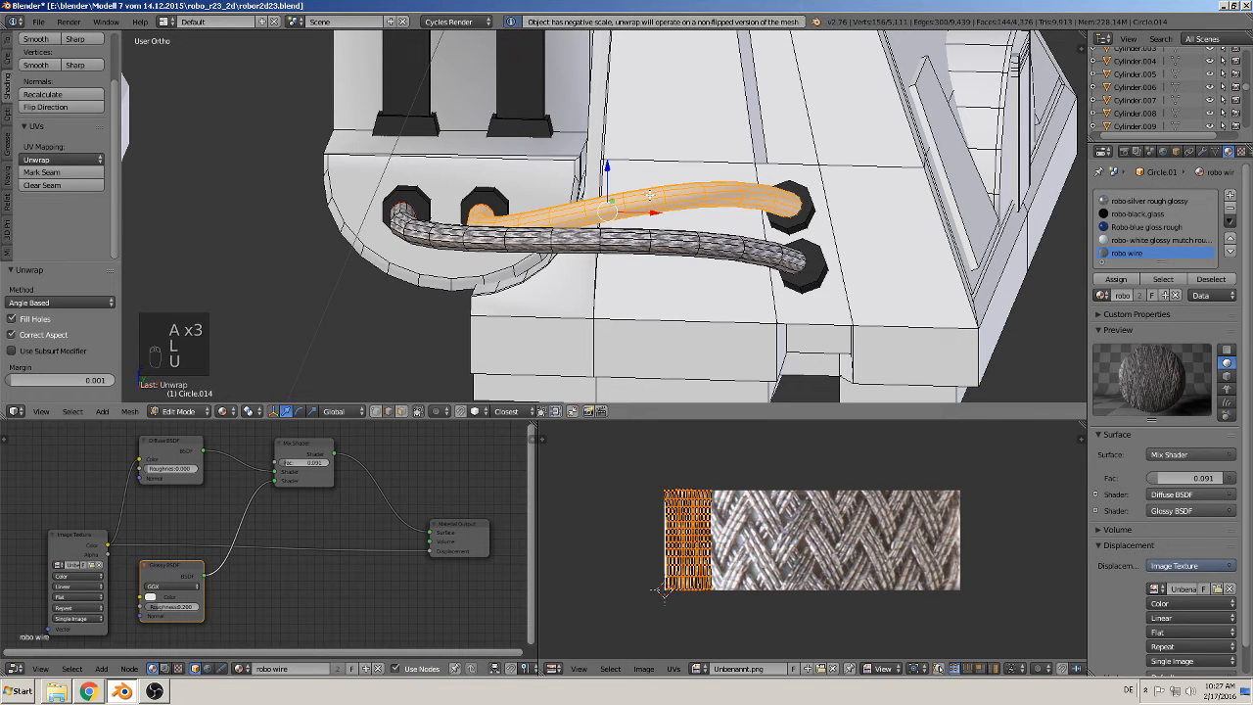
left_click(1117, 282)
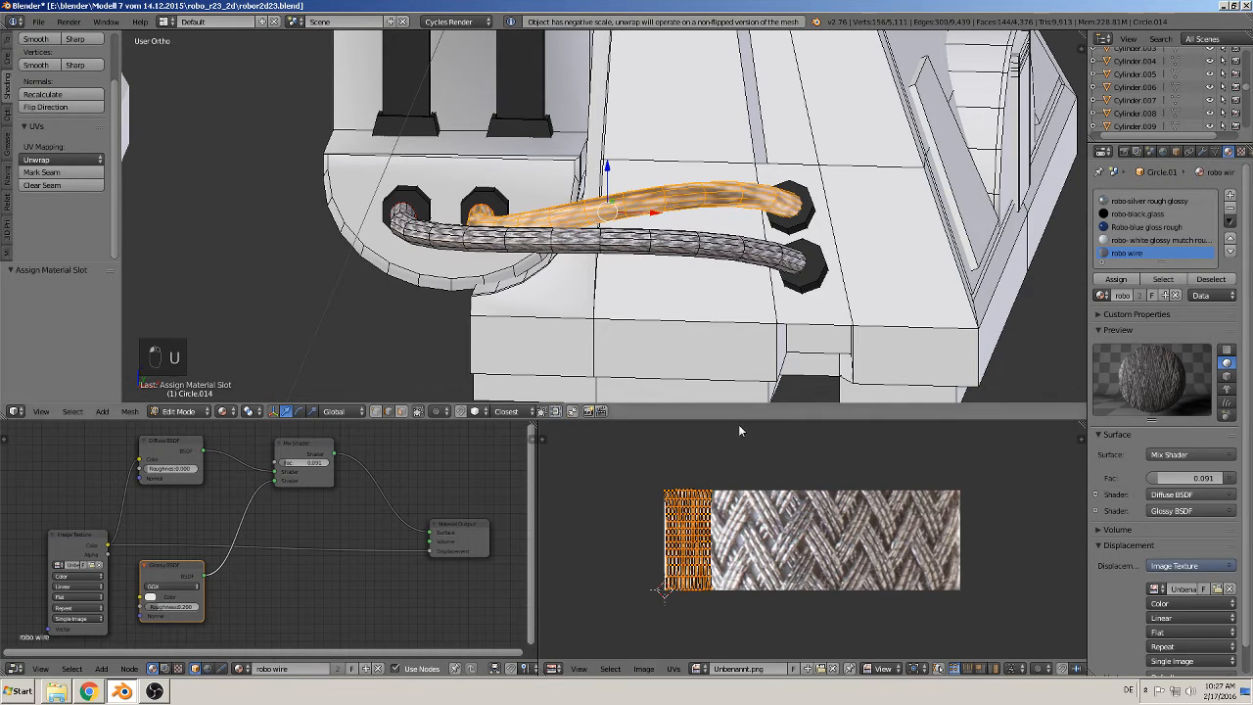
Step: Scale the upper cable's UVs by about 6.946 along X, stretch them along Y, and return to Object Mode
key("s")
key("x")
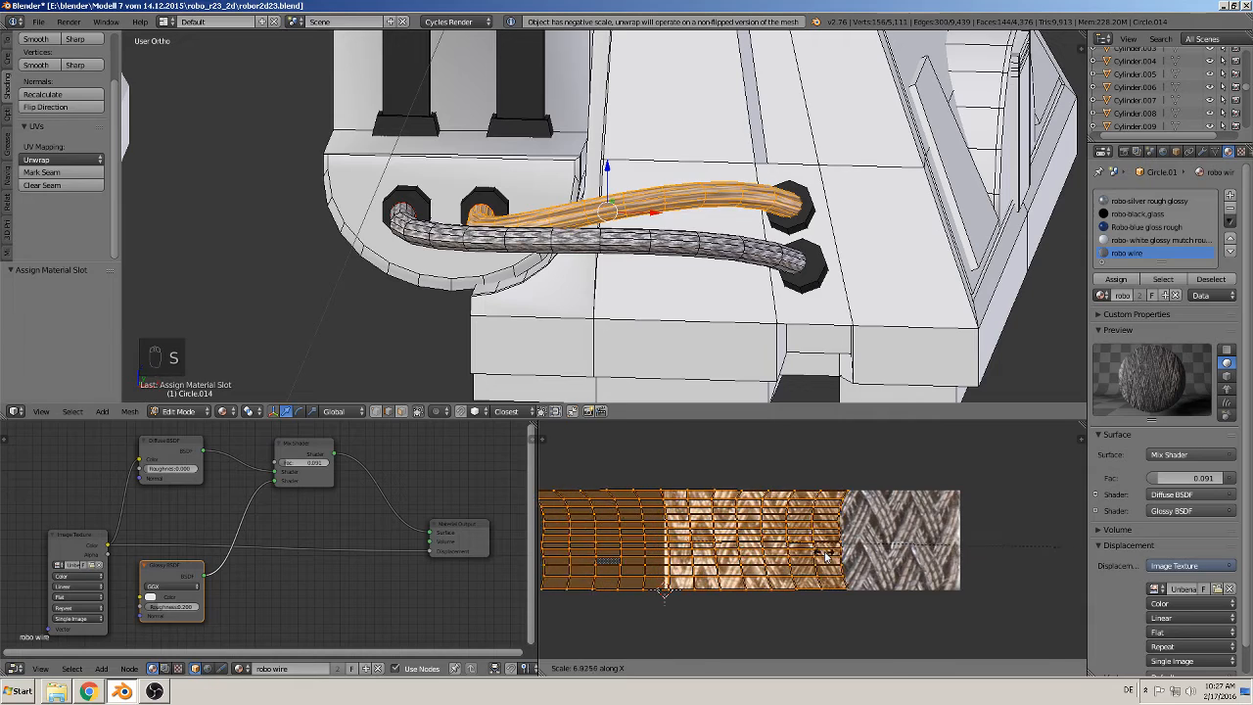
left_click(825, 554)
key("s")
key("y")
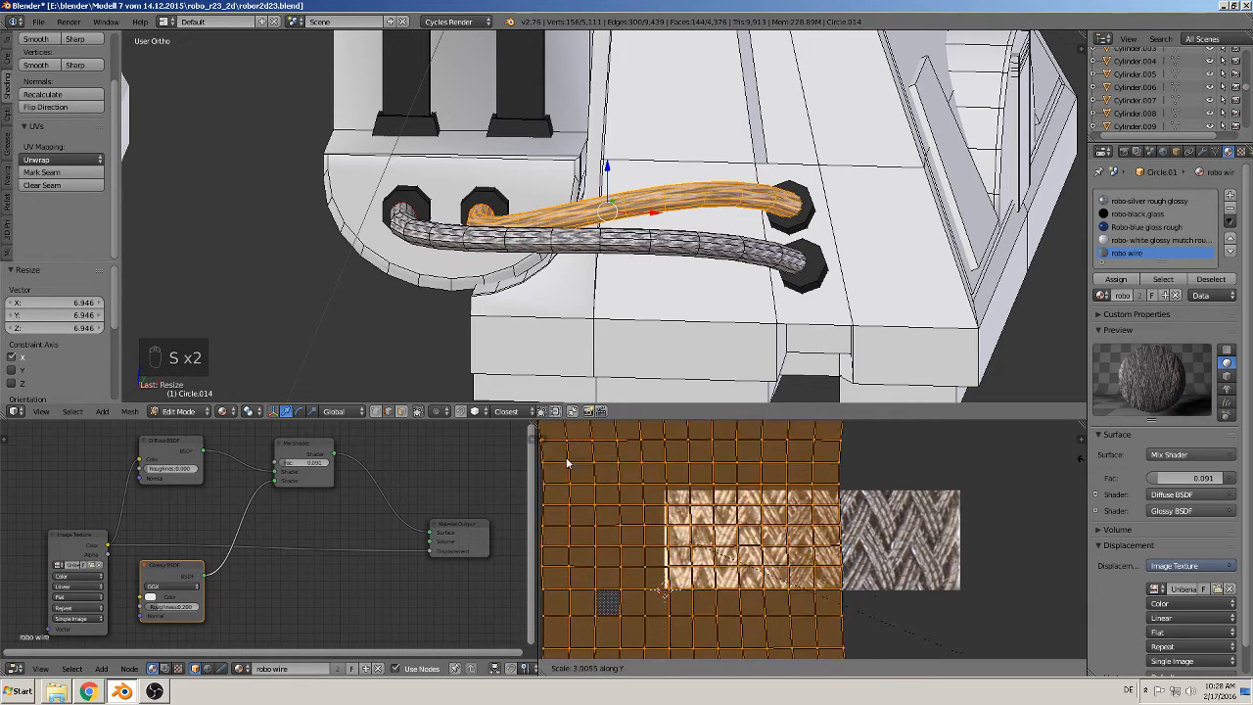
left_click(872, 480)
key("Tab")
scroll(619, 245, "down", 10)
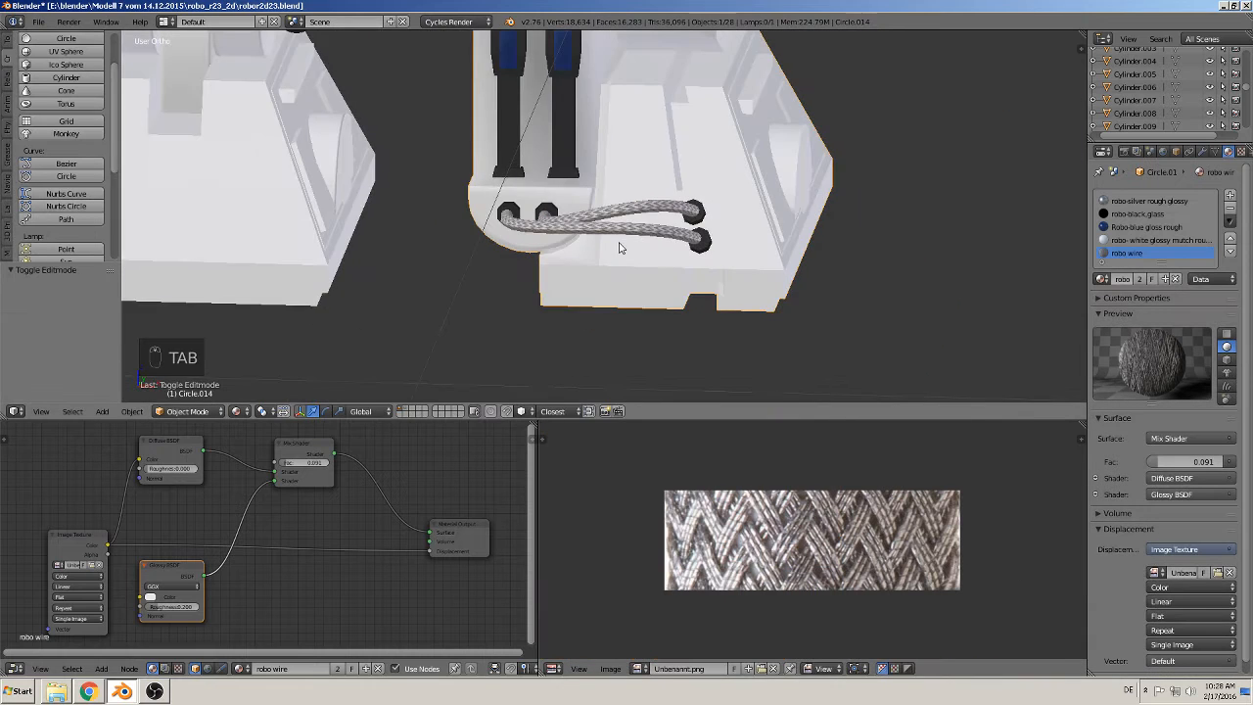
Step: Show the robot from the front and enlarge the 3D view over the node and UV editors
key("KP_1")
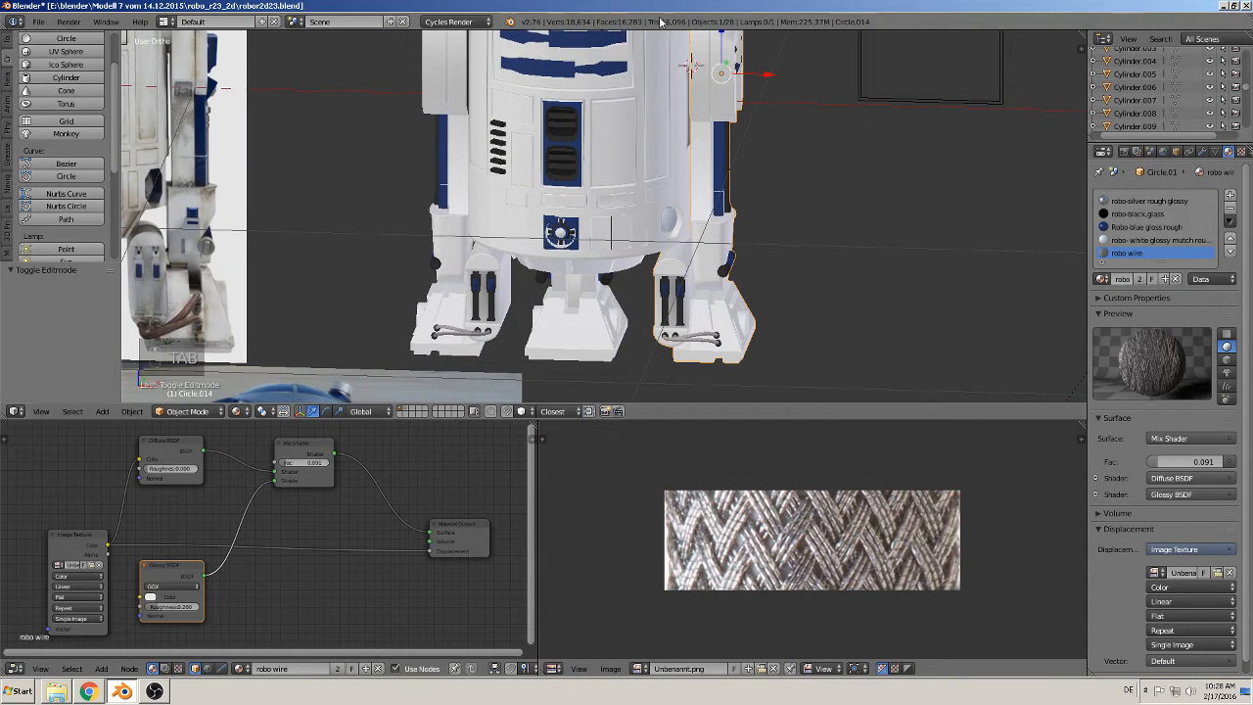
key("KP_1")
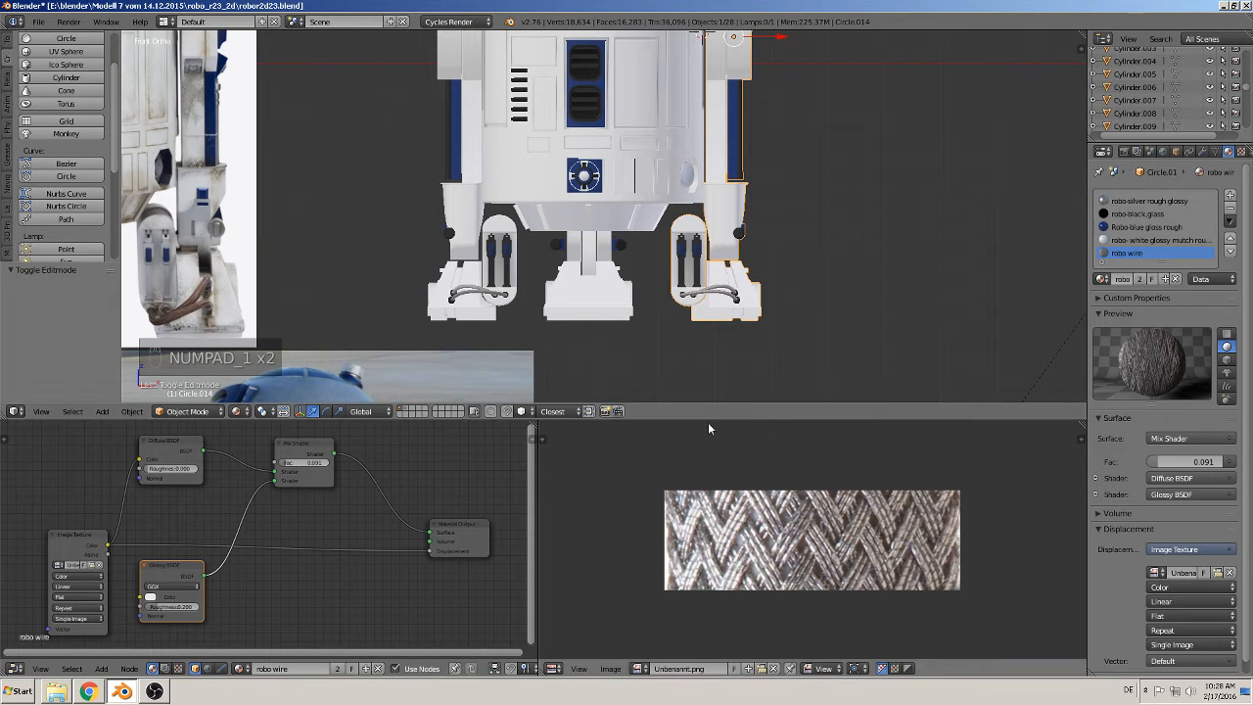
left_click_drag(710, 421, 710, 564)
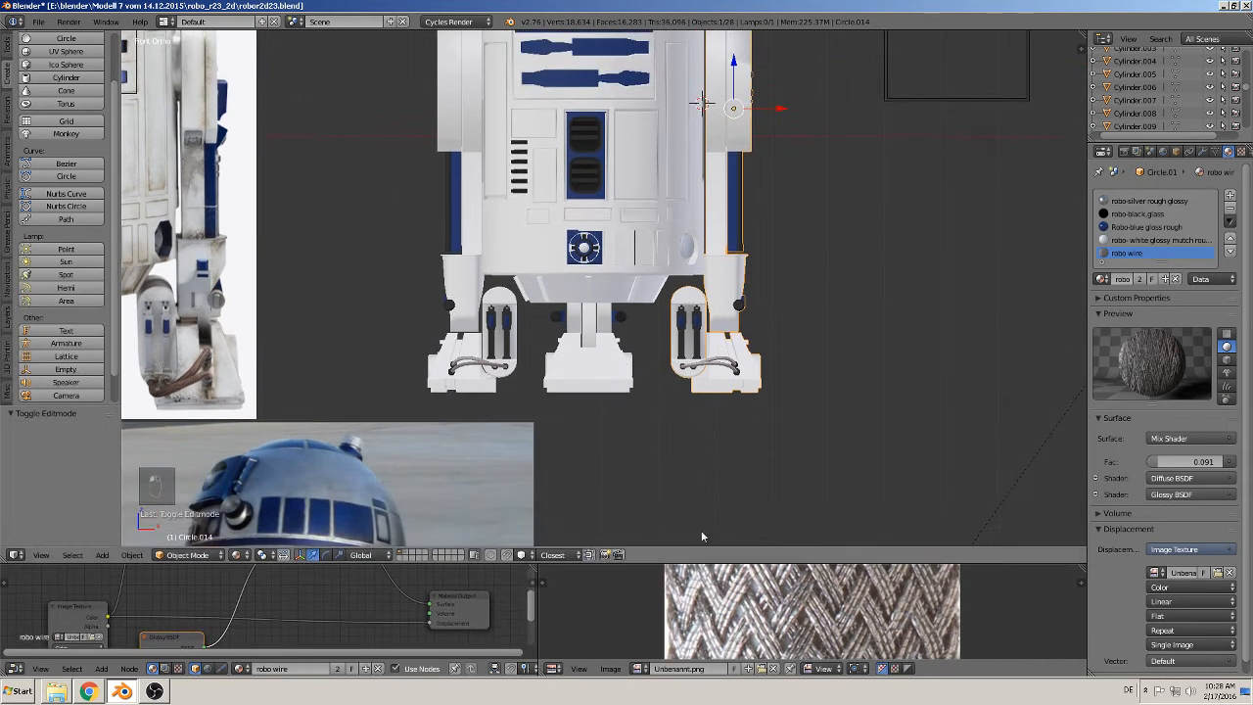
middle_click_drag(621, 346, 787, 386)
scroll(788, 386, "up", 2)
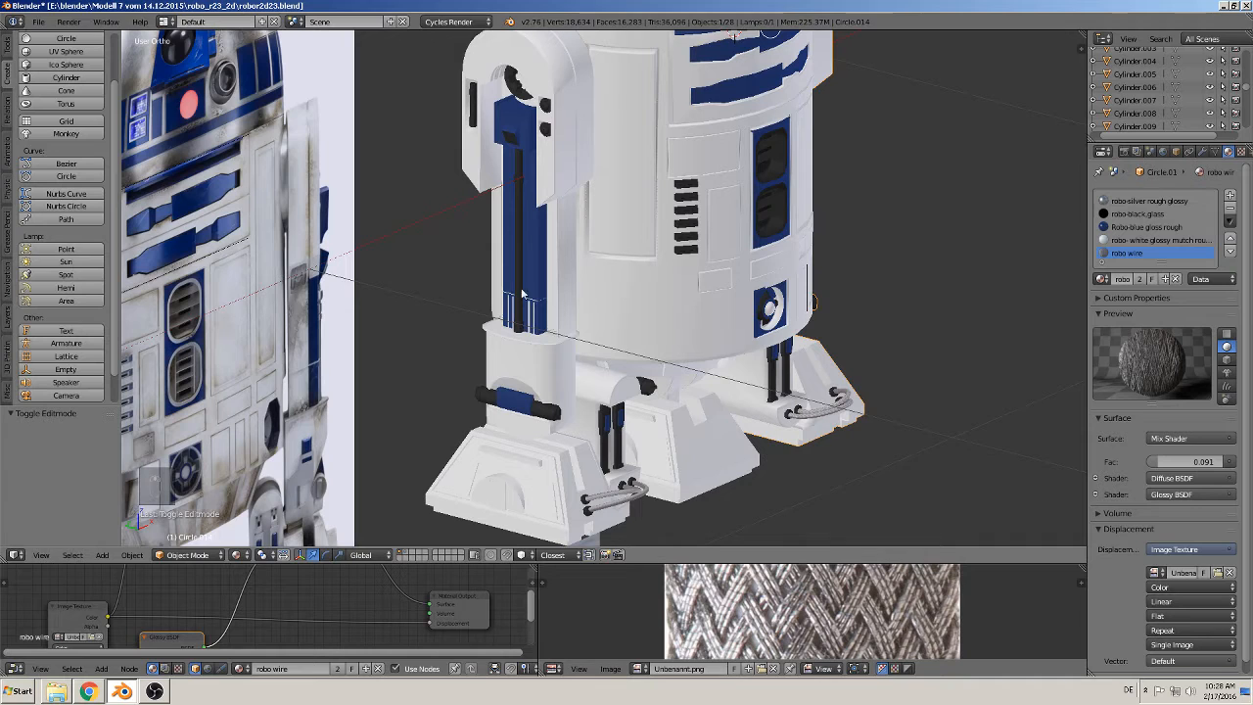
Step: Save the file and save a new version as robor2d24.blend
left_click(40, 21)
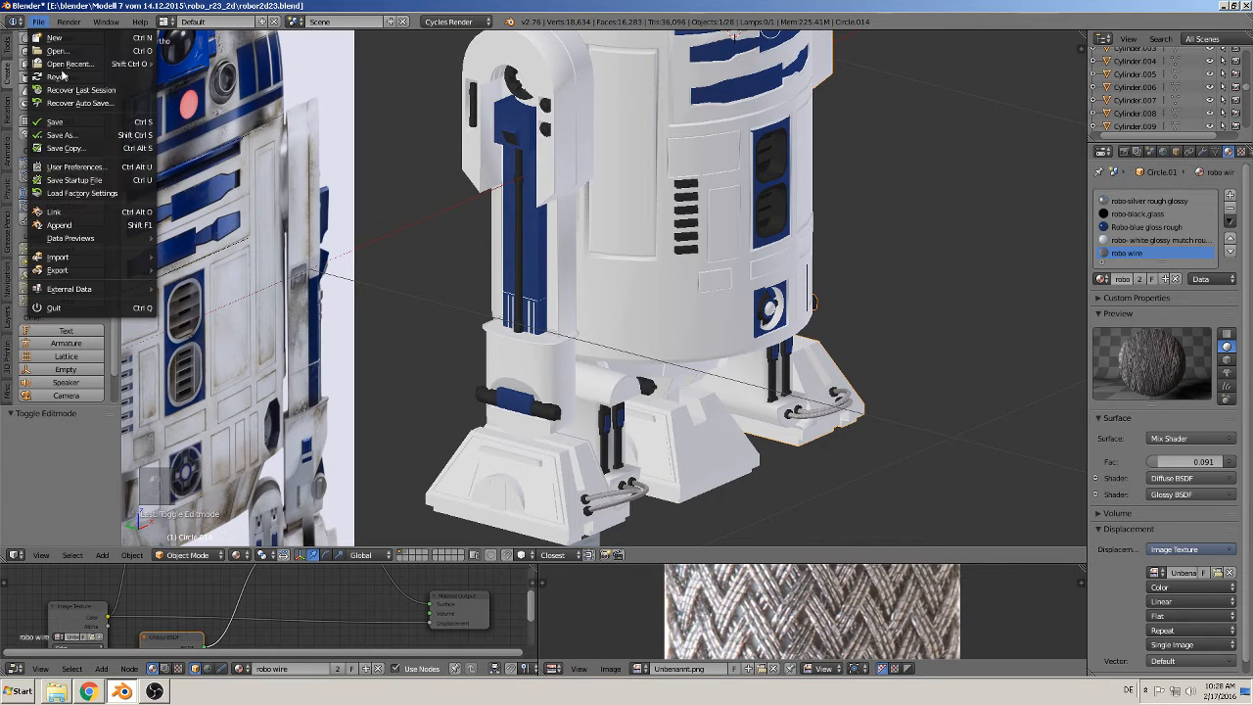
left_click(61, 124)
left_click(37, 22)
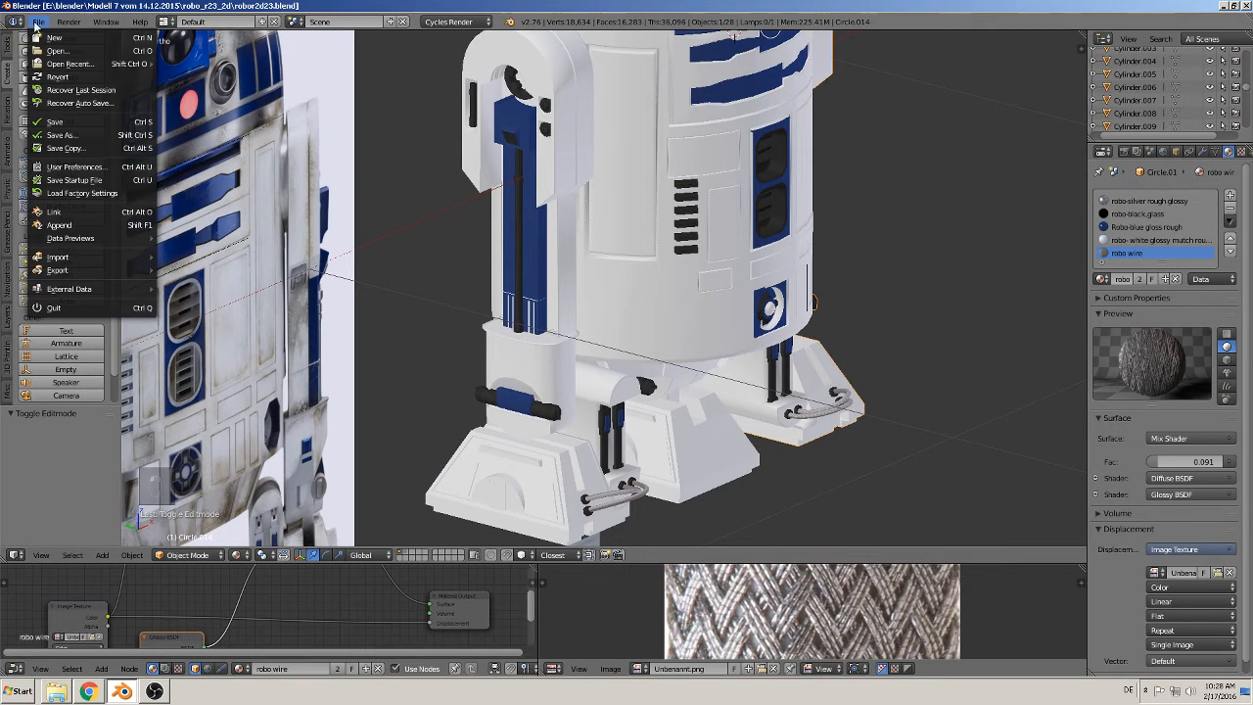
left_click(59, 145)
left_click(201, 71)
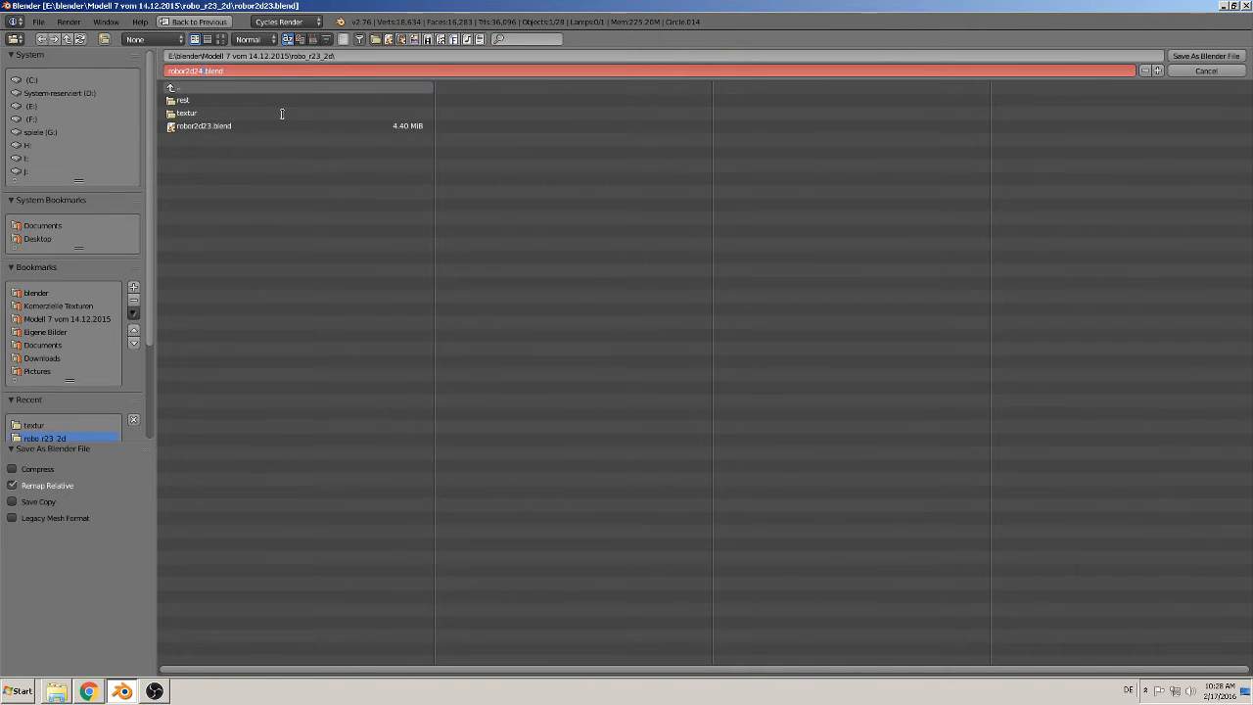
left_click(1207, 56)
Step: Compare the robot's dome and body with the front reference image
scroll(662, 263, "down", 5)
middle_click_drag(662, 264, 498, 385)
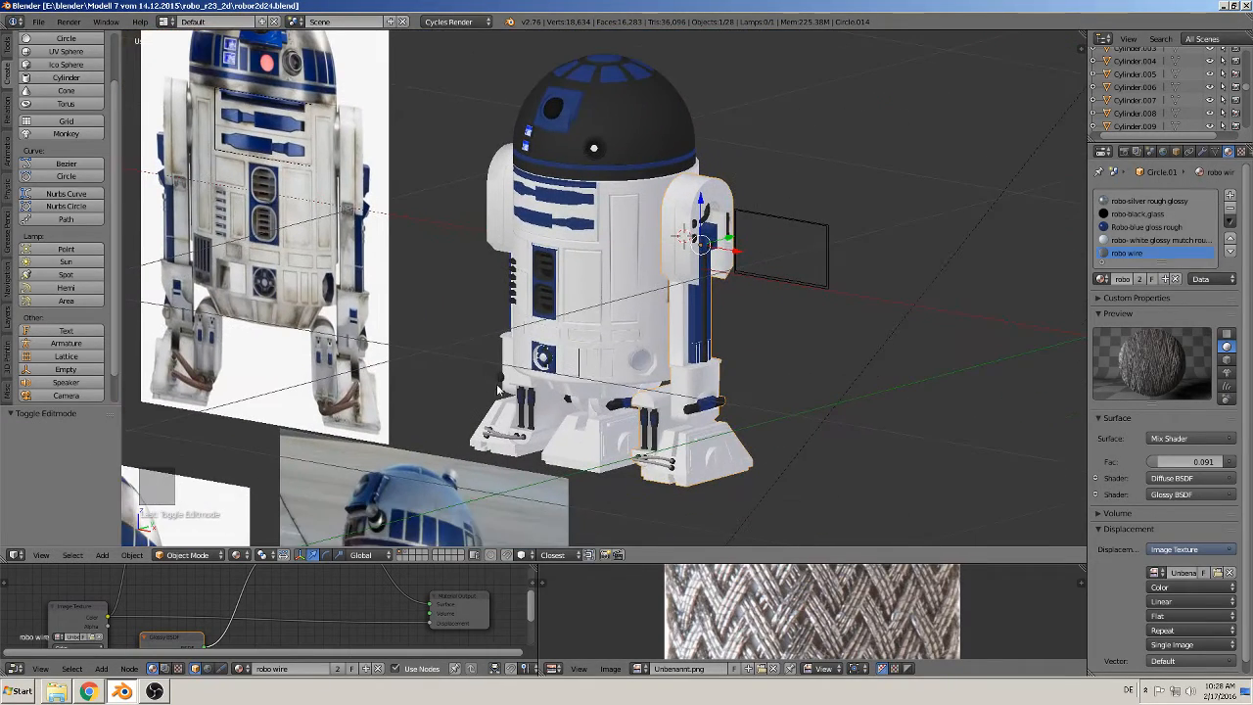
middle_click_drag(471, 235, 719, 322, "shift")
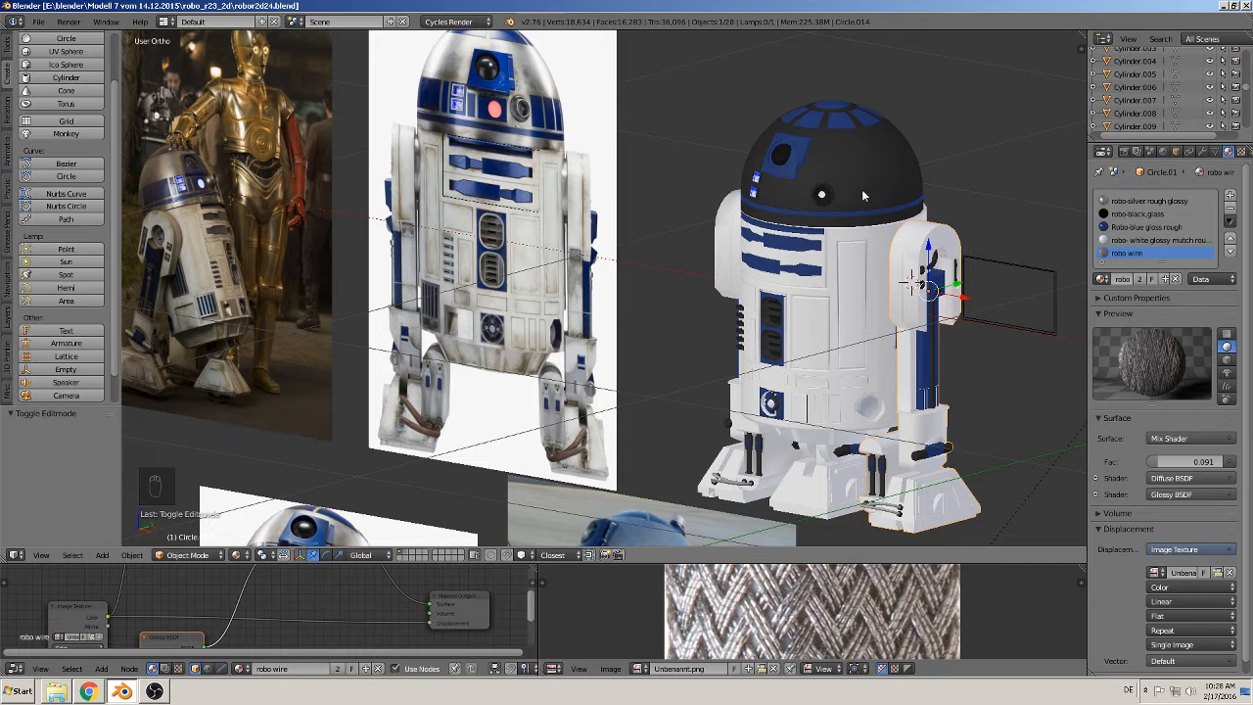
middle_click_drag(924, 217, 831, 239, "shift")
middle_click_drag(711, 272, 770, 250)
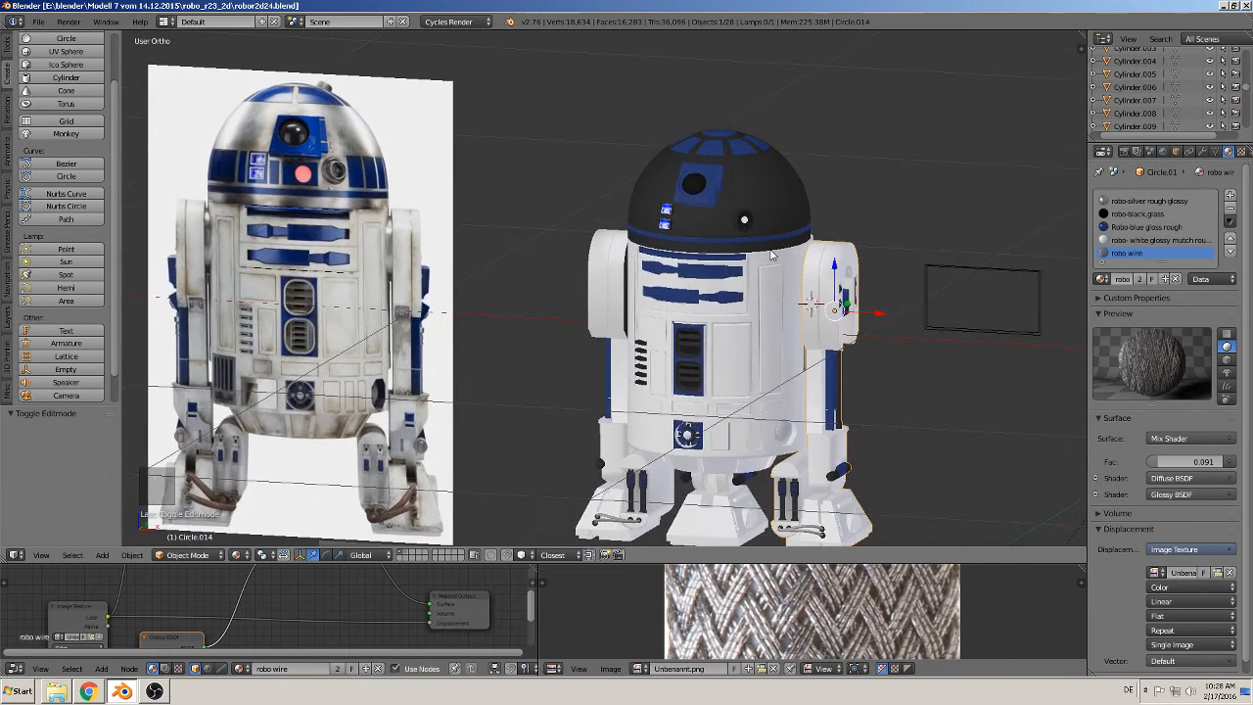
scroll(745, 264, "up", 1)
key("Tab")
key("Tab")
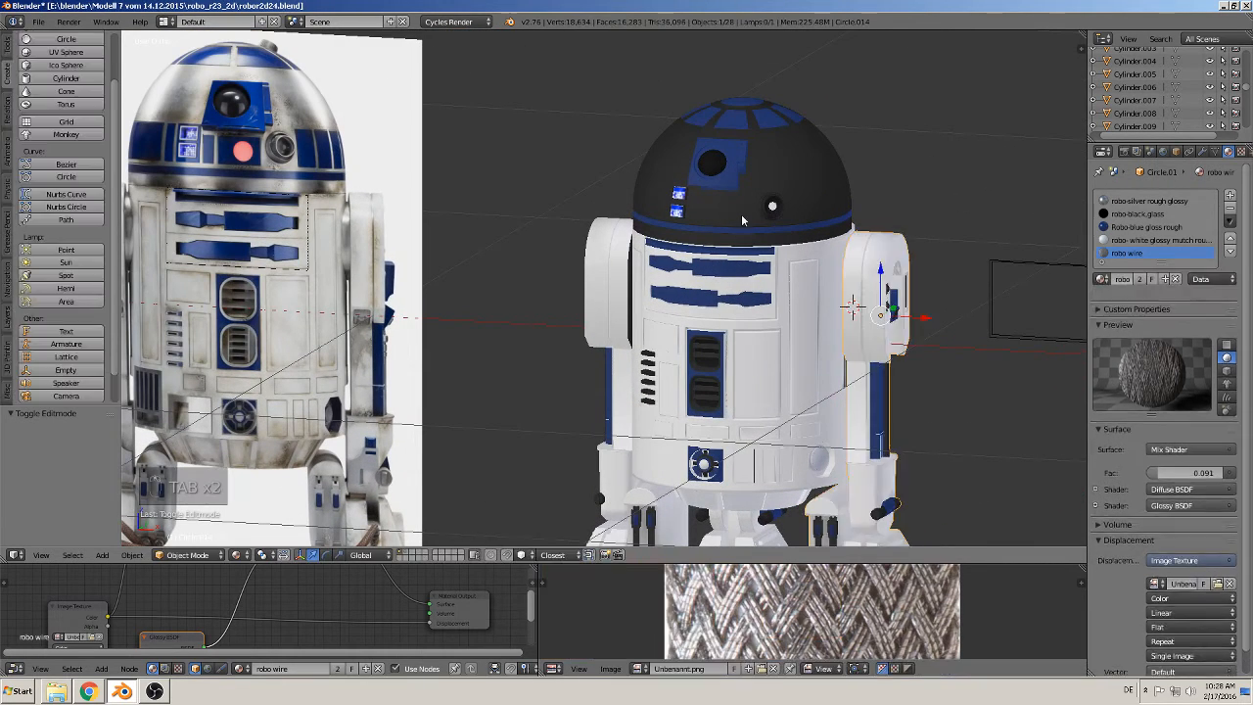
Step: In the dome's Edit Mode, select the four faces beside the round white light and assign Robo-blue gloss rough to them
right_click(696, 242)
key("Tab")
middle_click_drag(684, 291, 656, 320, "shift")
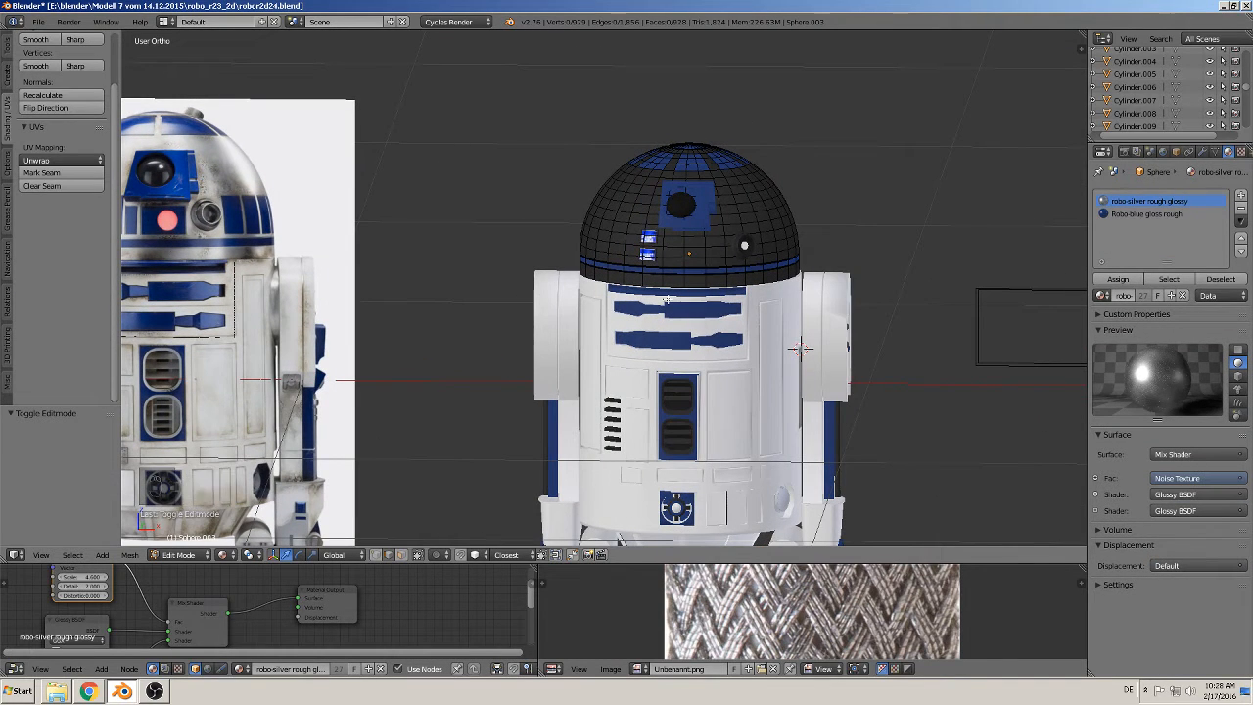
scroll(685, 284, "up", 4)
middle_click_drag(702, 266, 670, 226, "shift")
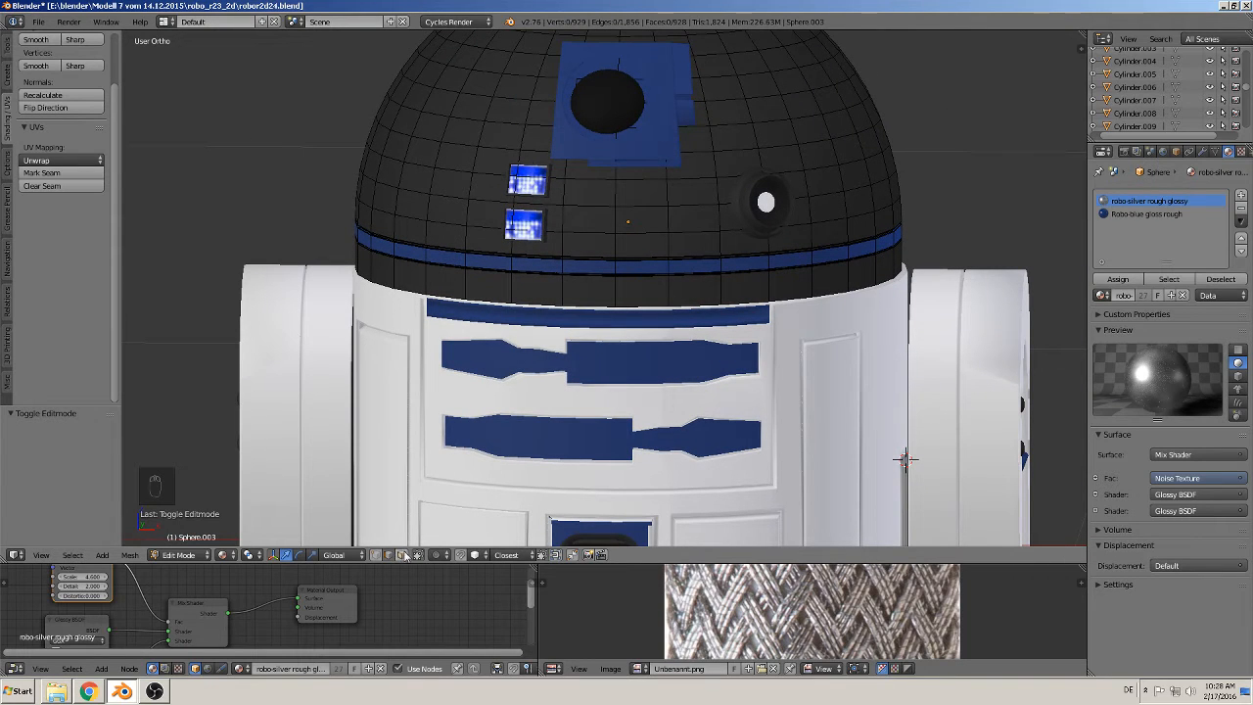
right_click(641, 201)
right_click(646, 218, "shift")
right_click(694, 220, "shift")
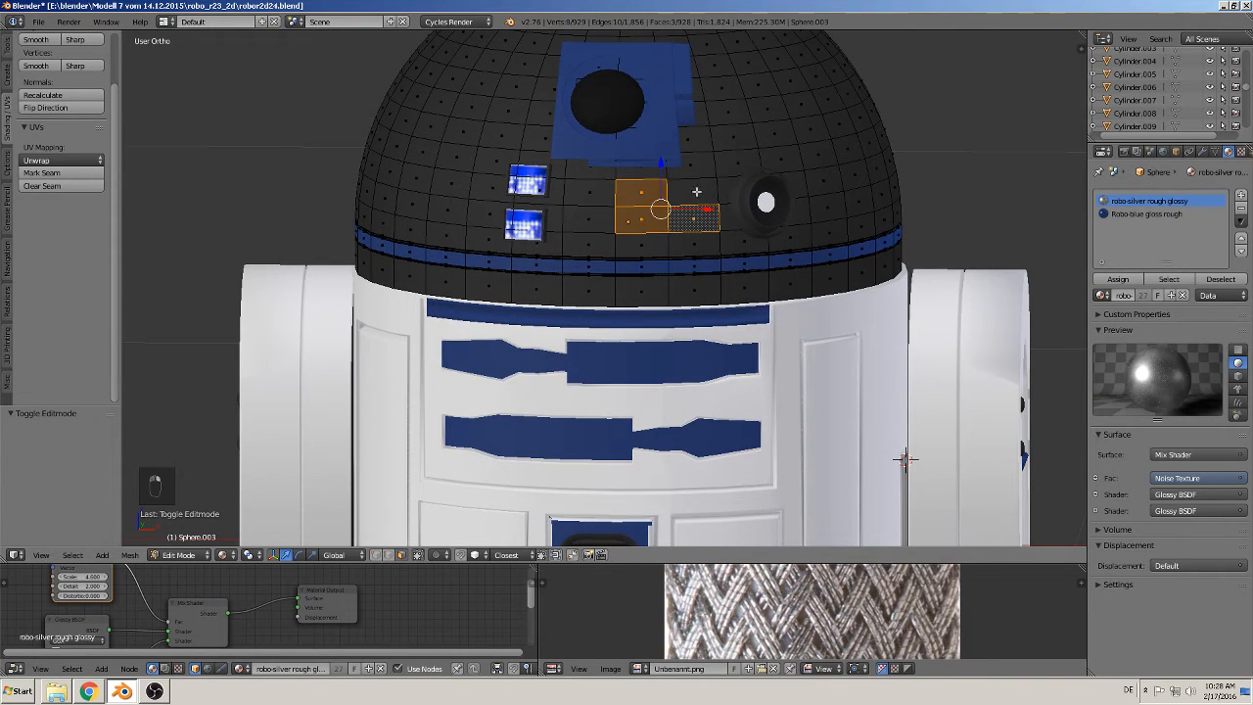
right_click(697, 191, "shift")
scroll(662, 300, "down", 7)
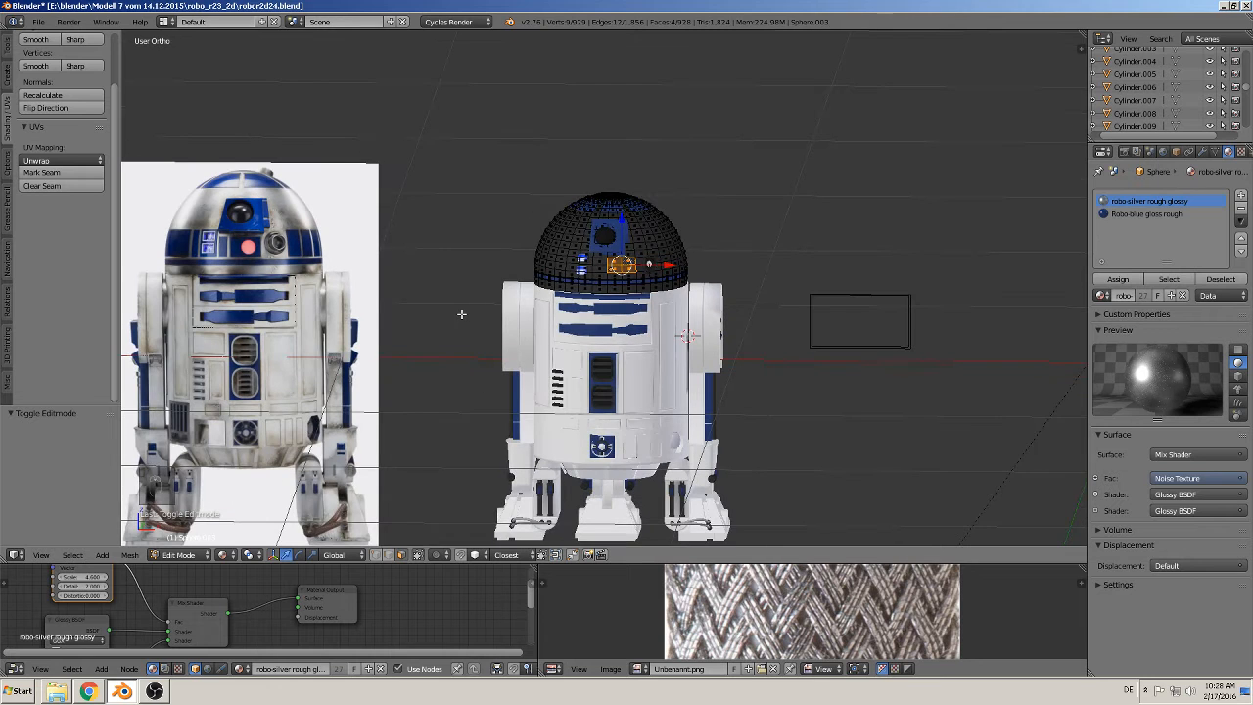
scroll(608, 296, "up", 5)
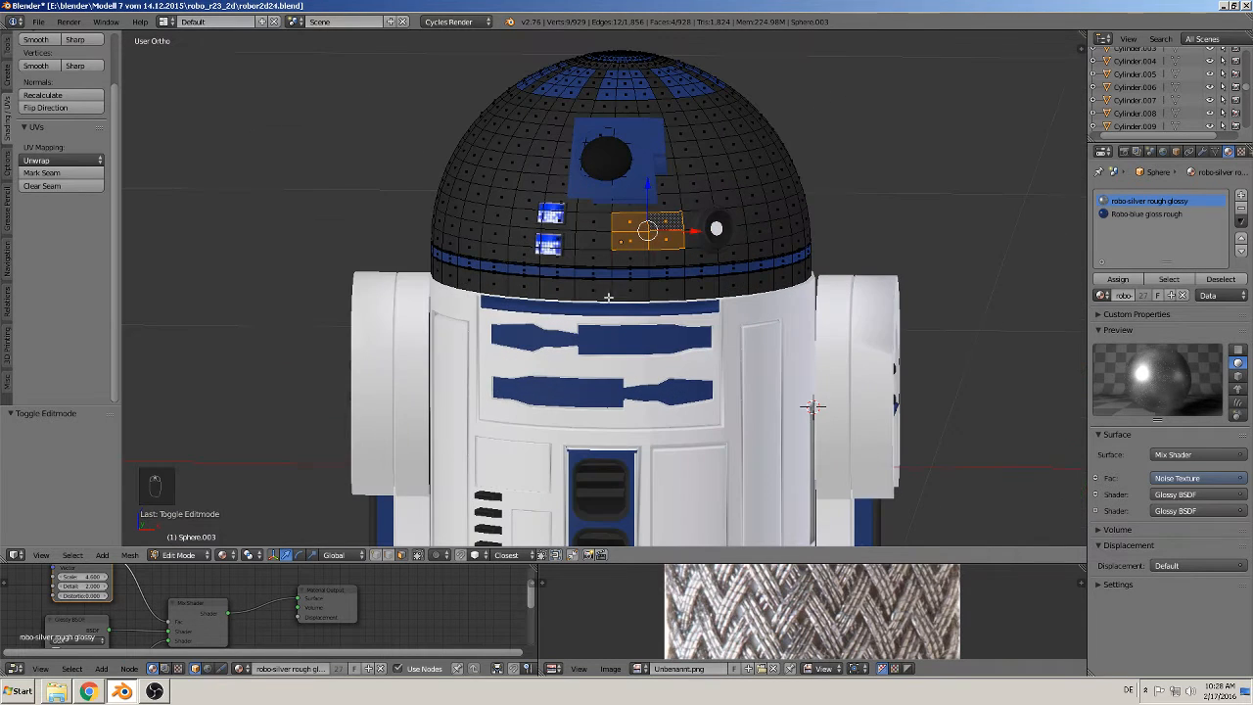
left_click(1147, 213)
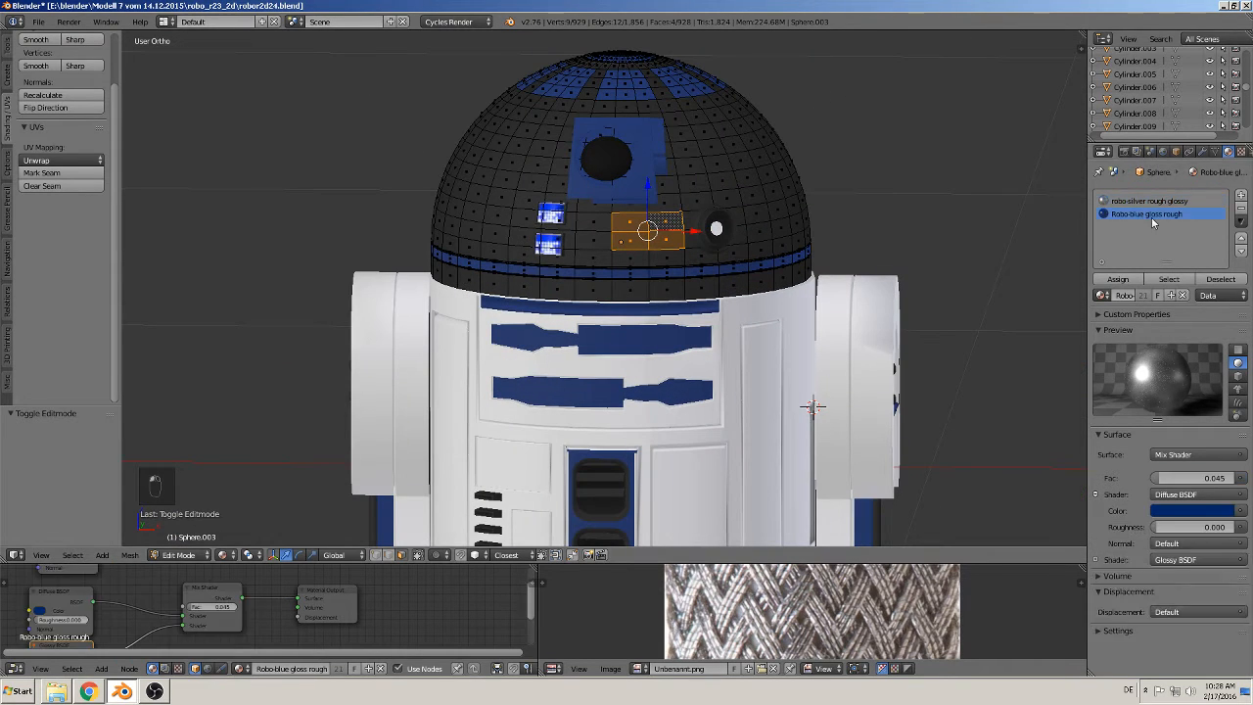
left_click(1119, 280)
Step: Add one vertical loop cut to the dome between the two small displays and the four-face blue panel
scroll(493, 288, "up", 5)
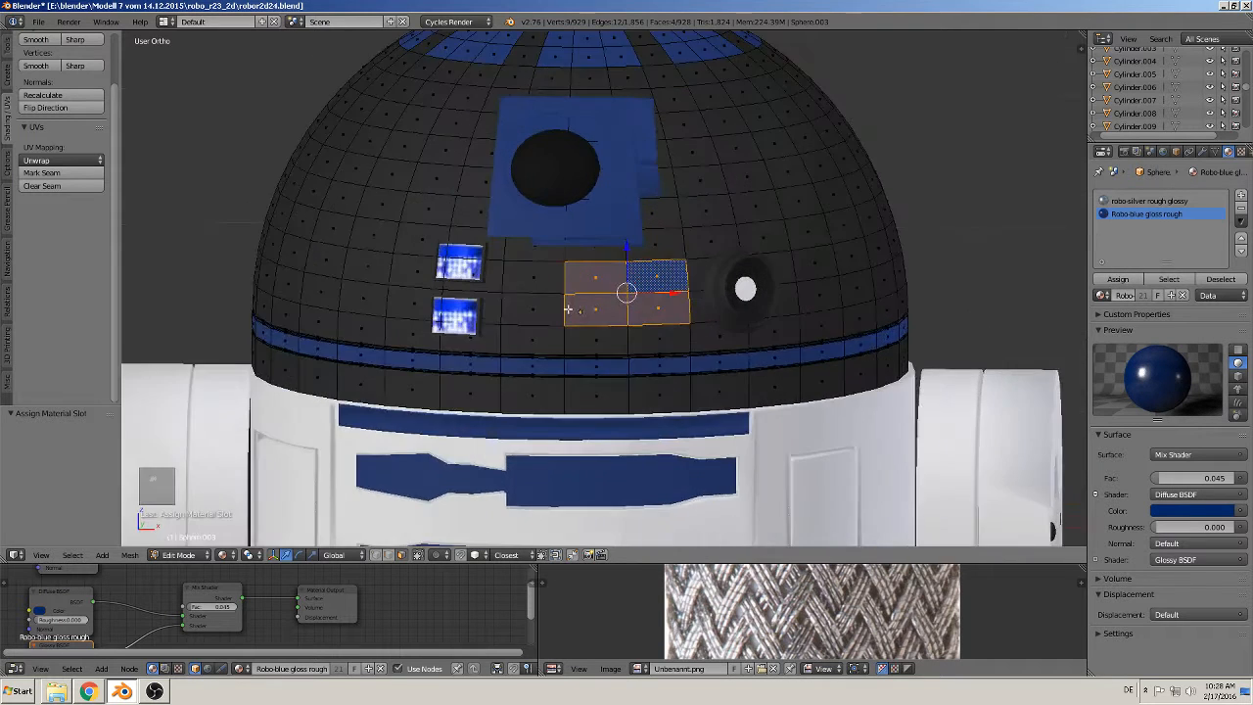
key("ctrl+r")
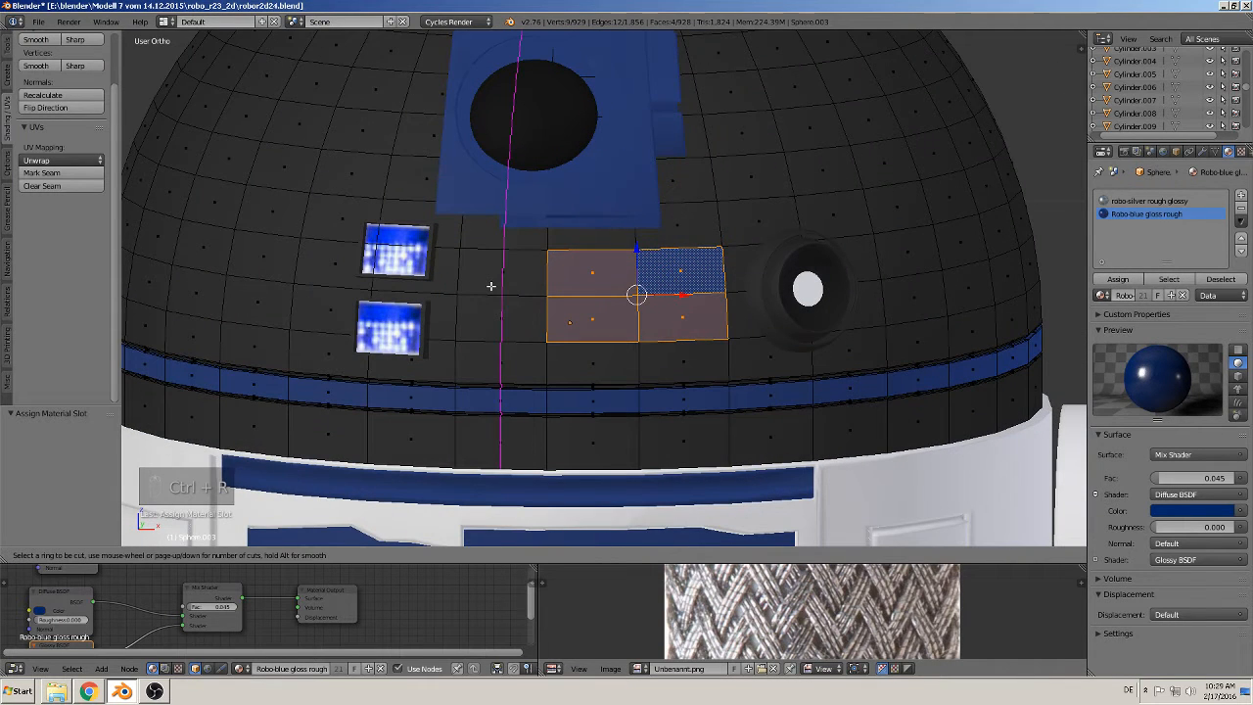
left_click(491, 286)
left_click(490, 273)
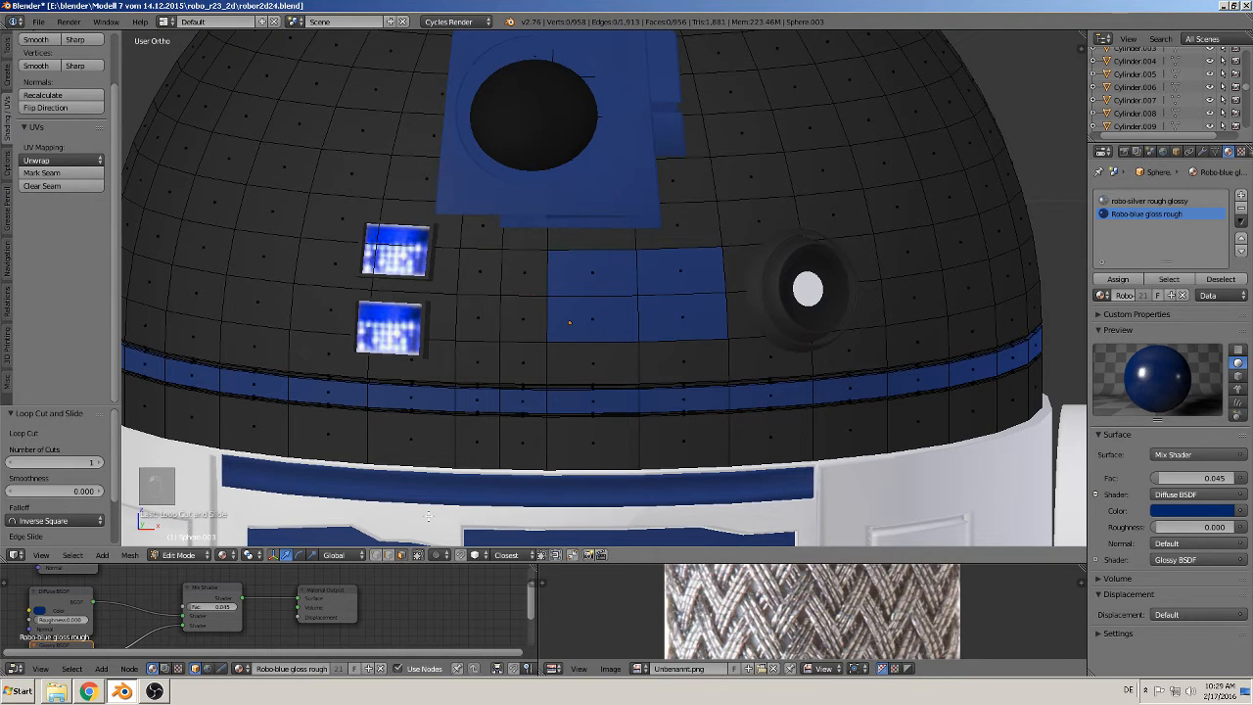
Step: Assign Robo-blue gloss rough to the two narrow faces beside the small displays and return to Object Mode
left_click(480, 274)
left_click(480, 319, "shift")
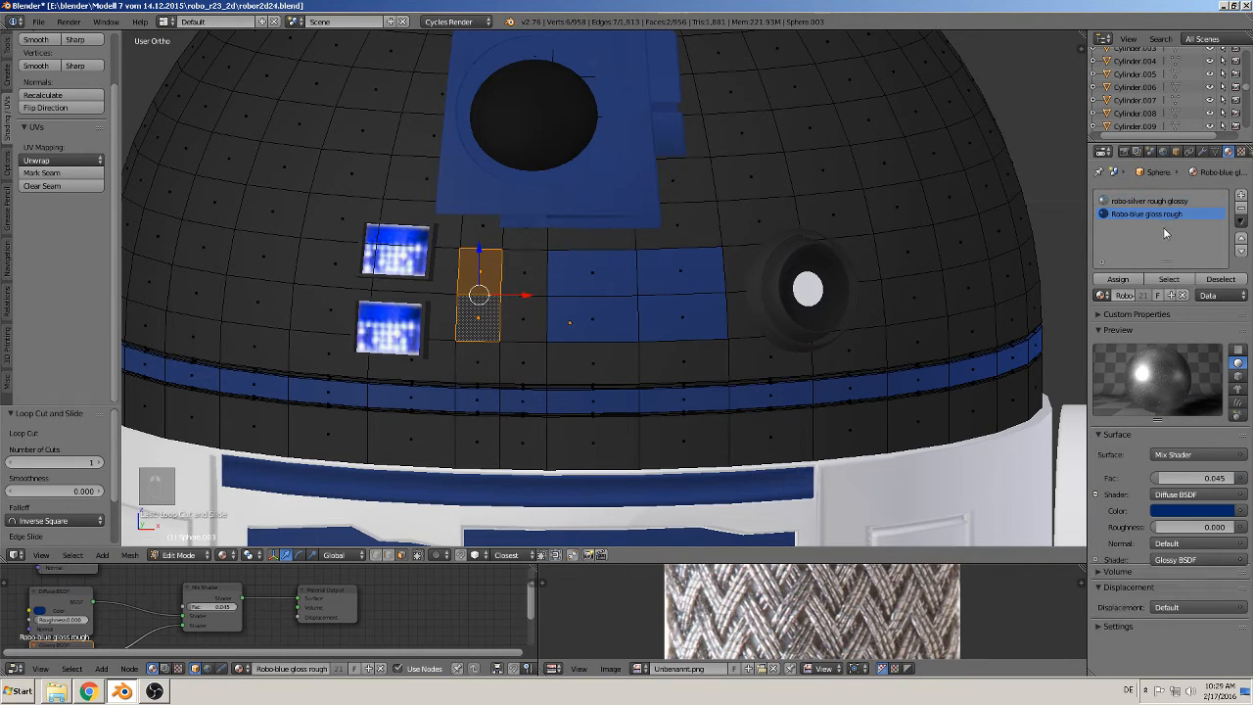
left_click(1118, 279)
key("Tab")
scroll(864, 294, "down", 8)
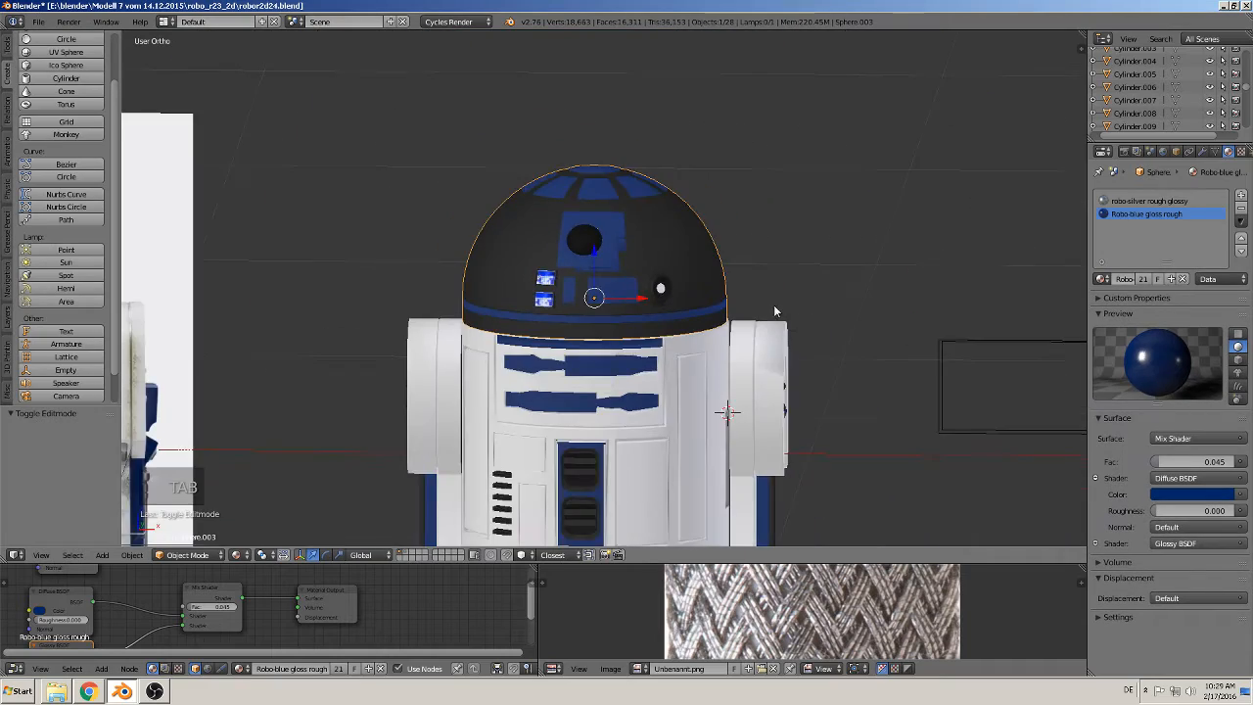
Step: Compare the side of the dome with the front photo and the multi-view reference drawings
middle_click_drag(774, 311, 794, 350)
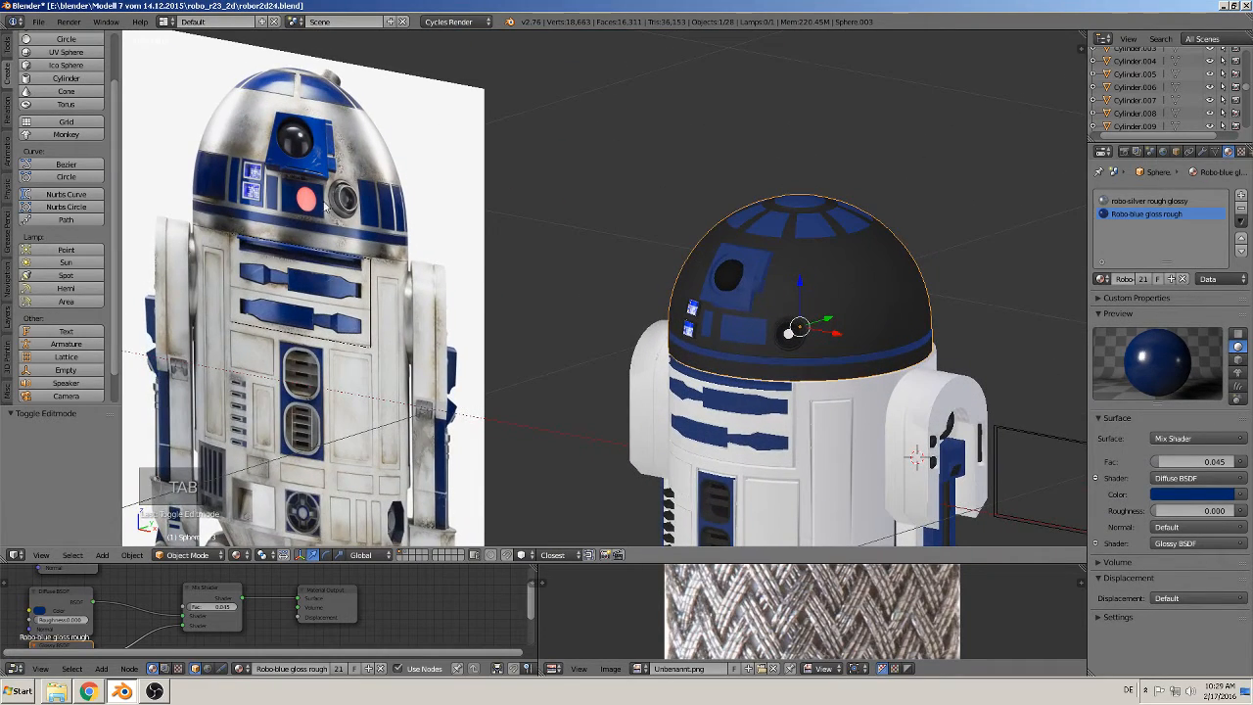
scroll(397, 213, "down", 4)
middle_click_drag(294, 245, 876, 160, "shift")
middle_click_drag(550, 157, 659, 289, "shift")
scroll(659, 289, "up", 3)
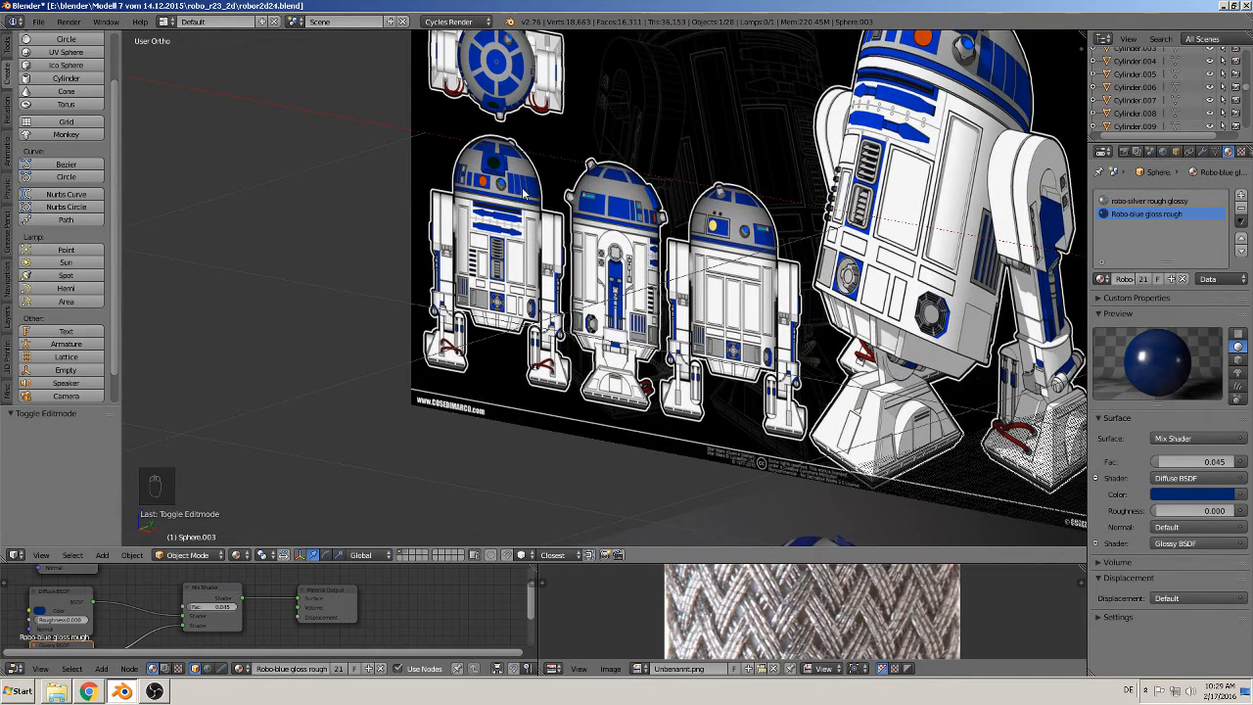
scroll(620, 228, "down", 3)
middle_click_drag(946, 299, 322, 267, "shift")
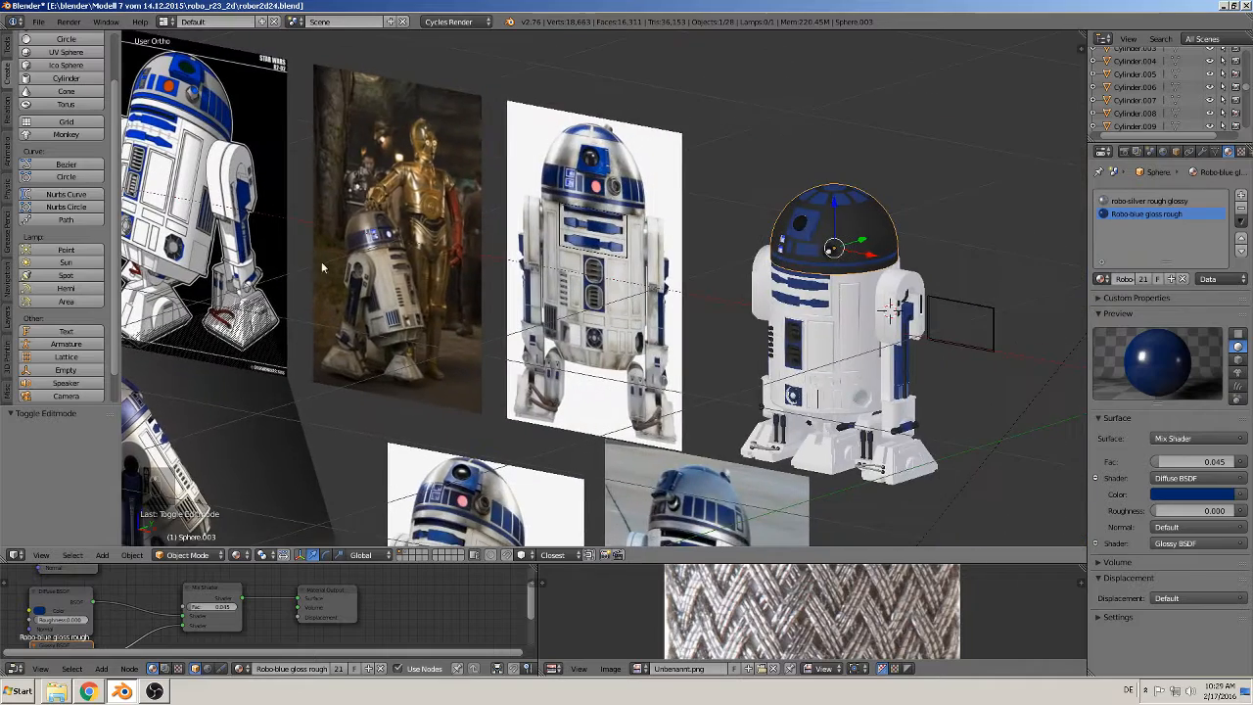
middle_click_drag(862, 249, 721, 280)
scroll(836, 270, "up", 5)
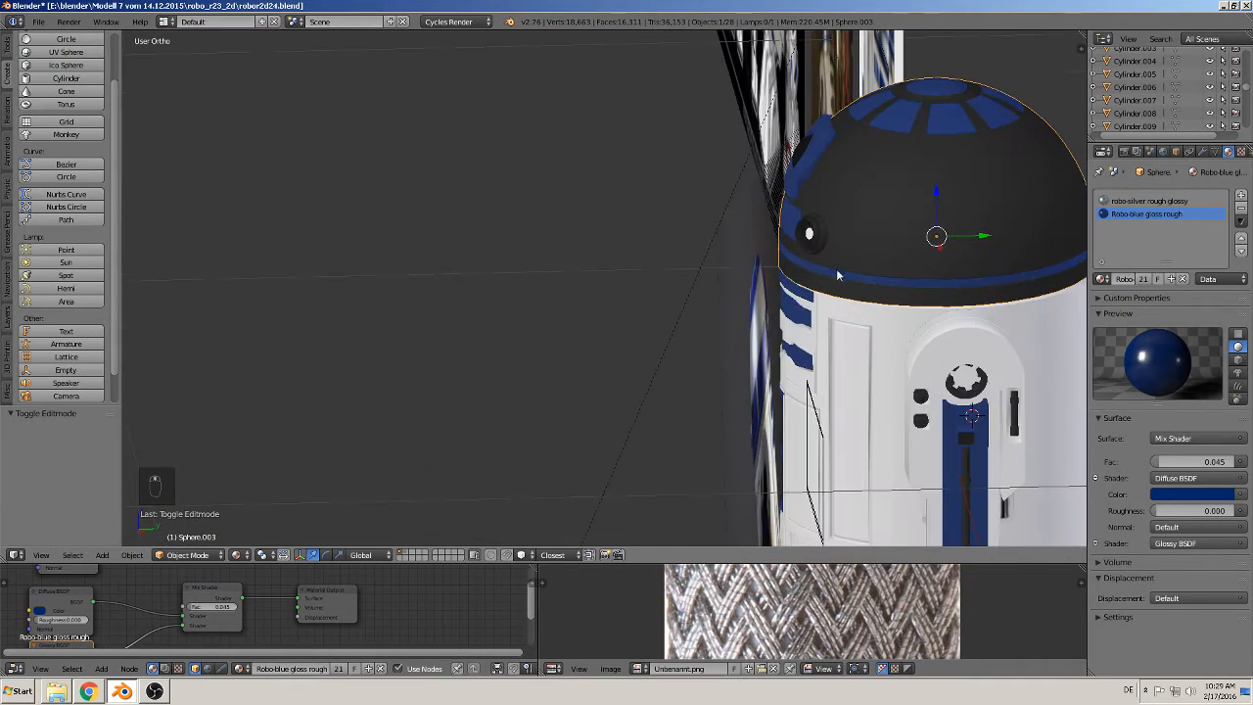
Step: Enter the dome's Edit Mode and compare the area beside the round white light with the front reference photo
key("Tab")
middle_click_drag(889, 265, 598, 196, "shift")
scroll(587, 179, "up", 2)
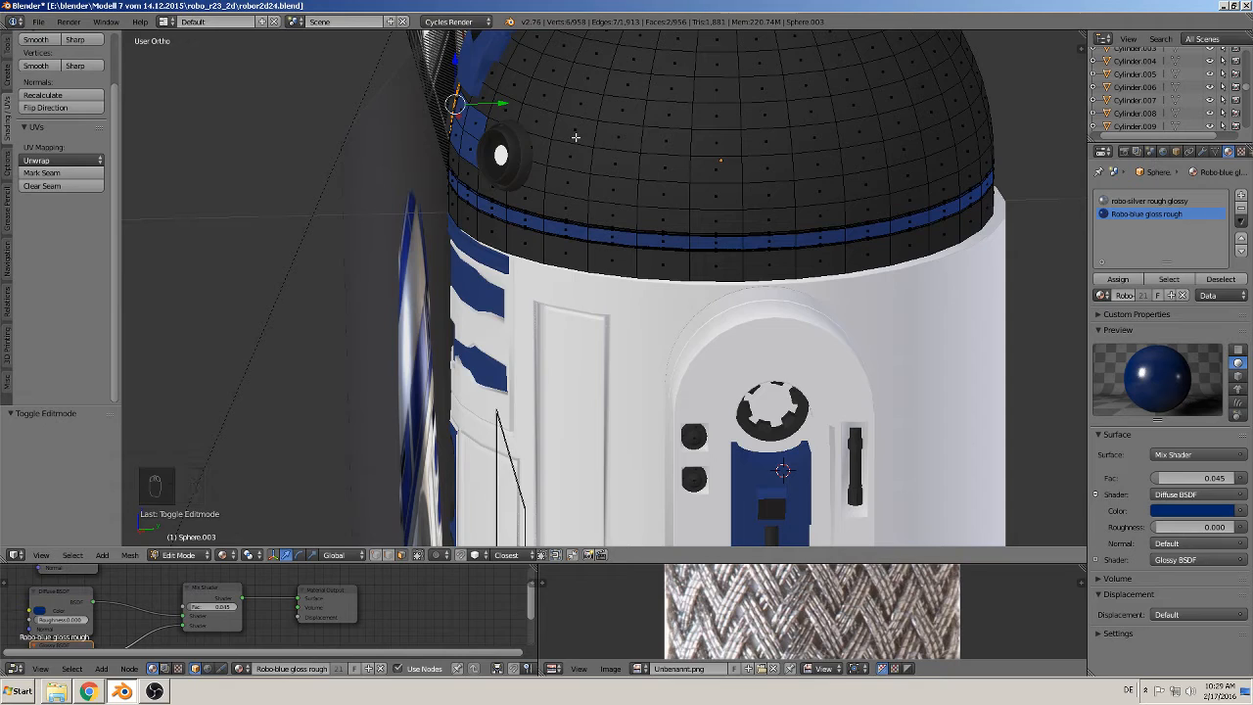
middle_click_drag(576, 137, 740, 186, "shift")
scroll(740, 186, "down", 4)
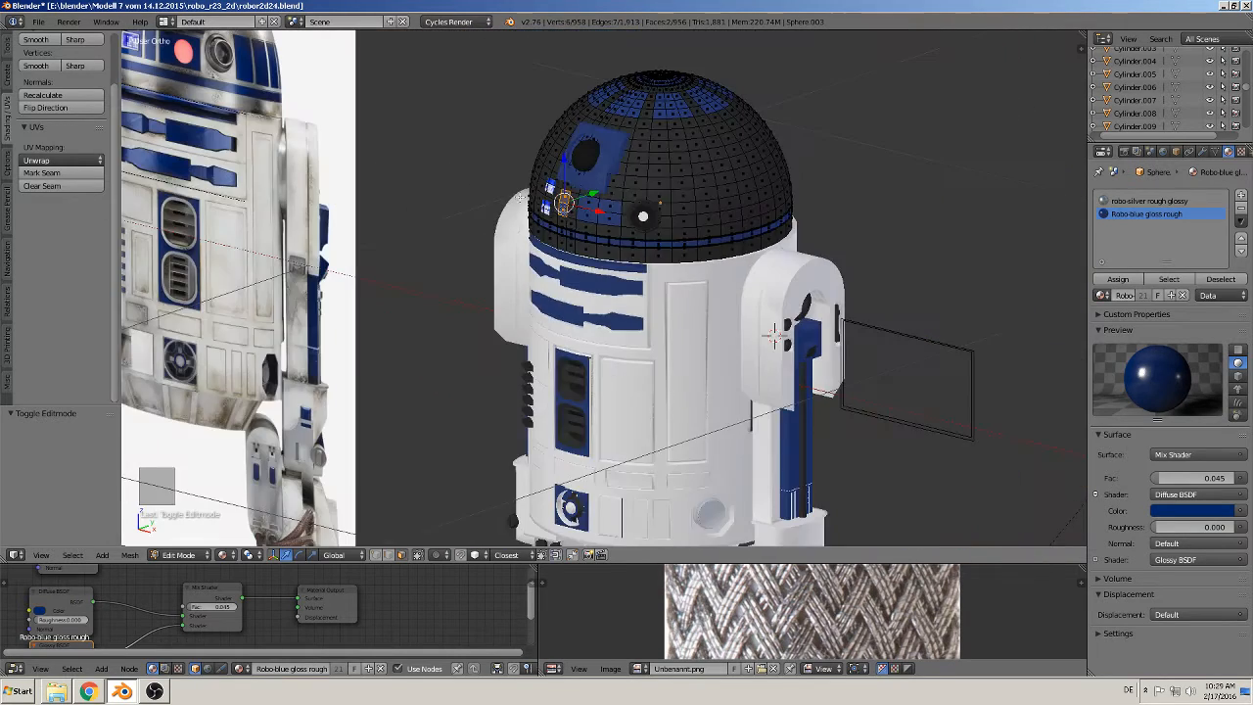
middle_click_drag(310, 219, 572, 268, "shift")
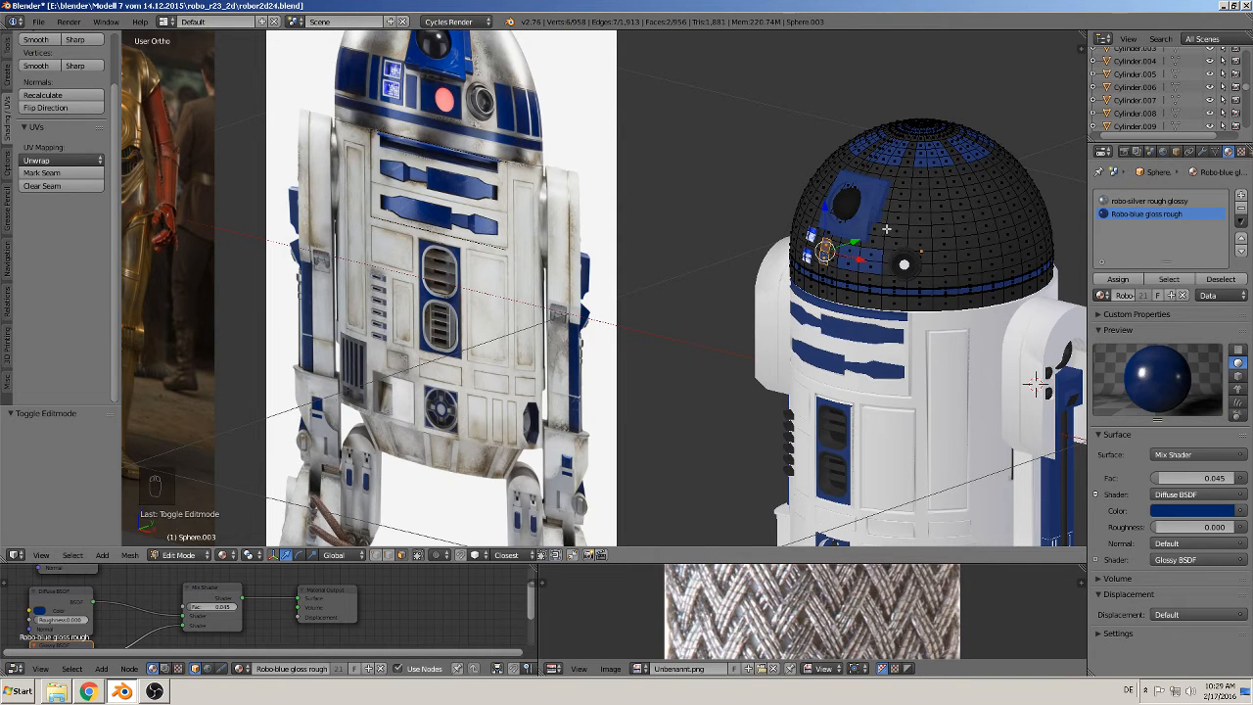
middle_click_drag(886, 229, 749, 235, "shift")
right_click(678, 245, "shift")
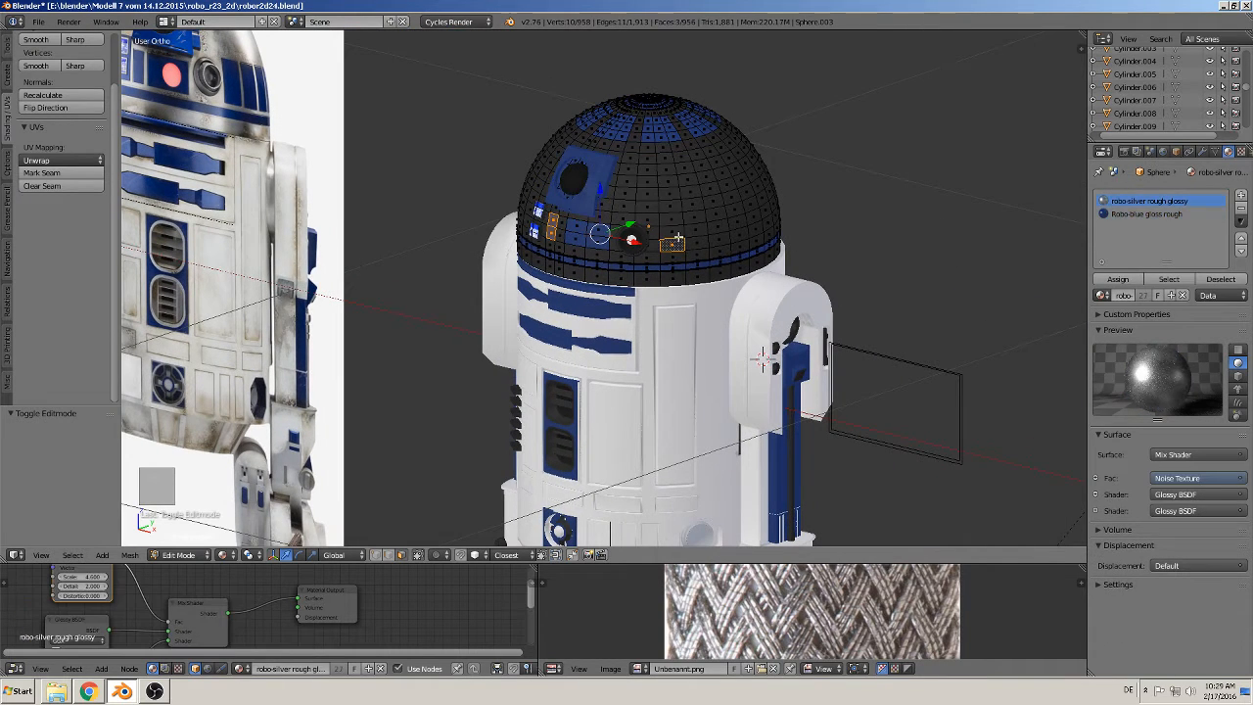
right_click(674, 234, "shift")
right_click(673, 221, "shift")
right_click(715, 215, "shift")
right_click(718, 225, "shift")
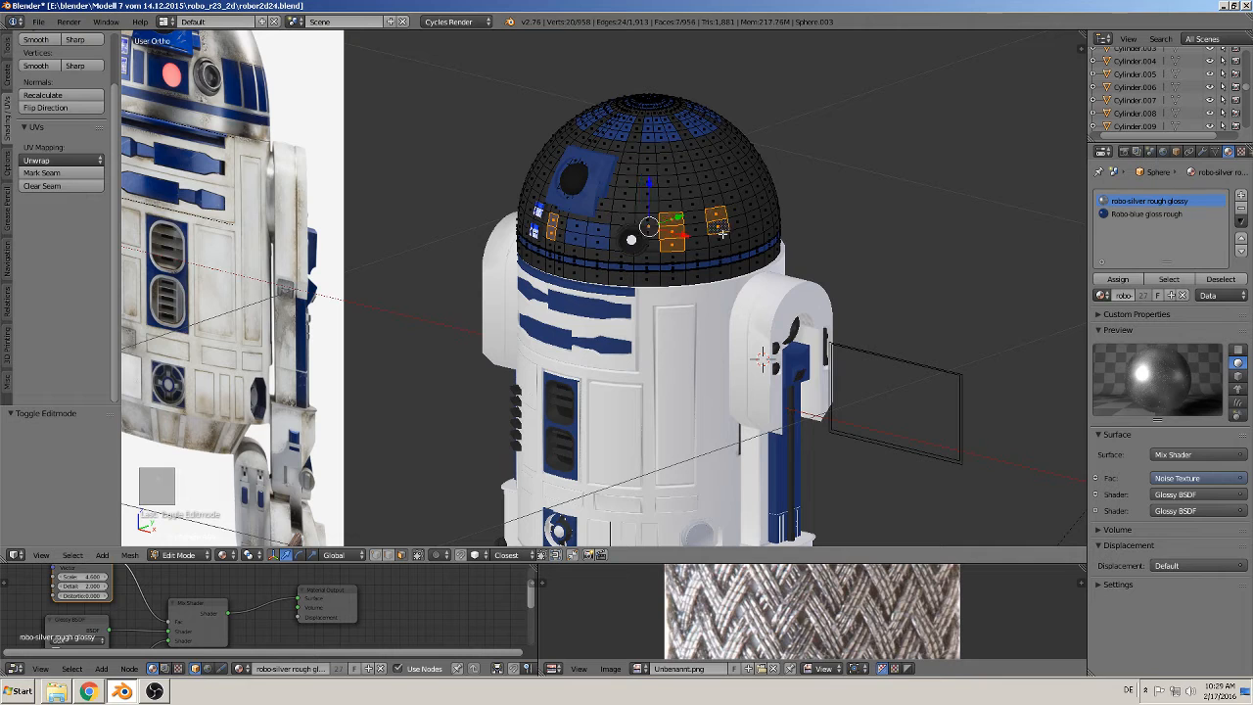
right_click(722, 238, "shift")
right_click(759, 227, "shift")
right_click(756, 215, "shift")
right_click(753, 204, "shift")
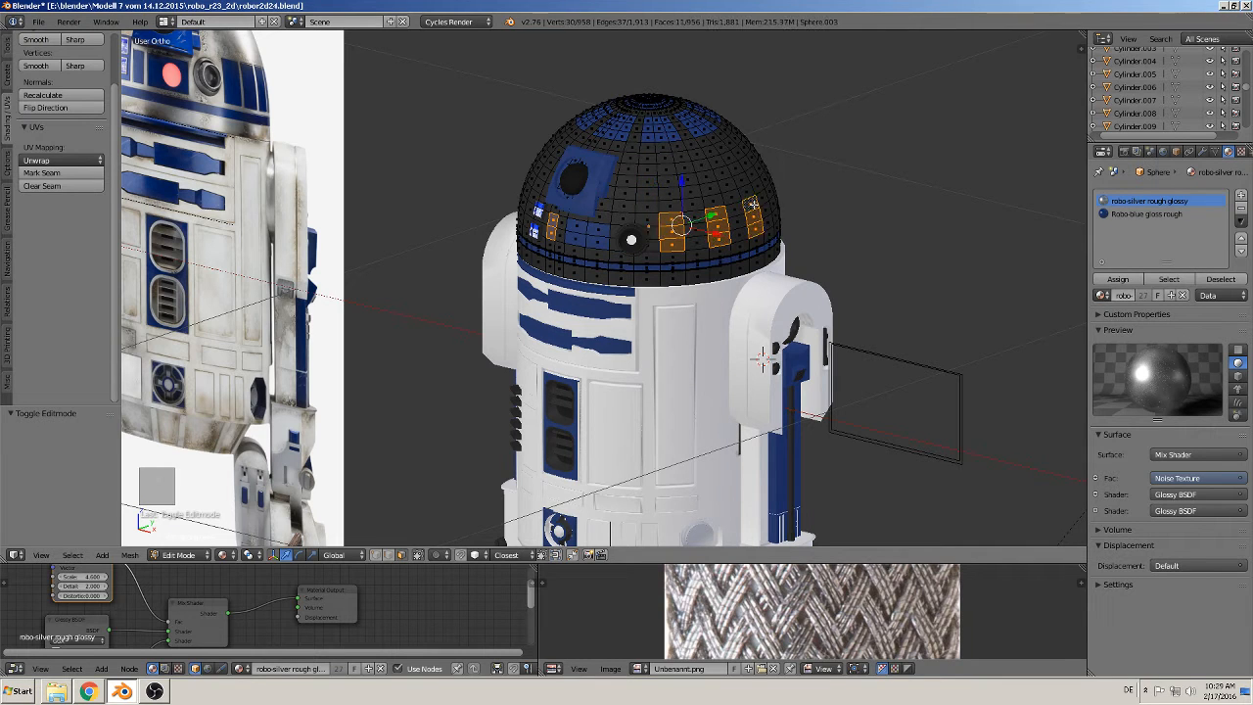
middle_click_drag(797, 257, 745, 253)
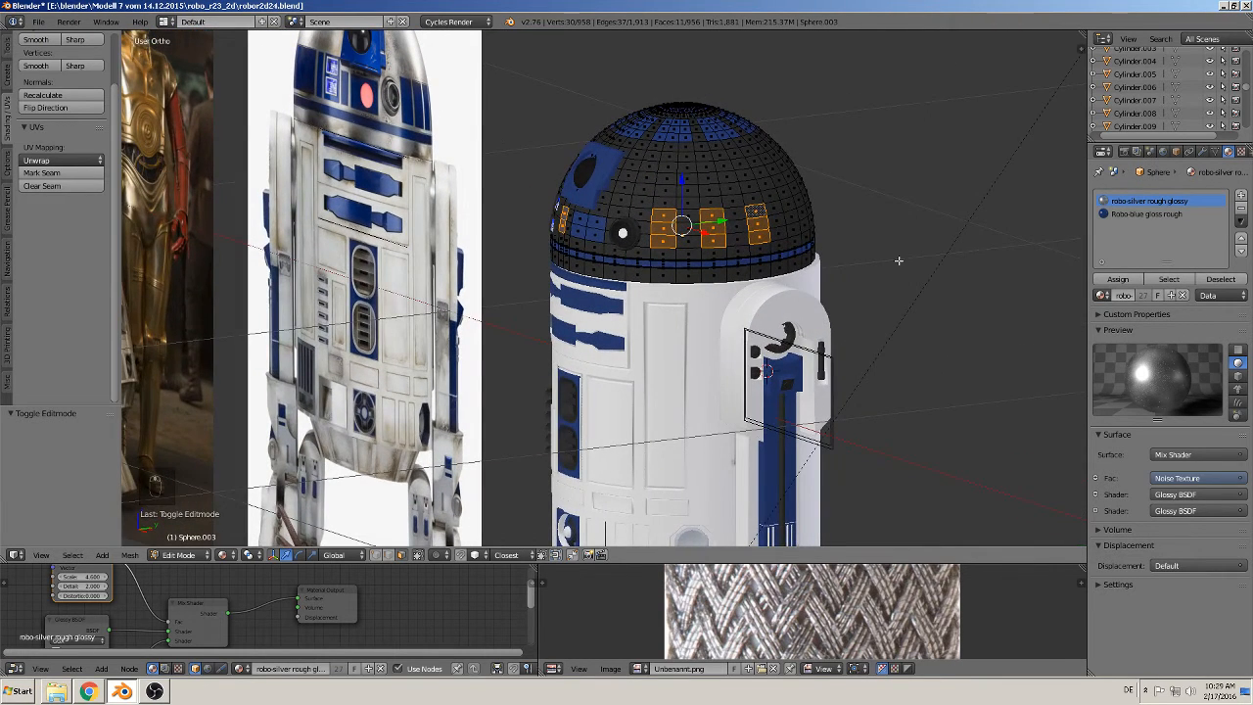
middle_click_drag(834, 278, 725, 319, "shift")
scroll(725, 319, "up", 7)
key("a")
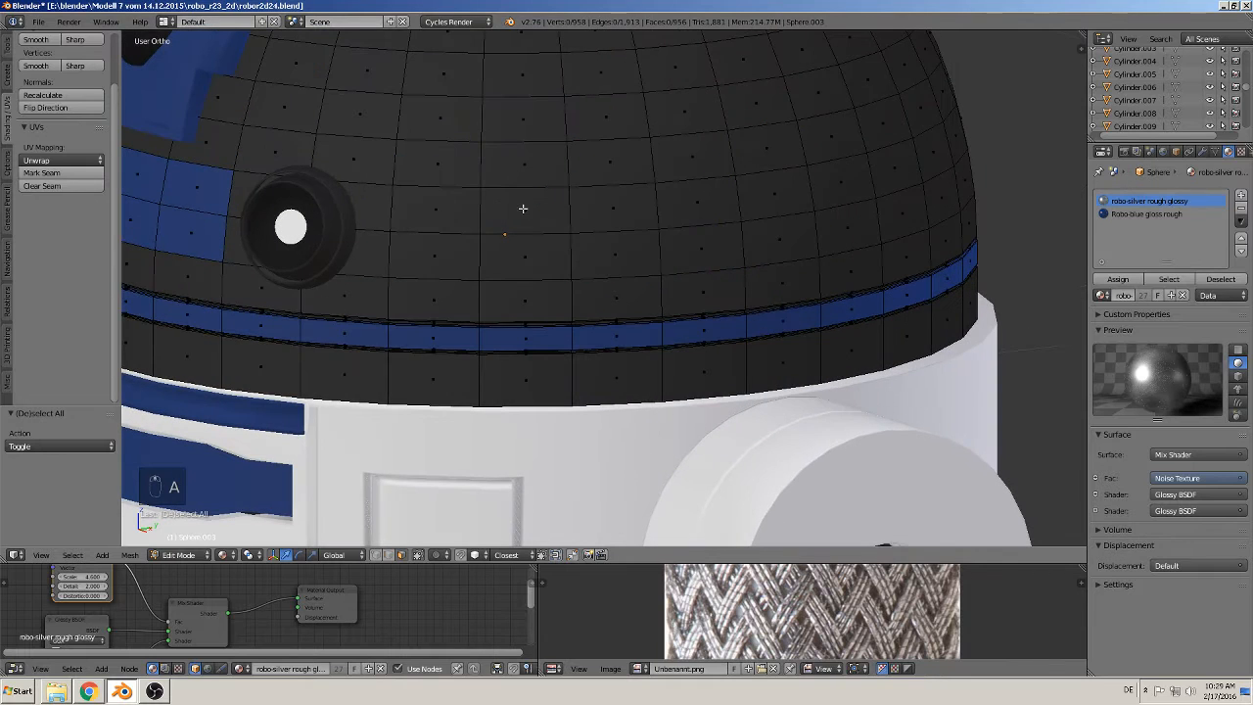
Step: Add three vertical loop cuts to the dome beside the round white light, each slid close to an existing vertical edge
key("ctrl+r")
left_click(500, 183)
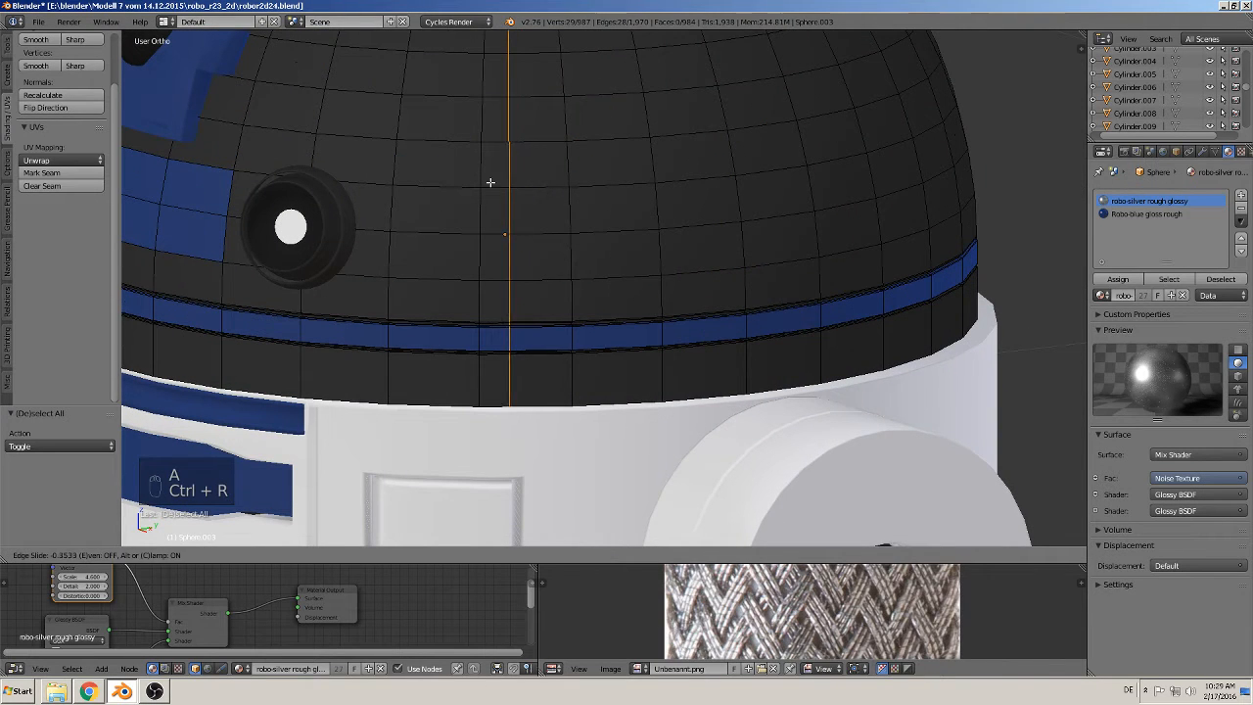
left_click(483, 181)
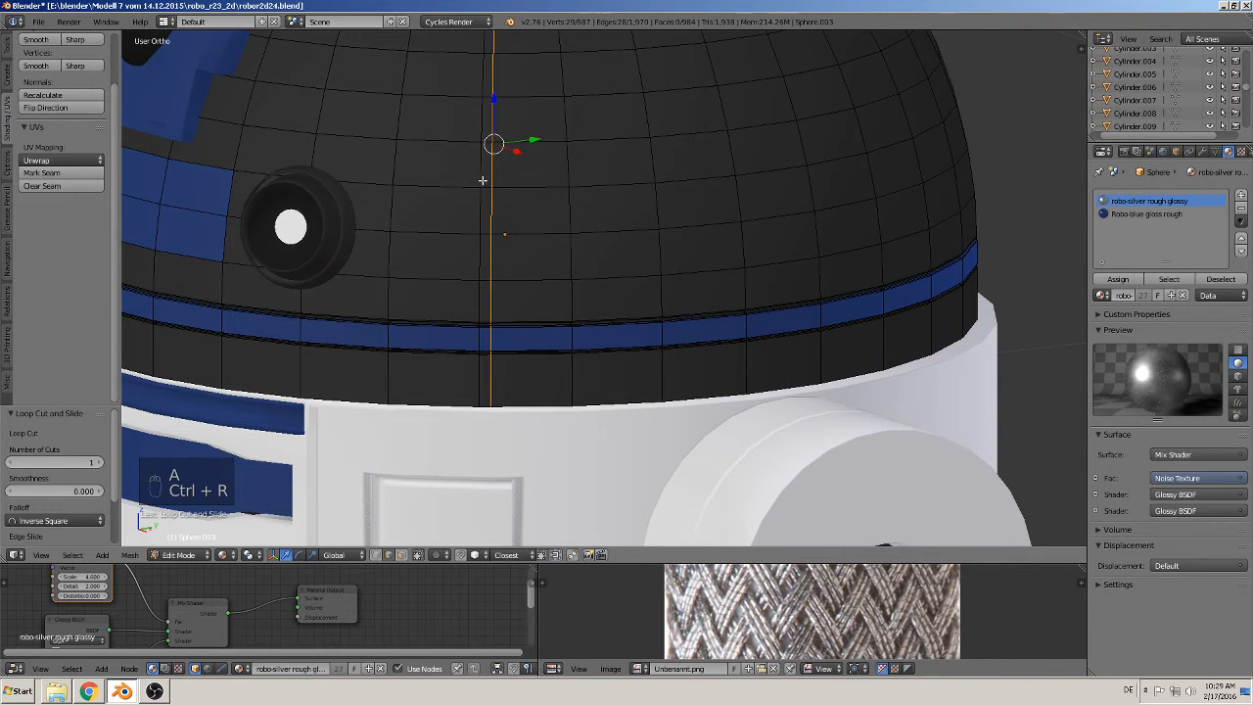
key("ctrl+r")
left_click(588, 159)
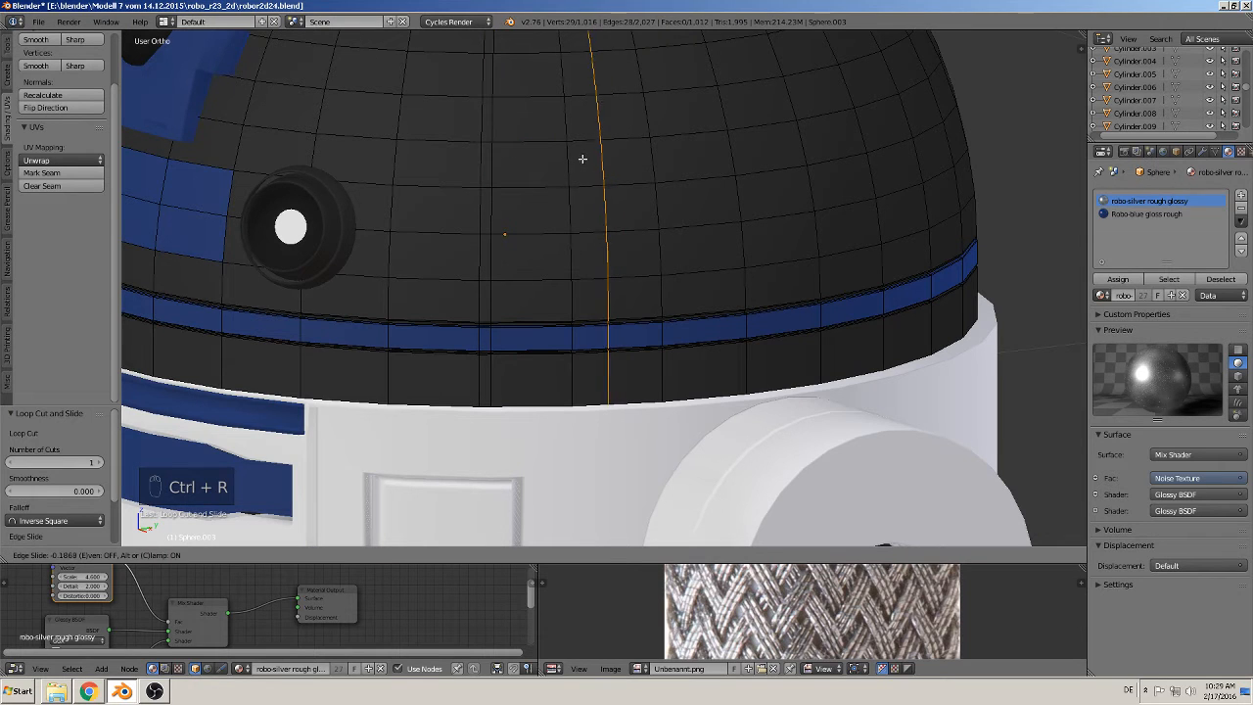
left_click(564, 152)
key("ctrl+r")
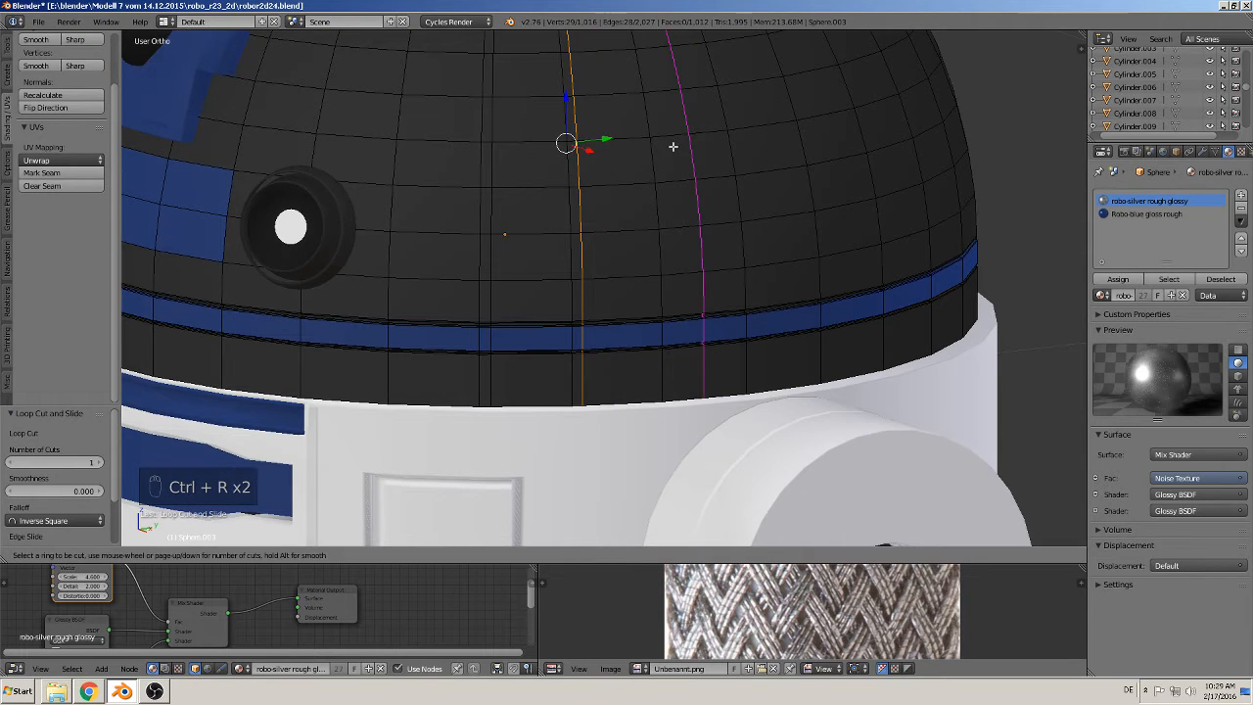
left_click(672, 145)
left_click(644, 146)
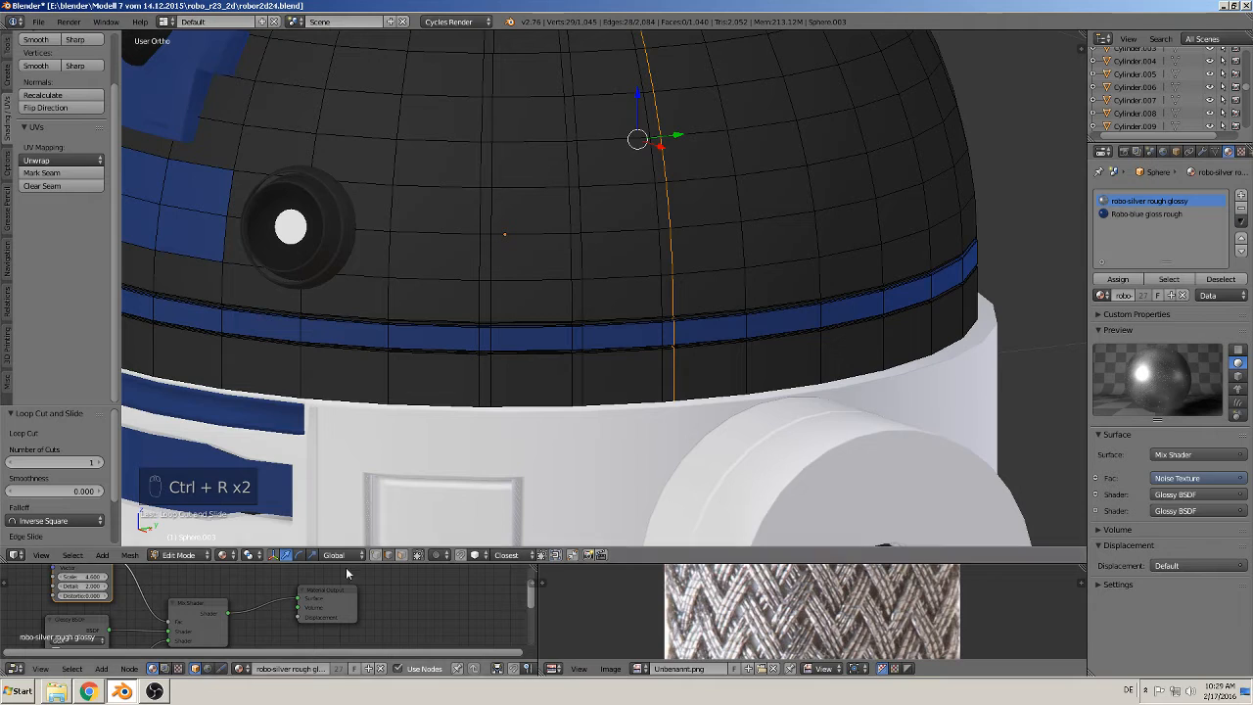
Step: Select three columns of three faces between the new narrow strips beside the round light and assign Robo-blue gloss rough
left_click(401, 555)
right_click(458, 169)
right_click(456, 209, "shift")
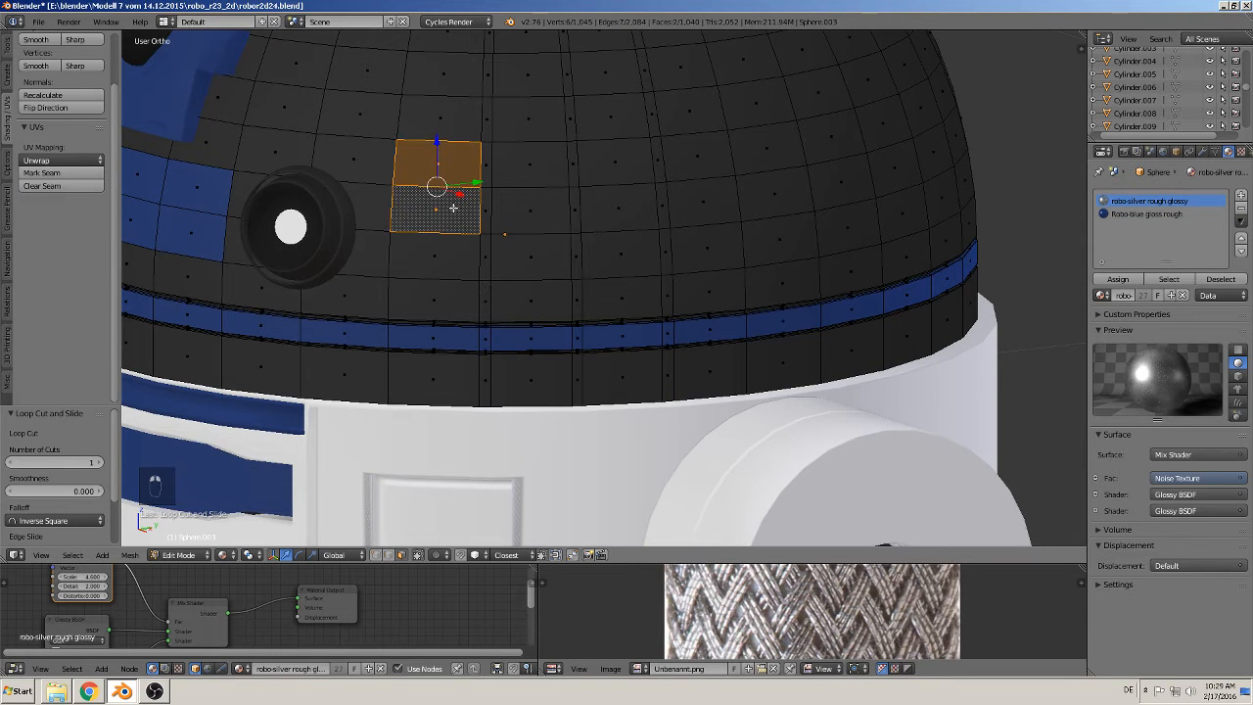
right_click(473, 263, "shift")
right_click(514, 260, "shift")
right_click(534, 209, "shift")
right_click(551, 173, "shift")
right_click(621, 173, "shift")
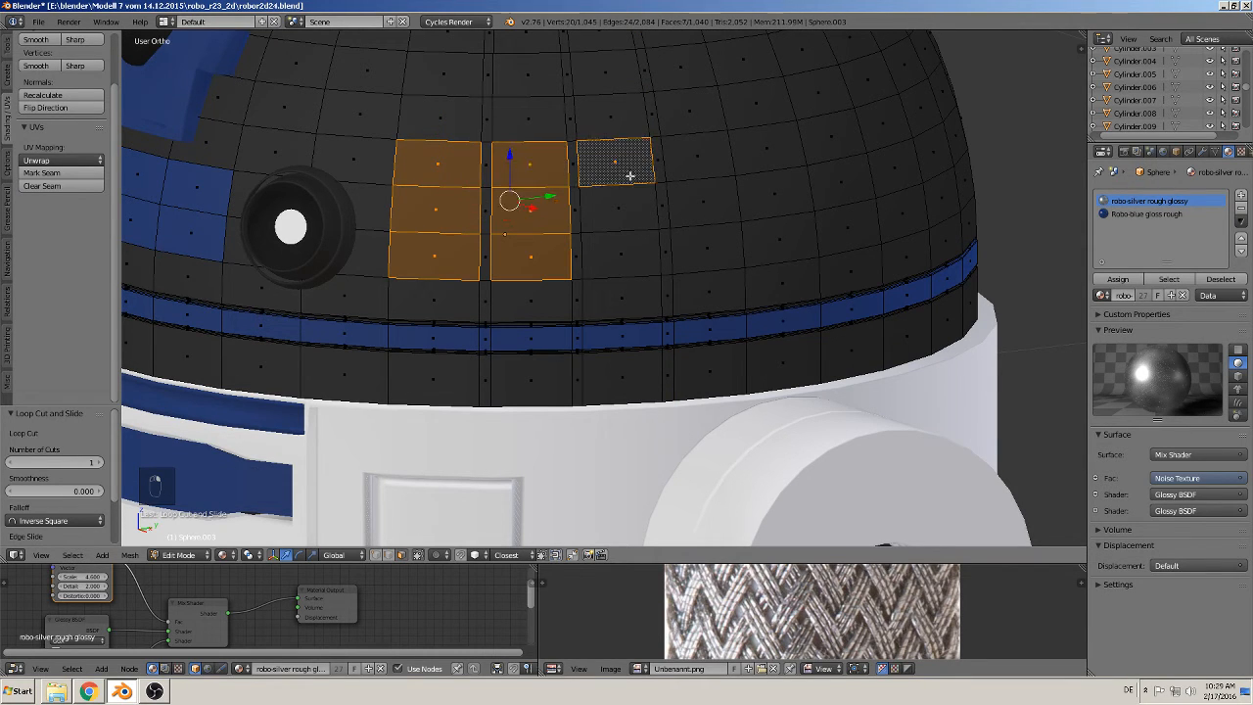
right_click(629, 207, "shift")
right_click(623, 256, "shift")
left_click(1140, 214)
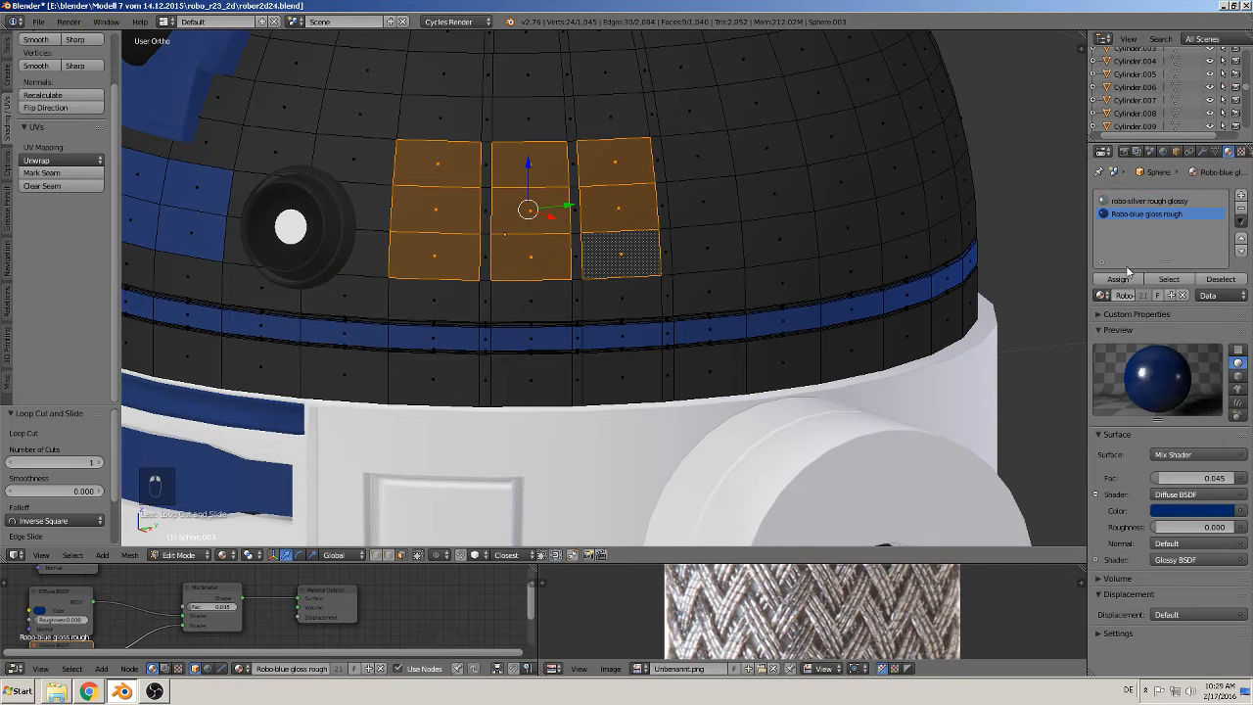
left_click(1118, 279)
Step: Assign Robo-blue gloss rough to the five-by-three block of faces beyond the three blue panels and return to Object Mode
right_click(723, 163)
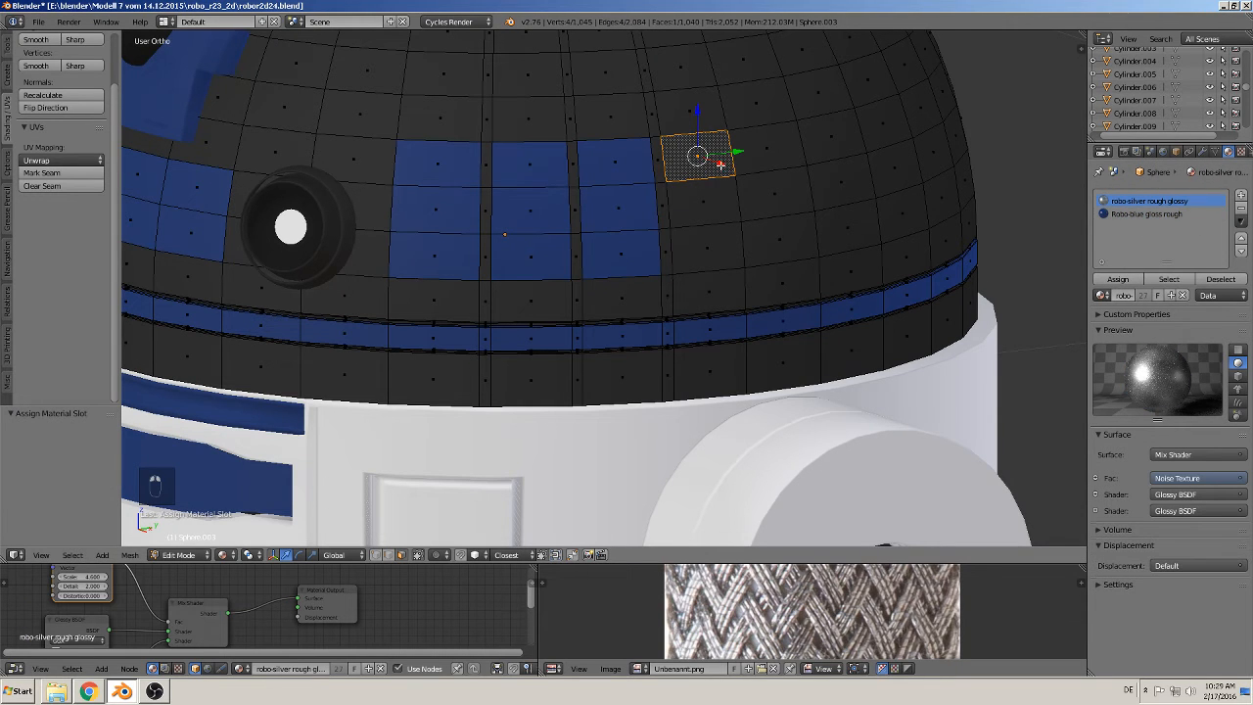
right_click(775, 155, "shift")
key("c")
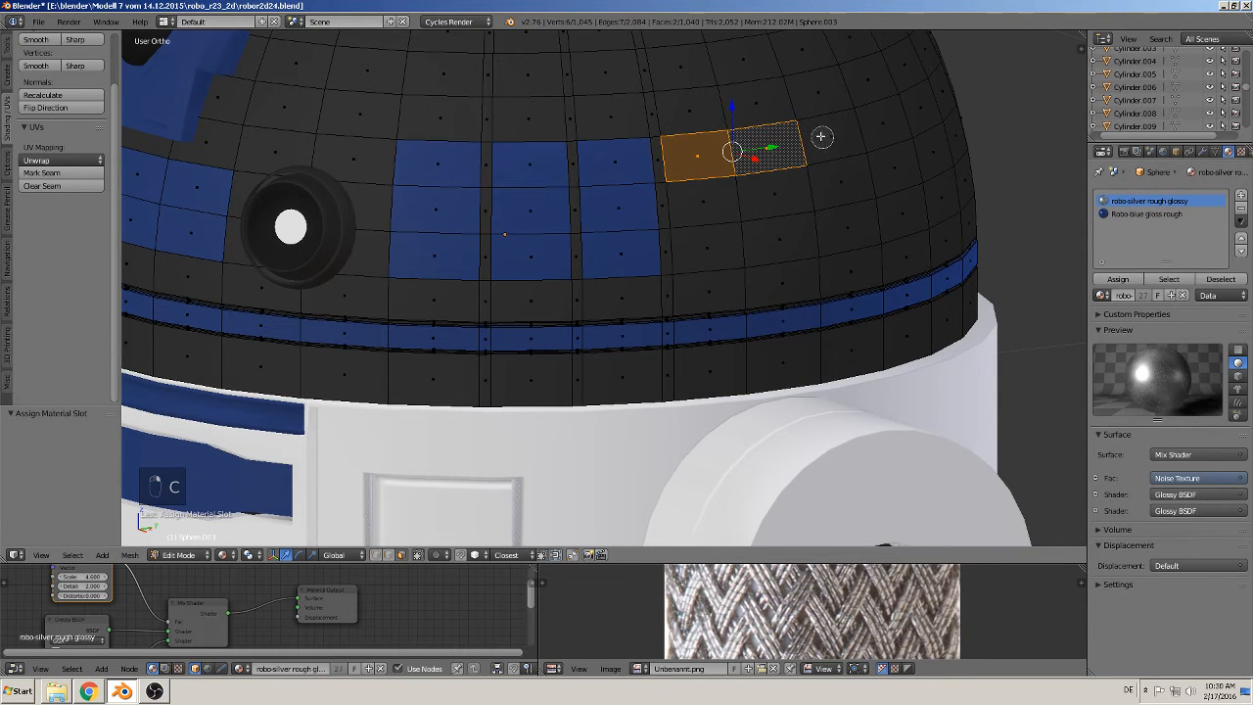
mouse_move(825, 131)
left_mouse_down()
mouse_move(842, 204)
mouse_move(735, 210)
mouse_move(903, 198)
mouse_move(906, 144)
left_mouse_up()
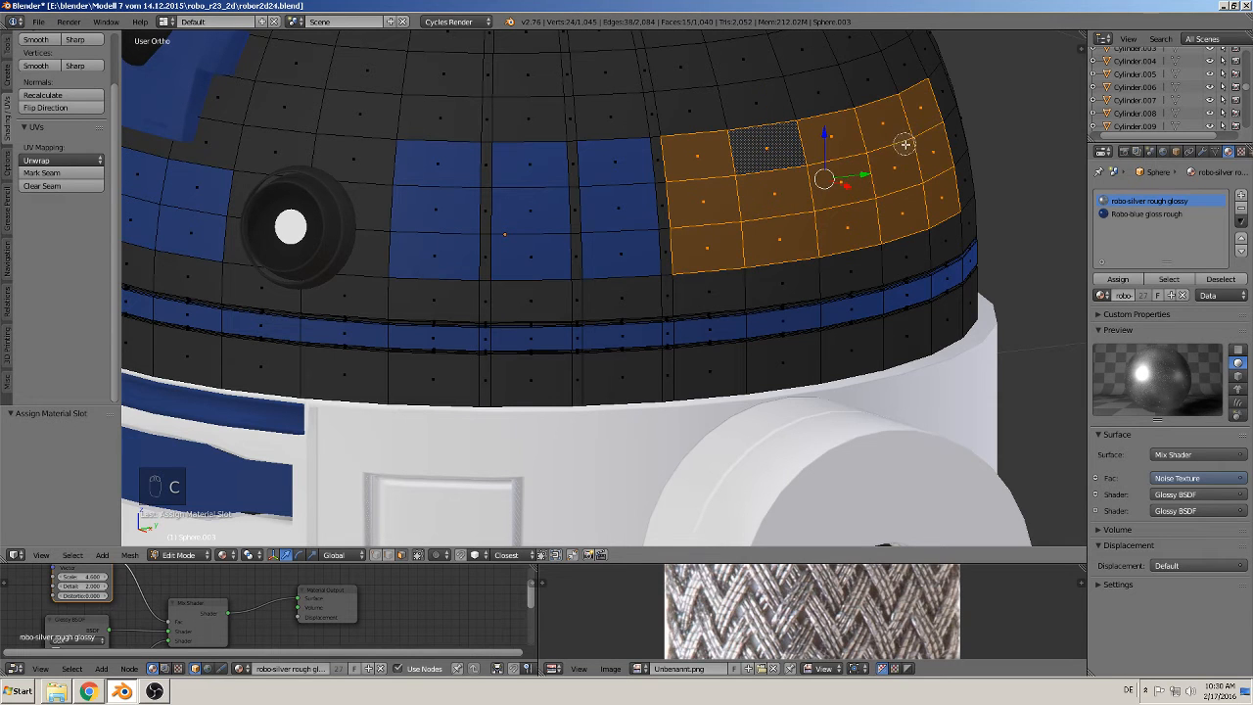
left_click(1138, 213)
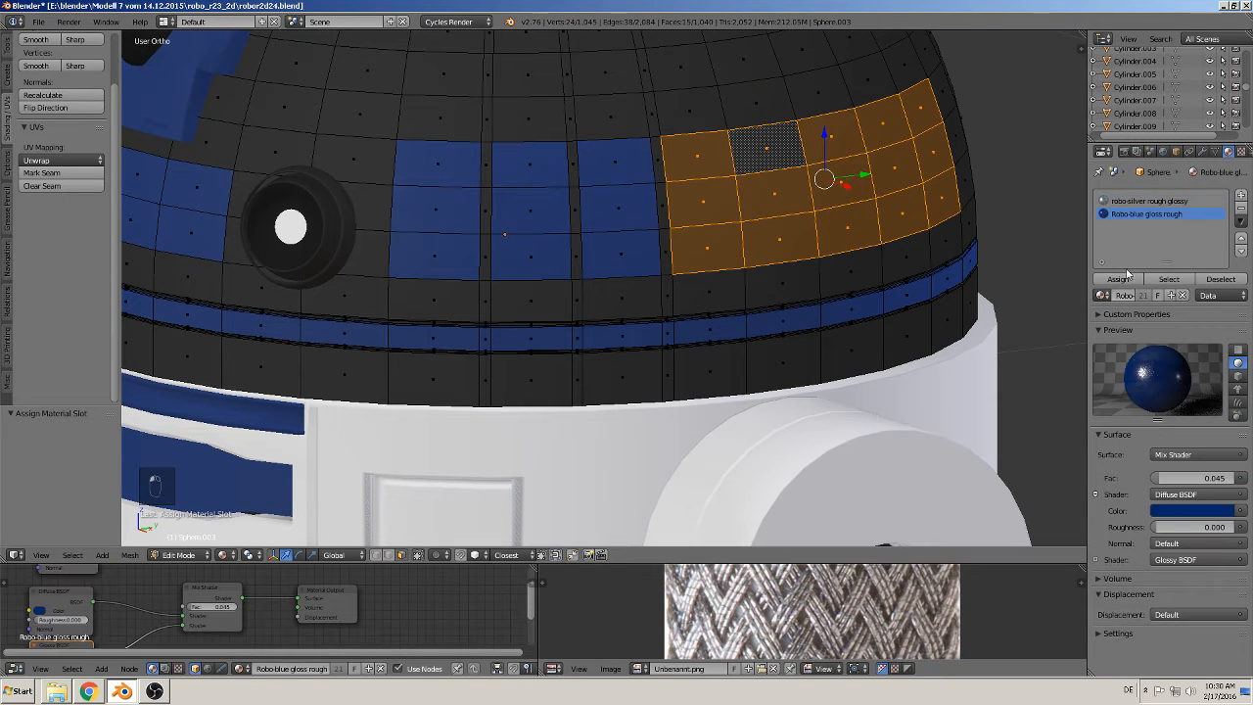
left_click(1119, 279)
key("Tab")
Step: In the dome's Edit Mode, add one vertical loop cut beside the small displays, on the side away from the round light
scroll(719, 288, "down", 5)
scroll(635, 296, "down", 4)
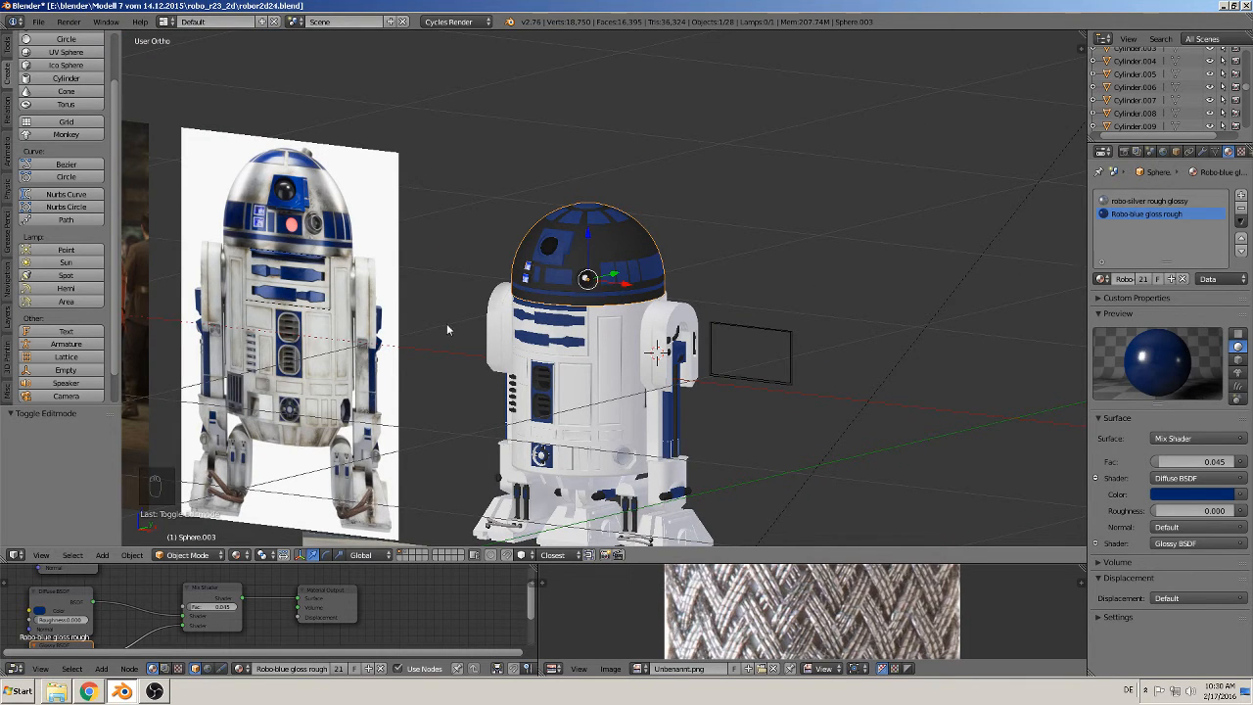
middle_click_drag(507, 336, 930, 306, "shift")
scroll(930, 305, "up", 3)
middle_click_drag(930, 306, 699, 248, "shift")
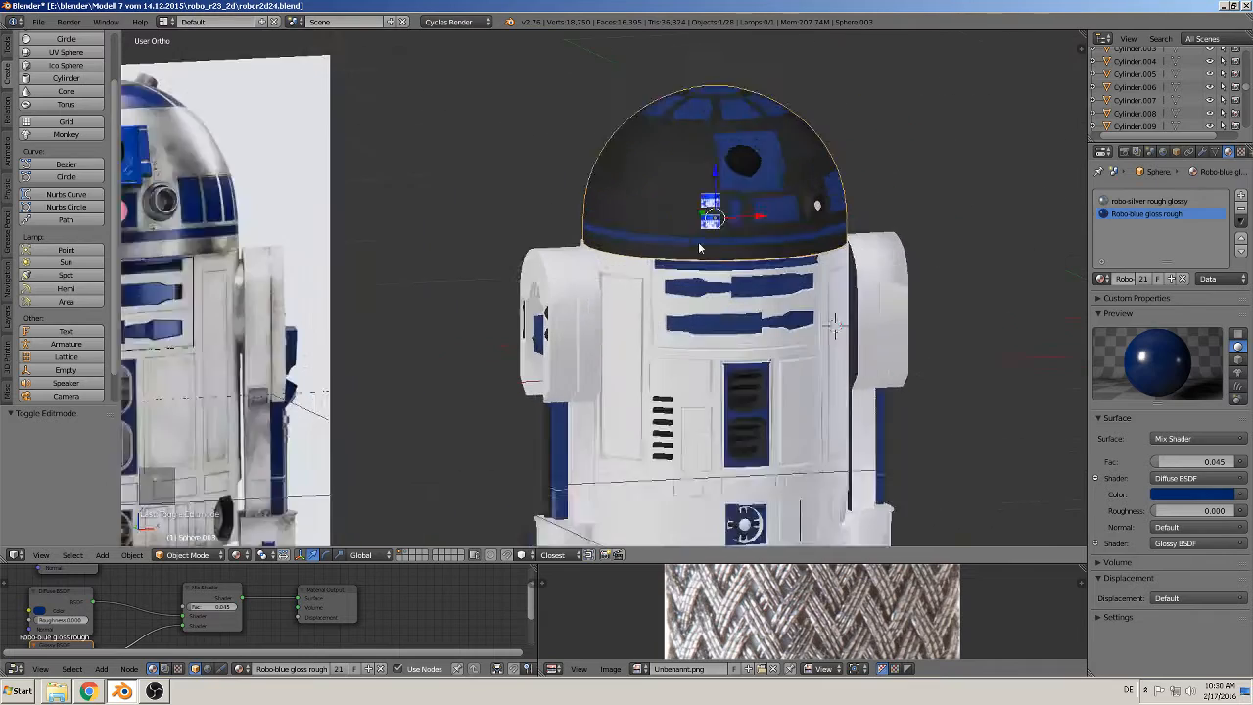
scroll(700, 247, "up", 4)
key("Tab")
middle_click_drag(795, 134, 655, 273, "shift")
scroll(655, 261, "up", 2)
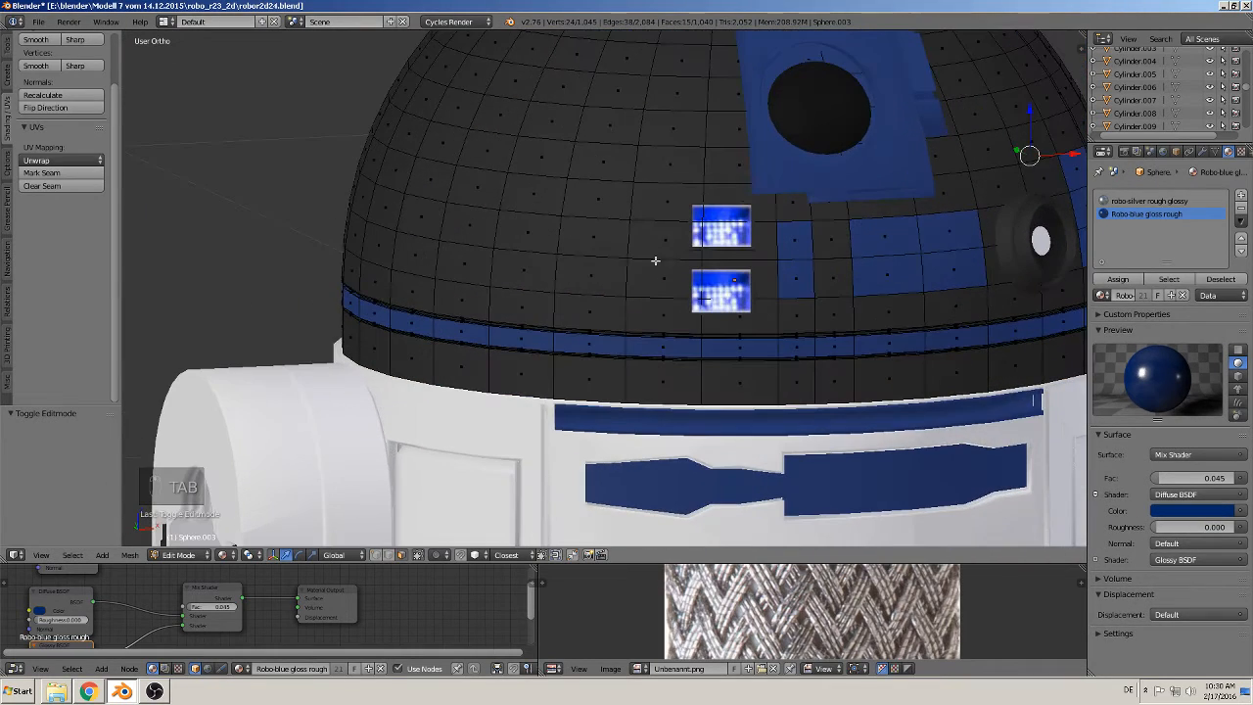
key("ctrl+r")
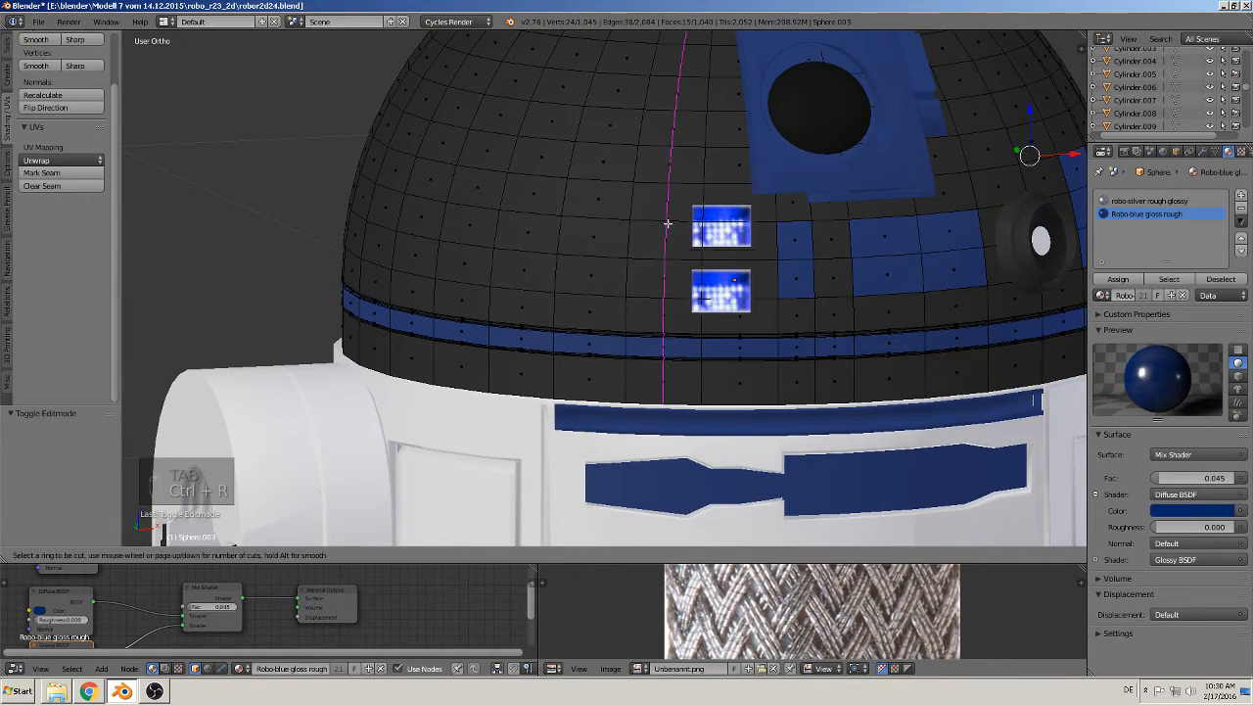
left_click(666, 224)
left_click(671, 240)
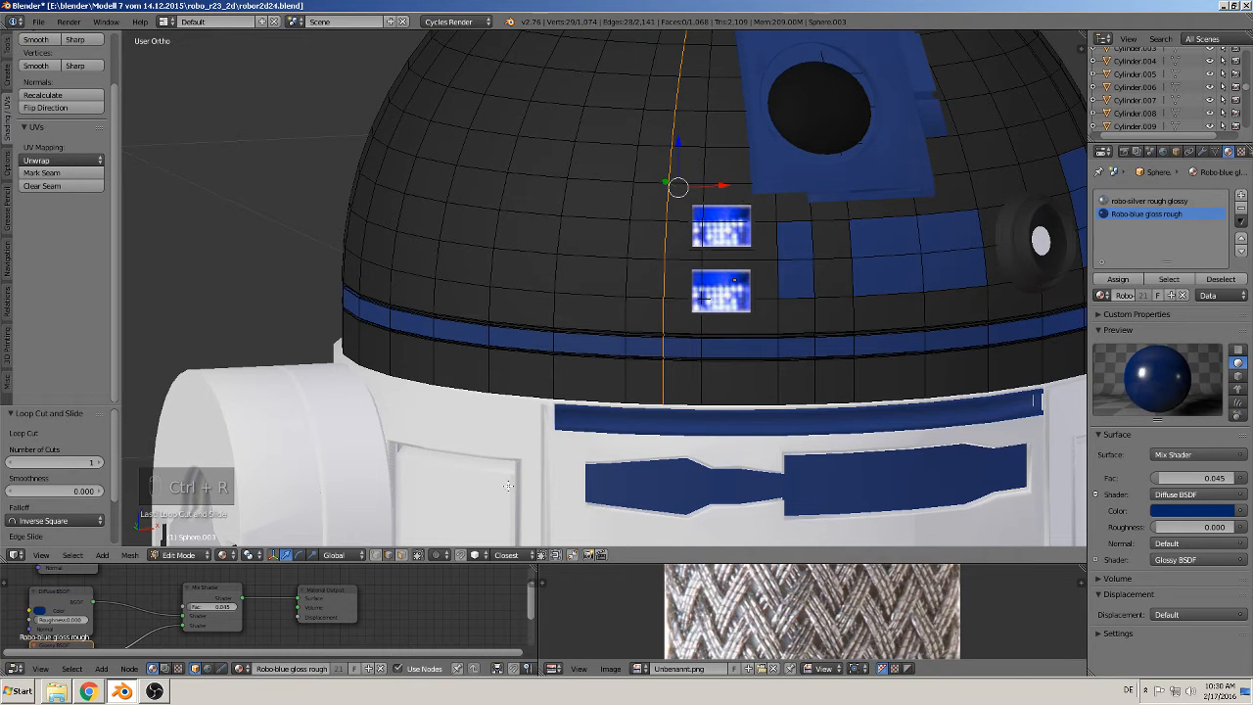
Step: Assign Robo-blue gloss rough to the three stacked faces beside the small displays, next to the new cut, and clear the selection
left_click(401, 556)
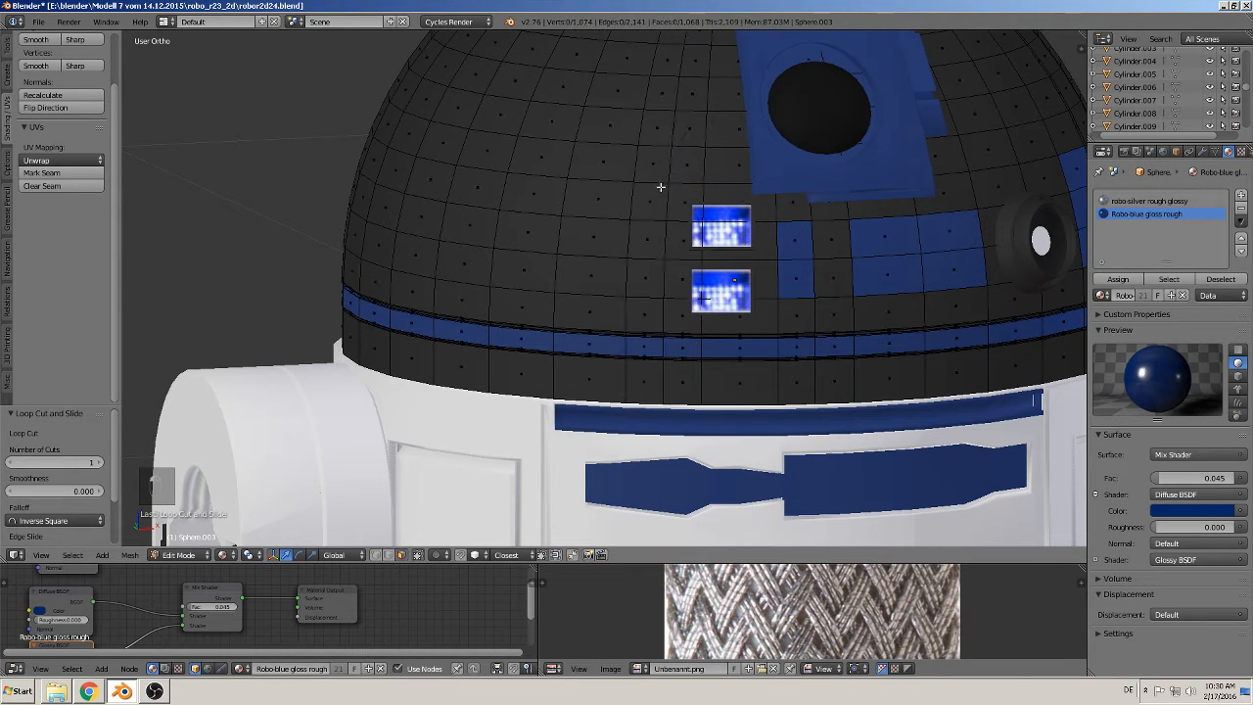
right_click(648, 202)
right_click(648, 240, "shift")
right_click(646, 278, "shift")
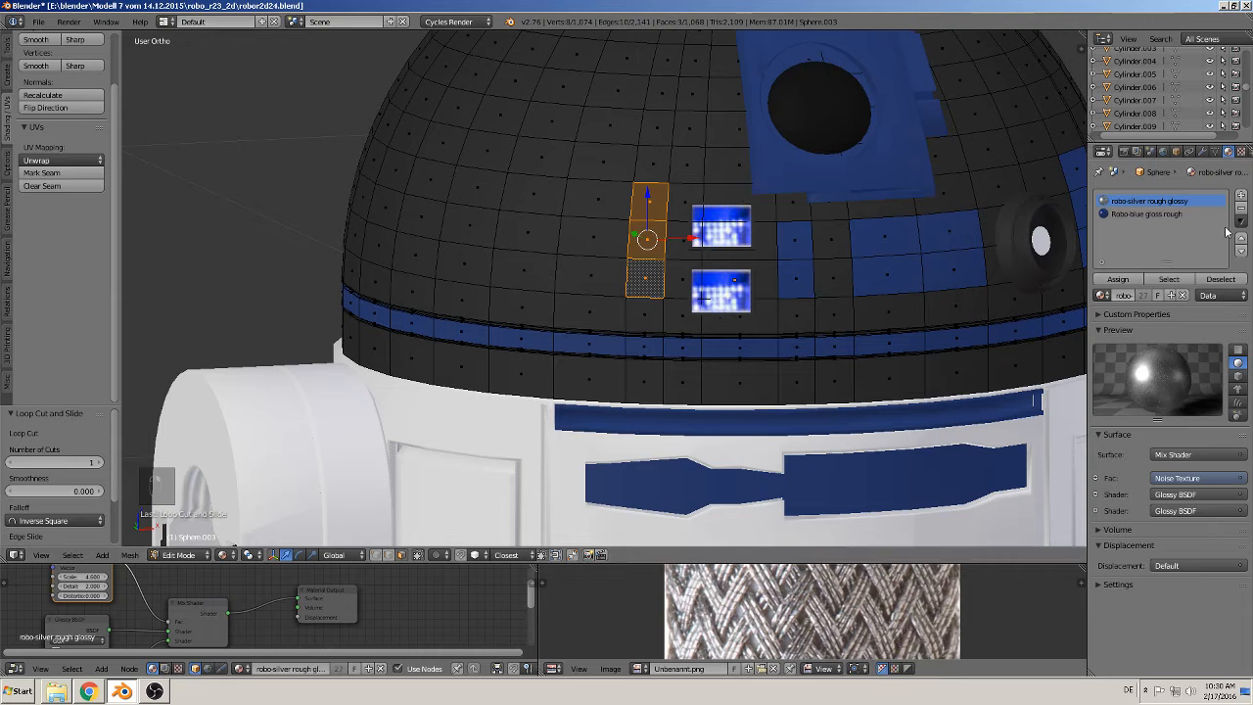
left_click(1146, 213)
left_click(1118, 279)
scroll(691, 332, "down", 3)
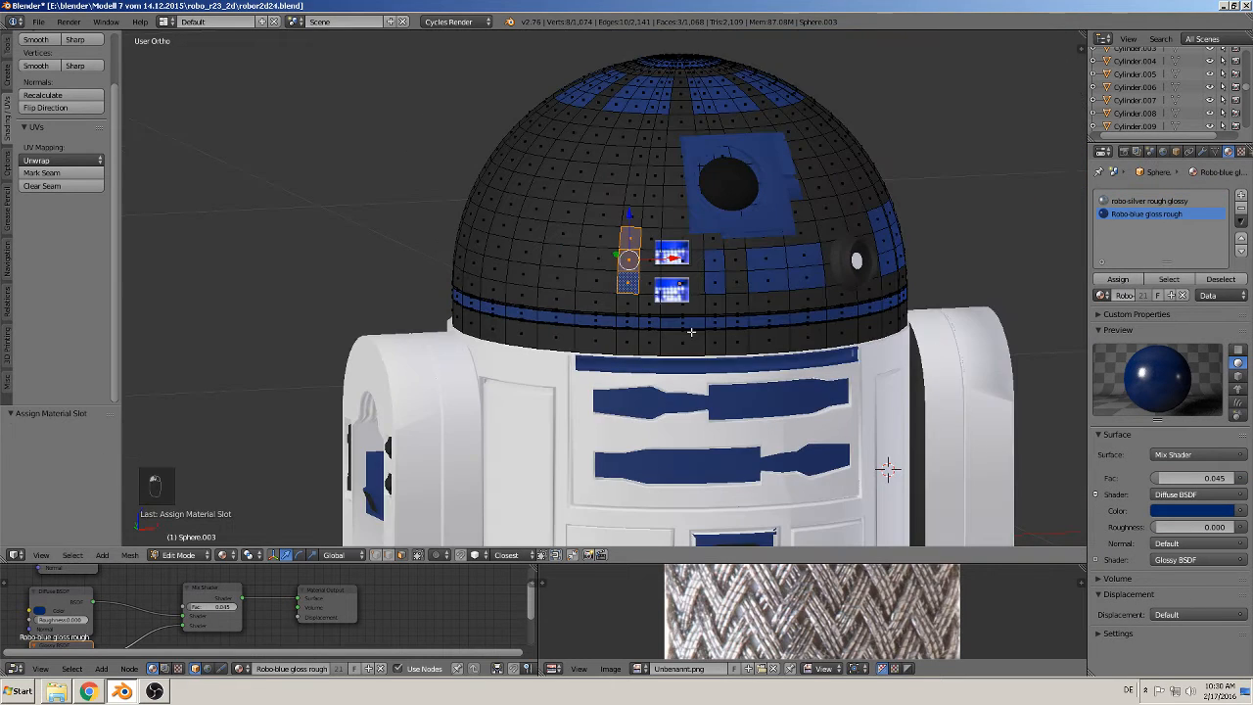
key("a")
Step: Examine the dome's blue panel layout in the front photo and the multi-view reference drawings
scroll(691, 332, "down", 4)
middle_click_drag(525, 323, 929, 297, "shift")
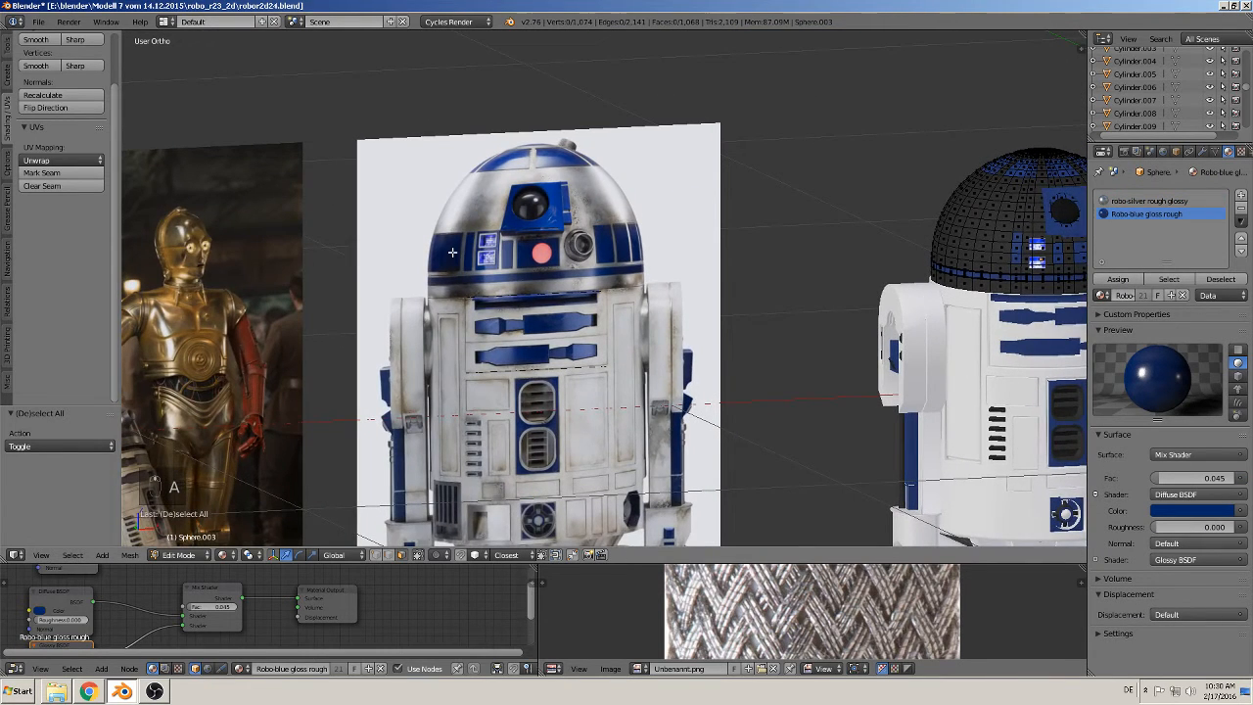
middle_click_drag(452, 253, 1083, 243, "shift")
middle_click_drag(199, 320, 771, 169, "shift")
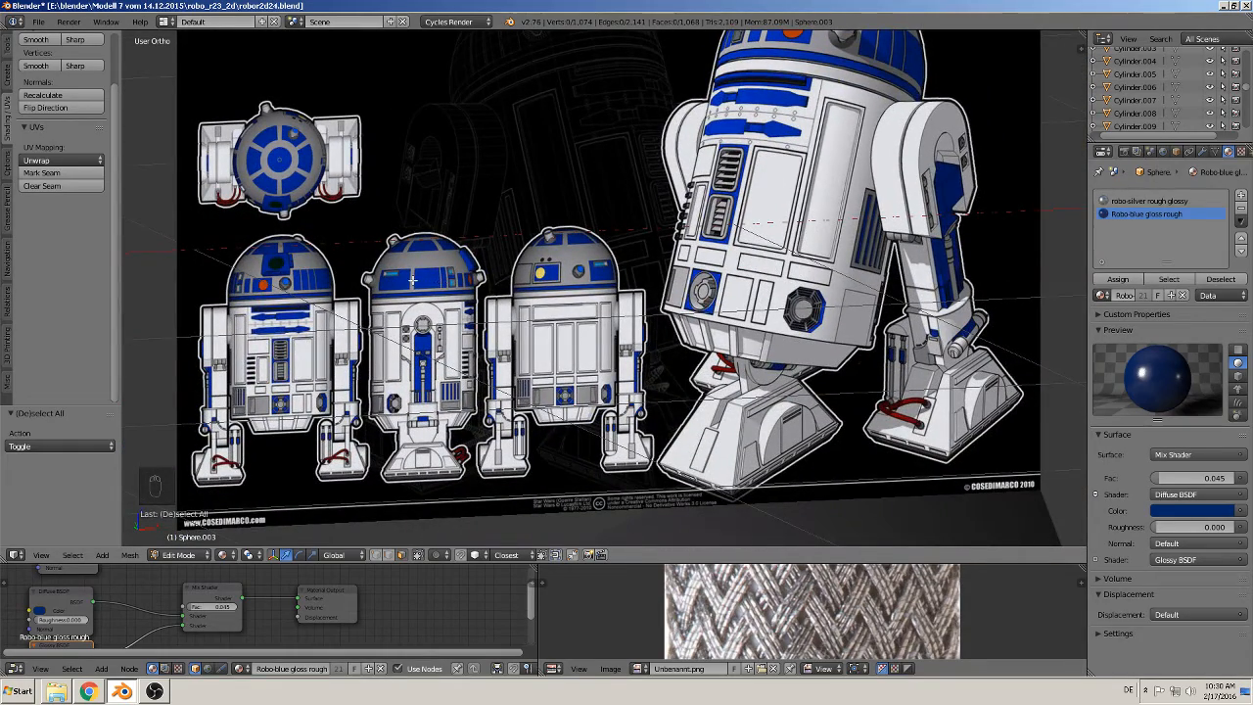
middle_click_drag(892, 282, 253, 346, "shift")
middle_click_drag(935, 194, 396, 374, "shift")
middle_click_drag(946, 337, 705, 369, "shift")
scroll(705, 369, "up", 3)
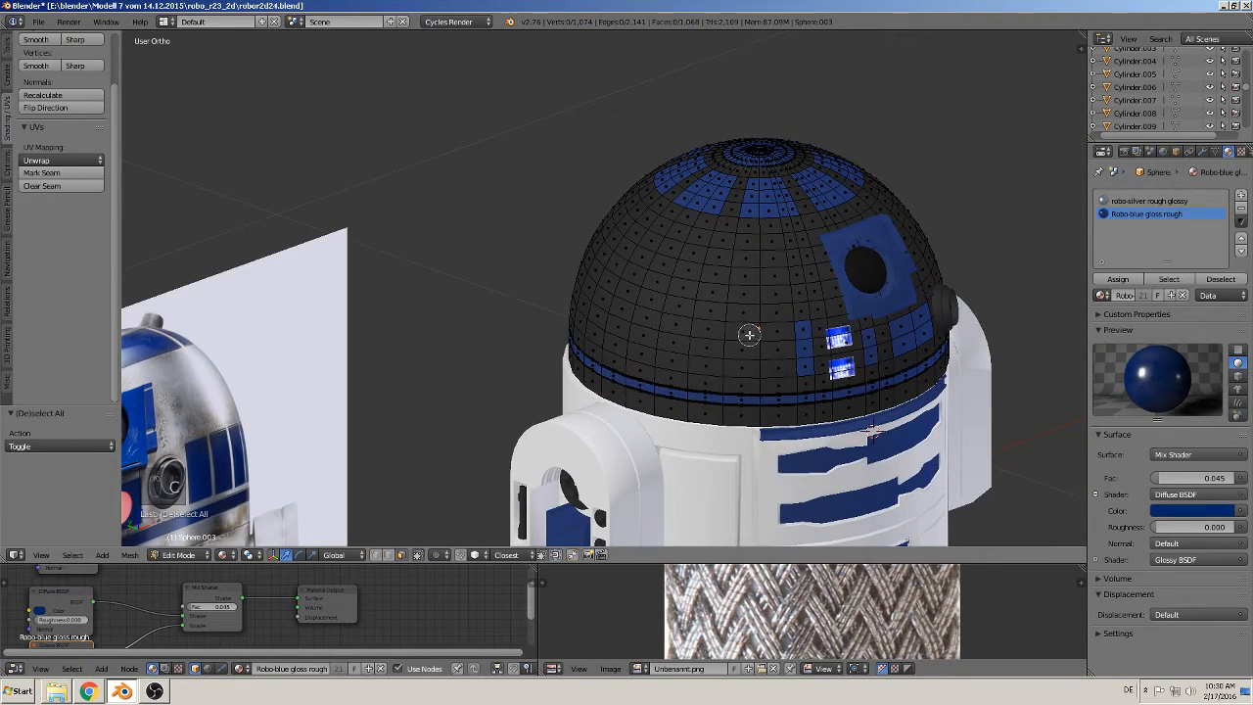
Step: Assign Robo-blue gloss rough to two separate four-by-three blocks of faces around the side of the dome's lower band
mouse_move(744, 340)
left_mouse_down()
mouse_move(679, 337)
mouse_move(647, 355)
mouse_move(721, 352)
left_mouse_up()
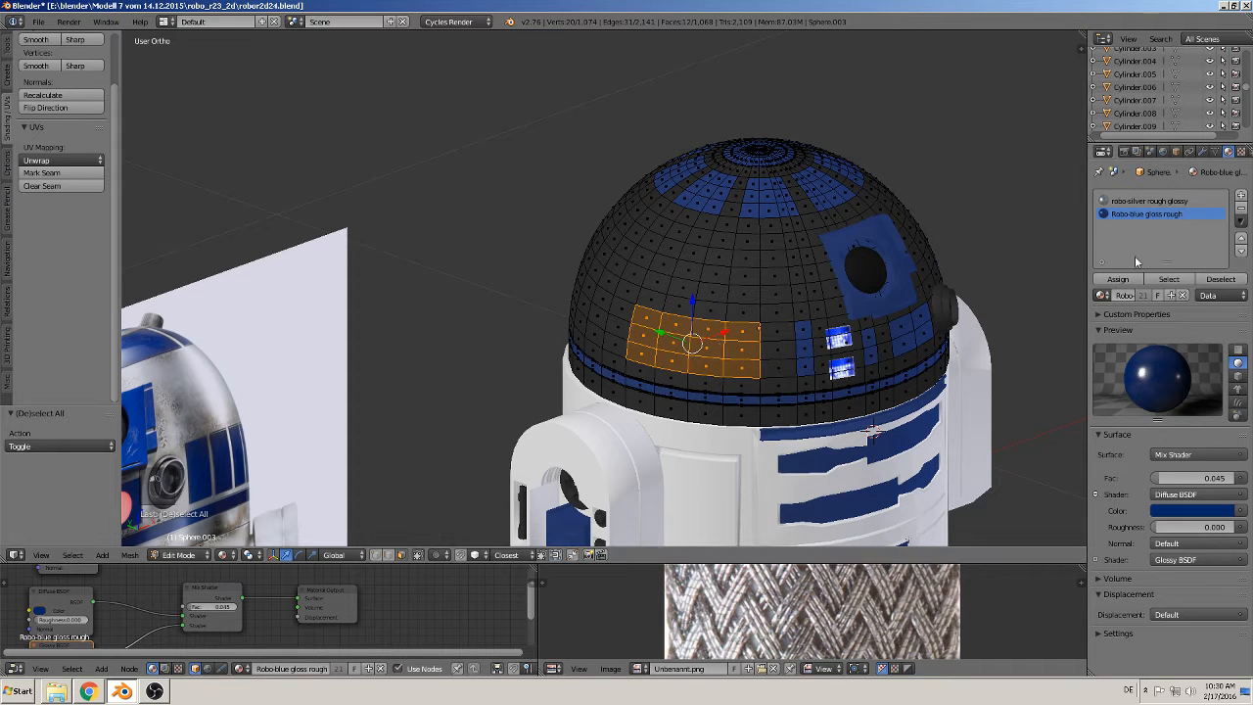
middle_click_drag(705, 353, 782, 358)
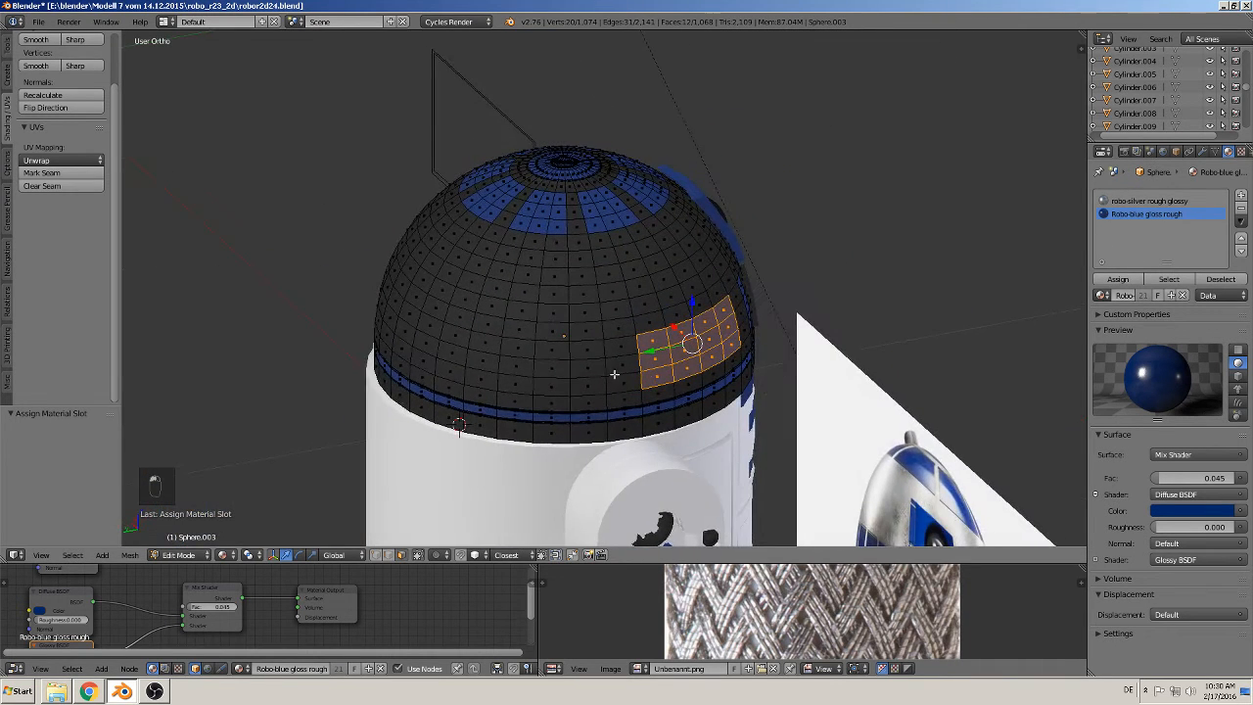
key("c")
mouse_move(549, 360)
left_mouse_down()
mouse_move(456, 353)
mouse_move(460, 372)
mouse_move(536, 373)
left_mouse_up()
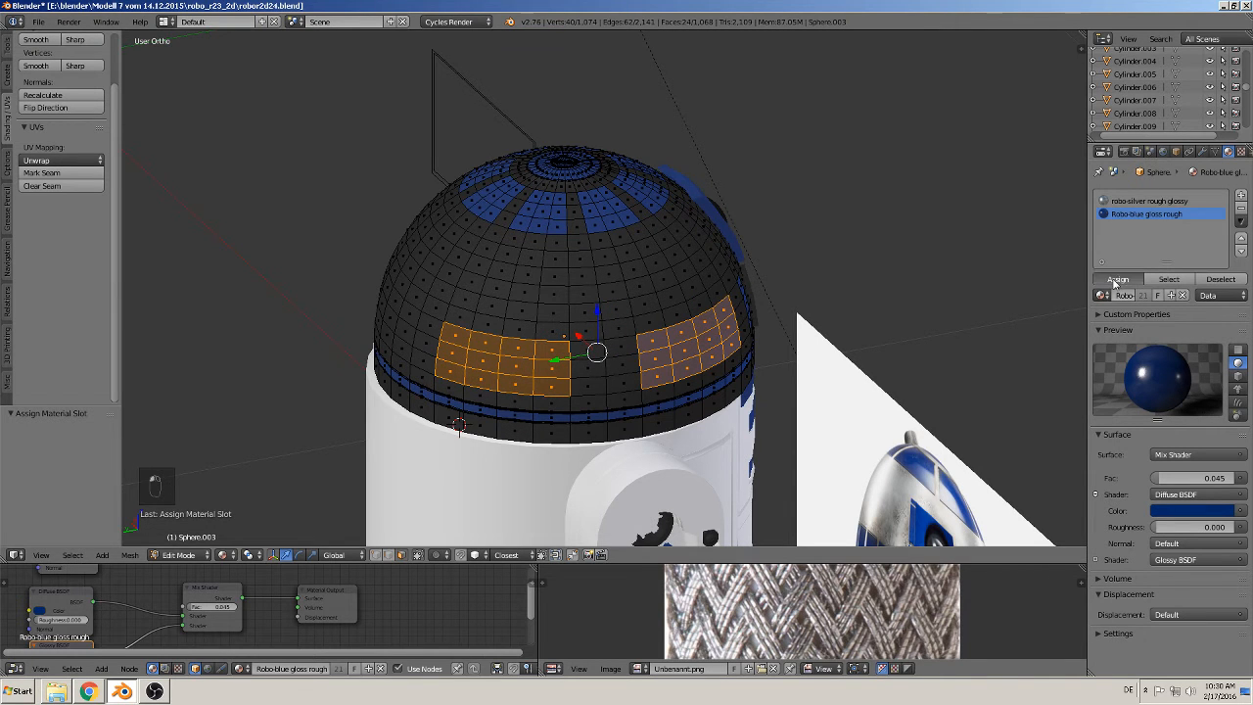
Step: Assign Robo-blue gloss rough to a three-face column and a two-by-three block of faces between the blue blocks on the dome's rear
middle_click_drag(685, 353, 734, 357)
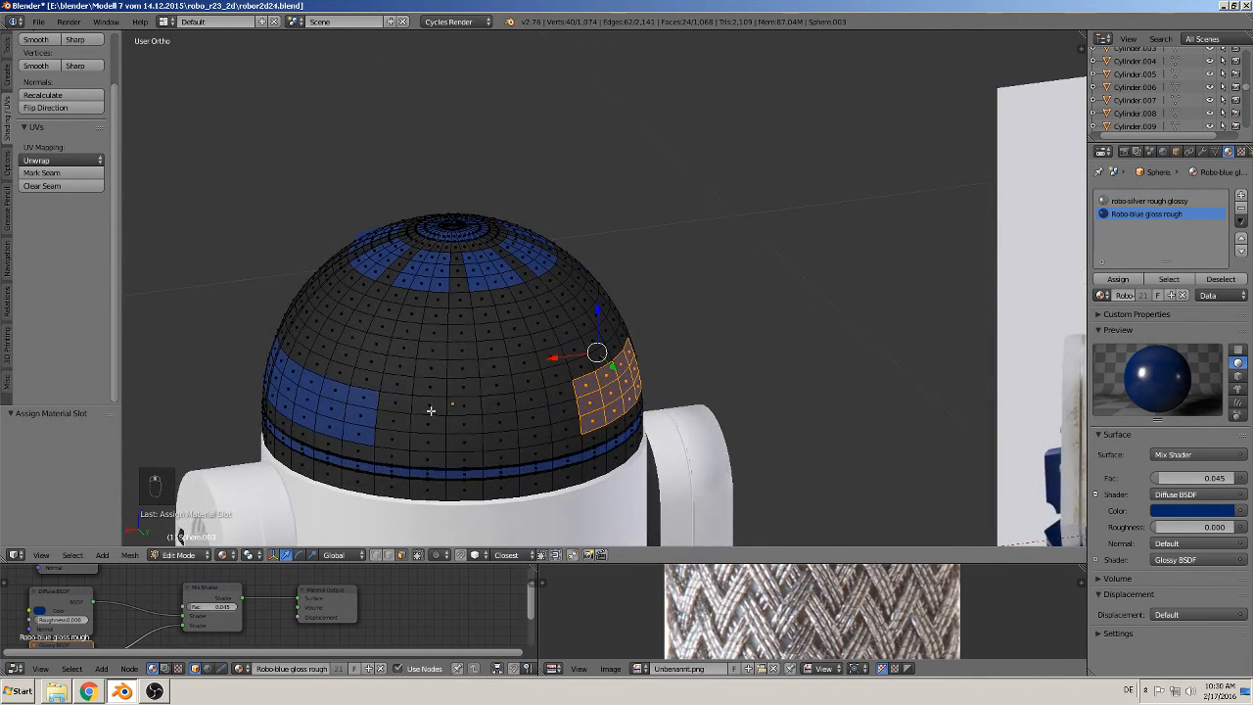
right_click(430, 411)
right_click(428, 424, "shift")
right_click(428, 440, "shift")
right_click(500, 440, "shift")
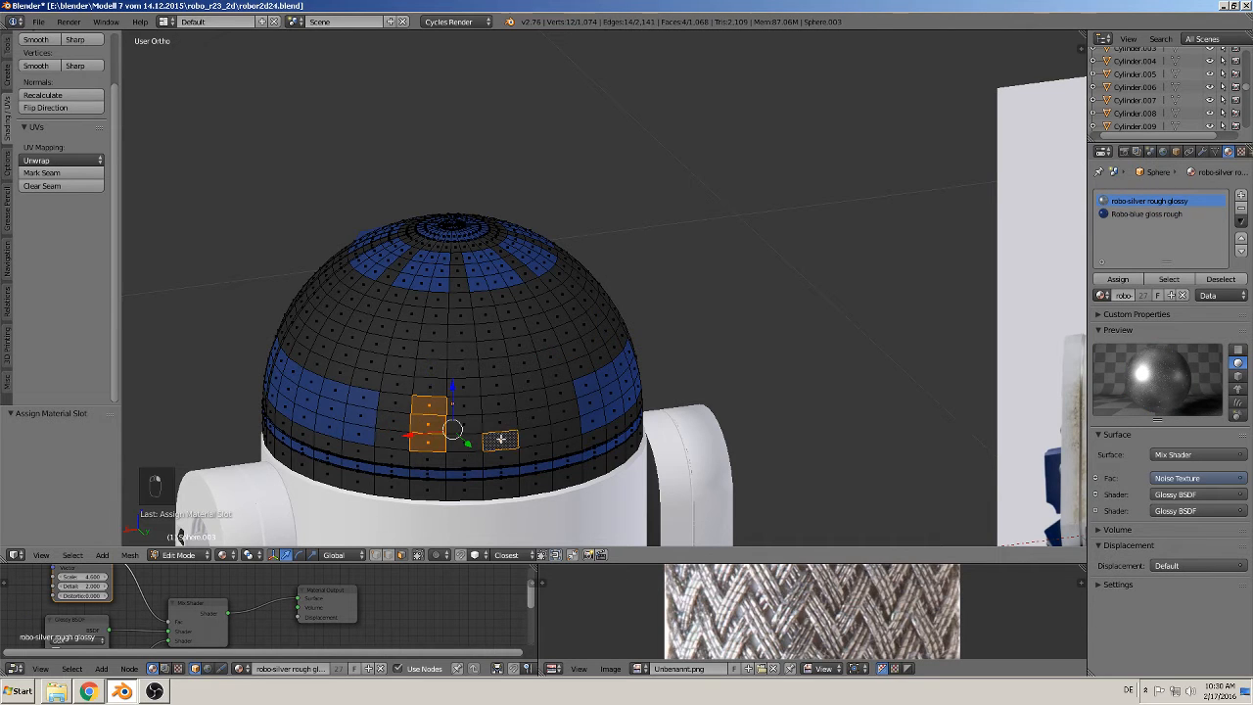
right_click(500, 423, "shift")
right_click(499, 405, "shift")
right_click(532, 399, "shift")
right_click(534, 421, "shift")
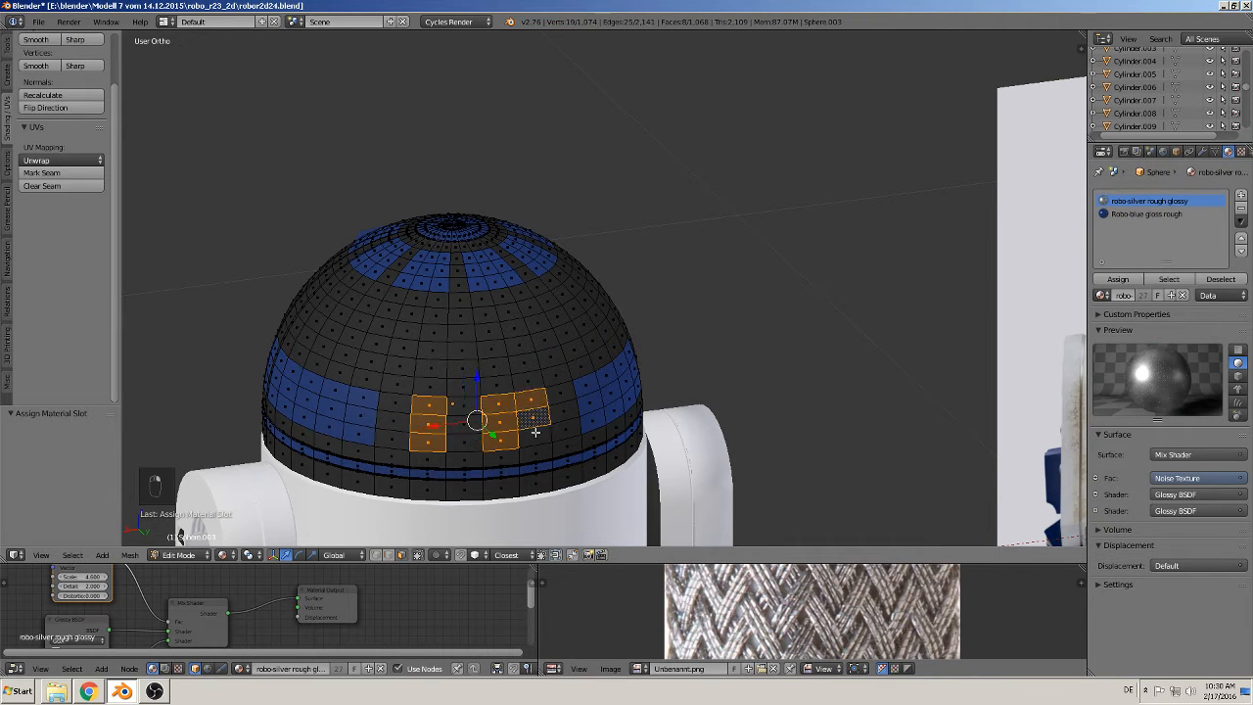
right_click(536, 432, "shift")
left_click(1161, 214)
left_click(1112, 280)
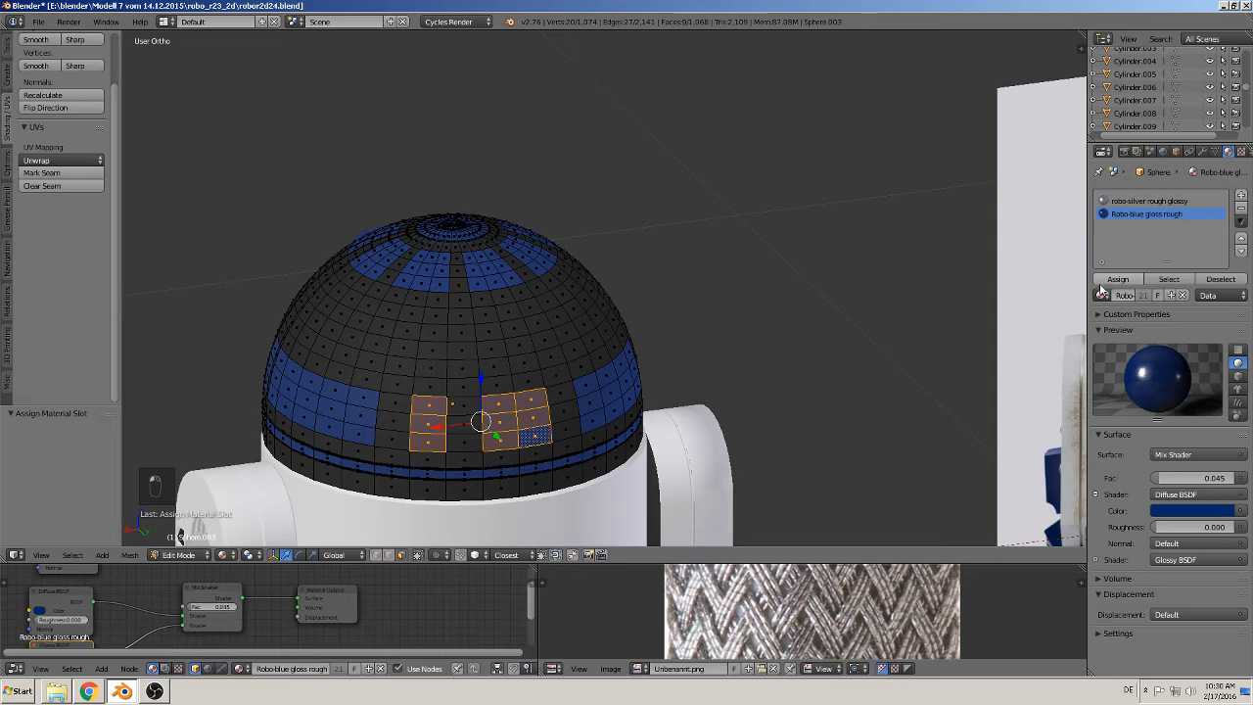
Step: Leave the dome's Edit Mode and save robor2d24.blend
key("Tab")
scroll(749, 399, "down", 3)
middle_click_drag(749, 398, 736, 170)
scroll(450, 268, "down", 3)
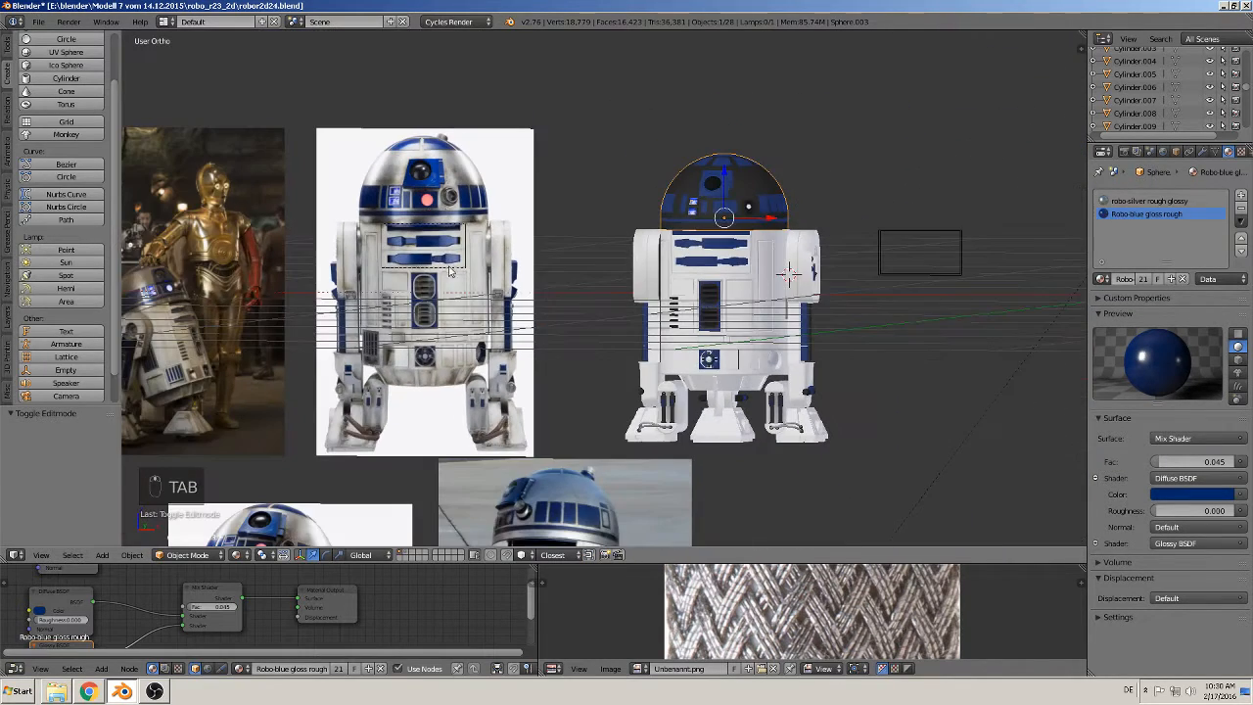
left_click(37, 22)
scroll(504, 306, "up", 3)
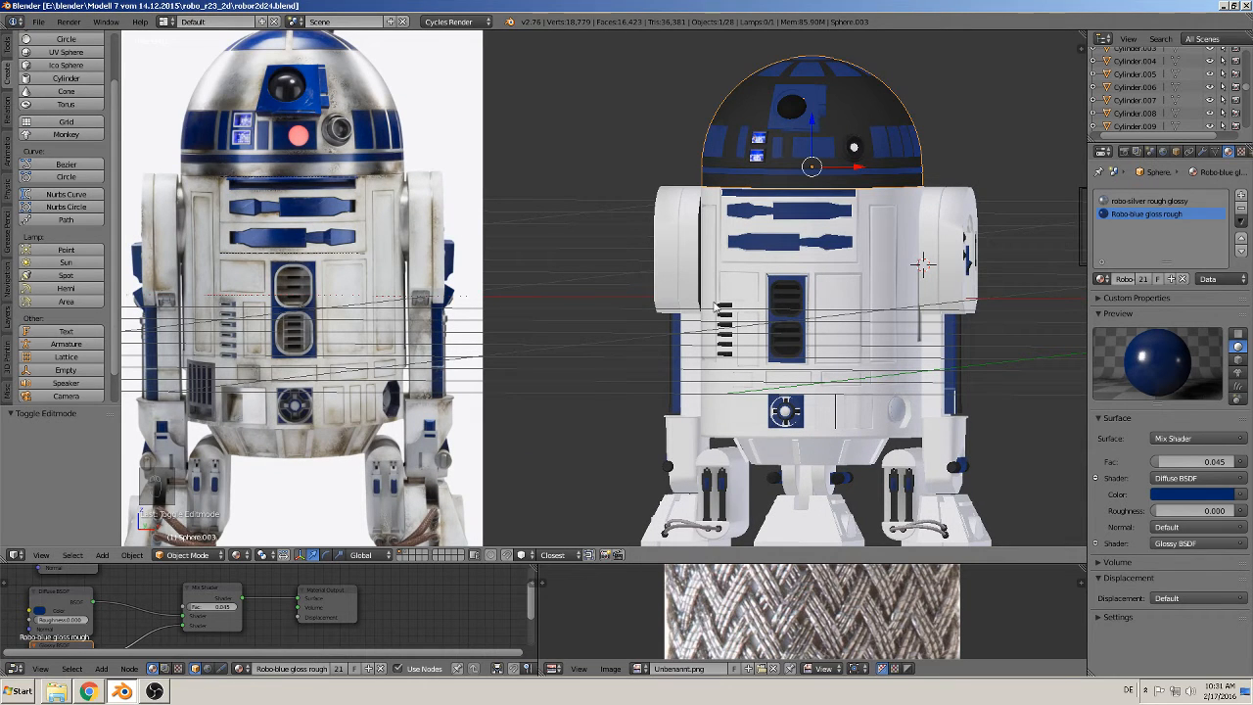
Step: Clear the selection and add a mesh cylinder at the 3D cursor by the dome's wide blue panel, working in front view
key("KP_1")
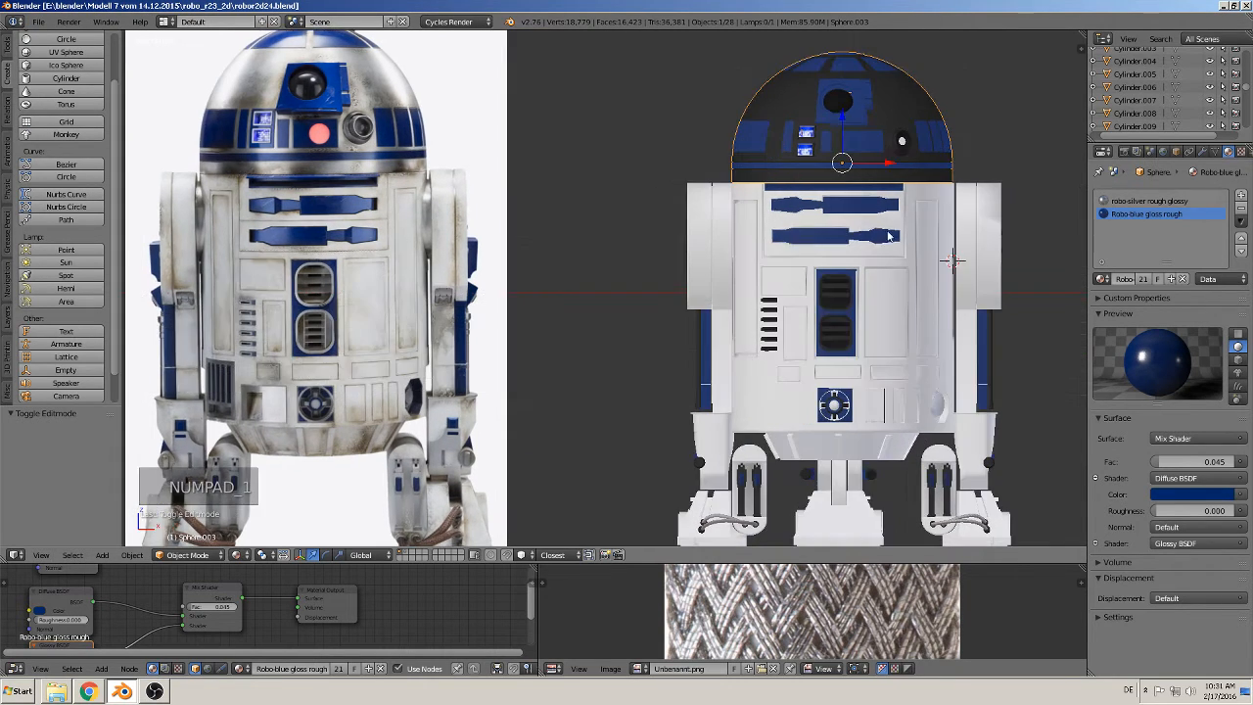
middle_click_drag(857, 200, 603, 358, "shift")
scroll(609, 355, "up", 3)
key("a")
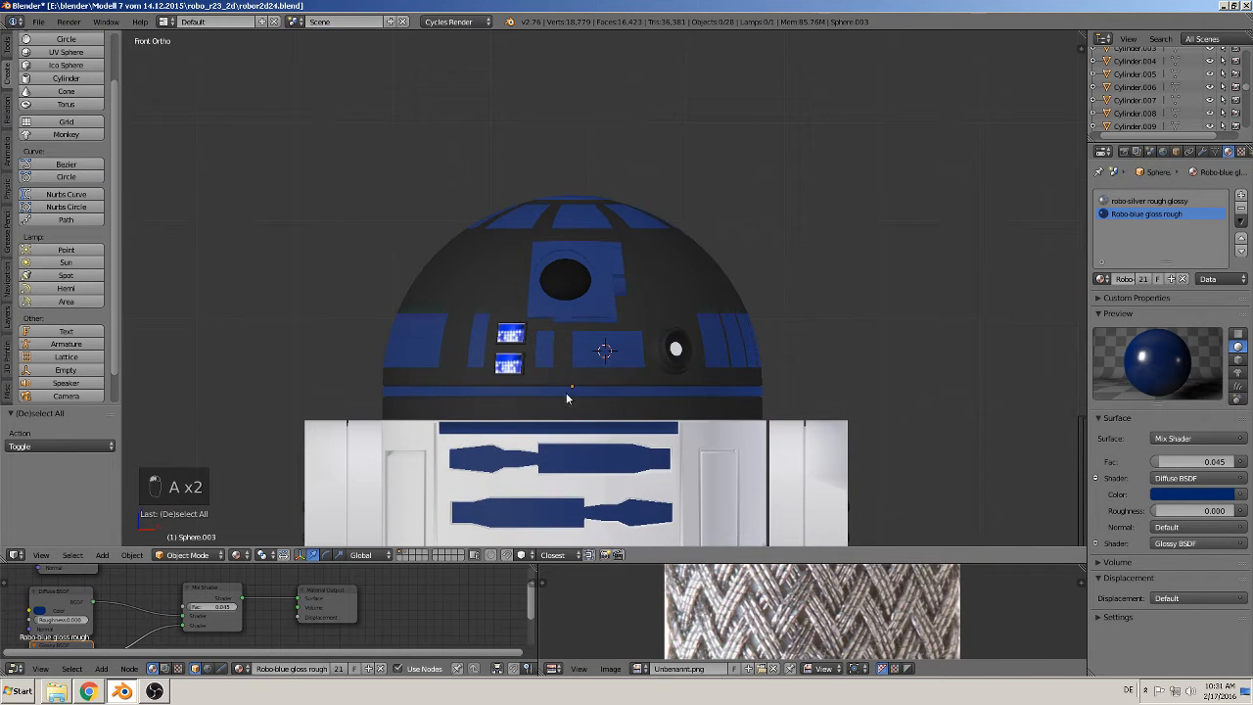
left_click(127, 556)
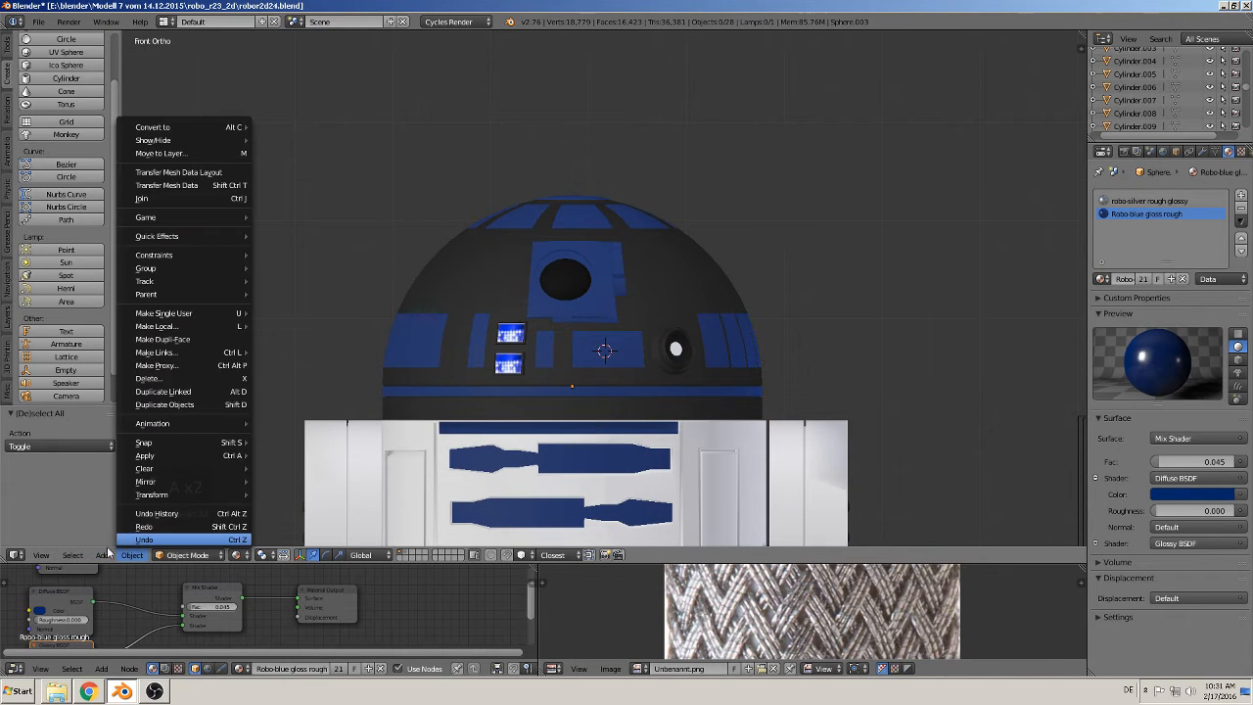
mouse_move(102, 555)
mouse_move(147, 539)
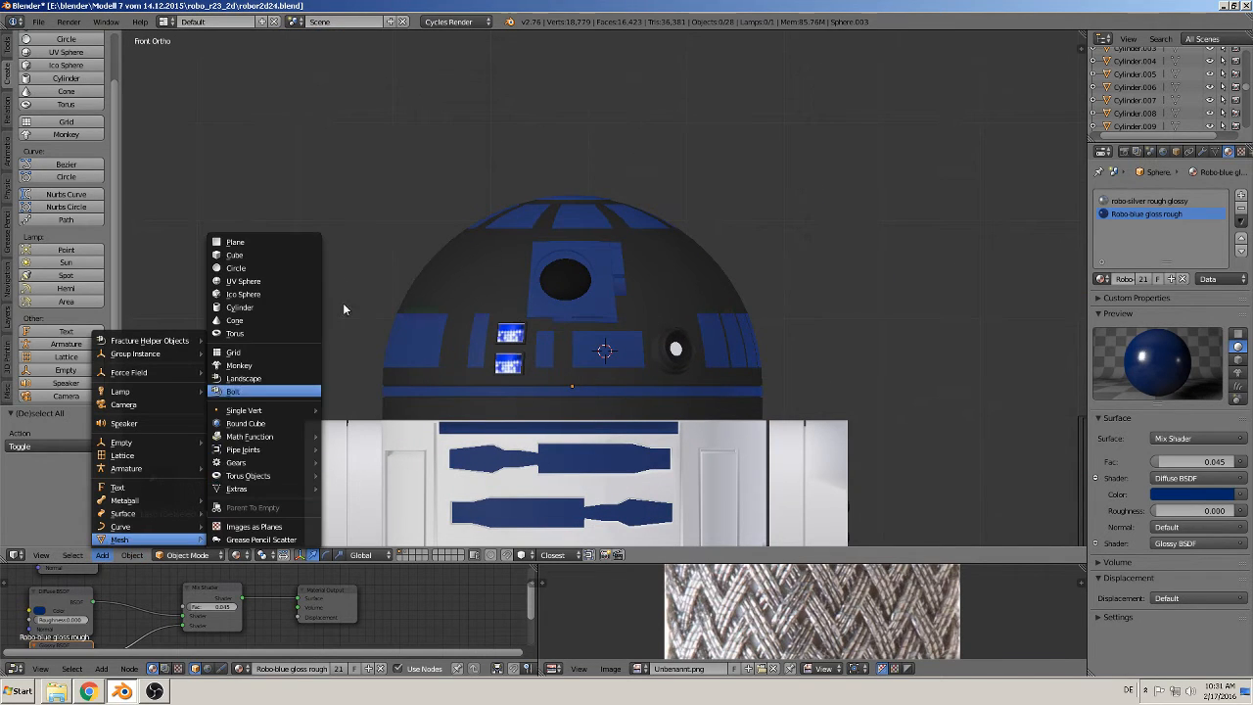
left_click(242, 308)
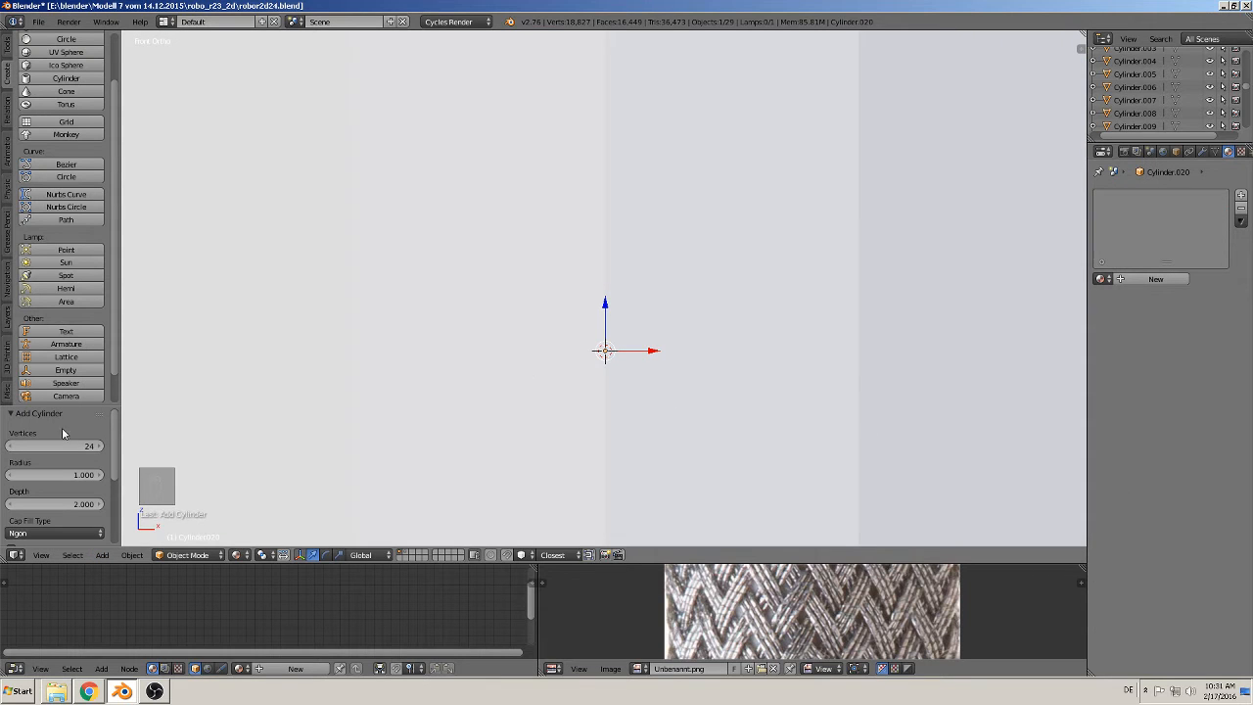
Step: Scale the cylinder by 0.020, rotate it 90° about X to face forward, and reduce it further by a factor of 0.671
key("s")
left_click(606, 358)
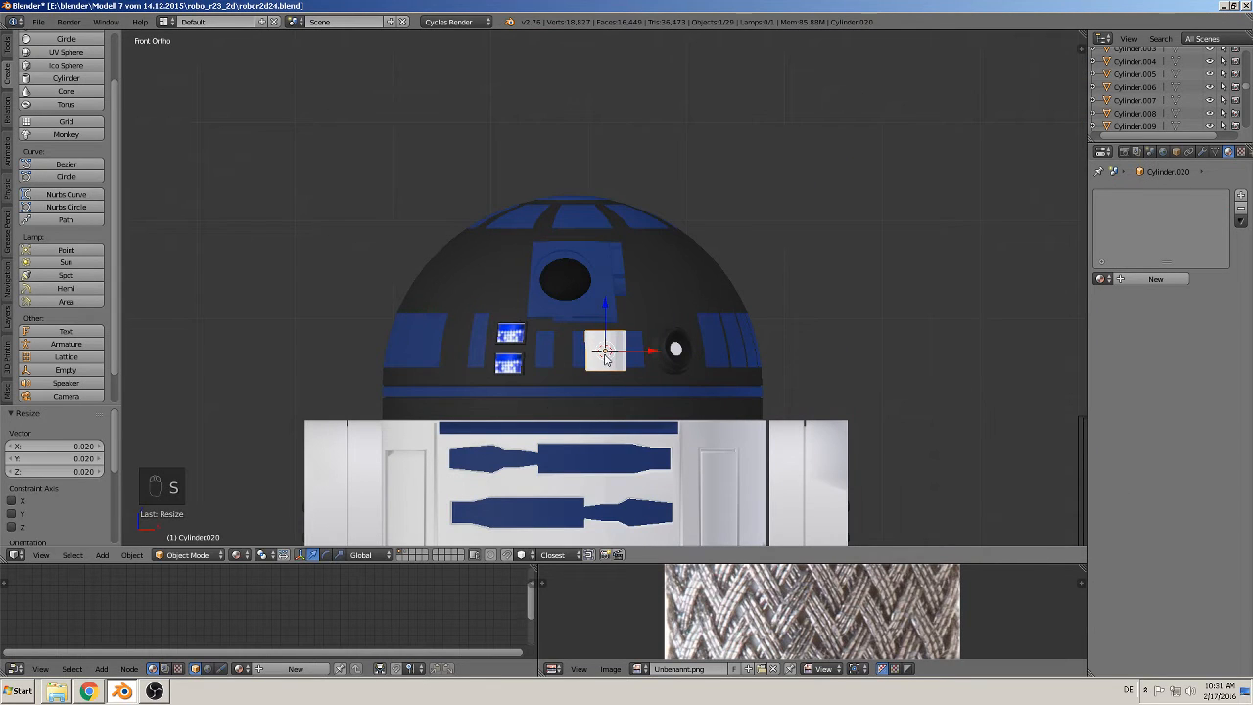
type("rx90")
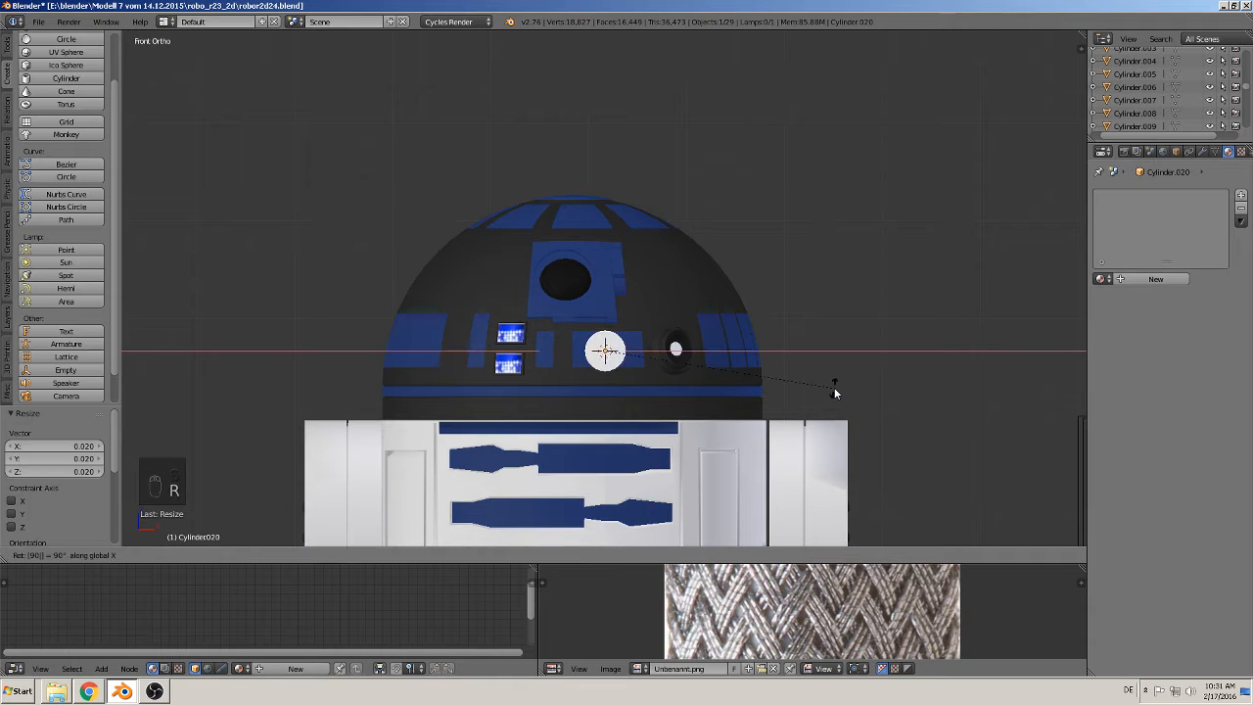
key("Return")
key("s")
left_click(750, 396)
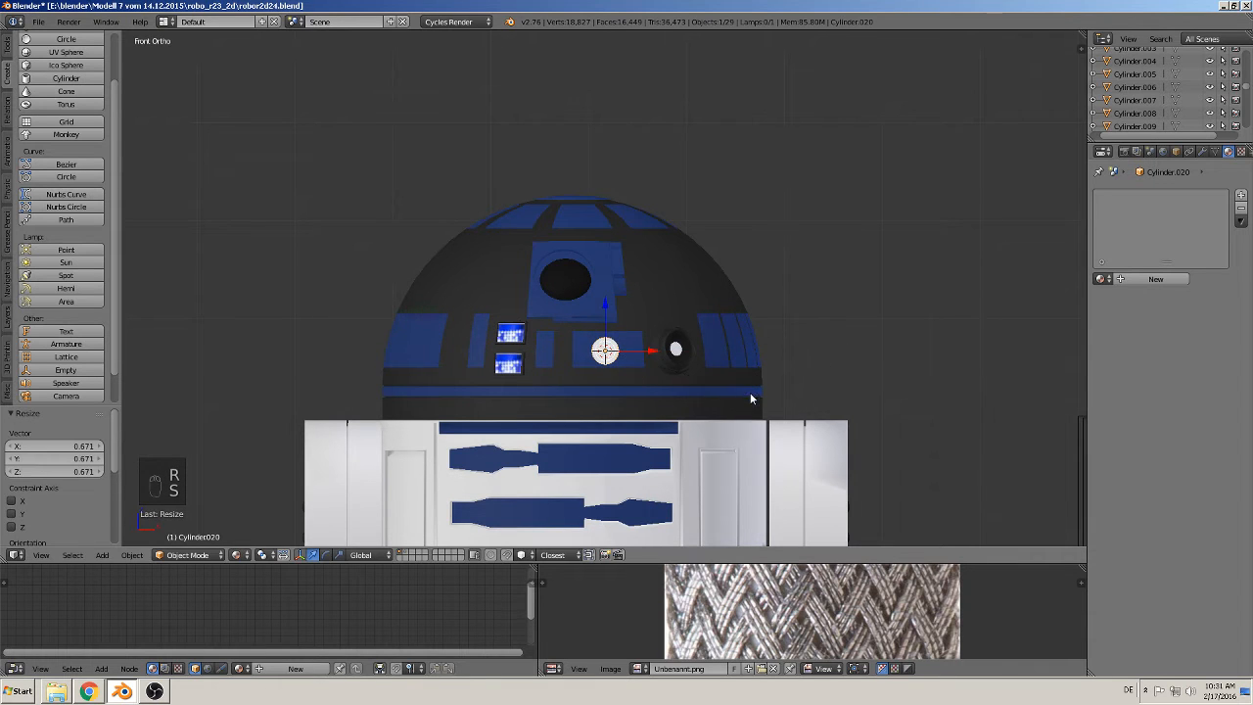
Step: Match the round light's position in the reference photo by shifting the cylinder toward the small displays and raising it 0.003
scroll(553, 431, "down", 3)
middle_click_drag(553, 431, 786, 421, "shift")
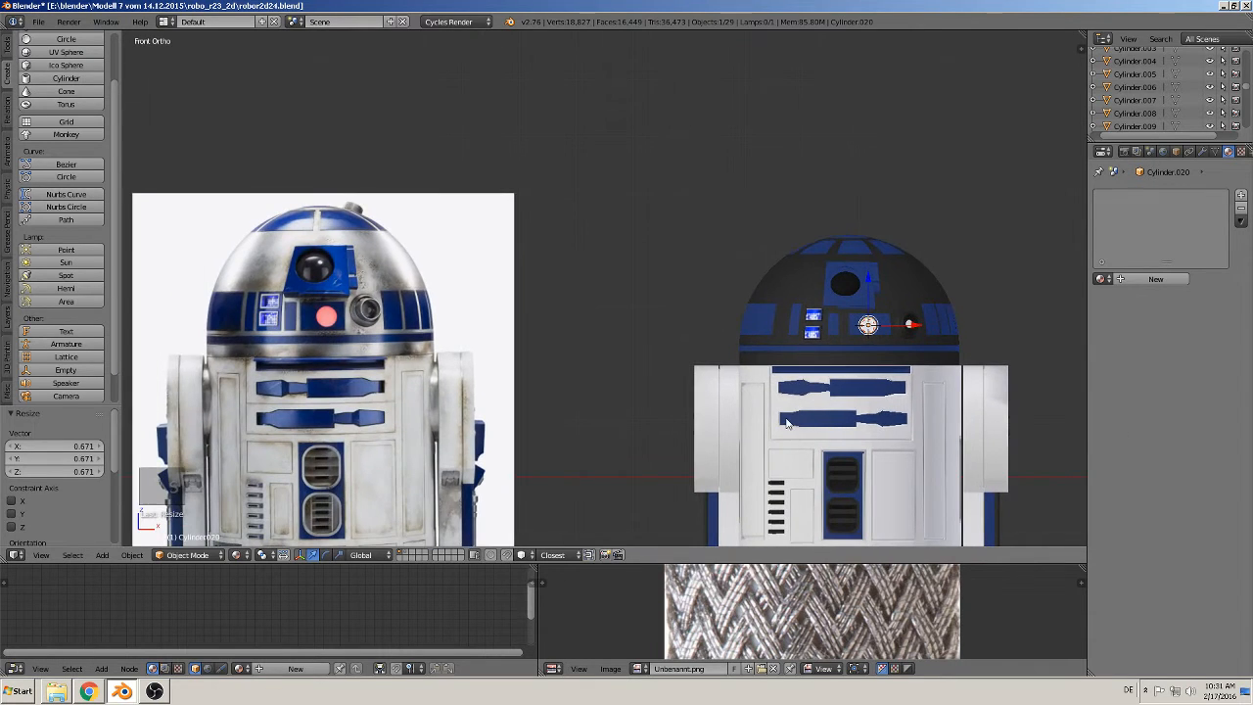
scroll(894, 386, "up", 1)
middle_click_drag(924, 376, 713, 412, "shift")
scroll(584, 389, "up", 2)
scroll(584, 390, "down", 2)
scroll(838, 373, "up", 4)
middle_click_drag(803, 376, 538, 342, "shift")
scroll(714, 403, "up", 2)
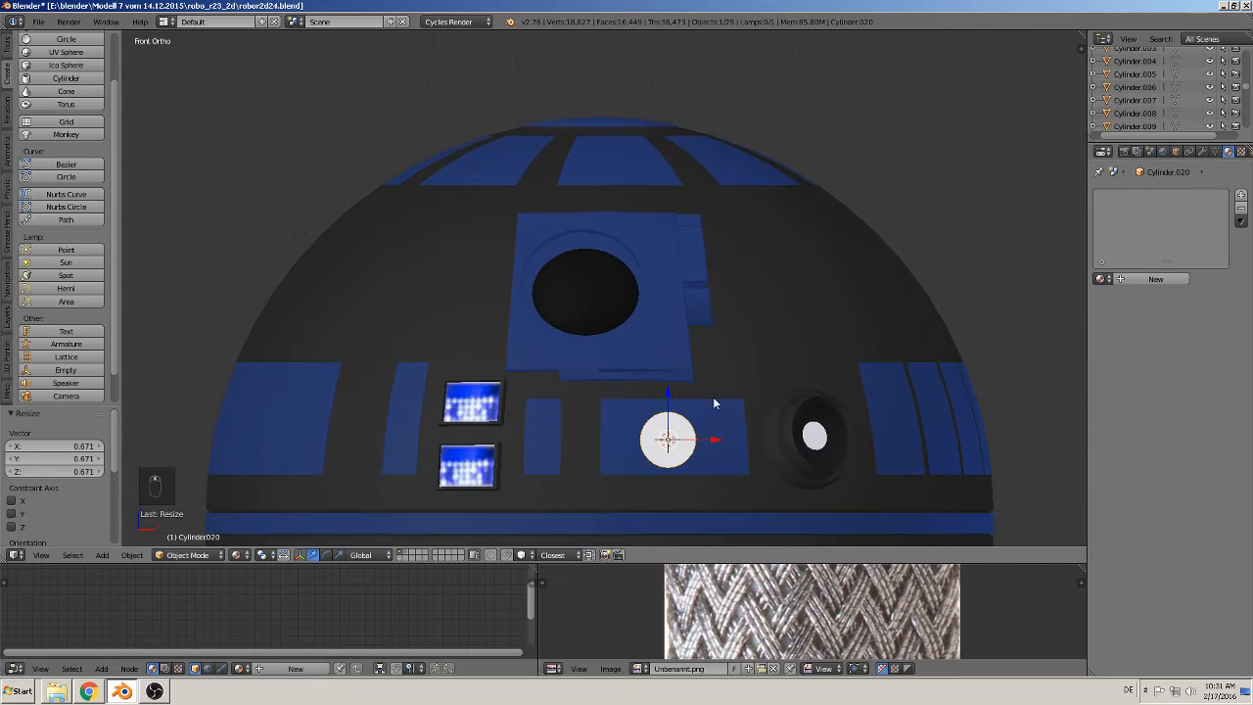
left_click_drag(726, 440, 656, 396)
middle_click_drag(699, 416, 612, 350, "shift")
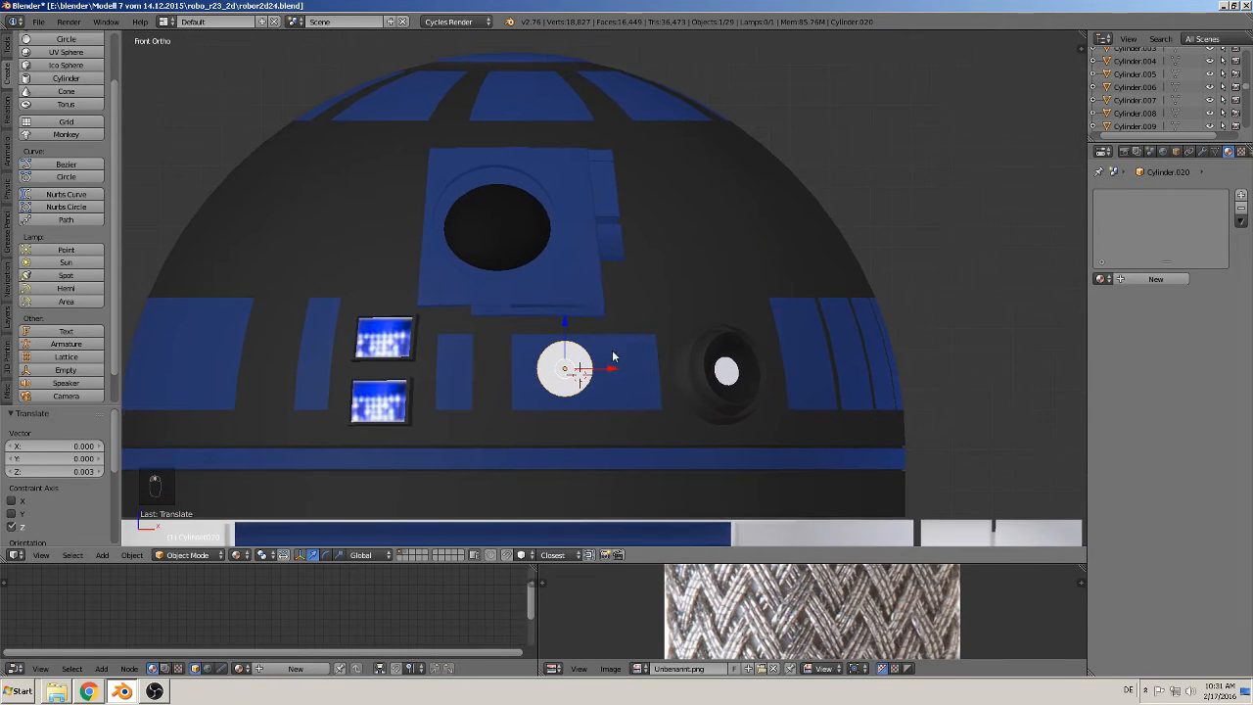
Step: Push the cylinder 0.006 along Y into the dome and tilt it about 14° to follow the dome's slope
scroll(647, 393, "up", 2)
middle_click_drag(648, 398, 627, 436)
left_click_drag(516, 429, 488, 420)
middle_click_drag(489, 419, 576, 429)
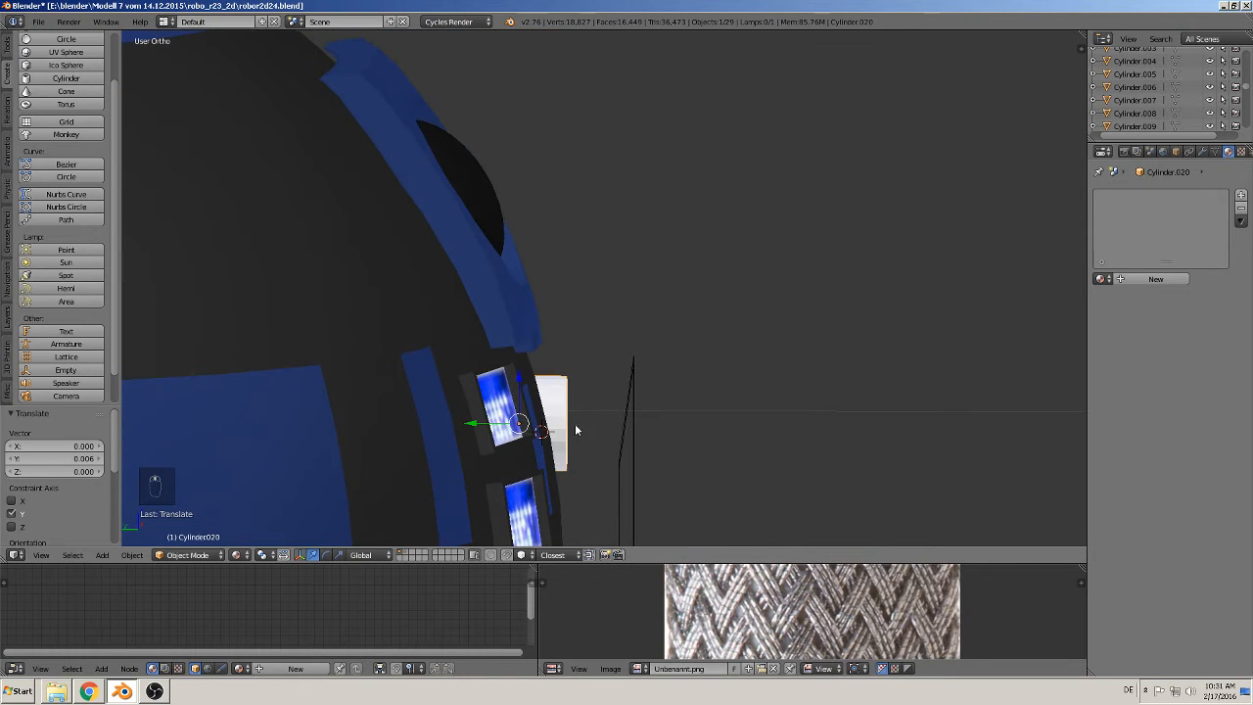
key("r")
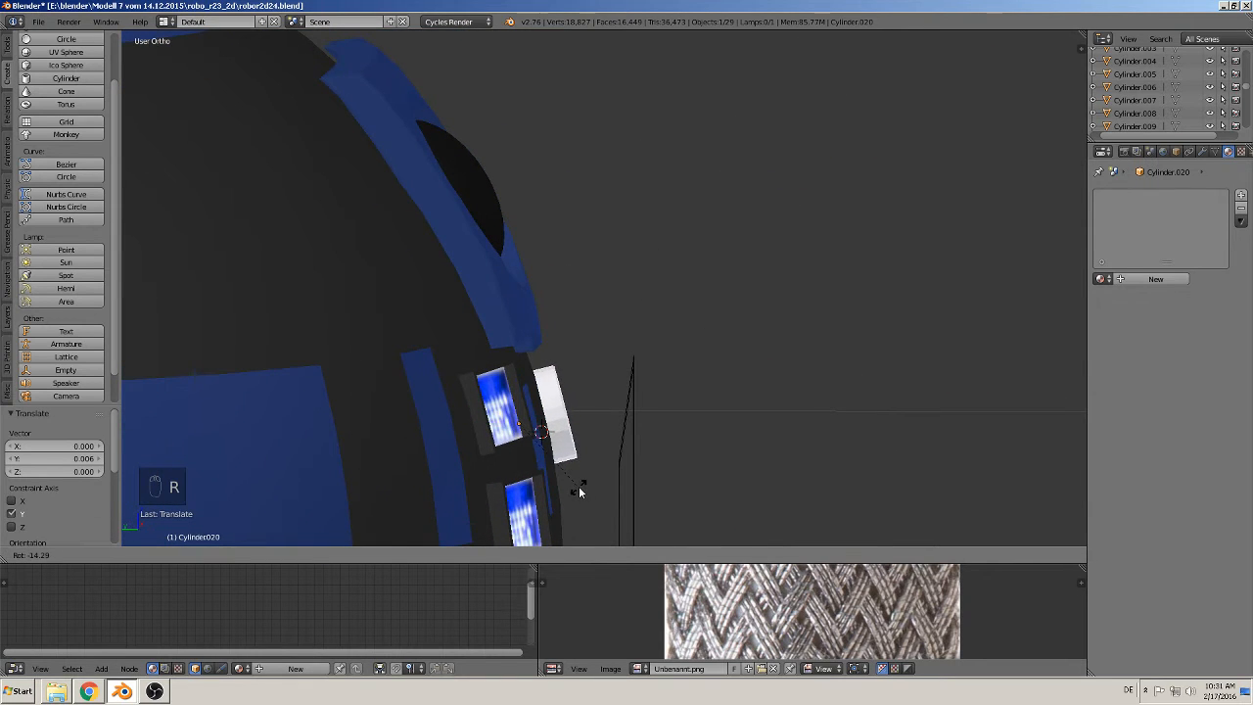
left_click(579, 489)
Step: Sink the tilted cylinder a further 0.004 along Y and lower it 0.004 along Z on the blue panel
left_click_drag(489, 423, 474, 425)
middle_click_drag(473, 420, 411, 436)
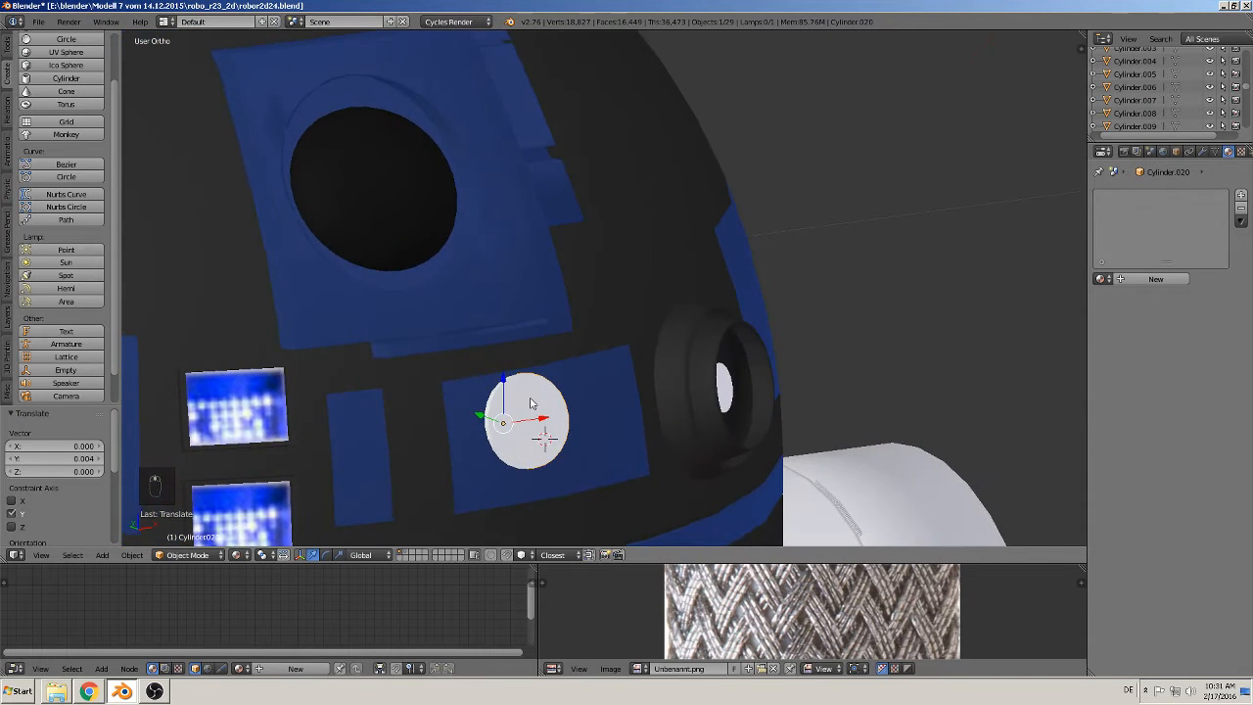
left_click_drag(508, 383, 507, 397)
middle_click_drag(528, 415, 957, 355)
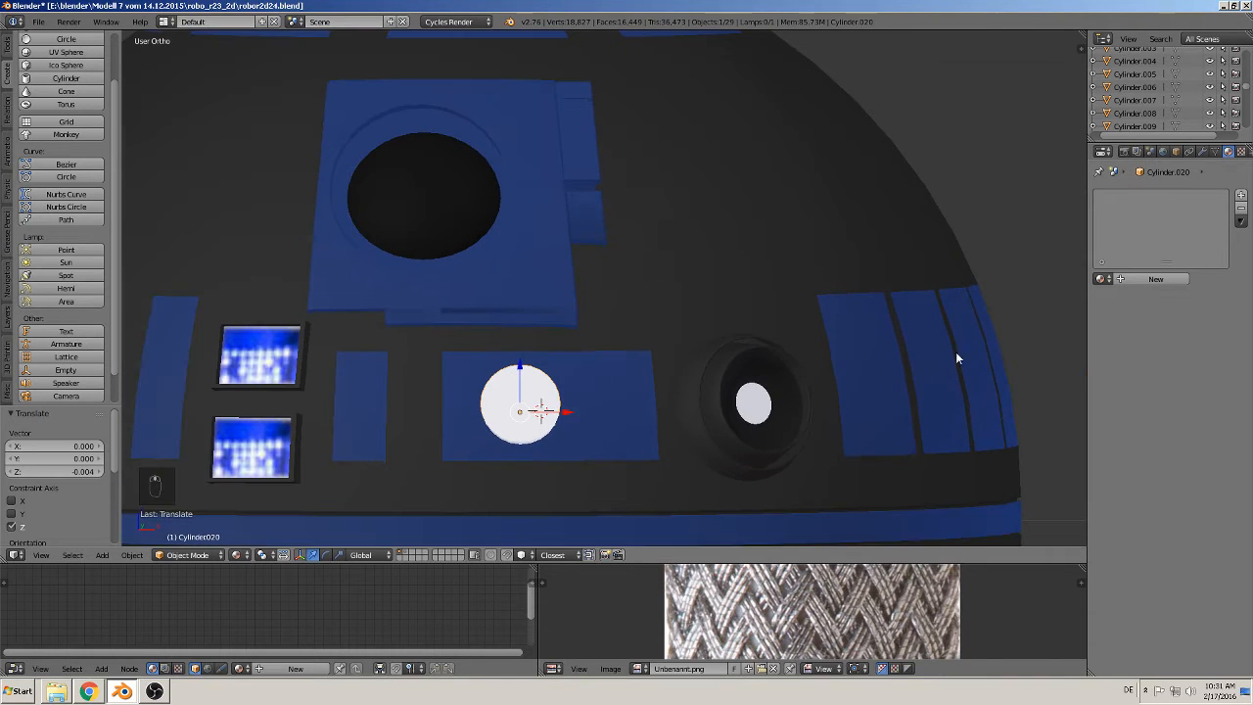
Step: Create a new material on the cylinder and name it robo eye red
left_click(1146, 278)
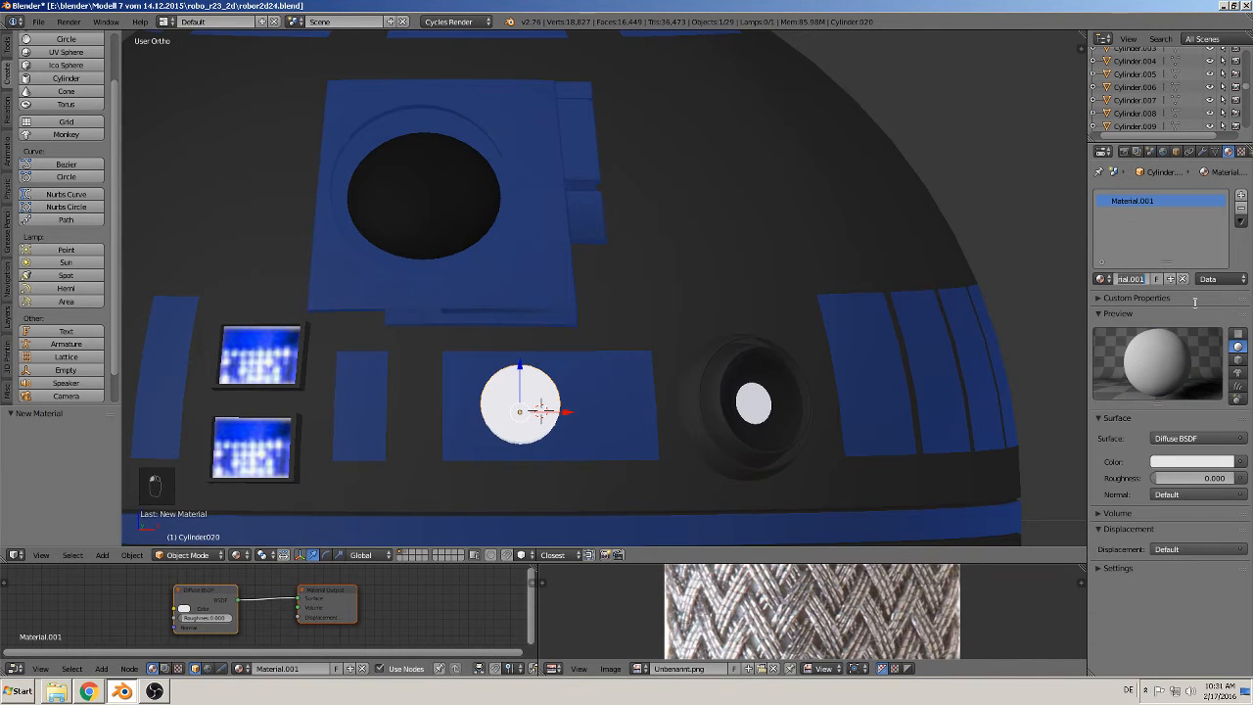
type("m")
type("obo eye red")
key("Return")
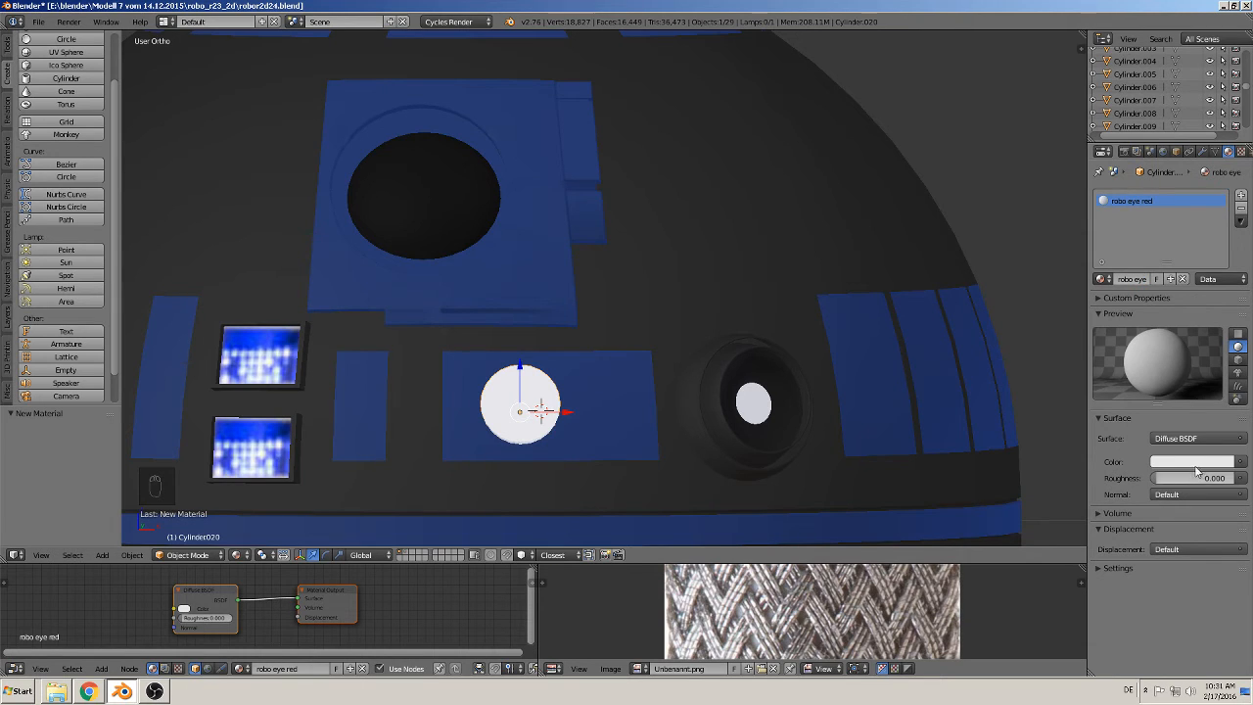
Step: Set the robo eye red material's colour by sampling the red light in the front reference photo with the eyedropper
scroll(375, 292, "down", 8)
middle_click_drag(305, 316, 745, 267, "shift")
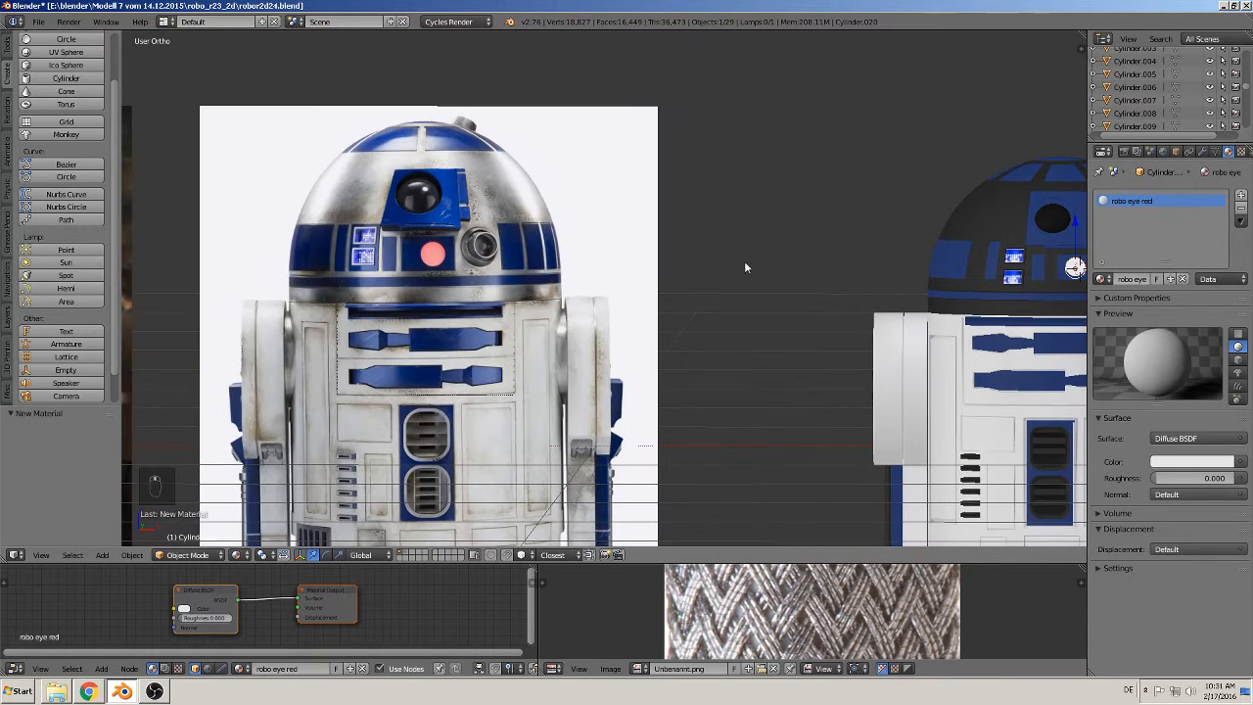
left_click(1233, 463)
left_click(1222, 401)
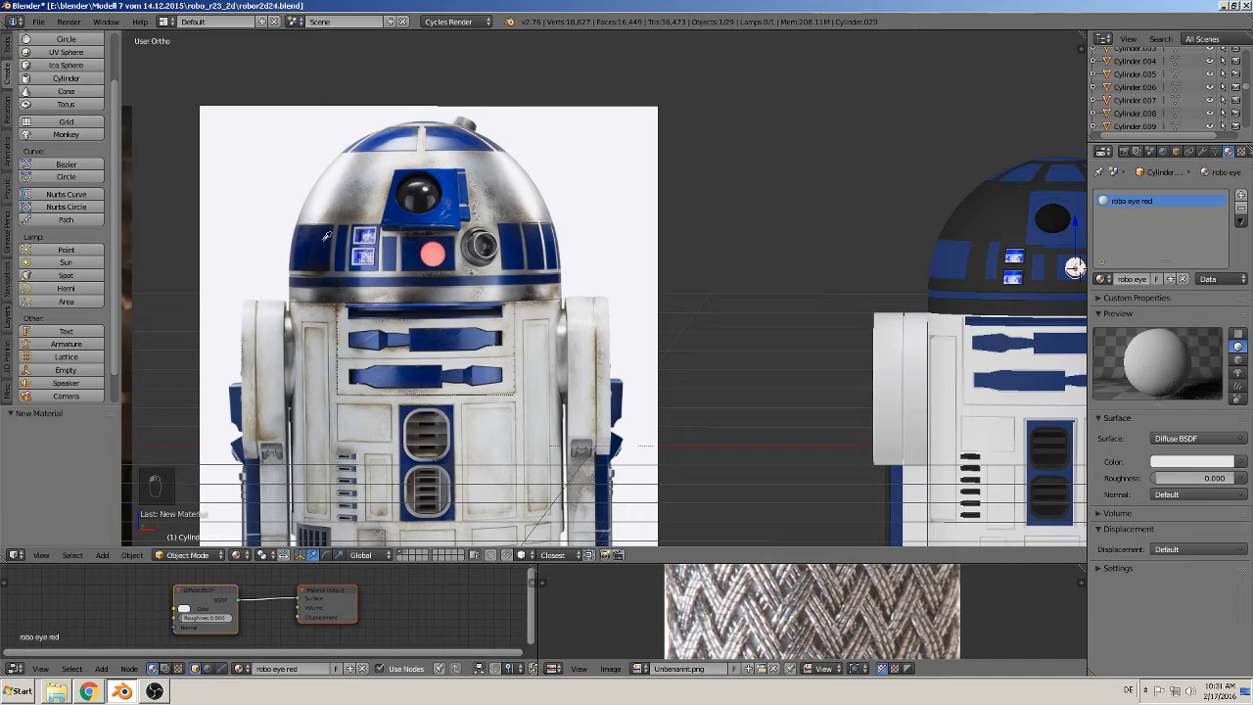
left_click(432, 253)
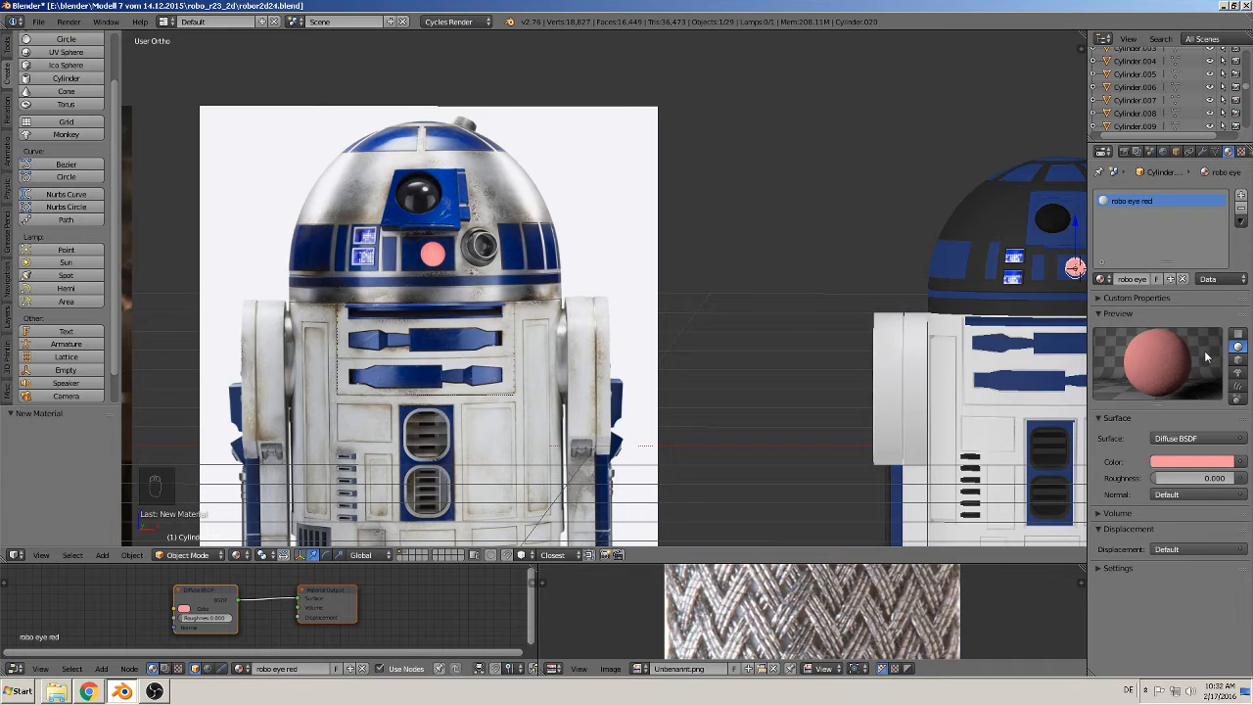
Step: Change the robo eye red material's surface shader to Emission
middle_click_drag(1019, 290, 629, 300, "shift")
scroll(705, 318, "up", 5)
middle_click_drag(844, 366, 453, 350, "shift")
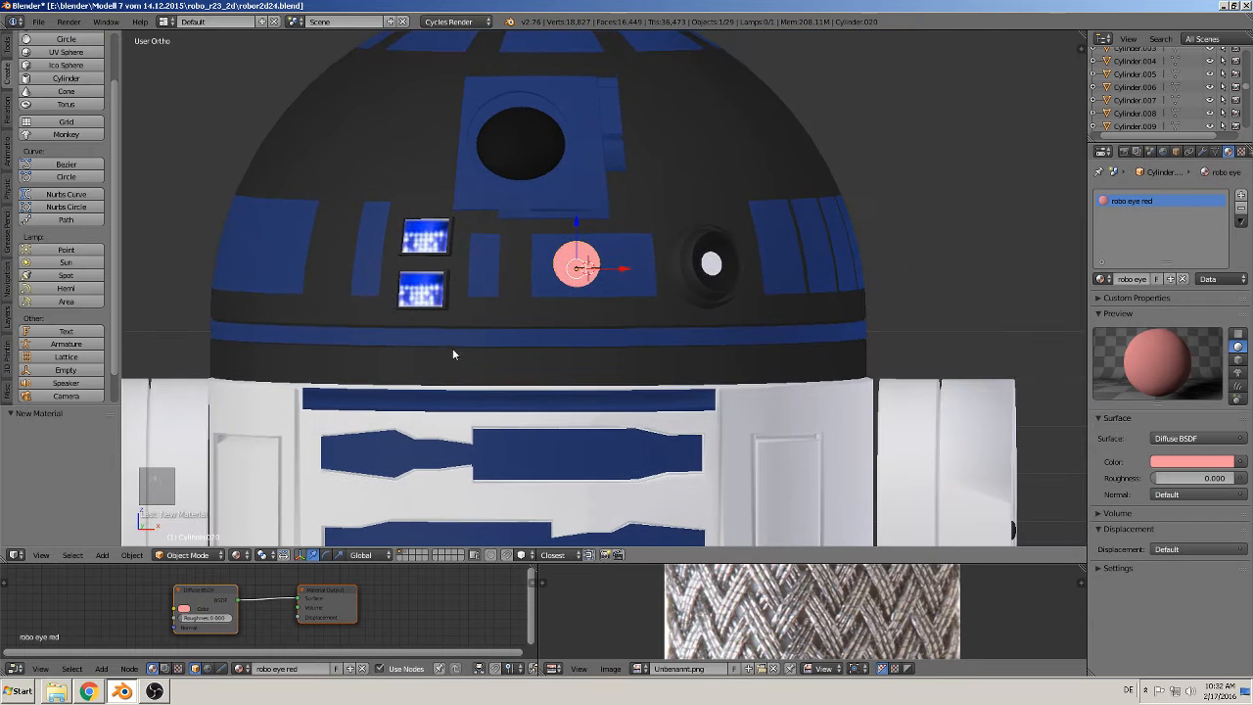
left_click(1199, 439)
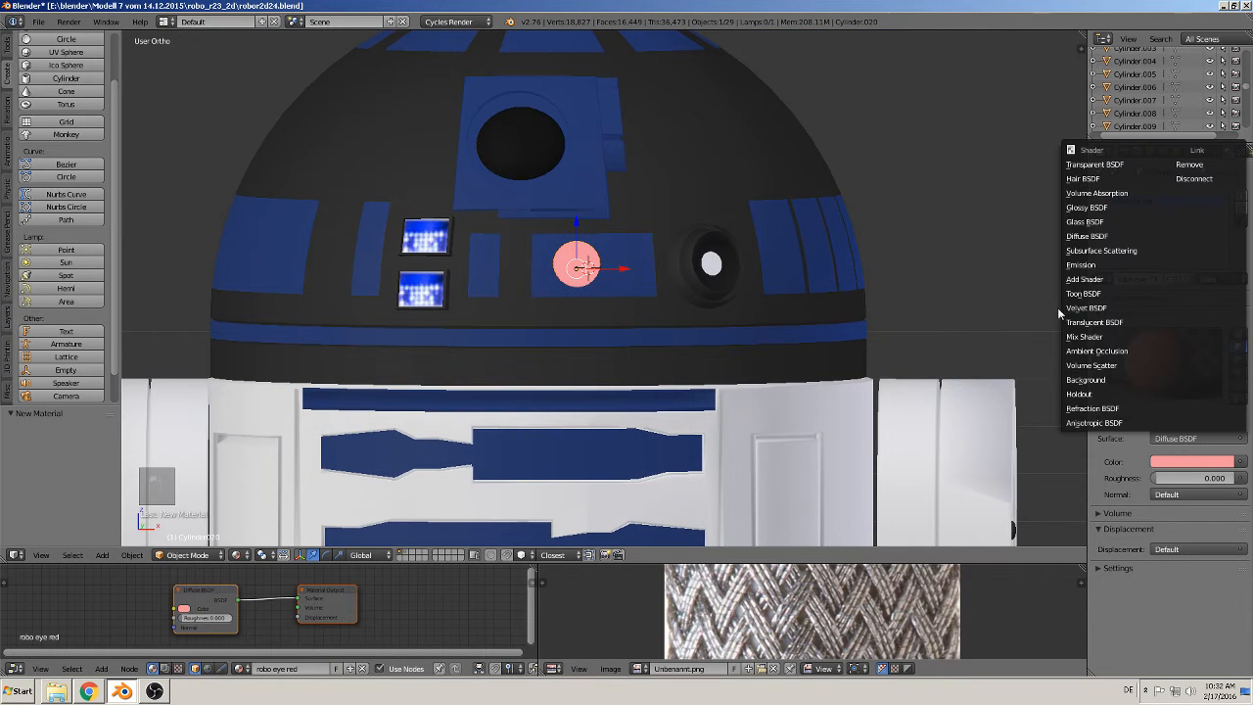
left_click(1081, 264)
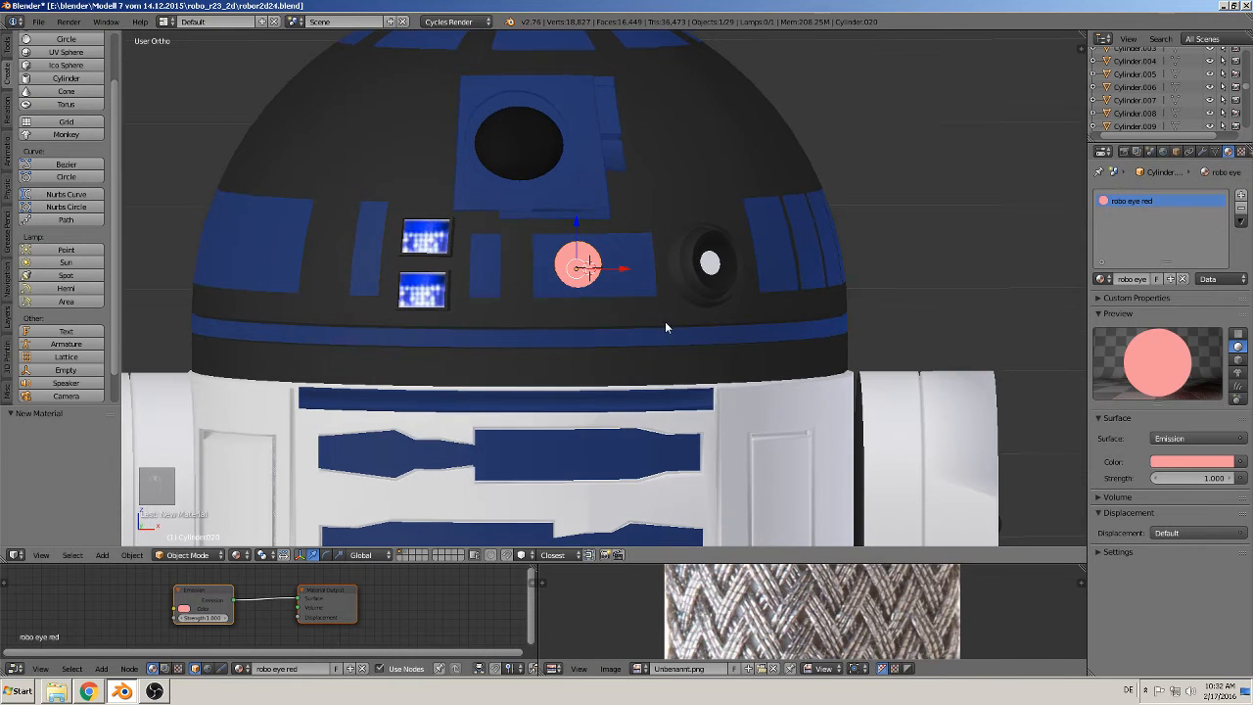
Step: Deselect the cylinder, save the file, and view the whole robot beside its reference photo
key("a")
scroll(588, 325, "down", 6)
middle_click_drag(552, 223, 532, 127, "shift")
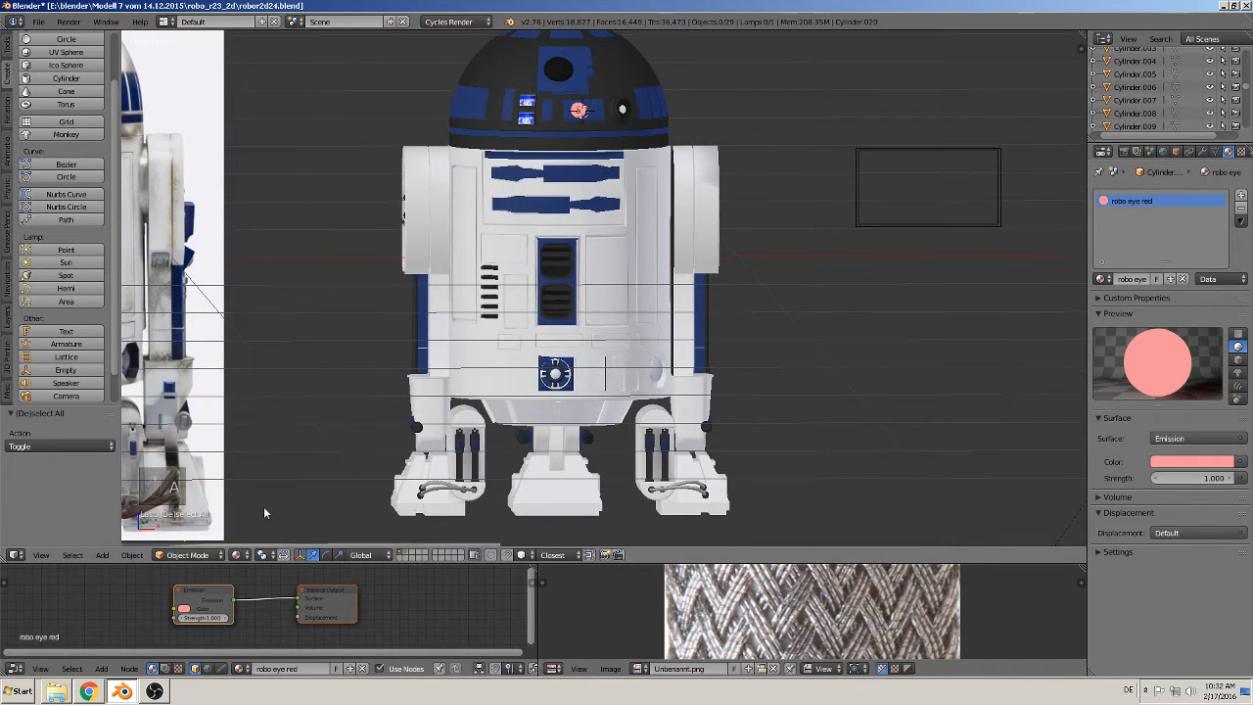
left_click(38, 22)
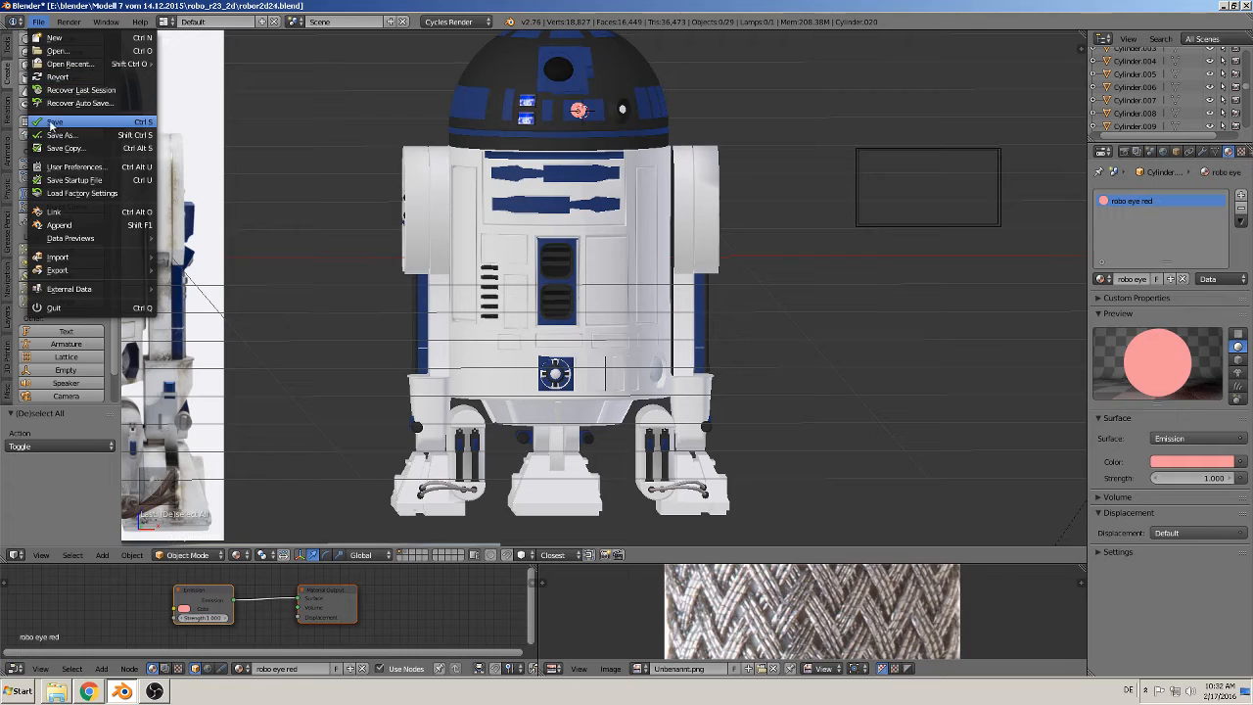
left_click(51, 122)
scroll(565, 254, "down", 3)
middle_click_drag(658, 277, 583, 298)
scroll(583, 298, "up", 2)
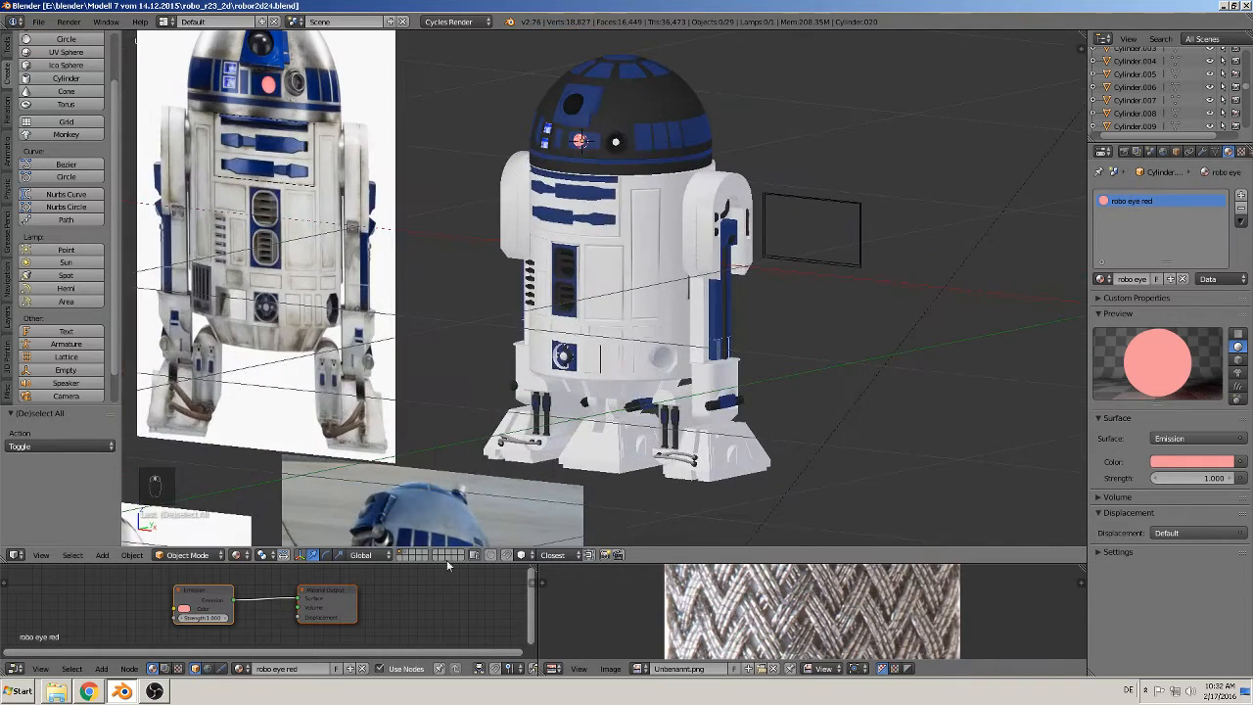
Step: Switch the viewport to Rendered shading and examine the whole robot and its feet, comparing them with the front reference photo
left_click(240, 555)
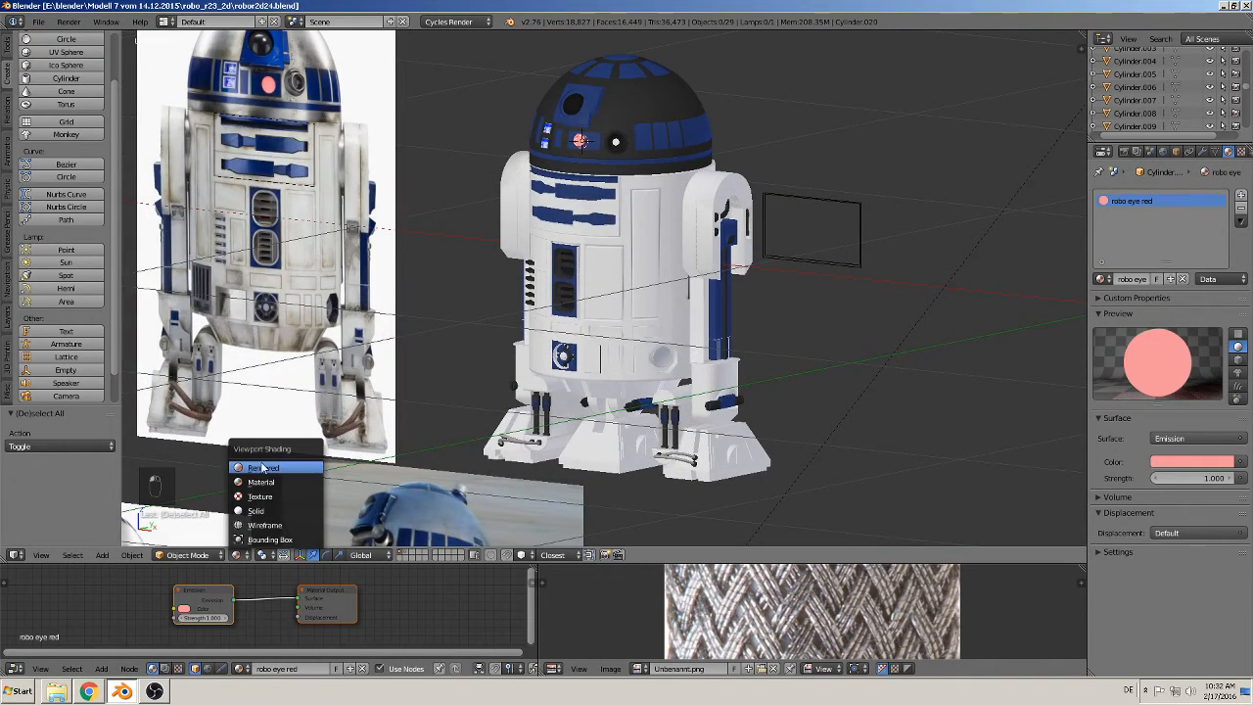
left_click(267, 467)
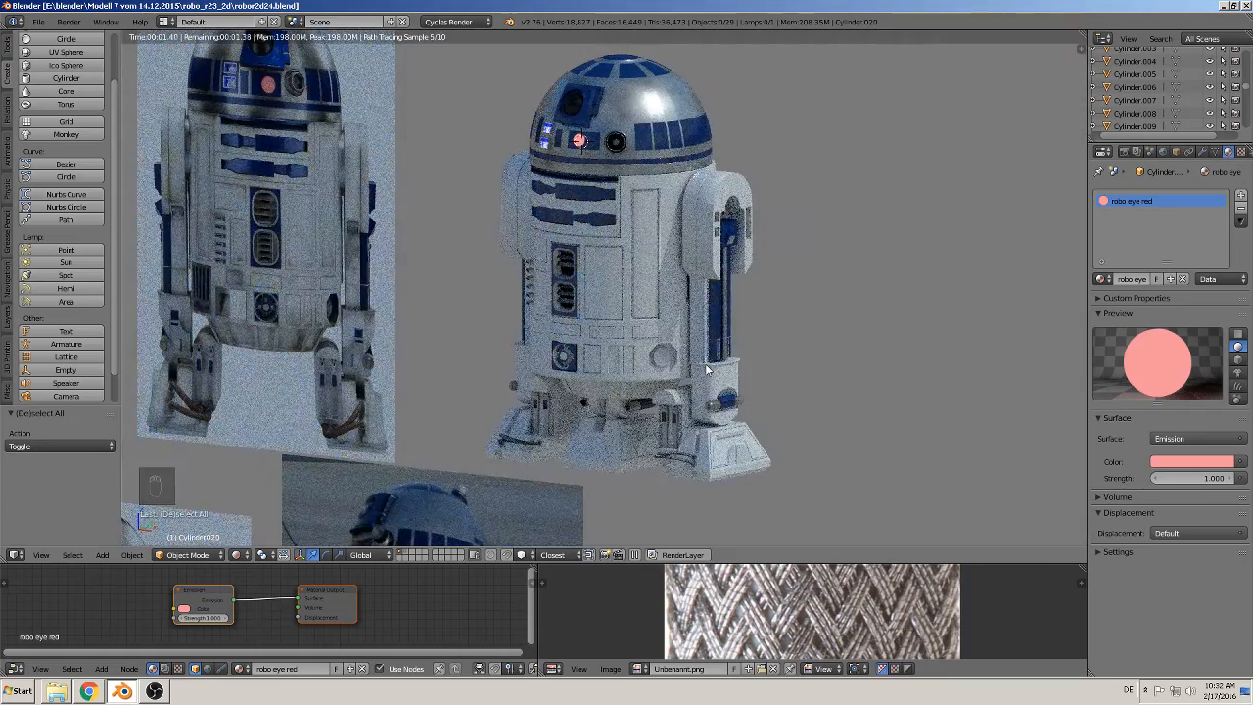
middle_click_drag(684, 331, 714, 312)
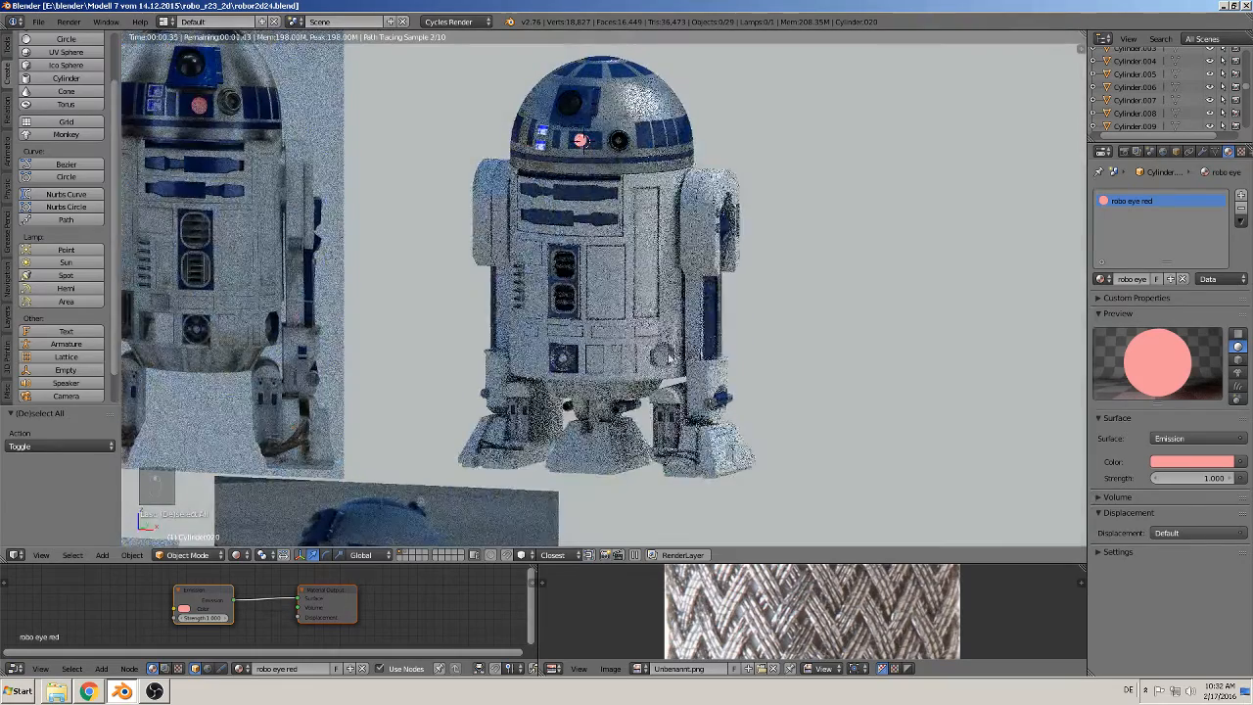
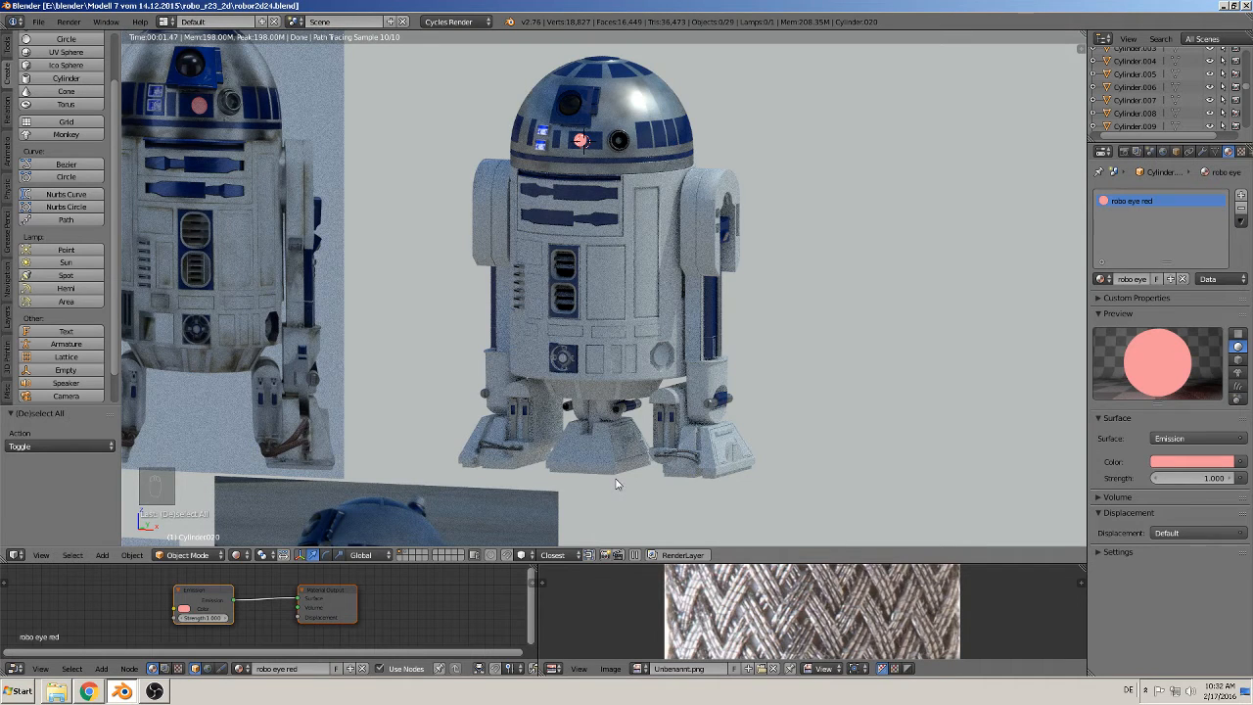
scroll(617, 482, "up", 6)
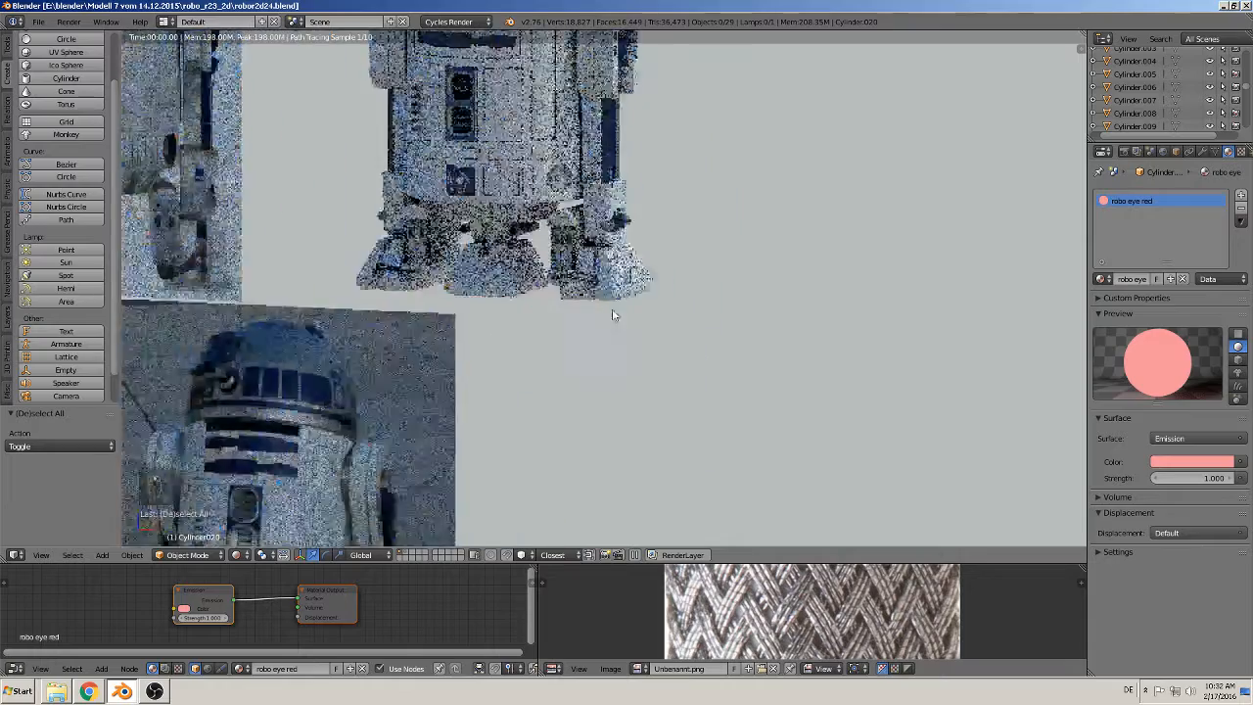
scroll(544, 294, "up", 1)
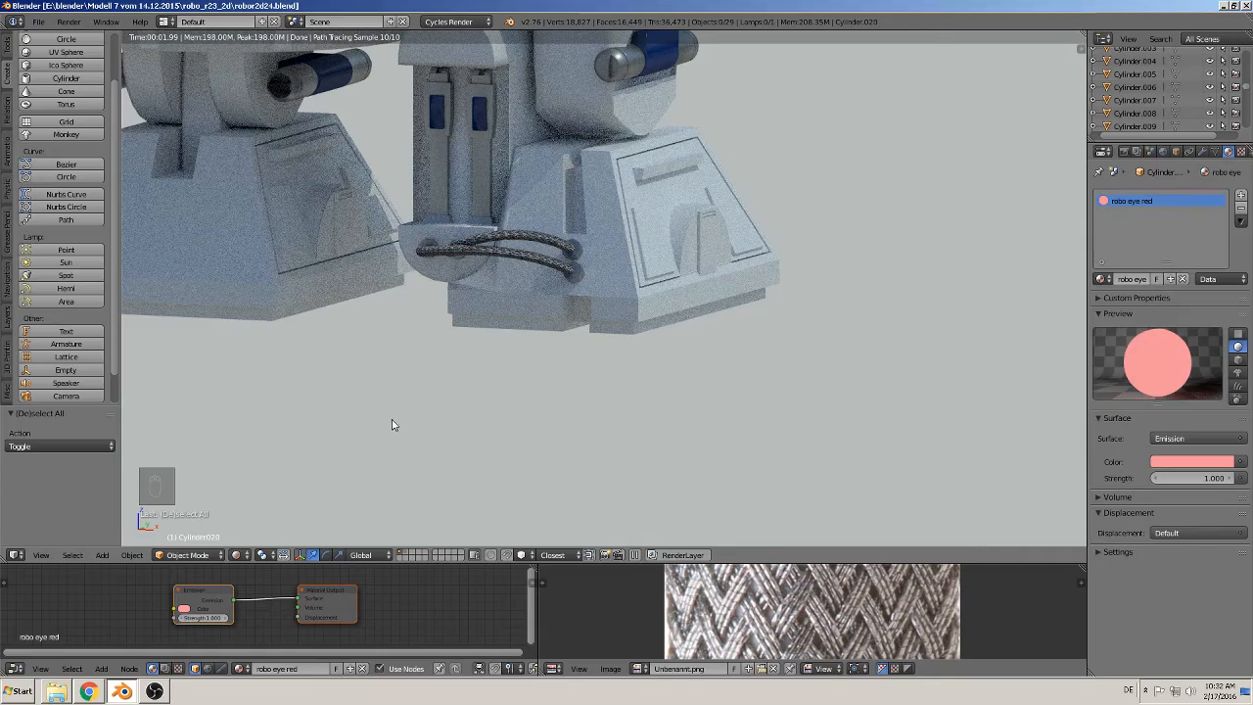
scroll(411, 373, "down", 6)
middle_click_drag(551, 73, 638, 338, "shift")
scroll(637, 338, "down", 3)
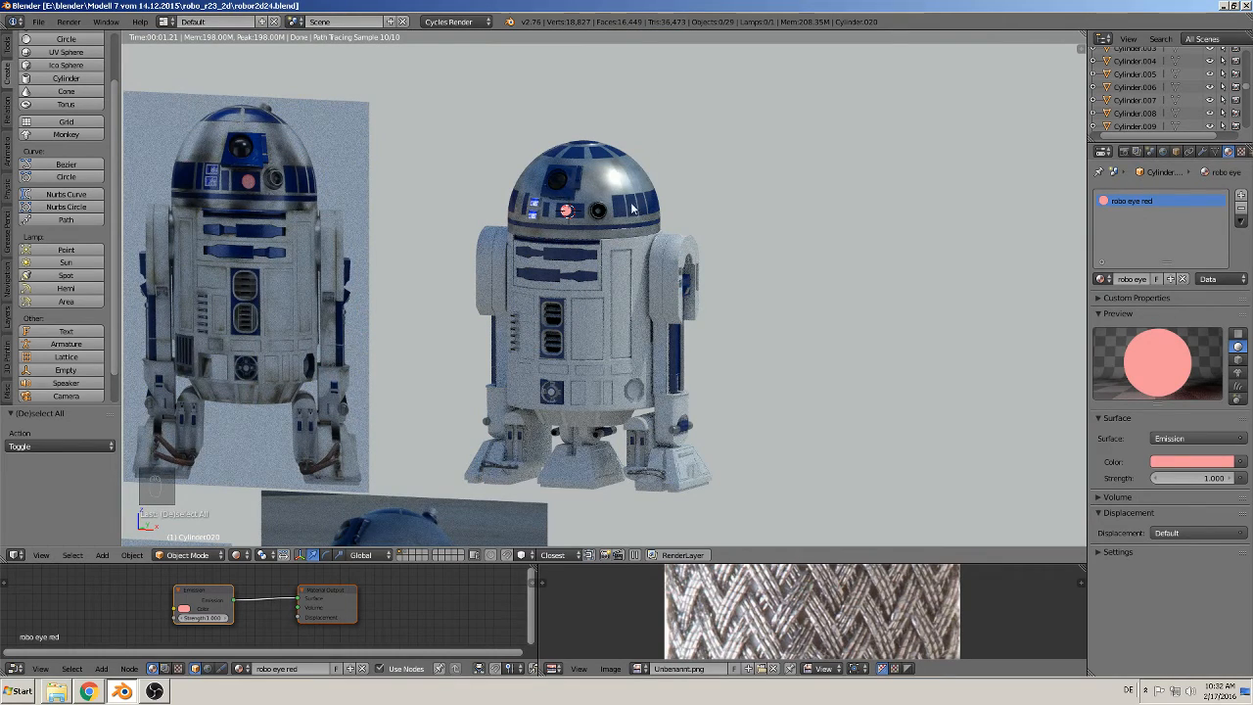
middle_click_drag(631, 204, 662, 199)
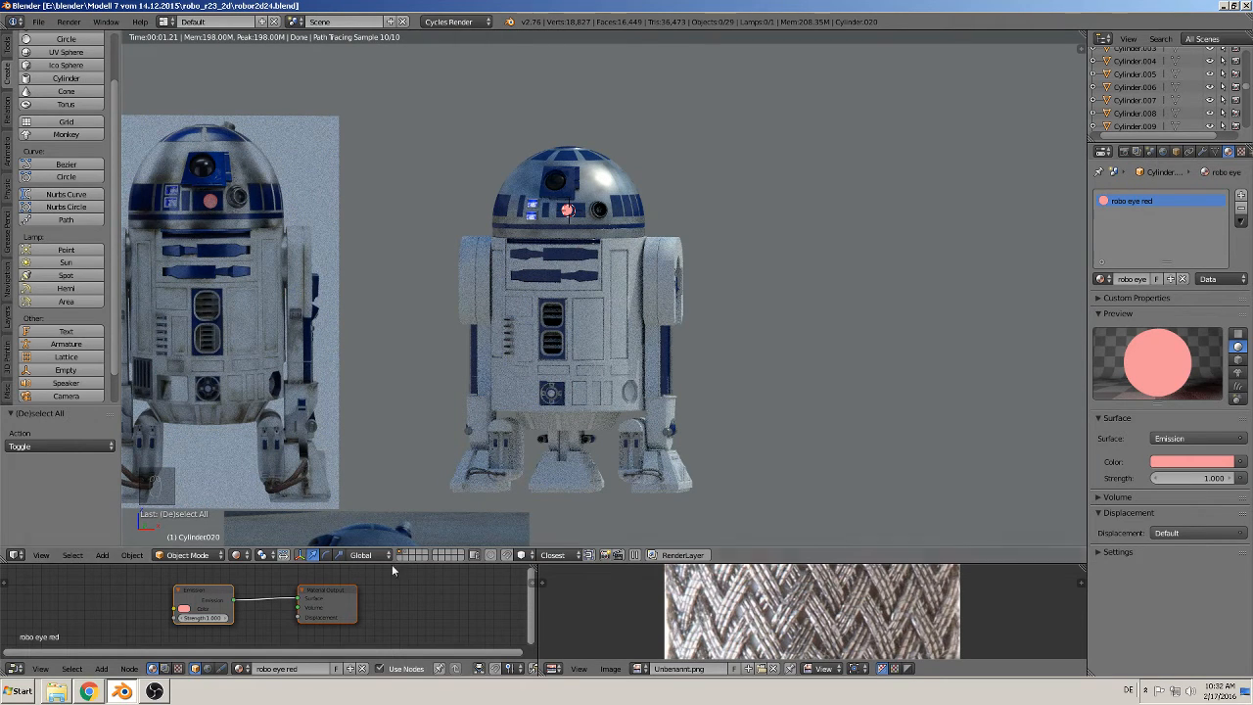
Step: Return the viewport to Material shading and select the white glossy material slot on the robot's body cylinder
left_click(245, 556)
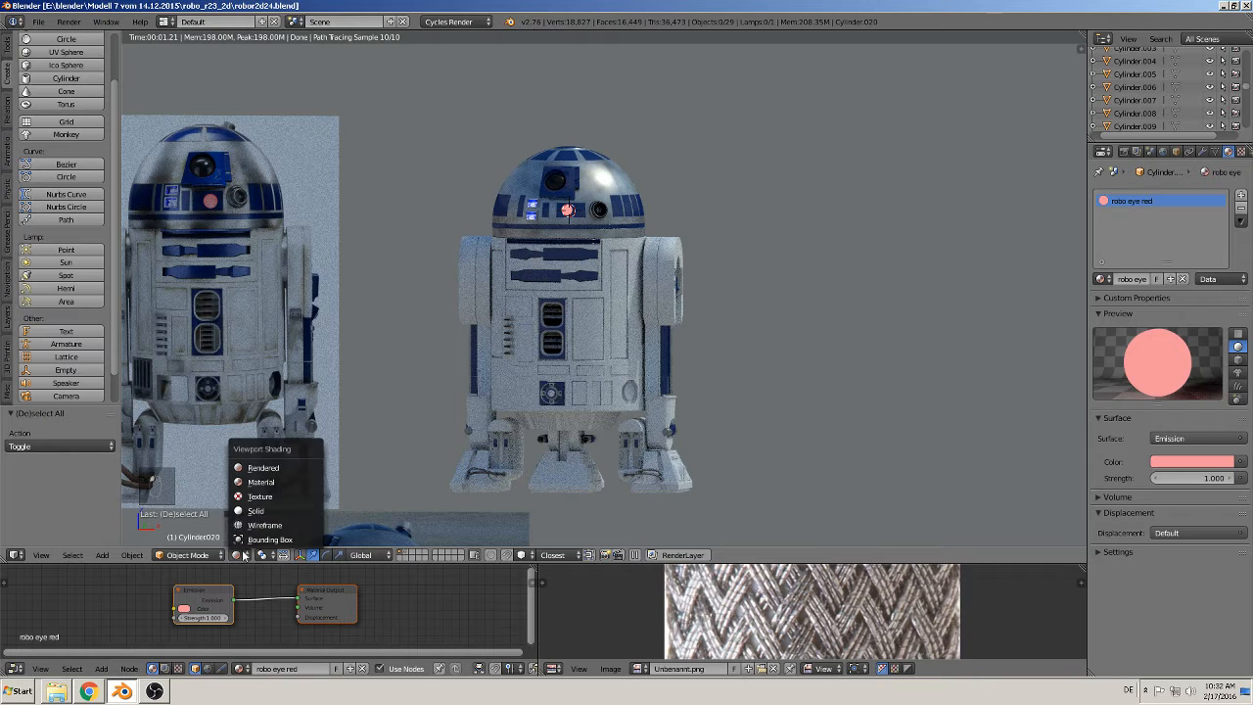
left_click(266, 487)
right_click(639, 312)
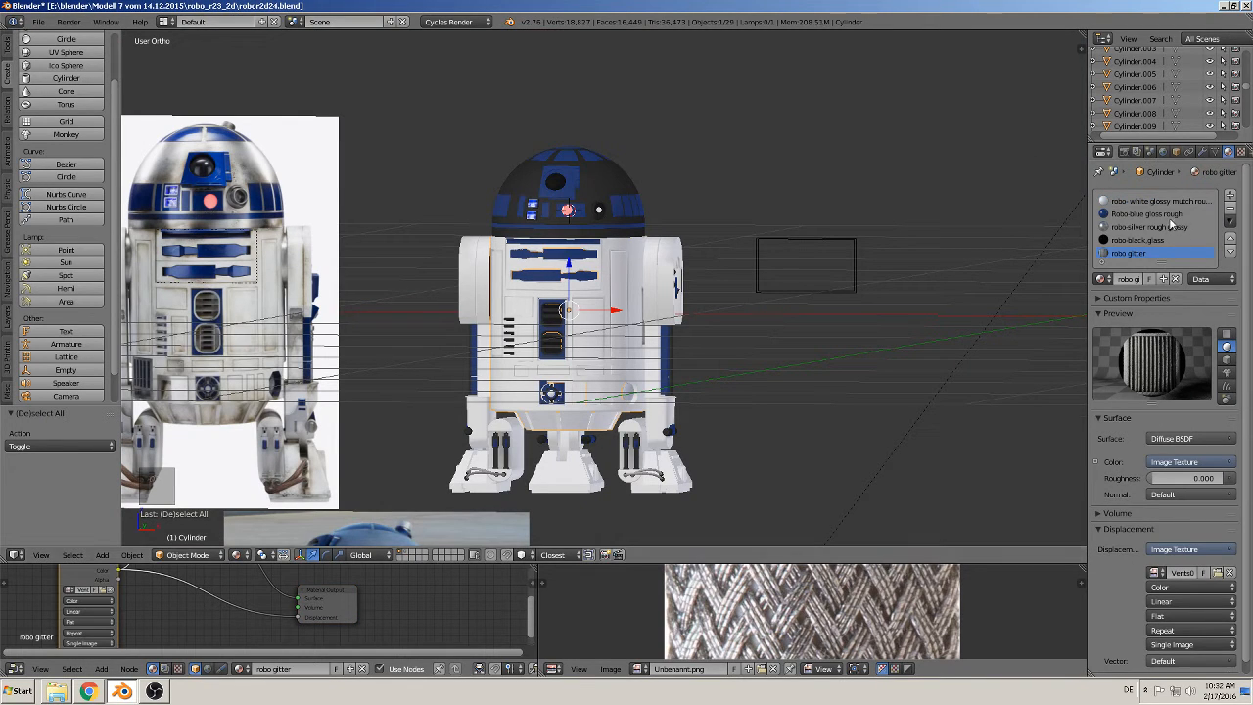
left_click(1160, 200)
scroll(999, 294, "down", 3)
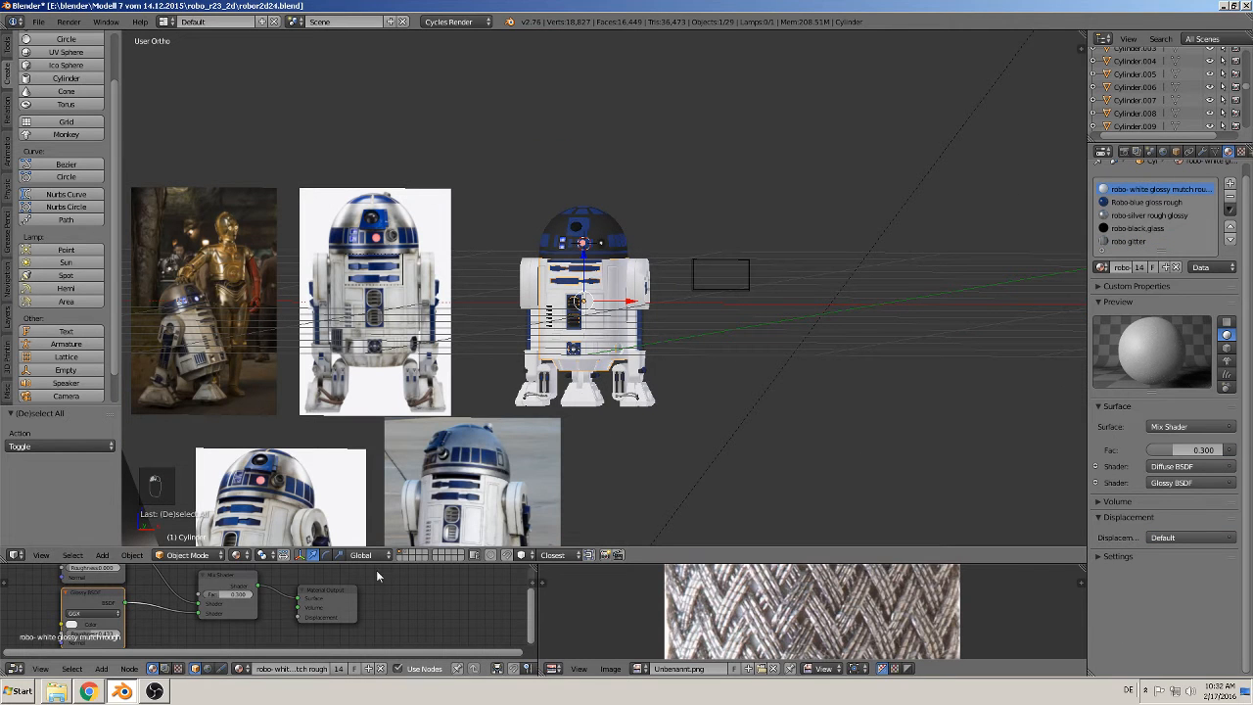
Step: Enlarge the node editor and frame the white body material's complete node setup
left_click_drag(378, 564, 423, 338)
middle_click_drag(271, 480, 406, 455)
scroll(299, 519, "up", 3)
middle_click_drag(286, 541, 208, 551)
scroll(221, 550, "up", 2)
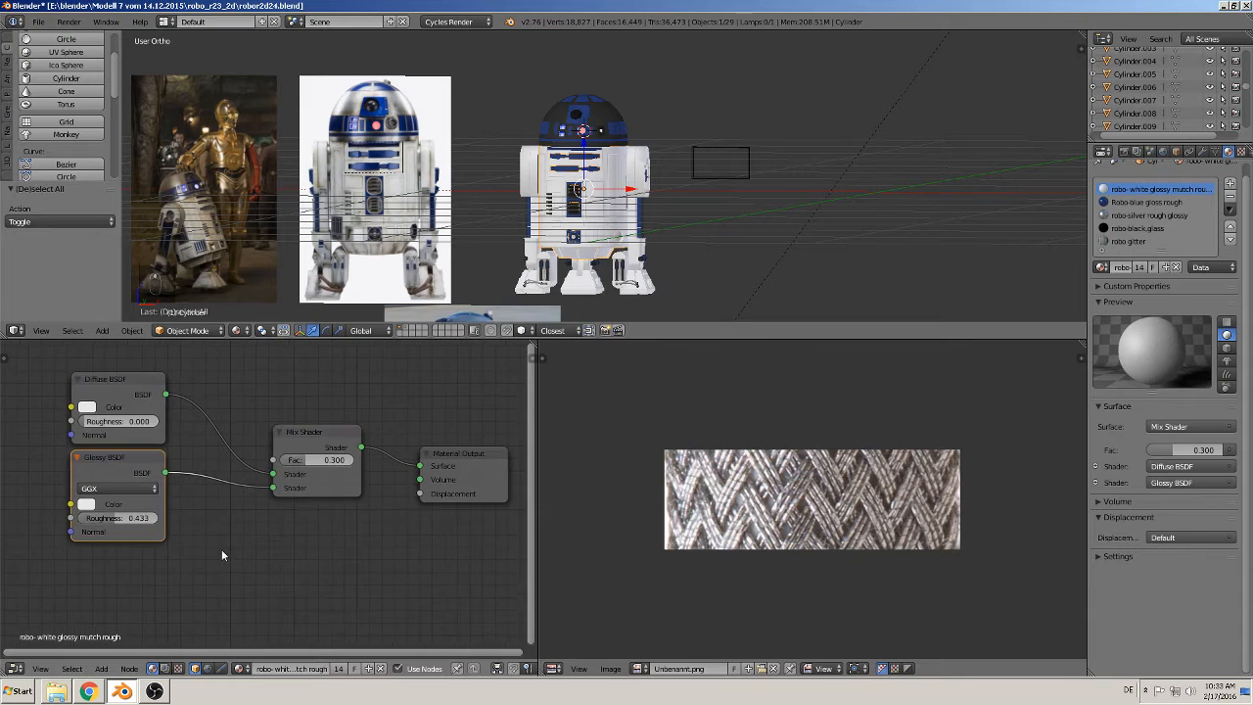
scroll(221, 549, "down", 5)
scroll(240, 517, "up", 1)
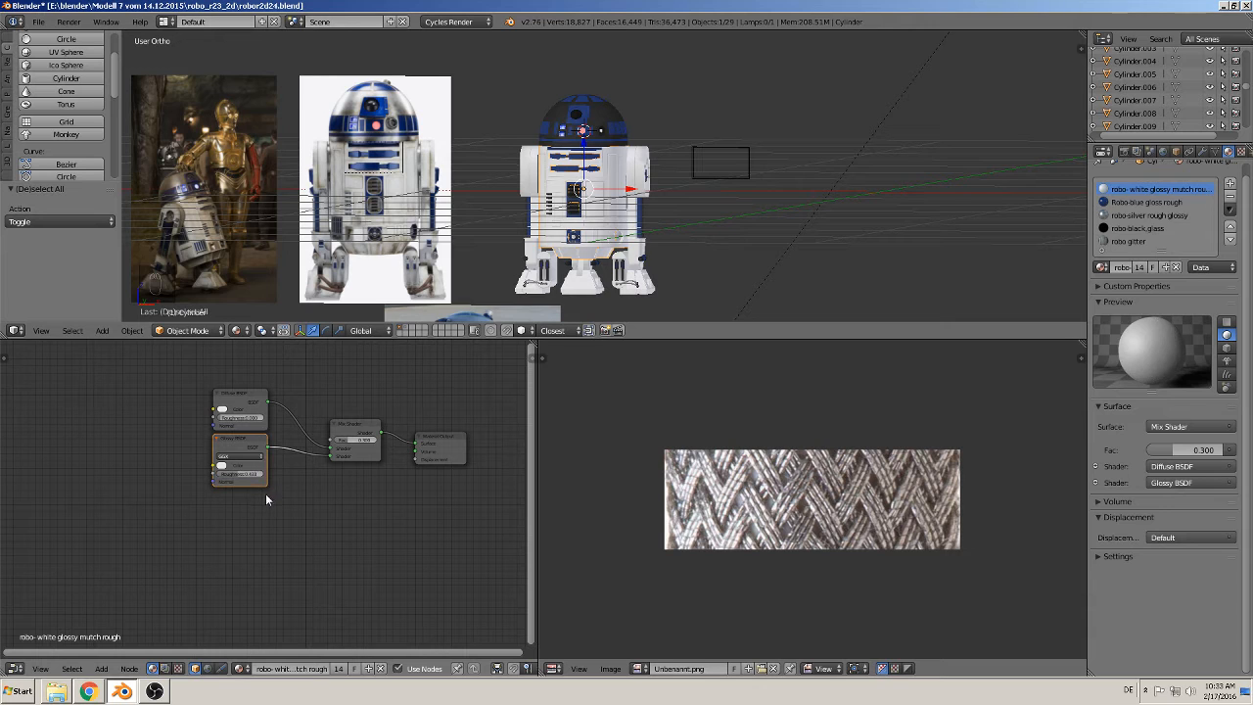
scroll(265, 499, "up", 1)
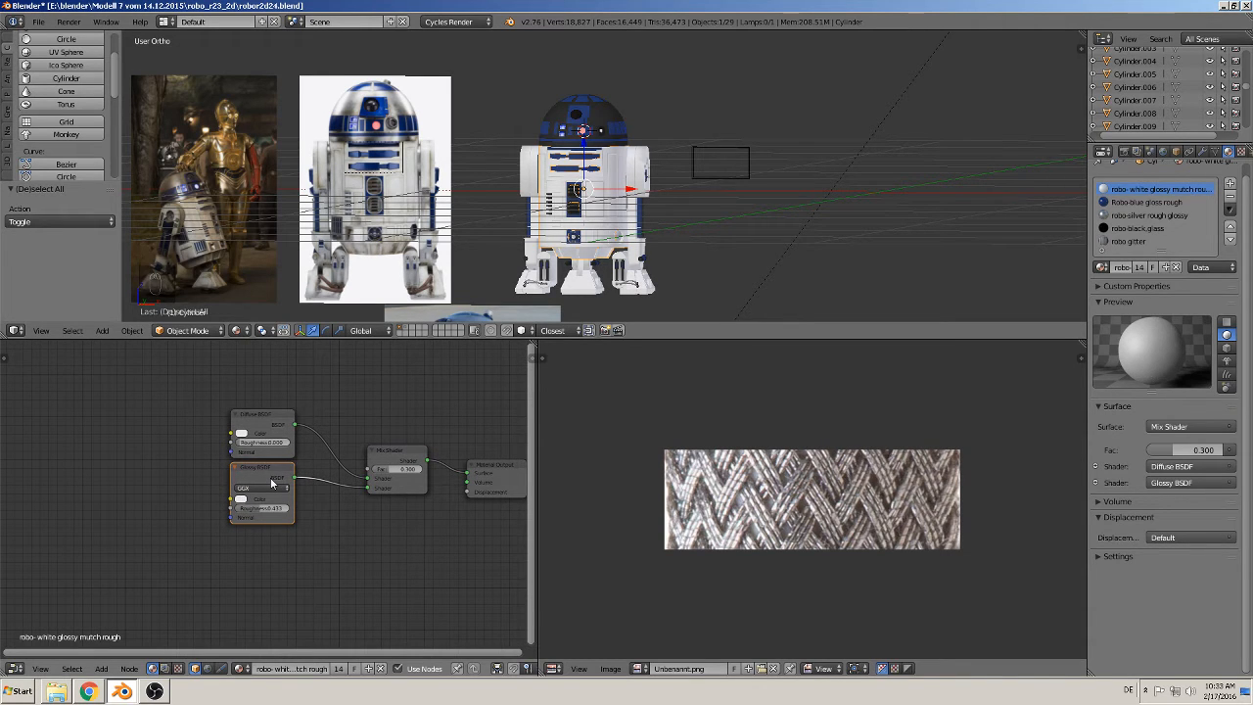
Step: Delete the white material's Glossy BSDF node and place a duplicate of the Diffuse BSDF node in its spot
left_click(241, 502)
left_click(272, 471)
key("x")
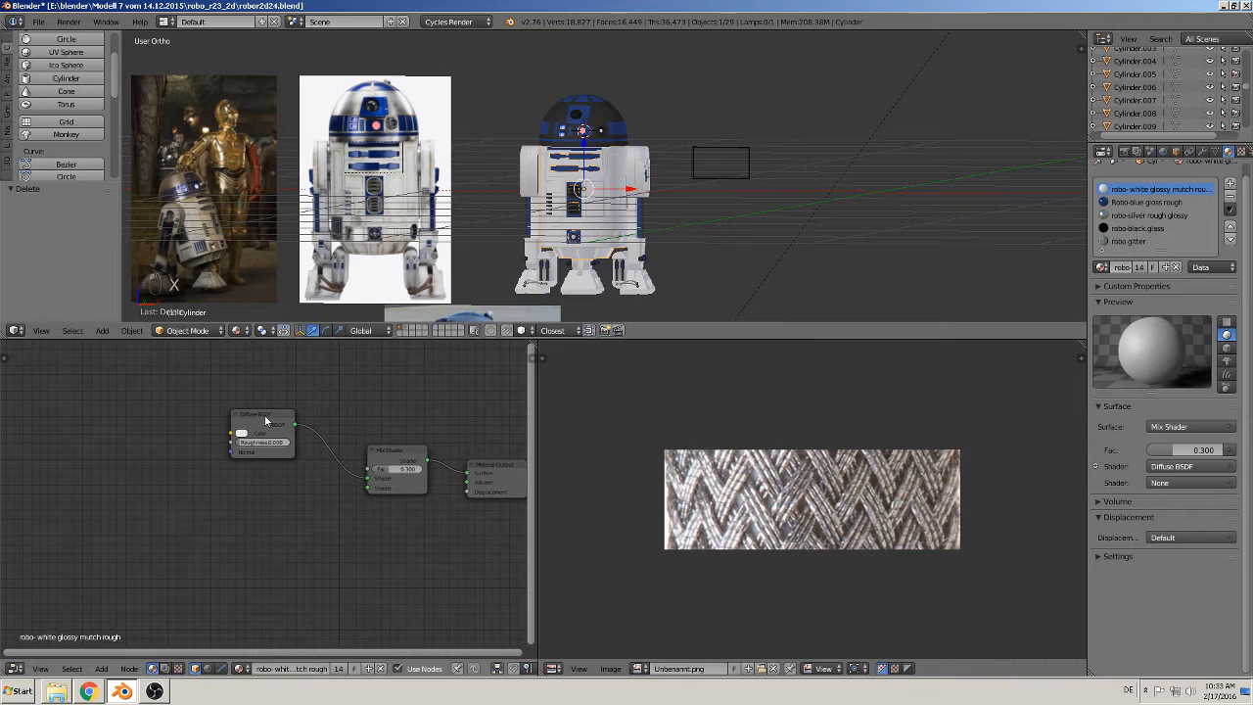
left_click(265, 421)
key("shift+d")
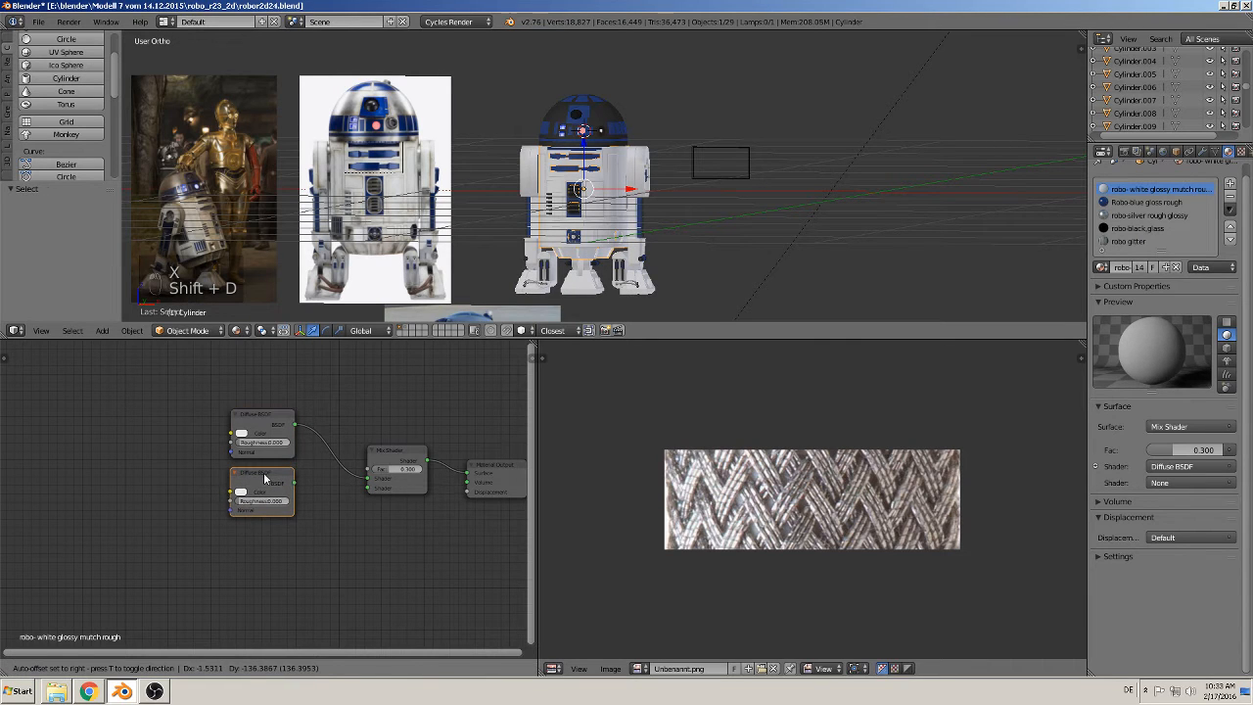
left_click(264, 479)
Step: Darken the duplicated Diffuse BSDF's colour to a grey of about 0.047 and link it to the Mix Shader's second shader input
left_click(242, 492)
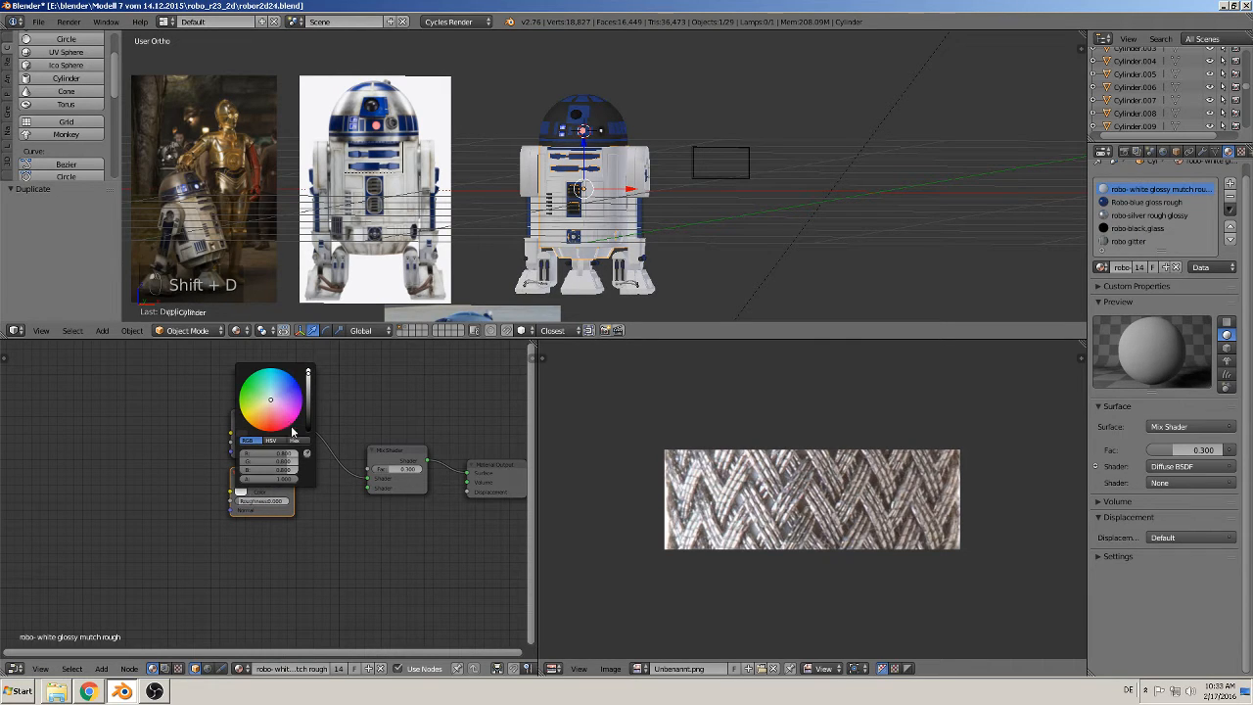
left_click_drag(310, 416, 310, 431)
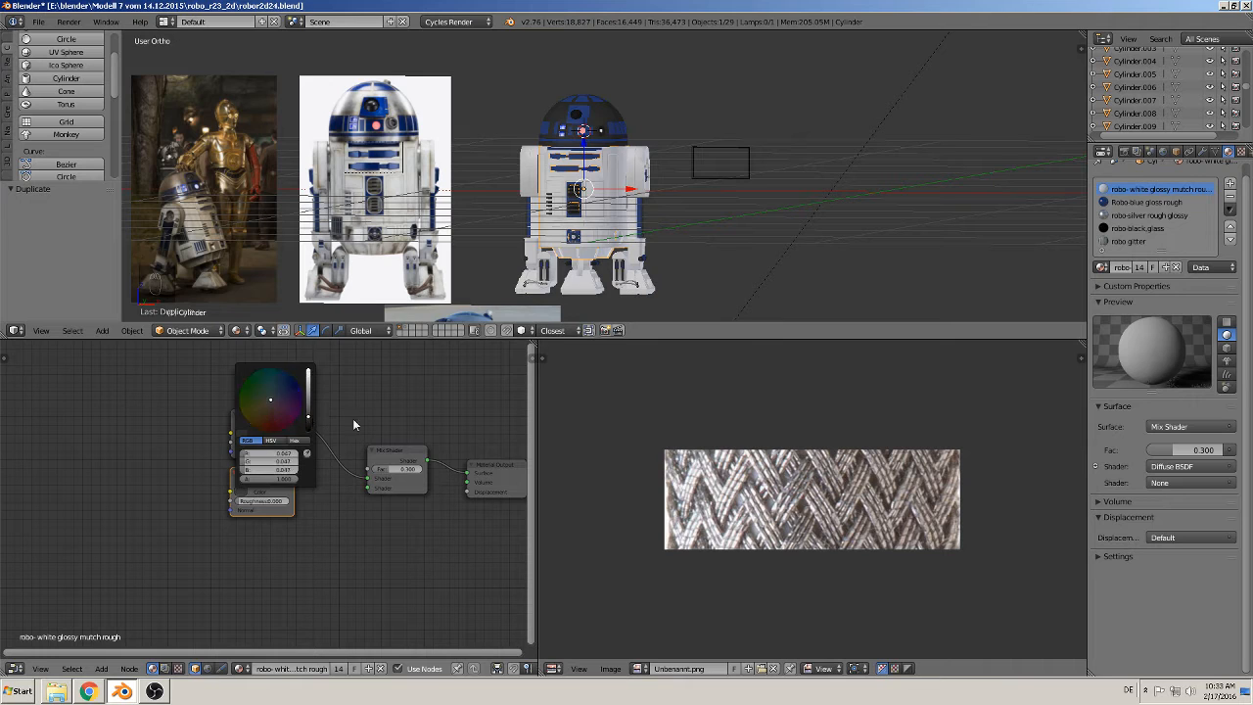
scroll(333, 558, "up", 1)
middle_click_drag(293, 539, 219, 579)
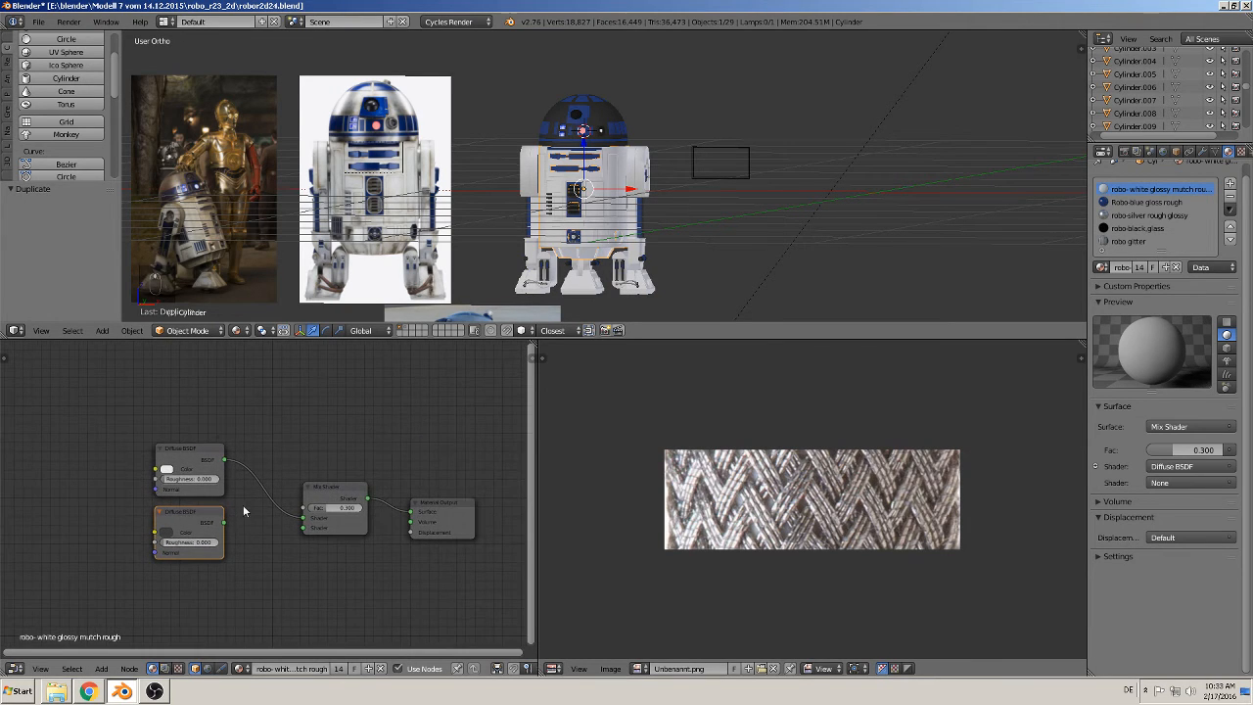
left_click_drag(225, 523, 303, 528)
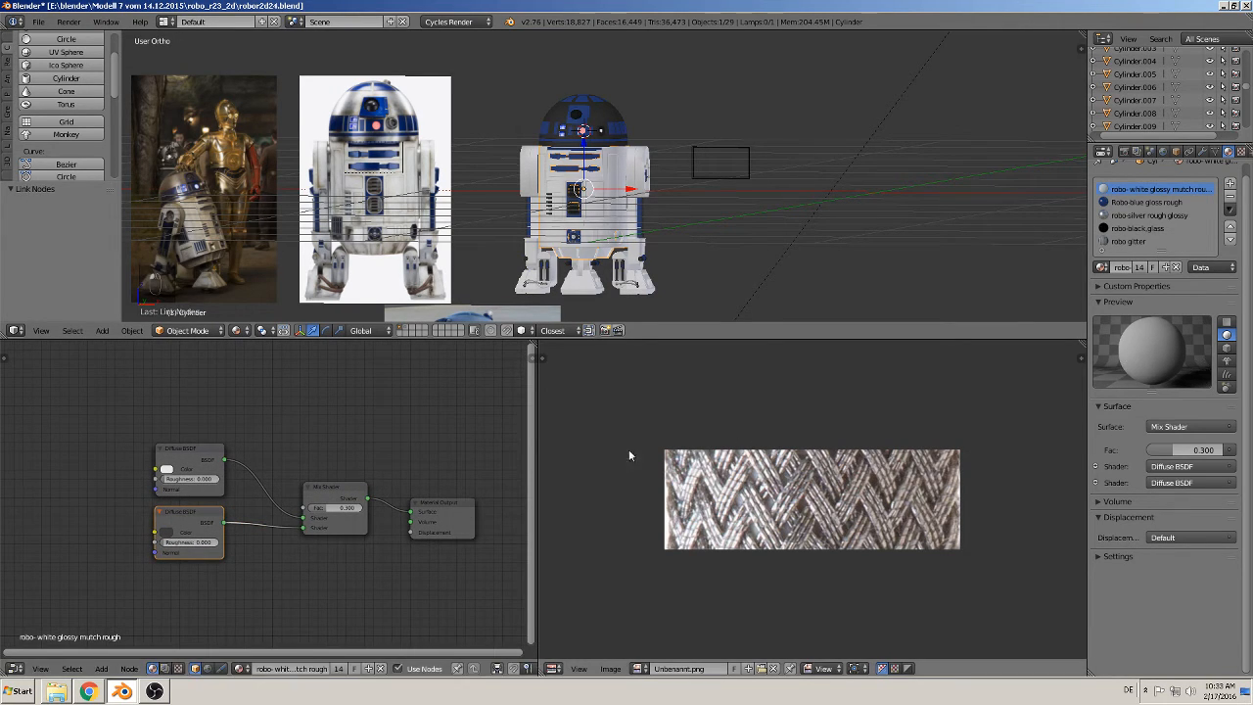
Step: Add a Noise Texture node above the diffuse shaders and link its Color output to the Mix Shader's Fac input
left_click(102, 668)
mouse_move(128, 600)
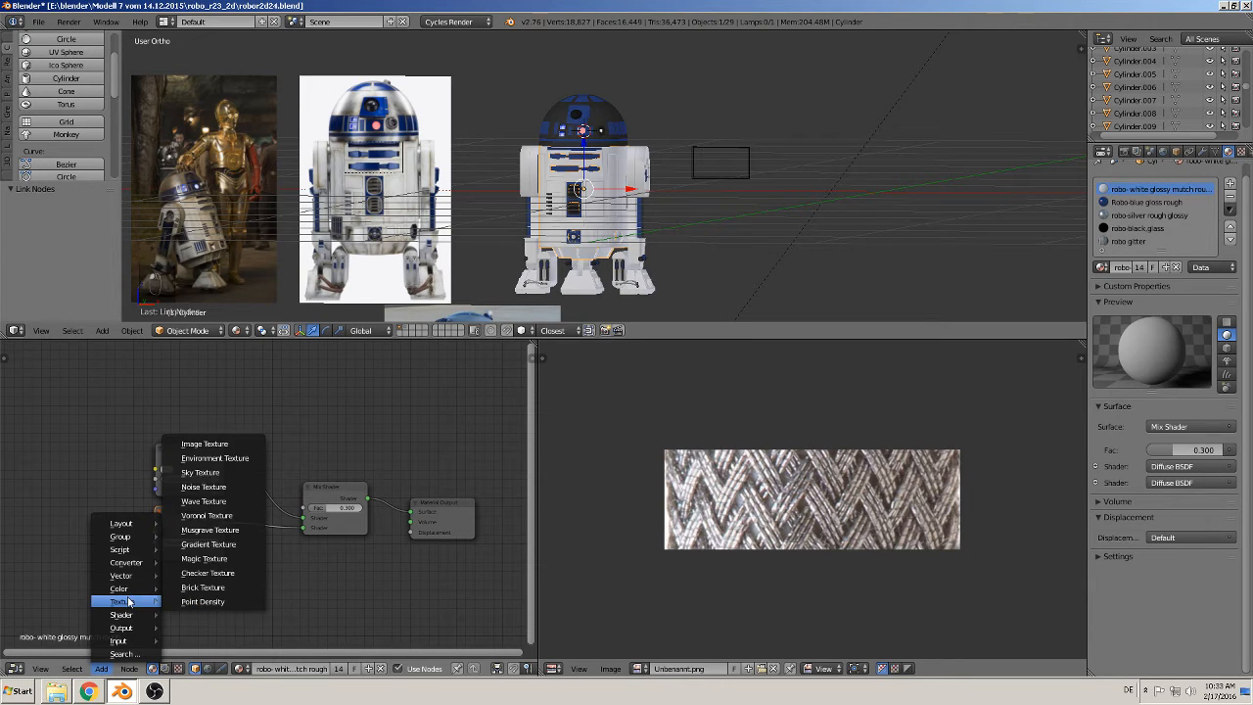
left_click(202, 487)
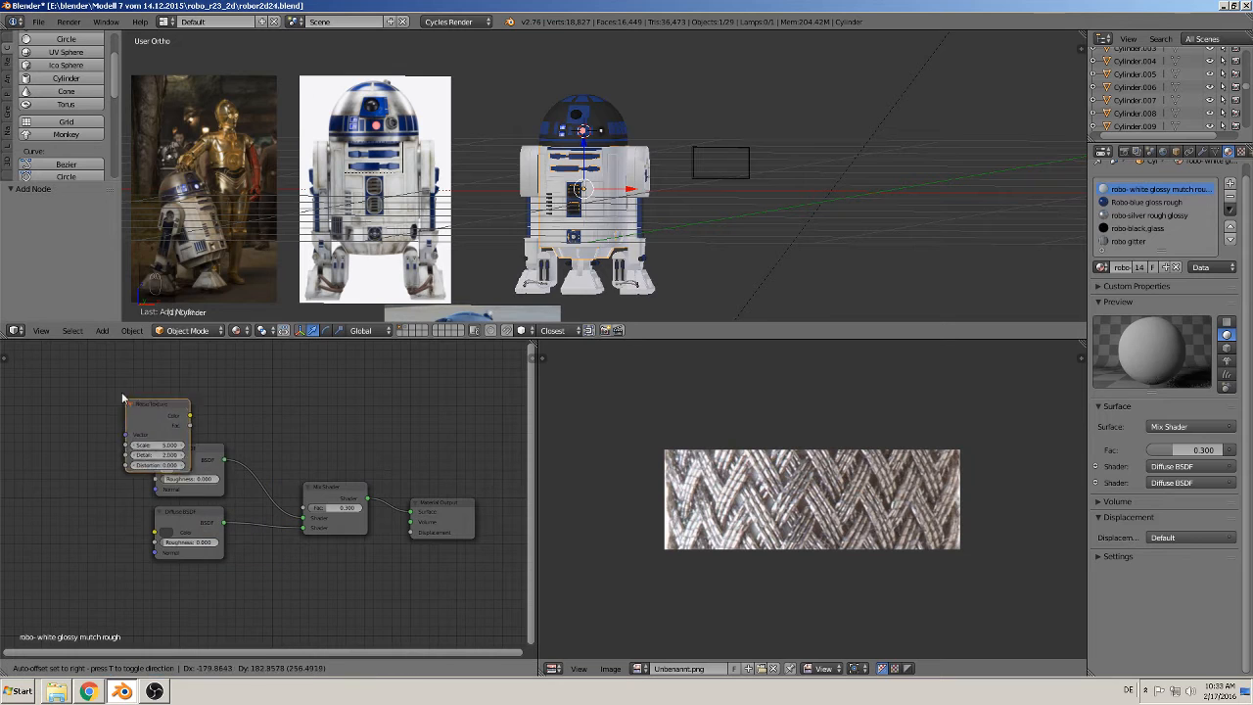
left_click(138, 363)
left_click_drag(201, 378, 304, 507)
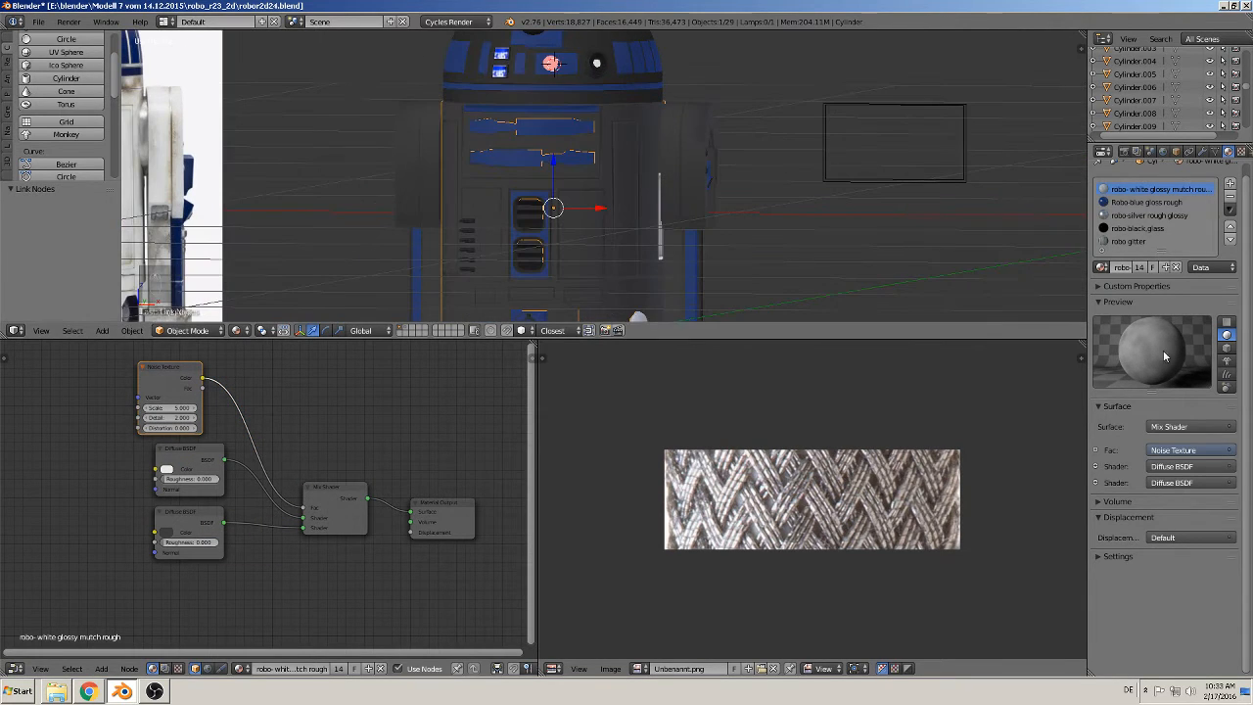
Step: Preview the noise-mixed white material on the robot's body in Rendered shading
left_click(238, 332)
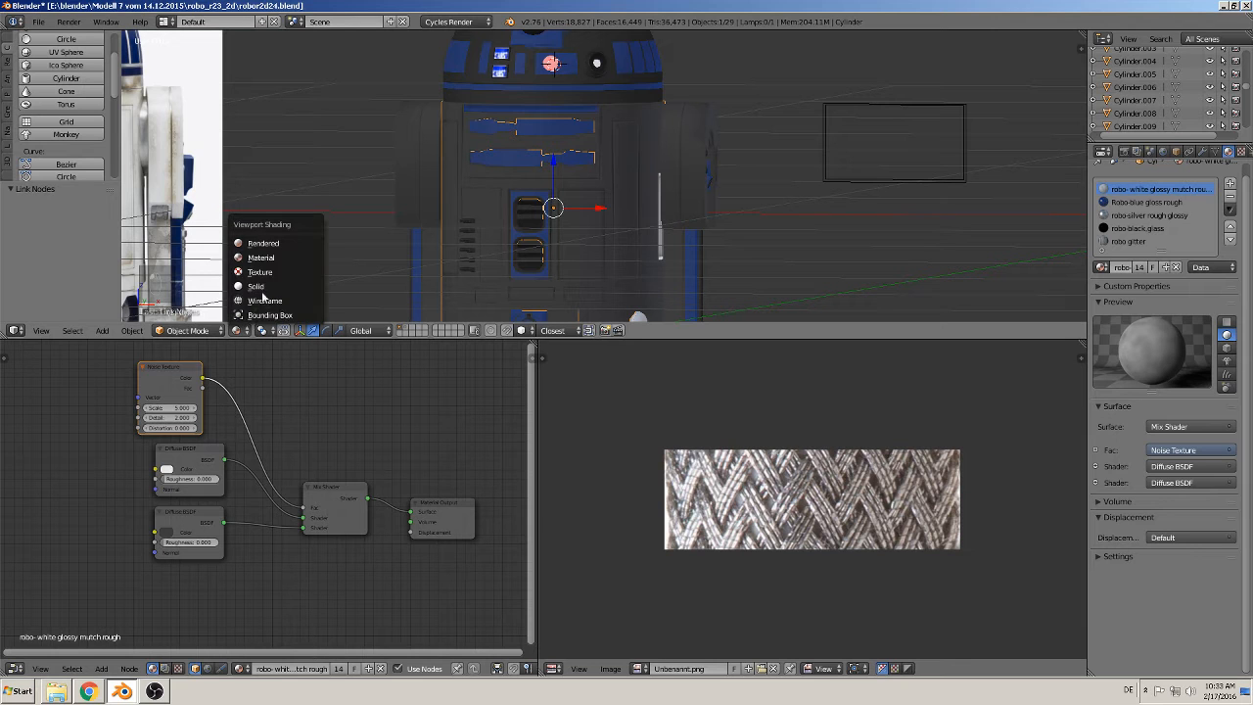
left_click(262, 243)
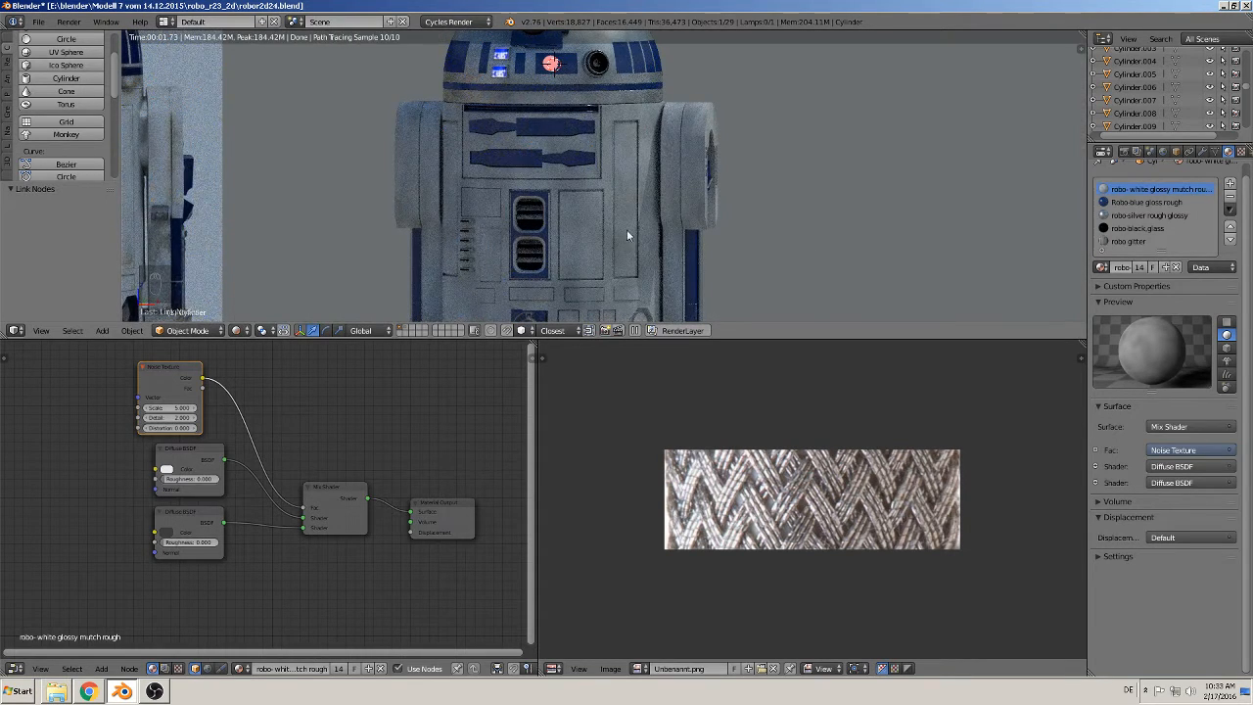
middle_click_drag(748, 205, 707, 122, "shift")
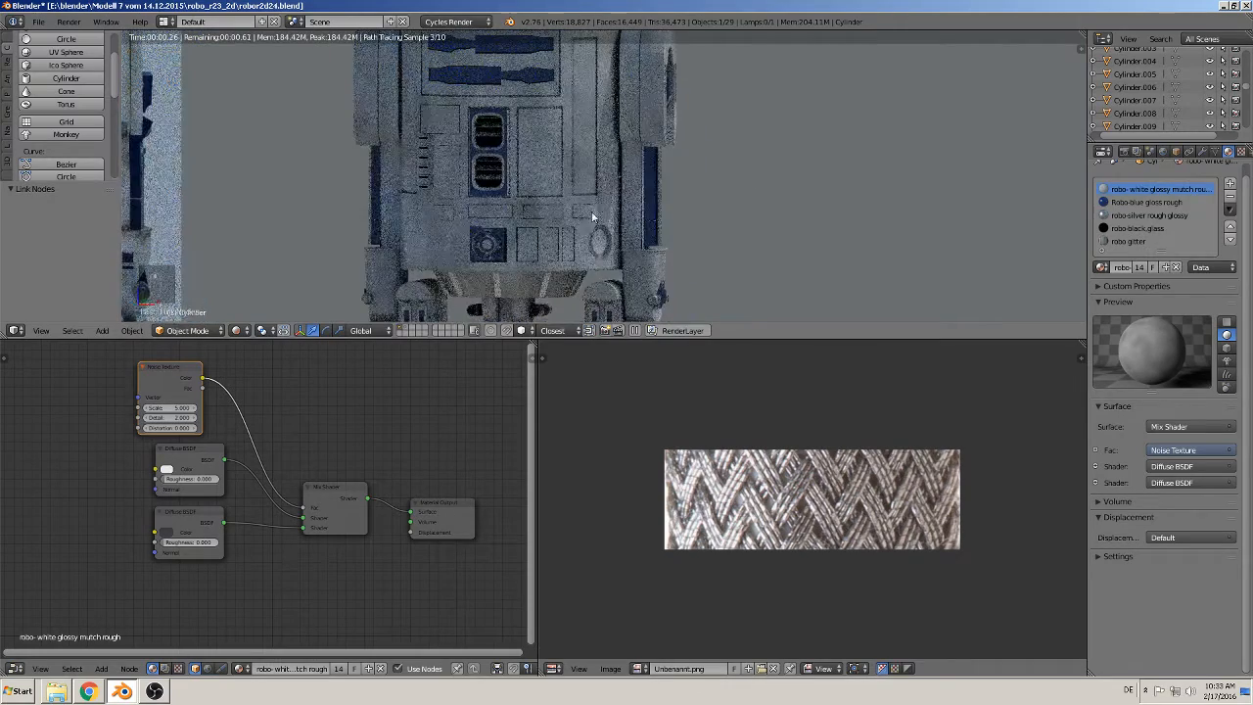
Step: Try a Noise Texture scale of 7.1 and check the rendered body and feet against the reference photo
mouse_move(177, 408)
left_mouse_down()
mouse_move(227, 409)
mouse_move(141, 412)
mouse_move(166, 409)
left_mouse_up()
mouse_move(180, 412)
left_mouse_down()
mouse_move(161, 411)
mouse_move(254, 411)
mouse_move(201, 411)
left_mouse_up()
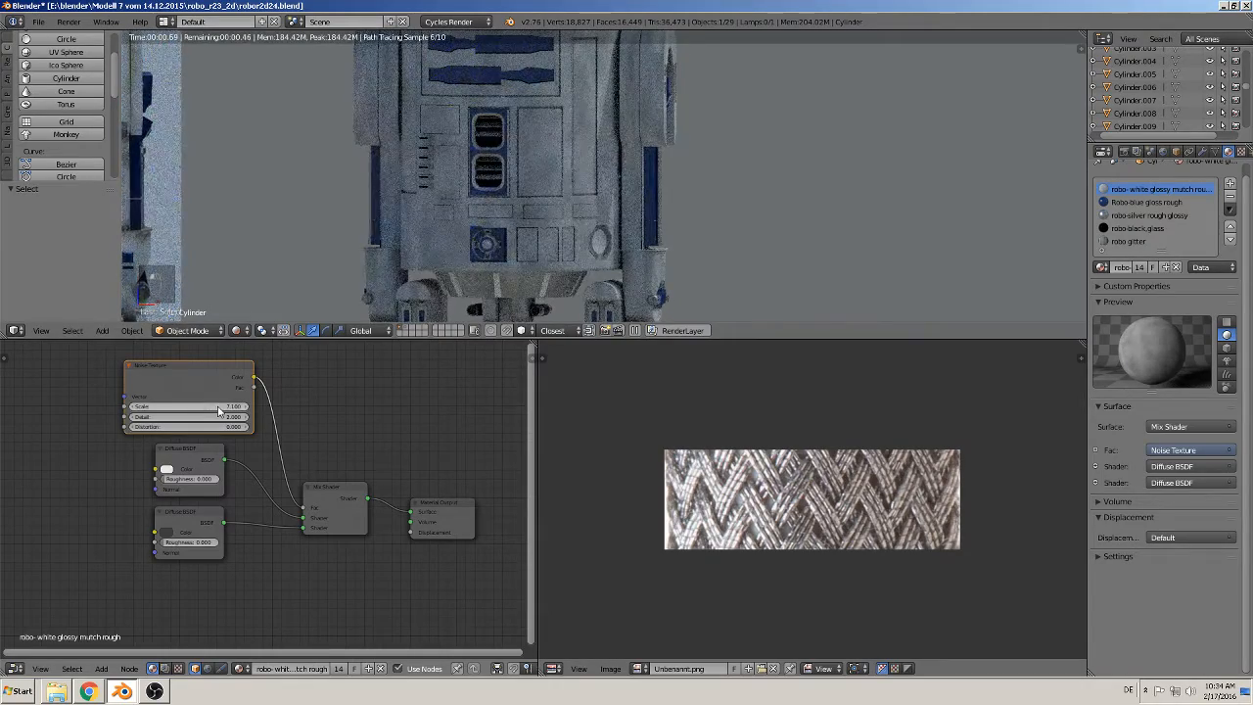
scroll(628, 159, "down", 3)
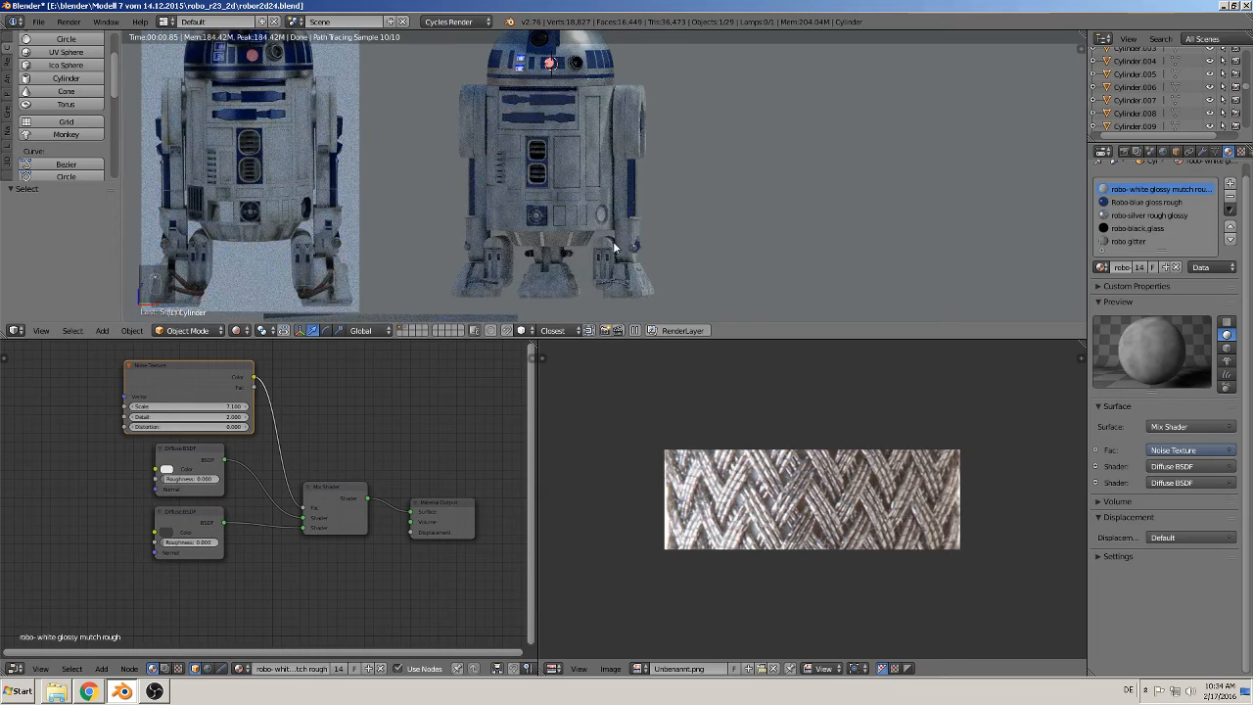
scroll(609, 250, "up", 4)
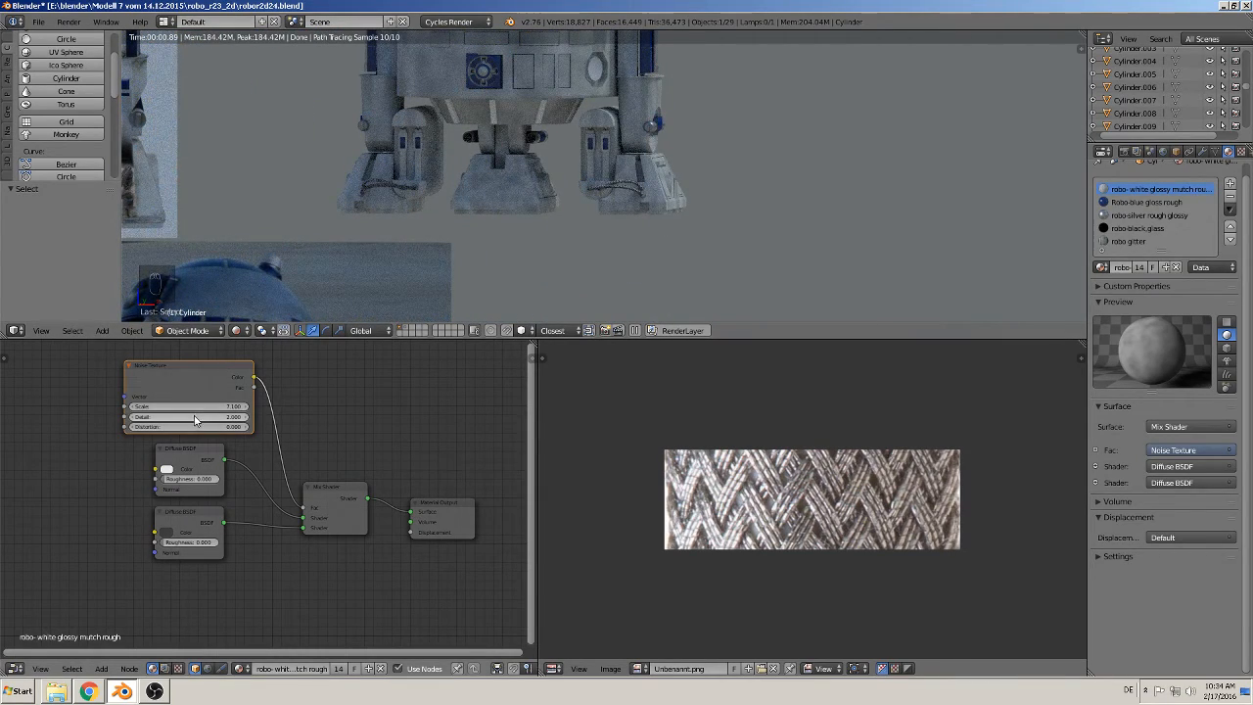
Step: Set the Noise Texture's scale to 5 and compare the whole rendered robot with the front reference photo
left_click_drag(185, 409, 163, 409)
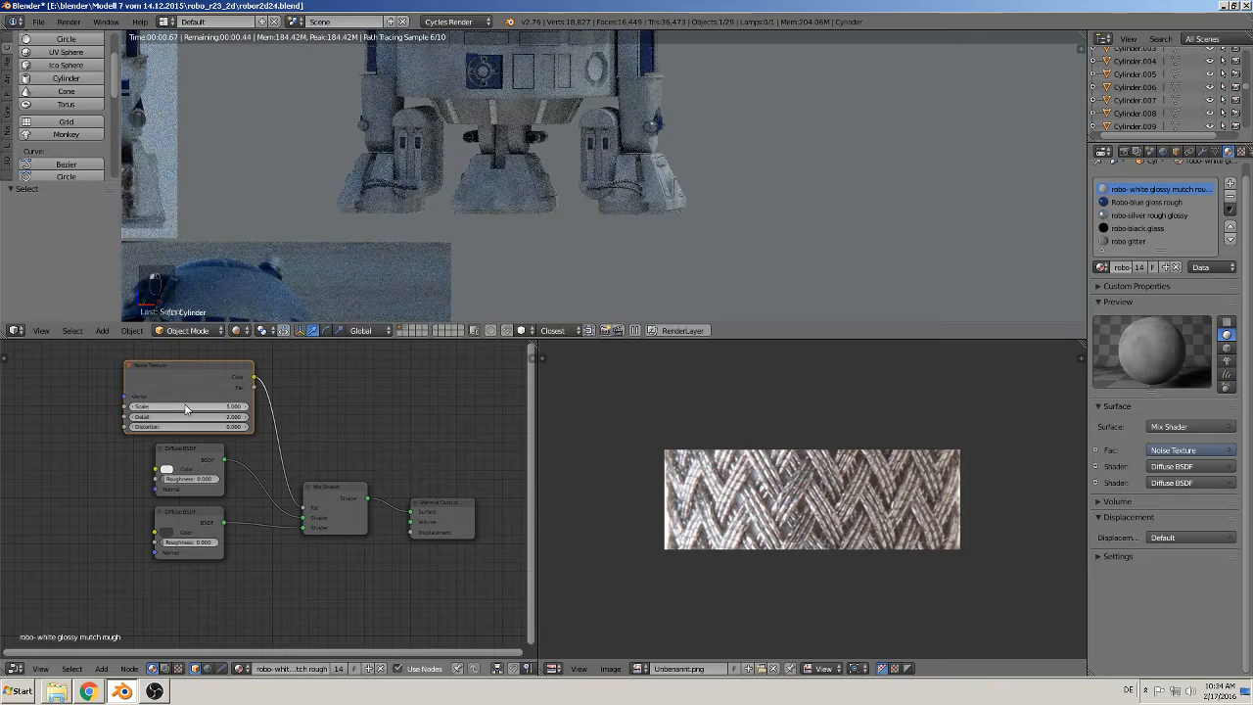
scroll(526, 229, "down", 3)
middle_click_drag(527, 224, 458, 318, "shift")
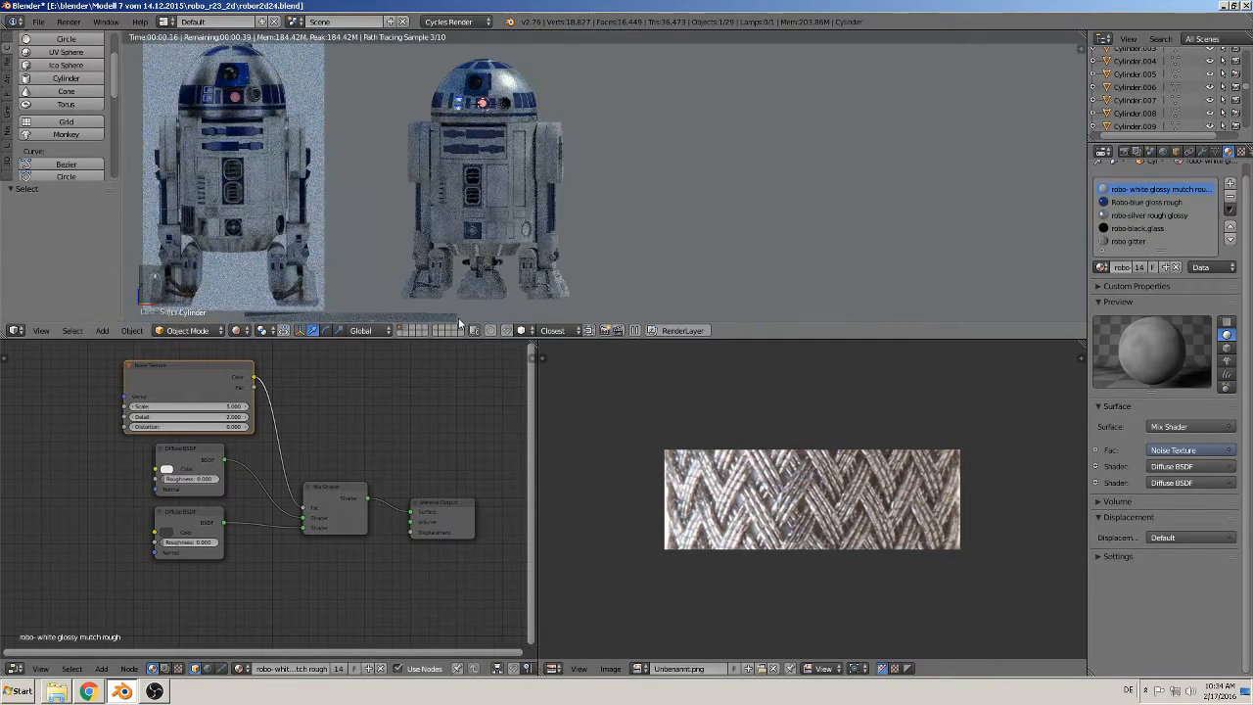
Step: Switch the 3D view from rendered to material shading and frame the robot beside its reference images
left_click(236, 330)
left_click(270, 256)
scroll(674, 202, "down", 4)
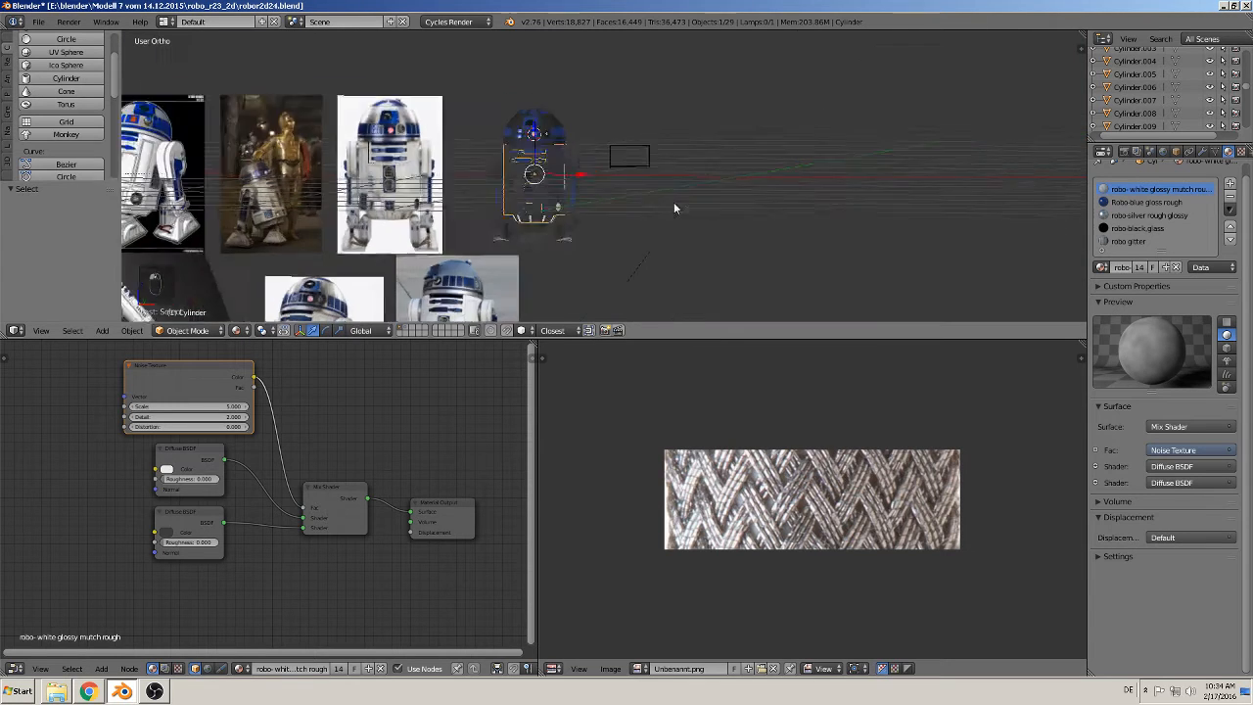
middle_click_drag(622, 221, 553, 242)
middle_click_drag(470, 267, 616, 226, "shift")
scroll(616, 226, "up", 2)
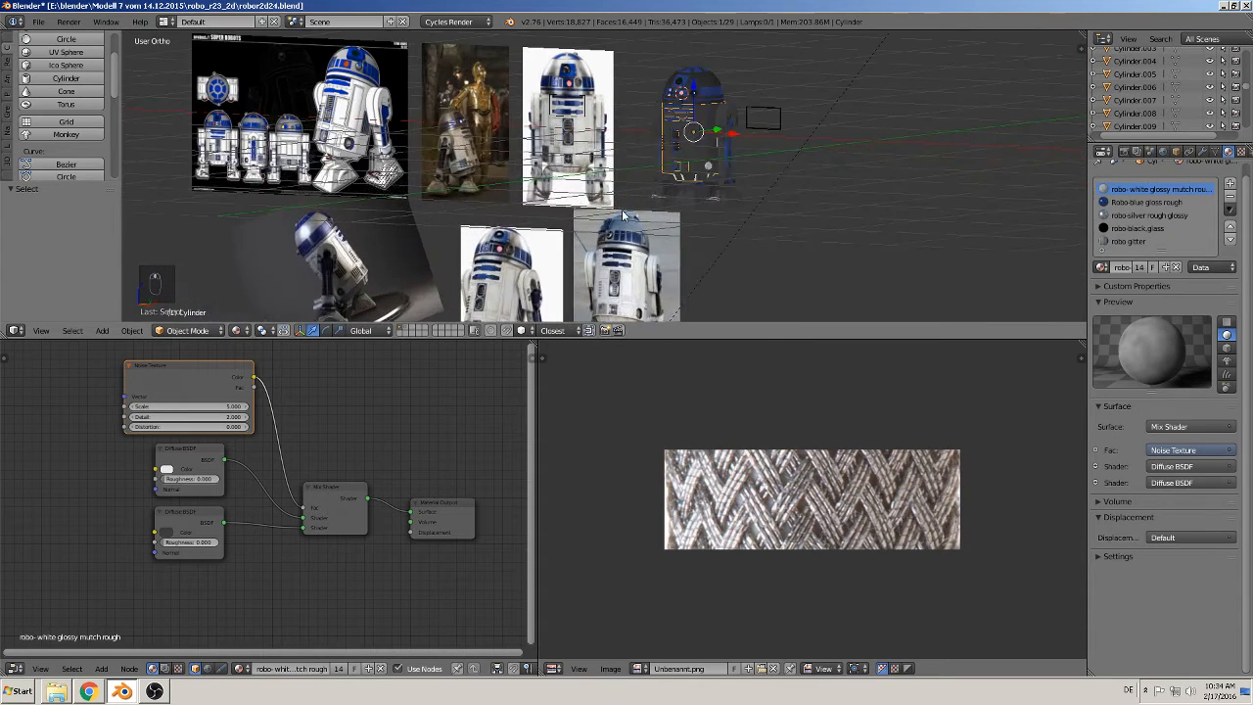
Step: Clear the selection and move the two small planes beside the robot to layer 2
key("a")
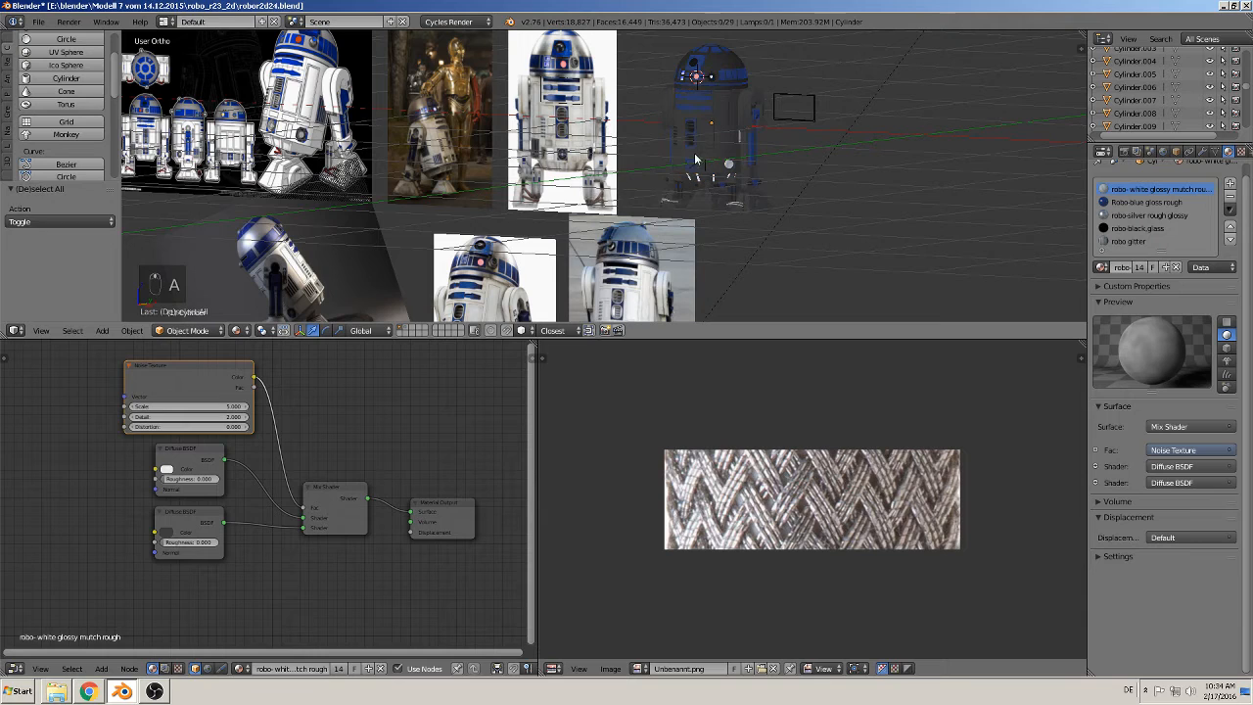
right_click(786, 99)
key("m")
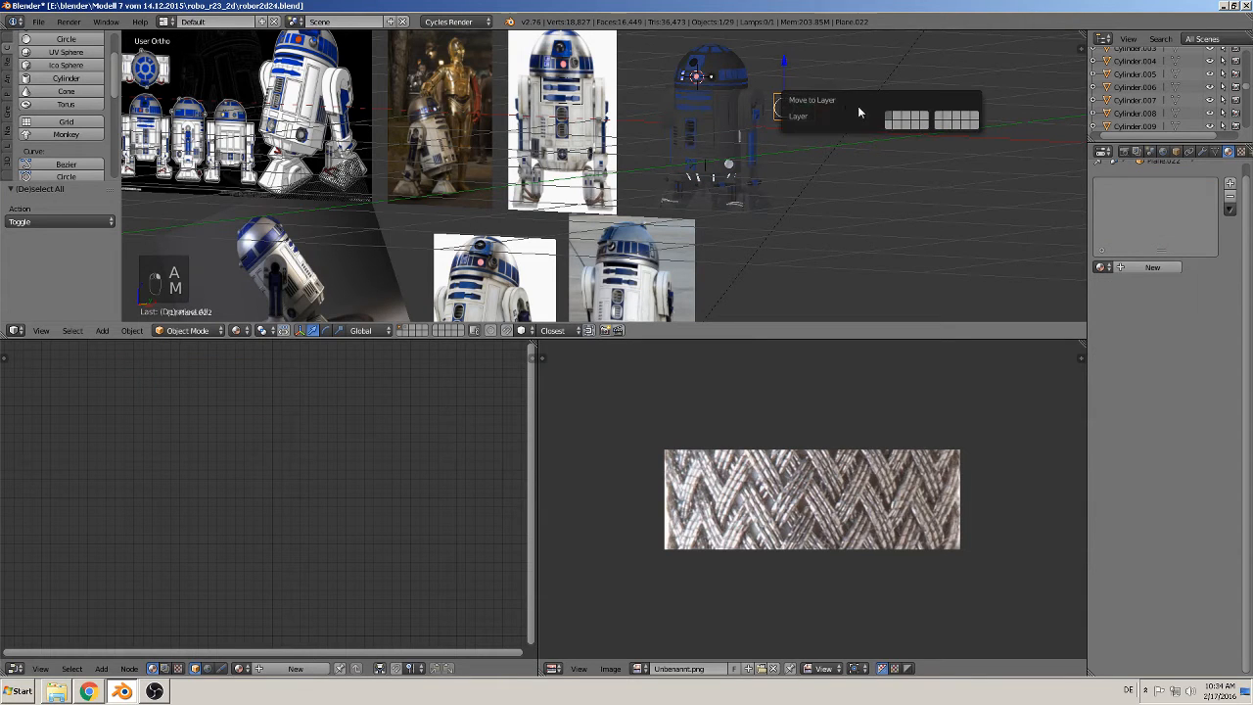
left_click(901, 119)
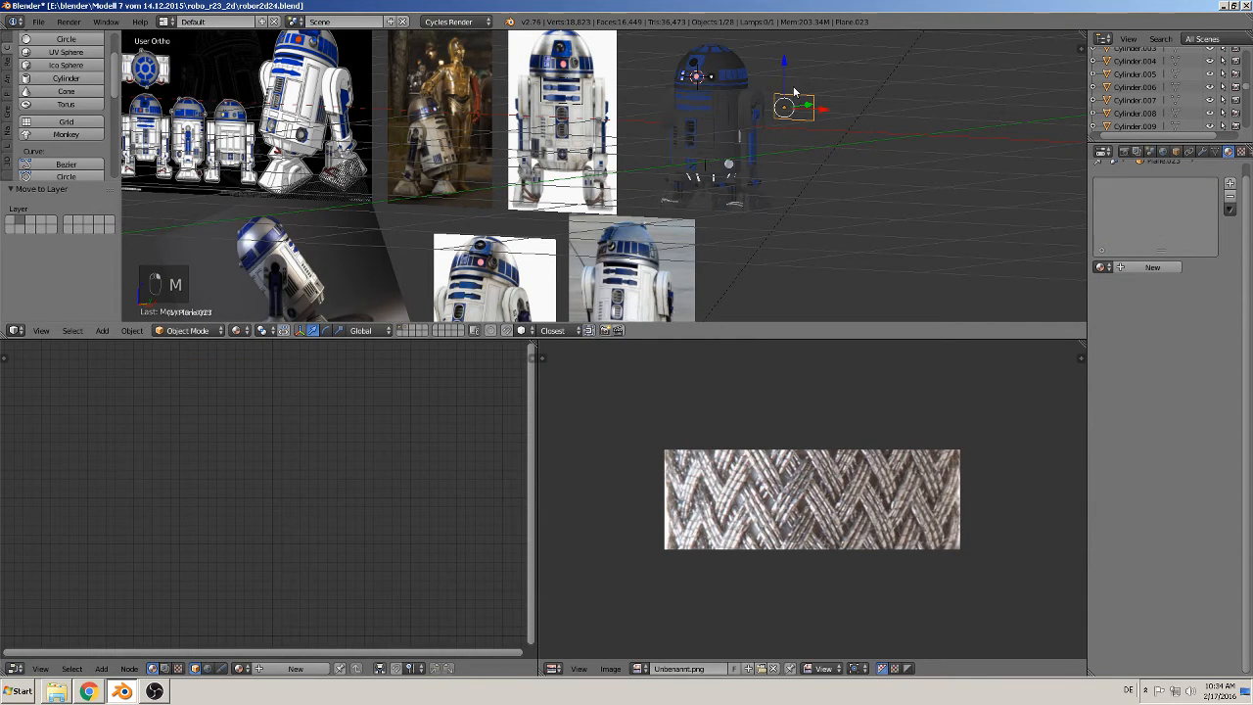
key("m")
Step: Examine the robot model against the R2-D2 reference images around it
scroll(601, 196, "down", 3)
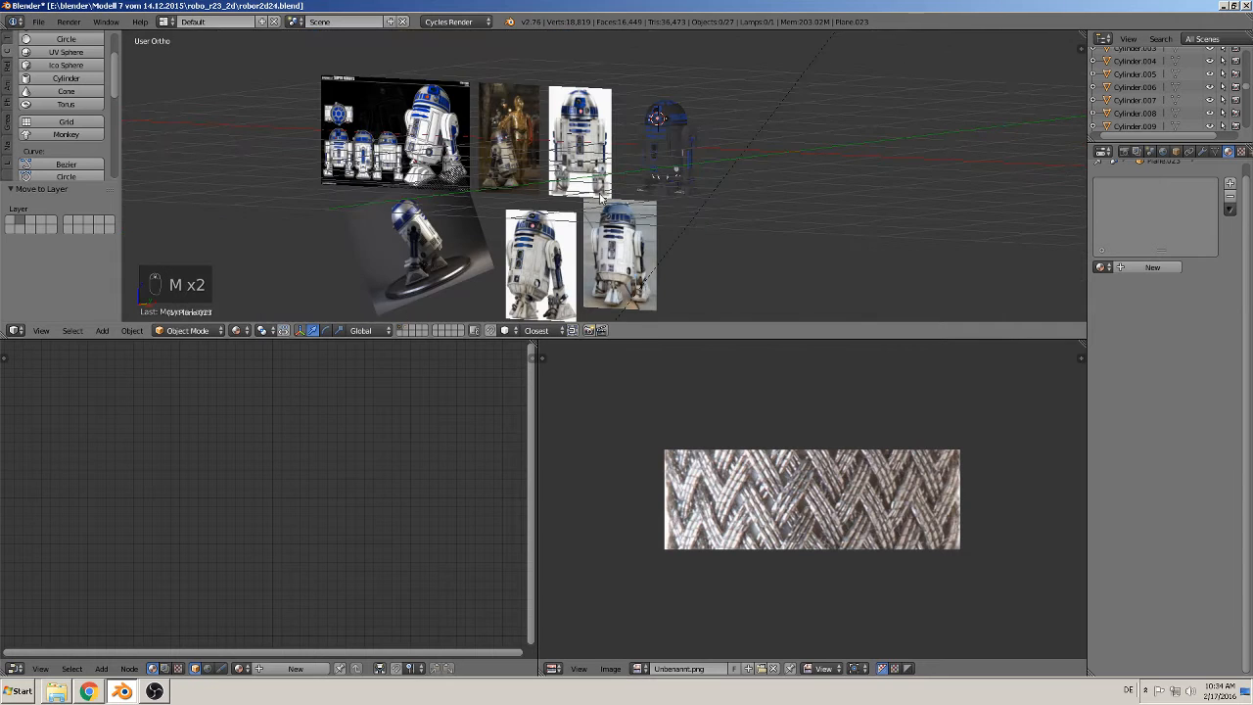
middle_click_drag(445, 254, 401, 172, "shift")
middle_click_drag(528, 123, 515, 235, "shift")
scroll(495, 236, "up", 4)
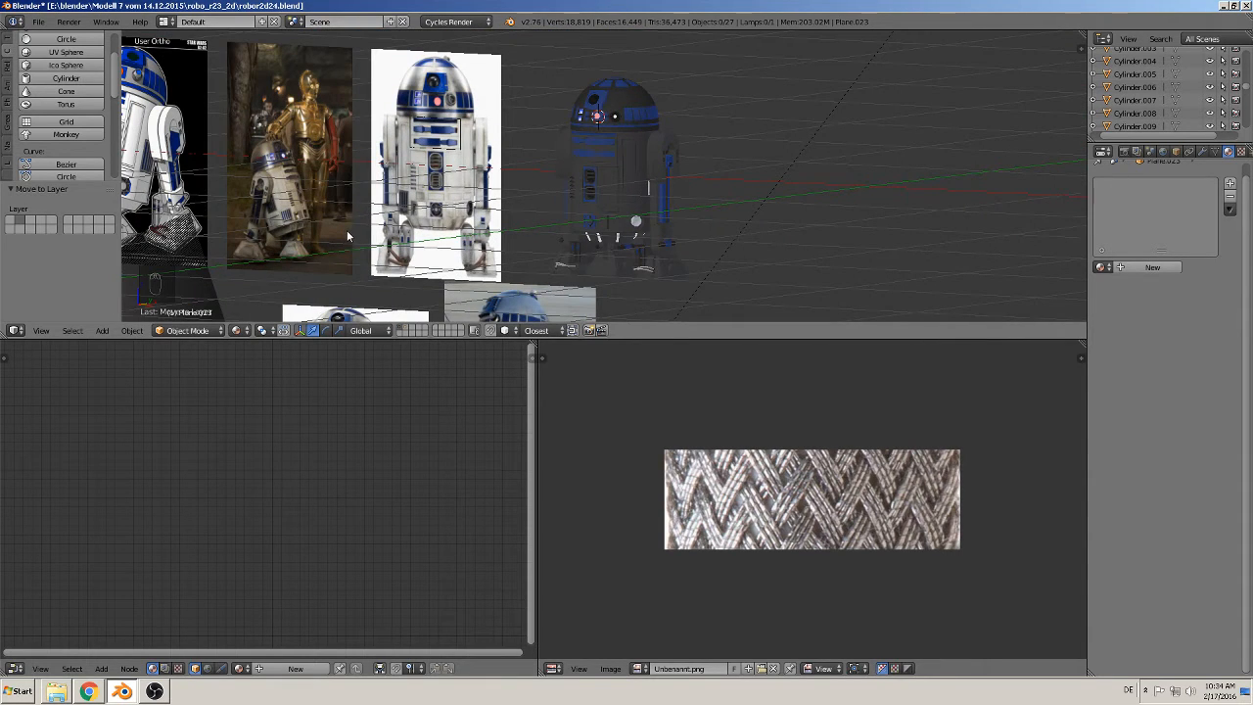
middle_click_drag(330, 232, 593, 162, "shift")
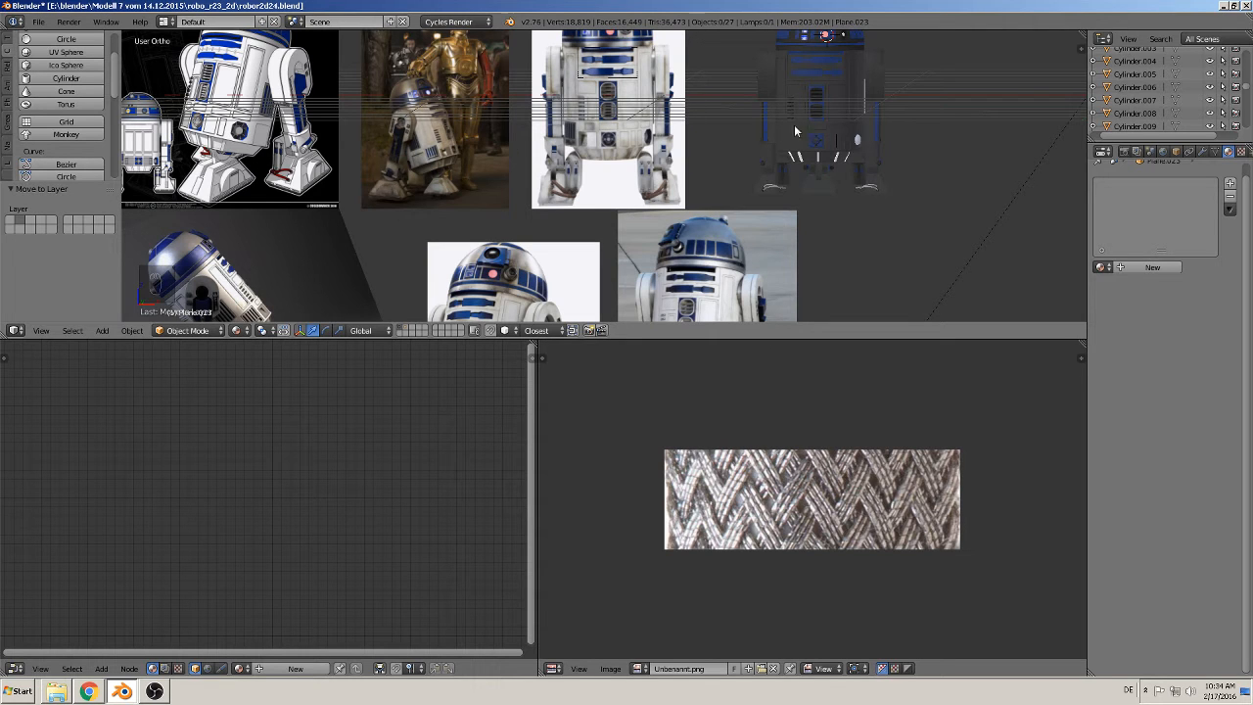
middle_click_drag(809, 164, 740, 199, "shift")
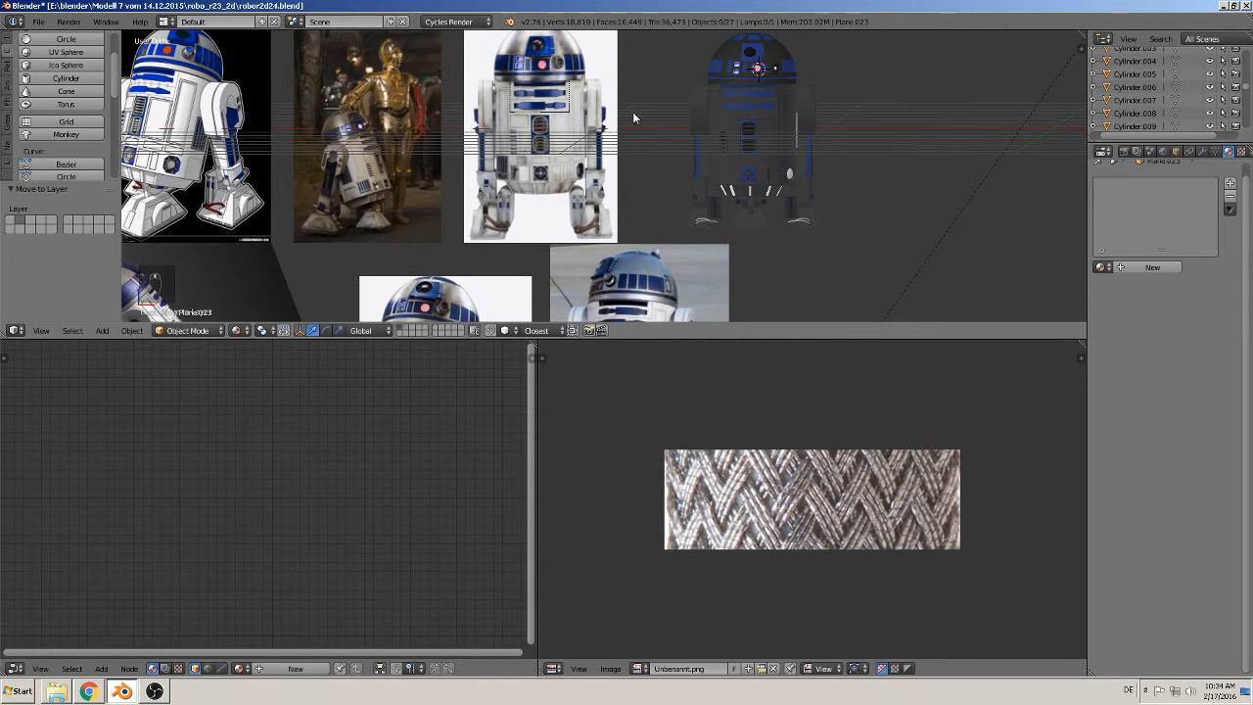
middle_click_drag(712, 136, 575, 202, "shift")
scroll(711, 175, "down", 1)
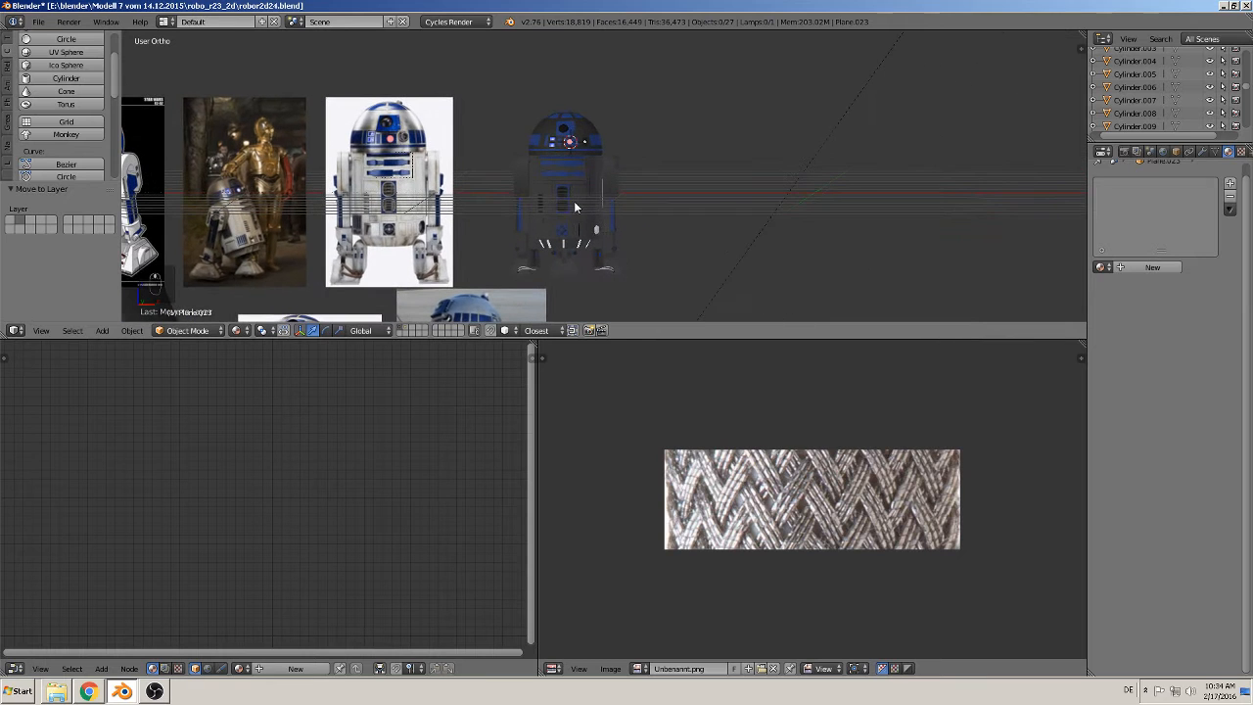
Step: Join the dome with its projector housing, light panels, red eye and round lens into a single object
scroll(591, 138, "up", 4)
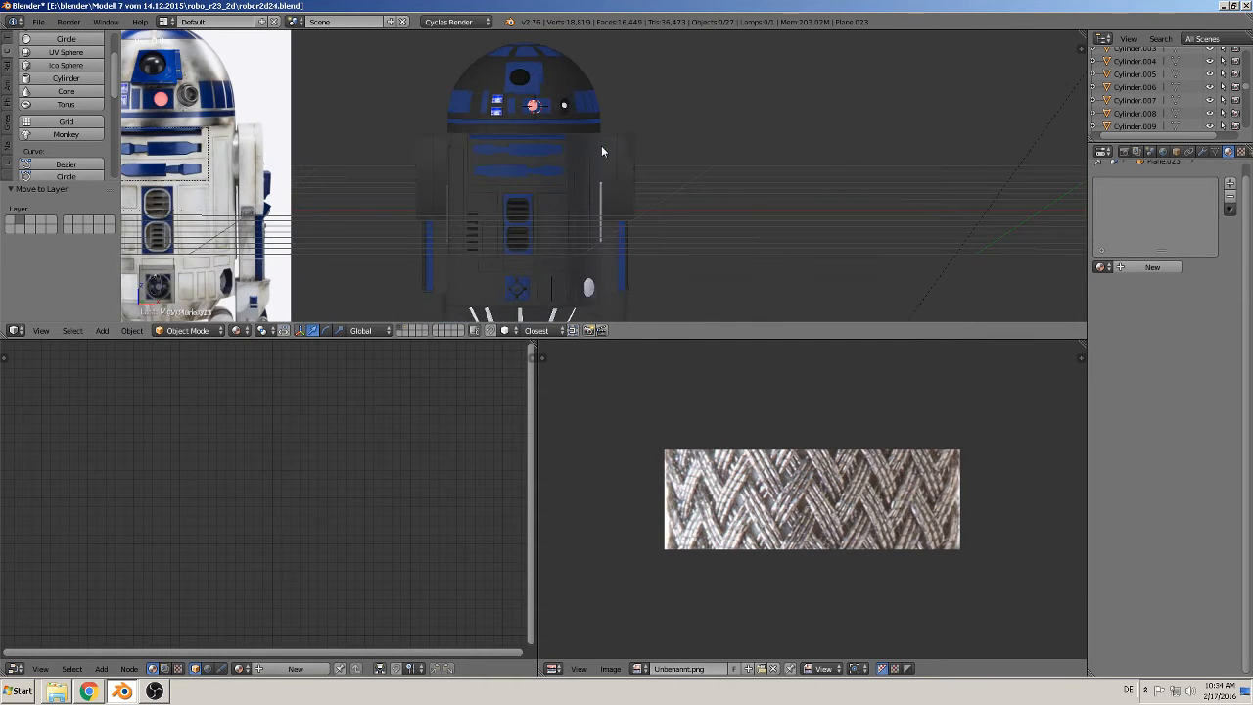
scroll(542, 115, "up", 5)
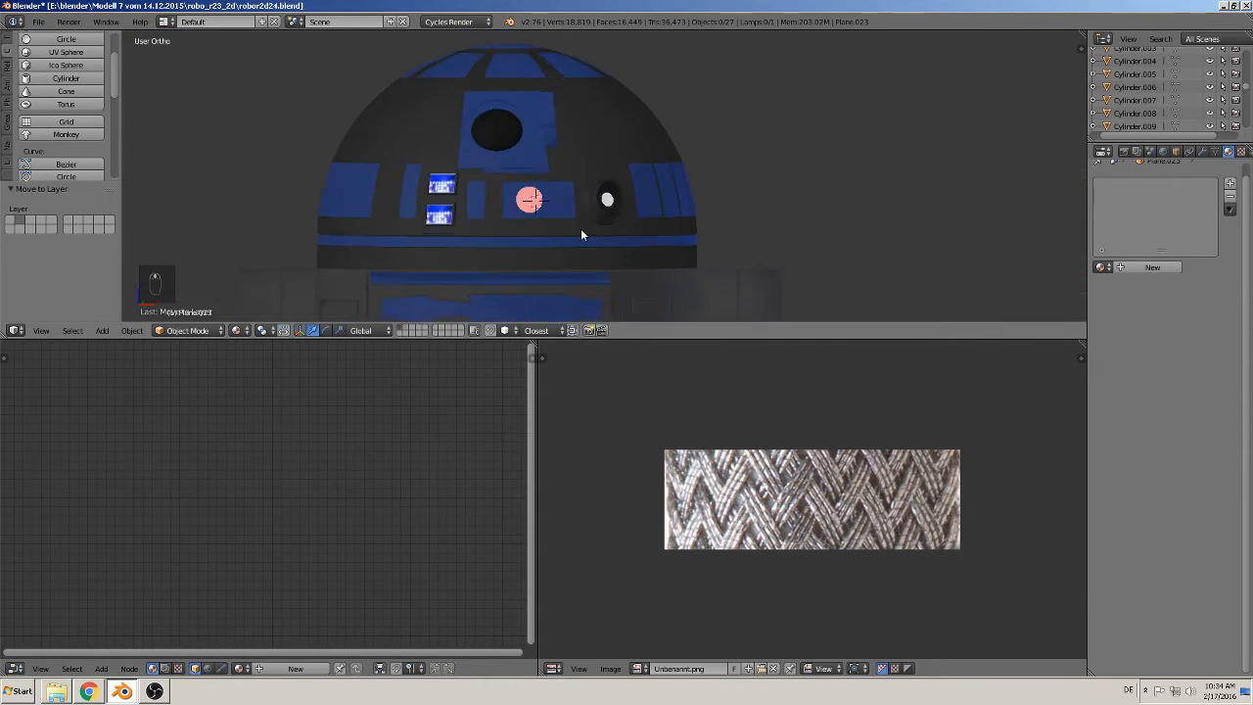
right_click(487, 110)
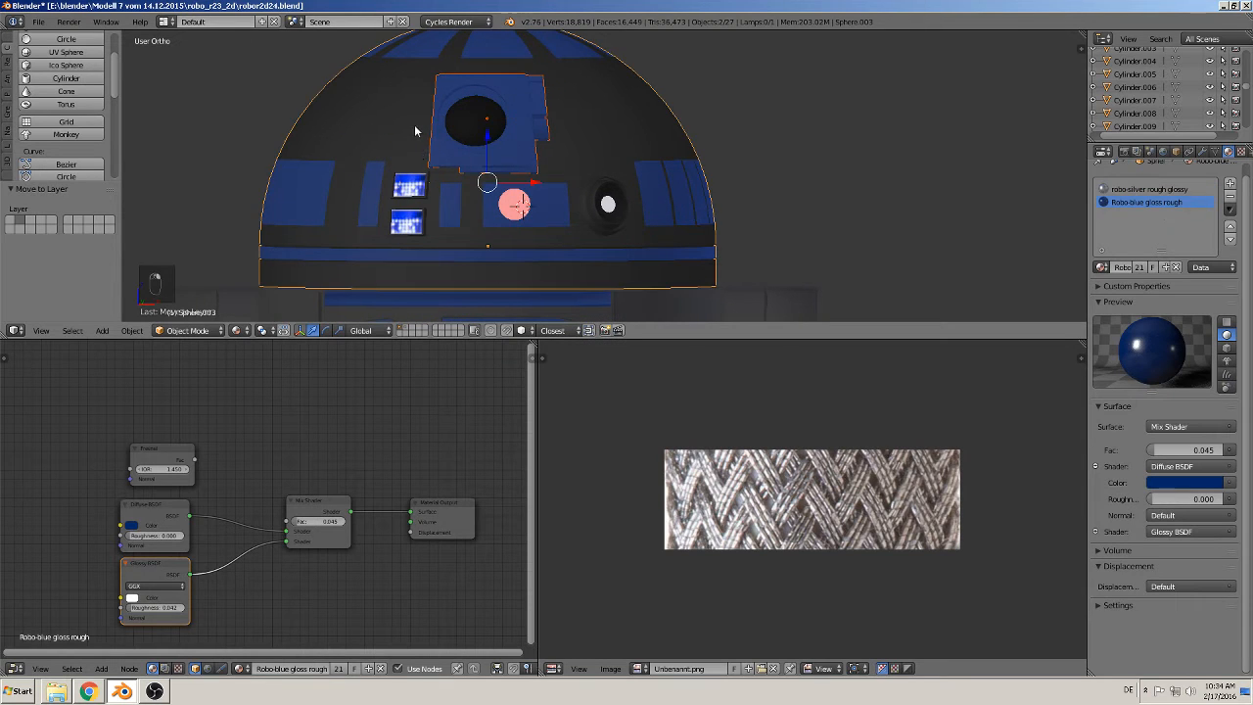
right_click(418, 188, "shift")
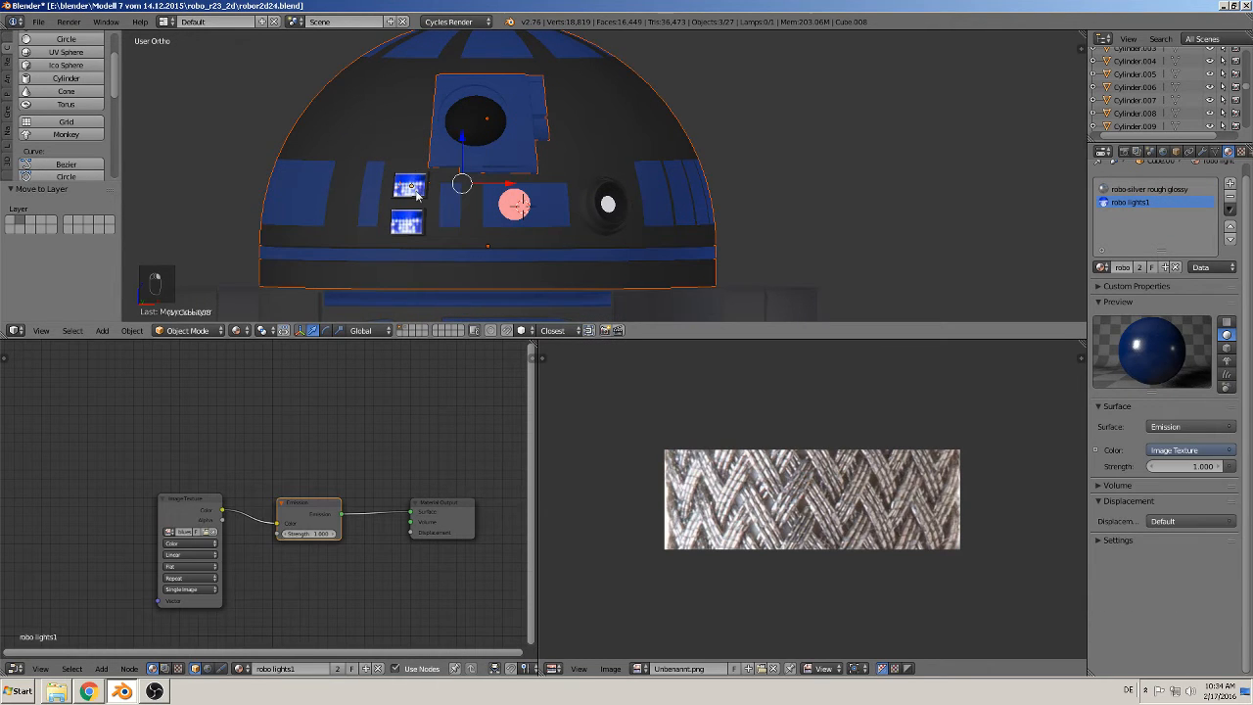
right_click(516, 212, "shift")
right_click(489, 233, "shift")
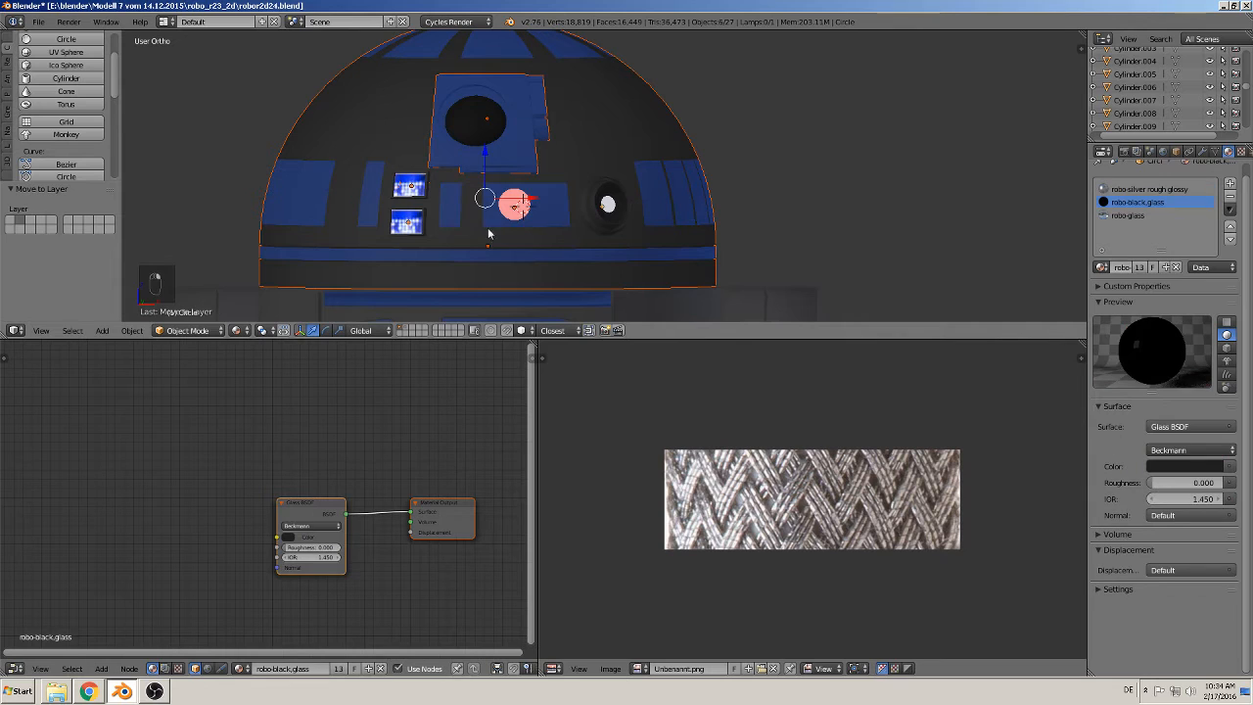
left_click(10, 43)
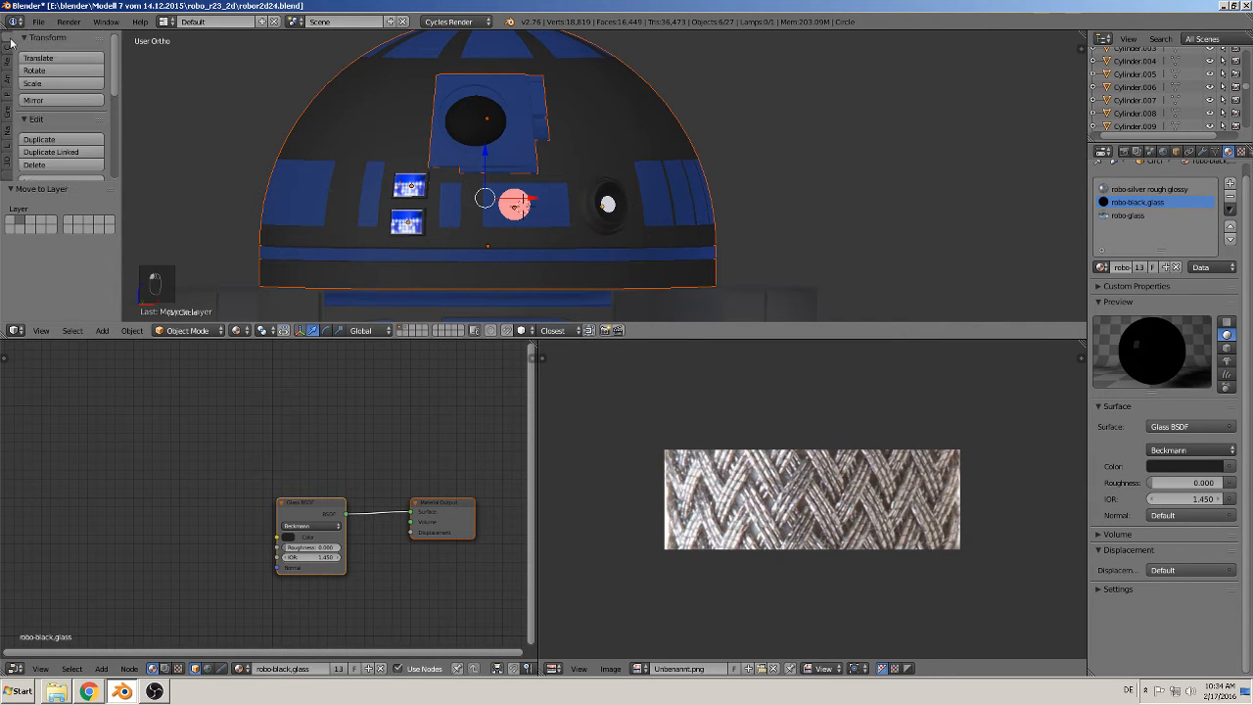
scroll(51, 145, "down", 5)
scroll(50, 146, "down", 1)
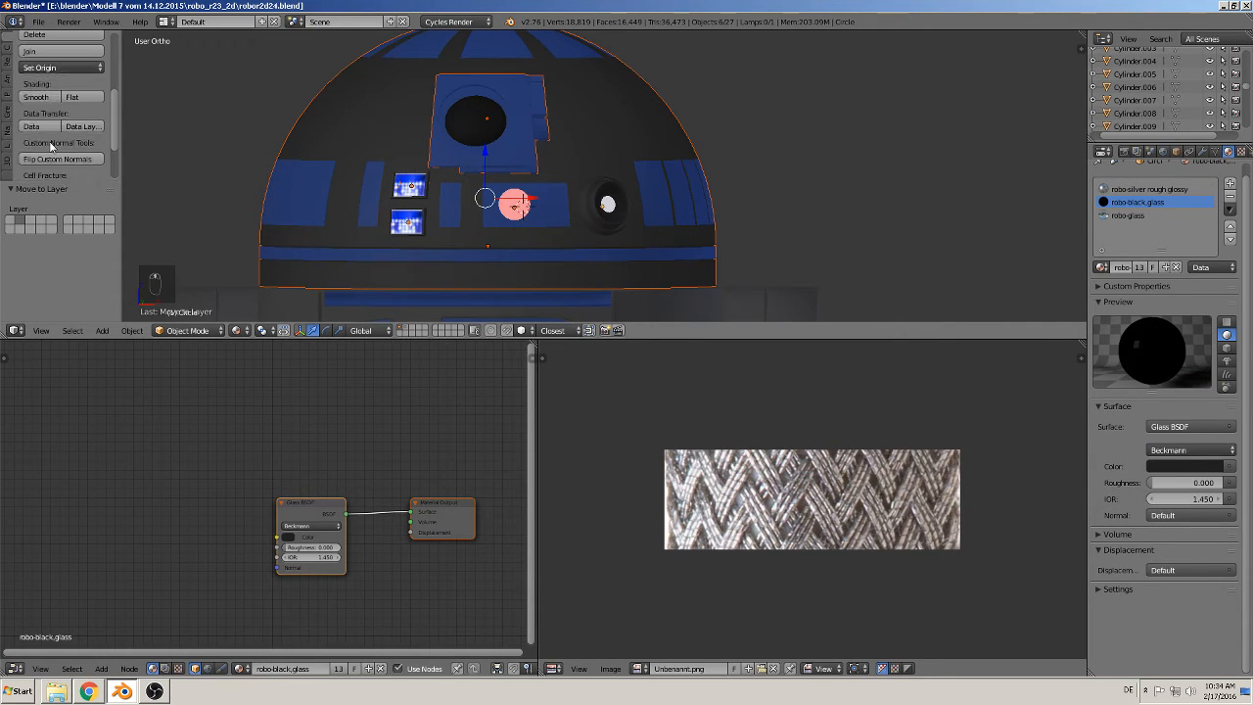
left_click(60, 51)
Step: Test the joined dome by moving it about 0.535 along X, and undo the move
scroll(605, 181, "down", 4)
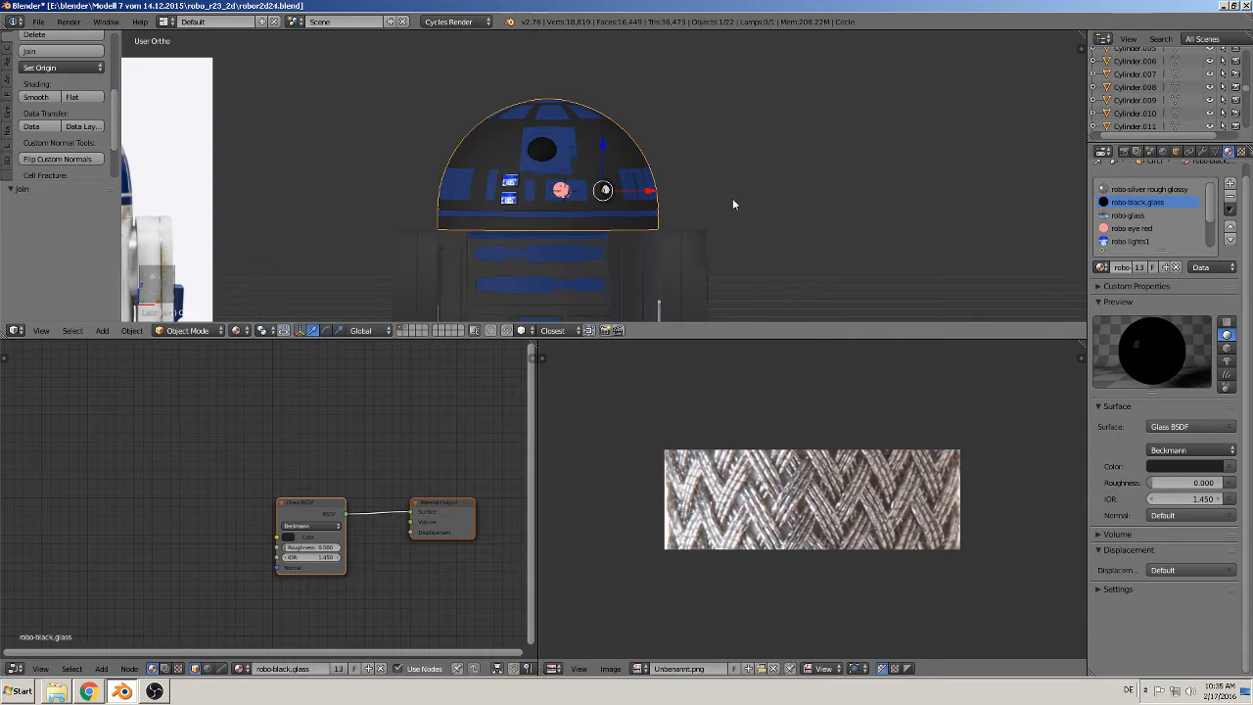
left_click_drag(653, 193, 965, 200)
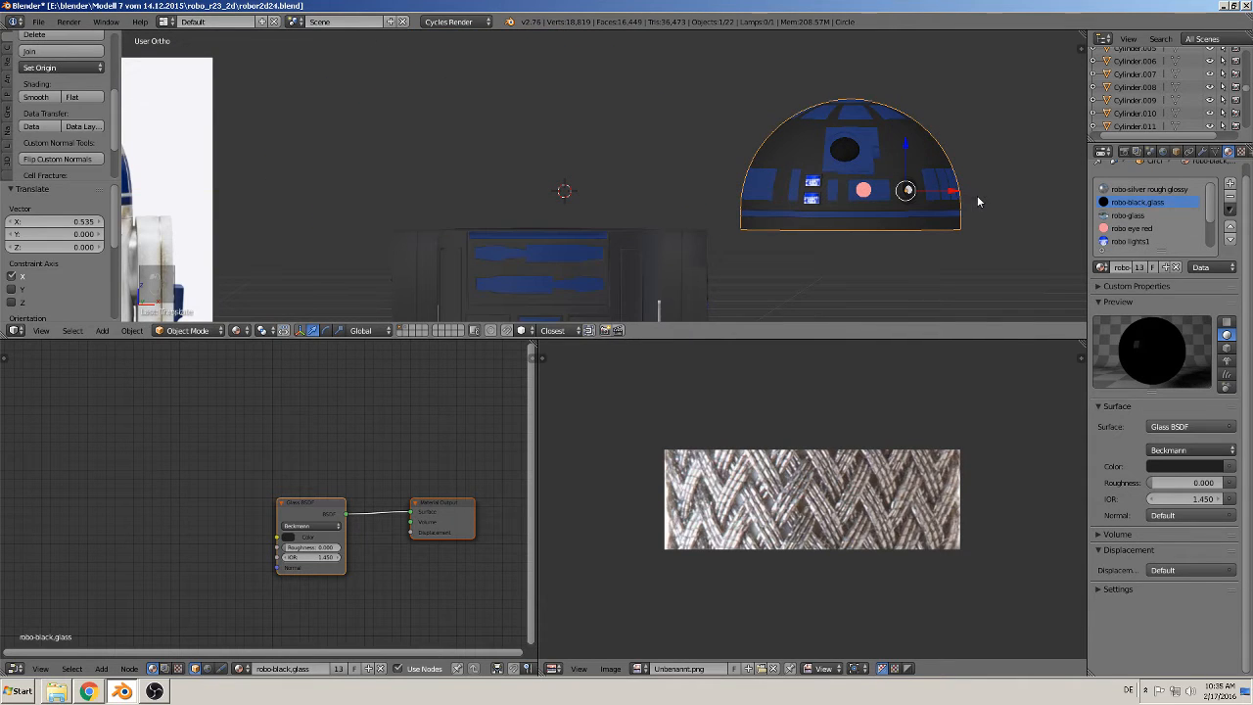
key("ctrl+z")
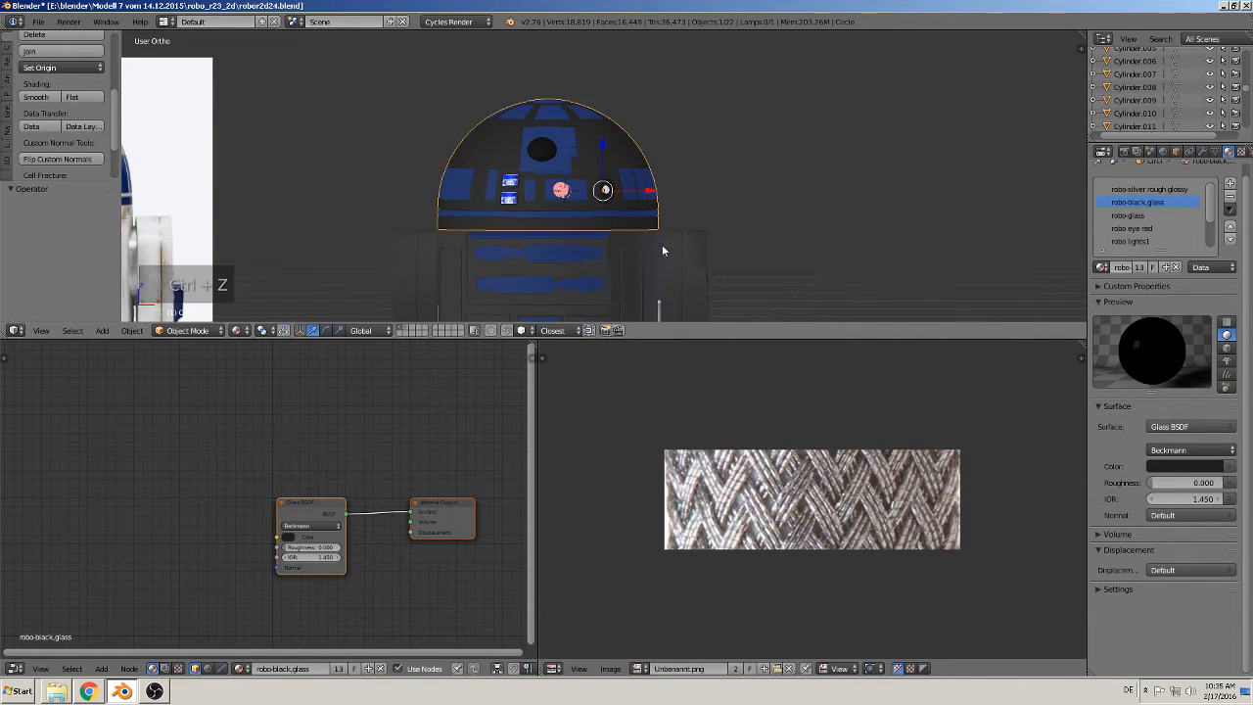
Step: Join the body cylinder with its blue panels, vents, side slots, round details and lower strips into a single object
middle_click_drag(605, 285, 585, 85, "shift")
middle_click_drag(523, 131, 435, 118, "shift")
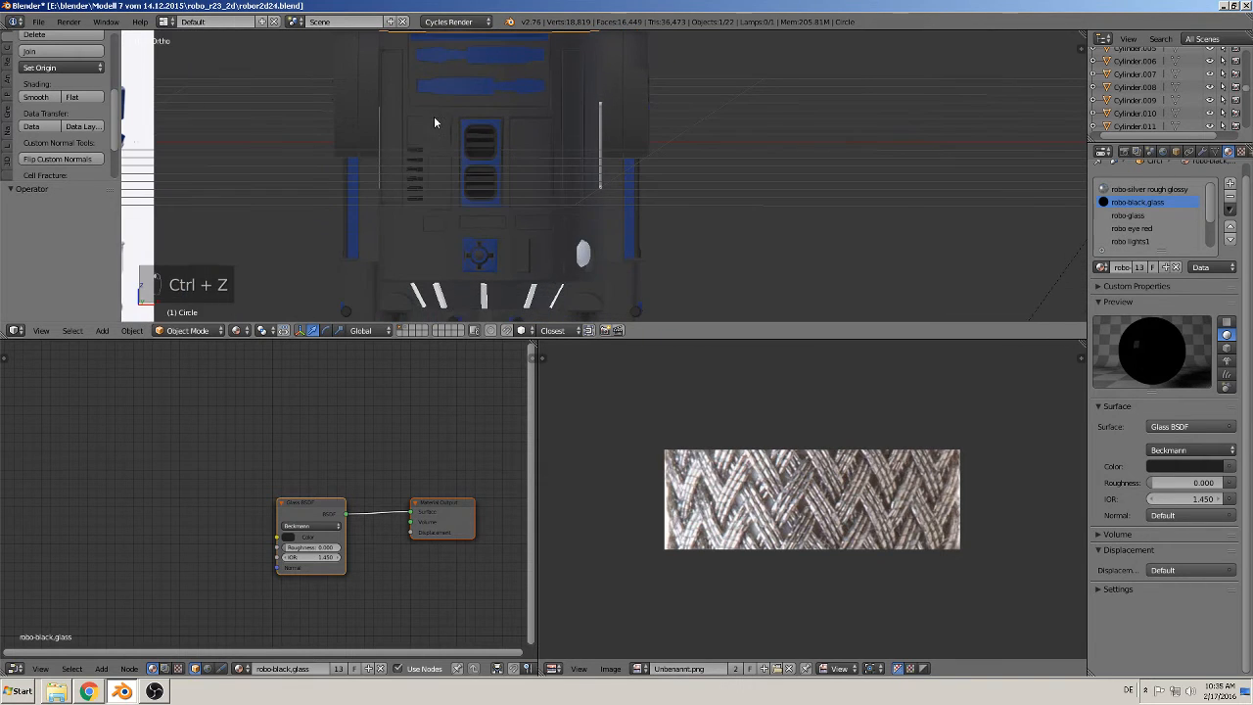
scroll(433, 122, "down", 2)
right_click(527, 118)
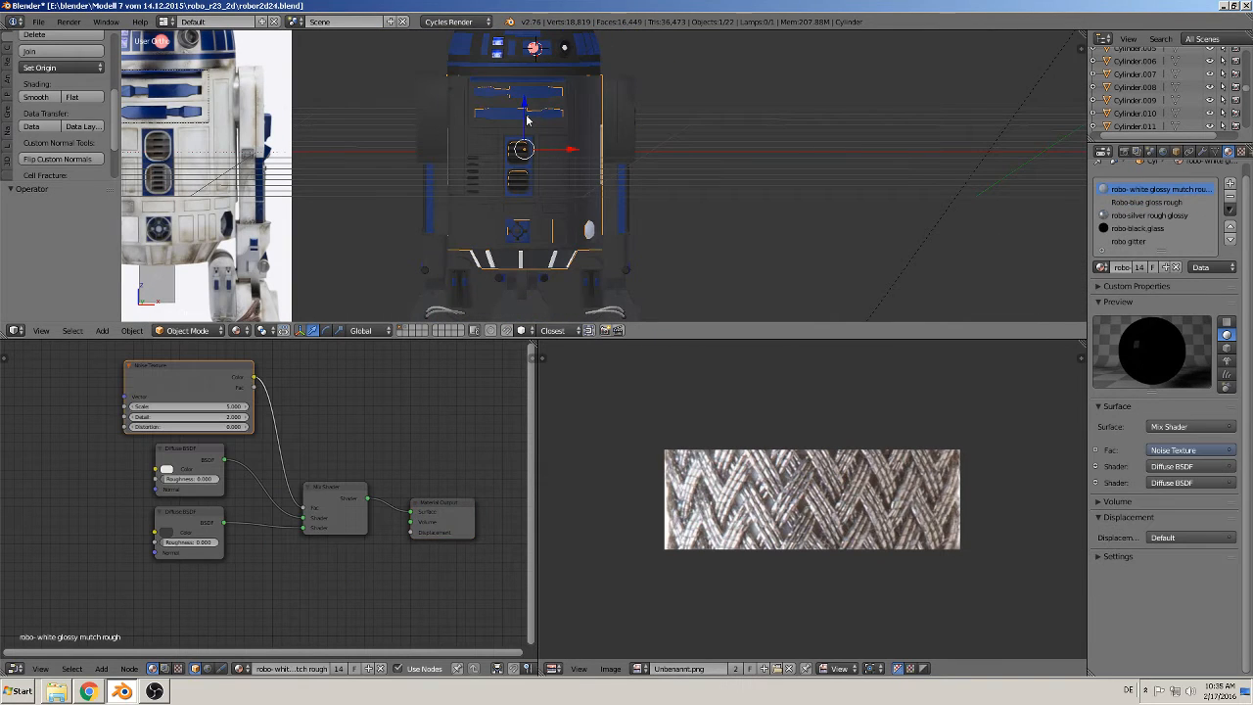
right_click(518, 119)
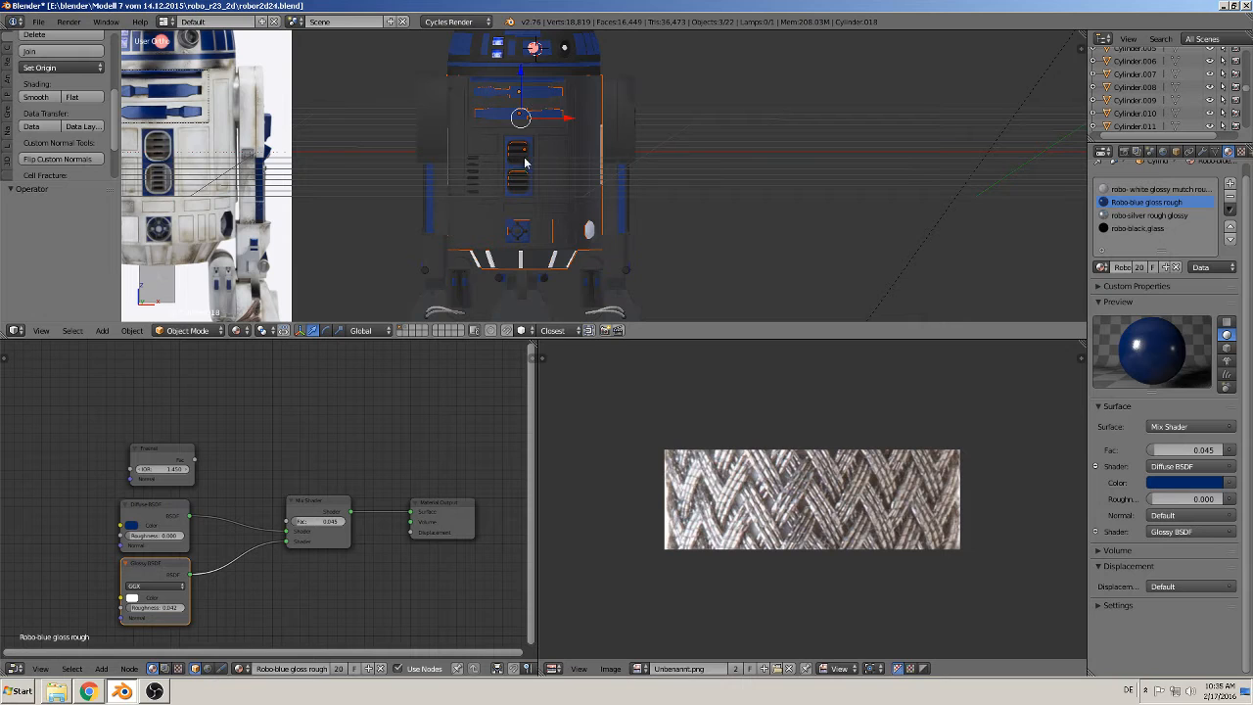
scroll(509, 181, "up", 3)
right_click(459, 174)
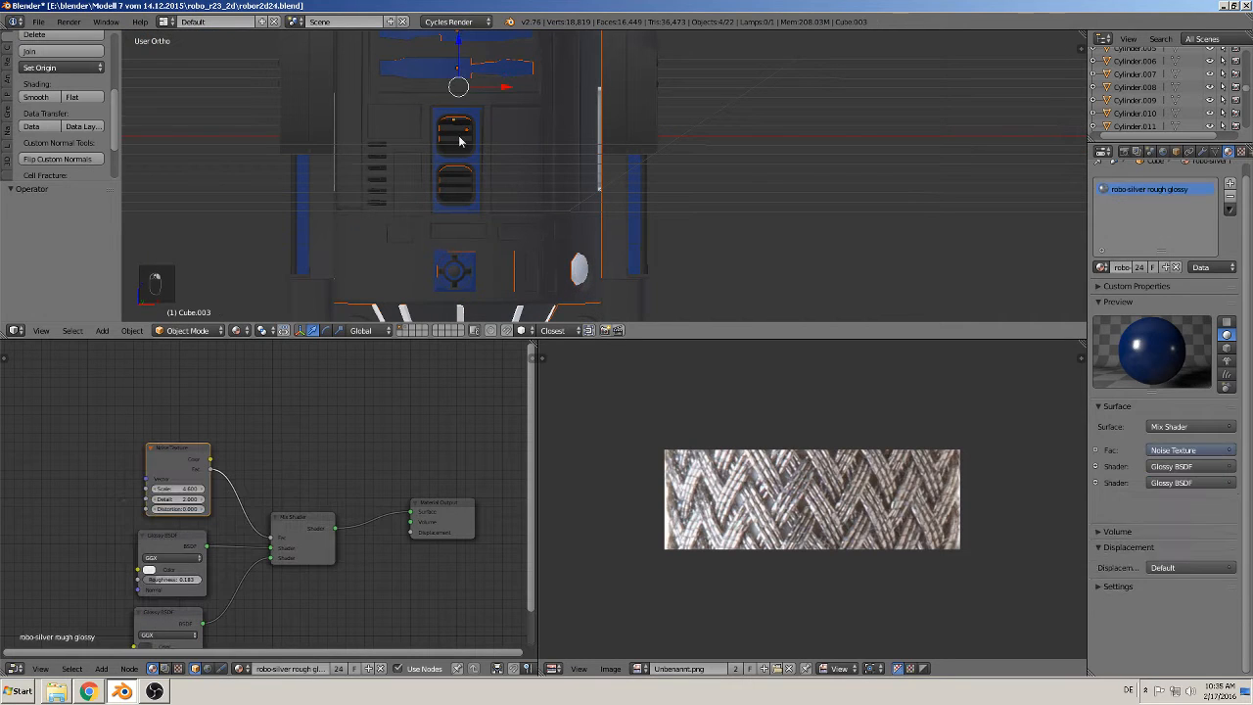
right_click(456, 133, "shift")
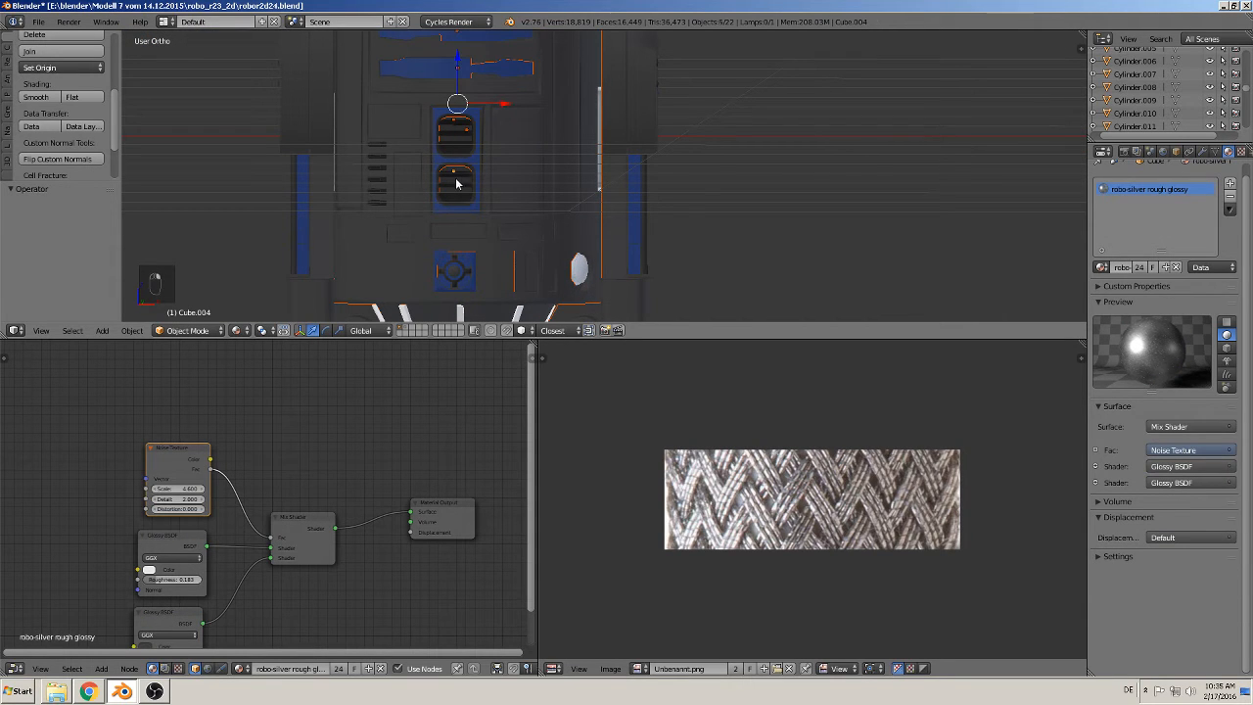
right_click(373, 173, "shift")
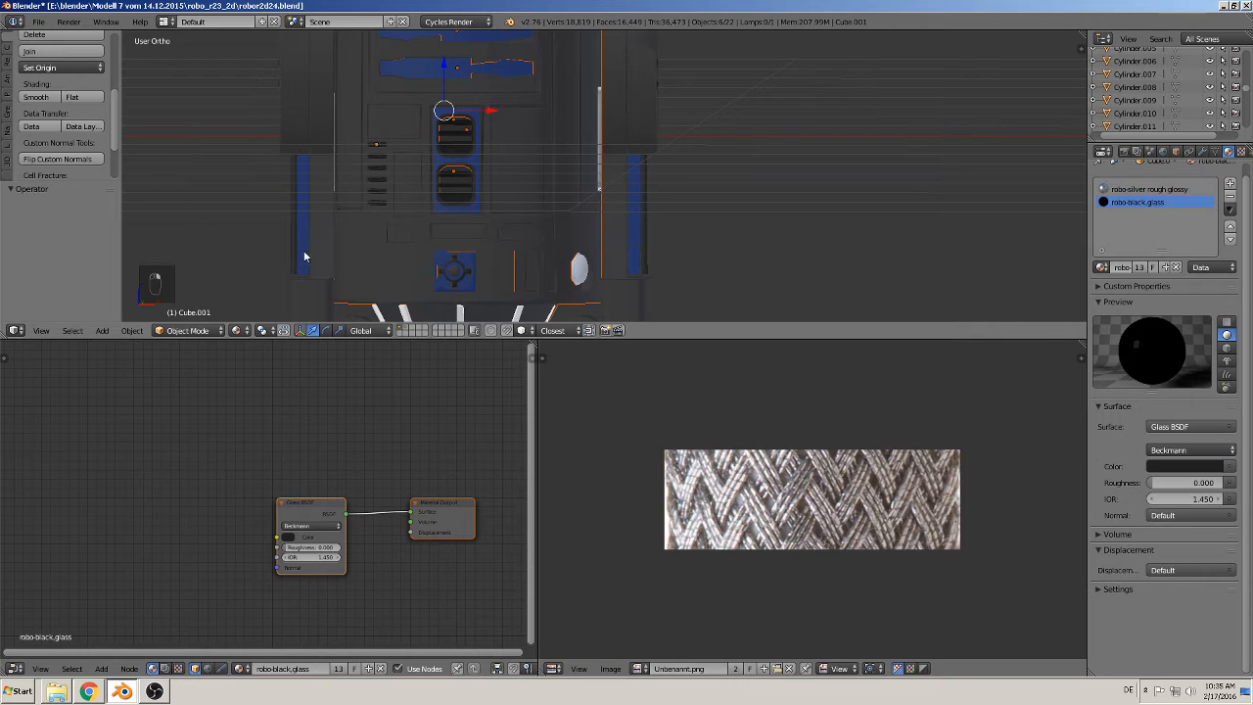
right_click(460, 278, "shift")
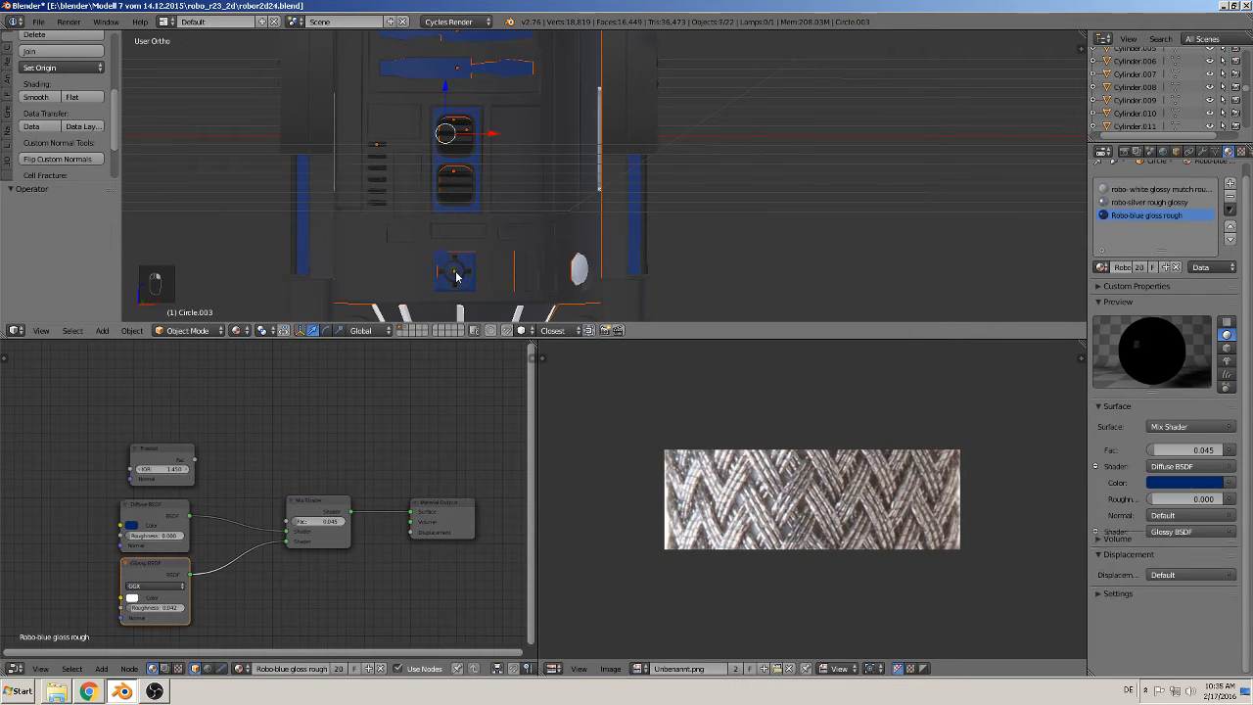
right_click(582, 273, "shift")
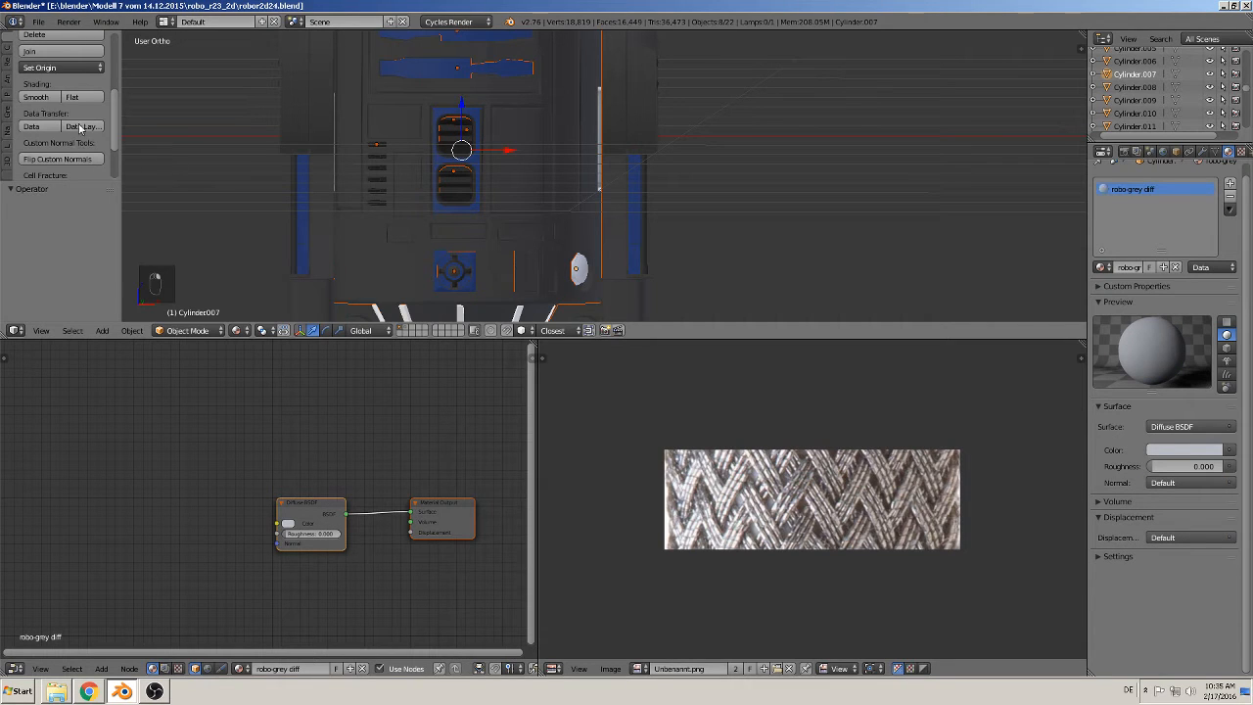
middle_click_drag(356, 194, 329, 99, "shift")
right_click(381, 229, "shift")
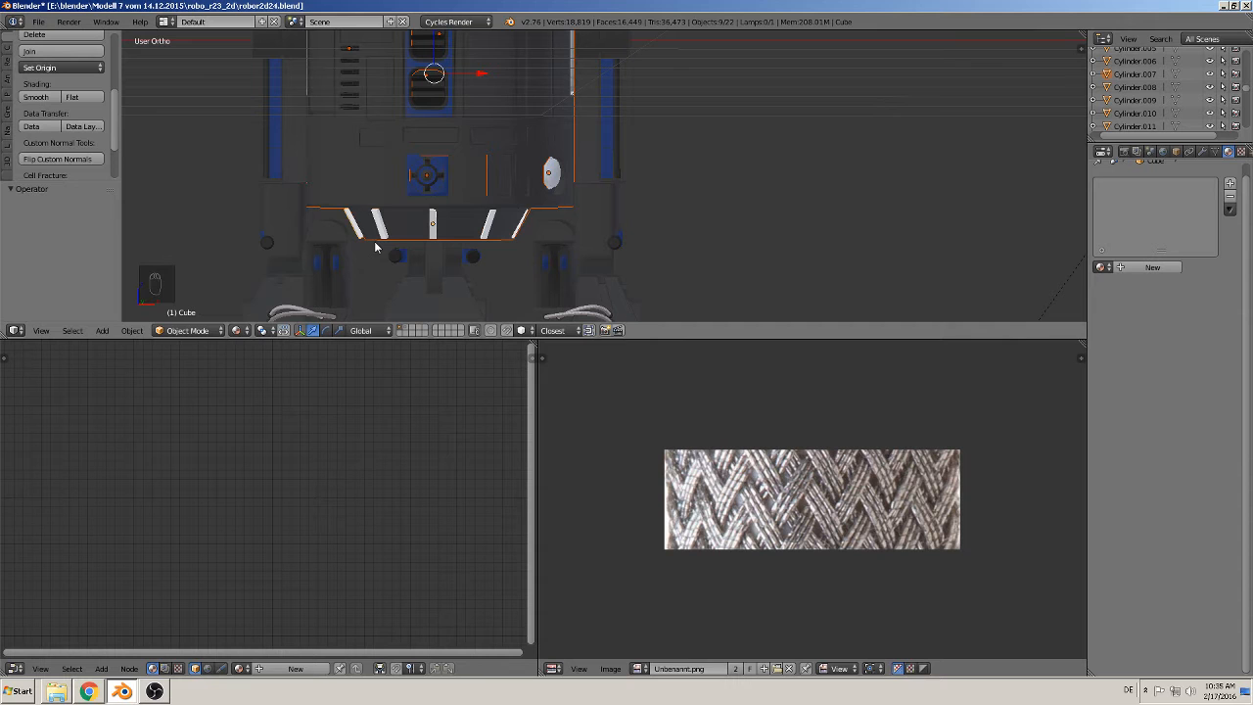
left_click(61, 53)
Step: Test the joined body by moving it sideways along X, and undo the move
scroll(534, 213, "down", 2)
left_click_drag(551, 208, 796, 225)
key("ctrl+z")
key("ctrl+z")
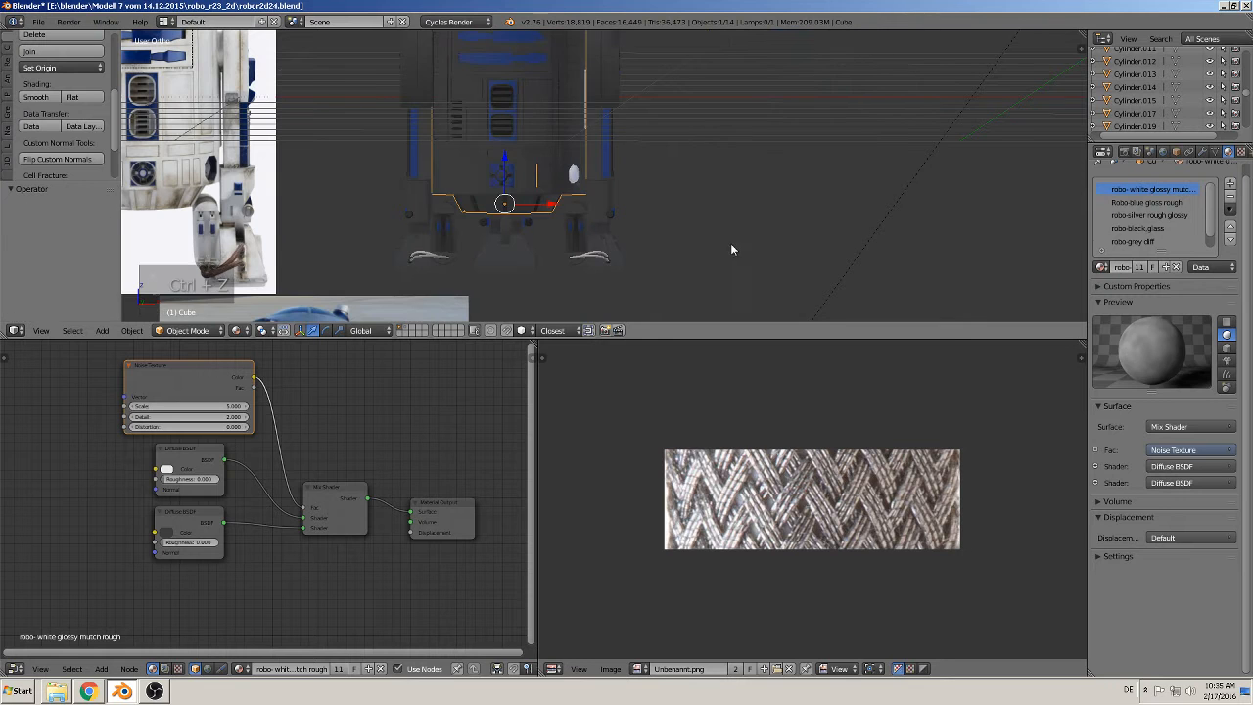
Step: Select the side leg and the middle foot in turn to check which parts each object contains
middle_click_drag(554, 252, 667, 238, "shift")
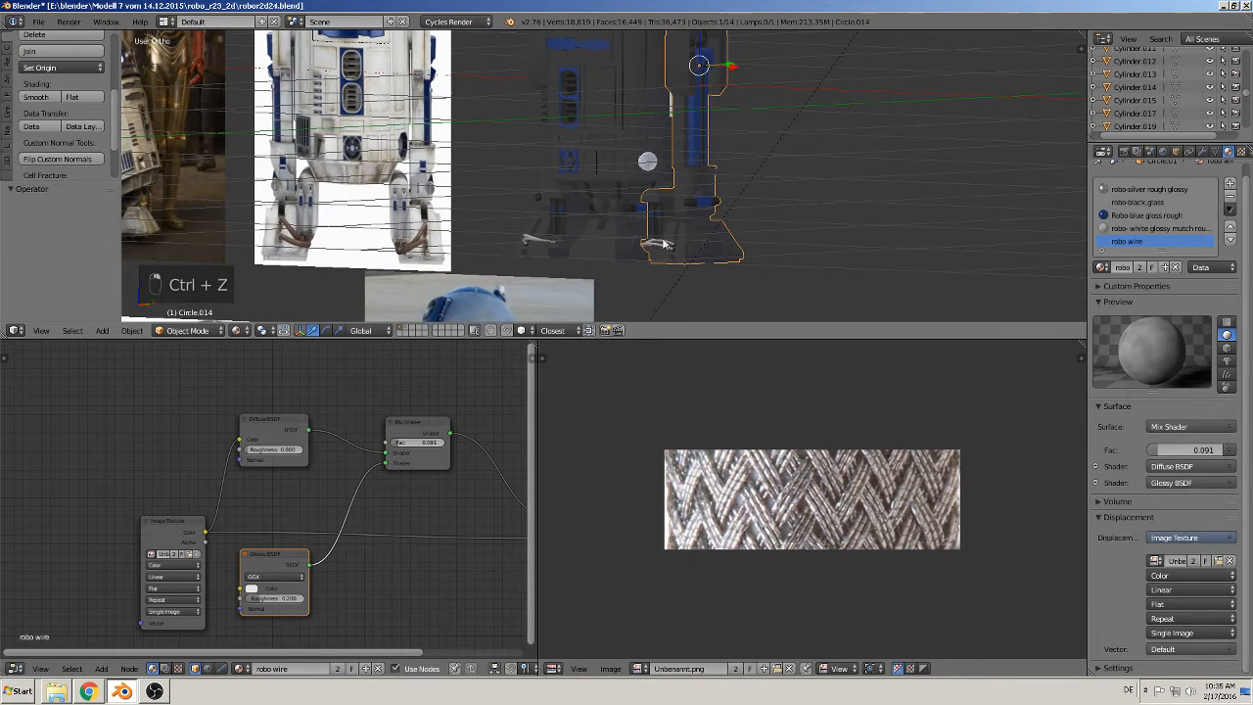
right_click(614, 228)
scroll(629, 238, "down", 2)
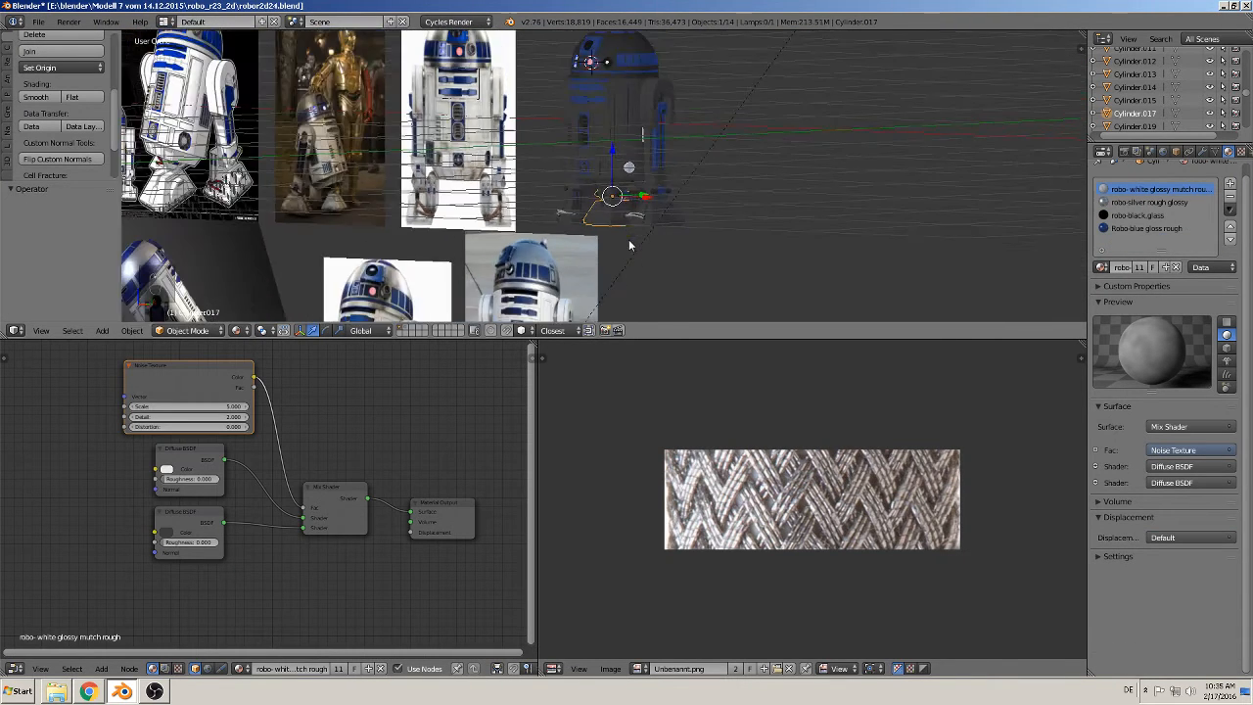
scroll(628, 239, "down", 3)
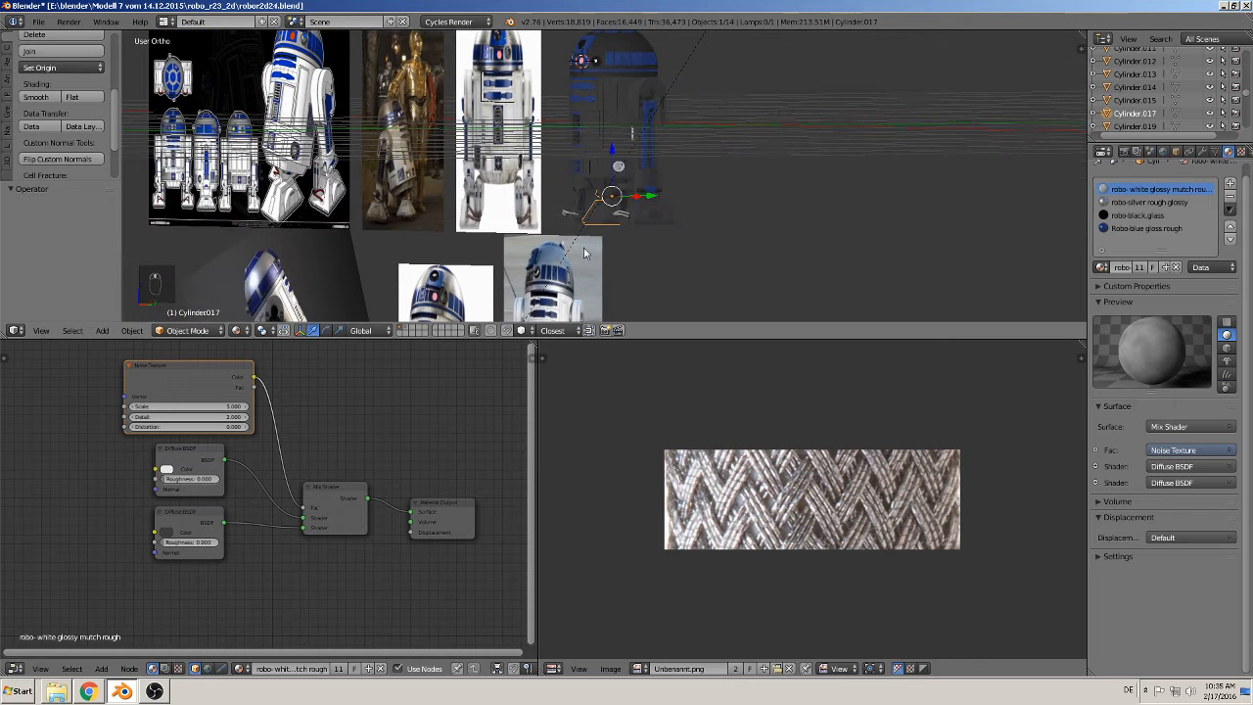
Step: Save the scene as a new version named robor2d25.blend in the robo_r23_2d folder
left_click(37, 22)
left_click(98, 136)
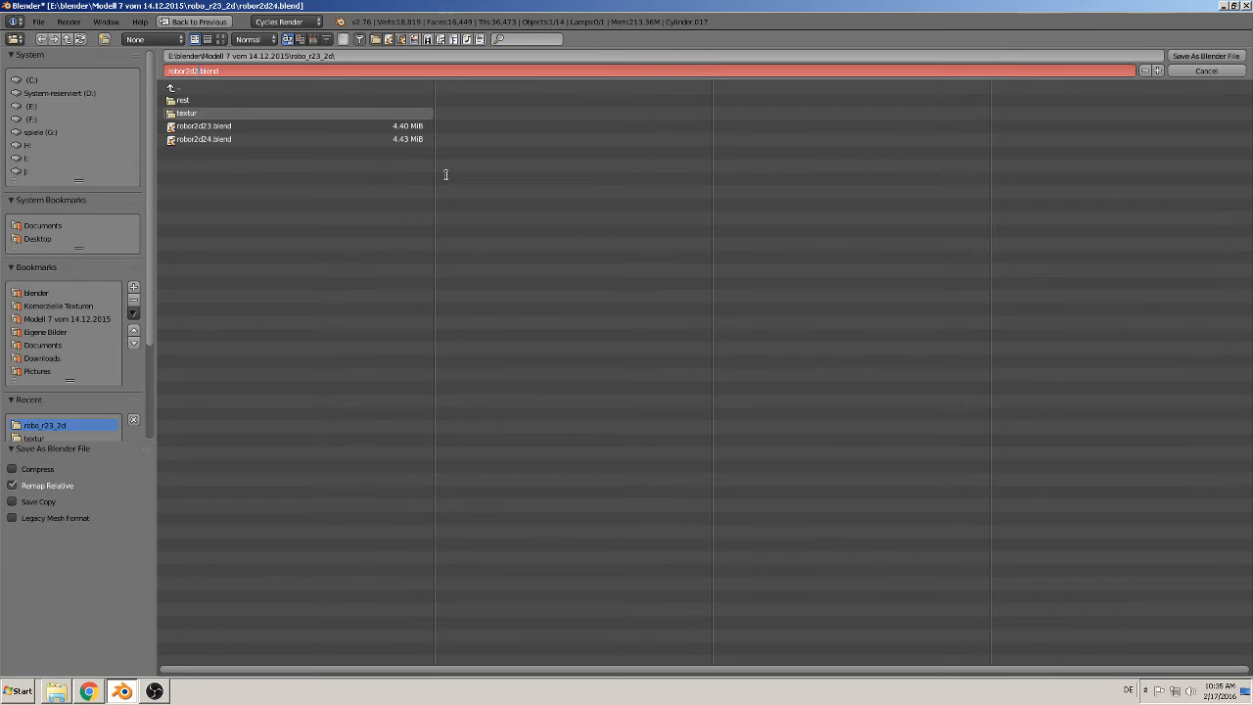
left_click(1207, 56)
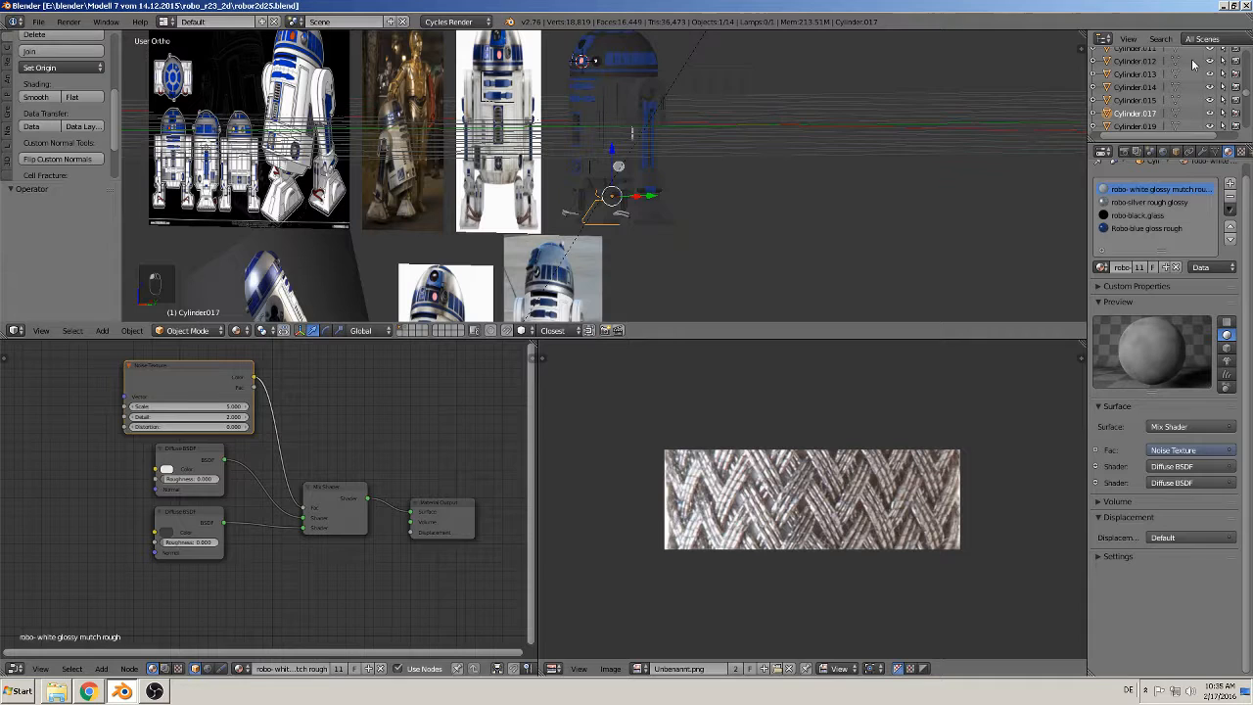
Step: Join the dome head to the body cylinder so both form a single object
middle_click_drag(637, 237, 488, 200, "shift")
middle_click_drag(596, 209, 563, 258, "shift")
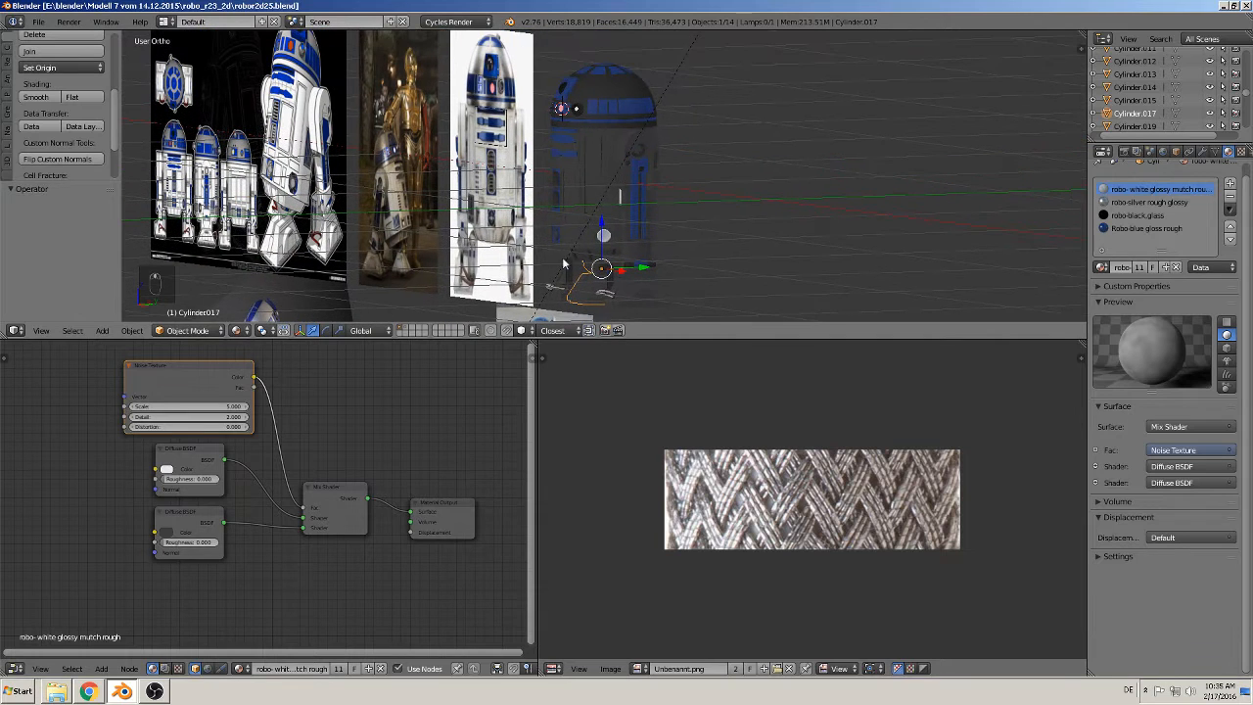
right_click(607, 158)
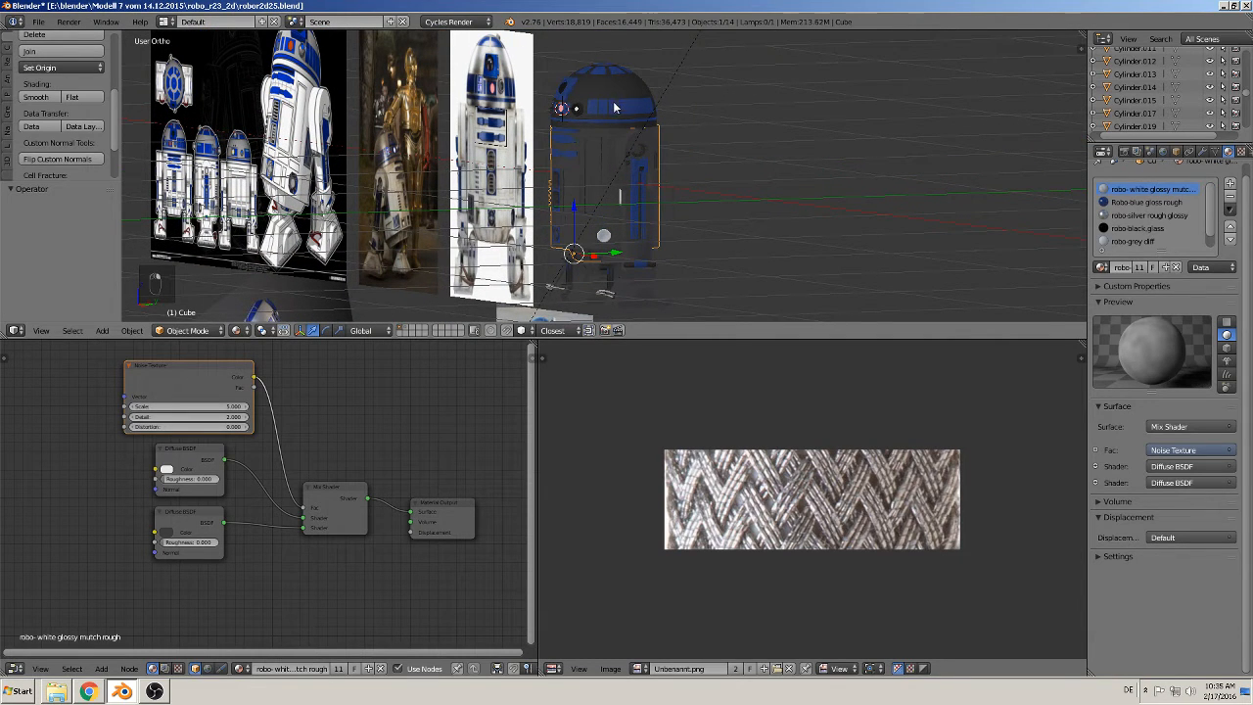
middle_click_drag(505, 130, 459, 124)
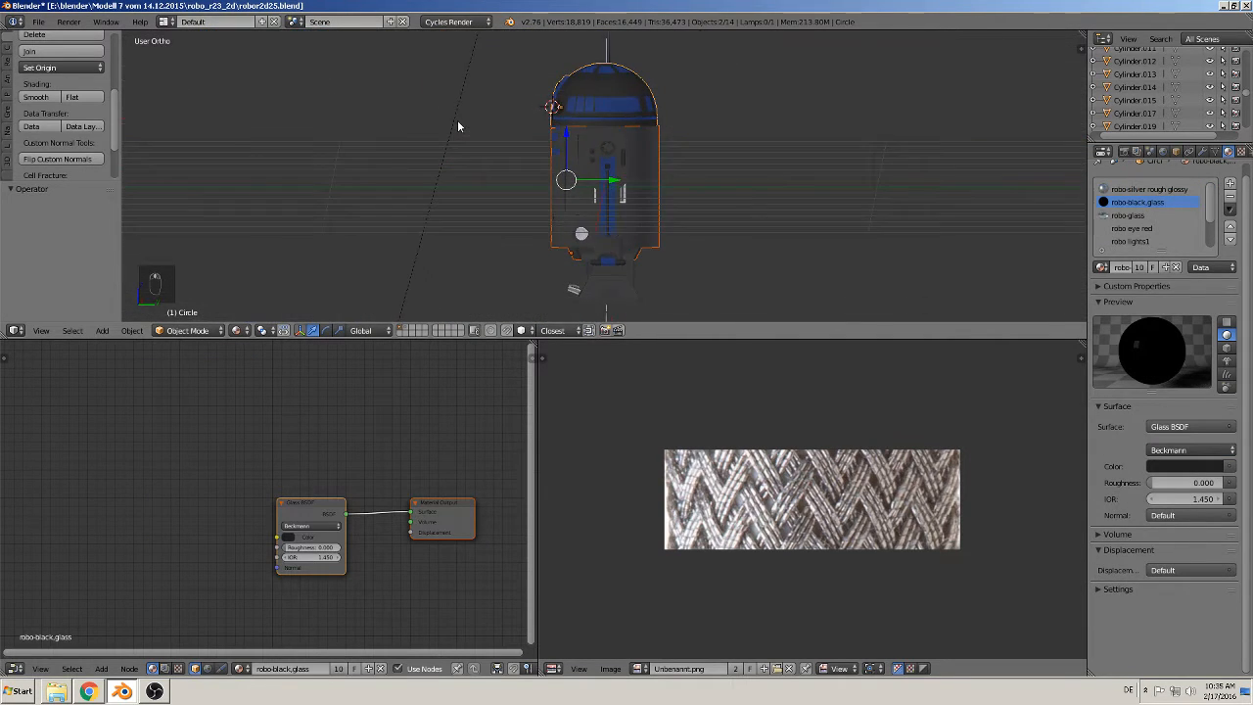
right_click(618, 103)
left_click_drag(618, 103, 614, 108)
right_click(590, 143, "shift")
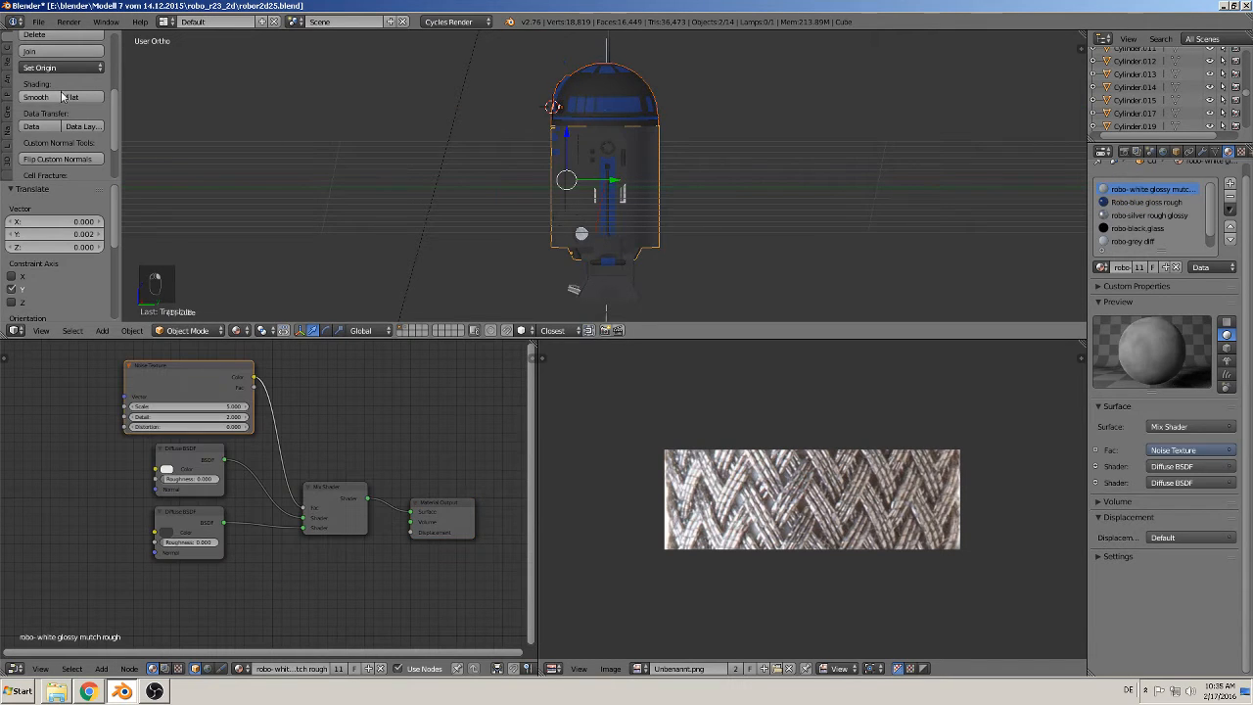
left_click(61, 51)
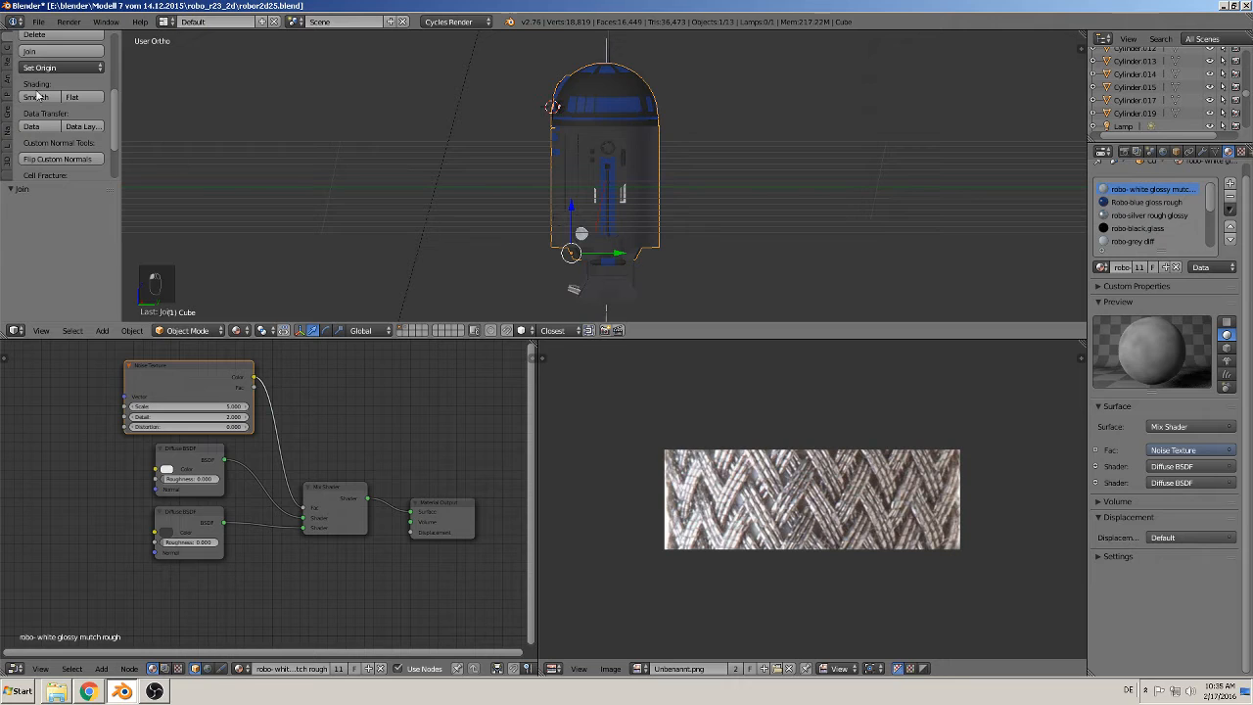
Step: Set the joined head and body's origin to its geometry and tilt the object about 17 degrees in the side view
left_click(61, 67)
left_click(58, 101)
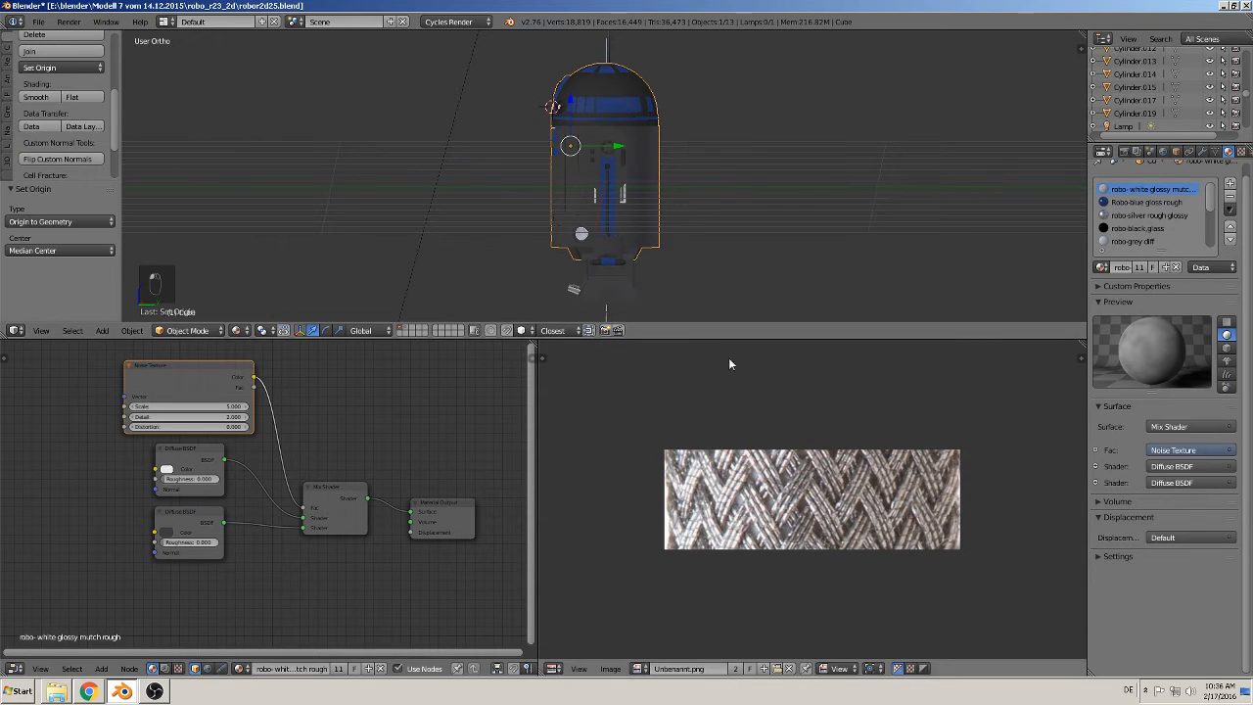
key("r")
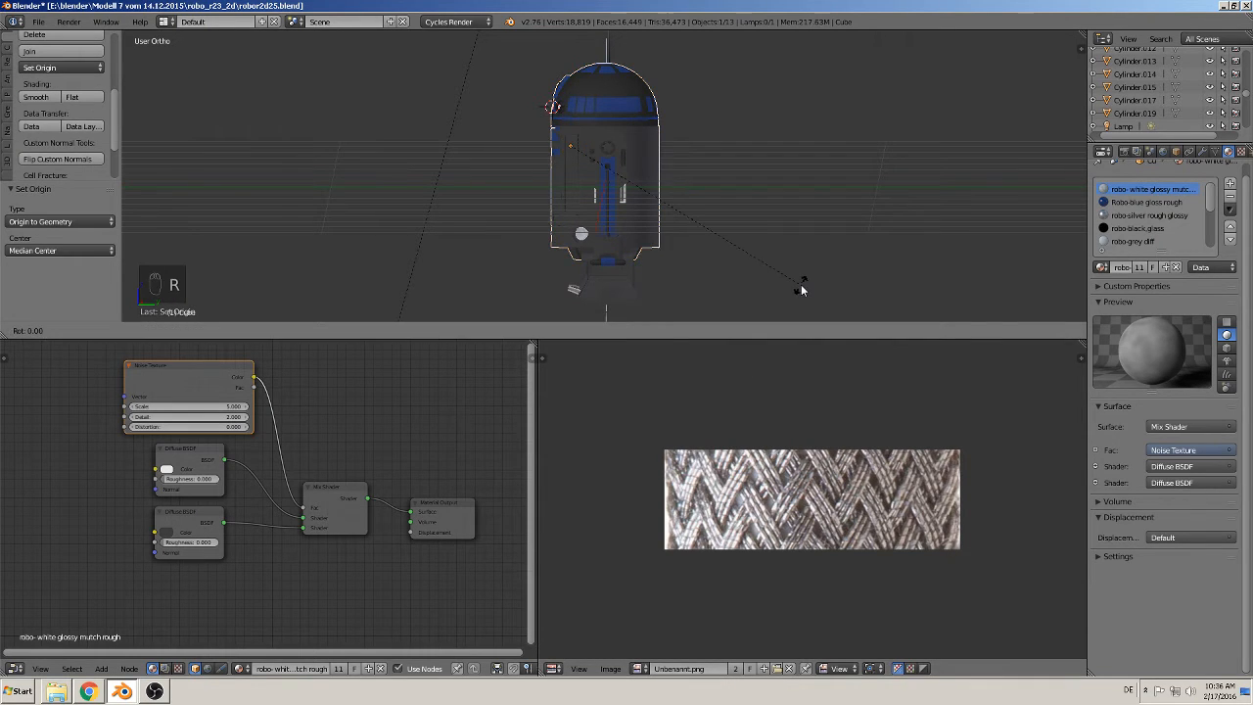
left_click(709, 300)
Step: Move the middle foot about -0.131 along Y under the tilted body and join it to the body
middle_click_drag(701, 294, 545, 223)
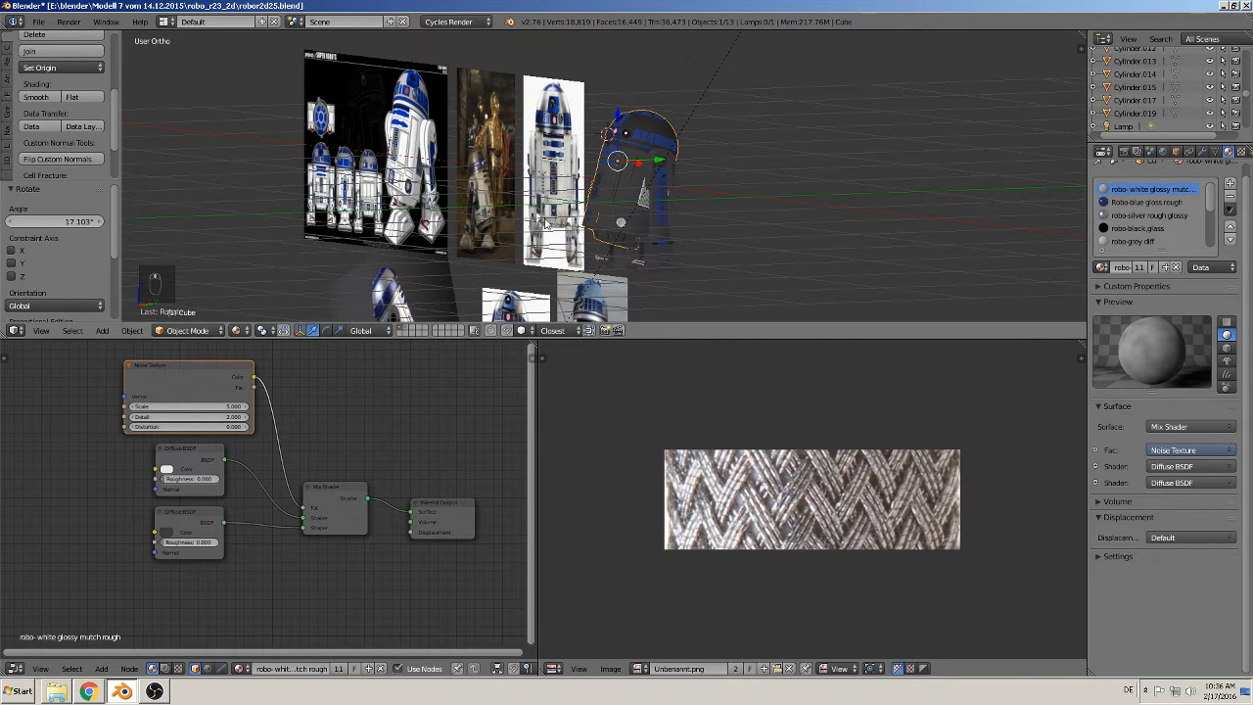
scroll(584, 253, "up", 6)
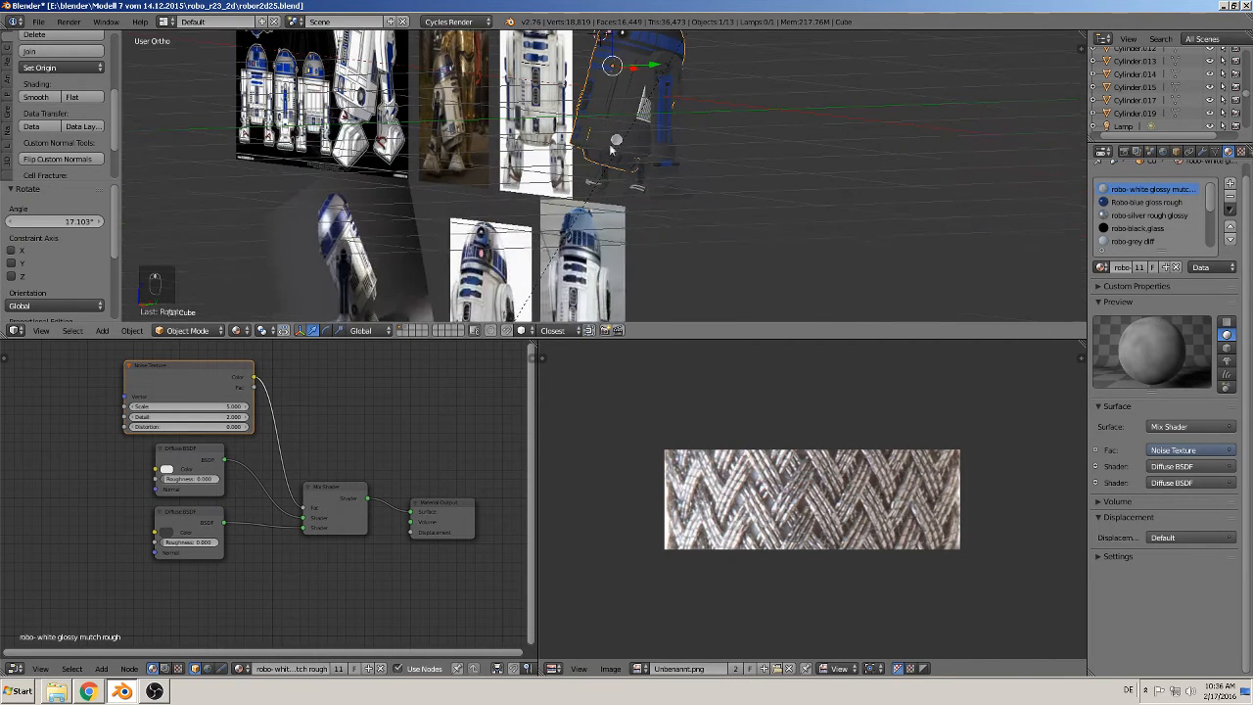
middle_click_drag(591, 186, 643, 196)
right_click(644, 184)
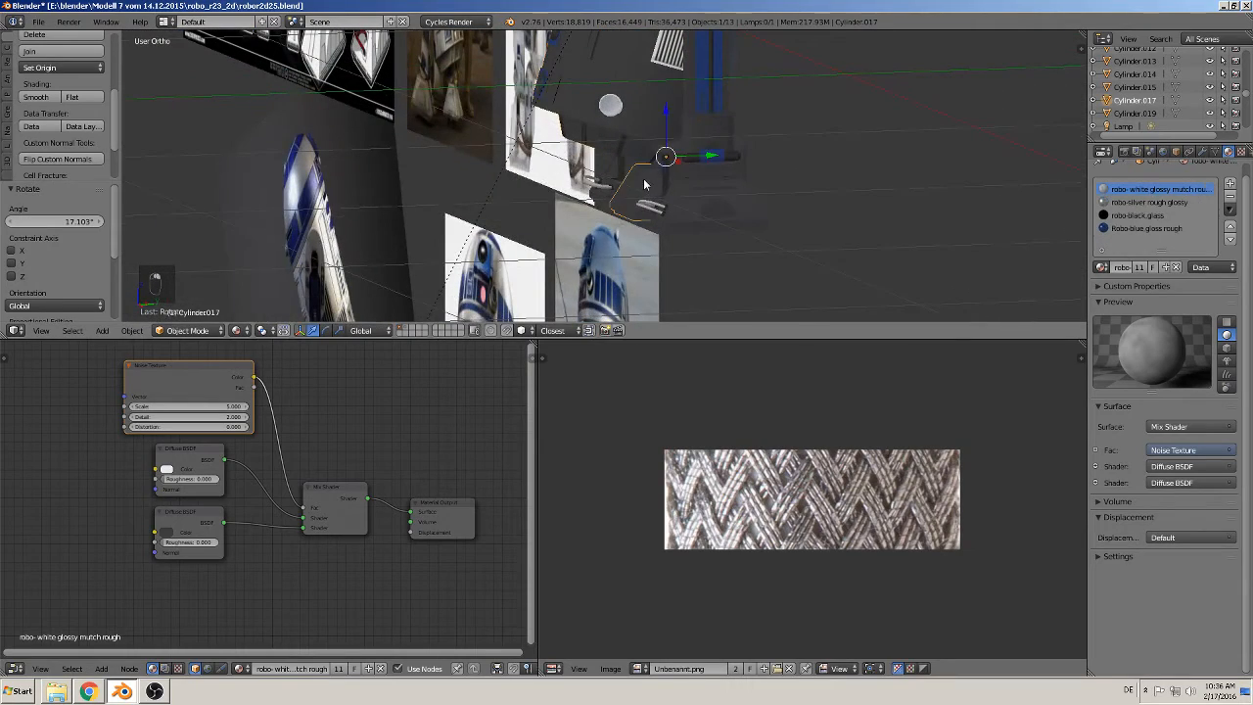
left_click_drag(702, 159, 642, 161)
middle_click_drag(642, 161, 631, 128)
left_click(632, 129, "shift")
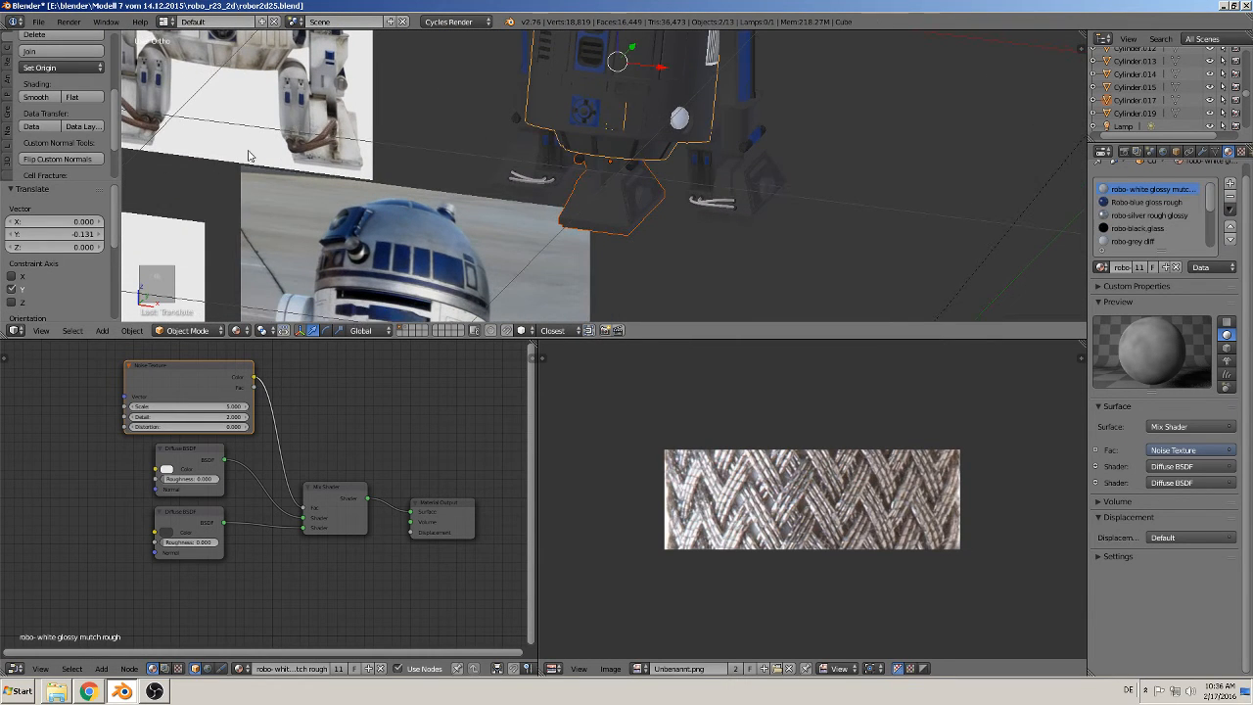
left_click(47, 52)
scroll(473, 194, "down", 4)
middle_click_drag(473, 193, 500, 320, "shift")
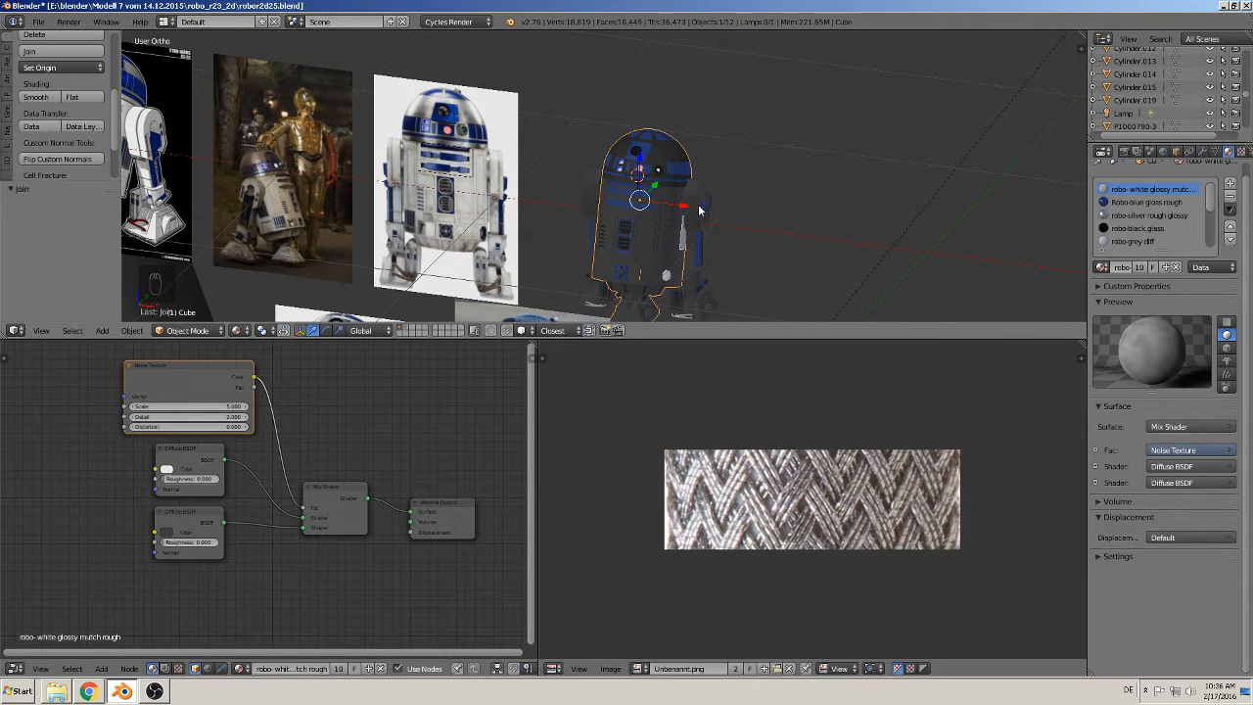
Step: Rotate the near side leg about -13.9 degrees in the side view
middle_click_drag(728, 240, 496, 121)
right_click(496, 122)
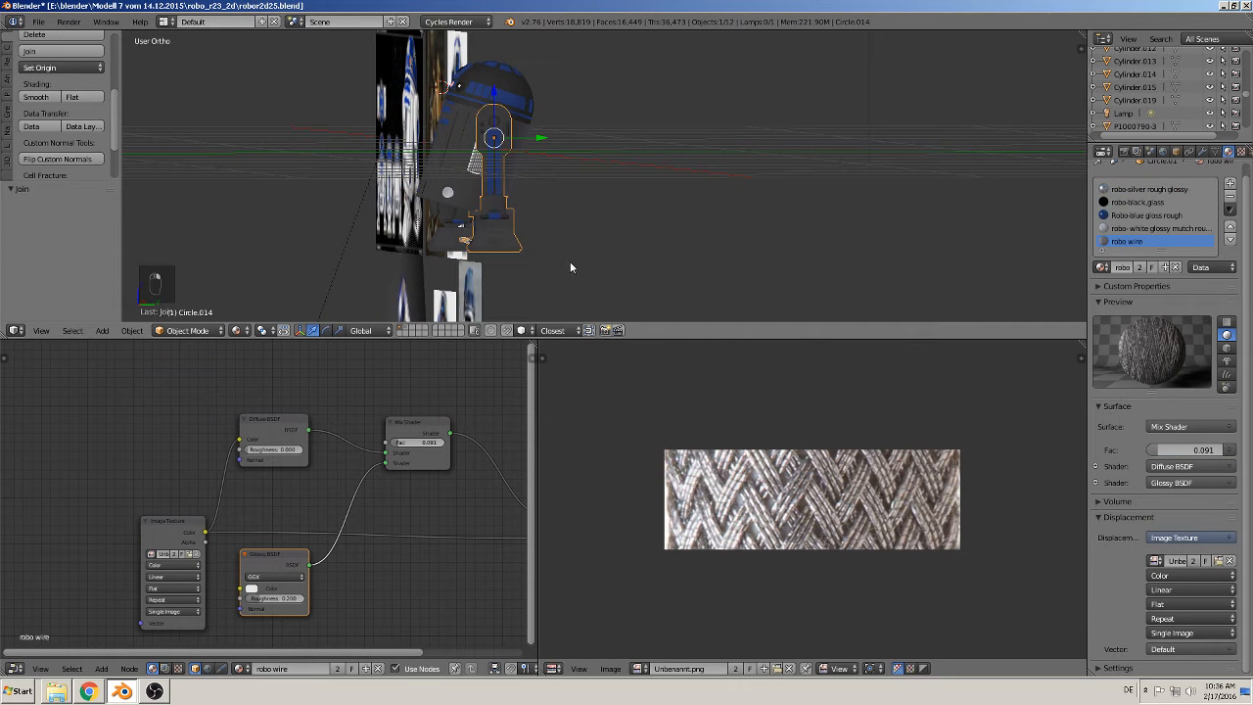
key("r")
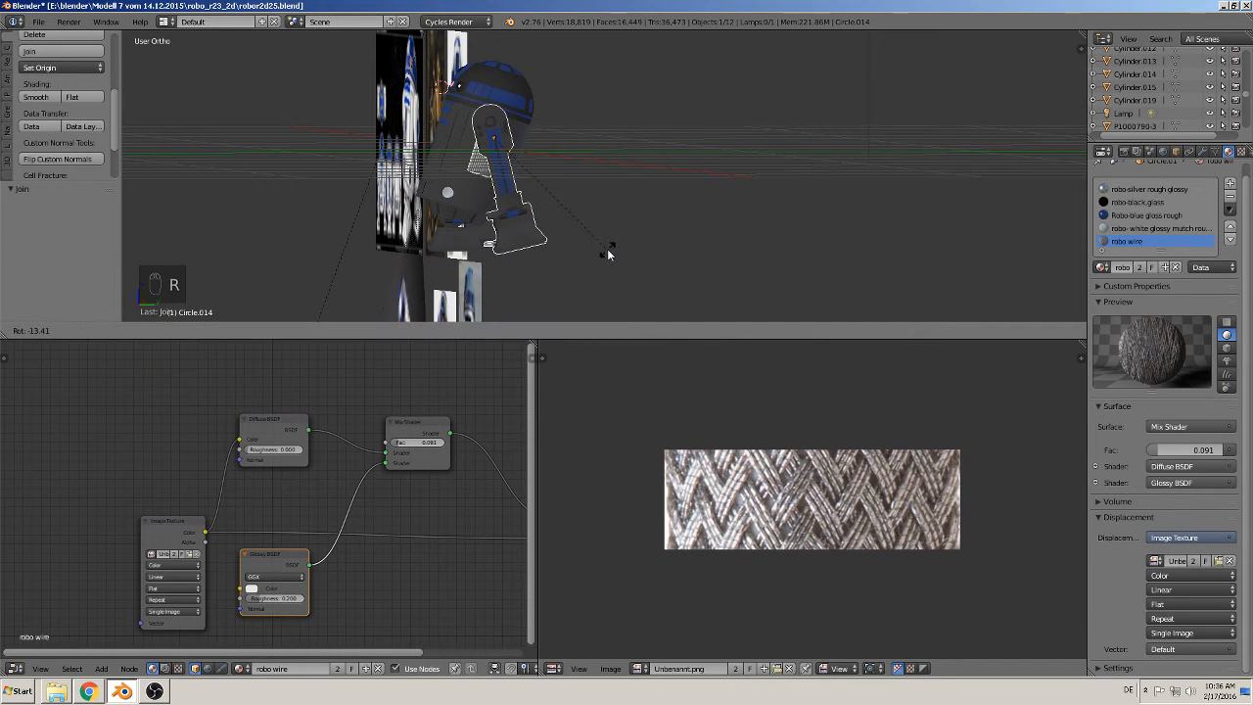
left_click(609, 253)
Step: Select the linked parts of the side leg's foot block and its wire hoses in the leg's mesh
scroll(587, 255, "up", 5)
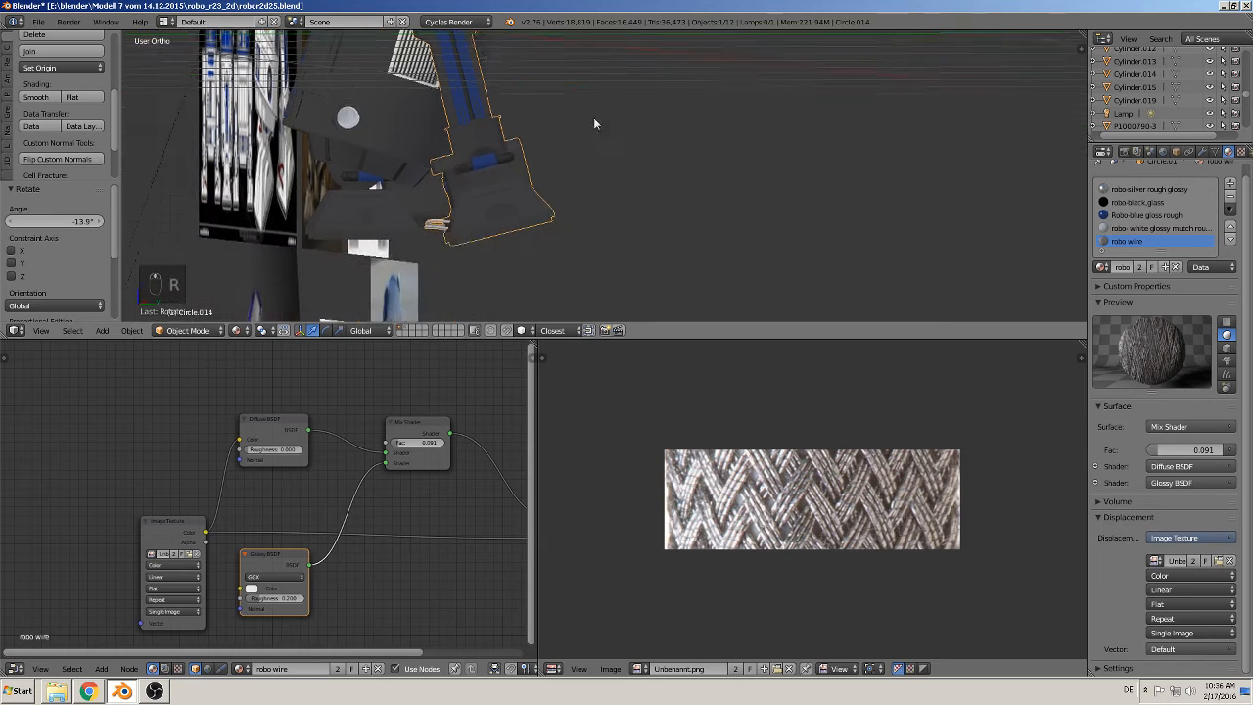
key("Tab")
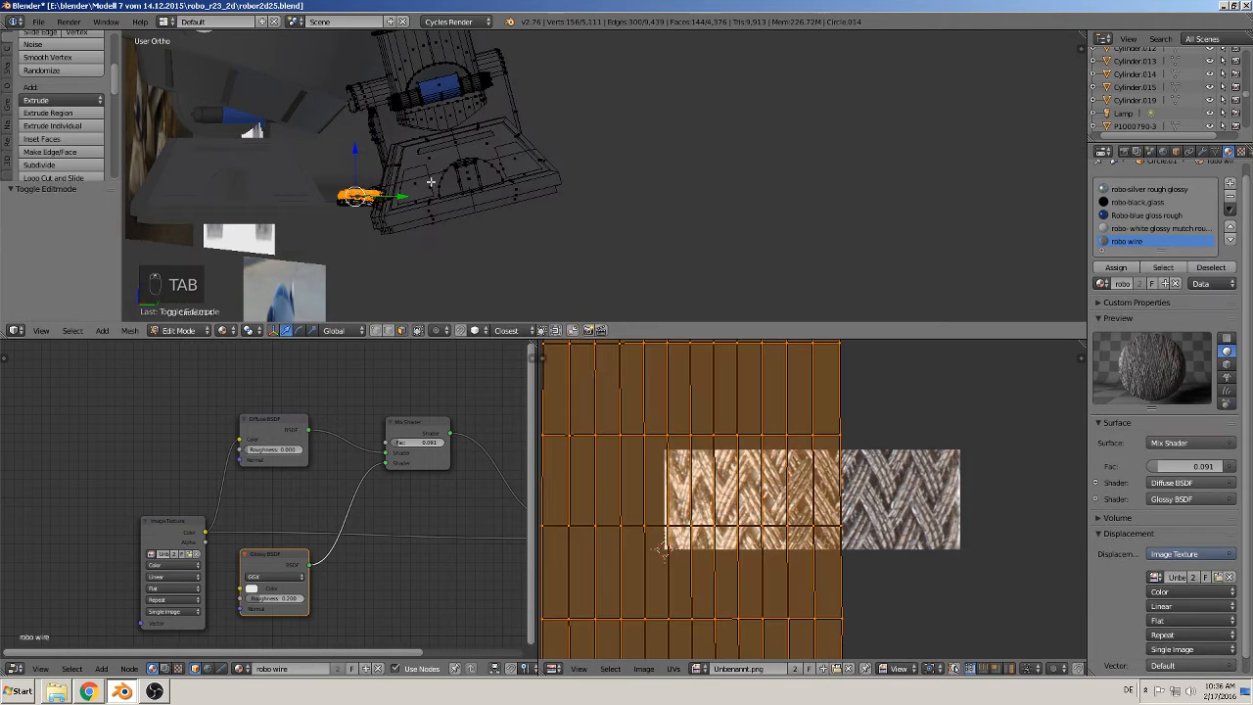
key("a")
key("a")
key("l")
key("l")
key("l")
key("l")
key("l")
key("l")
key("l")
key("l")
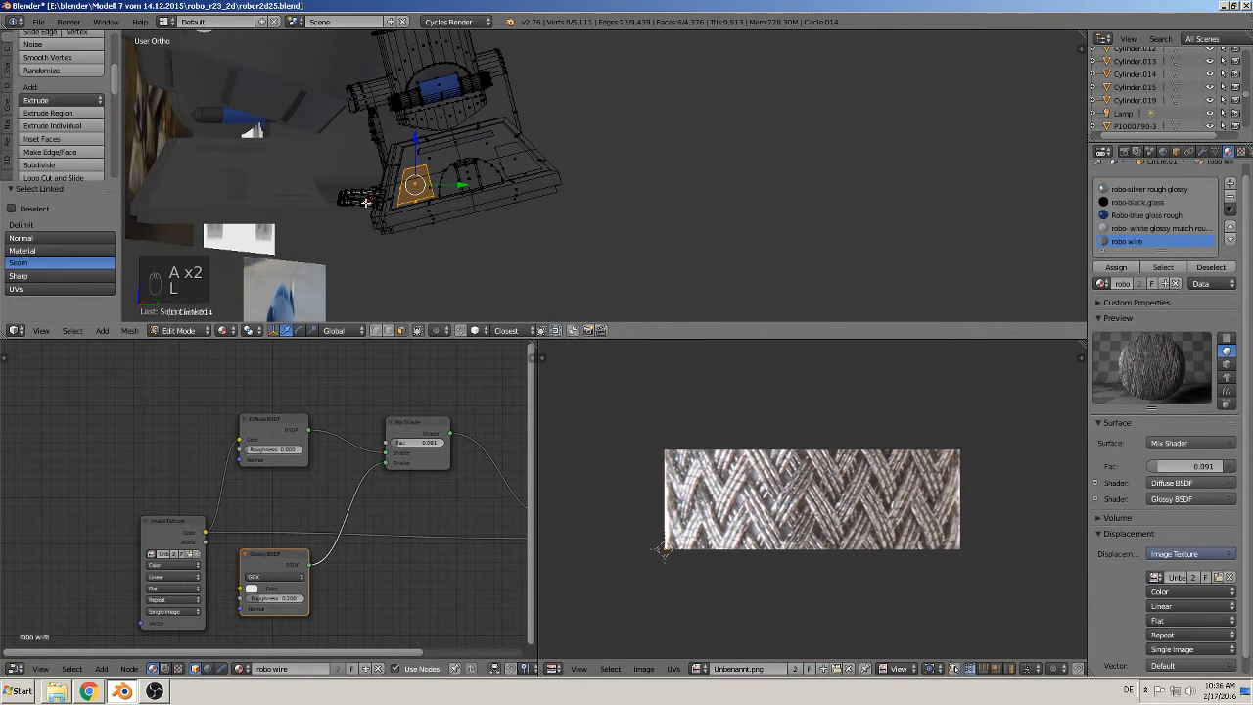
key("l")
key("l")
key("l")
key("l")
key("l")
key("l")
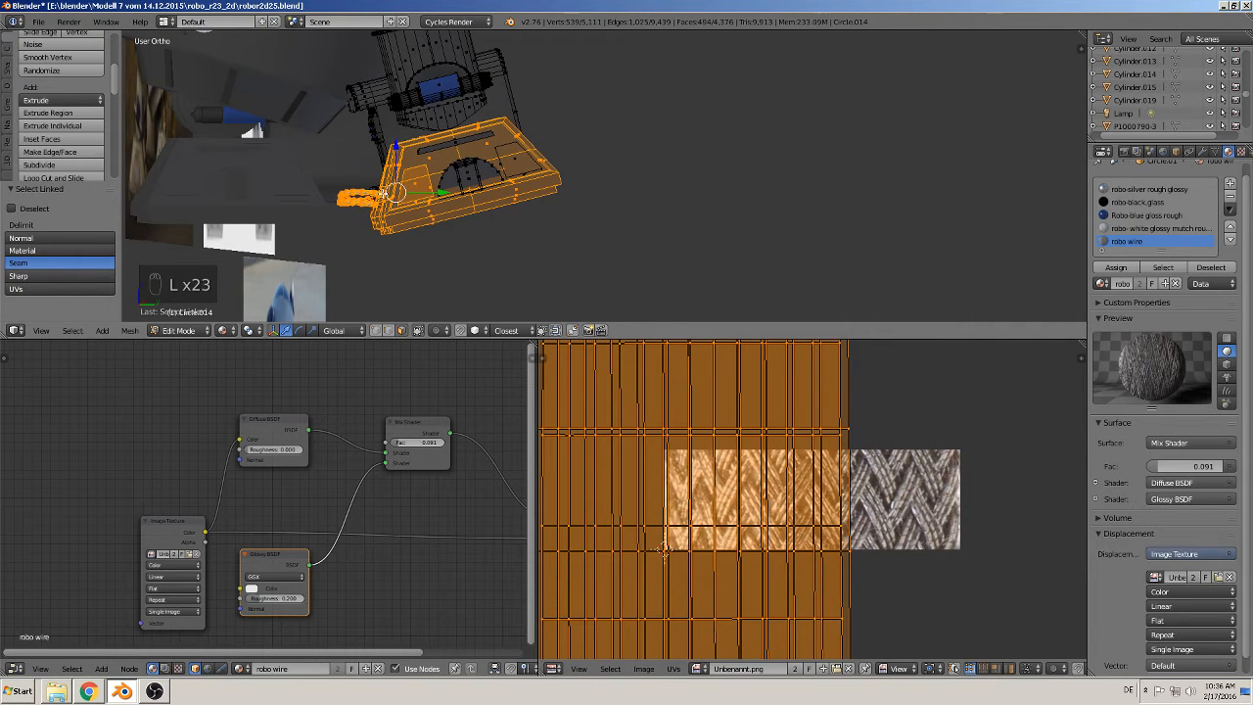
scroll(375, 200, "up", 1)
right_click(375, 201)
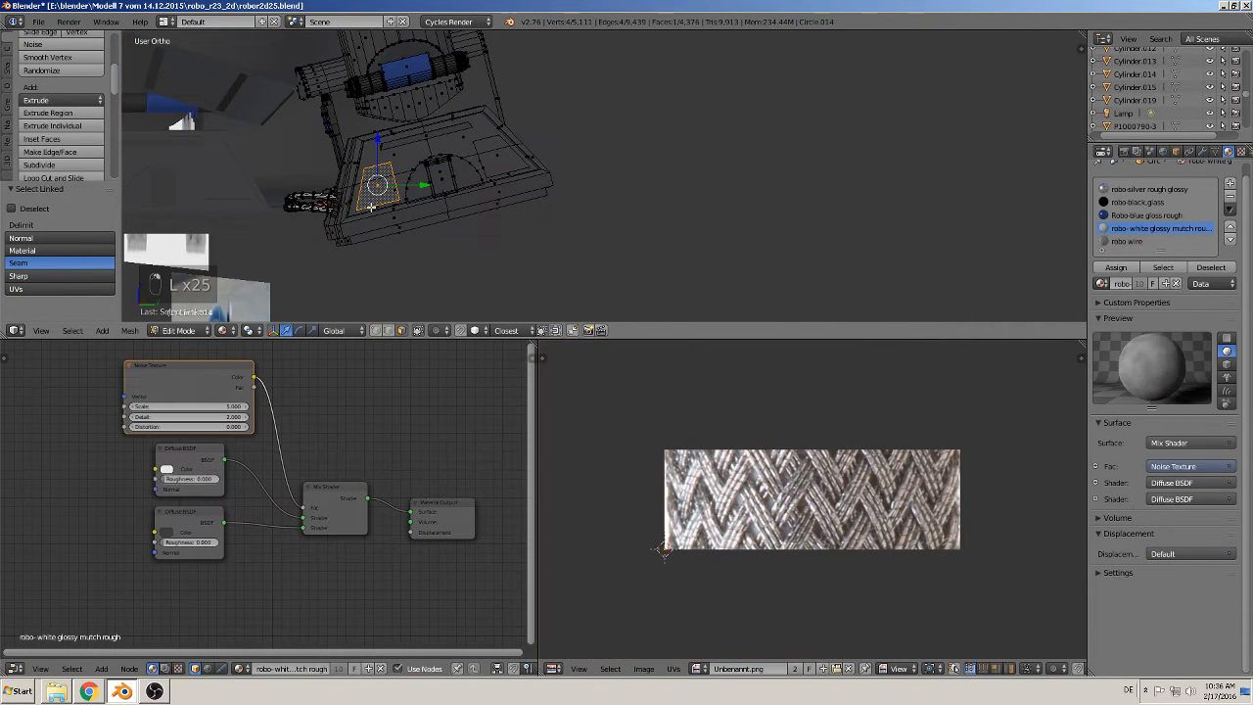
key("ctrl+z")
Step: Add the foot's side housing with its small details, the slot strip and the half-round recess to the mesh selection
middle_click_drag(371, 207, 429, 267)
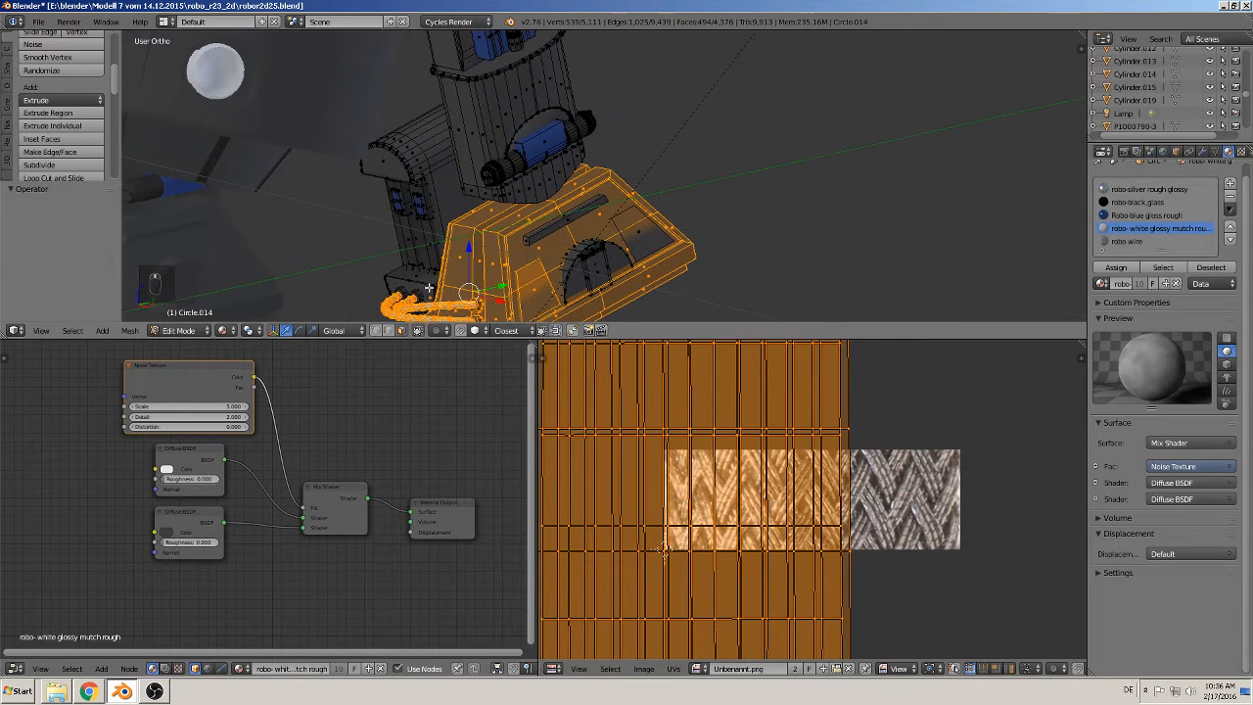
key("l")
key("l")
key("l")
key("l")
key("l")
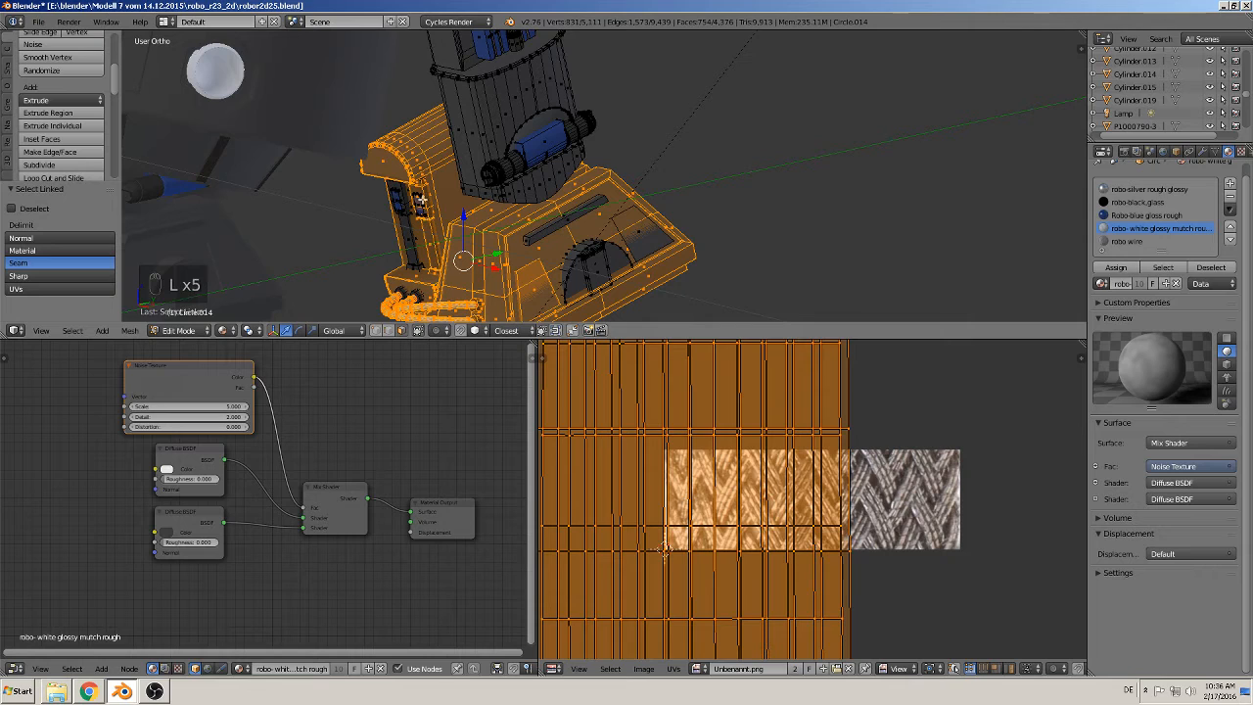
key("l")
key("l")
key("l")
key("l")
key("l")
key("l")
key("l")
key("l")
key("l")
key("l")
key("l")
key("l")
key("l")
key("l")
key("l")
key("l")
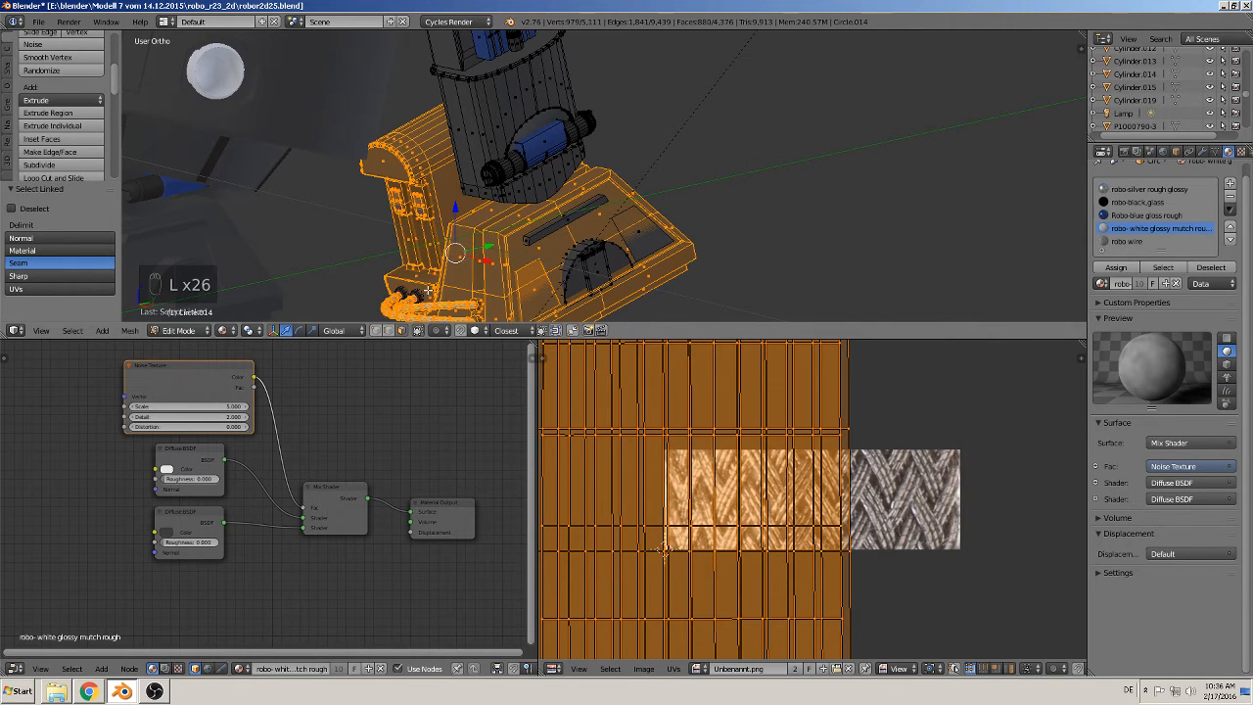
key("l")
key("l")
key("l")
key("l")
key("l")
key("l")
key("l")
key("l")
key("l")
key("l")
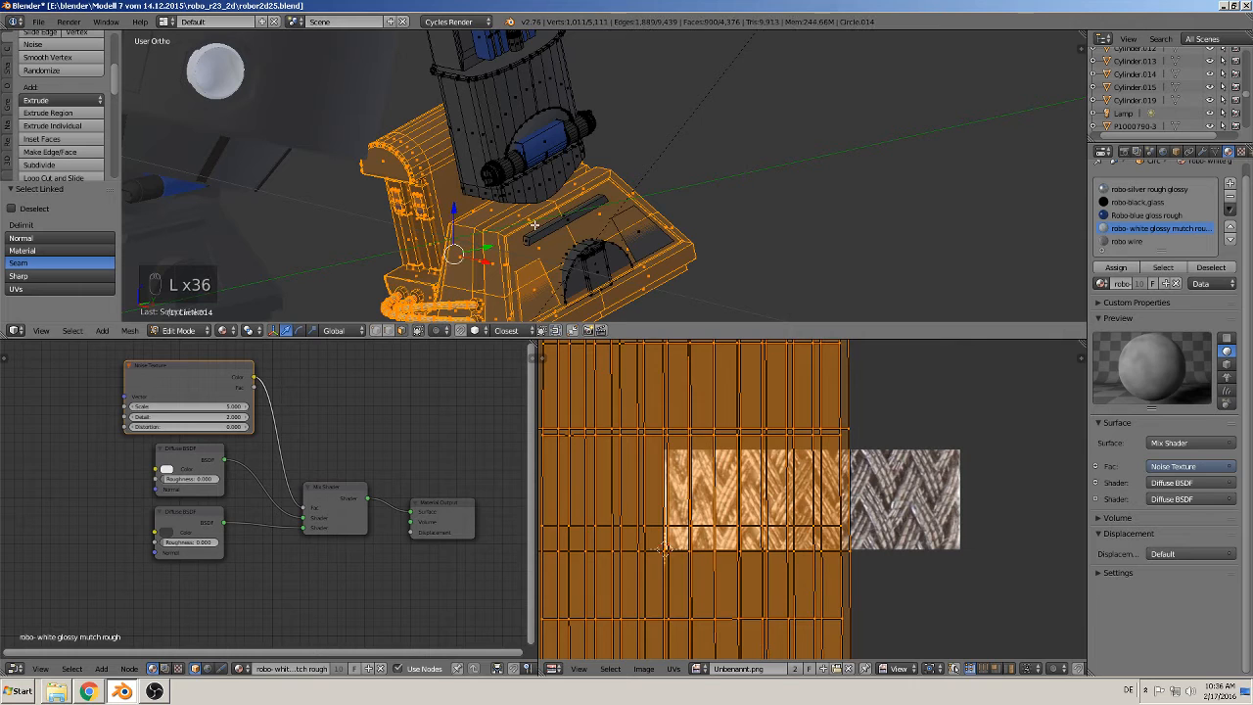
key("l")
key("l")
key("l")
key("l")
key("l")
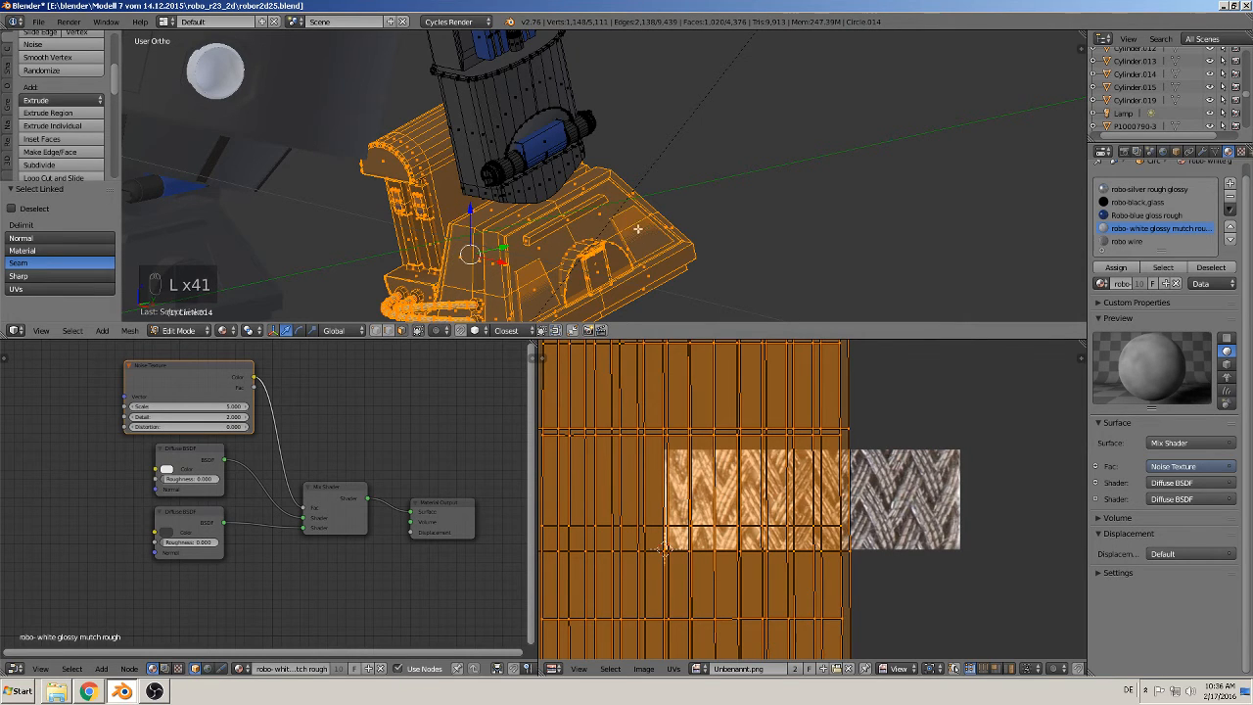
Step: Level the selected foot in the right view by rotating it about 15.9 degrees and turning it back about 1.5 degrees
middle_click_drag(638, 228, 677, 210)
key("KP_1")
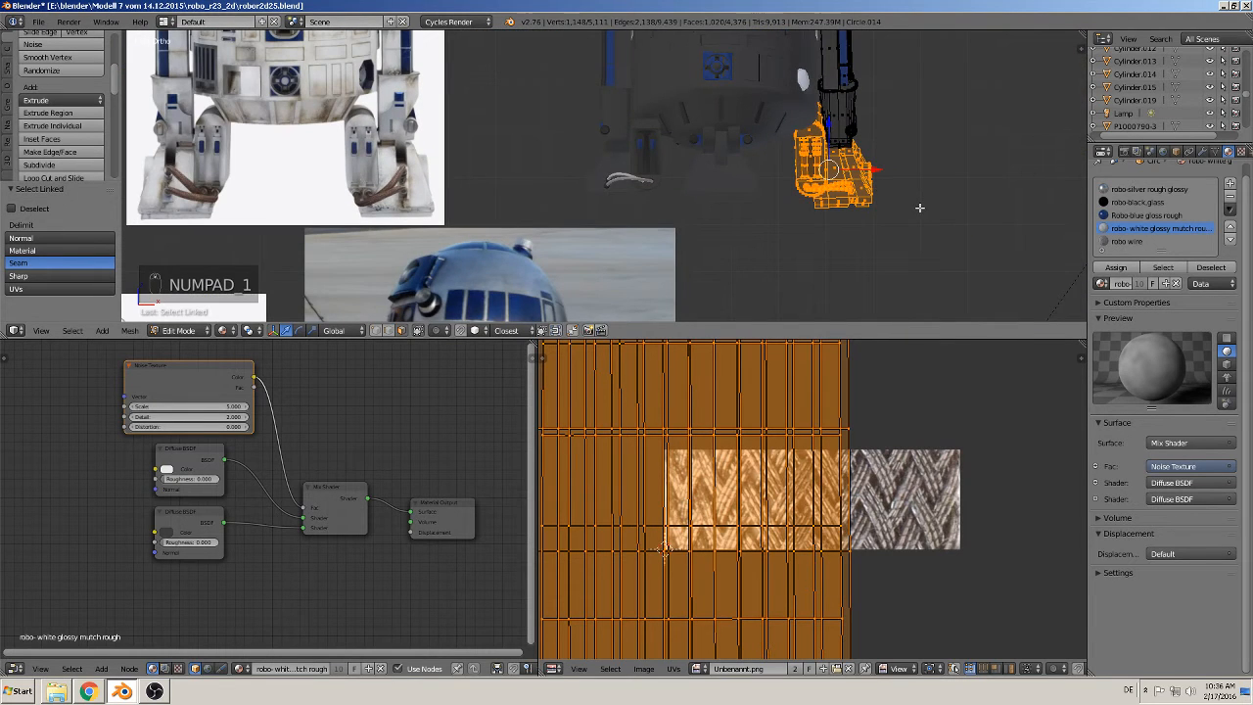
key("KP_3")
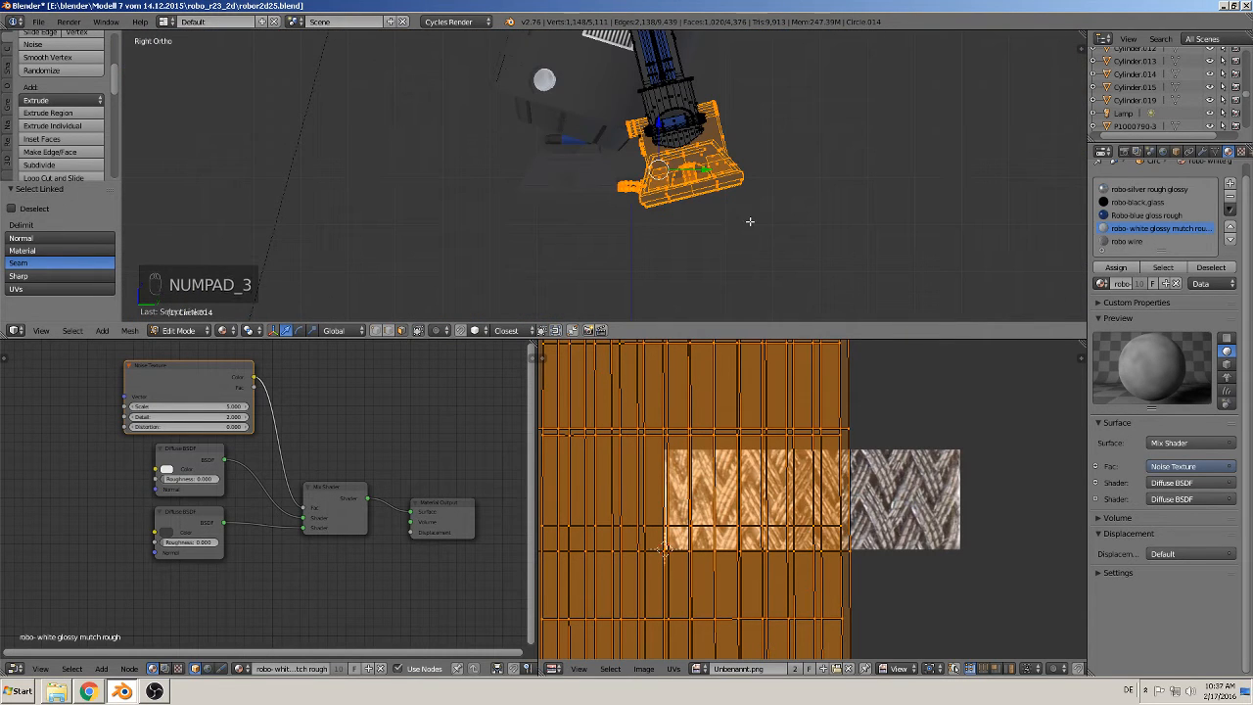
key("r")
left_click(718, 228)
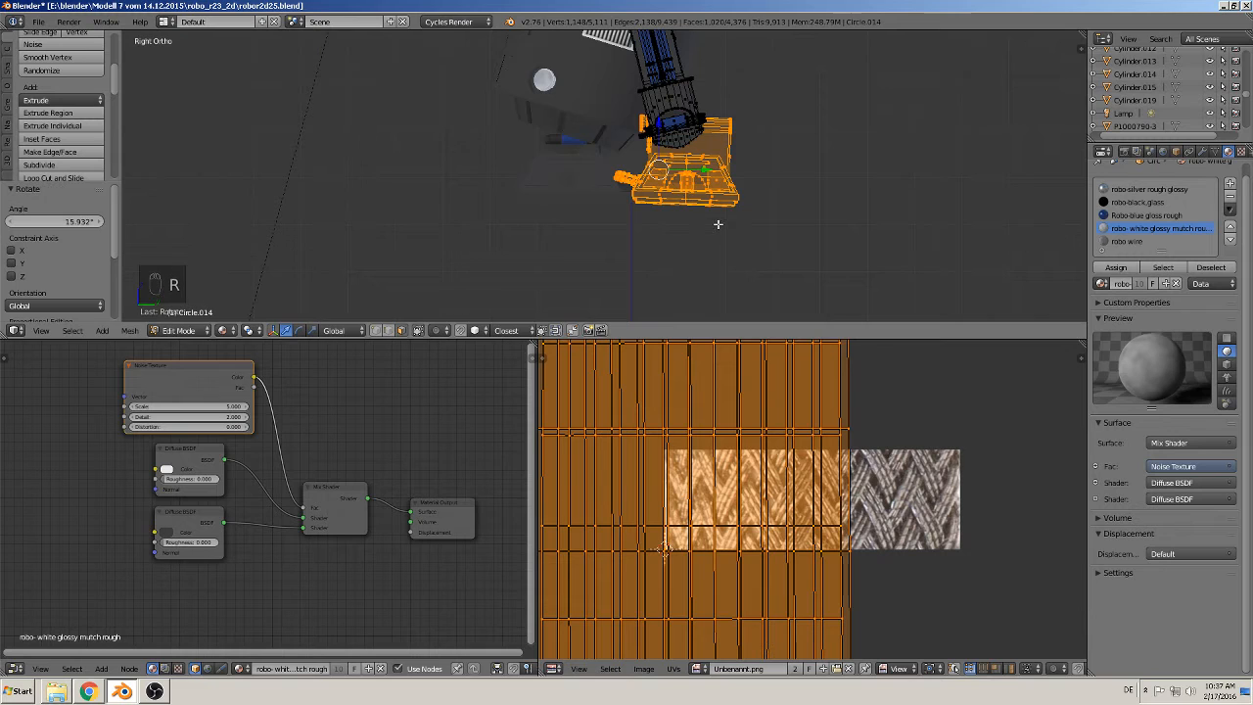
key("r")
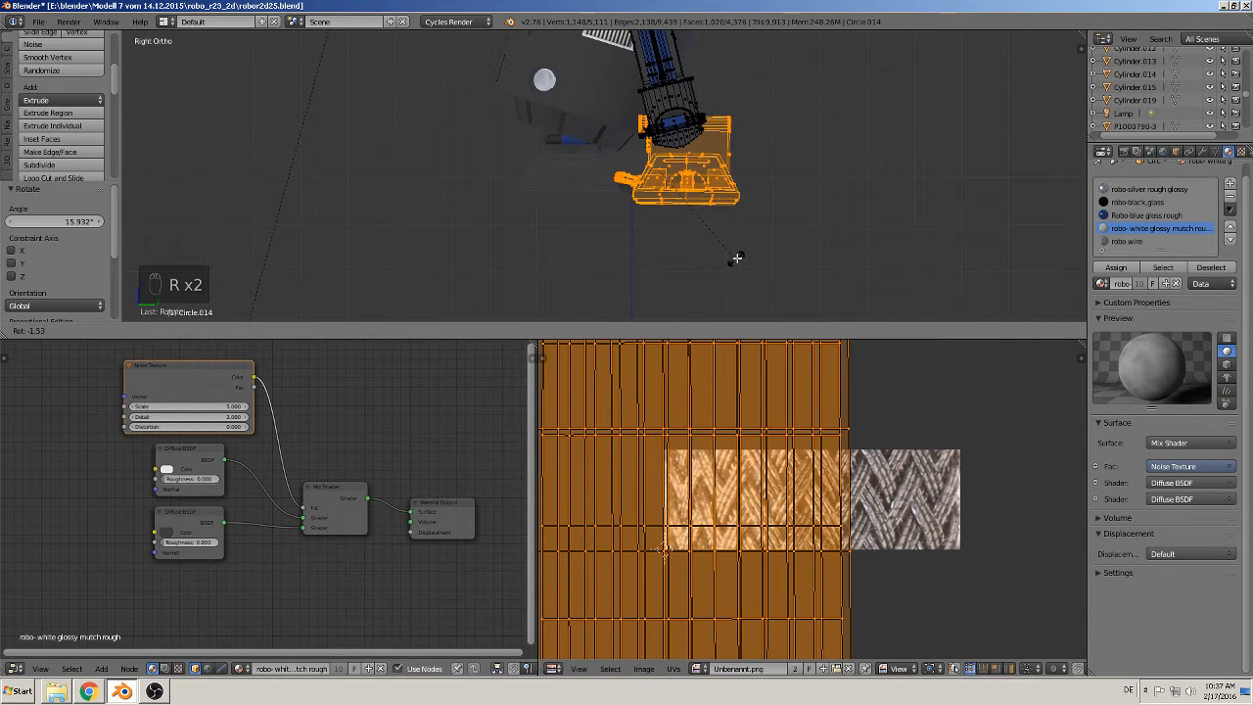
left_click(736, 258)
Step: Shift the foot about -0.015 along Y and slightly upward, then deselect everything and return to Object Mode
left_click_drag(704, 172, 696, 174)
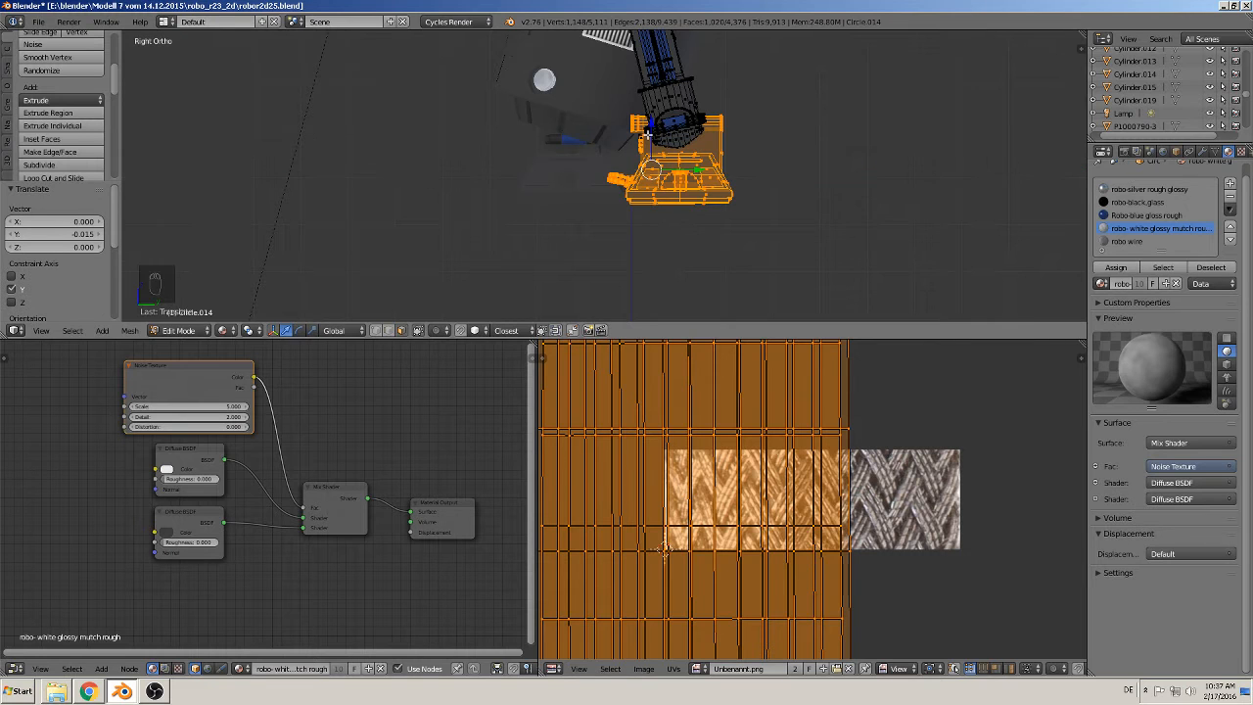
left_click_drag(647, 134, 650, 131)
key("a")
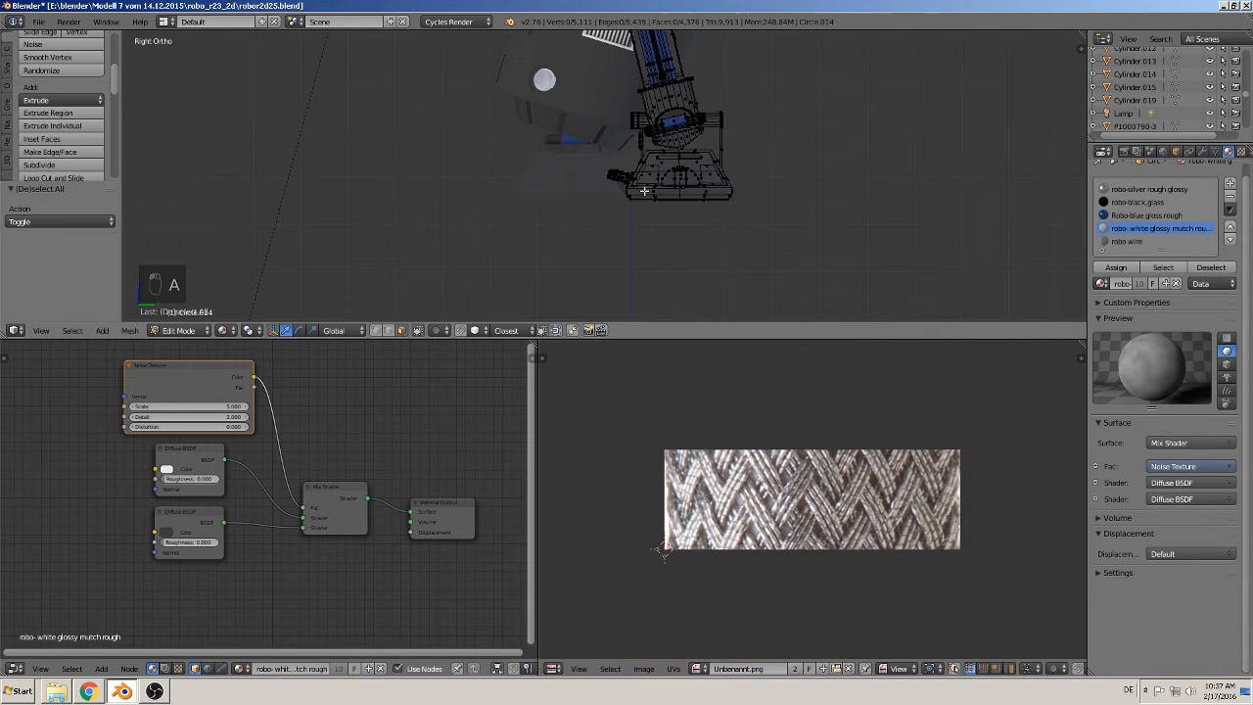
middle_click_drag(643, 191, 599, 242)
key("Tab")
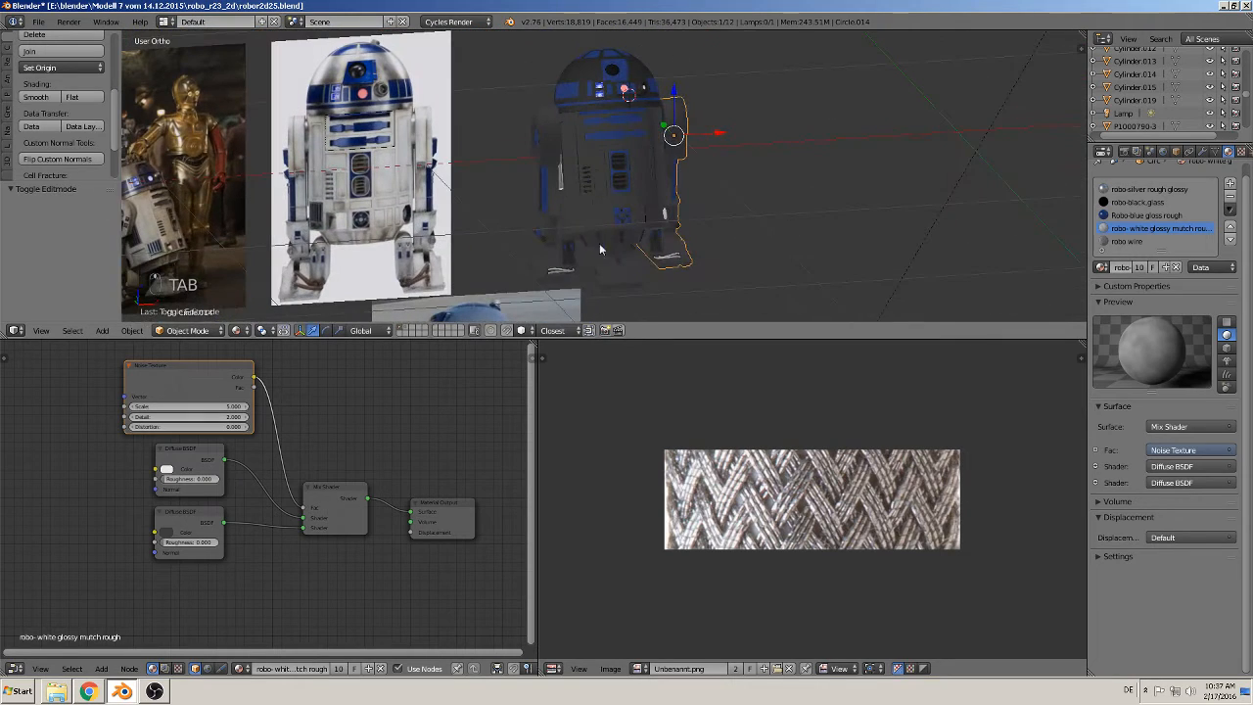
Step: Delete the unmodified side leg on the opposite side of the body
right_click(547, 203)
key("x")
left_click(529, 204)
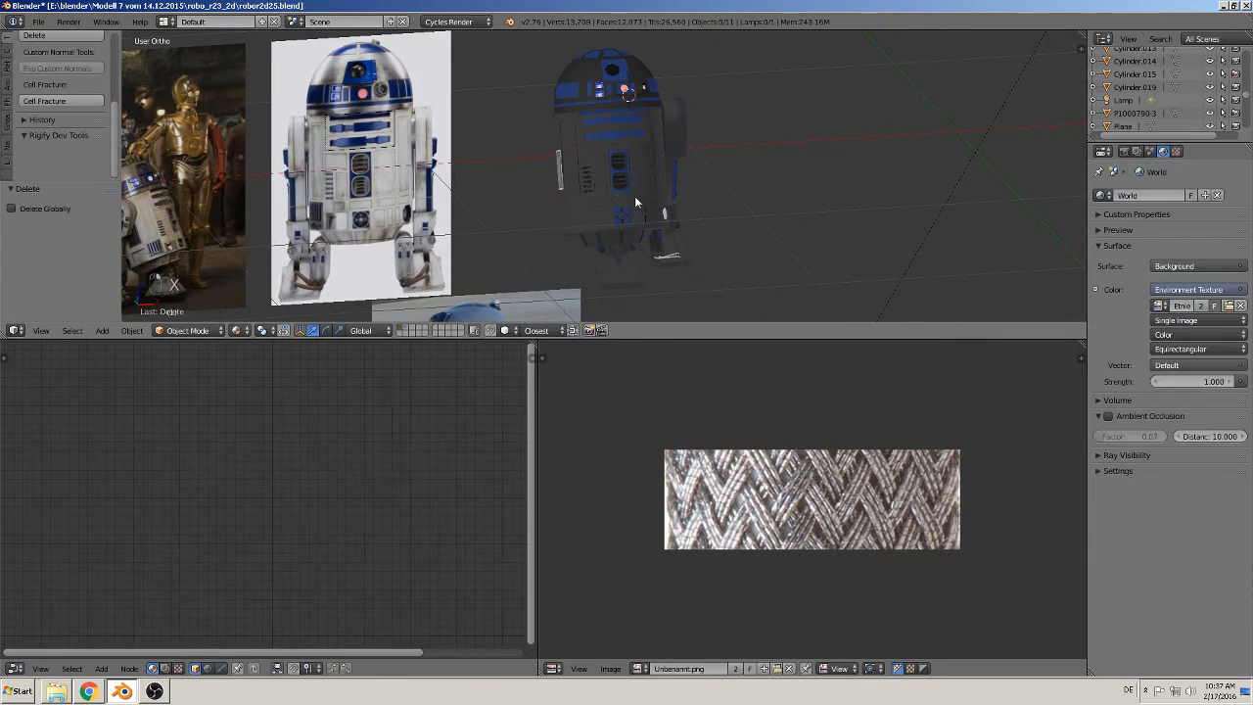
Step: Duplicate the adjusted side leg and move the copy about -0.53 along X to the body's other side
middle_click_drag(635, 196, 636, 185)
right_click(664, 137)
key("shift+d")
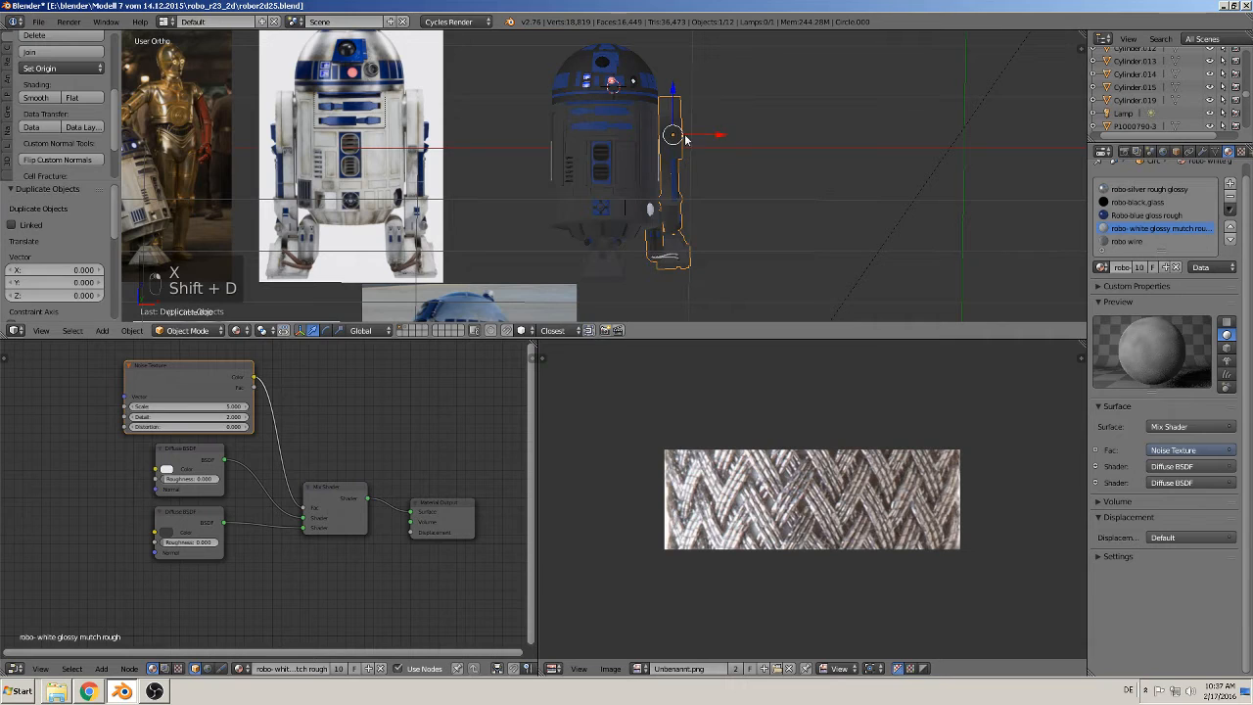
key("x")
left_click(565, 166)
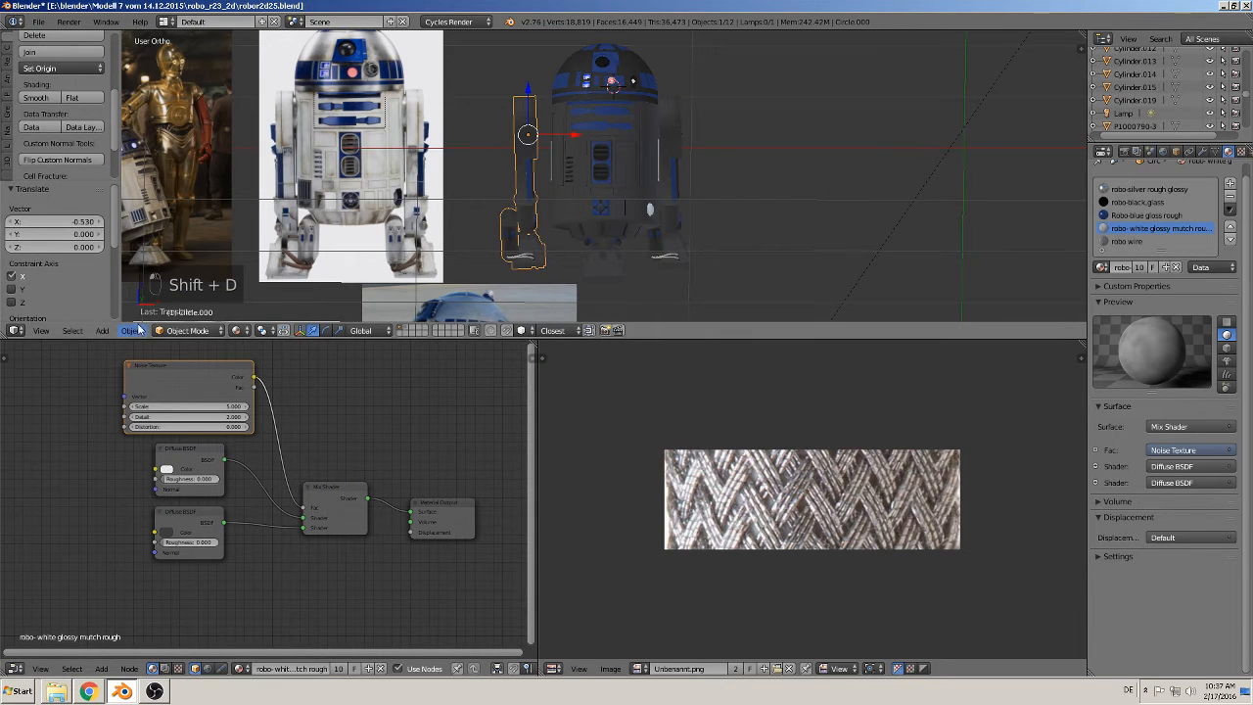
Step: Mirror the duplicated side leg along the global X axis and shift it about 0.038 along X toward the body
left_click(133, 330)
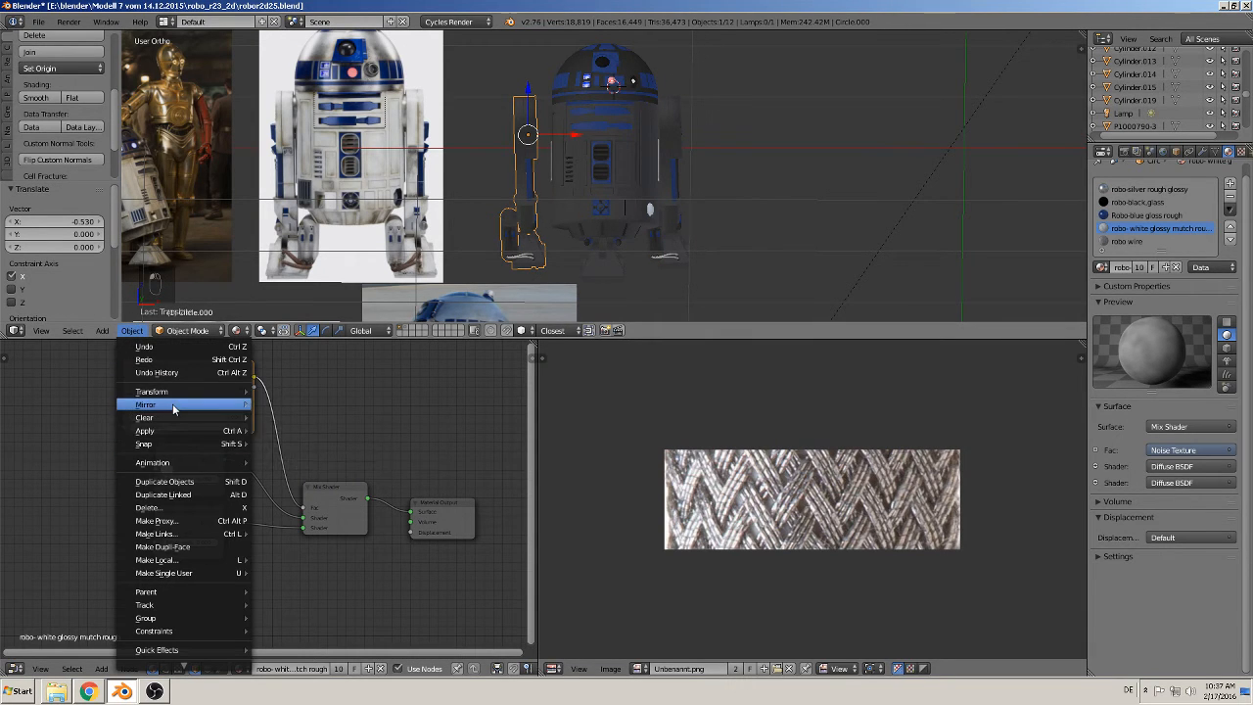
mouse_move(176, 404)
left_click(311, 404)
key("y")
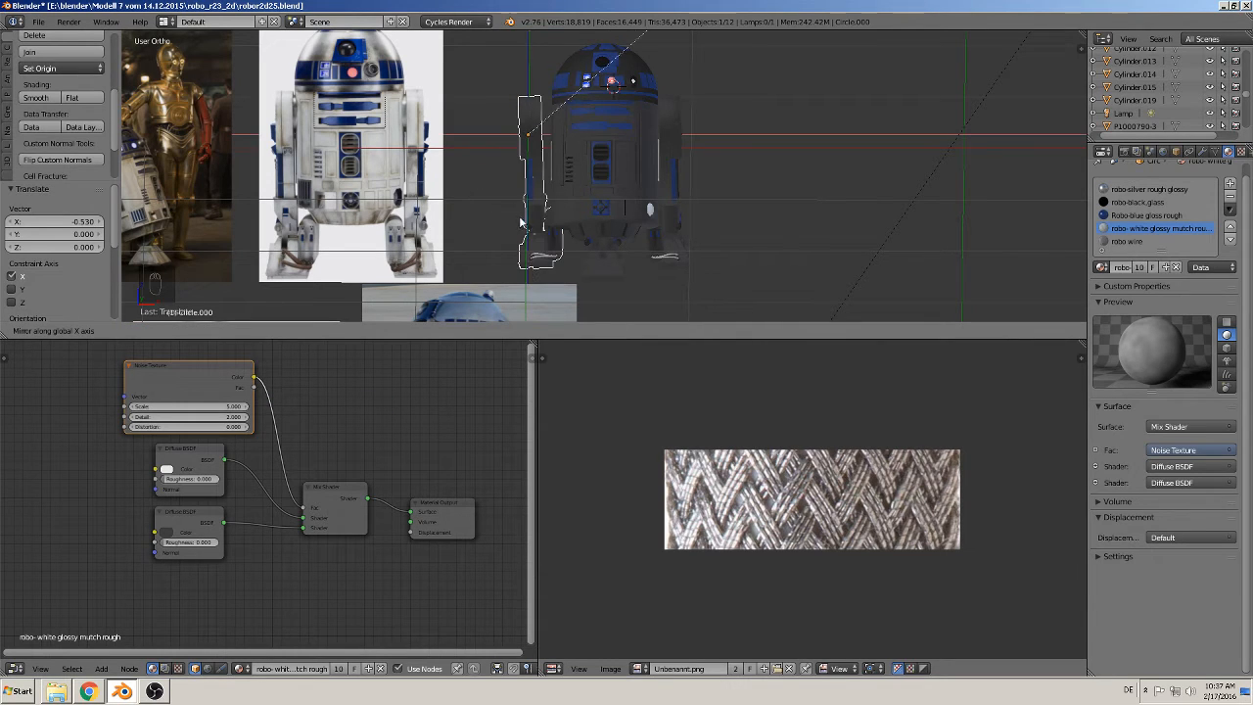
left_click(564, 131)
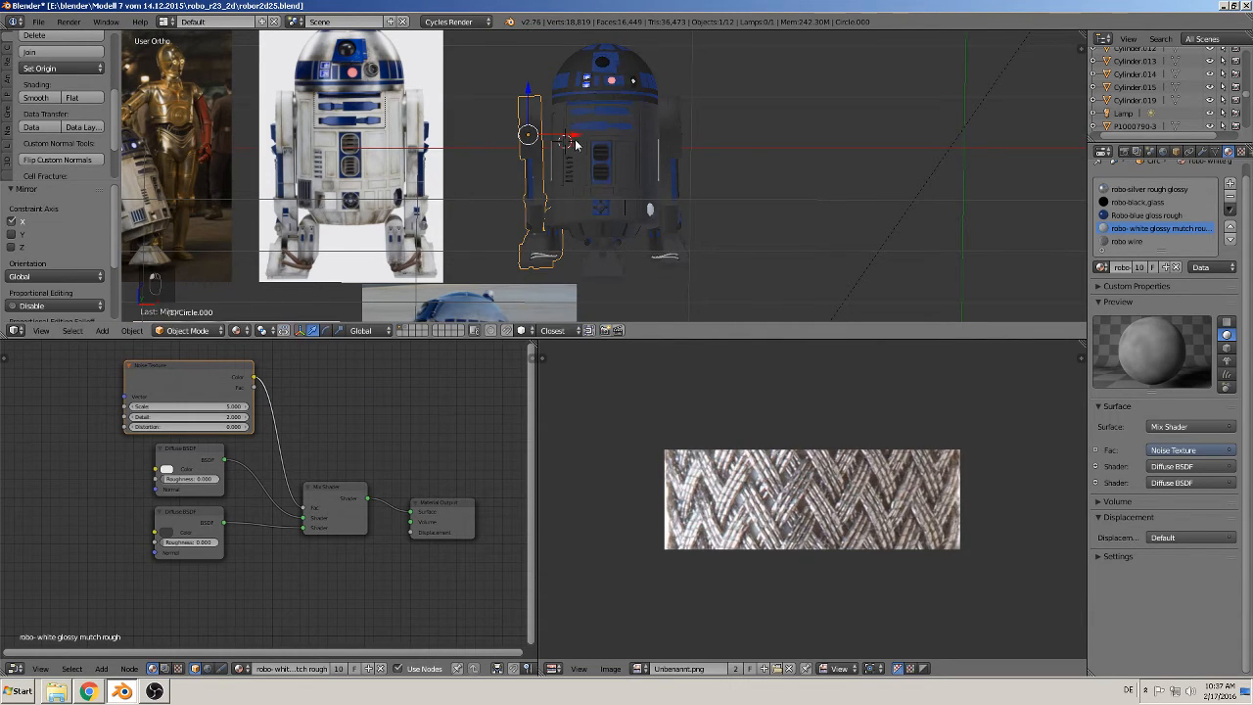
left_click_drag(570, 137, 579, 140)
Step: Join both side legs and the robot body into a single object, with the body as the active object
middle_click_drag(580, 140, 501, 135)
middle_click_drag(623, 110, 763, 27, "shift")
middle_click_drag(725, 366, 652, 370)
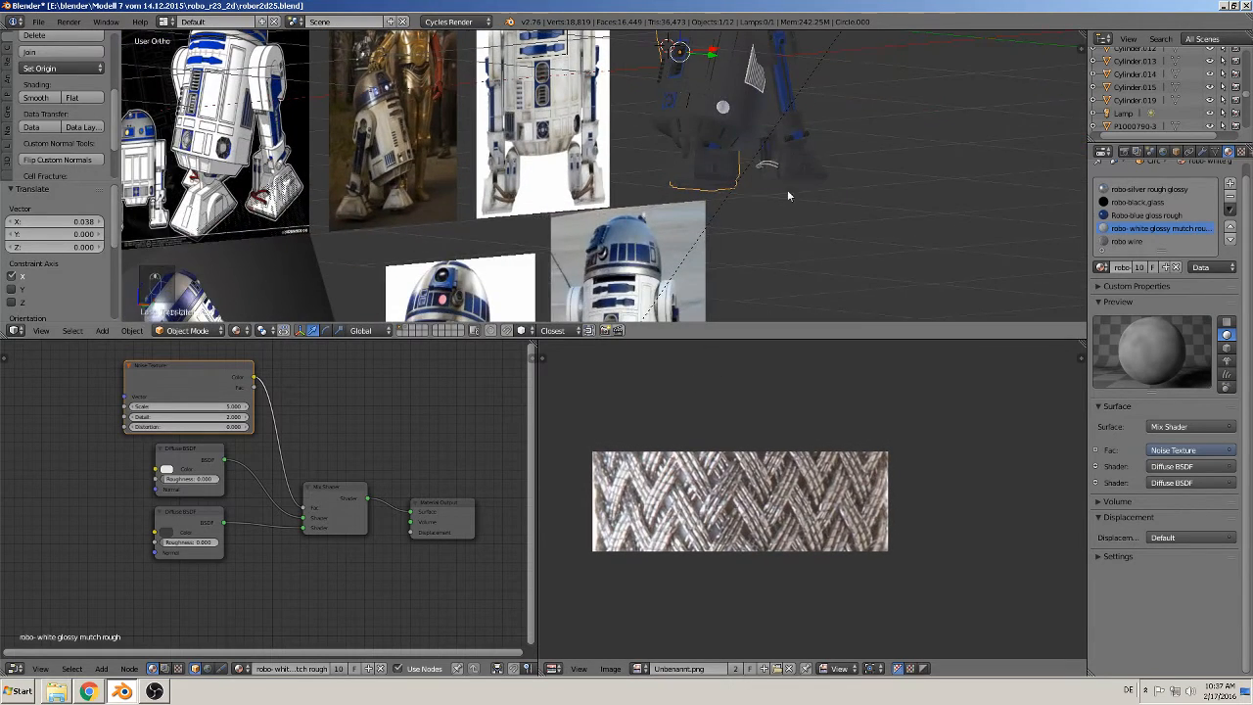
middle_click_drag(790, 193, 581, 48)
middle_click_drag(601, 175, 706, 153)
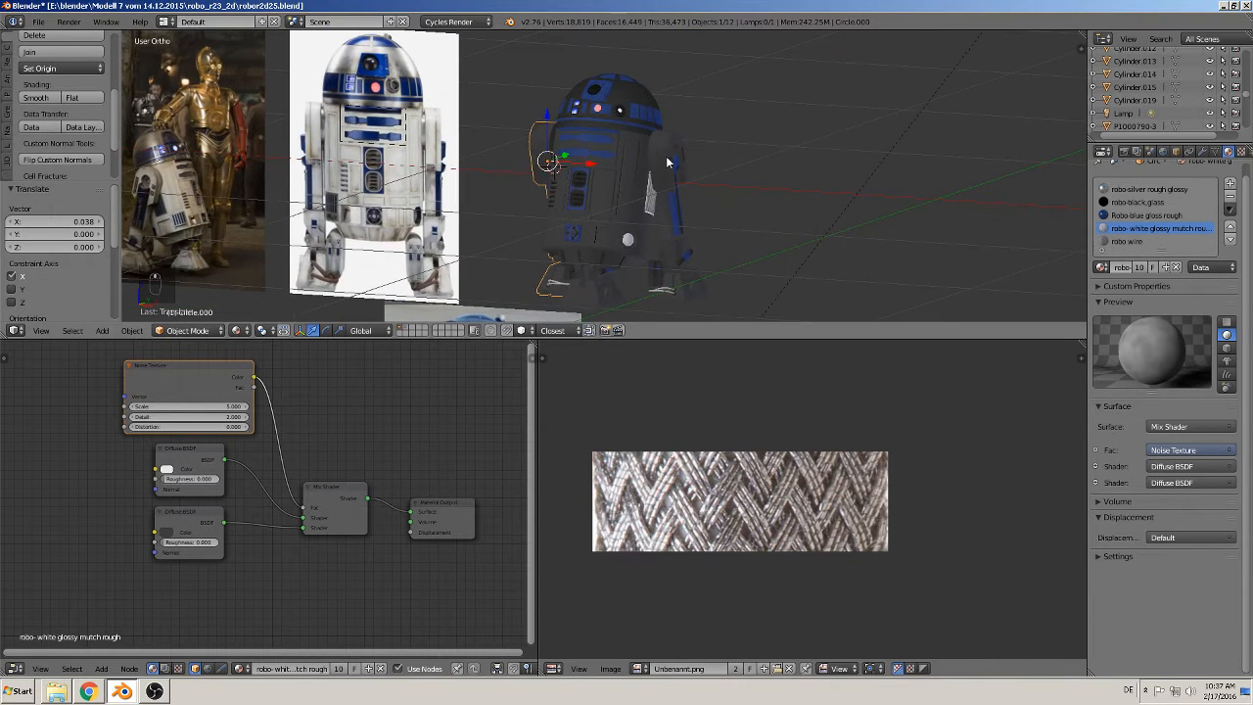
right_click(667, 162)
right_click(539, 146, "shift")
right_click(590, 171, "shift")
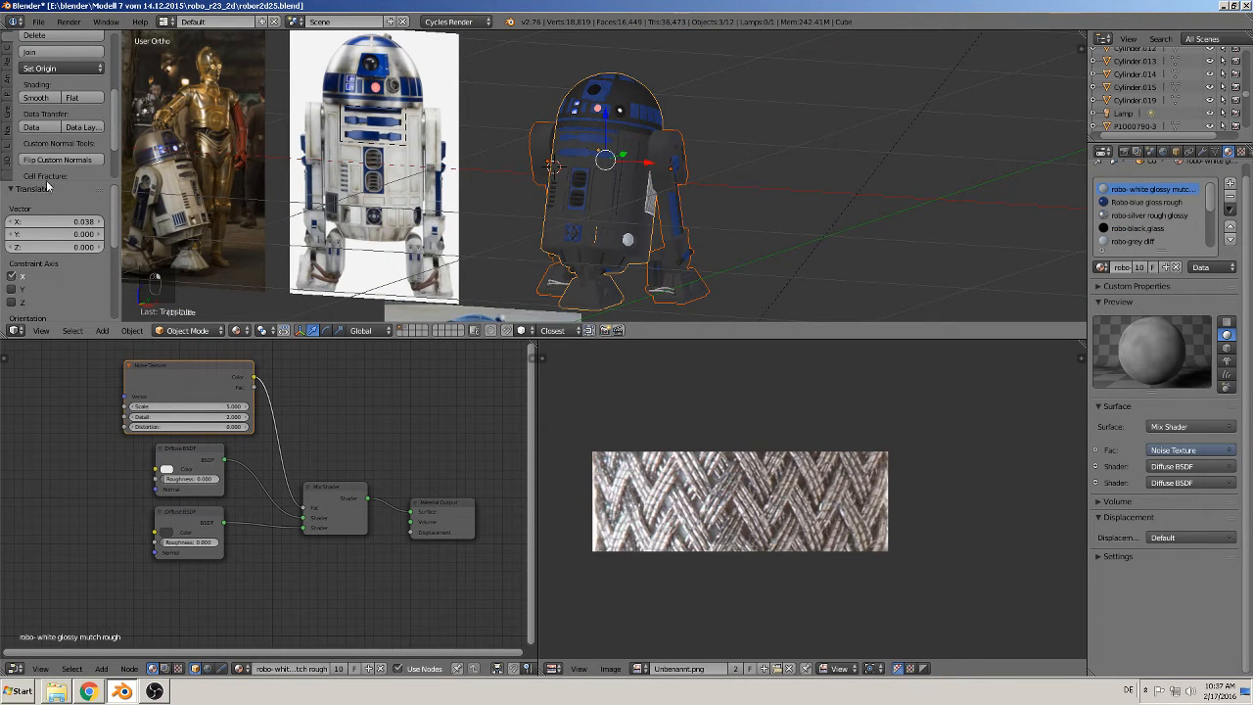
left_click(59, 52)
Step: Shift the joined robot about -0.008 along the X axis
scroll(645, 186, "down", 2)
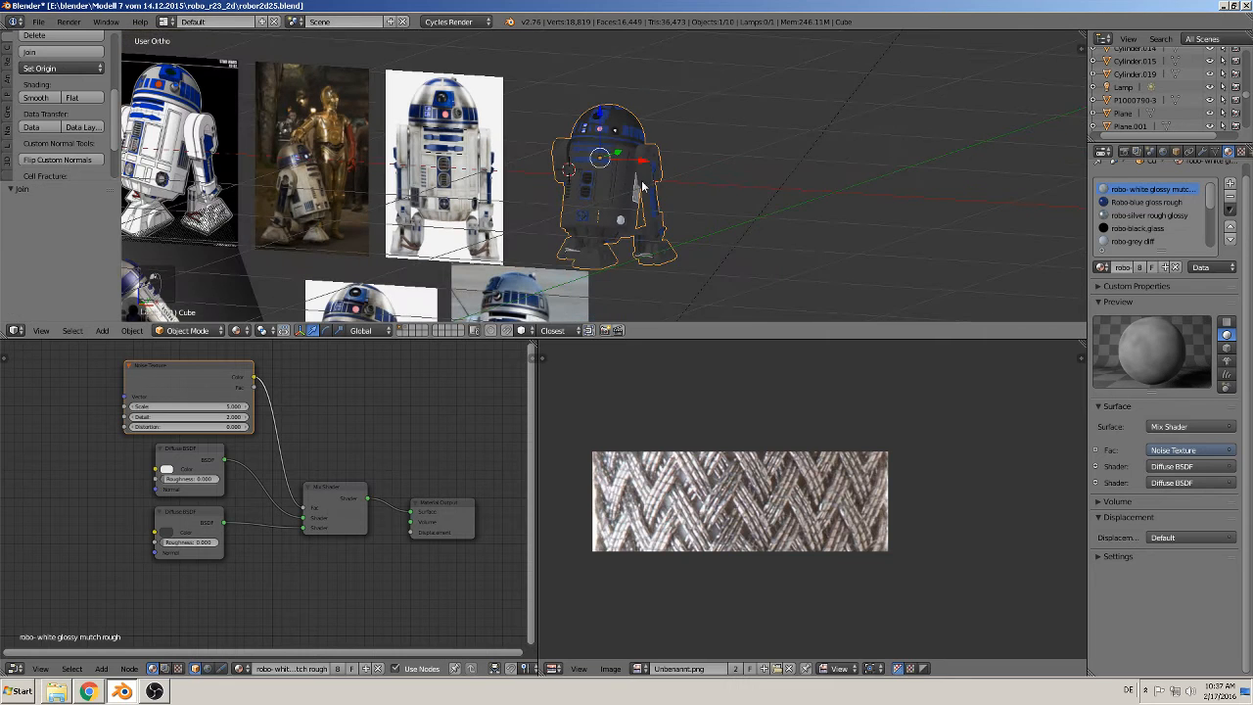
key("g")
key("x")
scroll(678, 190, "down", 3)
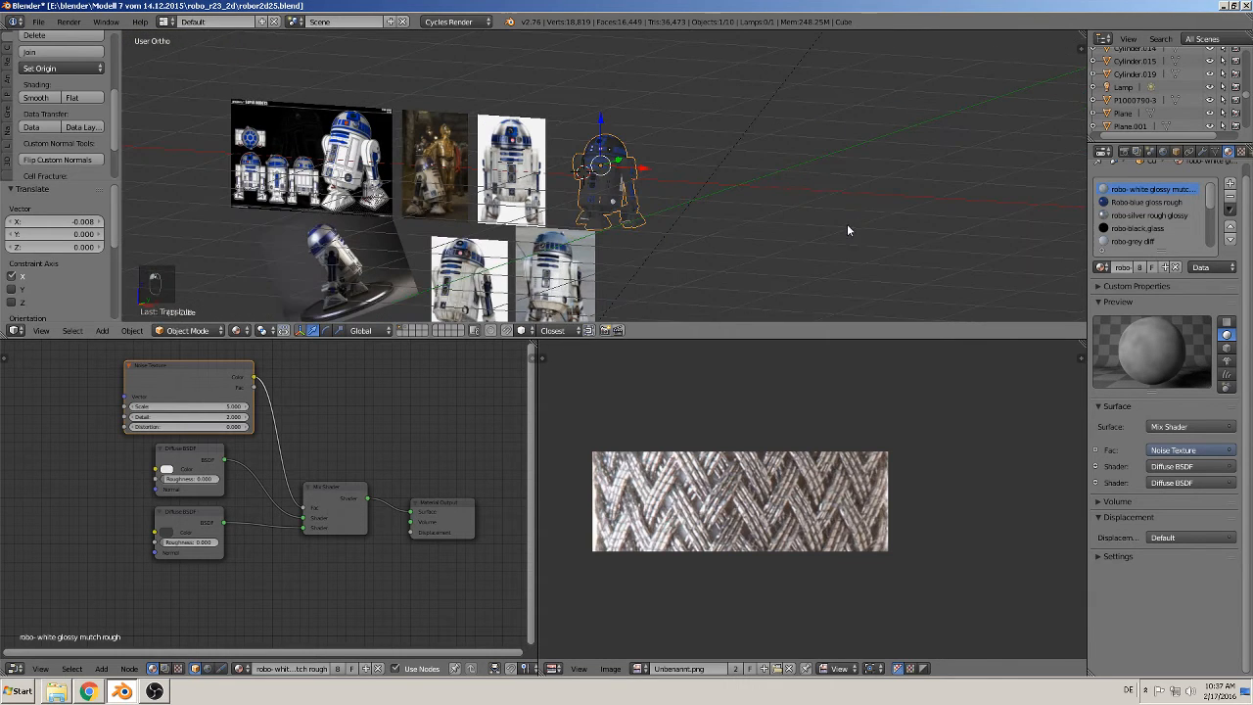
middle_click_drag(504, 285, 521, 232, "shift")
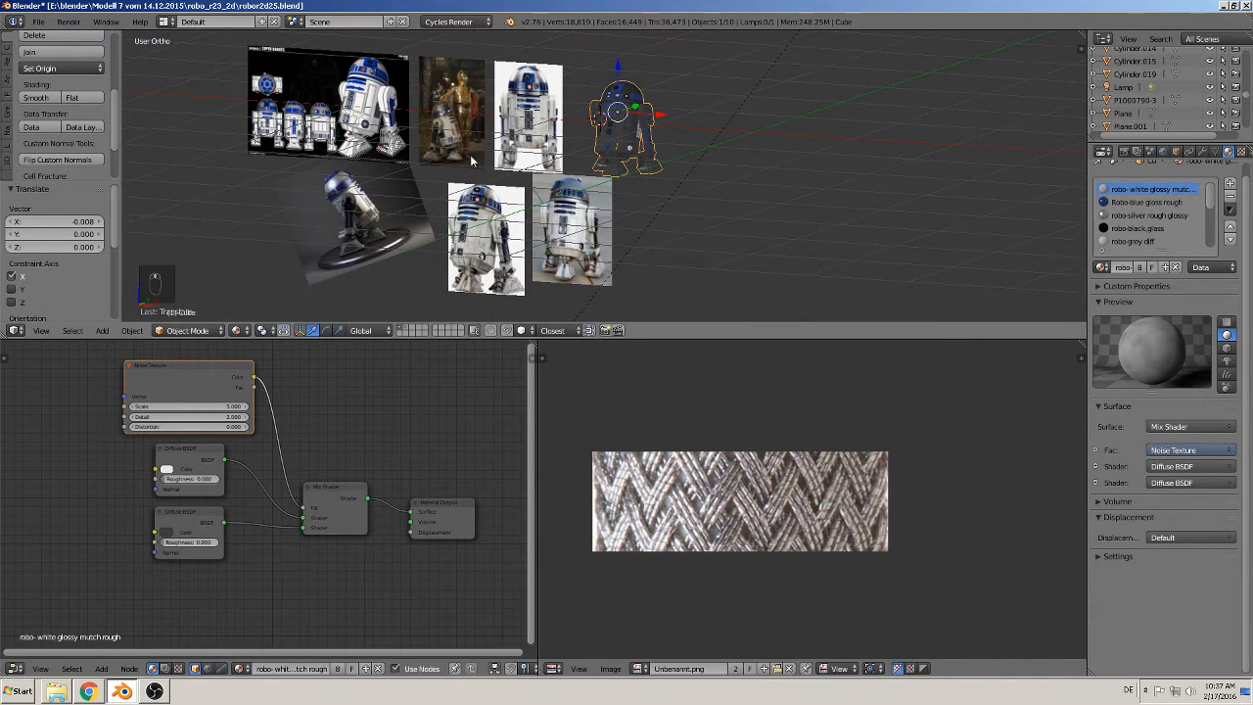
Step: Save the project as a new file named robor2d26.blend
left_click(38, 22)
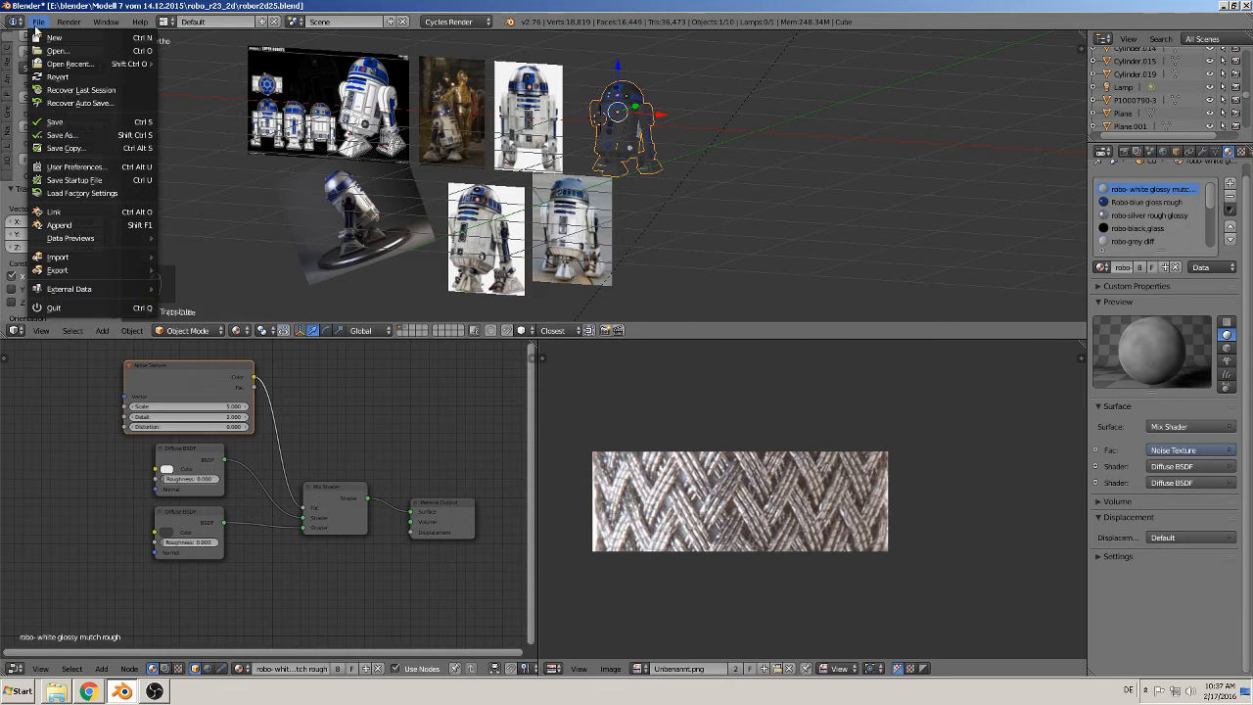
left_click(59, 130)
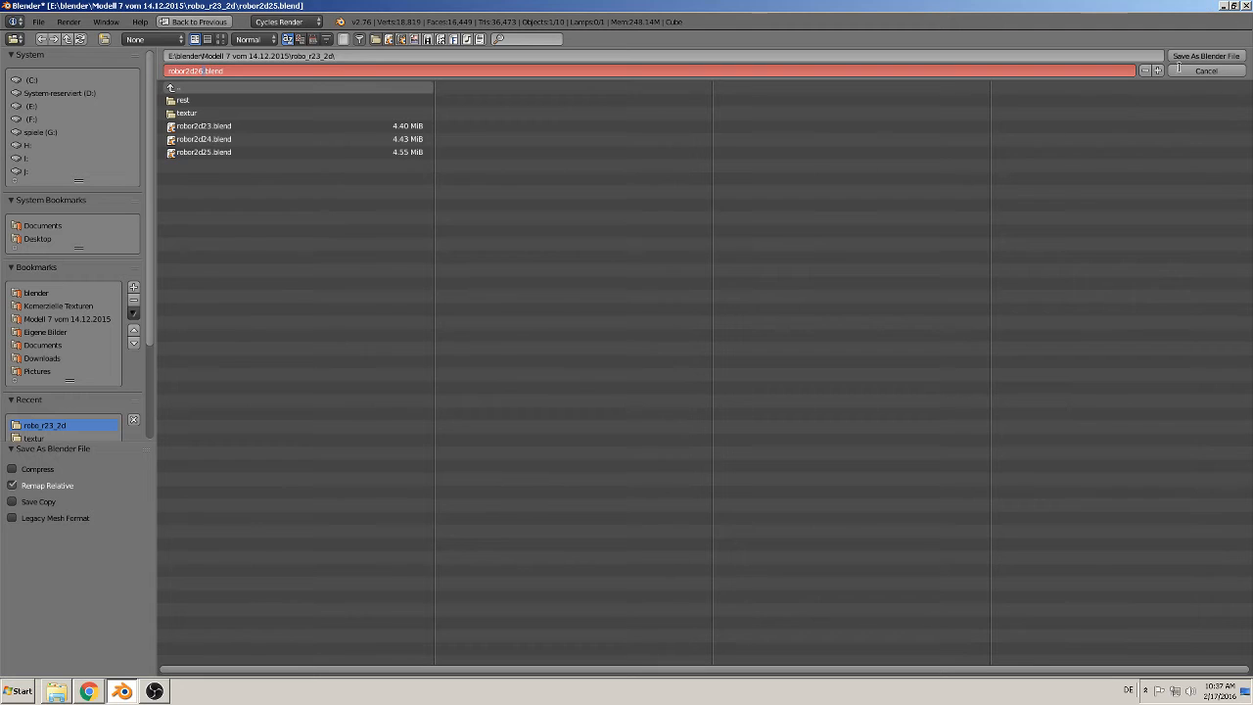
left_click(1188, 56)
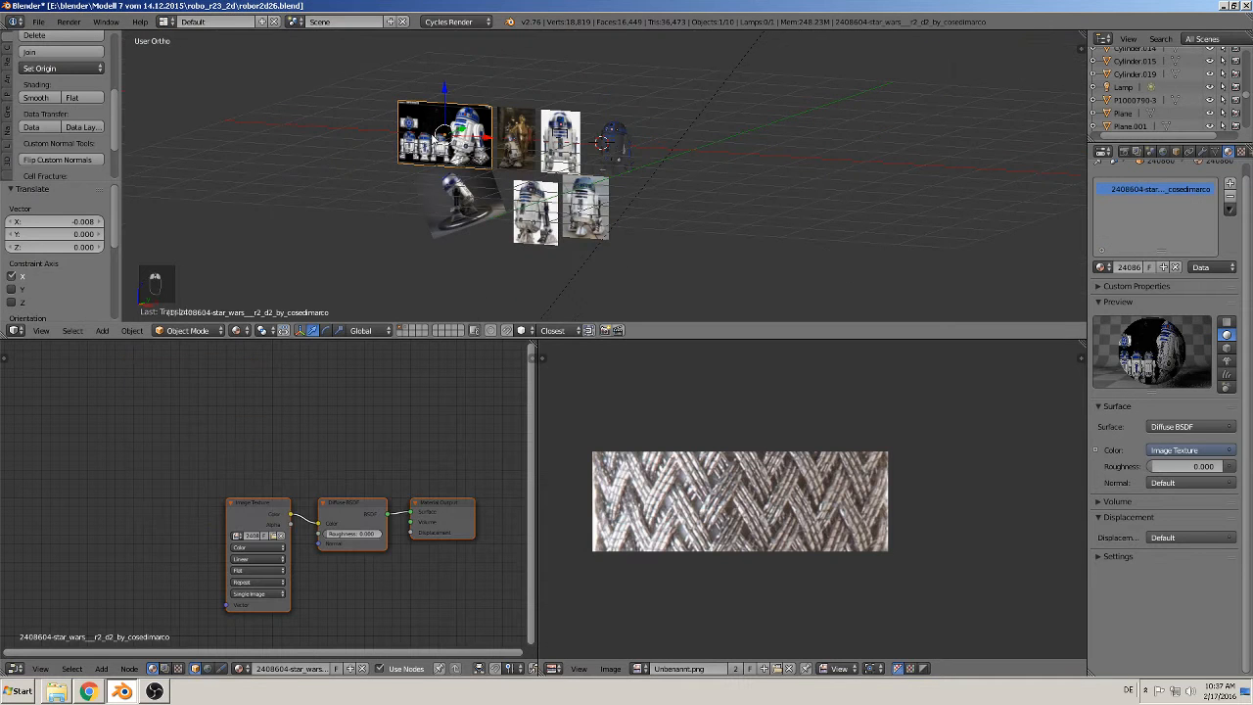
Step: Delete all the R2-D2 reference image planes and the leftover outlined plane beside the robot
right_click(512, 138, "shift")
right_click(574, 136, "shift")
right_click(542, 203, "shift")
right_click(579, 205, "shift")
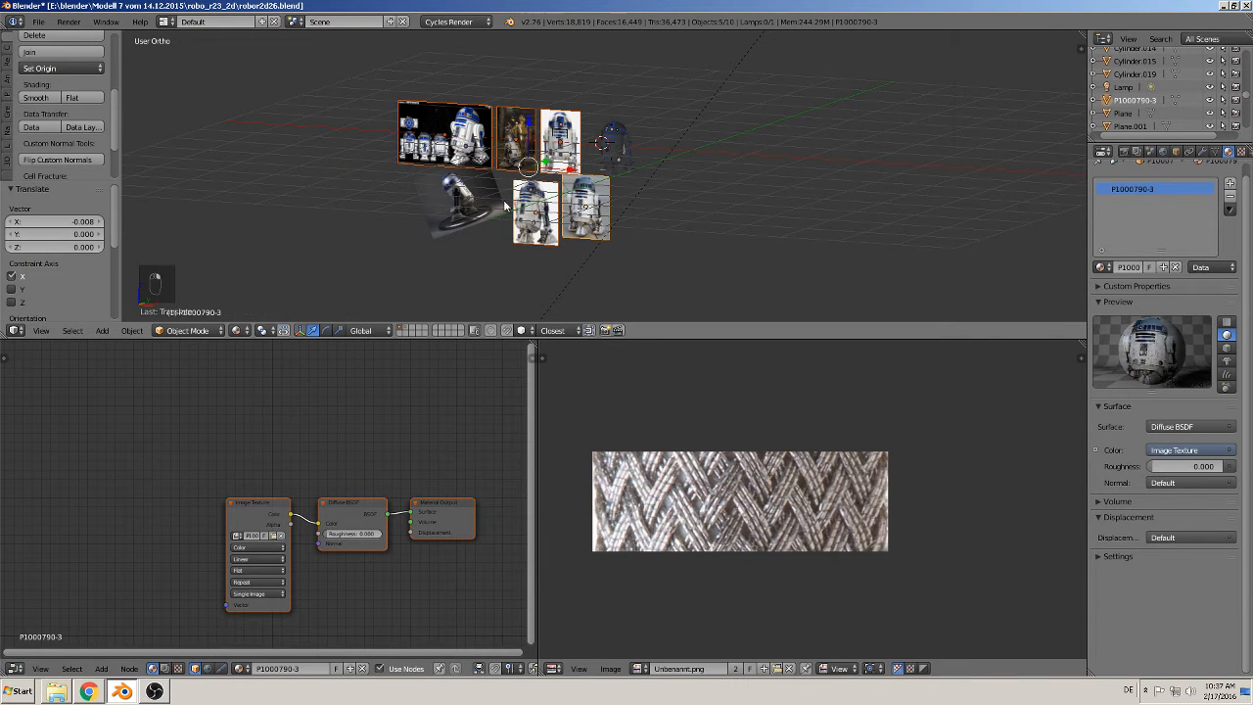
key("x")
left_click(450, 200)
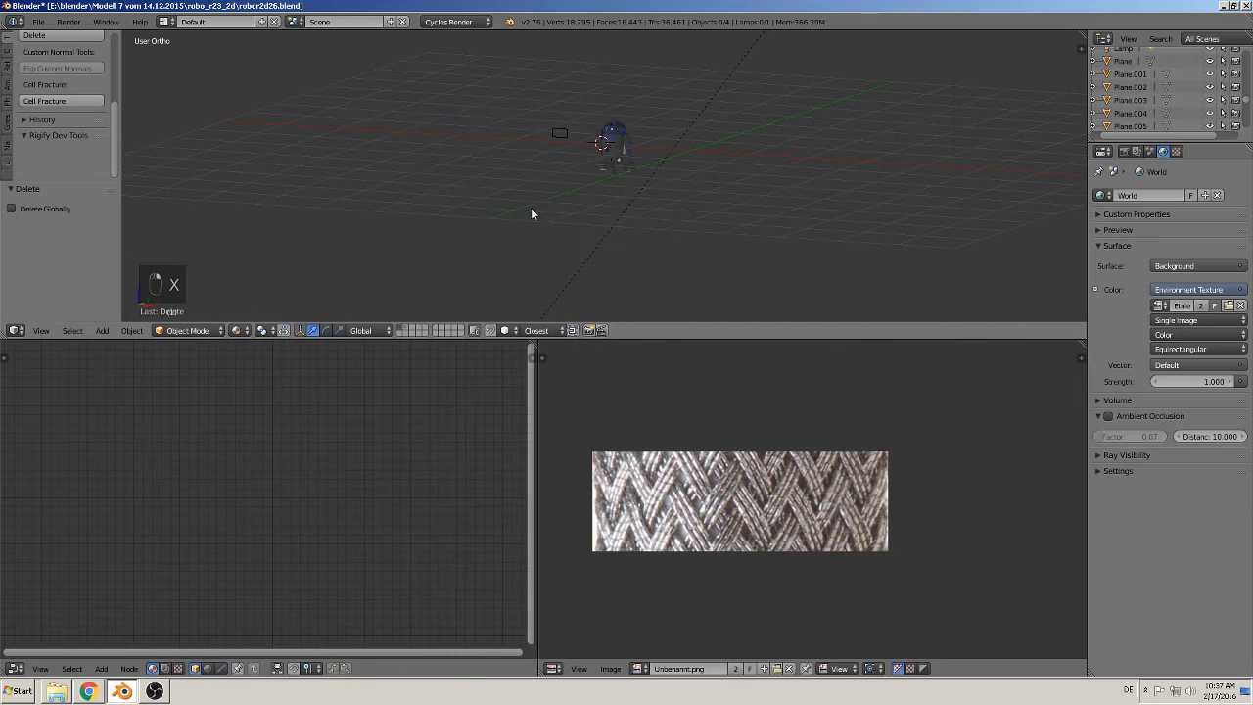
right_click(557, 138)
key("x")
left_click(559, 143)
middle_click_drag(573, 197, 456, 265, "shift")
scroll(503, 255, "up", 4)
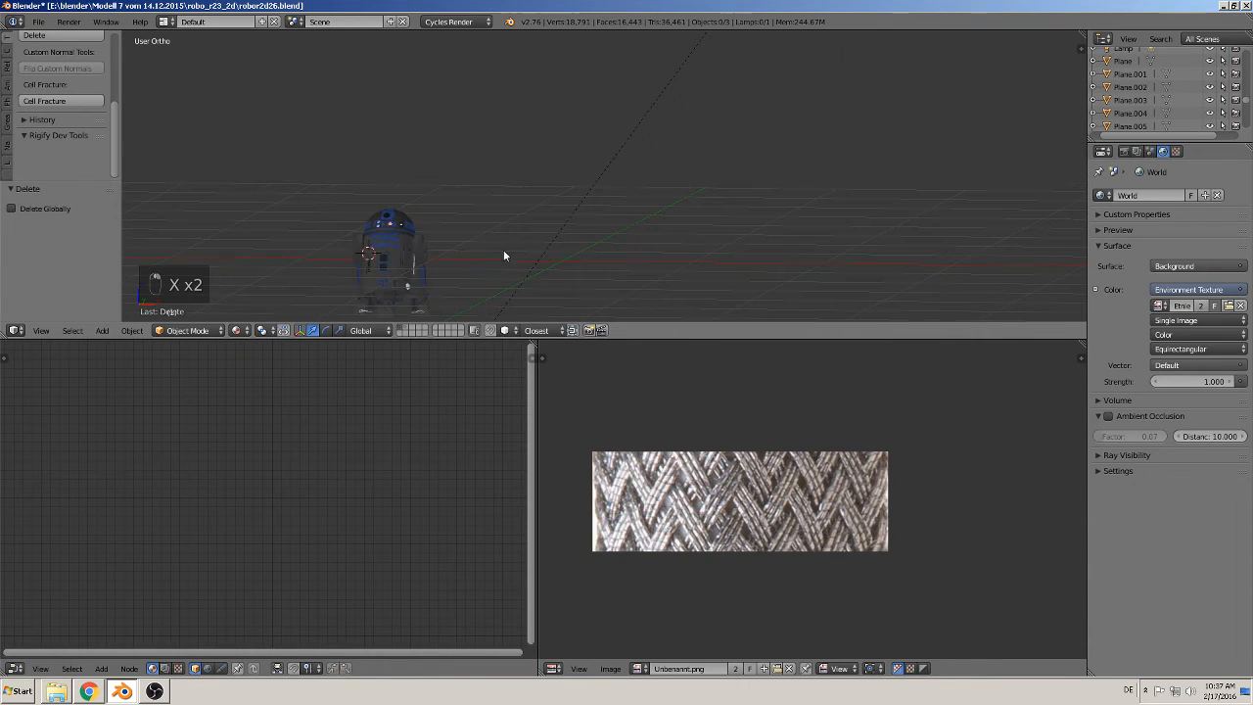
Step: Delete all the spare parts on the second layer and return to the first layer with the robot
left_click(407, 327)
scroll(537, 248, "down", 6)
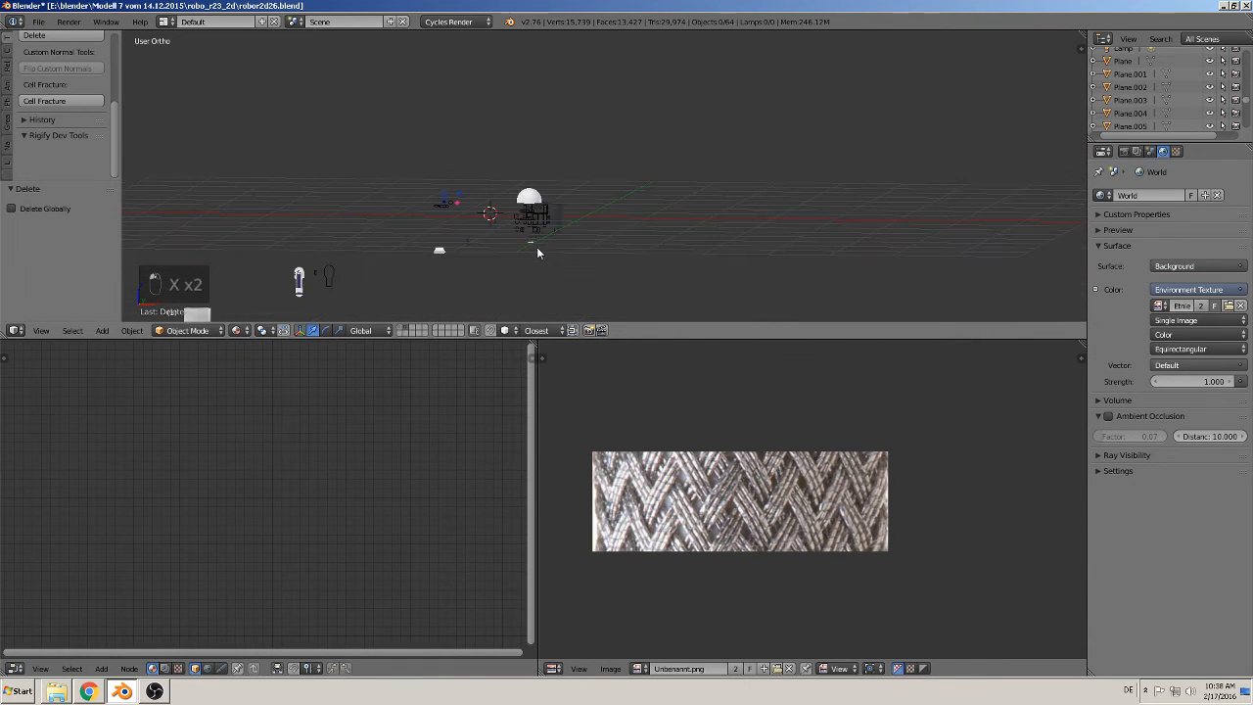
key("a")
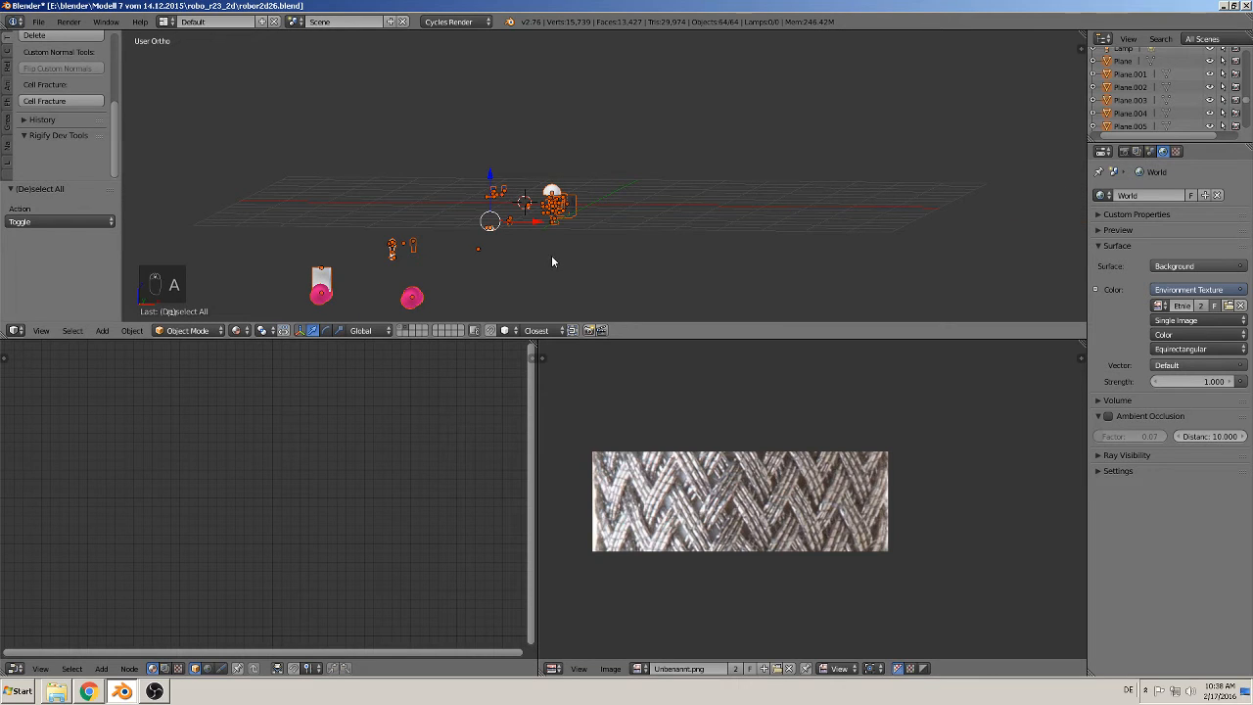
key("x")
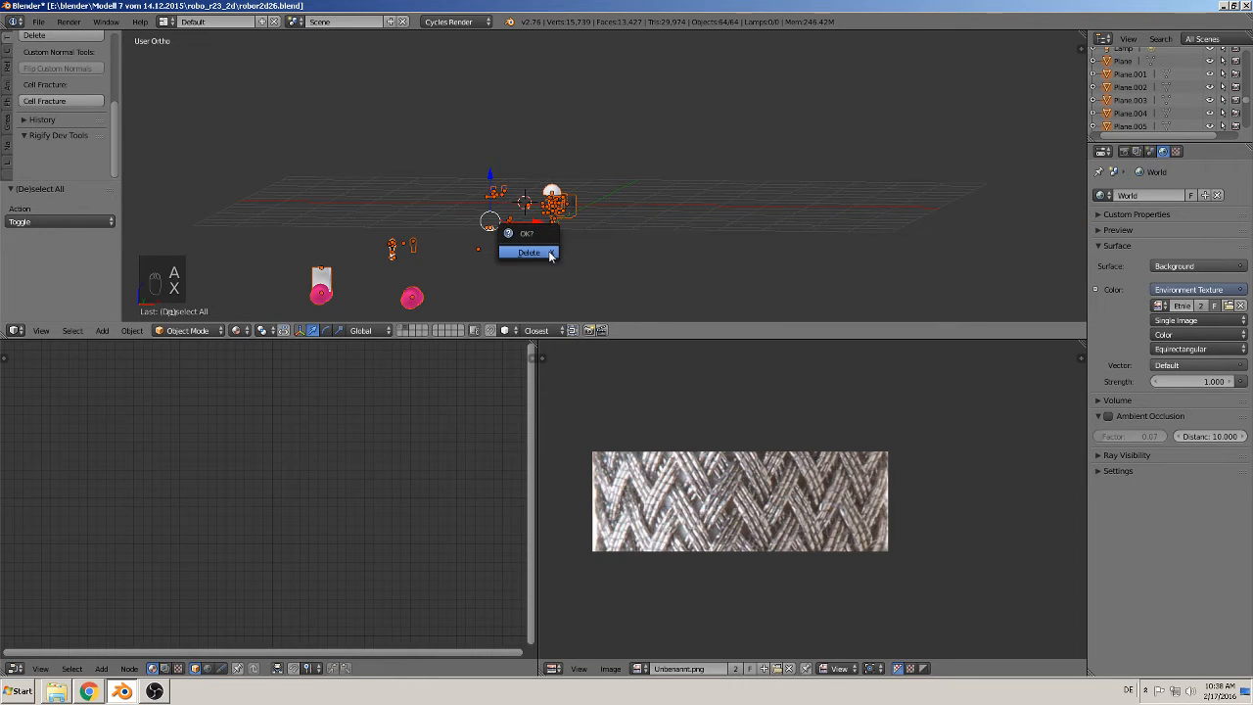
left_click(549, 253)
scroll(516, 264, "up", 6)
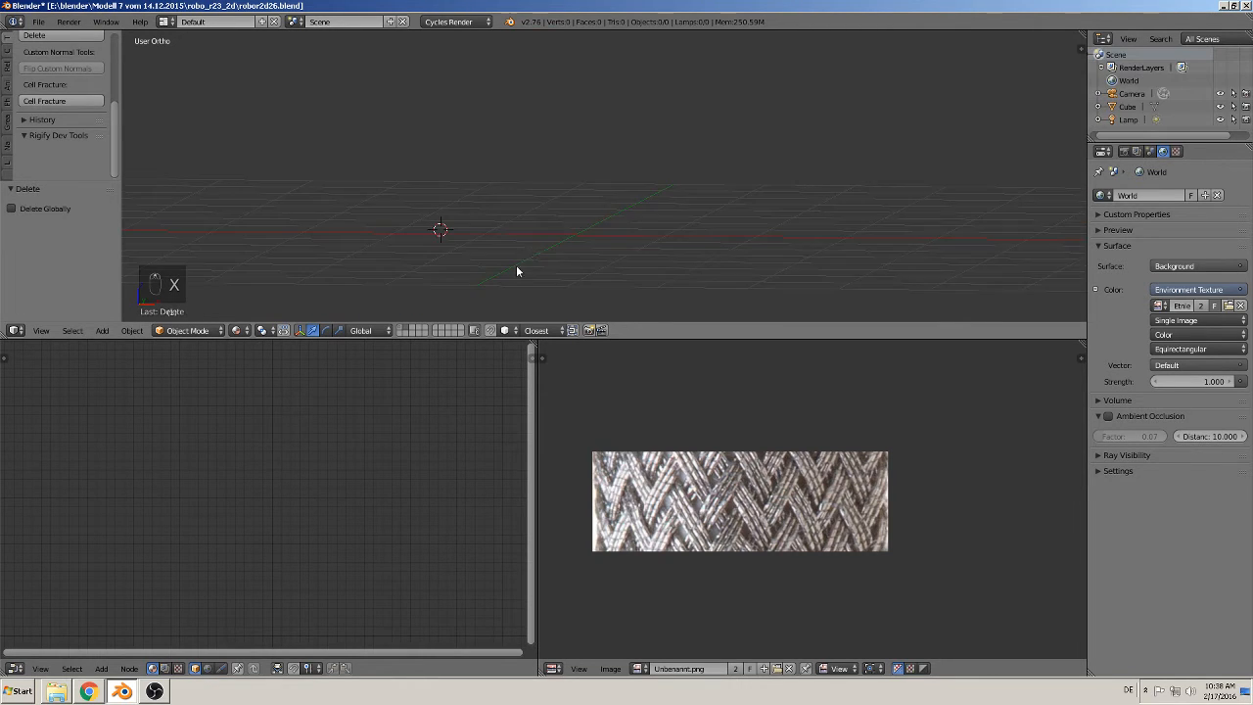
left_click(402, 327)
middle_click_drag(444, 257, 625, 112, "shift")
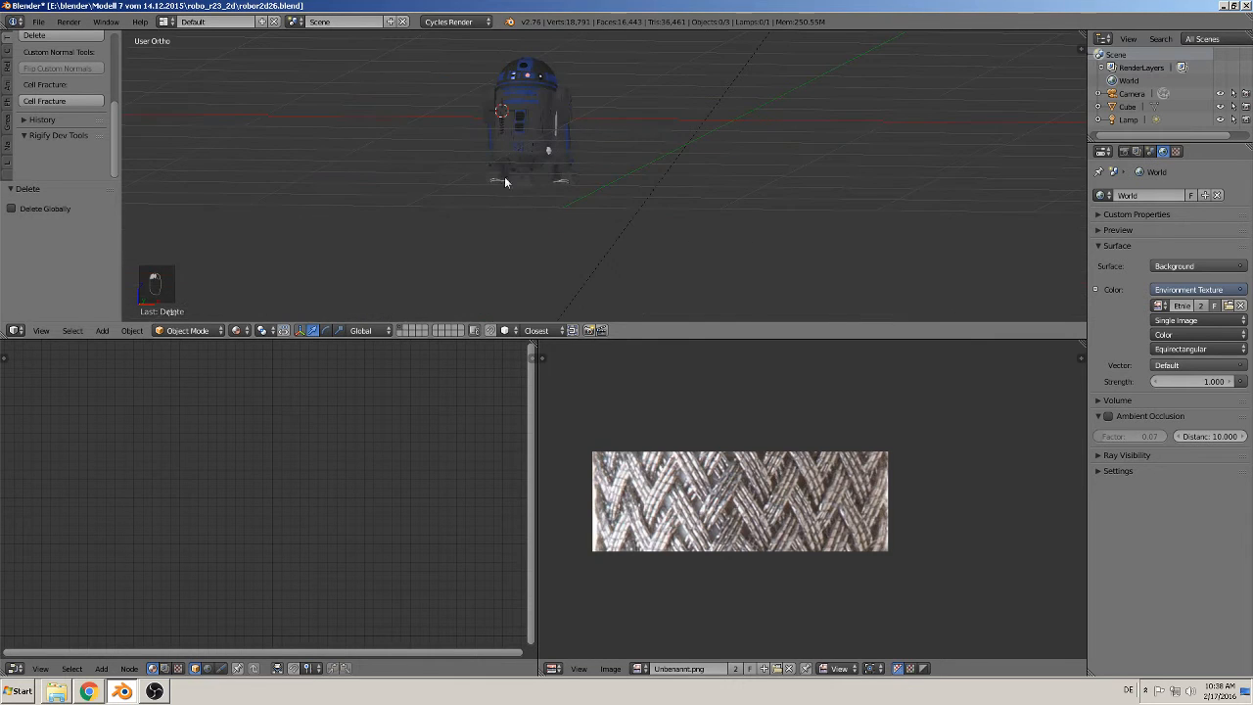
Step: Save the cleaned-up scene over the current robor2d26.blend file
left_click(39, 21)
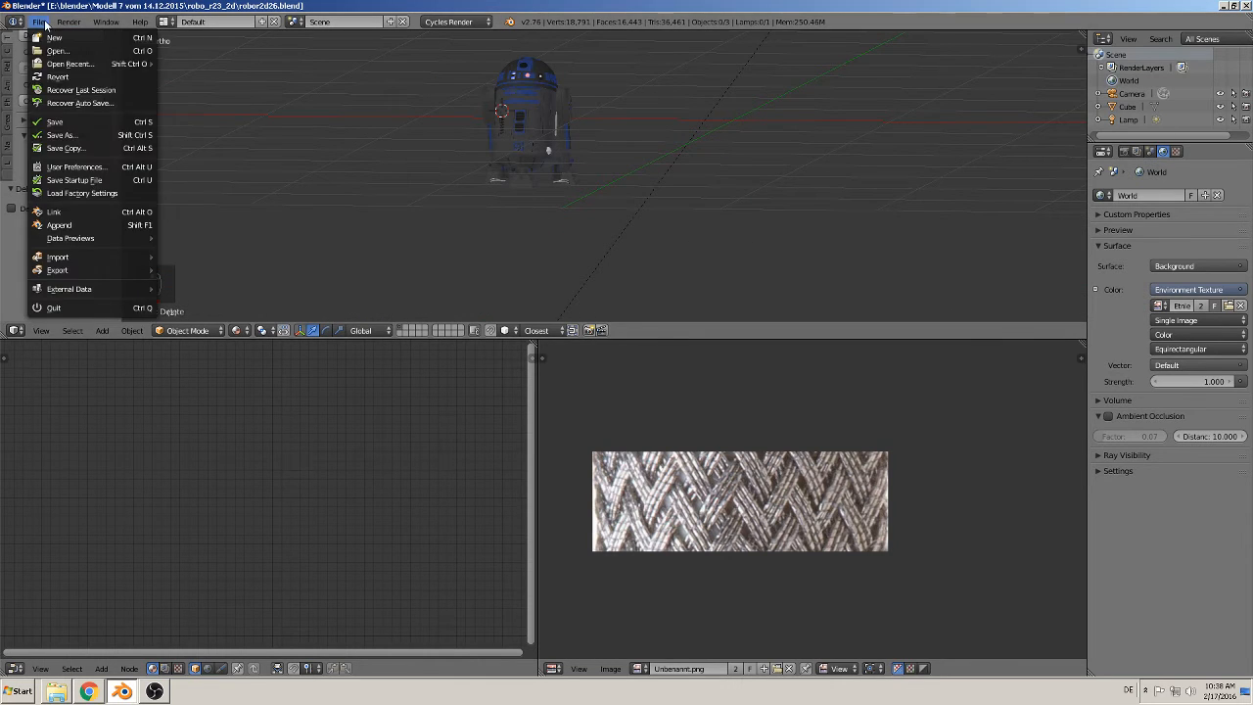
left_click(51, 127)
scroll(524, 118, "up", 2)
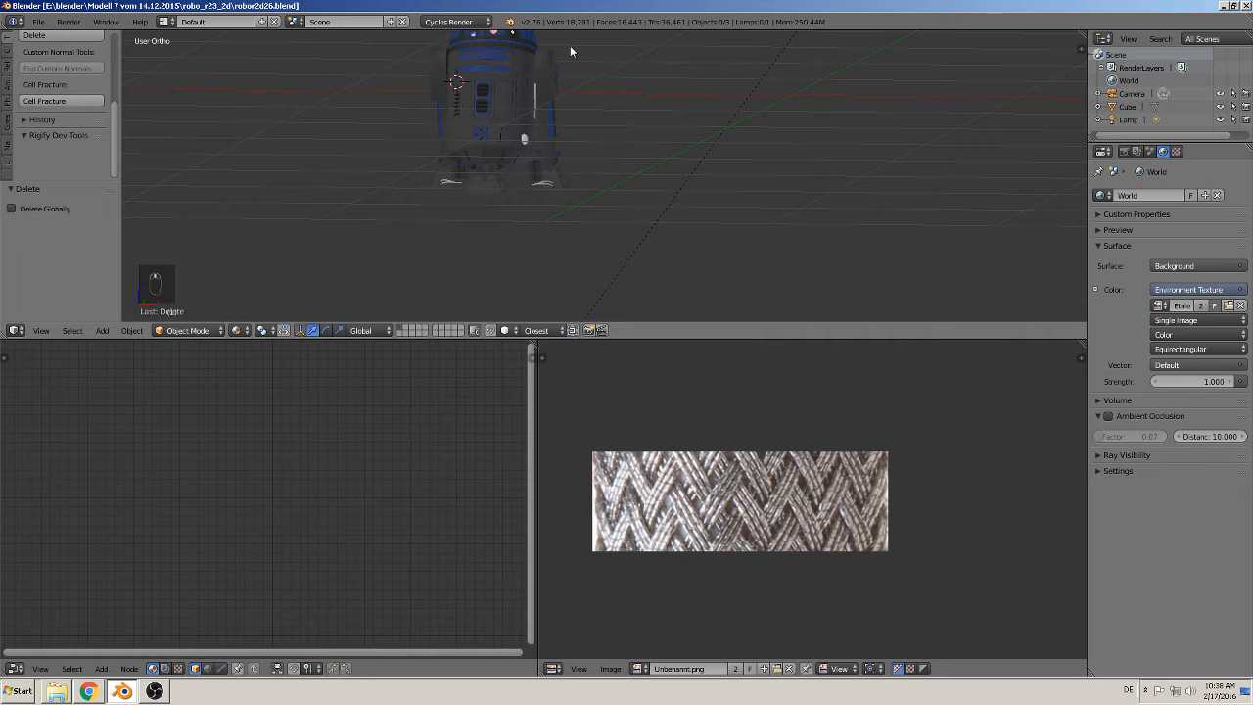
Step: Enlarge the 3D viewport downward over the lower editors and inspect the posed robot from several angles
middle_click_drag(607, 36, 568, 201, "shift")
scroll(568, 200, "up", 1)
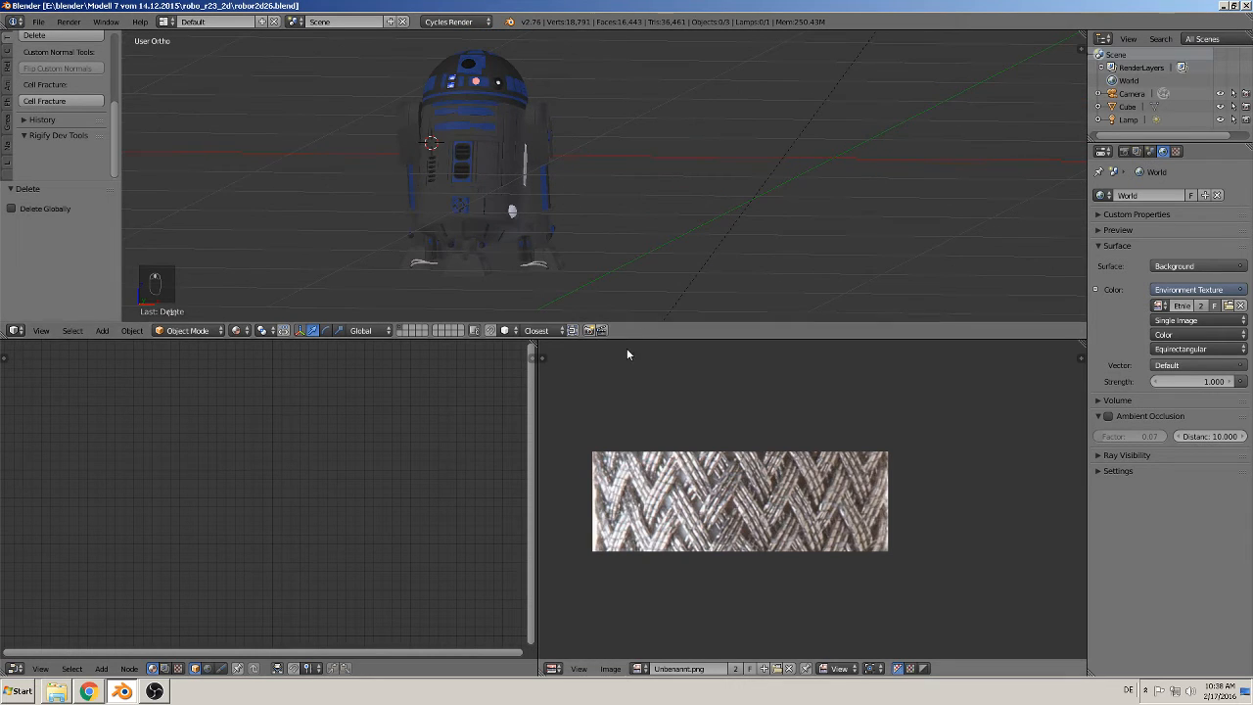
left_click_drag(645, 339, 617, 550)
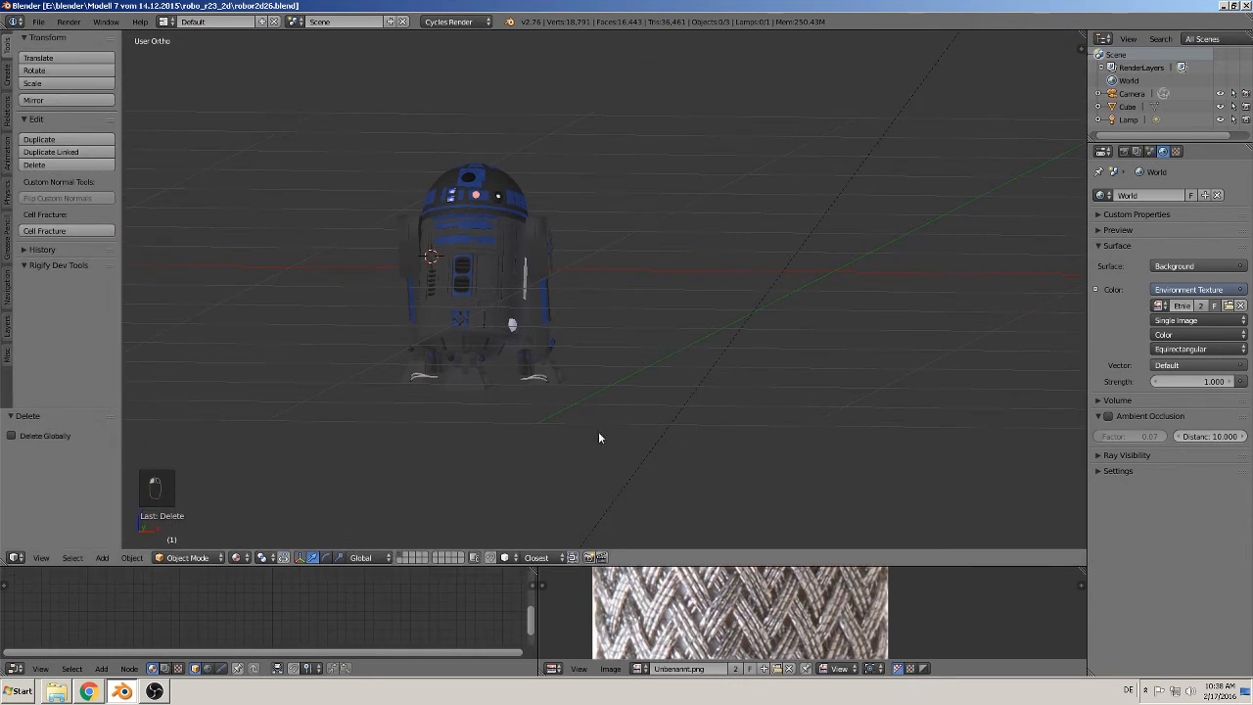
middle_click_drag(583, 171, 736, 226)
scroll(523, 294, "up", 3)
scroll(736, 227, "down", 1)
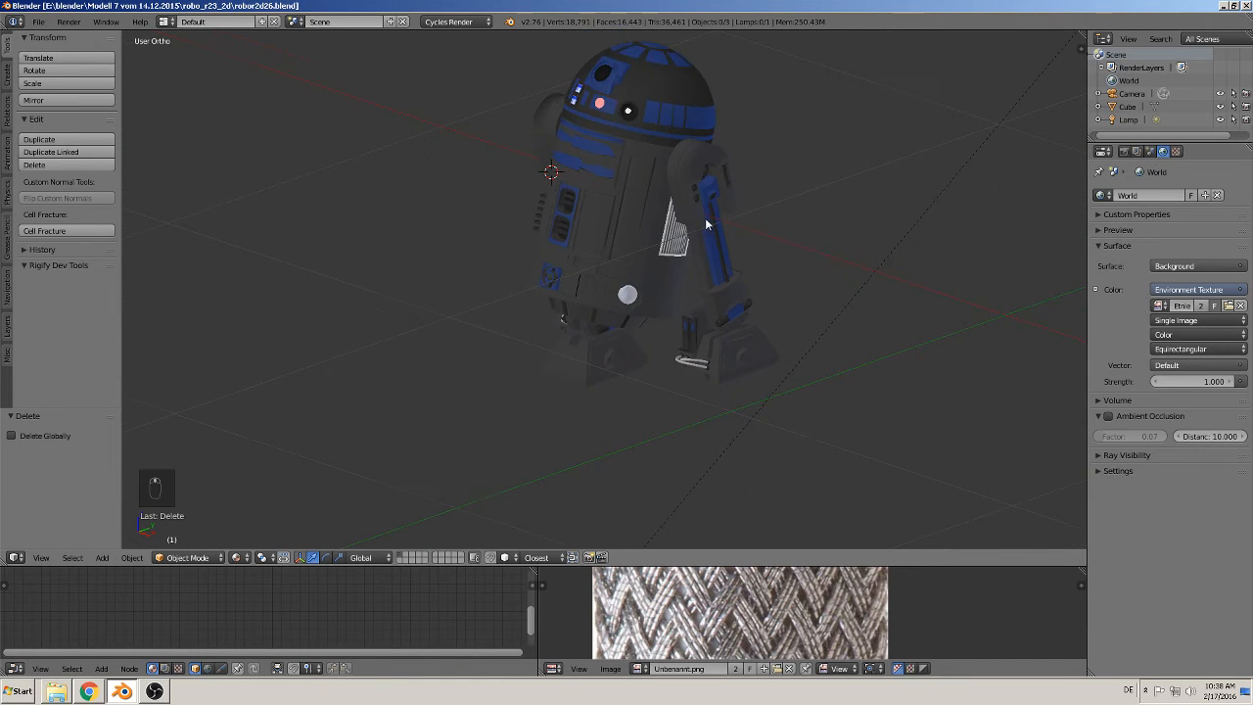
scroll(698, 323, "down", 3)
middle_click_drag(650, 334, 727, 312)
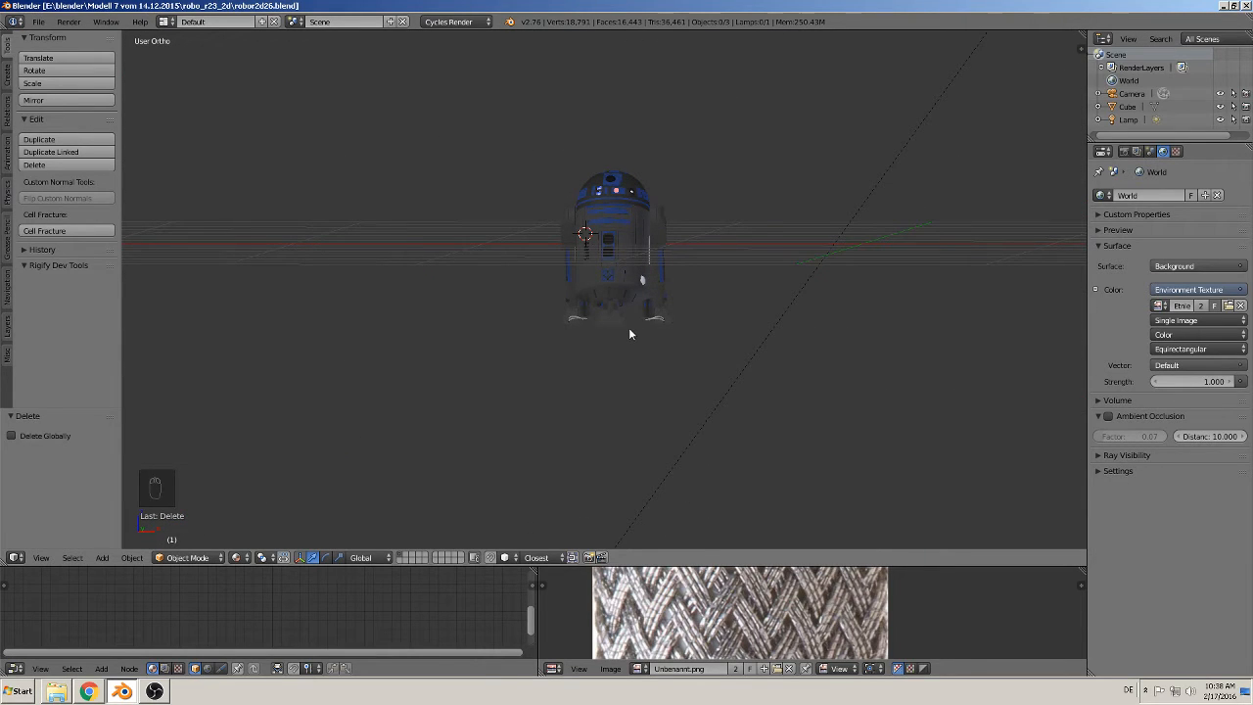
Step: In the front view, place the 3D cursor just below the robot, add a plane there, and scale it about 2.786 times
middle_click_drag(630, 334, 633, 341)
key("KP_1")
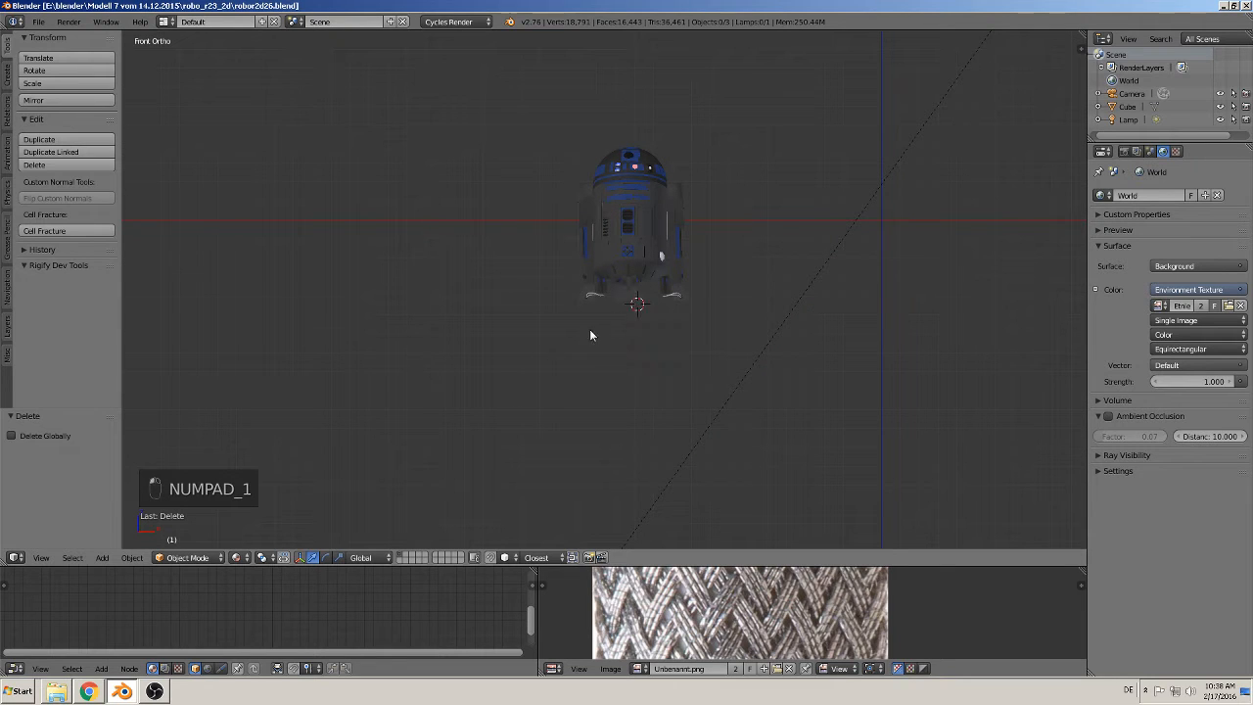
left_click(102, 557)
mouse_move(119, 541)
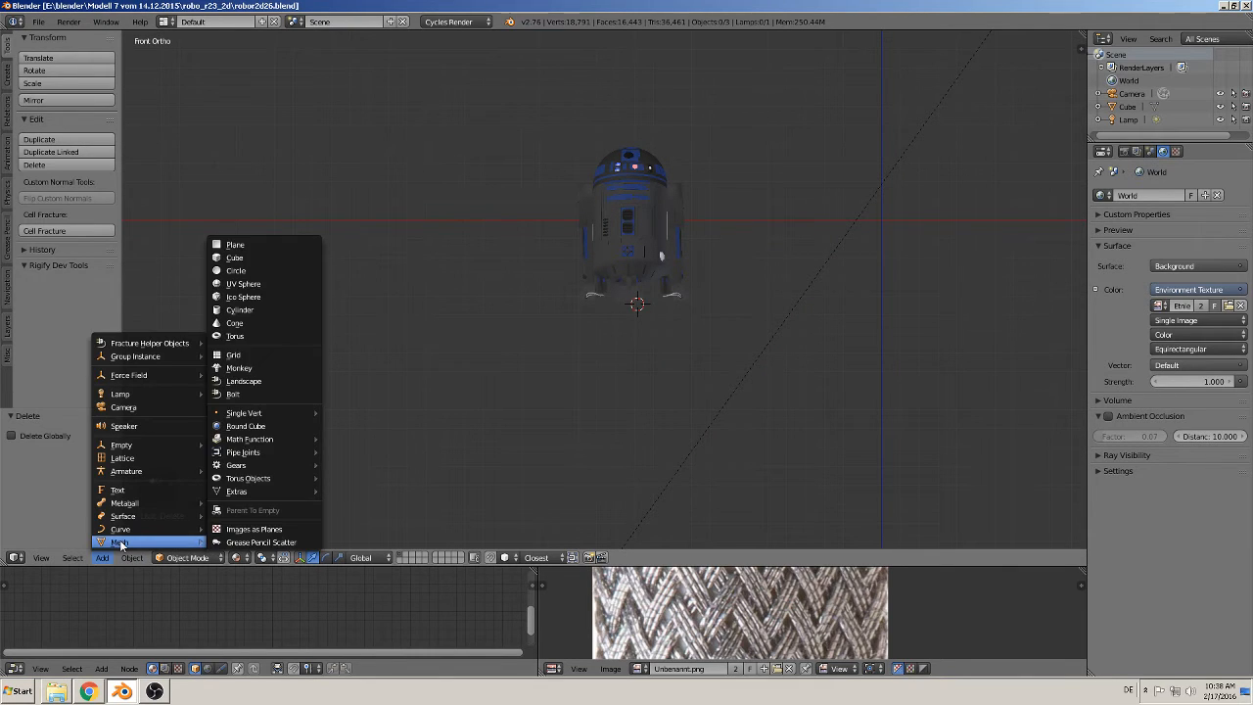
left_click(281, 248)
middle_click_drag(842, 358, 796, 409)
key("s")
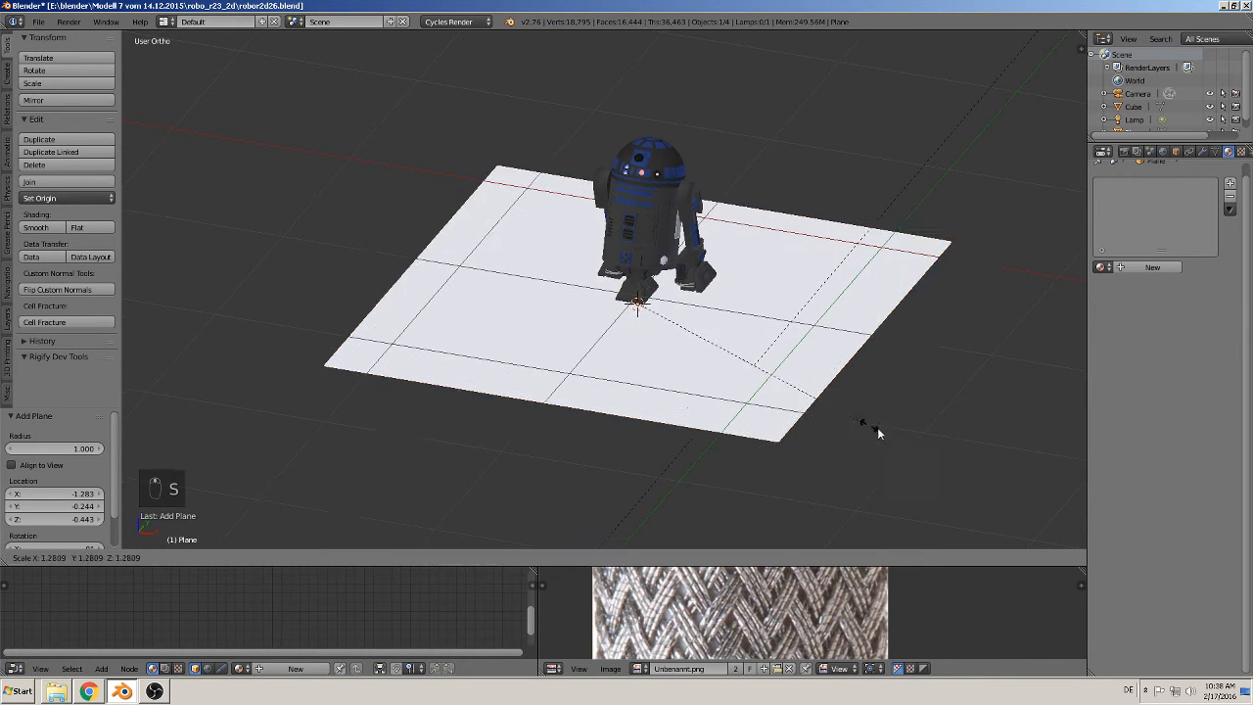
left_click(202, 467)
Step: Align the ground plane with the robot's feet by moving it about 0.006 up and about 0.007 back down along Z
middle_click_drag(420, 352, 339, 289)
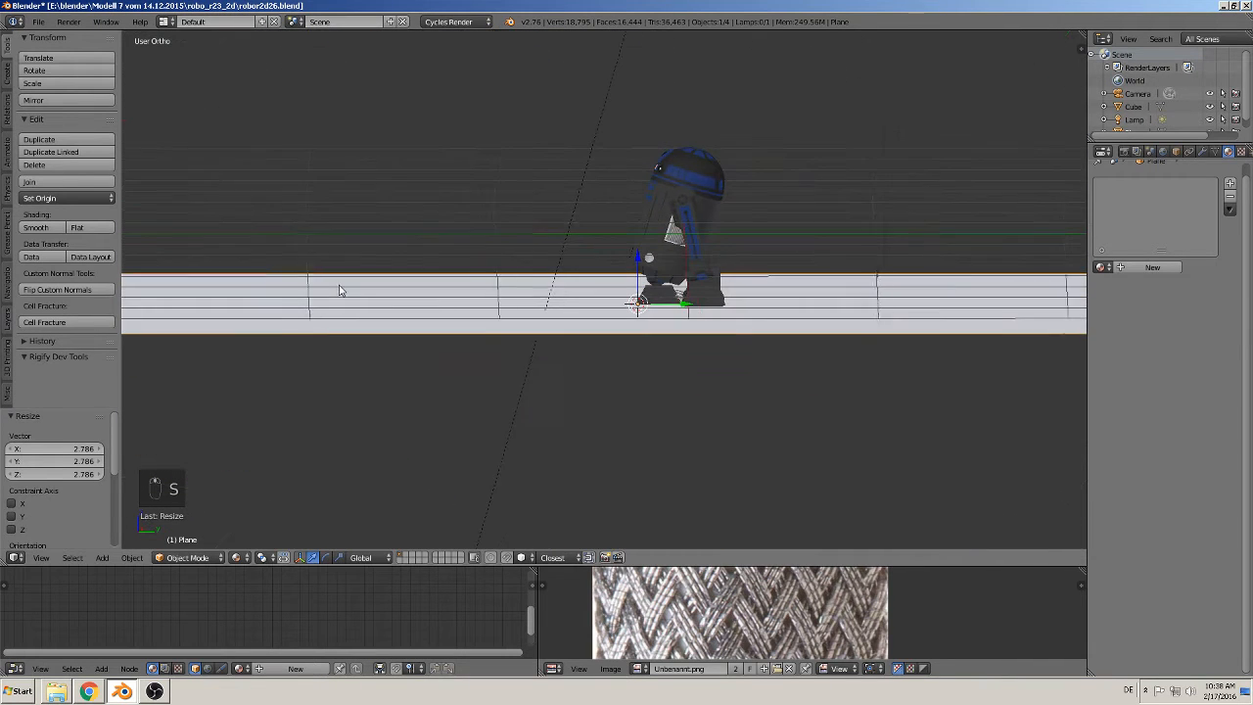
key("KP_3")
key("KP_Decimal")
key("KP_1")
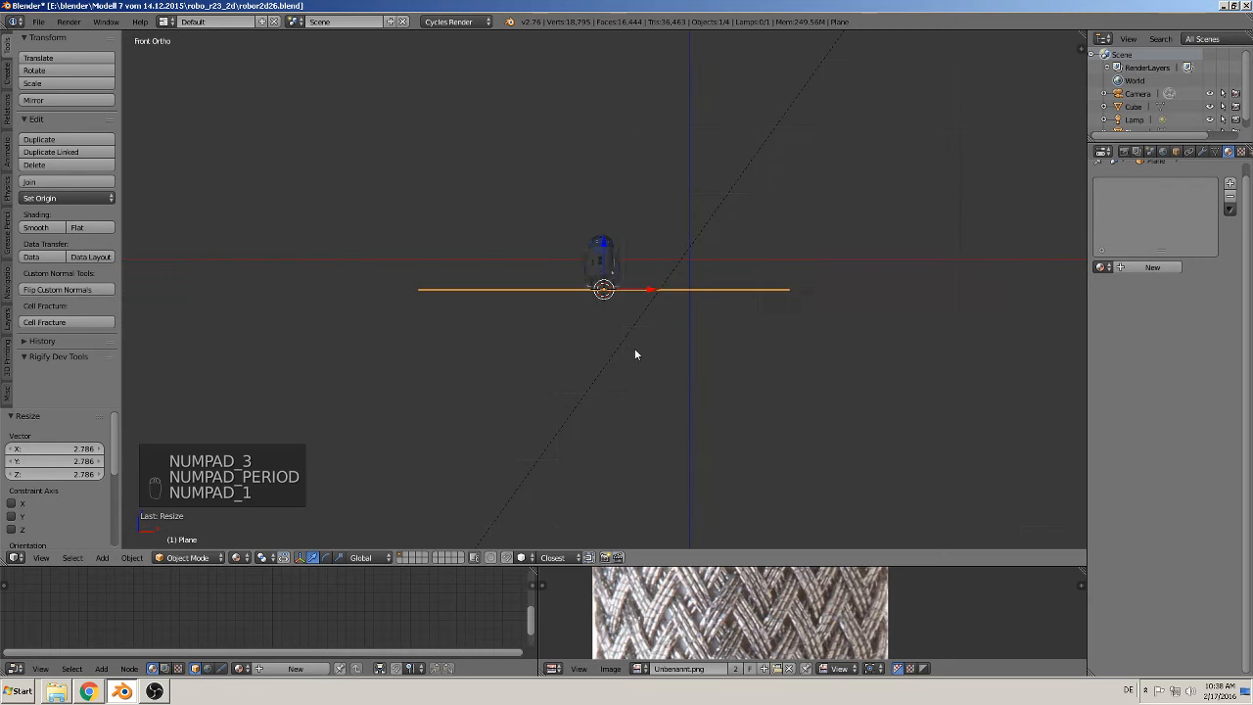
scroll(631, 333, "up", 10)
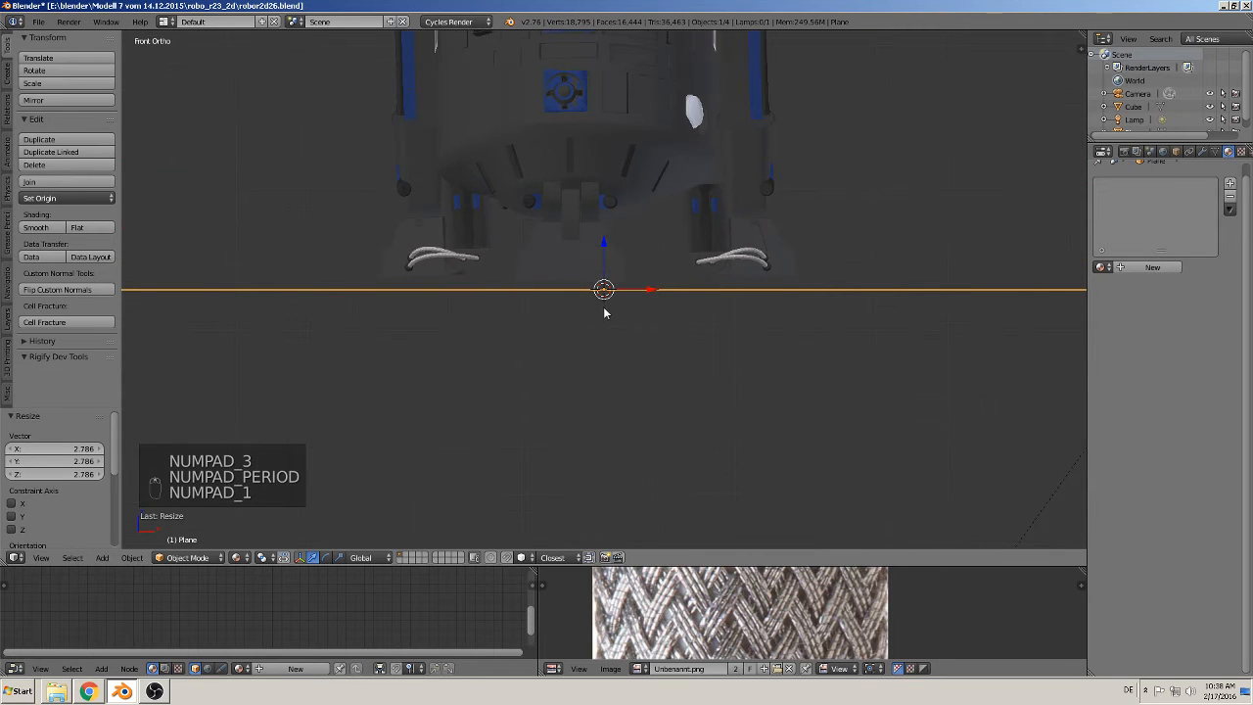
key("g")
key("z")
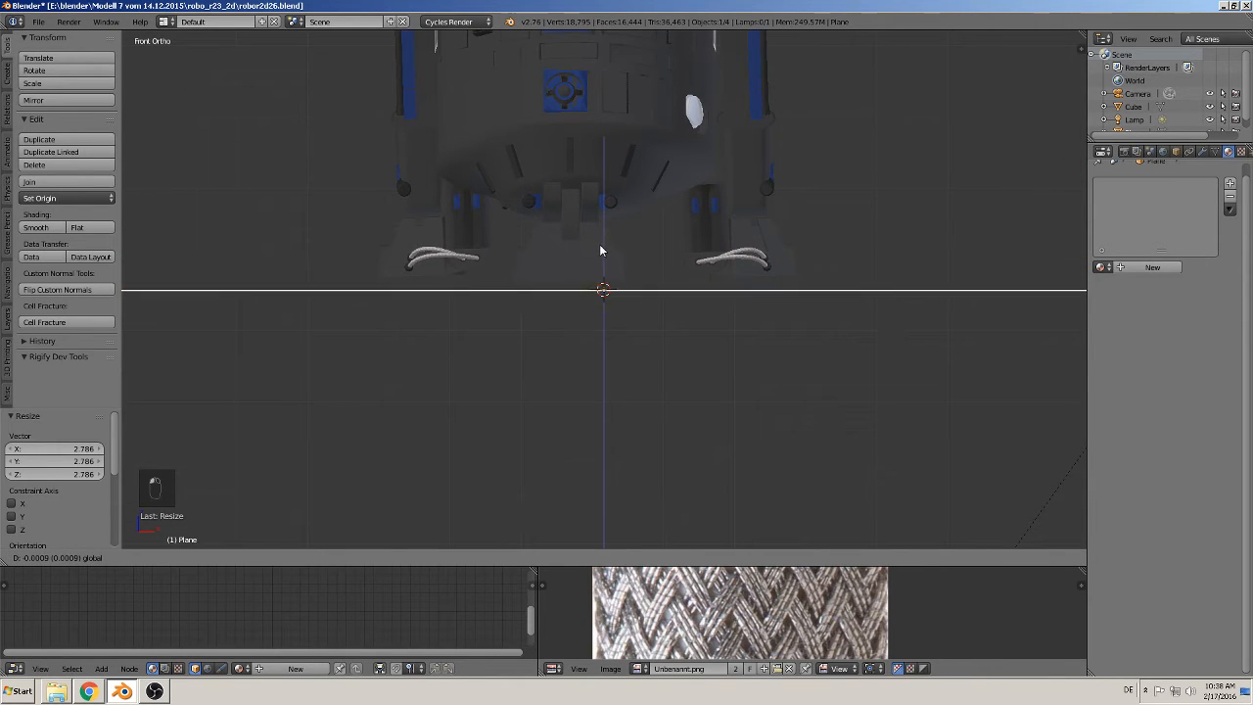
left_click(599, 242)
middle_click_drag(600, 242, 533, 275)
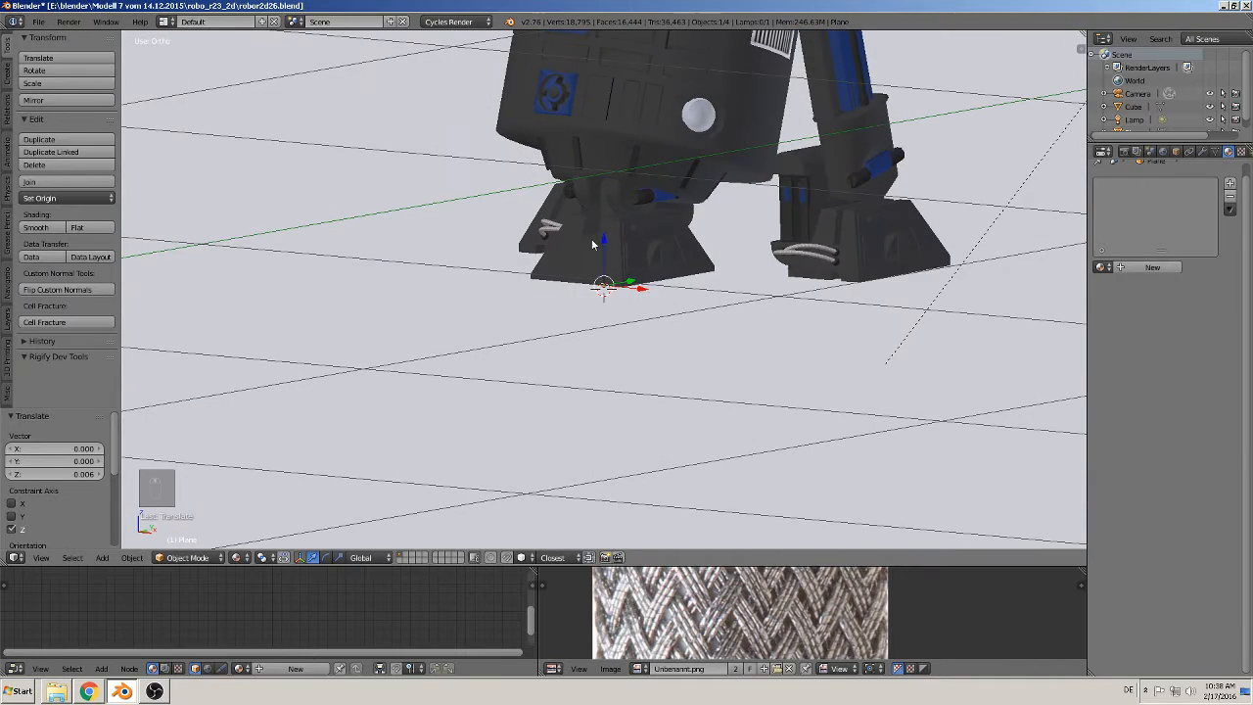
key("g")
key("z")
left_click(594, 244)
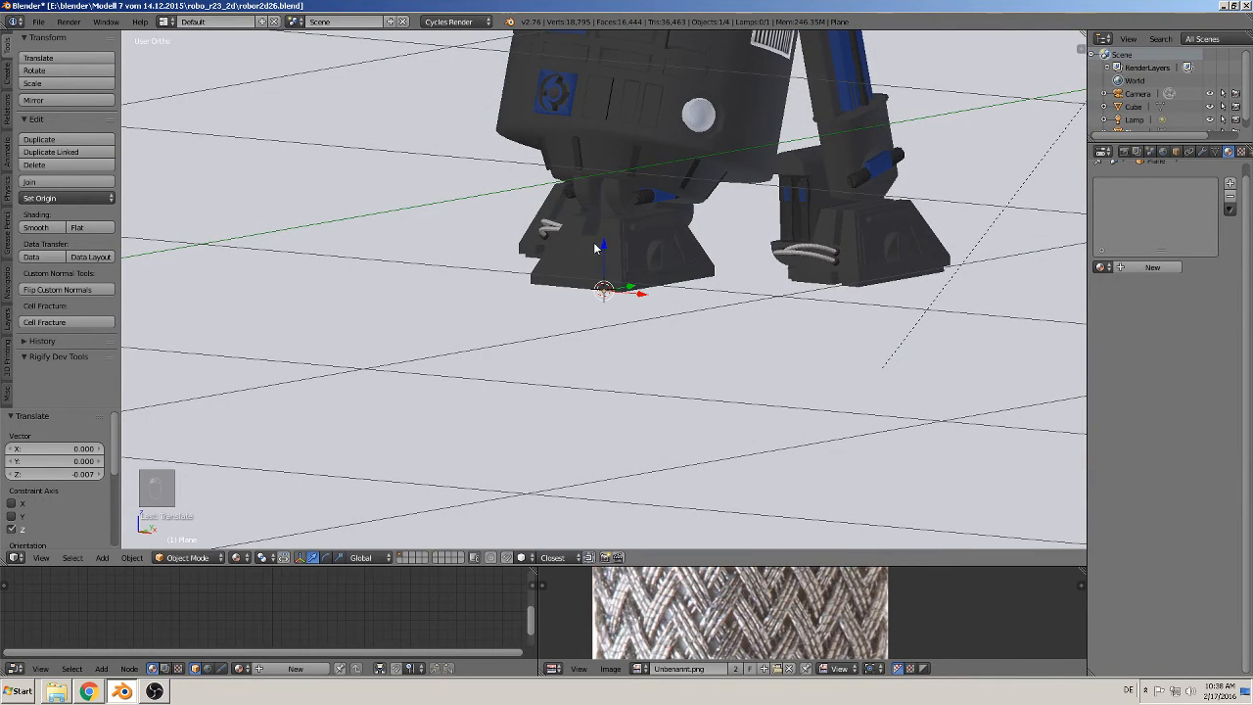
Step: Select the sun lamp and, in the front view, move it about 4.957 down along Z and about 4.395 along negative X
scroll(595, 244, "down", 8)
key("a")
middle_click_drag(572, 262, 648, 281)
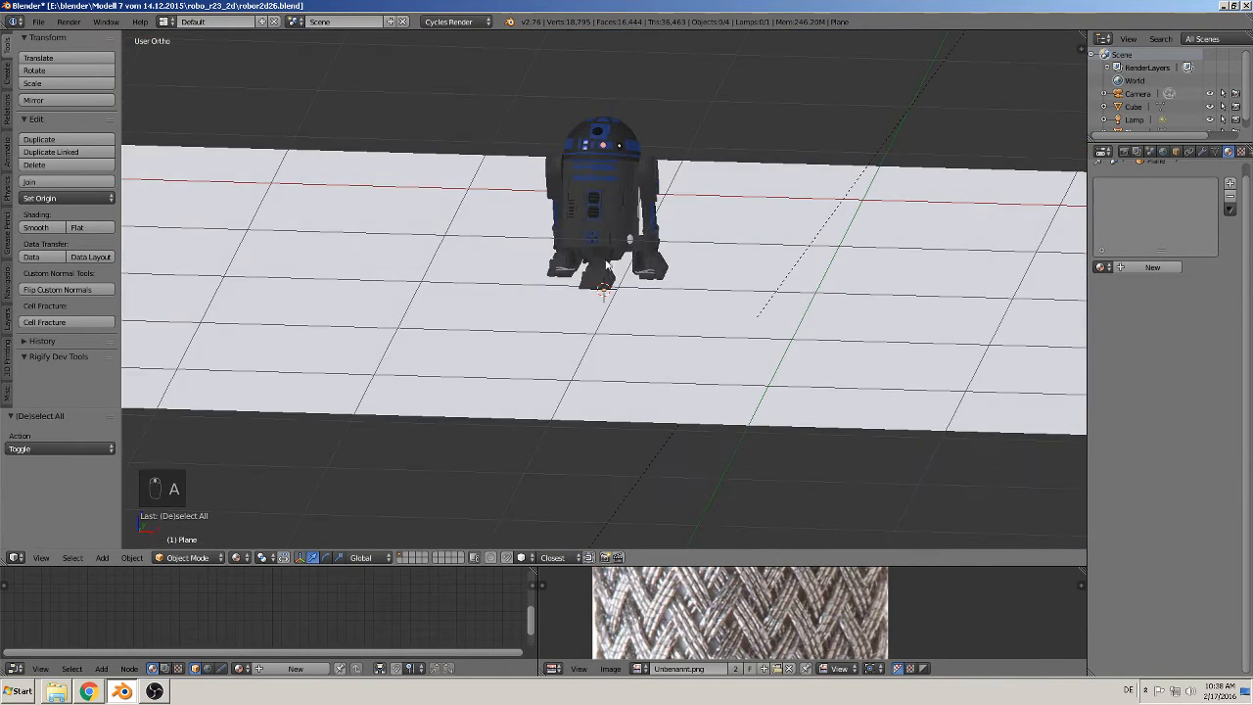
scroll(608, 264, "down", 2)
left_click(1133, 124)
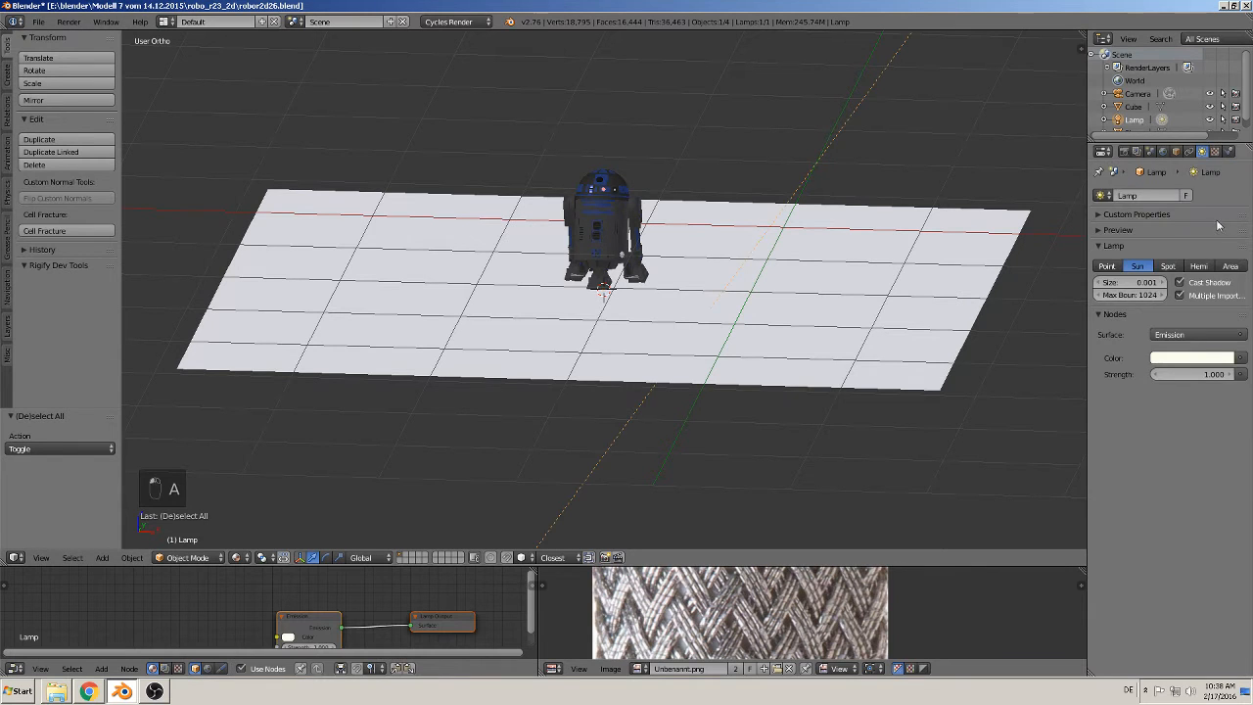
scroll(793, 241, "down", 5)
middle_click_drag(793, 241, 798, 227)
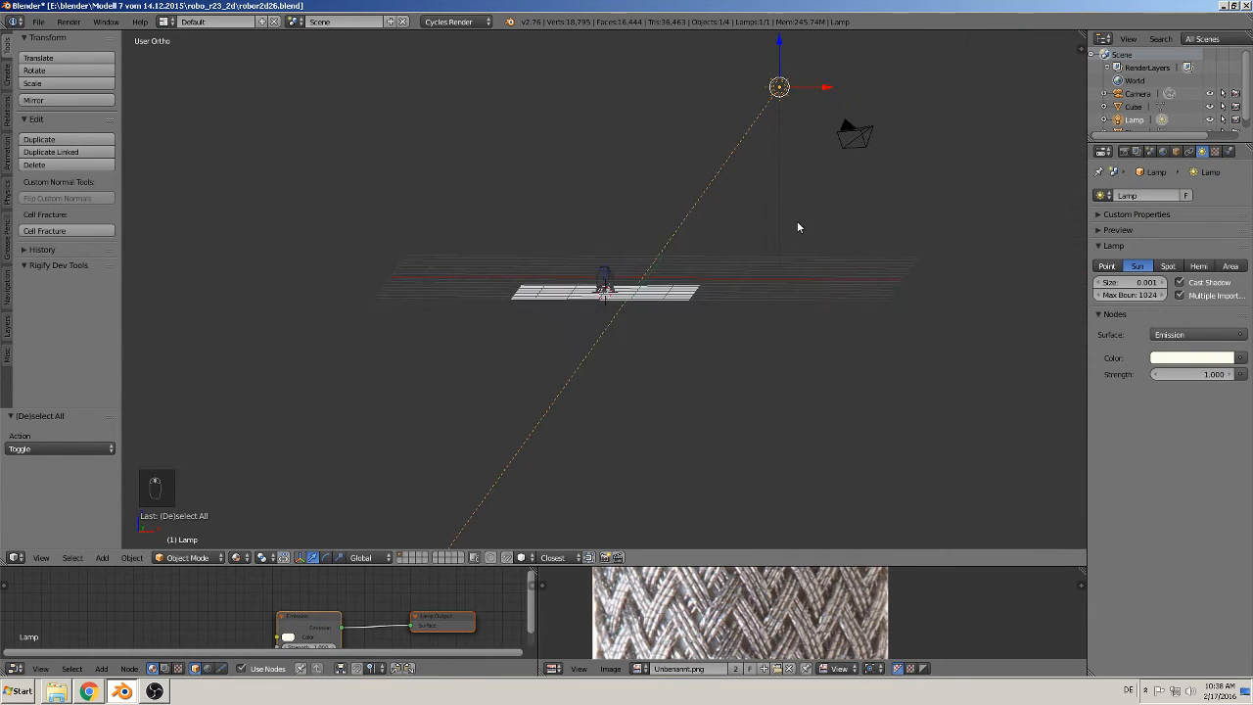
key("KP_1")
scroll(764, 196, "down", 3)
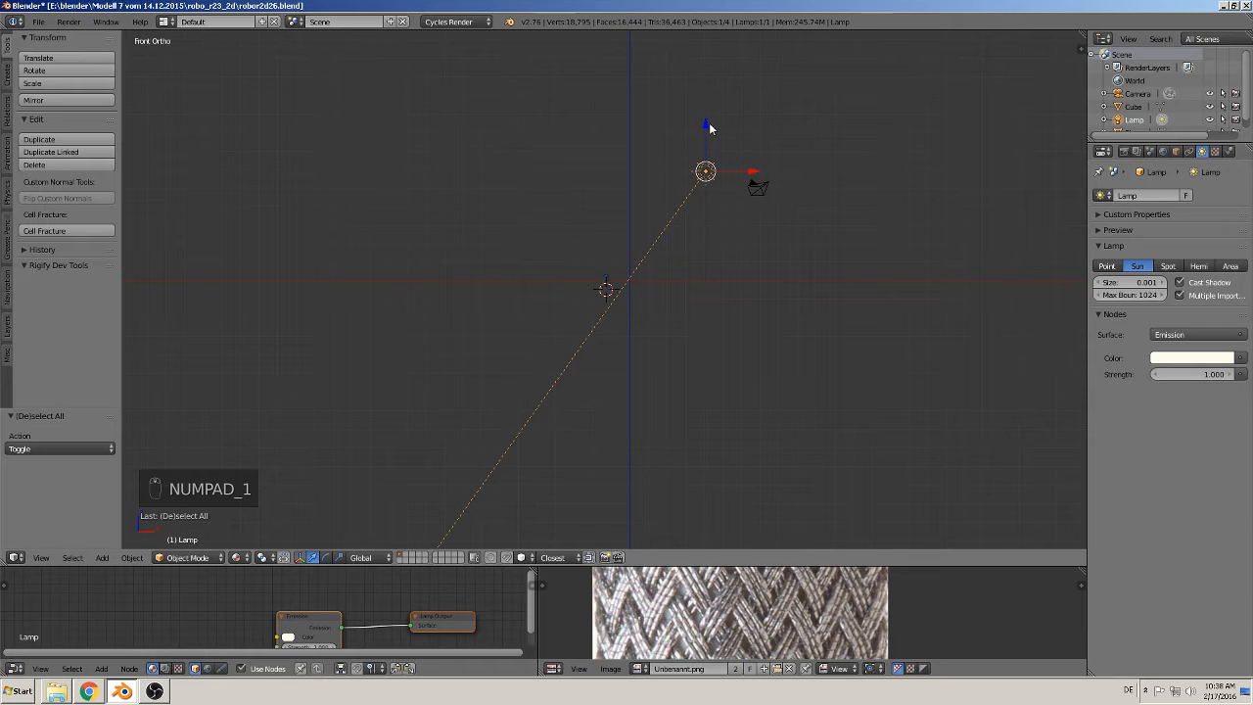
left_click_drag(709, 127, 707, 218)
left_click(751, 257)
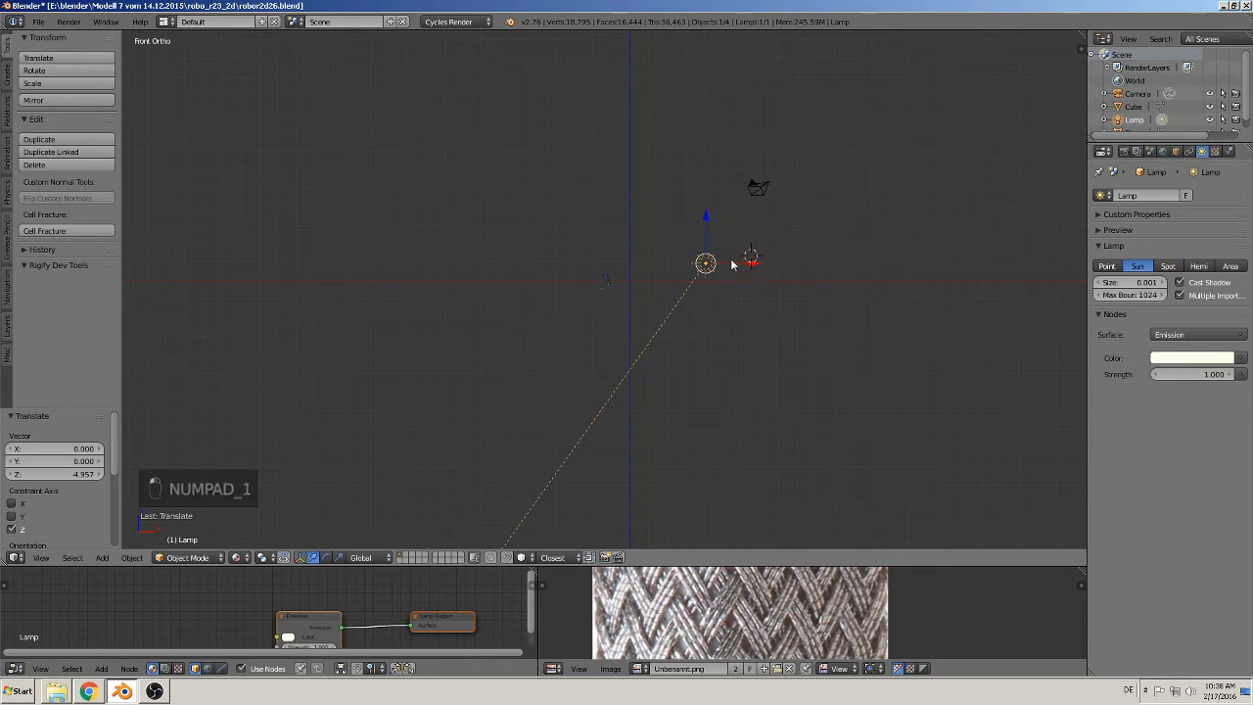
left_click_drag(751, 261, 670, 274)
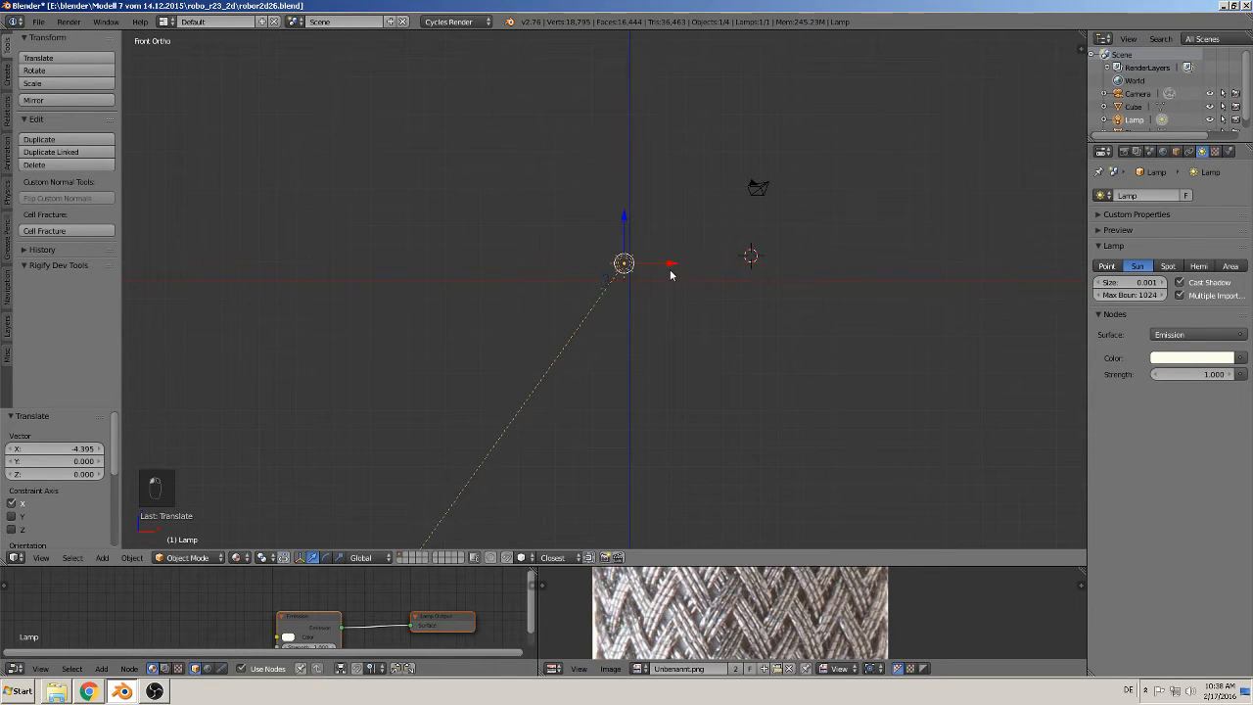
Step: Shift the sun lamp about 0.147 along X and rotate it about 14.3° in the front view toward the robot
scroll(644, 317, "up", 10)
middle_click_drag(675, 312, 615, 388, "shift")
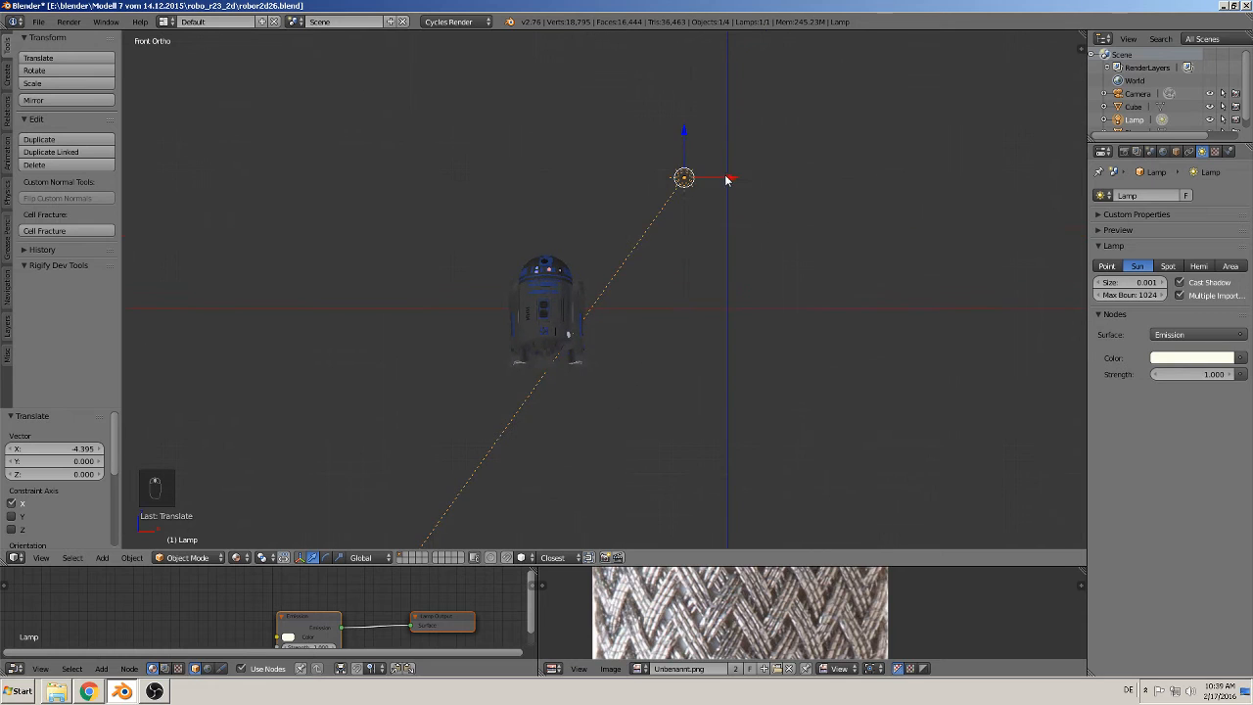
left_click_drag(728, 180, 752, 179)
key("r")
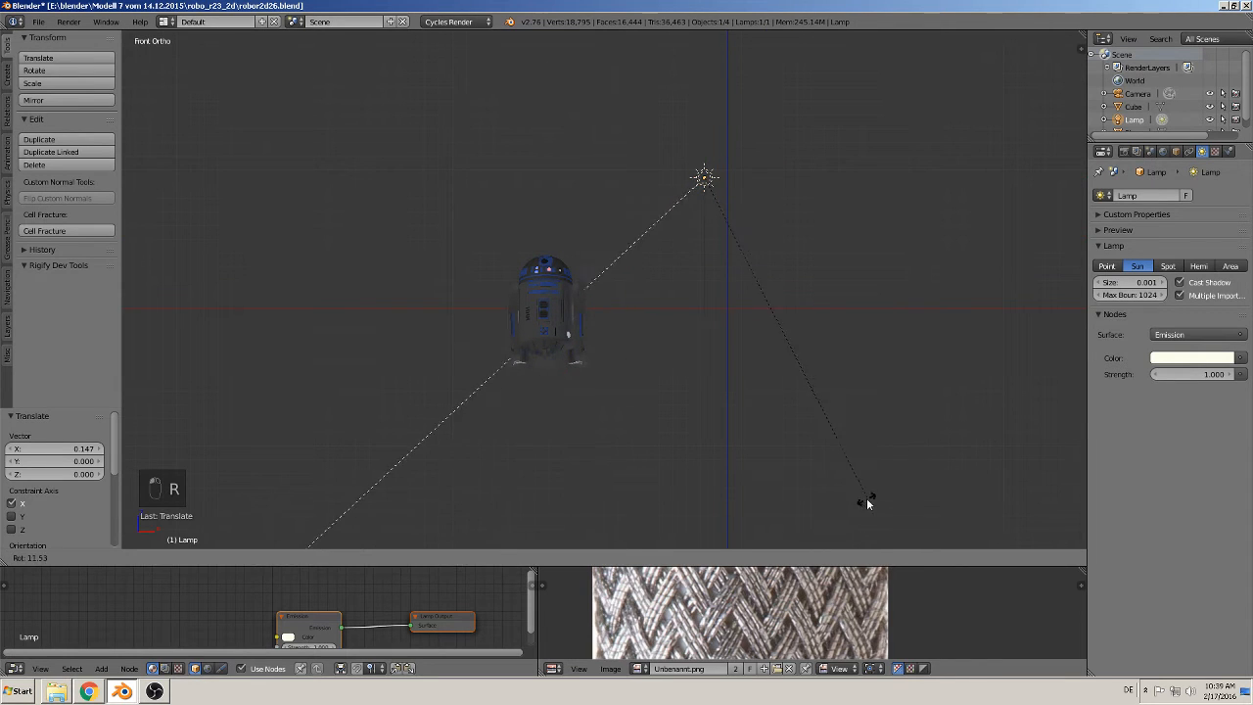
left_click(847, 494)
Step: In the top view, move the sun lamp about 1.812 along negative Y and rotate it about 48.3° toward the robot
scroll(774, 382, "down", 2)
key("KP_7")
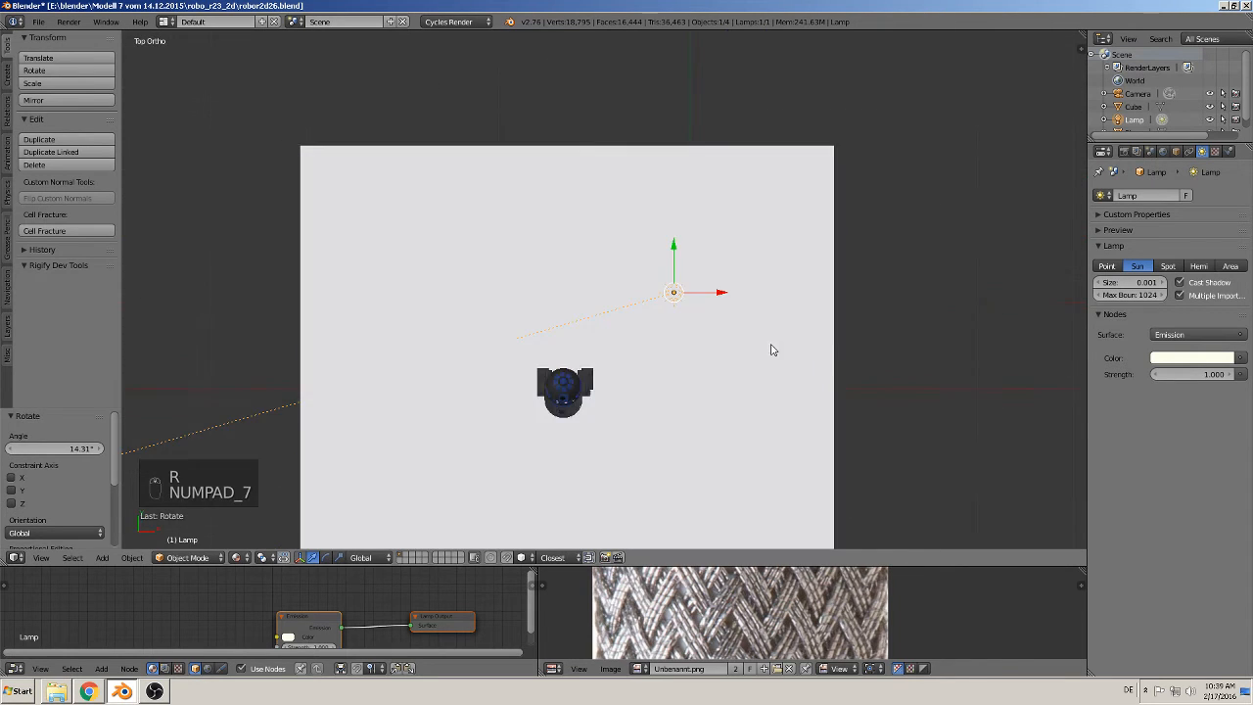
left_click_drag(670, 245, 681, 427)
key("r")
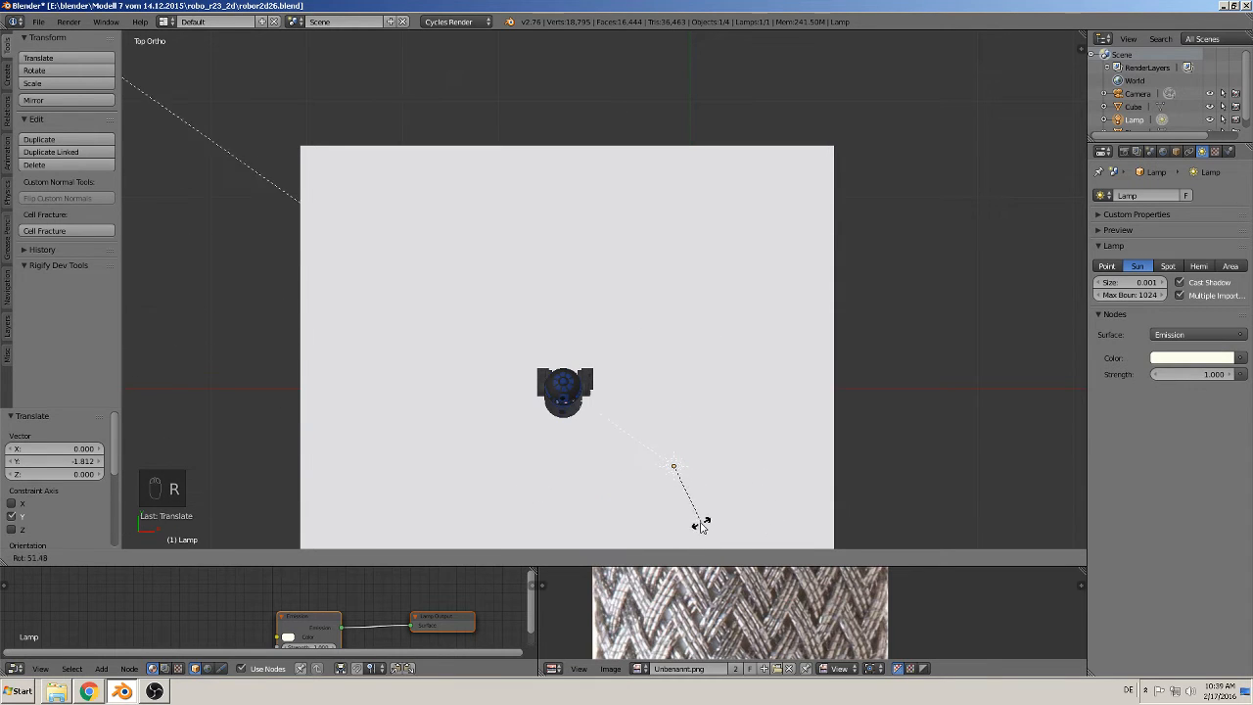
left_click(704, 522)
middle_click_drag(625, 454, 714, 369)
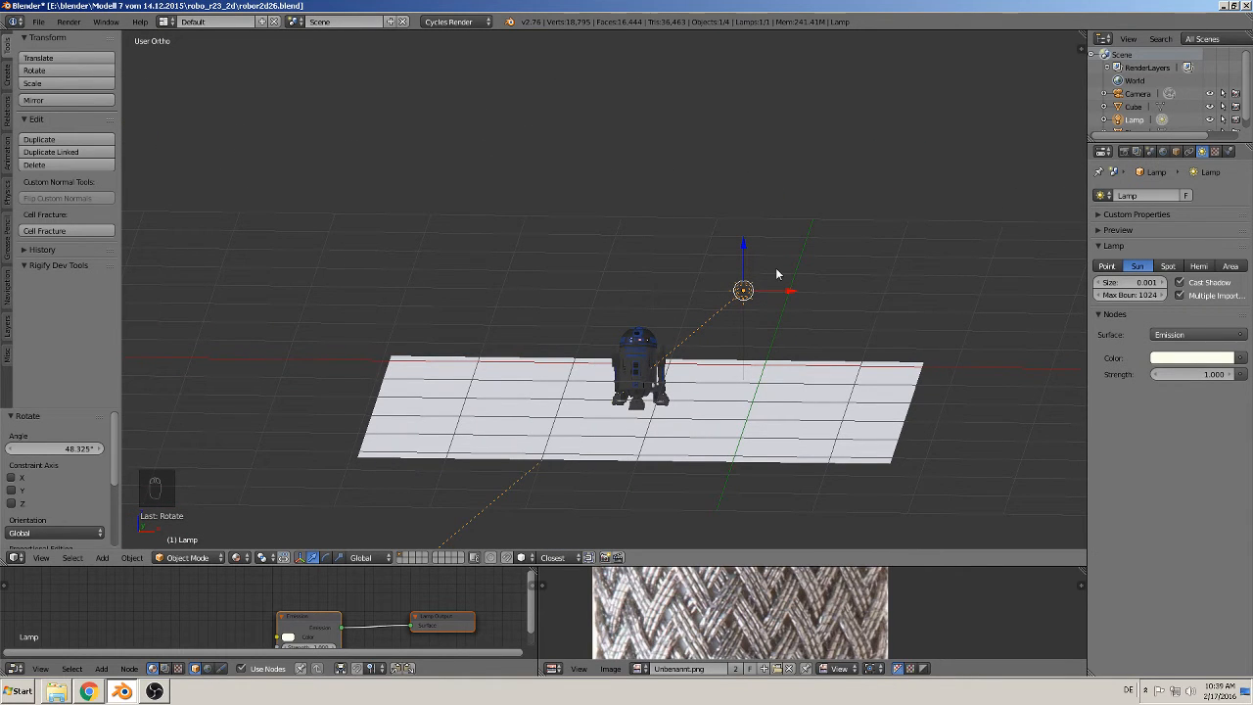
Step: In the front view, duplicate the sun lamp, move the copy about 2.257 along negative X, and rotate it about -94.3°
key("KP_1")
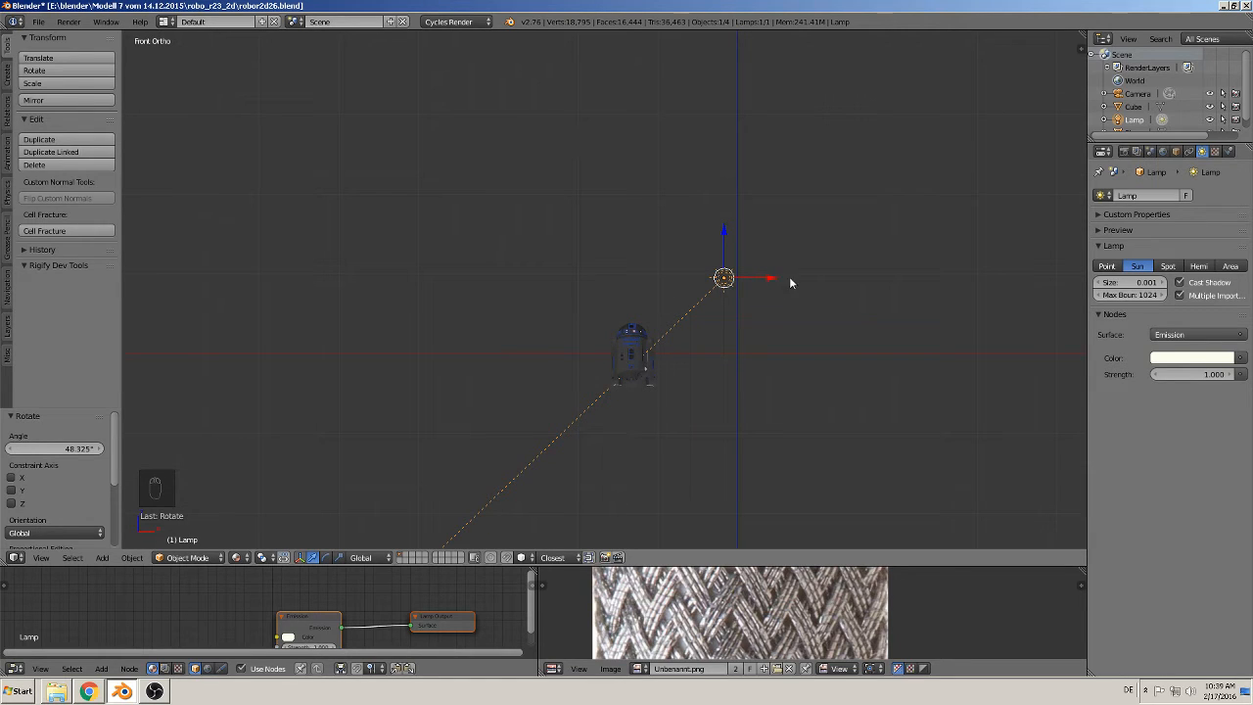
key("shift+d")
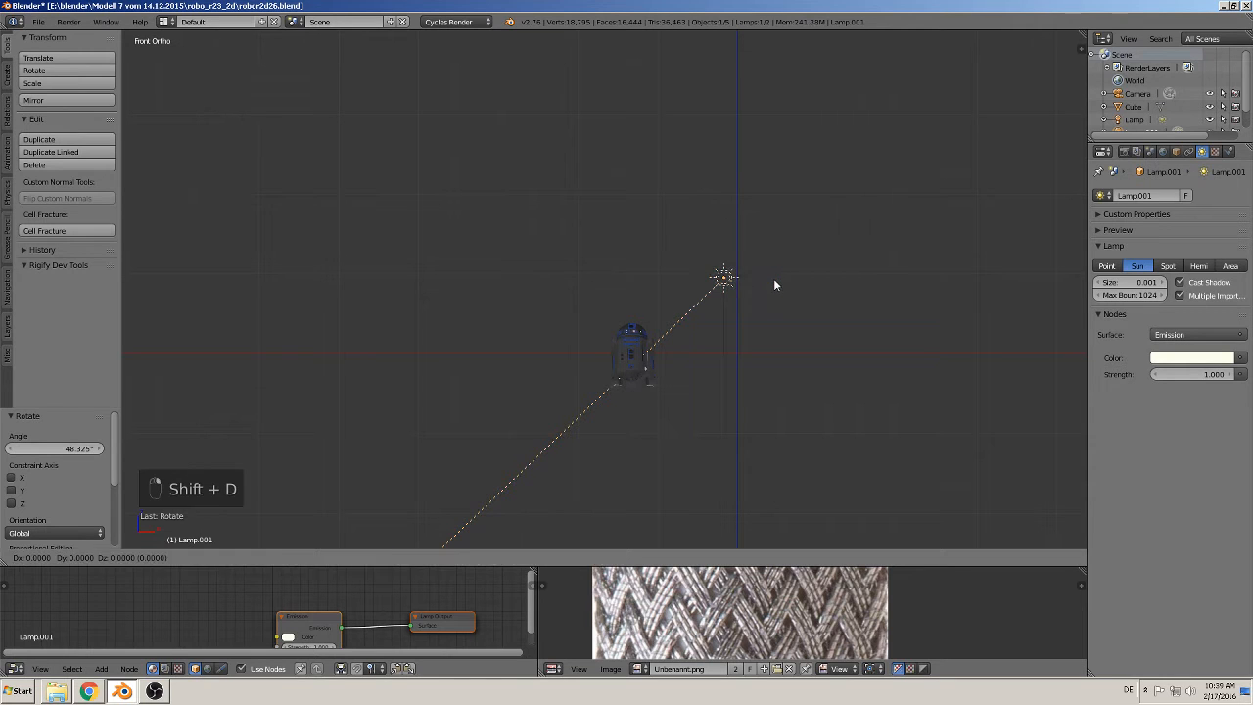
left_click(774, 281)
left_click_drag(772, 282, 591, 286)
key("r")
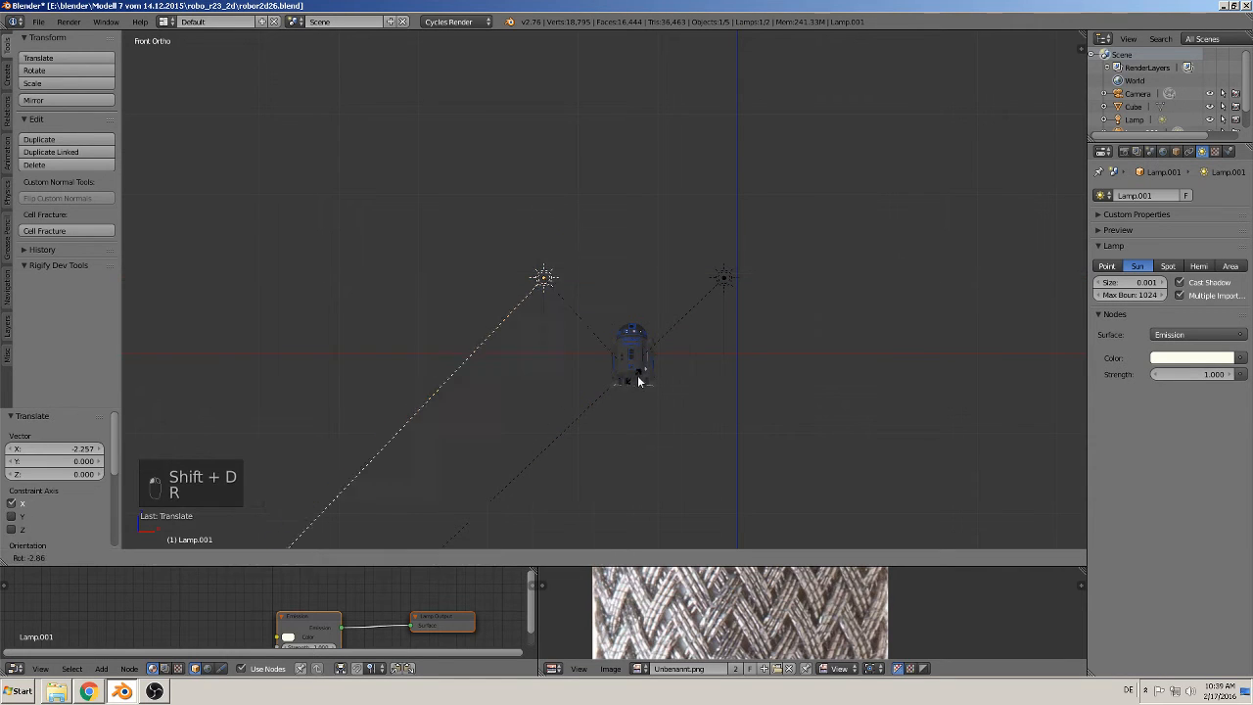
left_click(852, 501)
Step: Set the duplicated sun lamp's emission strength to 2.000
middle_click_drag(666, 470, 698, 401)
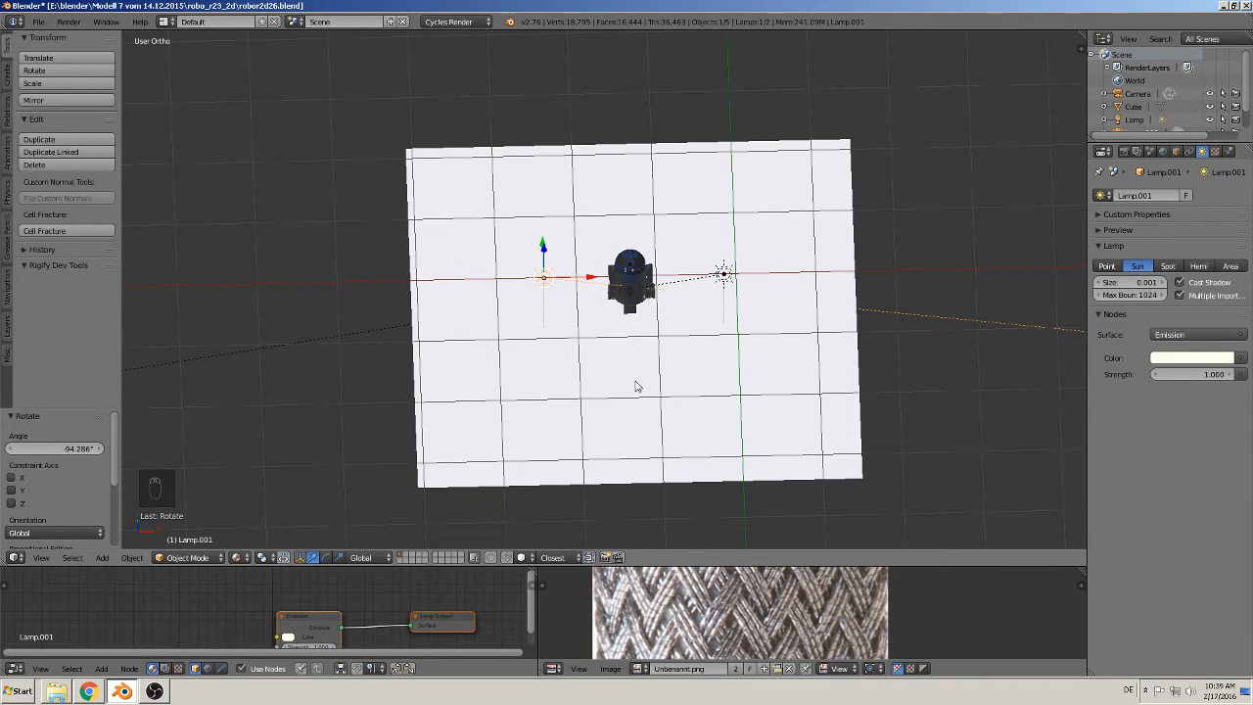
middle_click_drag(590, 312, 562, 273)
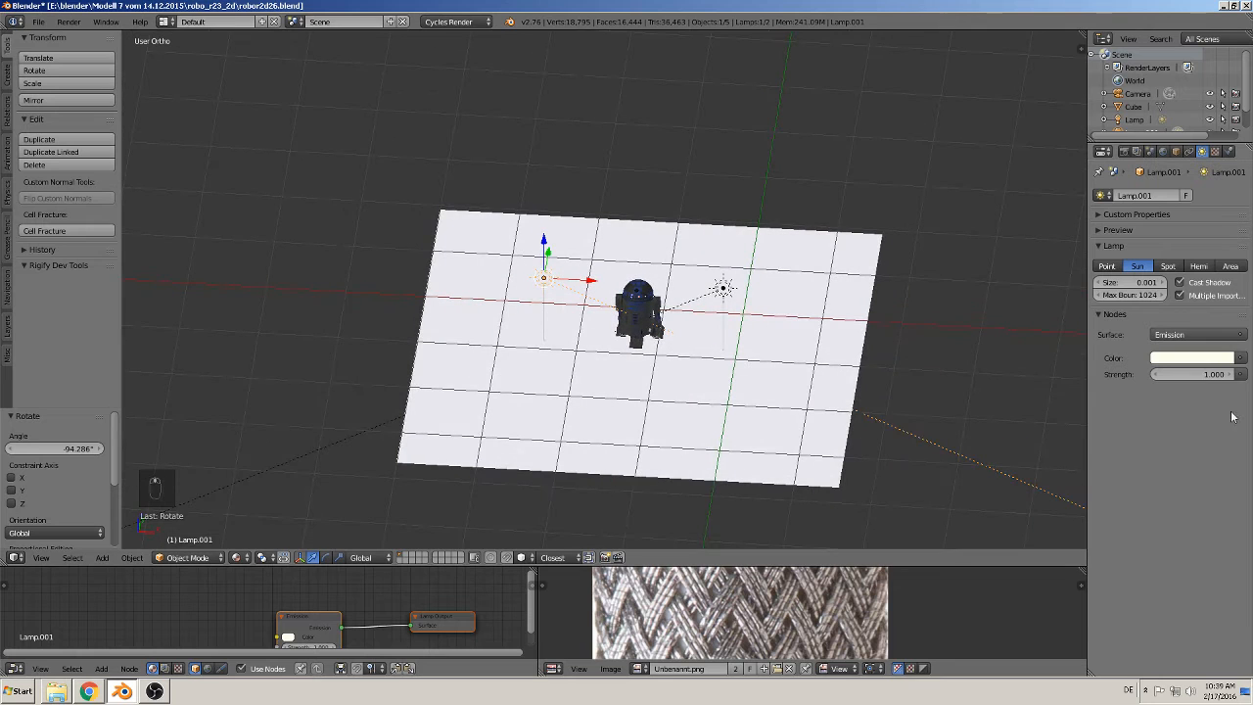
key("Return")
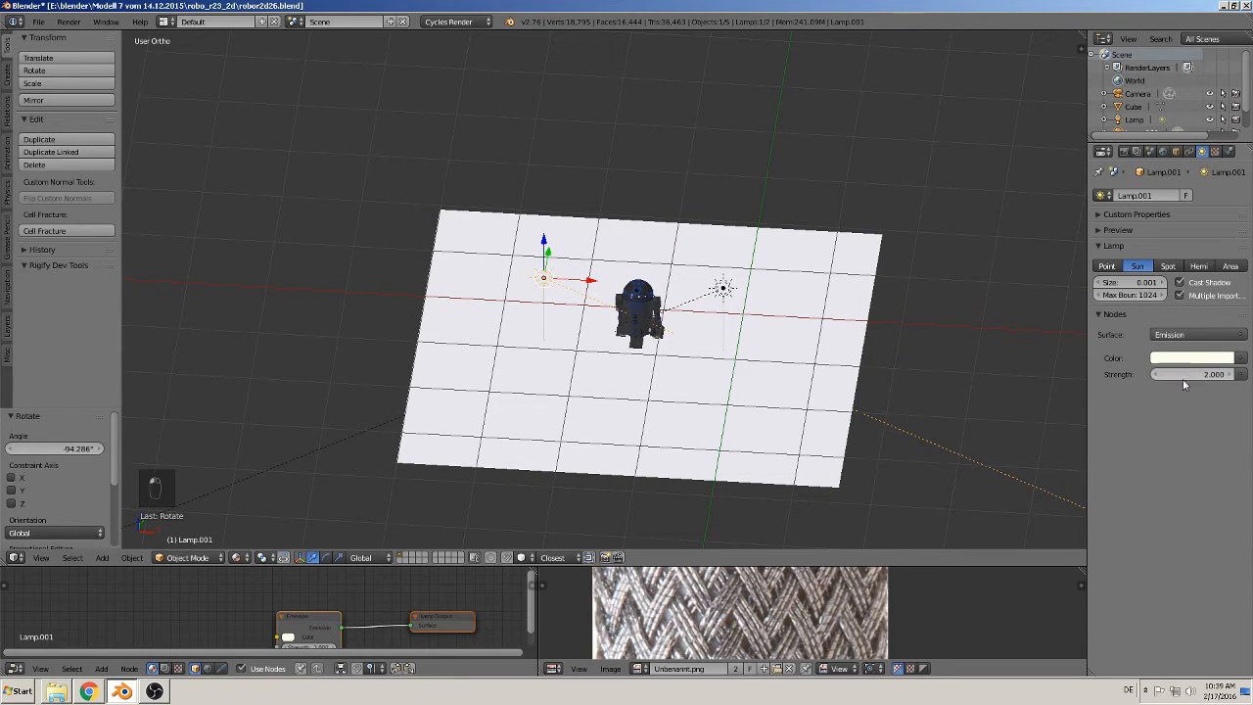
Step: Delete both sun lamps, the original and its copy, from the scene
middle_click_drag(699, 283, 626, 415)
right_click(642, 378)
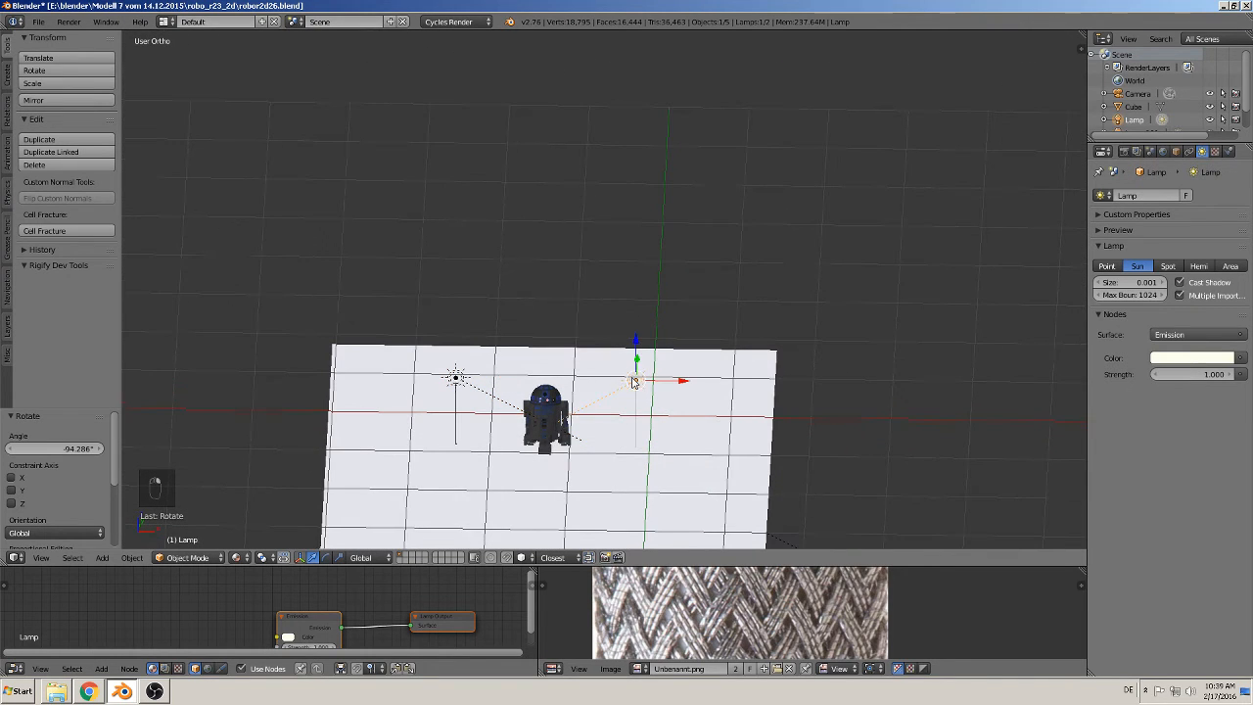
key("x")
left_click(615, 379)
right_click(456, 377)
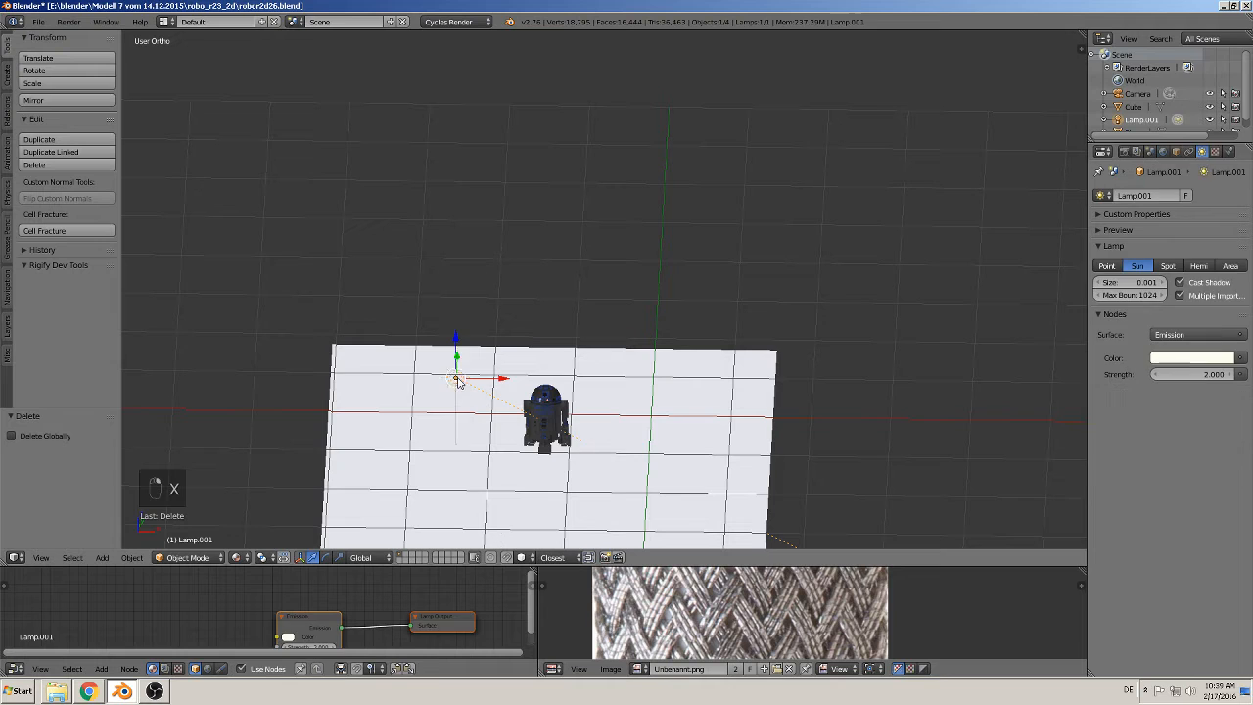
key("x")
left_click(459, 381)
Step: Duplicate the ground plane, raise the copy about 1.788 along Z, and scale it down to about 0.196
scroll(644, 492, "down", 2)
right_click(617, 424)
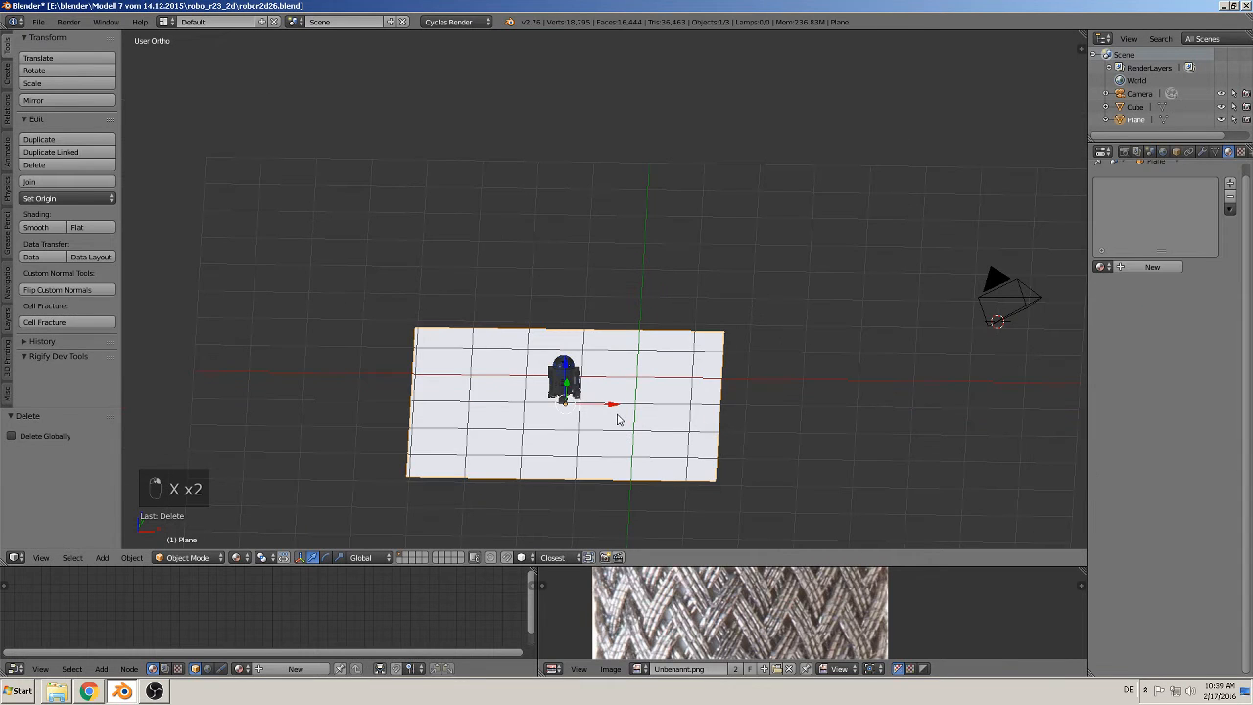
key("shift+d")
right_click(610, 415)
left_click_drag(564, 364, 585, 287)
key("s")
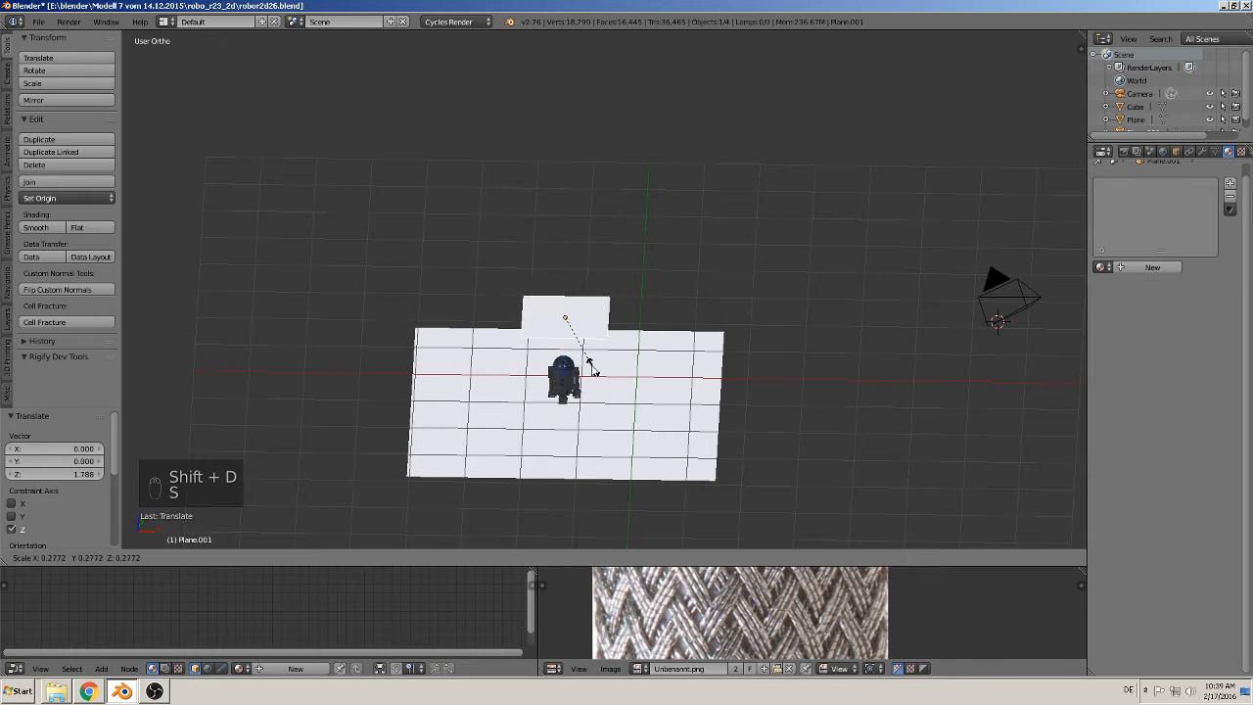
left_click(588, 353)
Step: Tilt the small raised plane about 51.2° in a side-on view, then move it along X and about 0.965 along negative Y
middle_click_drag(600, 413, 727, 477, "shift")
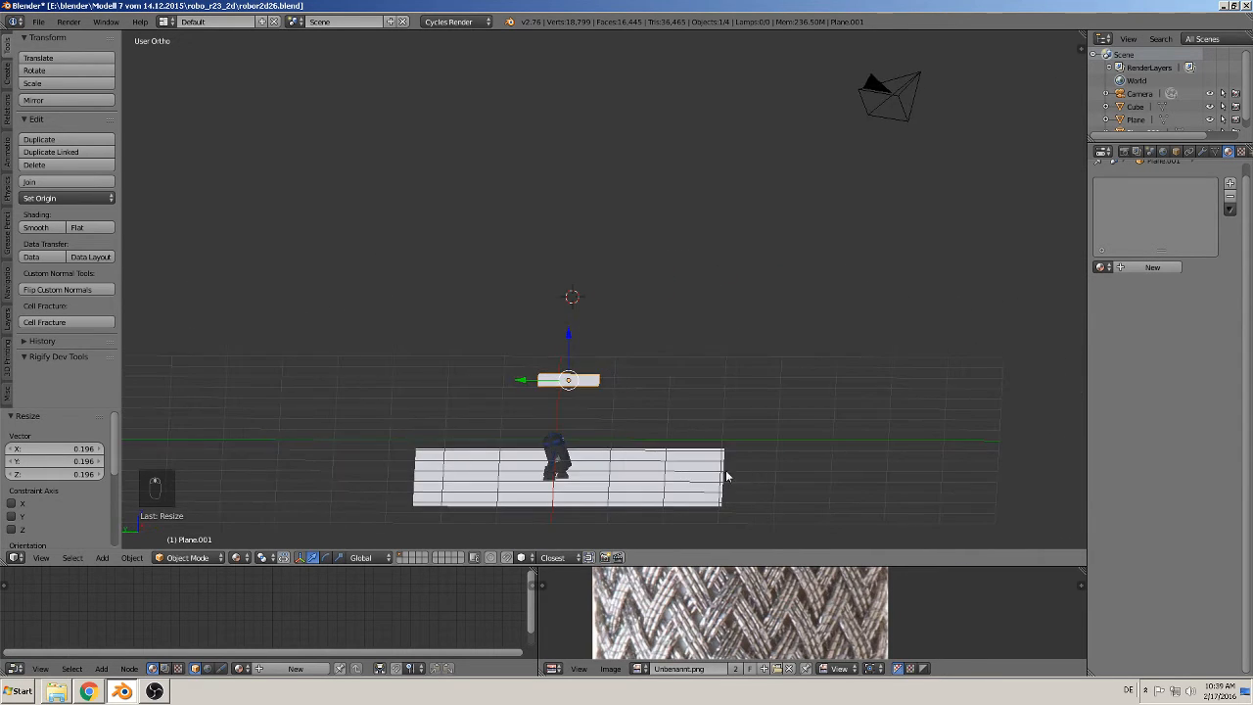
key("r")
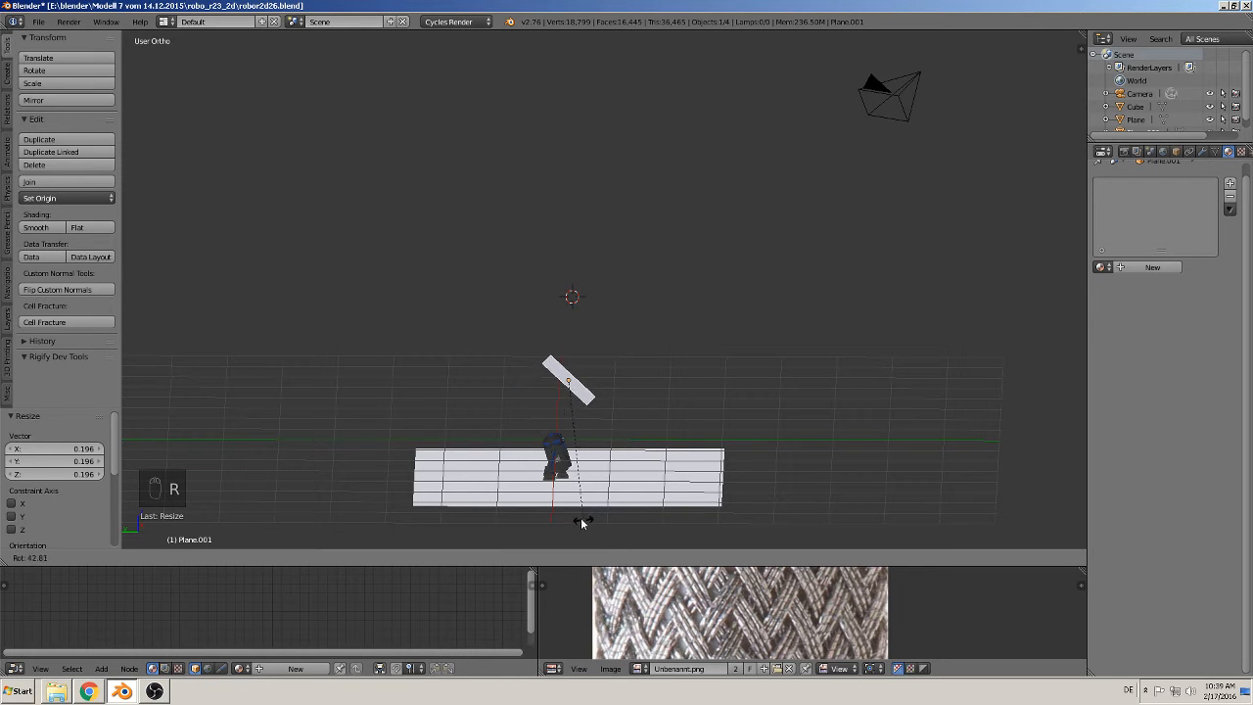
left_click(569, 513)
middle_click_drag(568, 513, 572, 380)
key("g")
key("x")
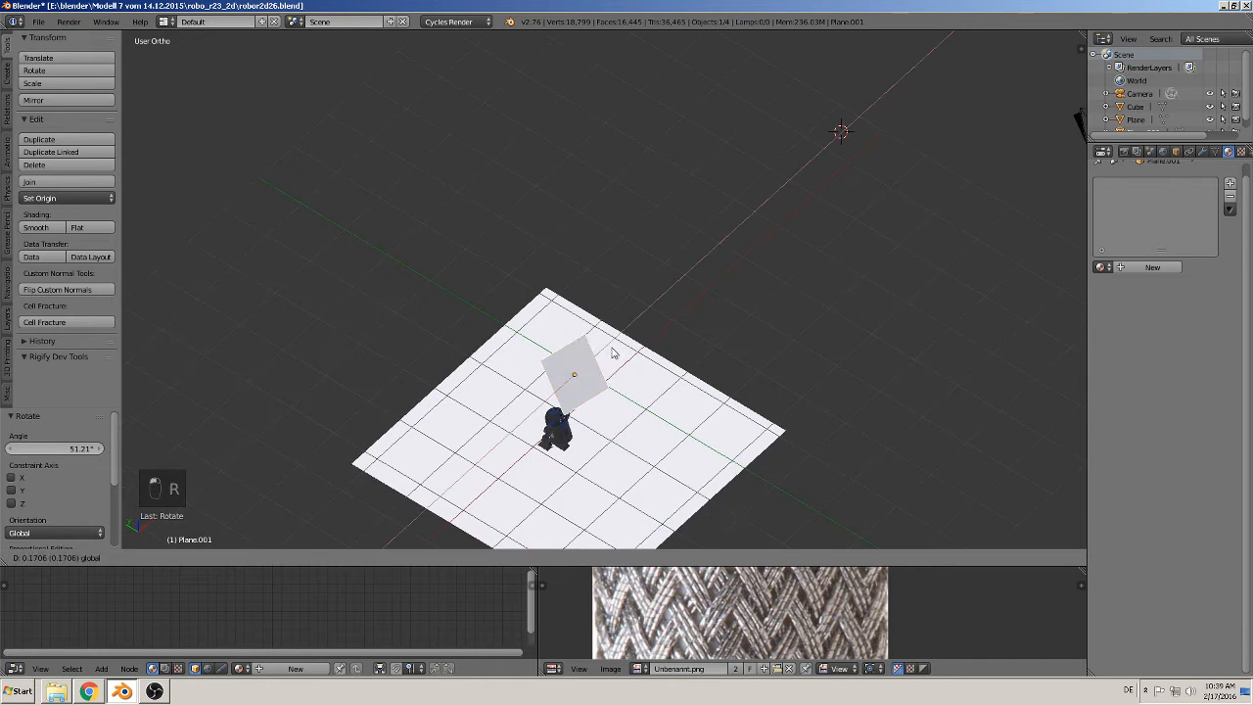
left_click(599, 351)
left_click_drag(582, 334, 624, 361)
Step: Rotate the small tilted plane about 59° around the Z axis so it faces the robot
middle_click_drag(624, 362, 534, 405)
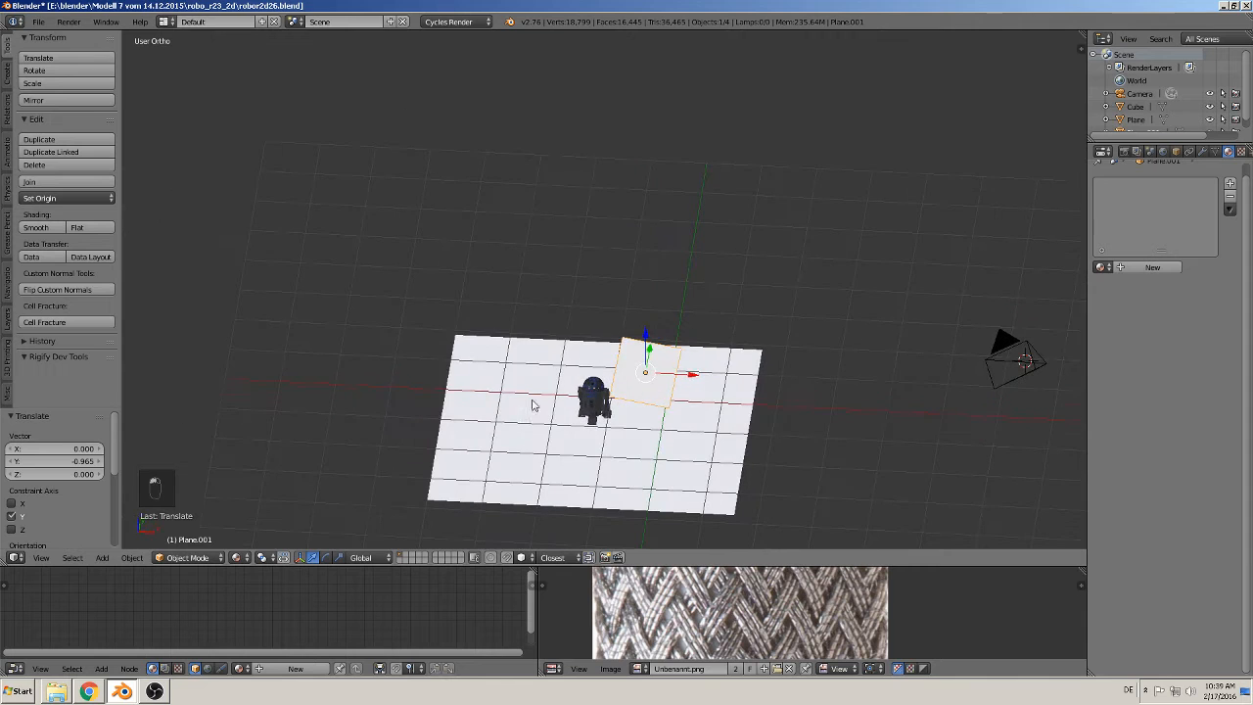
key("r")
key("z")
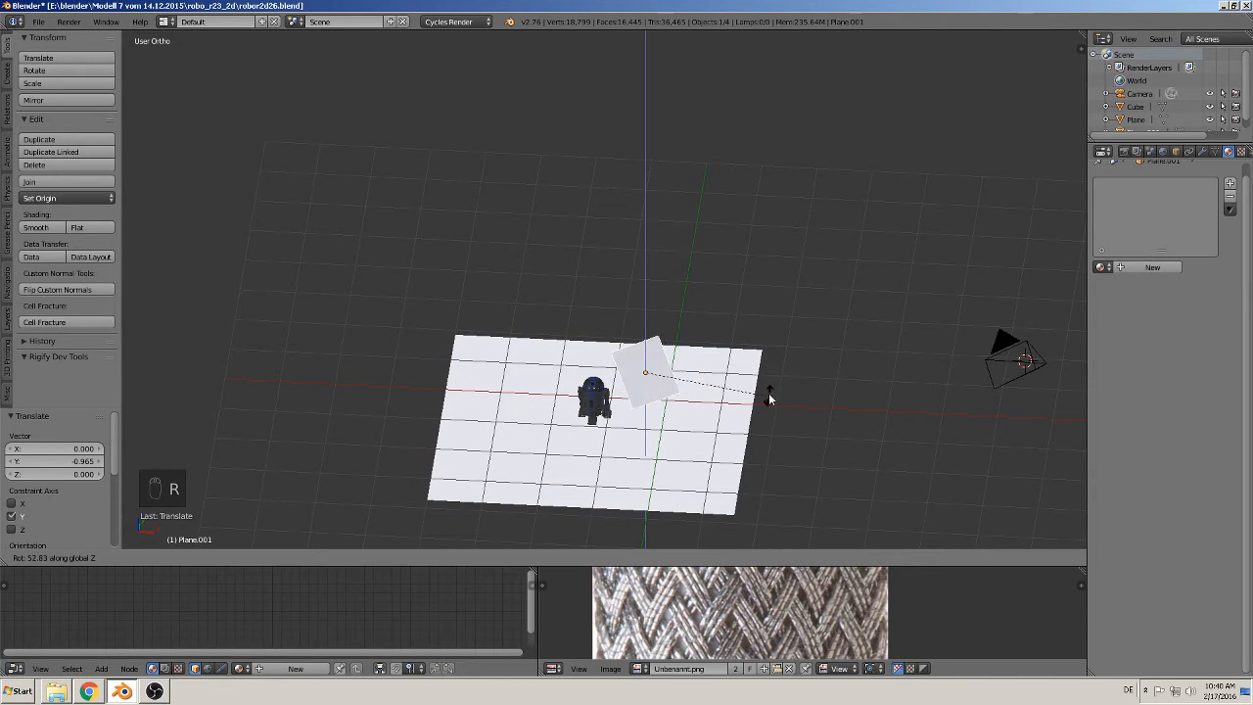
left_click(761, 387)
Step: Give the small tilted plane a new material named light1 with an Emission surface
middle_click_drag(762, 386, 838, 336)
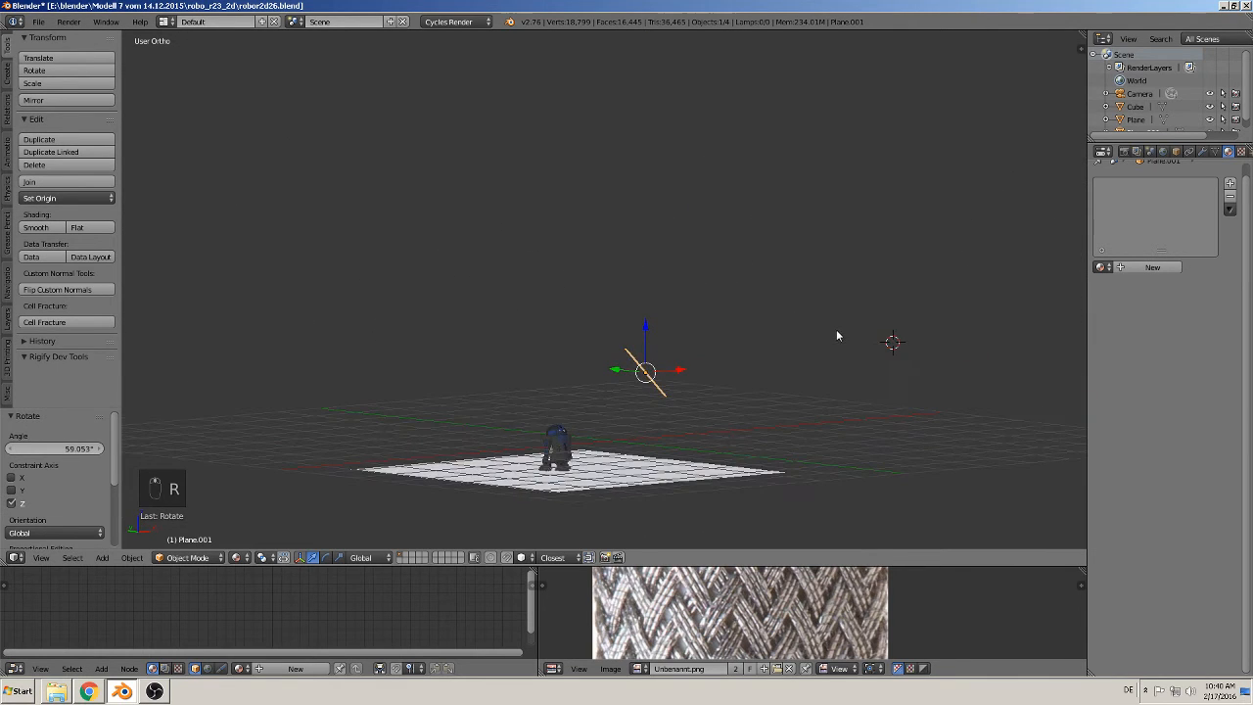
middle_click_drag(726, 412, 775, 405, "shift")
scroll(788, 382, "up", 3)
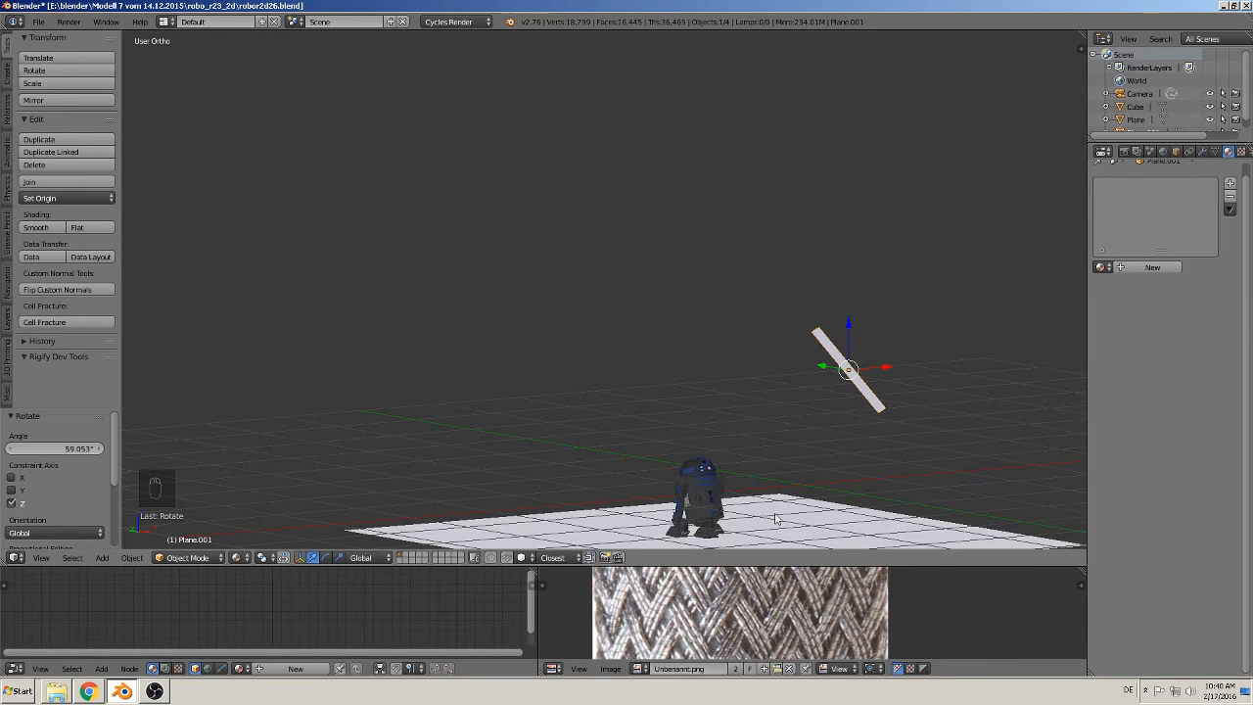
middle_click_drag(902, 421, 833, 421)
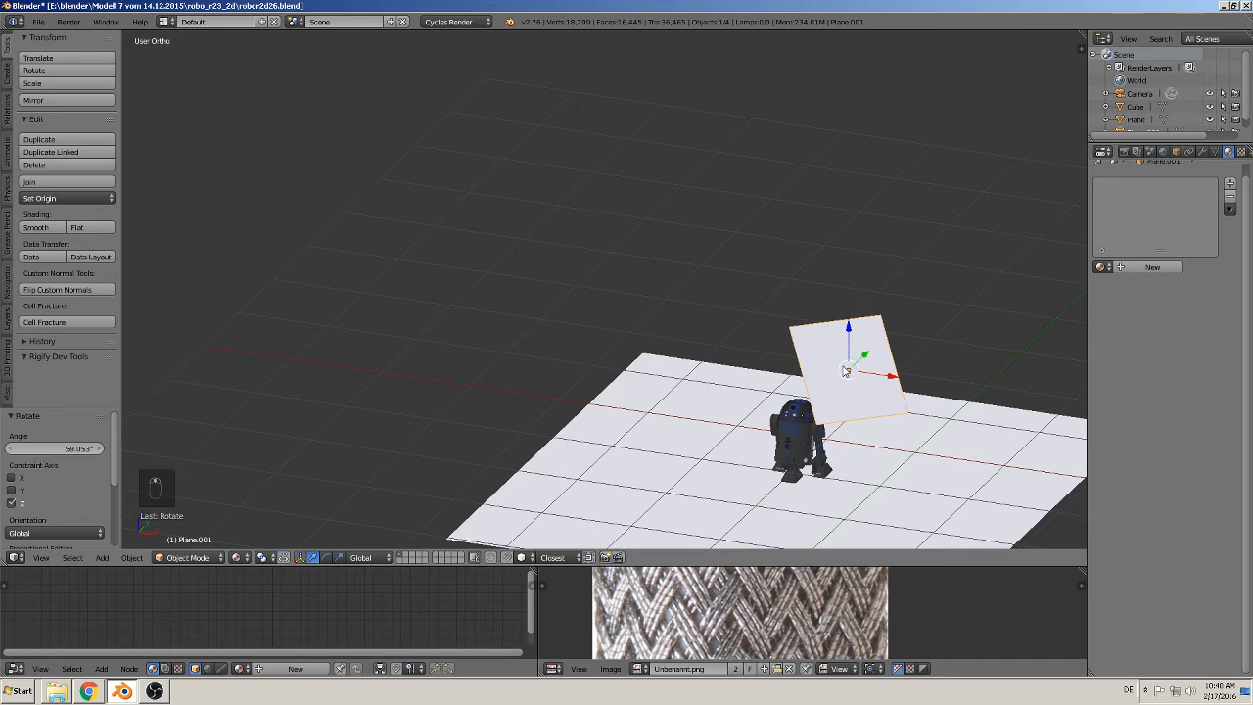
middle_click_drag(846, 371, 1032, 369)
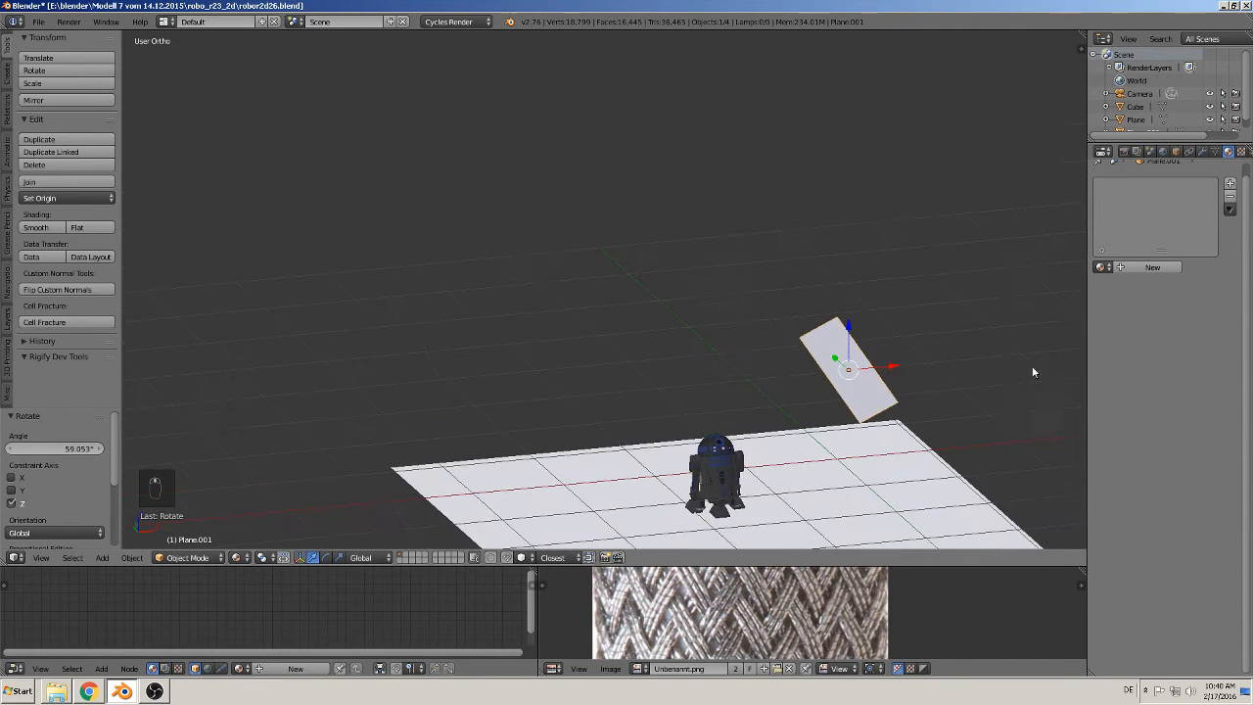
left_click(1156, 269)
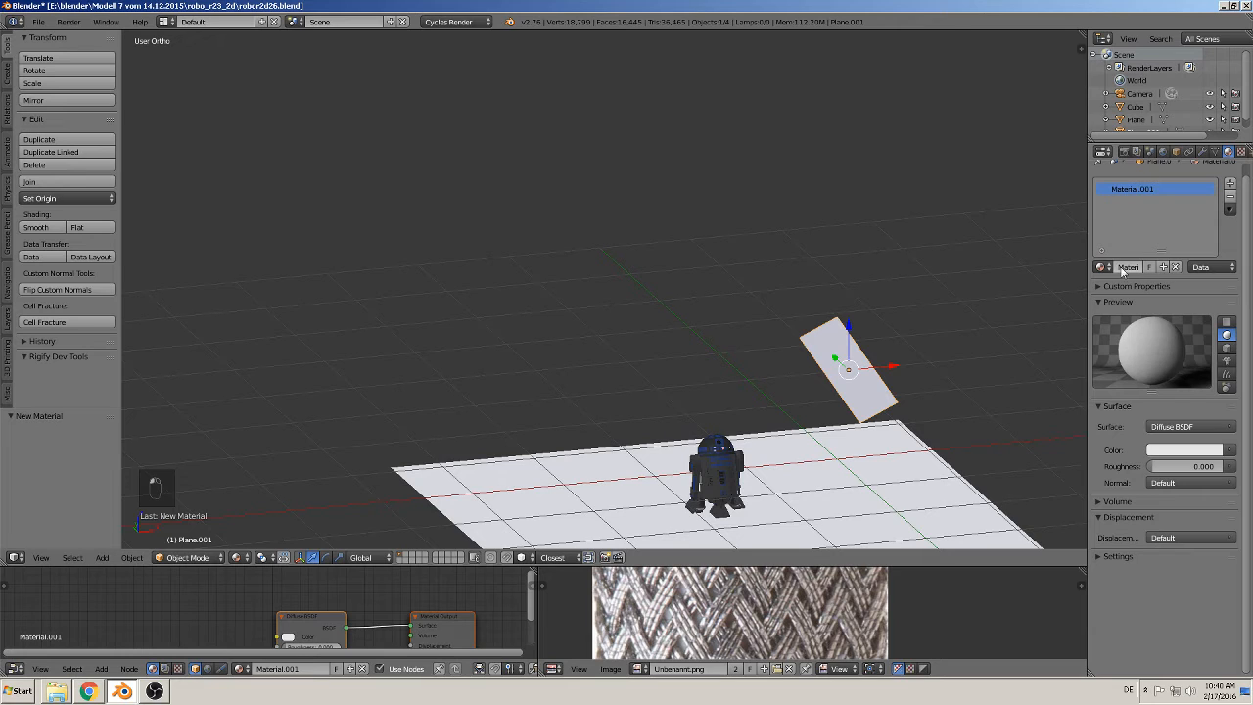
left_click(1126, 267)
key("Return")
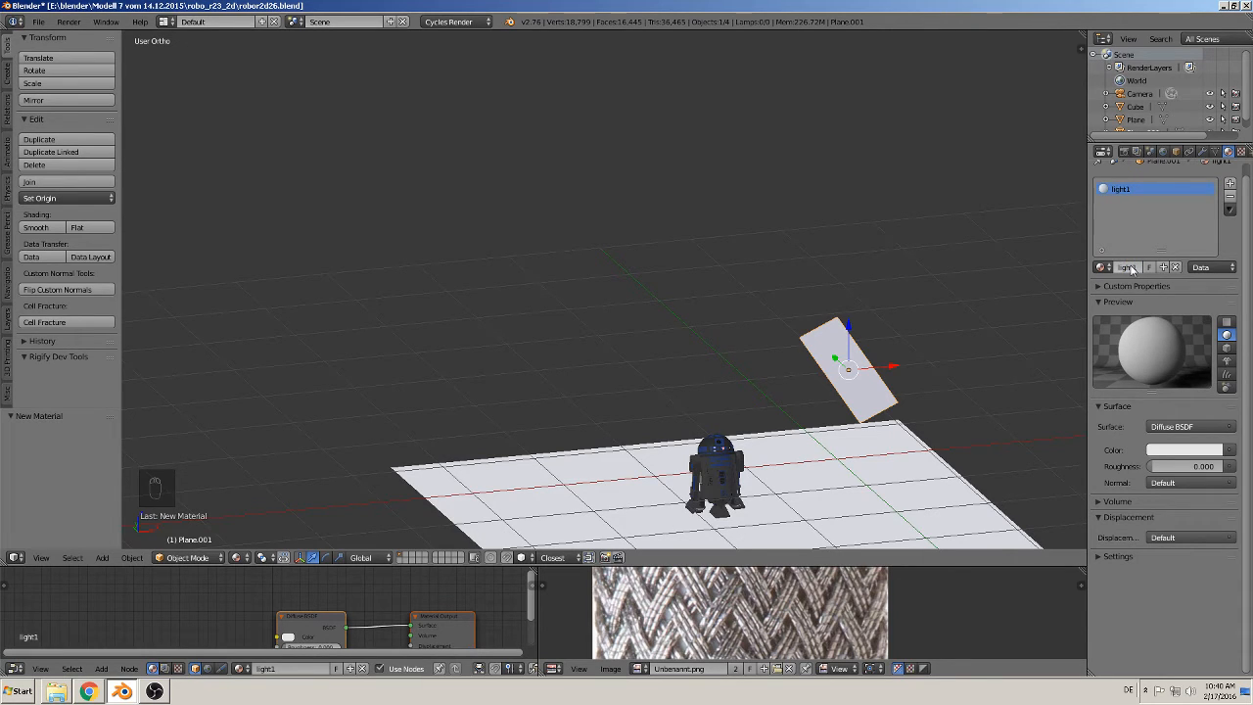
left_click(1228, 428)
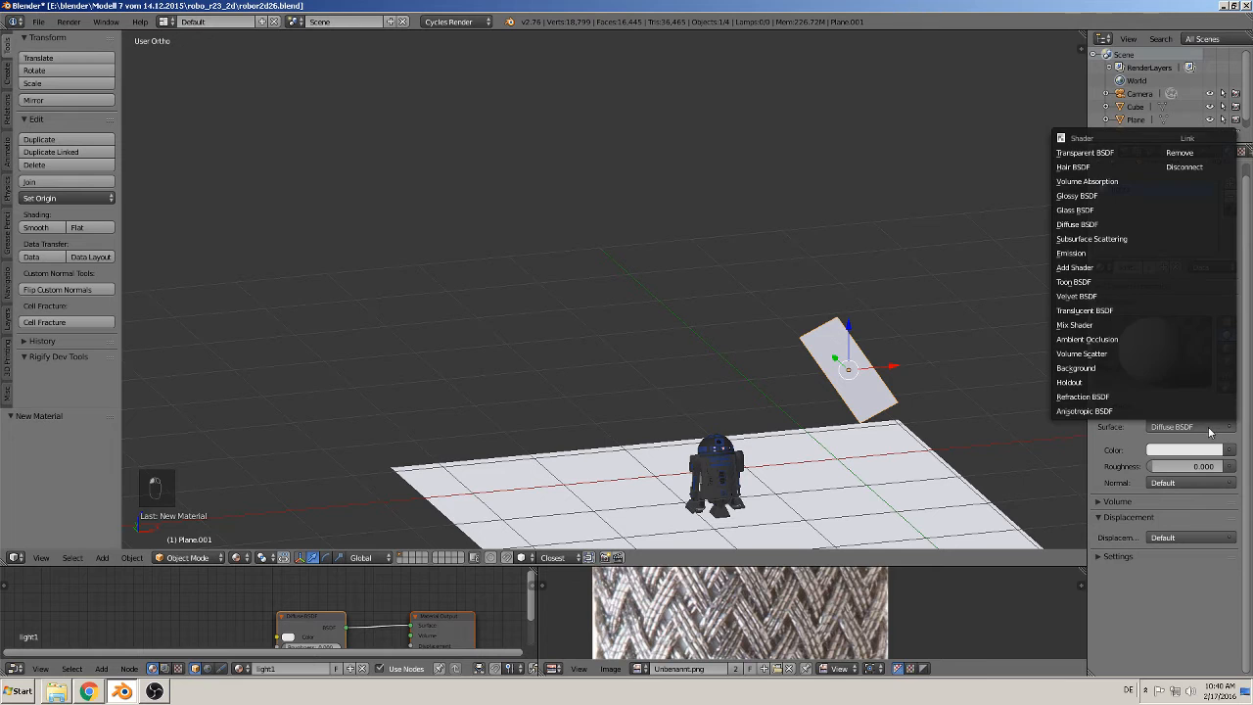
left_click(1112, 251)
Step: Duplicate the light1 plane and move the copy about 2.196 along negative X to the robot's other side
middle_click_drag(936, 348, 886, 382)
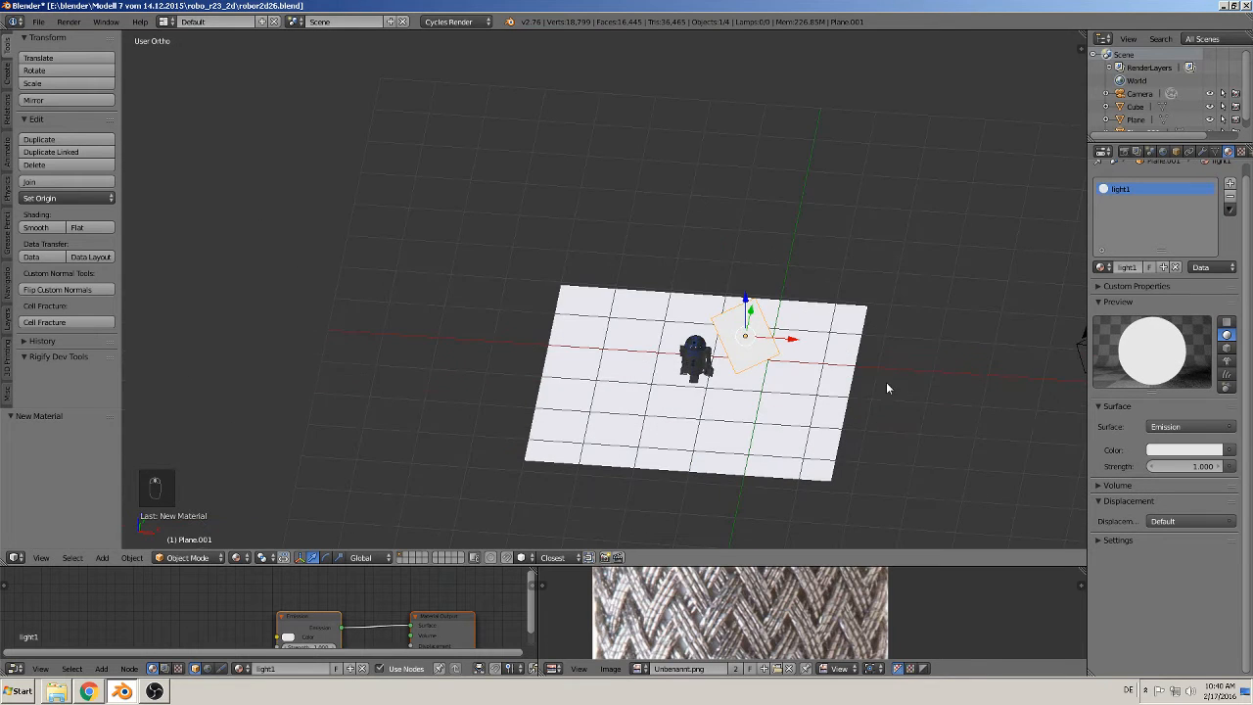
middle_click_drag(999, 389, 828, 392)
key("shift+d")
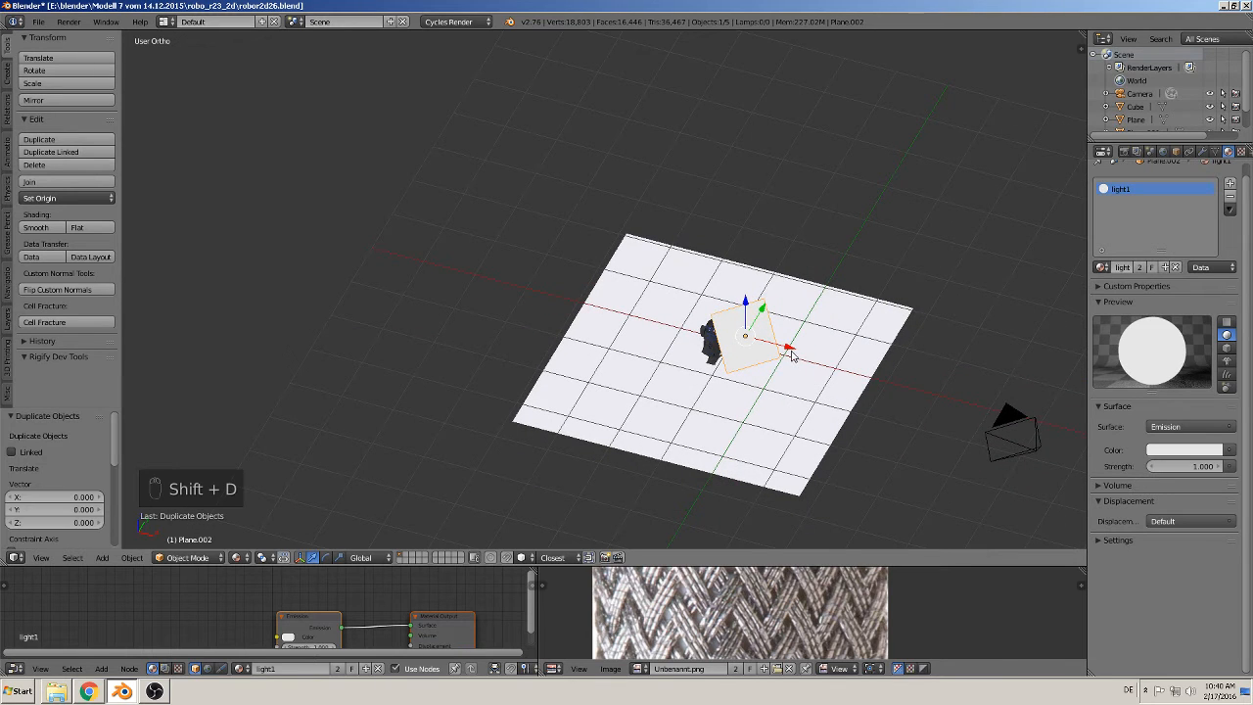
key("x")
left_click(674, 343)
middle_click_drag(674, 343, 742, 342)
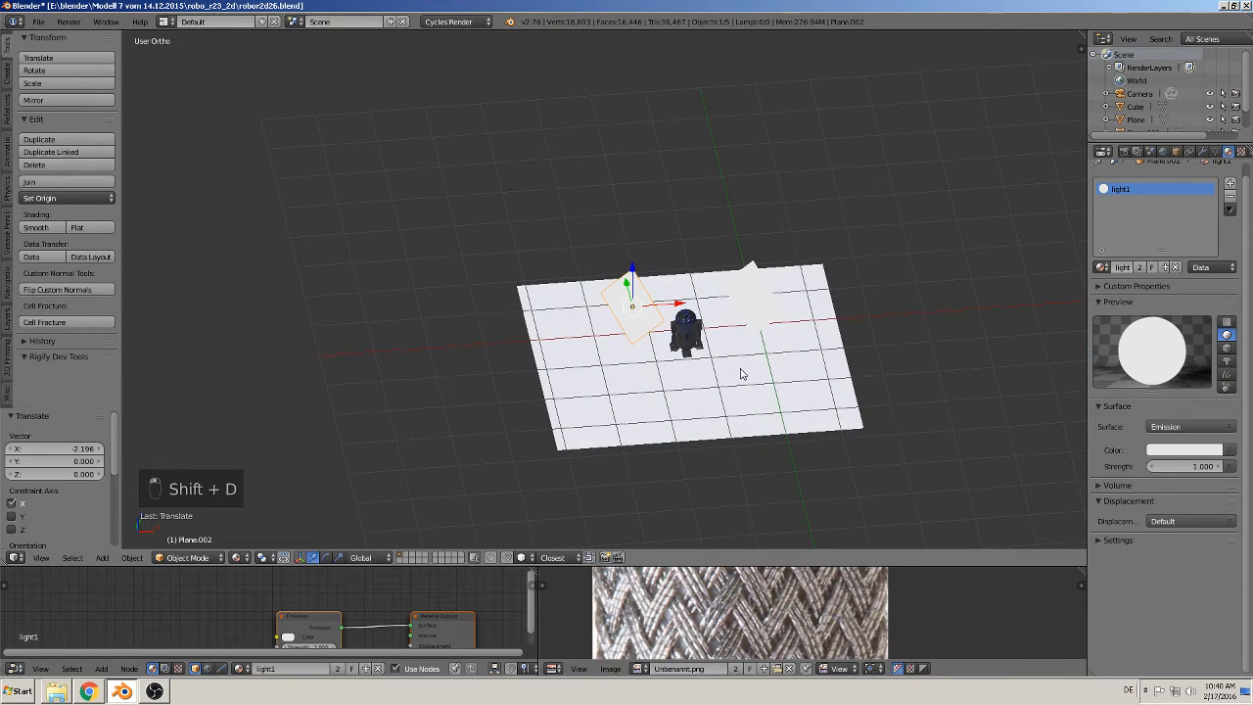
Step: Rotate the duplicated light plane about -113.7° around the Z axis so it faces the robot
key("r")
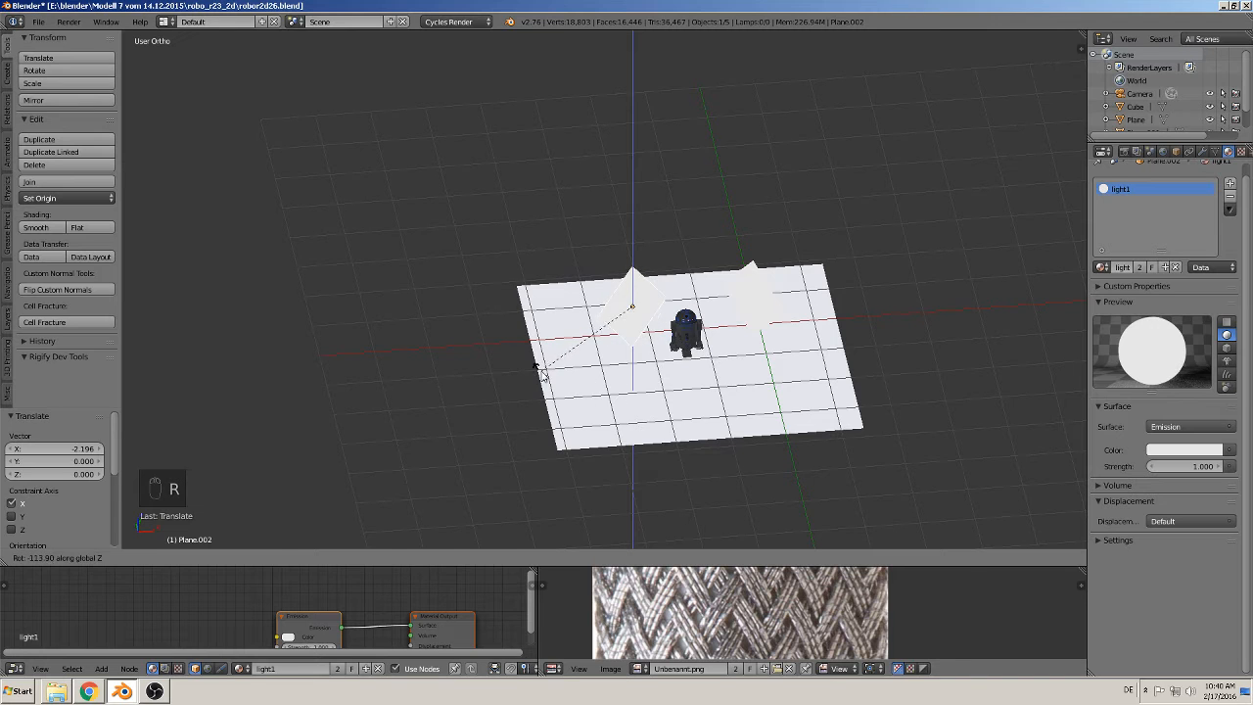
left_click(578, 338)
middle_click_drag(578, 338, 546, 332)
Step: Set the light1 material's emission strength to 2
left_click(1202, 467)
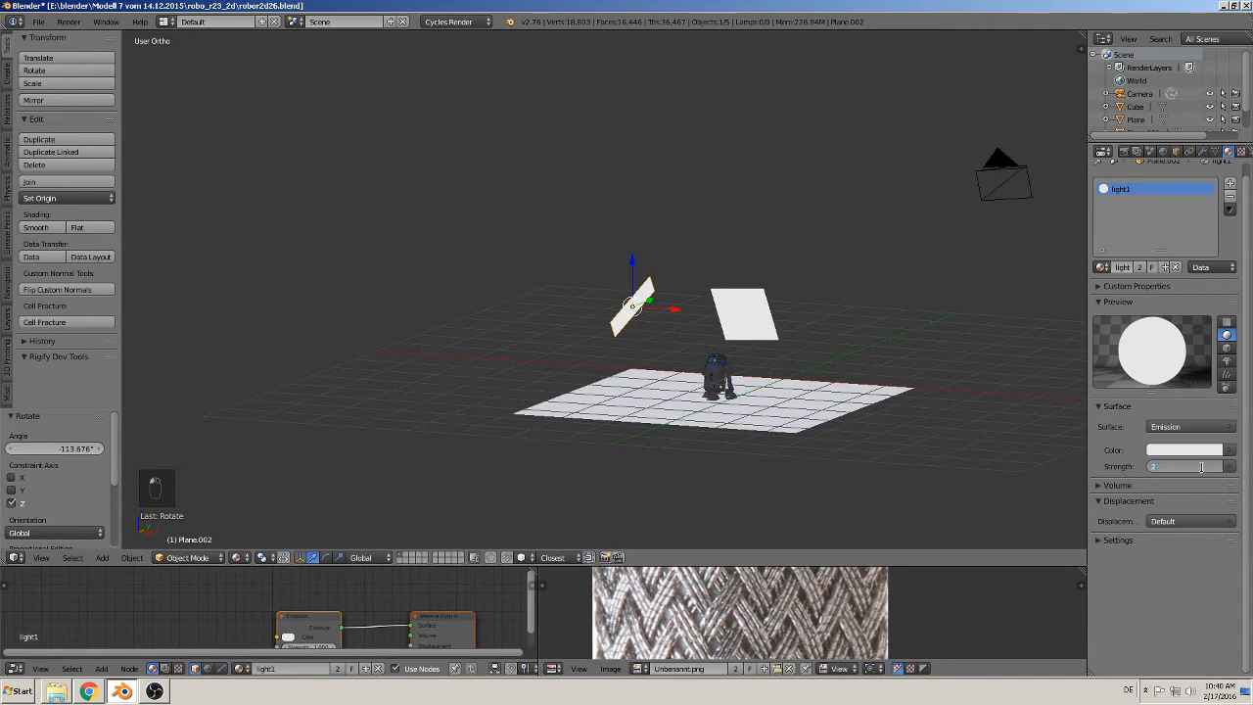
type("2")
key("Return")
middle_click_drag(818, 488, 773, 398)
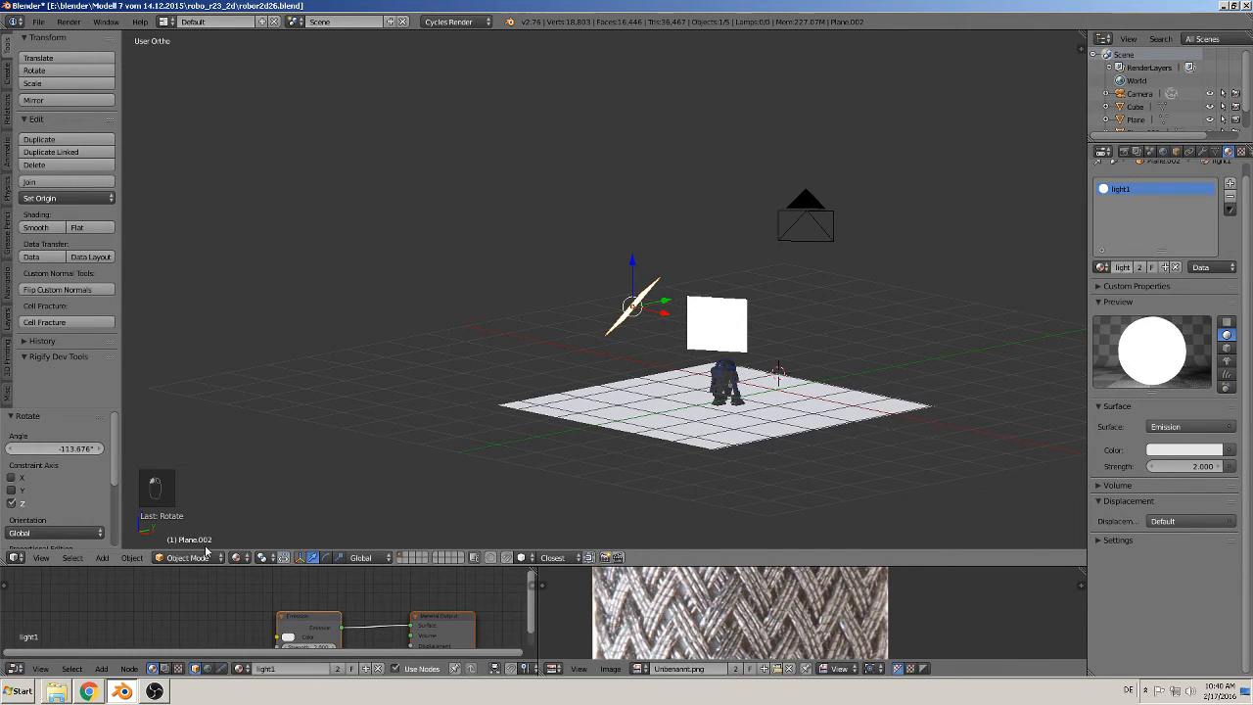
Step: Add a spot lamp at the 3D cursor and raise it about 0.286 along Z
left_click(102, 557)
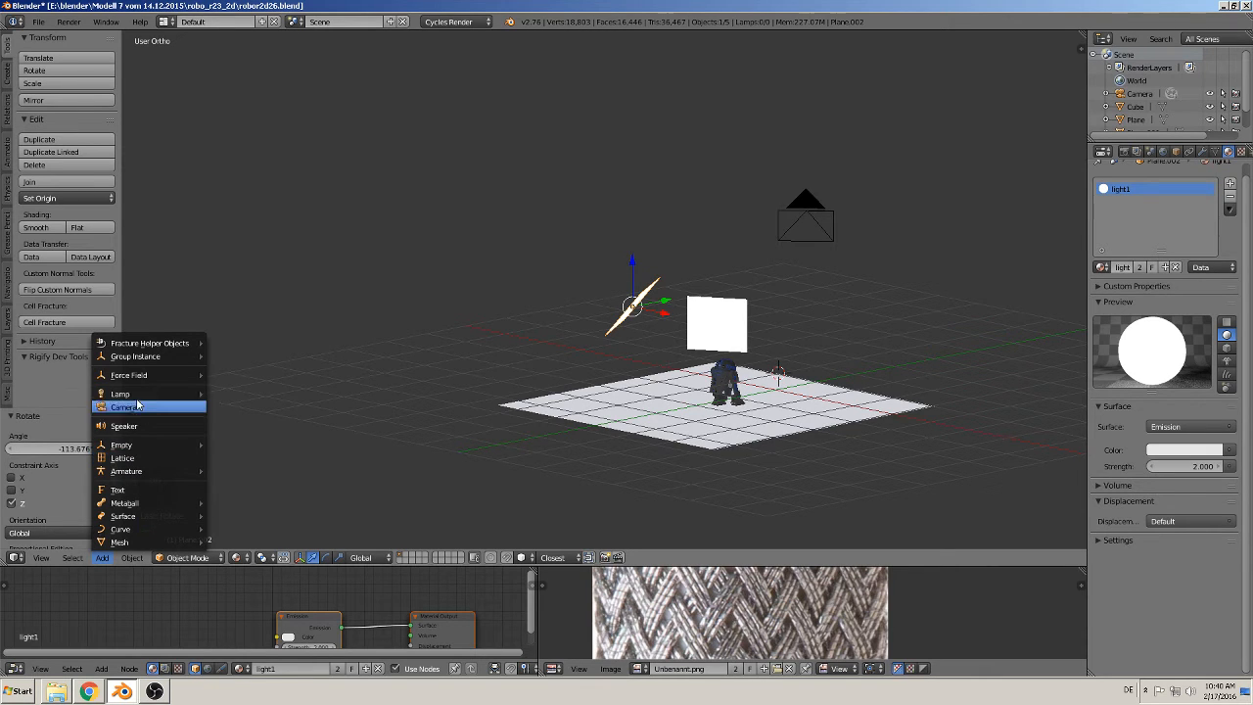
mouse_move(137, 397)
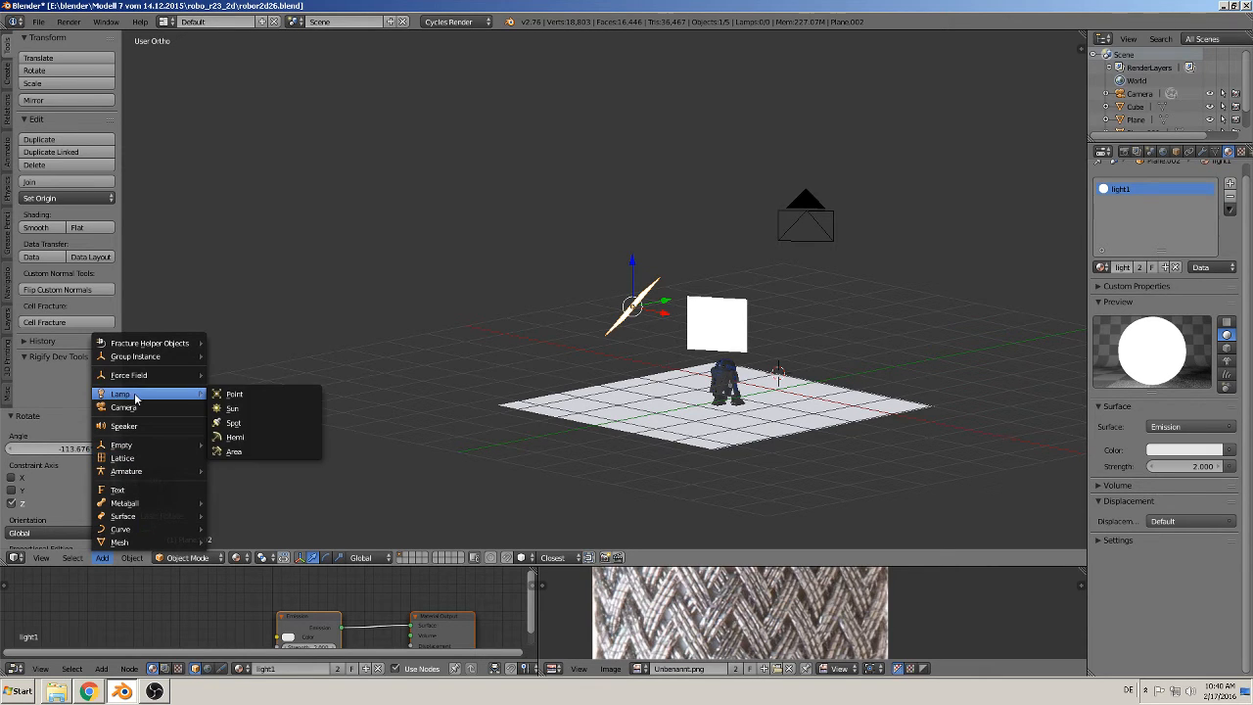
left_click(252, 424)
middle_click_drag(850, 425, 794, 414)
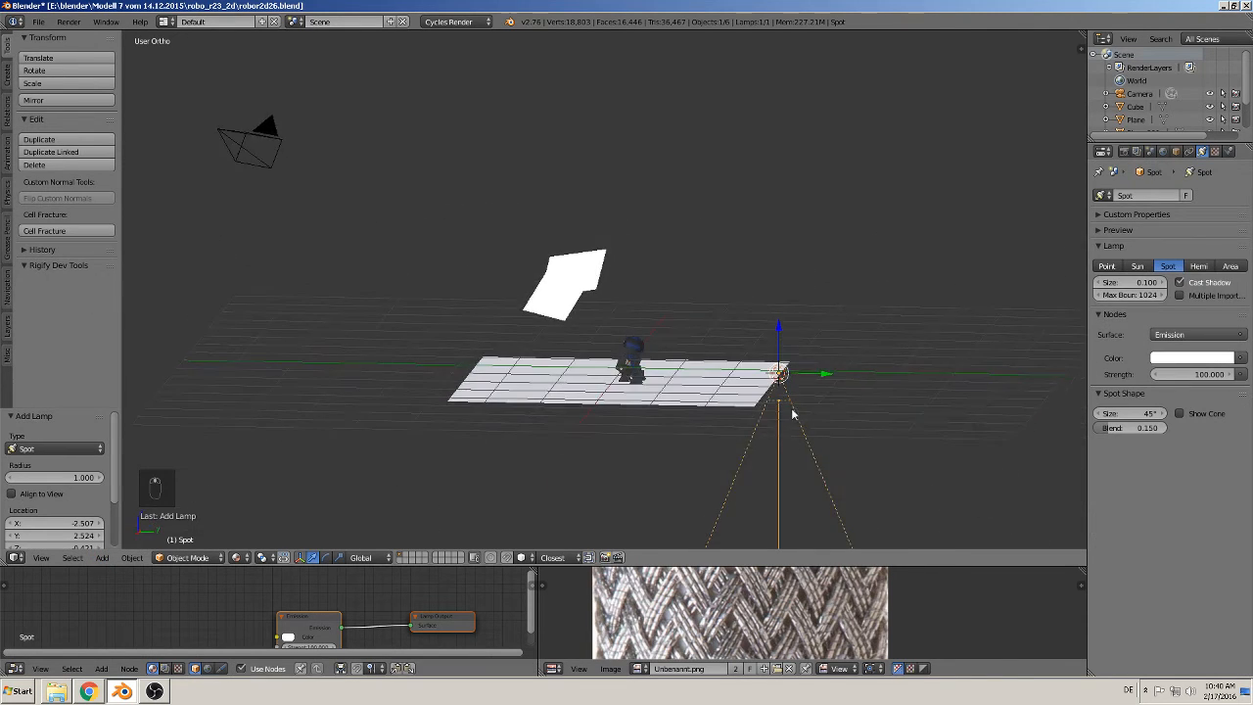
left_click_drag(791, 351, 676, 340)
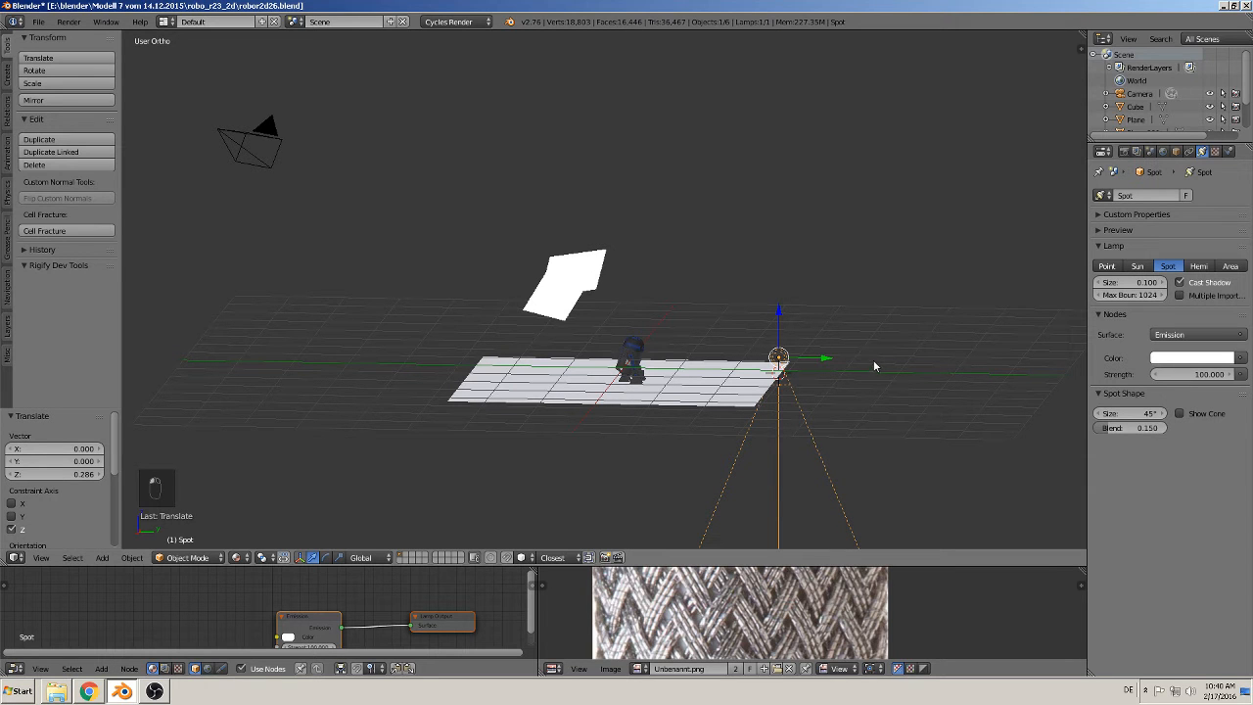
Step: Rotate the spot lamp about 86.9° in a side-on view so it points toward the robot
key("r")
left_click(721, 418)
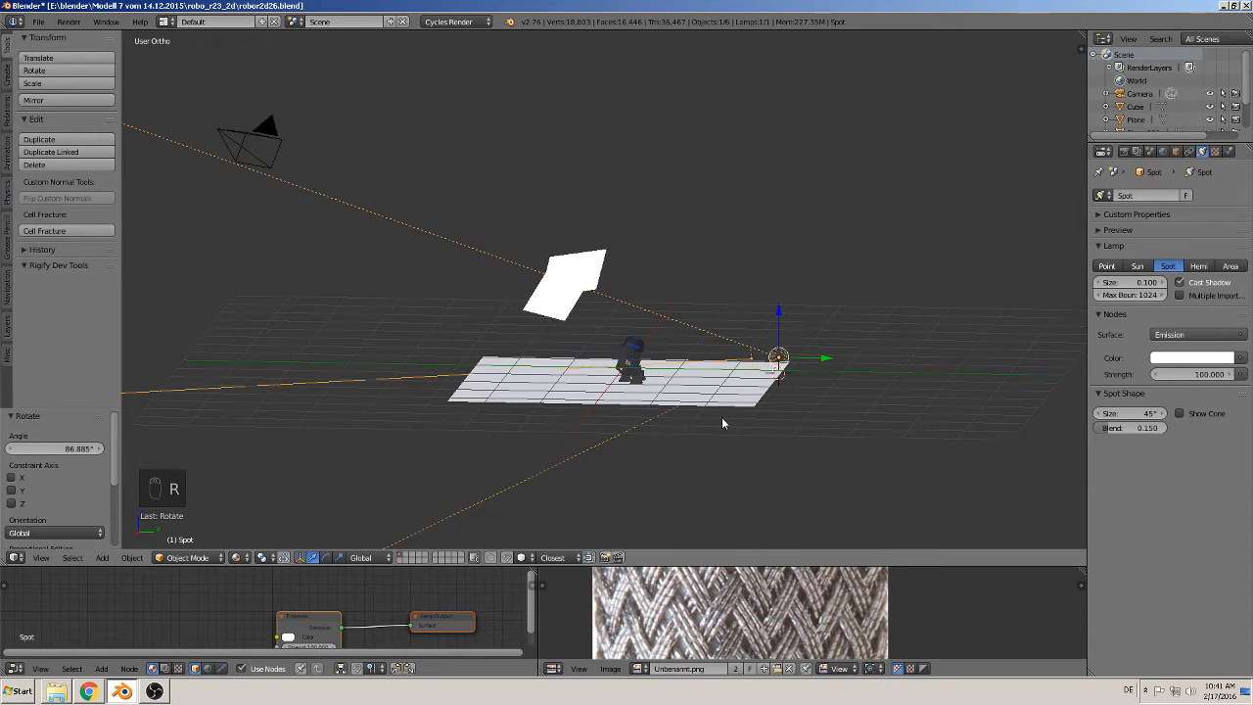
middle_click_drag(722, 417, 820, 438)
Step: Move the spot lamp along X until it is behind the robot and rotate it about -12.8° in an angled view
key("g")
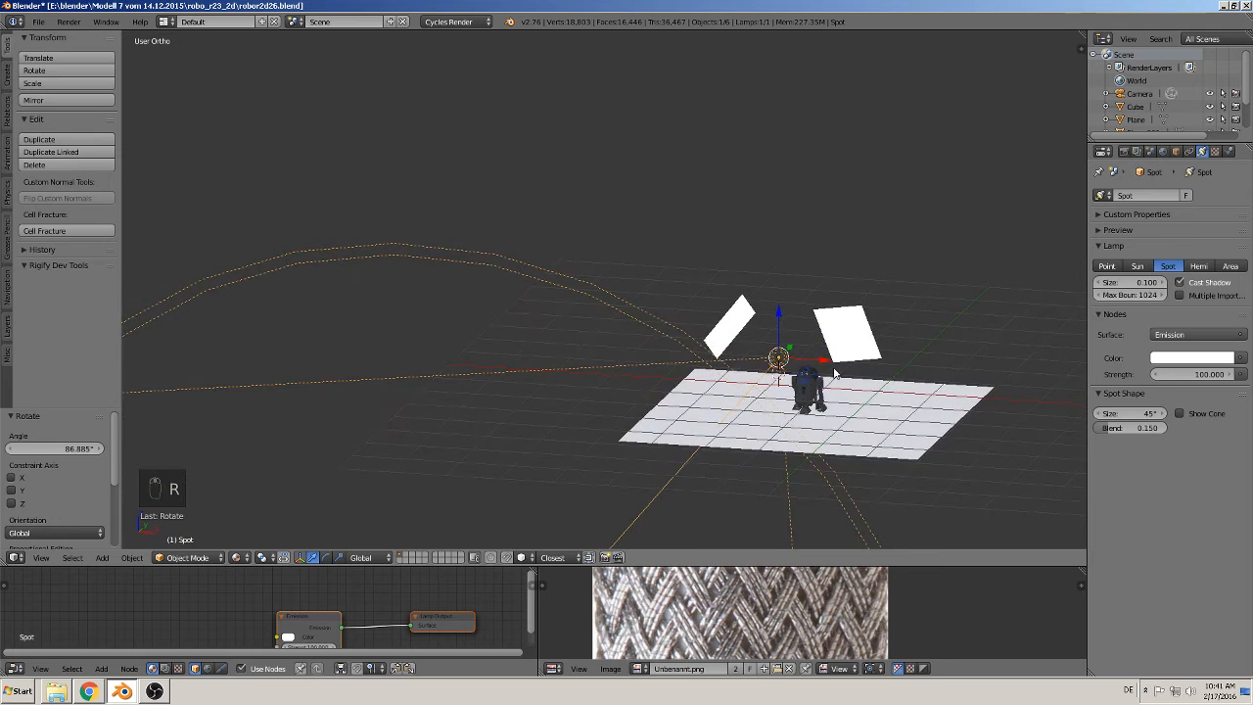
key("x")
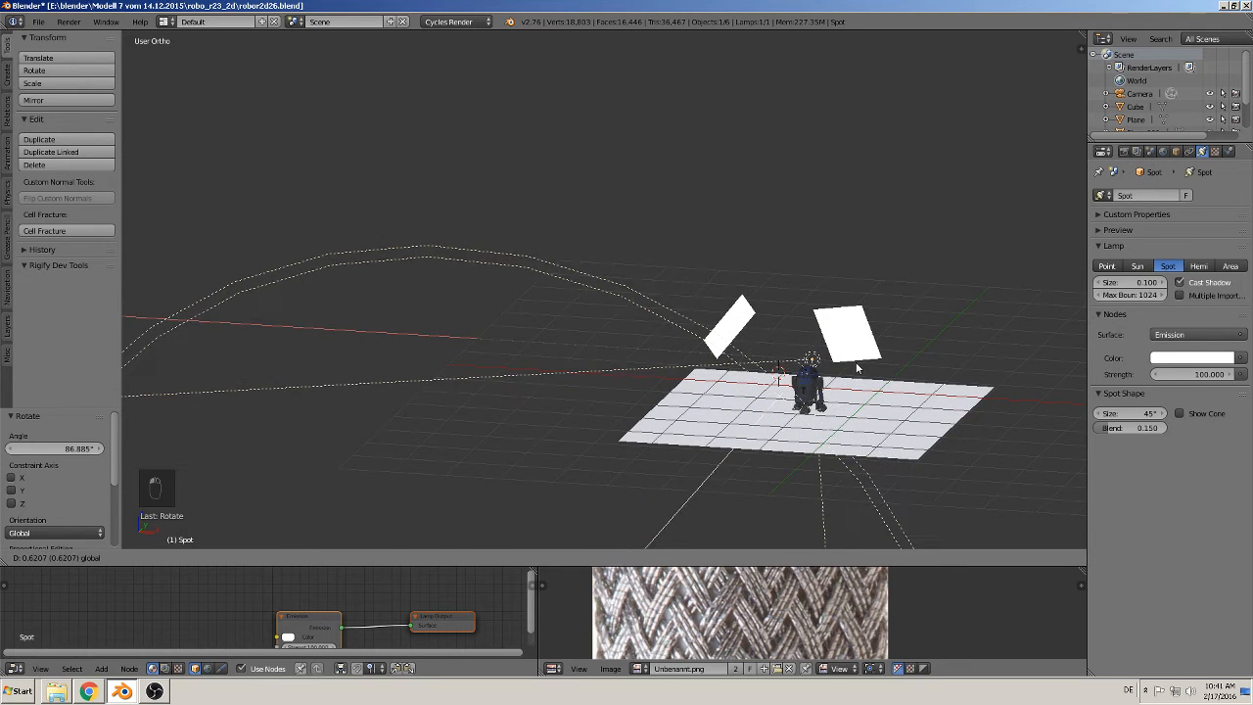
left_click(891, 375)
middle_click_drag(891, 375, 829, 366)
key("r")
left_click(851, 464)
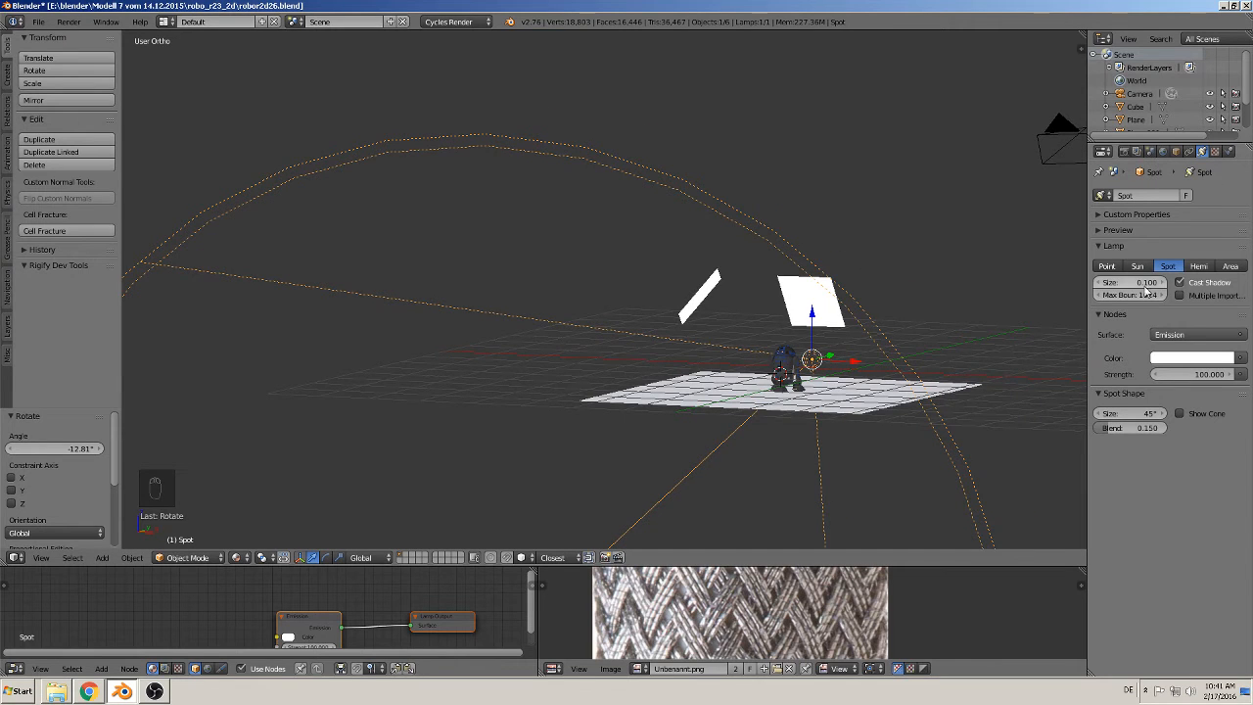
middle_click_drag(1058, 314, 898, 271, "shift")
scroll(999, 301, "up", 2)
left_click(1136, 281)
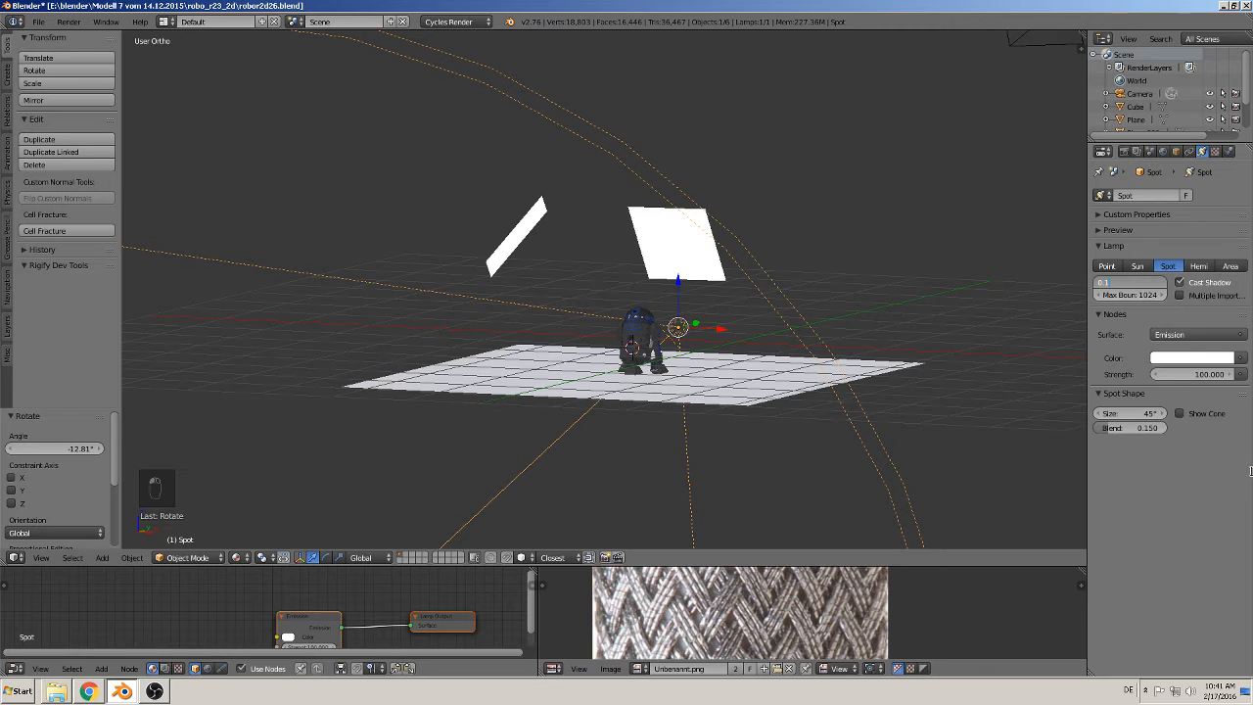
key("Return")
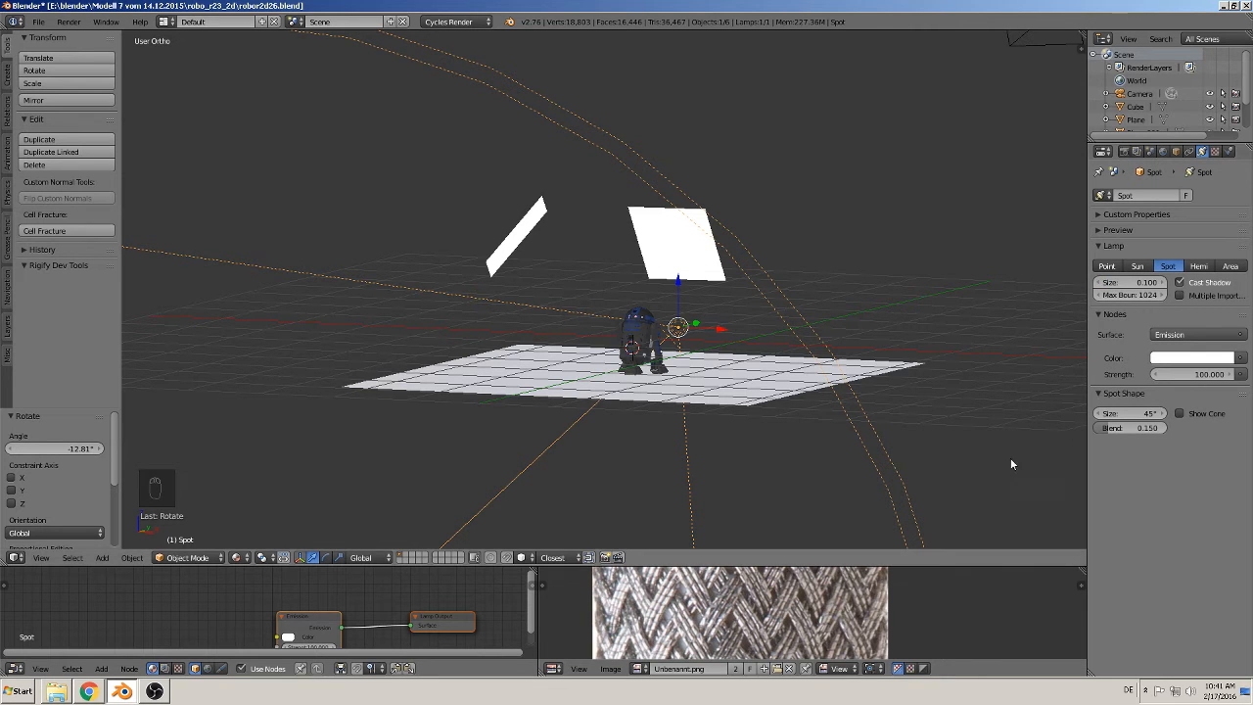
Step: Deselect everything and save the scene file
middle_click_drag(817, 383, 775, 426)
key("a")
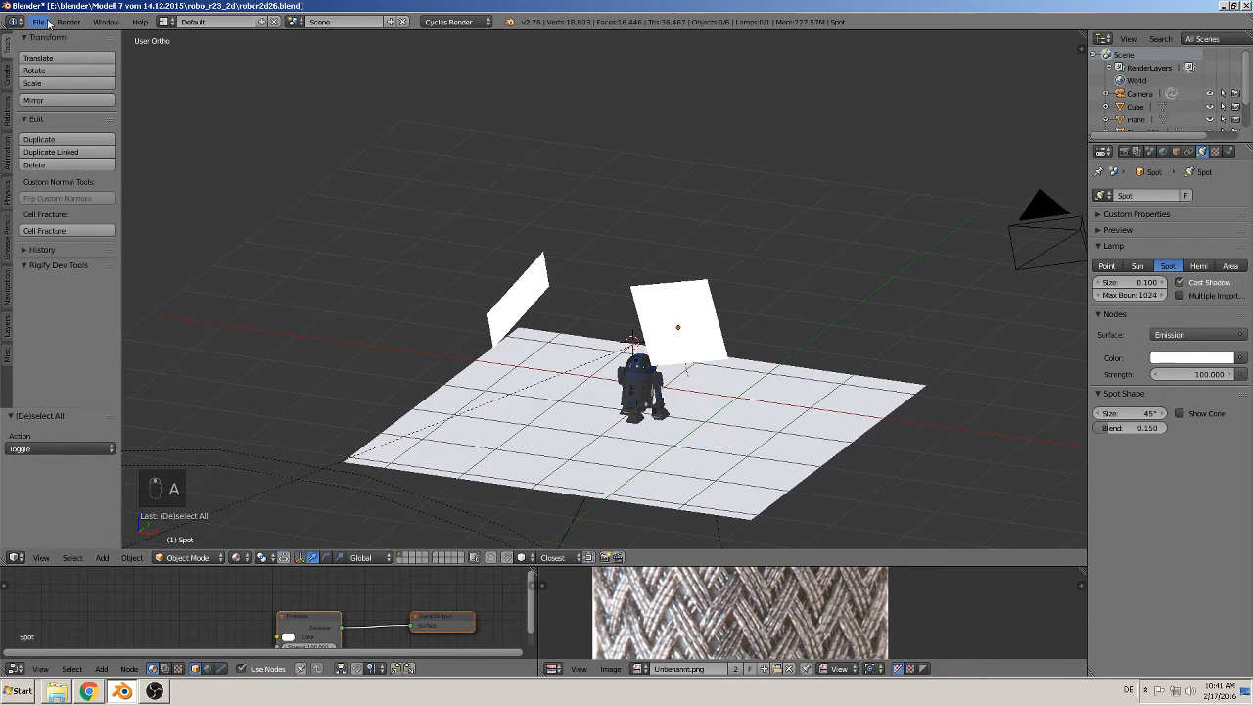
left_click(38, 22)
left_click(54, 127)
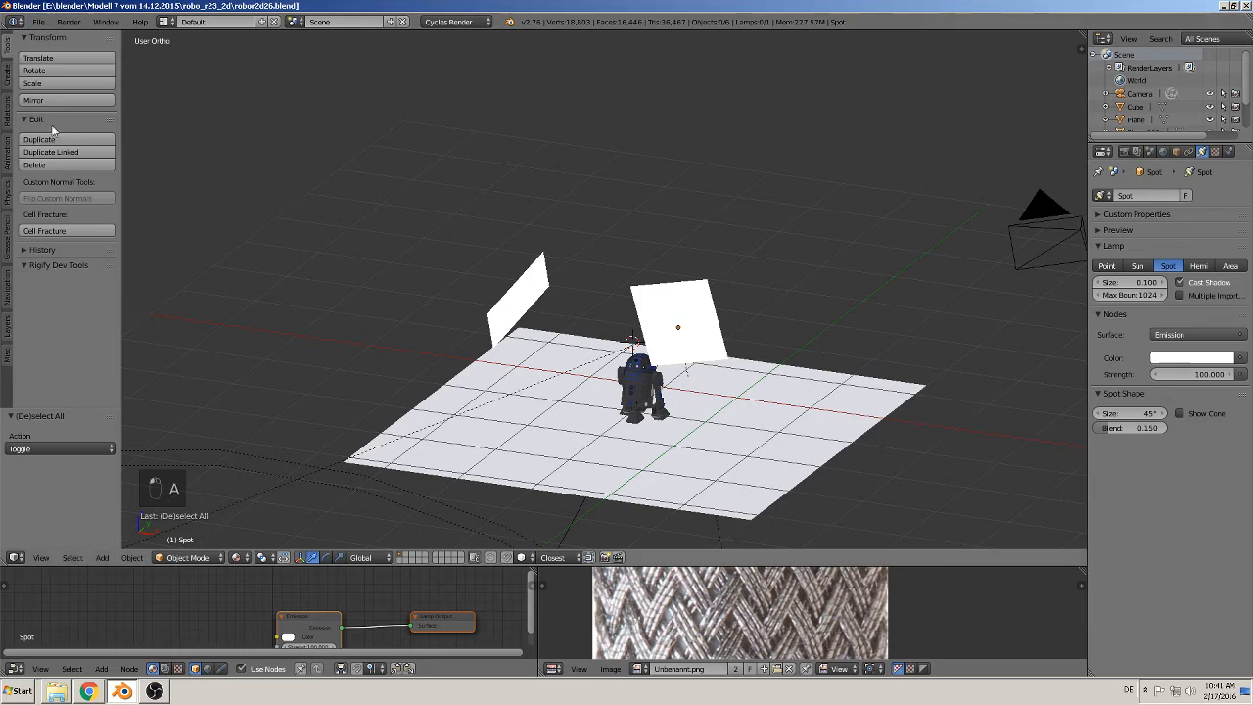
Step: Switch the viewport to Rendered shading and show the lit robot close up from the front
left_click(244, 558)
left_click(282, 472)
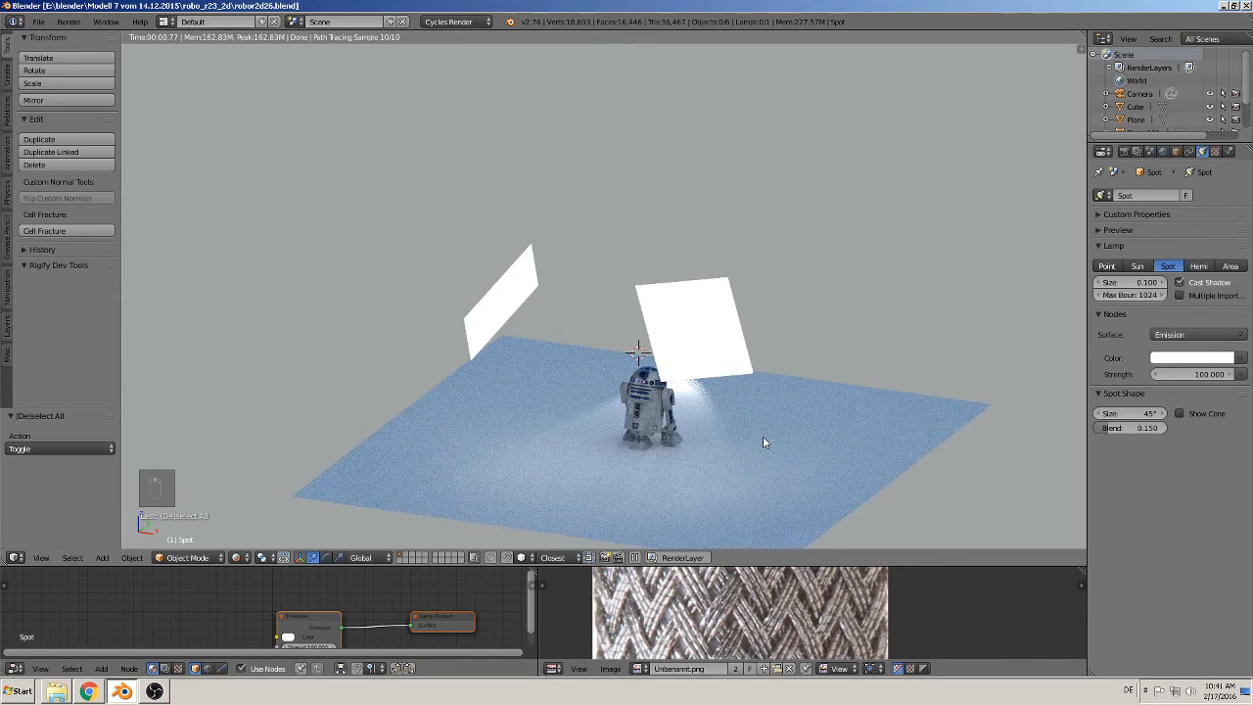
middle_click_drag(763, 436, 807, 403)
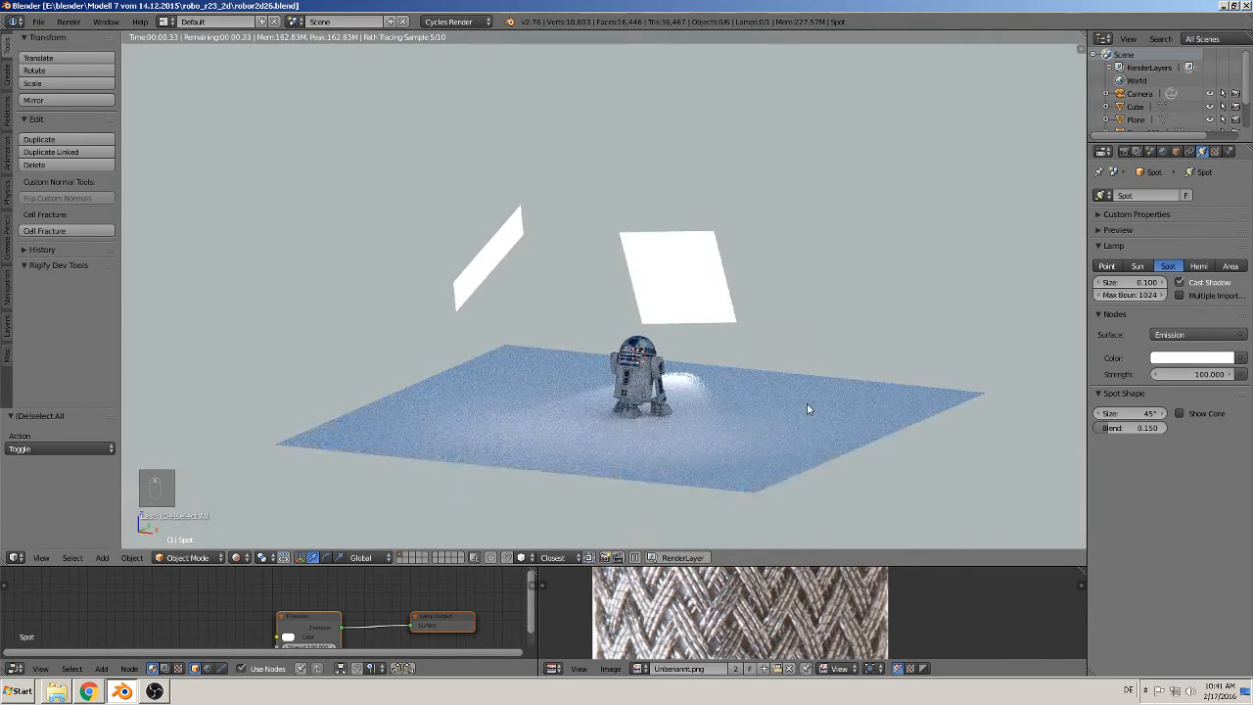
key("KP_1")
scroll(807, 403, "up", 3)
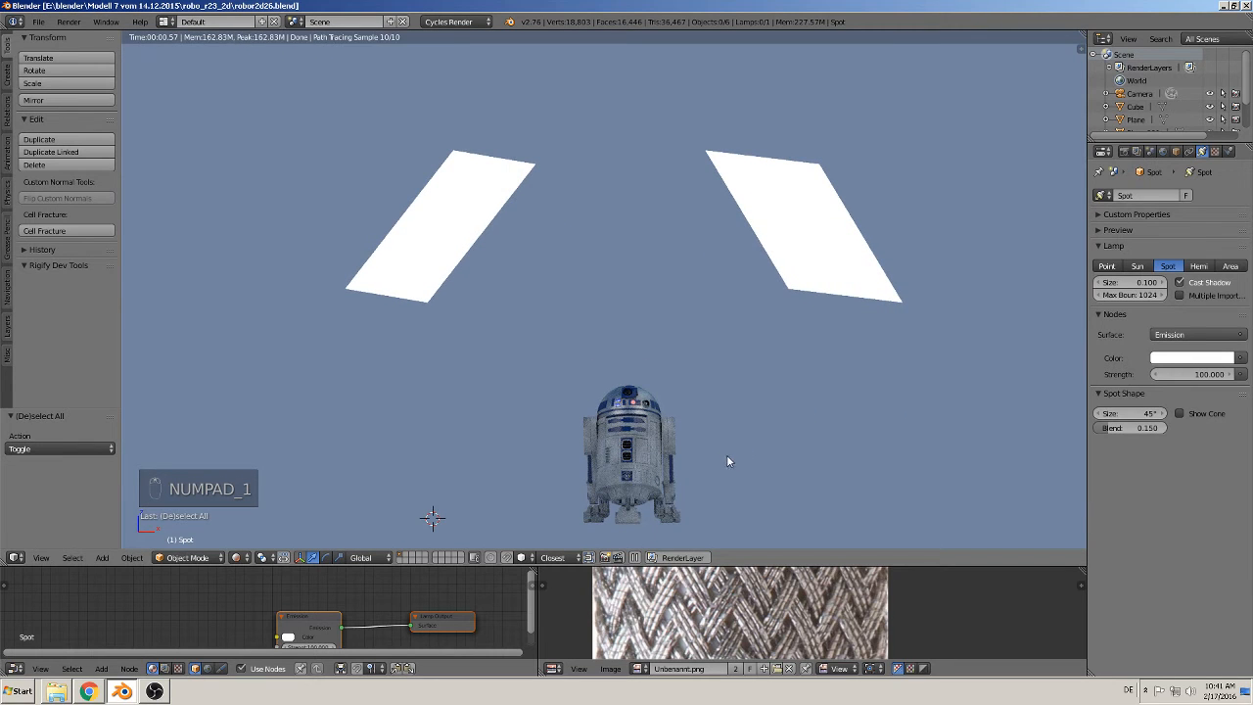
middle_click_drag(676, 410, 546, 324, "shift")
scroll(539, 325, "up", 3)
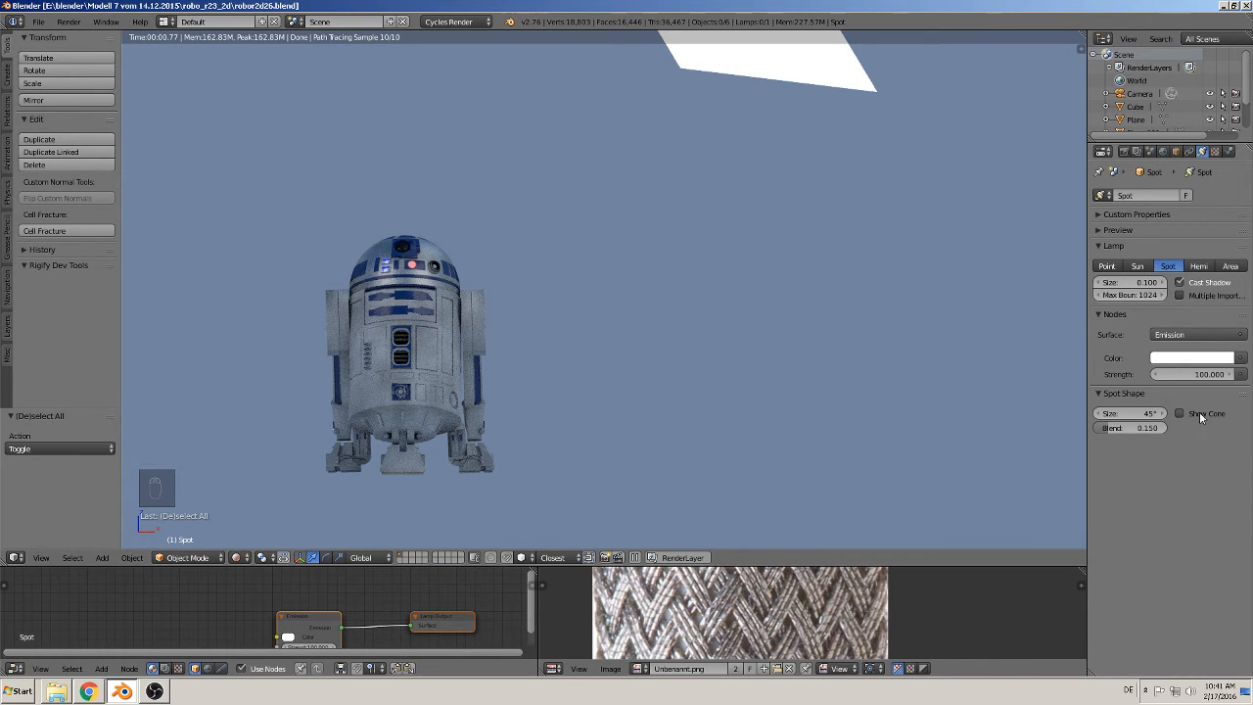
Step: Try spot lamp emission strengths of 250, 1000 and 10000 on the rendered robot
left_click_drag(1200, 374, 1241, 374)
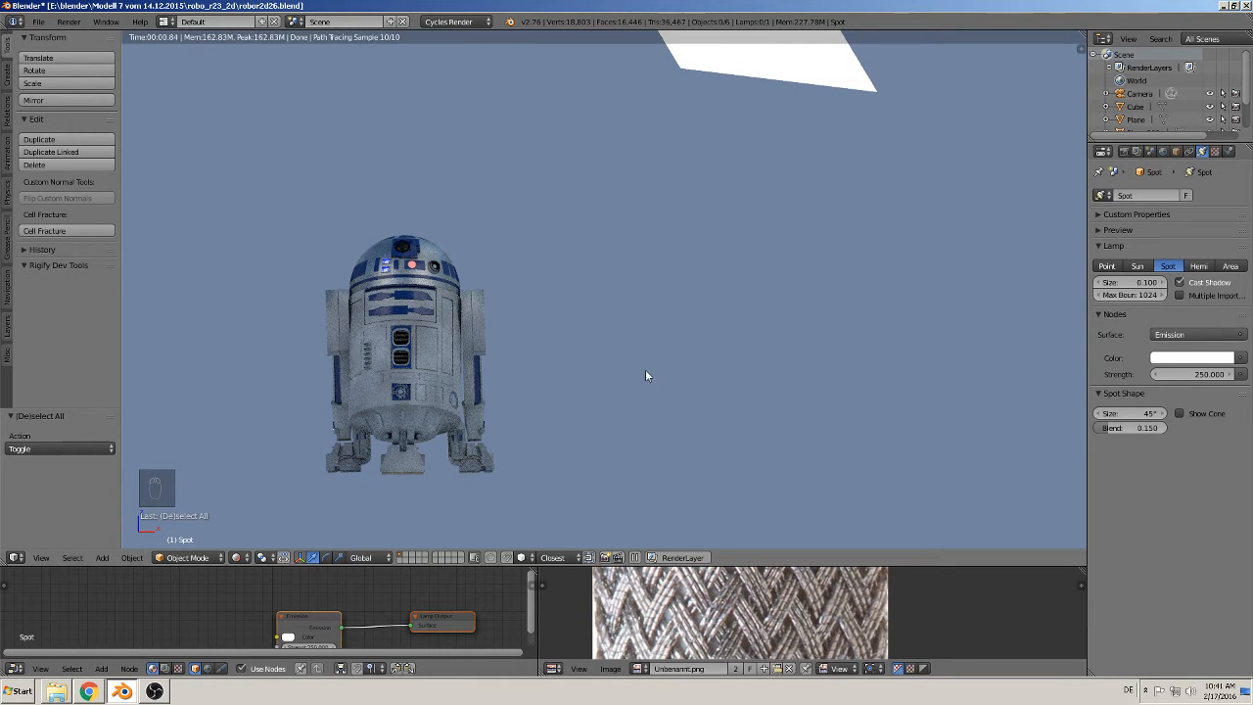
left_click(1206, 374)
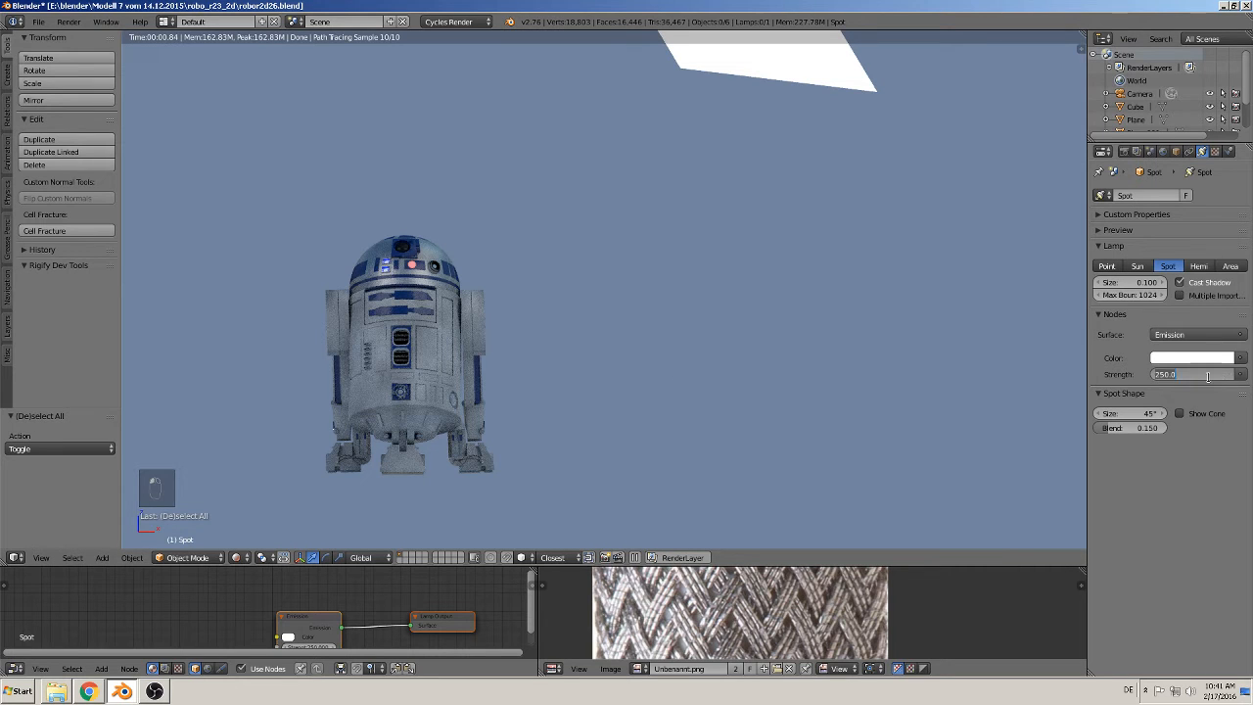
type("1000")
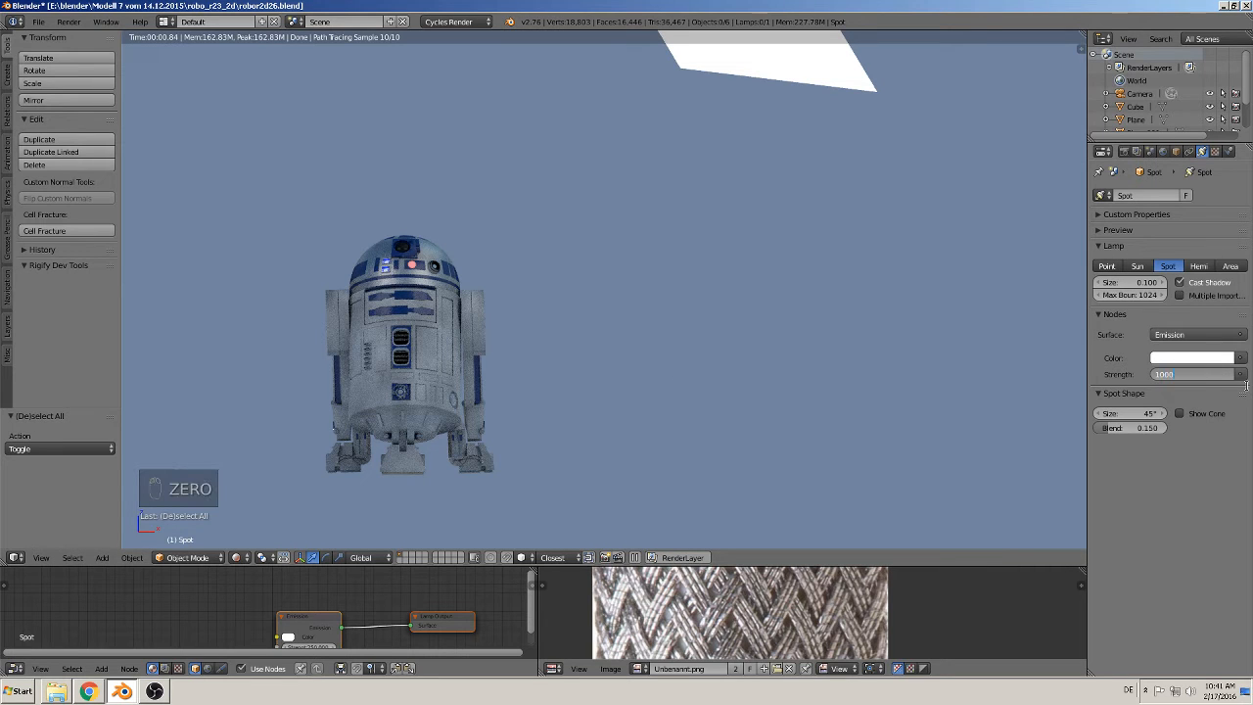
key("Return")
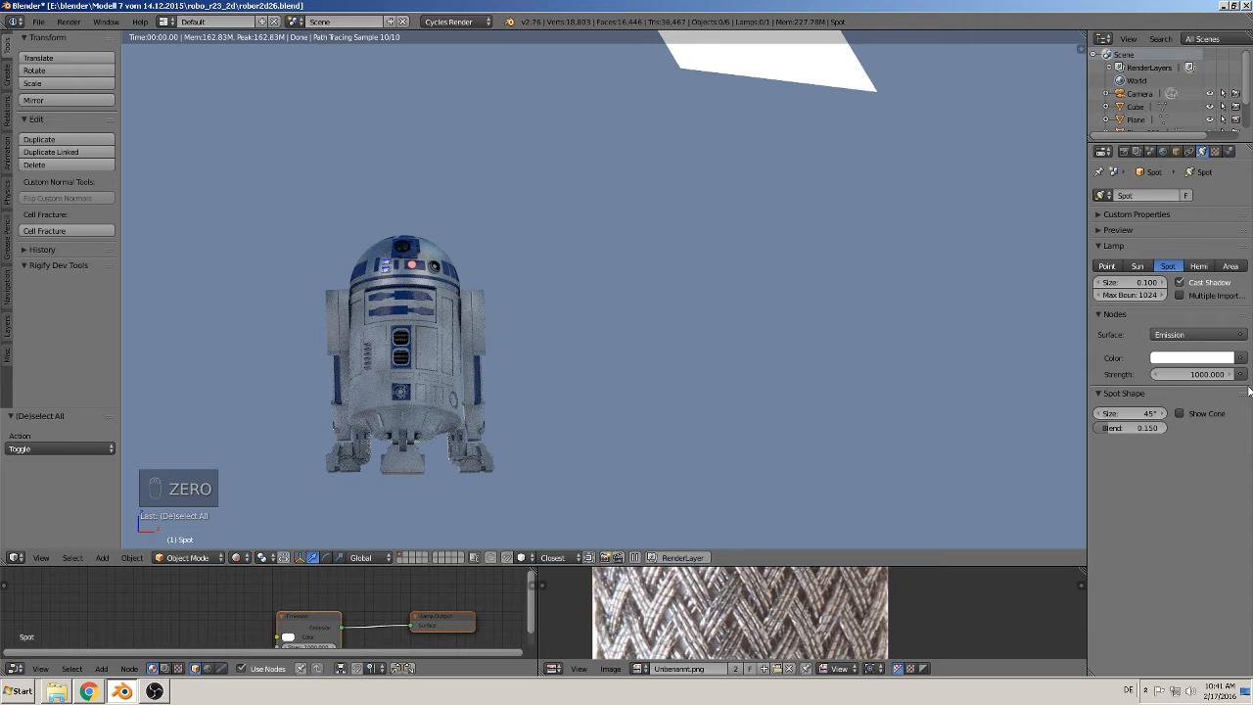
left_click(1194, 375)
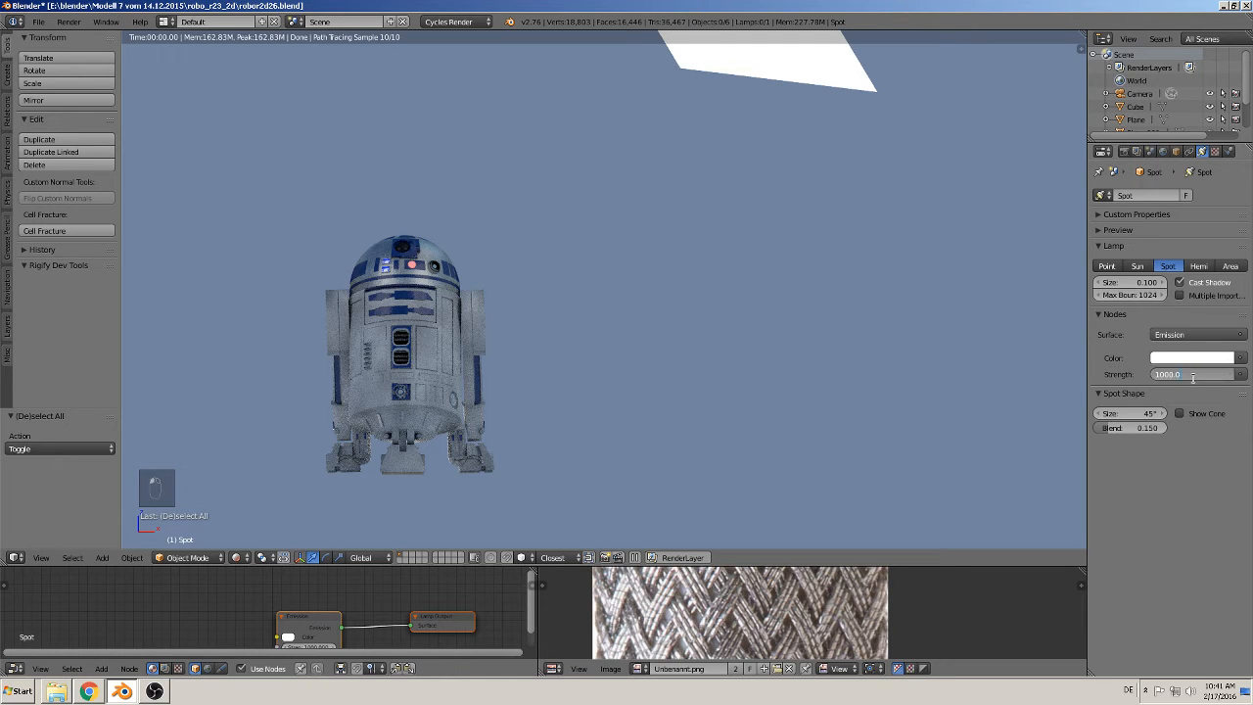
key("BackSpace")
key("Return")
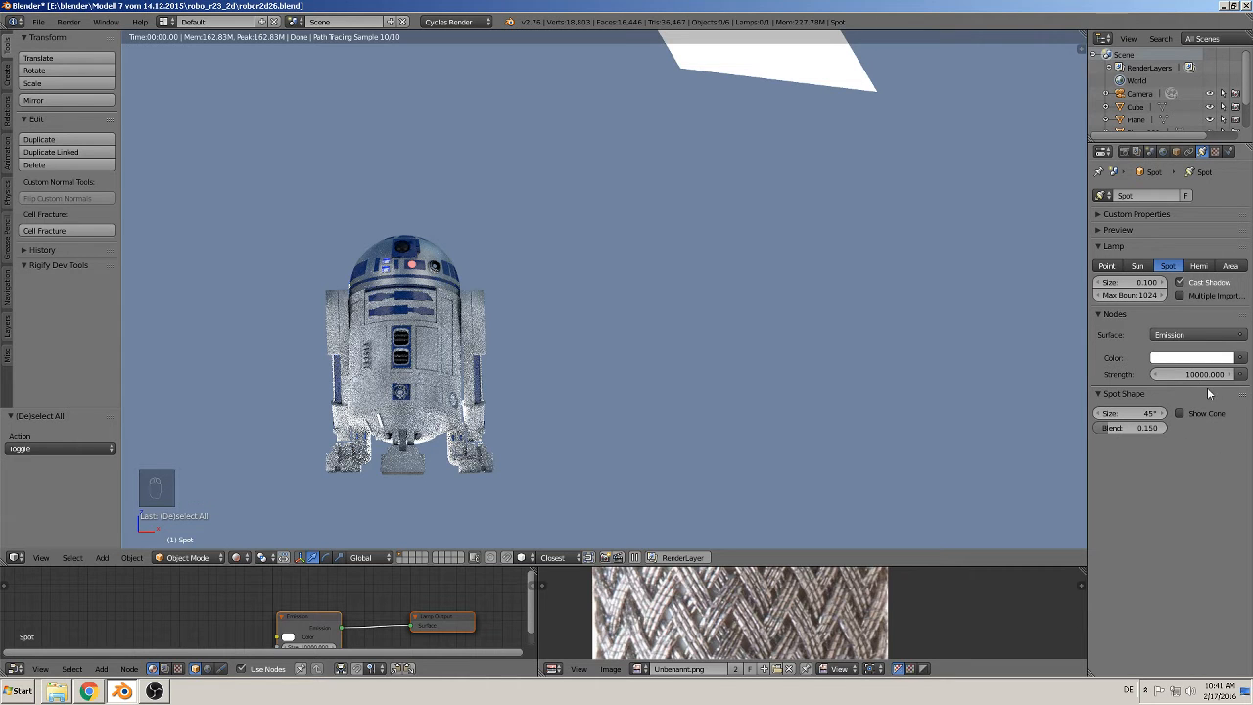
Step: Try reduced spot lamp strengths of 9815.8, 3815.8 and 1815.8
left_click_drag(1191, 376, 1218, 375)
left_click(1184, 375)
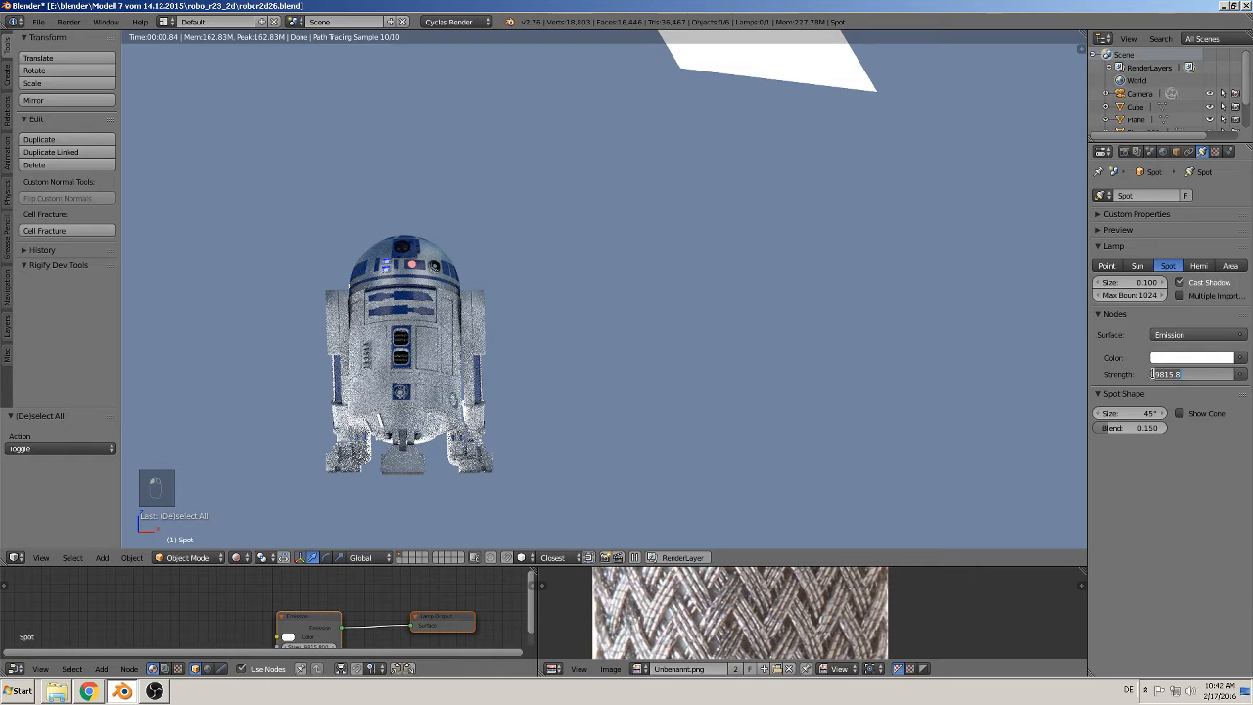
left_click(1158, 373)
key("Return")
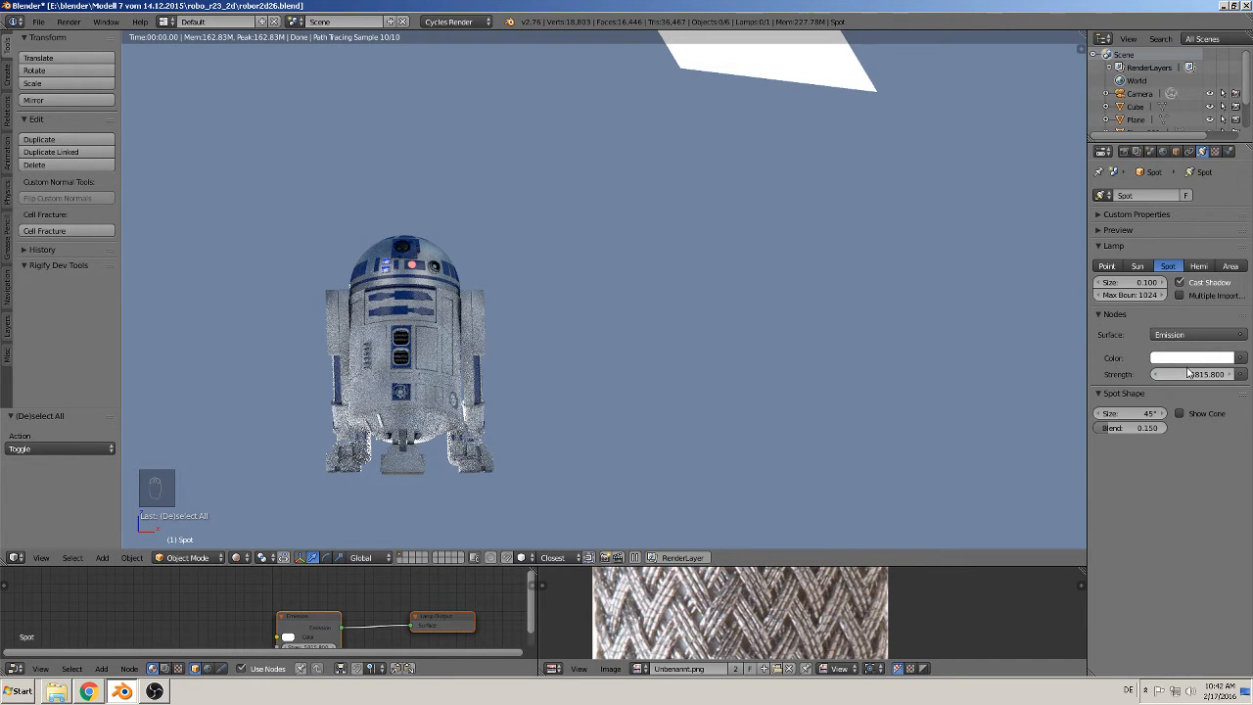
left_click(1188, 374)
left_click(1159, 373)
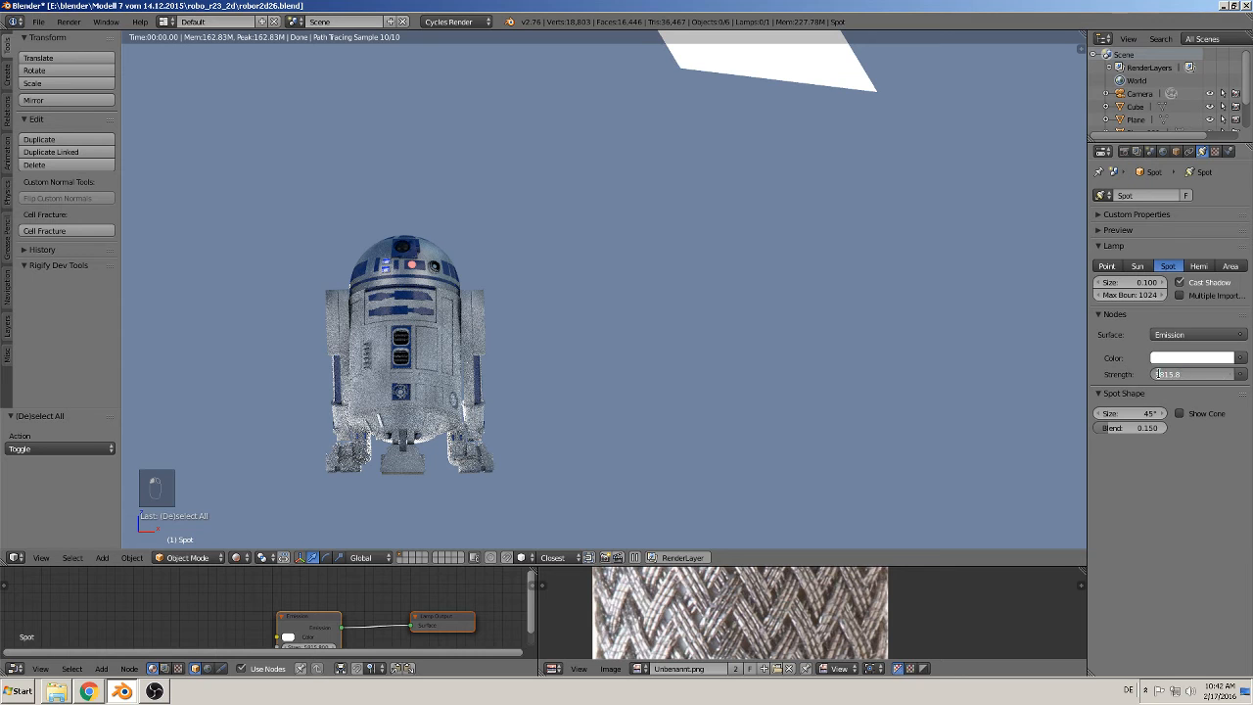
key("Return")
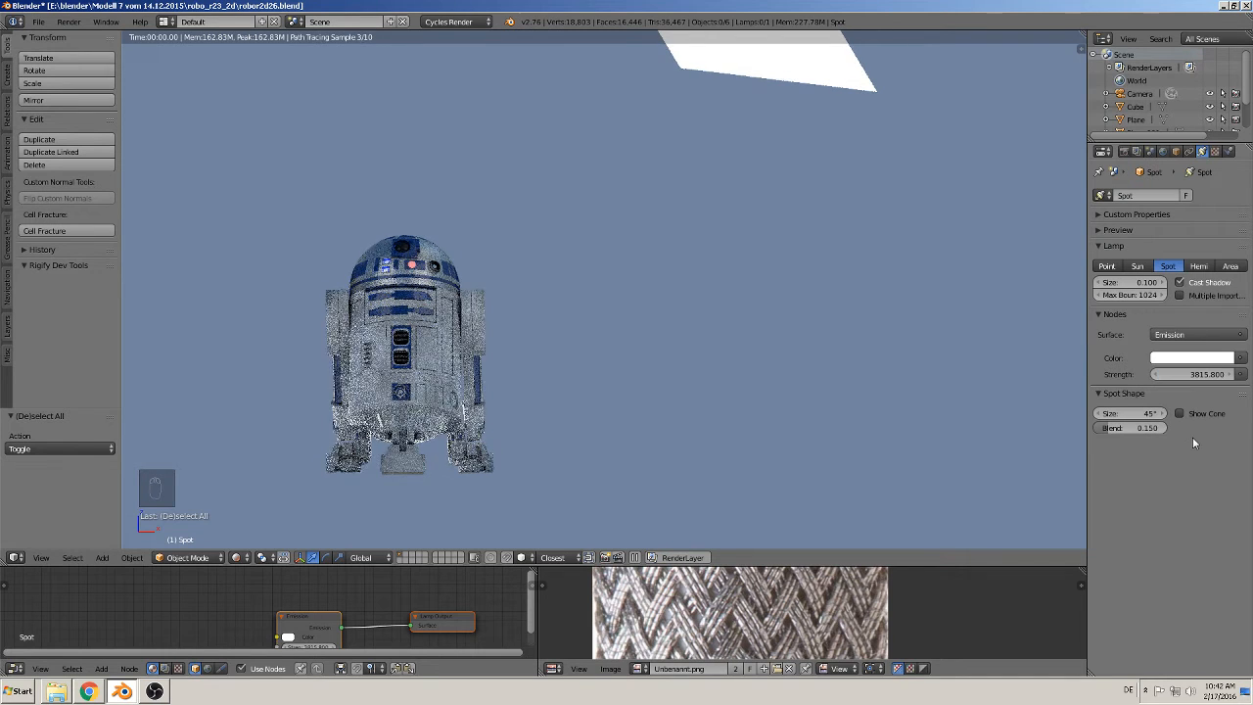
left_click(1204, 380)
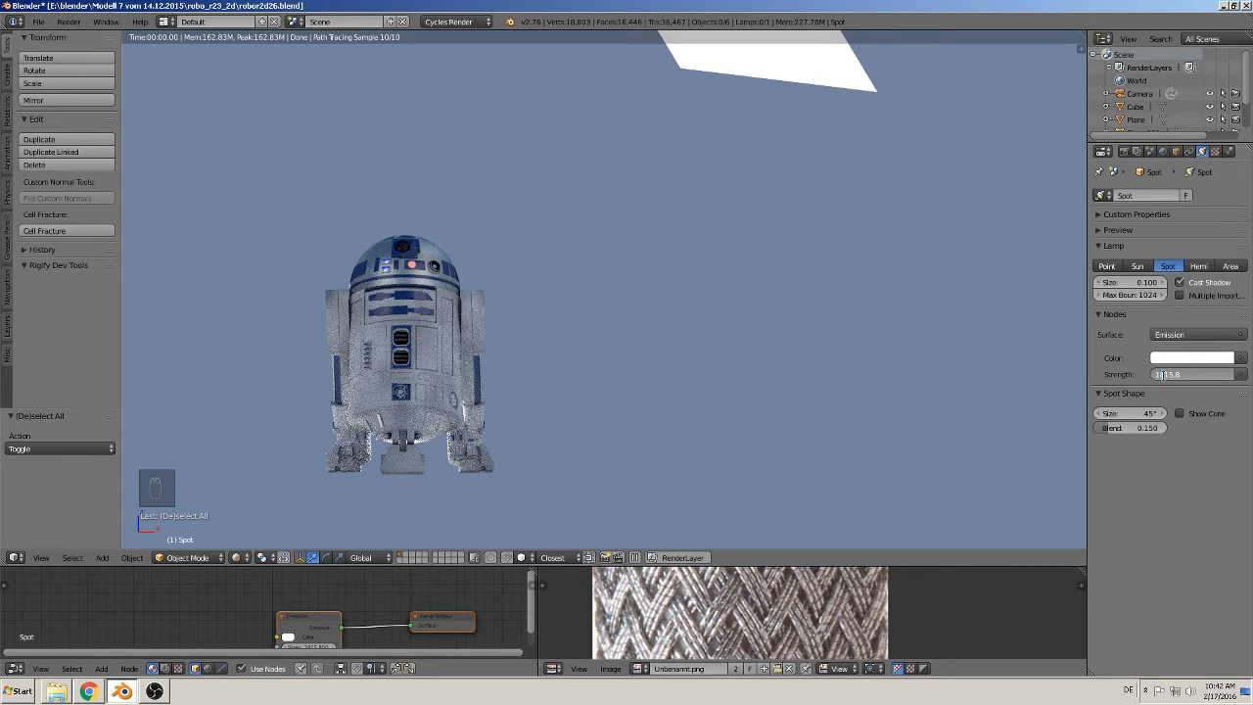
type("1")
key("Return")
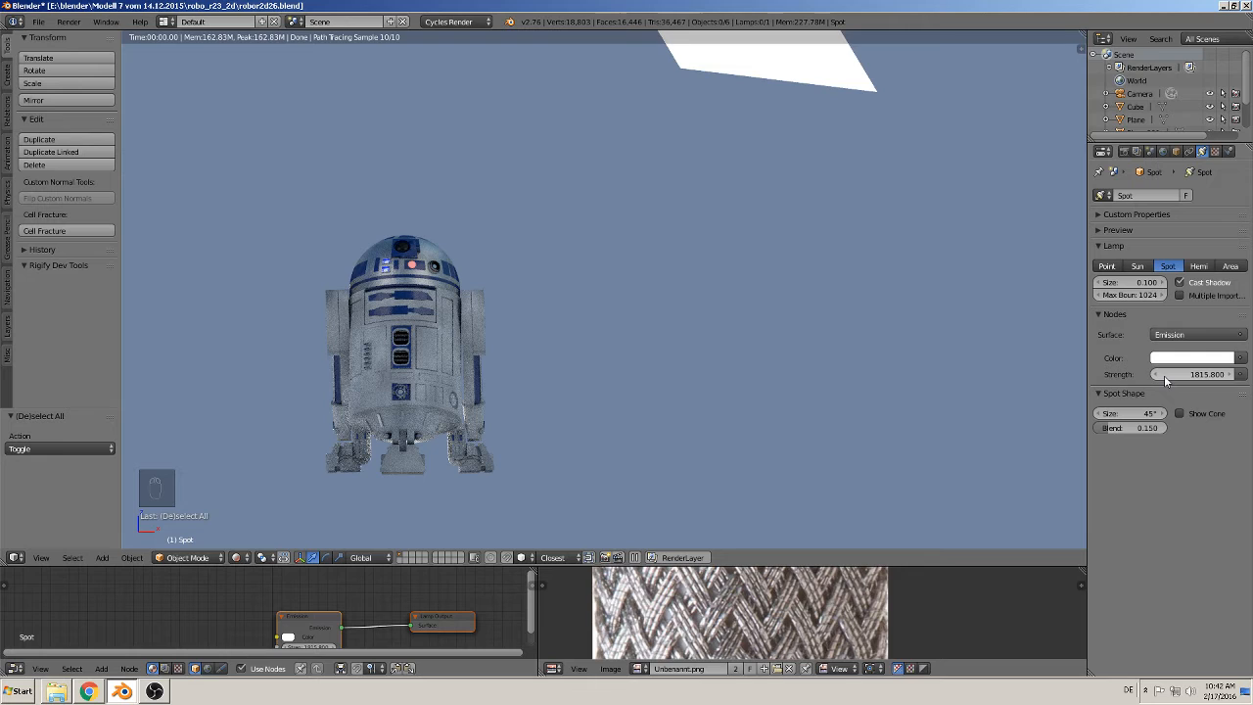
Step: Set the spot lamp's emission strength to 1015.8
left_click(1166, 375)
left_click(1166, 374)
key("BackSpace")
type("4")
key("Return")
left_click(1164, 374)
key("BackSpace")
type("0")
key("Return")
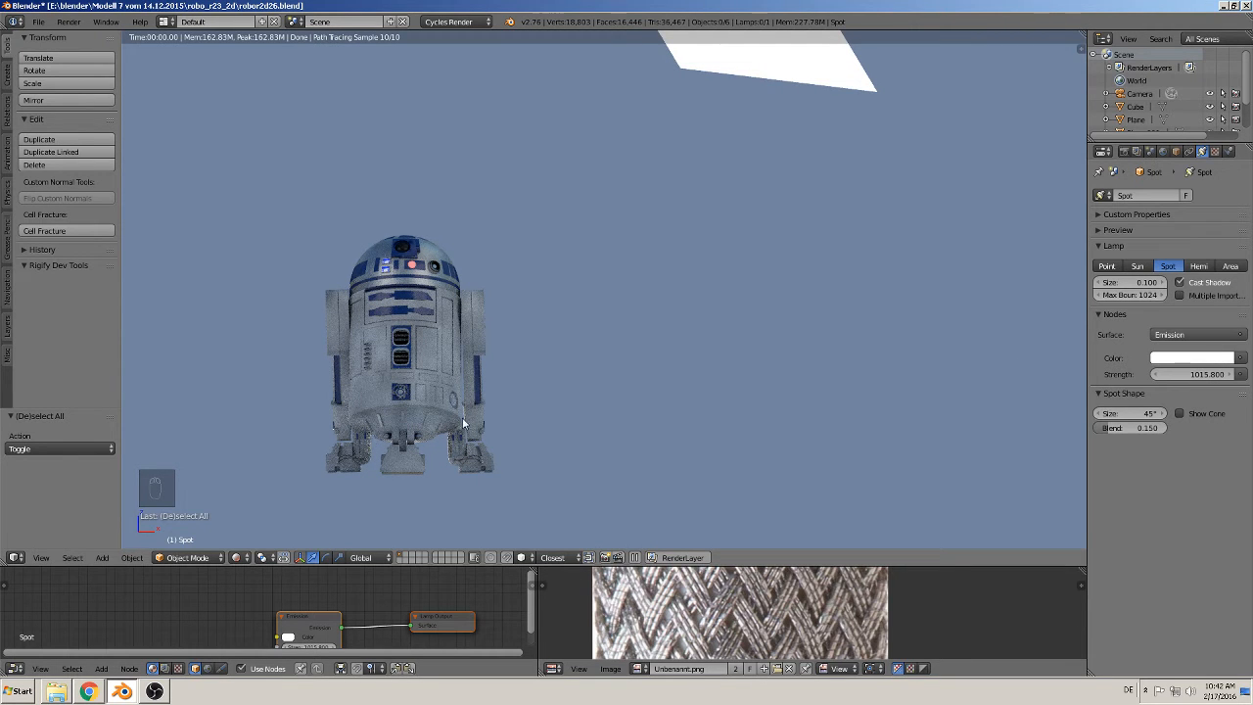
Step: Set the left light plane's emission strength to 5.5 and its emission colour to pure white
scroll(512, 493, "down", 3)
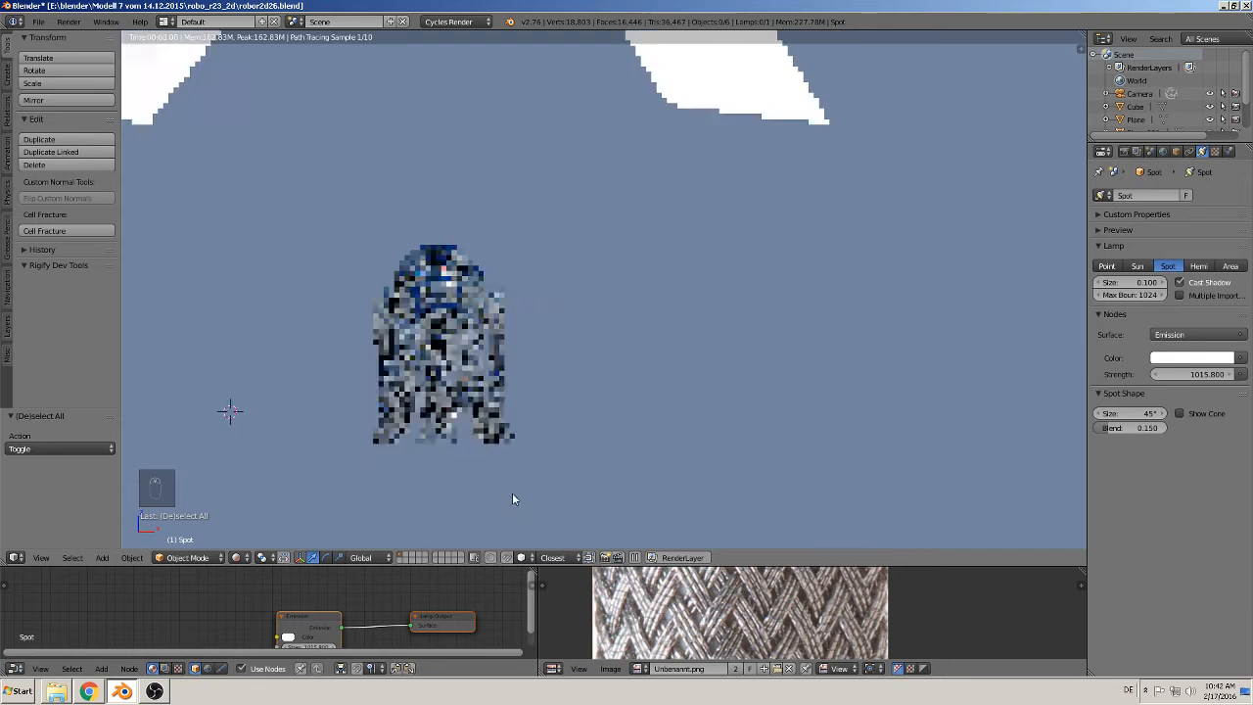
right_click(317, 92)
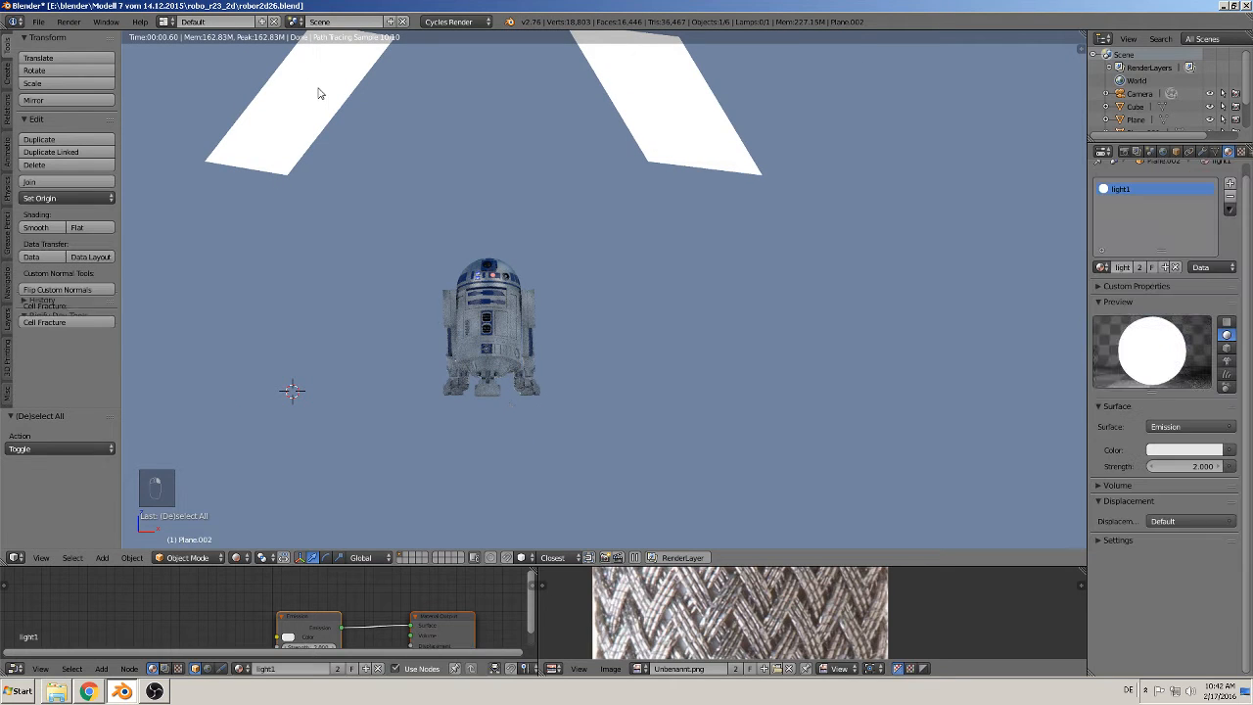
left_click_drag(1183, 466, 1222, 466)
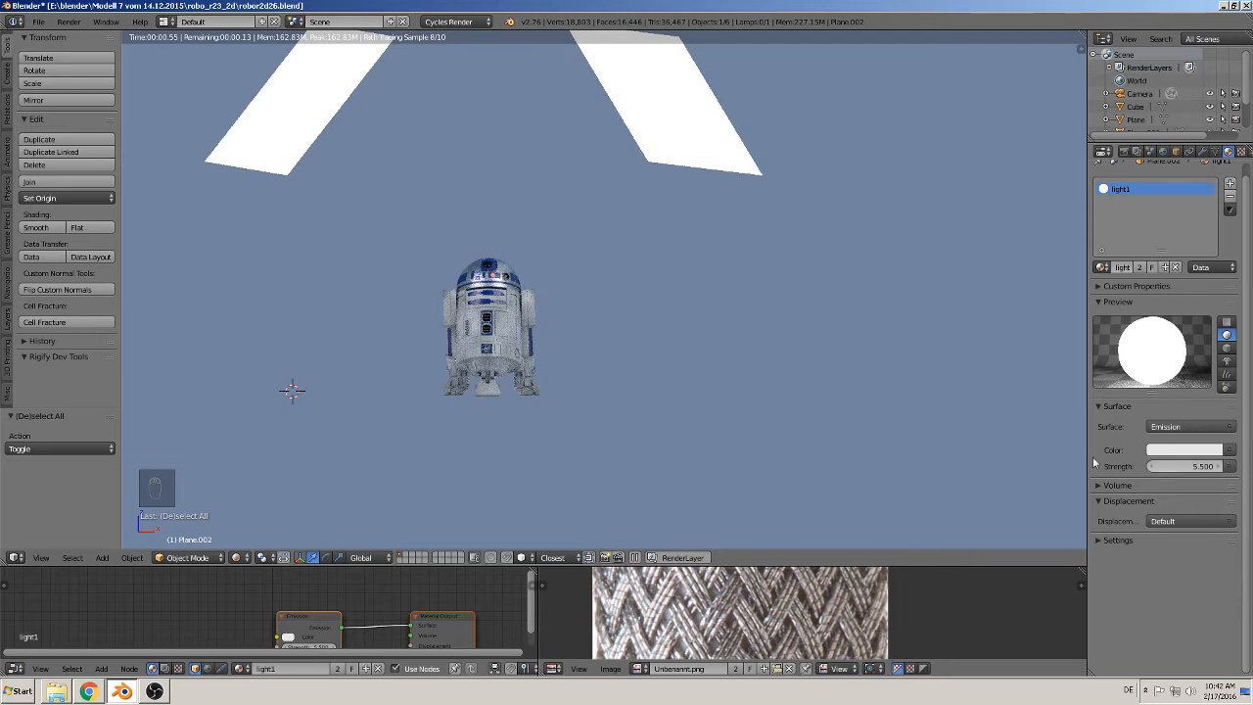
scroll(593, 417, "up", 3)
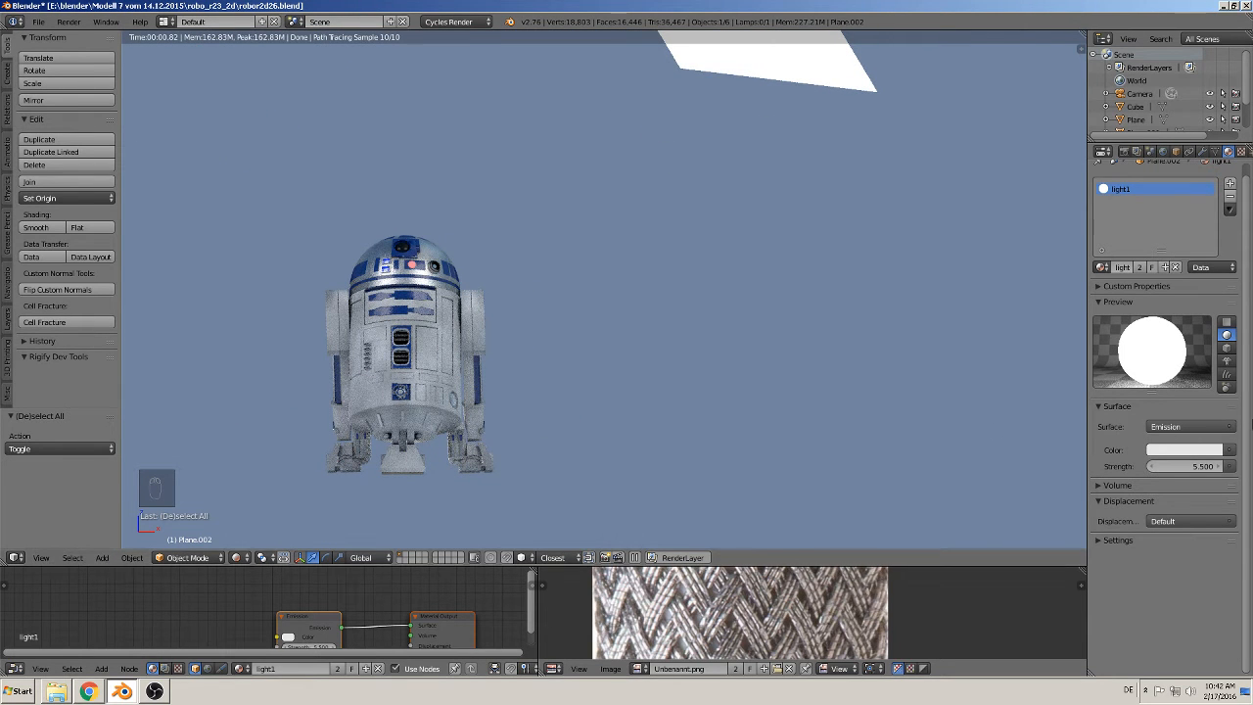
left_click(1183, 451)
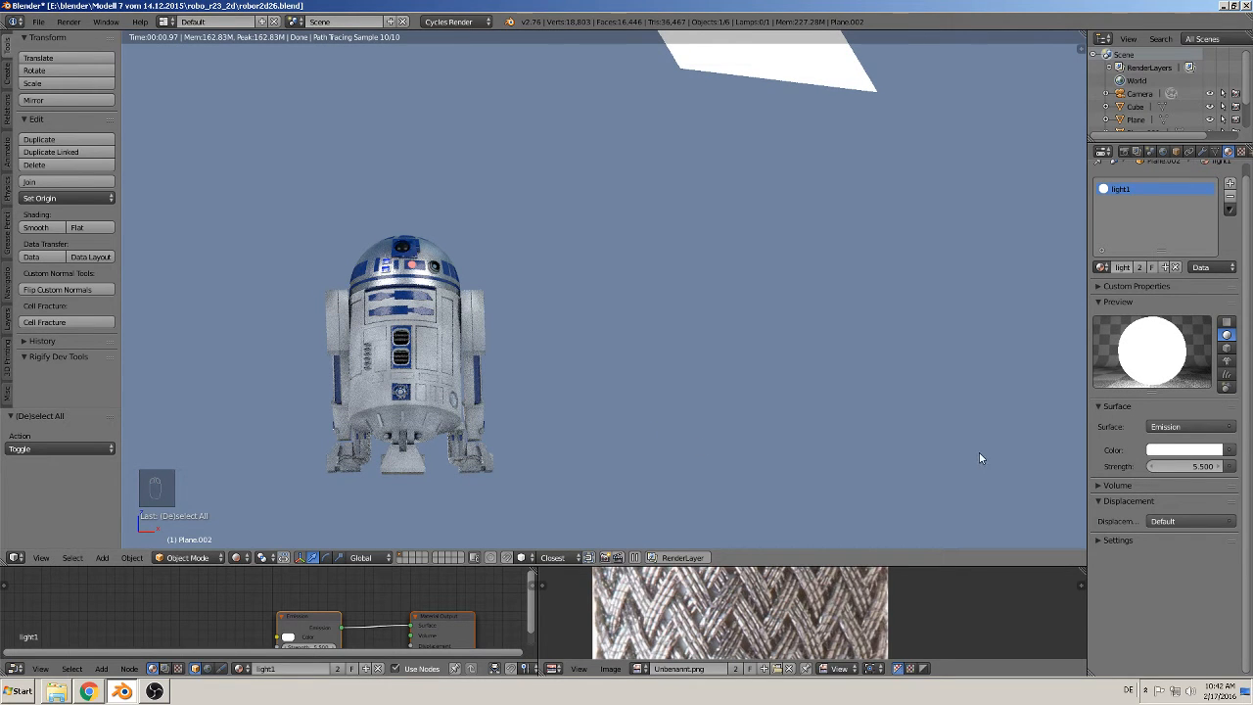
Step: Try emission strengths of 0, 0.9 and 7.6 on the light1 material
left_click_drag(1192, 466, 1077, 468)
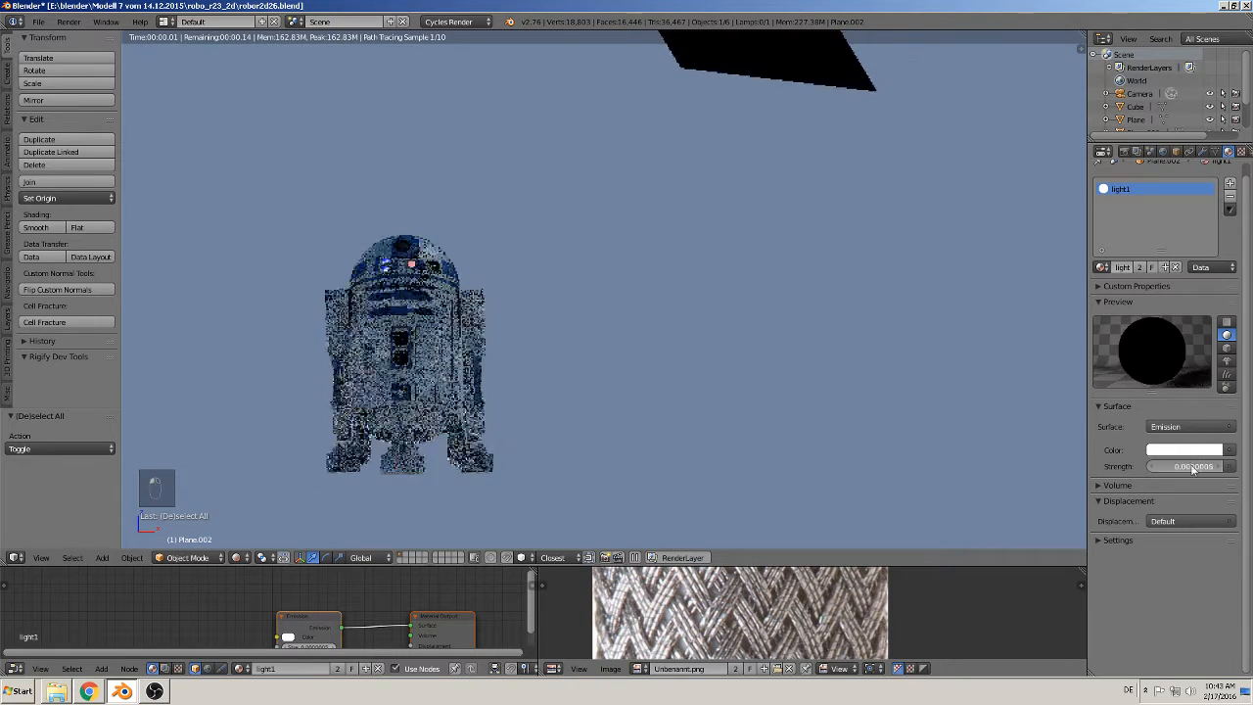
left_click_drag(1192, 468, 1210, 468)
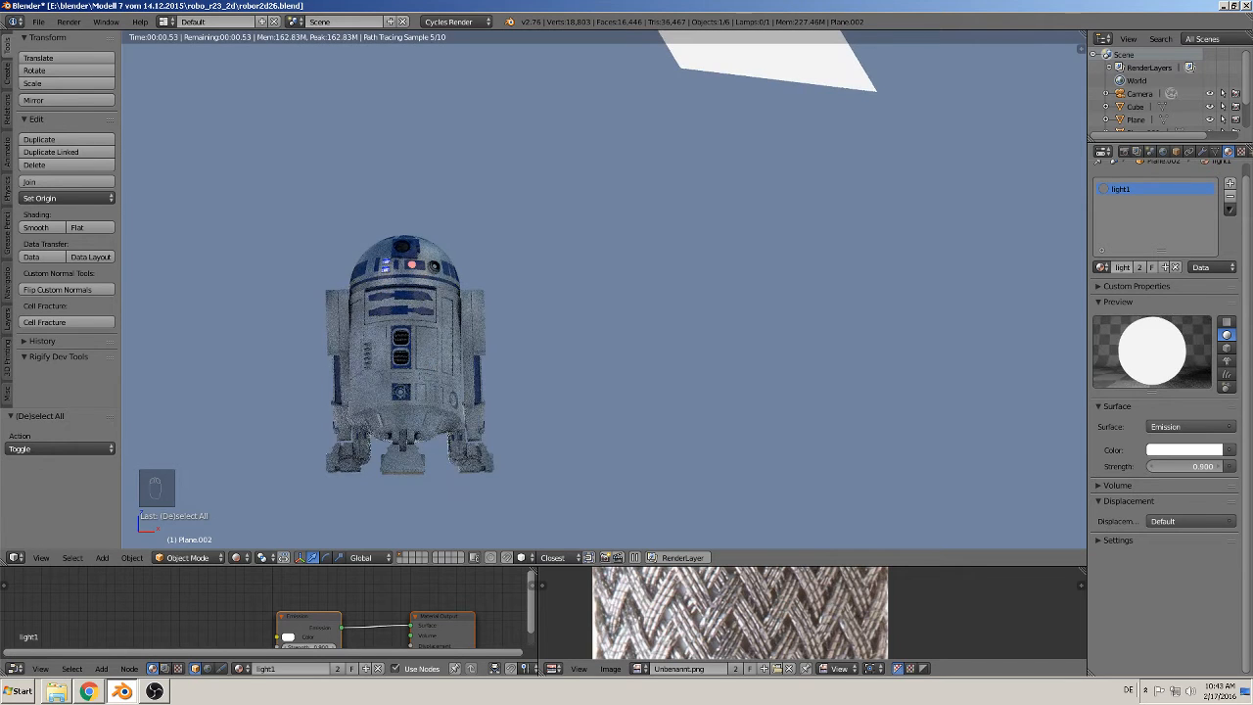
scroll(747, 328, "down", 5)
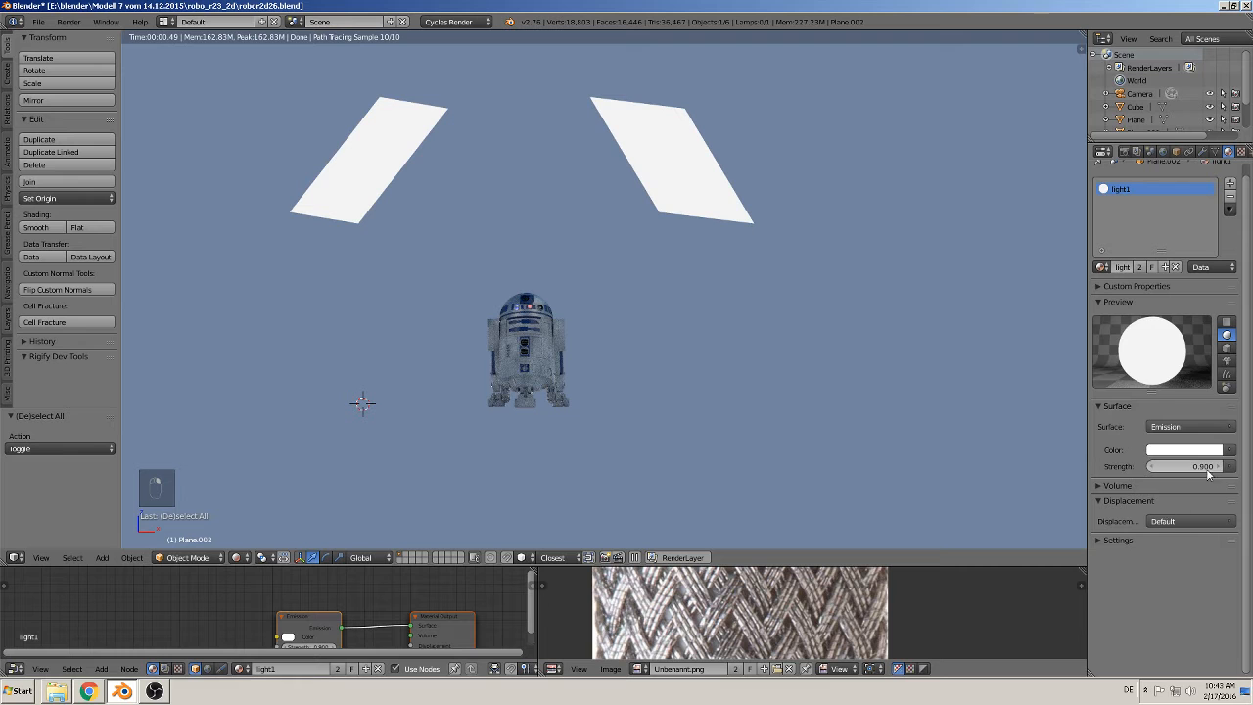
mouse_move(1210, 474)
left_mouse_down()
mouse_move(1252, 474)
mouse_move(1204, 474)
left_mouse_up()
Step: Switch the viewport to Material shading and add a new material named light2 to the right light plane
right_click(722, 211)
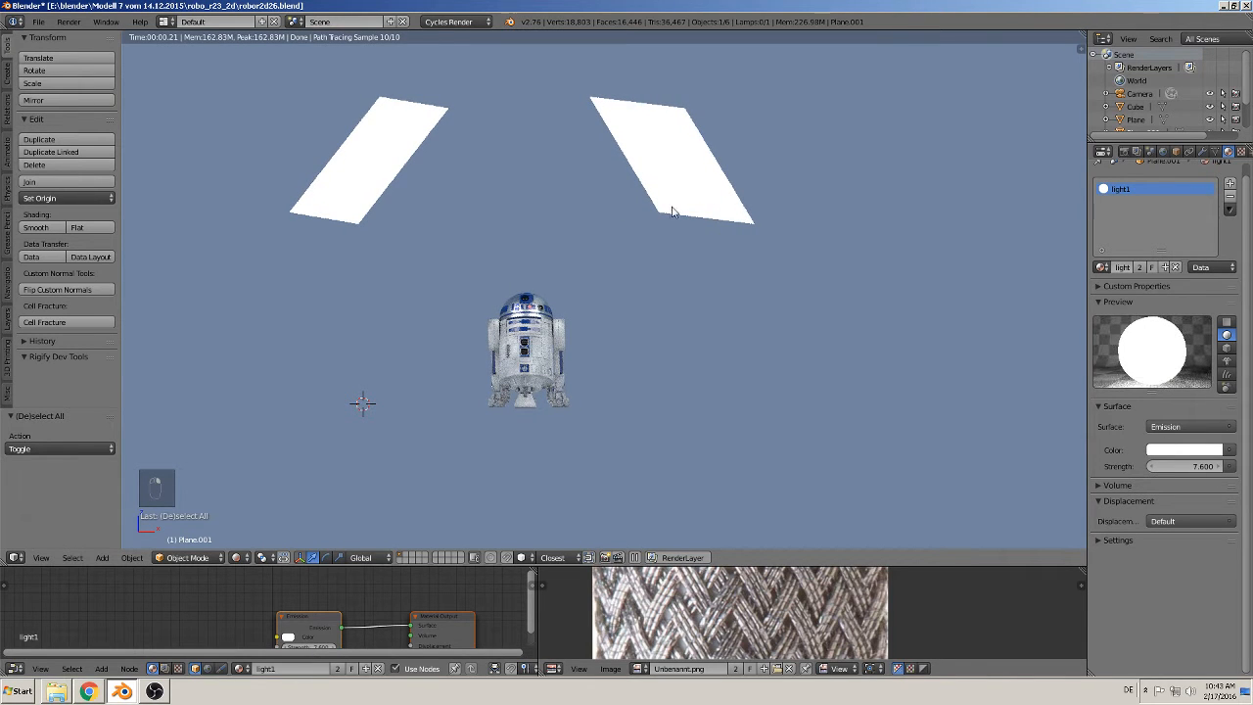
right_click(667, 177)
left_click(236, 557)
left_click(280, 489)
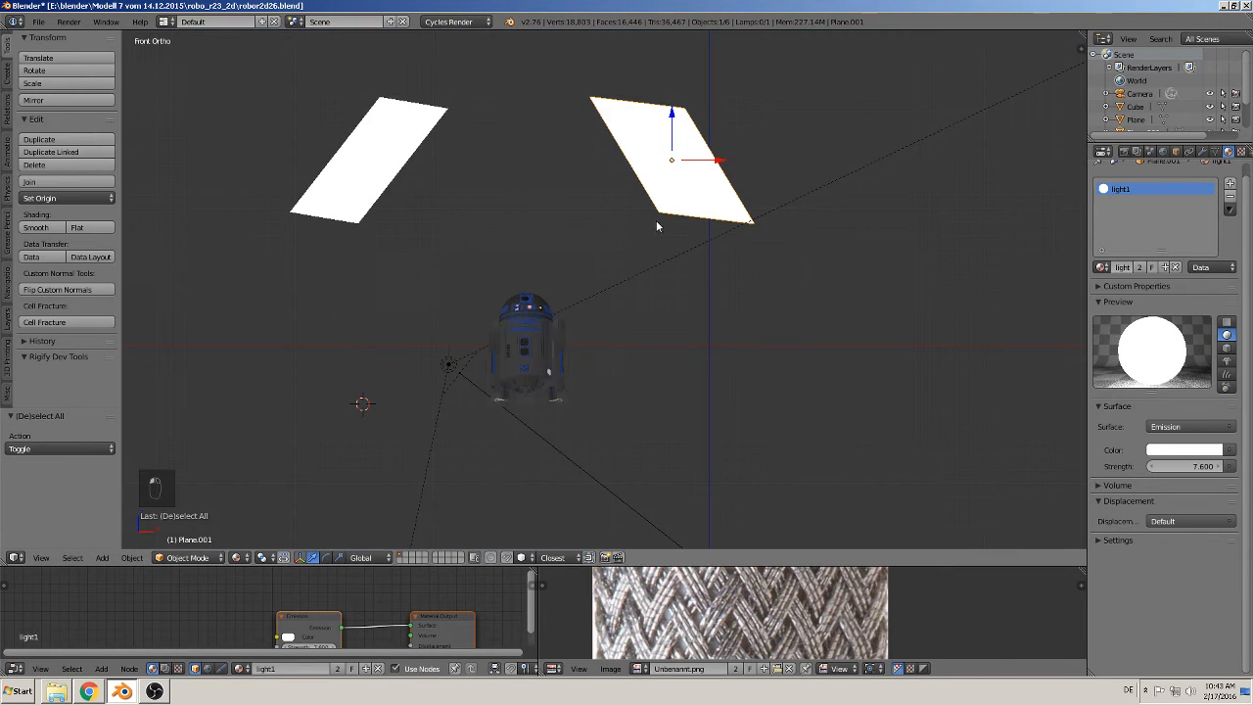
left_click(1231, 183)
left_click(1151, 267)
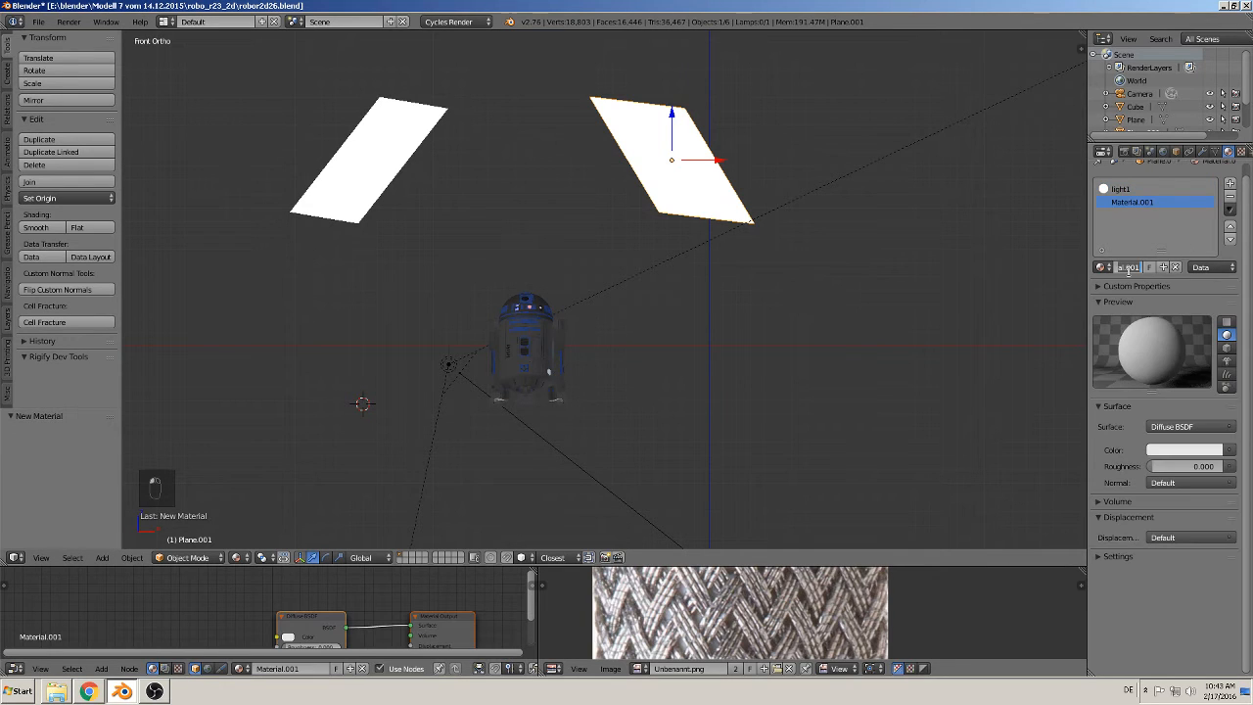
type("light2")
key("Return")
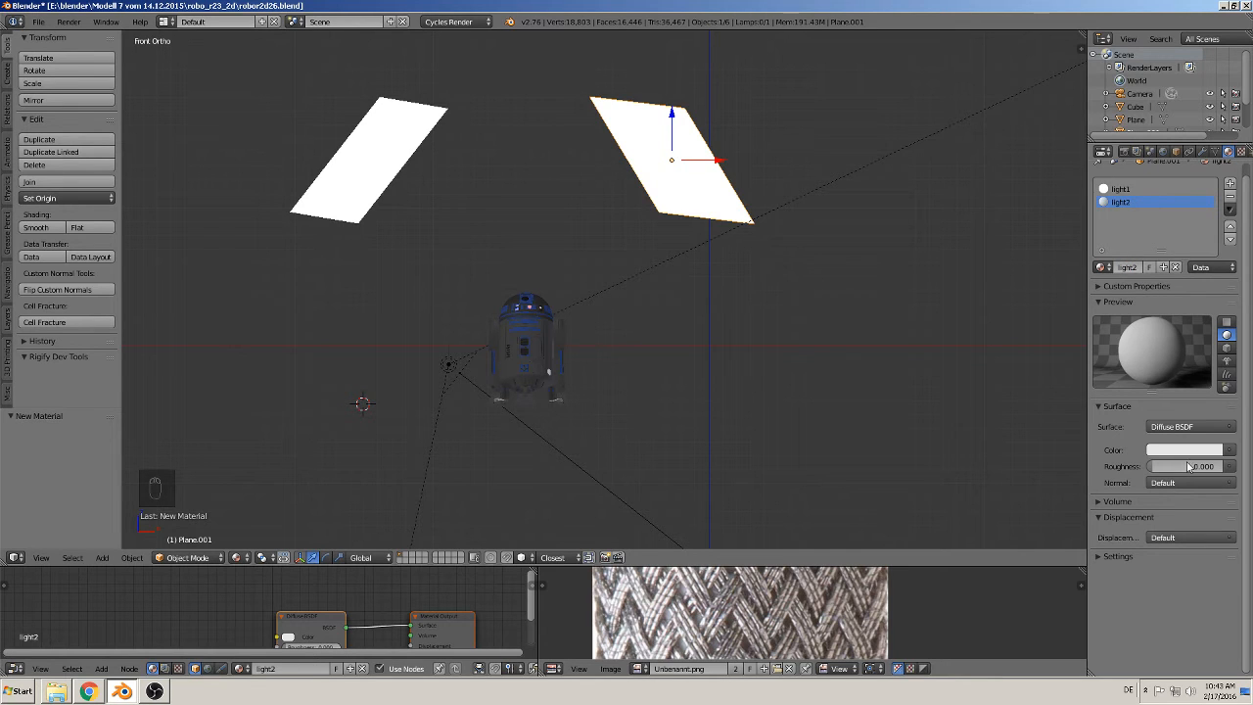
Step: Change the light2 material's surface to Emission and return the viewport to Rendered shading
left_click(1164, 427)
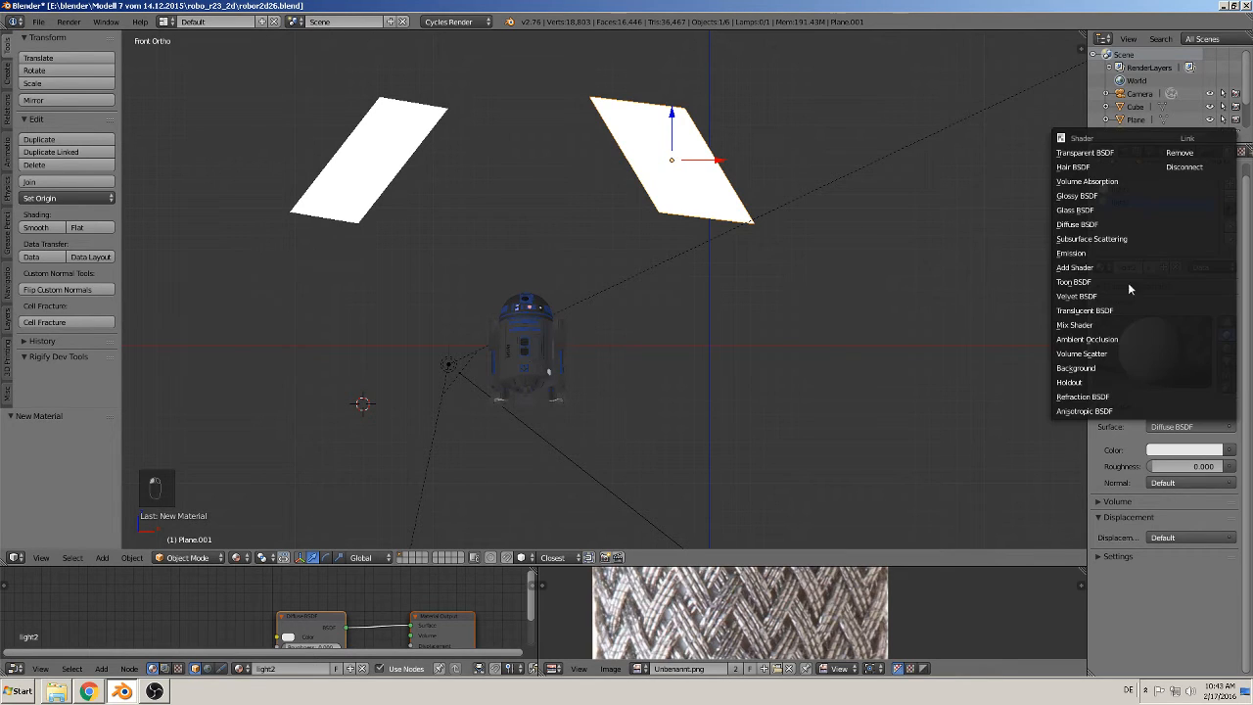
left_click(1120, 254)
scroll(852, 359, "up", 2)
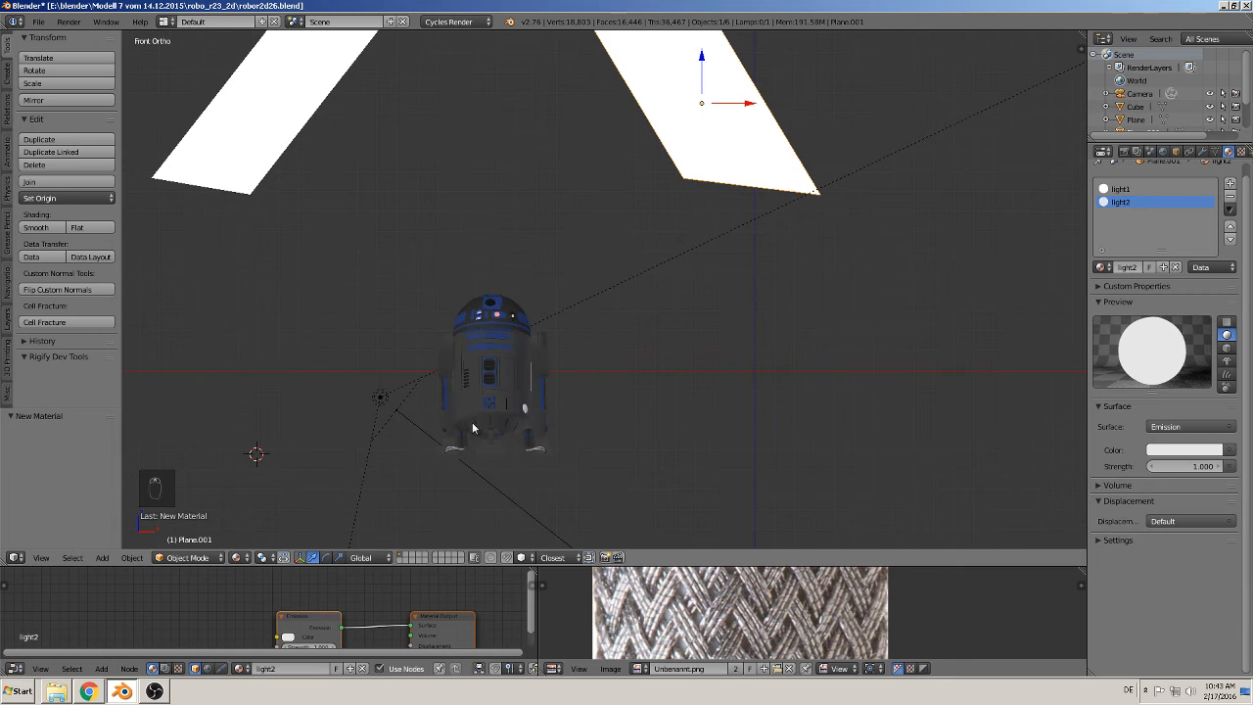
left_click(236, 557)
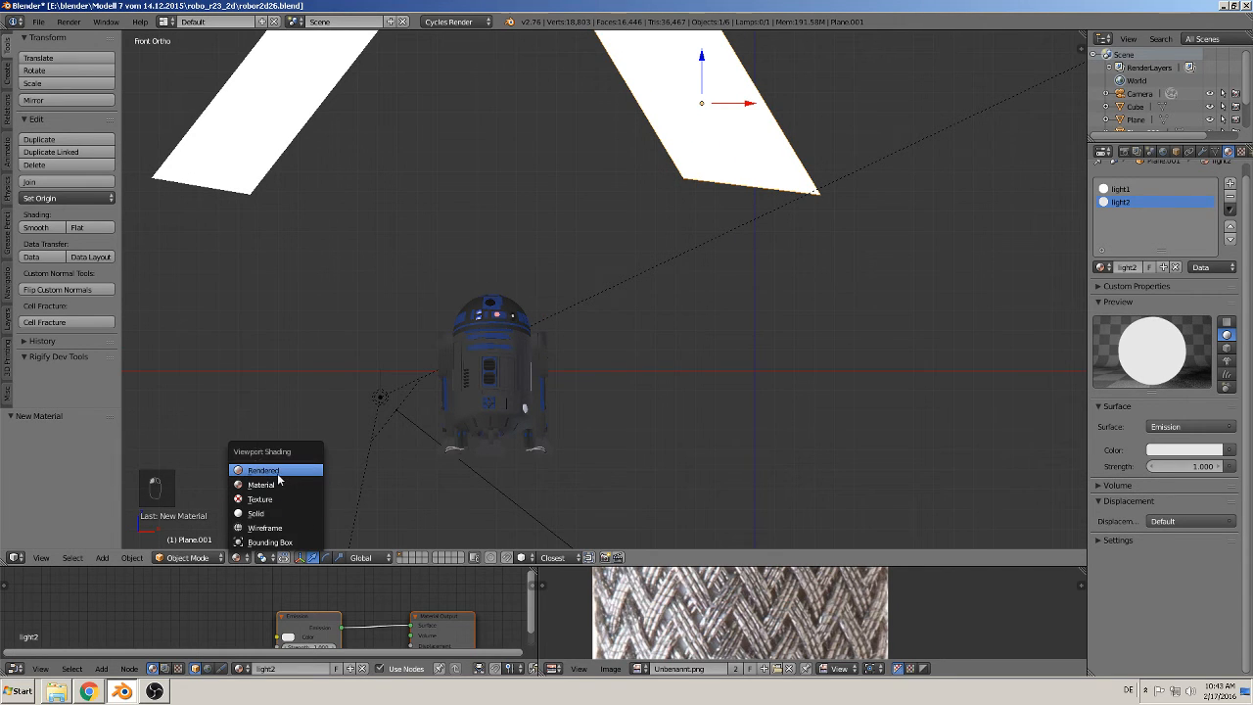
left_click(278, 473)
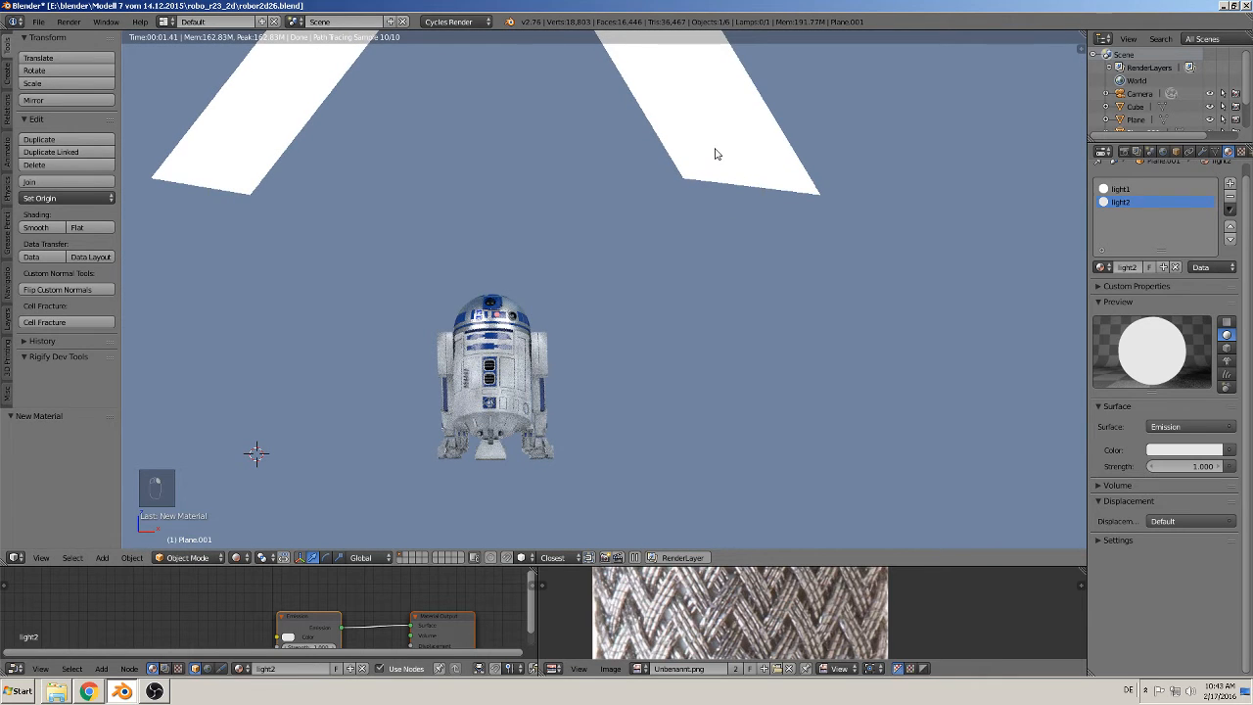
Step: Set the light1 material's emission strength to 1.9 on the left light plane and check the rendered robot
right_click(252, 132)
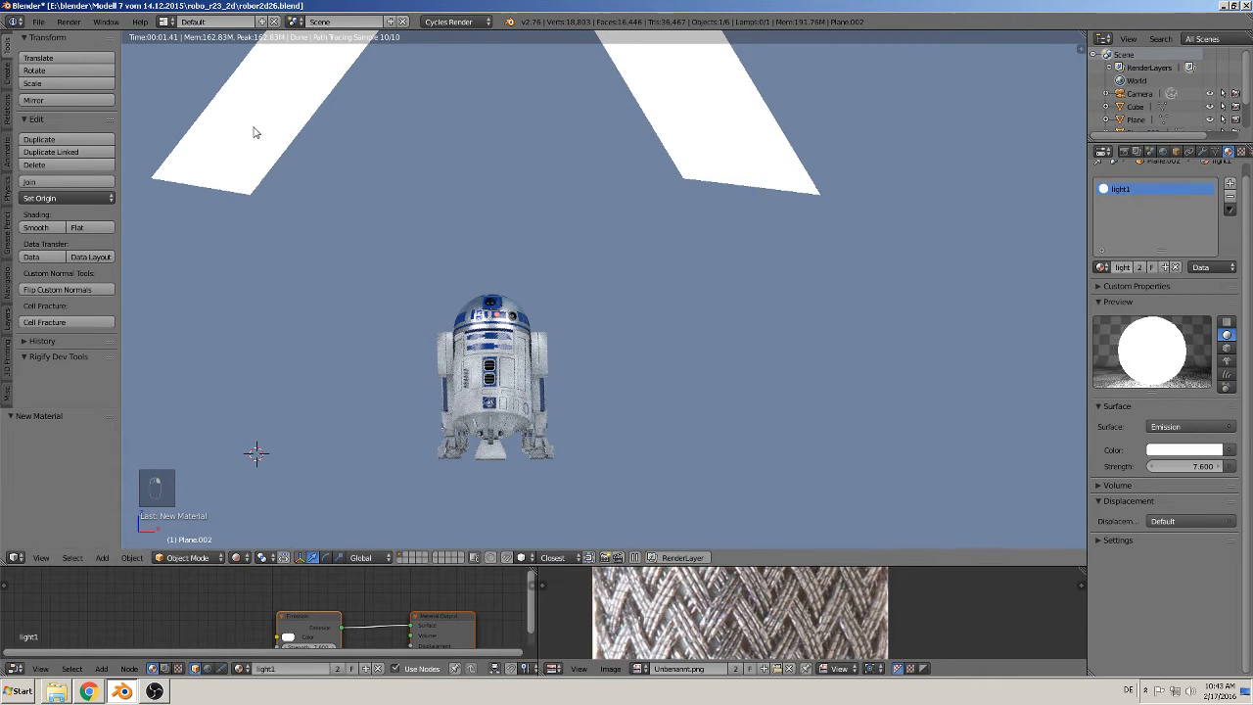
scroll(566, 438, "up", 2)
scroll(566, 439, "down", 1)
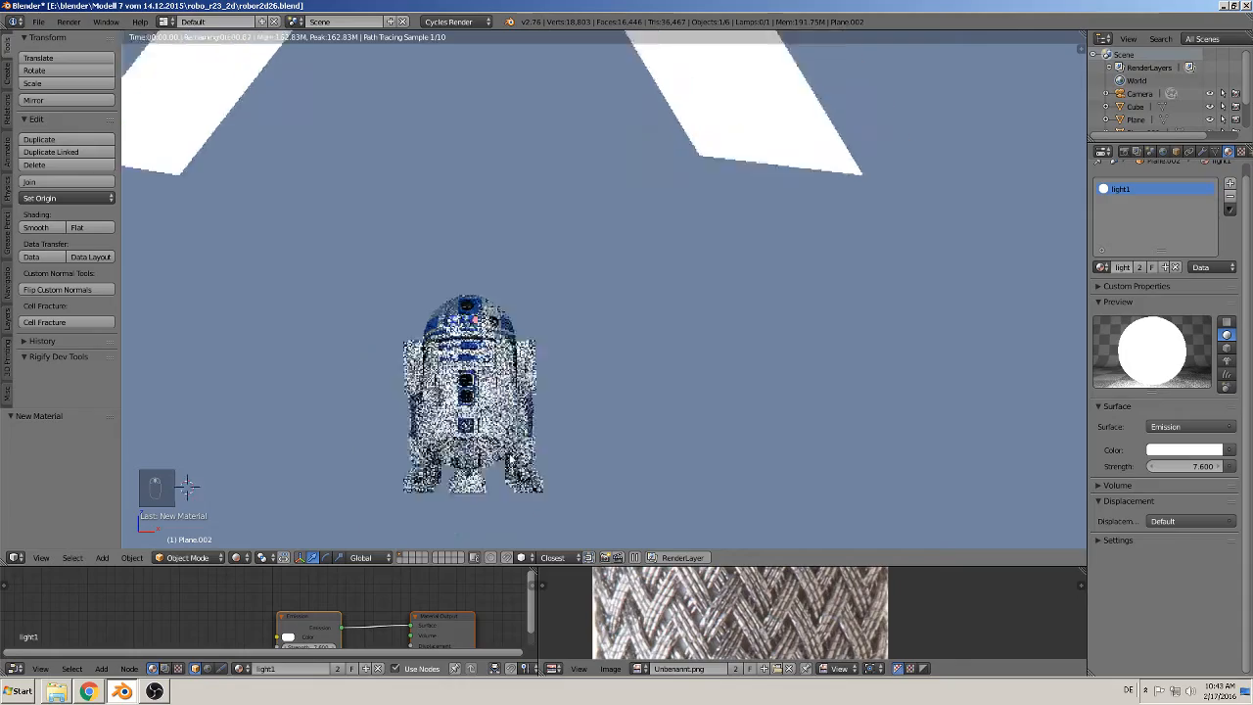
scroll(566, 438, "up", 3)
middle_click_drag(445, 365, 564, 248, "shift")
scroll(564, 251, "up", 2)
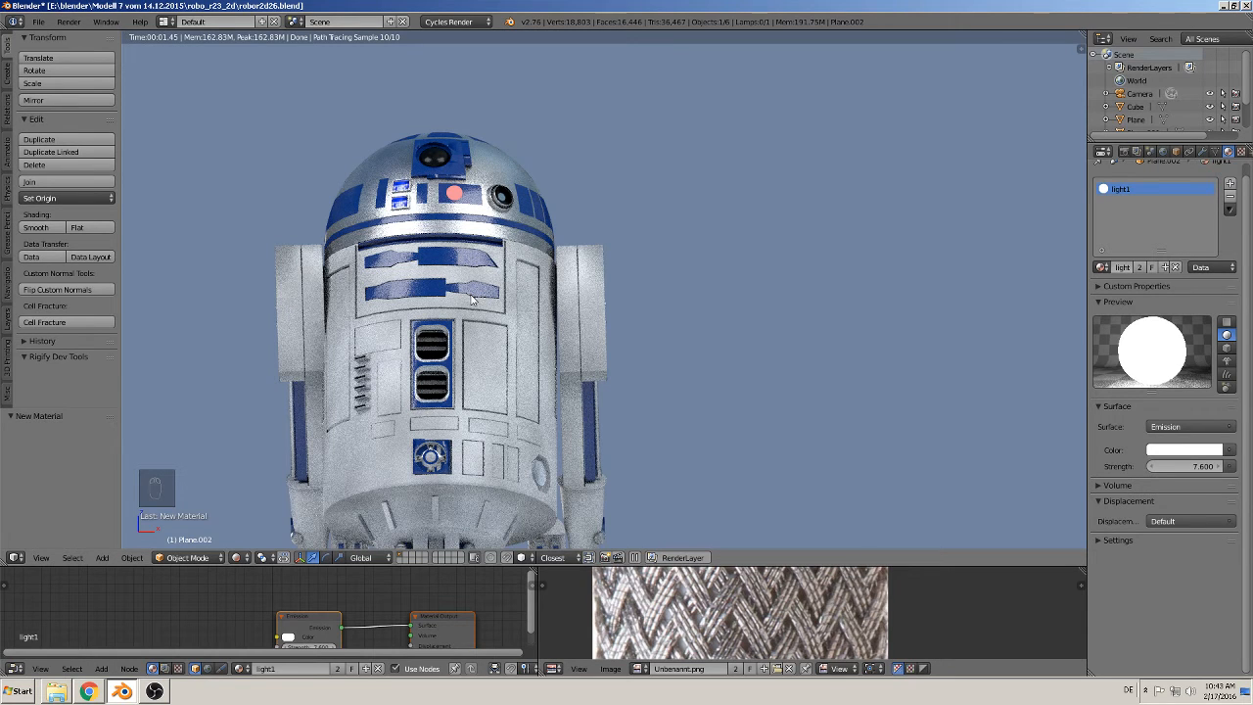
left_click_drag(1190, 466, 1171, 470)
scroll(780, 396, "down", 3)
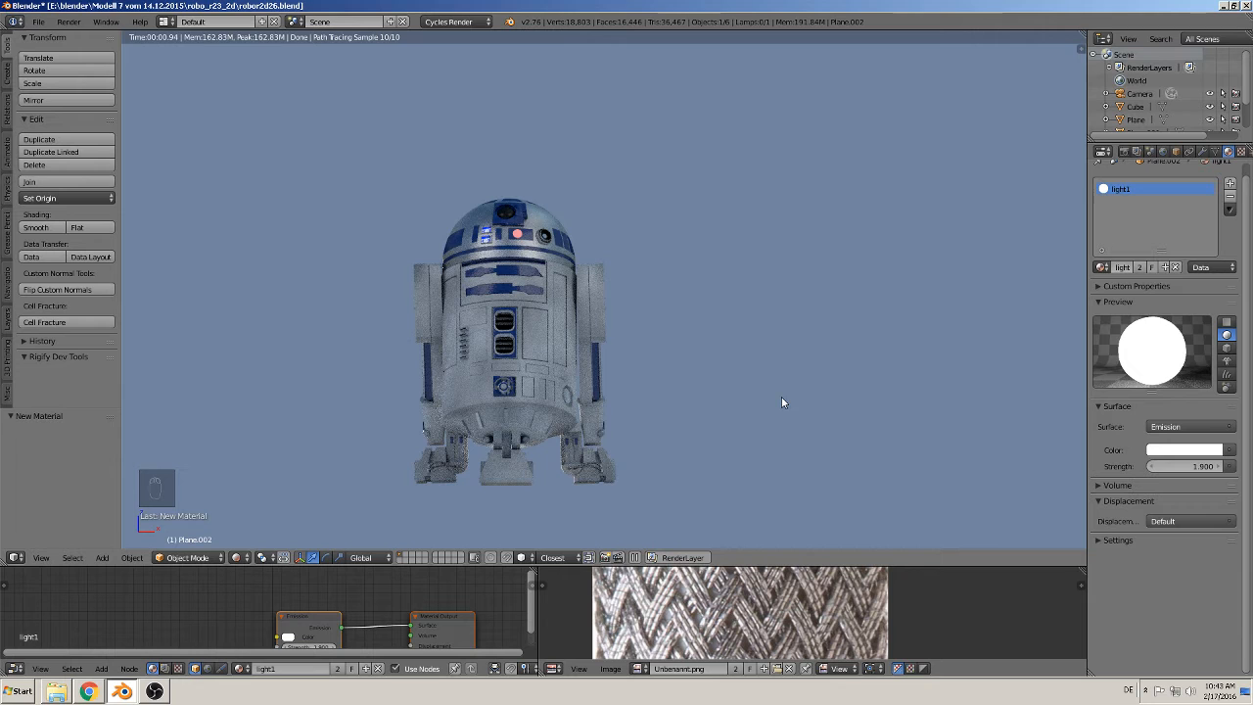
scroll(782, 398, "down", 1)
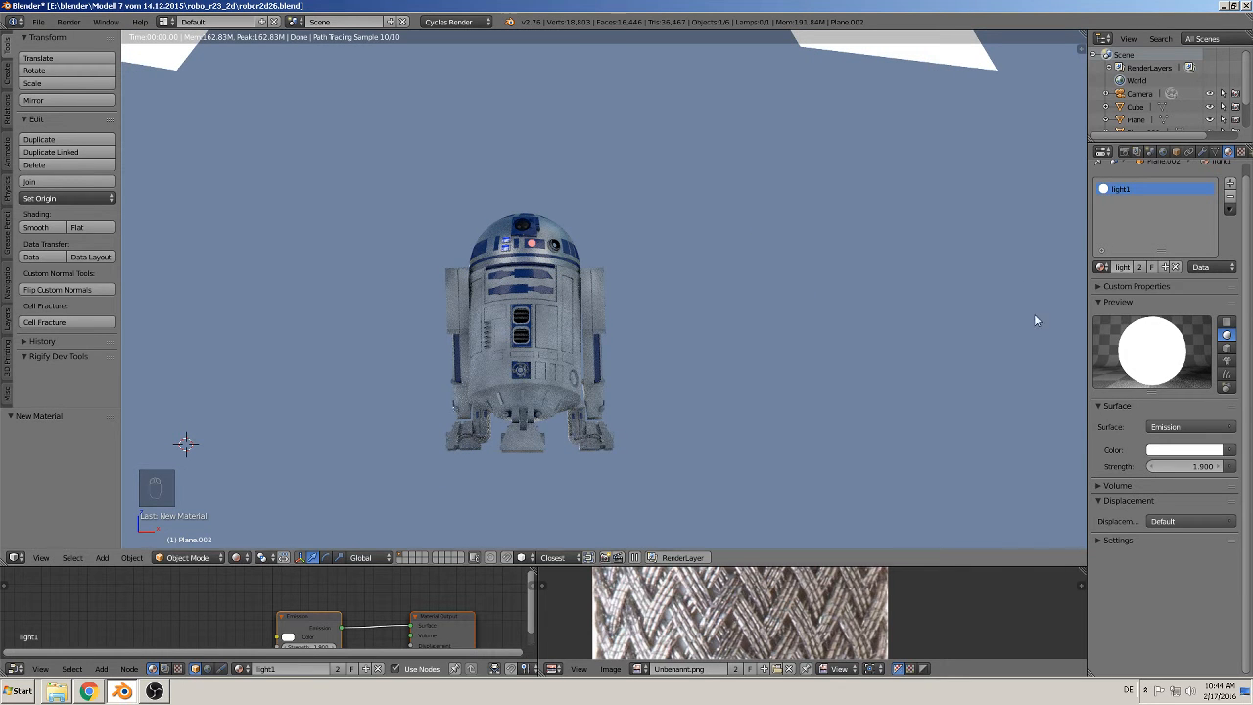
Step: Enable Ambient Occlusion in the world settings with a factor of 0.38
left_click(1163, 152)
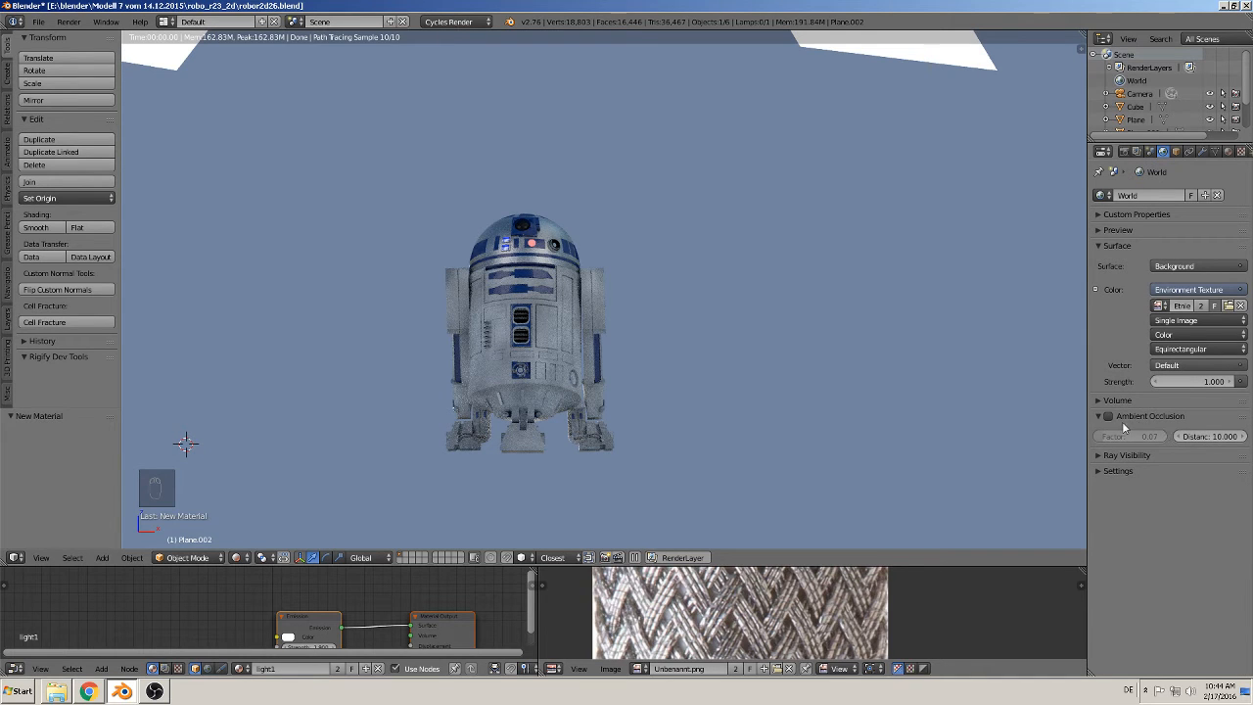
left_click(1109, 417)
mouse_move(1134, 440)
left_mouse_down()
mouse_move(1166, 441)
mouse_move(1122, 441)
left_mouse_up()
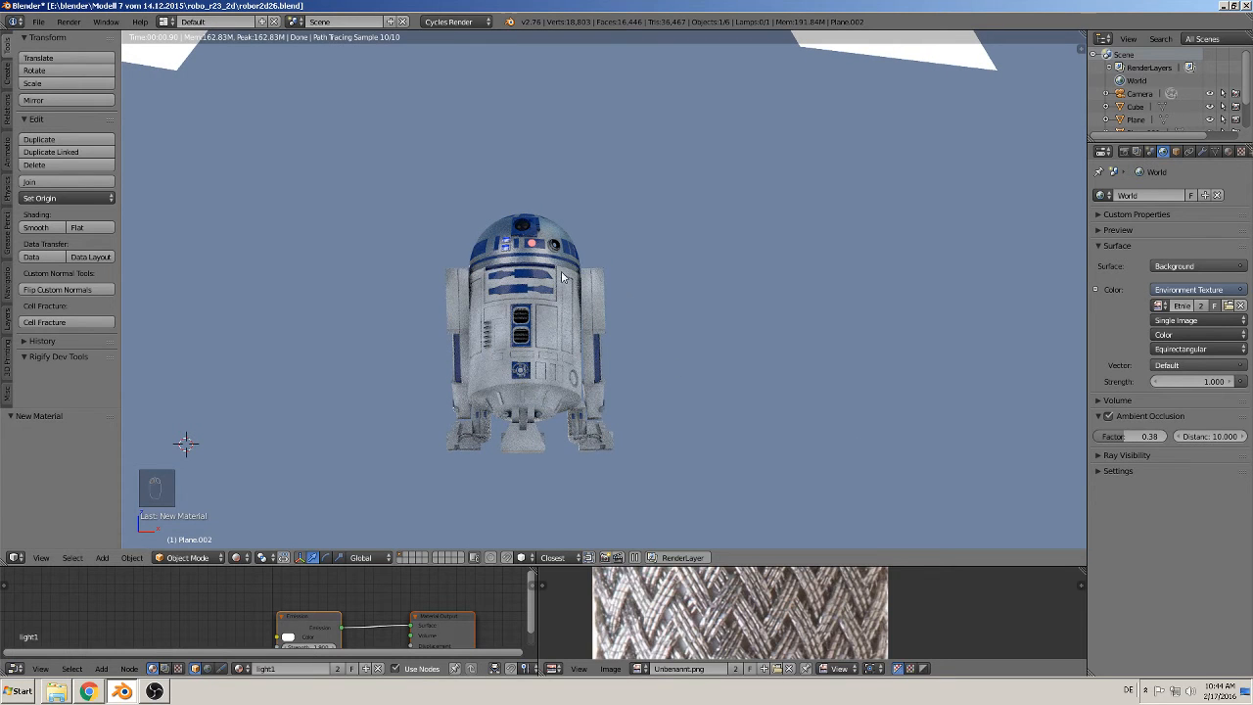
Step: Switch the viewport to Material shading and add a mesh plane just below the robot's feet
scroll(615, 370, "down", 2)
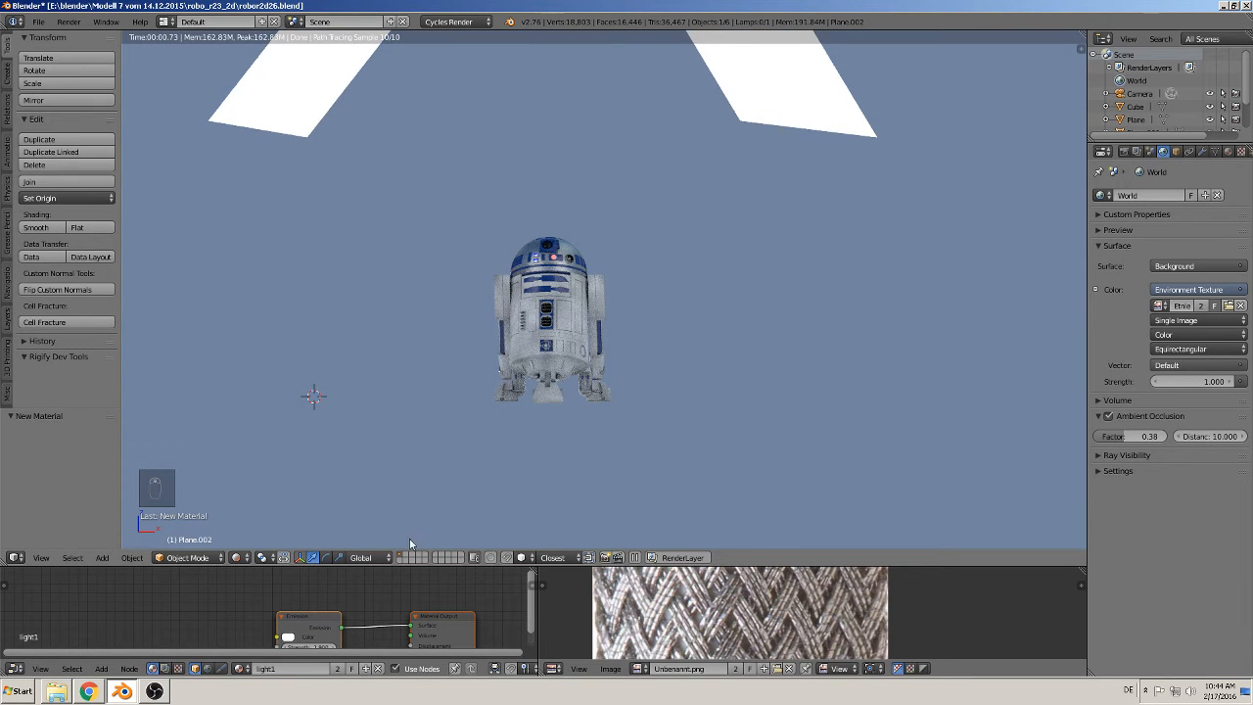
left_click(236, 557)
left_click(277, 481)
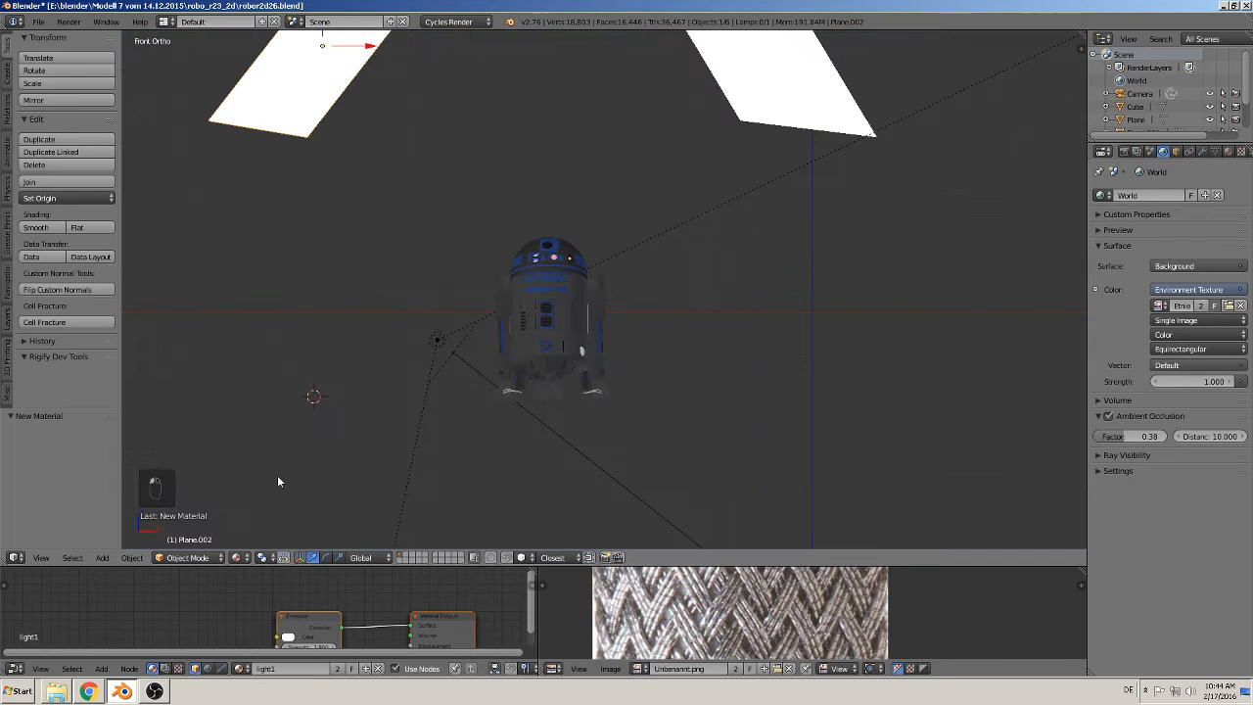
scroll(470, 445, "down", 1)
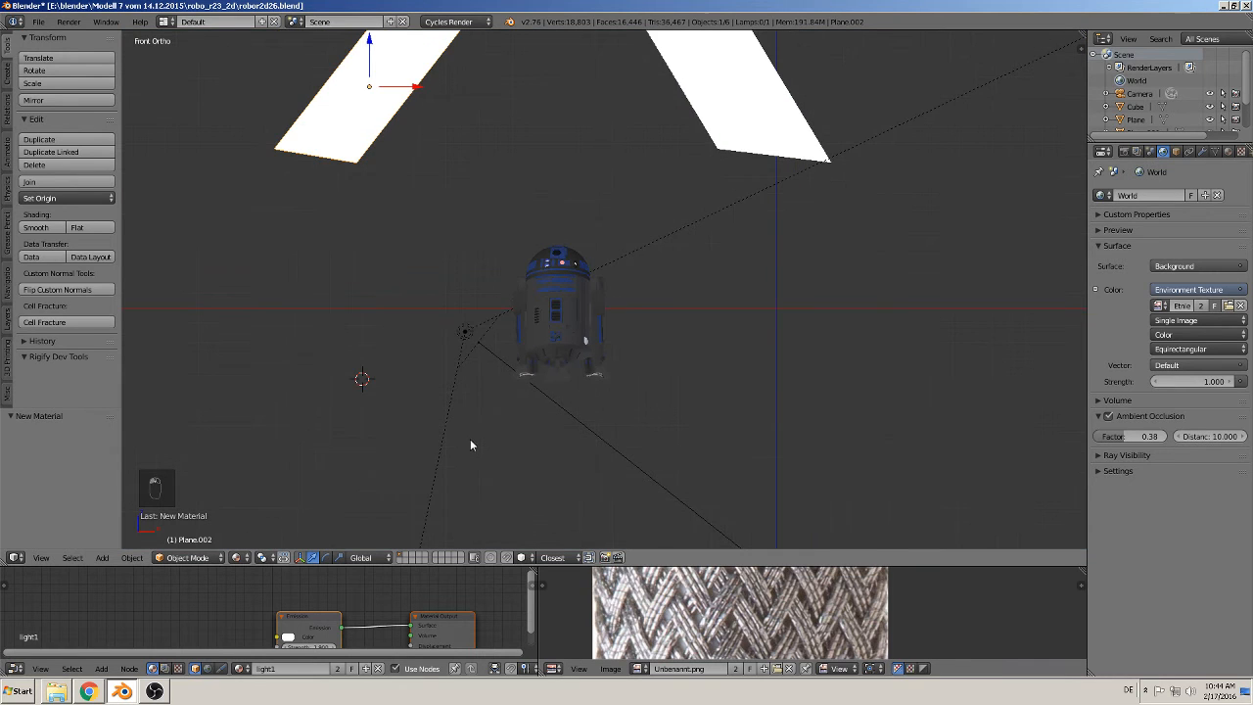
left_click(521, 392)
left_click(101, 557)
mouse_move(147, 547)
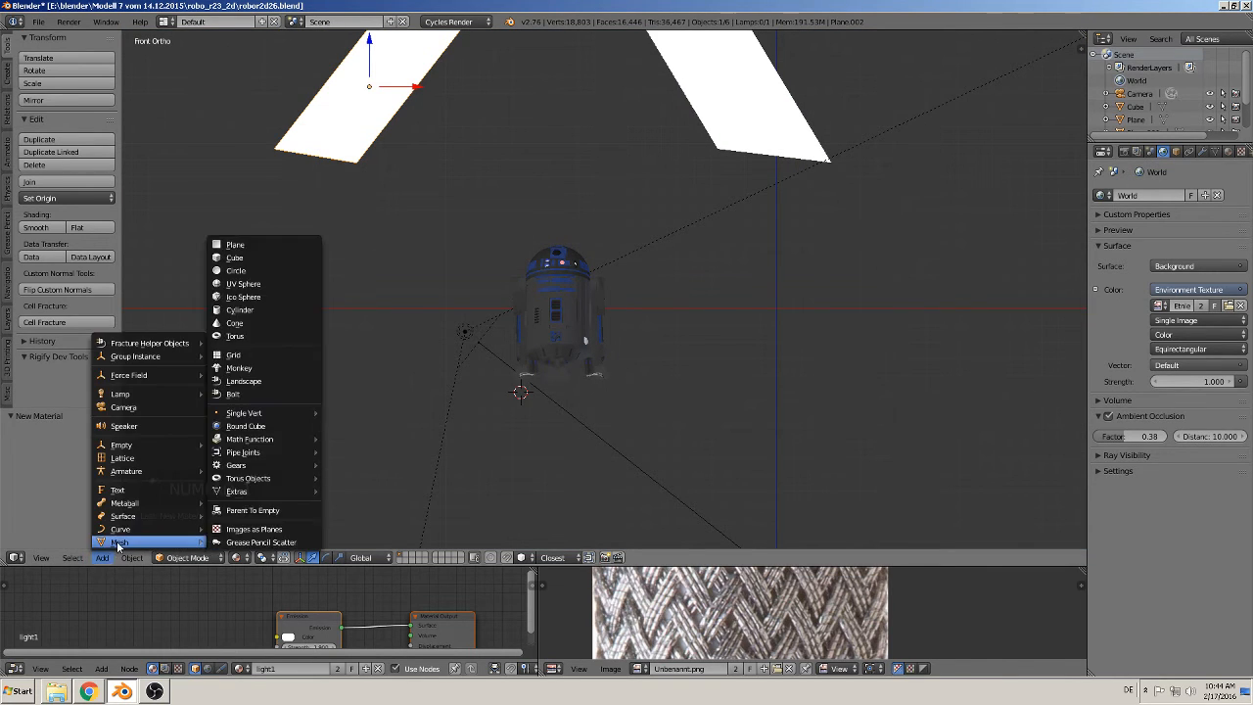
left_click(258, 244)
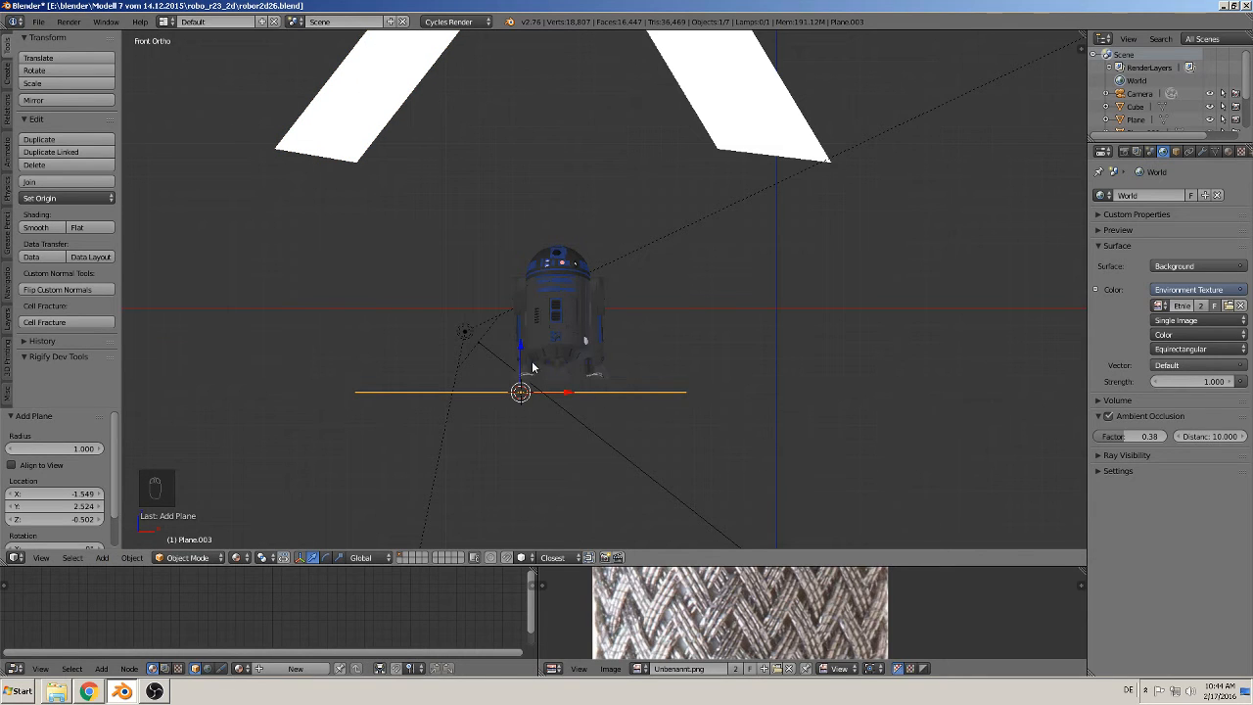
Step: Align the new plane with the robot's feet and scale it up by about 2.13
key("g")
key("z")
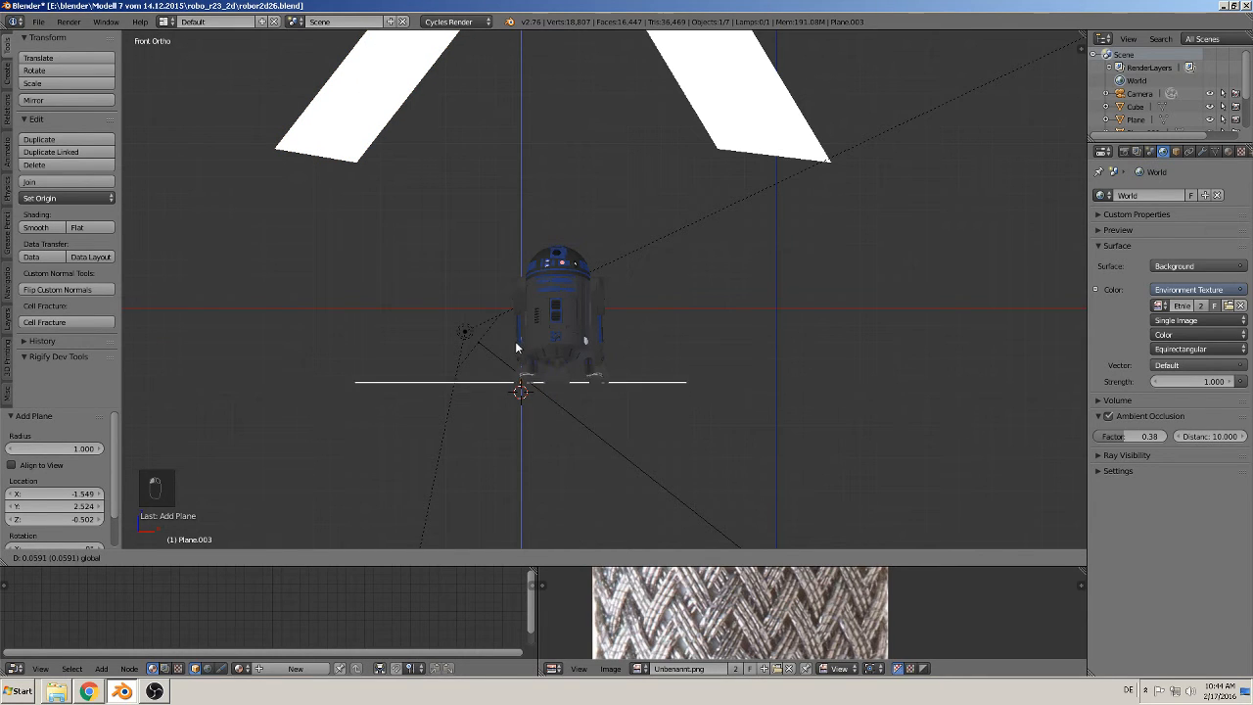
left_click(517, 345)
key("g")
key("x")
left_click(612, 403)
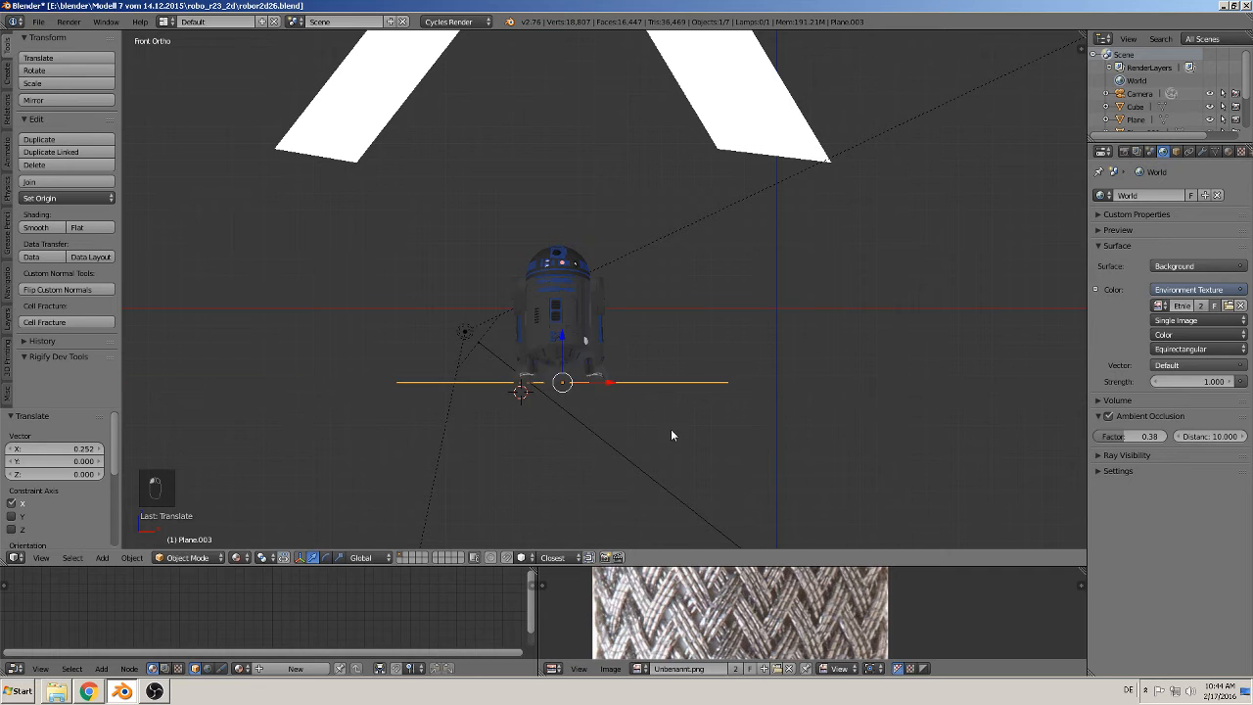
key("s")
left_click(808, 487)
Step: Delete the newly added plane beside the existing ground plane
middle_click_drag(808, 487, 573, 417)
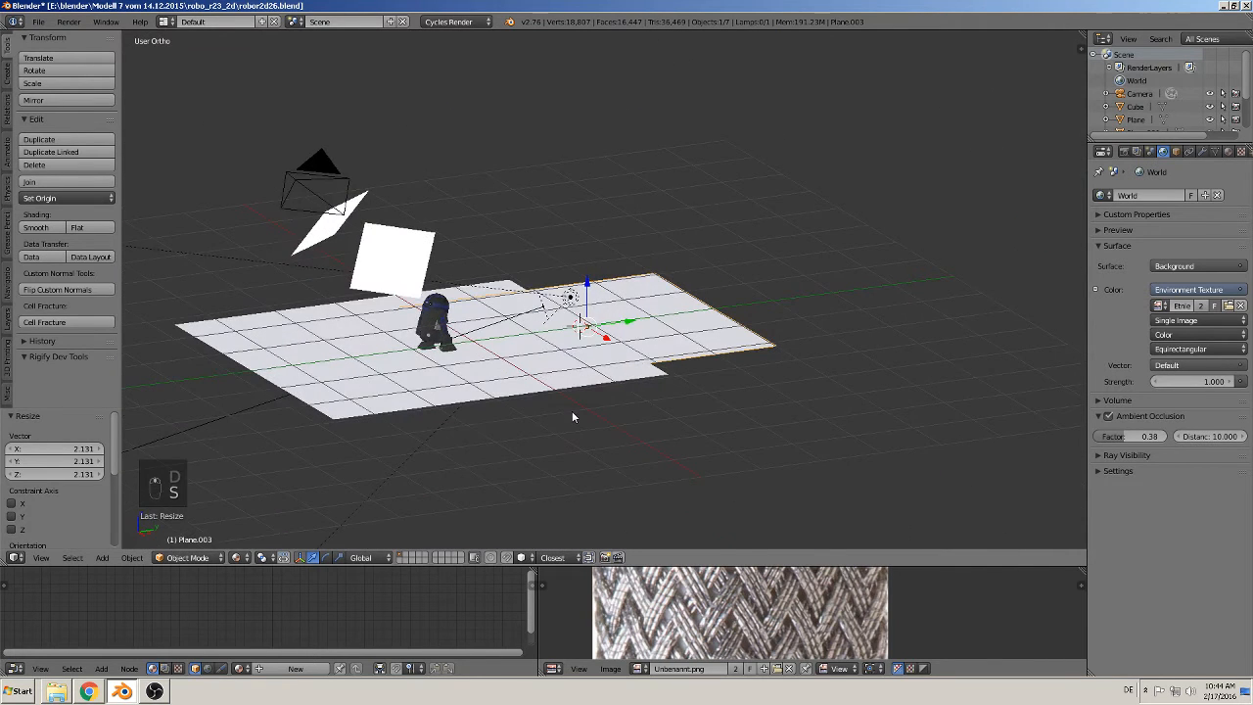
key("x")
left_click(656, 329)
Step: Switch the viewport to Rendered shading and view the lit robot on its ground plane from an elevated angle
middle_click_drag(656, 329, 573, 441)
scroll(573, 442, "up", 4)
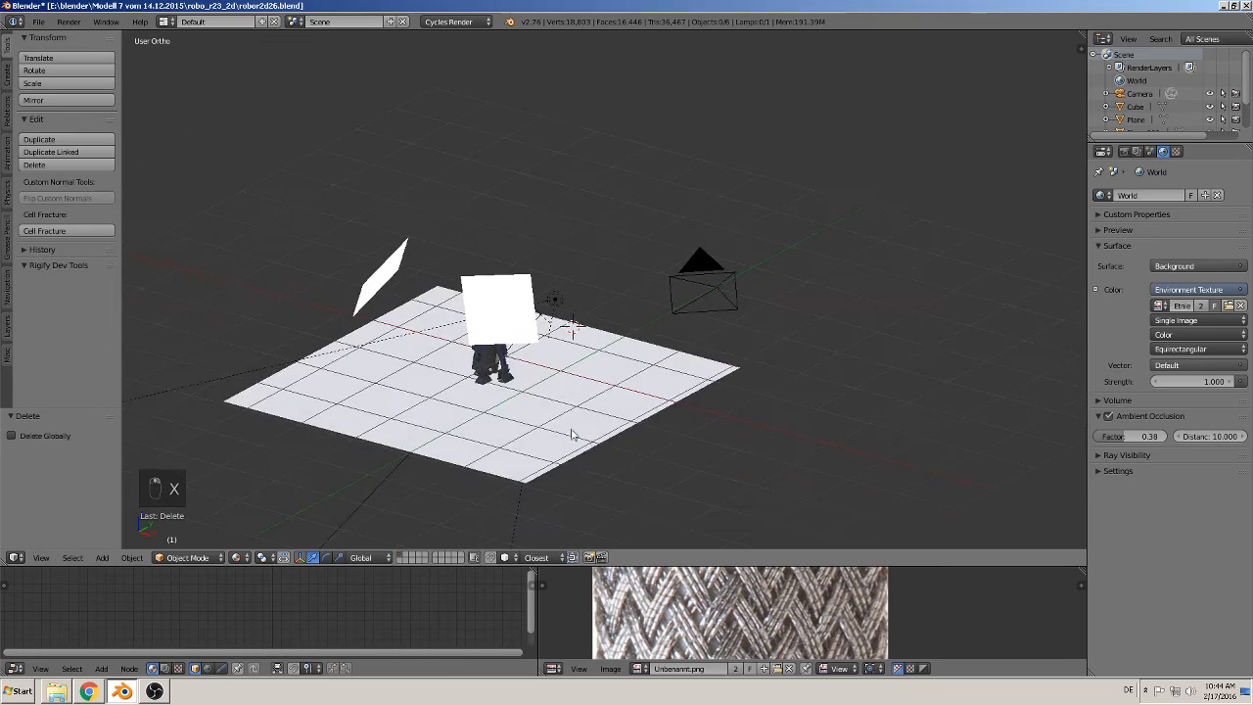
left_click(240, 558)
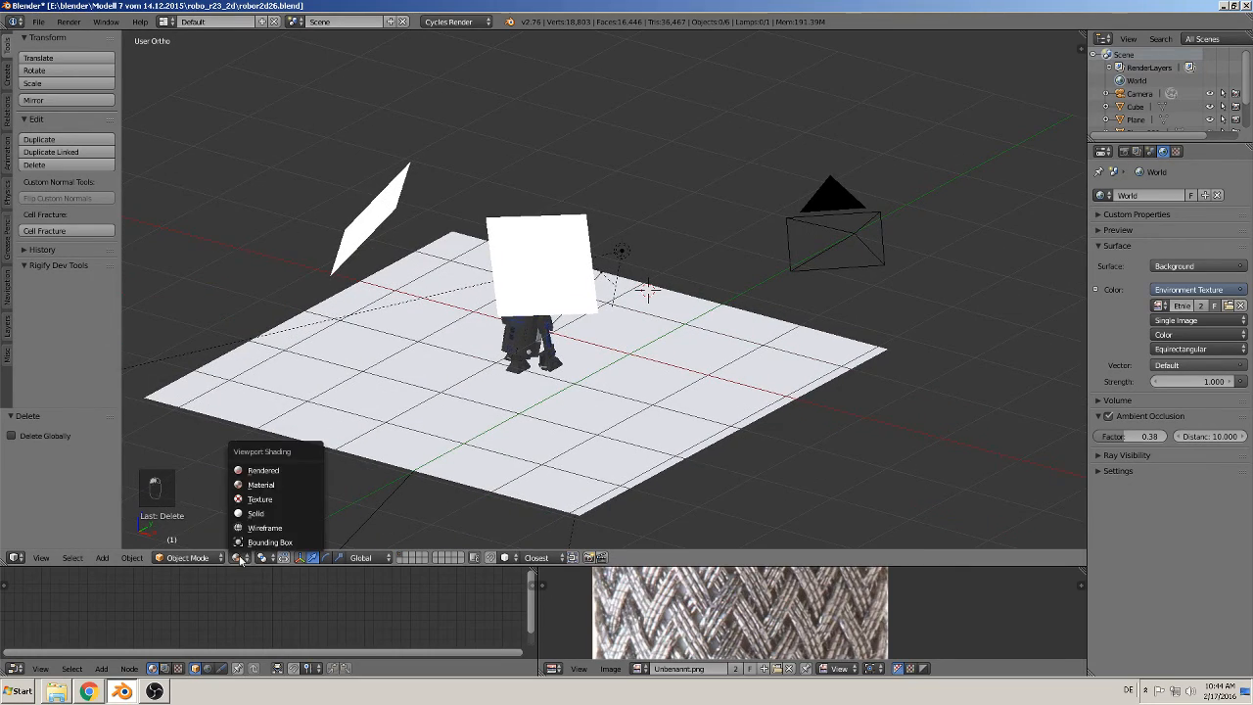
left_click(268, 474)
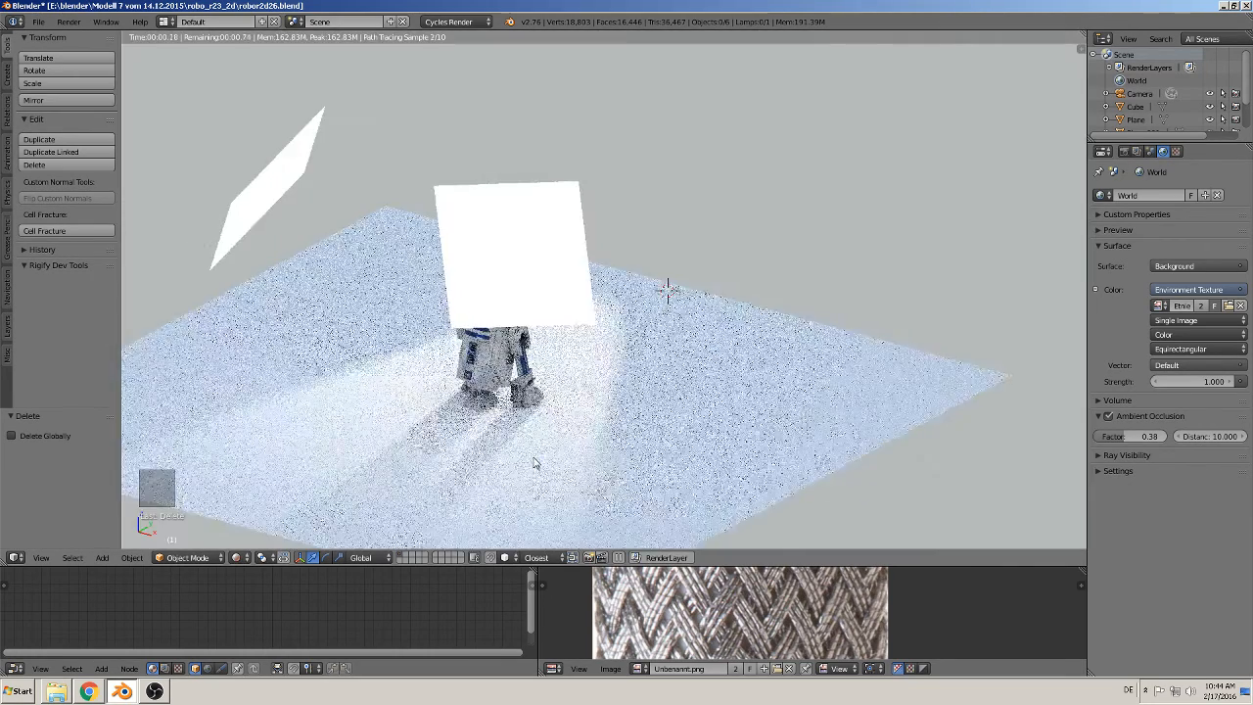
mouse_move(532, 457)
middle_mouse_down()
mouse_move(565, 452)
mouse_move(551, 459)
middle_mouse_up()
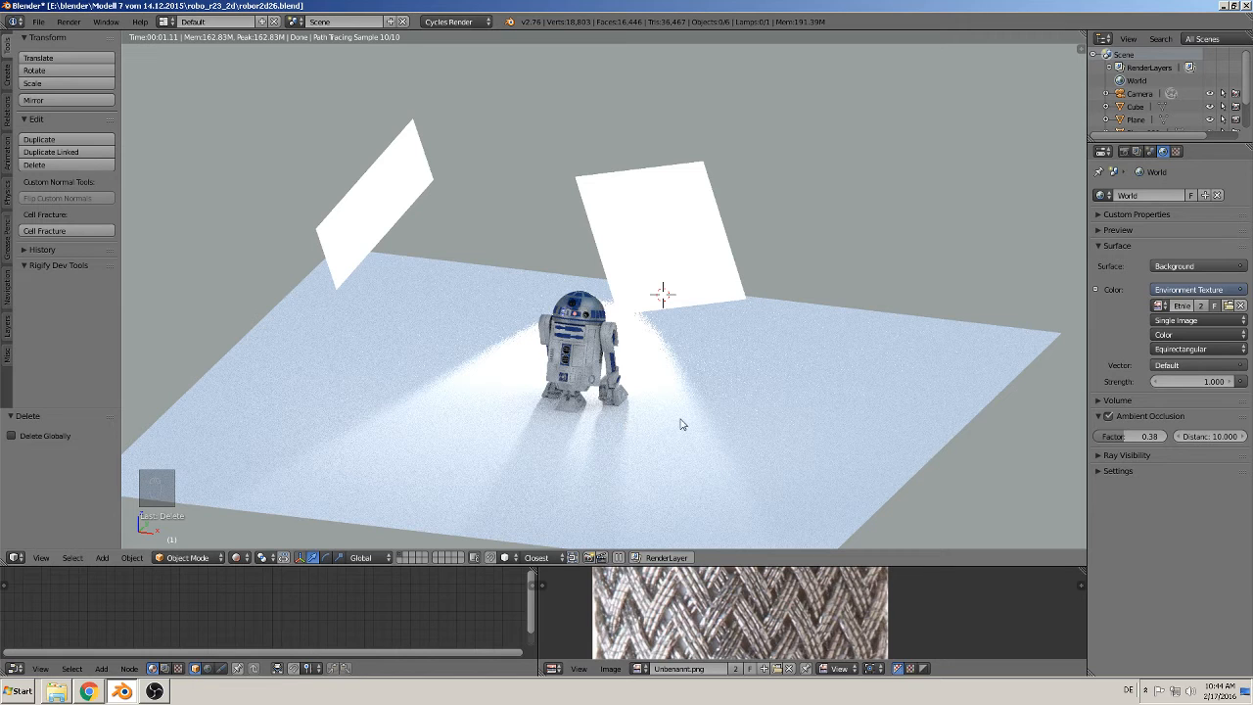
Step: Look through the camera in Material shading and move the camera closer to the robot along its local Z axis
key("KP_0")
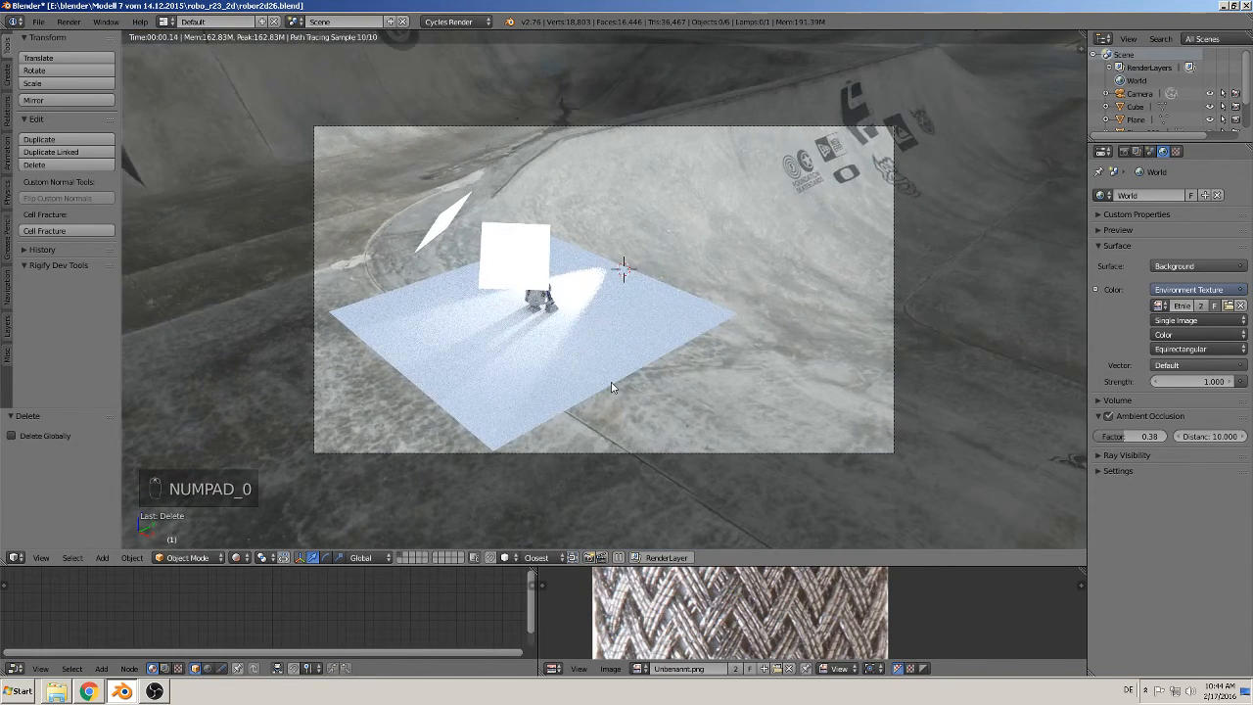
scroll(612, 387, "up", 1)
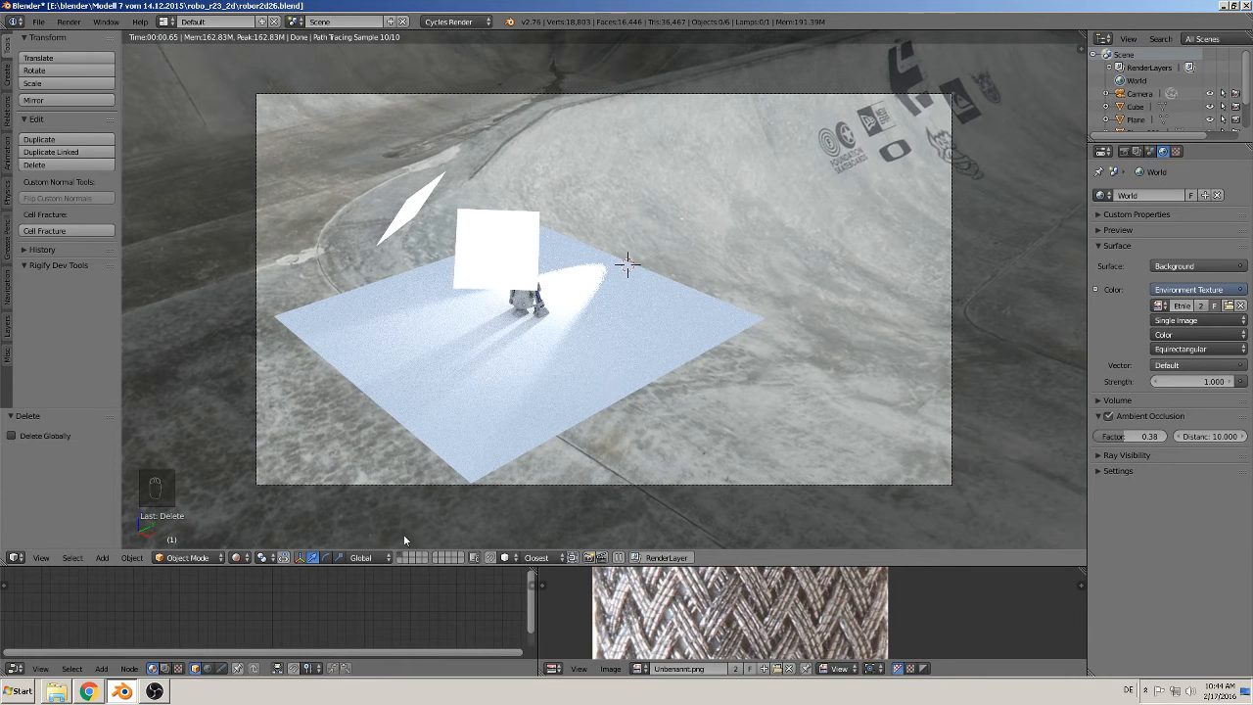
left_click(236, 558)
left_click(269, 486)
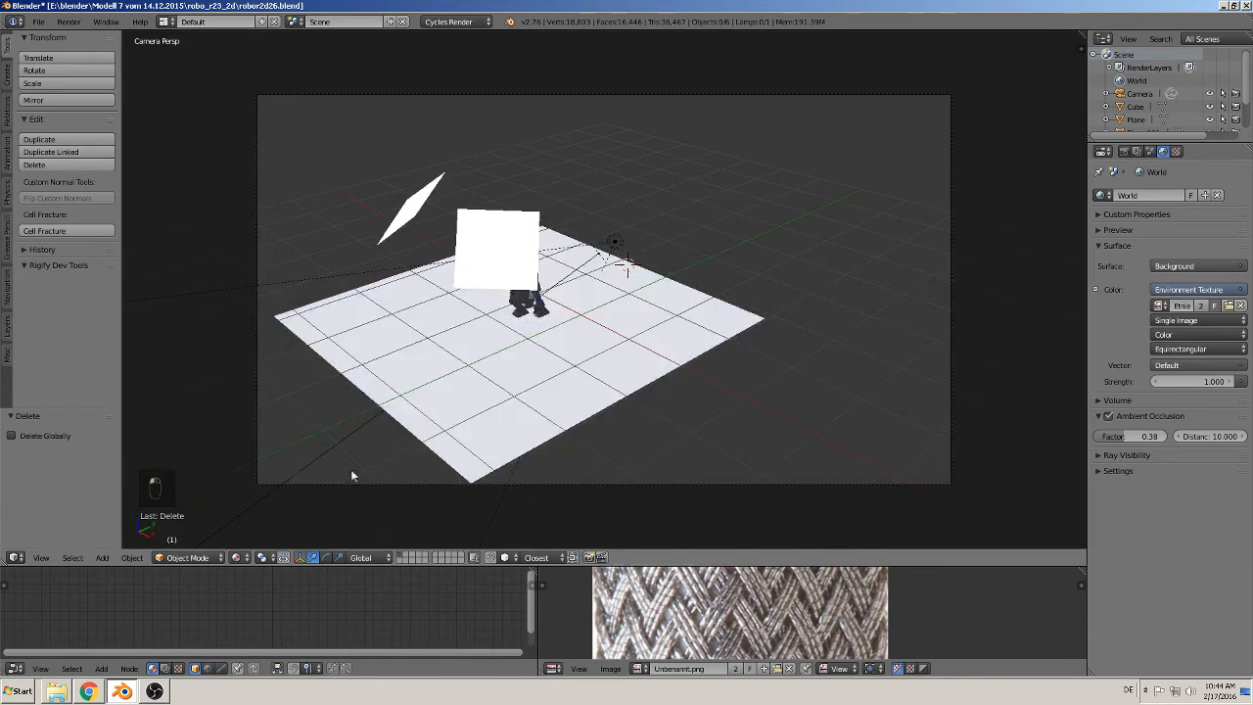
right_click(585, 484)
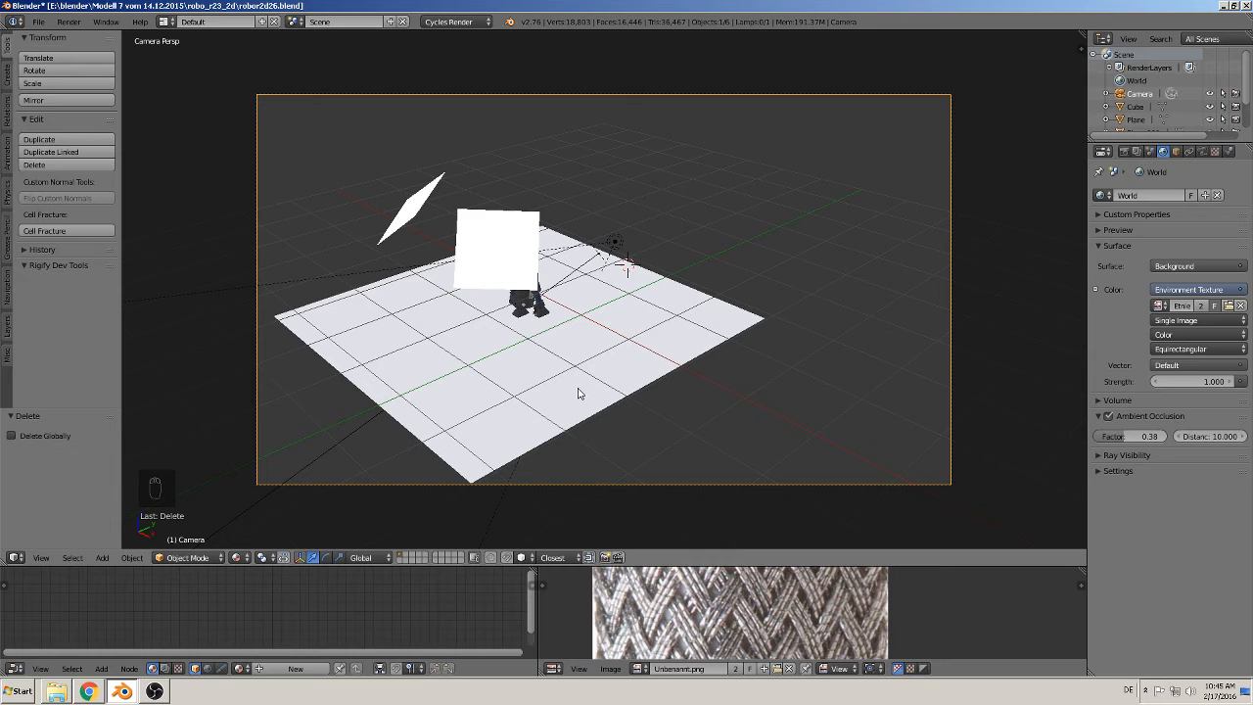
key("g")
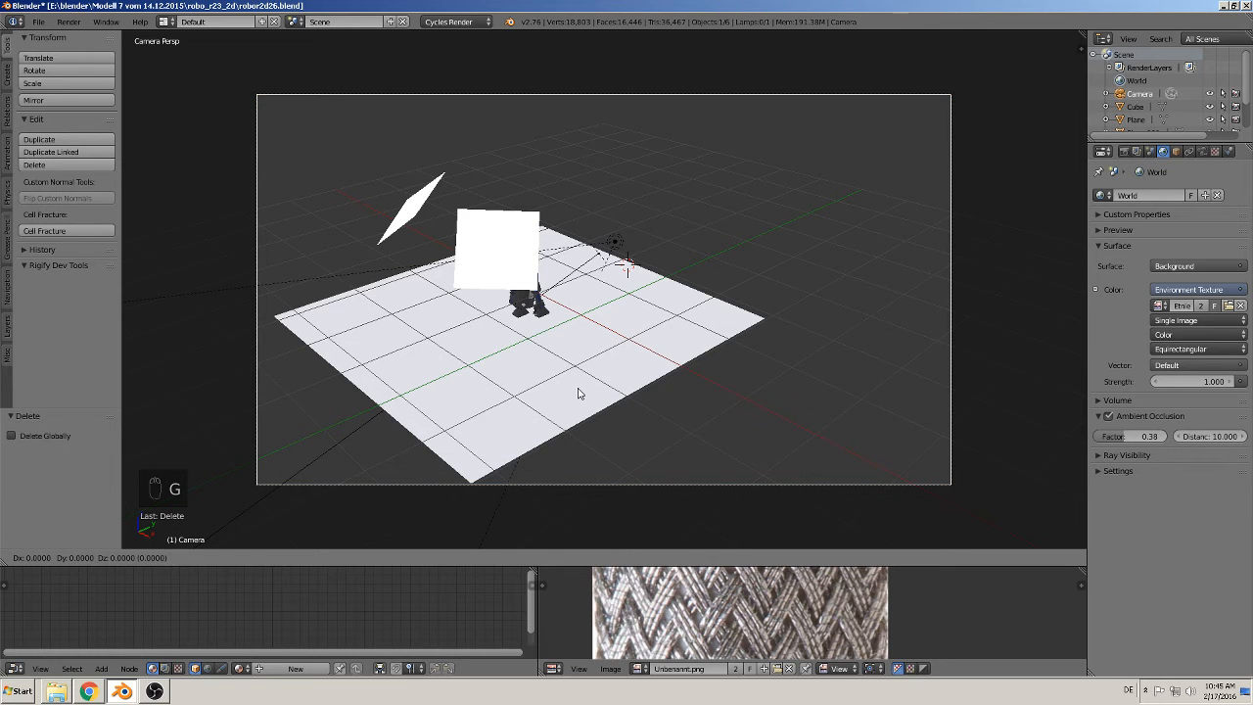
key("z")
key("z")
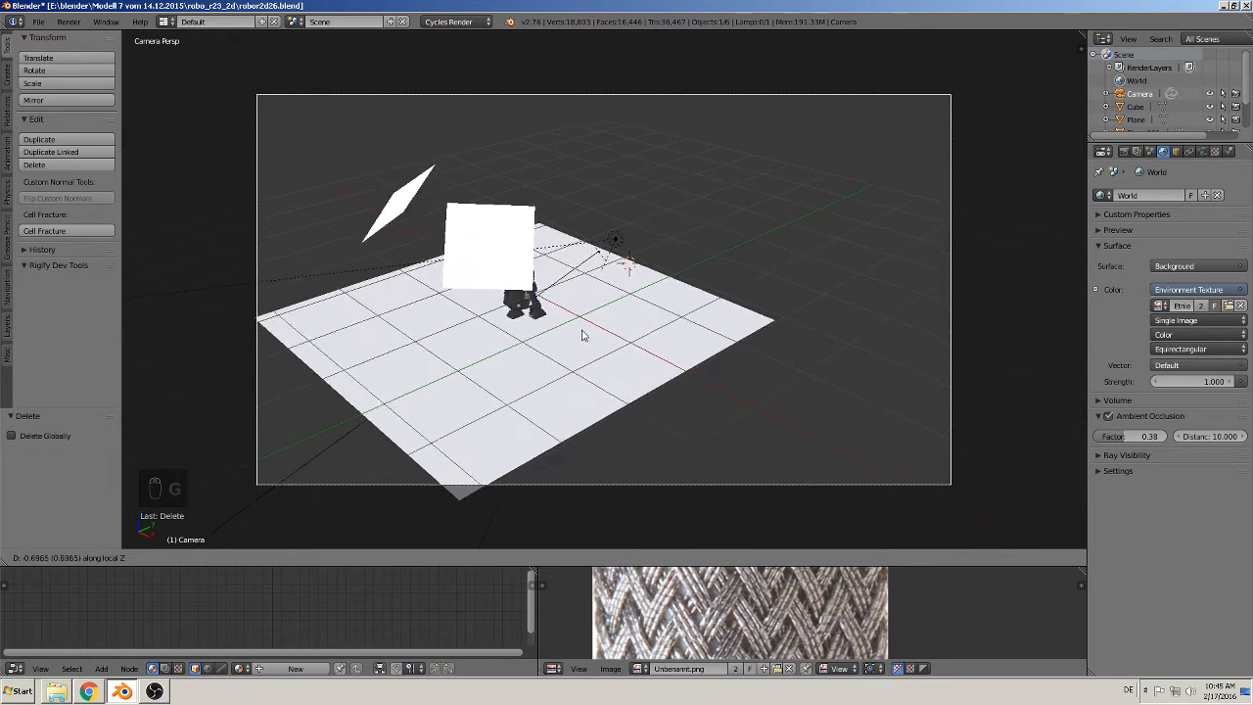
left_click(559, 211)
Step: Shift the camera sideways to centre the robot in the frame and dolly it slightly closer along its local Z axis
key("g")
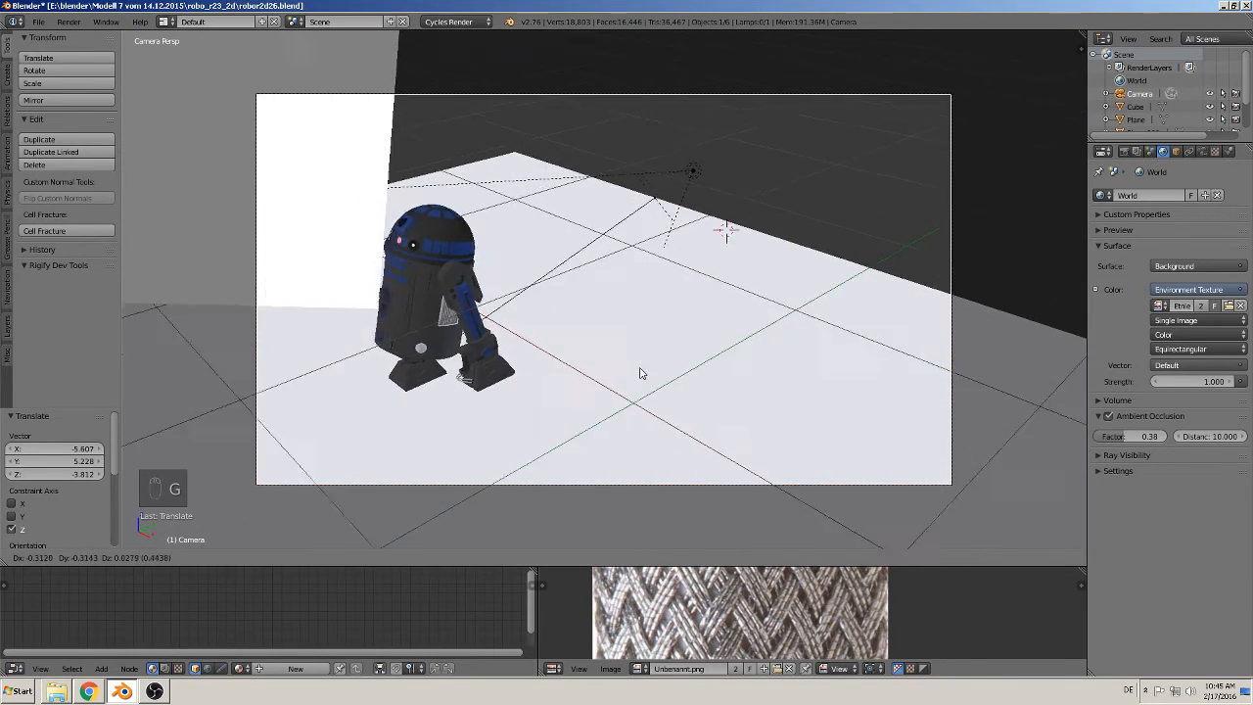
left_click(502, 370)
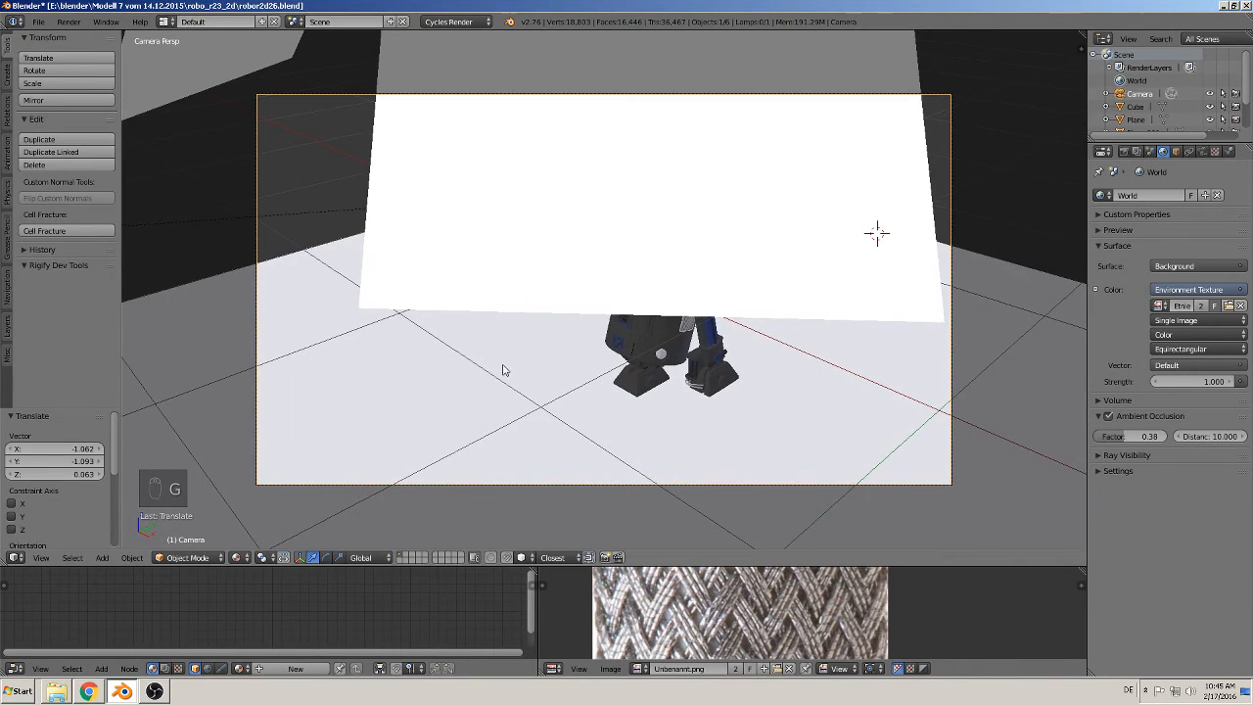
key("g")
middle_click(657, 400)
left_click(664, 350)
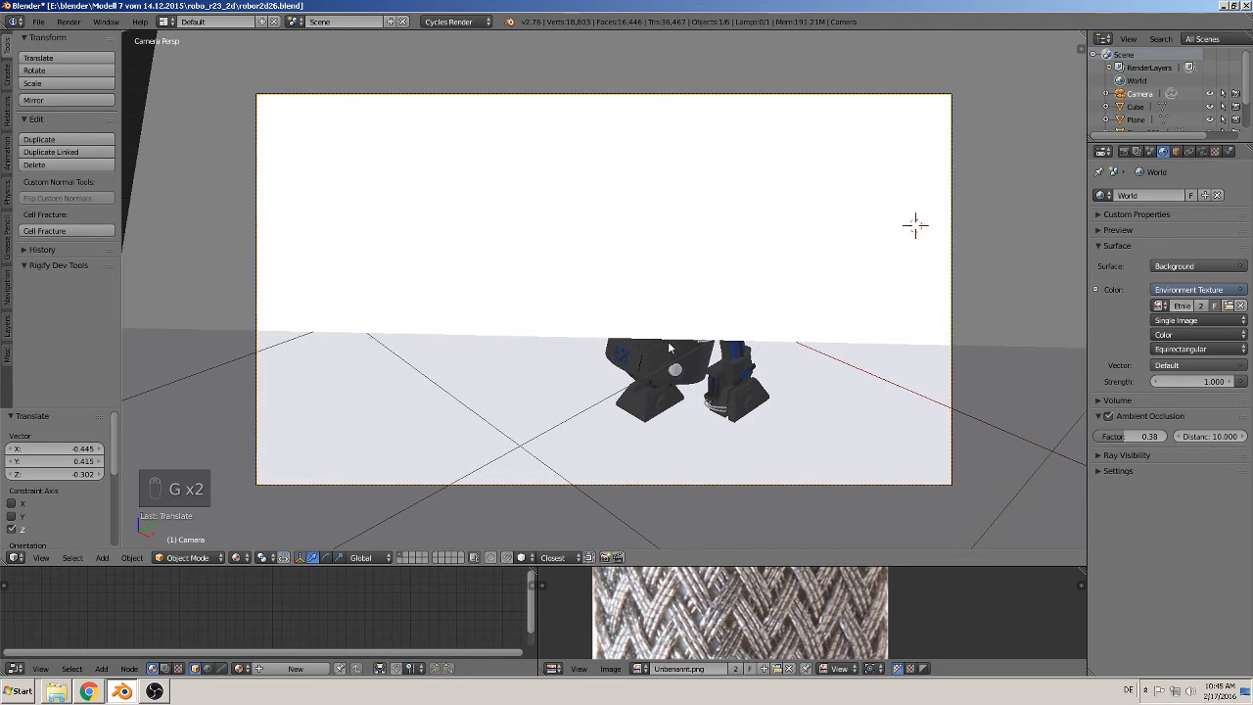
key("g")
left_click(705, 339)
Step: Move the emissive plane that blocks the camera's view about 1.18 along the X axis
scroll(700, 344, "down", 2)
right_click(558, 149)
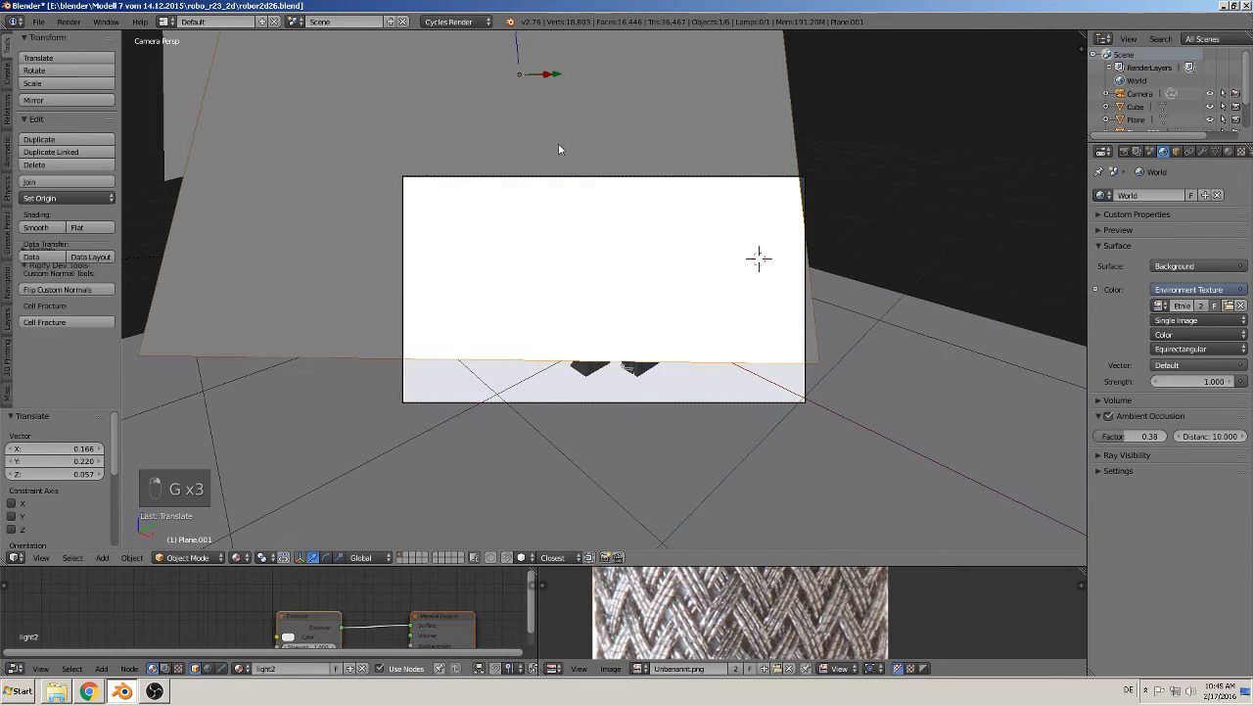
scroll(557, 182, "down", 2)
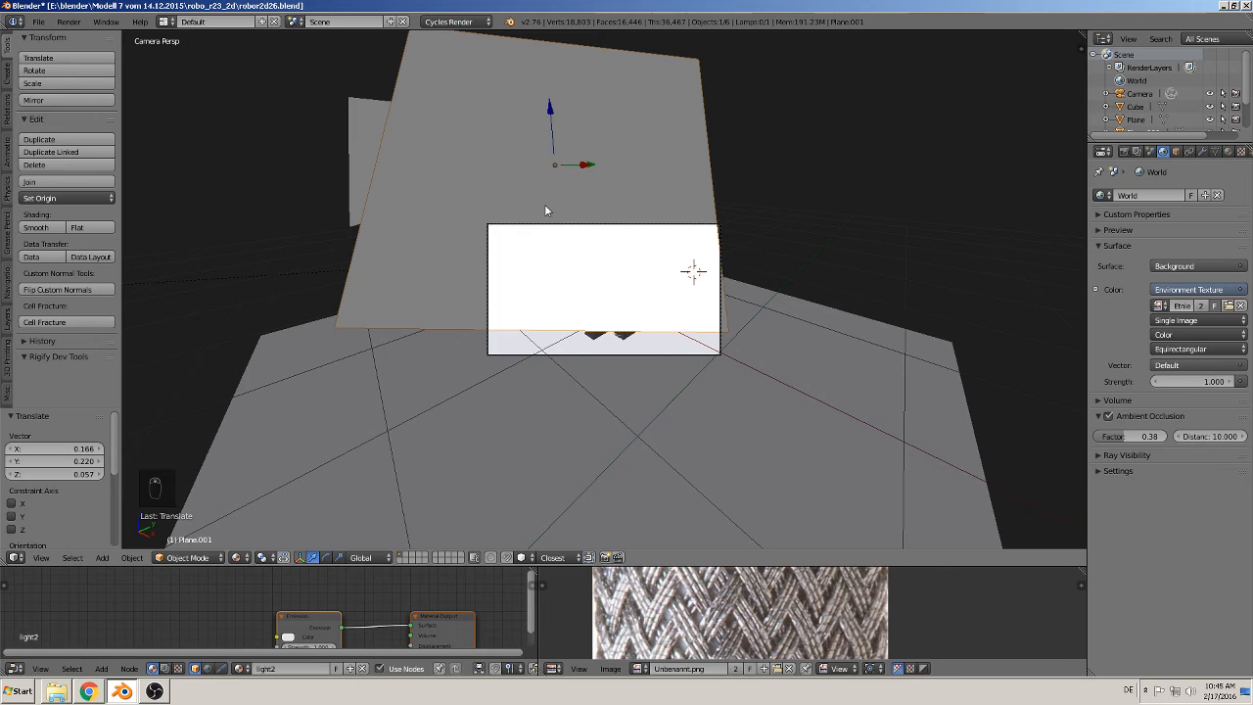
key("KP_0")
middle_click_drag(621, 229, 643, 226)
scroll(644, 226, "down", 2)
mouse_move(604, 264)
middle_mouse_down()
mouse_move(644, 238)
mouse_move(621, 255)
middle_mouse_up()
left_click(622, 257)
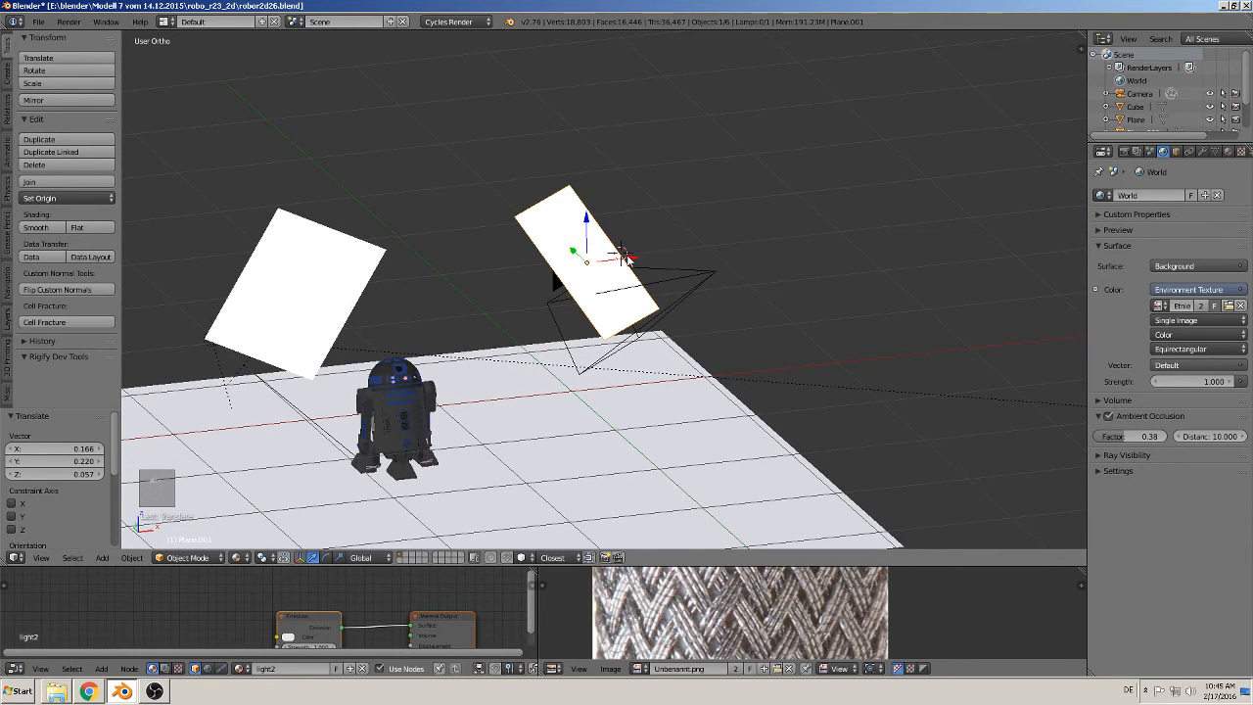
left_click_drag(624, 257, 785, 217)
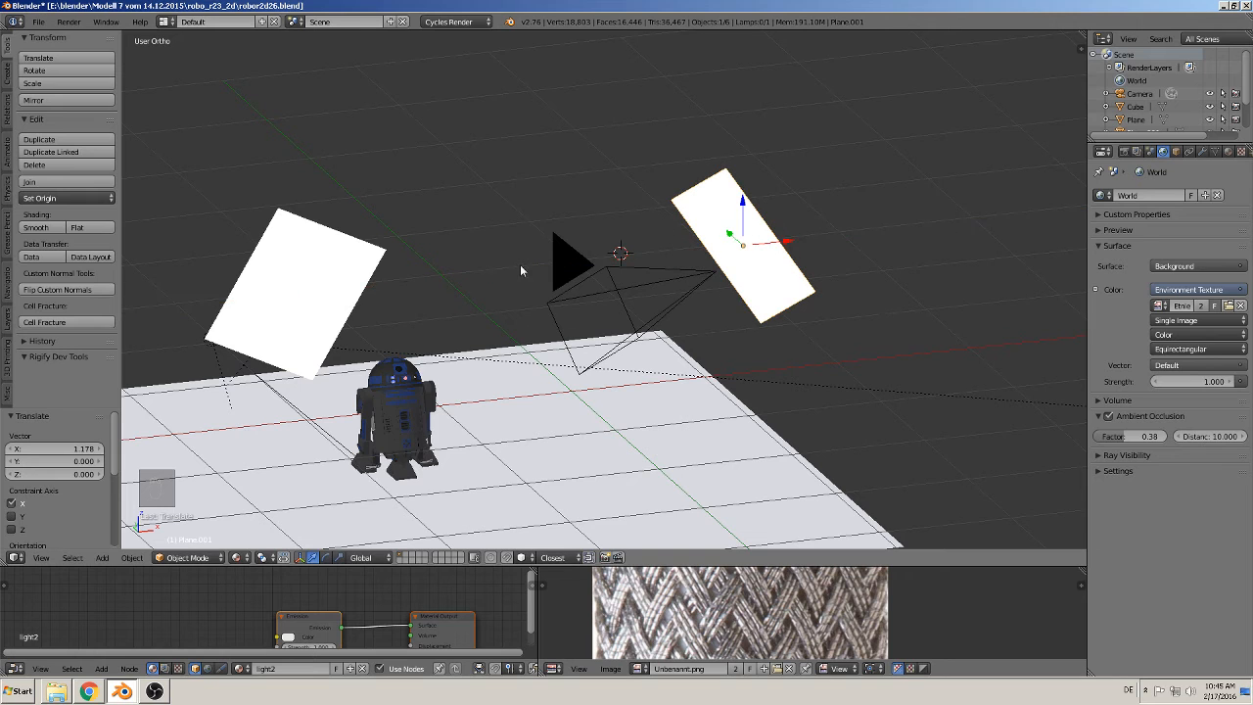
middle_click_drag(521, 270, 431, 288)
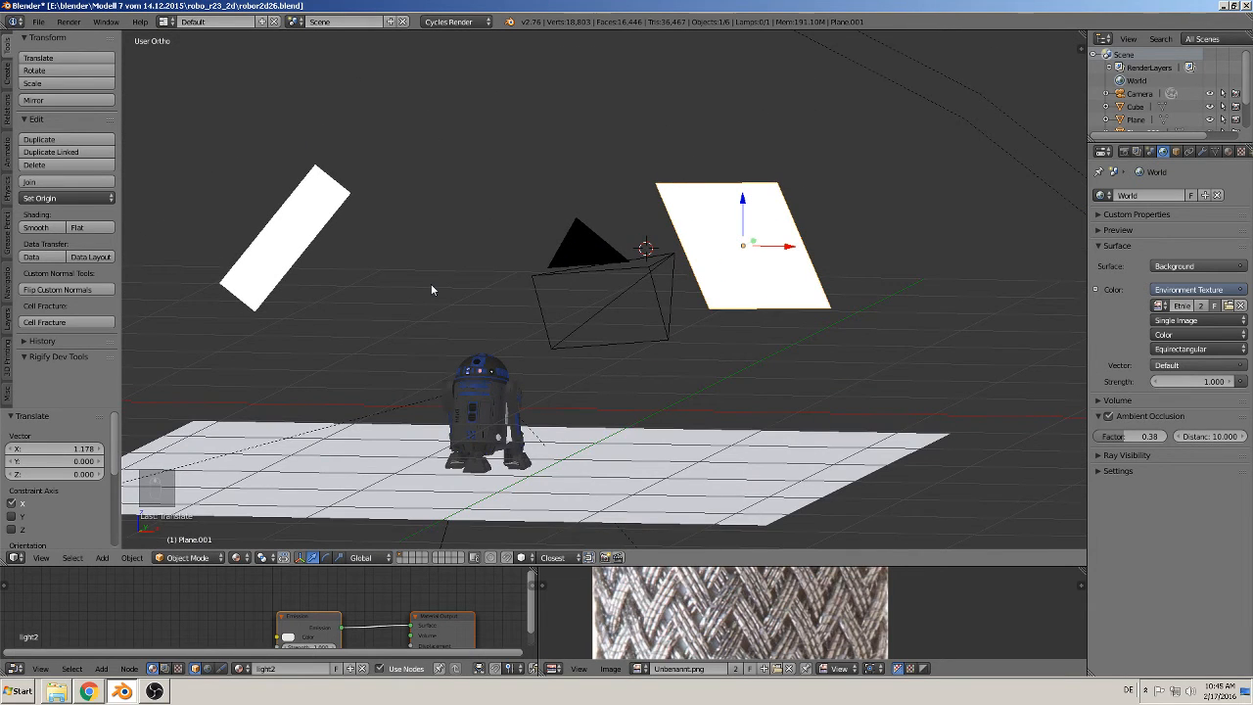
Step: In camera view, dolly the camera closer along its local Z axis and adjust its position so the robot fills the frame
key("KP_0")
scroll(460, 288, "up", 4)
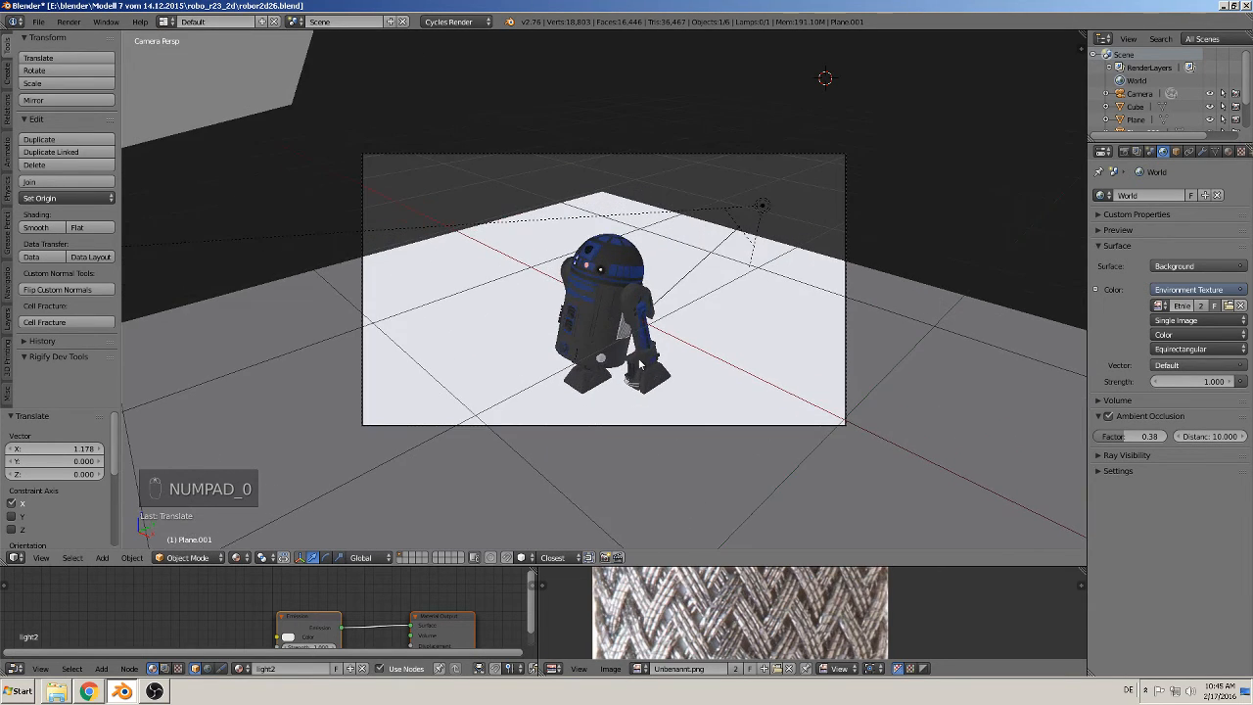
right_click(615, 423)
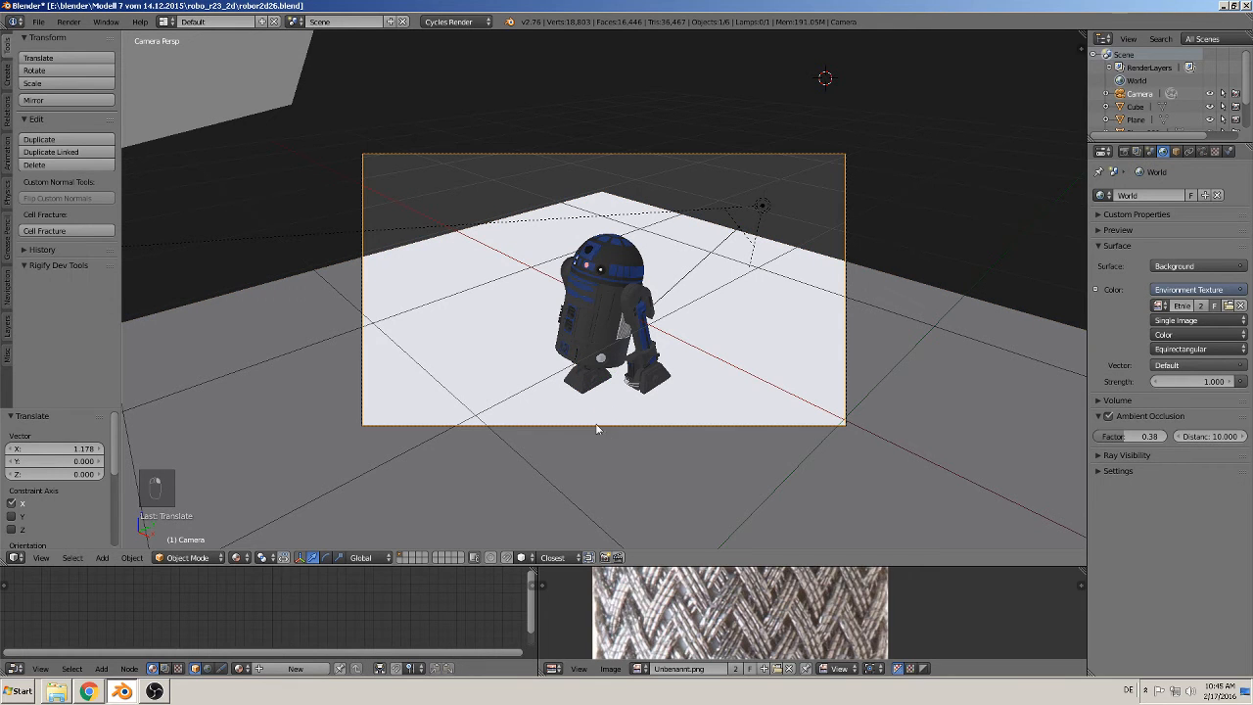
key("g")
key("z")
key("z")
left_click(602, 338)
key("g")
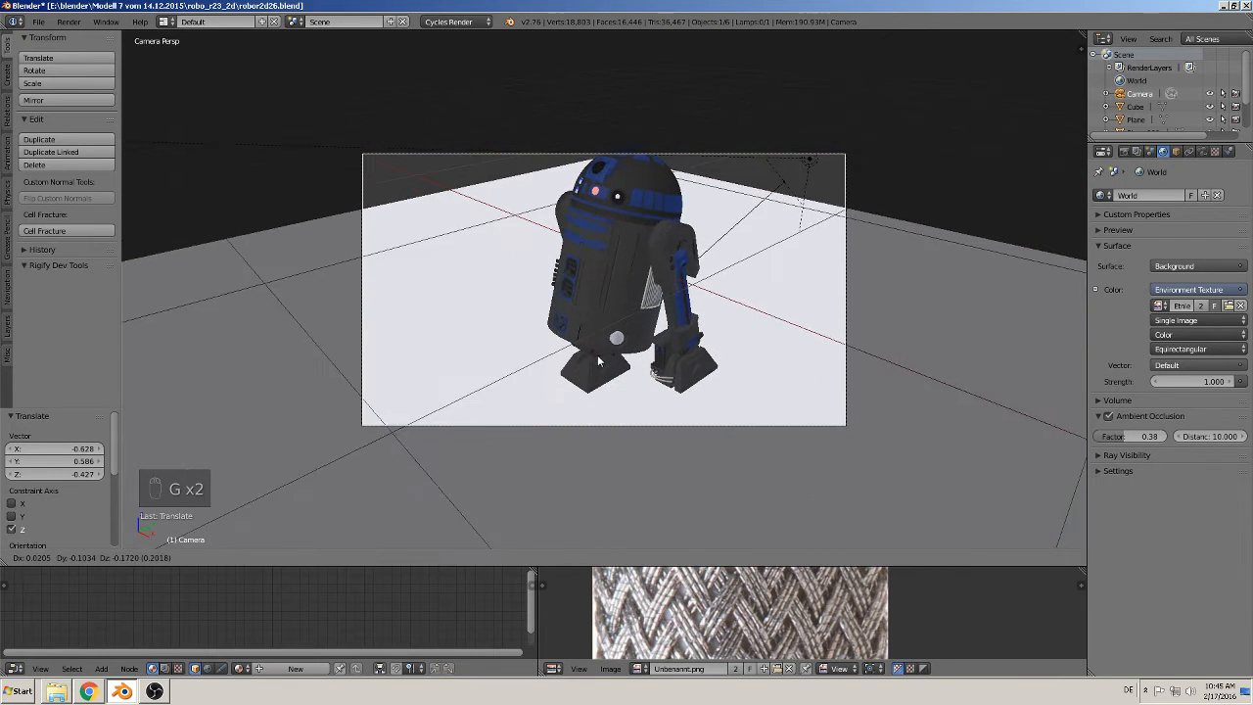
left_click(600, 356)
Step: Rotate the ground plane about 43.5° around the global Z axis so its rear edge runs level, and deselect it
right_click(496, 272)
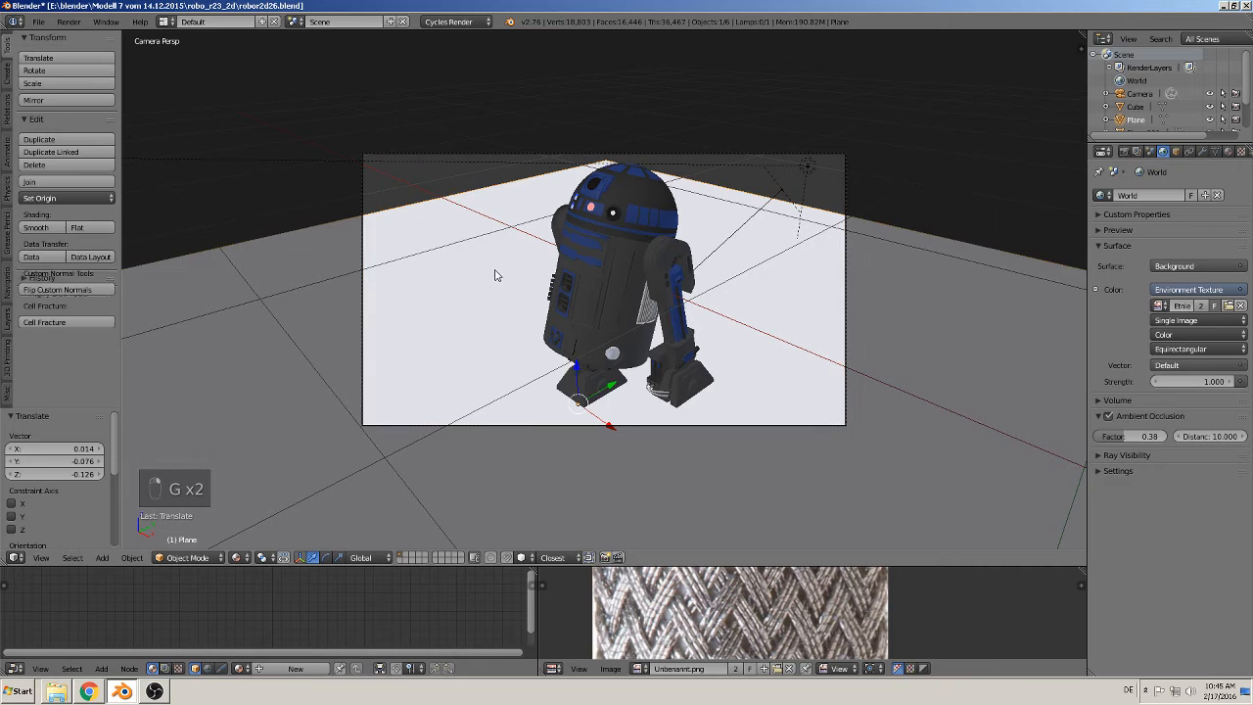
key("r")
key("z")
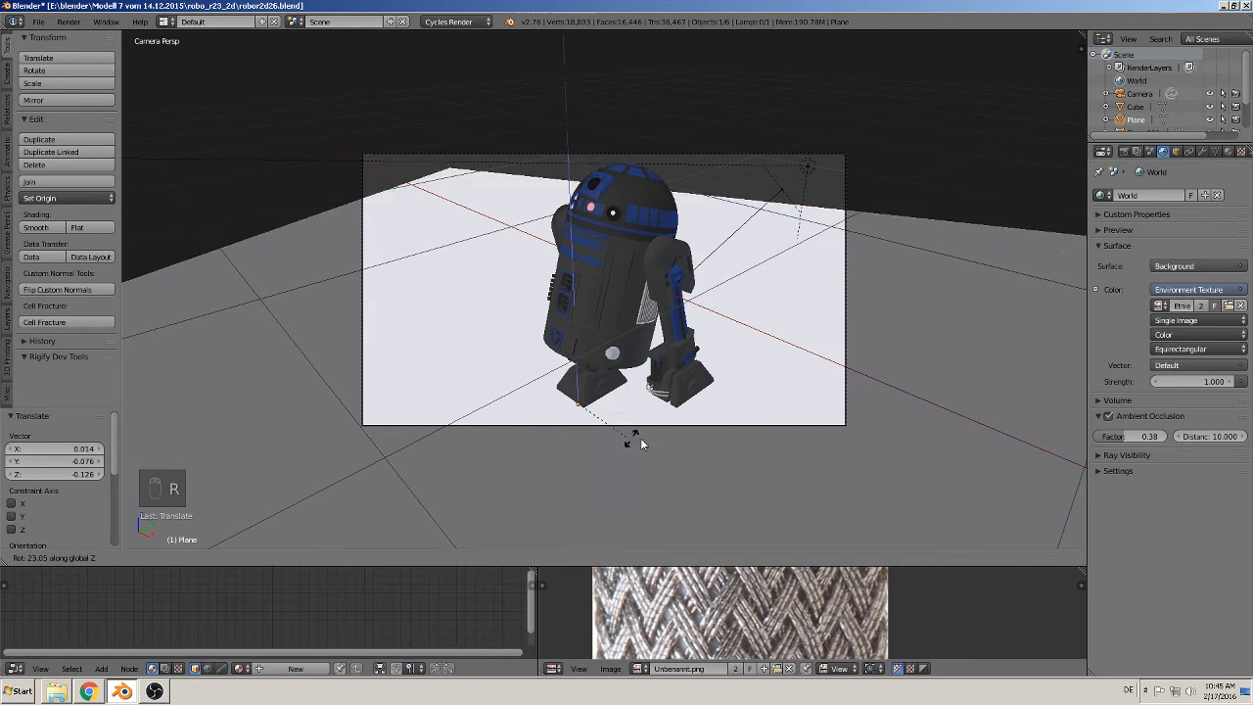
left_click(672, 424)
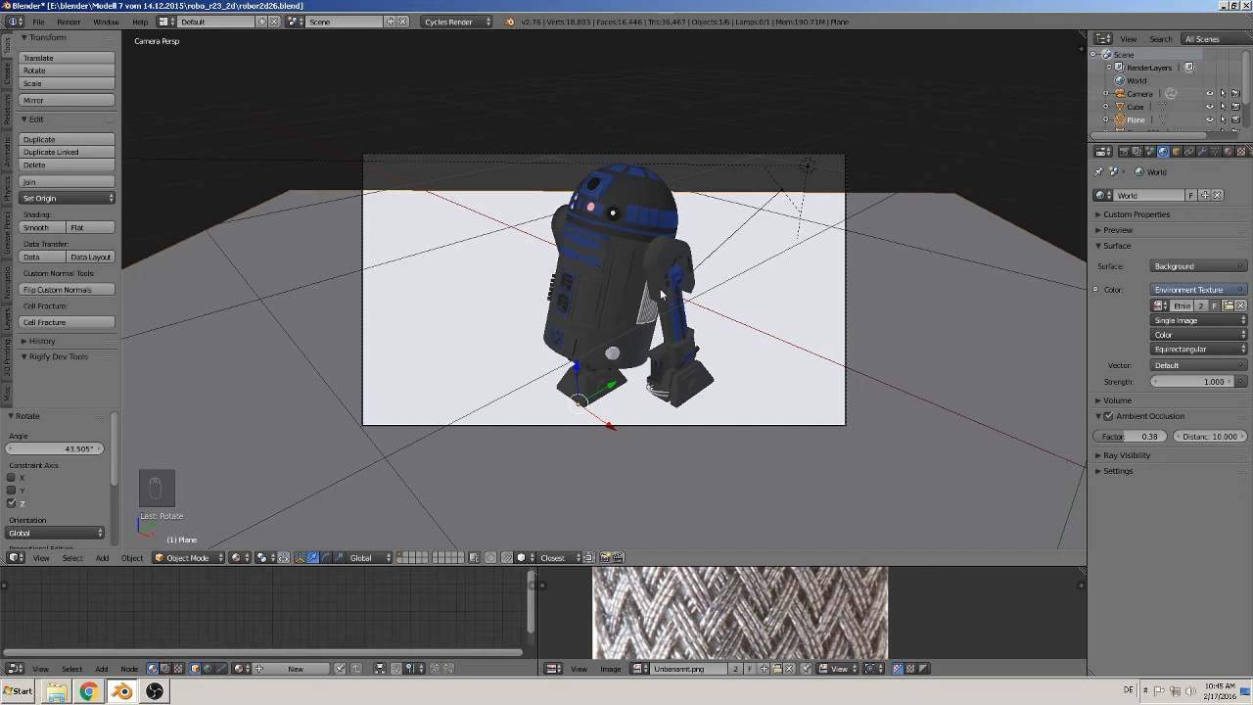
key("a")
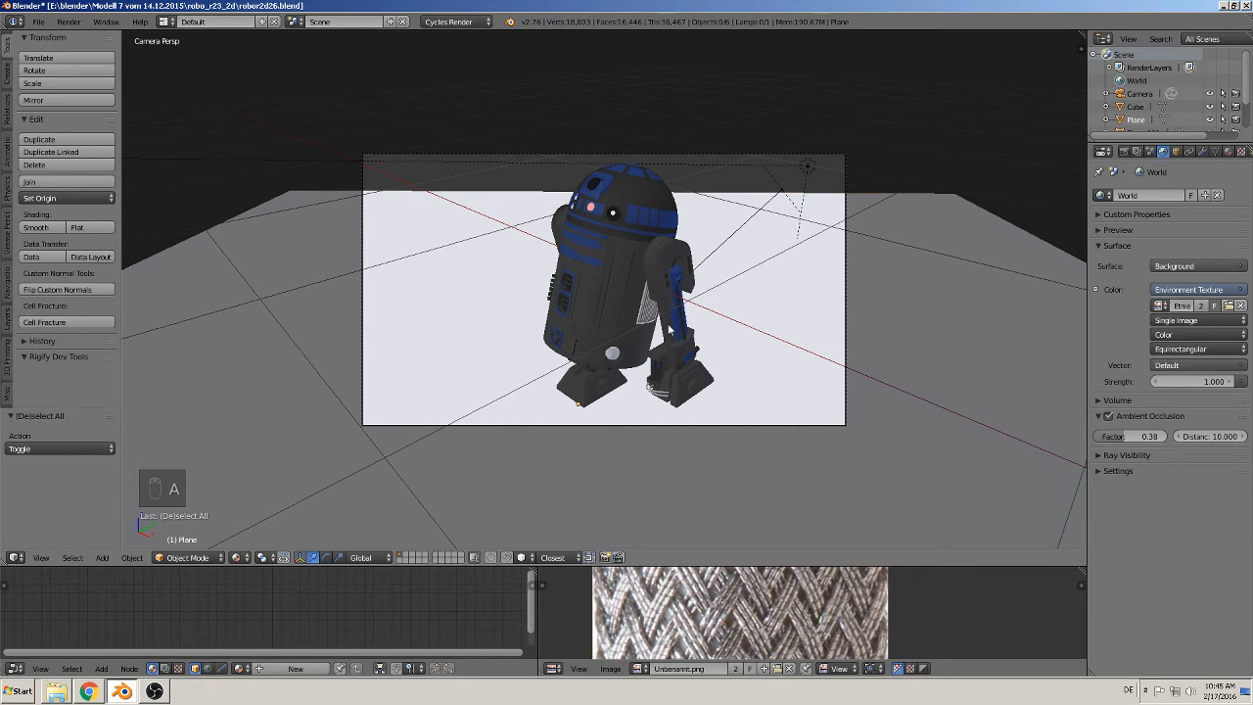
Step: Save the blend file and switch the viewport to Rendered shading to check the camera framing
left_click(38, 21)
left_click(80, 124)
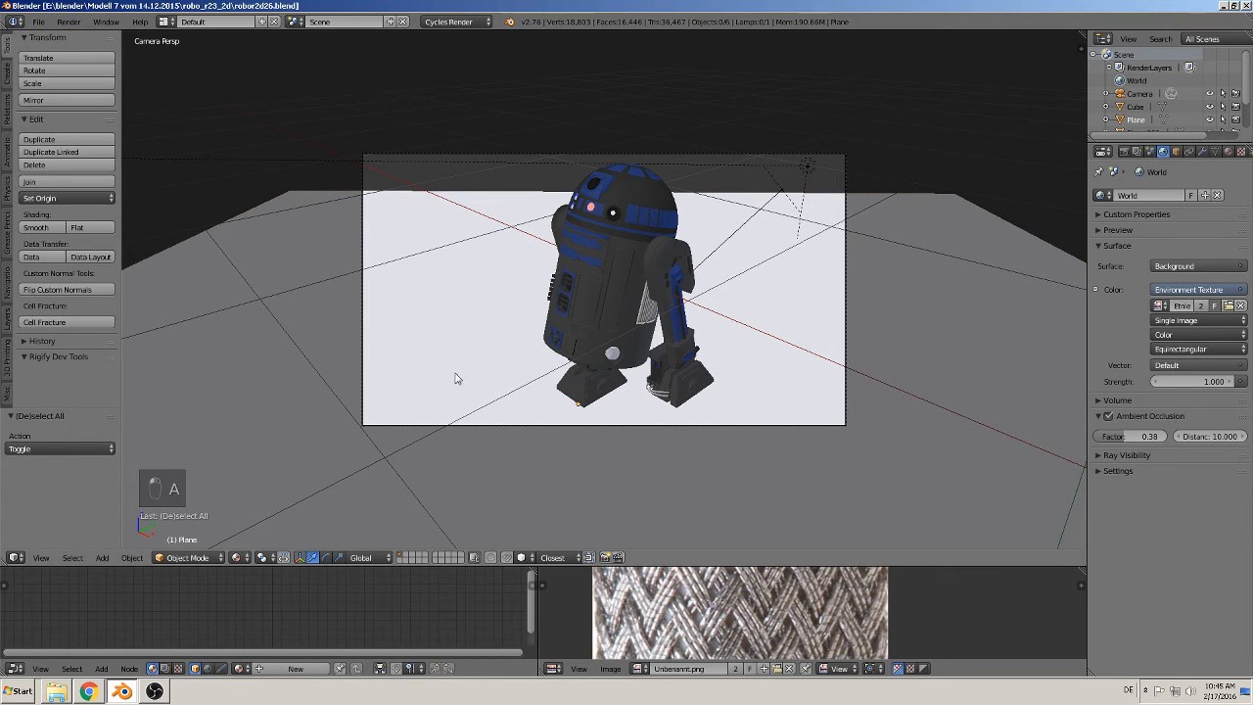
left_click(243, 557)
key("Return")
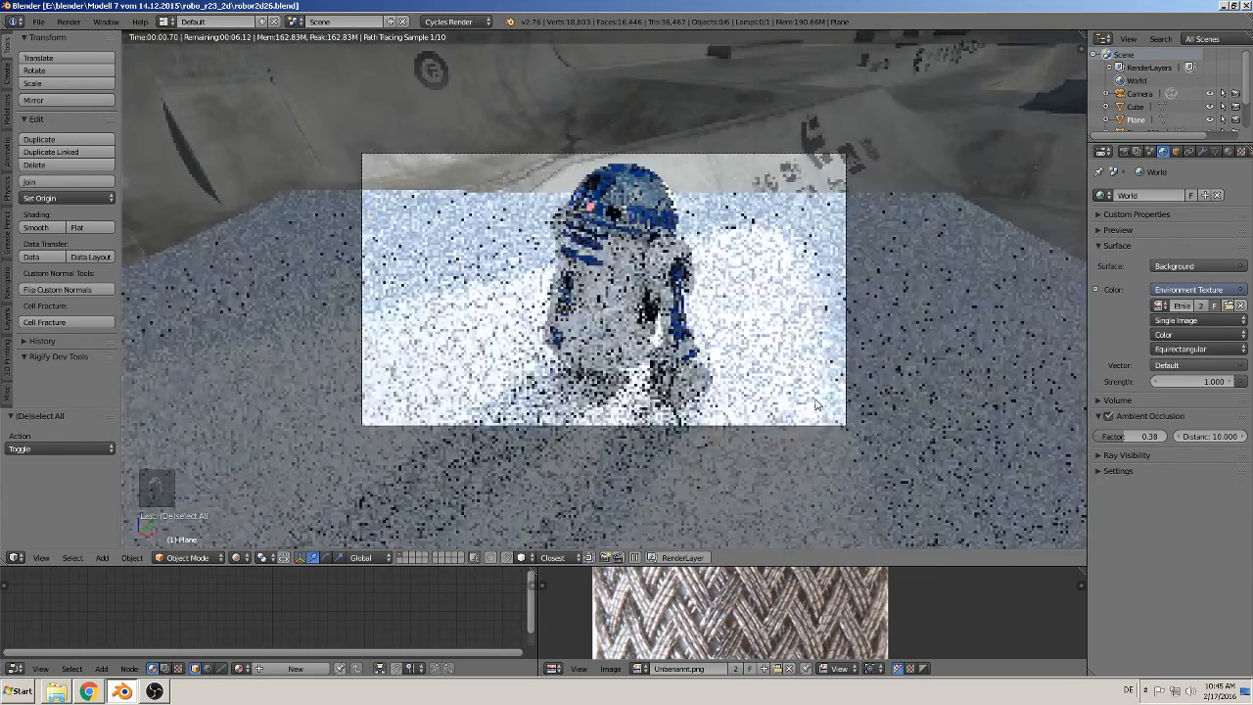
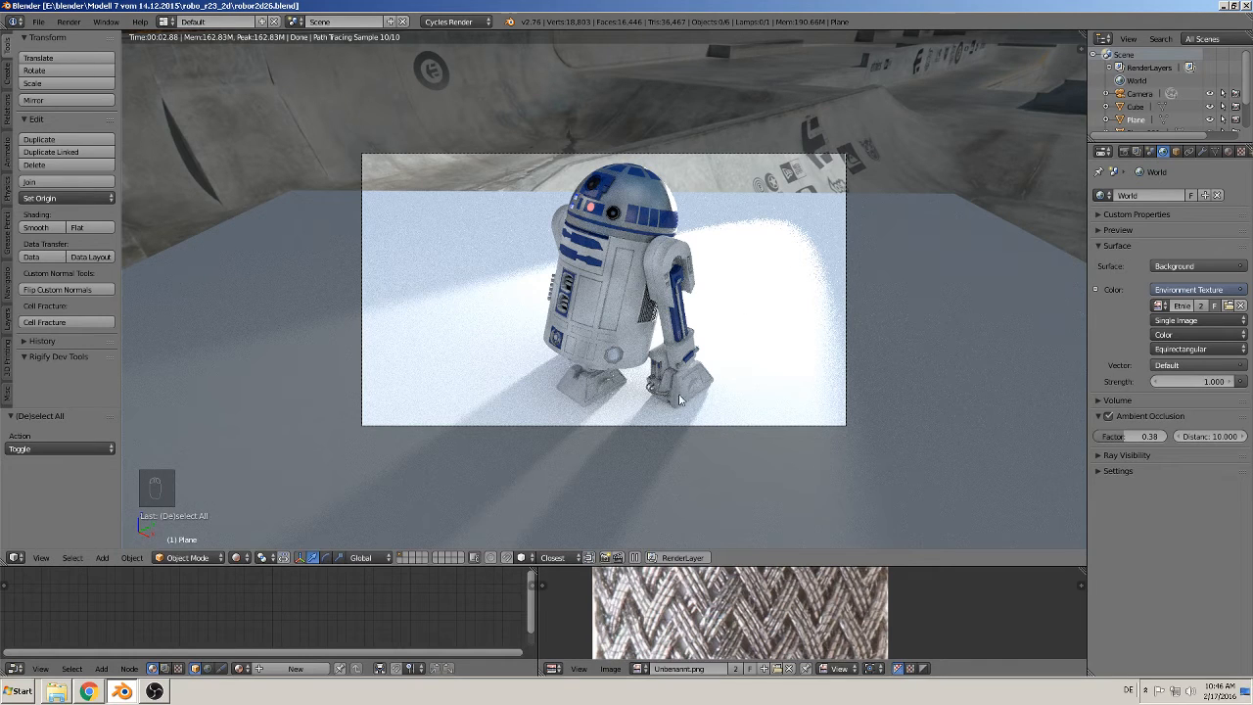
Step: Return the viewport to Material shading with the camera frame shown smaller
left_click(235, 557)
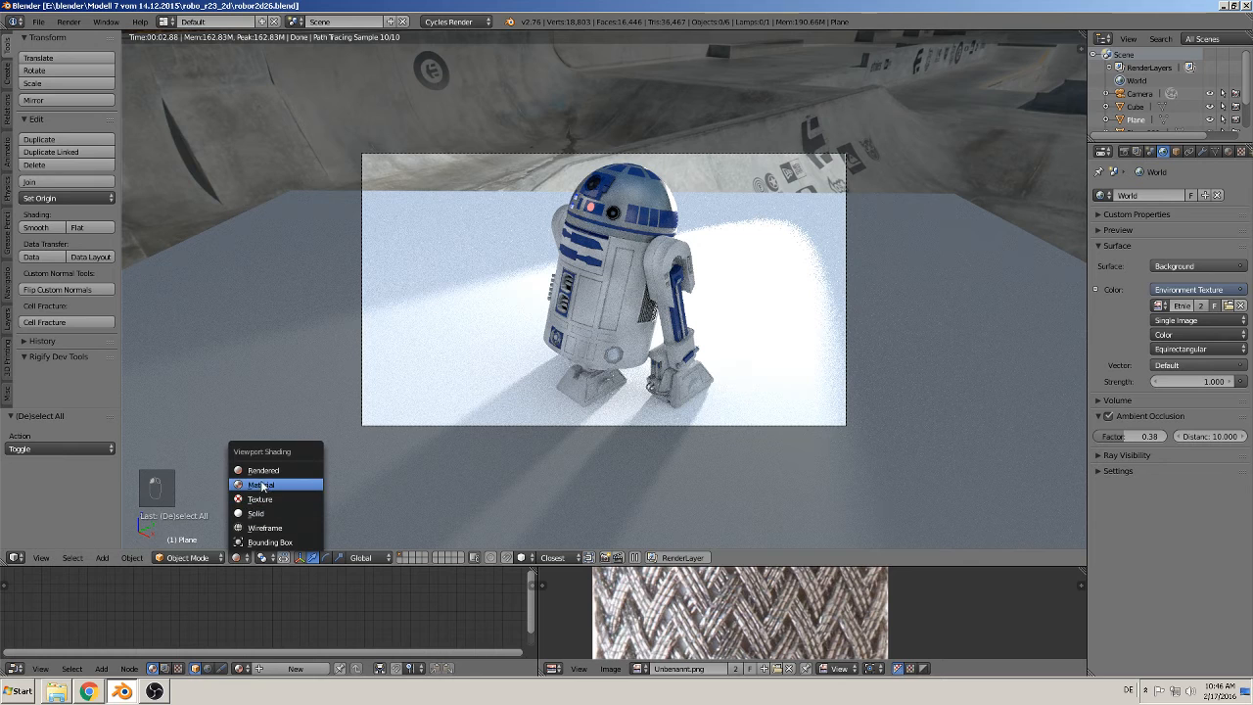
left_click(261, 479)
scroll(608, 334, "down", 3)
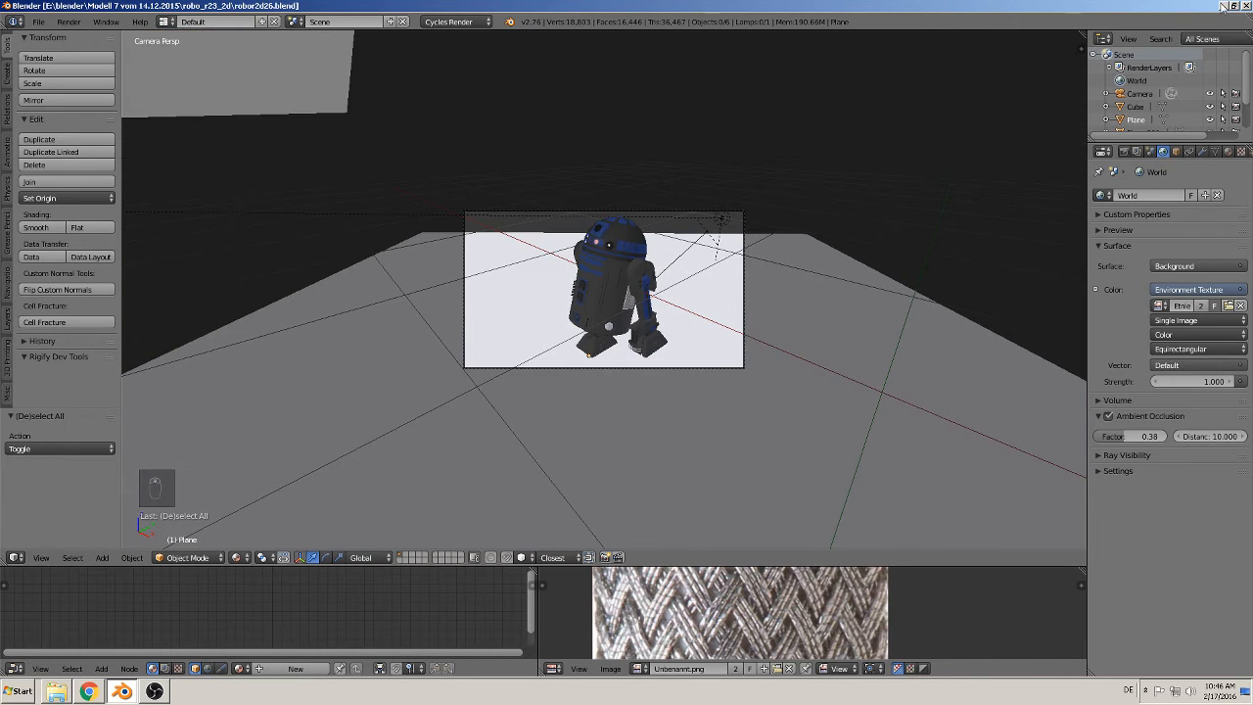
Step: Switch to the desktop, open the Beton folder inside Komerzielle Texturen, and display its textures as extra large icons
left_click(1223, 6)
left_click(825, 36)
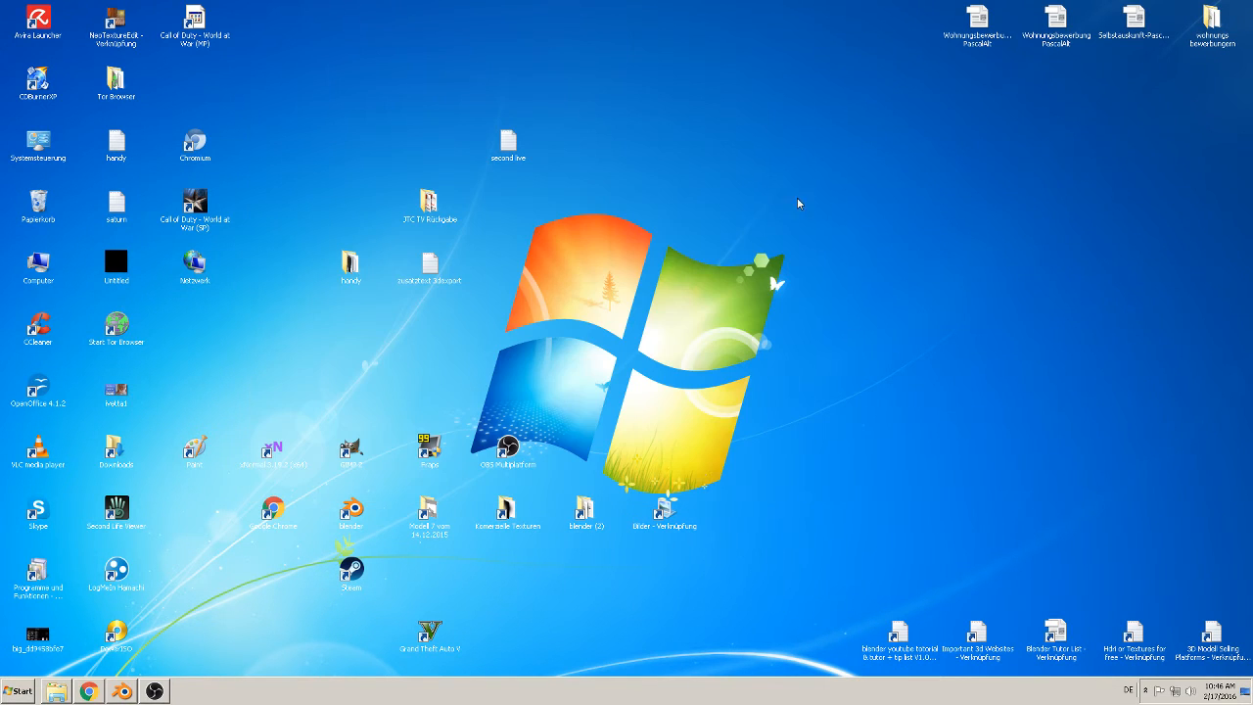
left_click(505, 511)
key("Return")
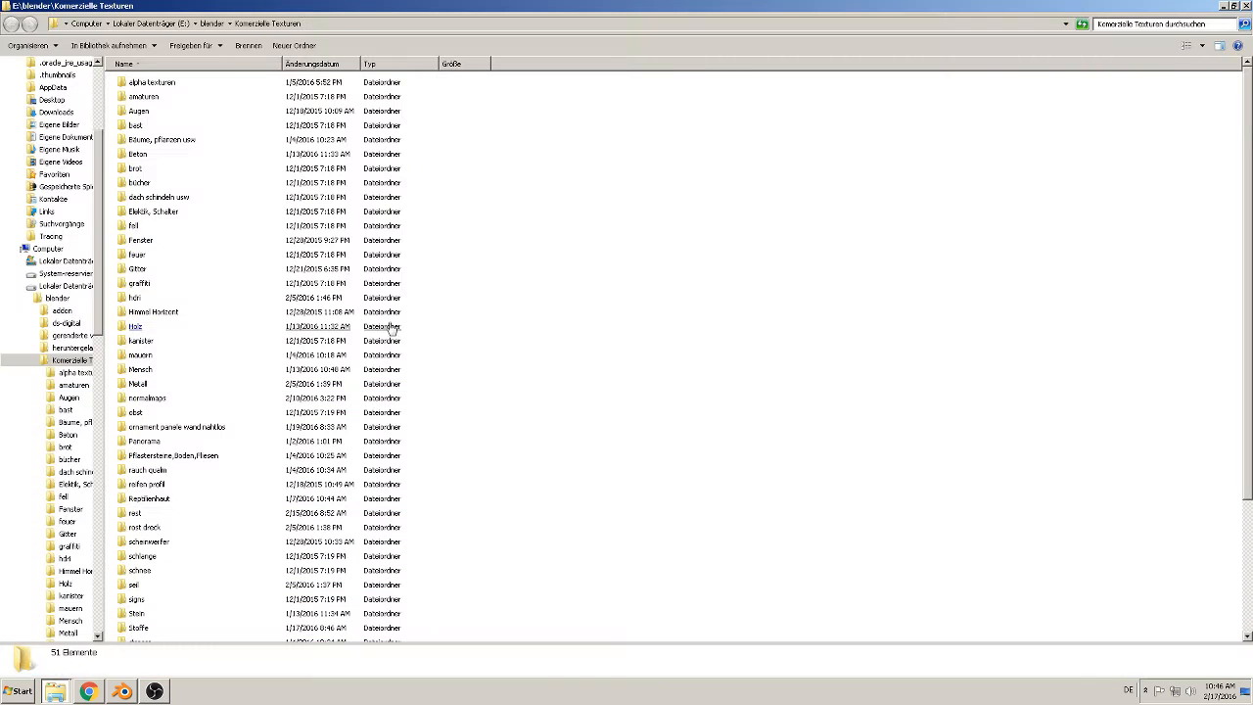
left_click(182, 110)
double_click(157, 154)
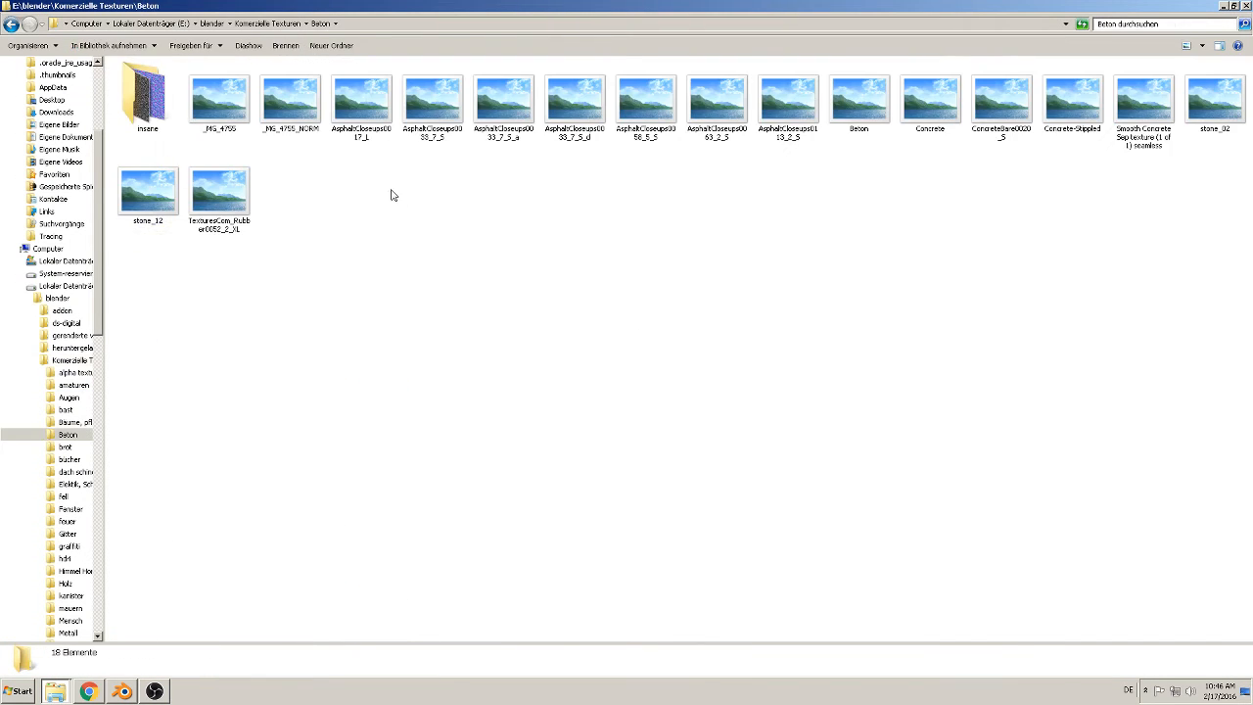
left_click(1203, 46)
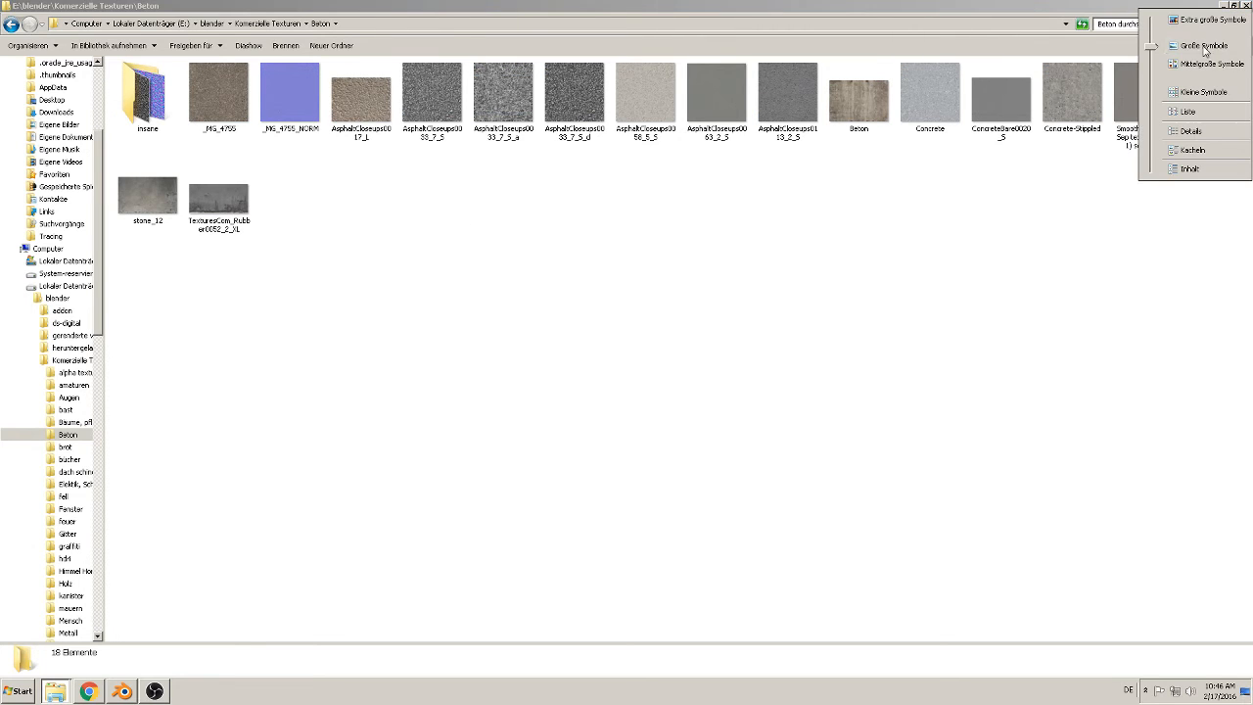
left_click(1196, 22)
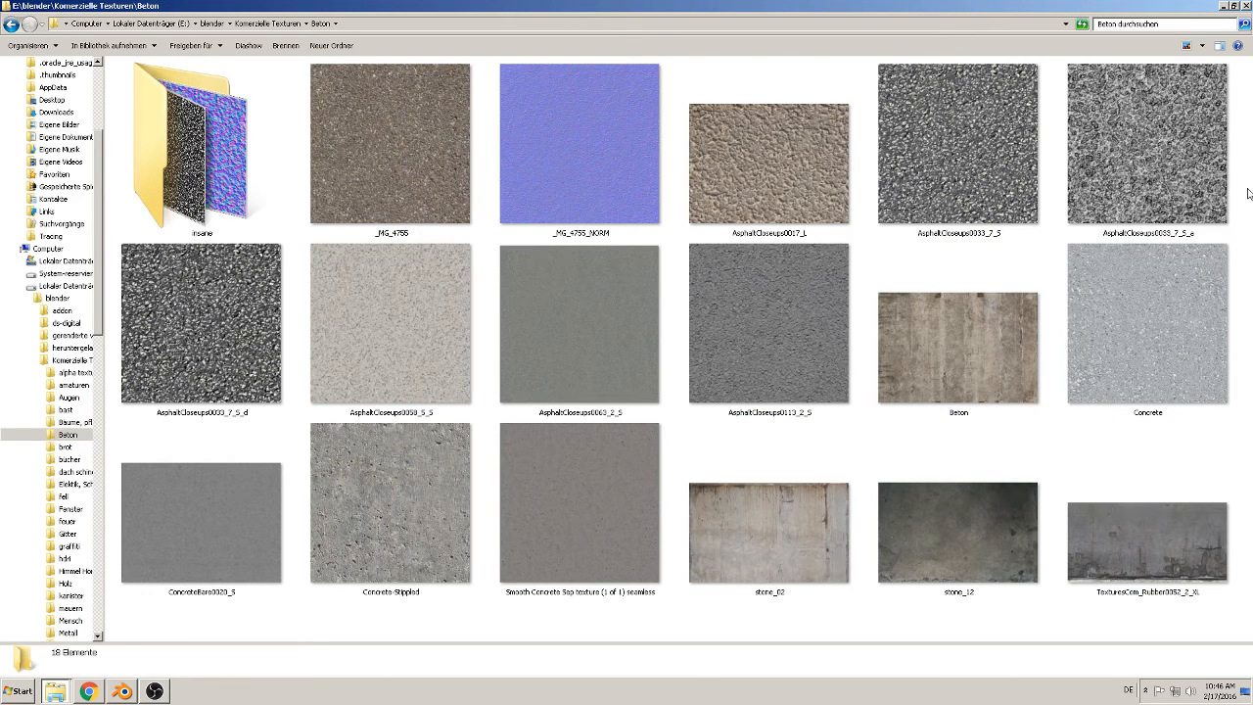
Step: Preview the Concrete texture in the image viewer, close it, and copy the Concrete image file
left_click(1212, 428)
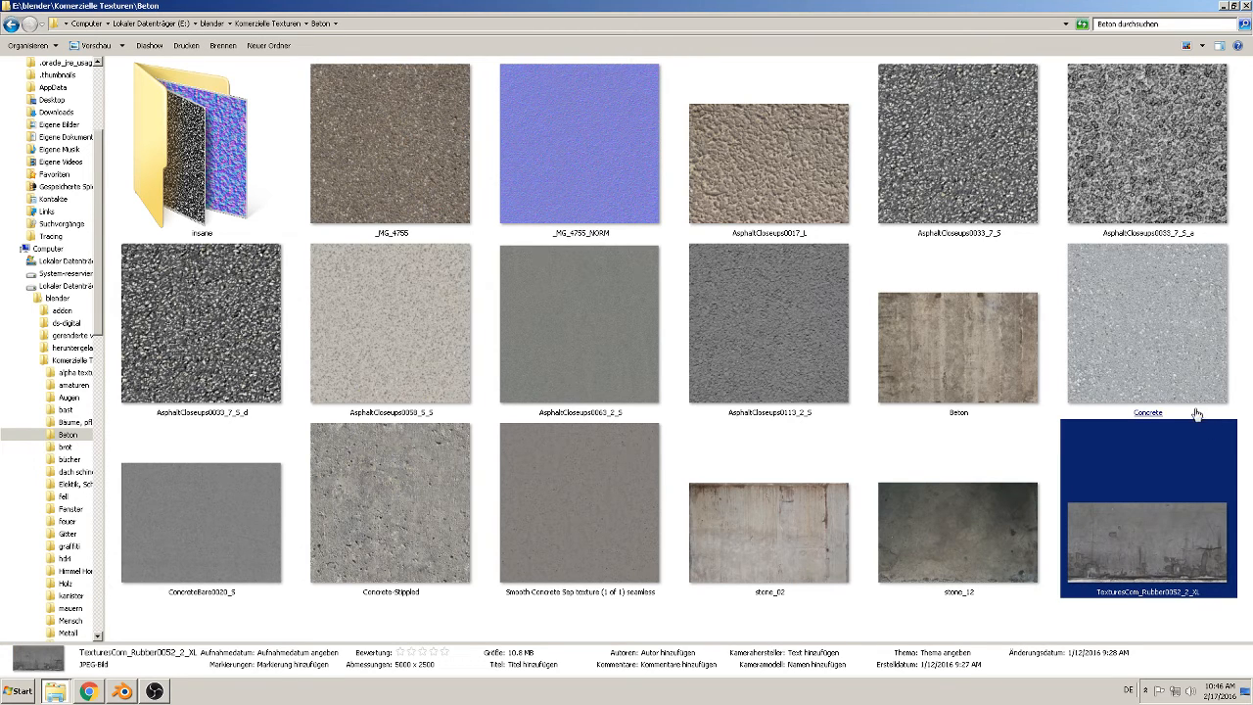
double_click(1137, 285)
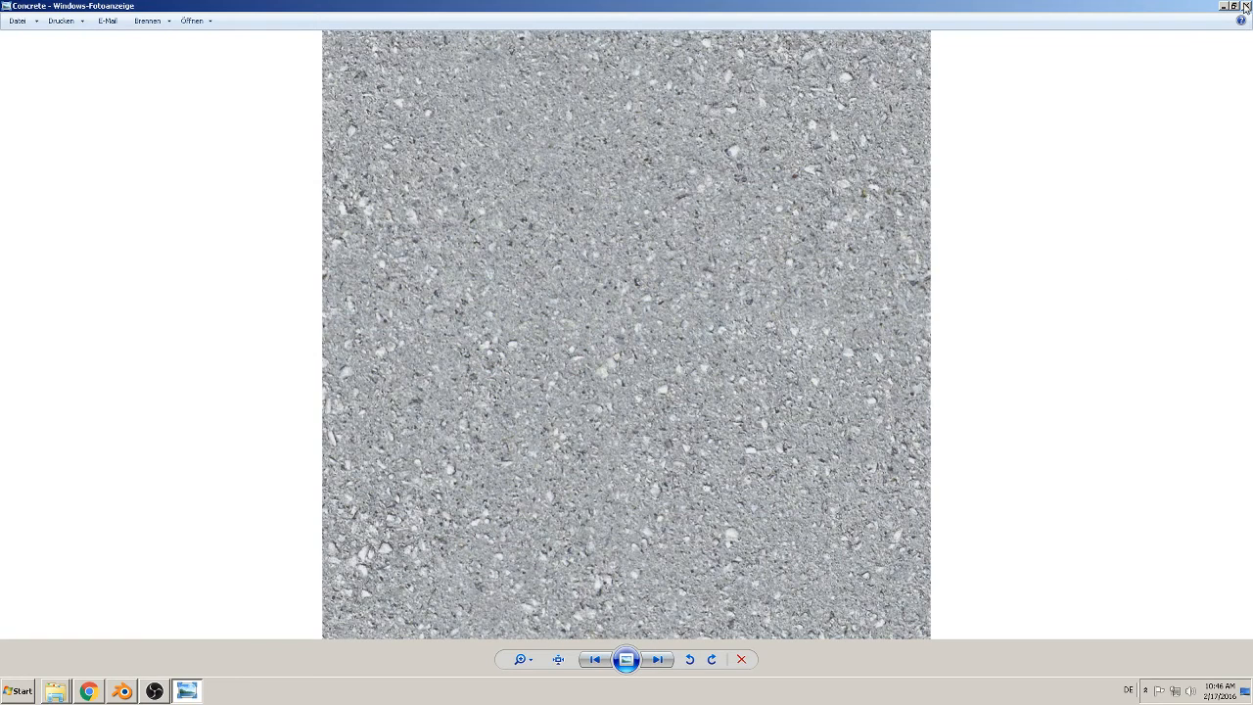
left_click(1245, 6)
right_click(1138, 289)
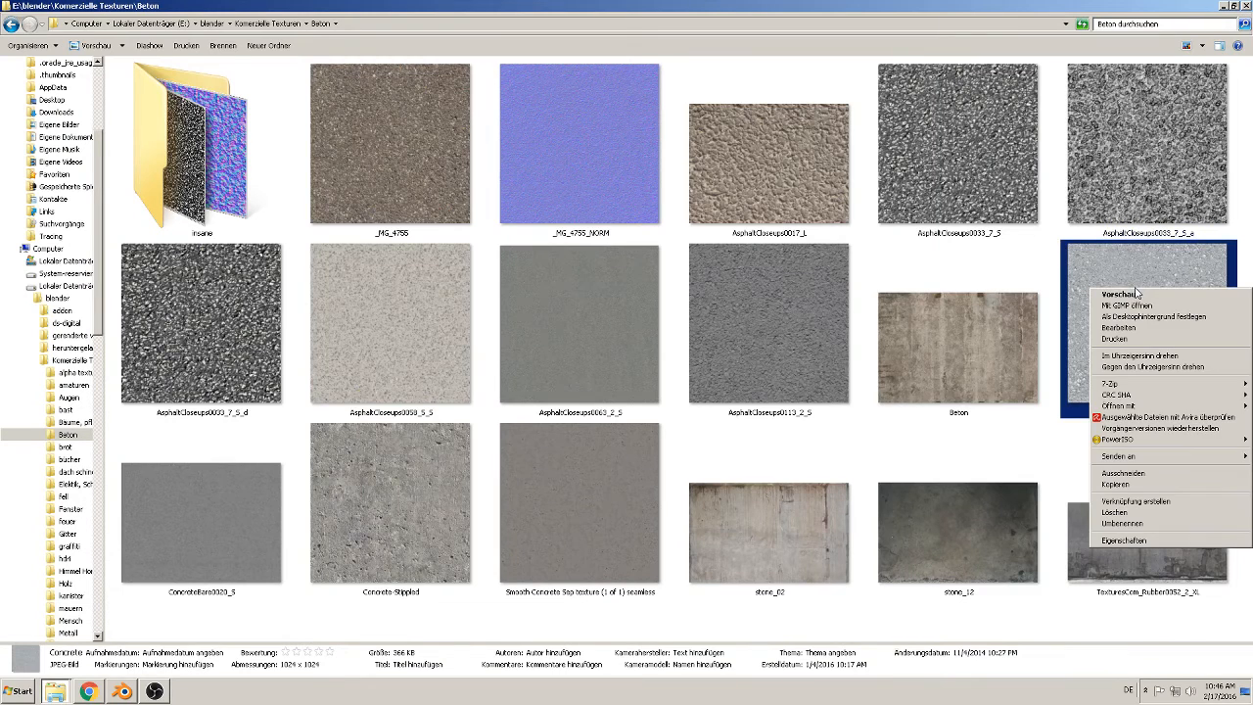
left_click(1115, 485)
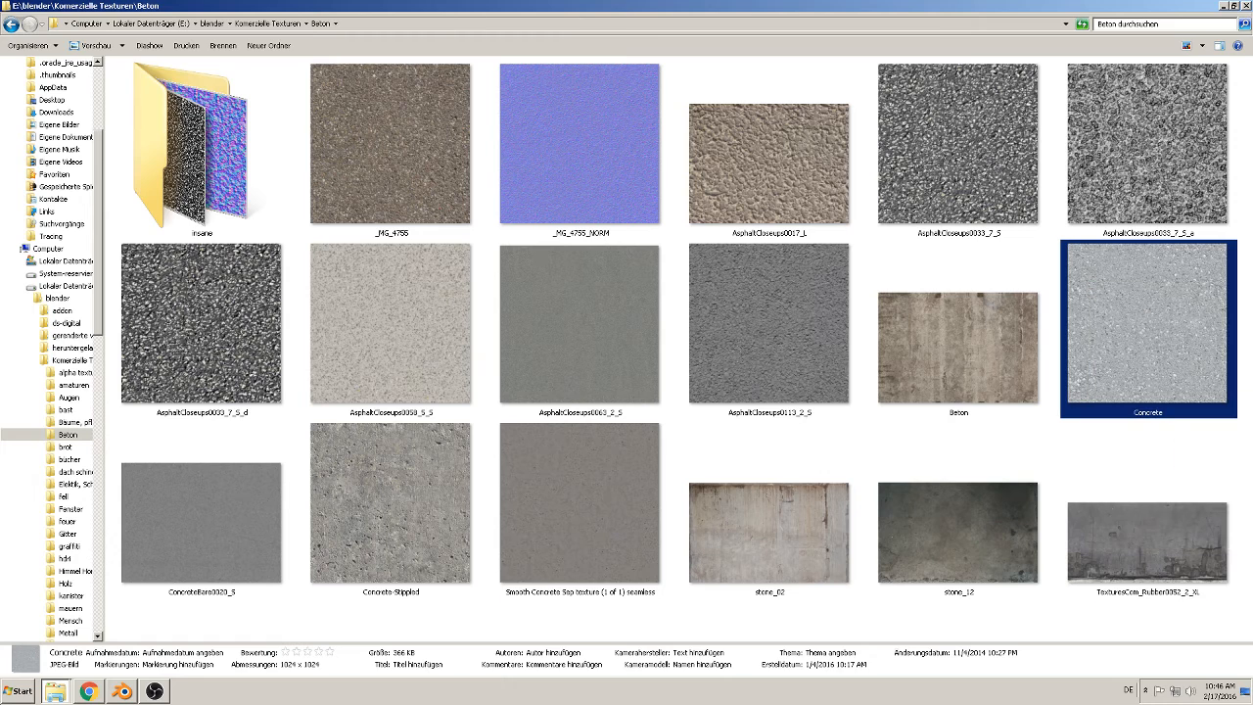
Step: Paste the copied Concrete image into the textur folder inside robo_r23_2d and minimize that folder window
left_click(89, 691)
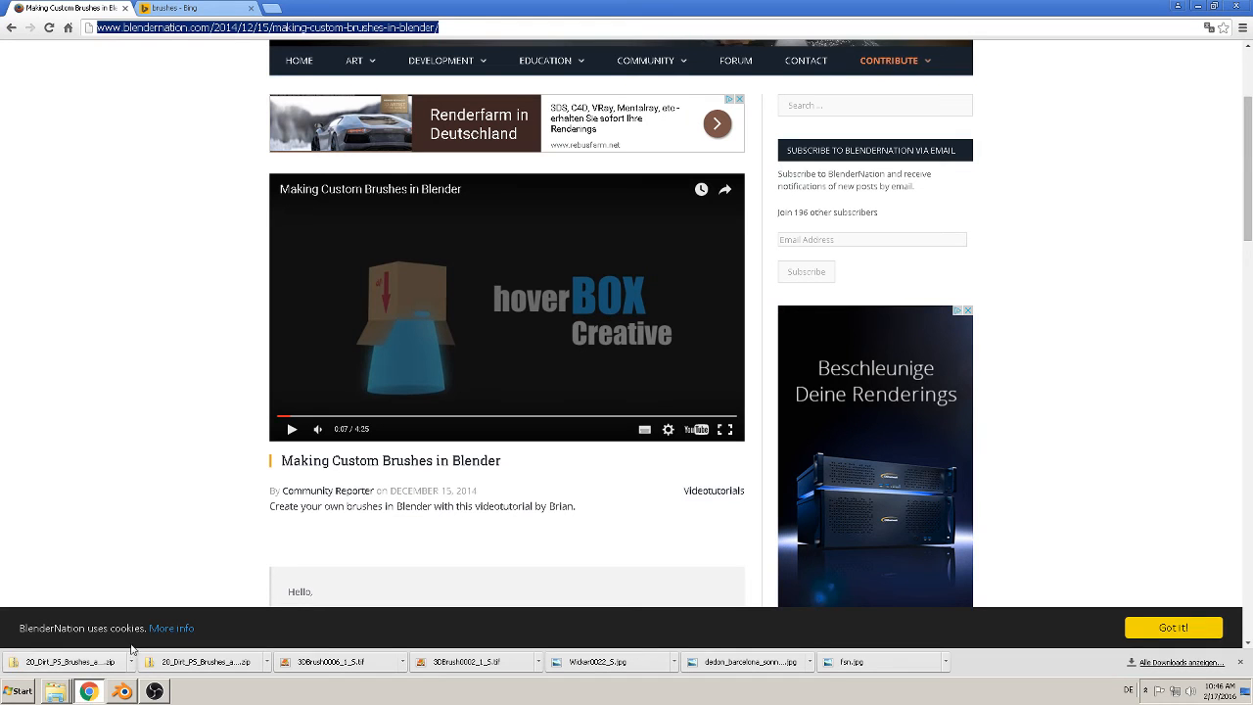
left_click(54, 692)
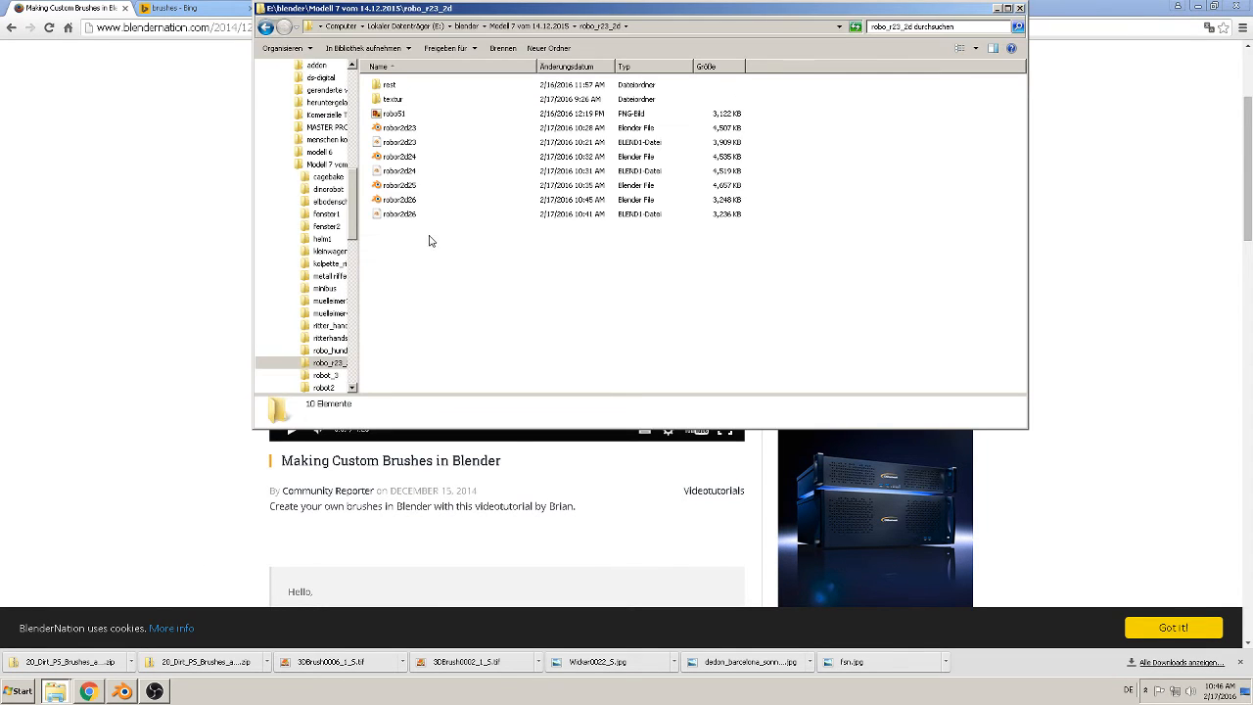
double_click(409, 113)
right_click(446, 189)
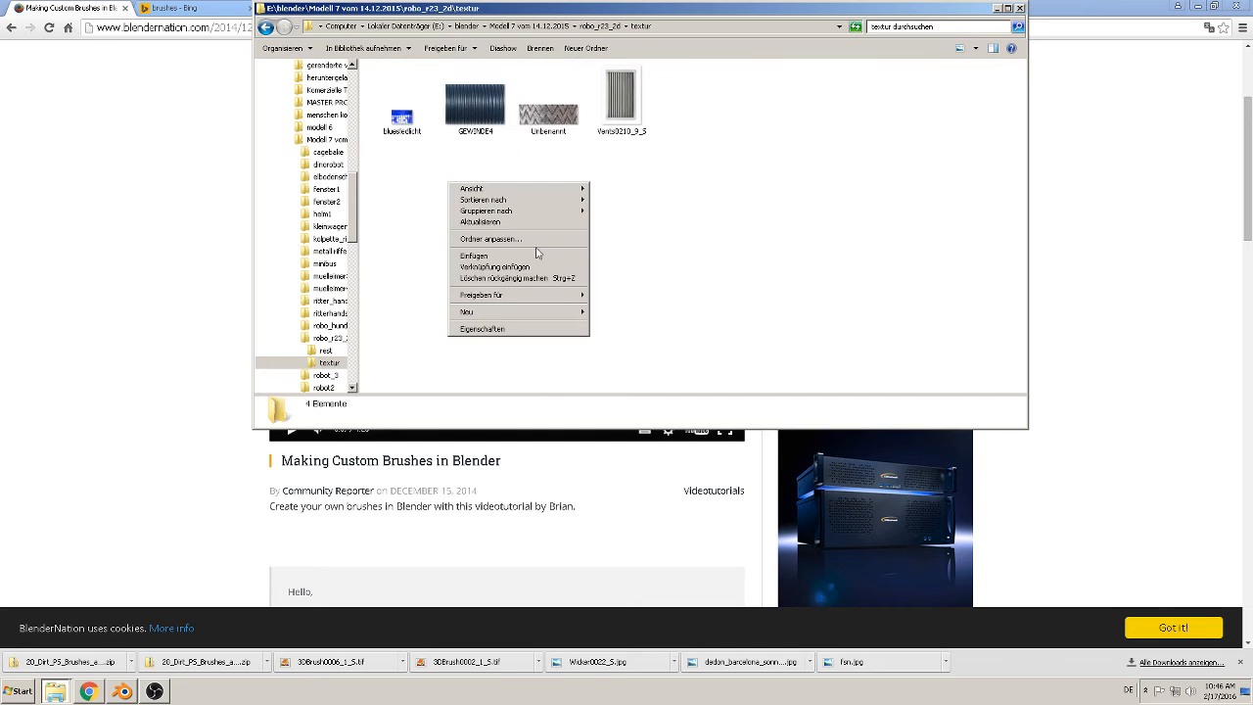
left_click(523, 257)
left_click(504, 270)
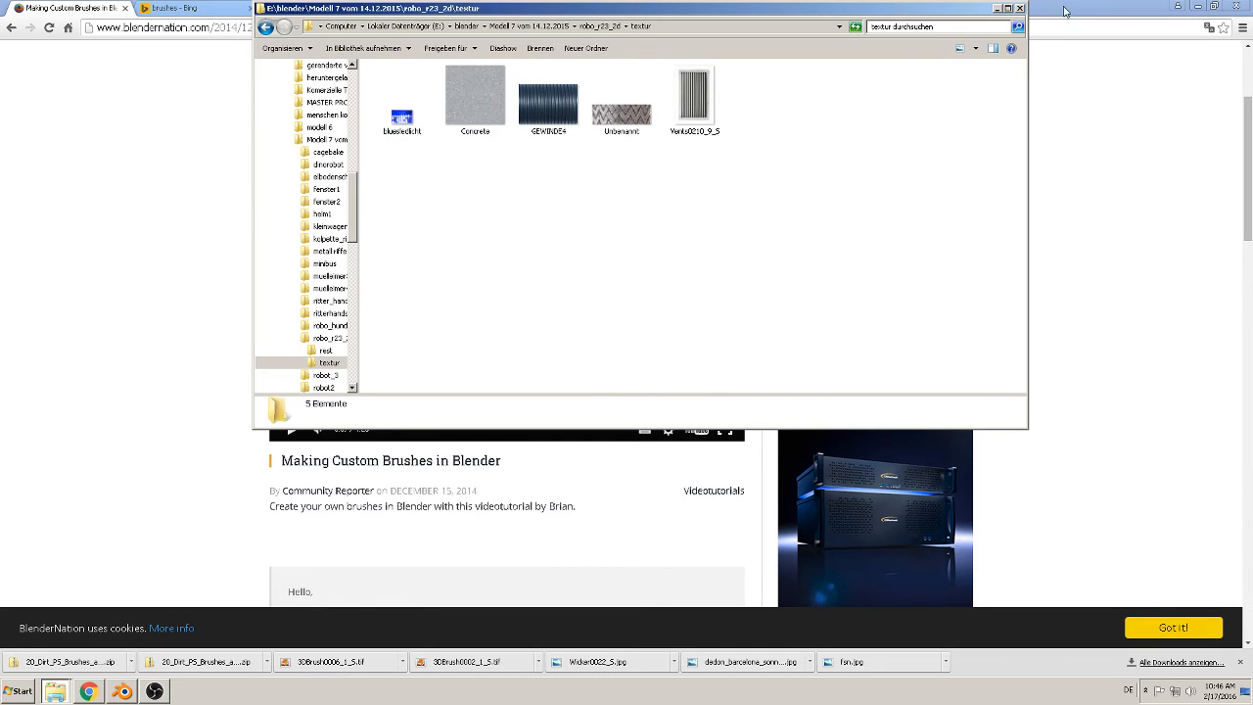
left_click(998, 8)
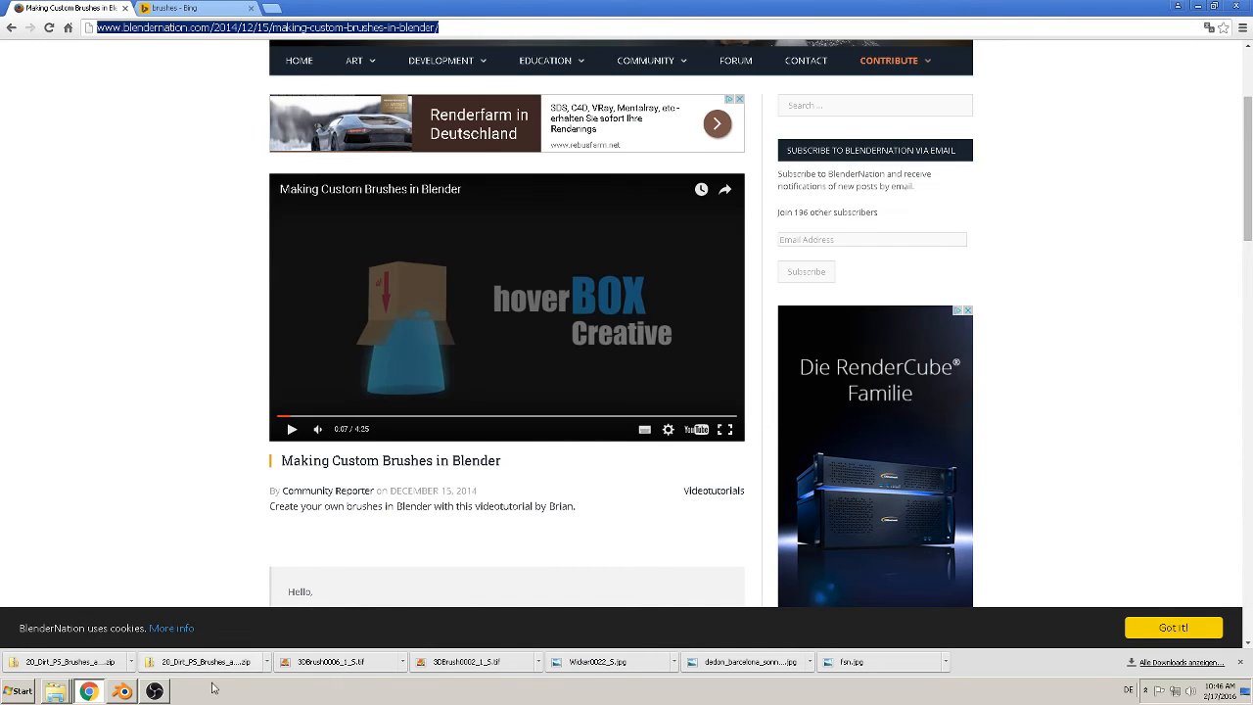
Step: Switch to Blender, select the ground plane, view it from the top and enter Edit Mode
left_click(121, 691)
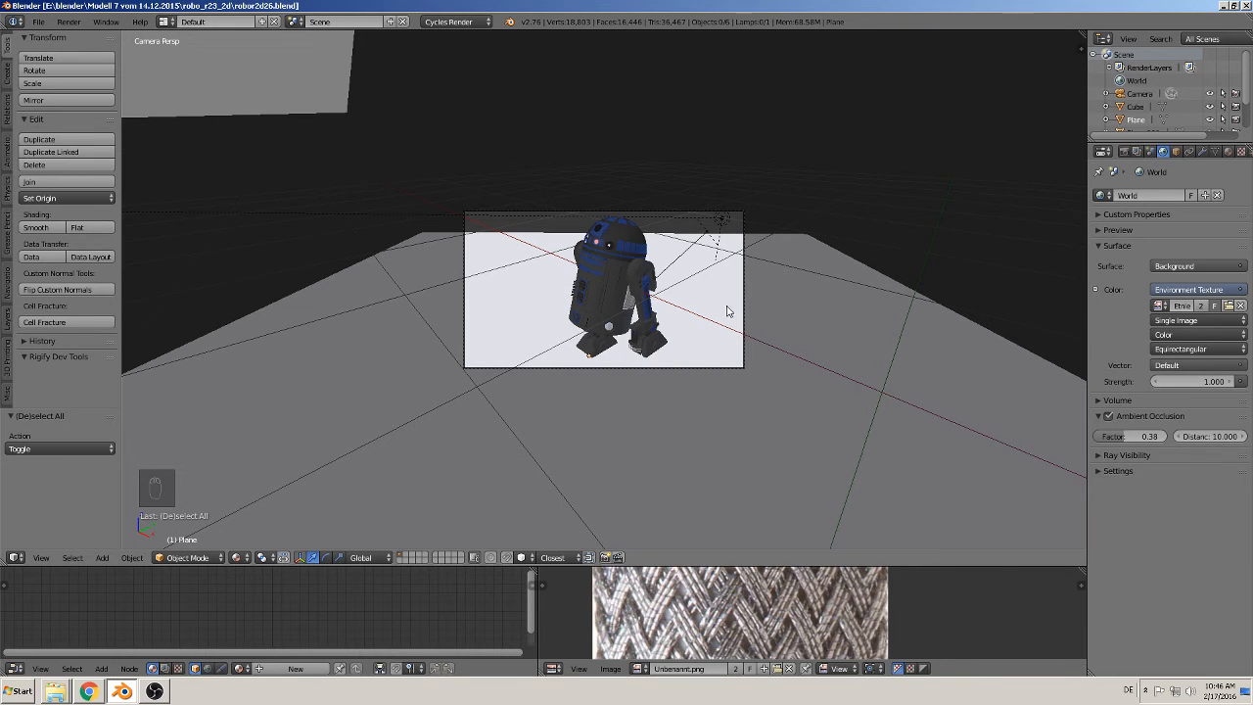
right_click(698, 323)
key("KP_7")
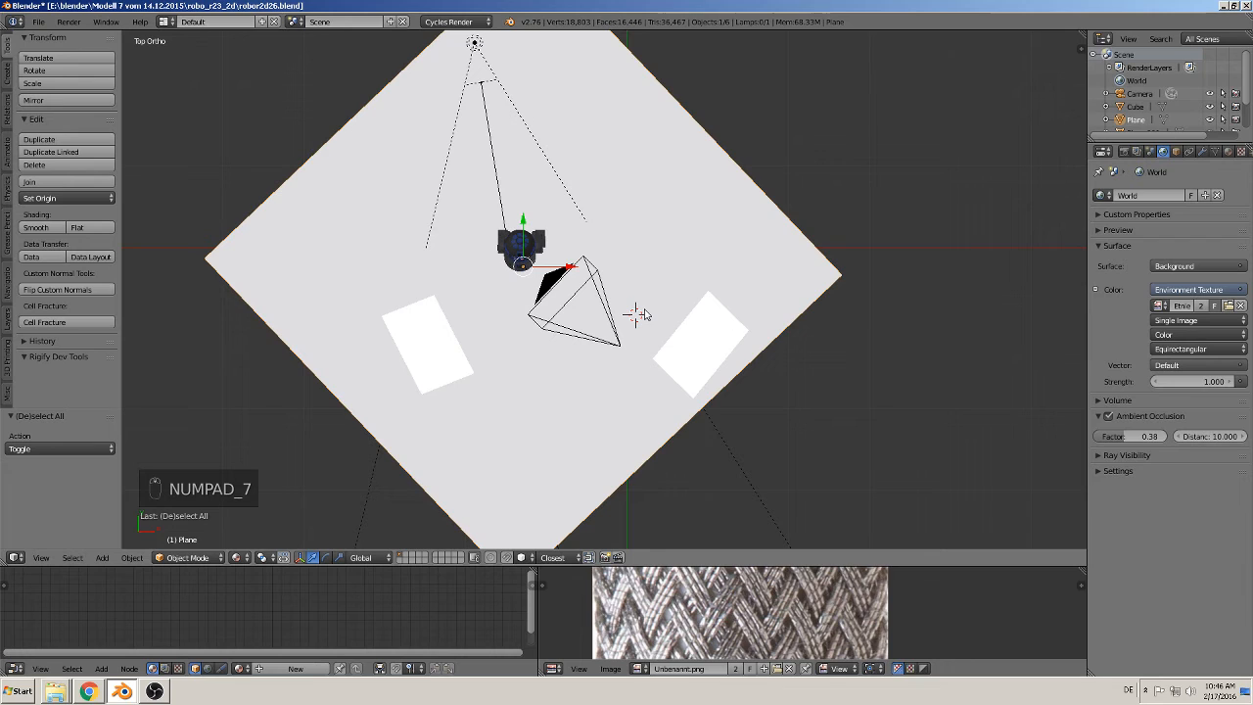
left_click(6, 119)
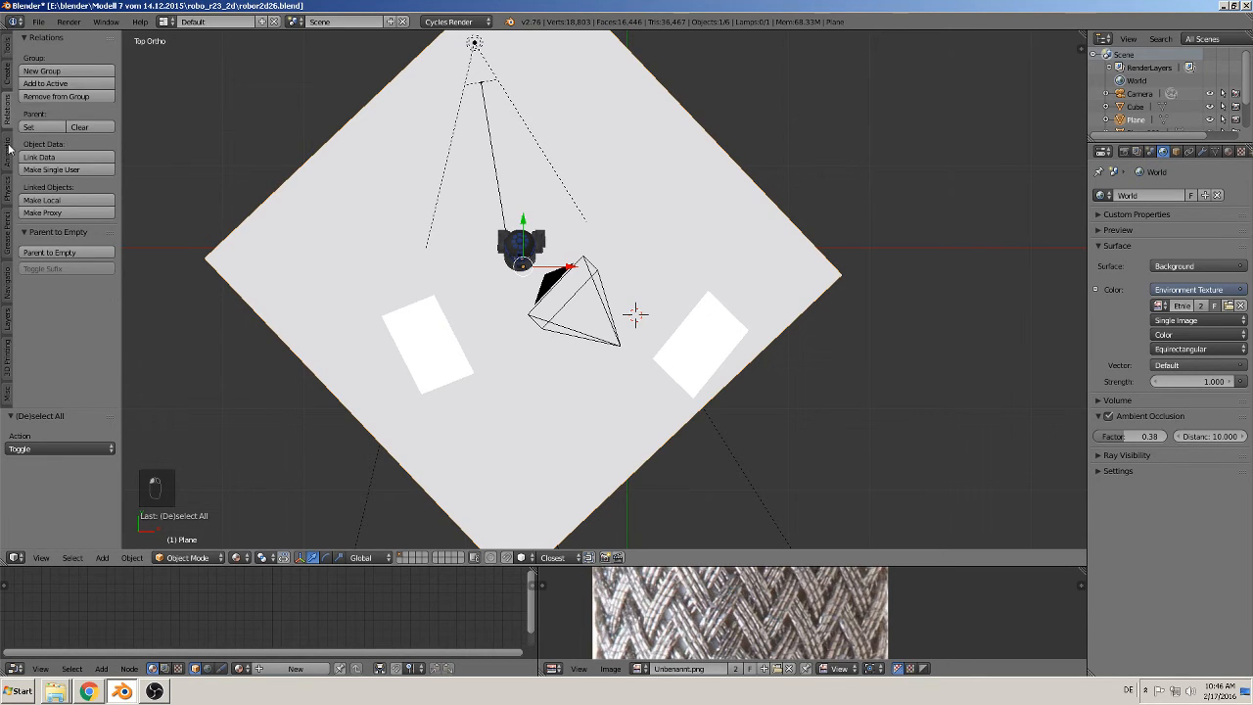
left_click(8, 147)
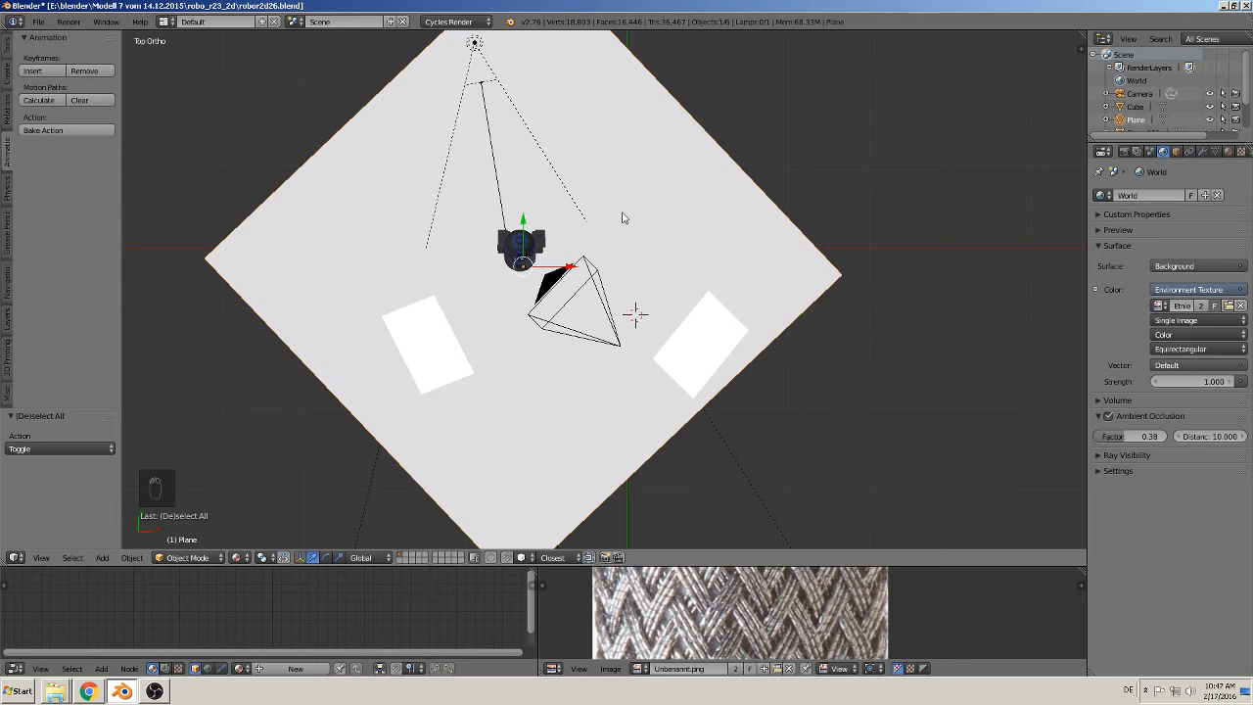
key("u")
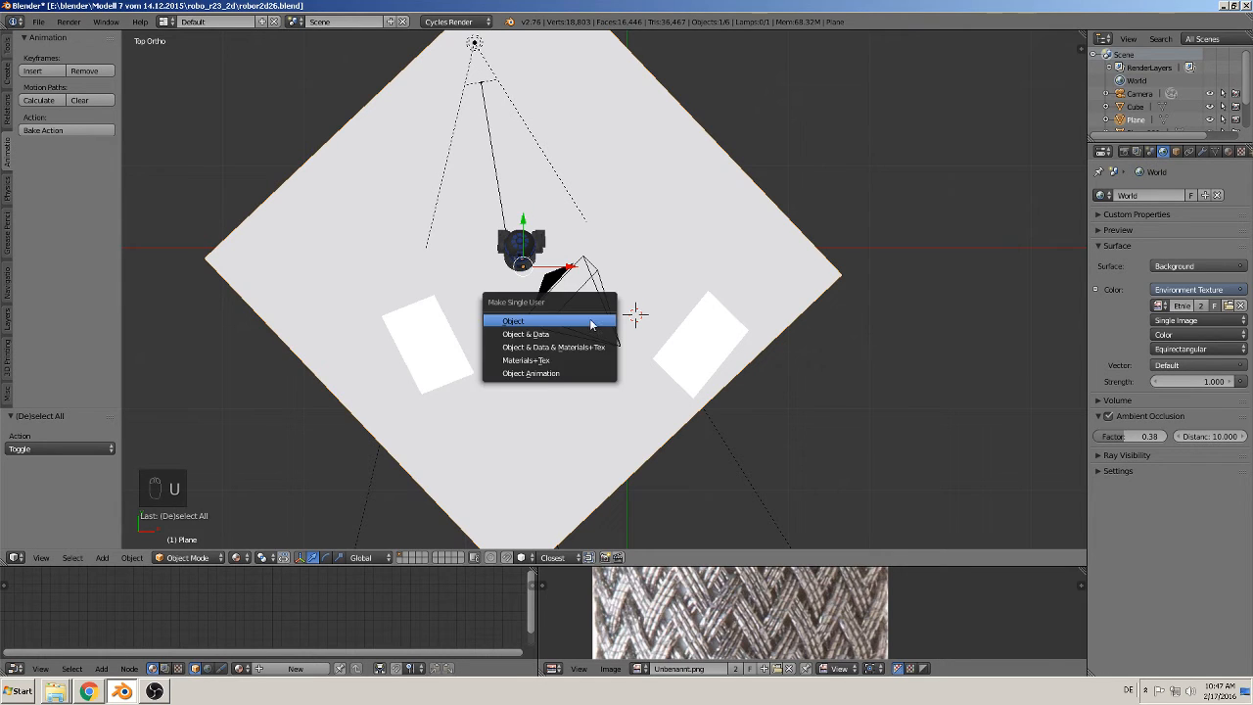
key("Tab")
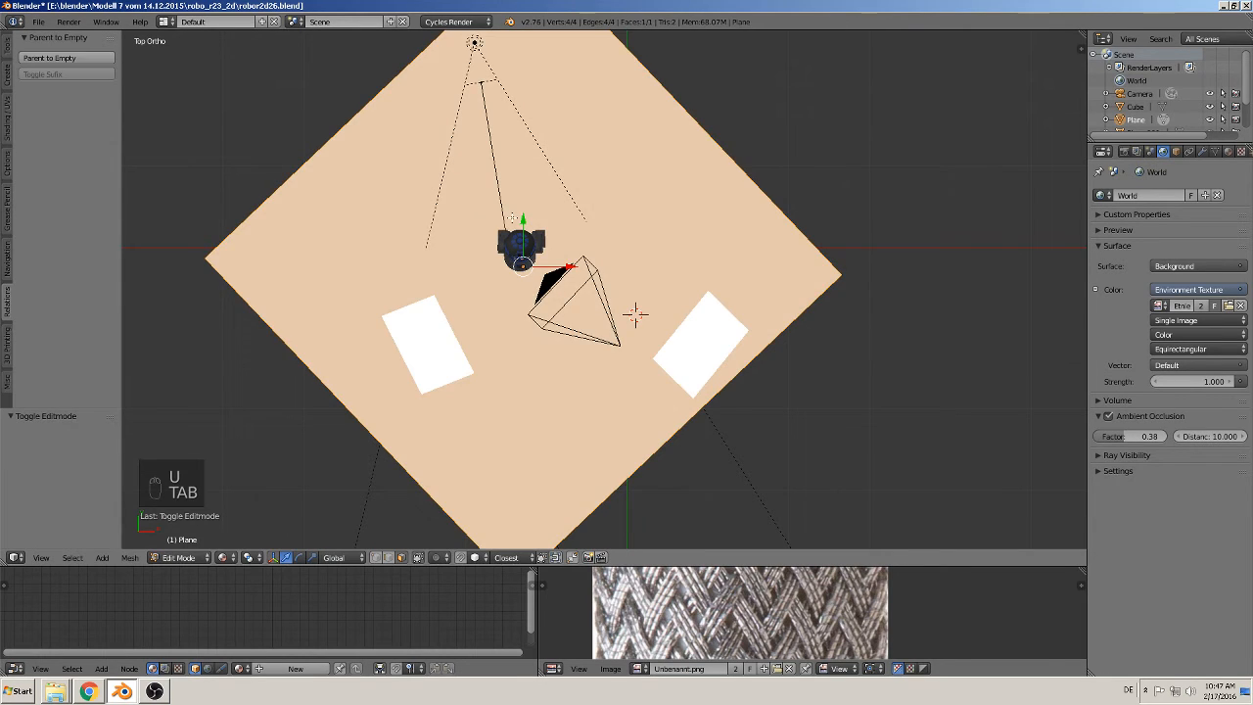
Step: Try mapping the ground plane's UVs with Project From View, once from the top and once from a rotated view
key("u")
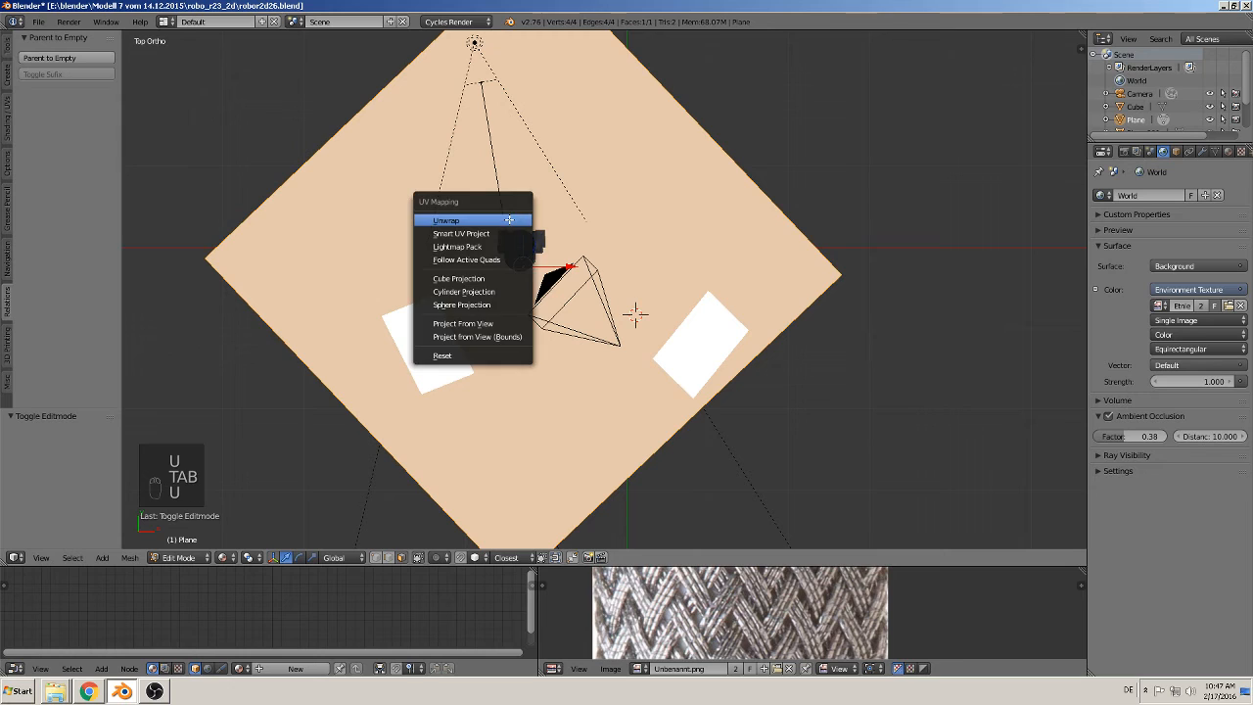
left_click(491, 323)
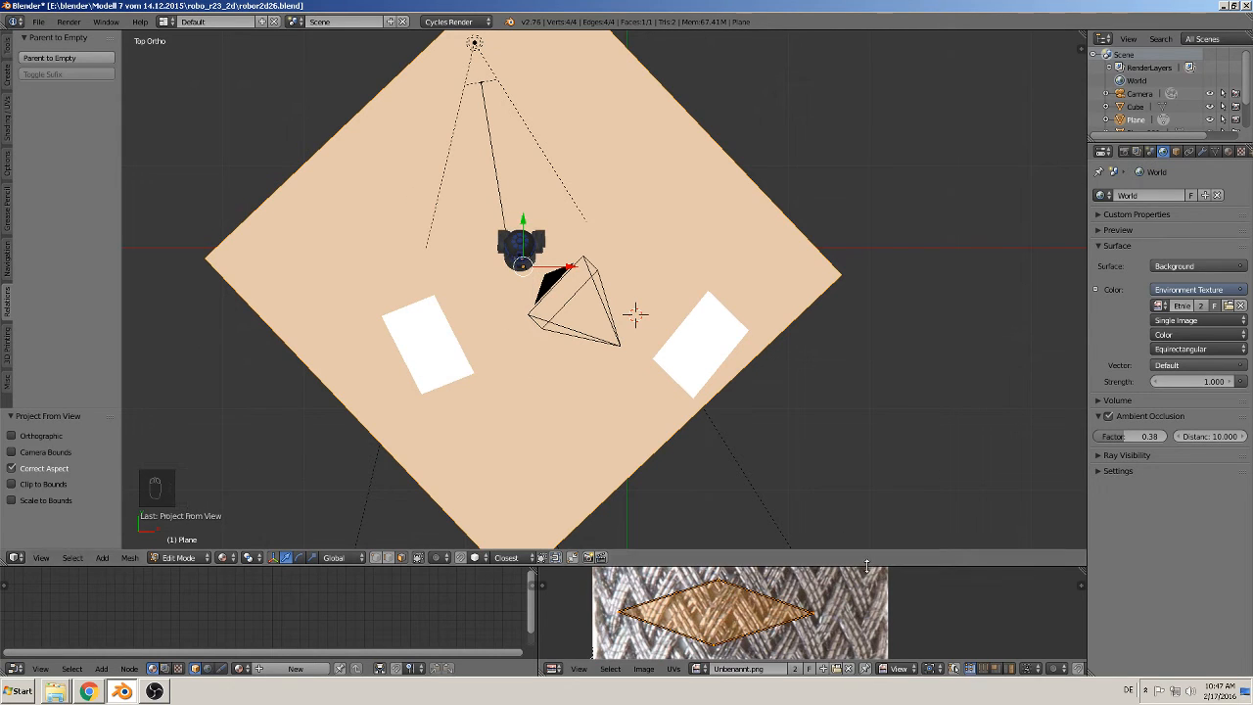
middle_click_drag(753, 506, 688, 512)
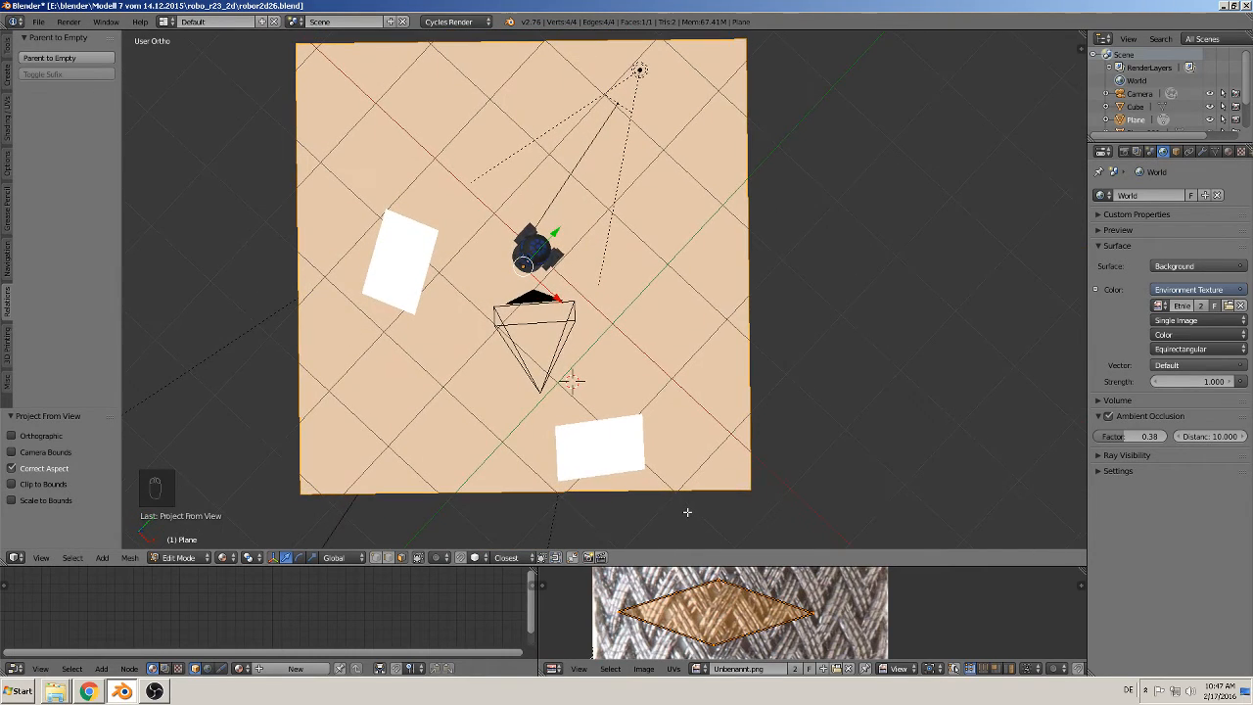
key("u")
left_click(627, 385)
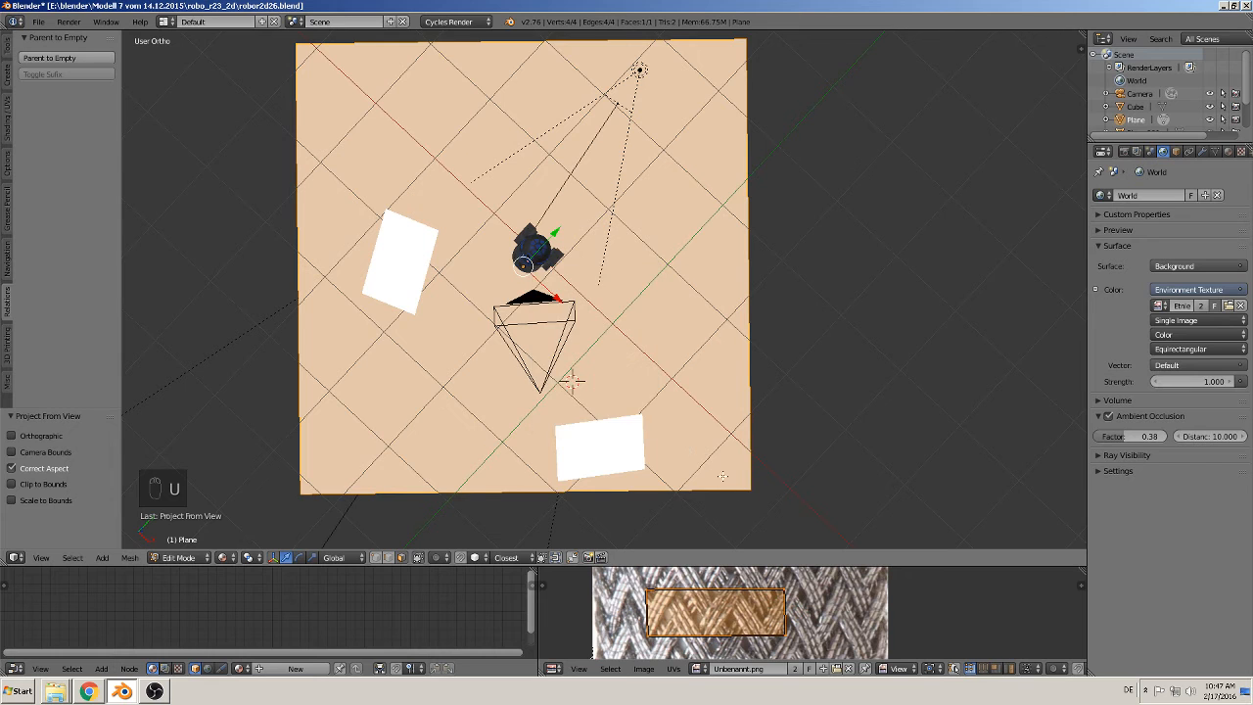
scroll(723, 476, "down", 2)
middle_click_drag(677, 490, 655, 411, "shift")
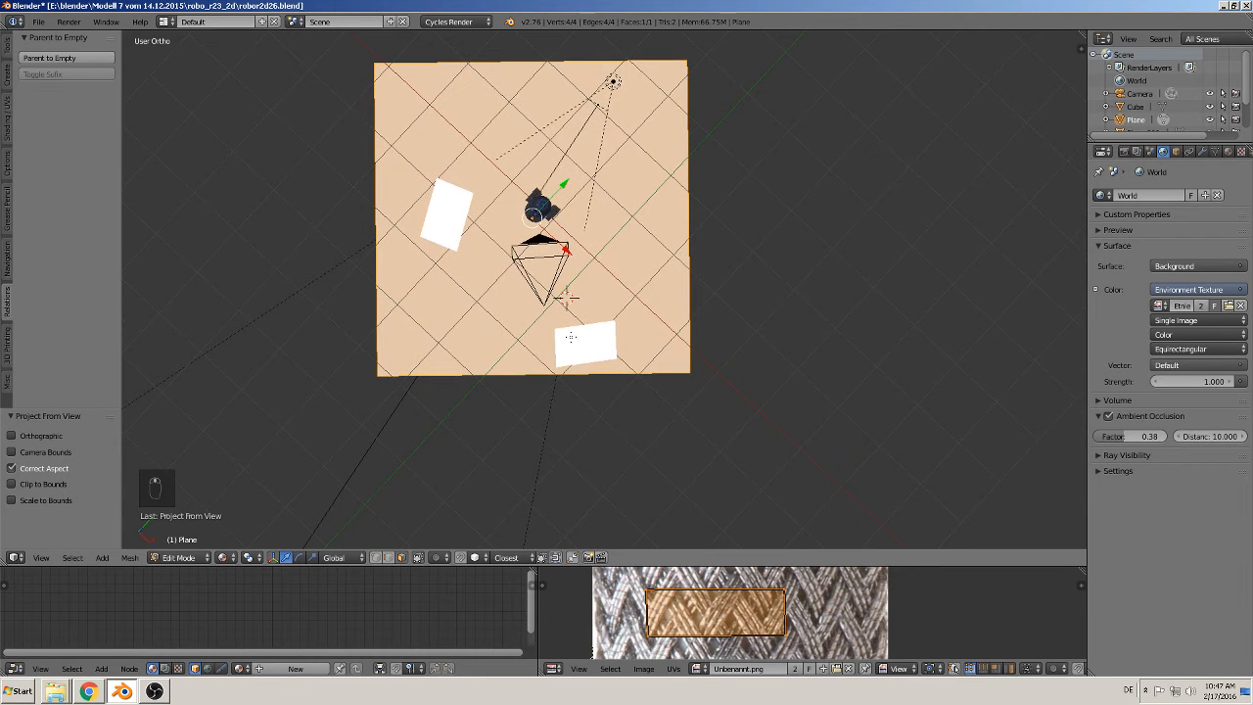
Step: Unwrap the ground plane's face with the standard Unwrap method
key("u")
left_click(548, 236)
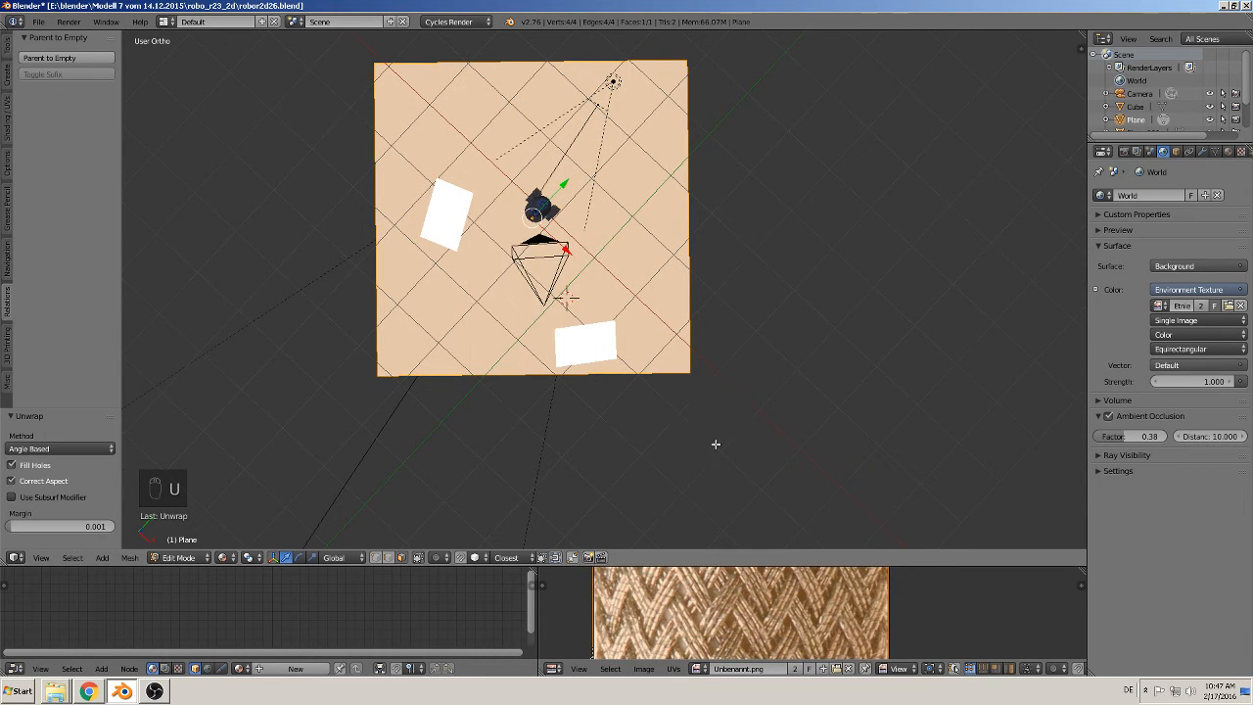
scroll(716, 444, "down", 2)
scroll(666, 437, "up", 3)
middle_click_drag(663, 420, 689, 305)
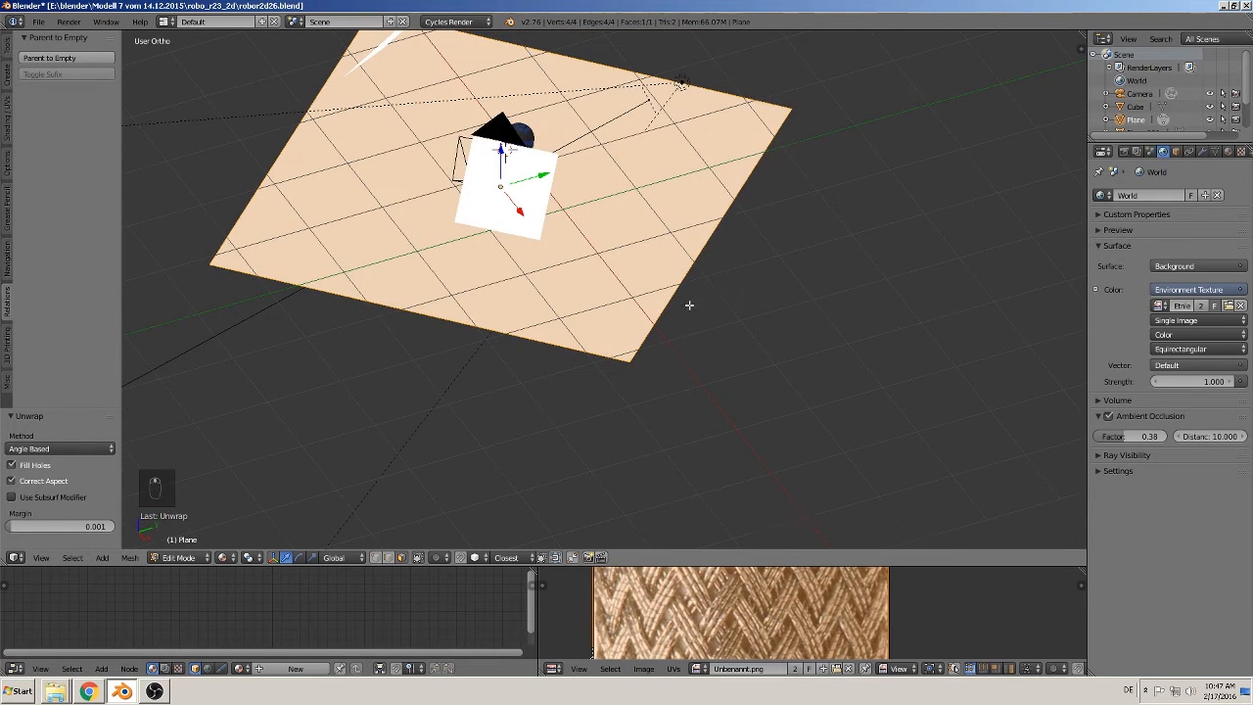
scroll(792, 597, "down", 3)
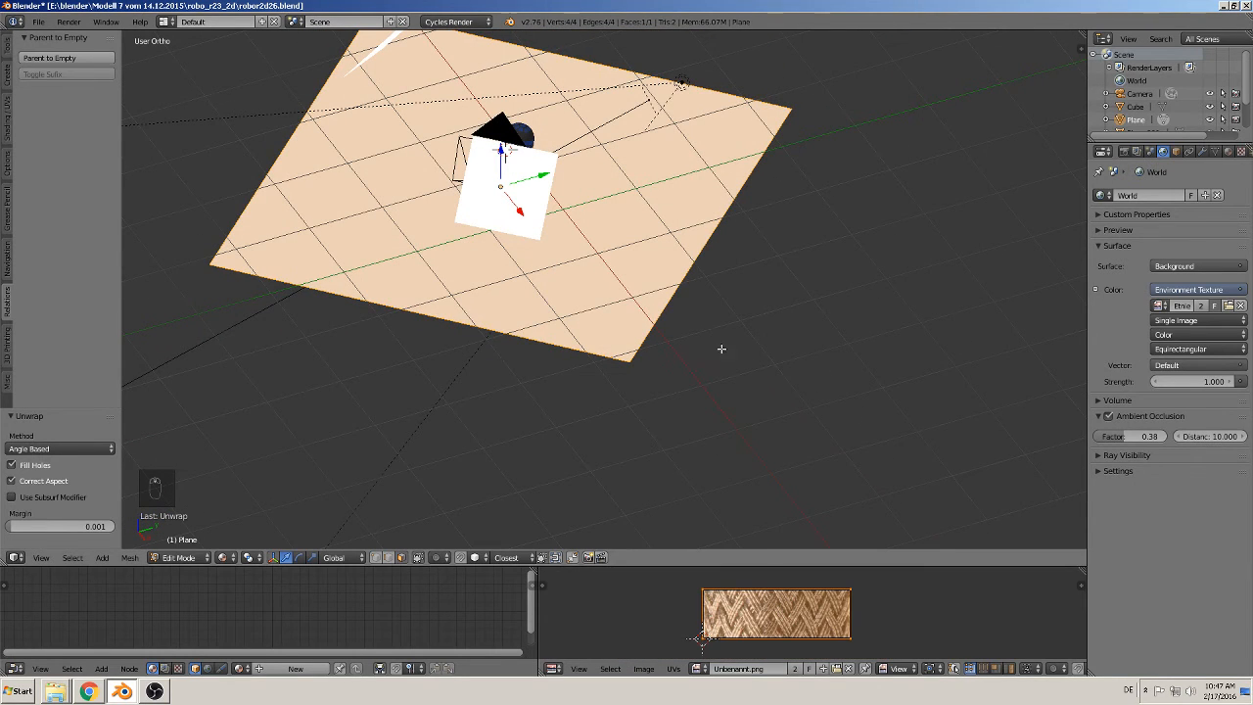
middle_click_drag(721, 348, 764, 323)
Step: Add a material slot to the ground plane and create a new material named "robo beton"
left_click(1230, 150)
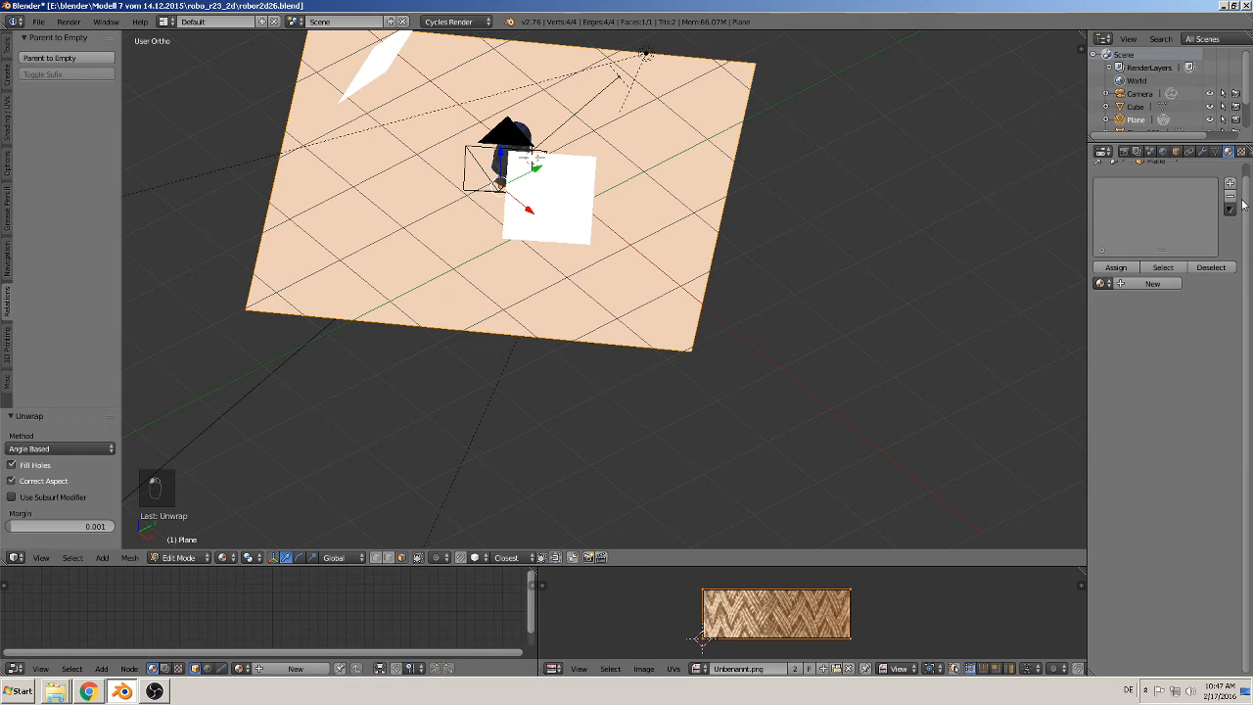
left_click(1231, 184)
left_click(1146, 283)
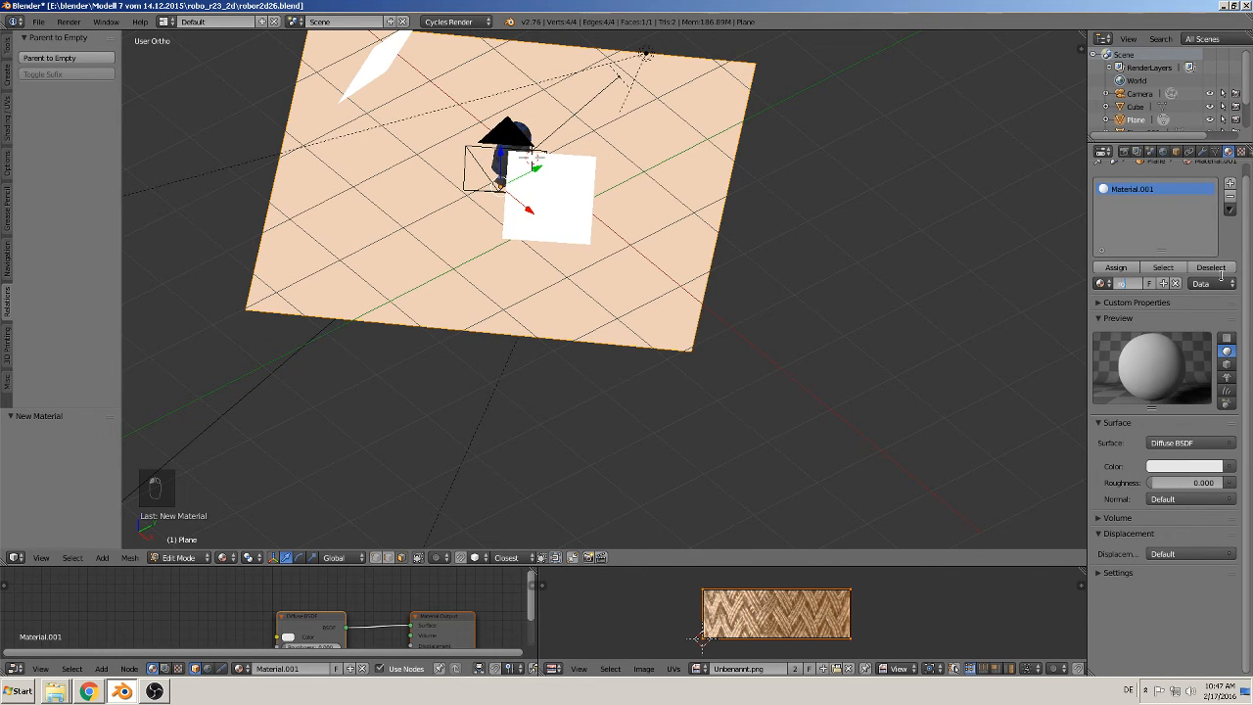
type("_b")
key("Return")
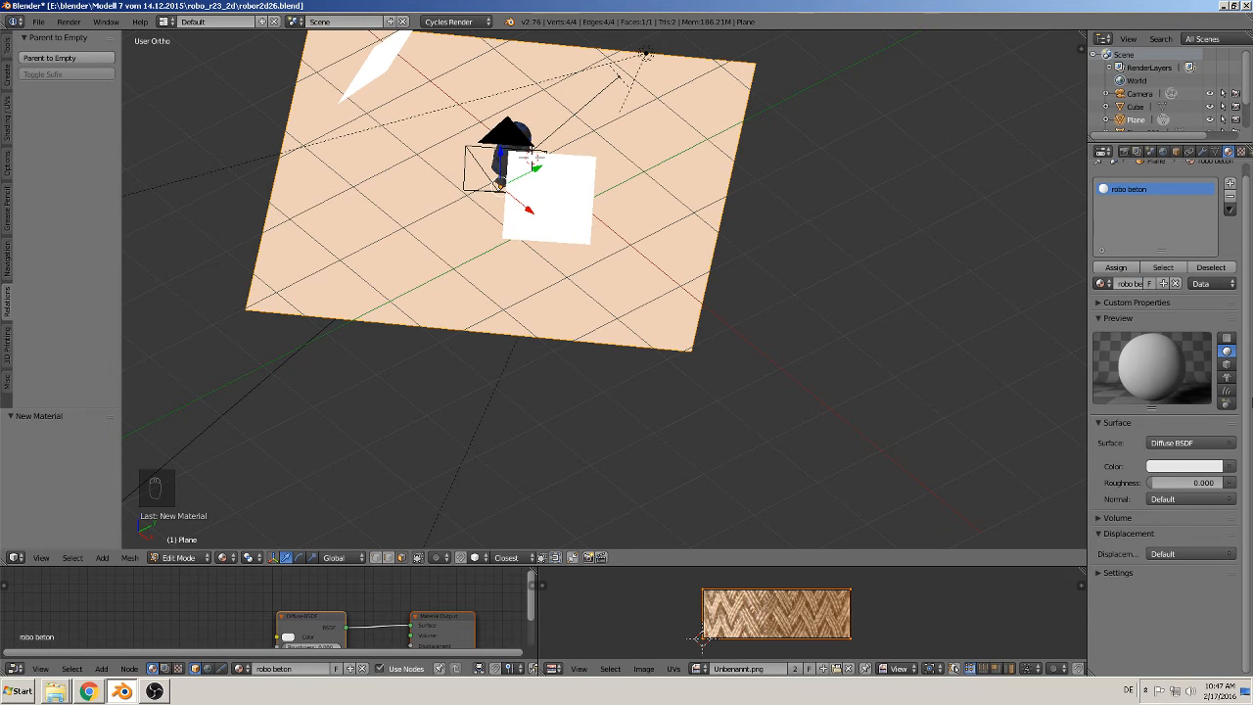
Step: Assign an Image Texture to the robo beton material's diffuse color and load Concrete.jpg from the textur folder
left_click_drag(447, 566, 481, 392)
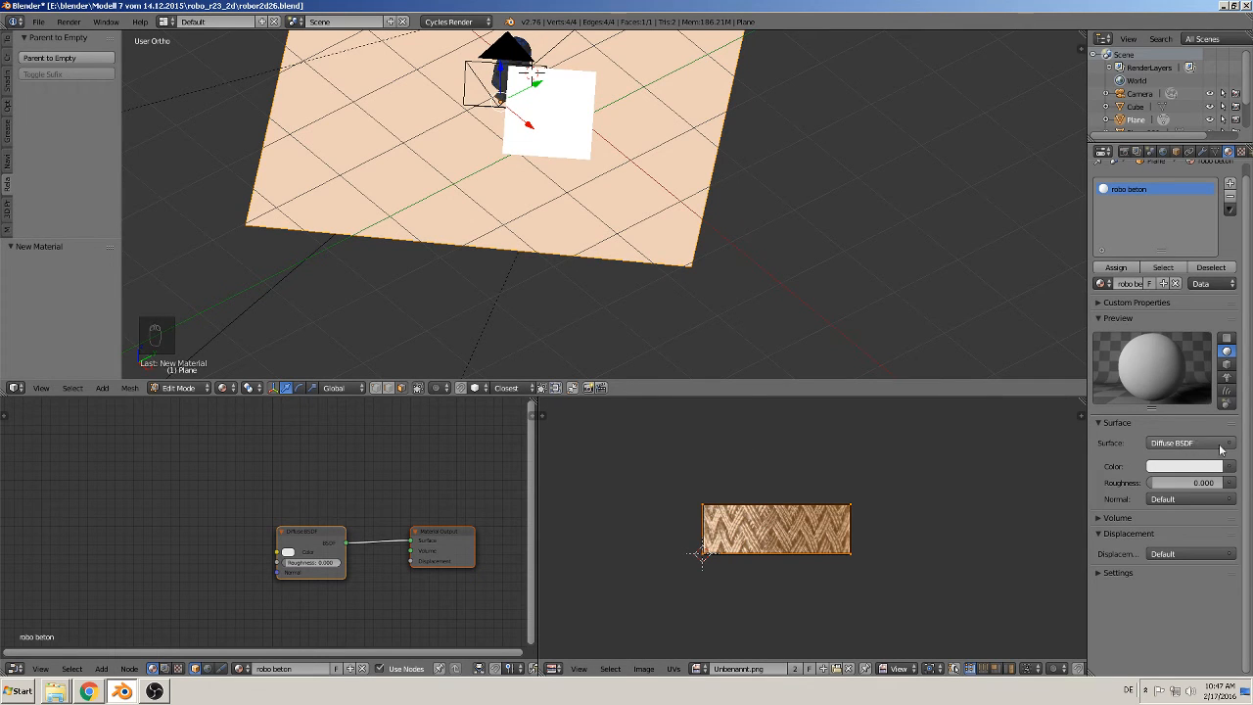
left_click(1229, 466)
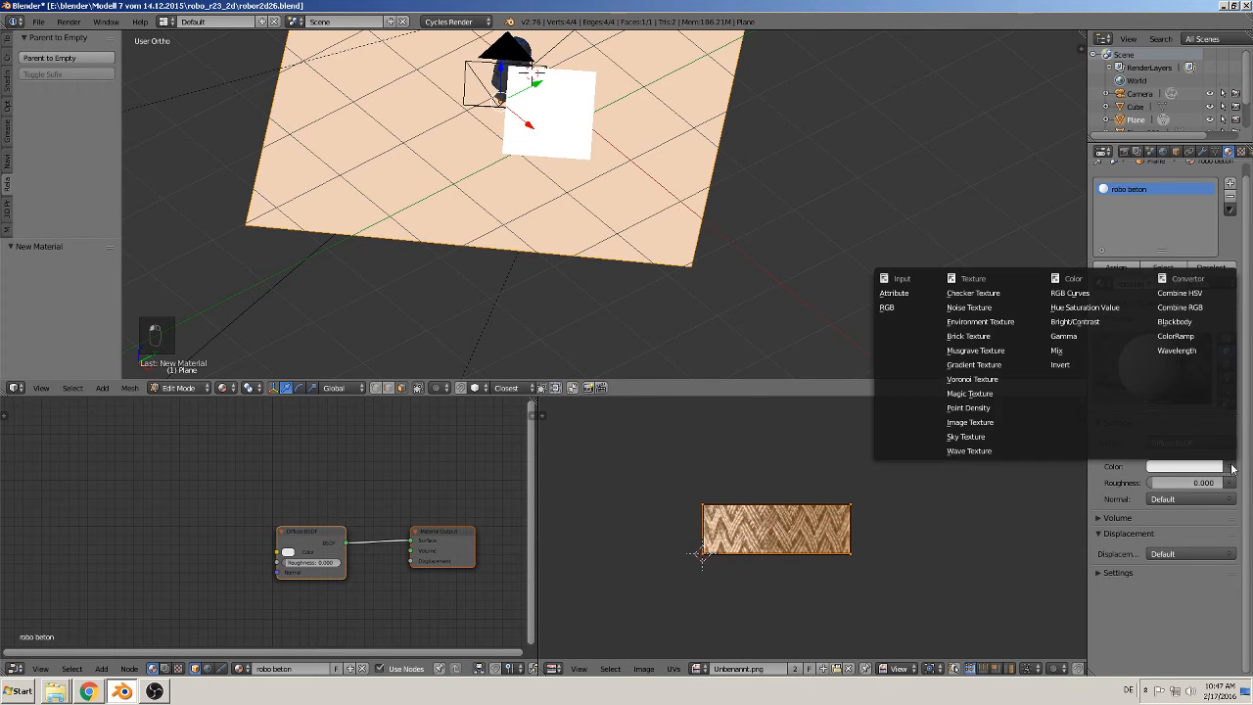
left_click(976, 421)
left_click(229, 565)
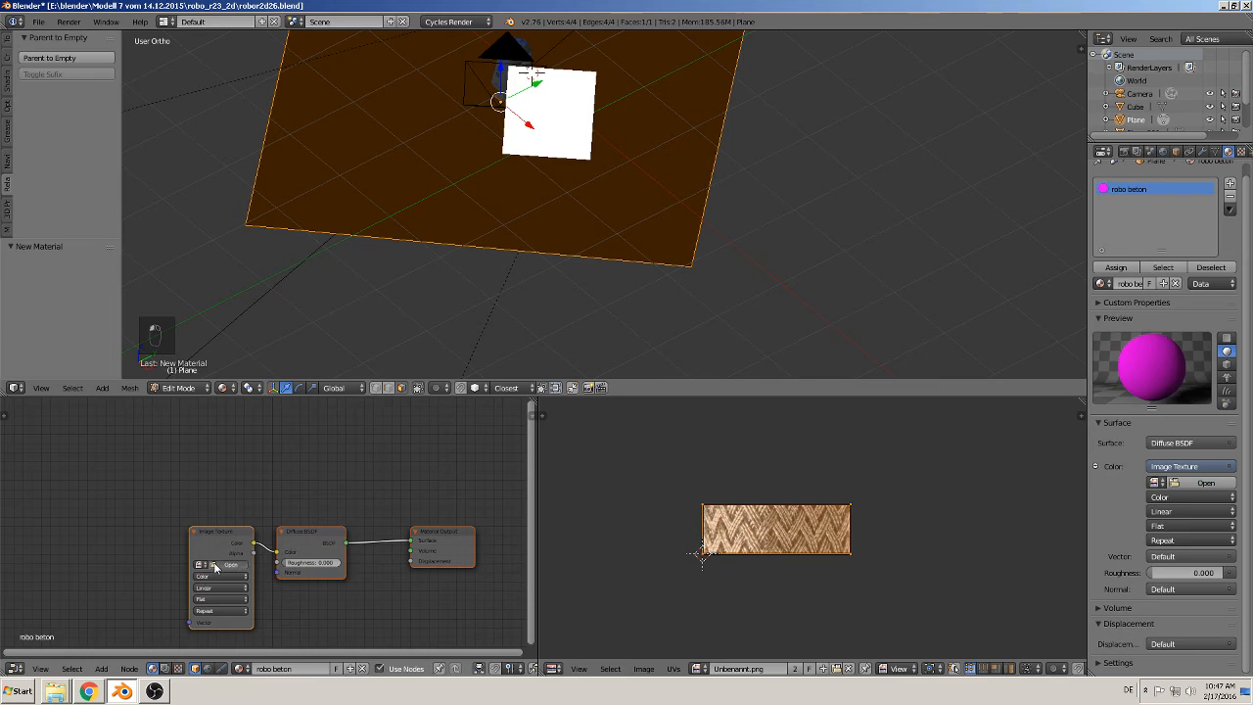
left_click(222, 40)
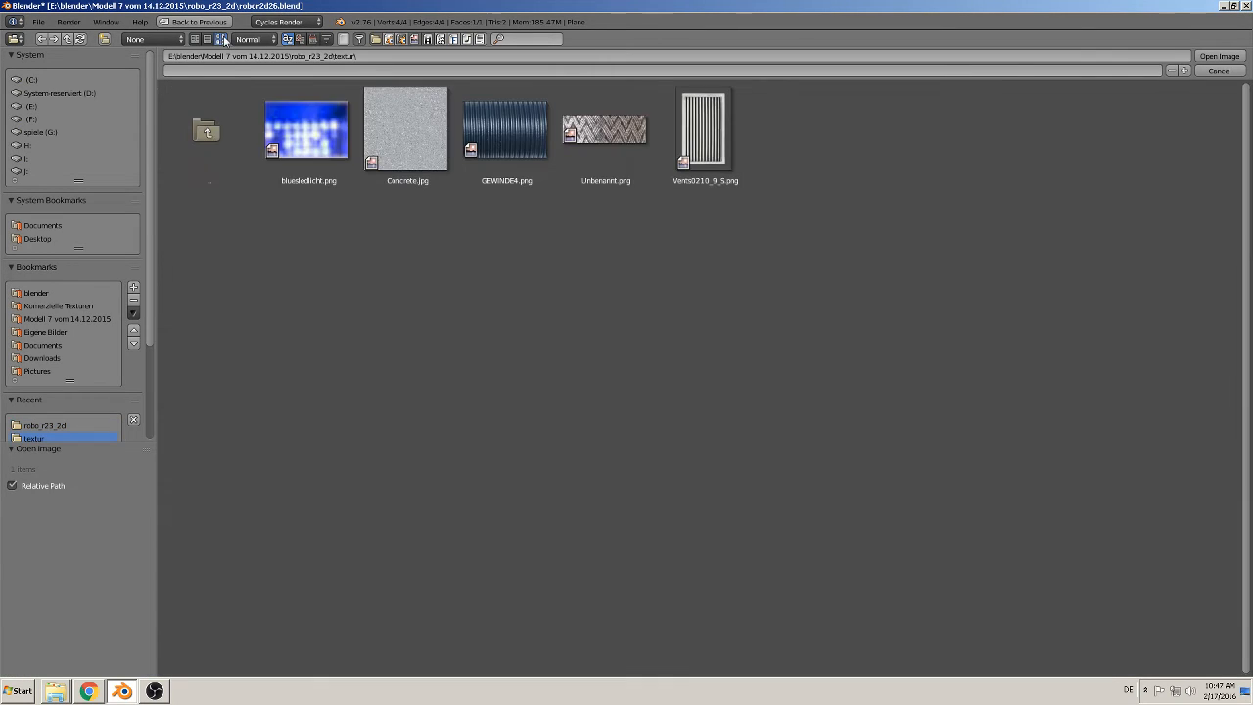
double_click(402, 130)
Step: Scale the ground plane's UVs up by about 6.4 for a finer concrete grain in the camera view
scroll(508, 281, "up", 2)
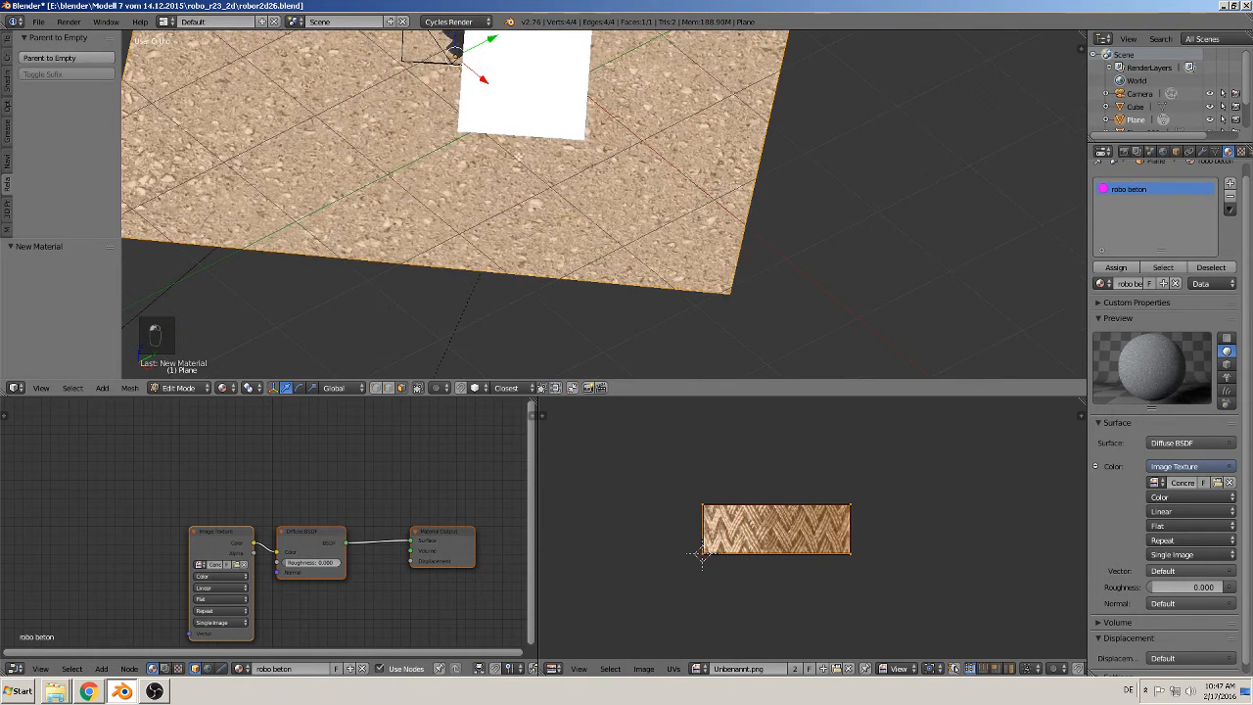
middle_click_drag(519, 156, 554, 274, "shift")
middle_click_drag(562, 331, 542, 286)
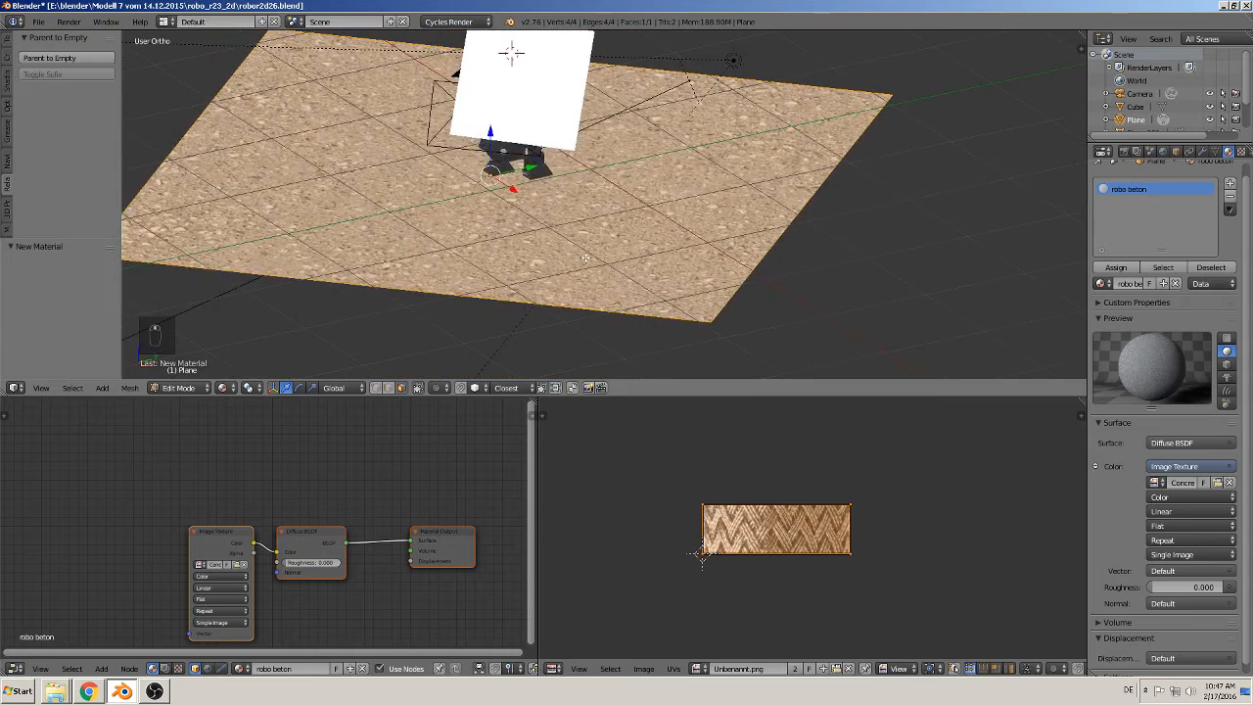
key("KP_3")
key("KP_1")
key("KP_0")
scroll(727, 201, "up", 2)
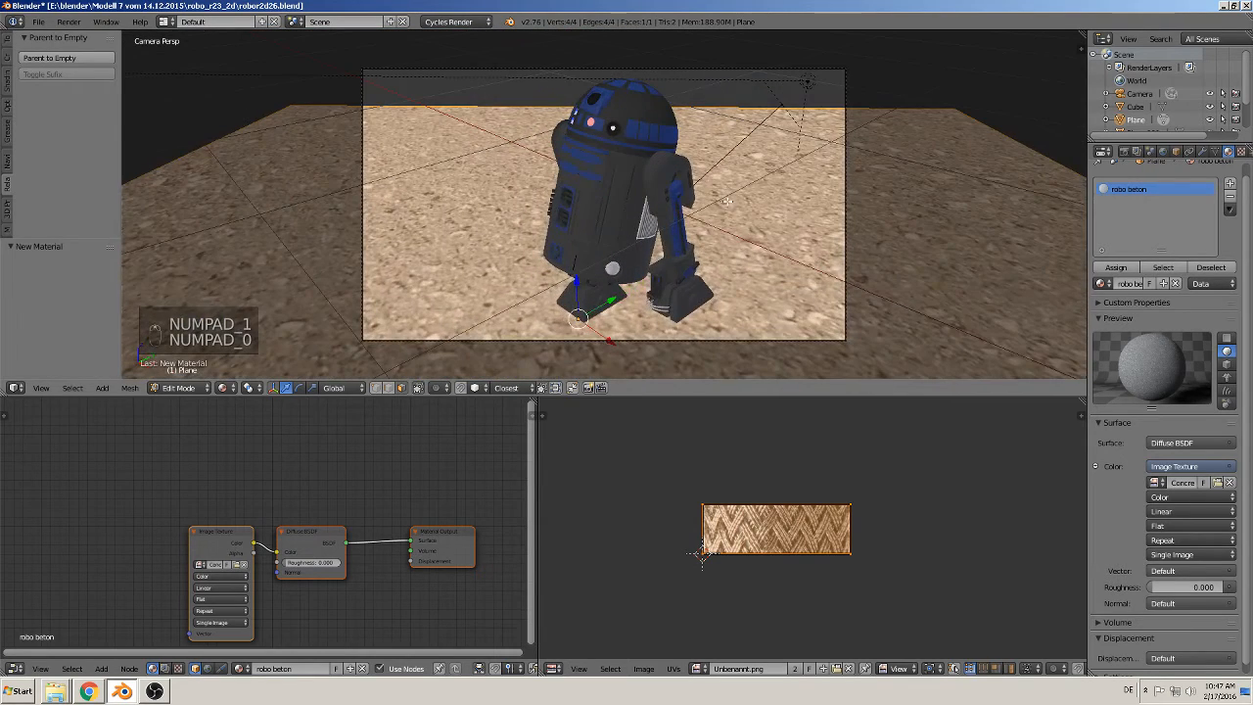
key("s")
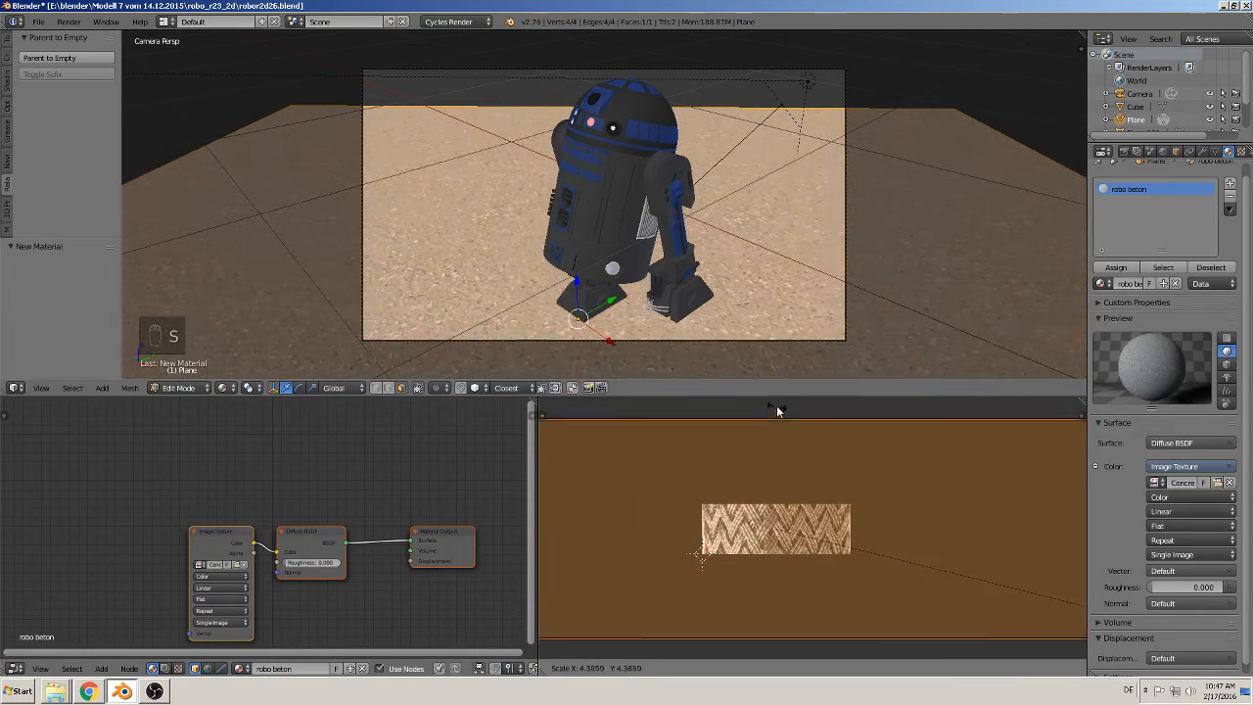
left_click(1022, 485)
scroll(629, 182, "down", 3)
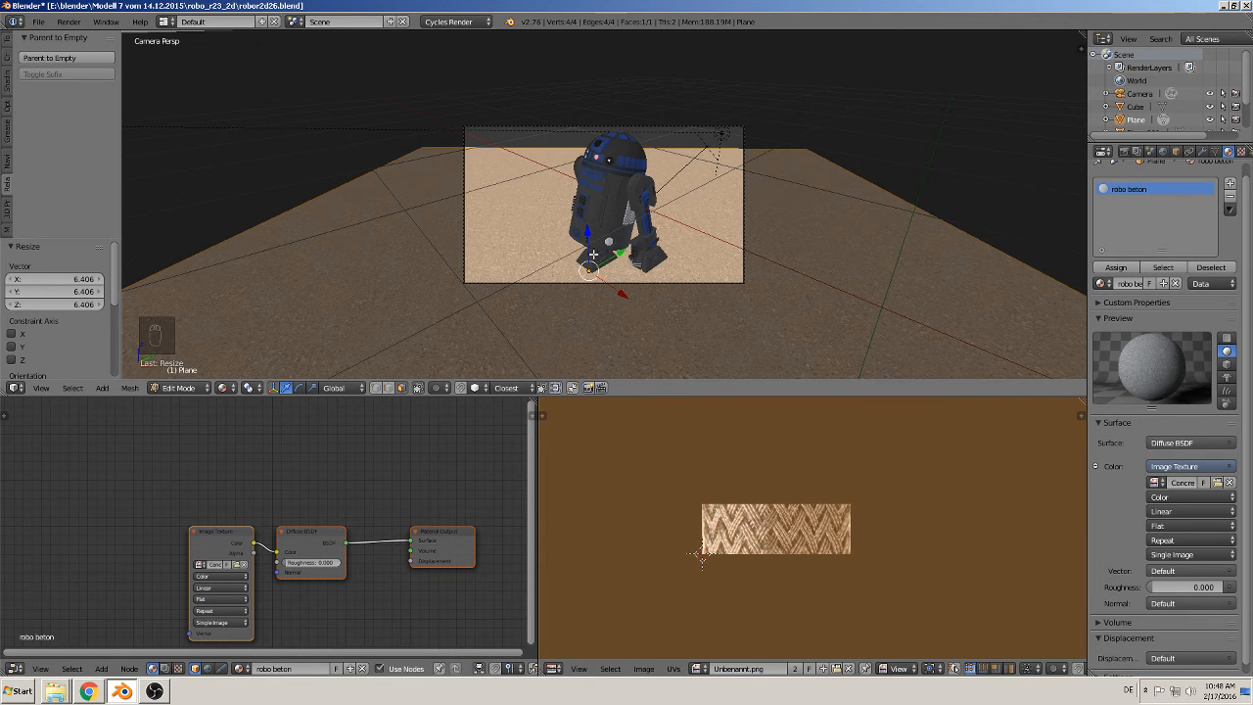
Step: Move the ground plane in top view by about 1.51 along X and -1.28 along Y
key("KP_7")
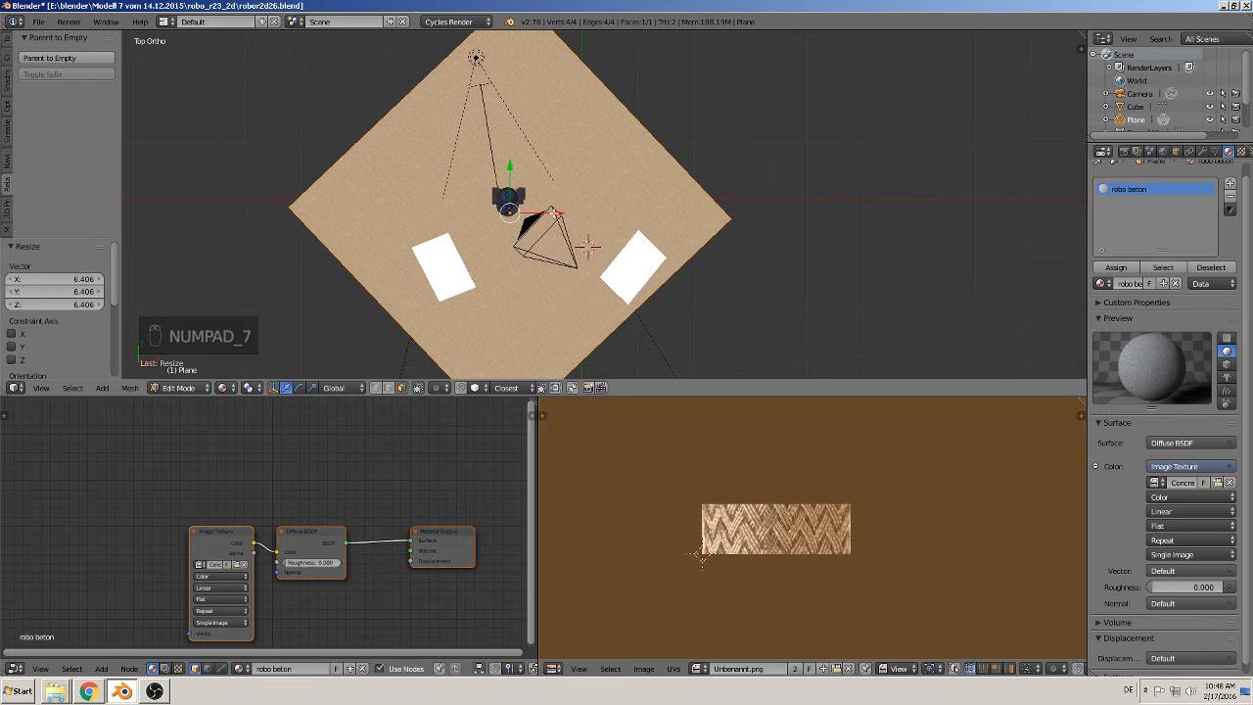
key("g")
key("x")
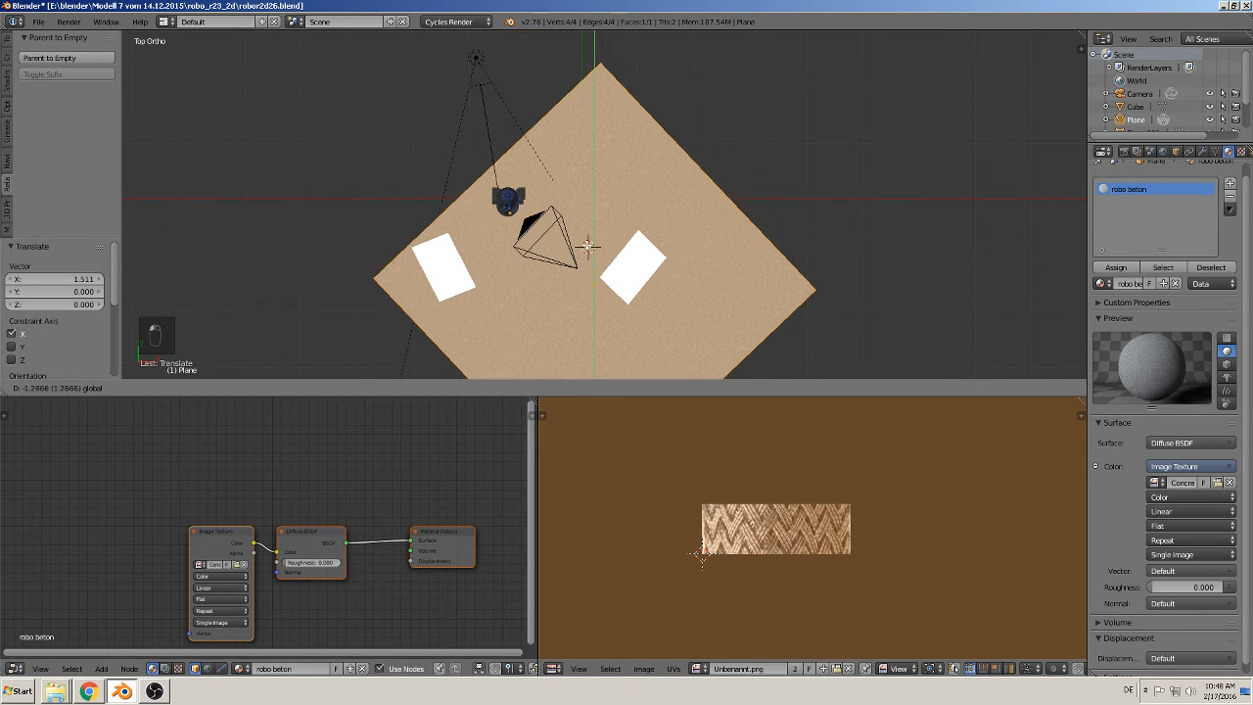
left_click(599, 248)
Step: Rotate the ground plane's geometry by about 1.44° around the Z axis while looking through the camera
key("KP_0")
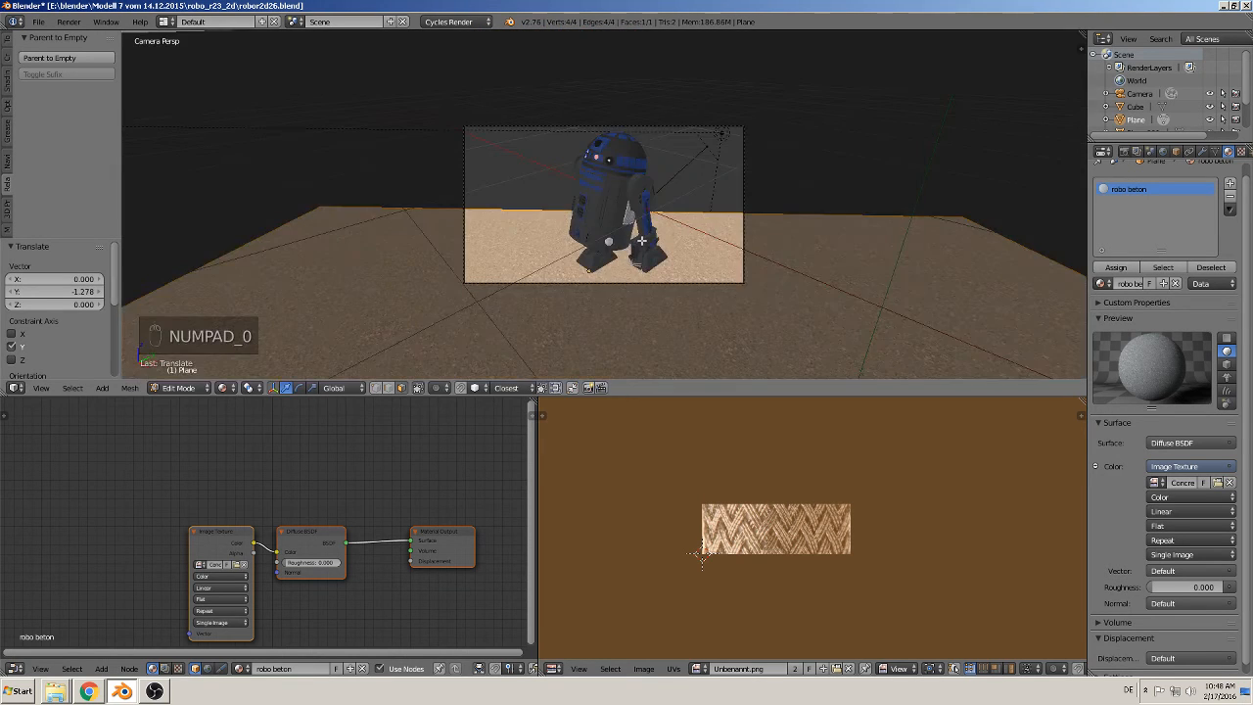
key("r")
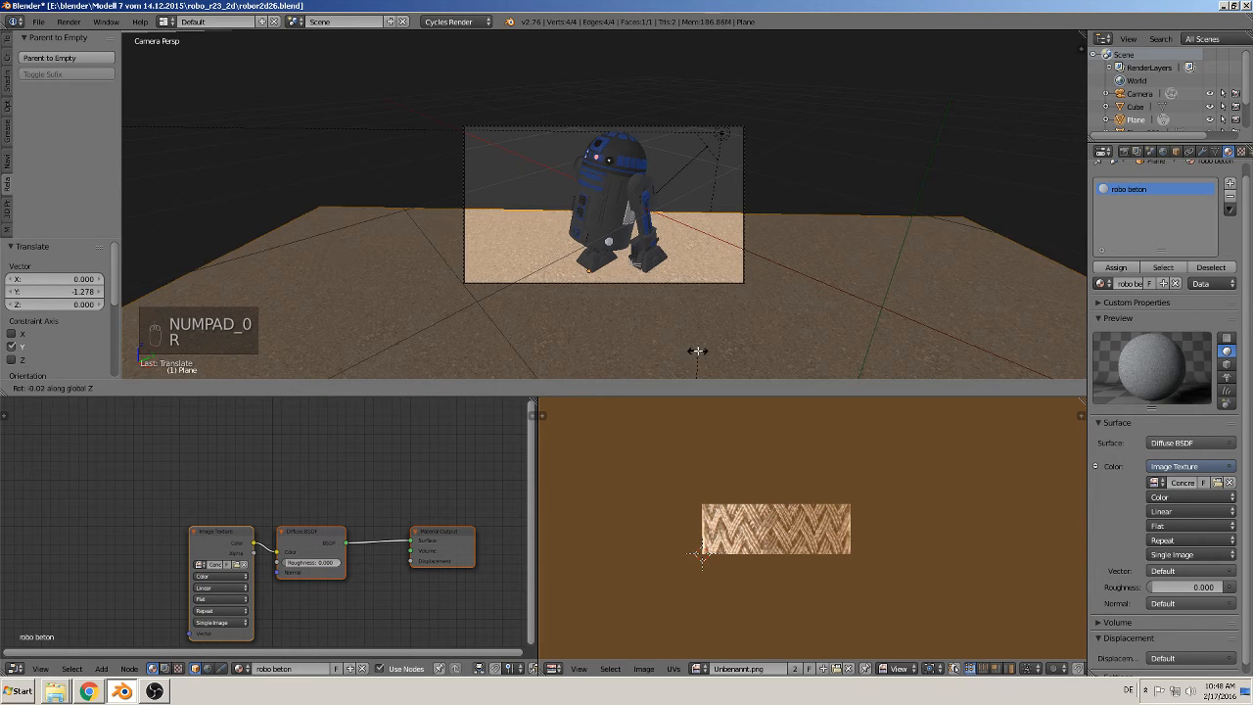
left_click(649, 342)
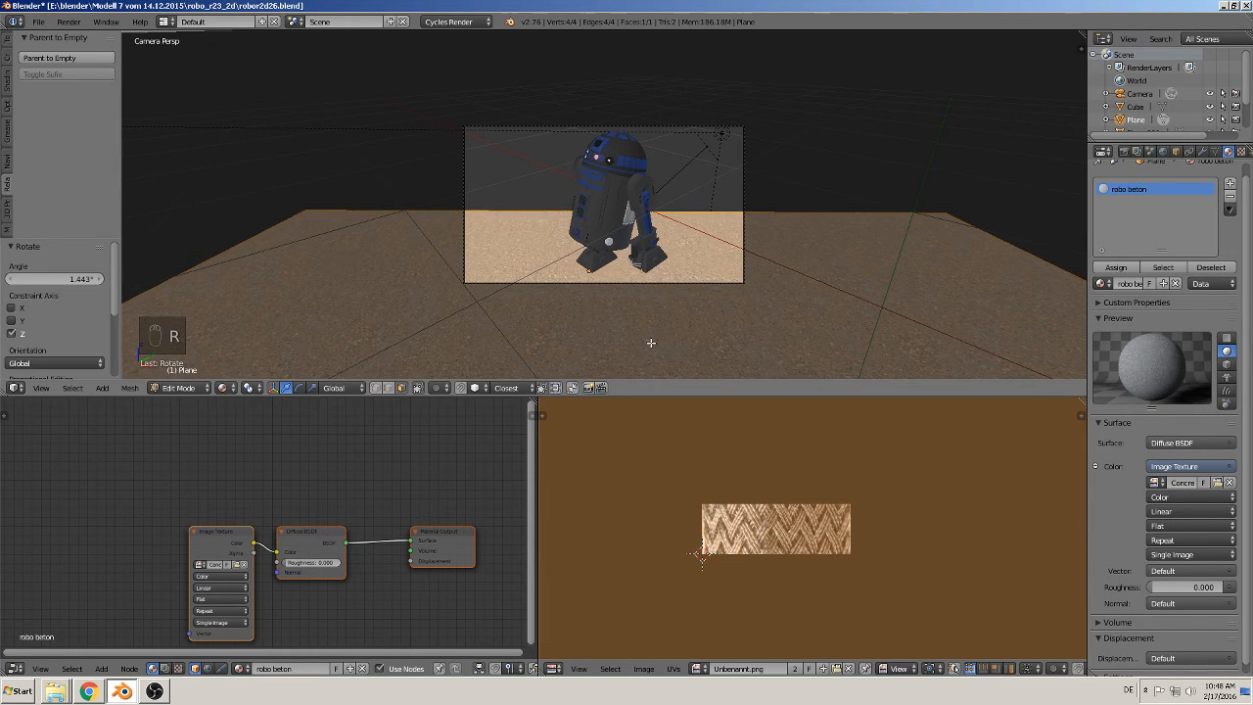
Step: Preview the camera view in Rendered shading to check the concrete ground and its edge behind the robot
left_click(222, 388)
left_click(268, 305)
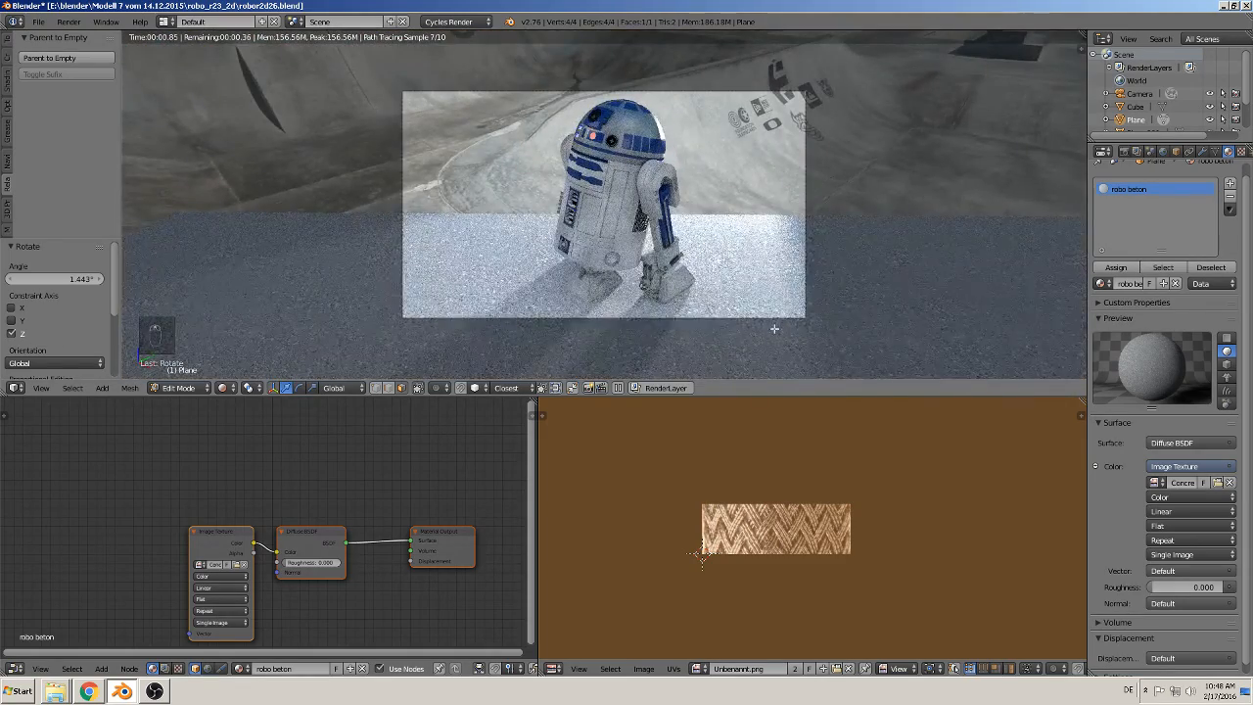
scroll(773, 330, "up", 3)
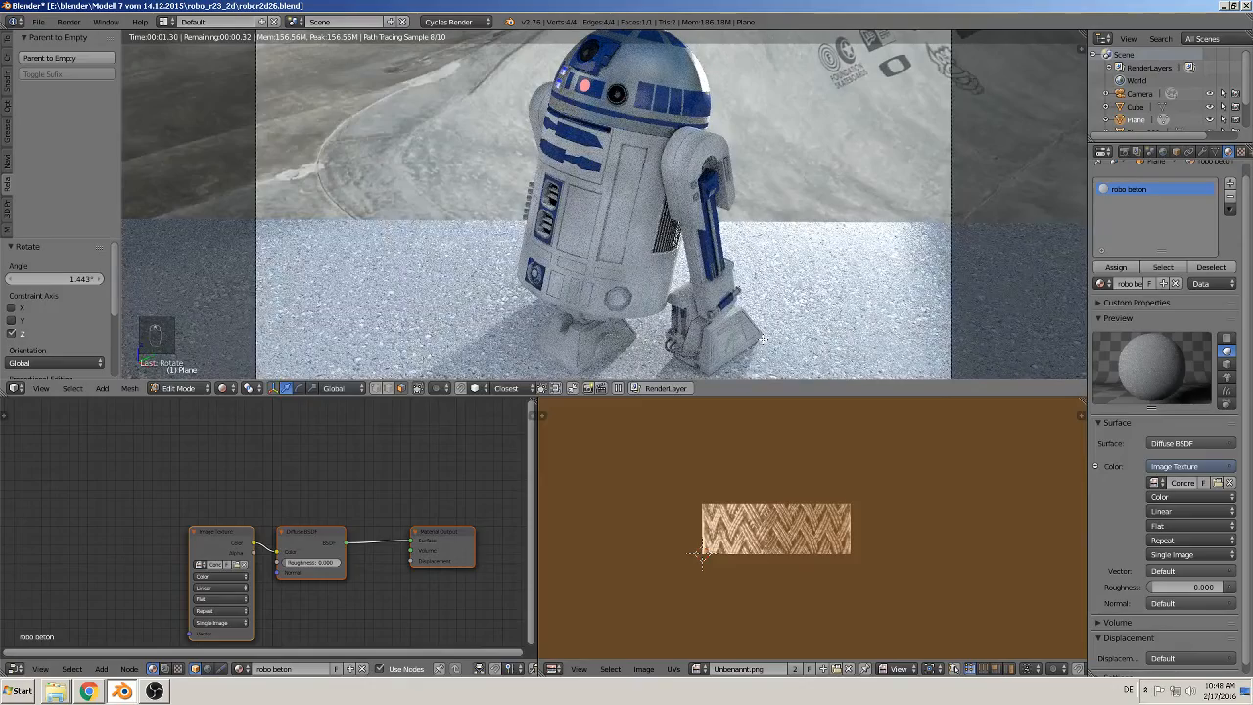
scroll(762, 338, "down", 2)
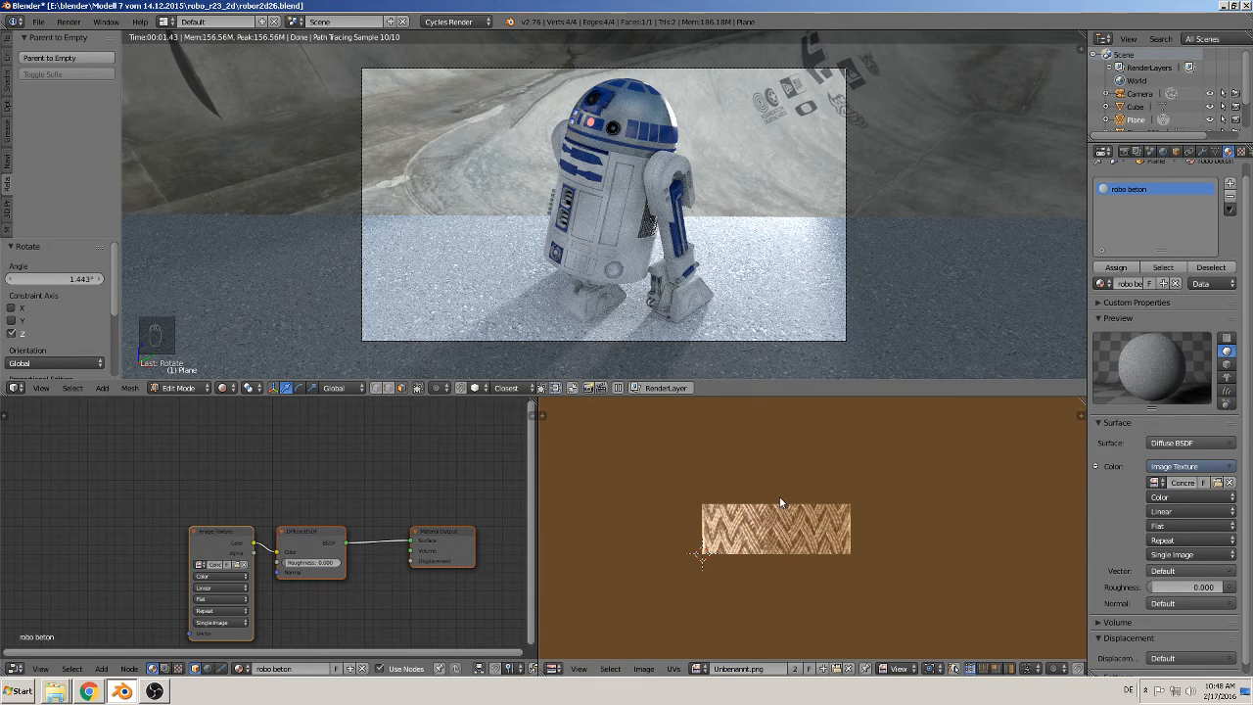
Step: Return the viewport to Material shading and leave Edit Mode on the ground plane, viewing the scene from above
left_click(223, 388)
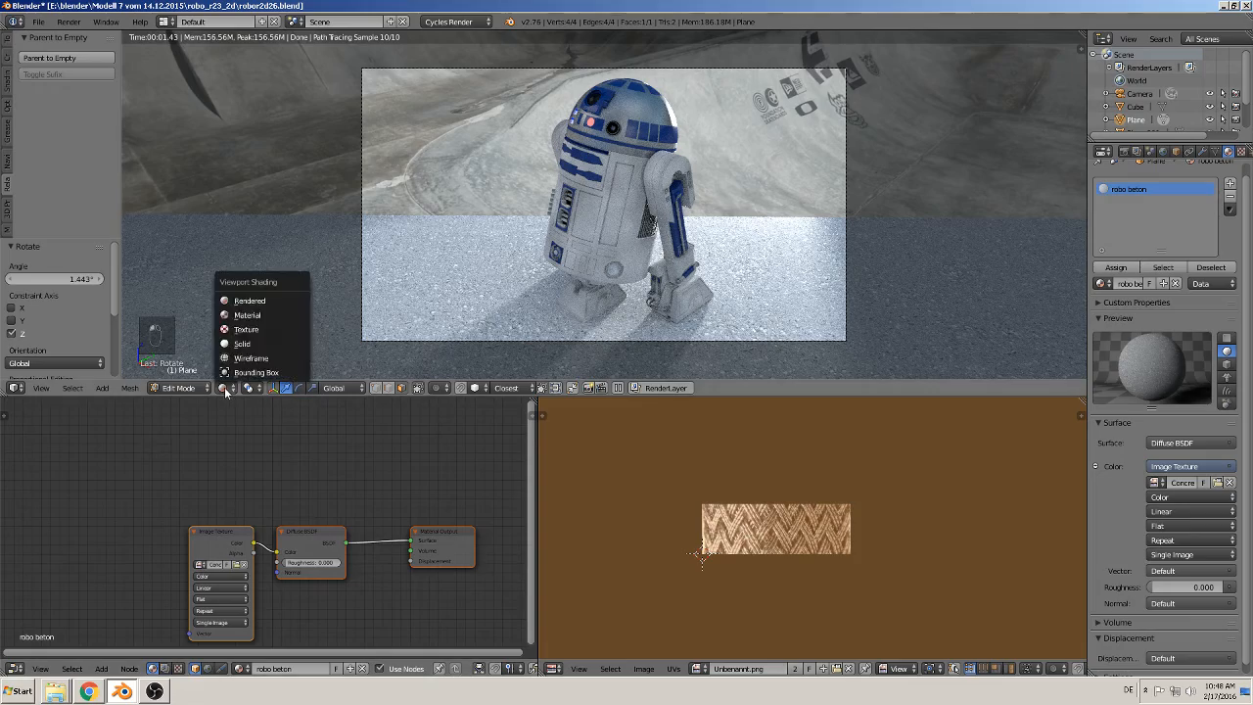
left_click(247, 315)
scroll(333, 297, "down", 5)
middle_click_drag(389, 288, 544, 365)
scroll(536, 275, "down", 10)
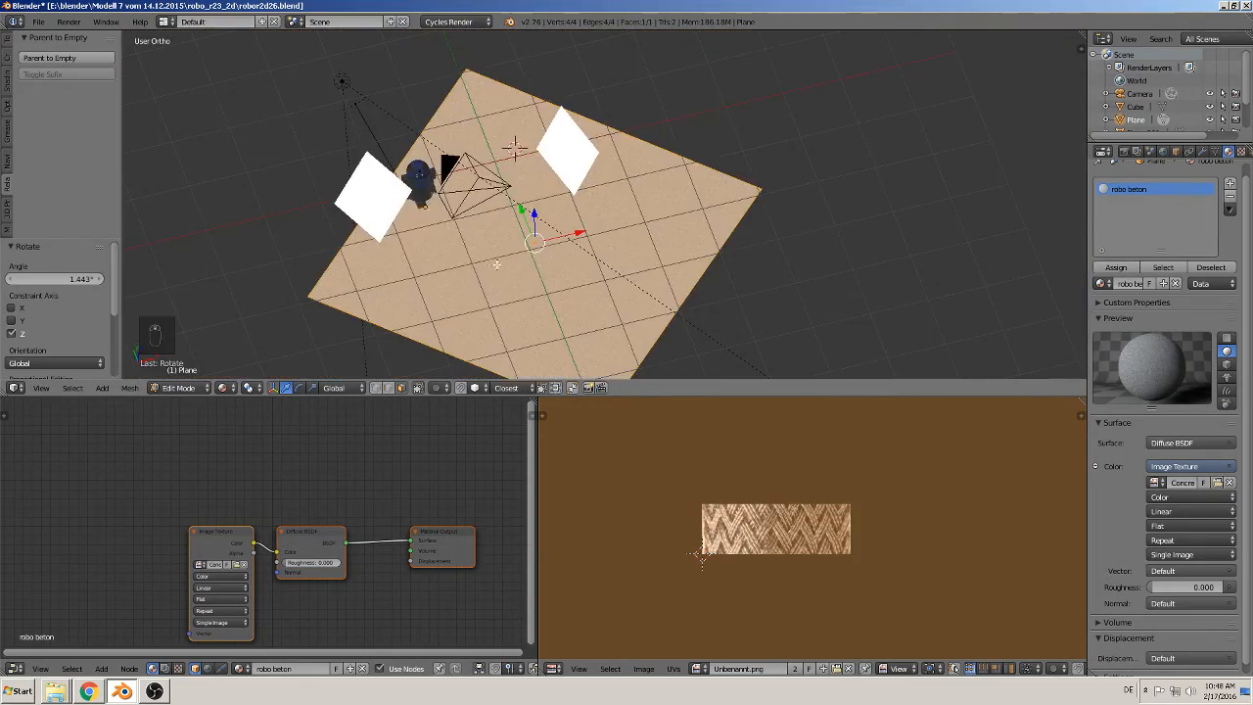
middle_click_drag(496, 264, 630, 290)
key("a")
key("Tab")
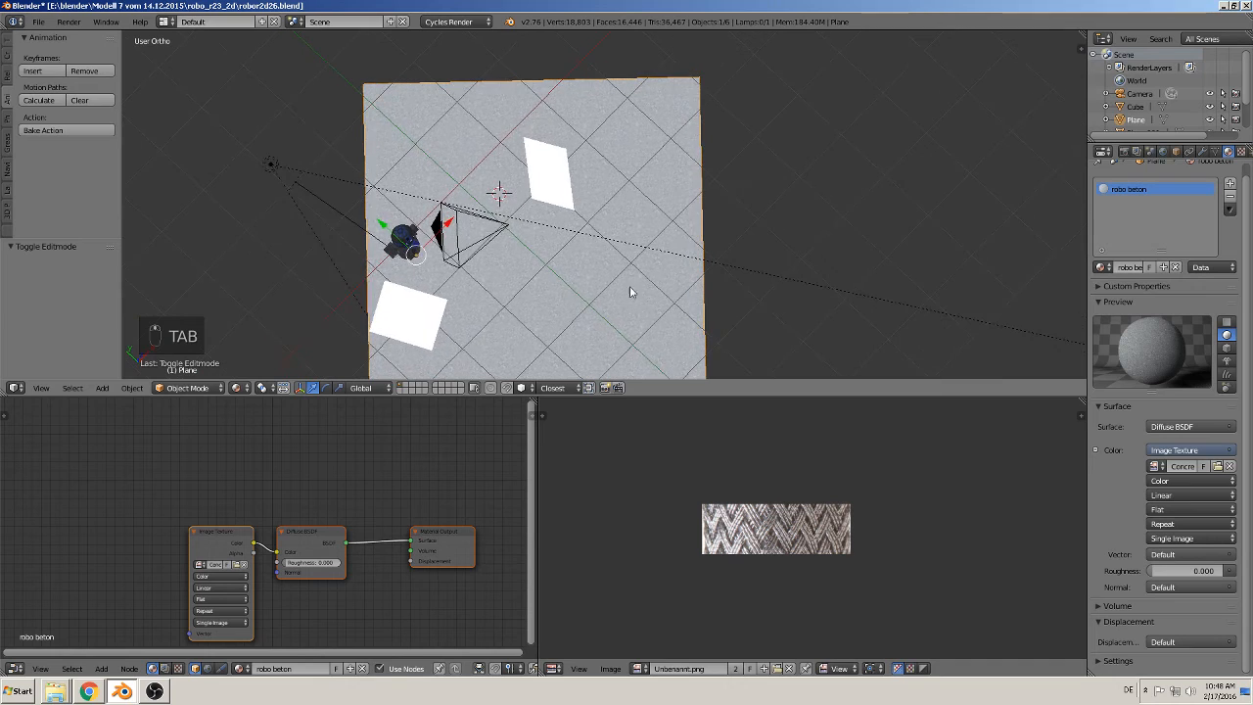
Step: Move the ground plane by about -2.48 in X, 2.68 in Y and 0.04 in Z so it fills the camera frame
key("g")
left_click(516, 235)
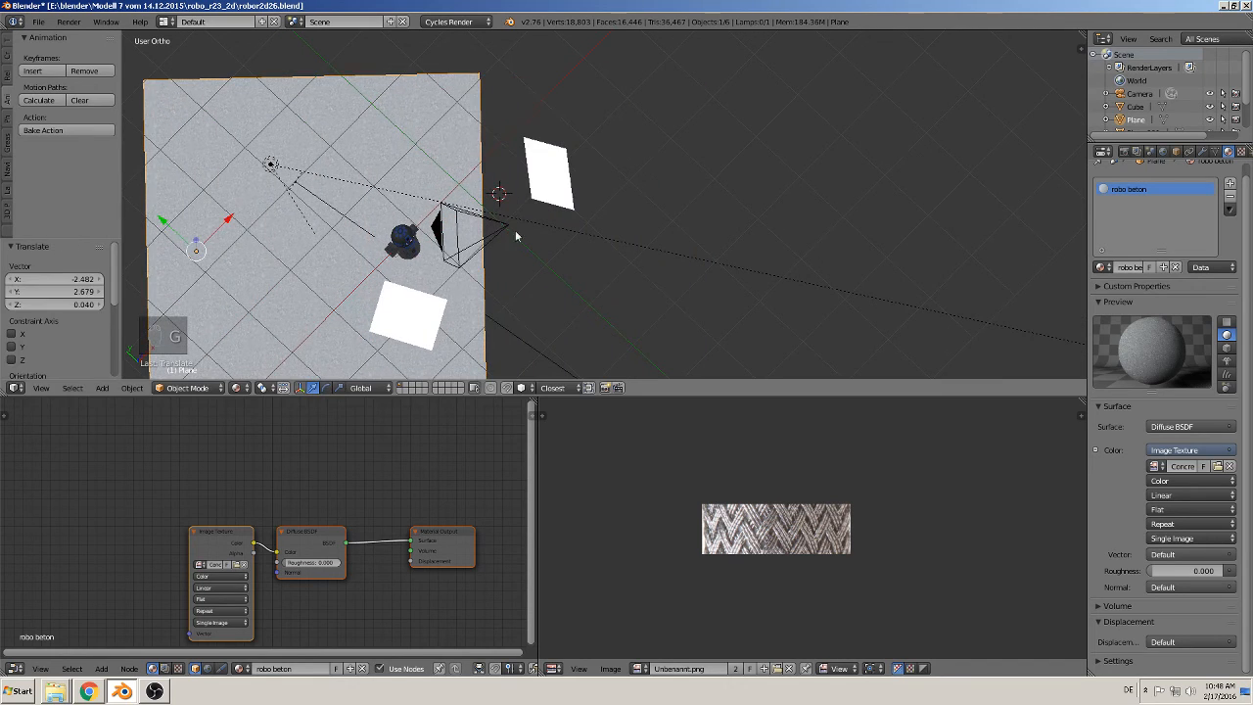
key("KP_0")
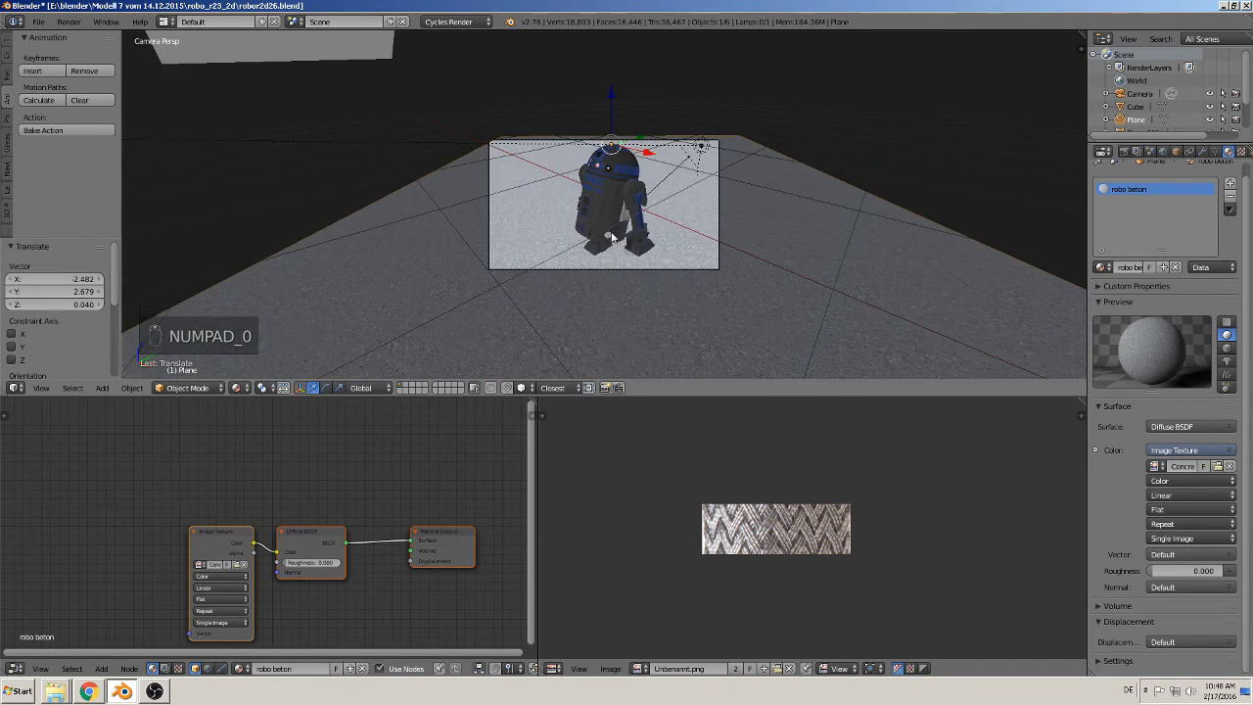
scroll(612, 238, "up", 6)
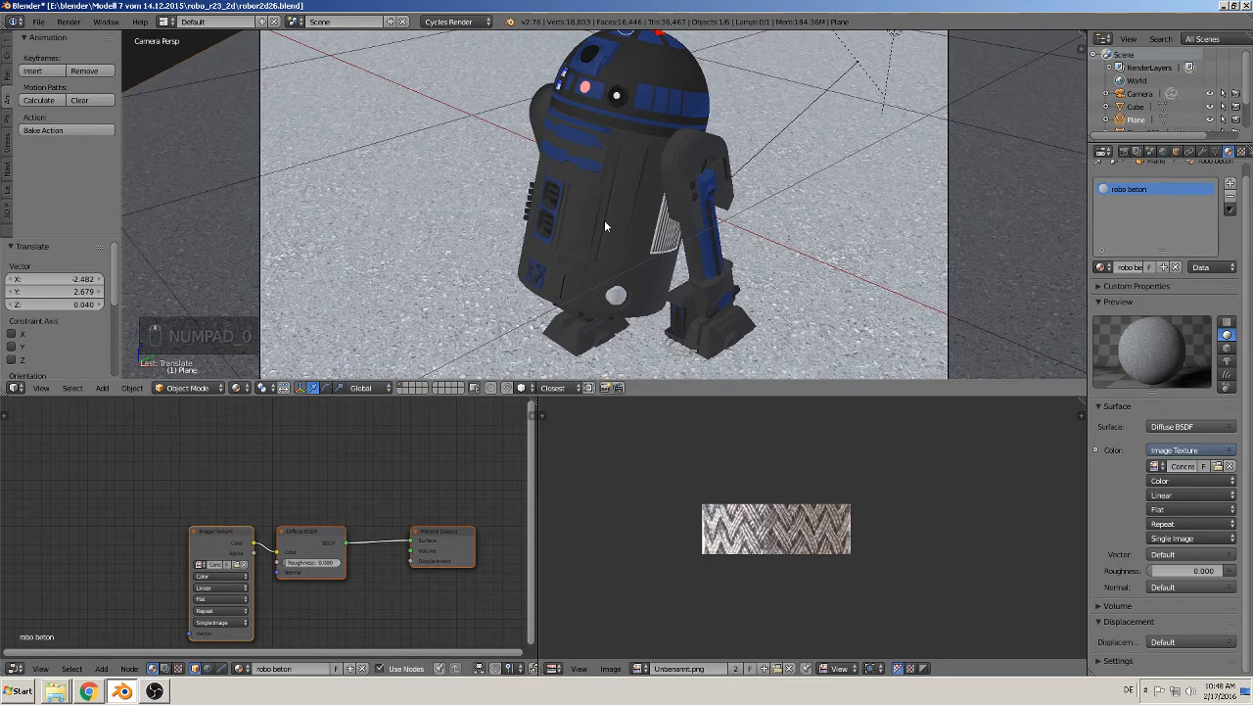
scroll(604, 223, "down", 5)
Step: Deselect everything and save the Blender file
key("a")
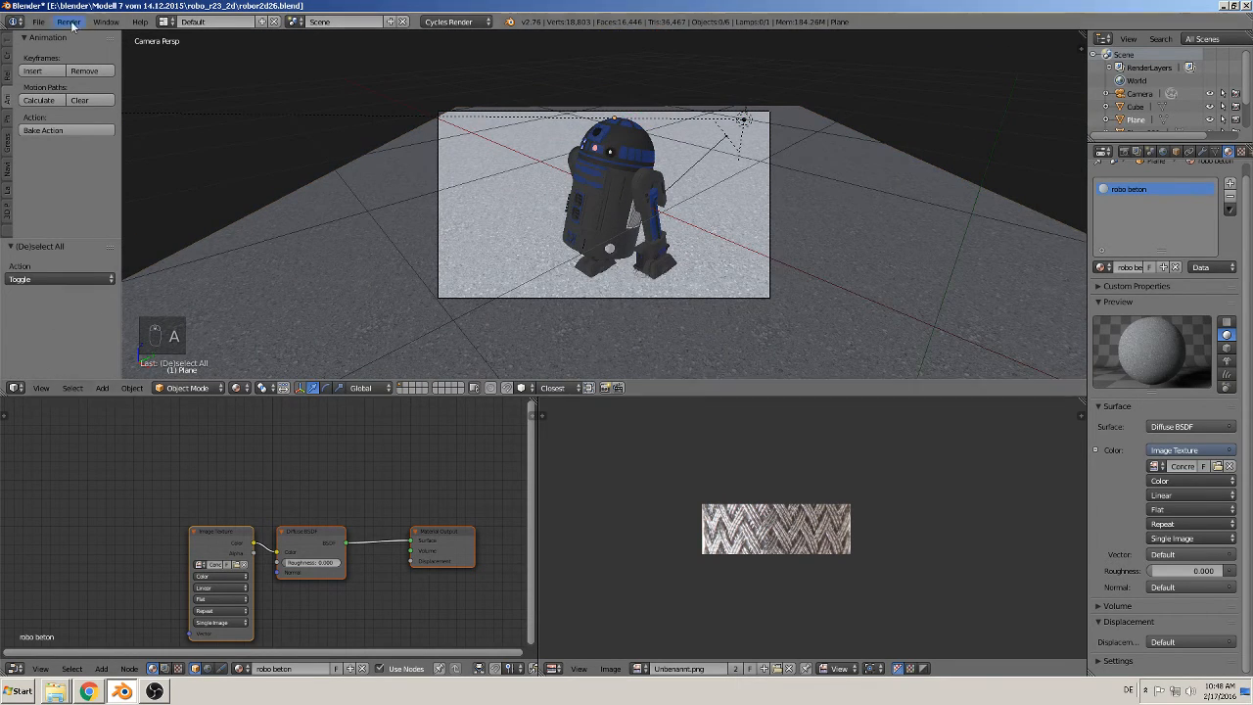
left_click(38, 21)
left_click(61, 121)
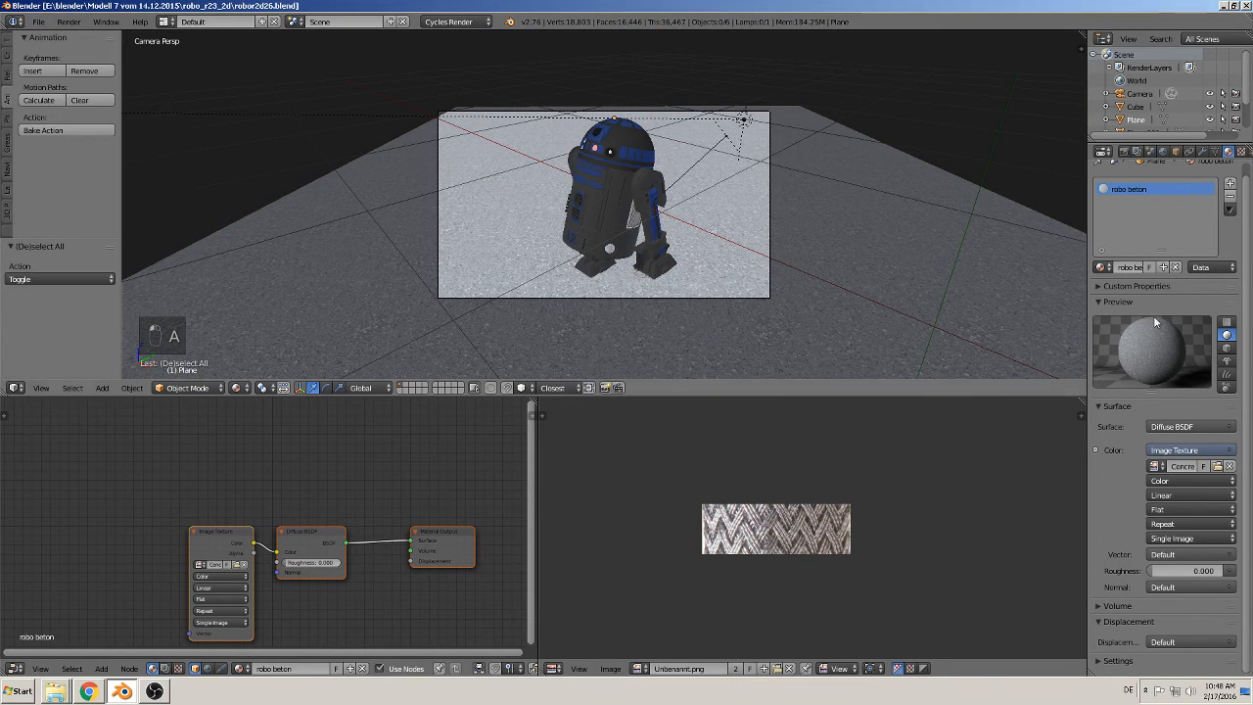
Step: Review the scene's render settings, including the resolution, output format, samples and tile size
left_click(1124, 151)
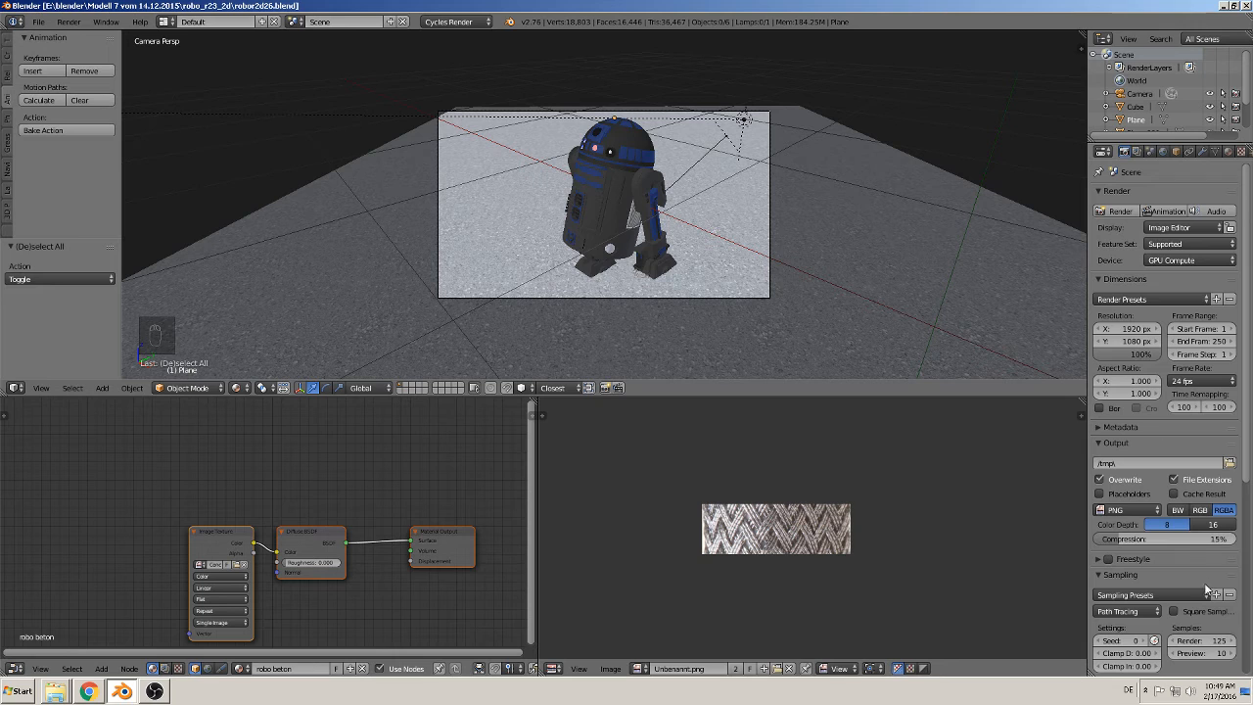
scroll(1116, 517, "down", 2)
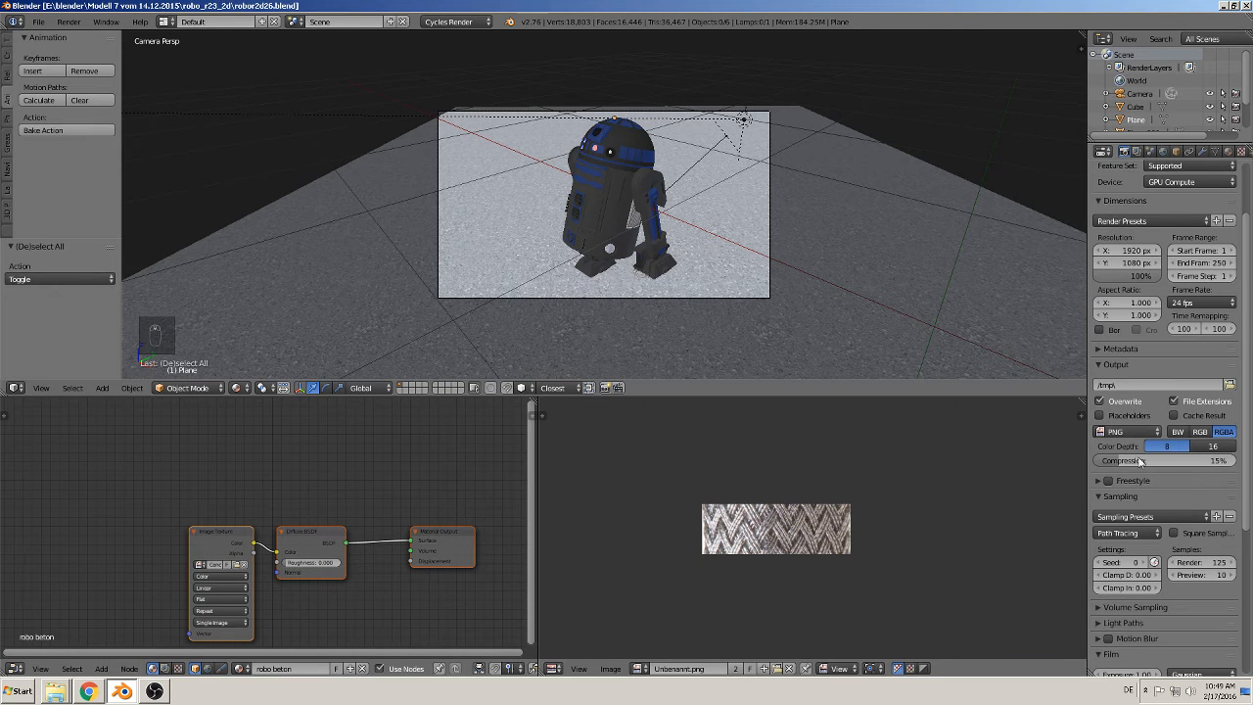
scroll(1165, 514, "down", 2)
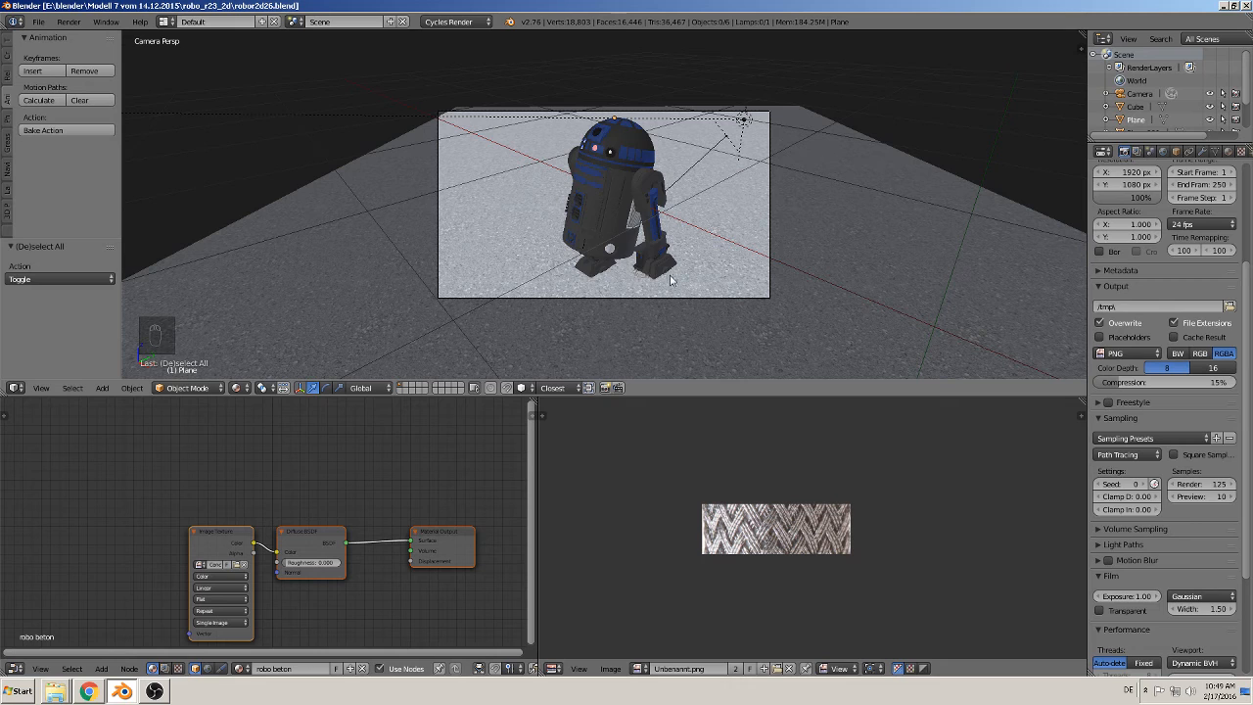
scroll(671, 282, "up", 8)
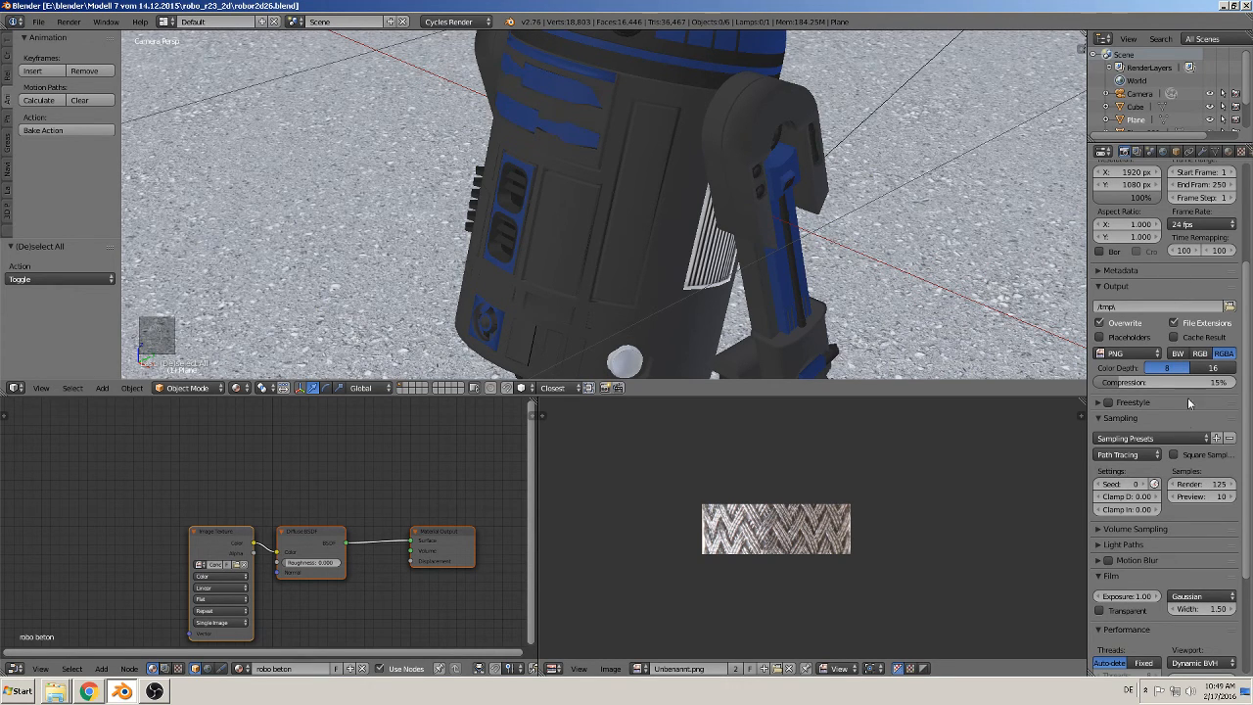
scroll(1190, 403, "down", 5)
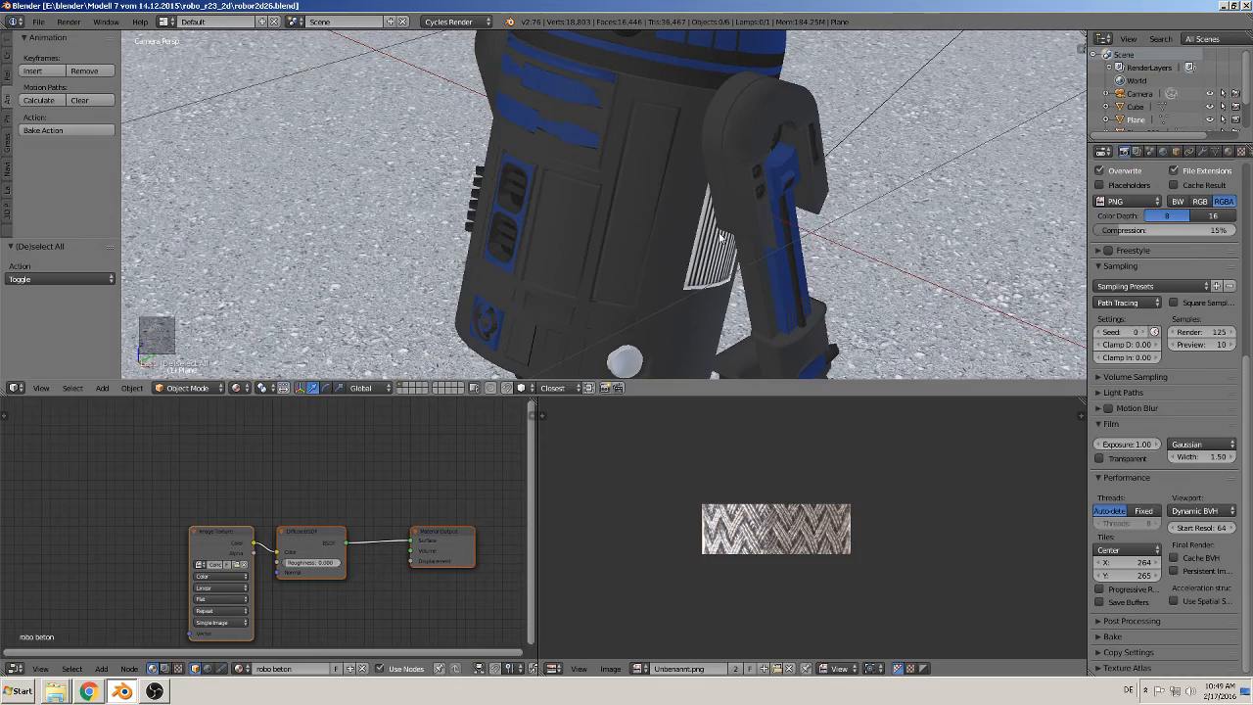
Step: Enlarge the 3D viewport, start a test render of the camera view, inspect the robot's tiles and abort the render
left_click_drag(716, 380, 695, 607)
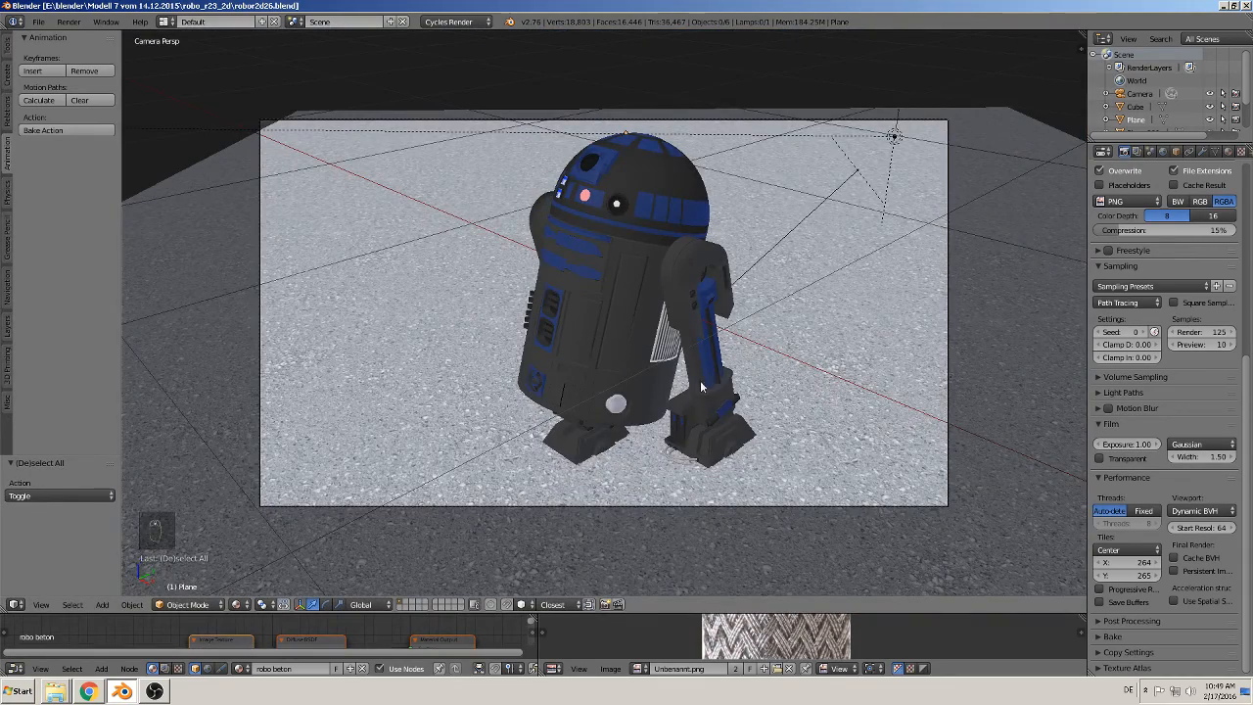
key("F12")
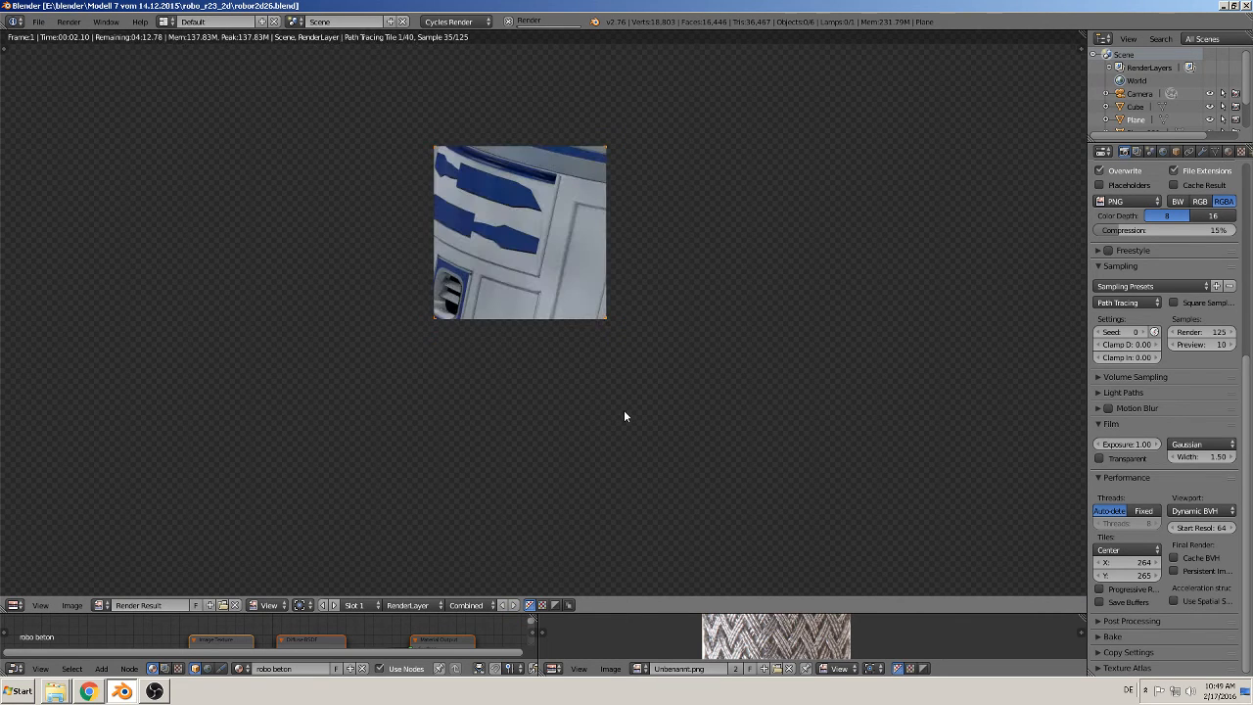
scroll(624, 417, "down", 2)
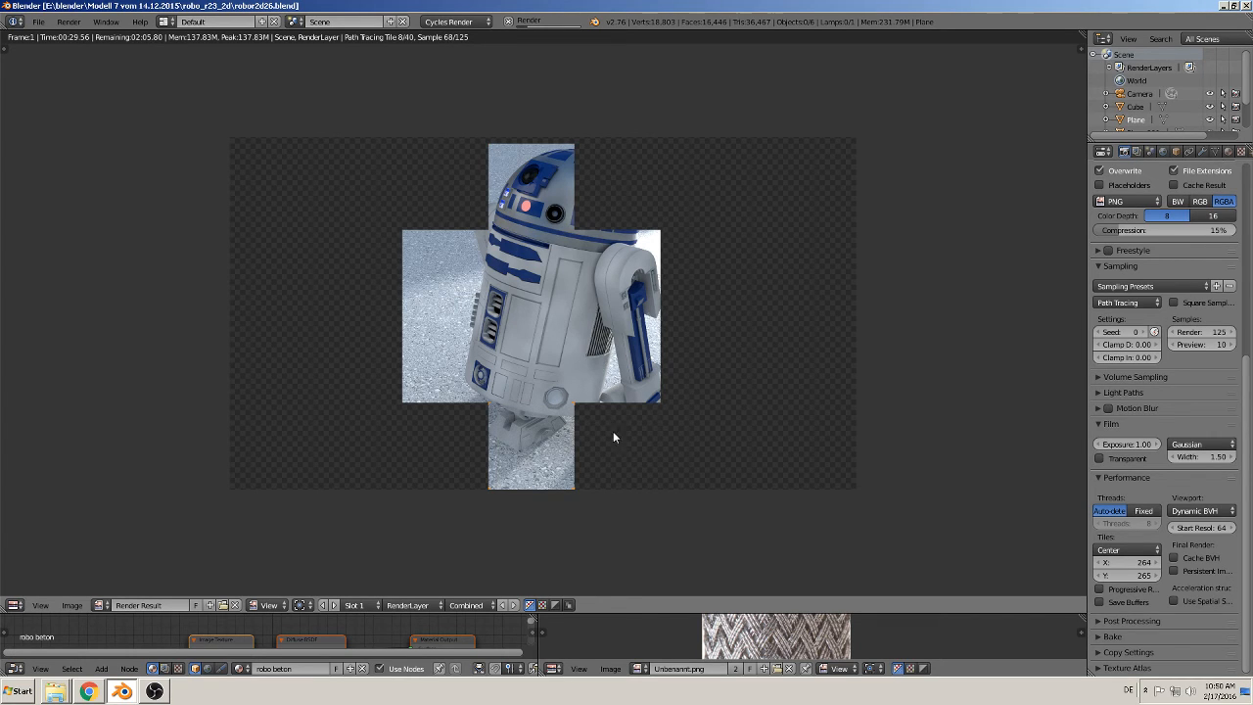
scroll(551, 433, "up", 2)
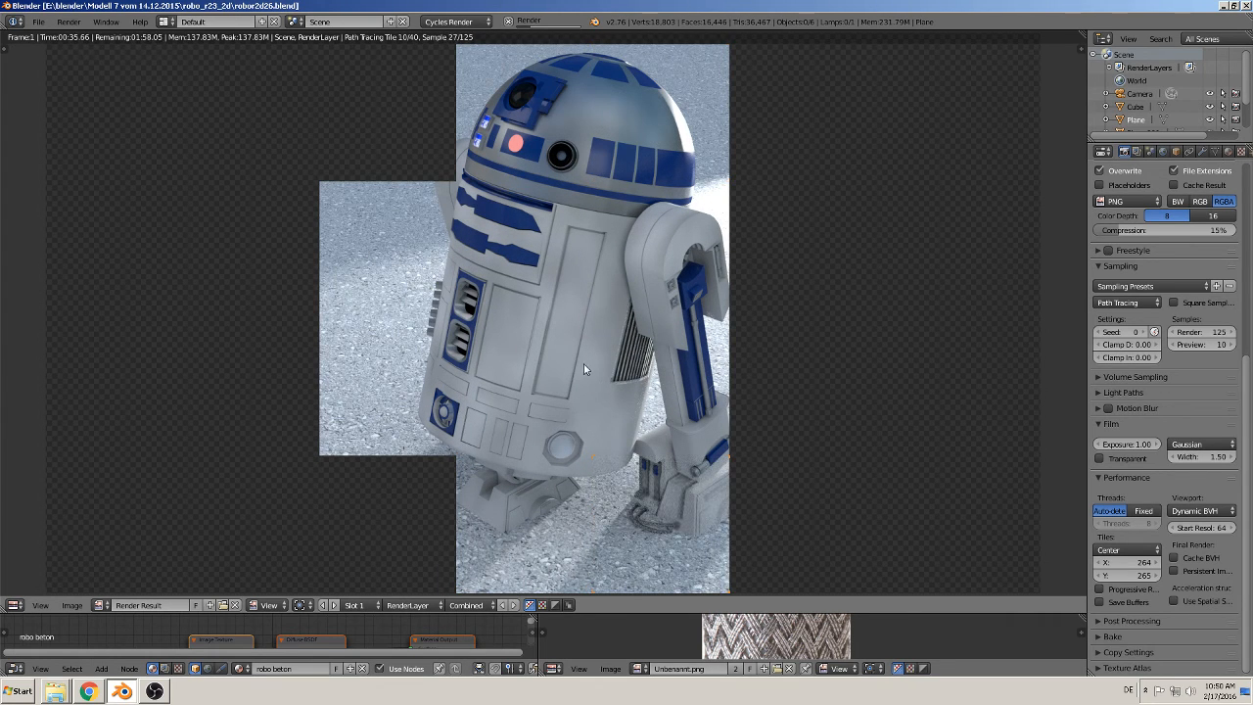
key("Escape")
key("Escape")
key("Escape")
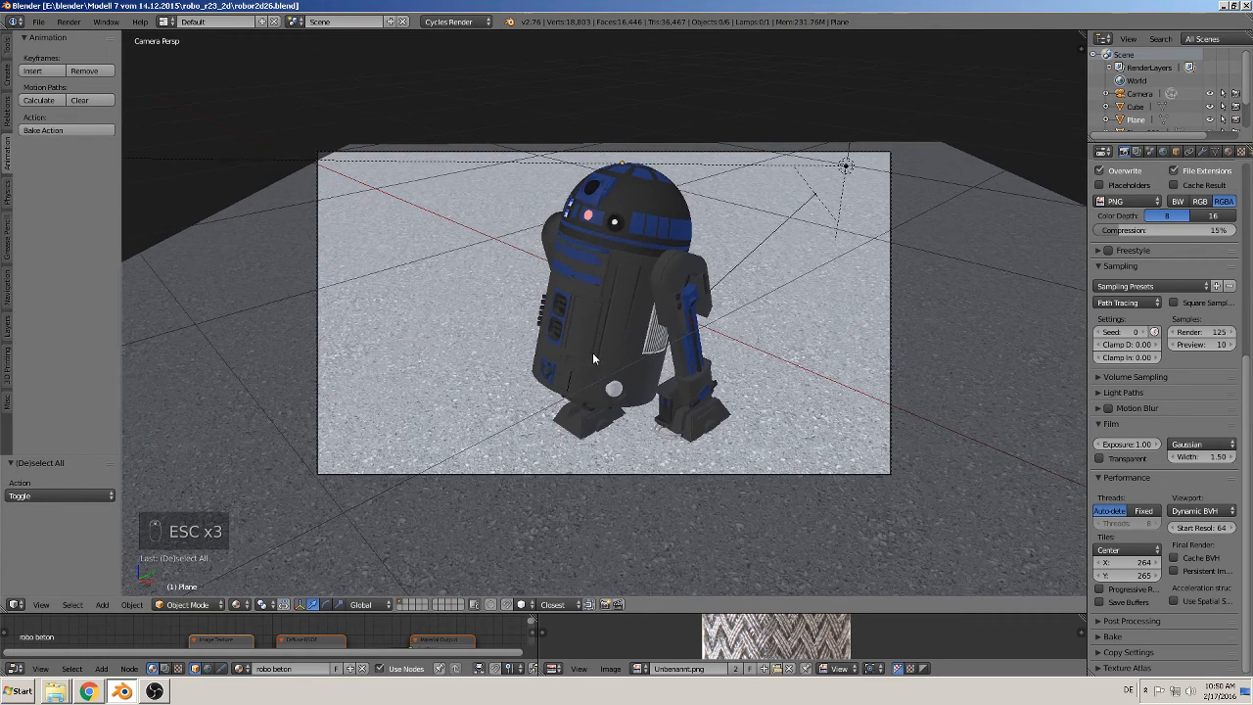
Step: Lower the ground plane by about 0.038 along Z so the robot's feet stand clear of the concrete
right_click(581, 455)
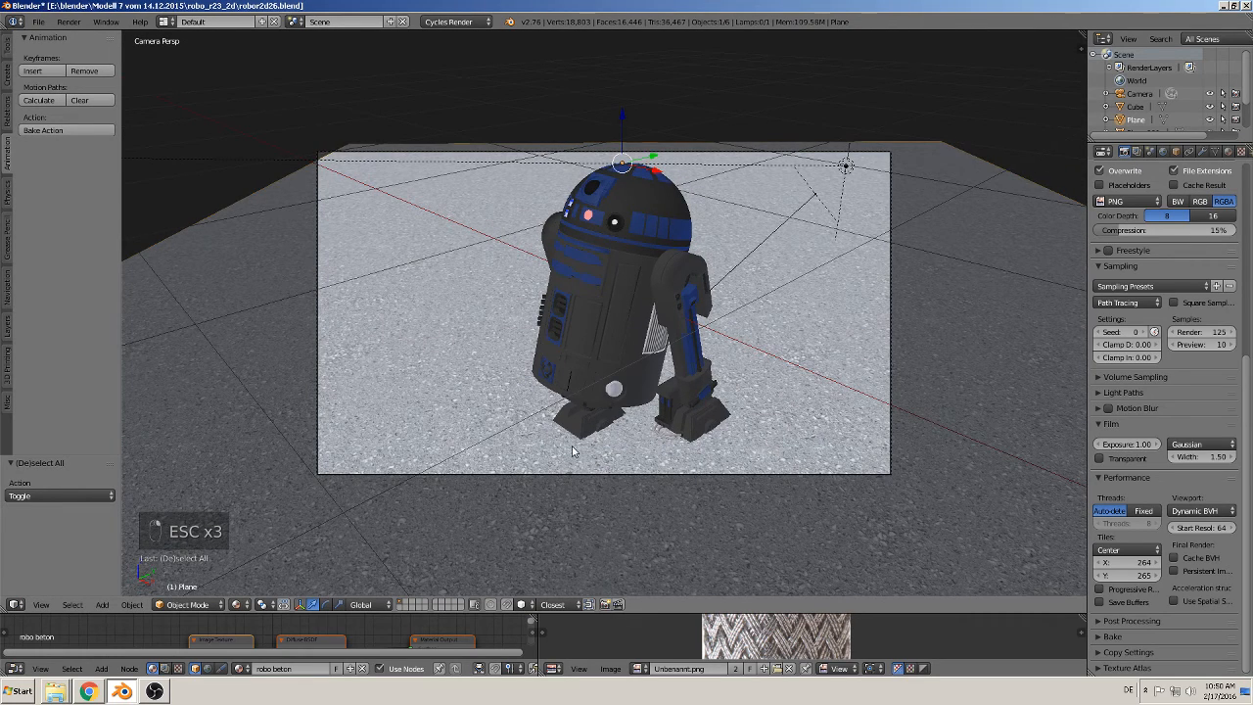
key("g")
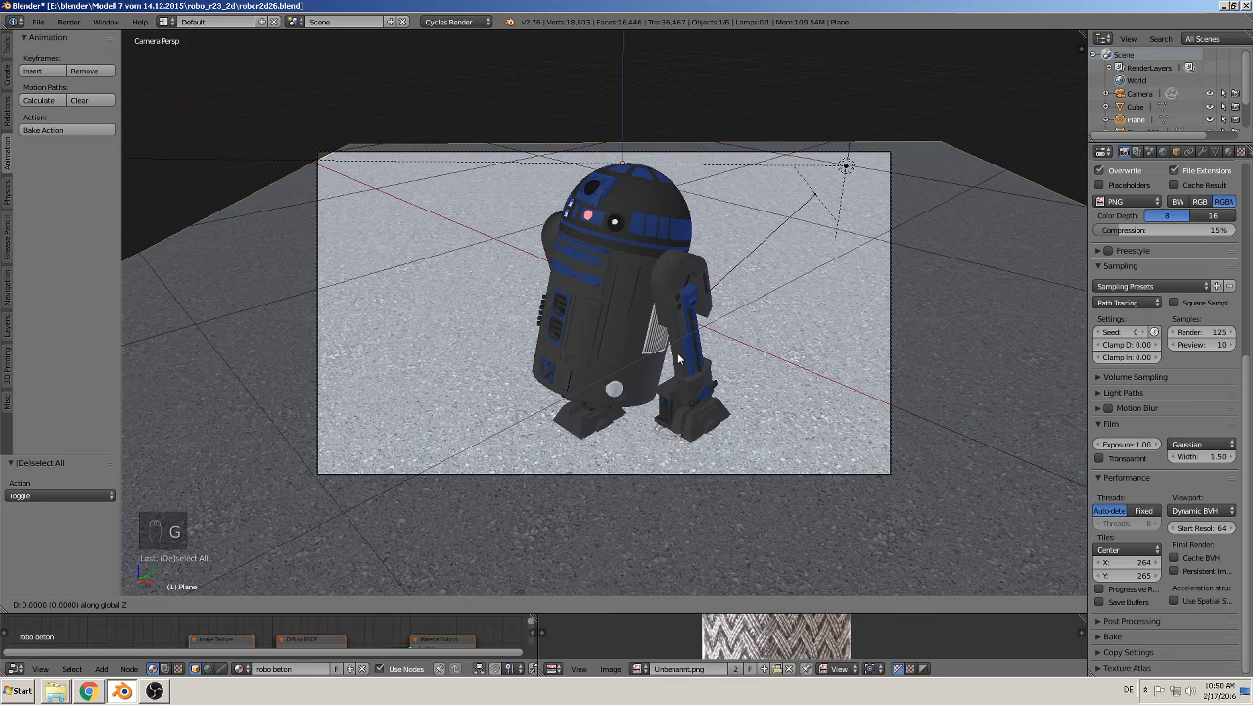
key("z")
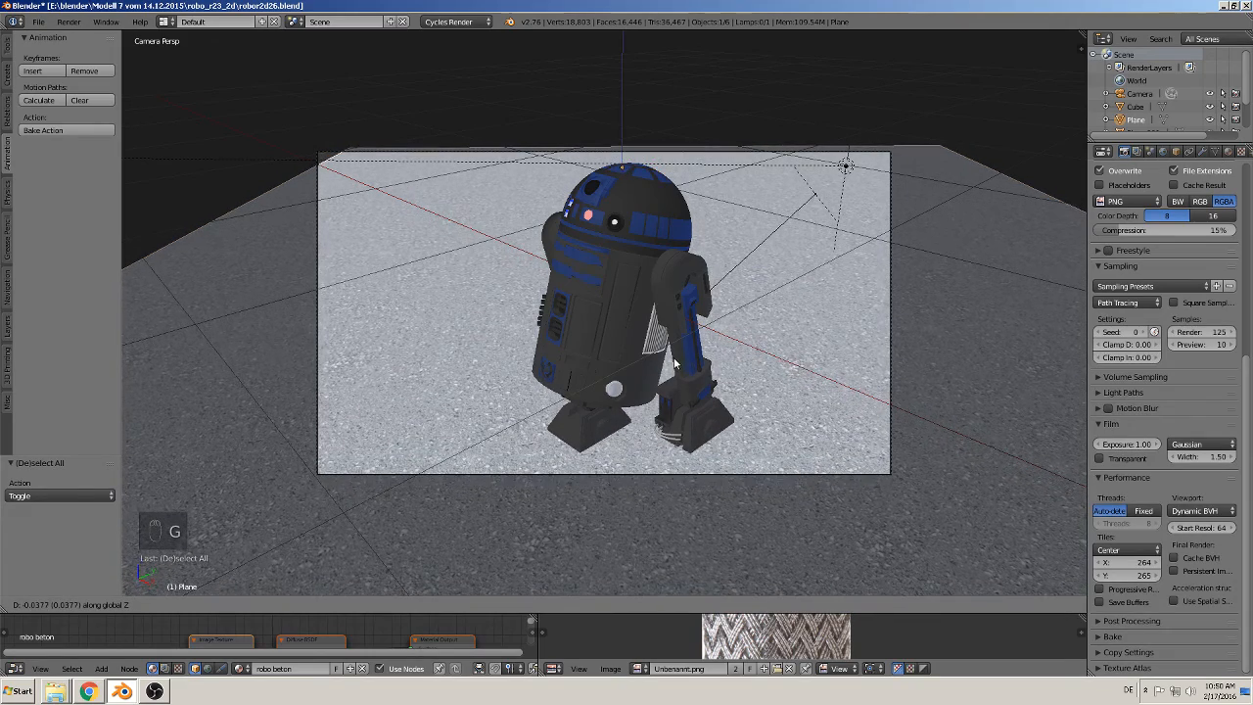
left_click(674, 362)
Step: Preview the robot and lowered ground in Rendered shading from outside the camera view, close to the robot's body
scroll(689, 430, "up", 1)
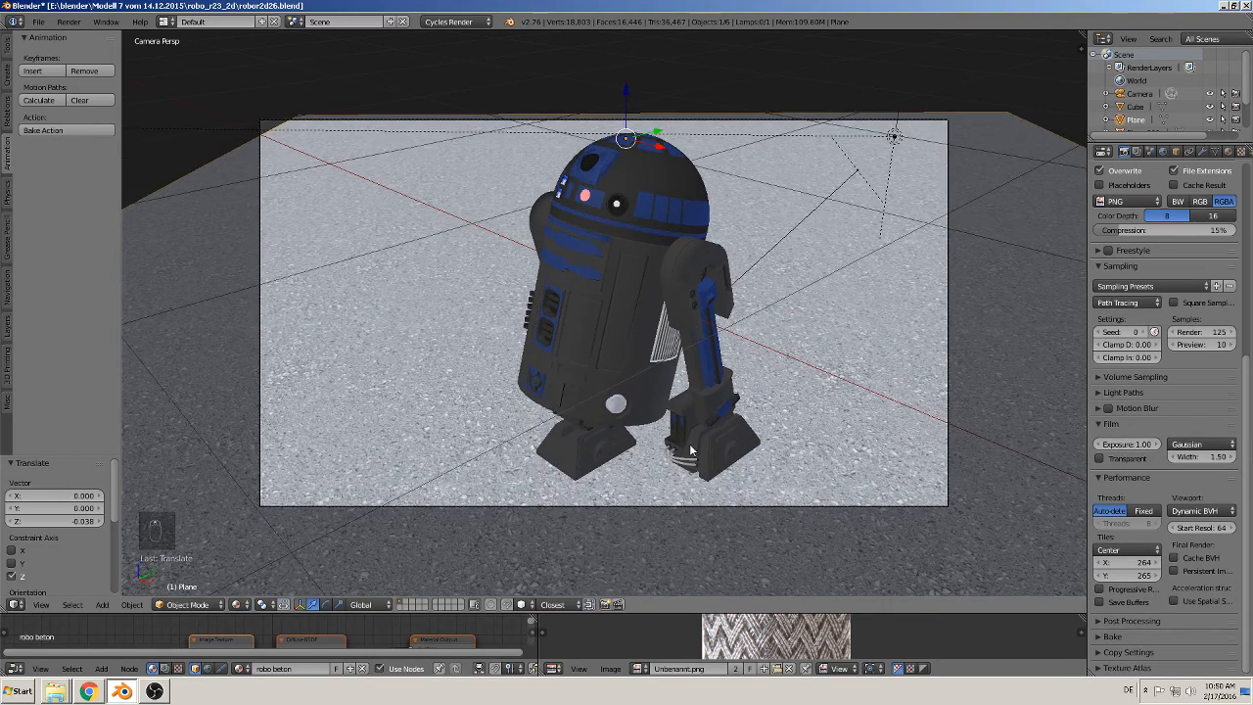
mouse_move(610, 363)
middle_mouse_down()
mouse_move(593, 316)
mouse_move(609, 345)
middle_mouse_up()
left_click(238, 605)
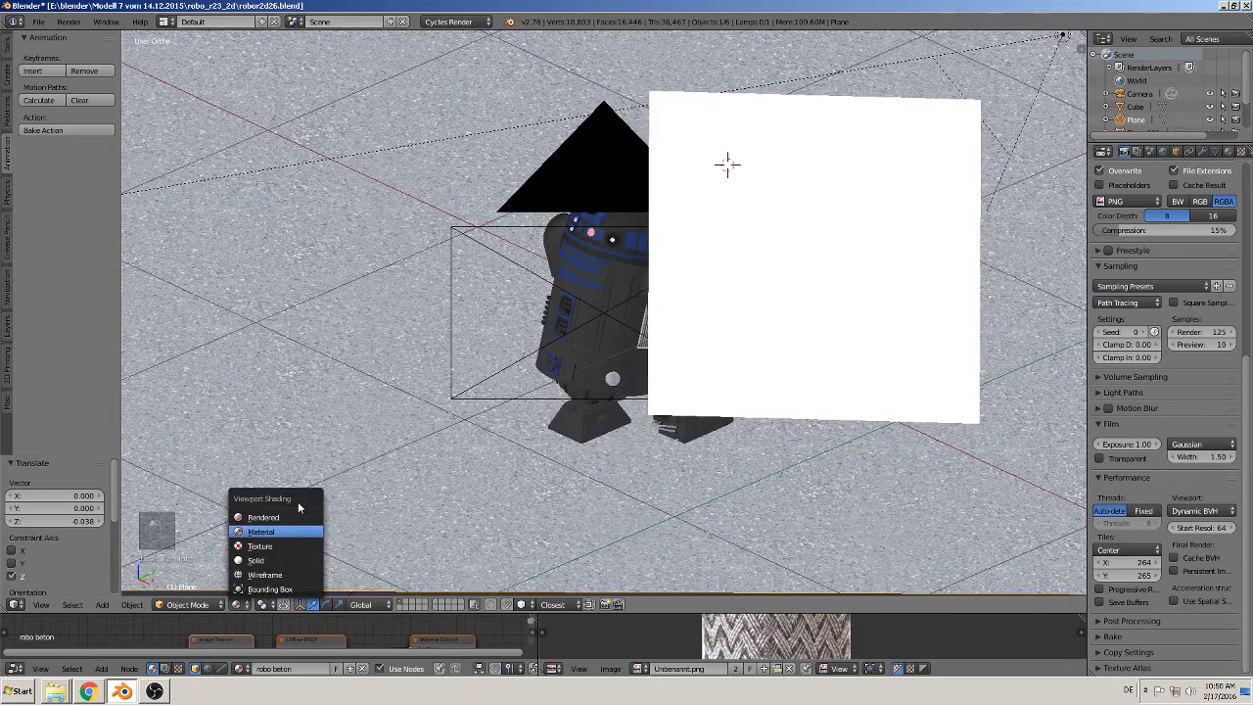
left_click(262, 517)
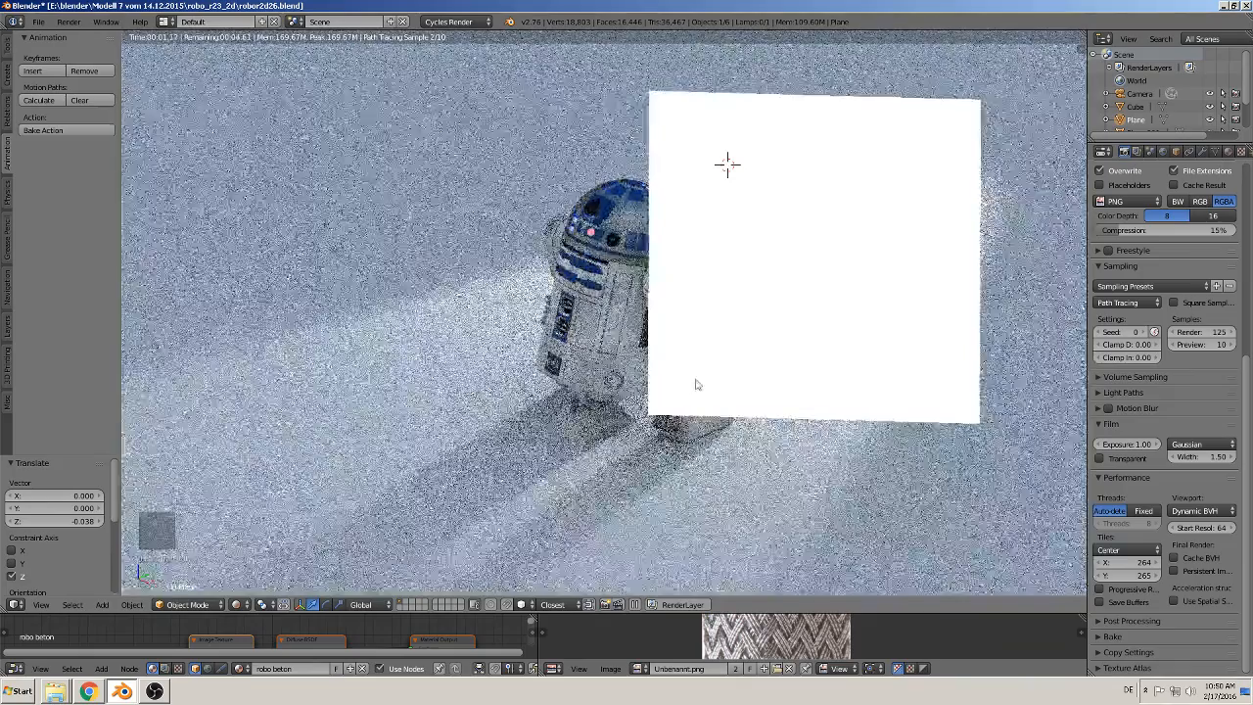
scroll(693, 384, "up", 5)
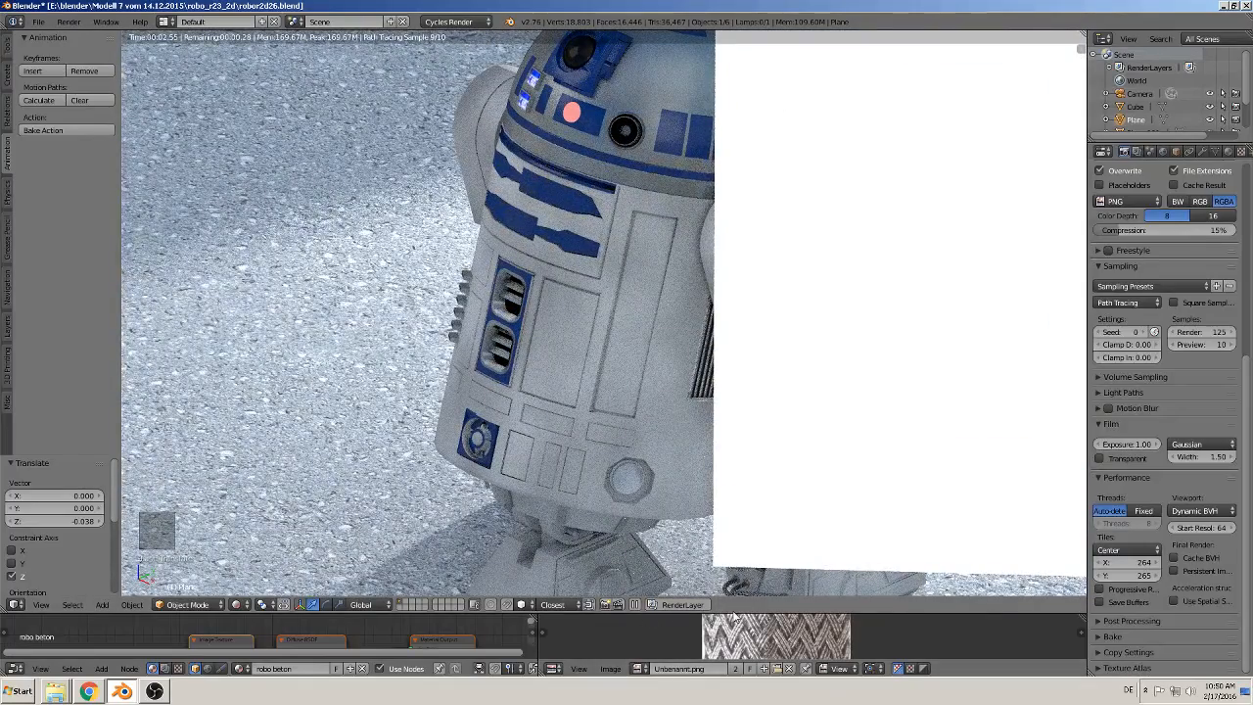
Step: Enlarge the node editor, select the robot and display the shader nodes of its white glossy material
left_click_drag(615, 612, 615, 330)
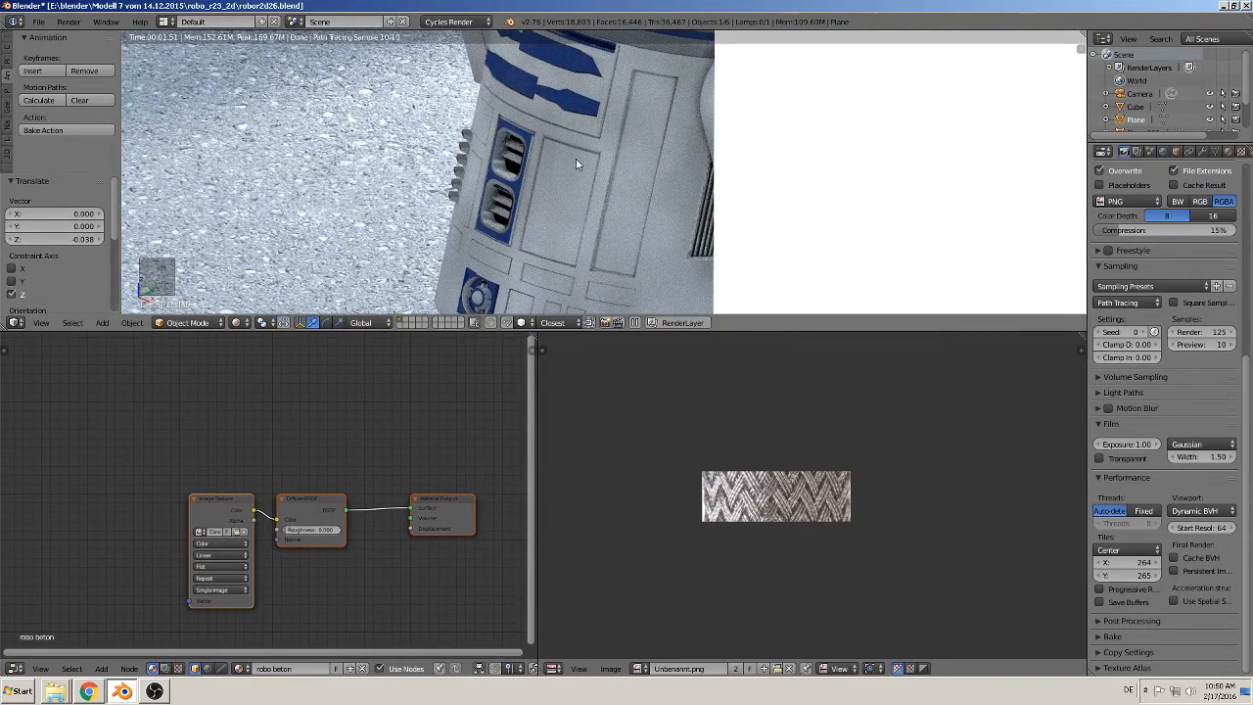
right_click(576, 158)
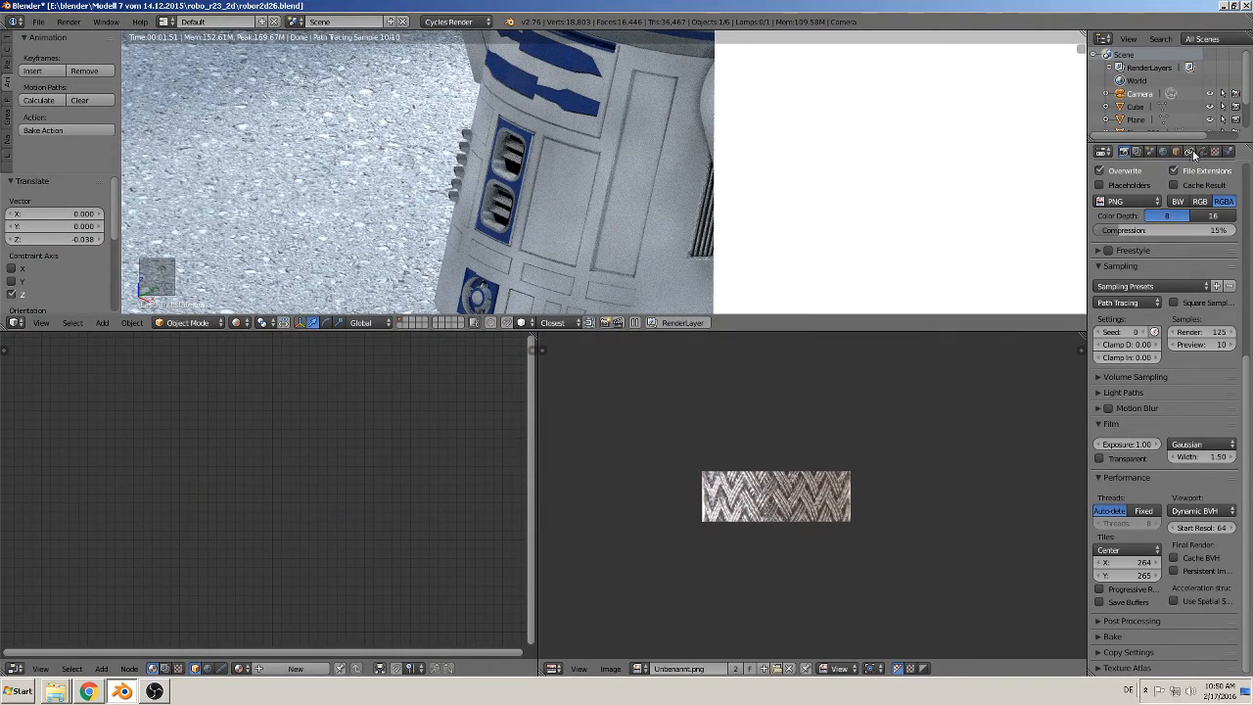
right_click(645, 165)
left_click(1228, 153)
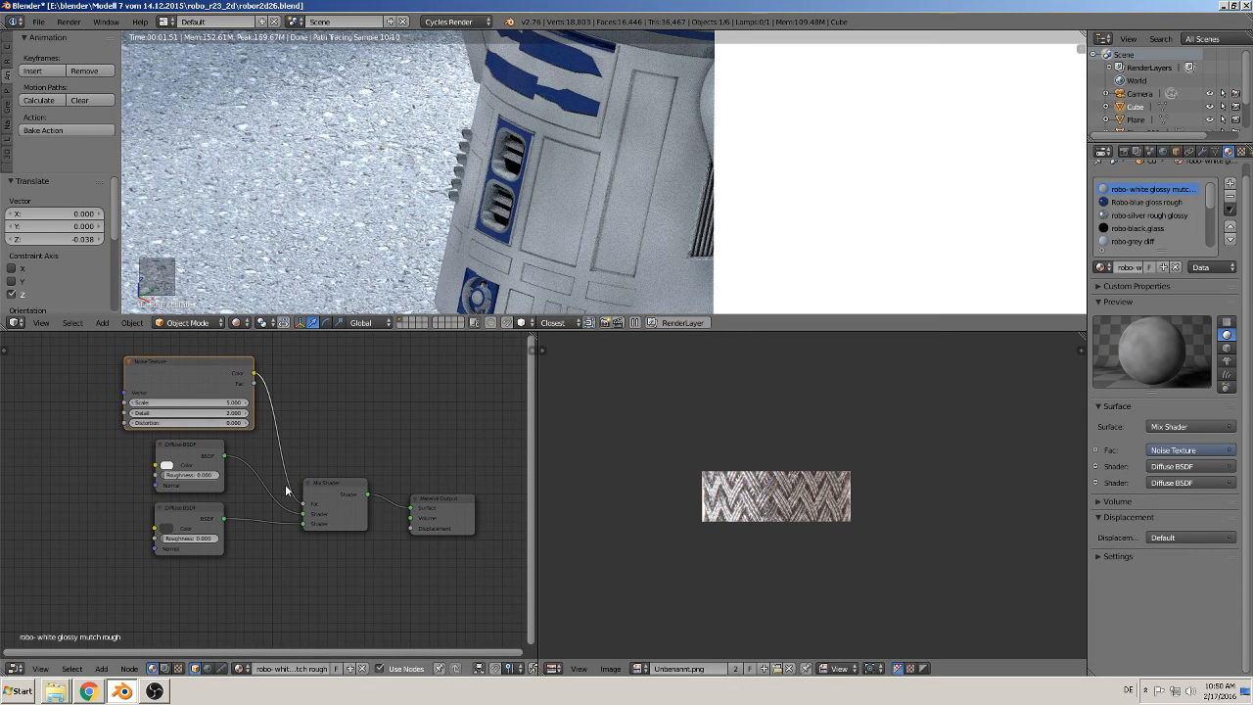
scroll(272, 572, "up", 2)
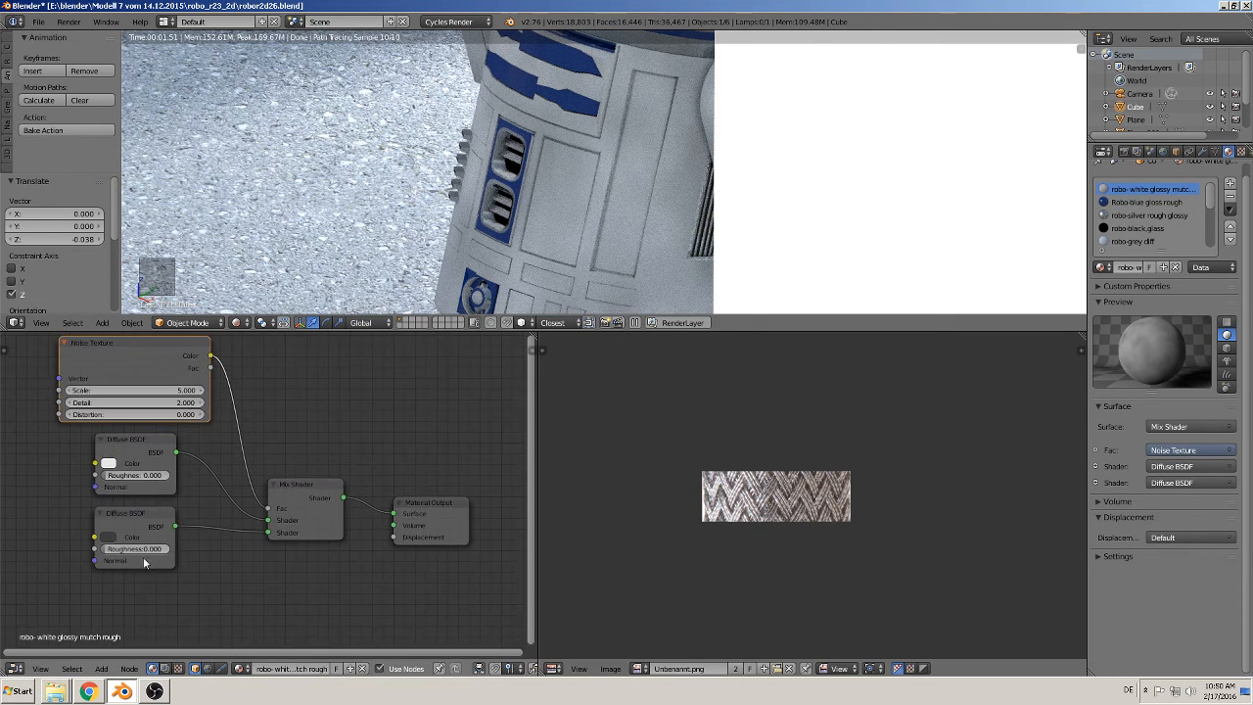
Step: Darken the lower Diffuse BSDF of the white material to black and set its roughness to 0.192
left_click(112, 538)
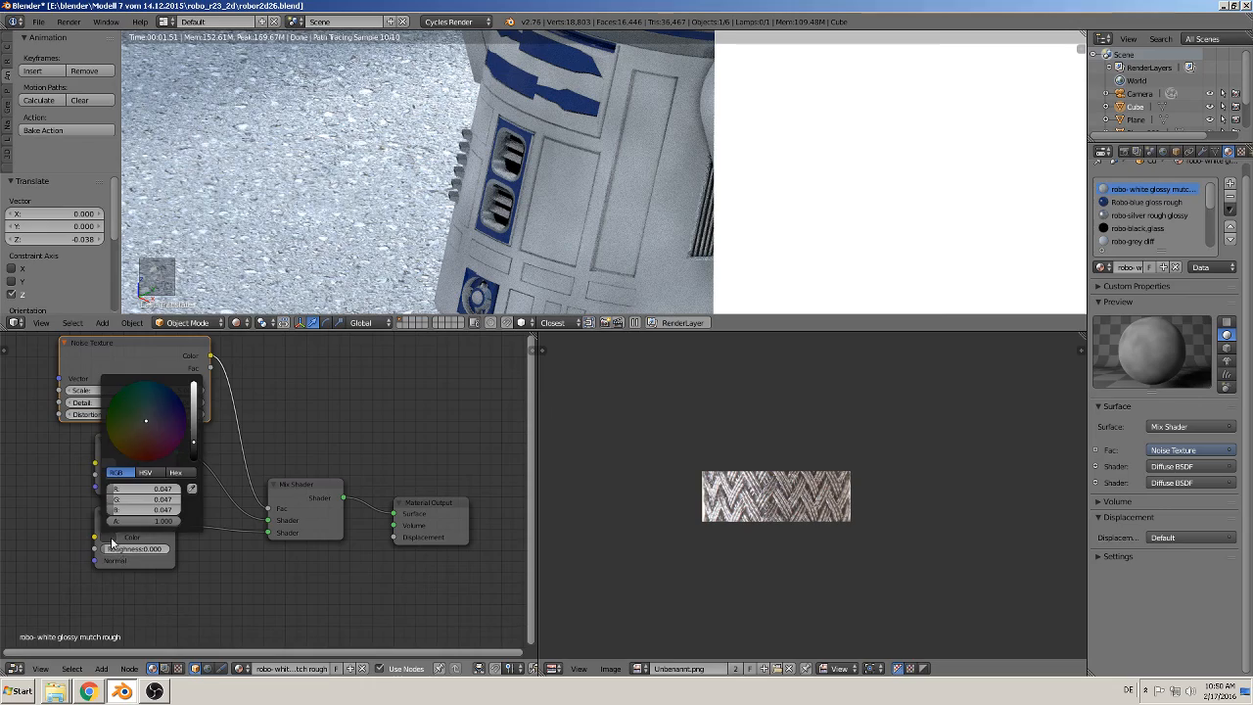
left_click(193, 448)
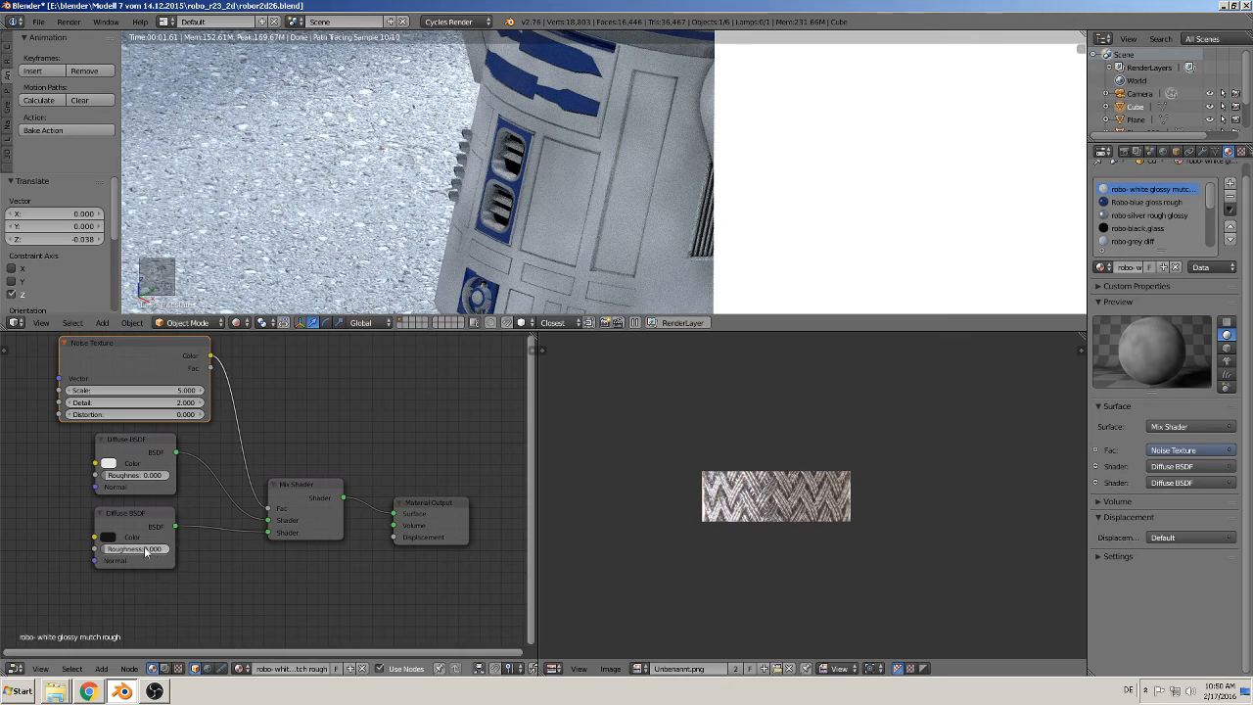
left_click_drag(131, 551, 145, 550)
left_click(107, 538)
left_click(193, 460)
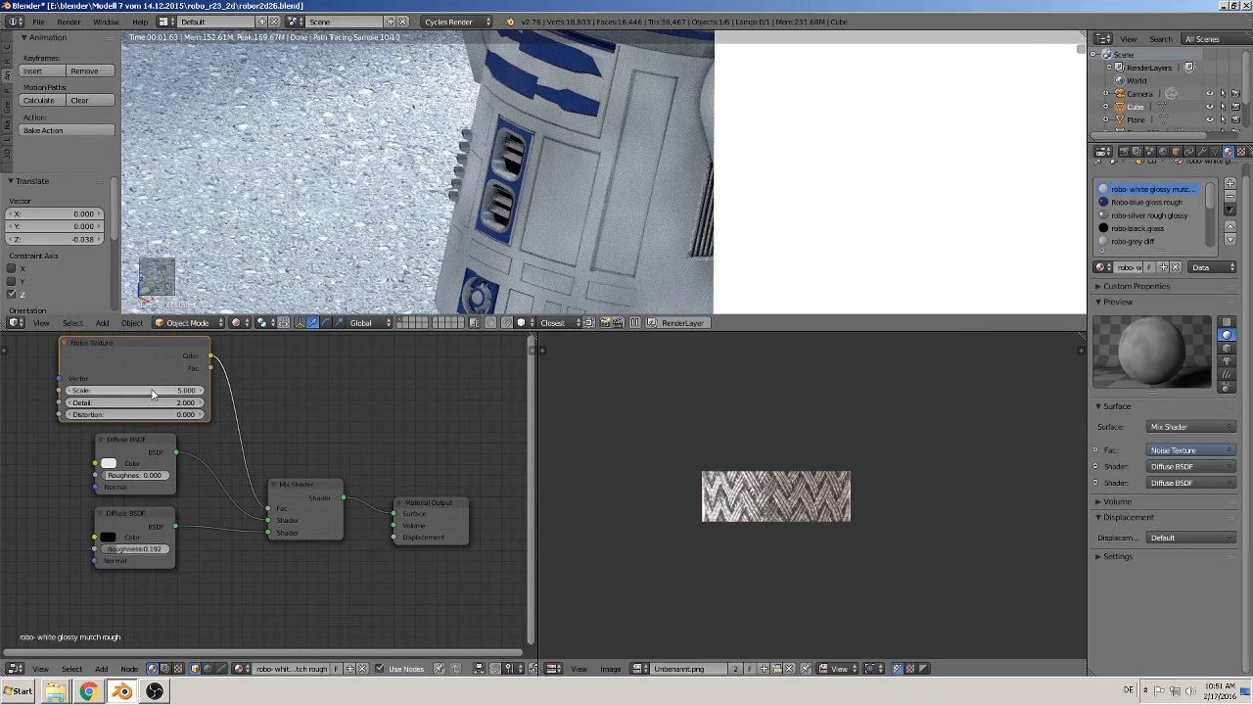
Step: Set the white material's Noise Texture scale to 9.500 and check the dirt pattern on the robot's body
left_click_drag(152, 394, 154, 392)
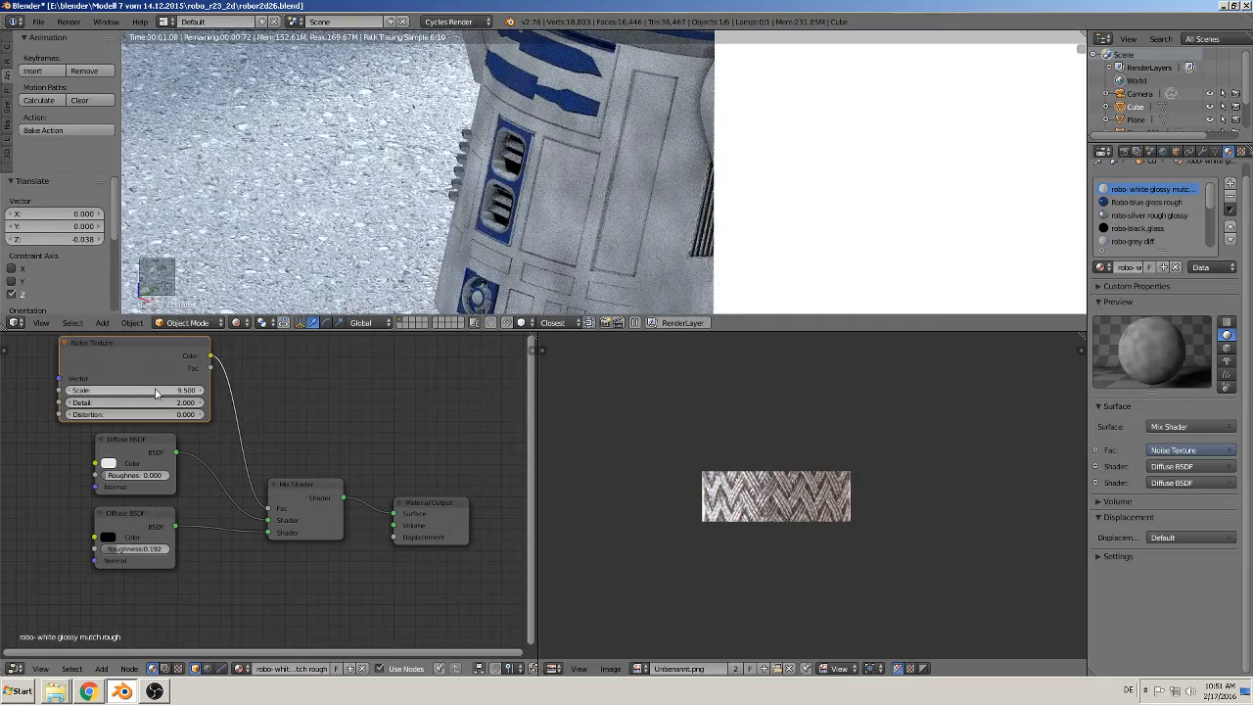
middle_click_drag(588, 182, 636, 244)
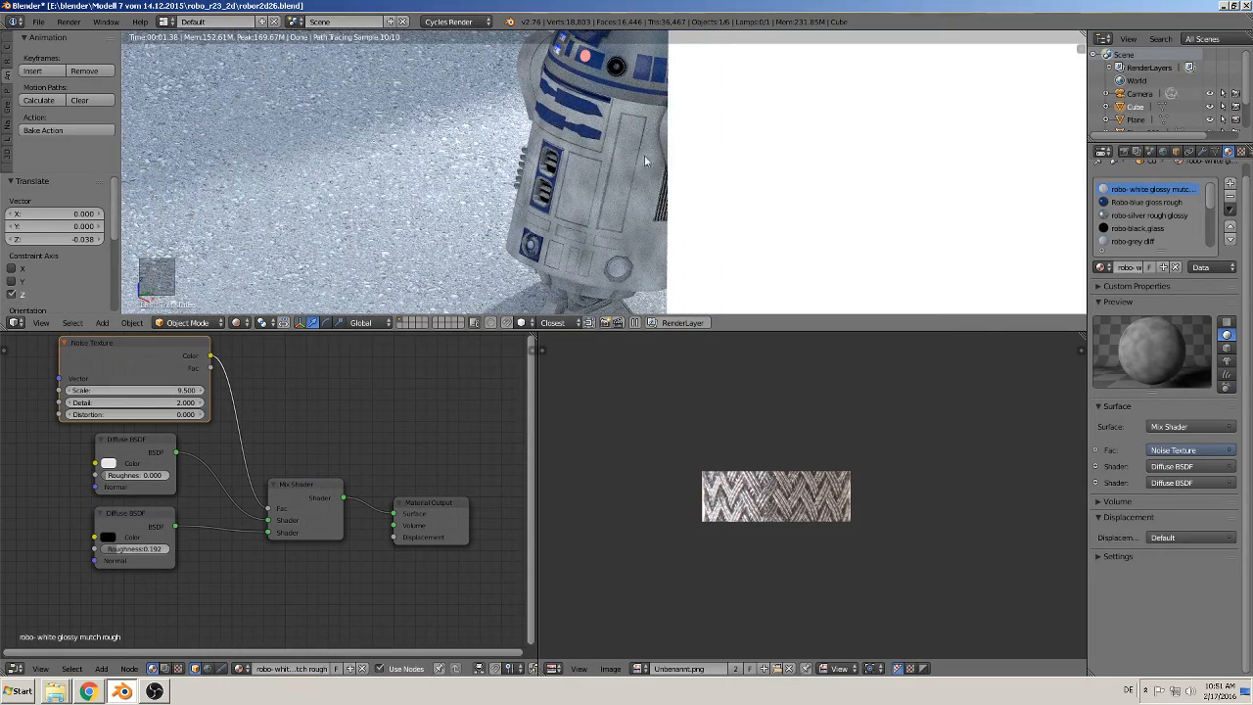
middle_click_drag(646, 157, 547, 246, "shift")
Step: Choose the robot's robo-silver rough glossy material and set the colour of its lower Glossy BSDF to black
right_click(557, 134)
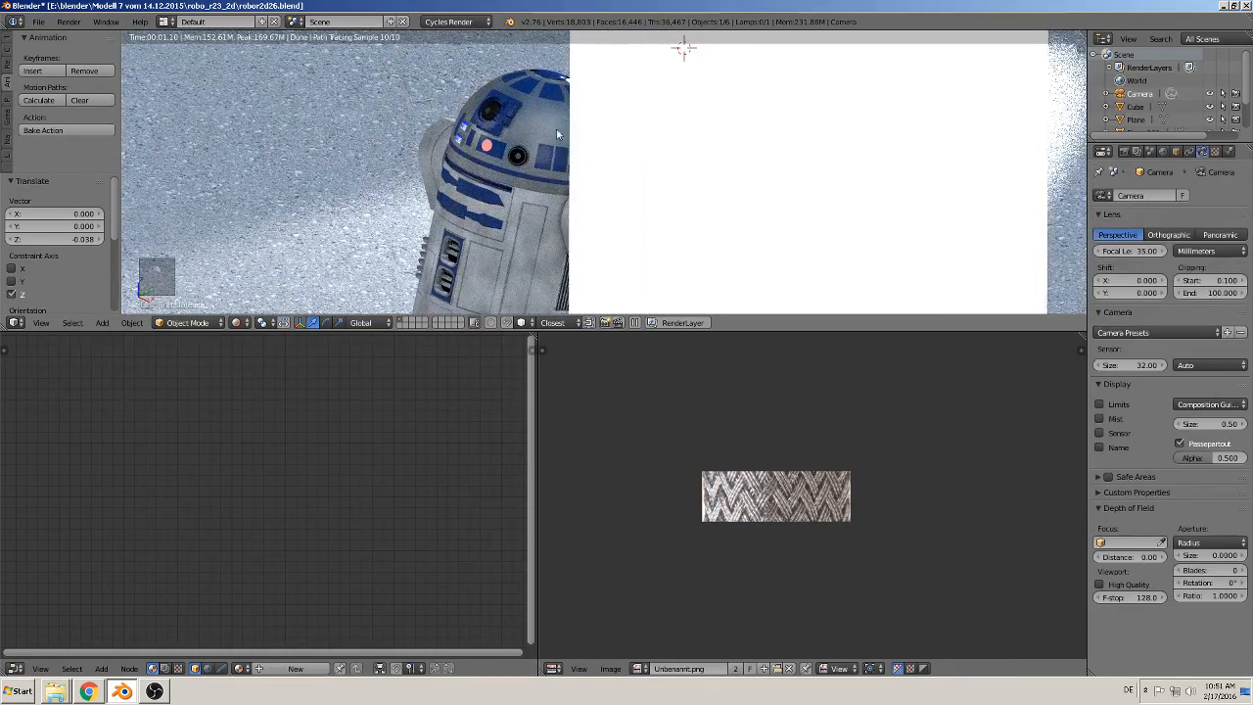
right_click(544, 119)
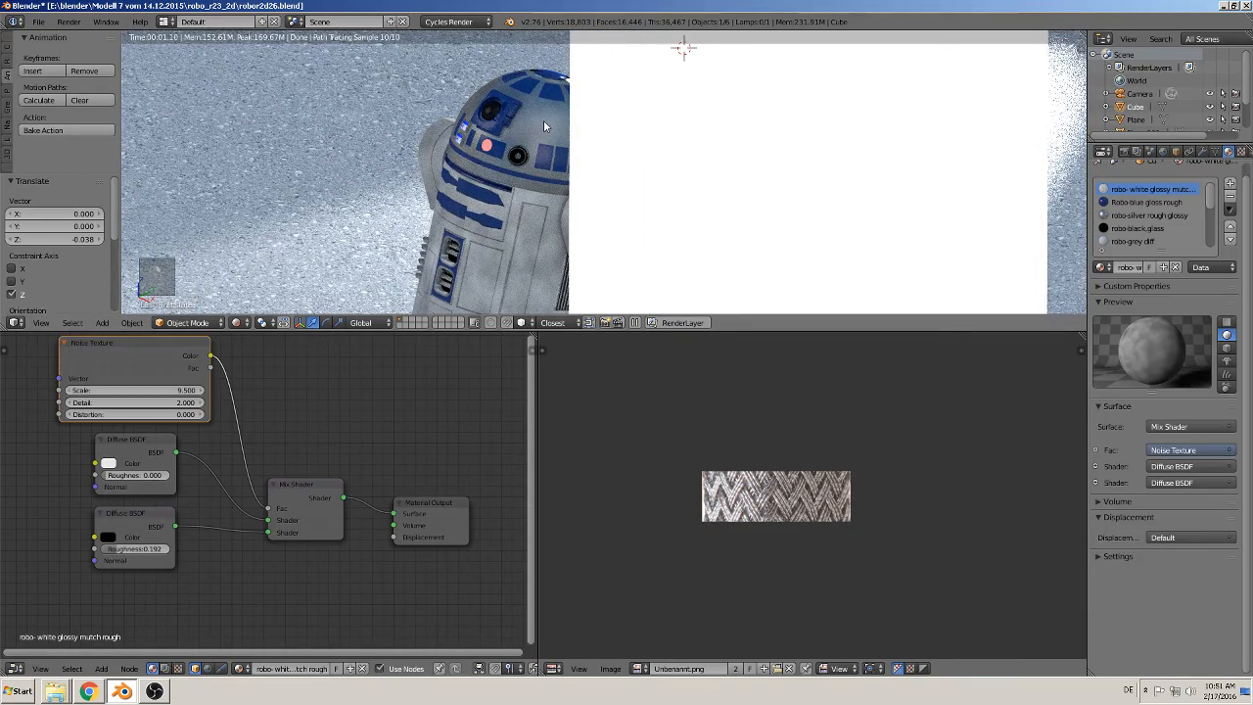
left_click(1170, 216)
middle_click_drag(245, 464, 289, 390)
scroll(269, 423, "up", 2)
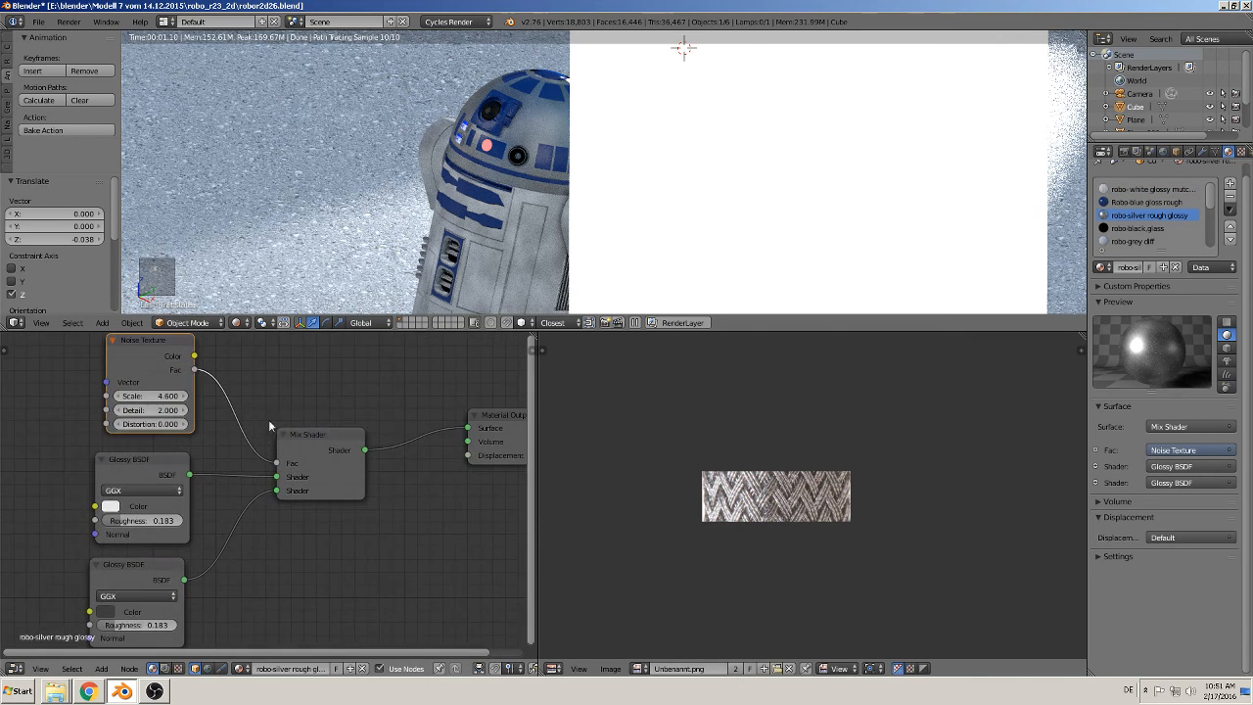
left_click(109, 613)
left_click_drag(206, 515, 205, 525)
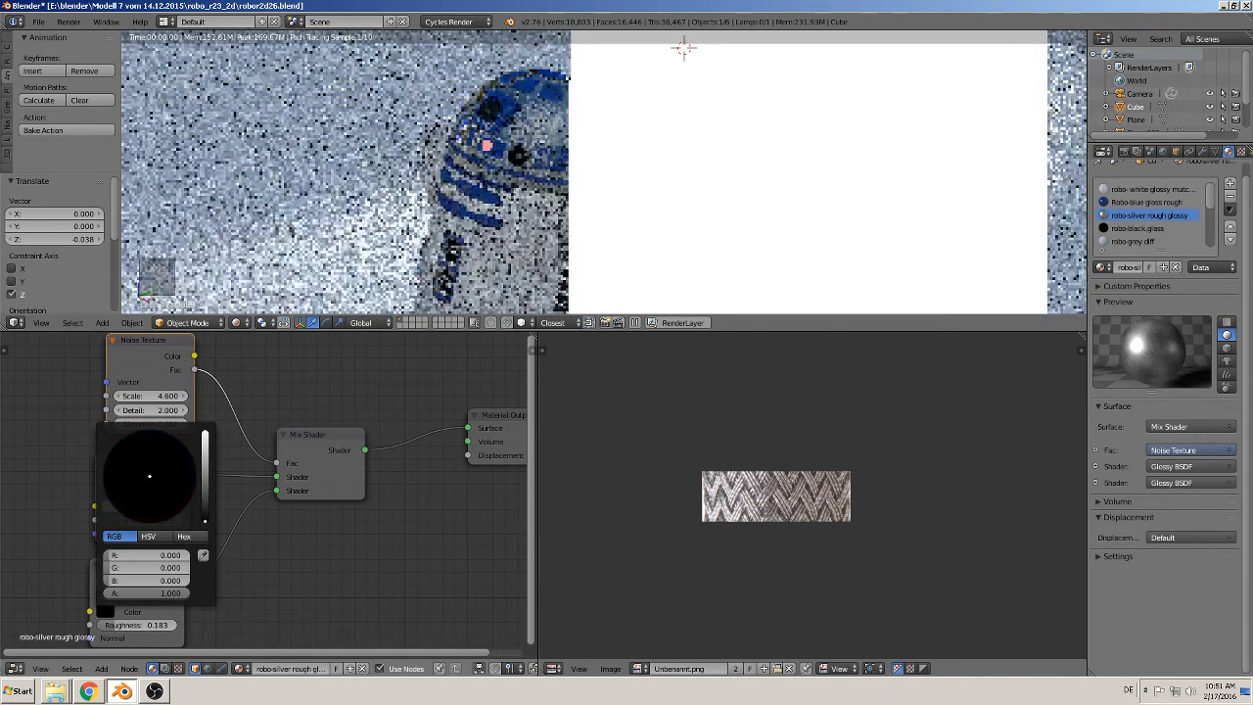
Step: Set the silver material's Noise Texture scale to 15.500 and check the effect on the robot's dome
scroll(686, 44, "up", 3)
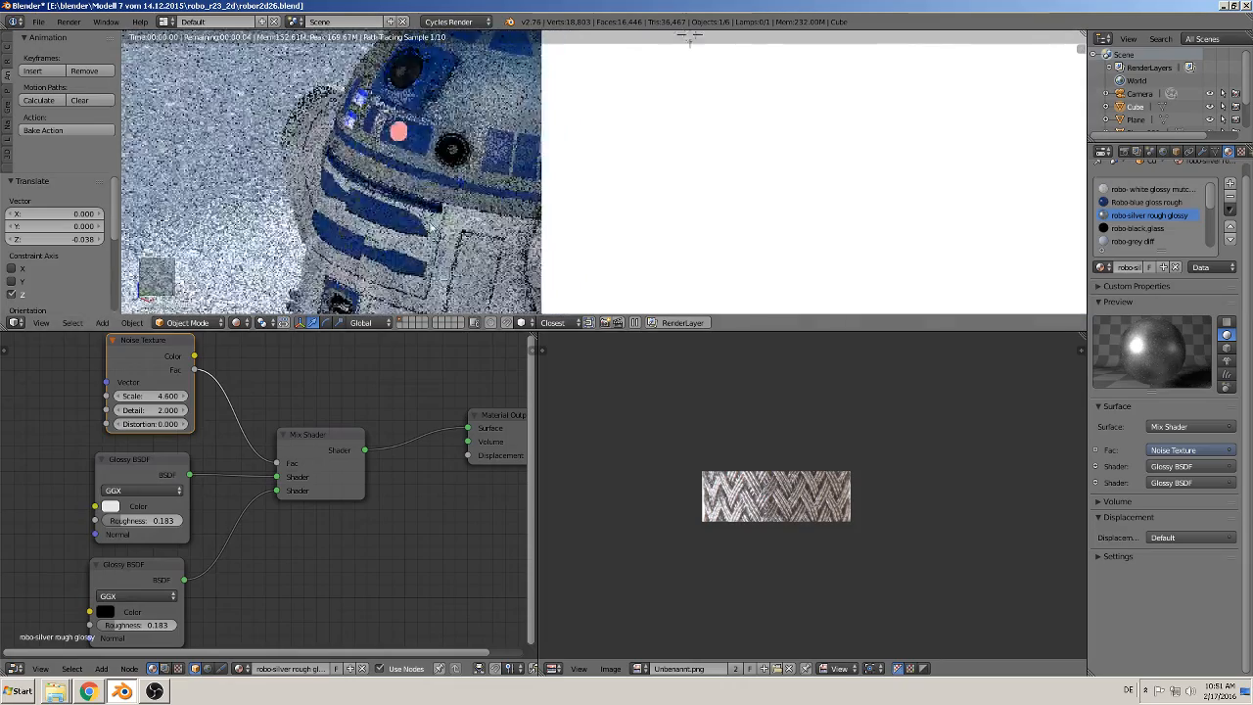
scroll(690, 39, "up", 2)
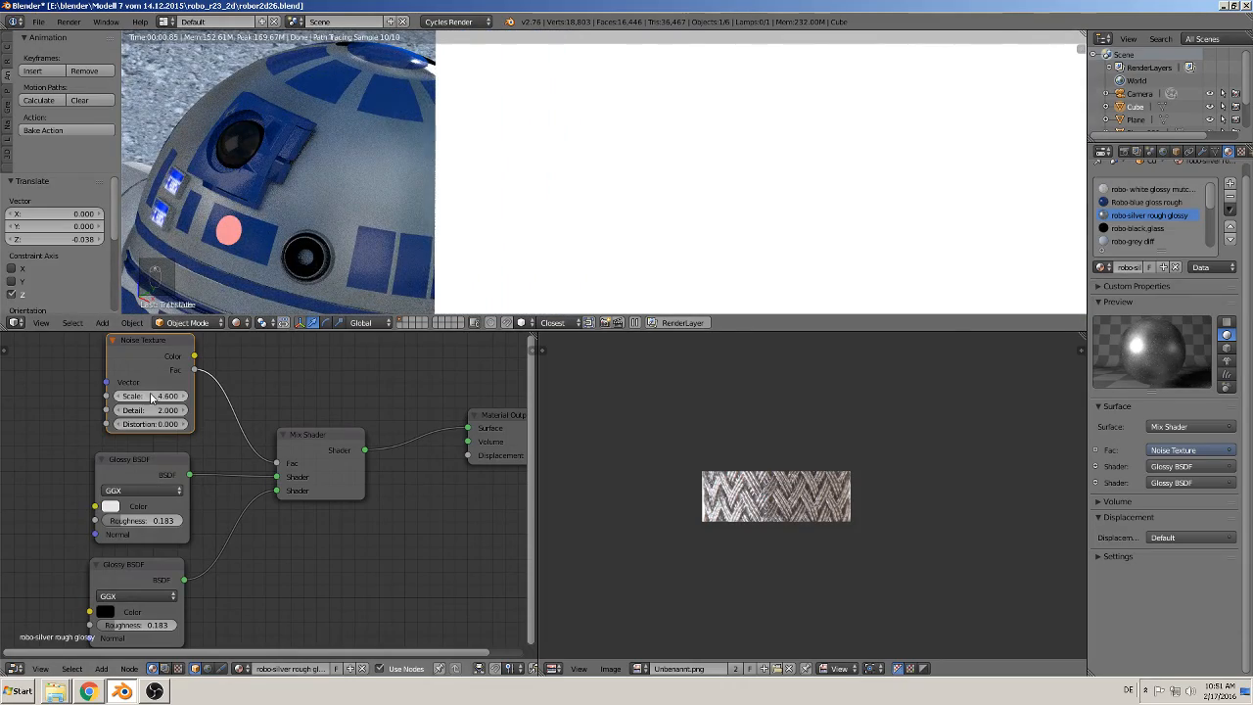
mouse_move(150, 397)
left_mouse_down()
mouse_move(183, 397)
mouse_move(147, 403)
left_mouse_up()
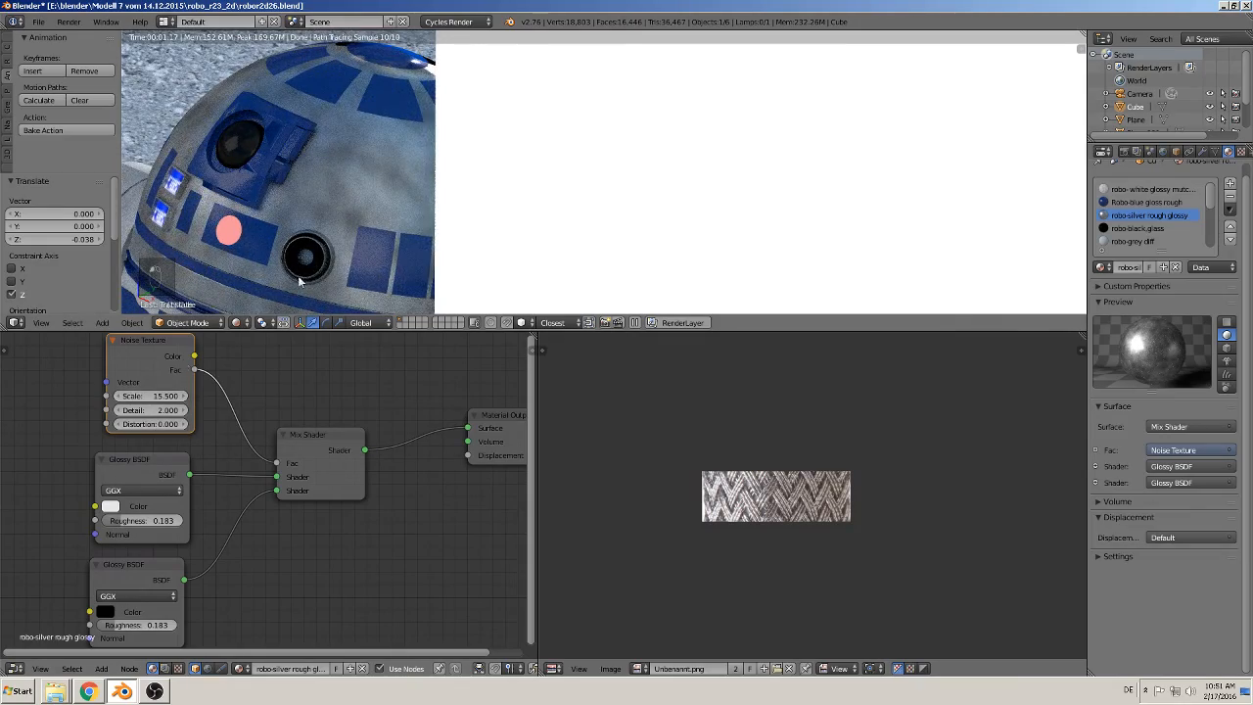
scroll(299, 278, "down", 5)
middle_click_drag(441, 306, 347, 221, "shift")
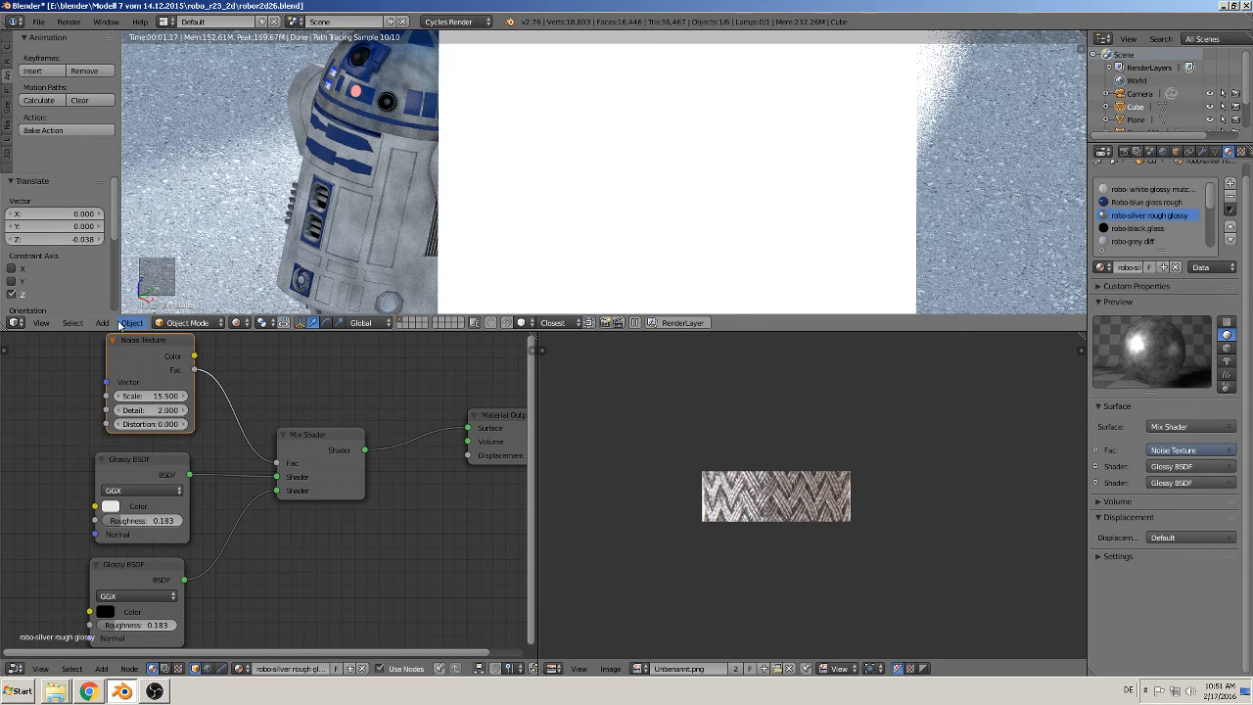
Step: Take the 3D viewport out of Rendered shading, enlarge it again and save the blend file
left_click(239, 323)
left_click(267, 251)
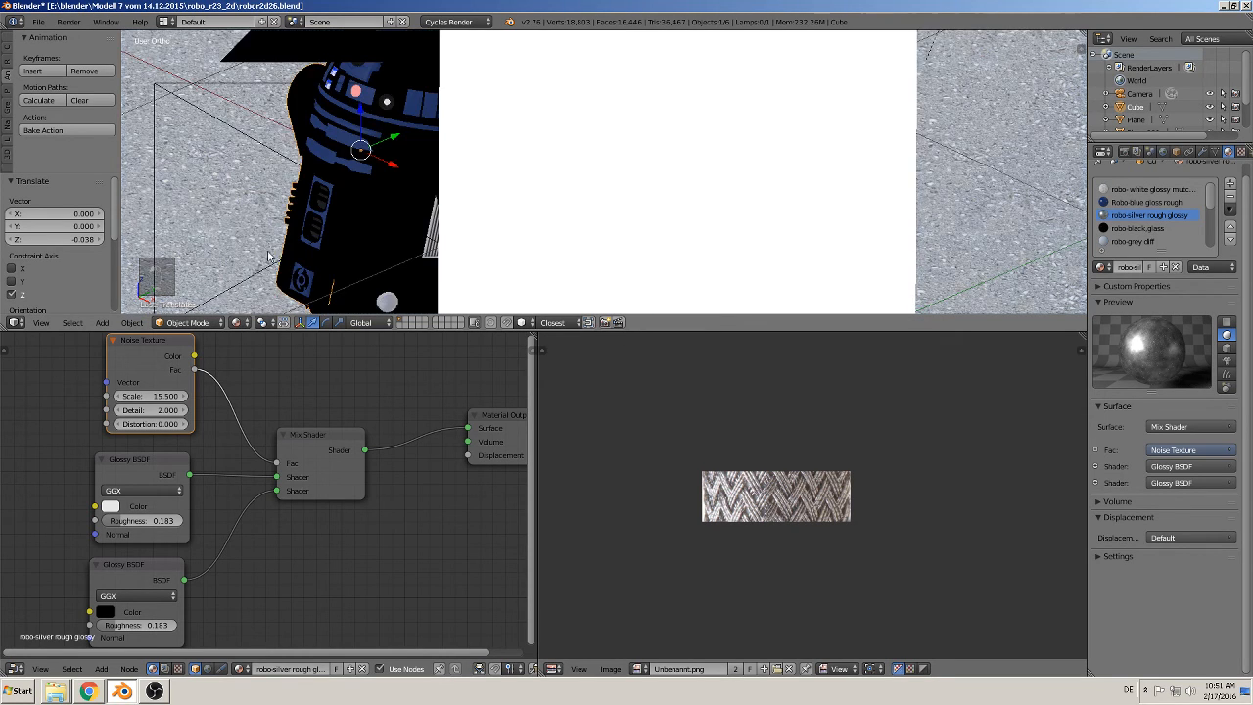
left_click_drag(444, 330, 439, 548)
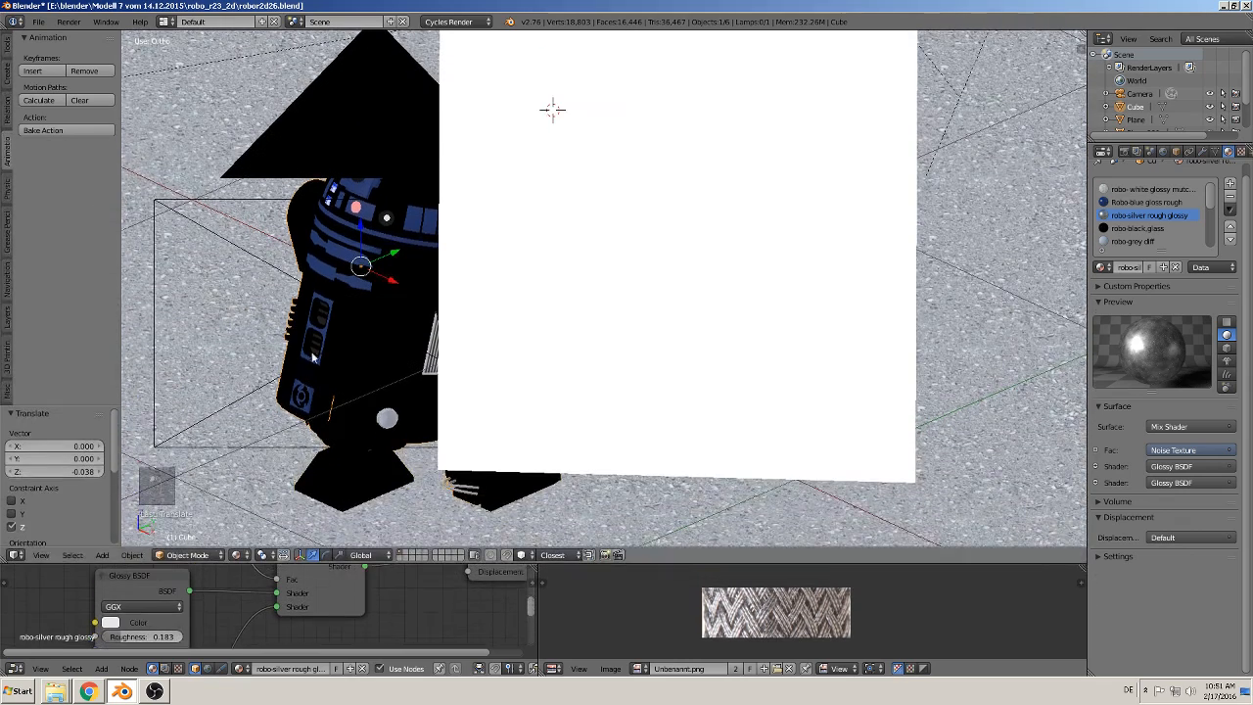
left_click(37, 22)
left_click(71, 123)
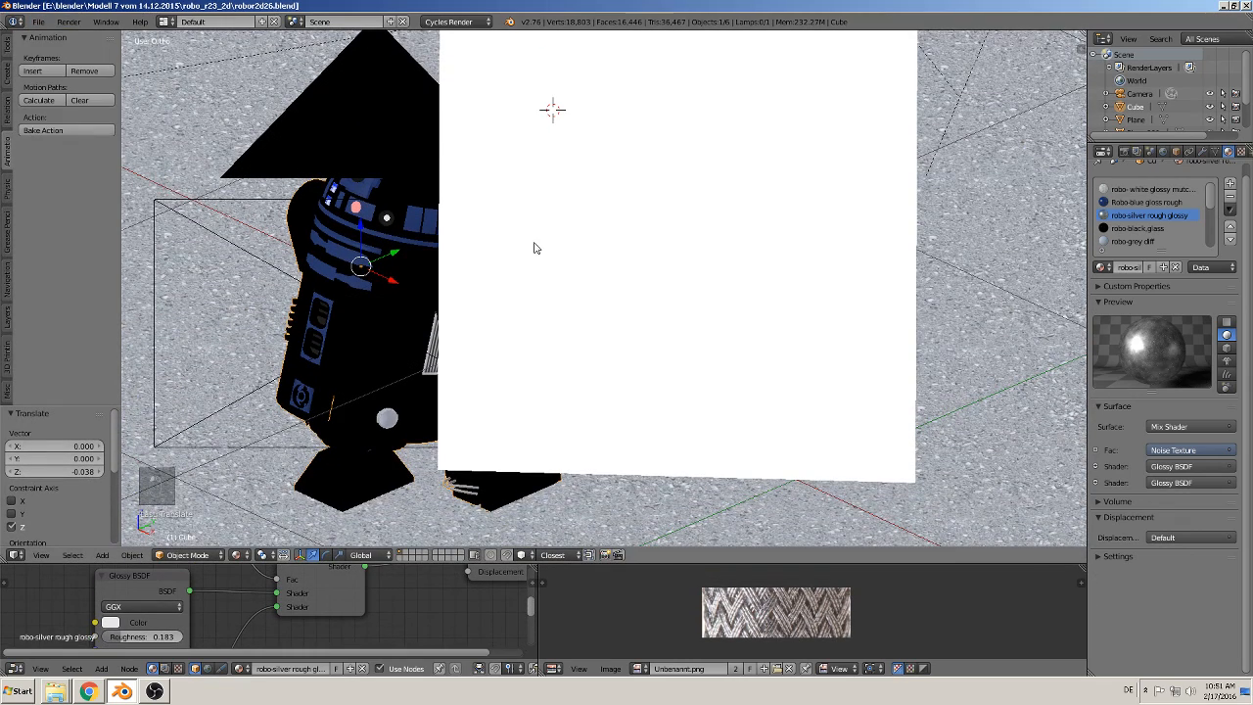
Step: Render the camera view and inspect the weathered white and silver surfaces on the robot's body and dome
key("F12")
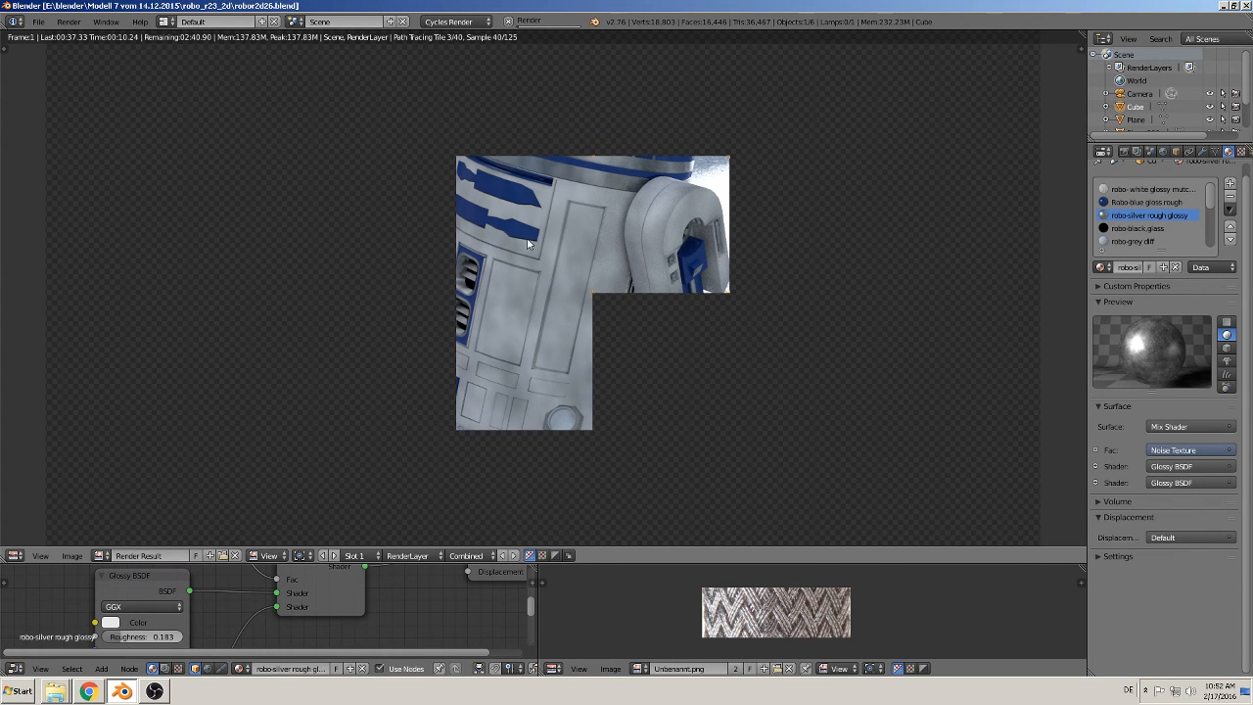
scroll(612, 245, "down", 1)
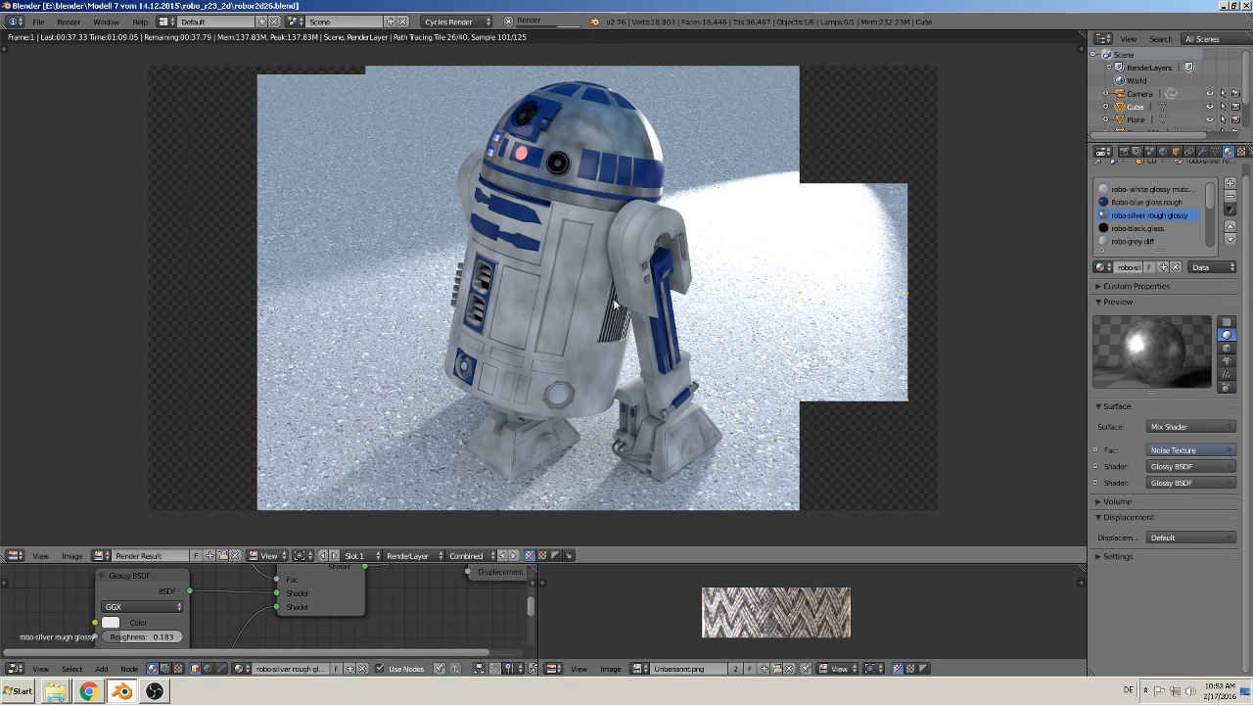
scroll(569, 289, "up", 4)
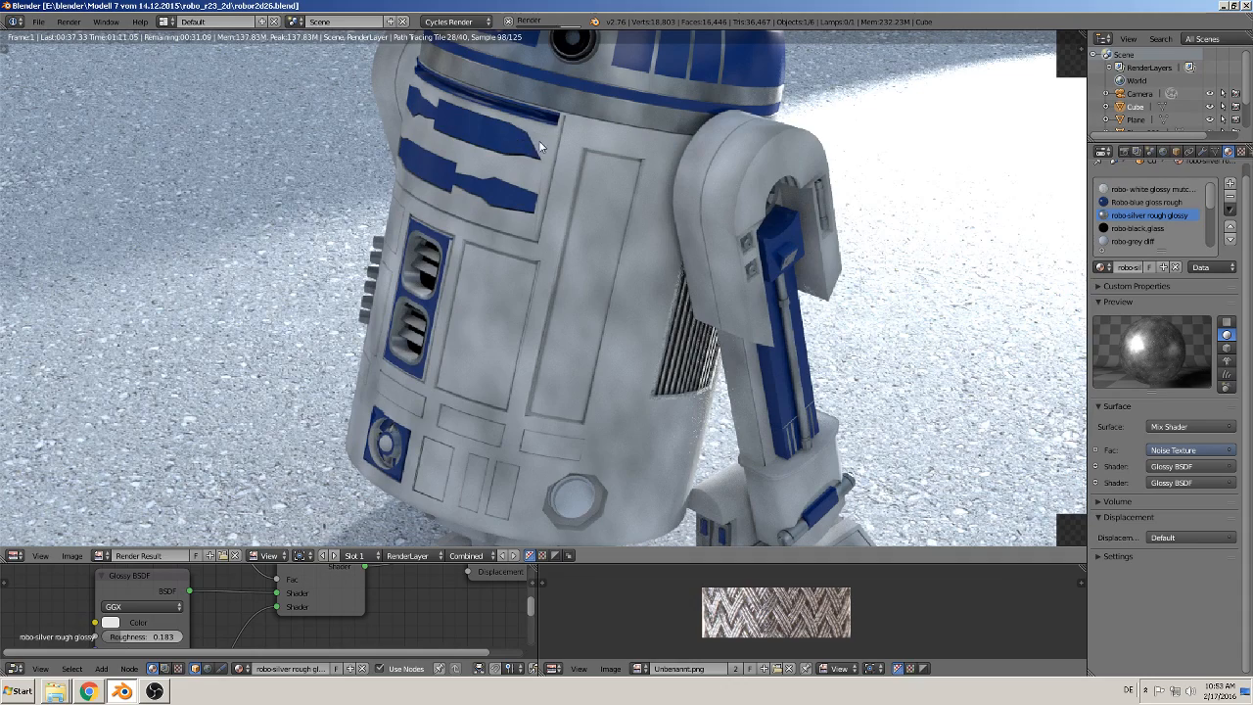
scroll(570, 248, "up", 2)
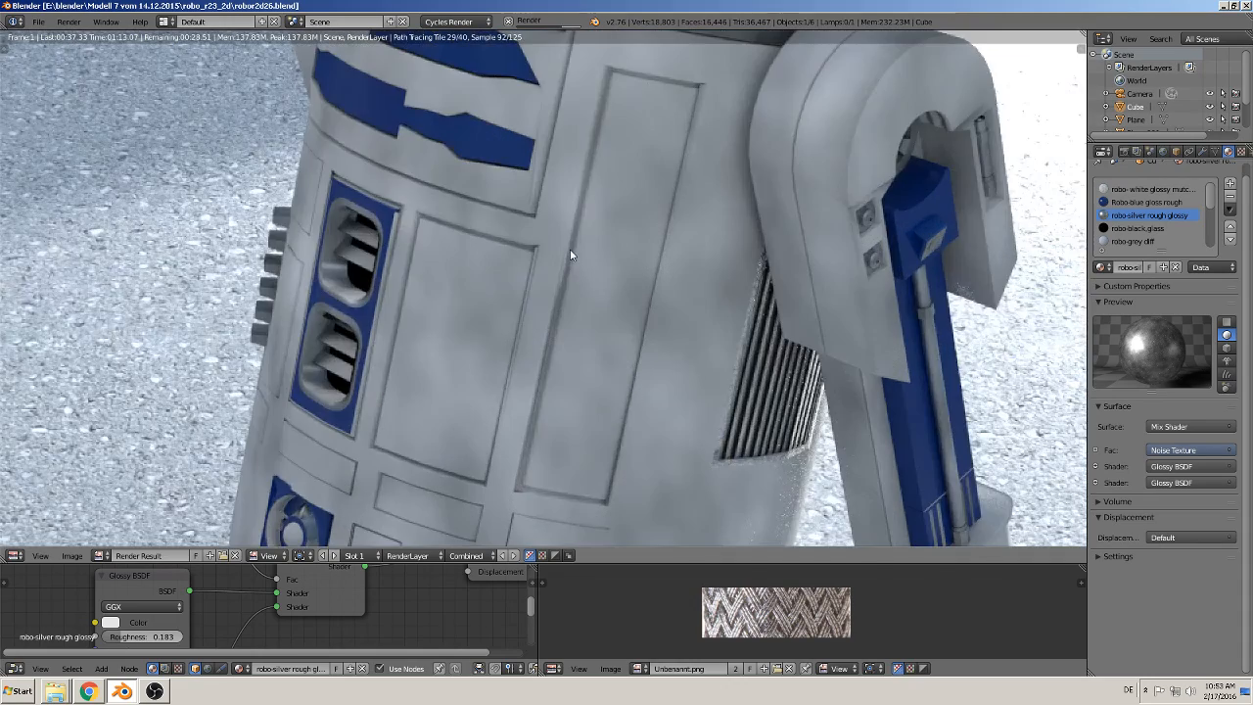
scroll(570, 249, "down", 6)
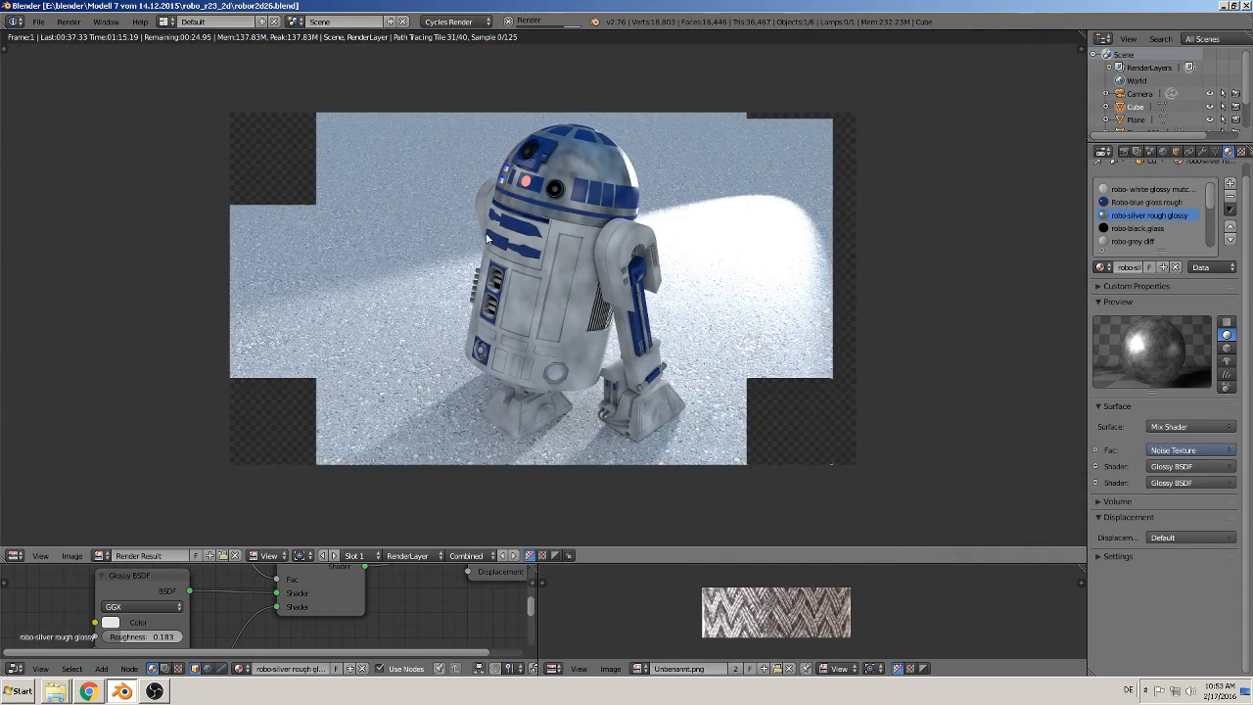
Step: Save the finished render as robo52.png in the robo_r23_2d folder and return to the 3D view
left_click(76, 557)
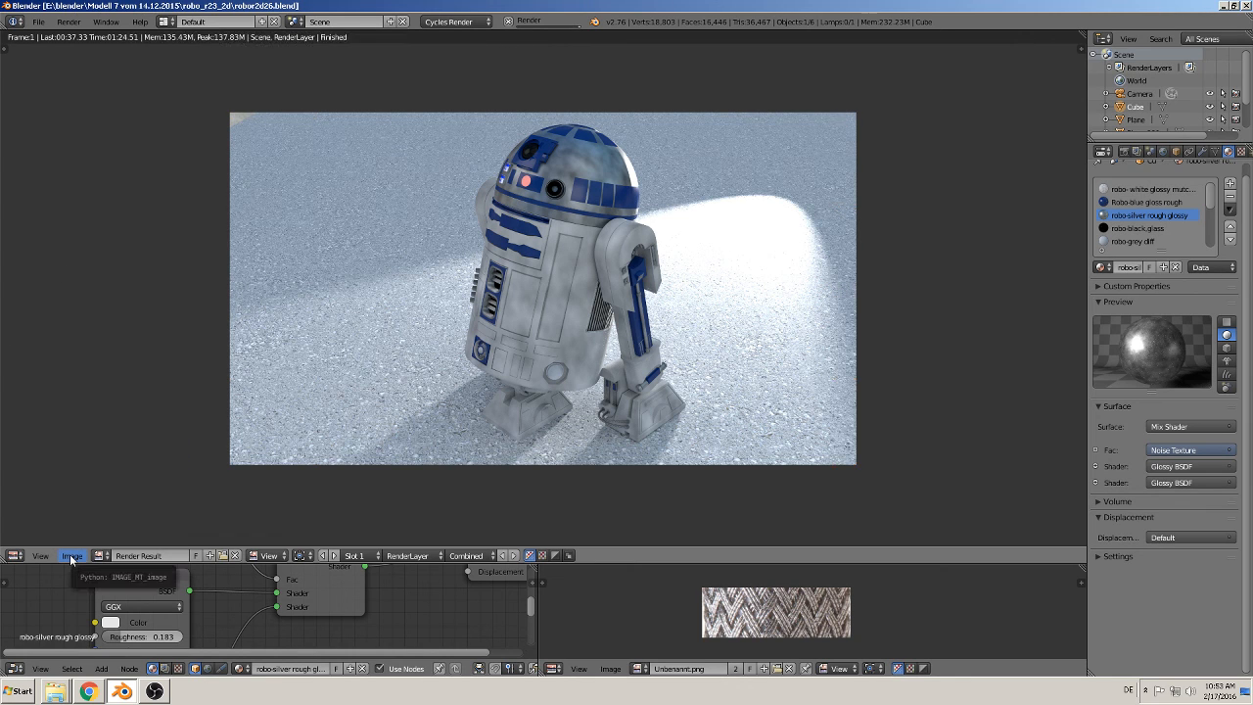
left_click(70, 557)
left_click(98, 482)
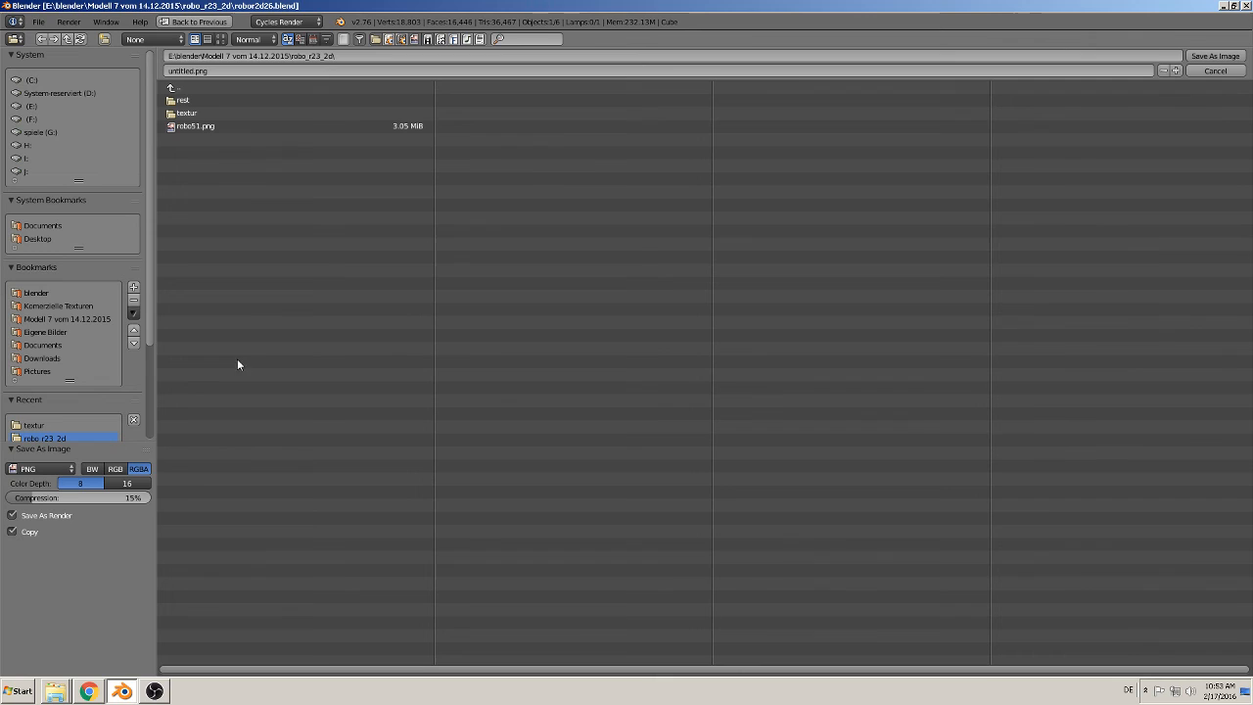
left_click(211, 126)
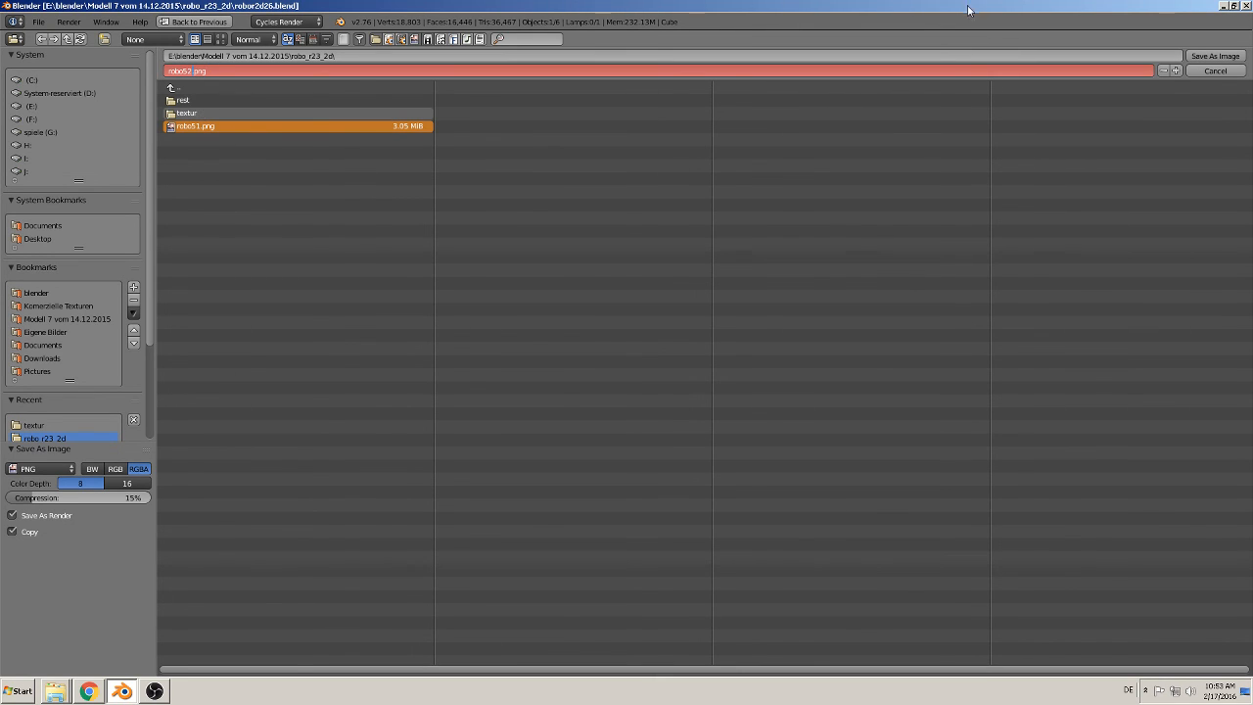
left_click(1216, 55)
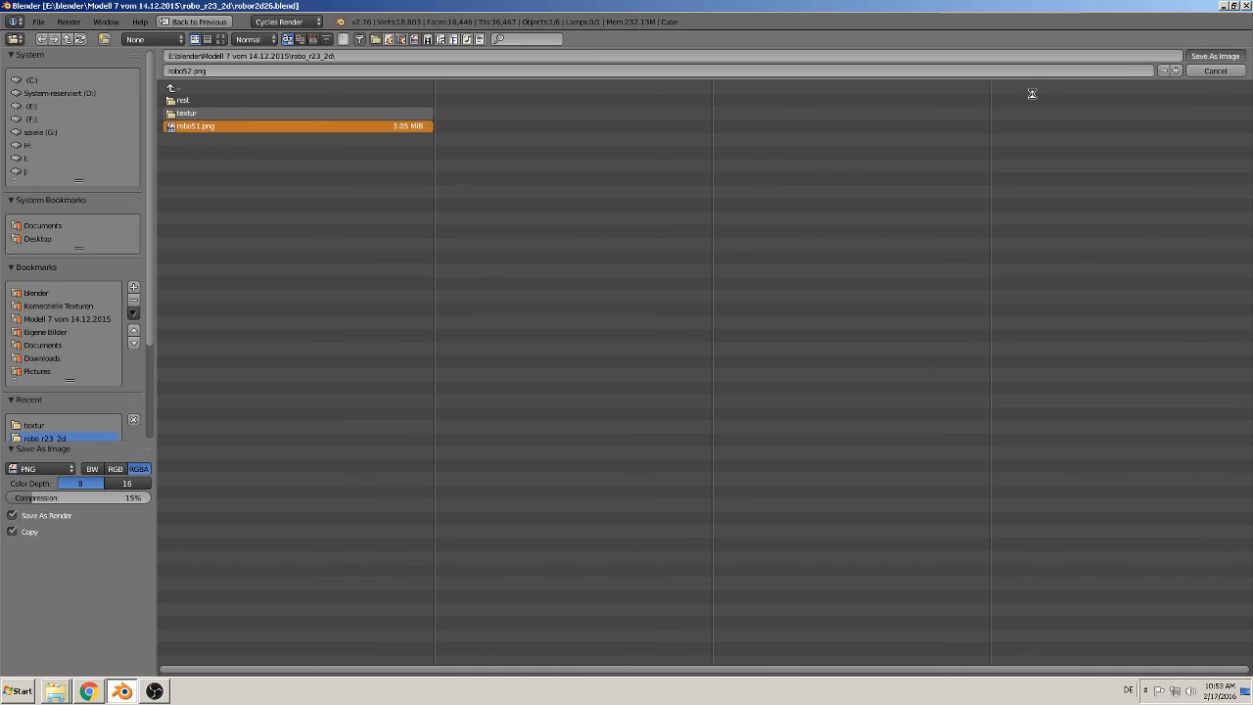
scroll(658, 324, "up", 1)
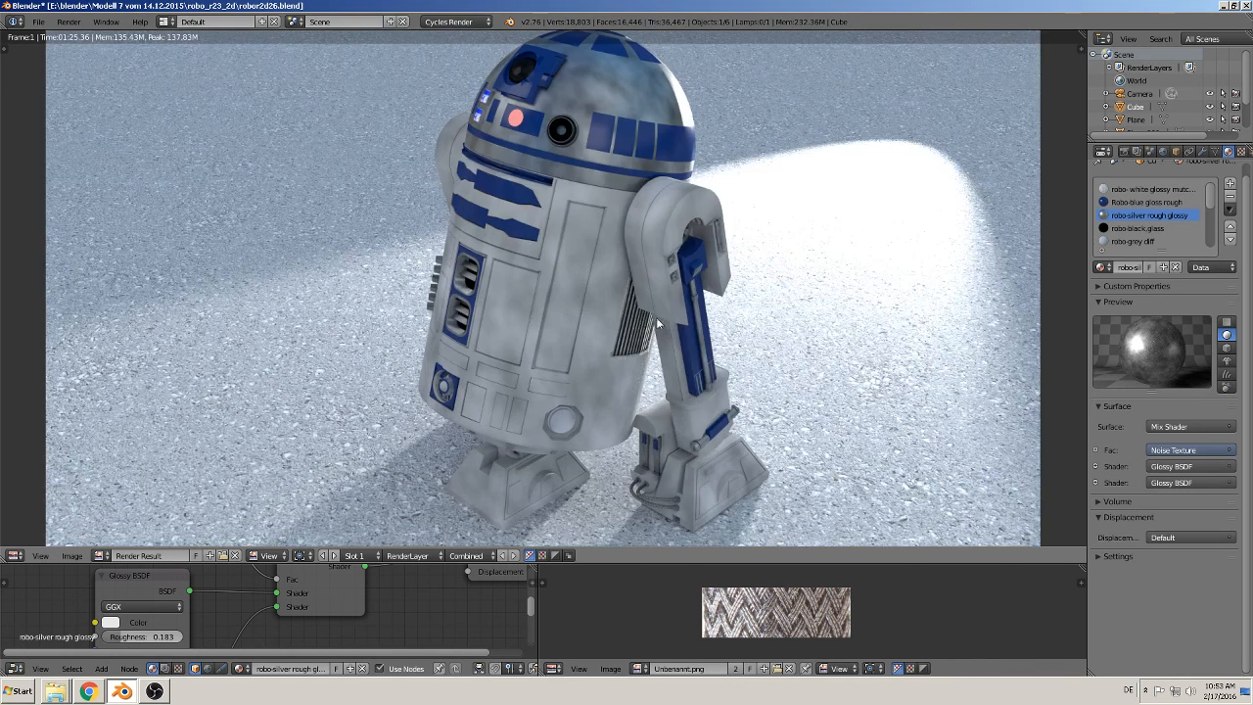
key("Escape")
Step: Select the linked faces of the upper blue stripe on the robot's front and nudge them slightly along Y
middle_click_drag(512, 250, 728, 247)
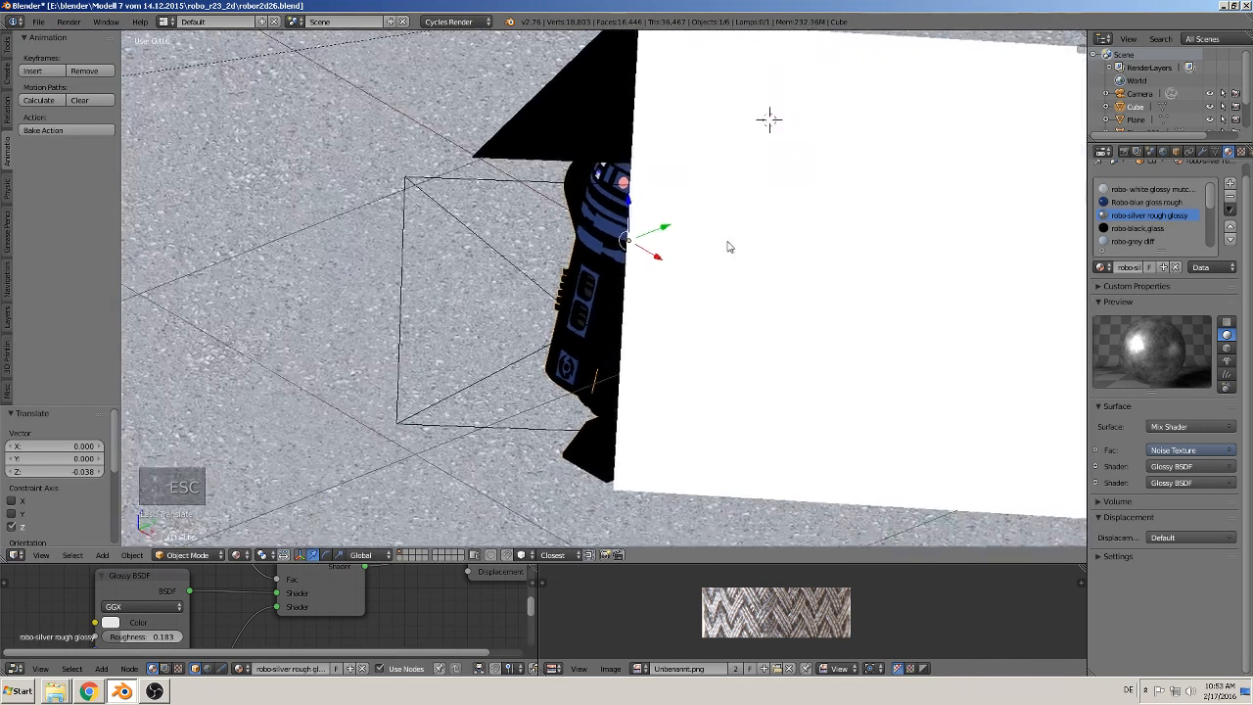
scroll(730, 247, "up", 4)
scroll(737, 160, "up", 2)
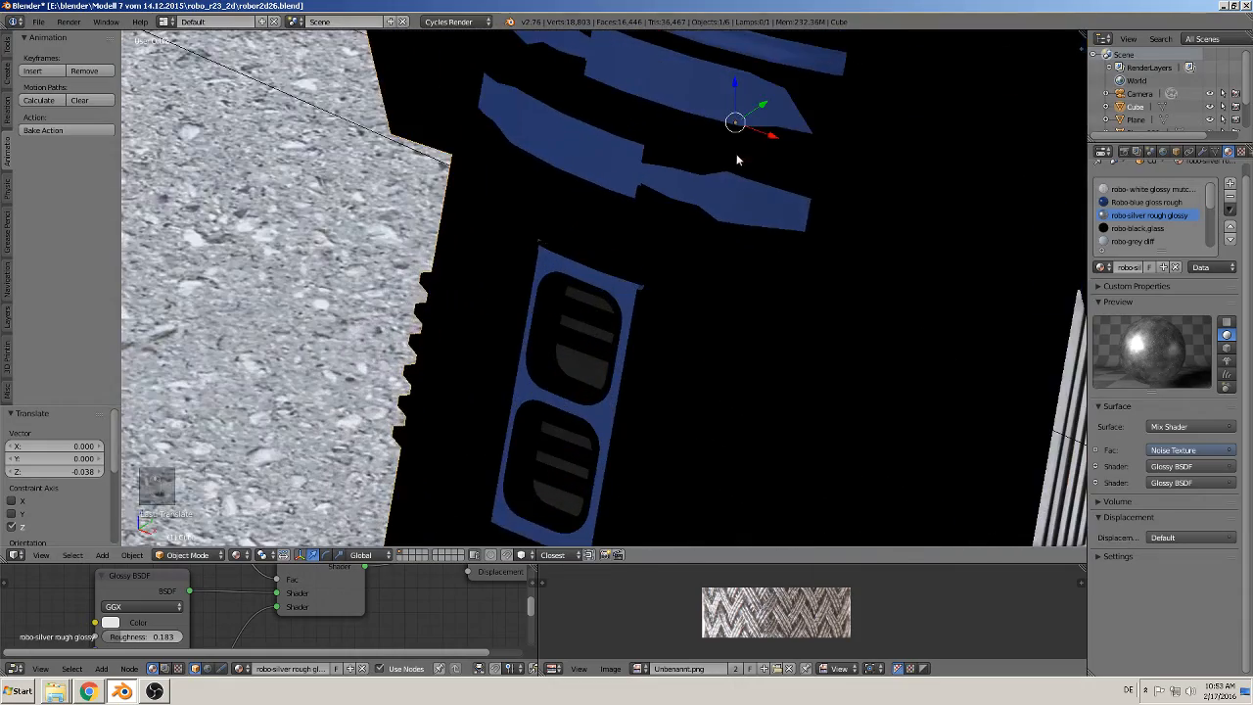
middle_click_drag(742, 163, 658, 188)
key("Tab")
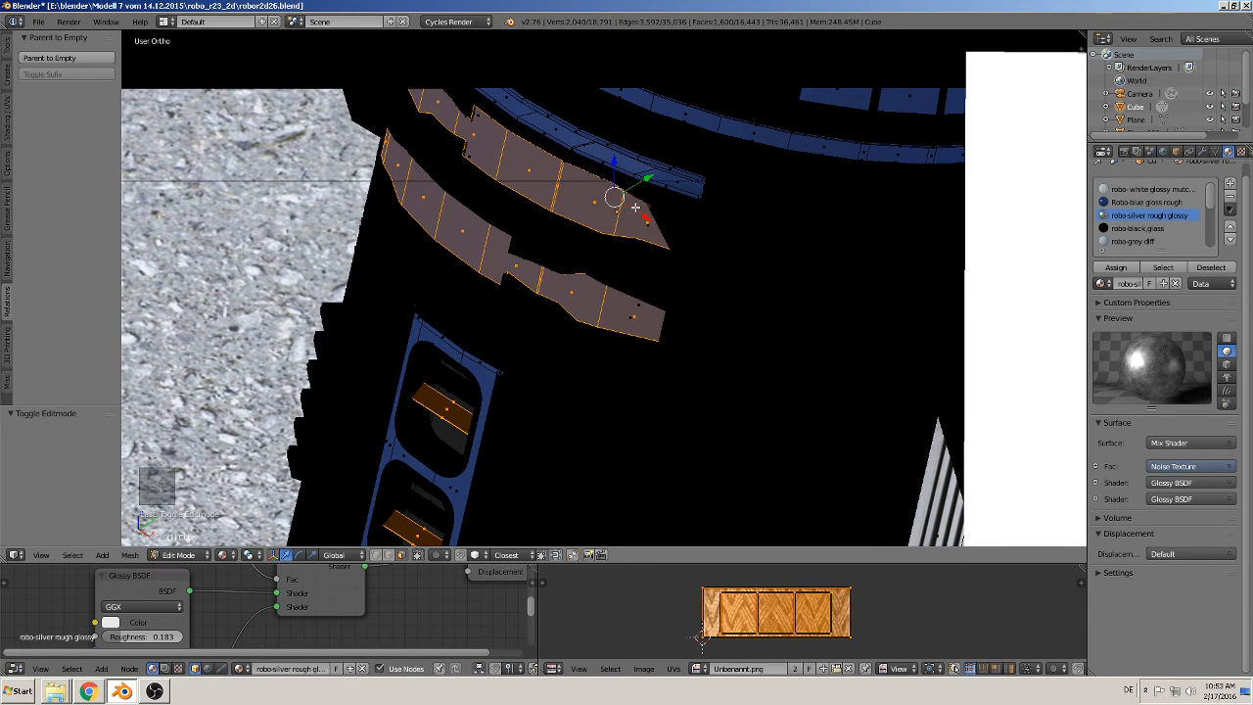
key("a")
key("l")
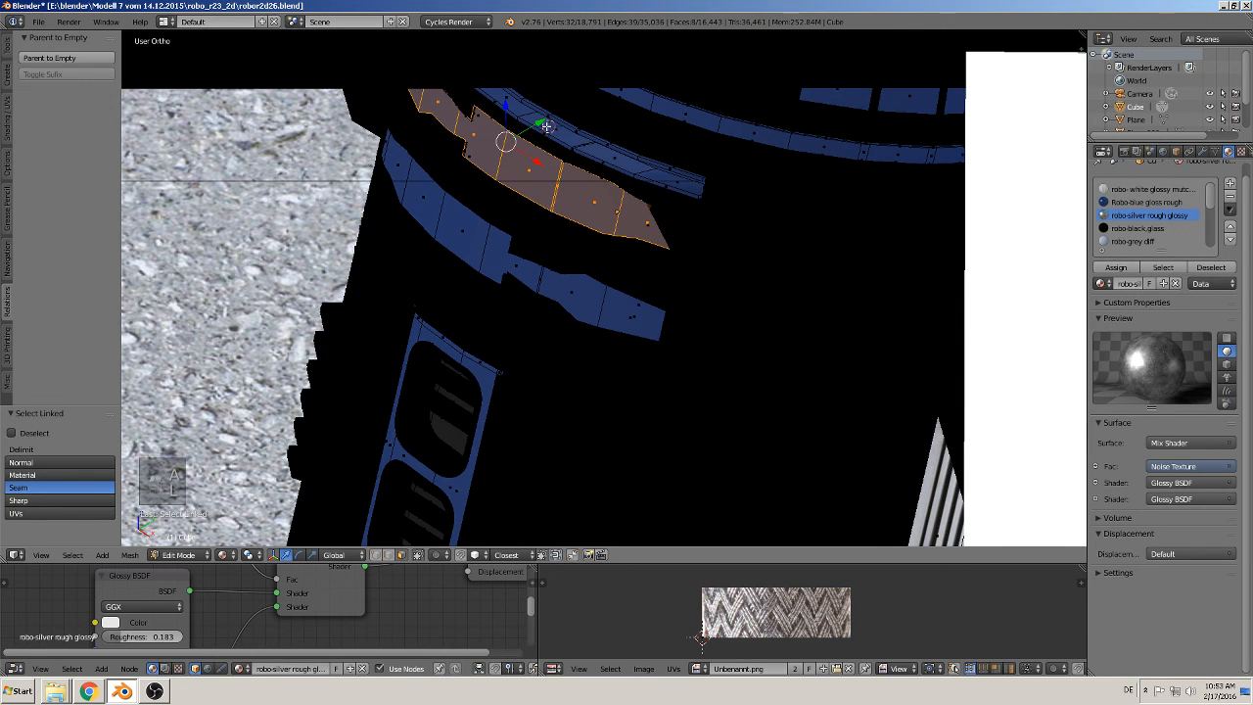
left_click_drag(544, 122, 536, 127)
middle_click_drag(536, 127, 635, 98)
Step: Leave mesh editing and, from the robot's side, move the whole robot by 0.001 along Y
key("Tab")
scroll(598, 205, "down", 3)
middle_click_drag(598, 204, 750, 219)
scroll(762, 183, "up", 3)
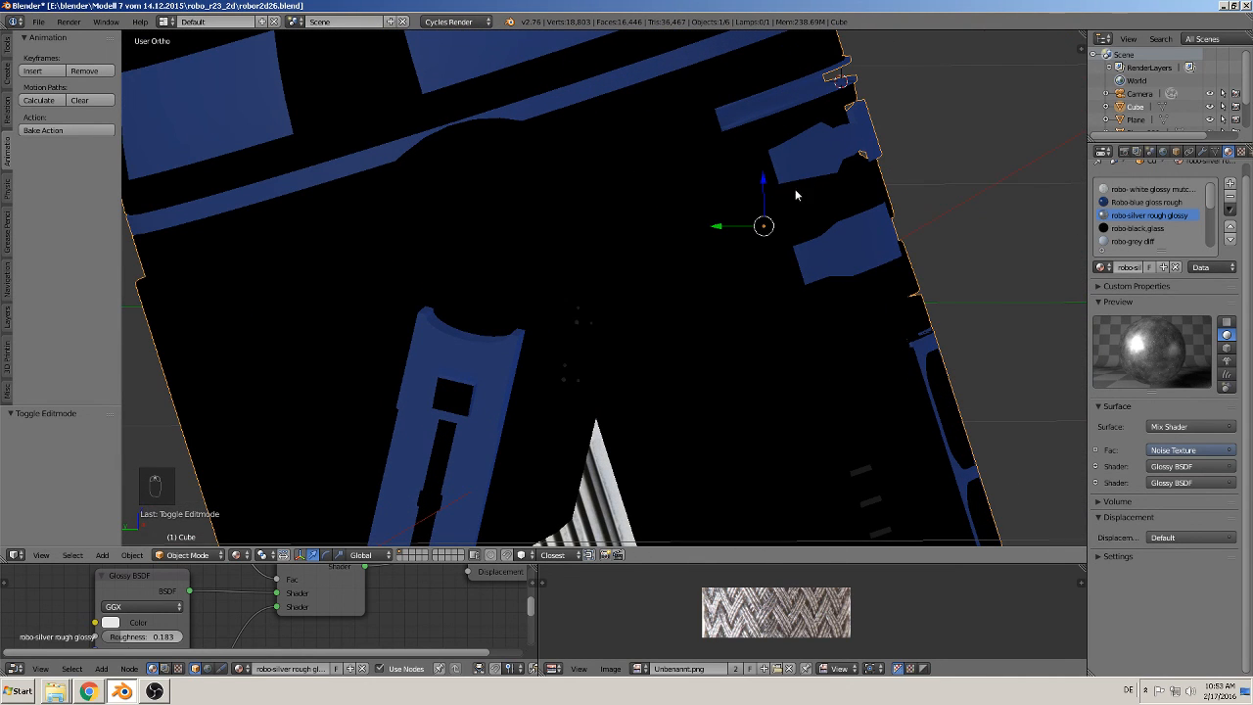
left_click(724, 223)
scroll(756, 227, "down", 3)
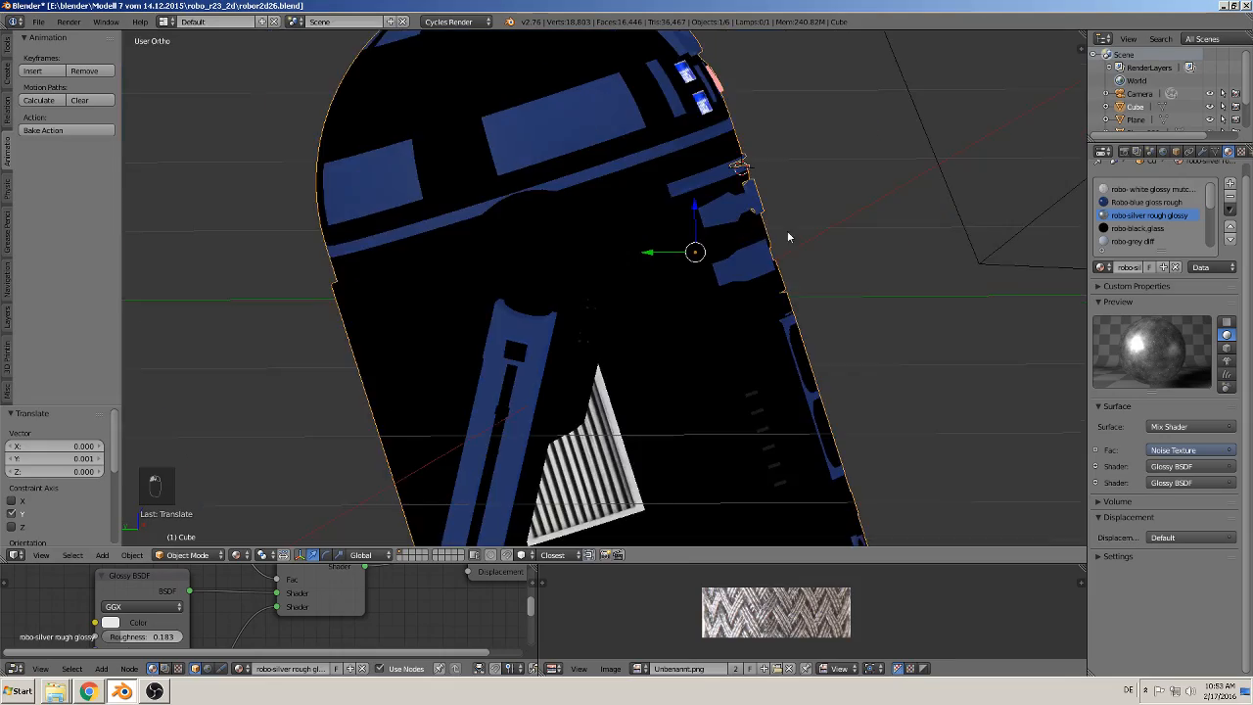
Step: Return to an overview of the robot on the concrete ground and save the blend file
middle_click_drag(788, 230, 386, 107)
scroll(652, 271, "down", 5)
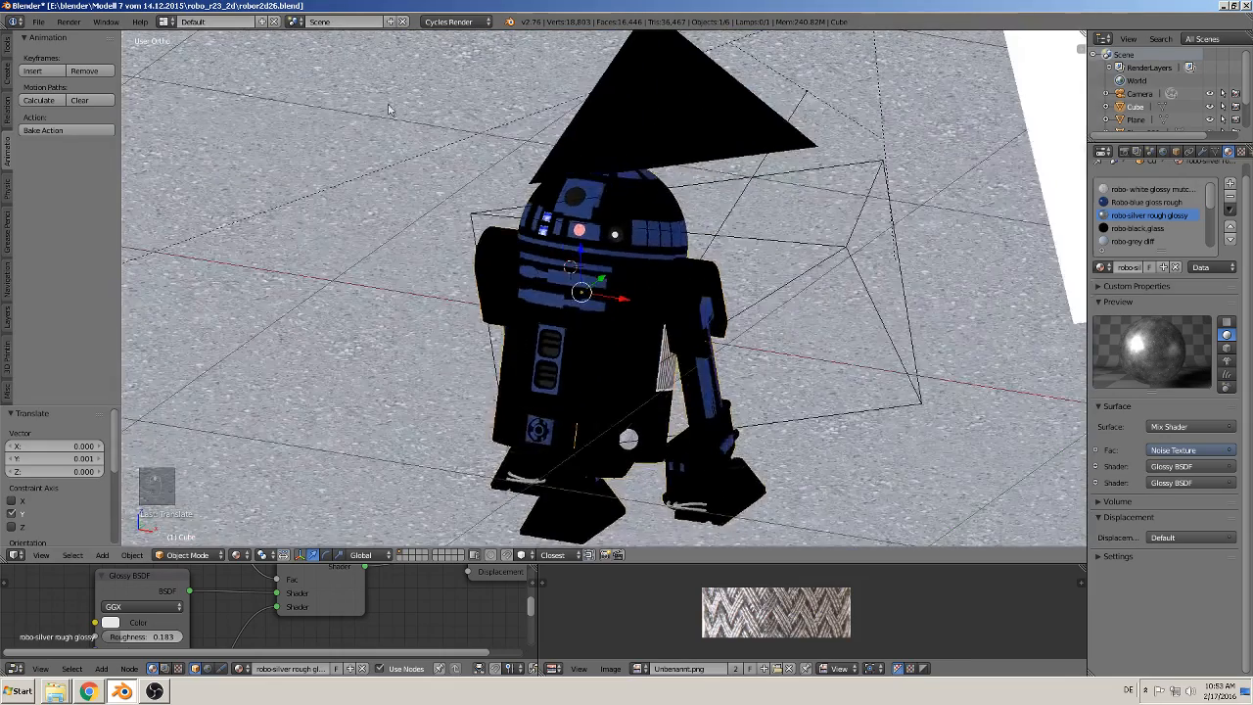
left_click(39, 22)
left_click(49, 120)
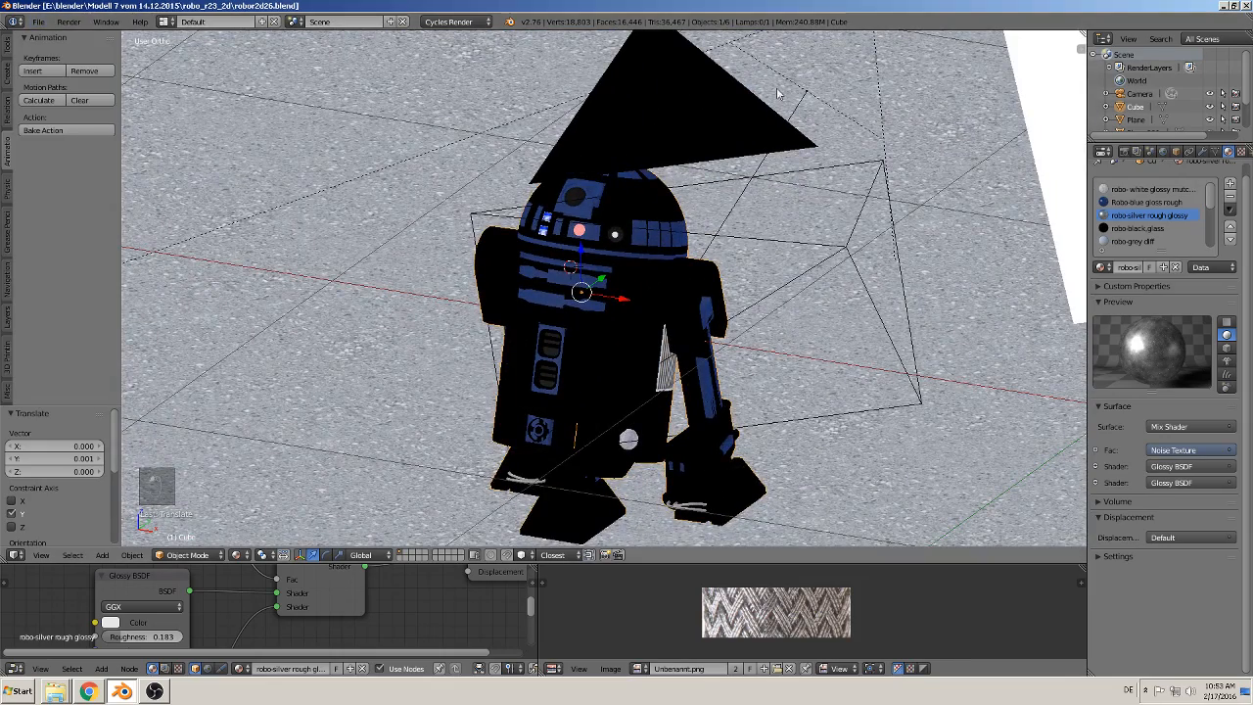